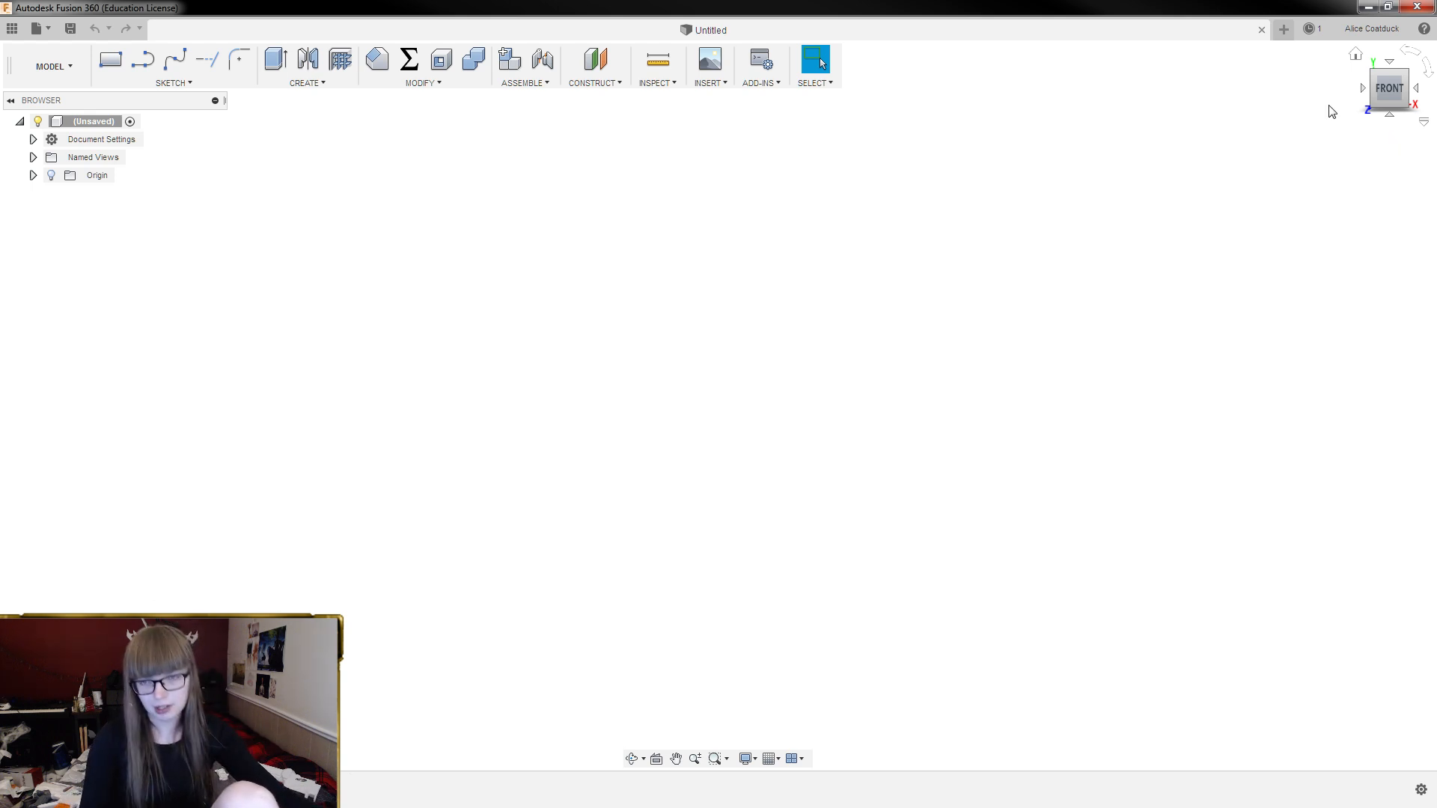
Start a sketch on the front plane and draw a line about 12 mm up from the origin, continuing horizontally about 18.5 mm
{"action": "mouse_move", "coordinate": [894, 268]}
{"action": "middle_mouse_down", "text": "shift"}
{"action": "mouse_move", "coordinate": [912, 279]}
{"action": "mouse_move", "coordinate": [888, 273]}
{"action": "middle_mouse_up", "text": "shift"}
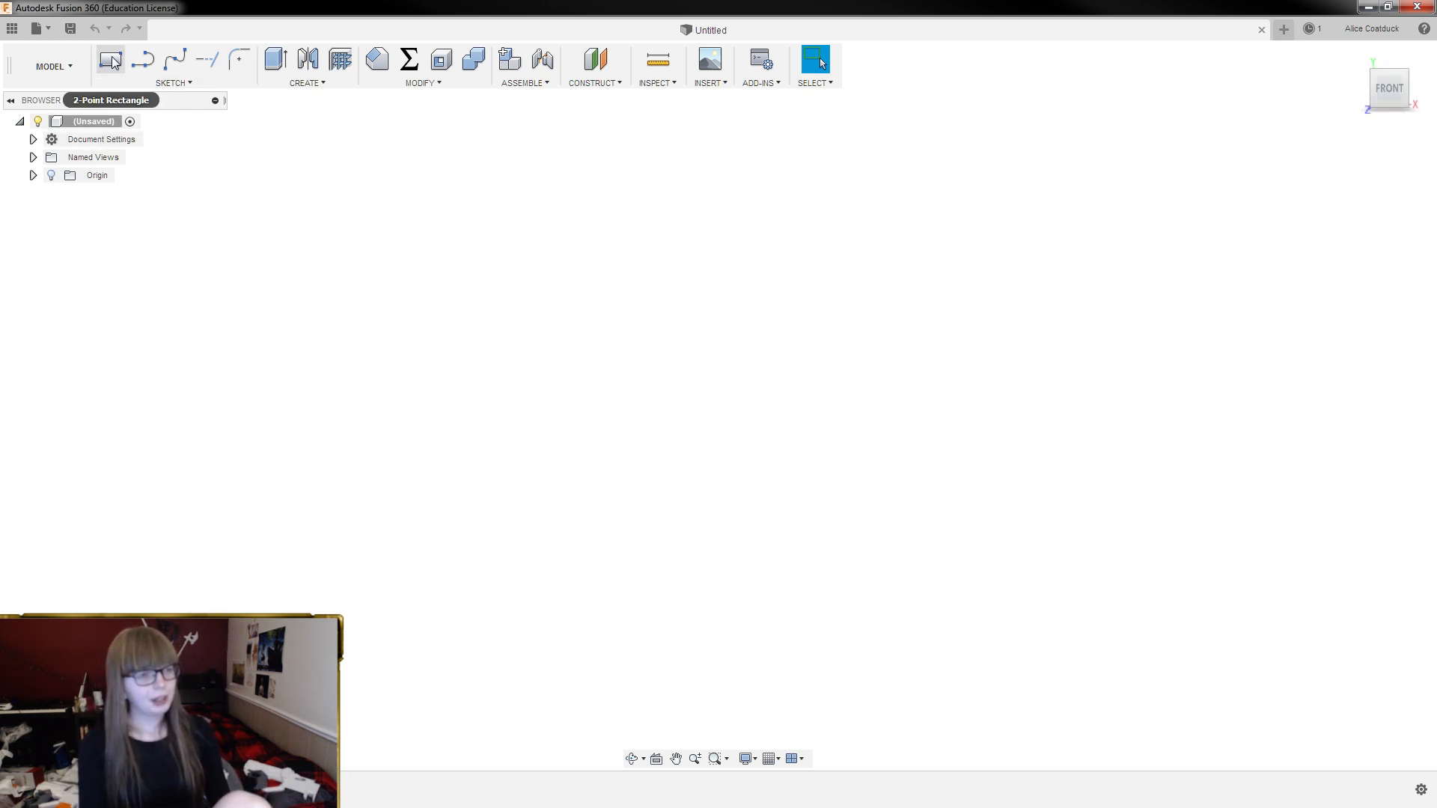
{"action": "left_click", "coordinate": [153, 60]}
{"action": "left_click", "coordinate": [761, 353]}
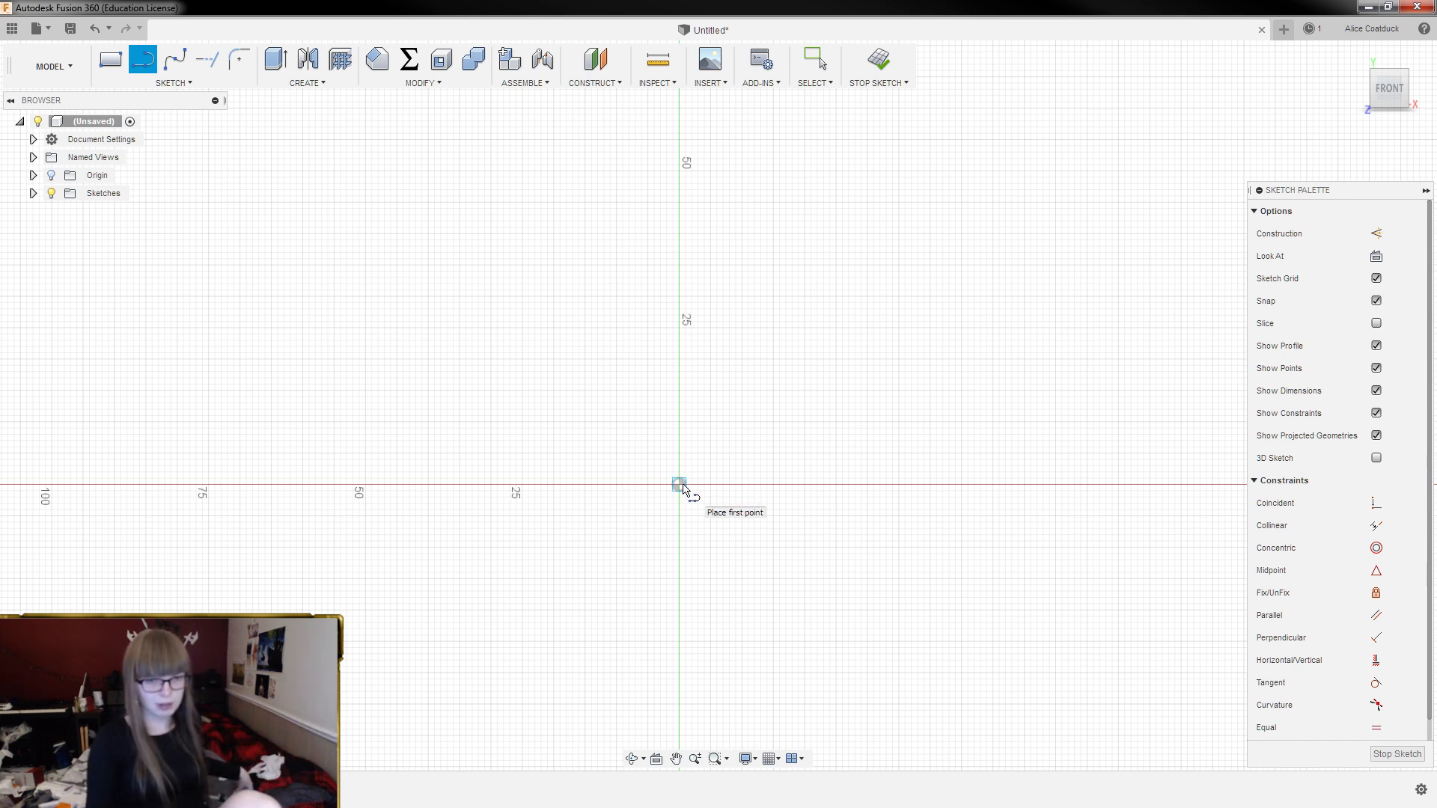
{"action": "left_click", "coordinate": [680, 483]}
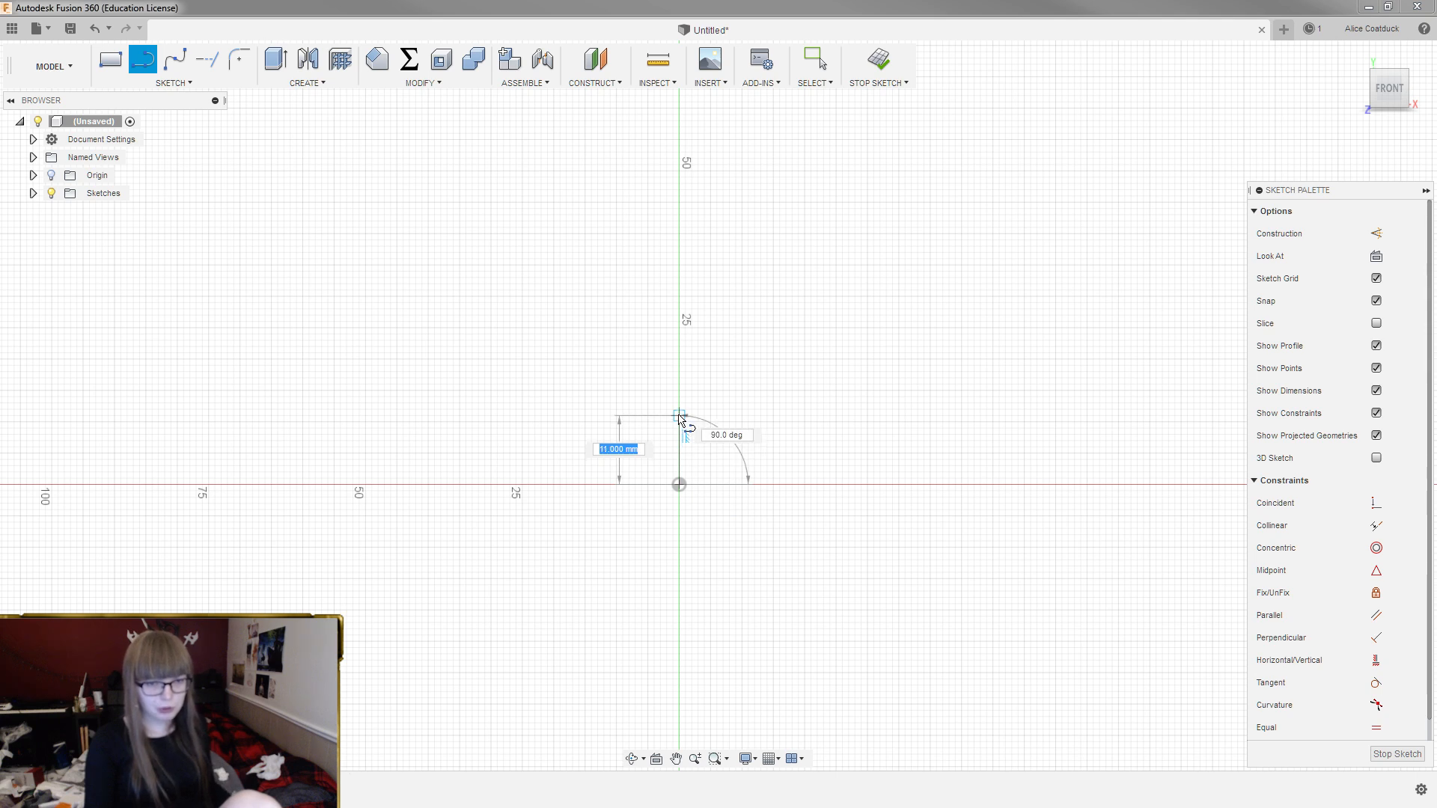
{"action": "left_click", "coordinate": [680, 410]}
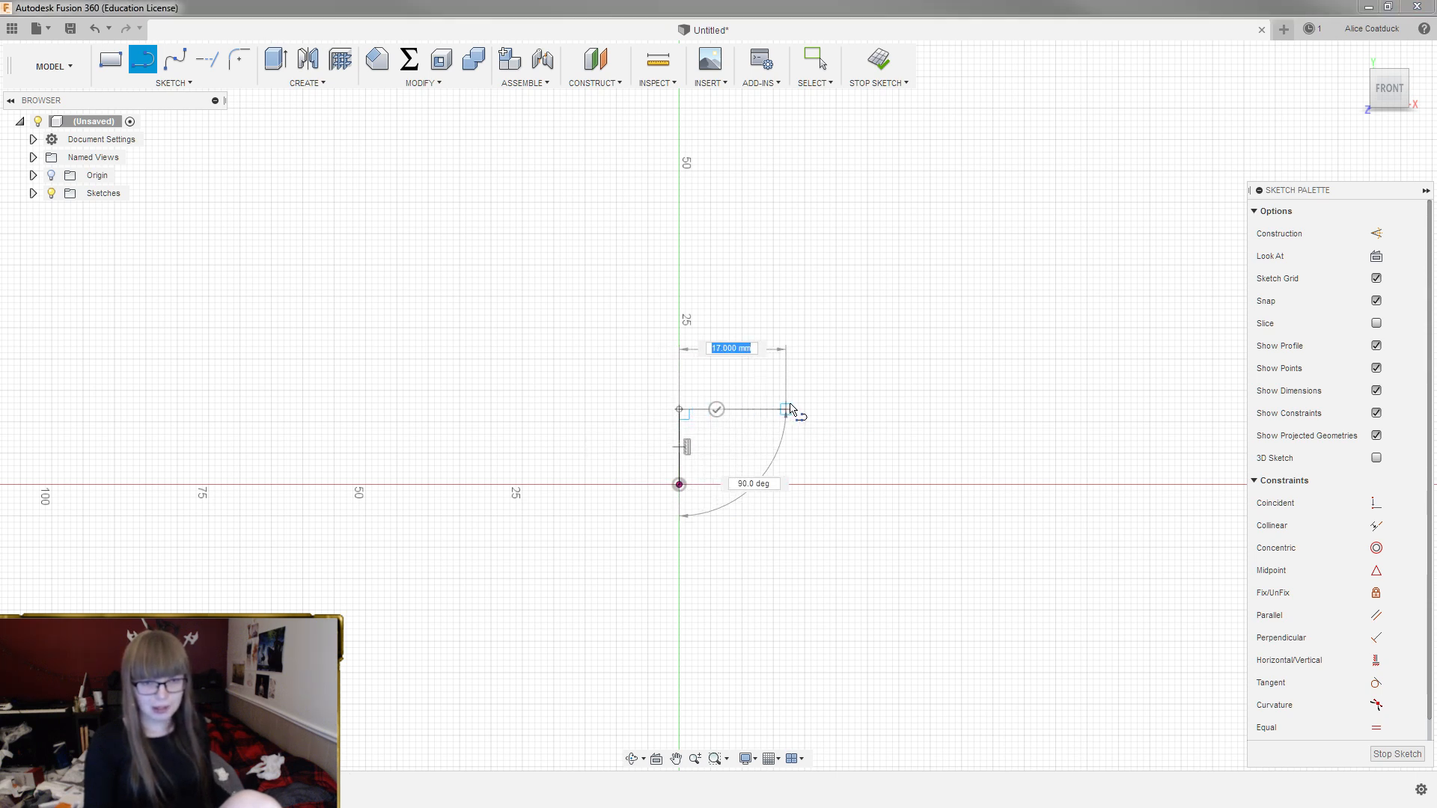
{"action": "scroll", "coordinate": [791, 410], "scroll_direction": "up", "scroll_amount": 2}
{"action": "scroll", "coordinate": [791, 410], "scroll_direction": "up", "scroll_amount": 5}
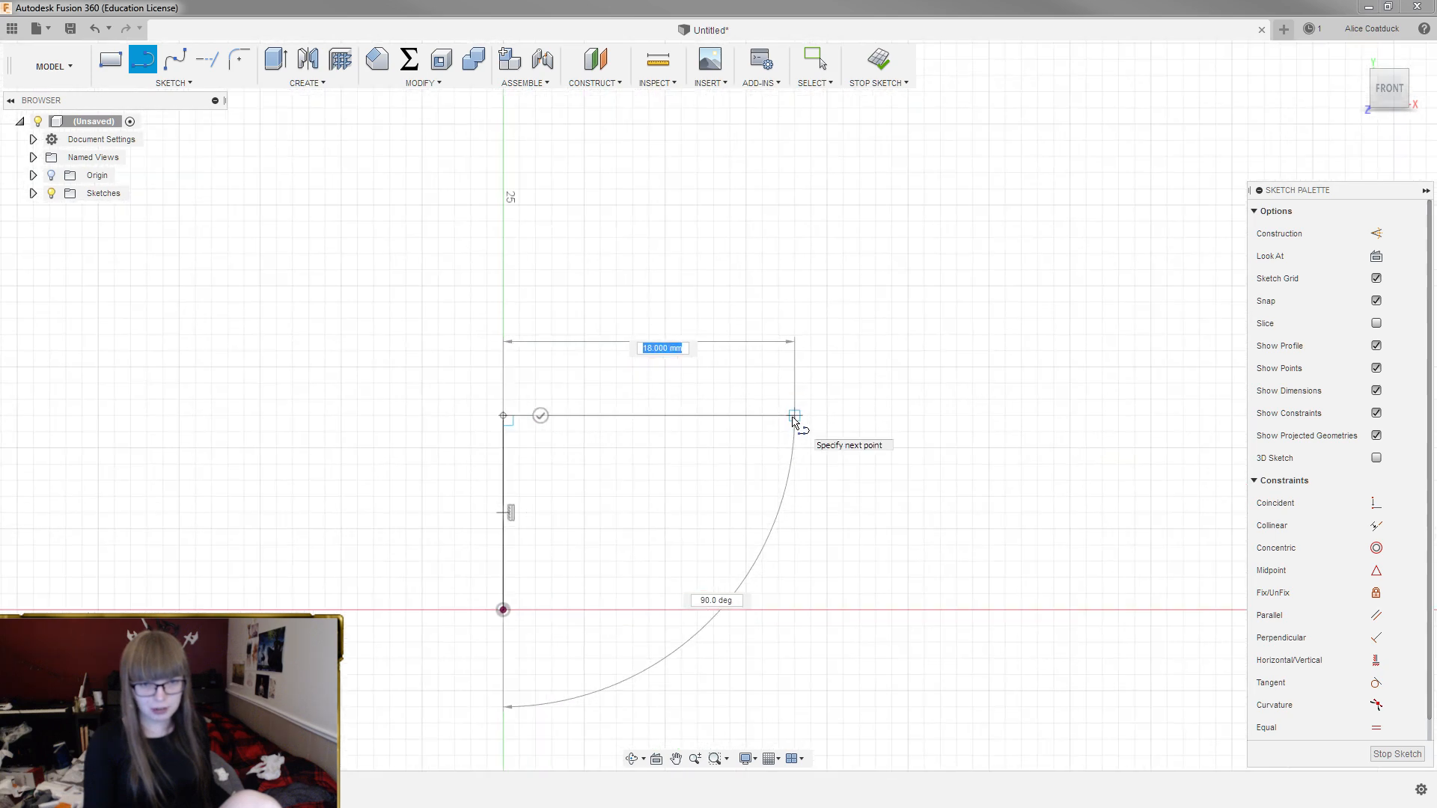
{"action": "scroll", "coordinate": [798, 422], "scroll_direction": "up", "scroll_amount": 3}
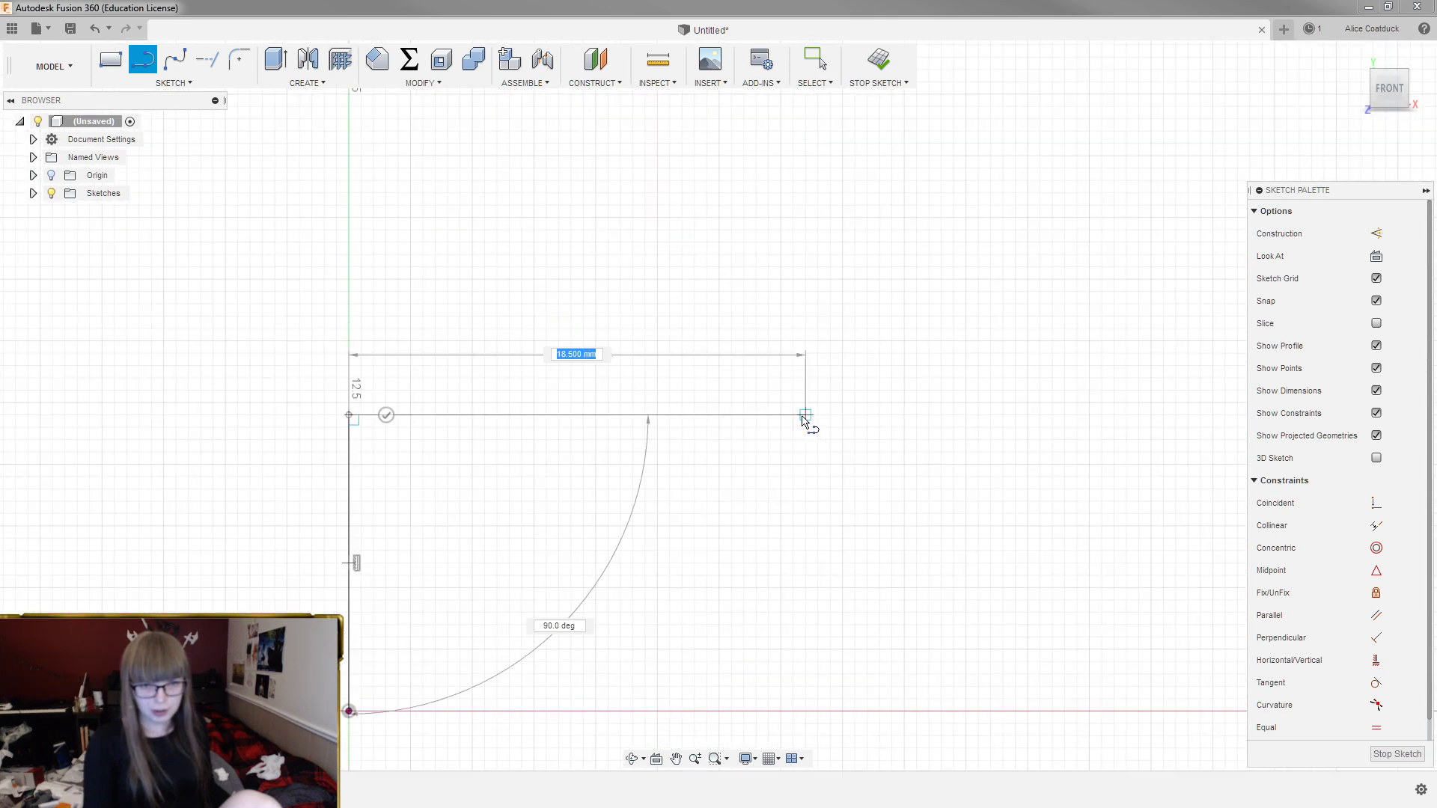
{"action": "left_click", "coordinate": [805, 417]}
Close the trapezoid with a sloped line about 13.4 mm long down to the horizontal axis and a base line back to the origin
{"action": "scroll", "coordinate": [771, 329], "scroll_direction": "down", "scroll_amount": 1}
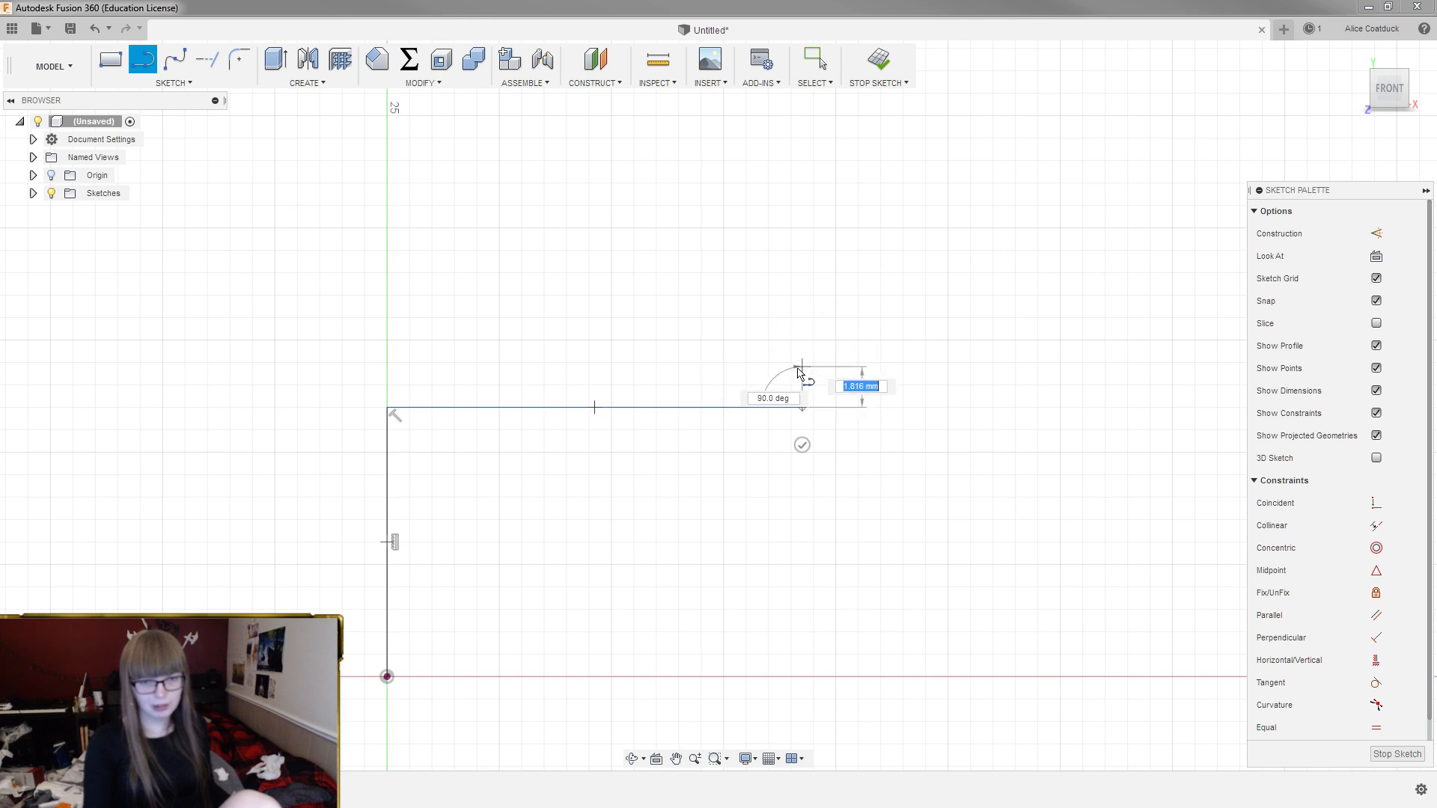
{"action": "scroll", "coordinate": [808, 374], "scroll_direction": "down", "scroll_amount": 1}
{"action": "scroll", "coordinate": [831, 457], "scroll_direction": "up", "scroll_amount": 2}
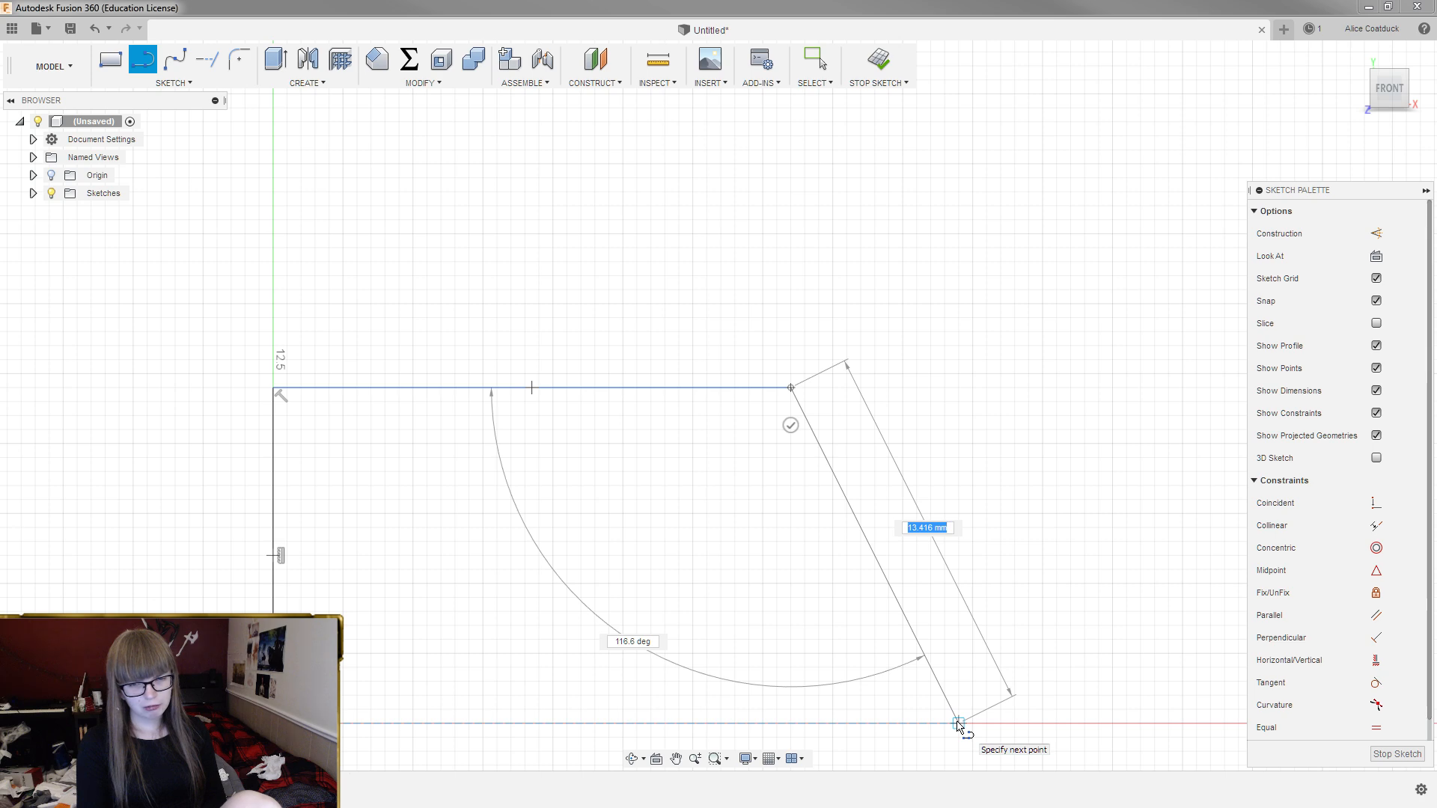
{"action": "scroll", "coordinate": [959, 725], "scroll_direction": "up", "scroll_amount": 3}
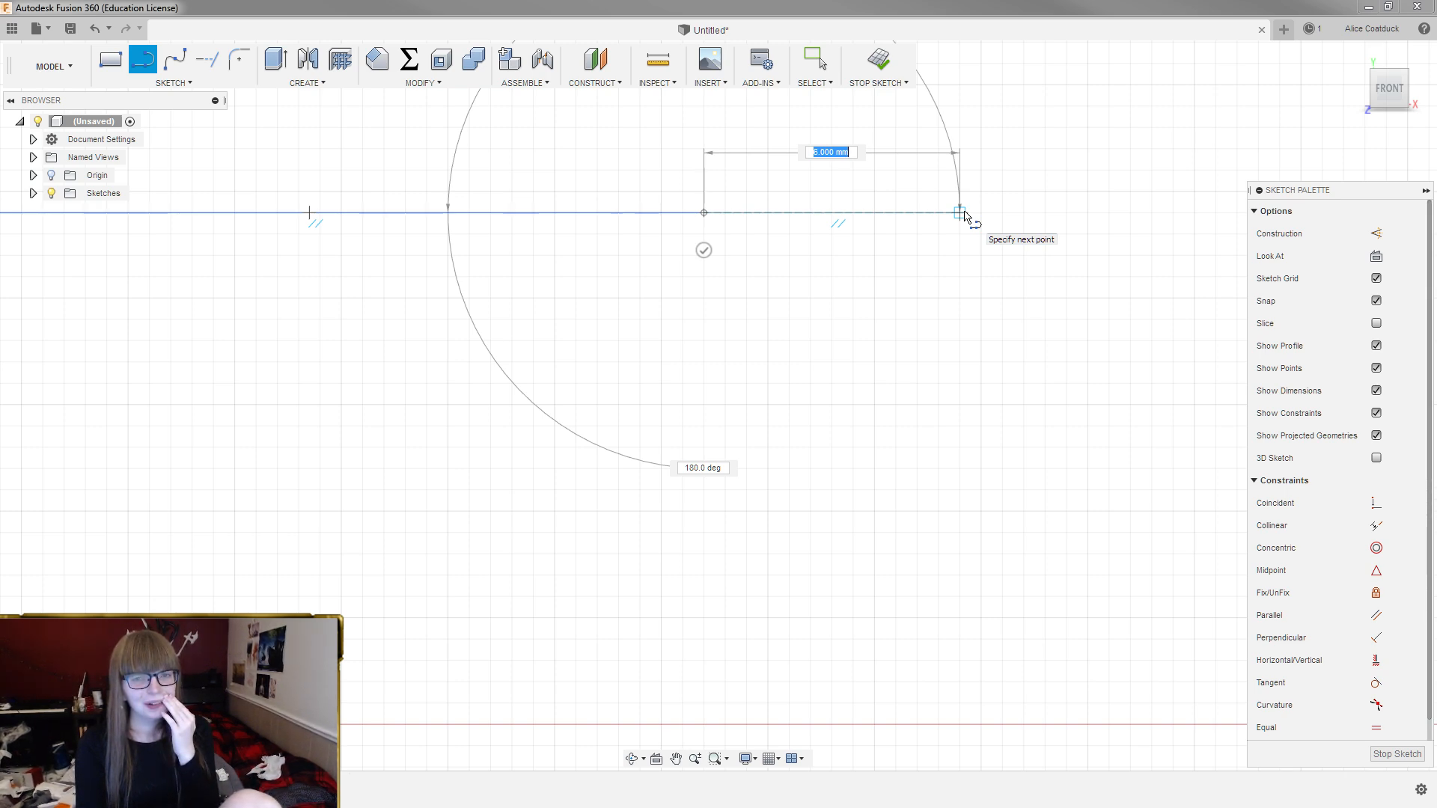
{"action": "scroll", "coordinate": [986, 215], "scroll_direction": "down", "scroll_amount": 2}
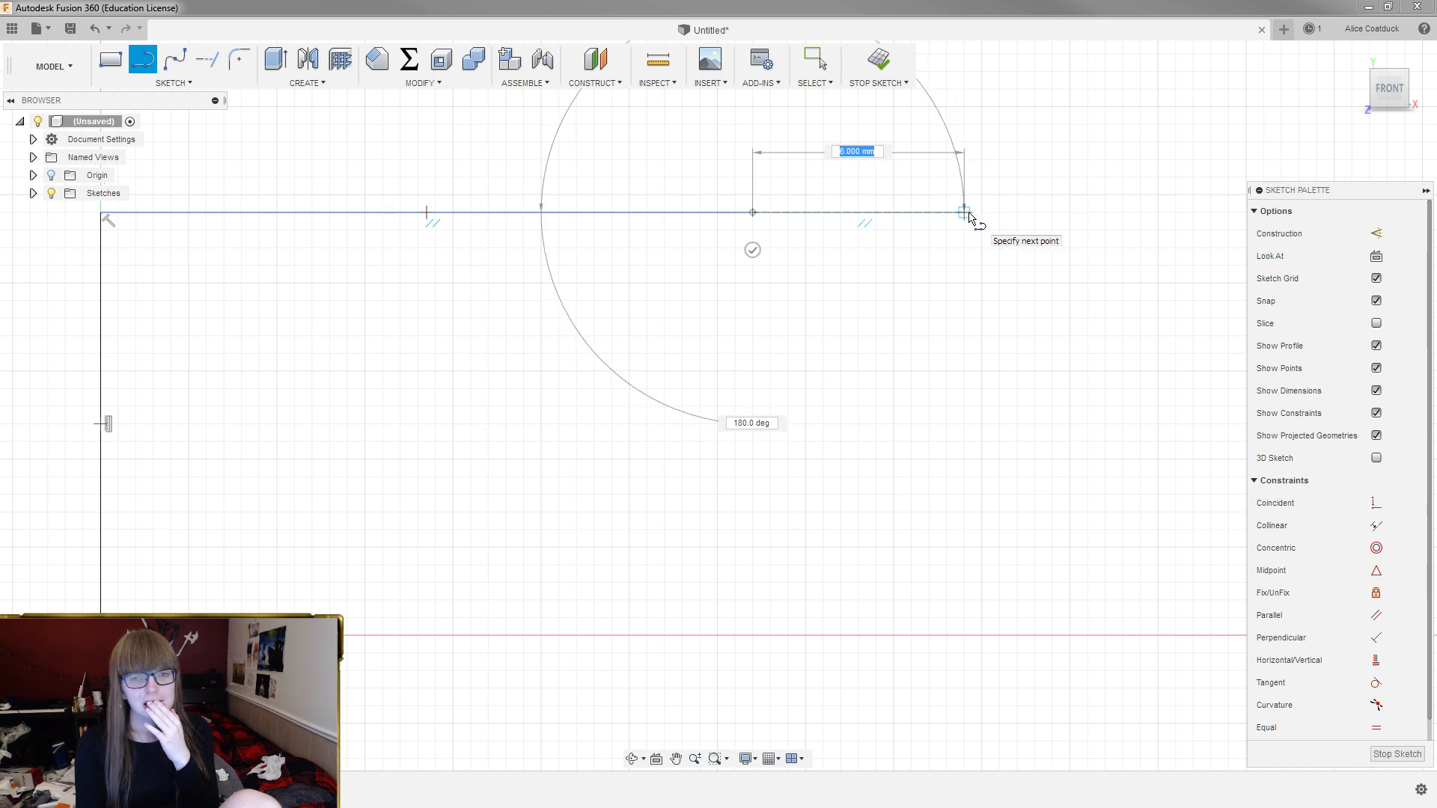
{"action": "scroll", "coordinate": [969, 217], "scroll_direction": "down", "scroll_amount": 1}
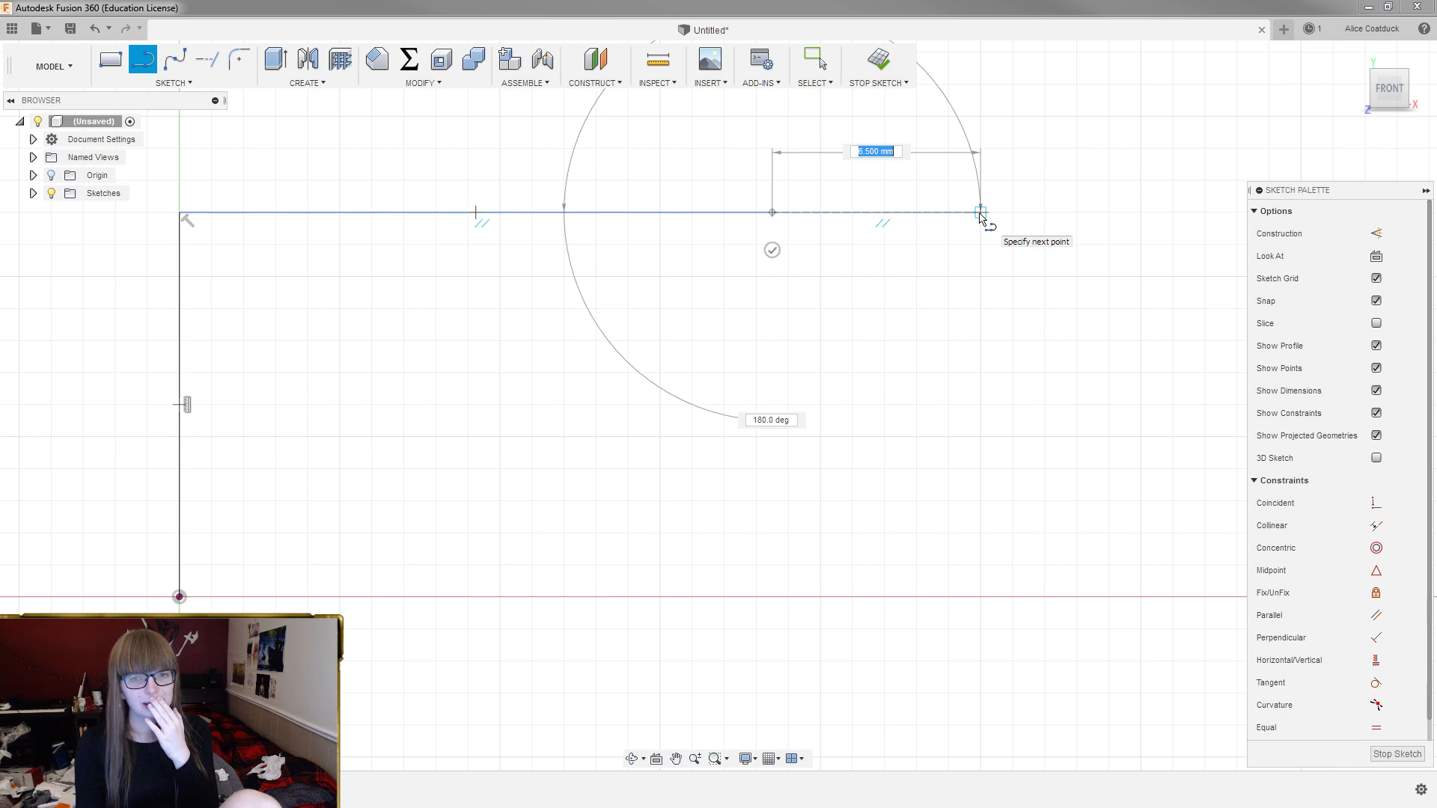
{"action": "scroll", "coordinate": [980, 216], "scroll_direction": "up", "scroll_amount": 2}
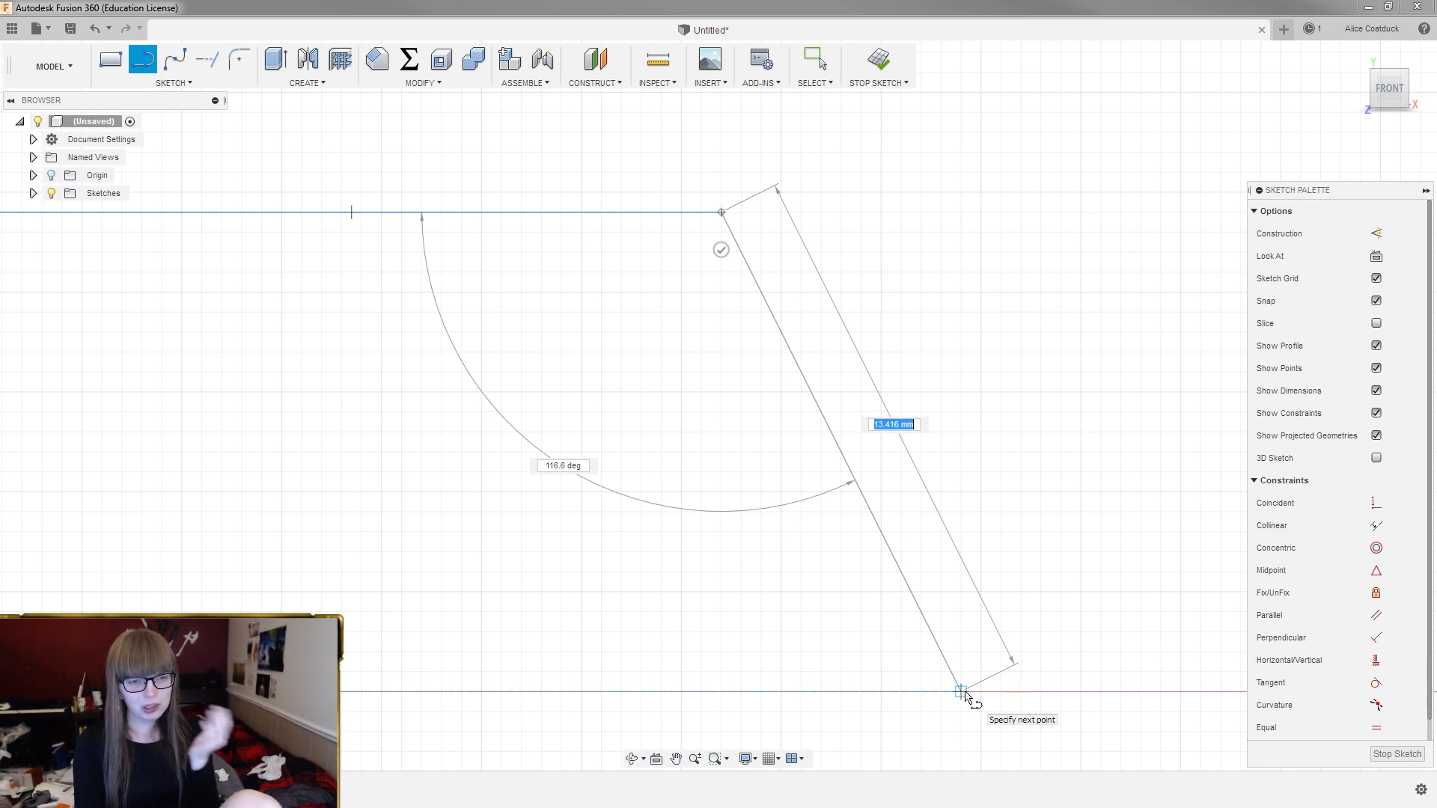
{"action": "left_click", "coordinate": [963, 691]}
{"action": "scroll", "coordinate": [1052, 662], "scroll_direction": "down", "scroll_amount": 3}
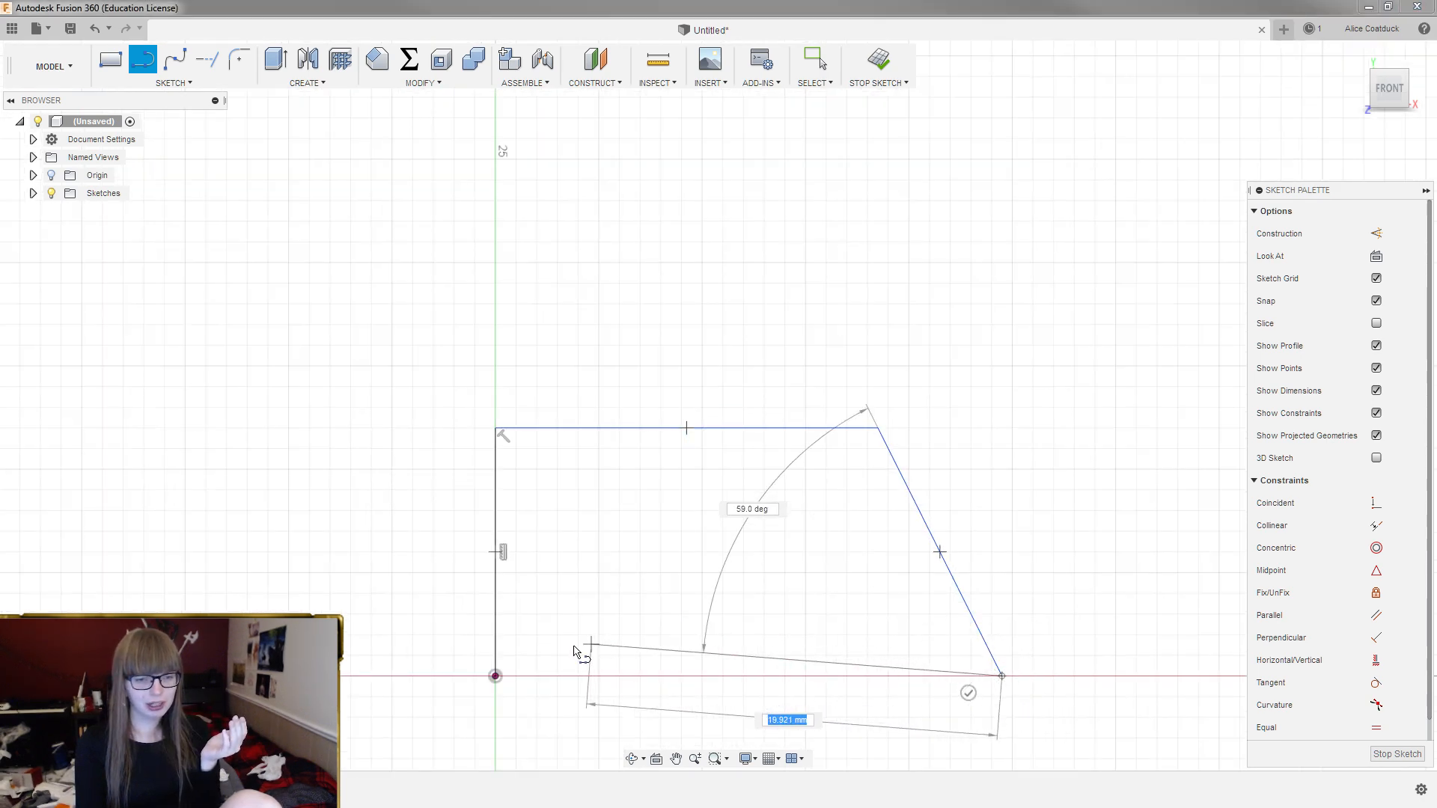
{"action": "left_click", "coordinate": [496, 677]}
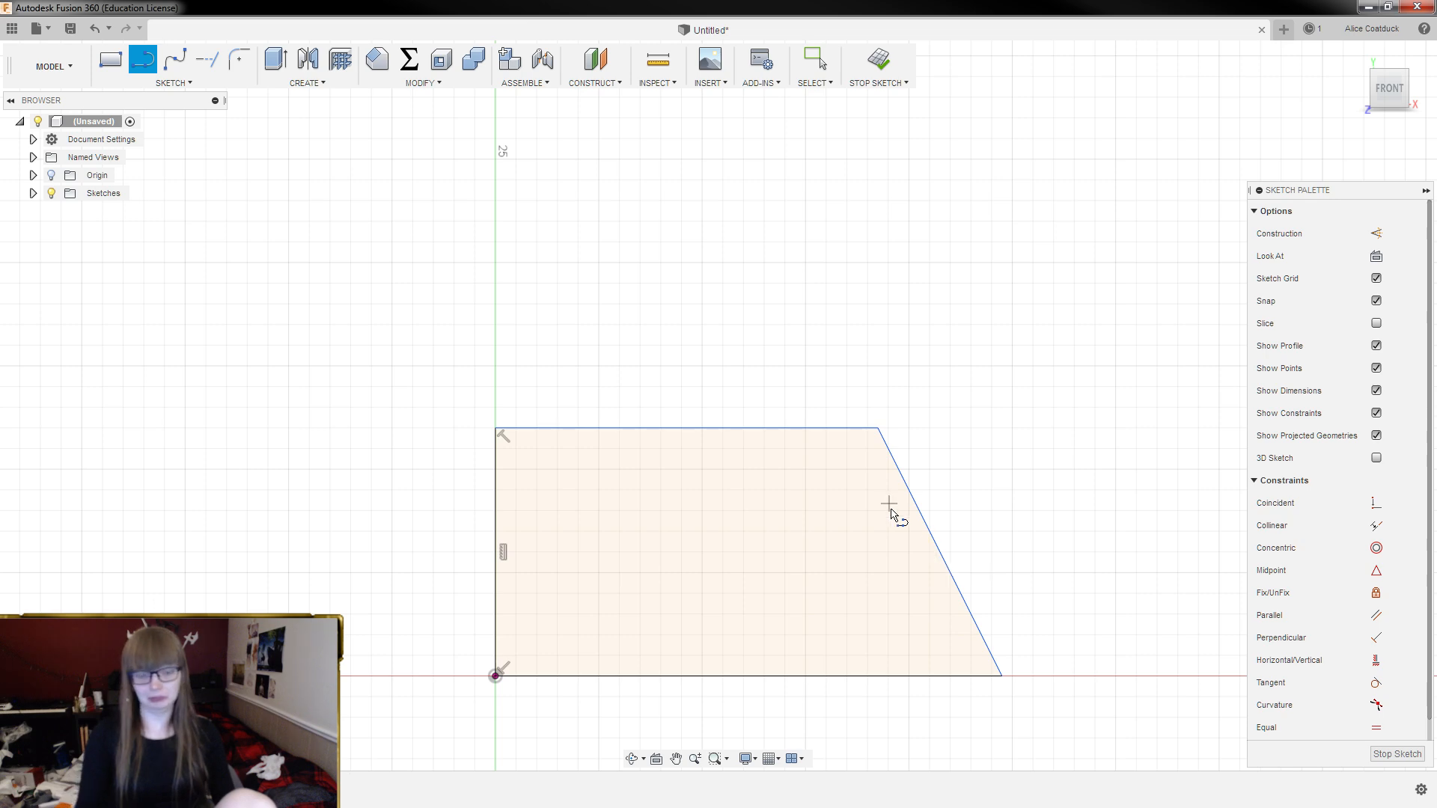
{"action": "scroll", "coordinate": [891, 407], "scroll_direction": "down", "scroll_amount": 1}
{"action": "scroll", "coordinate": [891, 593], "scroll_direction": "up", "scroll_amount": 2}
{"action": "key", "text": "Escape"}
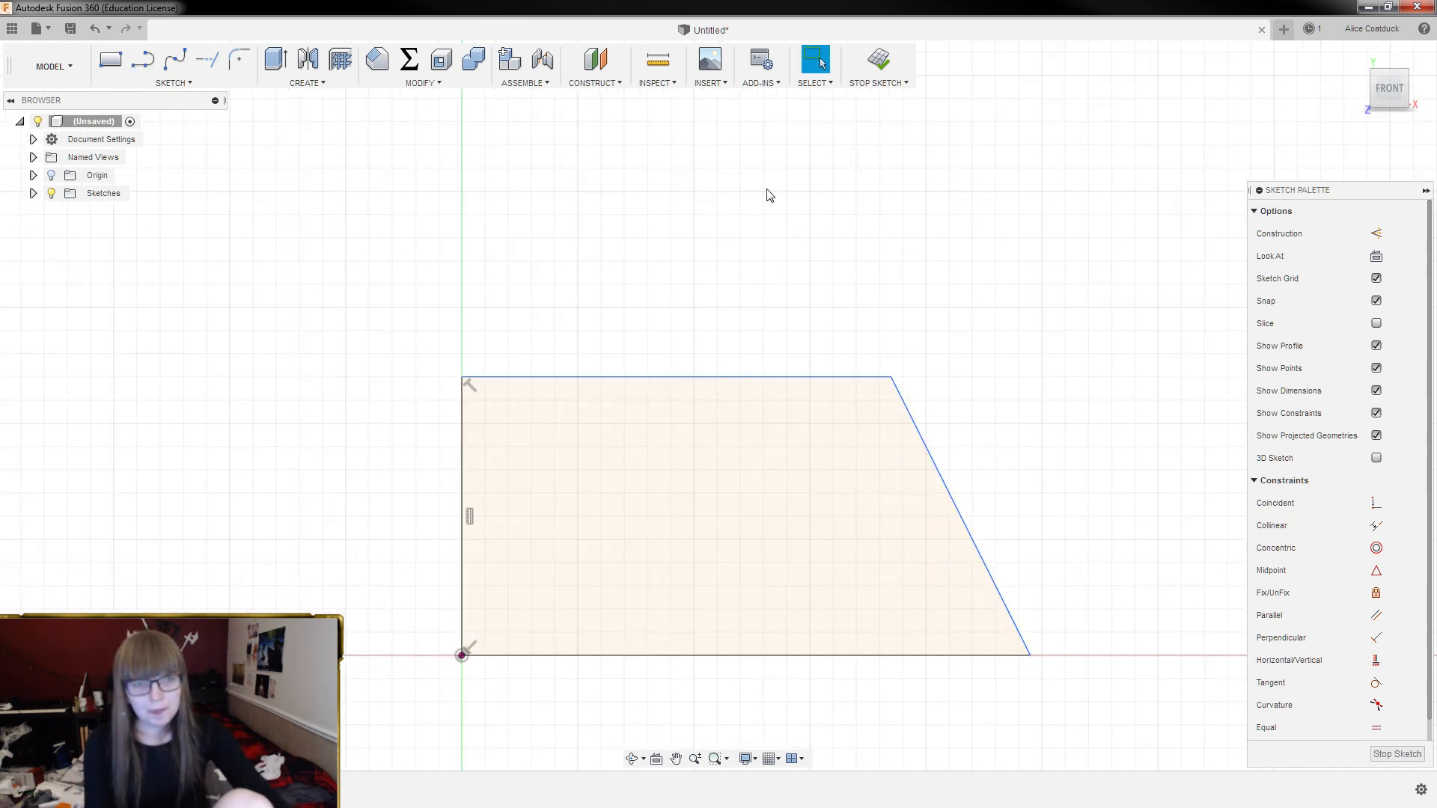
Measure the angle between the trapezoid's sloped side and its base
{"action": "left_click", "coordinate": [657, 59]}
{"action": "left_click", "coordinate": [912, 417]}
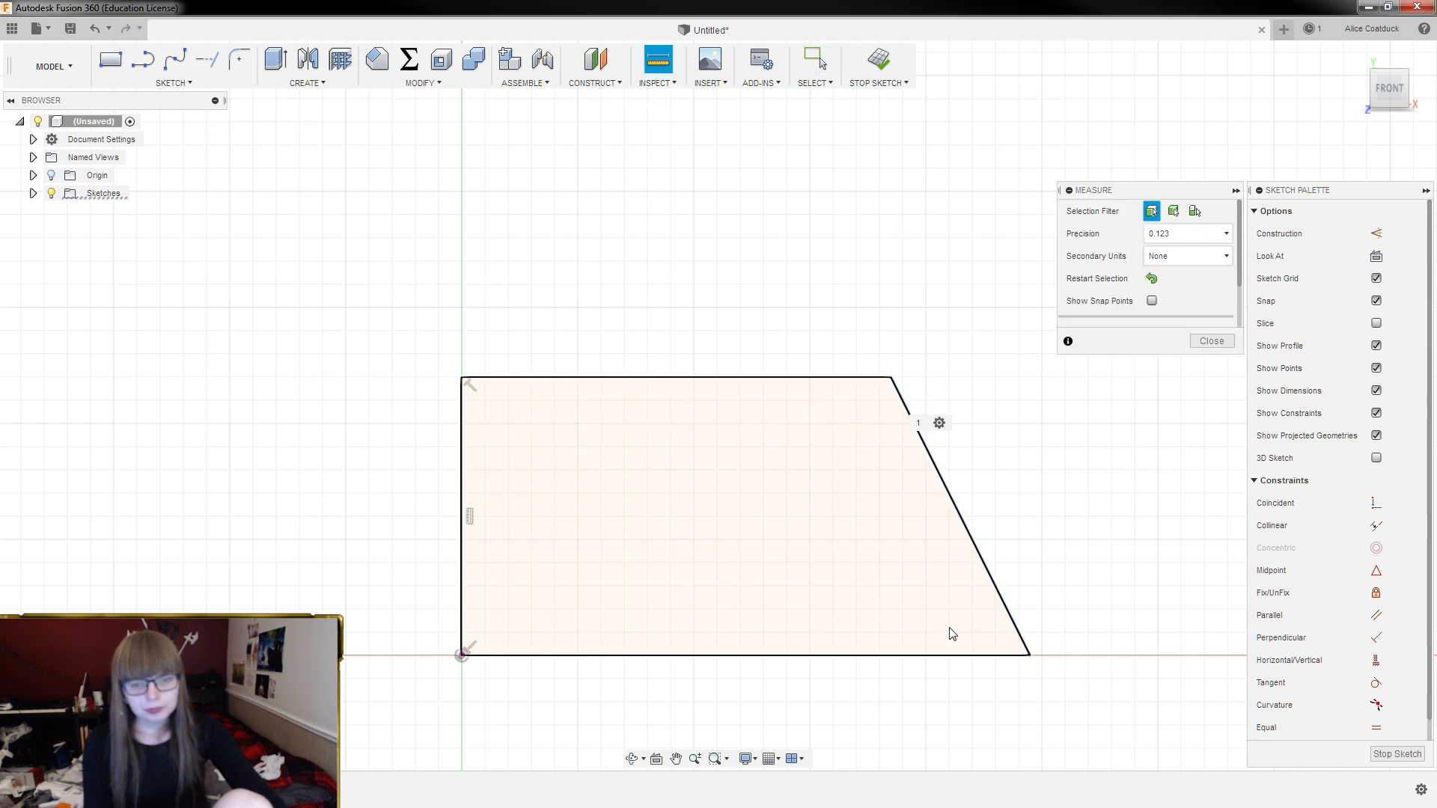
{"action": "left_click", "coordinate": [965, 657]}
{"action": "scroll", "coordinate": [915, 657], "scroll_direction": "down", "scroll_amount": 1}
{"action": "scroll", "coordinate": [915, 657], "scroll_direction": "up", "scroll_amount": 2}
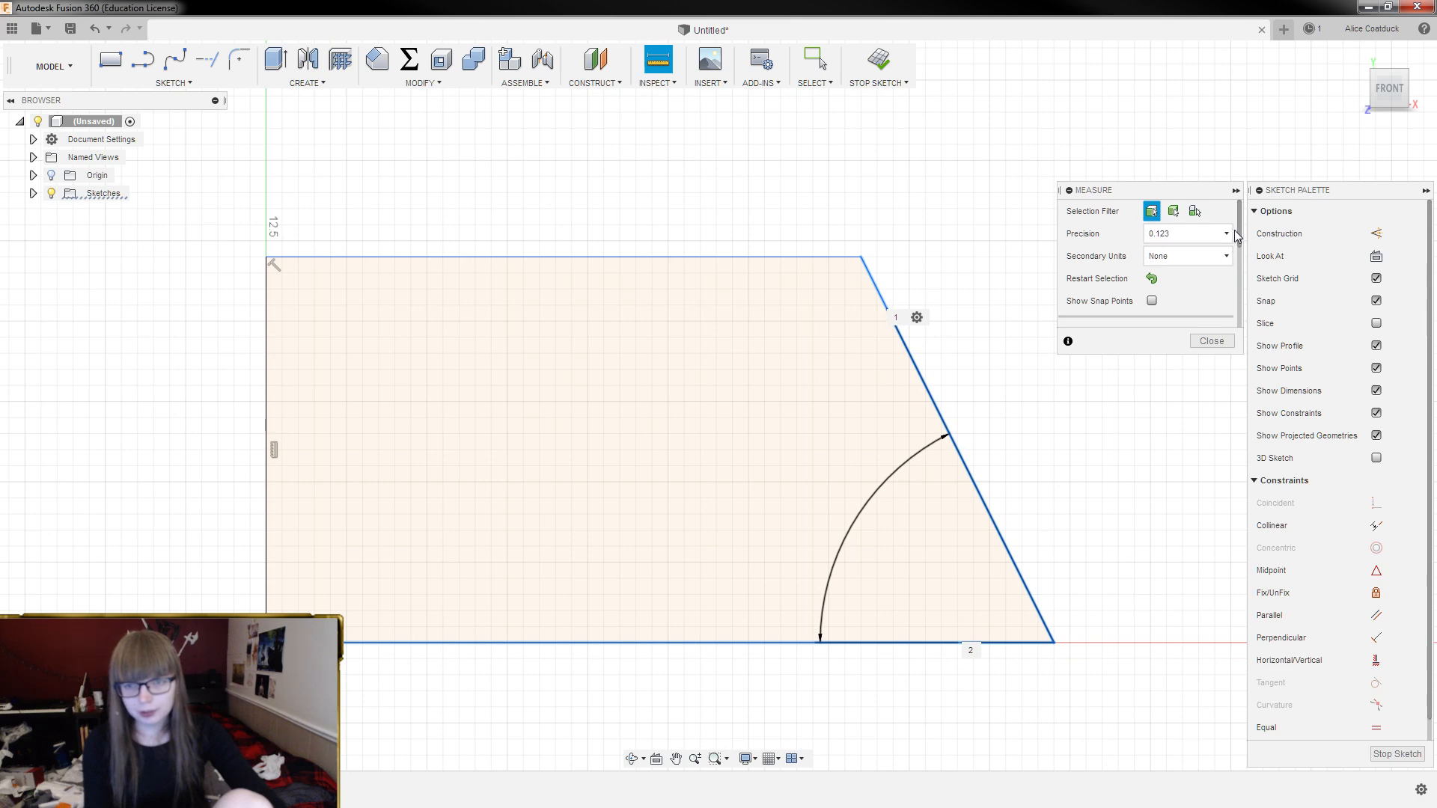
{"action": "left_click_drag", "start_coordinate": [1238, 233], "coordinate": [1233, 274]}
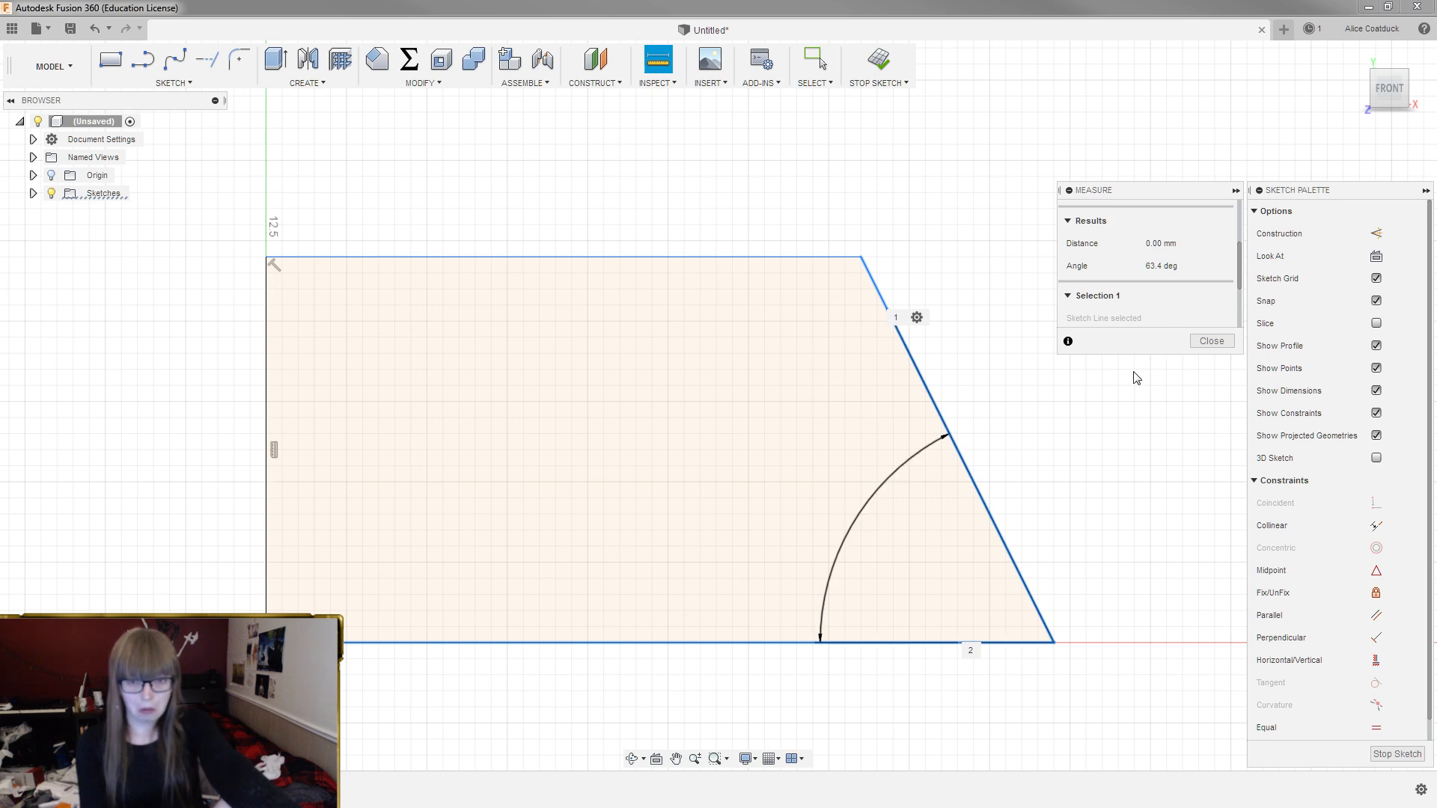
{"action": "left_click", "coordinate": [1080, 451]}
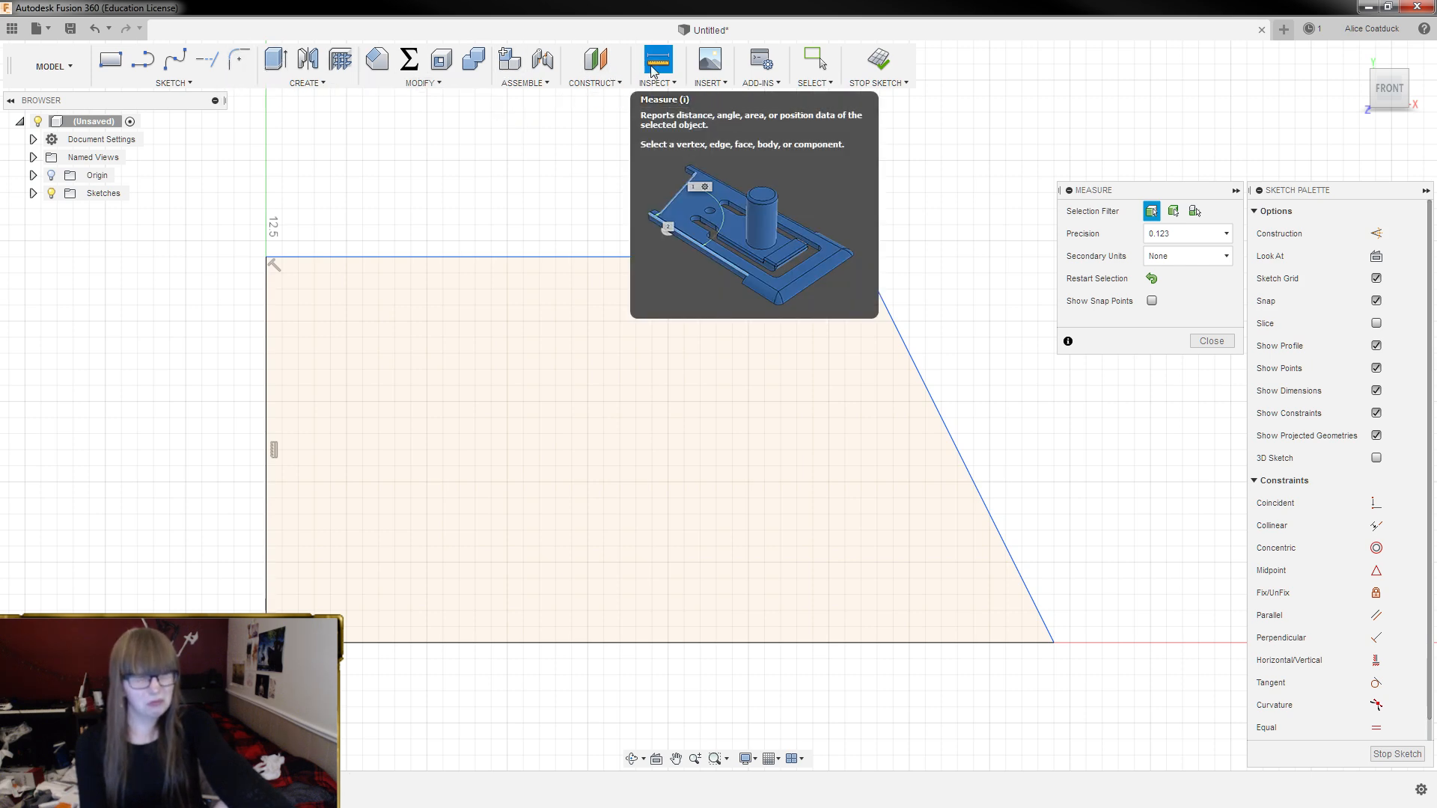
{"action": "left_click", "coordinate": [143, 60]}
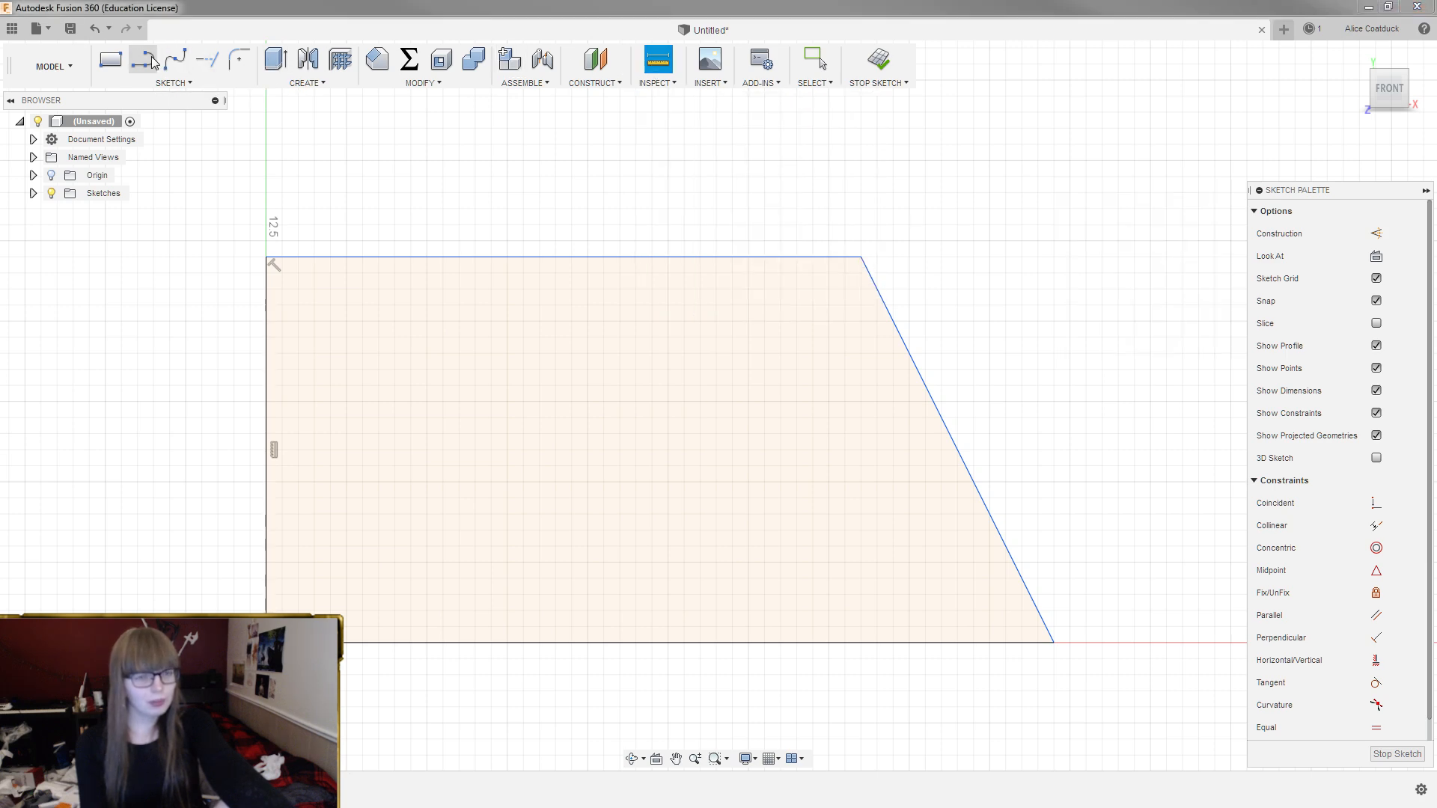
{"action": "left_click", "coordinate": [860, 257]}
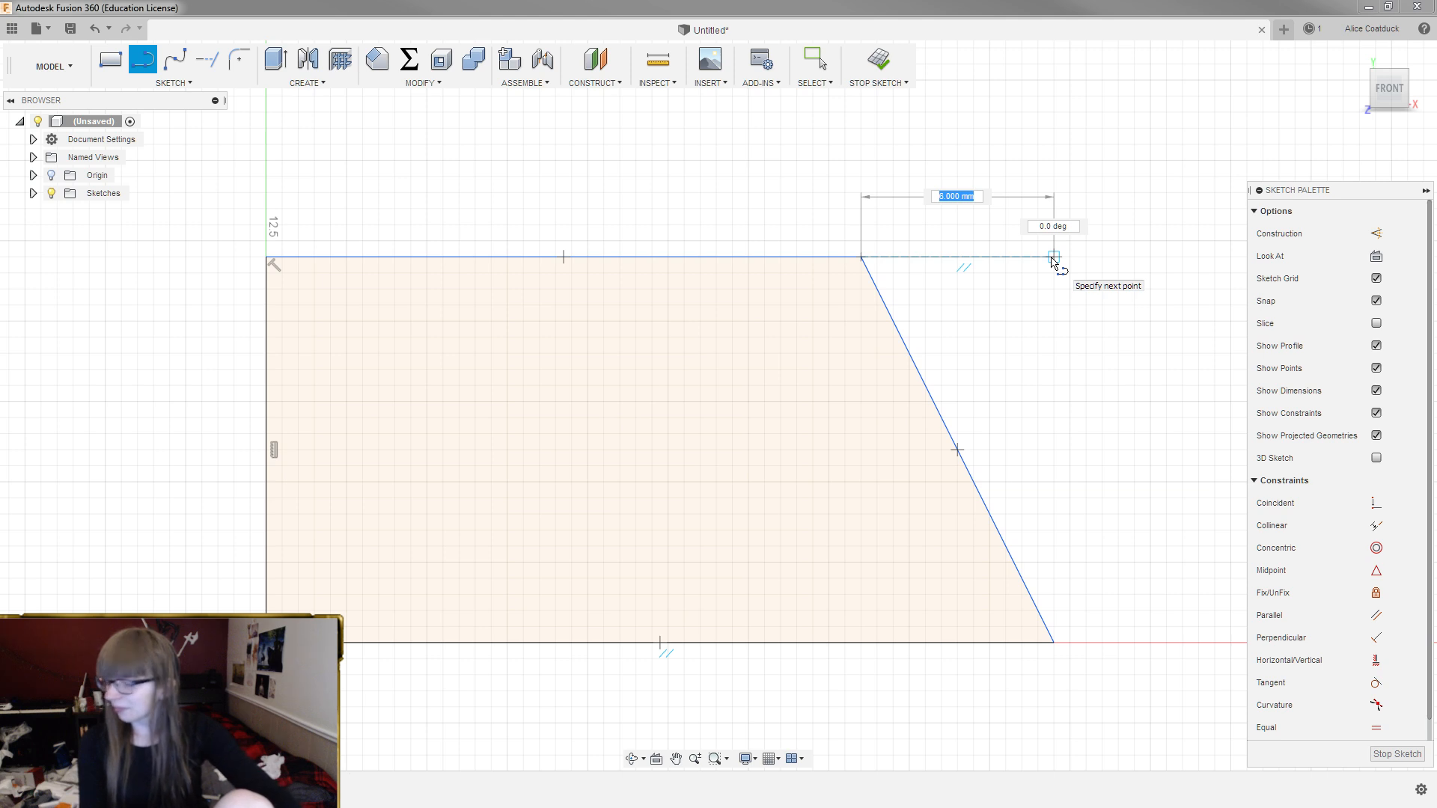
{"action": "key", "text": "Escape"}
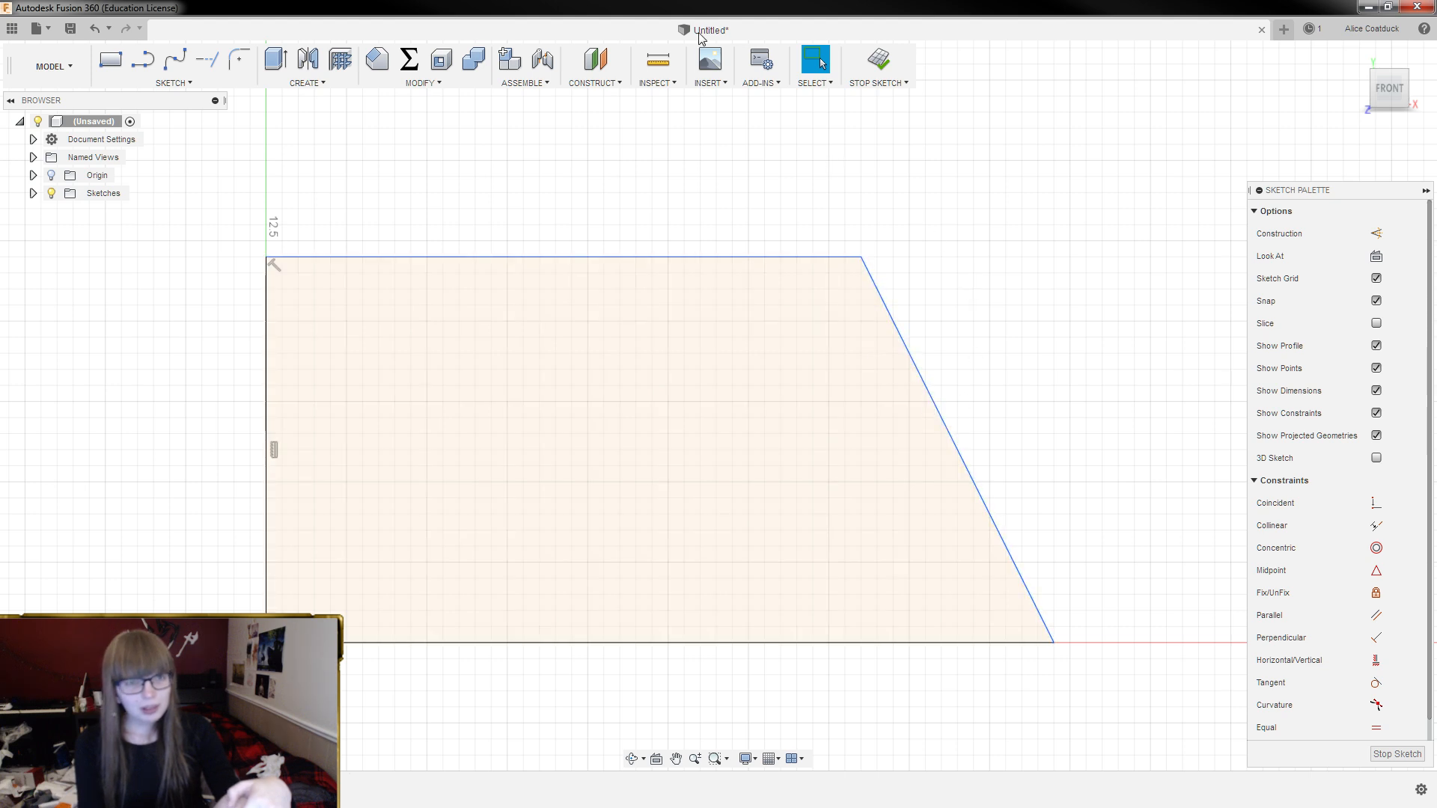
Measure the sloped side against the base again and check the individual lengths of both lines
{"action": "key", "text": "i"}
{"action": "left_click", "coordinate": [994, 534]}
{"action": "left_click", "coordinate": [1010, 643]}
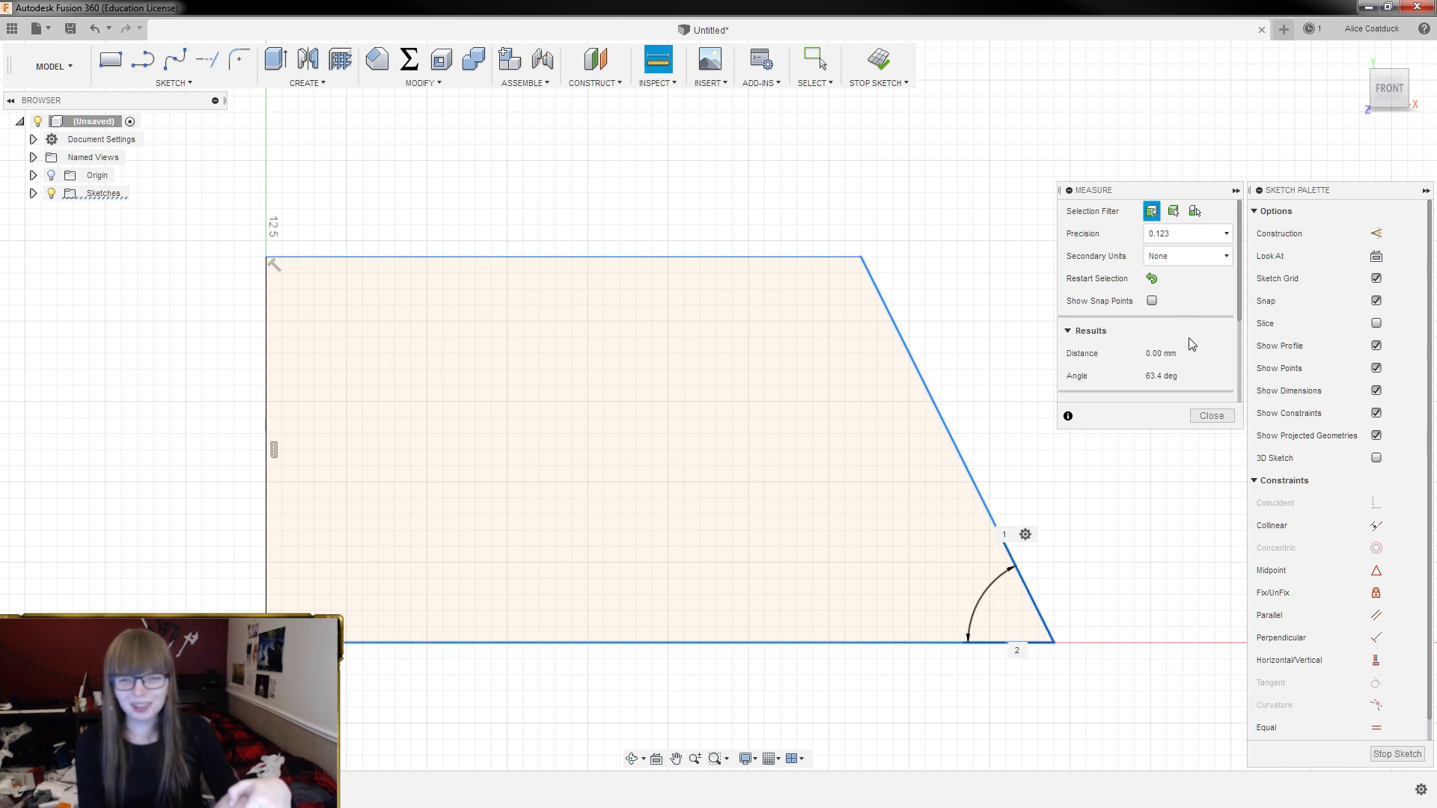
{"action": "left_click_drag", "start_coordinate": [1236, 296], "coordinate": [1238, 393]}
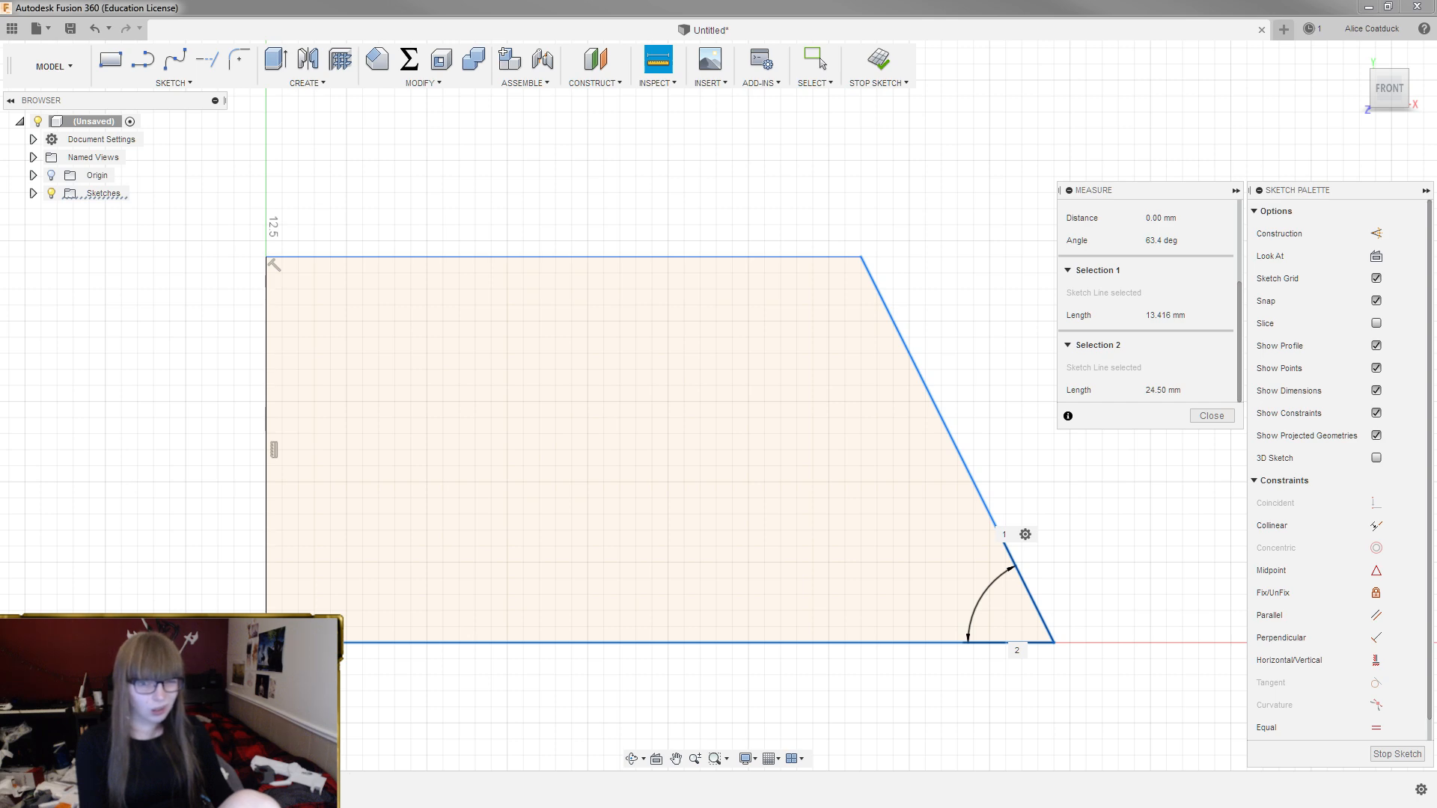
Try a 45-degree line about 0.7 mm long from the trapezoid's upper sloped corner, and delete it
{"action": "key", "text": "r"}
{"action": "left_click", "coordinate": [144, 60]}
{"action": "scroll", "coordinate": [830, 266], "scroll_direction": "up", "scroll_amount": 3}
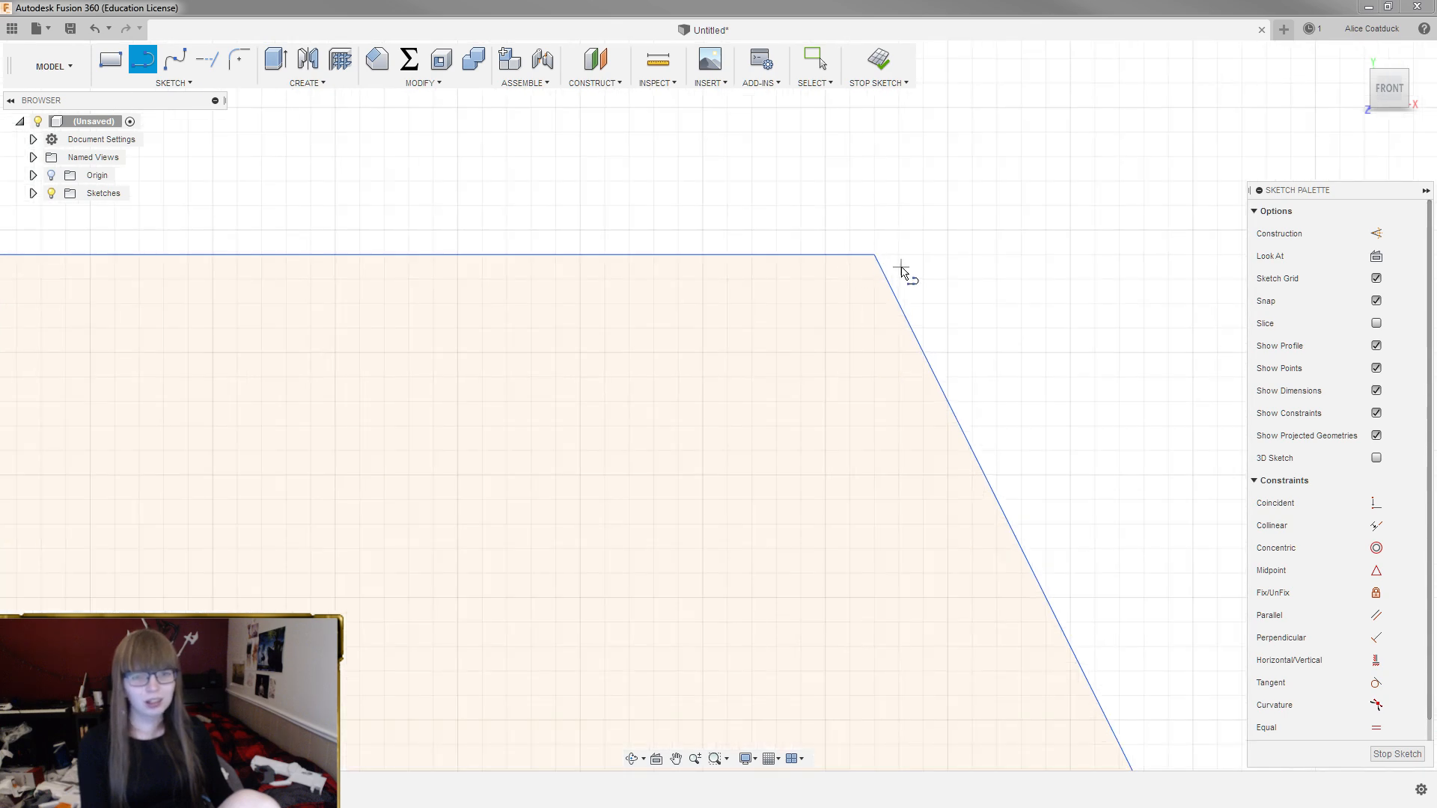
{"action": "left_click", "coordinate": [874, 254]}
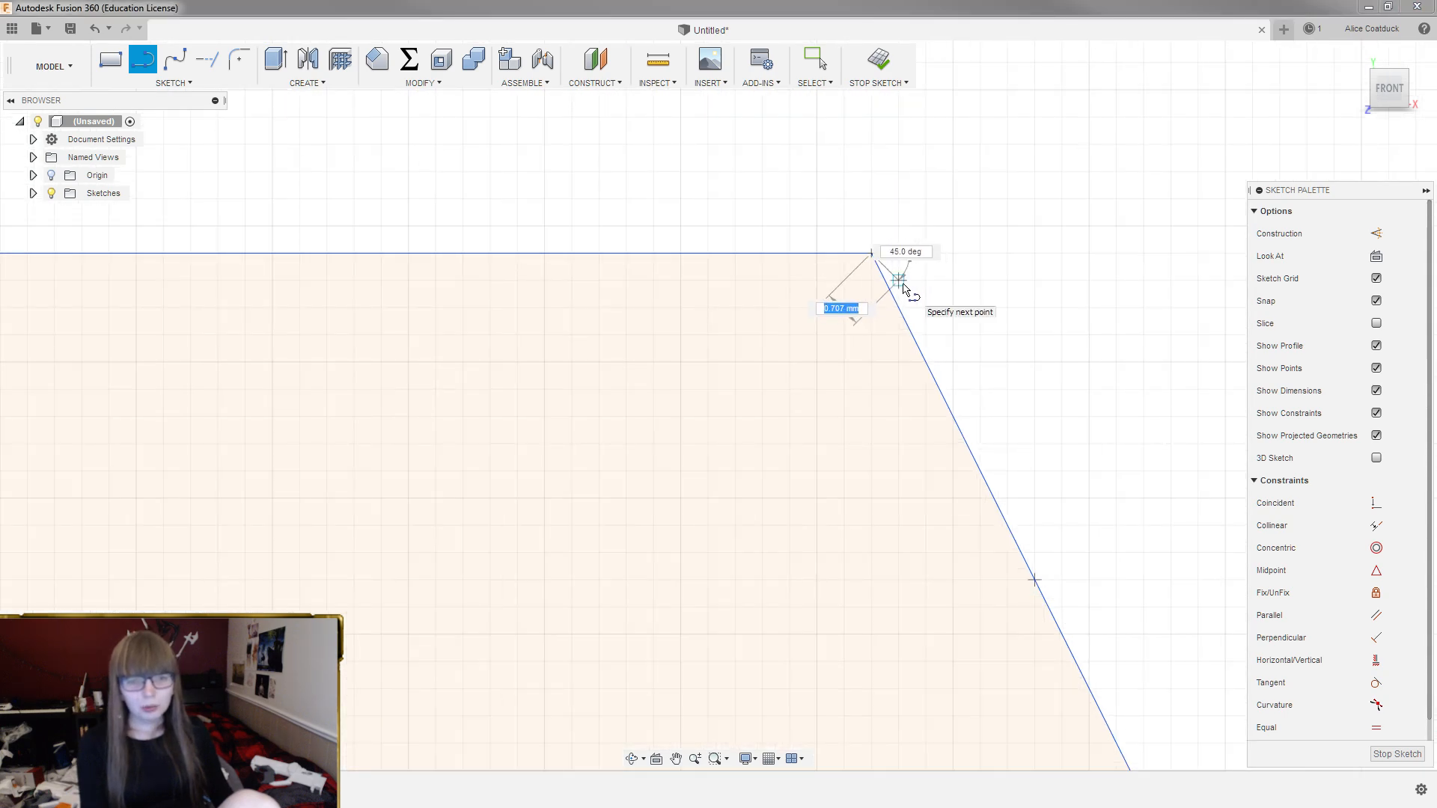
{"action": "left_click", "coordinate": [899, 282]}
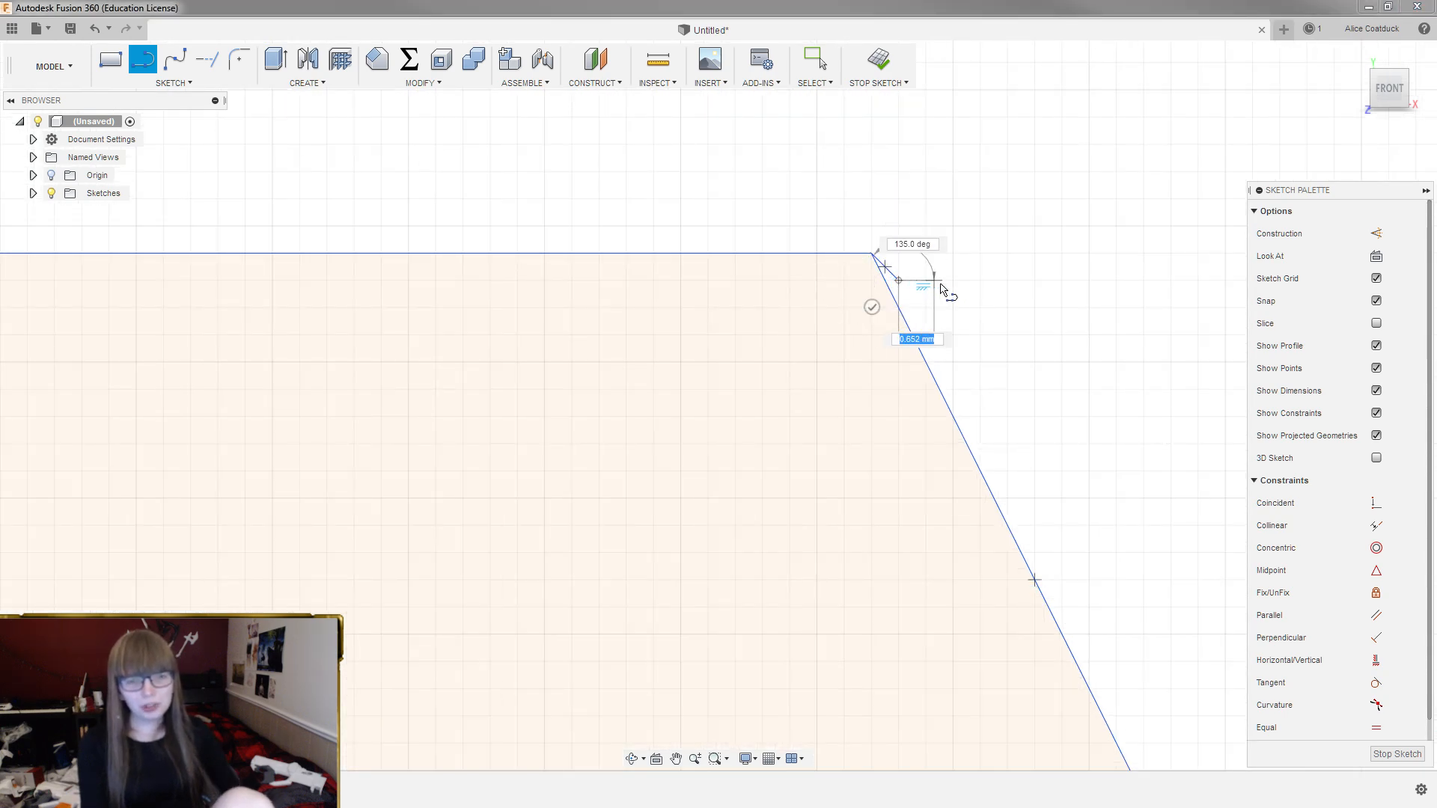
{"action": "key", "text": "Escape"}
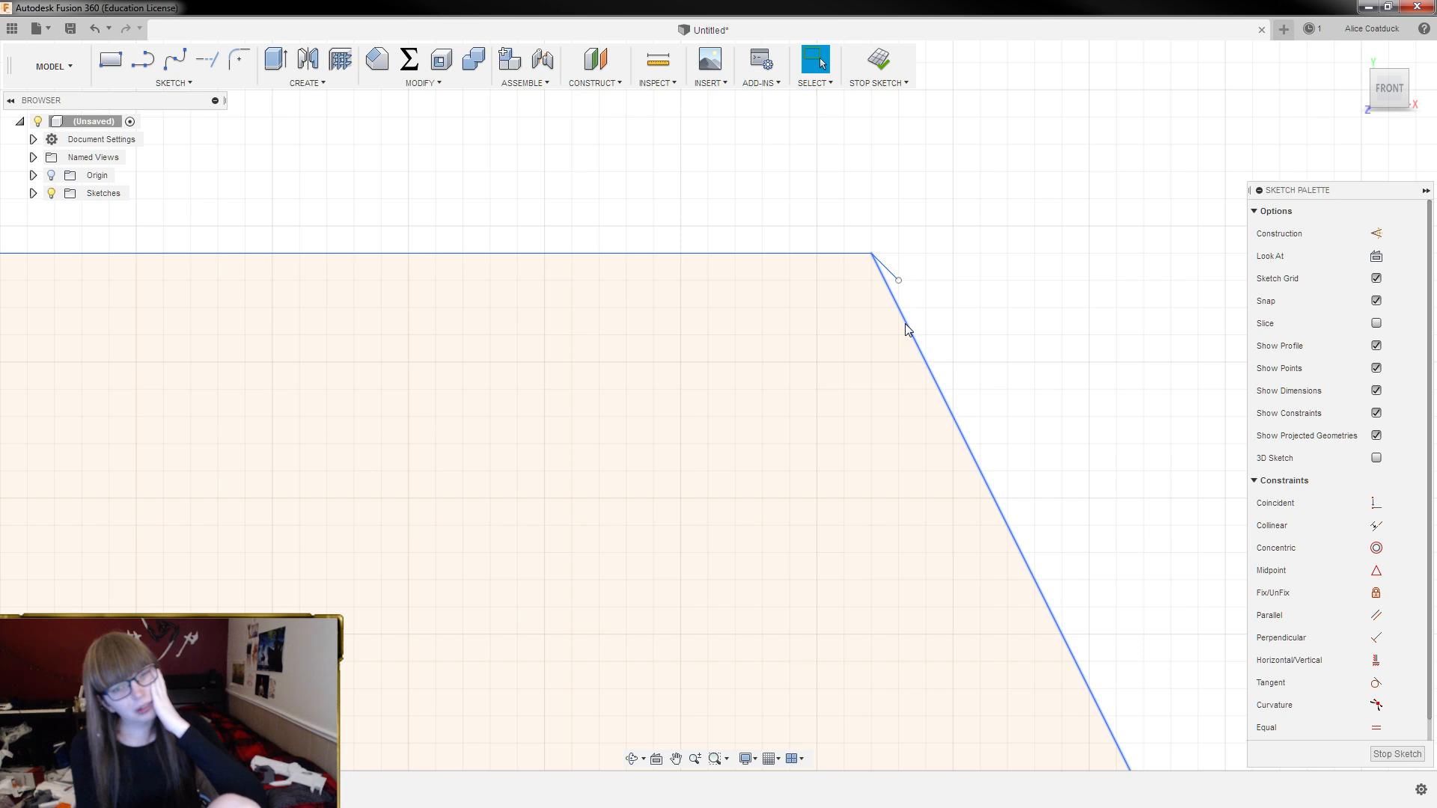
{"action": "scroll", "coordinate": [907, 329], "scroll_direction": "down", "scroll_amount": 1}
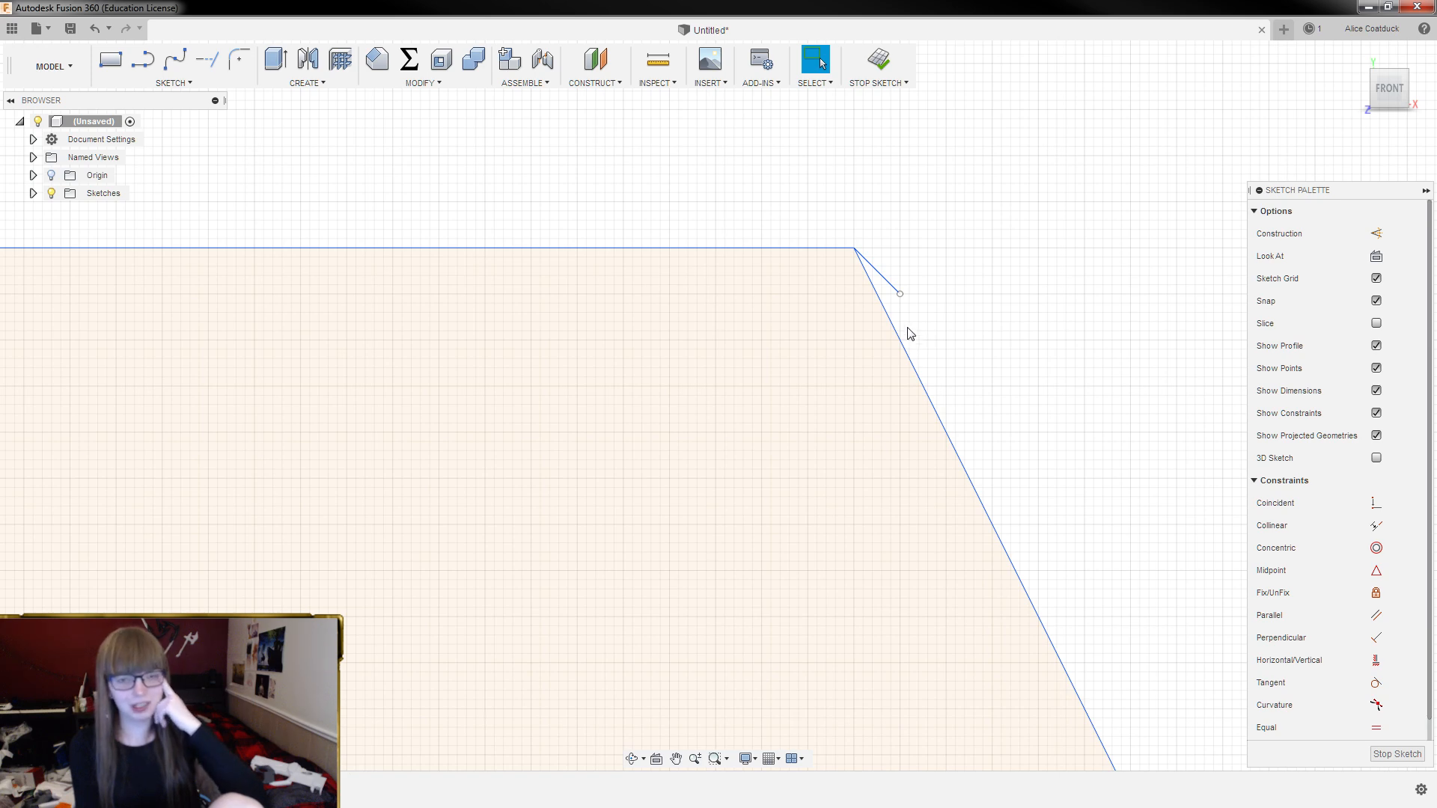
{"action": "left_click", "coordinate": [885, 282]}
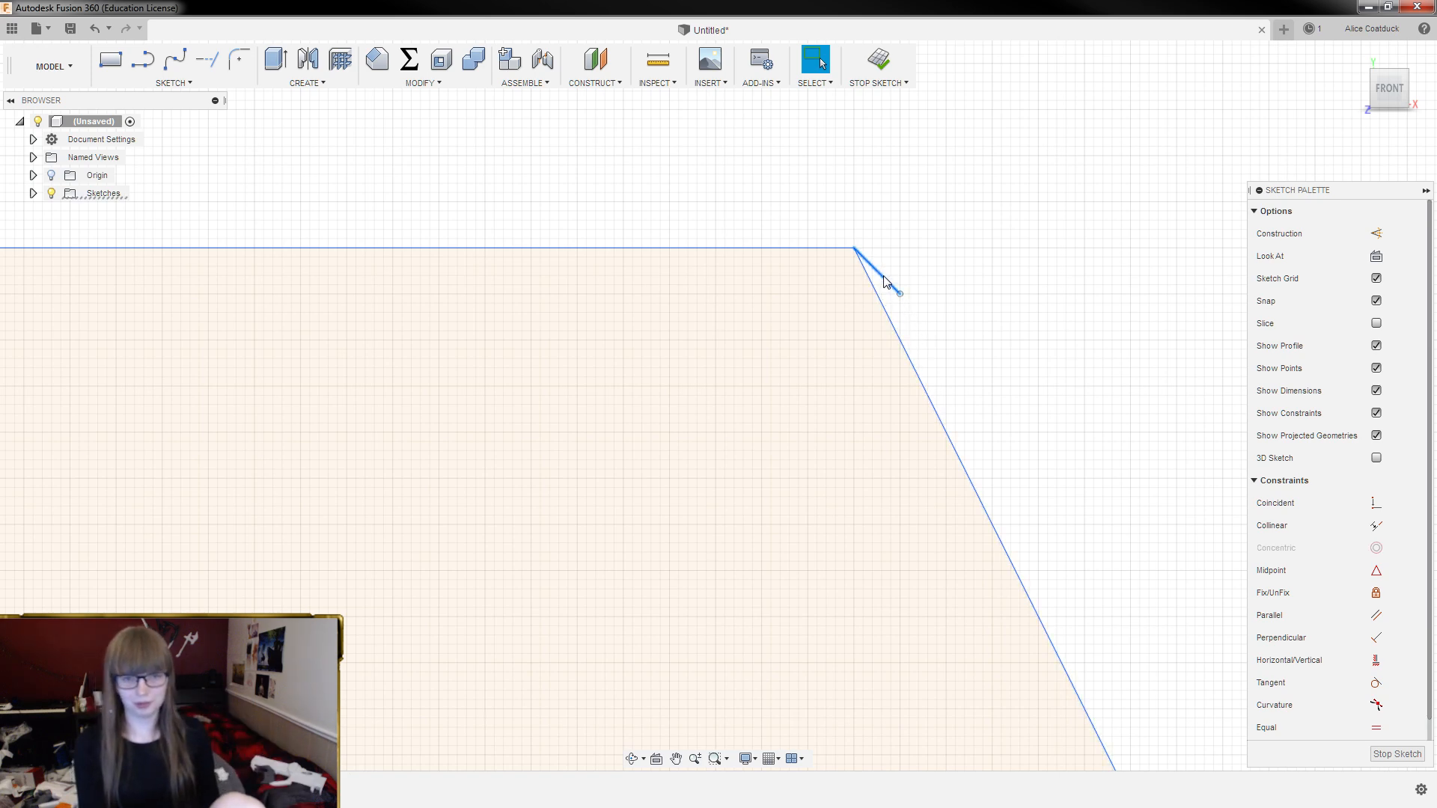
{"action": "key", "text": "Delete"}
Extrude the trapezoid profile 124 mm to one side as a new body
{"action": "key", "text": "F6"}
{"action": "scroll", "coordinate": [879, 382], "scroll_direction": "down", "scroll_amount": 2}
{"action": "scroll", "coordinate": [820, 282], "scroll_direction": "up", "scroll_amount": 4}
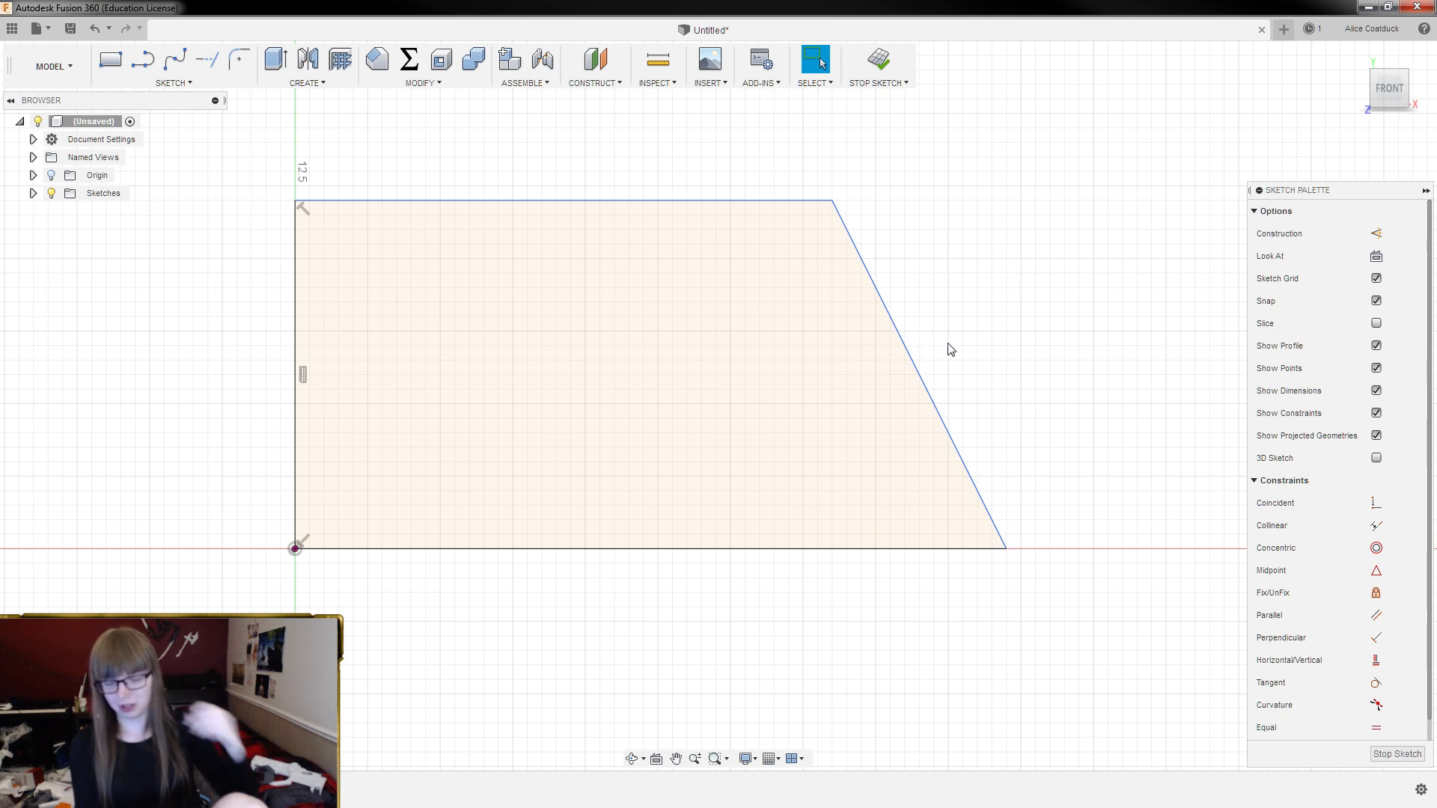
{"action": "left_click", "coordinate": [826, 350]}
{"action": "mouse_move", "coordinate": [1045, 340]}
{"action": "middle_mouse_down", "text": "shift"}
{"action": "mouse_move", "coordinate": [651, 394]}
{"action": "mouse_move", "coordinate": [883, 322]}
{"action": "mouse_move", "coordinate": [881, 289]}
{"action": "mouse_move", "coordinate": [880, 313]}
{"action": "middle_mouse_up", "text": "shift"}
{"action": "key", "text": "Escape"}
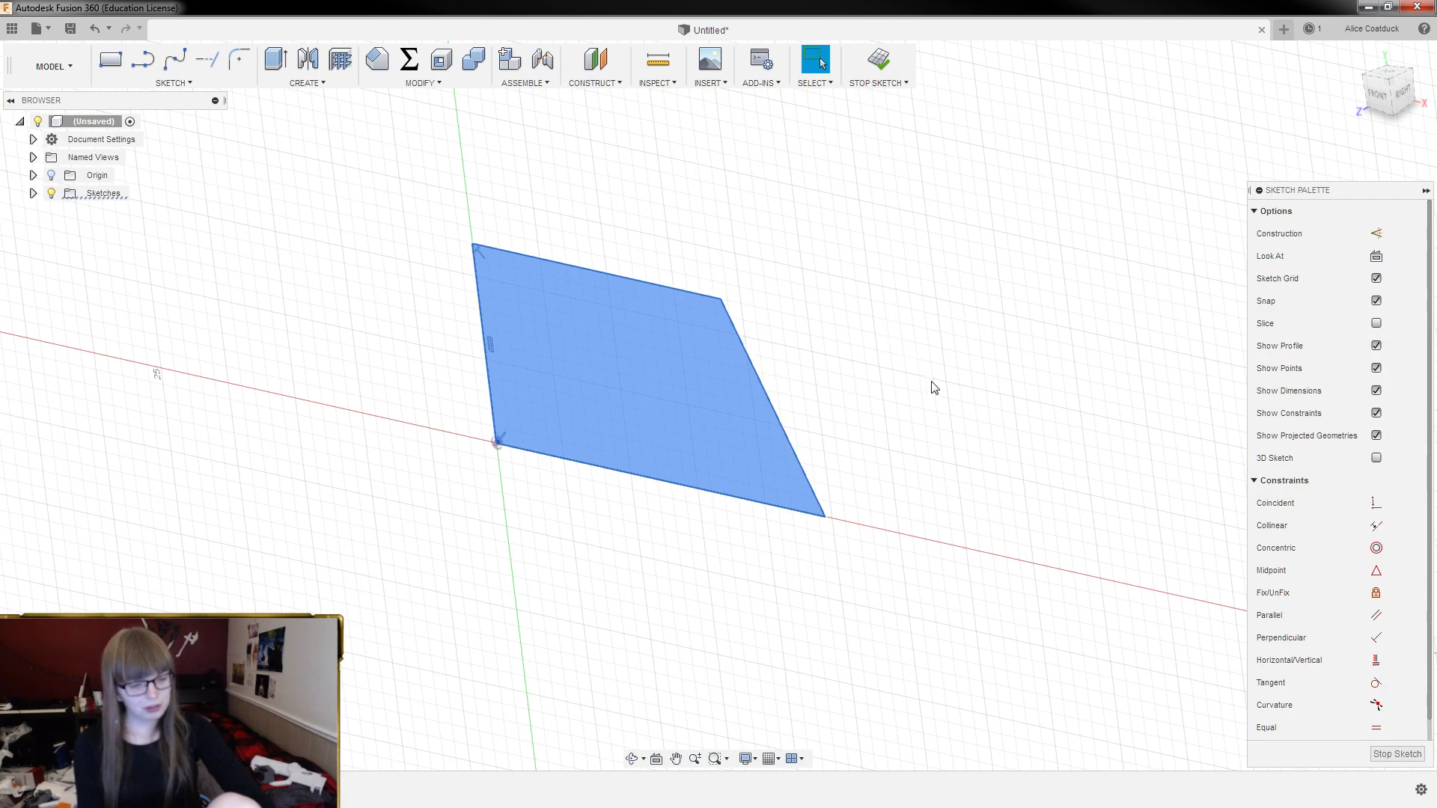
{"action": "key", "text": "e"}
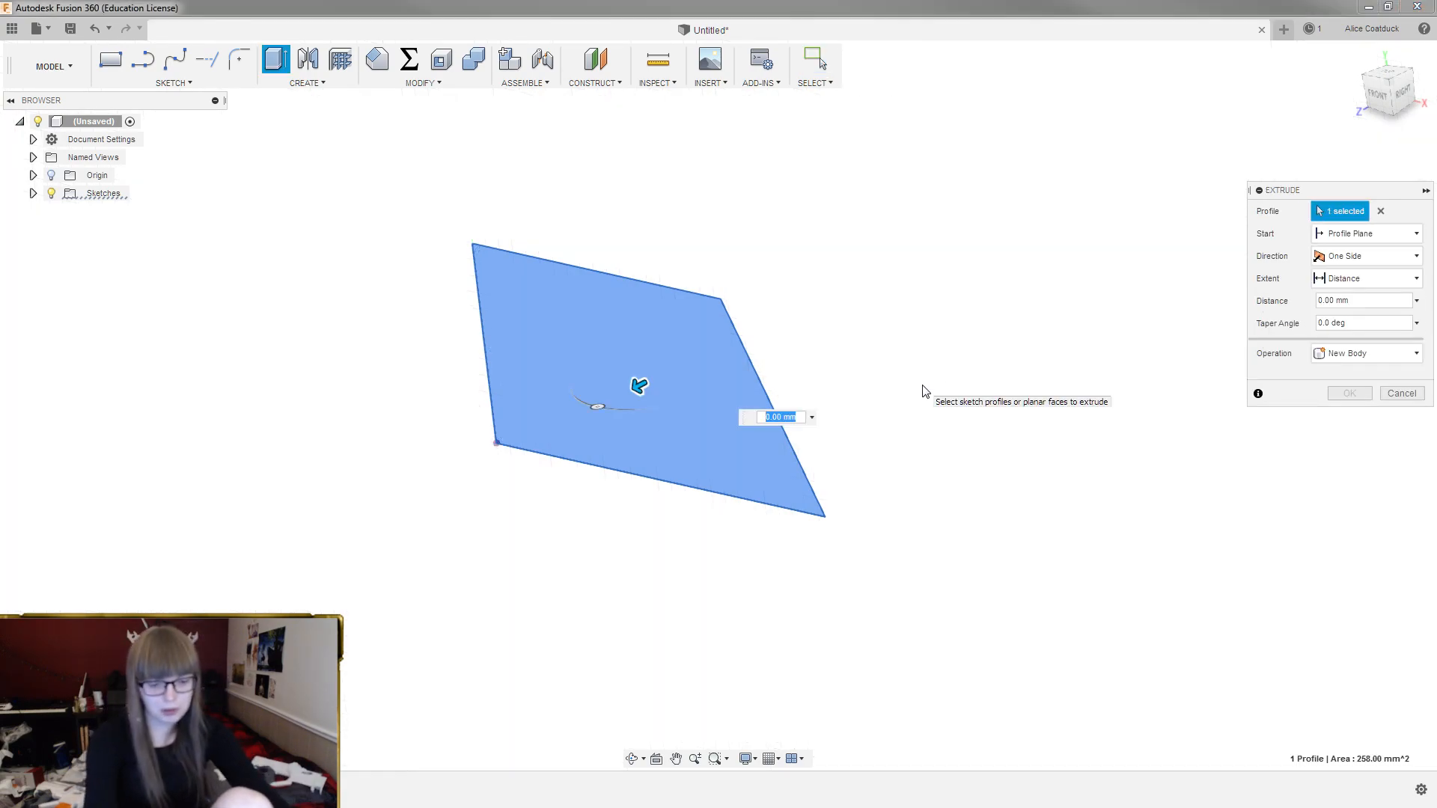
{"action": "type", "text": "124"}
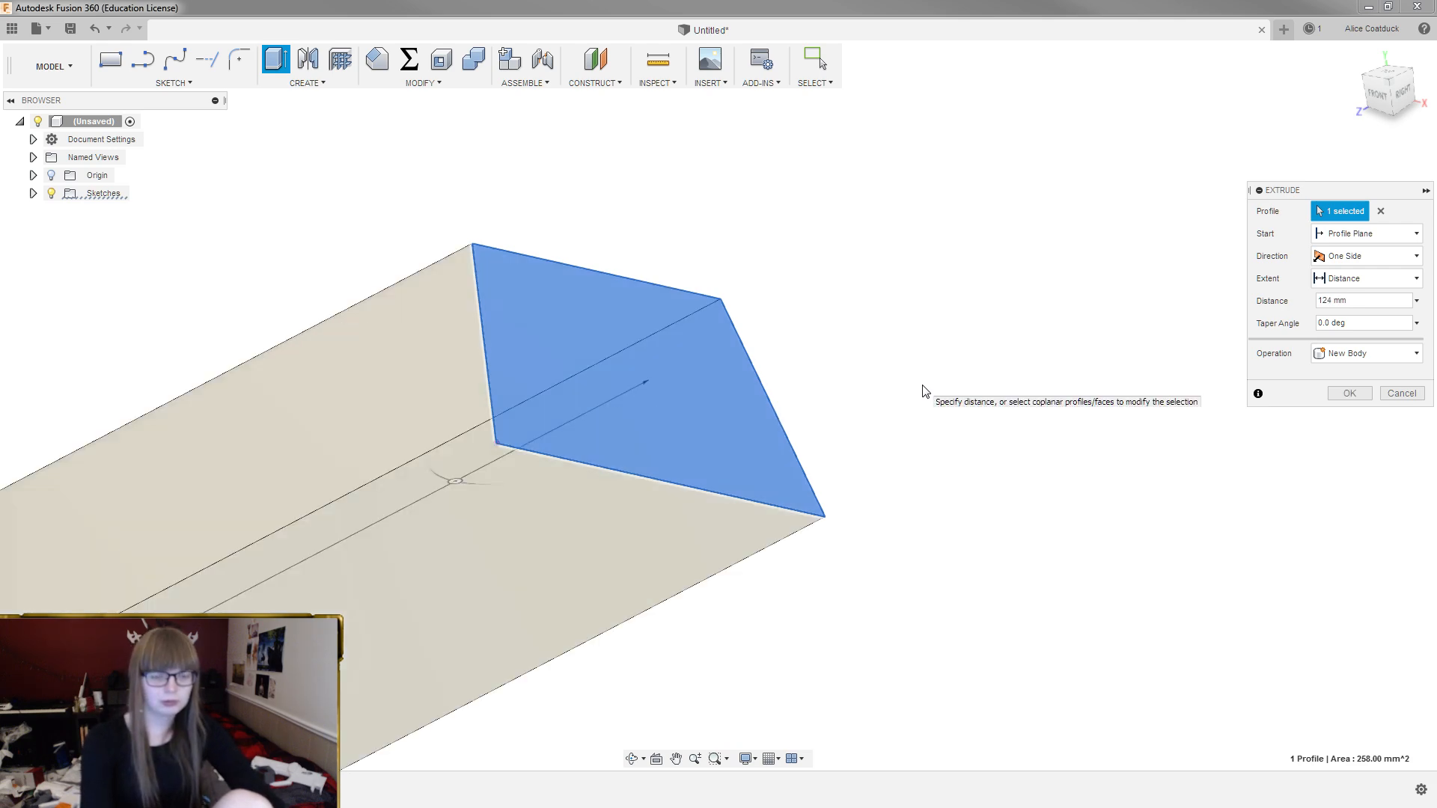
{"action": "key", "text": "Return"}
{"action": "scroll", "coordinate": [930, 199], "scroll_direction": "down", "scroll_amount": 5}
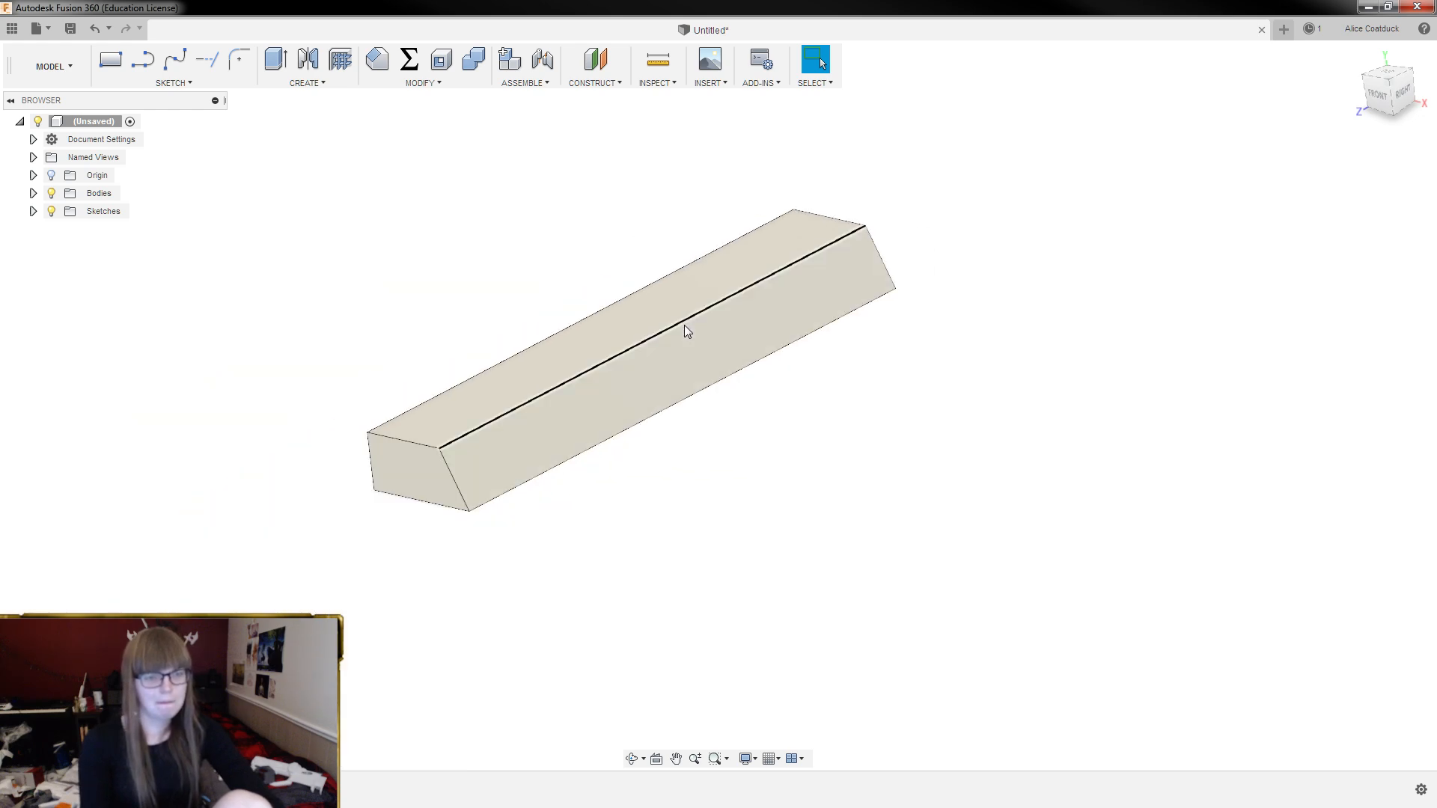
Fillet the bar's upper long edge, where the top meets the sloped side, with a 1 mm radius
{"action": "middle_click_drag", "start_coordinate": [318, 383], "coordinate": [260, 365], "text": "shift"}
{"action": "scroll", "coordinate": [429, 427], "scroll_direction": "up", "scroll_amount": 4}
{"action": "left_click", "coordinate": [392, 402]}
{"action": "middle_click_drag", "start_coordinate": [273, 299], "coordinate": [369, 327], "text": "shift"}
{"action": "key", "text": "f"}
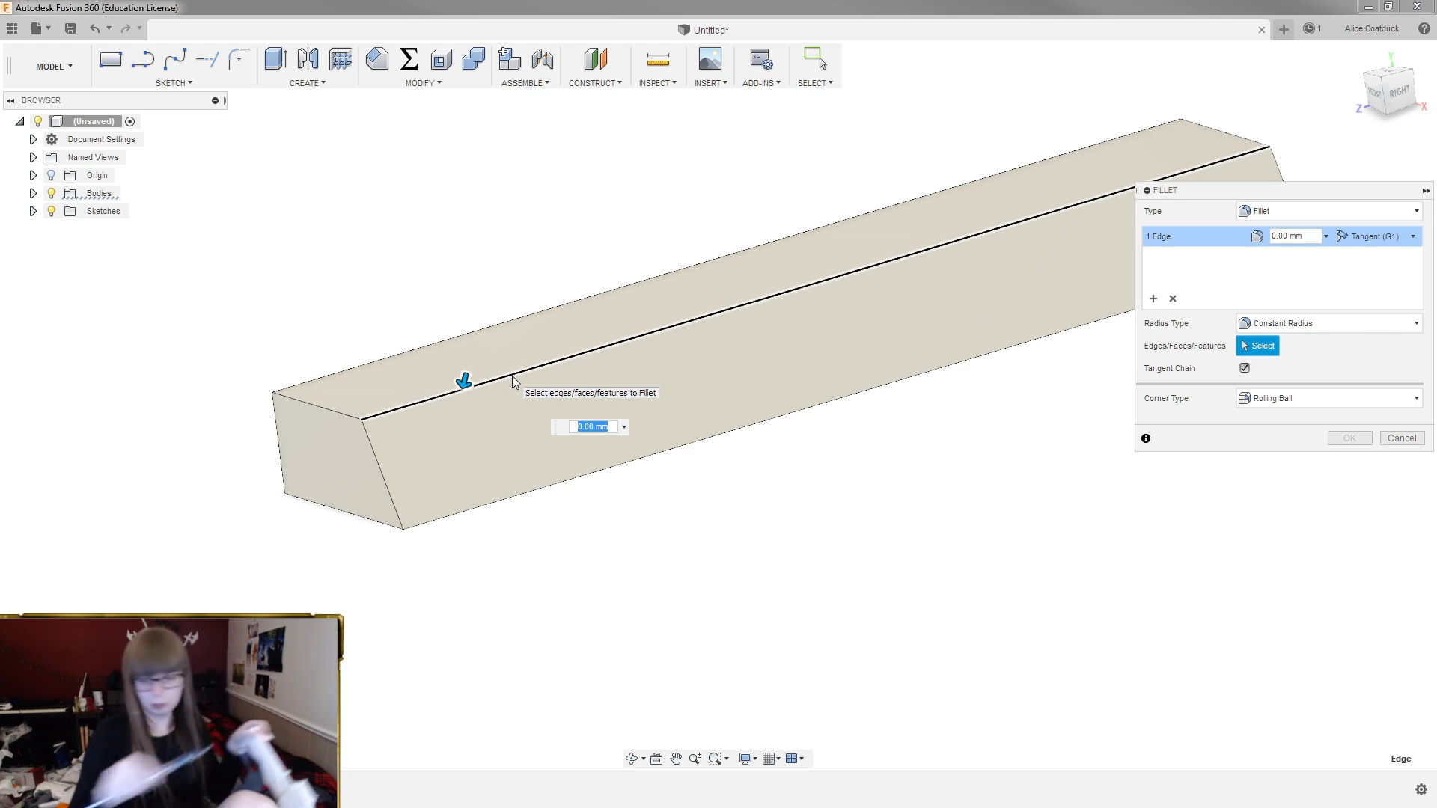
{"action": "type", "text": "1"}
{"action": "key", "text": "Return"}
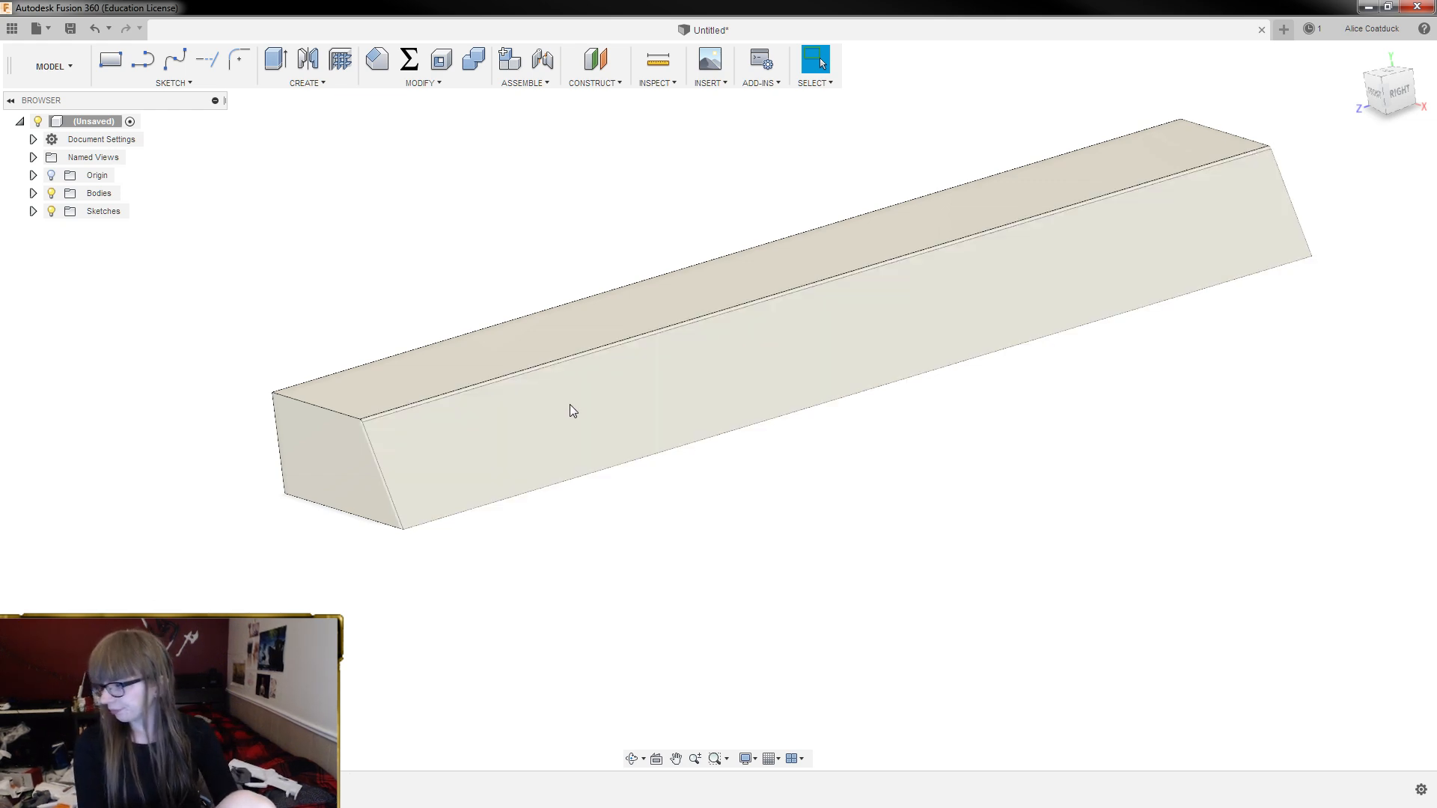
{"action": "middle_click_drag", "start_coordinate": [752, 503], "coordinate": [1084, 440], "text": "shift"}
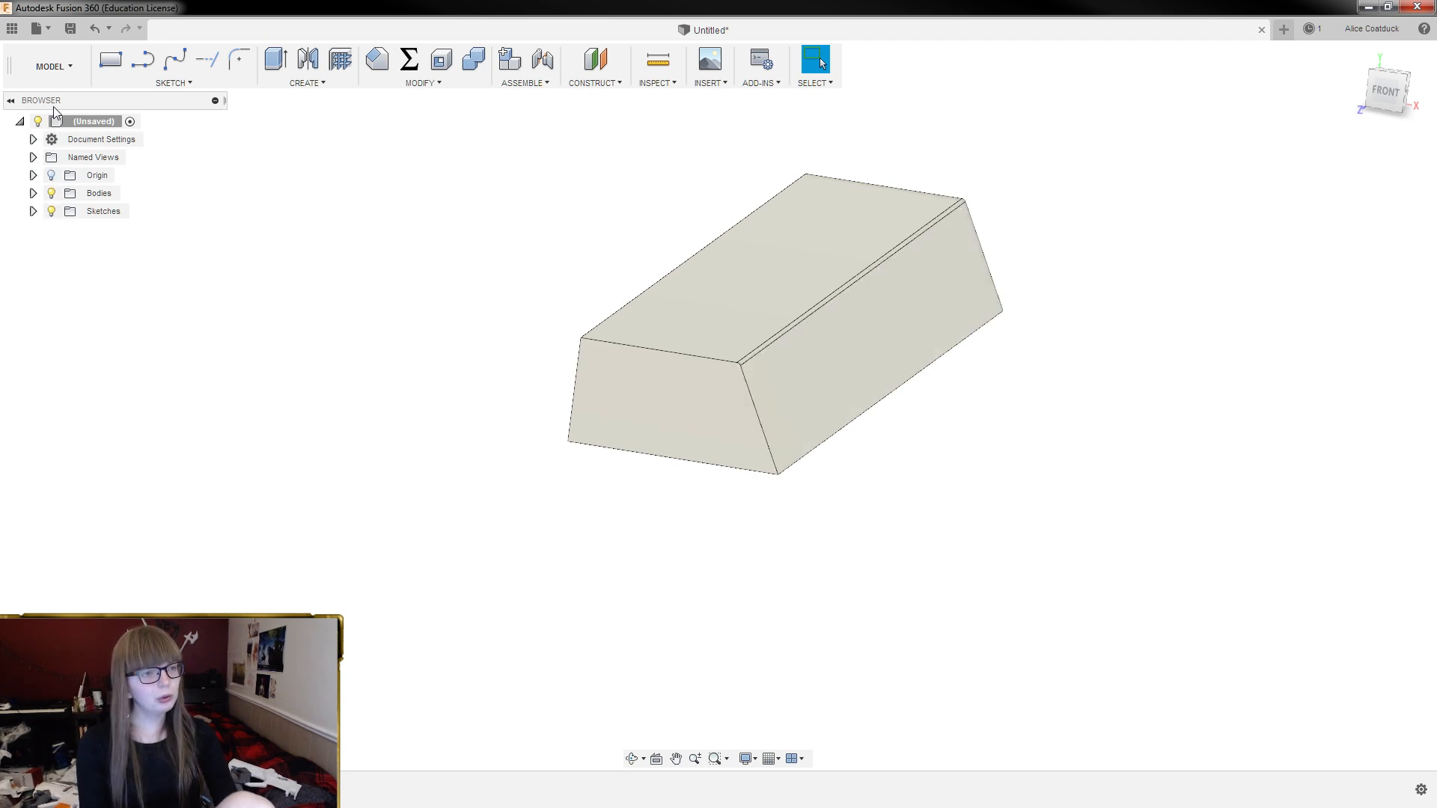
Reopen the bar's profile sketch and draw a separate right triangle 0.5 mm wide and 1 mm tall beside the trapezoid's sloped side
{"action": "double_click", "coordinate": [111, 789]}
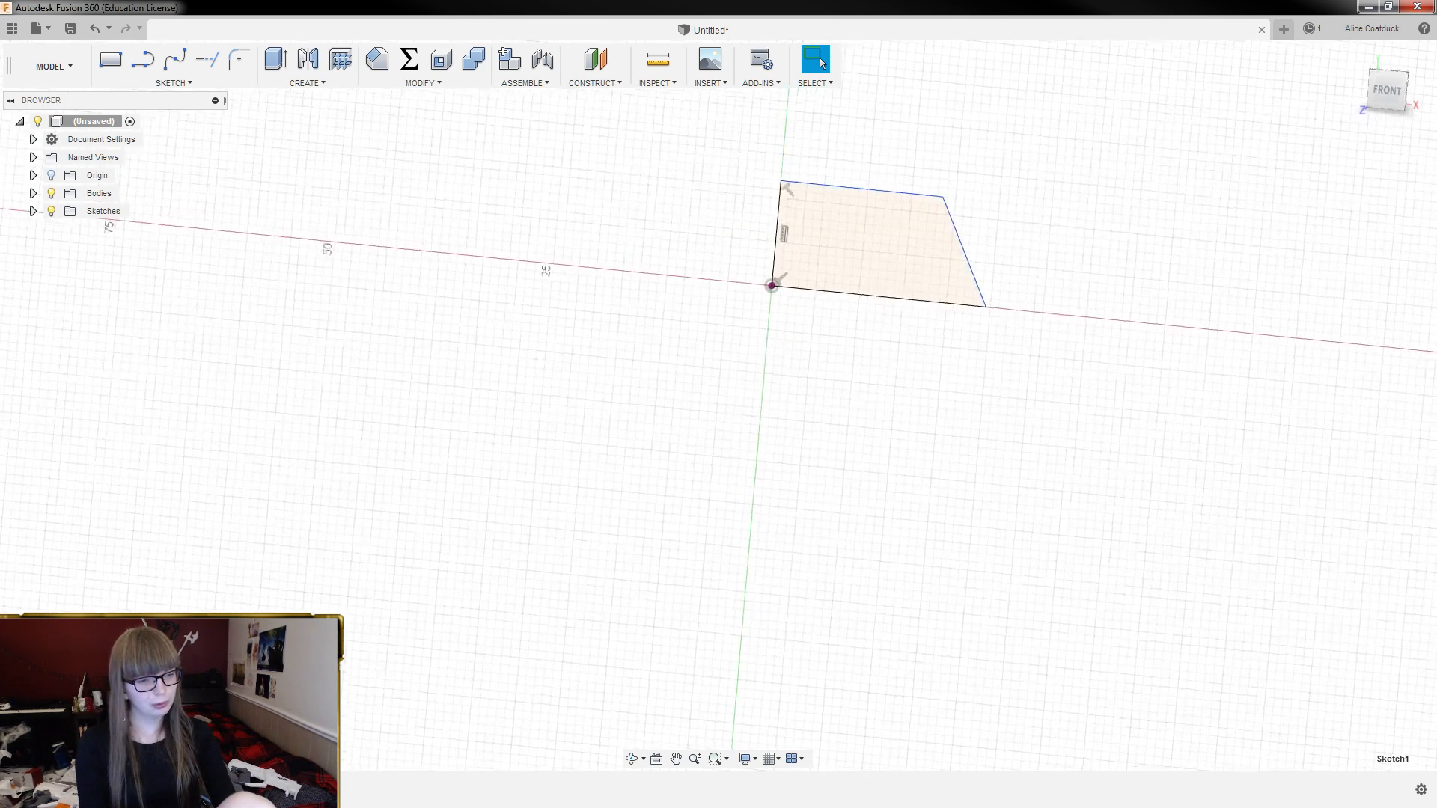
{"action": "scroll", "coordinate": [890, 228], "scroll_direction": "up", "scroll_amount": 7}
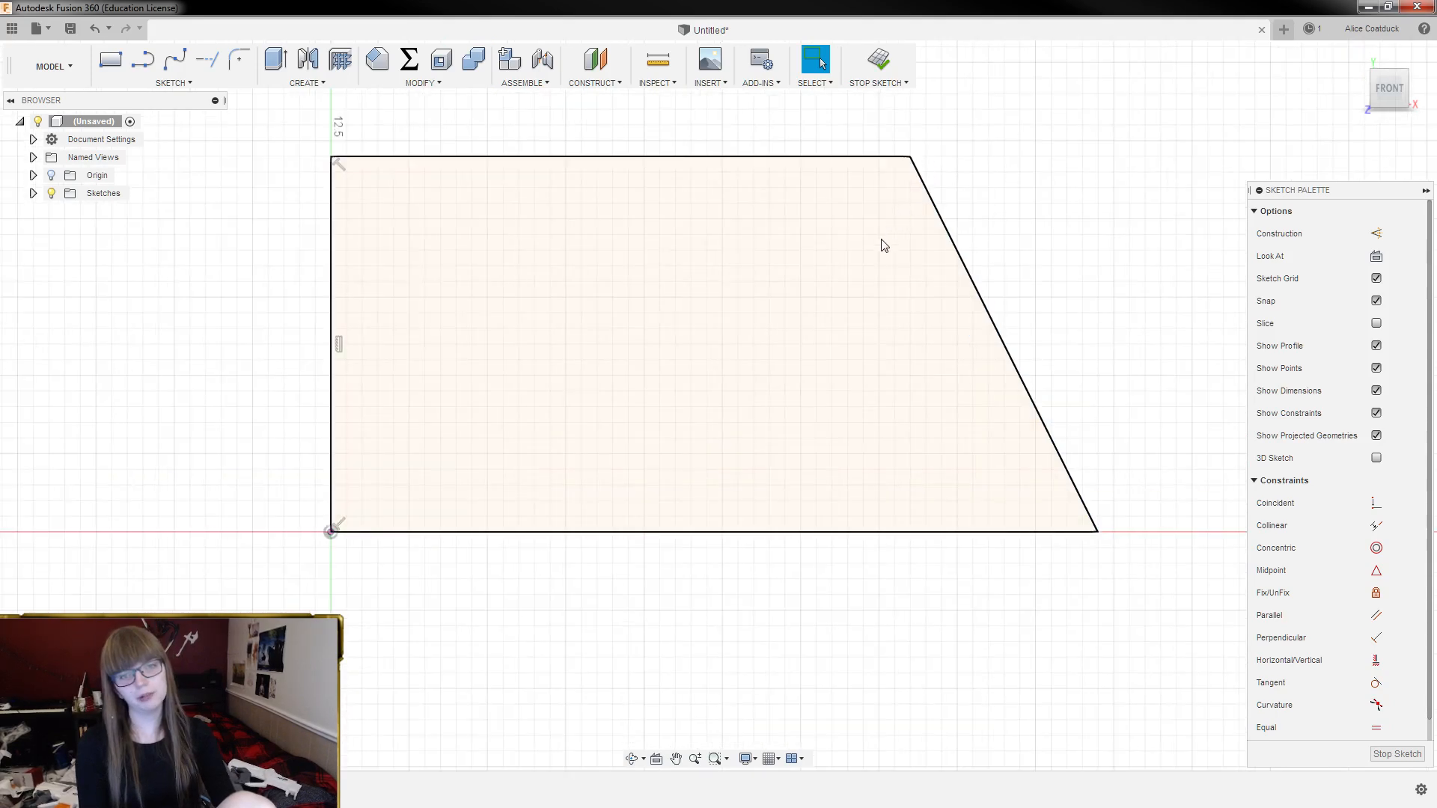
{"action": "scroll", "coordinate": [908, 154], "scroll_direction": "down", "scroll_amount": 1}
{"action": "scroll", "coordinate": [911, 240], "scroll_direction": "up", "scroll_amount": 5}
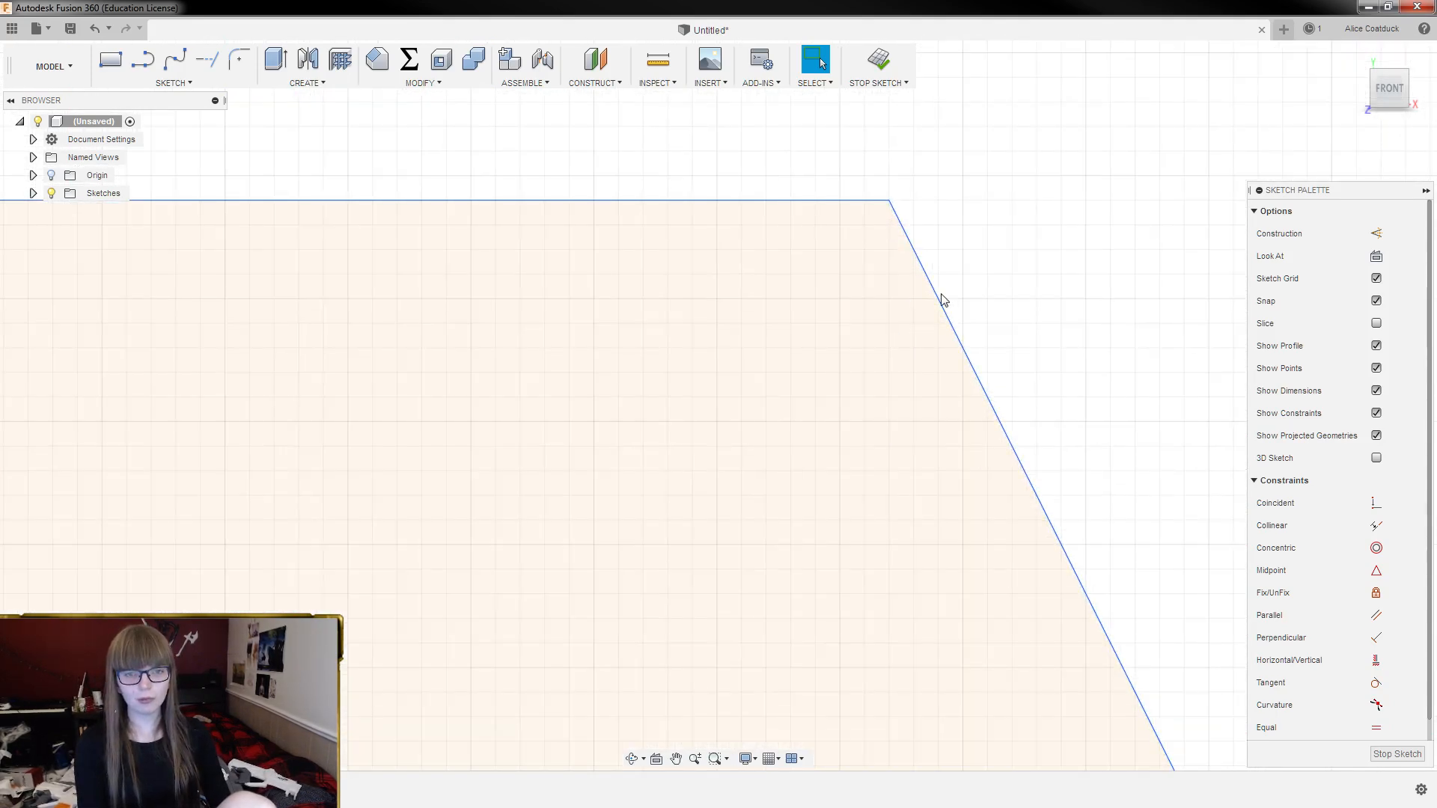
{"action": "left_click", "coordinate": [155, 63]}
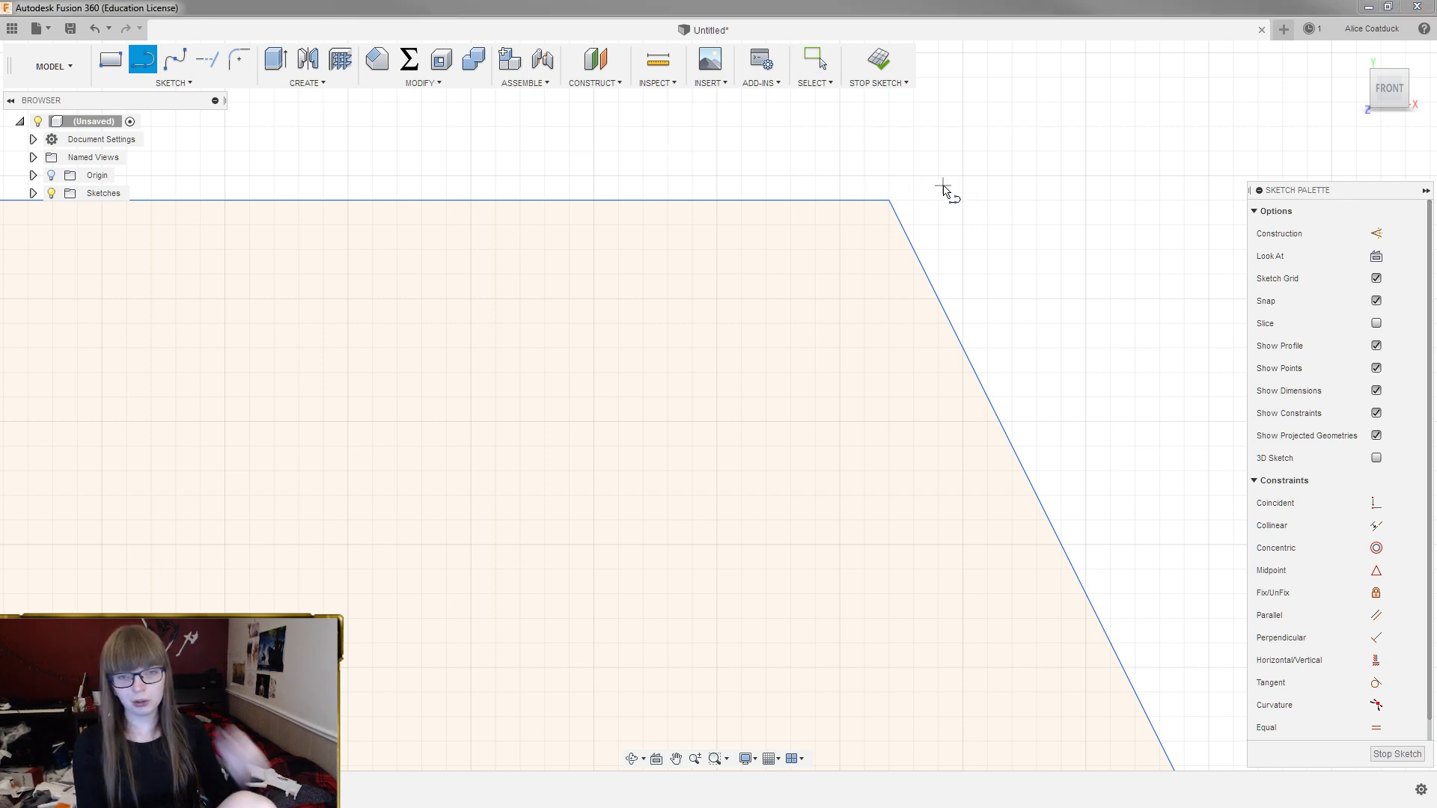
{"action": "left_click", "coordinate": [1085, 249]}
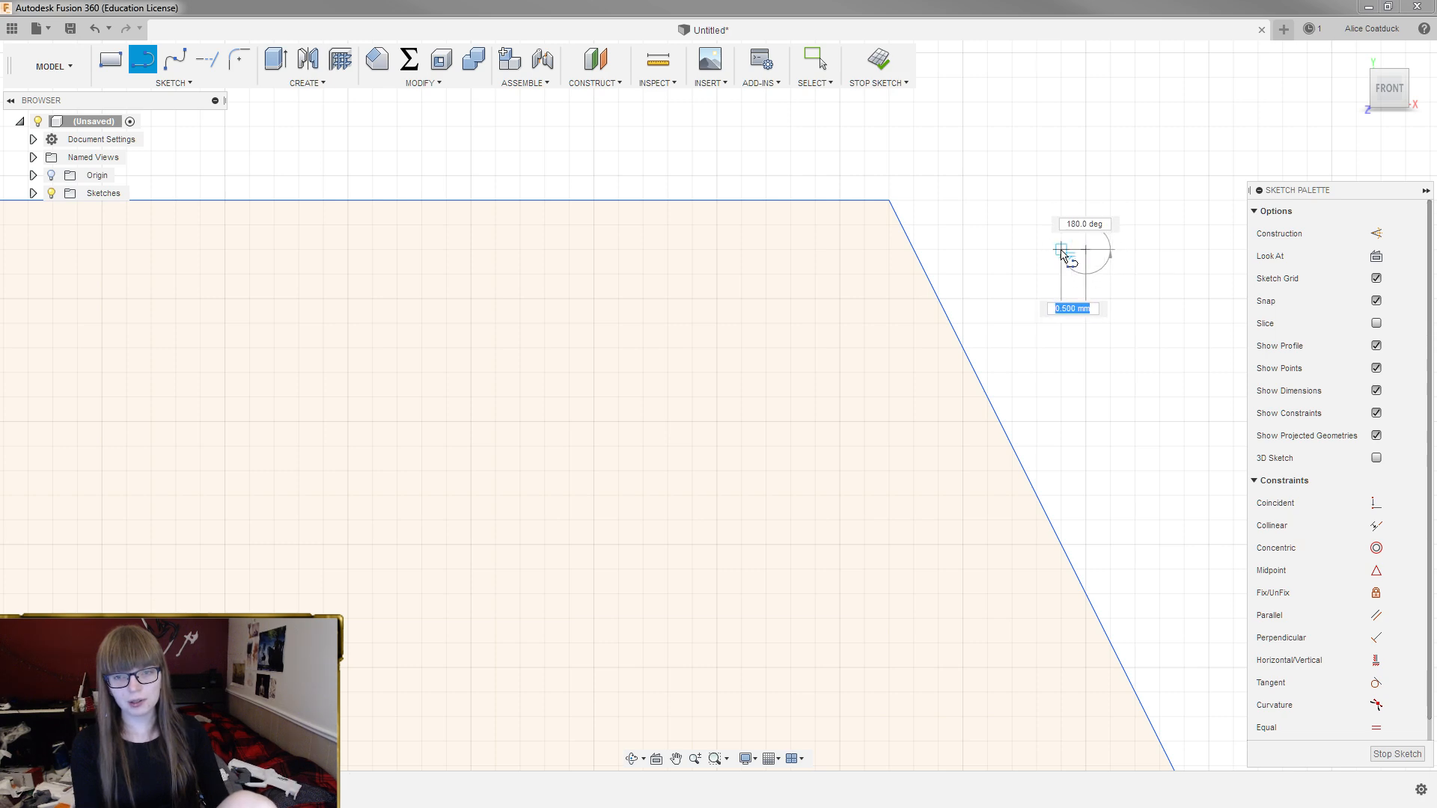
{"action": "left_click", "coordinate": [1061, 251]}
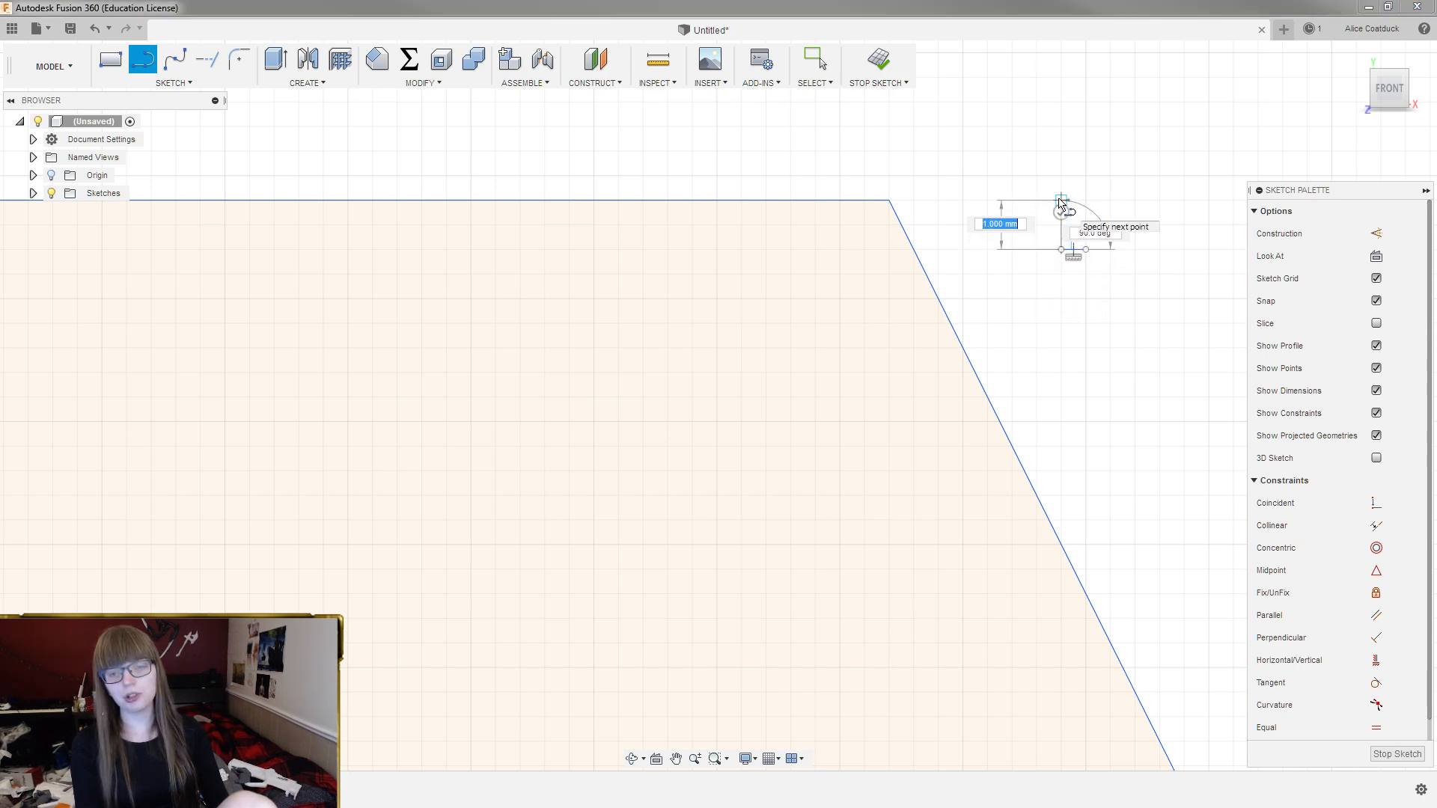
{"action": "left_click", "coordinate": [1061, 200]}
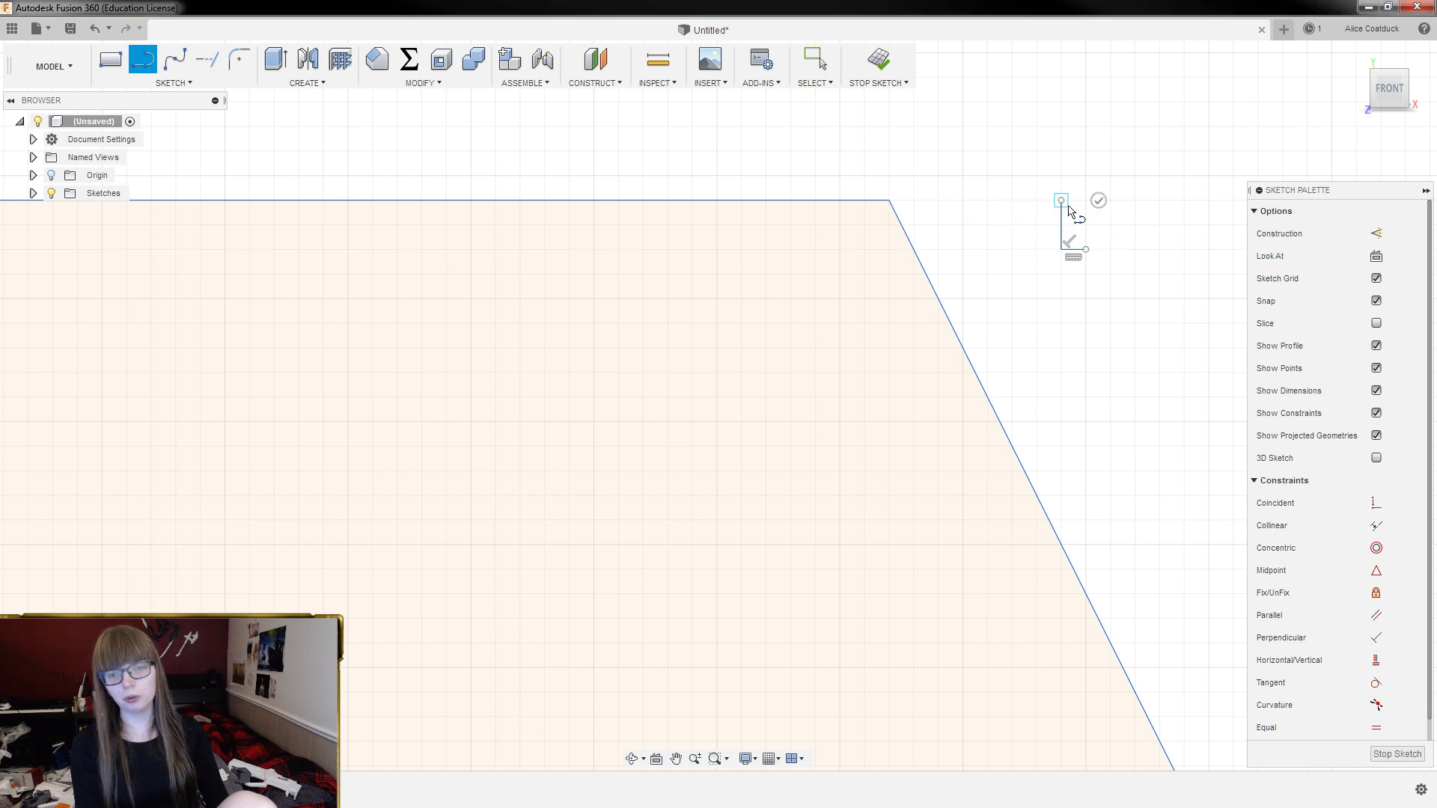
{"action": "left_click", "coordinate": [1085, 249]}
{"action": "scroll", "coordinate": [972, 262], "scroll_direction": "down", "scroll_amount": 3}
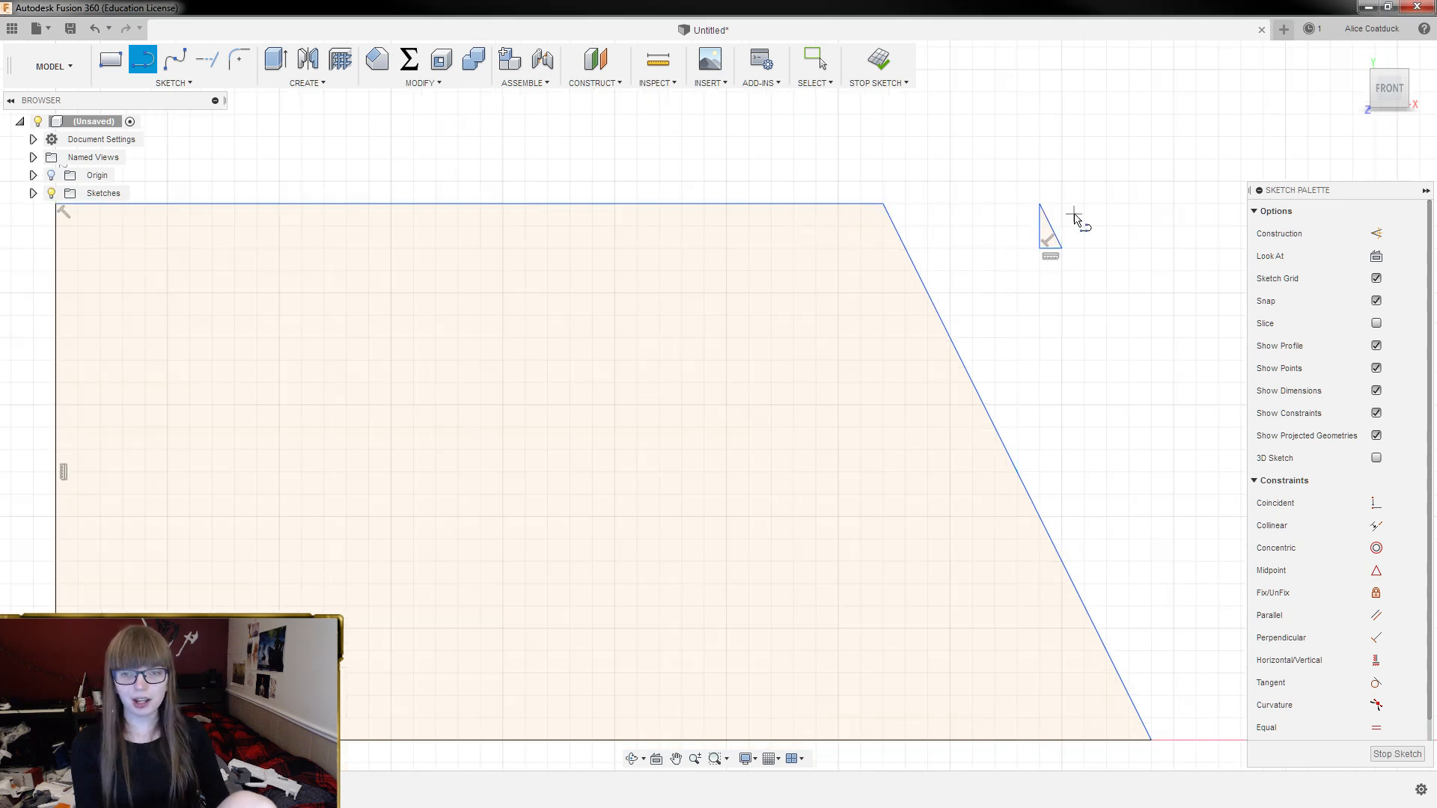
{"action": "scroll", "coordinate": [1074, 225], "scroll_direction": "up", "scroll_amount": 5}
{"action": "key", "text": "Escape"}
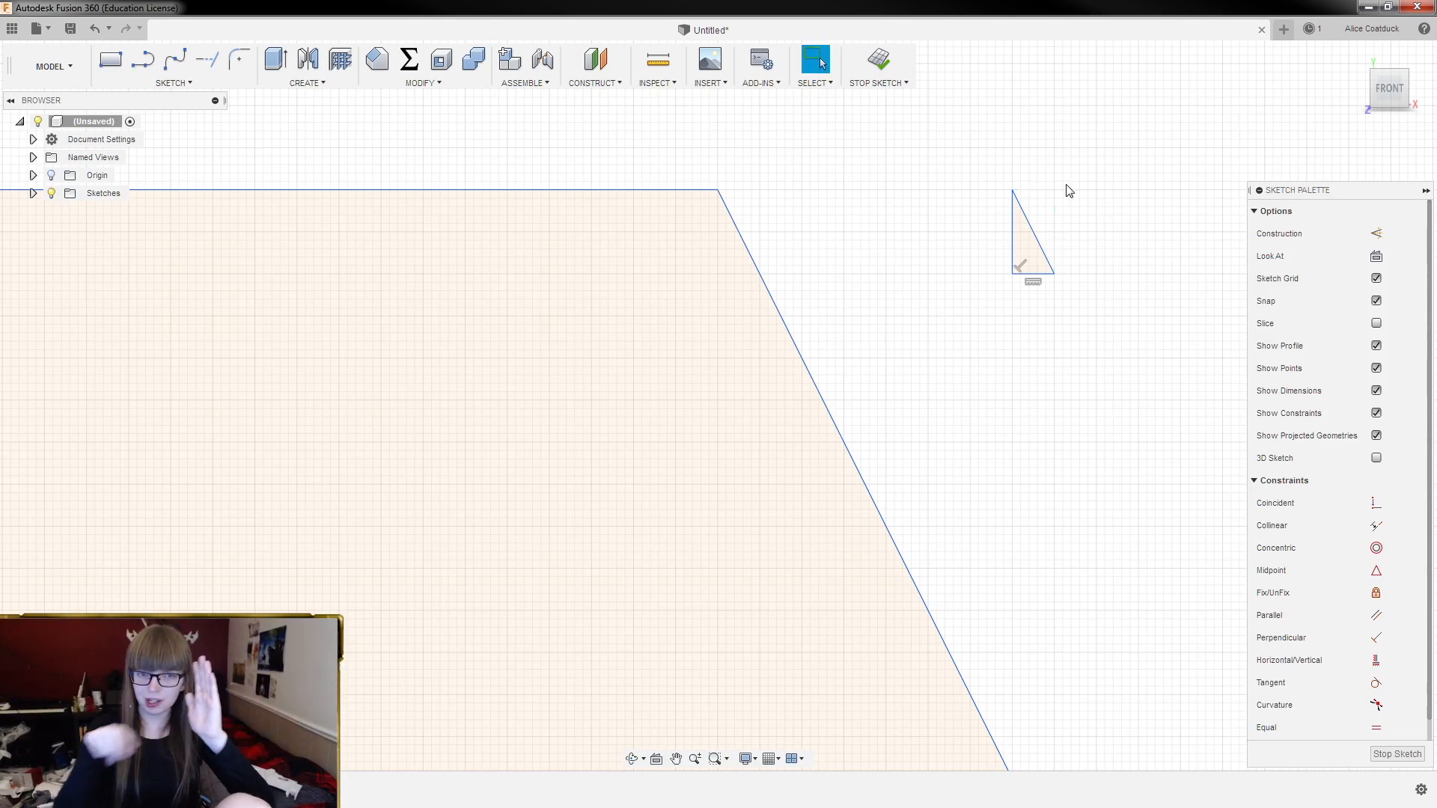
Try a 45-degree line from the small triangle's apex, extending 0.5 mm across and 0.5 mm down
{"action": "scroll", "coordinate": [968, 231], "scroll_direction": "down", "scroll_amount": 1}
{"action": "scroll", "coordinate": [985, 263], "scroll_direction": "down", "scroll_amount": 2}
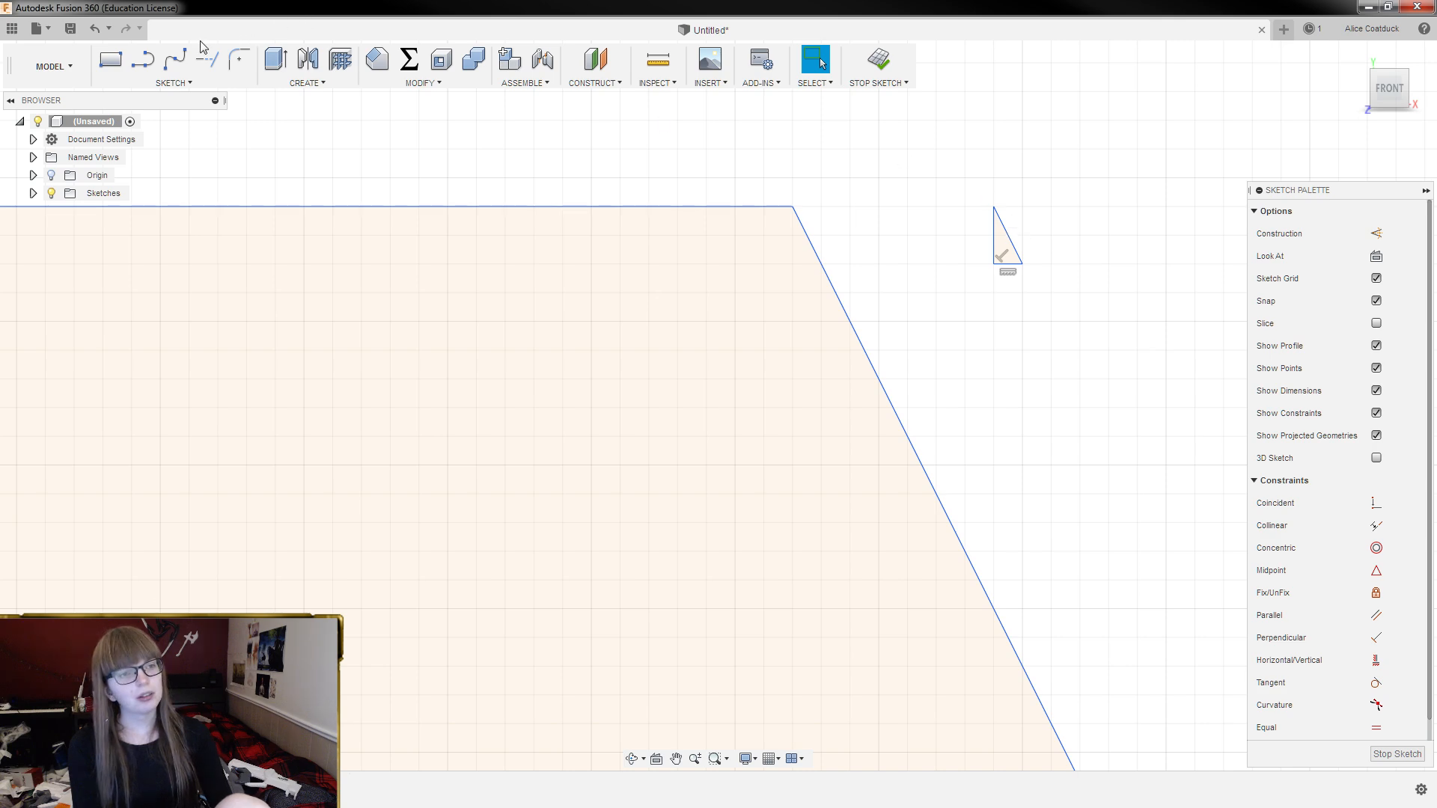
{"action": "left_click", "coordinate": [142, 58]}
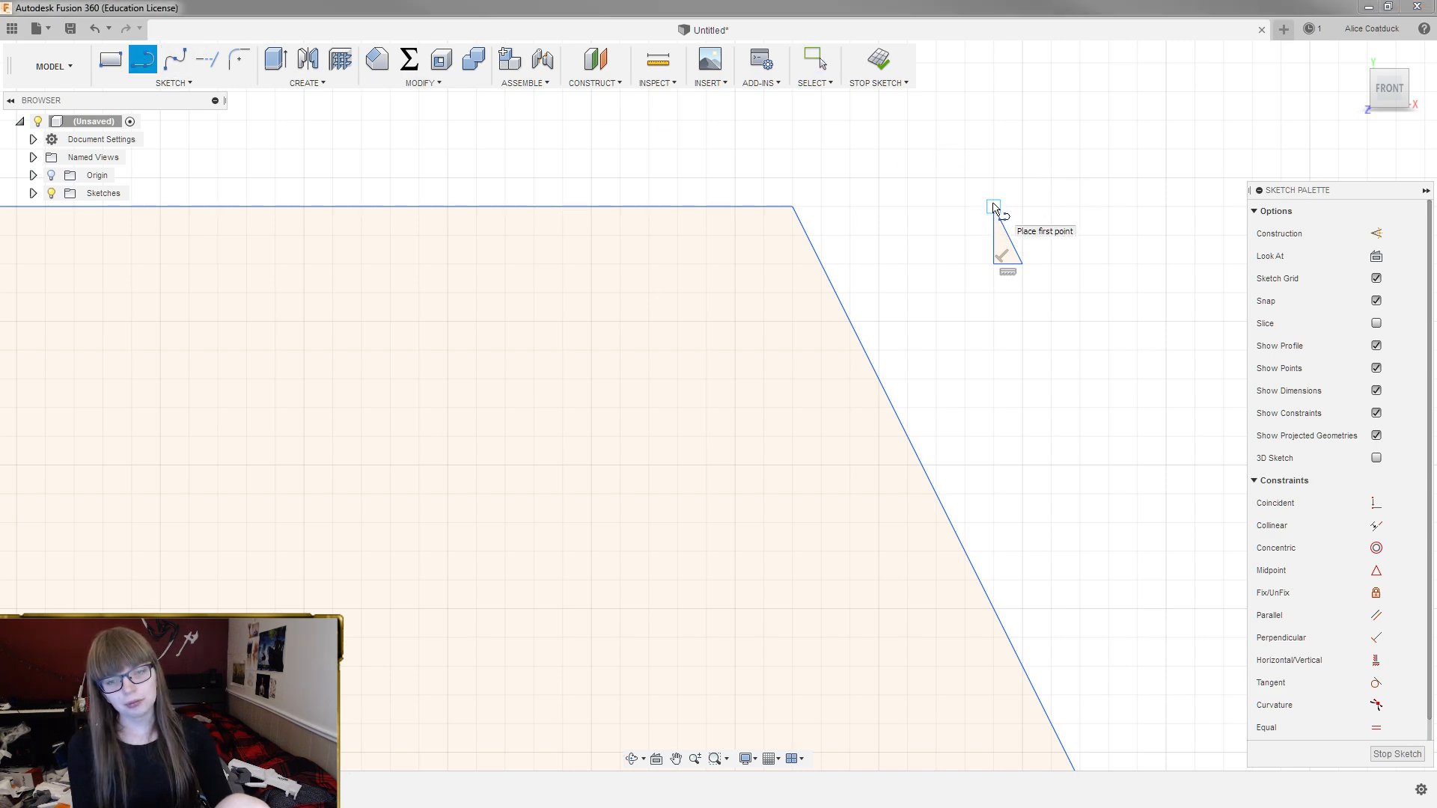
{"action": "left_click", "coordinate": [1022, 234]}
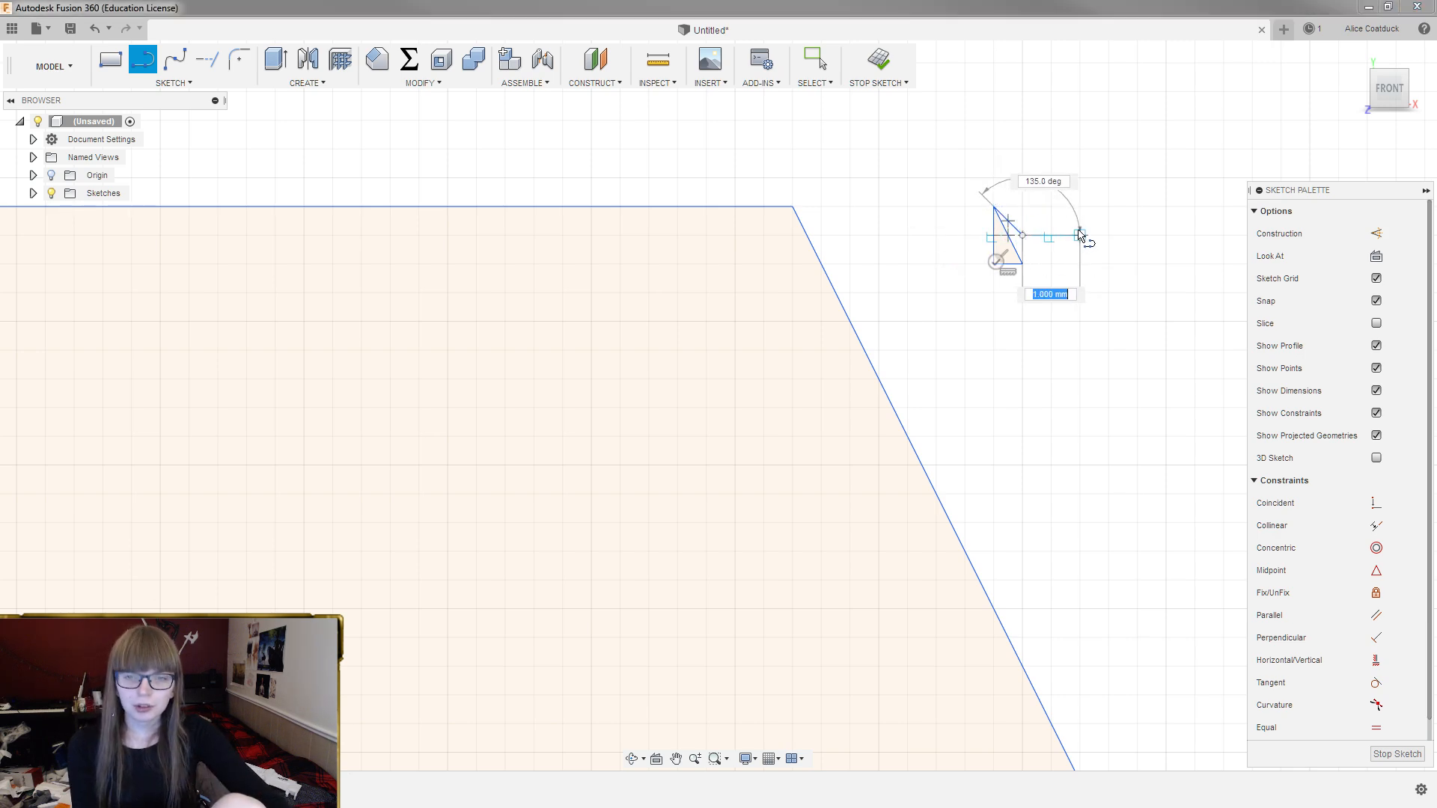
{"action": "key", "text": "Escape"}
{"action": "scroll", "coordinate": [1010, 231], "scroll_direction": "up", "scroll_amount": 5}
{"action": "double_click", "coordinate": [1006, 231]}
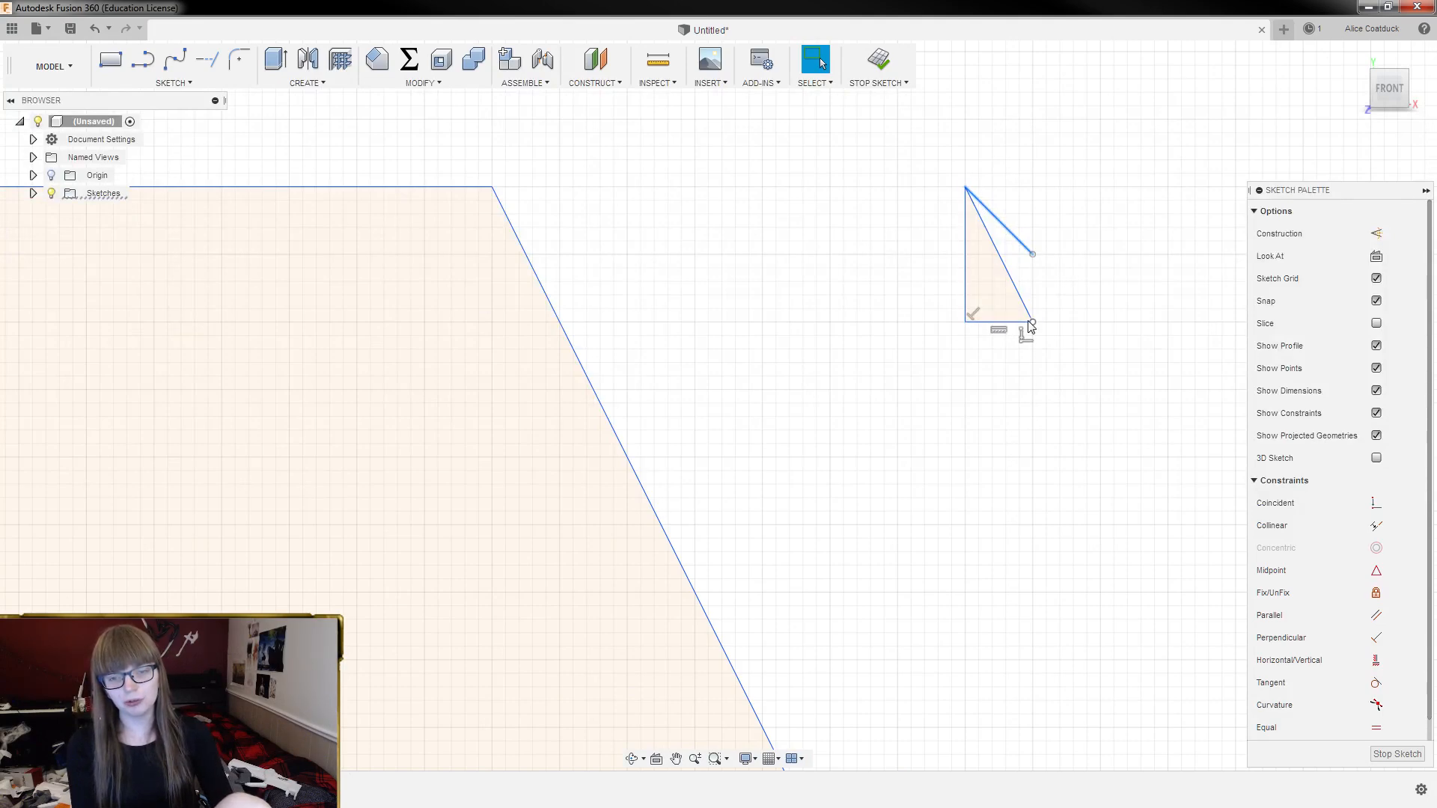
{"action": "scroll", "coordinate": [997, 195], "scroll_direction": "up", "scroll_amount": 2}
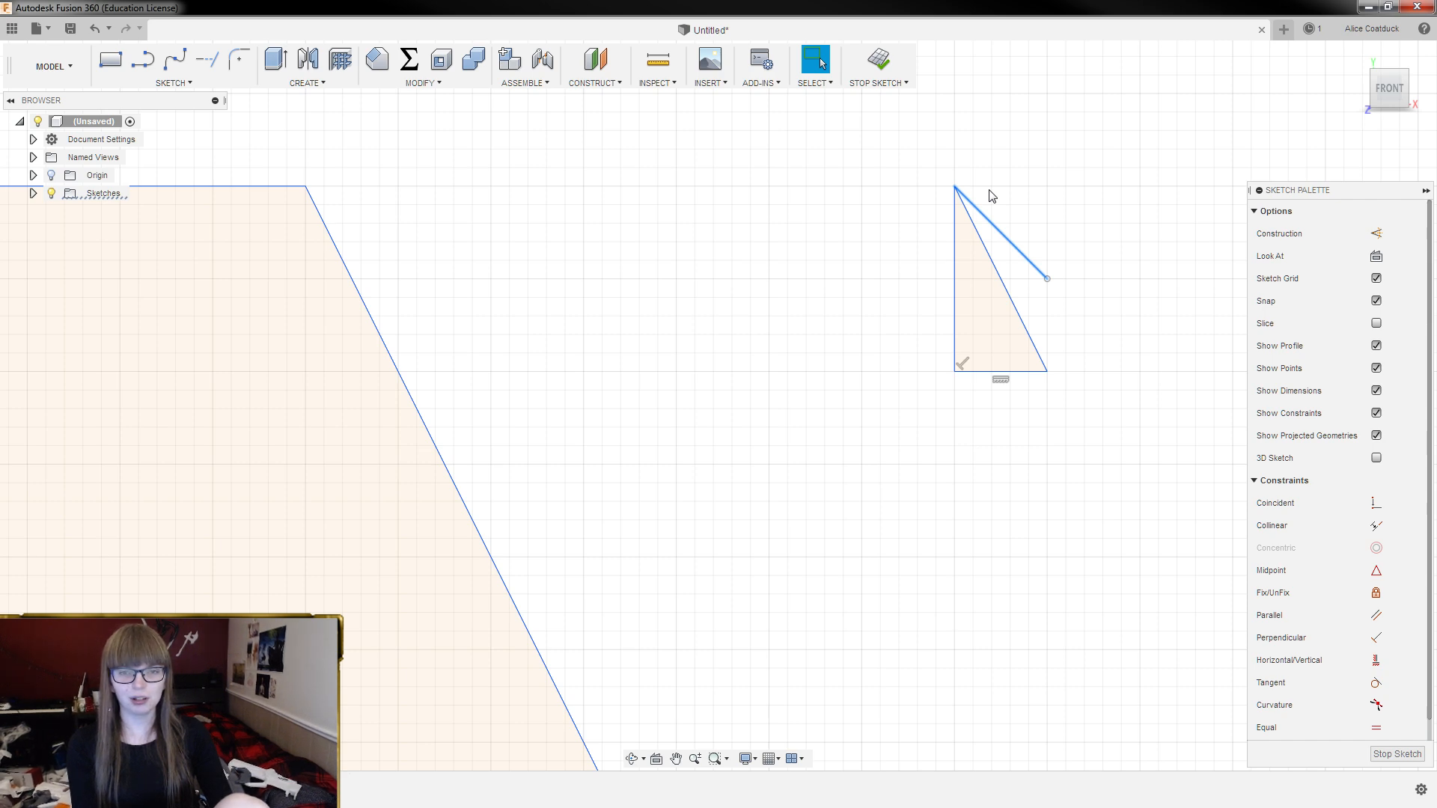
Try closing the 45-degree line with a horizontal line to the triangle's vertical side, and delete both added lines
{"action": "left_click", "coordinate": [143, 59]}
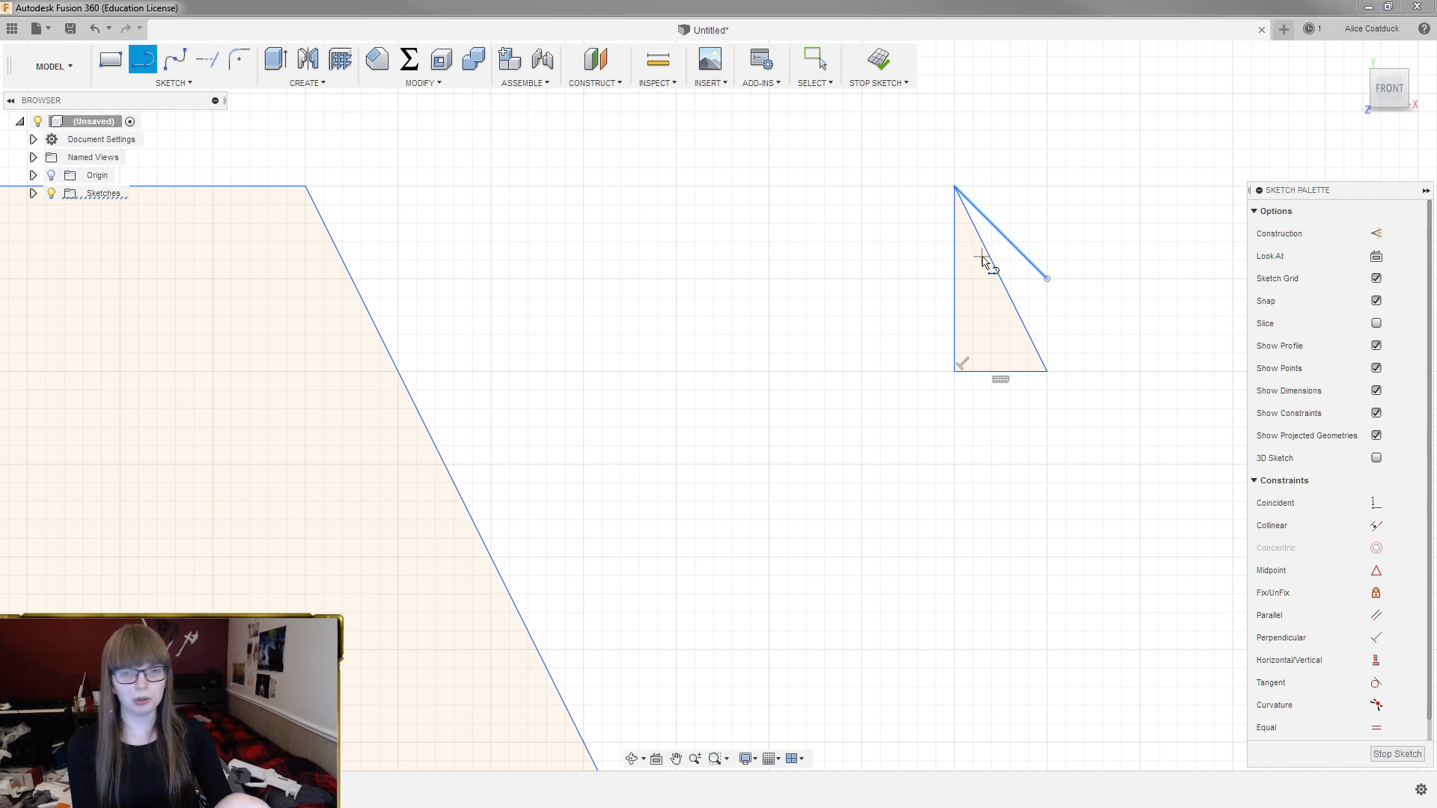
{"action": "left_click", "coordinate": [1045, 279]}
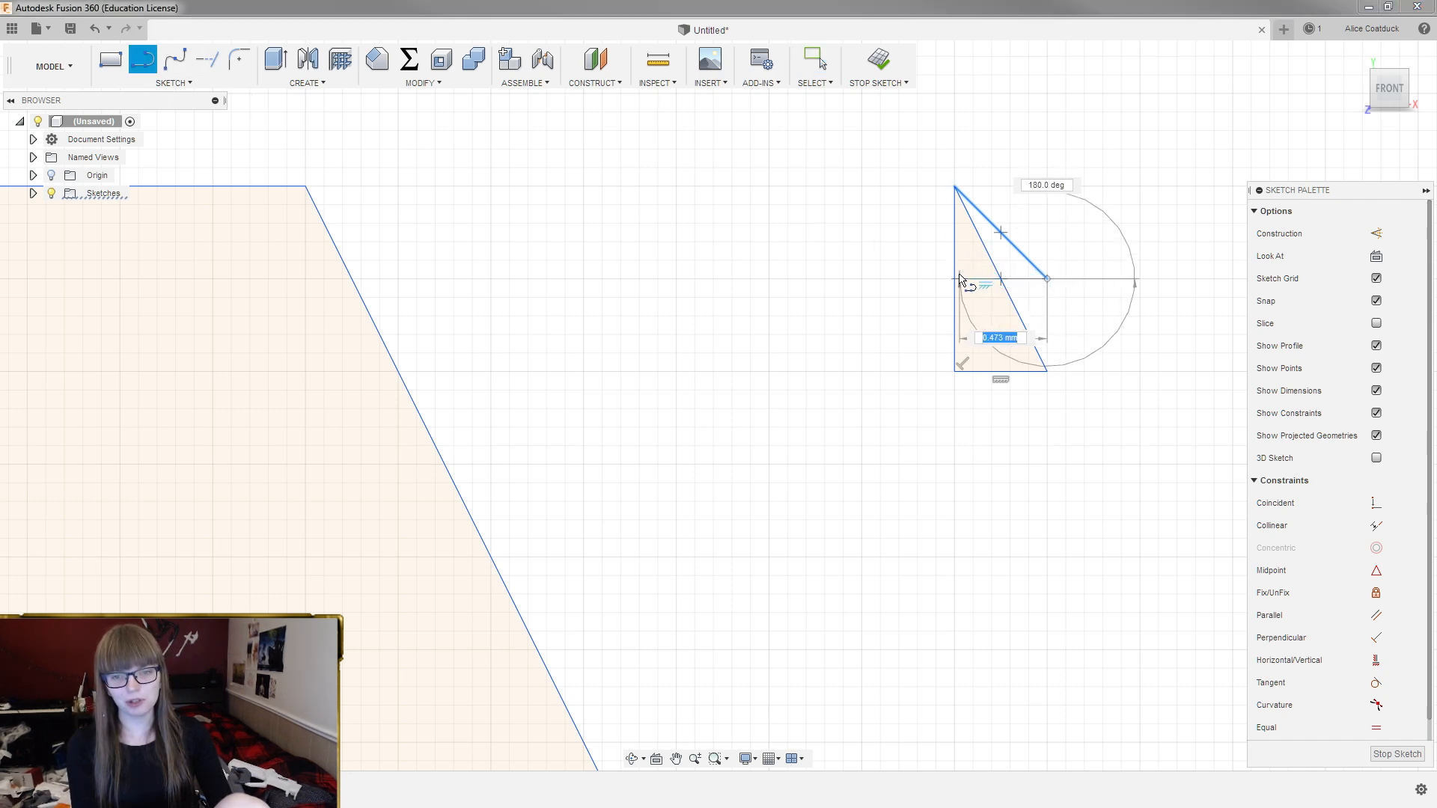
{"action": "left_click", "coordinate": [954, 278]}
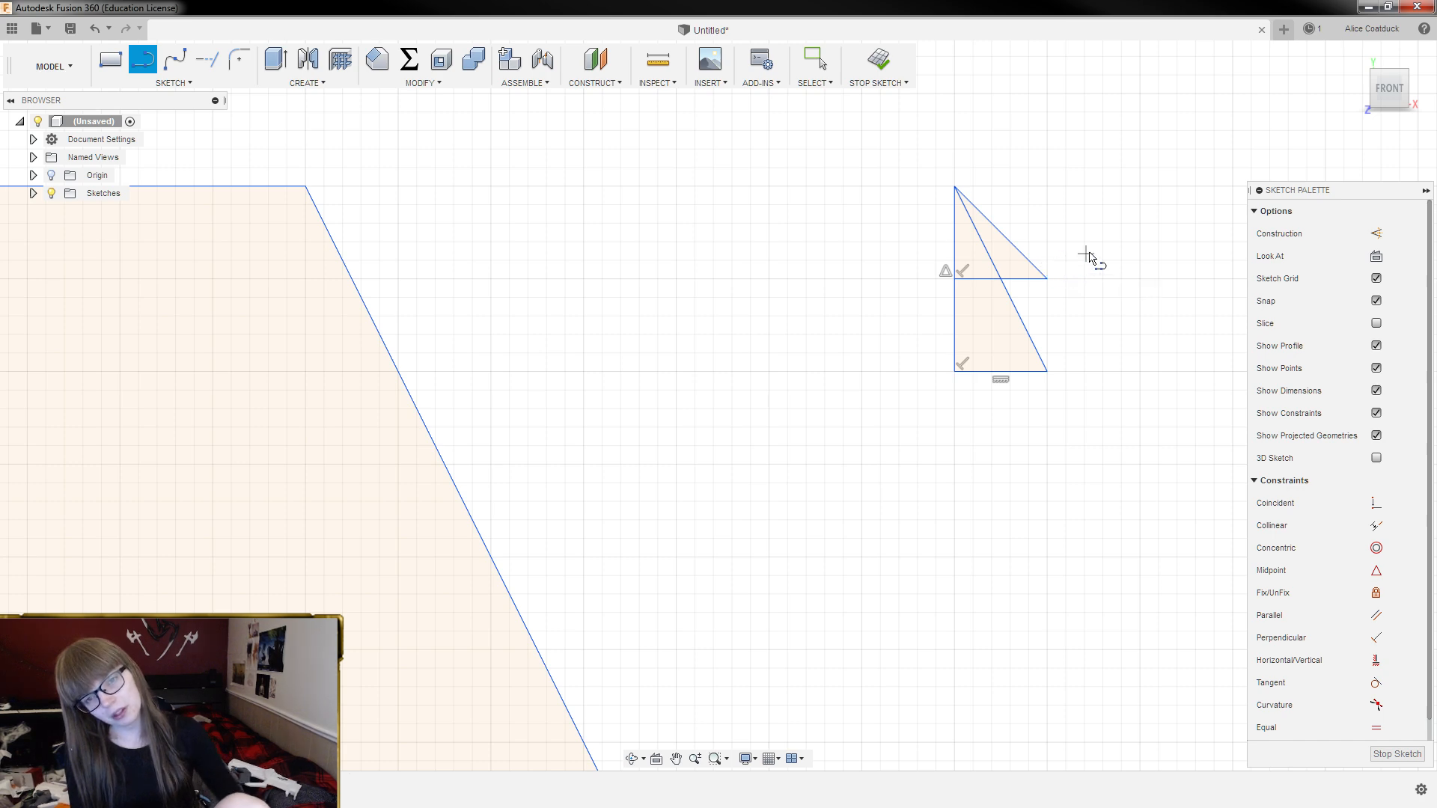
{"action": "key", "text": "Escape"}
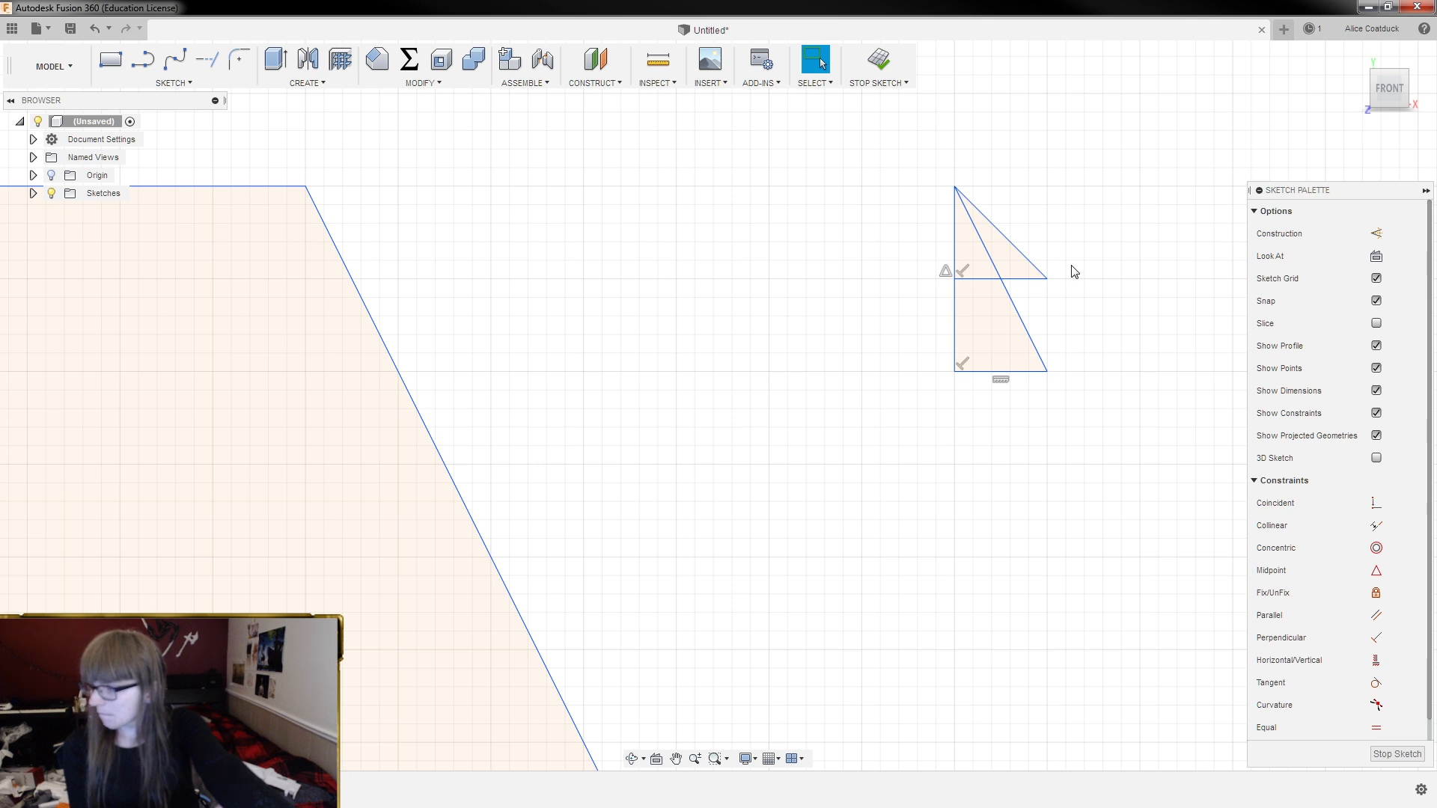
{"action": "left_click", "coordinate": [1007, 247]}
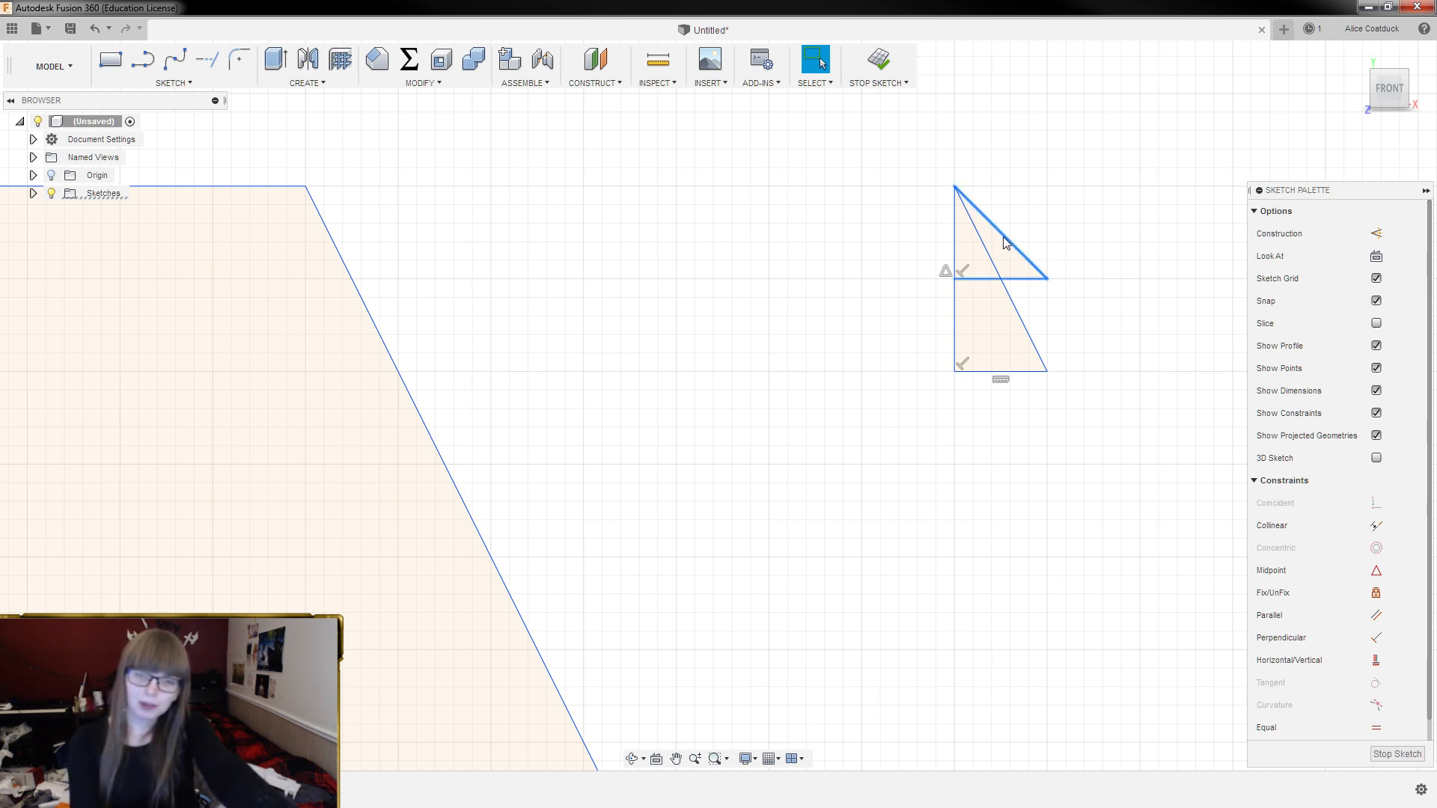
{"action": "key", "text": "Delete"}
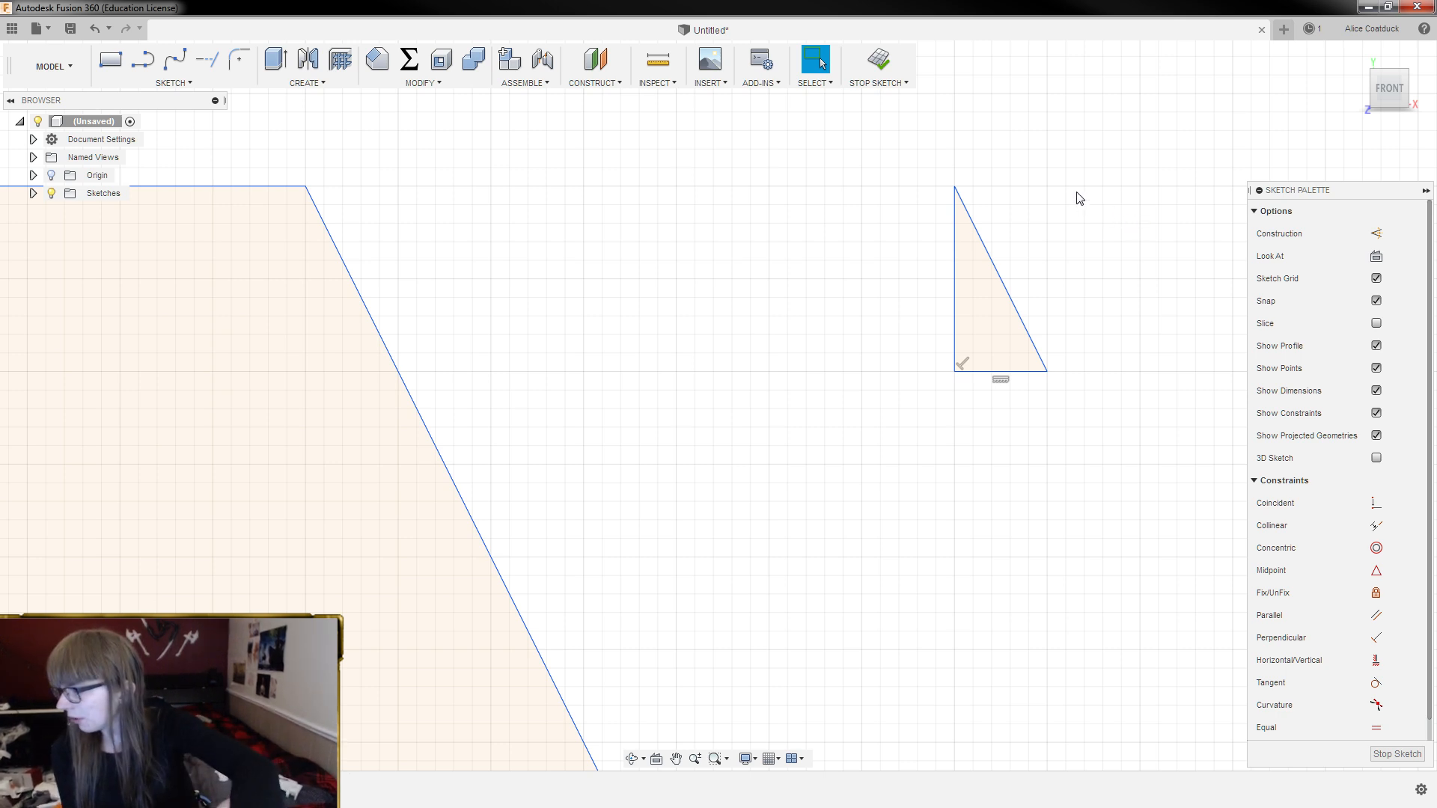
Try a line about 1.58 mm long at 71.6 degrees from the small triangle's apex, and delete it
{"action": "scroll", "coordinate": [1034, 217], "scroll_direction": "down", "scroll_amount": 2}
{"action": "left_click", "coordinate": [1001, 228]}
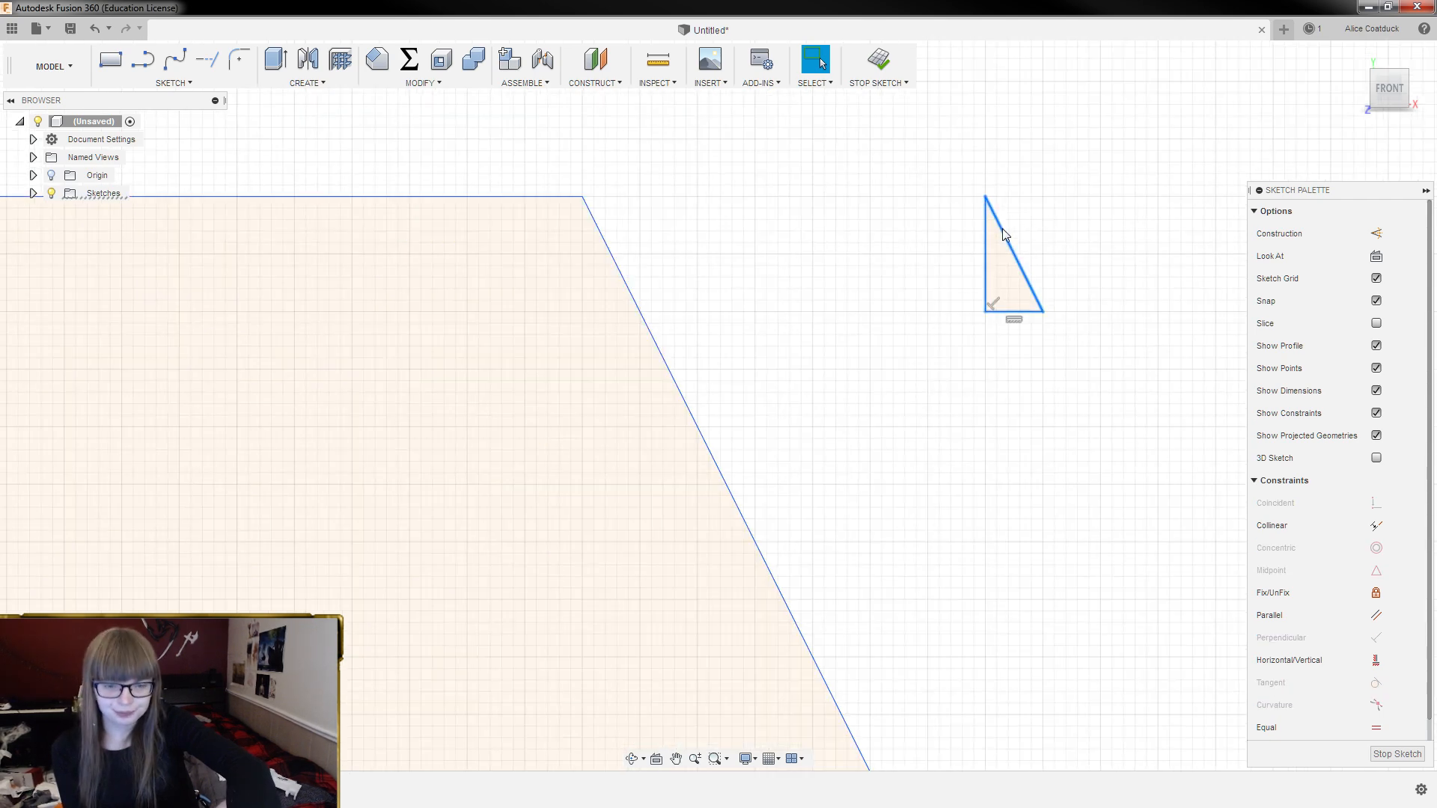
{"action": "key", "text": "Escape"}
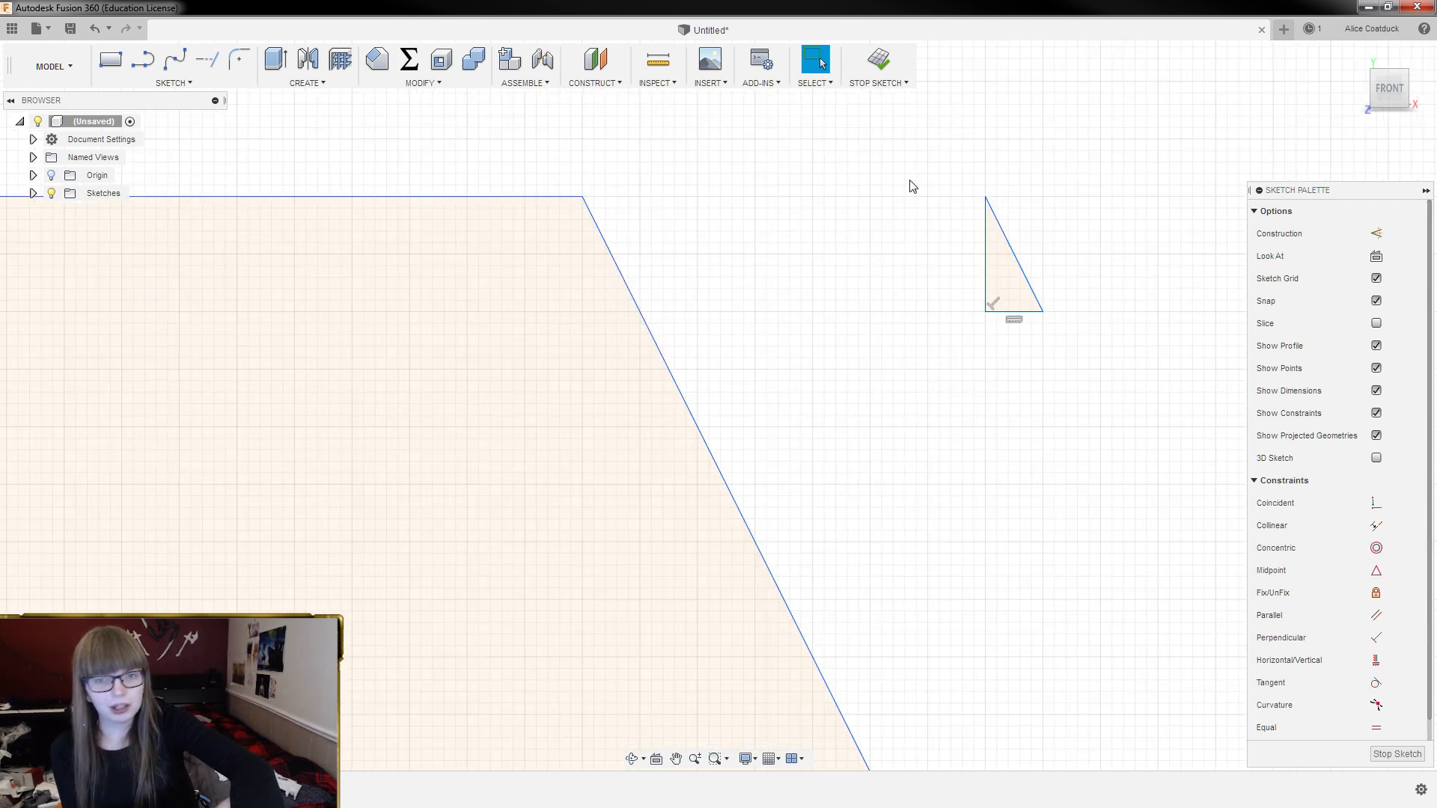
{"action": "left_click", "coordinate": [142, 60]}
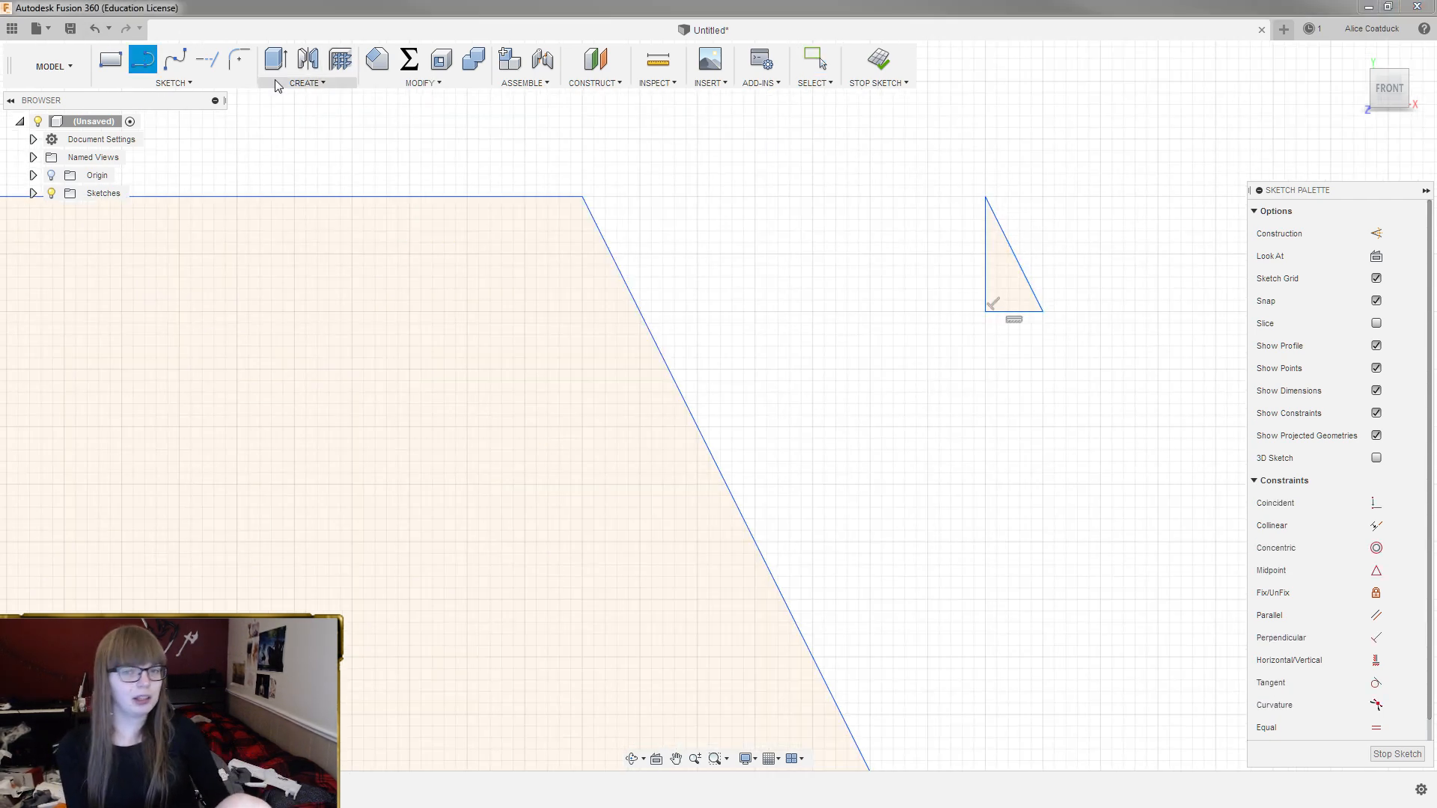
{"action": "left_click", "coordinate": [984, 198]}
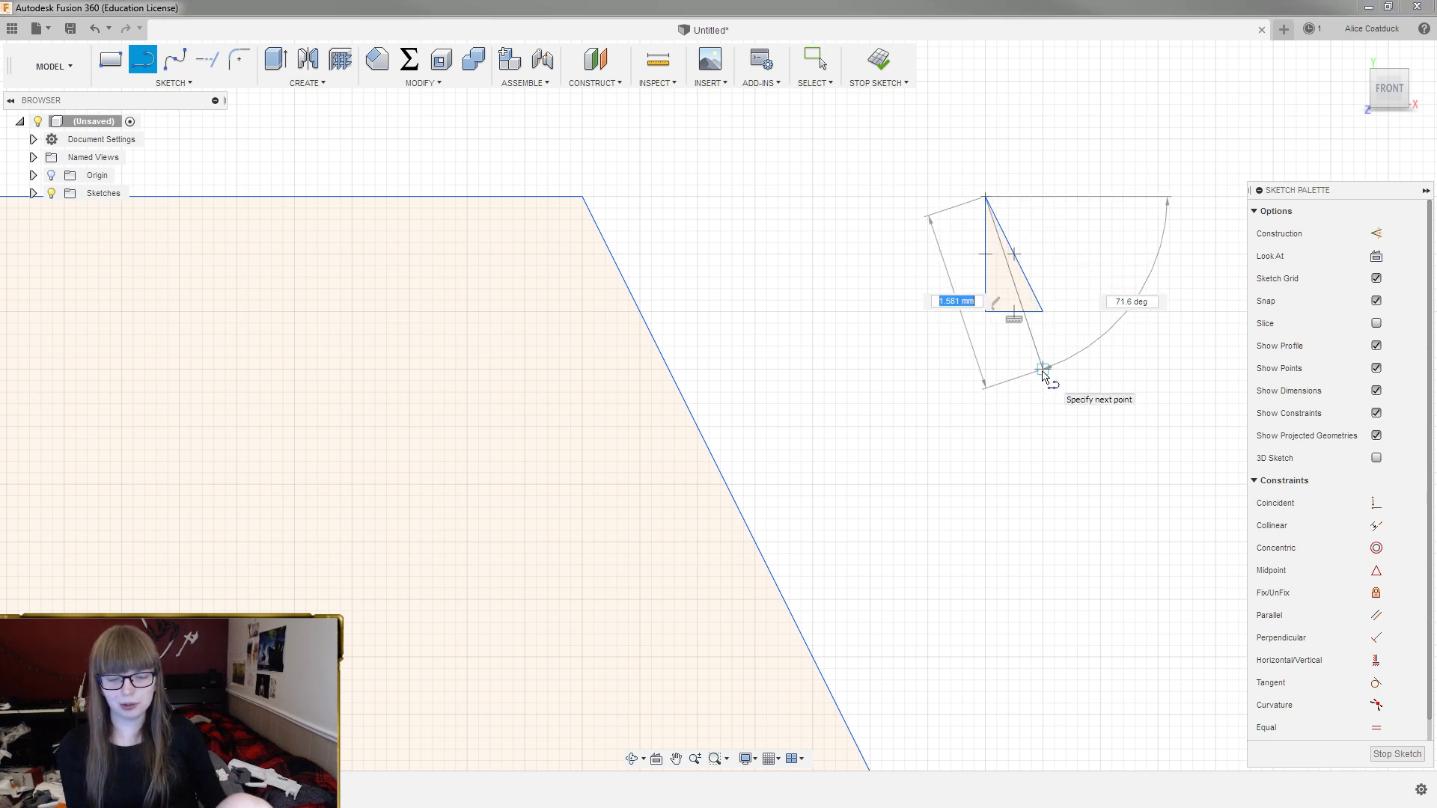
{"action": "left_click", "coordinate": [1042, 370]}
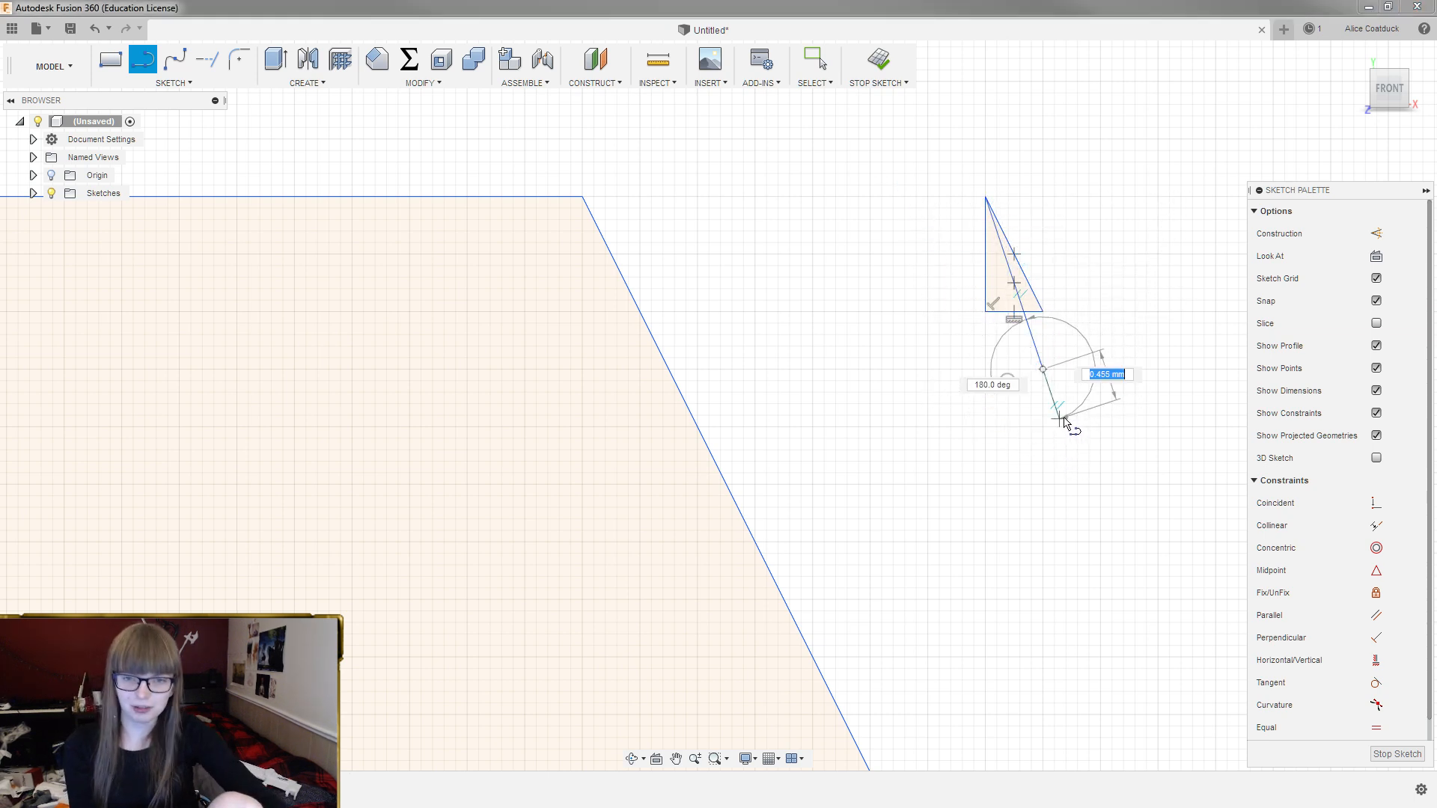
{"action": "key", "text": "Escape"}
{"action": "left_click", "coordinate": [1027, 336]}
{"action": "key", "text": "Delete"}
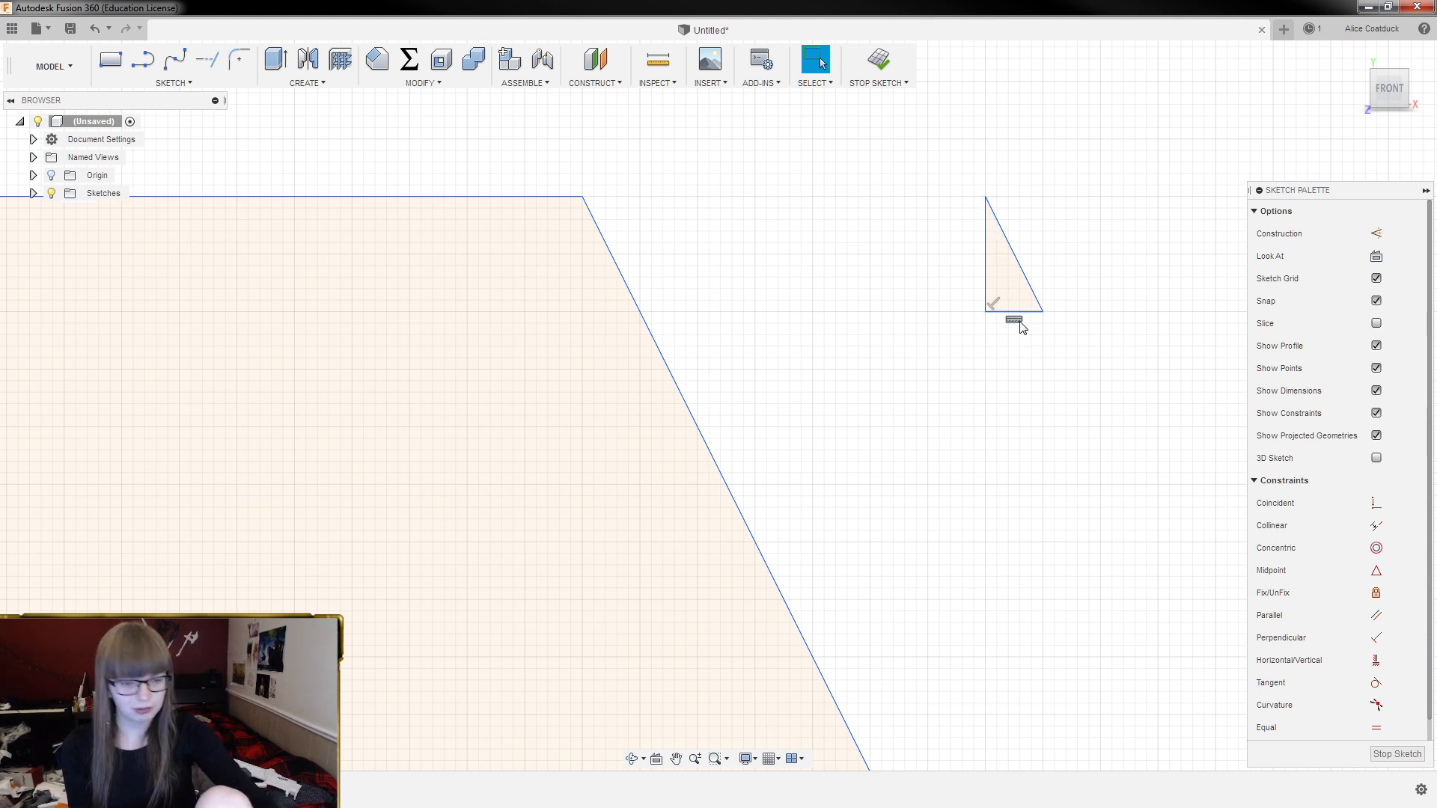
Draw a steeper line from the small triangle's apex to a point 0.5 mm across and 2 mm down
{"action": "key", "text": "l"}
{"action": "left_click", "coordinate": [985, 201]}
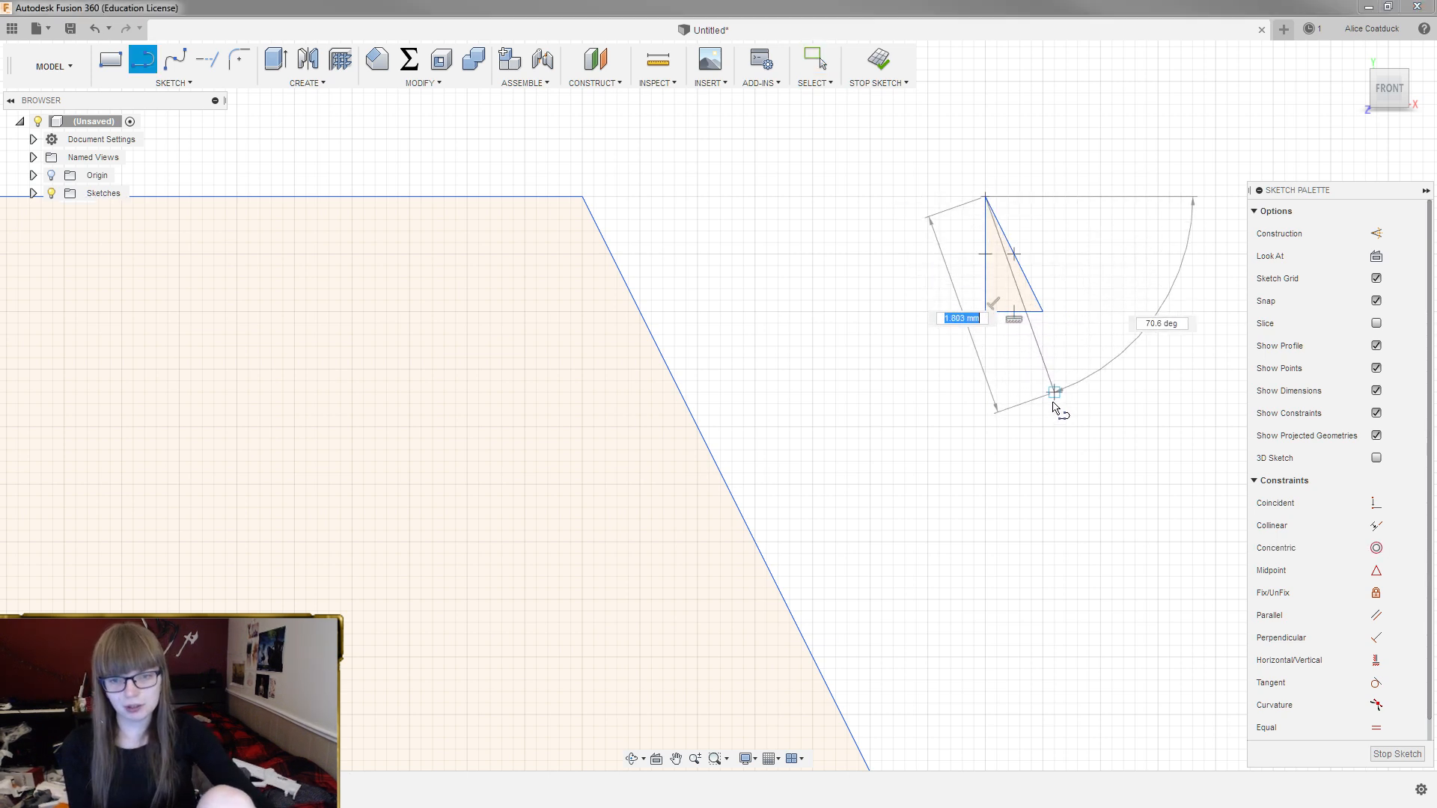
{"action": "left_click", "coordinate": [1043, 428]}
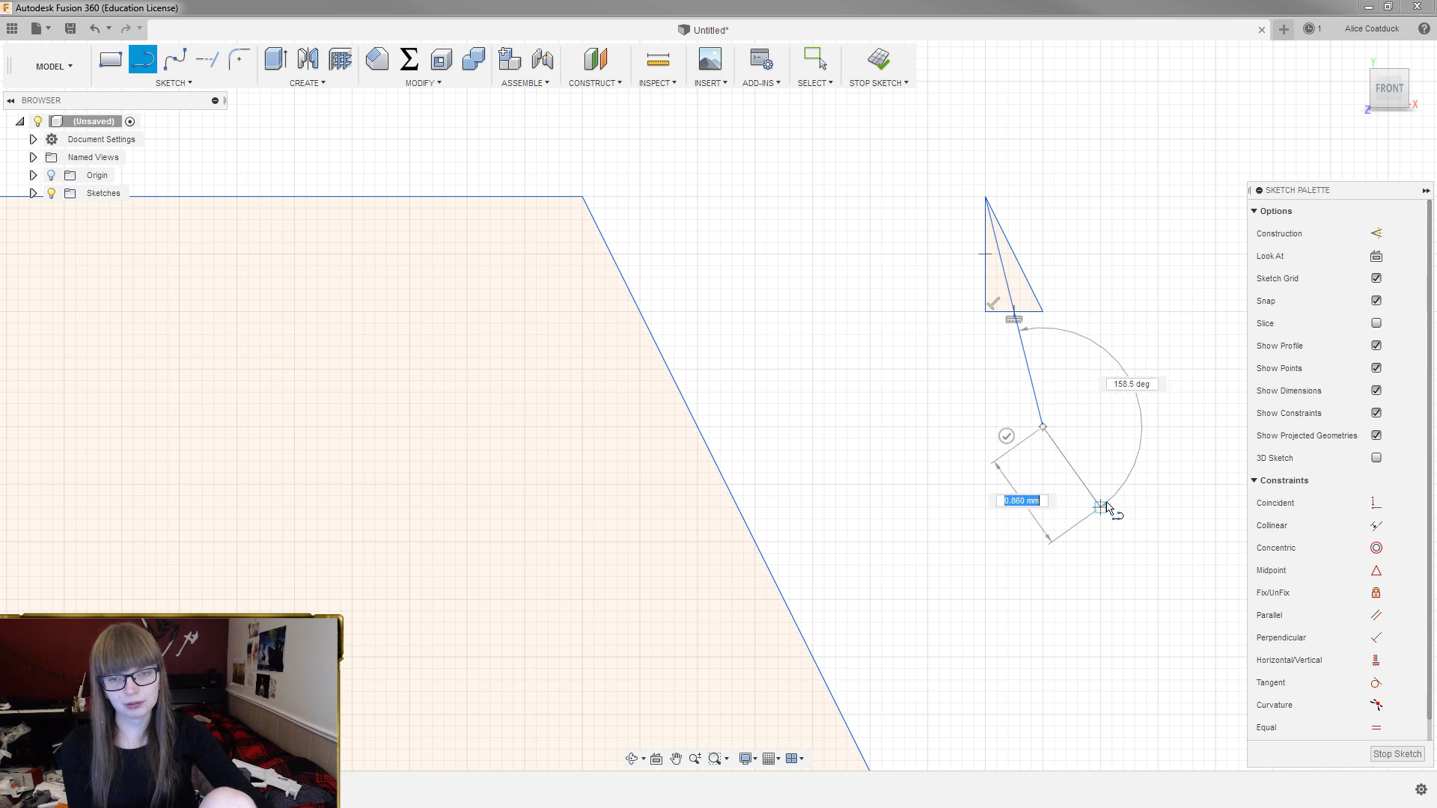
{"action": "key", "text": "Escape"}
{"action": "scroll", "coordinate": [1022, 247], "scroll_direction": "up", "scroll_amount": 5}
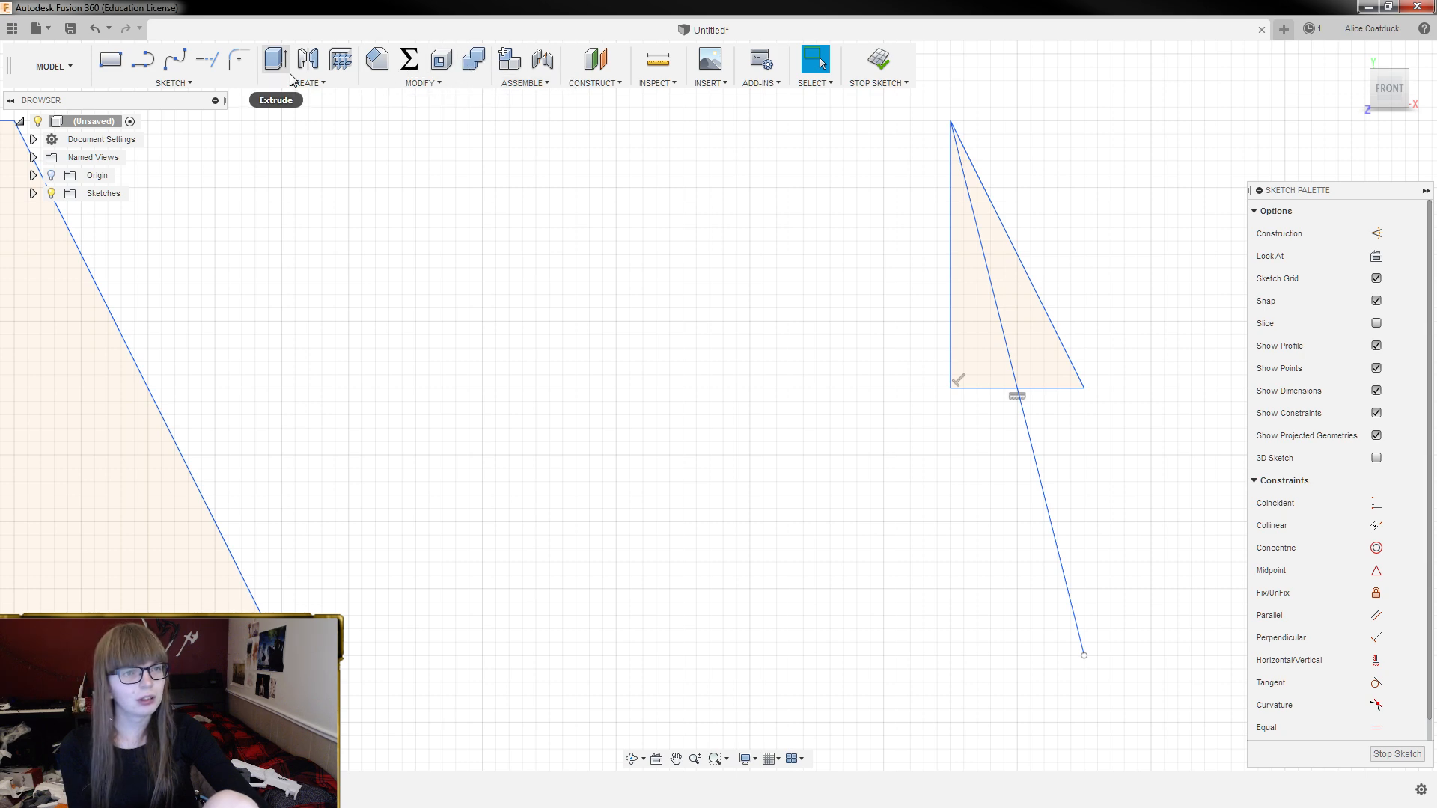
Measure the angle between the steeper line and the small triangle's hypotenuse
{"action": "left_click", "coordinate": [647, 66]}
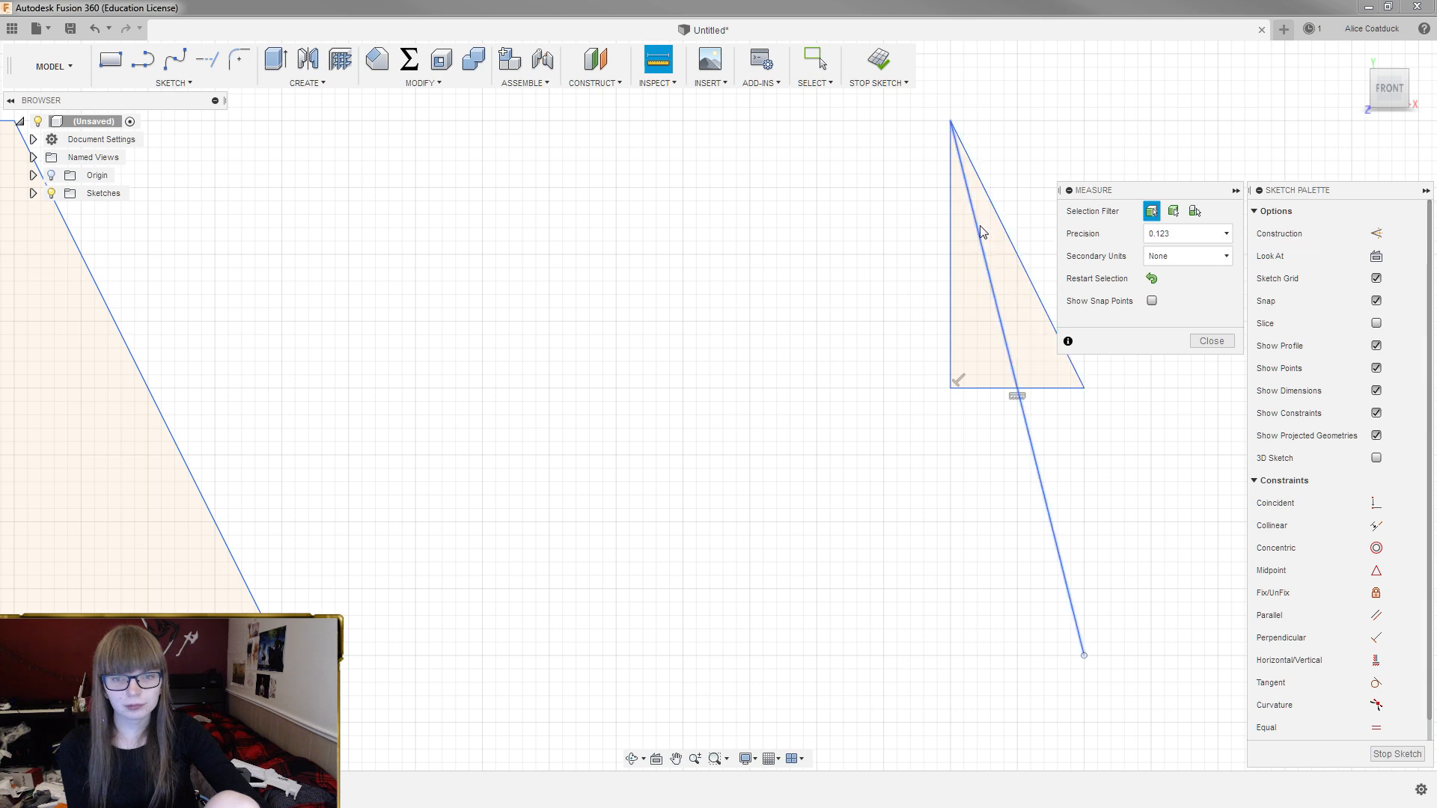
{"action": "left_click", "coordinate": [1000, 226]}
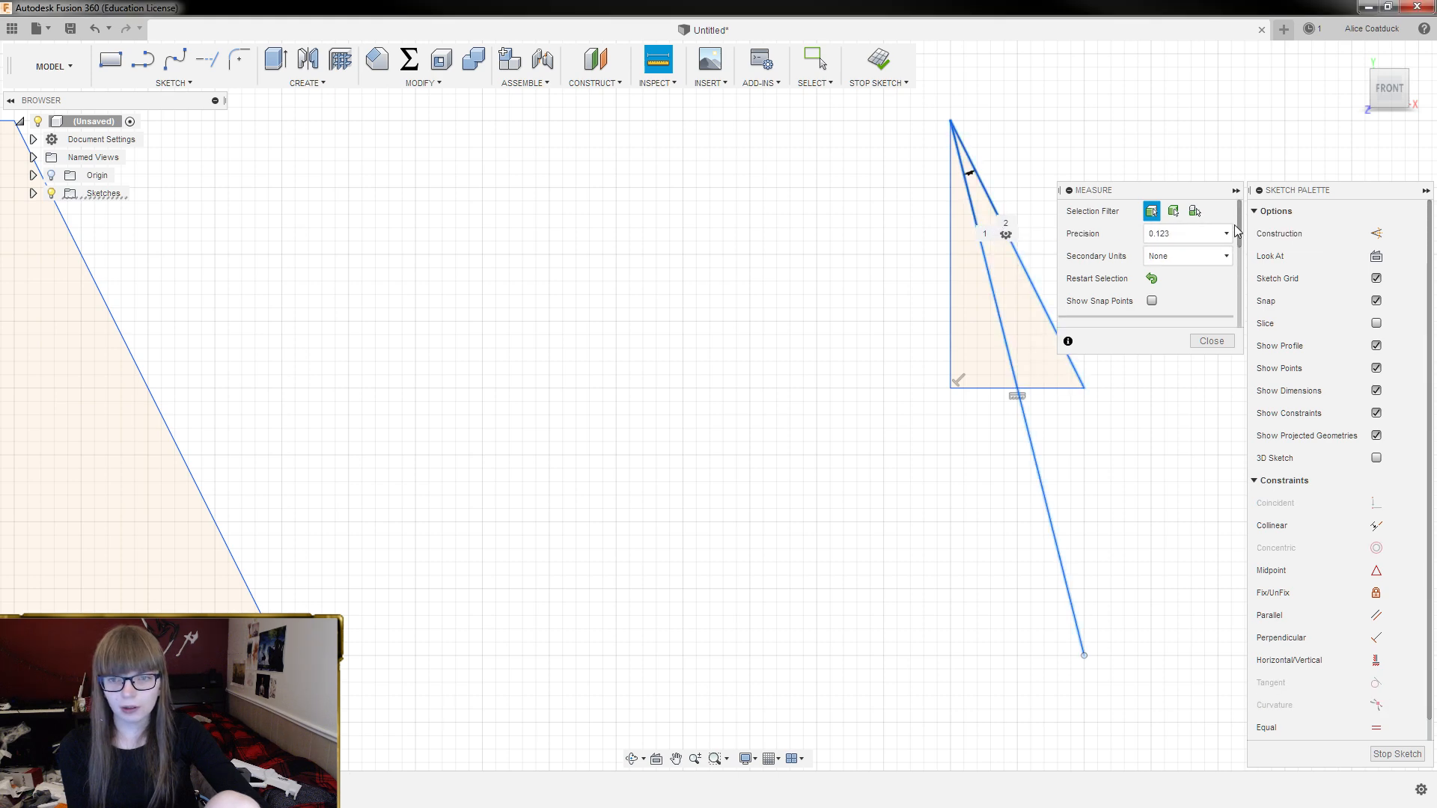
{"action": "scroll", "coordinate": [1237, 224], "scroll_direction": "down", "scroll_amount": 3}
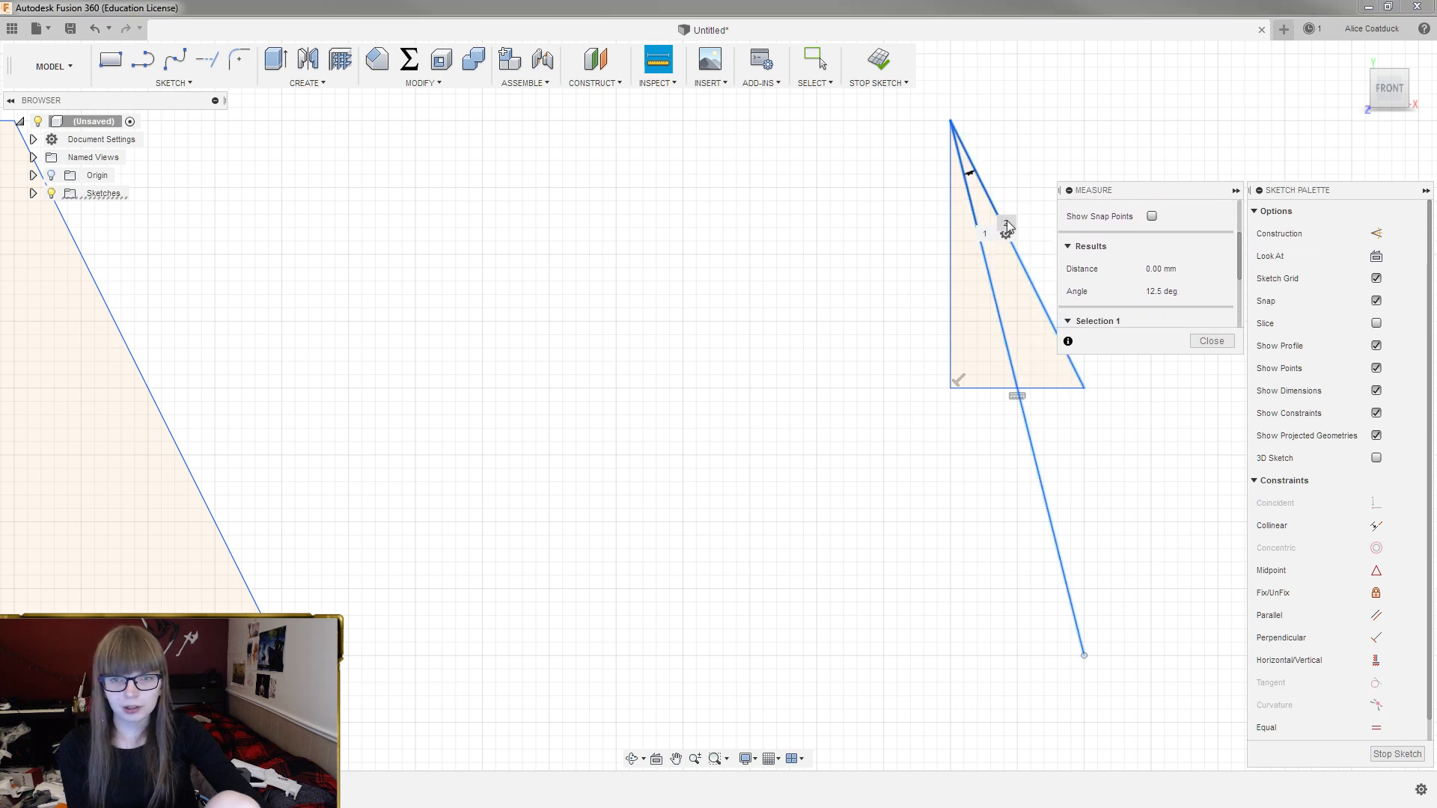
Measure the angle between the steeper line and the small triangle's vertical side
{"action": "left_click", "coordinate": [950, 237]}
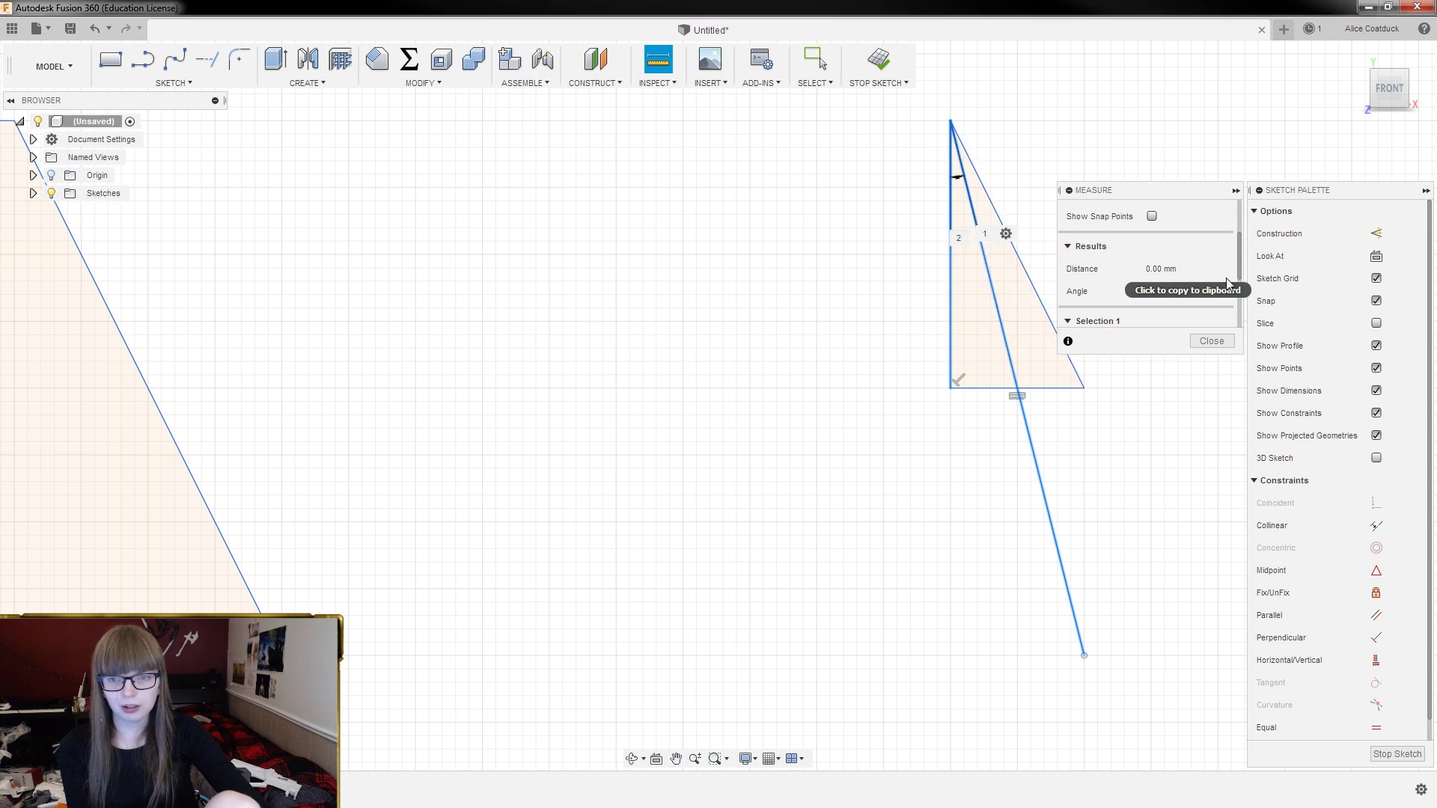
{"action": "left_click", "coordinate": [1212, 341]}
{"action": "scroll", "coordinate": [975, 157], "scroll_direction": "down", "scroll_amount": 3}
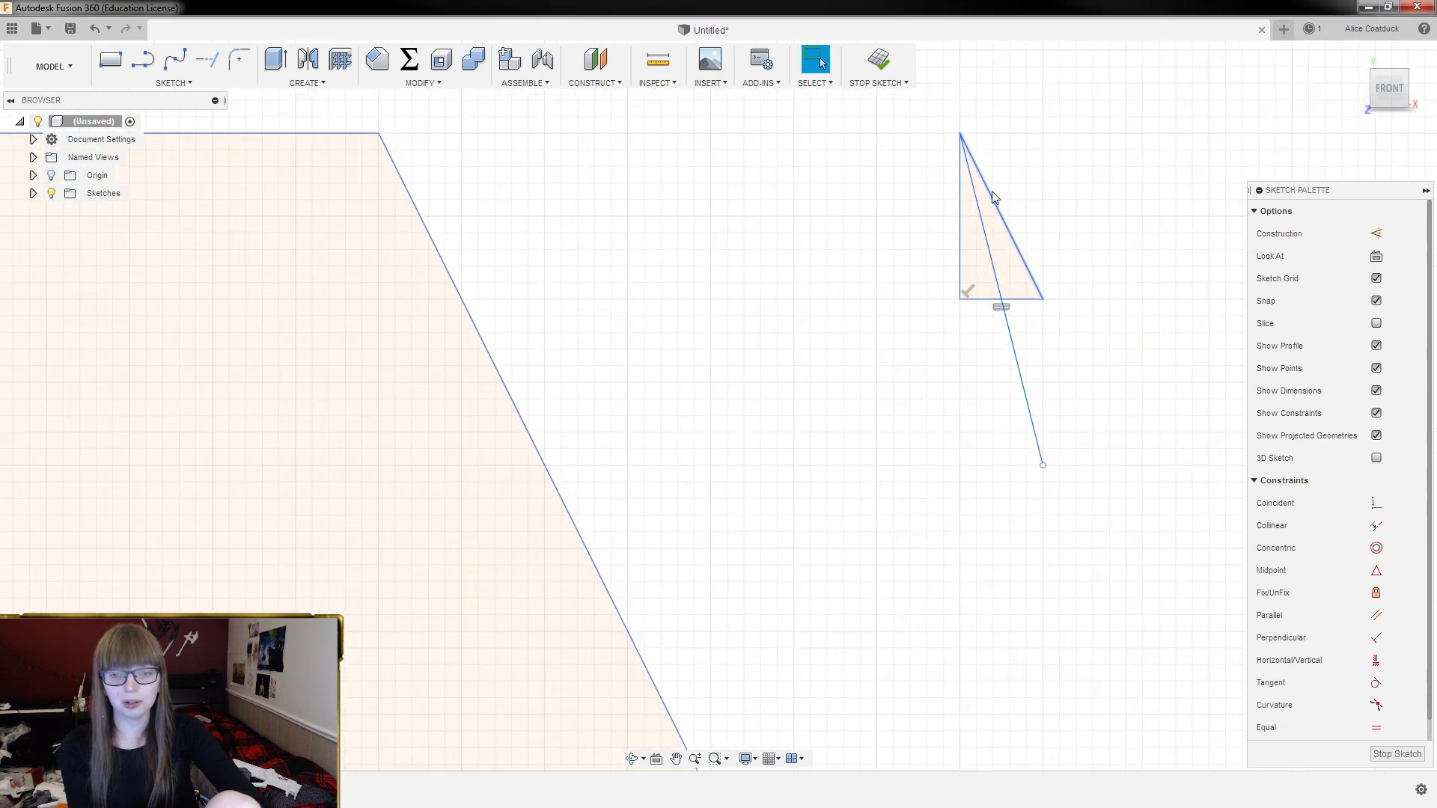
Delete the steeper line and redraw it from the small triangle's apex to a point 0.5 mm across and 2 mm down
{"action": "left_click", "coordinate": [1013, 334]}
{"action": "key", "text": "Delete"}
{"action": "left_click", "coordinate": [142, 60]}
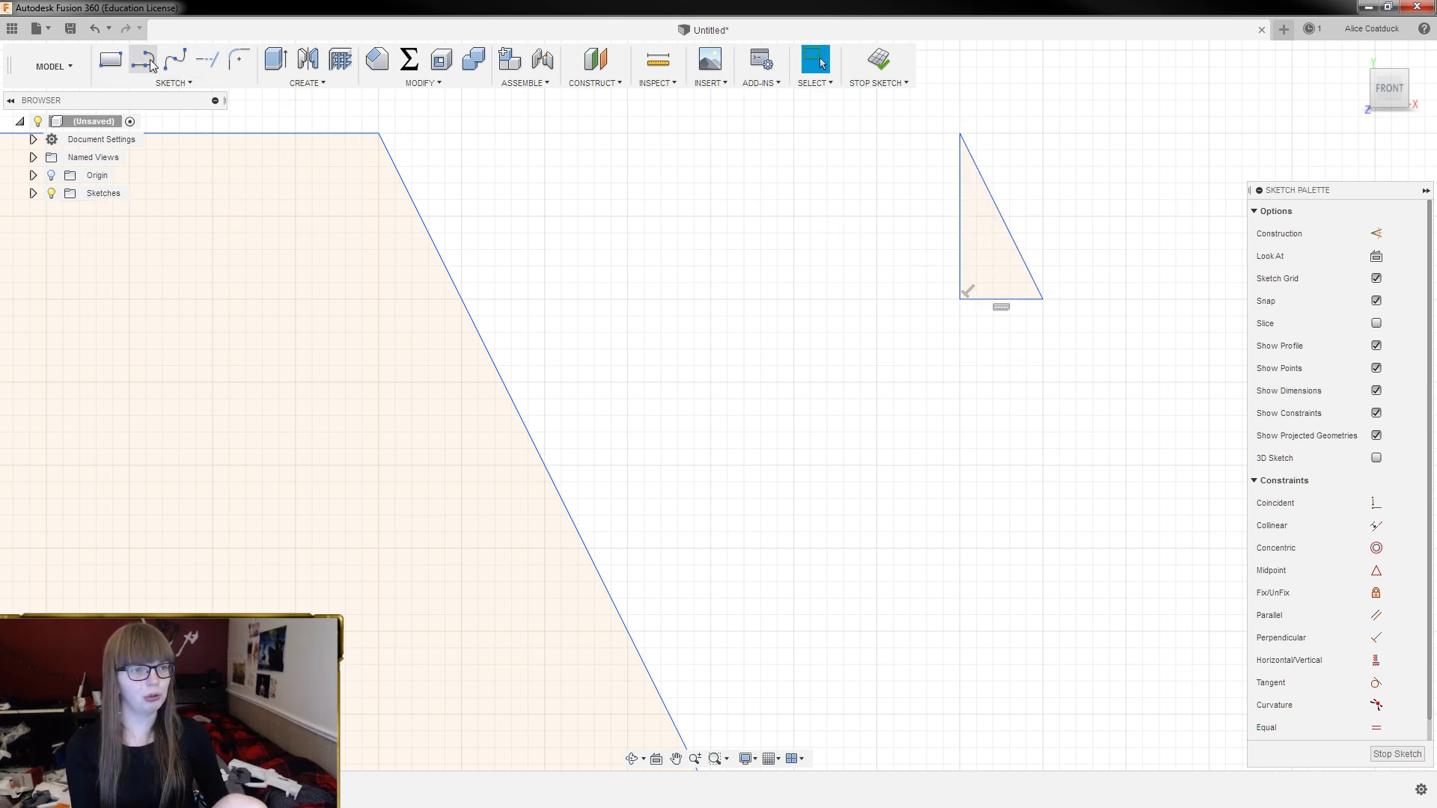
{"action": "left_click", "coordinate": [963, 134]}
{"action": "scroll", "coordinate": [904, 90], "scroll_direction": "down", "scroll_amount": 4}
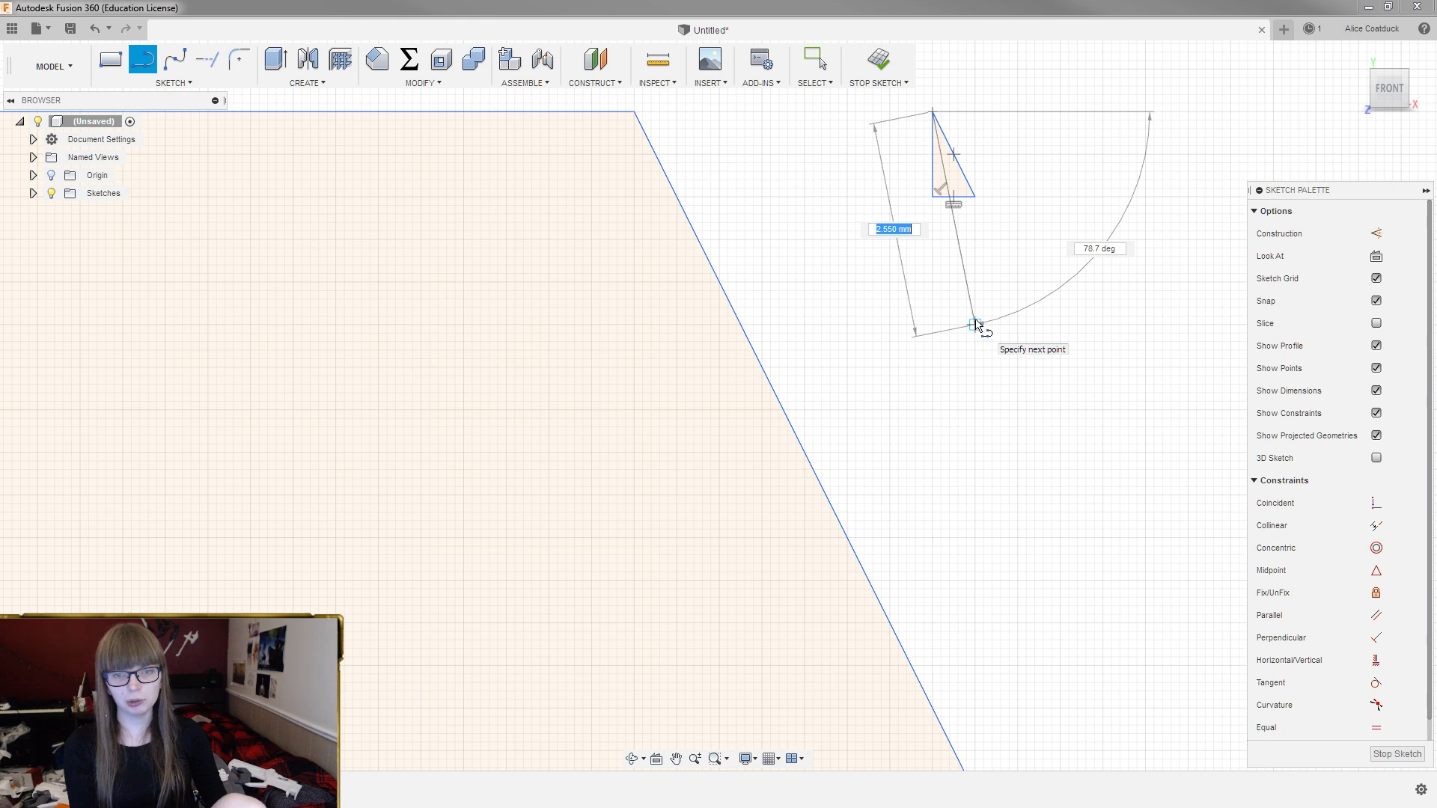
{"action": "left_click", "coordinate": [975, 282]}
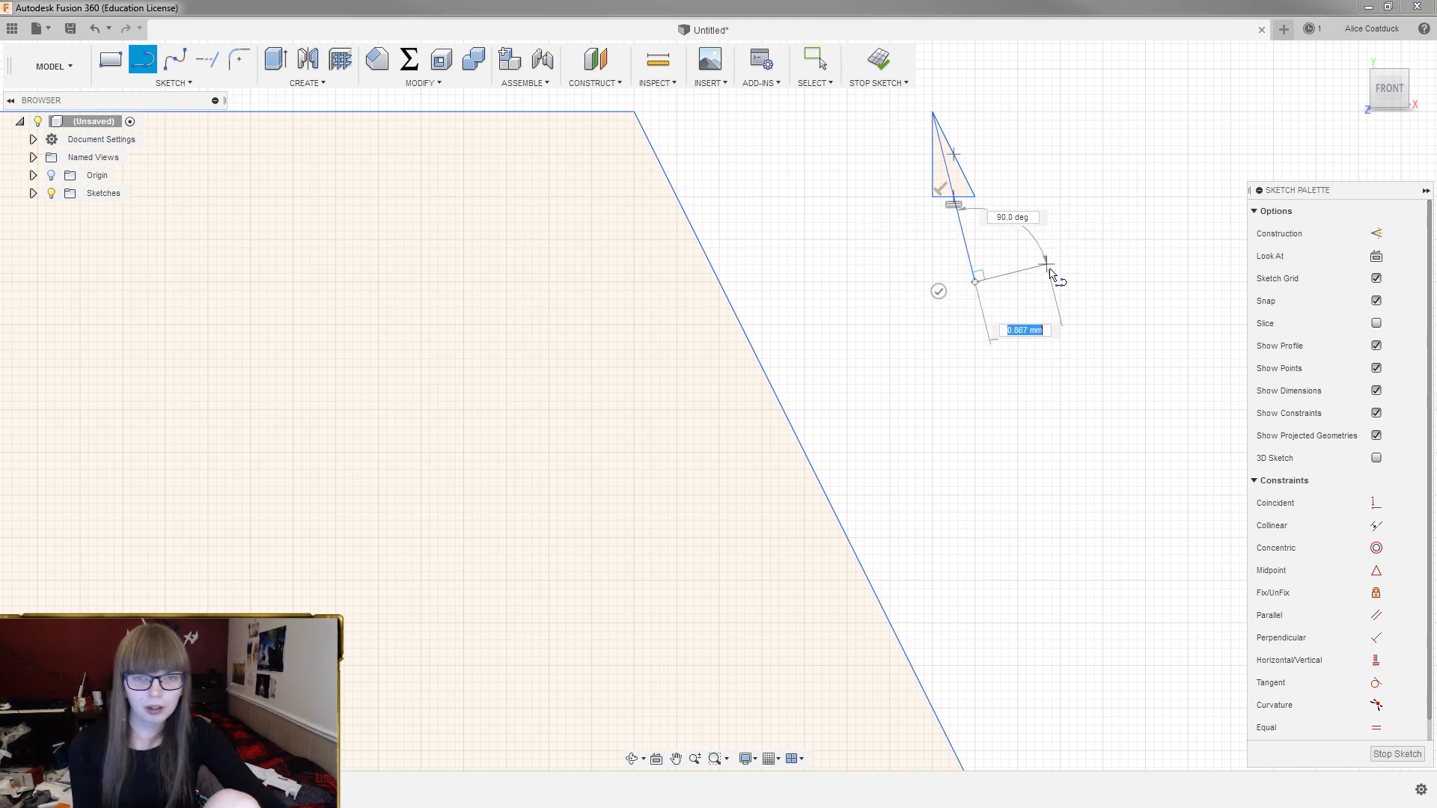
{"action": "key", "text": "Escape"}
Draw another line about 4.03 mm long from the small triangle's apex to a point 0.5 mm across and 4 mm down
{"action": "key", "text": "l"}
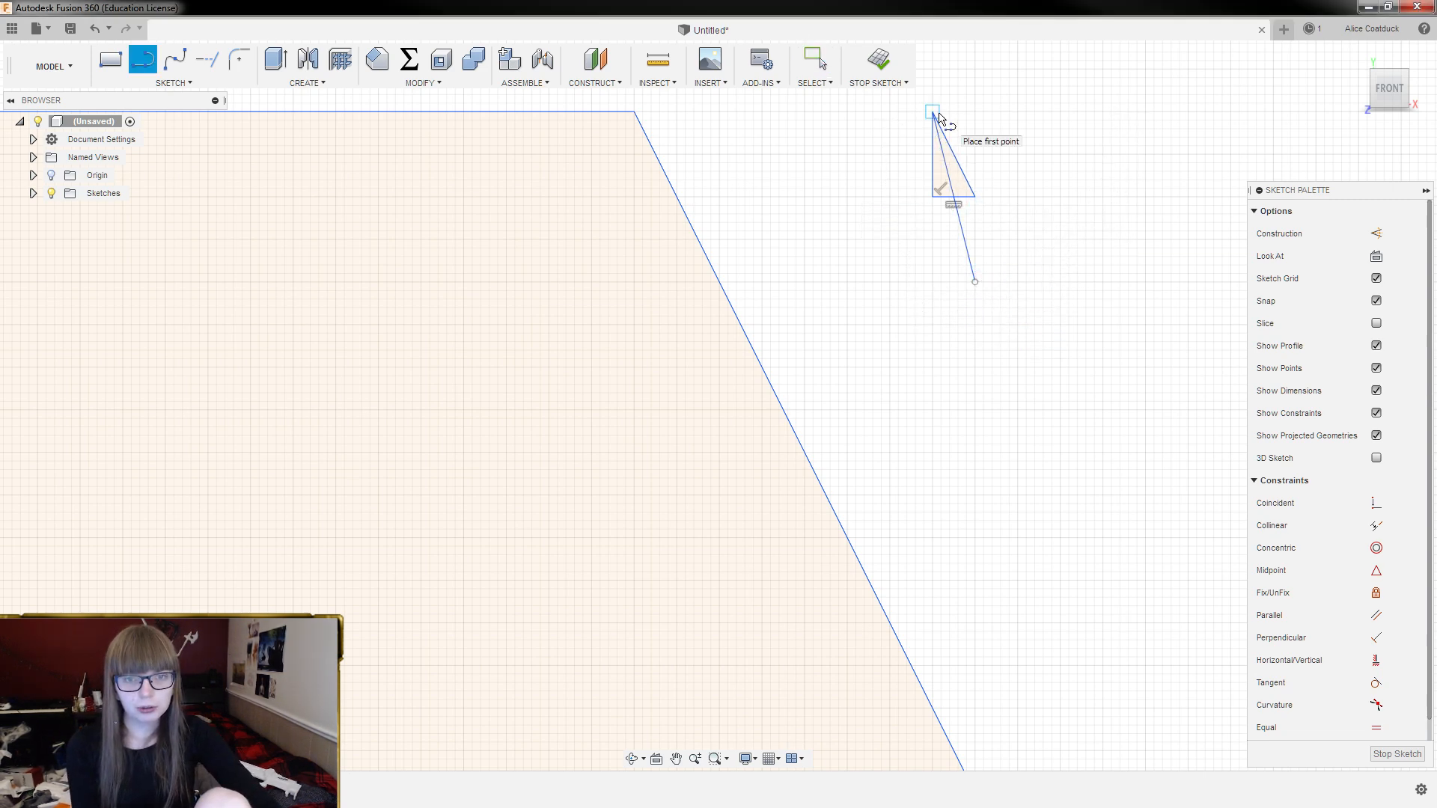
{"action": "left_click", "coordinate": [932, 112]}
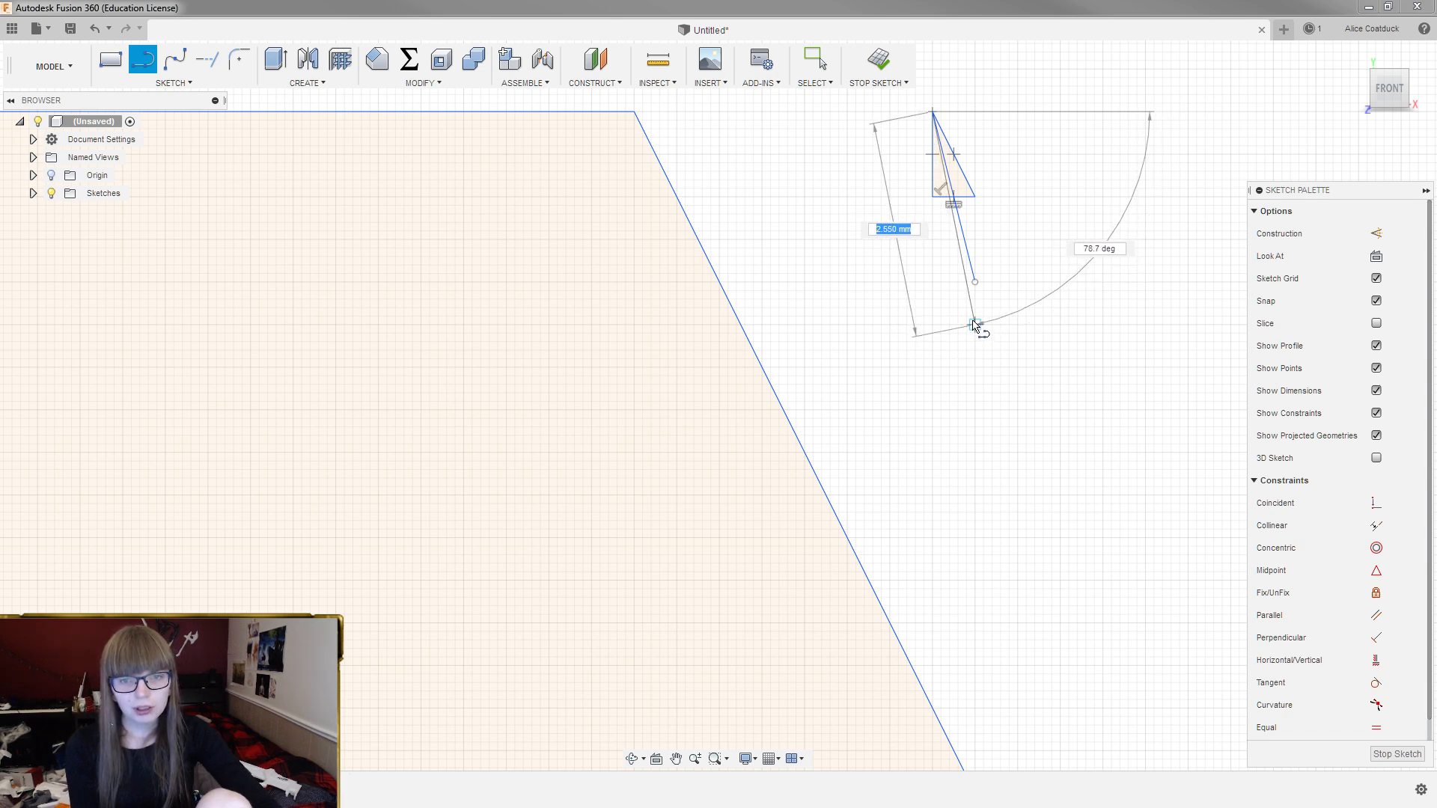
{"action": "scroll", "coordinate": [978, 330], "scroll_direction": "down", "scroll_amount": 4}
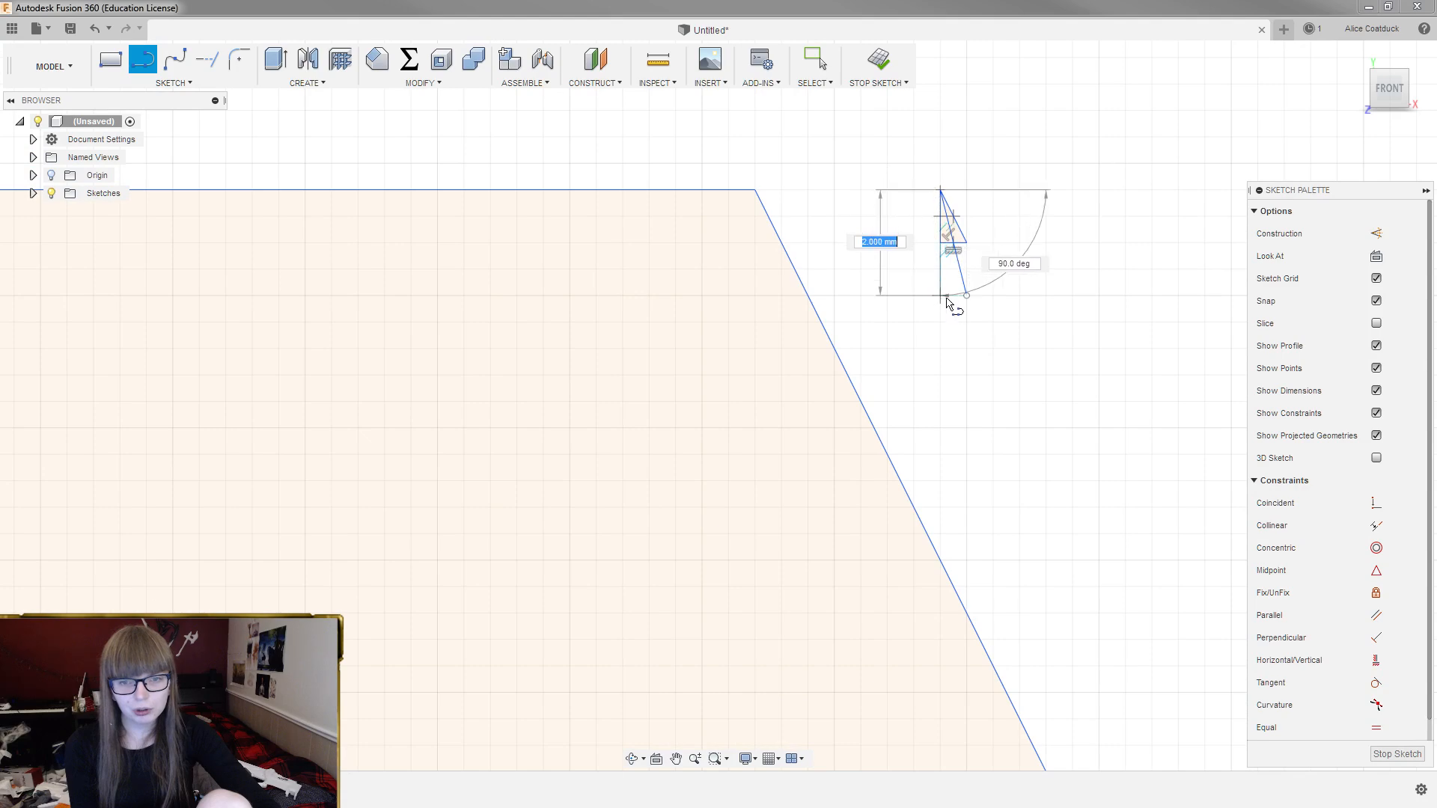
{"action": "scroll", "coordinate": [965, 410], "scroll_direction": "up", "scroll_amount": 3}
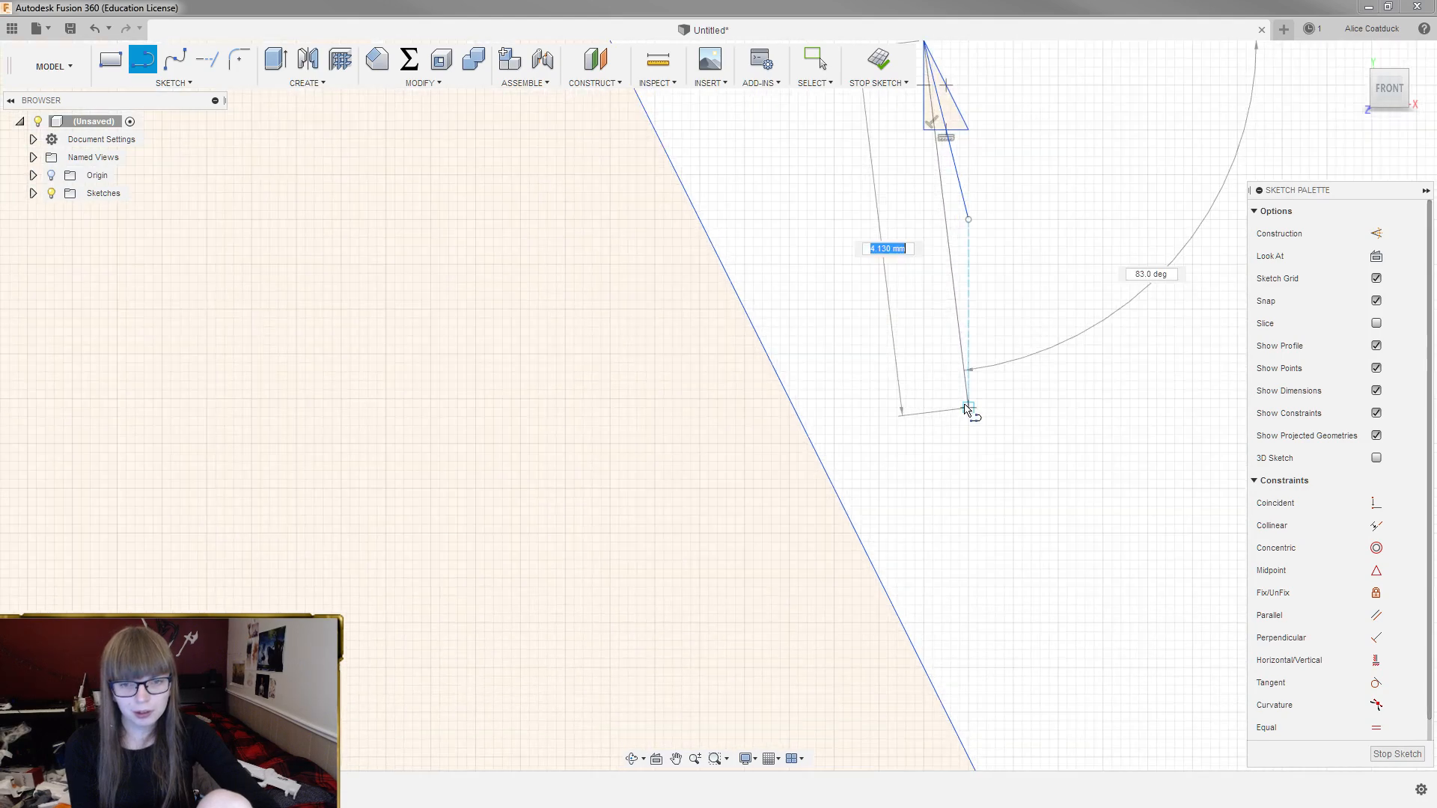
{"action": "left_click", "coordinate": [968, 398]}
{"action": "key", "text": "Escape"}
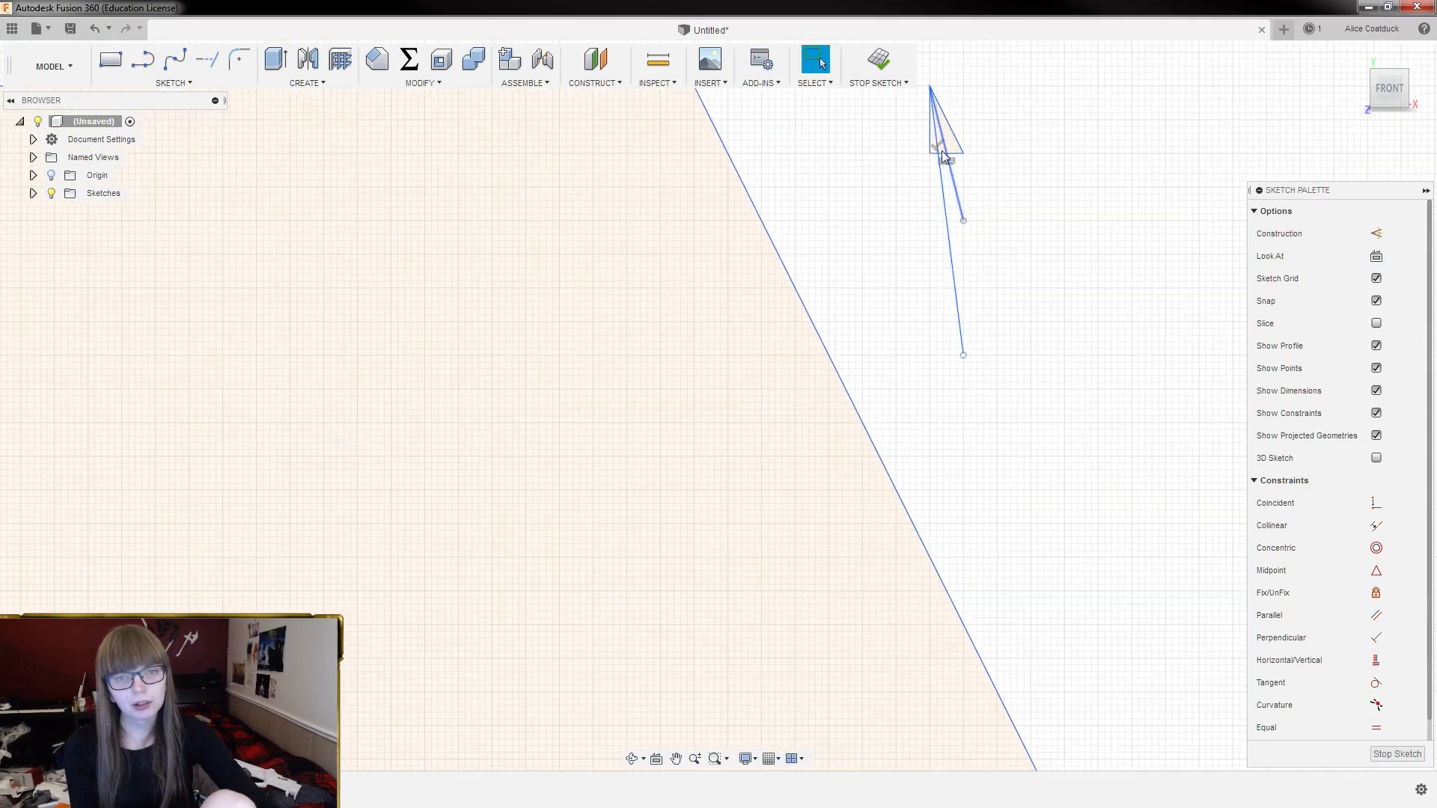
Measure the angle between the two steep lines that start at the small triangle's apex
{"action": "scroll", "coordinate": [939, 120], "scroll_direction": "up", "scroll_amount": 5}
{"action": "scroll", "coordinate": [691, 133], "scroll_direction": "down", "scroll_amount": 2}
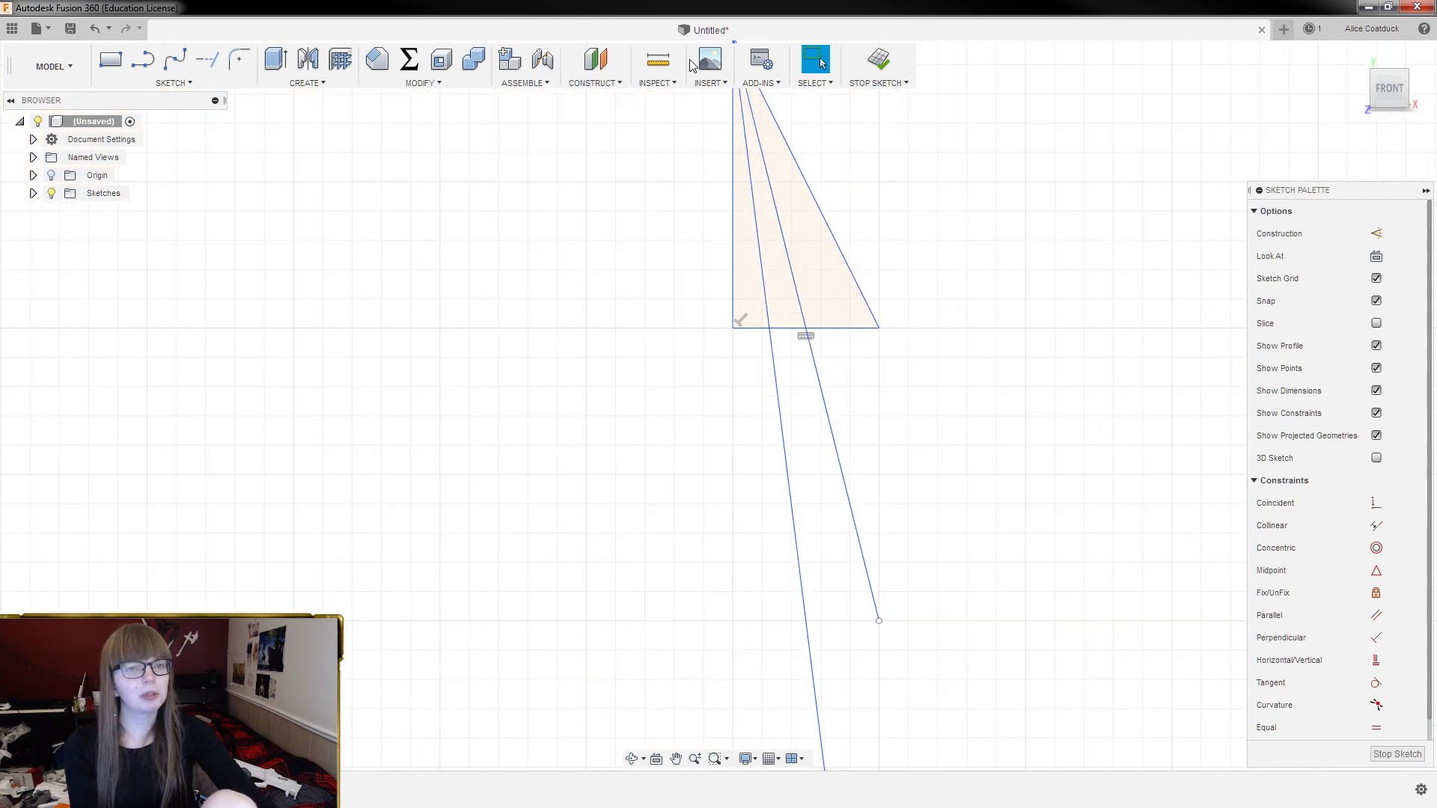
{"action": "left_click", "coordinate": [658, 59]}
{"action": "left_click", "coordinate": [754, 195]}
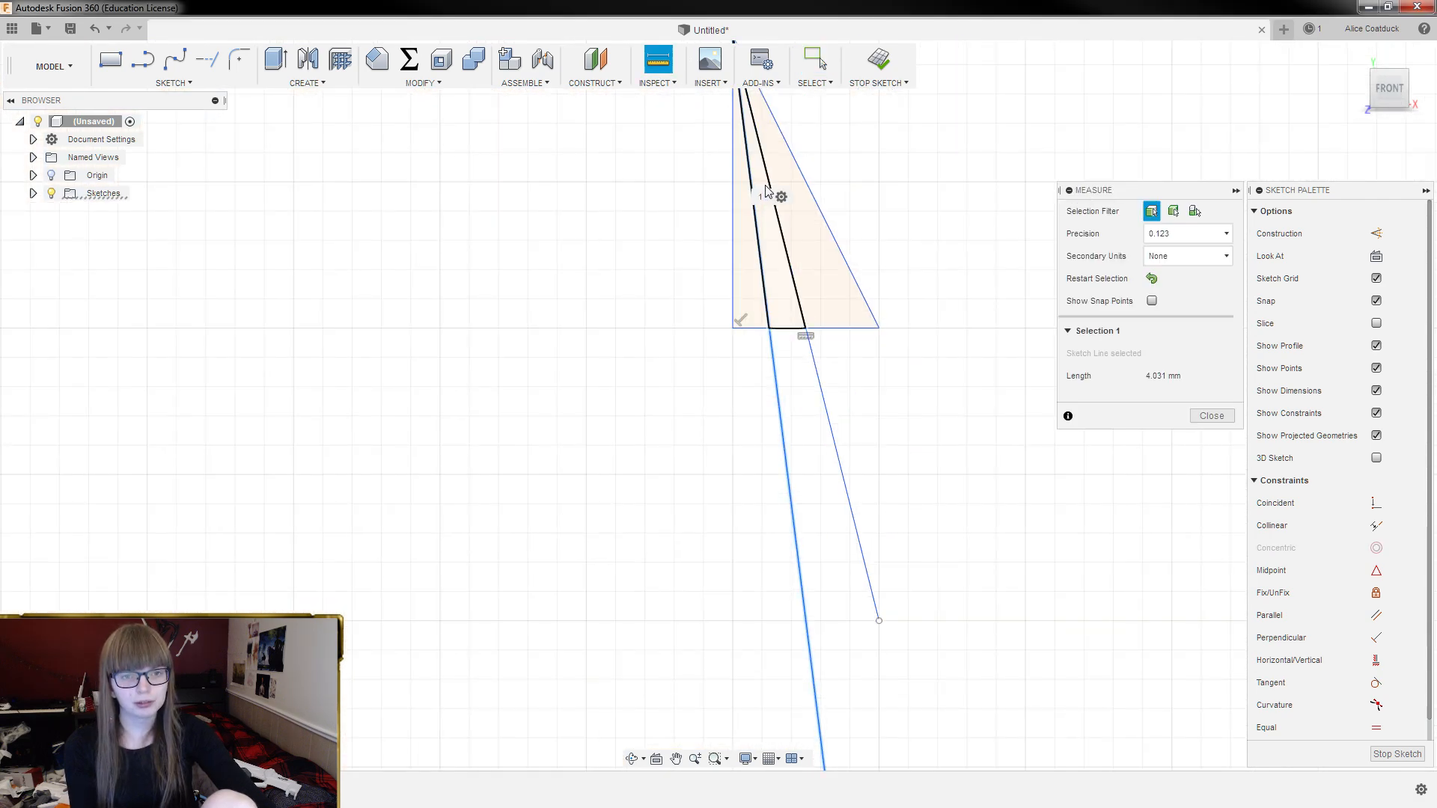
{"action": "left_click", "coordinate": [778, 196]}
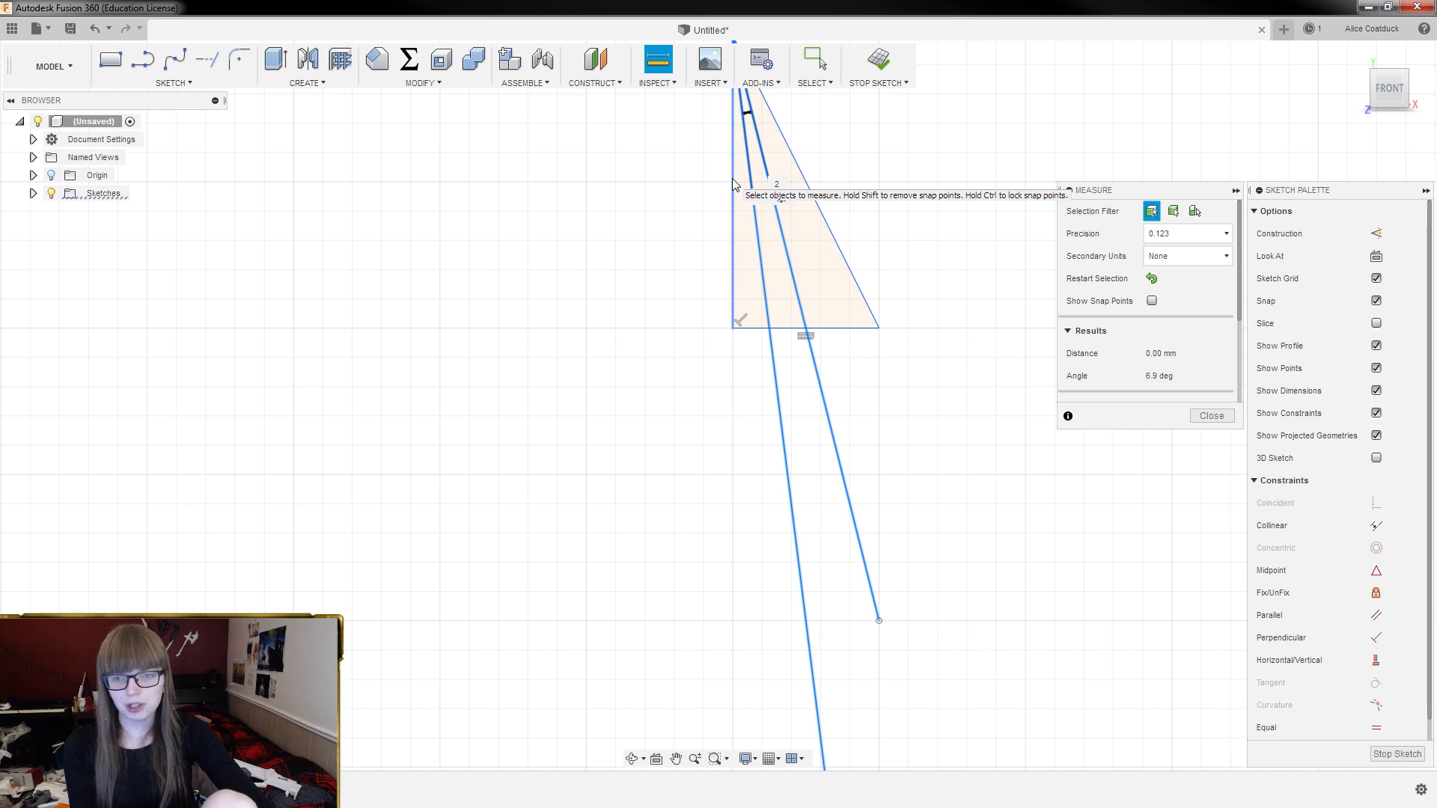
{"action": "left_click", "coordinate": [815, 61]}
Delete the small reference triangle and both steep lines beside the trapezoid profile
{"action": "scroll", "coordinate": [828, 159], "scroll_direction": "down", "scroll_amount": 3}
{"action": "scroll", "coordinate": [832, 277], "scroll_direction": "down", "scroll_amount": 3}
{"action": "scroll", "coordinate": [837, 231], "scroll_direction": "up", "scroll_amount": 2}
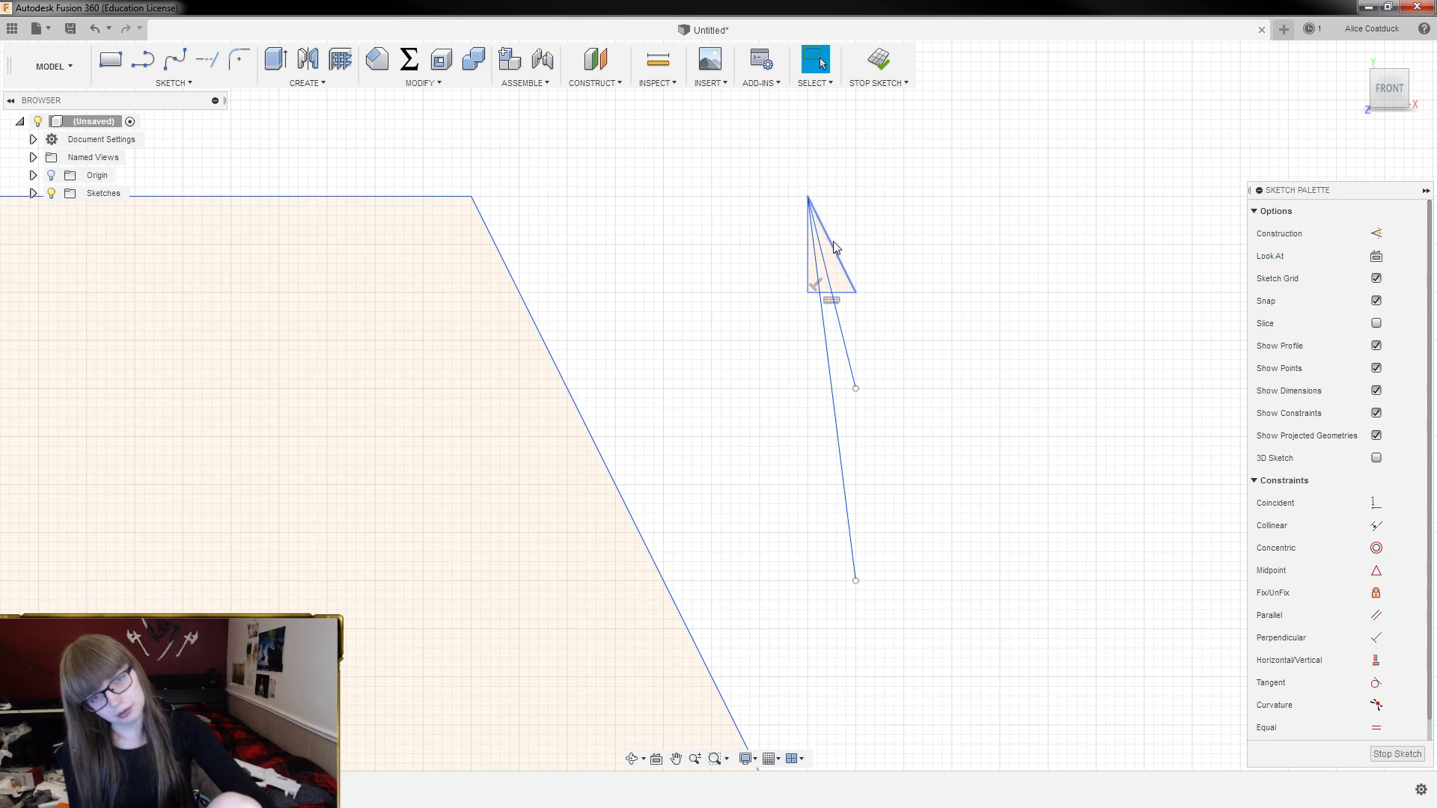
{"action": "left_click", "coordinate": [833, 243]}
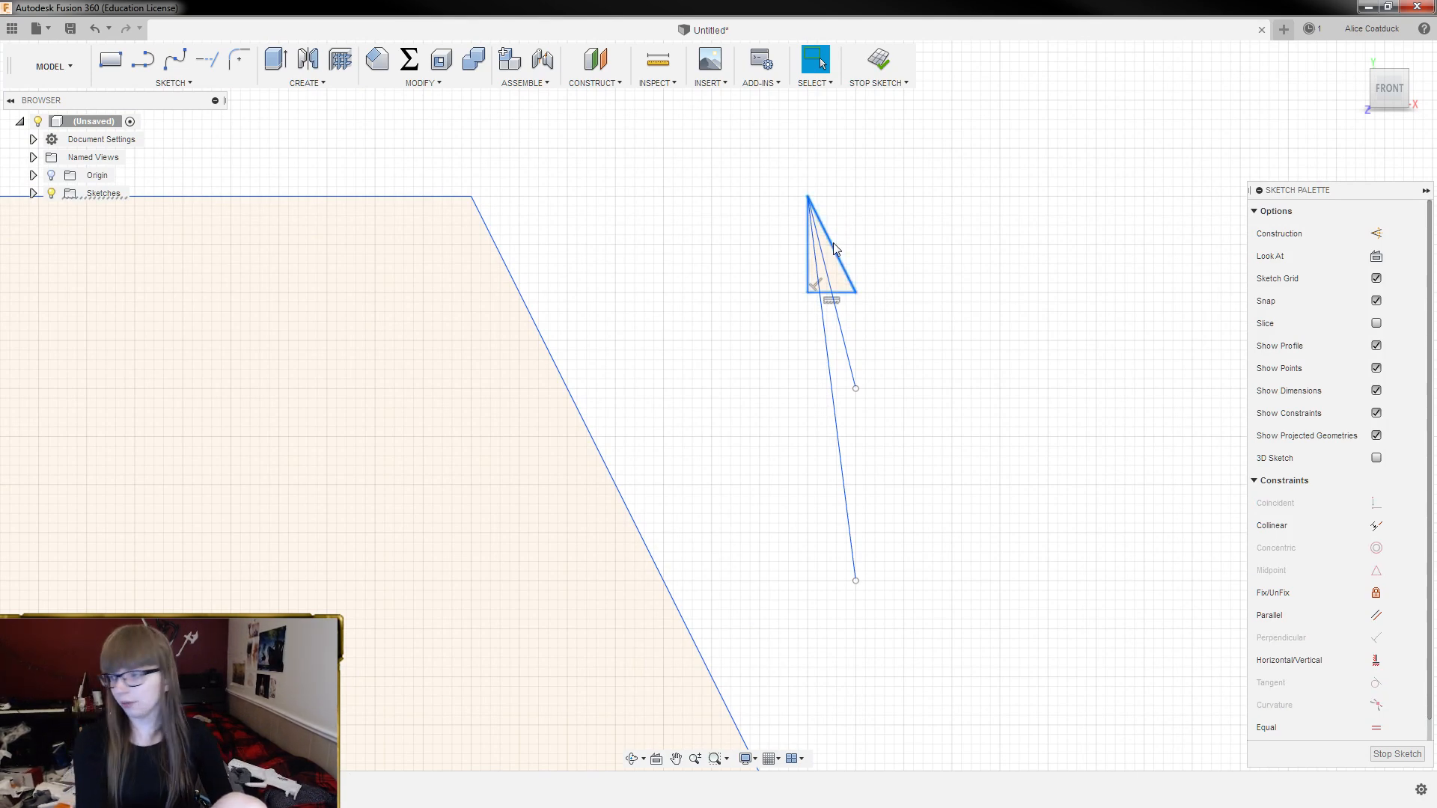
{"action": "key", "text": "Delete"}
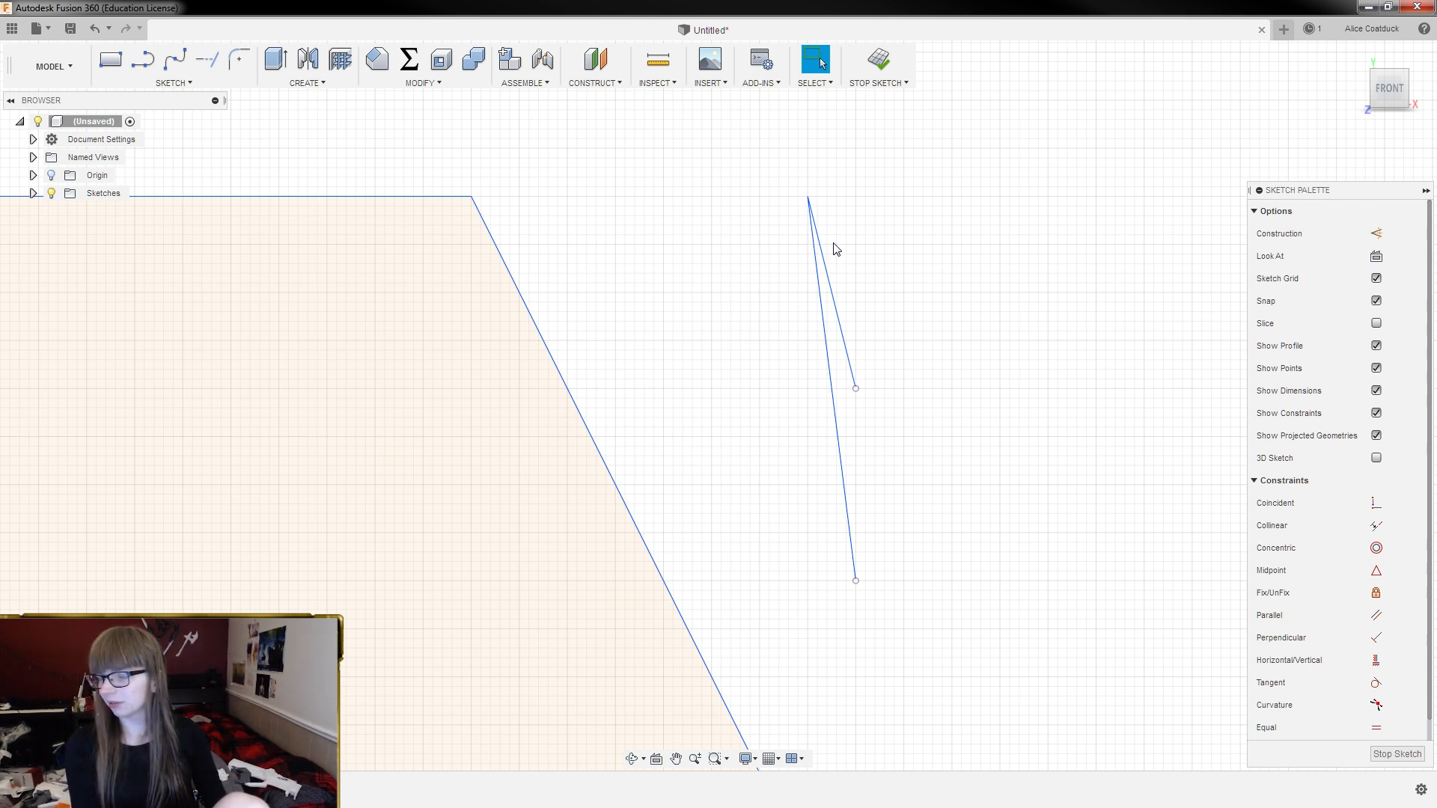
{"action": "double_click", "coordinate": [821, 252]}
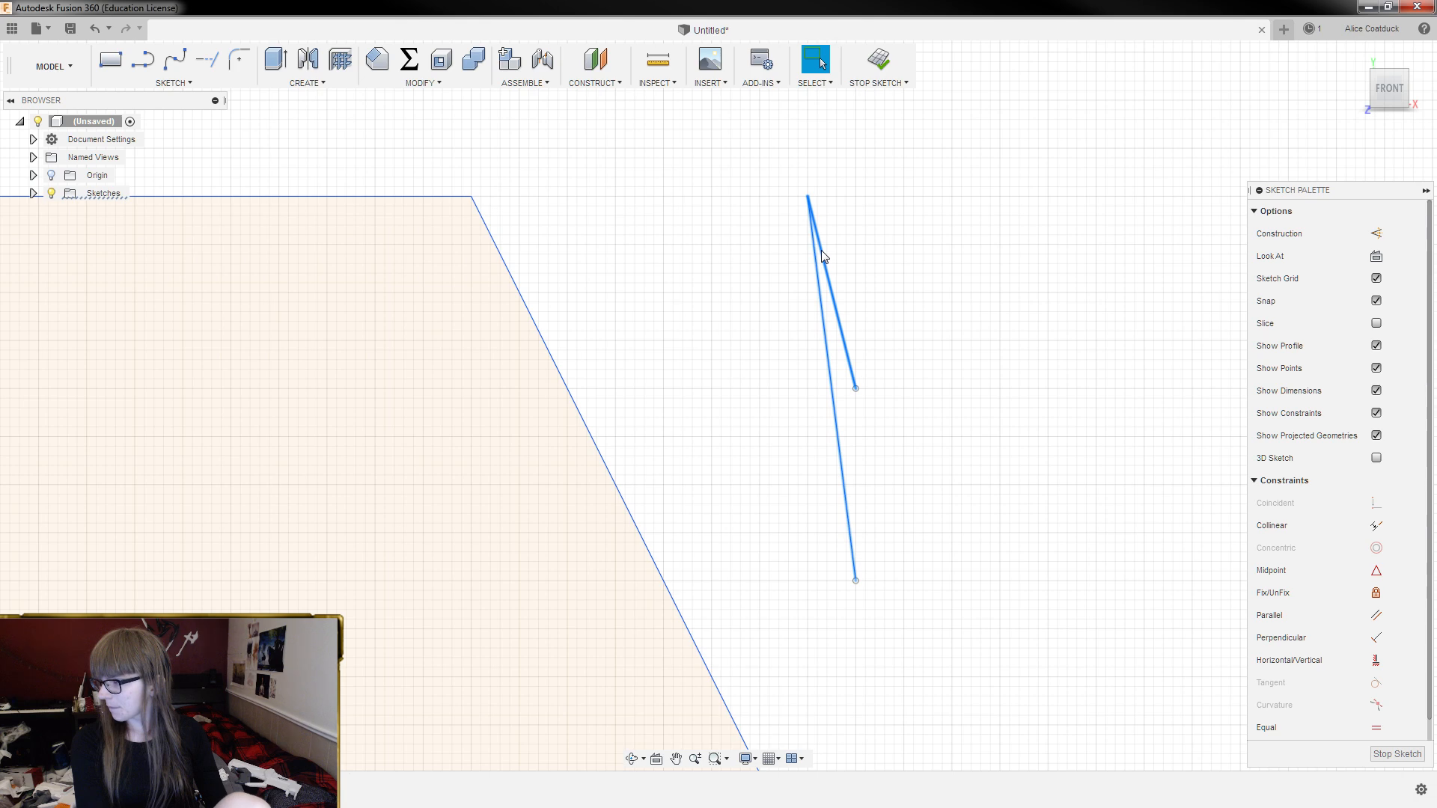
{"action": "key", "text": "Delete"}
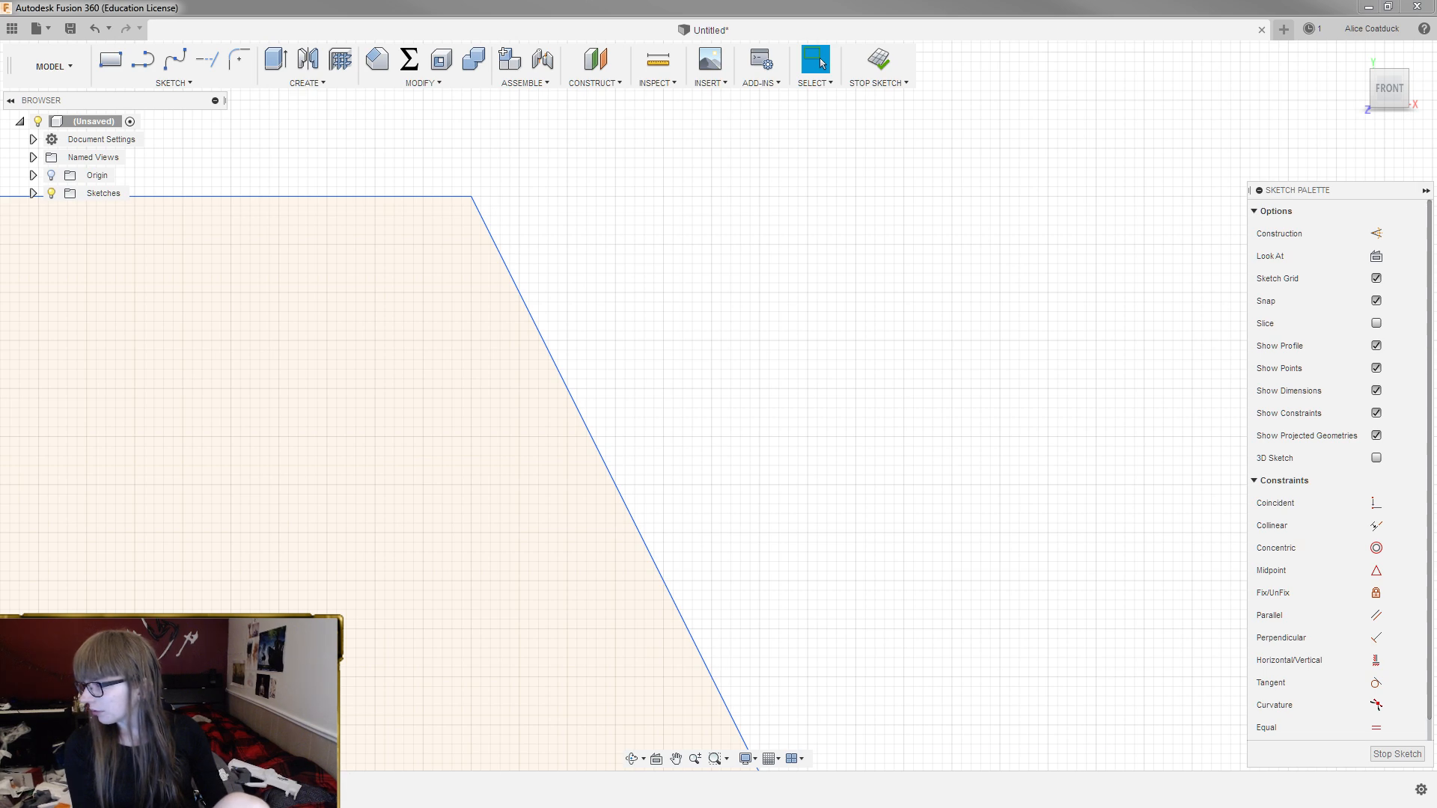
Finish editing the trapezoid profile sketch and return to the solid bar
{"action": "left_click", "coordinate": [866, 247]}
{"action": "scroll", "coordinate": [954, 216], "scroll_direction": "down", "scroll_amount": 5}
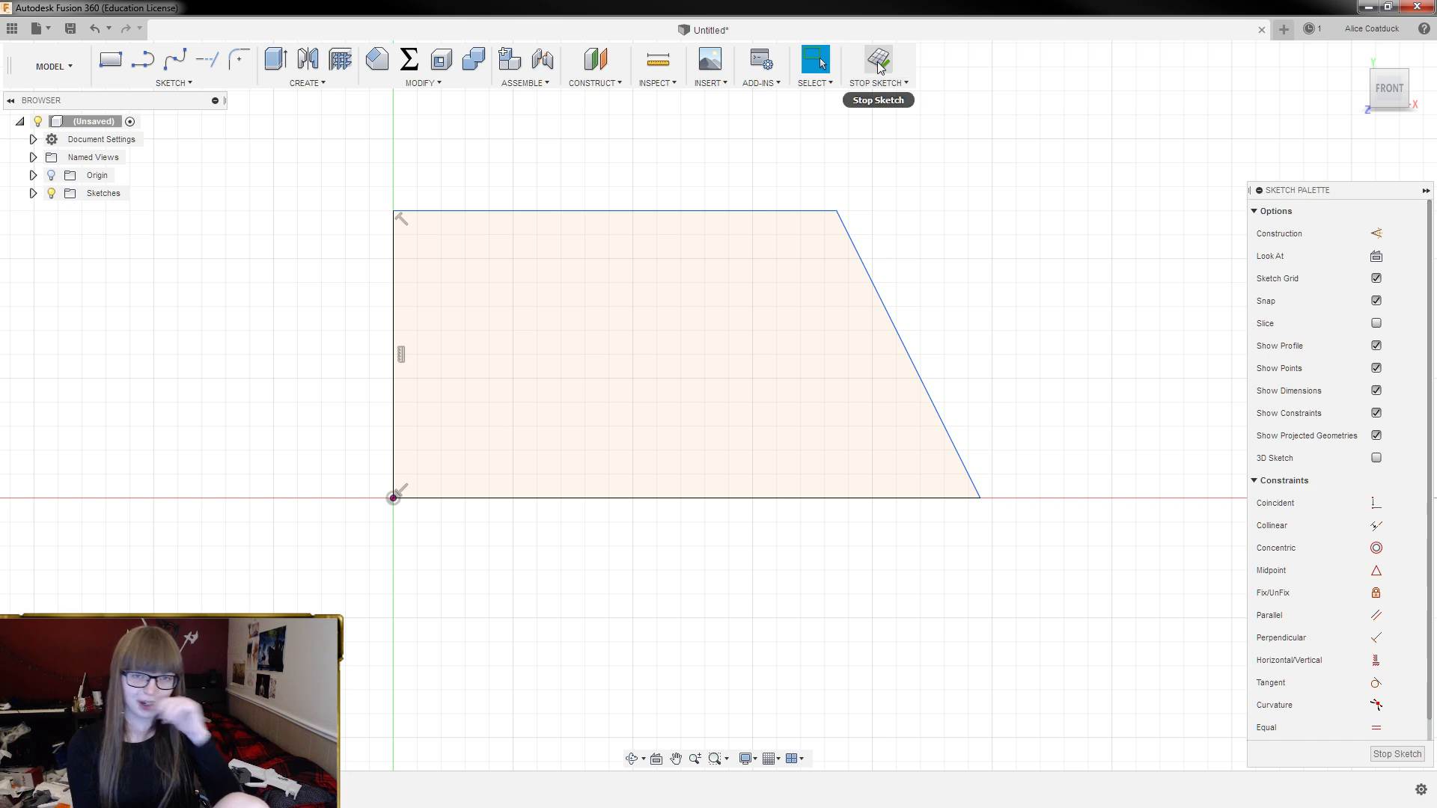
{"action": "left_click", "coordinate": [894, 91]}
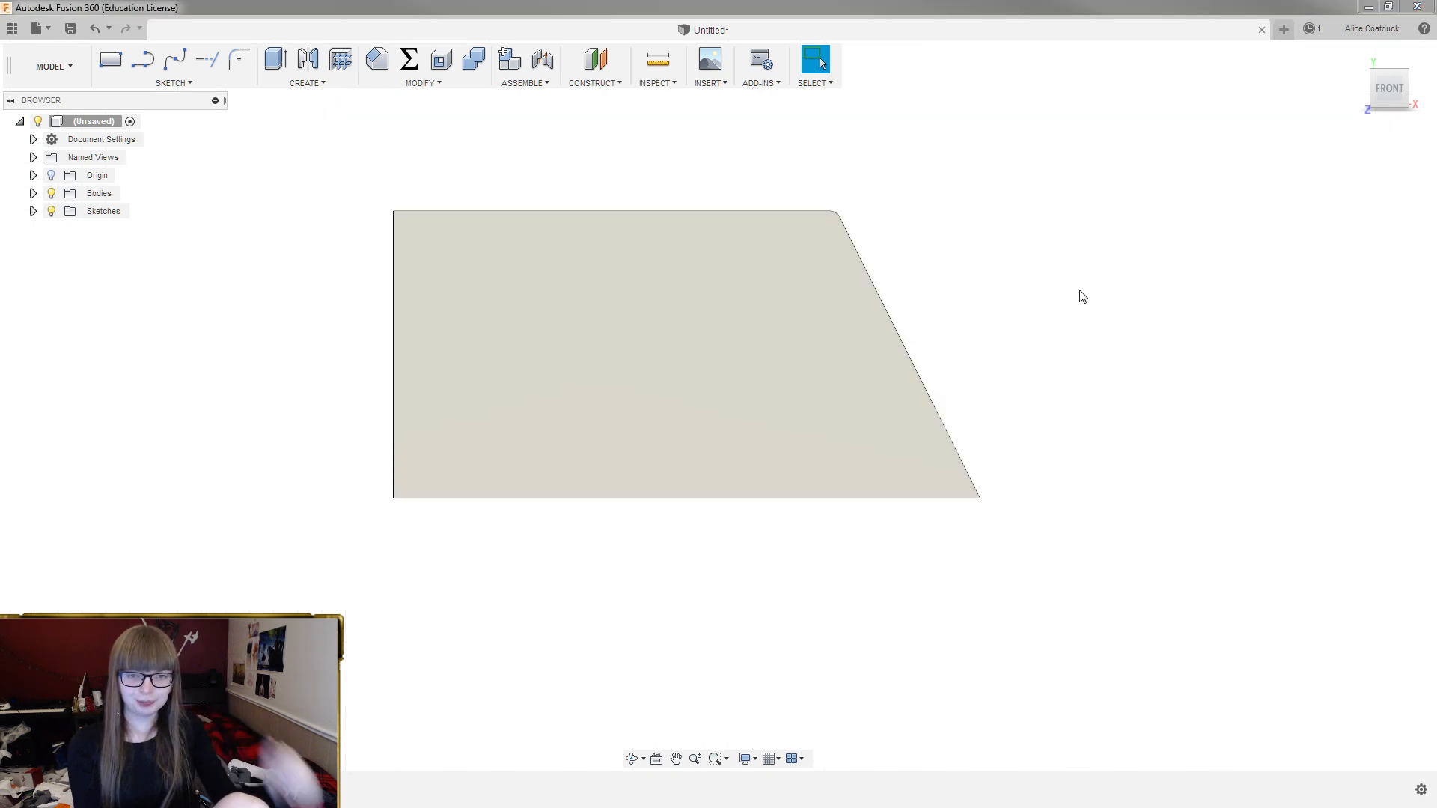
Examine the filleted bar's sloped side, vertical side and end faces from the right view and several angles
{"action": "mouse_move", "coordinate": [1077, 295]}
{"action": "middle_mouse_down", "text": "shift"}
{"action": "mouse_move", "coordinate": [981, 308]}
{"action": "mouse_move", "coordinate": [941, 405]}
{"action": "mouse_move", "coordinate": [1016, 217]}
{"action": "mouse_move", "coordinate": [629, 349]}
{"action": "mouse_move", "coordinate": [766, 256]}
{"action": "mouse_move", "coordinate": [616, 314]}
{"action": "mouse_move", "coordinate": [704, 317]}
{"action": "middle_mouse_up", "text": "shift"}
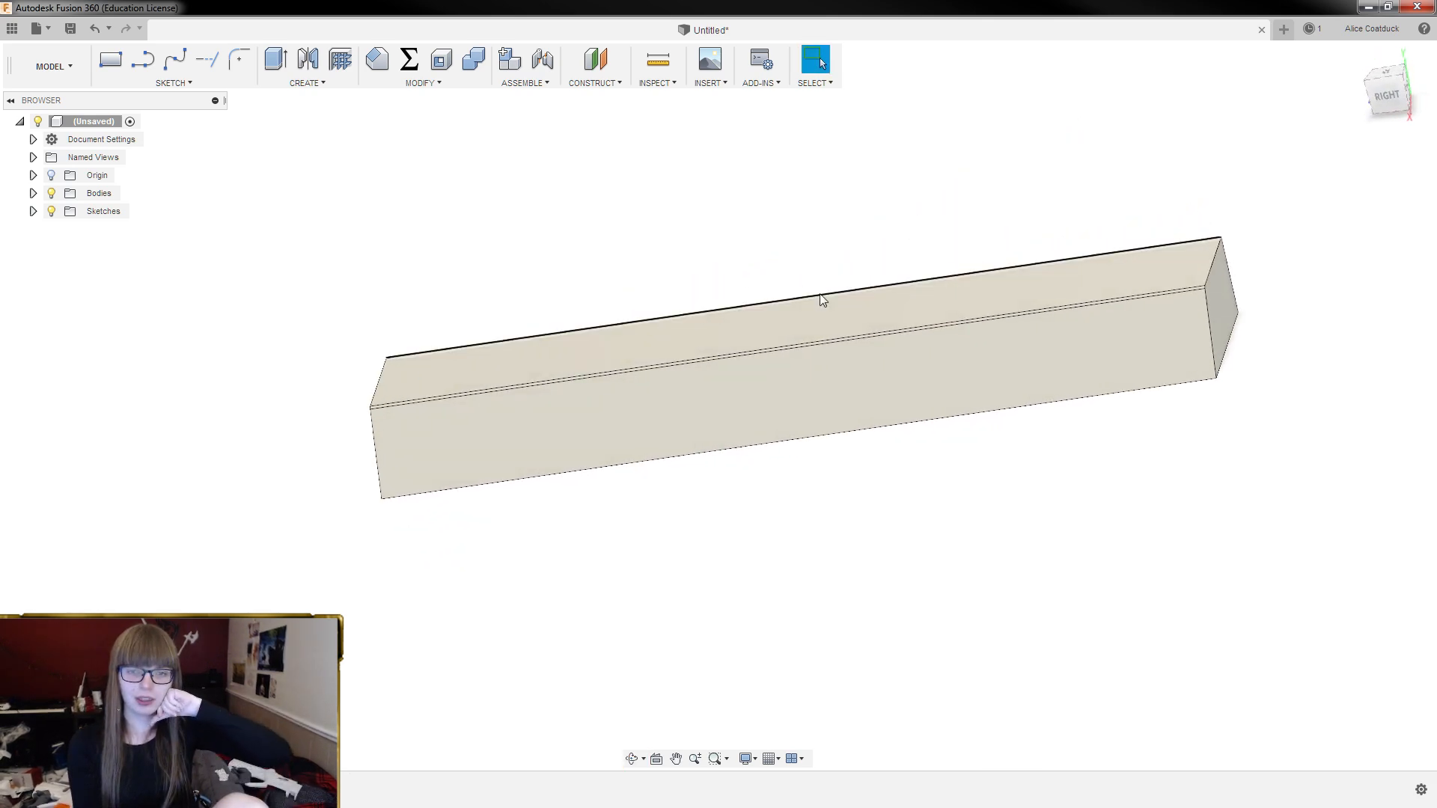
{"action": "left_click", "coordinate": [1388, 98]}
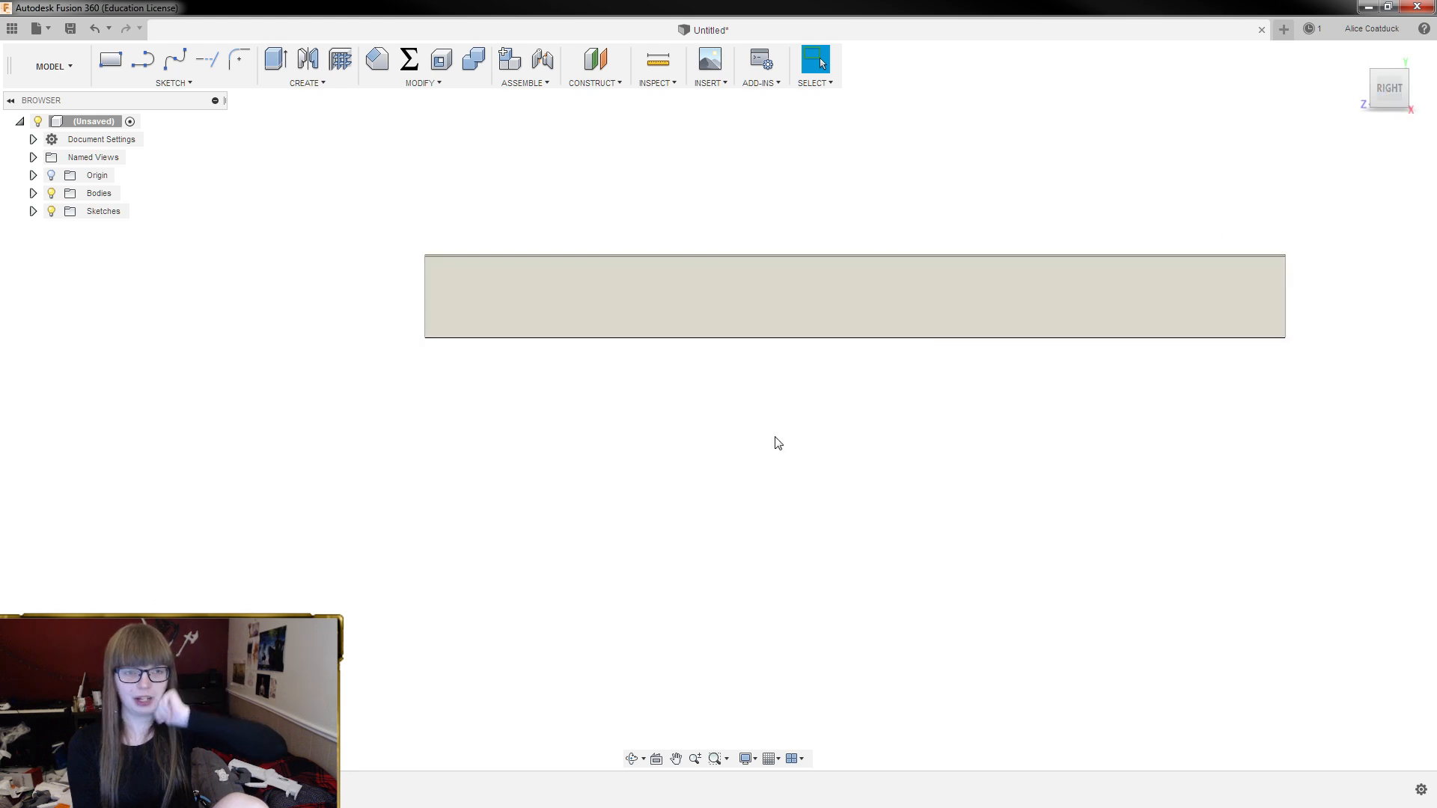
{"action": "scroll", "coordinate": [696, 285], "scroll_direction": "up", "scroll_amount": 3}
{"action": "middle_click_drag", "start_coordinate": [1007, 308], "coordinate": [969, 324], "text": "shift"}
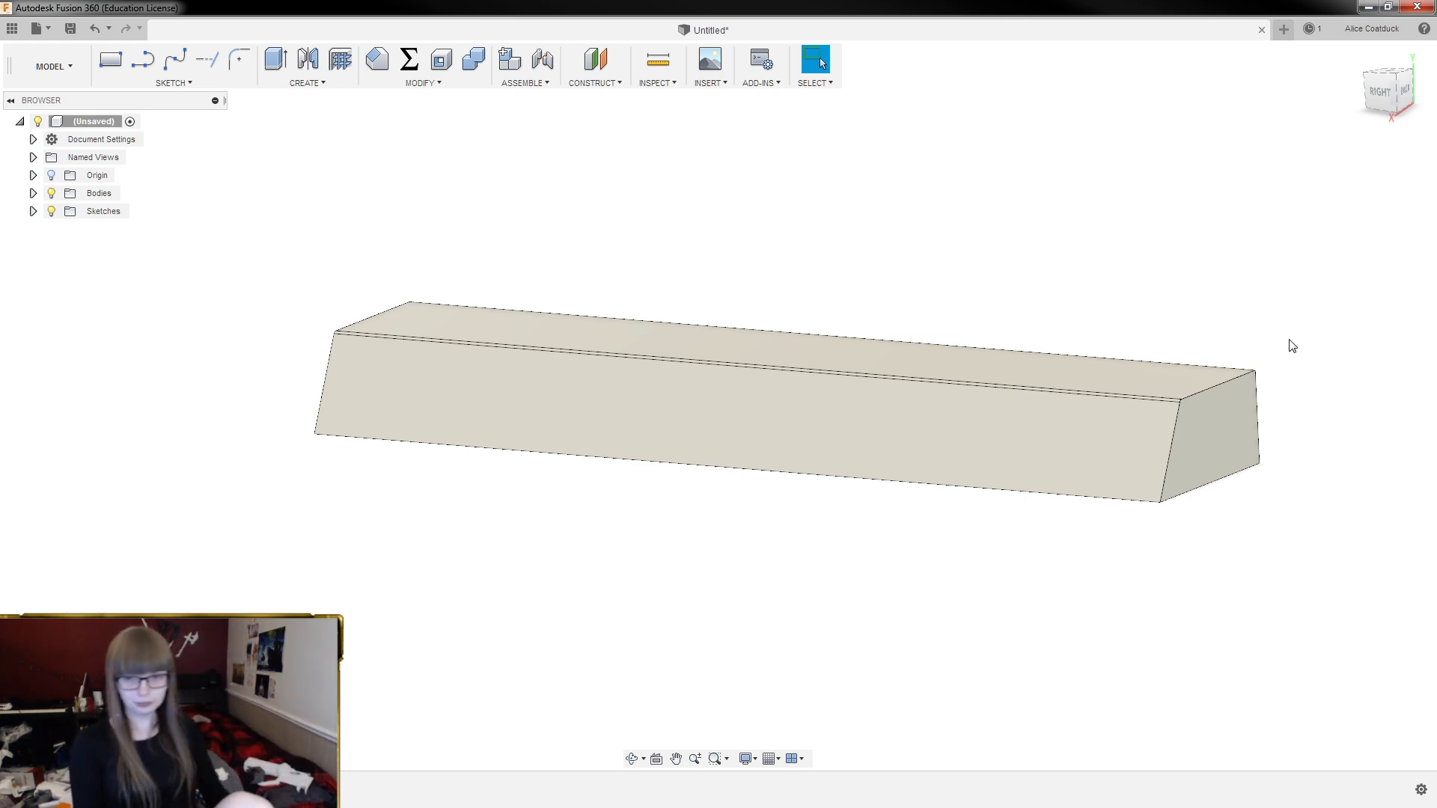
{"action": "left_click", "coordinate": [1381, 90]}
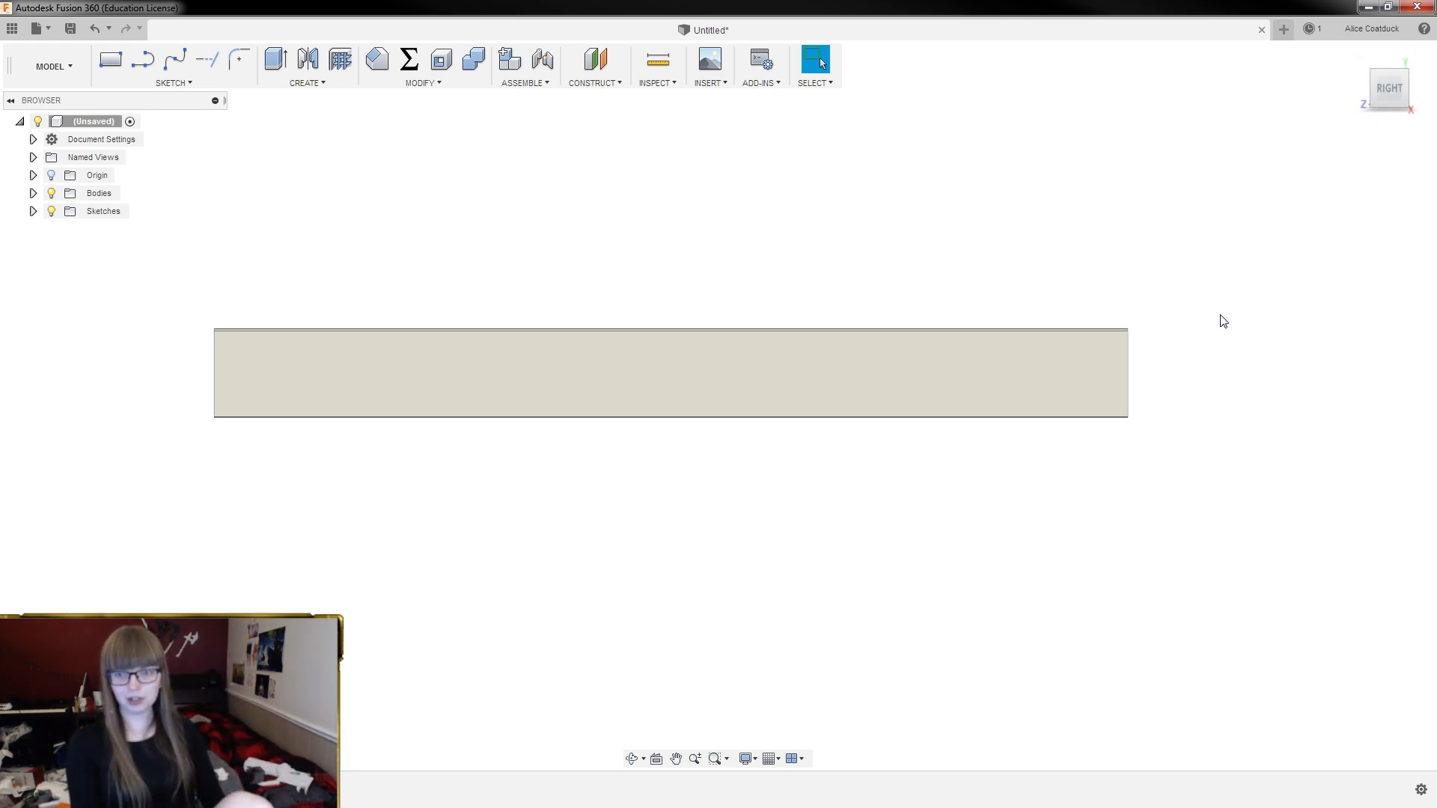
{"action": "scroll", "coordinate": [1092, 371], "scroll_direction": "up", "scroll_amount": 1}
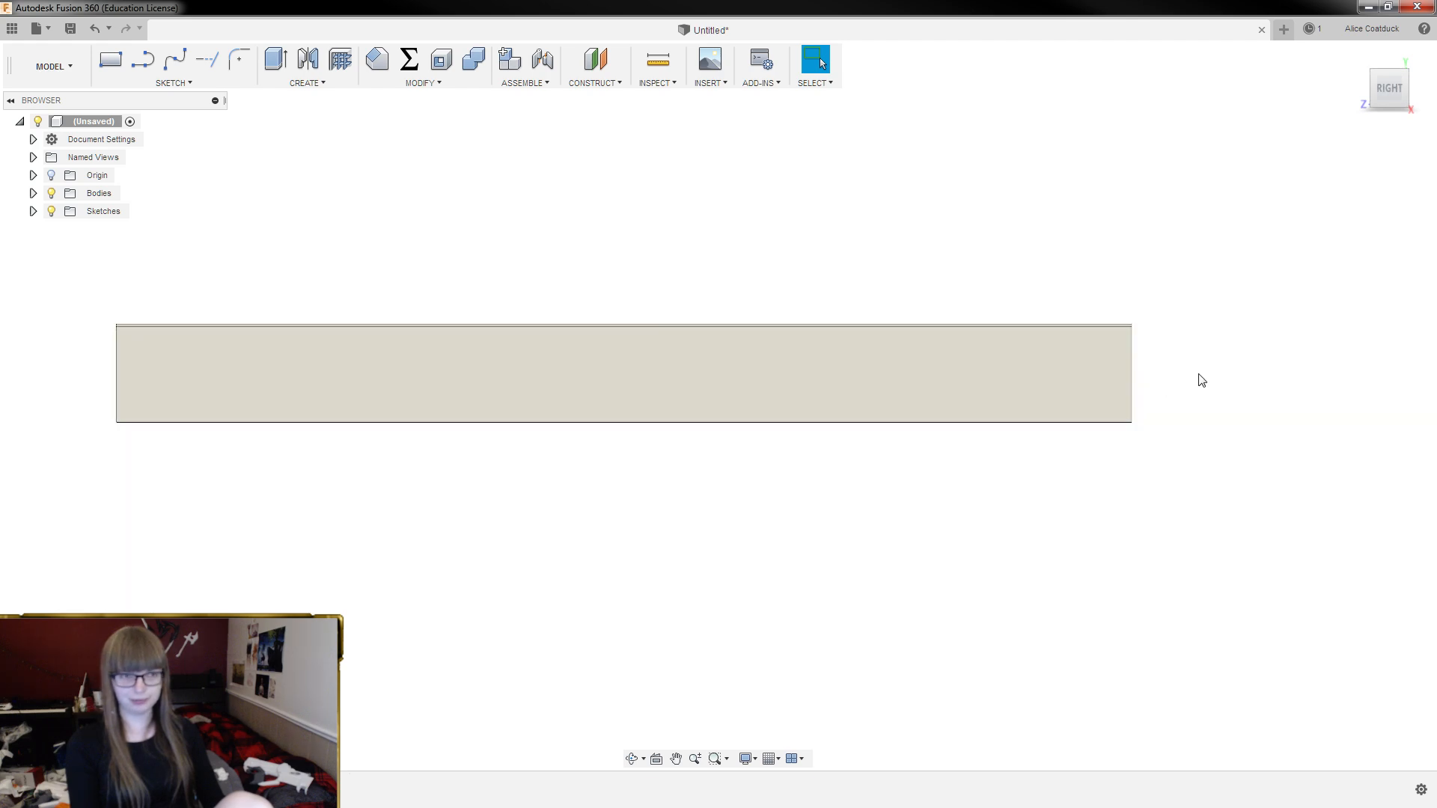
{"action": "middle_click_drag", "start_coordinate": [1201, 380], "coordinate": [1010, 416], "text": "shift"}
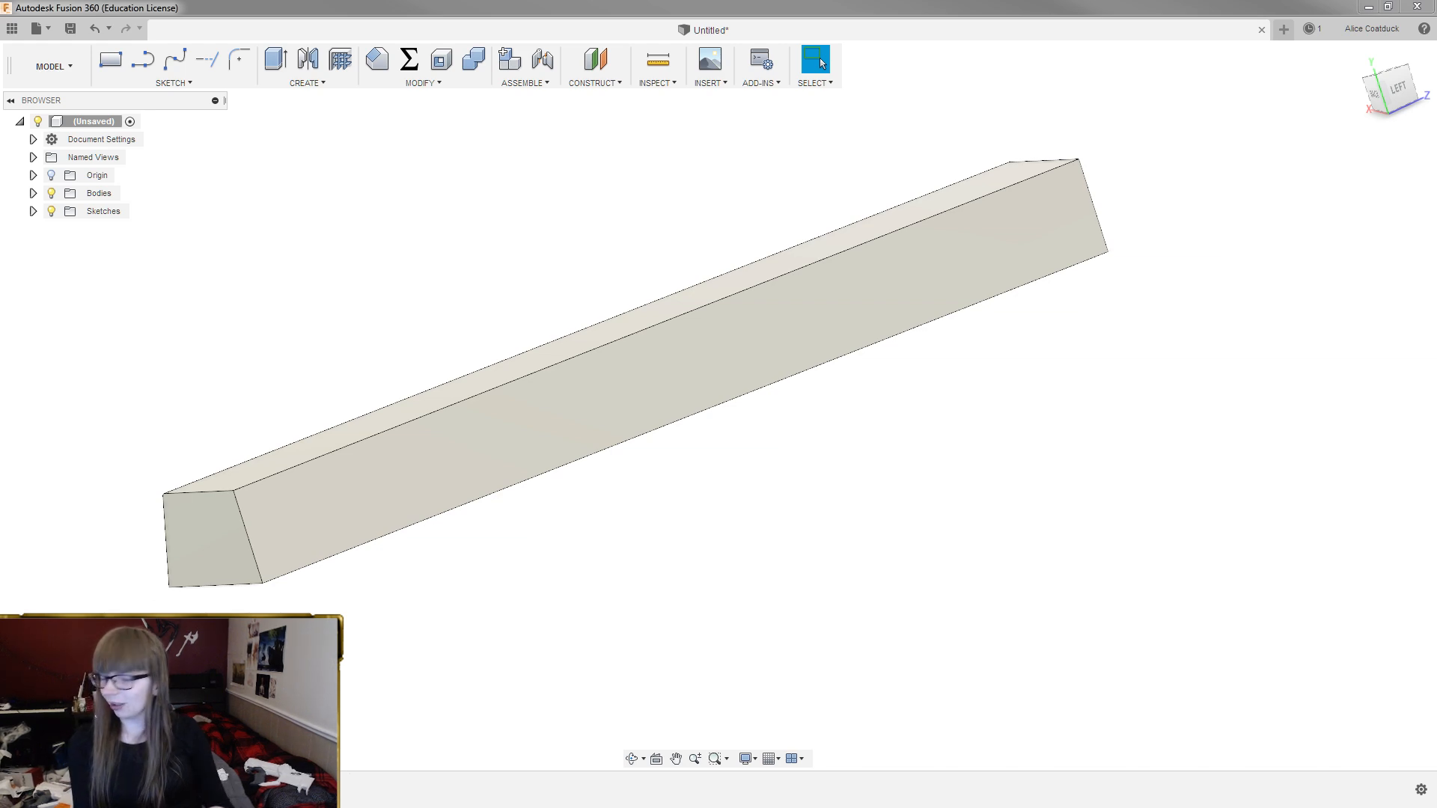
{"action": "middle_click_drag", "start_coordinate": [1179, 417], "coordinate": [1266, 410], "text": "shift"}
{"action": "middle_click_drag", "start_coordinate": [465, 539], "coordinate": [486, 509], "text": "shift"}
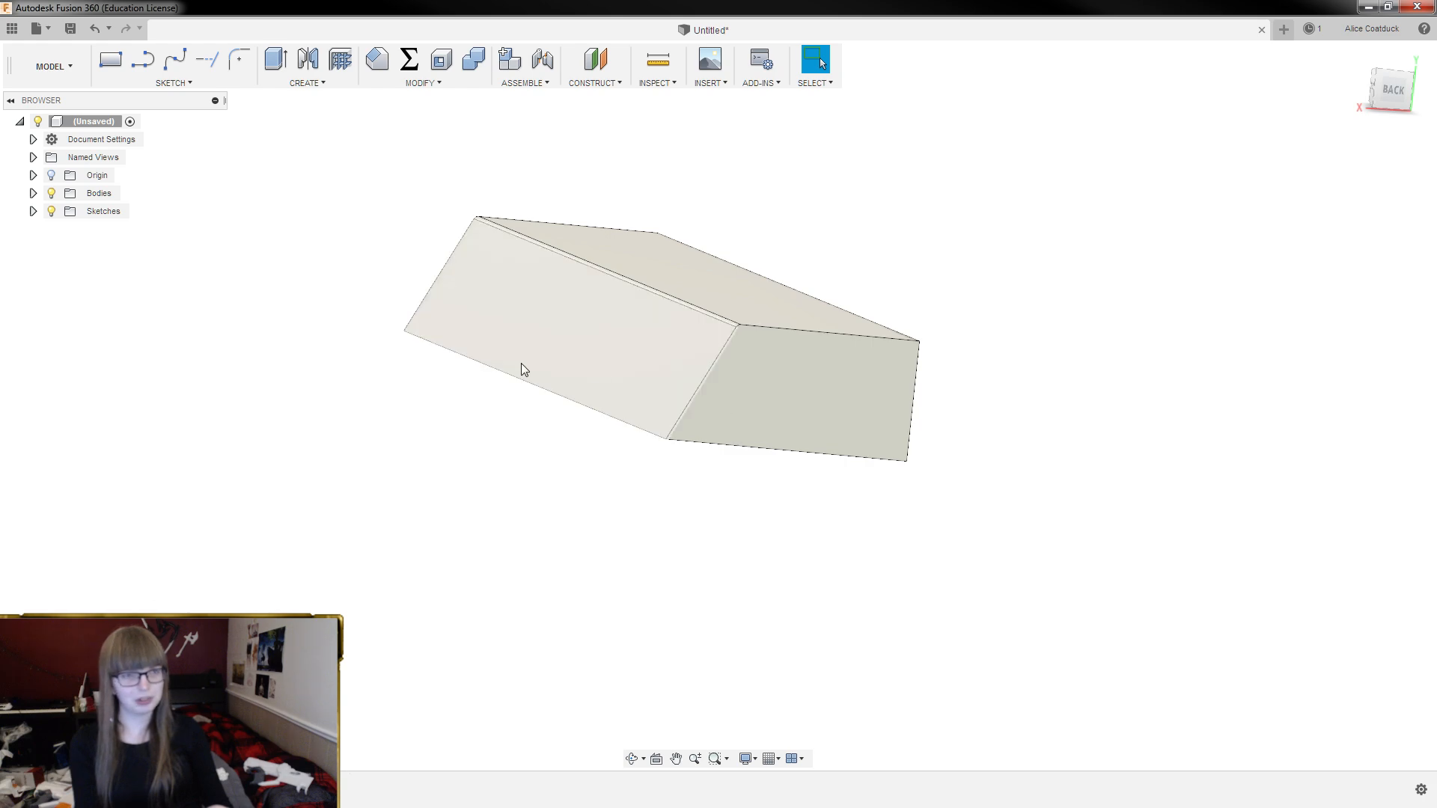
Shell the bar with a 1.5 mm inside thickness, removing both end faces, the bottom and the vertical side face
{"action": "left_click", "coordinate": [449, 62]}
{"action": "left_click", "coordinate": [773, 394]}
{"action": "middle_click_drag", "start_coordinate": [951, 473], "coordinate": [828, 473], "text": "shift"}
{"action": "left_click", "coordinate": [771, 326]}
{"action": "middle_click_drag", "start_coordinate": [759, 513], "coordinate": [753, 434], "text": "shift"}
{"action": "left_click", "coordinate": [736, 331]}
{"action": "middle_click_drag", "start_coordinate": [651, 464], "coordinate": [487, 476], "text": "shift"}
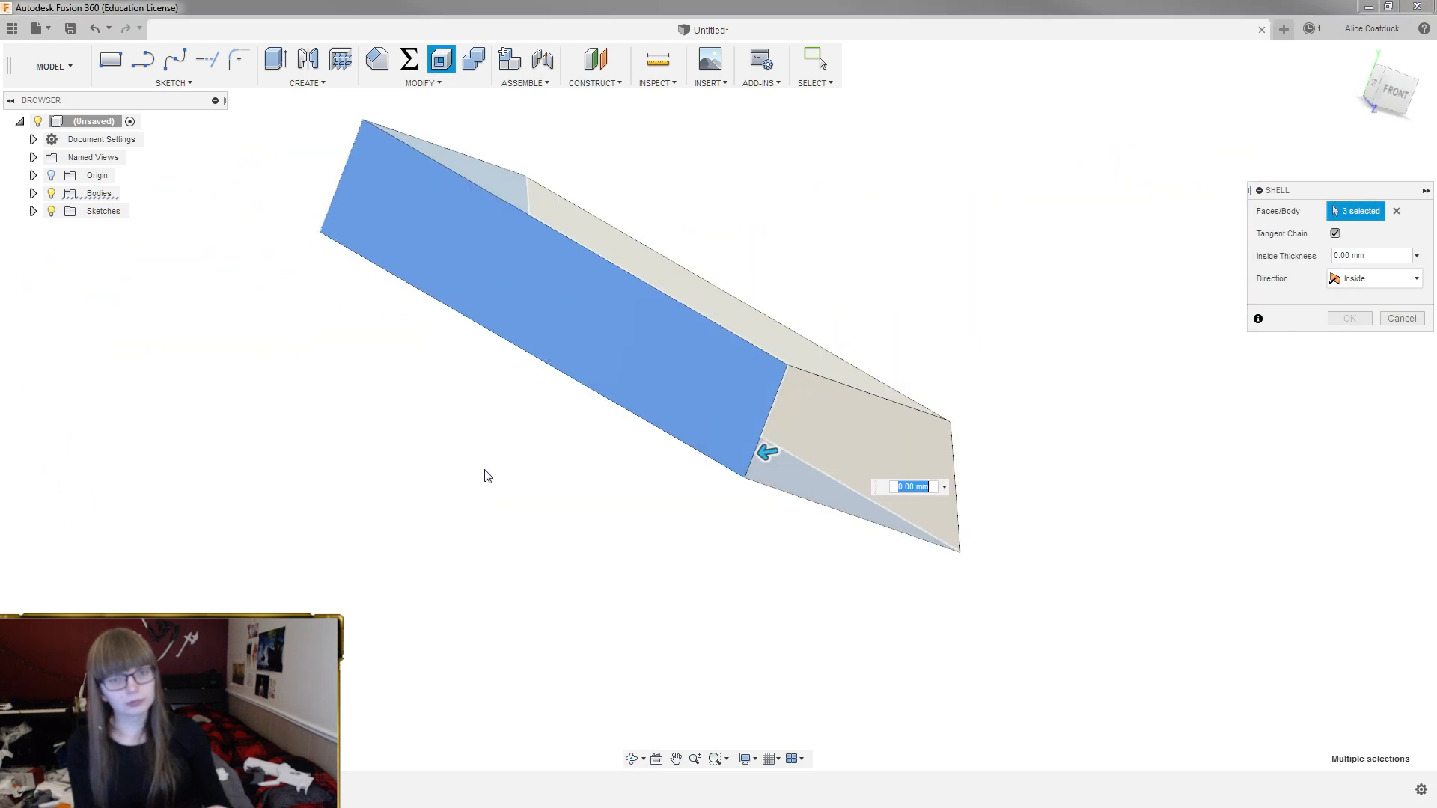
{"action": "left_click", "coordinate": [832, 424]}
{"action": "type", "text": "1.5"}
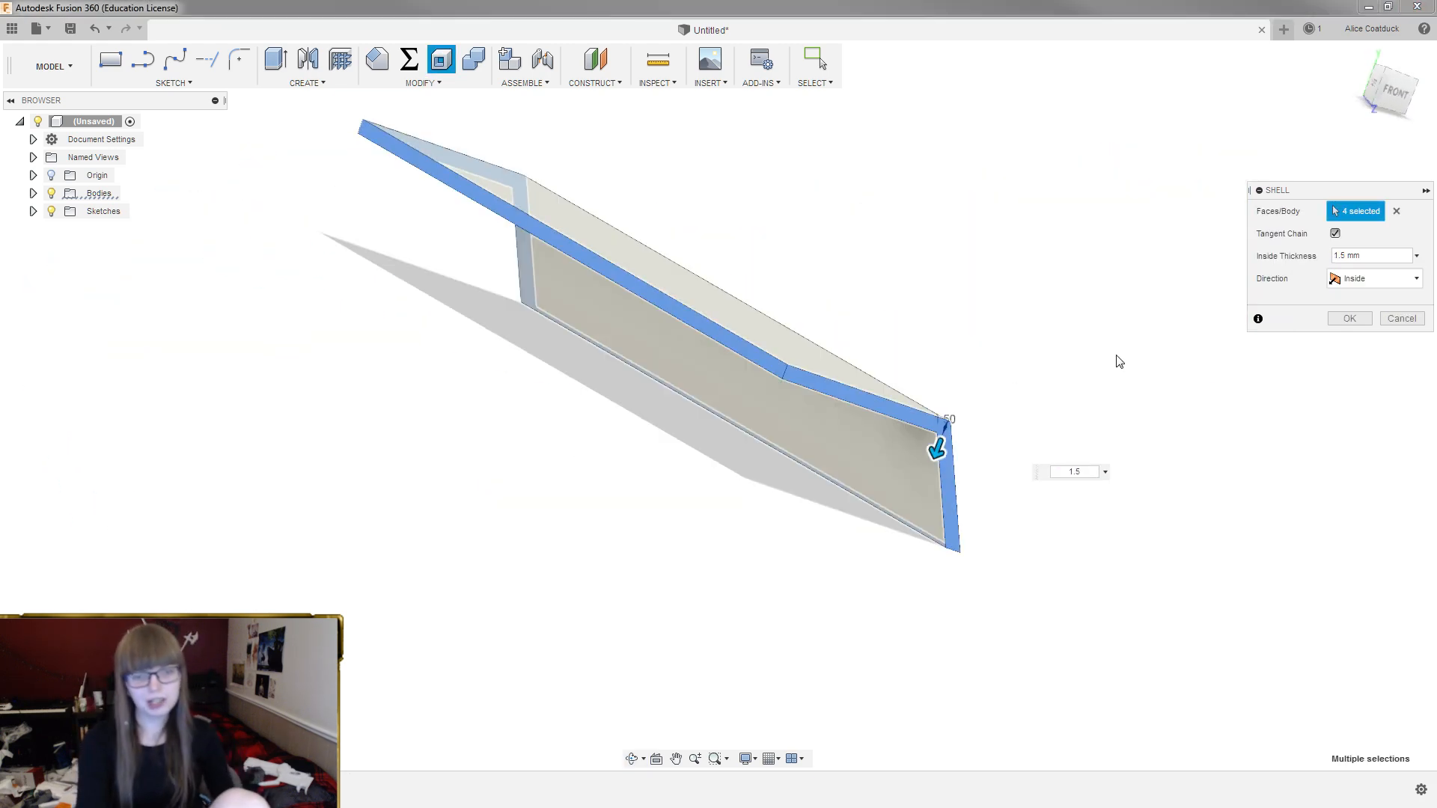
{"action": "key", "text": "Return"}
{"action": "middle_click_drag", "start_coordinate": [885, 231], "coordinate": [1083, 250], "text": "shift"}
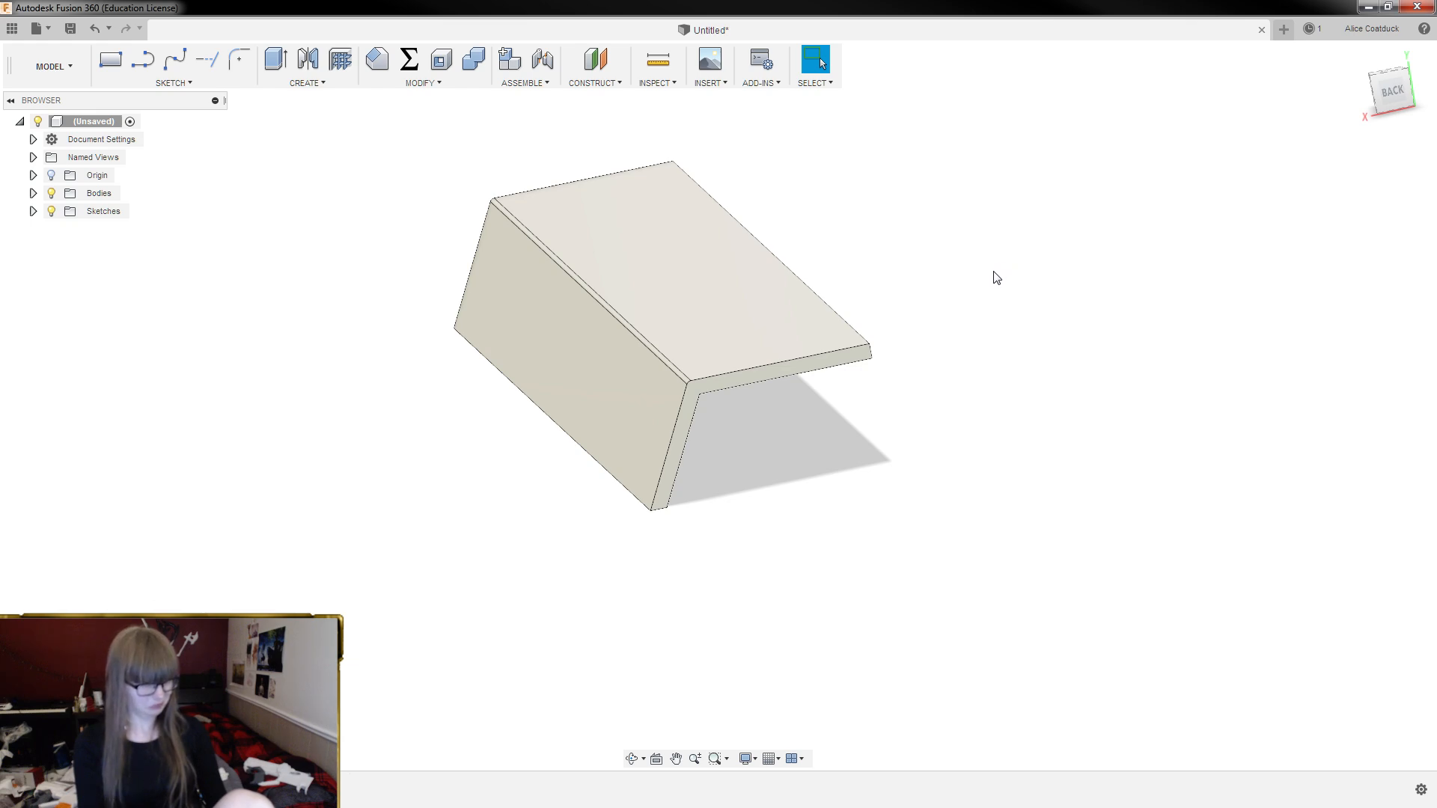
Start a sketch on the top wall's narrow vertical edge face and try a circle about 8 mm in diameter near one end
{"action": "middle_click_drag", "start_coordinate": [996, 285], "coordinate": [879, 313], "text": "shift"}
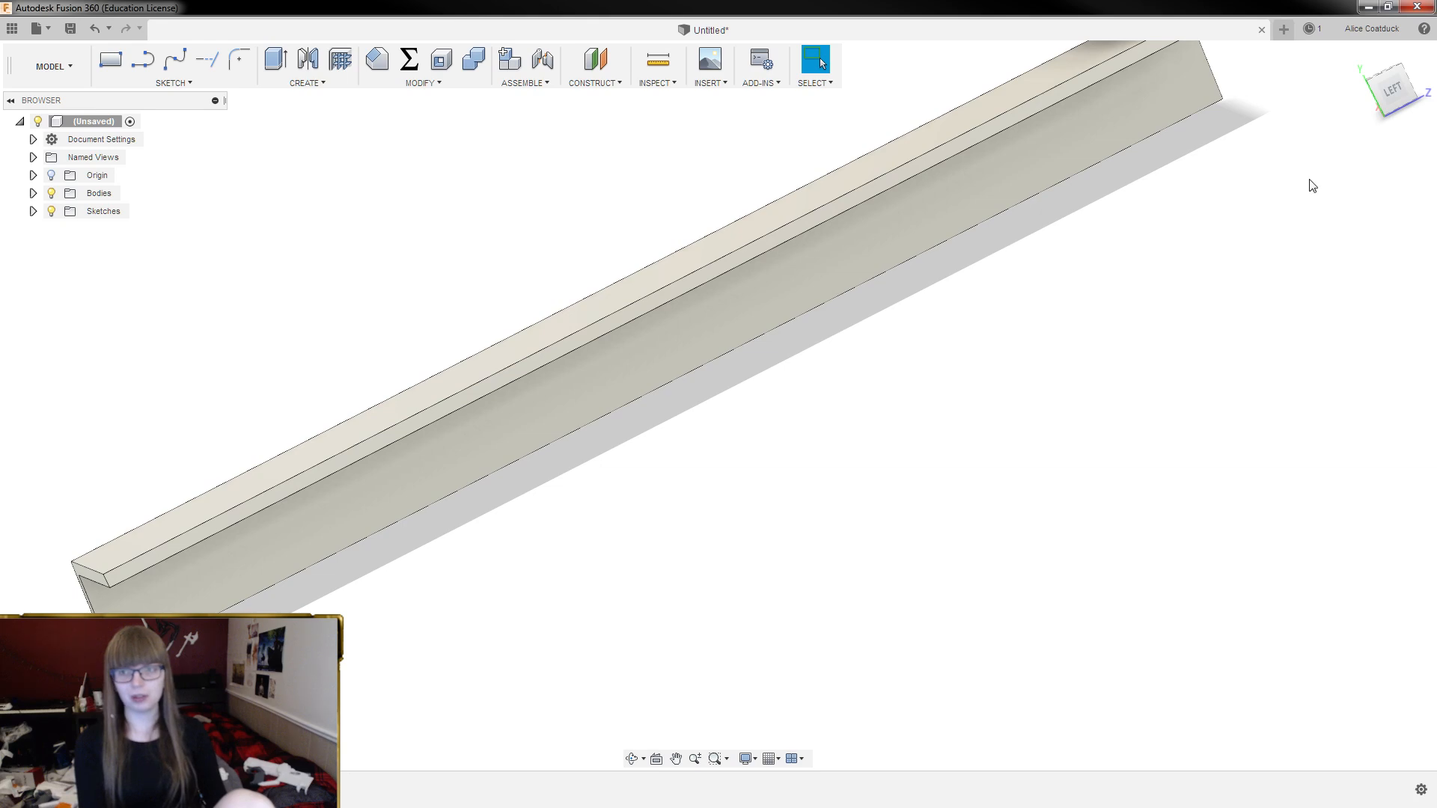
{"action": "left_click", "coordinate": [1397, 90]}
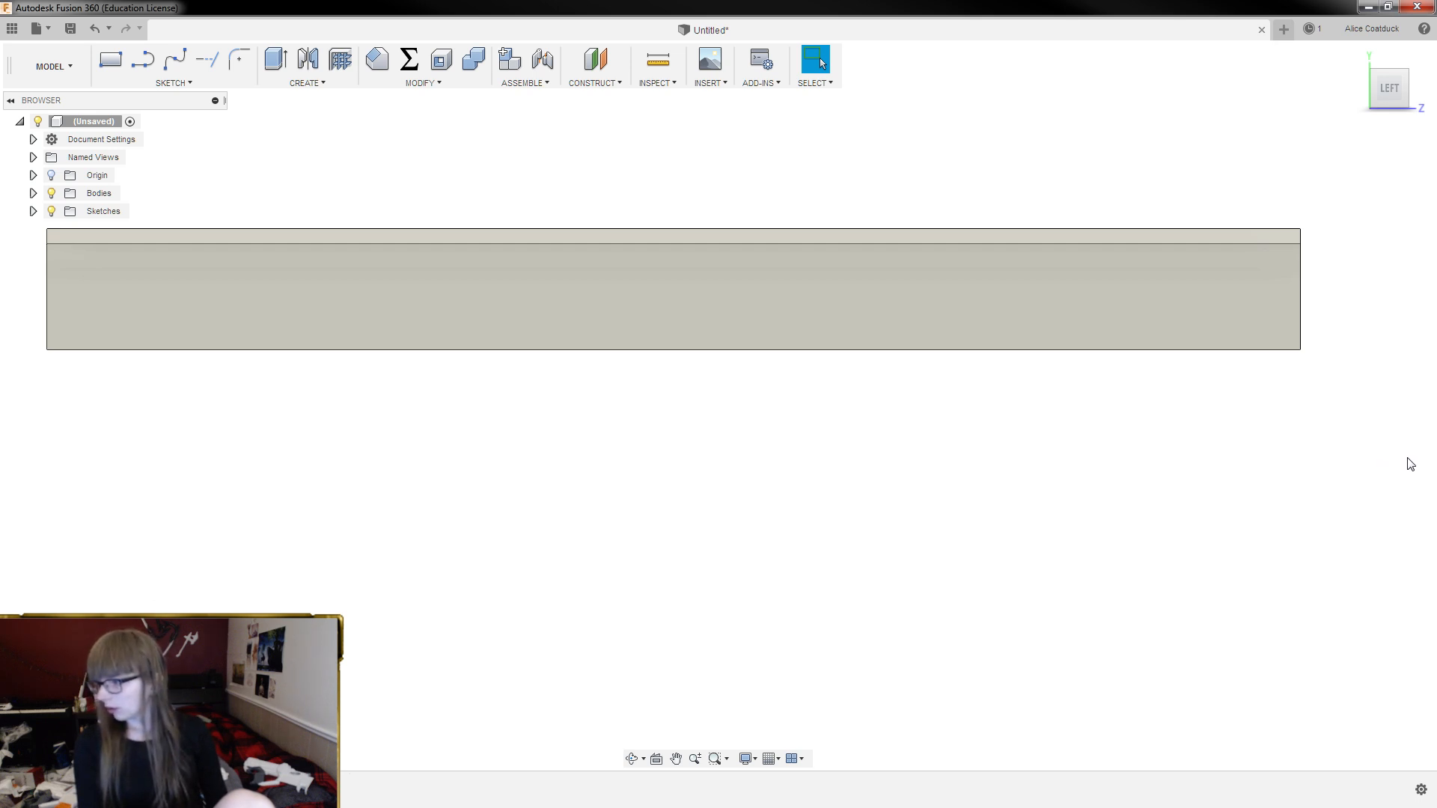
{"action": "scroll", "coordinate": [1410, 463], "scroll_direction": "down", "scroll_amount": 2}
{"action": "scroll", "coordinate": [259, 348], "scroll_direction": "up", "scroll_amount": 4}
{"action": "left_click", "coordinate": [172, 61]}
{"action": "left_click", "coordinate": [558, 252]}
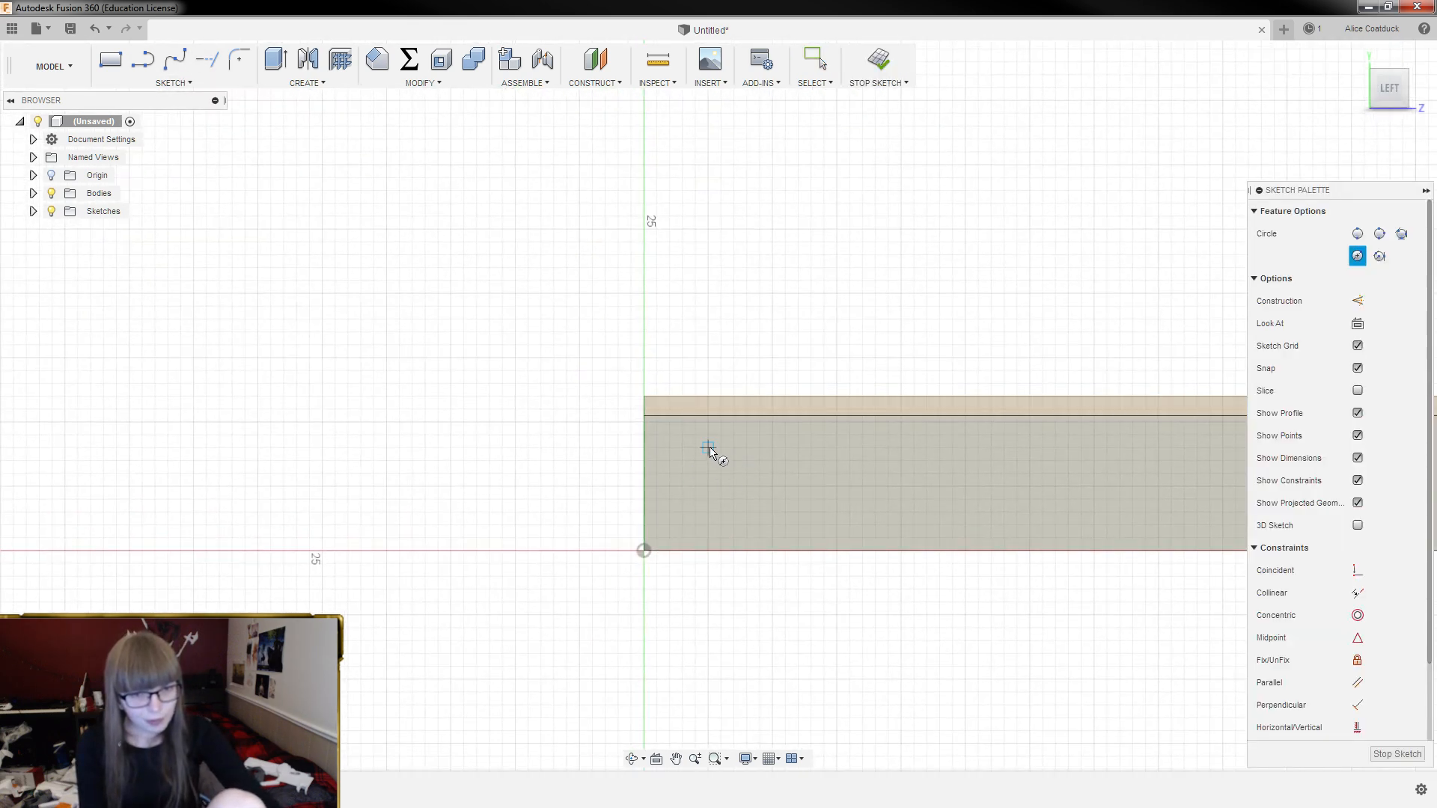
{"action": "left_click", "coordinate": [708, 447]}
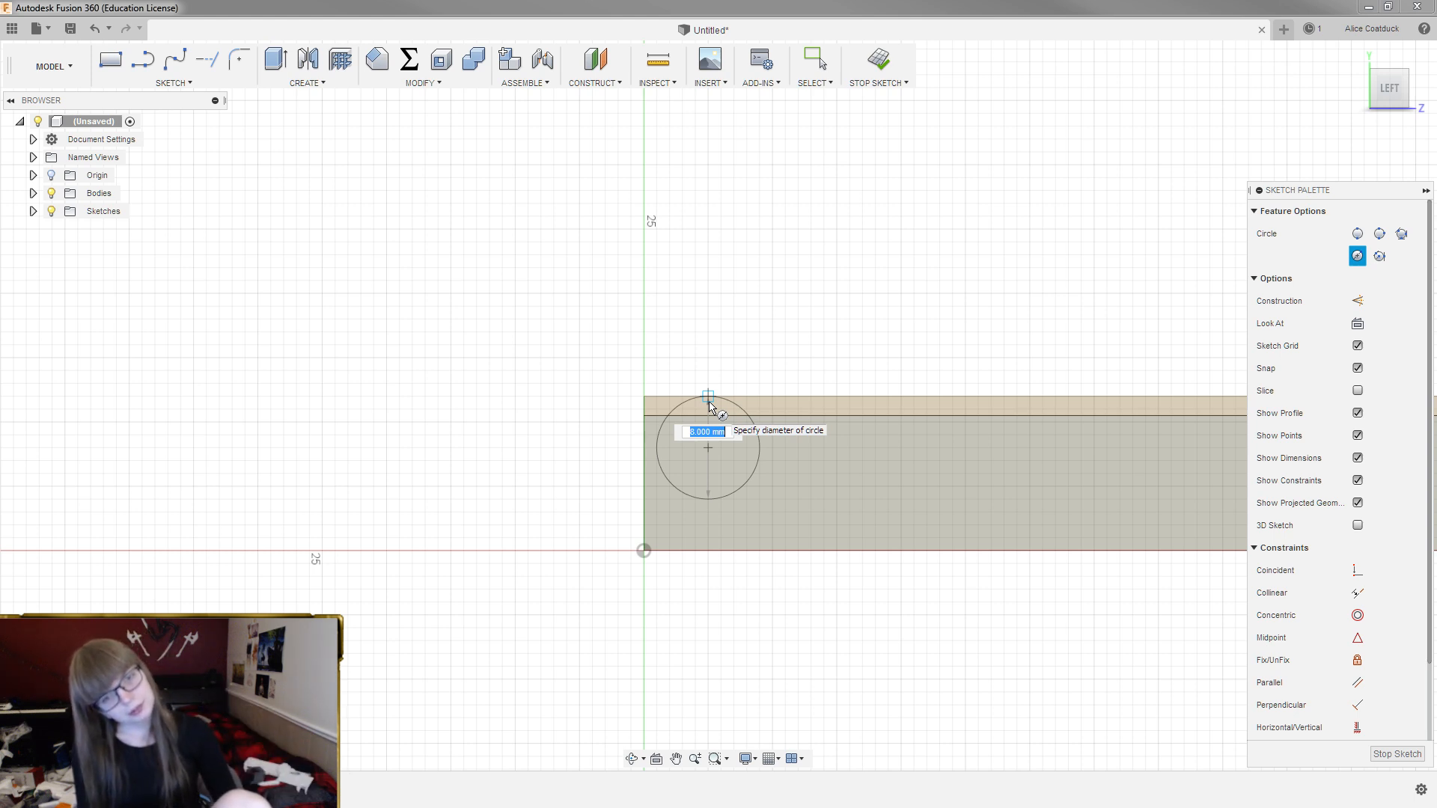
{"action": "key", "text": "Escape"}
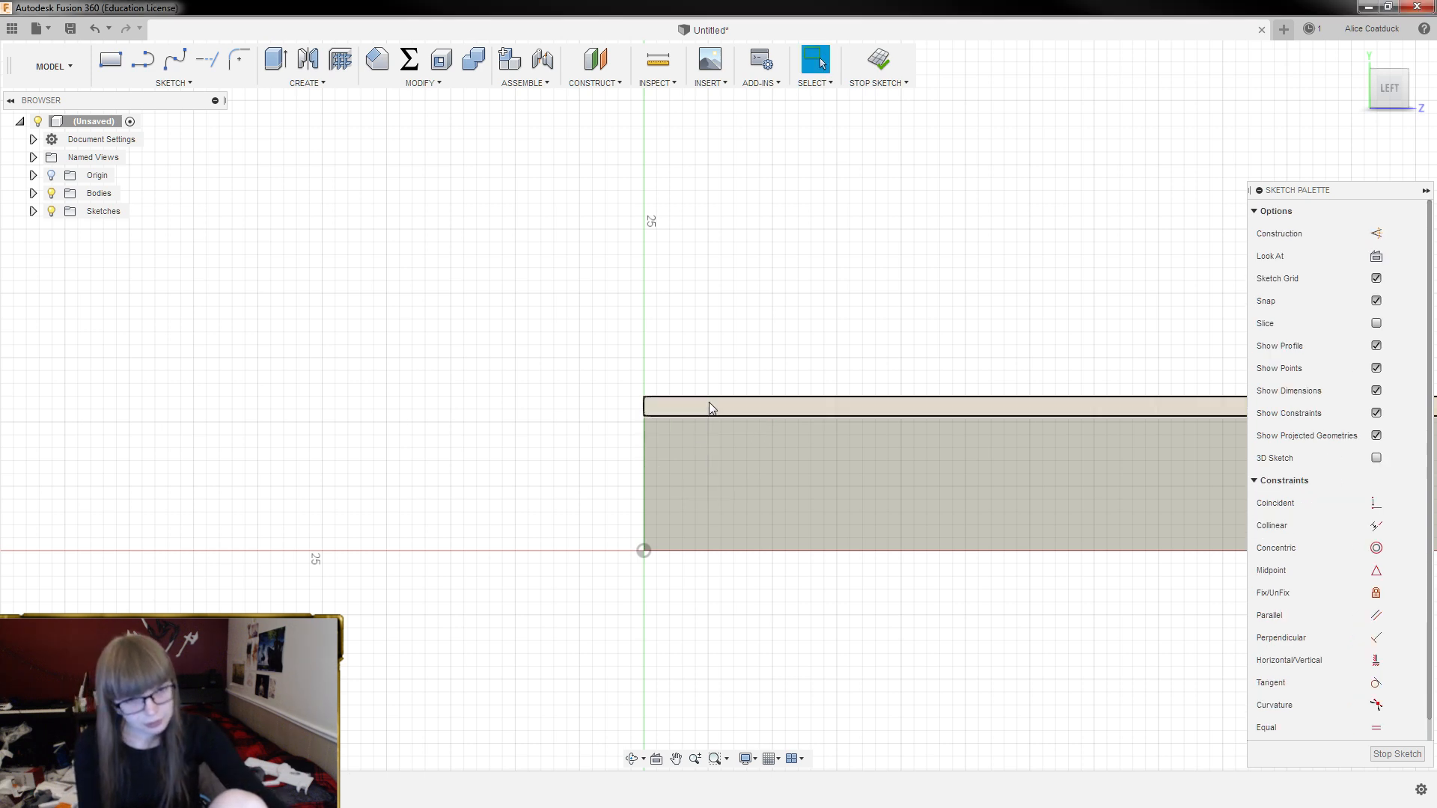
Draw three concentric circles just below the top wall near the bar's end, about 8 mm, 5 mm and exactly 2.8 mm in diameter
{"action": "left_click", "coordinate": [708, 460]}
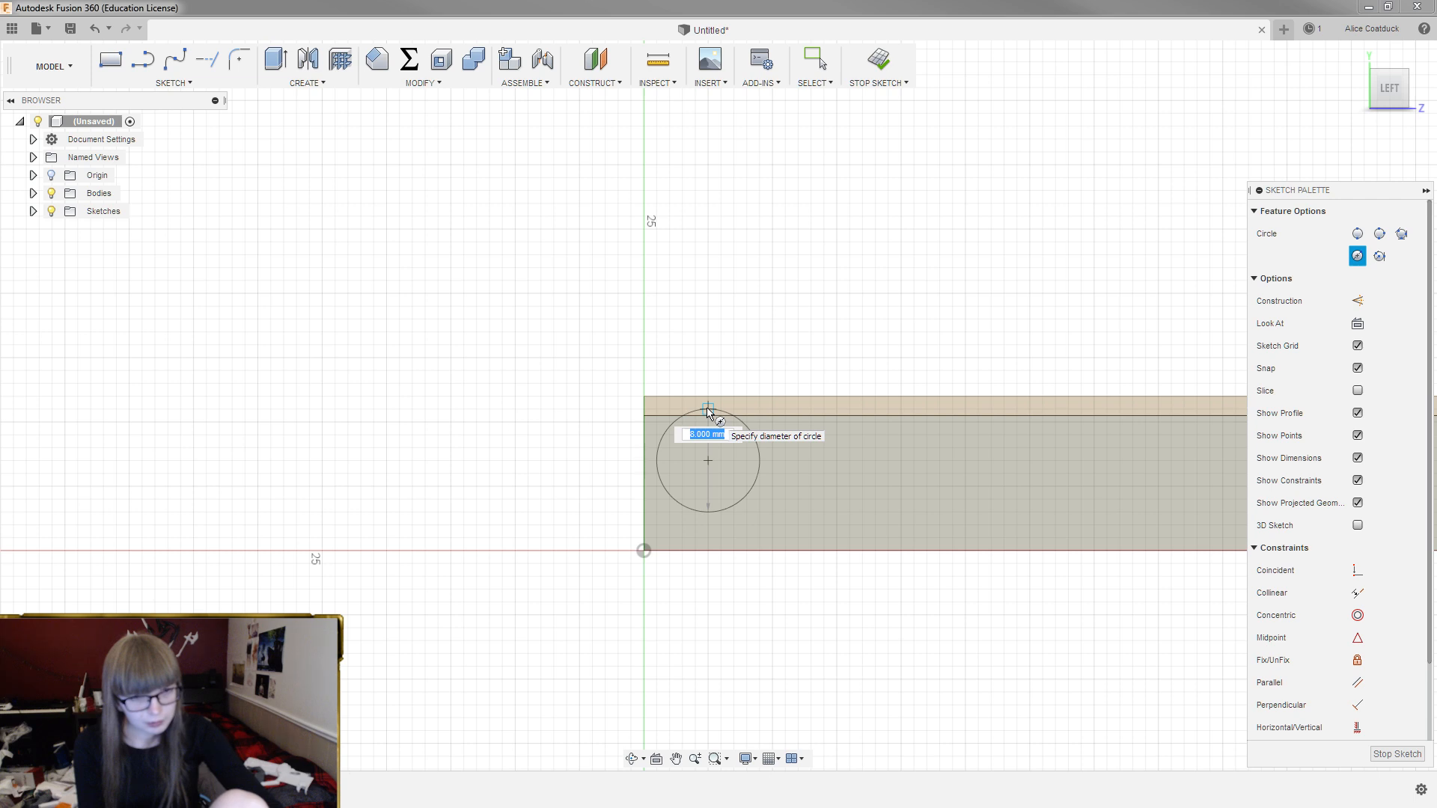
{"action": "left_click", "coordinate": [707, 411]}
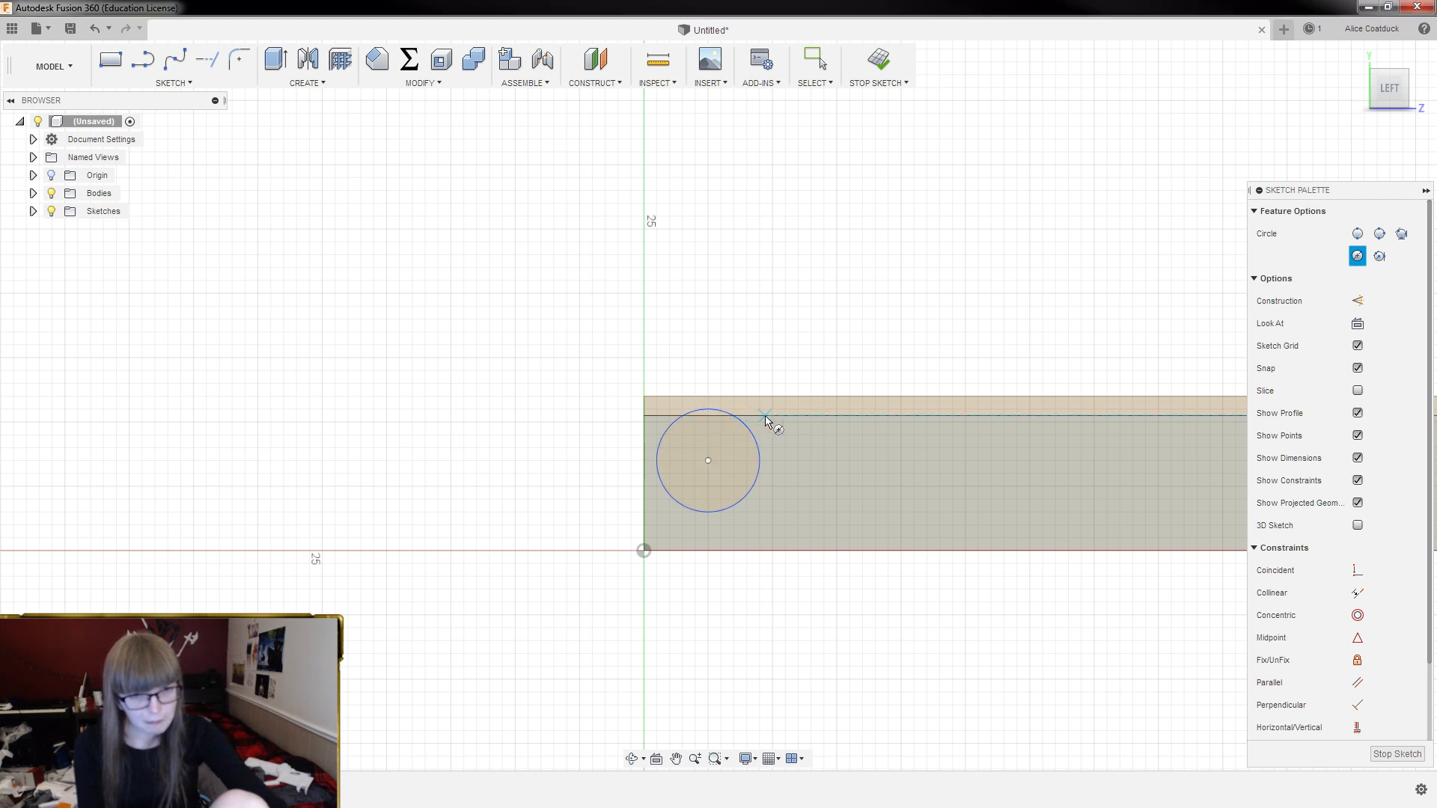
{"action": "left_click", "coordinate": [708, 460]}
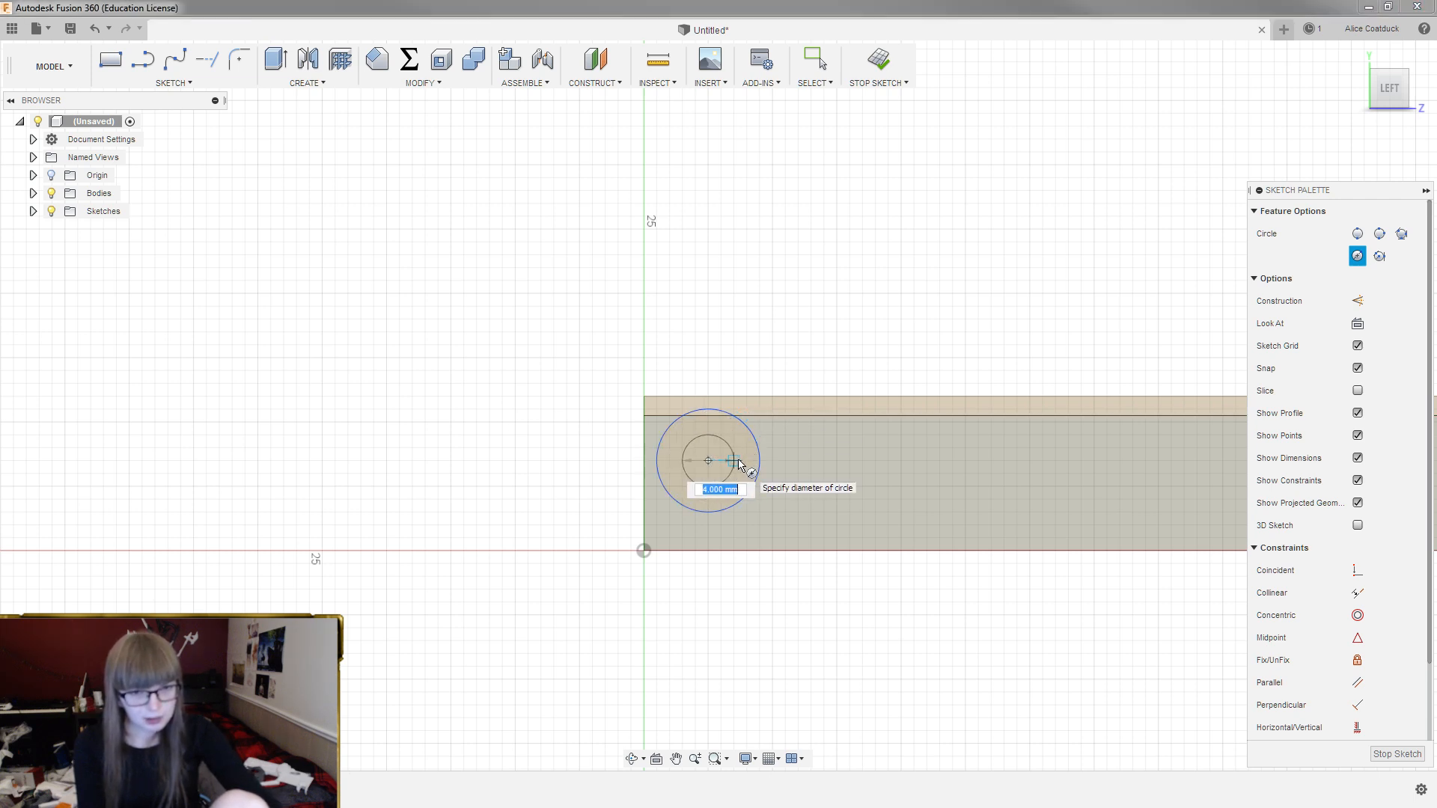
{"action": "scroll", "coordinate": [747, 465], "scroll_direction": "up", "scroll_amount": 4}
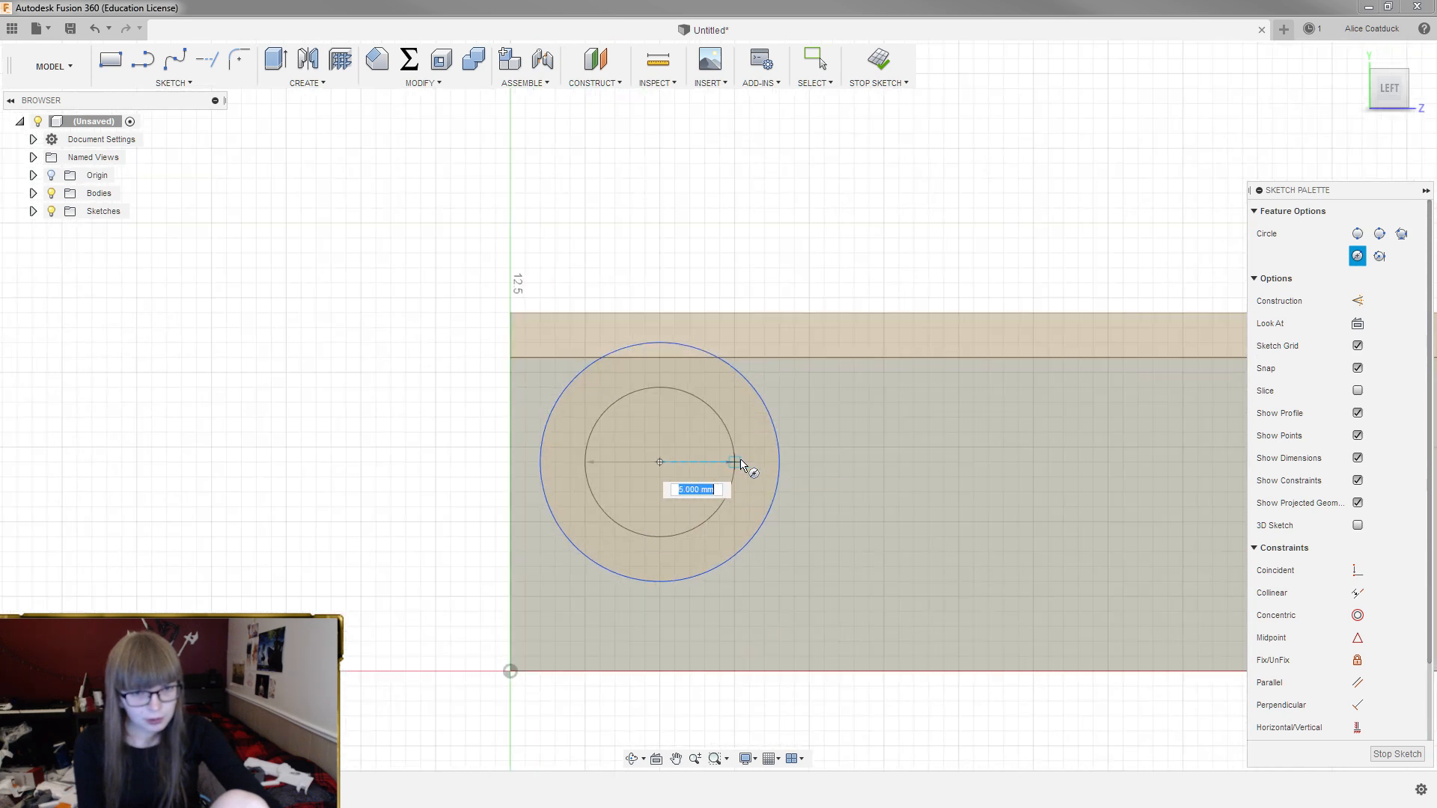
{"action": "left_click", "coordinate": [728, 451]}
{"action": "left_click", "coordinate": [660, 462]}
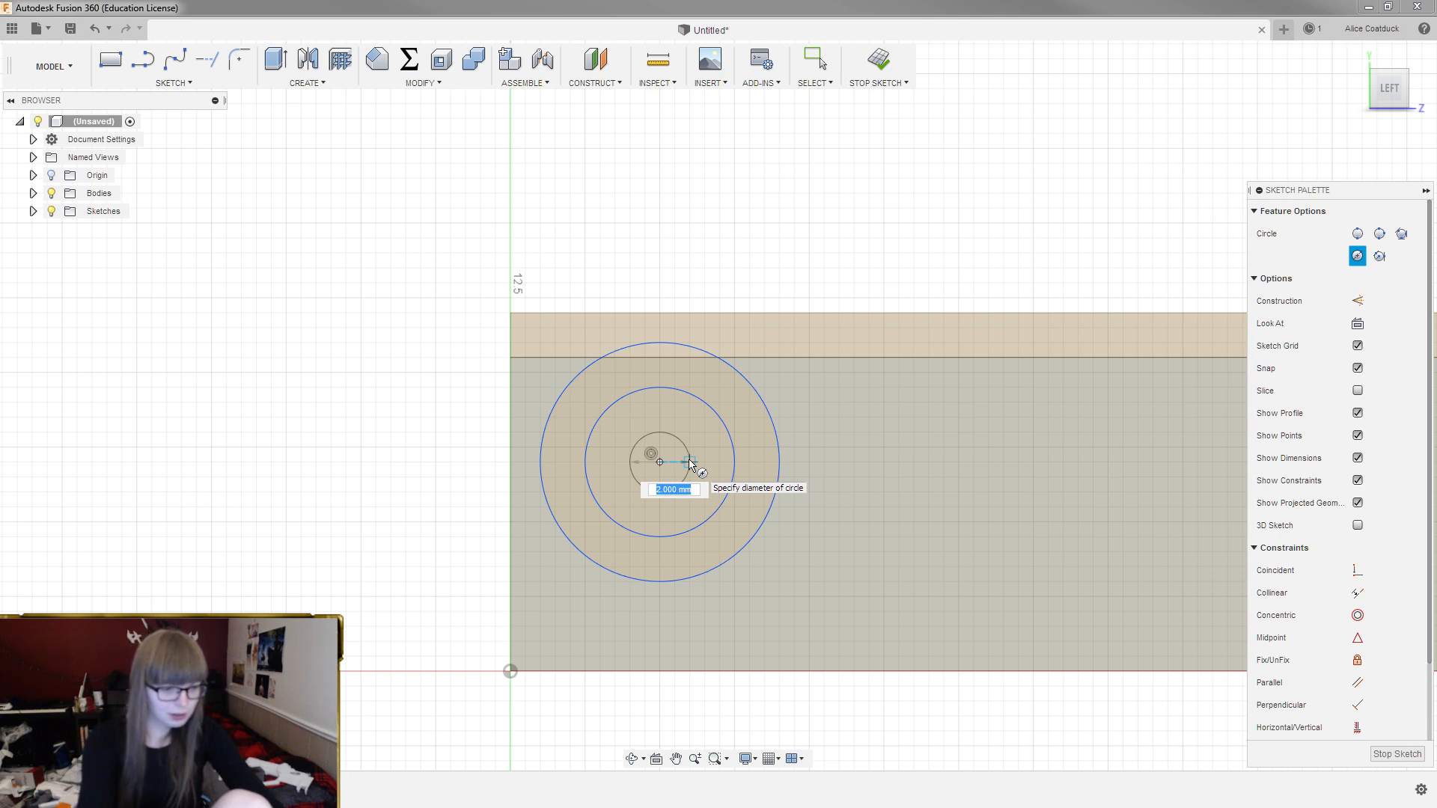
{"action": "key", "text": "Return"}
{"action": "key", "text": "Escape"}
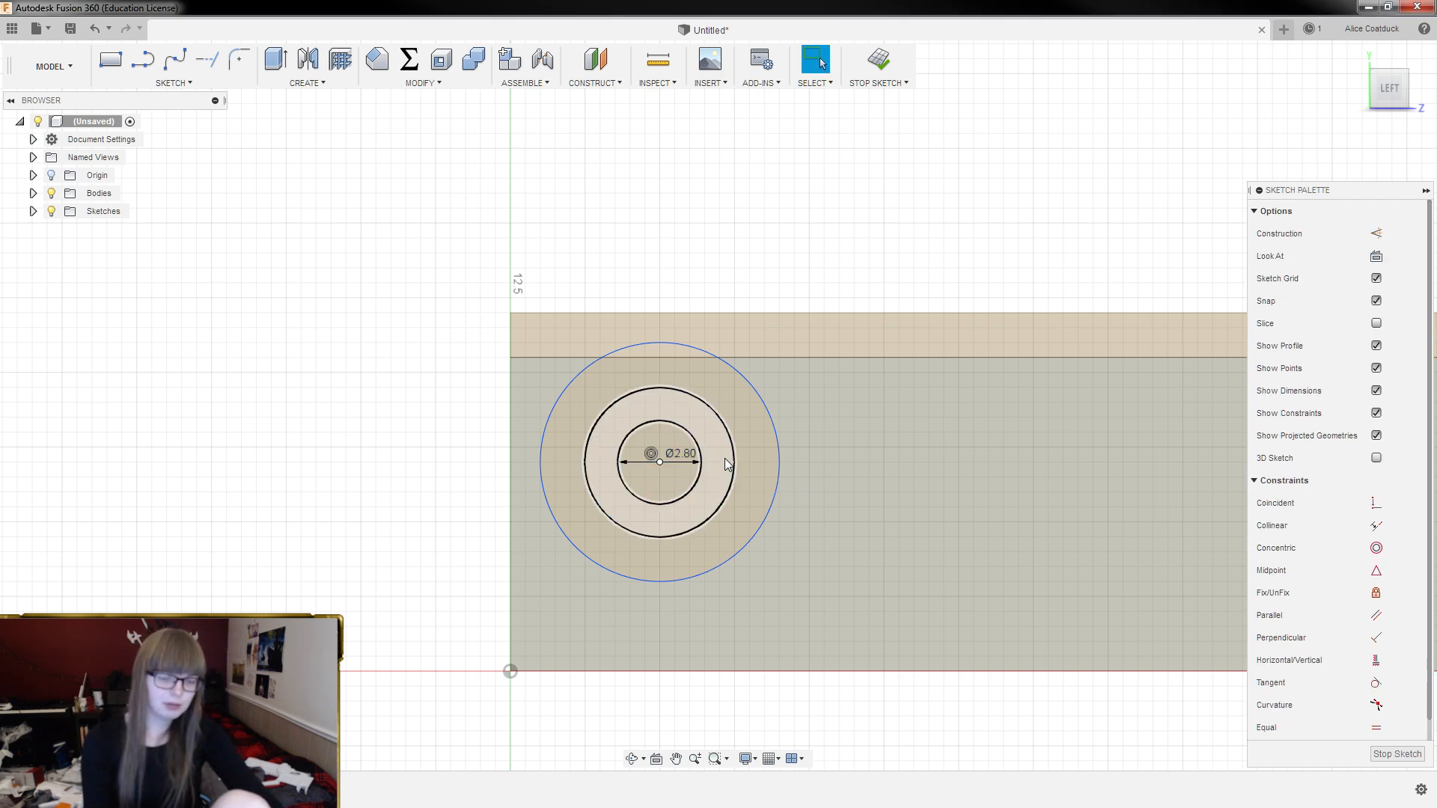
Add a 6 mm diameter circle concentric with the existing circles
{"action": "scroll", "coordinate": [690, 425], "scroll_direction": "up", "scroll_amount": 2}
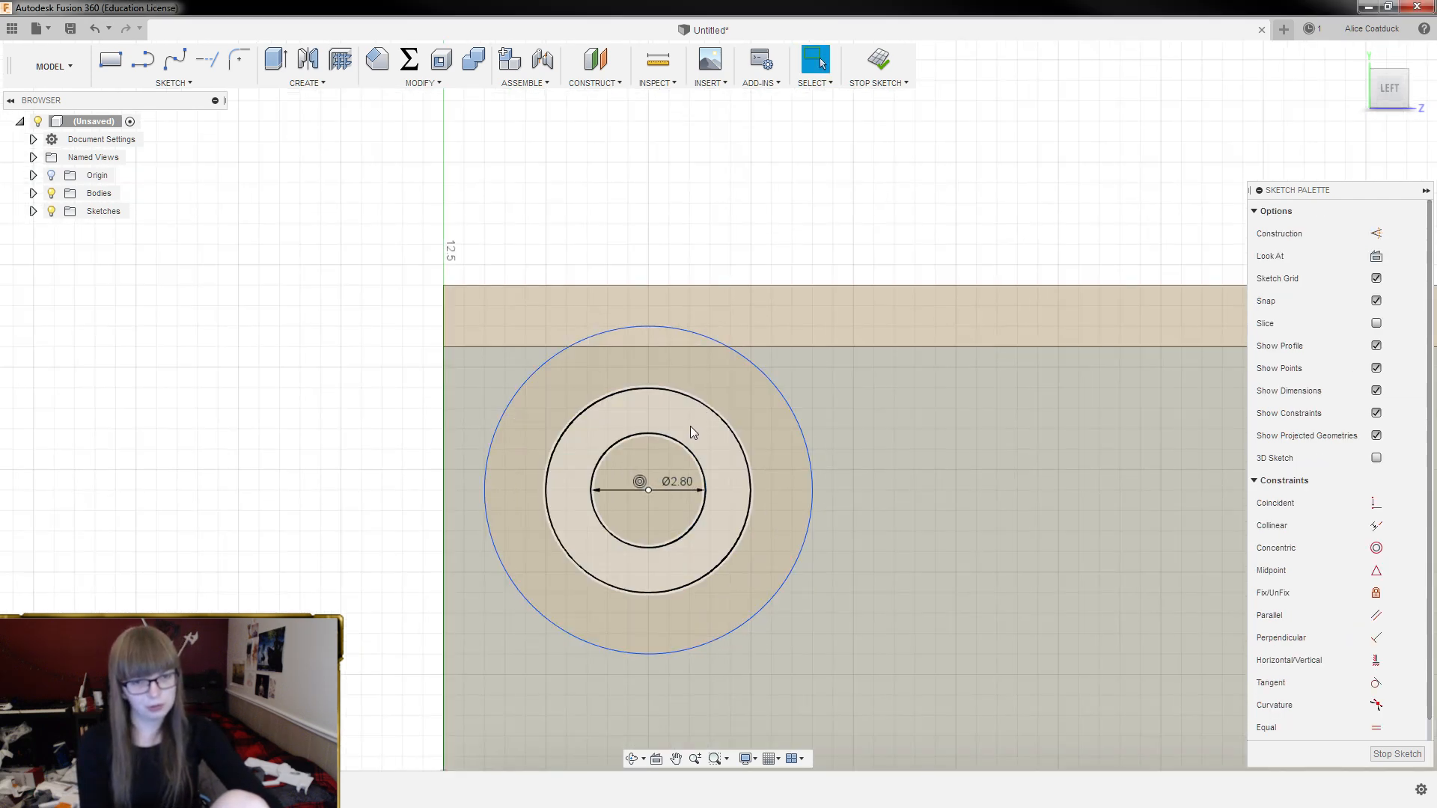
{"action": "key", "text": "c"}
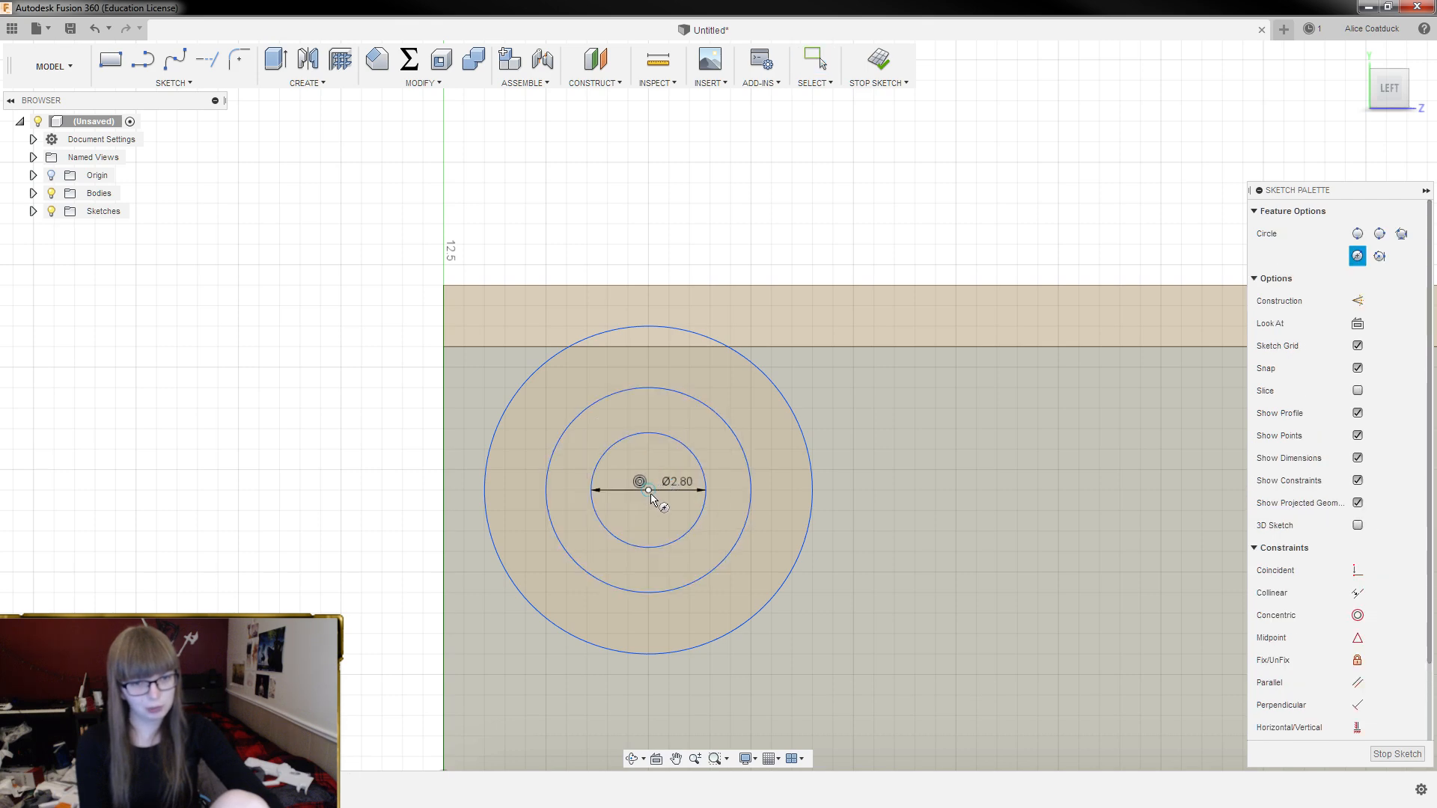
{"action": "left_click", "coordinate": [648, 491]}
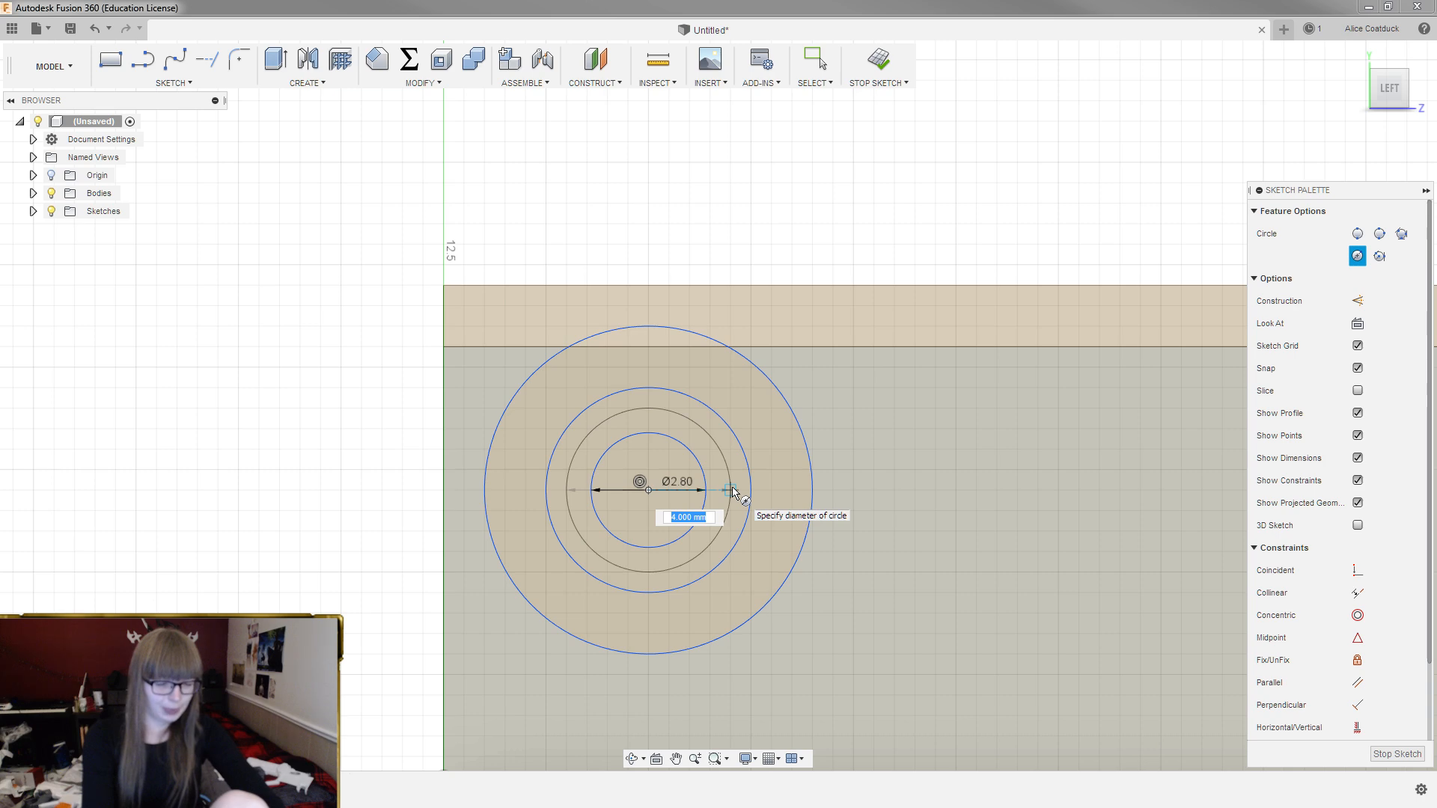
{"action": "type", "text": "6"}
{"action": "key", "text": "Return"}
{"action": "key", "text": "Escape"}
{"action": "scroll", "coordinate": [712, 298], "scroll_direction": "down", "scroll_amount": 1}
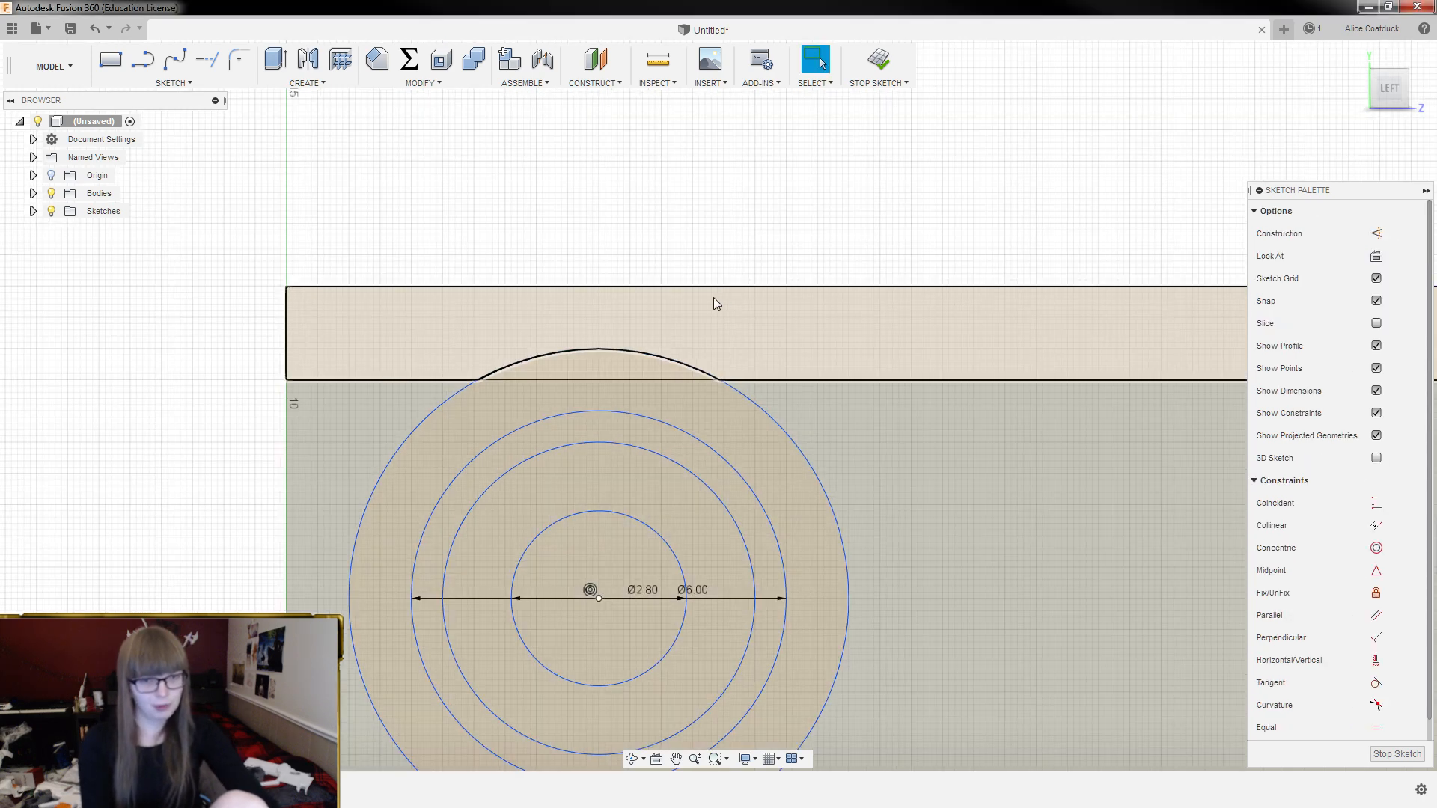
Extrude the outer ring between the 6 mm and 8 mm circles to the inner face of the sloped wall, forming a tube
{"action": "middle_click_drag", "start_coordinate": [625, 203], "coordinate": [658, 188], "text": "shift"}
{"action": "scroll", "coordinate": [617, 296], "scroll_direction": "up", "scroll_amount": 3}
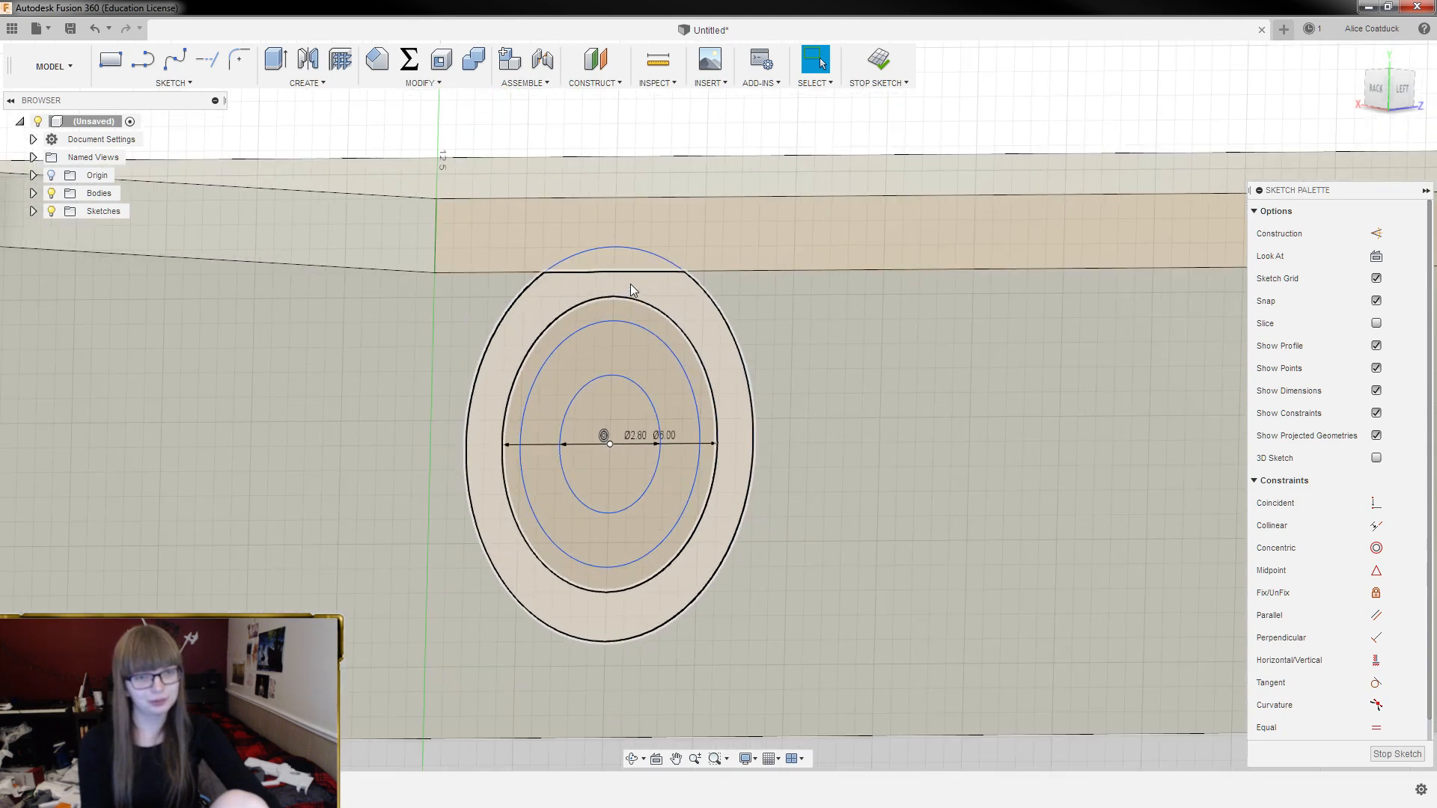
{"action": "left_click", "coordinate": [630, 284]}
{"action": "scroll", "coordinate": [692, 177], "scroll_direction": "down", "scroll_amount": 3}
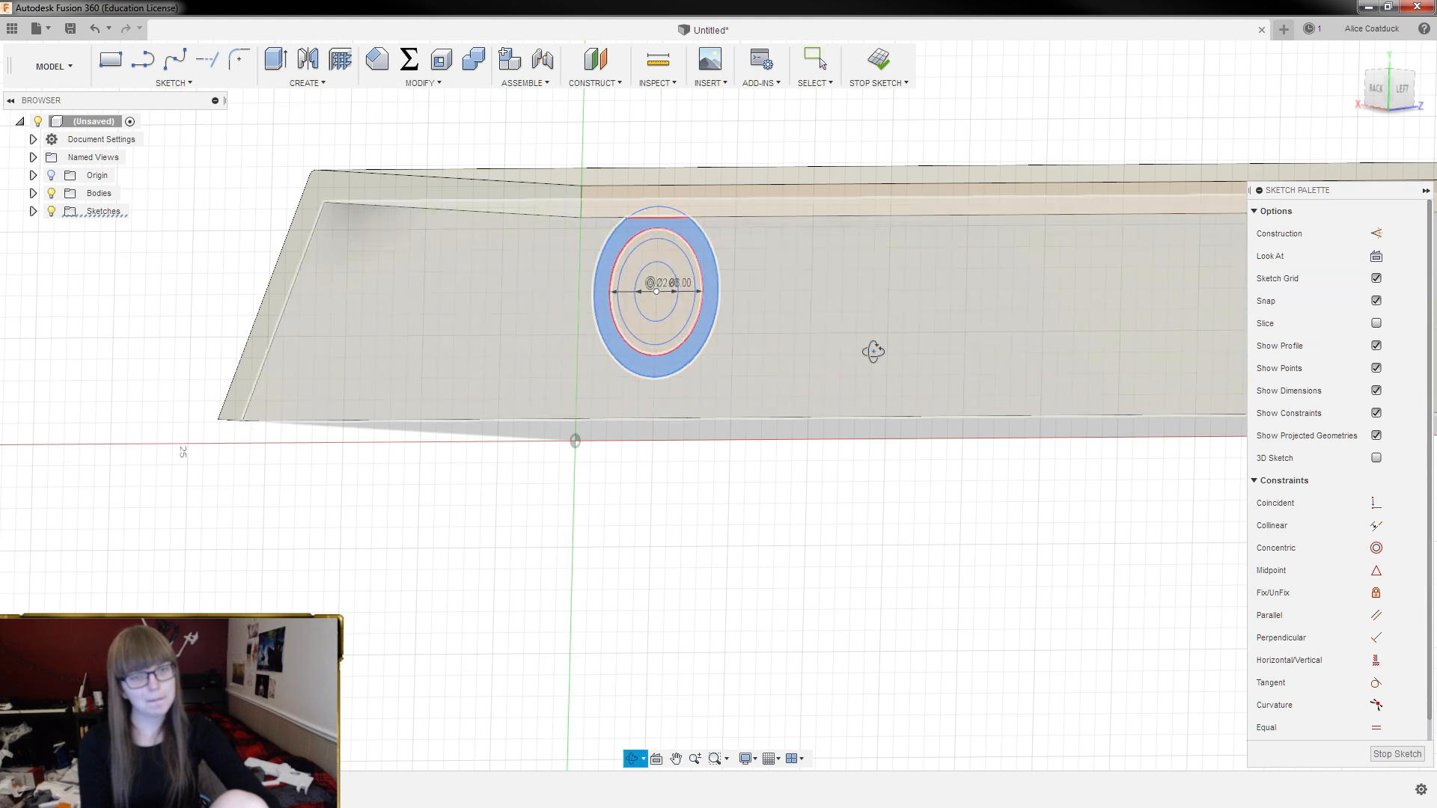
{"action": "middle_click_drag", "start_coordinate": [873, 349], "coordinate": [854, 471], "text": "shift"}
{"action": "key", "text": "e"}
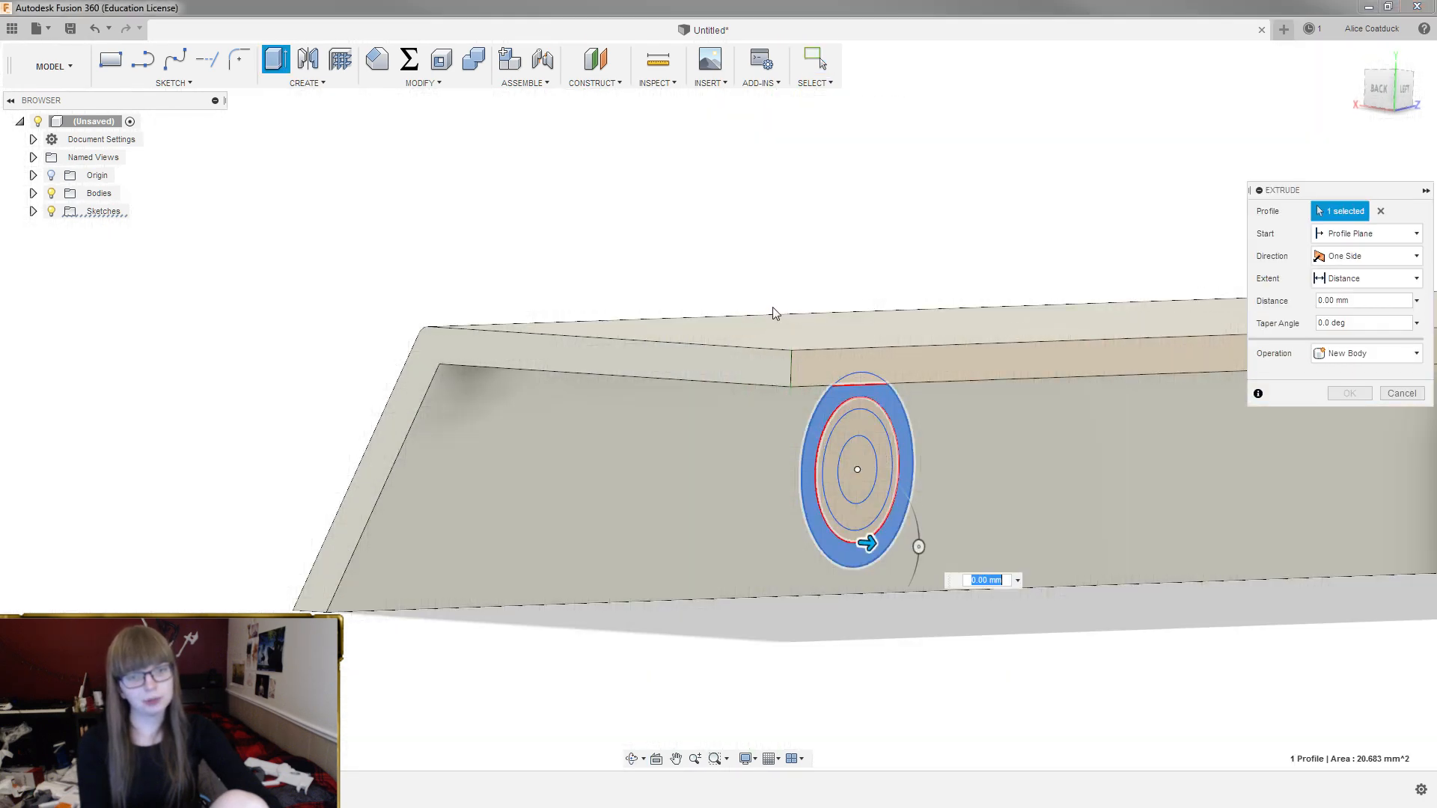
{"action": "left_click", "coordinate": [1369, 256]}
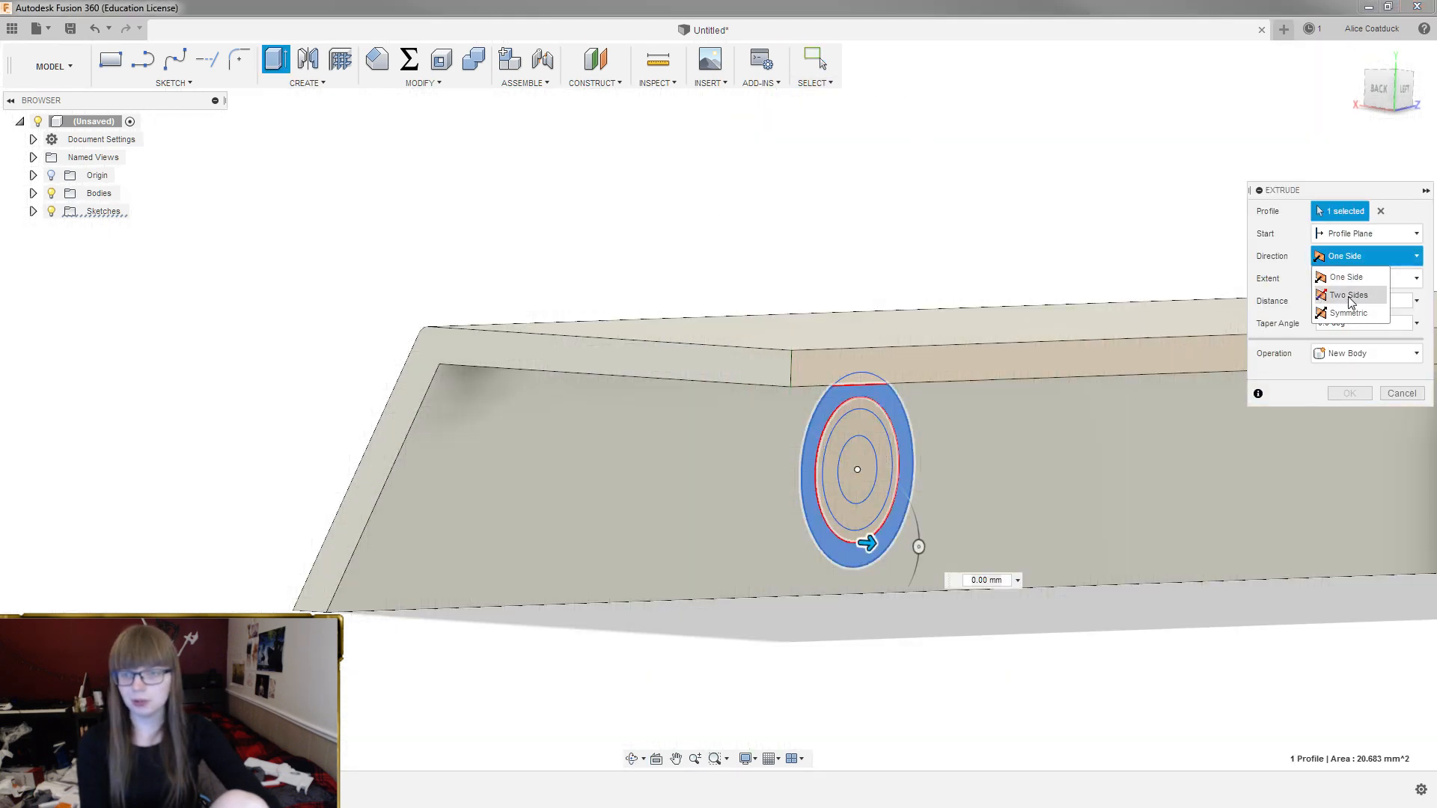
{"action": "left_click", "coordinate": [1349, 238]}
{"action": "left_click", "coordinate": [1339, 278]}
{"action": "left_click", "coordinate": [1346, 278]}
{"action": "left_click", "coordinate": [1343, 318]}
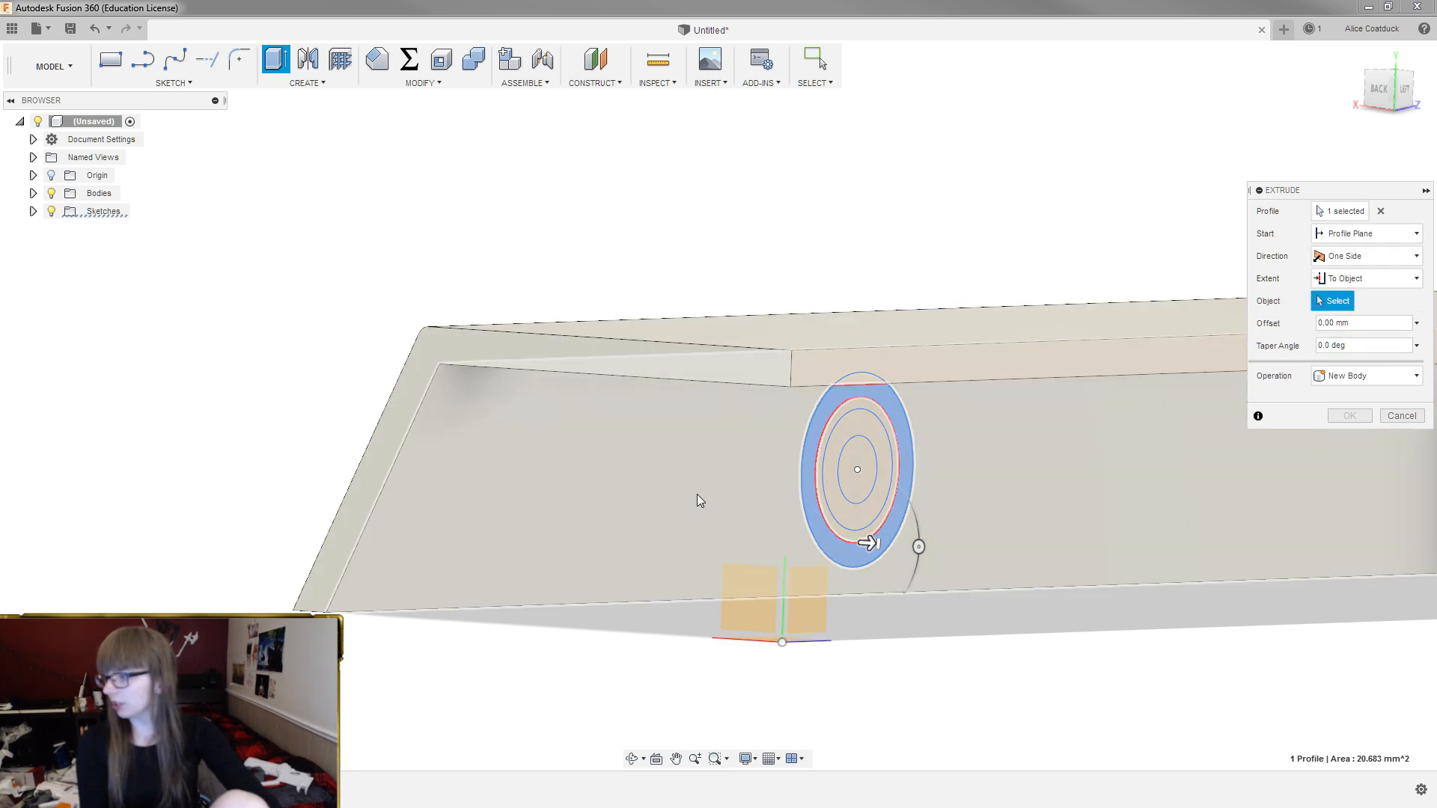
{"action": "left_click", "coordinate": [488, 486]}
{"action": "middle_click_drag", "start_coordinate": [503, 470], "coordinate": [459, 446], "text": "shift"}
{"action": "key", "text": "Return"}
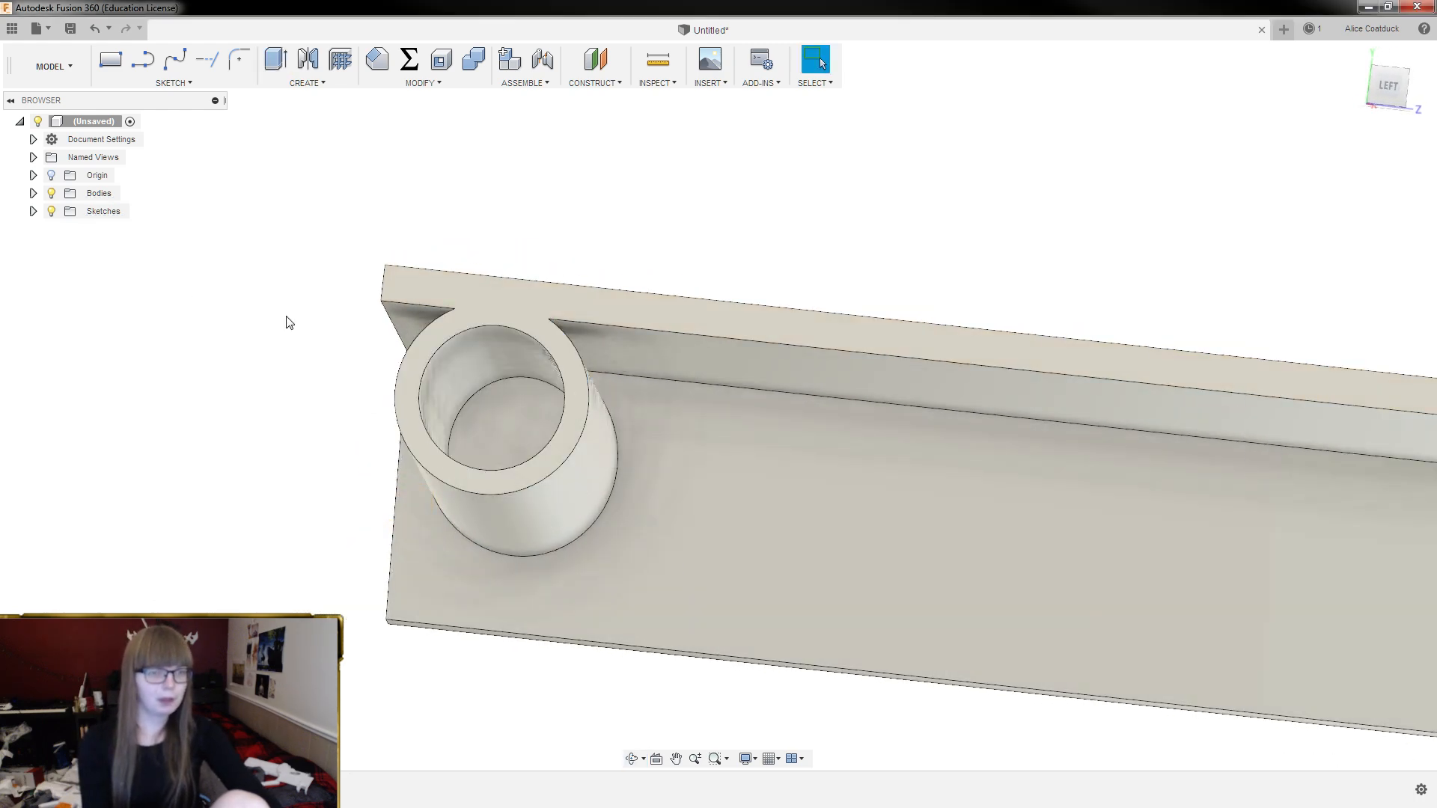
Make the sketch with the concentric circles visible again at the tube's open end
{"action": "left_click", "coordinate": [32, 211]}
{"action": "left_click", "coordinate": [64, 247]}
{"action": "scroll", "coordinate": [591, 379], "scroll_direction": "up", "scroll_amount": 3}
{"action": "scroll", "coordinate": [561, 361], "scroll_direction": "up", "scroll_amount": 3}
Try to extrude the two rings between the 2.8 mm and 6 mm circles inward along the tube
{"action": "left_click", "coordinate": [561, 361]}
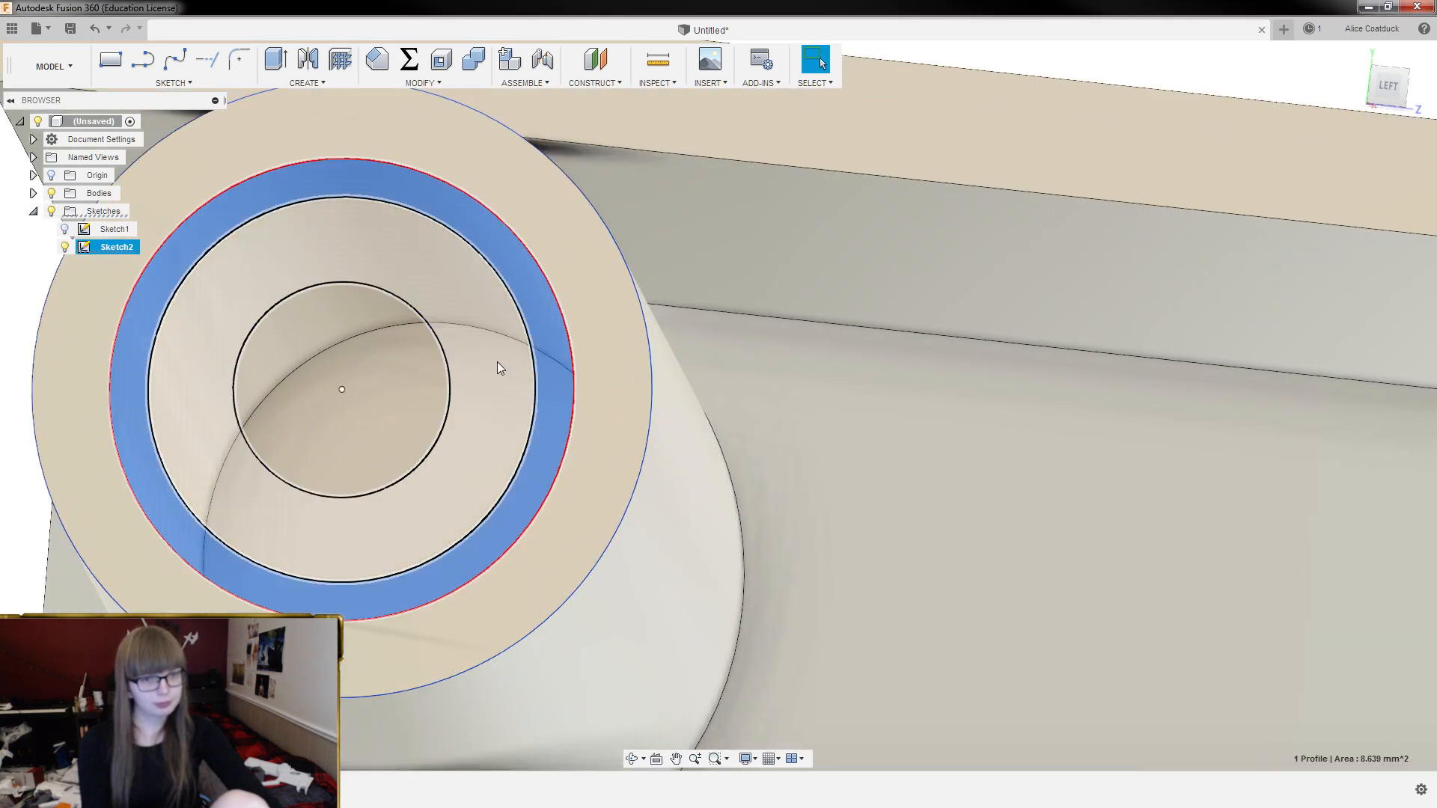
{"action": "left_click", "coordinate": [497, 361], "text": "shift"}
{"action": "middle_click_drag", "start_coordinate": [497, 362], "coordinate": [606, 389], "text": "shift"}
{"action": "type", "text": "e-5"}
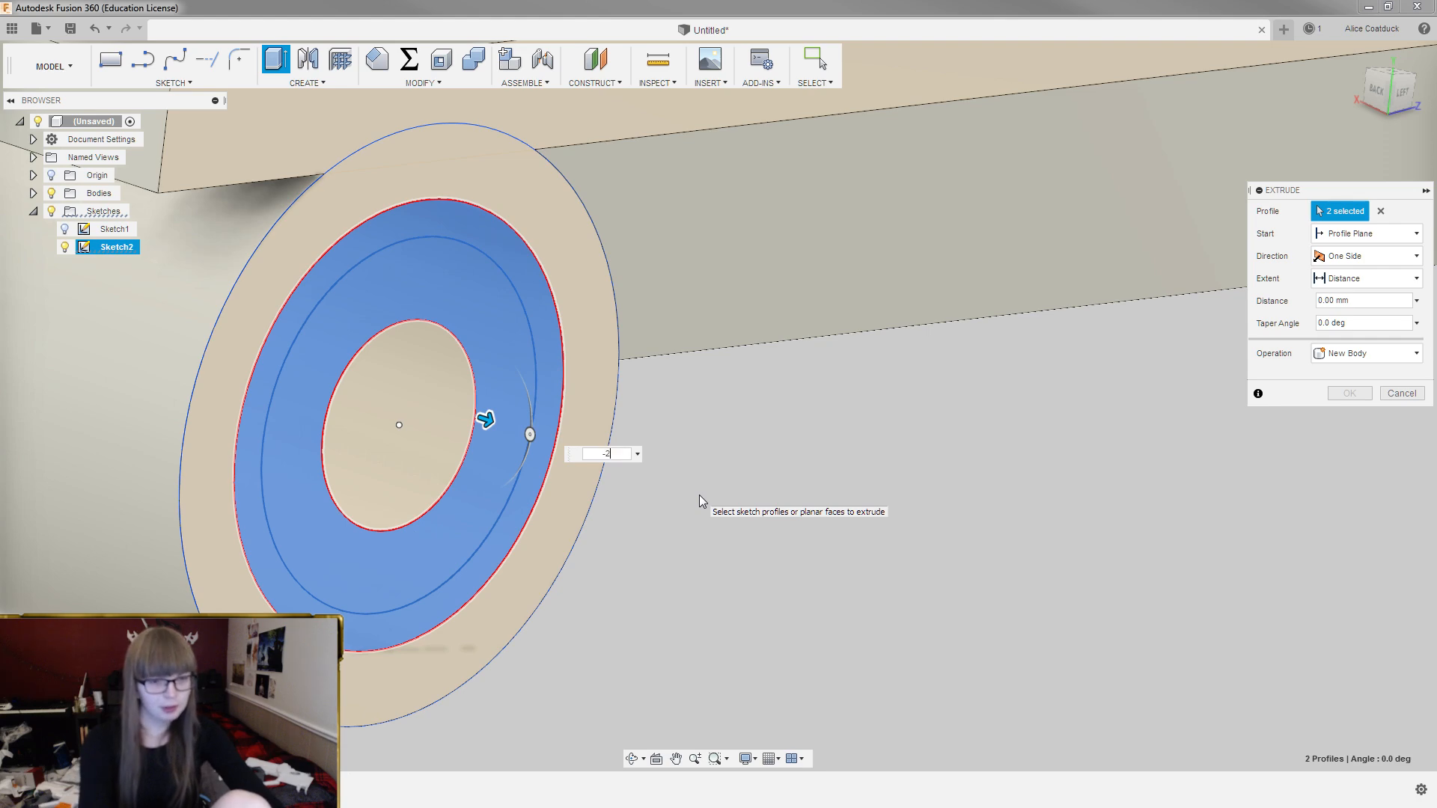
{"action": "key", "text": "Return"}
{"action": "scroll", "coordinate": [824, 333], "scroll_direction": "down", "scroll_amount": 3}
{"action": "middle_click_drag", "start_coordinate": [825, 334], "coordinate": [783, 322], "text": "shift"}
{"action": "scroll", "coordinate": [769, 394], "scroll_direction": "down", "scroll_amount": 4}
{"action": "scroll", "coordinate": [428, 302], "scroll_direction": "up", "scroll_amount": 3}
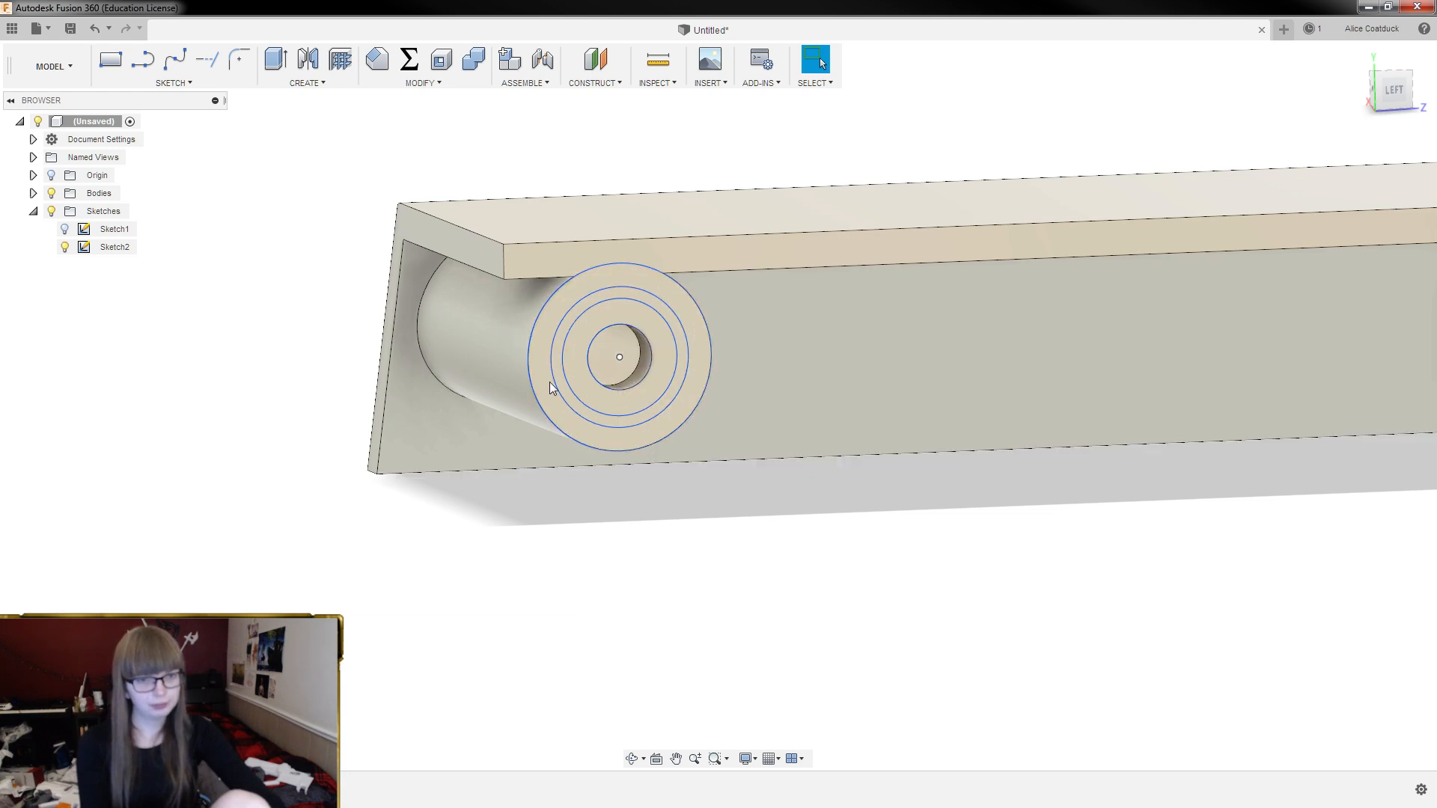
Cut all profiles inside the 6 mm circle by -48 mm, passing through the tube and the sloped wall
{"action": "scroll", "coordinate": [623, 334], "scroll_direction": "up", "scroll_amount": 2}
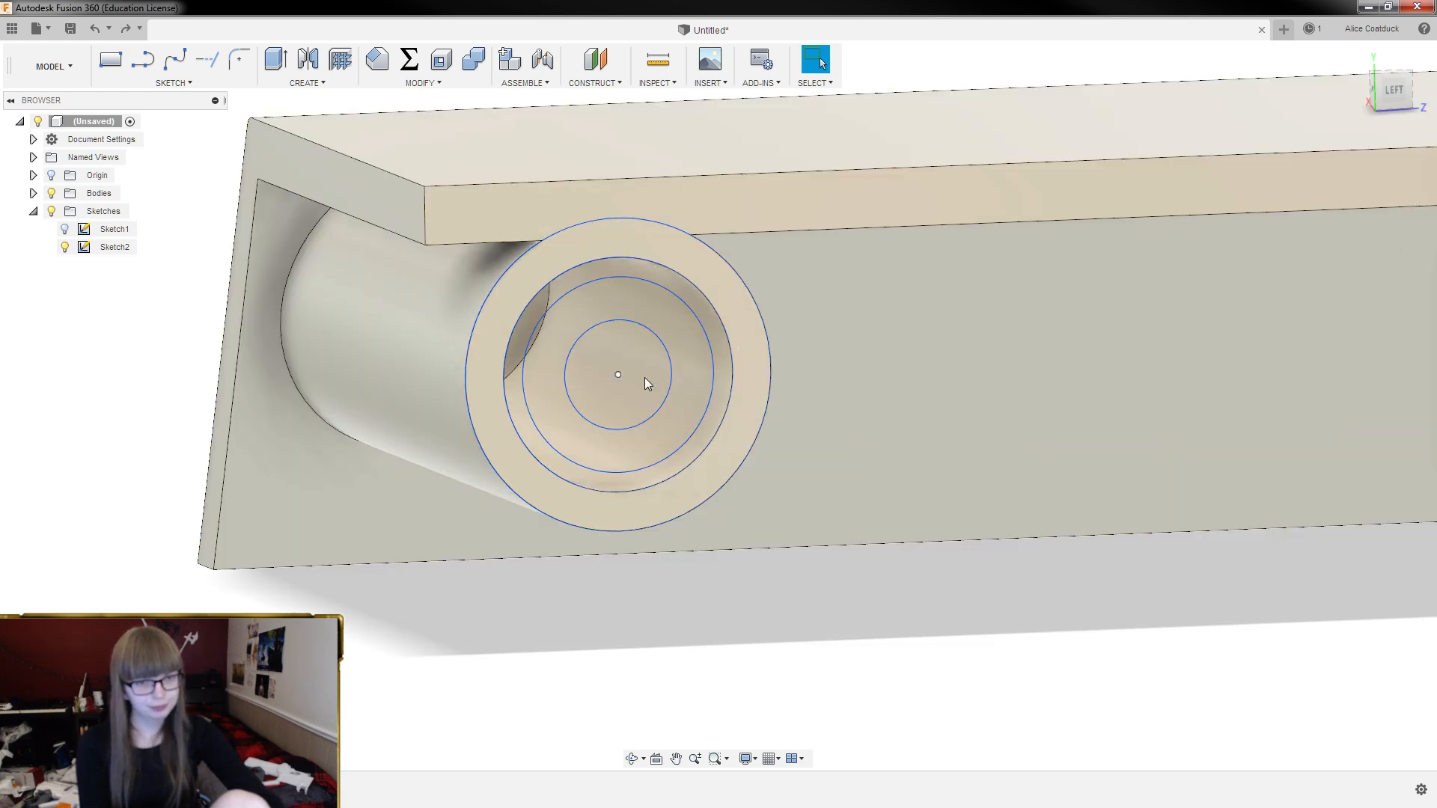
{"action": "left_click", "coordinate": [720, 362]}
{"action": "left_click", "coordinate": [685, 386], "text": "shift"}
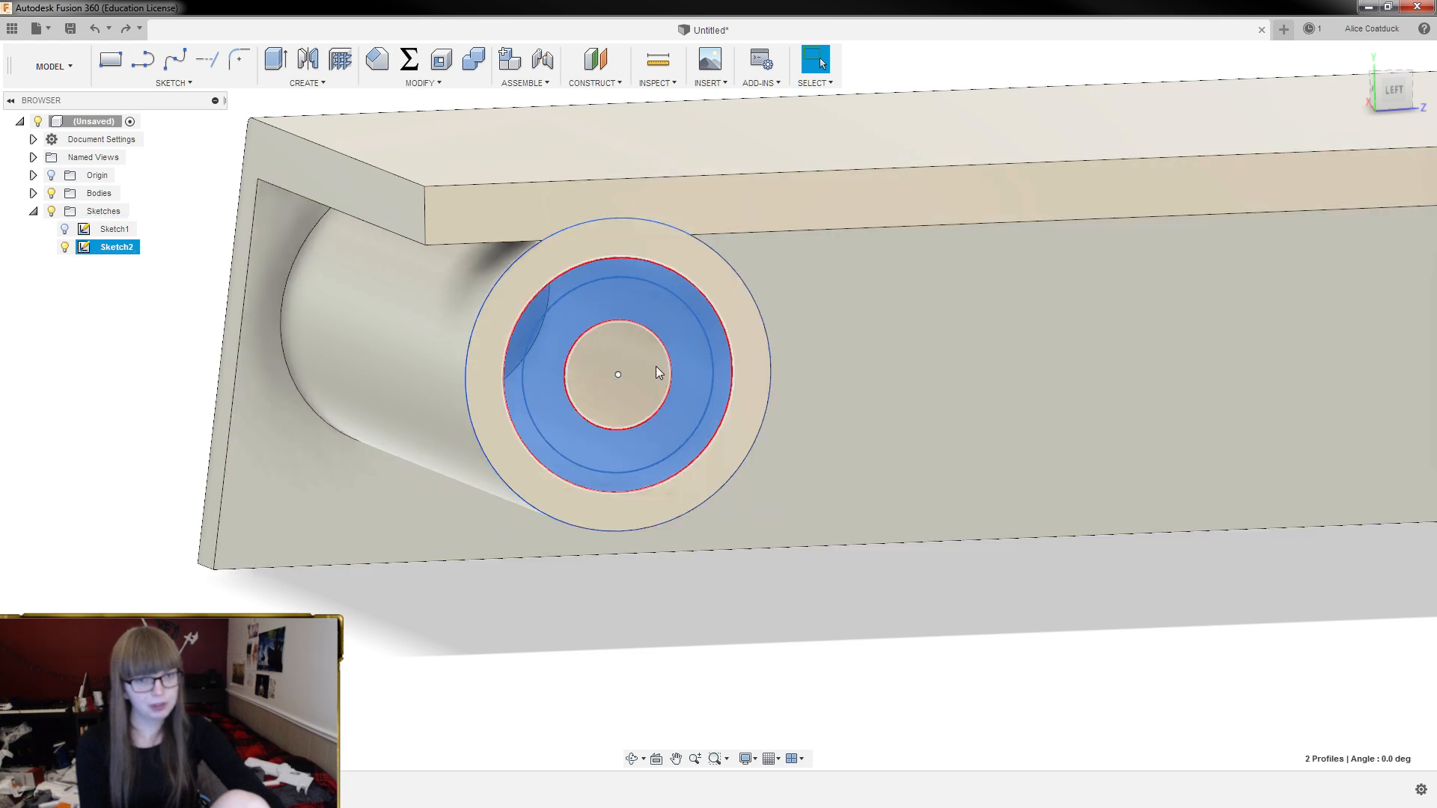
{"action": "left_click", "coordinate": [659, 372], "text": "shift"}
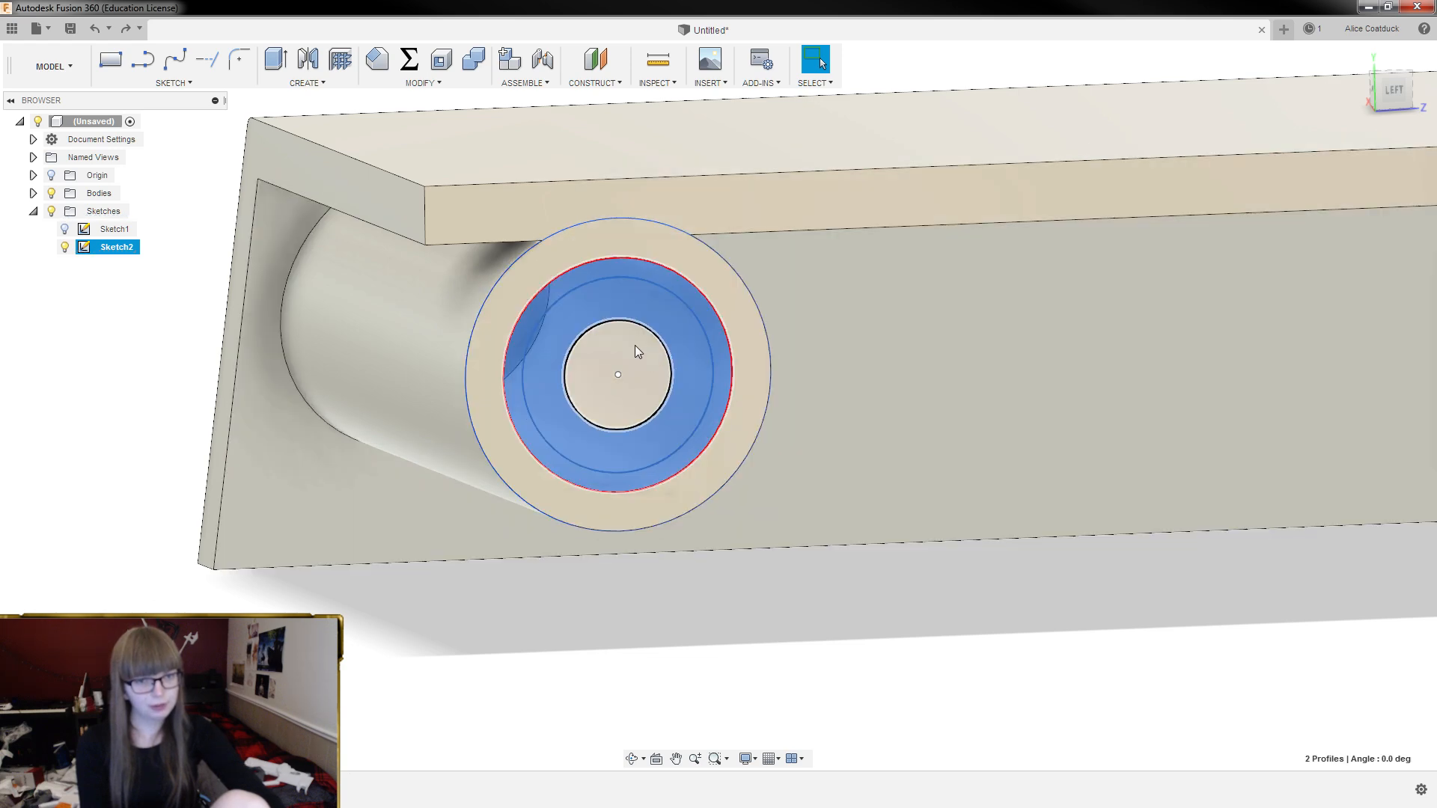
{"action": "key", "text": "e"}
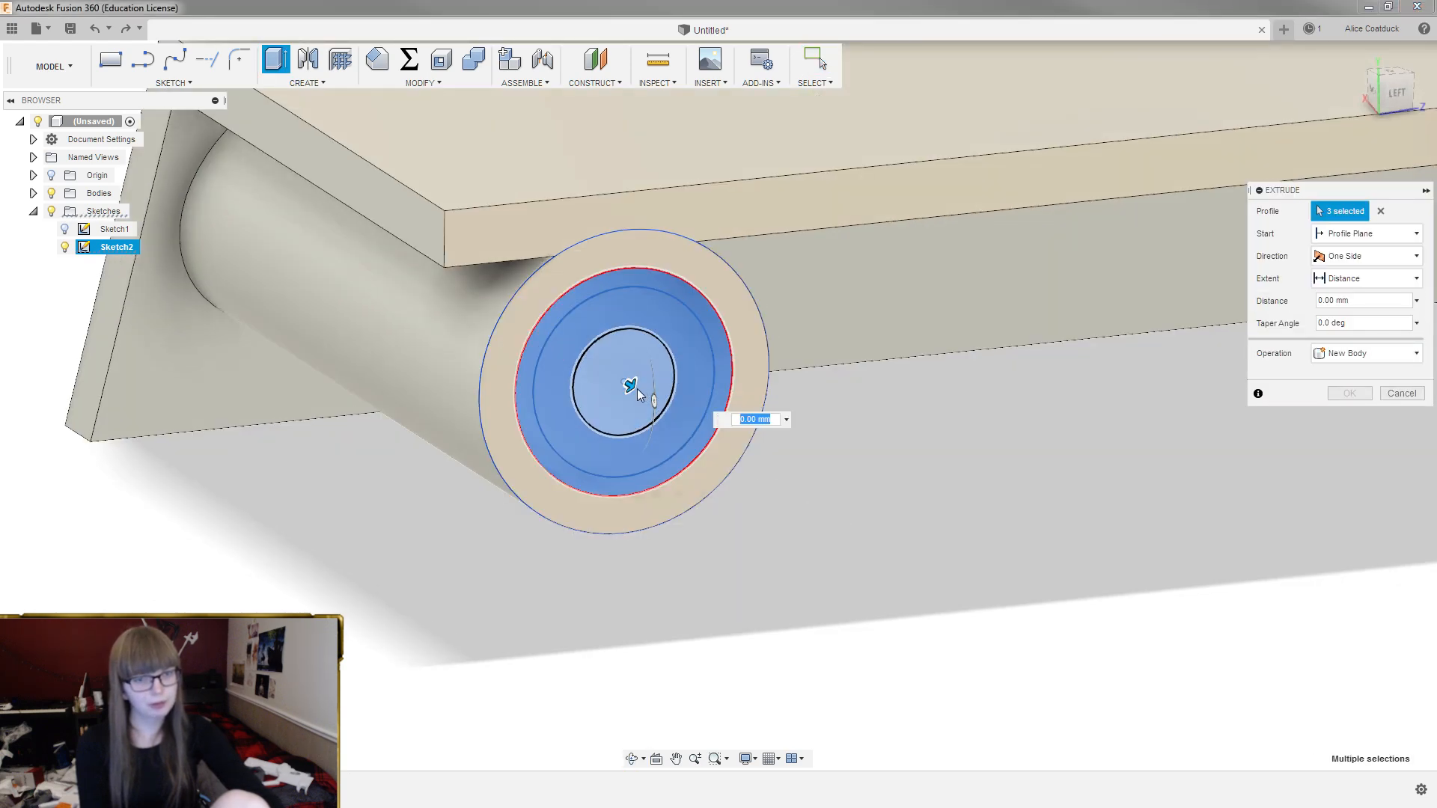
{"action": "scroll", "coordinate": [639, 394], "scroll_direction": "down", "scroll_amount": 5}
{"action": "left_click_drag", "start_coordinate": [799, 513], "coordinate": [224, 390]}
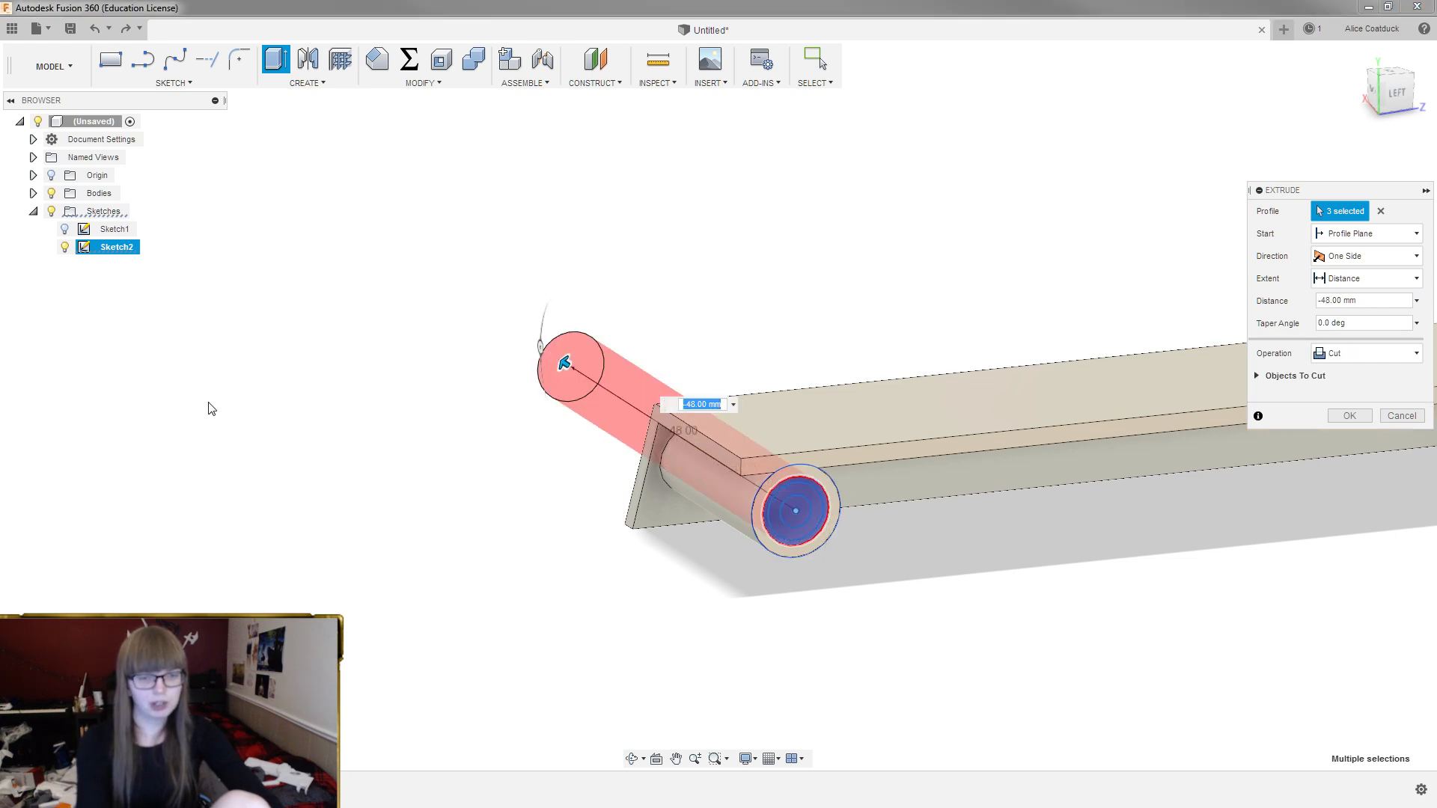
{"action": "key", "text": "Return"}
Extrude the two rings between the 2.8 mm and 6 mm circles inward into the tube's bore, leaving a 2.8 mm hole
{"action": "scroll", "coordinate": [773, 546], "scroll_direction": "up", "scroll_amount": 5}
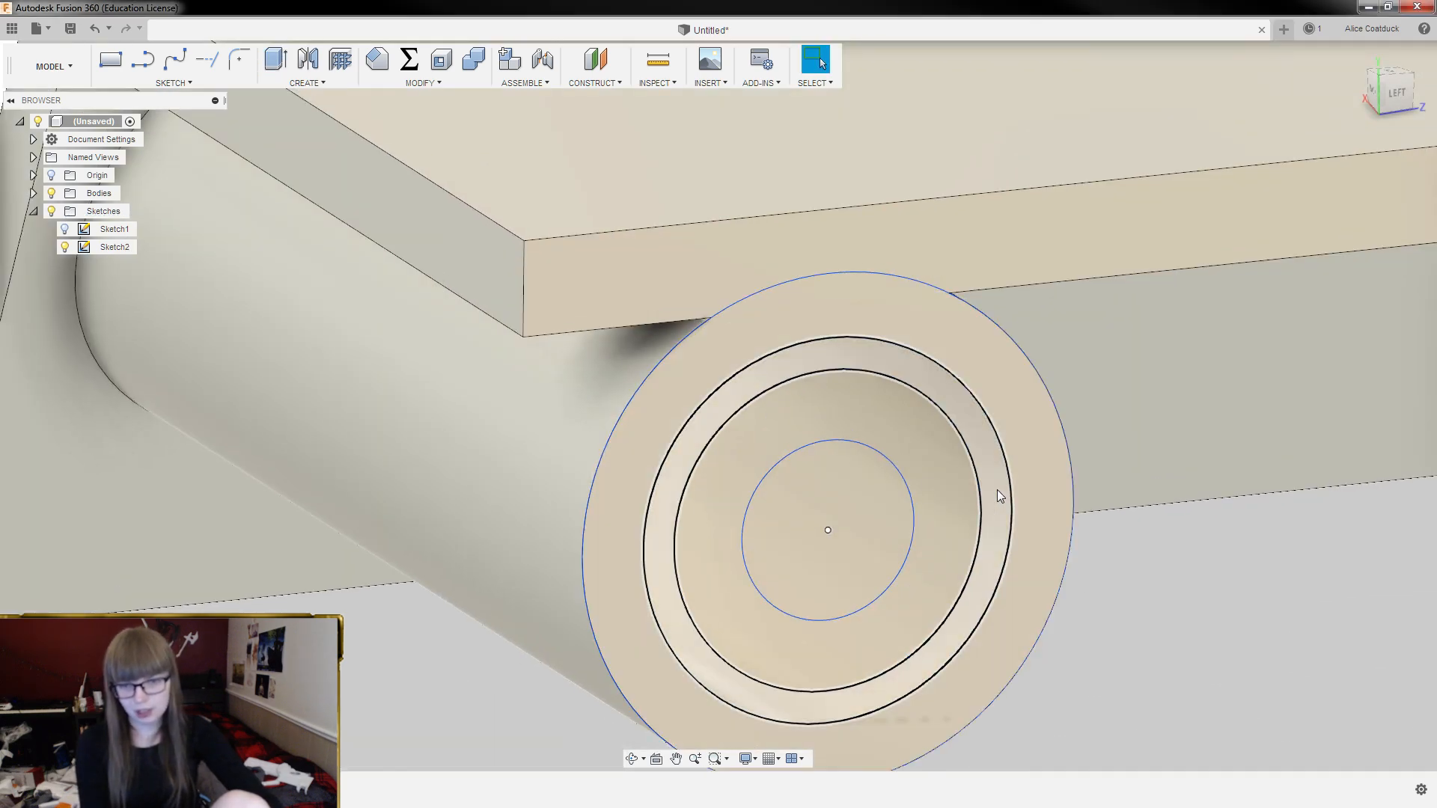
{"action": "left_click", "coordinate": [997, 489]}
{"action": "left_click", "coordinate": [951, 493], "text": "shift"}
{"action": "key", "text": "e"}
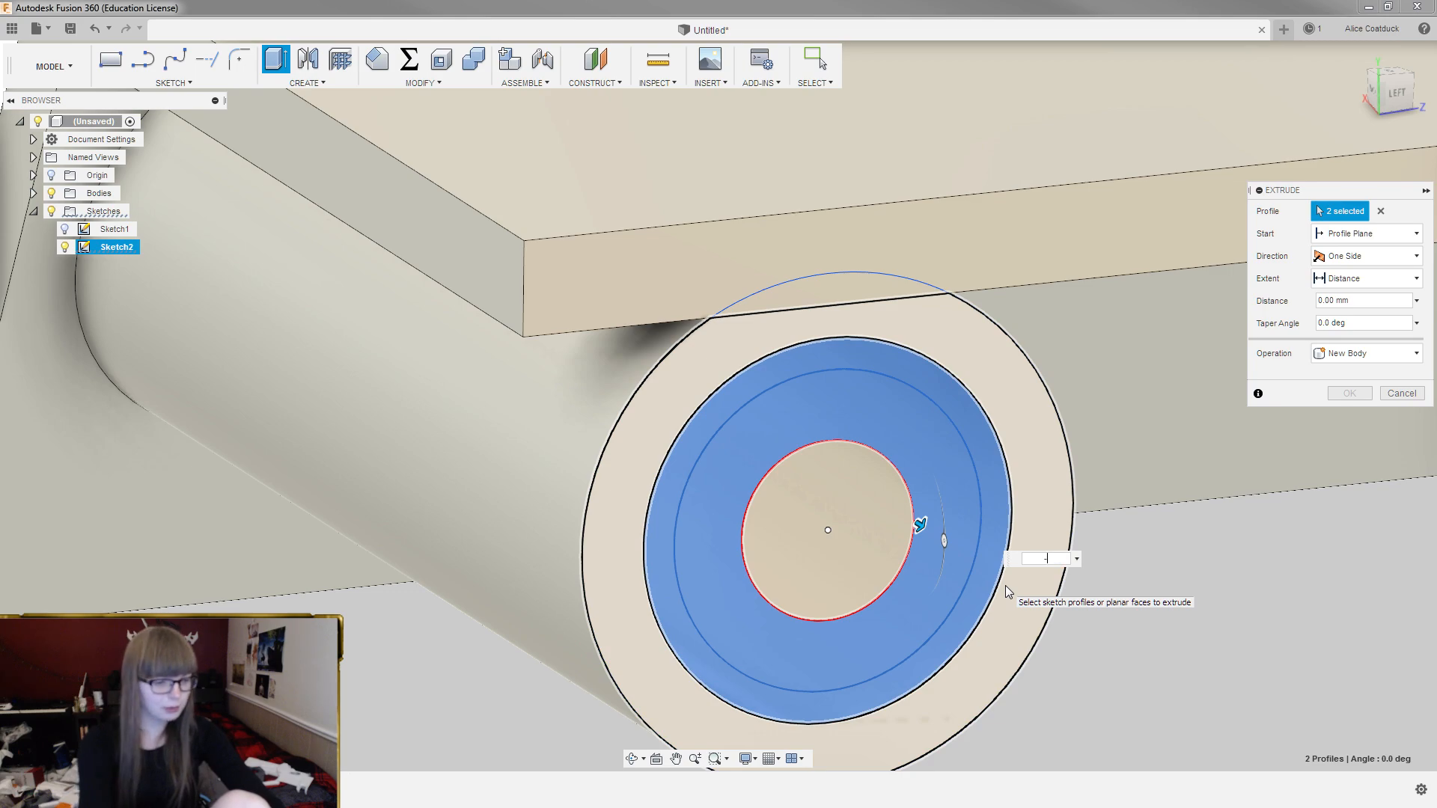
{"action": "key", "text": "Escape"}
{"action": "scroll", "coordinate": [843, 366], "scroll_direction": "down", "scroll_amount": 5}
Undo the tube features and their circle sketch back to the plain shelled cover
{"action": "middle_click_drag", "start_coordinate": [842, 367], "coordinate": [1000, 475], "text": "shift"}
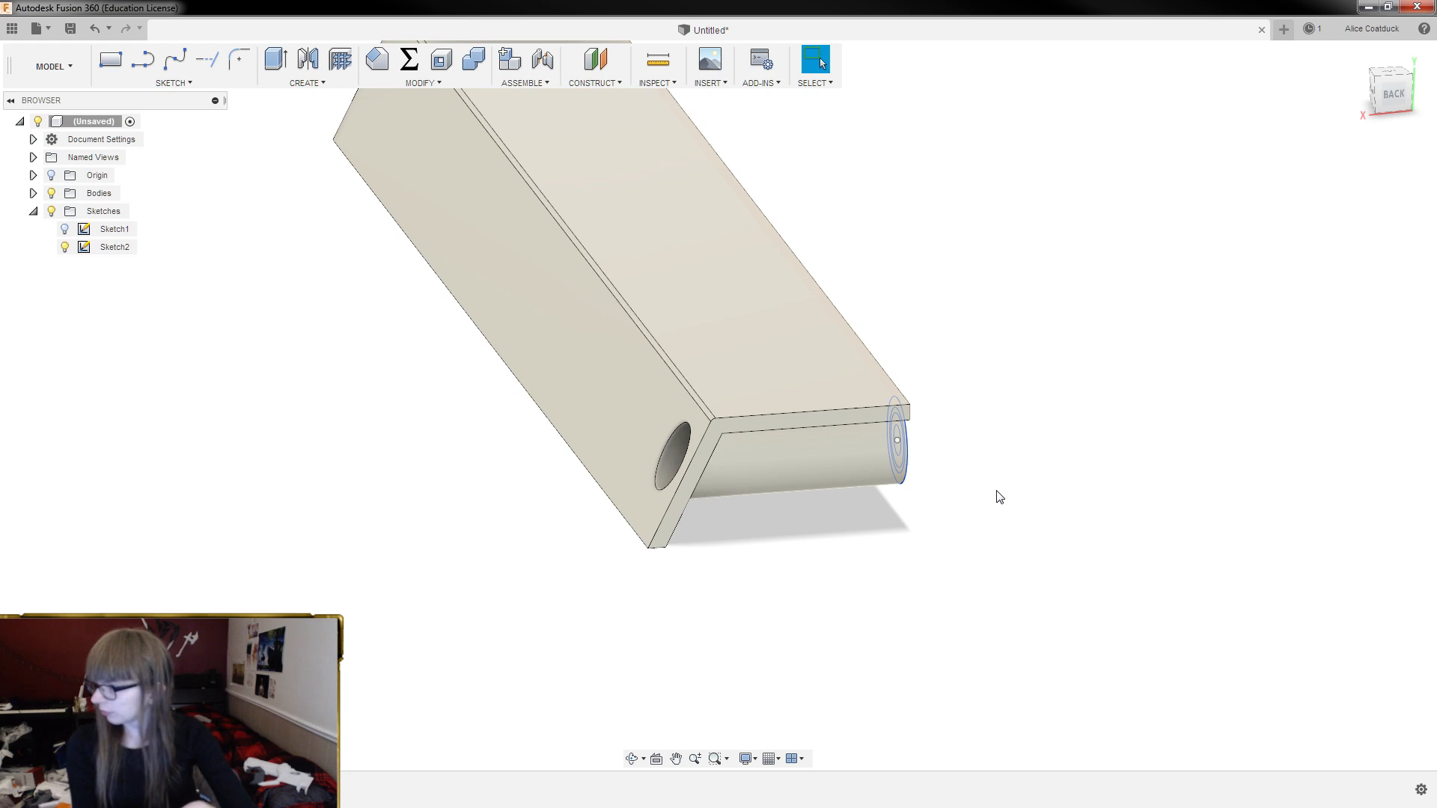
{"action": "middle_click_drag", "start_coordinate": [1001, 505], "coordinate": [504, 327], "text": "shift"}
{"action": "key", "text": "Escape"}
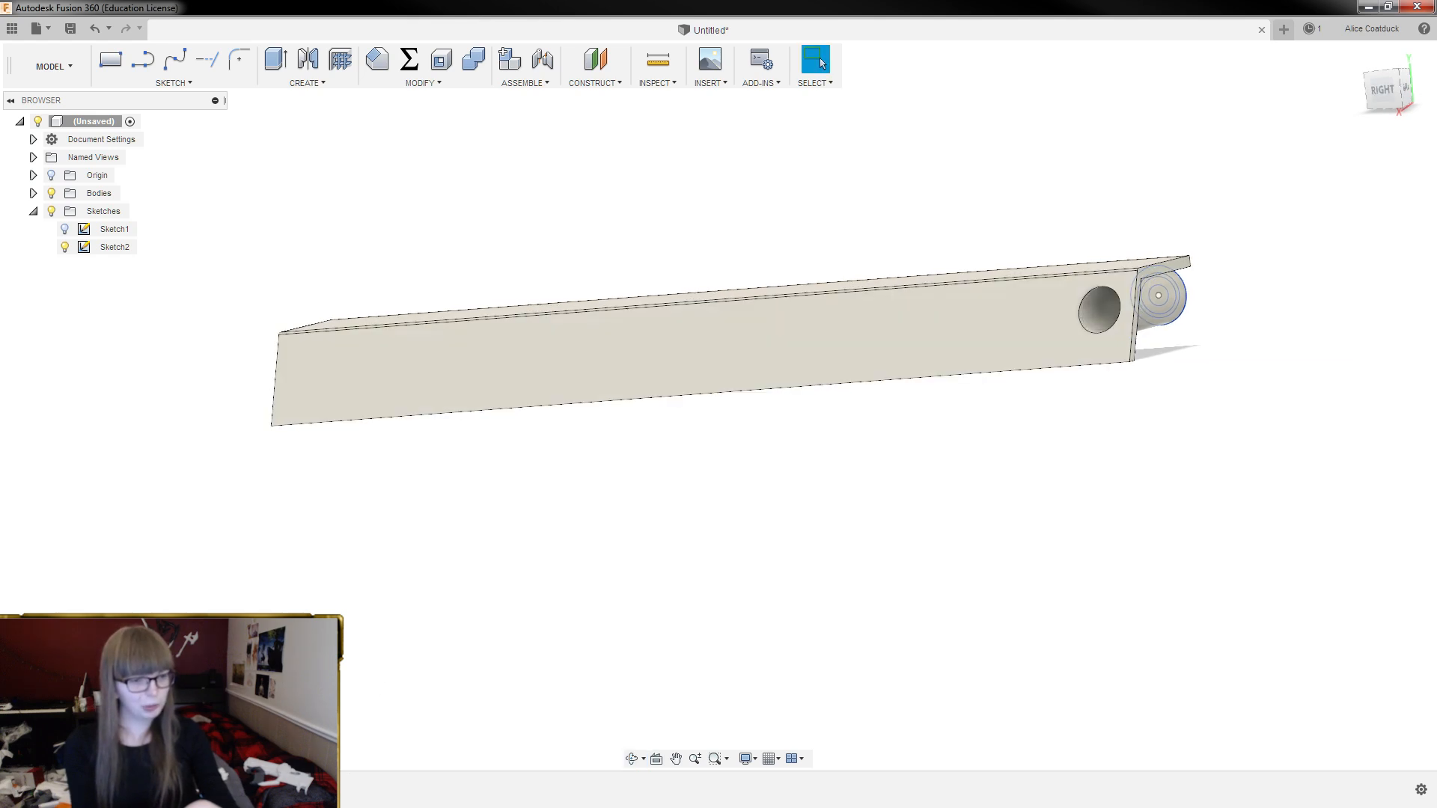
{"action": "key", "text": "ctrl+z"}
{"action": "key", "text": "ctrl+z"}
{"action": "mouse_move", "coordinate": [680, 644]}
{"action": "middle_mouse_down", "text": "shift"}
{"action": "mouse_move", "coordinate": [913, 548]}
{"action": "mouse_move", "coordinate": [850, 568]}
{"action": "mouse_move", "coordinate": [816, 550]}
{"action": "middle_mouse_up", "text": "shift"}
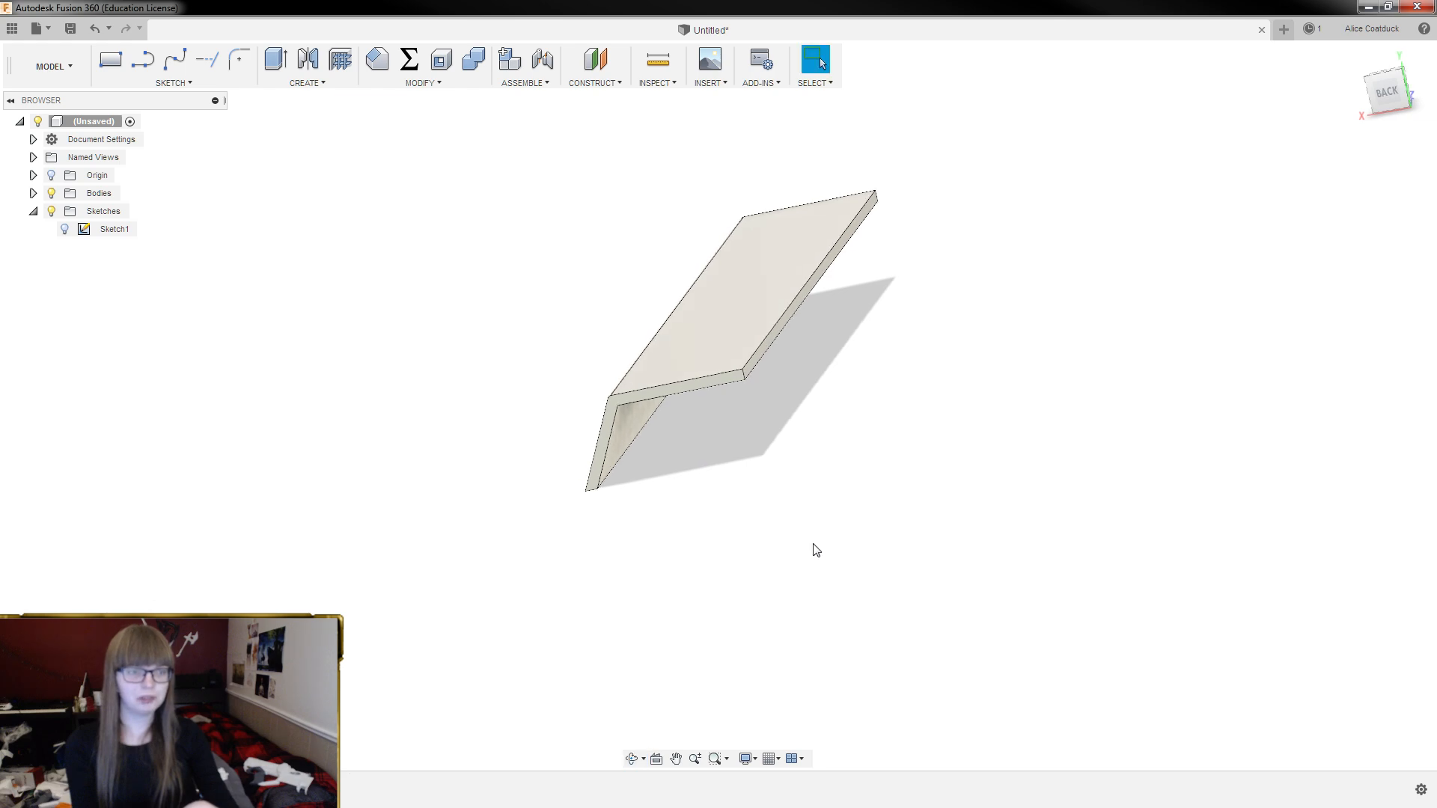
Mirror the cover body across the vertical origin plane along its open side
{"action": "left_click", "coordinate": [307, 60]}
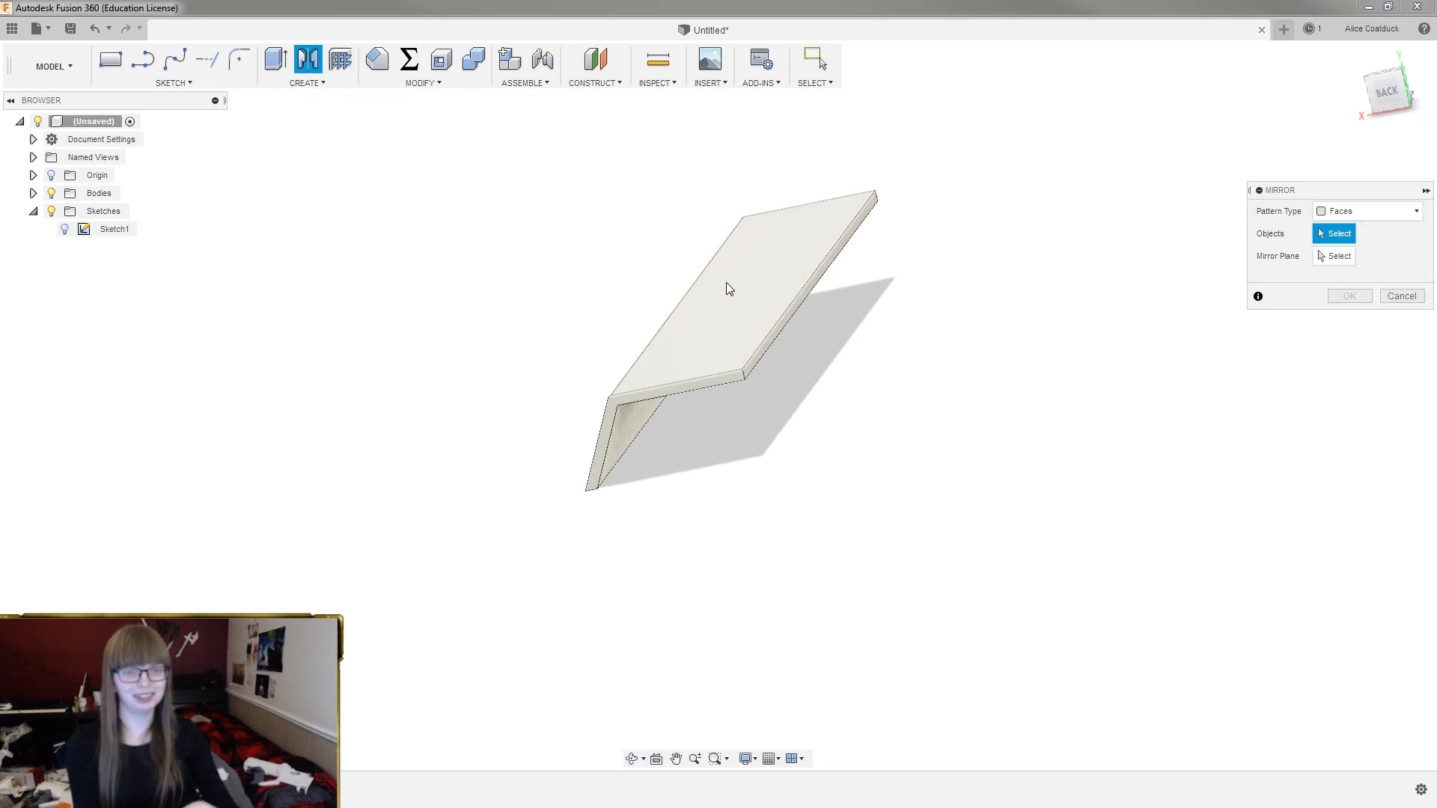
{"action": "left_click", "coordinate": [1324, 211]}
{"action": "left_click", "coordinate": [1349, 252]}
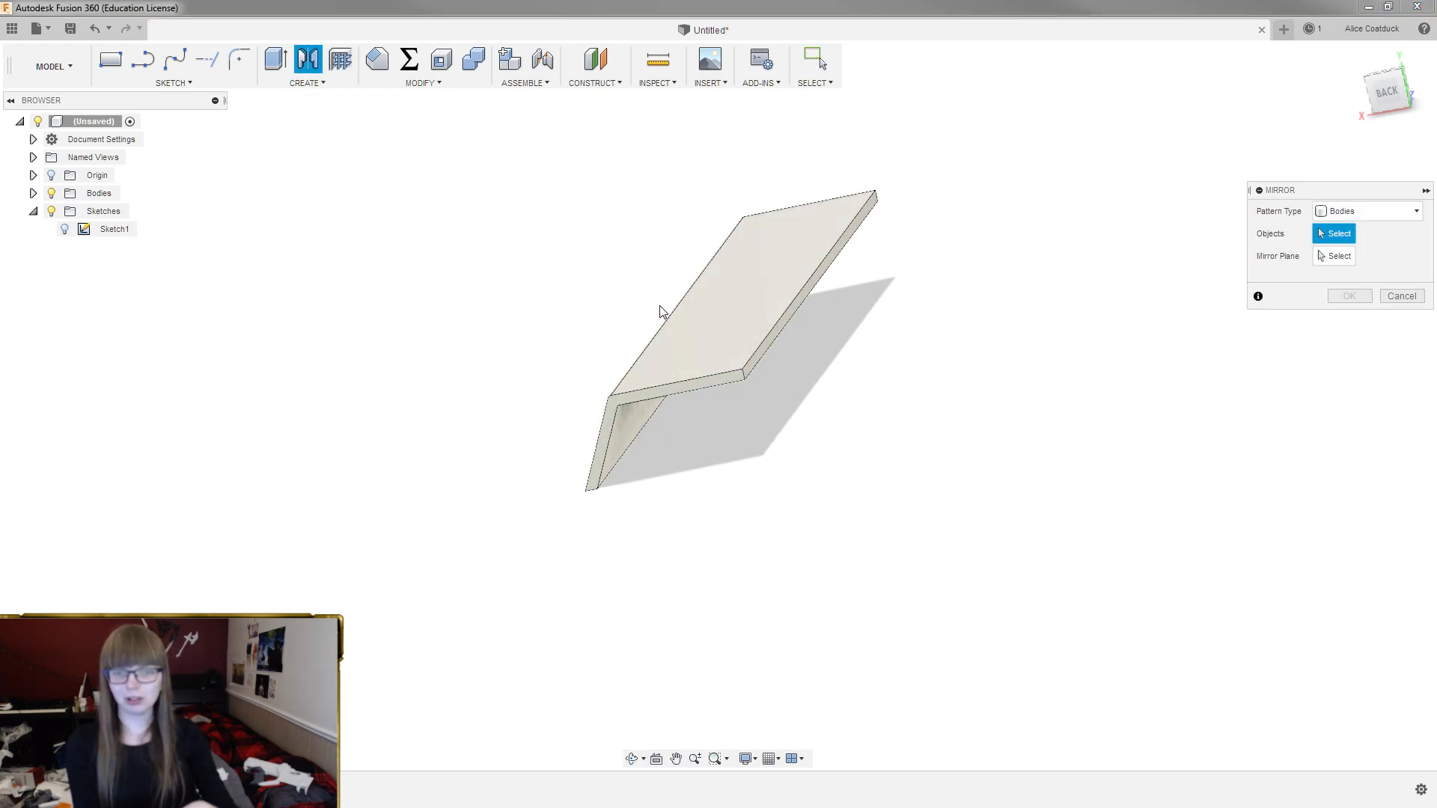
{"action": "left_click", "coordinate": [763, 305]}
{"action": "middle_click_drag", "start_coordinate": [1065, 263], "coordinate": [1130, 399], "text": "shift"}
{"action": "left_click", "coordinate": [1128, 398]}
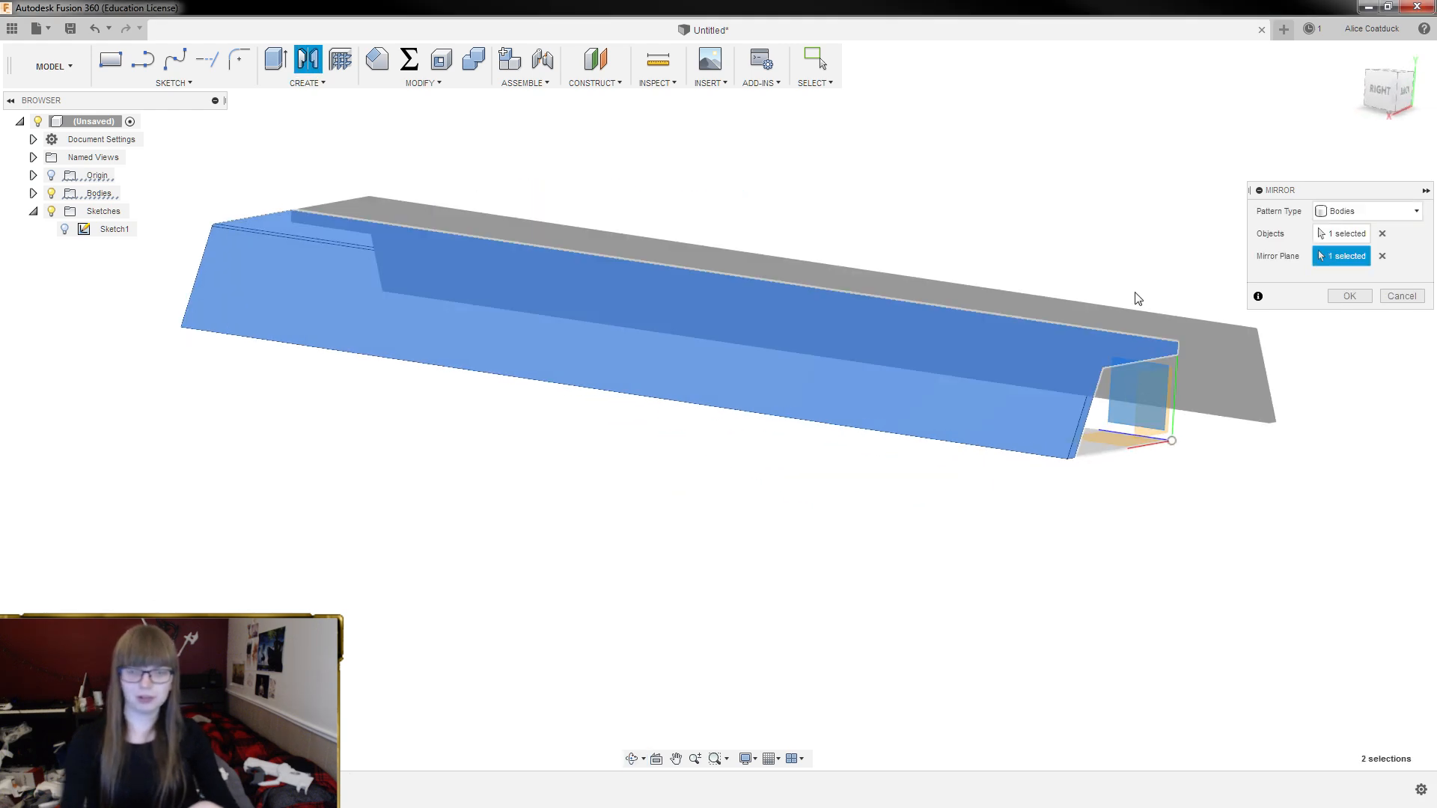
{"action": "key", "text": "Return"}
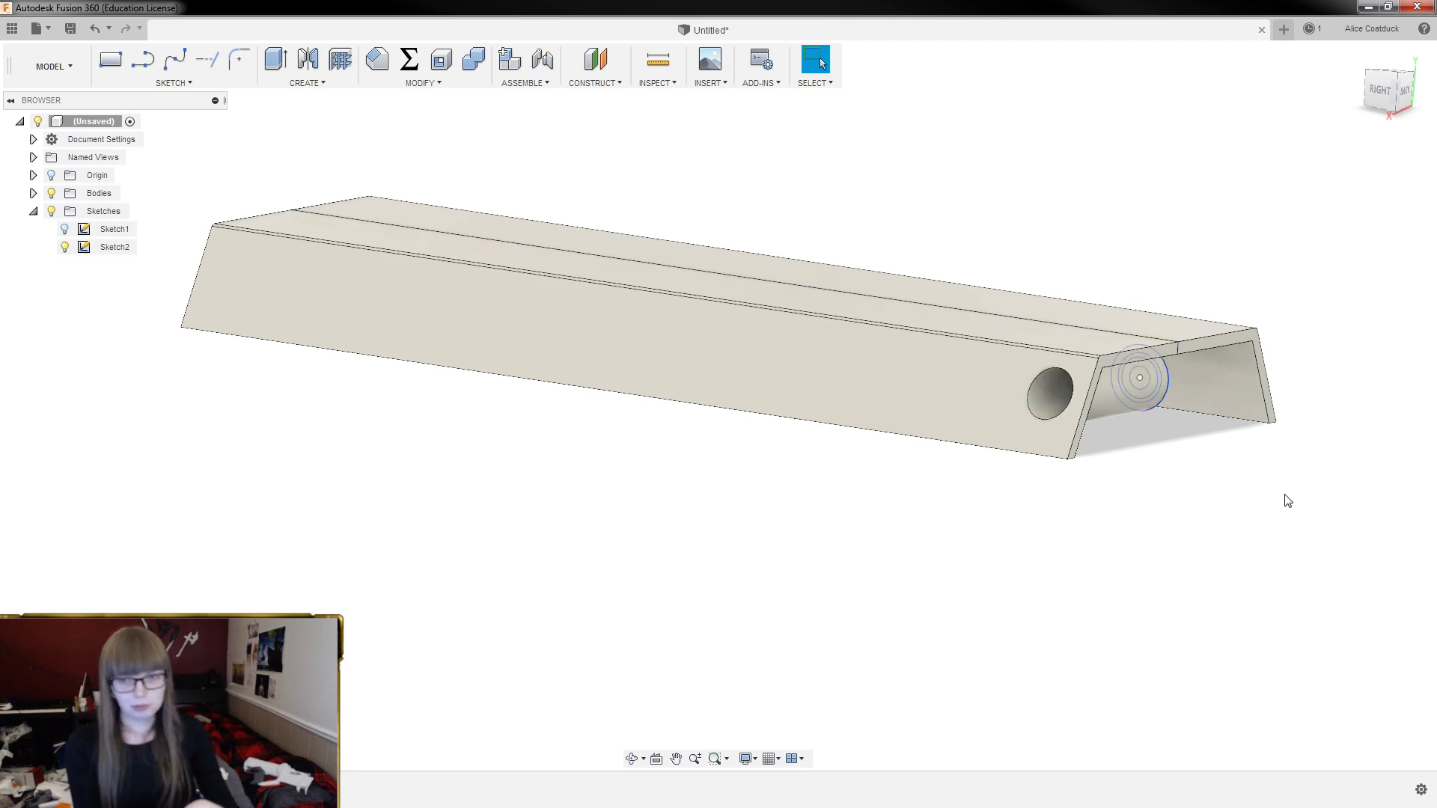
Select the two rings between the 2.8 mm and 6 mm circles and start extruding them
{"action": "middle_click_drag", "start_coordinate": [1286, 501], "coordinate": [981, 519], "text": "shift"}
{"action": "scroll", "coordinate": [687, 414], "scroll_direction": "up", "scroll_amount": 5}
{"action": "middle_click_drag", "start_coordinate": [684, 407], "coordinate": [370, 397], "text": "shift"}
{"action": "scroll", "coordinate": [442, 397], "scroll_direction": "up", "scroll_amount": 7}
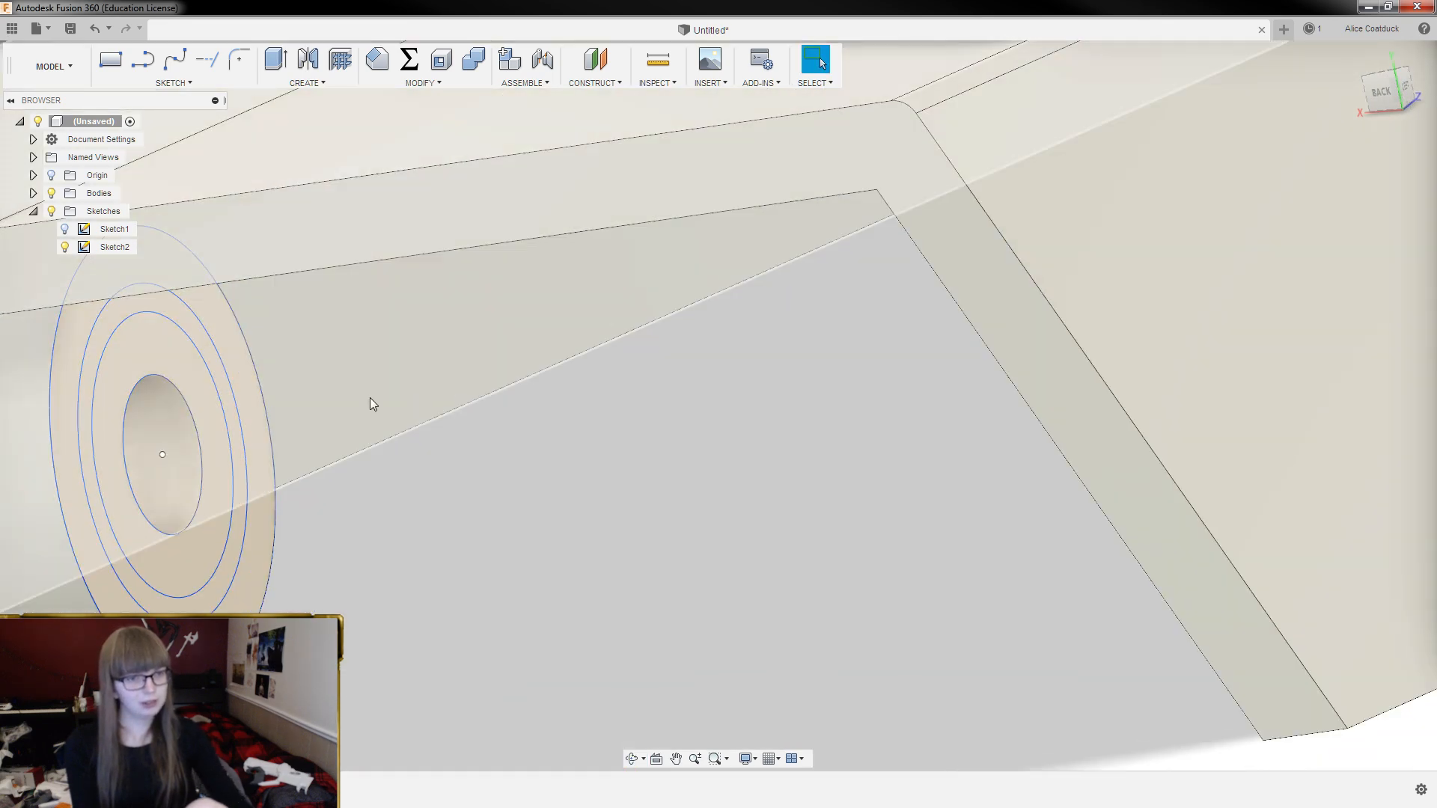
{"action": "scroll", "coordinate": [188, 391], "scroll_direction": "up", "scroll_amount": 3}
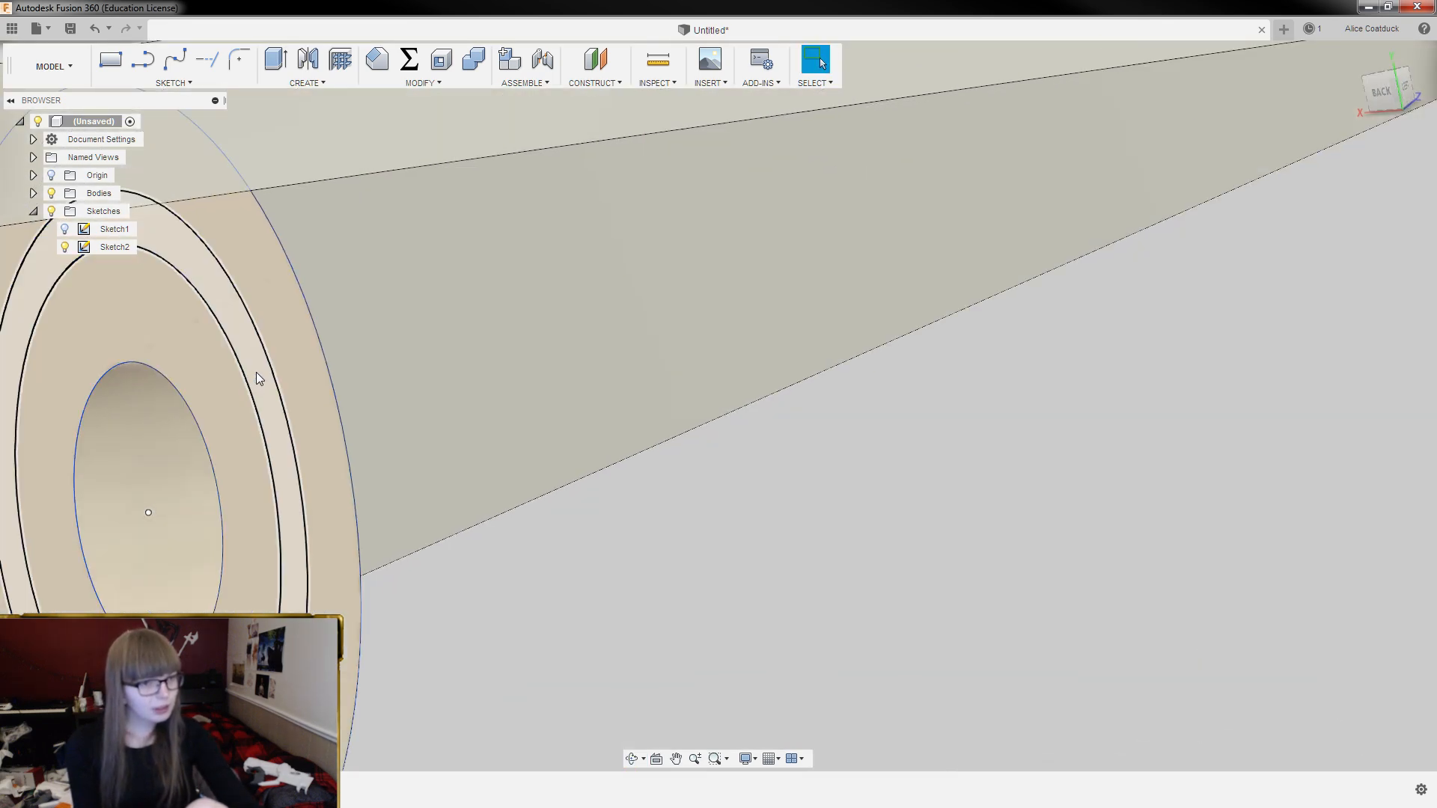
{"action": "left_click", "coordinate": [256, 371]}
{"action": "left_click", "coordinate": [202, 372], "text": "shift"}
{"action": "scroll", "coordinate": [202, 373], "scroll_direction": "down", "scroll_amount": 8}
{"action": "middle_click_drag", "start_coordinate": [202, 373], "coordinate": [518, 412], "text": "shift"}
{"action": "key", "text": "e"}
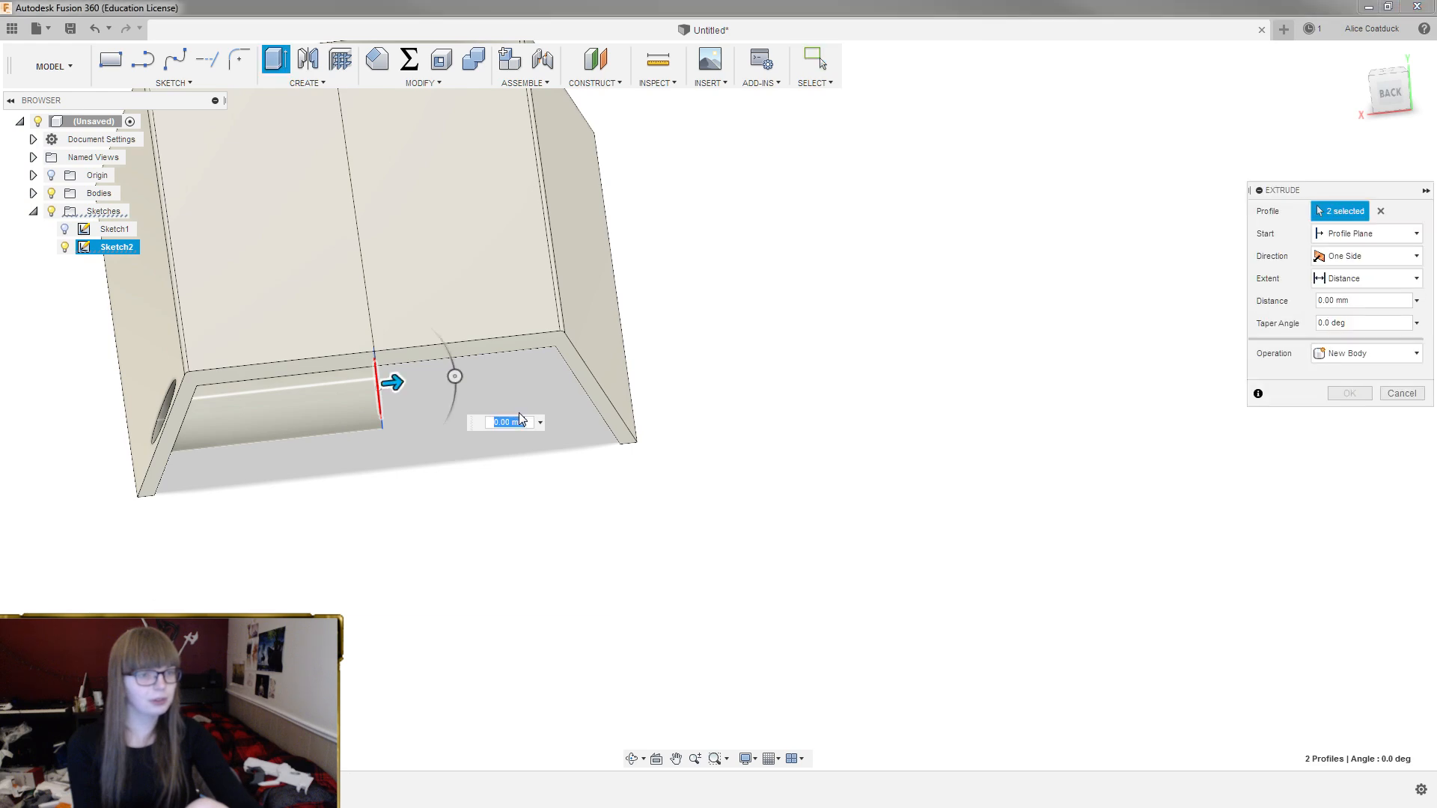
{"action": "scroll", "coordinate": [519, 412], "scroll_direction": "down", "scroll_amount": 3}
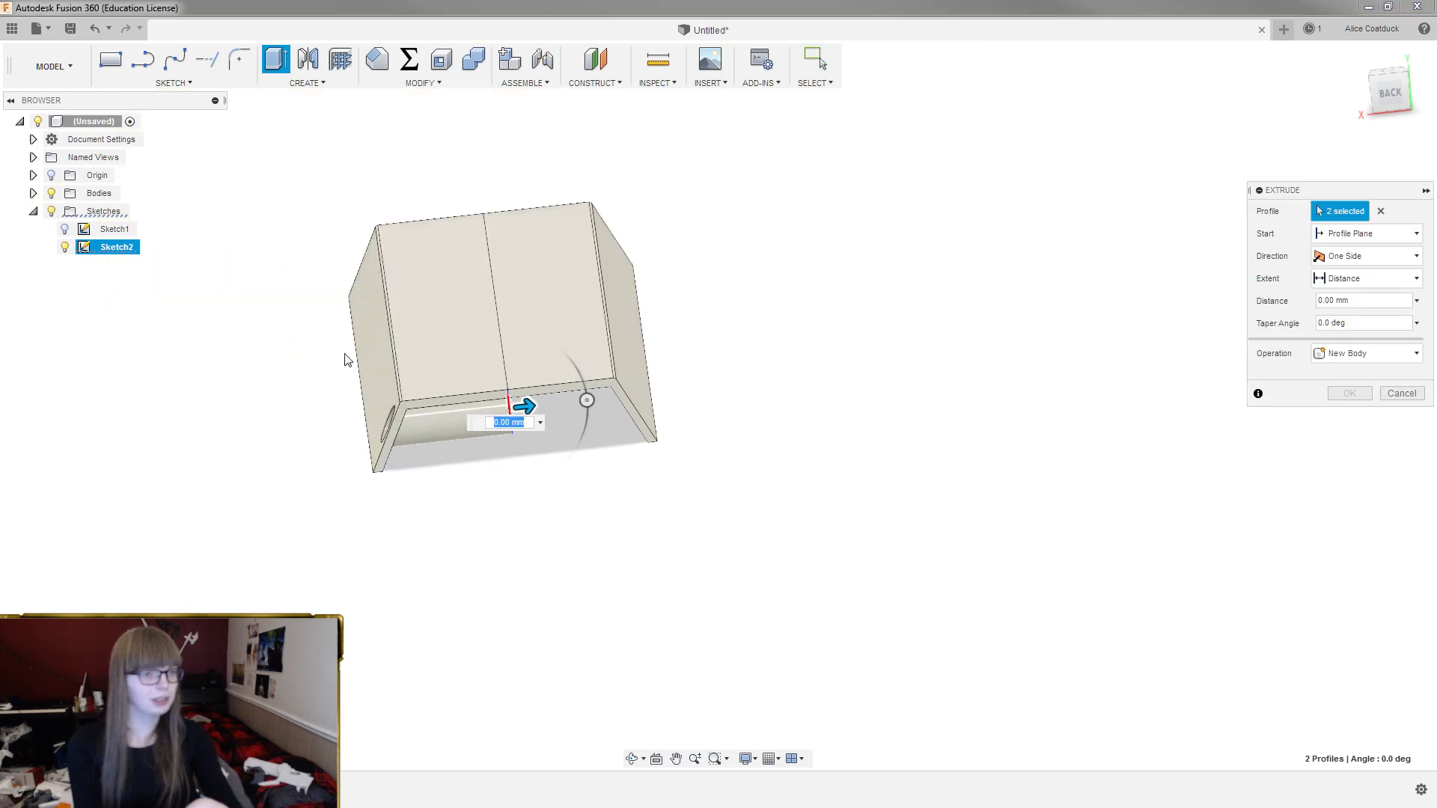
Hide Body1 and try to extrude the rings up to the inside of Body2's sloped wall
{"action": "left_click", "coordinate": [32, 193]}
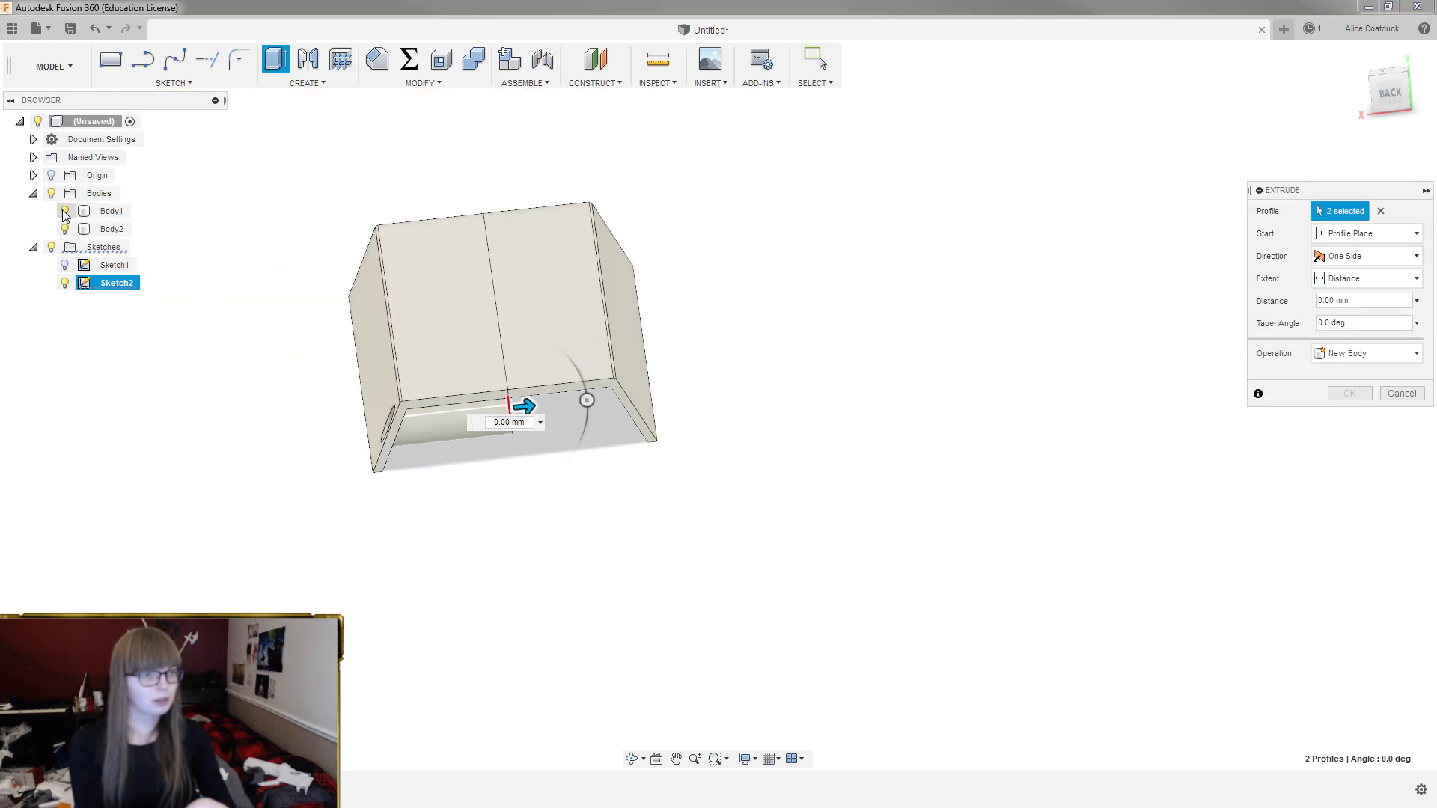
{"action": "left_click", "coordinate": [65, 211]}
{"action": "middle_click_drag", "start_coordinate": [299, 279], "coordinate": [449, 267], "text": "shift"}
{"action": "middle_click_drag", "start_coordinate": [794, 390], "coordinate": [935, 351], "text": "shift"}
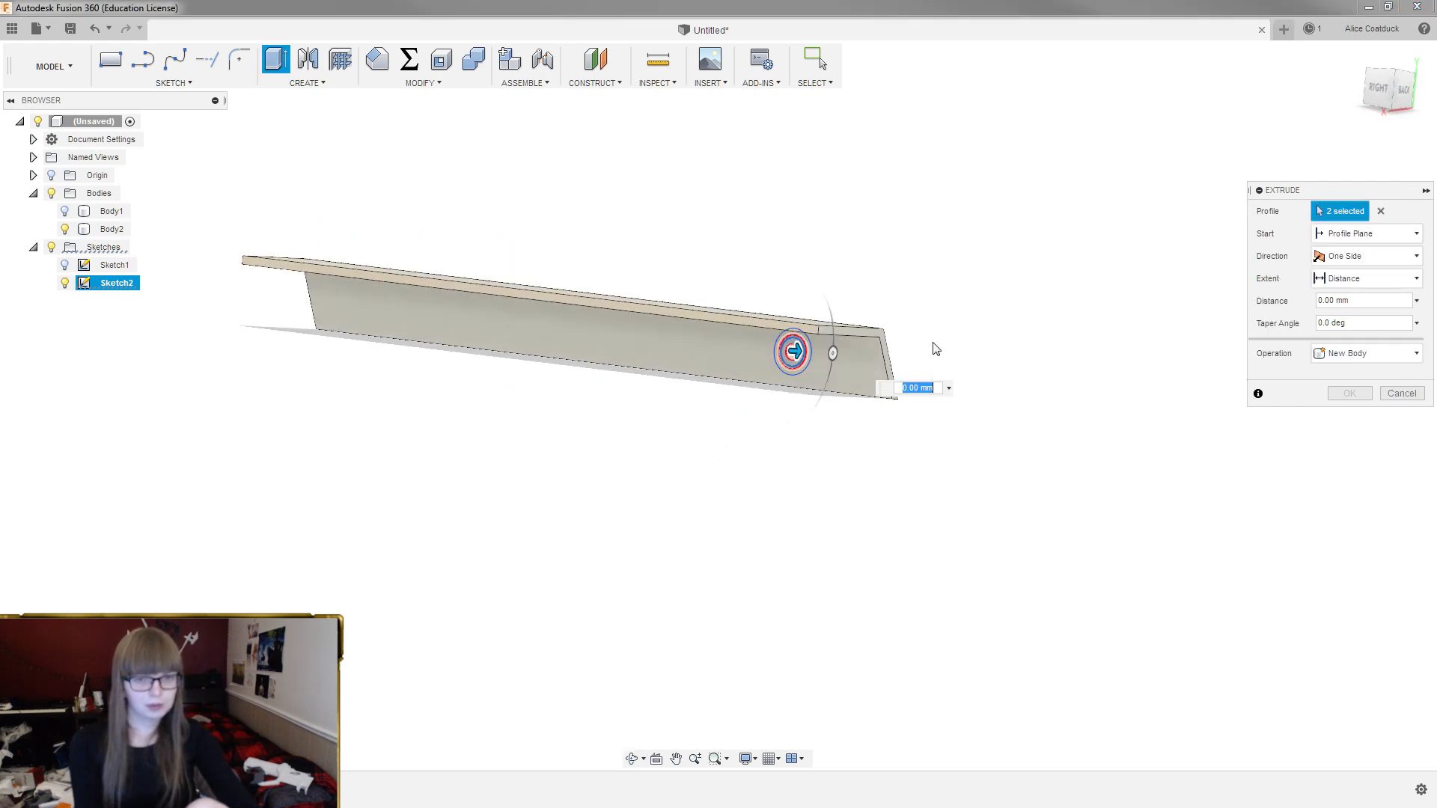
{"action": "left_click", "coordinate": [1358, 277]}
{"action": "left_click", "coordinate": [1347, 321]}
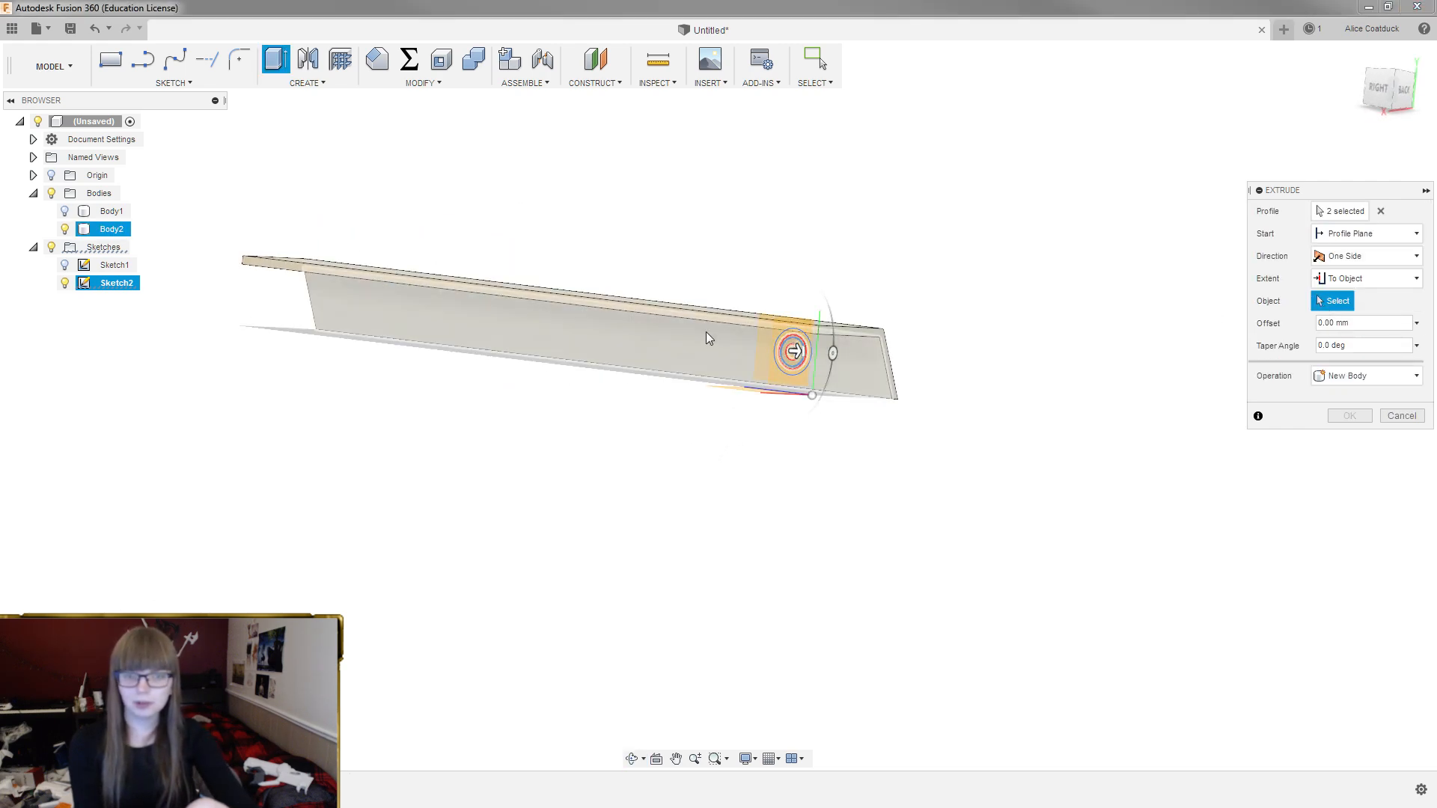
{"action": "left_click", "coordinate": [689, 359]}
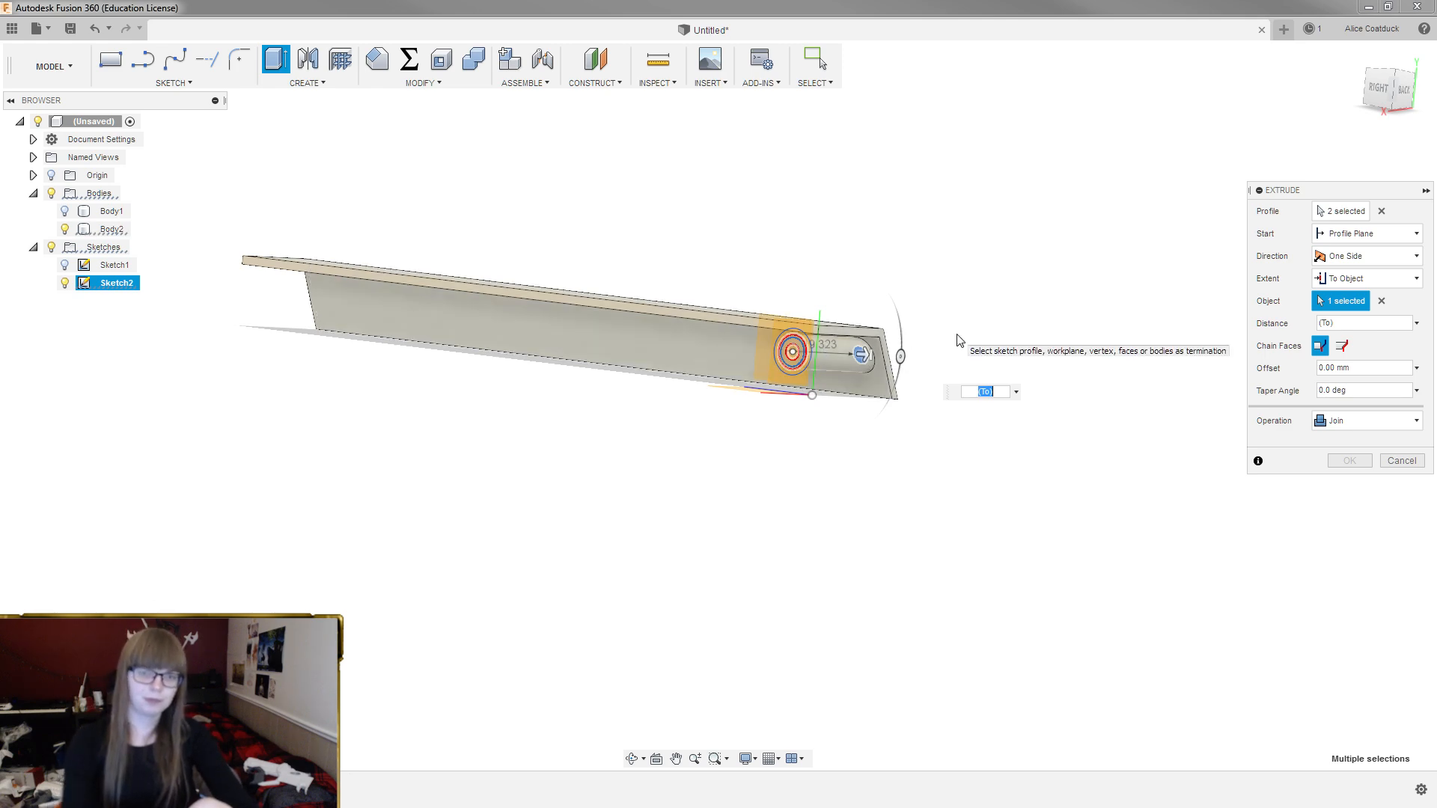
Replace the extrusion's end object with the whole of Body2 and set the operation to Join
{"action": "middle_click_drag", "start_coordinate": [1079, 357], "coordinate": [1116, 332], "text": "shift"}
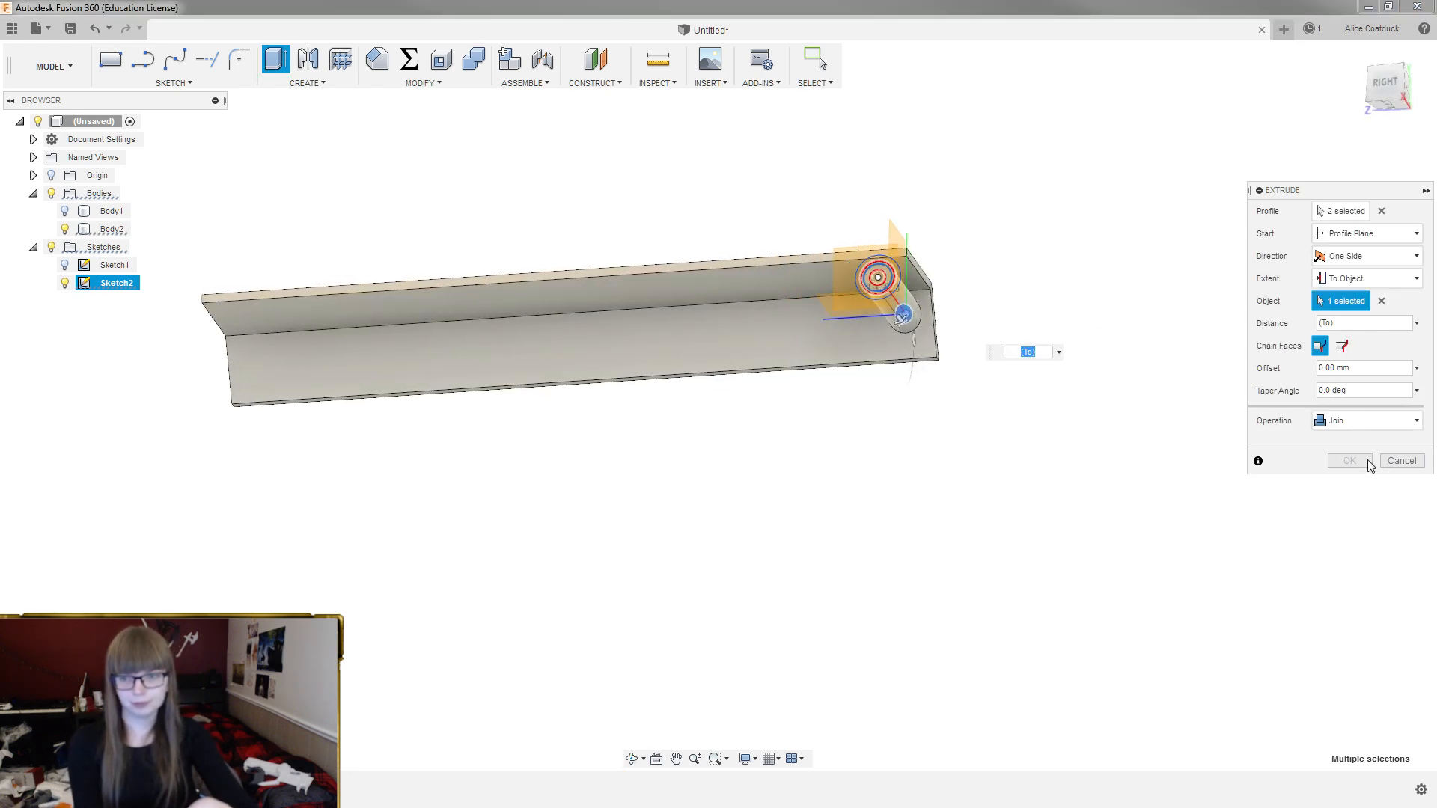
{"action": "middle_click_drag", "start_coordinate": [982, 316], "coordinate": [1026, 286], "text": "shift"}
{"action": "scroll", "coordinate": [849, 151], "scroll_direction": "up", "scroll_amount": 4}
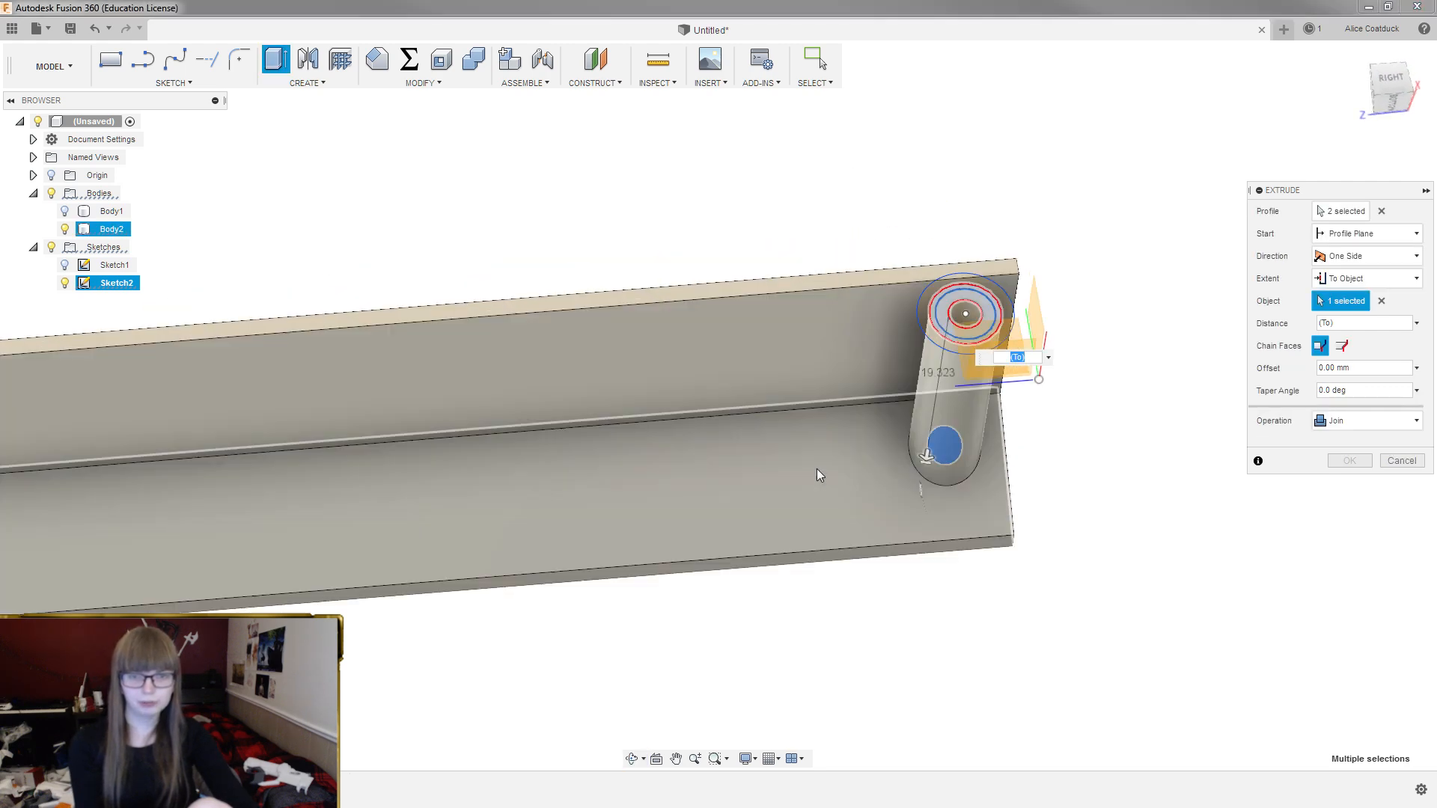
{"action": "left_click", "coordinate": [841, 465]}
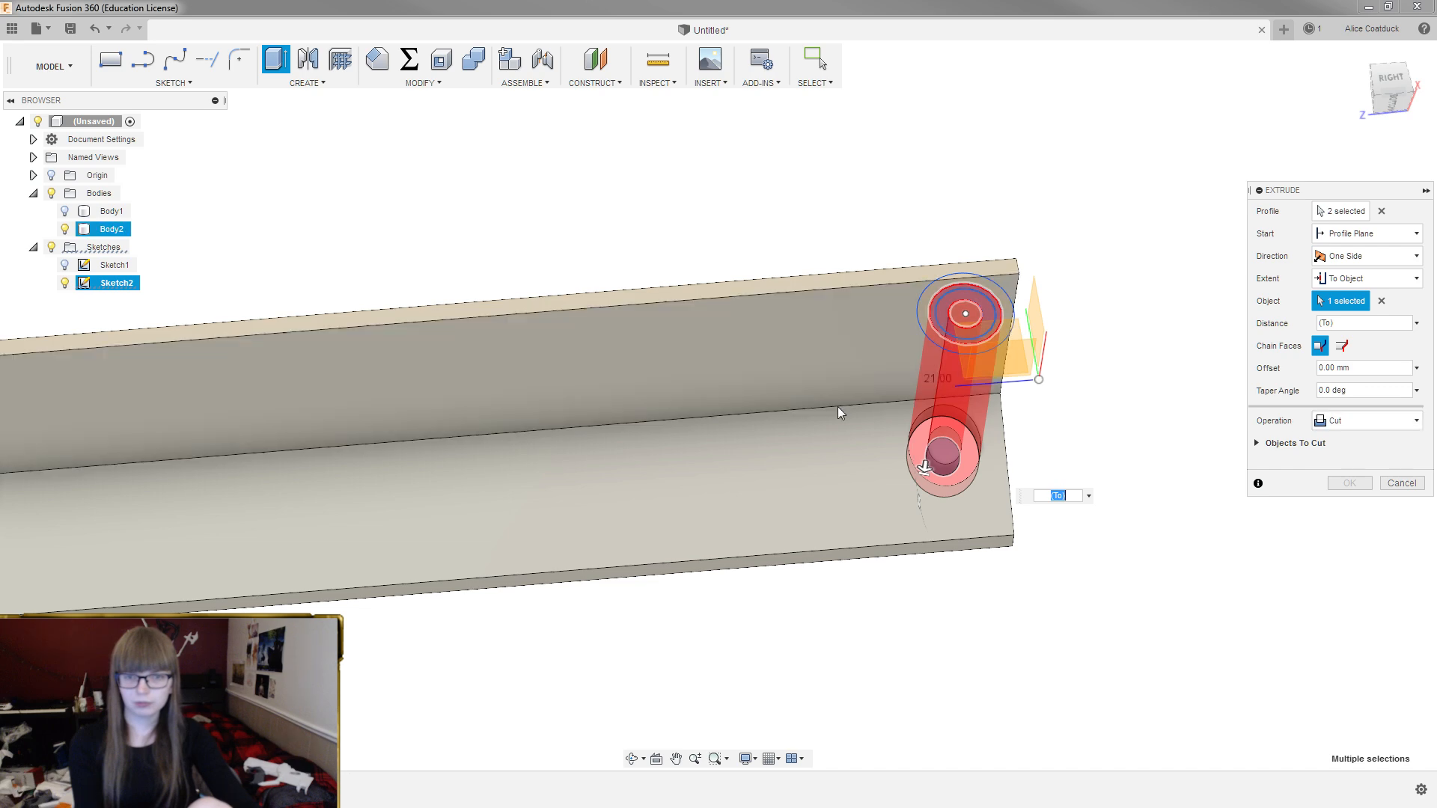
{"action": "left_click", "coordinate": [1381, 300]}
{"action": "middle_click_drag", "start_coordinate": [823, 494], "coordinate": [1023, 453], "text": "shift"}
{"action": "left_click", "coordinate": [1018, 452]}
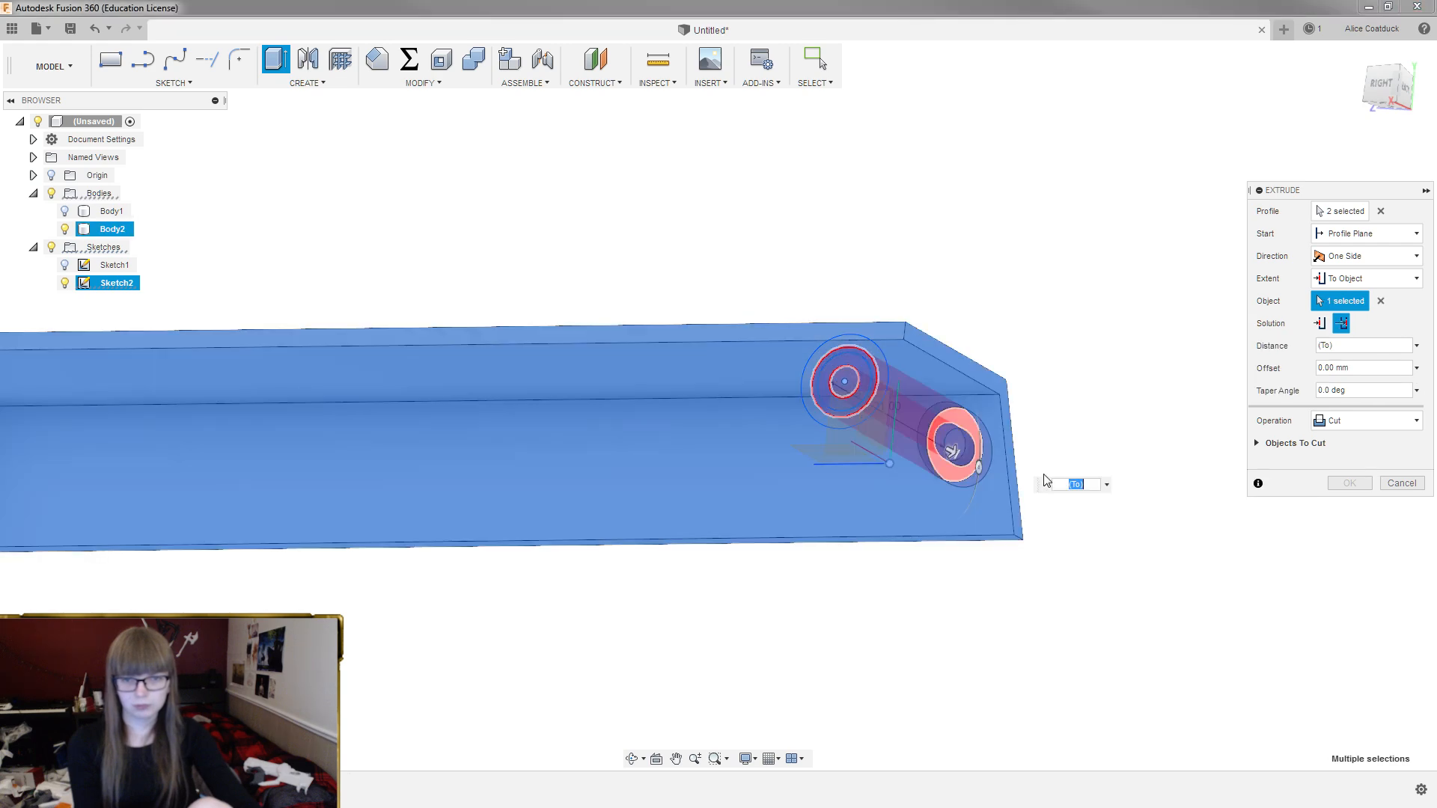
{"action": "left_click", "coordinate": [1383, 421]}
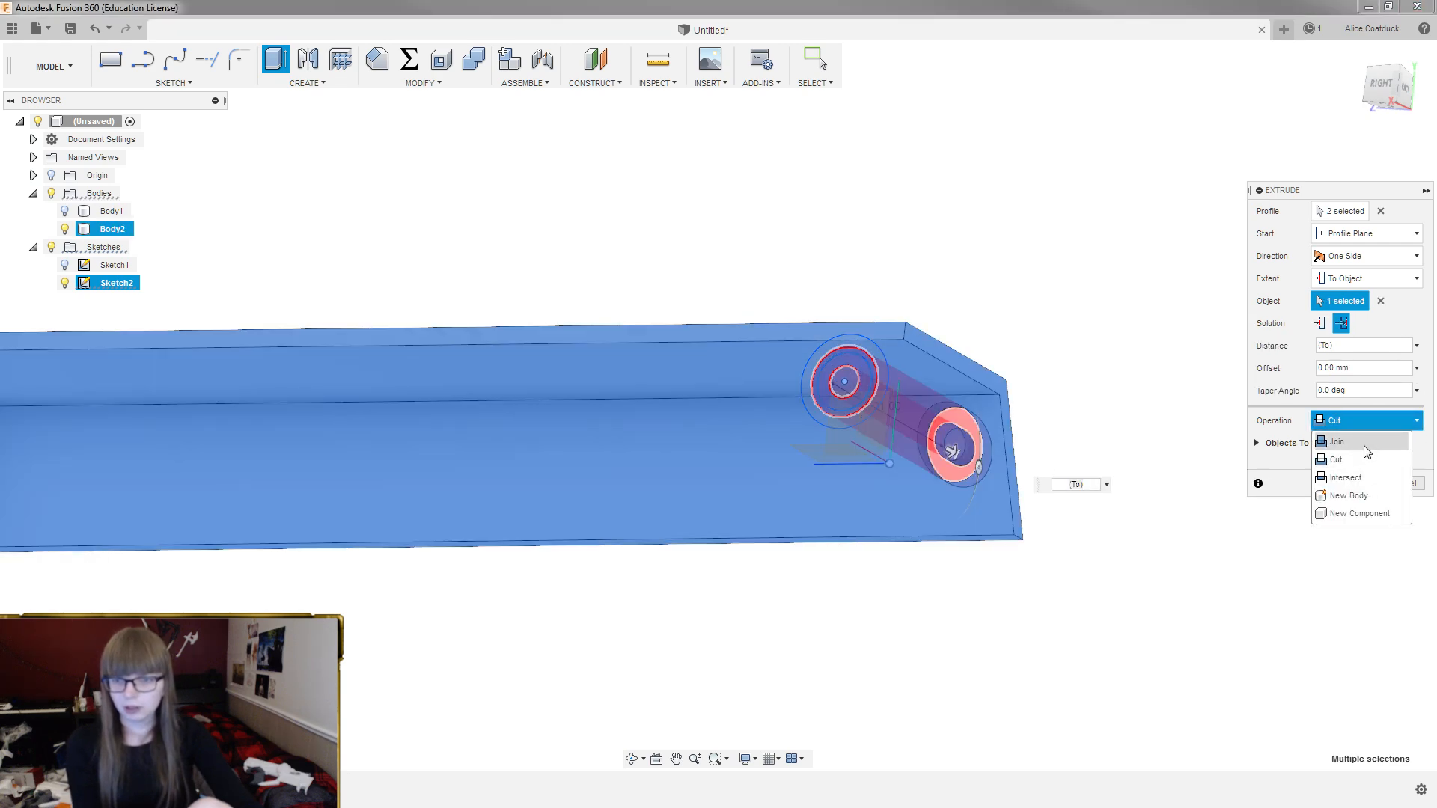
{"action": "left_click", "coordinate": [1366, 449]}
Examine the extrusion preview along the tube and at its junction with the sloped wall
{"action": "middle_click_drag", "start_coordinate": [1132, 356], "coordinate": [1255, 260], "text": "shift"}
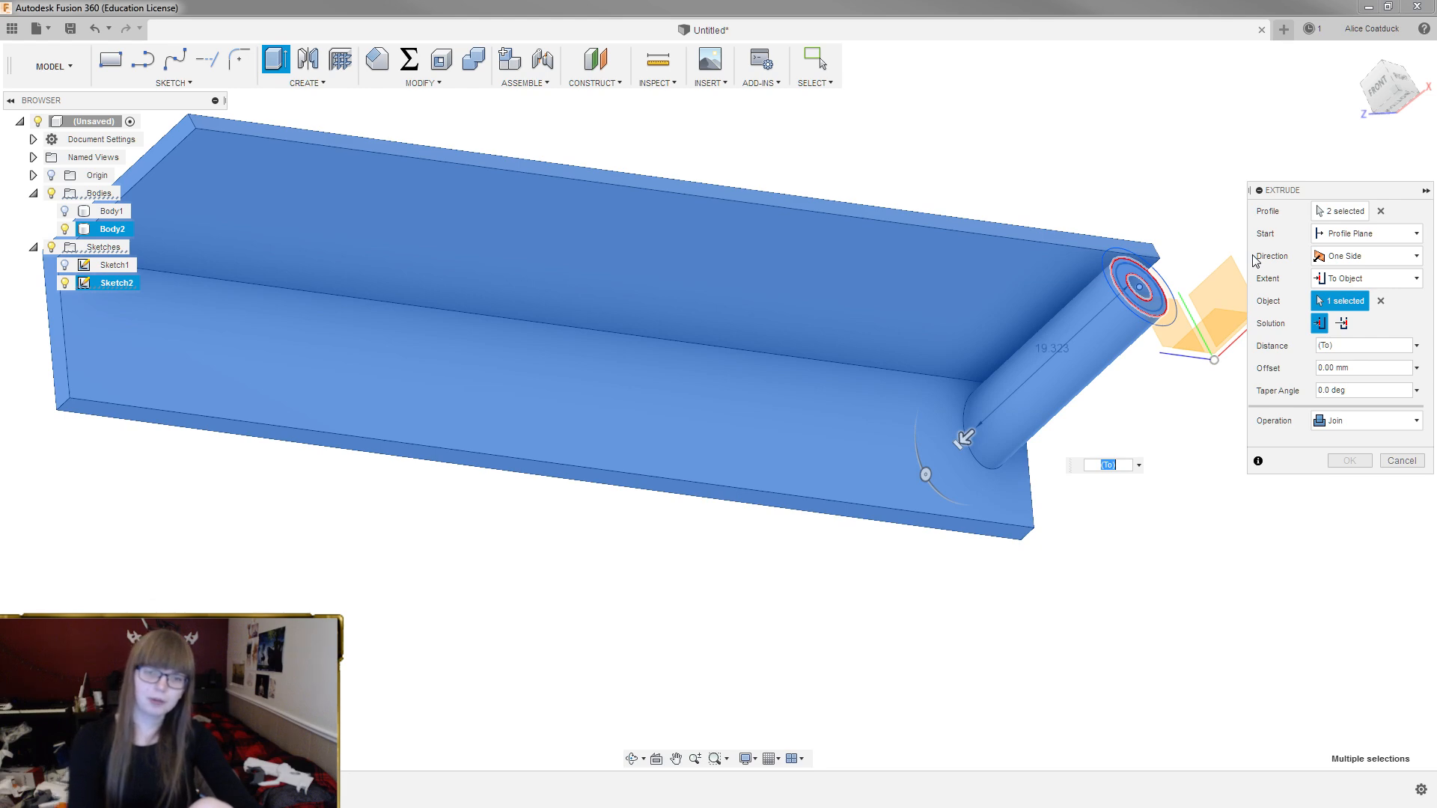
{"action": "middle_click_drag", "start_coordinate": [1215, 446], "coordinate": [1026, 321], "text": "shift"}
{"action": "scroll", "coordinate": [1090, 215], "scroll_direction": "up", "scroll_amount": 8}
{"action": "scroll", "coordinate": [1090, 184], "scroll_direction": "down", "scroll_amount": 4}
{"action": "middle_click_drag", "start_coordinate": [1090, 179], "coordinate": [615, 267], "text": "shift"}
{"action": "scroll", "coordinate": [616, 266], "scroll_direction": "down", "scroll_amount": 4}
{"action": "scroll", "coordinate": [1062, 263], "scroll_direction": "up", "scroll_amount": 4}
{"action": "middle_click_drag", "start_coordinate": [1020, 297], "coordinate": [1048, 258], "text": "shift"}
{"action": "scroll", "coordinate": [856, 352], "scroll_direction": "down", "scroll_amount": 4}
{"action": "middle_click_drag", "start_coordinate": [856, 352], "coordinate": [799, 436], "text": "shift"}
{"action": "scroll", "coordinate": [844, 296], "scroll_direction": "up", "scroll_amount": 4}
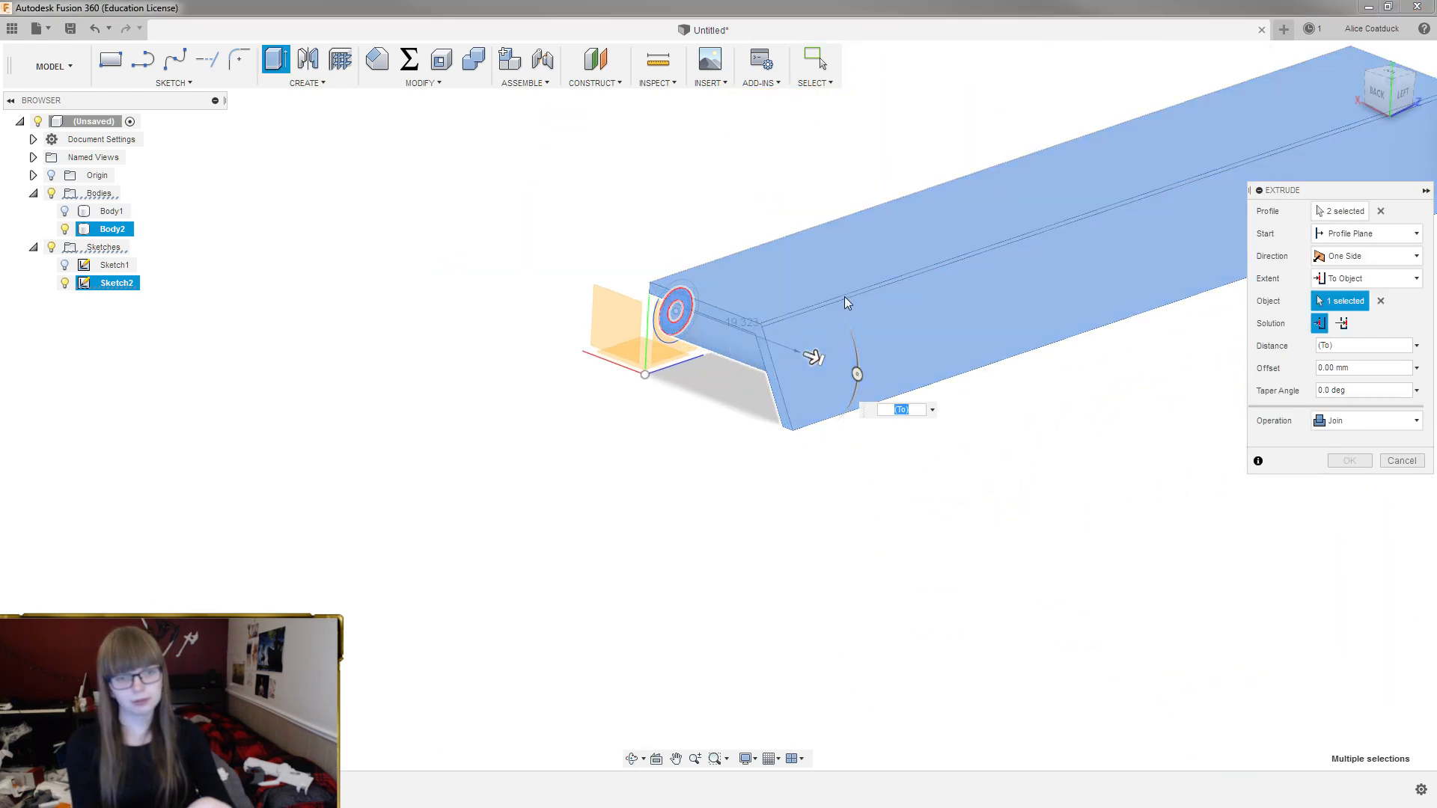
Try the sloped wall's outer face as the extrusion's end object, and abandon the extrusion
{"action": "scroll", "coordinate": [844, 302], "scroll_direction": "up", "scroll_amount": 4}
{"action": "middle_click_drag", "start_coordinate": [961, 405], "coordinate": [993, 388], "text": "shift"}
{"action": "left_click", "coordinate": [961, 341]}
{"action": "mouse_move", "coordinate": [1064, 485]}
{"action": "middle_mouse_down", "text": "shift"}
{"action": "mouse_move", "coordinate": [1092, 459]}
{"action": "mouse_move", "coordinate": [1057, 497]}
{"action": "middle_mouse_up", "text": "shift"}
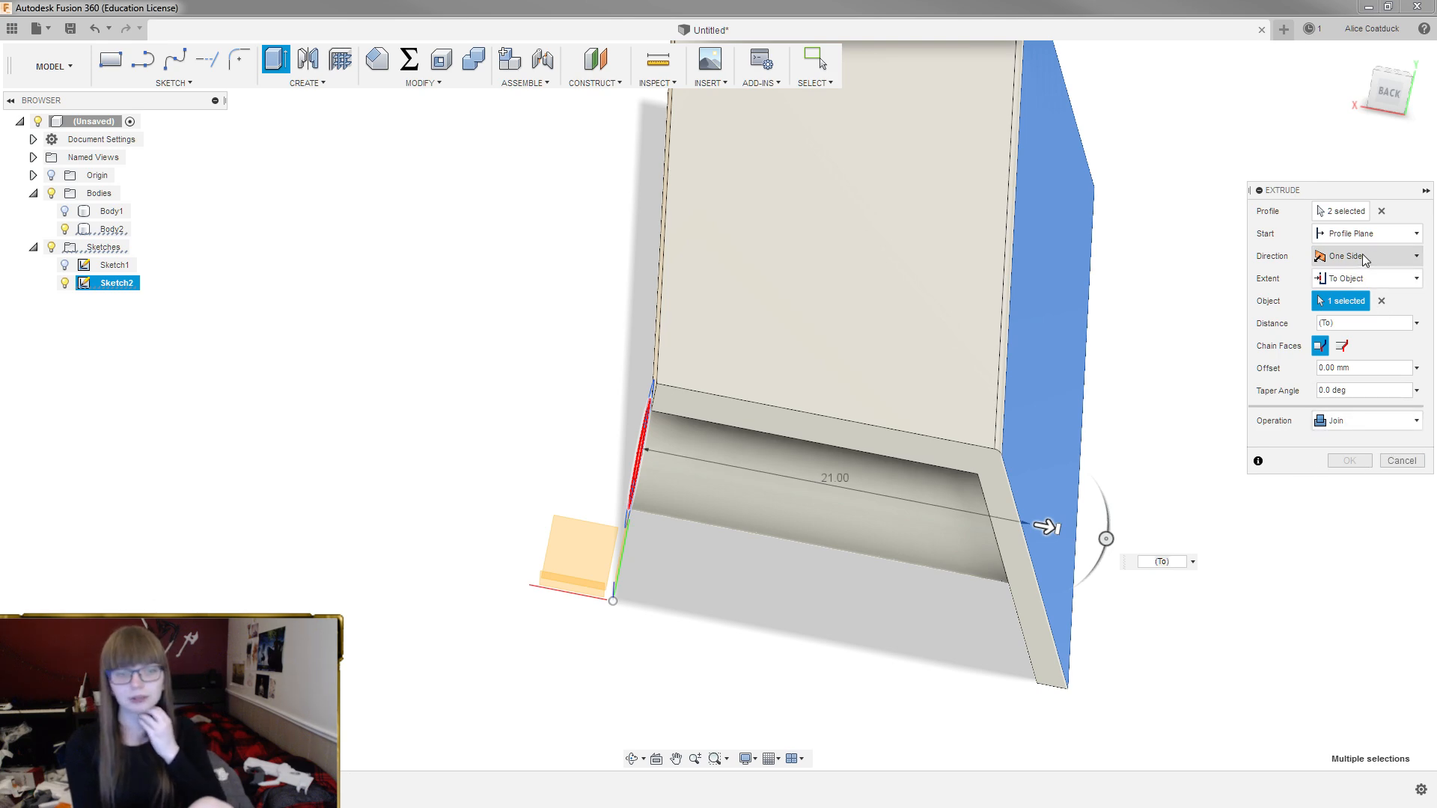
{"action": "left_click", "coordinate": [1381, 211]}
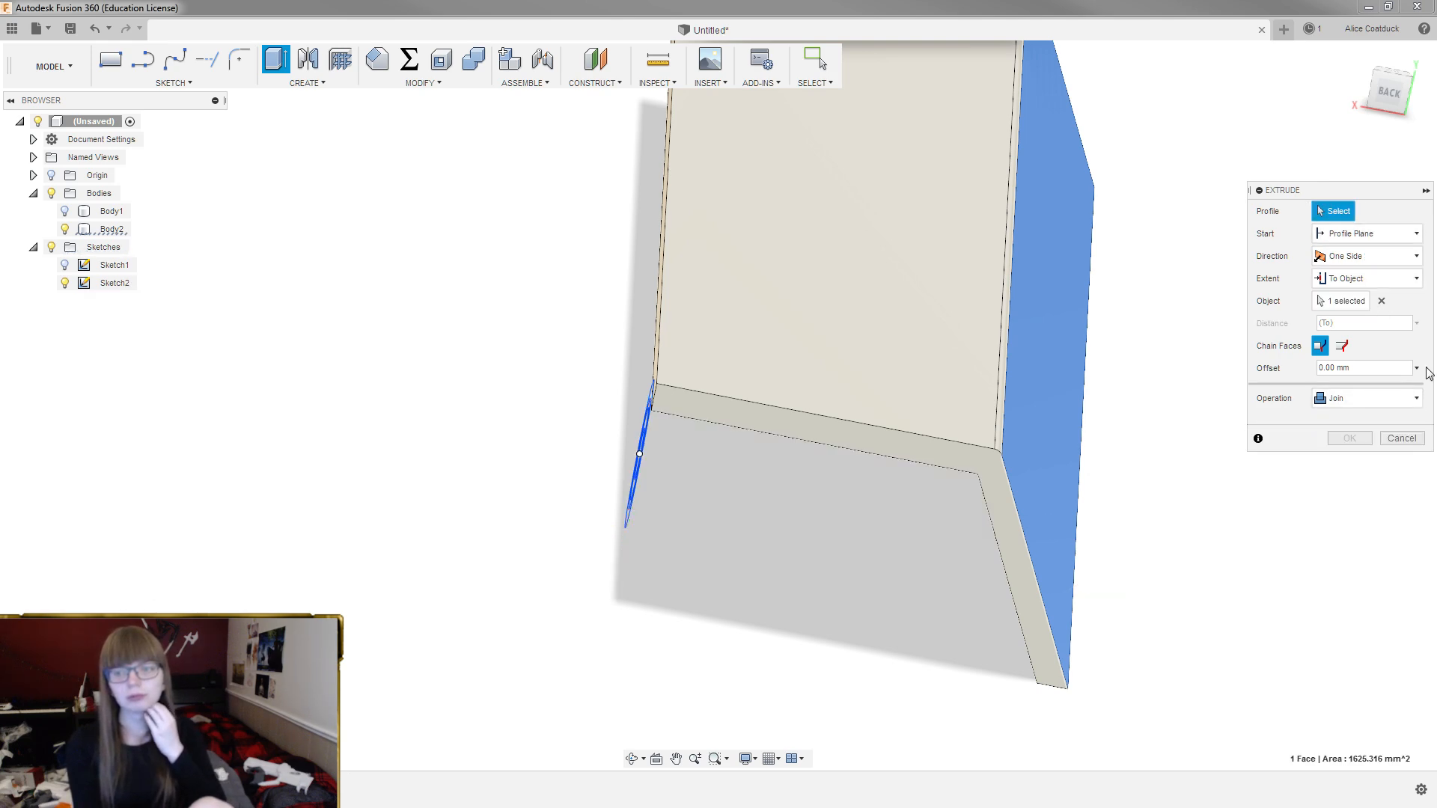
{"action": "left_click", "coordinate": [1401, 439]}
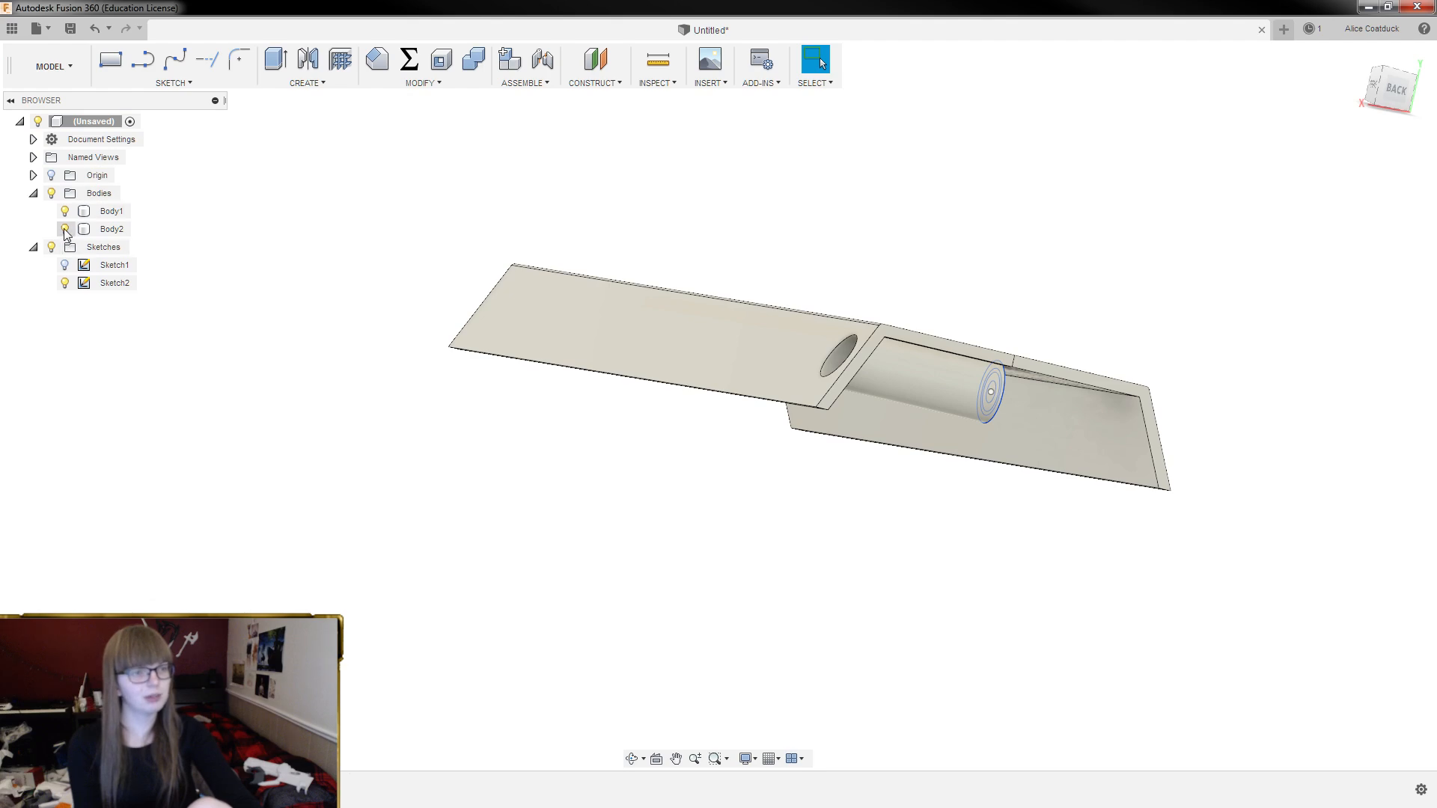
Hide Body1 and extrude the two rings between the 2.8 mm and 6 mm circles up to Body2's sloped wall, joining them to it
{"action": "left_click", "coordinate": [64, 212]}
{"action": "scroll", "coordinate": [1195, 402], "scroll_direction": "up", "scroll_amount": 4}
{"action": "middle_click_drag", "start_coordinate": [1041, 290], "coordinate": [1096, 316], "text": "shift"}
{"action": "scroll", "coordinate": [1242, 339], "scroll_direction": "up", "scroll_amount": 4}
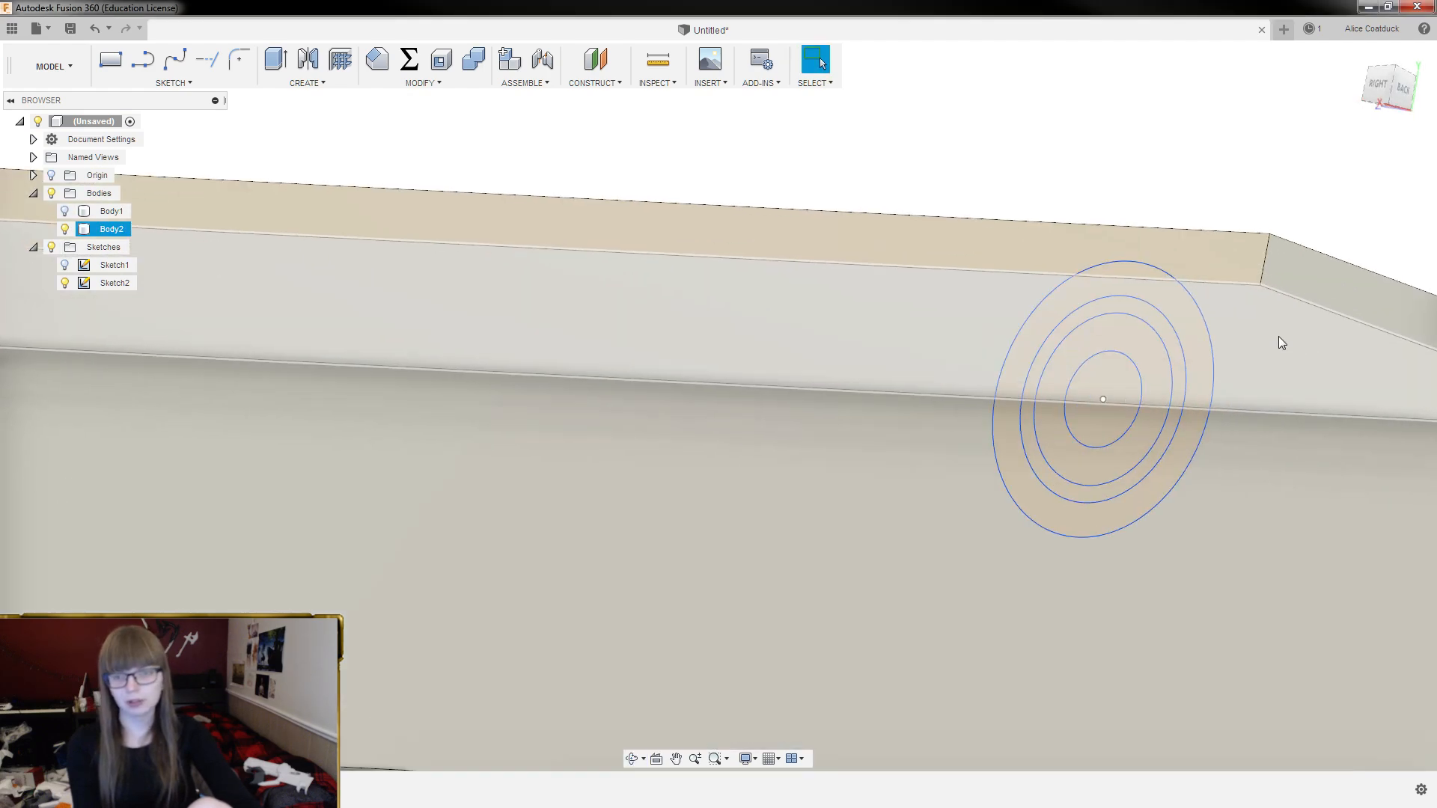
{"action": "scroll", "coordinate": [1156, 342], "scroll_direction": "up", "scroll_amount": 2}
{"action": "left_click", "coordinate": [1147, 343]}
{"action": "key", "text": "e"}
{"action": "scroll", "coordinate": [898, 303], "scroll_direction": "down", "scroll_amount": 5}
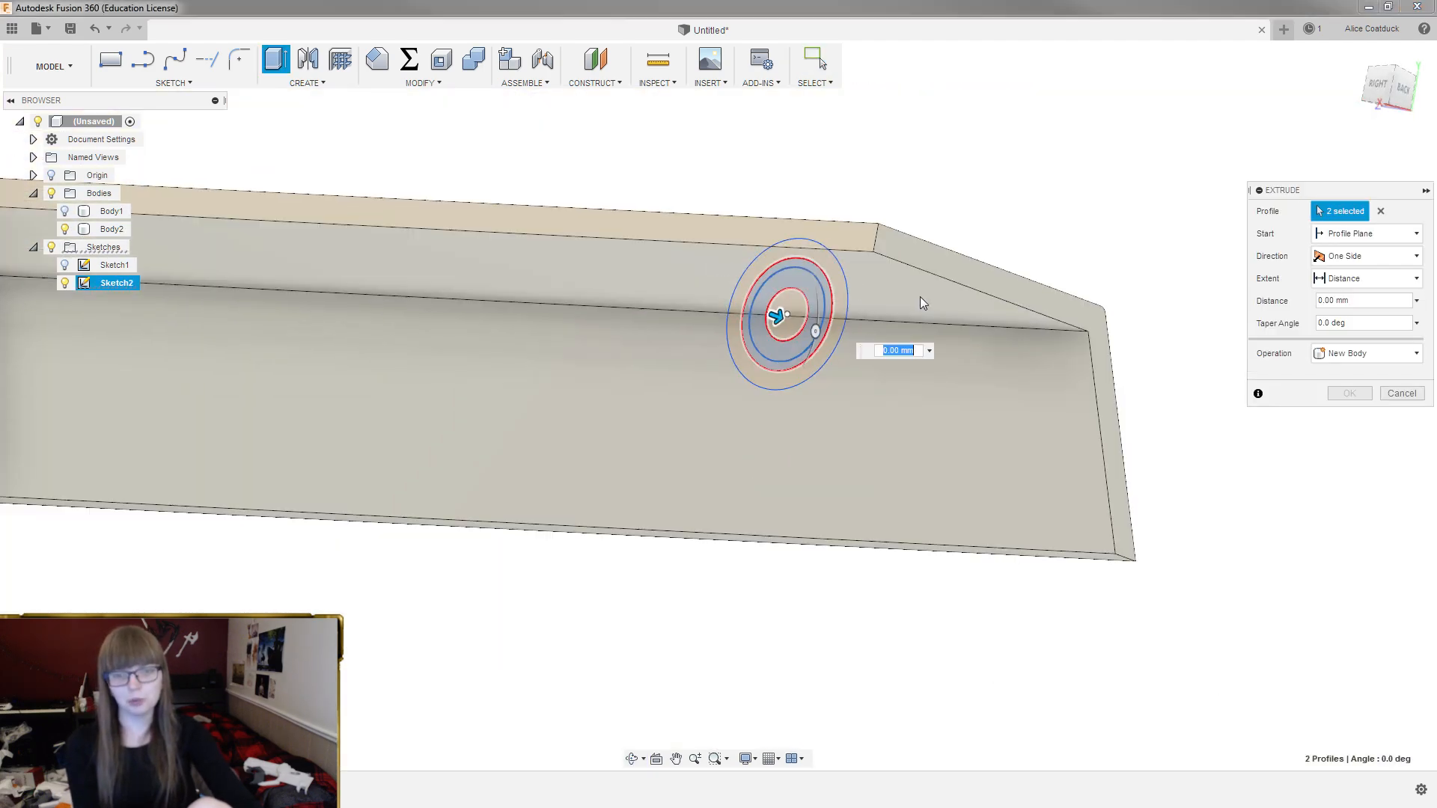
{"action": "left_click", "coordinate": [1369, 279]}
{"action": "left_click", "coordinate": [1343, 312]}
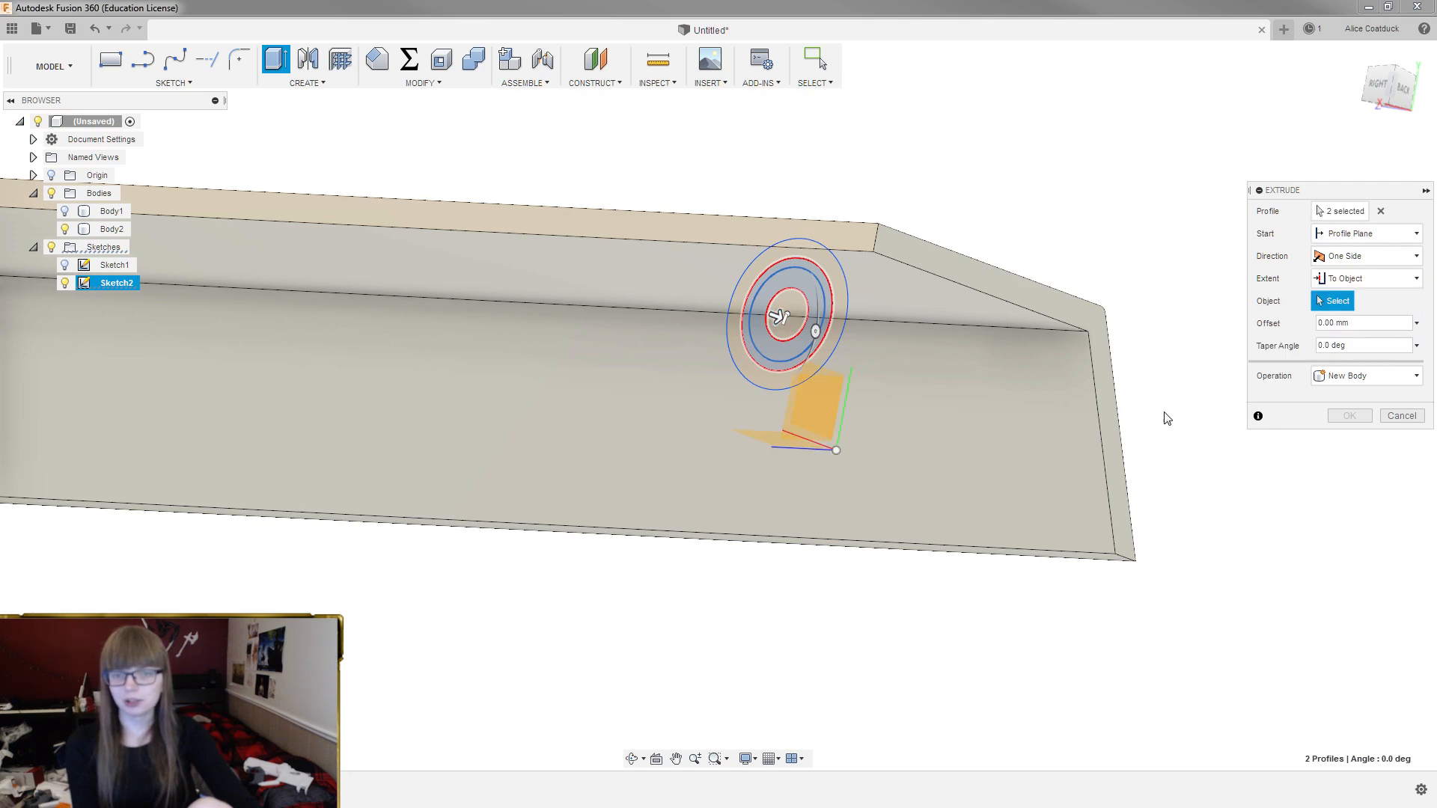
{"action": "left_click", "coordinate": [1118, 442]}
{"action": "left_click", "coordinate": [1350, 459]}
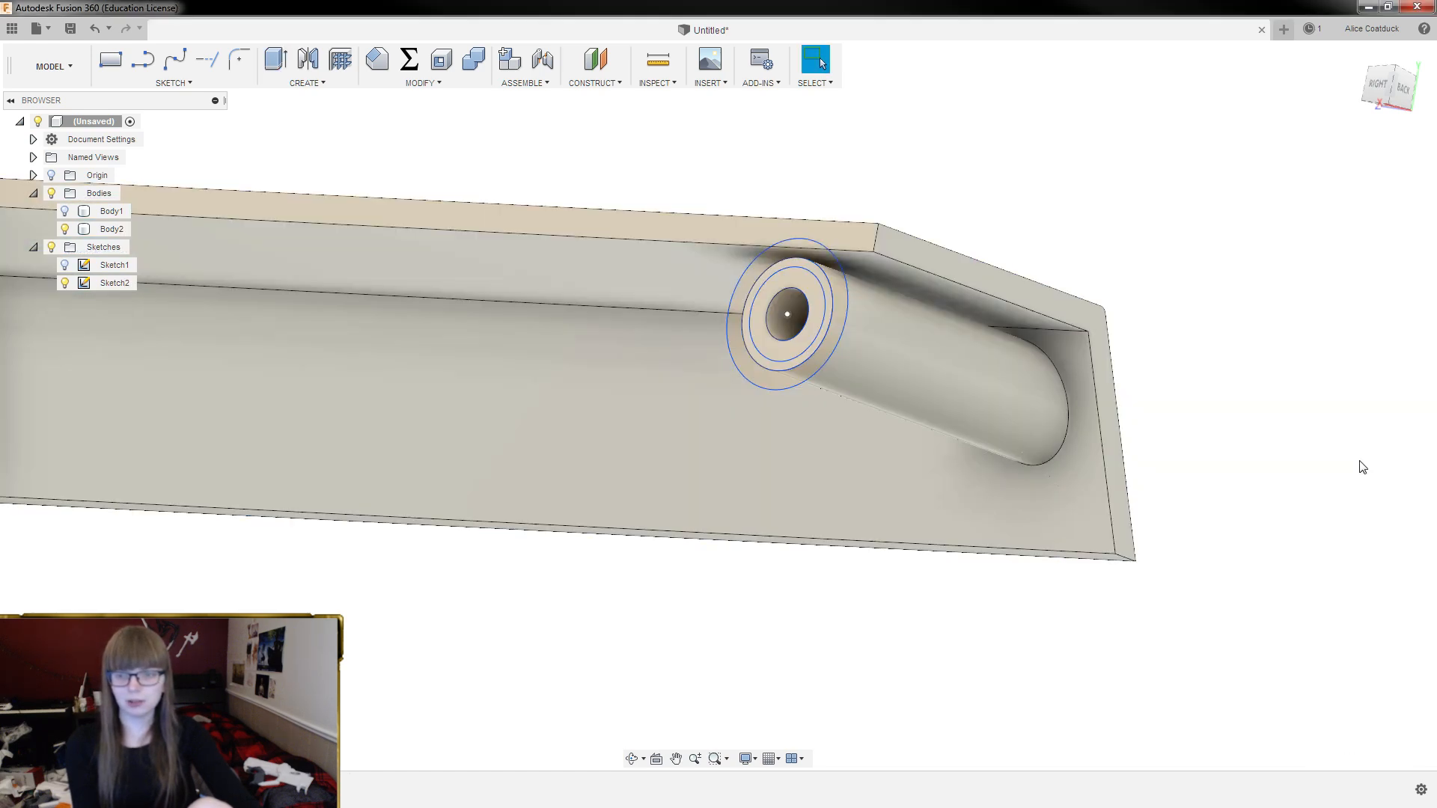
In the circle sketch, draw a vertical line from the circles' centre up to the underside of the cover's top wall
{"action": "middle_click_drag", "start_coordinate": [1169, 283], "coordinate": [1151, 291], "text": "shift"}
{"action": "scroll", "coordinate": [981, 280], "scroll_direction": "down", "scroll_amount": 3}
{"action": "middle_click_drag", "start_coordinate": [968, 253], "coordinate": [998, 251], "text": "shift"}
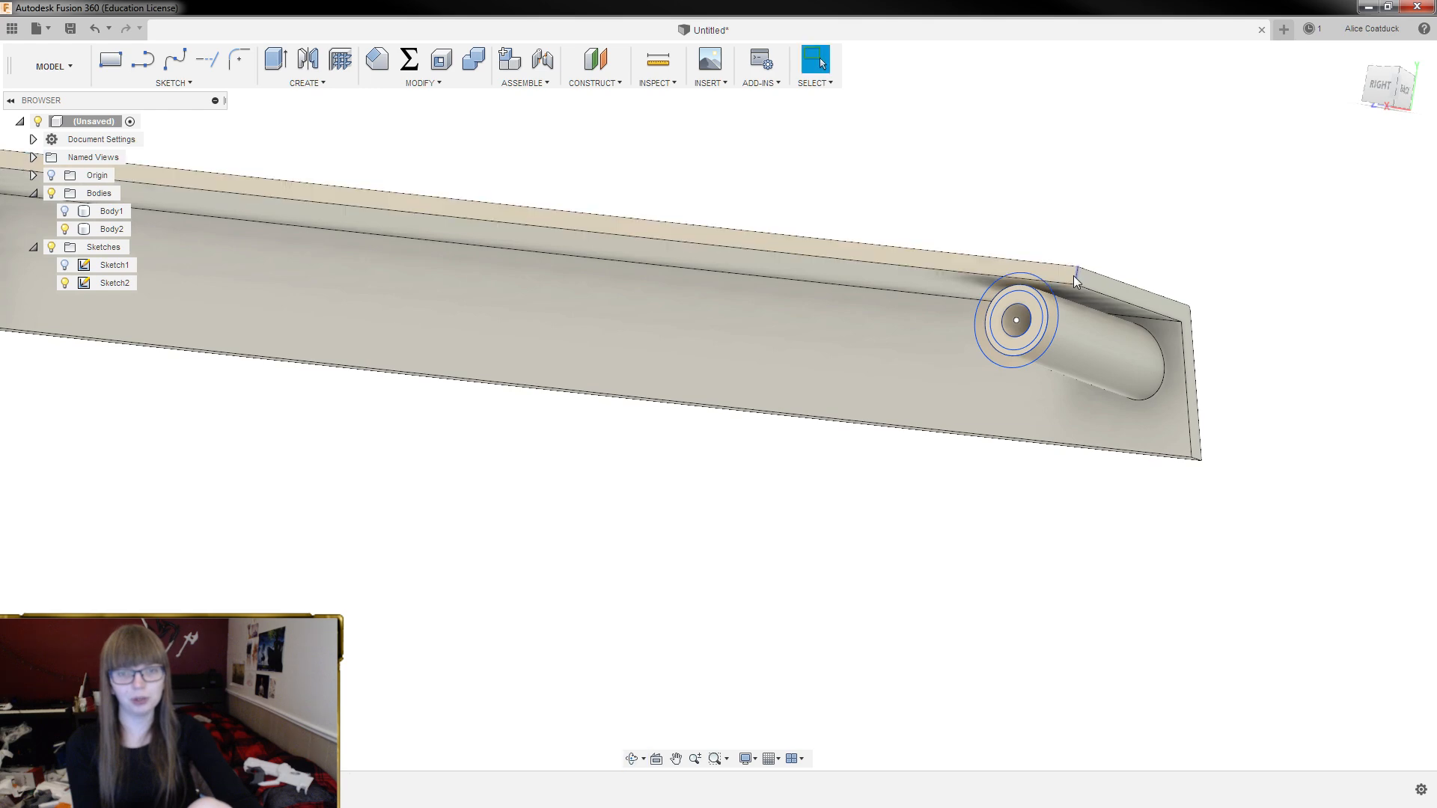
{"action": "scroll", "coordinate": [1036, 243], "scroll_direction": "up", "scroll_amount": 4}
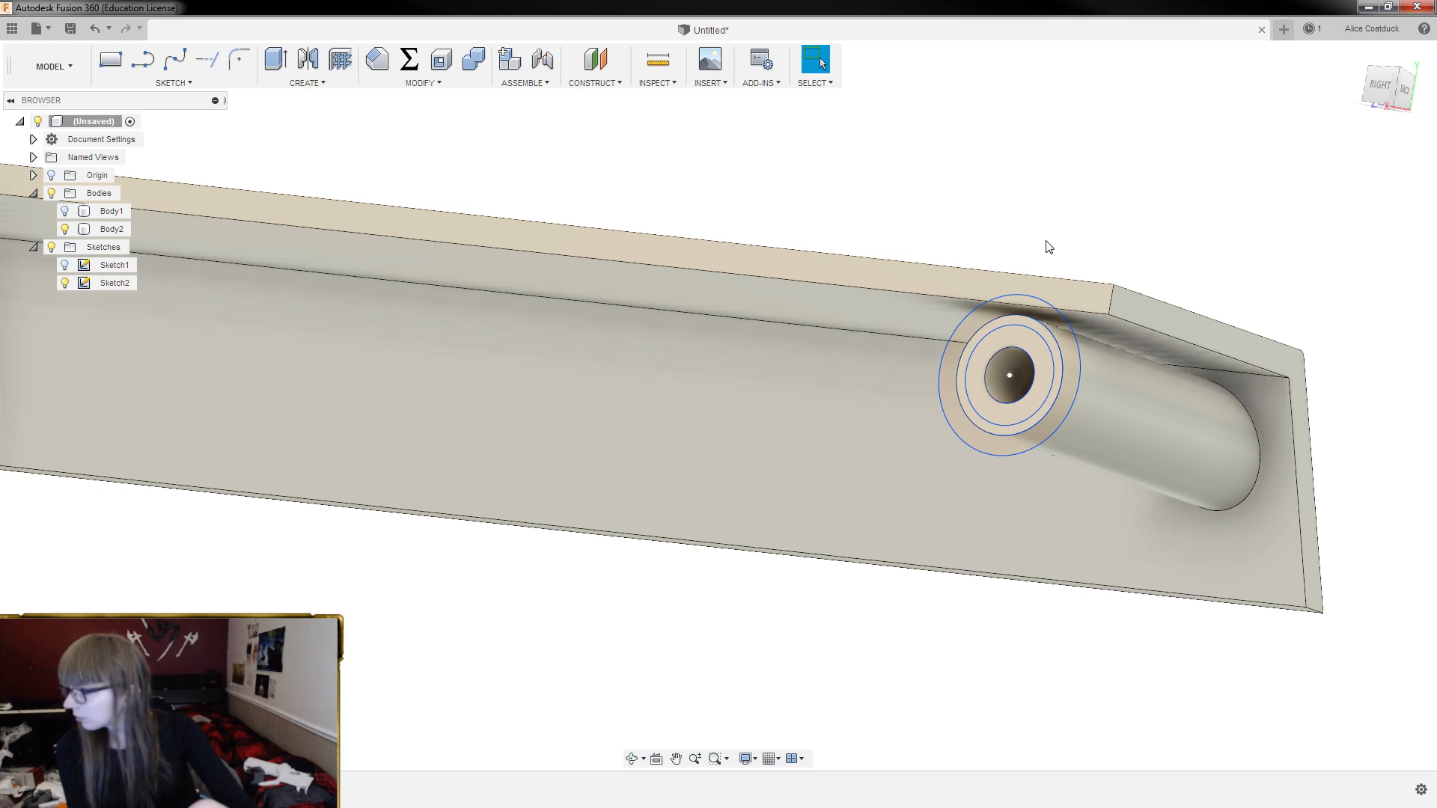
{"action": "middle_click_drag", "start_coordinate": [993, 241], "coordinate": [1044, 314], "text": "shift"}
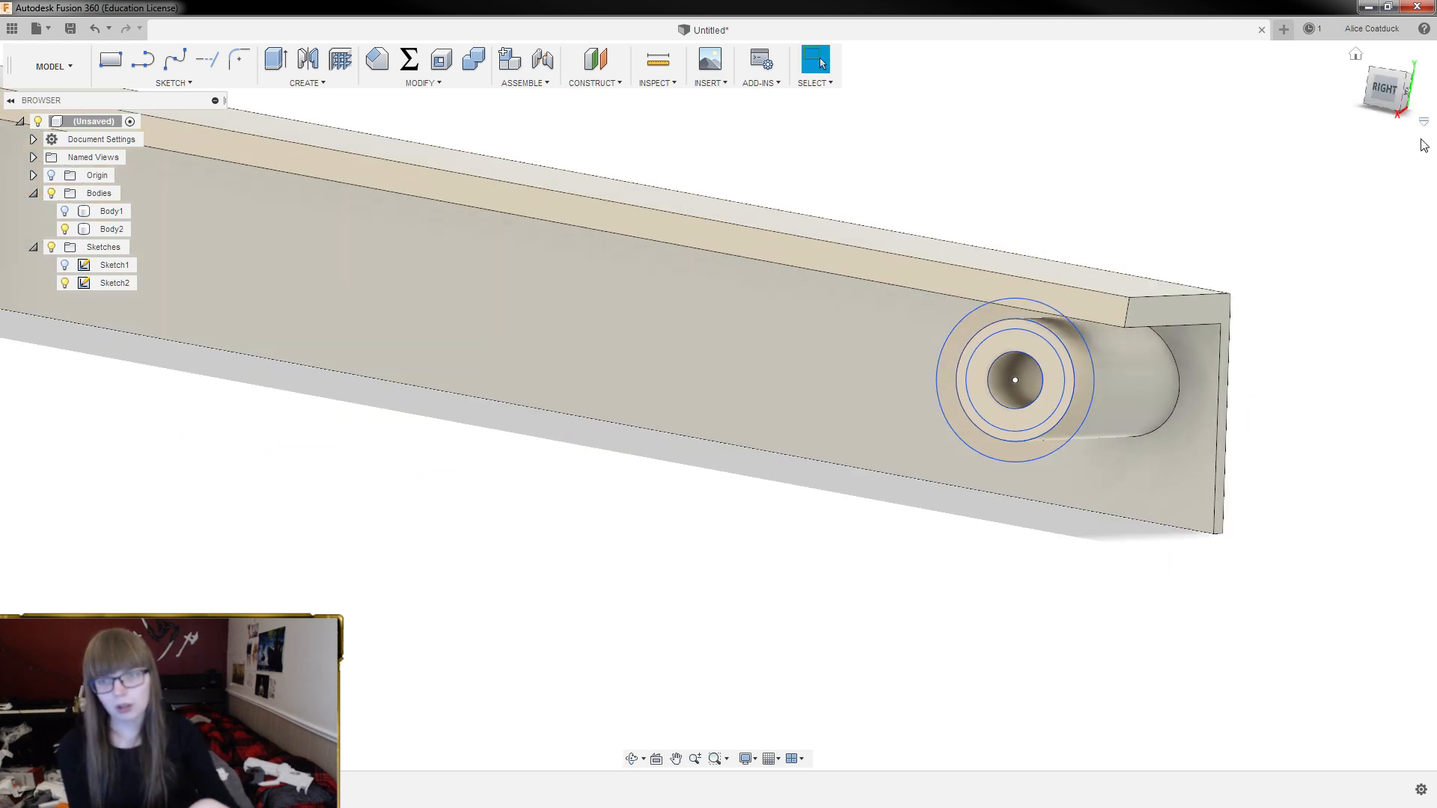
{"action": "left_click", "coordinate": [1380, 90]}
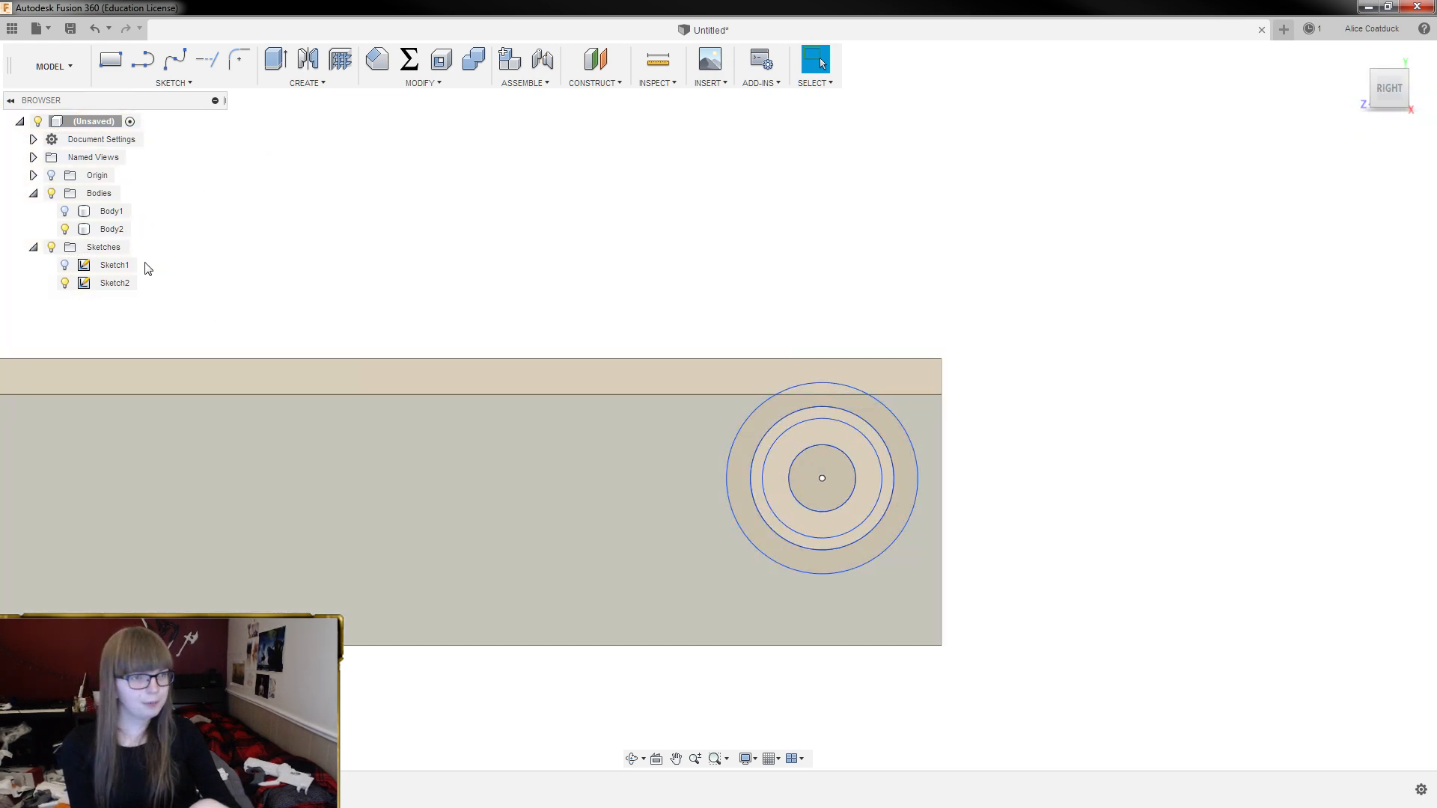
{"action": "left_click", "coordinate": [143, 61]}
{"action": "left_click", "coordinate": [822, 465]}
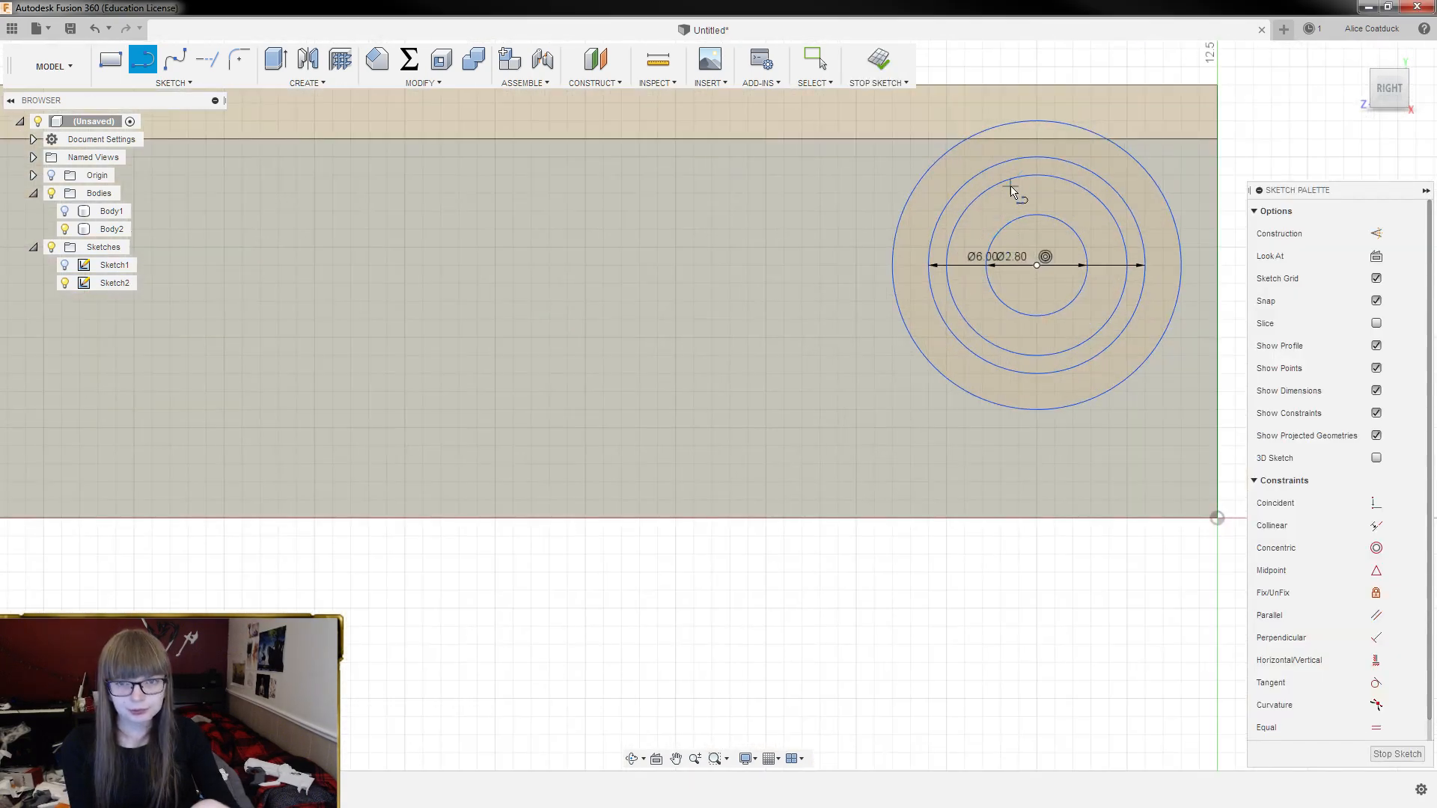
{"action": "double_click", "coordinate": [1039, 141]}
{"action": "key", "text": "Escape"}
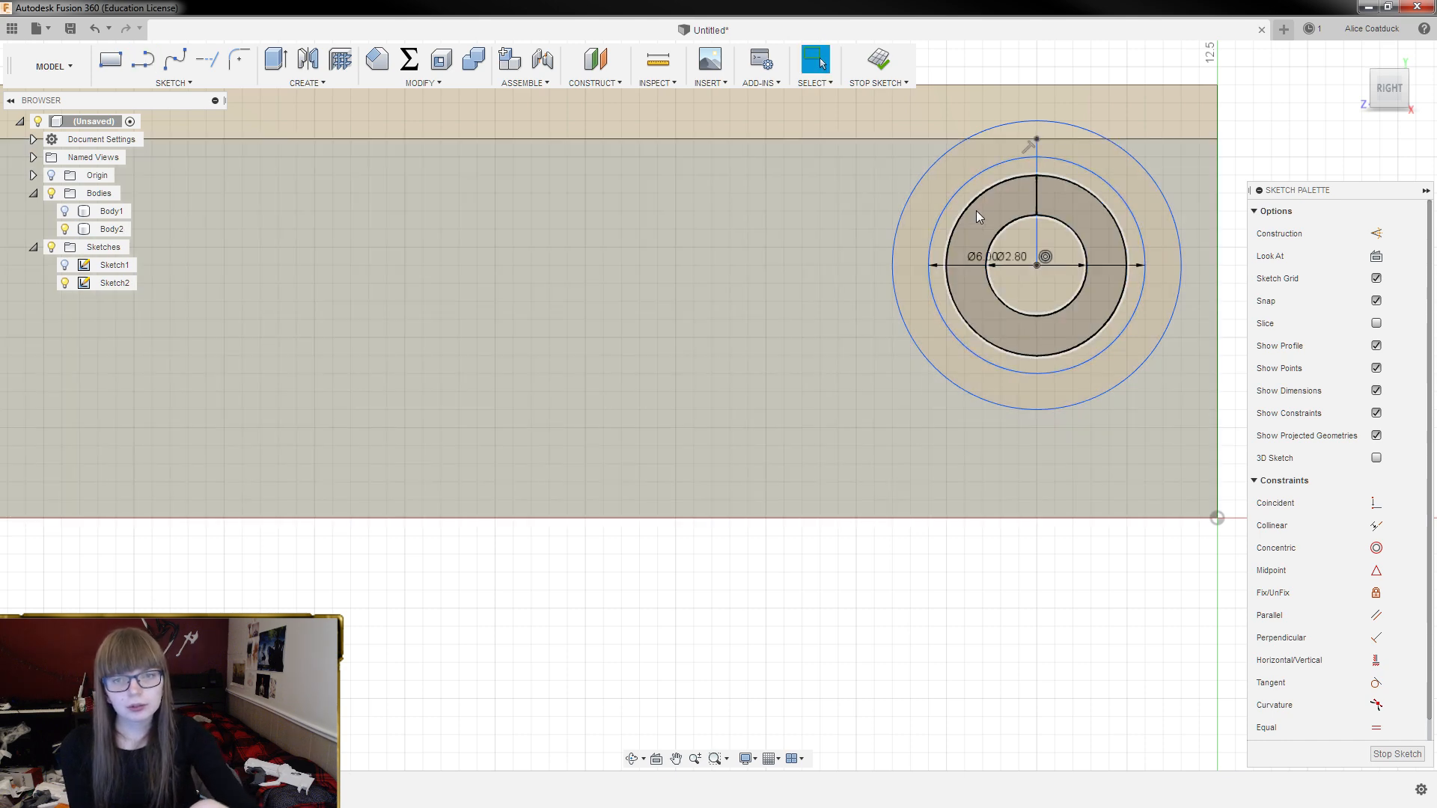
Trim the line's segments inside the first circle within the 6 mm circle, and finish the sketch
{"action": "left_click", "coordinate": [1035, 196]}
{"action": "left_click", "coordinate": [1034, 228]}
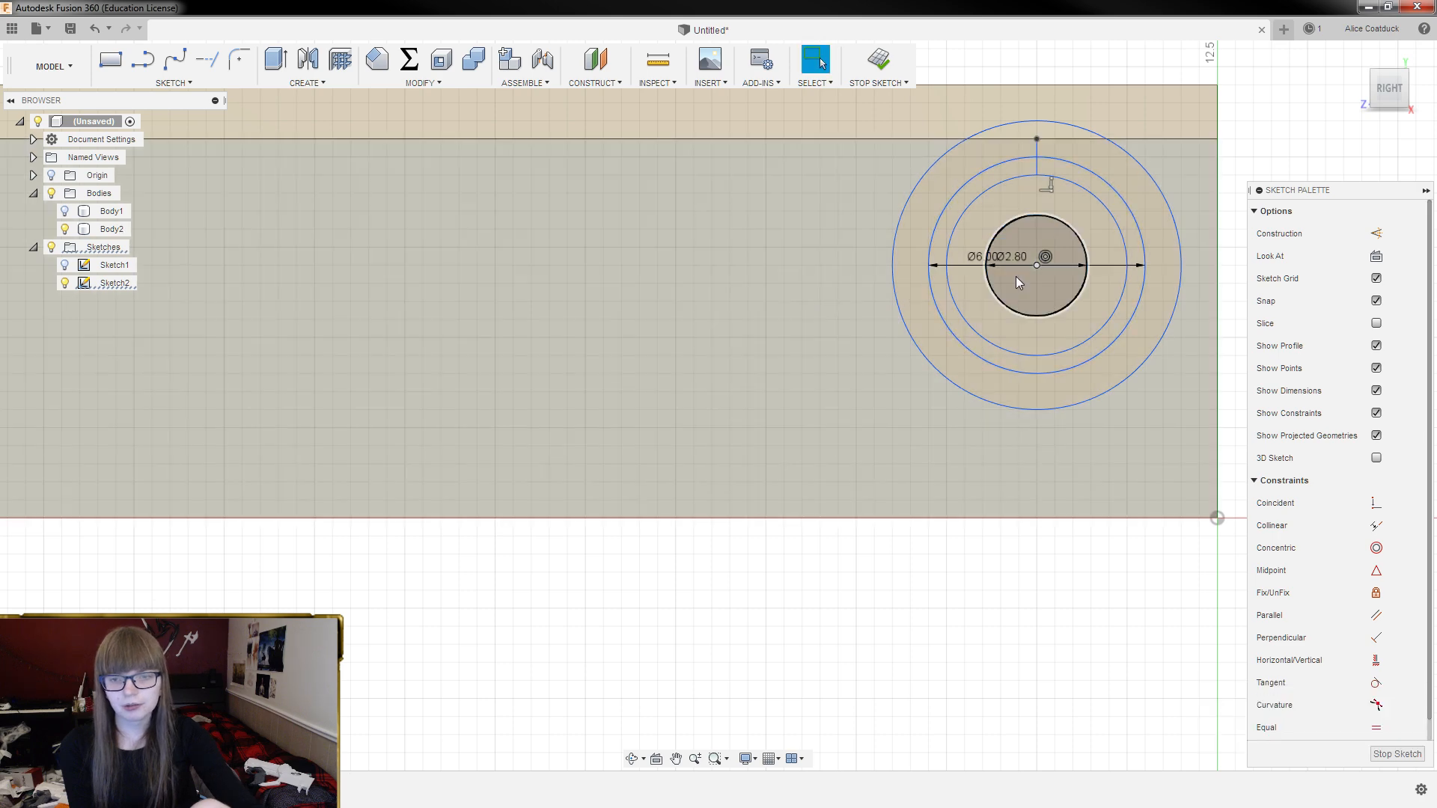
{"action": "left_click", "coordinate": [879, 60]}
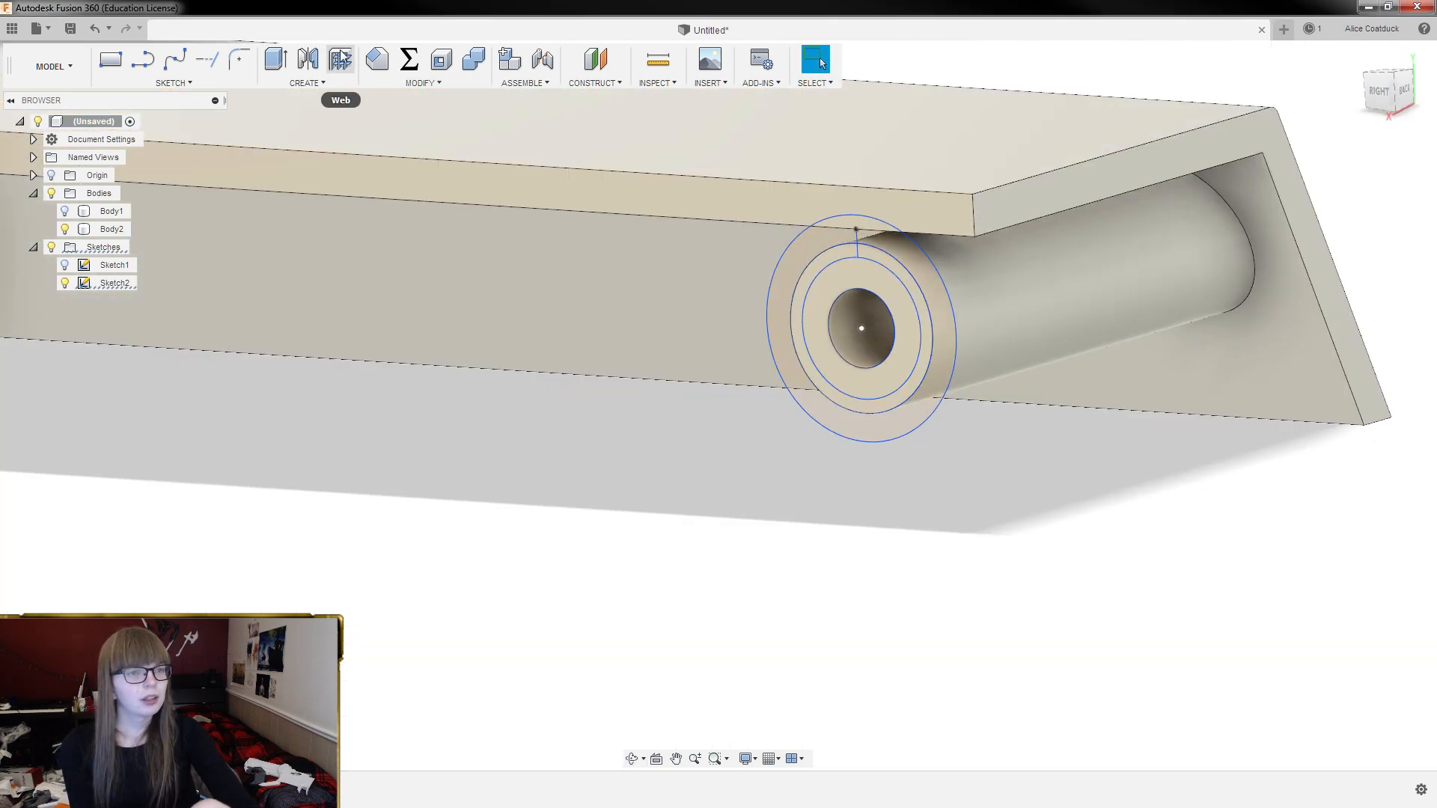
Create a 1.5 mm thick symmetric web from the short vertical line, with its direction flipped and its depth set to the next face
{"action": "left_click", "coordinate": [340, 60]}
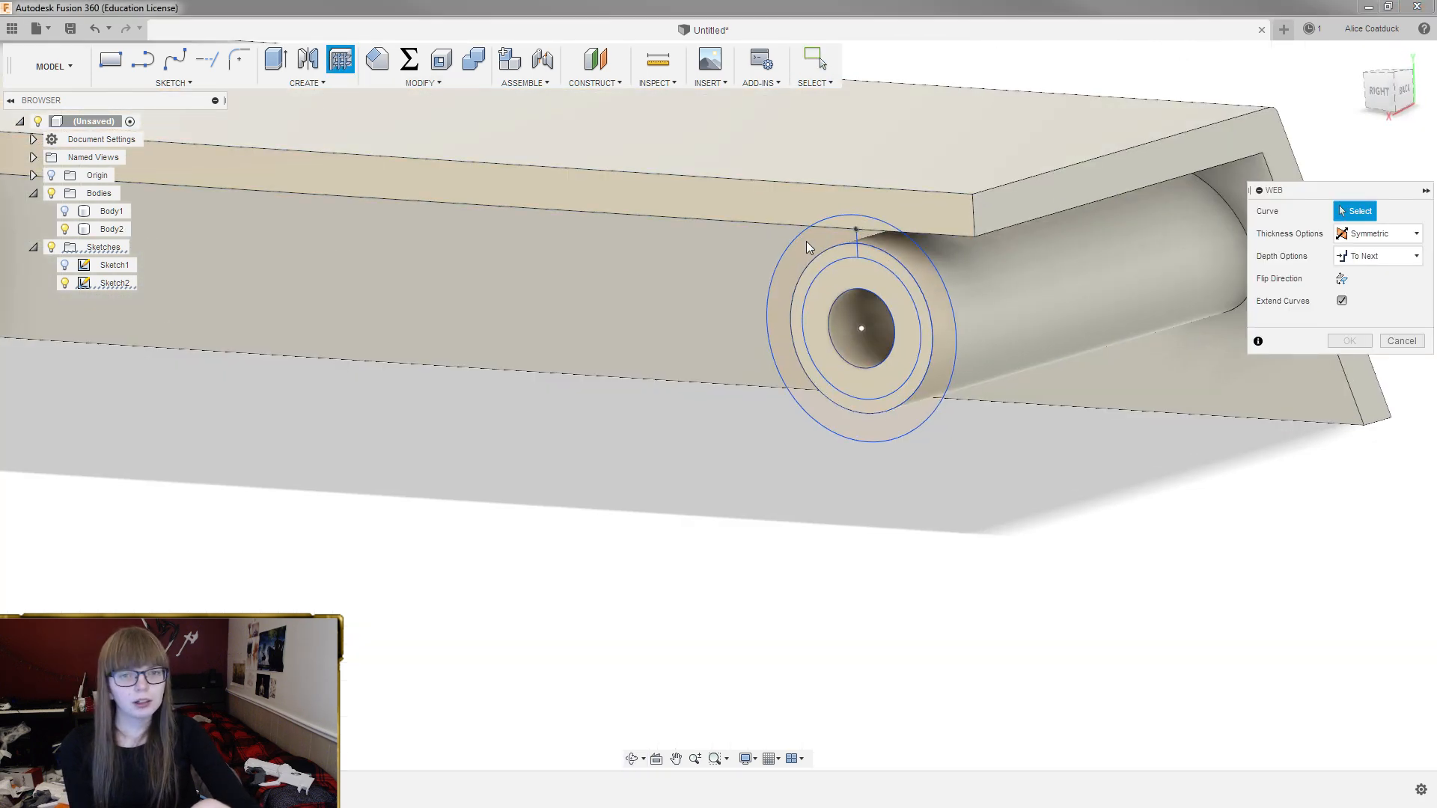
{"action": "left_click", "coordinate": [856, 236]}
{"action": "type", "text": "1"}
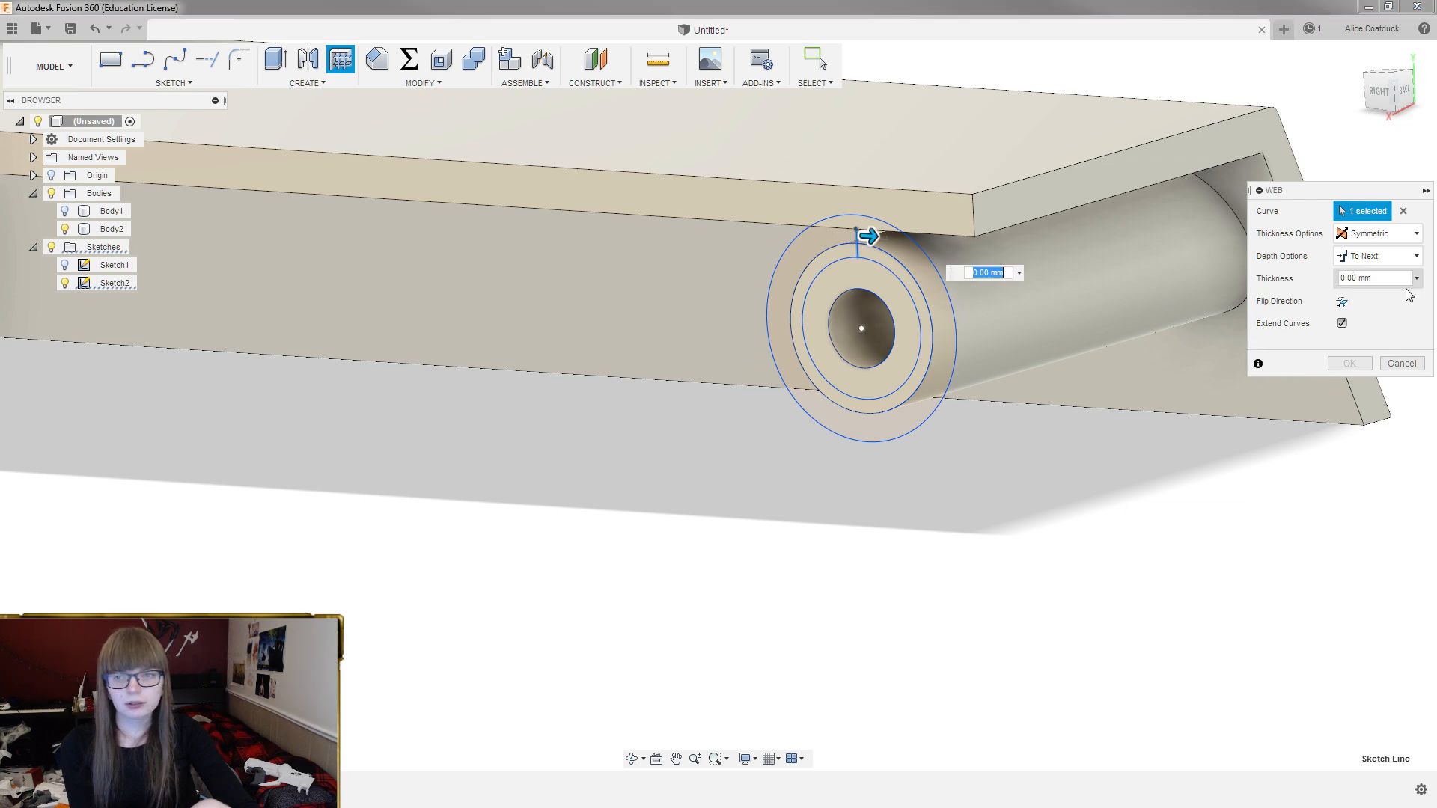
{"action": "type", "text": ".5"}
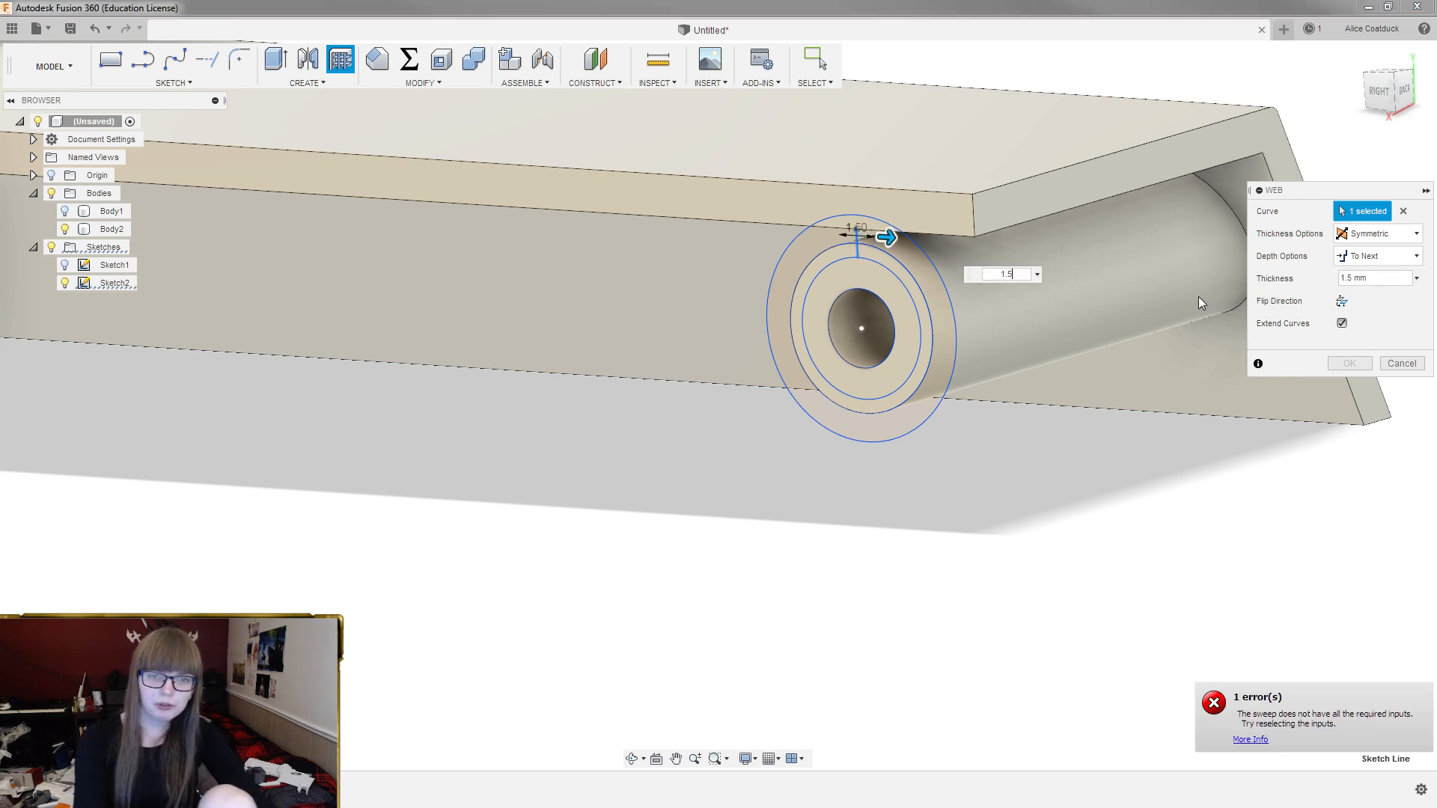
{"action": "left_click", "coordinate": [1340, 301]}
{"action": "middle_click_drag", "start_coordinate": [1164, 307], "coordinate": [1034, 297], "text": "shift"}
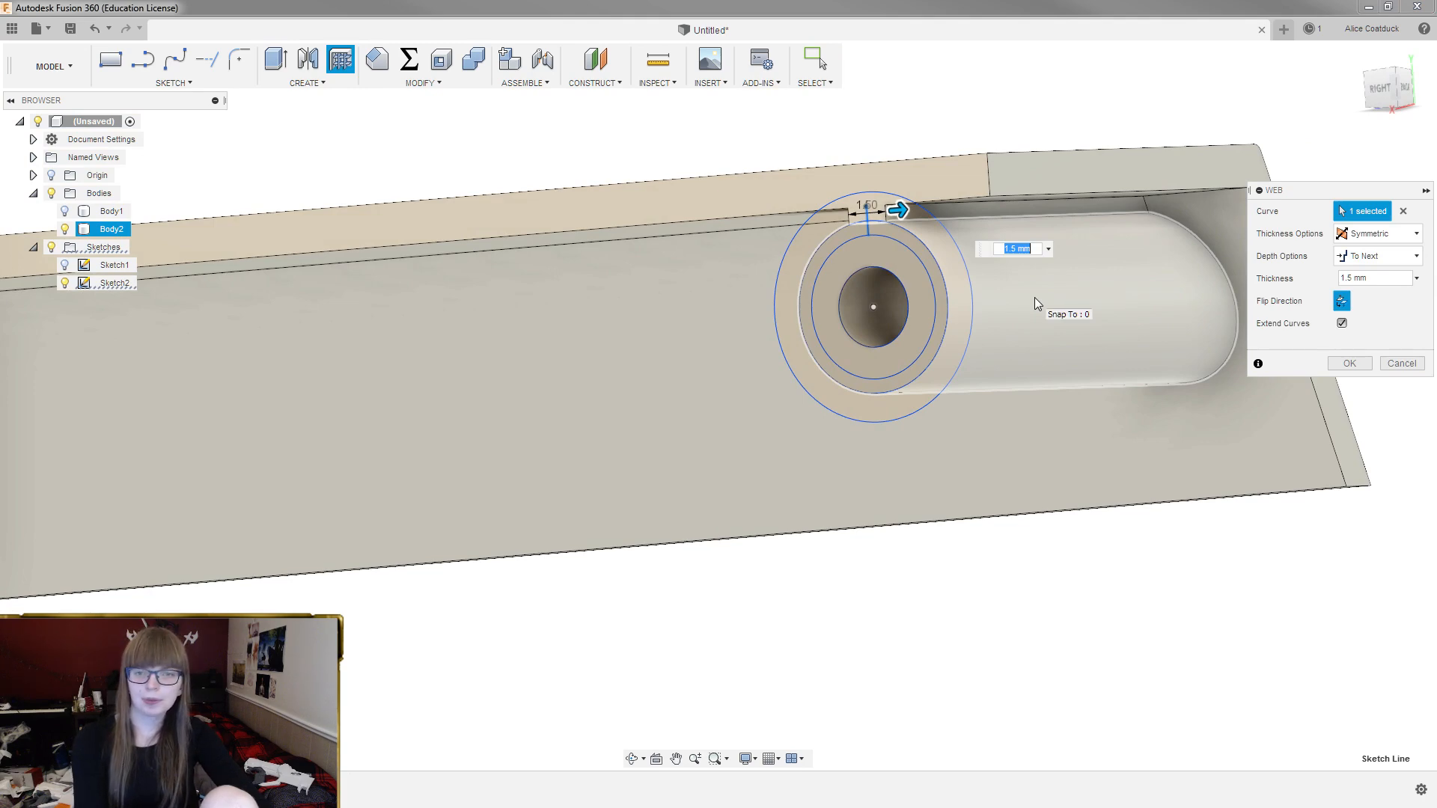
{"action": "key", "text": "Return"}
Hide all sketches to leave only the cover half with its tube and web
{"action": "left_click", "coordinate": [51, 247]}
{"action": "scroll", "coordinate": [926, 205], "scroll_direction": "down", "scroll_amount": 3}
{"action": "mouse_move", "coordinate": [926, 205]}
{"action": "middle_mouse_down", "text": "shift"}
{"action": "mouse_move", "coordinate": [841, 187]}
{"action": "mouse_move", "coordinate": [856, 197]}
{"action": "middle_mouse_up", "text": "shift"}
{"action": "scroll", "coordinate": [1066, 226], "scroll_direction": "down", "scroll_amount": 3}
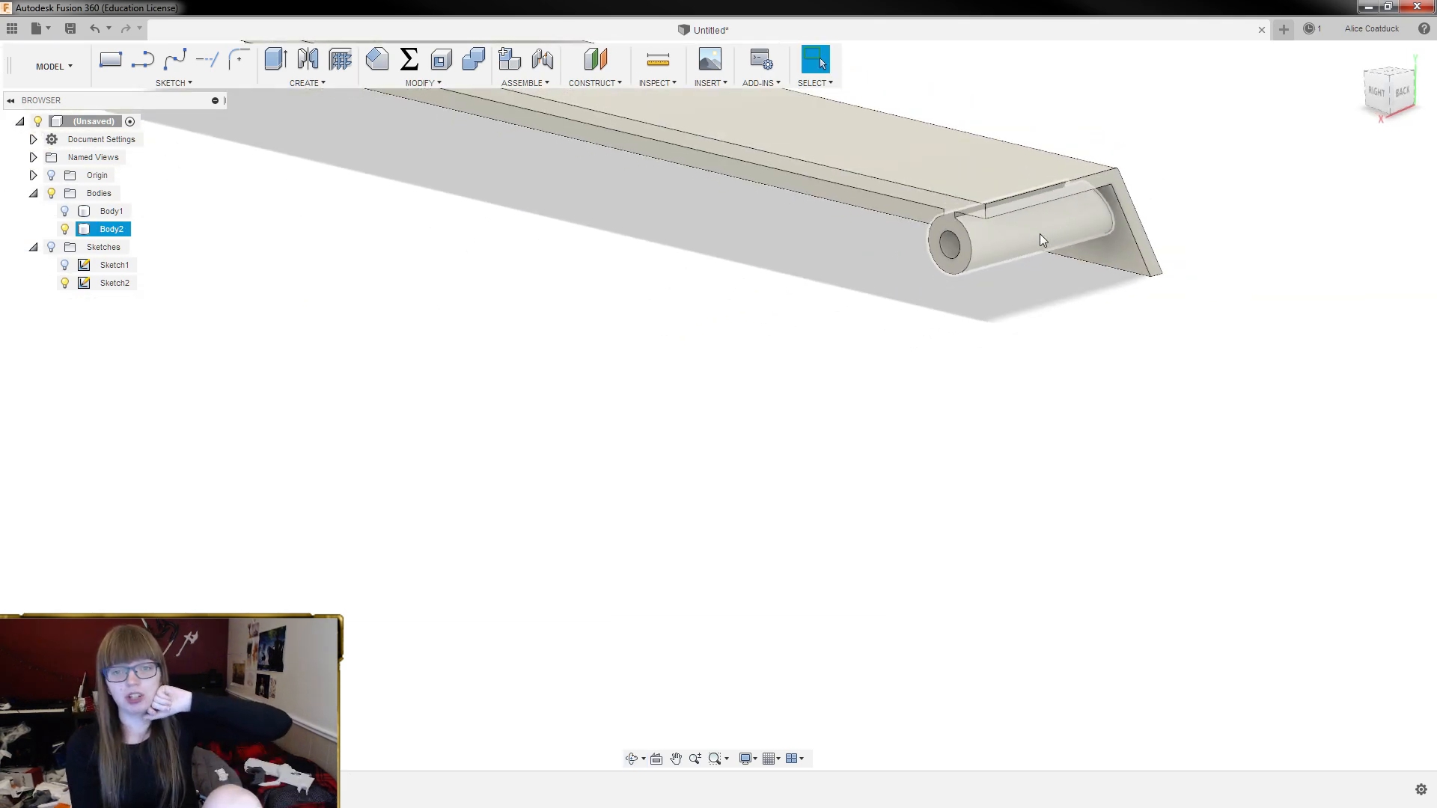
Show the hidden cover half again so both halves with their screw tubes are displayed together
{"action": "middle_click_drag", "start_coordinate": [1032, 232], "coordinate": [1122, 247], "text": "shift"}
{"action": "scroll", "coordinate": [1180, 412], "scroll_direction": "down", "scroll_amount": 4}
{"action": "middle_click_drag", "start_coordinate": [1195, 216], "coordinate": [1222, 234], "text": "shift"}
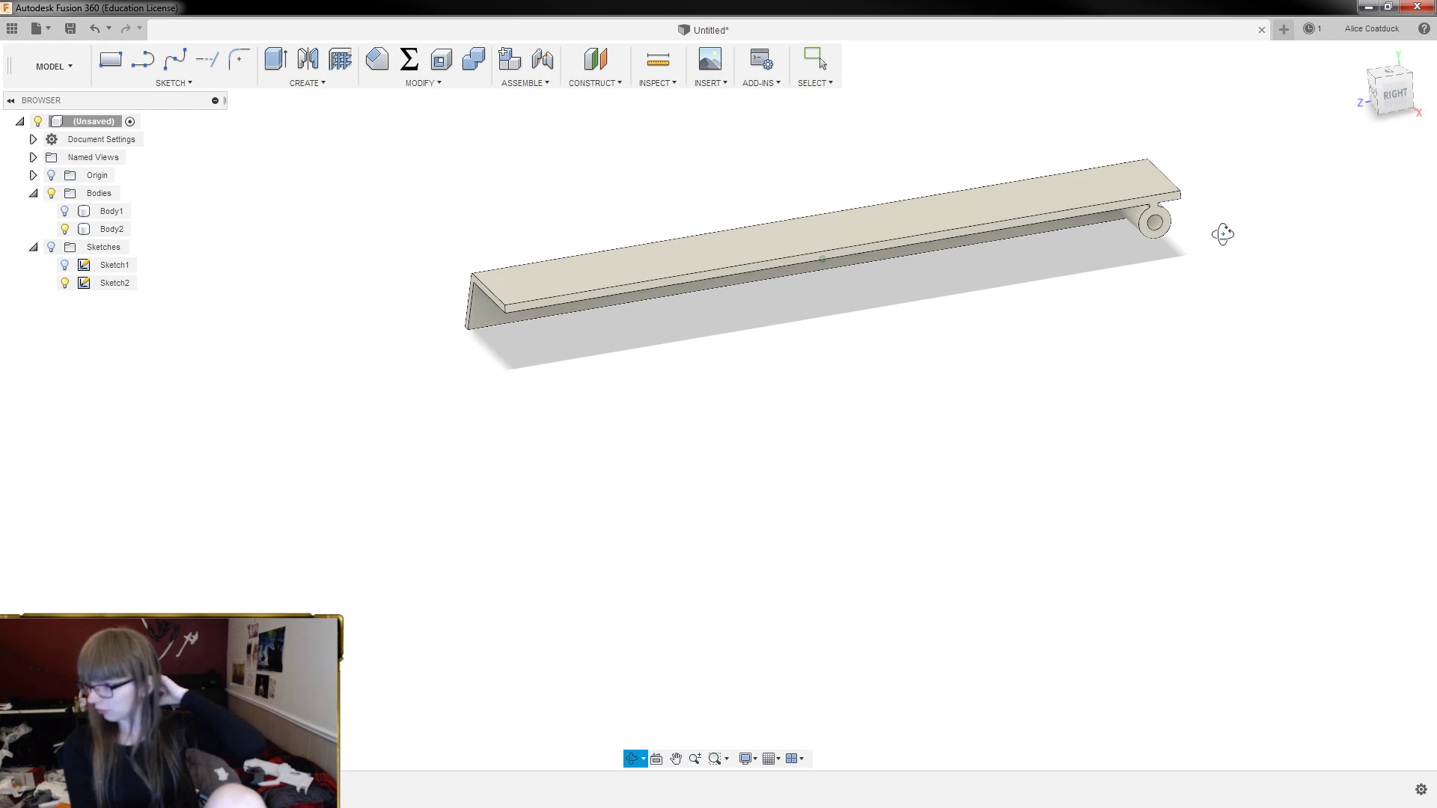
{"action": "key", "text": "Escape"}
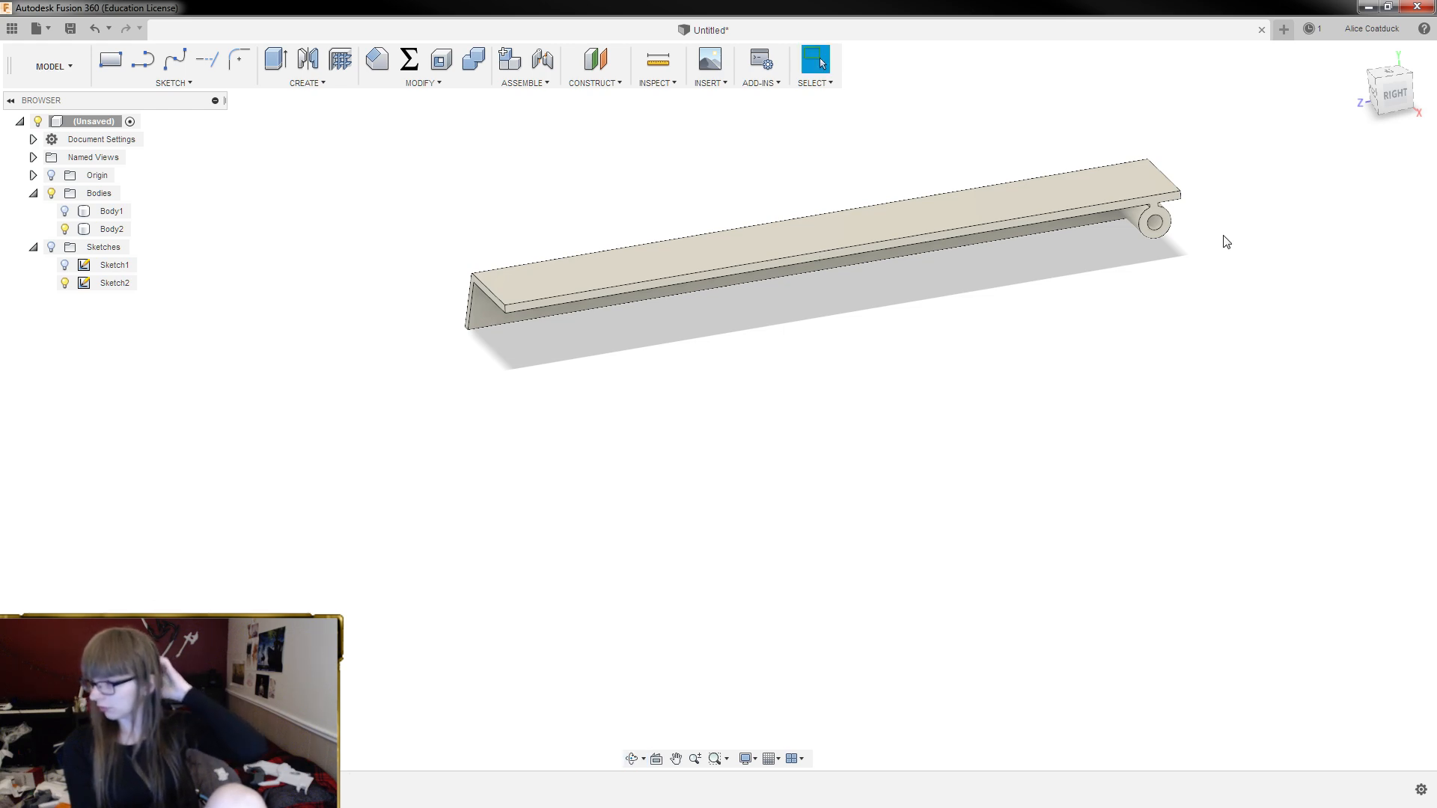
{"action": "middle_click_drag", "start_coordinate": [1231, 237], "coordinate": [1155, 217], "text": "shift"}
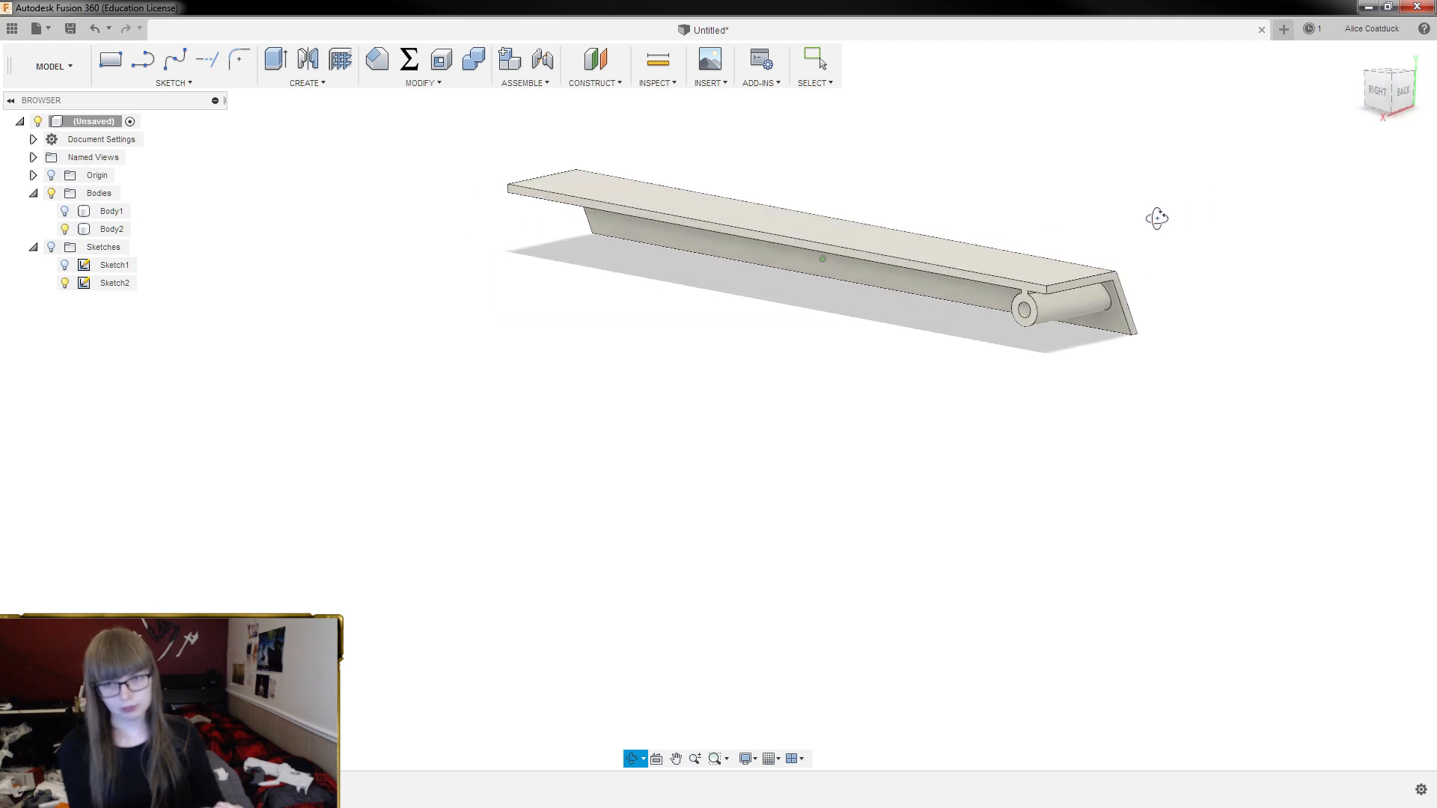
{"action": "left_click", "coordinate": [65, 211]}
{"action": "left_click", "coordinate": [111, 211]}
{"action": "middle_click_drag", "start_coordinate": [452, 186], "coordinate": [414, 176], "text": "shift"}
{"action": "key", "text": "Escape"}
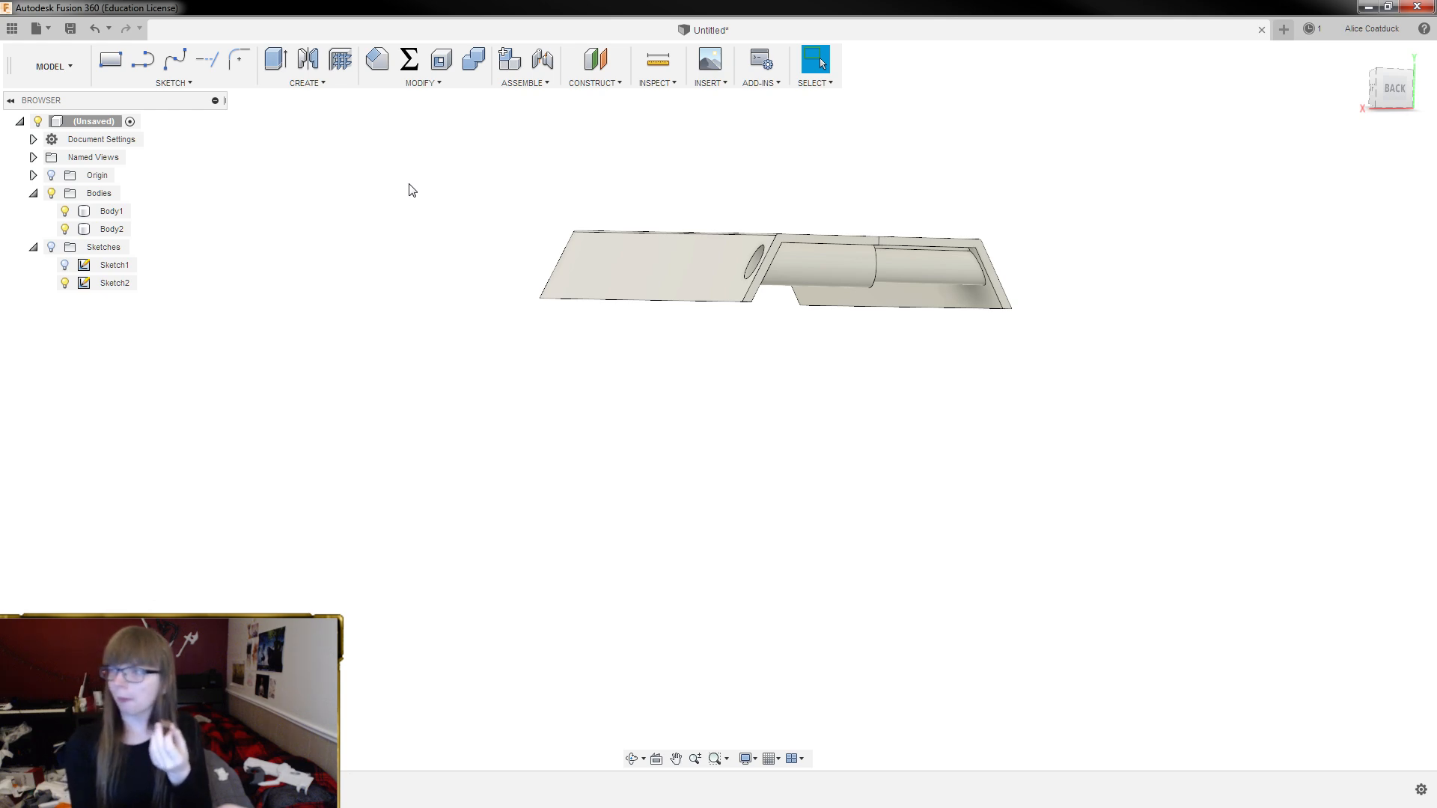
Examine the assembled two-part cover from the back, side, front and top, checking the screw hole and the tubes inside
{"action": "middle_click_drag", "start_coordinate": [965, 95], "coordinate": [891, 47], "text": "shift"}
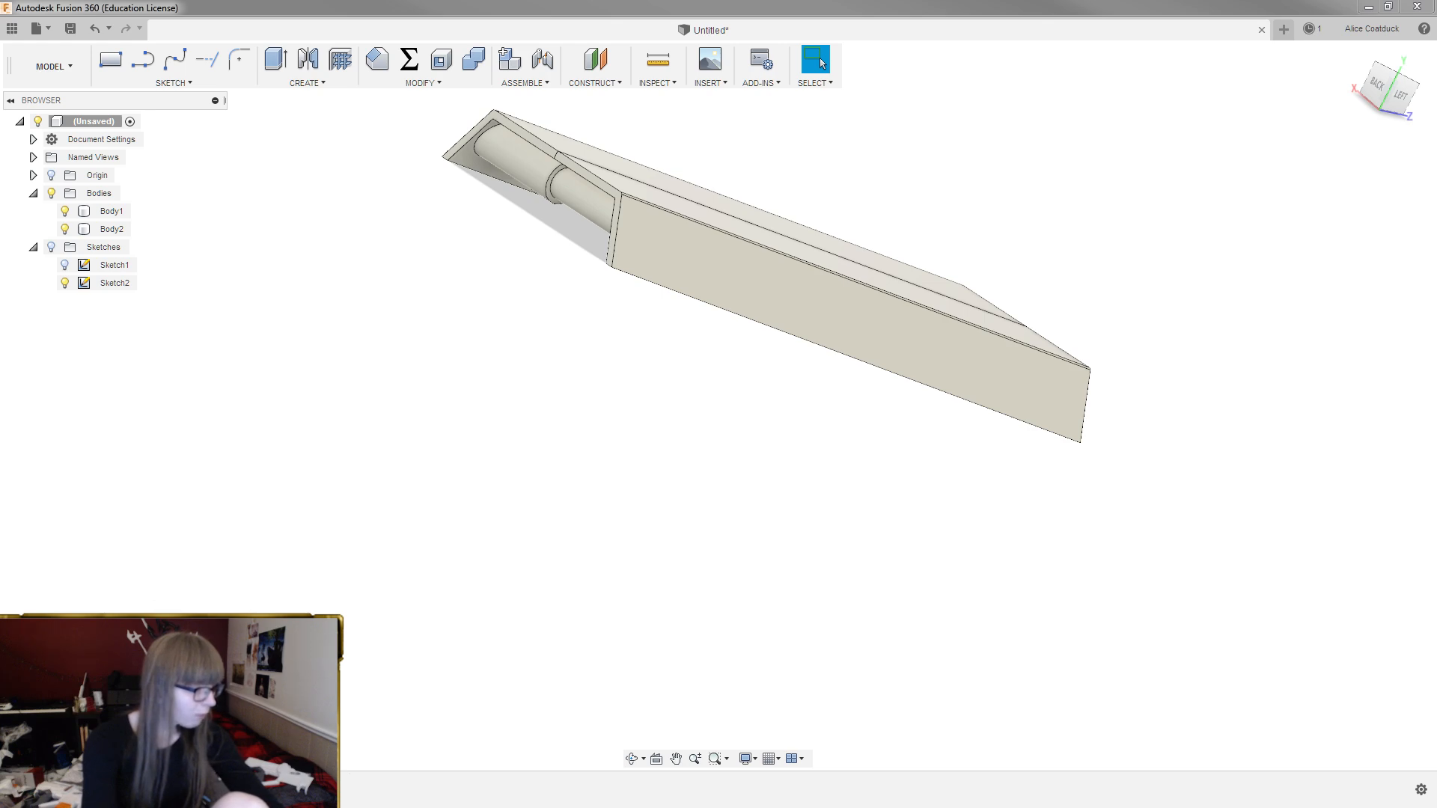
{"action": "middle_click_drag", "start_coordinate": [674, 120], "coordinate": [380, 112], "text": "shift"}
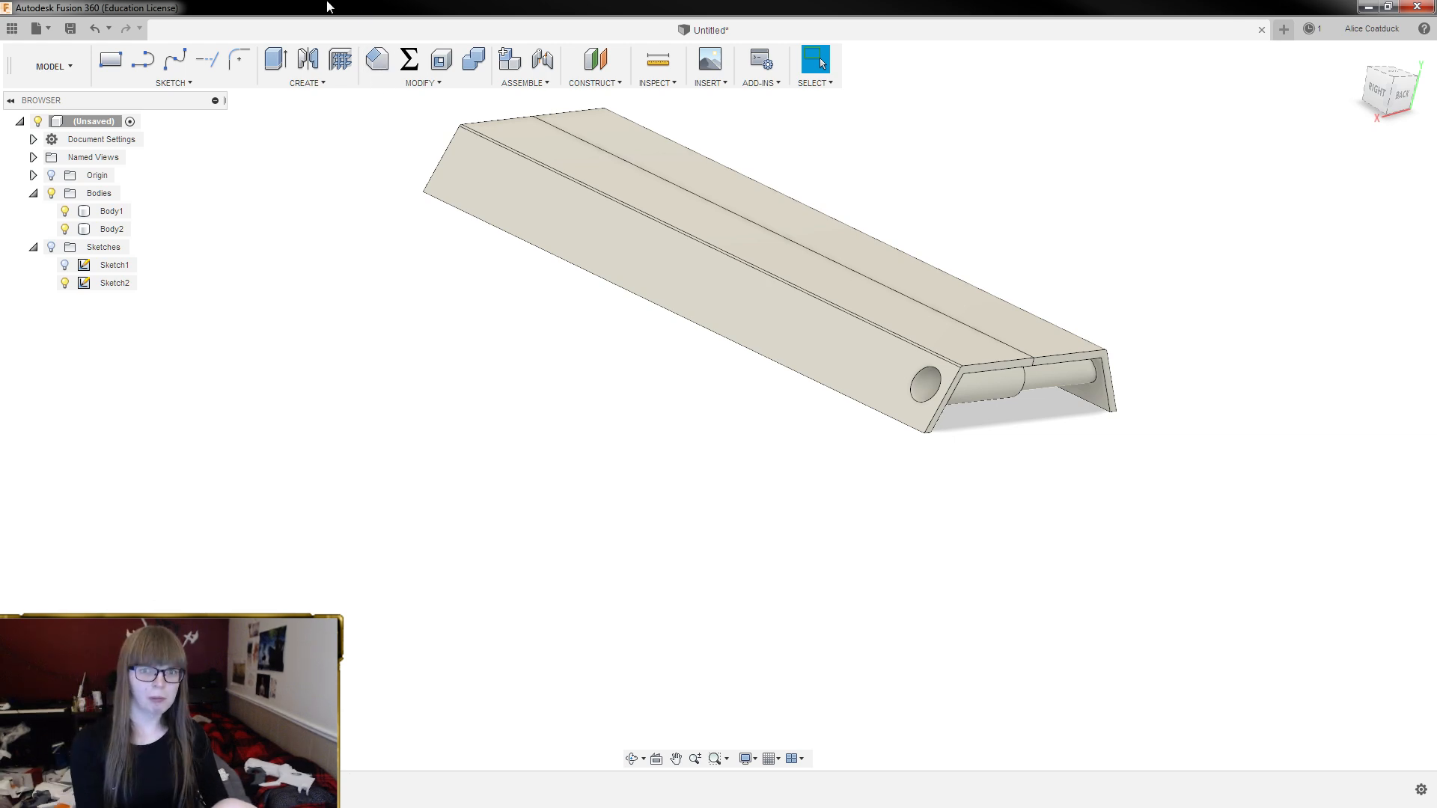
{"action": "middle_click_drag", "start_coordinate": [973, 158], "coordinate": [1068, 176], "text": "shift"}
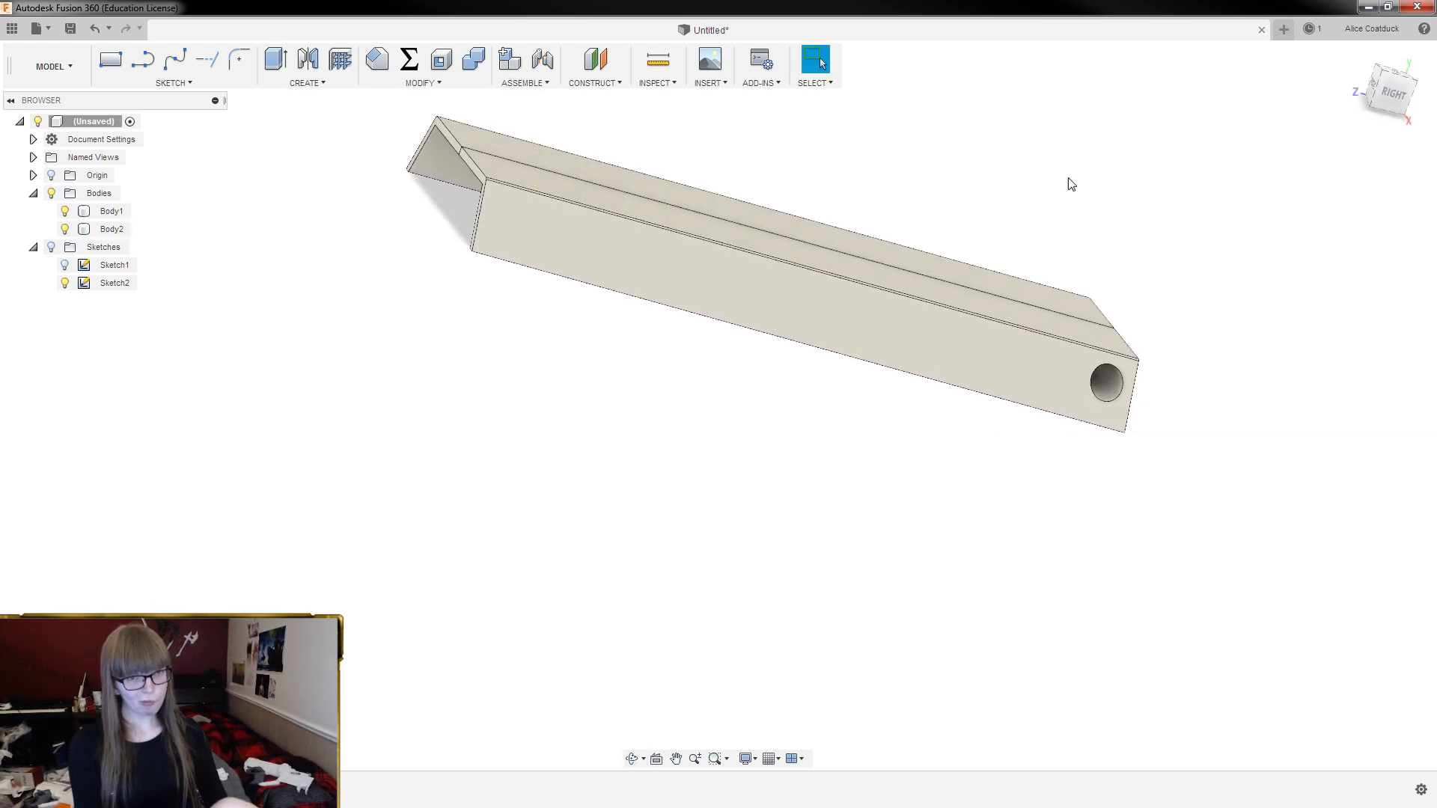
{"action": "scroll", "coordinate": [561, 142], "scroll_direction": "up", "scroll_amount": 3}
{"action": "middle_click_drag", "start_coordinate": [552, 141], "coordinate": [602, 150], "text": "shift"}
{"action": "scroll", "coordinate": [494, 196], "scroll_direction": "down", "scroll_amount": 3}
{"action": "middle_click_drag", "start_coordinate": [840, 170], "coordinate": [754, 179], "text": "shift"}
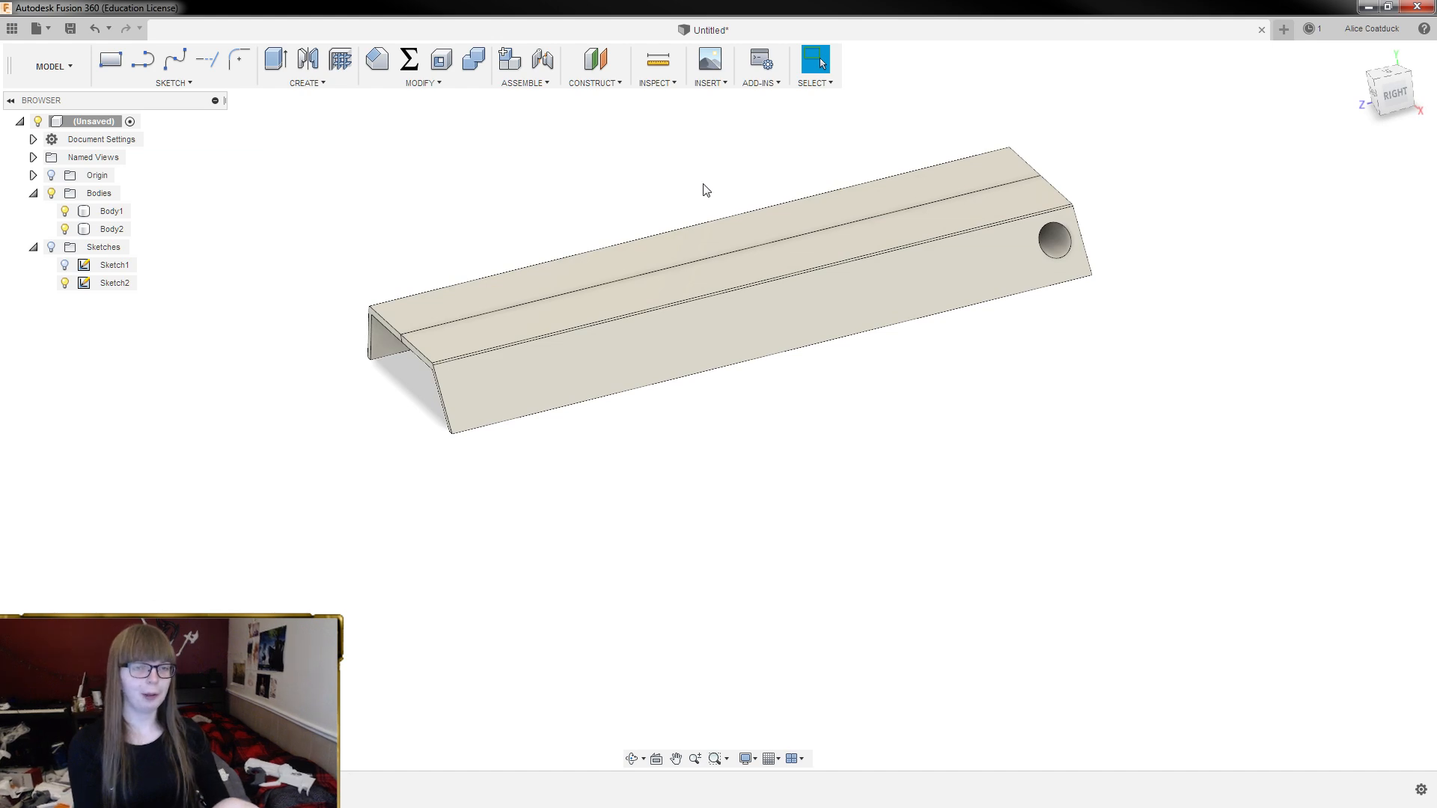
{"action": "scroll", "coordinate": [1116, 503], "scroll_direction": "down", "scroll_amount": 2}
{"action": "scroll", "coordinate": [910, 273], "scroll_direction": "up", "scroll_amount": 5}
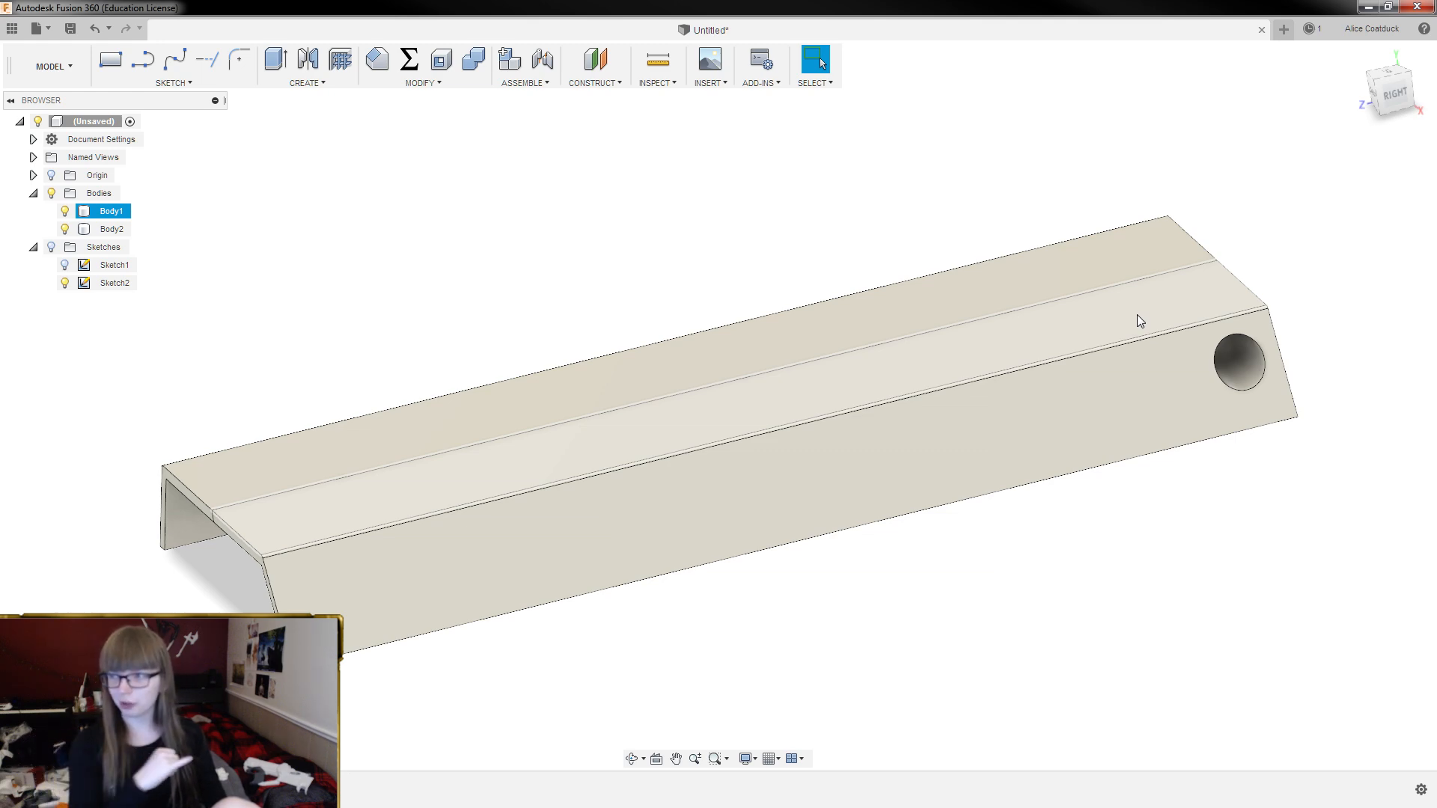
{"action": "middle_click_drag", "start_coordinate": [920, 227], "coordinate": [709, 193], "text": "shift"}
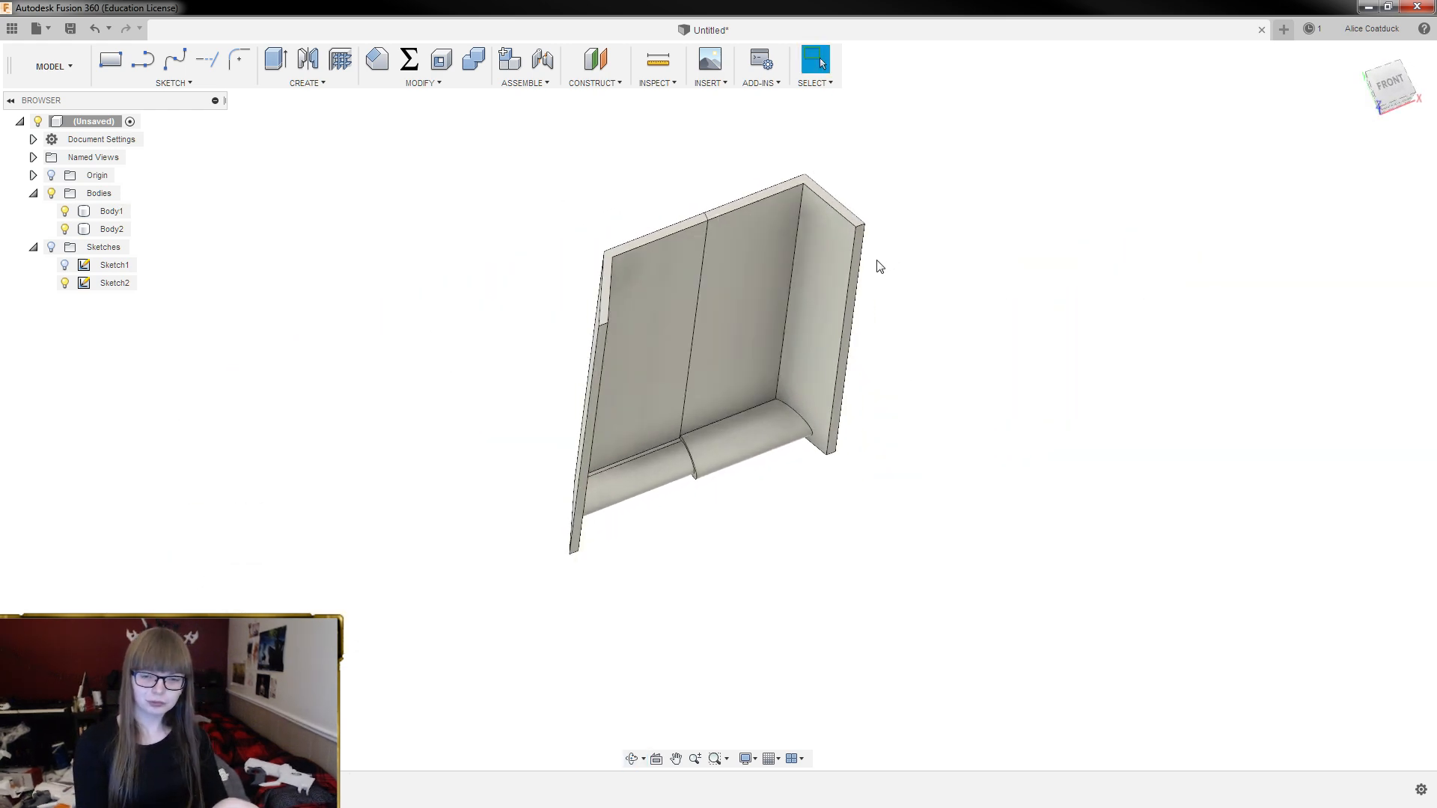
{"action": "middle_click_drag", "start_coordinate": [596, 231], "coordinate": [884, 302], "text": "shift"}
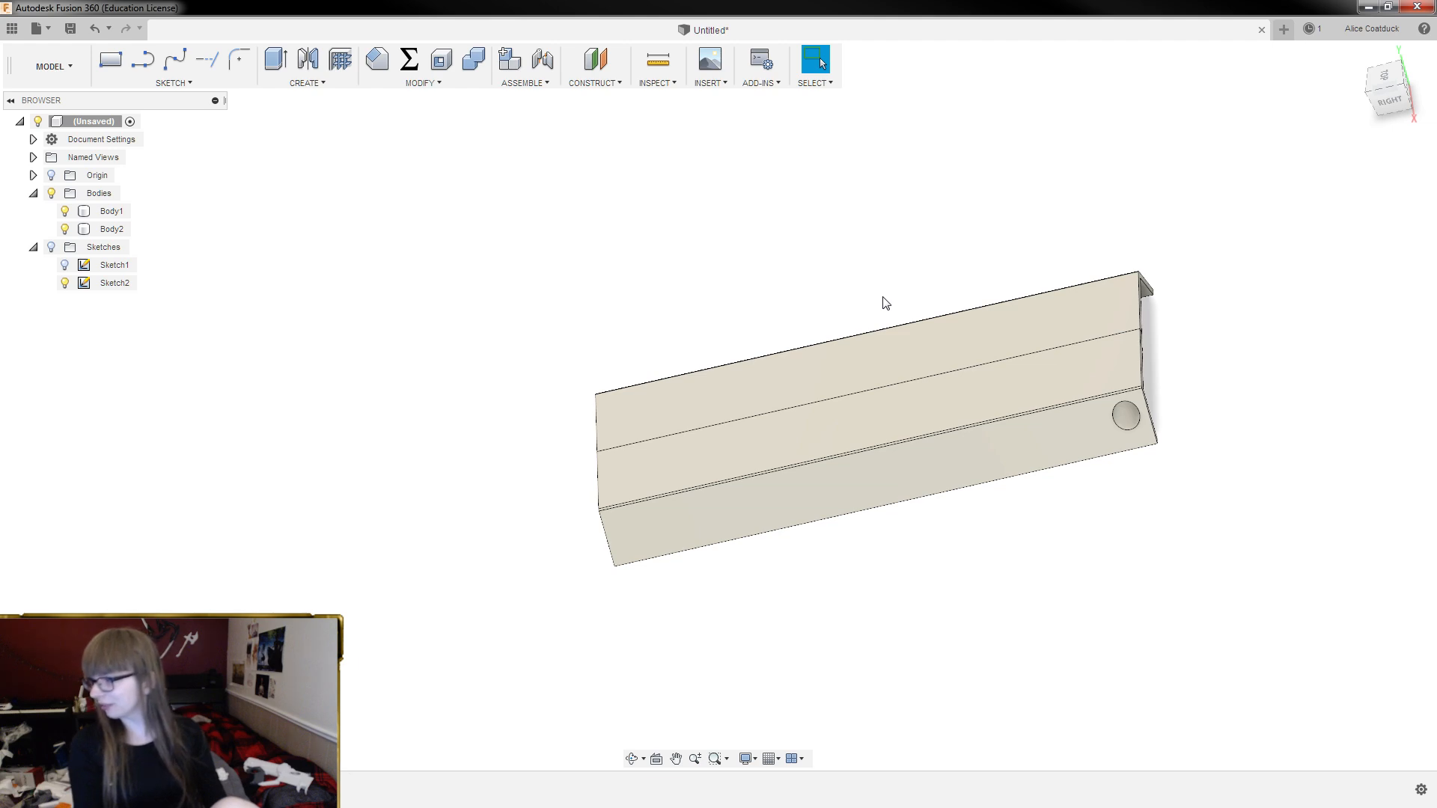
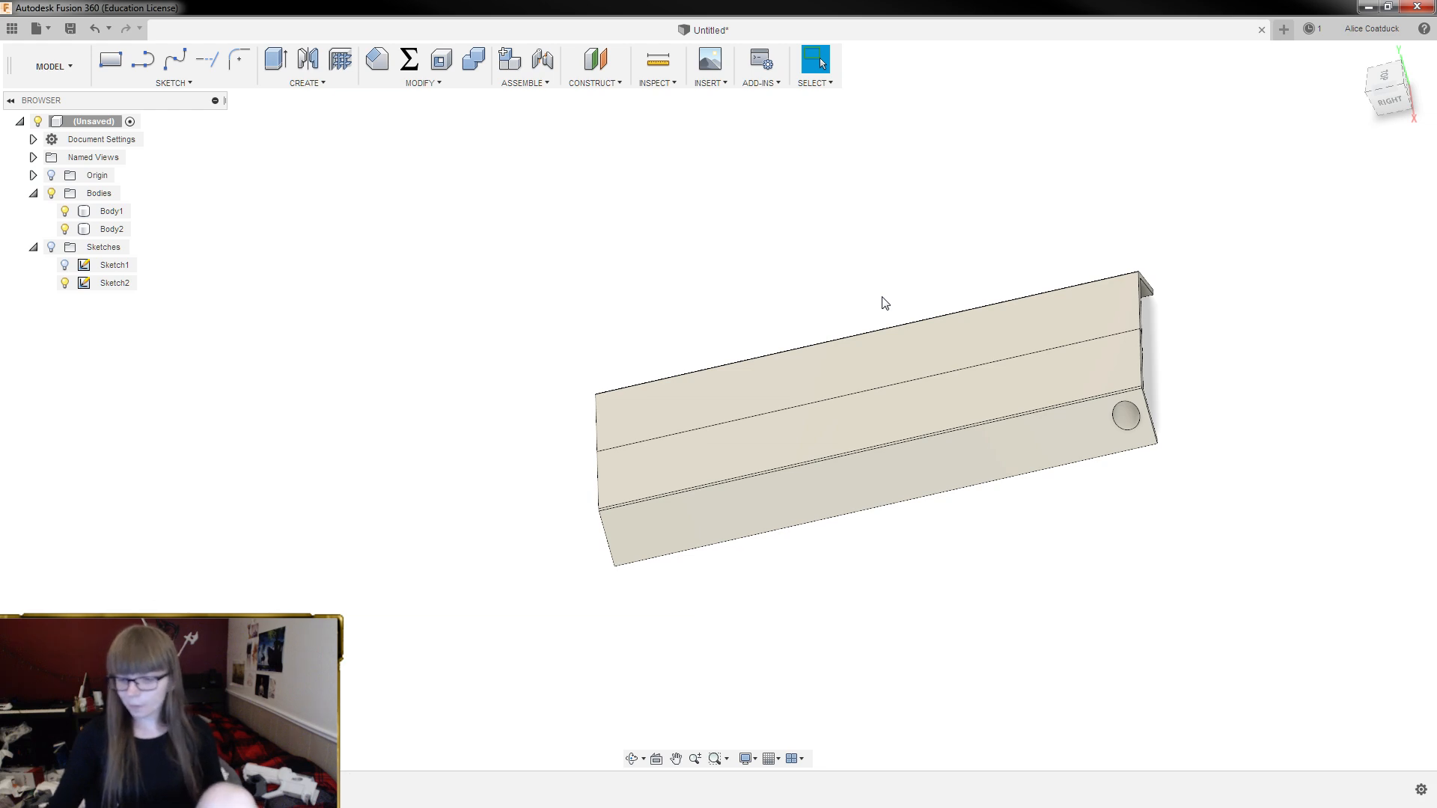
{"action": "middle_click_drag", "start_coordinate": [978, 267], "coordinate": [959, 343], "text": "shift"}
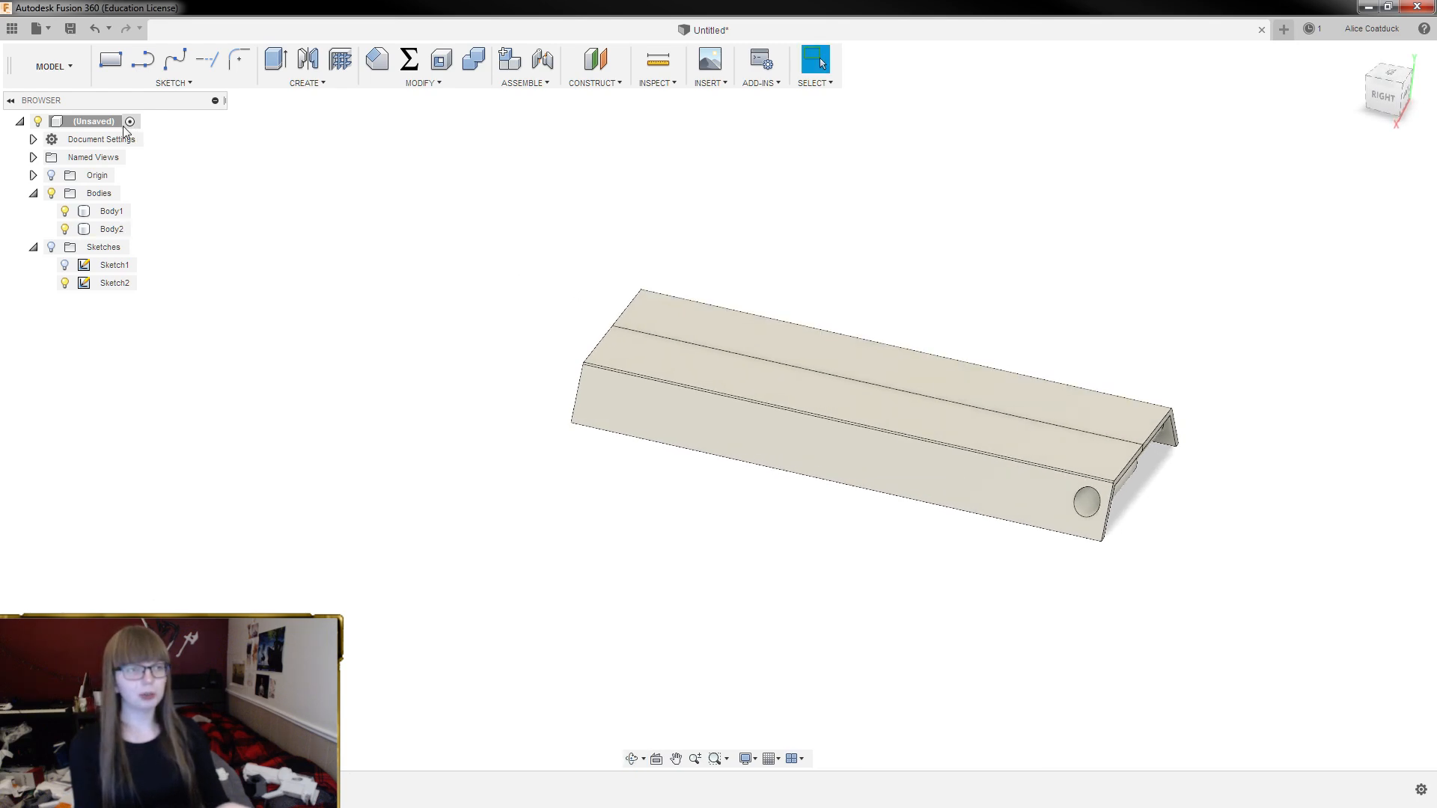
Open the Flat Top Rail design from the Rapidstrike project
{"action": "left_click", "coordinate": [12, 27]}
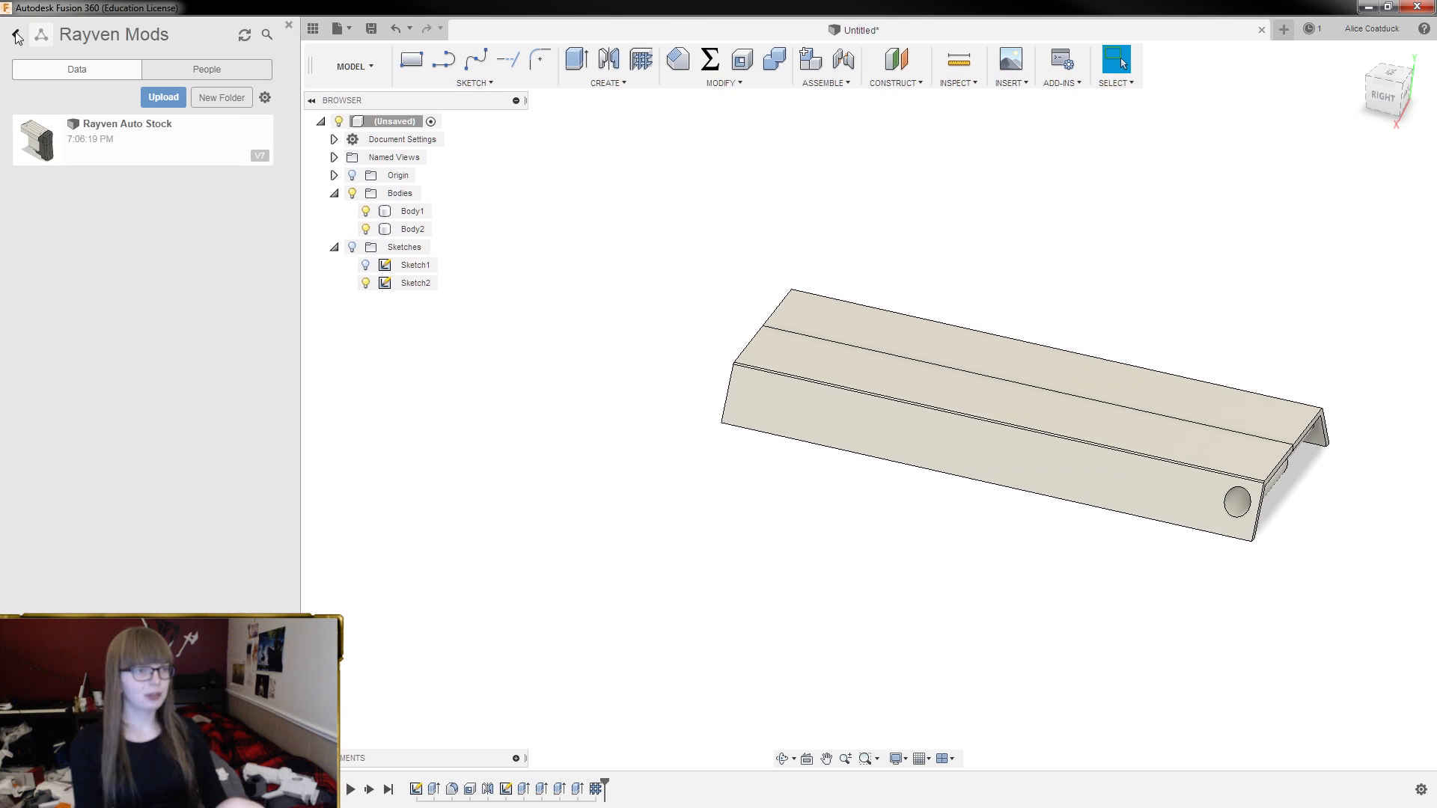
{"action": "scroll", "coordinate": [182, 256], "scroll_direction": "up", "scroll_amount": 10}
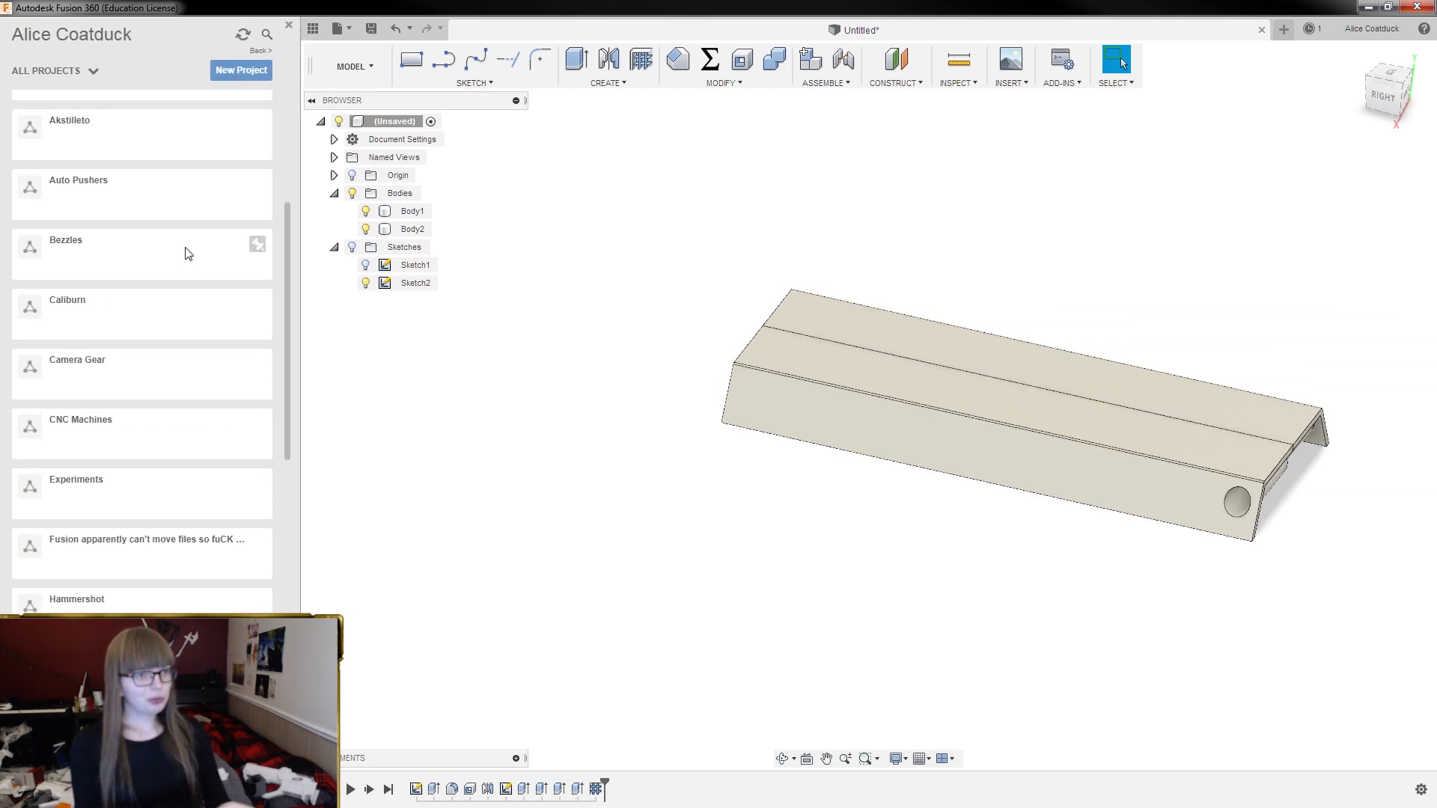
{"action": "scroll", "coordinate": [187, 253], "scroll_direction": "up", "scroll_amount": 5}
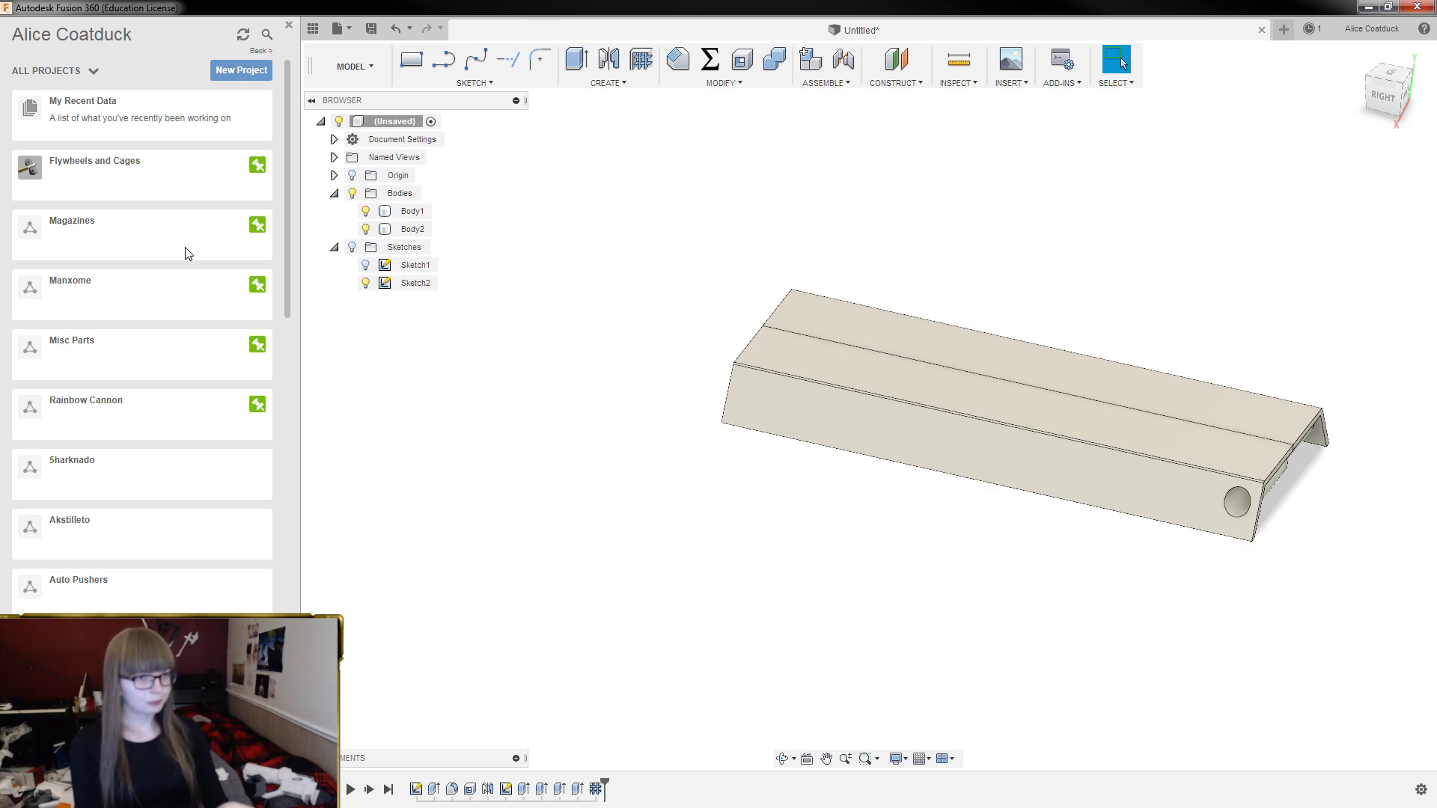
{"action": "scroll", "coordinate": [179, 300], "scroll_direction": "down", "scroll_amount": 5}
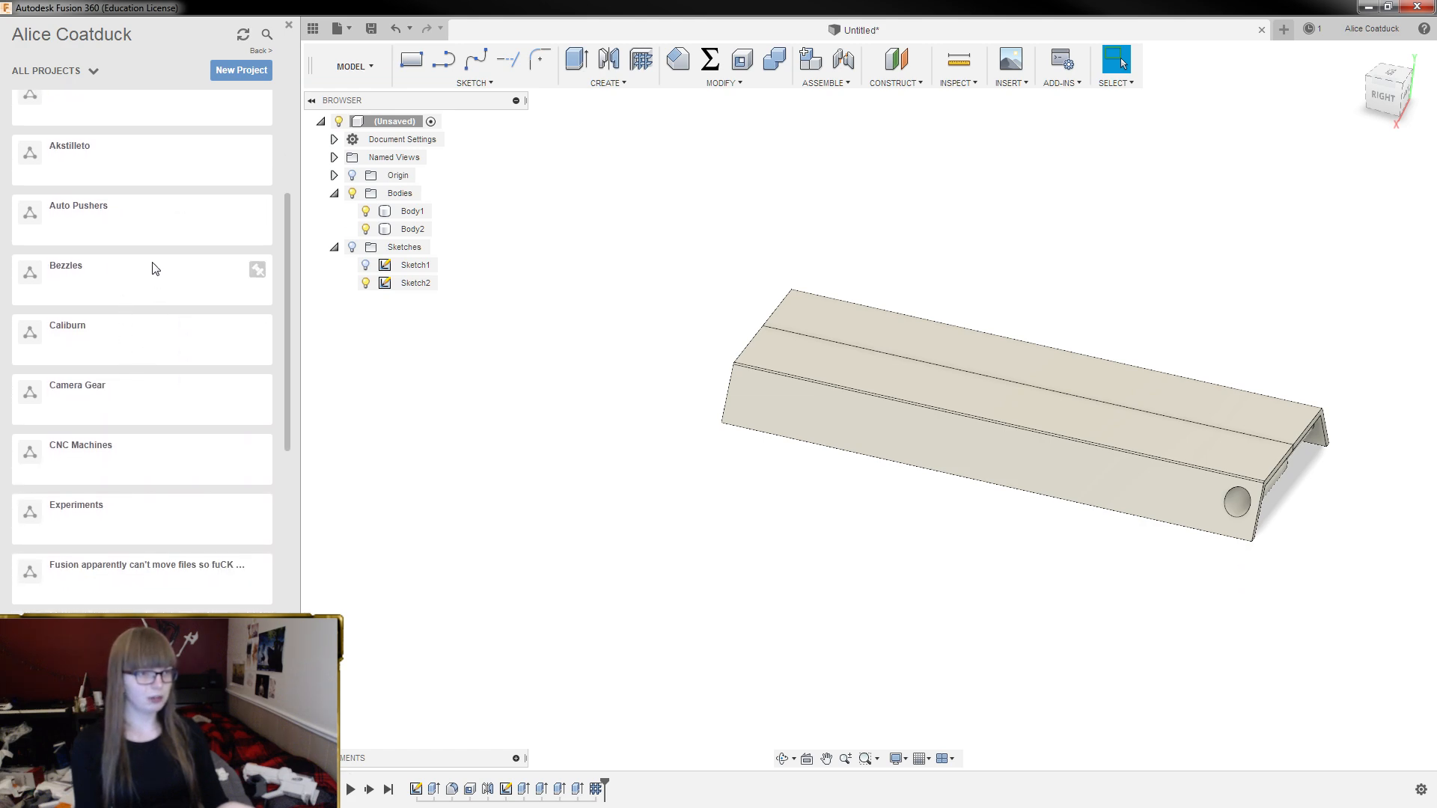
{"action": "scroll", "coordinate": [138, 442], "scroll_direction": "down", "scroll_amount": 3}
{"action": "scroll", "coordinate": [136, 449], "scroll_direction": "down", "scroll_amount": 4}
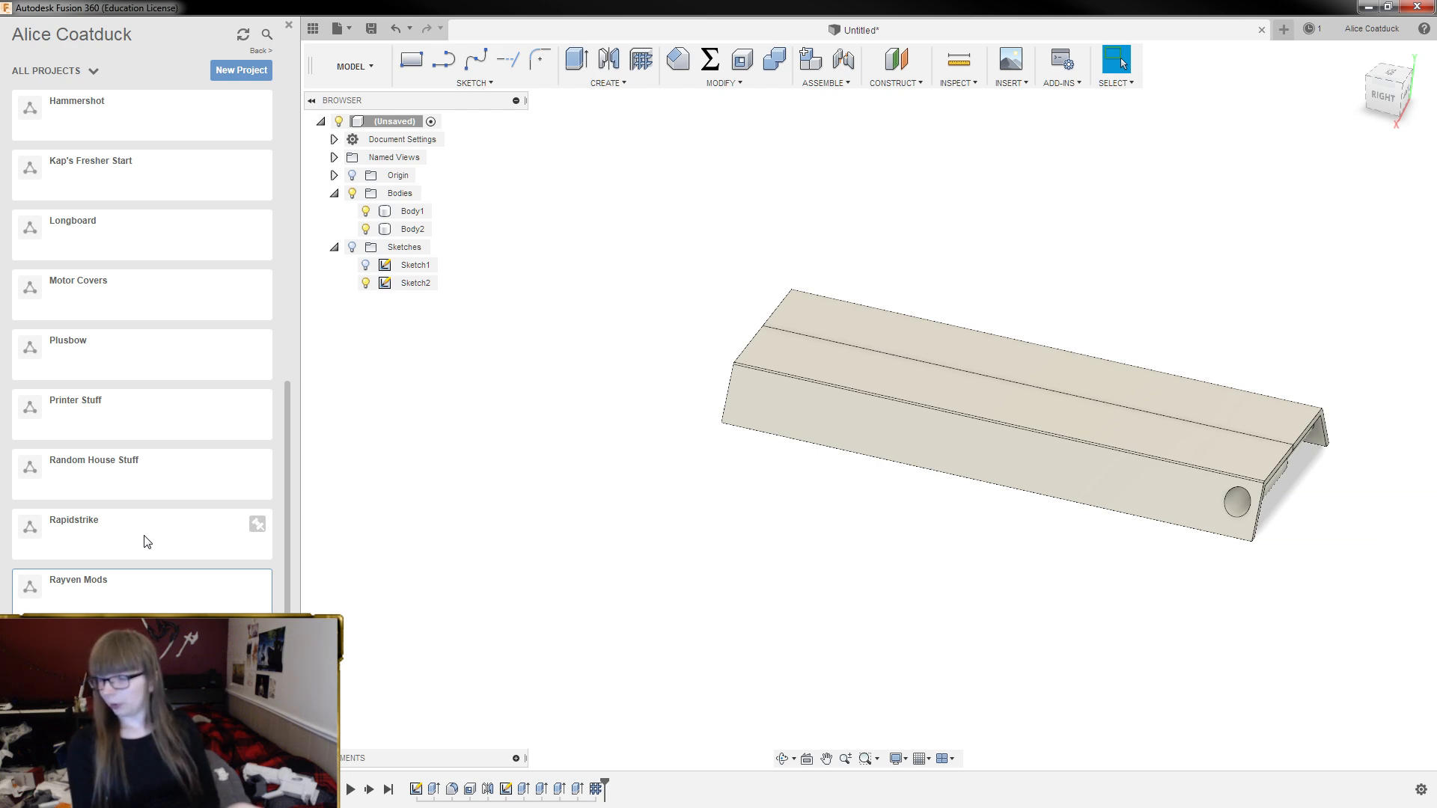
{"action": "left_click", "coordinate": [146, 541]}
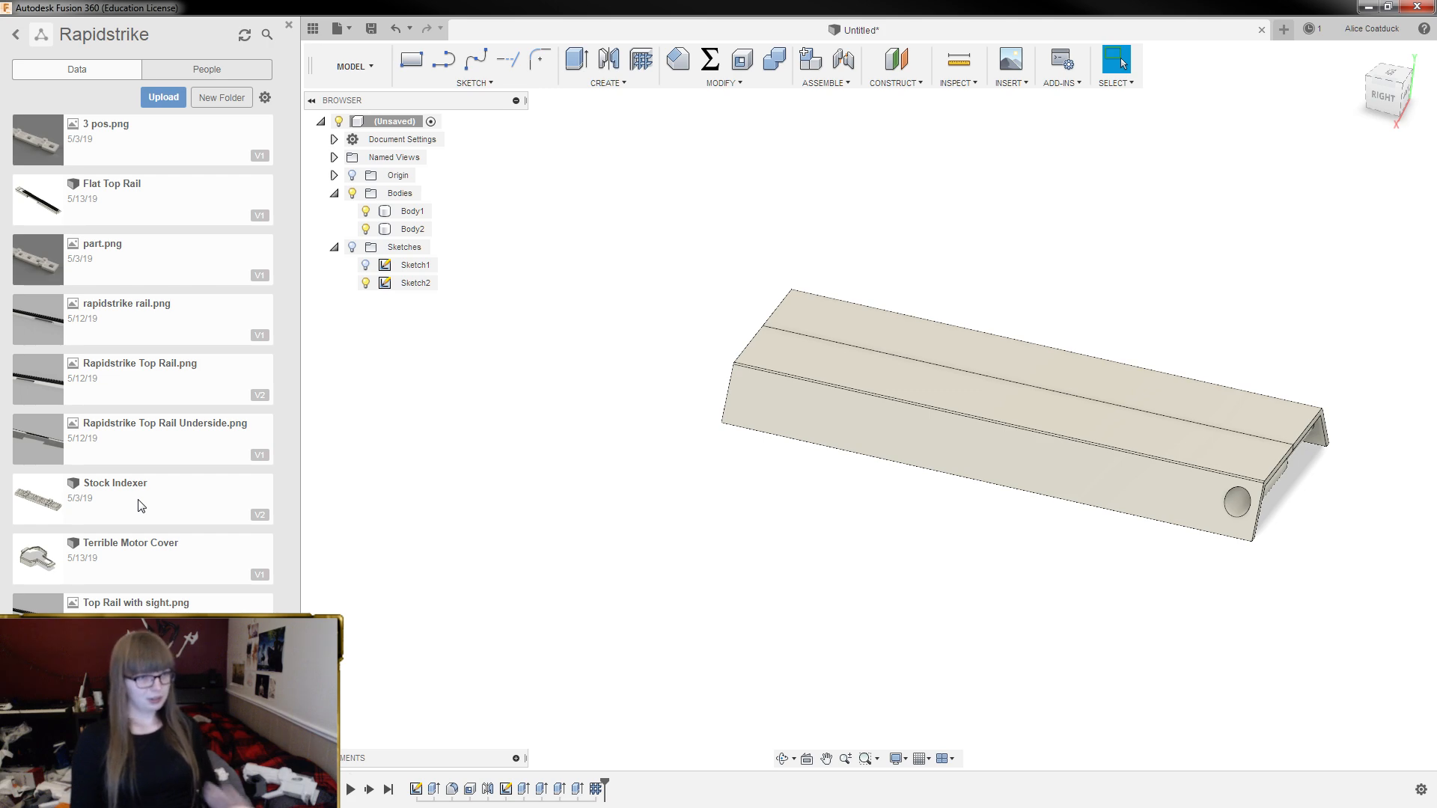
{"action": "double_click", "coordinate": [172, 193]}
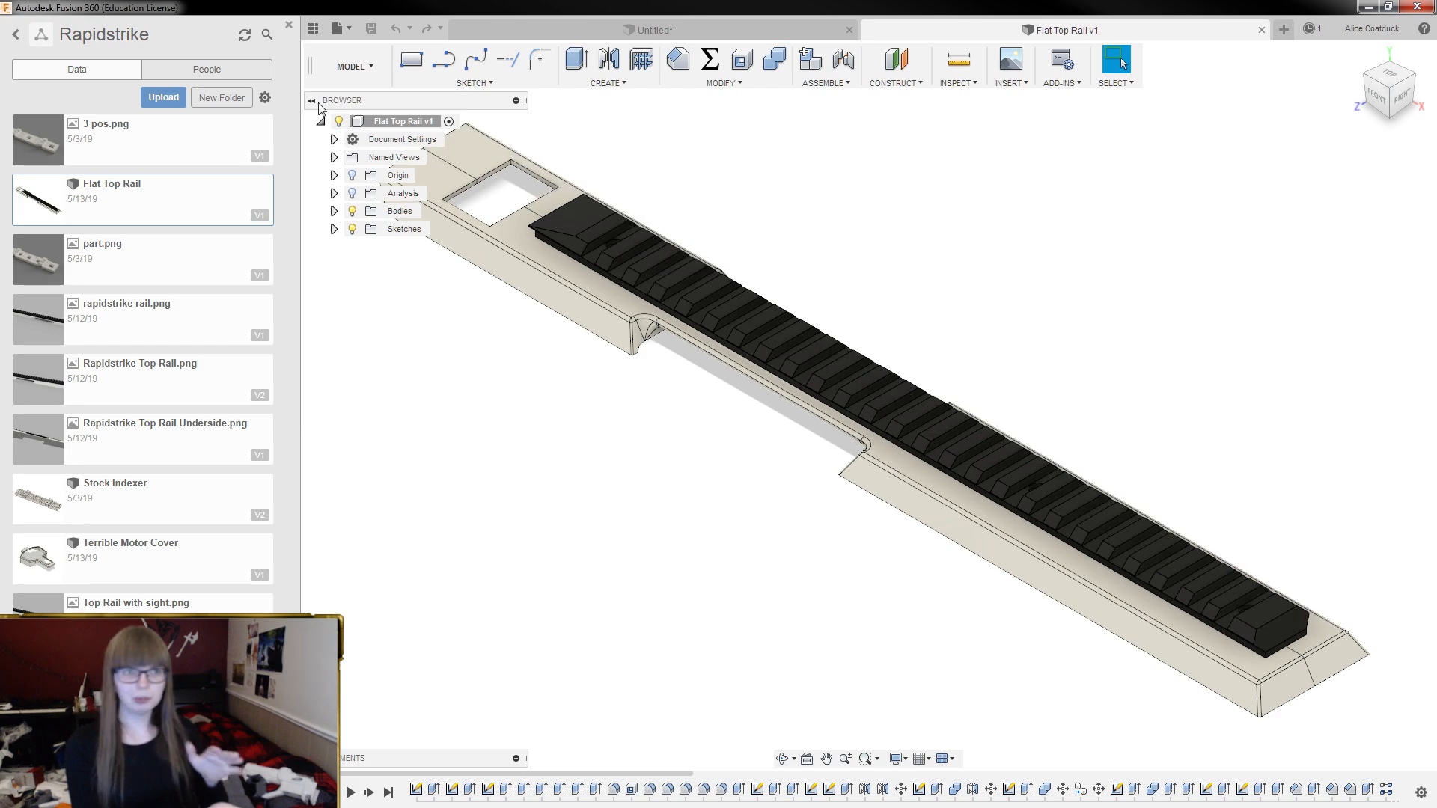
Close the project data list and examine the flat top rail's body, rail teeth and side cut-out from several angles
{"action": "left_click", "coordinate": [289, 25]}
{"action": "middle_click_drag", "start_coordinate": [574, 163], "coordinate": [659, 156], "text": "shift"}
{"action": "scroll", "coordinate": [299, 297], "scroll_direction": "up", "scroll_amount": 3}
{"action": "middle_click_drag", "start_coordinate": [299, 297], "coordinate": [411, 336], "text": "shift"}
{"action": "scroll", "coordinate": [253, 324], "scroll_direction": "down", "scroll_amount": 2}
{"action": "scroll", "coordinate": [249, 259], "scroll_direction": "down", "scroll_amount": 2}
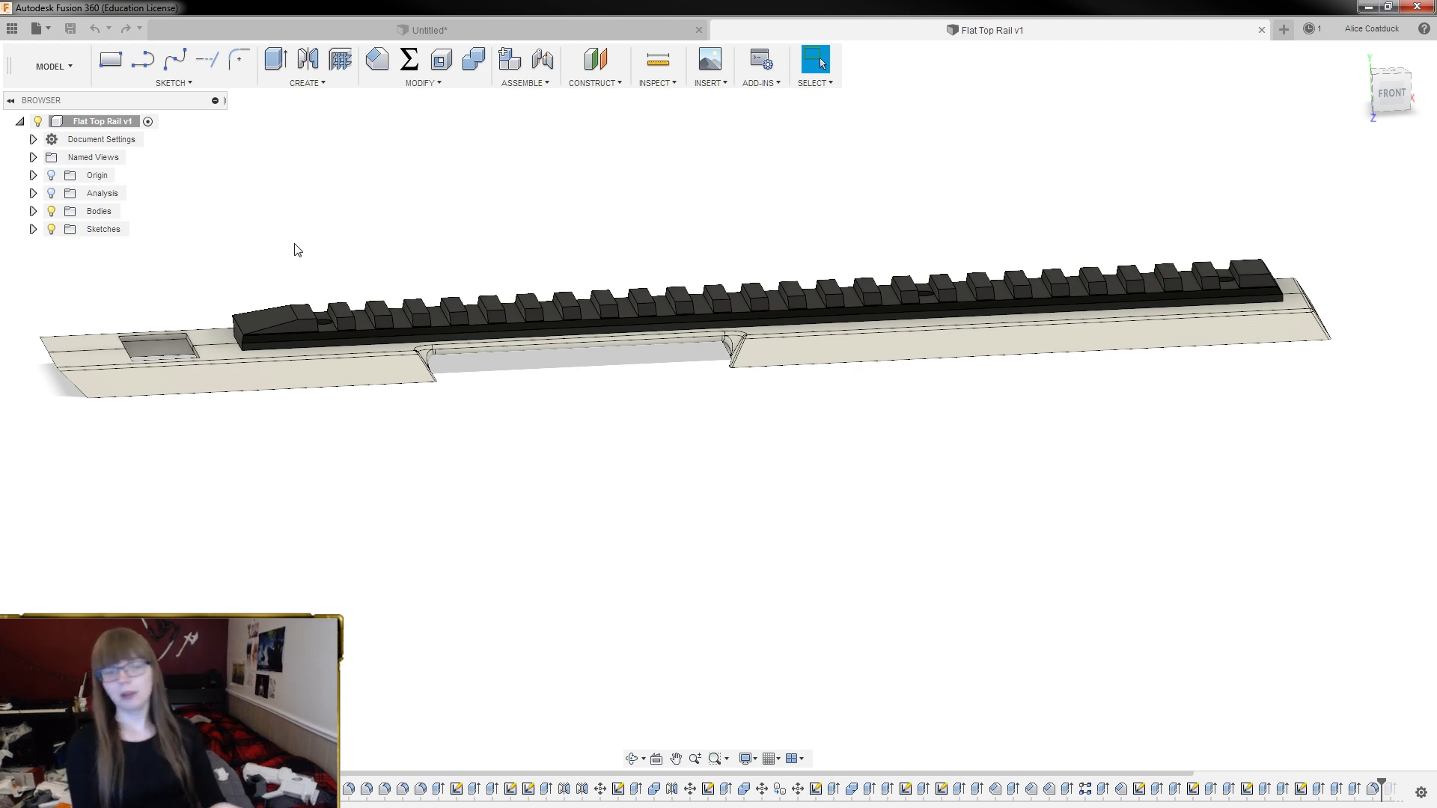
{"action": "middle_click_drag", "start_coordinate": [410, 228], "coordinate": [825, 224], "text": "shift"}
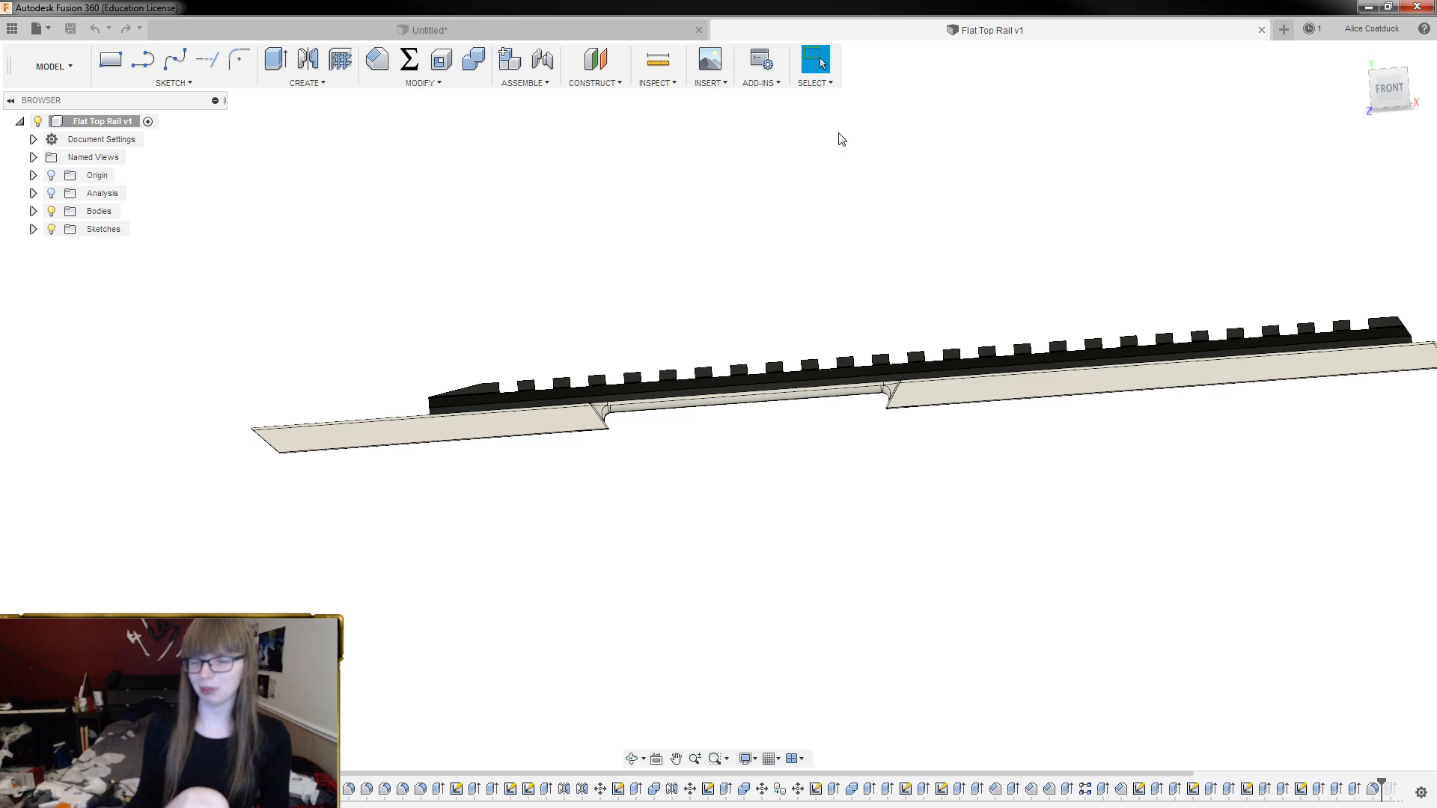
{"action": "middle_click_drag", "start_coordinate": [536, 244], "coordinate": [554, 260], "text": "shift"}
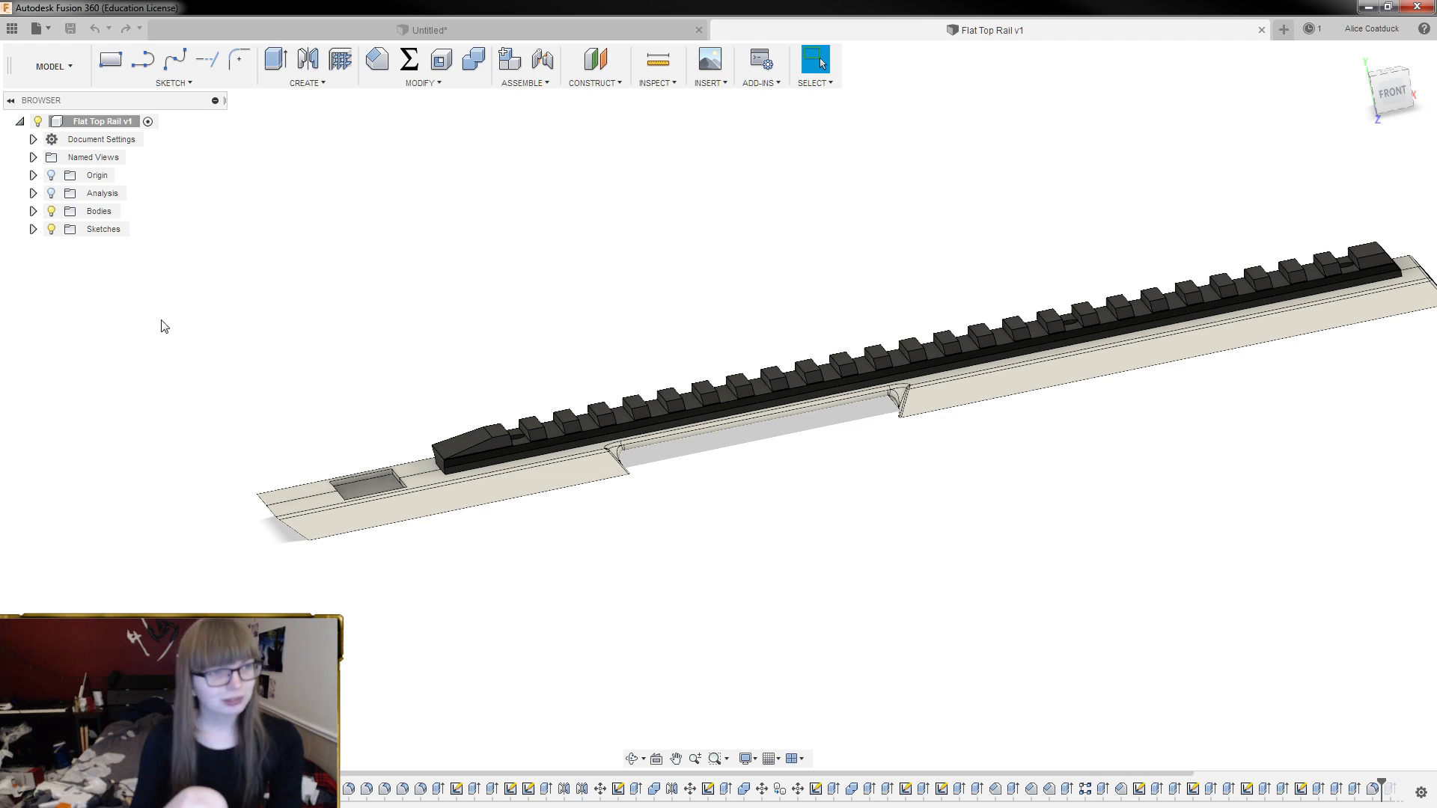
Expand the rail's sketch list, highlight Sketch7 and inspect the rail from above and from its back left side
{"action": "left_click", "coordinate": [33, 229]}
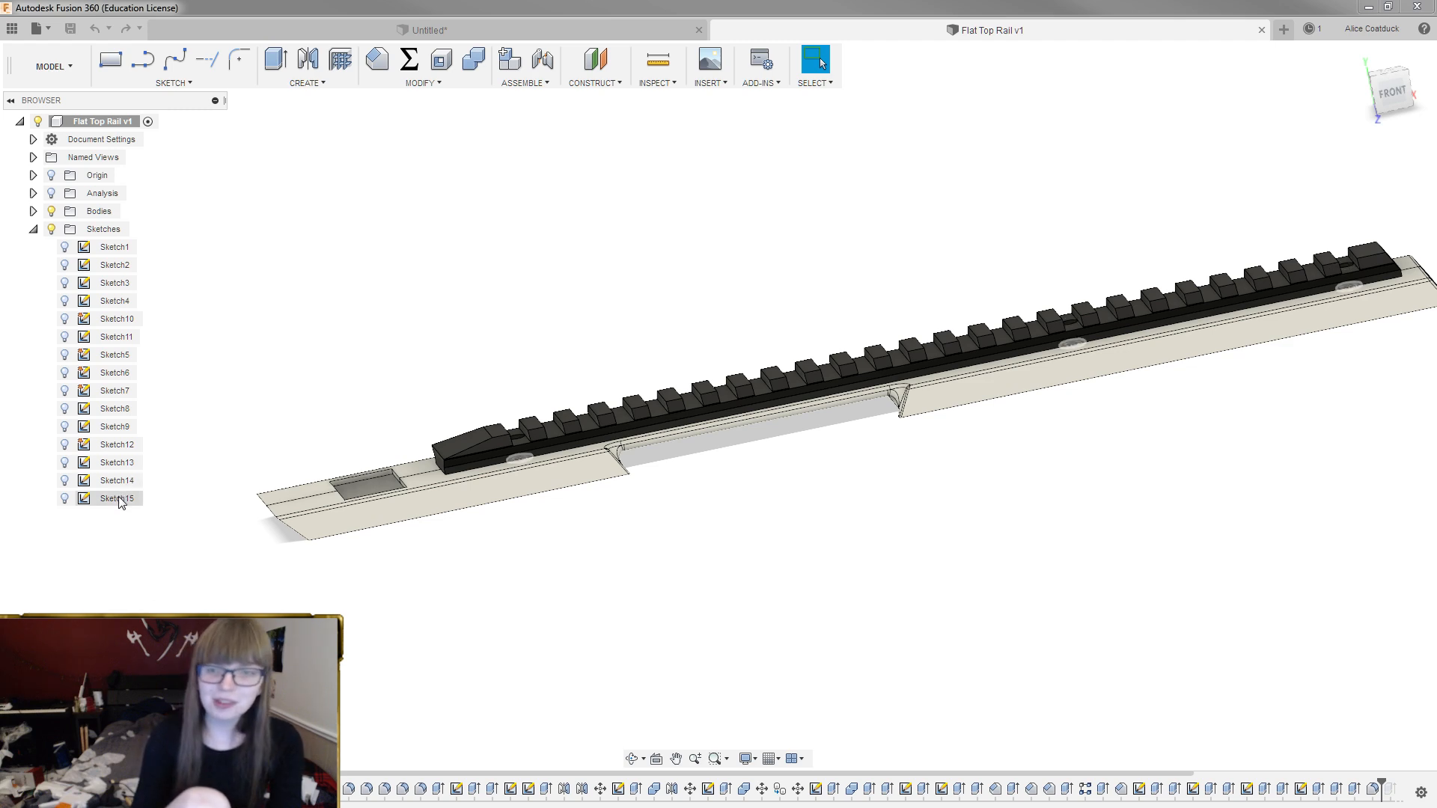
{"action": "left_click", "coordinate": [107, 390]}
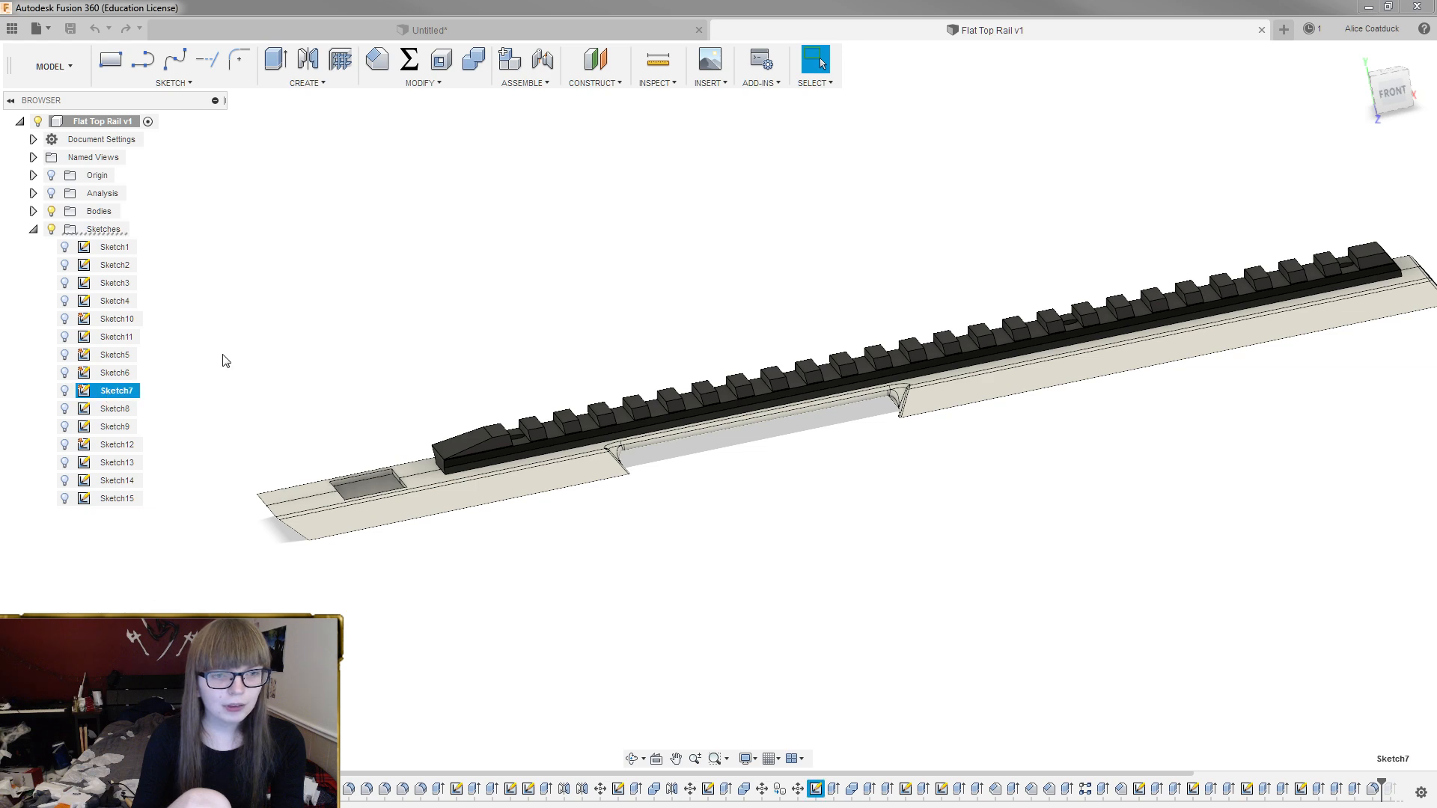
{"action": "middle_click_drag", "start_coordinate": [180, 365], "coordinate": [253, 388], "text": "shift"}
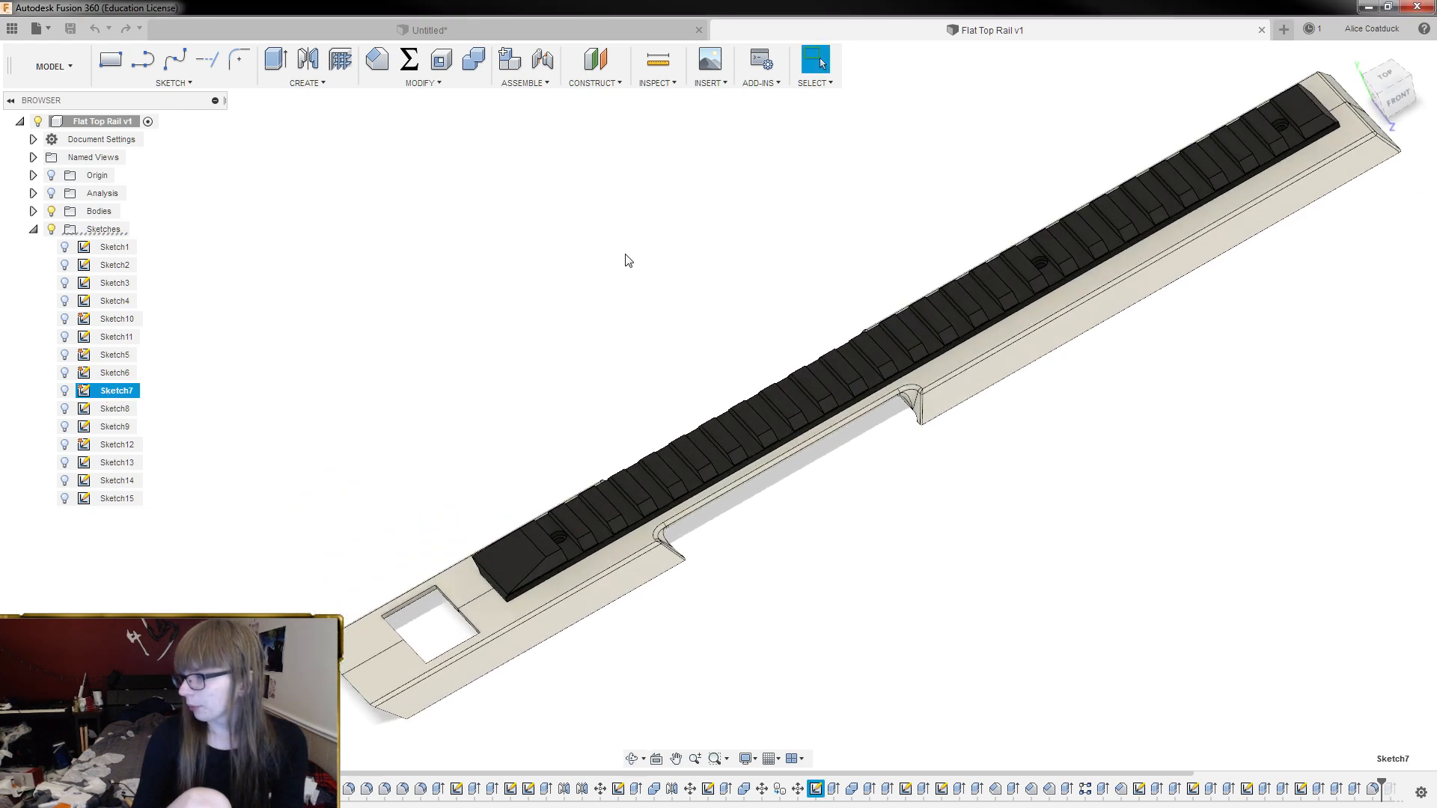
{"action": "scroll", "coordinate": [733, 228], "scroll_direction": "down", "scroll_amount": 2}
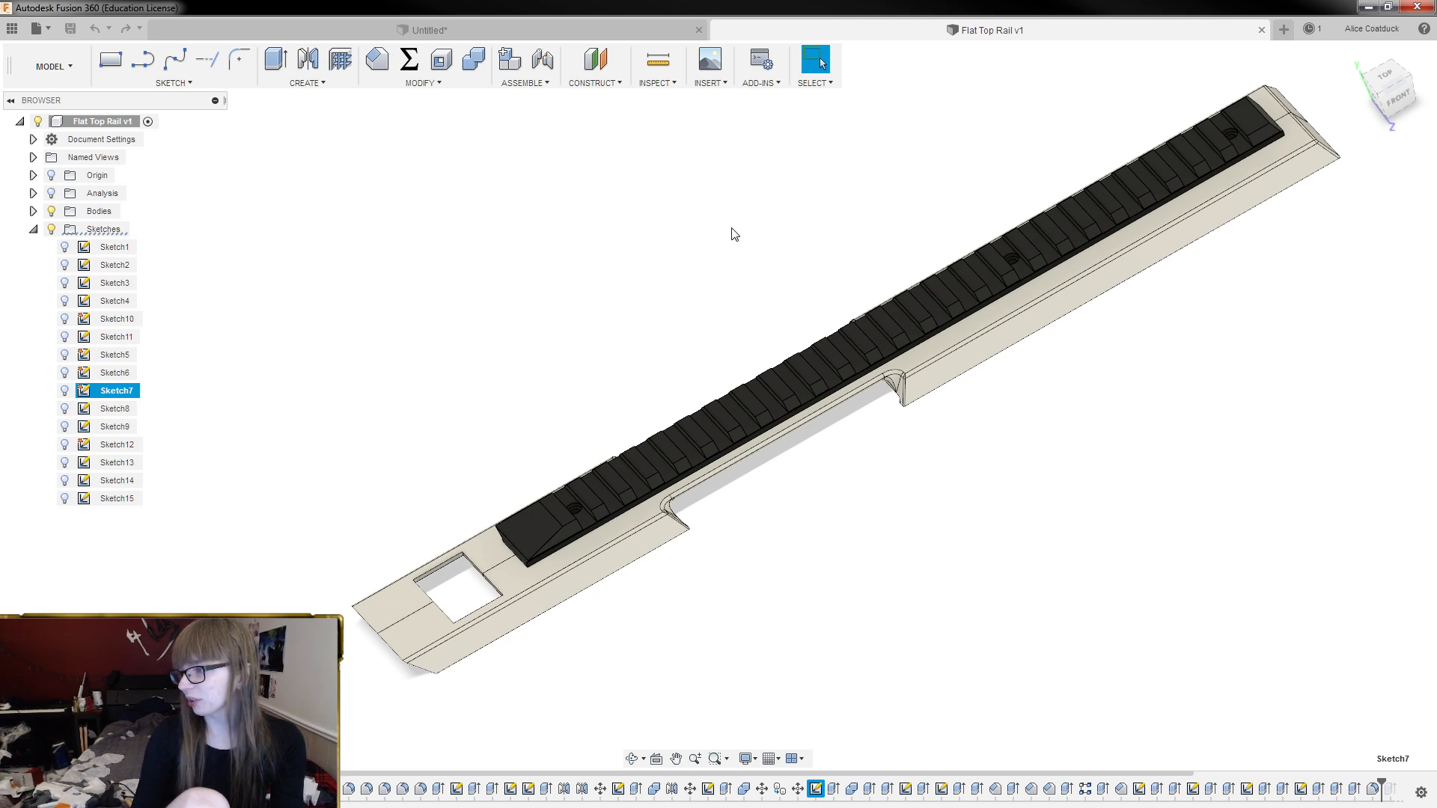
{"action": "scroll", "coordinate": [703, 221], "scroll_direction": "up", "scroll_amount": 5}
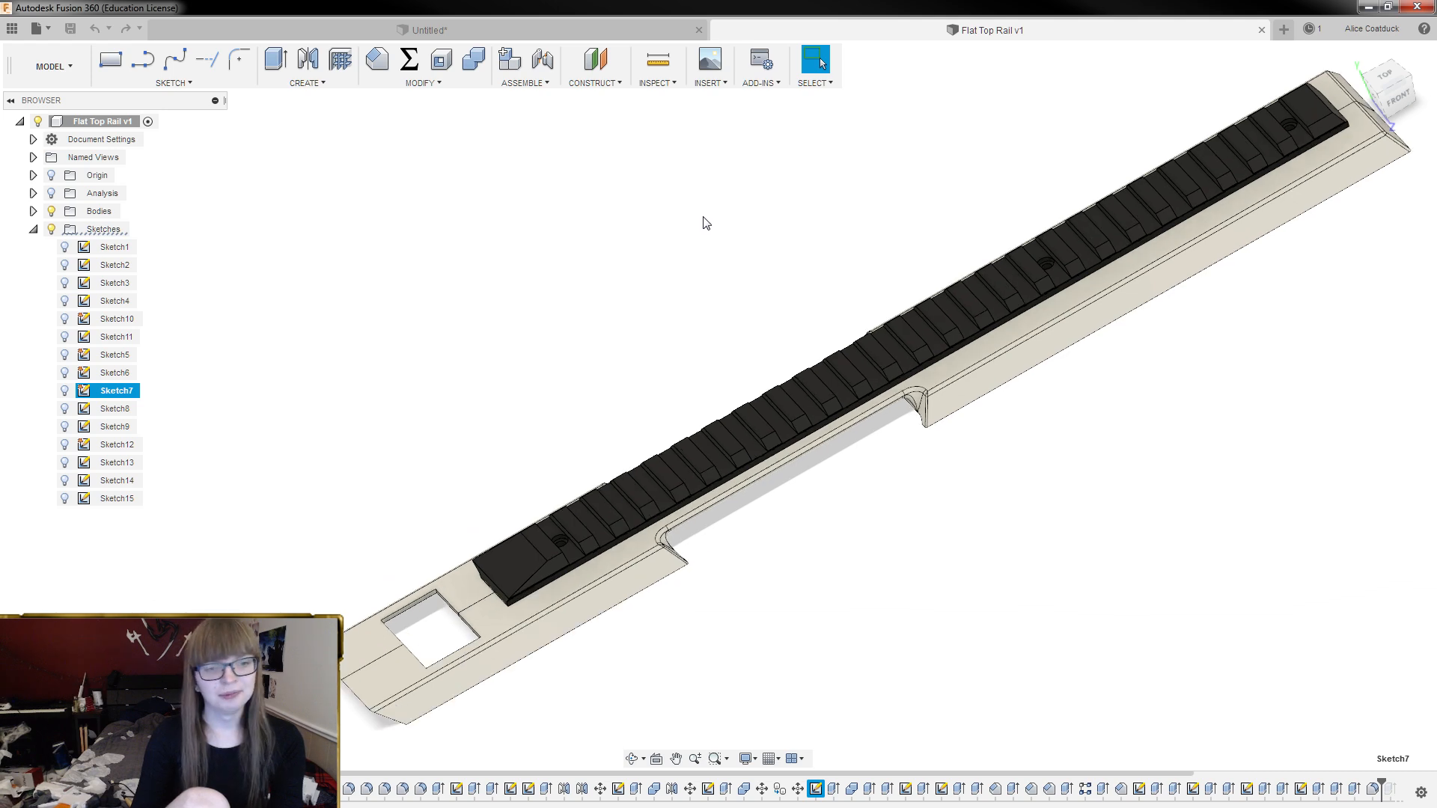
{"action": "scroll", "coordinate": [694, 194], "scroll_direction": "down", "scroll_amount": 4}
{"action": "middle_click_drag", "start_coordinate": [603, 192], "coordinate": [738, 186], "text": "shift"}
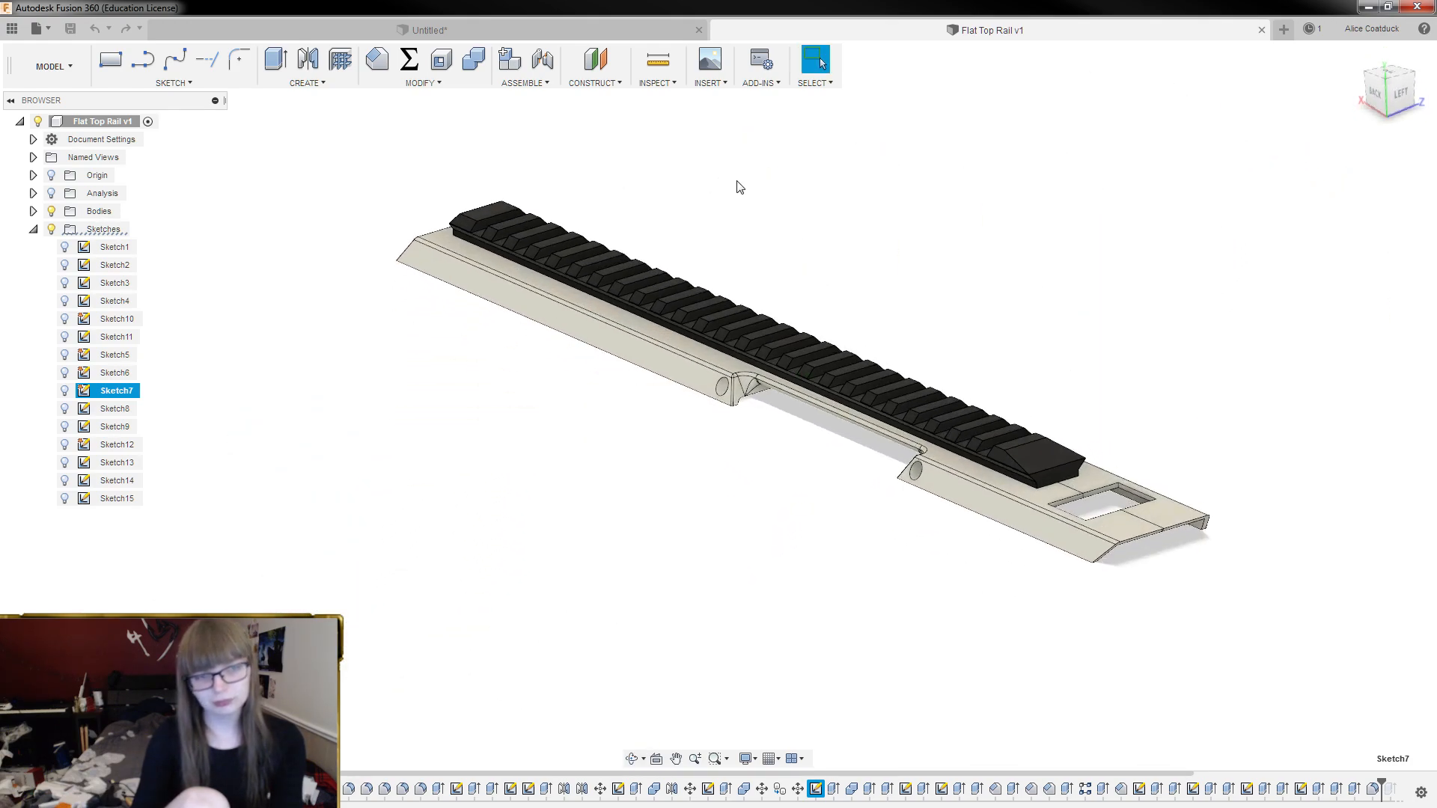
Preview Sketch7, Sketch6, Sketch14, Sketch12 and Sketch9 to locate each one on the rail
{"action": "left_click", "coordinate": [65, 390]}
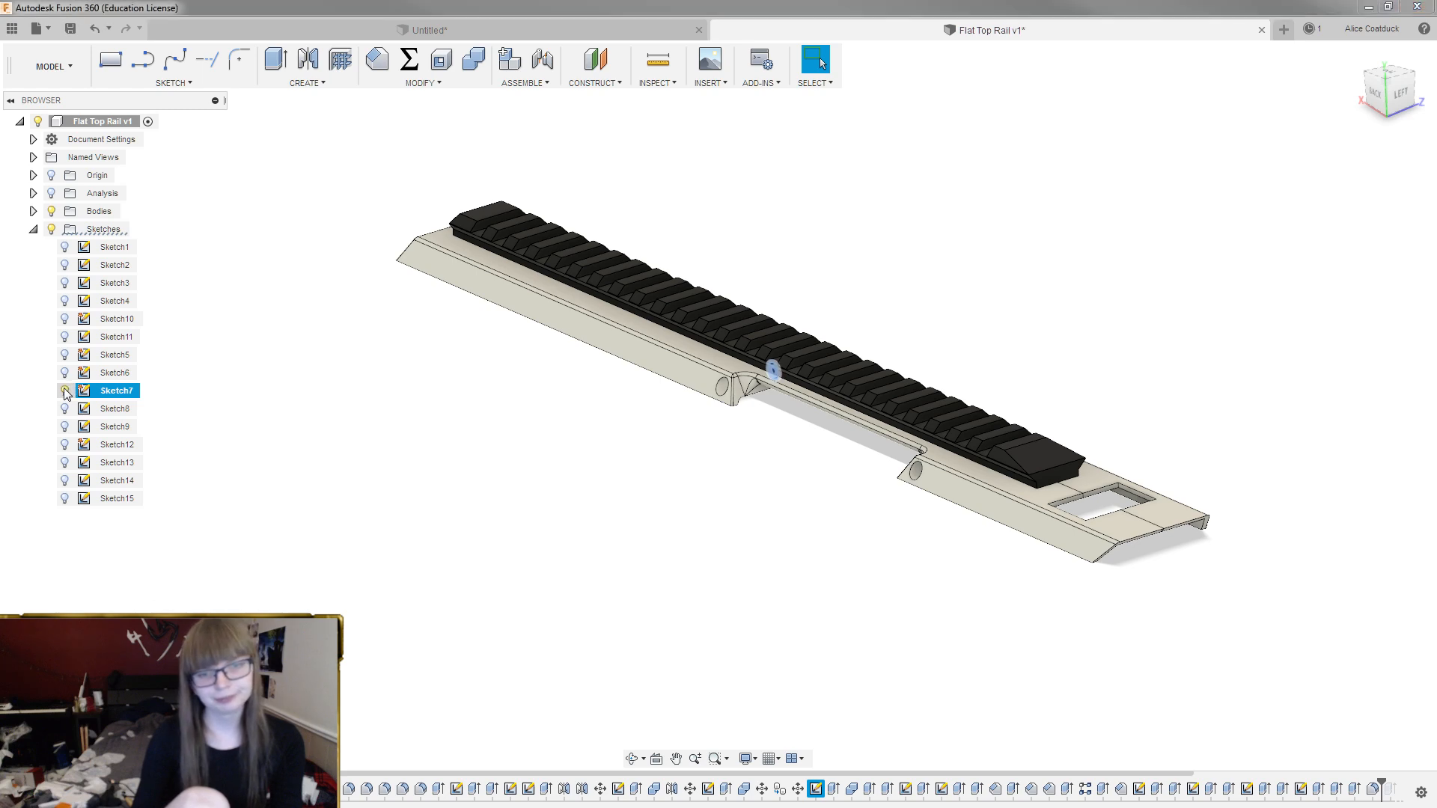
{"action": "left_click", "coordinate": [65, 372]}
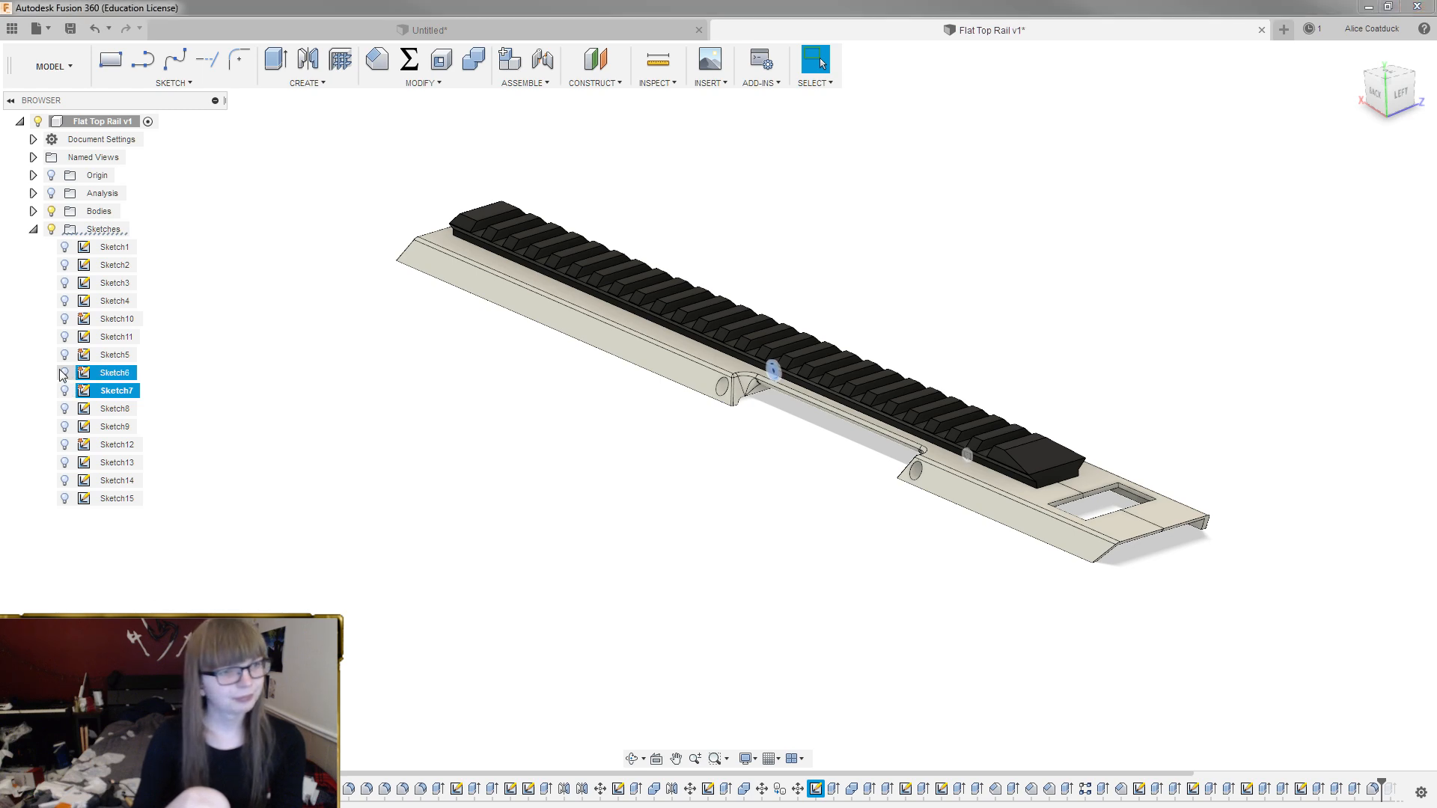
{"action": "left_click", "coordinate": [102, 446]}
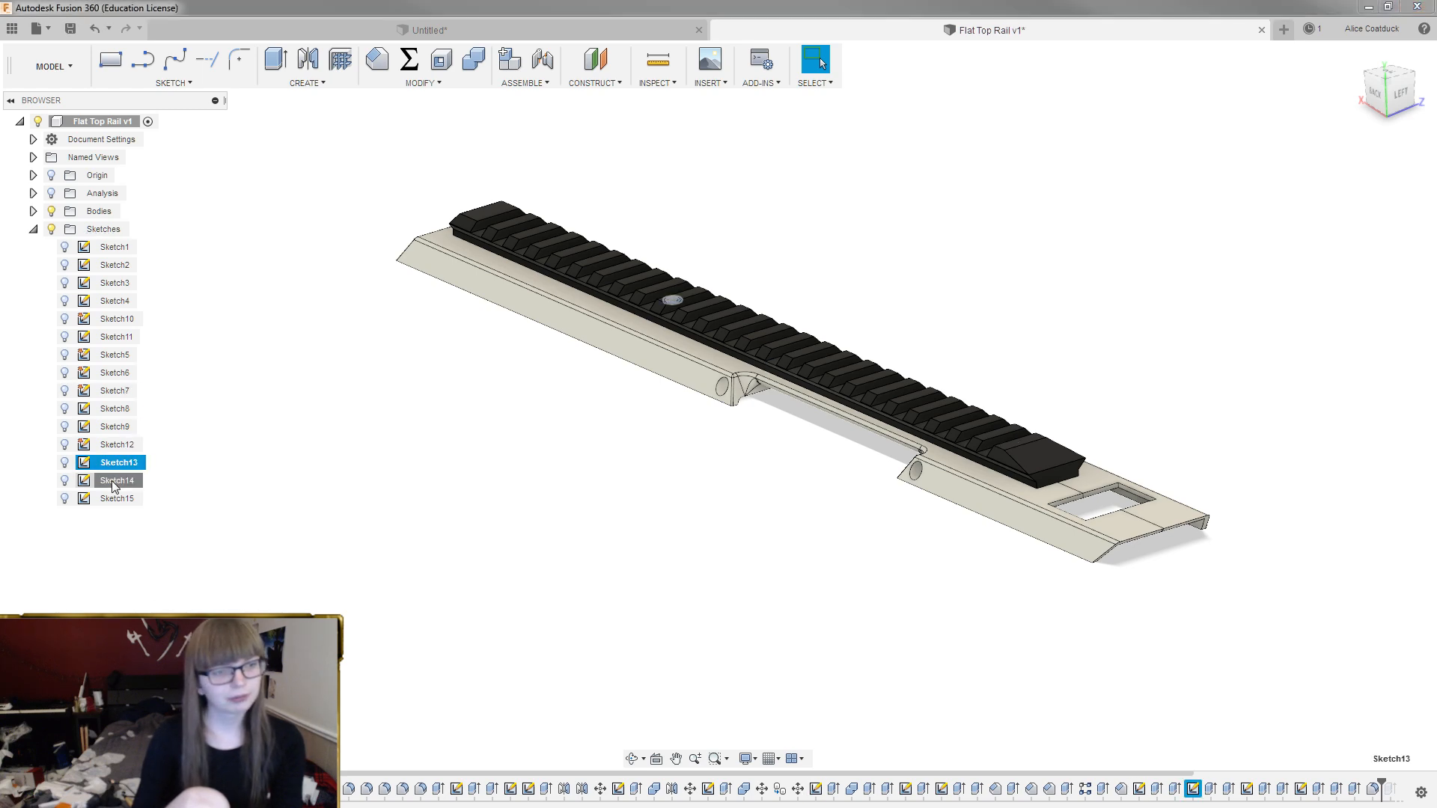
{"action": "left_click", "coordinate": [113, 482]}
{"action": "left_click", "coordinate": [113, 446]}
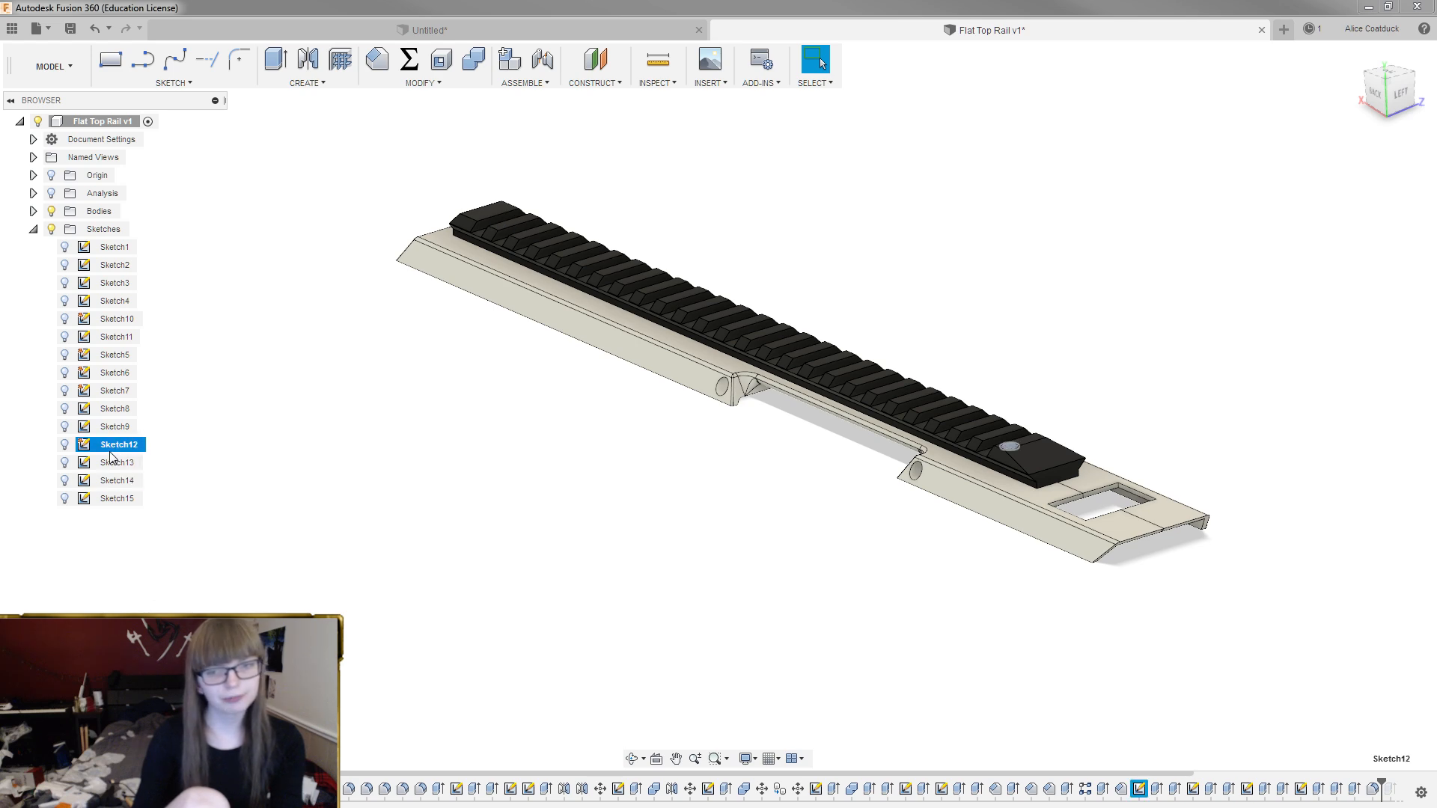
{"action": "left_click", "coordinate": [113, 427]}
{"action": "mouse_move", "coordinate": [801, 497]}
{"action": "middle_mouse_down", "text": "shift"}
{"action": "mouse_move", "coordinate": [657, 456]}
{"action": "mouse_move", "coordinate": [651, 426]}
{"action": "mouse_move", "coordinate": [686, 407]}
{"action": "mouse_move", "coordinate": [702, 439]}
{"action": "mouse_move", "coordinate": [580, 365]}
{"action": "mouse_move", "coordinate": [523, 250]}
{"action": "mouse_move", "coordinate": [526, 288]}
{"action": "middle_mouse_up", "text": "shift"}
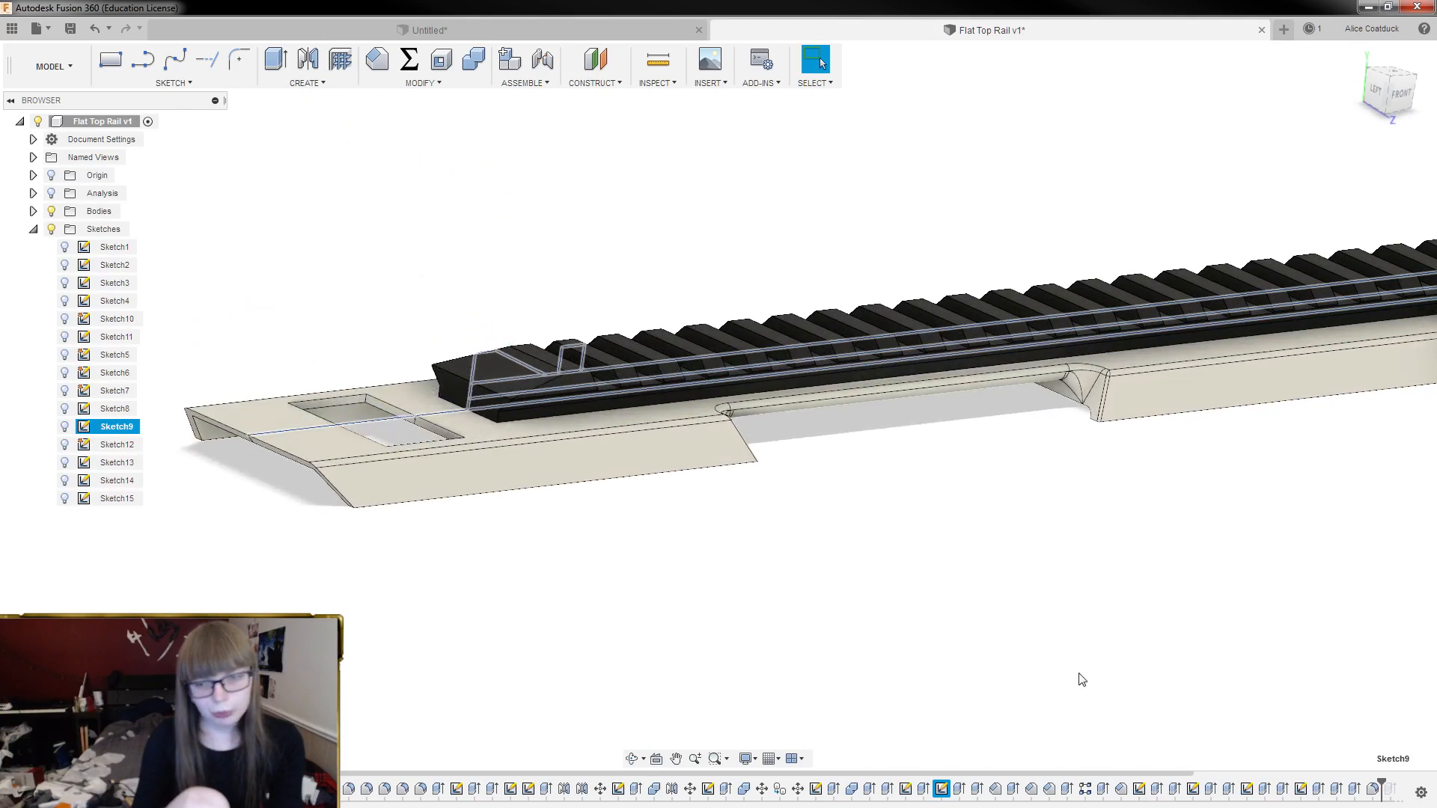
Delete the last features at the end of the flat top rail's timeline
{"action": "scroll", "coordinate": [1380, 790], "scroll_direction": "down", "scroll_amount": 1}
{"action": "mouse_move", "coordinate": [1344, 784]}
{"action": "left_mouse_down"}
{"action": "mouse_move", "coordinate": [1393, 791]}
{"action": "mouse_move", "coordinate": [1343, 784]}
{"action": "left_mouse_up"}
{"action": "left_click", "coordinate": [1357, 793]}
{"action": "left_click", "coordinate": [1390, 797], "text": "shift"}
{"action": "key", "text": "Delete"}
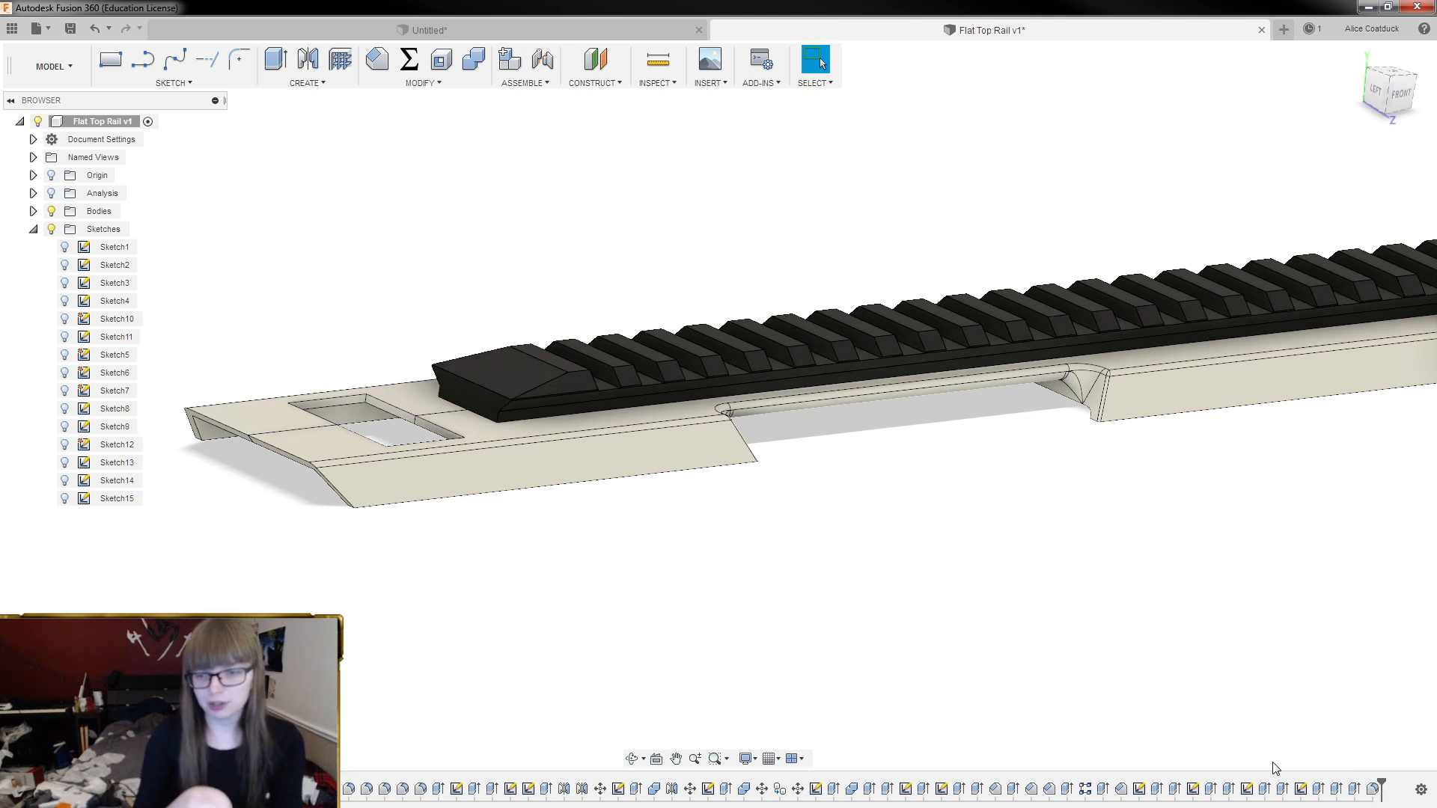
Roll the timeline back to before the rail's bevels and step forward through the bevels, first slot cut, slot pattern and following features
{"action": "mouse_move", "coordinate": [1381, 786]}
{"action": "left_mouse_down"}
{"action": "mouse_move", "coordinate": [926, 782]}
{"action": "mouse_move", "coordinate": [984, 782]}
{"action": "left_mouse_up"}
{"action": "mouse_move", "coordinate": [955, 683]}
{"action": "middle_mouse_down", "text": "shift"}
{"action": "mouse_move", "coordinate": [956, 696]}
{"action": "mouse_move", "coordinate": [956, 667]}
{"action": "mouse_move", "coordinate": [964, 675]}
{"action": "middle_mouse_up", "text": "shift"}
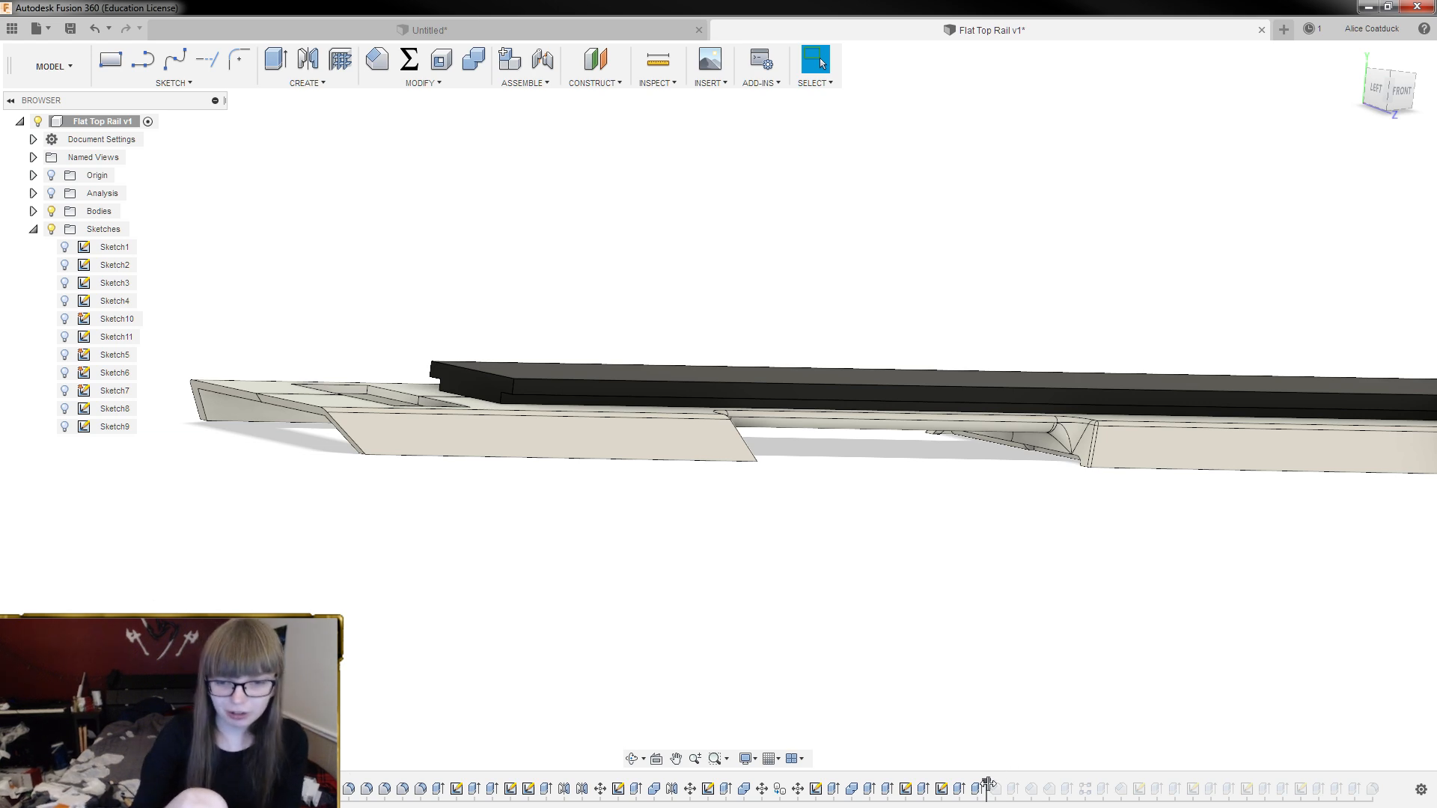
{"action": "left_click_drag", "start_coordinate": [987, 783], "coordinate": [998, 783]}
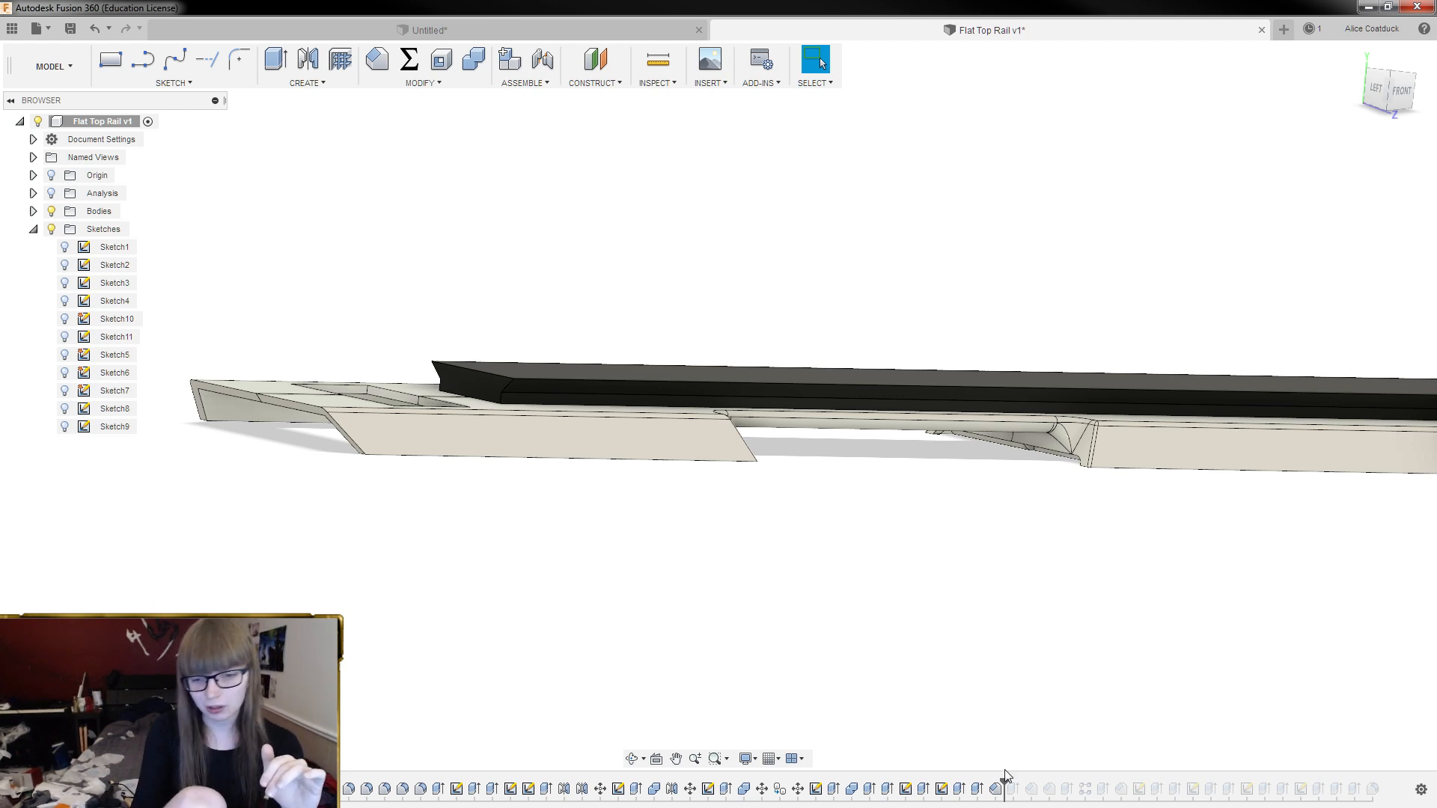
{"action": "left_click_drag", "start_coordinate": [1004, 787], "coordinate": [1037, 787]}
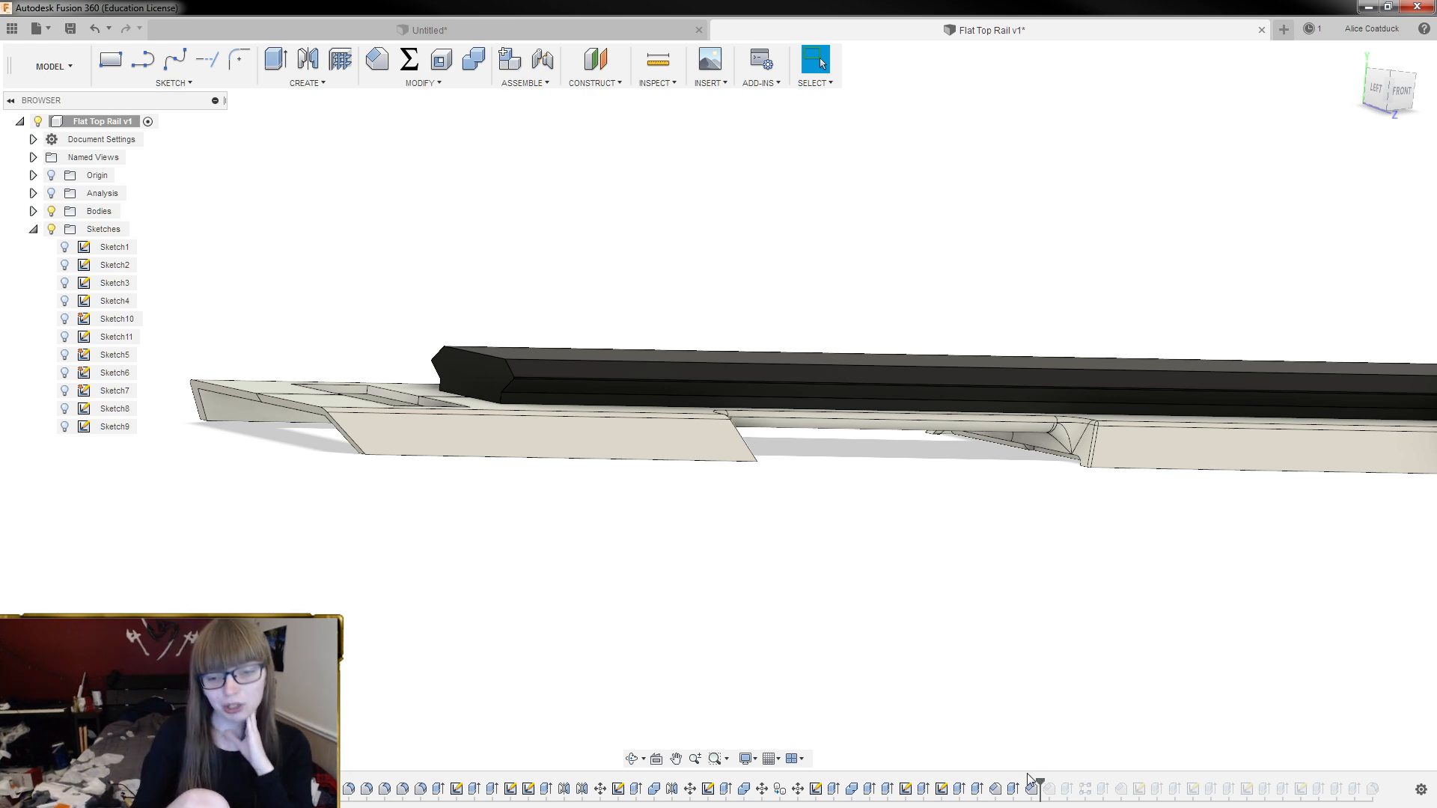
{"action": "left_click_drag", "start_coordinate": [1055, 787], "coordinate": [1075, 791]}
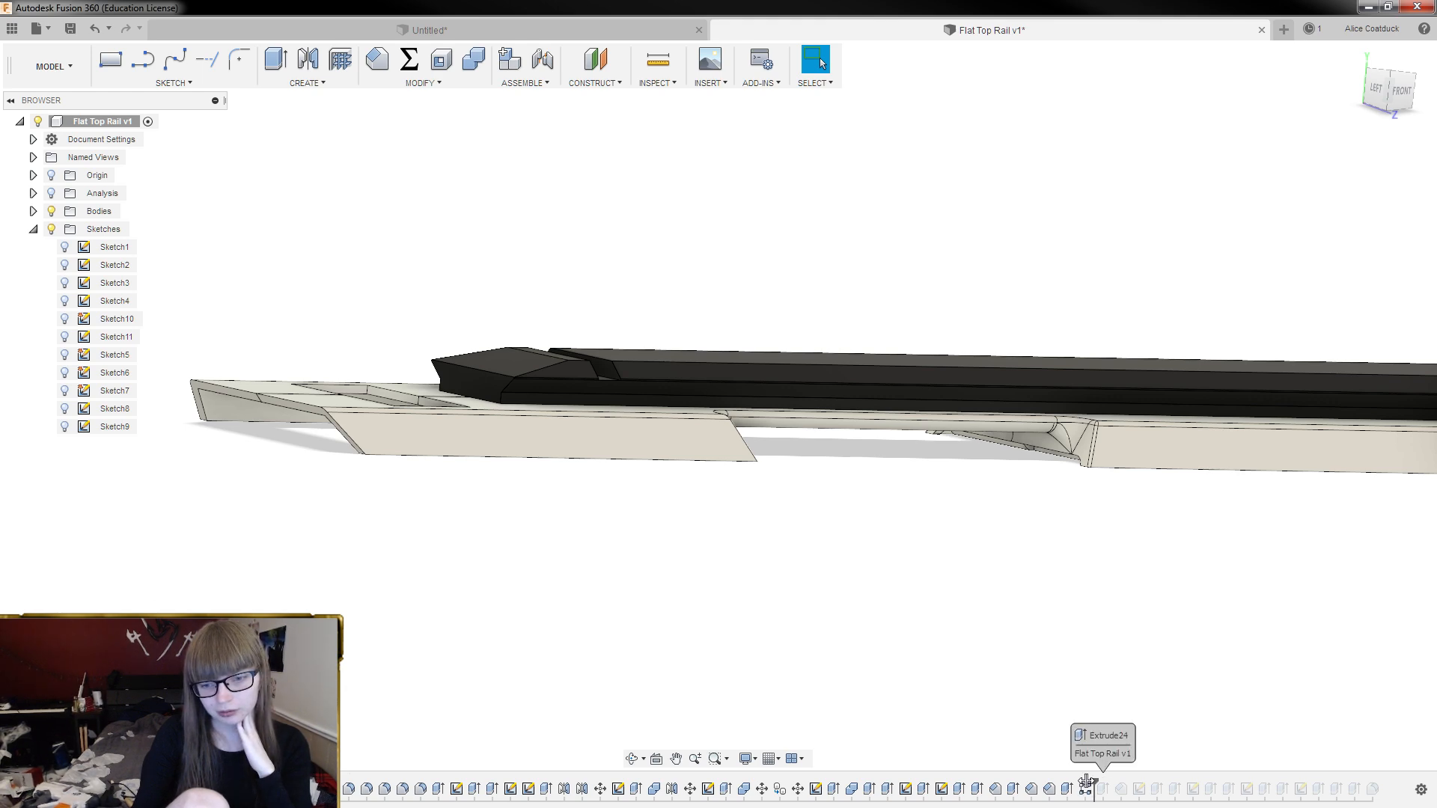
{"action": "left_click_drag", "start_coordinate": [1077, 783], "coordinate": [1089, 787]}
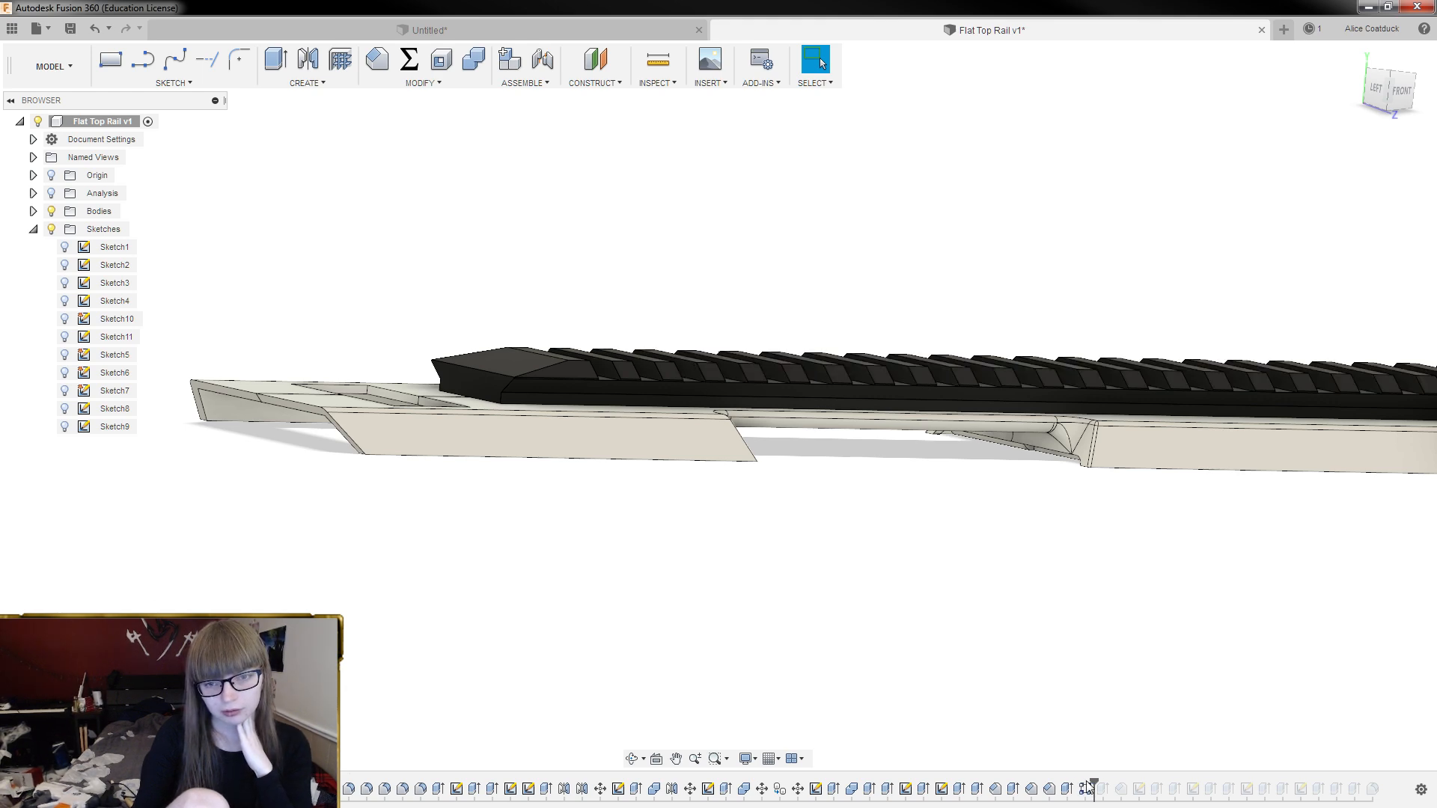
{"action": "left_click_drag", "start_coordinate": [1087, 786], "coordinate": [1111, 787]}
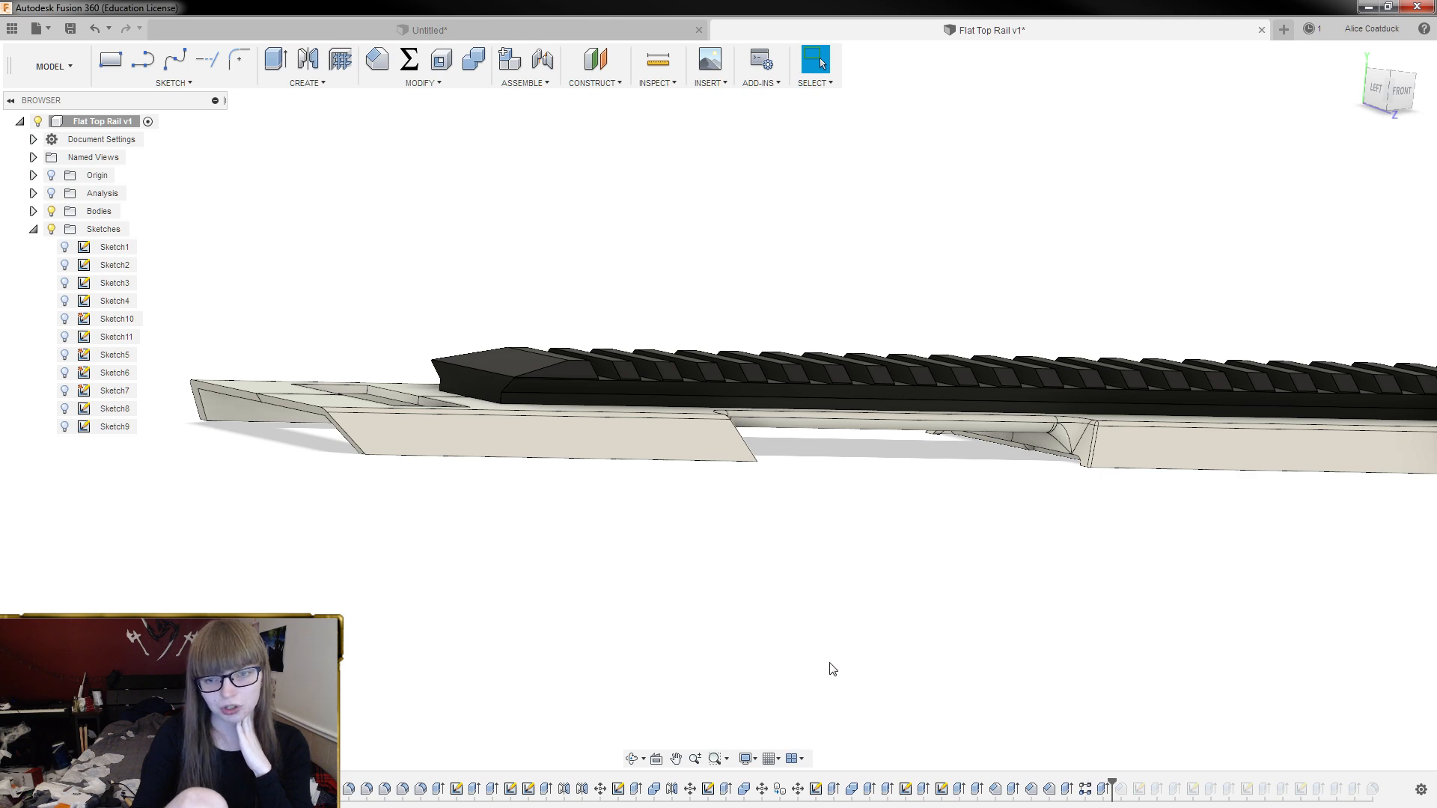
{"action": "scroll", "coordinate": [832, 668], "scroll_direction": "down", "scroll_amount": 5}
{"action": "middle_click_drag", "start_coordinate": [1002, 643], "coordinate": [1077, 706], "text": "shift"}
{"action": "scroll", "coordinate": [1078, 706], "scroll_direction": "up", "scroll_amount": 2}
{"action": "left_click_drag", "start_coordinate": [1100, 778], "coordinate": [1122, 786]}
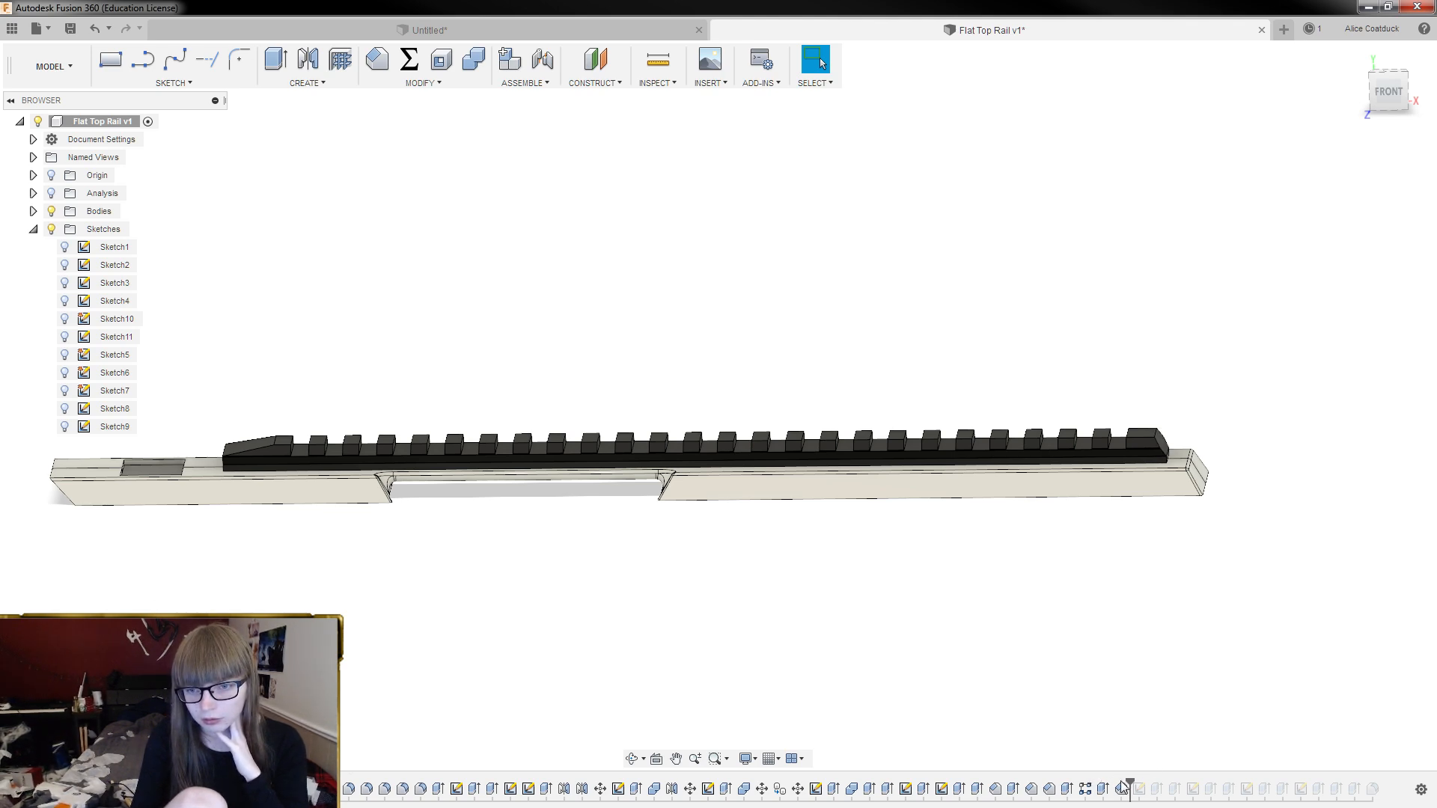
Measure the angle between the slanted edge and the adjoining straight base edge of the rail's end profile, viewed from the left
{"action": "scroll", "coordinate": [1170, 730], "scroll_direction": "down", "scroll_amount": 2}
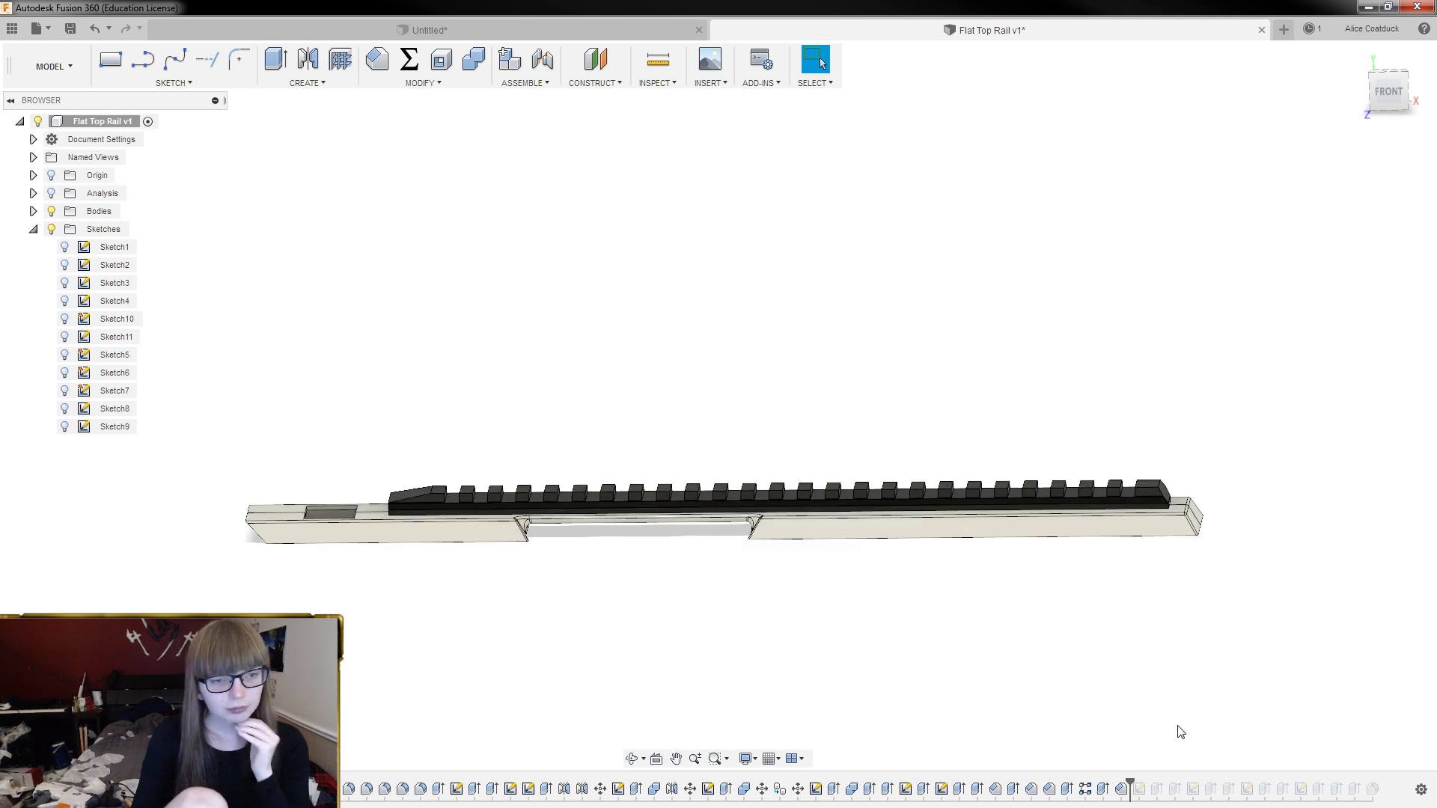
{"action": "scroll", "coordinate": [332, 452], "scroll_direction": "up", "scroll_amount": 4}
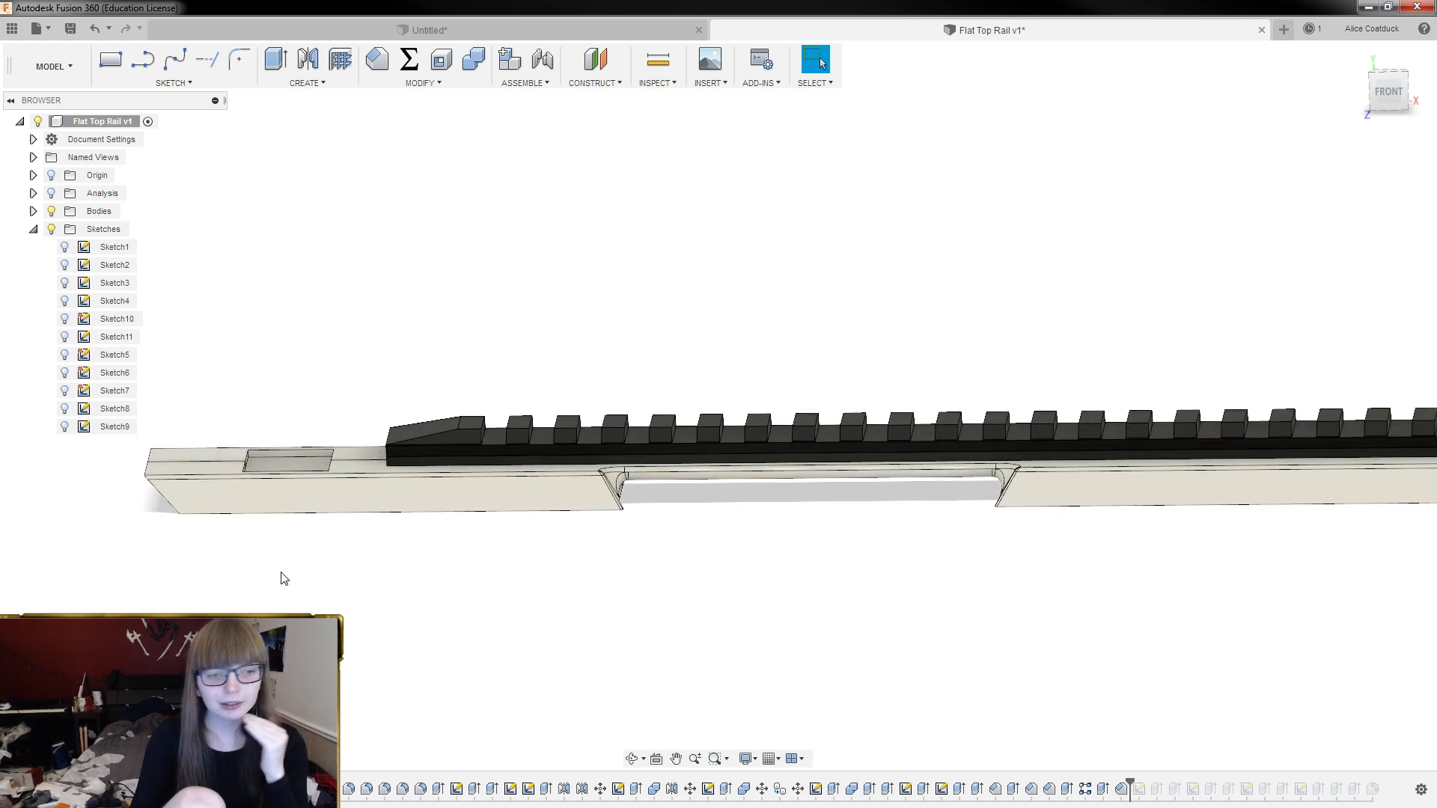
{"action": "middle_click_drag", "start_coordinate": [331, 447], "coordinate": [407, 401], "text": "shift"}
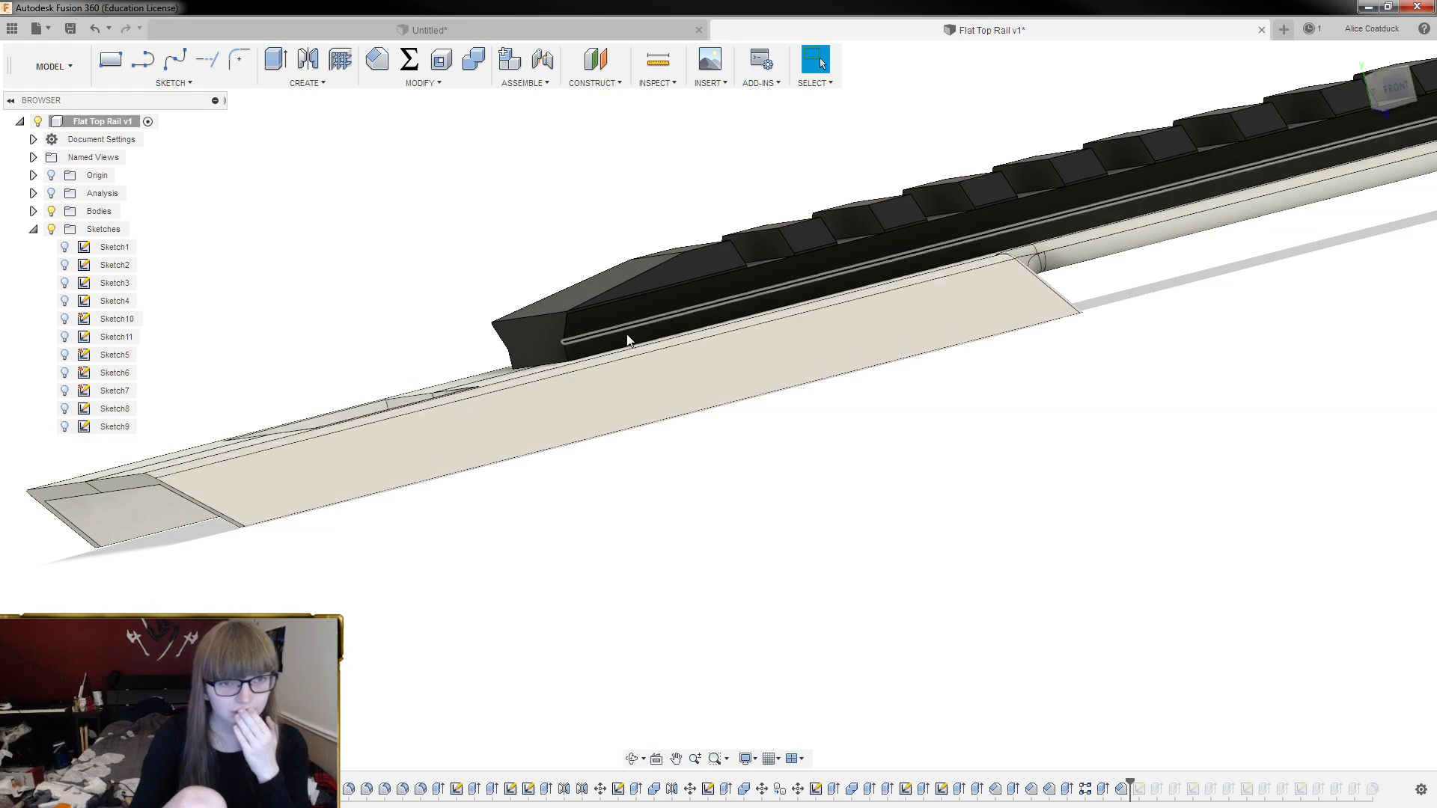
{"action": "scroll", "coordinate": [625, 320], "scroll_direction": "up", "scroll_amount": 3}
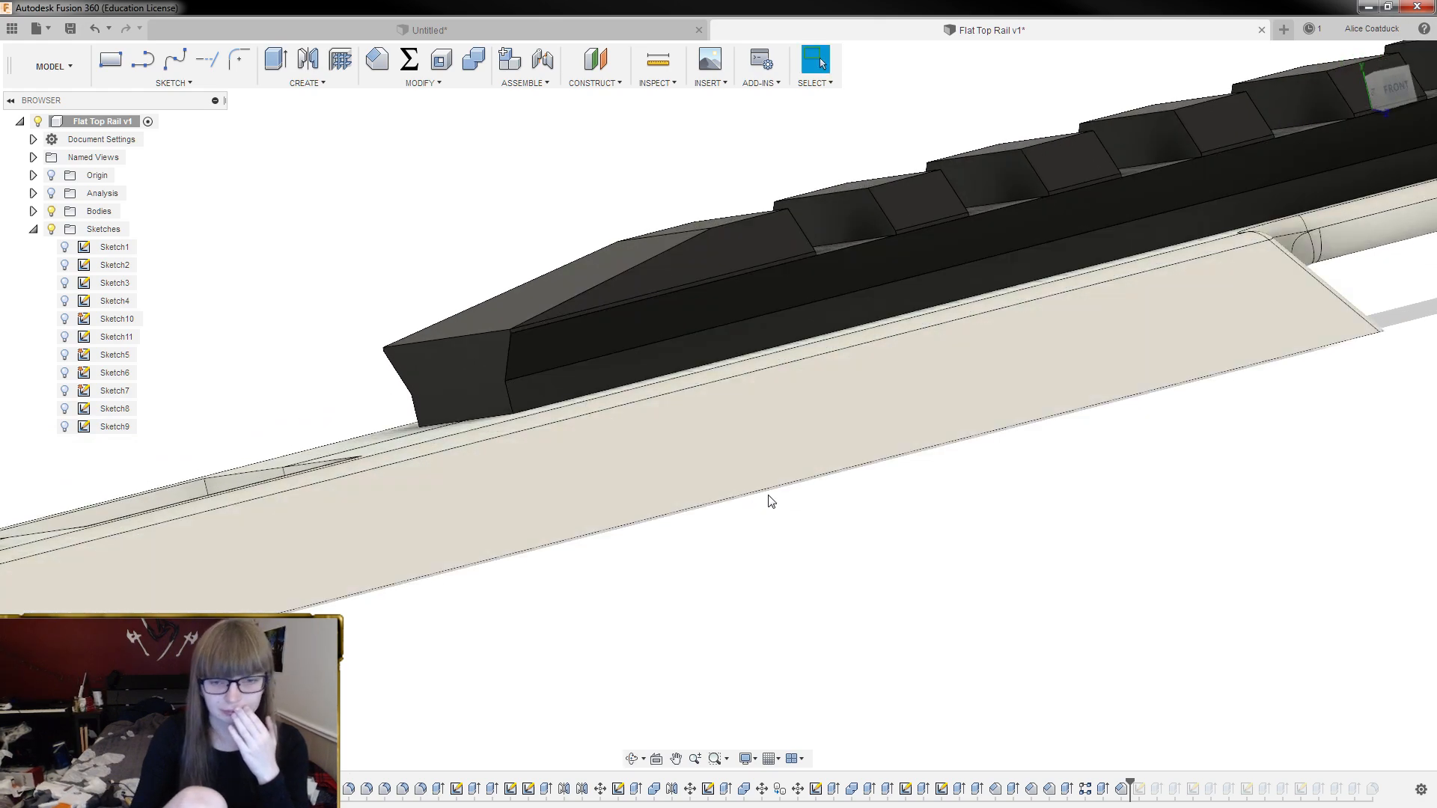
{"action": "middle_click_drag", "start_coordinate": [512, 379], "coordinate": [1190, 288], "text": "shift"}
{"action": "left_click", "coordinate": [1379, 90]}
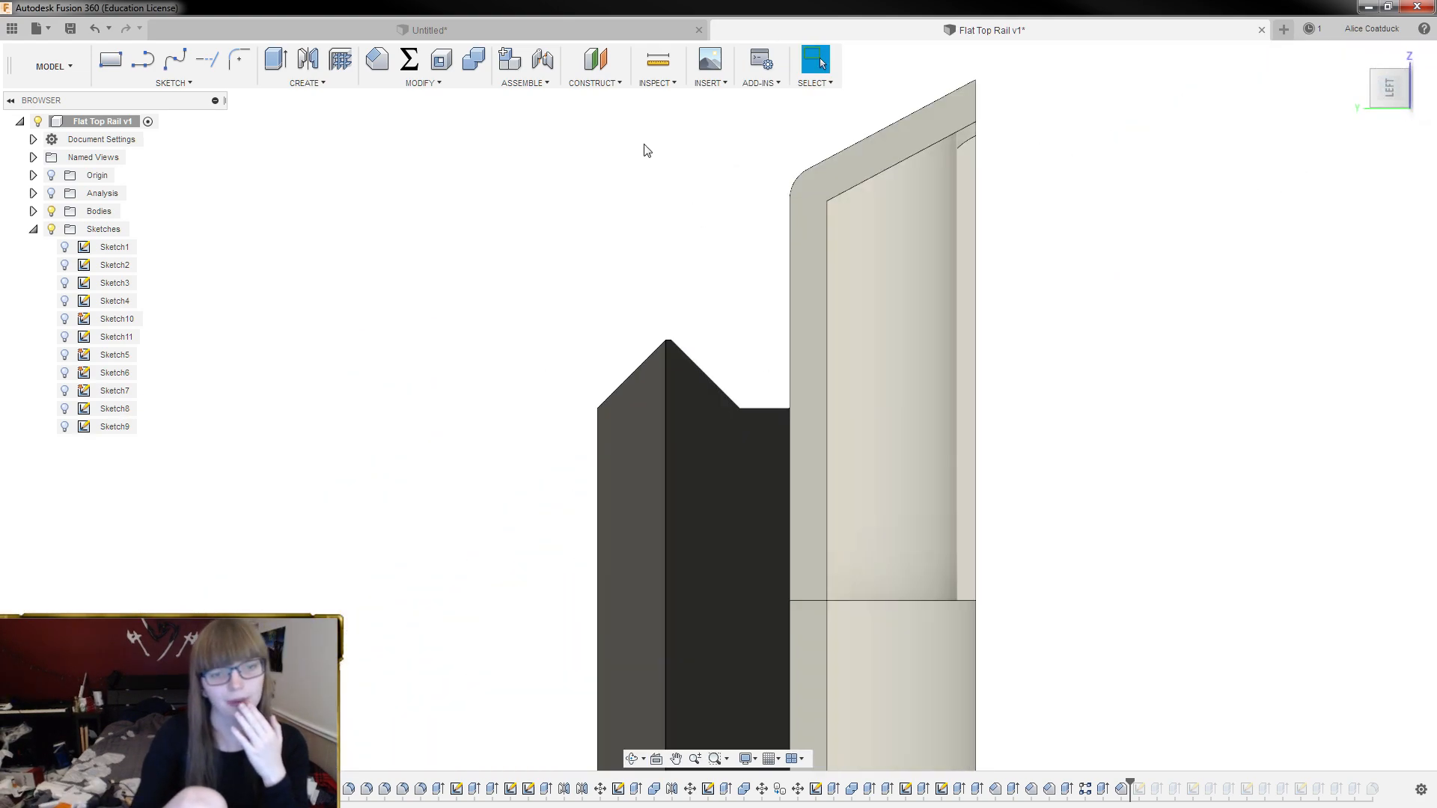
{"action": "left_click", "coordinate": [660, 62]}
{"action": "scroll", "coordinate": [707, 350], "scroll_direction": "up", "scroll_amount": 3}
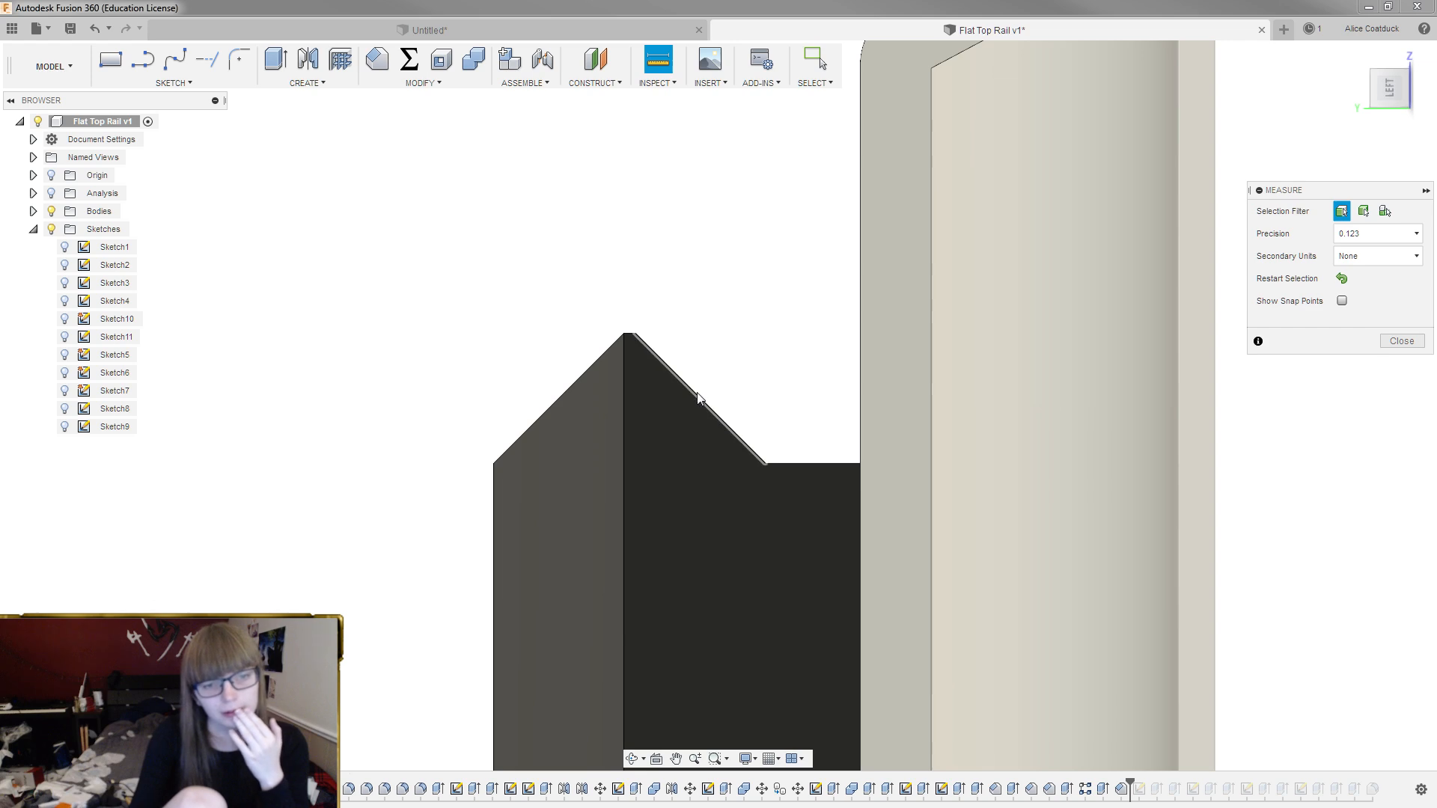
{"action": "left_click", "coordinate": [698, 396]}
{"action": "left_click", "coordinate": [796, 464]}
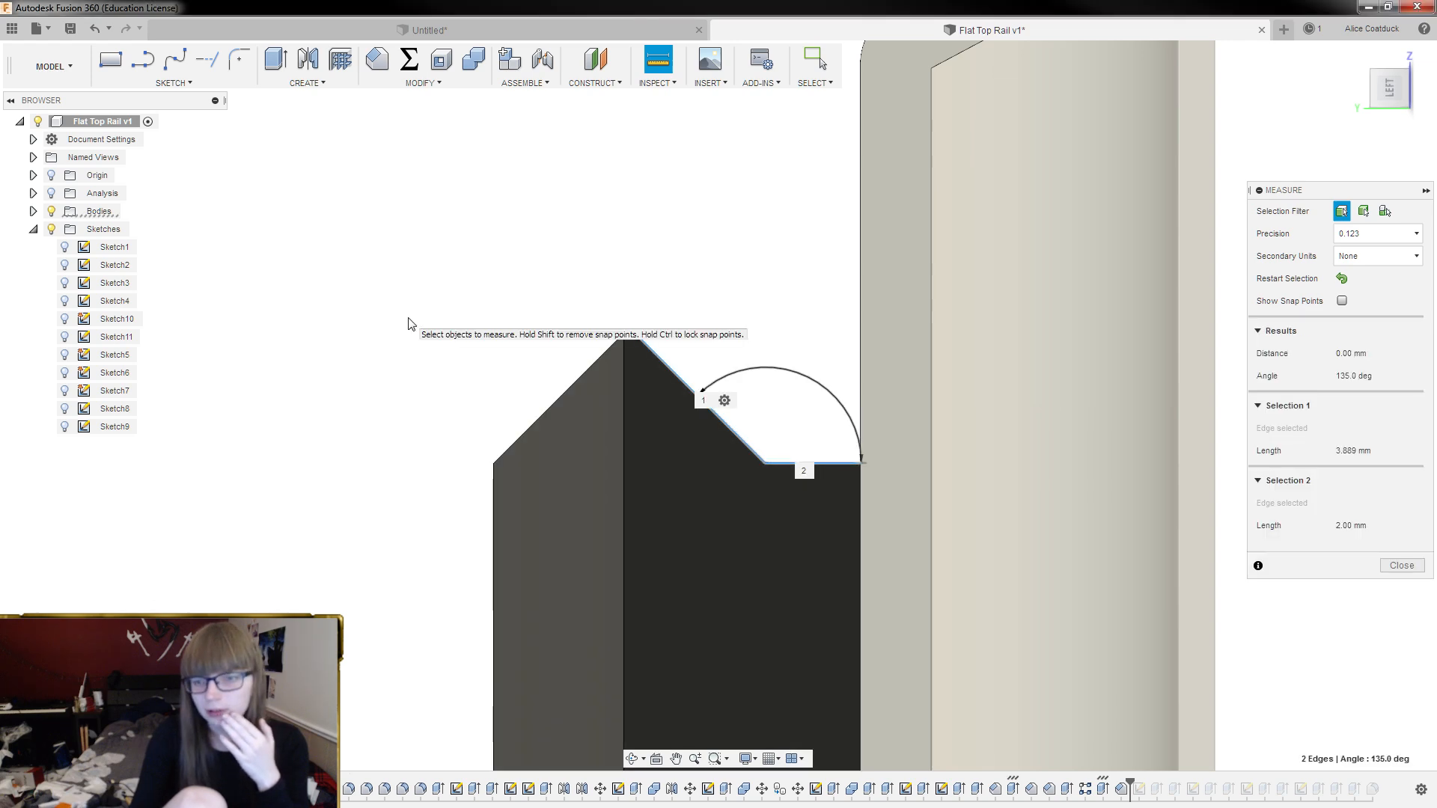
{"action": "scroll", "coordinate": [400, 321], "scroll_direction": "down", "scroll_amount": 3}
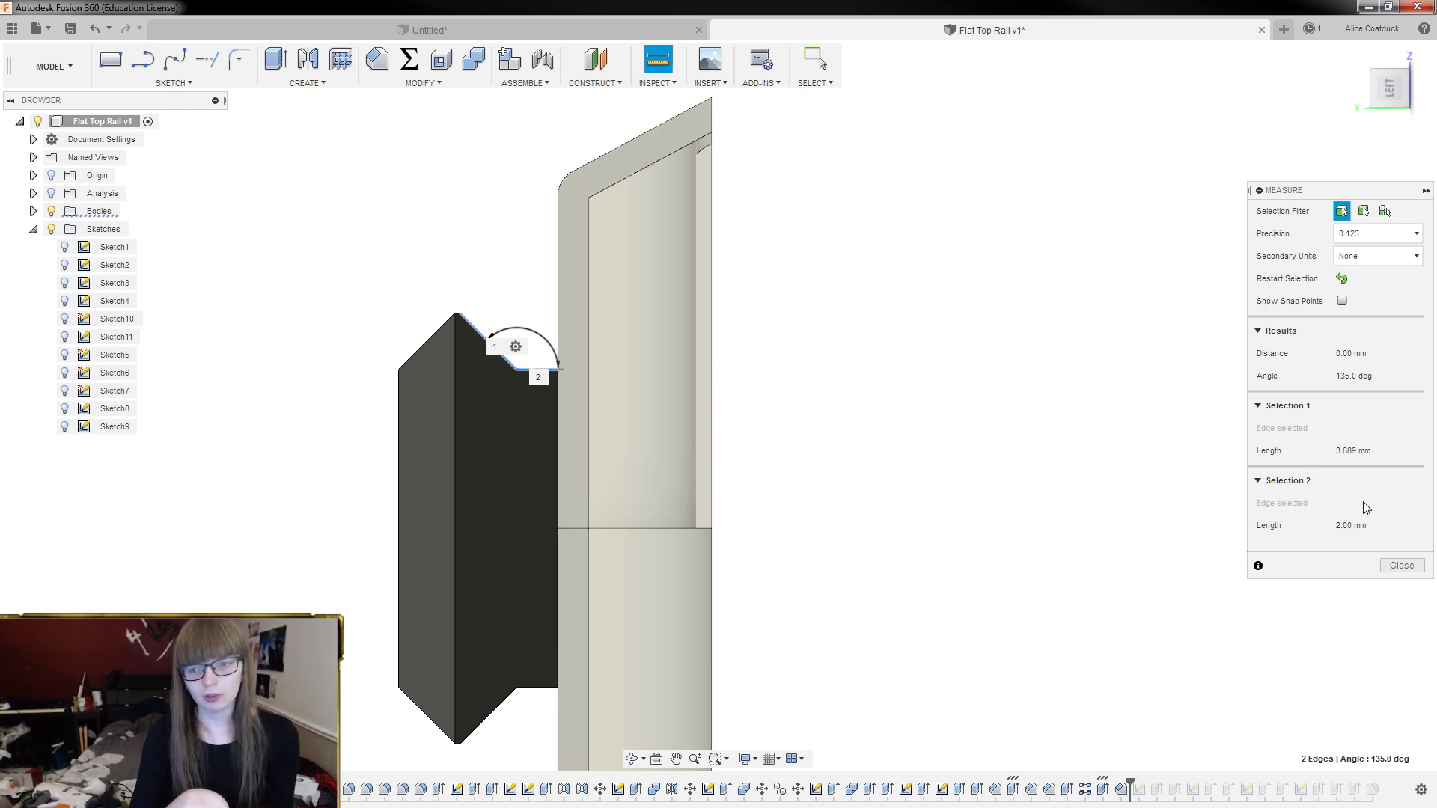
{"action": "left_click", "coordinate": [1402, 565]}
Examine the rail's teeth, sloped front end and undercut base along the cover from several angles
{"action": "scroll", "coordinate": [1146, 455], "scroll_direction": "down", "scroll_amount": 2}
{"action": "middle_click_drag", "start_coordinate": [905, 422], "coordinate": [920, 564], "text": "shift"}
{"action": "scroll", "coordinate": [998, 375], "scroll_direction": "down", "scroll_amount": 4}
{"action": "scroll", "coordinate": [998, 380], "scroll_direction": "down", "scroll_amount": 3}
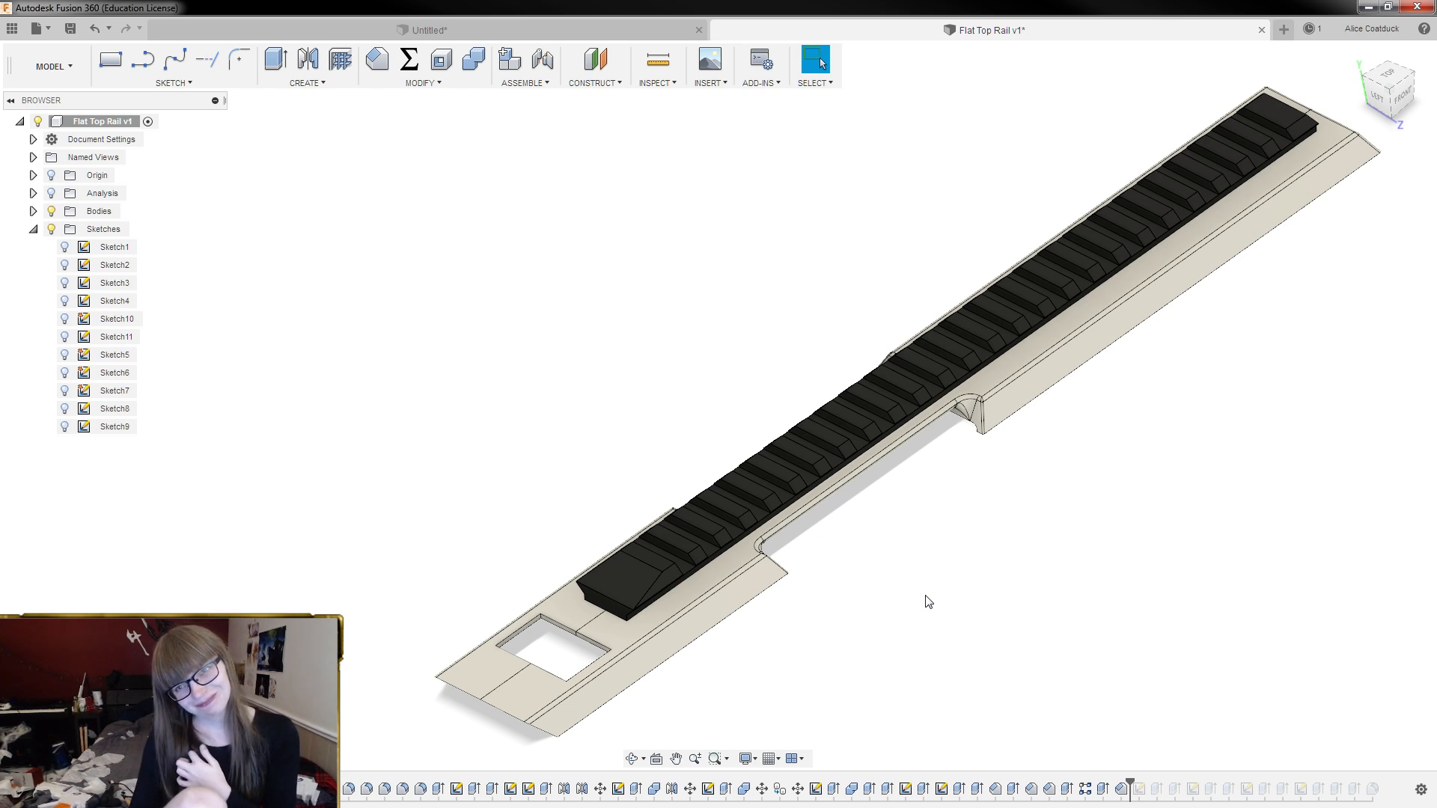
{"action": "middle_click_drag", "start_coordinate": [902, 593], "coordinate": [843, 603], "text": "shift"}
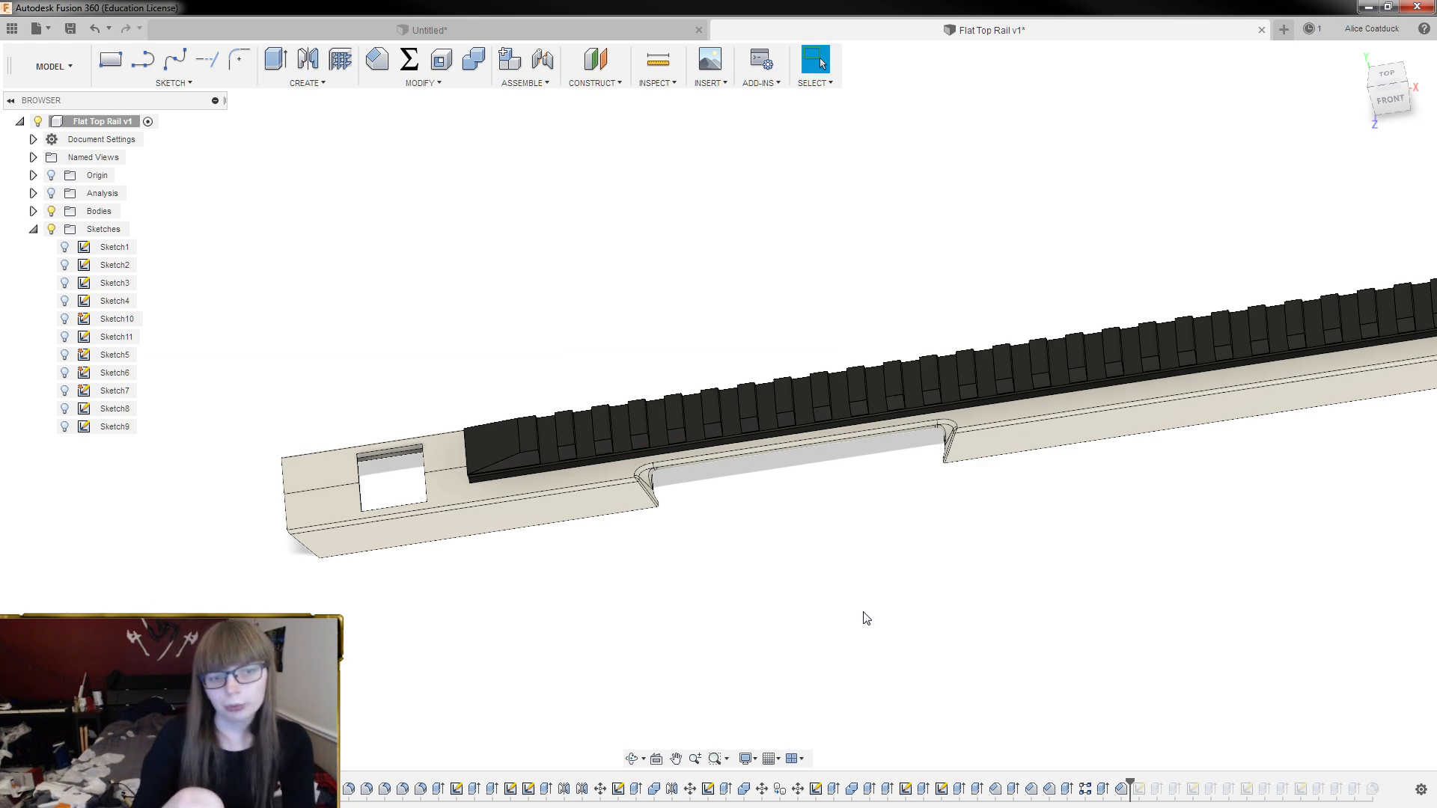
{"action": "middle_click_drag", "start_coordinate": [509, 551], "coordinate": [528, 338], "text": "shift"}
{"action": "scroll", "coordinate": [524, 343], "scroll_direction": "up", "scroll_amount": 8}
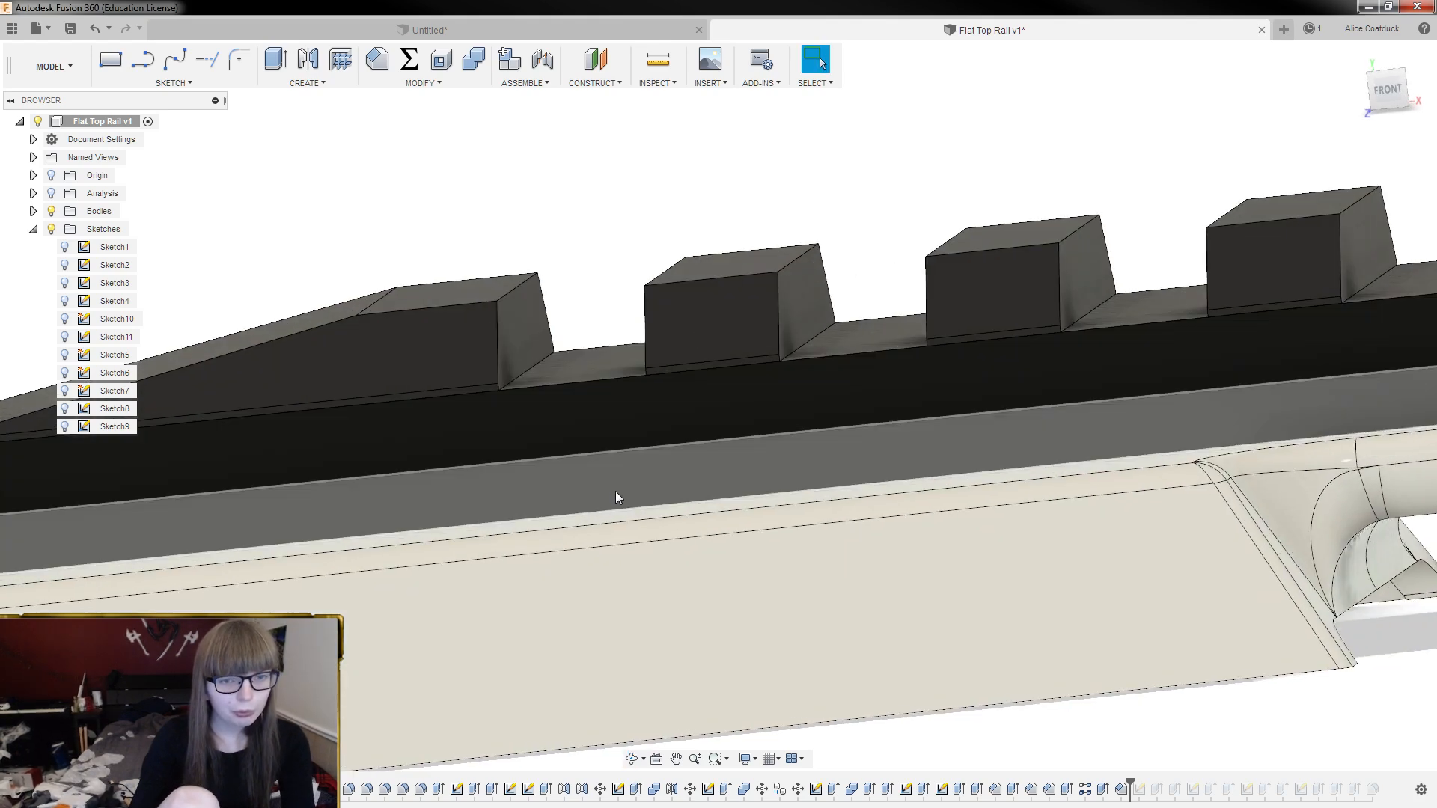
{"action": "middle_click_drag", "start_coordinate": [617, 497], "coordinate": [642, 491], "text": "shift"}
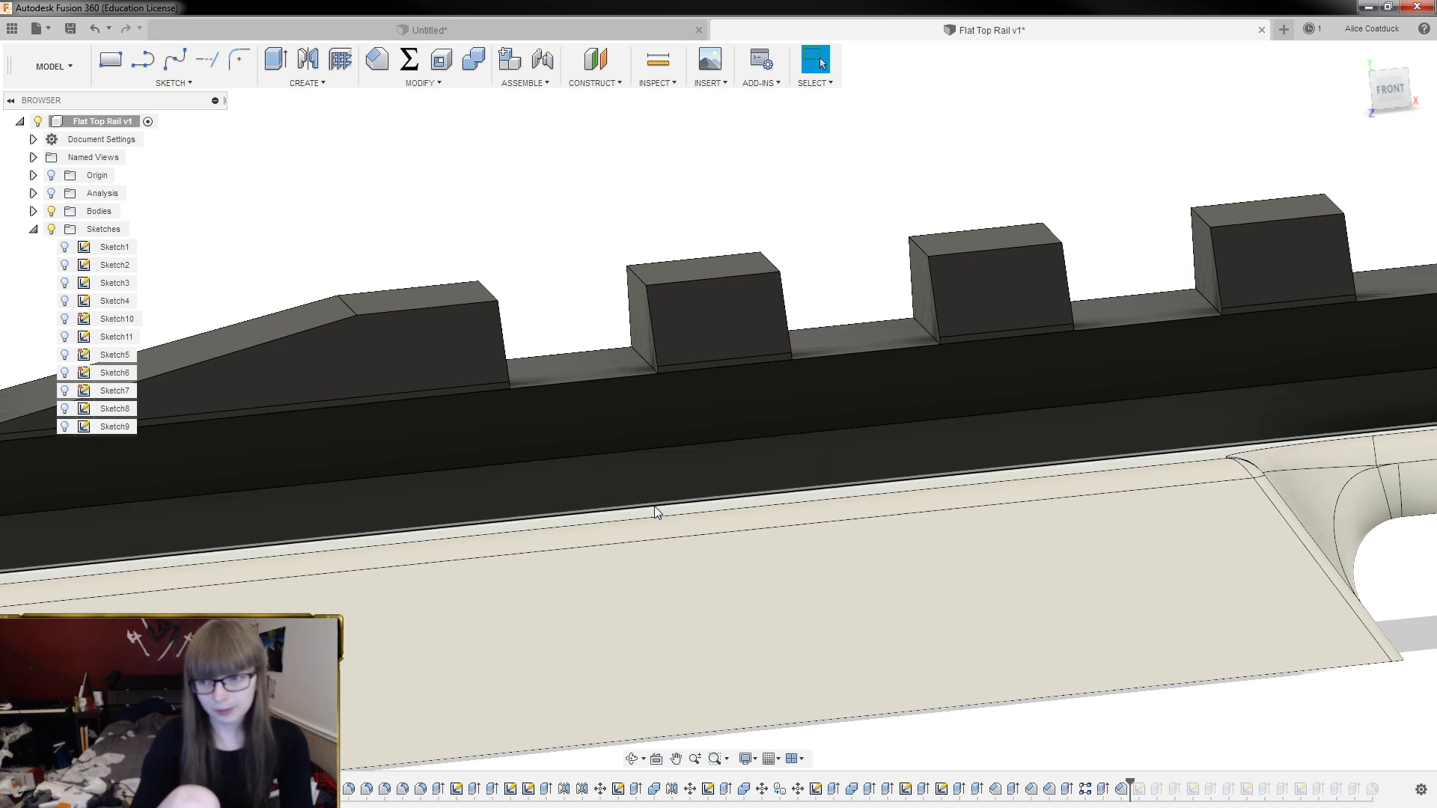
{"action": "middle_click_drag", "start_coordinate": [718, 227], "coordinate": [799, 181], "text": "shift"}
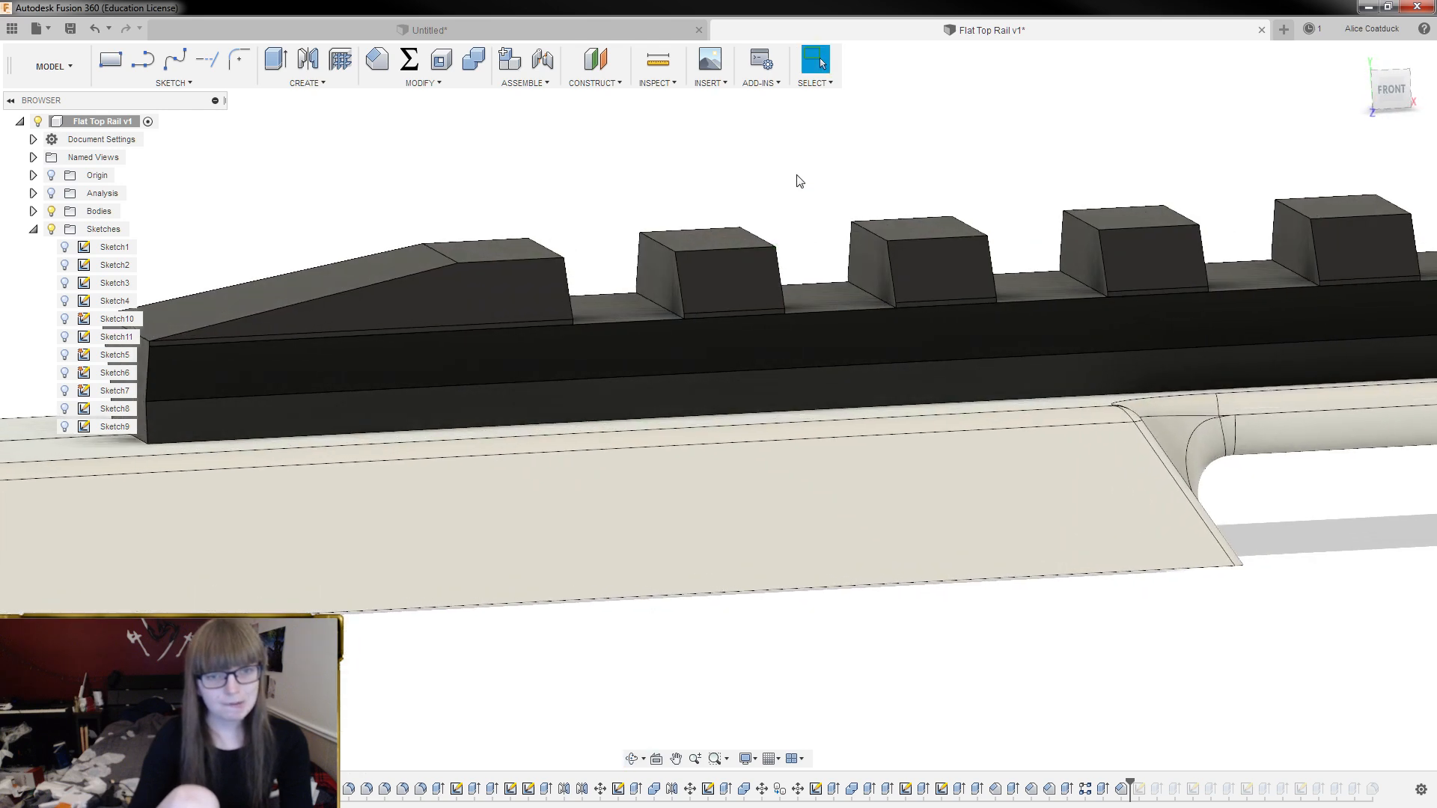
Show Sketch9 in the front view and check the lengths of its slot rectangle's upper line and the adjacent tooth's upper edge
{"action": "left_click", "coordinate": [1387, 92]}
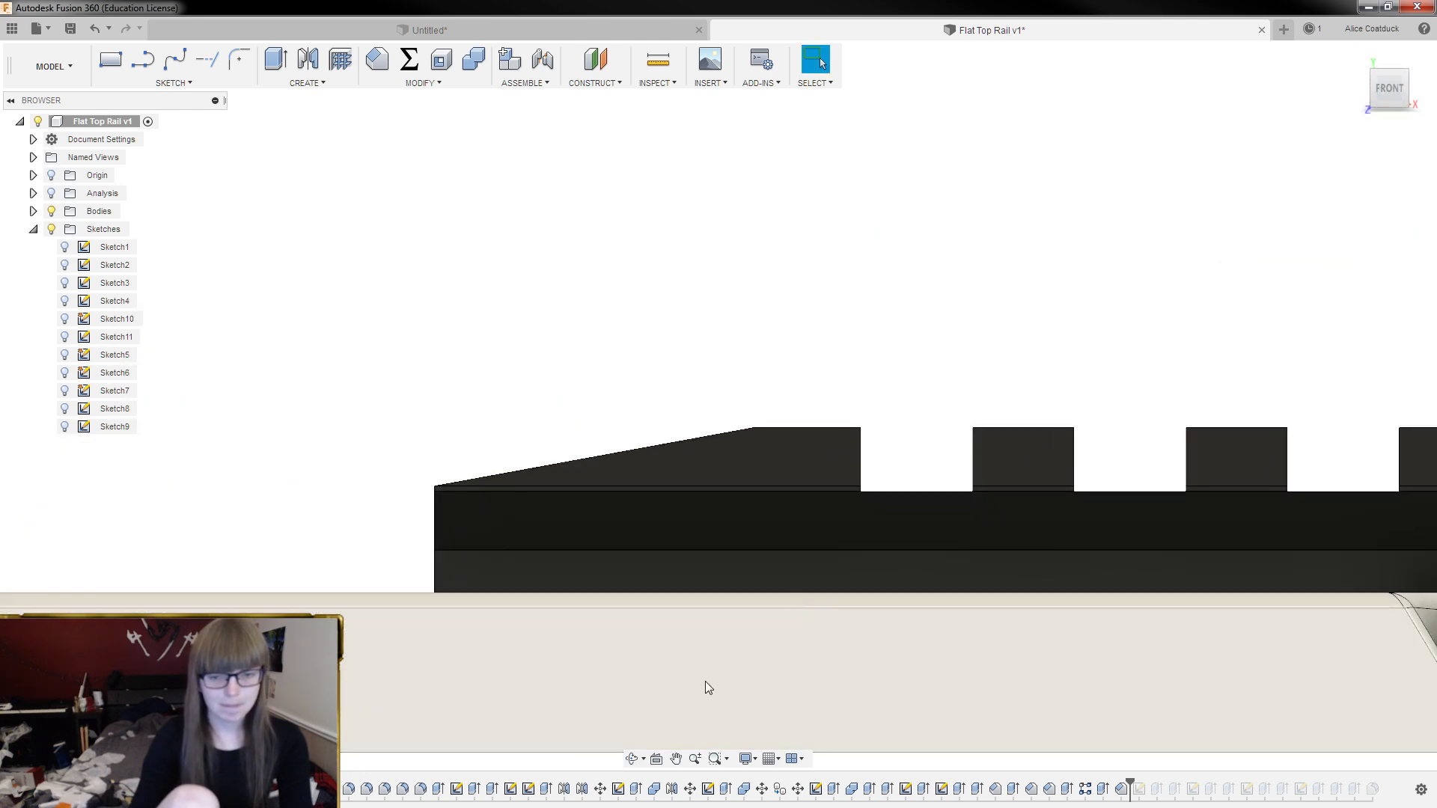
{"action": "left_click", "coordinate": [941, 789]}
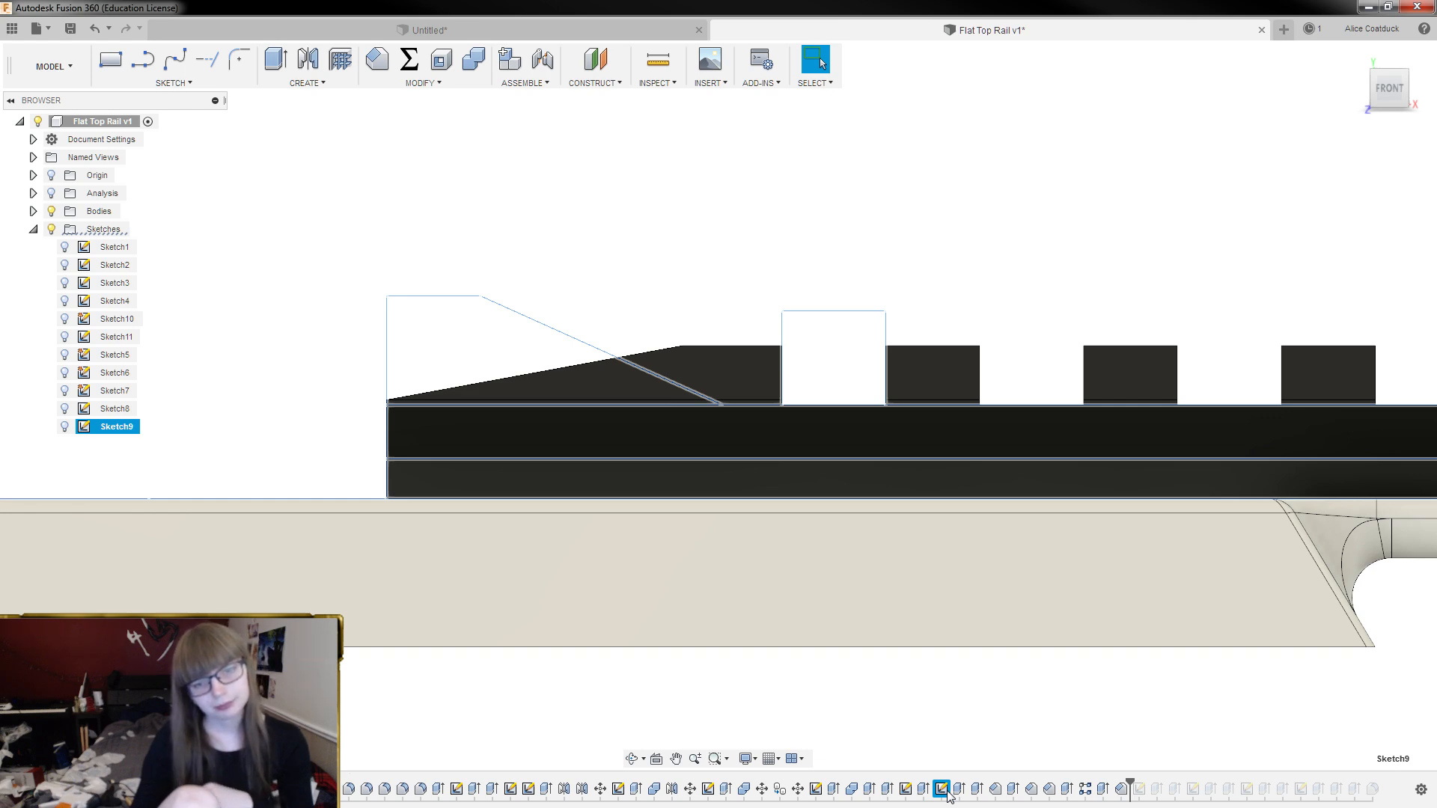
{"action": "left_click", "coordinate": [66, 427]}
{"action": "left_click", "coordinate": [842, 312]}
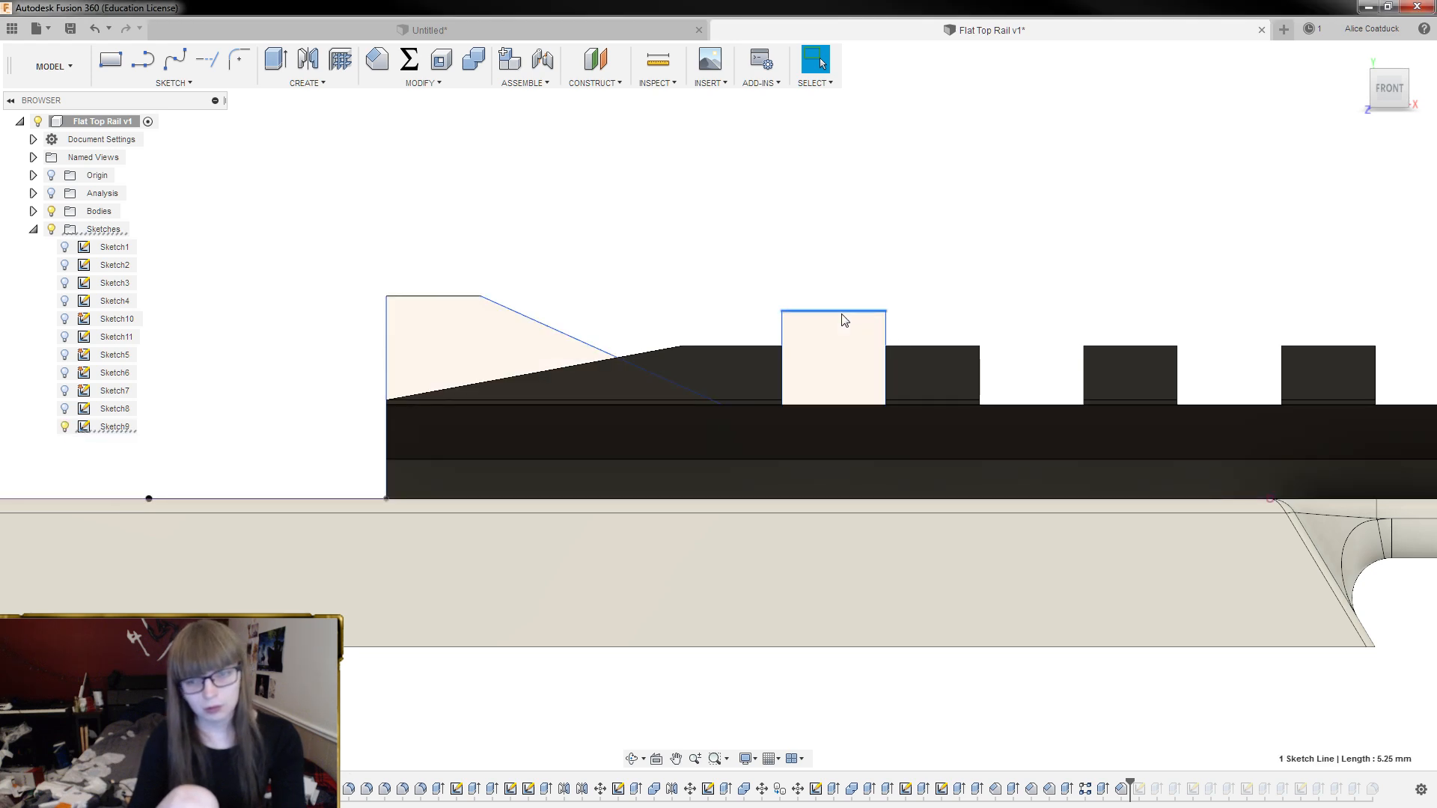
{"action": "left_click", "coordinate": [922, 344]}
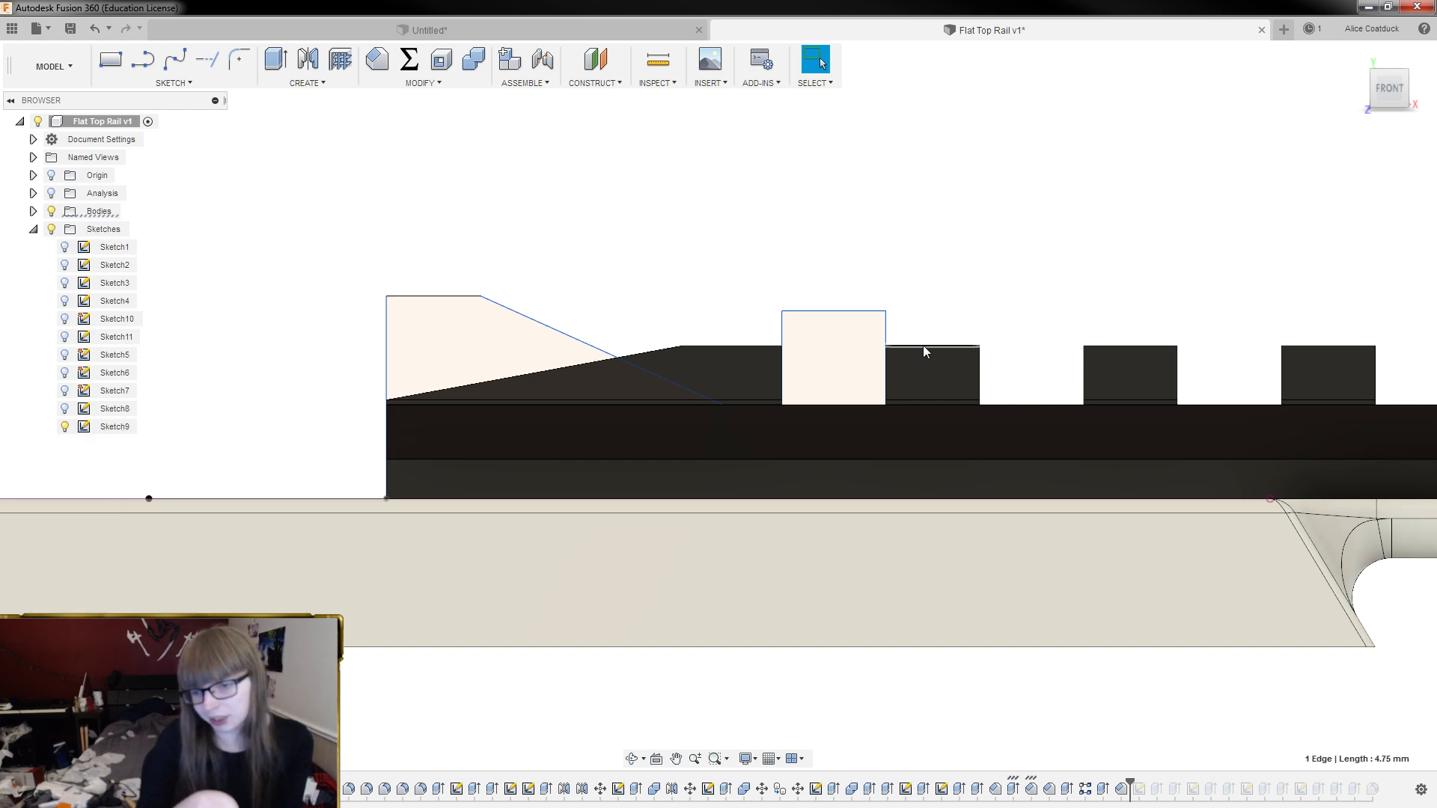
{"action": "scroll", "coordinate": [389, 247], "scroll_direction": "down", "scroll_amount": 1}
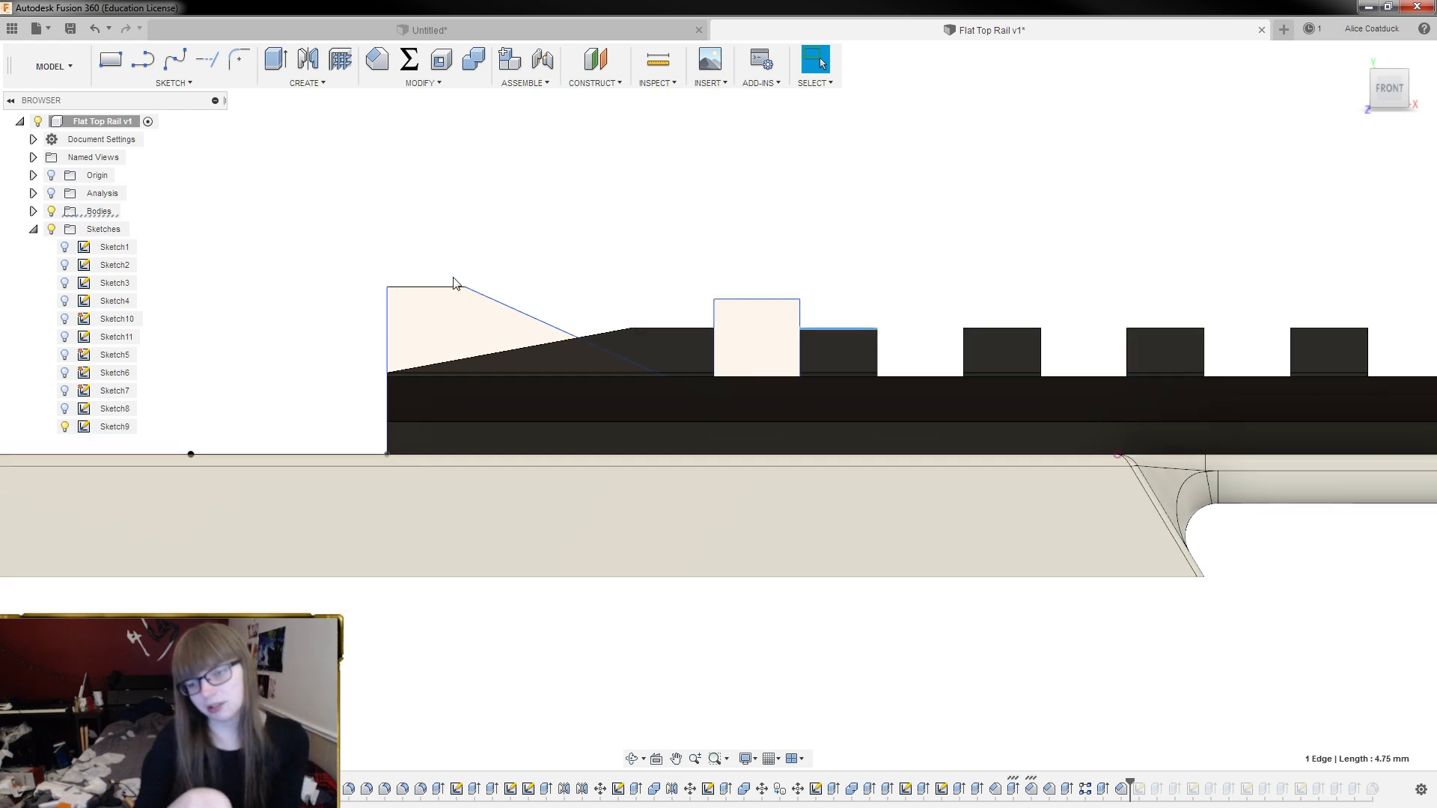
Create a new empty design and orient its view to the right side
{"action": "left_click", "coordinate": [431, 29]}
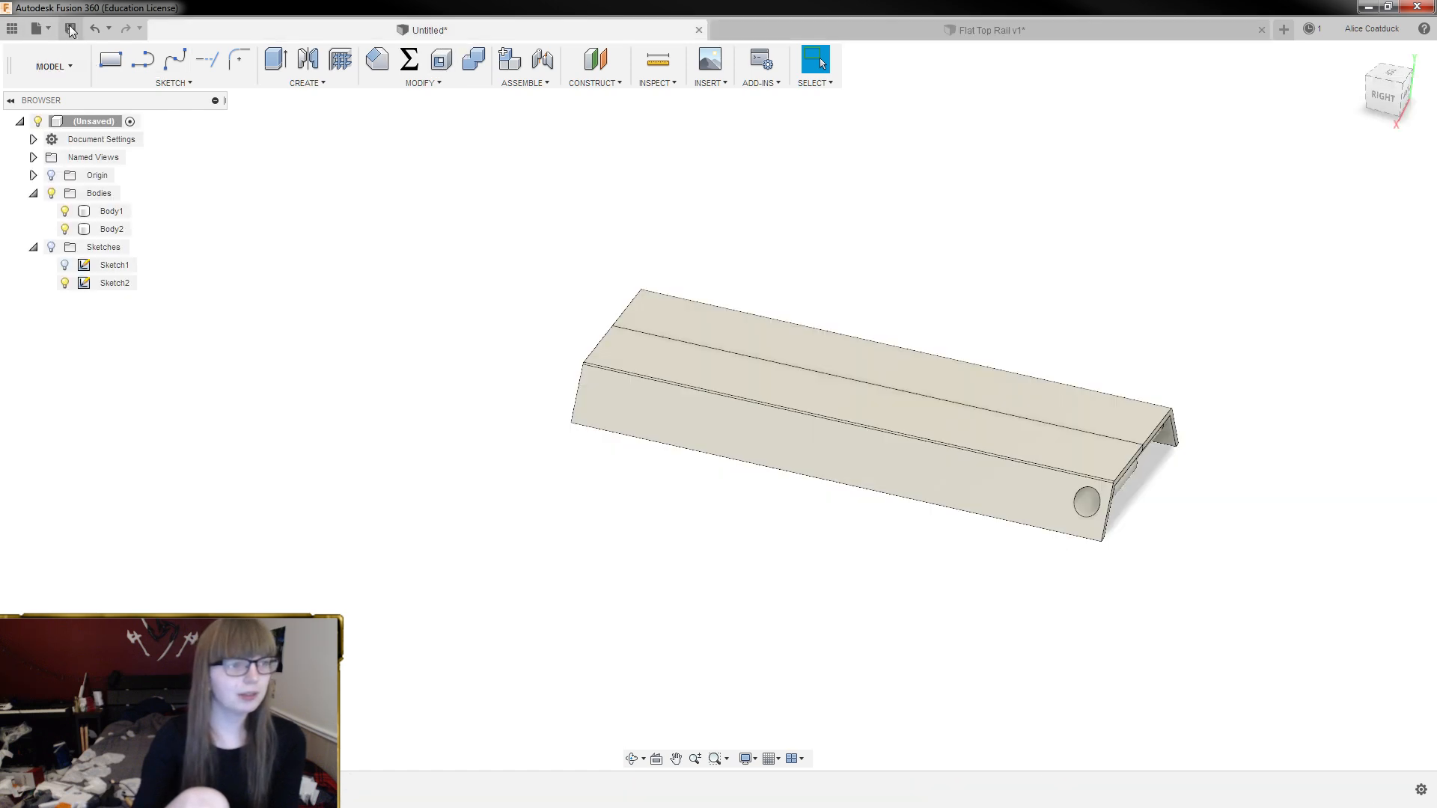
{"action": "left_click", "coordinate": [36, 28]}
{"action": "left_click", "coordinate": [52, 51]}
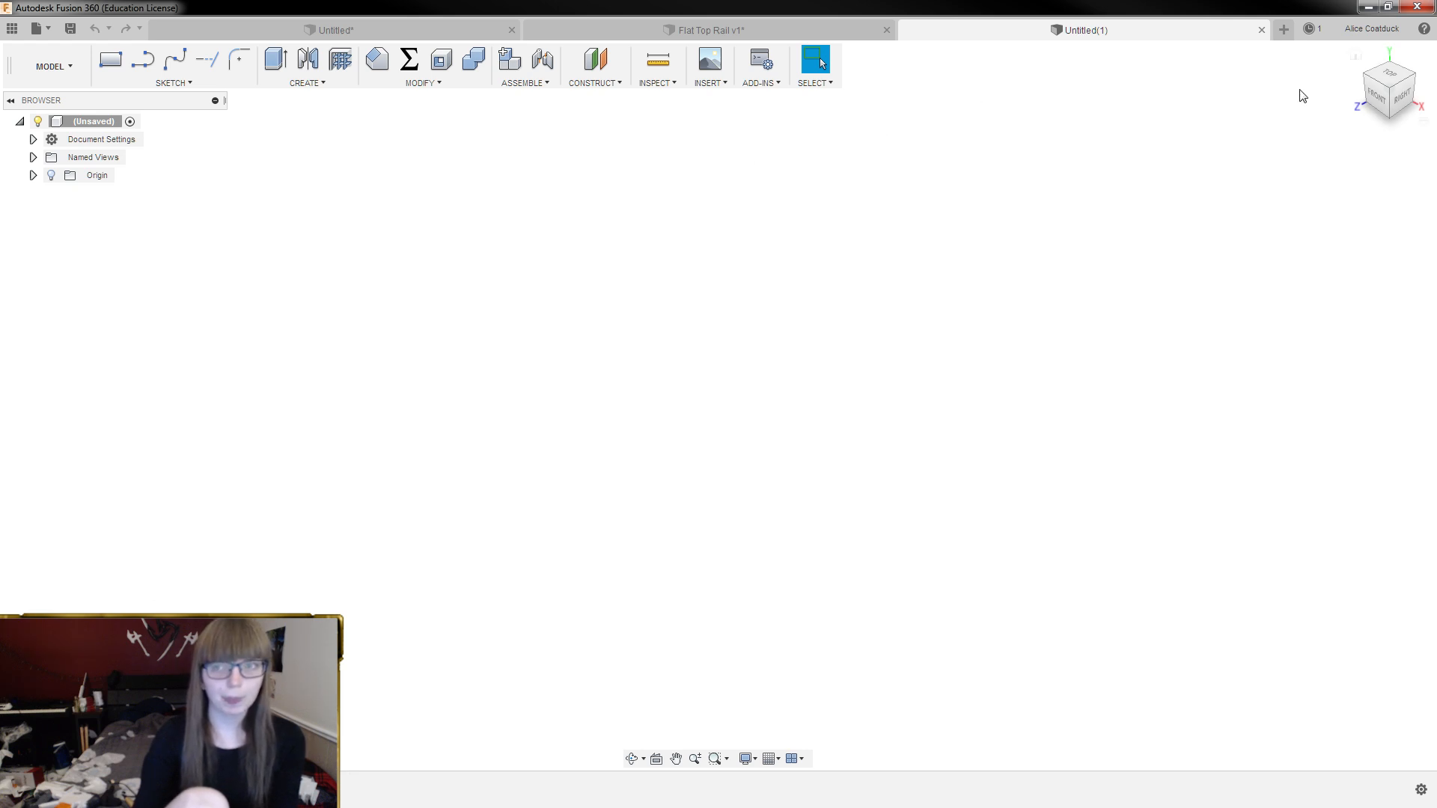
{"action": "left_click", "coordinate": [1412, 99]}
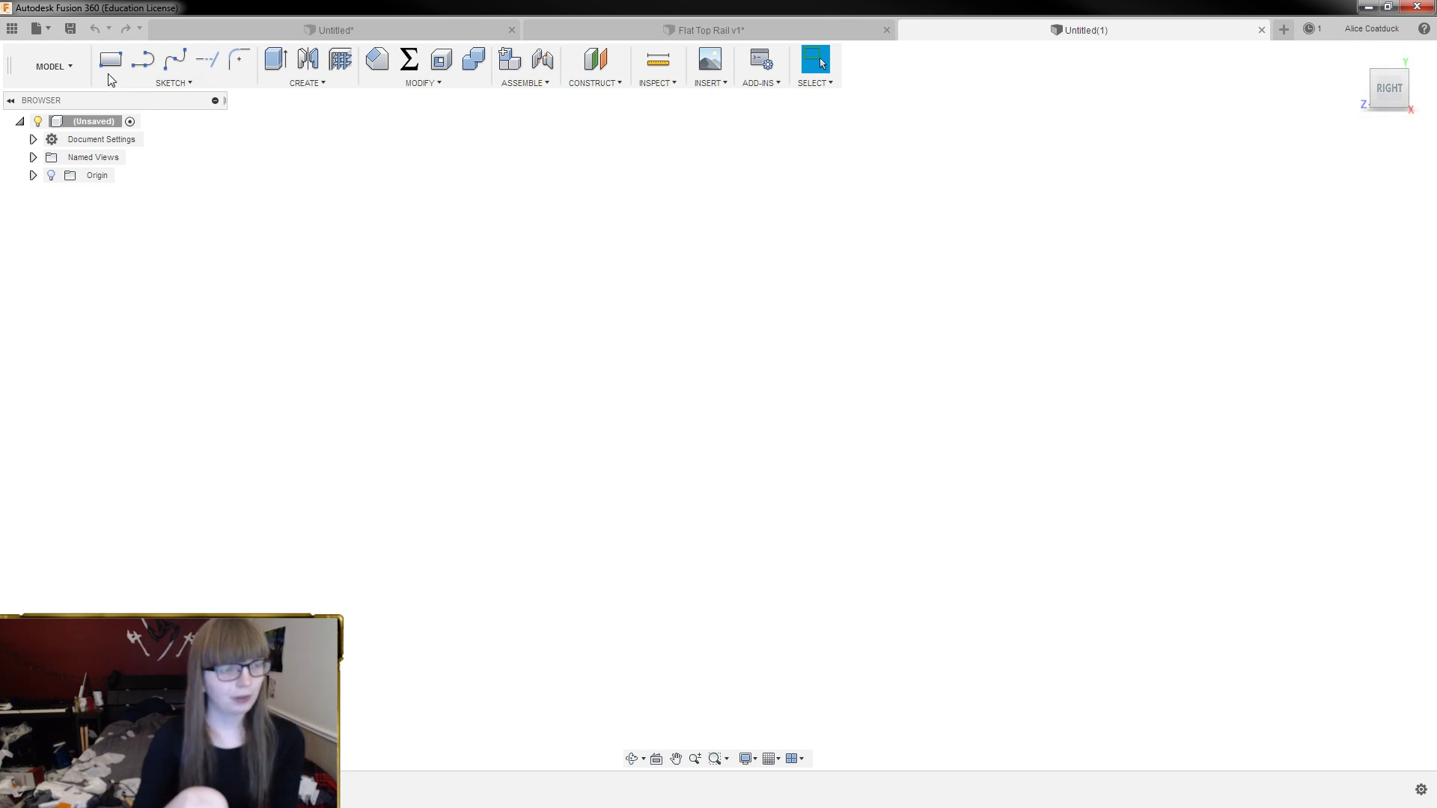
Switch back to the Flat Top Rail design and hide all its bodies, leaving Sketch9 displayed
{"action": "left_click", "coordinate": [329, 30]}
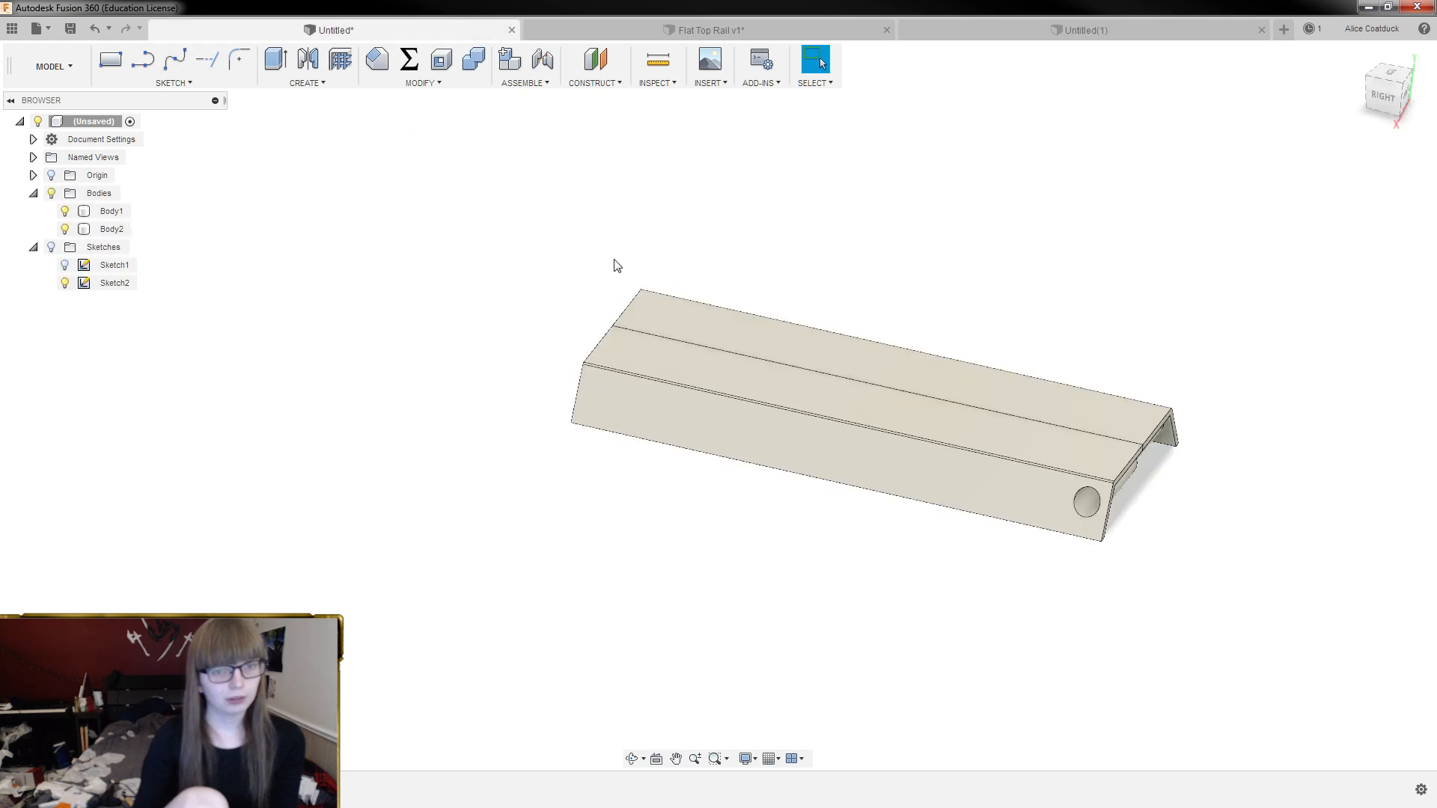
{"action": "left_click", "coordinate": [718, 30]}
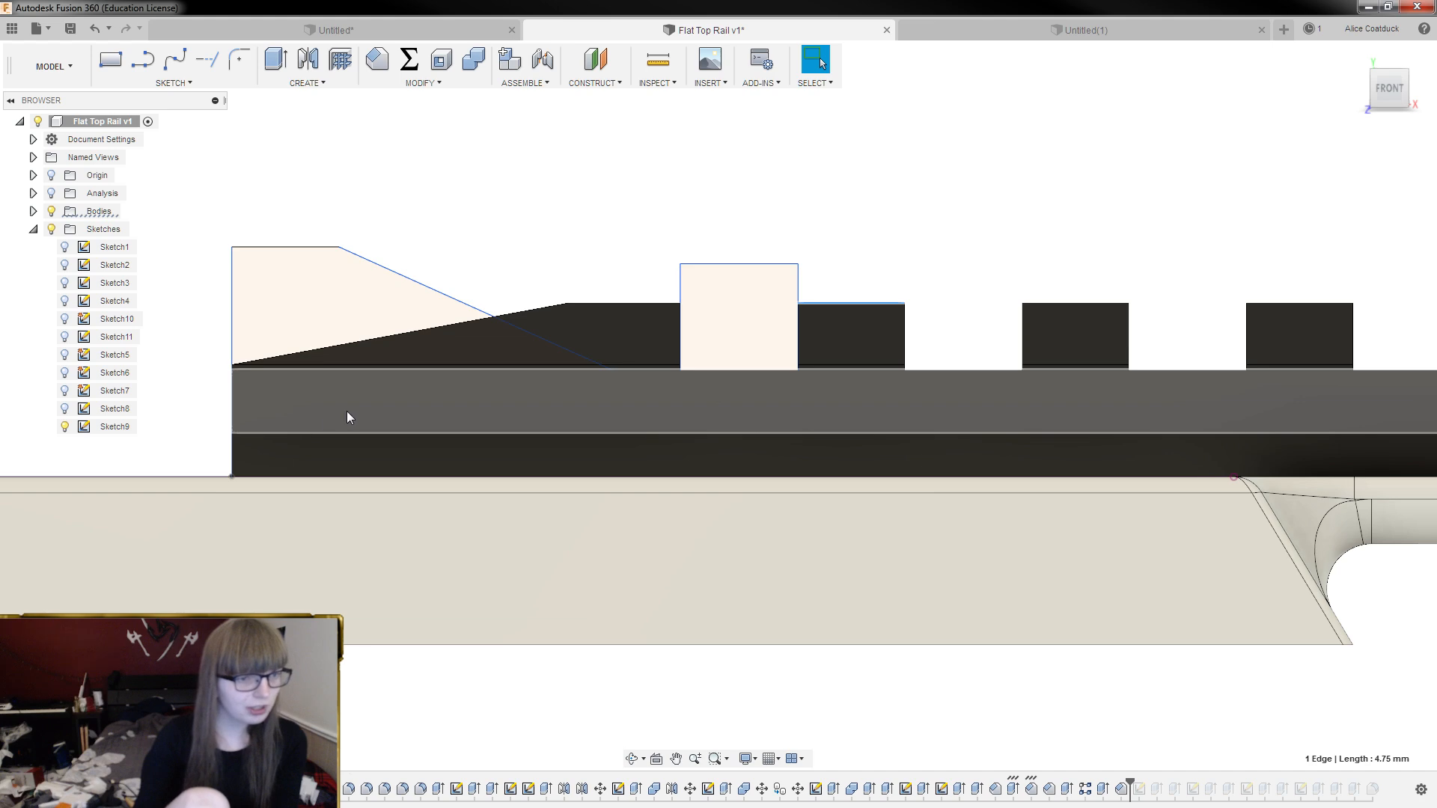
{"action": "left_click", "coordinate": [50, 211]}
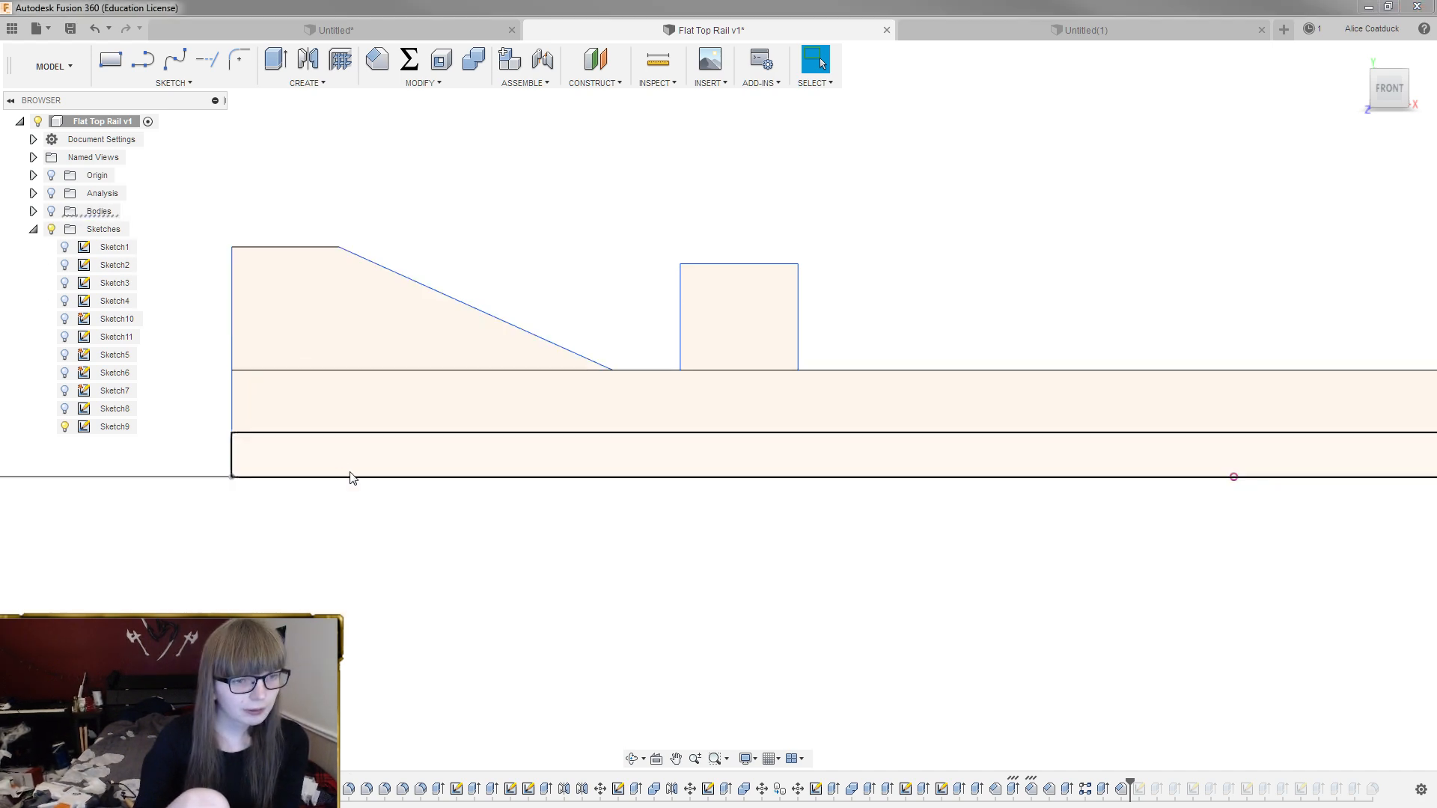
Measure the distances from Sketch9's base line to the two horizontal lines above it
{"action": "left_click", "coordinate": [658, 60]}
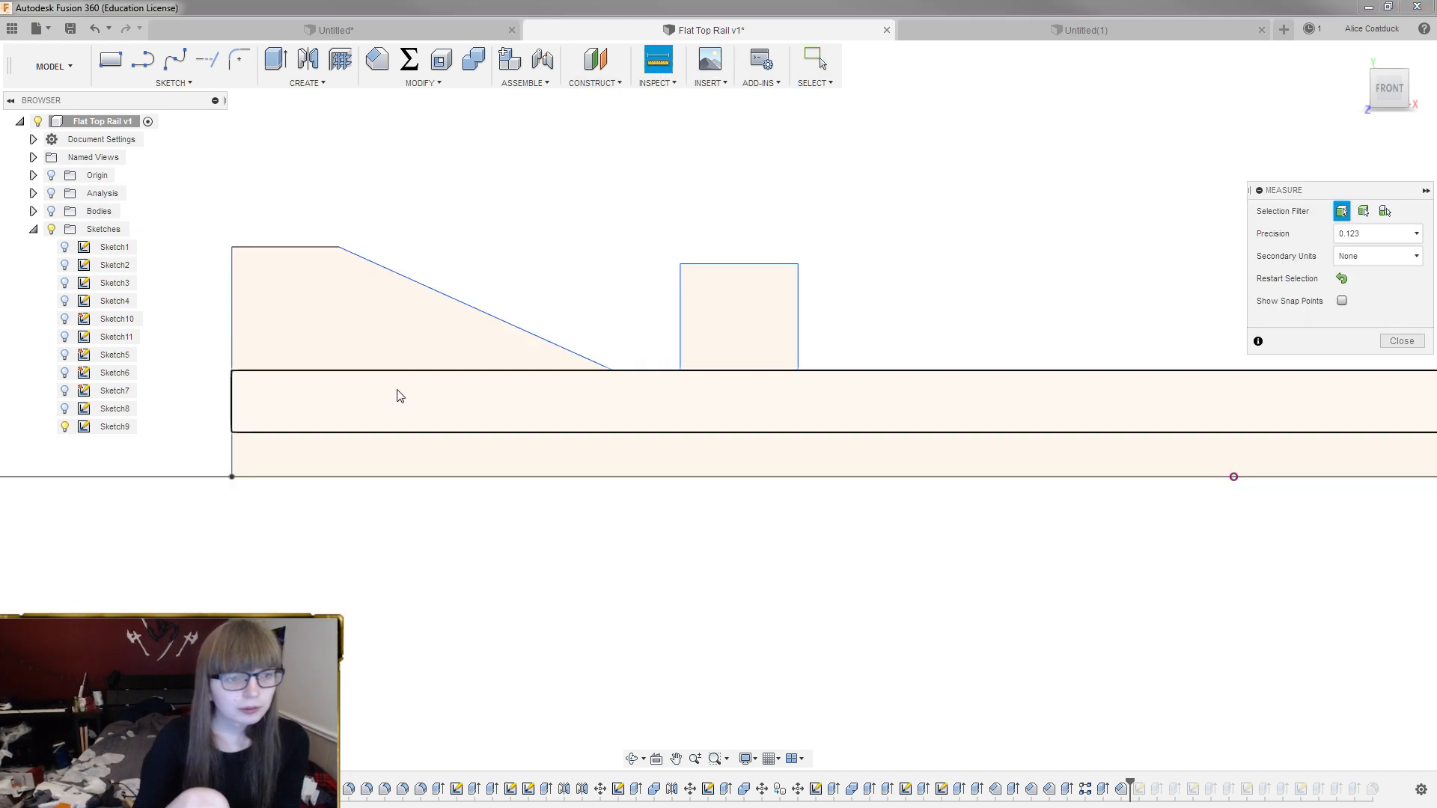
{"action": "left_click", "coordinate": [375, 478]}
{"action": "left_click", "coordinate": [390, 433]}
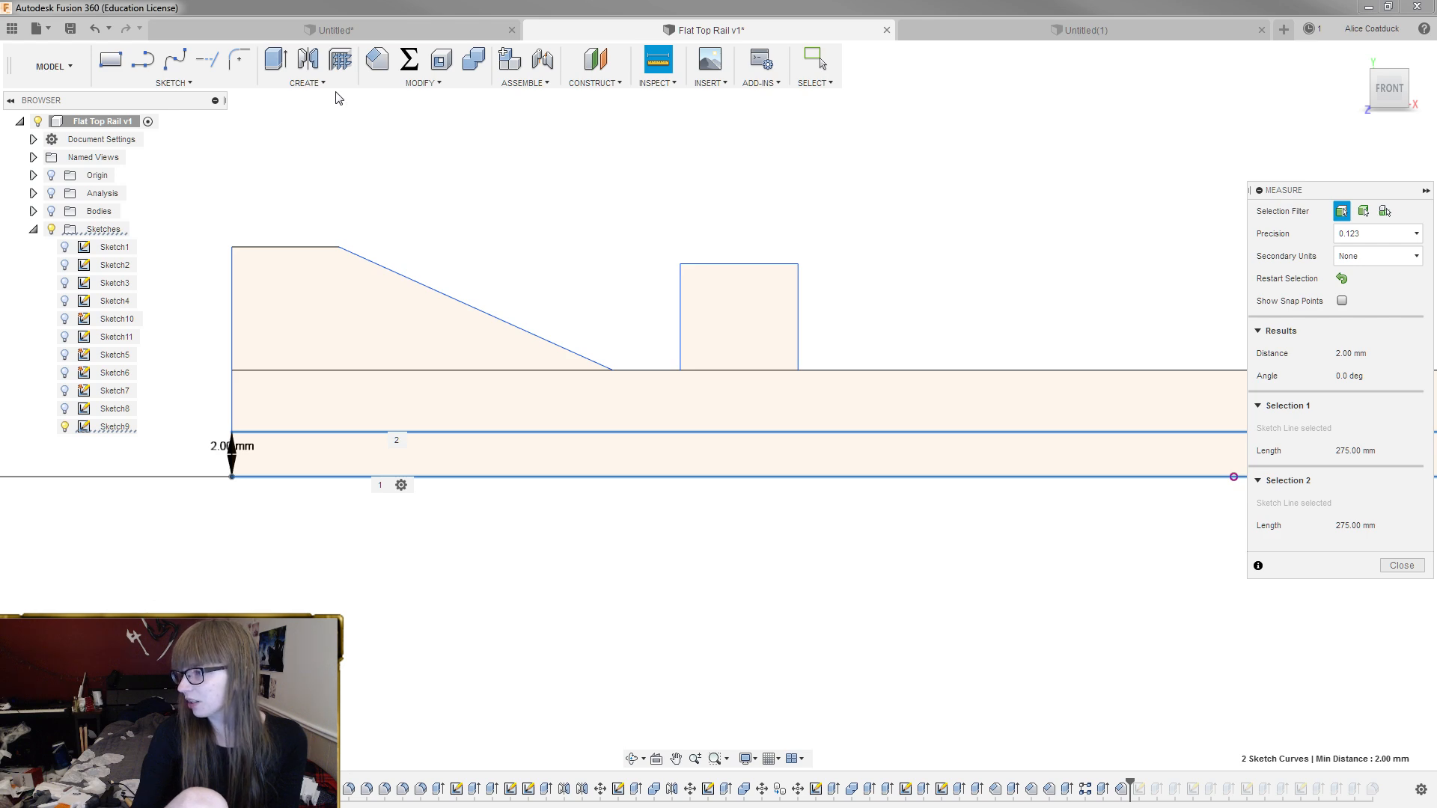
{"action": "left_click", "coordinate": [290, 371]}
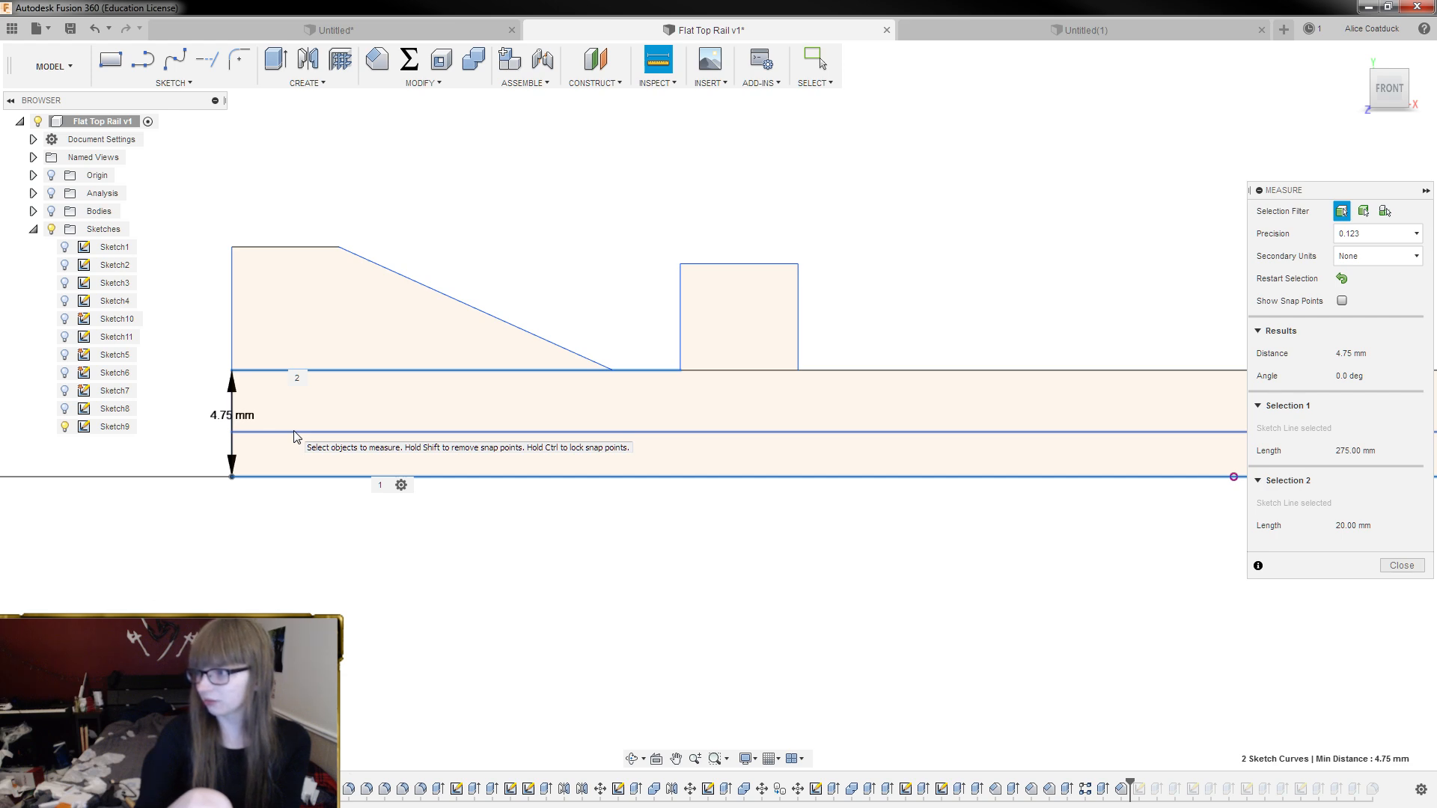
{"action": "left_click", "coordinate": [294, 433]}
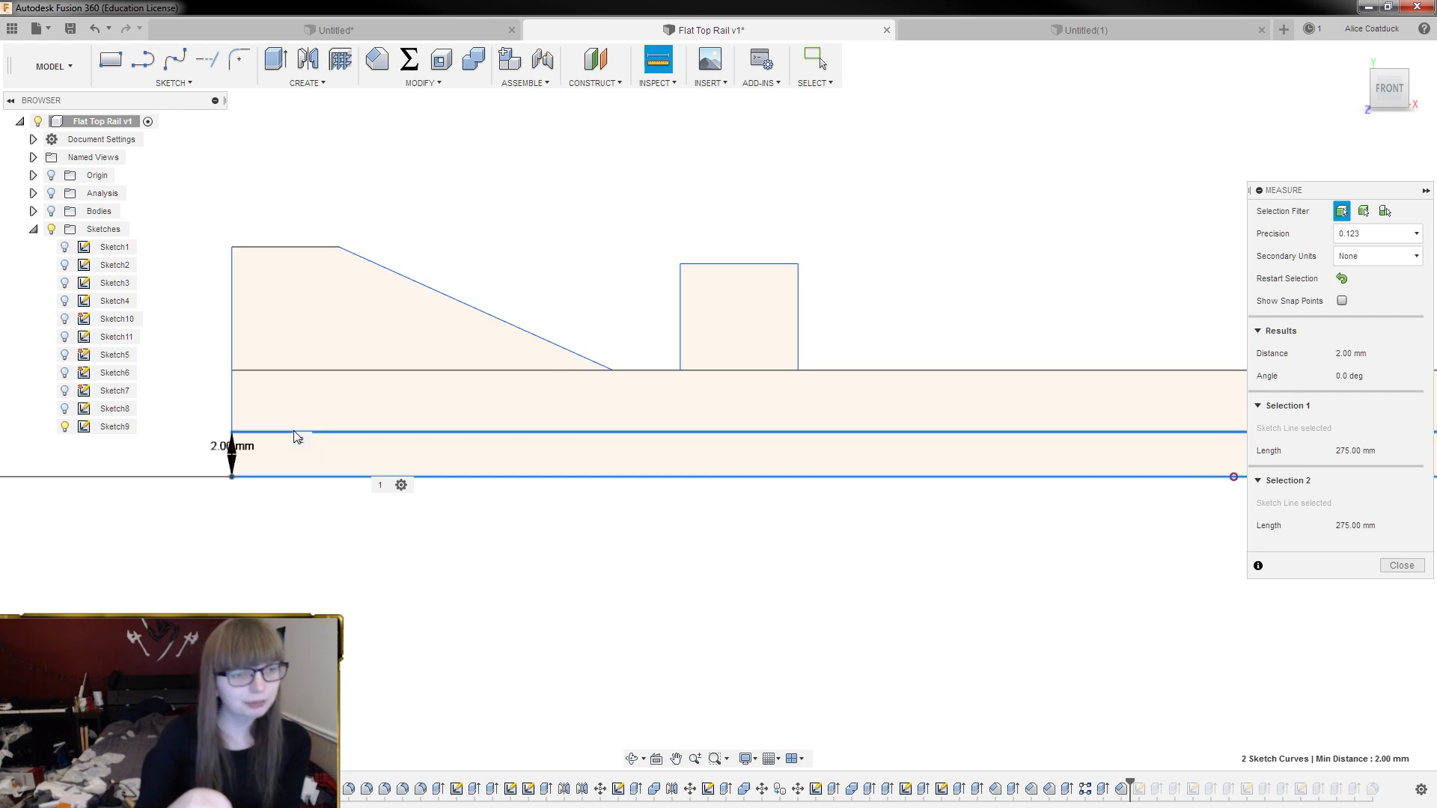
Measure from Sketch9's base line to the horizontal line at the ramp's foot and return to the new empty design
{"action": "left_click", "coordinate": [287, 370]}
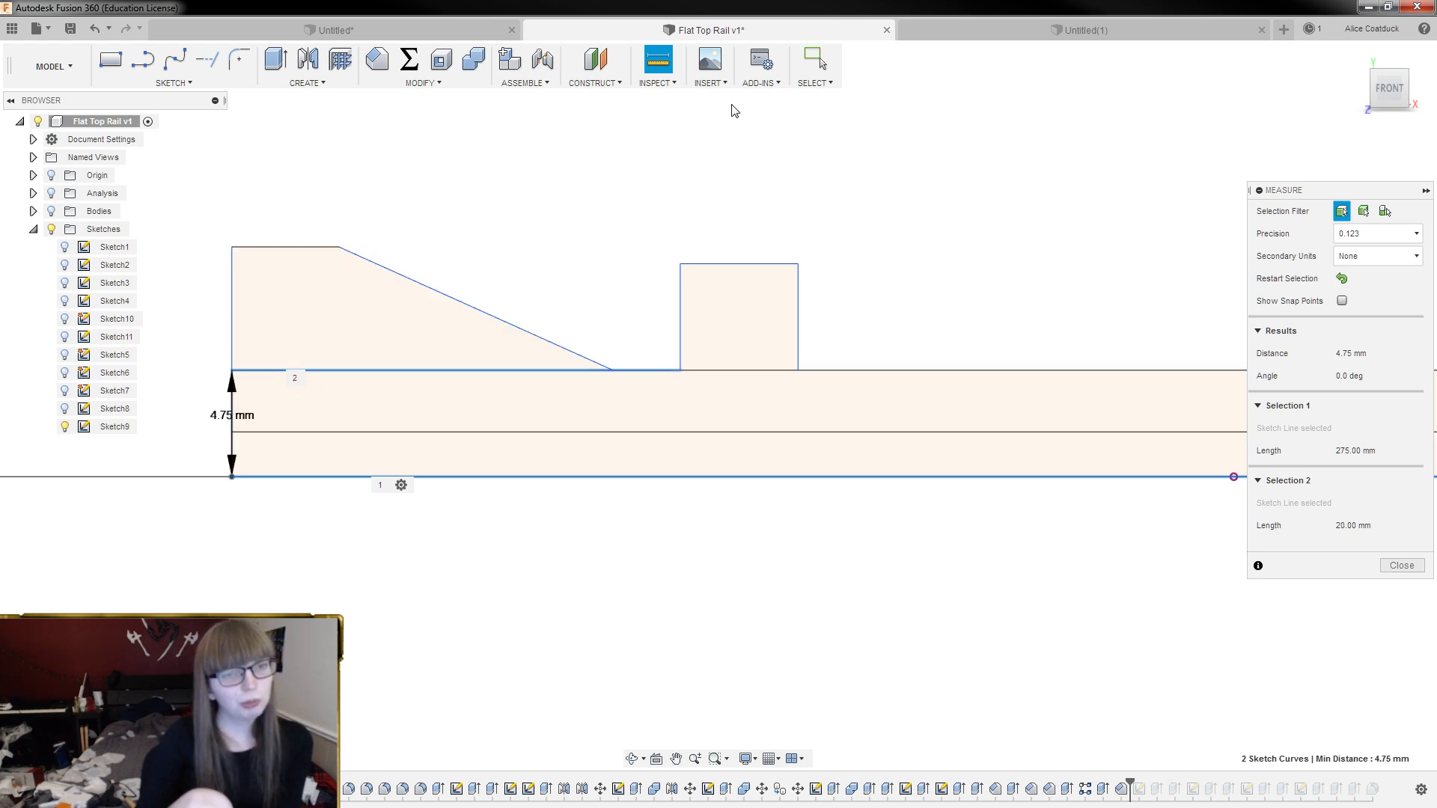
{"action": "left_click", "coordinate": [929, 26]}
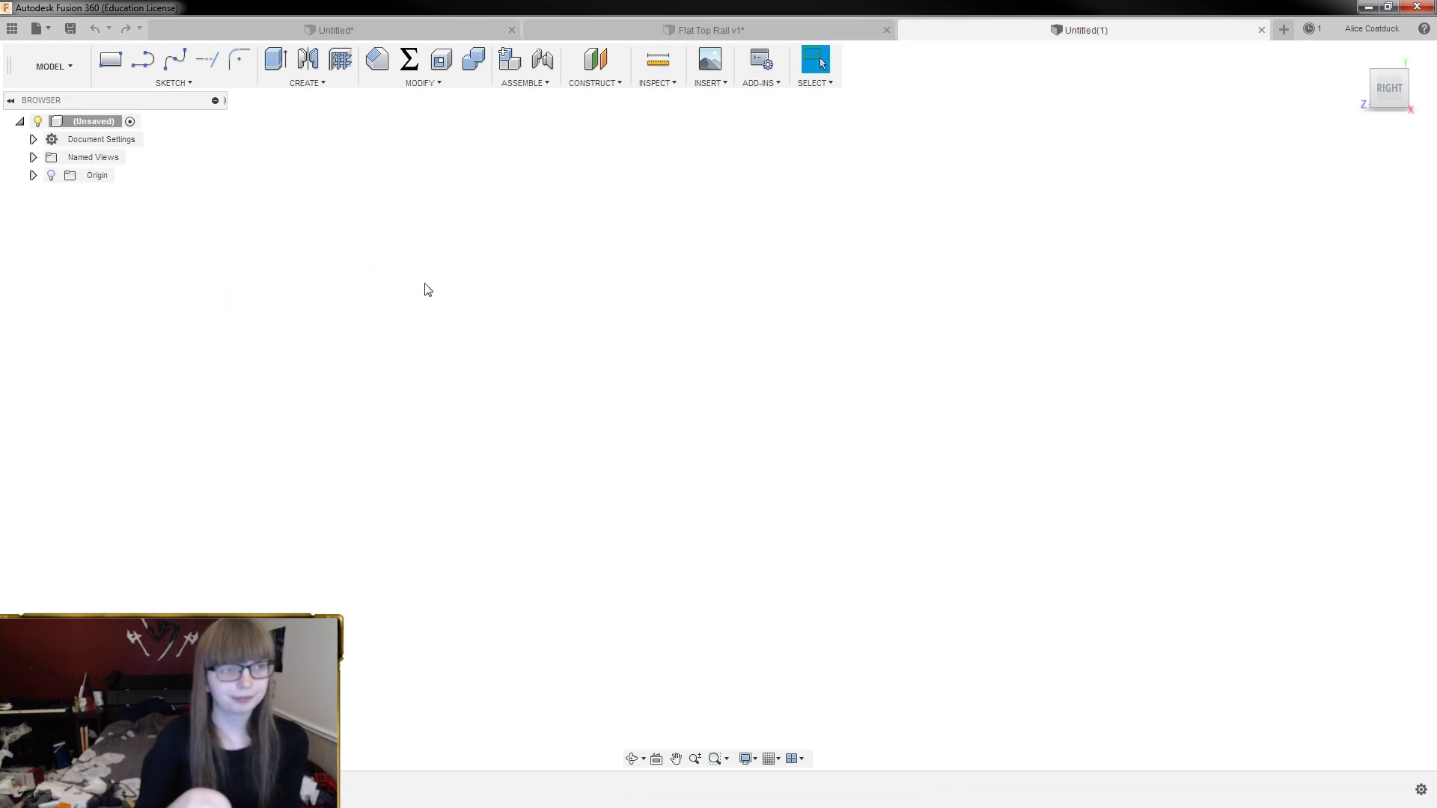
Start a sketch on the plane facing the right view and draw a 2 mm vertical line upward from the origin
{"action": "key", "text": "l"}
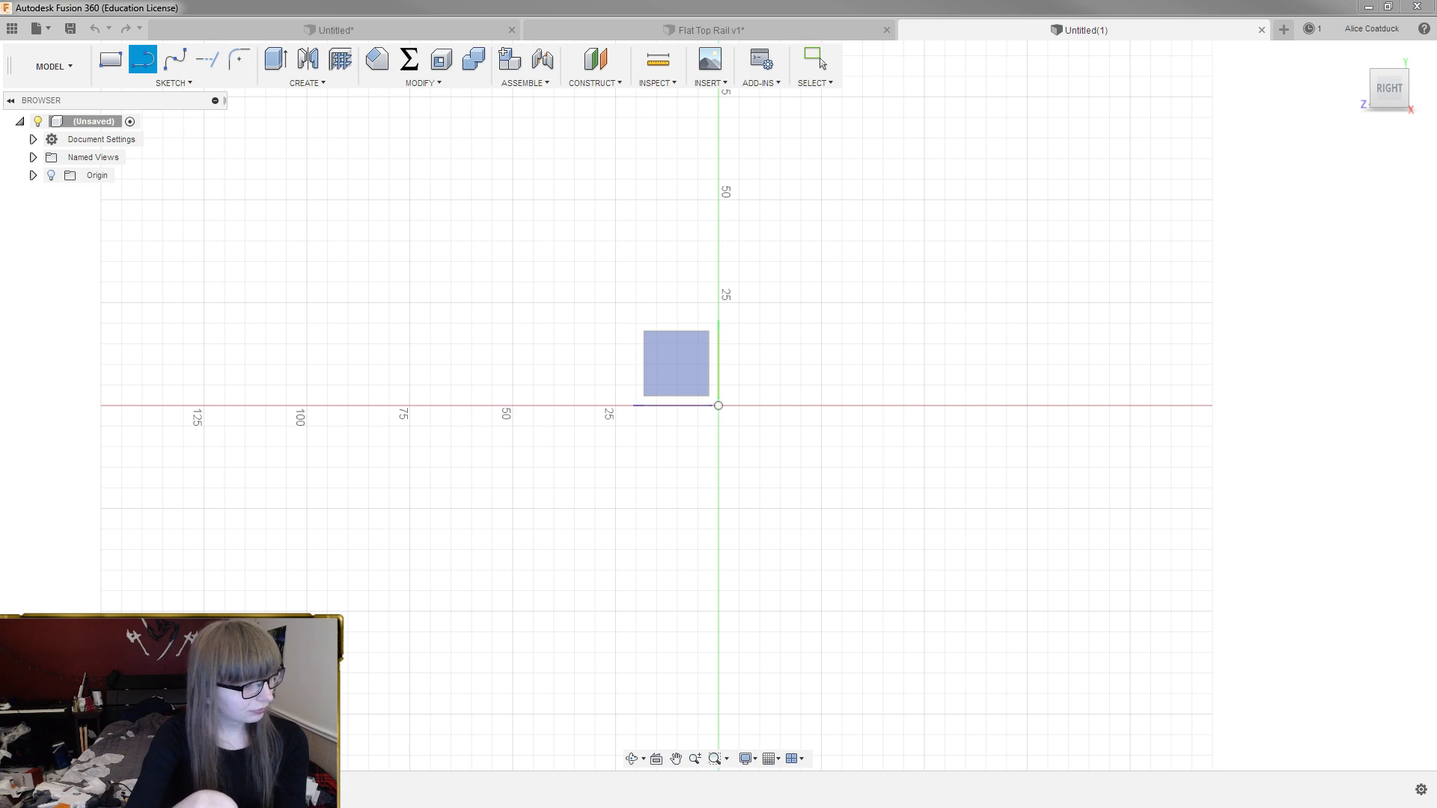
{"action": "left_click", "coordinate": [684, 368]}
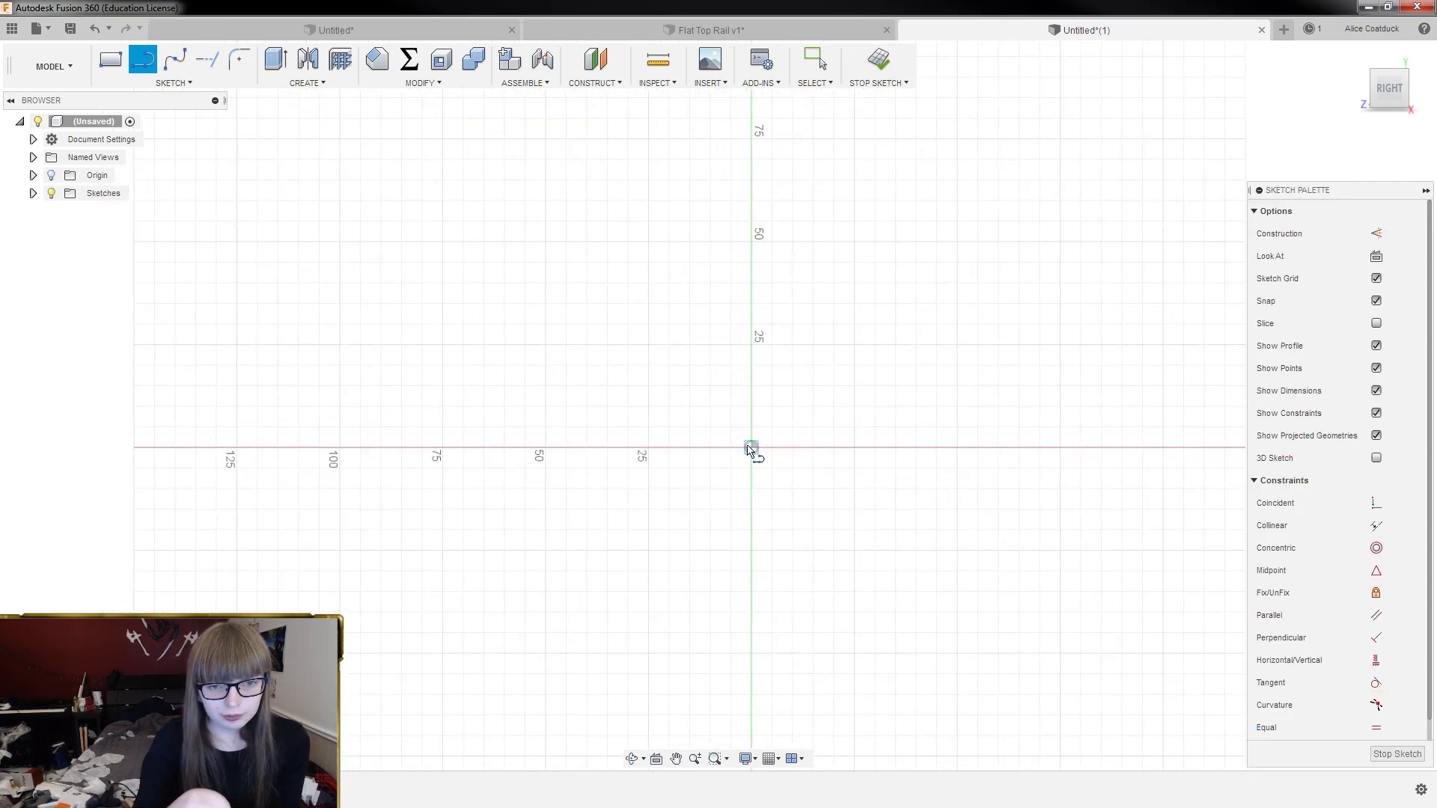
{"action": "left_click", "coordinate": [750, 448]}
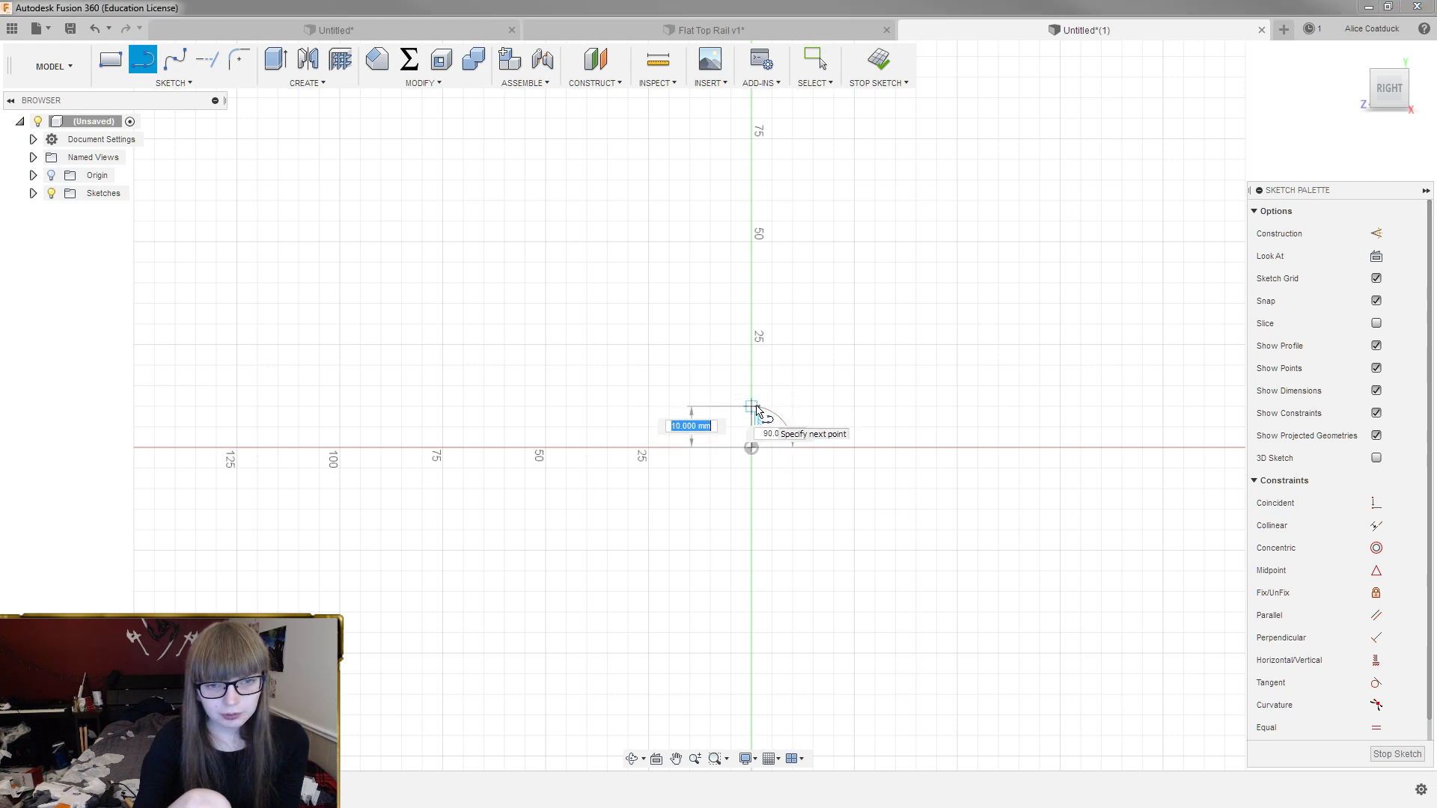
{"action": "type", "text": "2"}
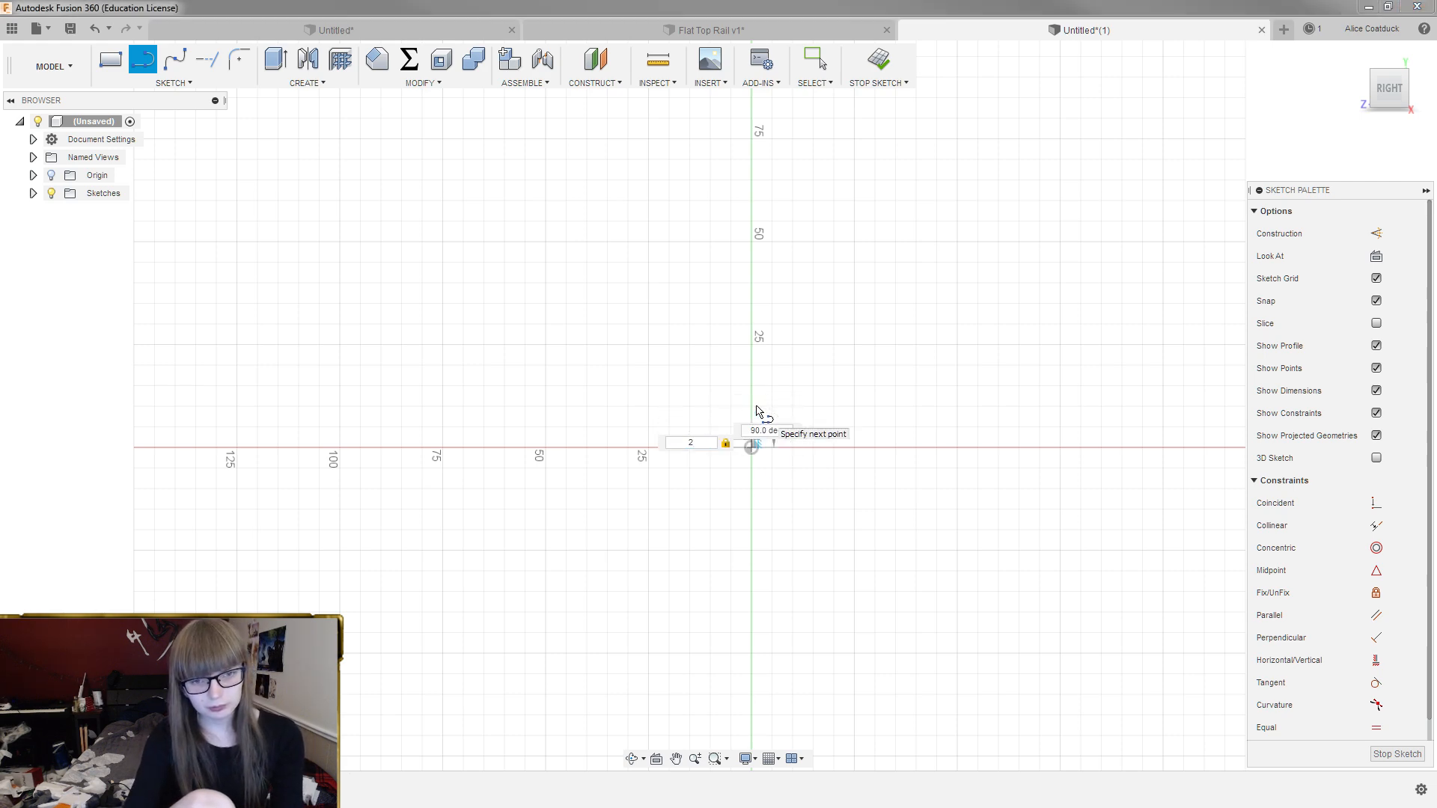
{"action": "key", "text": "Return"}
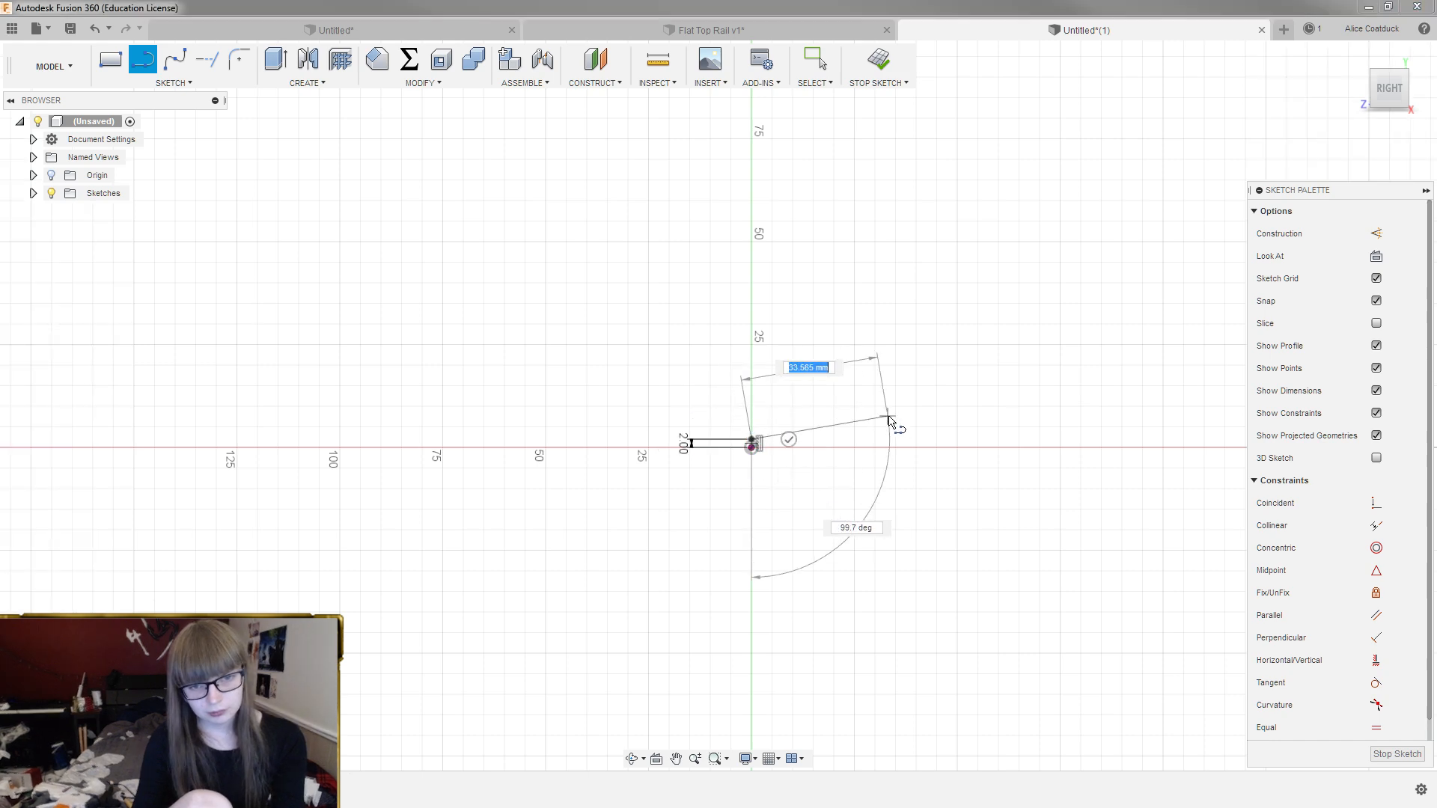
{"action": "scroll", "coordinate": [771, 444], "scroll_direction": "up", "scroll_amount": 3}
{"action": "scroll", "coordinate": [778, 442], "scroll_direction": "up", "scroll_amount": 3}
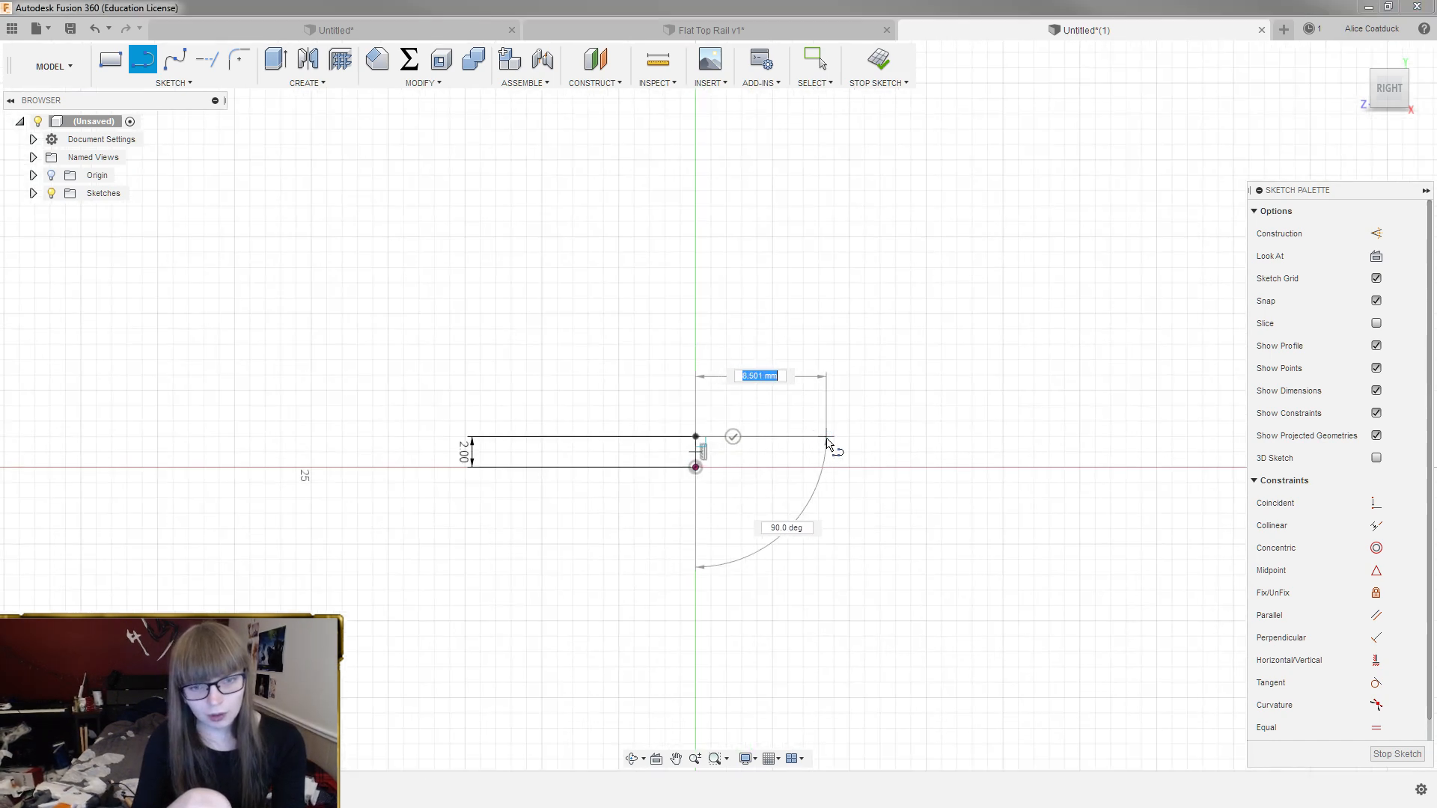
{"action": "left_click", "coordinate": [851, 439]}
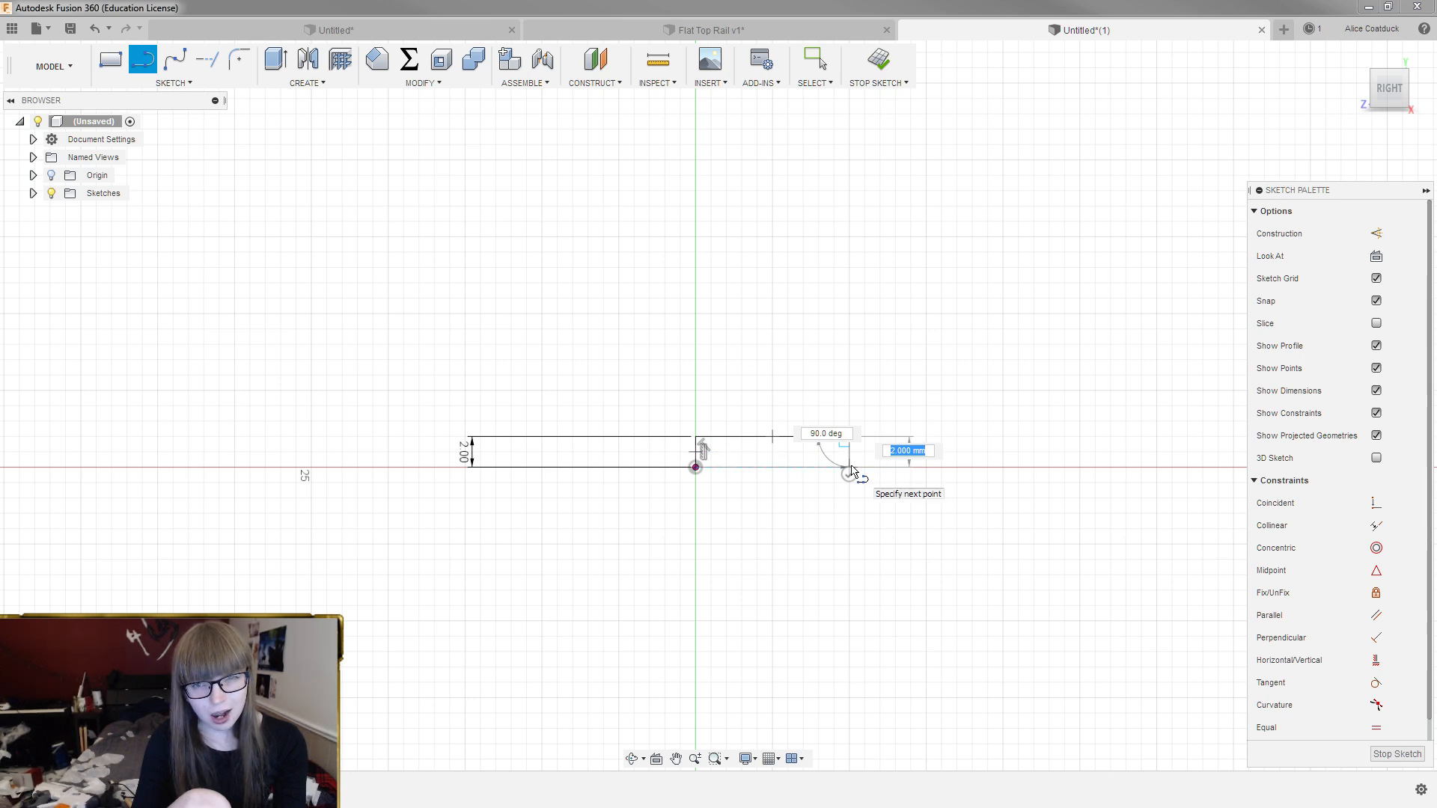
{"action": "key", "text": "Escape"}
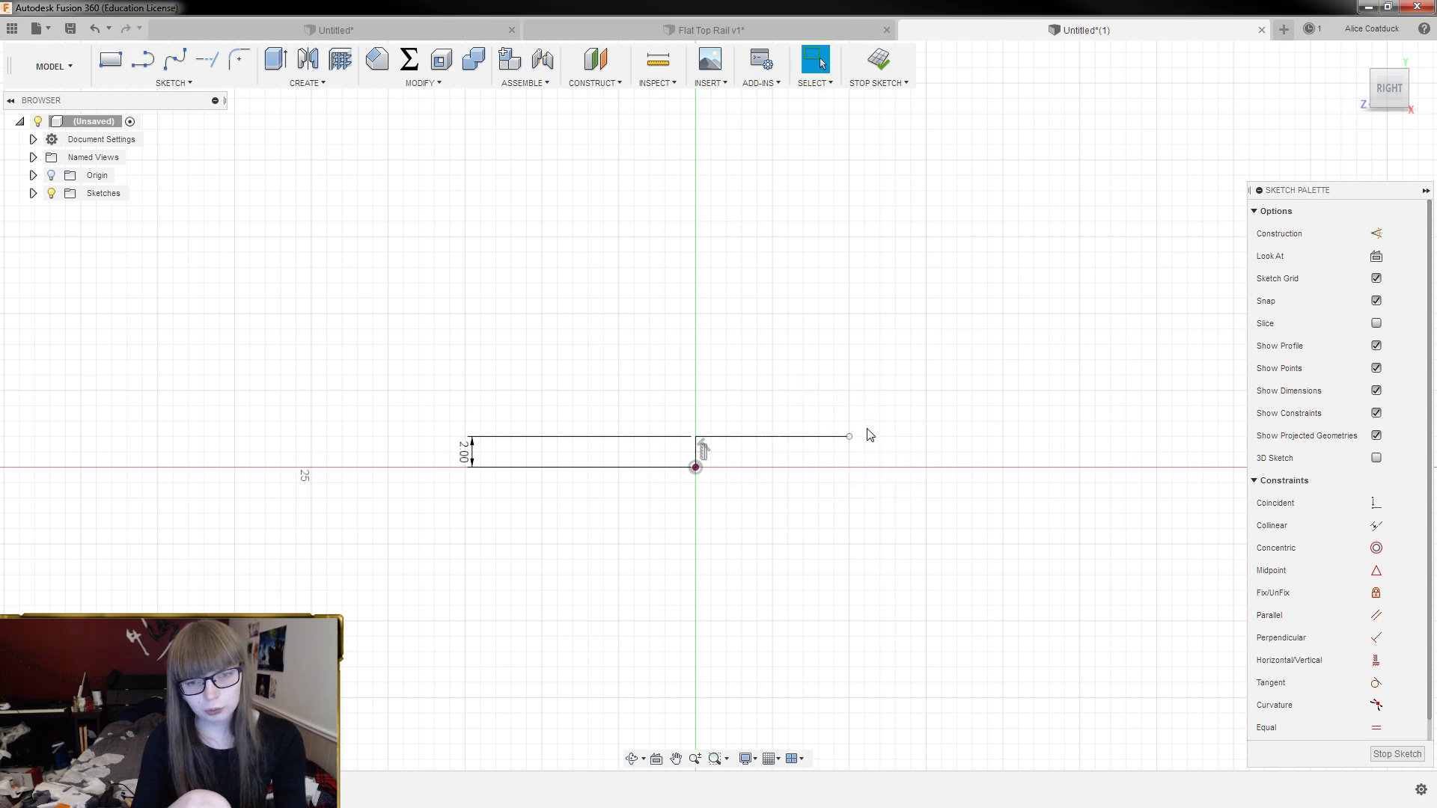
{"action": "left_click", "coordinate": [817, 440]}
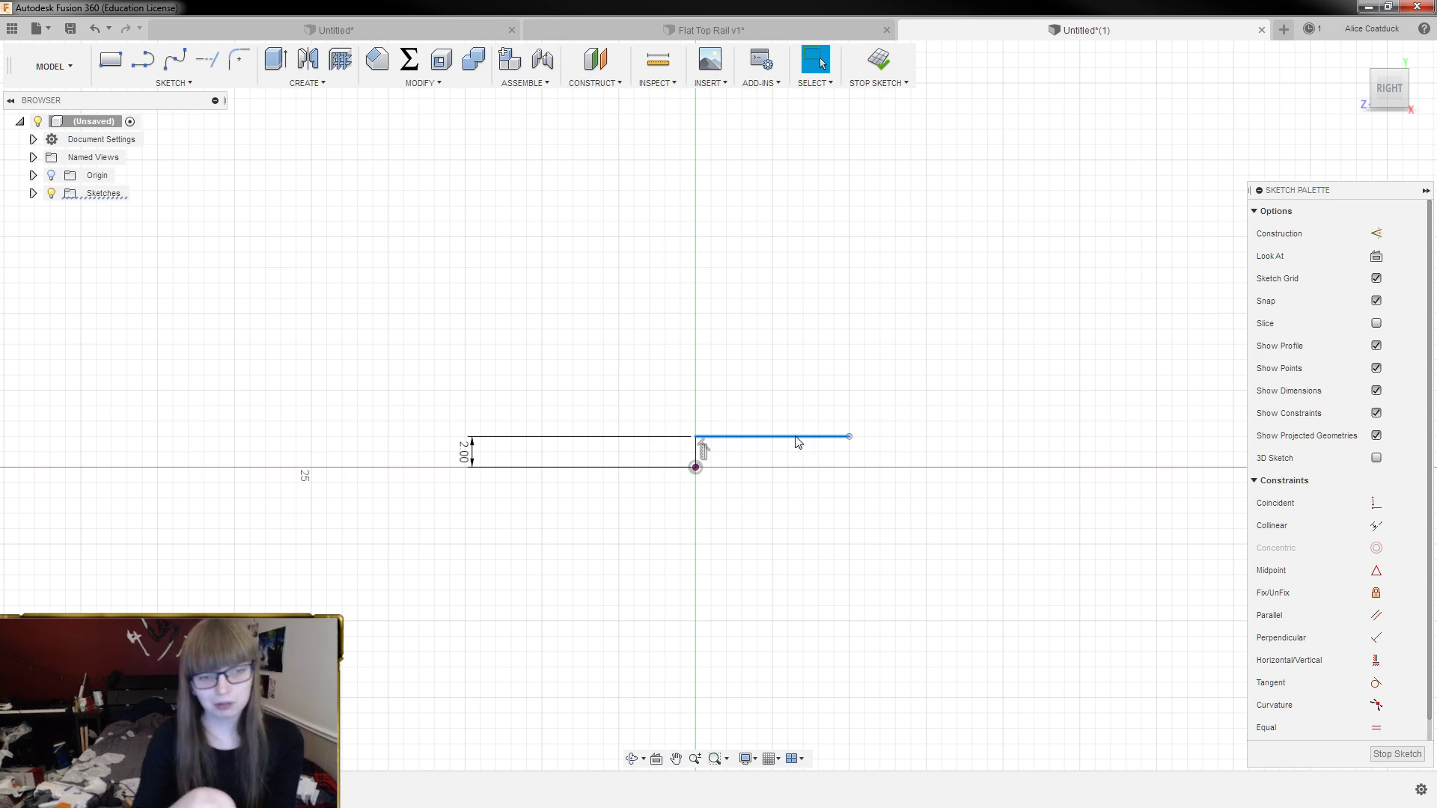
{"action": "key", "text": "Delete"}
Delete the vertical line's 2 mm dimension and draw a 4.75 mm horizontal line from that line's upper end
{"action": "double_click", "coordinate": [519, 468]}
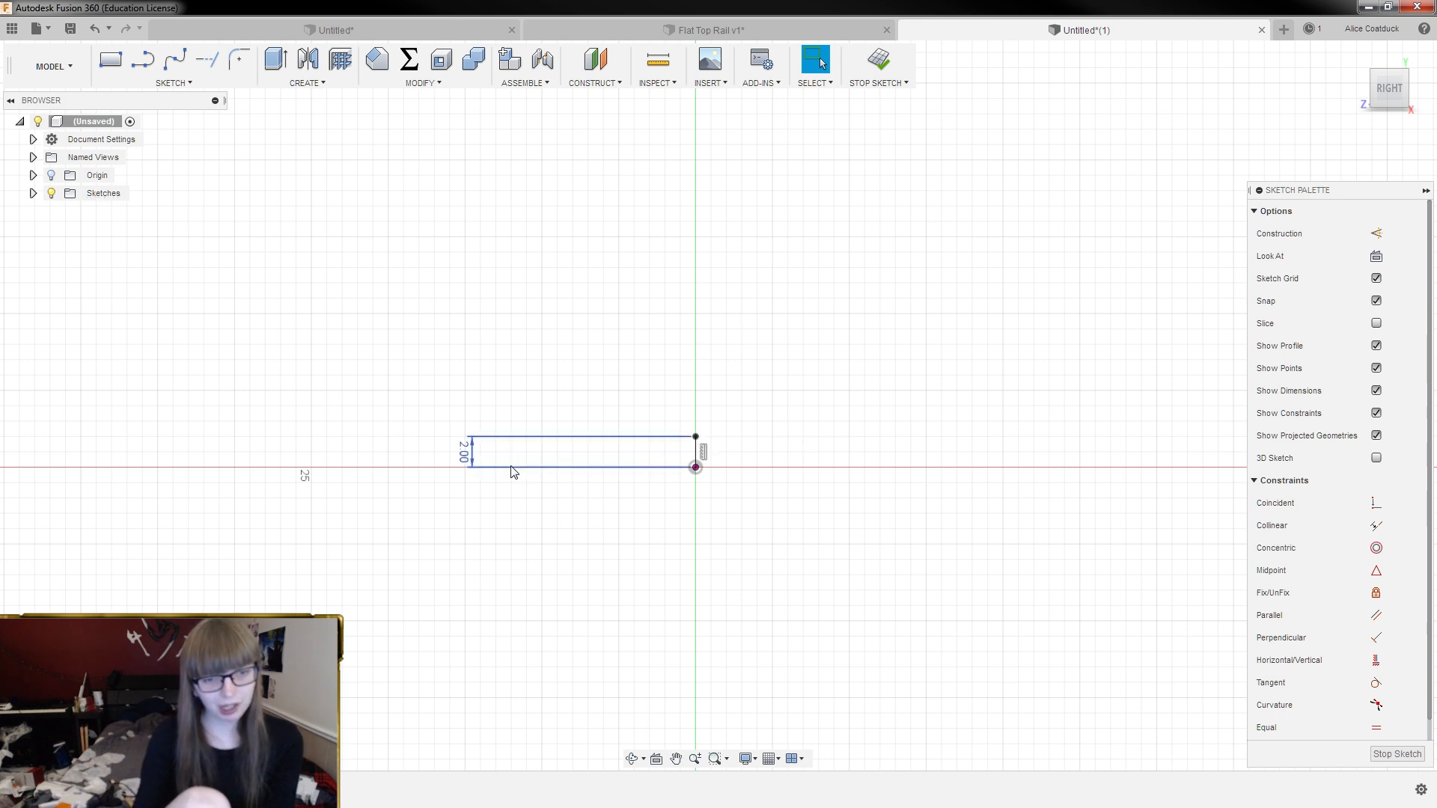
{"action": "key", "text": "Delete"}
{"action": "key", "text": "l"}
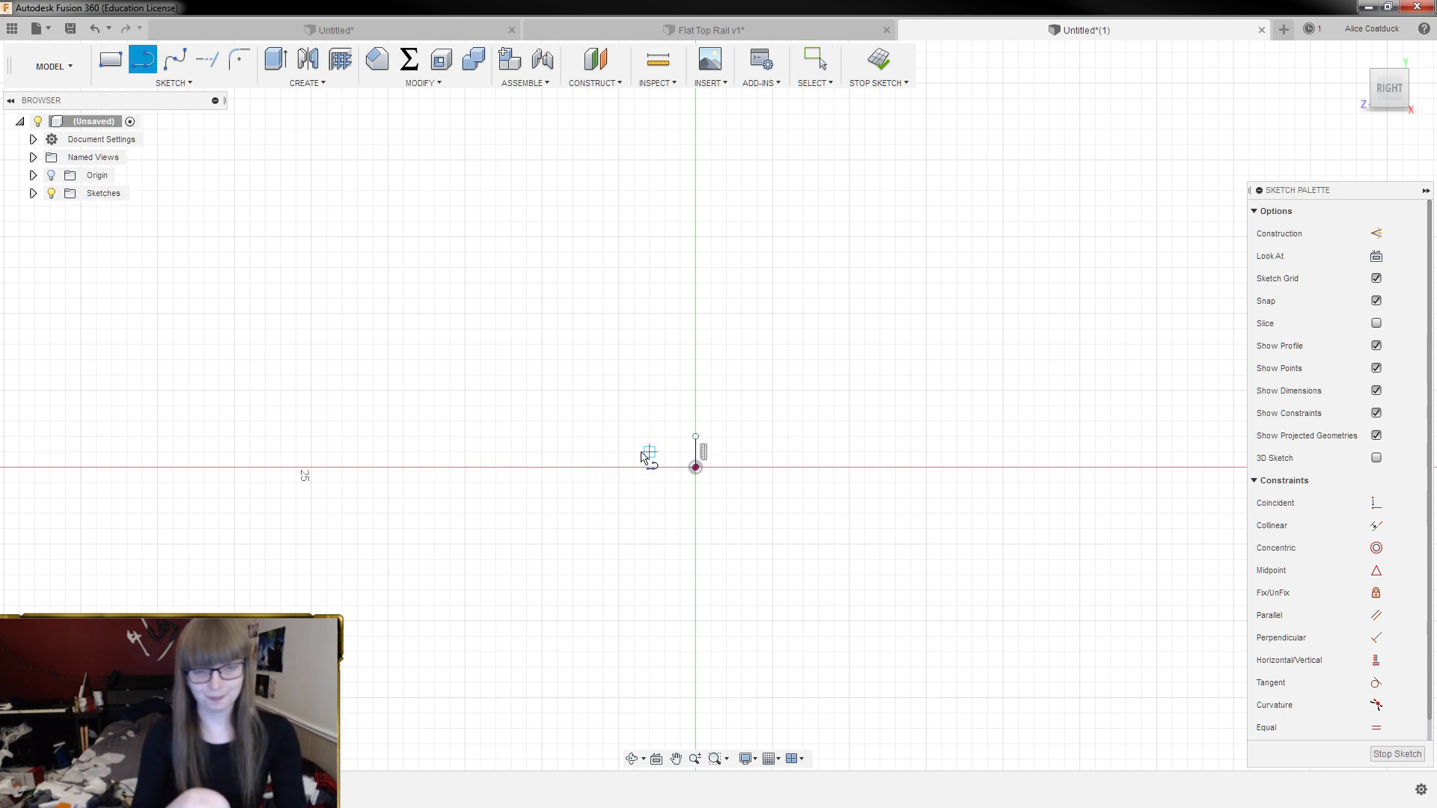
{"action": "left_click", "coordinate": [695, 436]}
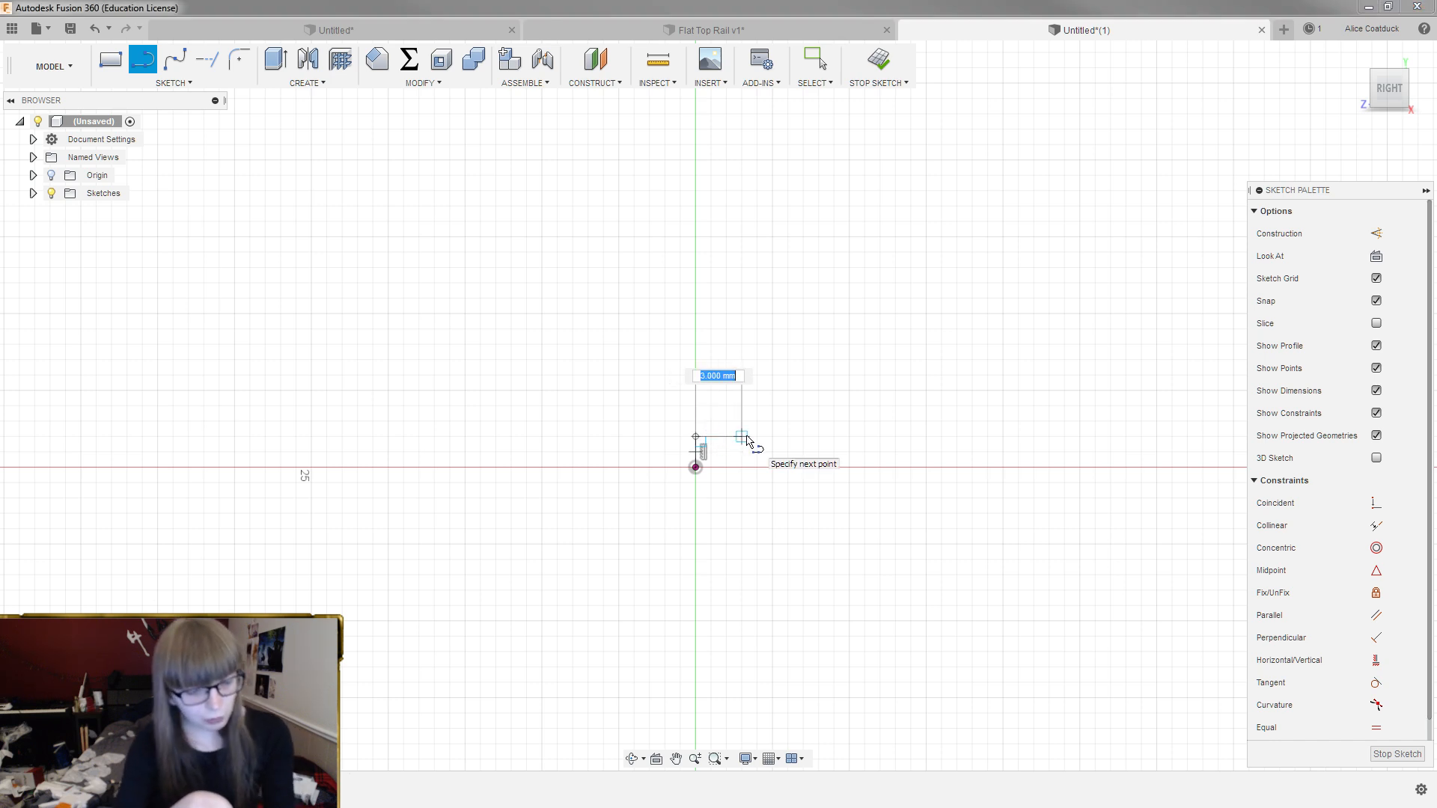
{"action": "type", "text": "4.75"}
{"action": "key", "text": "Tab"}
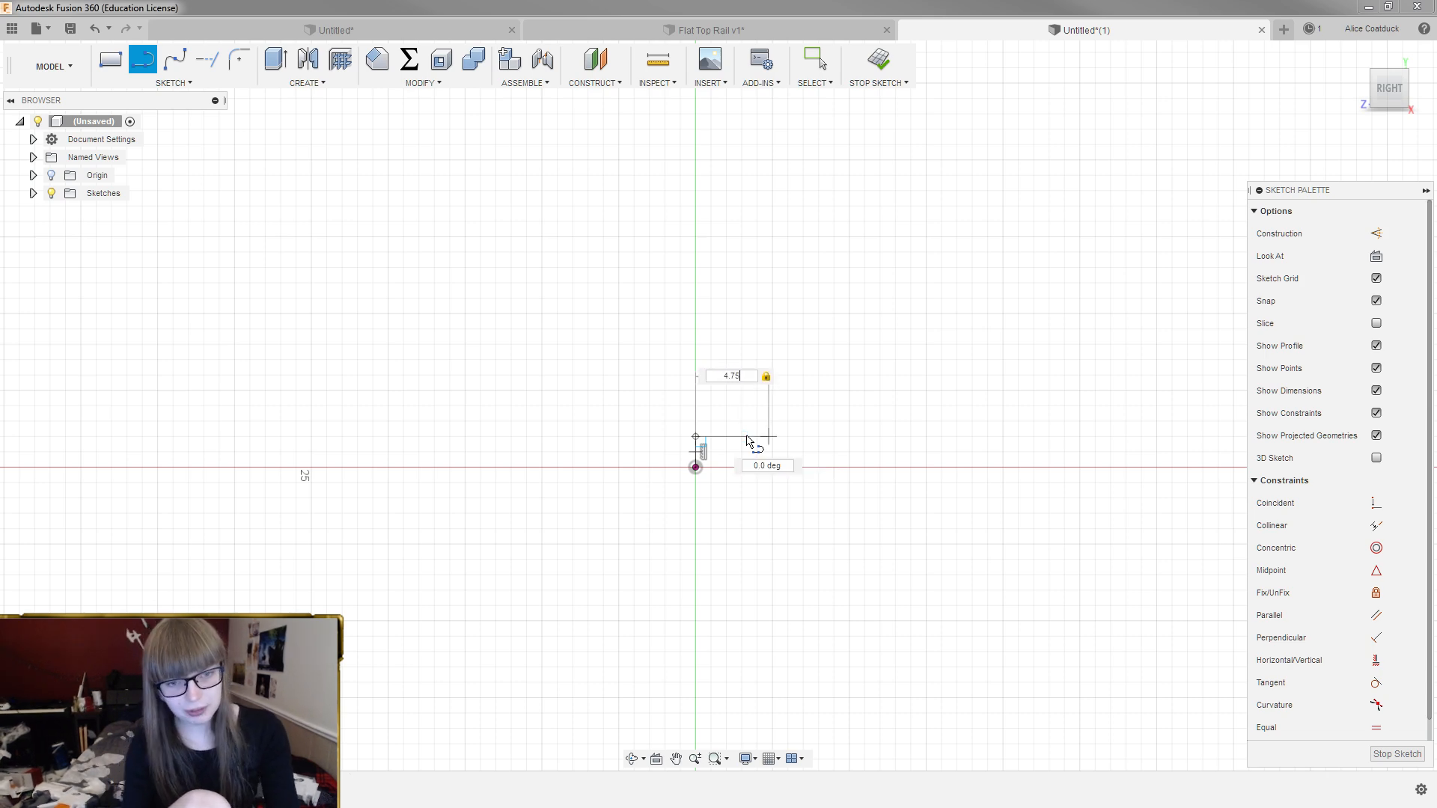
{"action": "key", "text": "Return"}
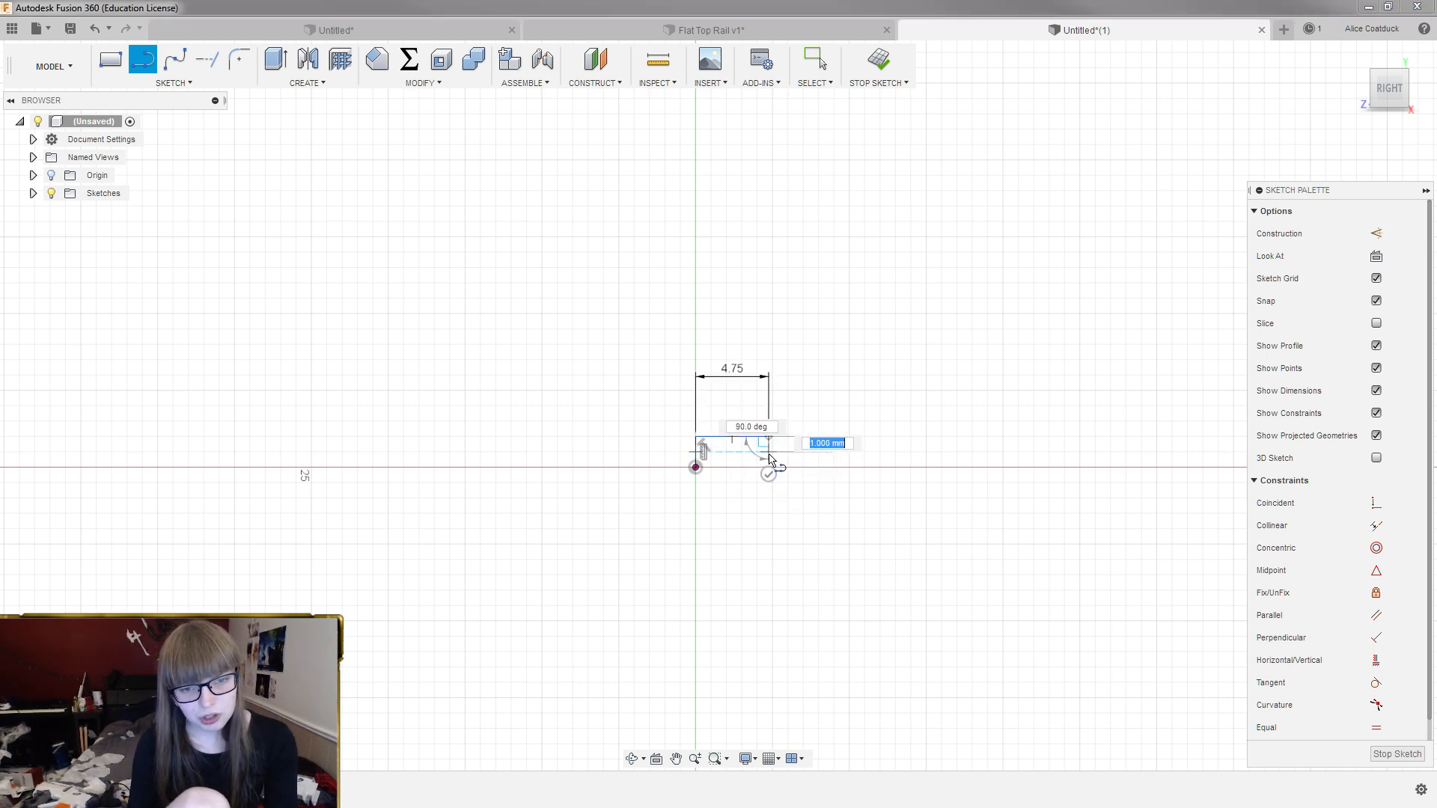
Close the profile into a rectangle ending at the origin and delete its 4.75 mm width dimension
{"action": "scroll", "coordinate": [768, 458], "scroll_direction": "up", "scroll_amount": 3}
{"action": "scroll", "coordinate": [769, 458], "scroll_direction": "up", "scroll_amount": 2}
{"action": "left_click", "coordinate": [768, 476]}
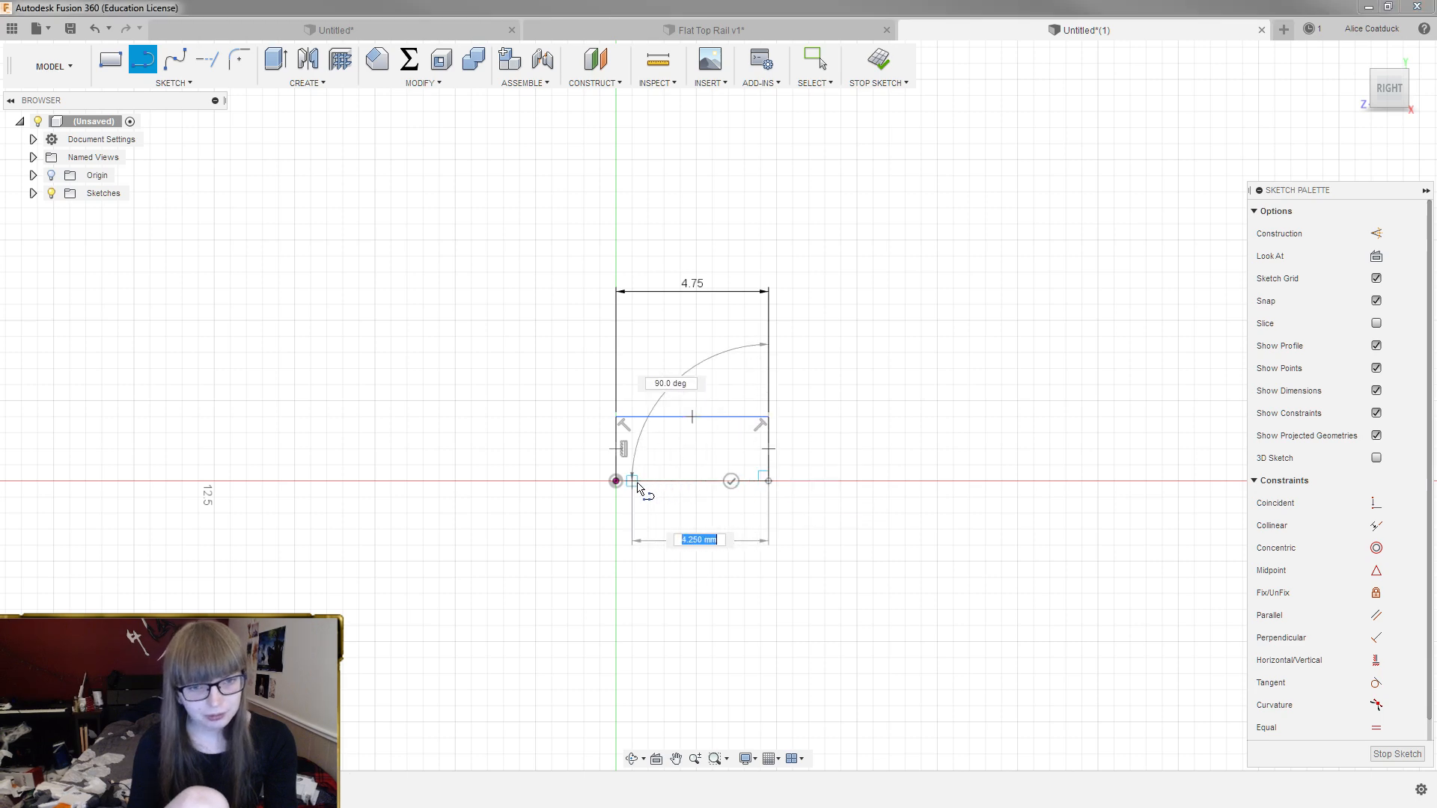
{"action": "left_click", "coordinate": [616, 481]}
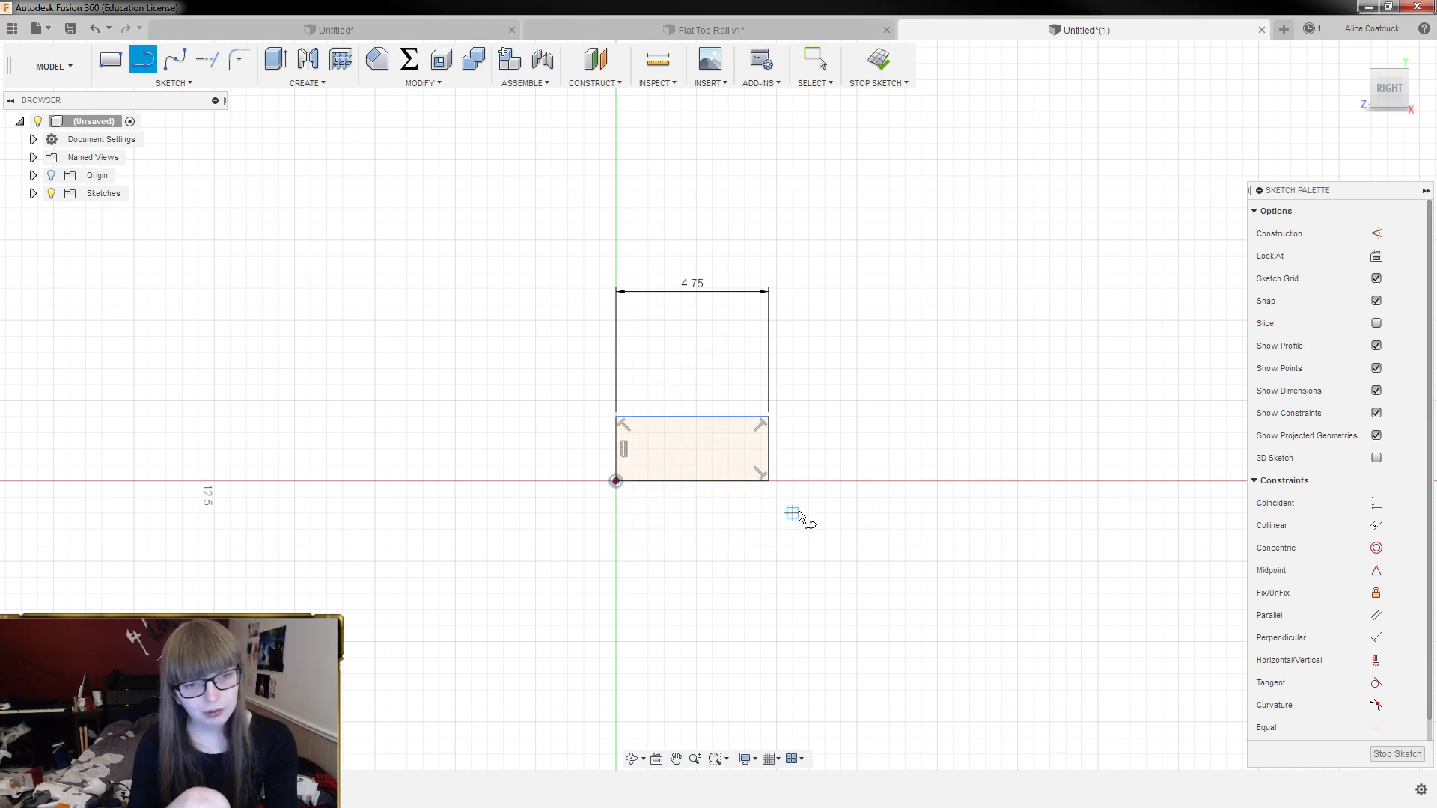
{"action": "key", "text": "Escape"}
{"action": "key", "text": "Delete"}
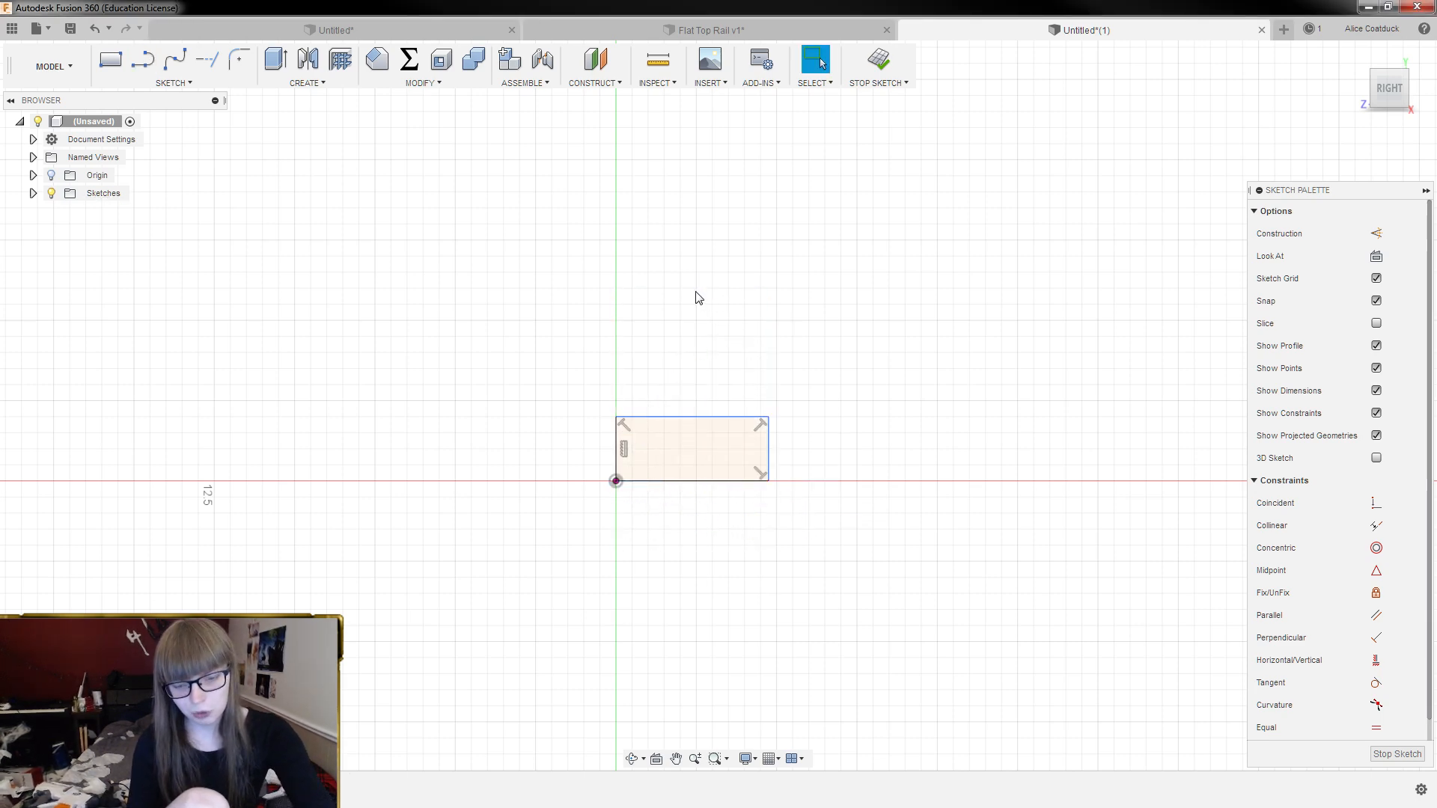
Draw a second rectangle 2.75 mm high on top of the first one, matching its width
{"action": "key", "text": "l"}
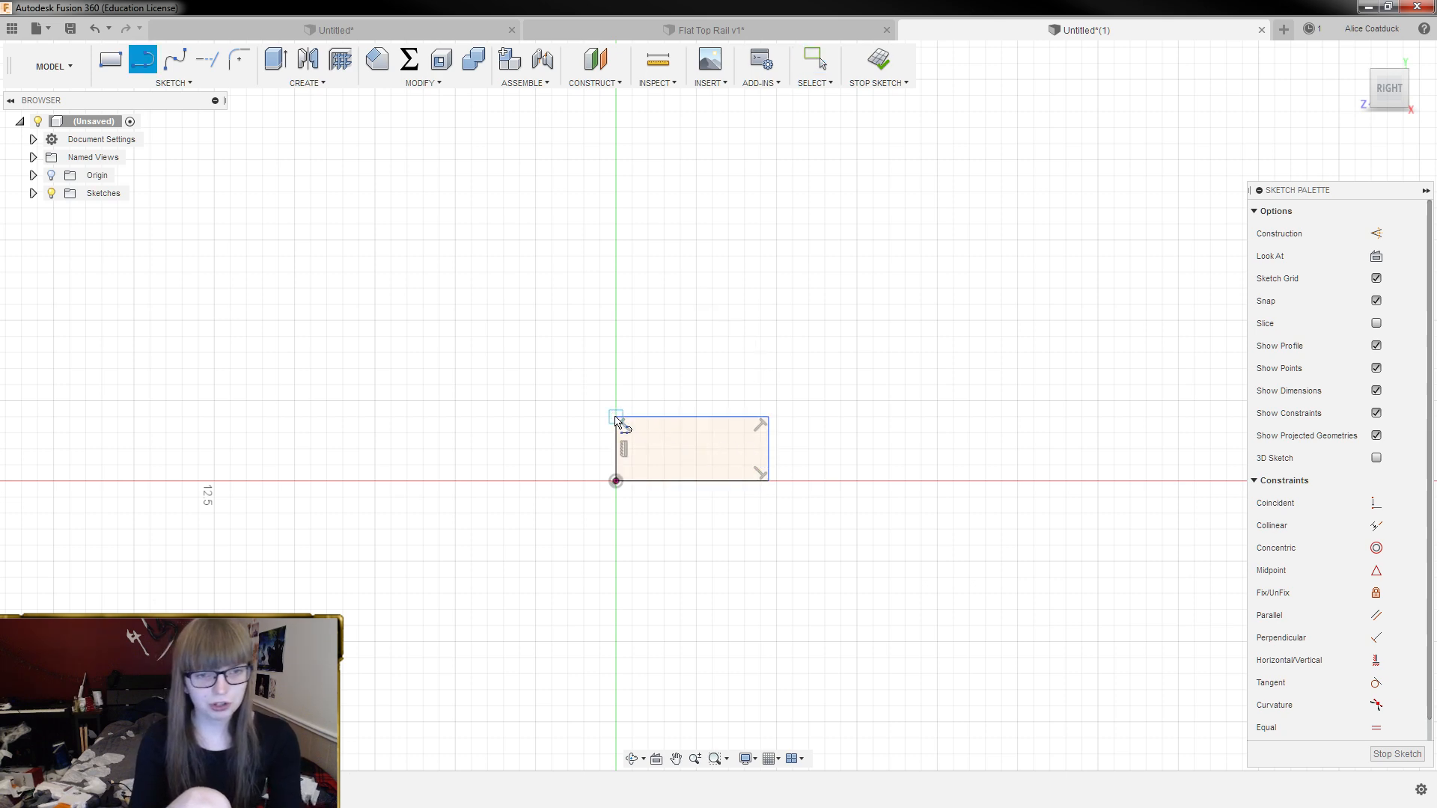
{"action": "left_click", "coordinate": [615, 416]}
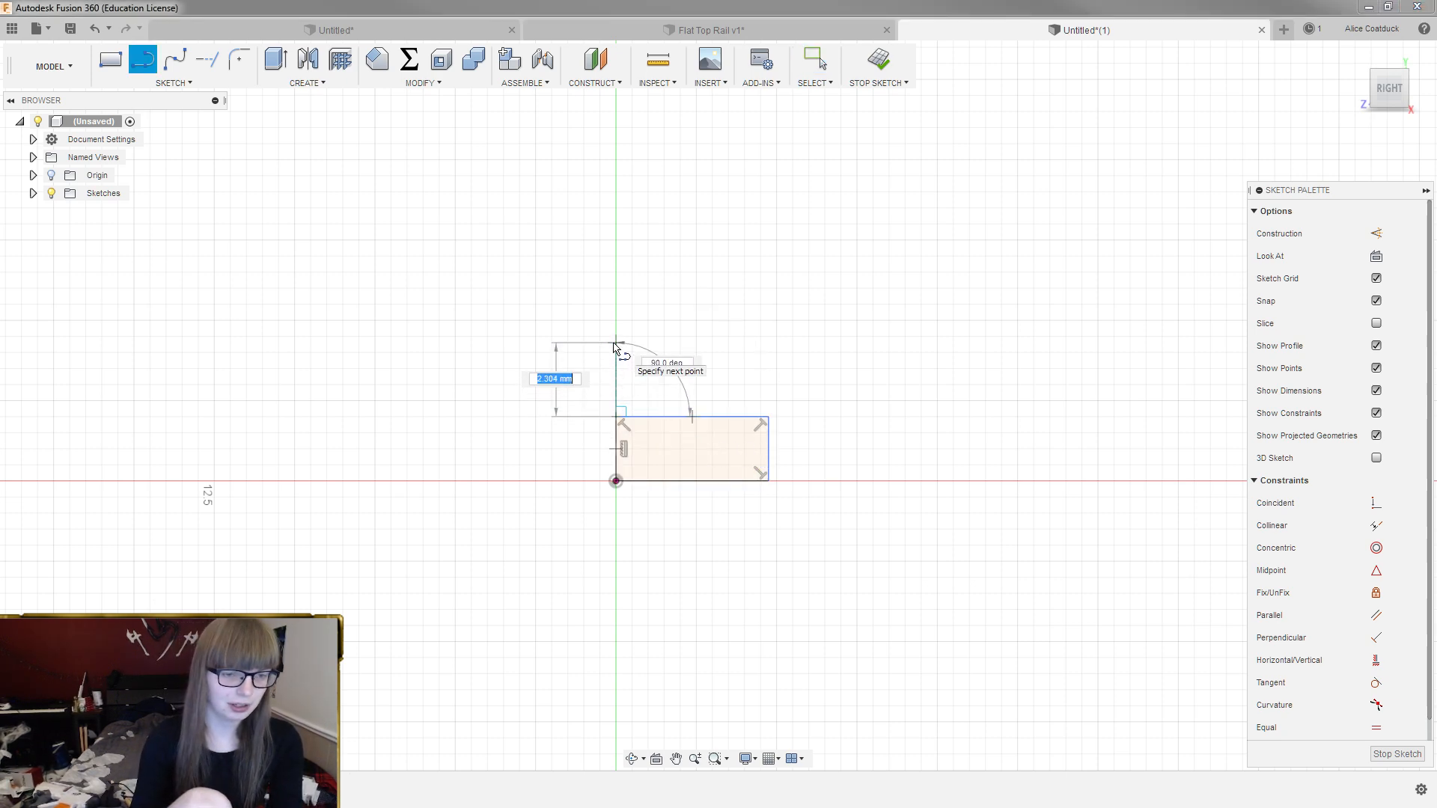
{"action": "type", "text": "2.75"}
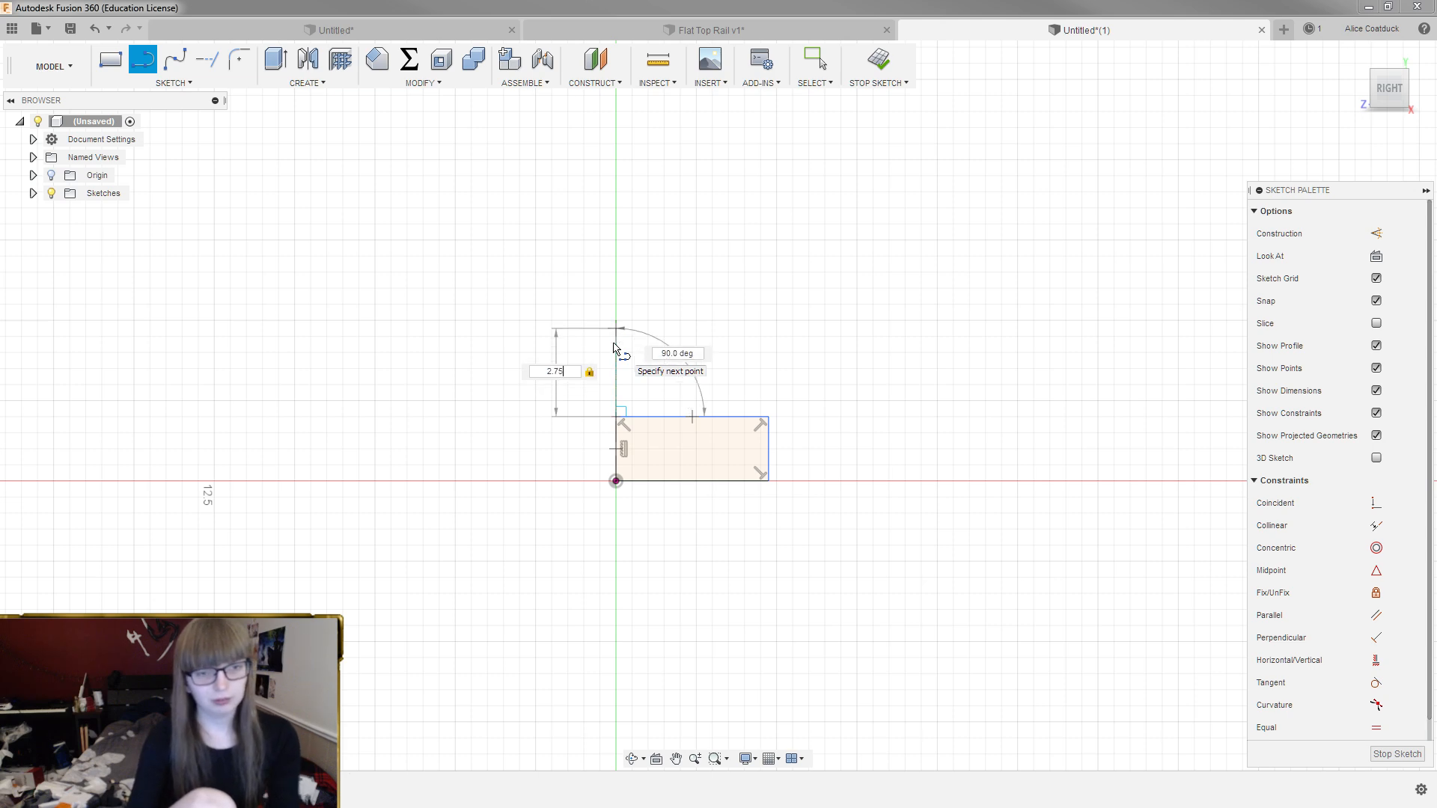
{"action": "key", "text": "Return"}
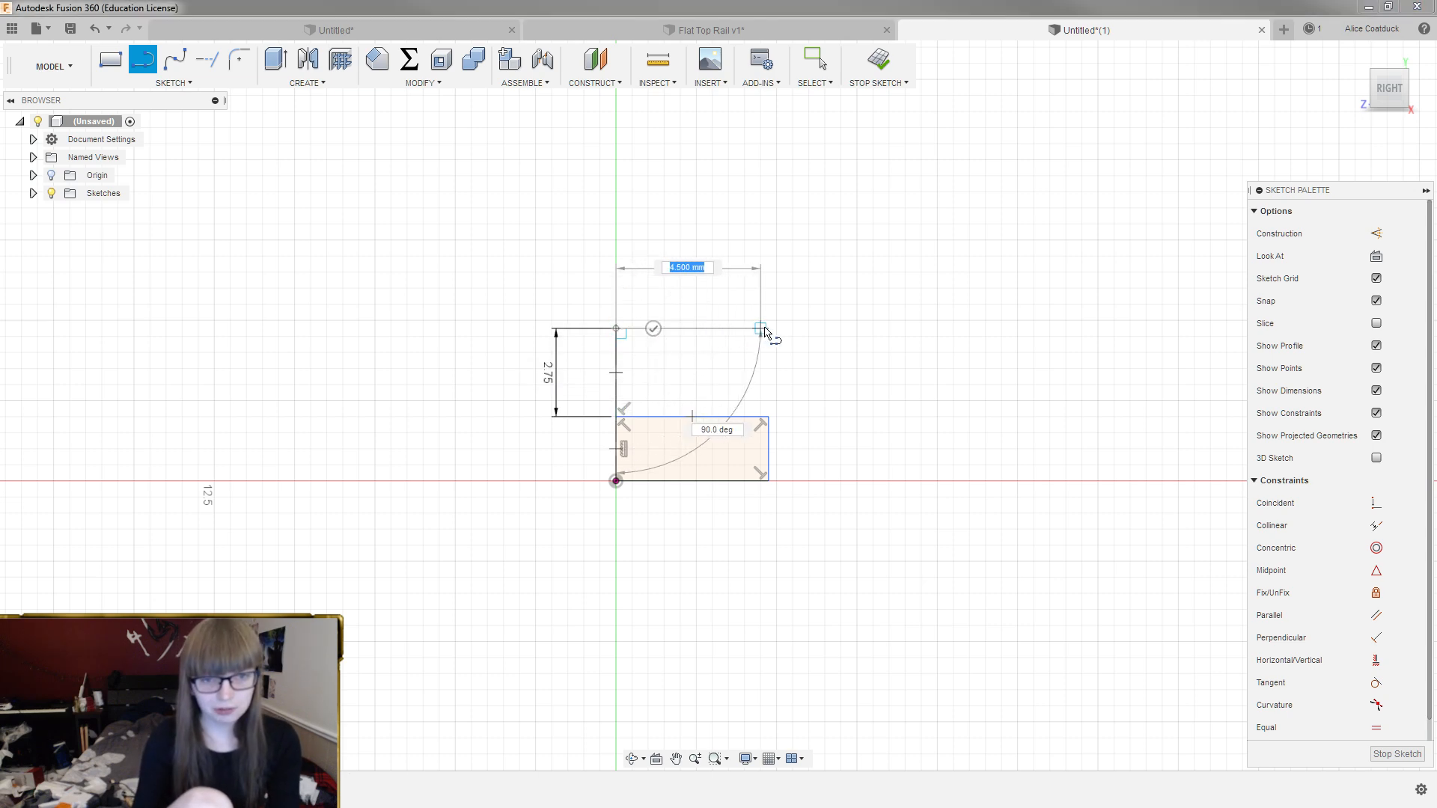
{"action": "scroll", "coordinate": [764, 331], "scroll_direction": "up", "scroll_amount": 4}
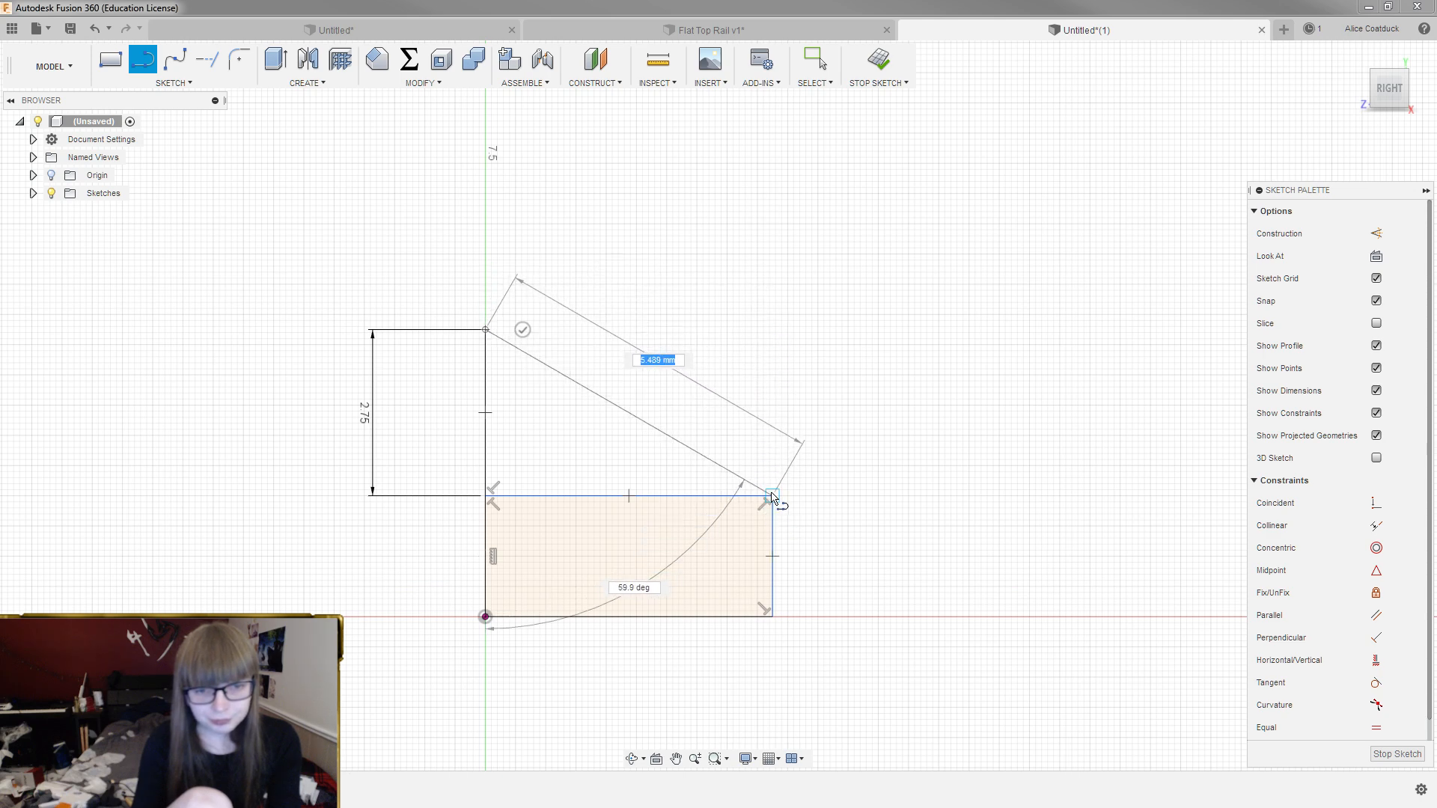
{"action": "left_click", "coordinate": [774, 330]}
{"action": "left_click", "coordinate": [773, 496]}
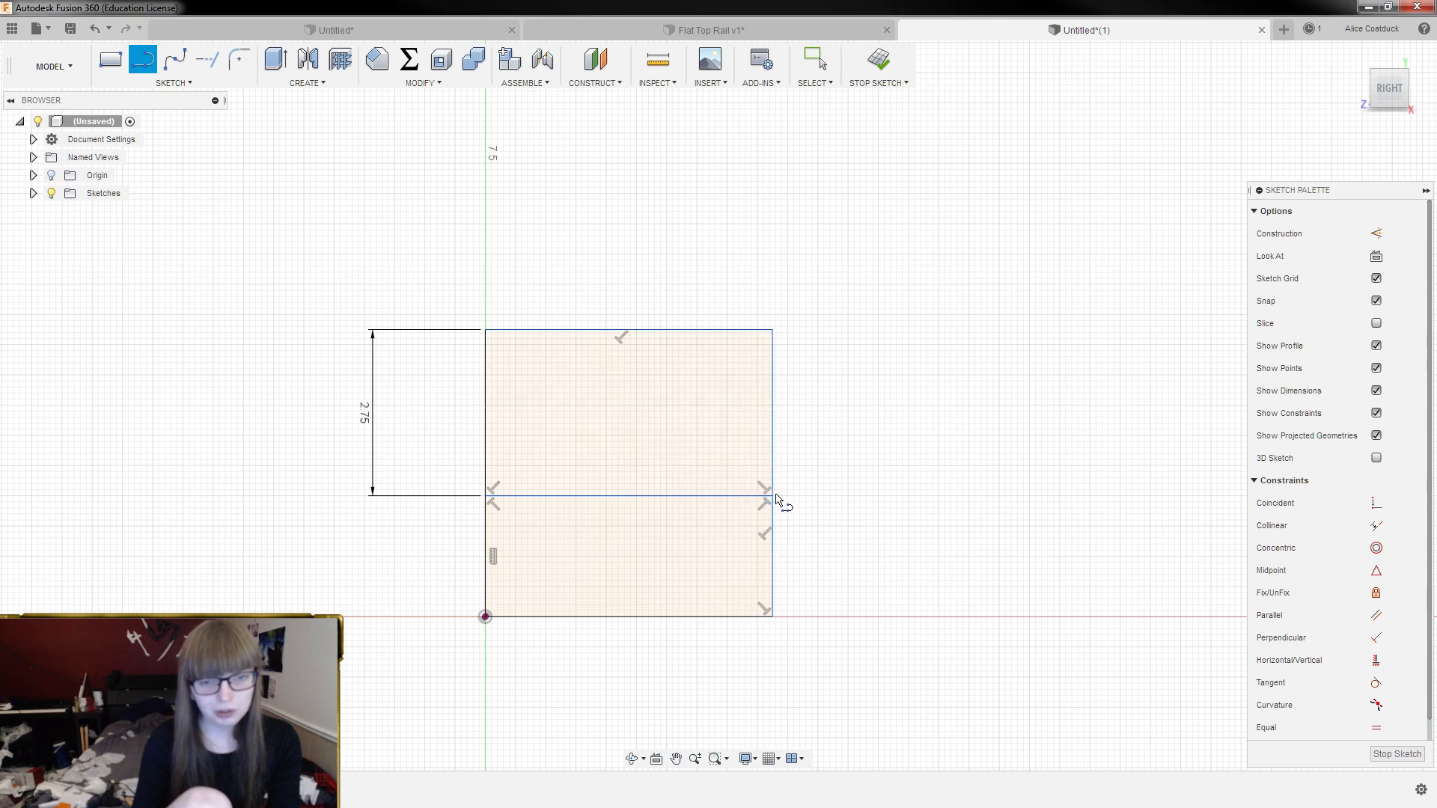
Extend the profile with an adjoining full-height rectangle about 10.25 mm long and continue the horizontal dividing line across it
{"action": "scroll", "coordinate": [501, 408], "scroll_direction": "down", "scroll_amount": 2}
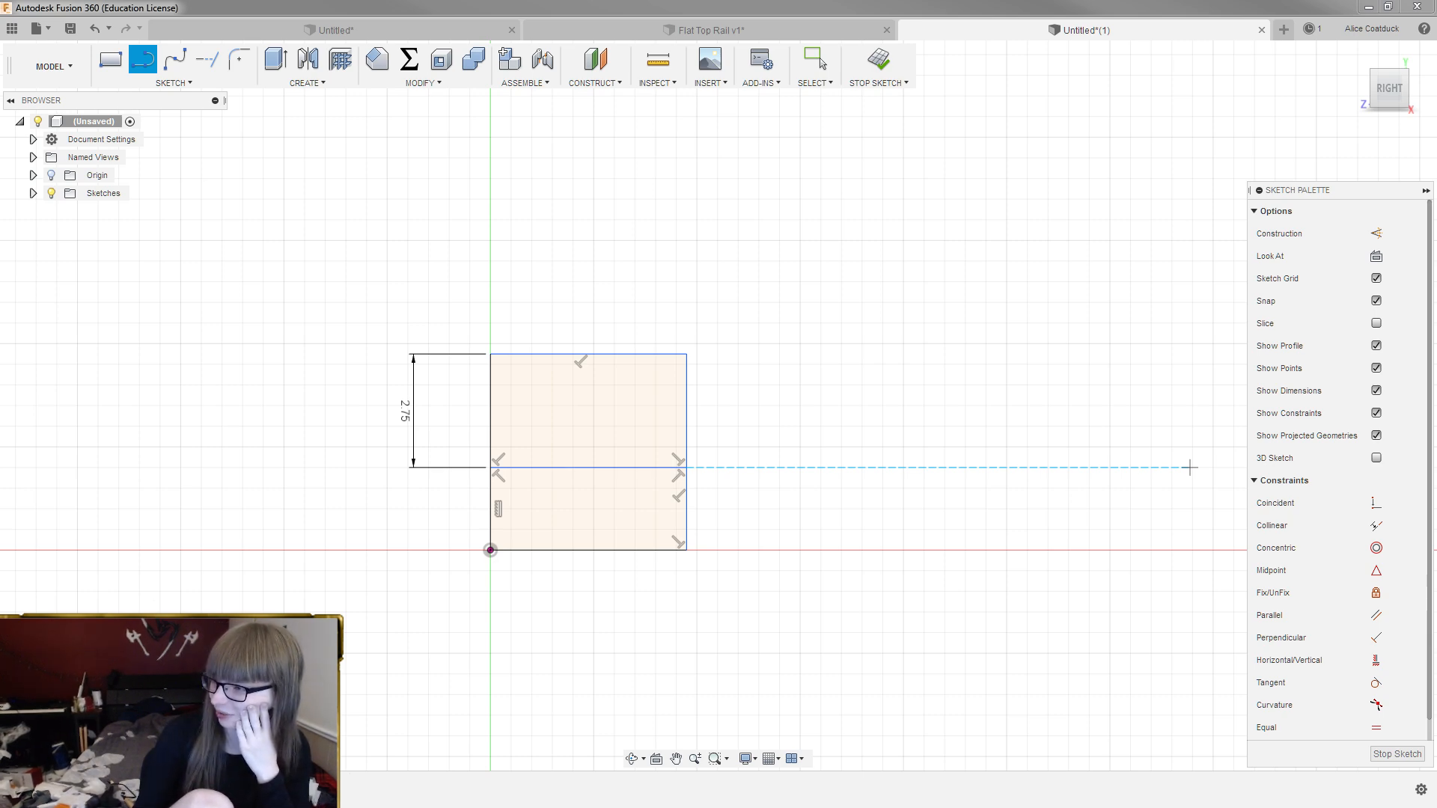
{"action": "left_click", "coordinate": [687, 355]}
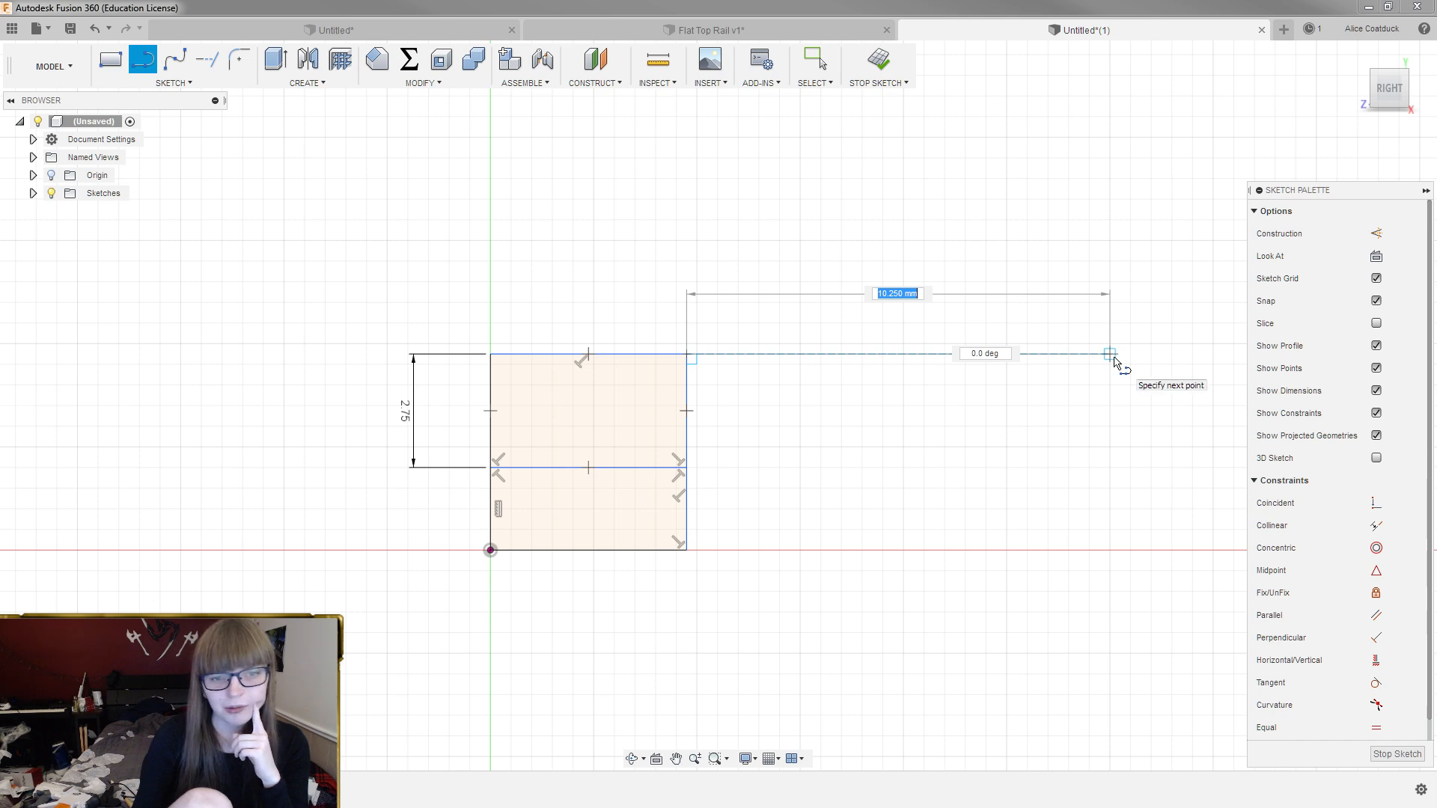
{"action": "left_click_drag", "start_coordinate": [1114, 360], "coordinate": [1110, 561]}
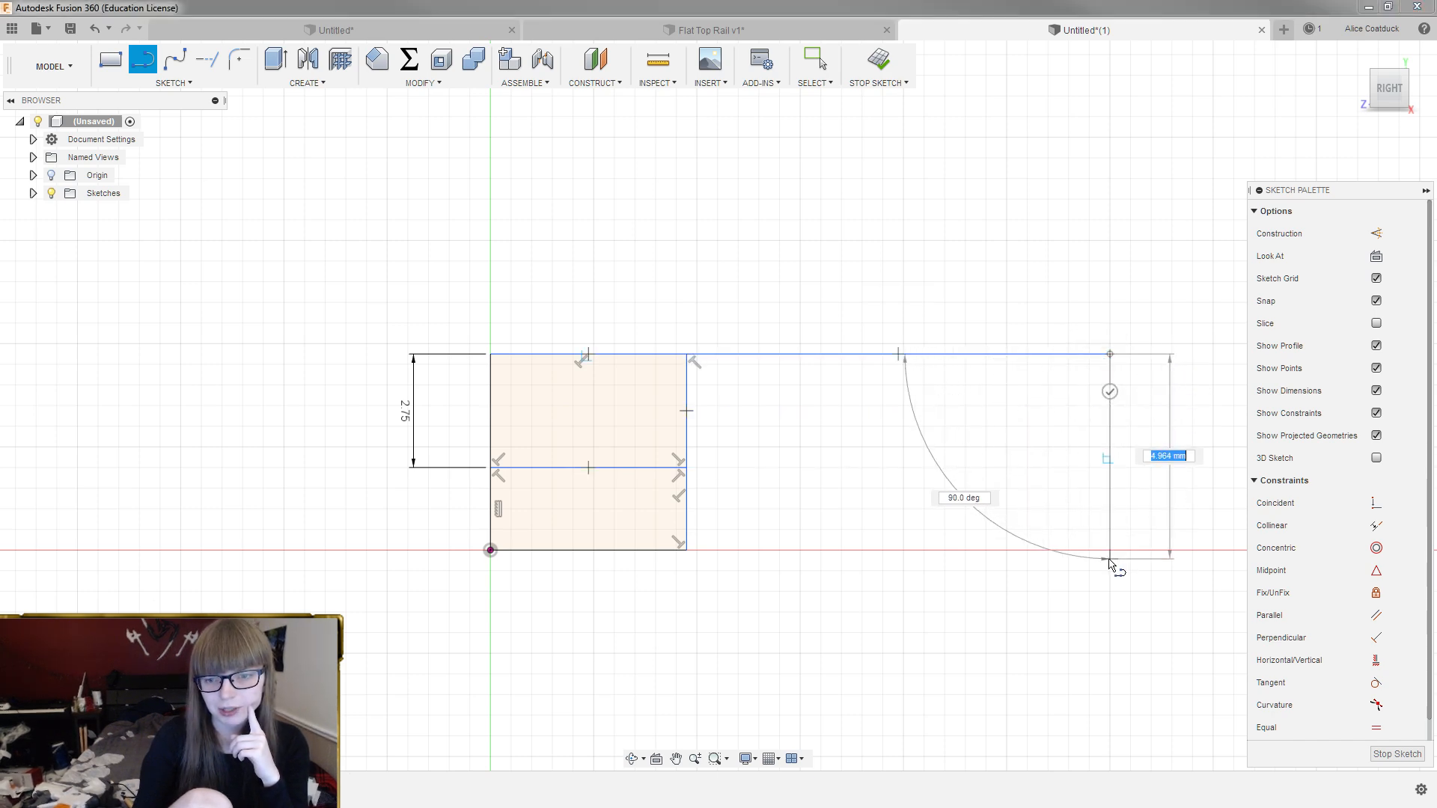
{"action": "left_click", "coordinate": [1111, 558]}
{"action": "left_click", "coordinate": [688, 551]}
{"action": "left_click", "coordinate": [687, 468]}
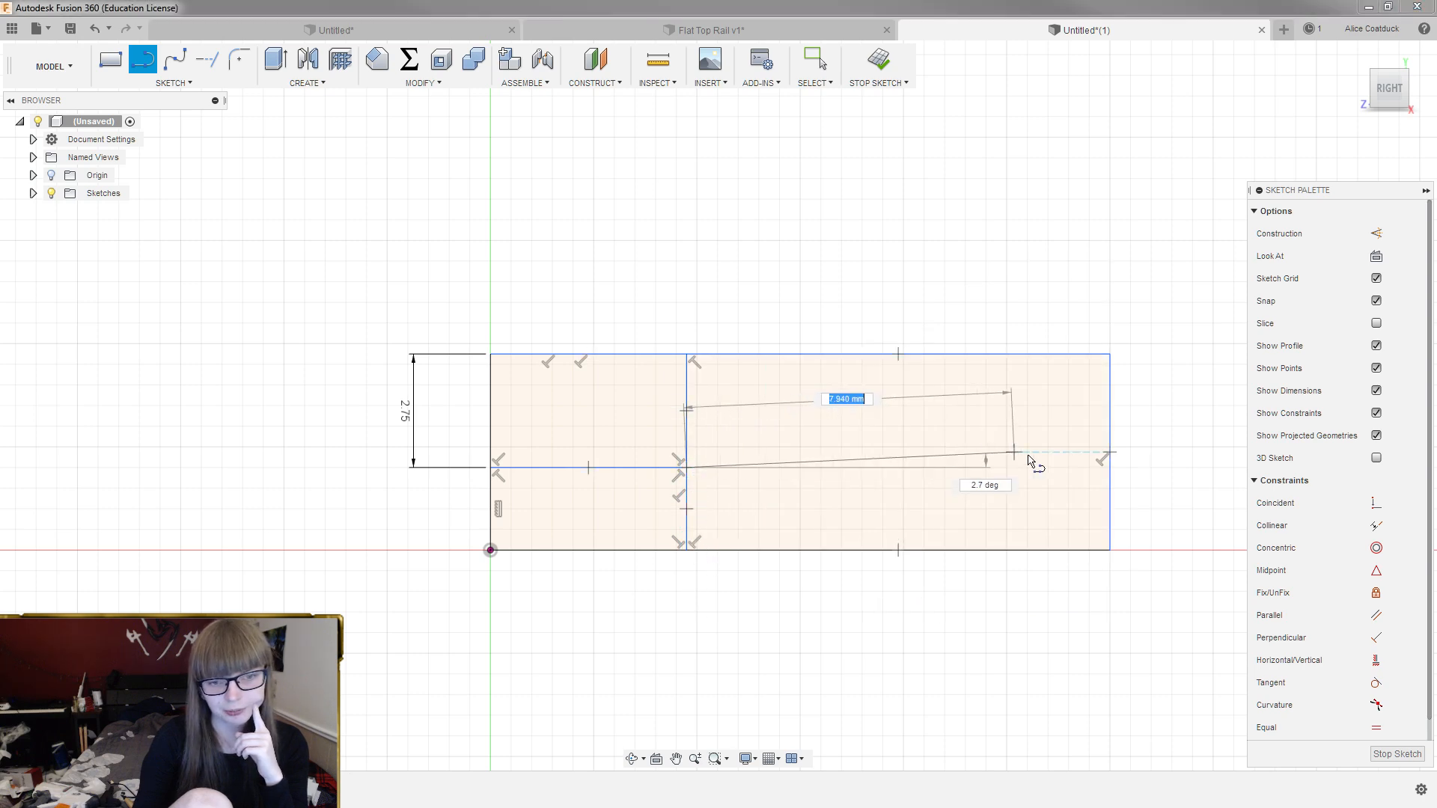
{"action": "double_click", "coordinate": [1109, 468]}
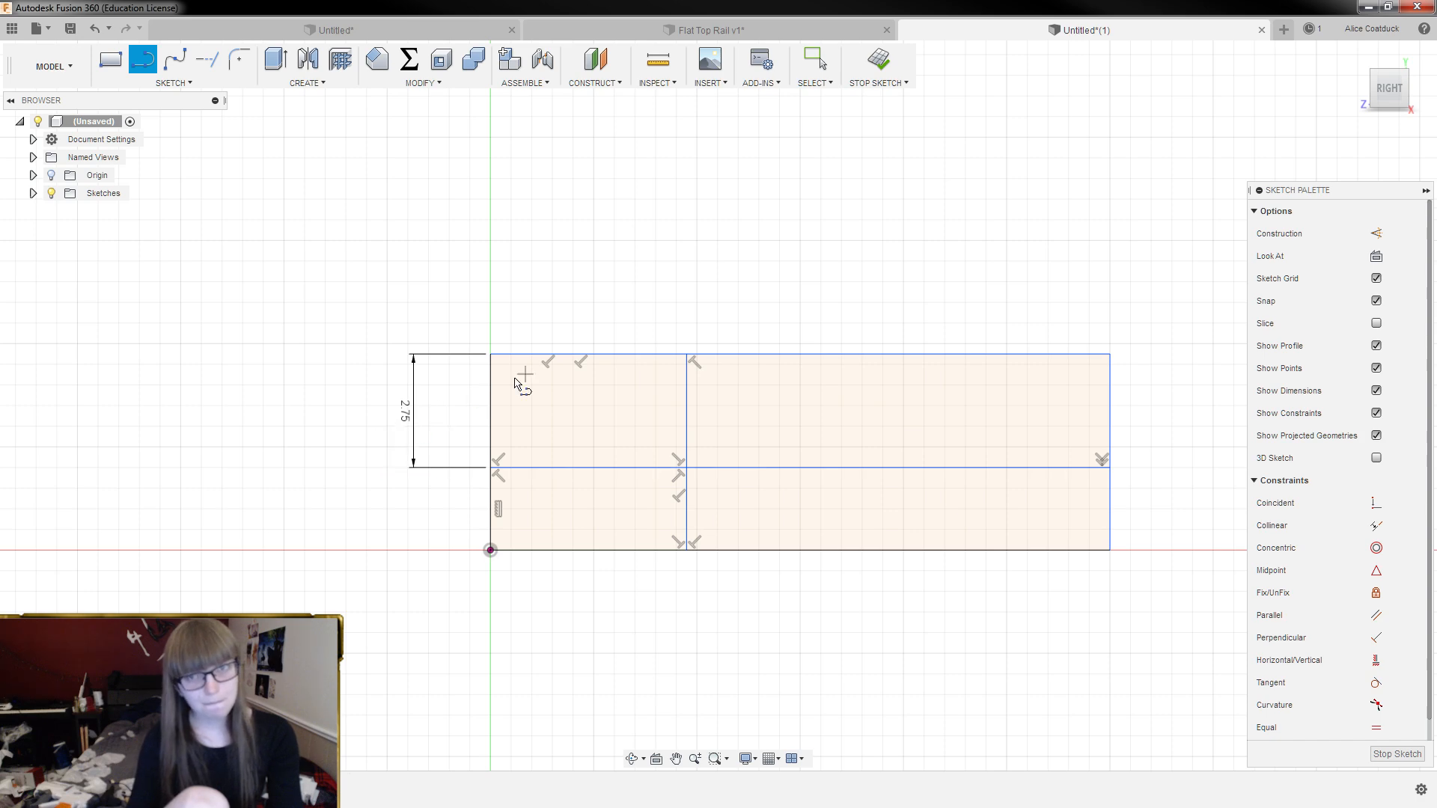
Switch back to the Flat Top Rail design, show its bodies again and bring the rail's teeth into view
{"action": "left_click", "coordinate": [669, 33]}
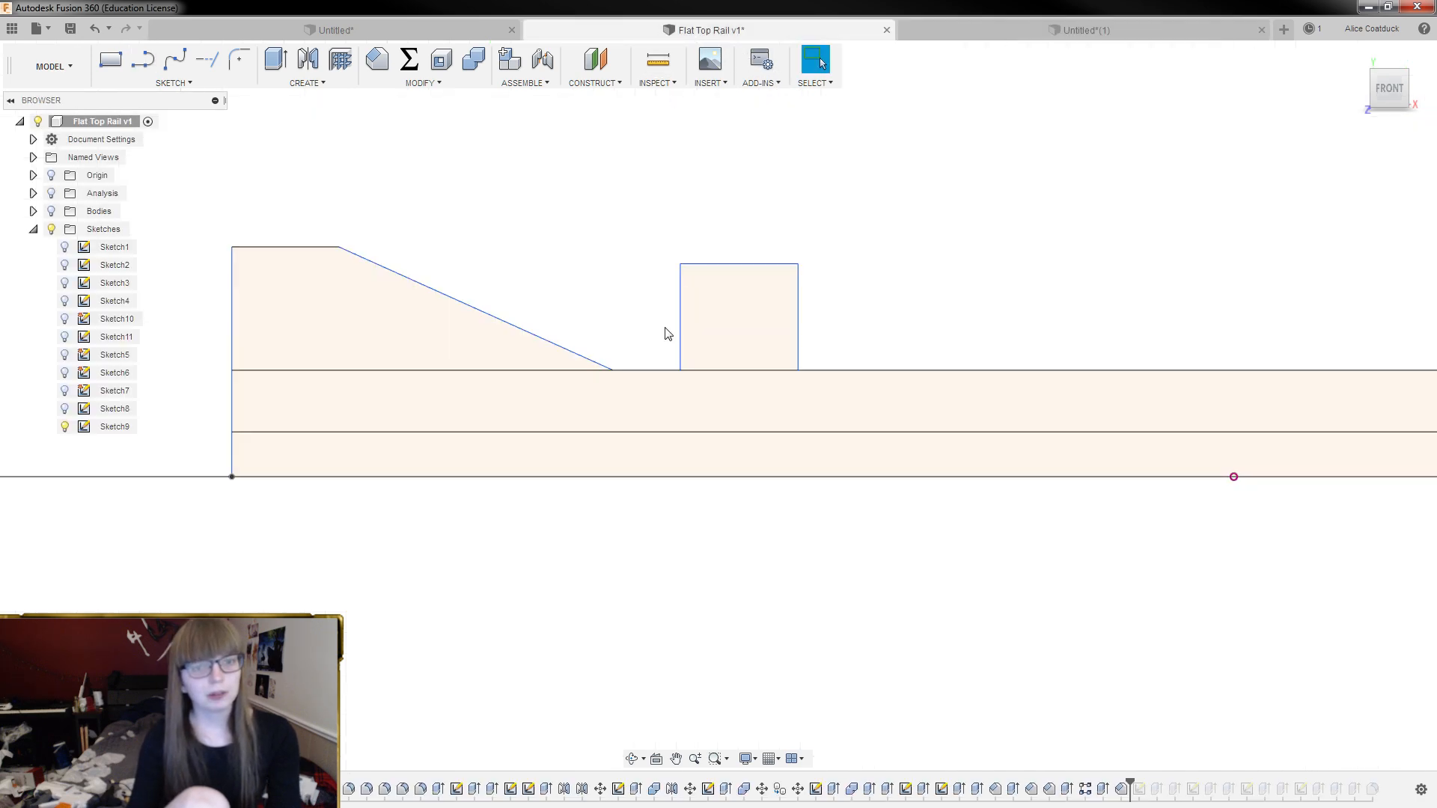
{"action": "scroll", "coordinate": [628, 305], "scroll_direction": "down", "scroll_amount": 2}
{"action": "scroll", "coordinate": [609, 327], "scroll_direction": "up", "scroll_amount": 2}
{"action": "scroll", "coordinate": [680, 302], "scroll_direction": "down", "scroll_amount": 2}
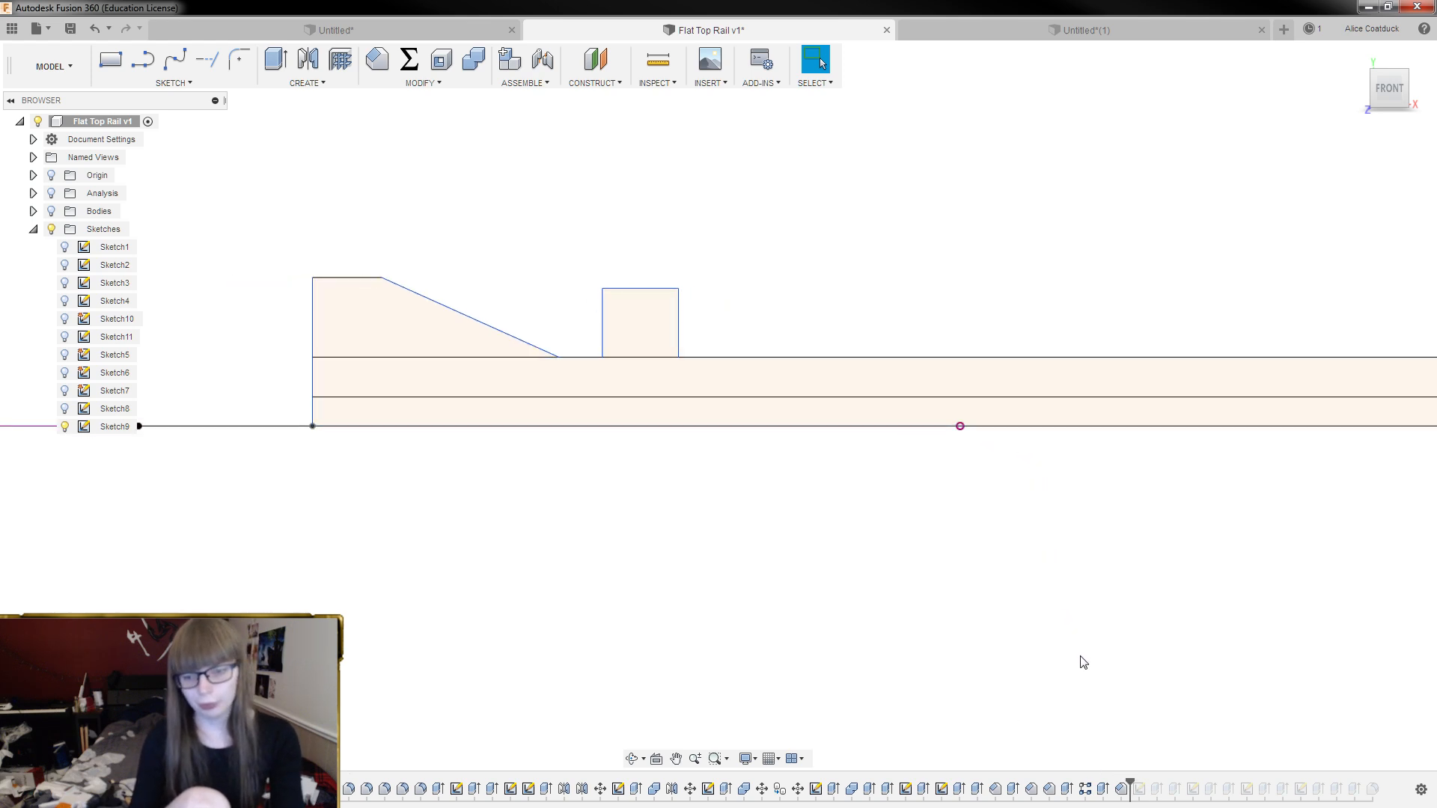
{"action": "left_click_drag", "start_coordinate": [1127, 781], "coordinate": [1129, 783]}
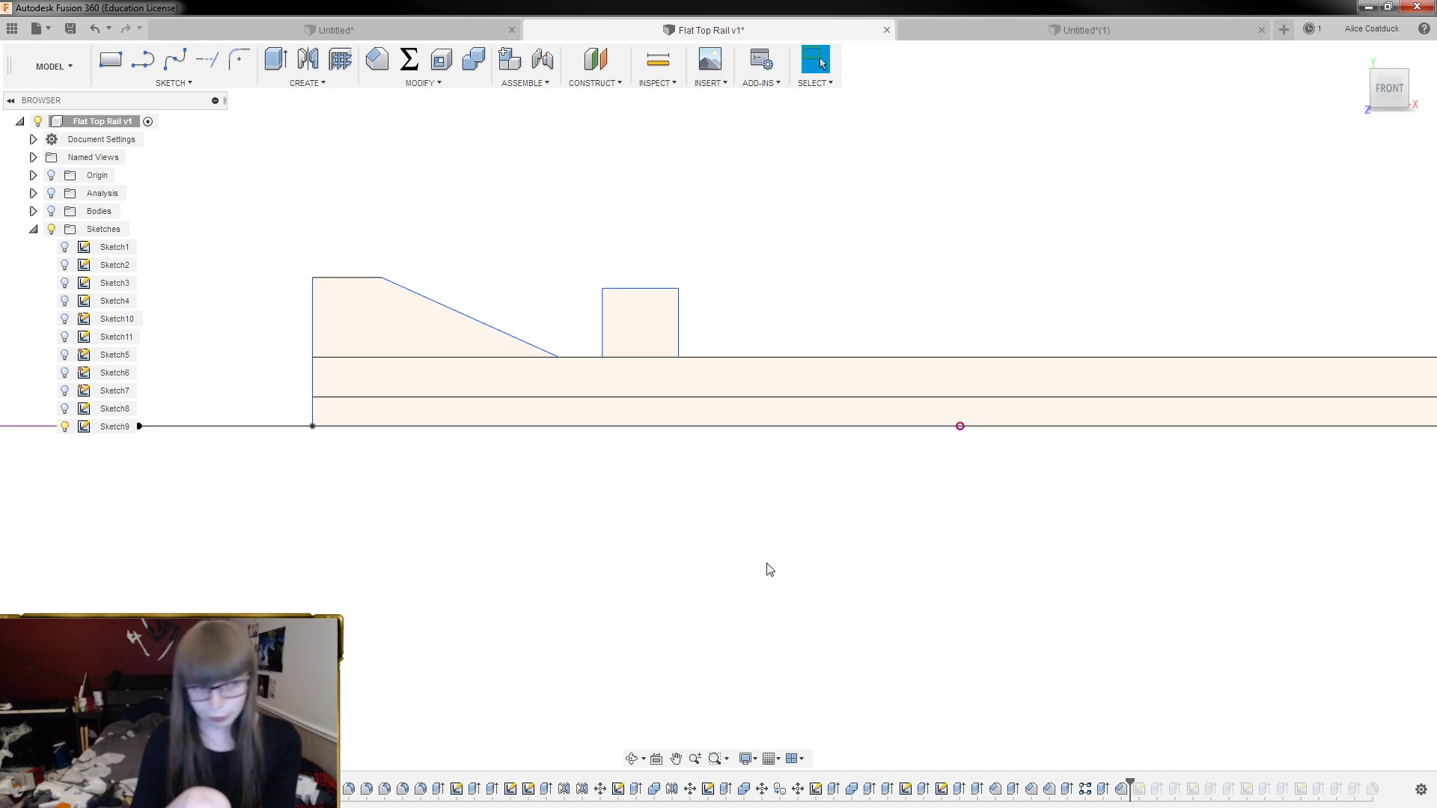
{"action": "left_click", "coordinate": [51, 211]}
{"action": "middle_click_drag", "start_coordinate": [470, 250], "coordinate": [472, 263], "text": "shift"}
{"action": "scroll", "coordinate": [802, 266], "scroll_direction": "up", "scroll_amount": 2}
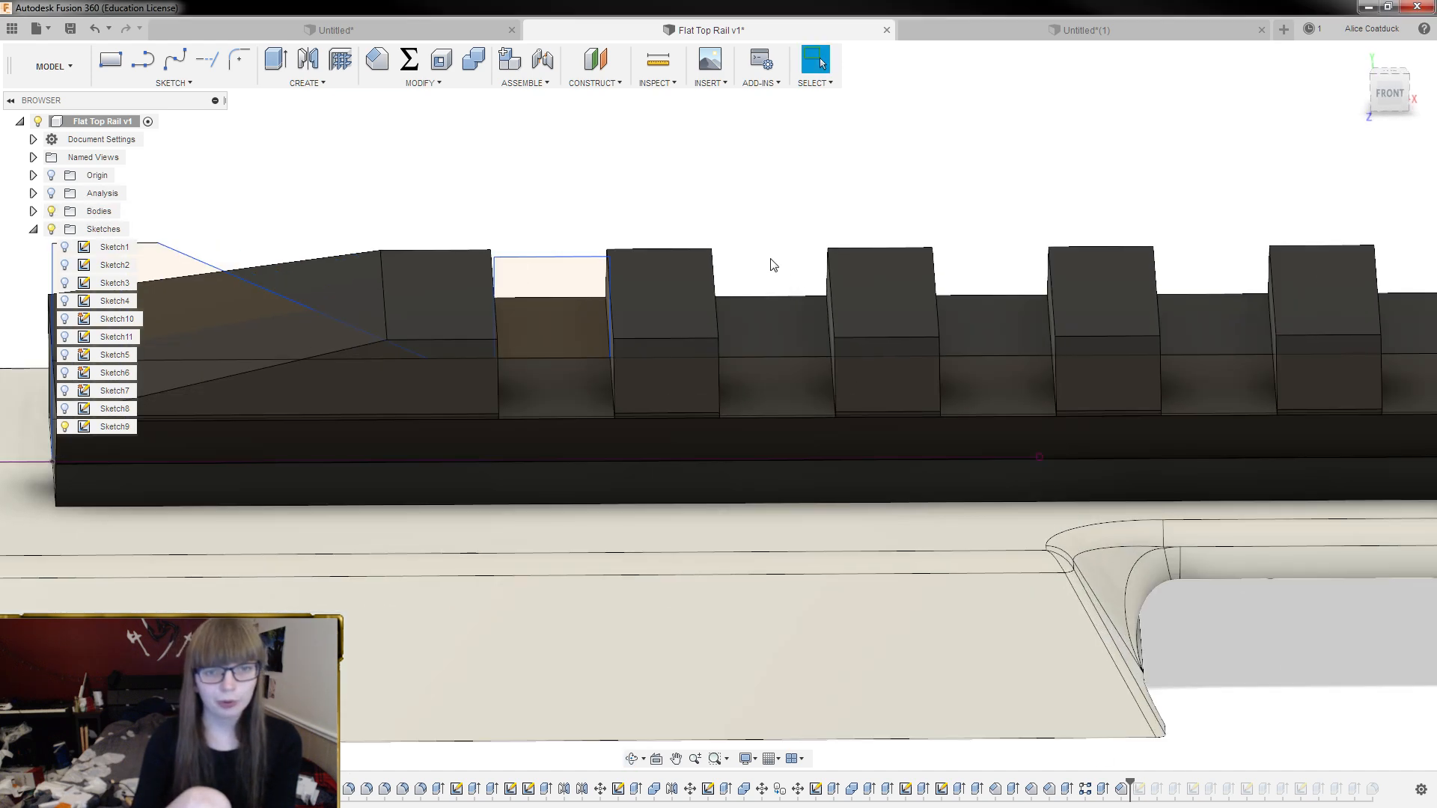
Measure the height from the floor face between two rail teeth to the top face of the adjacent tooth
{"action": "left_click", "coordinate": [657, 63]}
{"action": "left_click", "coordinate": [787, 343]}
{"action": "left_click", "coordinate": [868, 269]}
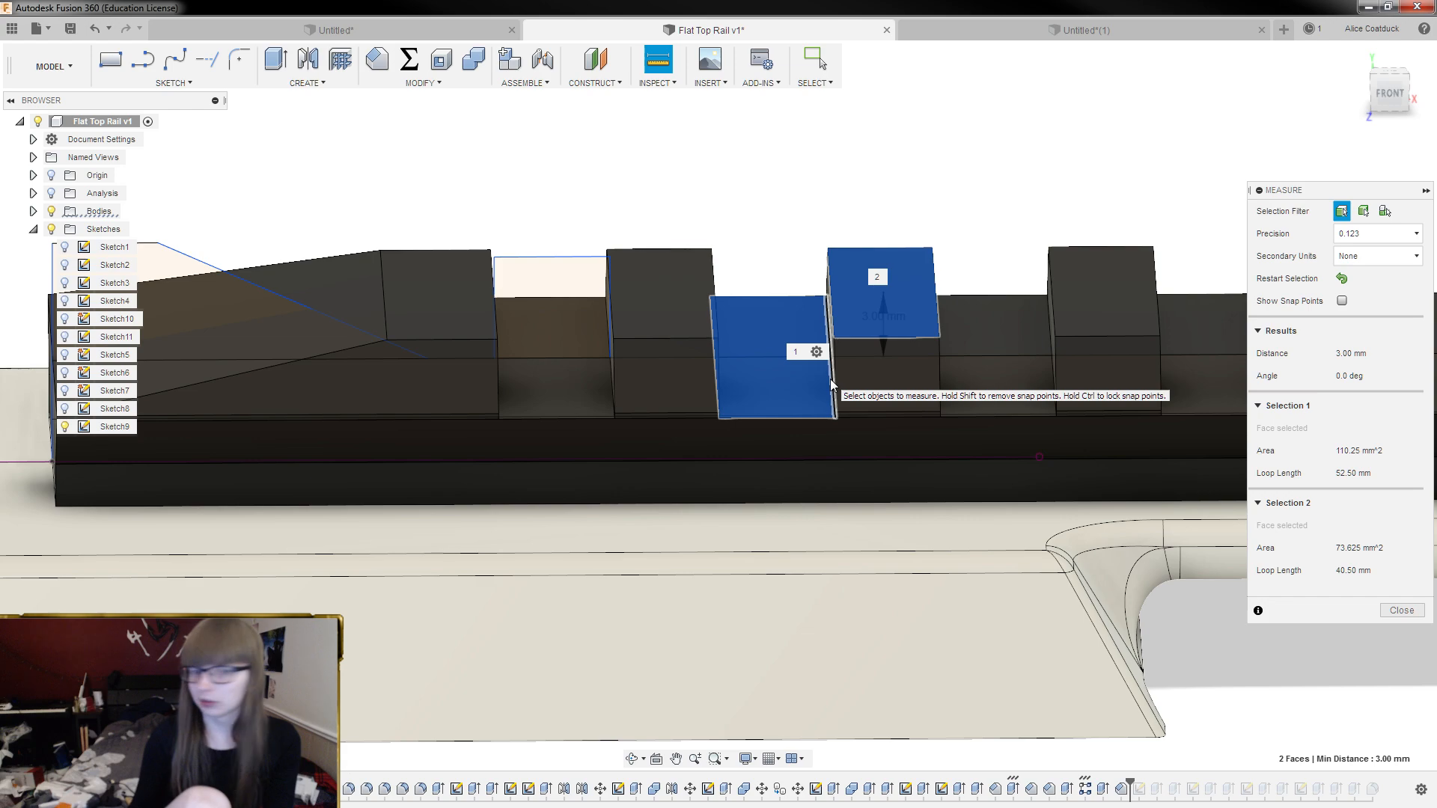
Return to the new design's profile sketch and draw a 3 mm high tooth on top of the first section, matching its width
{"action": "middle_click_drag", "start_coordinate": [770, 170], "coordinate": [773, 144], "text": "shift"}
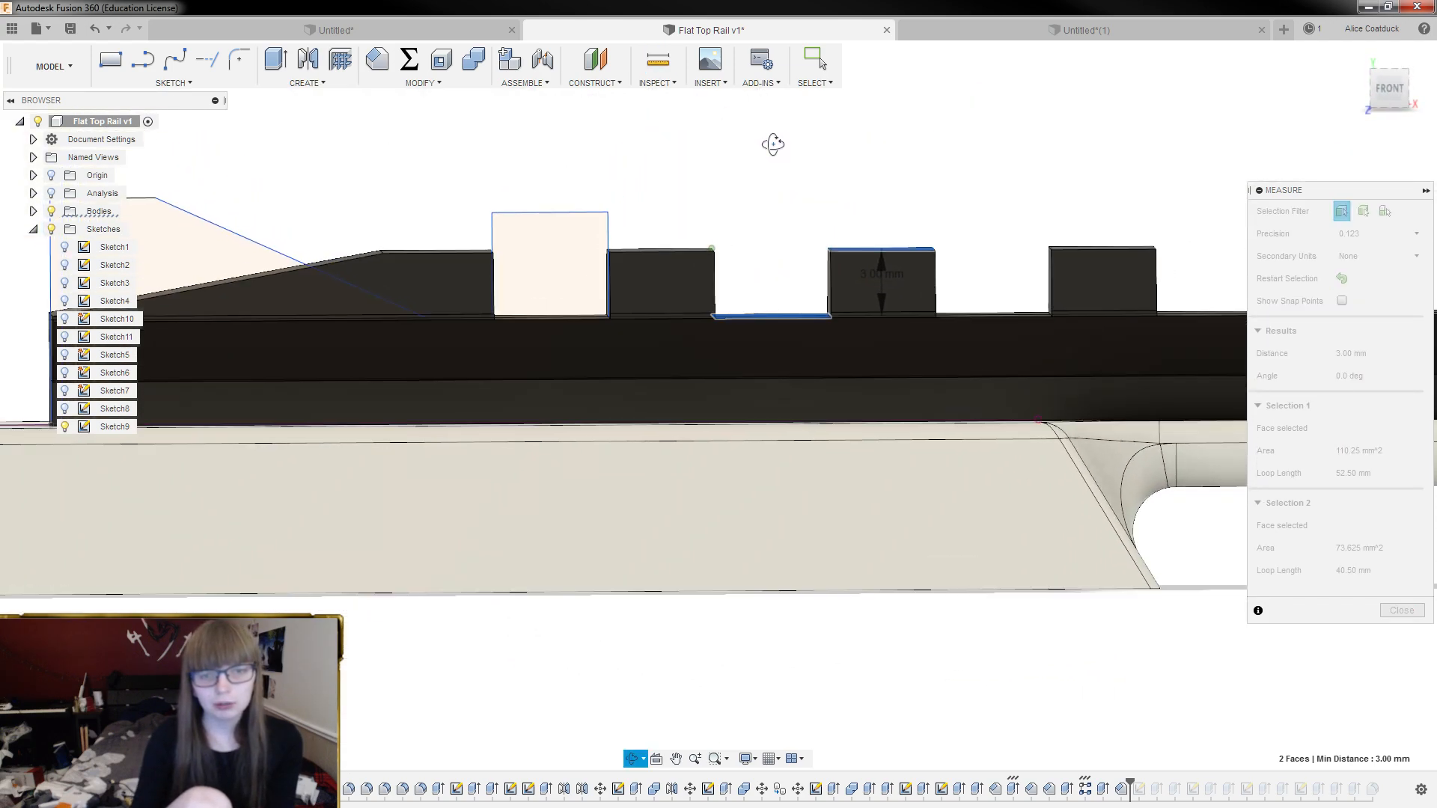
{"action": "left_click", "coordinate": [1110, 30]}
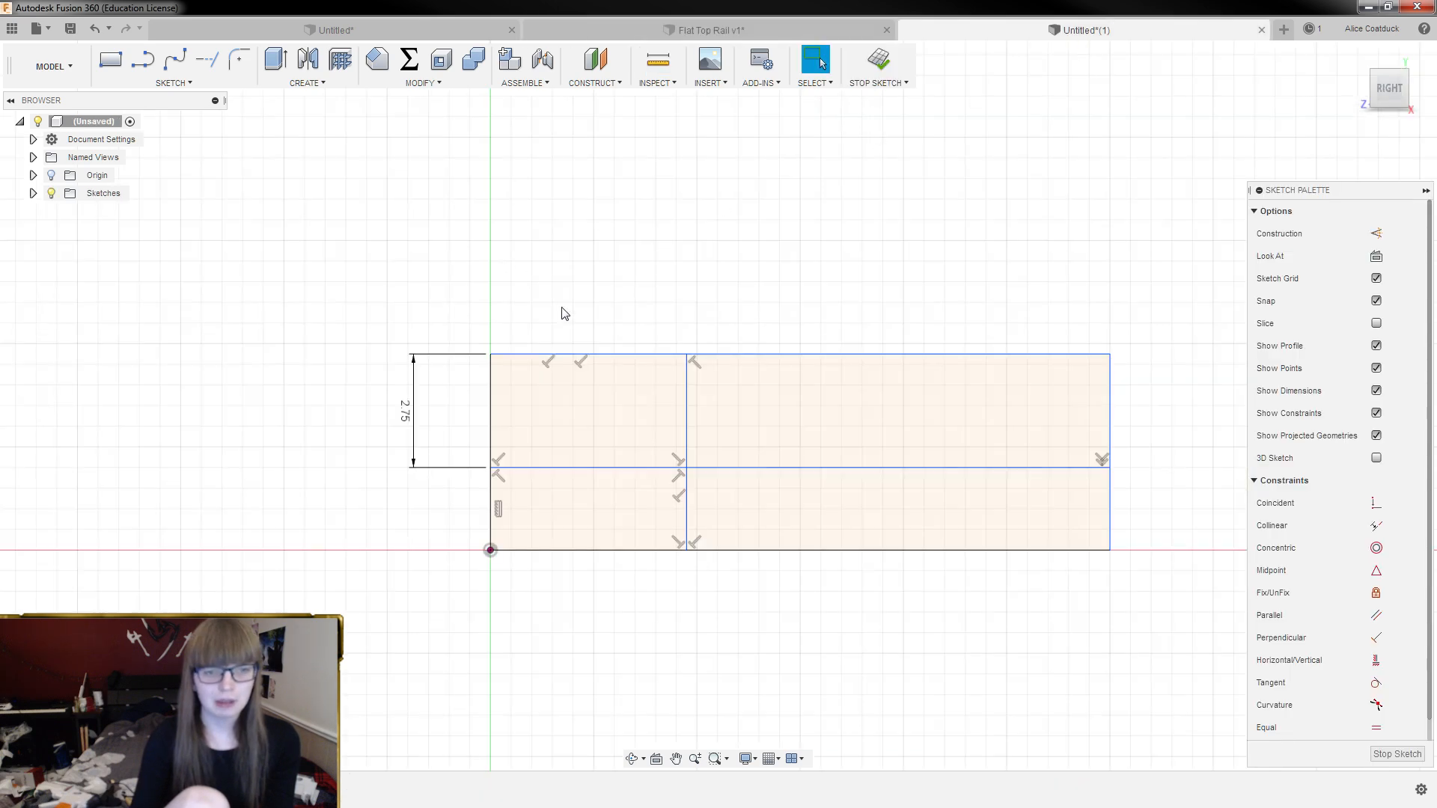
{"action": "key", "text": "l"}
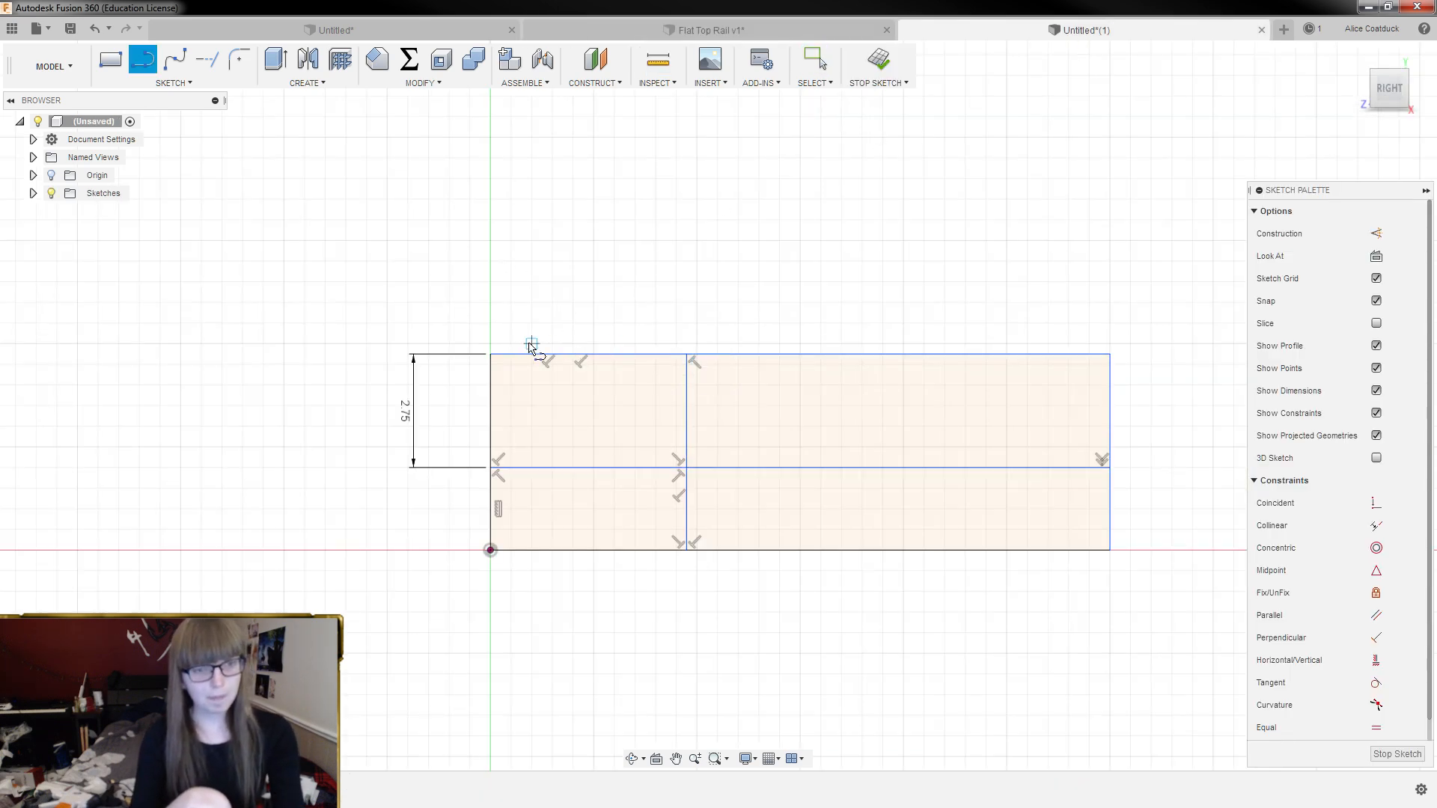
{"action": "left_click", "coordinate": [490, 355]}
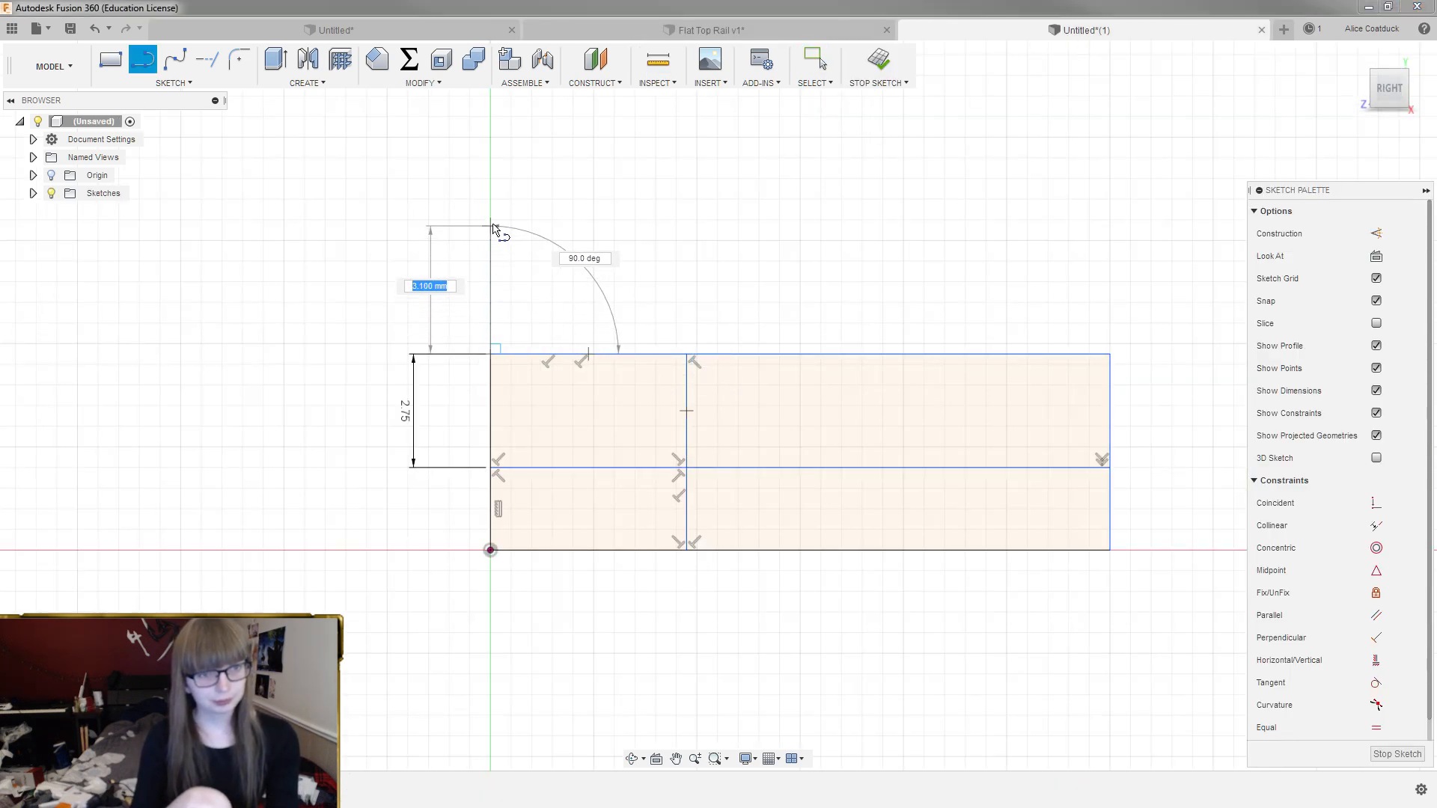
{"action": "type", "text": "3"}
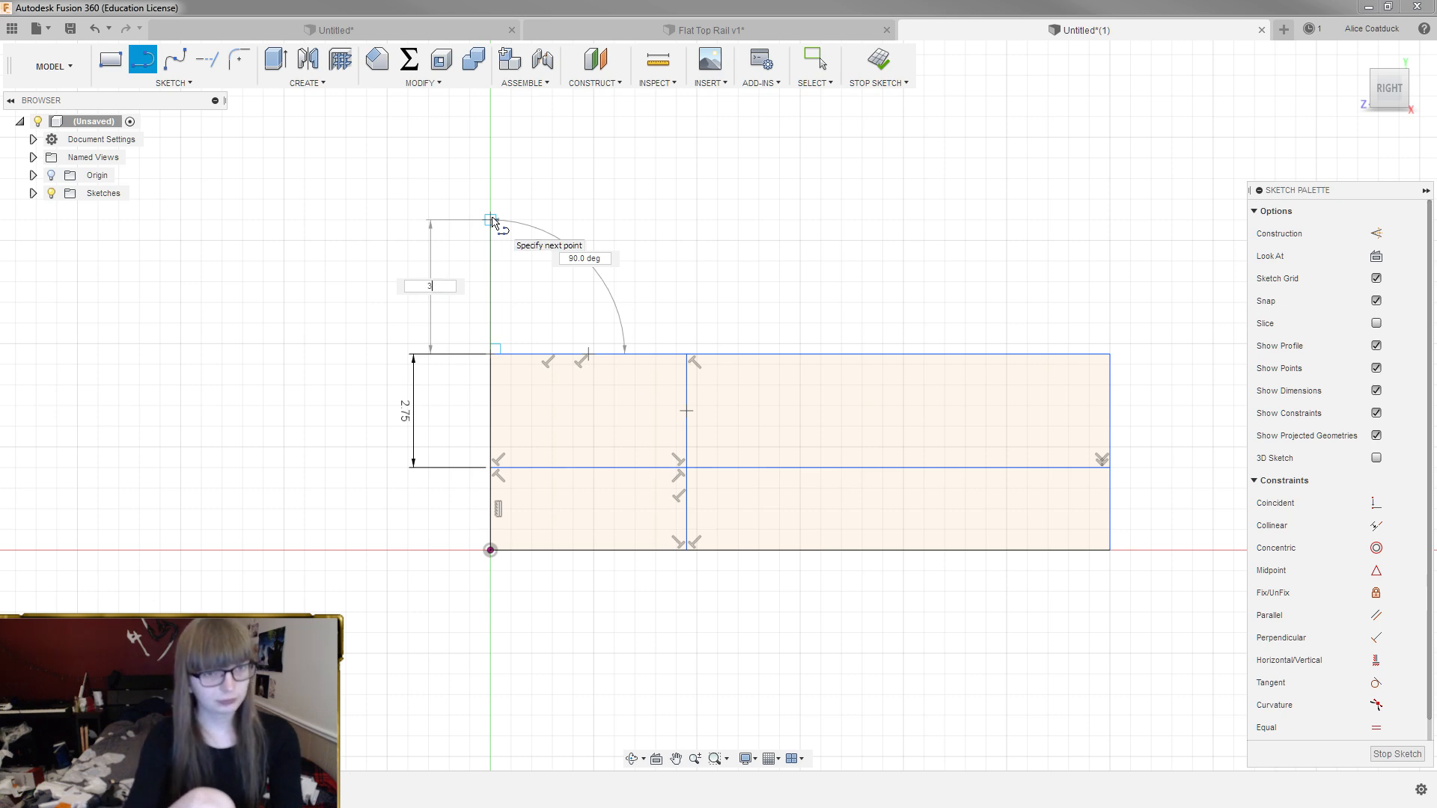
{"action": "key", "text": "Return"}
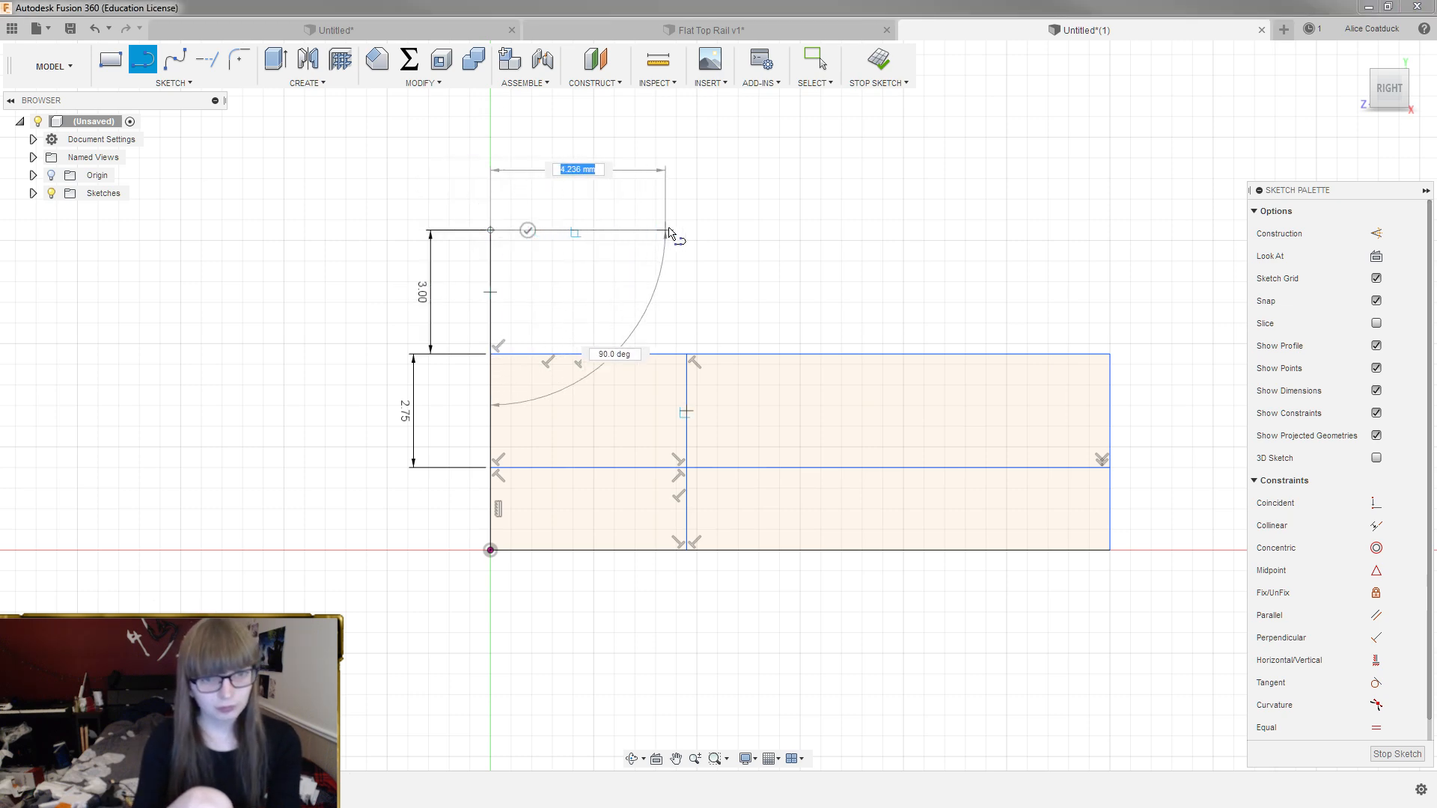
{"action": "left_click", "coordinate": [686, 230]}
{"action": "double_click", "coordinate": [686, 353]}
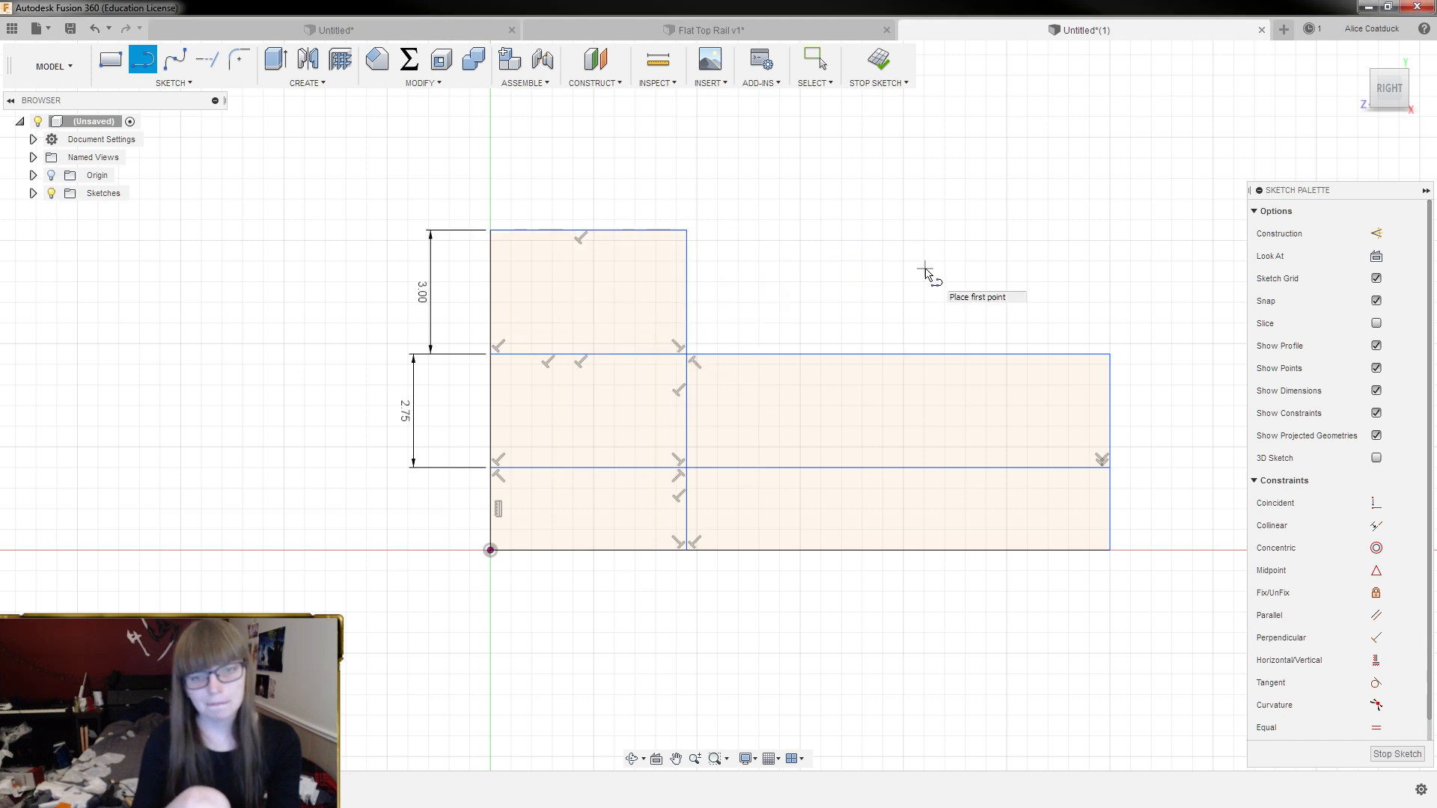
Draw a second tooth 4.75 mm wide and about 2.75 mm high on top of the profile, flush with its far end
{"action": "left_click", "coordinate": [1110, 354]}
{"action": "left_click", "coordinate": [1110, 241]}
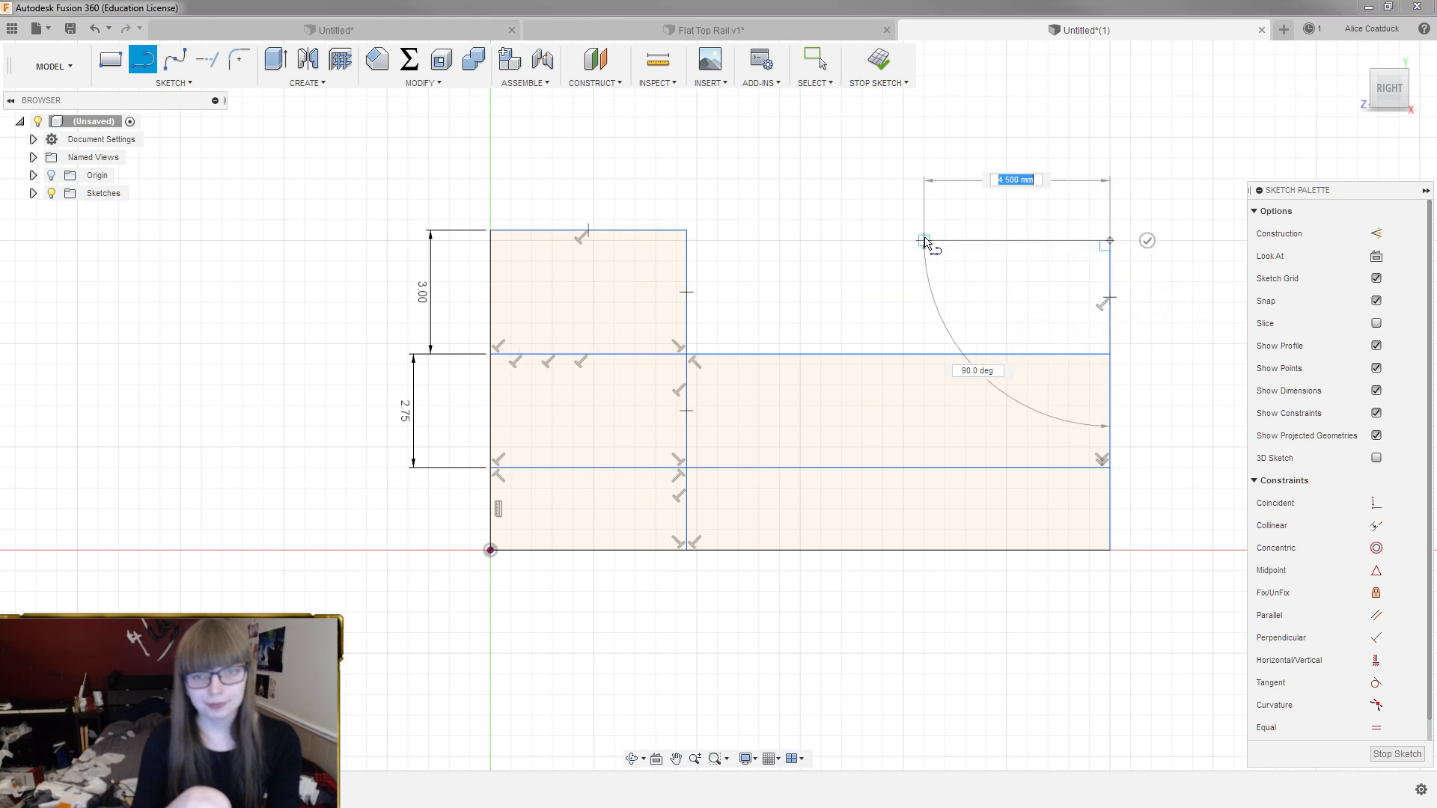
{"action": "type", "text": "4.75"}
{"action": "key", "text": "Return"}
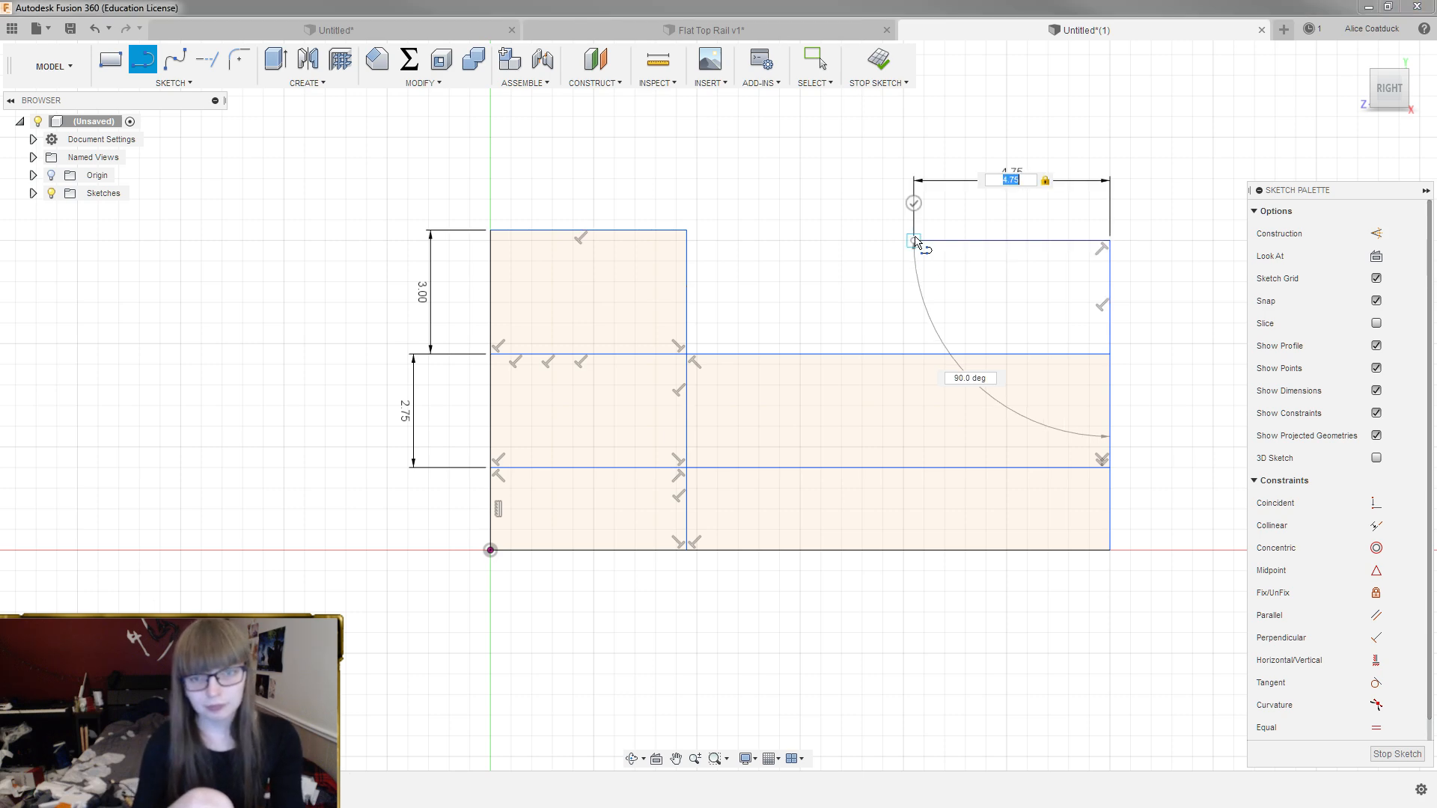
{"action": "left_click", "coordinate": [915, 359]}
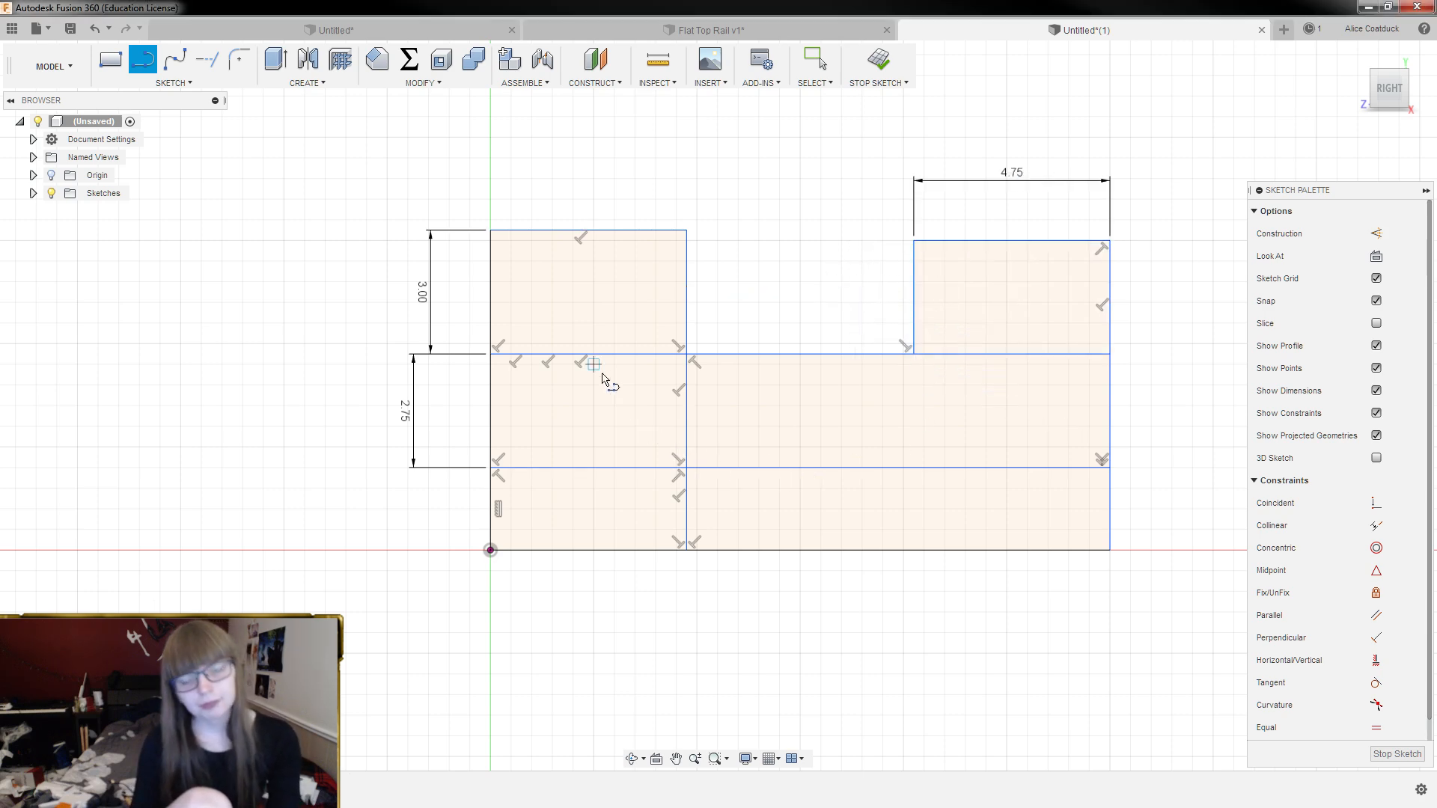
Undo the profile sketching back to the single vertical line rising from the origin
{"action": "scroll", "coordinate": [516, 317], "scroll_direction": "down", "scroll_amount": 2}
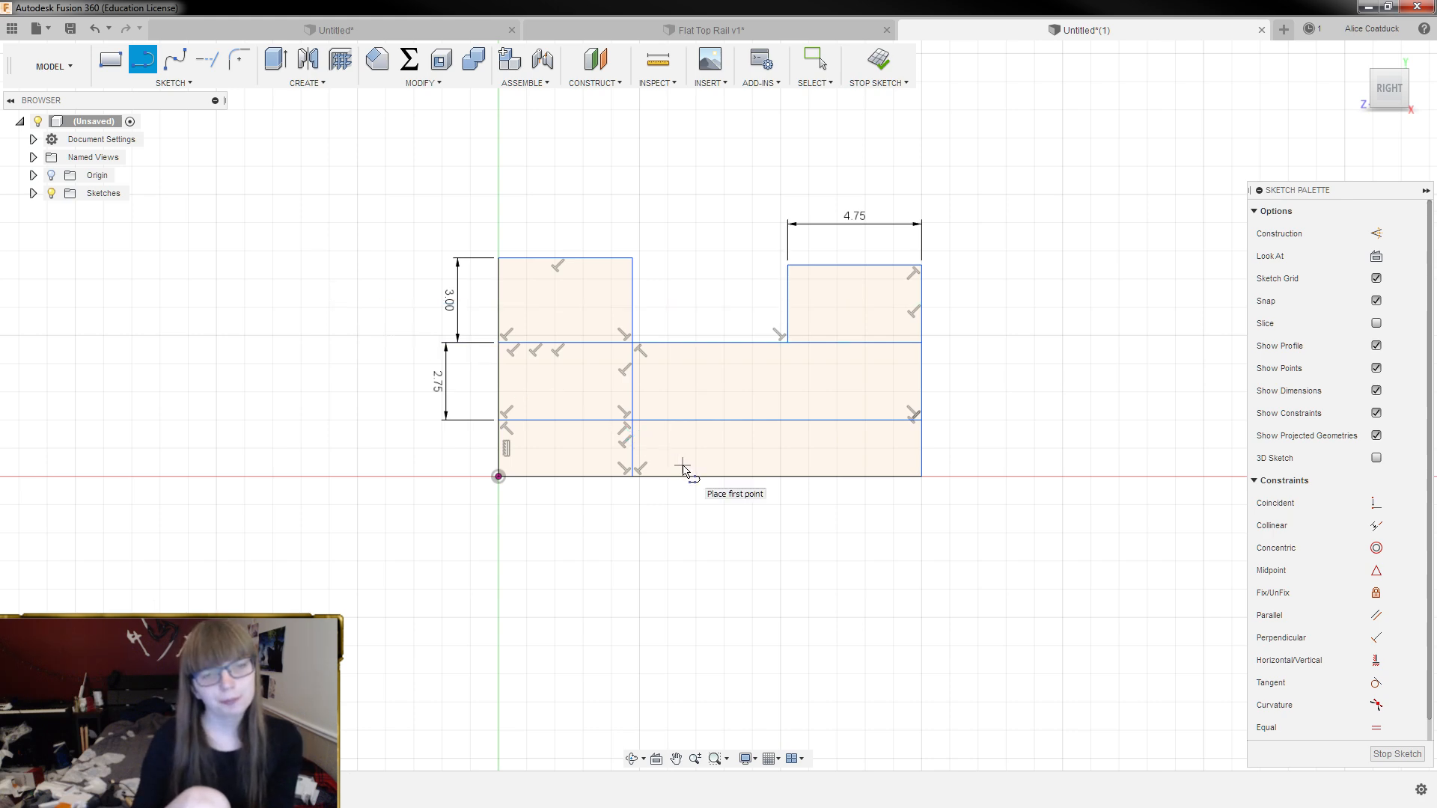
{"action": "key", "text": "ctrl+z"}
{"action": "key", "text": "ctrl+z"}
{"action": "key", "text": "ctrl+z"}
{"action": "key", "text": "ctrl+z"}
{"action": "key", "text": "ctrl+z"}
{"action": "key", "text": "ctrl+z"}
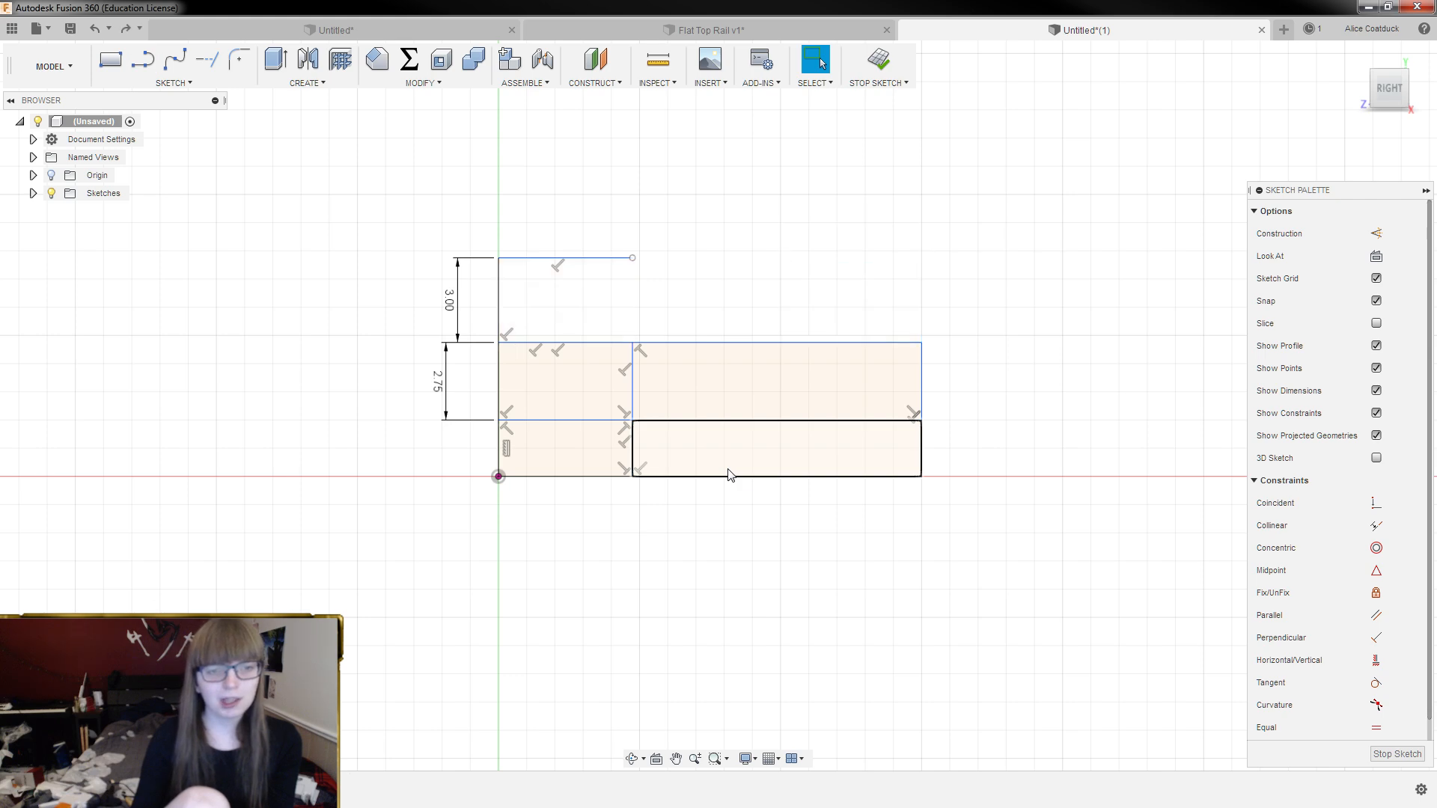
{"action": "key", "text": "ctrl+z"}
{"action": "key", "text": "ctrl+z"}
{"action": "key", "text": "ctrl+z"}
{"action": "key", "text": "ctrl+z"}
{"action": "key", "text": "ctrl+z"}
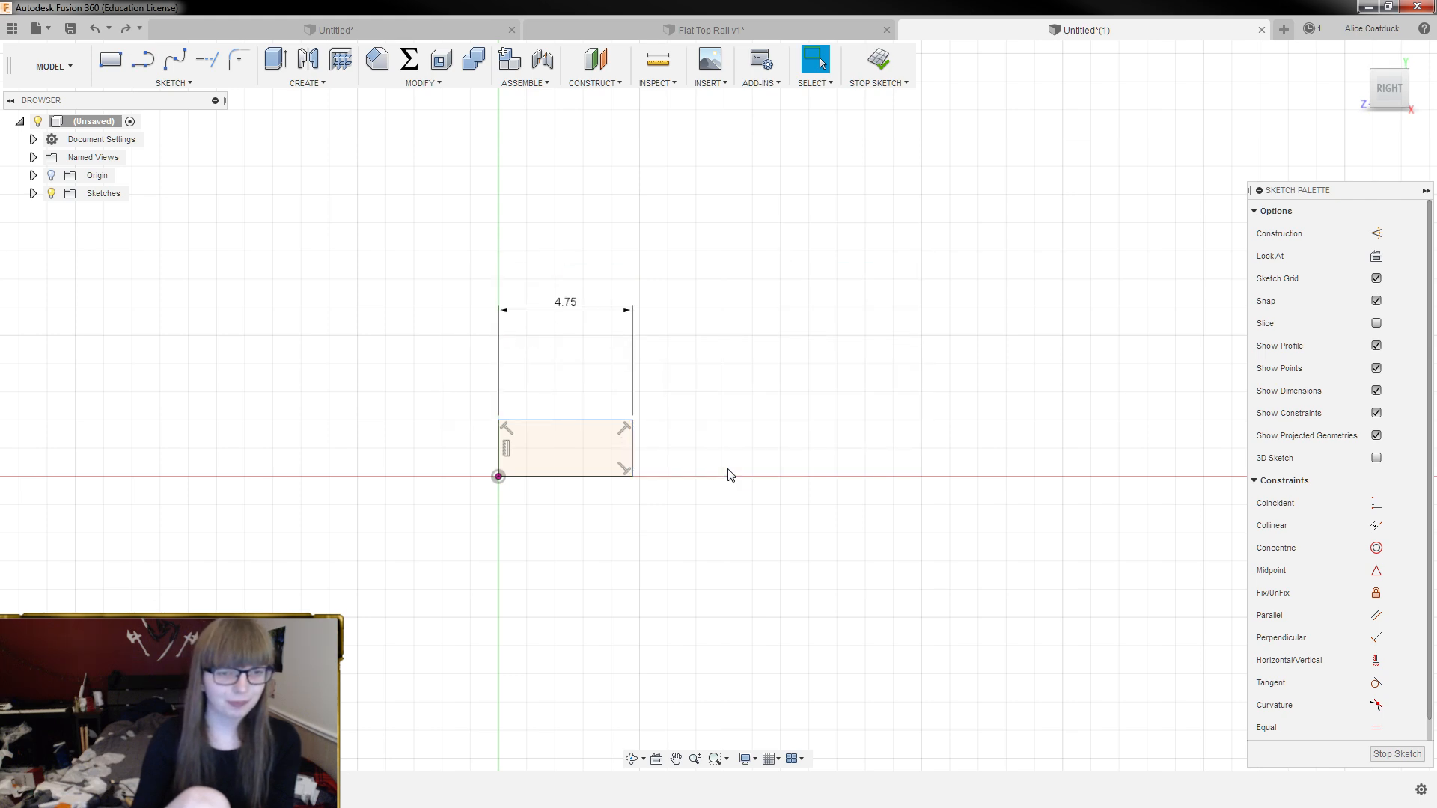
{"action": "key", "text": "ctrl+z"}
{"action": "key", "text": "ctrl+z"}
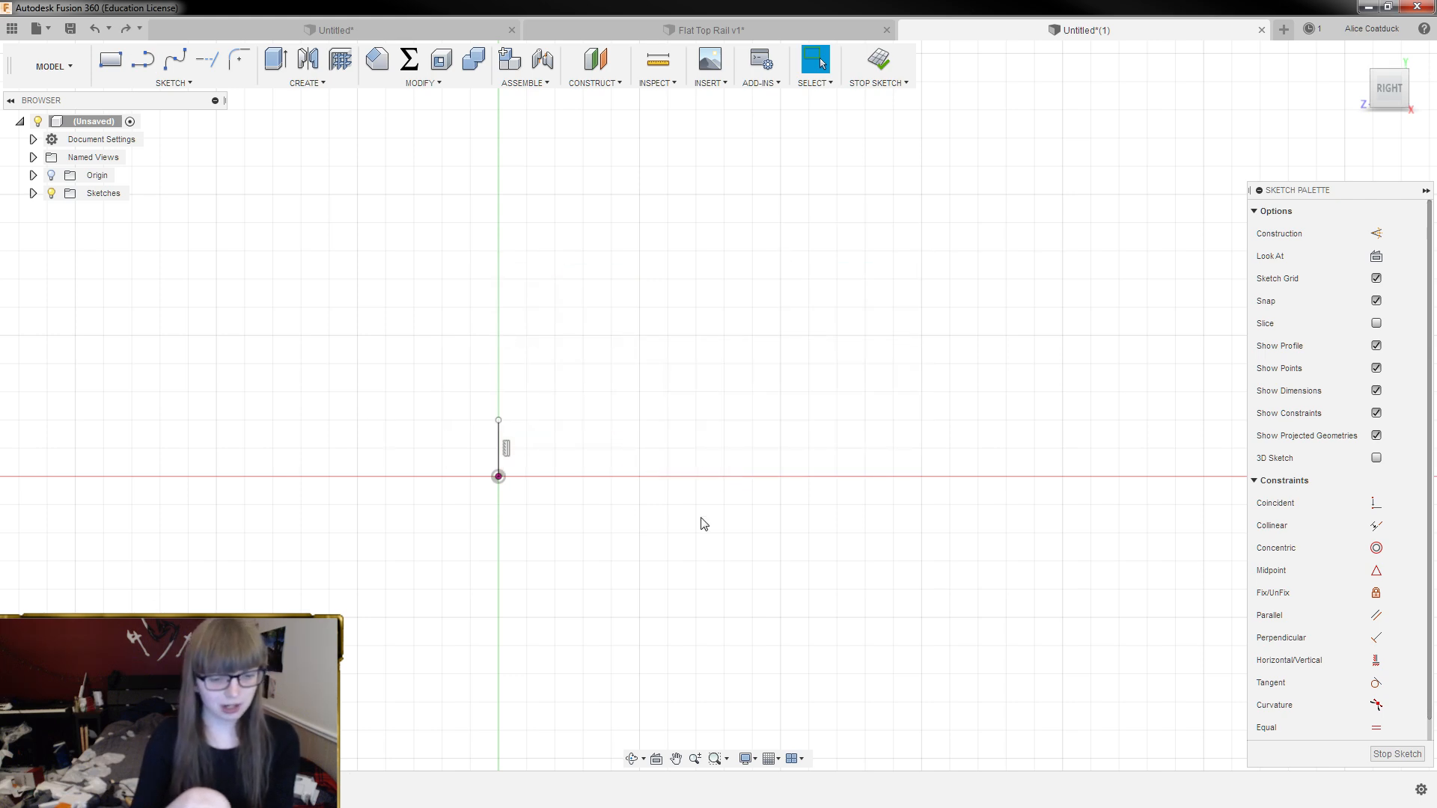
Draw a closed base rectangle about 10 mm wide from the existing vertical line, ending back at the origin
{"action": "scroll", "coordinate": [625, 506], "scroll_direction": "down", "scroll_amount": 3}
{"action": "scroll", "coordinate": [484, 449], "scroll_direction": "up", "scroll_amount": 4}
{"action": "key", "text": "l"}
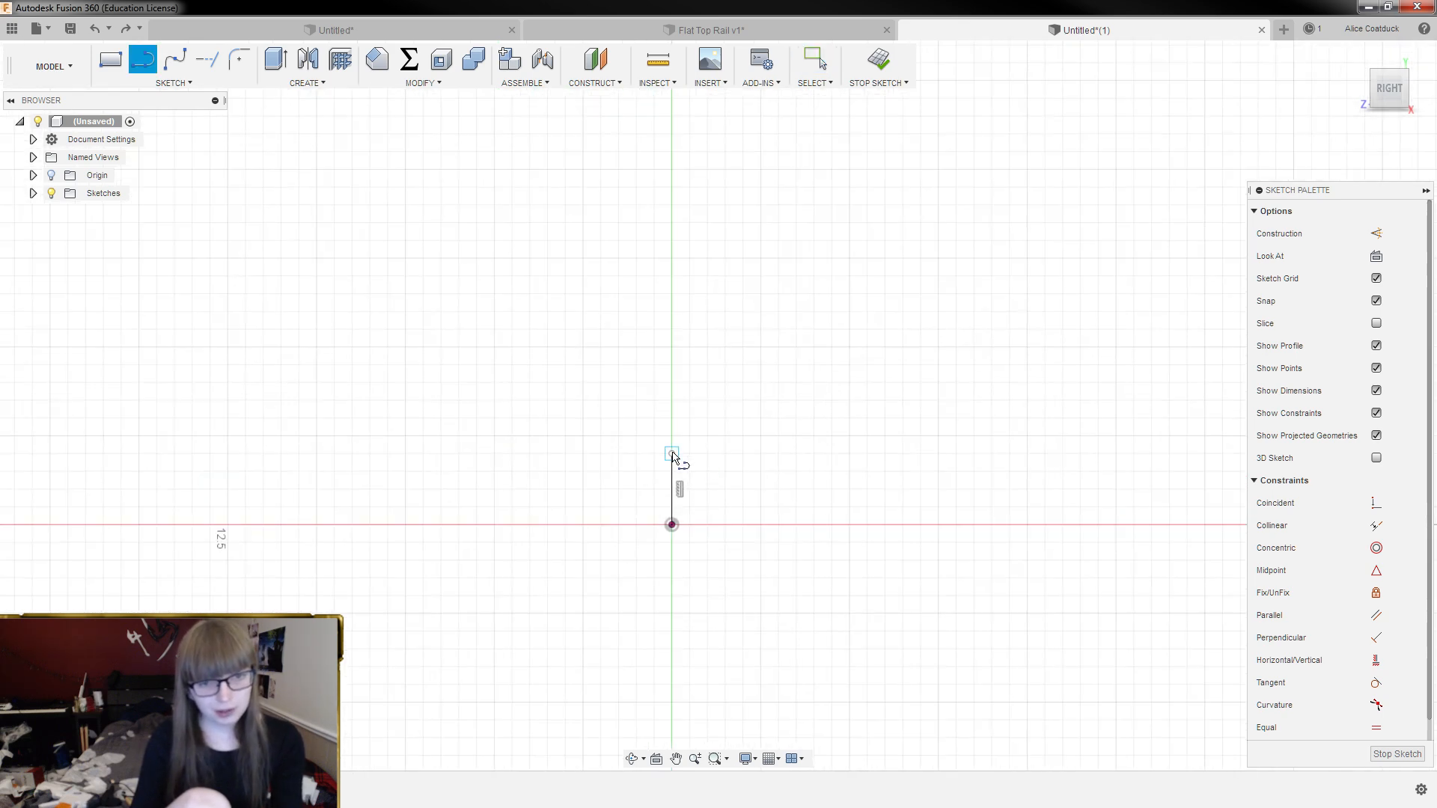
{"action": "left_click", "coordinate": [672, 454]}
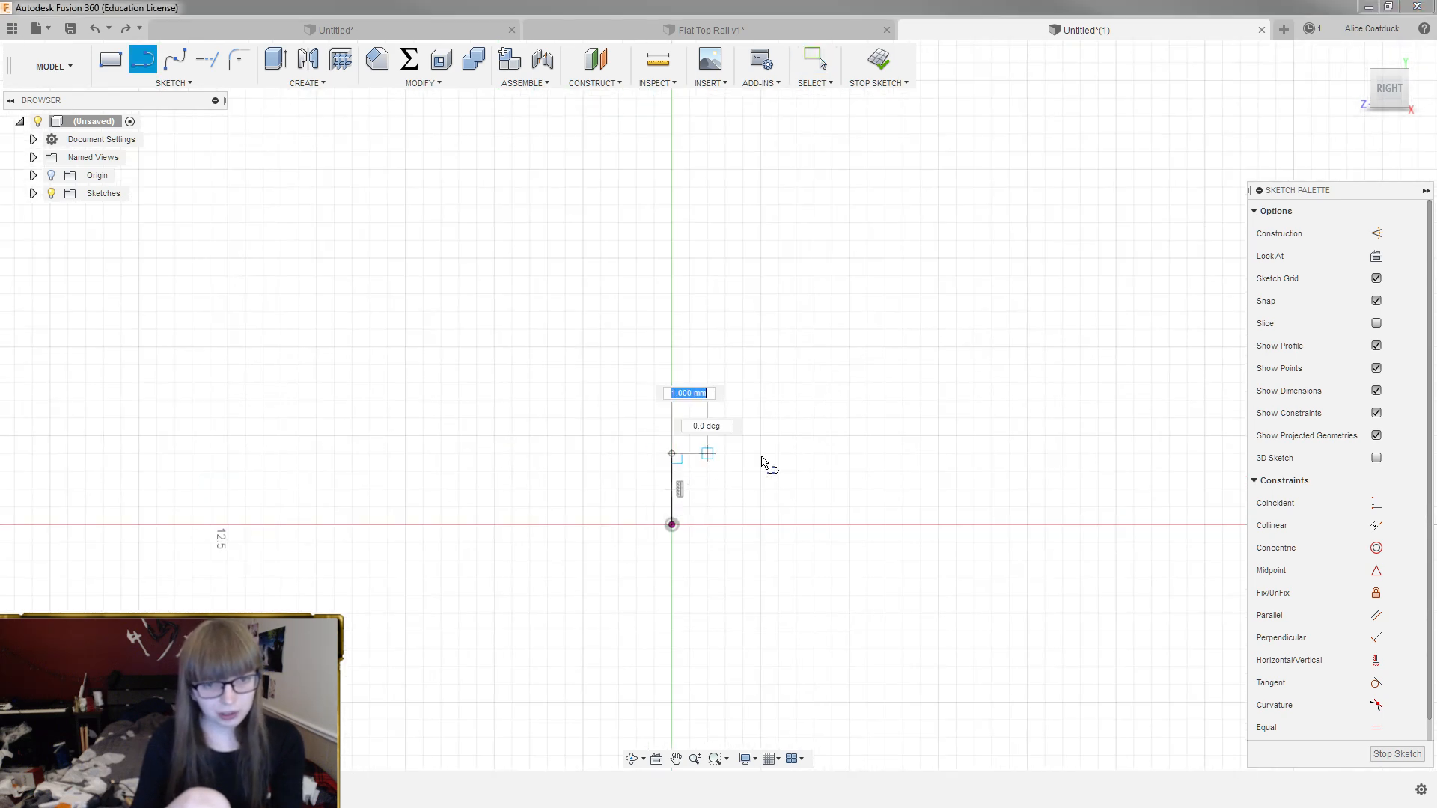
{"action": "left_click", "coordinate": [1027, 453]}
{"action": "left_click", "coordinate": [1026, 524]}
{"action": "left_click", "coordinate": [672, 524]}
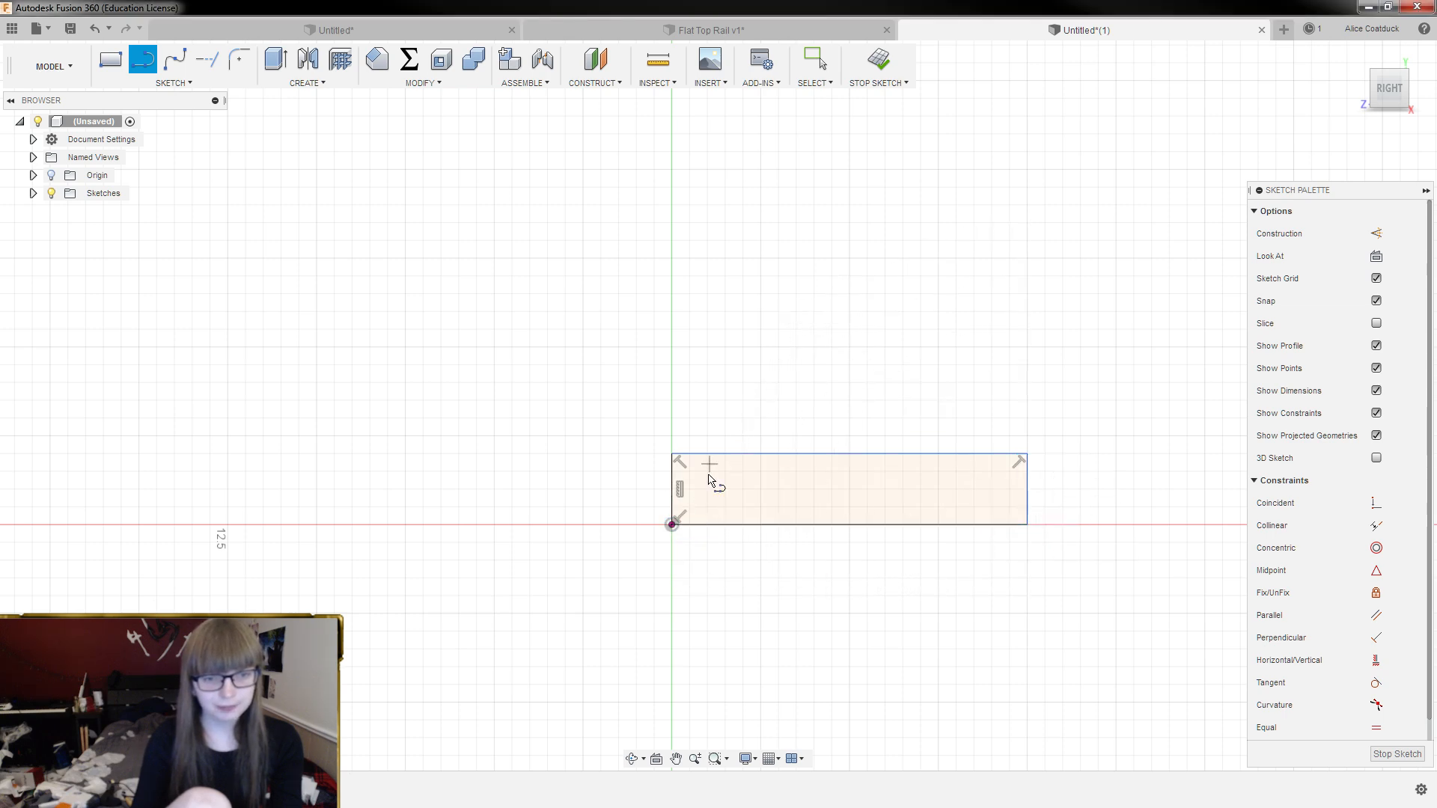
Draw a second rectangle 2.75 mm high on top of the base rectangle, matching its full width
{"action": "left_click", "coordinate": [672, 454]}
{"action": "type", "text": "2.75"}
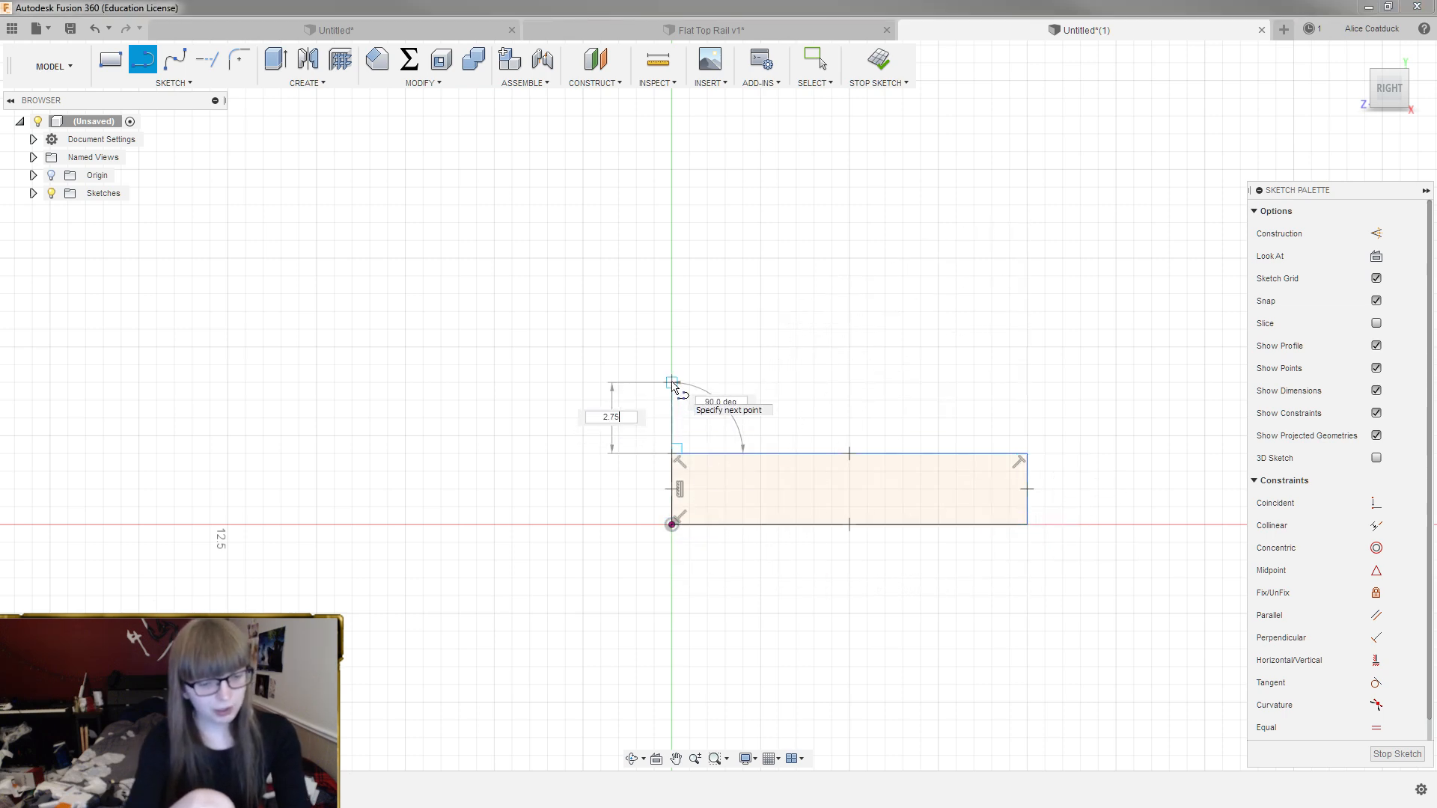
{"action": "key", "text": "Return"}
{"action": "left_click", "coordinate": [1025, 357]}
{"action": "left_click", "coordinate": [1026, 453]}
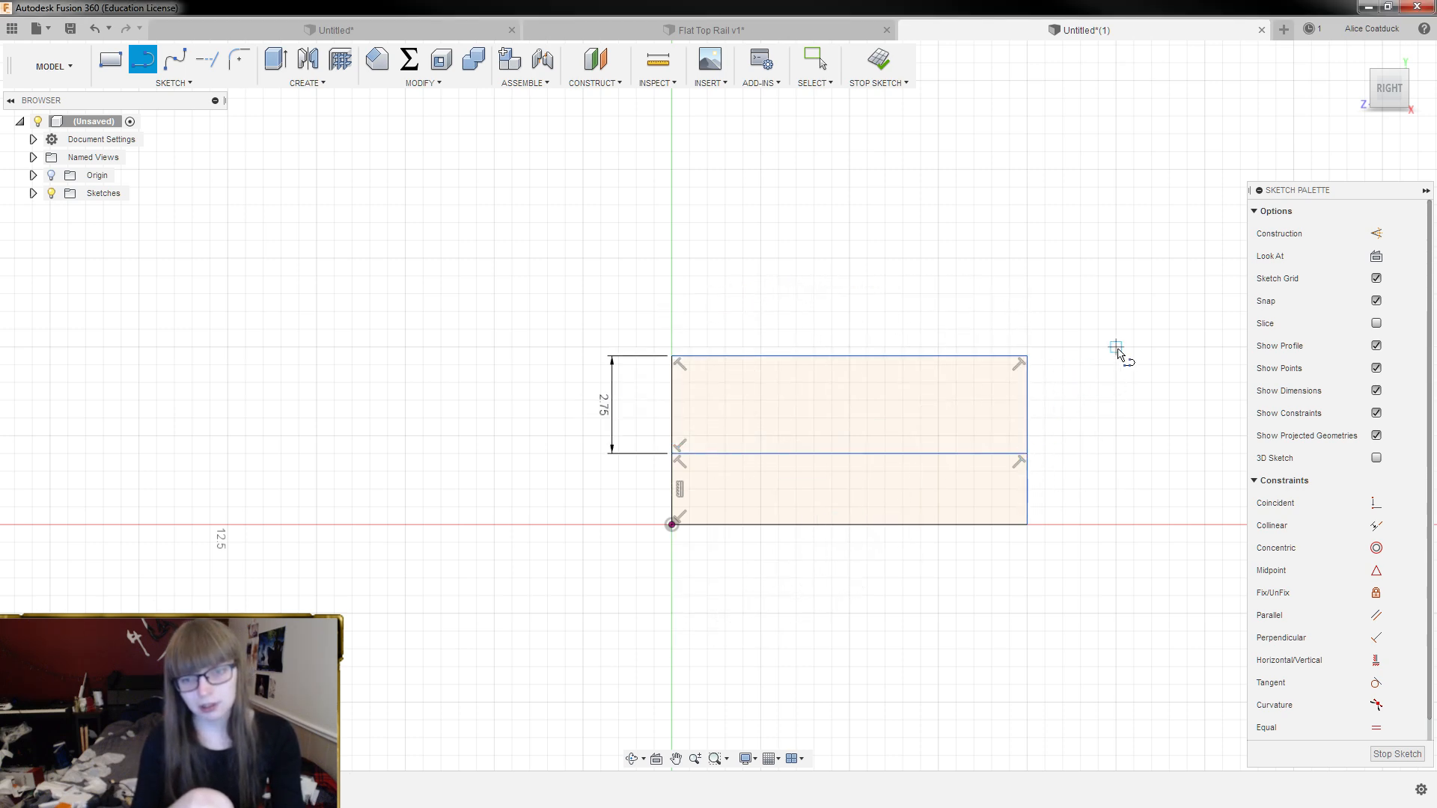
Draw a tooth 4.75 mm wide and 3 mm high on top of the stacked rectangles, flush with the end away from the origin
{"action": "left_click", "coordinate": [1026, 357]}
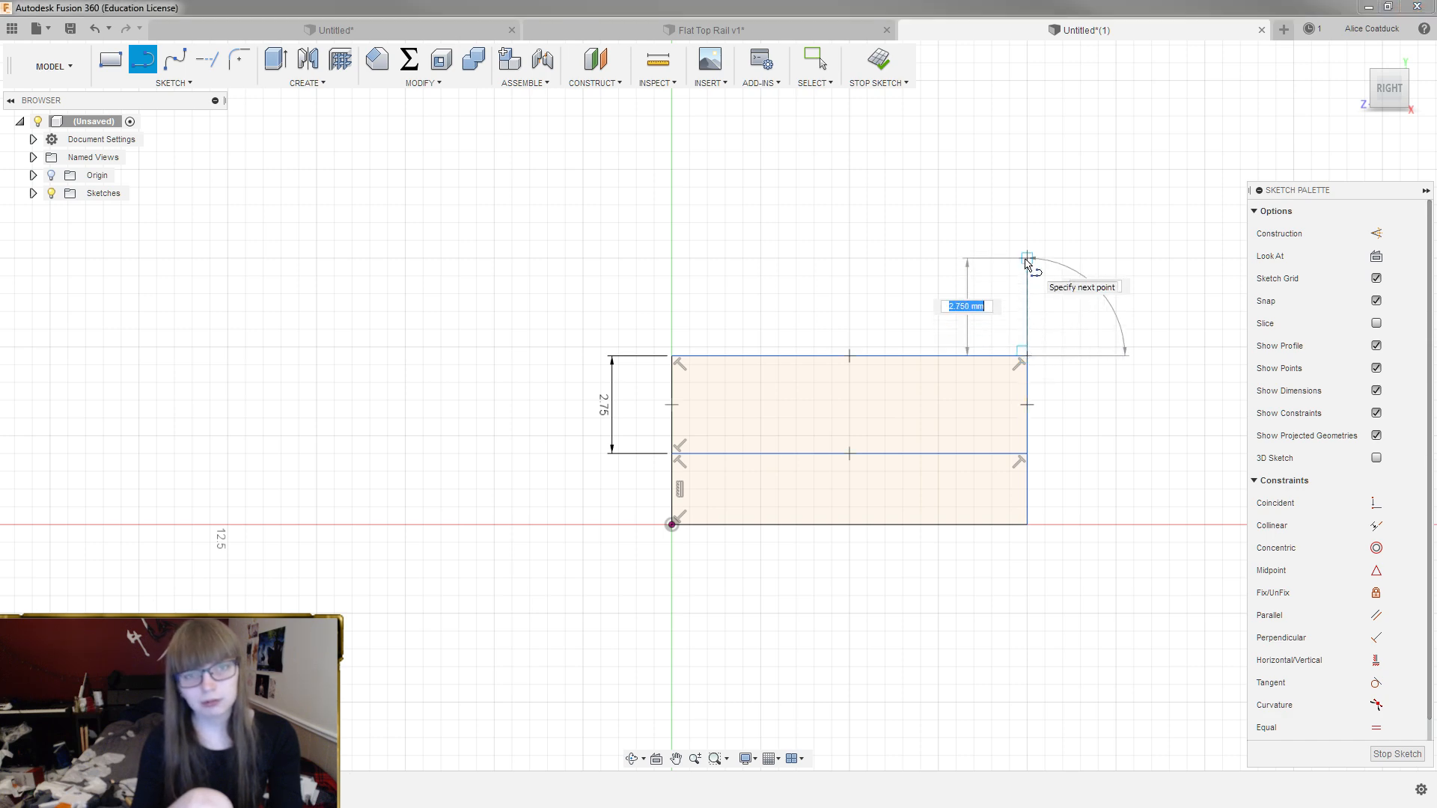
{"action": "left_click", "coordinate": [1027, 250]}
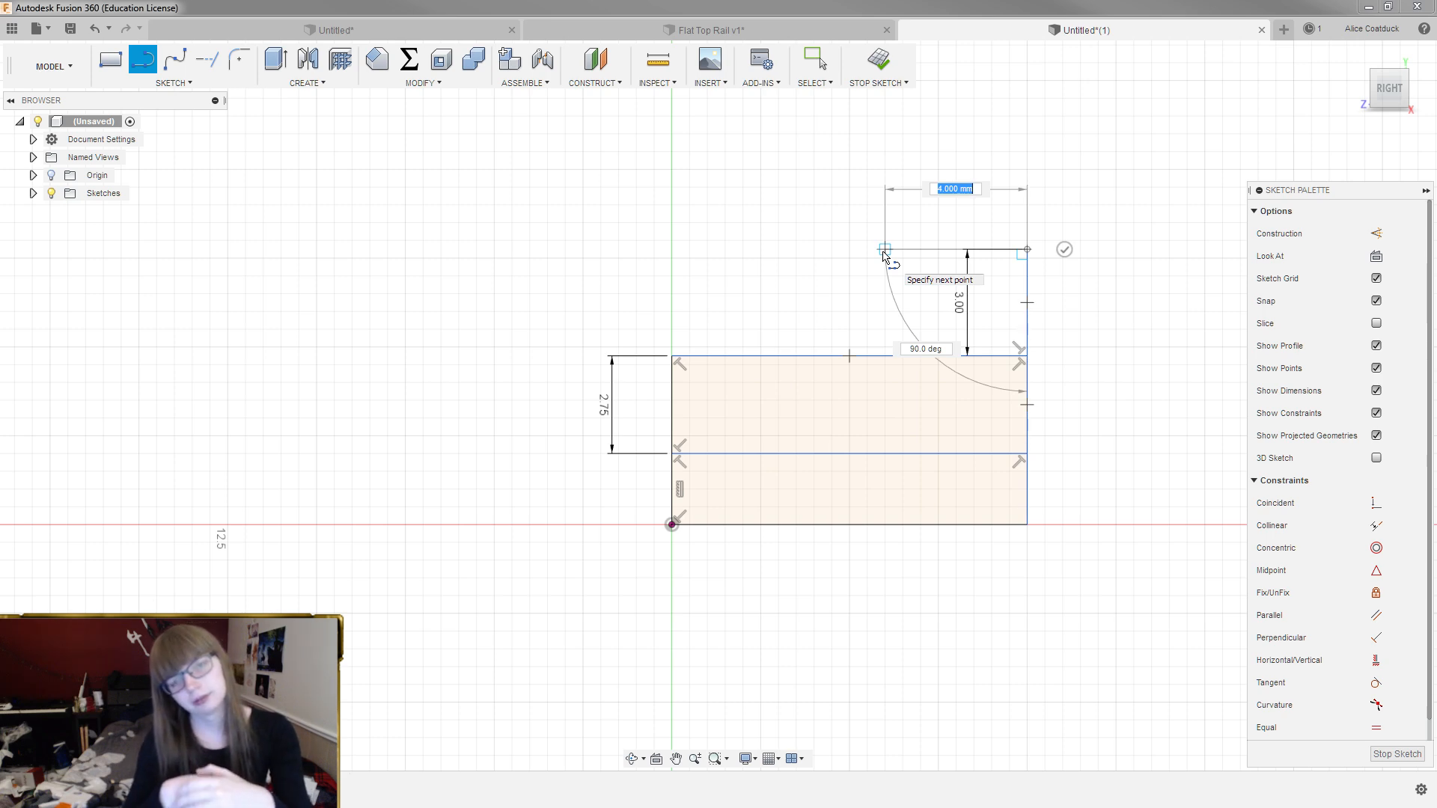
{"action": "type", "text": "4.75"}
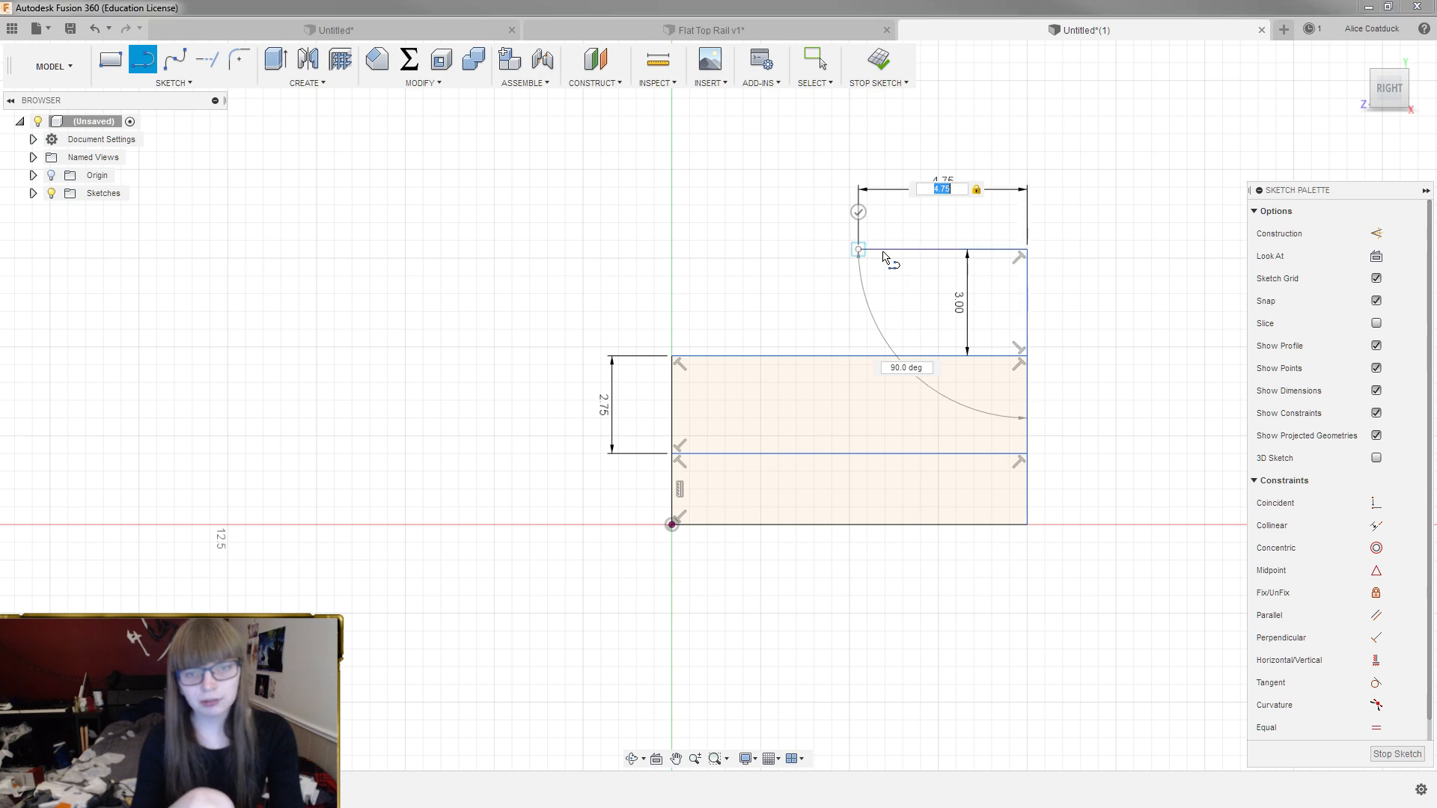
{"action": "key", "text": "Return"}
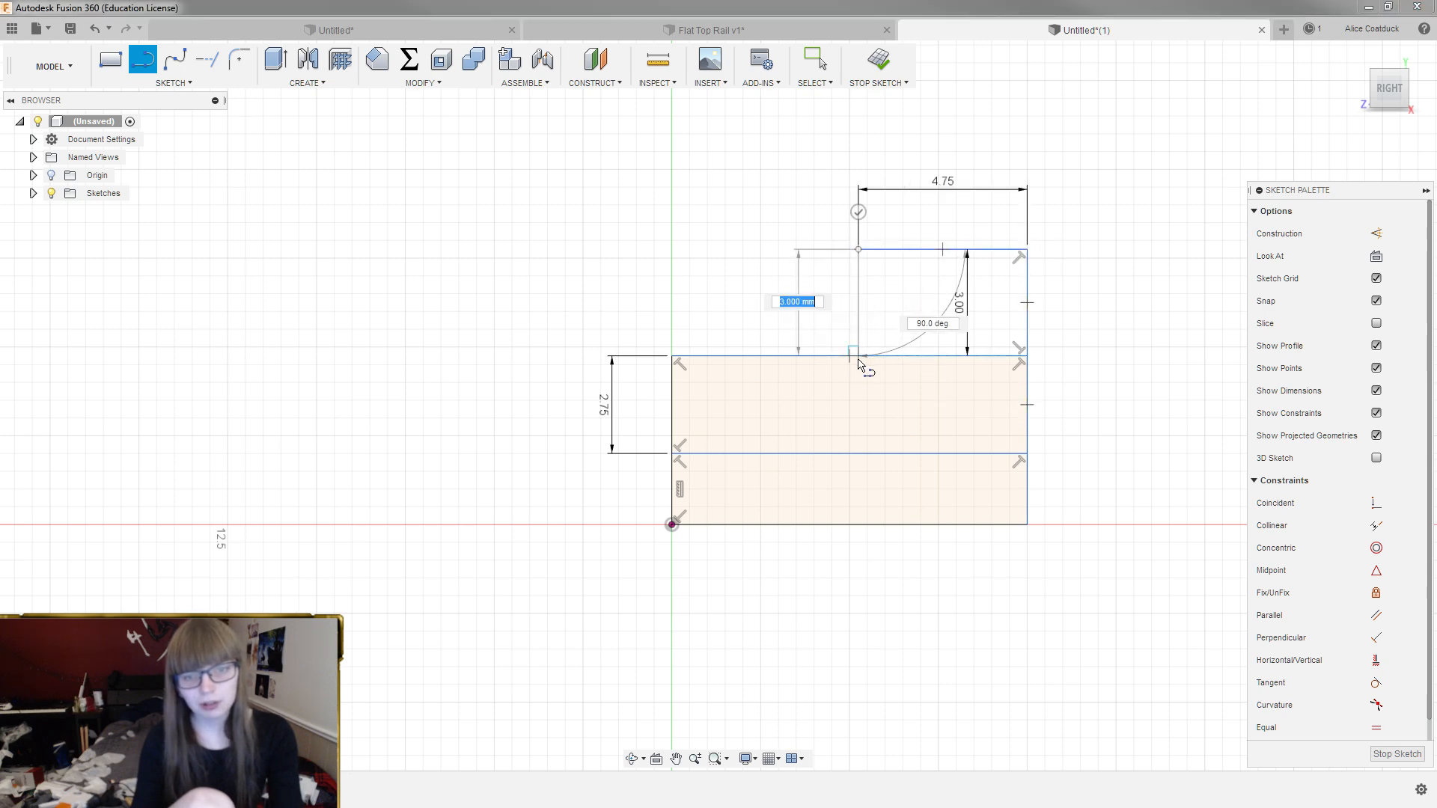
{"action": "left_click", "coordinate": [861, 357]}
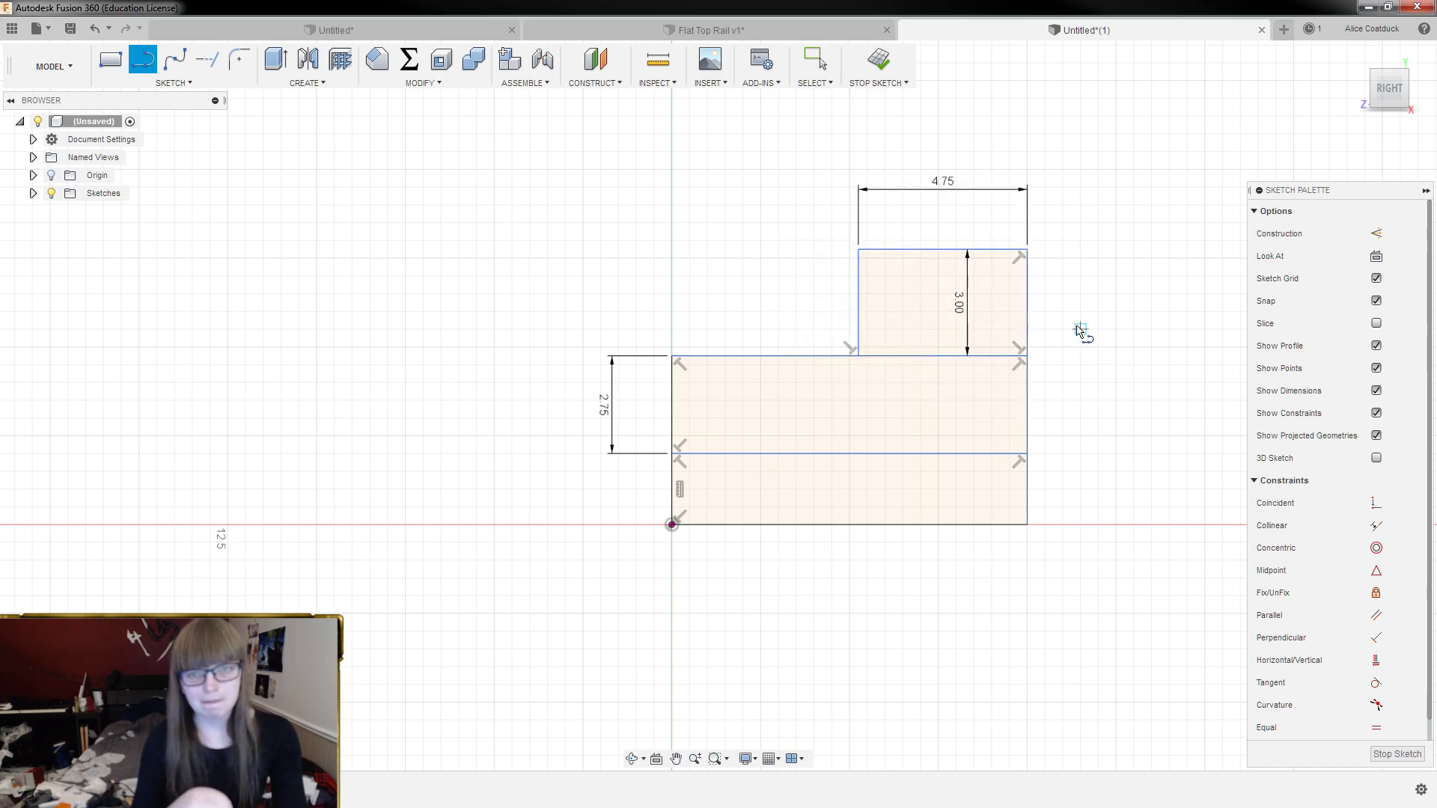
{"action": "key", "text": "Escape"}
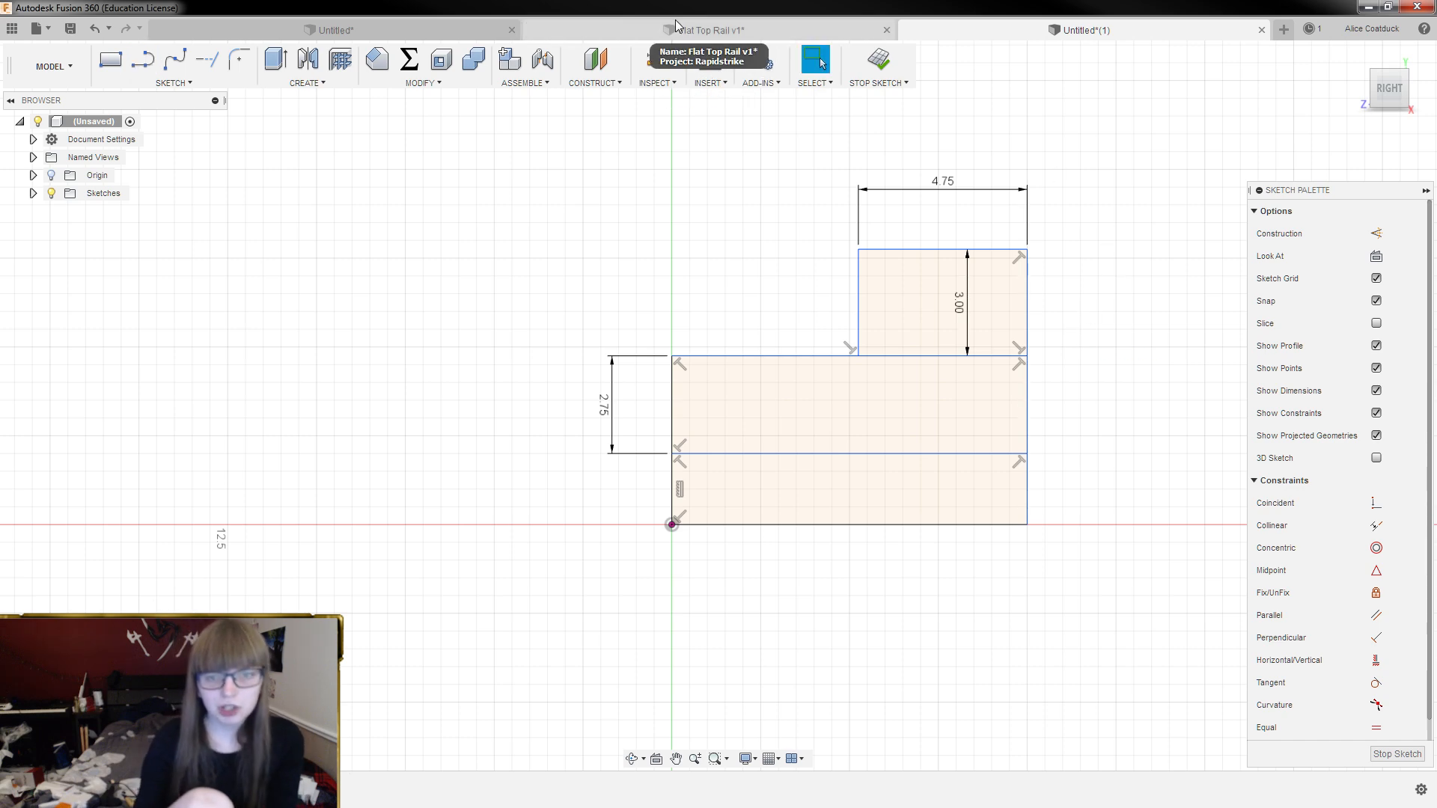
Switch to the Flat Top Rail design and measure the height between a tooth's top face and the adjacent gap's floor face
{"action": "left_click", "coordinate": [676, 25]}
{"action": "left_click", "coordinate": [681, 250]}
{"action": "middle_click_drag", "start_coordinate": [584, 215], "coordinate": [612, 265], "text": "shift"}
{"action": "key", "text": "i"}
{"action": "left_click", "coordinate": [599, 279]}
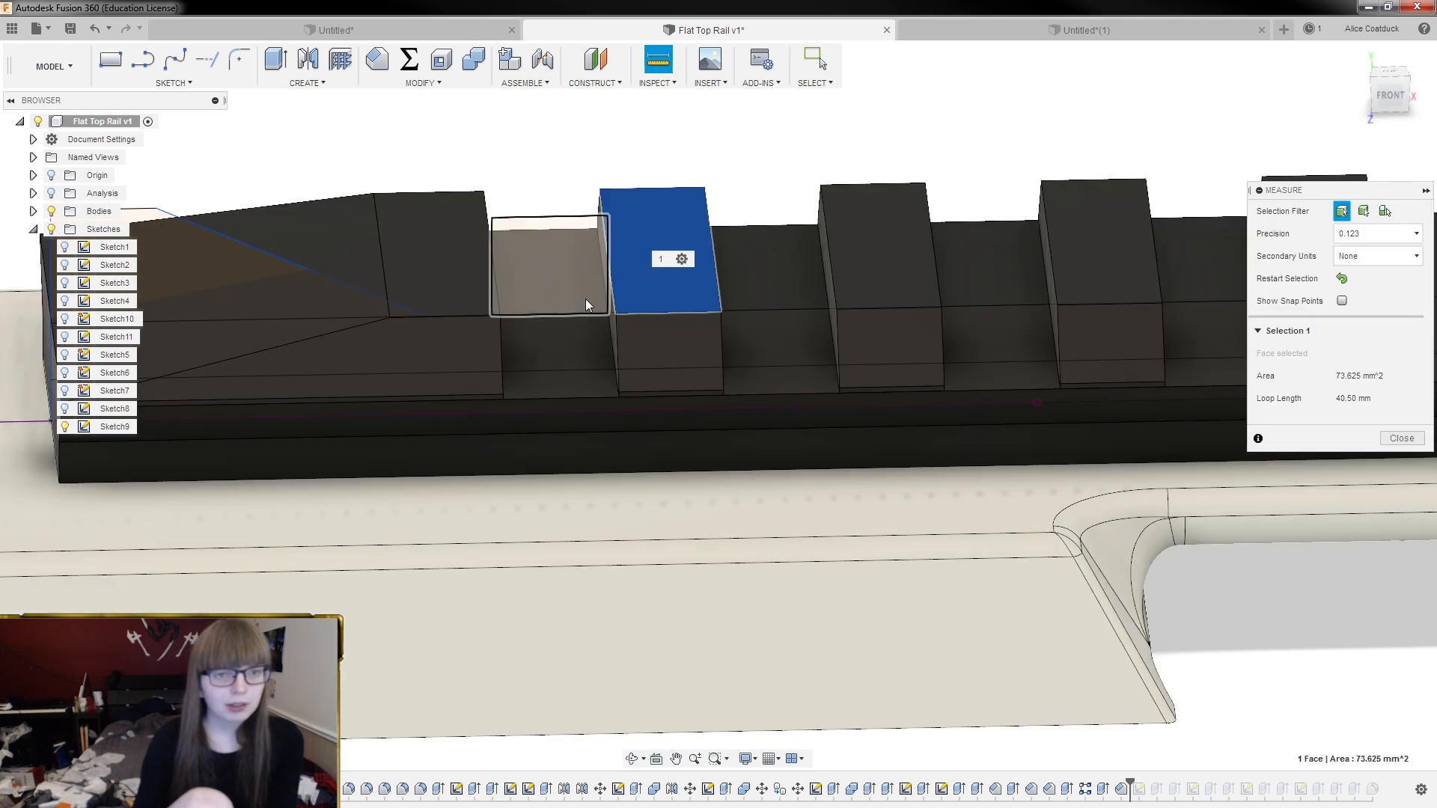
{"action": "left_click", "coordinate": [547, 348]}
{"action": "middle_click_drag", "start_coordinate": [648, 208], "coordinate": [613, 109], "text": "shift"}
{"action": "scroll", "coordinate": [872, 181], "scroll_direction": "down", "scroll_amount": 1}
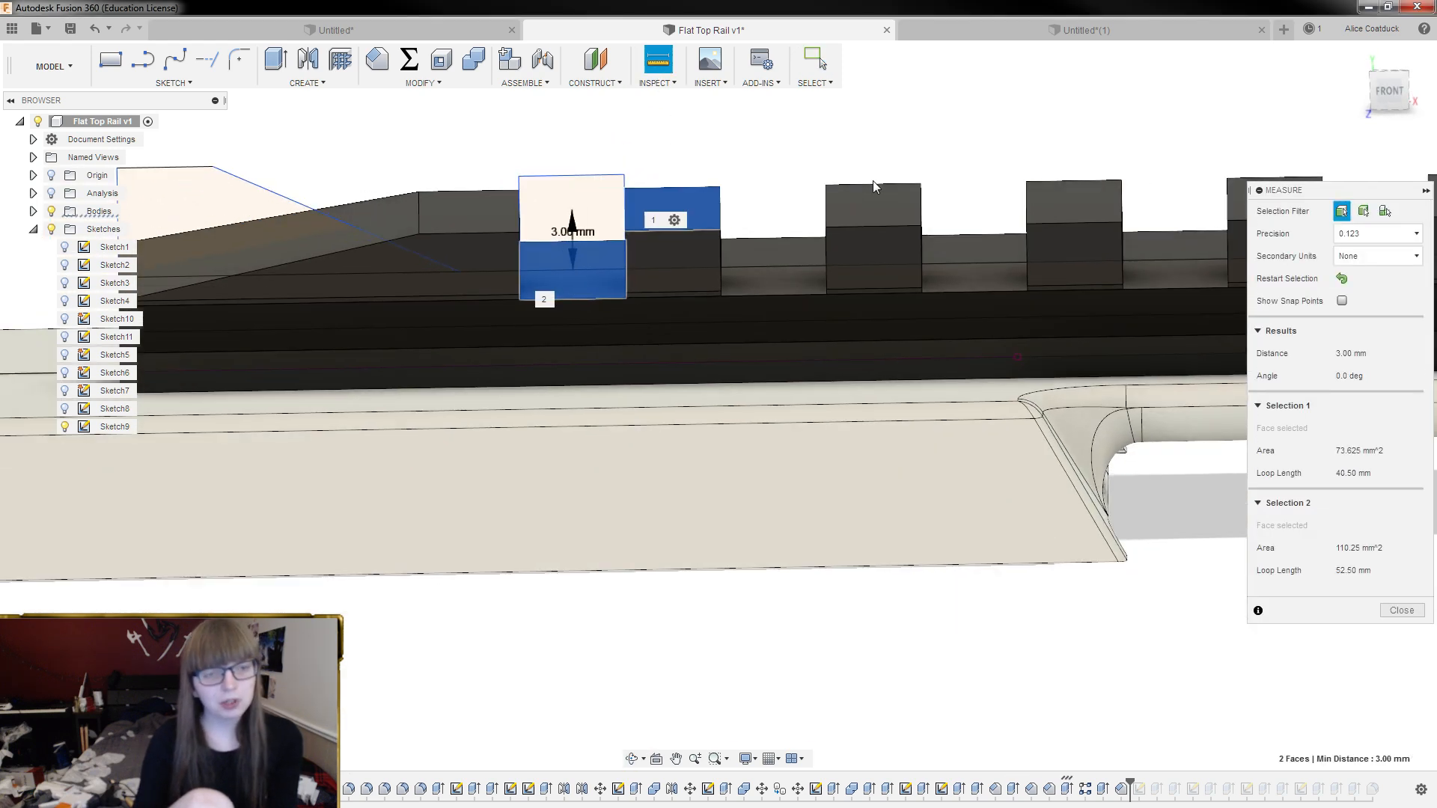
{"action": "scroll", "coordinate": [595, 159], "scroll_direction": "up", "scroll_amount": 3}
{"action": "middle_click_drag", "start_coordinate": [617, 164], "coordinate": [614, 142], "text": "shift"}
{"action": "scroll", "coordinate": [860, 242], "scroll_direction": "down", "scroll_amount": 4}
{"action": "key", "text": "Escape"}
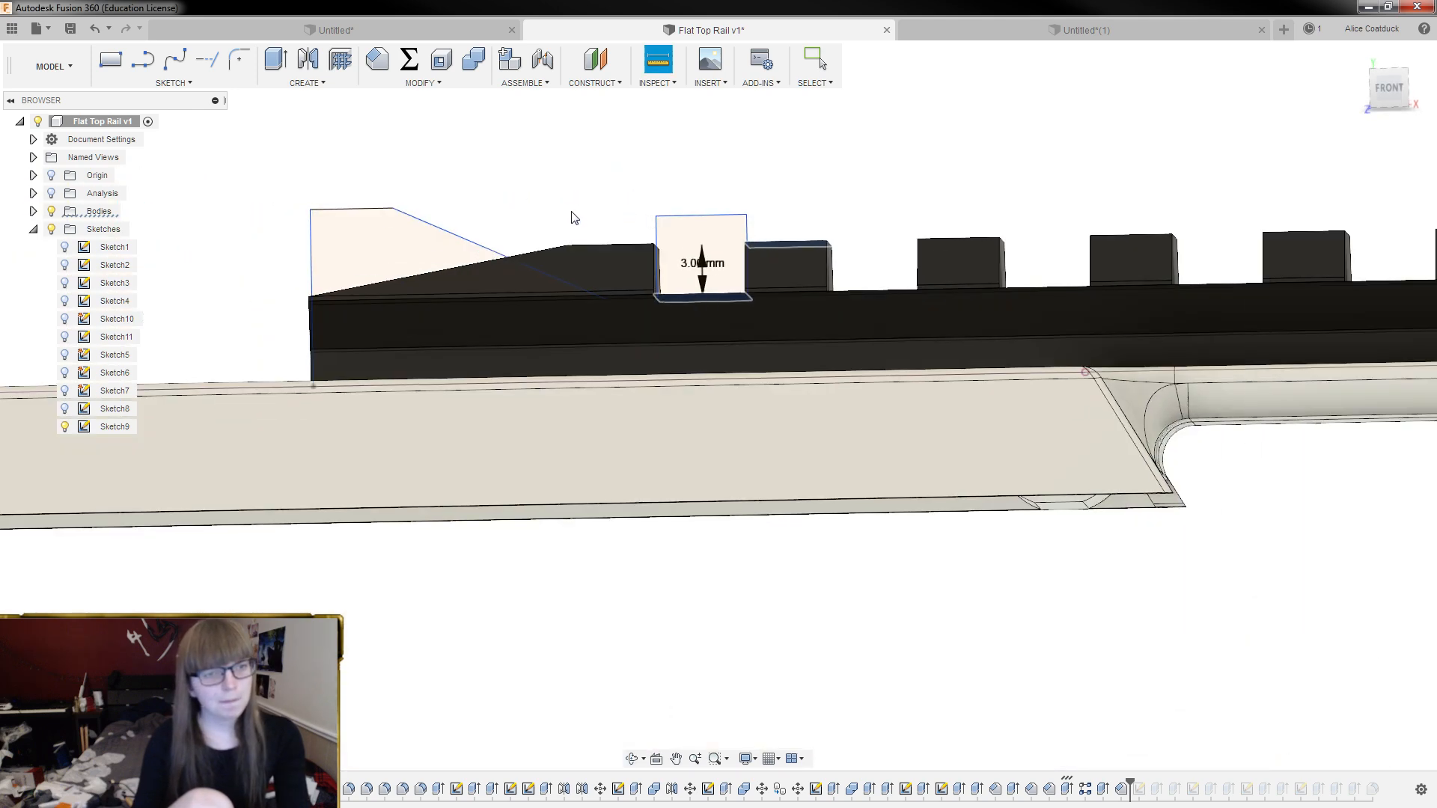
Hide the Flat Top Rail's bodies and check the length of the lowest vertical line at the sketched profile's end
{"action": "left_click", "coordinate": [51, 211]}
{"action": "scroll", "coordinate": [298, 330], "scroll_direction": "up", "scroll_amount": 2}
{"action": "left_click", "coordinate": [295, 334]}
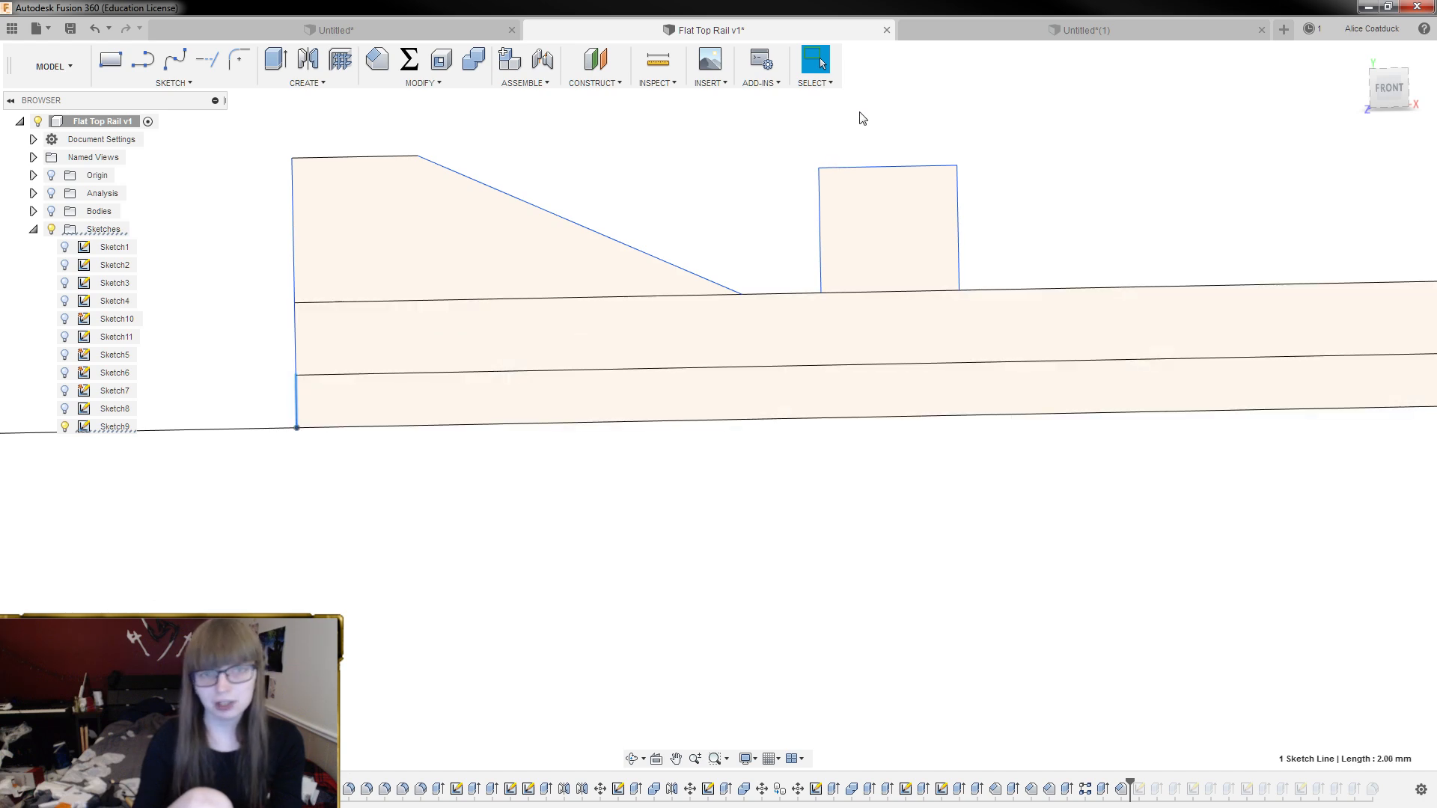
Switch to the Untitled(1) design and outline a 4.75 mm wide tooth column beside the origin, rising 3 mm above the stacked rectangles down to the baseline
{"action": "left_click", "coordinate": [928, 36]}
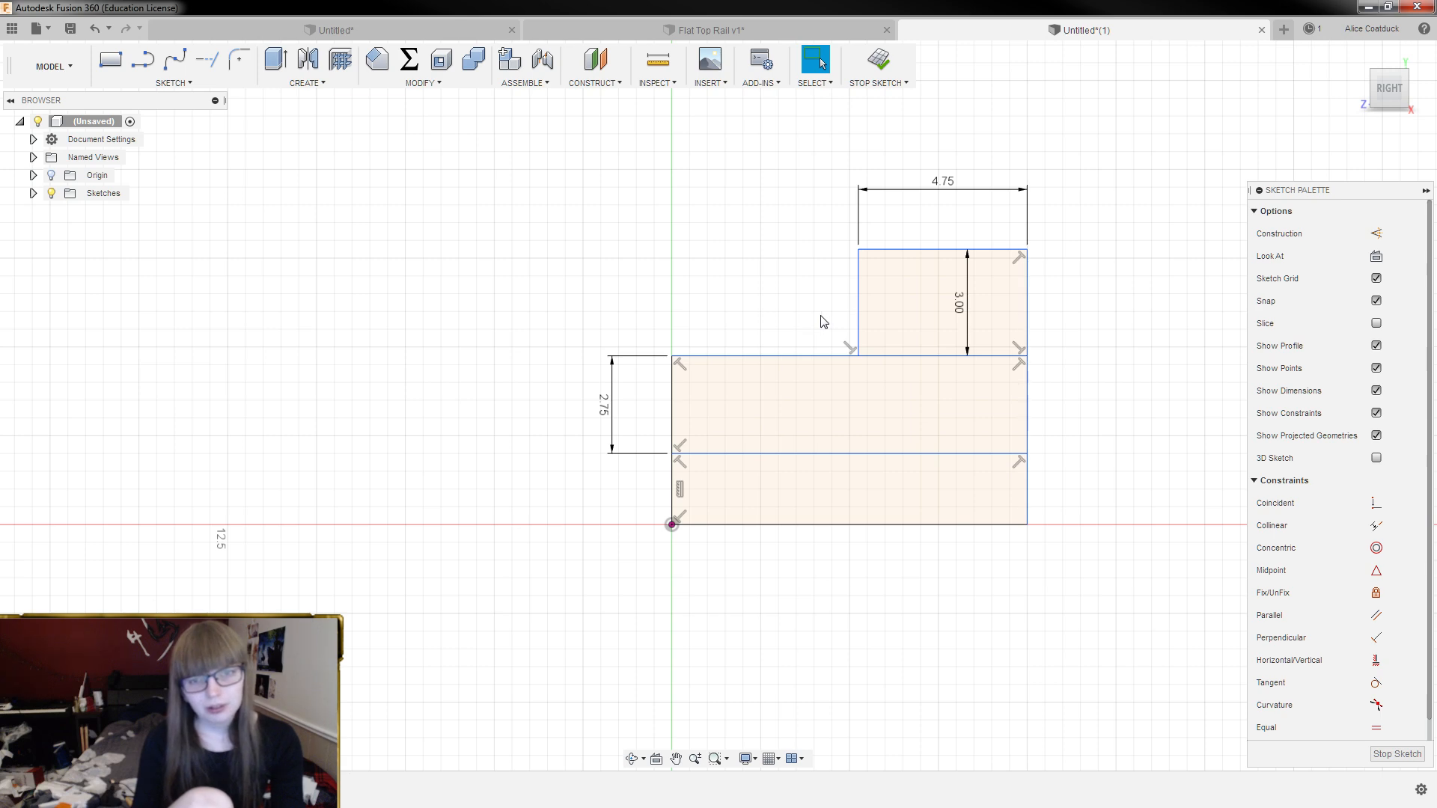
{"action": "key", "text": "l"}
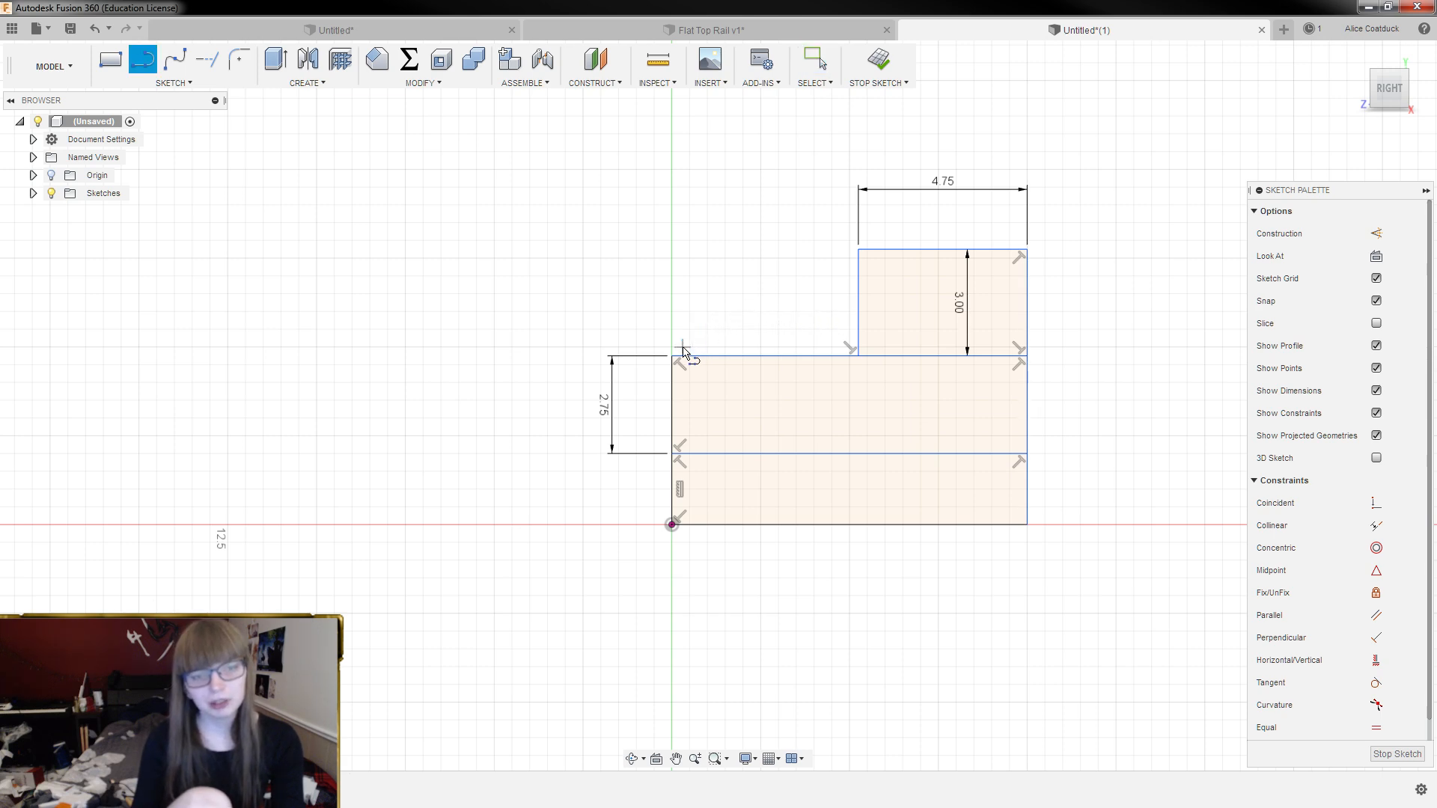
{"action": "left_click", "coordinate": [672, 357]}
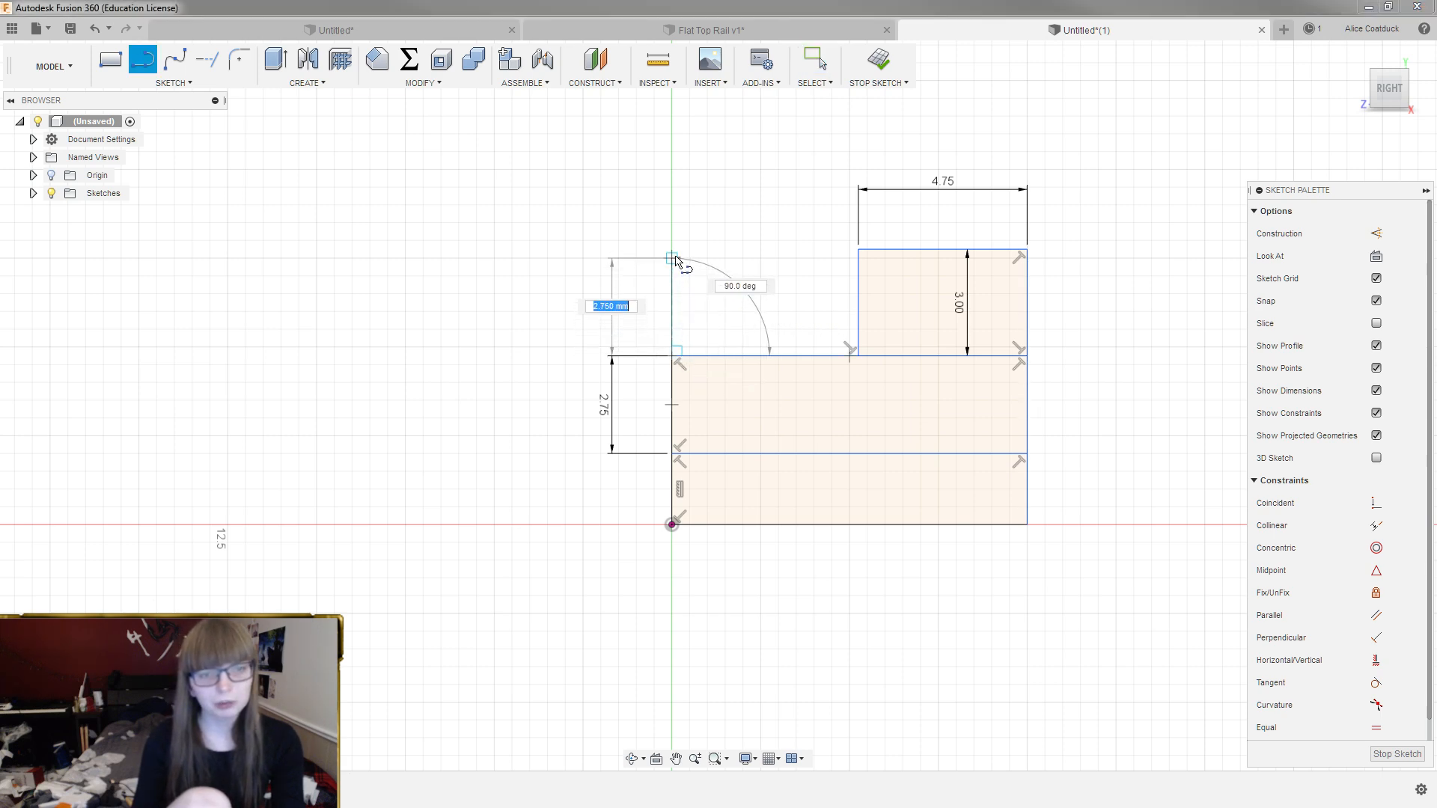
{"action": "type", "text": "3"}
{"action": "key", "text": "Return"}
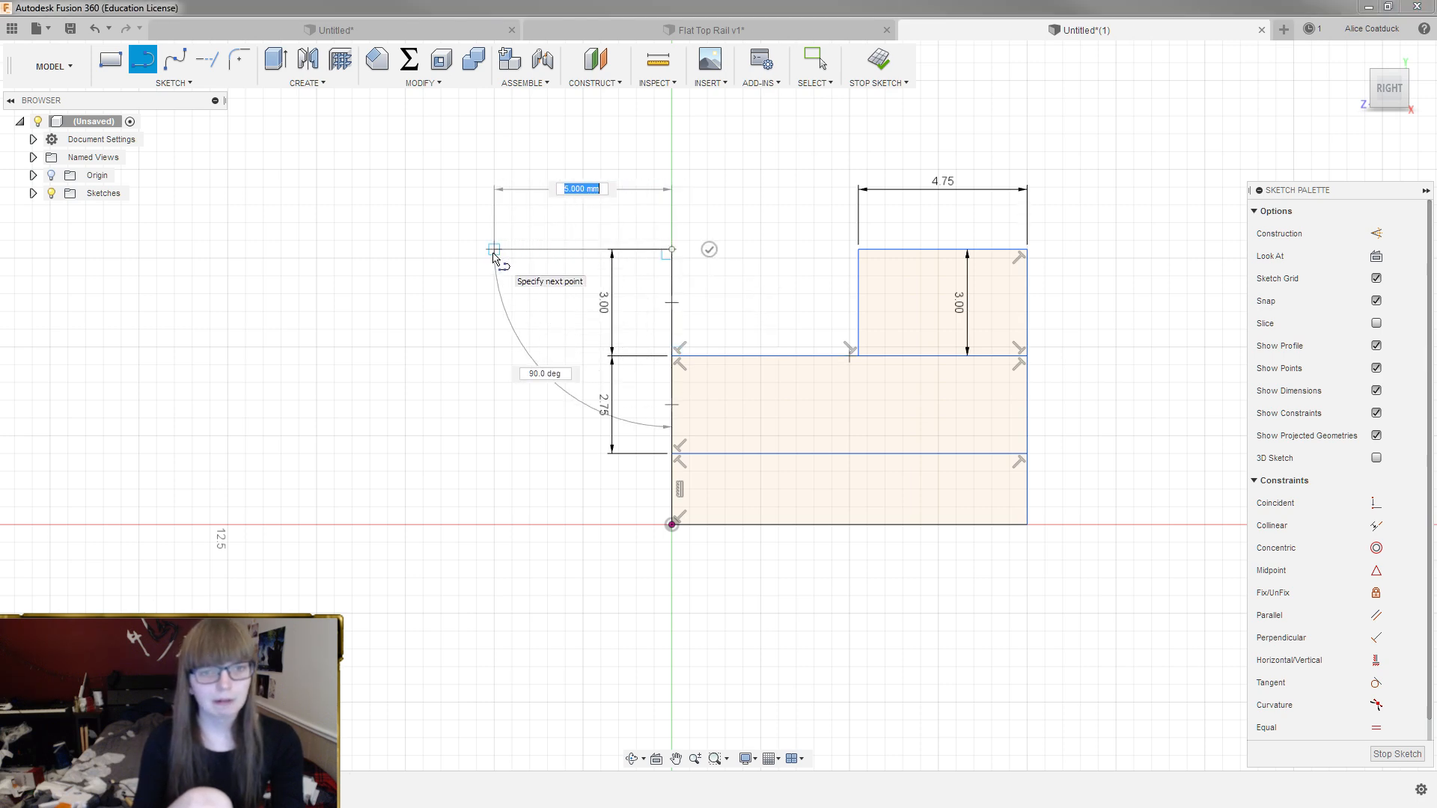
{"action": "type", "text": "4.75"}
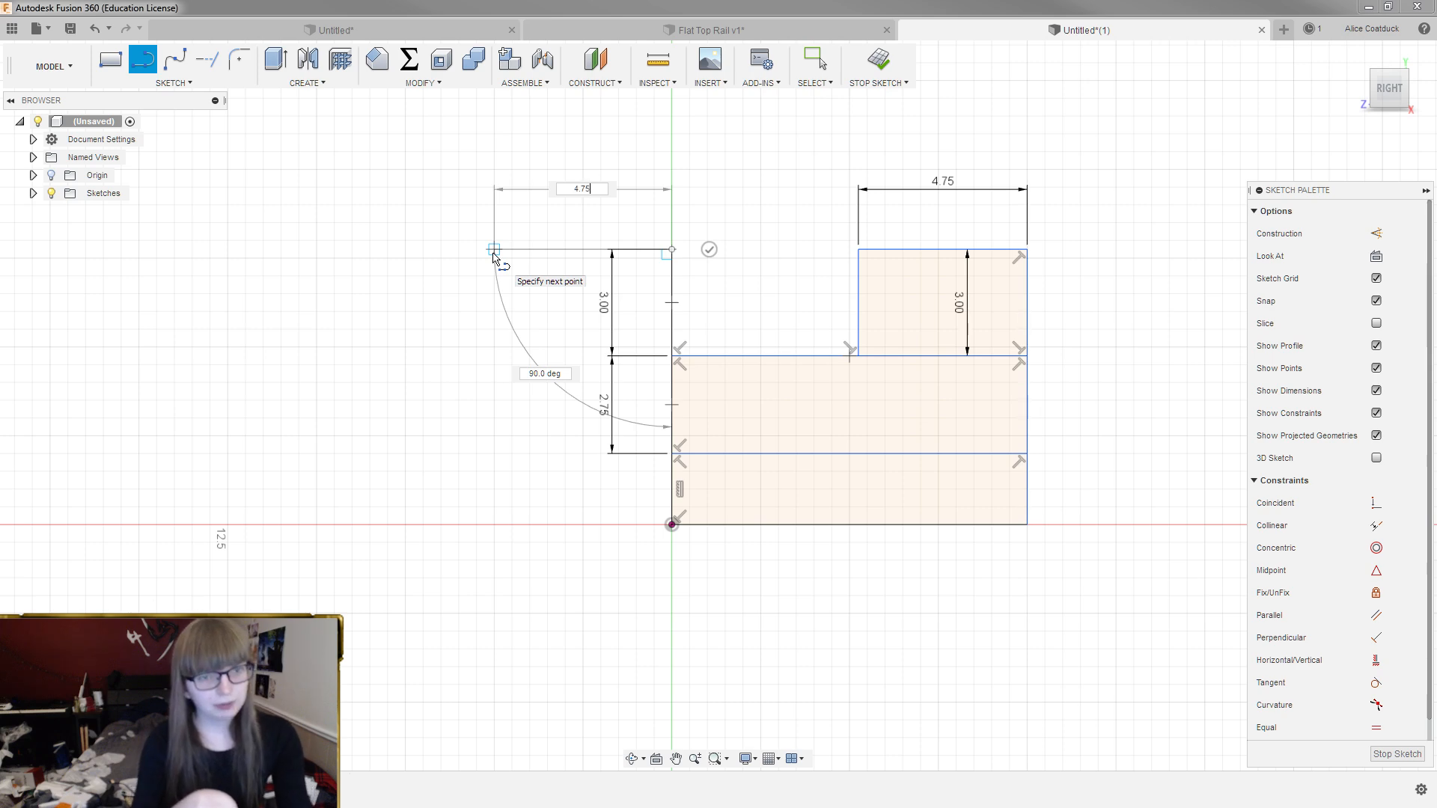
{"action": "key", "text": "Tab"}
{"action": "left_click", "coordinate": [500, 250]}
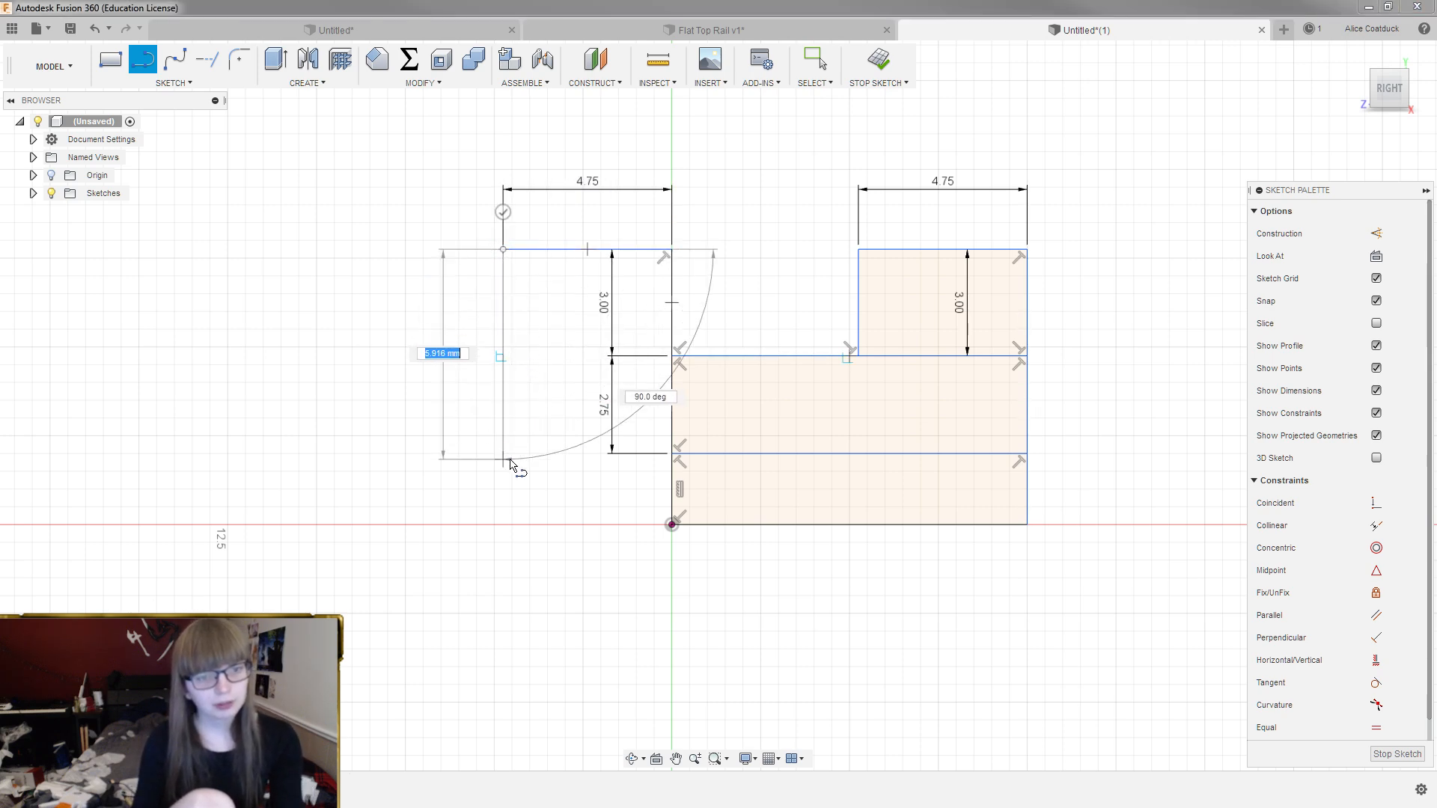
{"action": "left_click", "coordinate": [506, 524]}
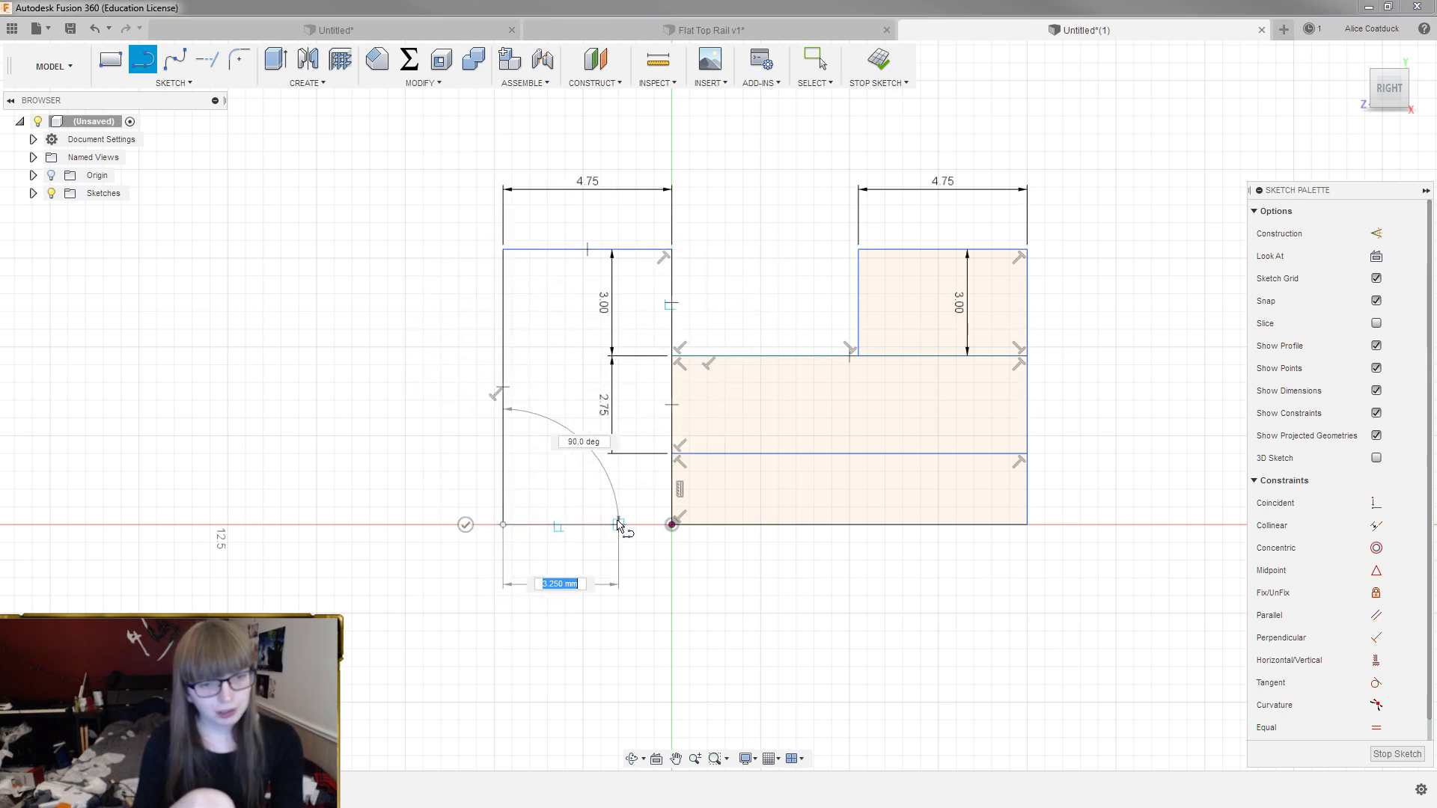
{"action": "left_click", "coordinate": [671, 525]}
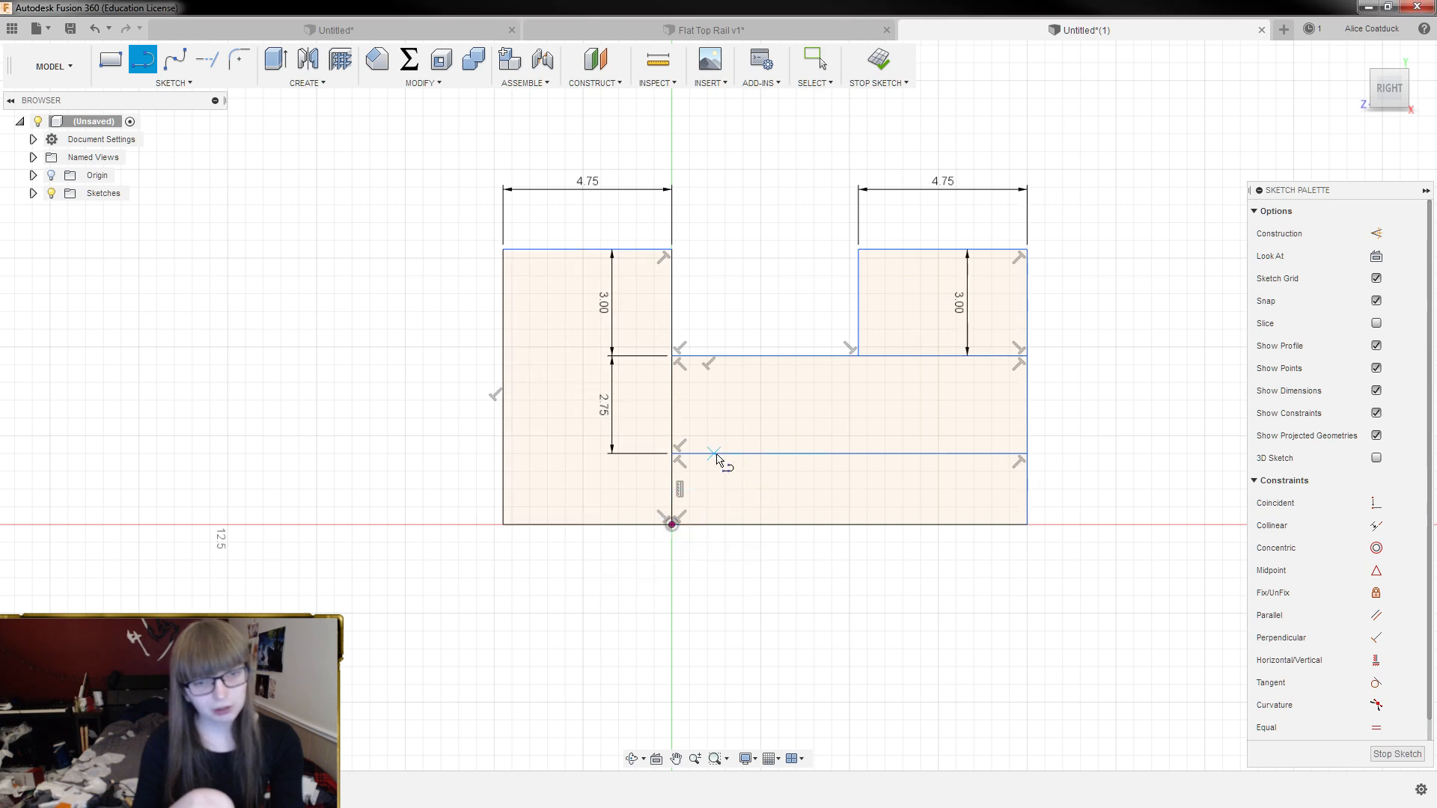
{"action": "key", "text": "Escape"}
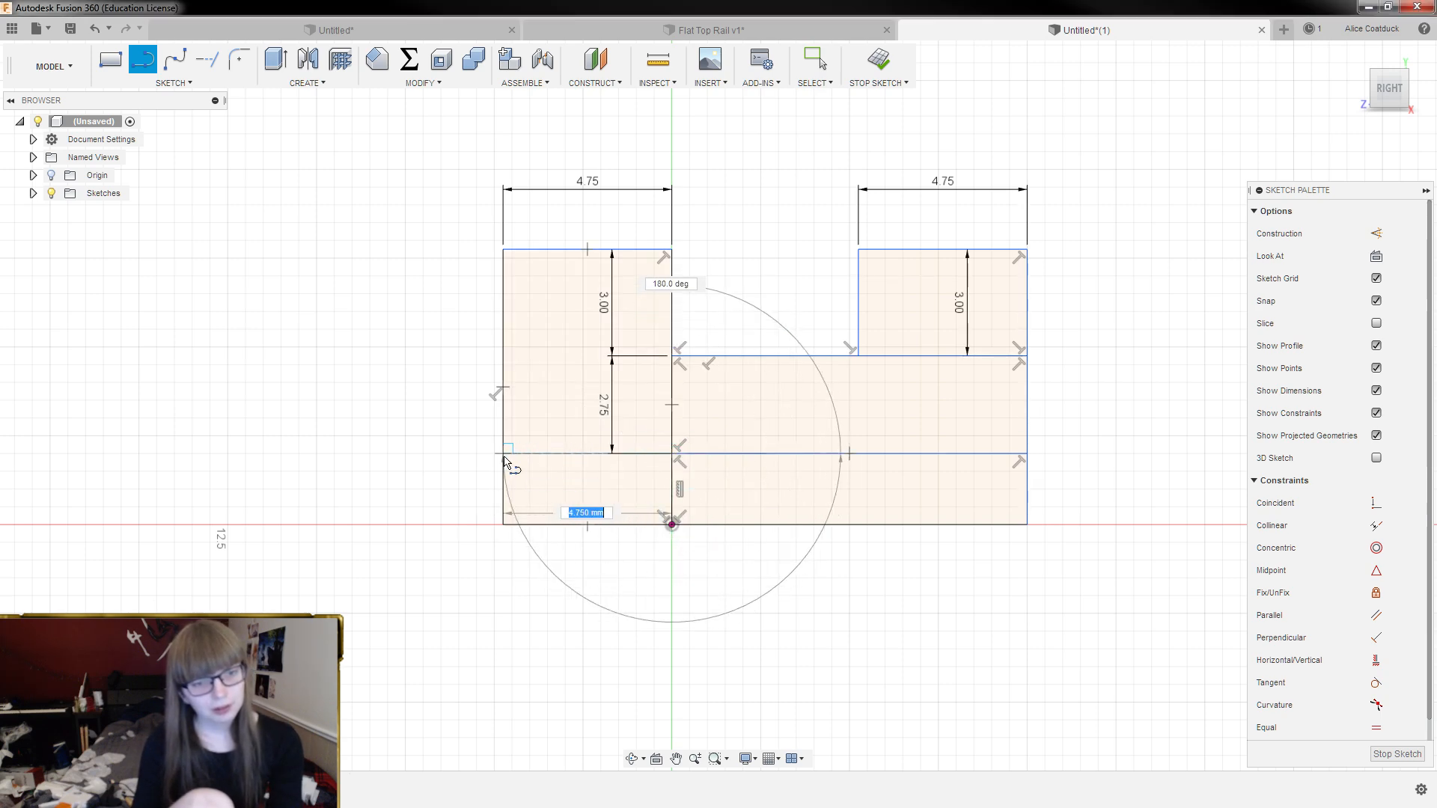
Extend the two horizontal levels of the stacked rectangles across the new tooth column with lines
{"action": "left_click", "coordinate": [673, 355]}
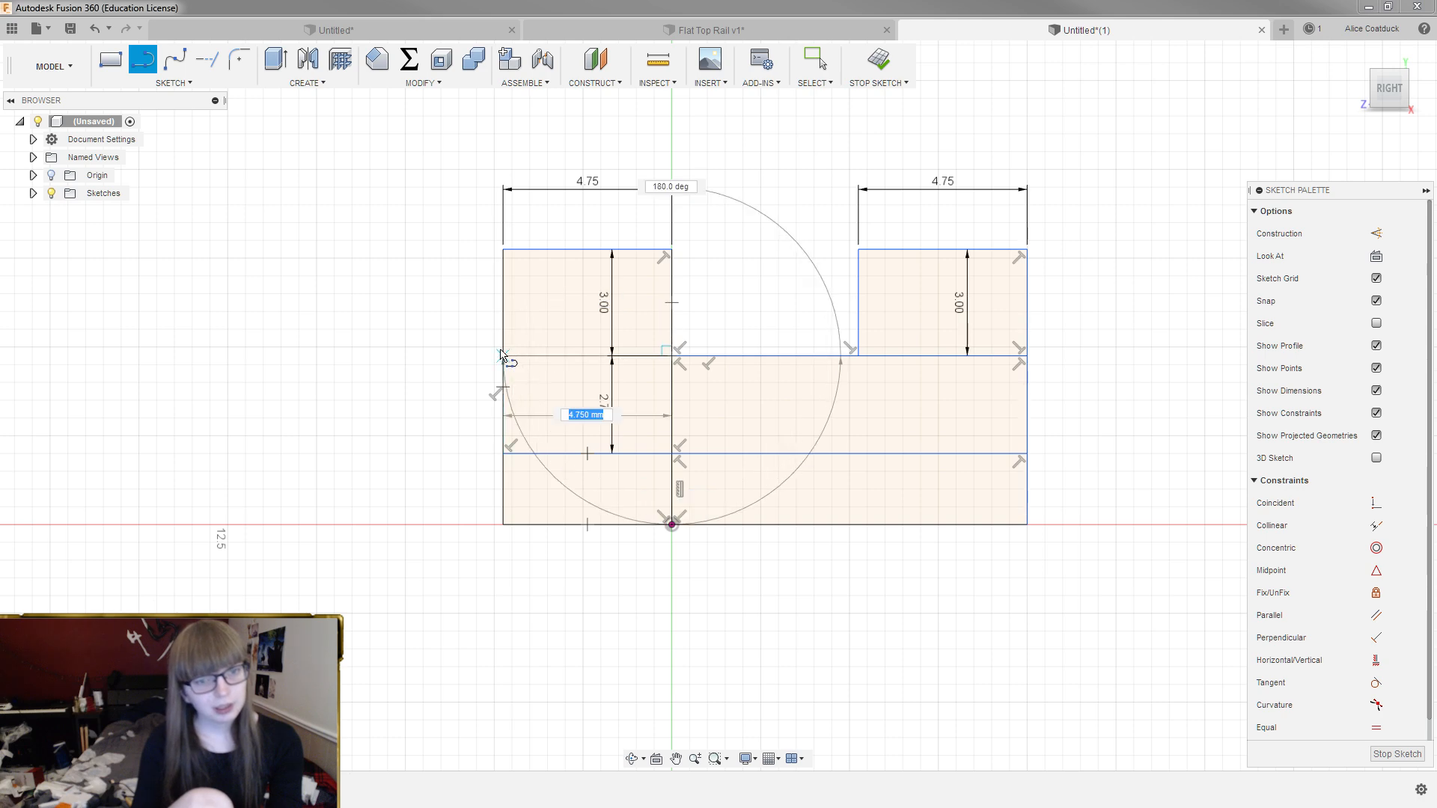
{"action": "left_click", "coordinate": [504, 356]}
{"action": "key", "text": "Escape"}
{"action": "key", "text": "Escape"}
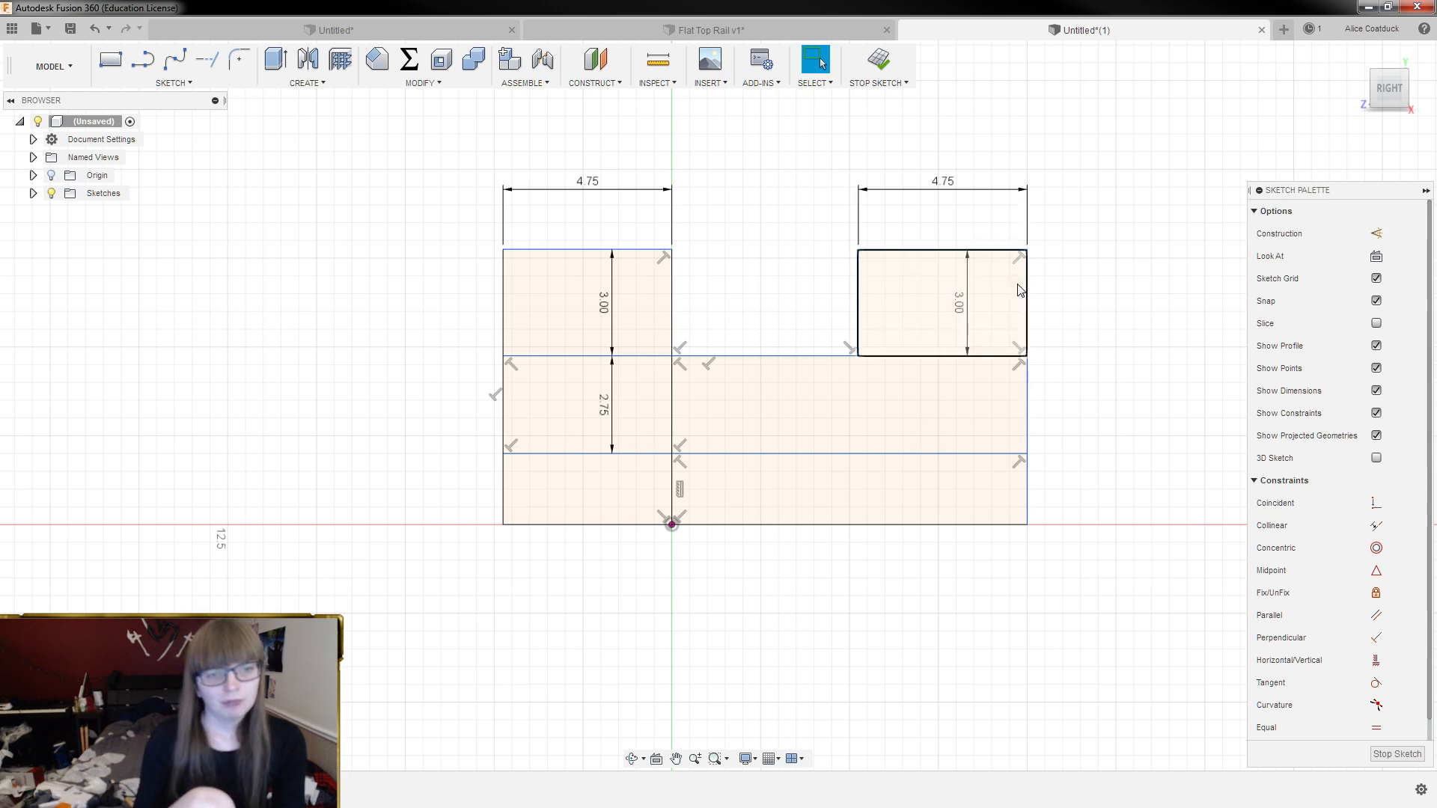
{"action": "scroll", "coordinate": [691, 196], "scroll_direction": "down", "scroll_amount": 3}
{"action": "middle_click_drag", "start_coordinate": [690, 192], "coordinate": [730, 224], "text": "shift"}
{"action": "left_click", "coordinate": [732, 381]}
{"action": "left_click", "coordinate": [648, 374], "text": "ctrl"}
{"action": "scroll", "coordinate": [741, 371], "scroll_direction": "up", "scroll_amount": 2}
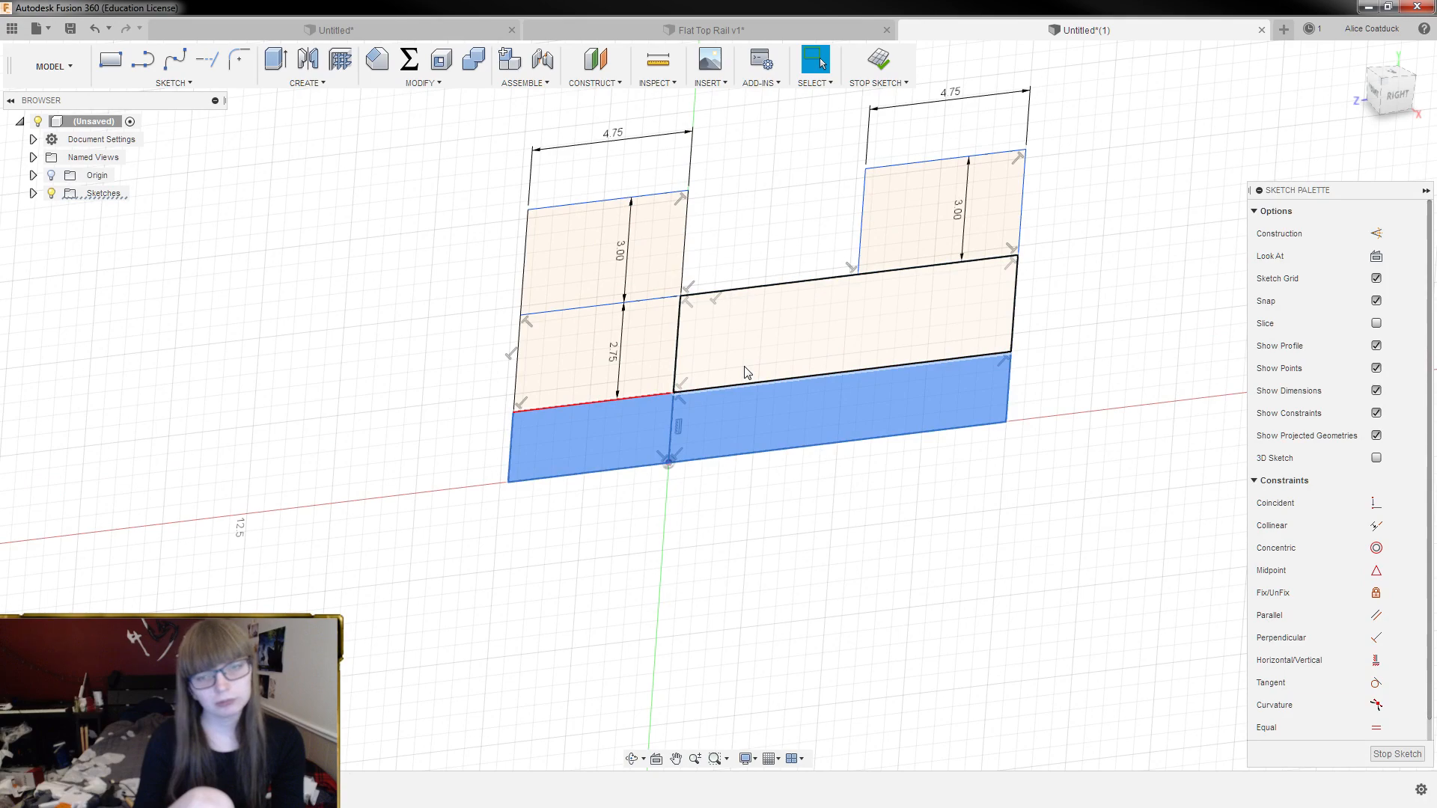
{"action": "left_click", "coordinate": [746, 372], "text": "ctrl"}
{"action": "left_click", "coordinate": [662, 349], "text": "ctrl"}
{"action": "left_click", "coordinate": [660, 277], "text": "ctrl"}
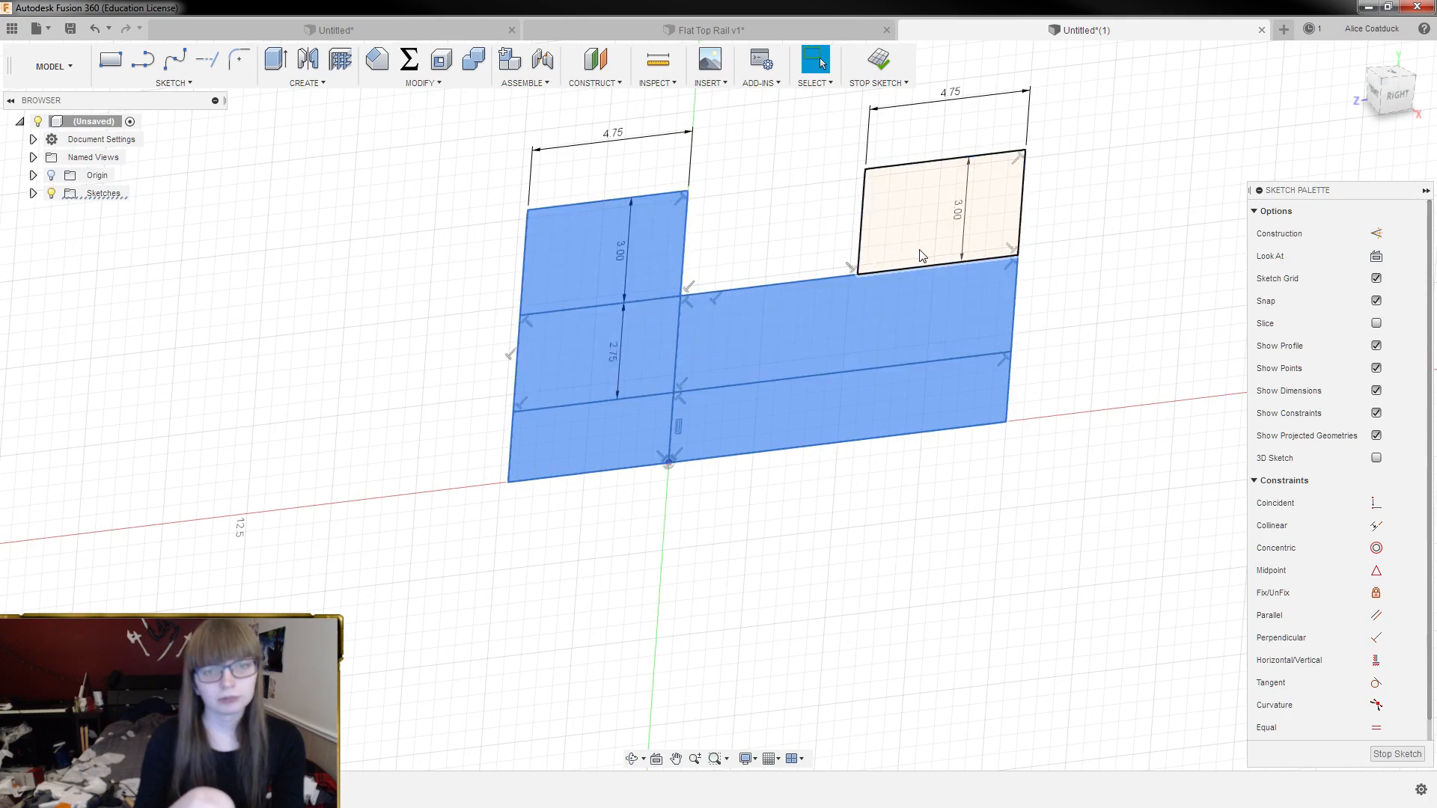
{"action": "left_click", "coordinate": [920, 255], "text": "ctrl"}
{"action": "key", "text": "e"}
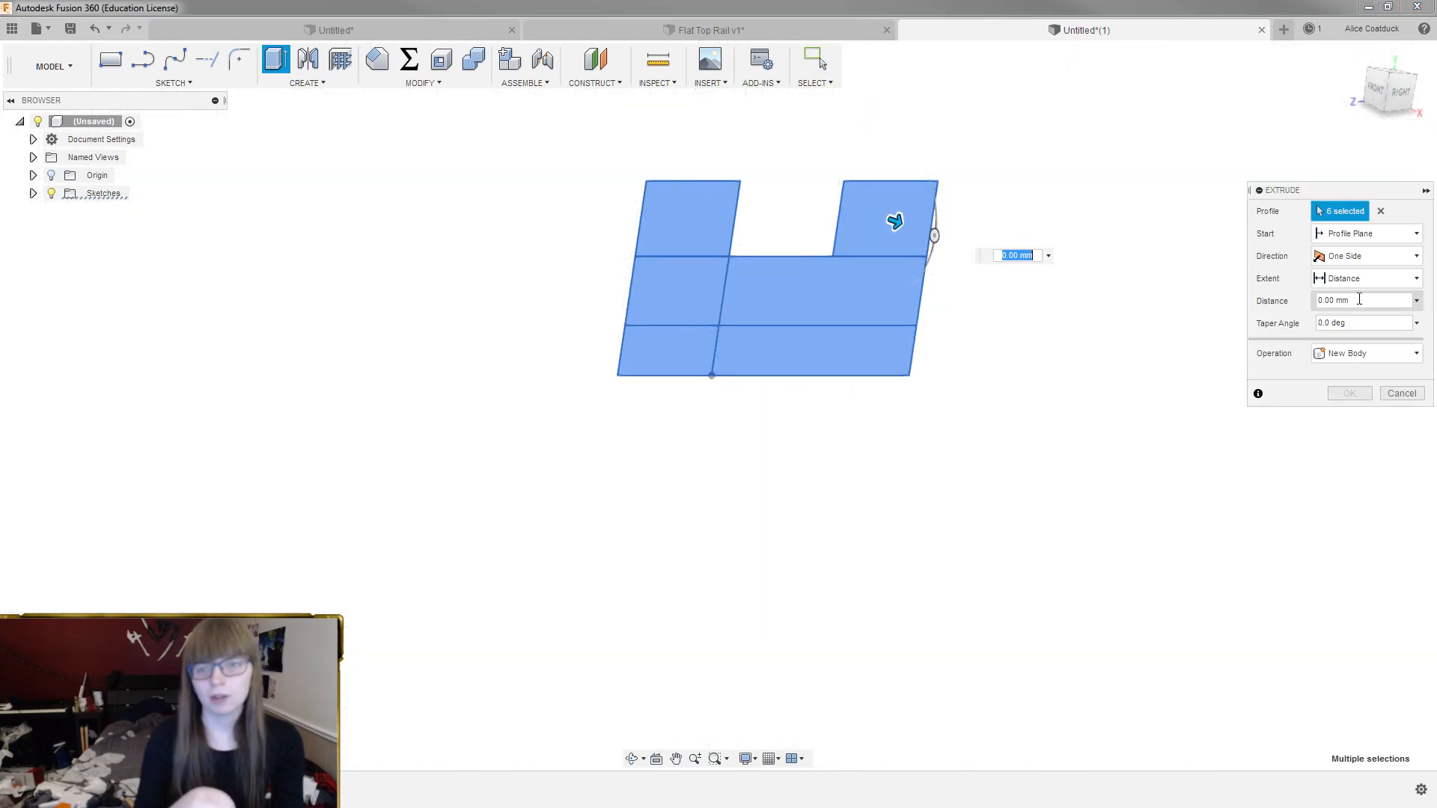
Switch to the Flat Top Rail design, show its bodies and measure the length of the end face's top edge
{"action": "left_click", "coordinate": [634, 34]}
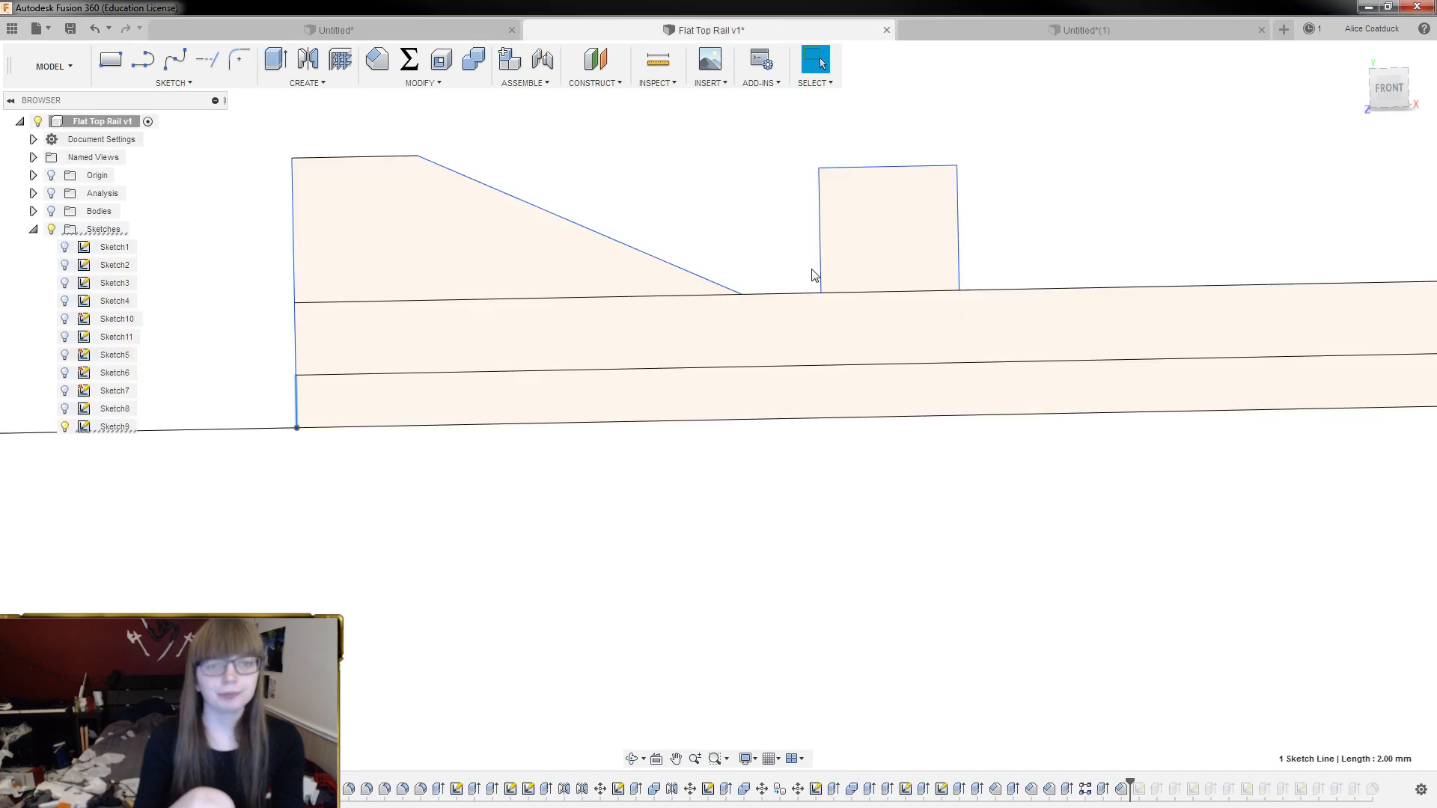
{"action": "left_click", "coordinate": [51, 211]}
{"action": "middle_click_drag", "start_coordinate": [271, 161], "coordinate": [443, 175], "text": "shift"}
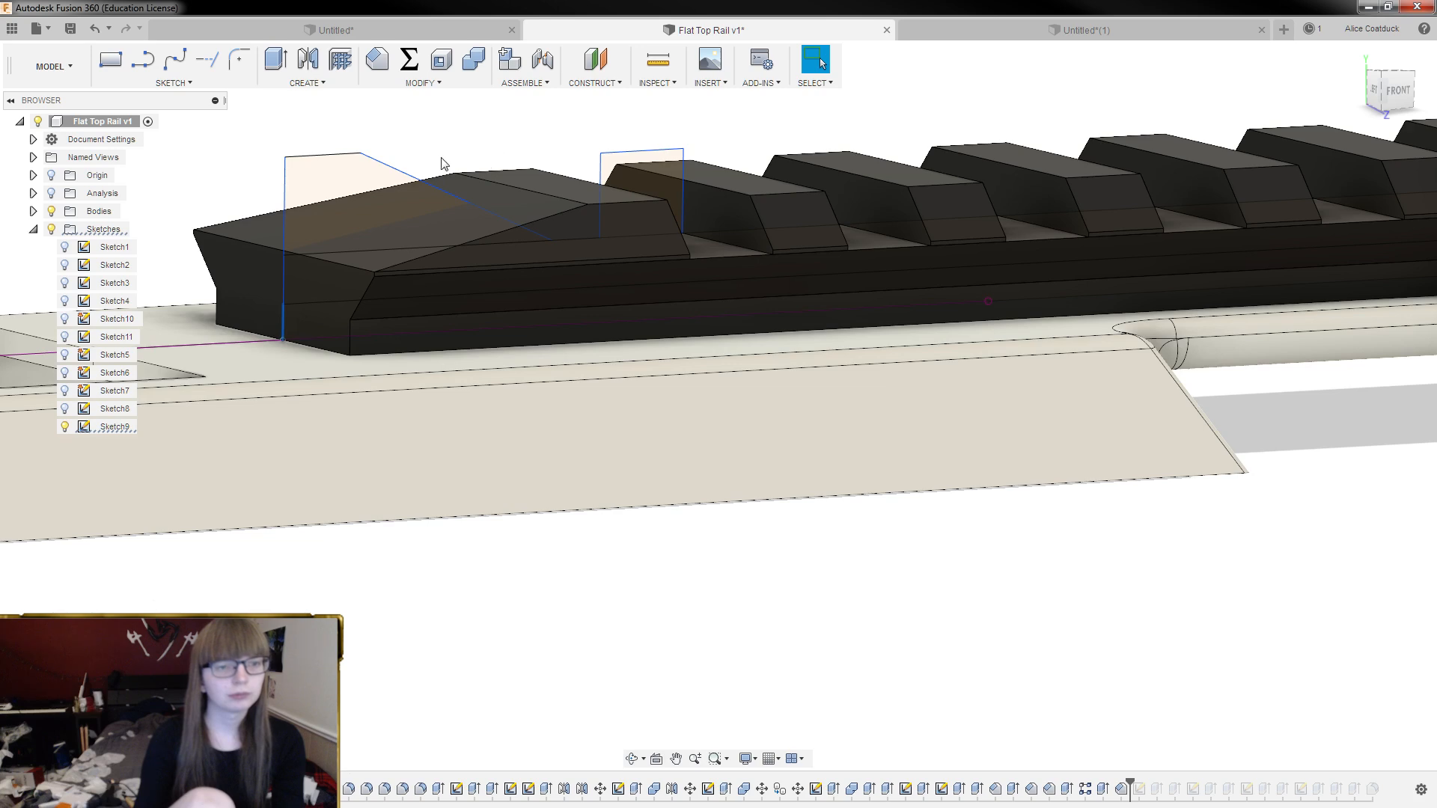
{"action": "scroll", "coordinate": [465, 161], "scroll_direction": "up", "scroll_amount": 3}
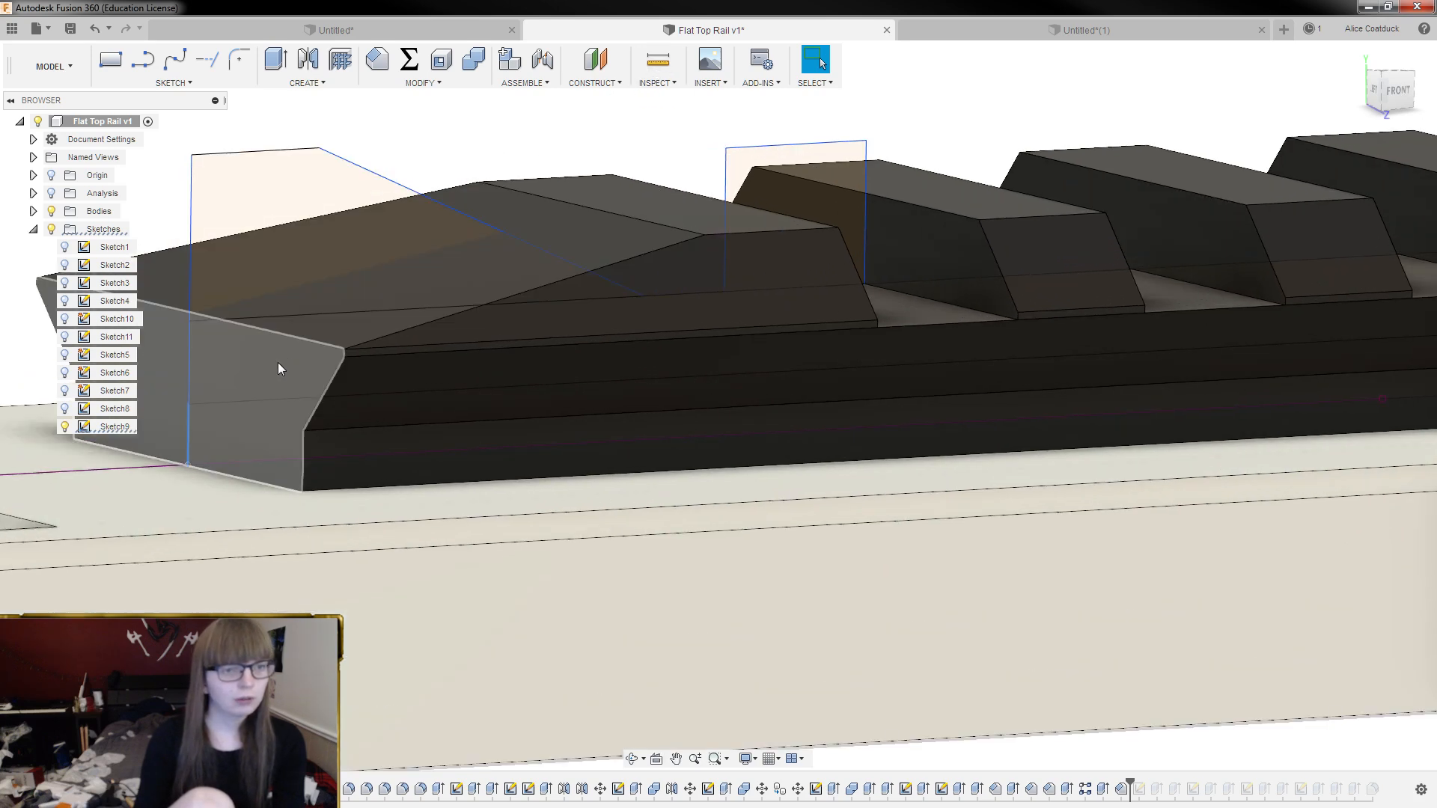
{"action": "left_click", "coordinate": [293, 334]}
{"action": "scroll", "coordinate": [584, 289], "scroll_direction": "down", "scroll_amount": 3}
{"action": "middle_click_drag", "start_coordinate": [824, 370], "coordinate": [860, 219], "text": "shift"}
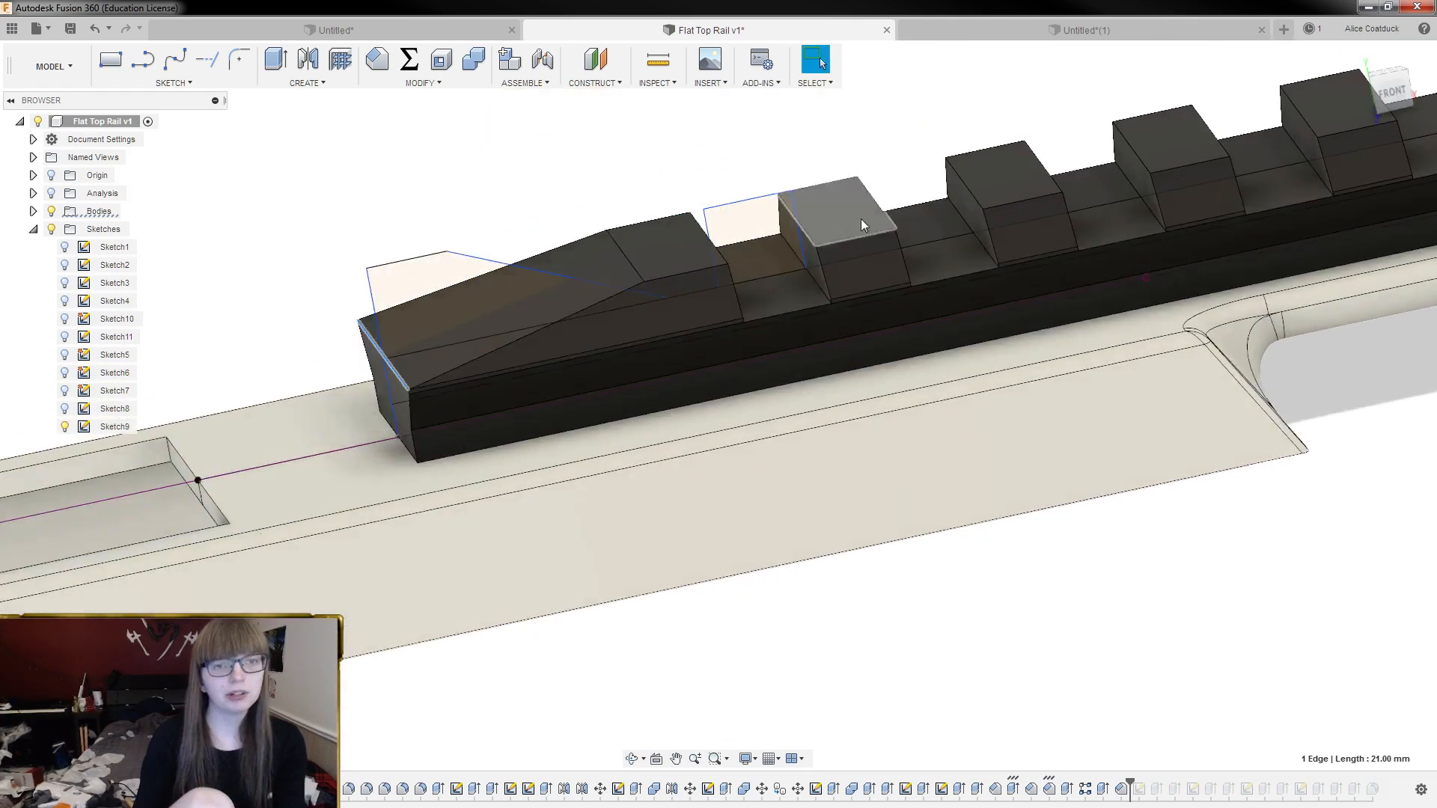
Return to the Untitled(1) design and set up a two-sided extrusion of the four profiles above the base strip, with 10.5 mm on side 1
{"action": "left_click", "coordinate": [1037, 34]}
{"action": "mouse_move", "coordinate": [952, 181]}
{"action": "middle_mouse_down", "text": "shift"}
{"action": "mouse_move", "coordinate": [713, 267]}
{"action": "mouse_move", "coordinate": [828, 336]}
{"action": "mouse_move", "coordinate": [779, 410]}
{"action": "middle_mouse_up", "text": "shift"}
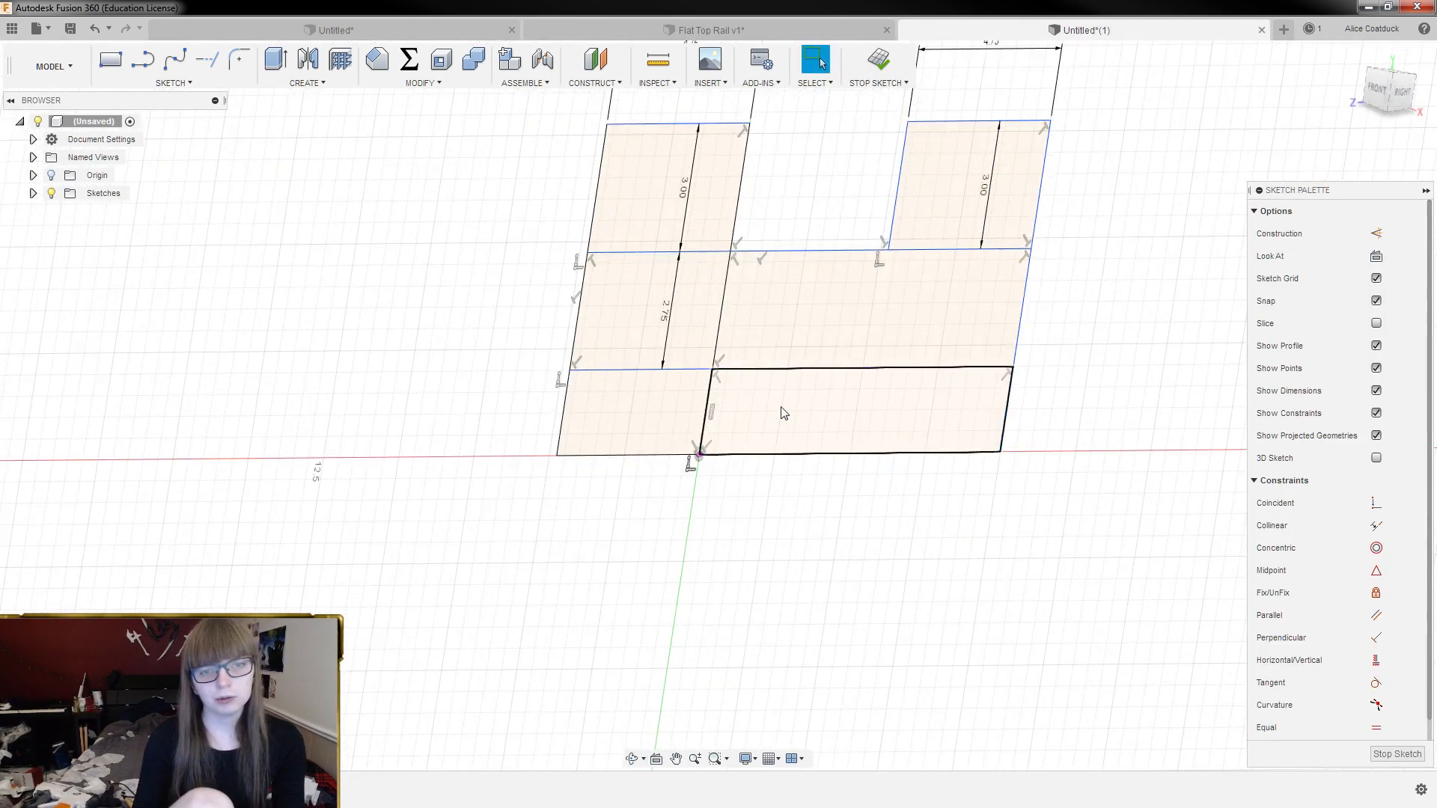
{"action": "left_click", "coordinate": [817, 326]}
{"action": "left_click", "coordinate": [710, 261], "text": "shift"}
{"action": "left_click", "coordinate": [670, 187], "text": "shift"}
{"action": "left_click", "coordinate": [973, 183], "text": "shift"}
{"action": "mouse_move", "coordinate": [971, 277]}
{"action": "middle_mouse_down", "text": "shift"}
{"action": "mouse_move", "coordinate": [950, 362]}
{"action": "mouse_move", "coordinate": [940, 332]}
{"action": "middle_mouse_up", "text": "shift"}
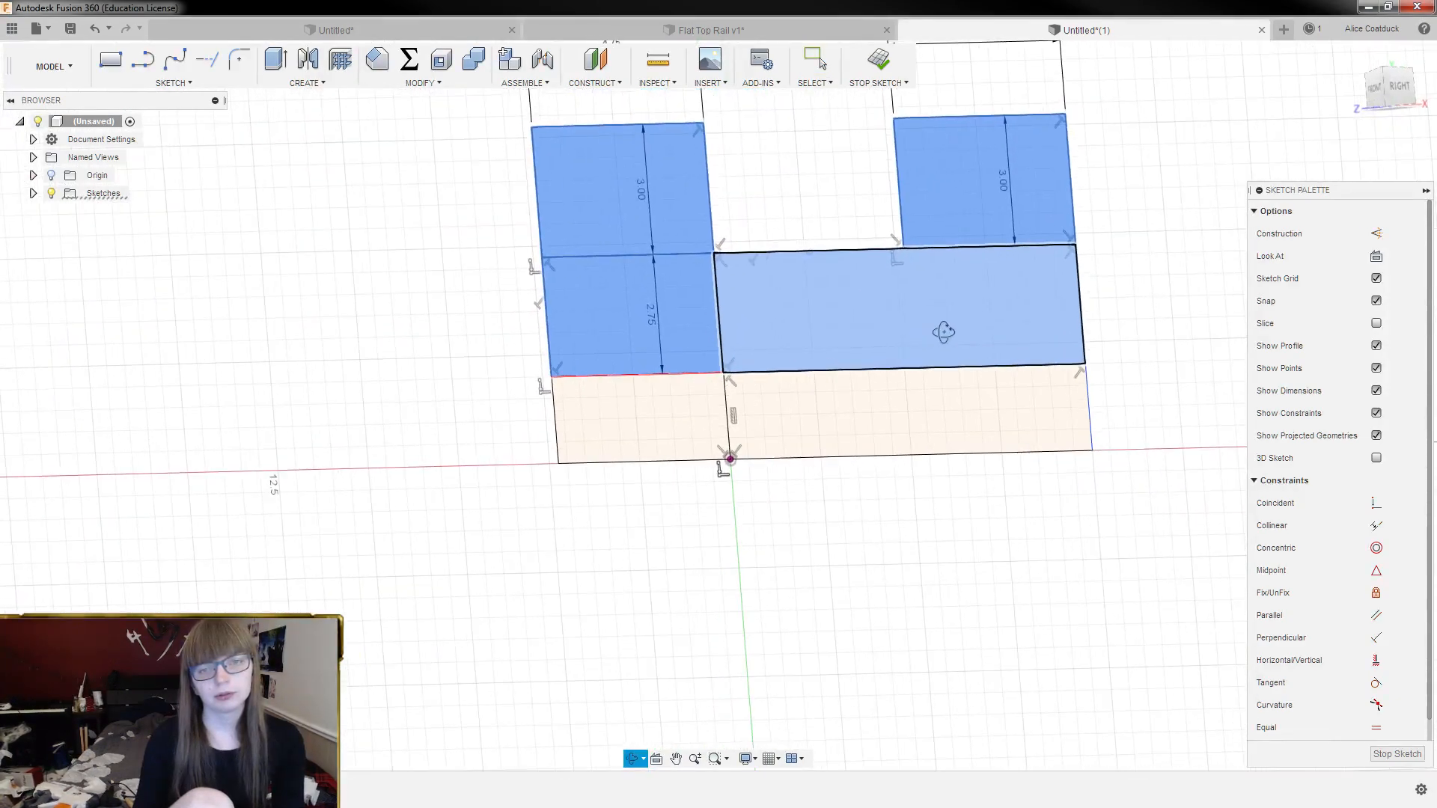
{"action": "key", "text": "e"}
{"action": "left_click", "coordinate": [1354, 256]}
{"action": "left_click", "coordinate": [1361, 297]}
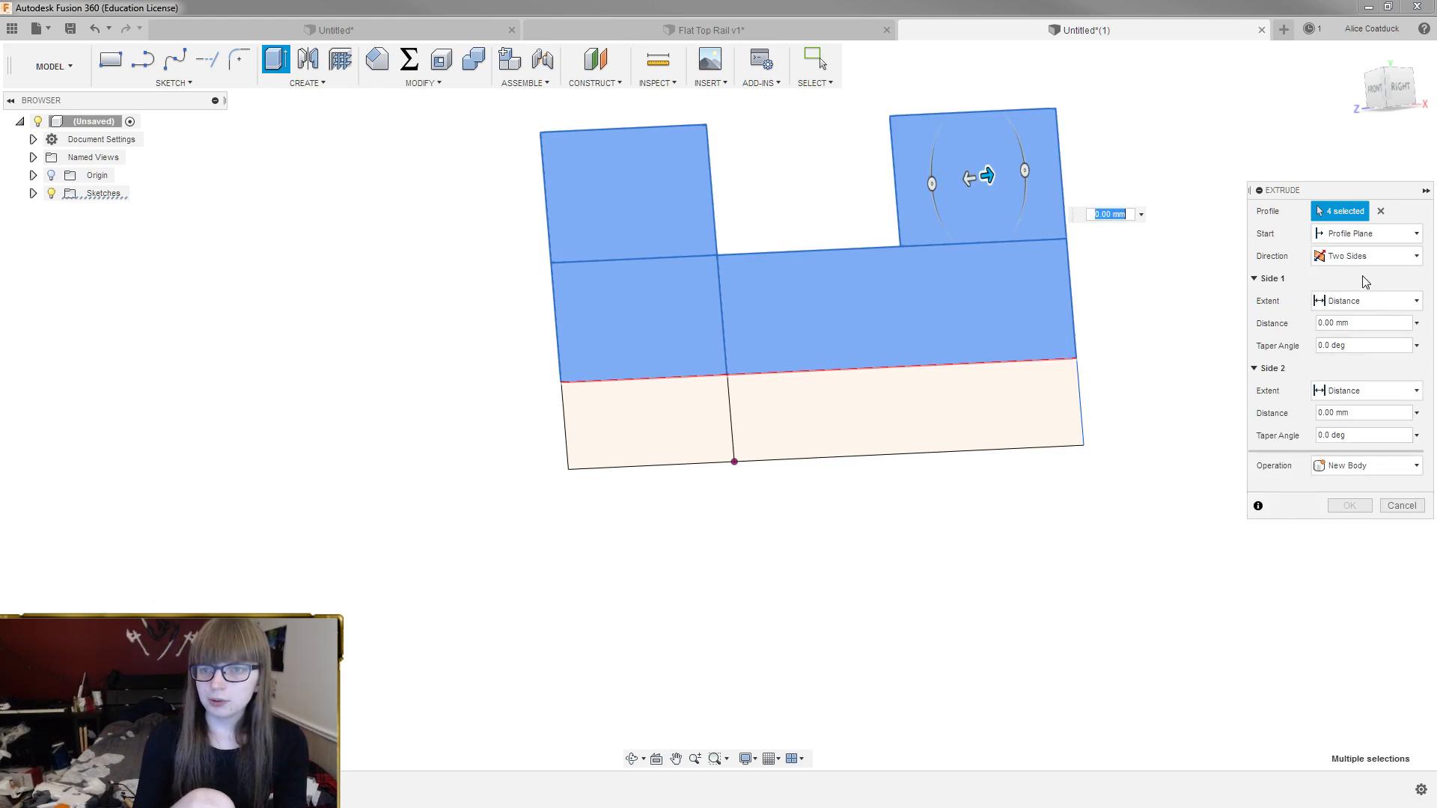
{"action": "left_click", "coordinate": [1358, 303]}
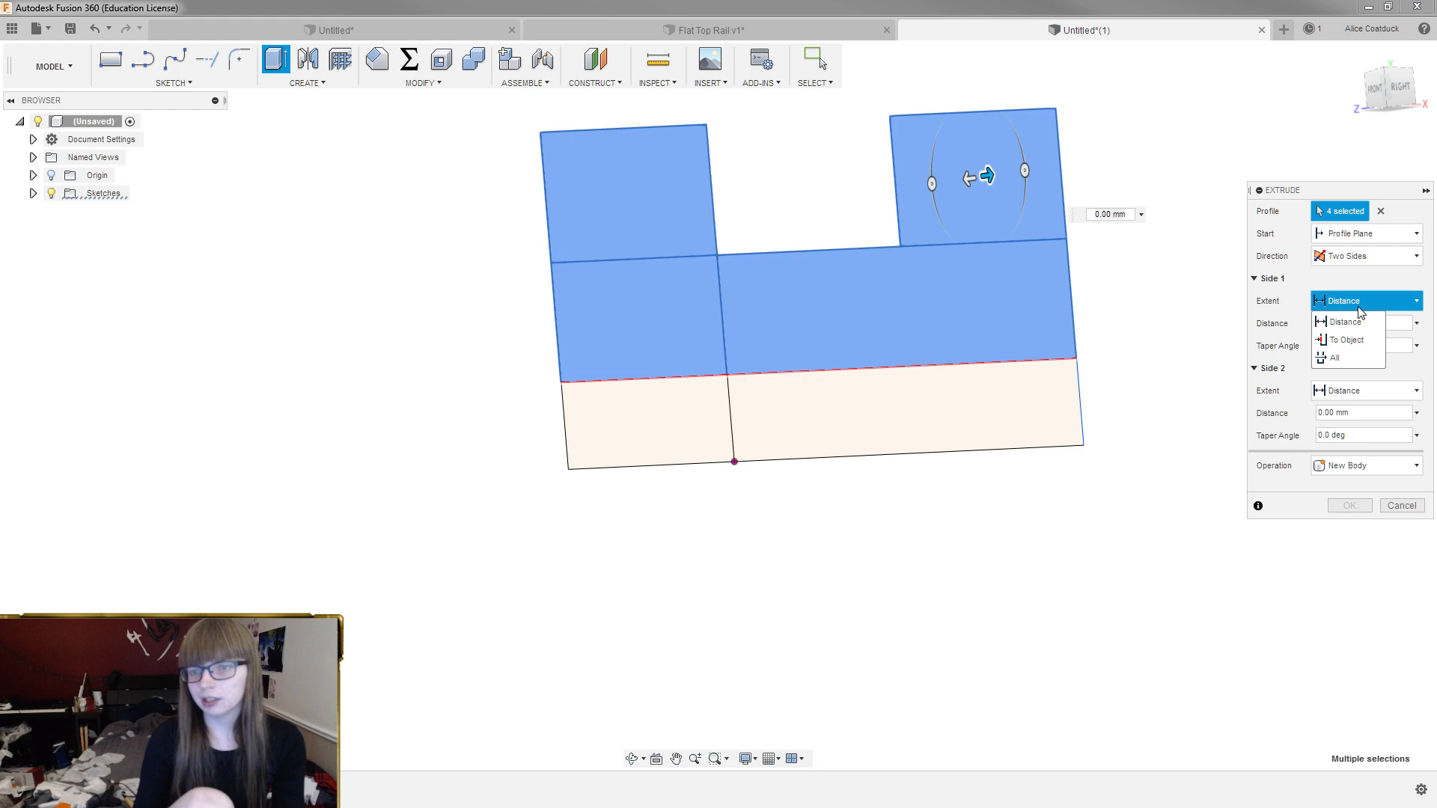
{"action": "left_click", "coordinate": [1270, 312]}
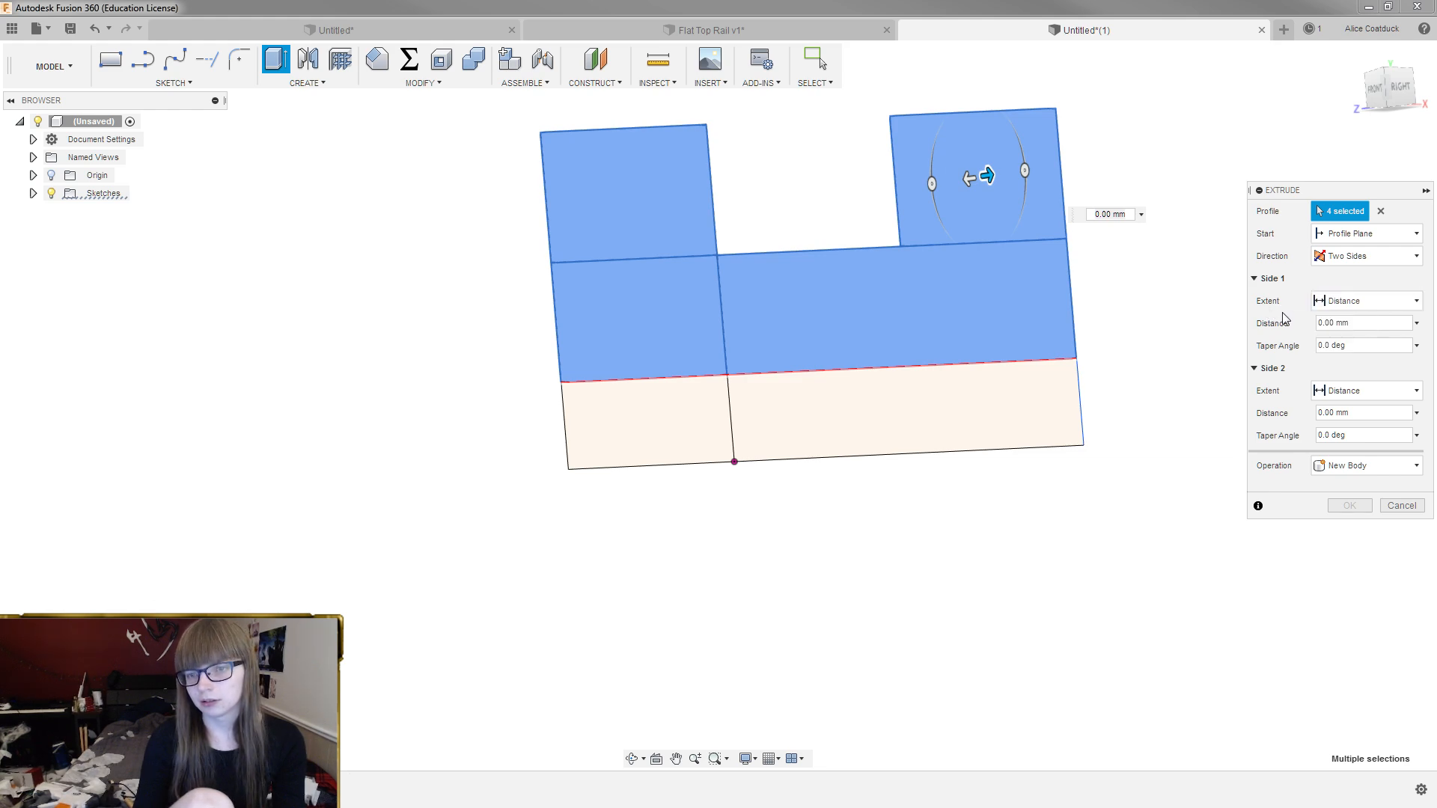
{"action": "left_click", "coordinate": [1317, 323]}
{"action": "type", "text": "1"}
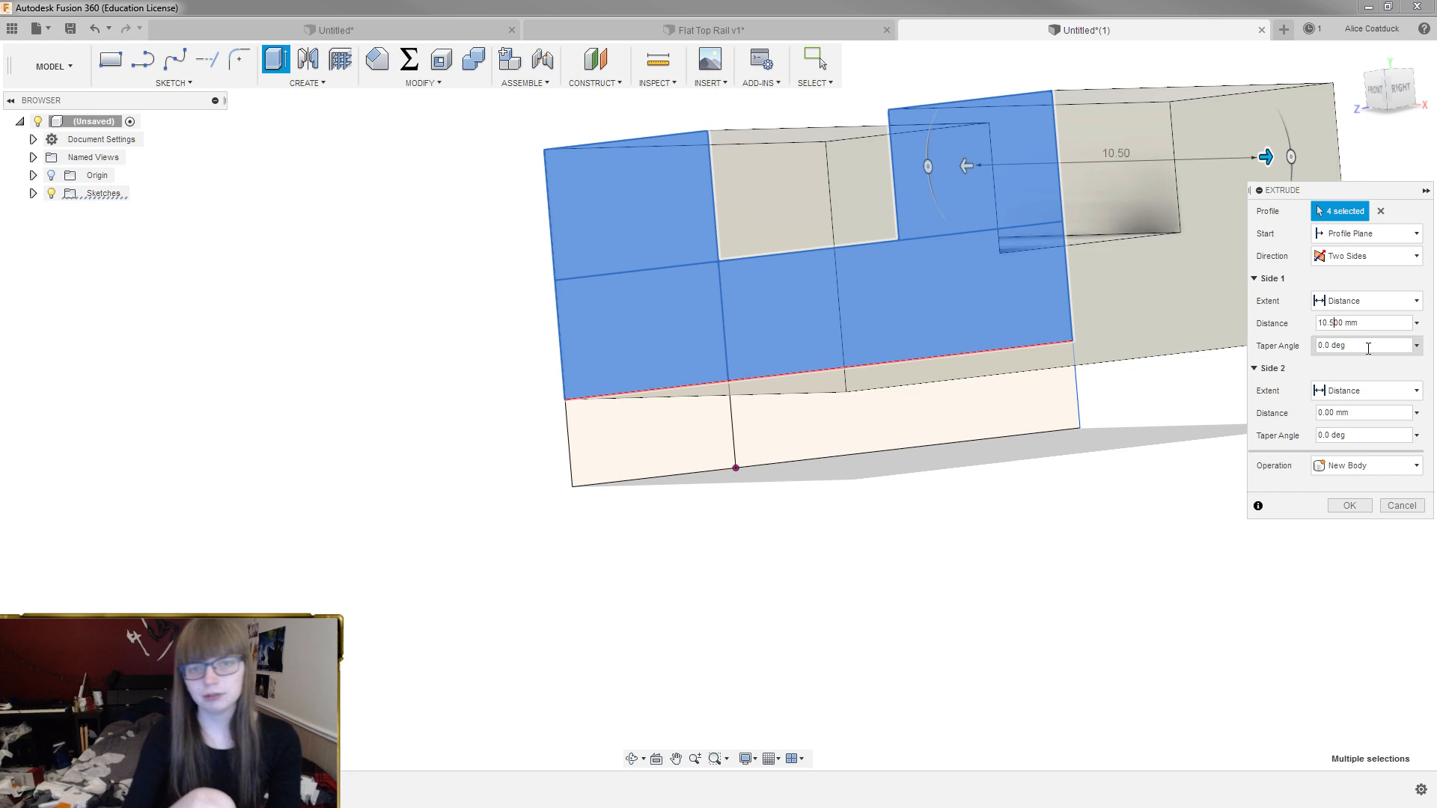
Make the extrusion symmetric with a 10.5 mm distance and create it as a new body
{"action": "scroll", "coordinate": [847, 289], "scroll_direction": "down", "scroll_amount": 2}
{"action": "middle_click_drag", "start_coordinate": [847, 289], "coordinate": [811, 302], "text": "shift"}
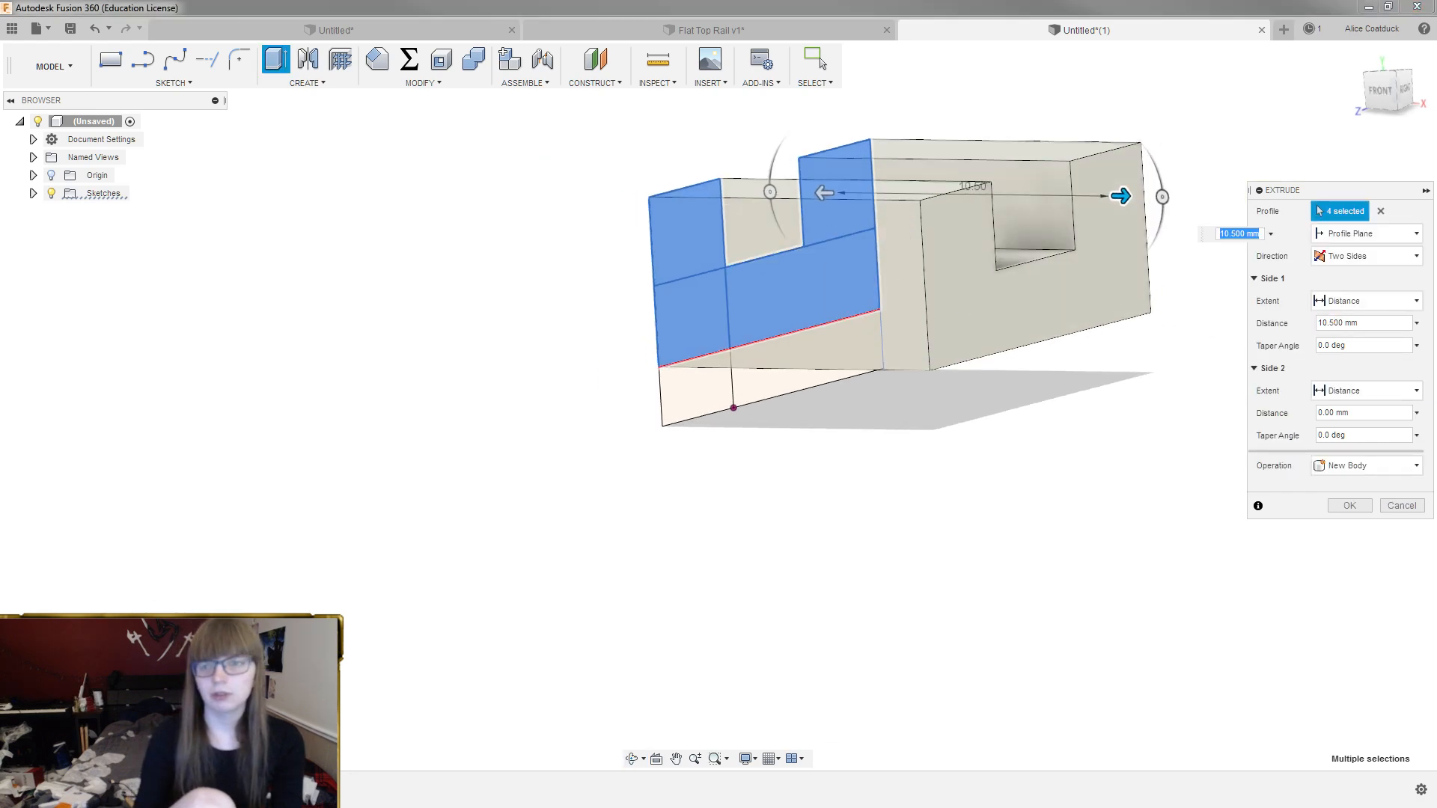
{"action": "left_click", "coordinate": [1362, 256]}
{"action": "left_click", "coordinate": [1349, 313]}
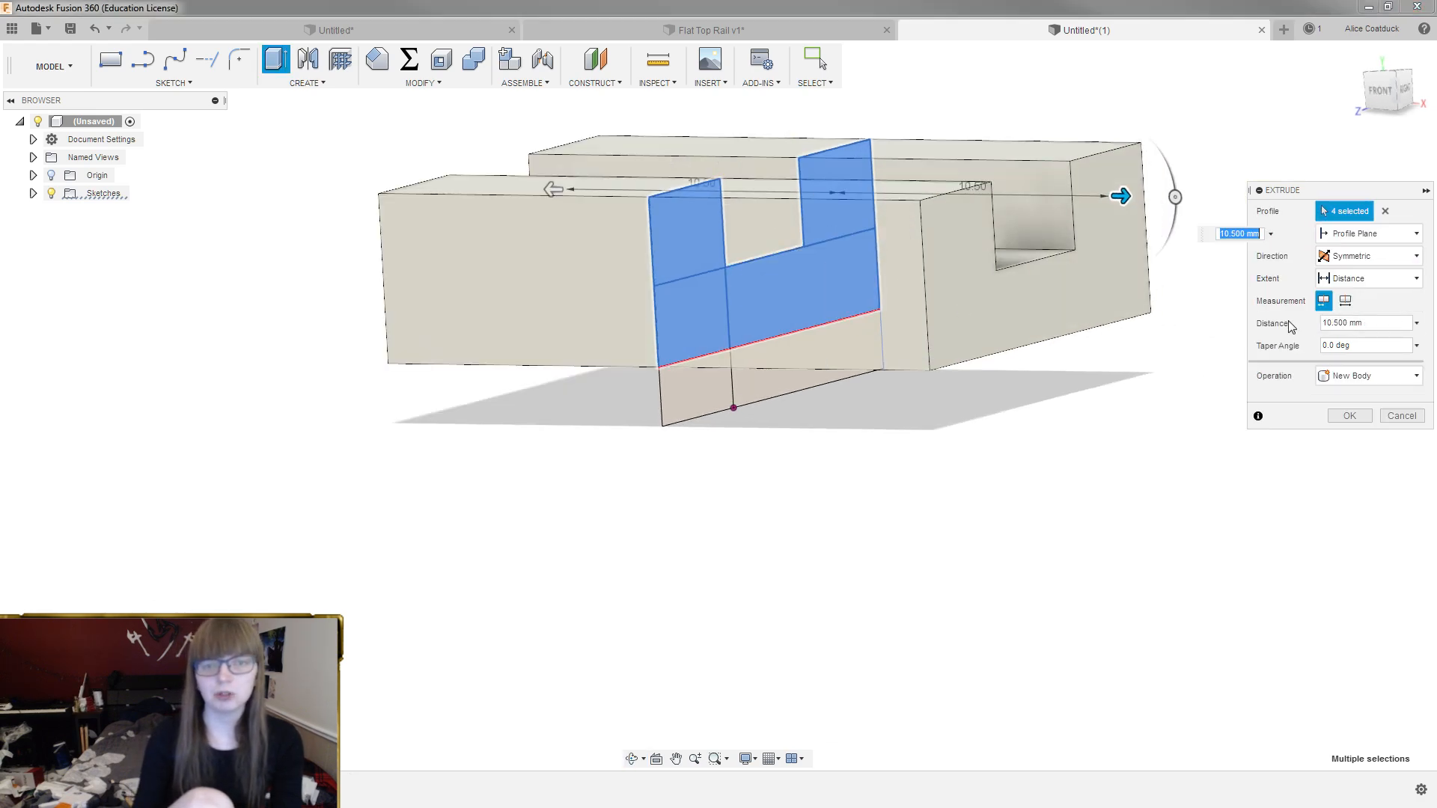
{"action": "key", "text": "Return"}
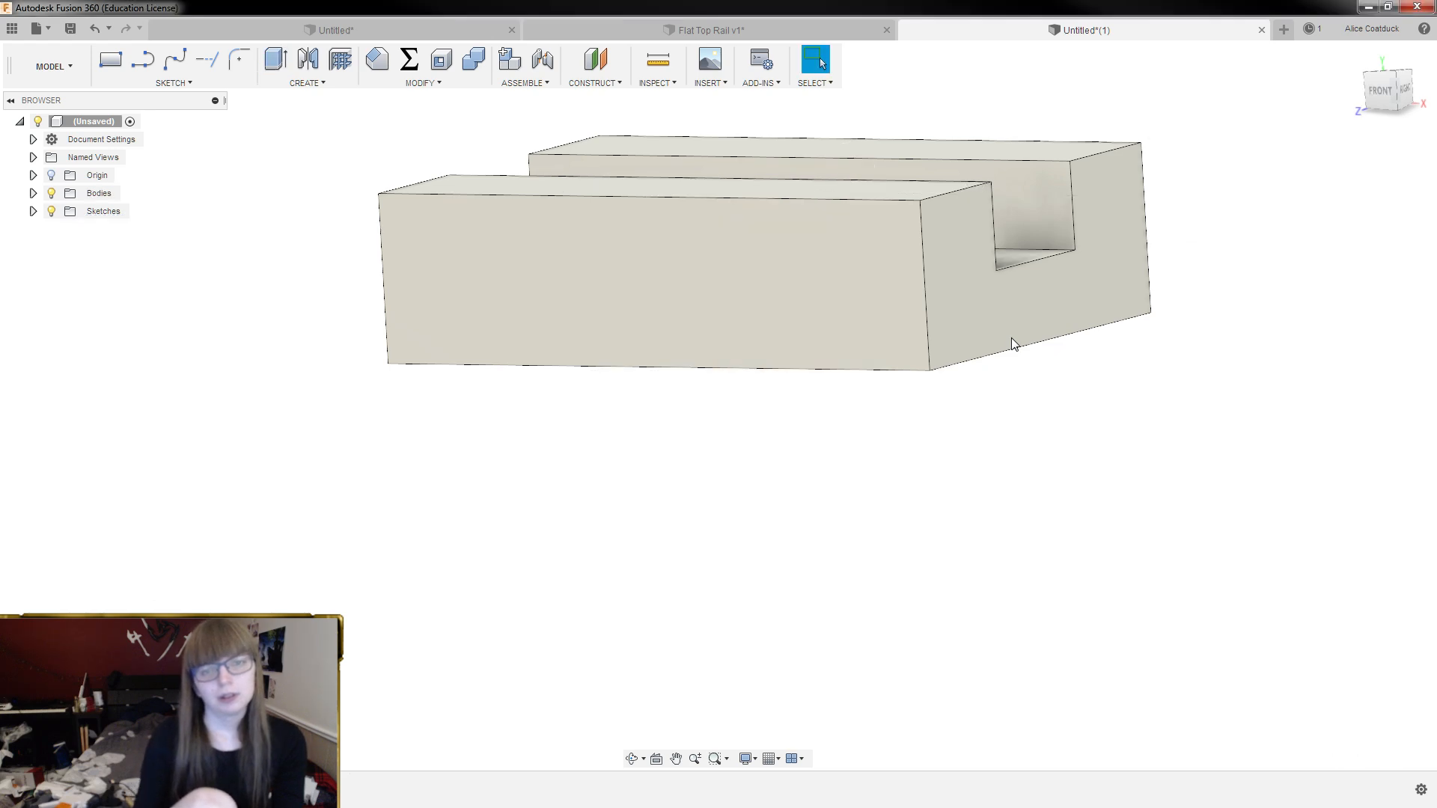
{"action": "middle_click_drag", "start_coordinate": [902, 204], "coordinate": [968, 167], "text": "shift"}
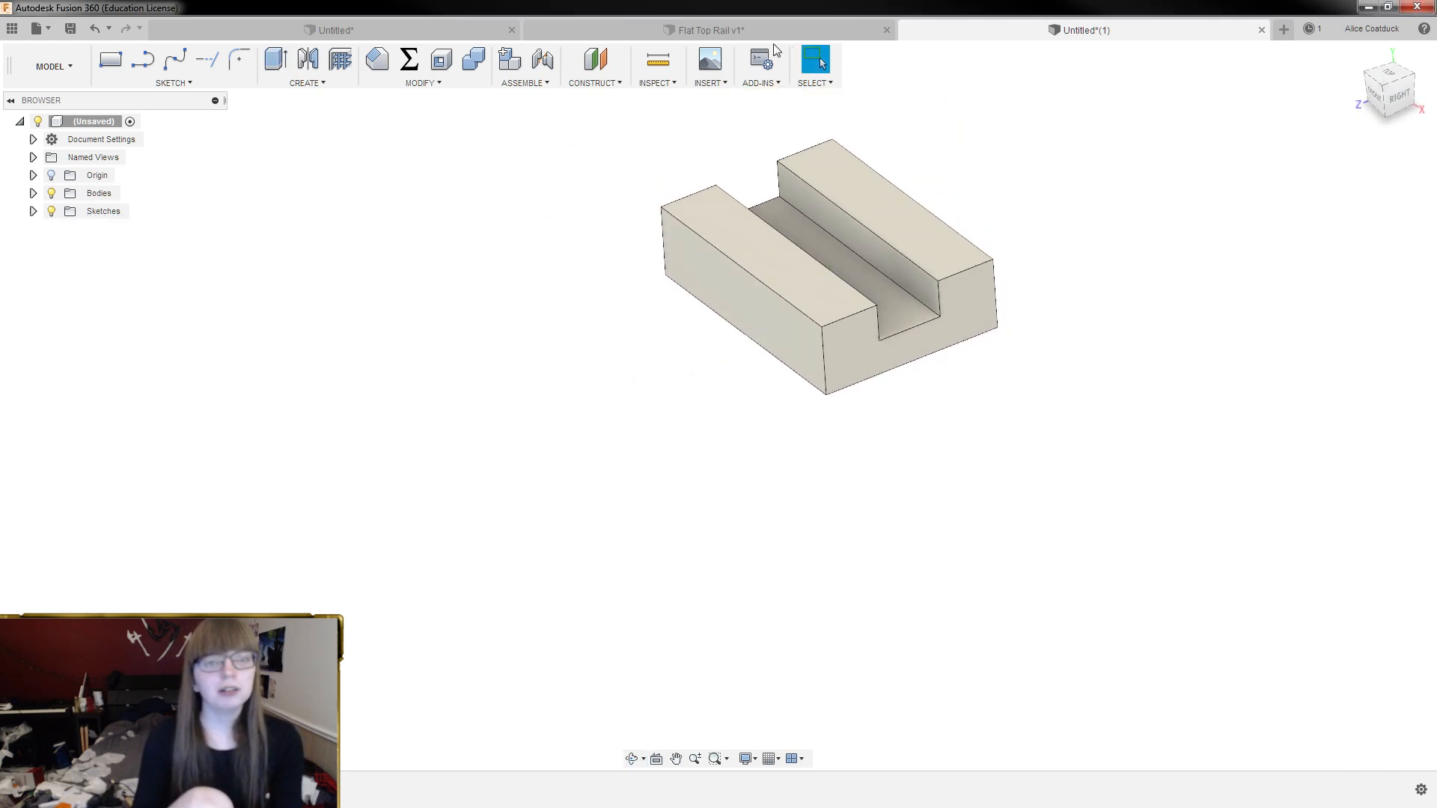
Switch to the Flat Top Rail design and measure the bottom edge of the rail's end face
{"action": "left_click", "coordinate": [733, 29]}
{"action": "scroll", "coordinate": [388, 442], "scroll_direction": "up", "scroll_amount": 5}
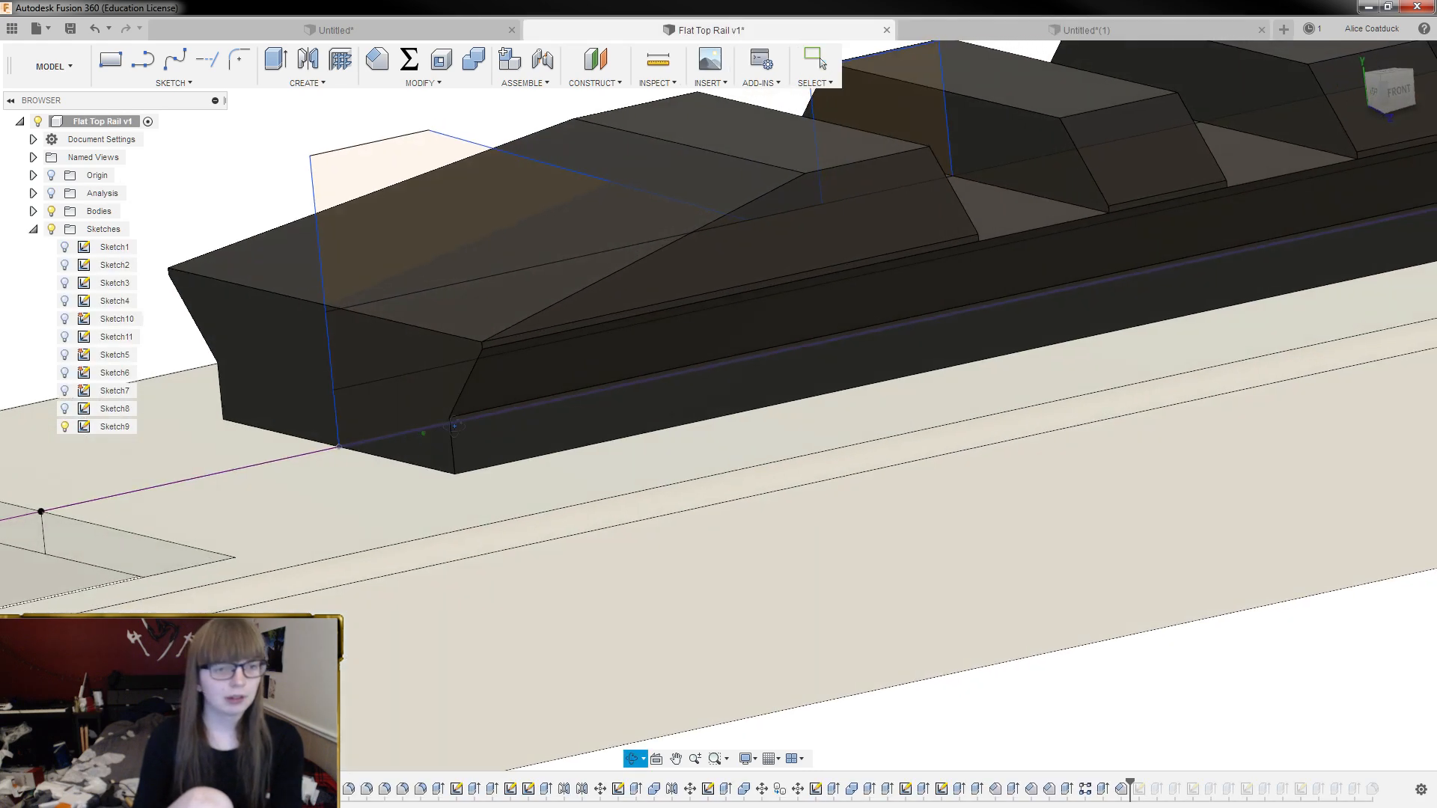
{"action": "left_click", "coordinate": [404, 459]}
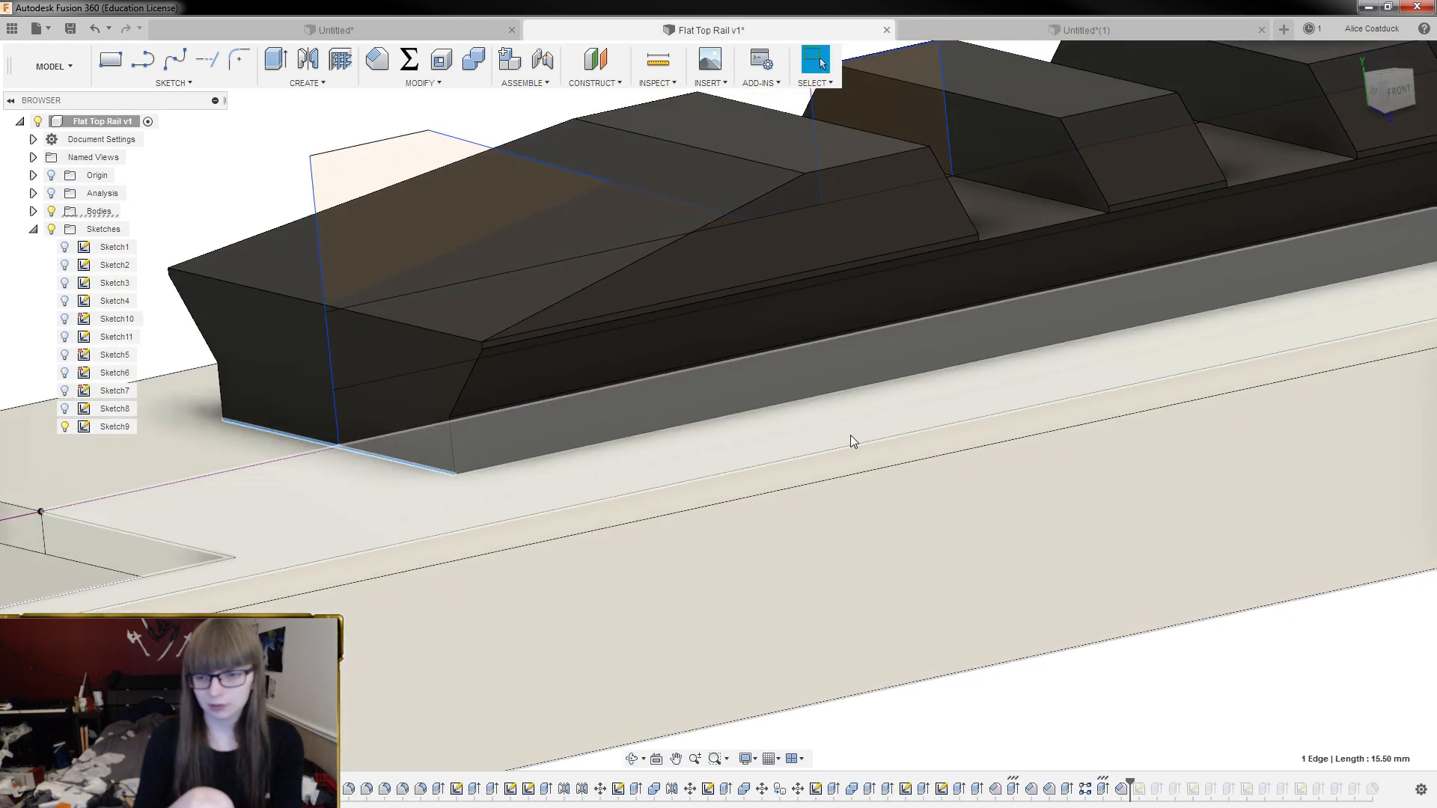
{"action": "scroll", "coordinate": [850, 434], "scroll_direction": "down", "scroll_amount": 3}
Return to the Untitled(1) design and make Sketch1 visible again
{"action": "left_click", "coordinate": [1010, 30]}
{"action": "middle_click_drag", "start_coordinate": [819, 285], "coordinate": [795, 234], "text": "shift"}
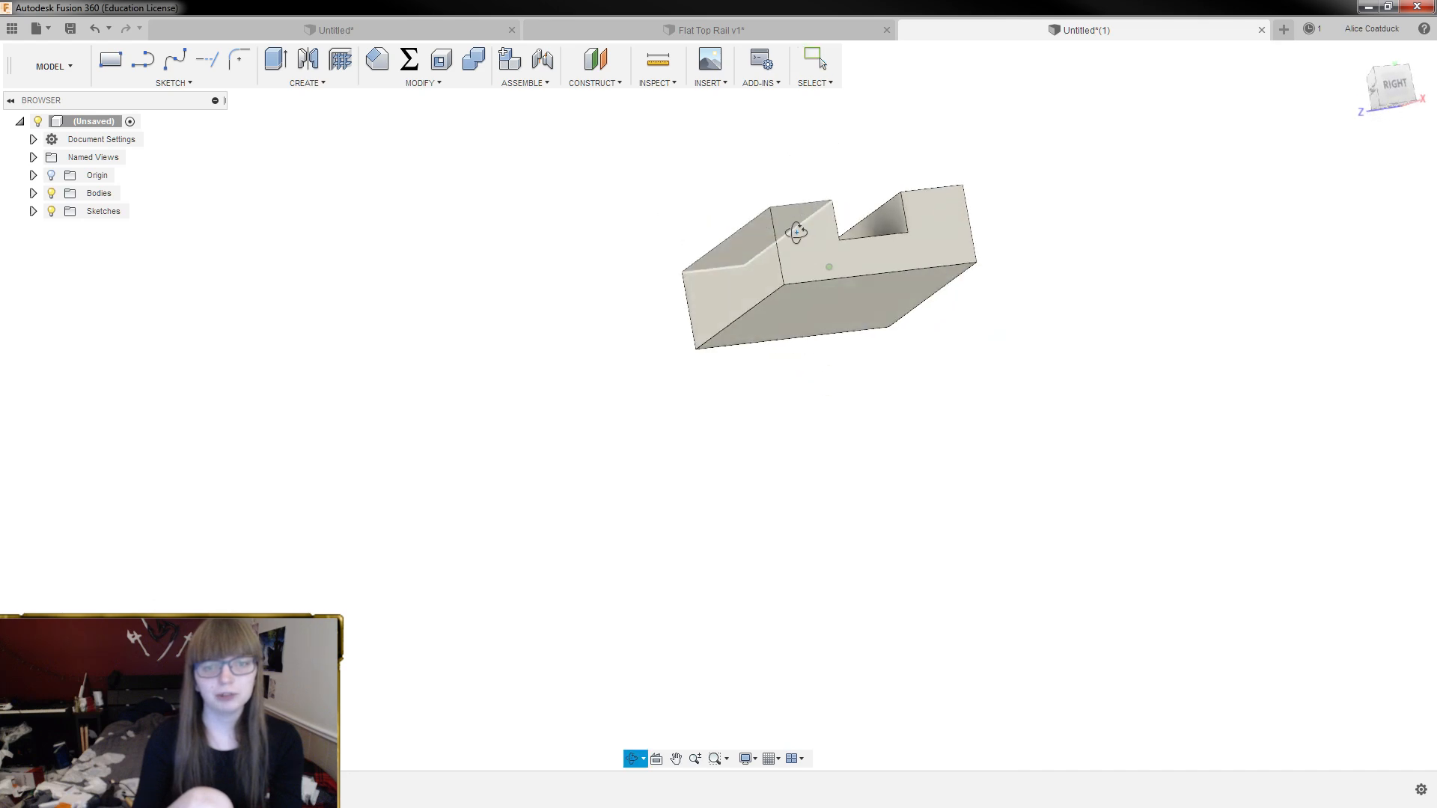
{"action": "key", "text": "Escape"}
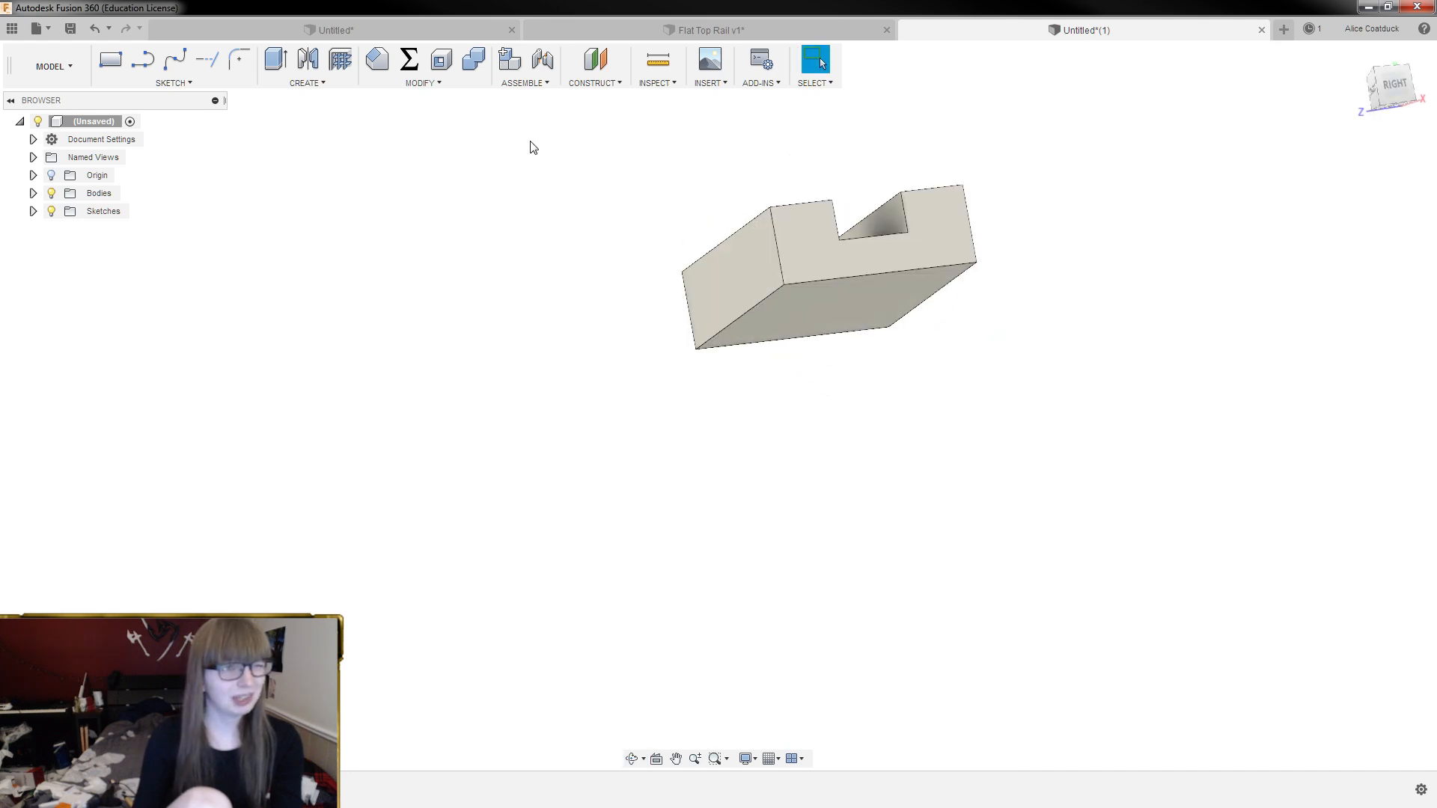
{"action": "middle_click_drag", "start_coordinate": [695, 170], "coordinate": [693, 195], "text": "shift"}
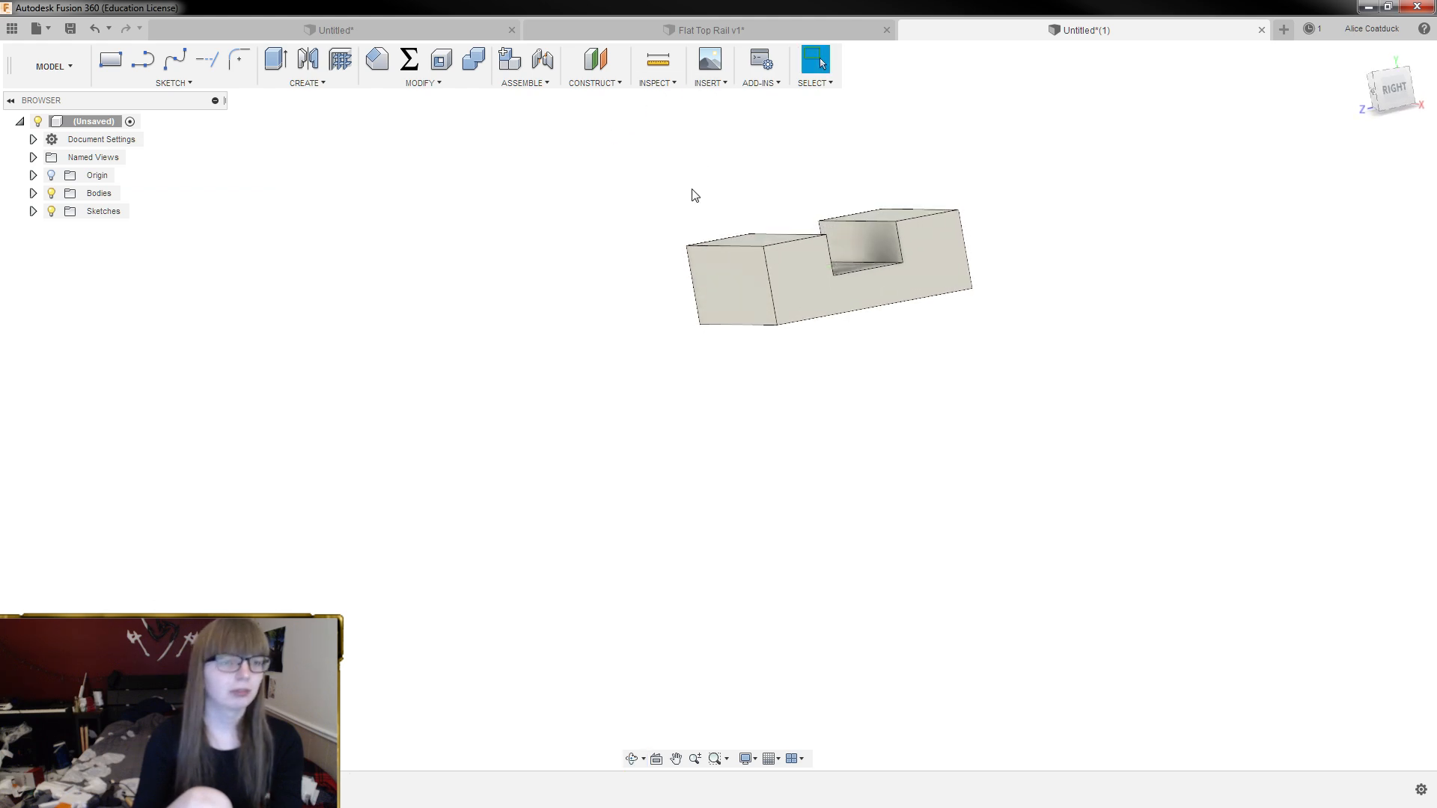
{"action": "left_click", "coordinate": [34, 211]}
{"action": "left_click", "coordinate": [64, 228]}
Extrude the two base strip profiles symmetrically by 7.75 mm, joined to the existing body, and hide Sketch1
{"action": "middle_click_drag", "start_coordinate": [759, 384], "coordinate": [752, 369], "text": "shift"}
{"action": "left_click", "coordinate": [784, 326]}
{"action": "left_click", "coordinate": [821, 327], "text": "shift"}
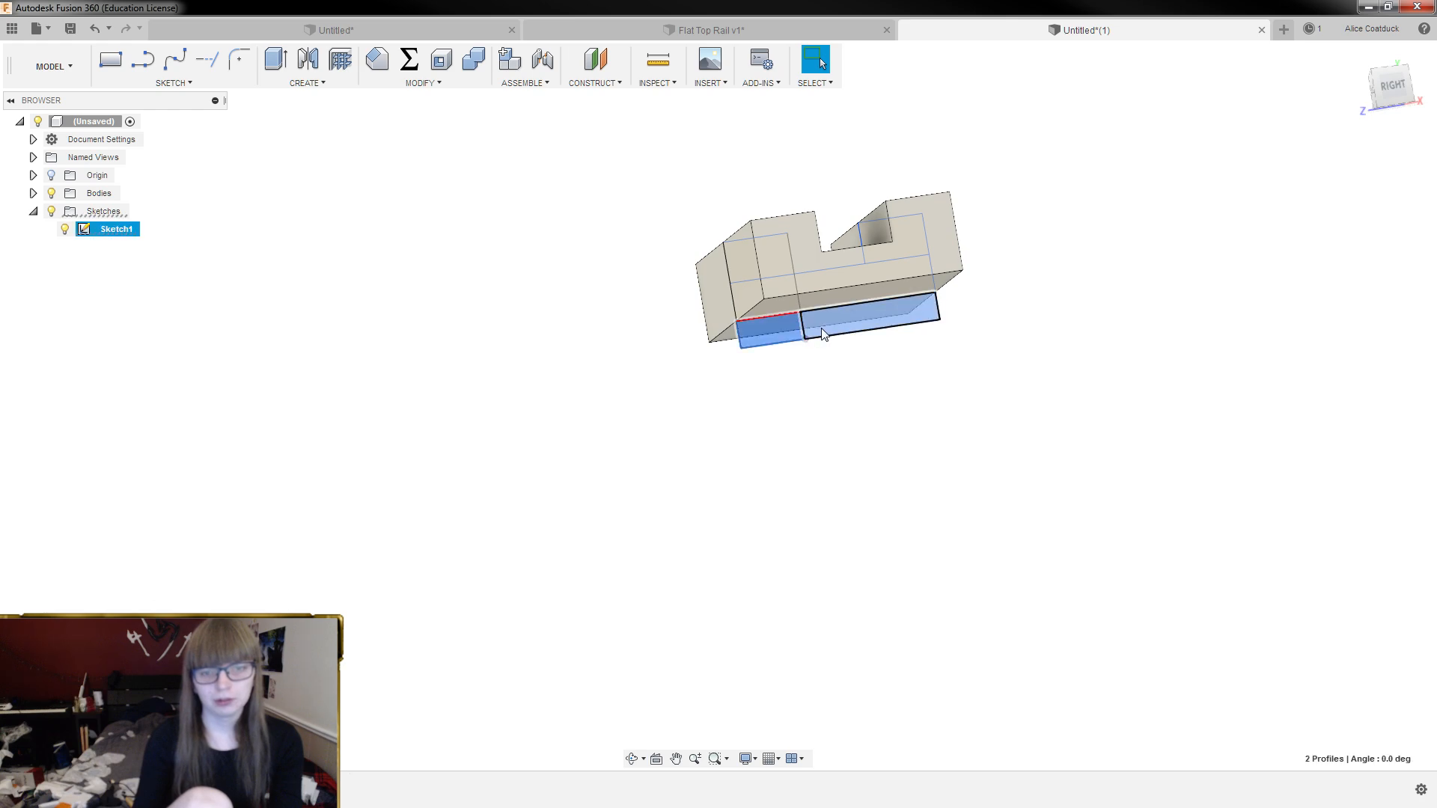
{"action": "key", "text": "e"}
{"action": "left_click", "coordinate": [1399, 256]}
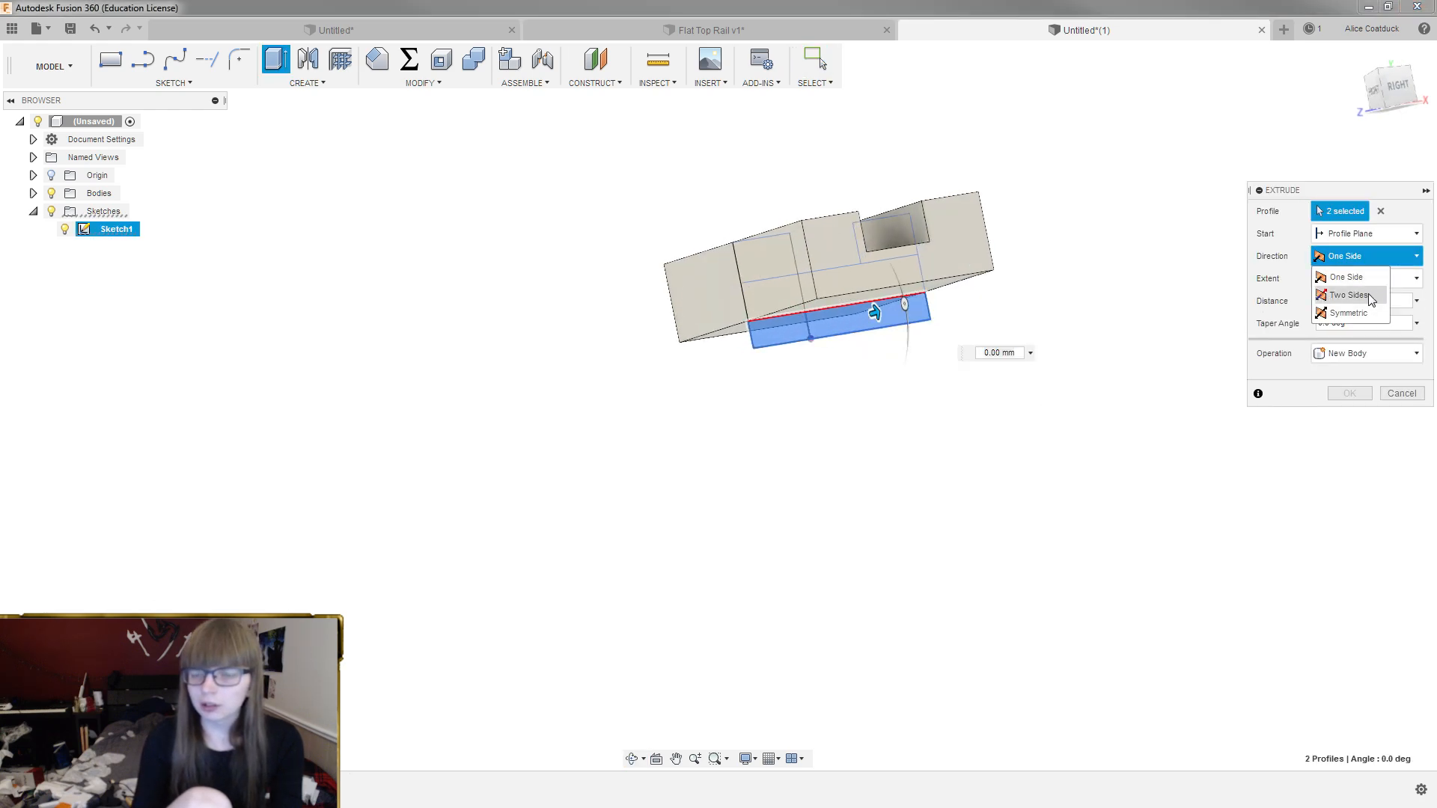
{"action": "left_click", "coordinate": [1347, 313]}
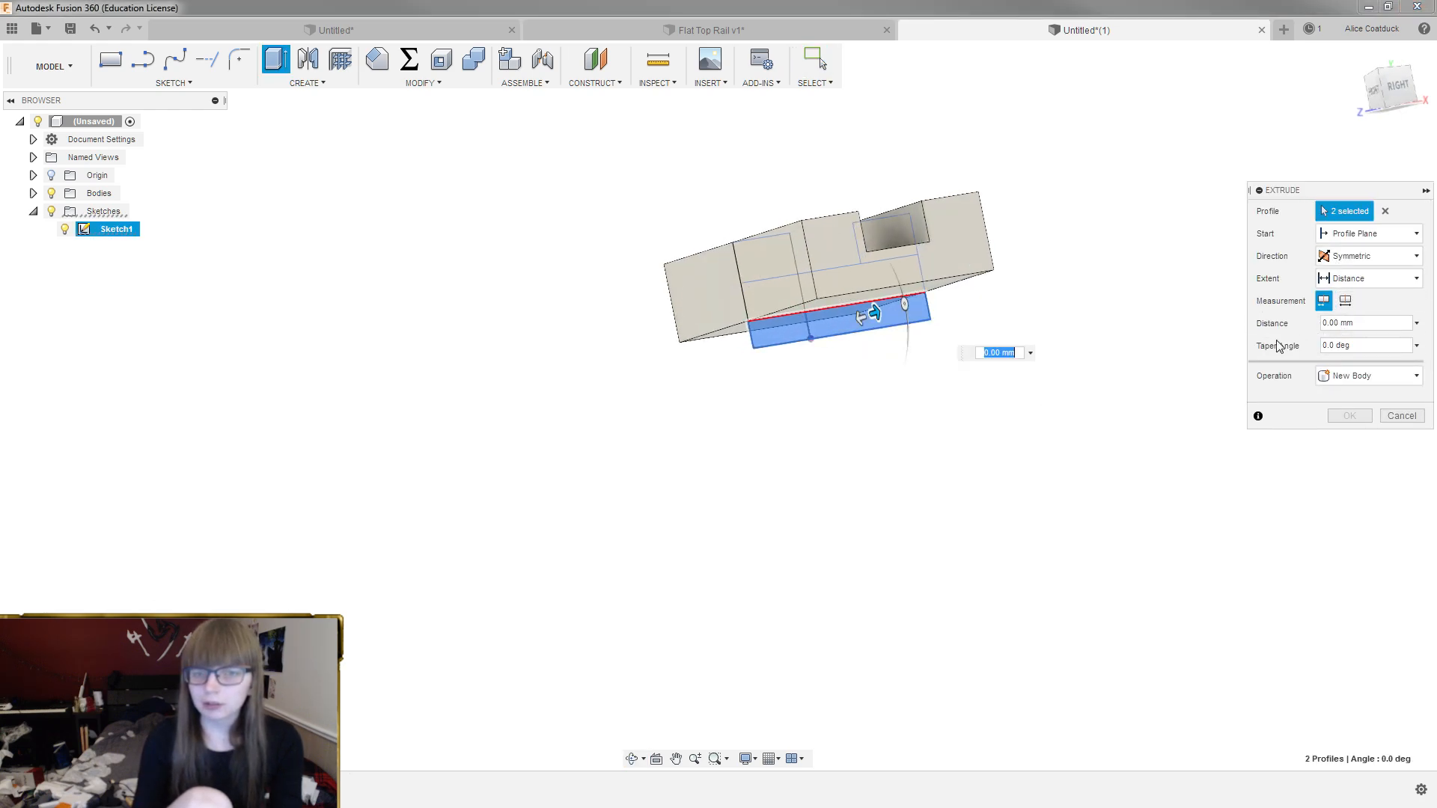
{"action": "type", "text": "7.75"}
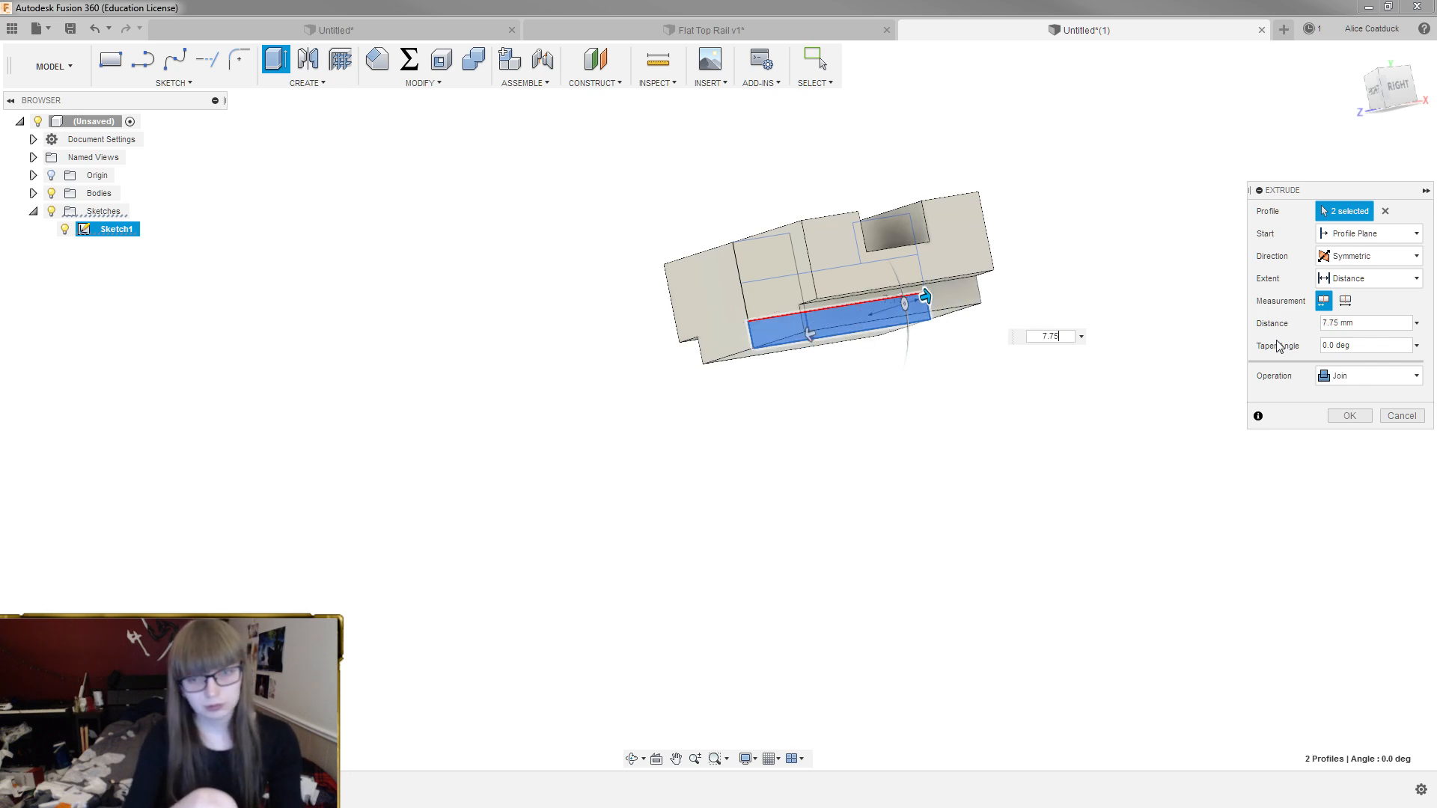
{"action": "key", "text": "Return"}
{"action": "mouse_move", "coordinate": [818, 330]}
{"action": "middle_mouse_down", "text": "shift"}
{"action": "mouse_move", "coordinate": [779, 369]}
{"action": "mouse_move", "coordinate": [726, 374]}
{"action": "mouse_move", "coordinate": [737, 378]}
{"action": "middle_mouse_up", "text": "shift"}
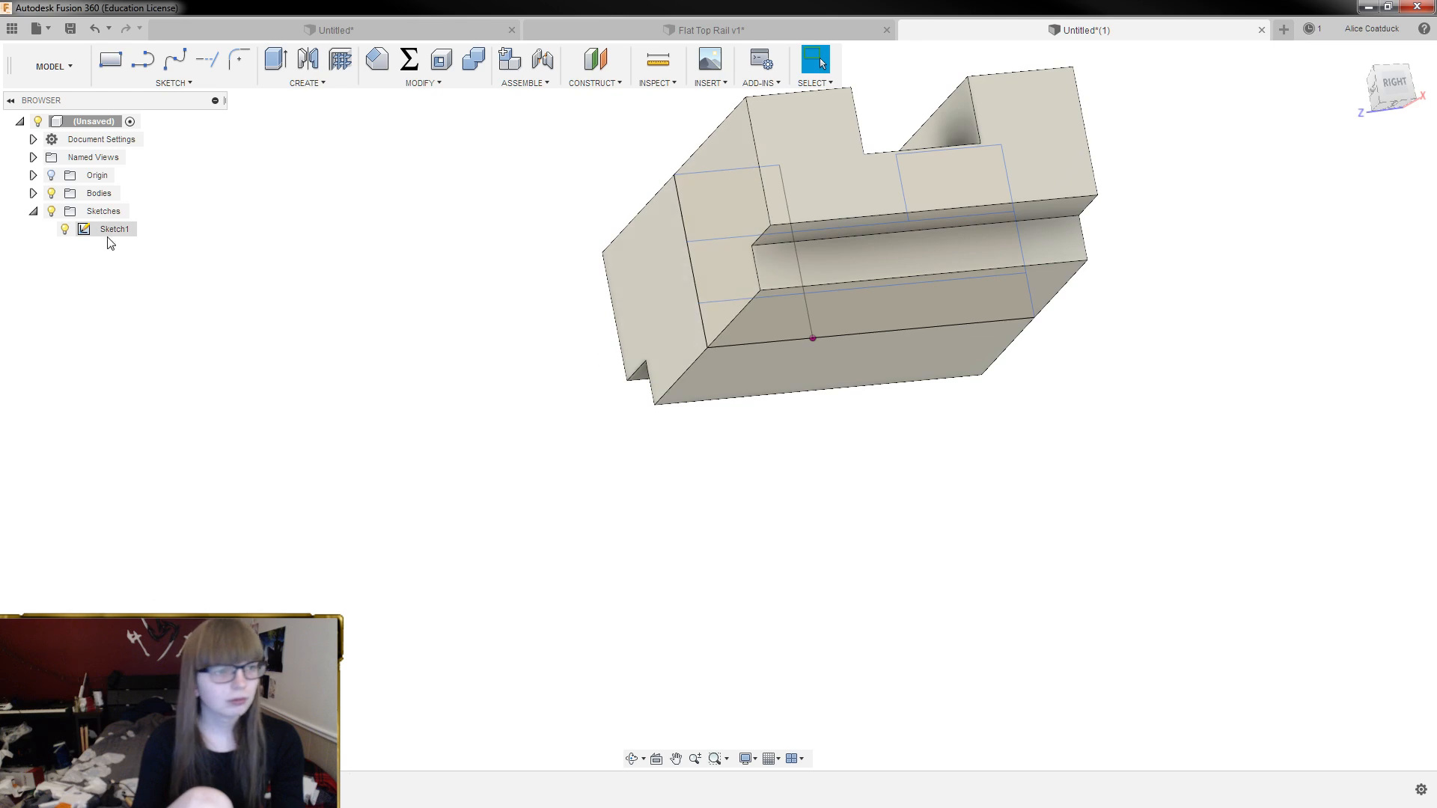
{"action": "left_click", "coordinate": [64, 229]}
Measure the base's bottom end edge and compare it with the matching rail edge in the Flat Top Rail design
{"action": "left_click", "coordinate": [724, 326]}
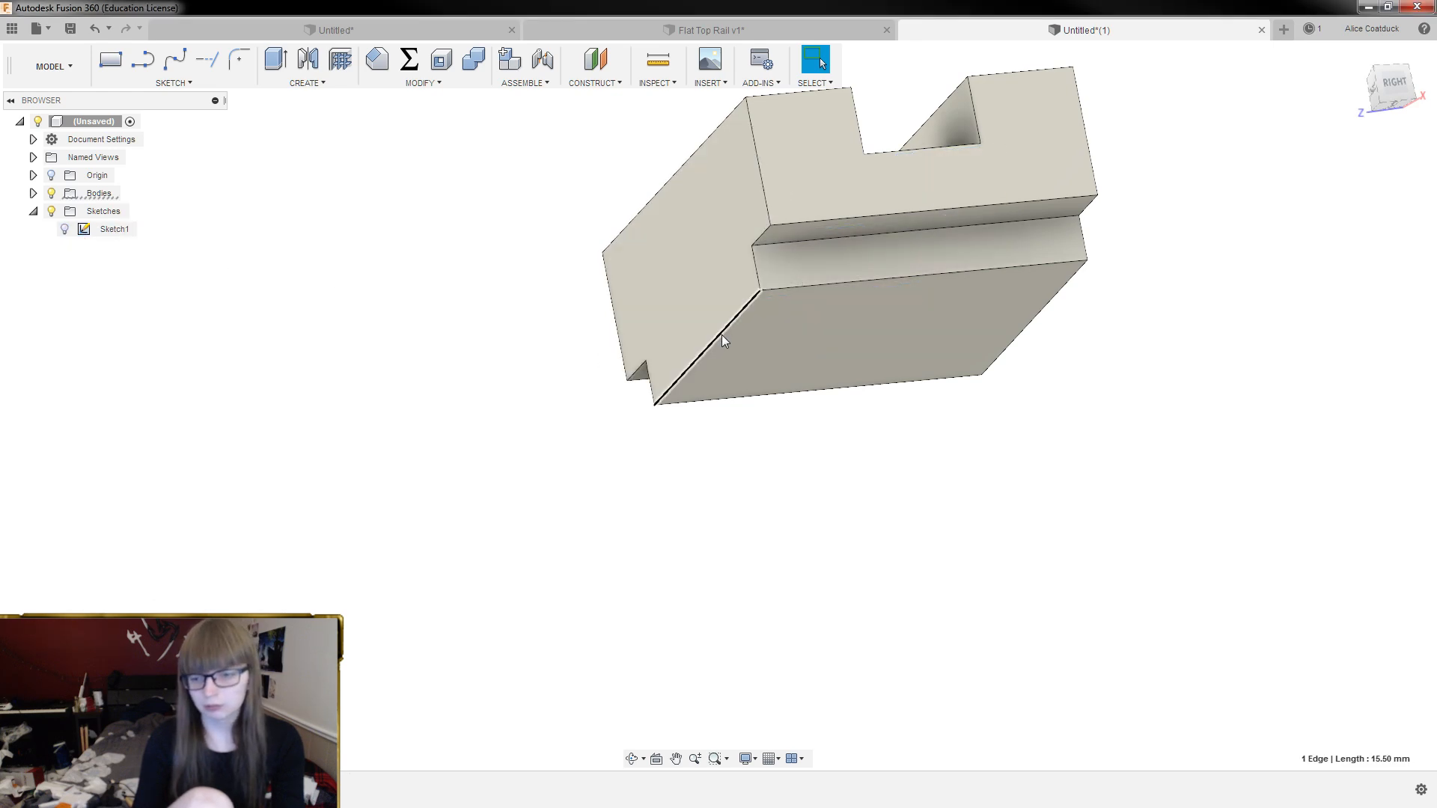
{"action": "left_click", "coordinate": [707, 30]}
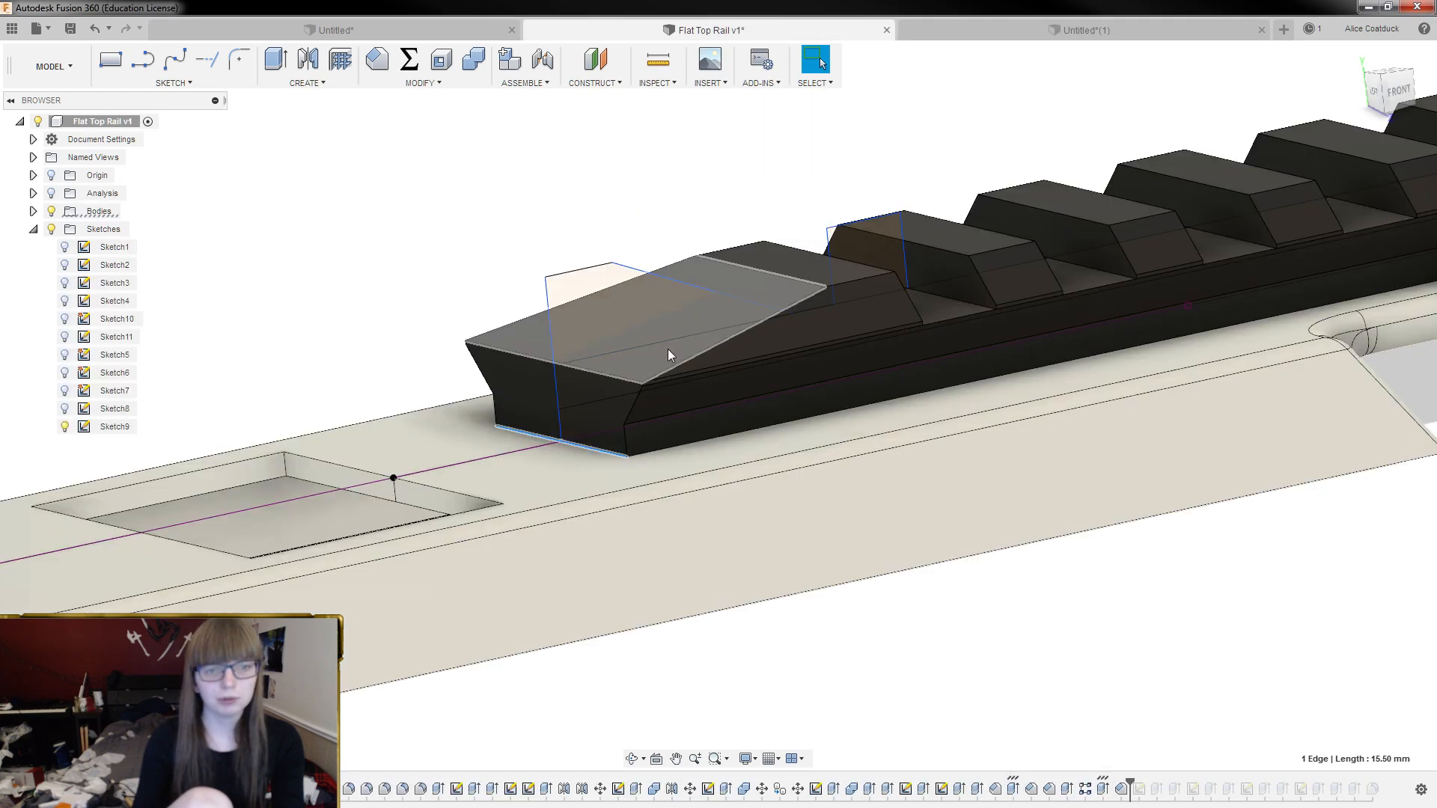
{"action": "left_click", "coordinate": [1085, 30]}
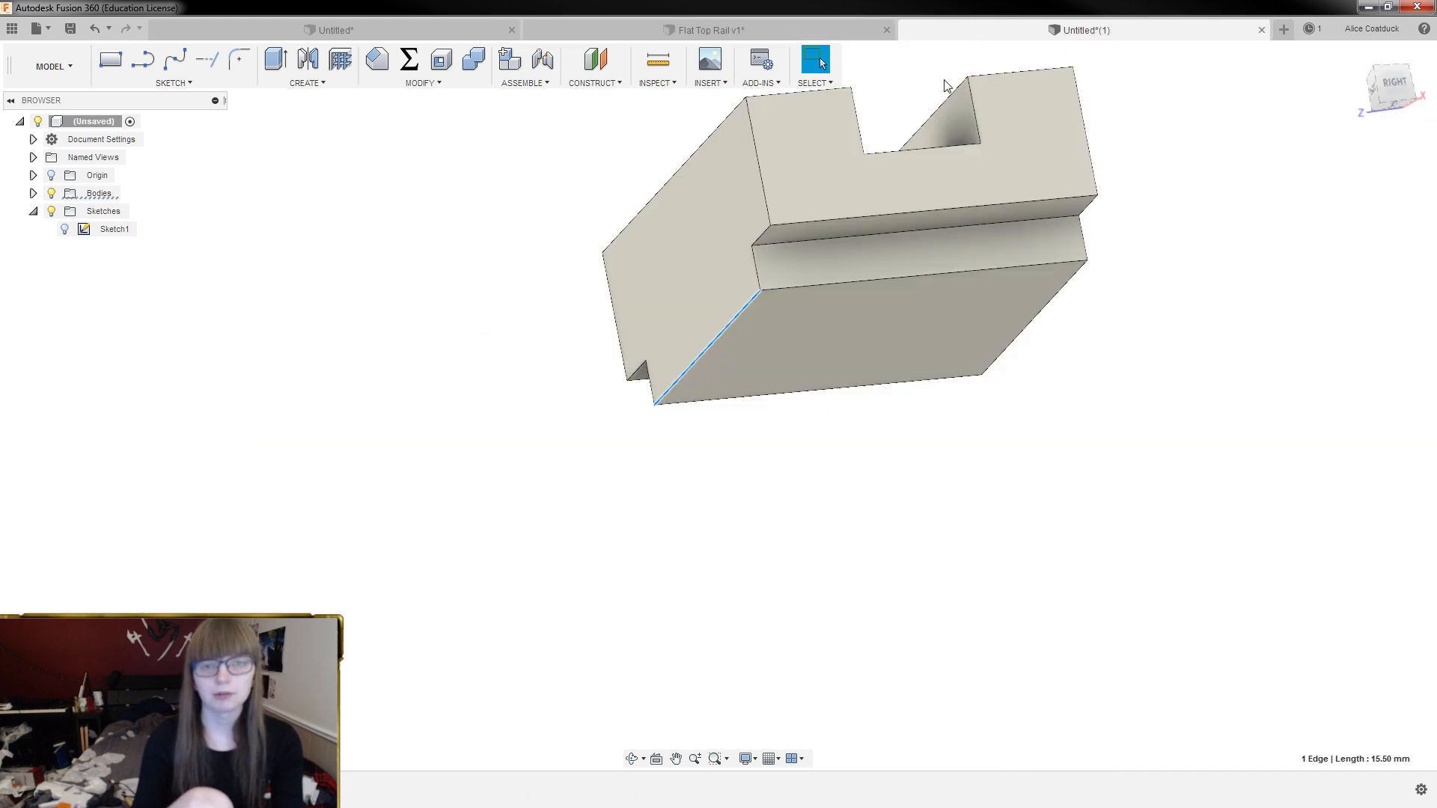
Chamfer the four outer top edges of the two teeth and the wide block's two lower side edges by an equal distance of 2.75 mm
{"action": "left_click", "coordinate": [839, 218]}
{"action": "left_click", "coordinate": [787, 90], "text": "ctrl"}
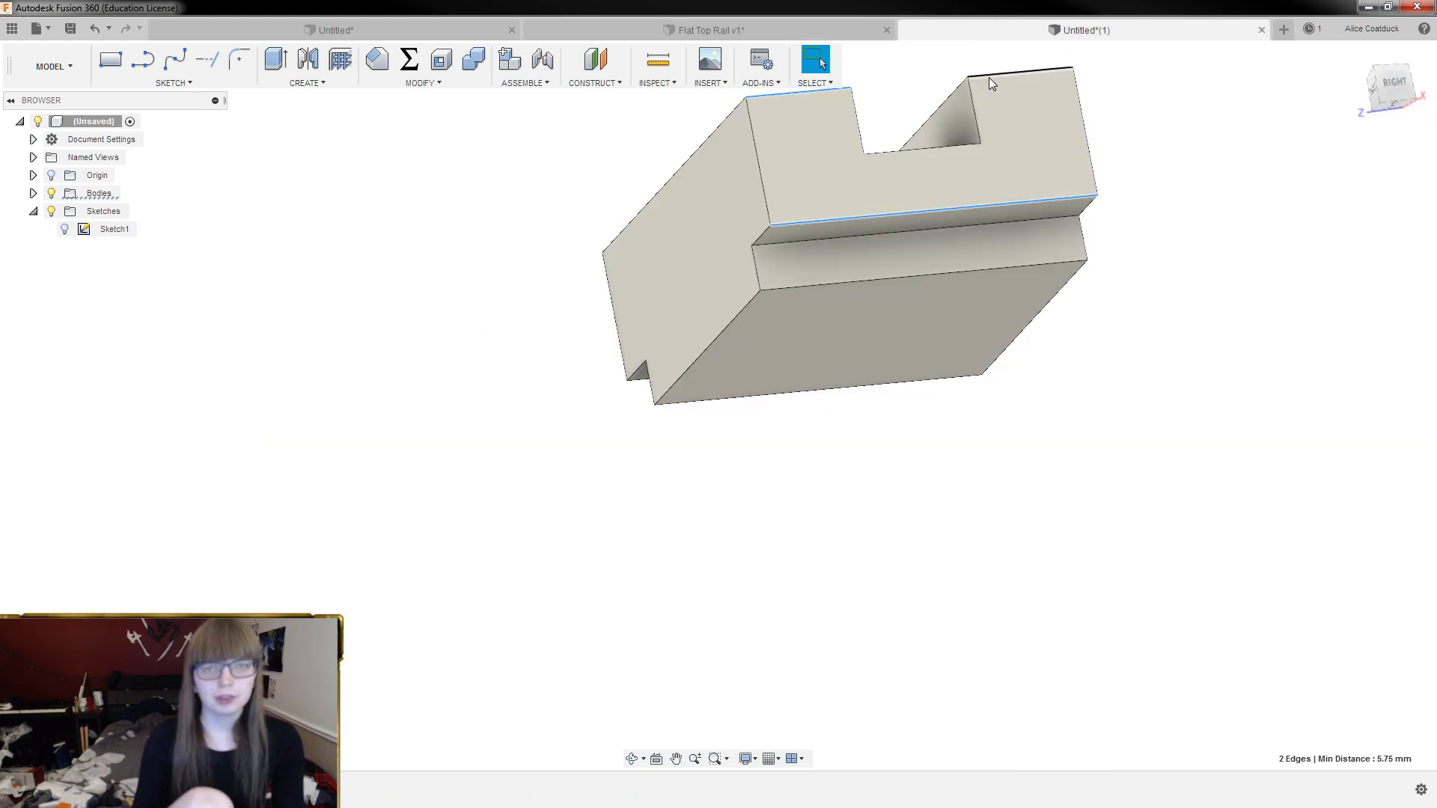
{"action": "middle_click_drag", "start_coordinate": [1027, 106], "coordinate": [895, 298], "text": "shift"}
{"action": "left_click", "coordinate": [668, 226], "text": "ctrl"}
{"action": "left_click", "coordinate": [595, 136], "text": "ctrl"}
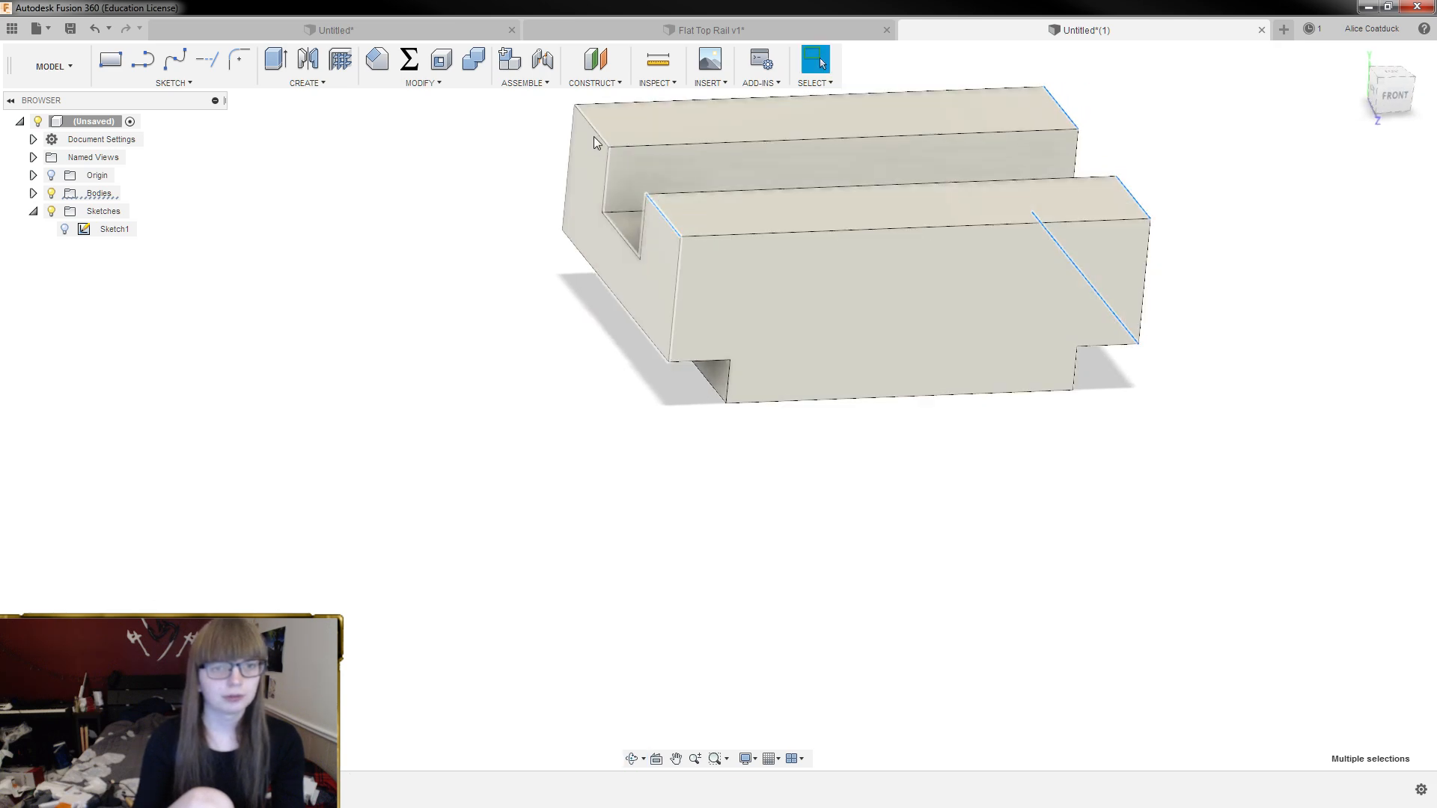
{"action": "left_click", "coordinate": [589, 258], "text": "ctrl"}
{"action": "middle_click_drag", "start_coordinate": [590, 258], "coordinate": [439, 169], "text": "shift"}
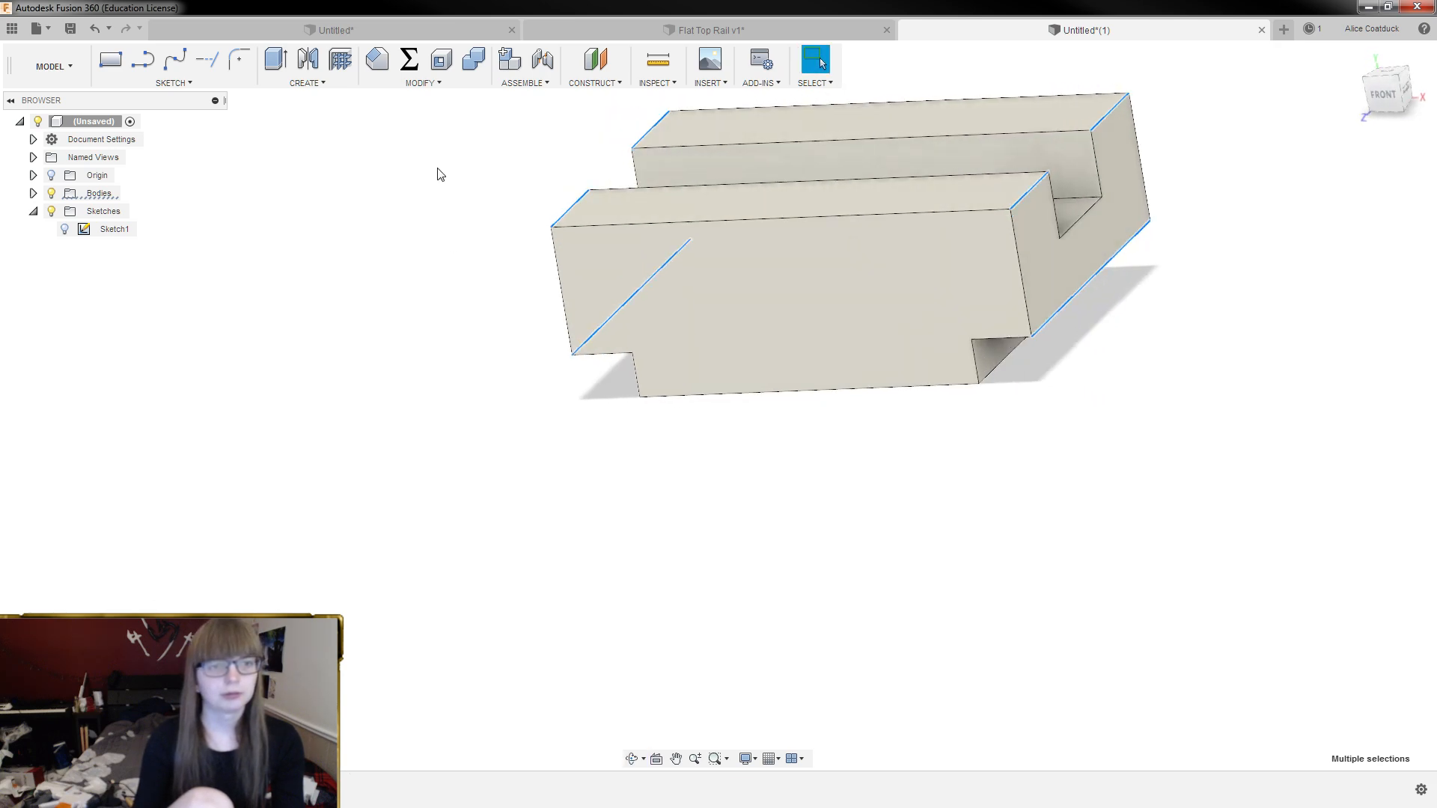
{"action": "left_click", "coordinate": [387, 70]}
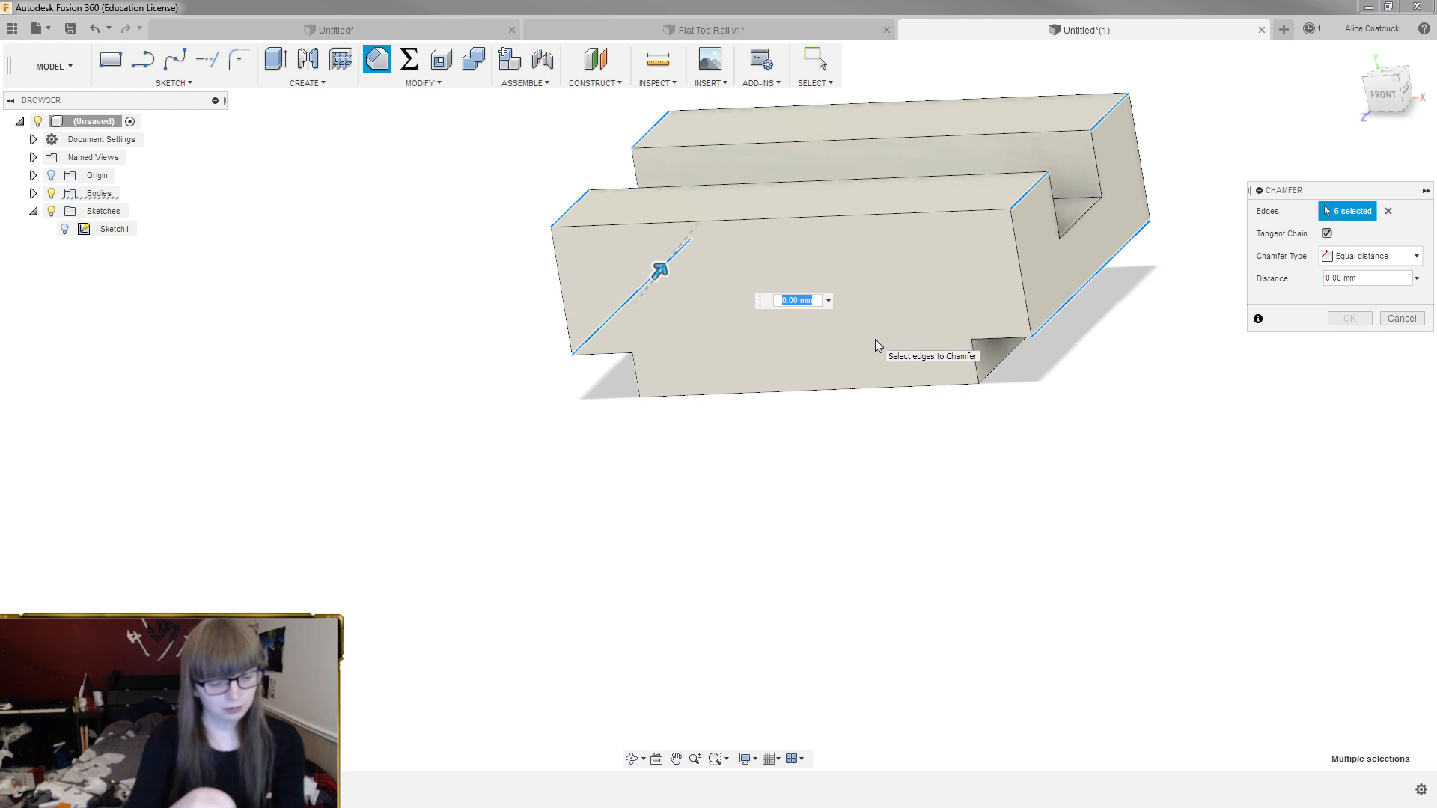
{"action": "type", "text": "2.75"}
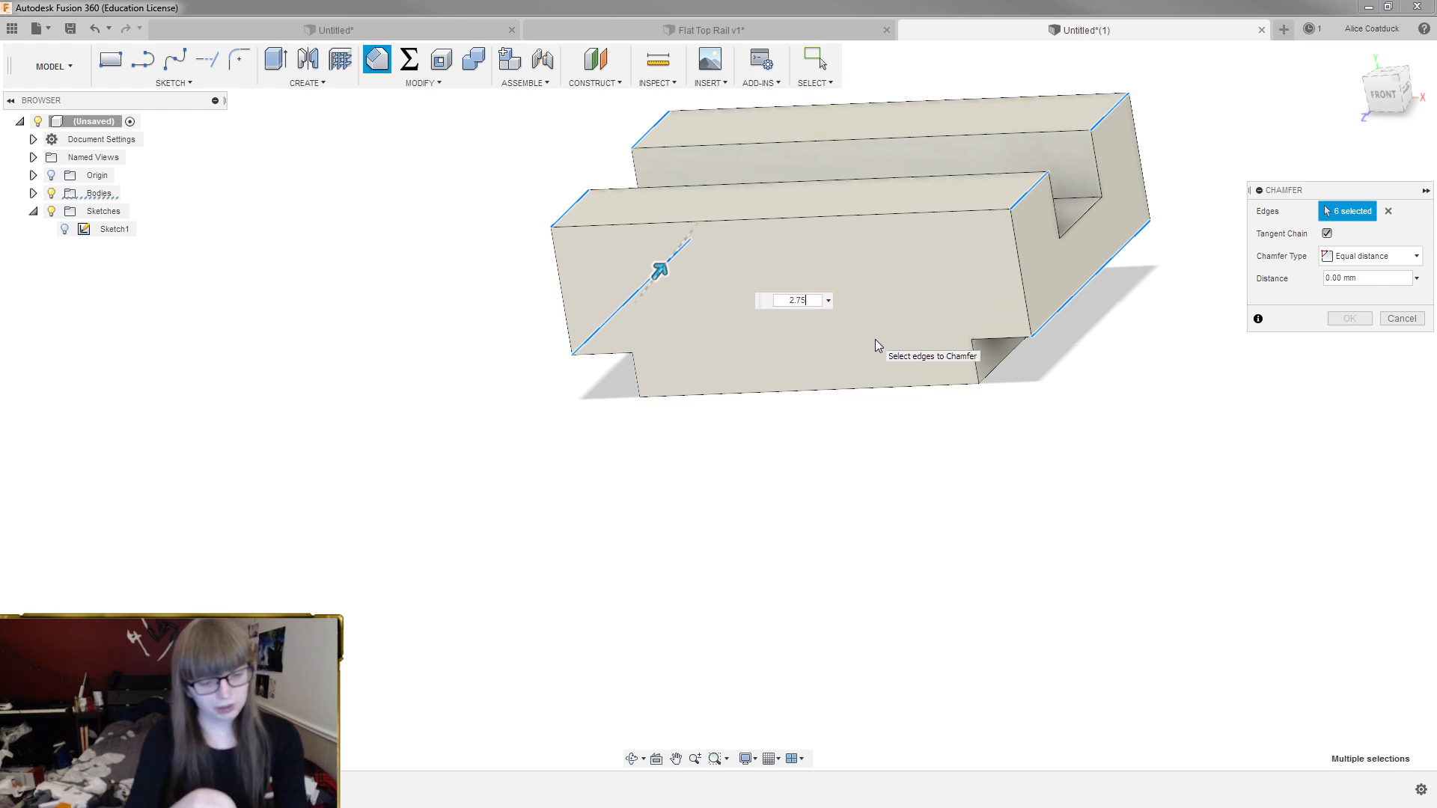
{"action": "middle_click_drag", "start_coordinate": [877, 346], "coordinate": [989, 334], "text": "shift"}
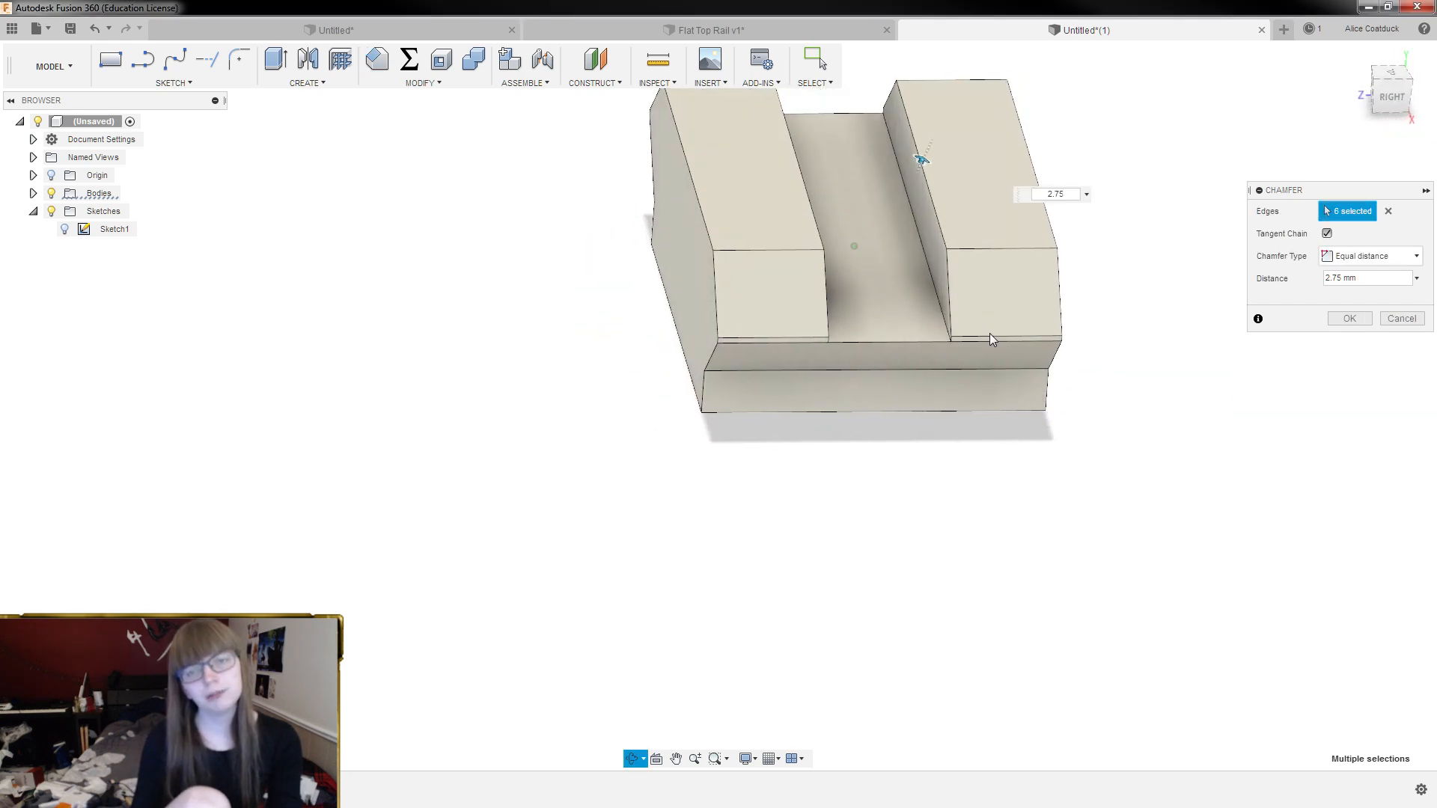
{"action": "key", "text": "Return"}
Apply the opaque Plastic - Matte (Black) appearance to the rail body and close the appearance settings
{"action": "scroll", "coordinate": [875, 539], "scroll_direction": "down", "scroll_amount": 3}
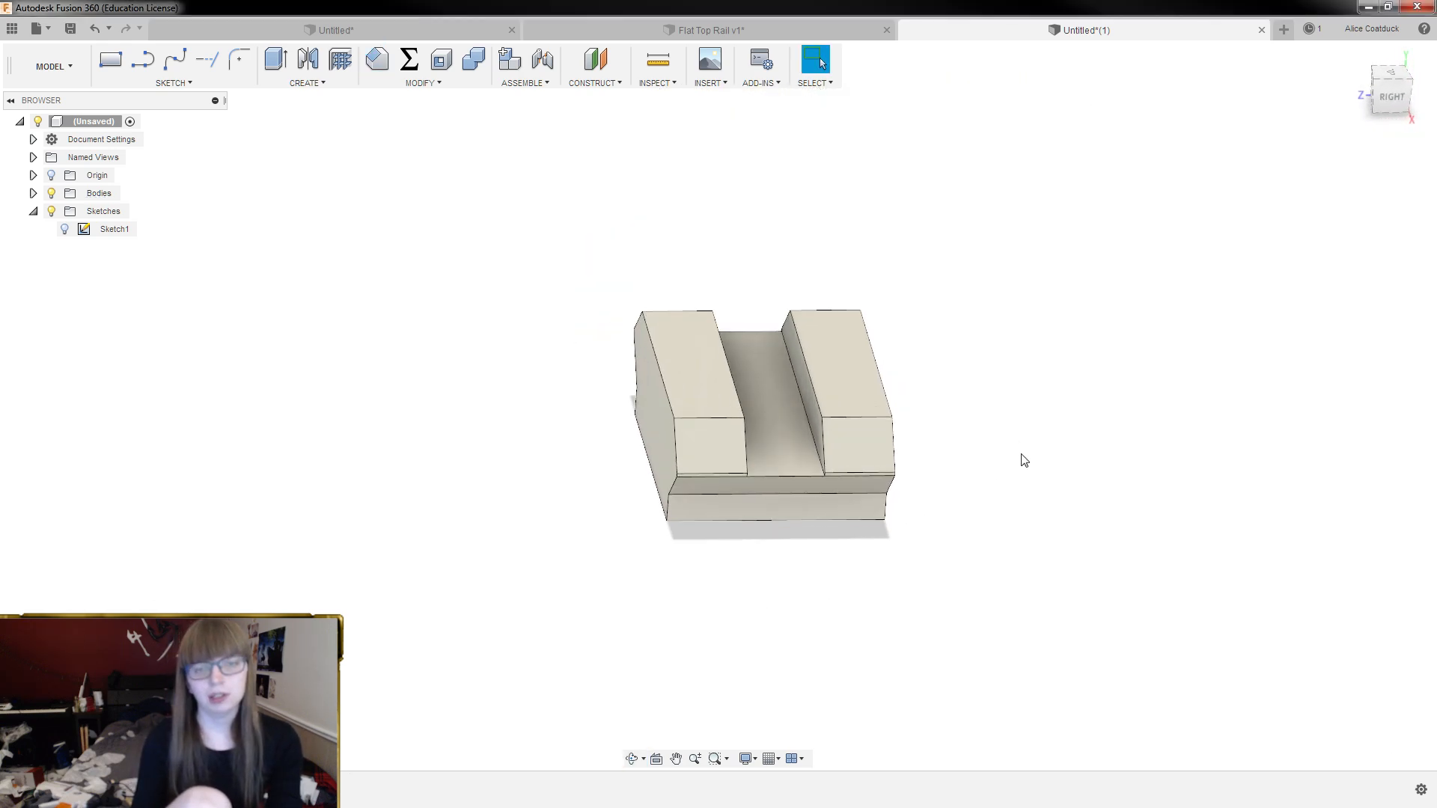
{"action": "right_click", "coordinate": [1025, 465]}
{"action": "left_click", "coordinate": [1016, 576]}
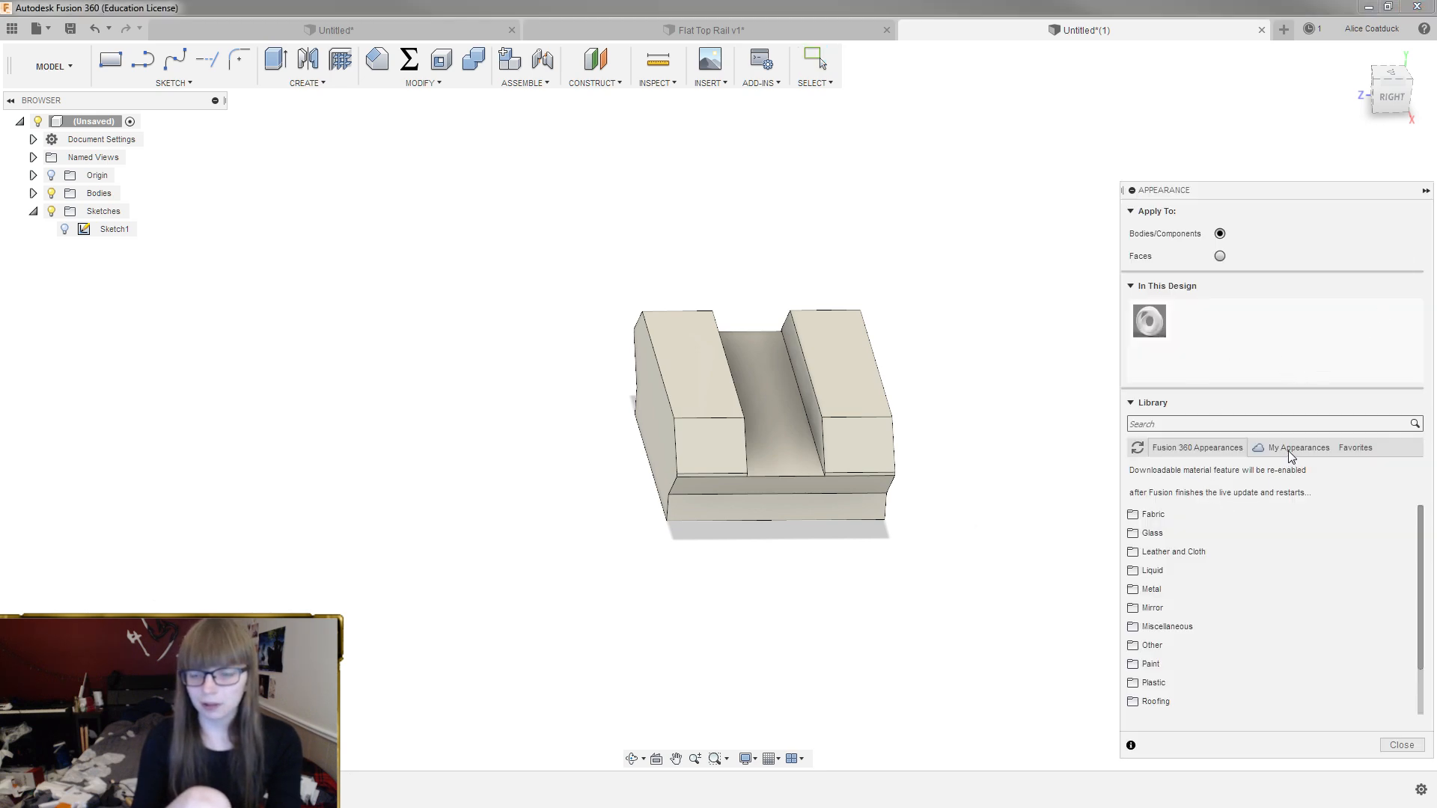
{"action": "left_click", "coordinate": [1170, 684]}
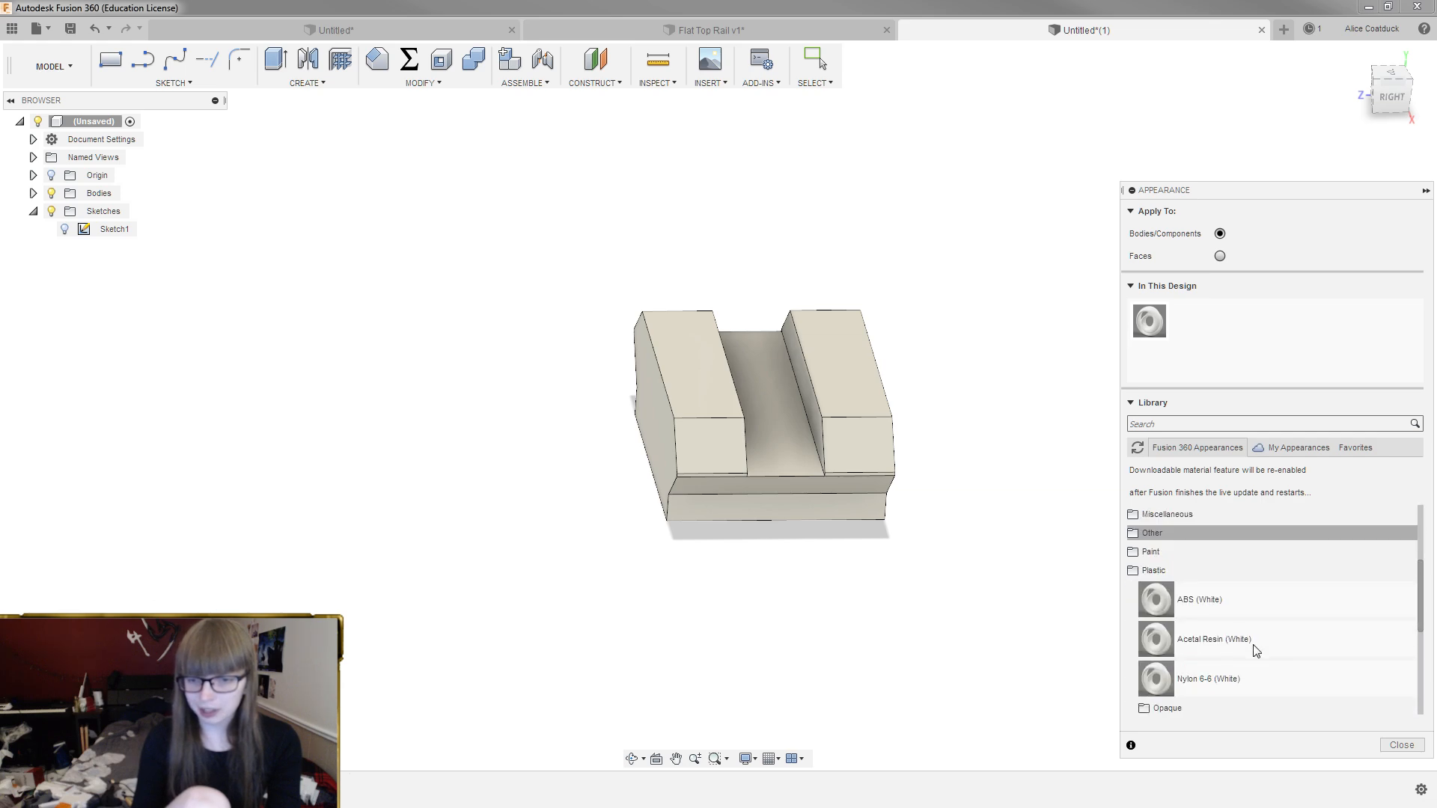
{"action": "scroll", "coordinate": [1233, 666], "scroll_direction": "down", "scroll_amount": 2}
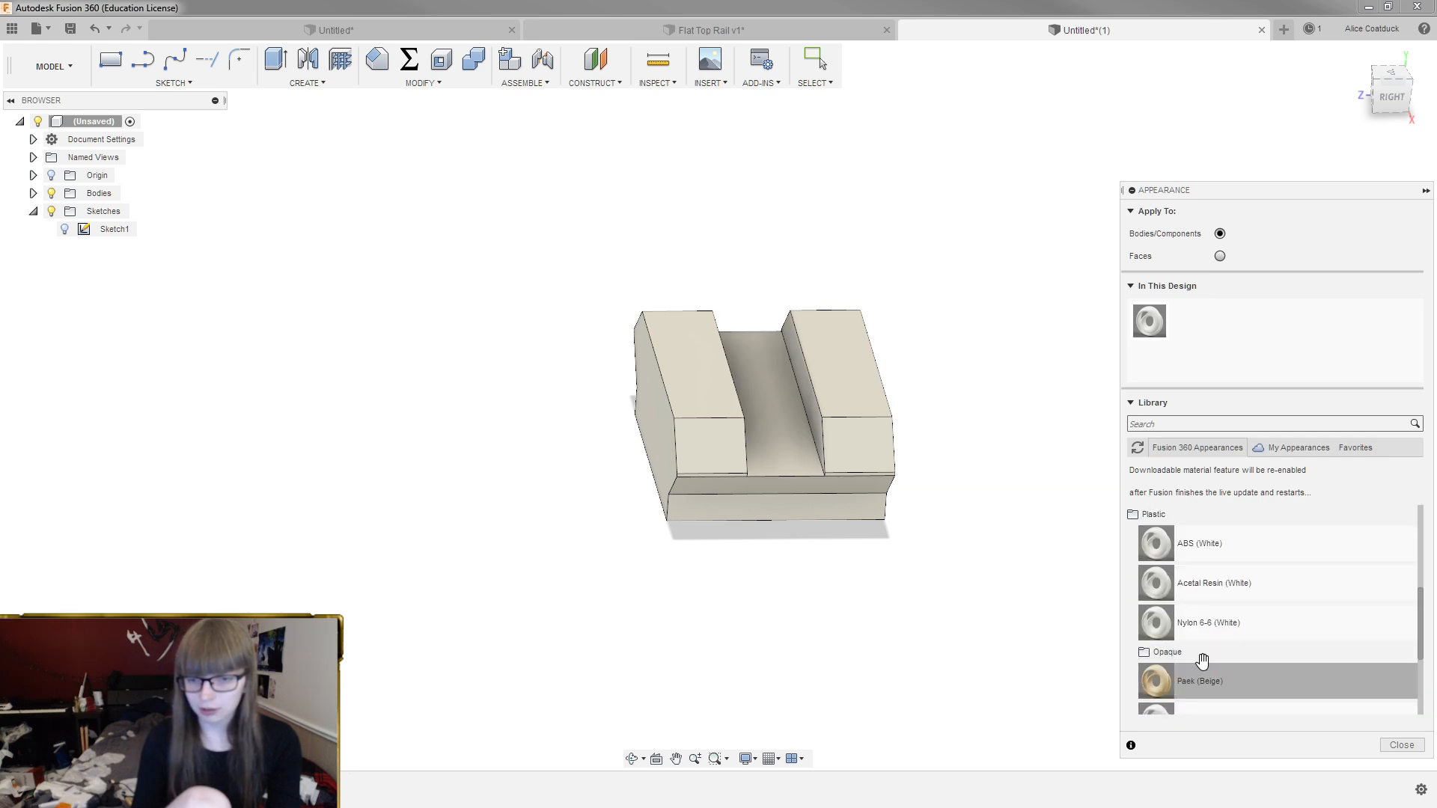
{"action": "left_click", "coordinate": [1196, 651]}
{"action": "scroll", "coordinate": [1232, 598], "scroll_direction": "down", "scroll_amount": 3}
{"action": "scroll", "coordinate": [1251, 604], "scroll_direction": "down", "scroll_amount": 3}
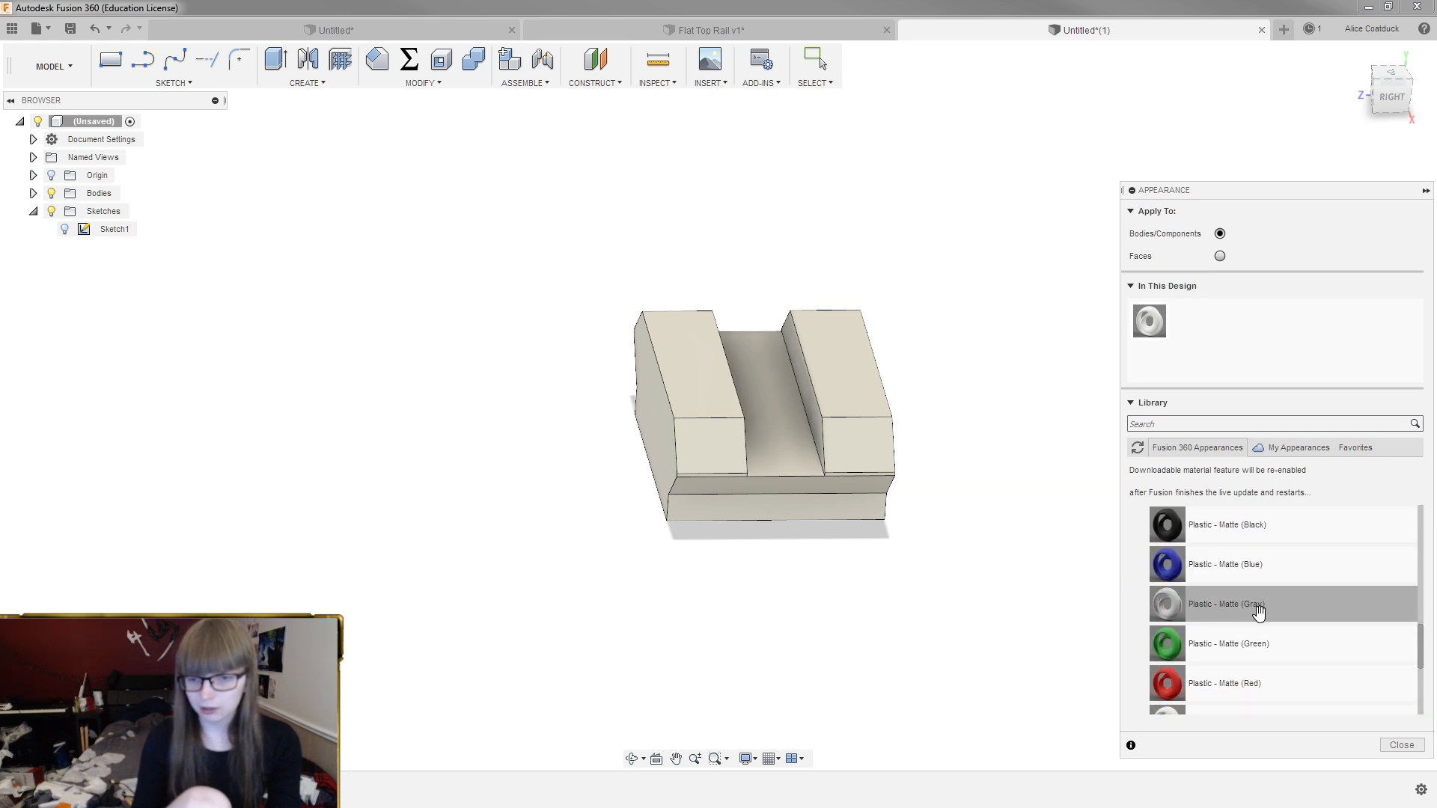
{"action": "left_click_drag", "start_coordinate": [1231, 525], "coordinate": [860, 449]}
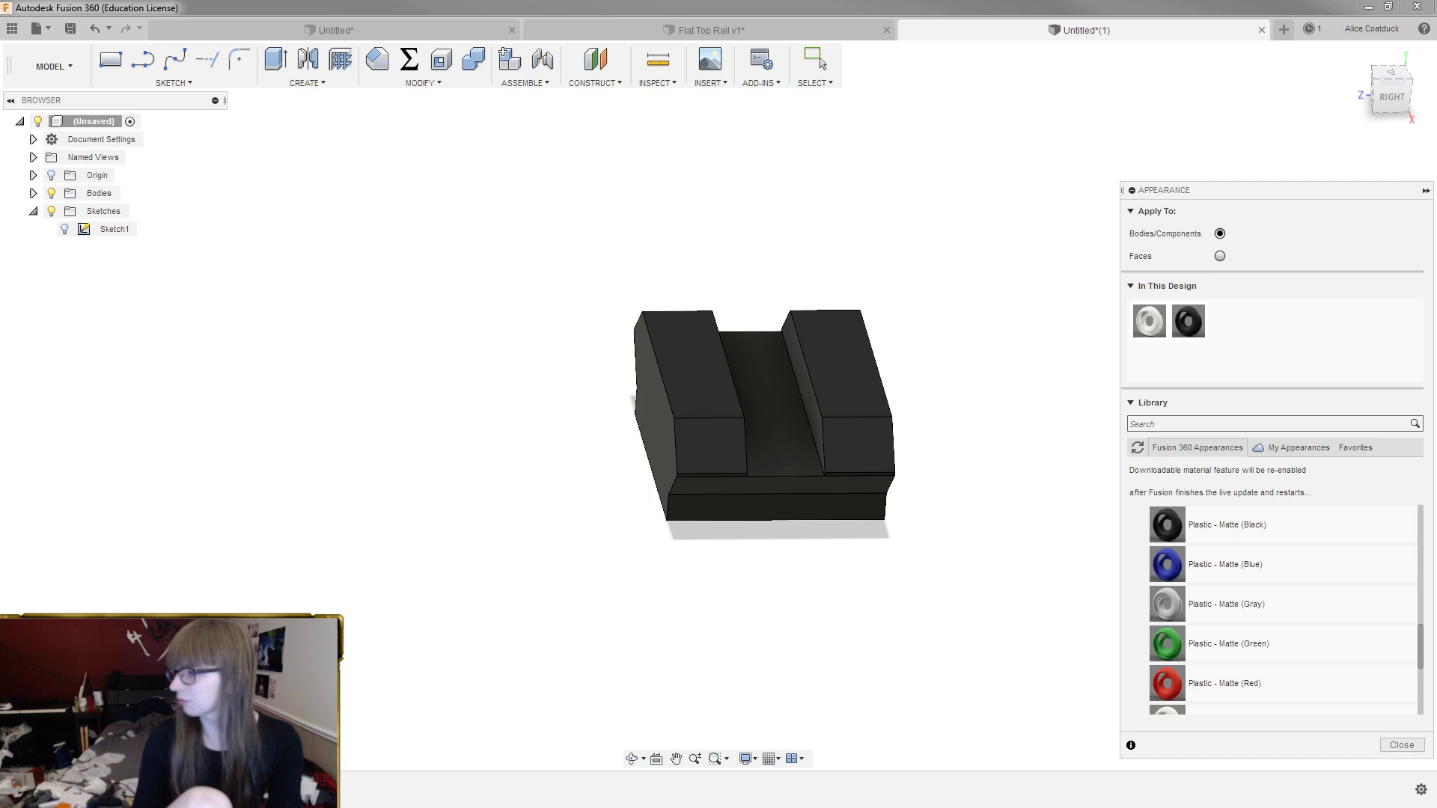
{"action": "middle_click_drag", "start_coordinate": [1010, 310], "coordinate": [957, 352], "text": "shift"}
{"action": "scroll", "coordinate": [907, 462], "scroll_direction": "up", "scroll_amount": 2}
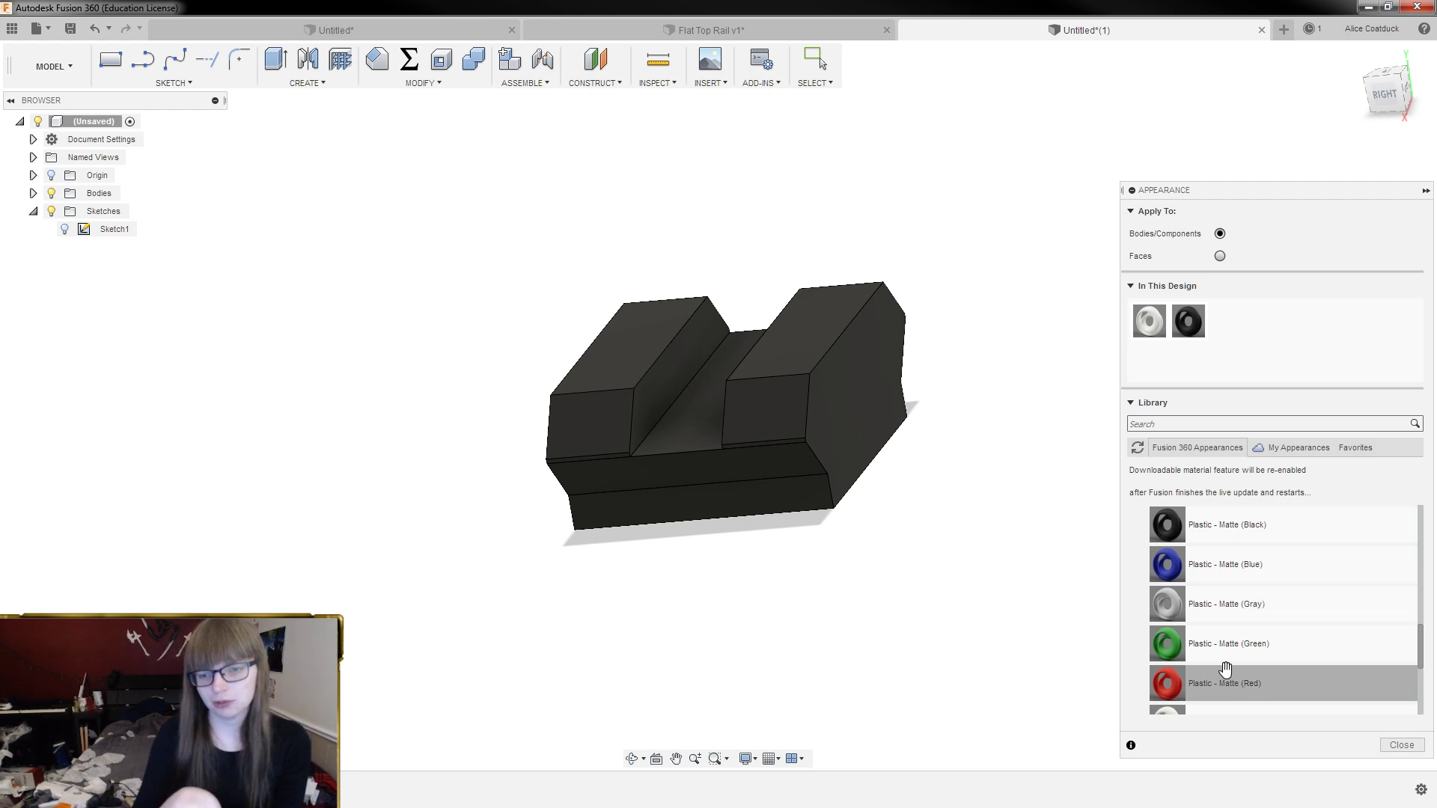
{"action": "left_click", "coordinate": [1399, 745]}
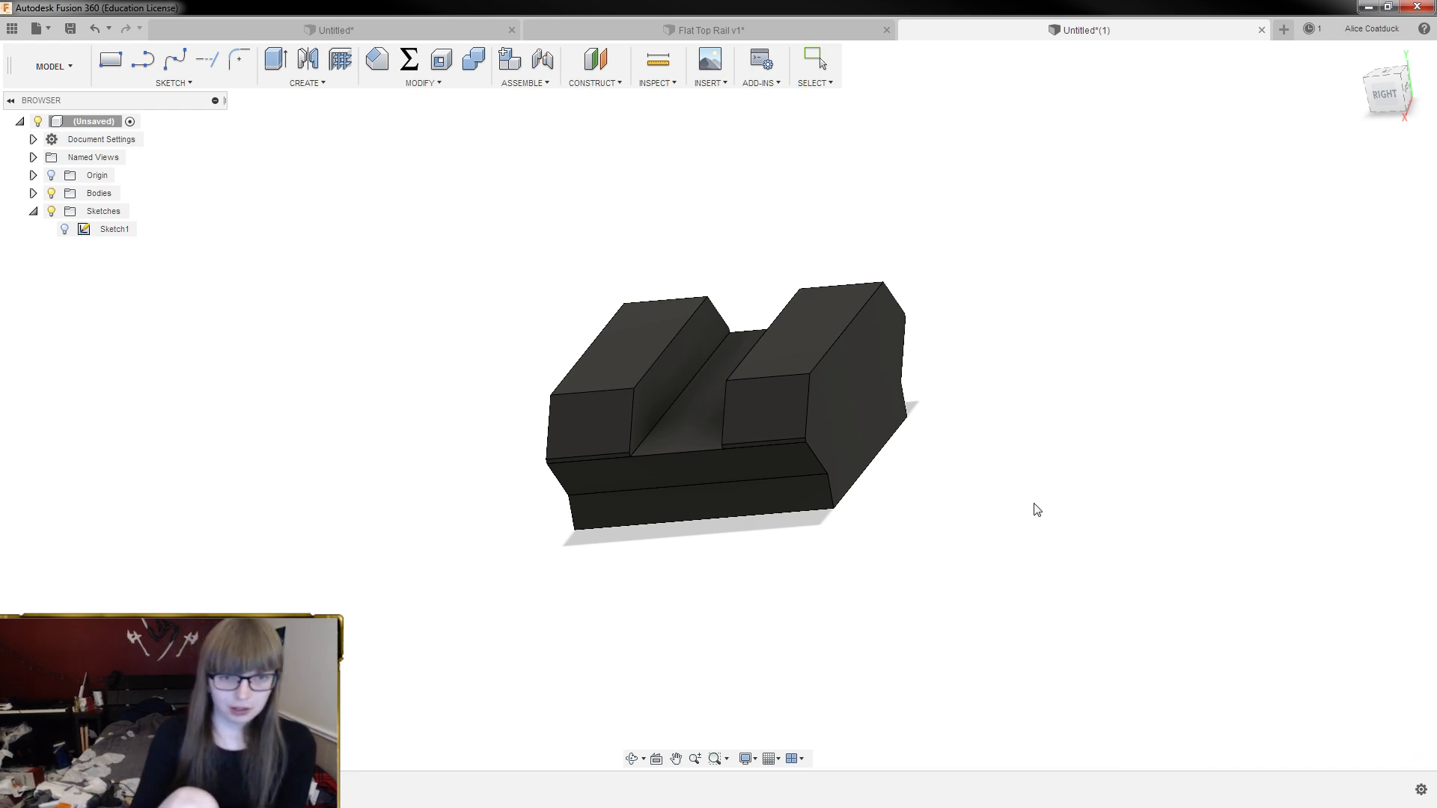
Edit Sketch1 and close the top of the central notch with a line between the two upper blocks' corners, then finish the sketch
{"action": "middle_click_drag", "start_coordinate": [1041, 505], "coordinate": [1049, 510], "text": "shift"}
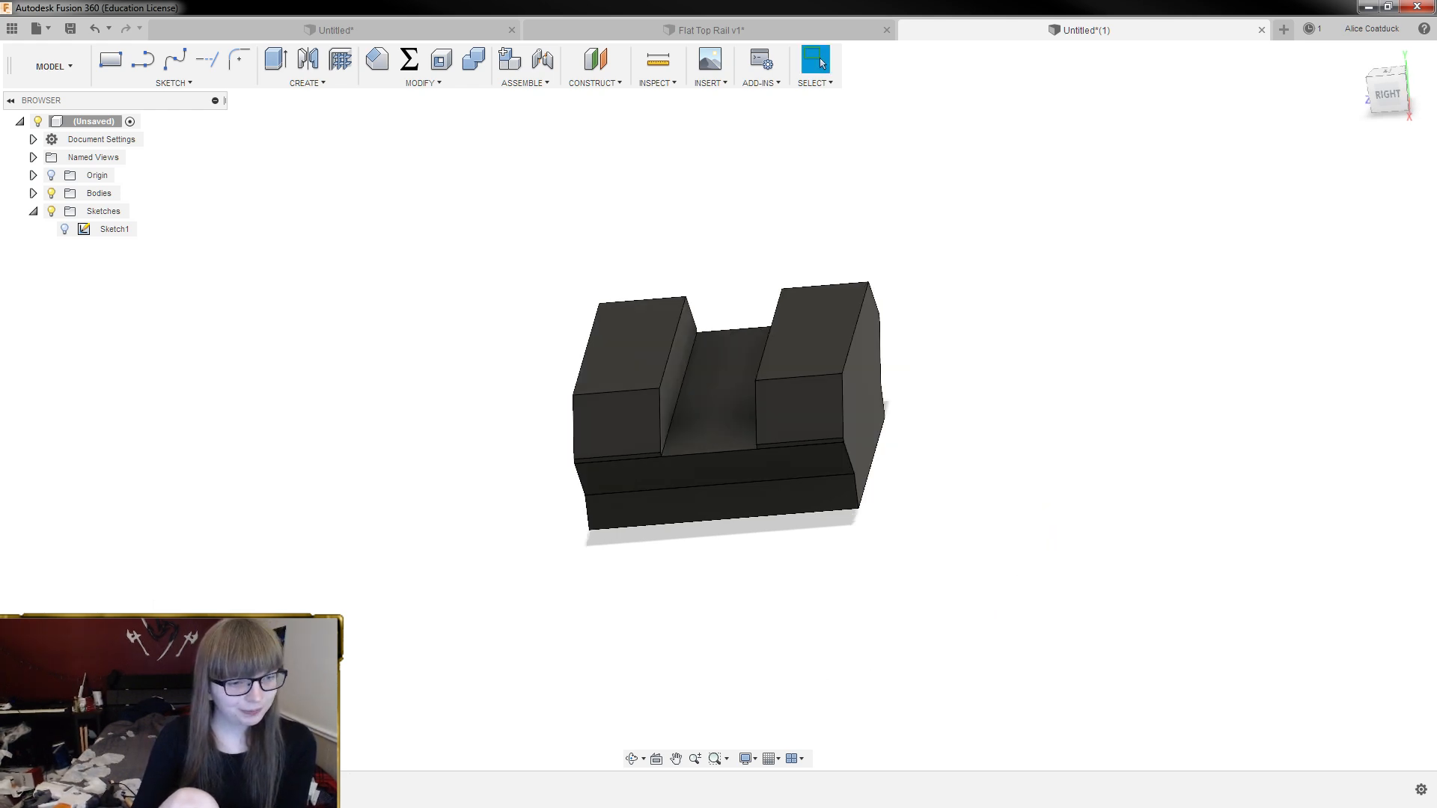
{"action": "left_click", "coordinate": [114, 229]}
{"action": "double_click", "coordinate": [114, 229]}
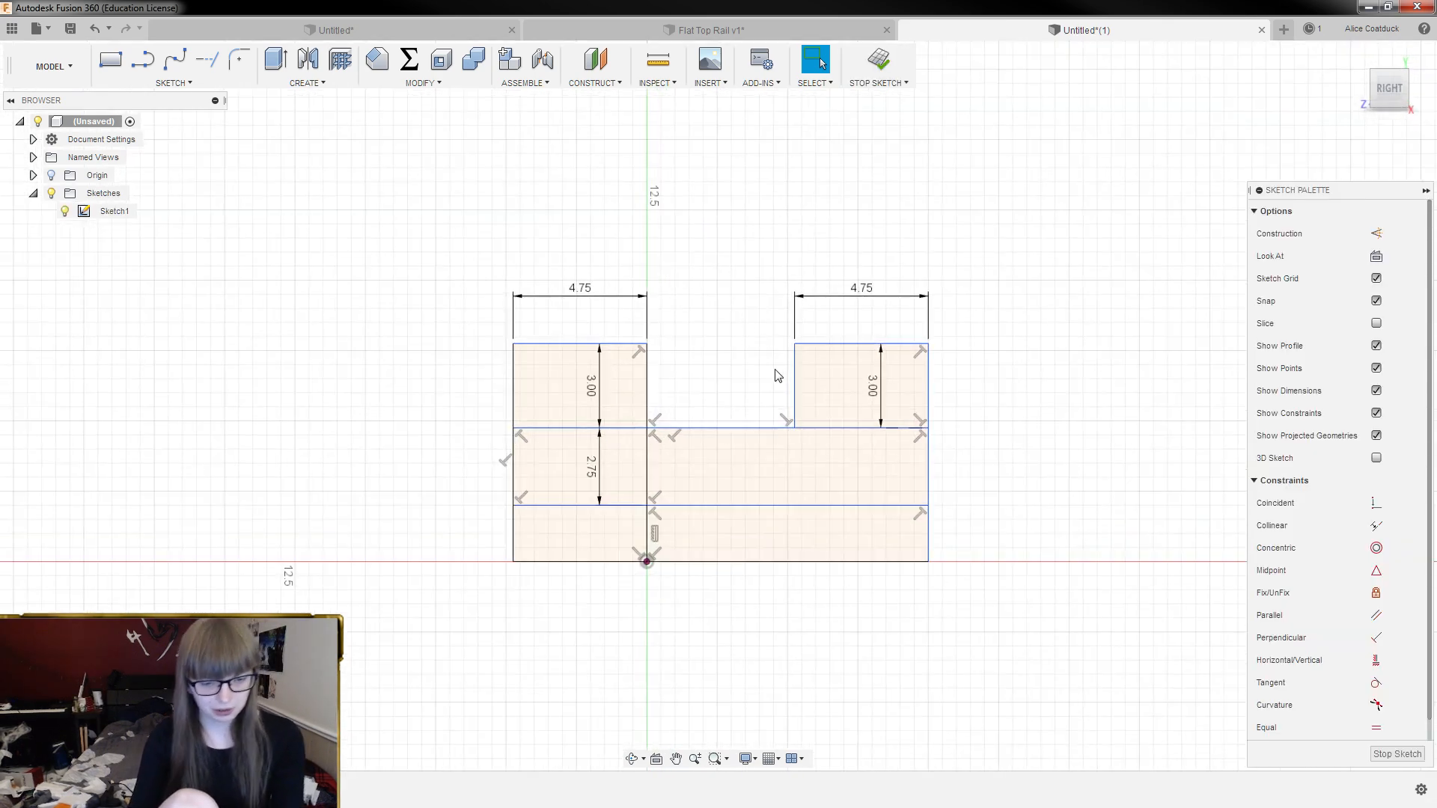
{"action": "key", "text": "l"}
{"action": "left_click", "coordinate": [794, 344]}
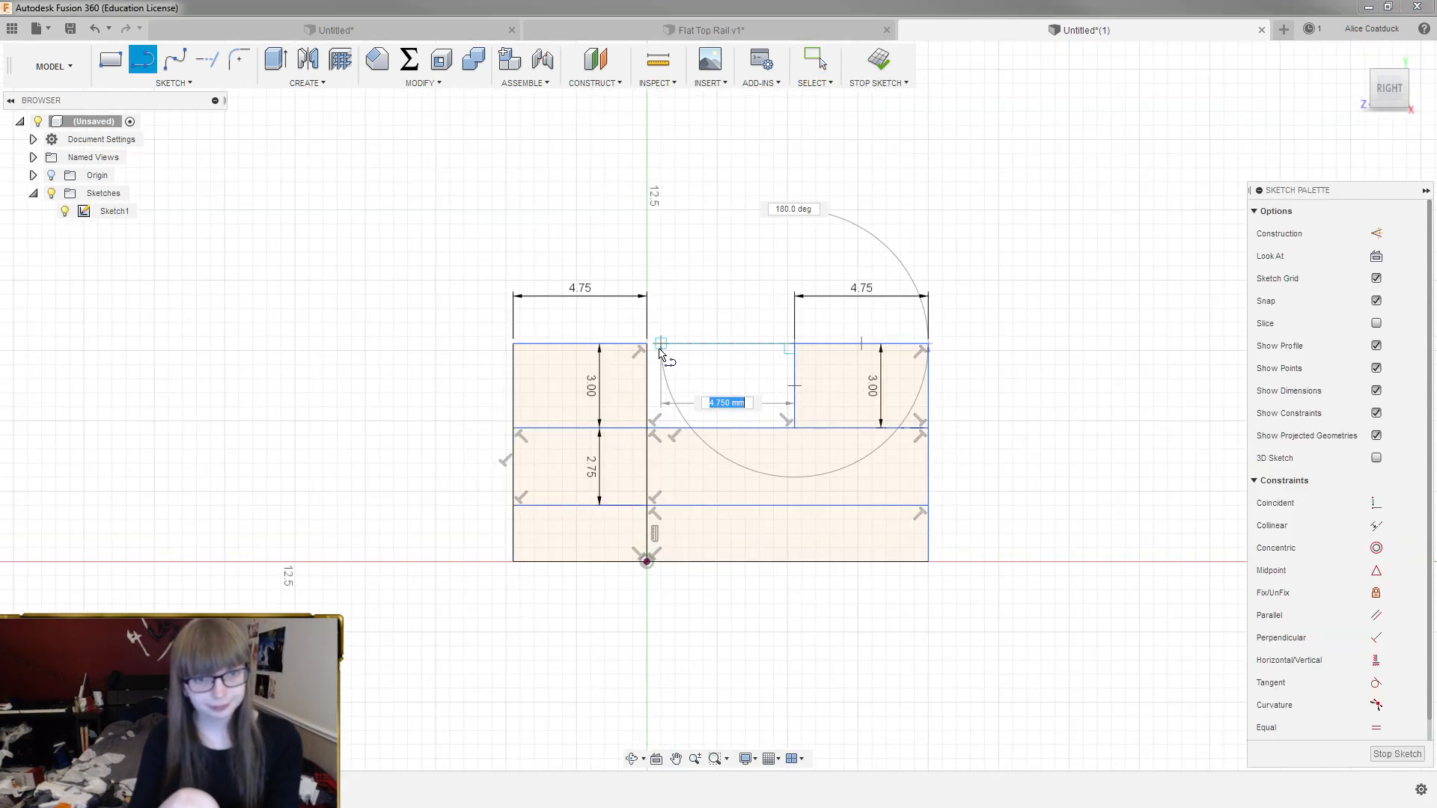
{"action": "double_click", "coordinate": [647, 345]}
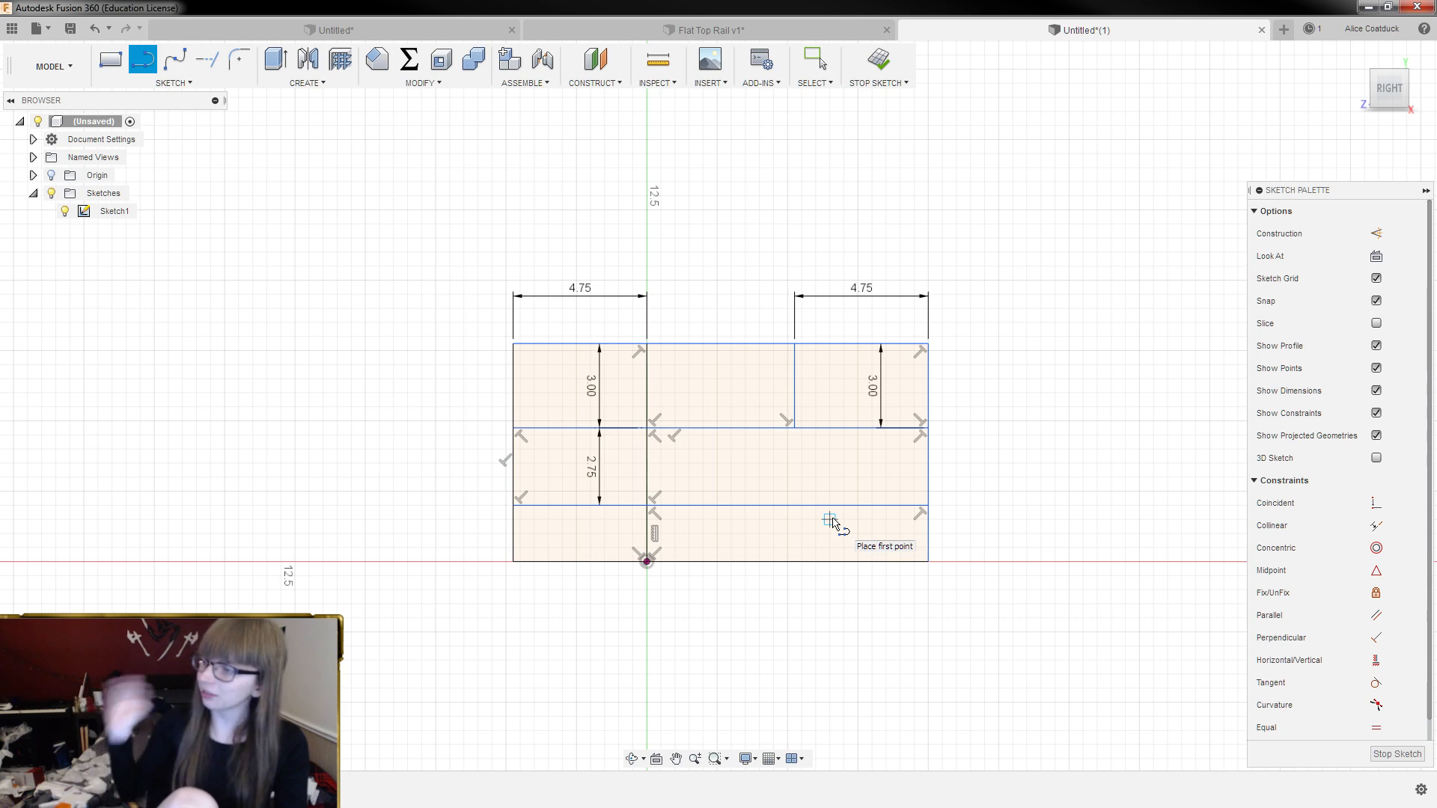
{"action": "left_click", "coordinate": [1397, 753]}
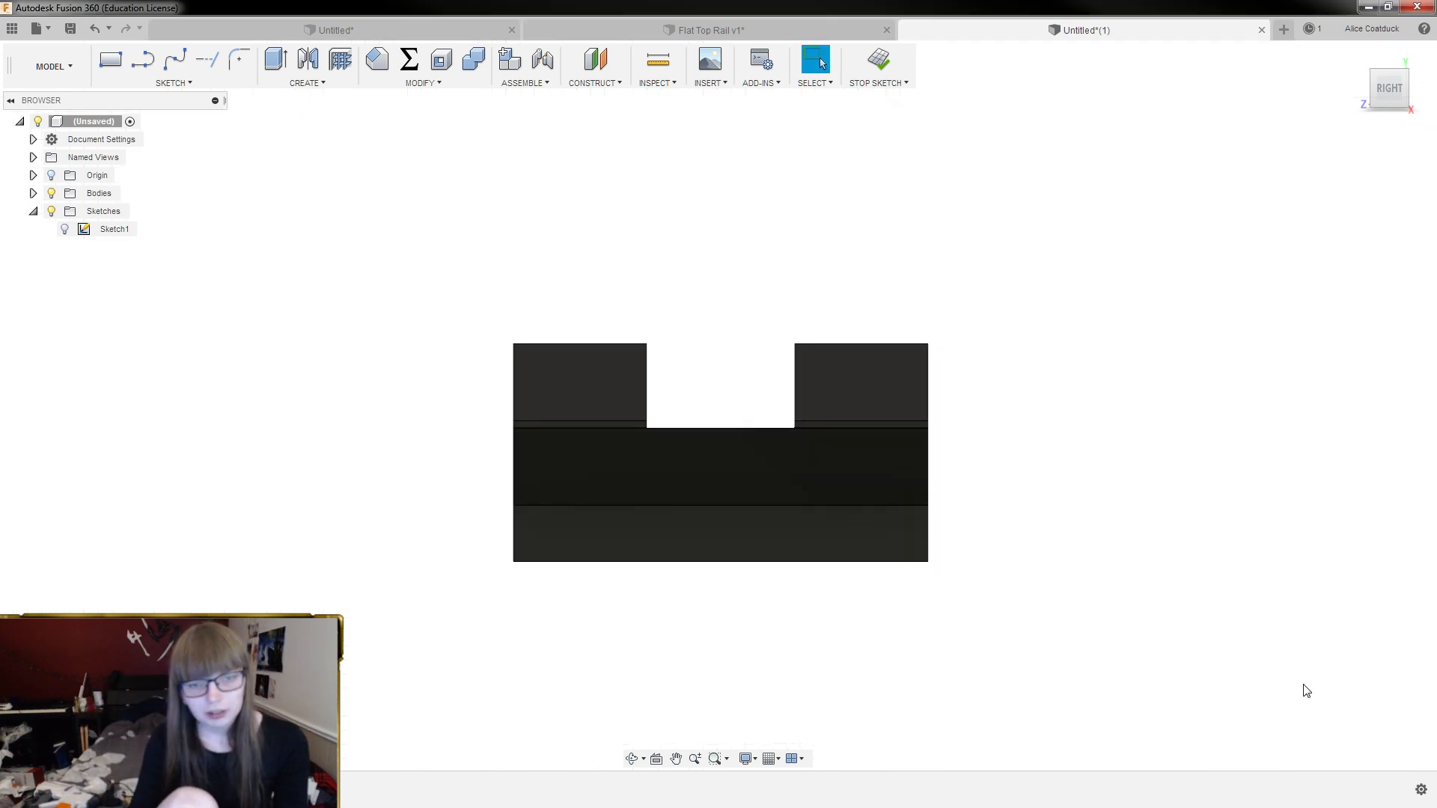
Edit the base extrusion to include the notch profile between the two upper blocks
{"action": "middle_click_drag", "start_coordinate": [785, 244], "coordinate": [762, 279], "text": "shift"}
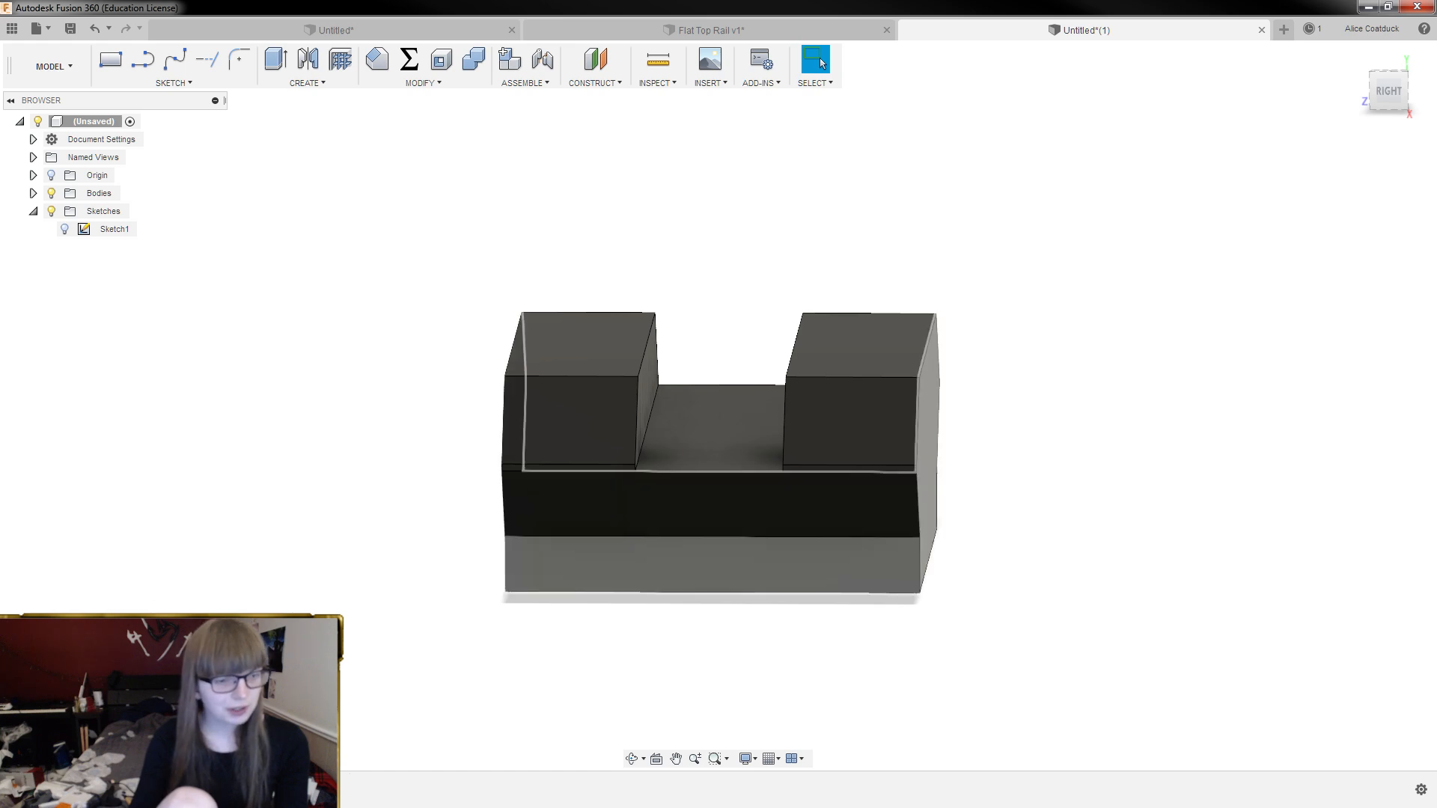
{"action": "double_click", "coordinate": [129, 790]}
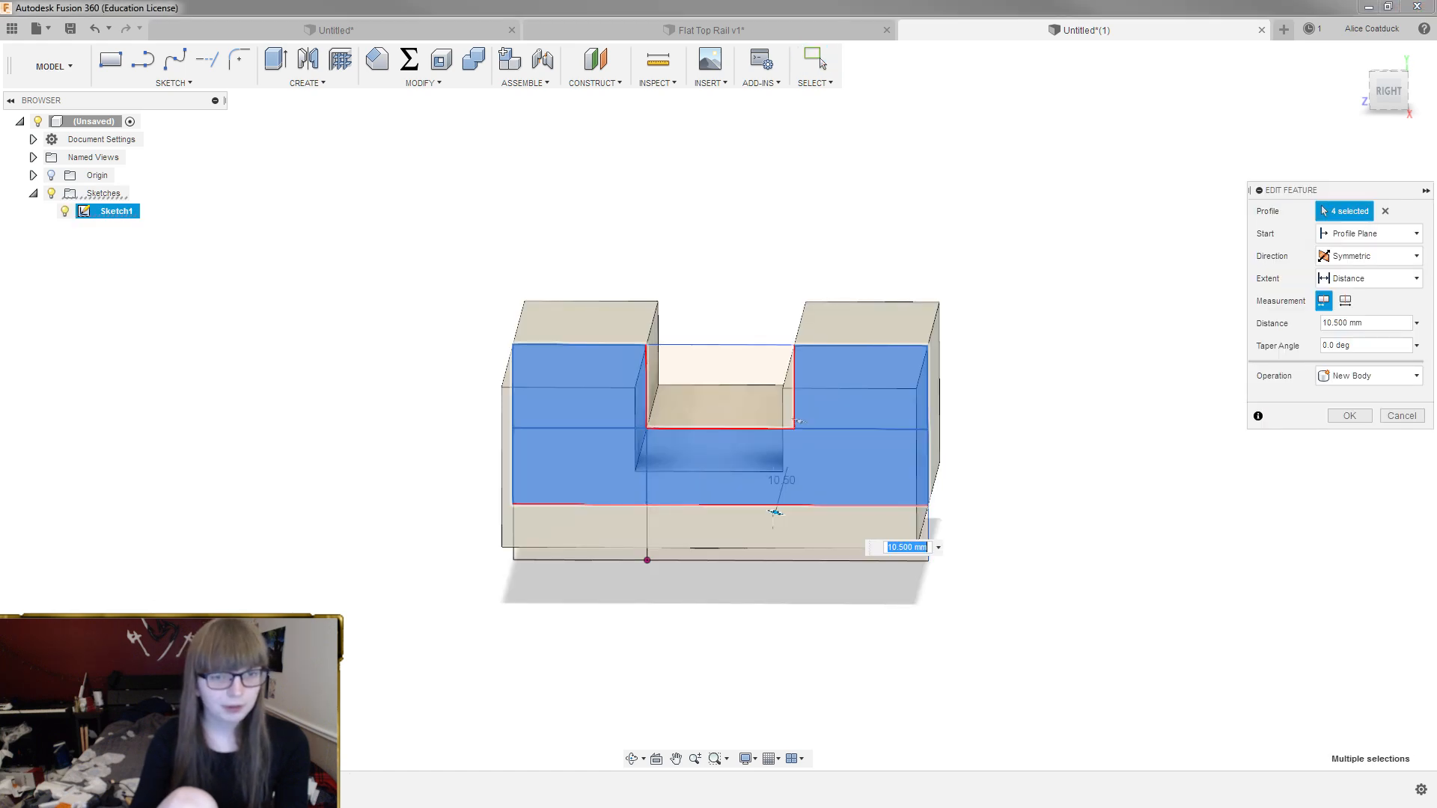
{"action": "left_click", "coordinate": [725, 383]}
{"action": "key", "text": "Return"}
{"action": "middle_click_drag", "start_coordinate": [800, 306], "coordinate": [803, 288], "text": "shift"}
Review the chamfer feature's selected edges and equal distance setting
{"action": "double_click", "coordinate": [148, 789]}
{"action": "middle_click_drag", "start_coordinate": [955, 449], "coordinate": [1072, 385], "text": "shift"}
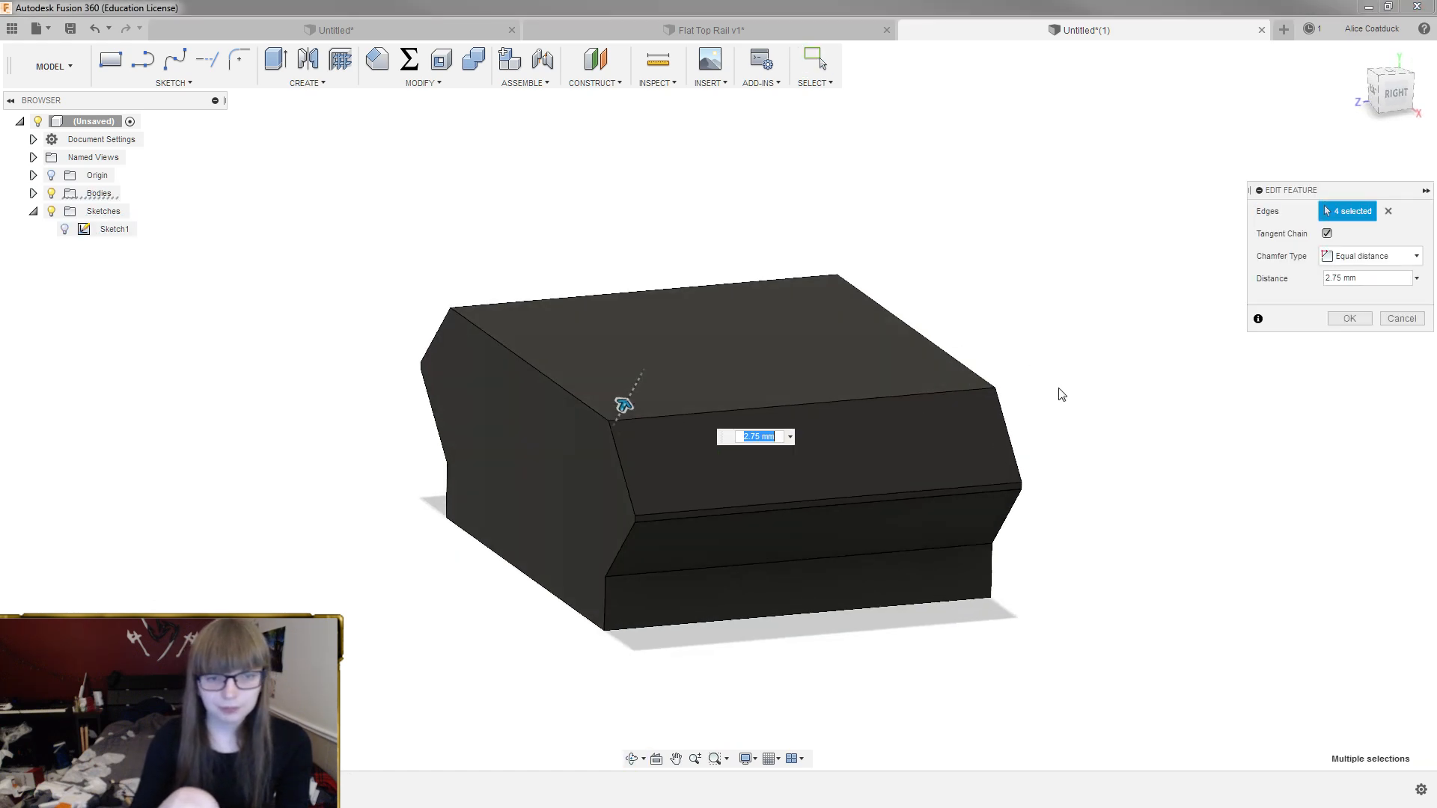
{"action": "left_click", "coordinate": [1347, 318]}
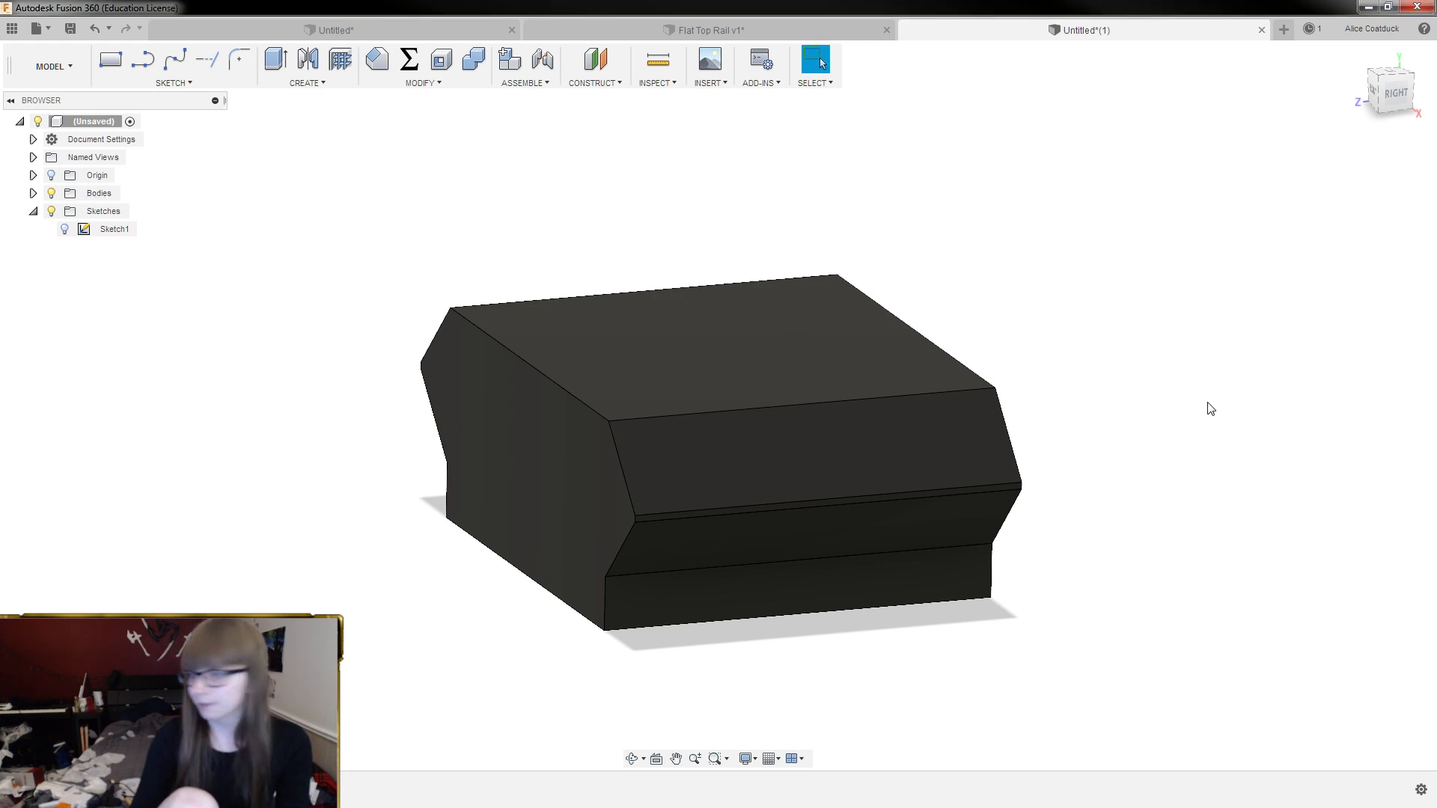
Make Sketch1 visible on the solid block
{"action": "middle_click_drag", "start_coordinate": [1210, 409], "coordinate": [1132, 401], "text": "shift"}
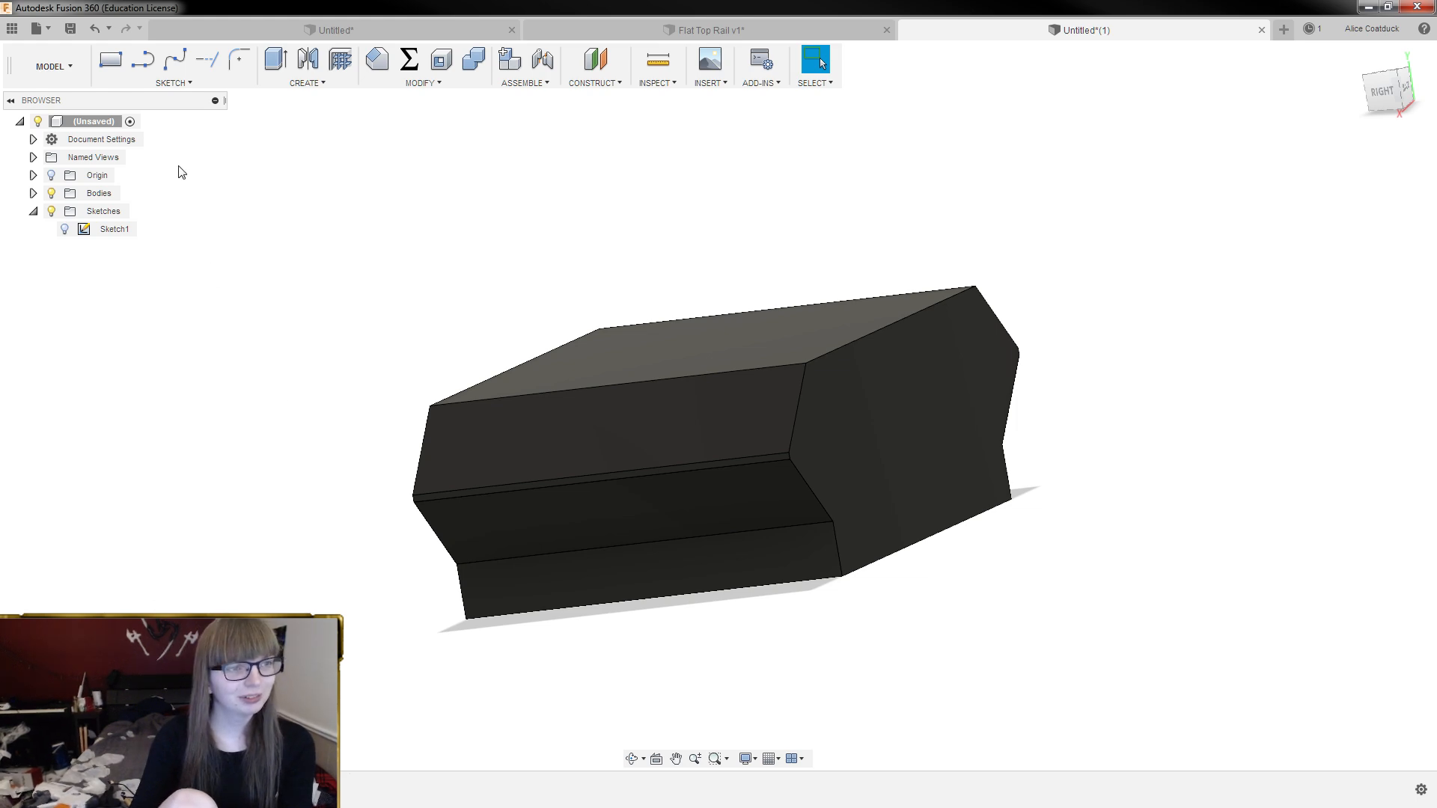
{"action": "left_click", "coordinate": [64, 230]}
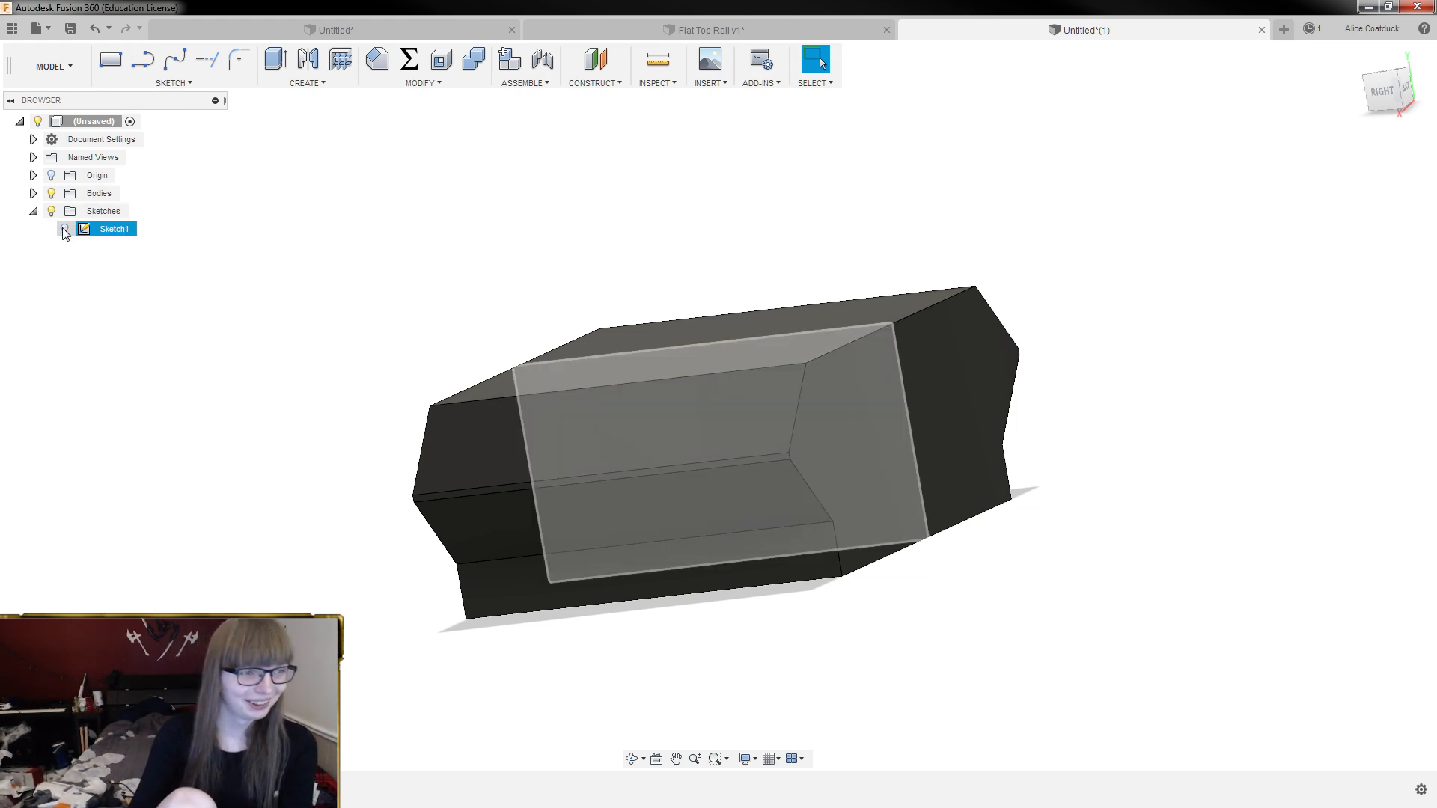
{"action": "left_click", "coordinate": [65, 229]}
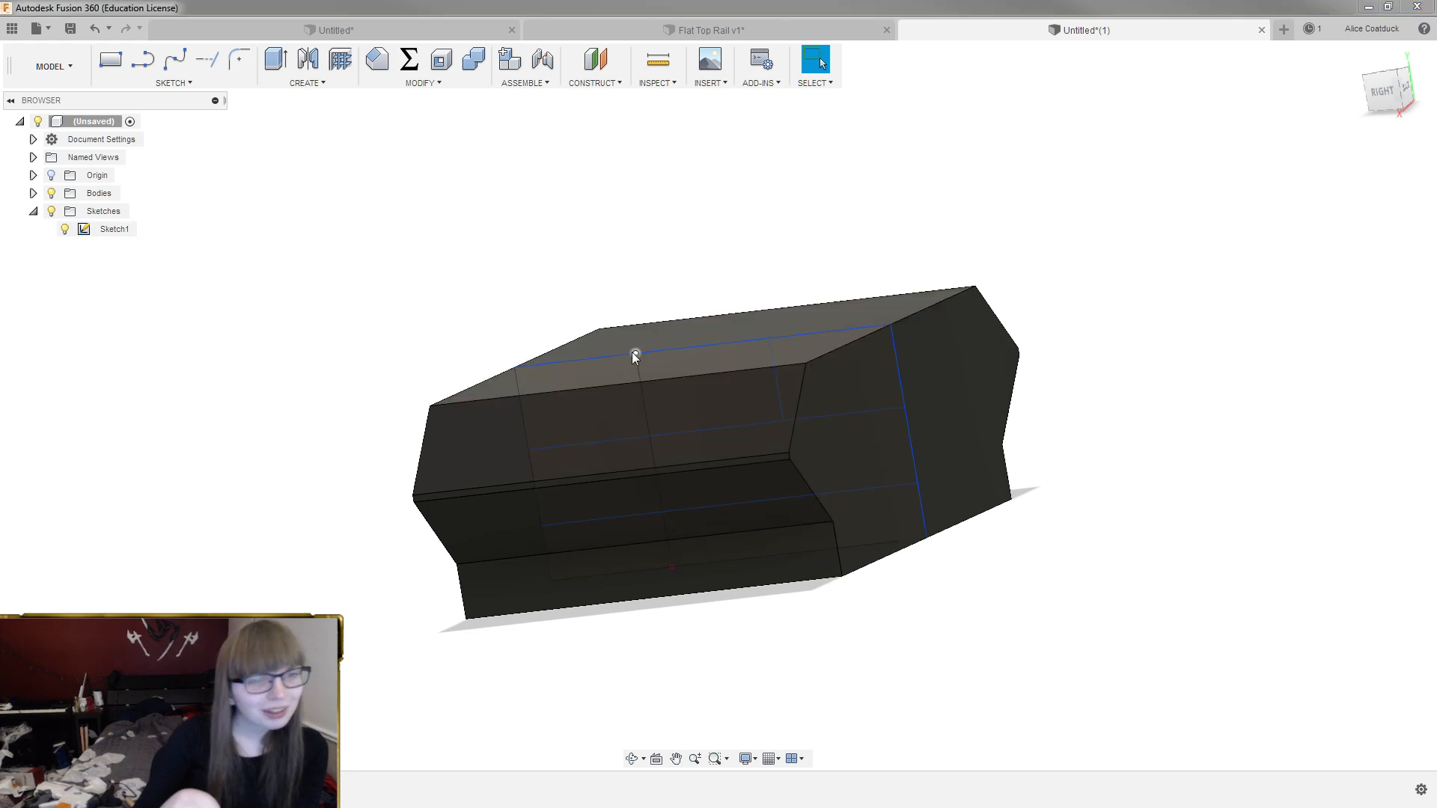
Try extruding the notch profile symmetrically from the sketch plane, and undo the extrusion
{"action": "left_click", "coordinate": [51, 193]}
{"action": "left_click", "coordinate": [761, 397]}
{"action": "left_click", "coordinate": [51, 193]}
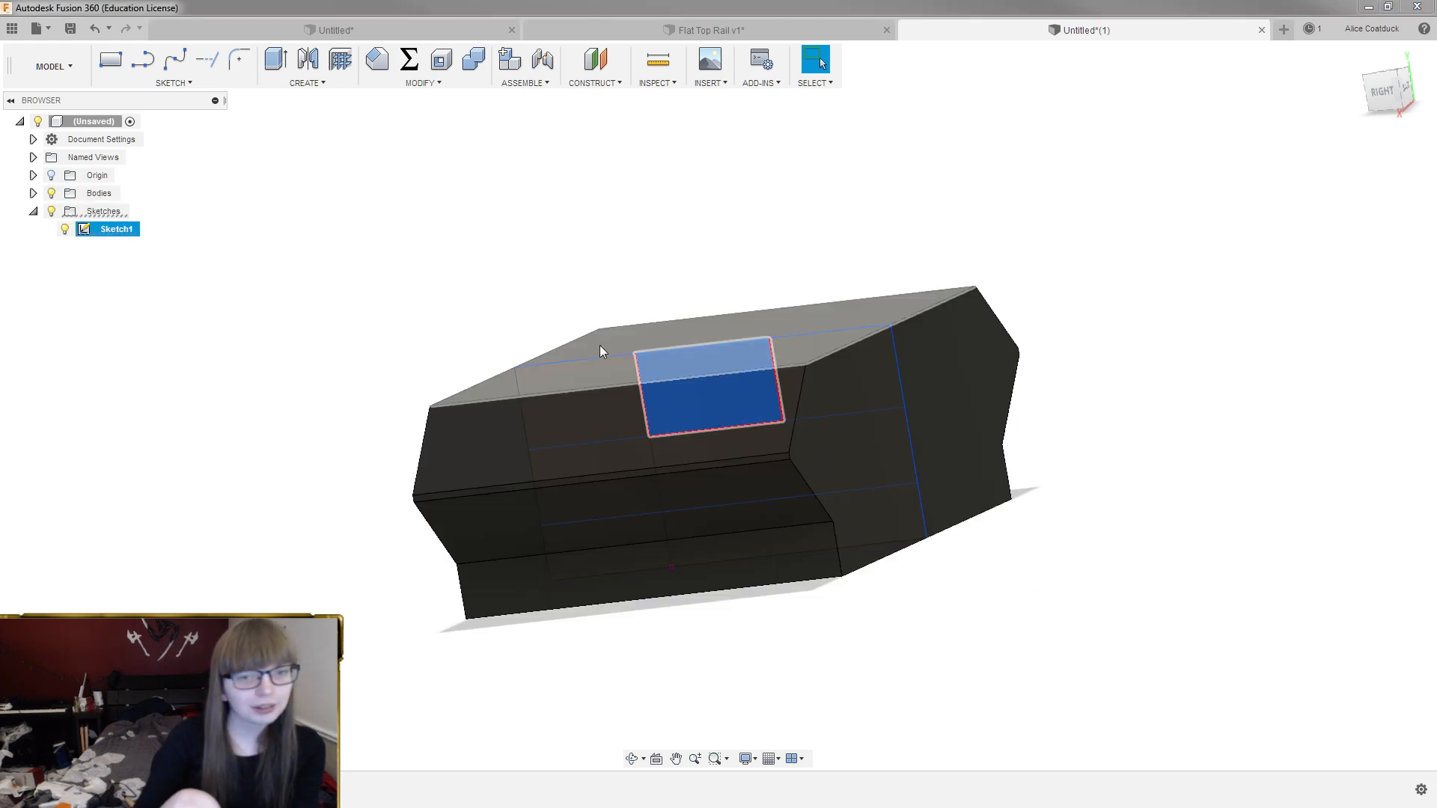
{"action": "key", "text": "e"}
{"action": "left_click", "coordinate": [1346, 256]}
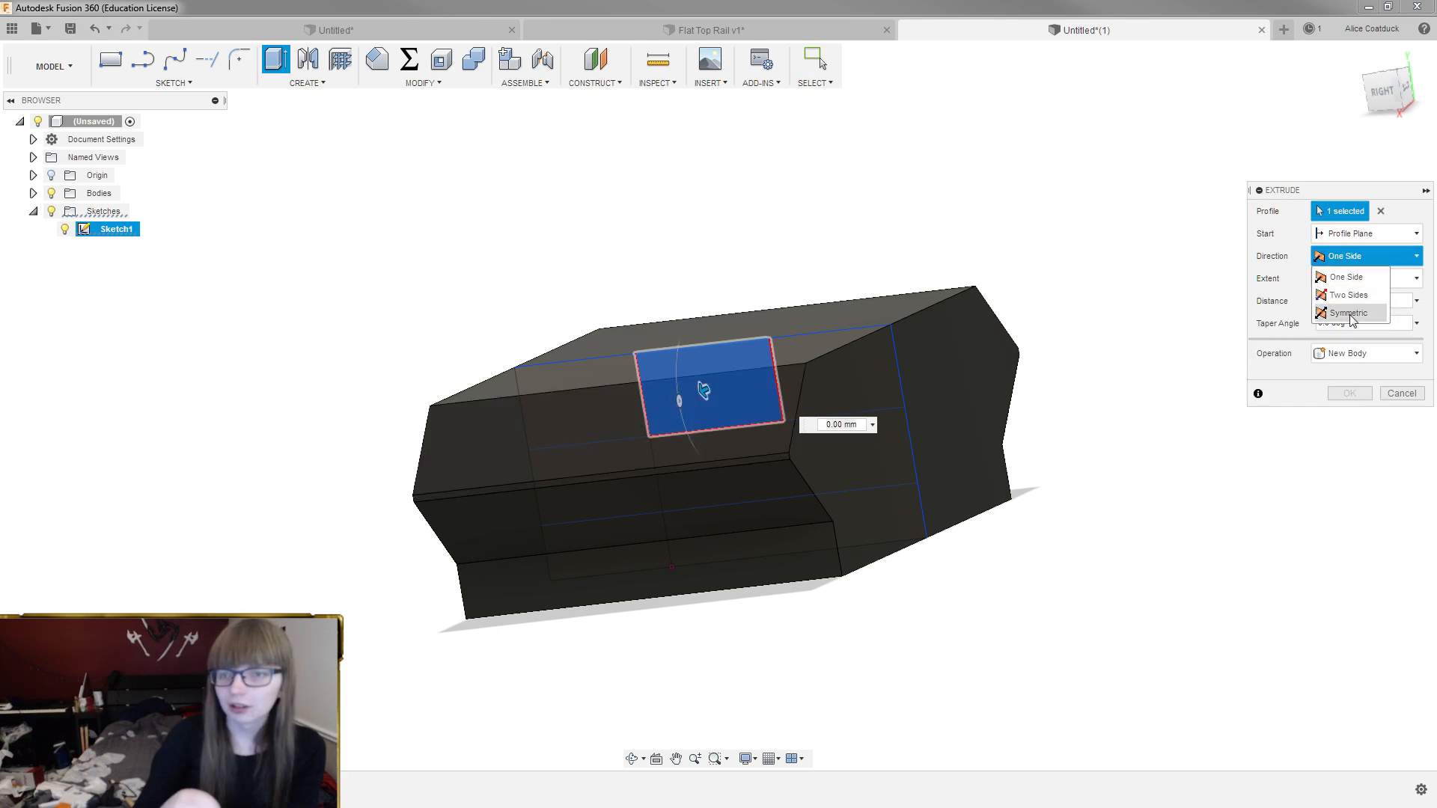
{"action": "left_click", "coordinate": [1346, 313]}
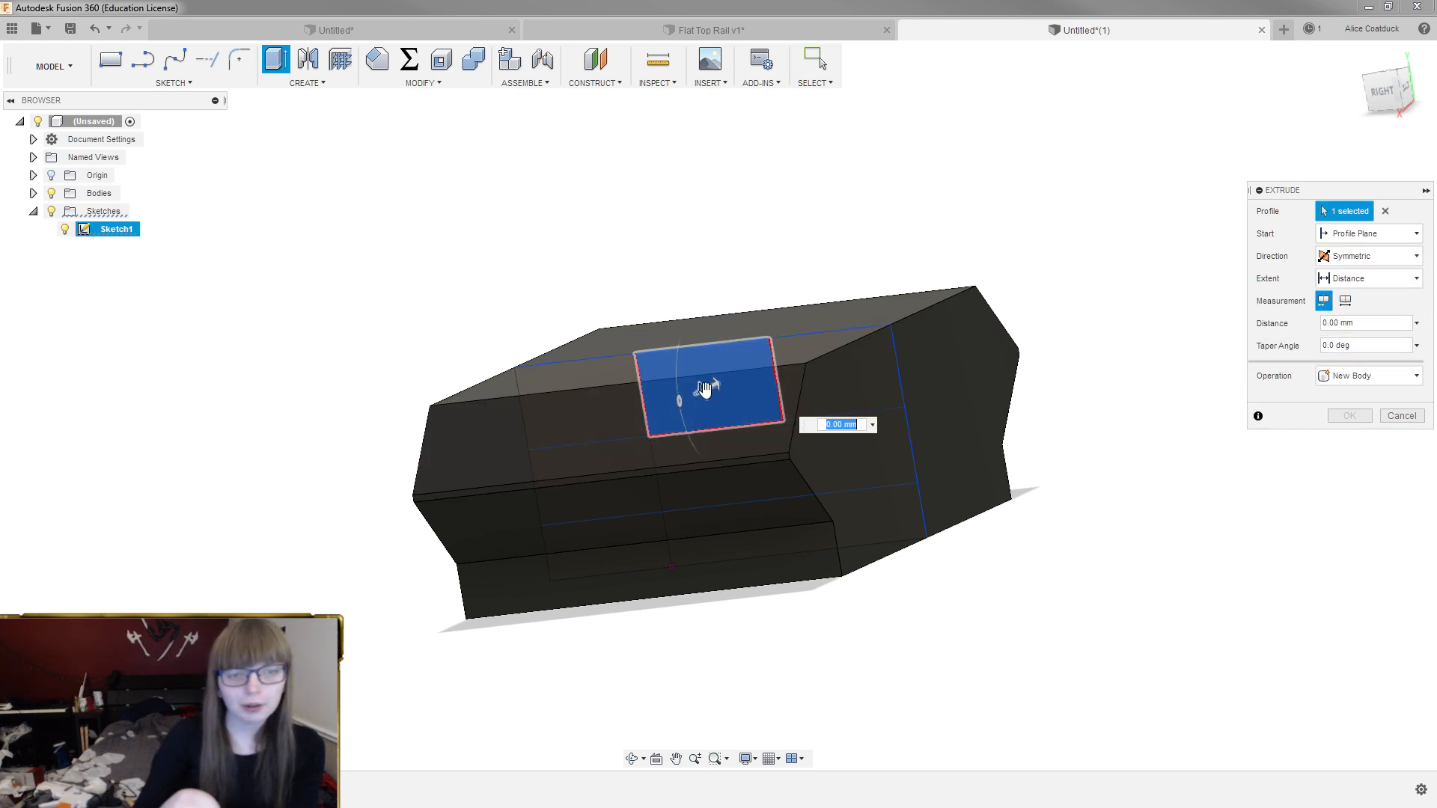
{"action": "left_click_drag", "start_coordinate": [702, 388], "coordinate": [250, 514]}
{"action": "key", "text": "Return"}
{"action": "middle_click_drag", "start_coordinate": [279, 517], "coordinate": [581, 276], "text": "shift"}
{"action": "key", "text": "ctrl+z"}
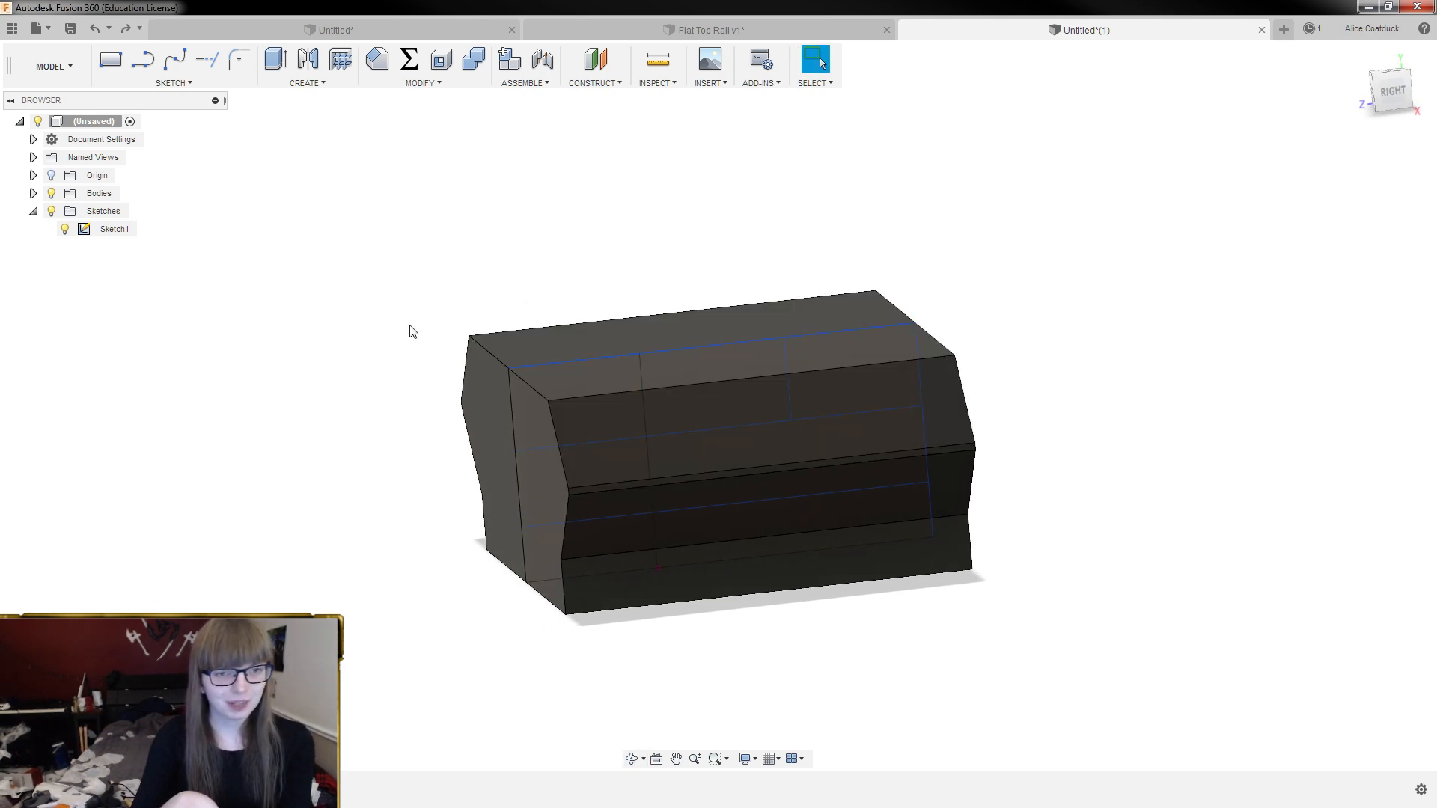
Set up a one-sided cut of the notch profile with a distance of 10.50 mm, reaching the block's outer edge
{"action": "middle_click_drag", "start_coordinate": [407, 327], "coordinate": [391, 315], "text": "shift"}
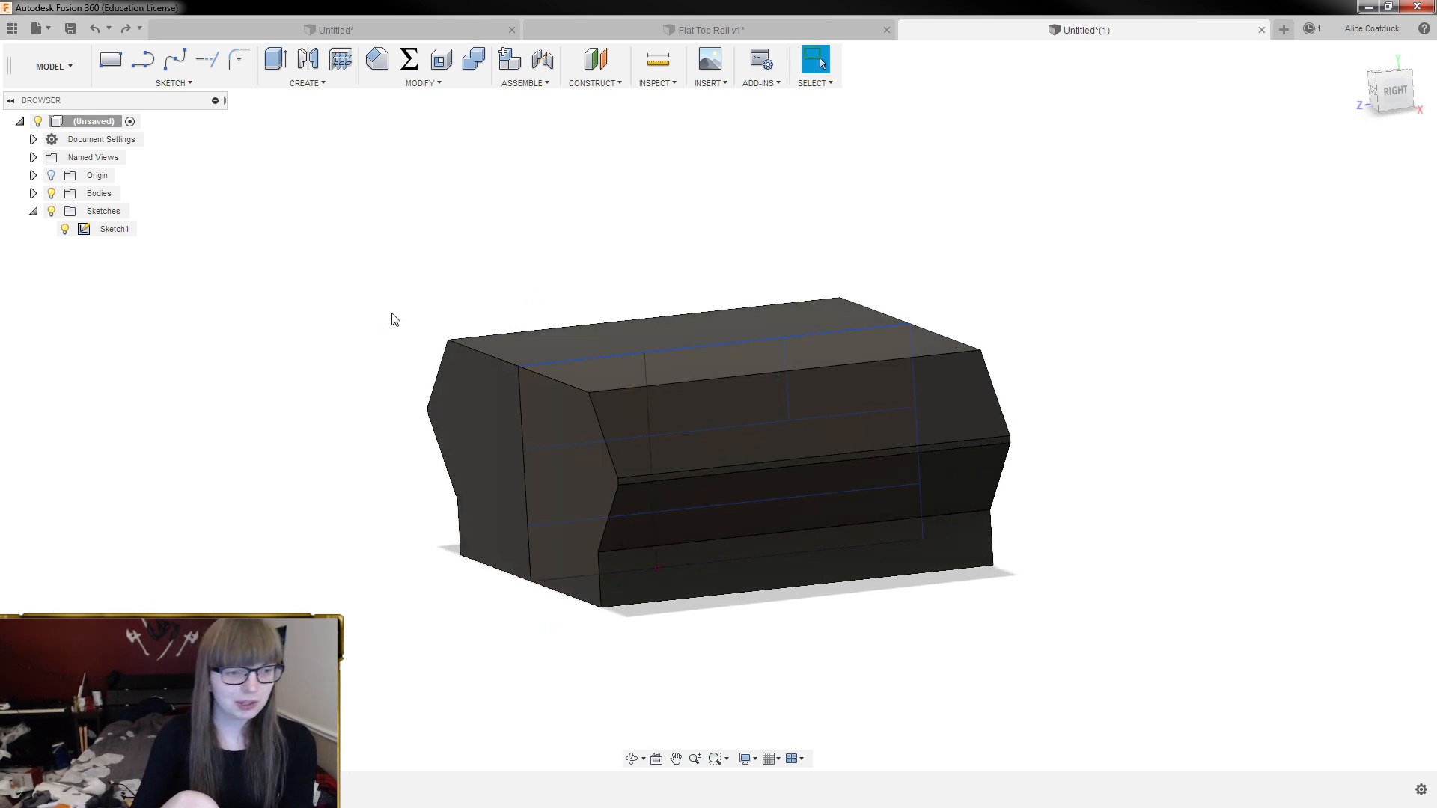
{"action": "left_click", "coordinate": [113, 229]}
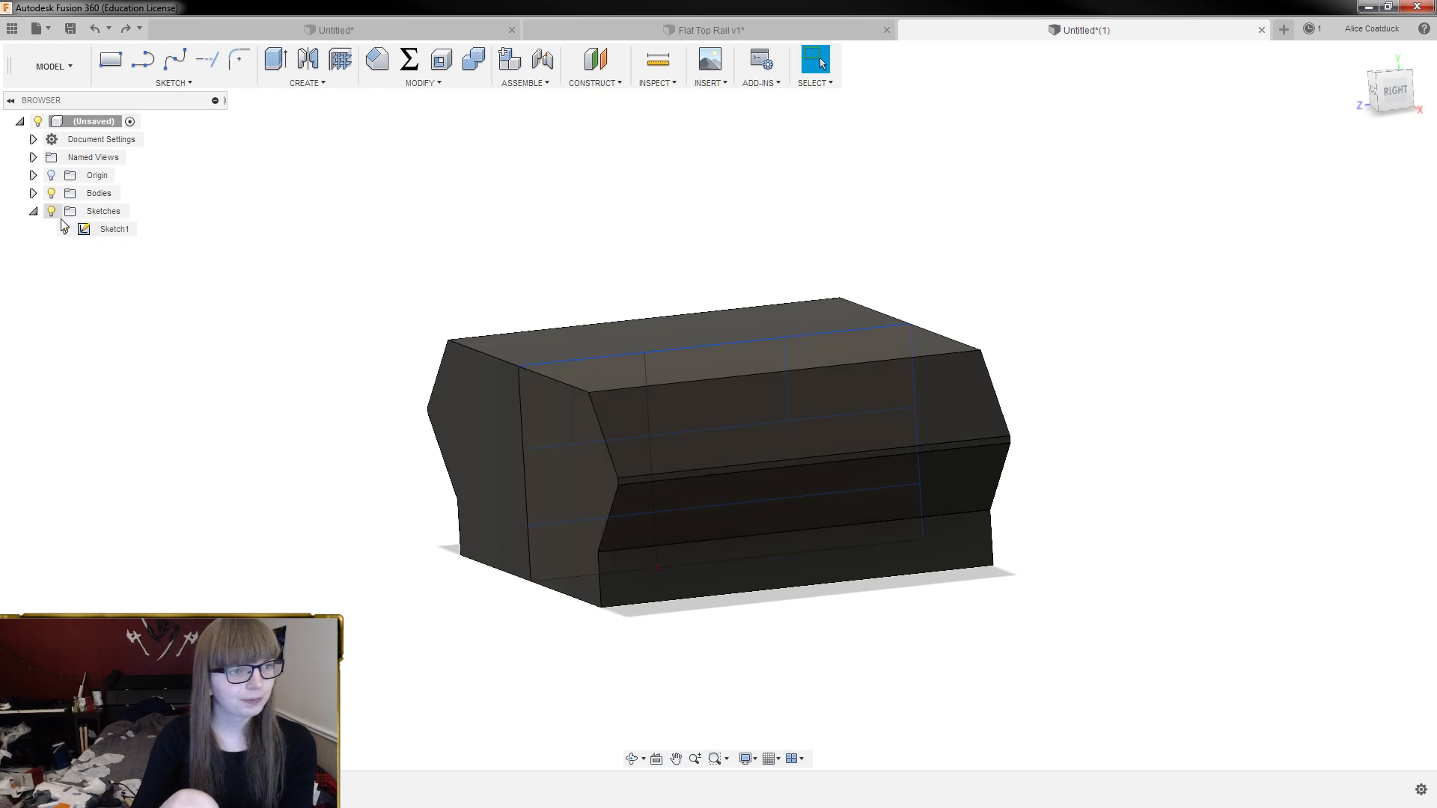
{"action": "left_click", "coordinate": [51, 193]}
{"action": "left_click", "coordinate": [746, 426]}
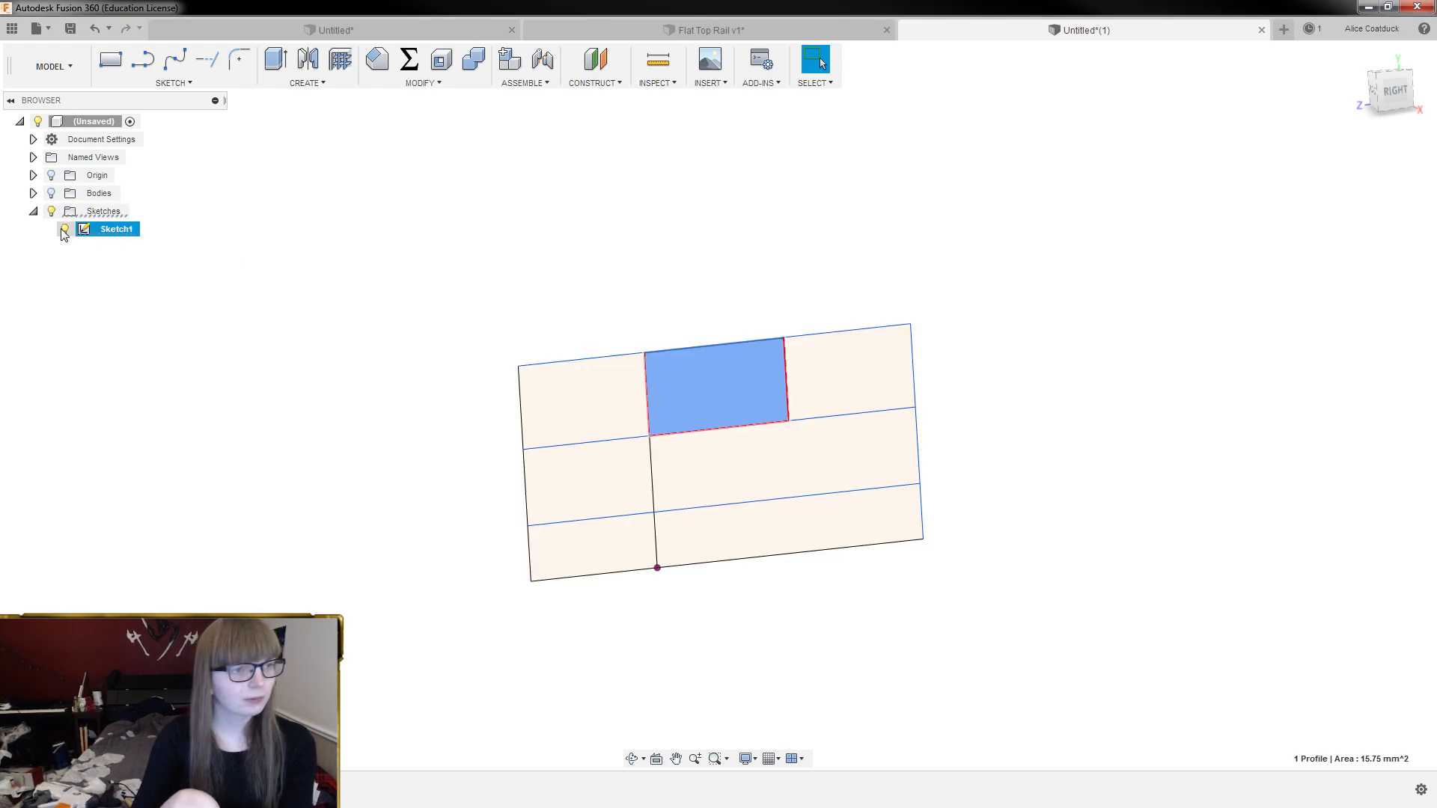
{"action": "left_click", "coordinate": [51, 193]}
{"action": "key", "text": "e"}
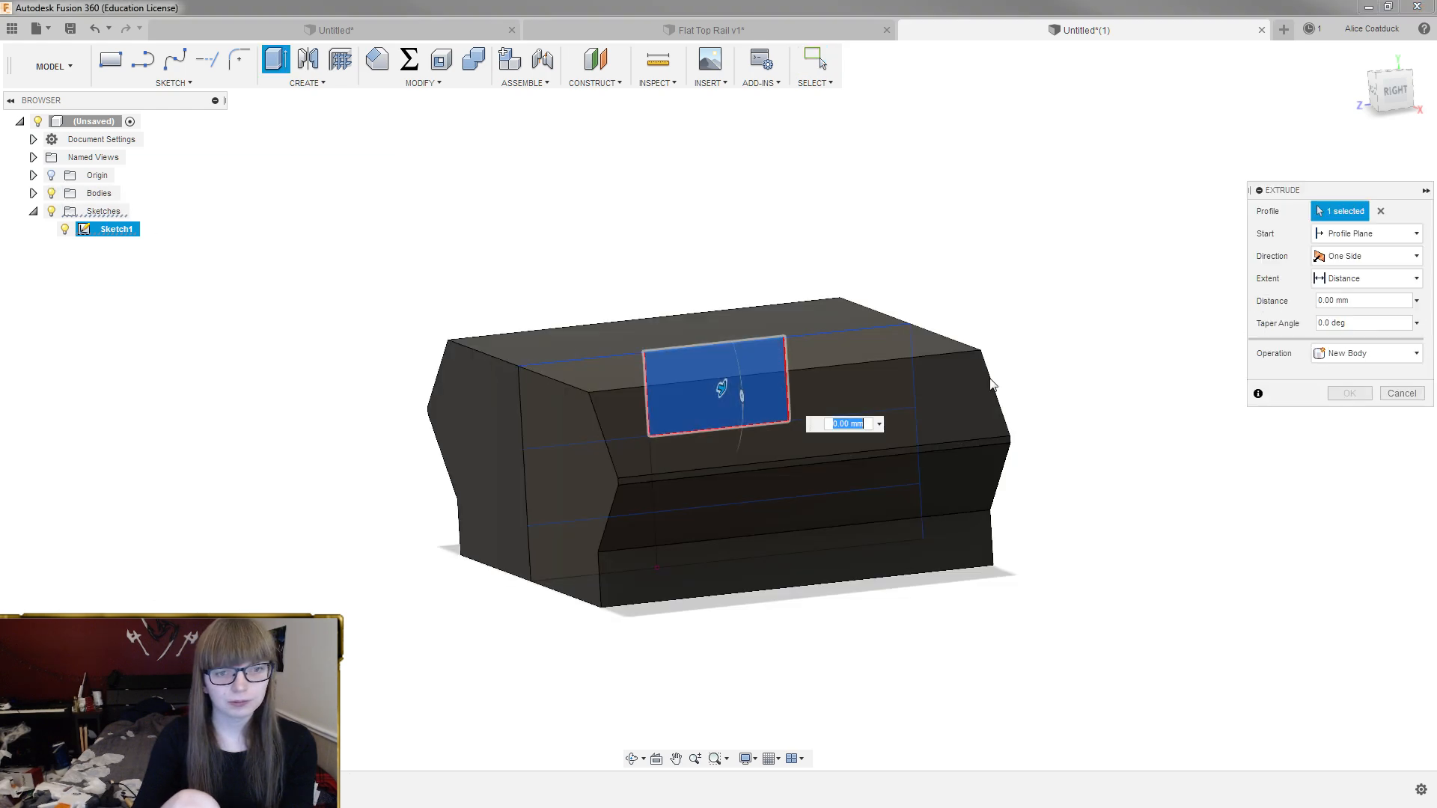
{"action": "left_click", "coordinate": [1368, 277]}
{"action": "left_click", "coordinate": [1362, 318]}
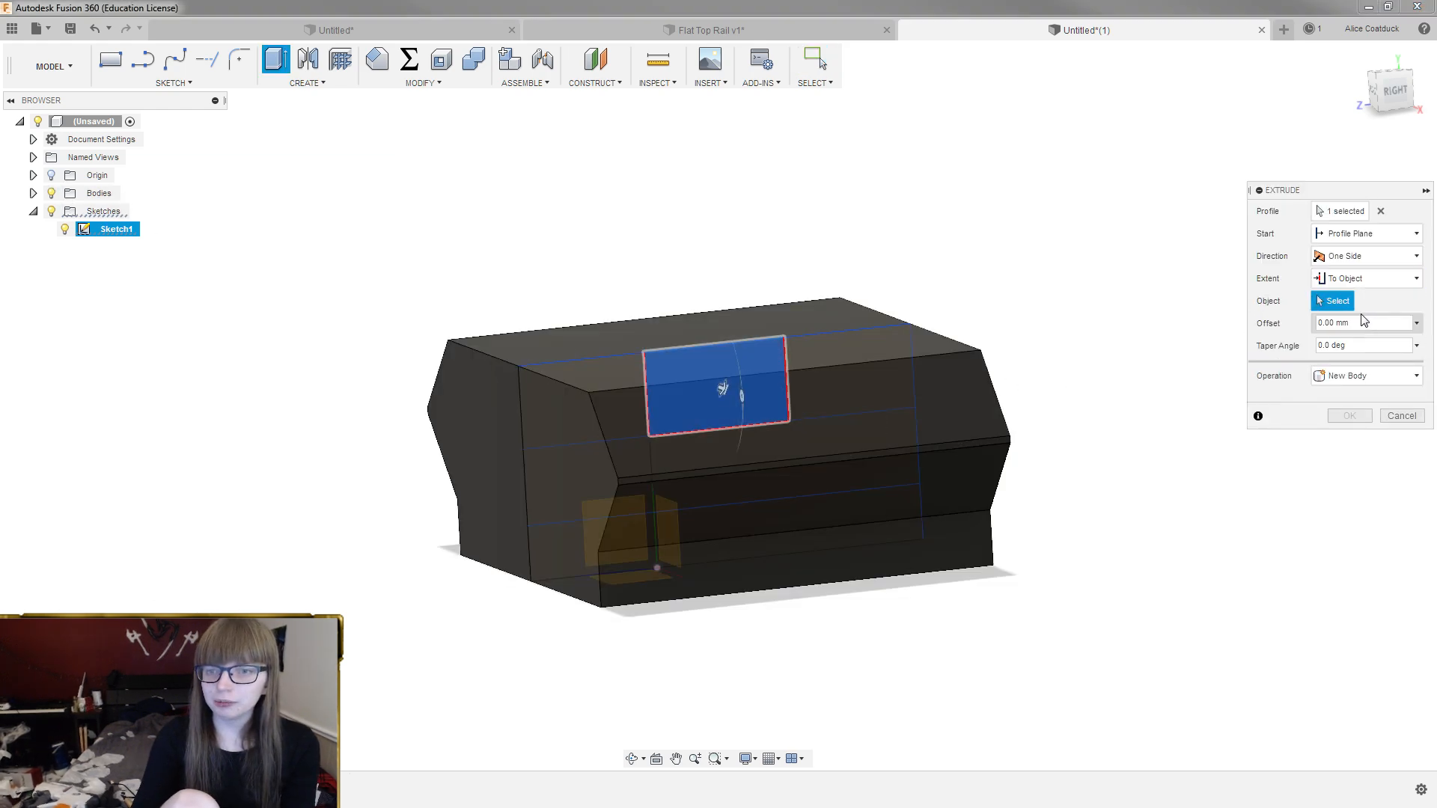
{"action": "left_click", "coordinate": [1356, 281]}
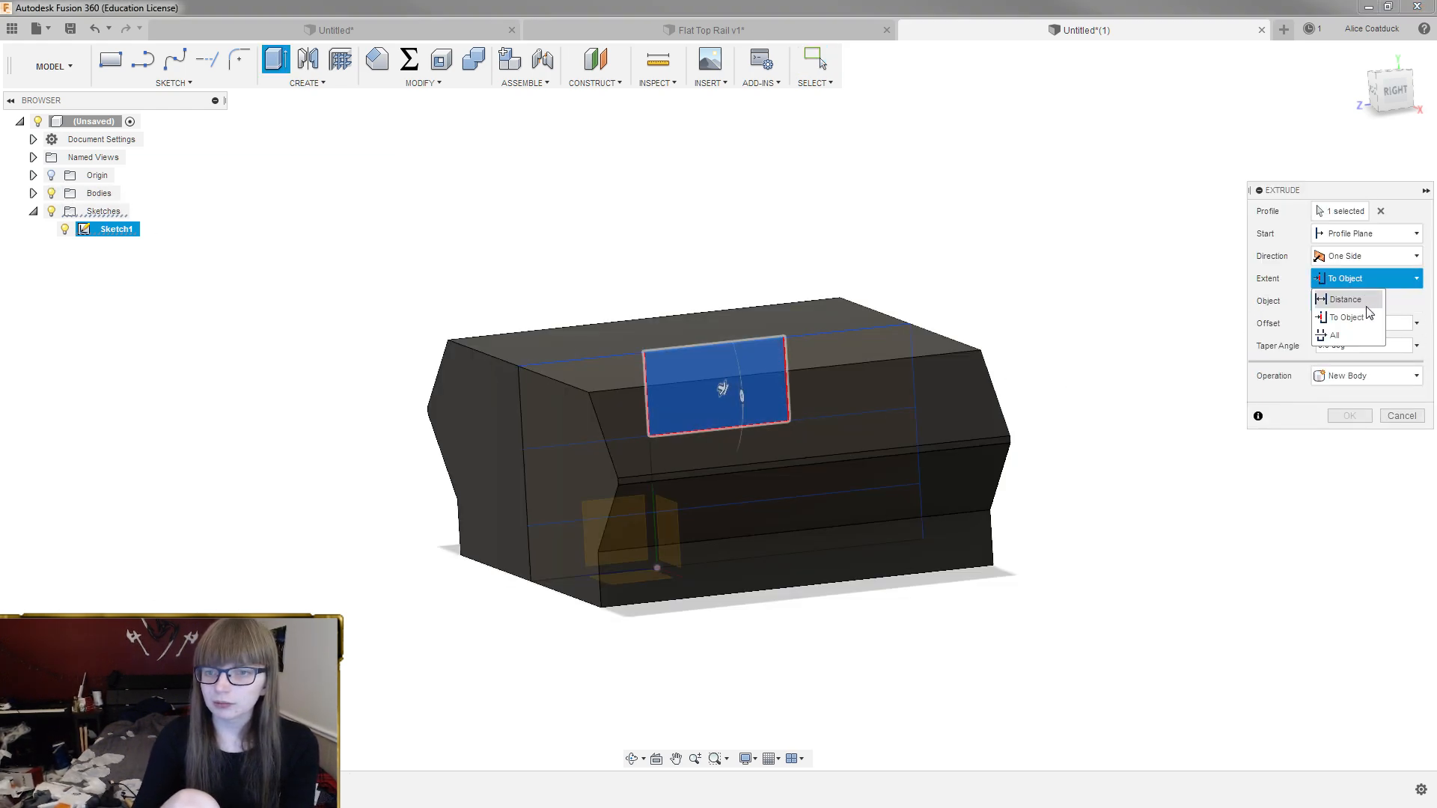
{"action": "left_click", "coordinate": [1367, 303]}
{"action": "scroll", "coordinate": [822, 468], "scroll_direction": "up", "scroll_amount": 5}
{"action": "left_click", "coordinate": [781, 462]}
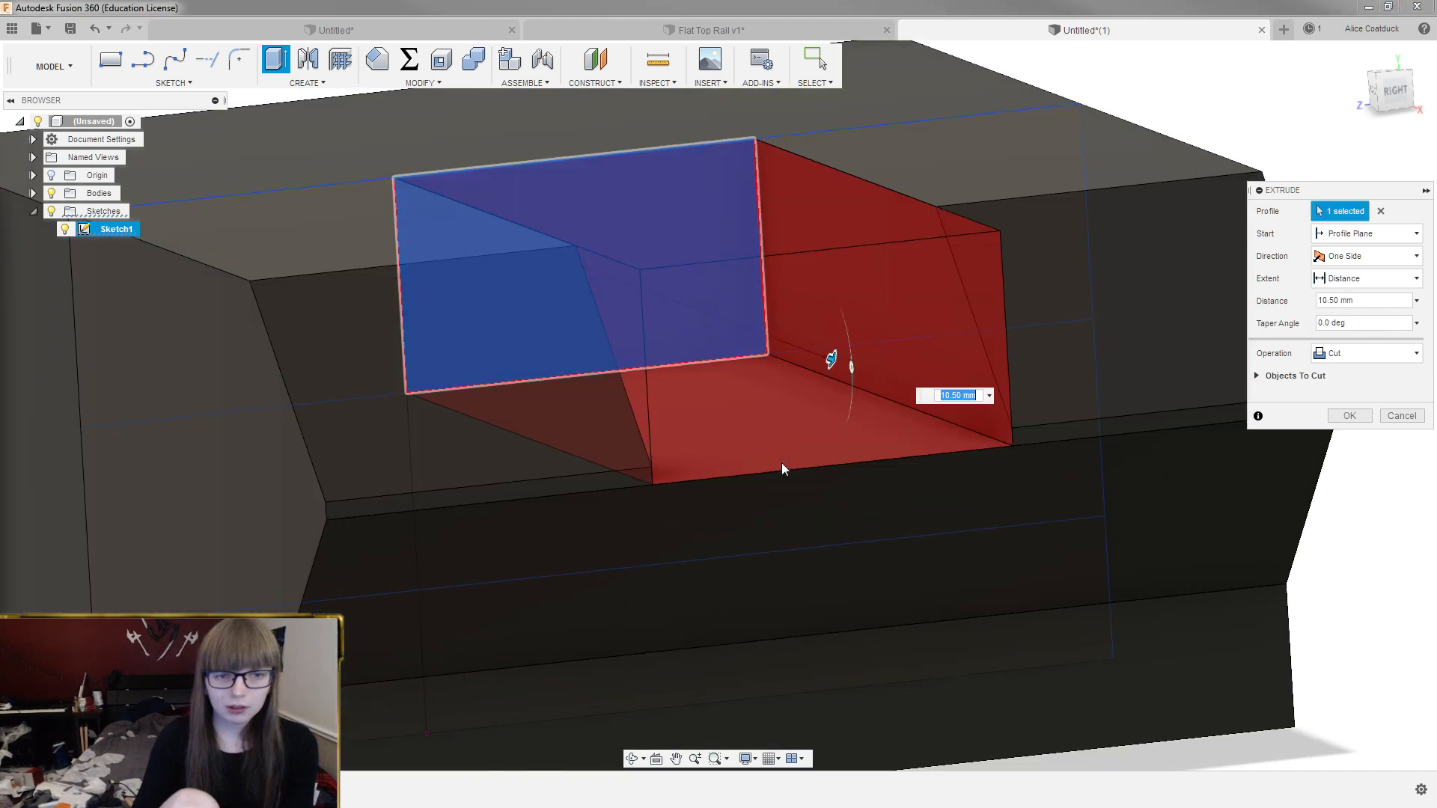
{"action": "scroll", "coordinate": [824, 416], "scroll_direction": "down", "scroll_amount": 5}
Change the cut direction to Symmetric at 10.50 mm per side and complete the cross slot
{"action": "left_click", "coordinate": [1368, 255]}
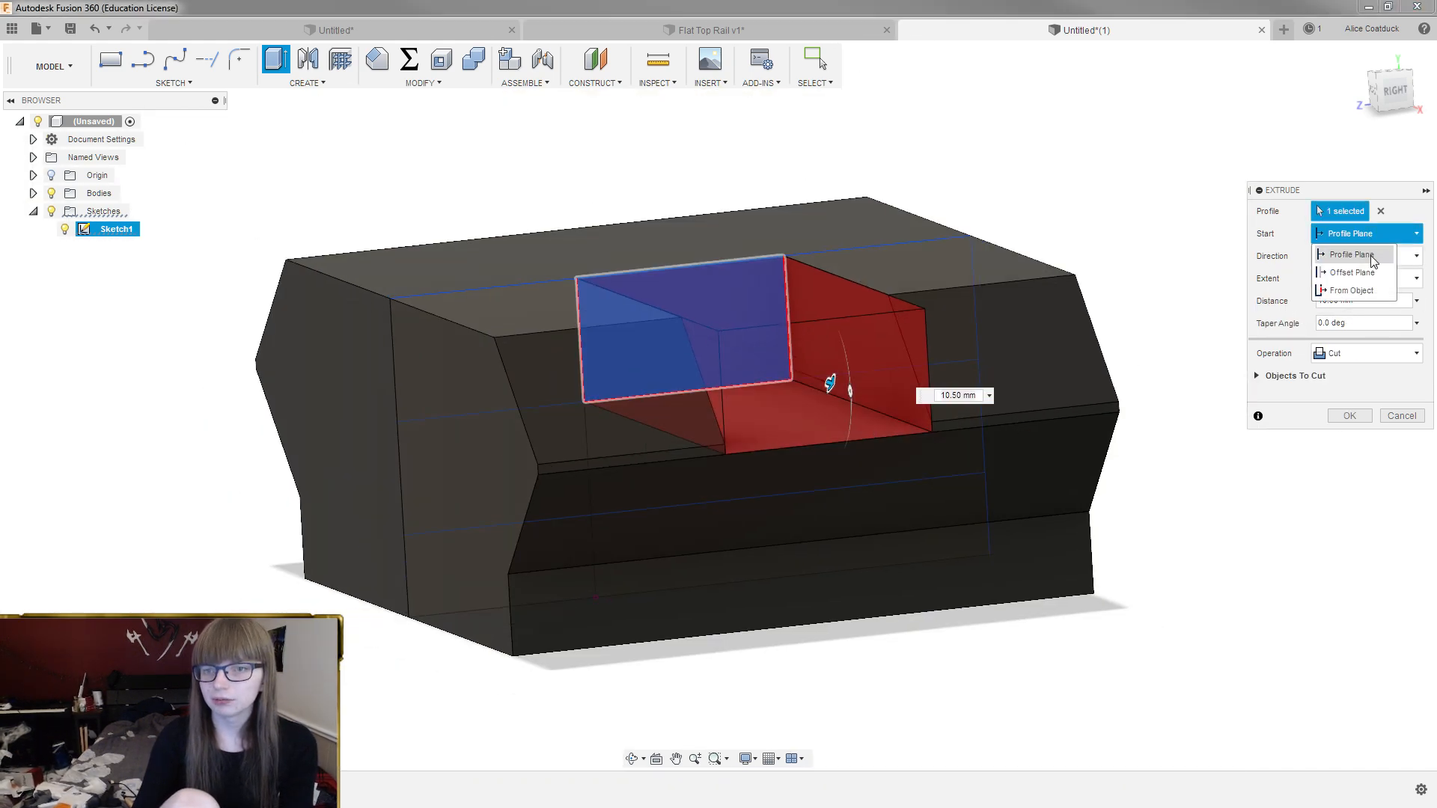
{"action": "left_click", "coordinate": [1343, 269]}
{"action": "left_click", "coordinate": [1340, 261]}
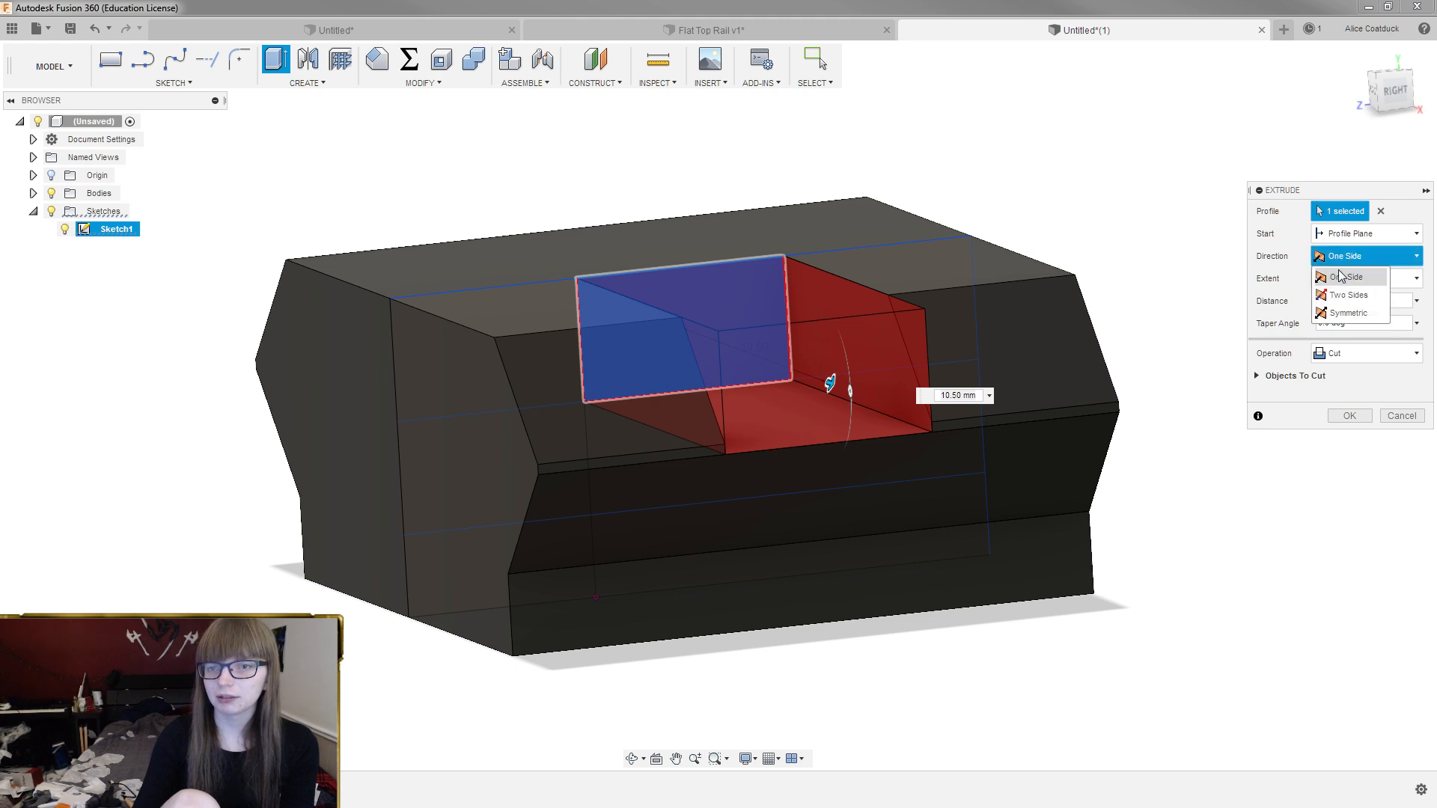
{"action": "left_click", "coordinate": [1364, 315]}
{"action": "scroll", "coordinate": [1093, 176], "scroll_direction": "down", "scroll_amount": 4}
{"action": "middle_click_drag", "start_coordinate": [1092, 175], "coordinate": [1065, 174], "text": "shift"}
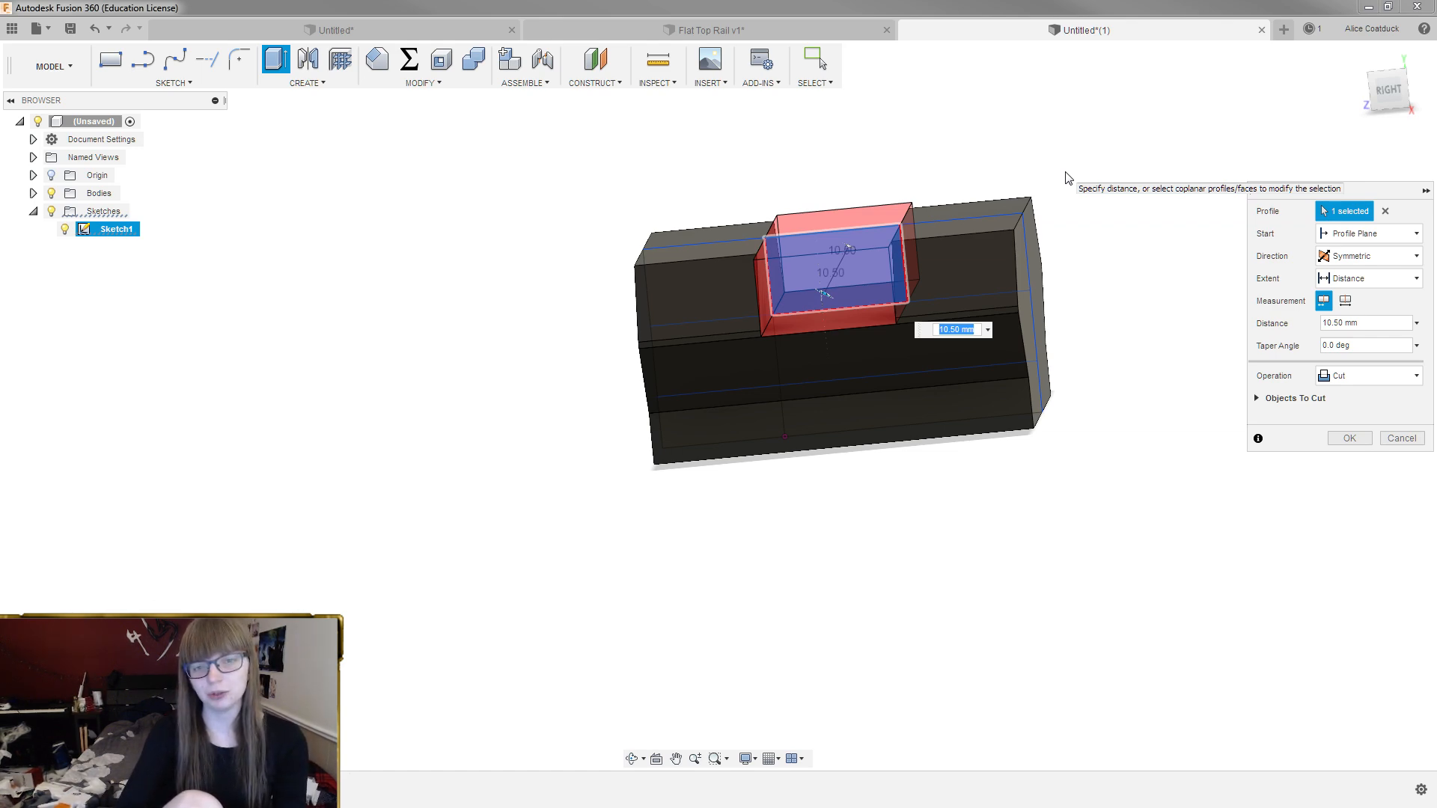
{"action": "key", "text": "Return"}
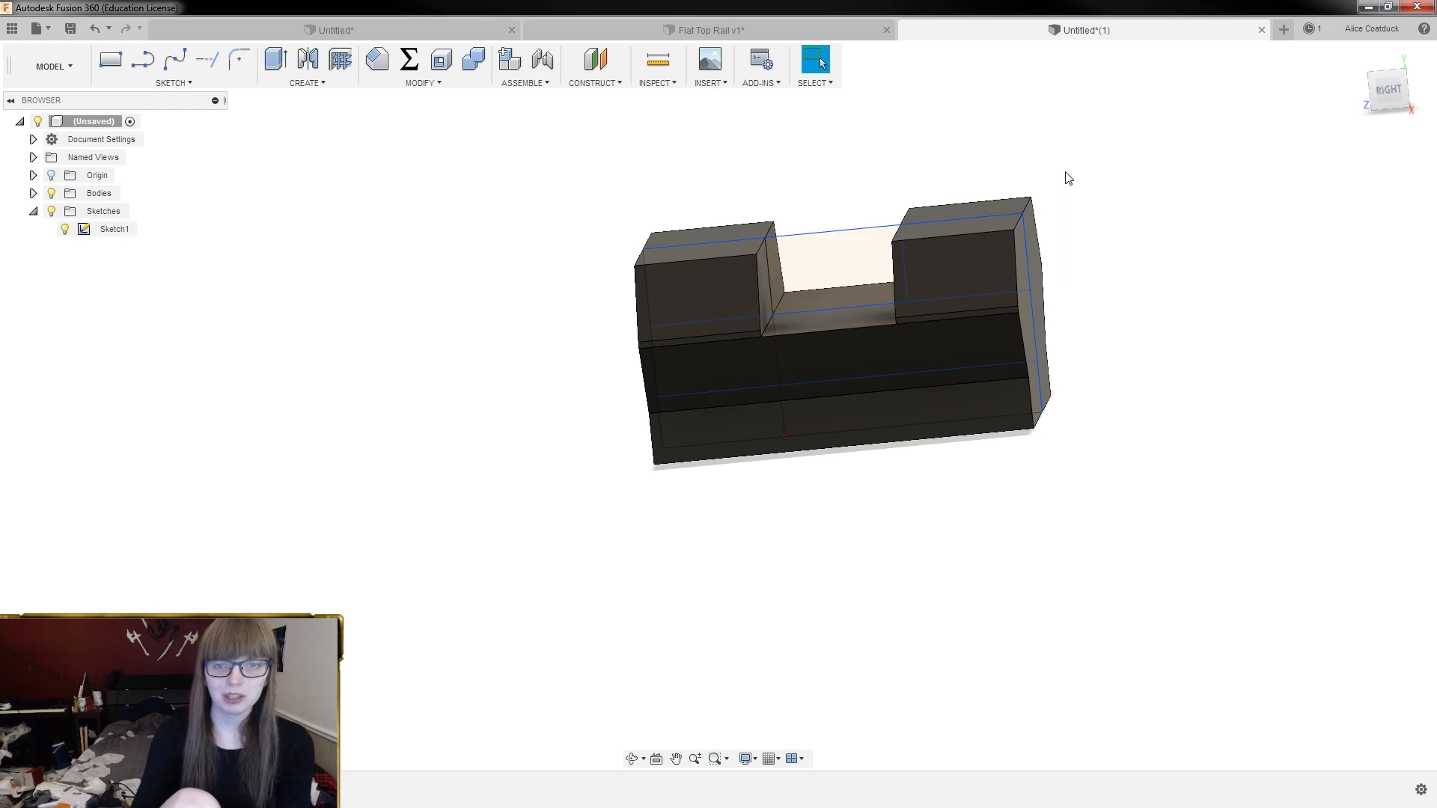
{"action": "scroll", "coordinate": [725, 244], "scroll_direction": "down", "scroll_amount": 2}
{"action": "middle_click_drag", "start_coordinate": [731, 195], "coordinate": [930, 247], "text": "shift"}
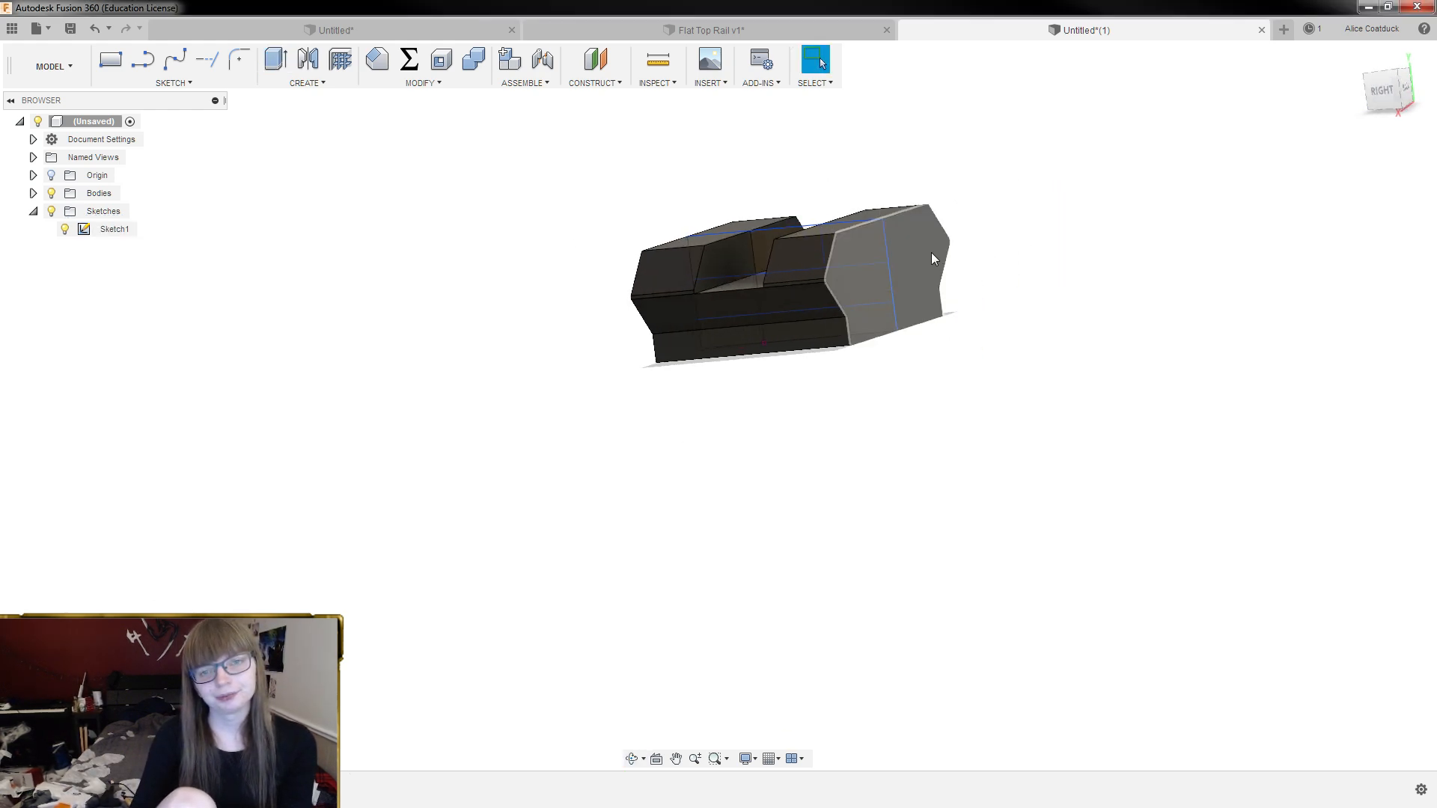
{"action": "scroll", "coordinate": [926, 258], "scroll_direction": "up", "scroll_amount": 2}
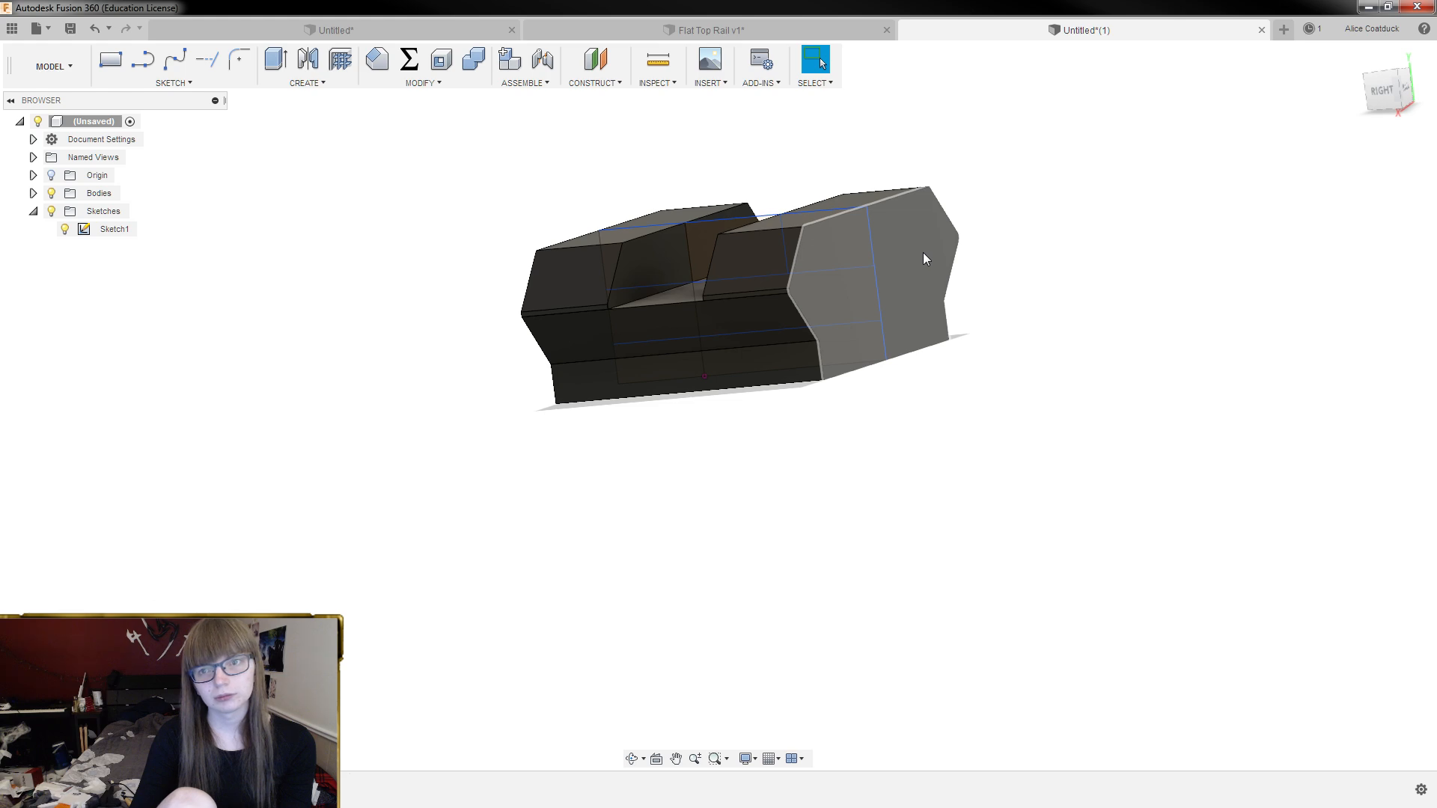
Add a user parameter named PicatinnyUnits with No Units and an expression of 1
{"action": "left_click", "coordinate": [408, 68]}
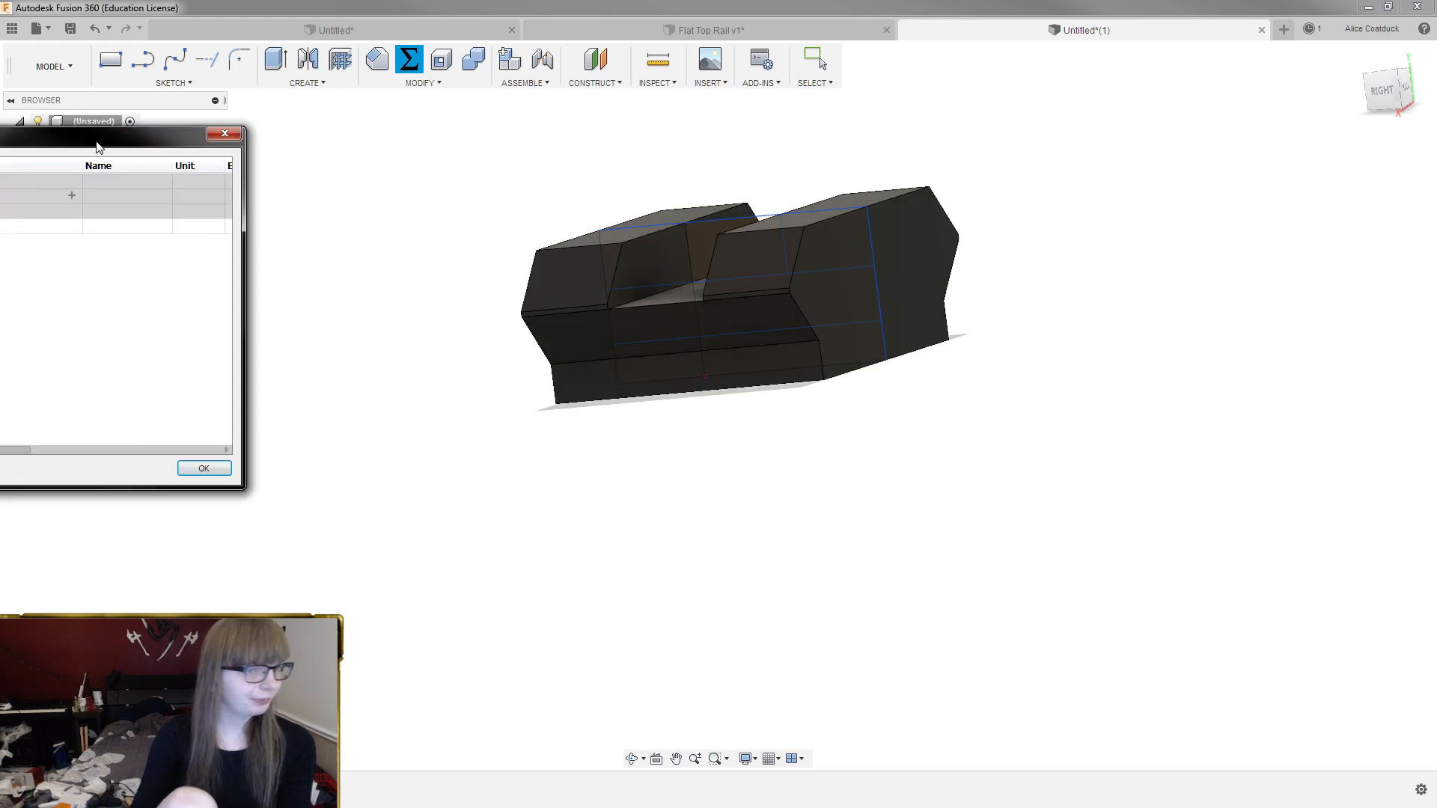
{"action": "left_click", "coordinate": [365, 270]}
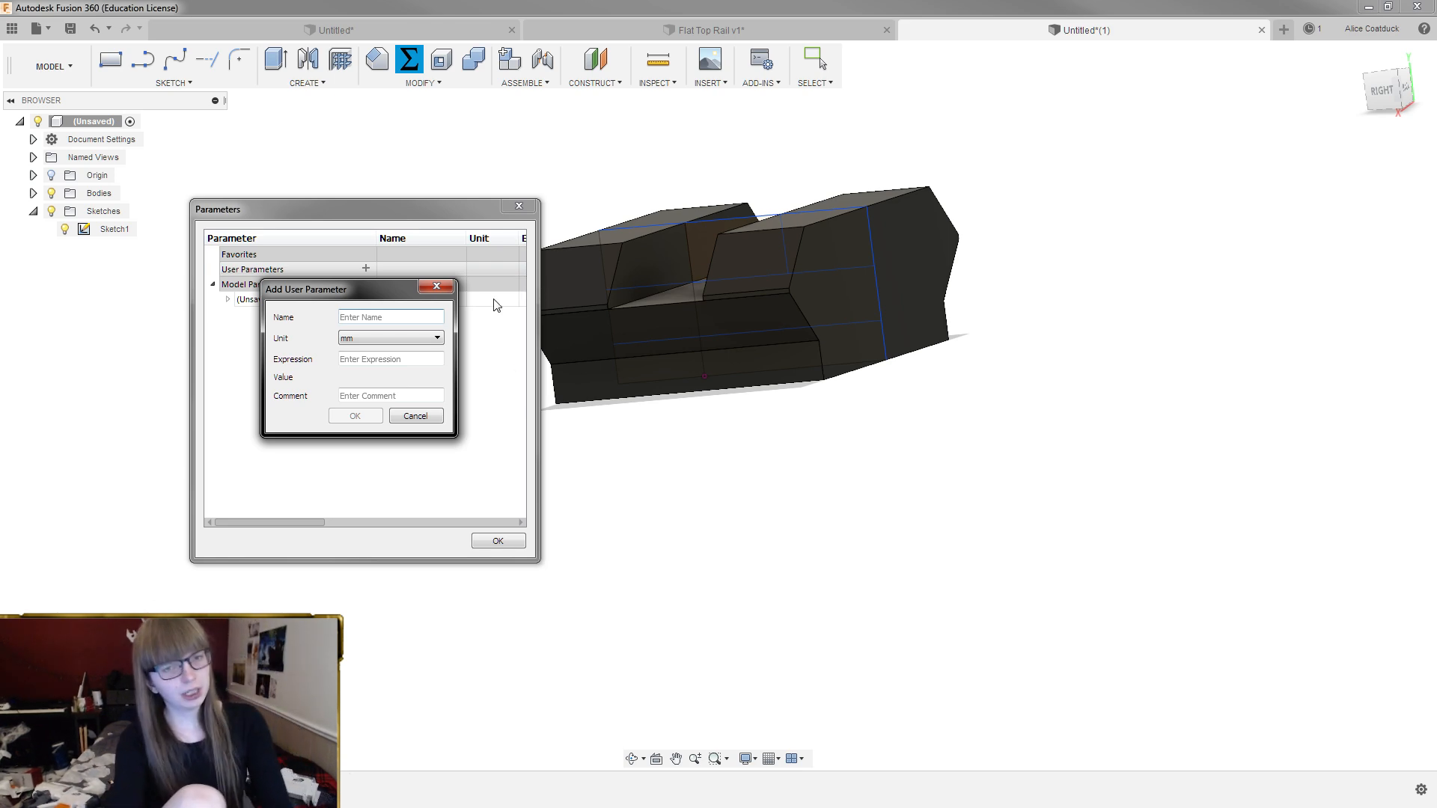
{"action": "type", "text": "Picatinny"}
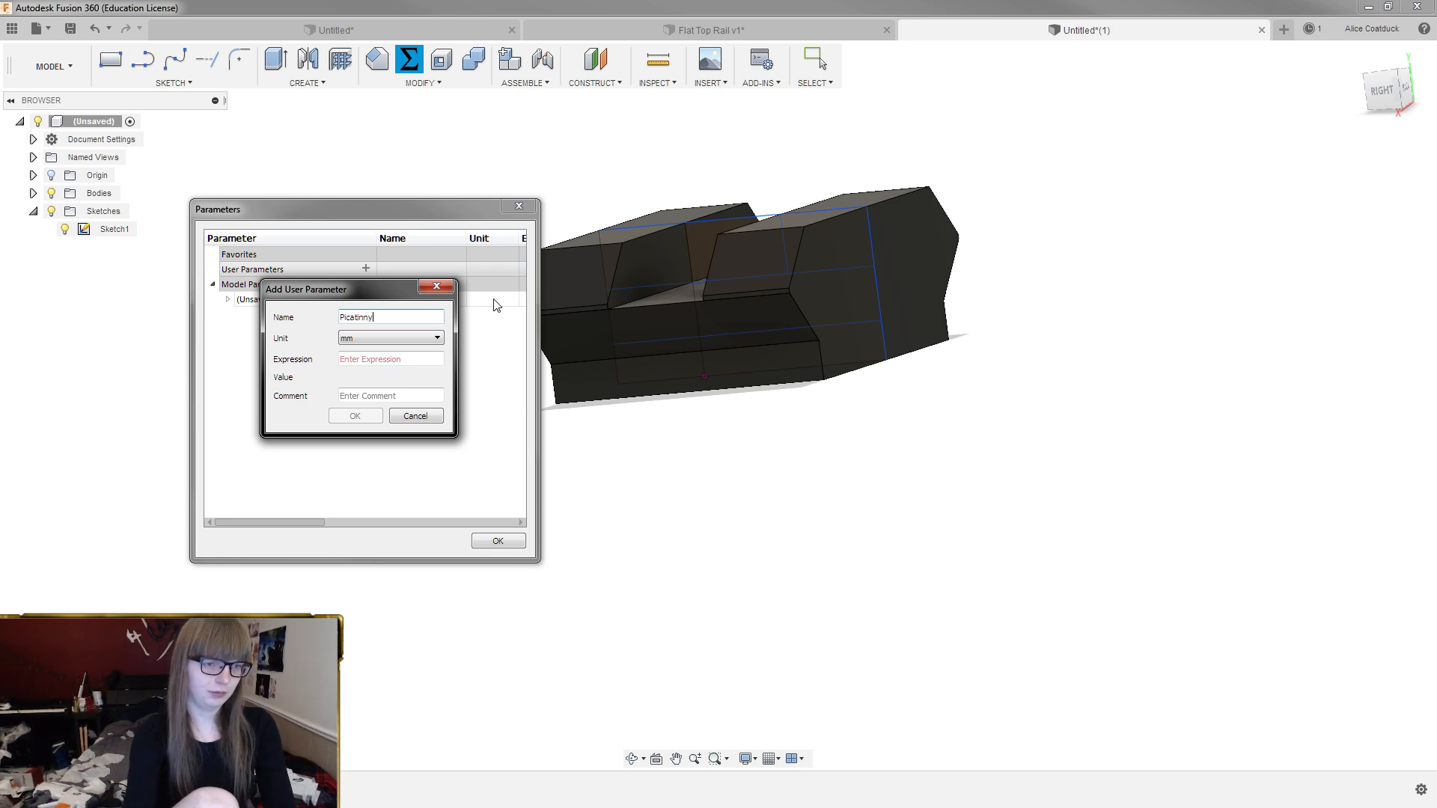
{"action": "type", "text": "Units"}
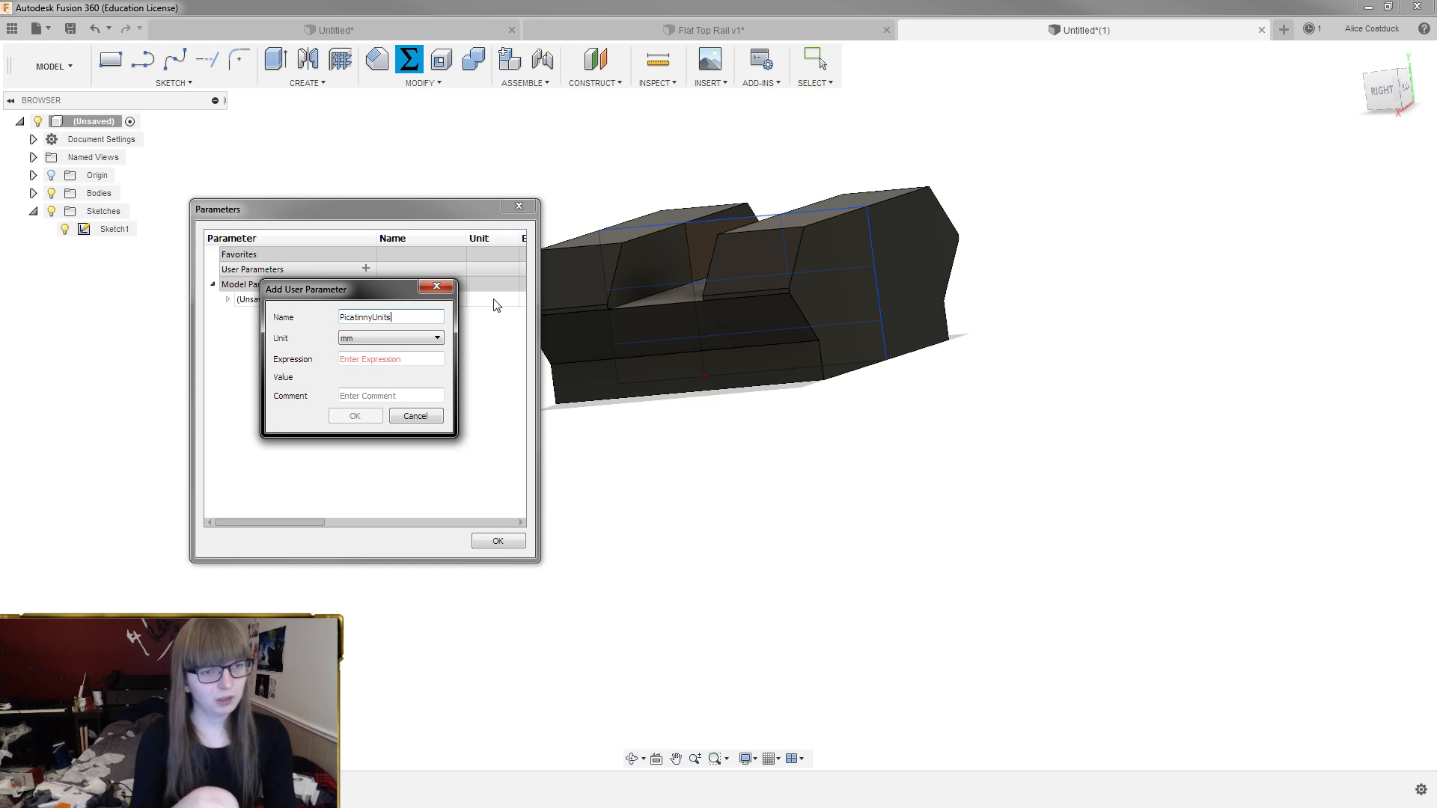
{"action": "left_click", "coordinate": [401, 340]}
{"action": "left_click", "coordinate": [389, 353]}
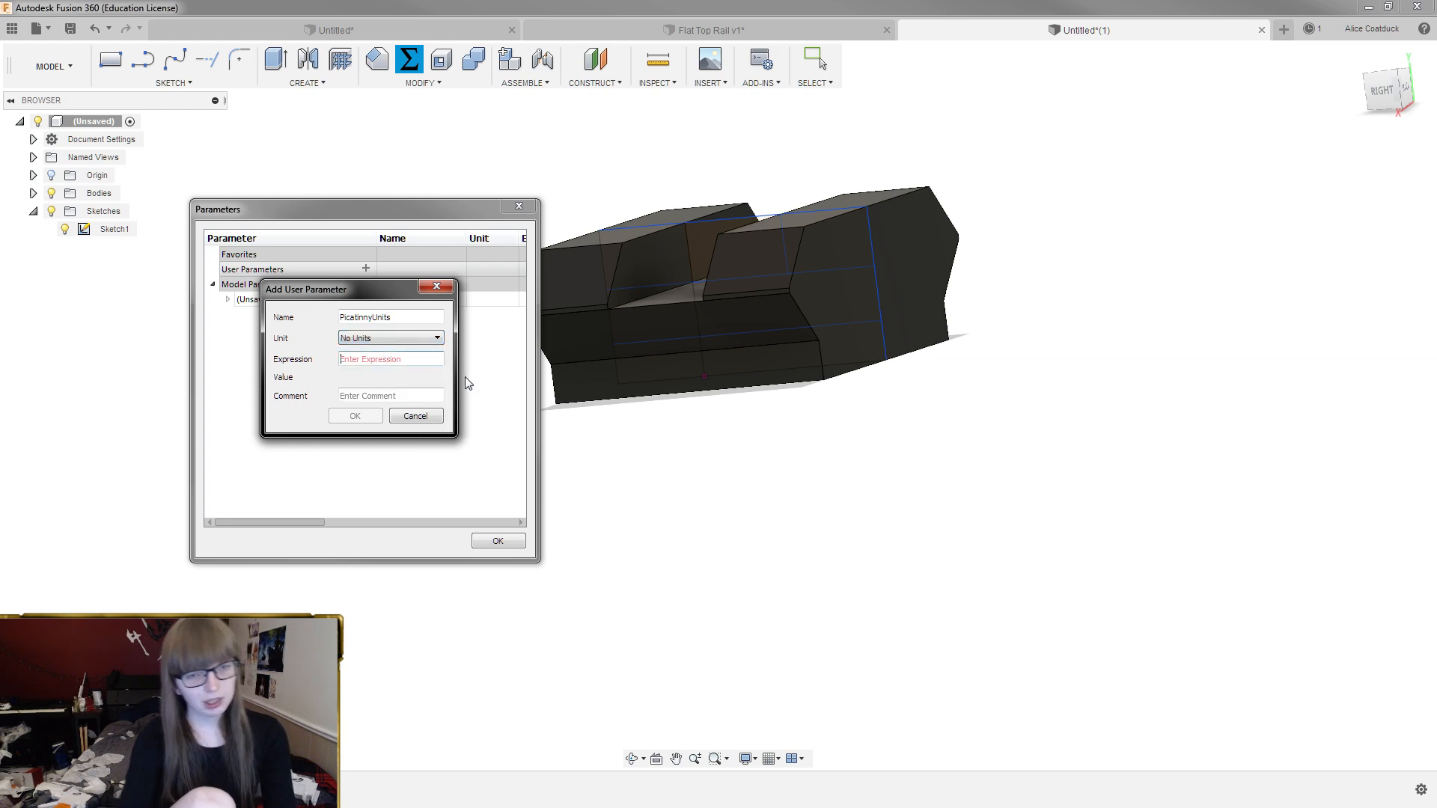
{"action": "type", "text": "1"}
Give the new parameter the comment "Final Length will be Units*10mm, +5mm" and save it
{"action": "left_click", "coordinate": [406, 397]}
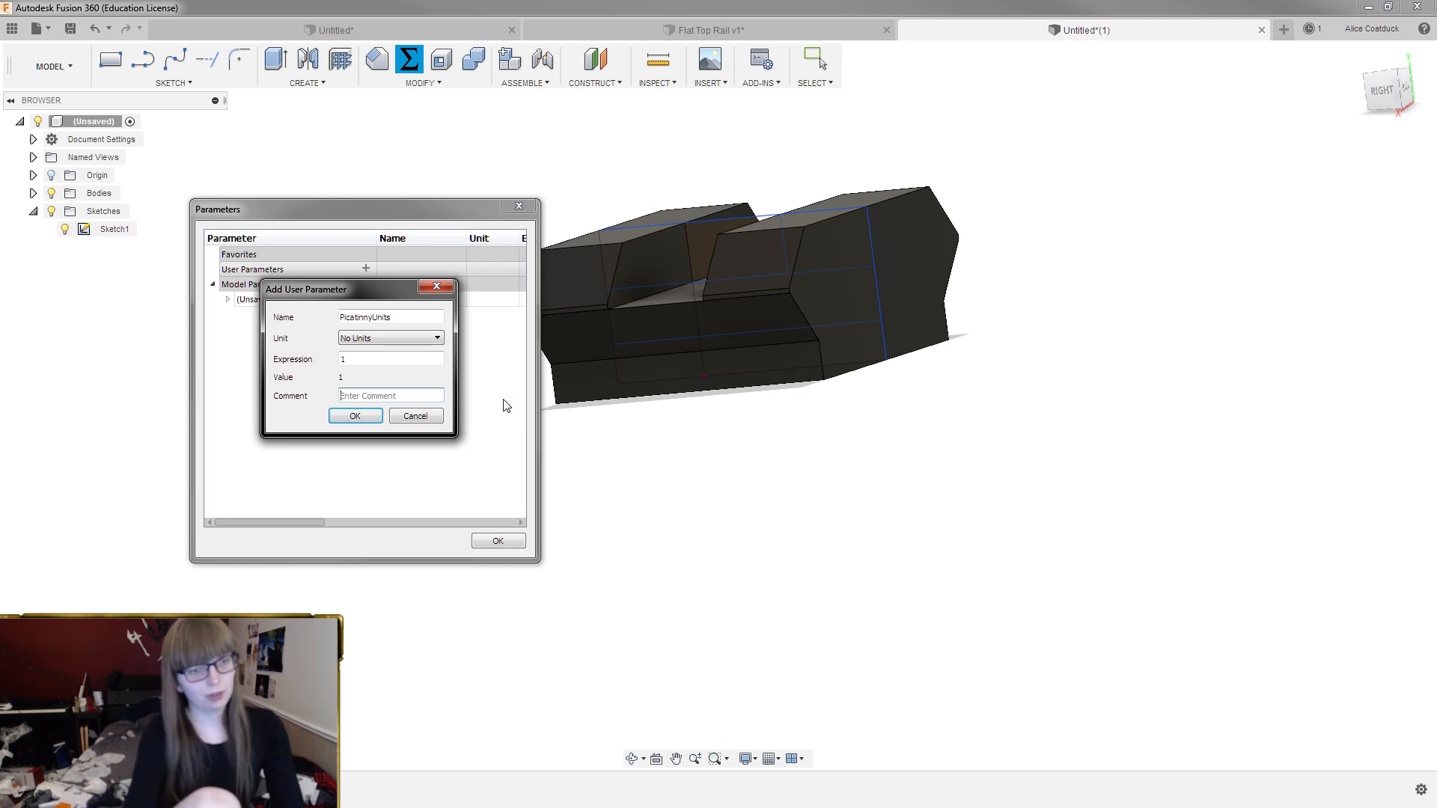
{"action": "type", "text": "Final "}
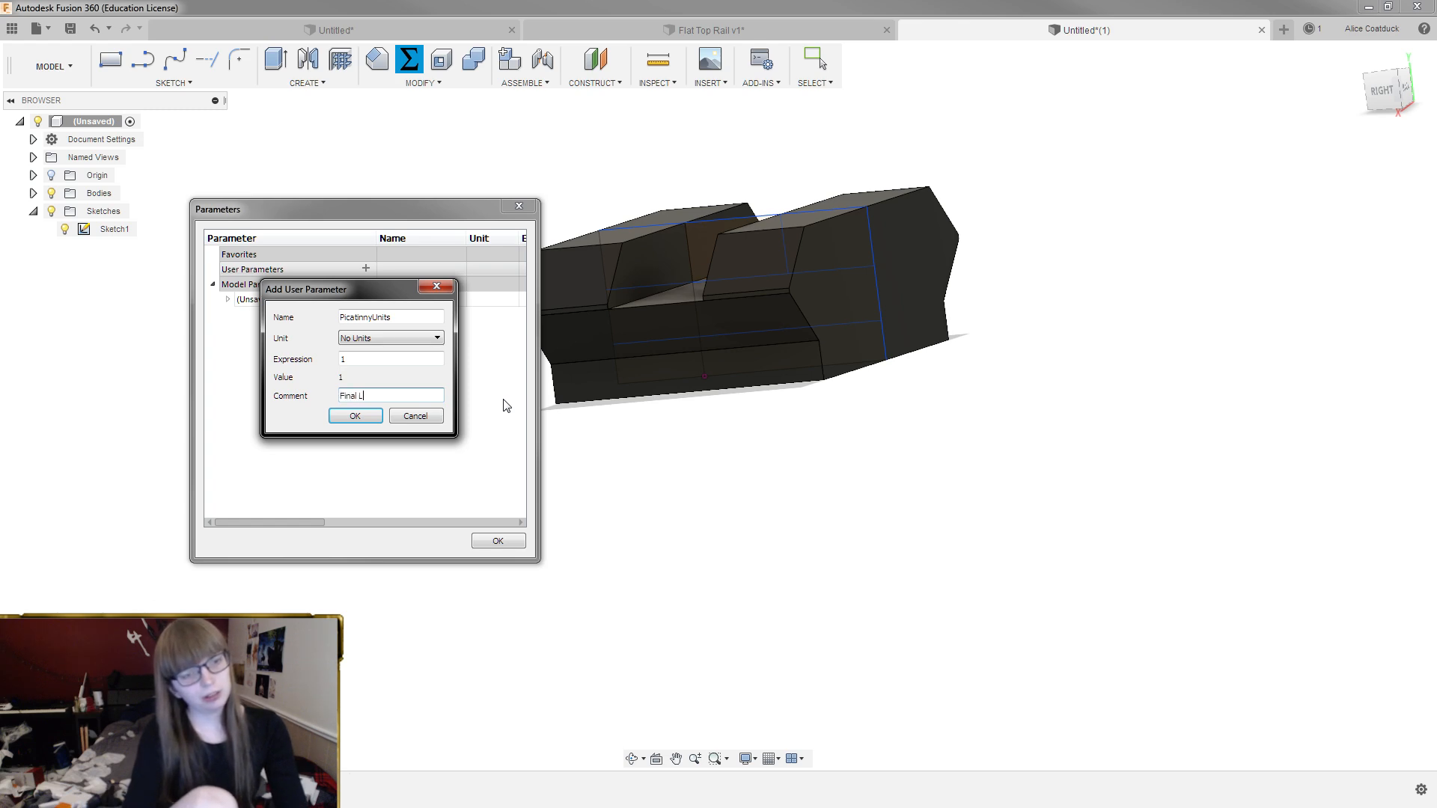
{"action": "type", "text": "Length will"}
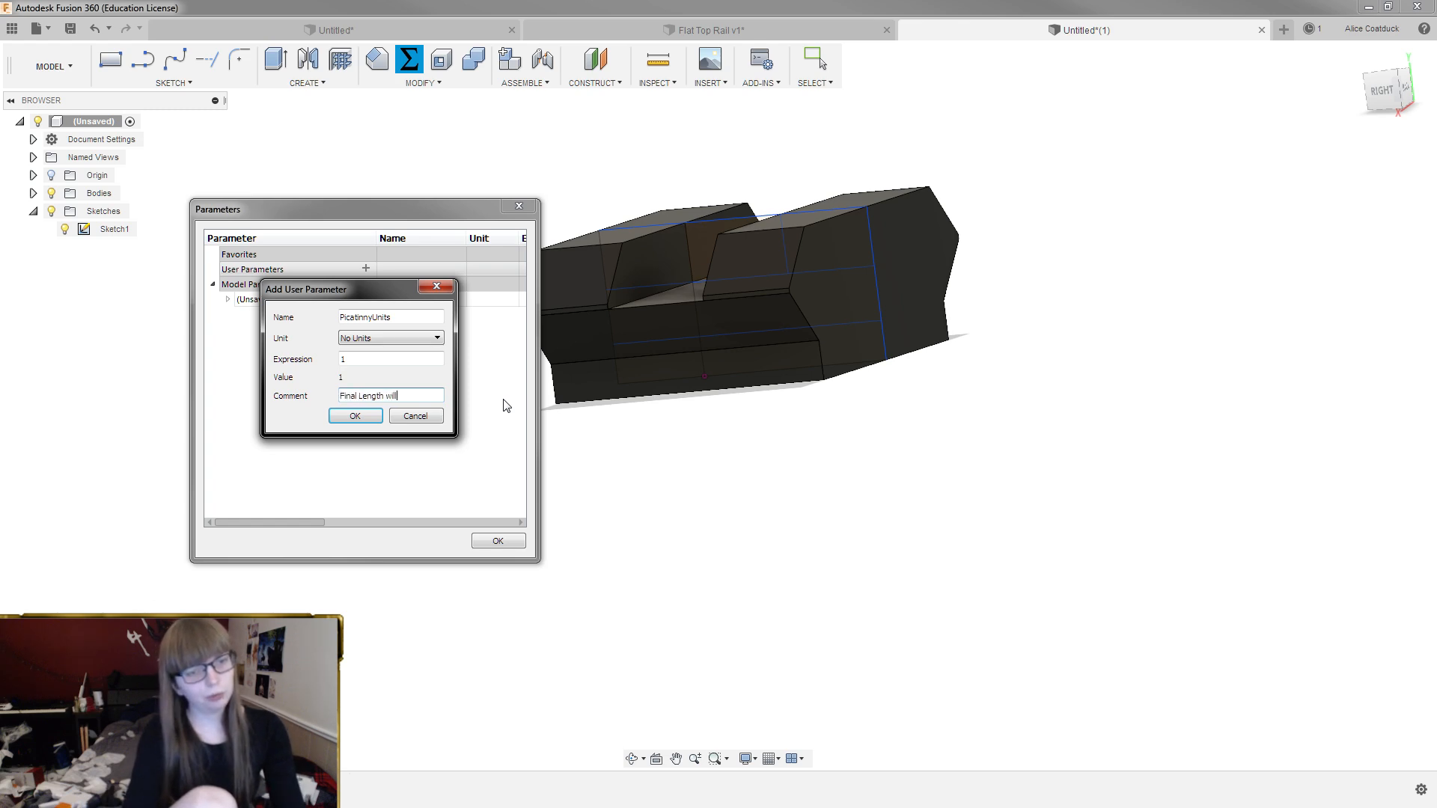
{"action": "type", "text": " be Units X"}
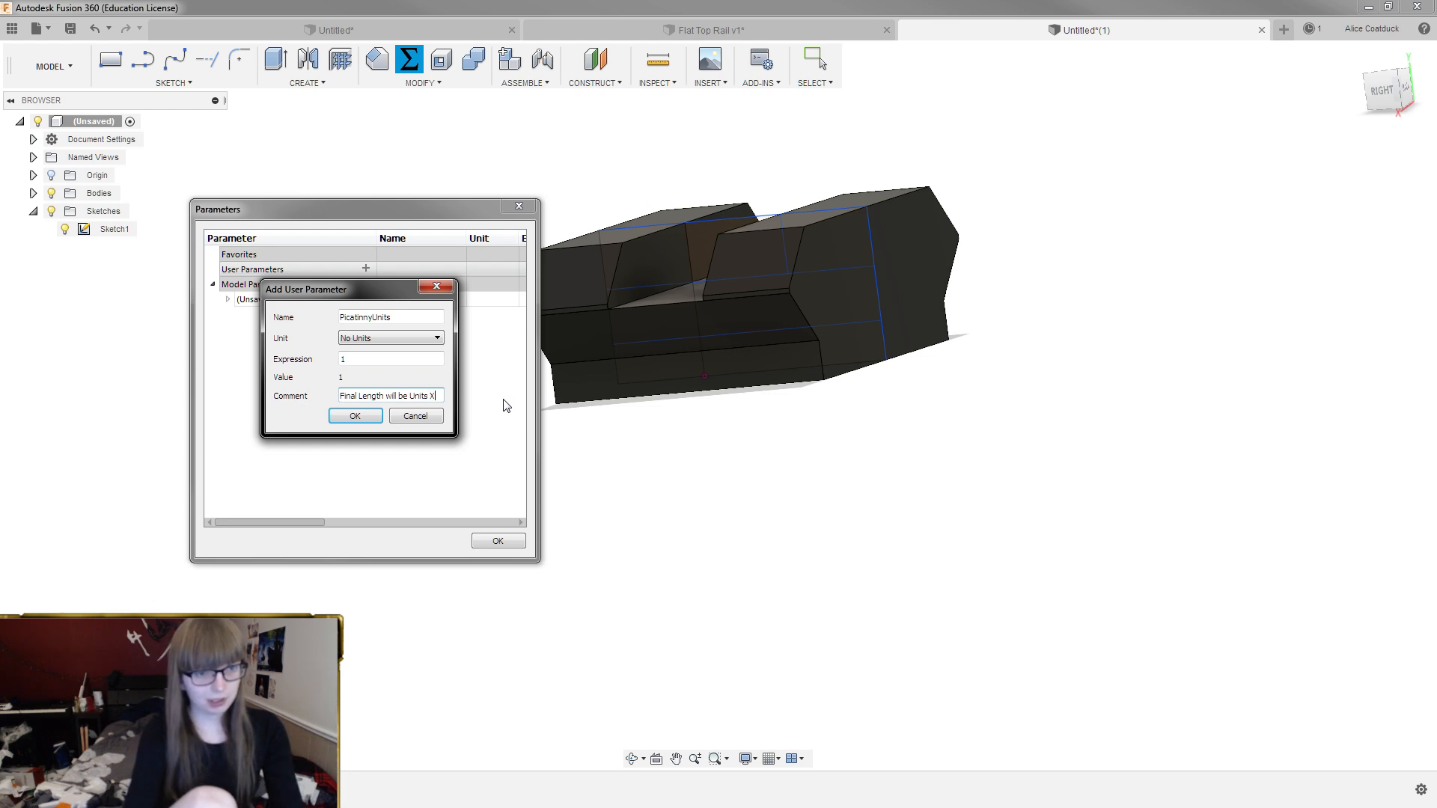
{"action": "key", "text": "BackSpace"}
{"action": "key", "text": "BackSpace"}
{"action": "type", "text": "*10"}
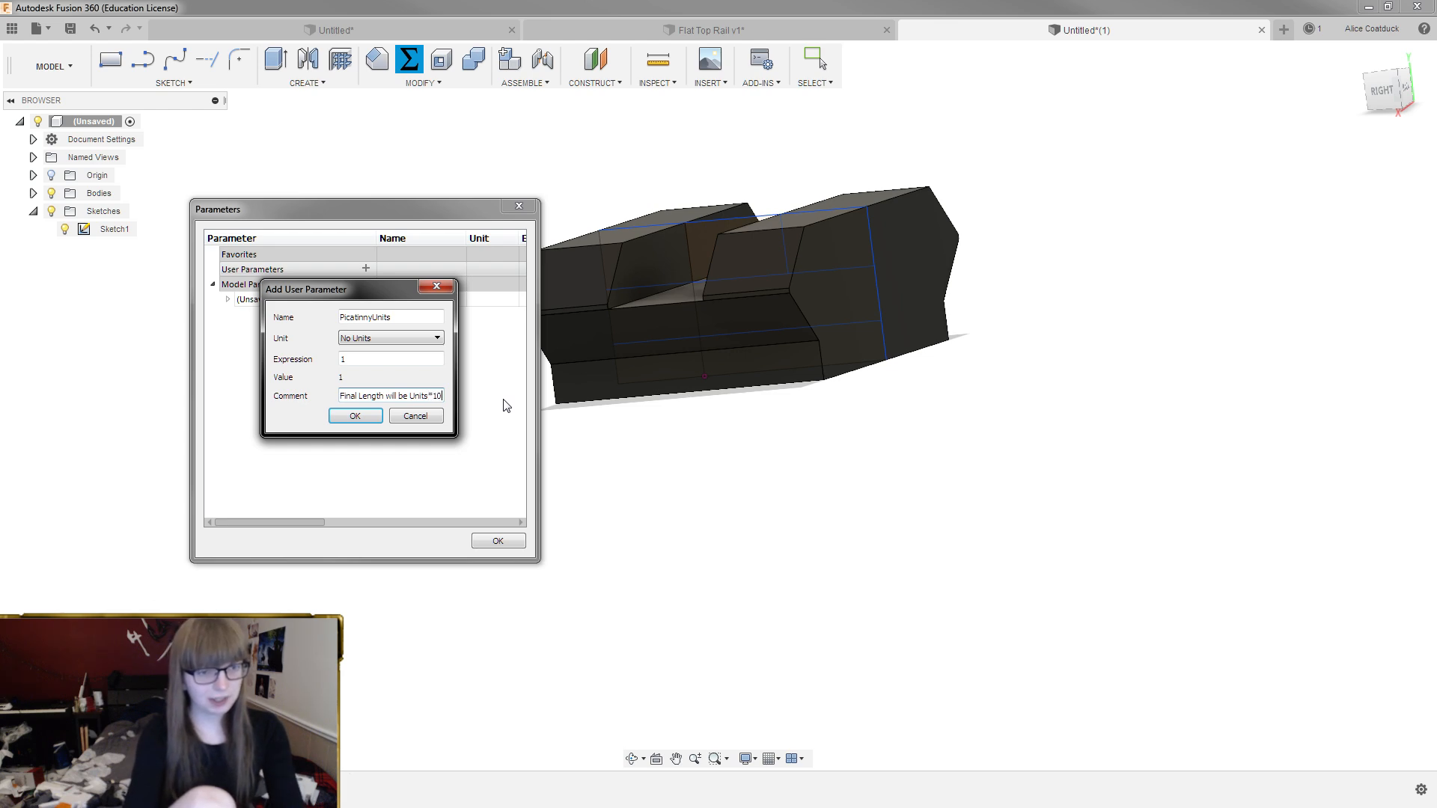
{"action": "type", "text": "mm"}
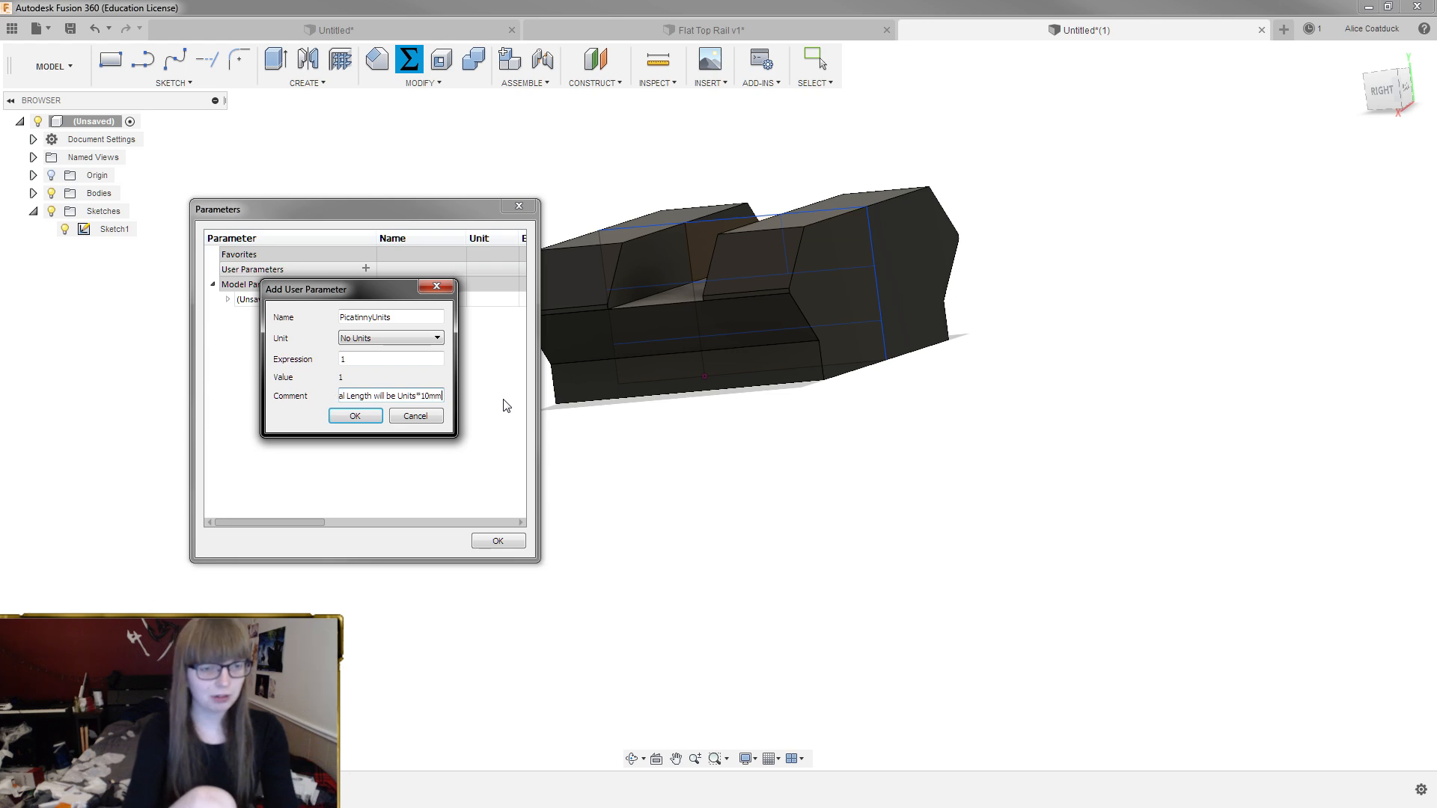
{"action": "type", "text": ", "}
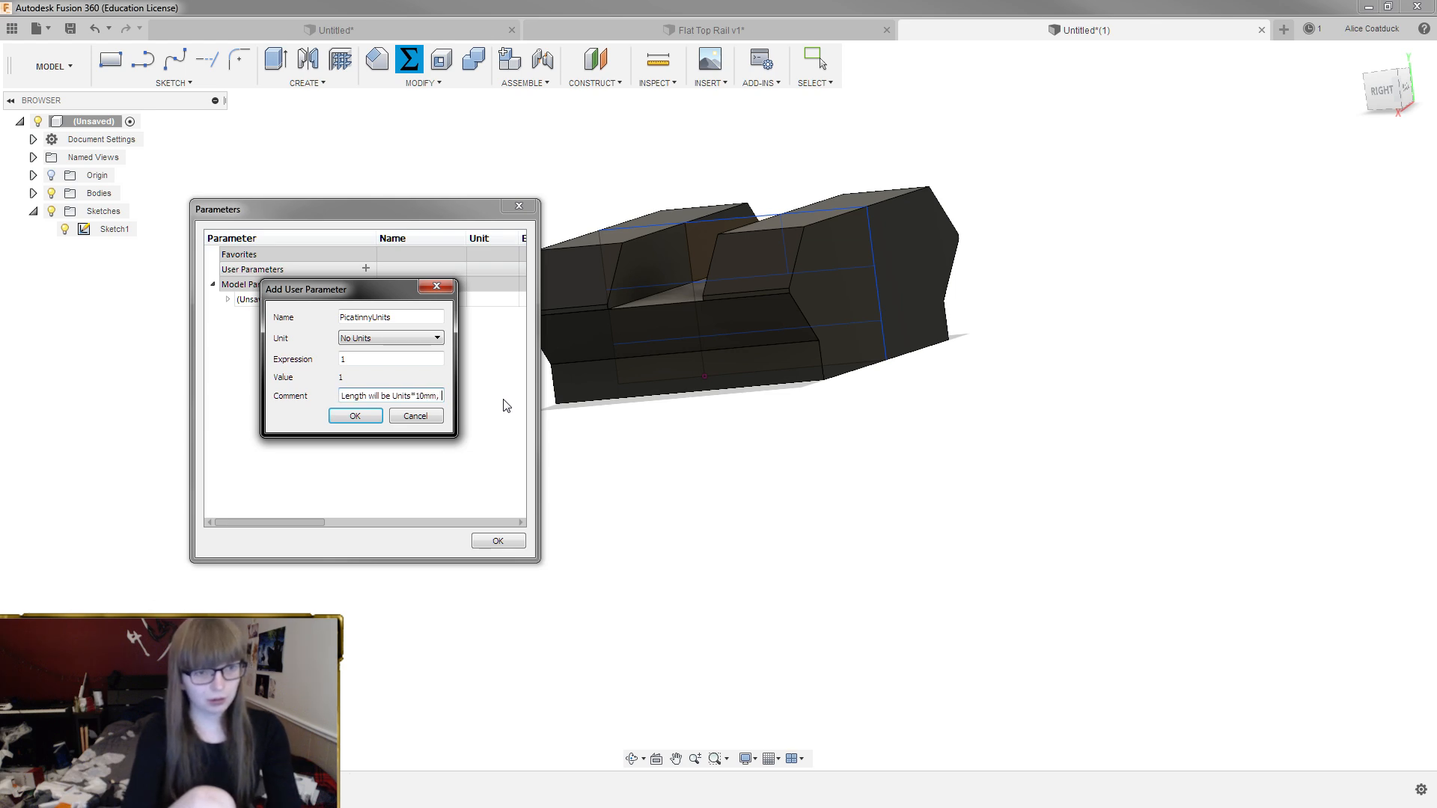
{"action": "type", "text": "+5mm"}
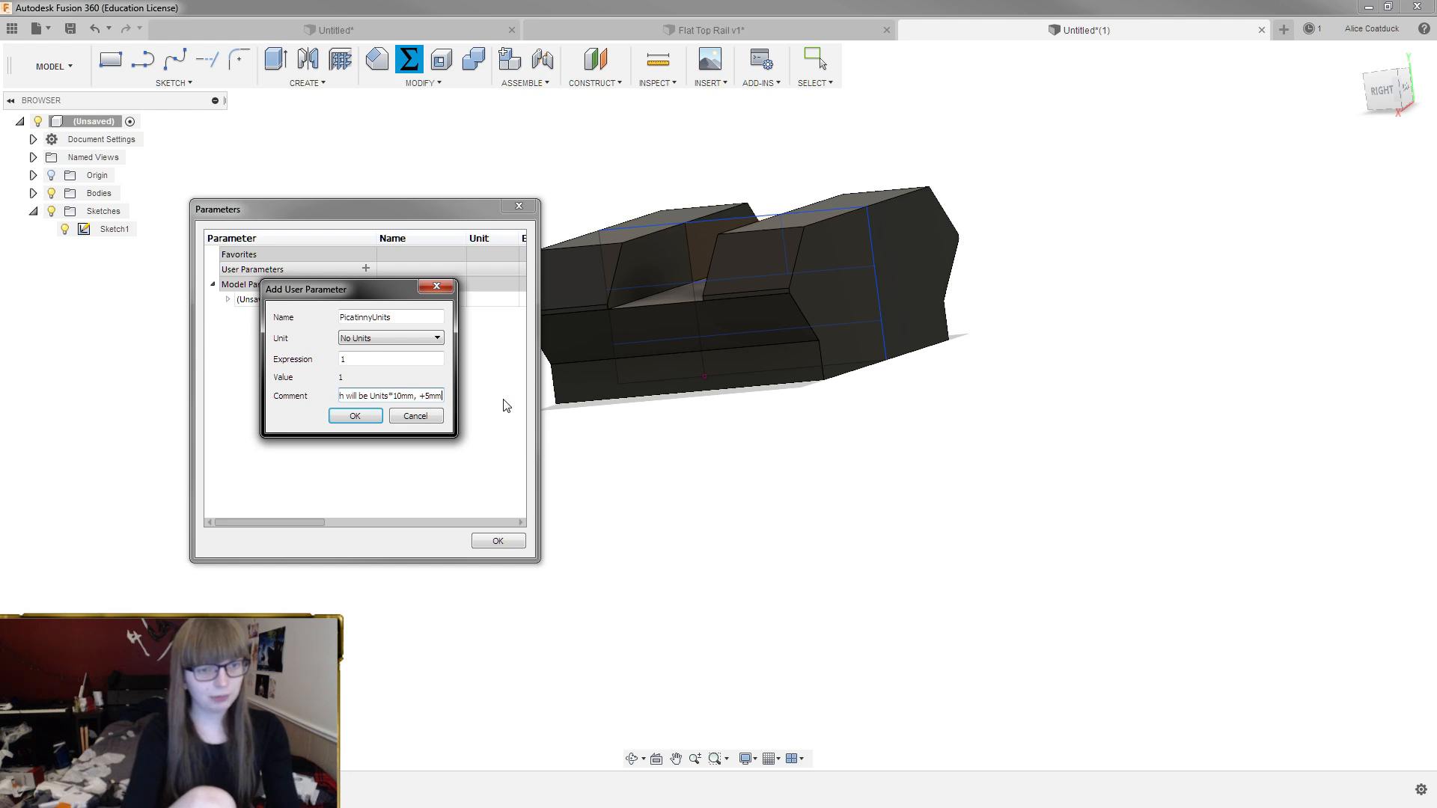
{"action": "left_click", "coordinate": [355, 416]}
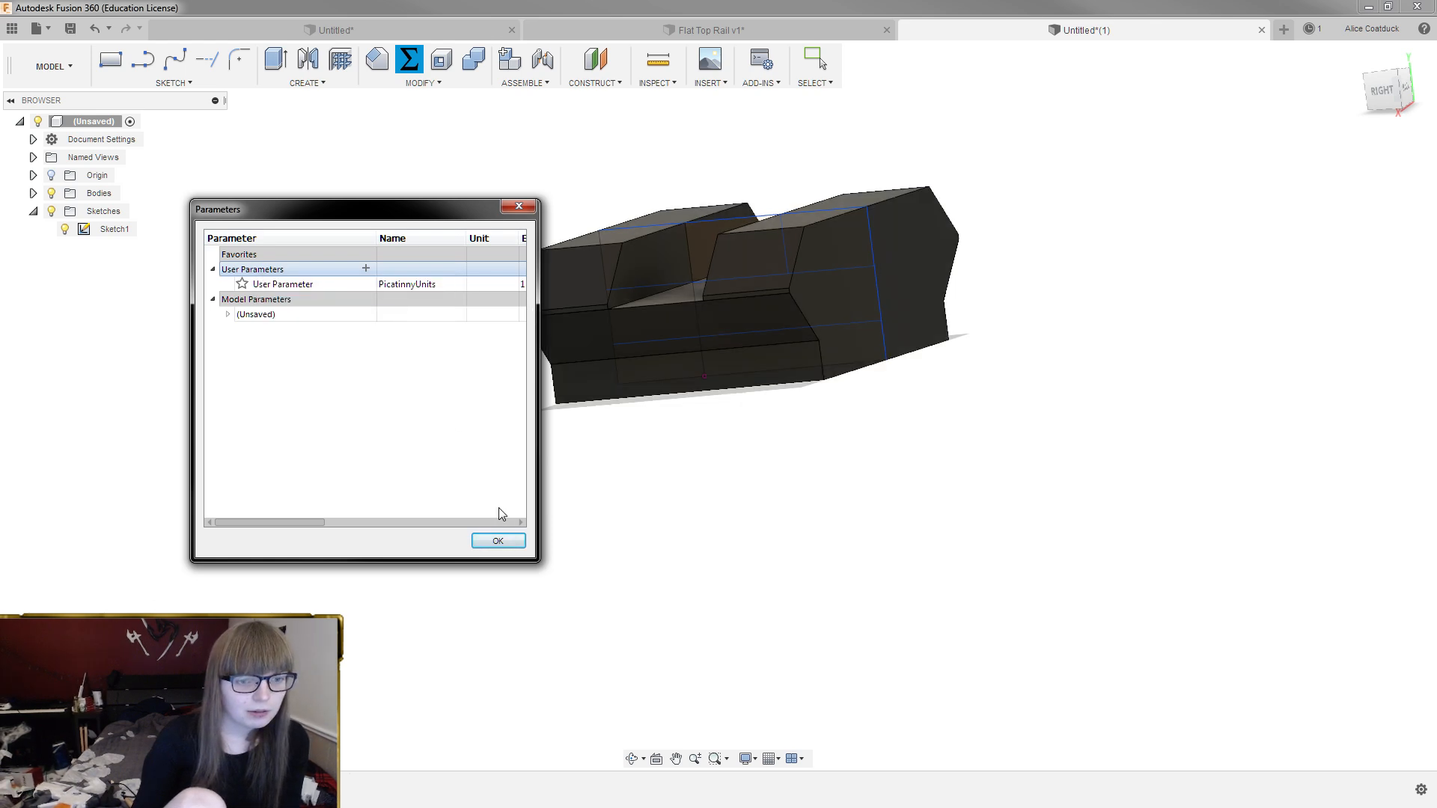
Widen the parameter table, narrow its columns to fit their contents so the whole comment is readable, and close it
{"action": "left_click_drag", "start_coordinate": [539, 331], "coordinate": [1320, 356]}
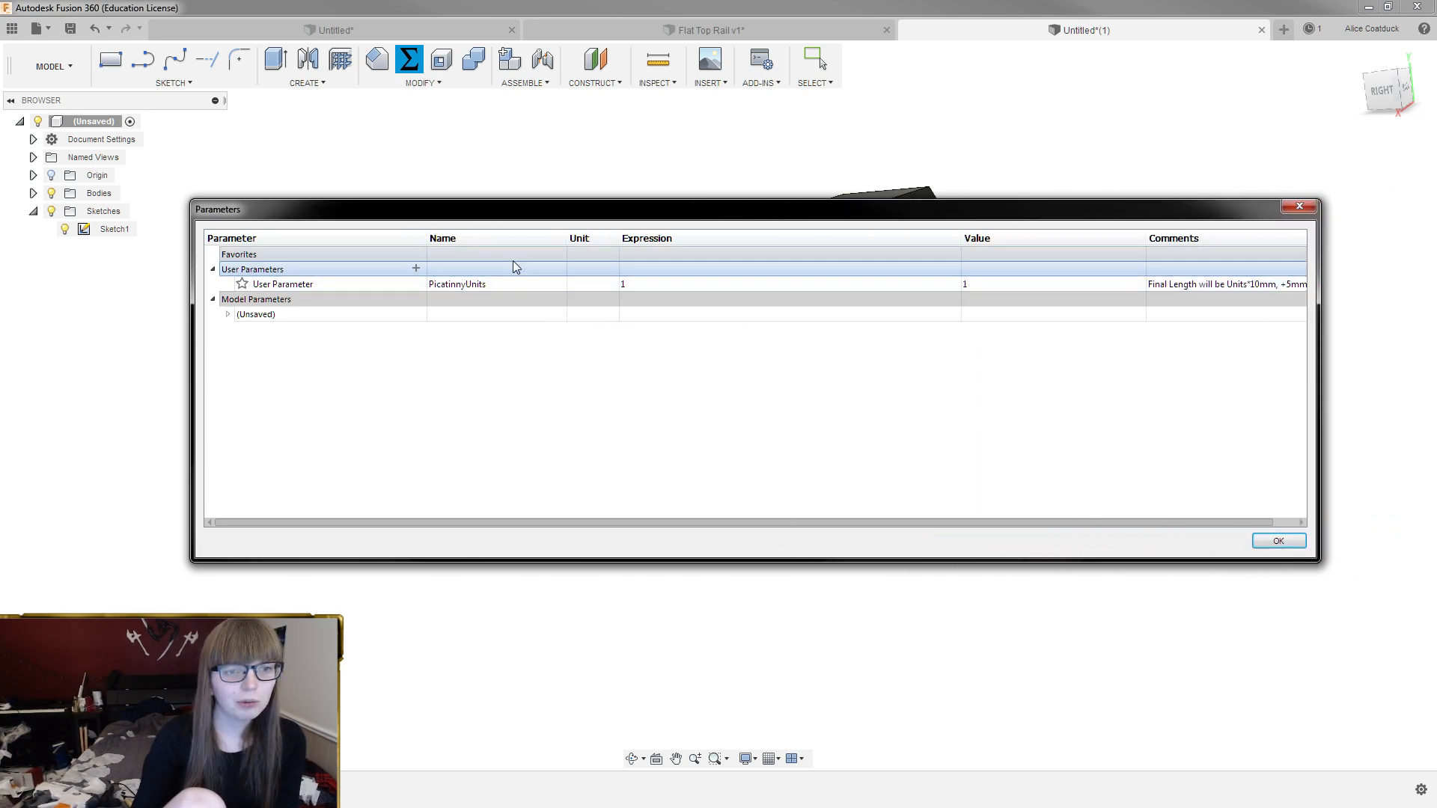
{"action": "left_click_drag", "start_coordinate": [424, 238], "coordinate": [410, 237]}
{"action": "right_click", "coordinate": [402, 240]}
{"action": "left_click", "coordinate": [404, 238]}
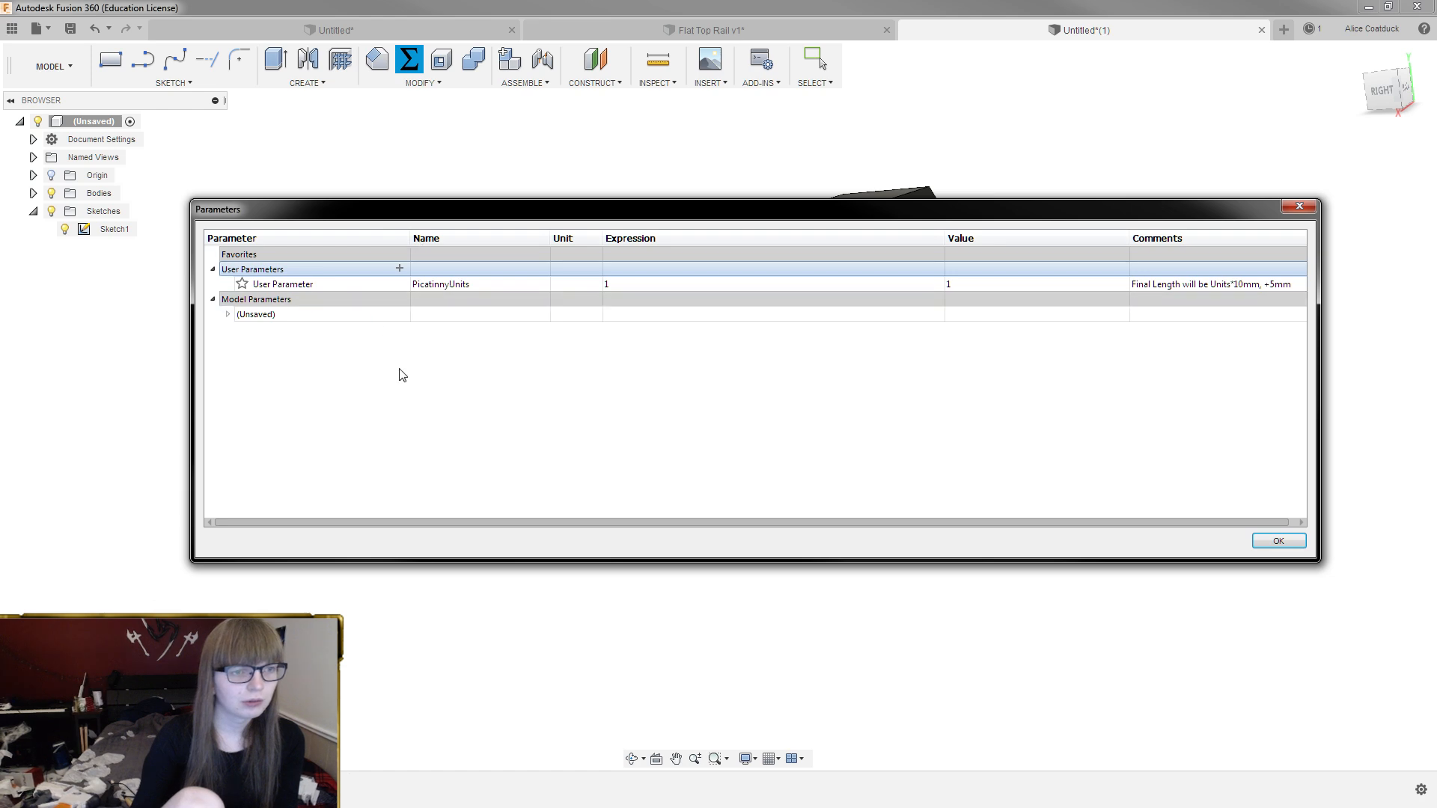
{"action": "left_click_drag", "start_coordinate": [410, 238], "coordinate": [324, 238]}
{"action": "mouse_move", "coordinate": [465, 238]}
{"action": "left_mouse_down"}
{"action": "mouse_move", "coordinate": [414, 238]}
{"action": "mouse_move", "coordinate": [452, 238]}
{"action": "left_mouse_up"}
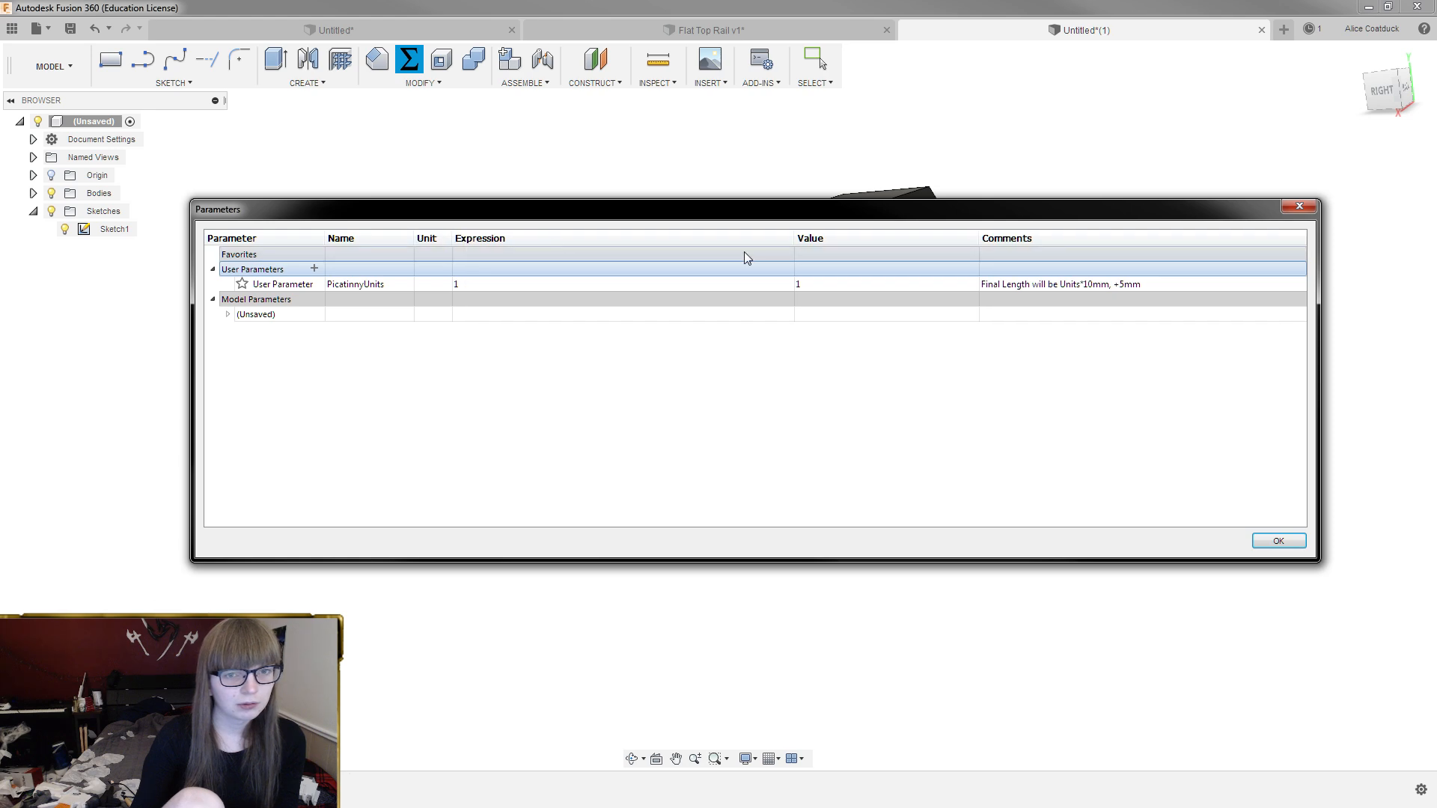
{"action": "left_click_drag", "start_coordinate": [793, 238], "coordinate": [509, 238]}
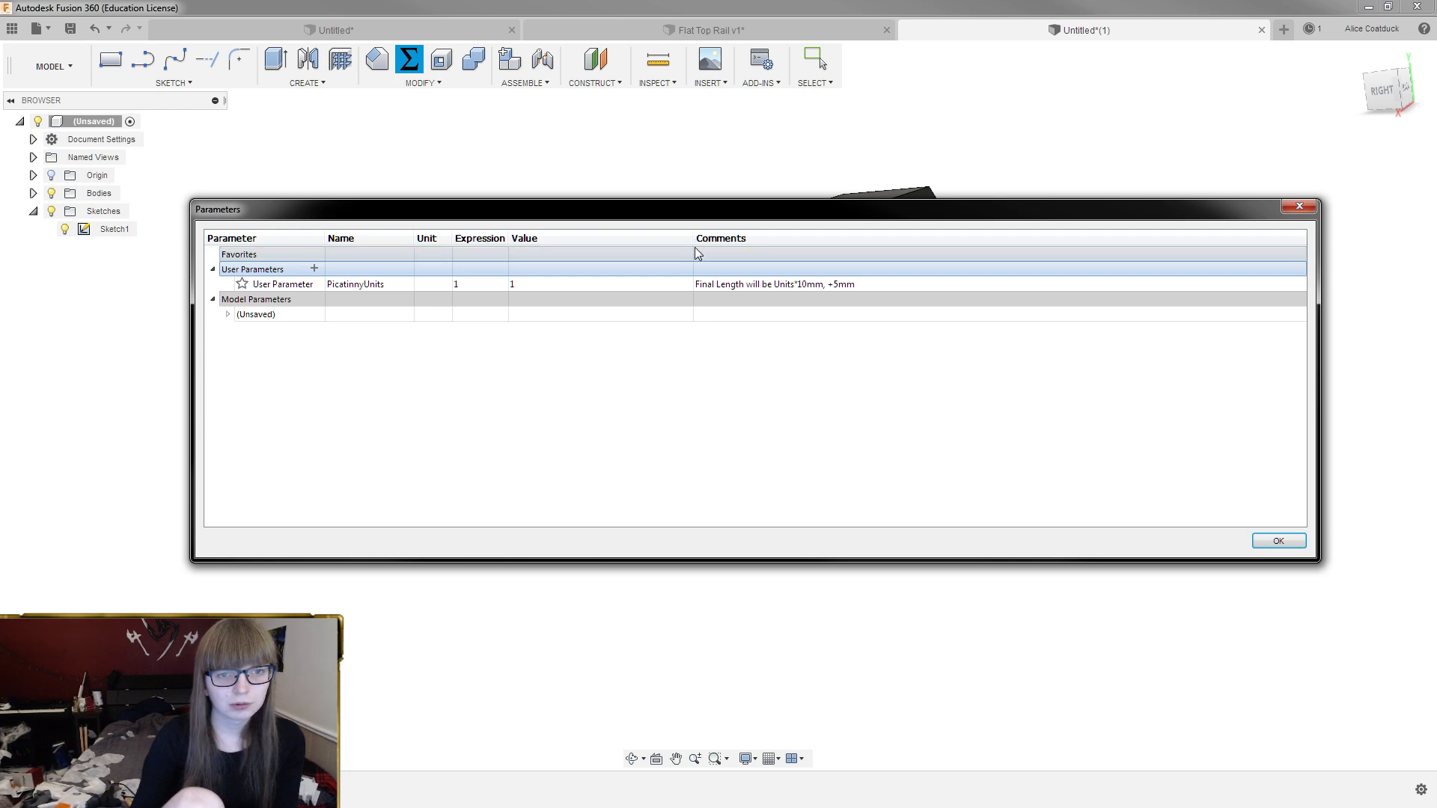
{"action": "left_click_drag", "start_coordinate": [694, 238], "coordinate": [551, 245]}
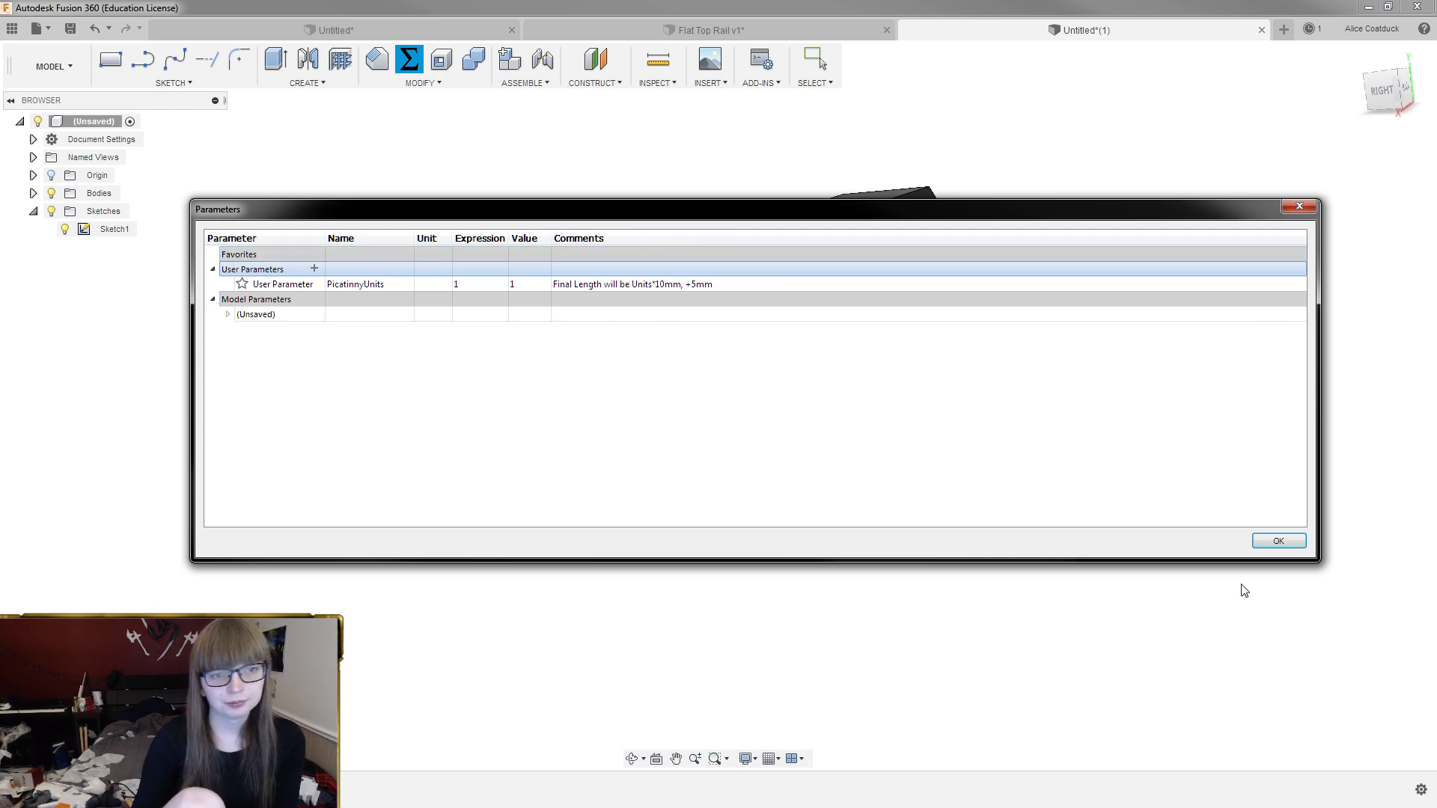
{"action": "left_click", "coordinate": [1272, 541]}
Set up a one-sided extrusion of the rail block's end face with the distance 10*PicatinnyUnits
{"action": "middle_click_drag", "start_coordinate": [924, 352], "coordinate": [954, 415], "text": "shift"}
{"action": "left_click", "coordinate": [873, 310]}
{"action": "scroll", "coordinate": [567, 311], "scroll_direction": "down", "scroll_amount": 4}
{"action": "middle_click_drag", "start_coordinate": [643, 311], "coordinate": [806, 312], "text": "shift"}
{"action": "key", "text": "e"}
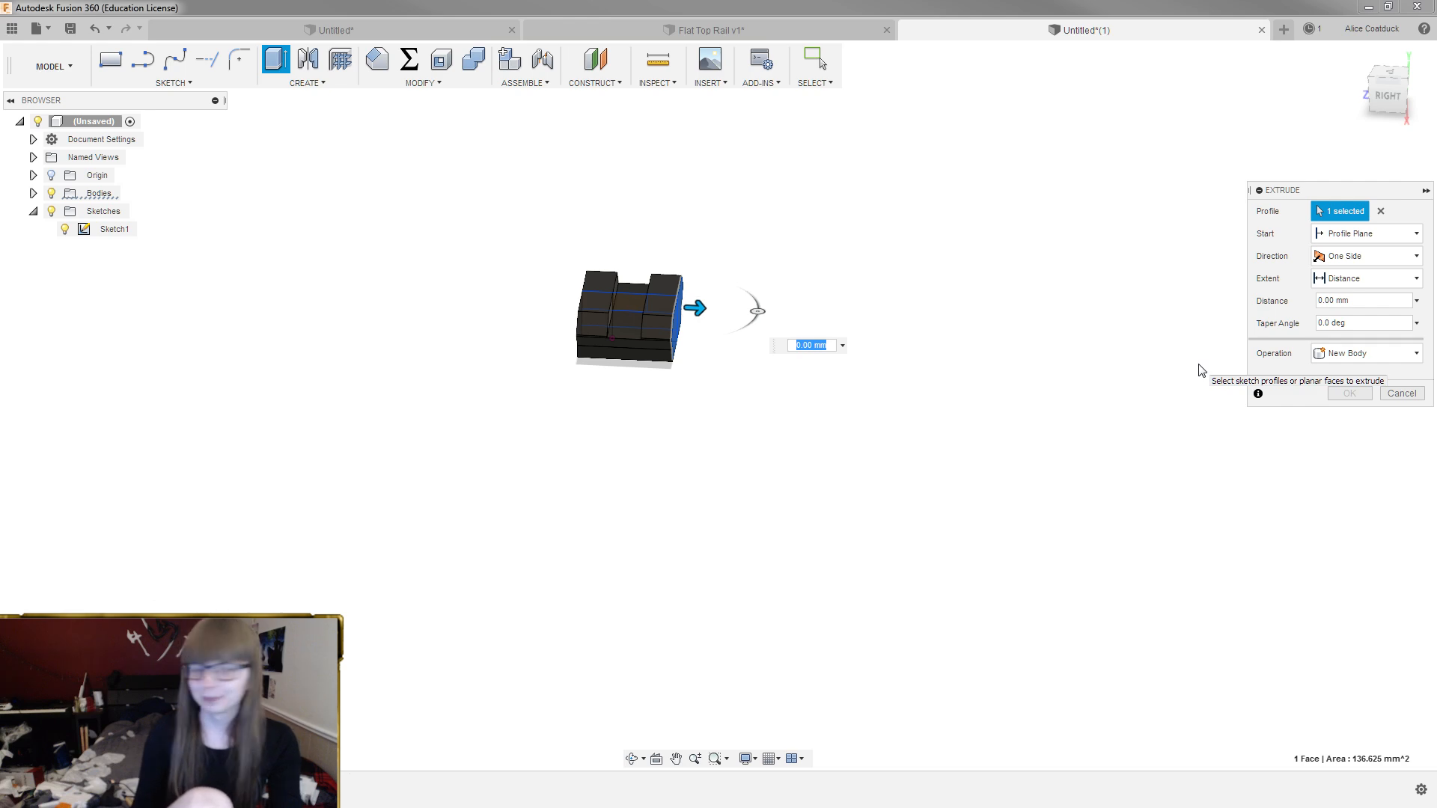
{"action": "type", "text": "10"}
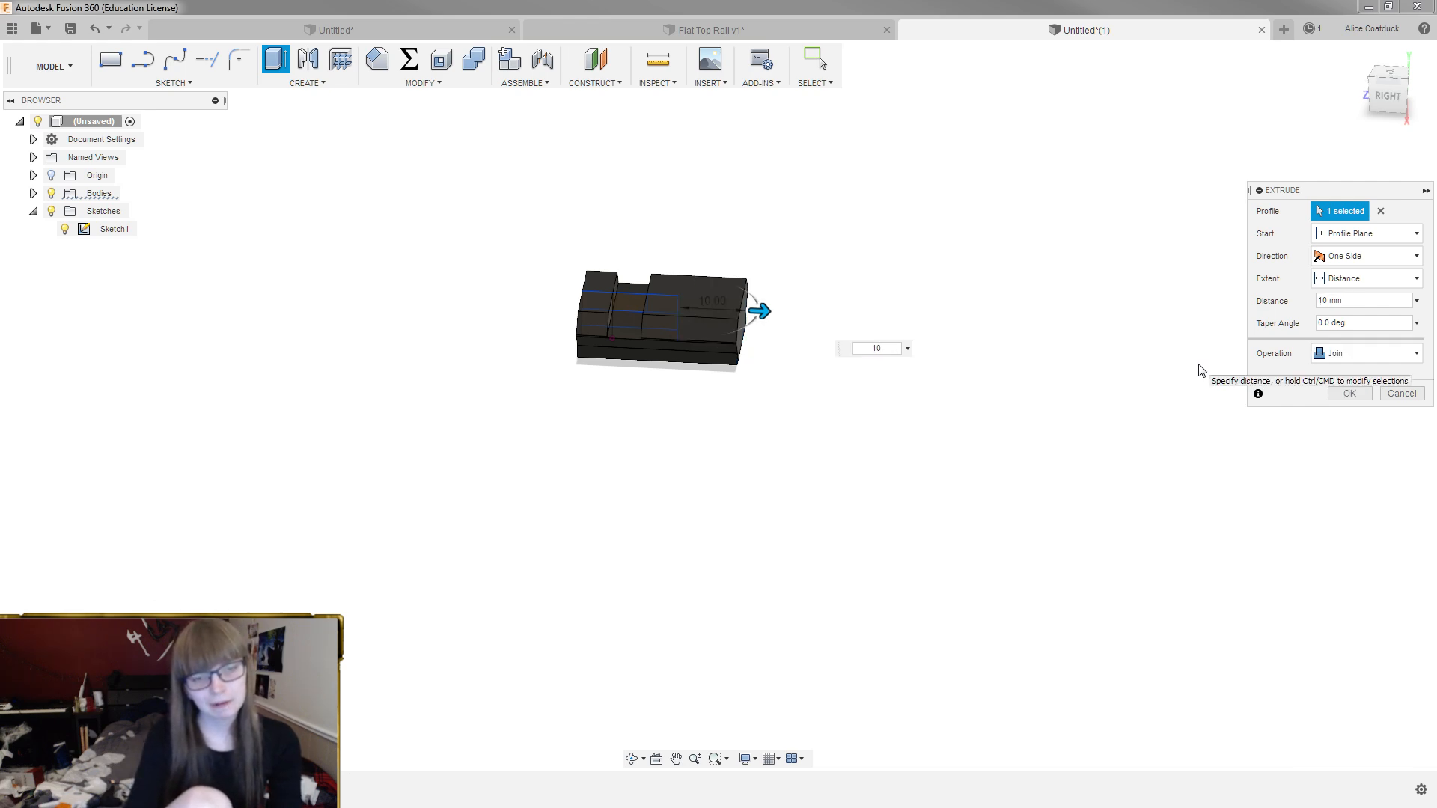
{"action": "key", "text": "BackSpace"}
{"action": "key", "text": "BackSpace"}
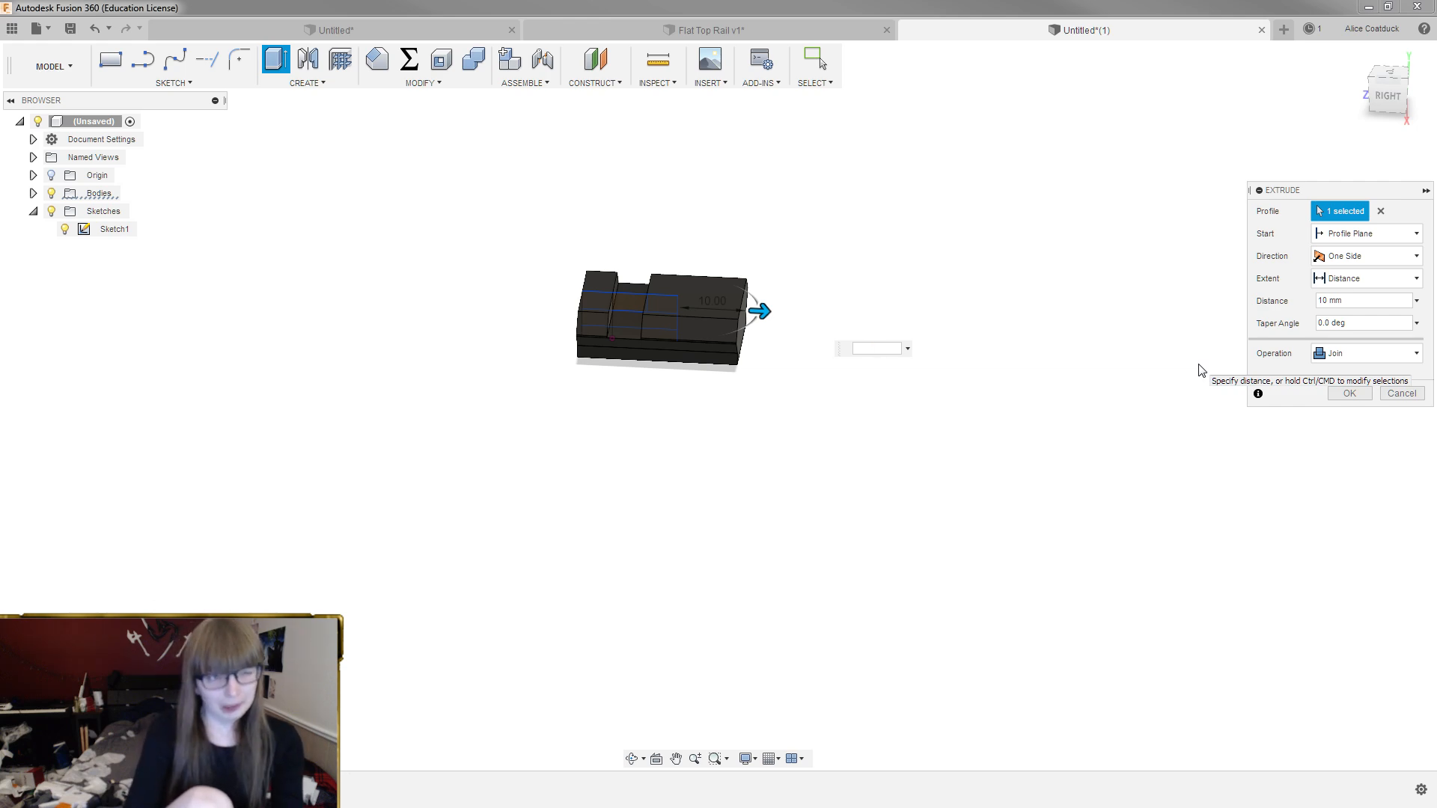
{"action": "type", "text": "10"}
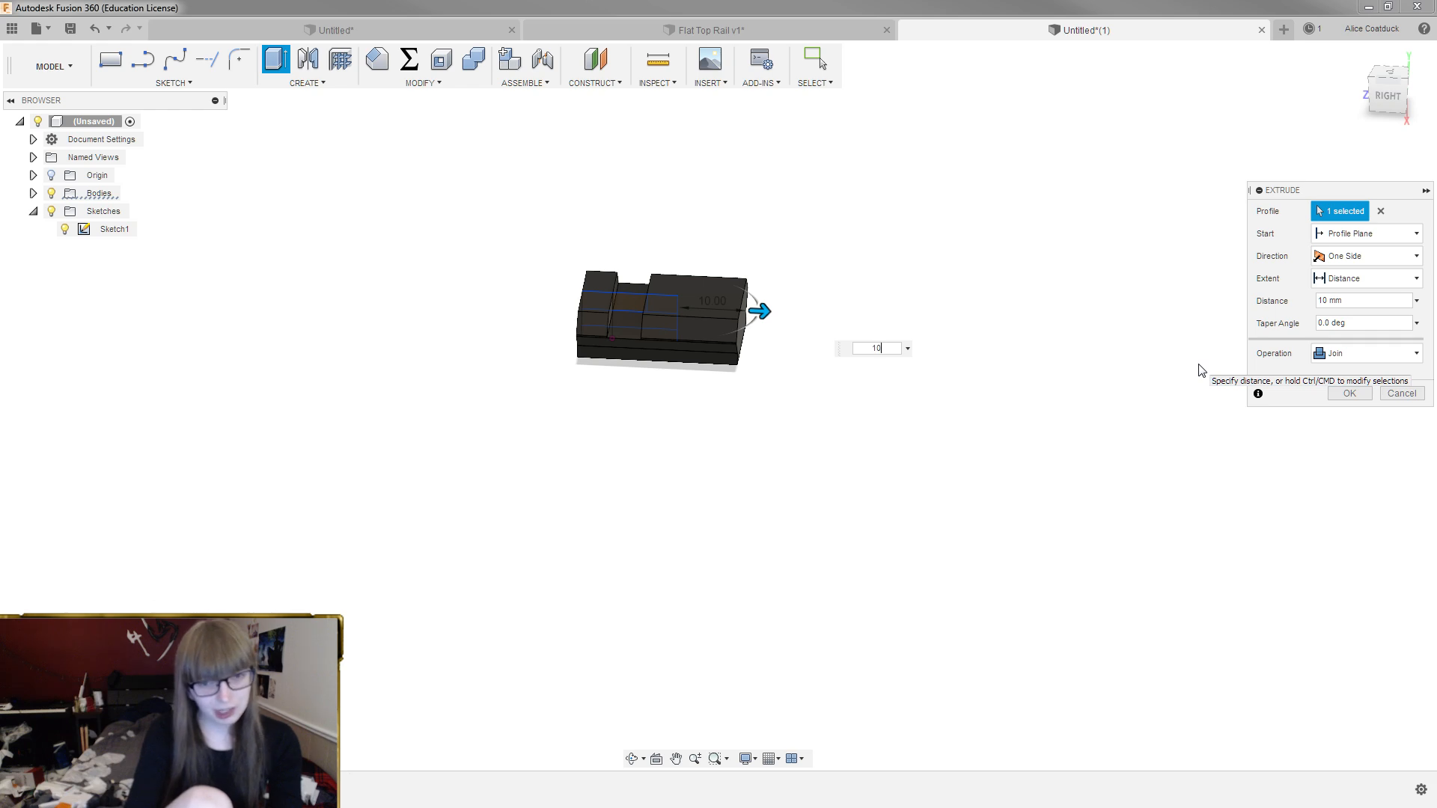
{"action": "type", "text": "*"}
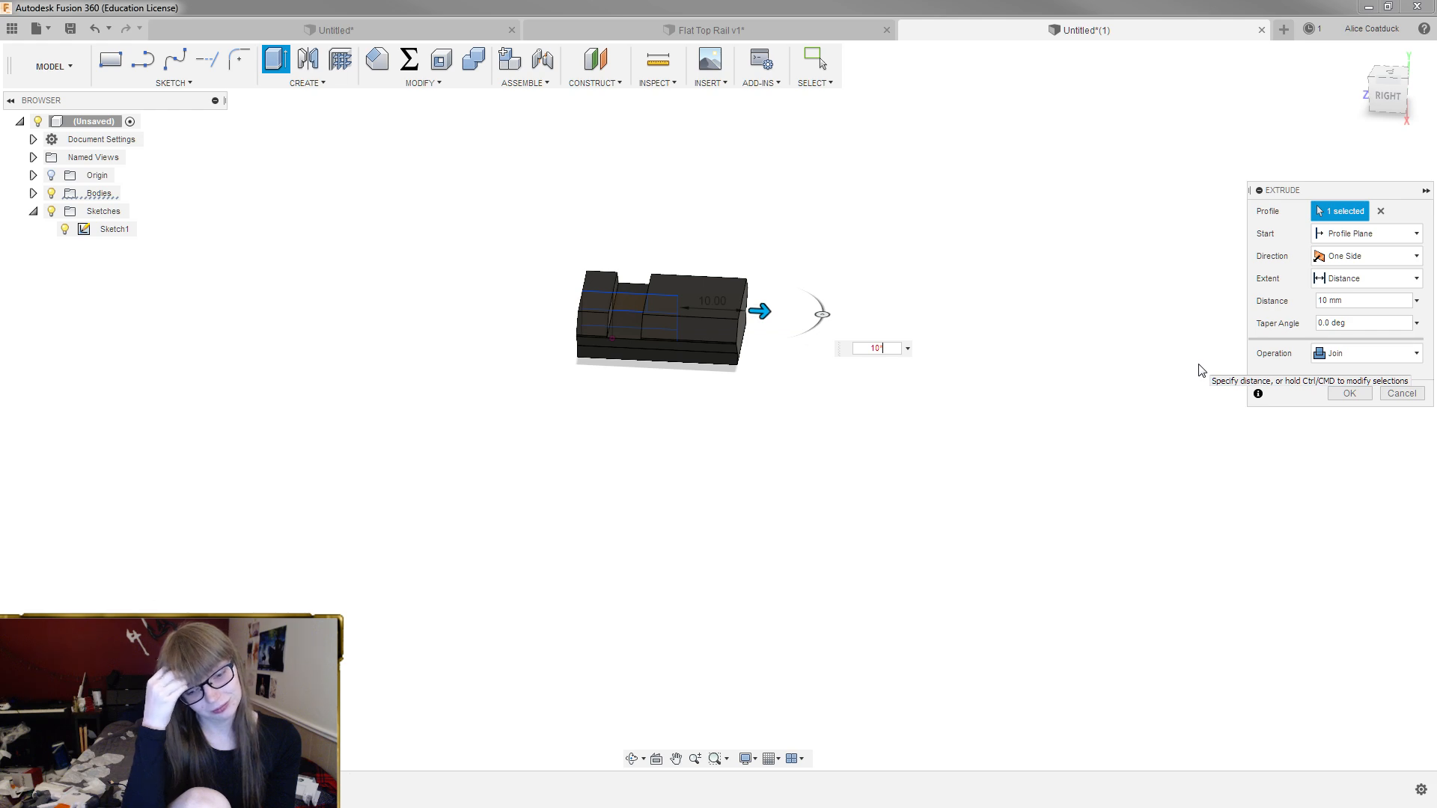
{"action": "type", "text": "Pic"}
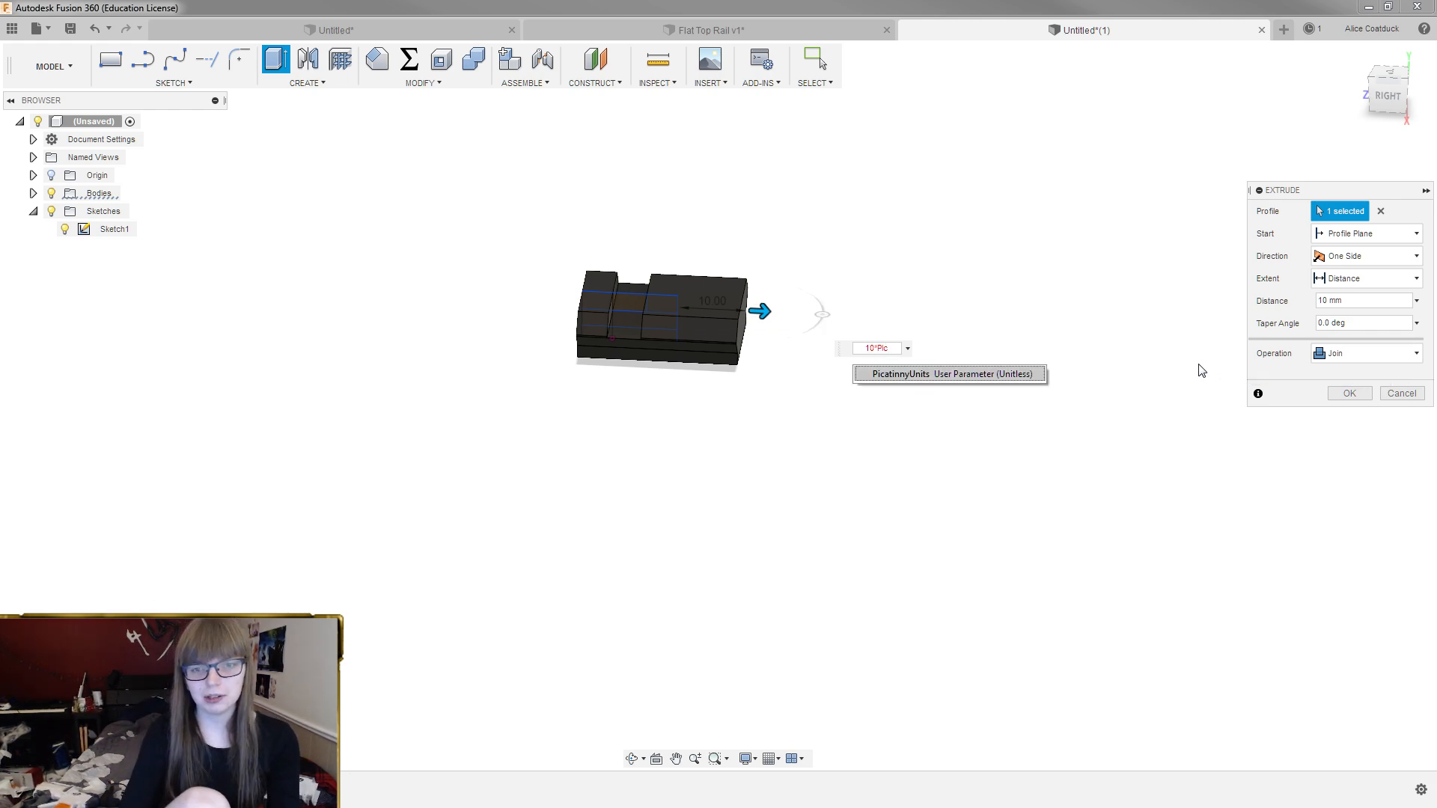
{"action": "key", "text": "Return"}
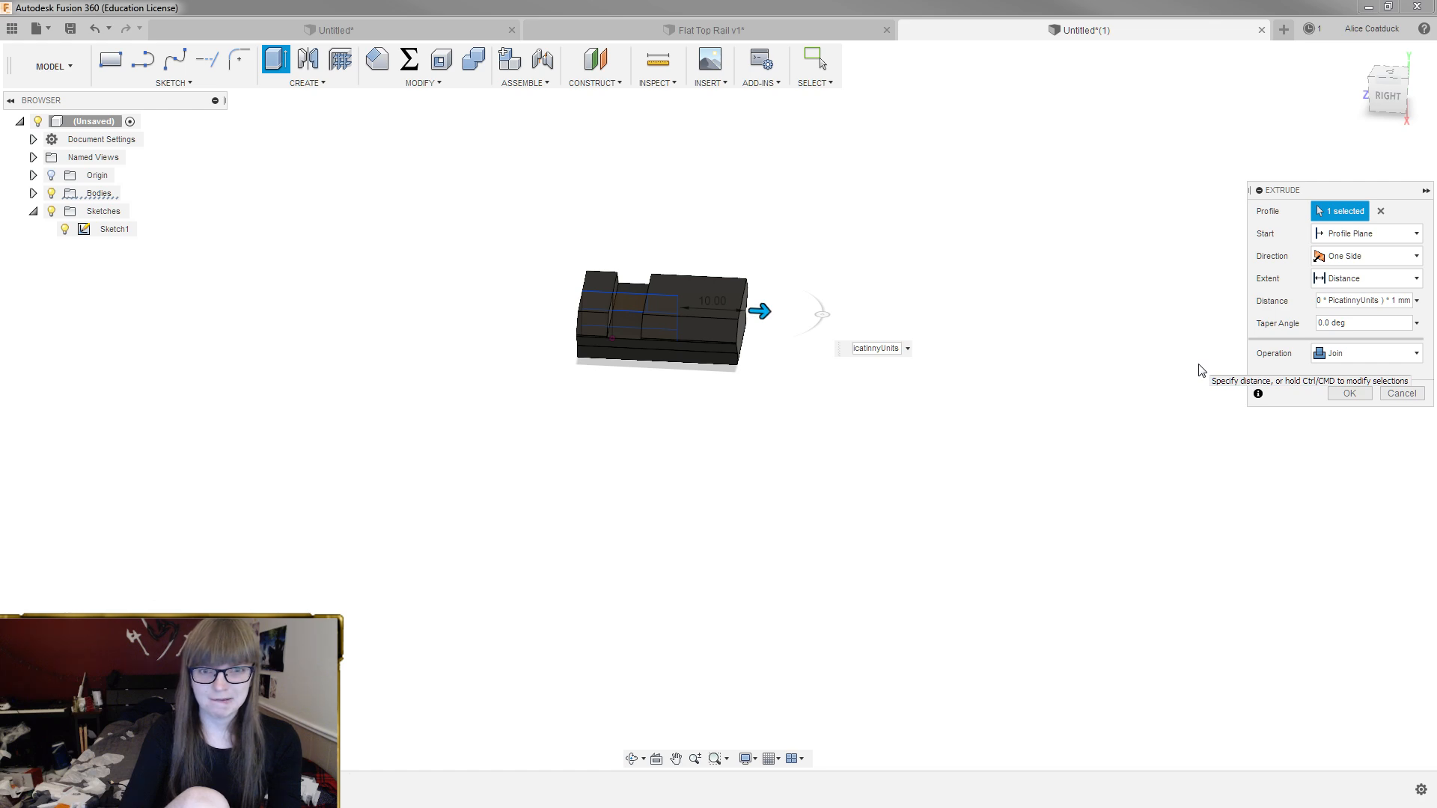
Try changing the end-face extrusion distance to 10*(PicatinnyUnits -1)
{"action": "key", "text": "Left"}
{"action": "key", "text": "Left"}
{"action": "key", "text": "Left"}
{"action": "key", "text": "Left"}
{"action": "key", "text": "Left"}
{"action": "key", "text": "Left"}
{"action": "key", "text": "Left"}
{"action": "key", "text": "Left"}
{"action": "key", "text": "Left"}
{"action": "key", "text": "Left"}
{"action": "key", "text": "Left"}
{"action": "key", "text": "Left"}
{"action": "key", "text": "Left"}
{"action": "key", "text": "Left"}
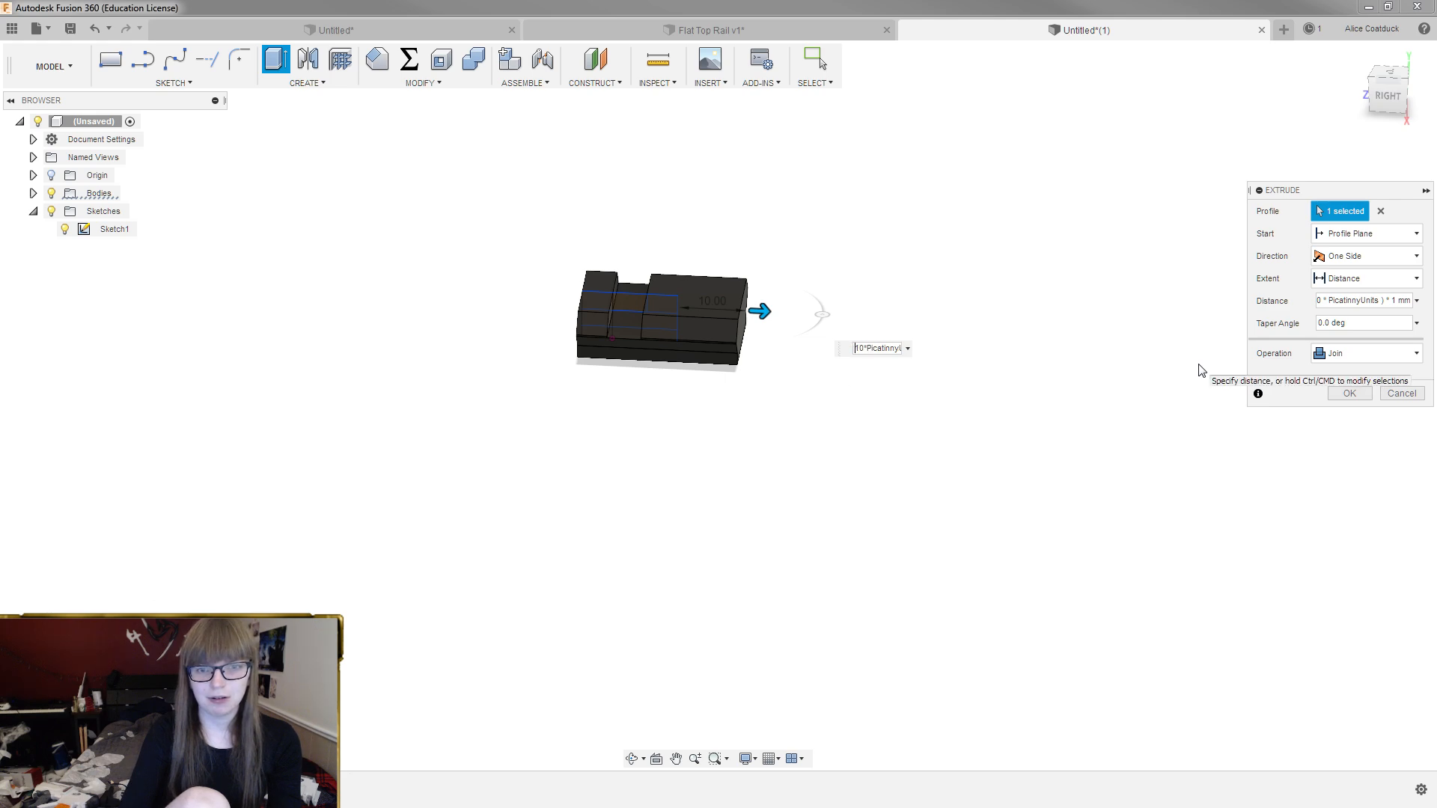
{"action": "type", "text": "("}
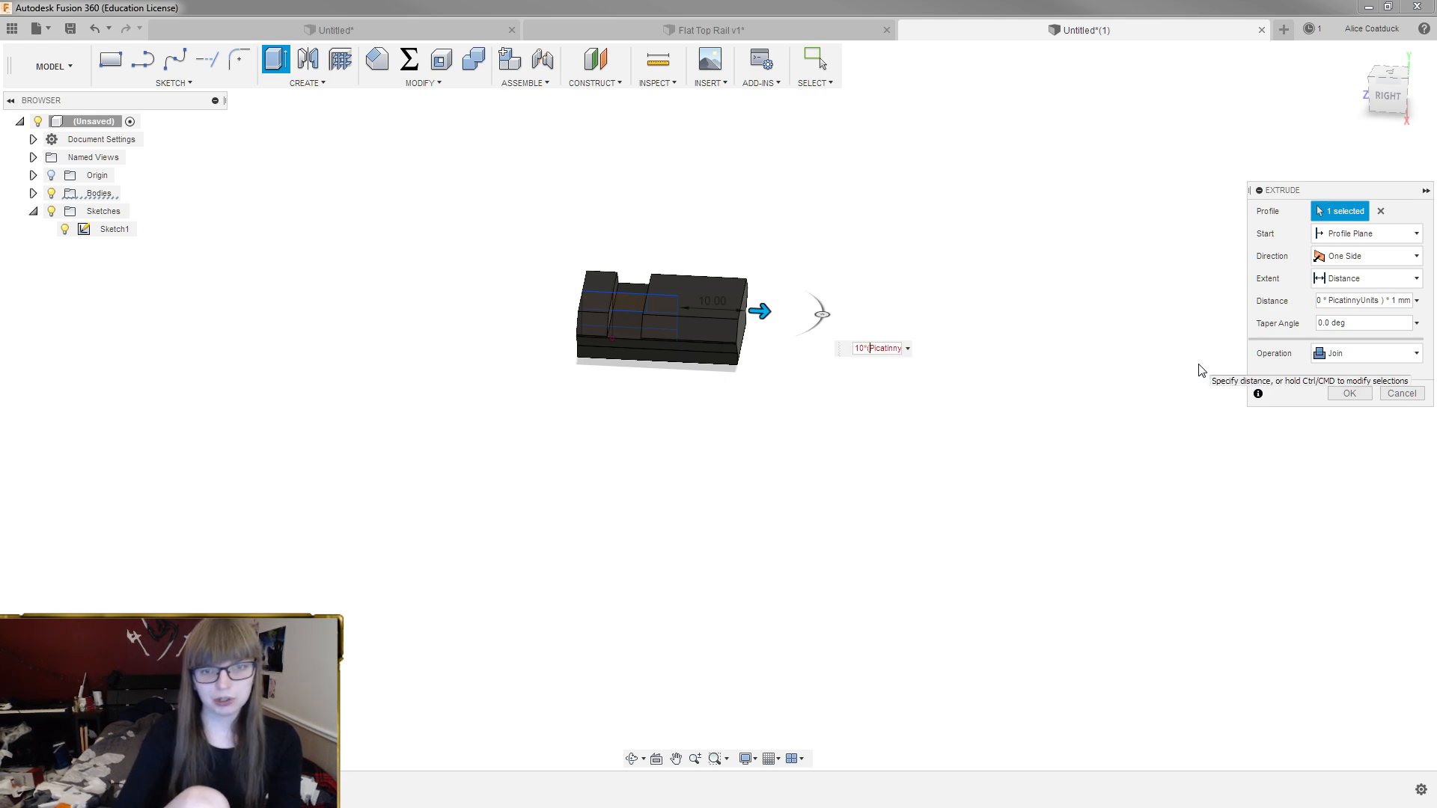
{"action": "key", "text": "End"}
{"action": "type", "text": "-1)"}
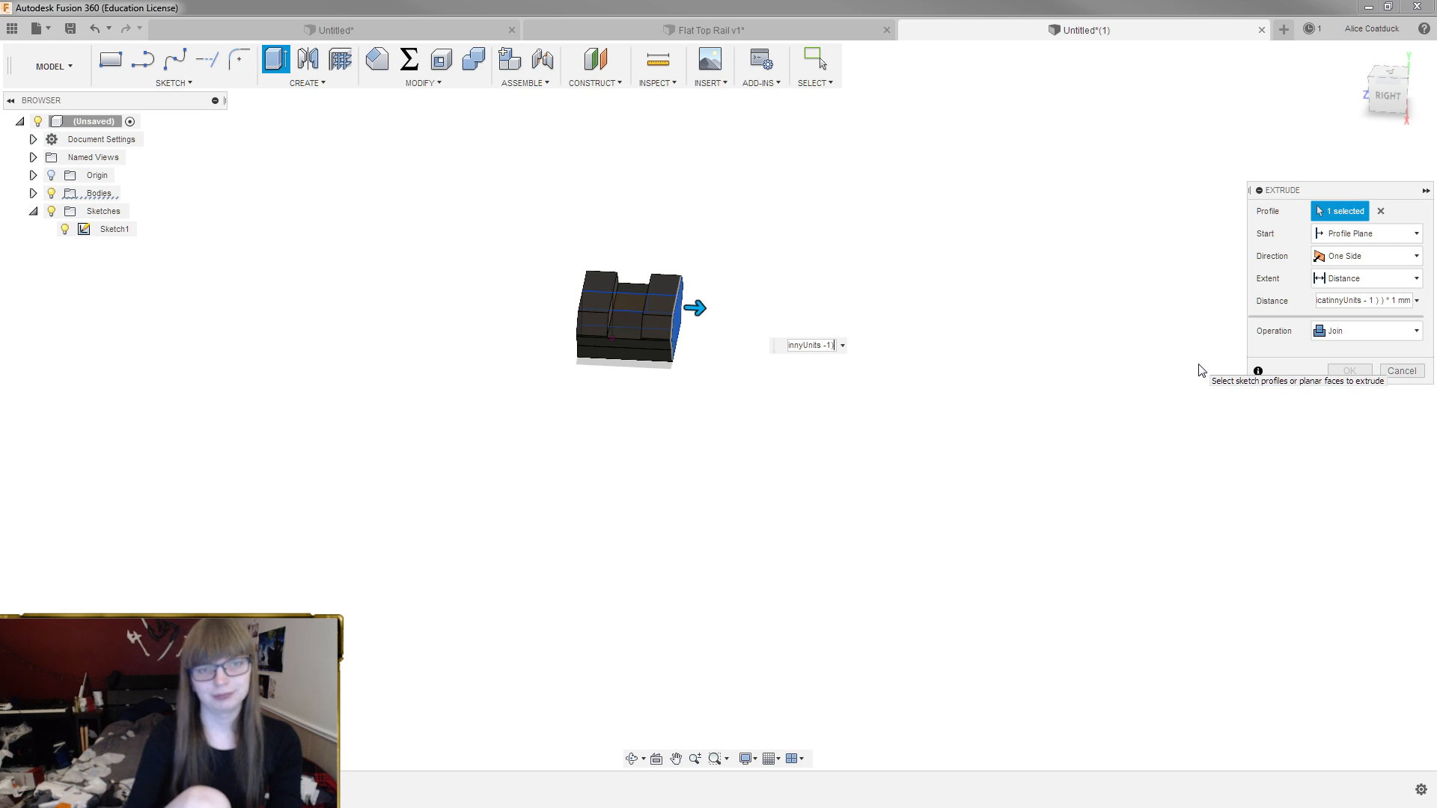
Set the expression of the user parameter PicatinnyUnits to 2
{"action": "left_click", "coordinate": [416, 64]}
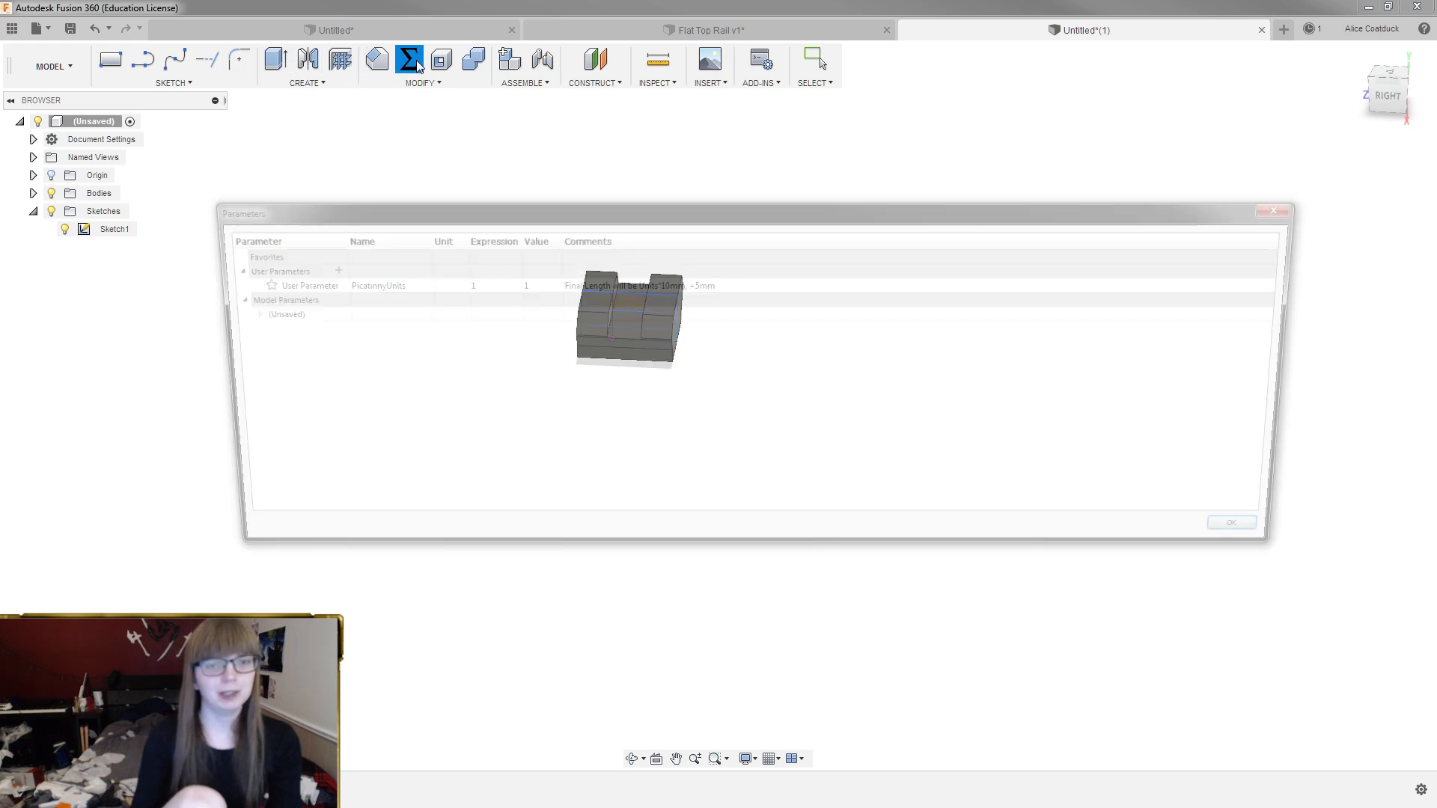
{"action": "double_click", "coordinate": [460, 284]}
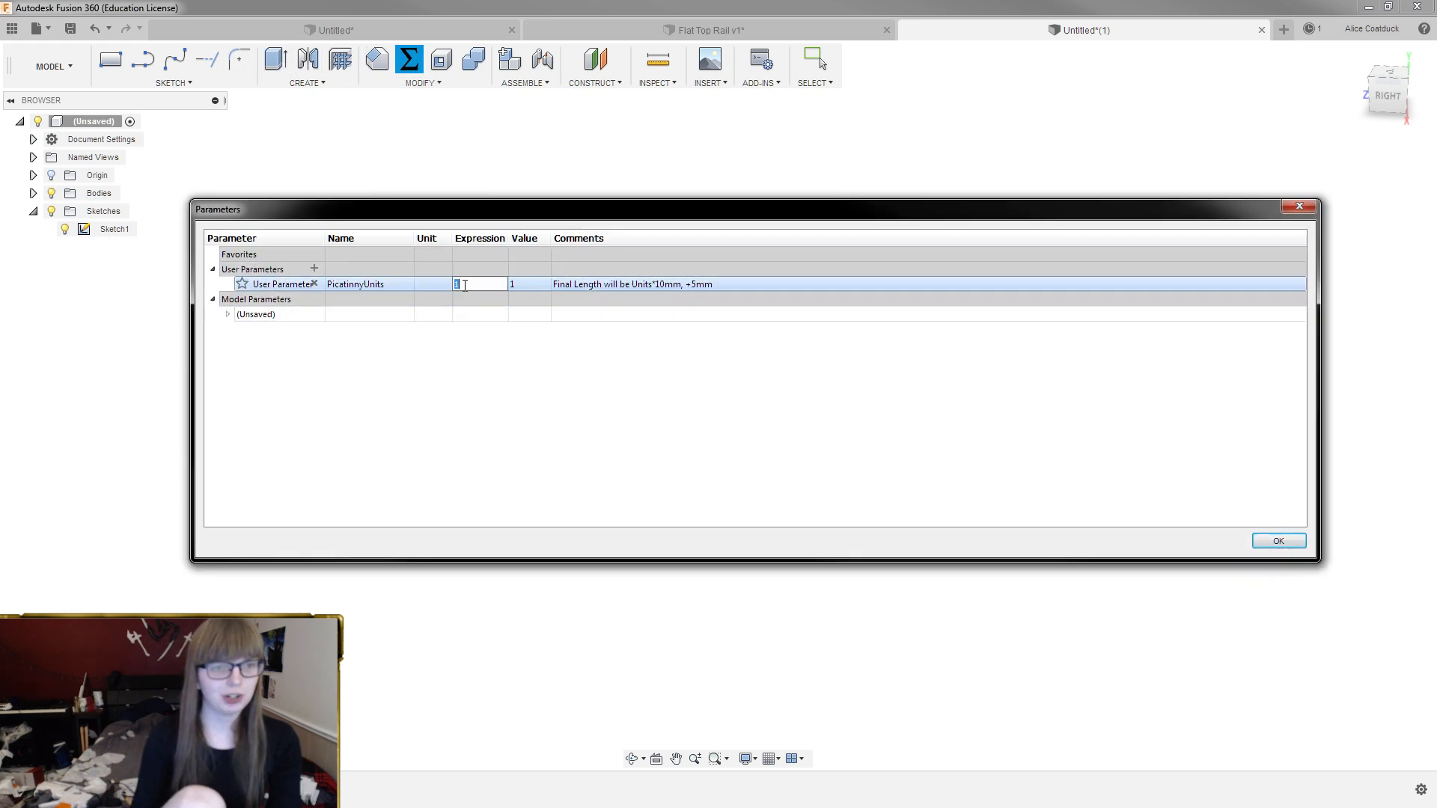
{"action": "type", "text": "2"}
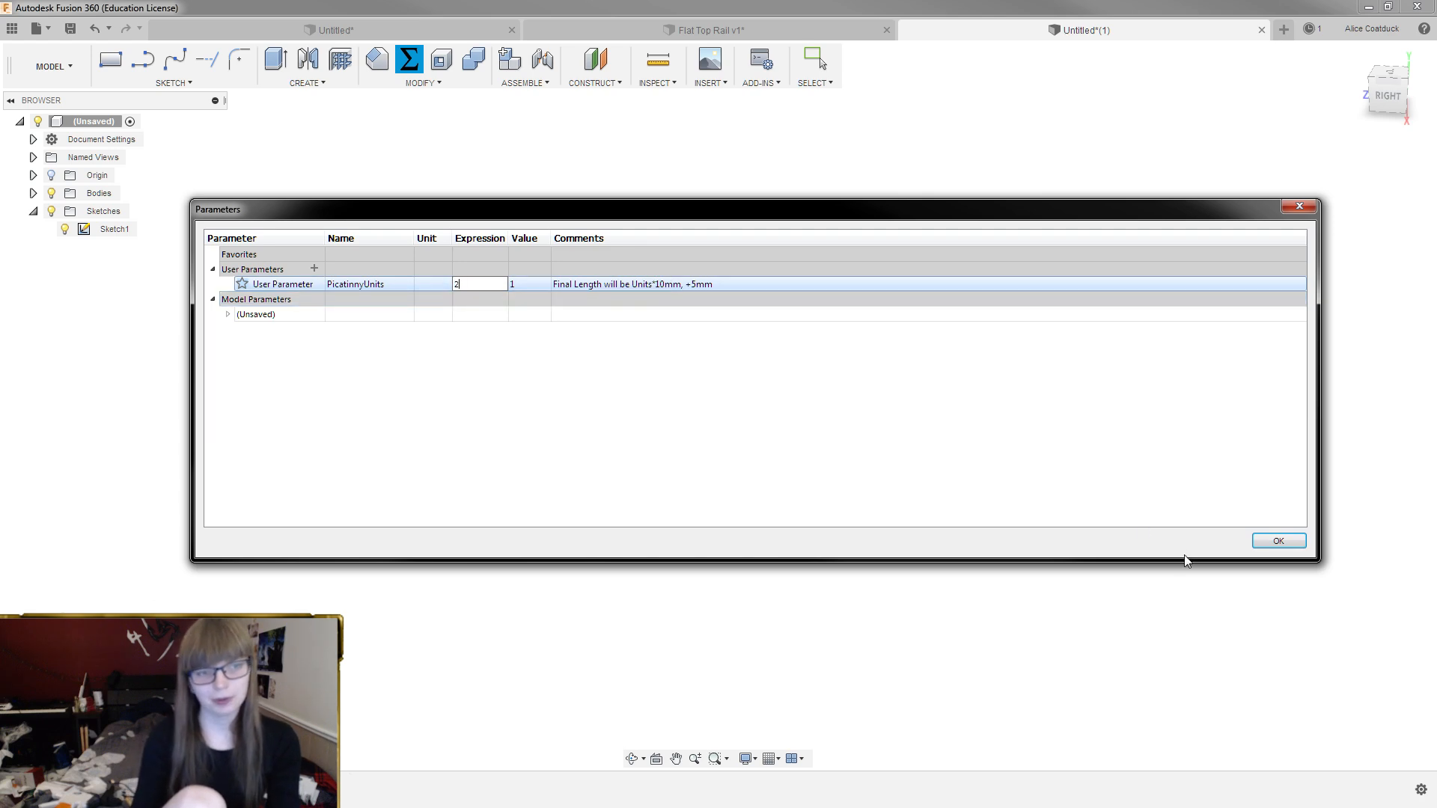
{"action": "left_click", "coordinate": [1277, 541]}
Extrude the rail block's end face by 10*(PicatinnyUnits -1), joining it to the existing body
{"action": "scroll", "coordinate": [743, 314], "scroll_direction": "up", "scroll_amount": 3}
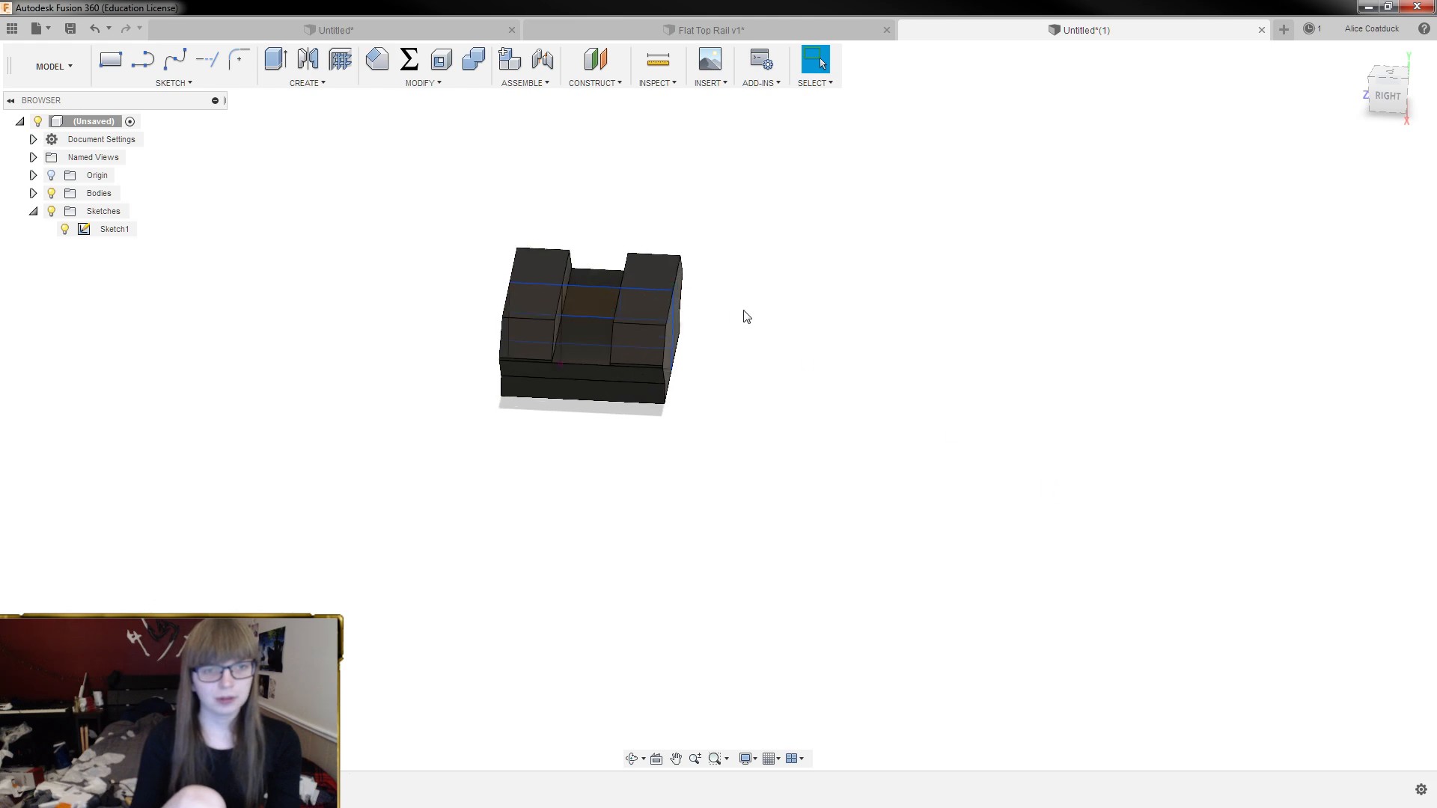
{"action": "left_click", "coordinate": [673, 329]}
{"action": "type", "text": "e"}
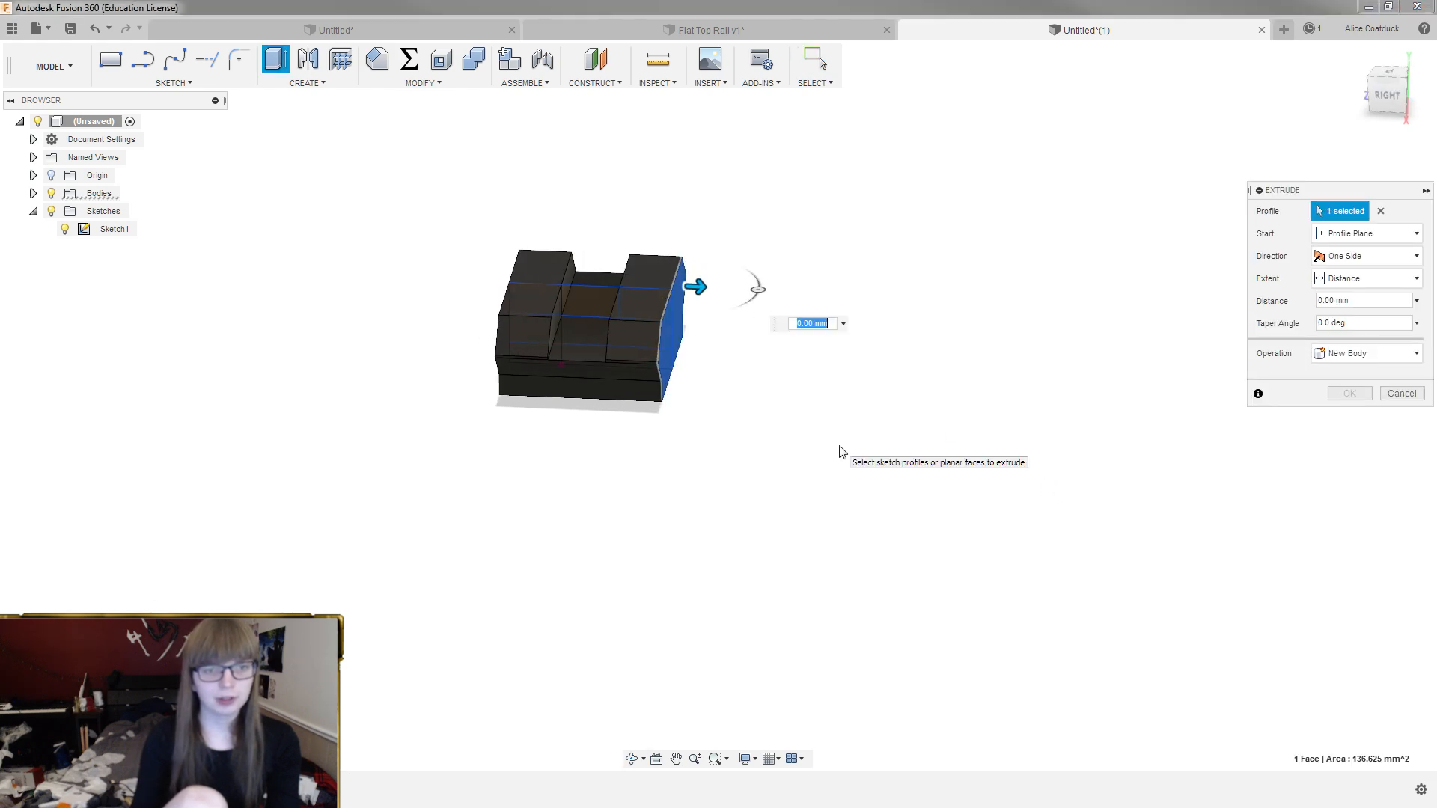
{"action": "type", "text": "10*"}
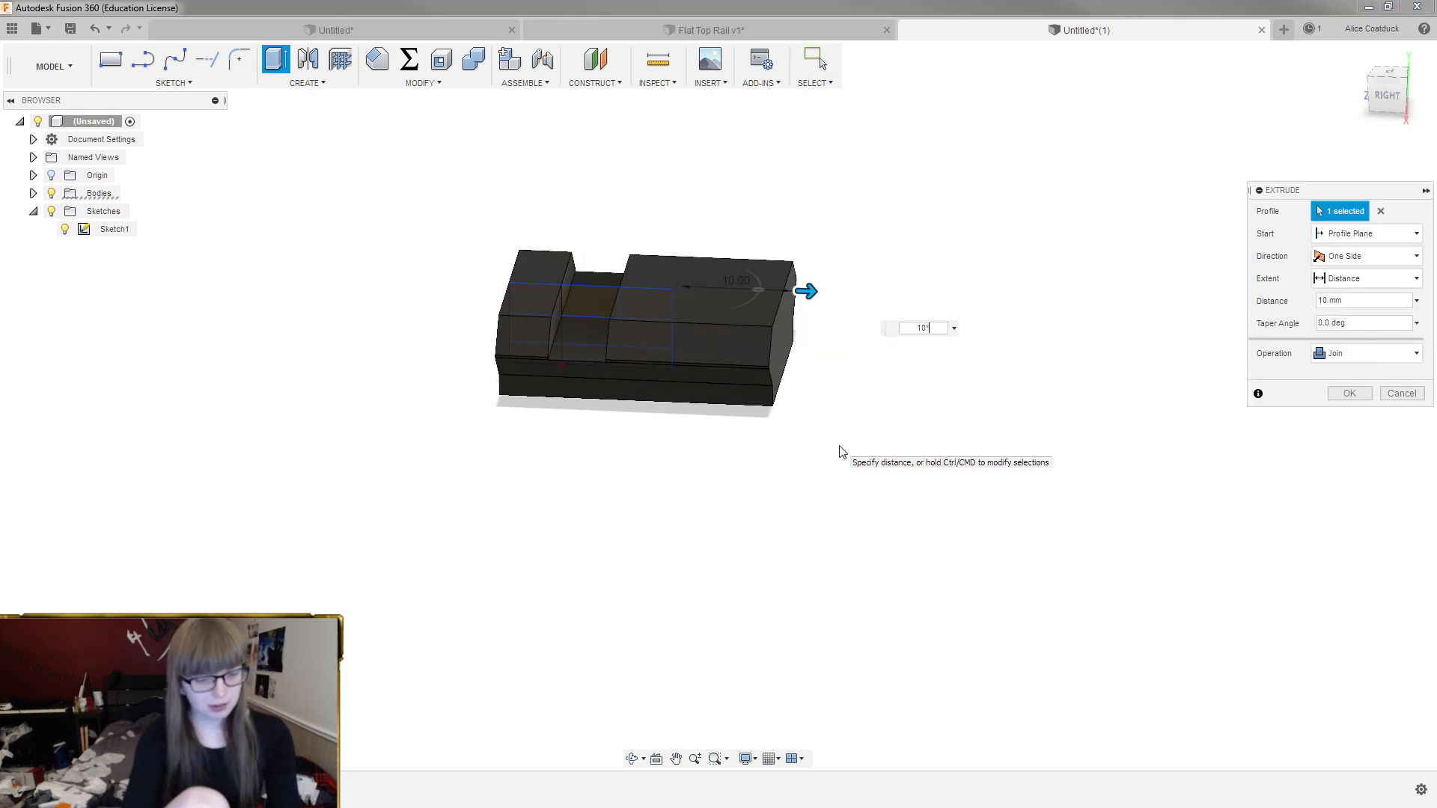
{"action": "type", "text": "(P"}
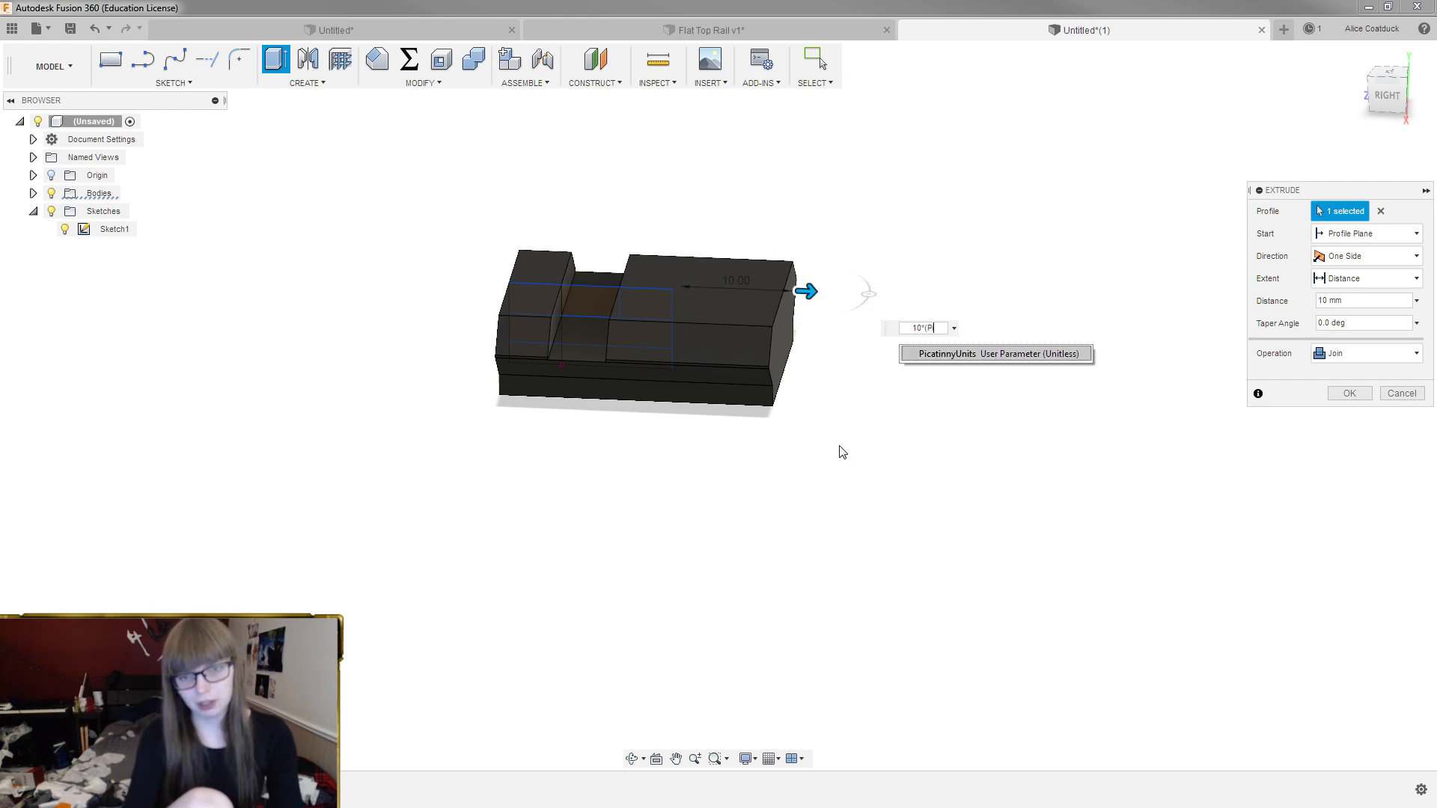
{"action": "key", "text": "Return"}
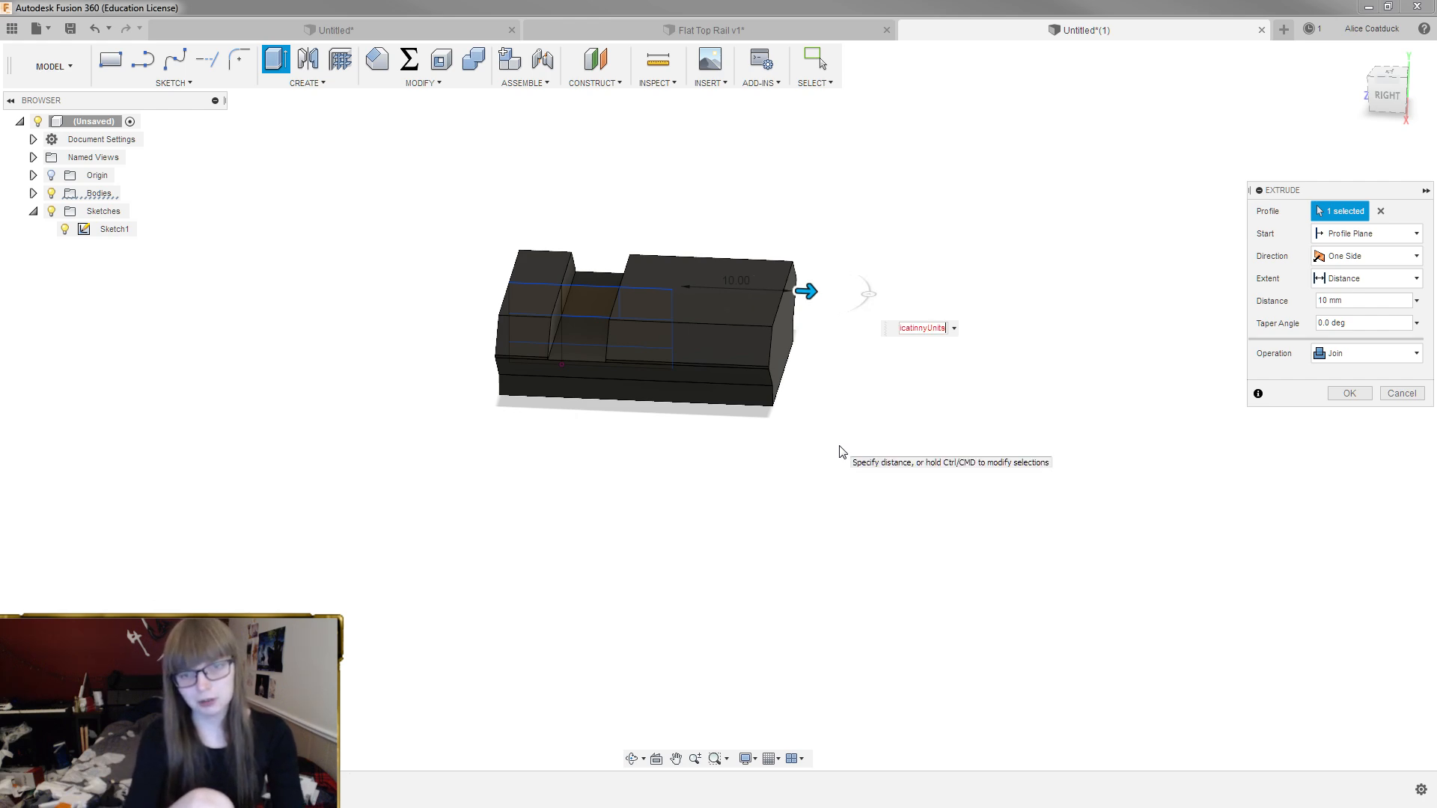
{"action": "type", "text": "-1"}
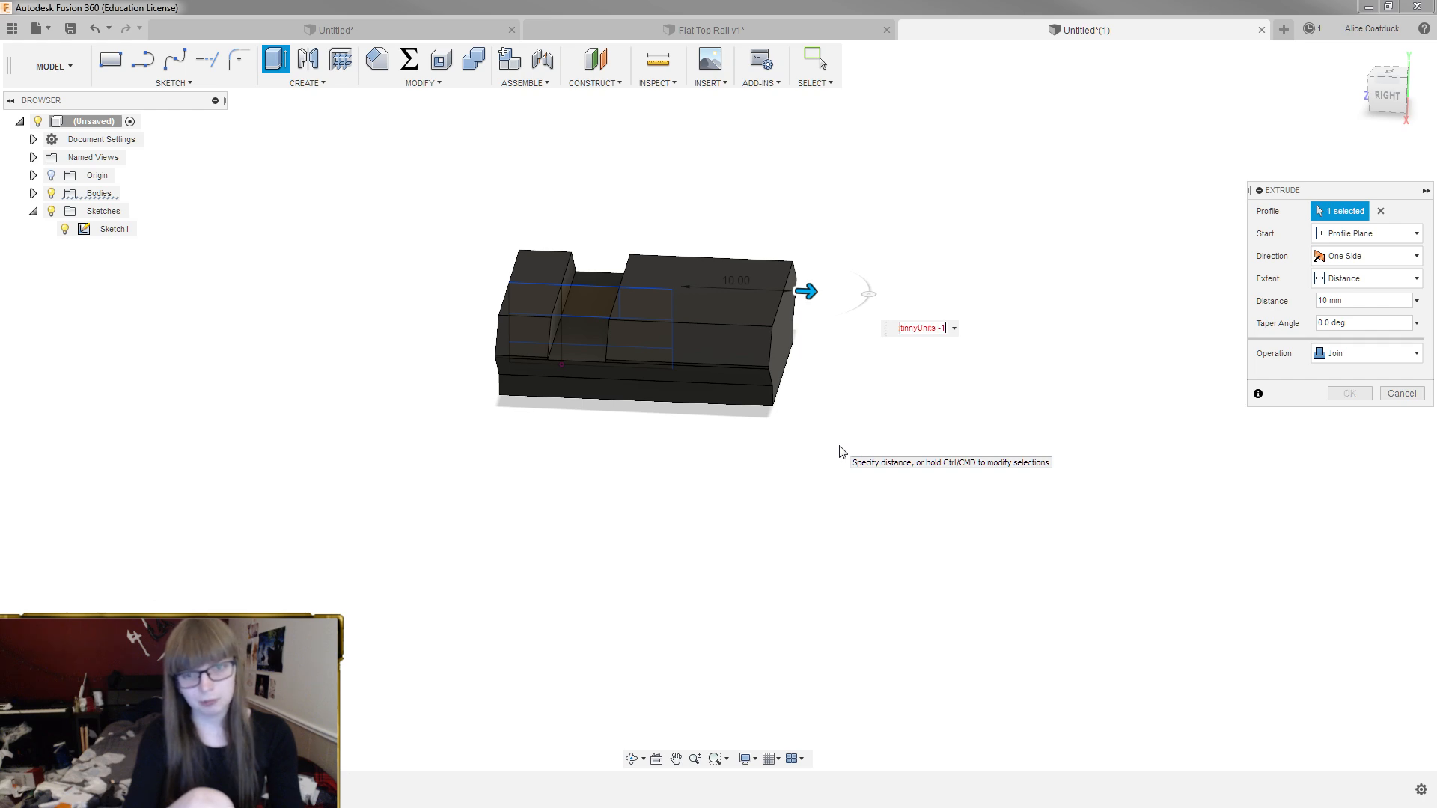
{"action": "type", "text": ")"}
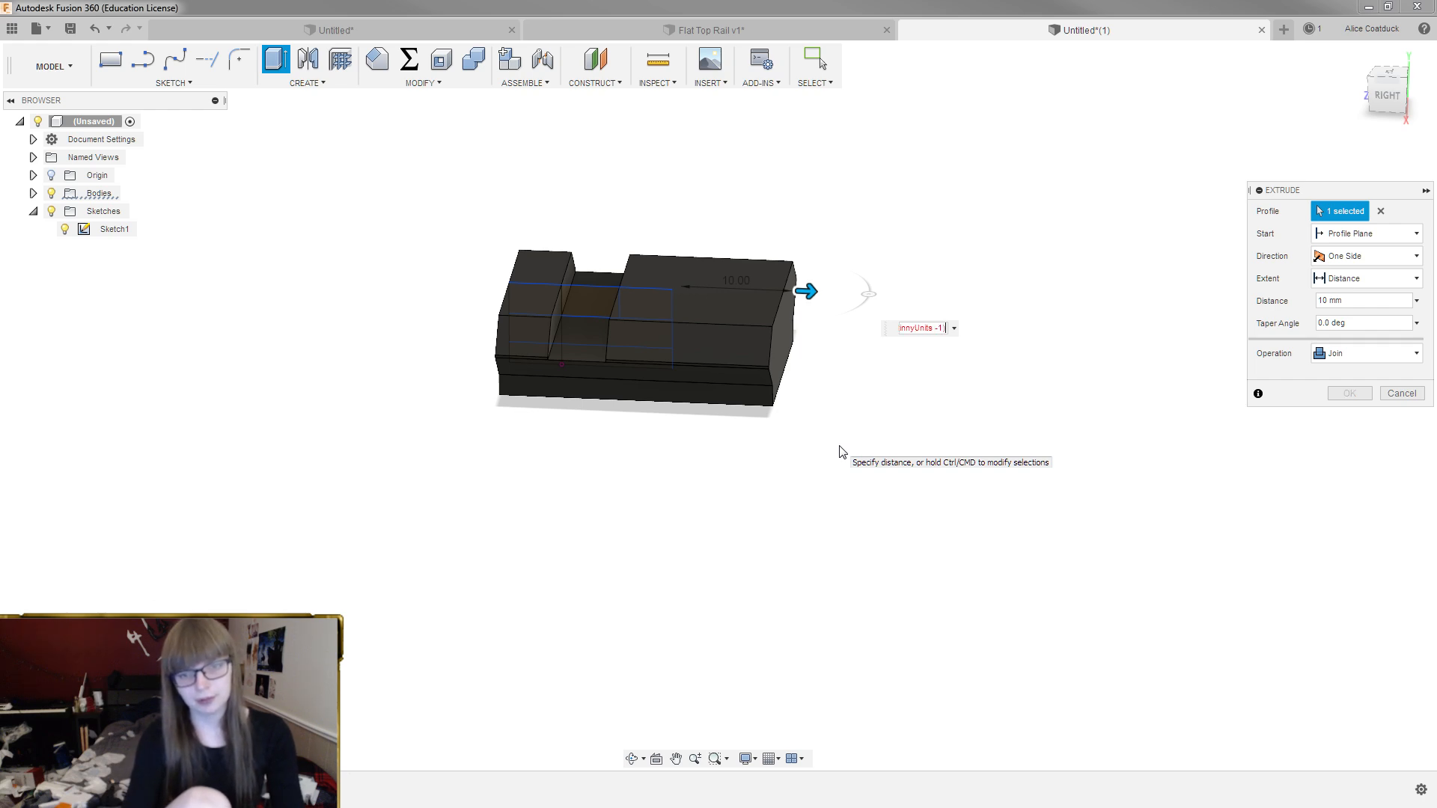
{"action": "key", "text": "Return"}
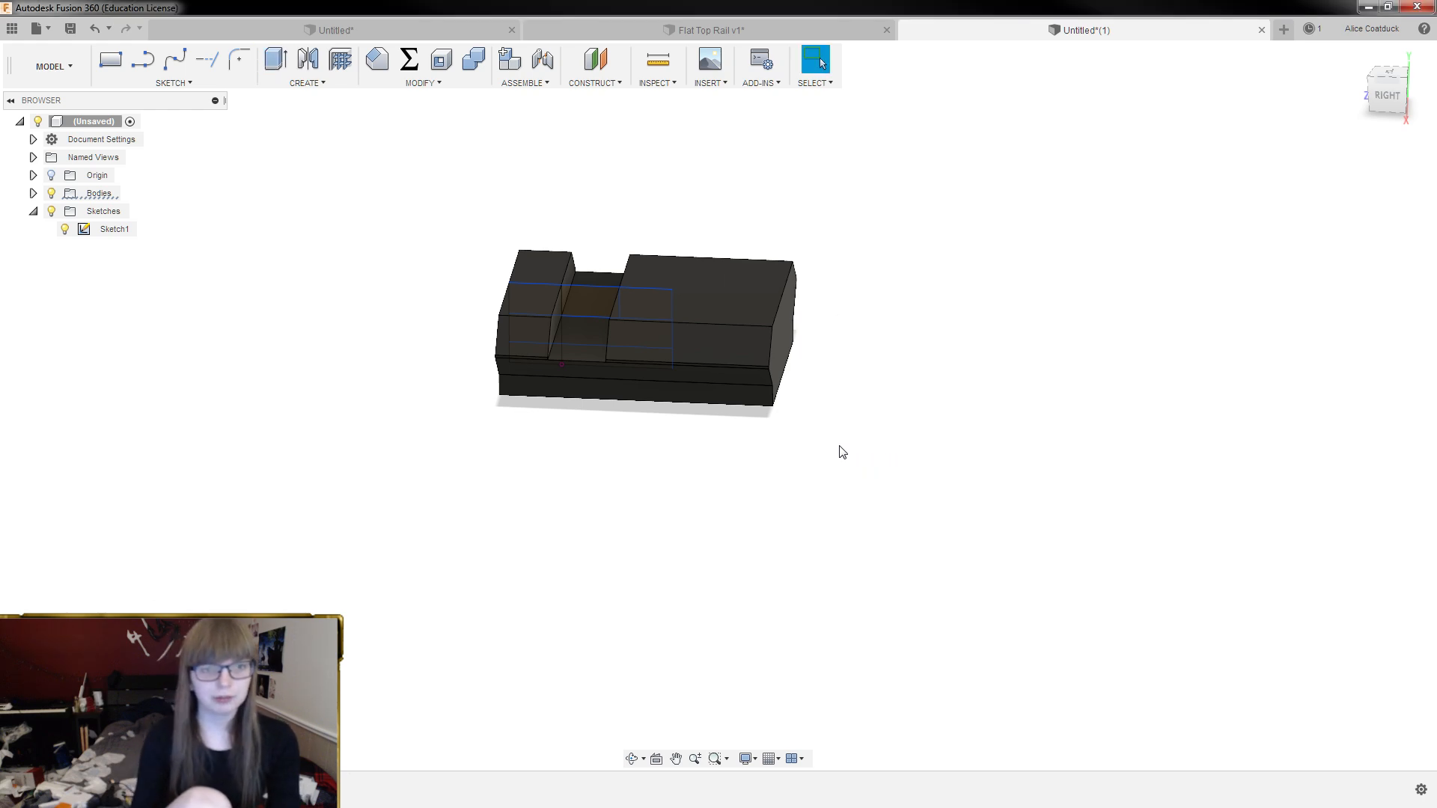
{"action": "middle_click_drag", "start_coordinate": [641, 240], "coordinate": [657, 209], "text": "shift"}
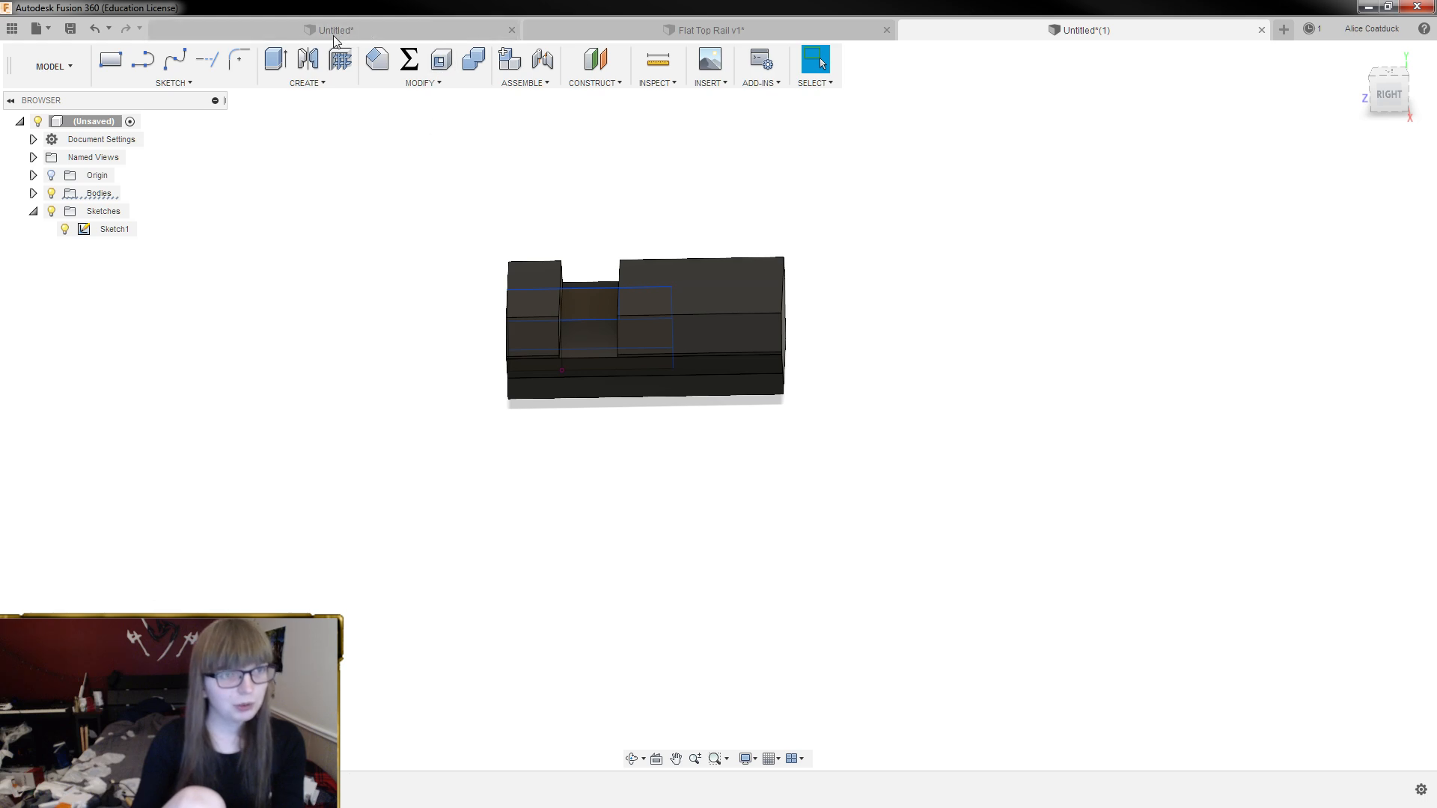
{"action": "left_click", "coordinate": [306, 82]}
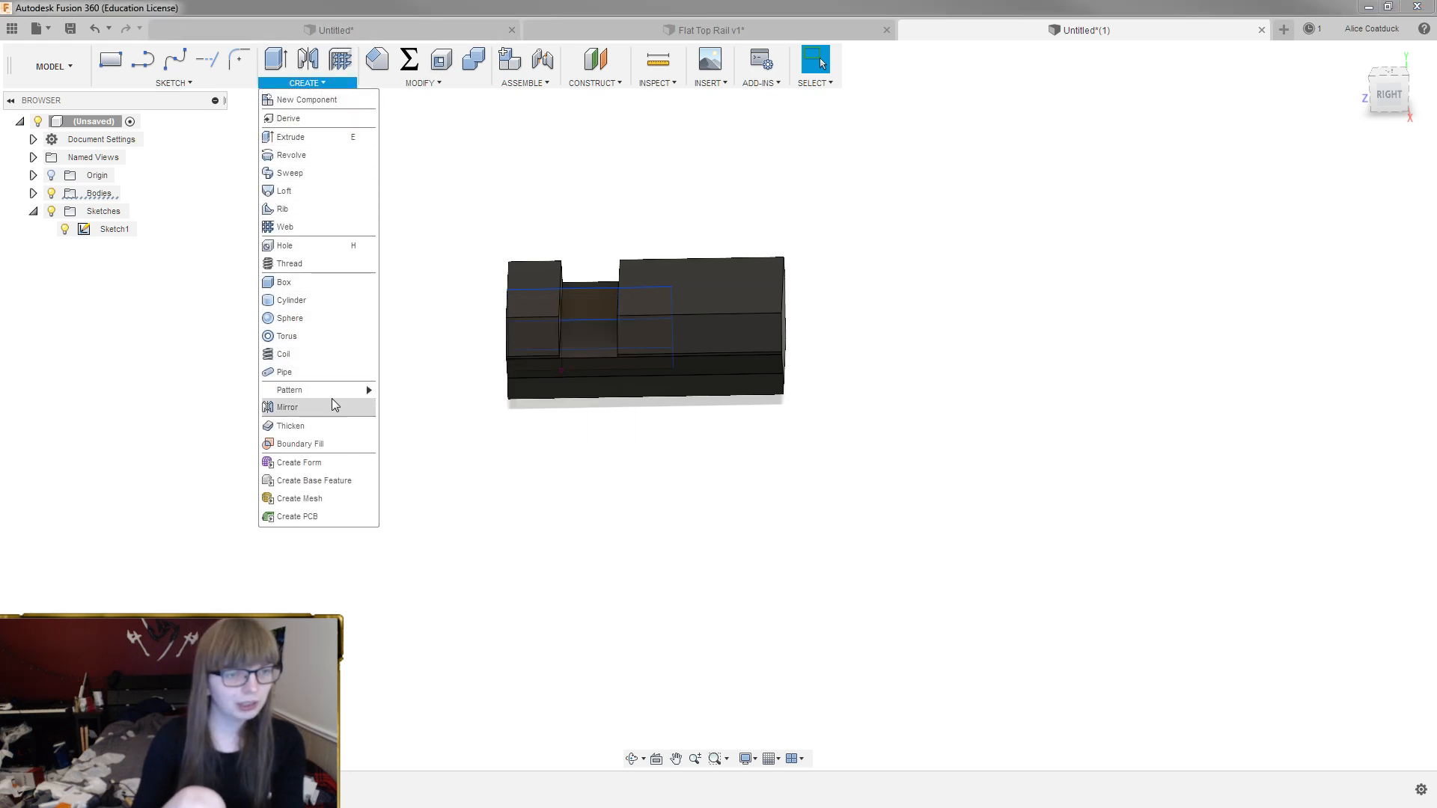
{"action": "mouse_move", "coordinate": [349, 389]}
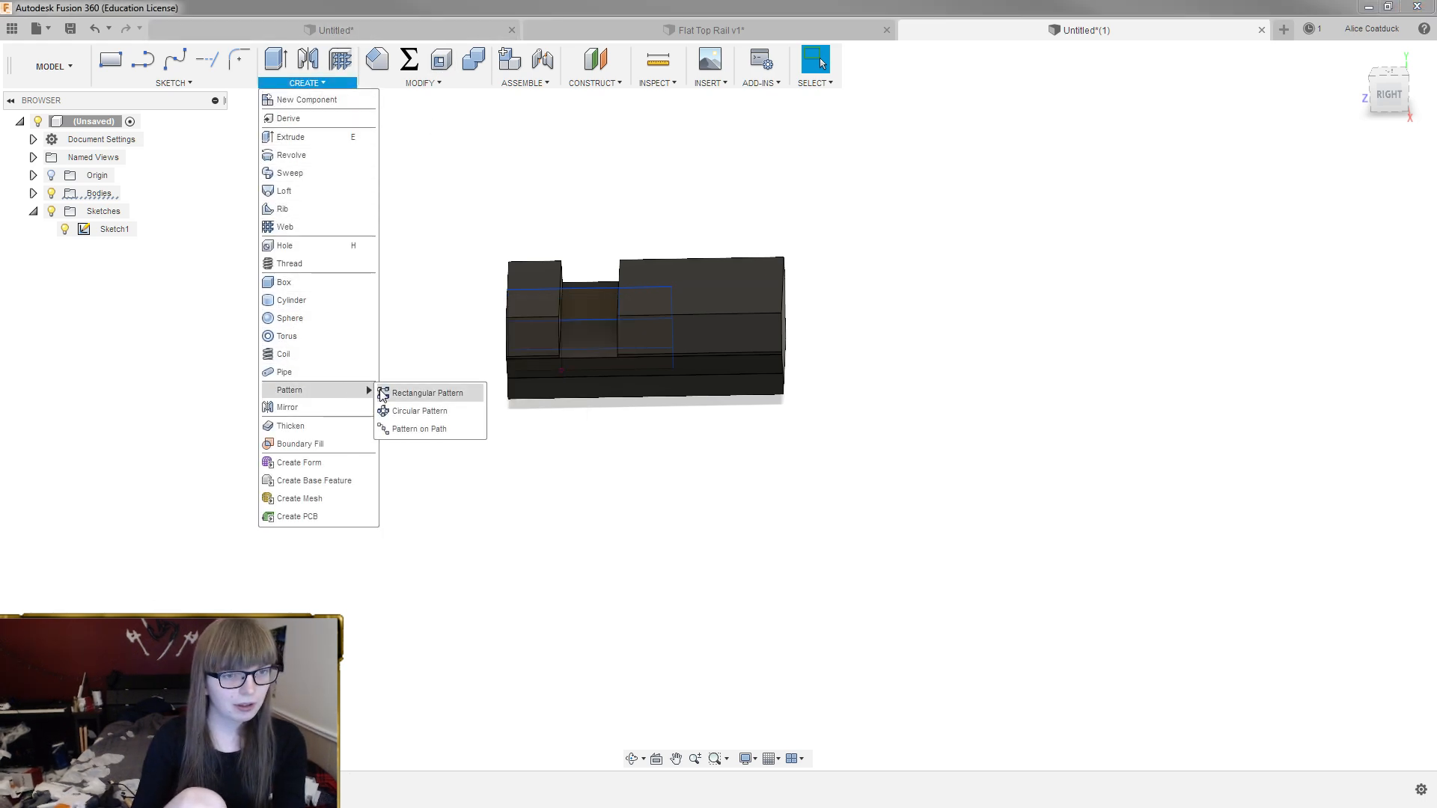
{"action": "left_click", "coordinate": [398, 392]}
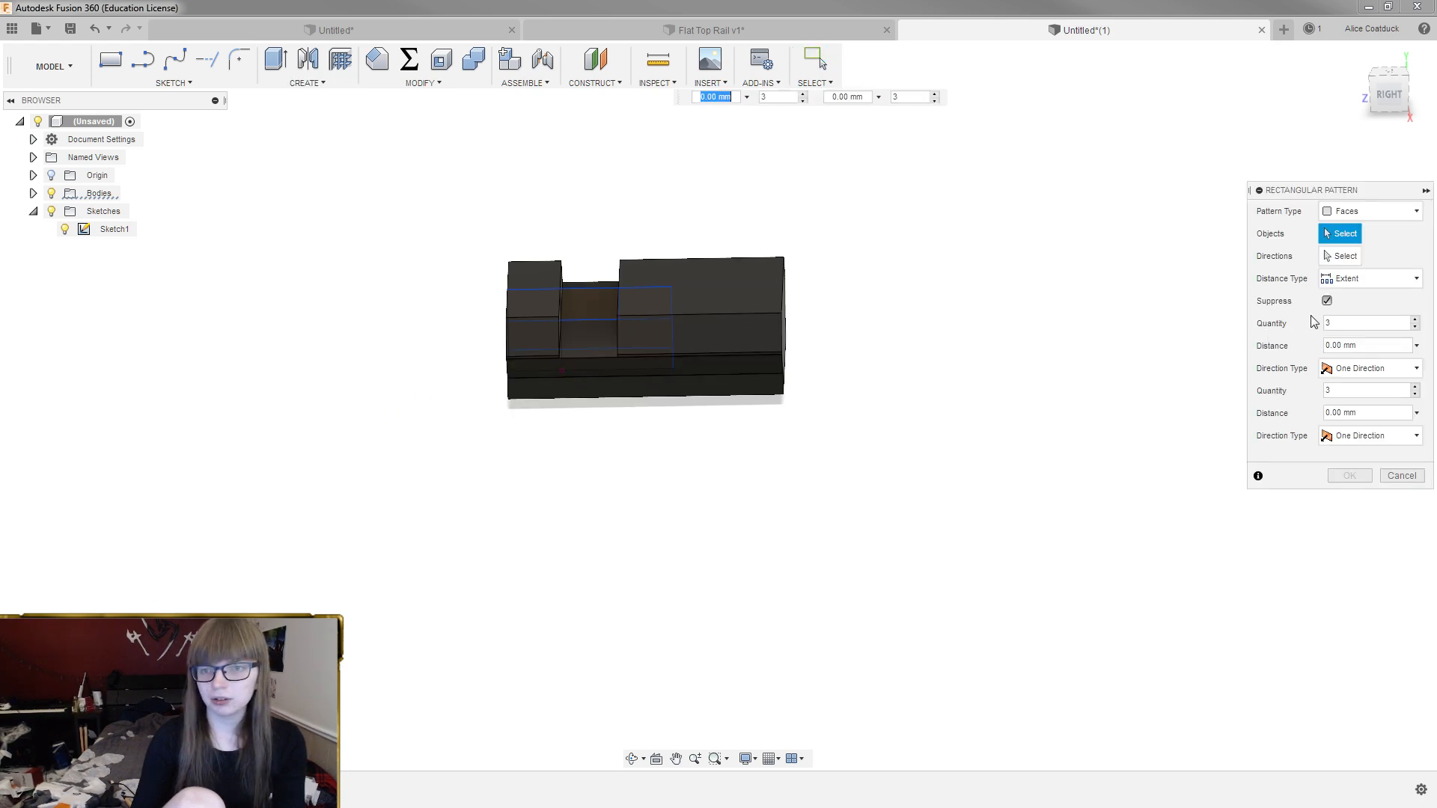
{"action": "left_click", "coordinate": [1373, 214]}
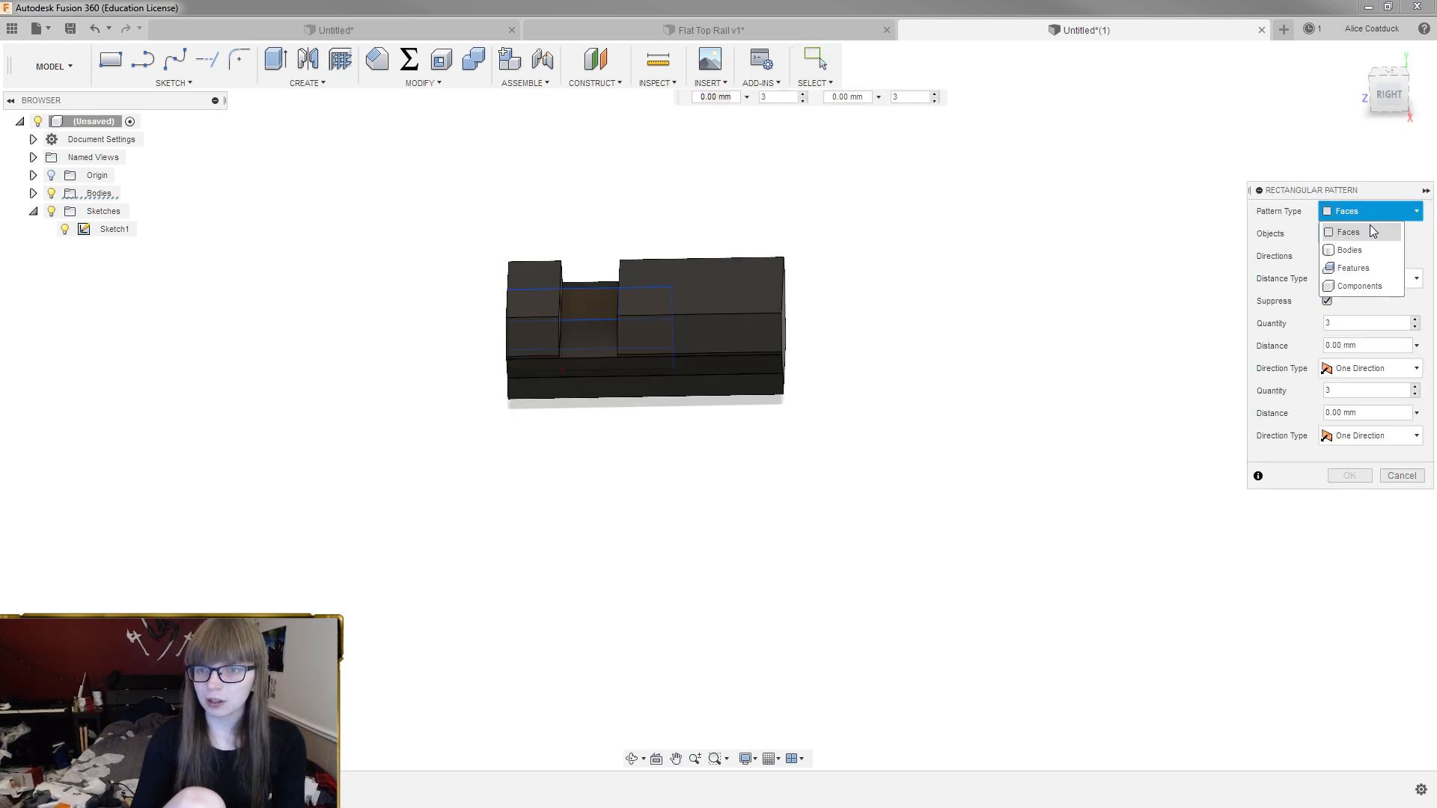
{"action": "left_click", "coordinate": [1361, 268]}
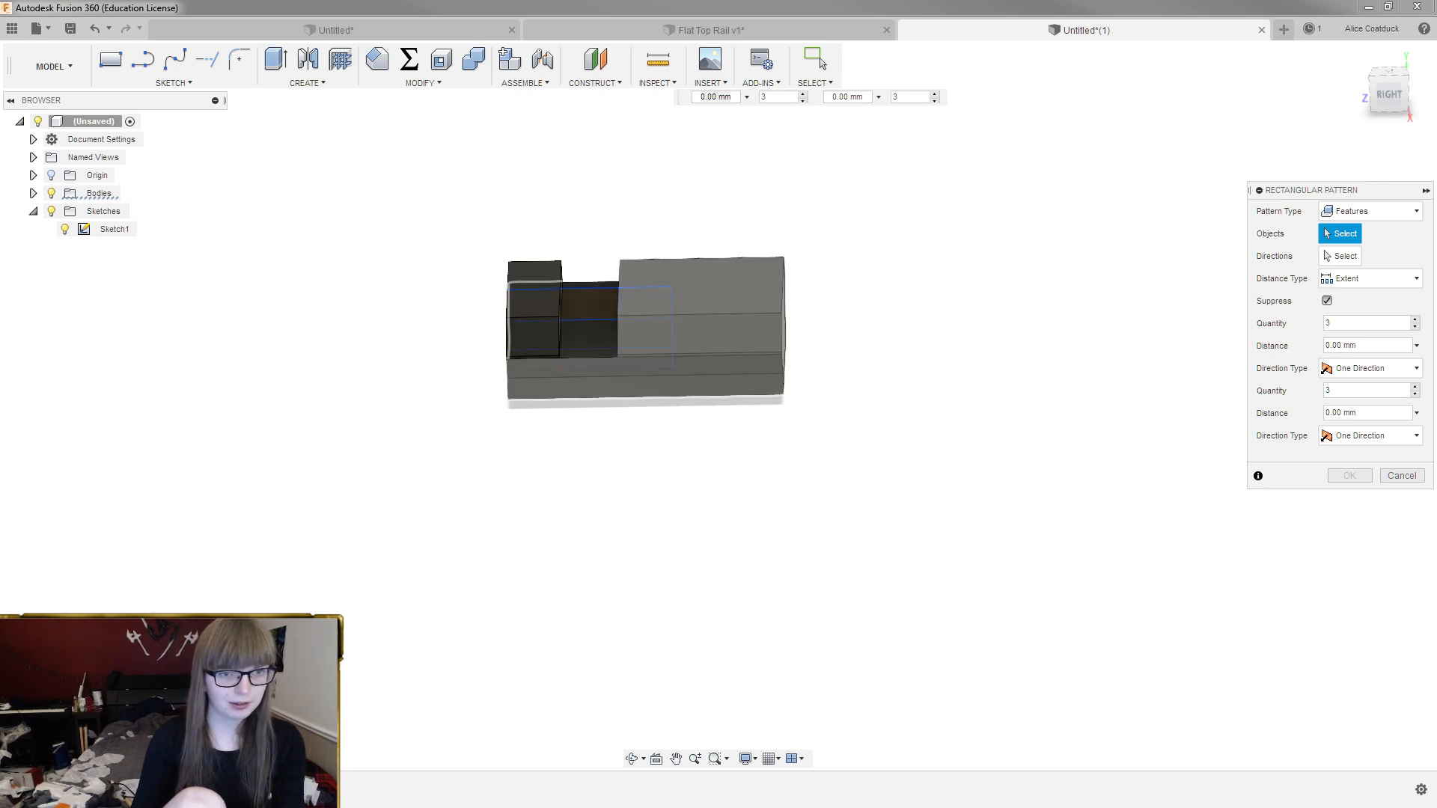
{"action": "double_click", "coordinate": [137, 789]}
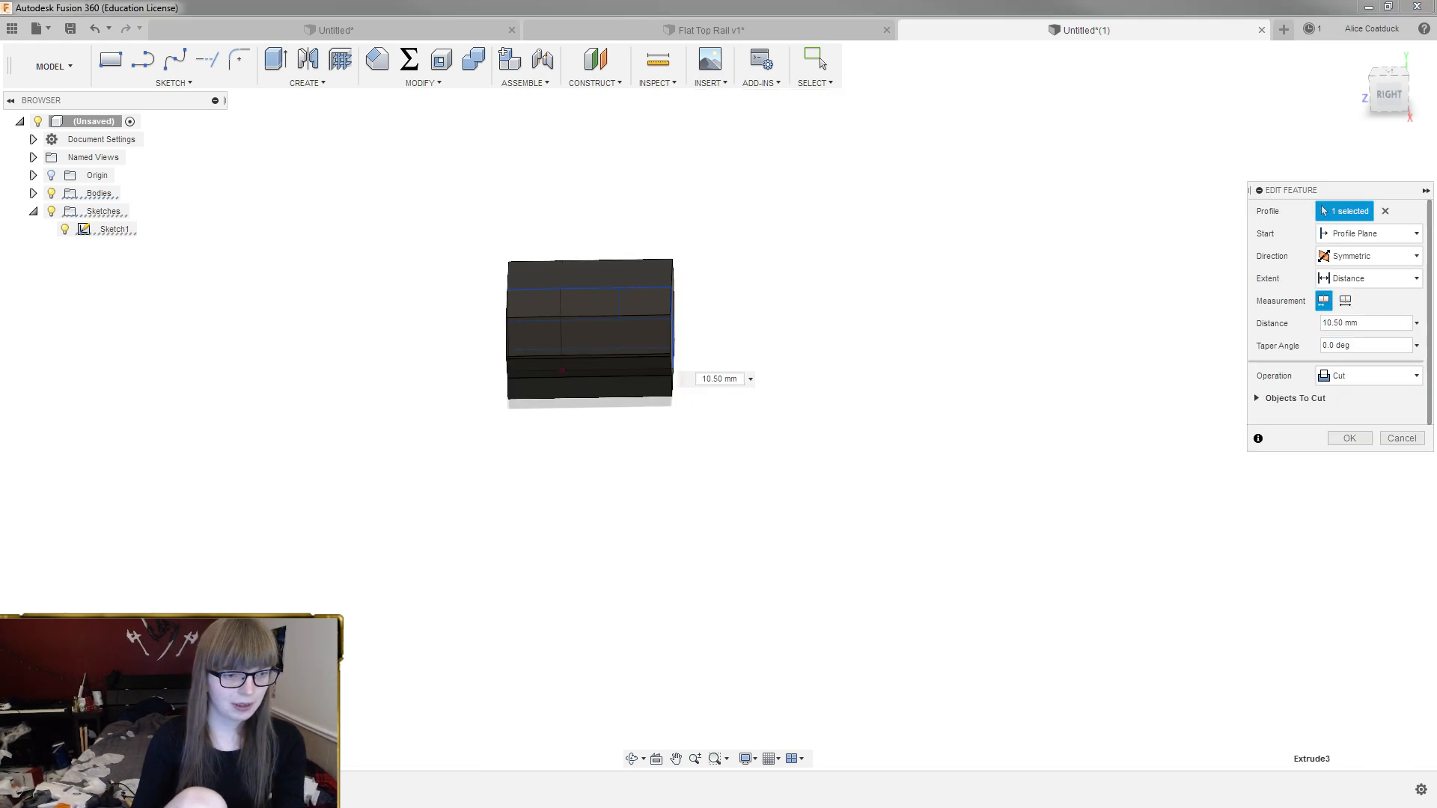
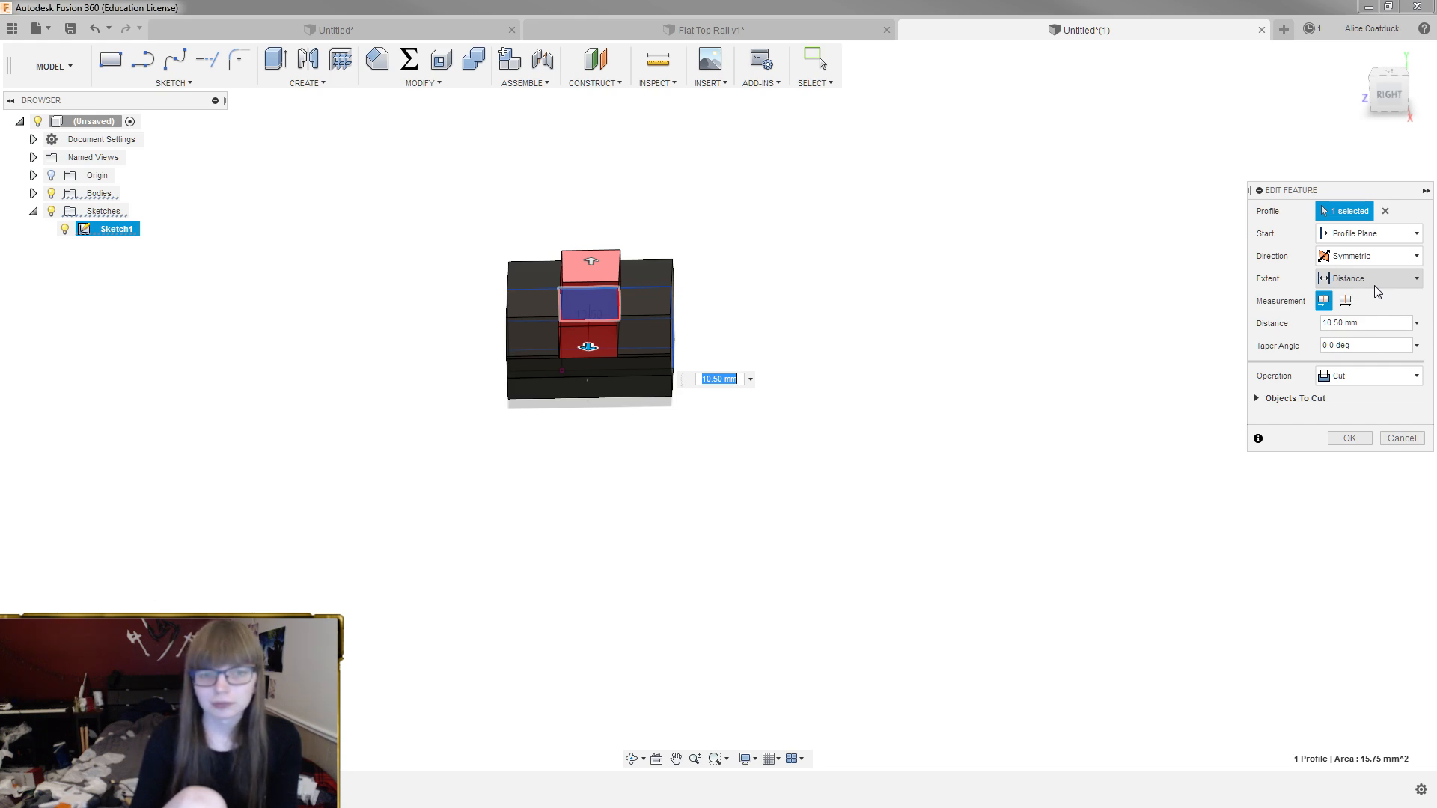
{"action": "left_click", "coordinate": [1406, 440]}
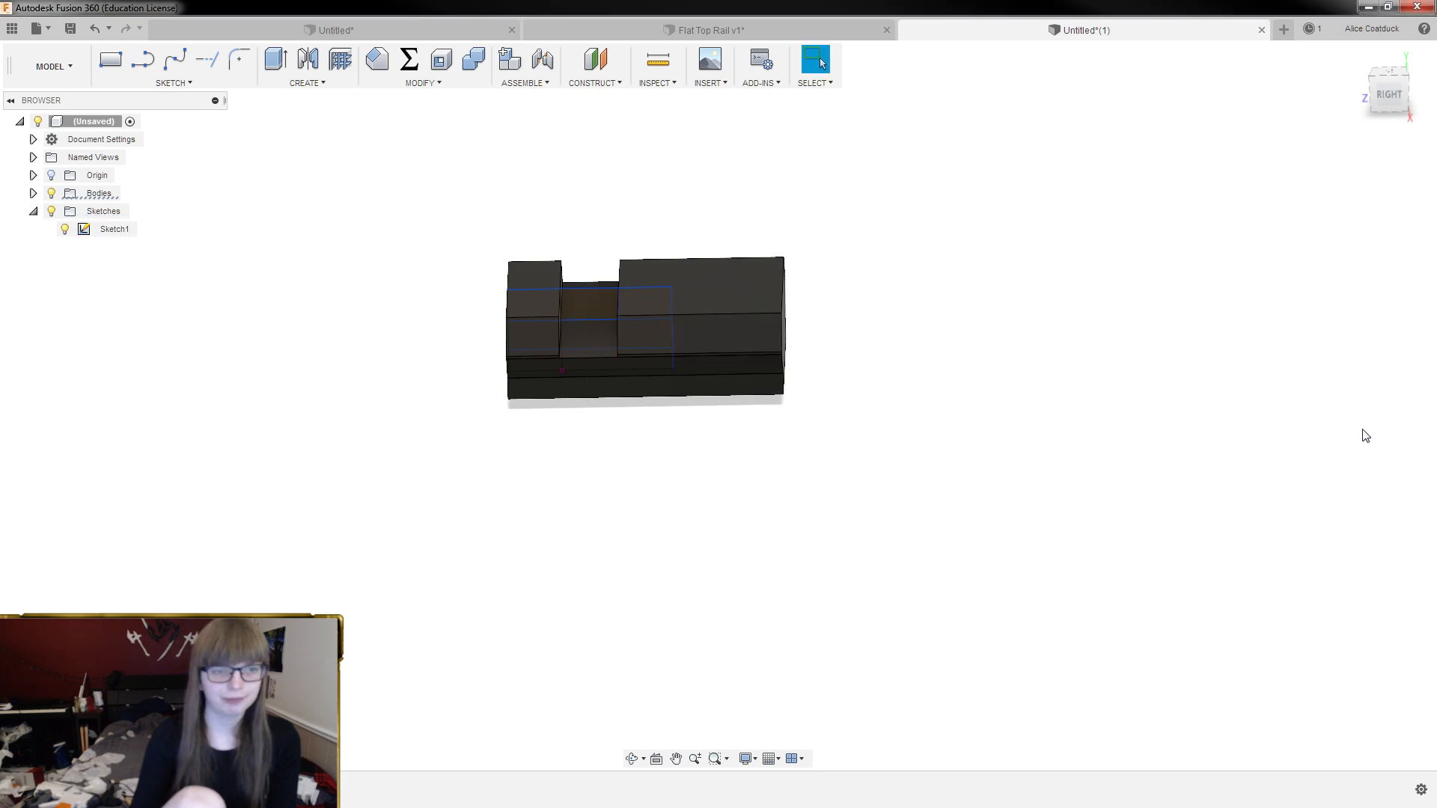
Set up a rectangular pattern of the slot cut feature, using the origin axis along the rail's length as direction
{"action": "left_click", "coordinate": [309, 84]}
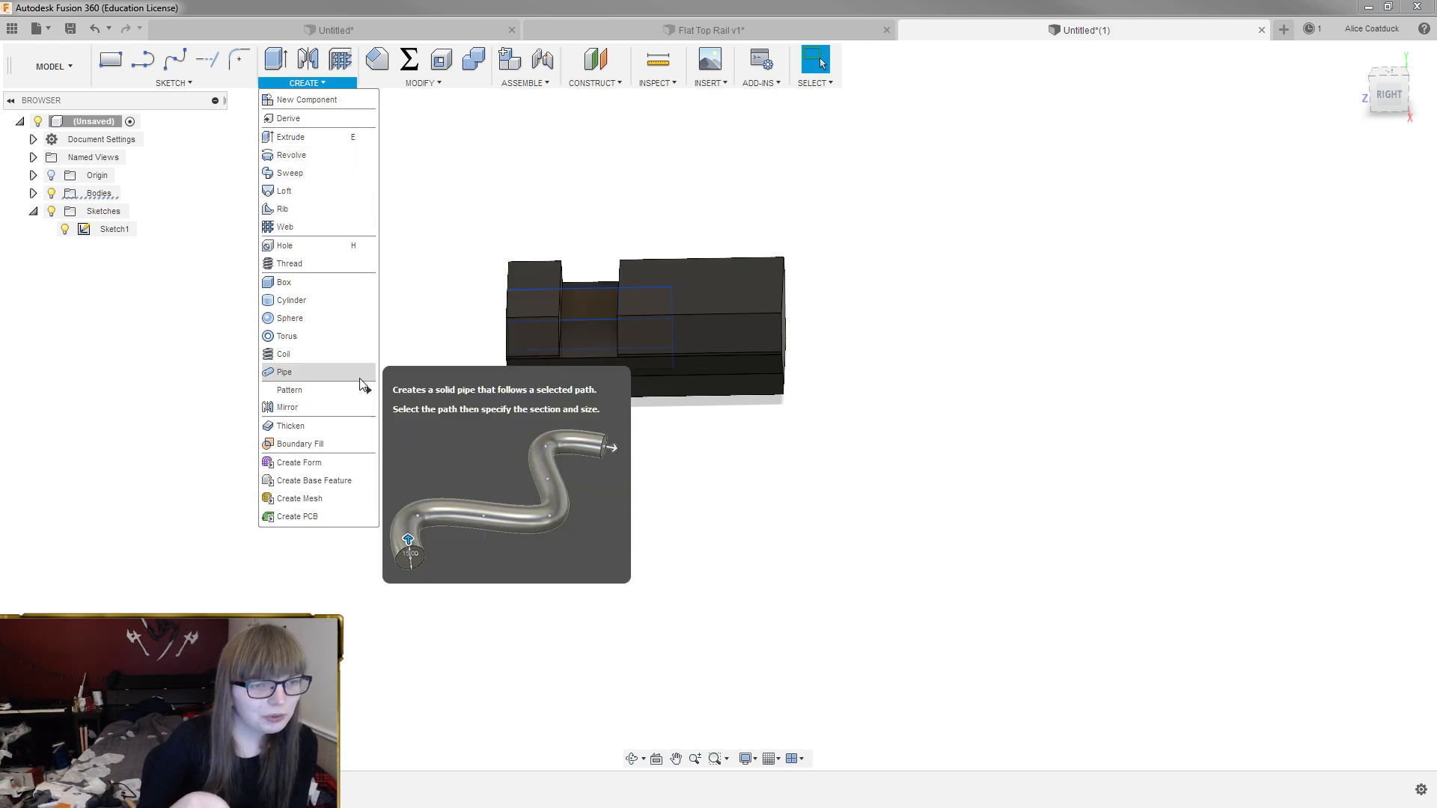
{"action": "mouse_move", "coordinate": [322, 390]}
{"action": "left_click", "coordinate": [412, 392]}
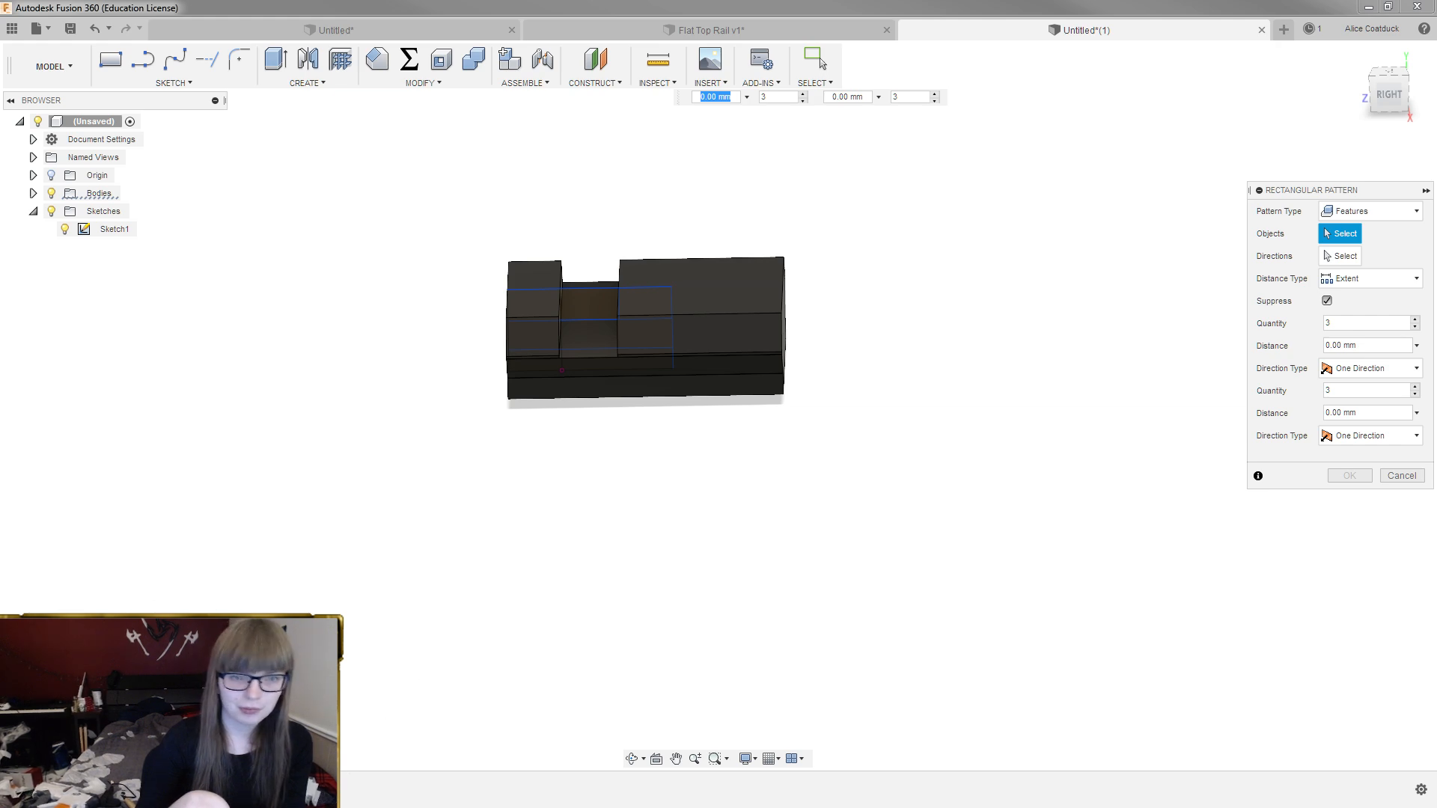
{"action": "left_click", "coordinate": [589, 318]}
{"action": "left_click", "coordinate": [1354, 254]}
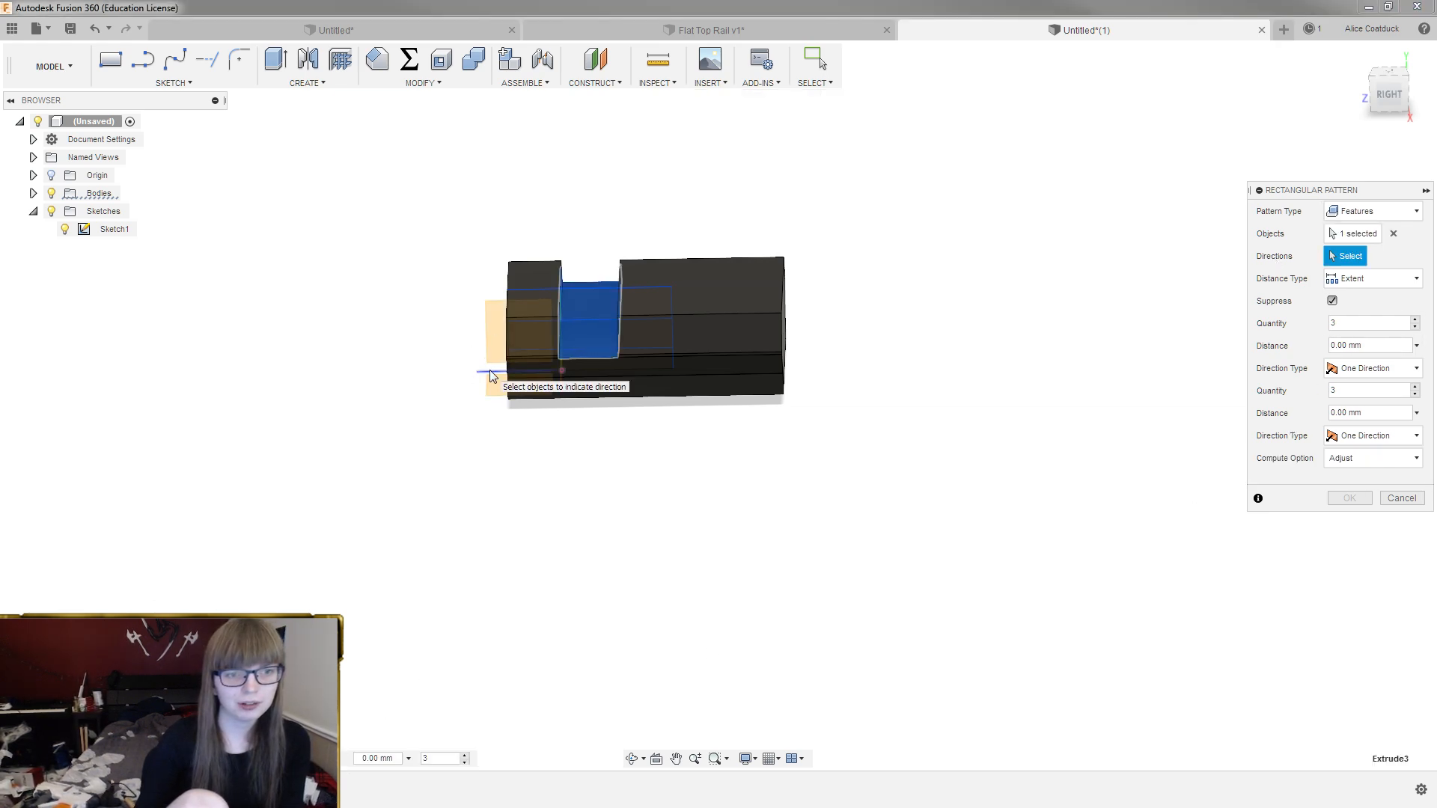
{"action": "left_click", "coordinate": [489, 370]}
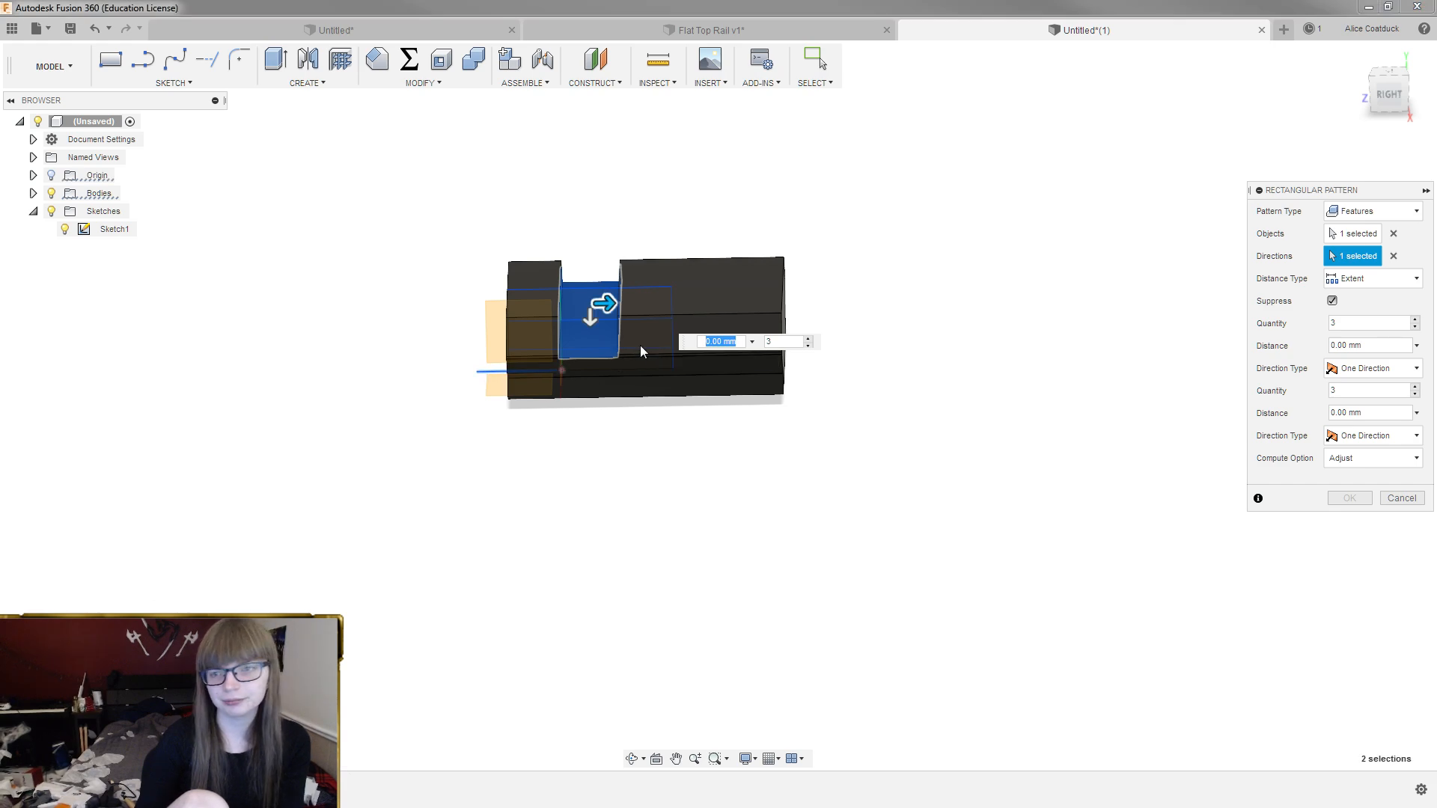
Set the slot pattern to a quantity of 2 at a distance of 10 mm, with the distance type Spacing
{"action": "left_click_drag", "start_coordinate": [606, 302], "coordinate": [828, 291]}
{"action": "key", "text": "Tab"}
{"action": "type", "text": "2"}
{"action": "left_click", "coordinate": [930, 337]}
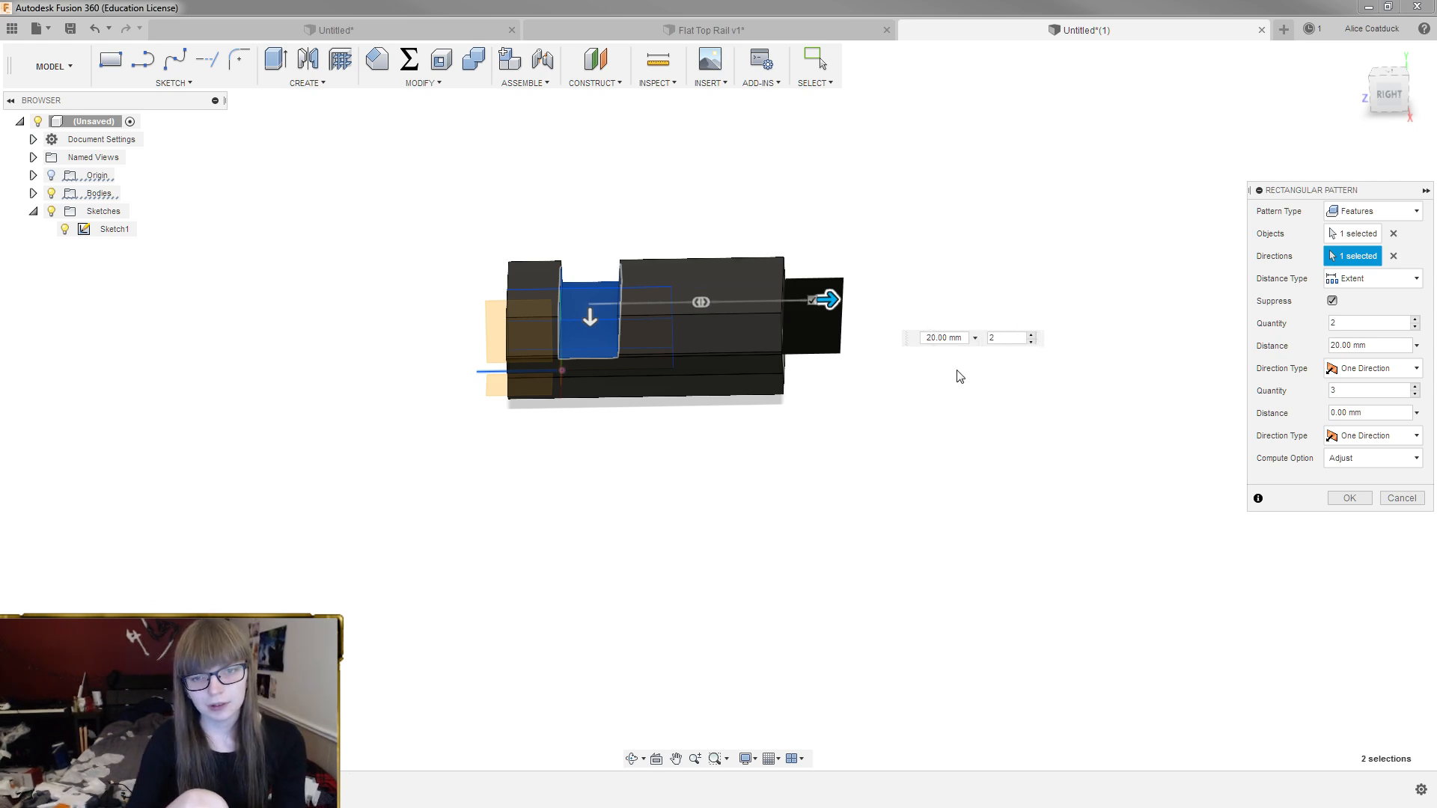
{"action": "key", "text": "BackSpace"}
{"action": "type", "text": "1"}
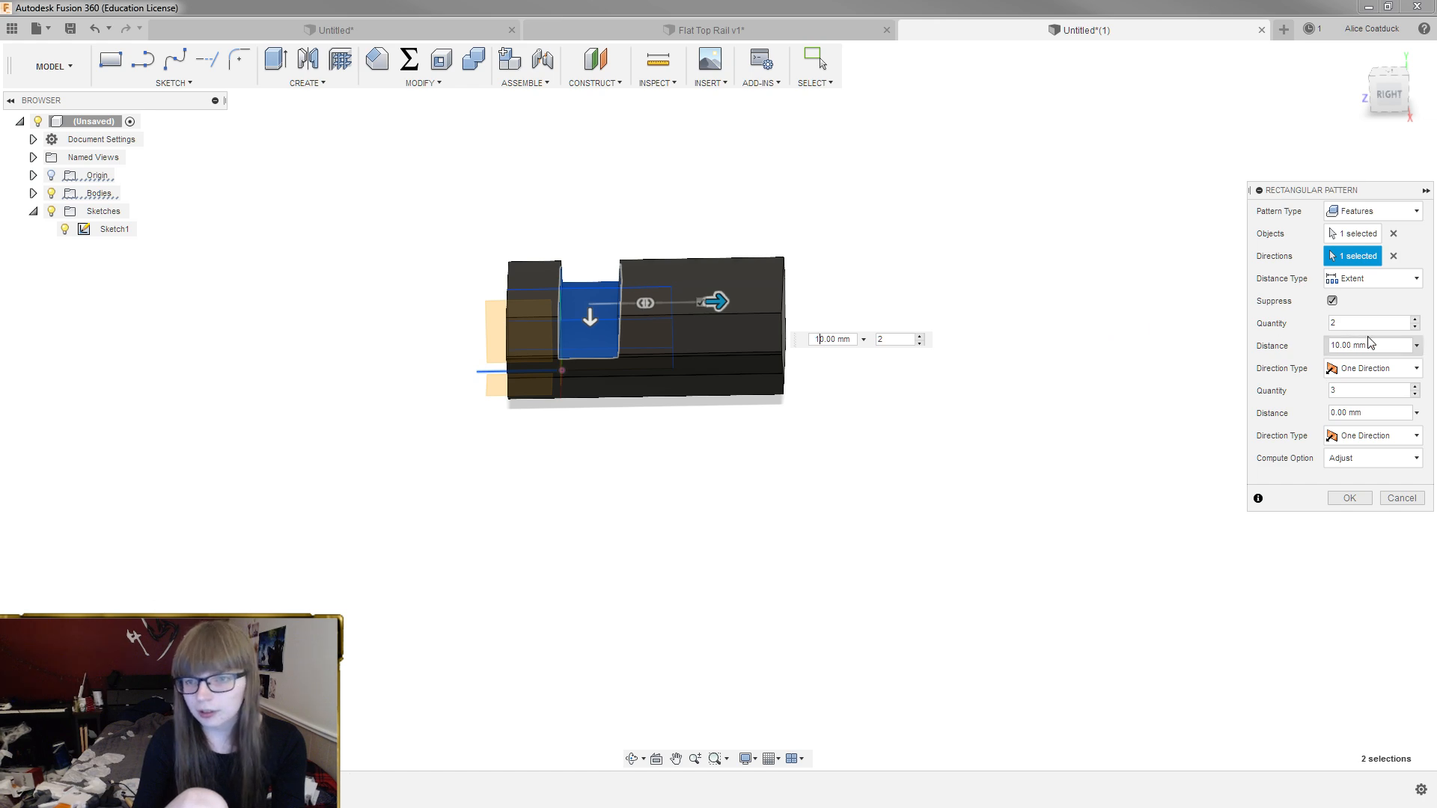
{"action": "left_click", "coordinate": [1351, 281]}
{"action": "left_click", "coordinate": [1356, 317]}
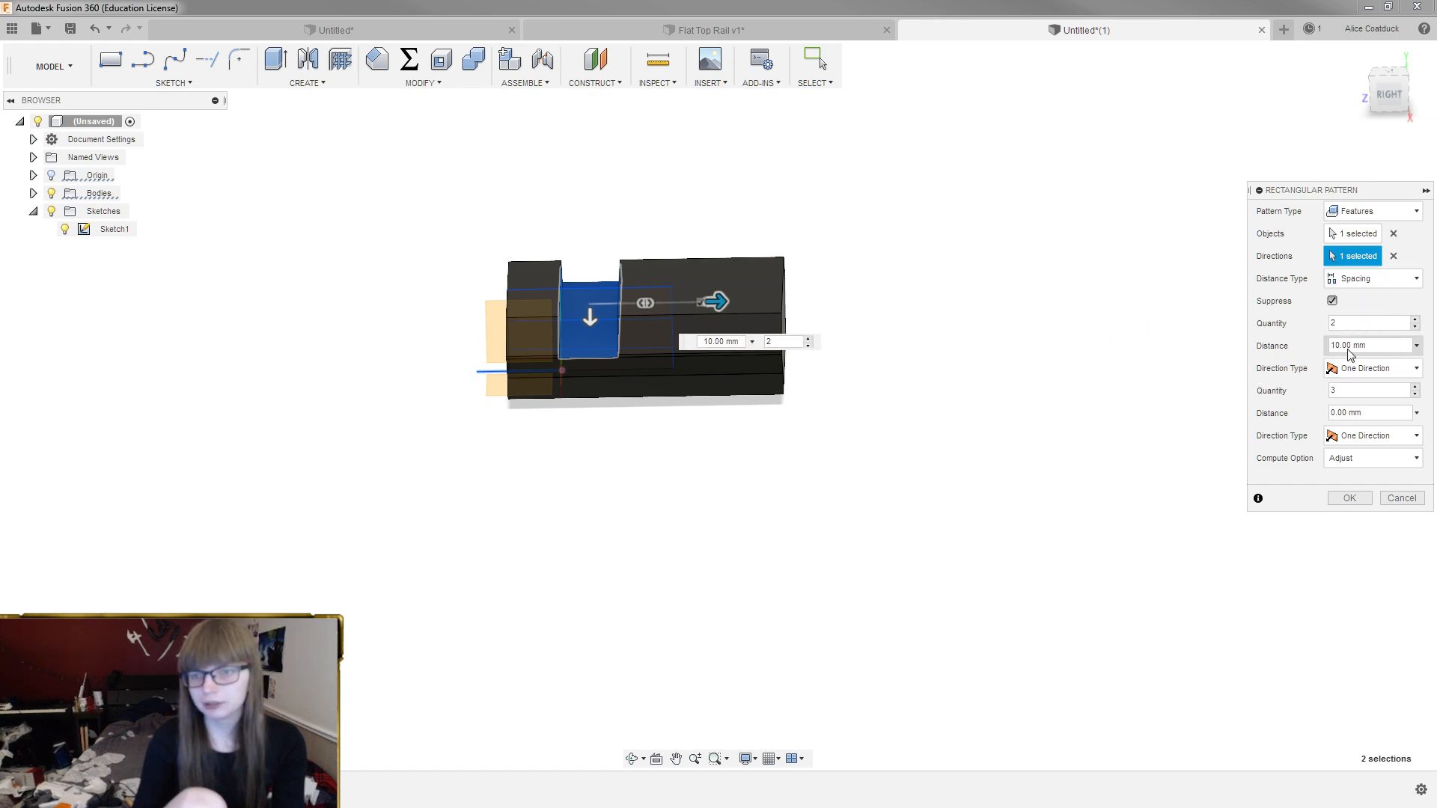
Drive the slot pattern's lengthwise quantity with the PicatinnyUnits parameter and apply the pattern
{"action": "double_click", "coordinate": [1339, 324]}
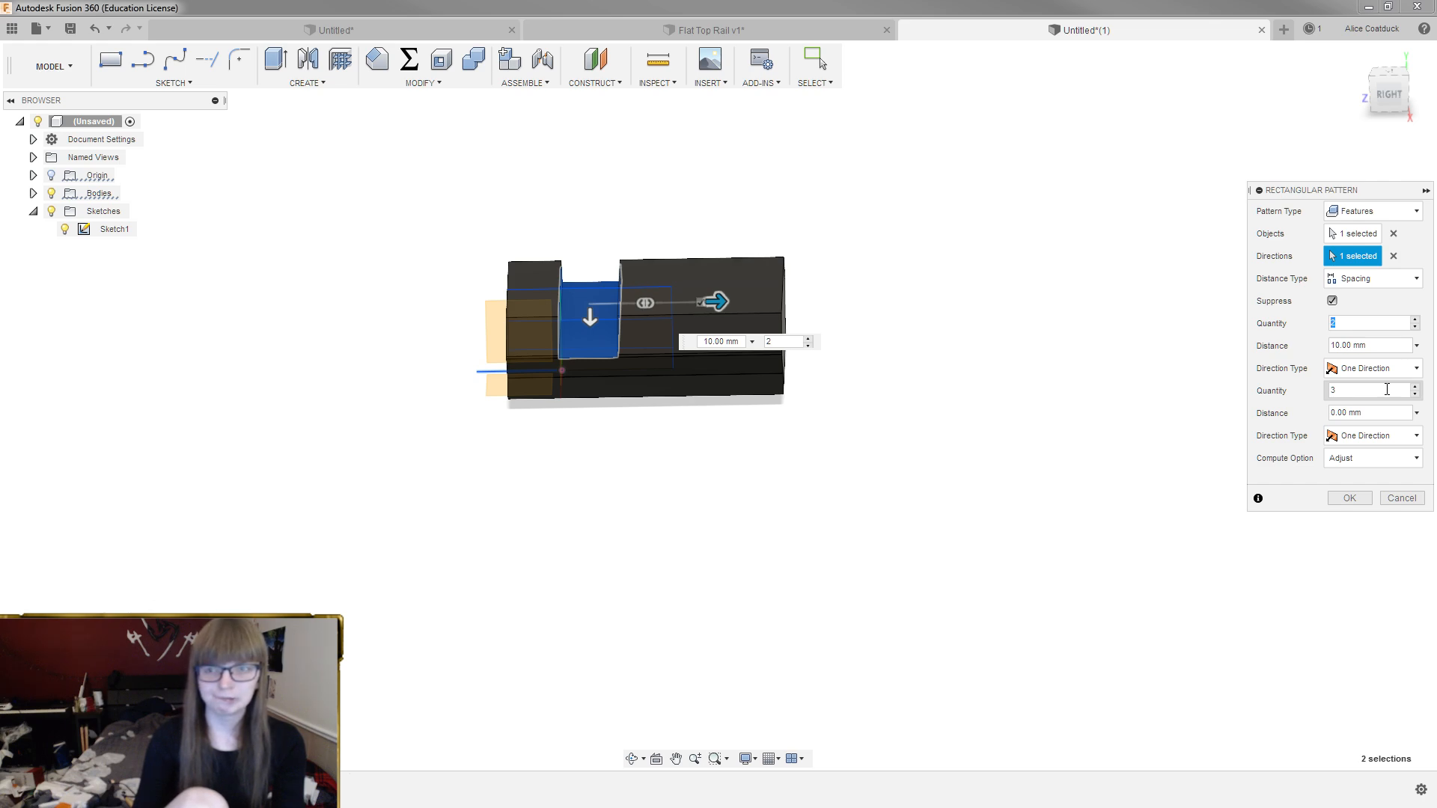
{"action": "type", "text": "pic"}
{"action": "key", "text": "Return"}
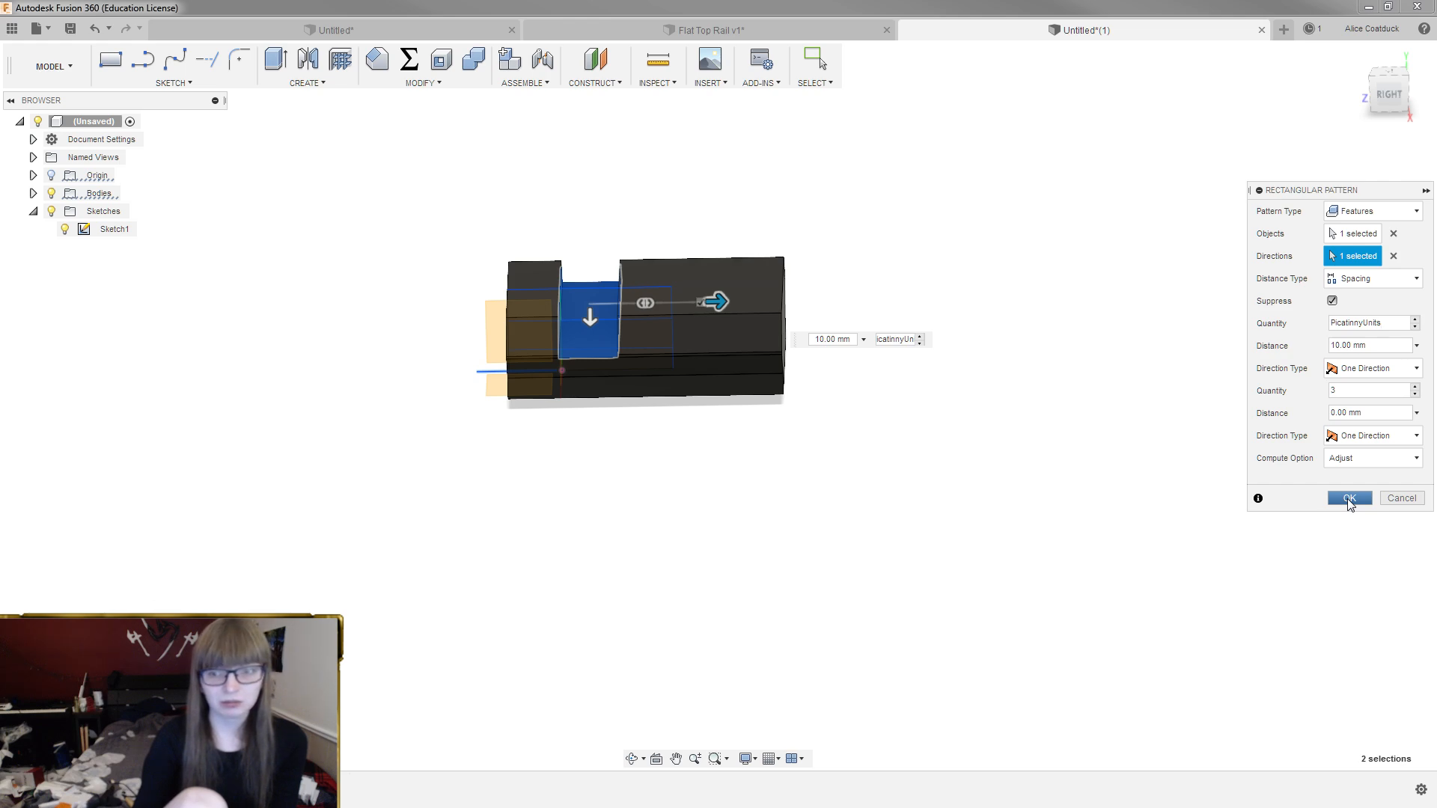
{"action": "left_click", "coordinate": [1347, 498]}
Measure the gap between the top edges of the middle tooth and the extruded end tooth
{"action": "middle_click_drag", "start_coordinate": [728, 247], "coordinate": [644, 199], "text": "shift"}
{"action": "scroll", "coordinate": [680, 173], "scroll_direction": "up", "scroll_amount": 2}
{"action": "left_click", "coordinate": [671, 64]}
{"action": "scroll", "coordinate": [706, 309], "scroll_direction": "up", "scroll_amount": 2}
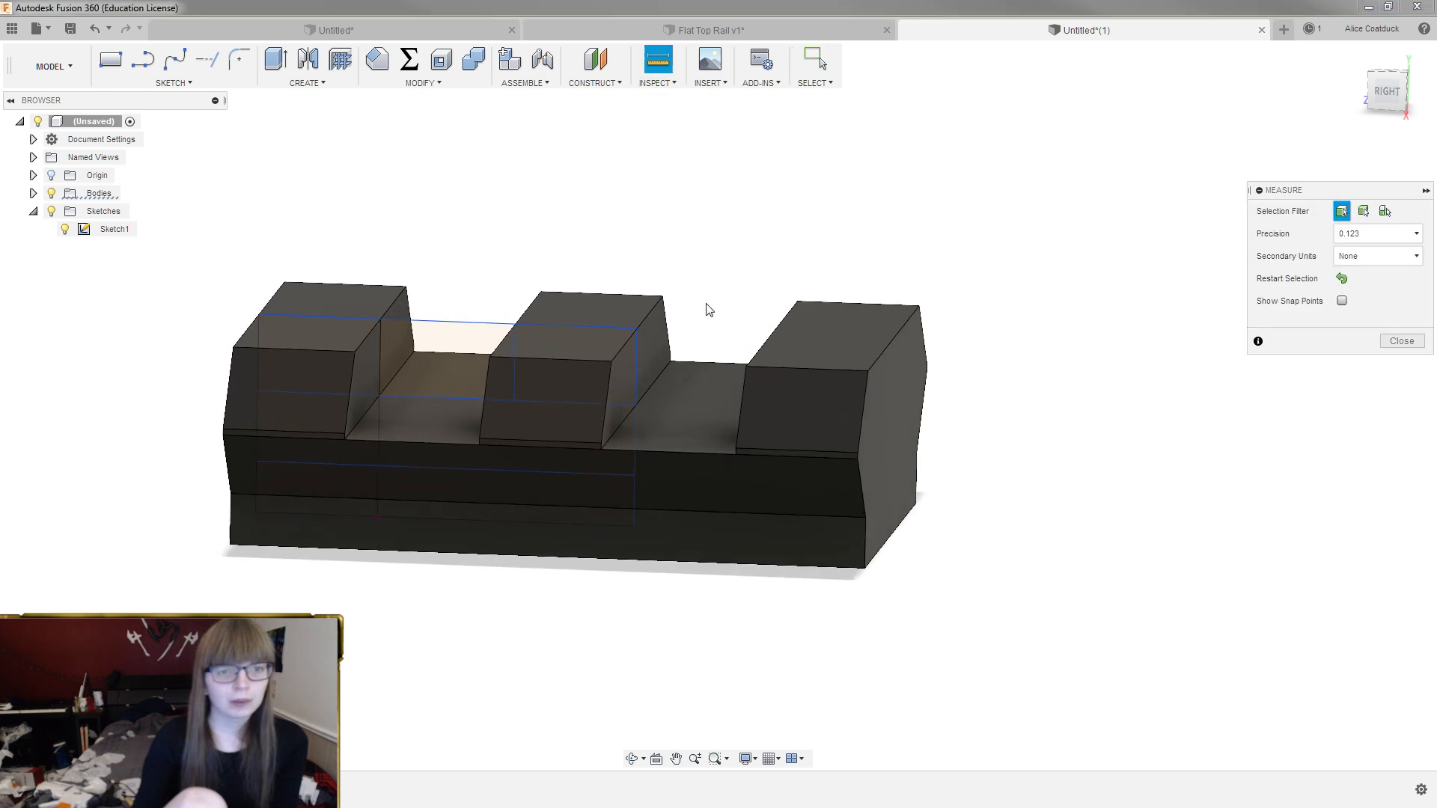
{"action": "left_click", "coordinate": [645, 296]}
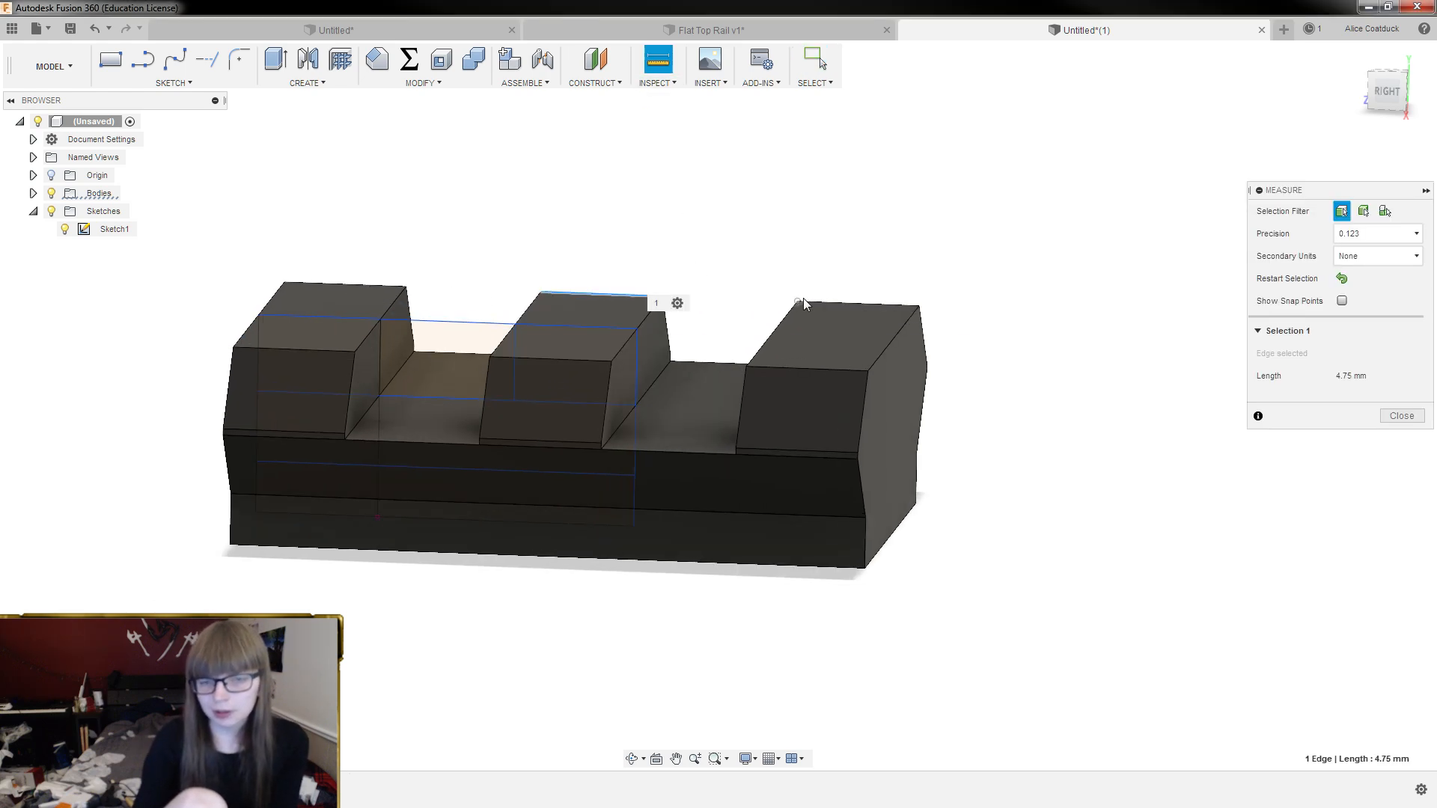
{"action": "left_click", "coordinate": [708, 365]}
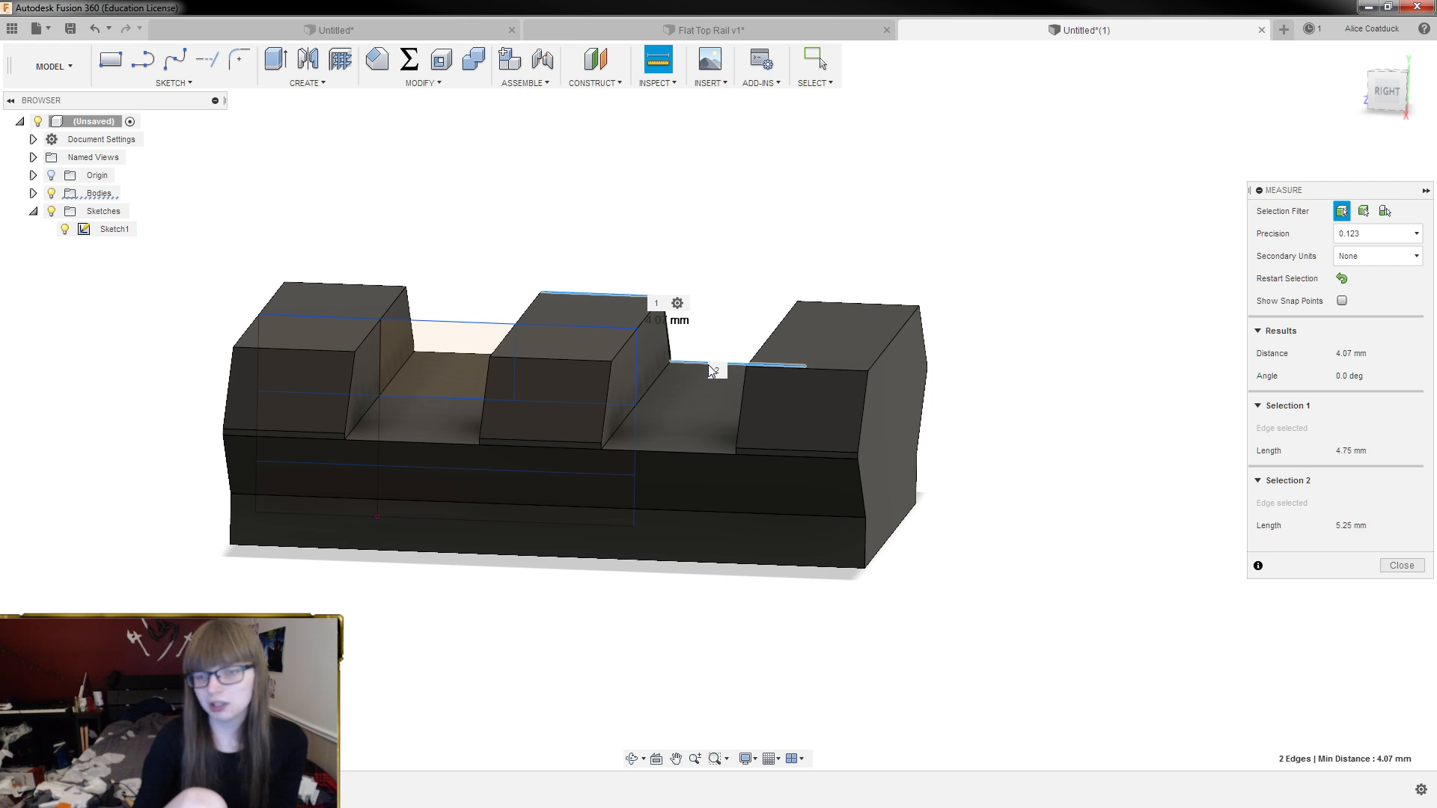
{"action": "left_click", "coordinate": [861, 308]}
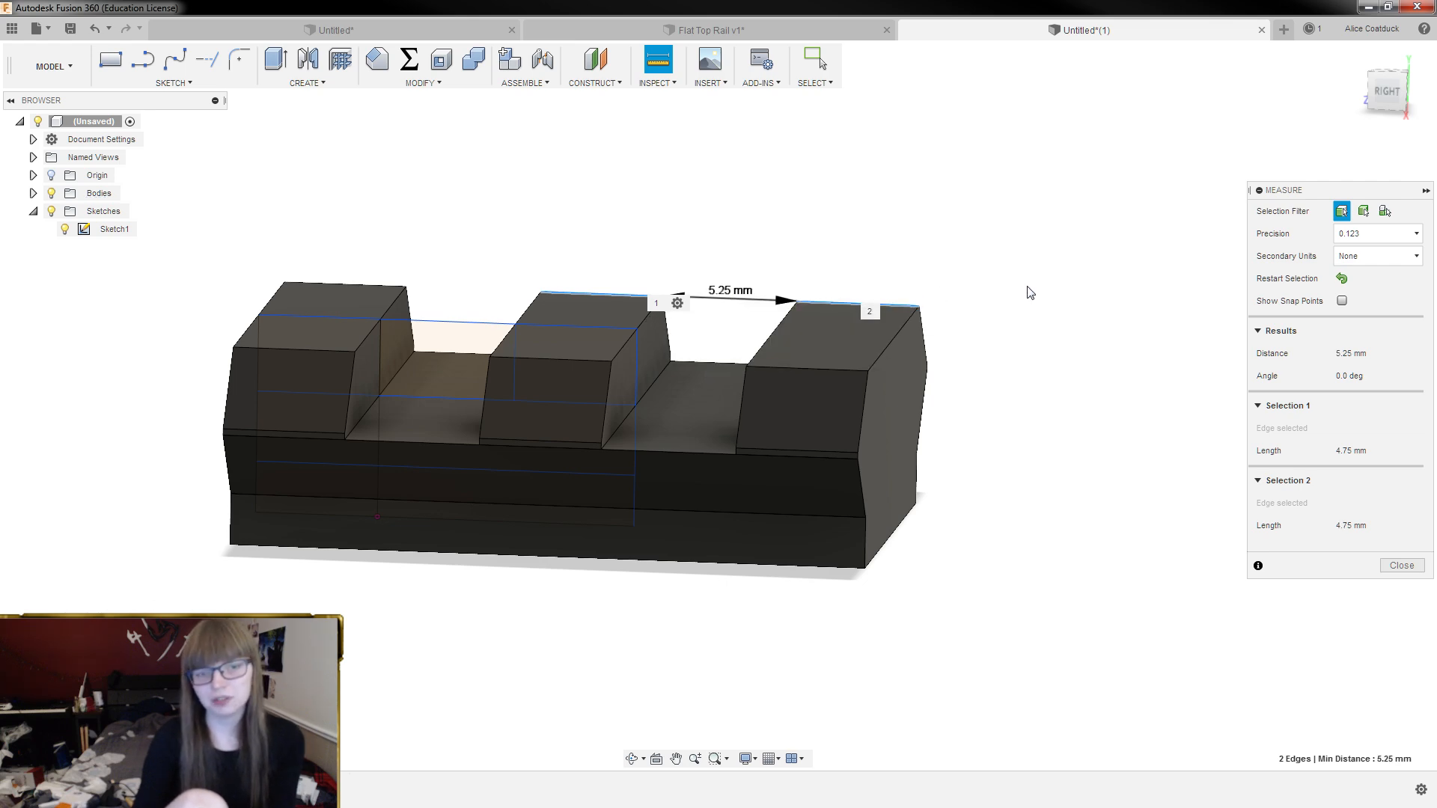
{"action": "key", "text": "Escape"}
{"action": "scroll", "coordinate": [1038, 283], "scroll_direction": "down", "scroll_amount": 2}
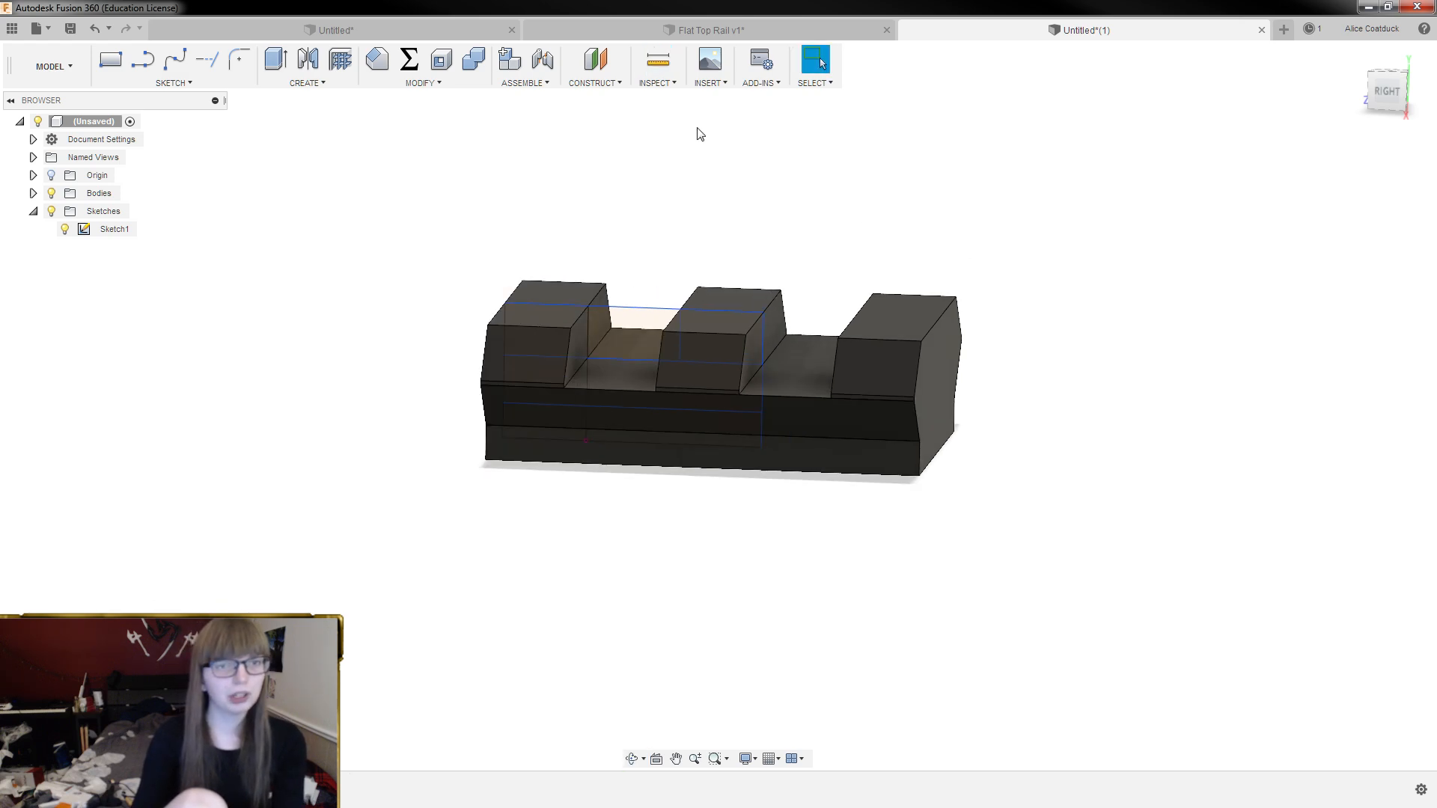
{"action": "left_click", "coordinate": [710, 82]}
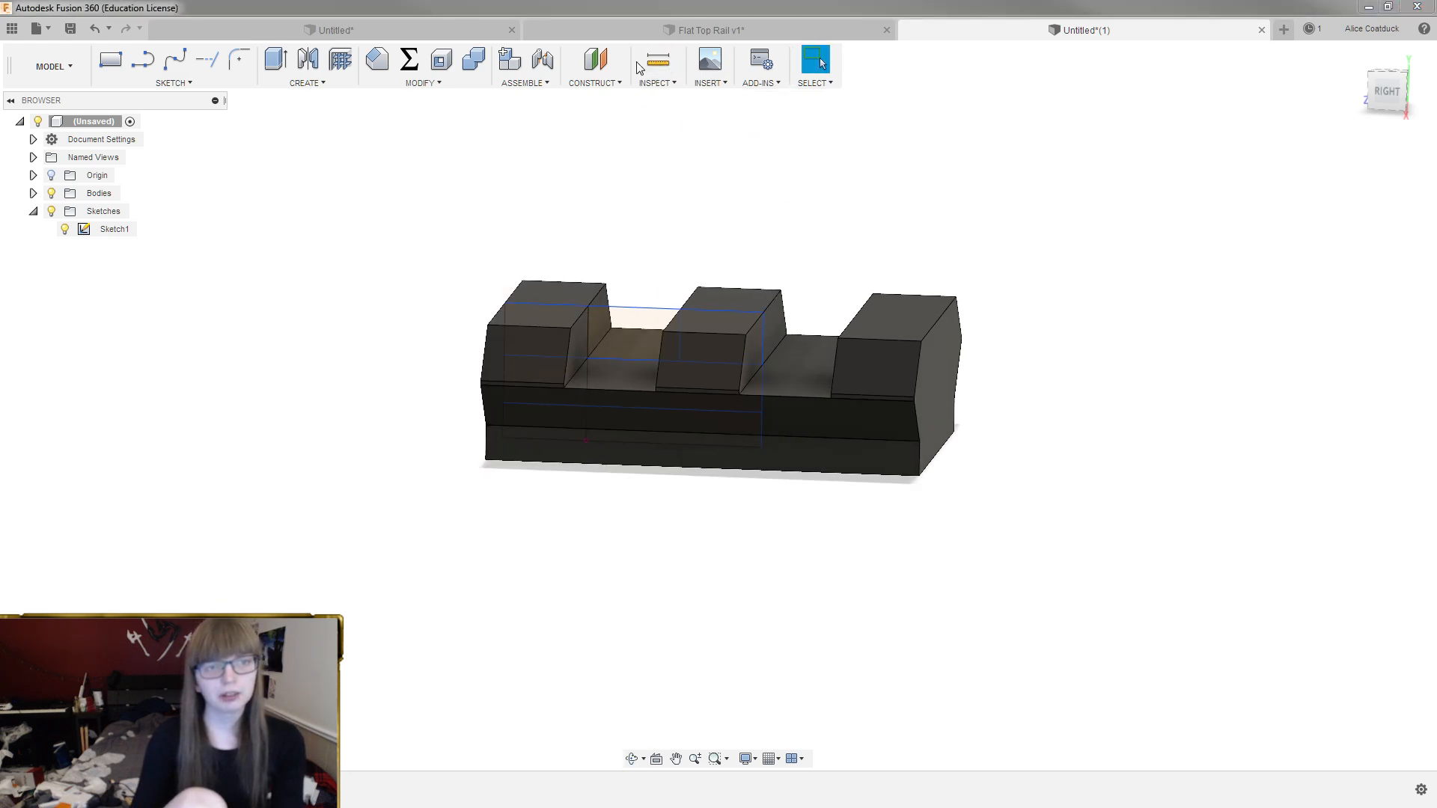
Extend the PicatinnyUnits parameter's comment to read "Final Length will be Units*10mm, +5mm, minimum 2 units"
{"action": "left_click", "coordinate": [410, 60]}
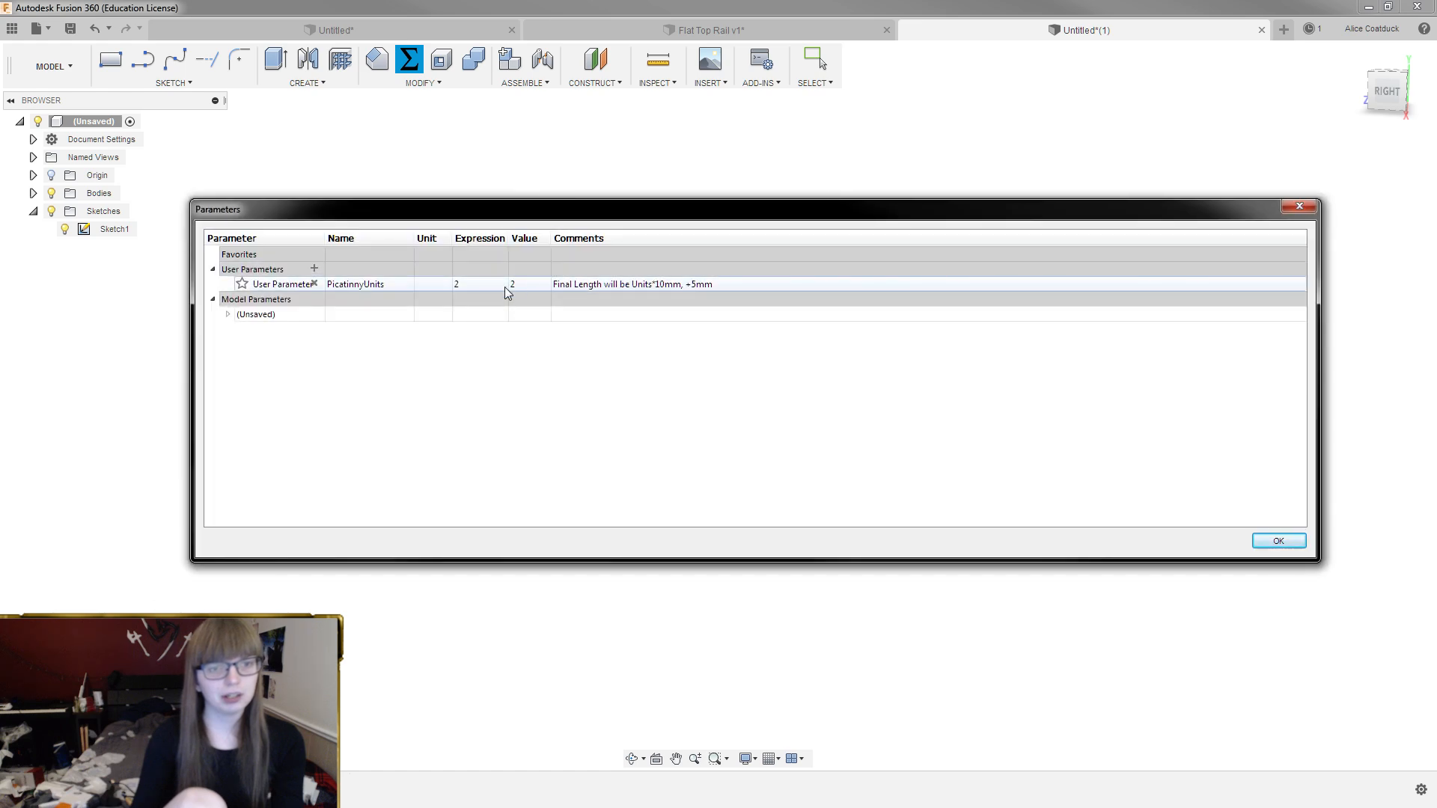
{"action": "left_click", "coordinate": [470, 287]}
{"action": "double_click", "coordinate": [698, 281]}
{"action": "right_click", "coordinate": [719, 282]}
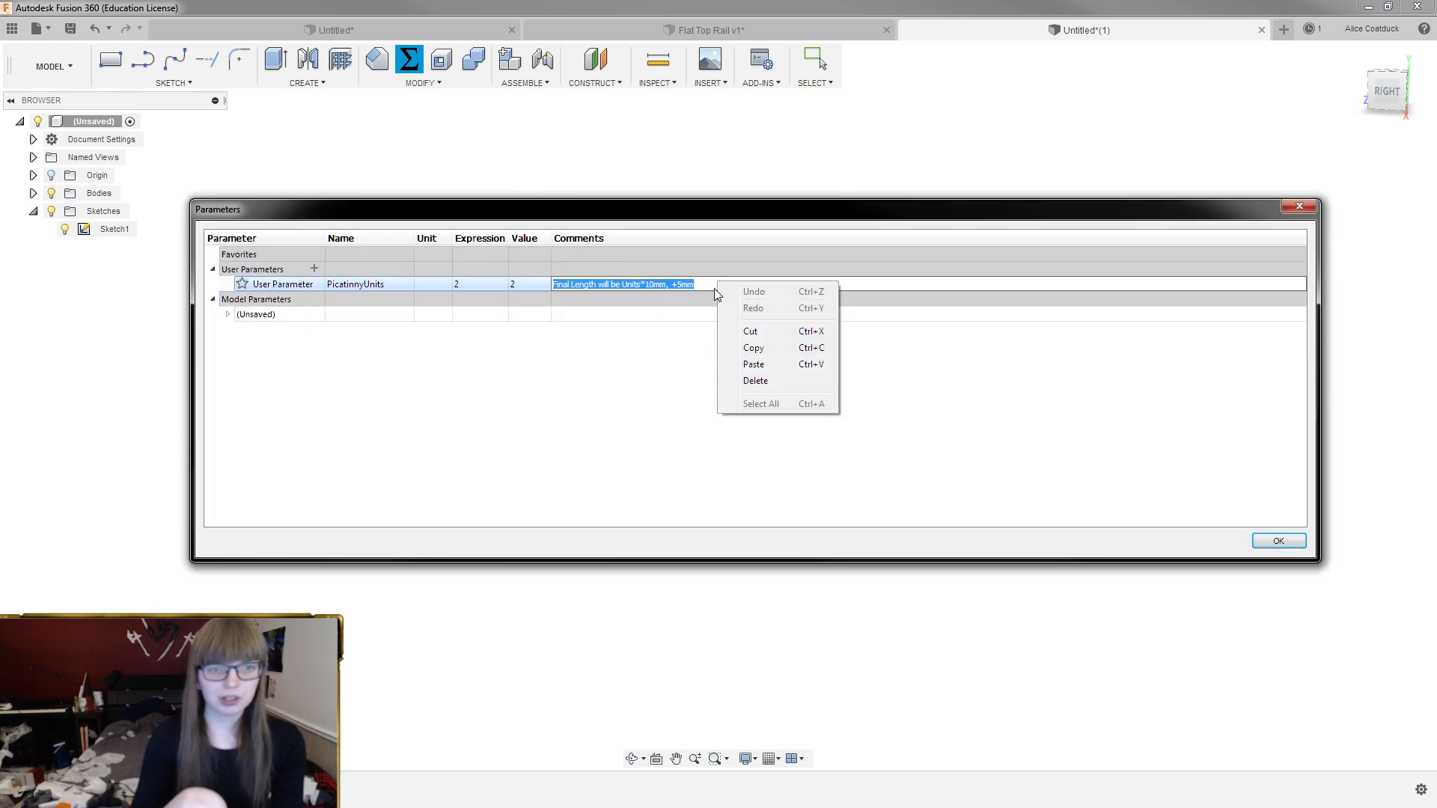
{"action": "left_click", "coordinate": [714, 288]}
{"action": "type", "text": ",."}
{"action": "type", "text": "minimum"}
{"action": "type", "text": " 2 units"}
{"action": "key", "text": "Return"}
Set the PicatinnyUnits user parameter to 4 and apply it to the rail
{"action": "left_click", "coordinate": [460, 284]}
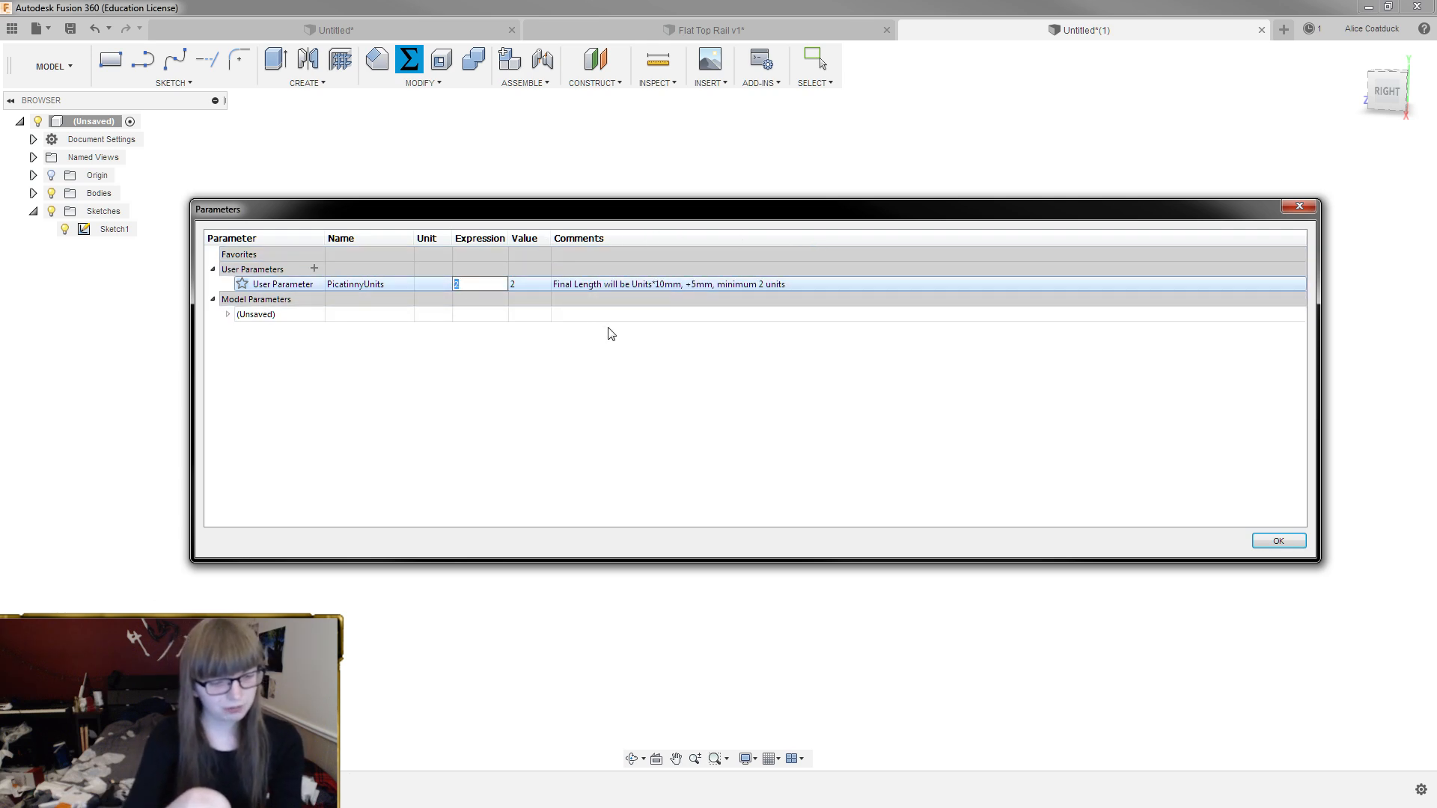
{"action": "key", "text": "Return"}
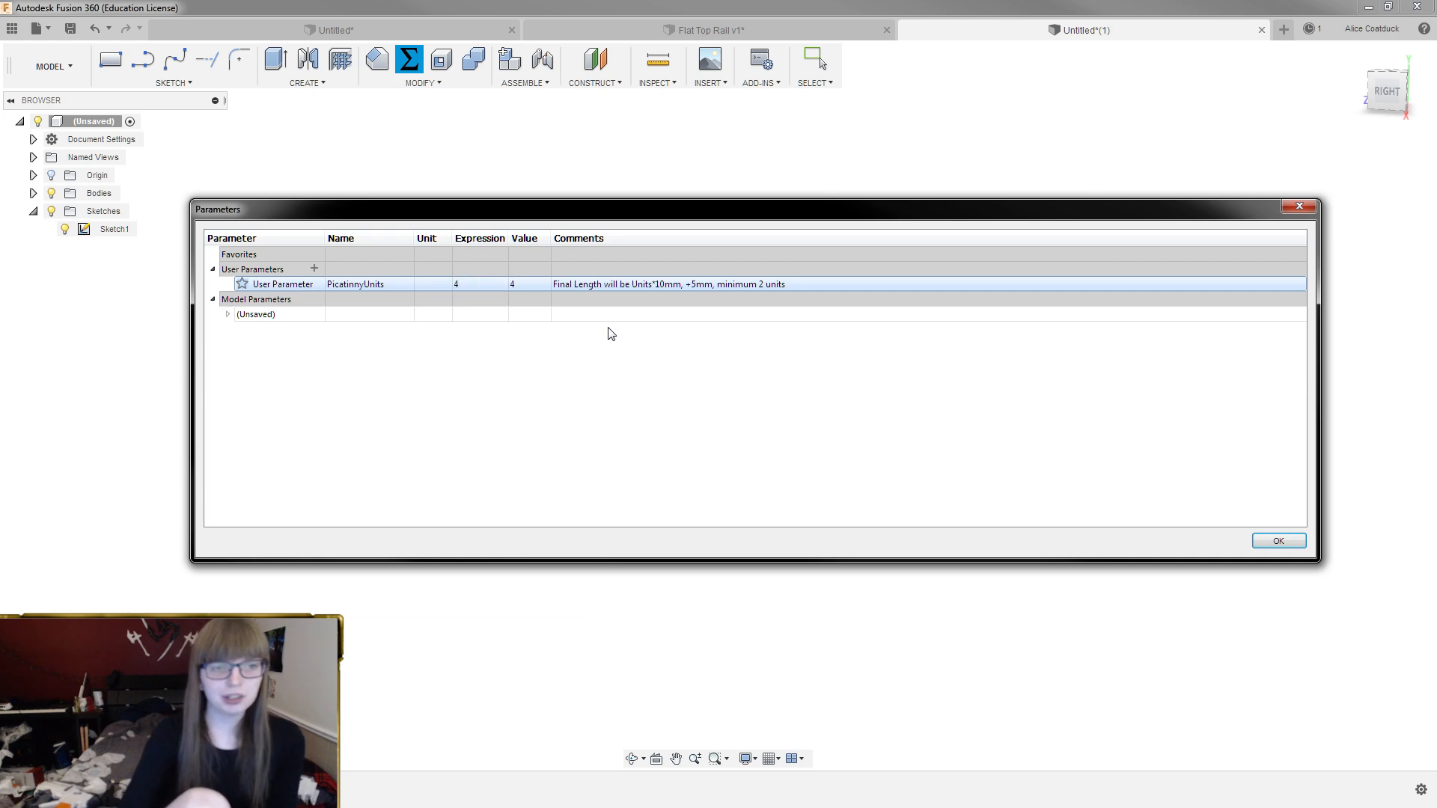
{"action": "left_click", "coordinate": [1278, 540]}
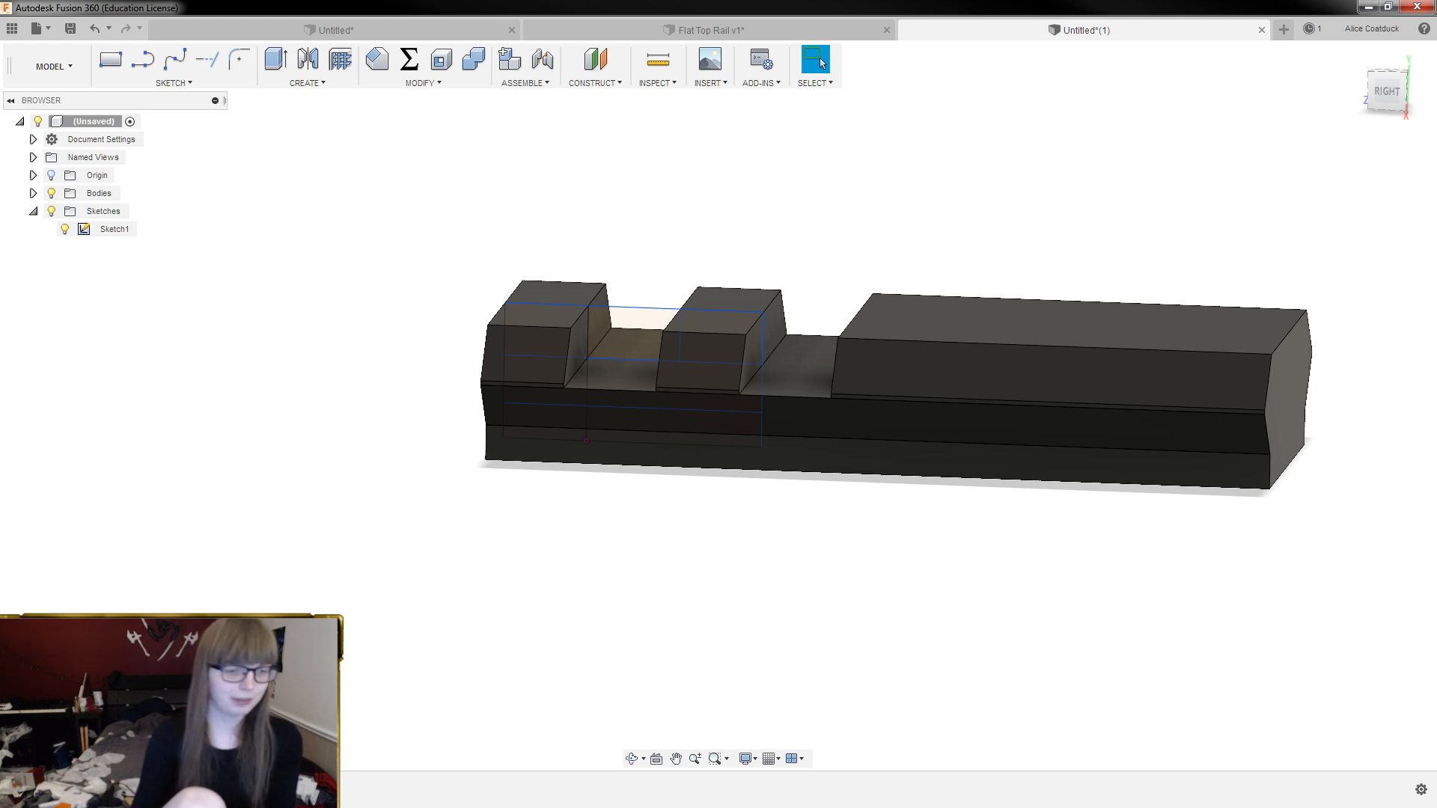
Edit the slot's rectangular pattern and set its first quantity to the PicatinnyUnits parameter
{"action": "double_click", "coordinate": [159, 790]}
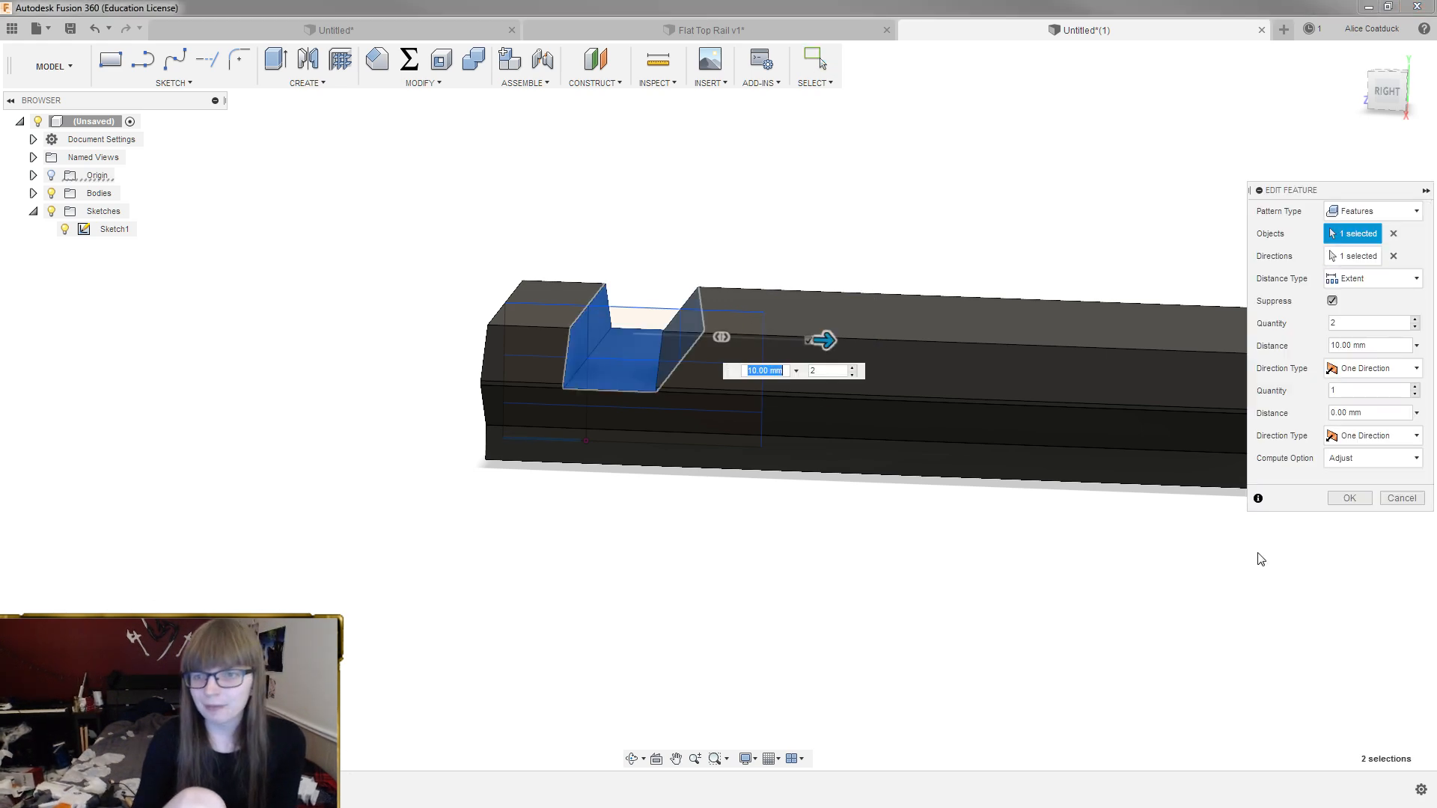
{"action": "left_click", "coordinate": [1356, 323]}
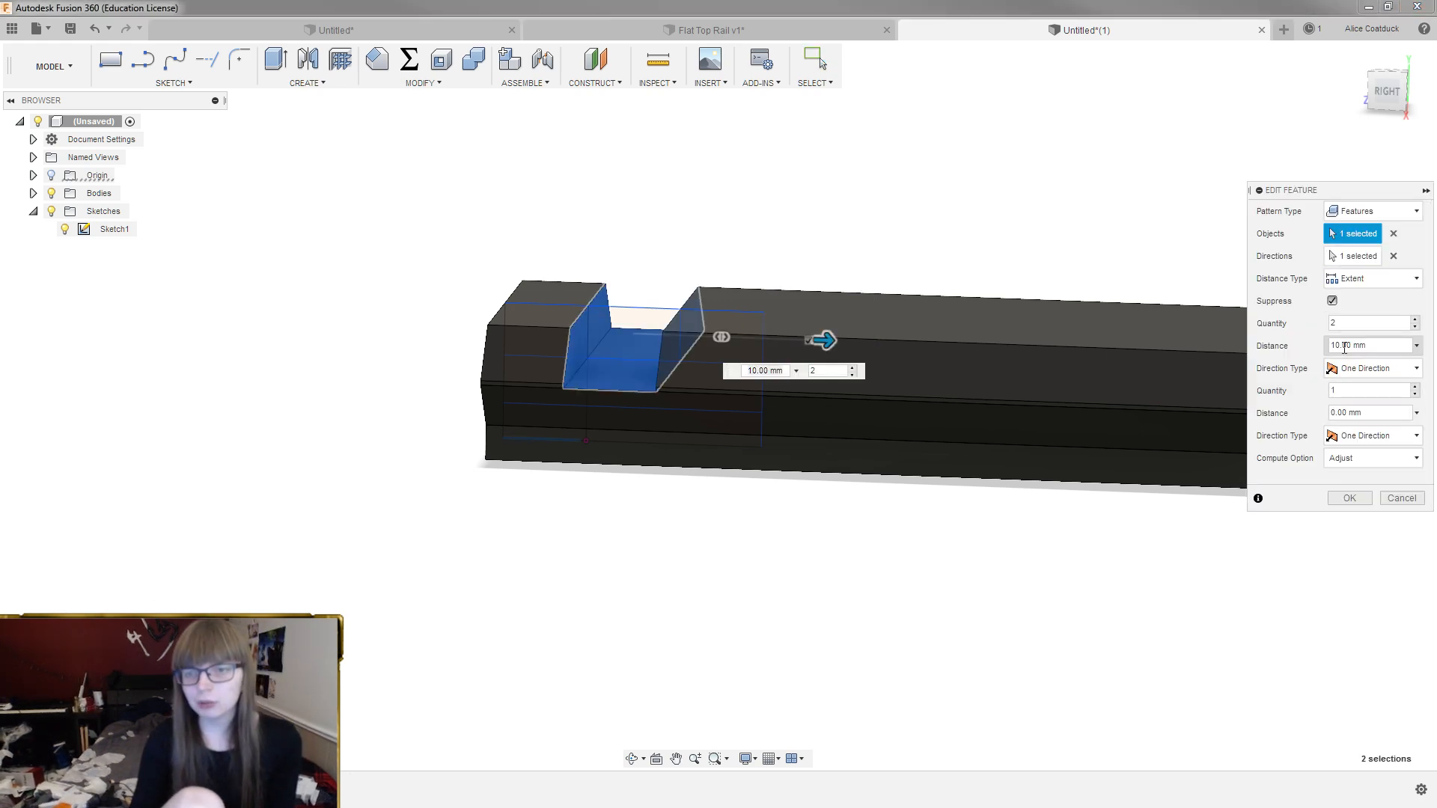
{"action": "left_click_drag", "start_coordinate": [1343, 324], "coordinate": [1321, 327]}
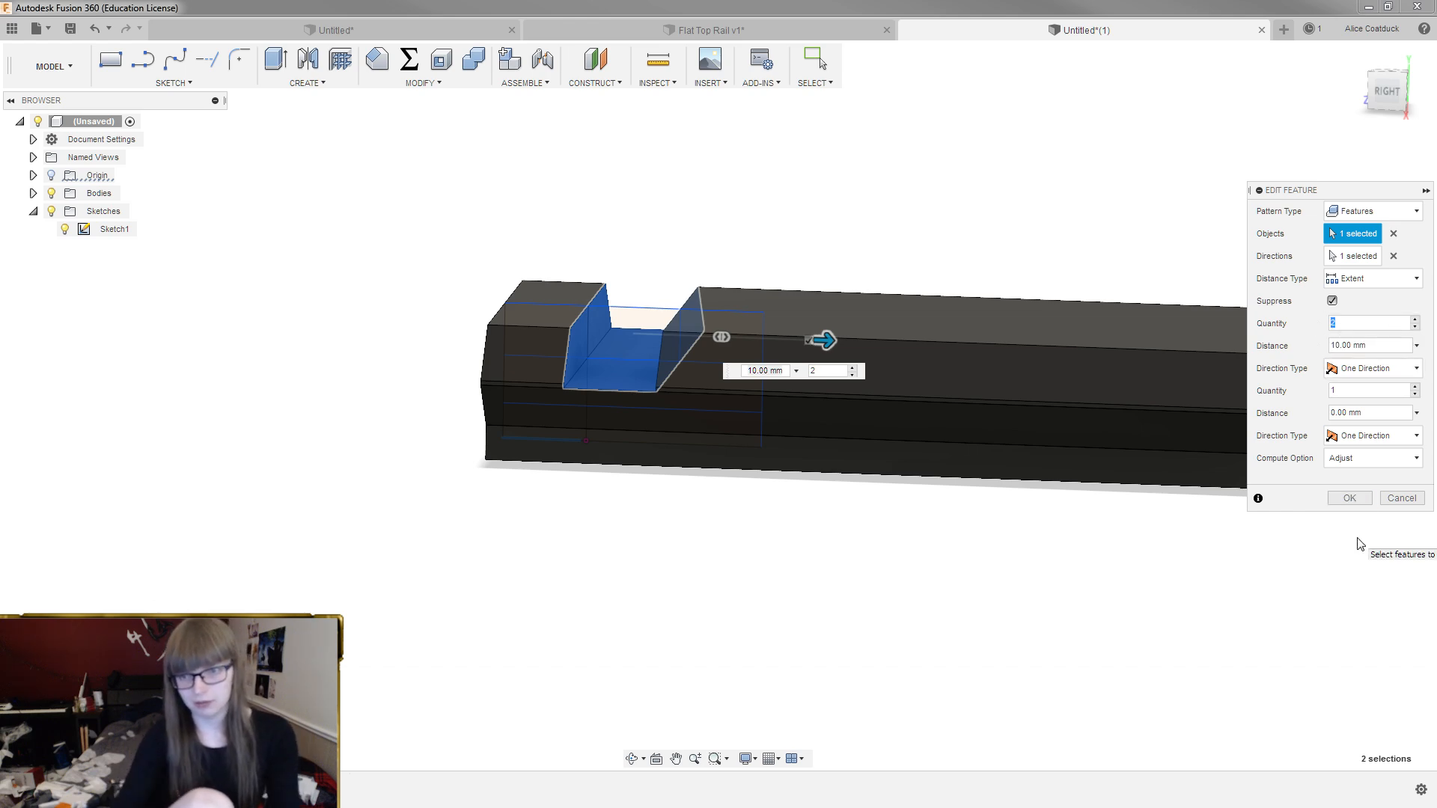
{"action": "type", "text": "PicatinnyUnits"}
{"action": "key", "text": "Return"}
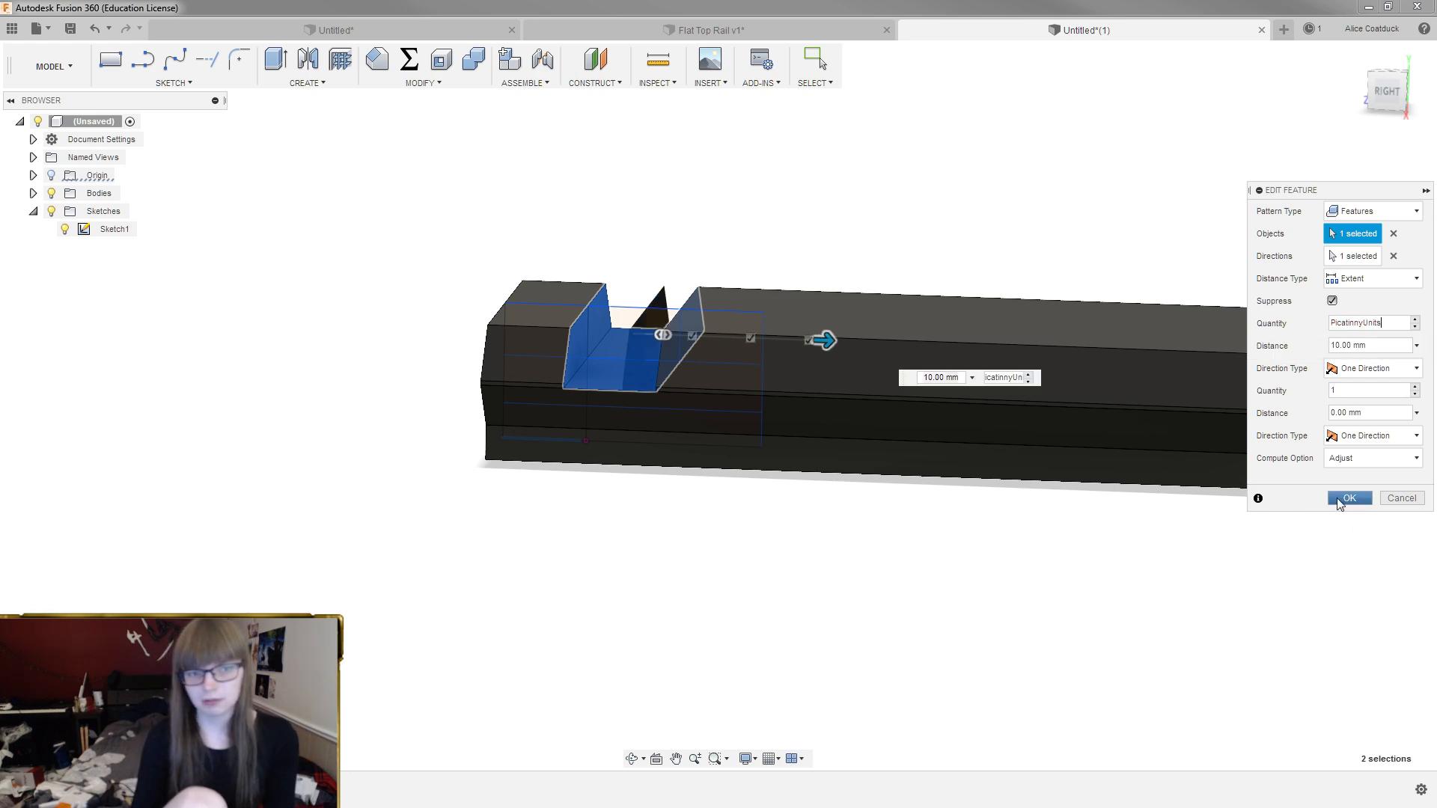
Change the slot pattern's distance type to Spacing with a distance of 10 mm and apply the pattern edit
{"action": "left_click", "coordinate": [1349, 277]}
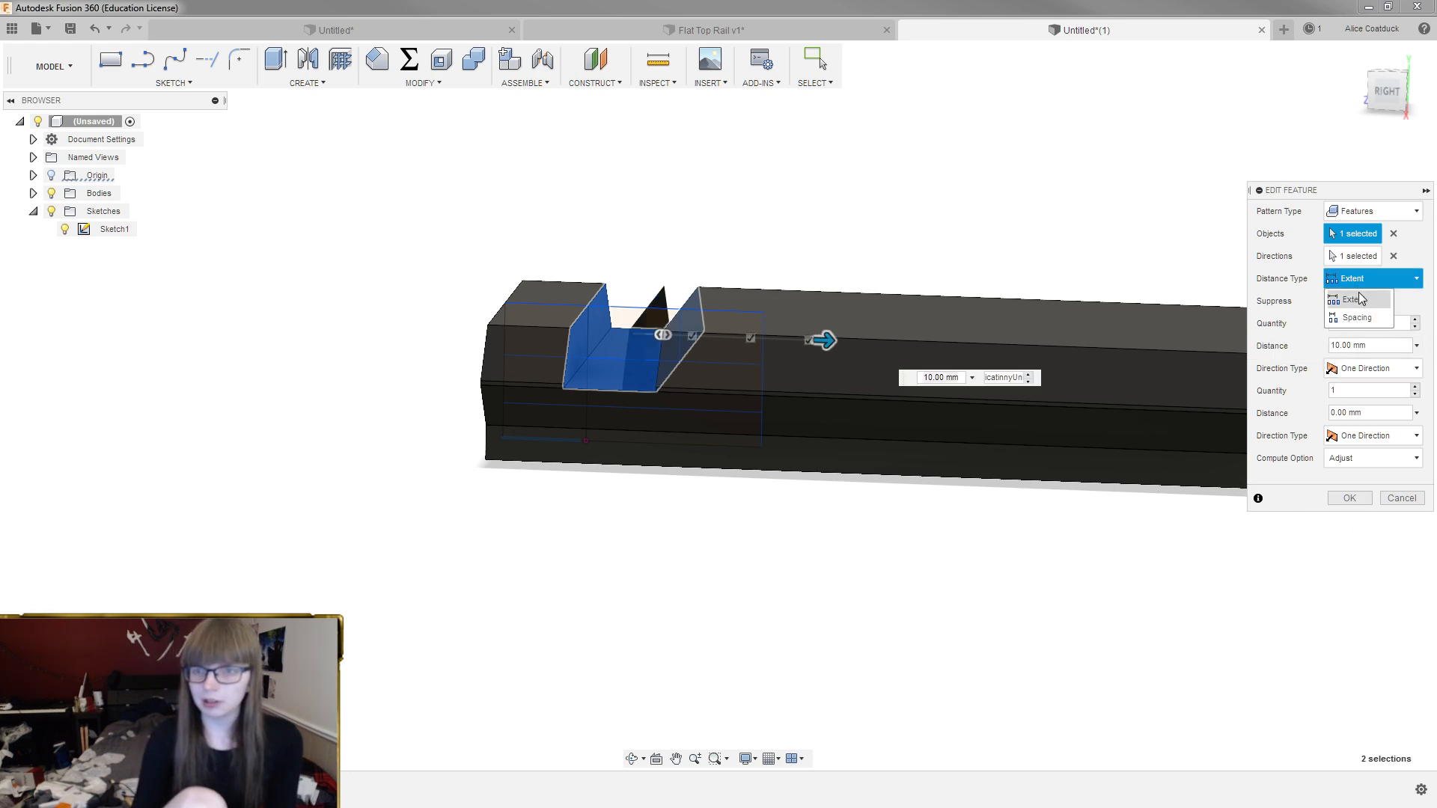
{"action": "left_click", "coordinate": [1362, 321]}
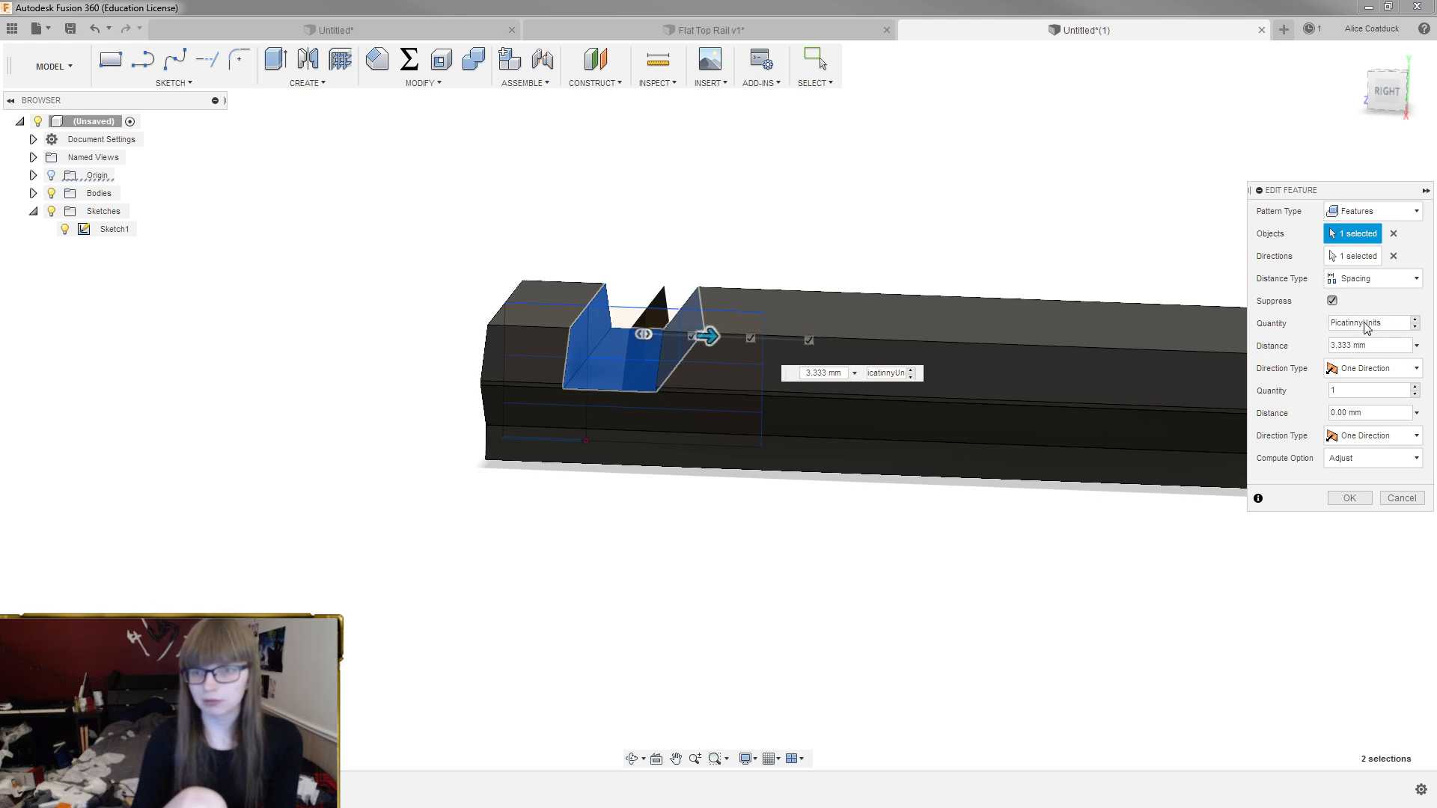
{"action": "double_click", "coordinate": [1340, 345]}
{"action": "type", "text": "10"}
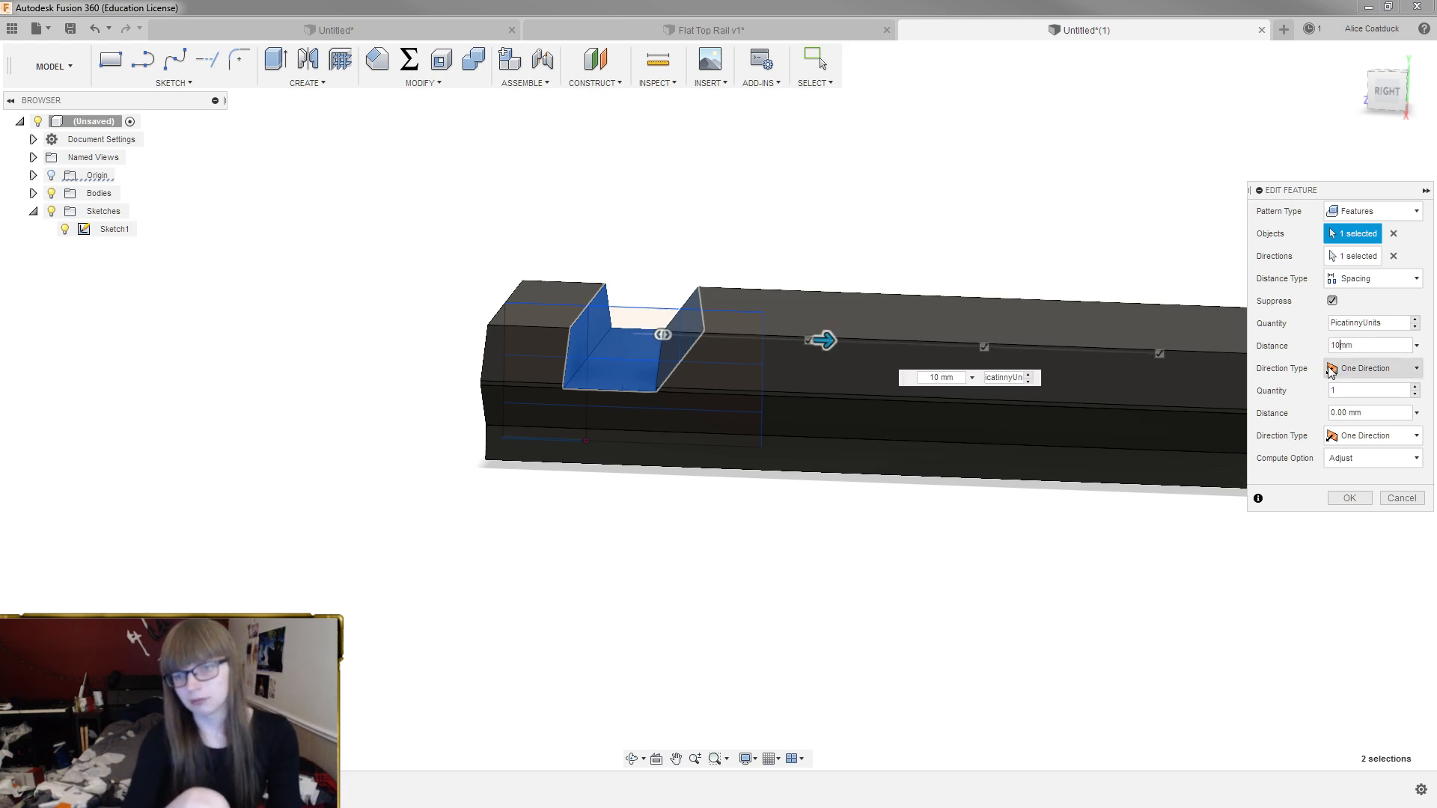
{"action": "key", "text": "Return"}
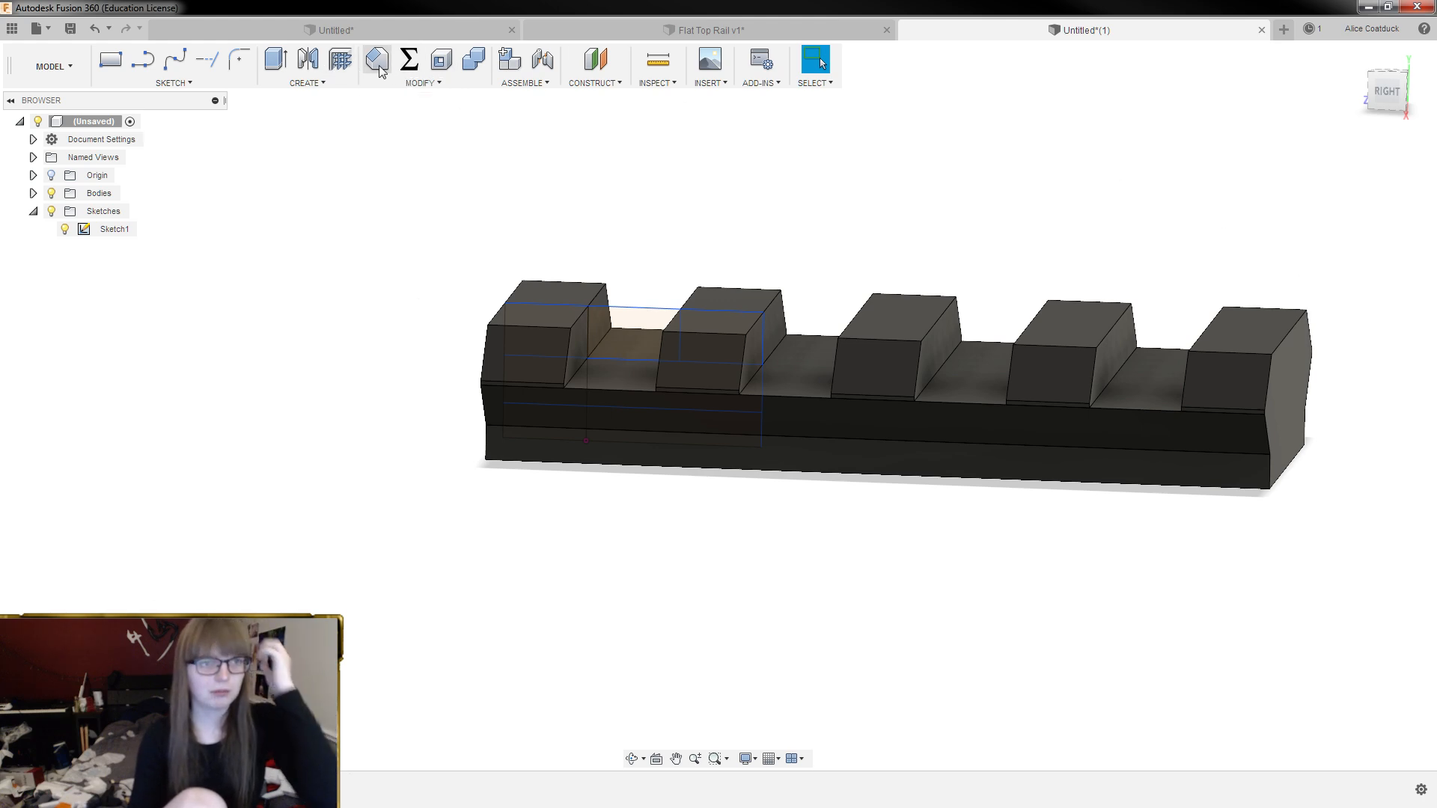
Test the rail with the PicatinnyUnits parameter set to 3
{"action": "left_click", "coordinate": [410, 59]}
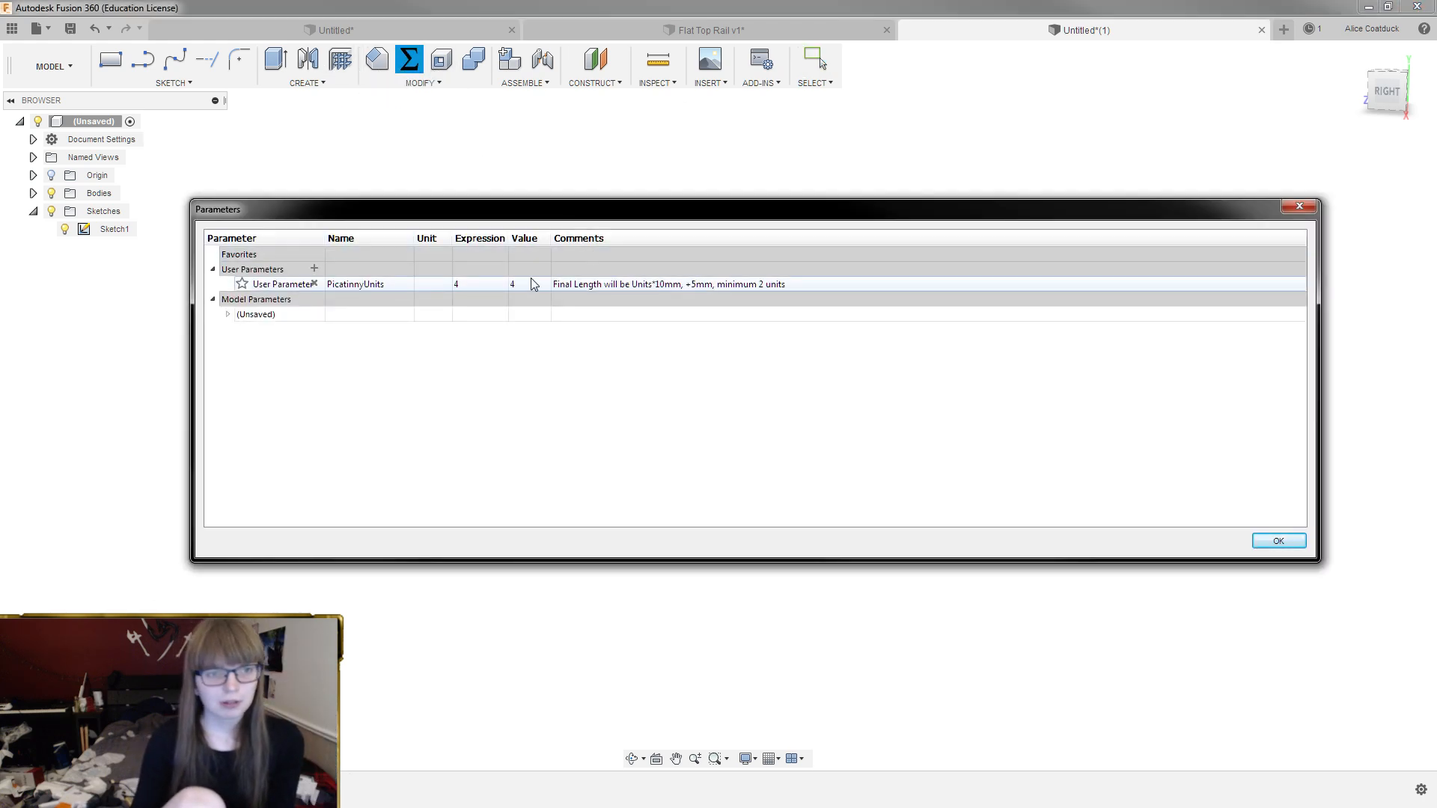
{"action": "double_click", "coordinate": [469, 284]}
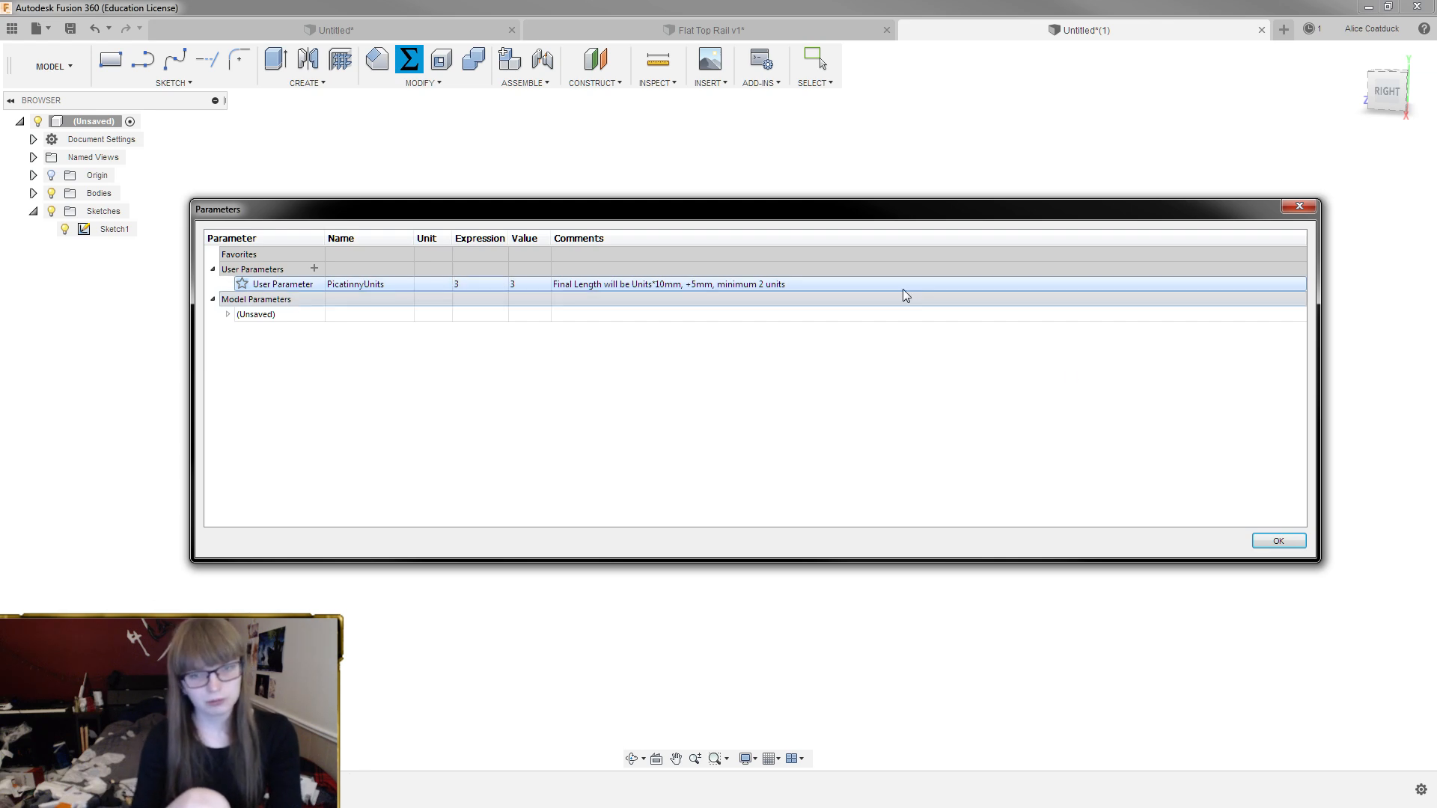
{"action": "left_click", "coordinate": [1278, 540]}
{"action": "scroll", "coordinate": [651, 237], "scroll_direction": "down", "scroll_amount": 3}
{"action": "mouse_move", "coordinate": [651, 237]}
{"action": "middle_mouse_down", "text": "shift"}
{"action": "mouse_move", "coordinate": [667, 217]}
{"action": "mouse_move", "coordinate": [653, 240]}
{"action": "middle_mouse_up", "text": "shift"}
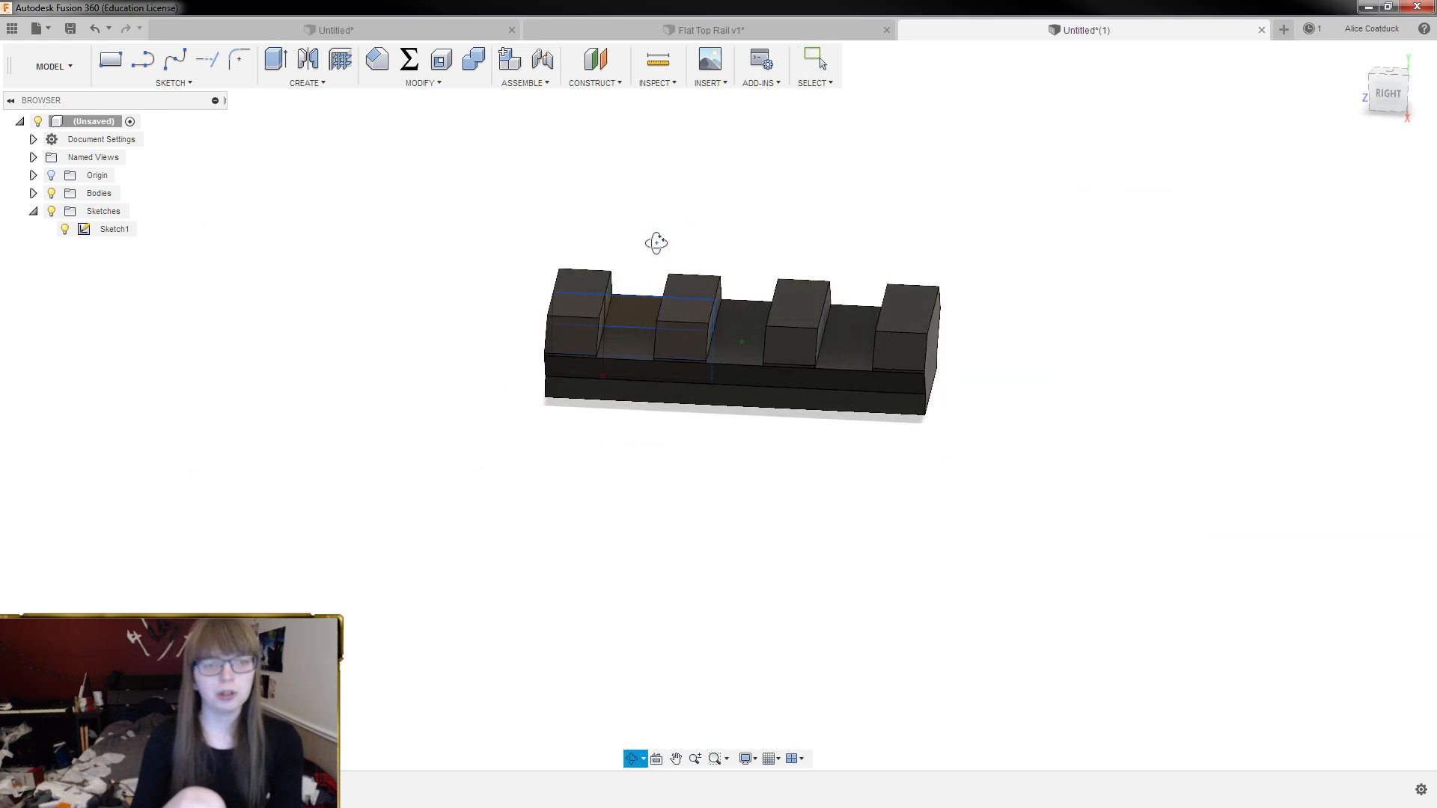
Change the PicatinnyUnits parameter to 5 and inspect the lengthened rail
{"action": "left_click", "coordinate": [413, 58]}
{"action": "double_click", "coordinate": [454, 282]}
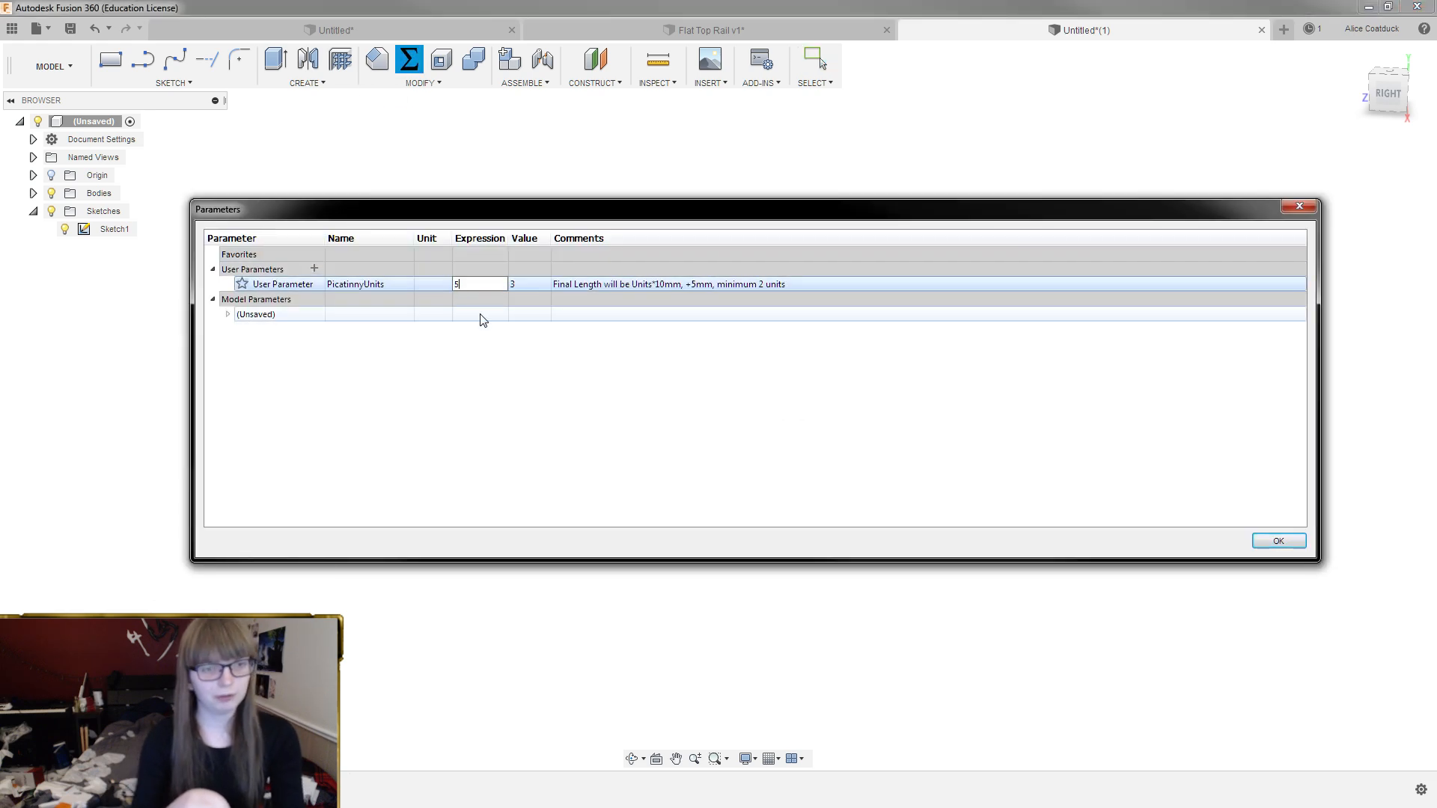
{"action": "left_click", "coordinate": [1278, 540]}
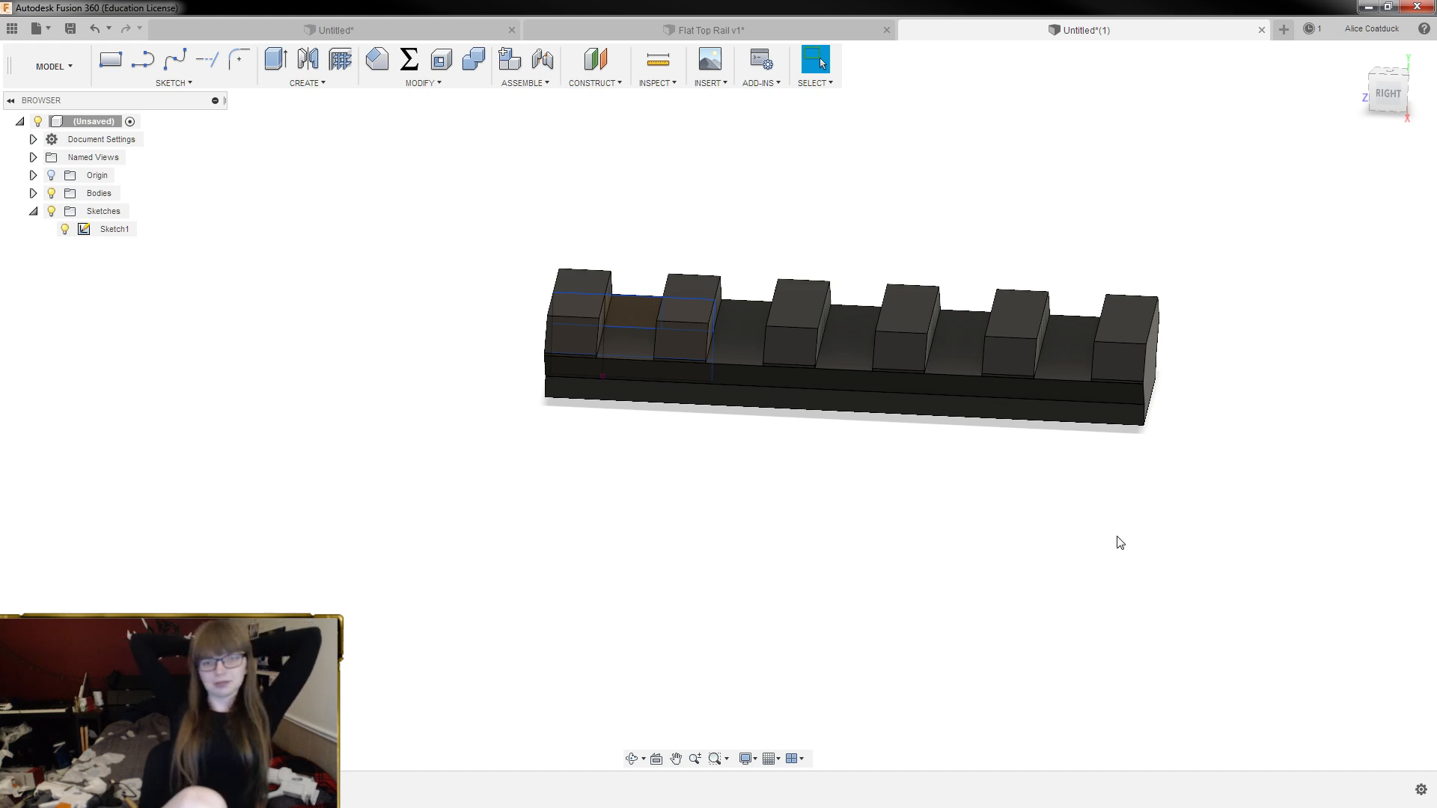
{"action": "middle_click_drag", "start_coordinate": [779, 186], "coordinate": [501, 488], "text": "shift"}
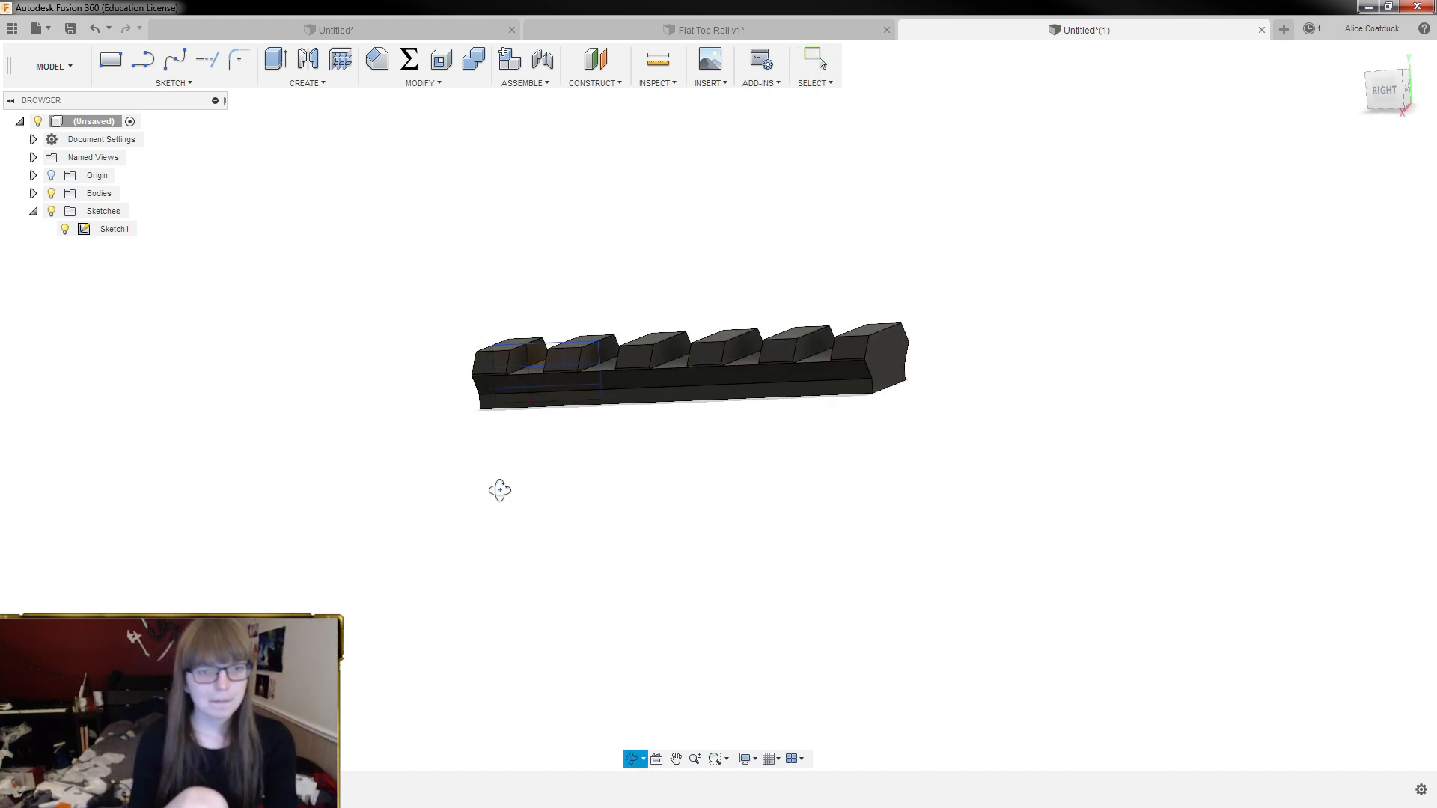
Reduce the PicatinnyUnits parameter to its stated minimum of 2 and apply the change
{"action": "left_click", "coordinate": [413, 60]}
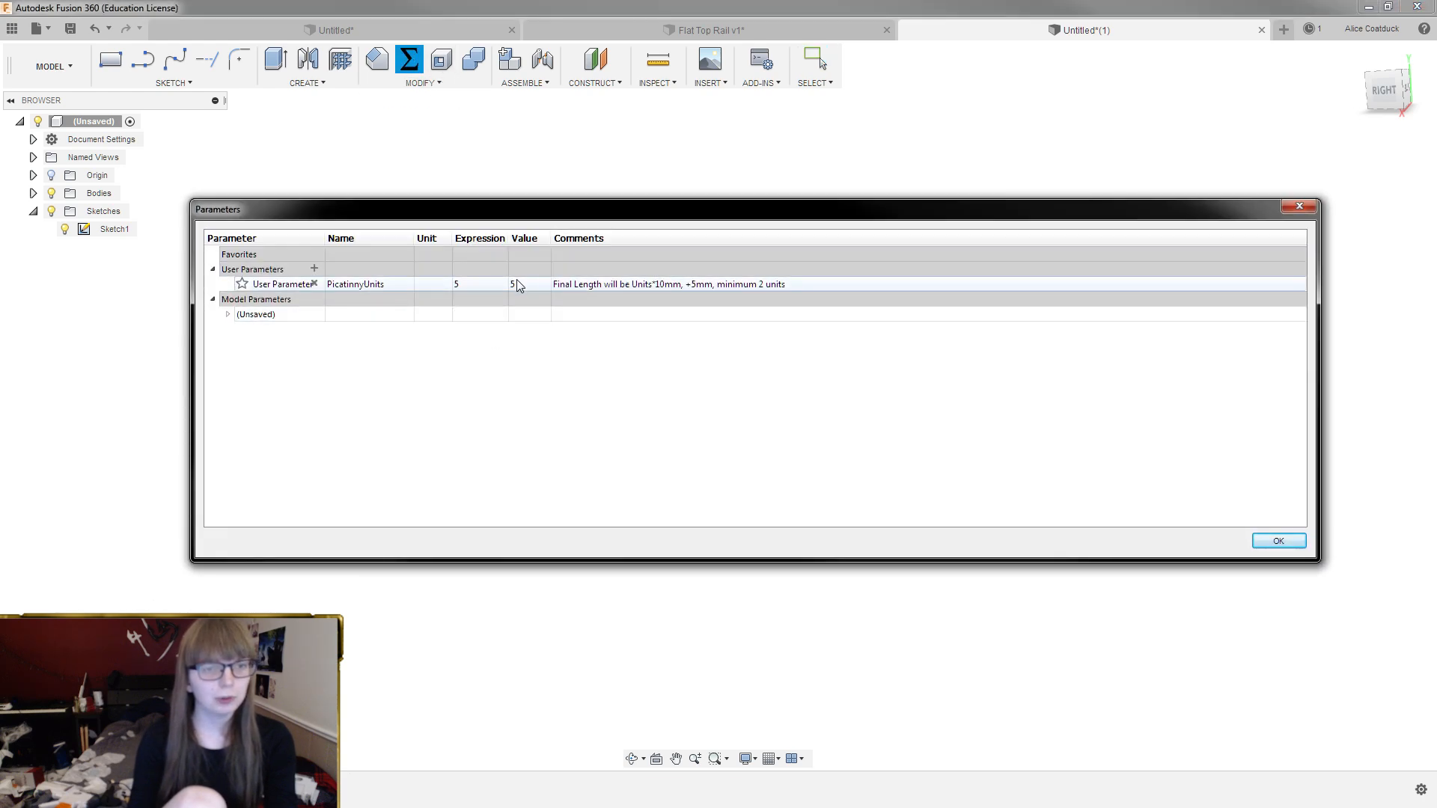
{"action": "left_click", "coordinate": [488, 284]}
{"action": "type", "text": "3"}
{"action": "key", "text": "Return"}
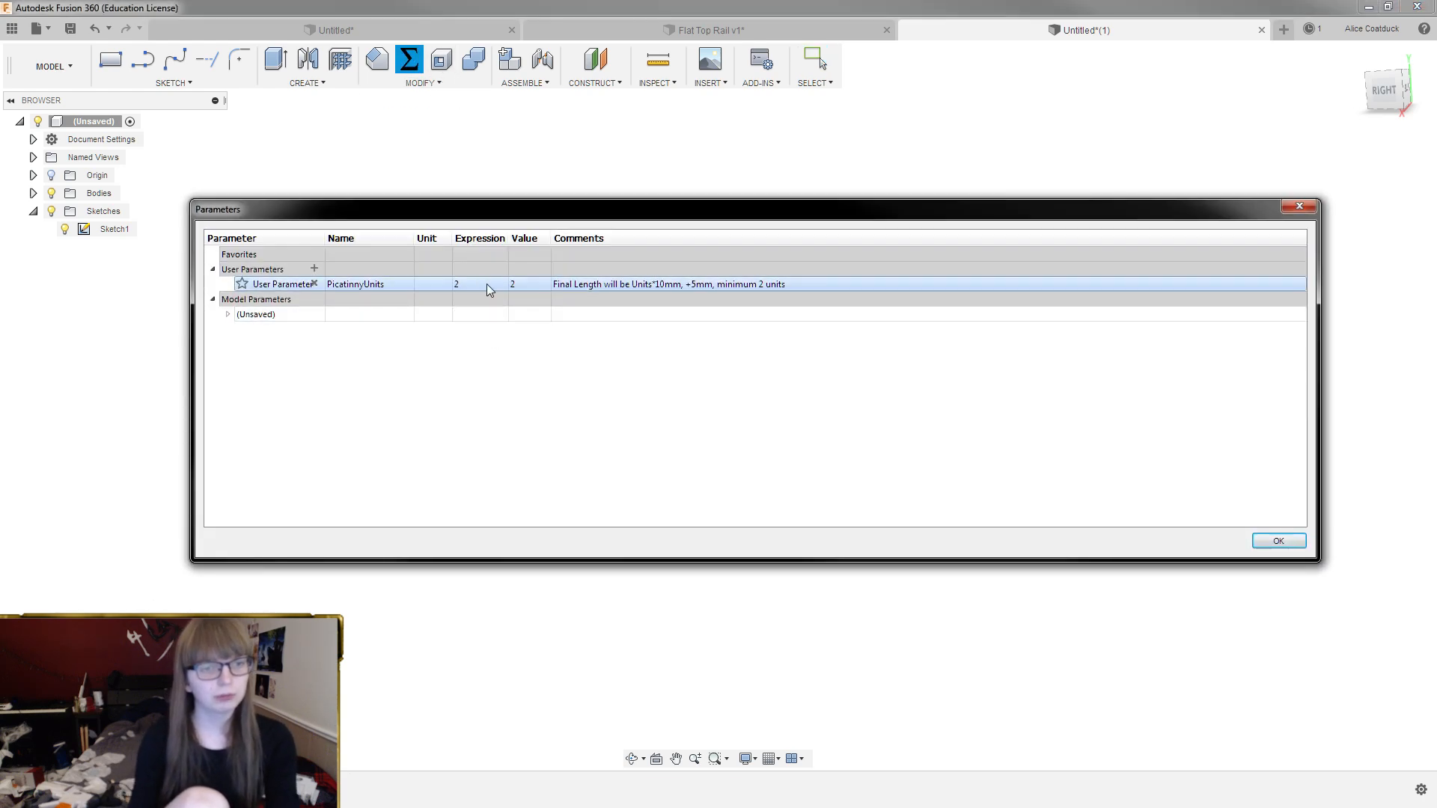
{"action": "left_click", "coordinate": [1278, 540]}
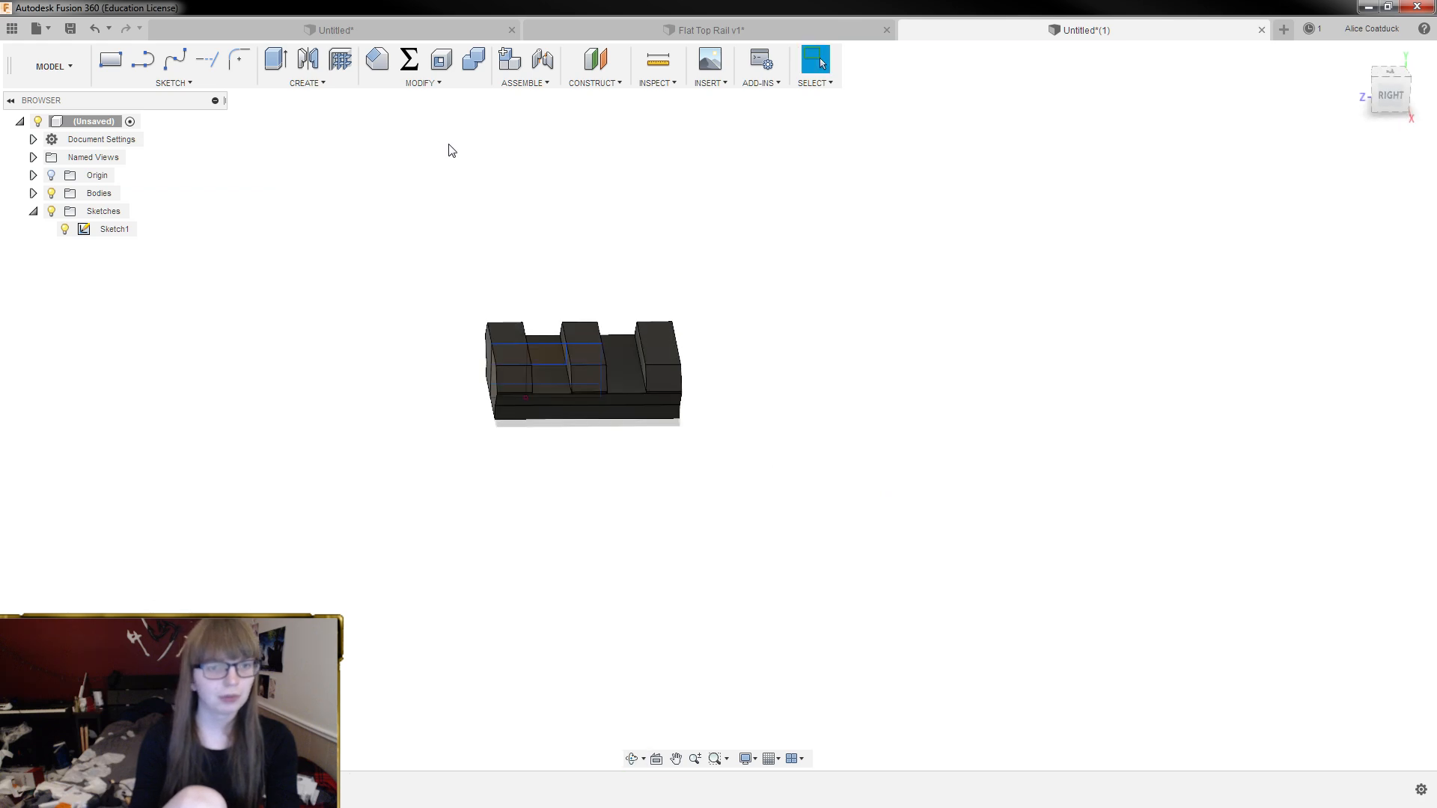
Set the PicatinnyUnits parameter to 12 and inspect the full length of the resulting rail
{"action": "left_click", "coordinate": [409, 60]}
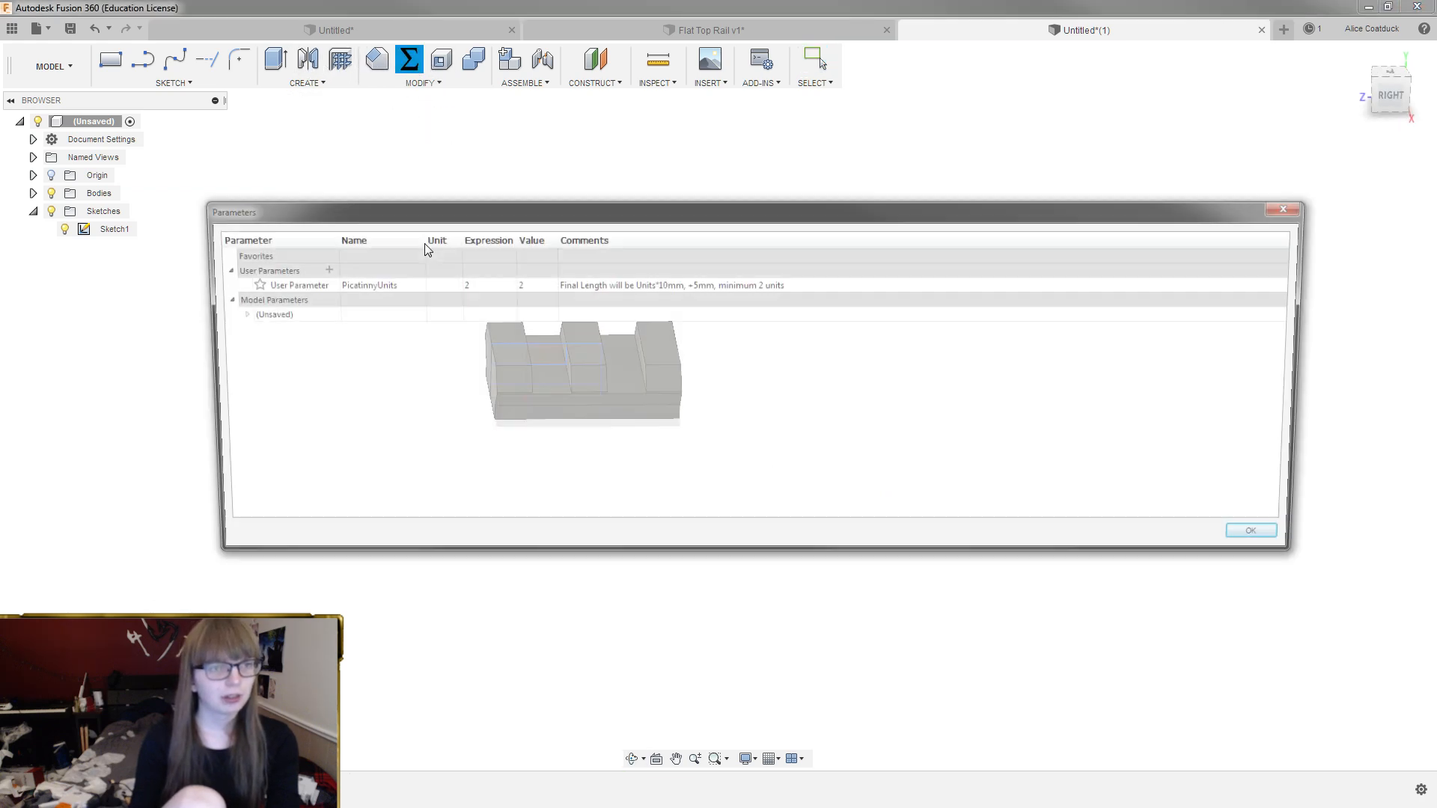
{"action": "left_click", "coordinate": [419, 284]}
{"action": "left_click", "coordinate": [466, 286]}
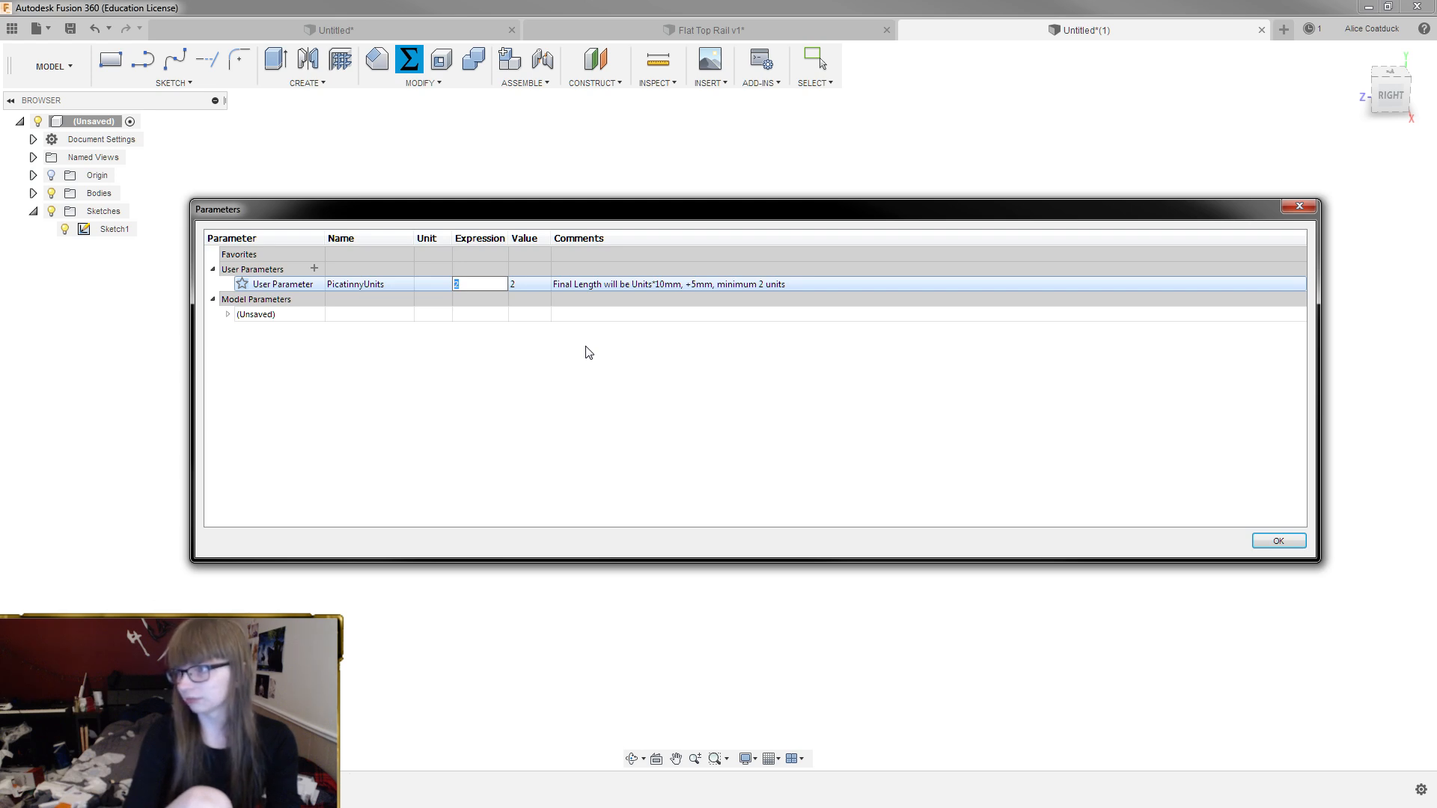
{"action": "type", "text": "12"}
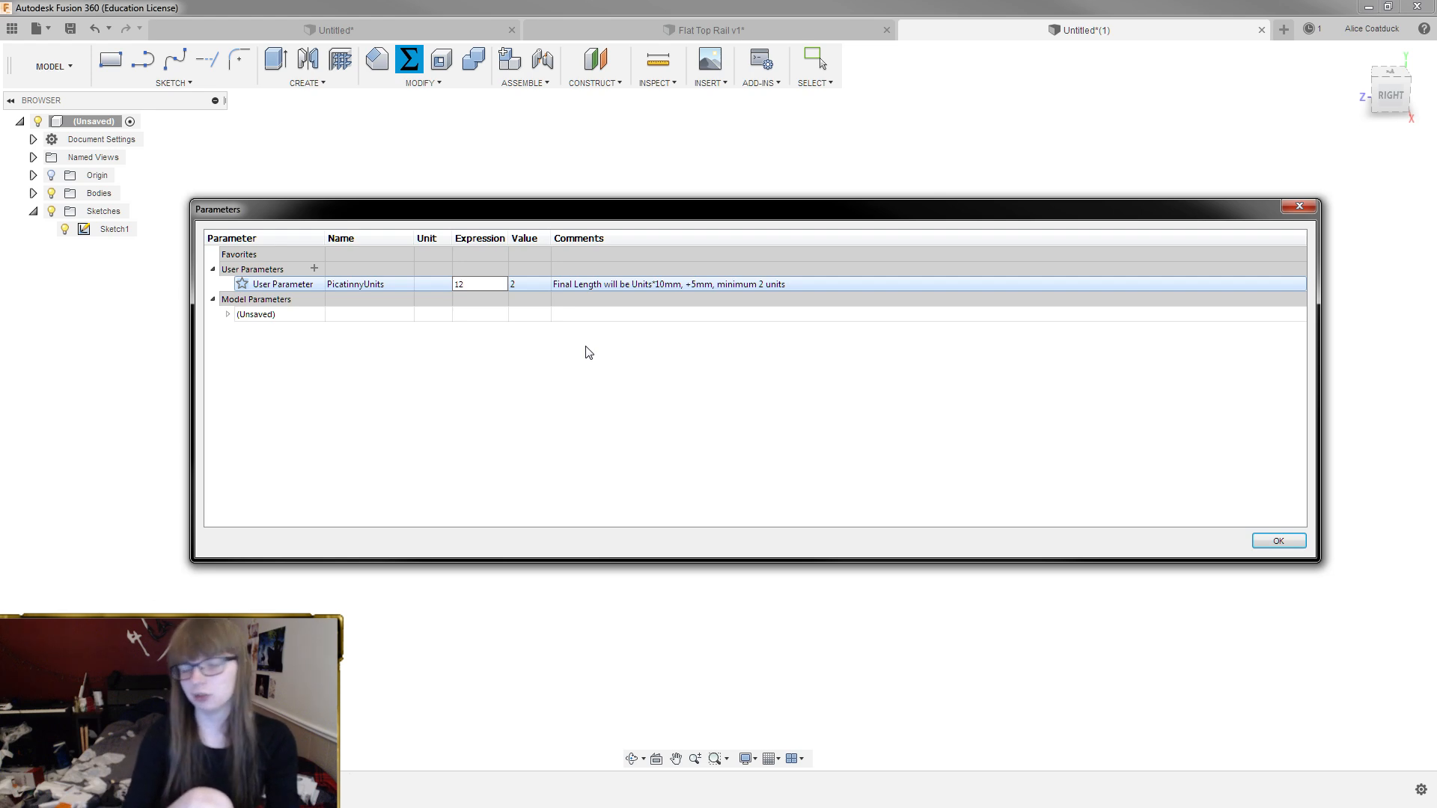
{"action": "key", "text": "Return"}
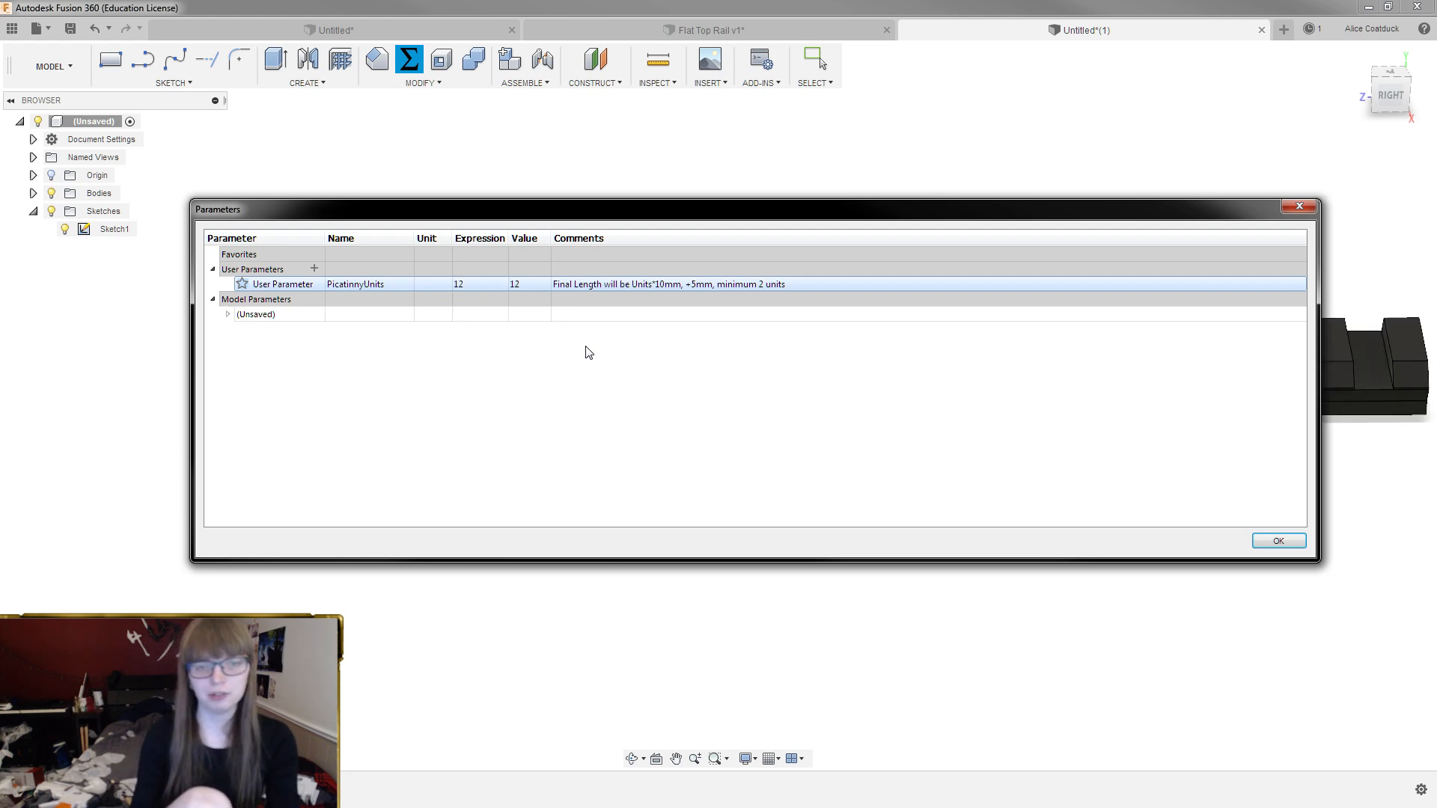
{"action": "left_click", "coordinate": [1261, 538]}
{"action": "middle_click_drag", "start_coordinate": [558, 462], "coordinate": [1203, 391], "text": "shift"}
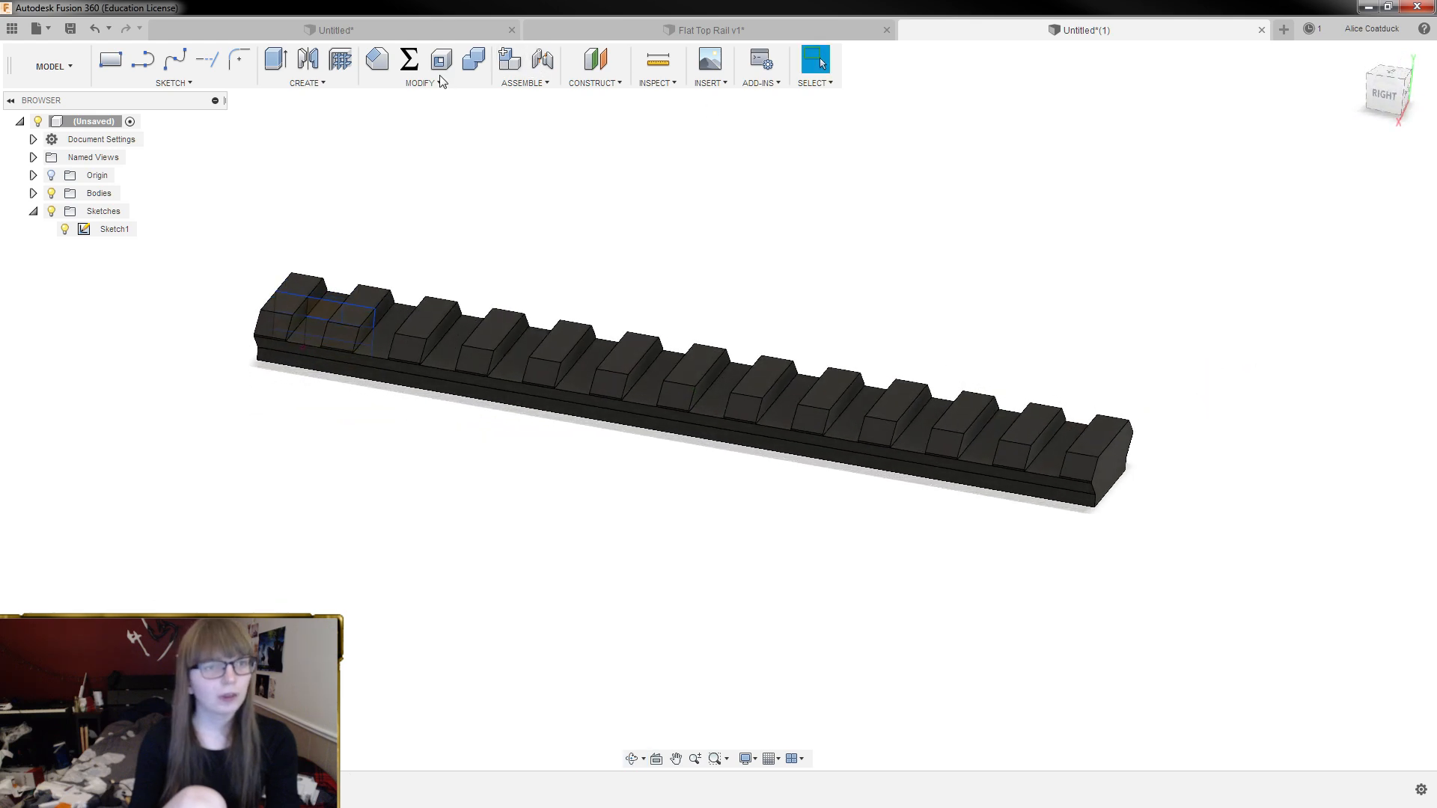
Set the PicatinnyUnits parameter back to 2 and apply it to the rail
{"action": "left_click", "coordinate": [409, 59]}
{"action": "left_click", "coordinate": [478, 285]}
{"action": "left_click", "coordinate": [478, 284]}
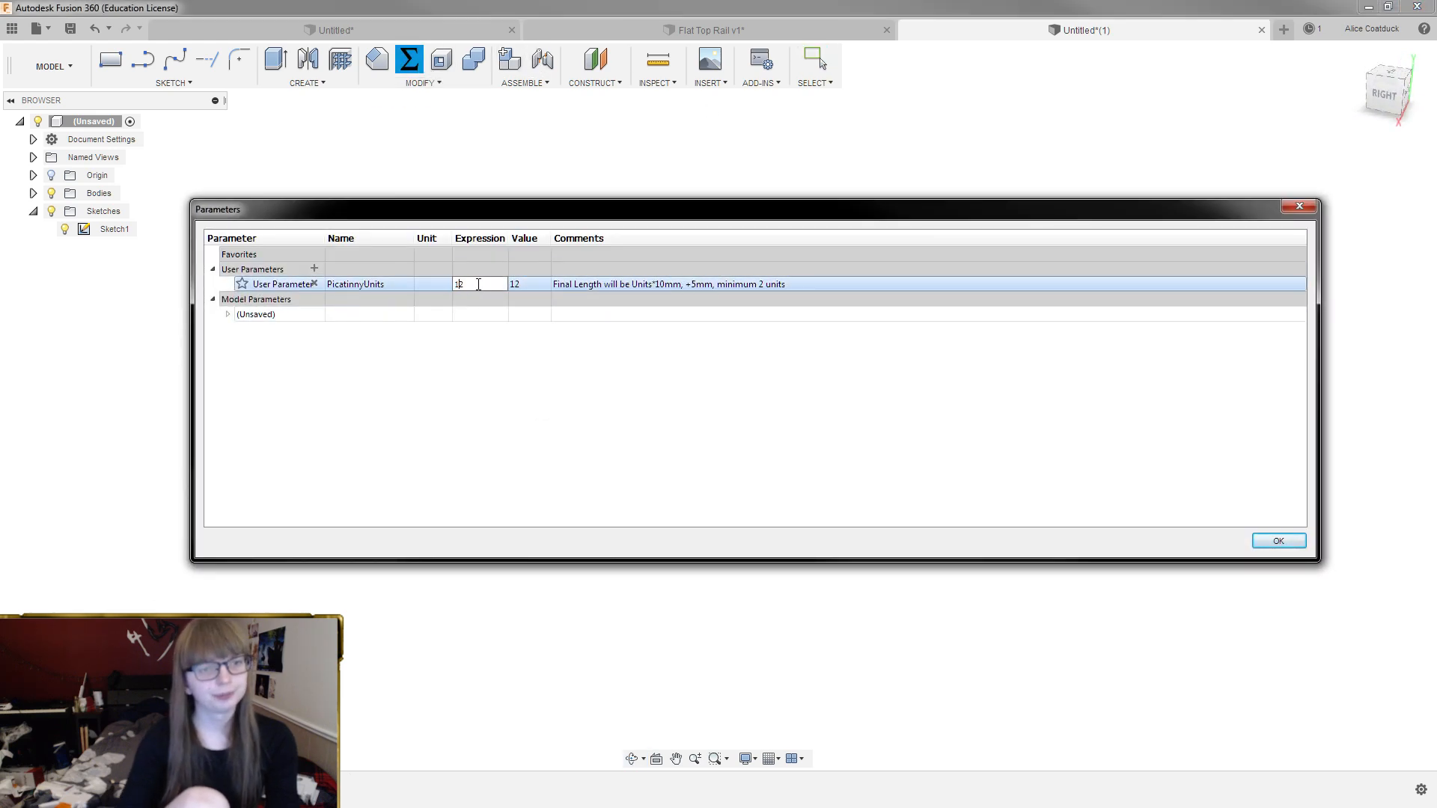
{"action": "key", "text": "Return"}
{"action": "left_click", "coordinate": [1277, 540]}
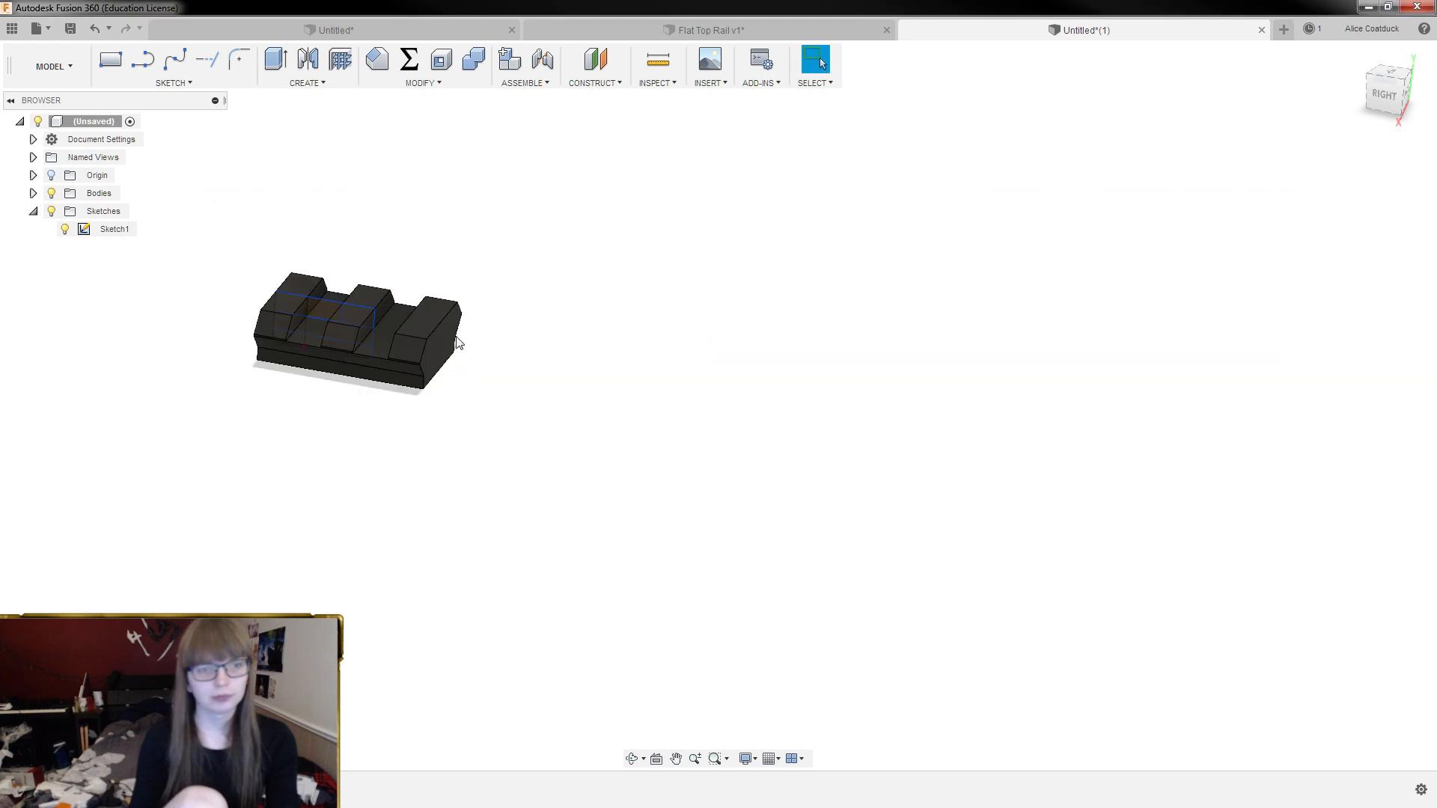
Hide all sketches so only the rail body is displayed
{"action": "middle_click_drag", "start_coordinate": [270, 282], "coordinate": [276, 254], "text": "shift"}
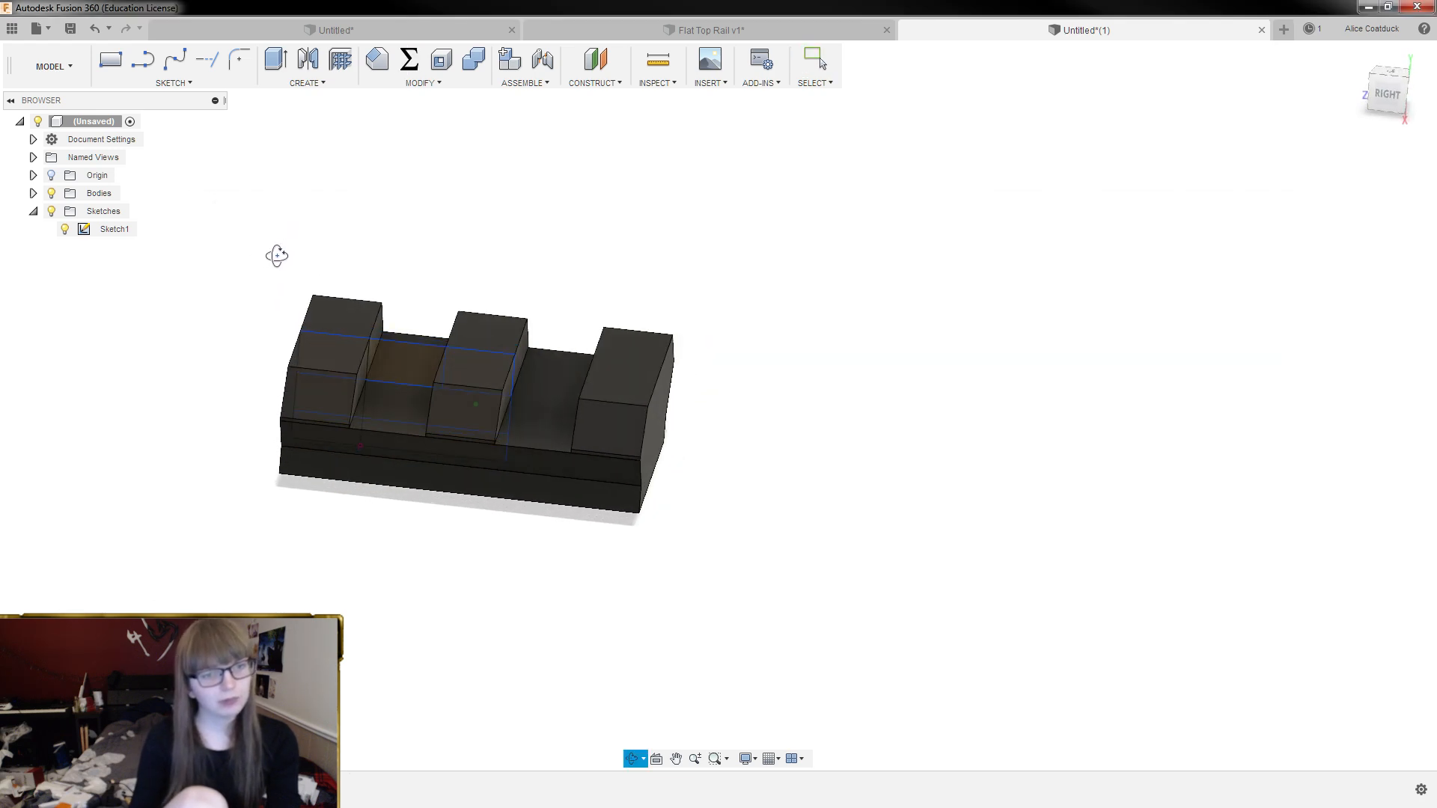
{"action": "left_click", "coordinate": [51, 211]}
{"action": "mouse_move", "coordinate": [622, 359]}
{"action": "middle_mouse_down", "text": "shift"}
{"action": "mouse_move", "coordinate": [486, 304]}
{"action": "mouse_move", "coordinate": [563, 251]}
{"action": "mouse_move", "coordinate": [558, 279]}
{"action": "middle_mouse_up", "text": "shift"}
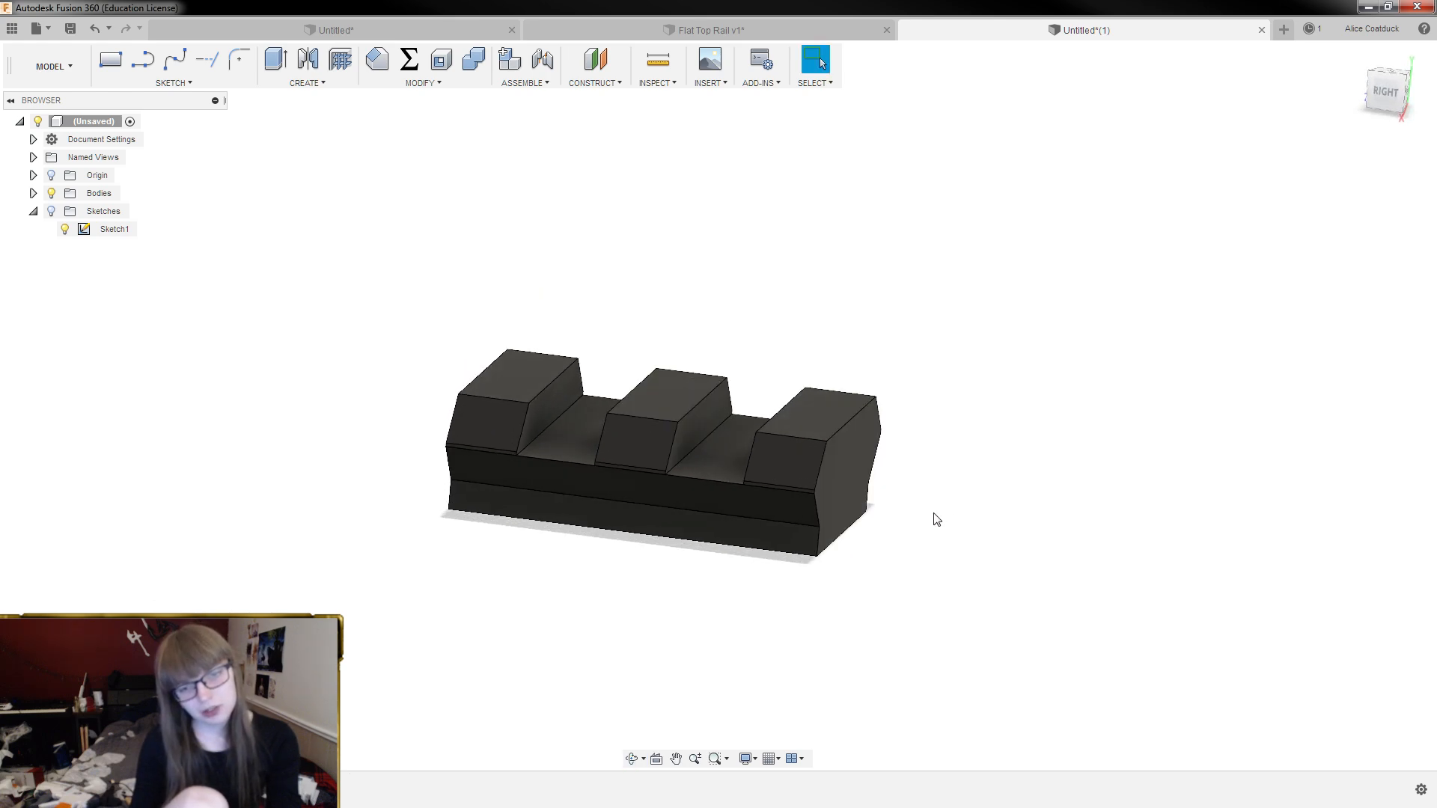
Try setting the PicatinnyUnits parameter to 1, below the stated minimum
{"action": "left_click", "coordinate": [409, 59]}
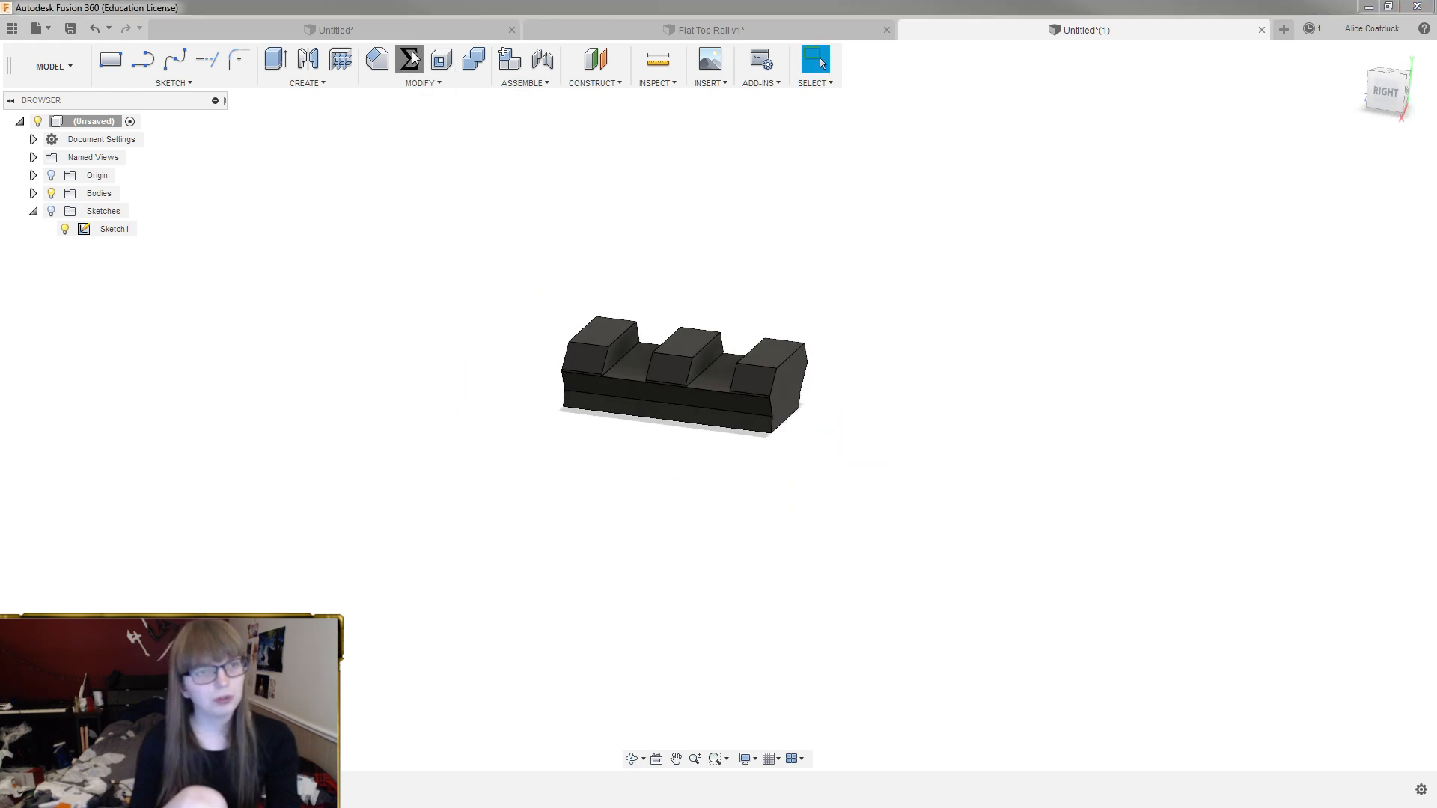
{"action": "double_click", "coordinate": [495, 285]}
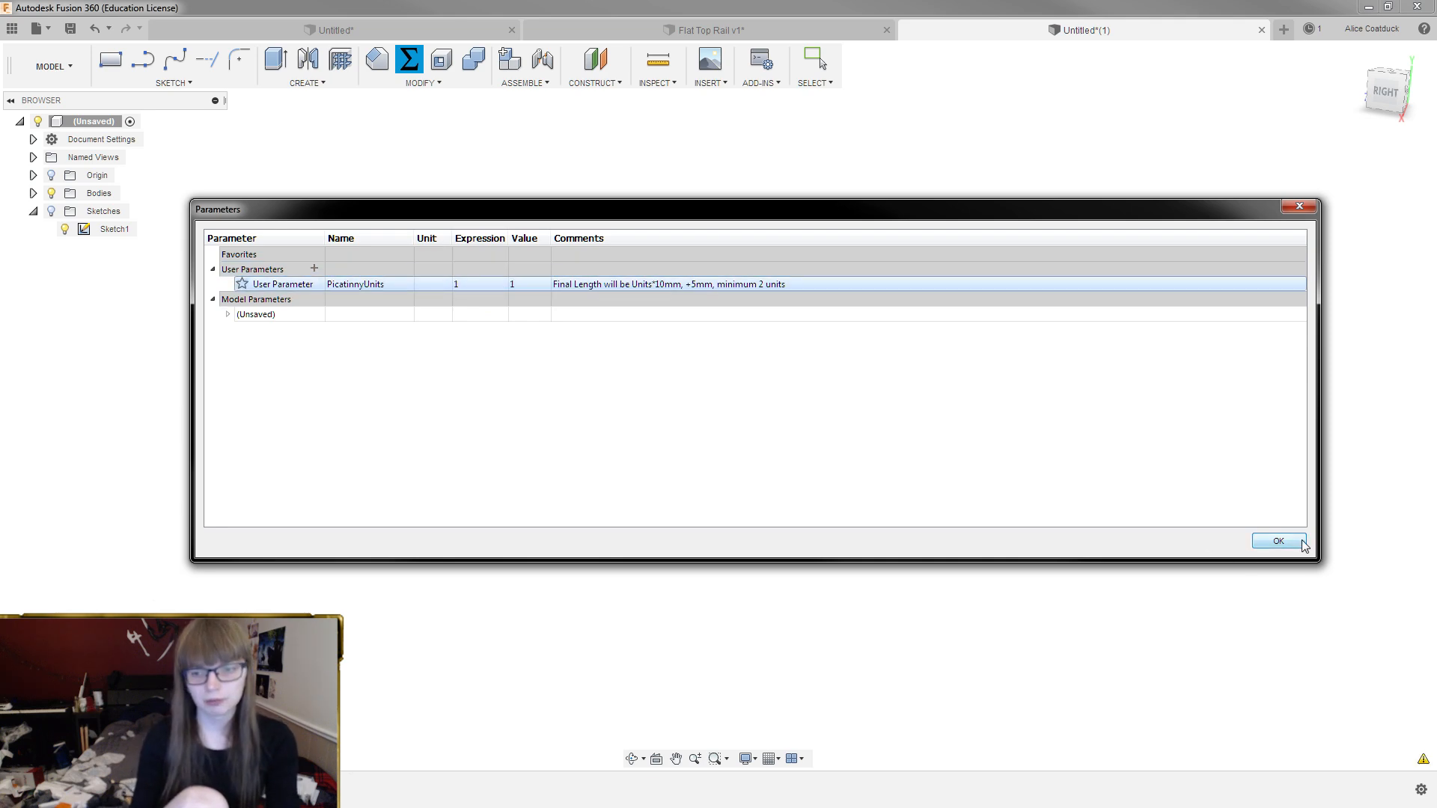
{"action": "left_click", "coordinate": [1278, 540]}
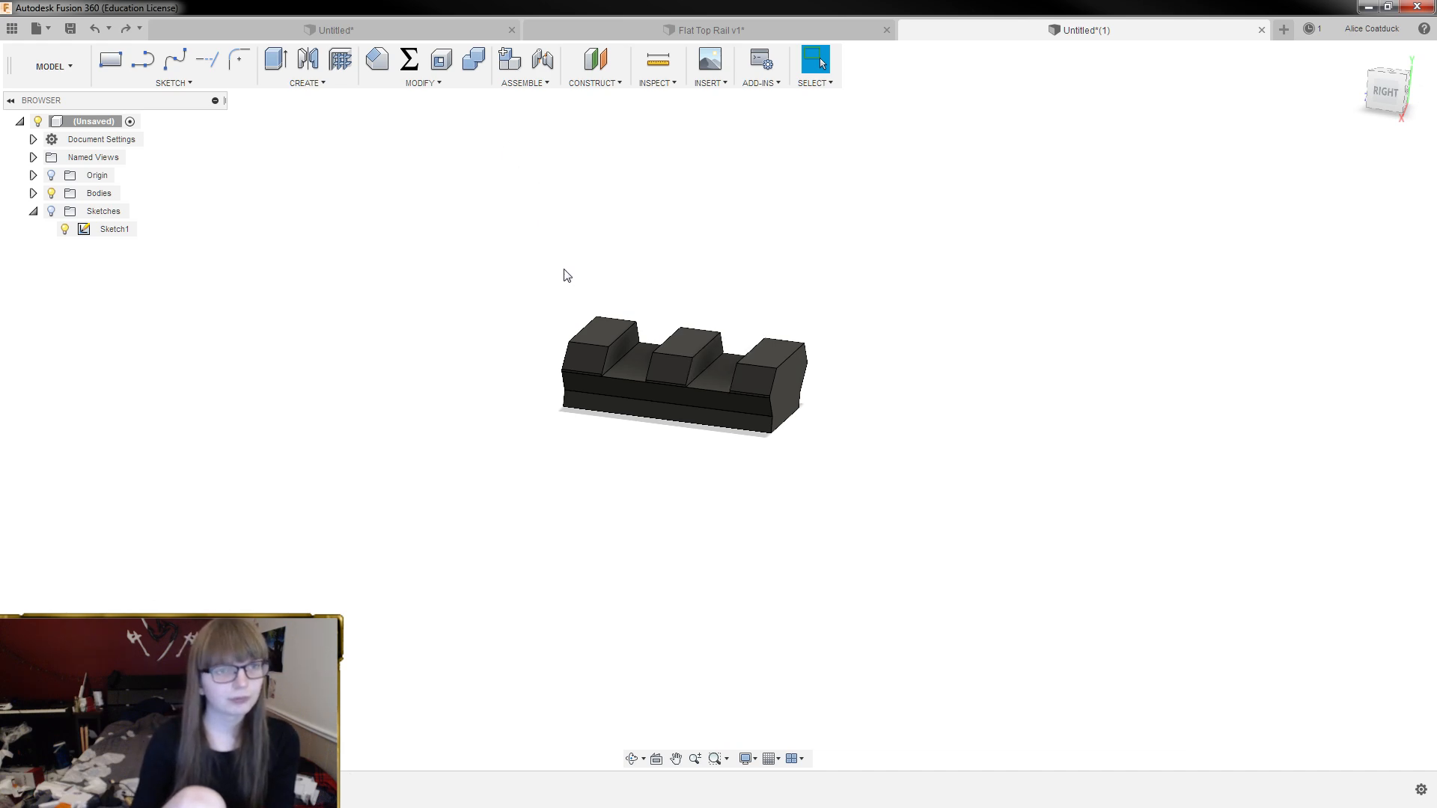
Start saving the rail design and choose the Misc Parts project as its location
{"action": "middle_click_drag", "start_coordinate": [565, 275], "coordinate": [731, 279], "text": "shift"}
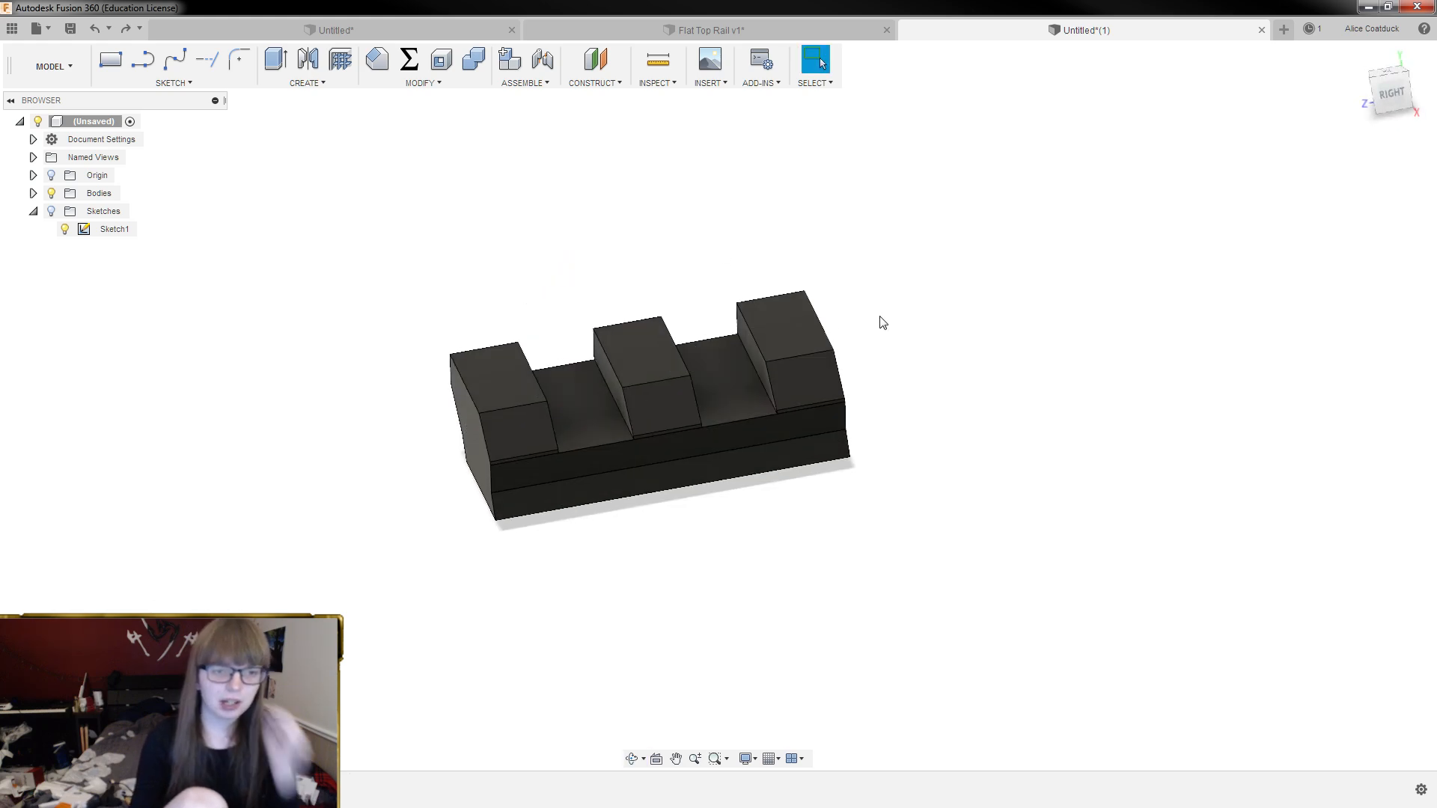
{"action": "mouse_move", "coordinate": [880, 323]}
{"action": "middle_mouse_down", "text": "shift"}
{"action": "mouse_move", "coordinate": [860, 288]}
{"action": "mouse_move", "coordinate": [866, 315]}
{"action": "middle_mouse_up", "text": "shift"}
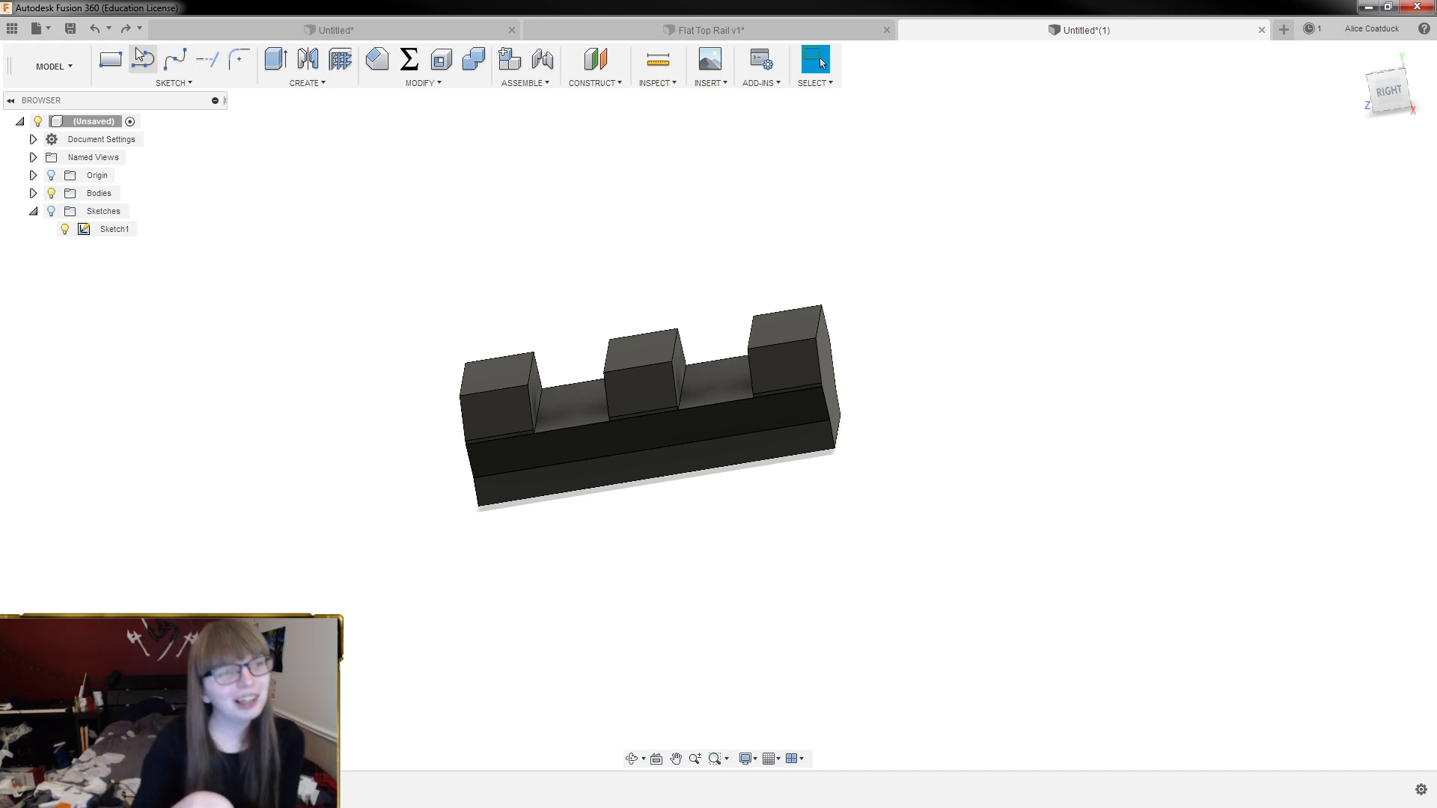
{"action": "left_click", "coordinate": [70, 29]}
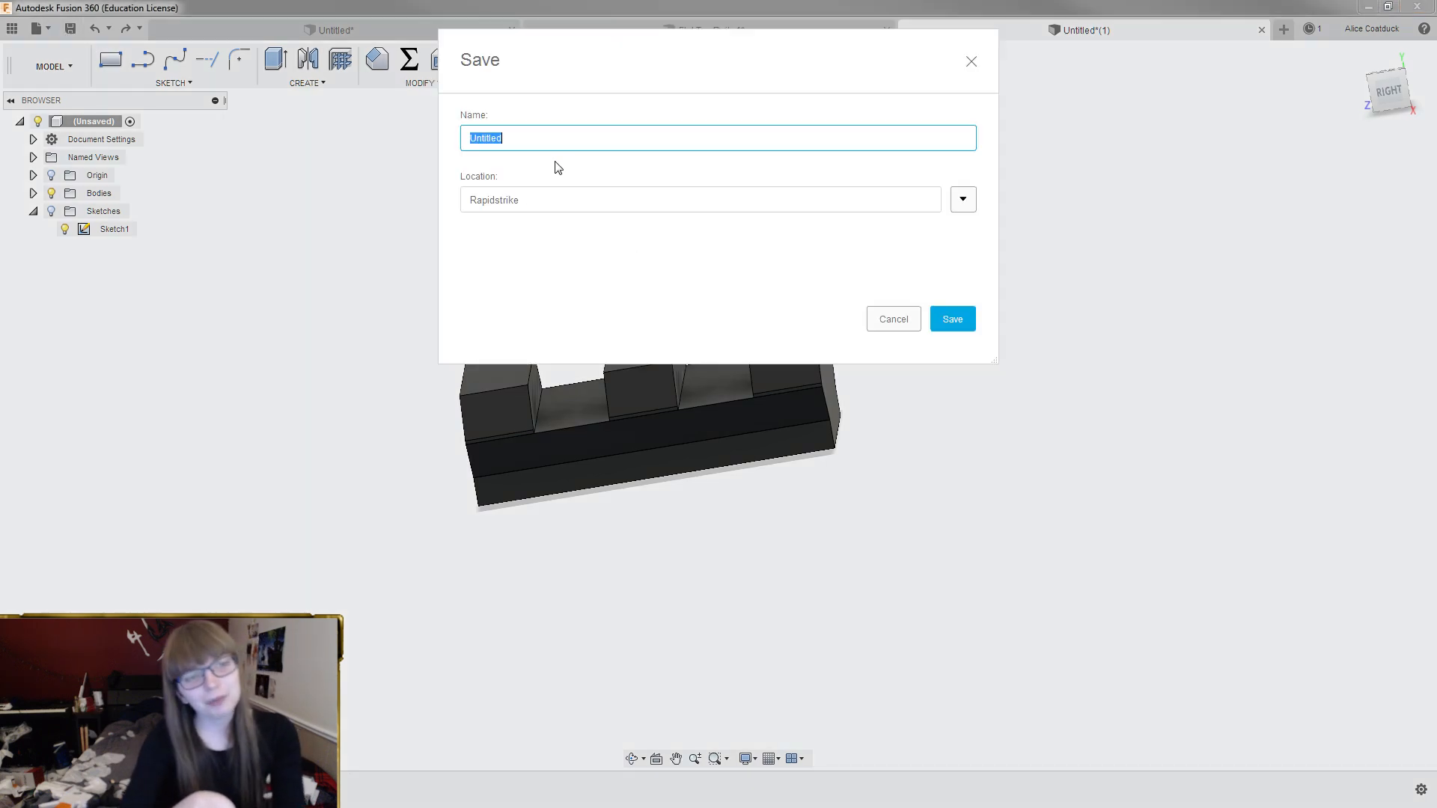
{"action": "left_click", "coordinate": [962, 200]}
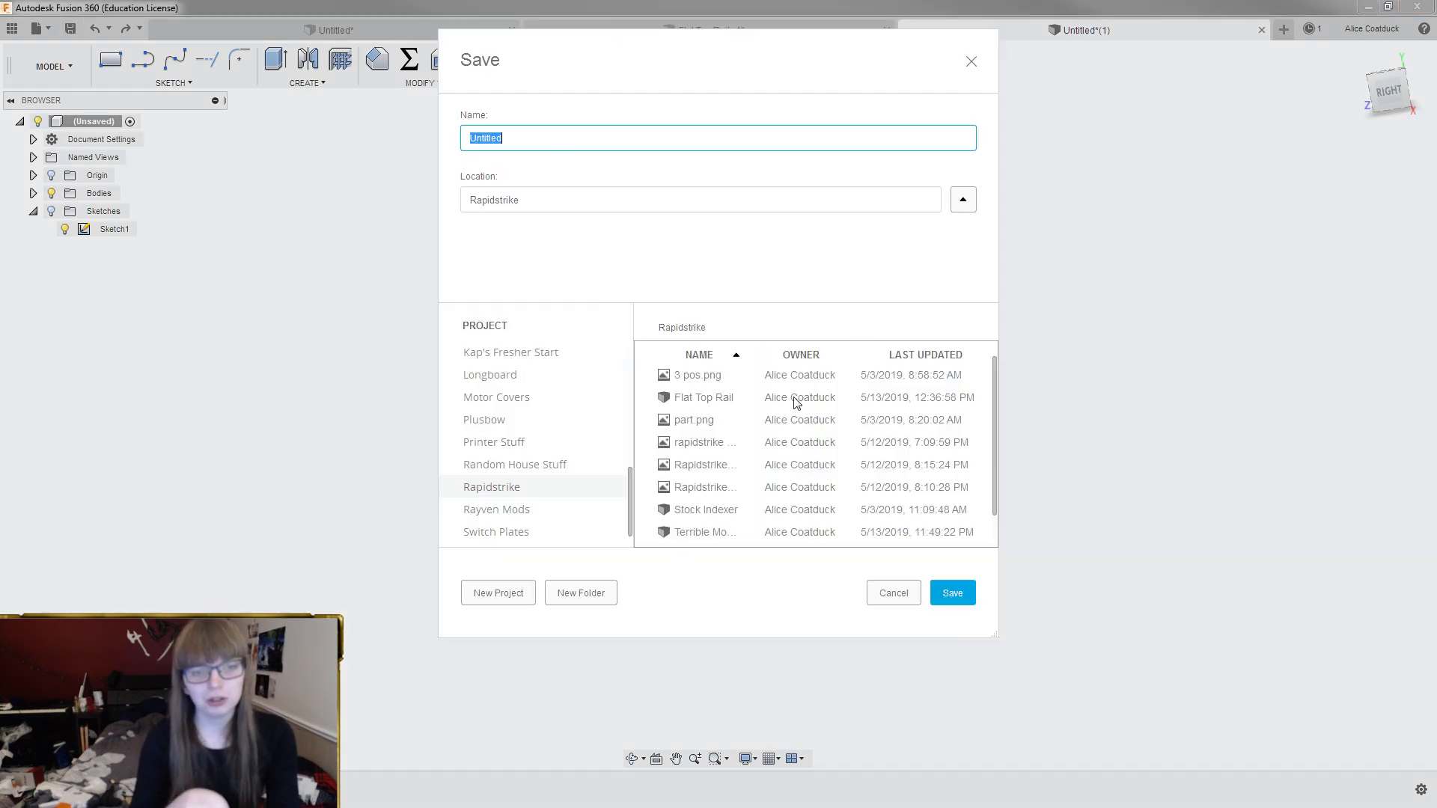
{"action": "scroll", "coordinate": [609, 460], "scroll_direction": "up", "scroll_amount": 5}
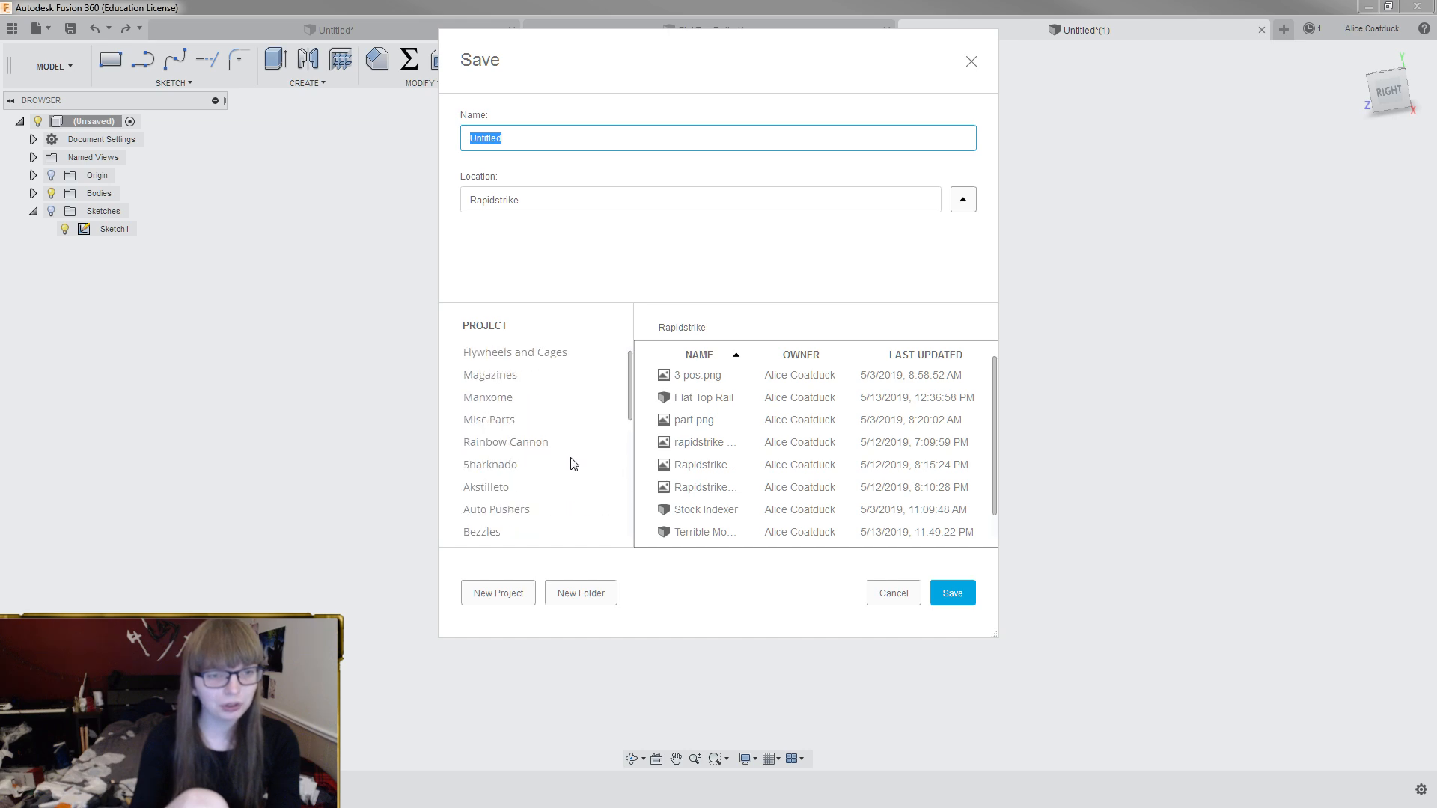
{"action": "left_click", "coordinate": [506, 420]}
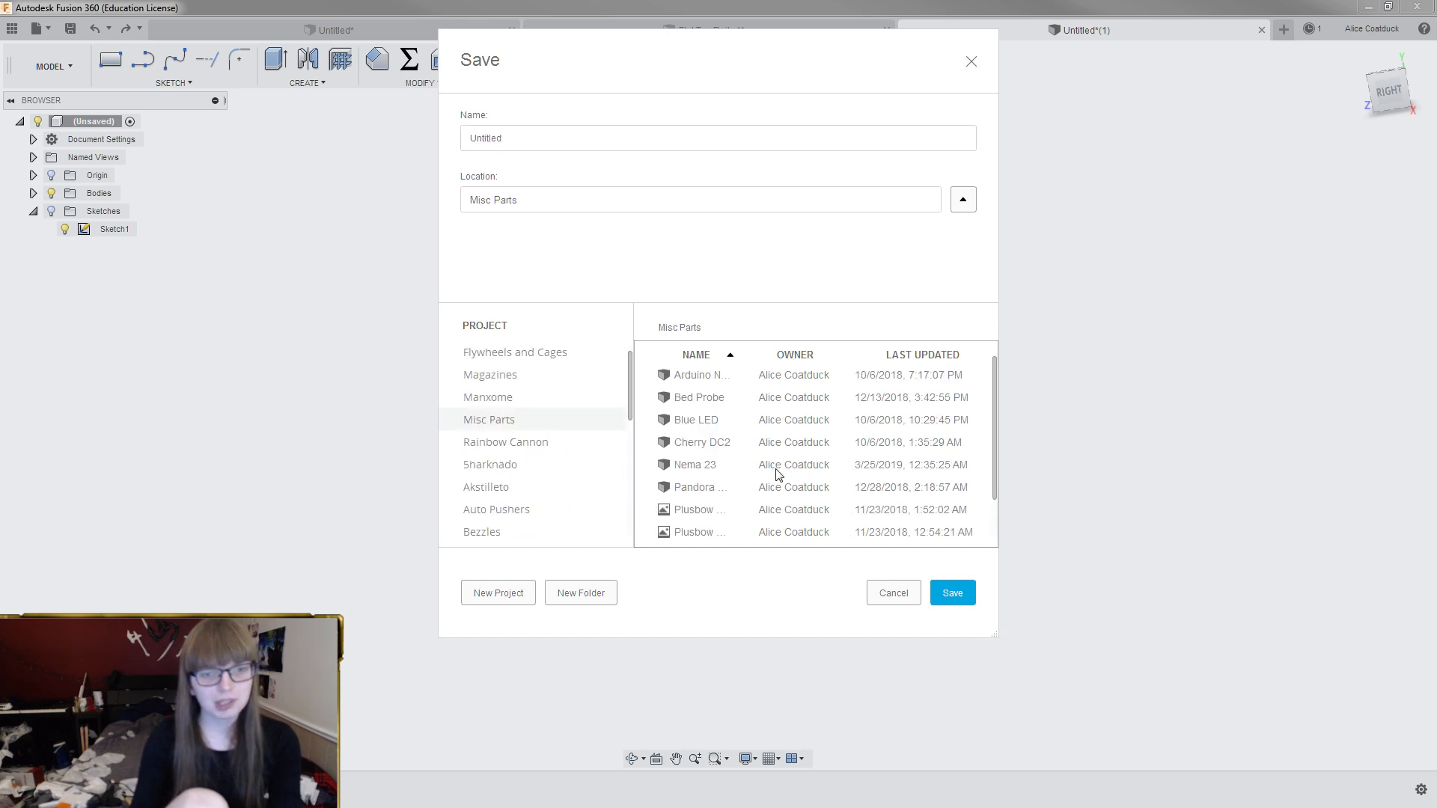
Name the rail design Parametric Piece of Picatinny and save it
{"action": "scroll", "coordinate": [759, 474], "scroll_direction": "down", "scroll_amount": 1}
{"action": "double_click", "coordinate": [532, 135]}
{"action": "type", "text": "Para"}
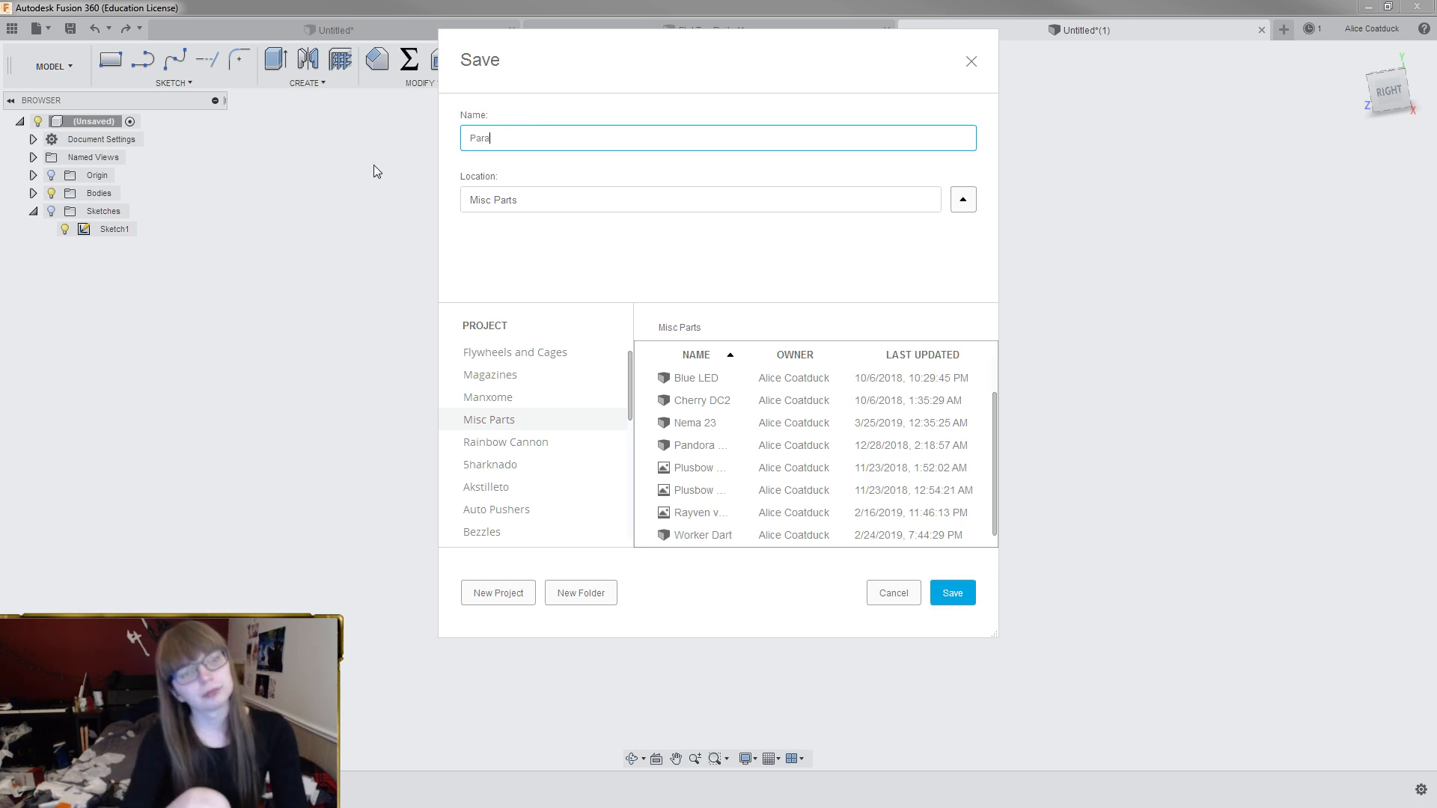
{"action": "type", "text": "metric Piece of Picati"}
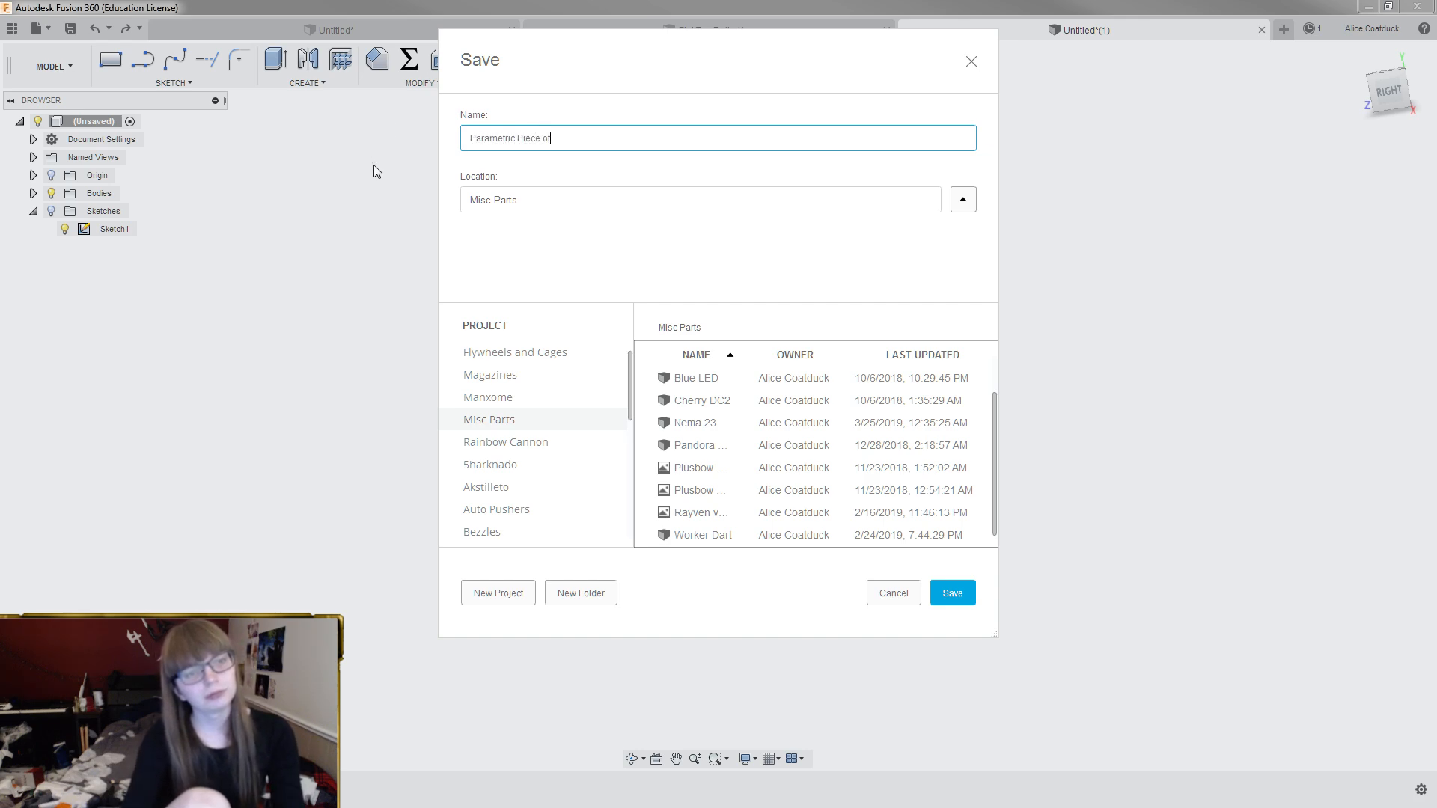
{"action": "type", "text": "nny"}
{"action": "key", "text": "Return"}
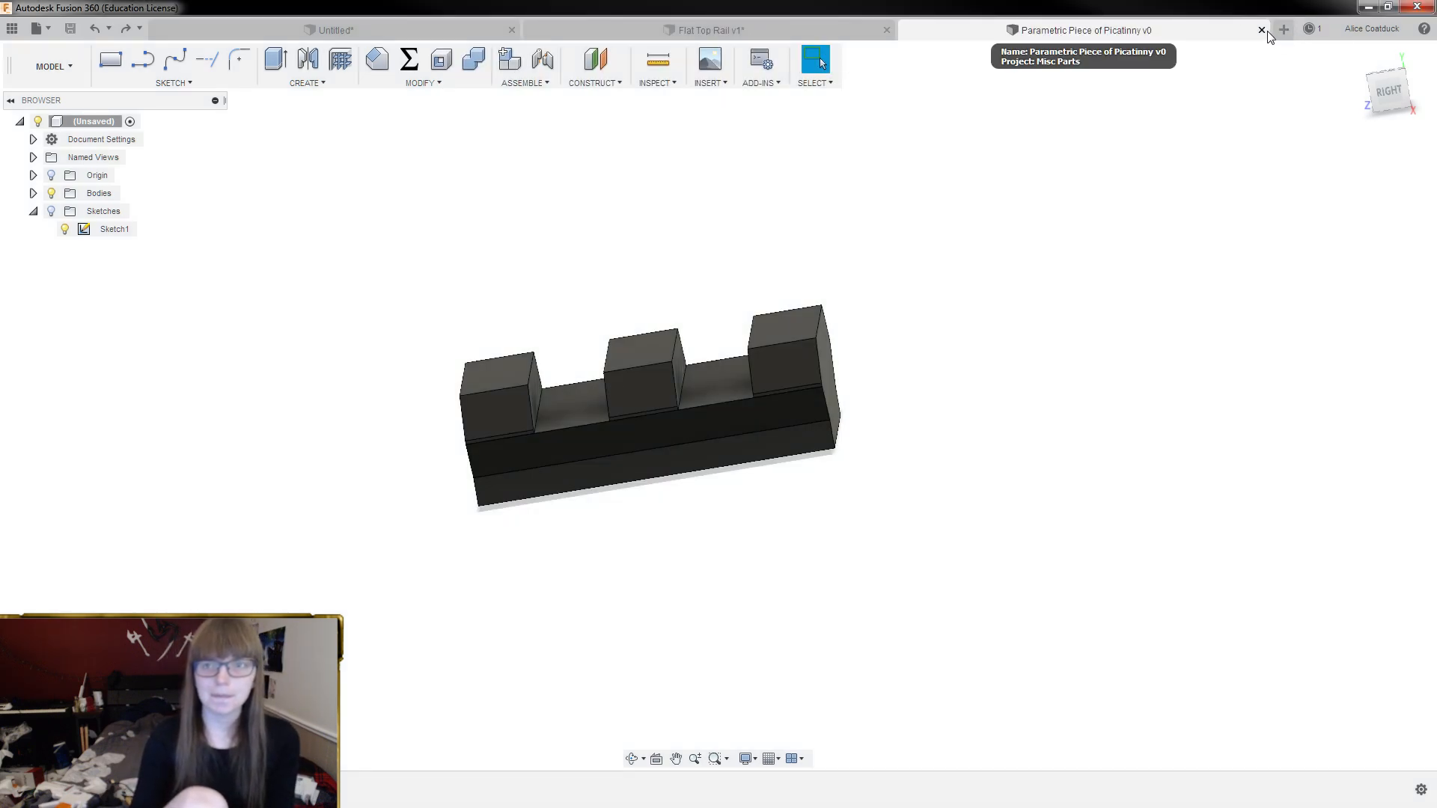
Close the Picatinny piece and the Flat Top Rail design to return to the untitled angled-cover design
{"action": "left_click", "coordinate": [1262, 29]}
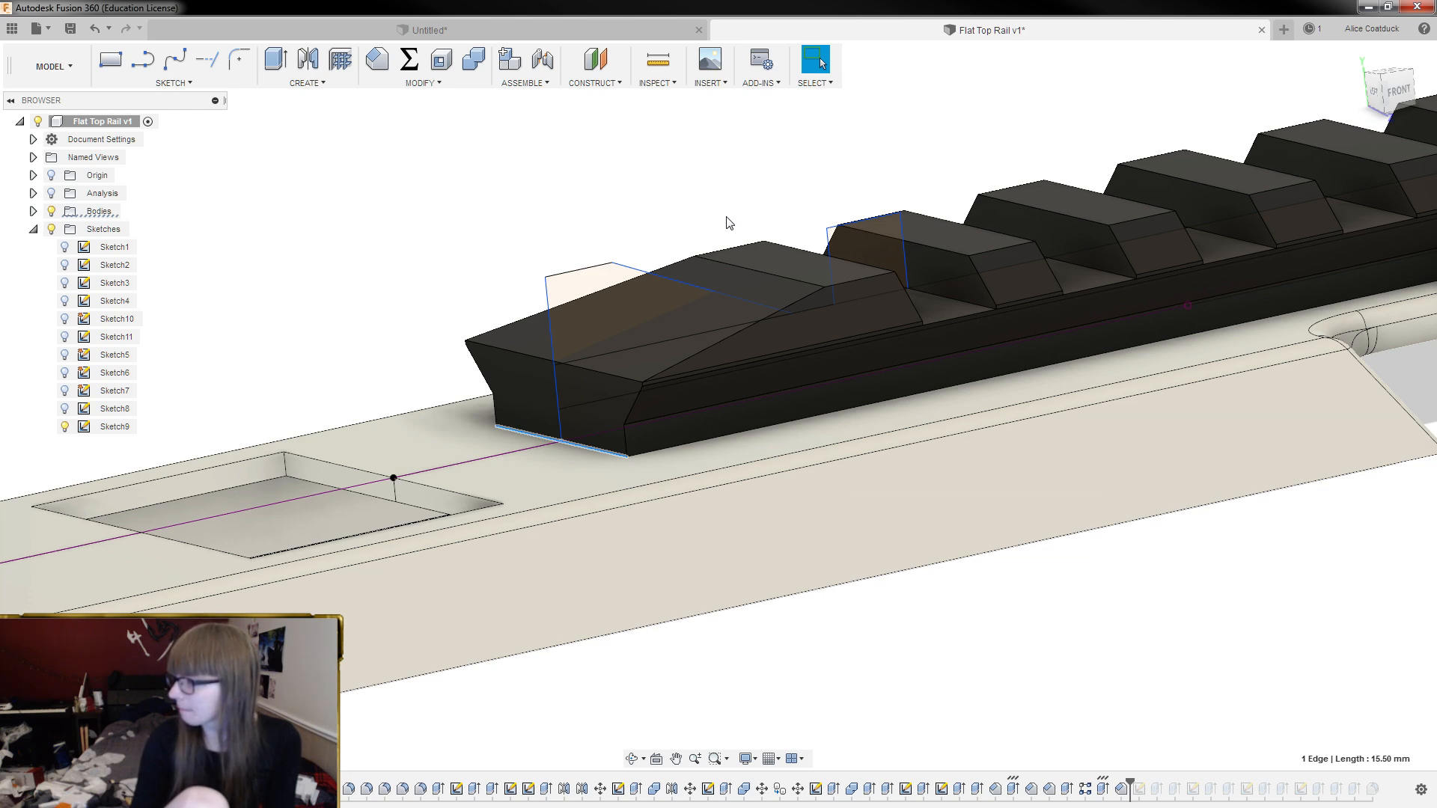
{"action": "scroll", "coordinate": [729, 223], "scroll_direction": "down", "scroll_amount": 5}
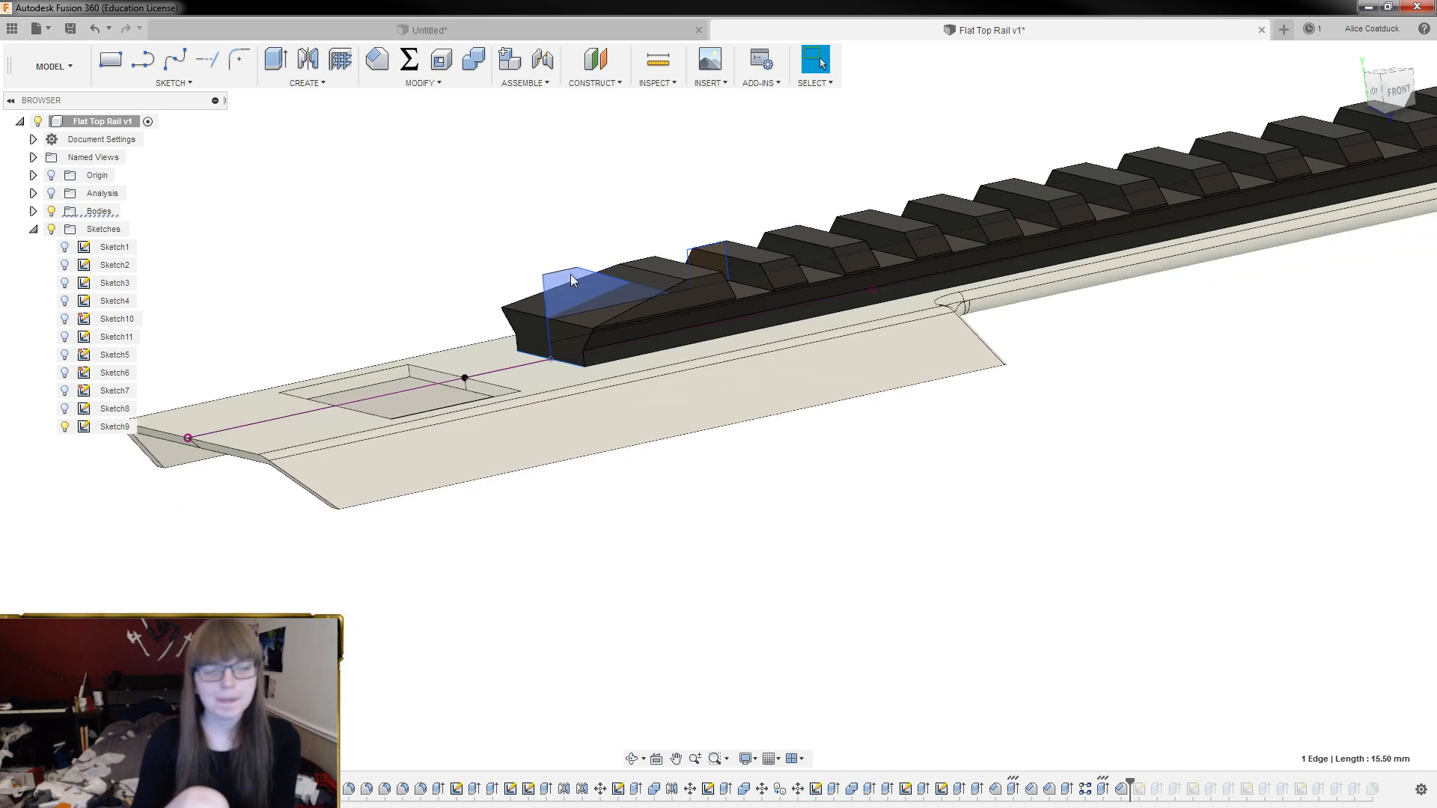
{"action": "left_click", "coordinate": [1262, 30]}
{"action": "middle_click_drag", "start_coordinate": [358, 269], "coordinate": [253, 283], "text": "shift"}
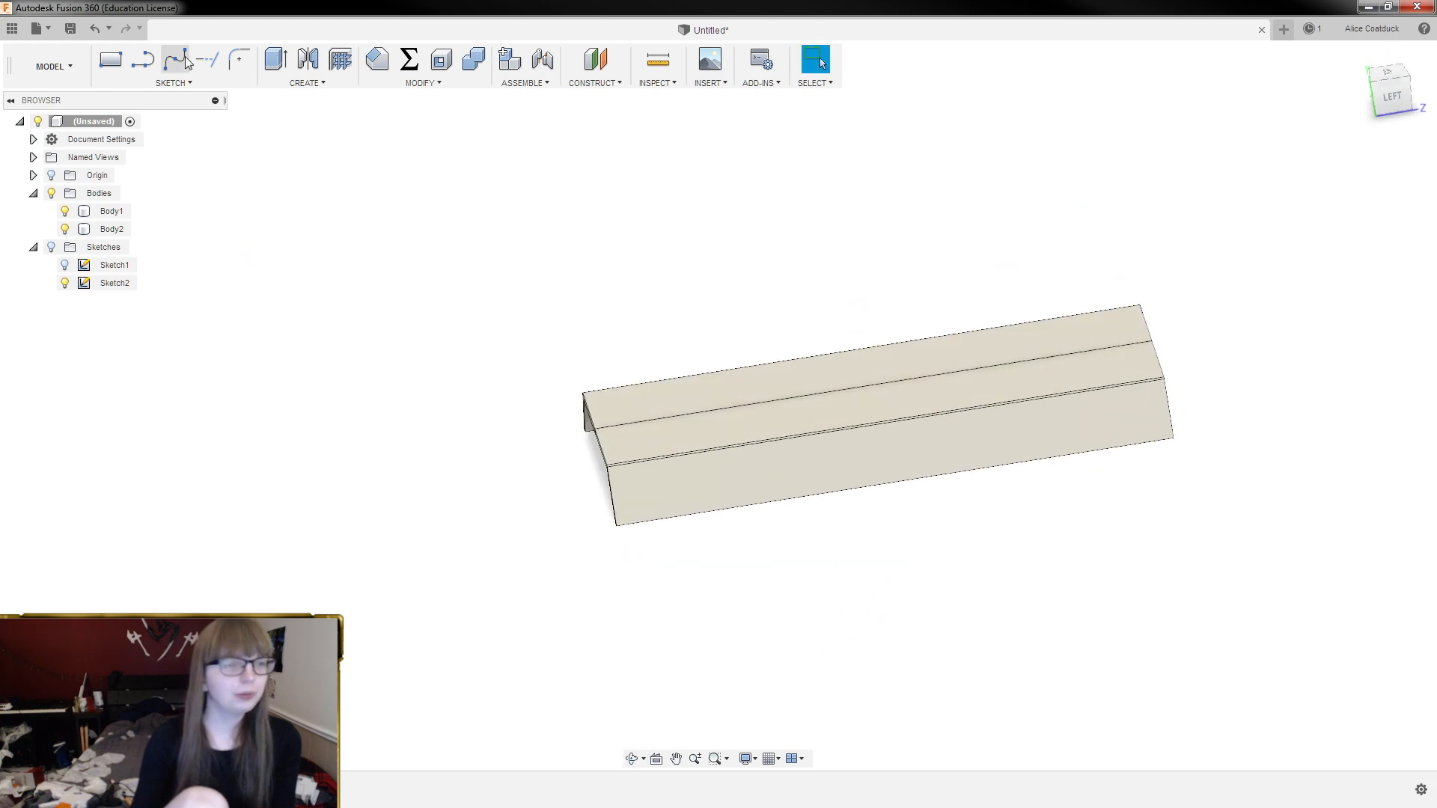
Browse the cloud projects and open the Misc Parts project's file list
{"action": "left_click", "coordinate": [12, 29]}
{"action": "left_click", "coordinate": [15, 34]}
{"action": "scroll", "coordinate": [163, 276], "scroll_direction": "up", "scroll_amount": 5}
{"action": "scroll", "coordinate": [164, 274], "scroll_direction": "up", "scroll_amount": 7}
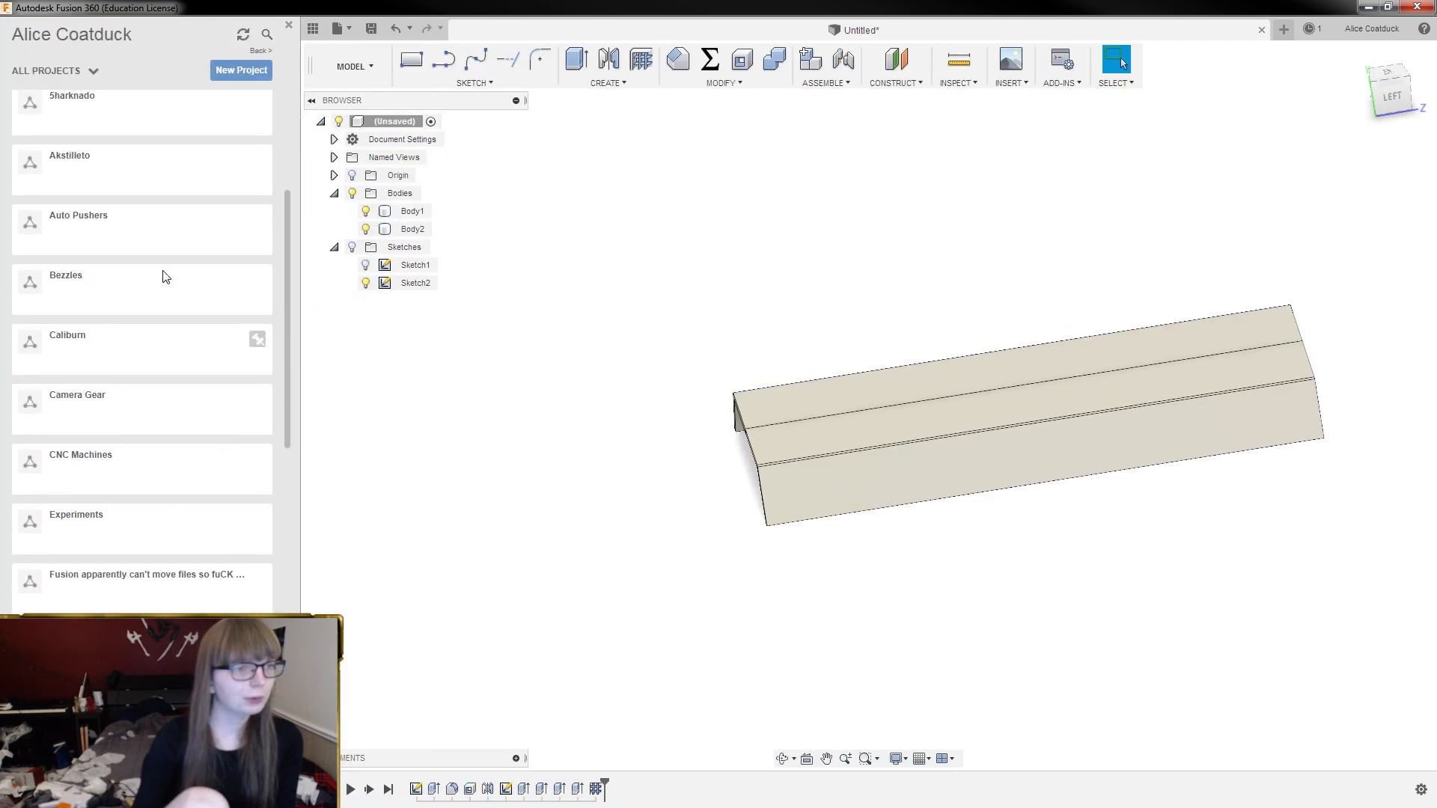
{"action": "left_click", "coordinate": [137, 213]}
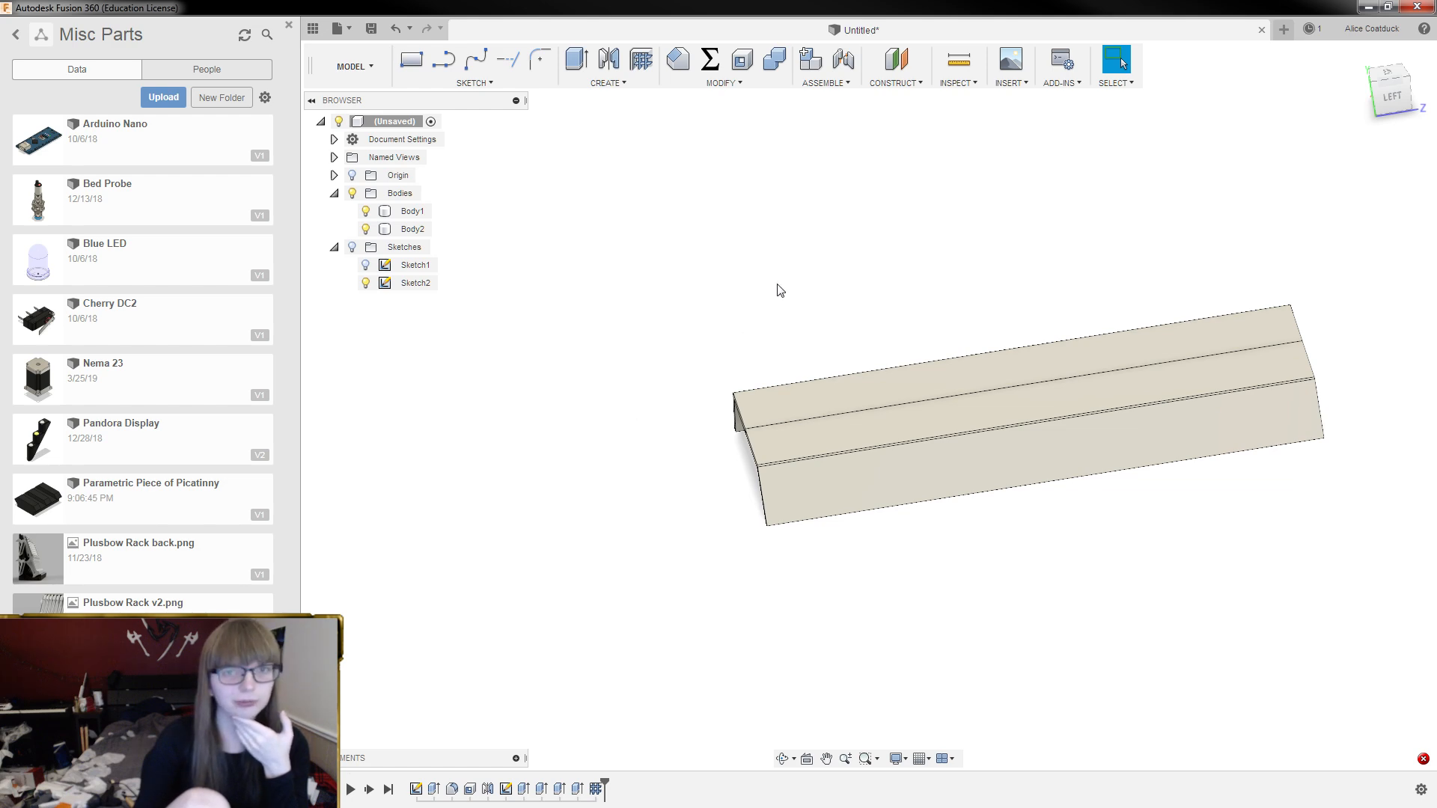
Save the untitled angled-cover design as Flat Top in the Rayven Mods project
{"action": "left_click", "coordinate": [370, 29]}
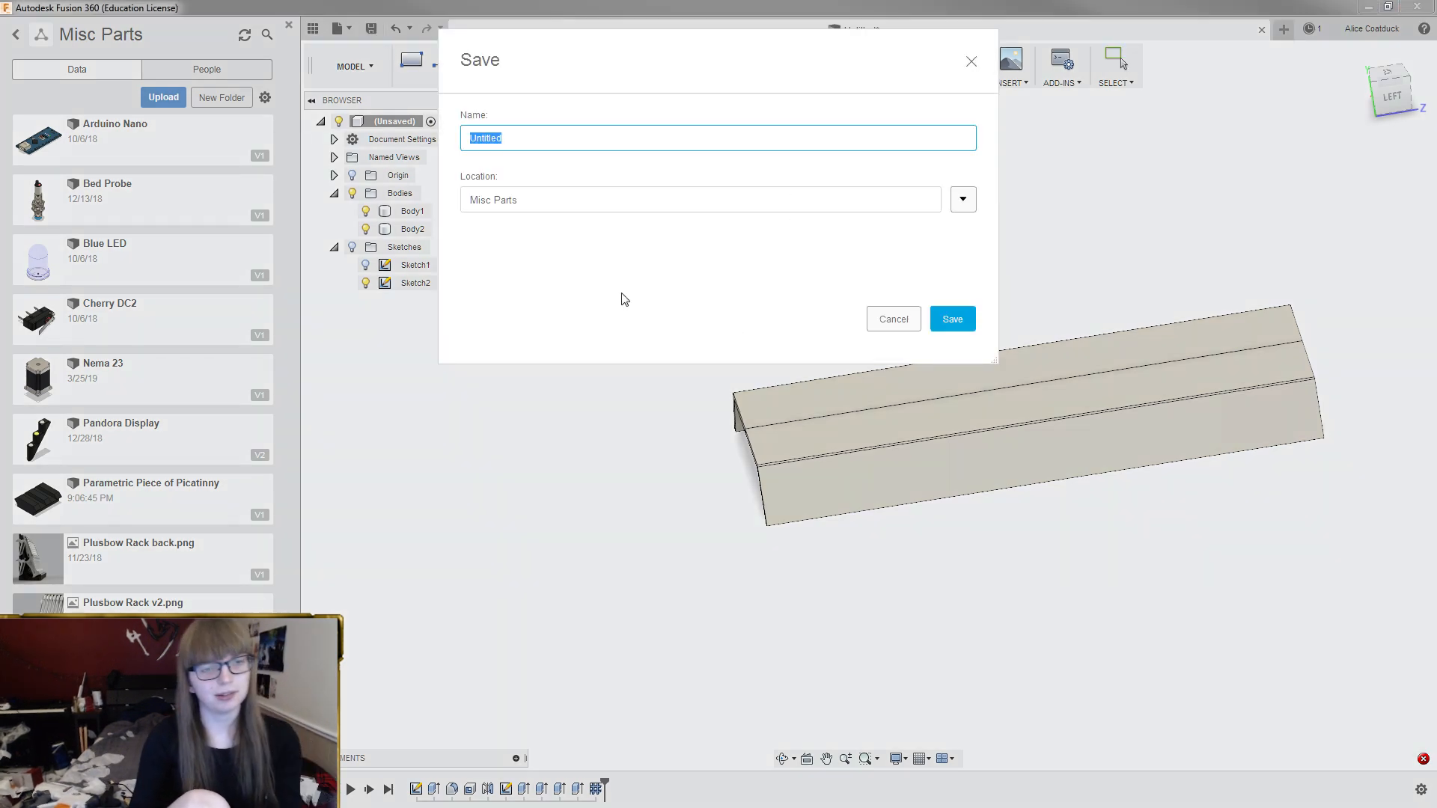
{"action": "left_click", "coordinate": [964, 200]}
{"action": "scroll", "coordinate": [565, 414], "scroll_direction": "down", "scroll_amount": 1}
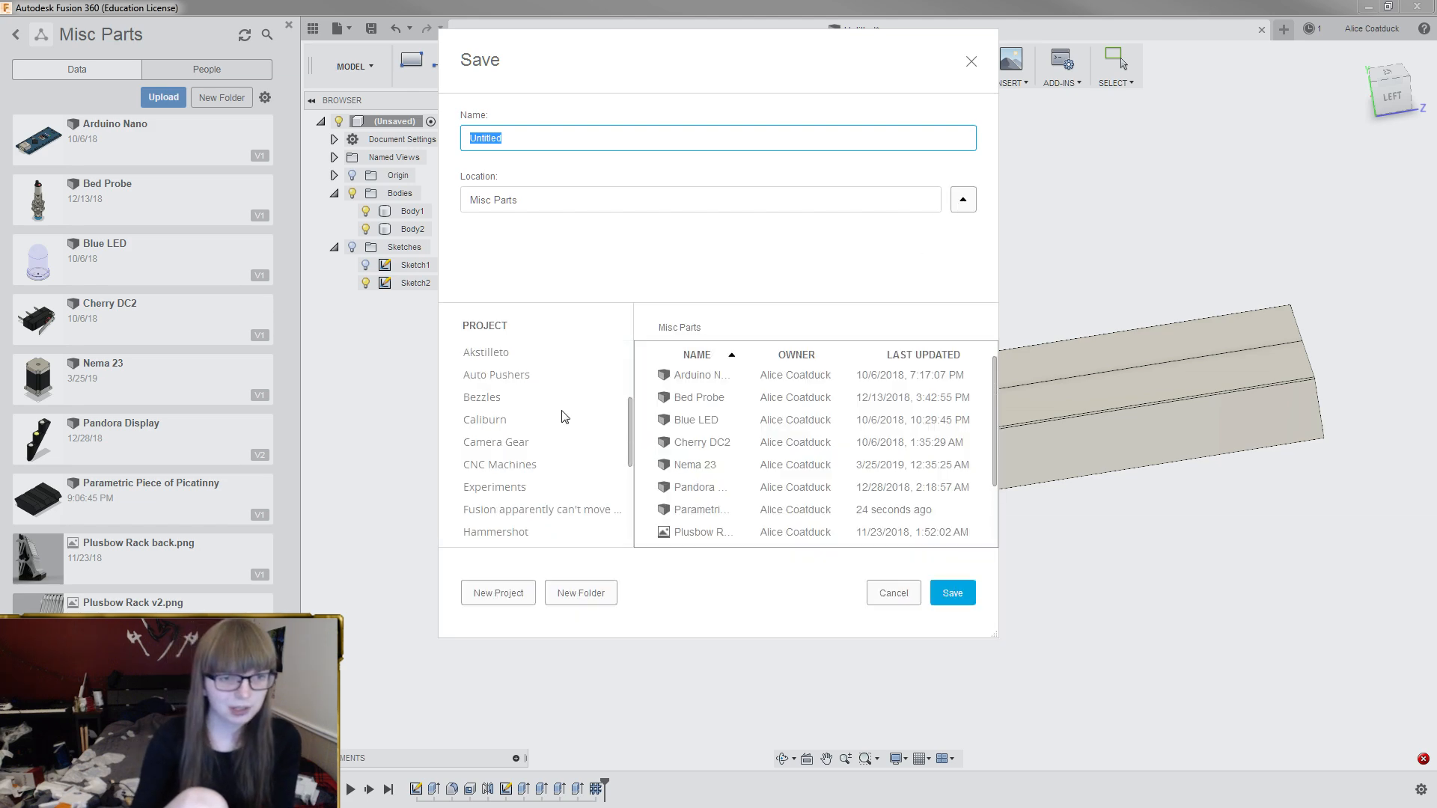
{"action": "scroll", "coordinate": [541, 422], "scroll_direction": "down", "scroll_amount": 3}
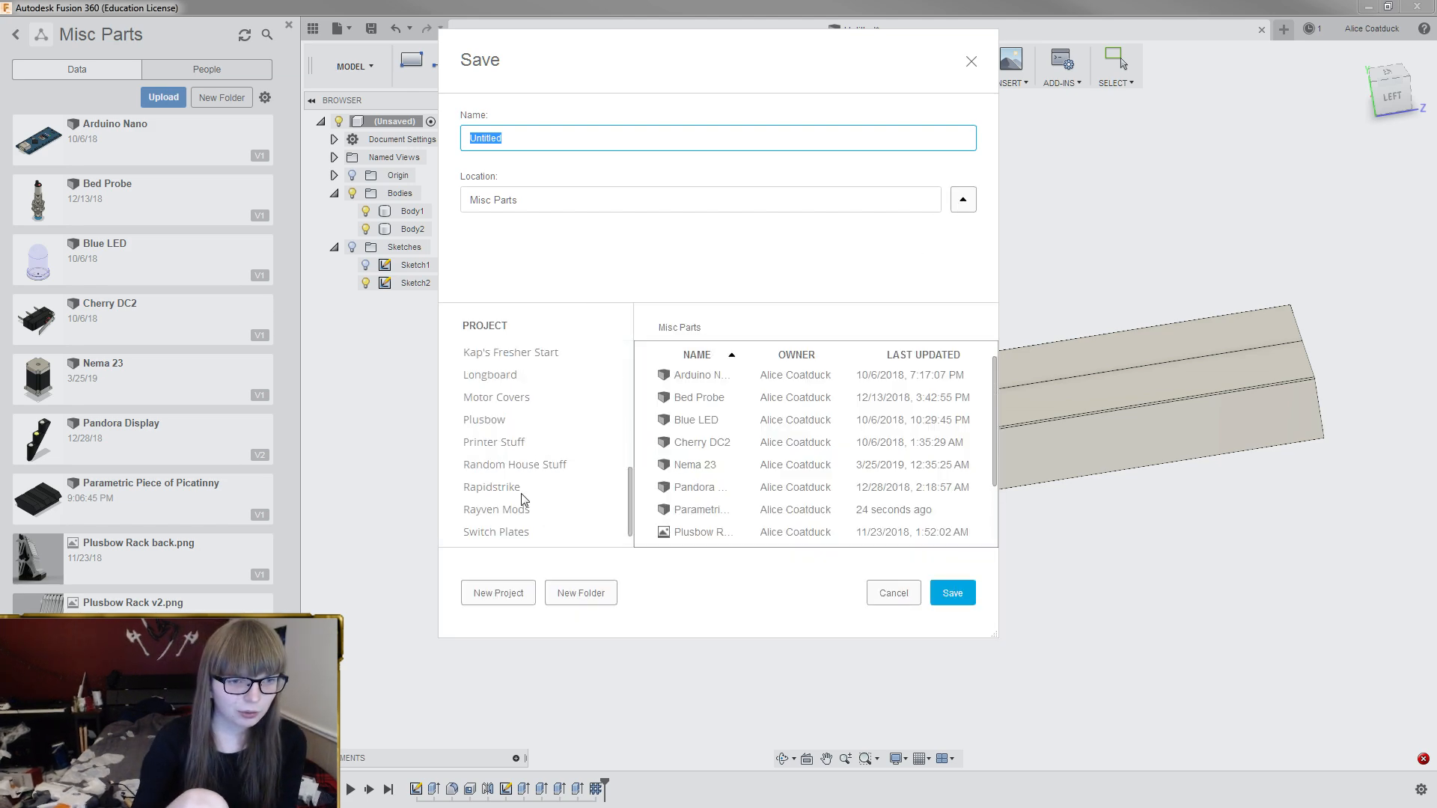
{"action": "left_click", "coordinate": [519, 512]}
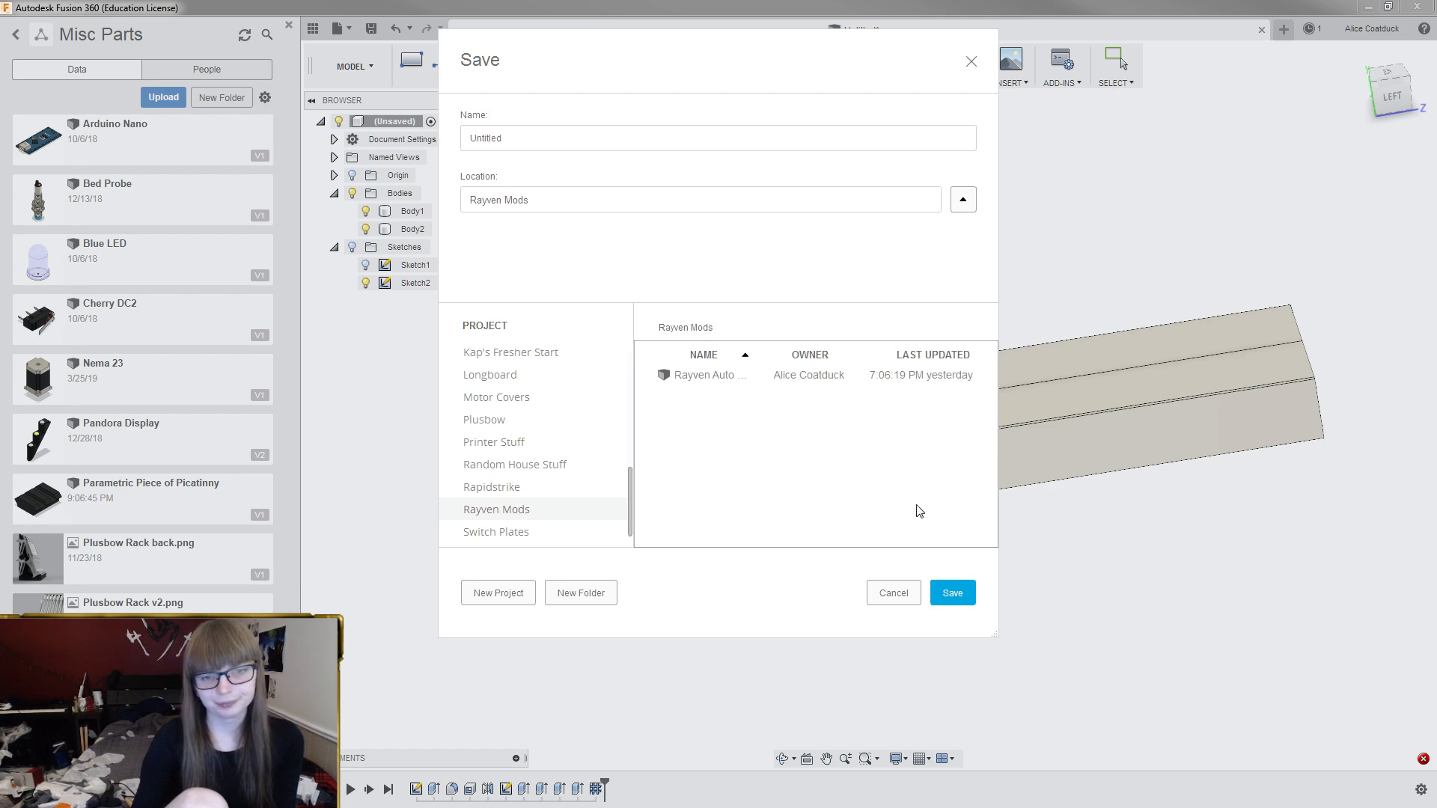
{"action": "left_click", "coordinate": [514, 138]}
{"action": "key", "text": "ctrl+a"}
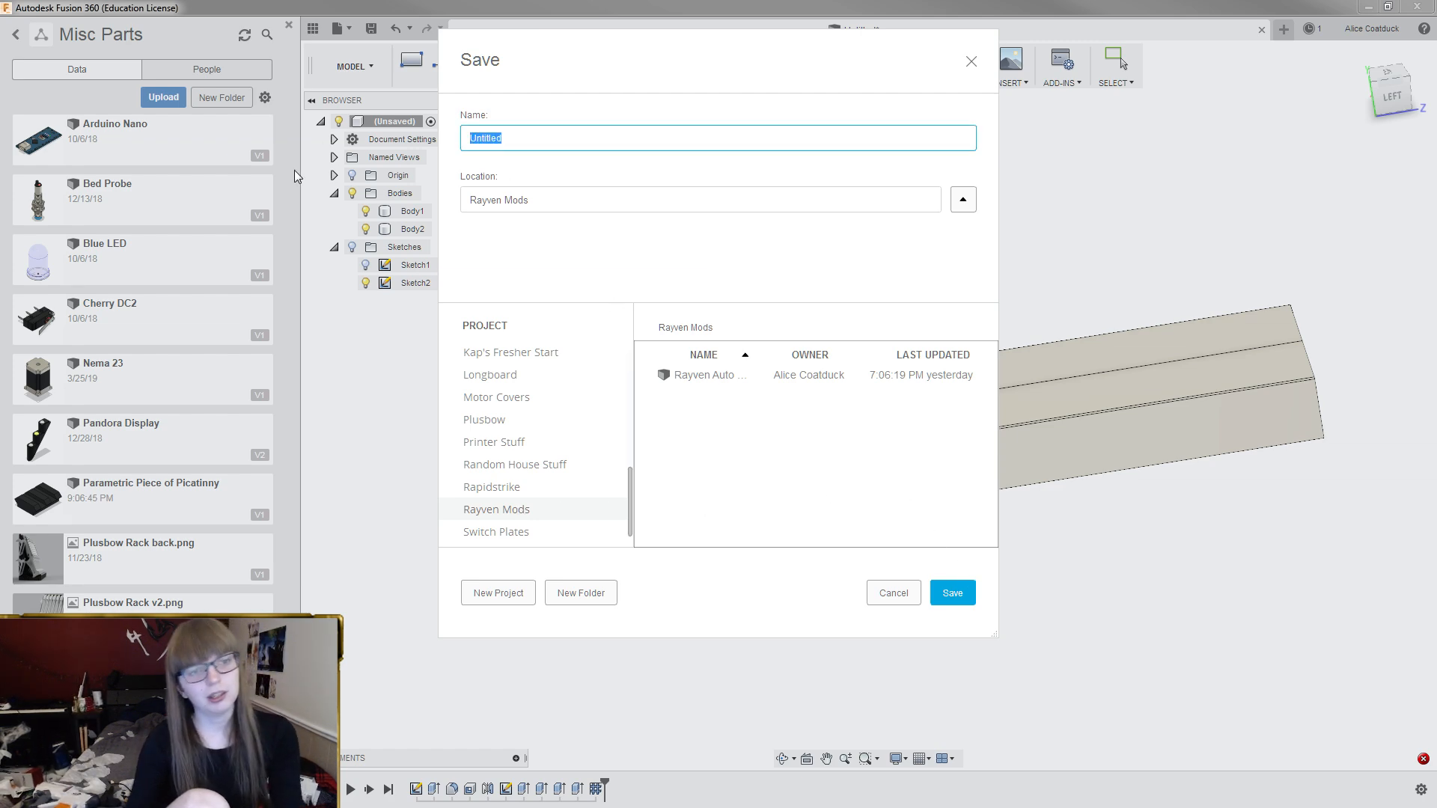
{"action": "type", "text": "Flat Top"}
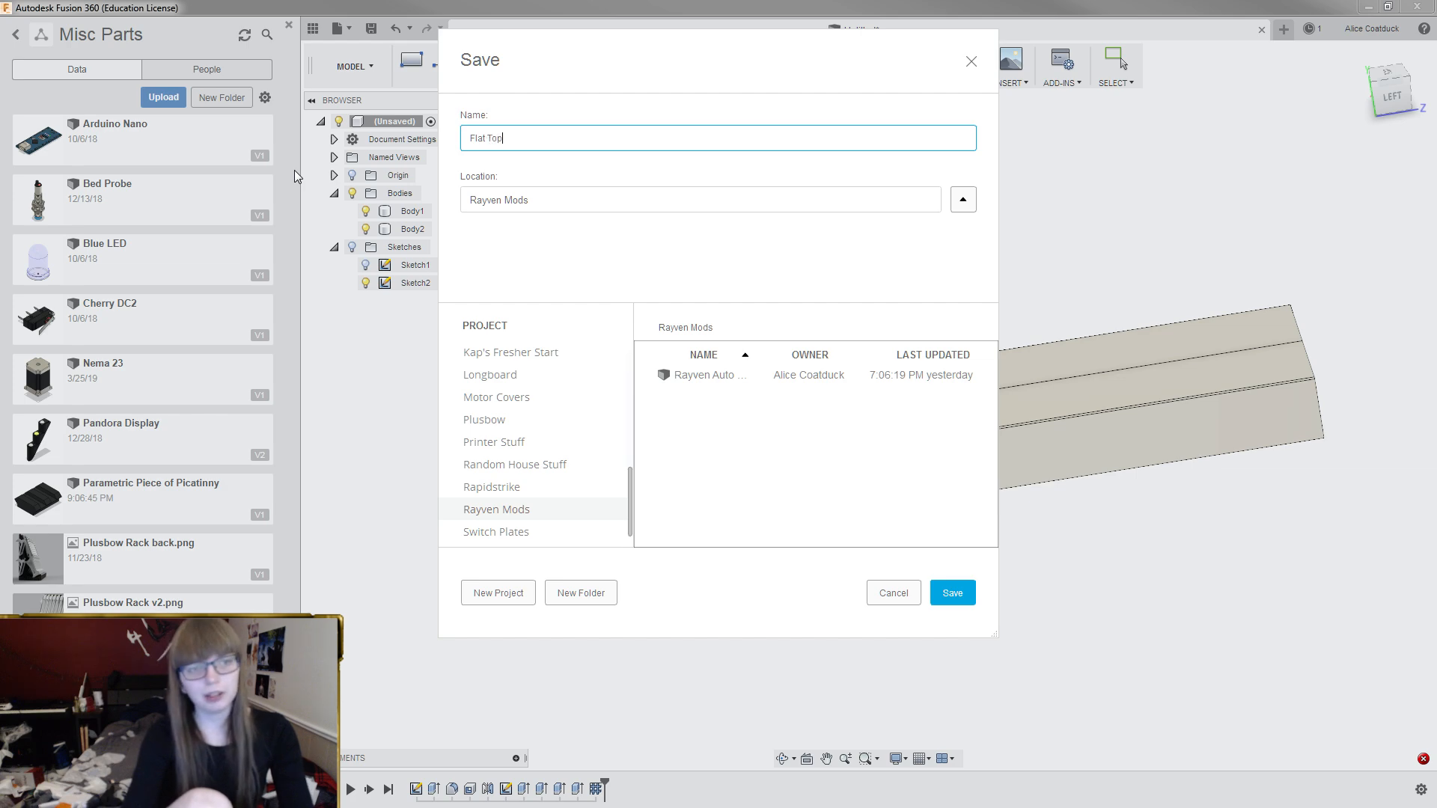
{"action": "key", "text": "Return"}
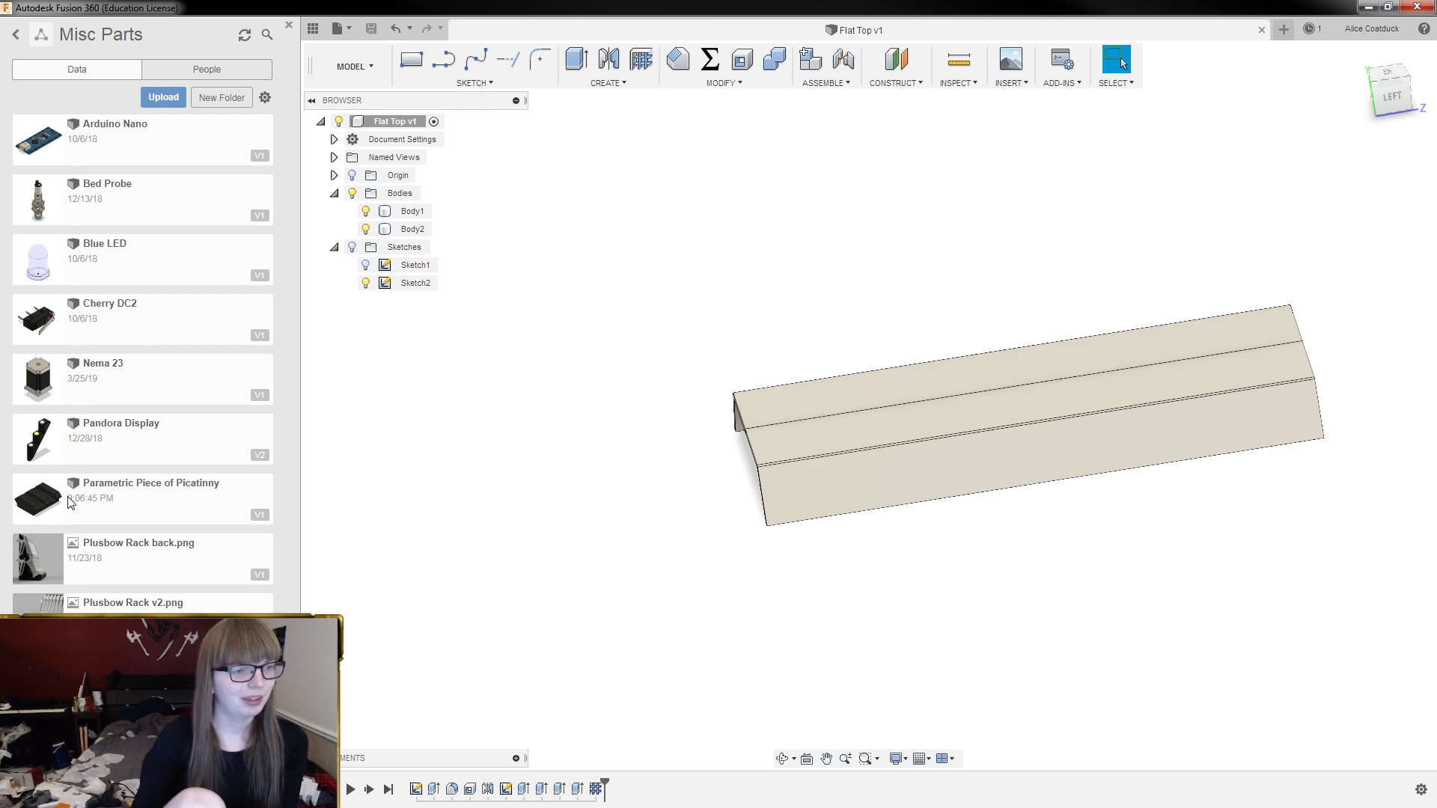
Insert Parametric Piece of Picatinny into the Flat Top design and raise it 12 mm along Y
{"action": "left_click_drag", "start_coordinate": [106, 504], "coordinate": [832, 432]}
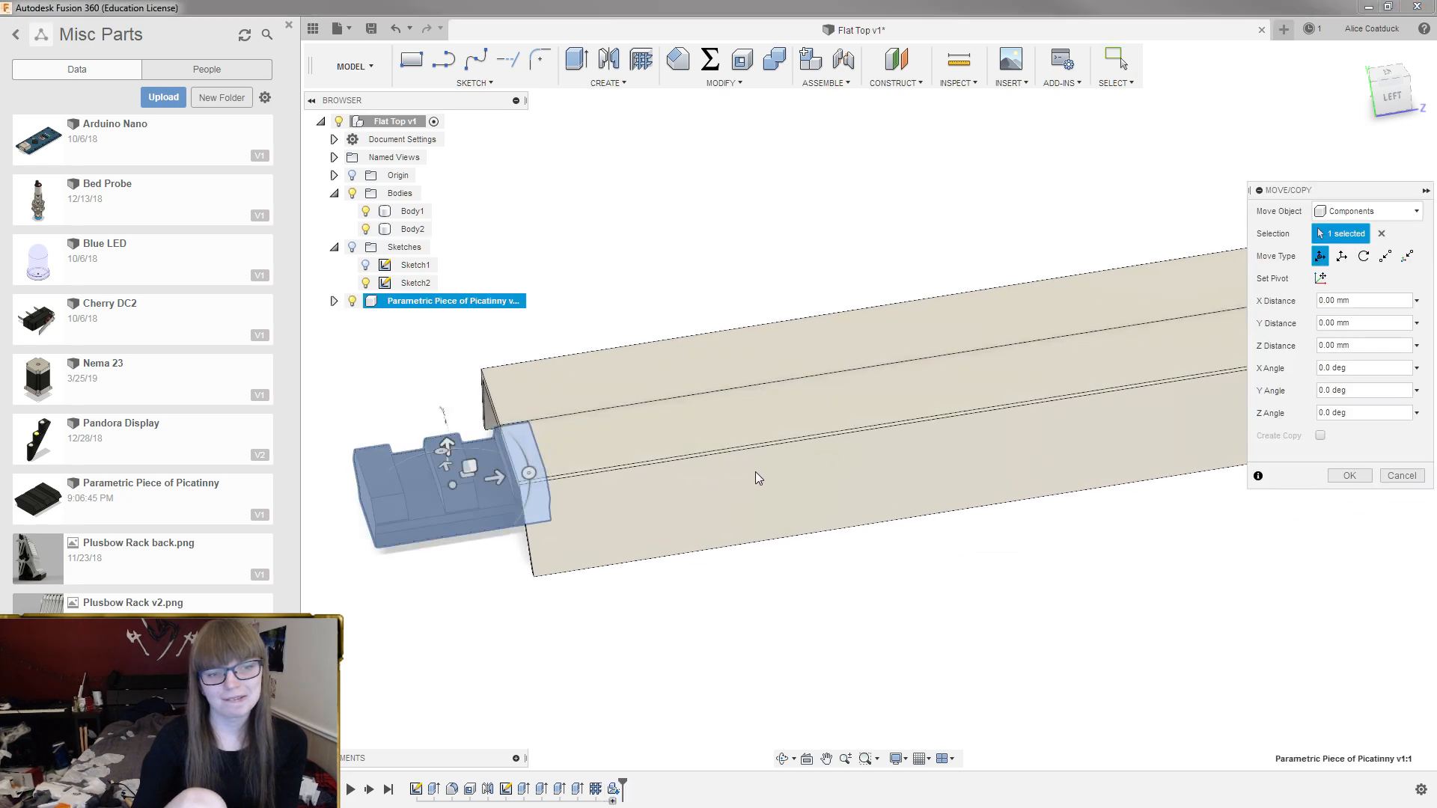
{"action": "scroll", "coordinate": [758, 471], "scroll_direction": "down", "scroll_amount": 1}
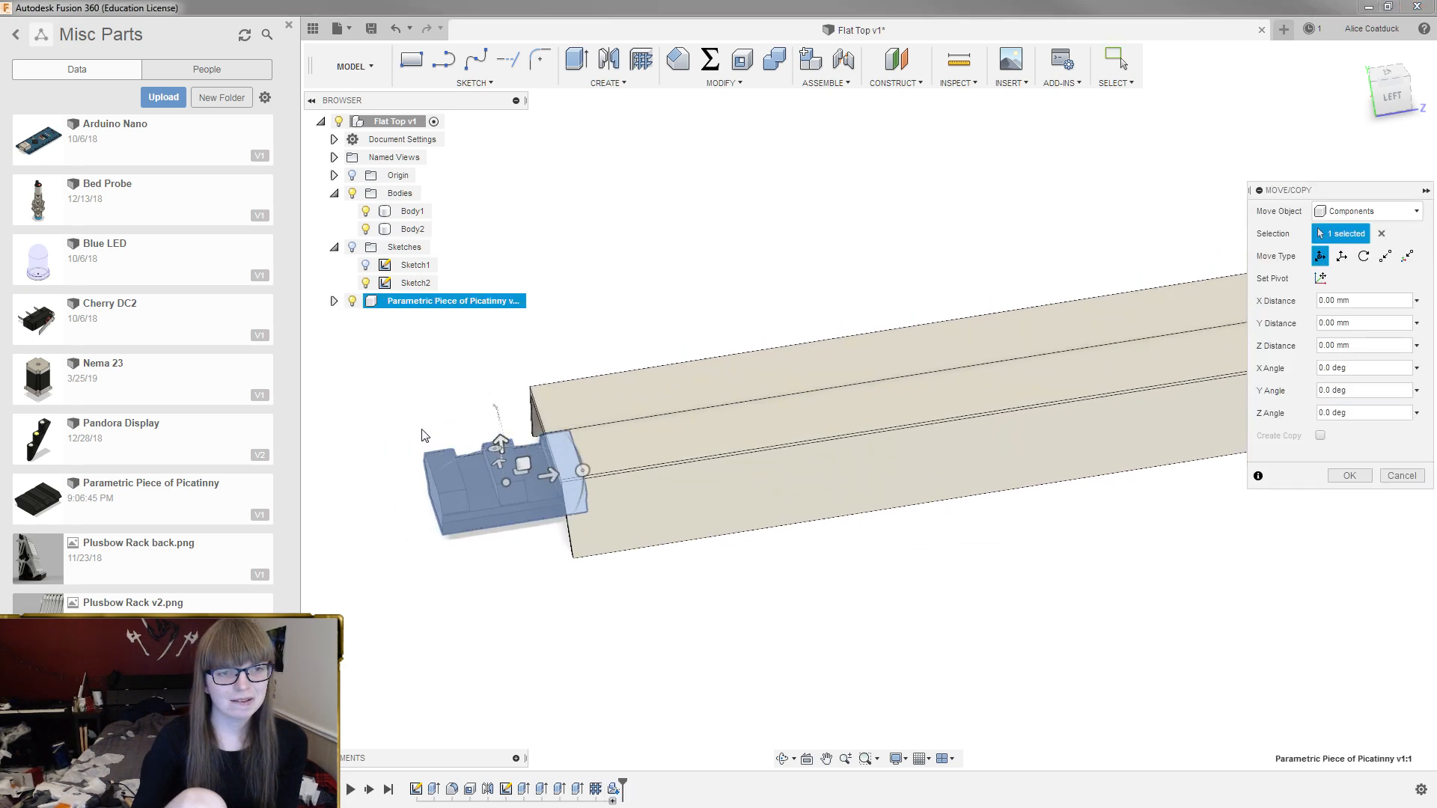
{"action": "middle_click_drag", "start_coordinate": [454, 449], "coordinate": [464, 415], "text": "shift"}
{"action": "left_click_drag", "start_coordinate": [547, 425], "coordinate": [572, 355]}
Rotate the inserted rail piece by -180 degrees about its Y axis
{"action": "middle_click_drag", "start_coordinate": [571, 356], "coordinate": [666, 372], "text": "shift"}
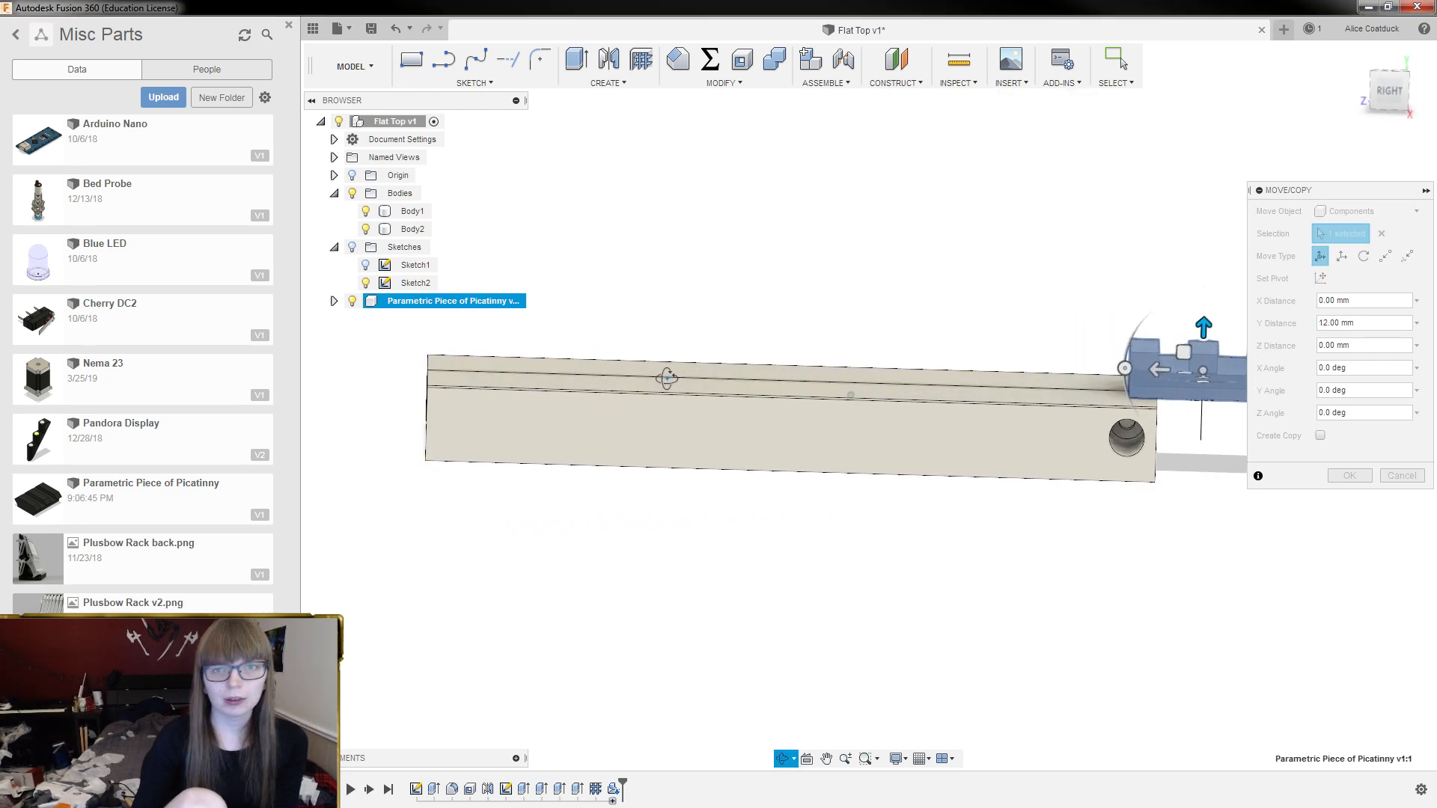
{"action": "scroll", "coordinate": [955, 513], "scroll_direction": "up", "scroll_amount": 2}
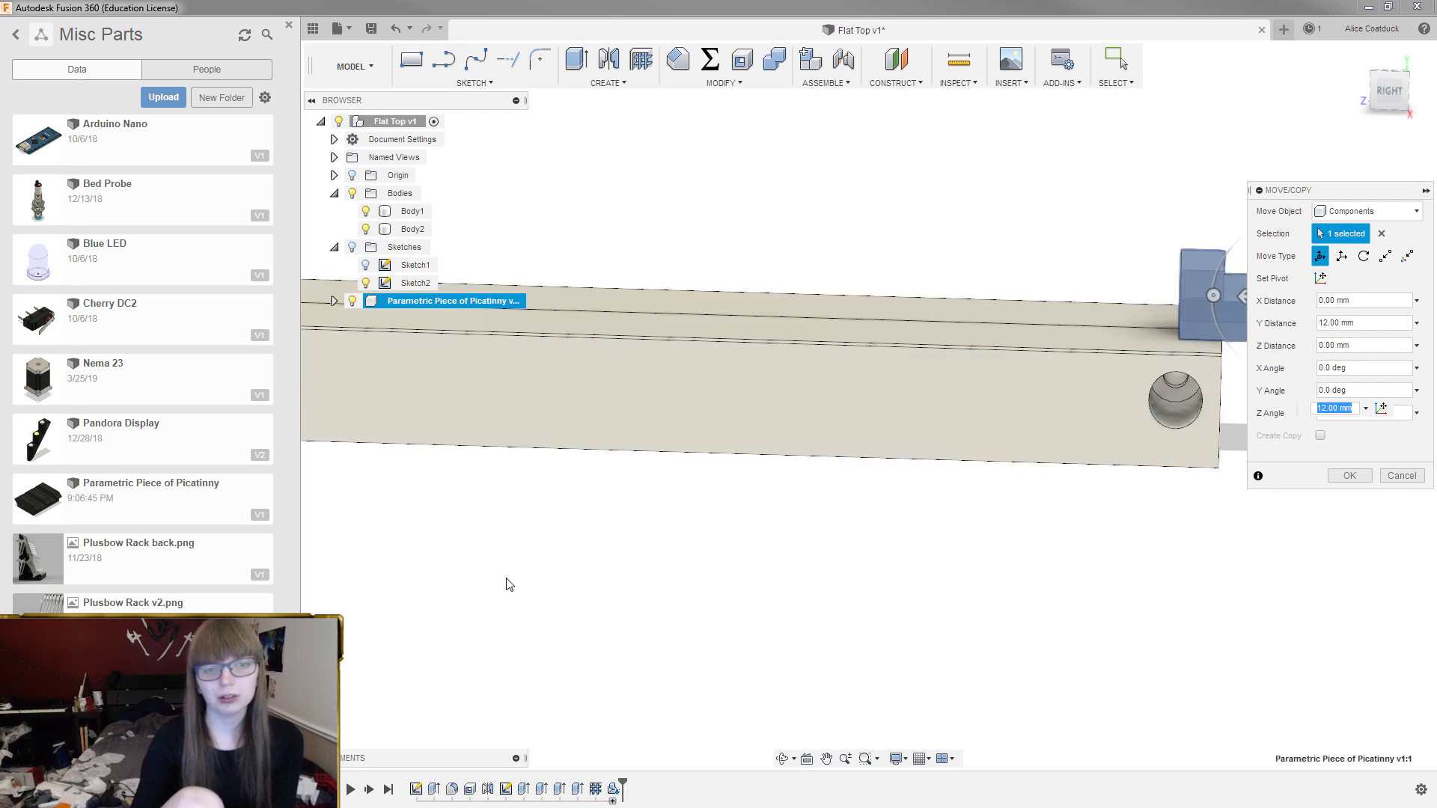
{"action": "middle_click_drag", "start_coordinate": [794, 527], "coordinate": [516, 434], "text": "shift"}
{"action": "middle_click_drag", "start_coordinate": [881, 206], "coordinate": [970, 376], "text": "shift"}
{"action": "scroll", "coordinate": [969, 375], "scroll_direction": "down", "scroll_amount": 3}
{"action": "scroll", "coordinate": [900, 557], "scroll_direction": "up", "scroll_amount": 2}
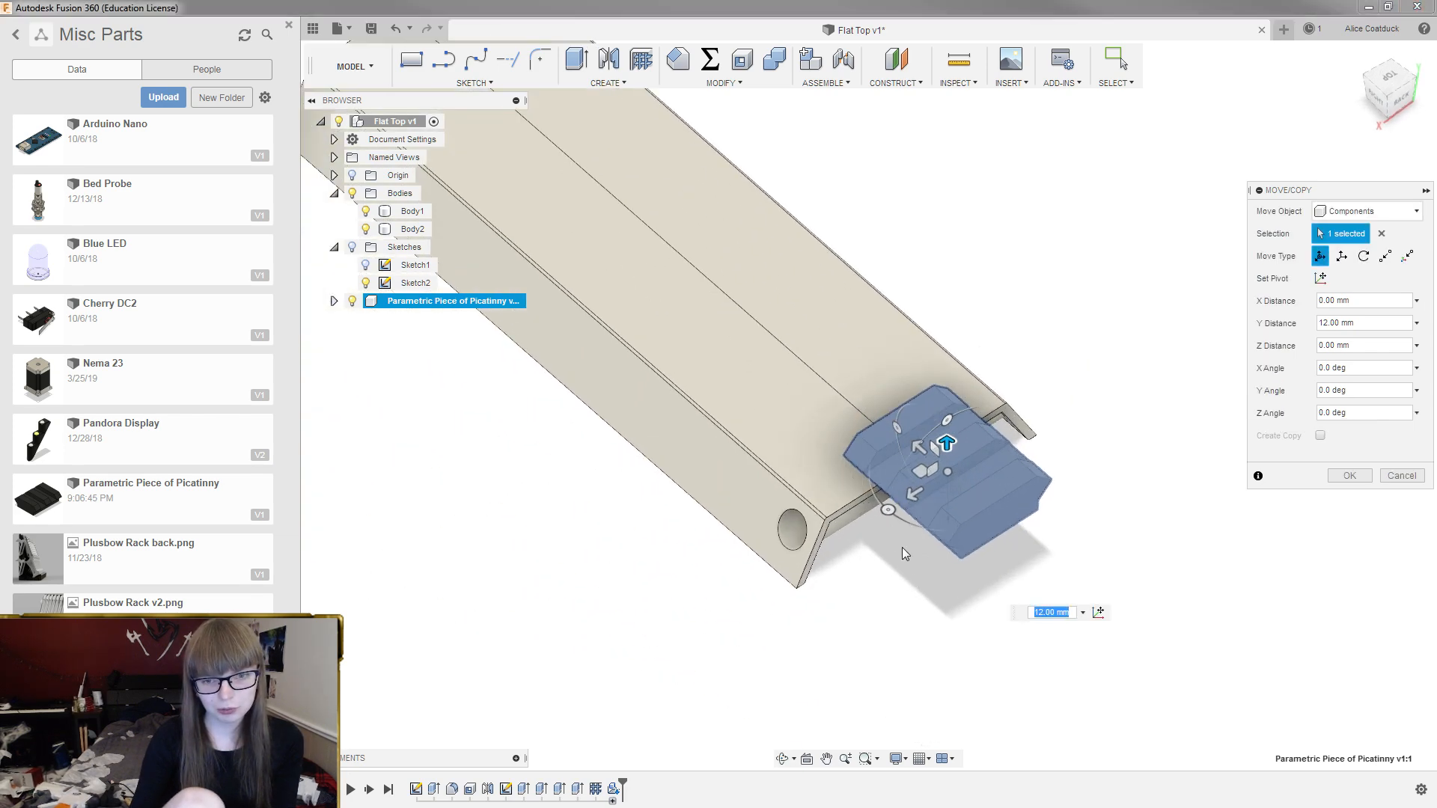
{"action": "left_click_drag", "start_coordinate": [886, 509], "coordinate": [1063, 410]}
Slide the rail piece onto the cover to a Z distance of -14 mm
{"action": "mouse_move", "coordinate": [874, 625]}
{"action": "middle_mouse_down", "text": "shift"}
{"action": "mouse_move", "coordinate": [907, 560]}
{"action": "mouse_move", "coordinate": [874, 604]}
{"action": "mouse_move", "coordinate": [888, 603]}
{"action": "middle_mouse_up", "text": "shift"}
{"action": "scroll", "coordinate": [888, 605], "scroll_direction": "up", "scroll_amount": 3}
{"action": "scroll", "coordinate": [891, 601], "scroll_direction": "down", "scroll_amount": 5}
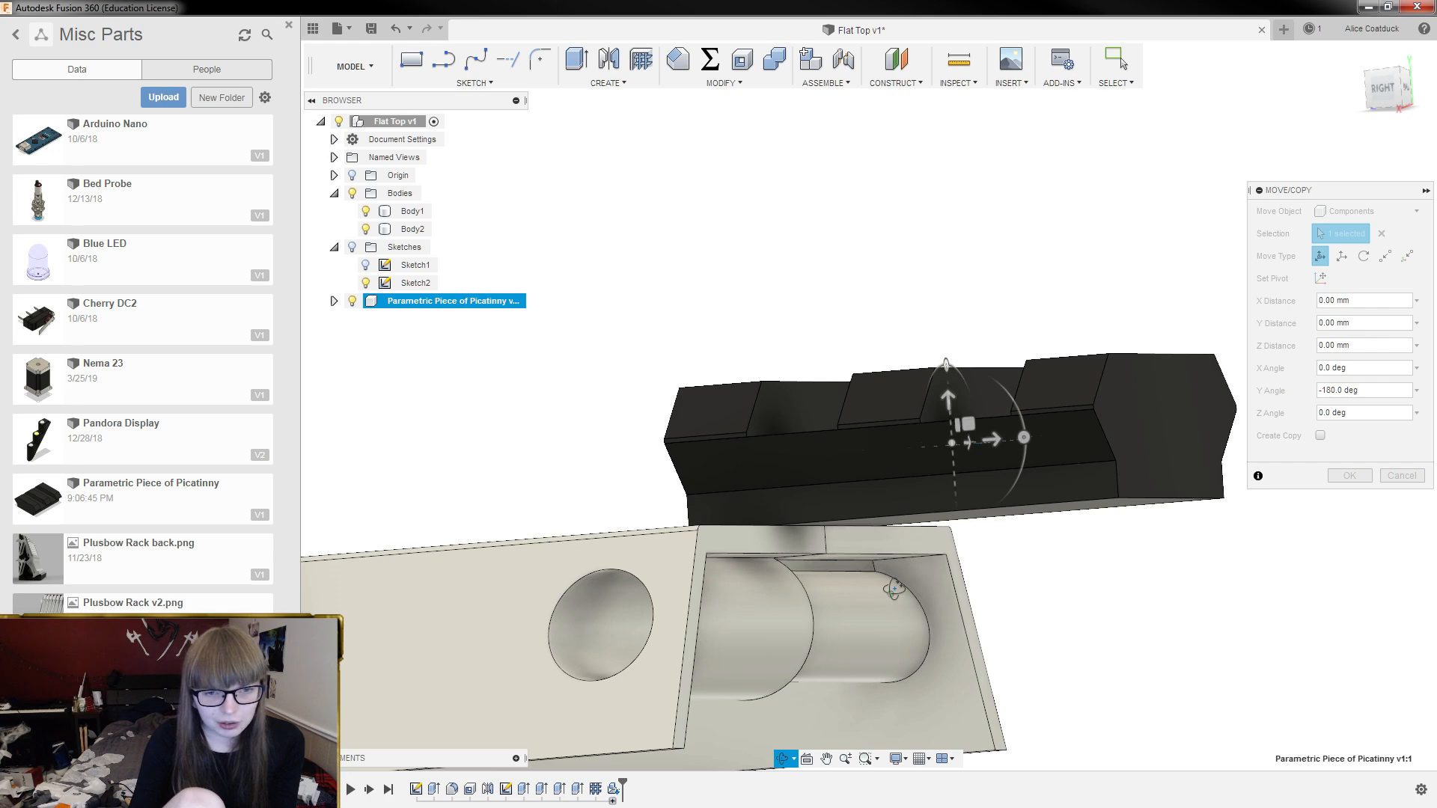
{"action": "middle_click_drag", "start_coordinate": [1130, 626], "coordinate": [1132, 528], "text": "shift"}
{"action": "scroll", "coordinate": [1132, 527], "scroll_direction": "up", "scroll_amount": 2}
{"action": "left_click_drag", "start_coordinate": [1085, 381], "coordinate": [911, 381]}
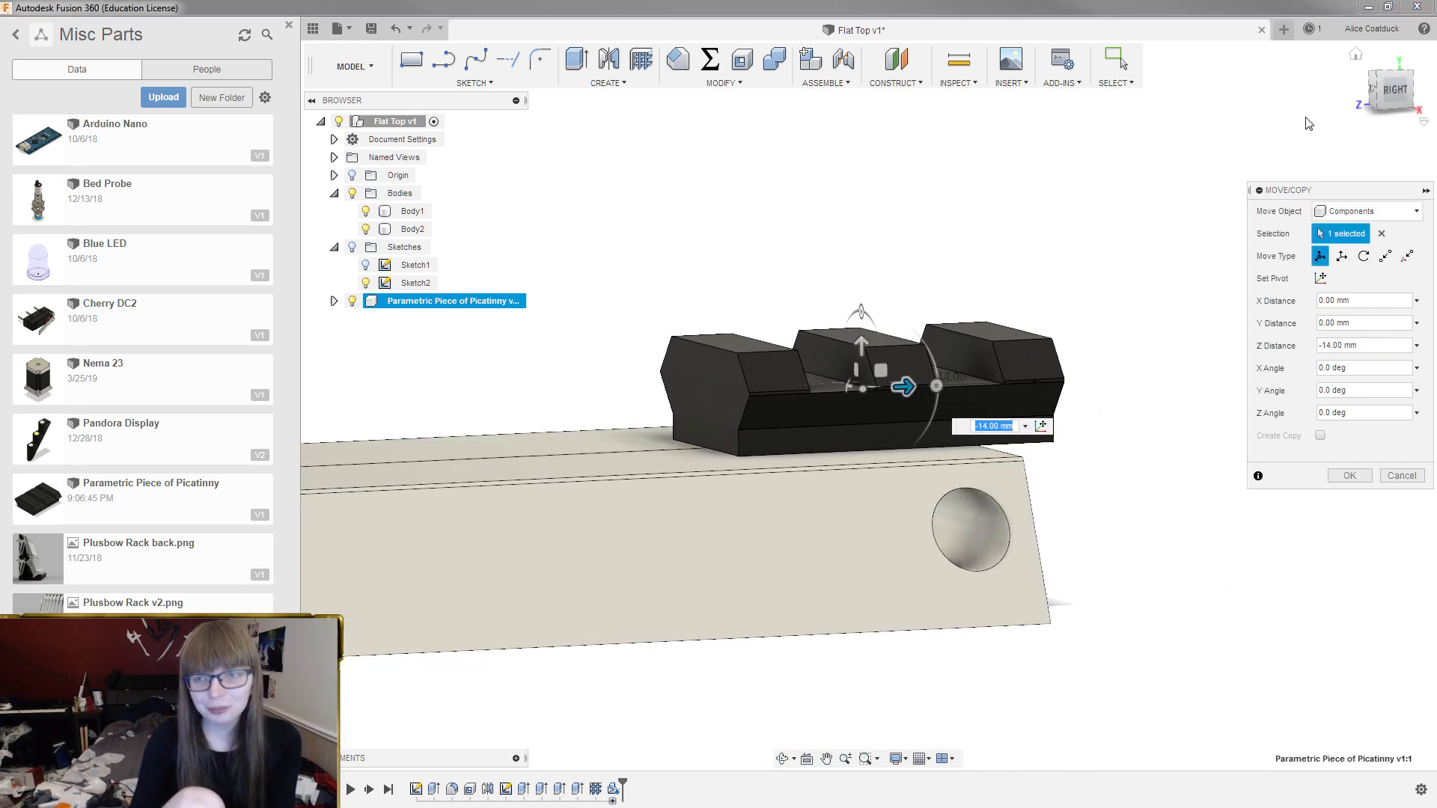
From the right view, align the rail's end with the cover's end at a Z distance of -20 mm and finish the move
{"action": "left_click", "coordinate": [1395, 91]}
{"action": "scroll", "coordinate": [737, 340], "scroll_direction": "up", "scroll_amount": 2}
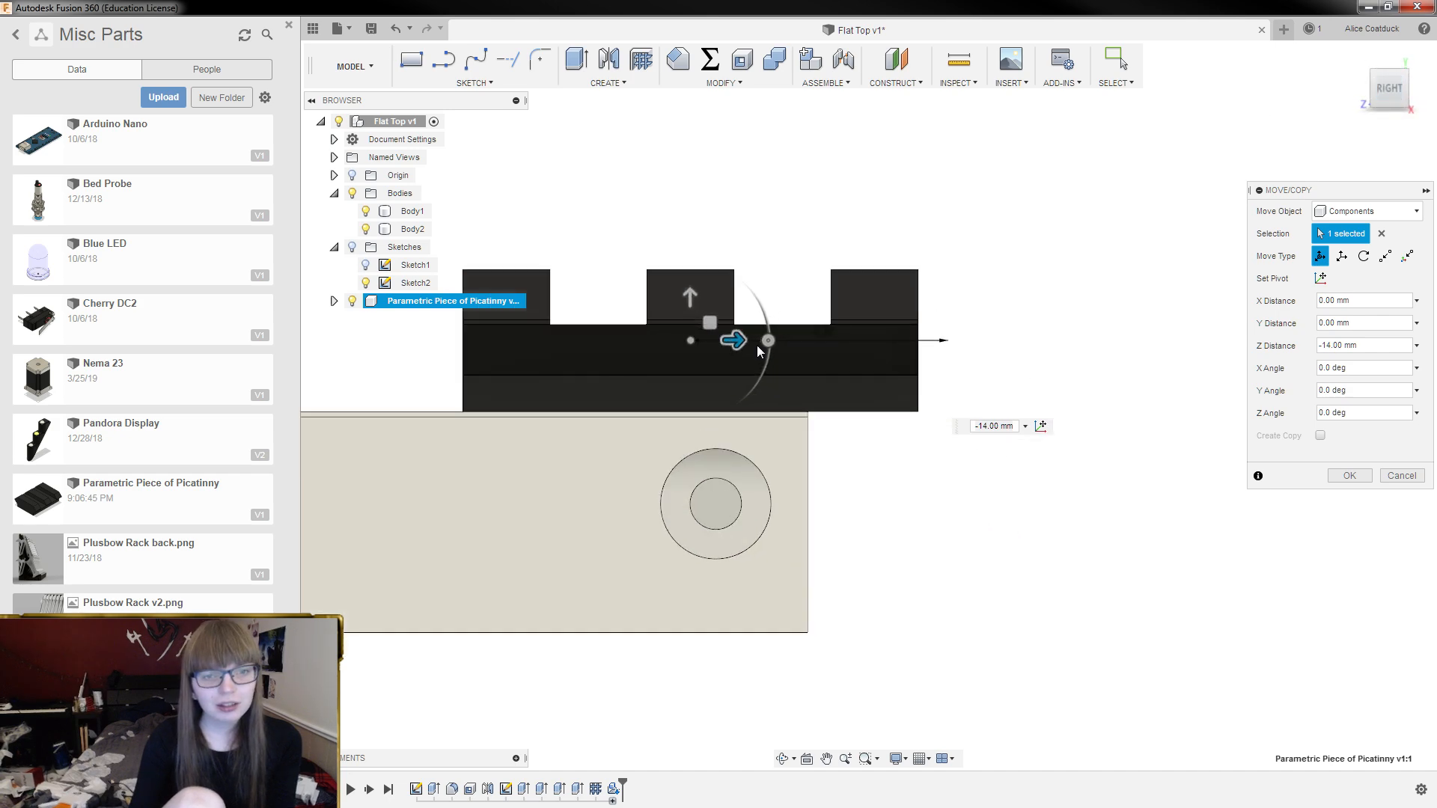
{"action": "left_click_drag", "start_coordinate": [733, 338], "coordinate": [615, 337]}
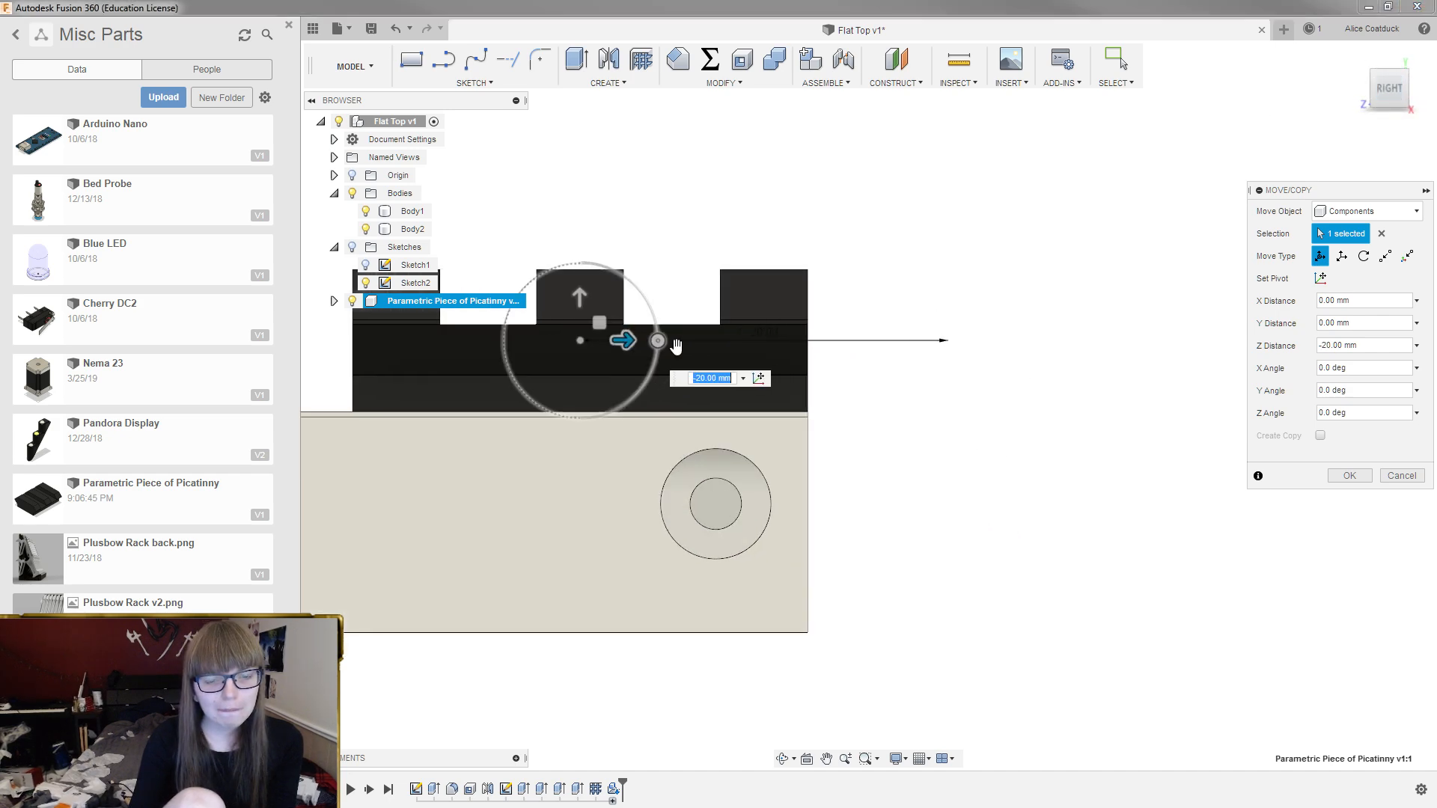
{"action": "scroll", "coordinate": [909, 427], "scroll_direction": "down", "scroll_amount": 2}
{"action": "scroll", "coordinate": [822, 397], "scroll_direction": "up", "scroll_amount": 6}
{"action": "scroll", "coordinate": [1001, 434], "scroll_direction": "down", "scroll_amount": 5}
{"action": "scroll", "coordinate": [1011, 438], "scroll_direction": "down", "scroll_amount": 3}
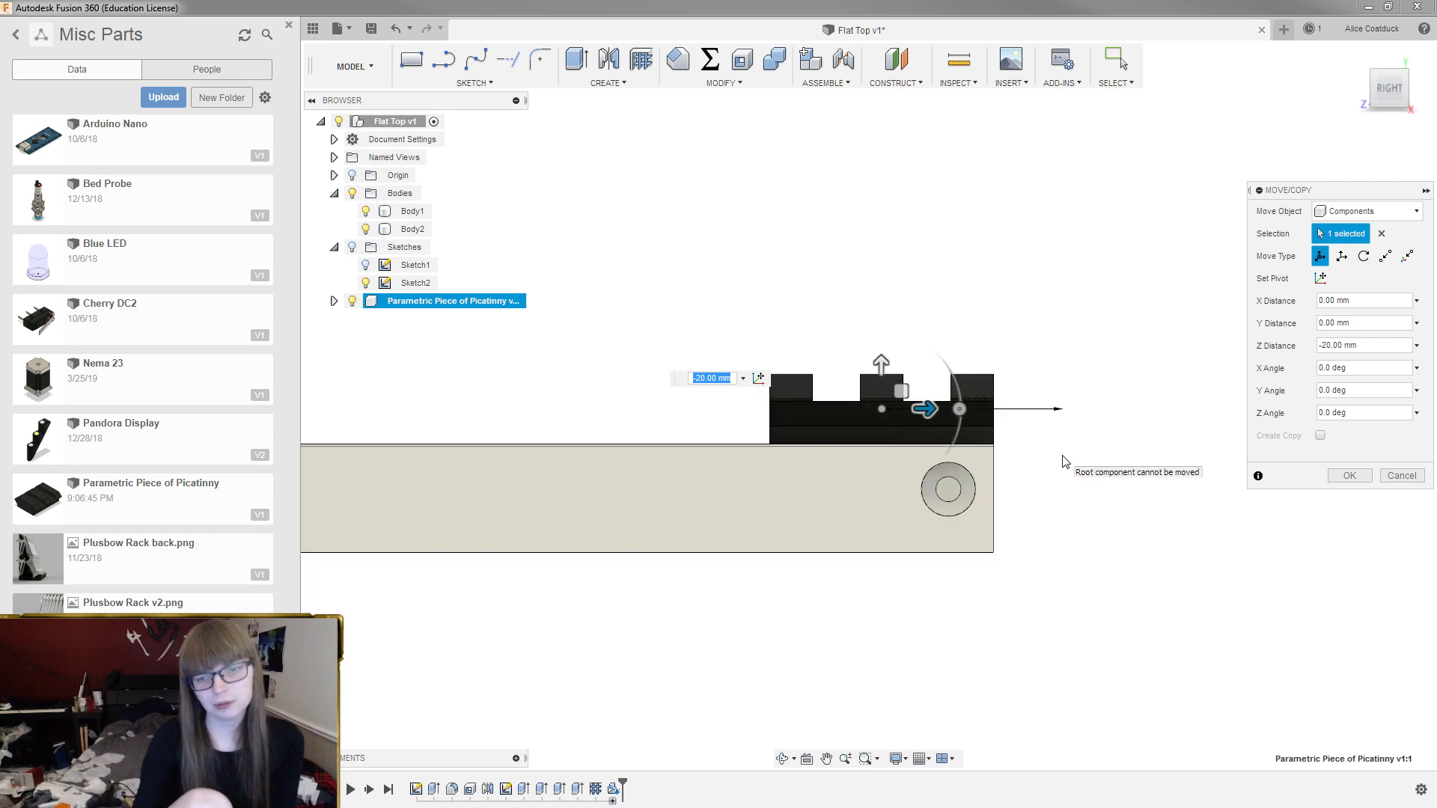
{"action": "scroll", "coordinate": [1066, 462], "scroll_direction": "up", "scroll_amount": 5}
{"action": "scroll", "coordinate": [950, 449], "scroll_direction": "down", "scroll_amount": 4}
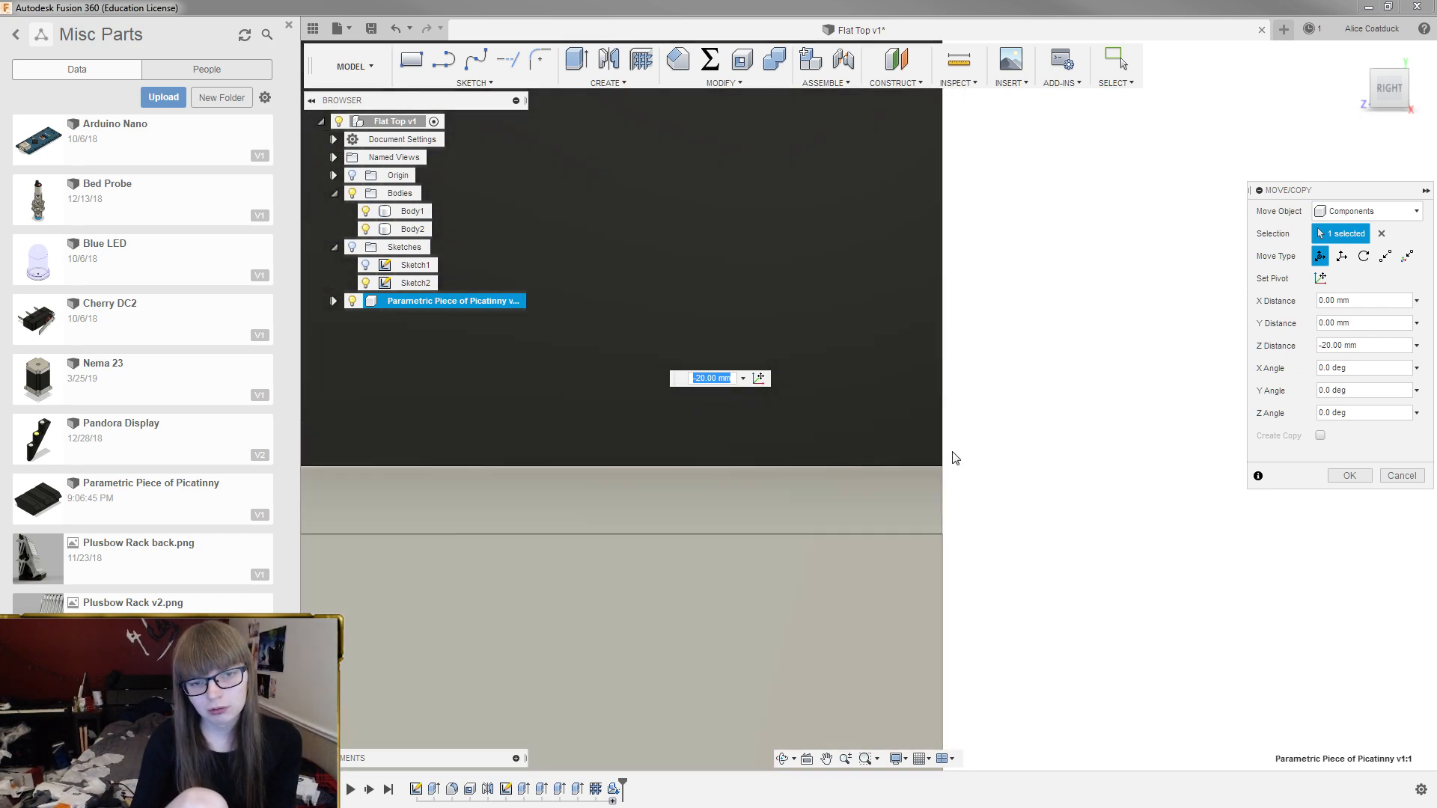
{"action": "scroll", "coordinate": [1011, 457], "scroll_direction": "down", "scroll_amount": 2}
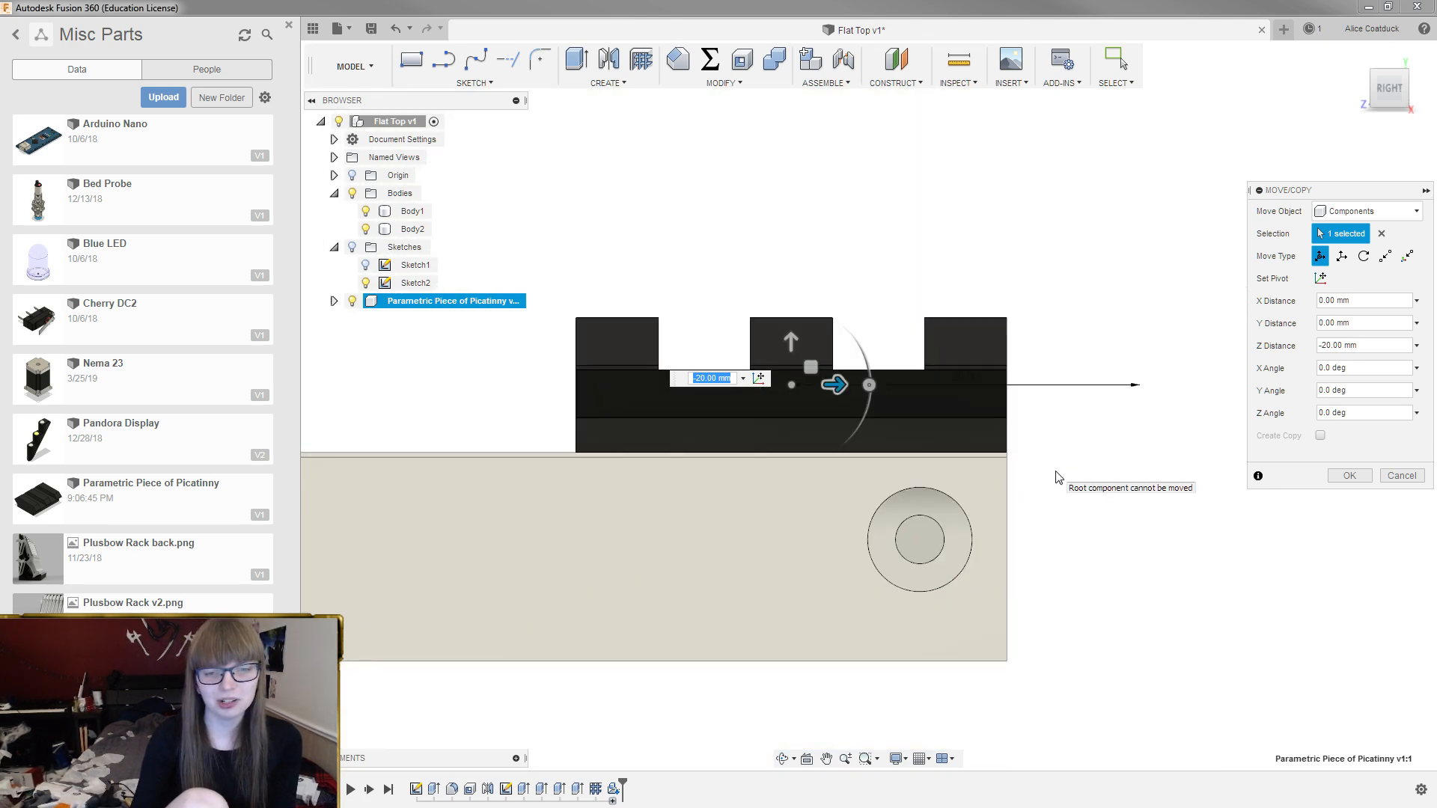
{"action": "key", "text": "Return"}
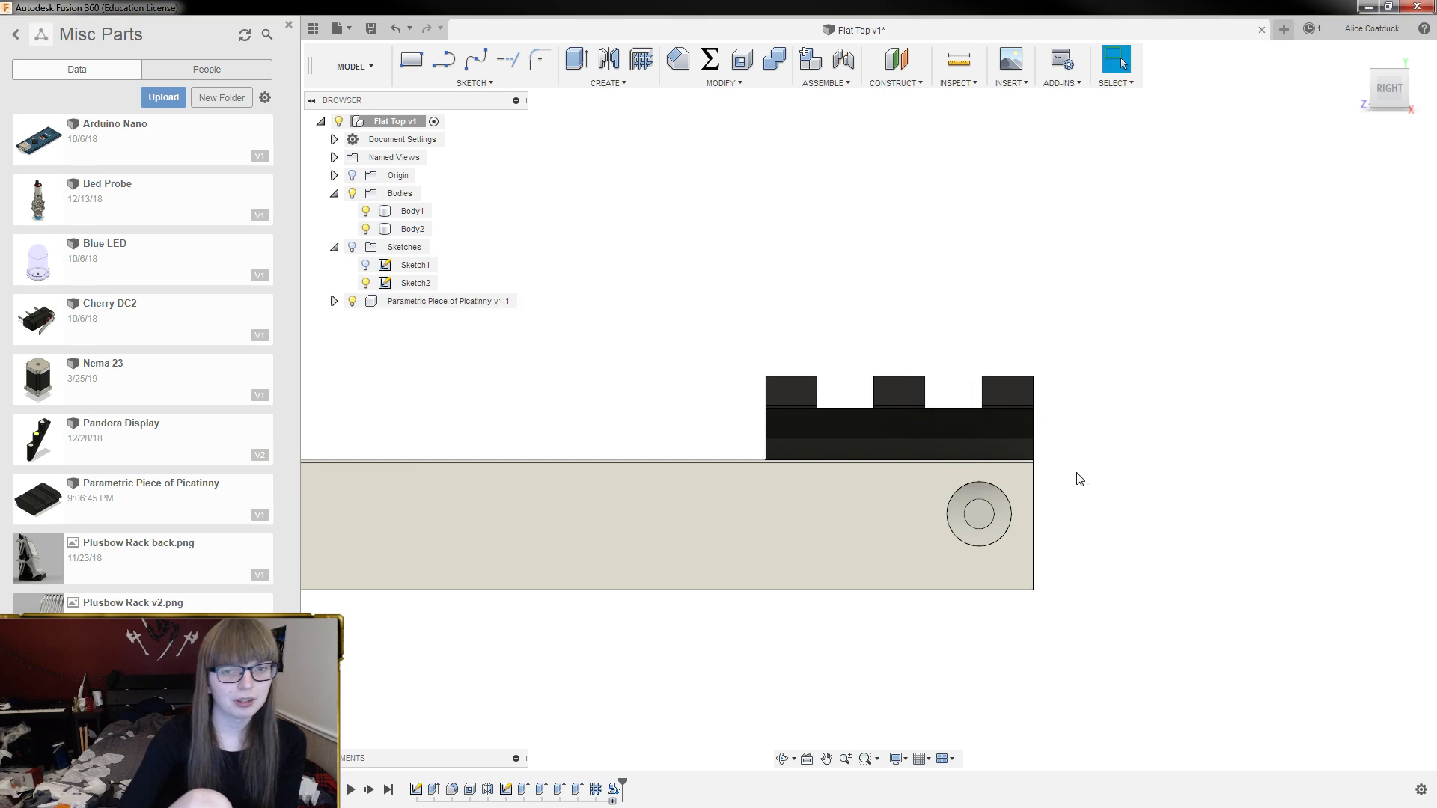
Set the PicatinnyUnits user parameter to 12 to lengthen the rail, and hide the project file list
{"action": "scroll", "coordinate": [1123, 498], "scroll_direction": "down", "scroll_amount": 3}
{"action": "left_click", "coordinate": [709, 58]}
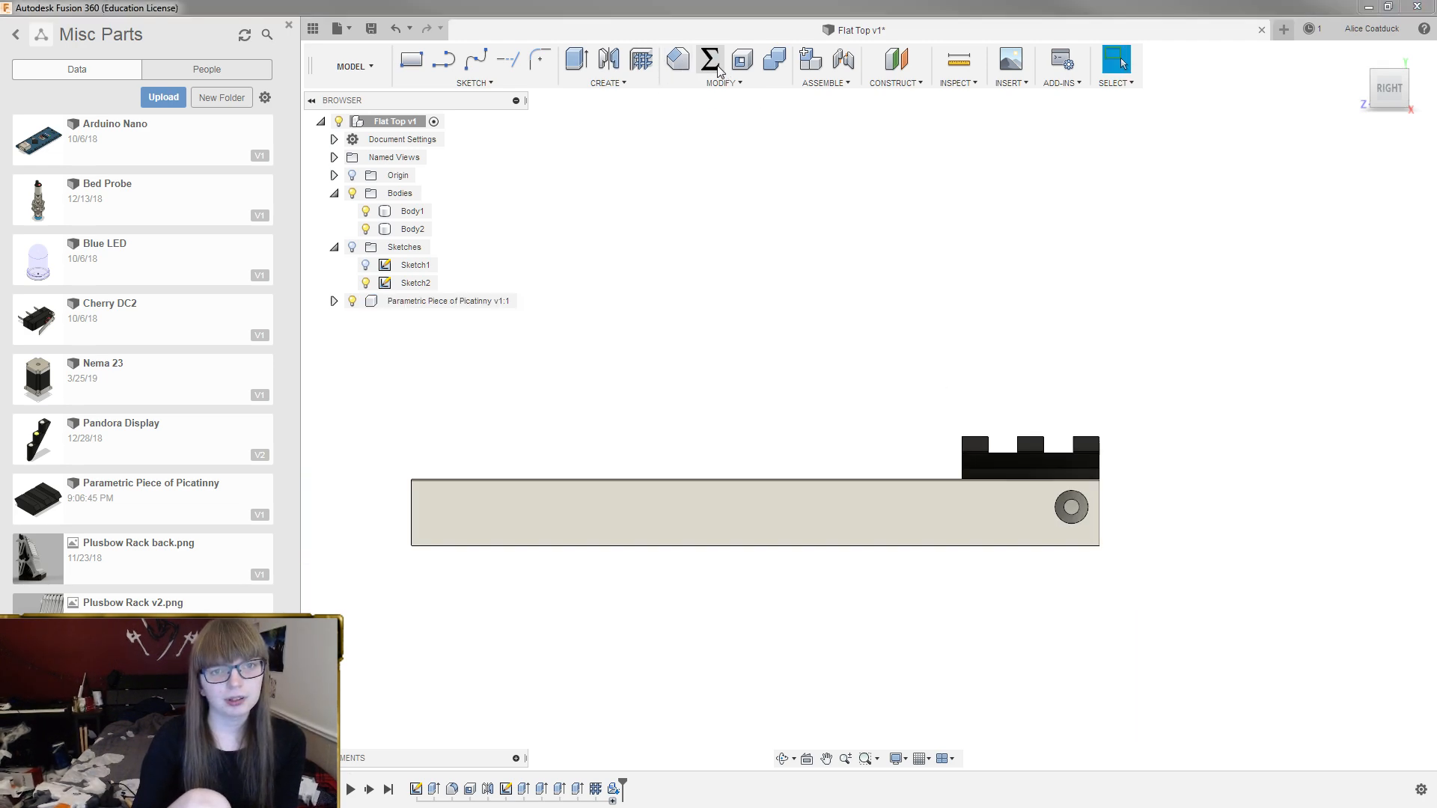
{"action": "left_click", "coordinate": [481, 285]}
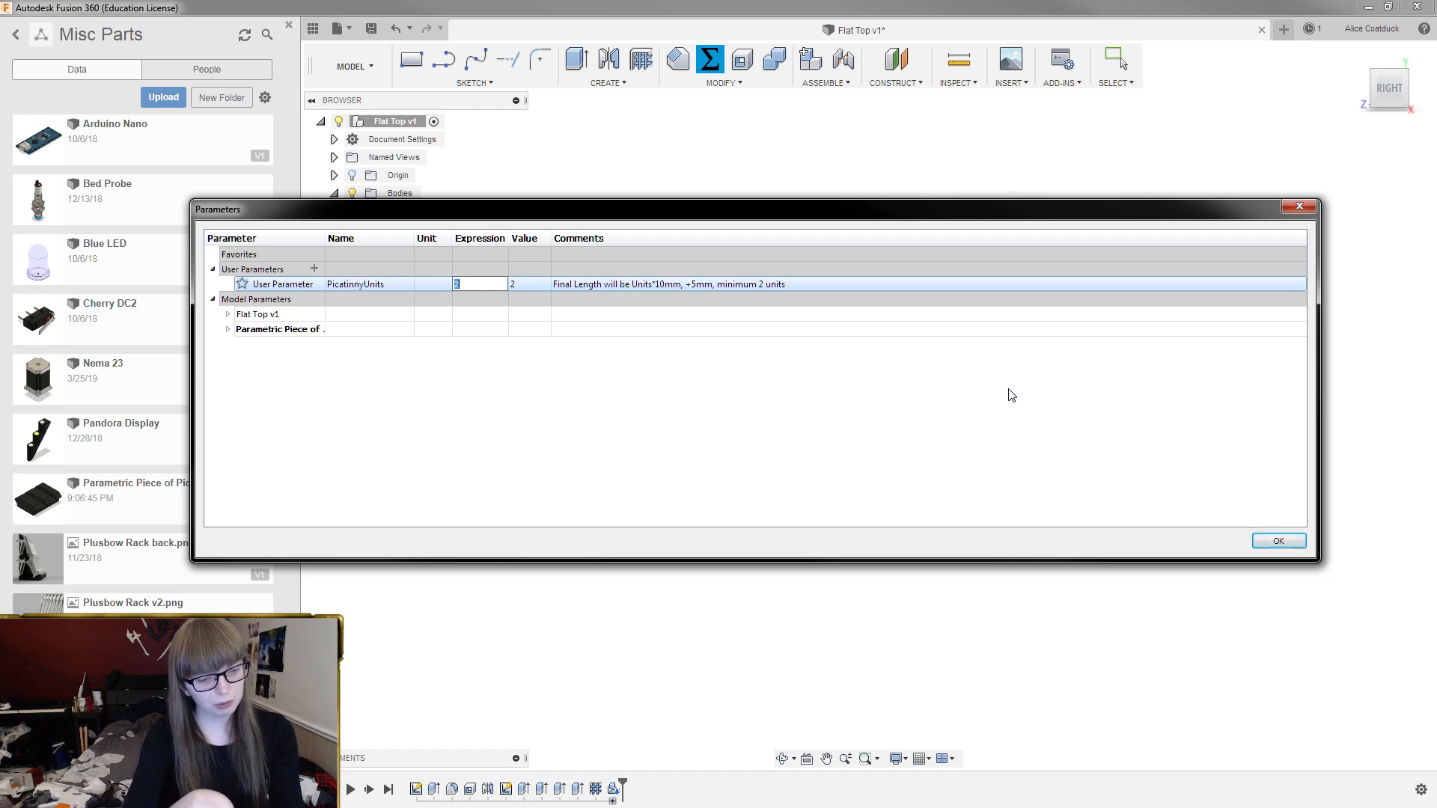
{"action": "type", "text": "12"}
{"action": "left_click", "coordinate": [1278, 541]}
{"action": "middle_click_drag", "start_coordinate": [1235, 539], "coordinate": [1250, 571], "text": "shift"}
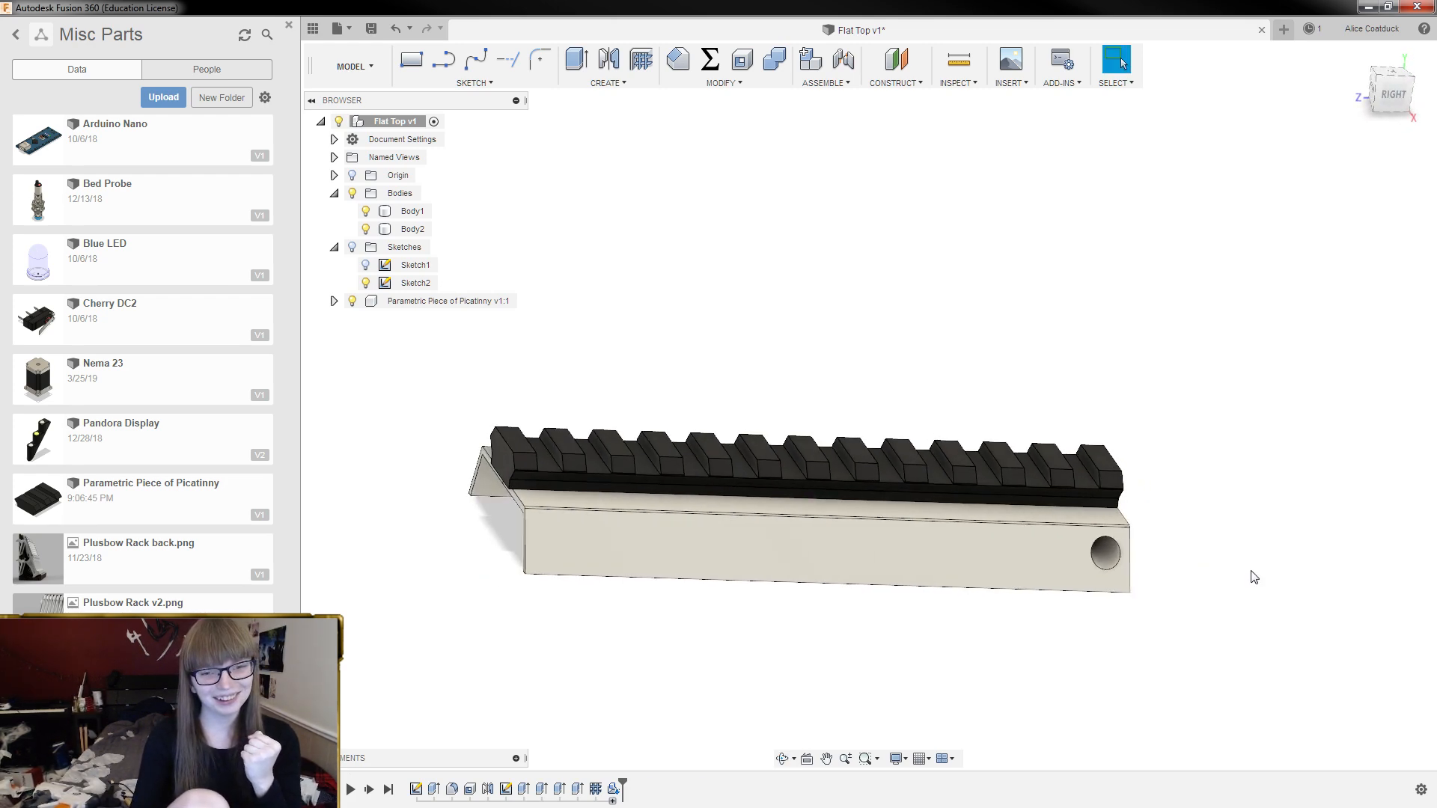
{"action": "middle_click_drag", "start_coordinate": [843, 420], "coordinate": [763, 349], "text": "shift"}
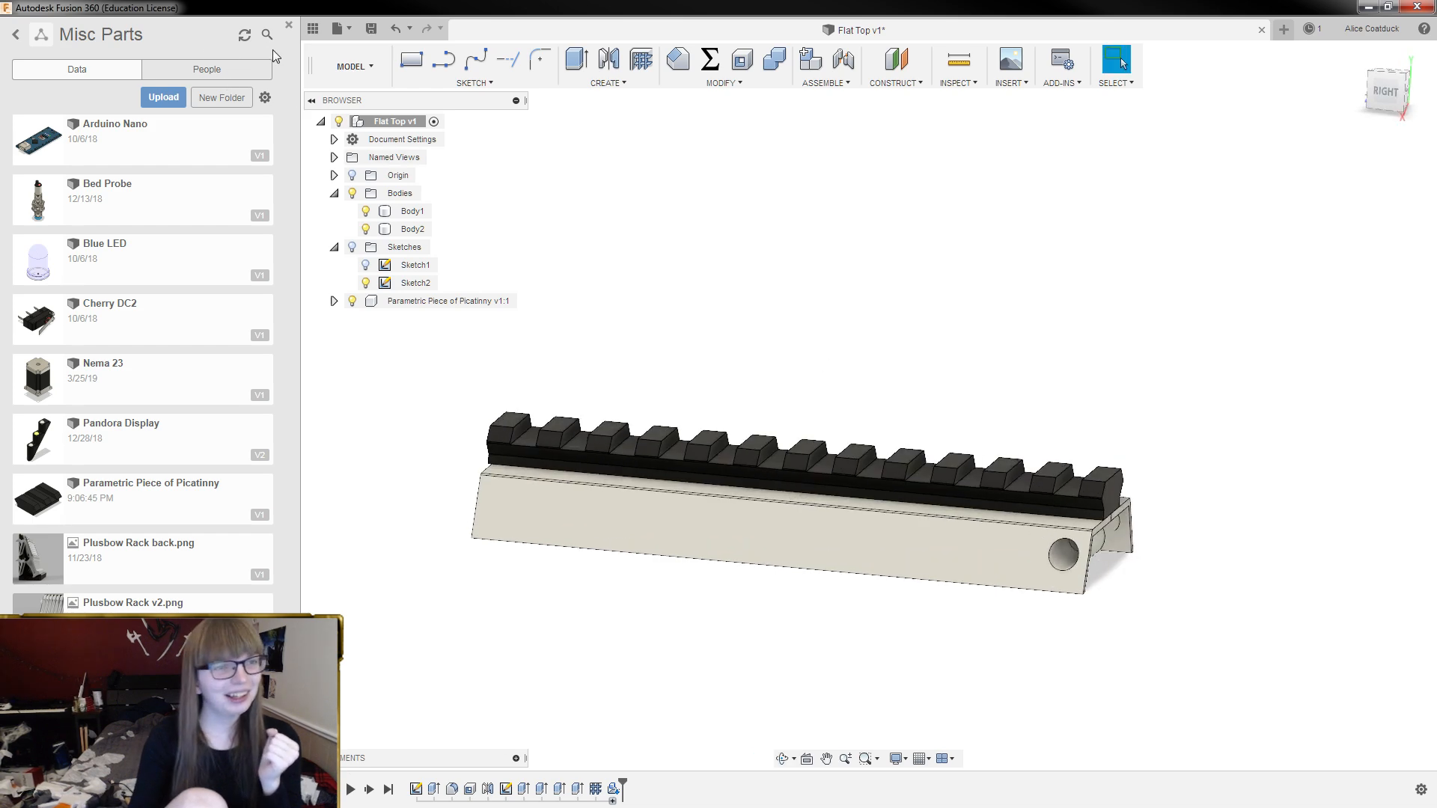
{"action": "left_click", "coordinate": [289, 25]}
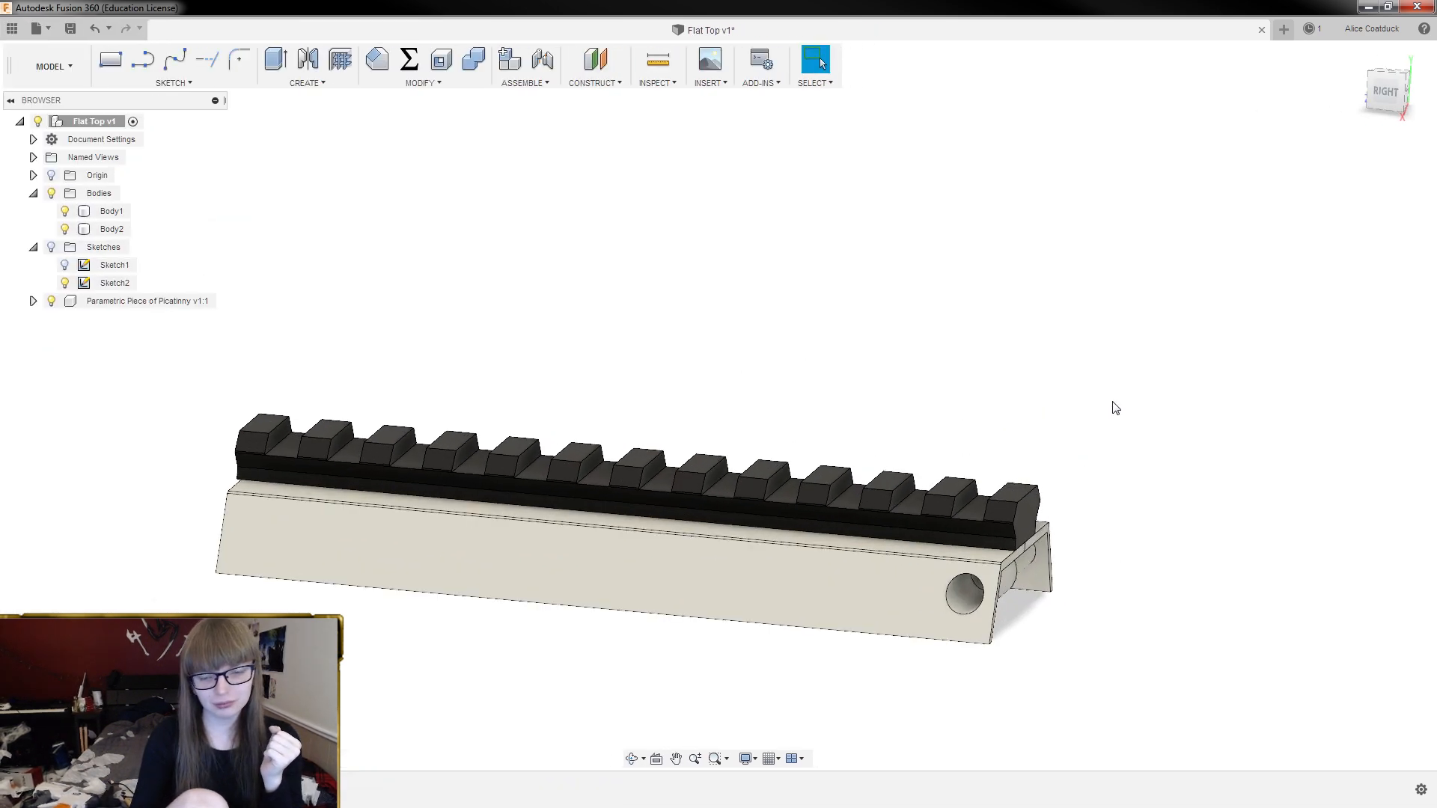
From the right view, compare the rail with the cover's length and set the PicatinnyUnits user parameter to 14
{"action": "scroll", "coordinate": [1115, 408], "scroll_direction": "down", "scroll_amount": 3}
{"action": "middle_click_drag", "start_coordinate": [1067, 395], "coordinate": [1061, 329], "text": "shift"}
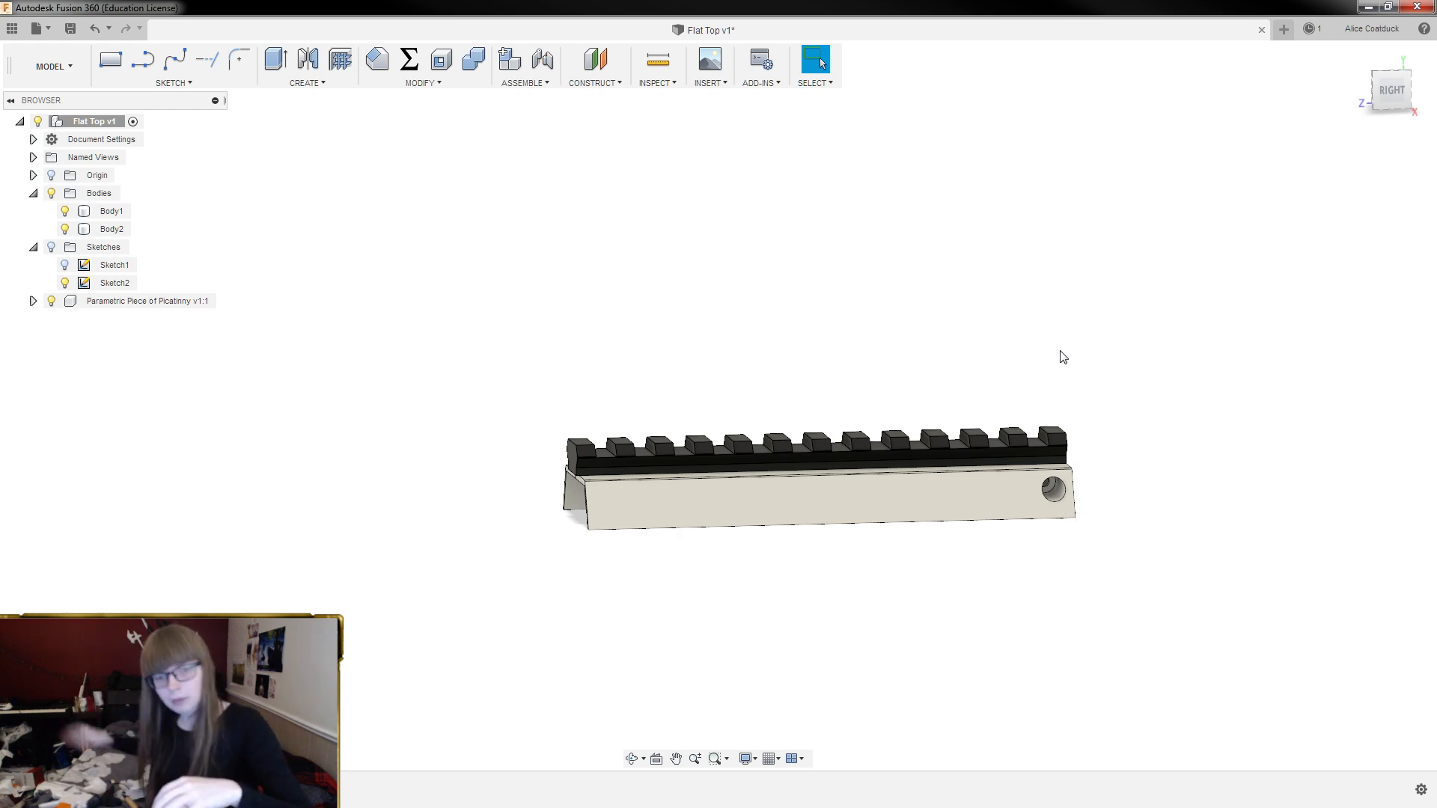
{"action": "middle_click_drag", "start_coordinate": [936, 352], "coordinate": [868, 343], "text": "shift"}
{"action": "left_click", "coordinate": [1388, 87]}
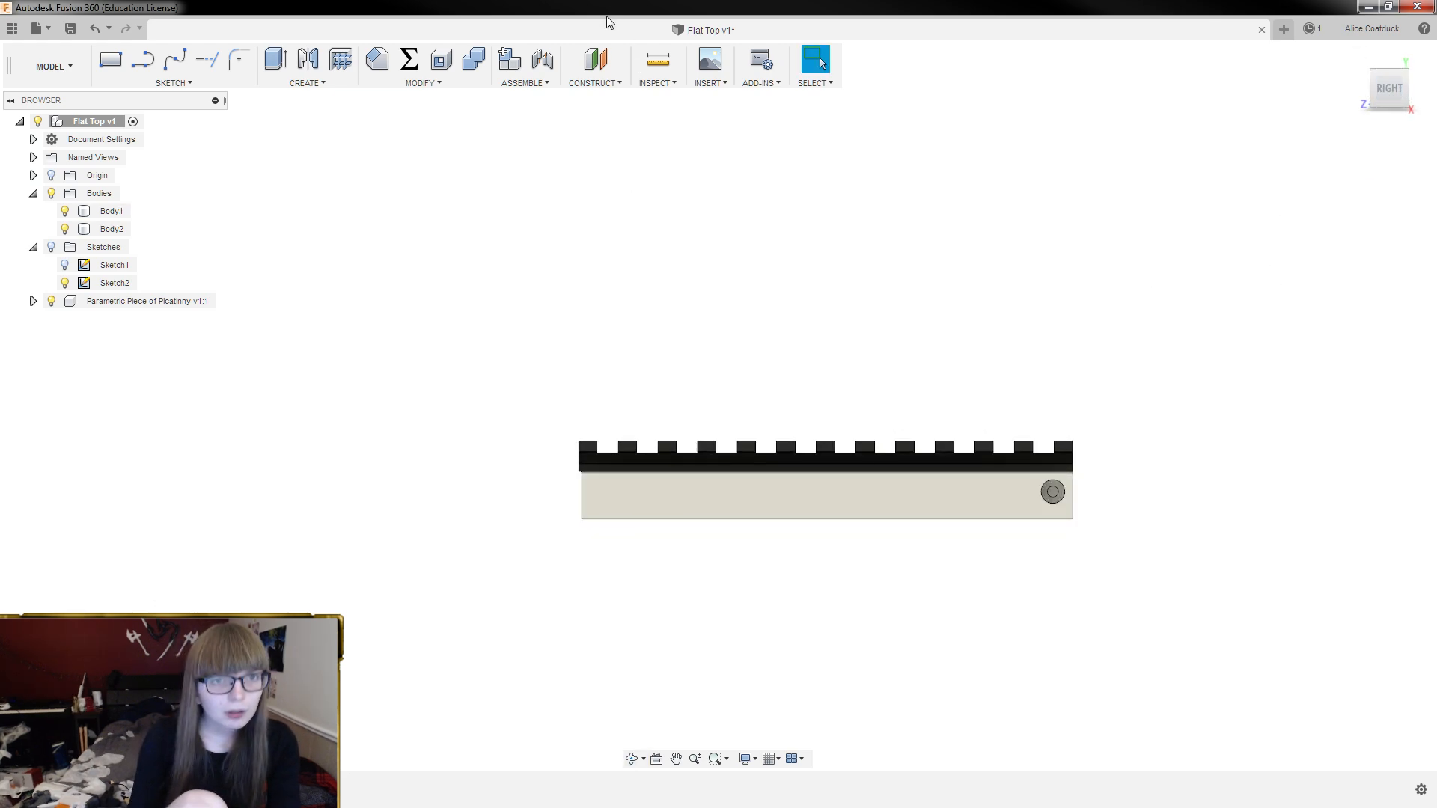
{"action": "left_click", "coordinate": [409, 59]}
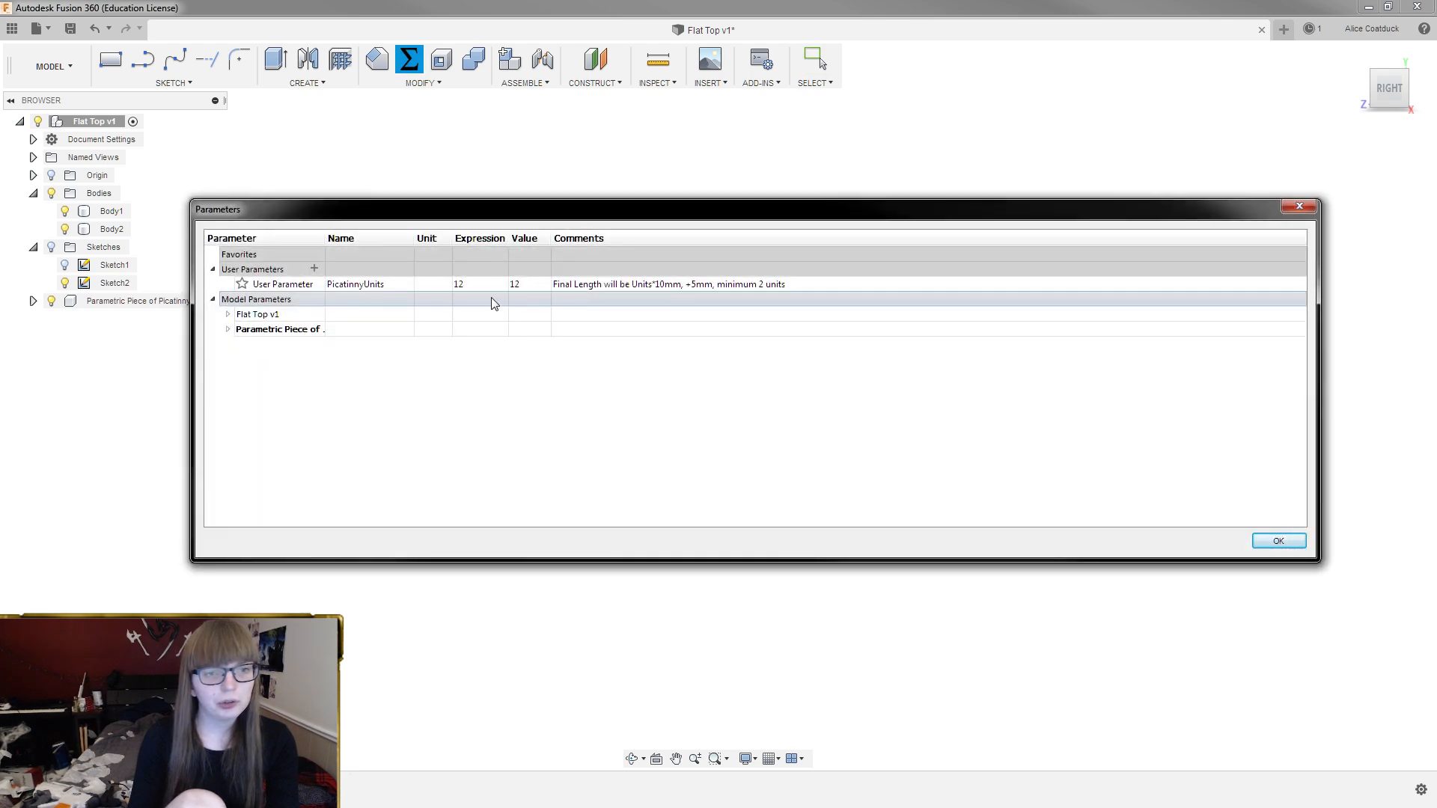
{"action": "double_click", "coordinate": [481, 286]}
{"action": "left_click", "coordinate": [482, 285]}
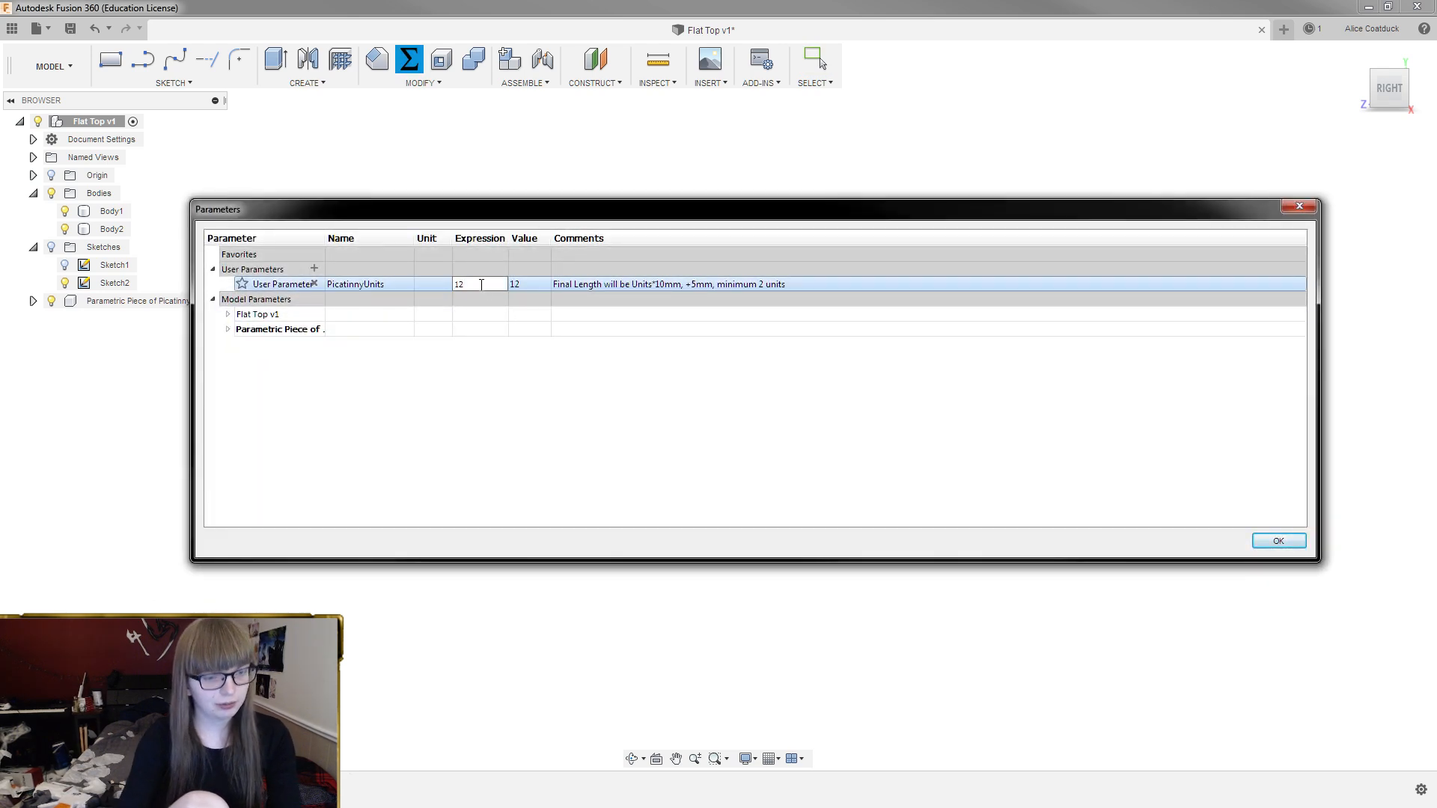
{"action": "type", "text": "4"}
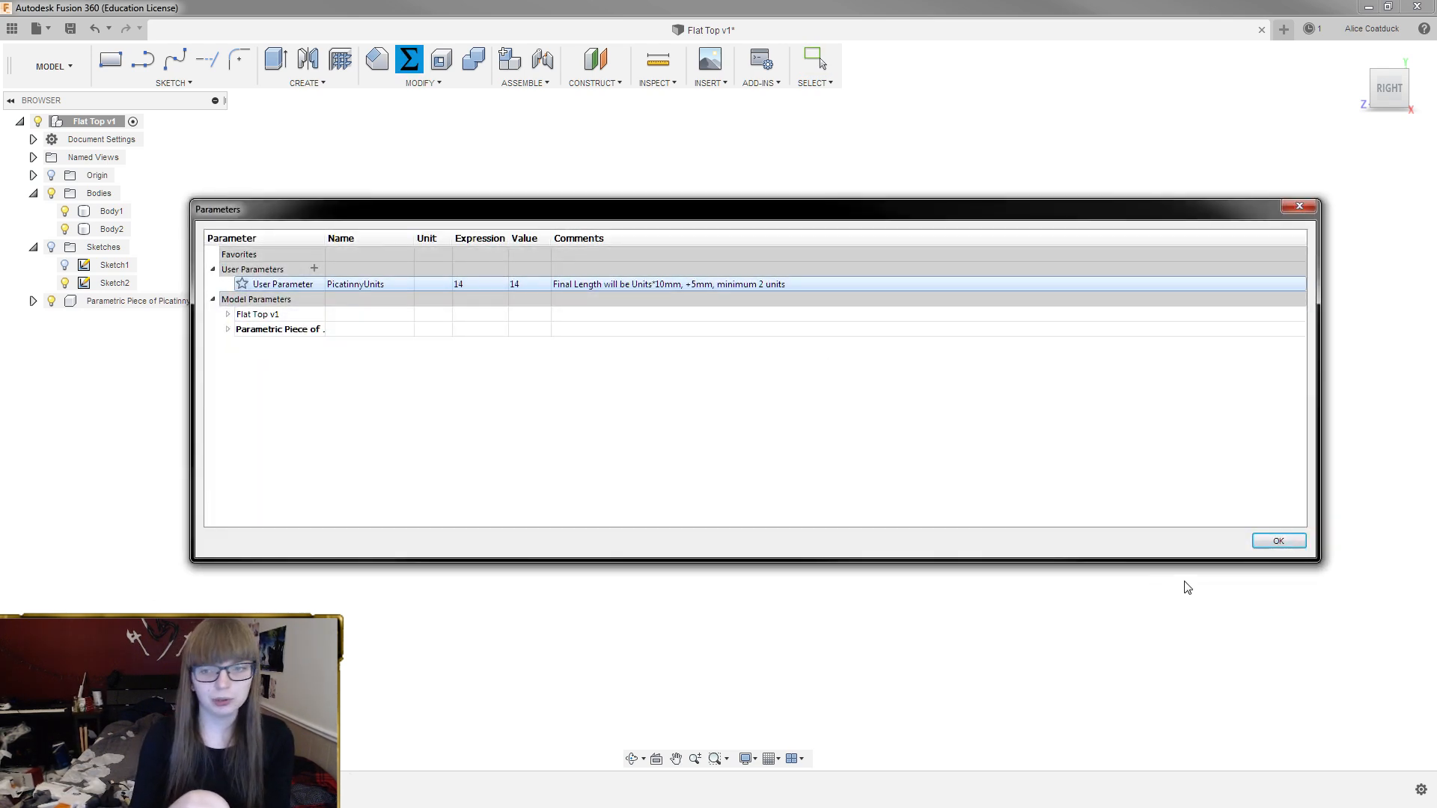
{"action": "left_click", "coordinate": [1278, 540]}
Check the rail's overhang past the cover's end and set the PicatinnyUnits user parameter to 13
{"action": "scroll", "coordinate": [639, 536], "scroll_direction": "up", "scroll_amount": 3}
{"action": "middle_click_drag", "start_coordinate": [622, 369], "coordinate": [618, 382], "text": "shift"}
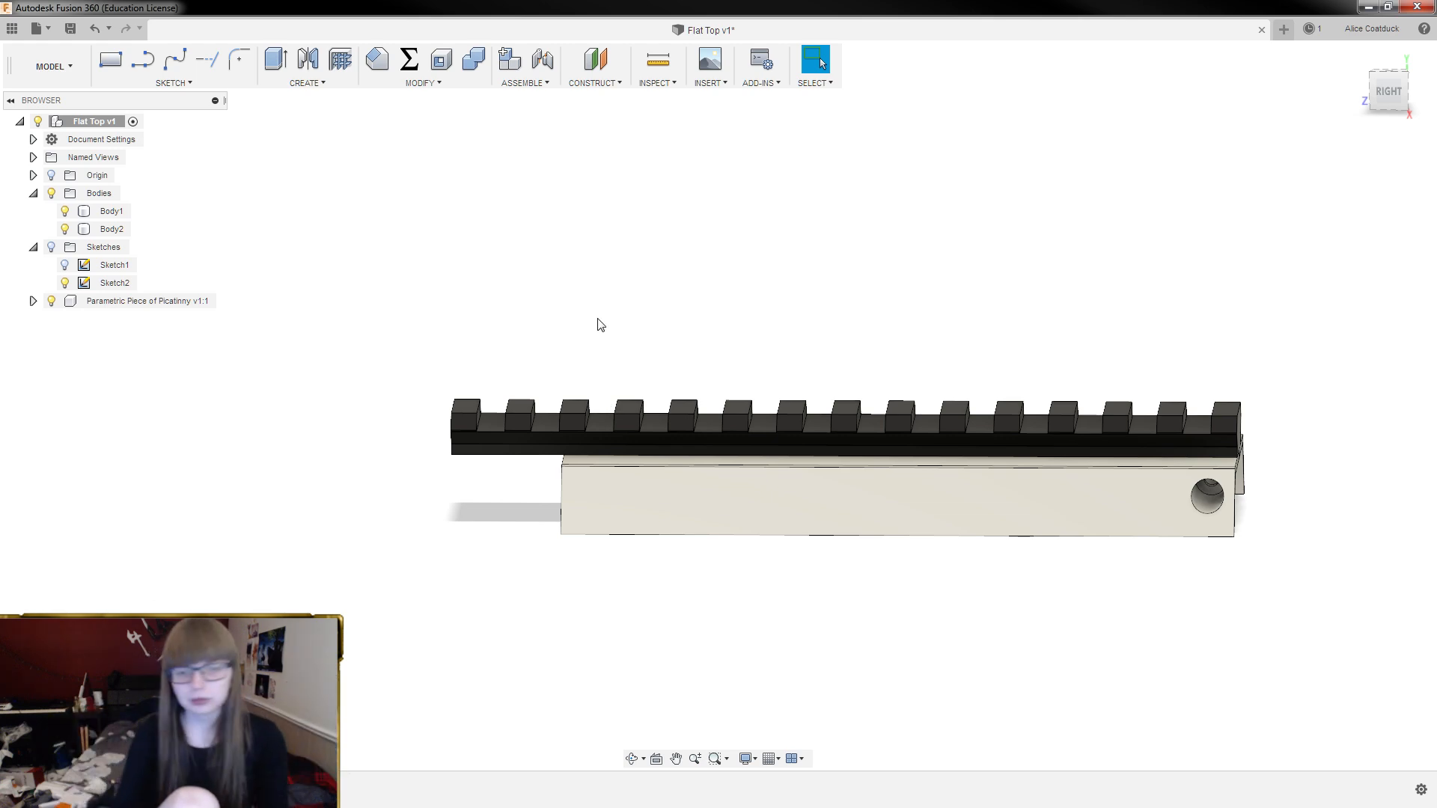
{"action": "mouse_move", "coordinate": [621, 344]}
{"action": "middle_mouse_down", "text": "shift"}
{"action": "mouse_move", "coordinate": [611, 319]}
{"action": "mouse_move", "coordinate": [590, 321]}
{"action": "mouse_move", "coordinate": [610, 334]}
{"action": "middle_mouse_up", "text": "shift"}
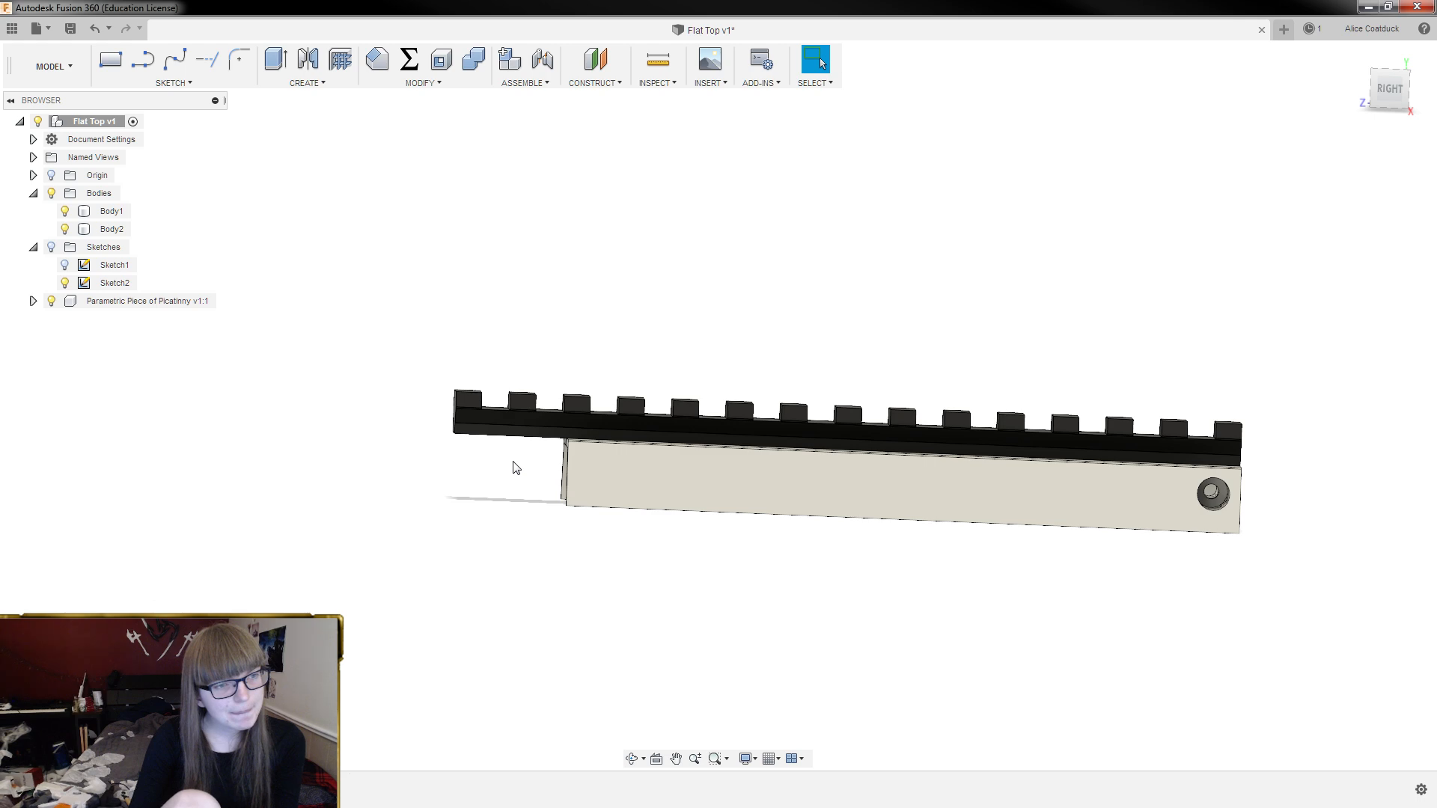
{"action": "mouse_move", "coordinate": [516, 468]}
{"action": "middle_mouse_down", "text": "shift"}
{"action": "mouse_move", "coordinate": [500, 472]}
{"action": "mouse_move", "coordinate": [533, 429]}
{"action": "mouse_move", "coordinate": [512, 465]}
{"action": "middle_mouse_up", "text": "shift"}
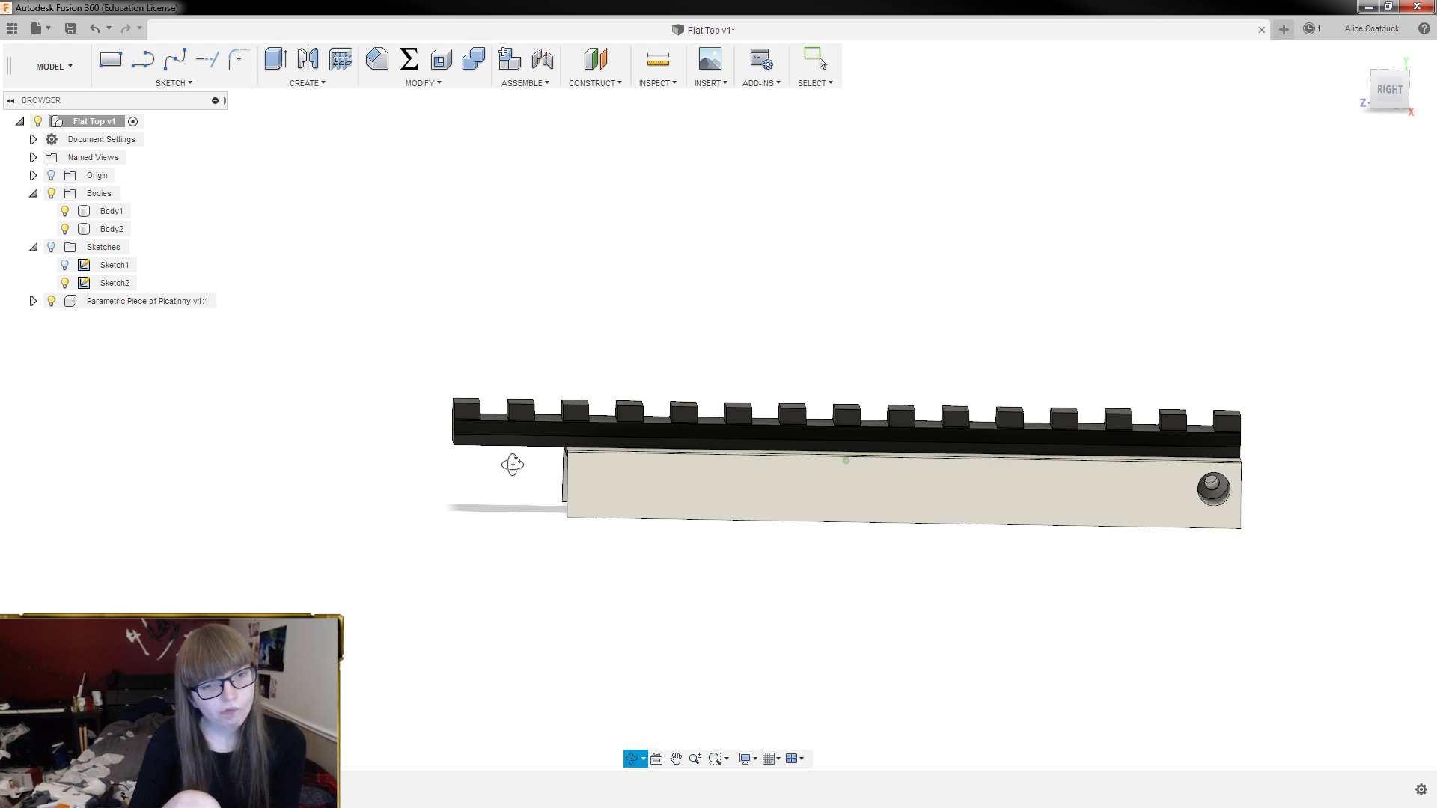
{"action": "key", "text": "Escape"}
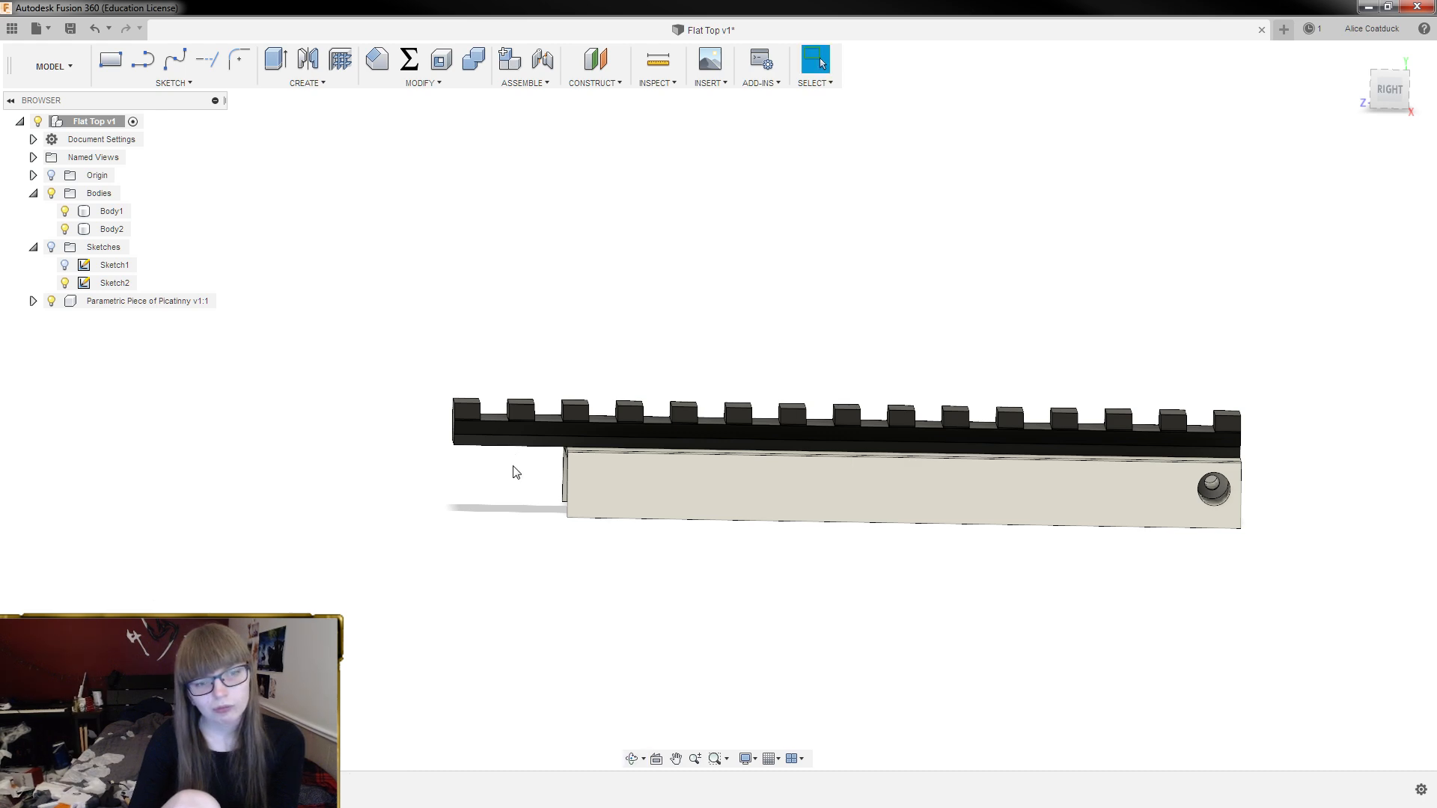
{"action": "left_click", "coordinate": [413, 64]}
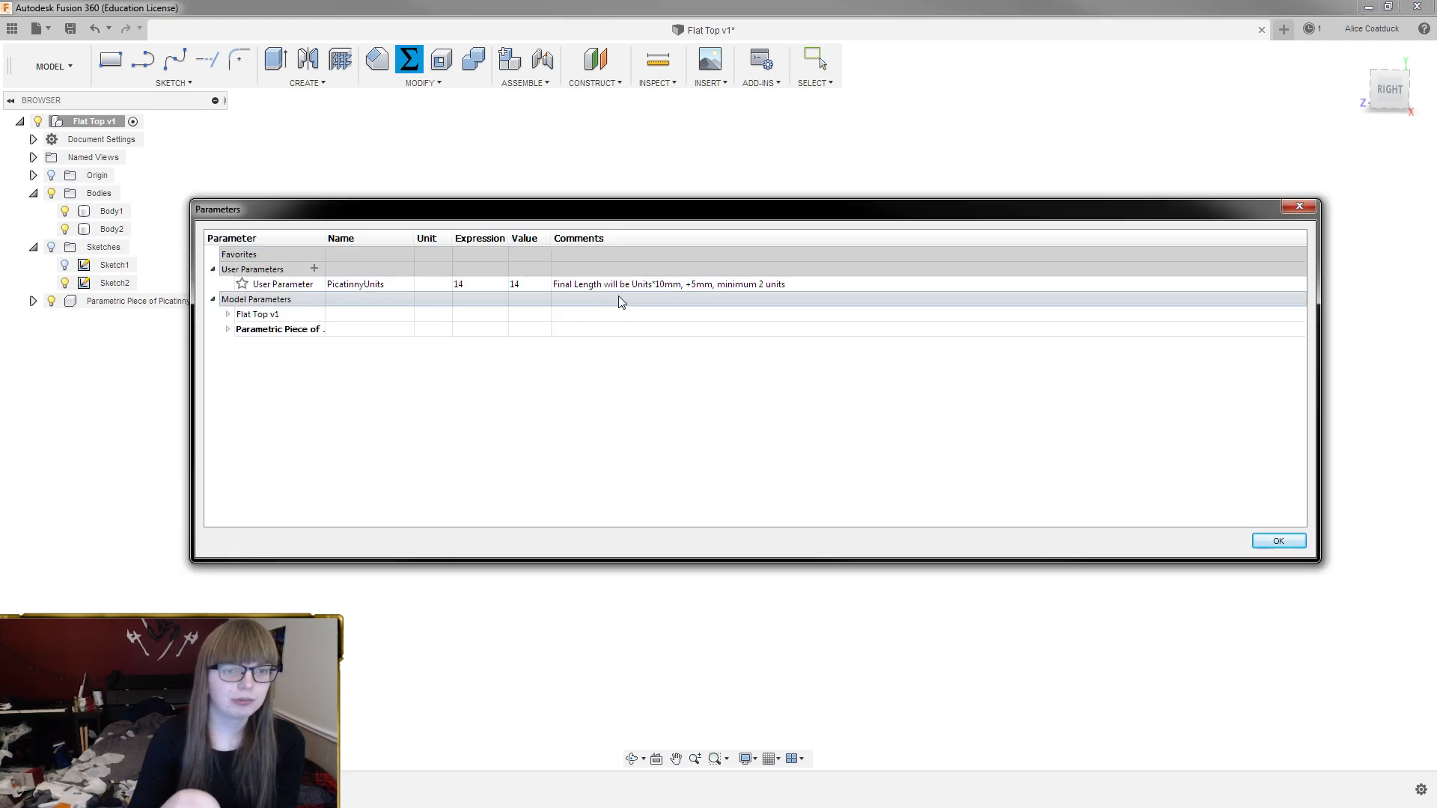
{"action": "left_click", "coordinate": [478, 285]}
{"action": "key", "text": "BackSpace"}
{"action": "type", "text": "3"}
{"action": "left_click", "coordinate": [1274, 542]}
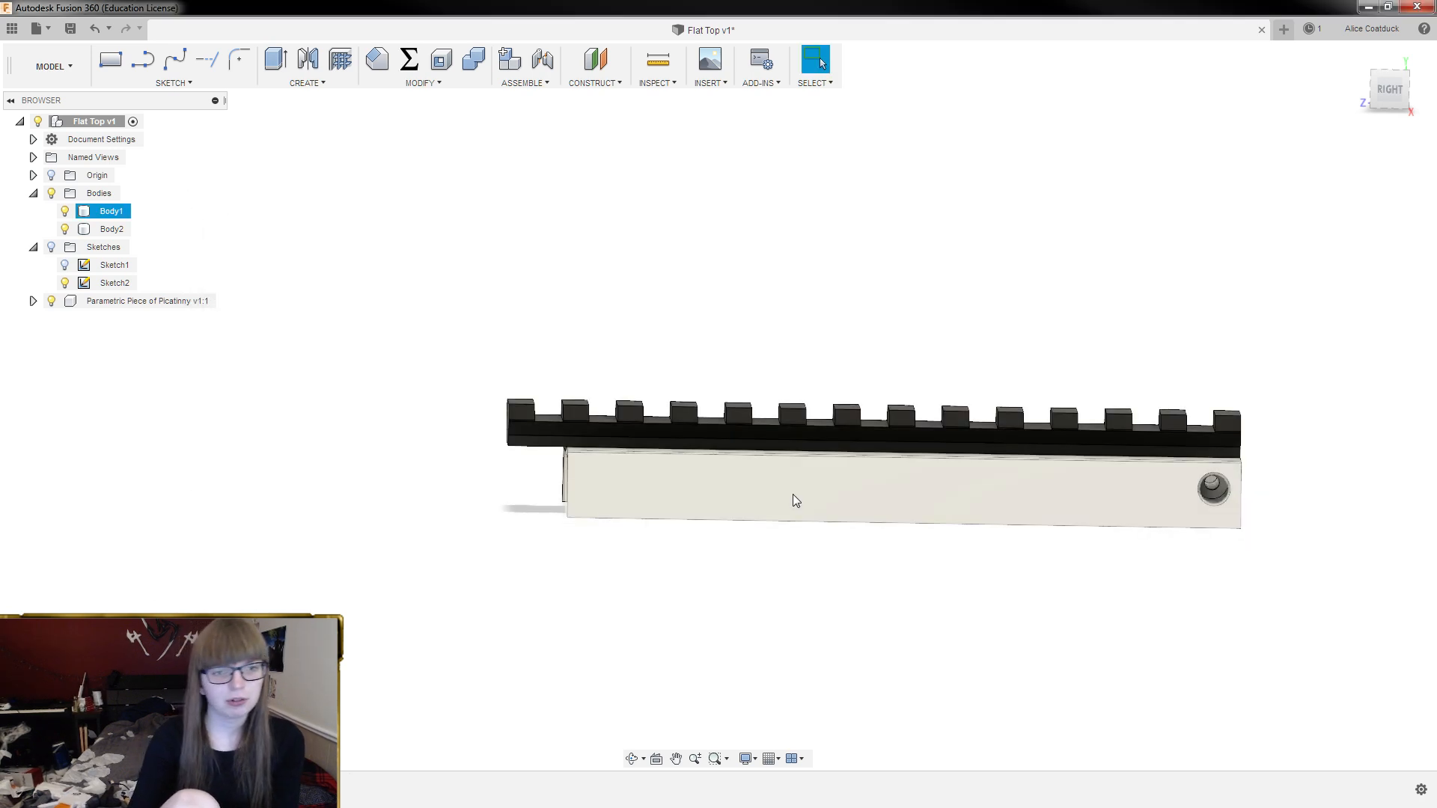
{"action": "scroll", "coordinate": [1063, 615], "scroll_direction": "up", "scroll_amount": 1}
{"action": "middle_click_drag", "start_coordinate": [1192, 610], "coordinate": [1180, 622], "text": "shift"}
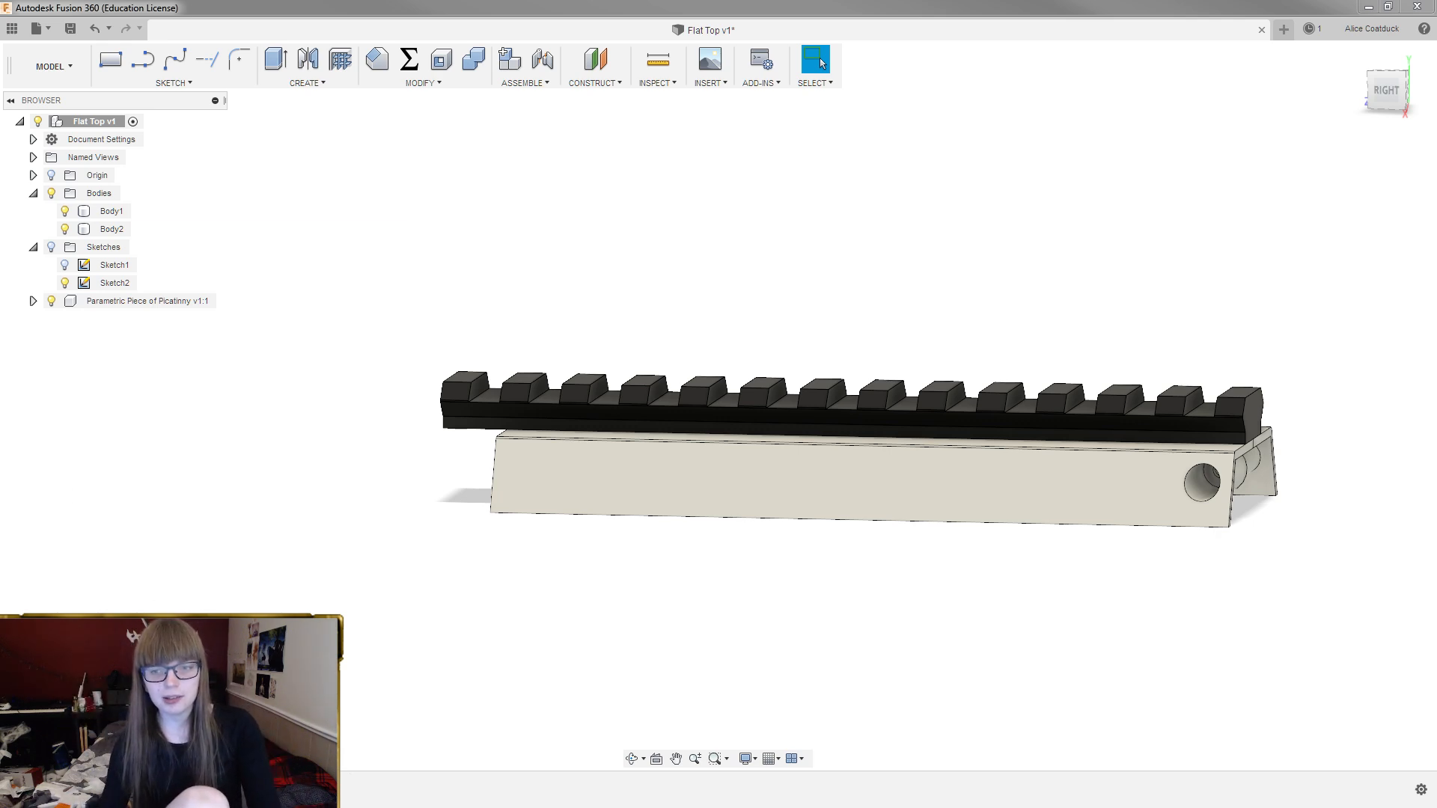
{"action": "middle_click_drag", "start_coordinate": [1044, 302], "coordinate": [1045, 315], "text": "shift"}
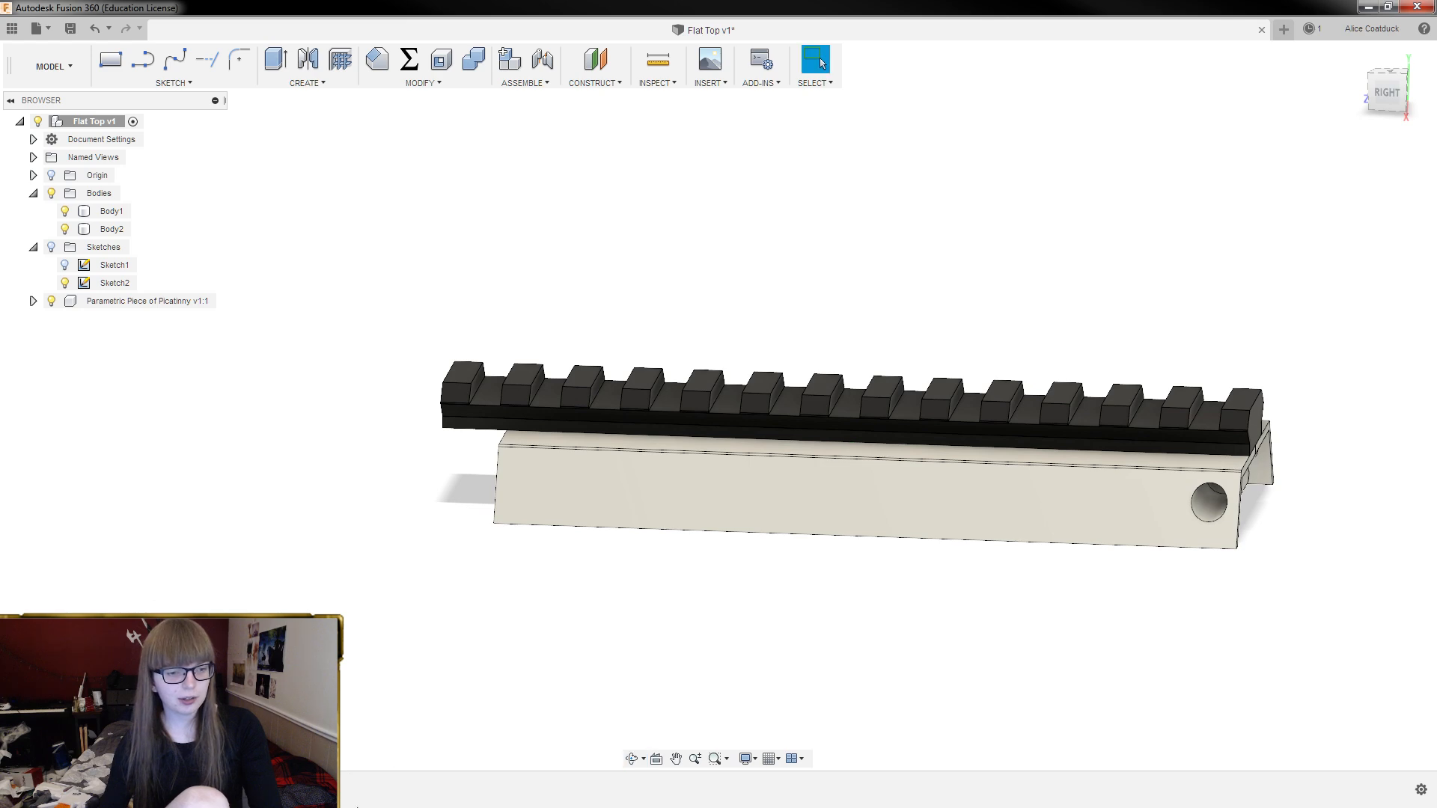
{"action": "left_click", "coordinate": [300, 789]}
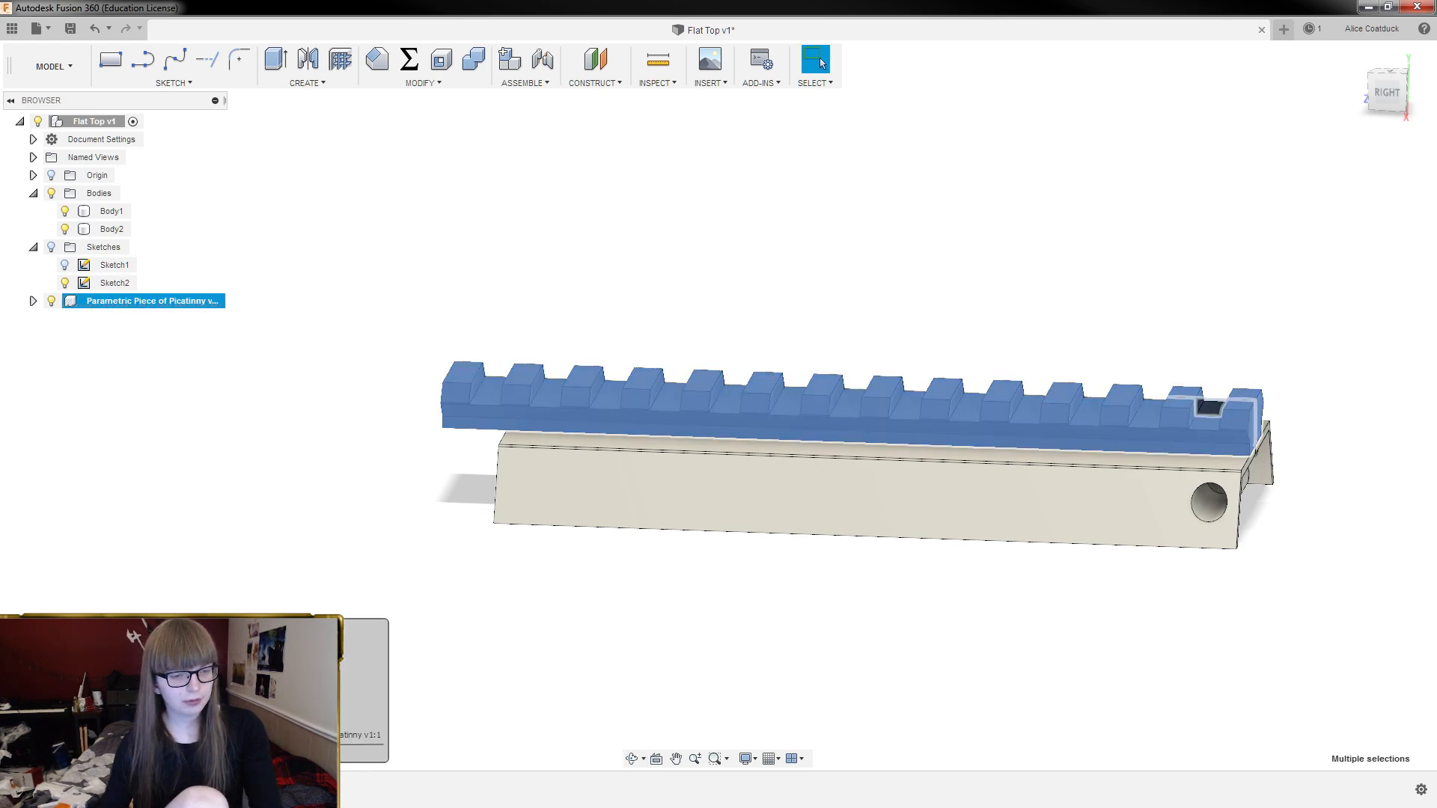
{"action": "left_click", "coordinate": [700, 629]}
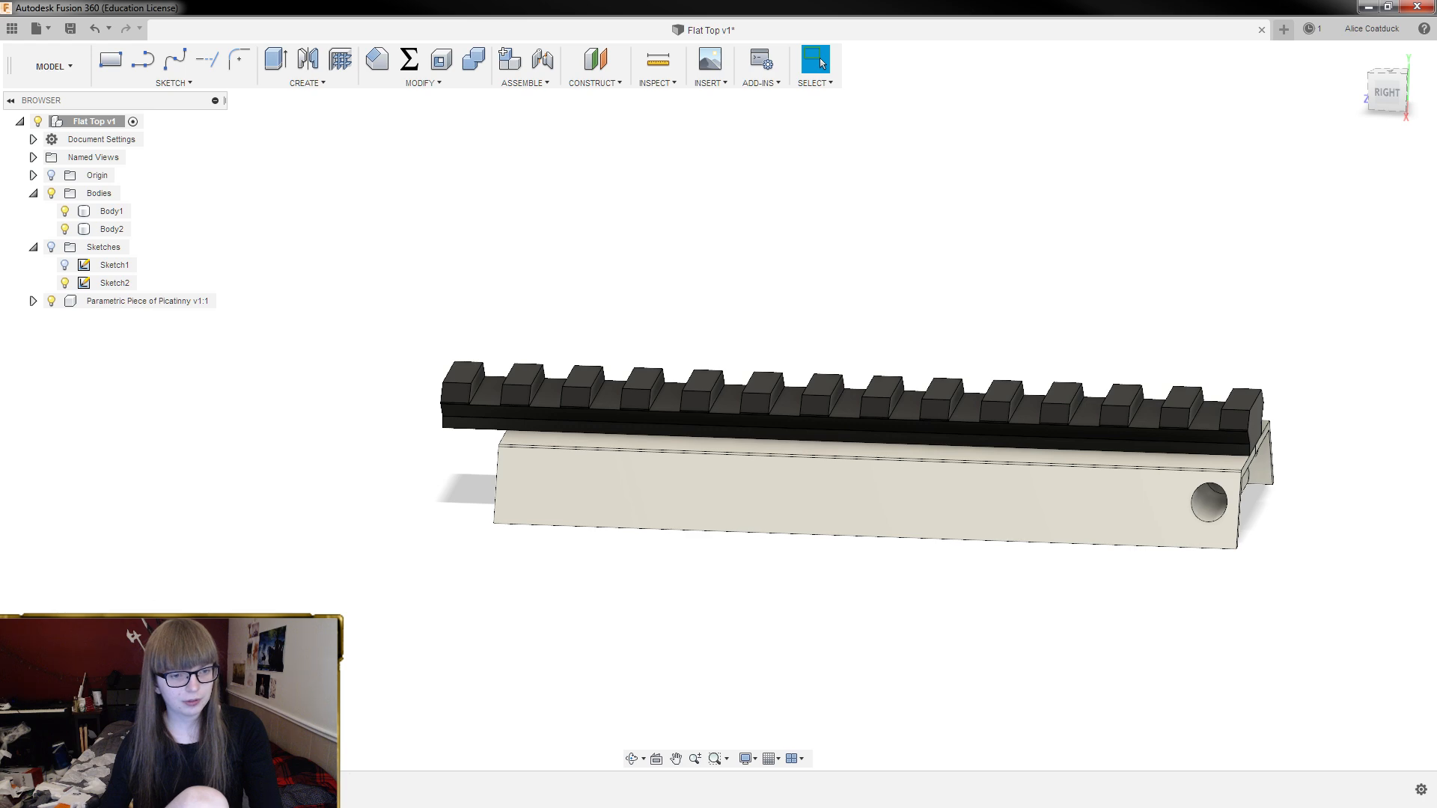
{"action": "right_click", "coordinate": [148, 303]}
{"action": "left_click", "coordinate": [181, 357]}
{"action": "scroll", "coordinate": [898, 416], "scroll_direction": "up", "scroll_amount": 1}
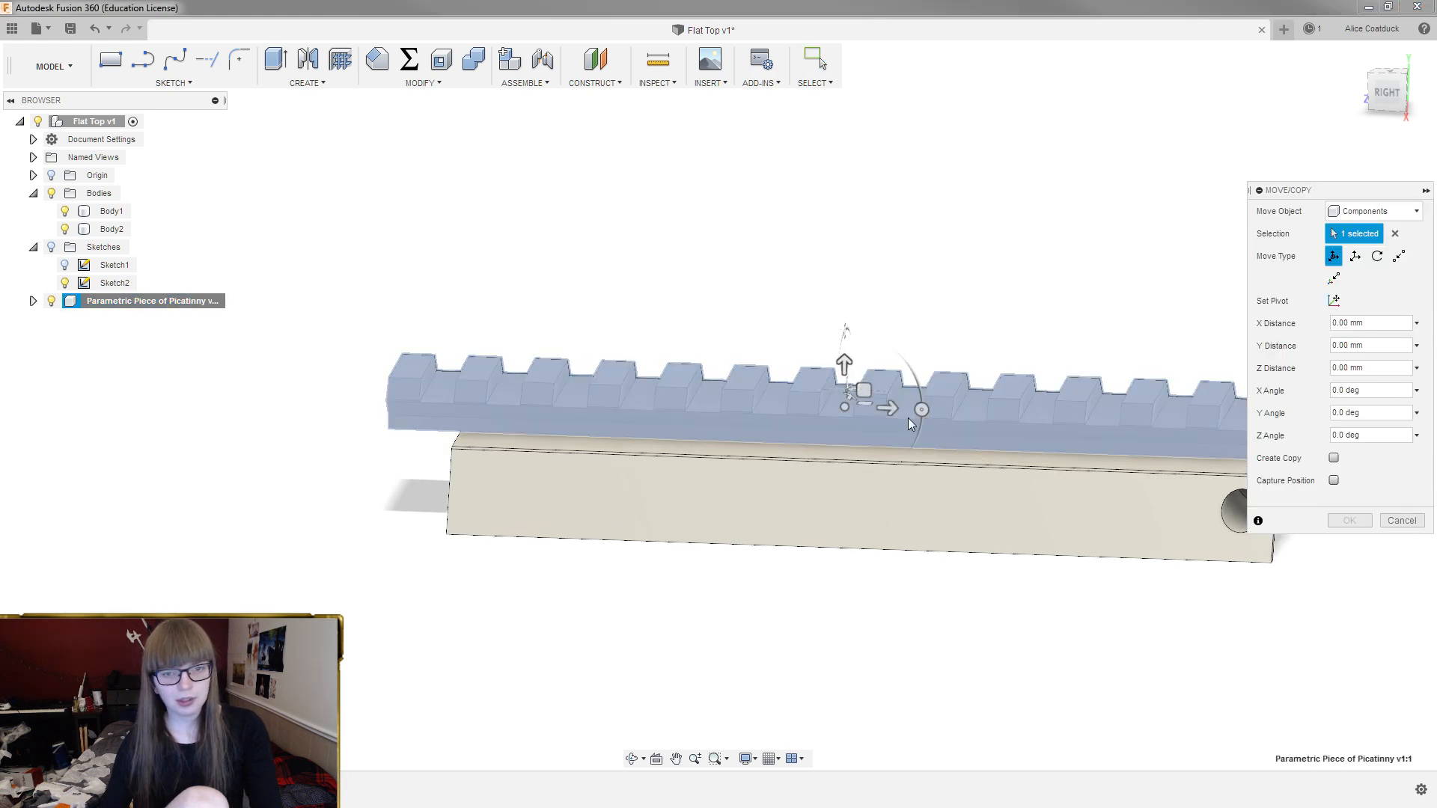
{"action": "scroll", "coordinate": [466, 384], "scroll_direction": "down", "scroll_amount": 3}
{"action": "scroll", "coordinate": [824, 402], "scroll_direction": "up", "scroll_amount": 2}
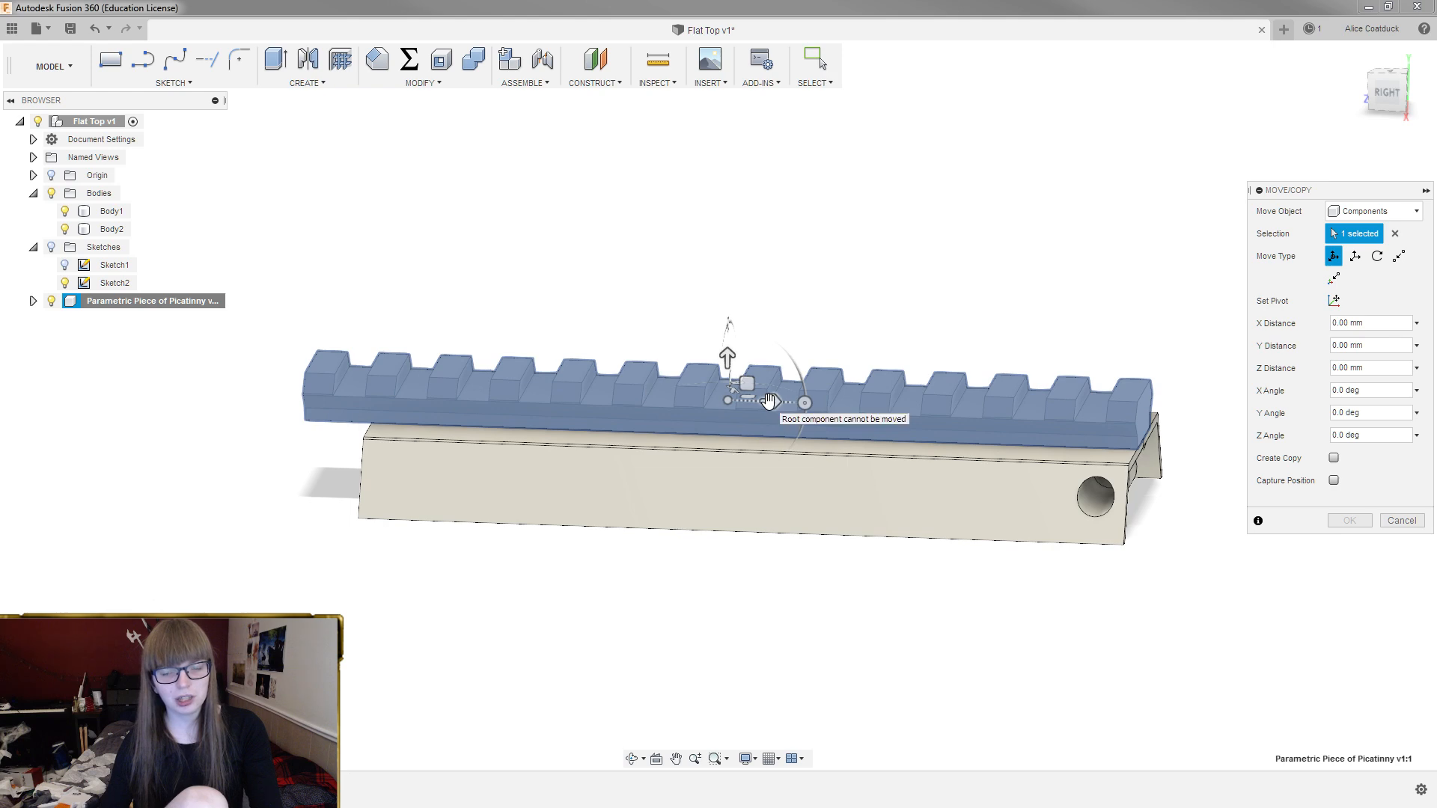
{"action": "left_click", "coordinate": [1401, 520]}
{"action": "middle_click_drag", "start_coordinate": [1071, 347], "coordinate": [1039, 324], "text": "shift"}
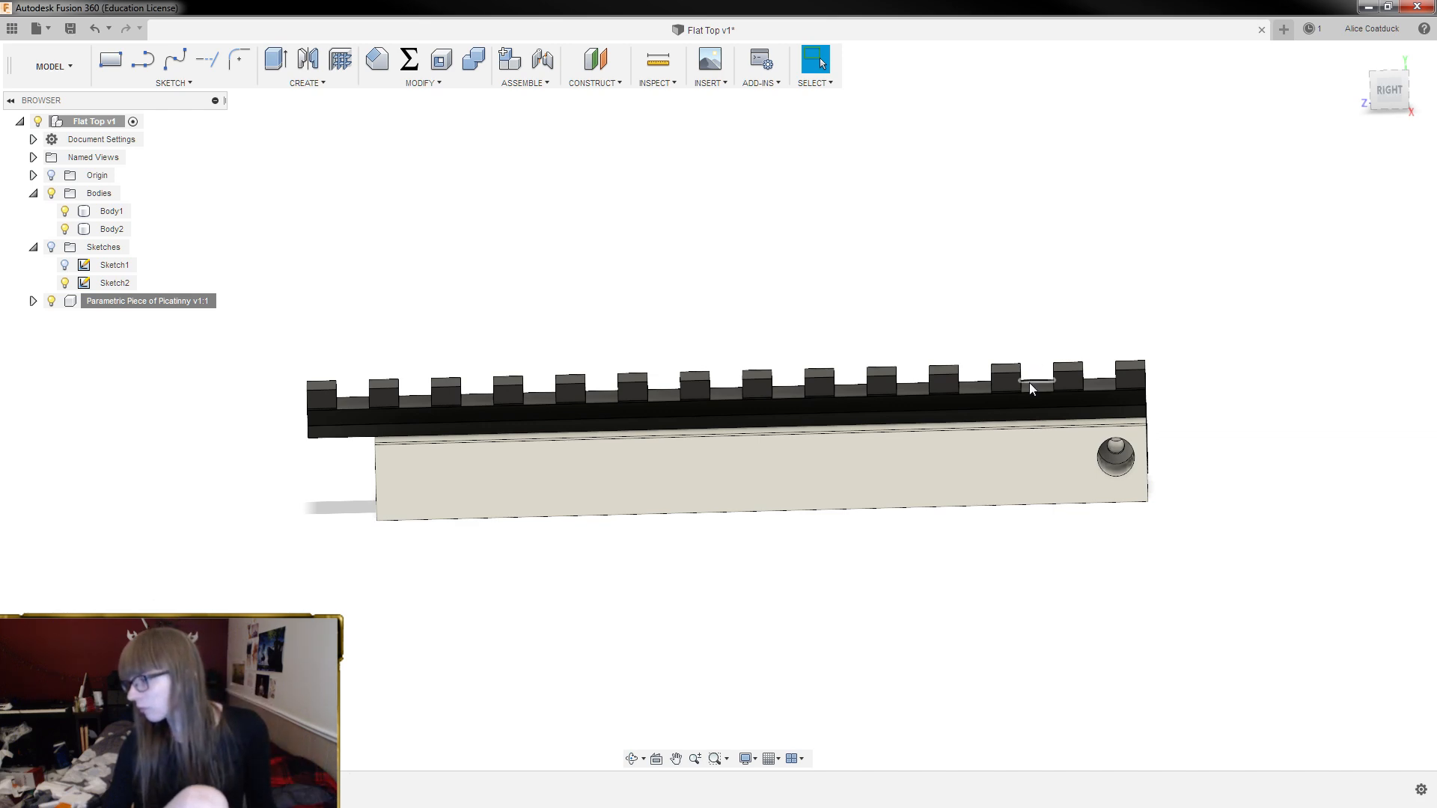
Open the Rayven Stryfe adapter design from the Cages folder of the flywheels project
{"action": "left_click", "coordinate": [1388, 93]}
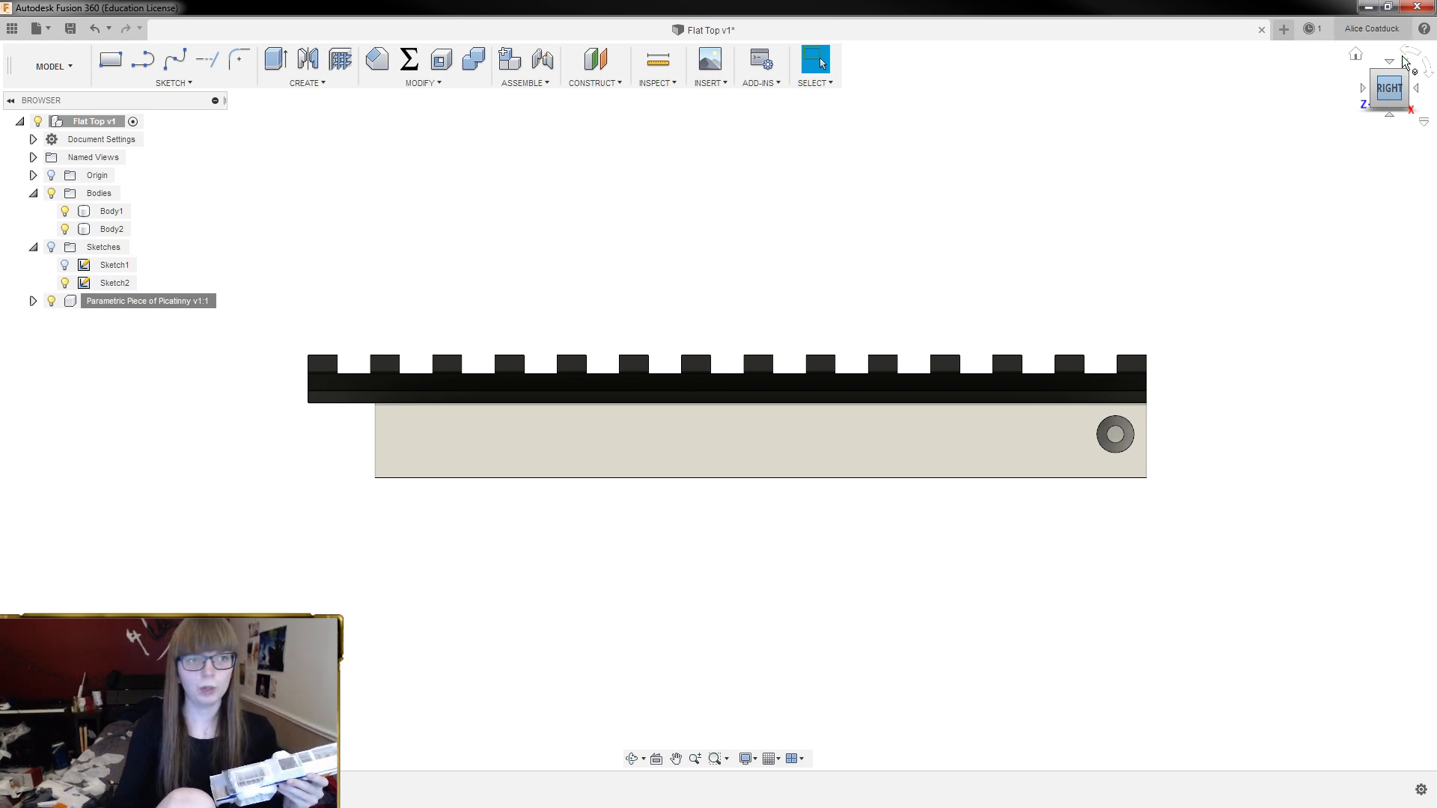
{"action": "left_click", "coordinate": [12, 29]}
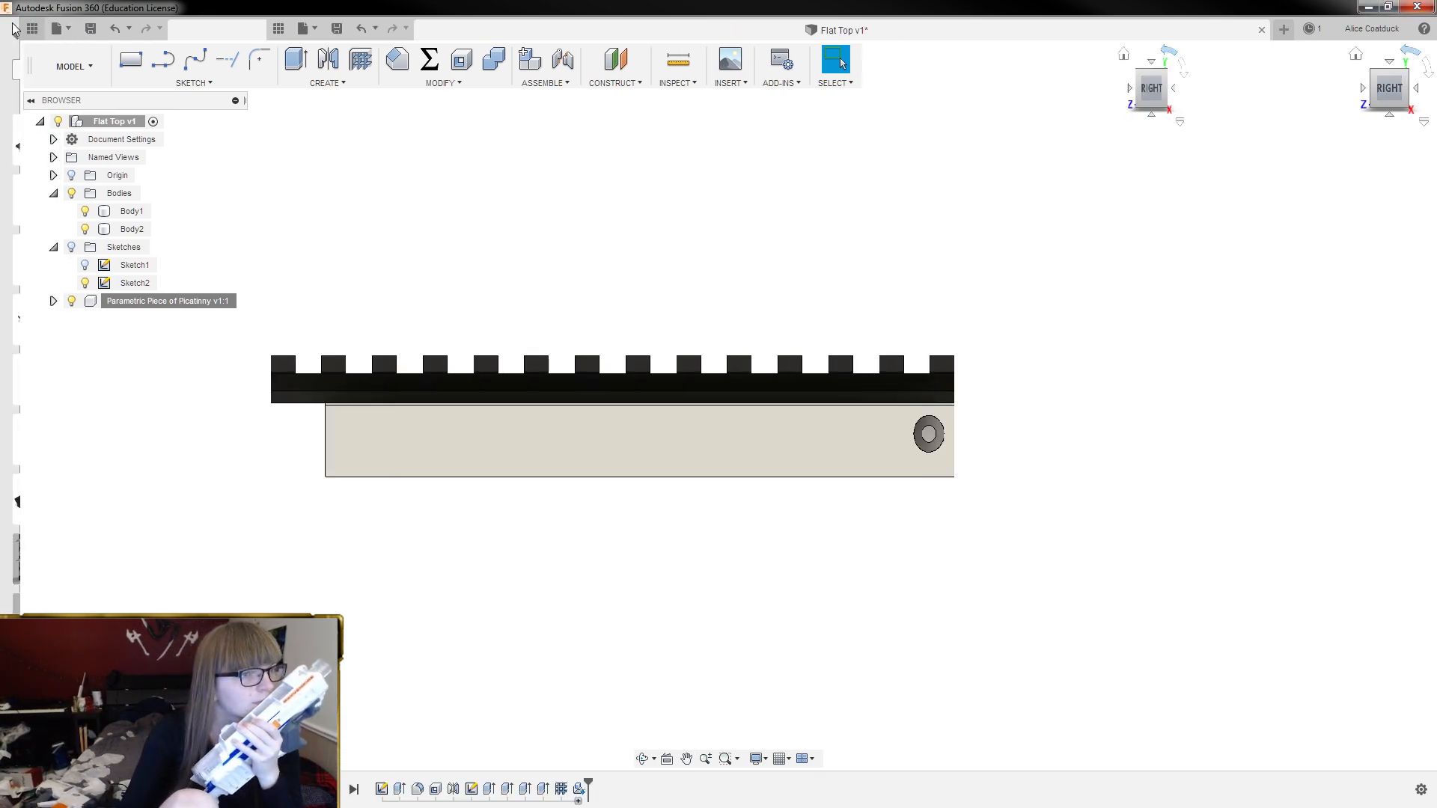
{"action": "left_click", "coordinate": [15, 36]}
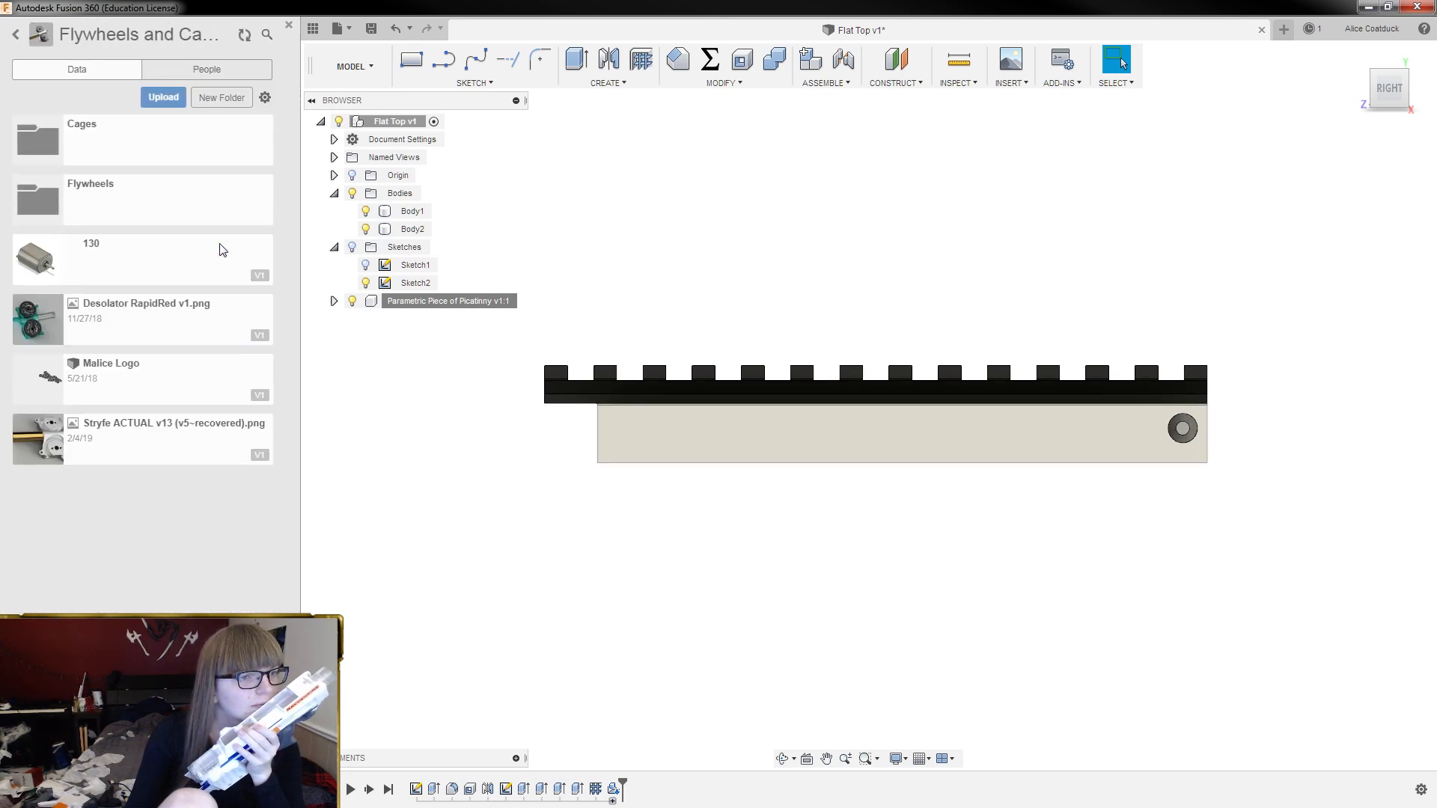
{"action": "left_click", "coordinate": [128, 150]}
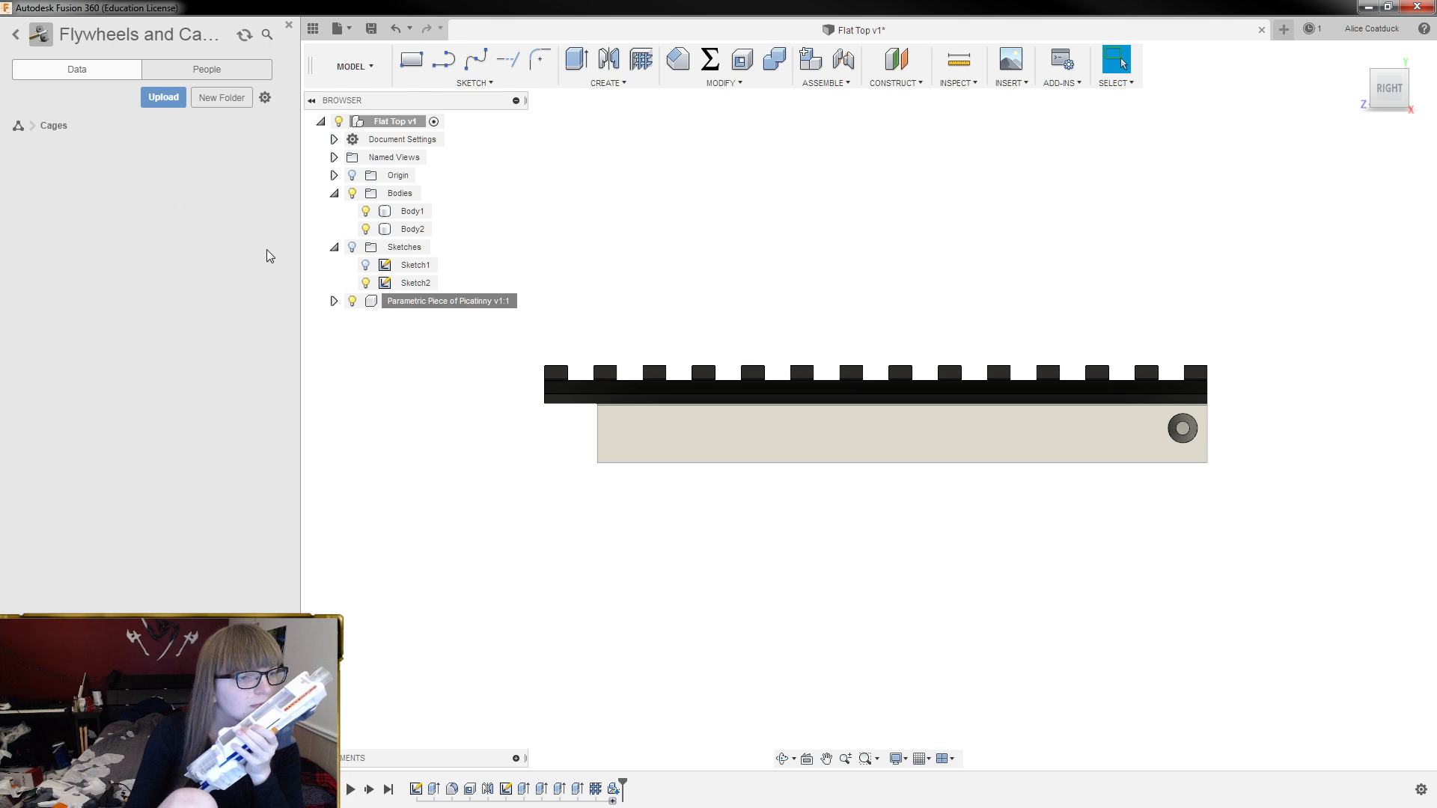
{"action": "scroll", "coordinate": [152, 308], "scroll_direction": "down", "scroll_amount": 4}
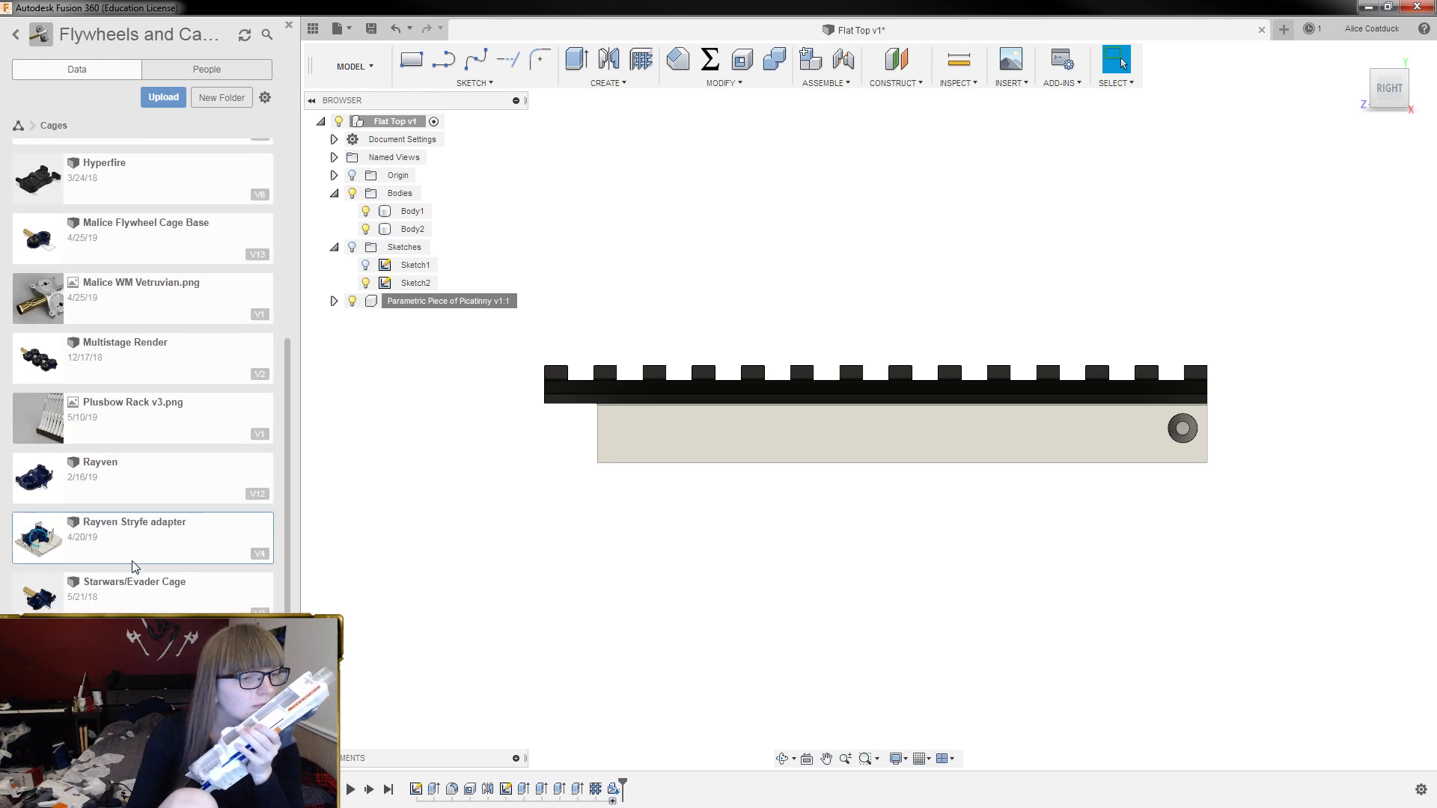
{"action": "double_click", "coordinate": [129, 560]}
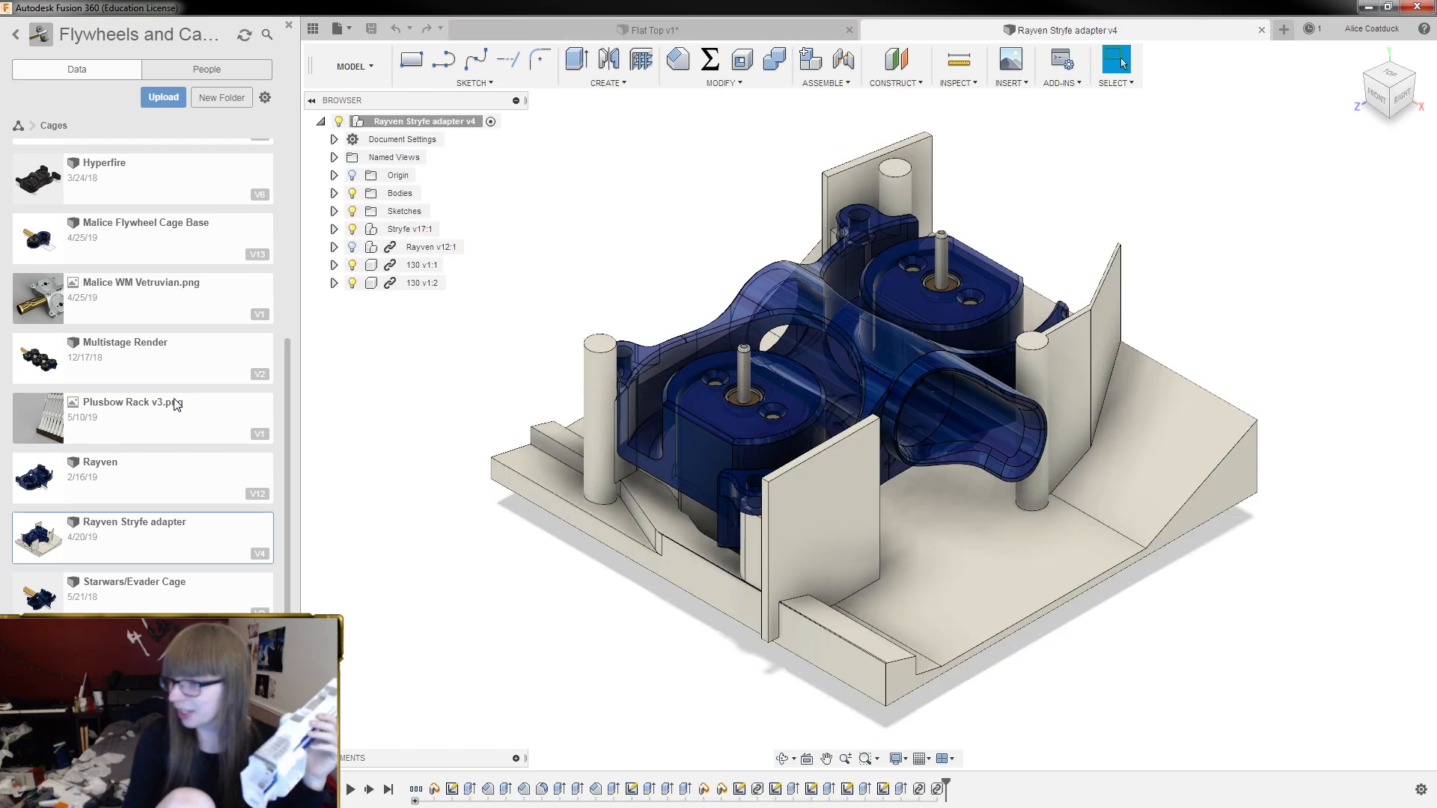
Measure the distance between the base's horizontal edge and the edge of the slanted wall beside the upper motor of the flywheel cage
{"action": "middle_click_drag", "start_coordinate": [668, 205], "coordinate": [685, 260], "text": "shift"}
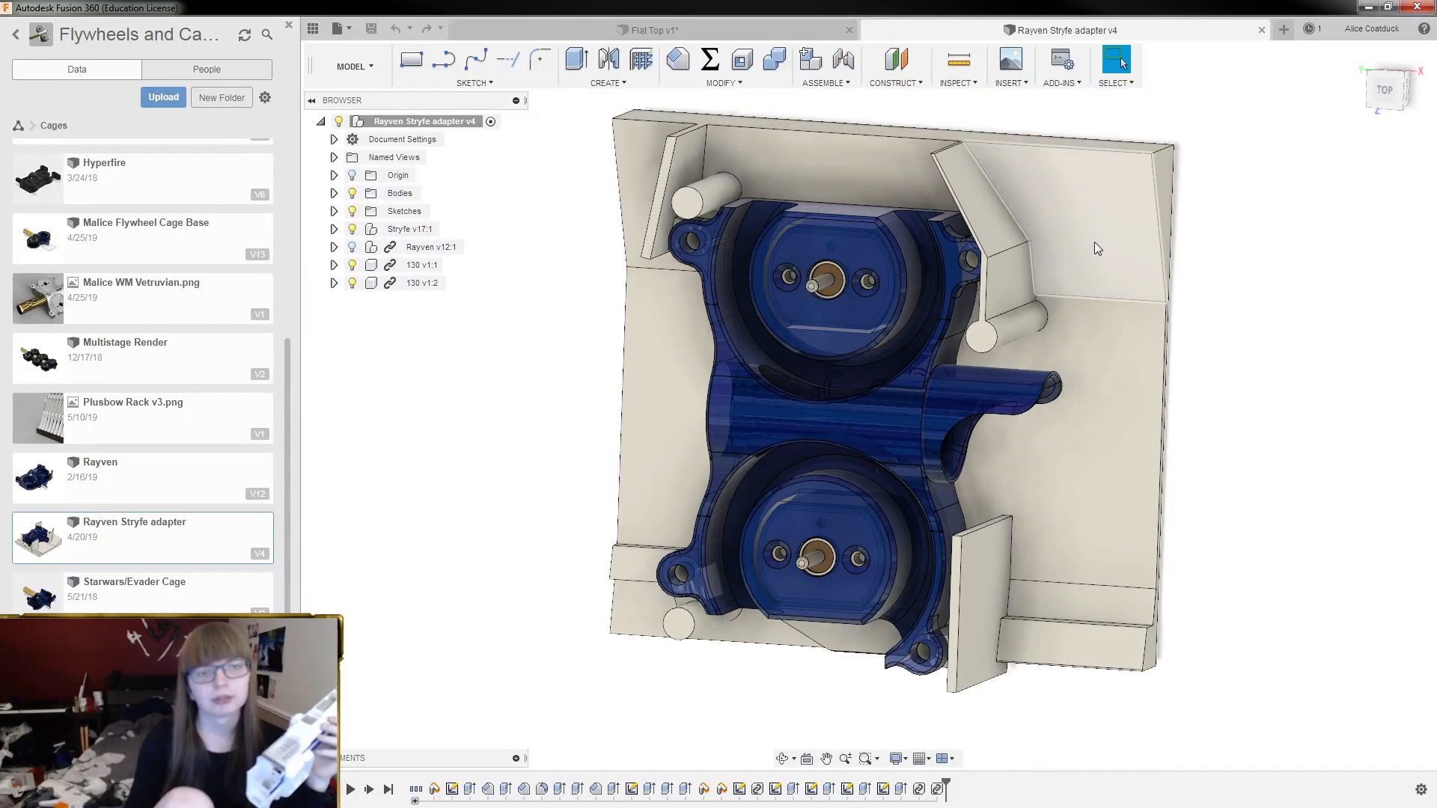
{"action": "left_click", "coordinate": [1386, 93]}
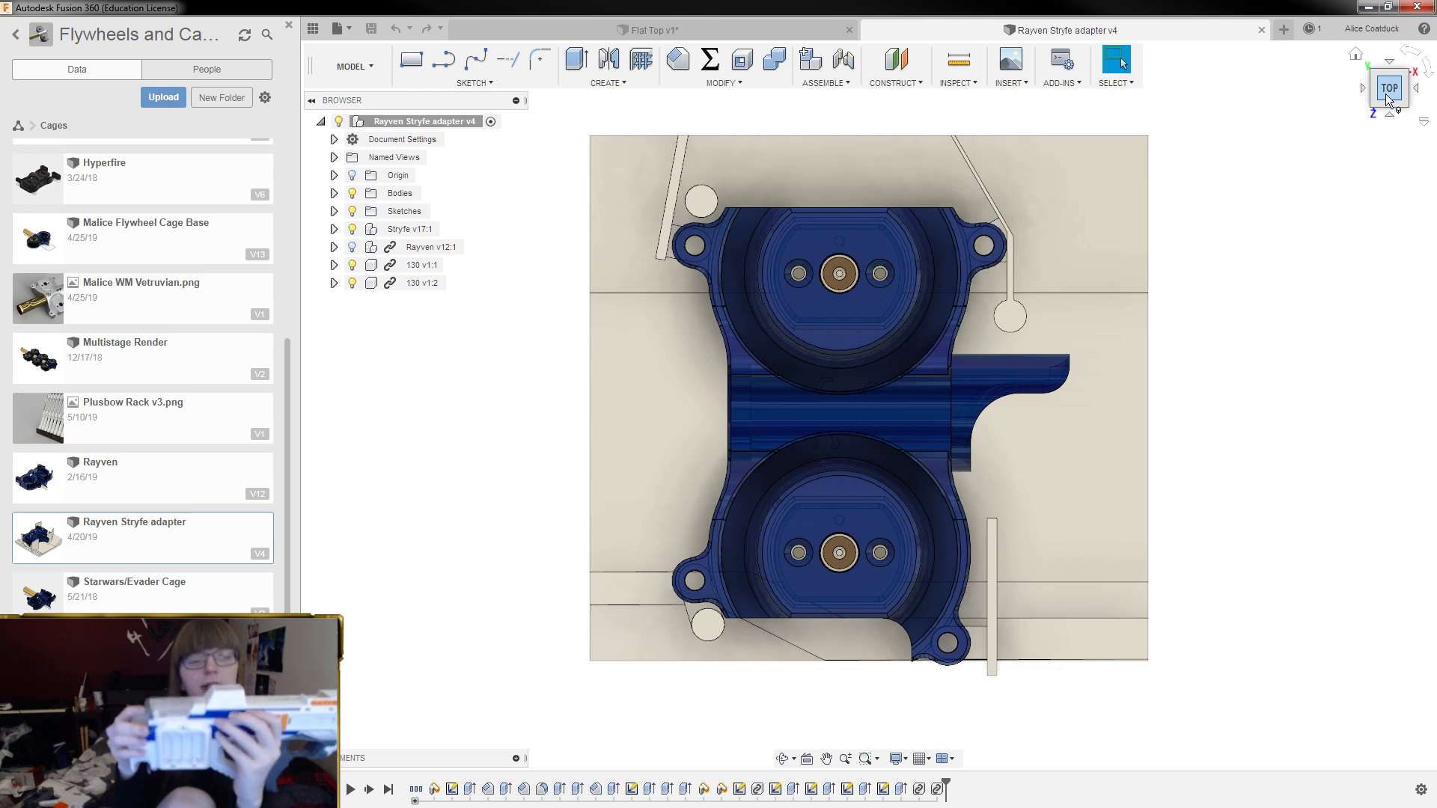
{"action": "middle_click_drag", "start_coordinate": [516, 147], "coordinate": [578, 211], "text": "shift"}
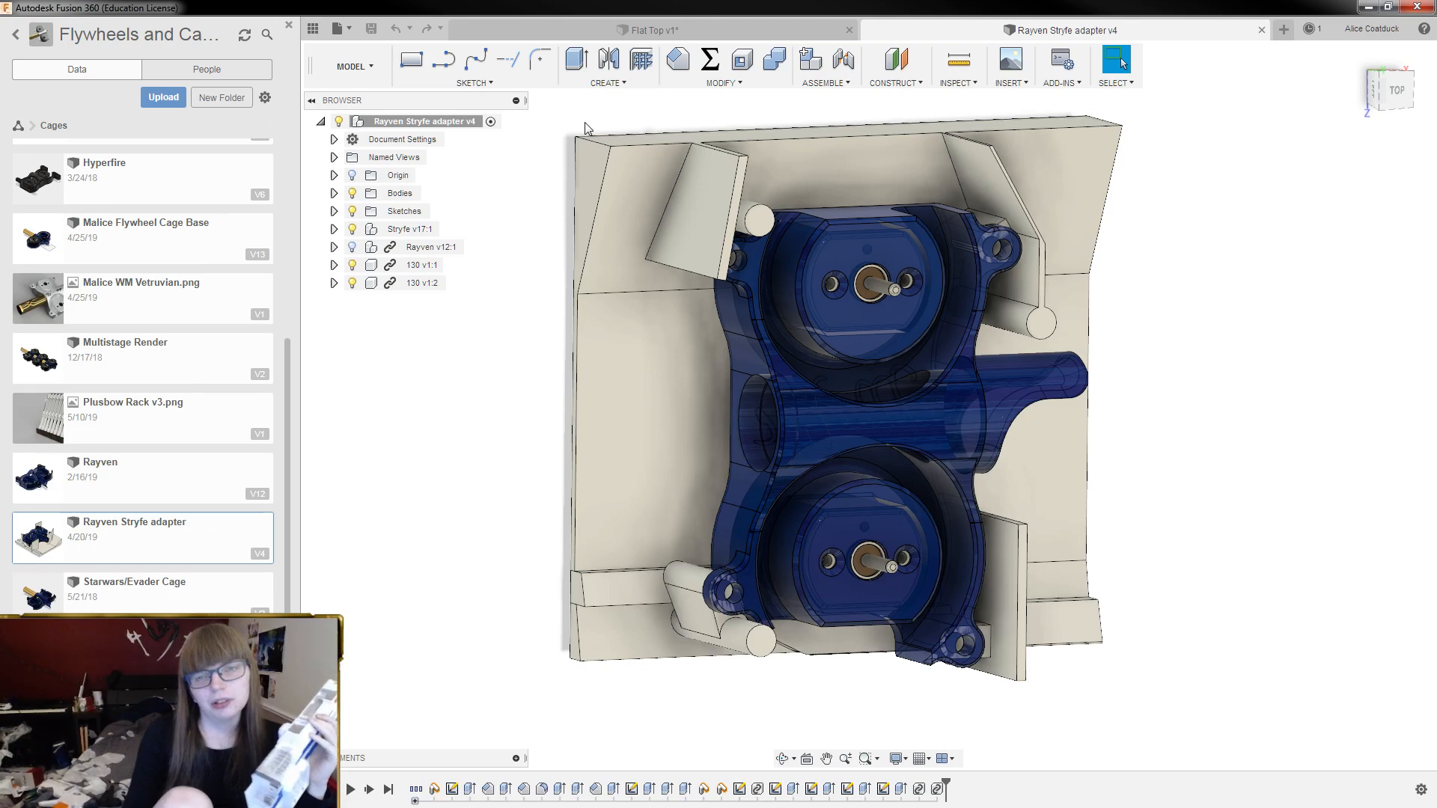
{"action": "scroll", "coordinate": [587, 128], "scroll_direction": "up", "scroll_amount": 2}
{"action": "scroll", "coordinate": [738, 289], "scroll_direction": "up", "scroll_amount": 3}
{"action": "middle_click_drag", "start_coordinate": [685, 248], "coordinate": [631, 250], "text": "shift"}
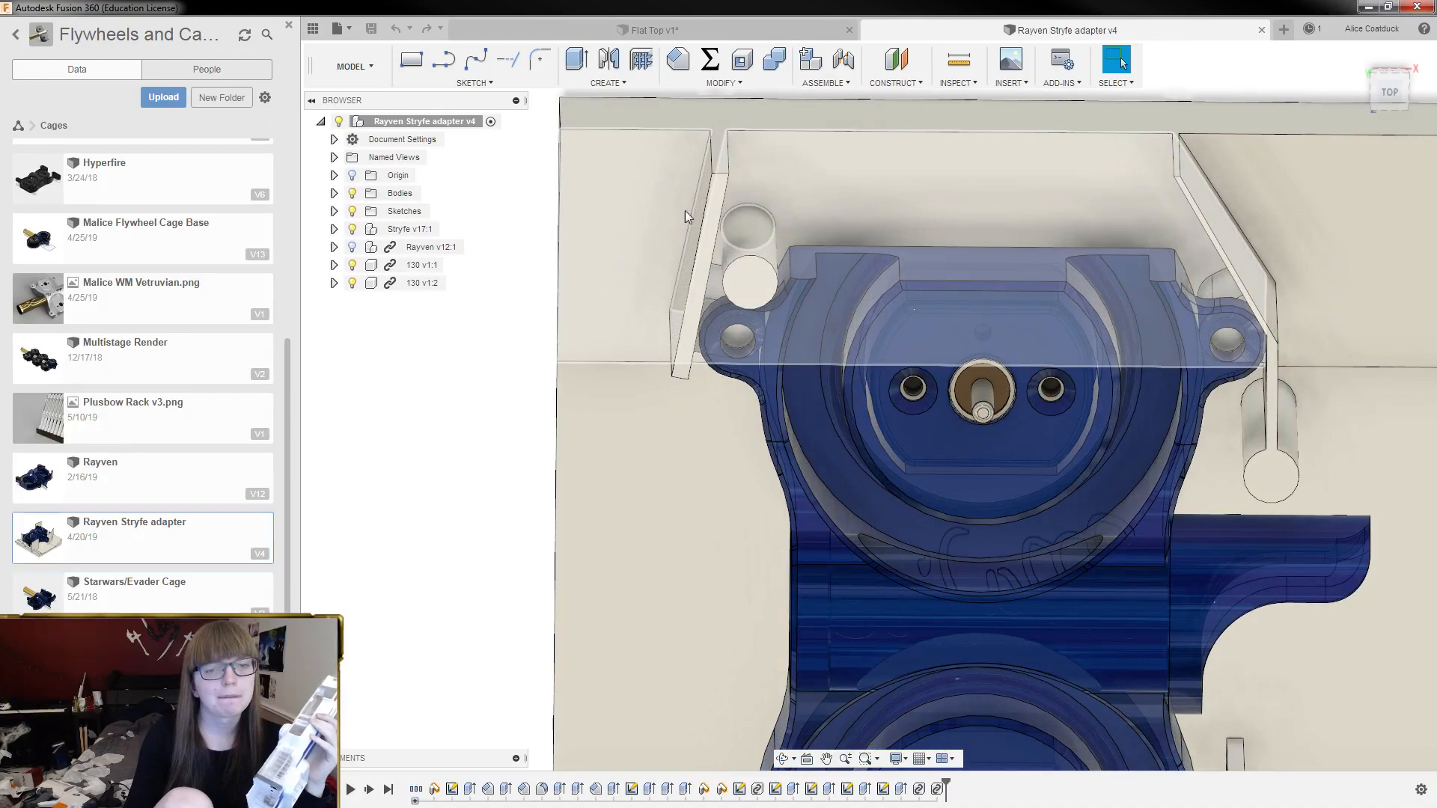
{"action": "scroll", "coordinate": [697, 217], "scroll_direction": "up", "scroll_amount": 3}
{"action": "left_click", "coordinate": [699, 226]}
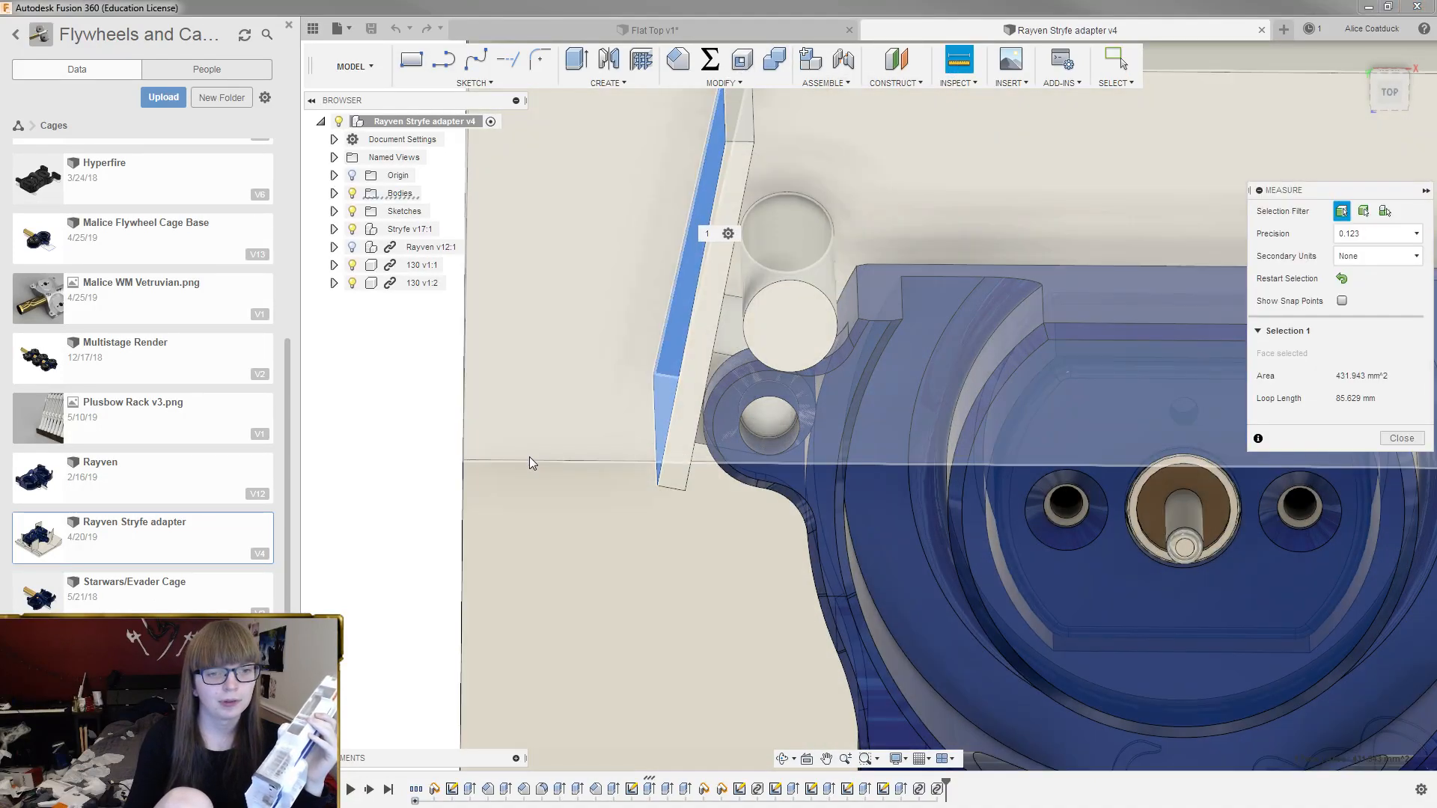
{"action": "left_click", "coordinate": [529, 460]}
{"action": "left_click", "coordinate": [695, 296]}
{"action": "middle_click_drag", "start_coordinate": [640, 290], "coordinate": [734, 263], "text": "shift"}
{"action": "scroll", "coordinate": [636, 239], "scroll_direction": "down", "scroll_amount": 3}
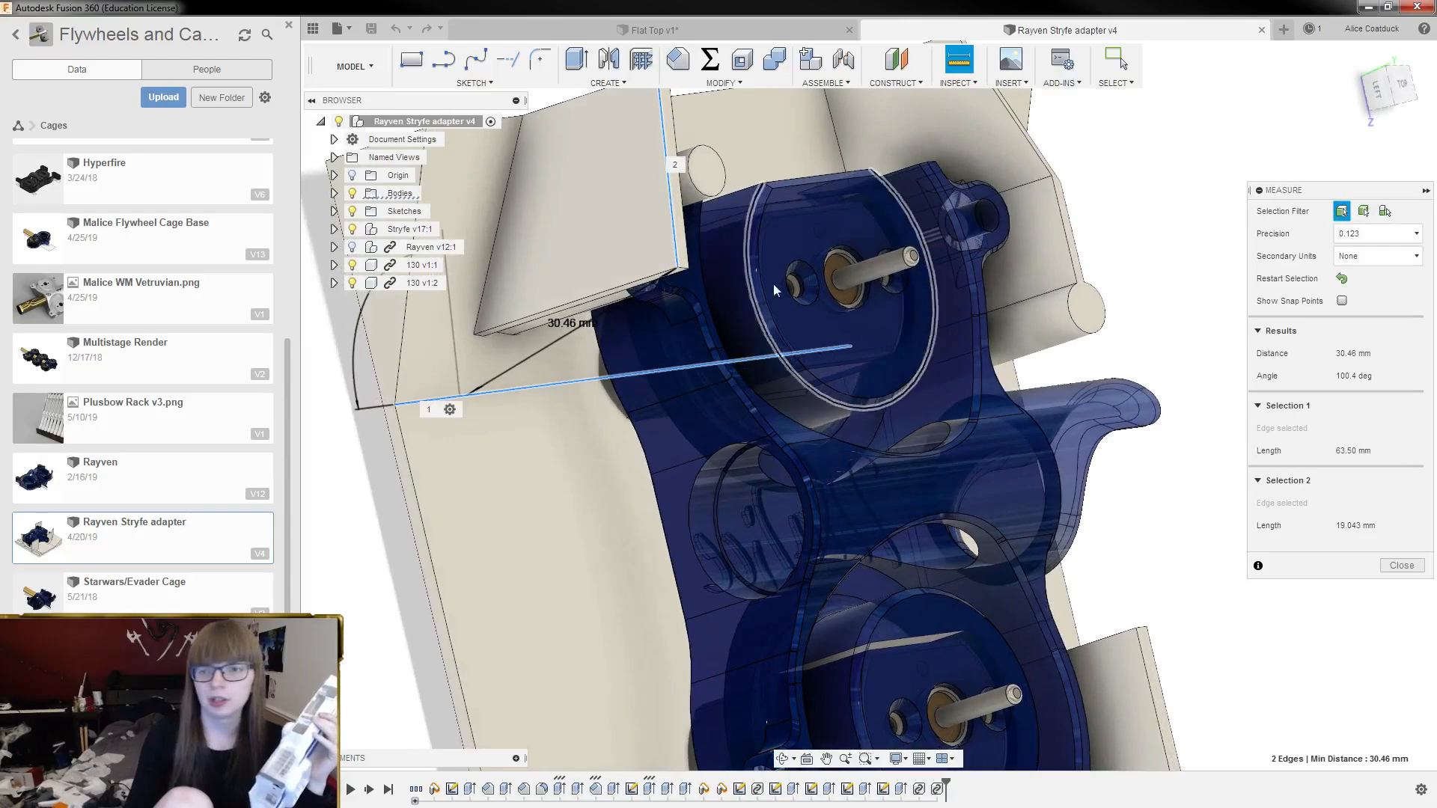
End the measurement and close the Rayven Stryfe adapter design to return to the Flat Top design
{"action": "scroll", "coordinate": [1039, 339], "scroll_direction": "down", "scroll_amount": 4}
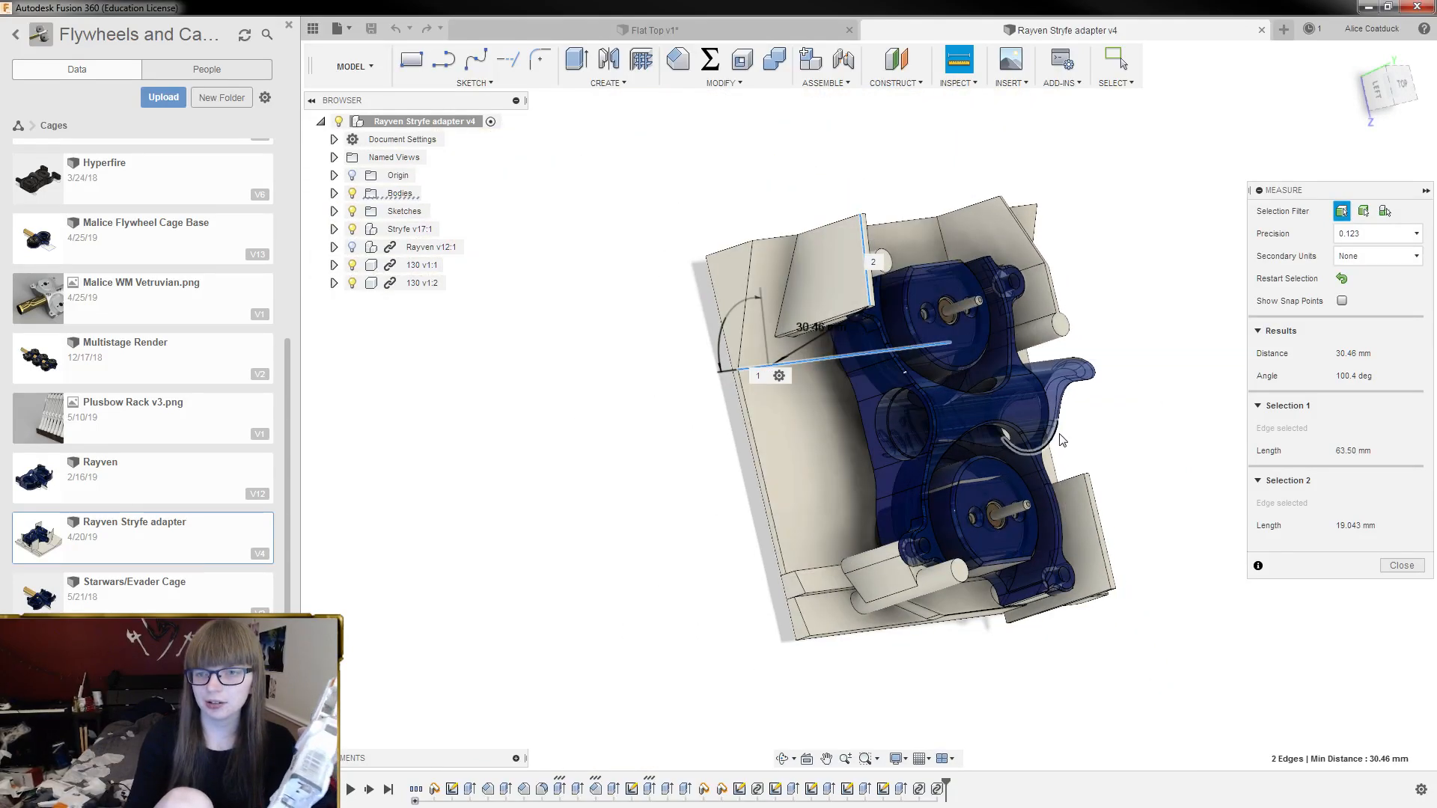
{"action": "left_click", "coordinate": [1401, 565]}
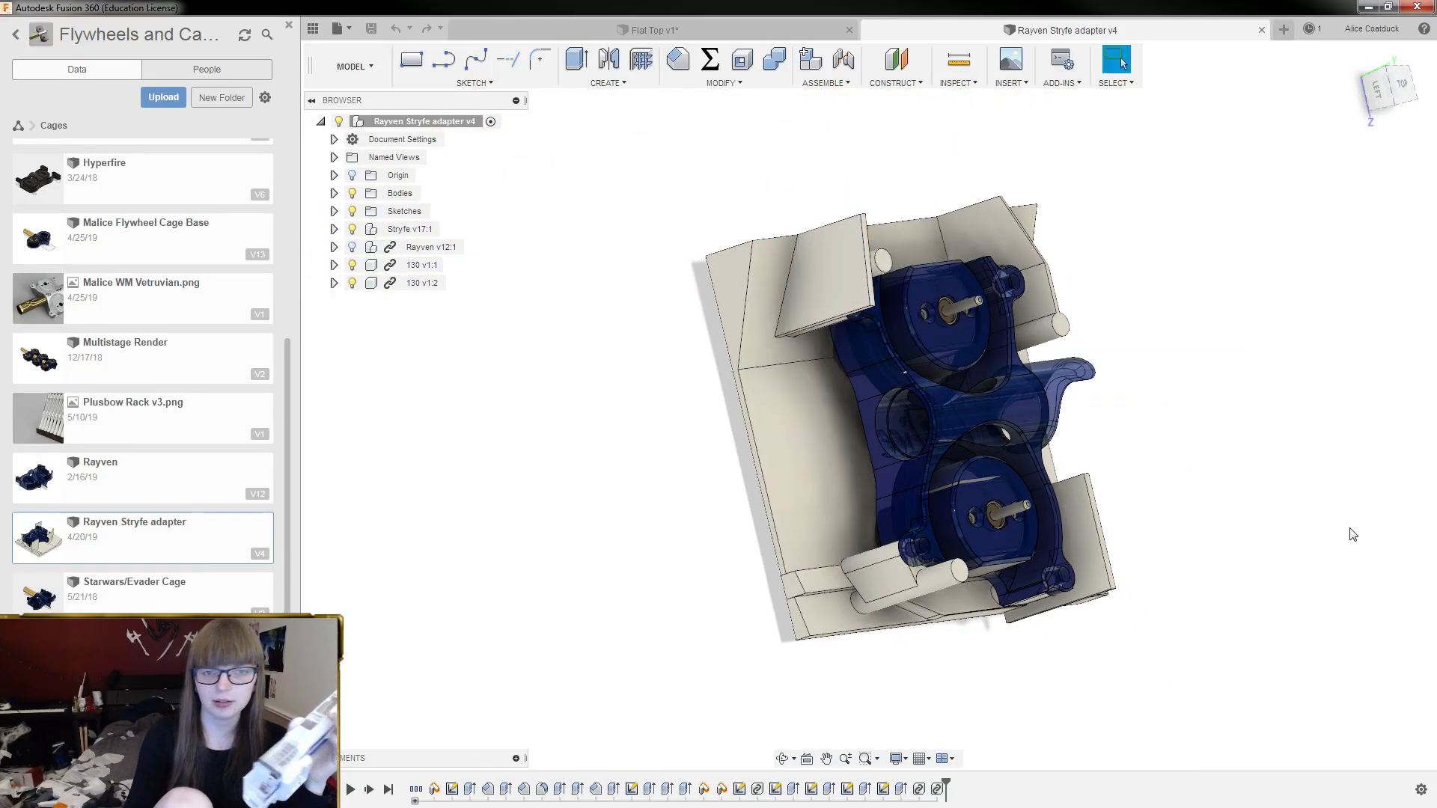
{"action": "left_click", "coordinate": [1262, 30]}
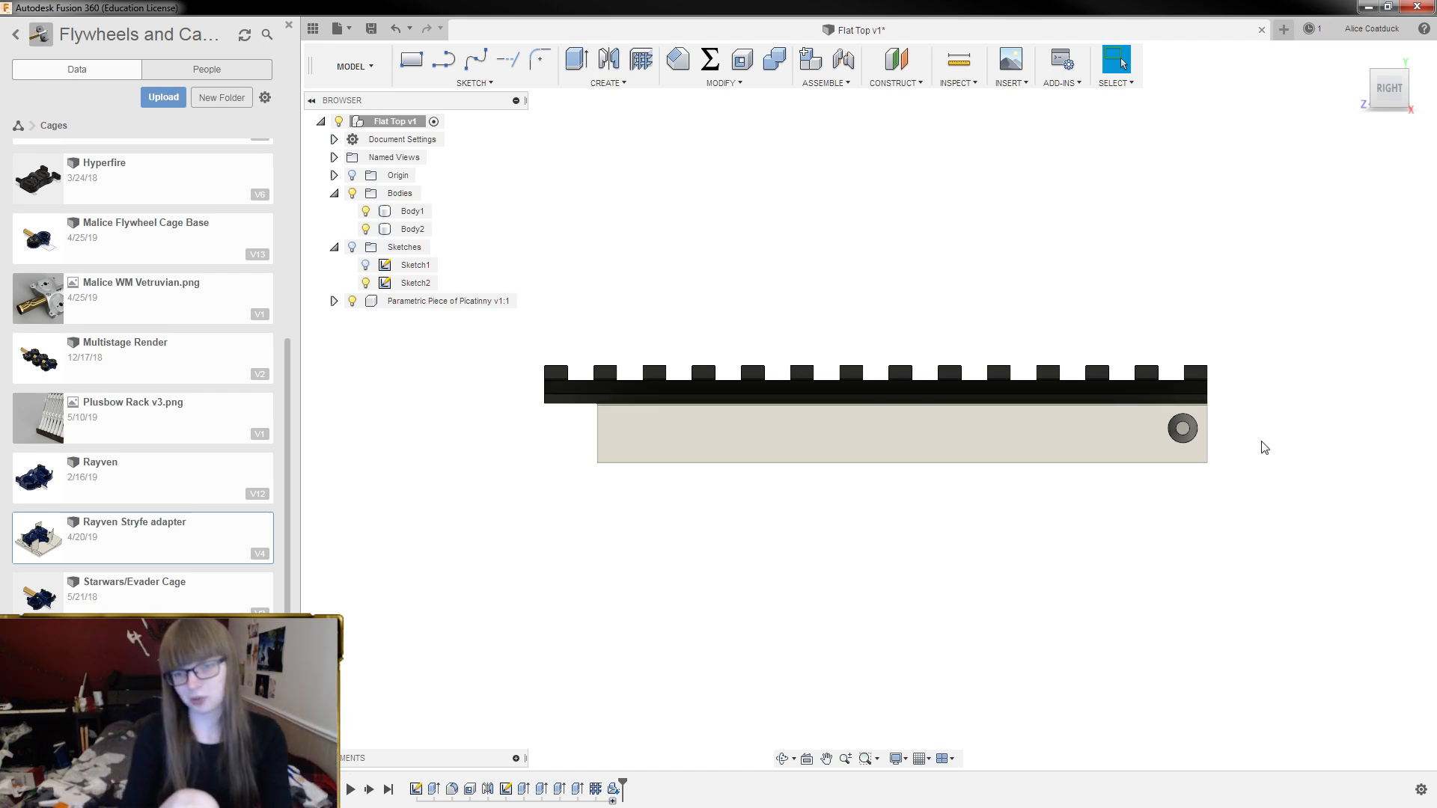
Roll the Flat Top design history back to just after its fourth feature, before the mirror and the rail
{"action": "scroll", "coordinate": [1260, 446], "scroll_direction": "up", "scroll_amount": 3}
{"action": "scroll", "coordinate": [1250, 457], "scroll_direction": "up", "scroll_amount": 2}
{"action": "middle_click_drag", "start_coordinate": [1241, 456], "coordinate": [1263, 376], "text": "shift"}
{"action": "scroll", "coordinate": [1264, 376], "scroll_direction": "up", "scroll_amount": 1}
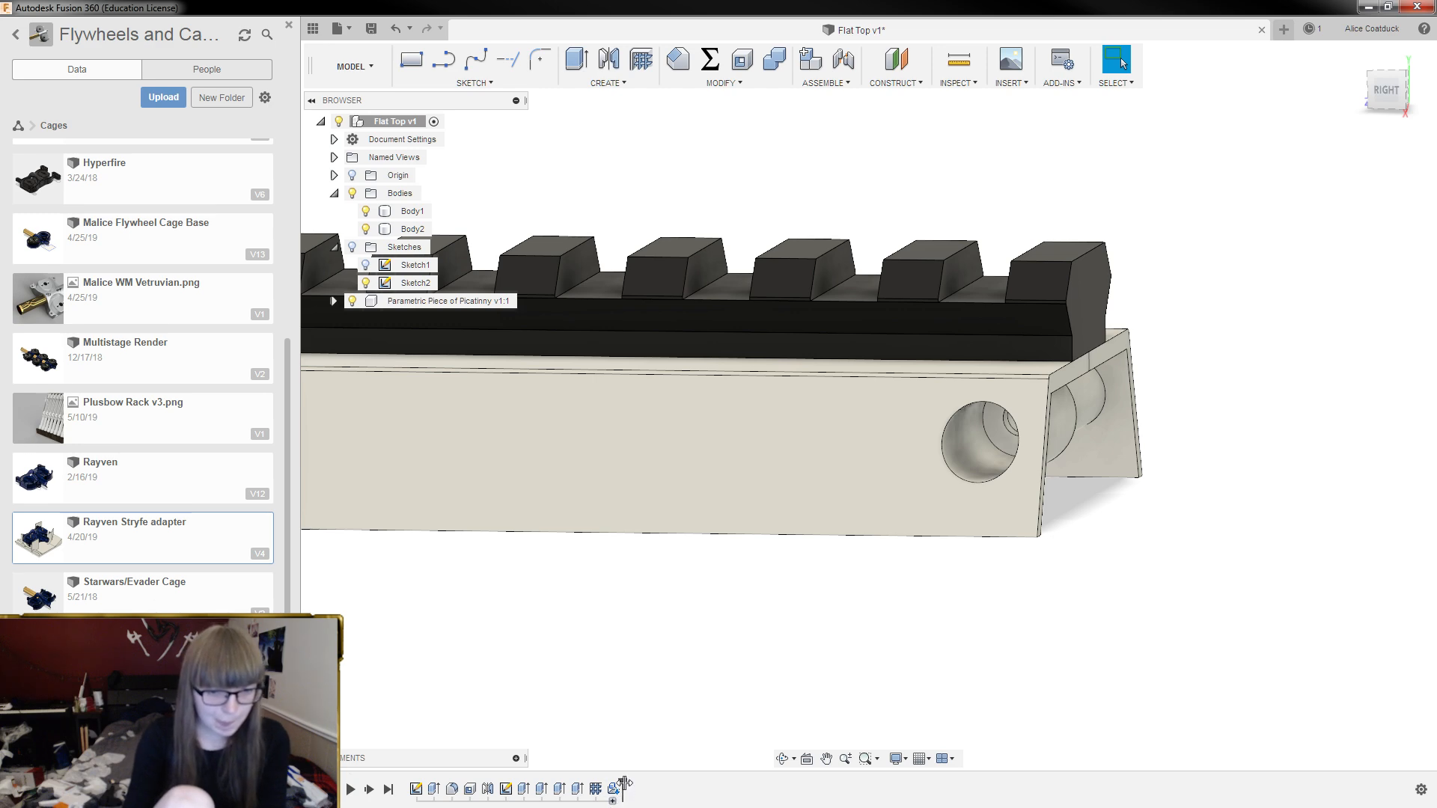
{"action": "left_click_drag", "start_coordinate": [623, 785], "coordinate": [479, 784]}
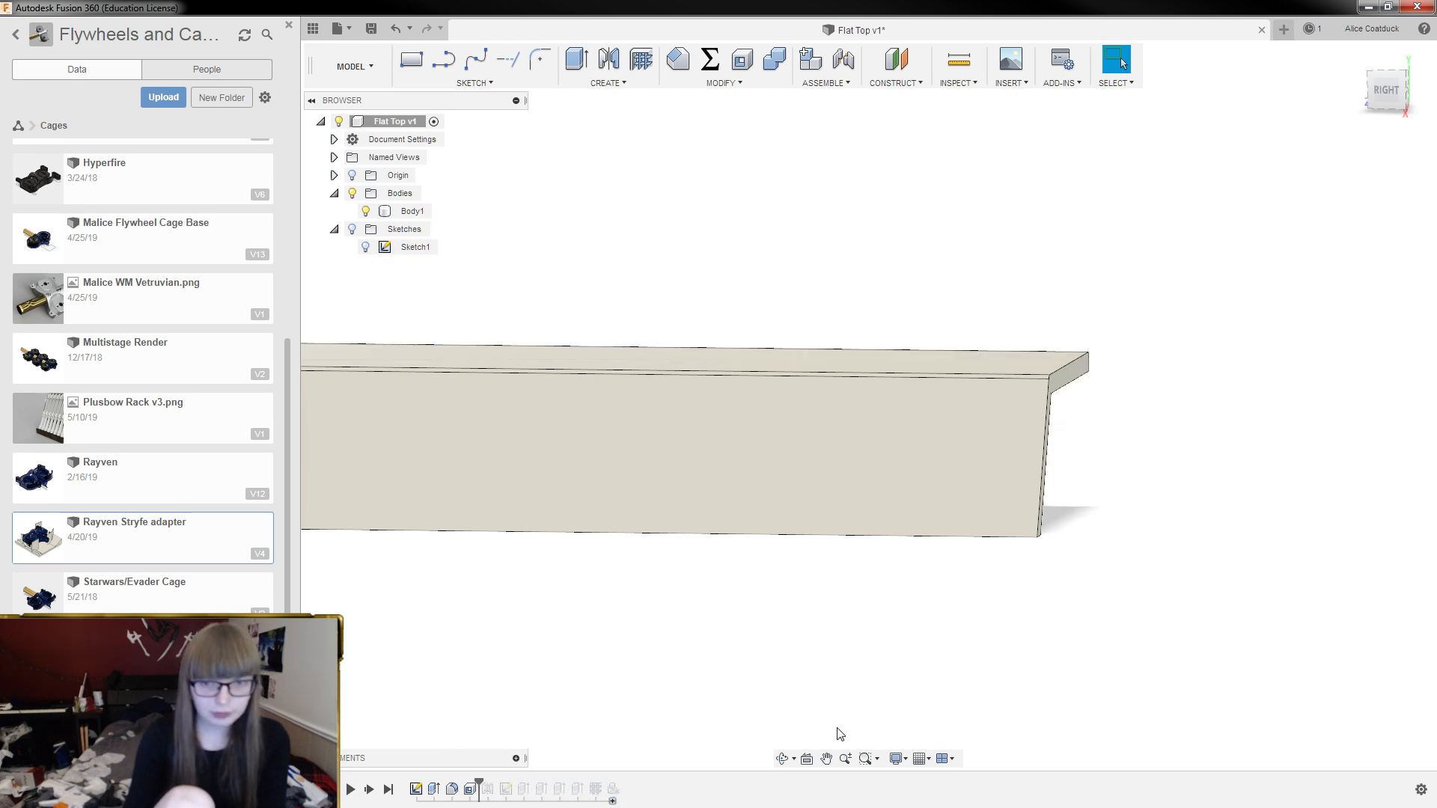
From the right view, start a line sketch on the plane along the cover's side
{"action": "left_click", "coordinate": [1390, 89]}
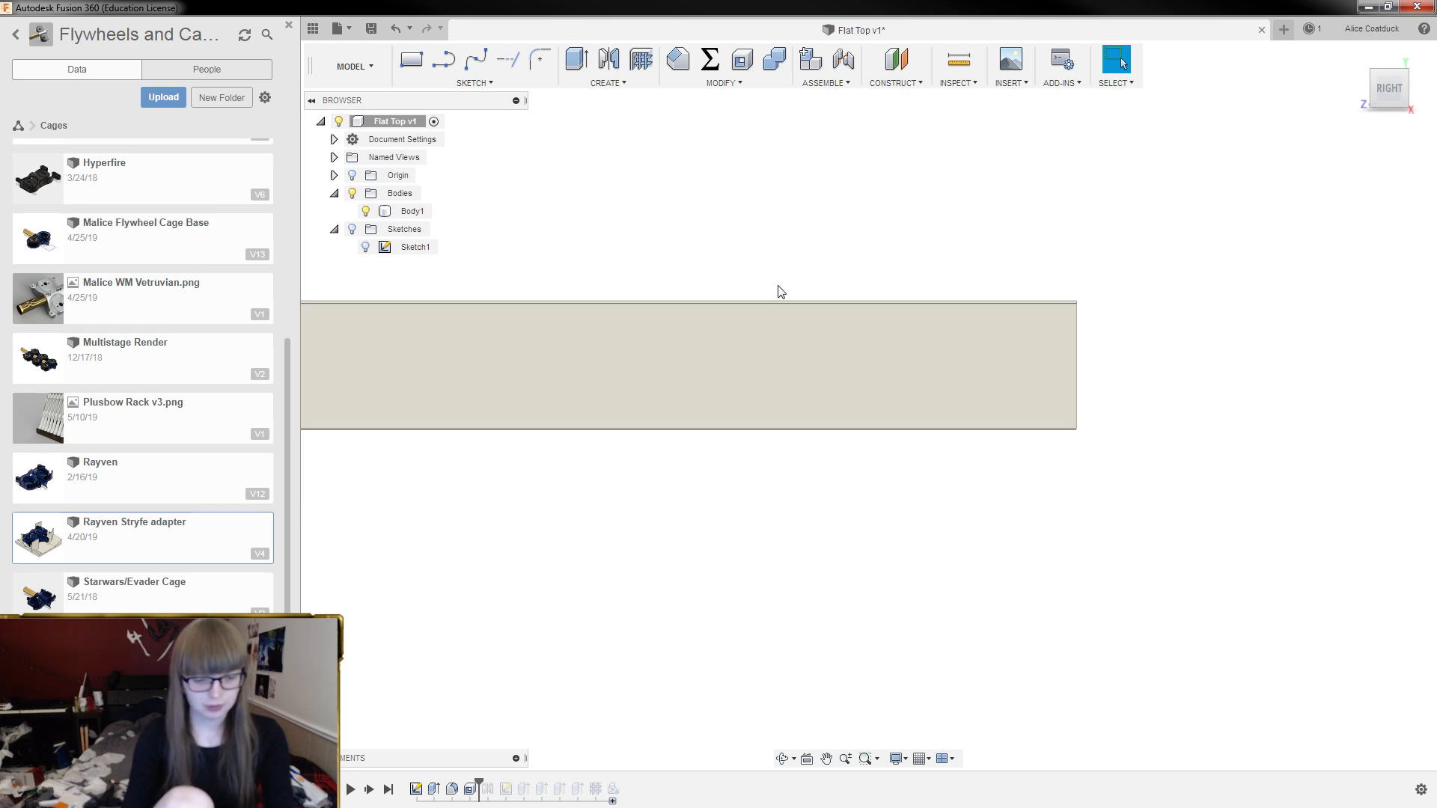
{"action": "key", "text": "l"}
{"action": "left_click", "coordinate": [1124, 408]}
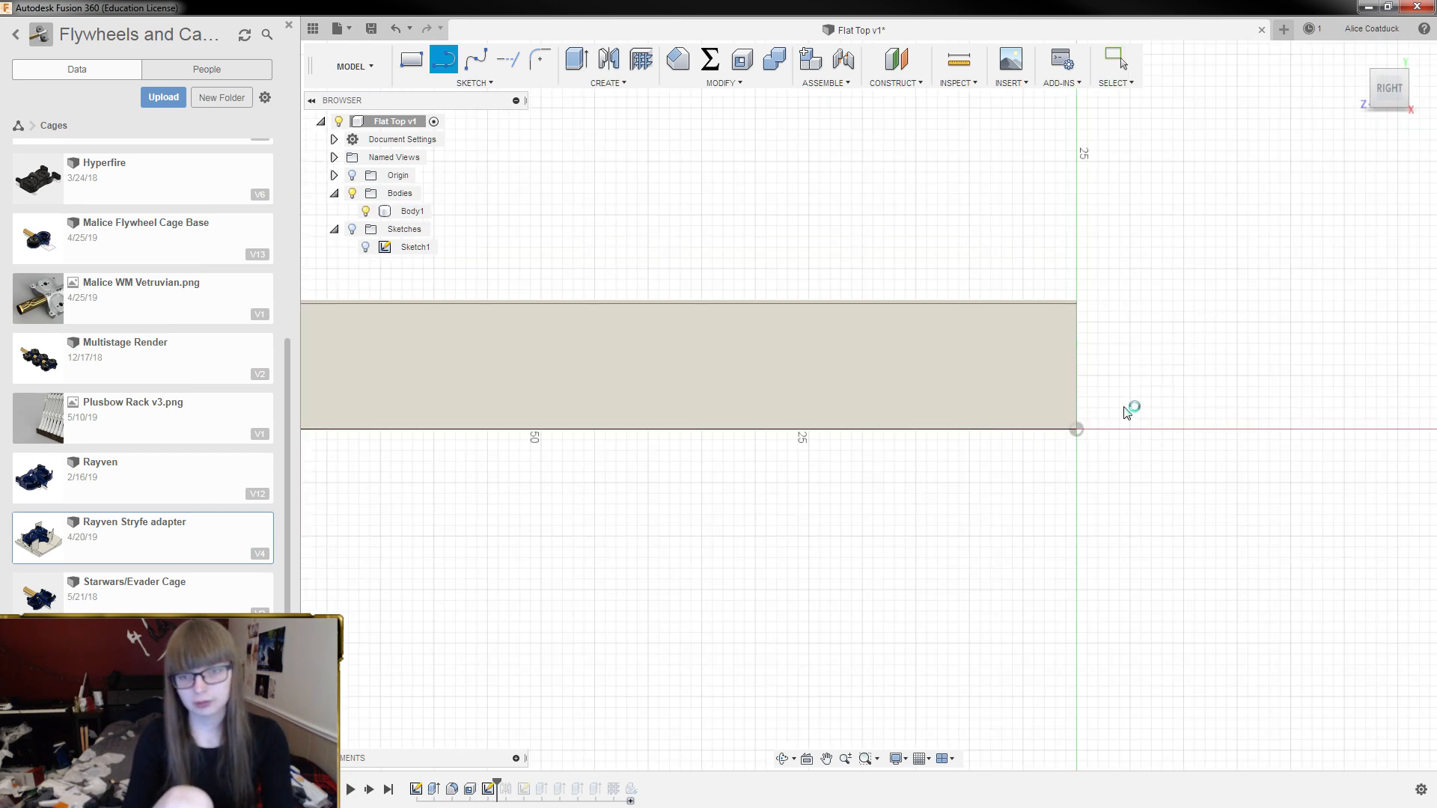
{"action": "left_click", "coordinate": [870, 406]}
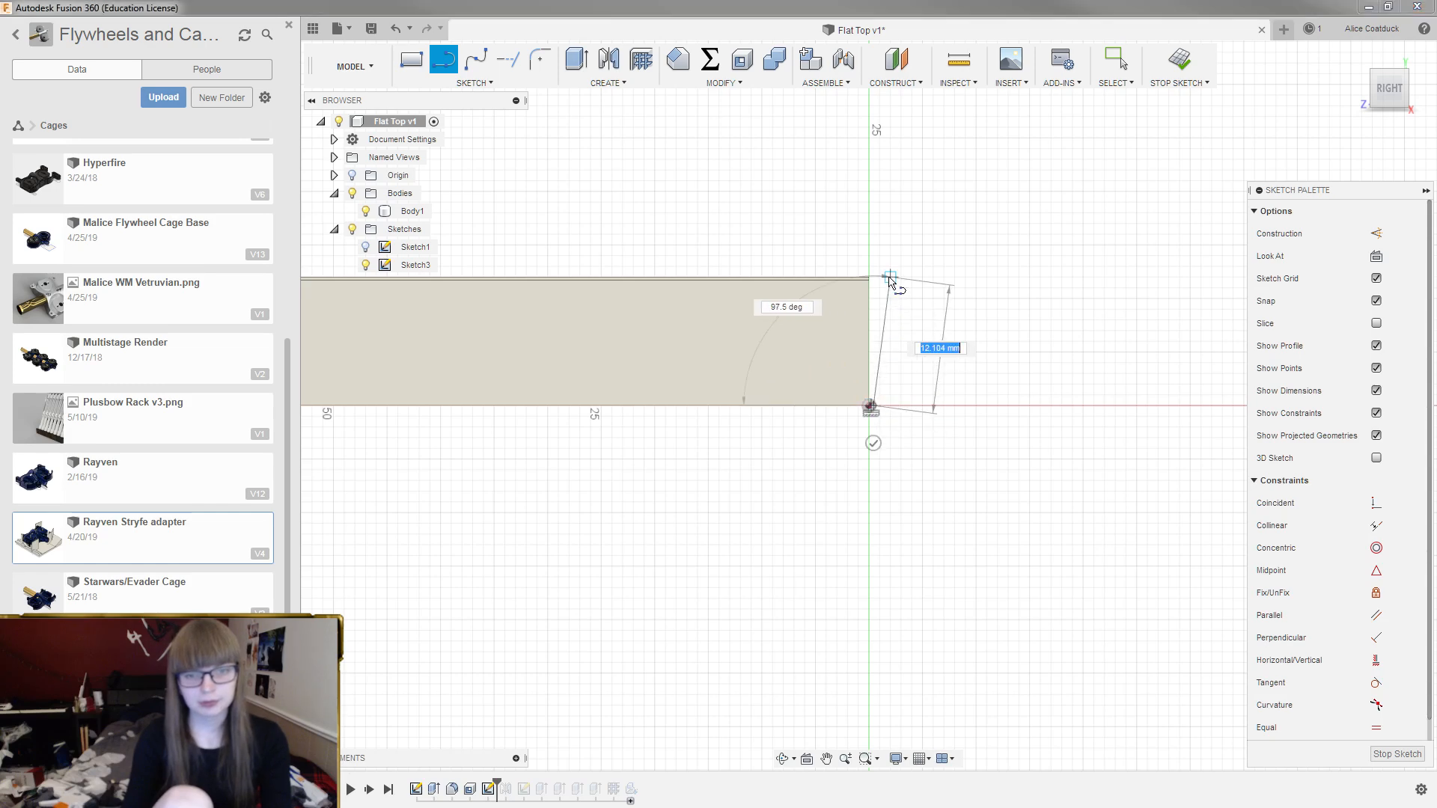
{"action": "scroll", "coordinate": [894, 374], "scroll_direction": "up", "scroll_amount": 8}
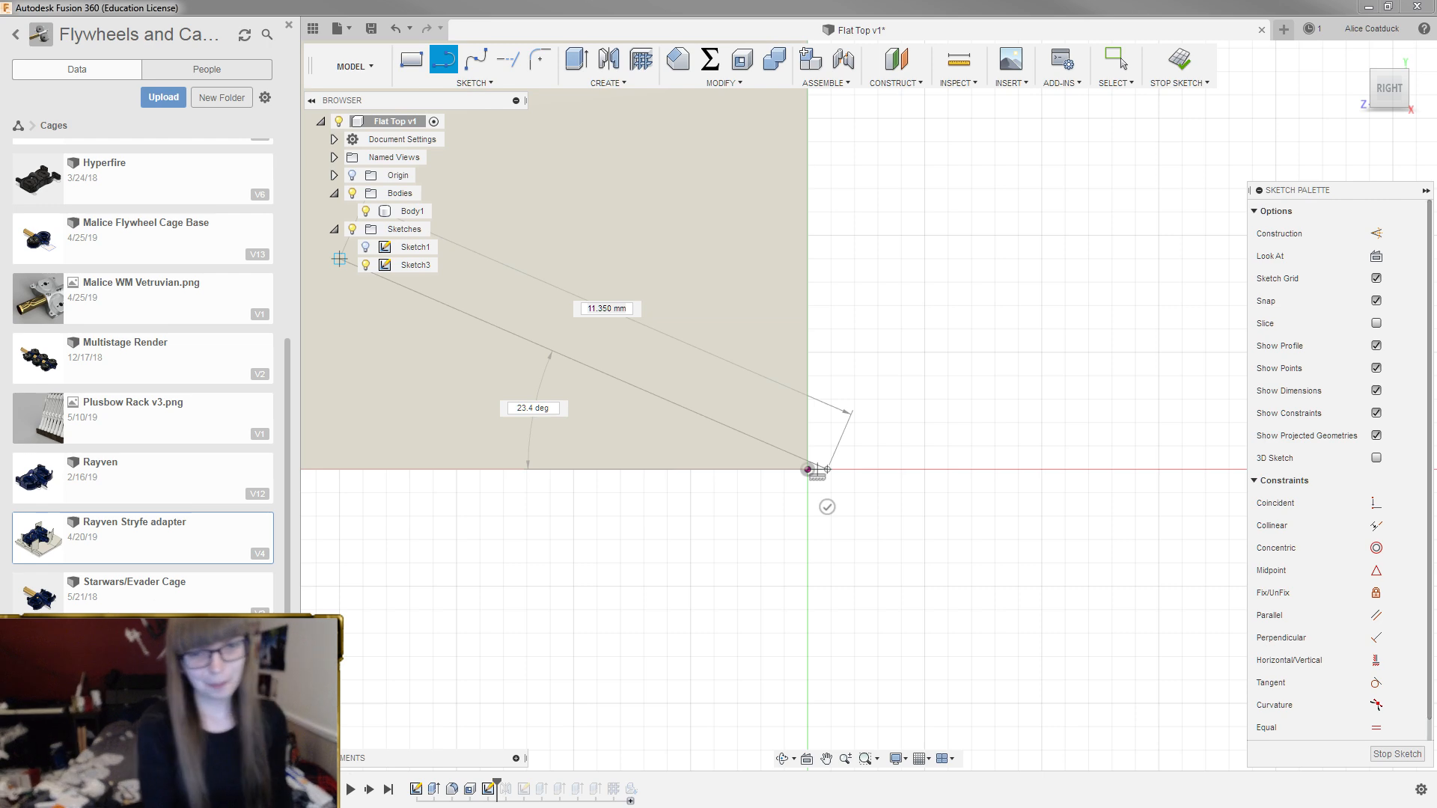
{"action": "left_click", "coordinate": [288, 28]}
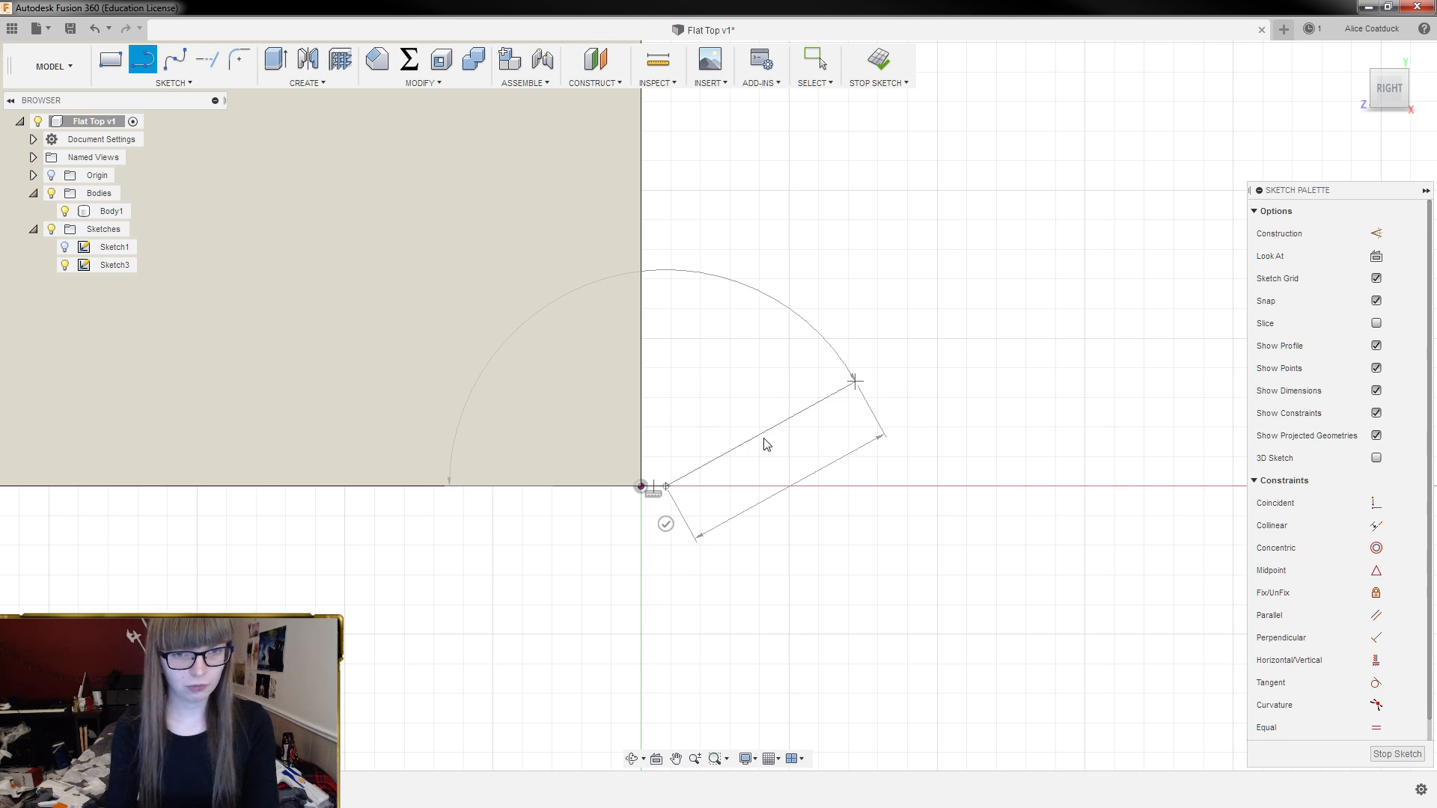
{"action": "key", "text": "Escape"}
{"action": "left_click", "coordinate": [618, 507]}
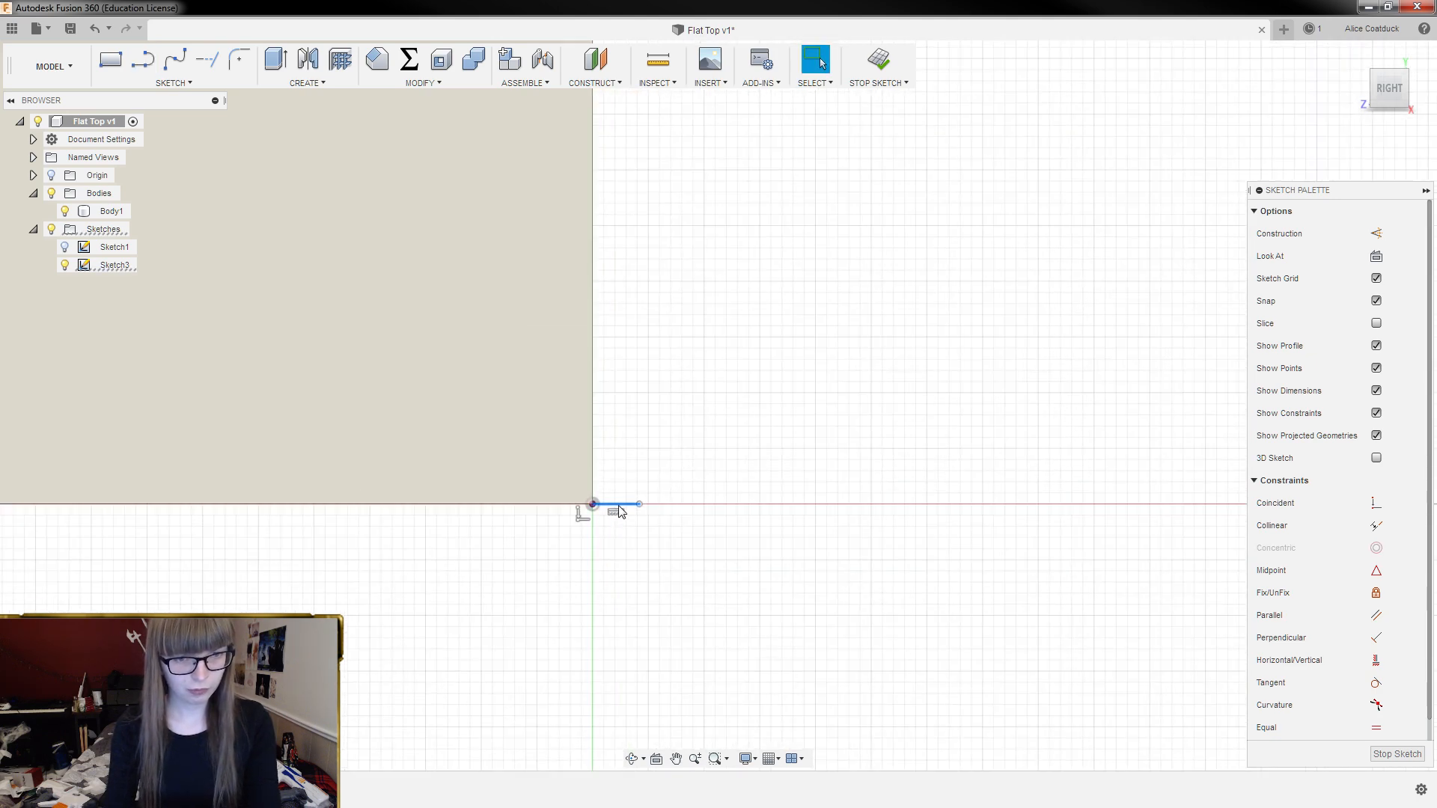
{"action": "key", "text": "Delete"}
{"action": "key", "text": "l"}
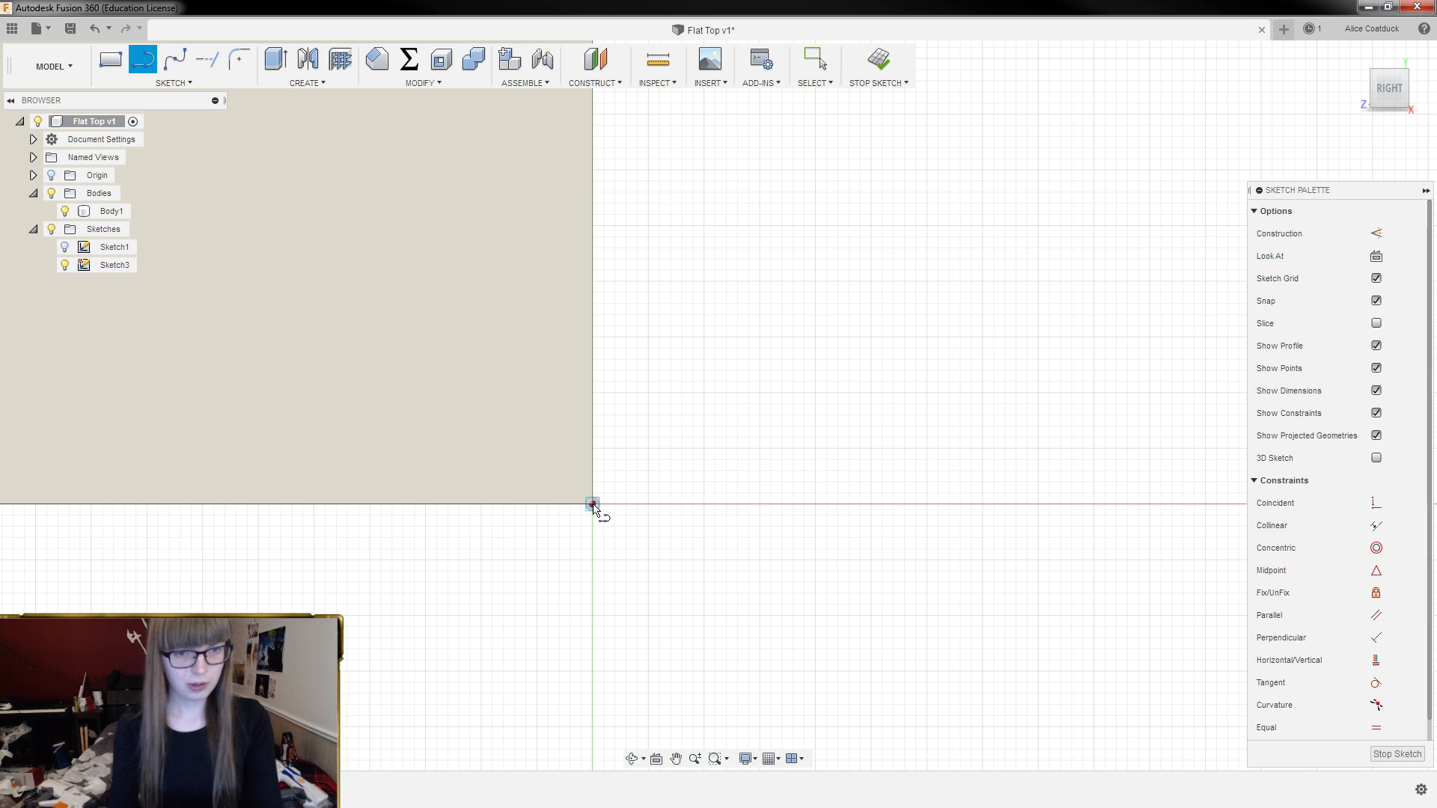
{"action": "left_click", "coordinate": [594, 507]}
{"action": "scroll", "coordinate": [802, 666], "scroll_direction": "down", "scroll_amount": 5}
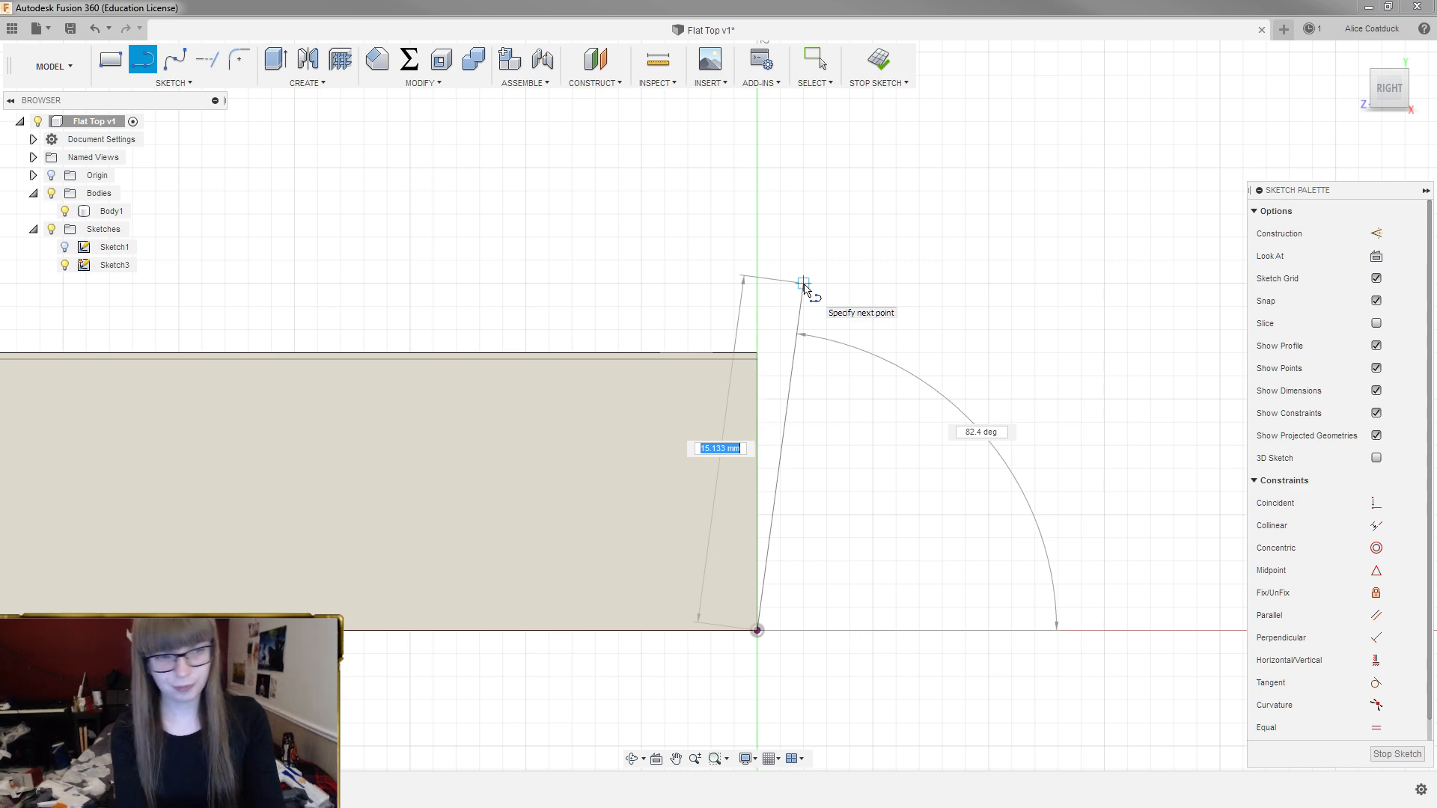
{"action": "key", "text": "Tab"}
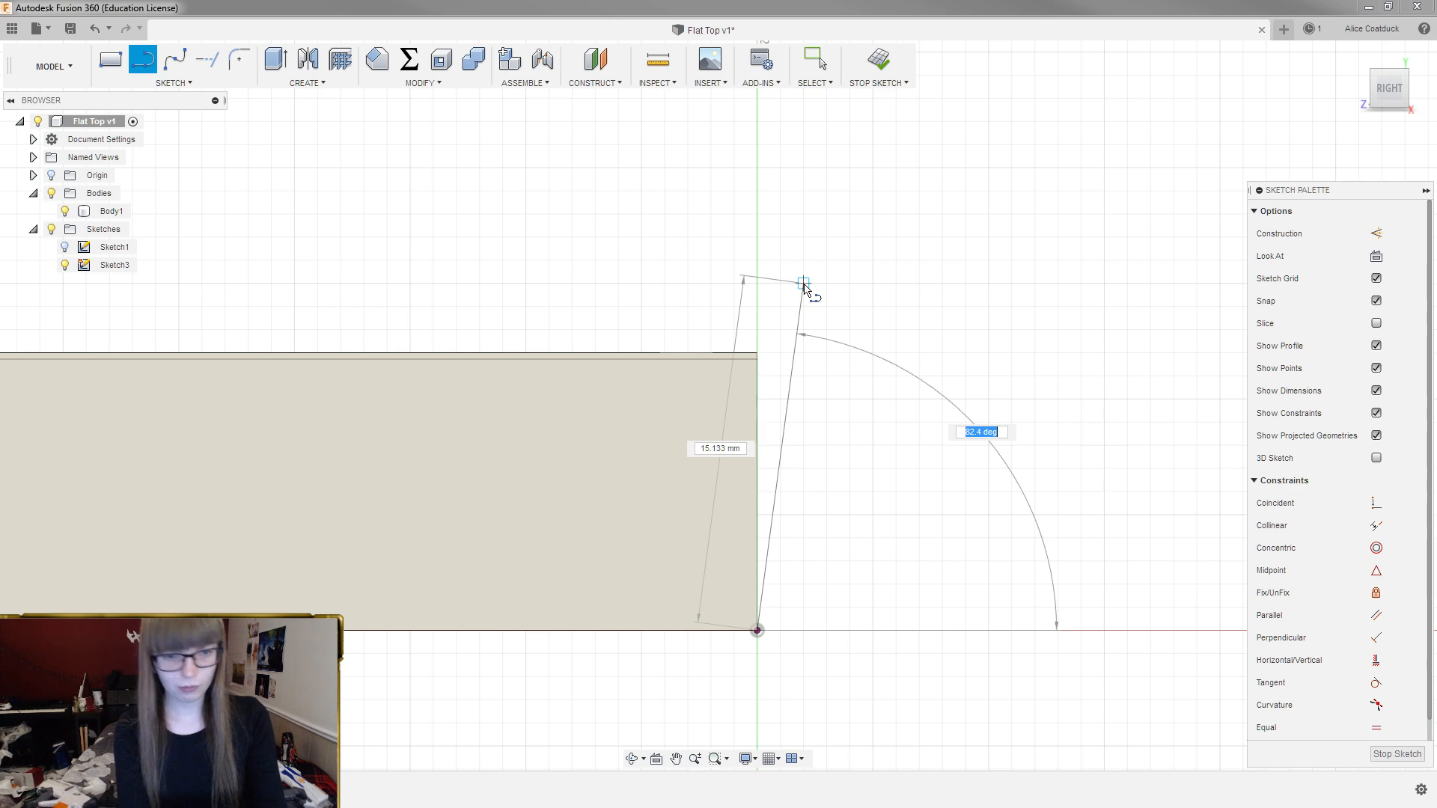
{"action": "type", "text": "82"}
{"action": "key", "text": "Tab"}
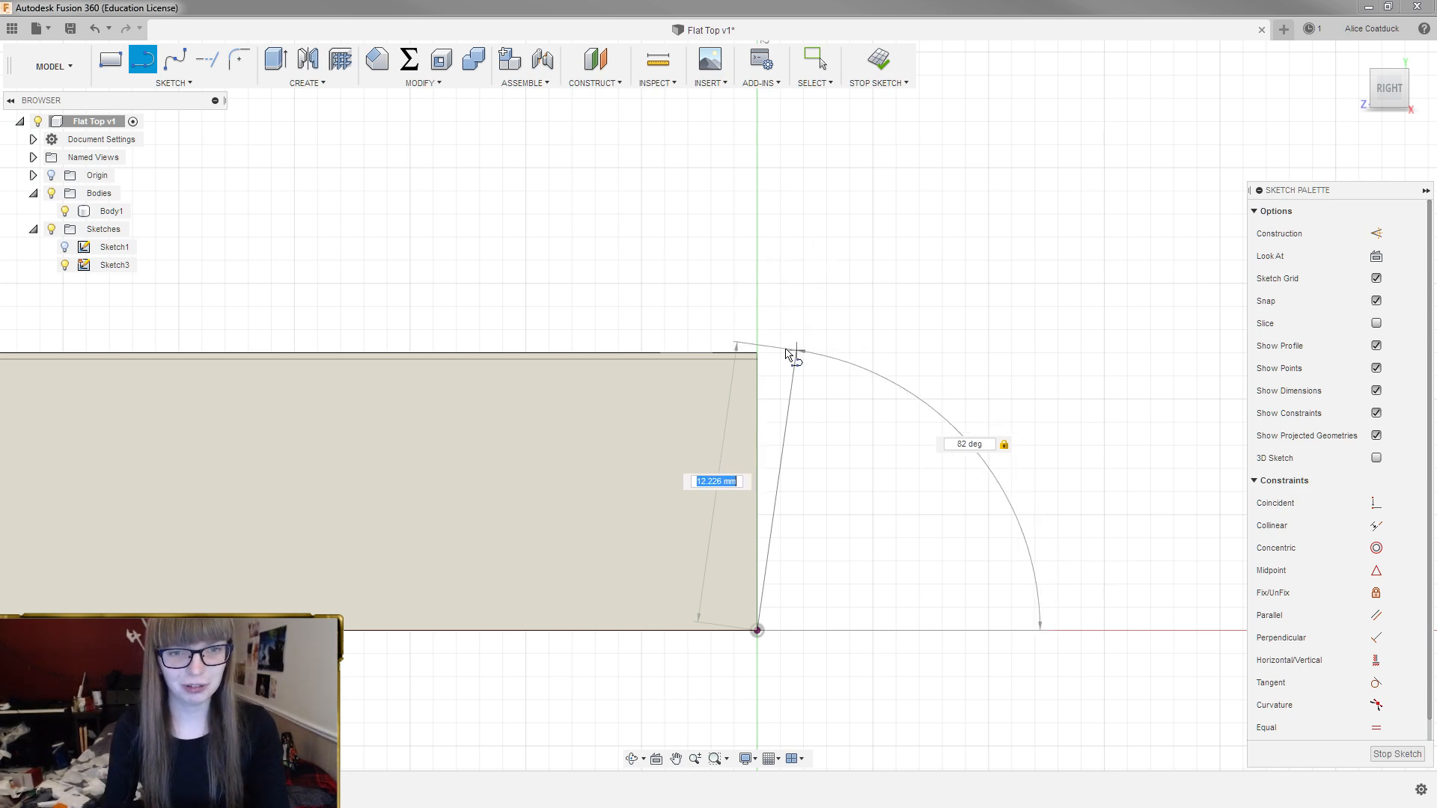
{"action": "scroll", "coordinate": [819, 426], "scroll_direction": "down", "scroll_amount": 5}
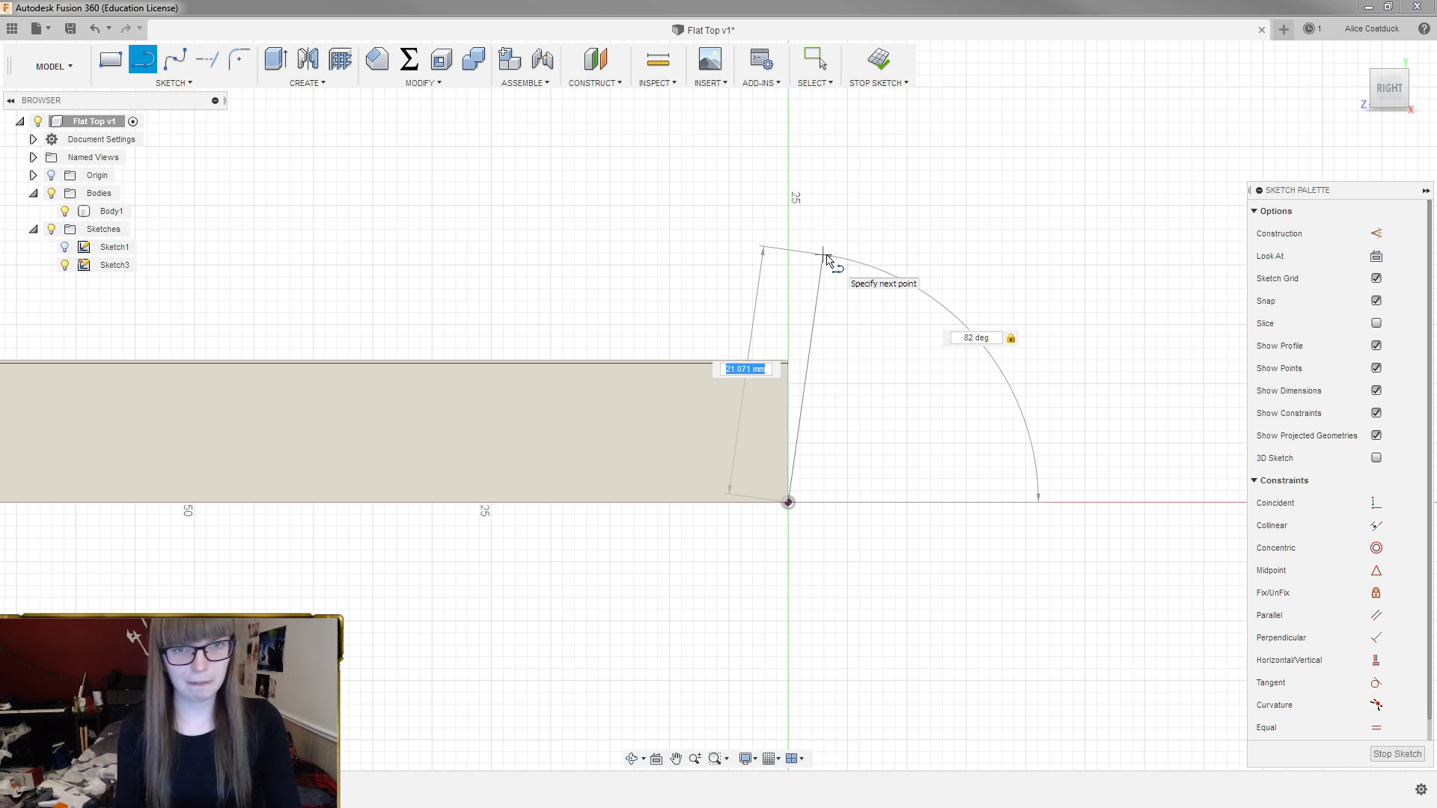
{"action": "key", "text": "Escape"}
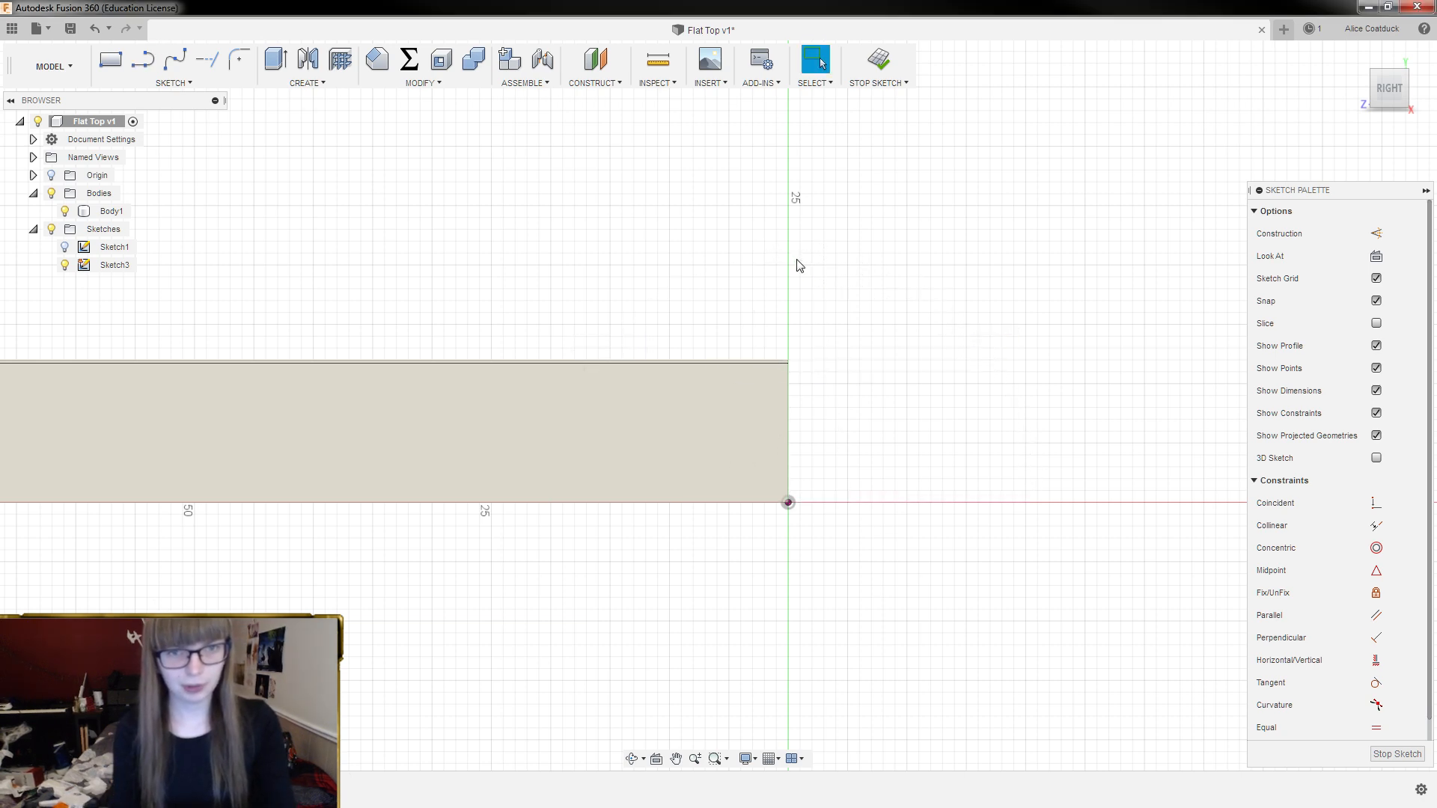
Draw a short horizontal guide line above the cover's end, starting on the vertical axis just below the 25 mm grid mark
{"action": "key", "text": "l"}
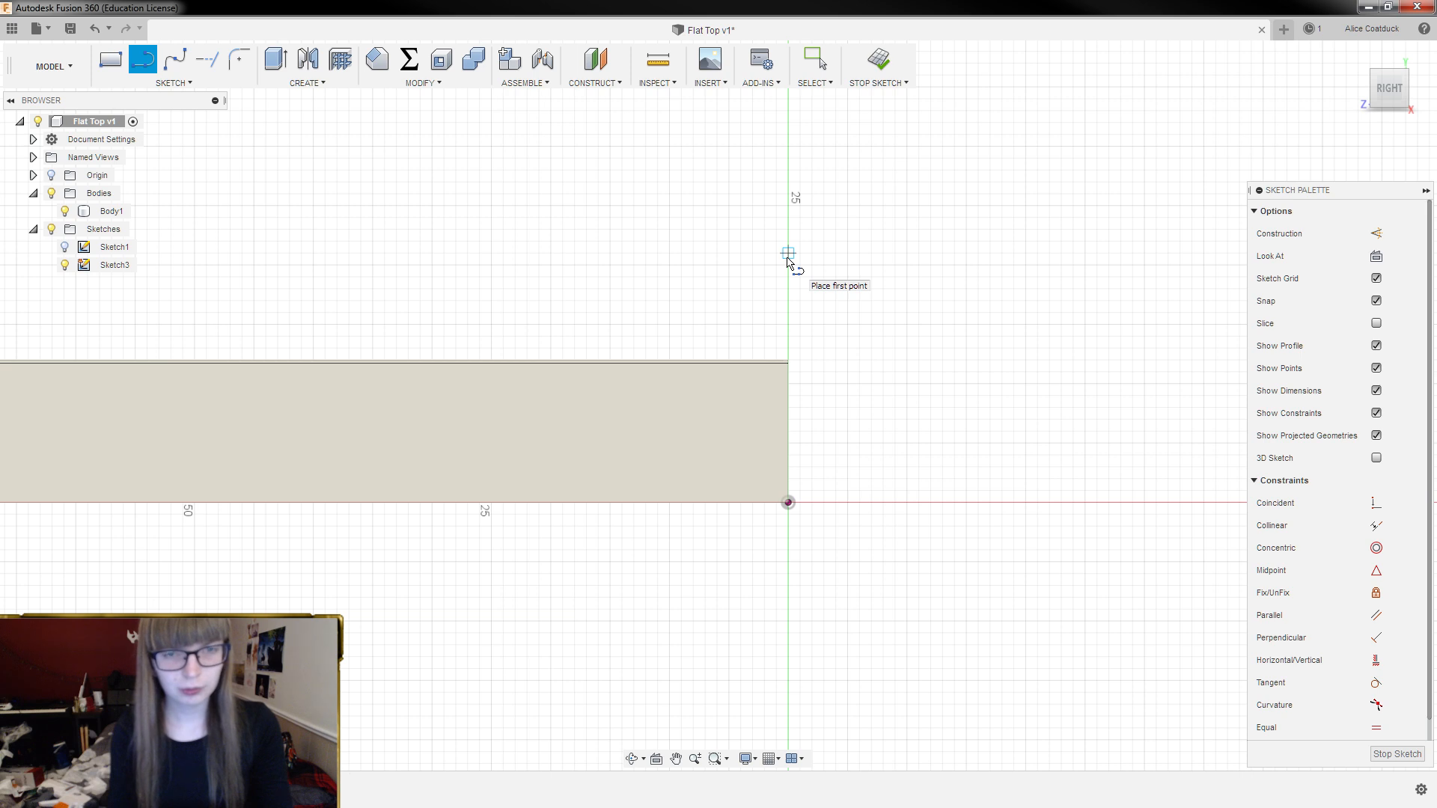
{"action": "left_click", "coordinate": [787, 252]}
{"action": "left_click", "coordinate": [883, 253]}
{"action": "key", "text": "Escape"}
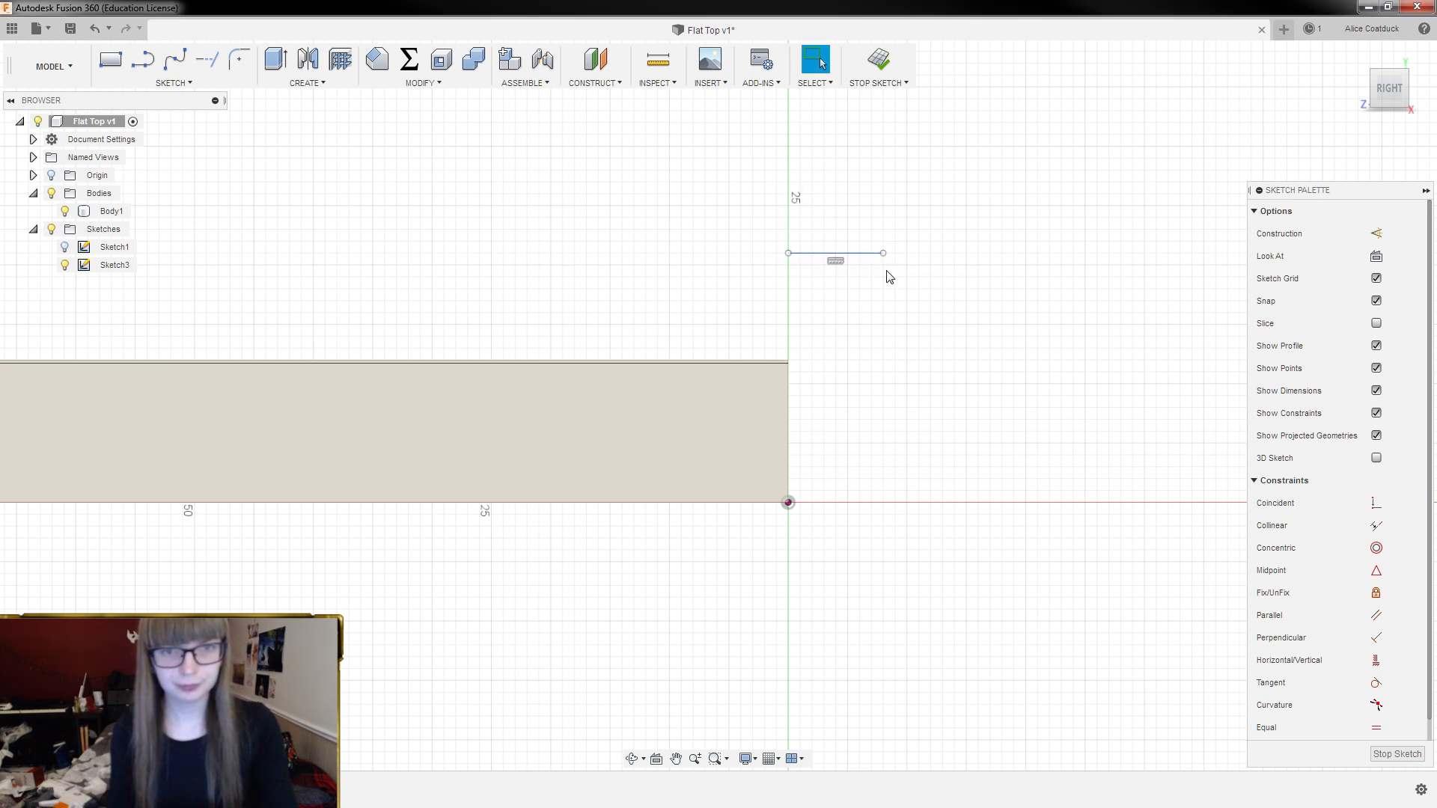
Draw a slanted line about 21 mm long at 82 degrees from the cover's lower end corner to the horizontal guide line
{"action": "key", "text": "l"}
{"action": "left_click", "coordinate": [789, 503]}
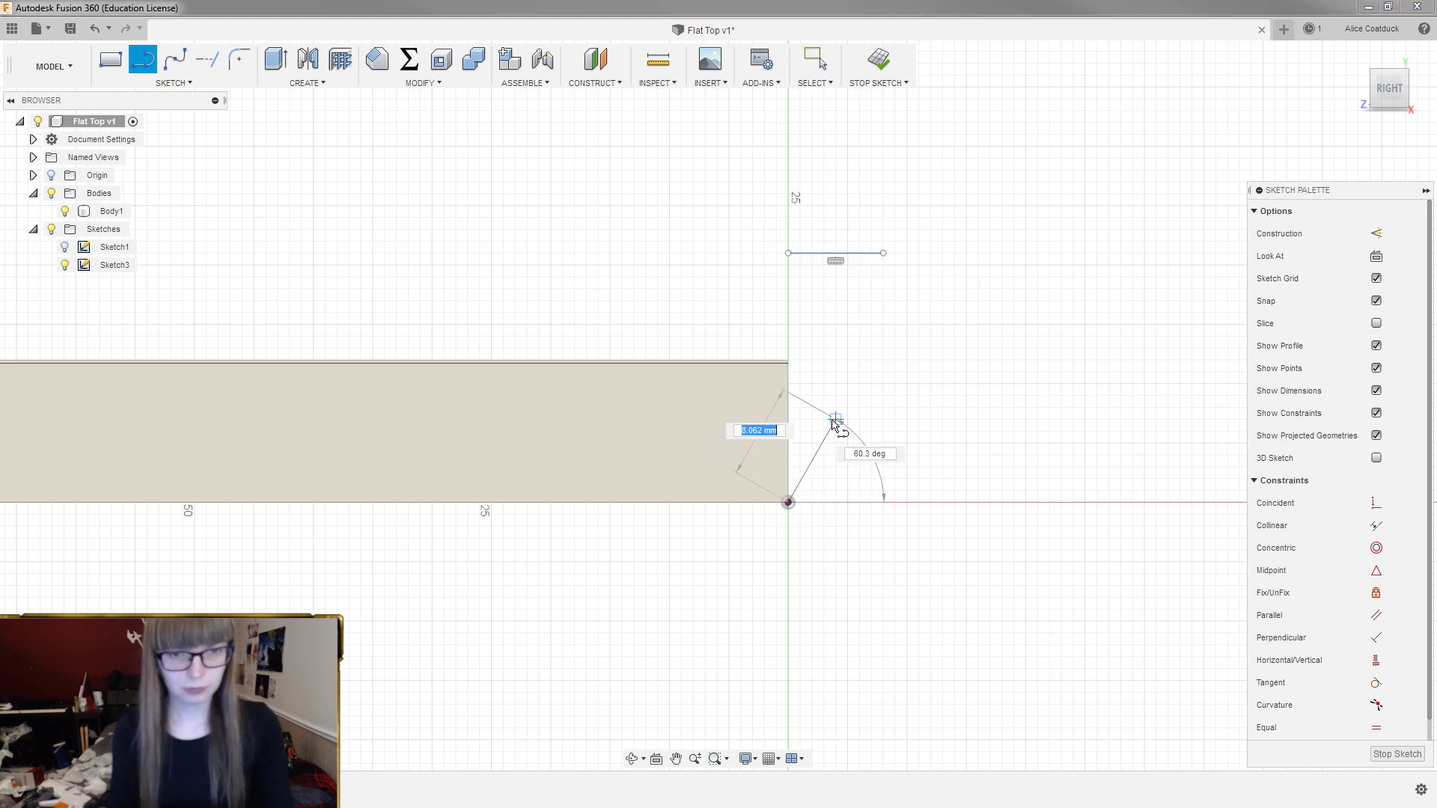
{"action": "key", "text": "Tab"}
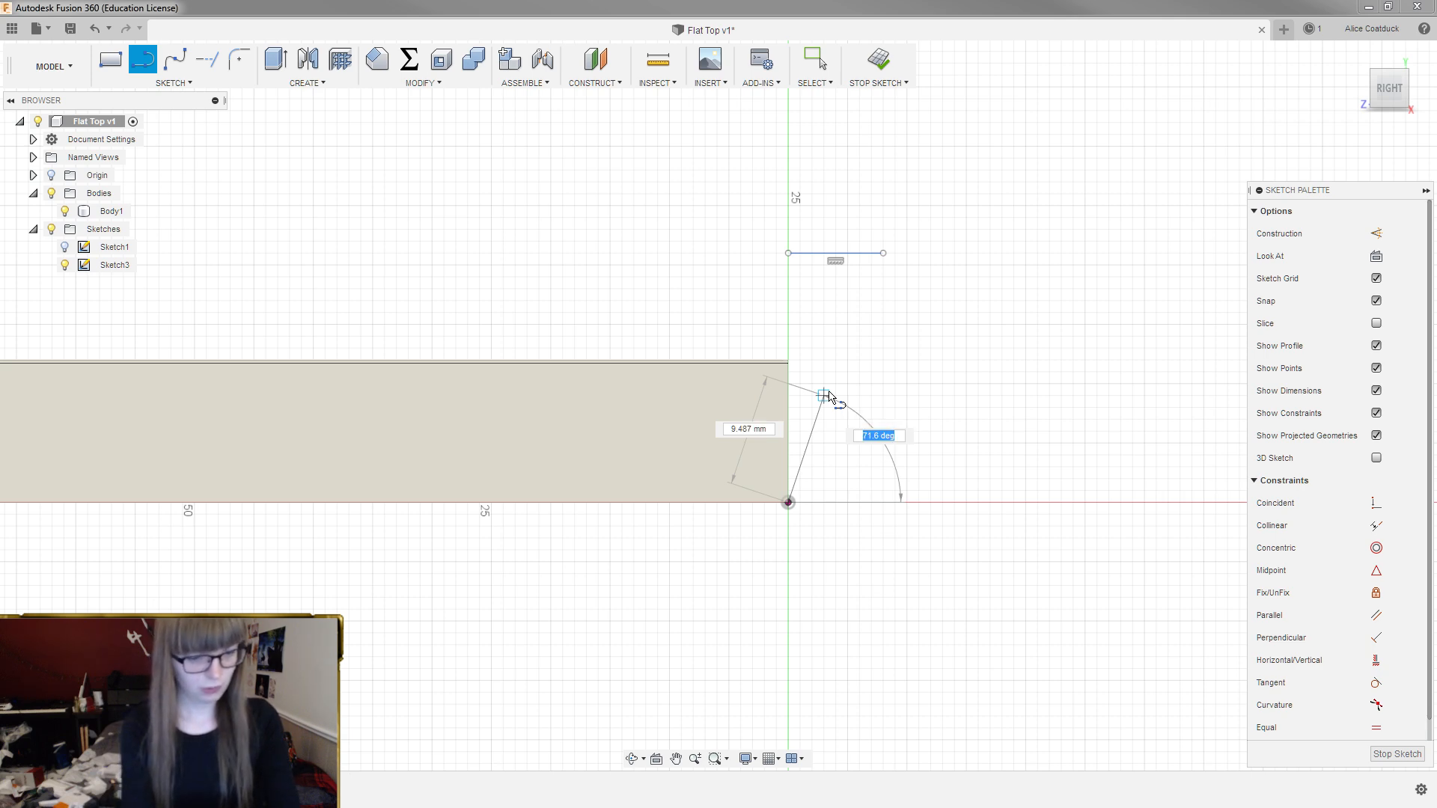
{"action": "type", "text": "82"}
{"action": "key", "text": "Tab"}
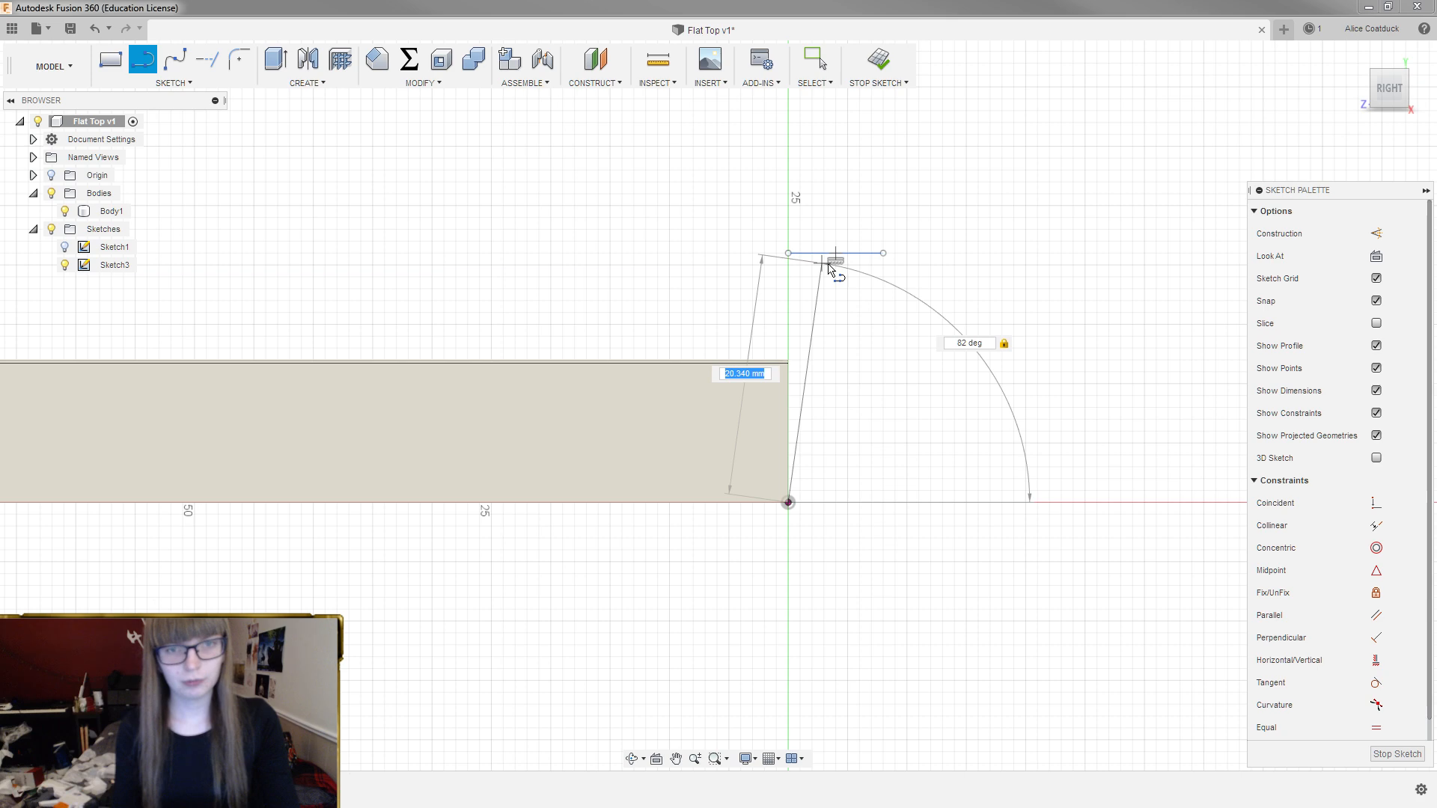
{"action": "scroll", "coordinate": [829, 269], "scroll_direction": "up", "scroll_amount": 5}
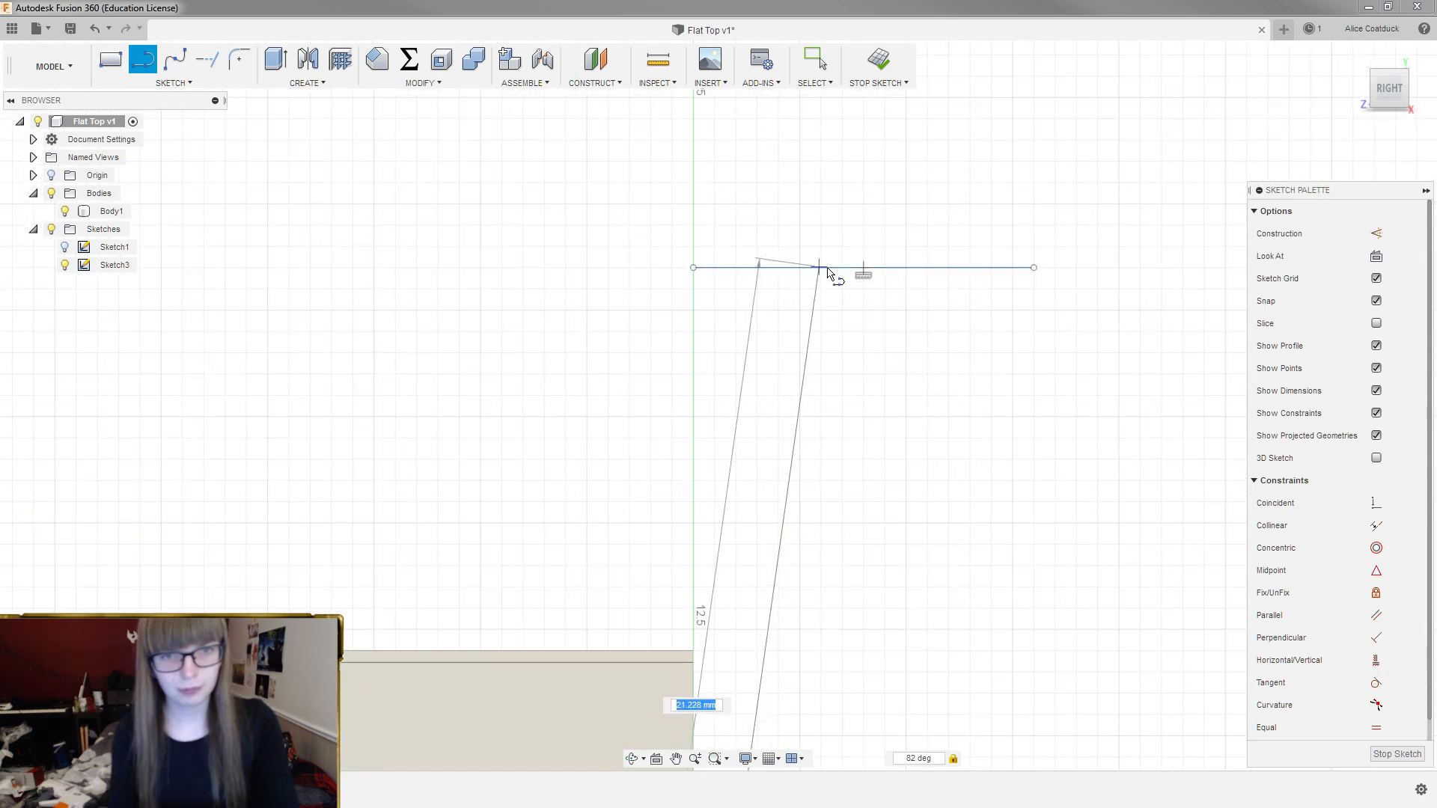
{"action": "left_click", "coordinate": [830, 271]}
{"action": "key", "text": "Escape"}
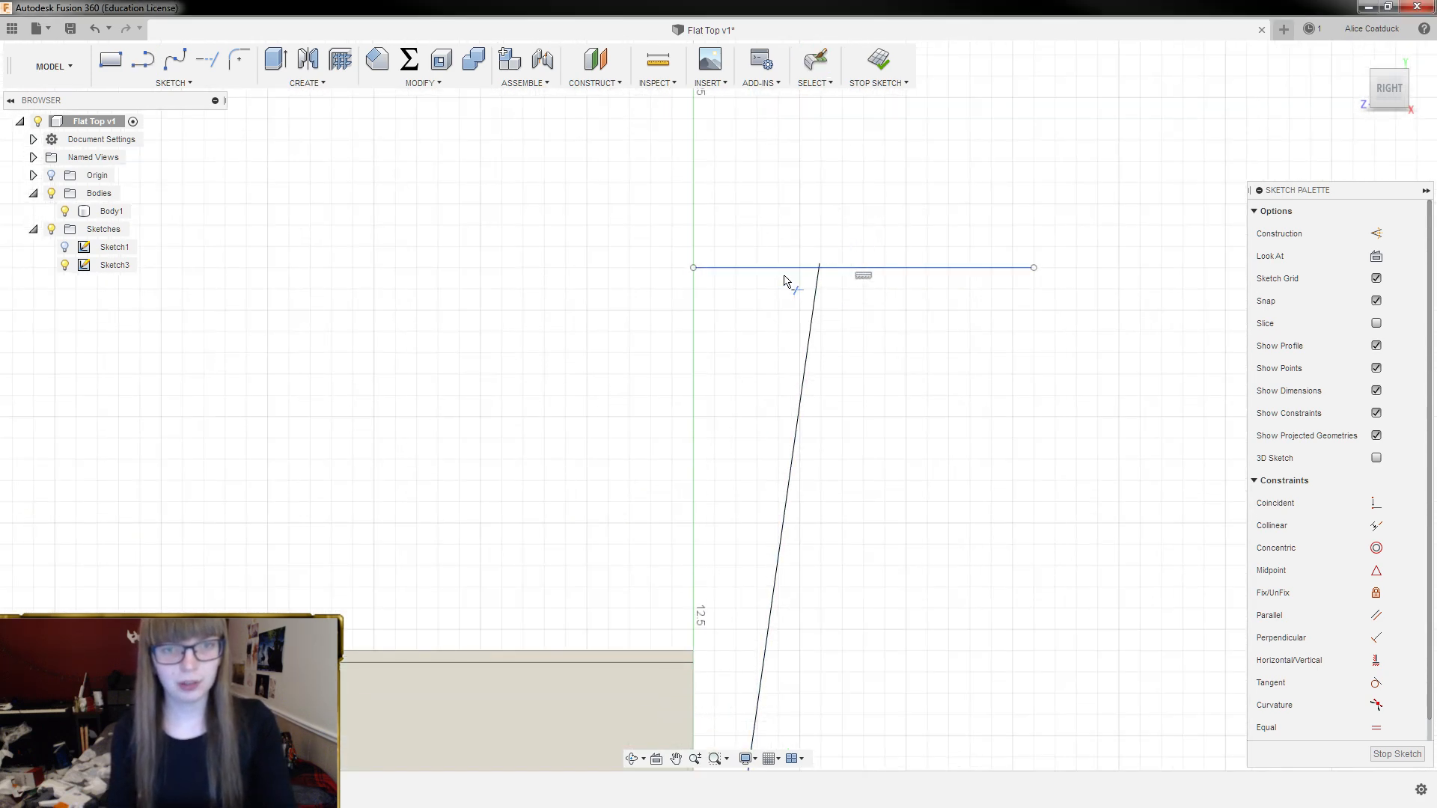
Trim away the part of the guide line between the vertical axis and the slanted line
{"action": "left_click", "coordinate": [785, 273]}
{"action": "scroll", "coordinate": [823, 269], "scroll_direction": "up", "scroll_amount": 5}
{"action": "scroll", "coordinate": [827, 277], "scroll_direction": "up", "scroll_amount": 4}
{"action": "scroll", "coordinate": [801, 268], "scroll_direction": "up", "scroll_amount": 3}
{"action": "left_click", "coordinate": [799, 270]}
{"action": "scroll", "coordinate": [809, 236], "scroll_direction": "down", "scroll_amount": 6}
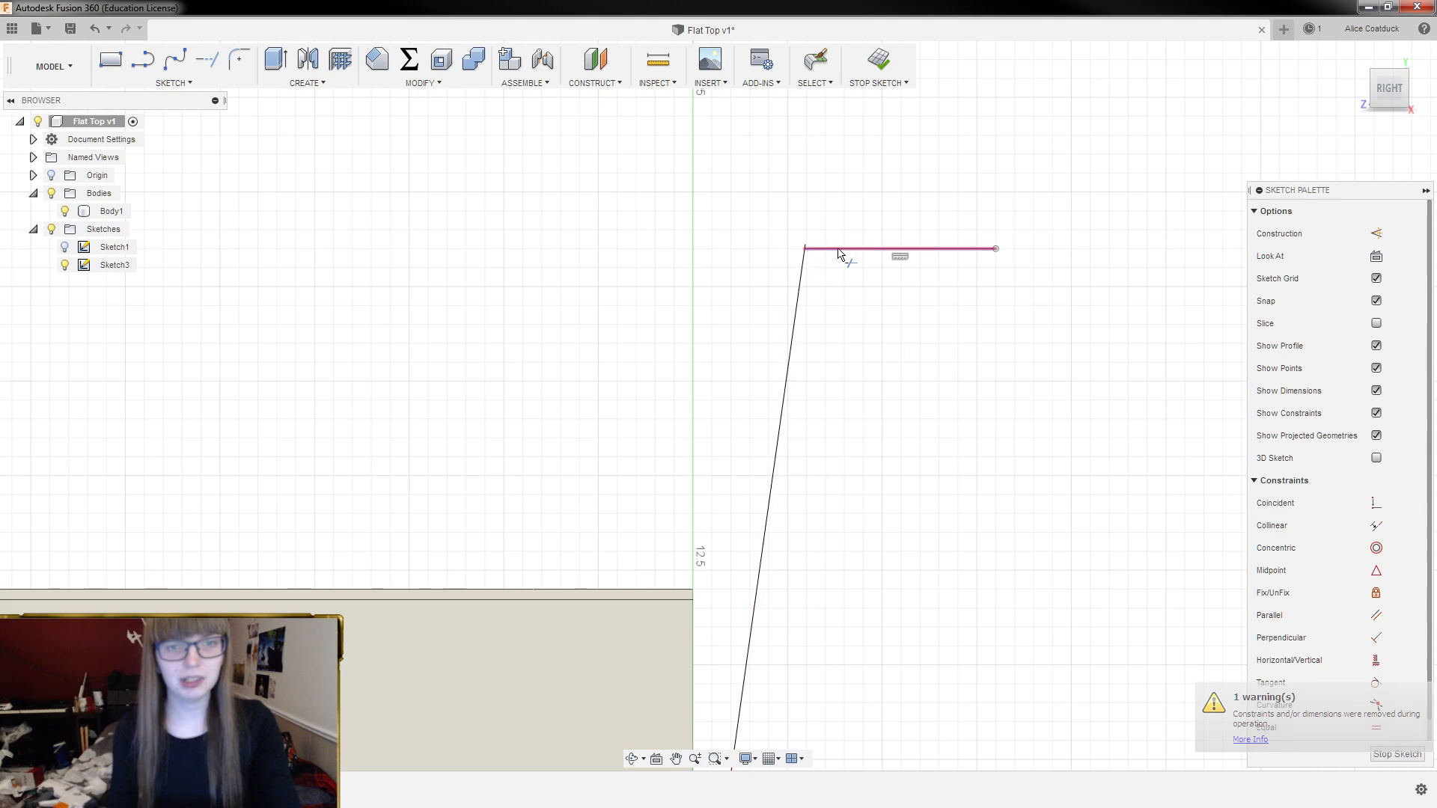
{"action": "scroll", "coordinate": [838, 254], "scroll_direction": "down", "scroll_amount": 4}
{"action": "key", "text": "Escape"}
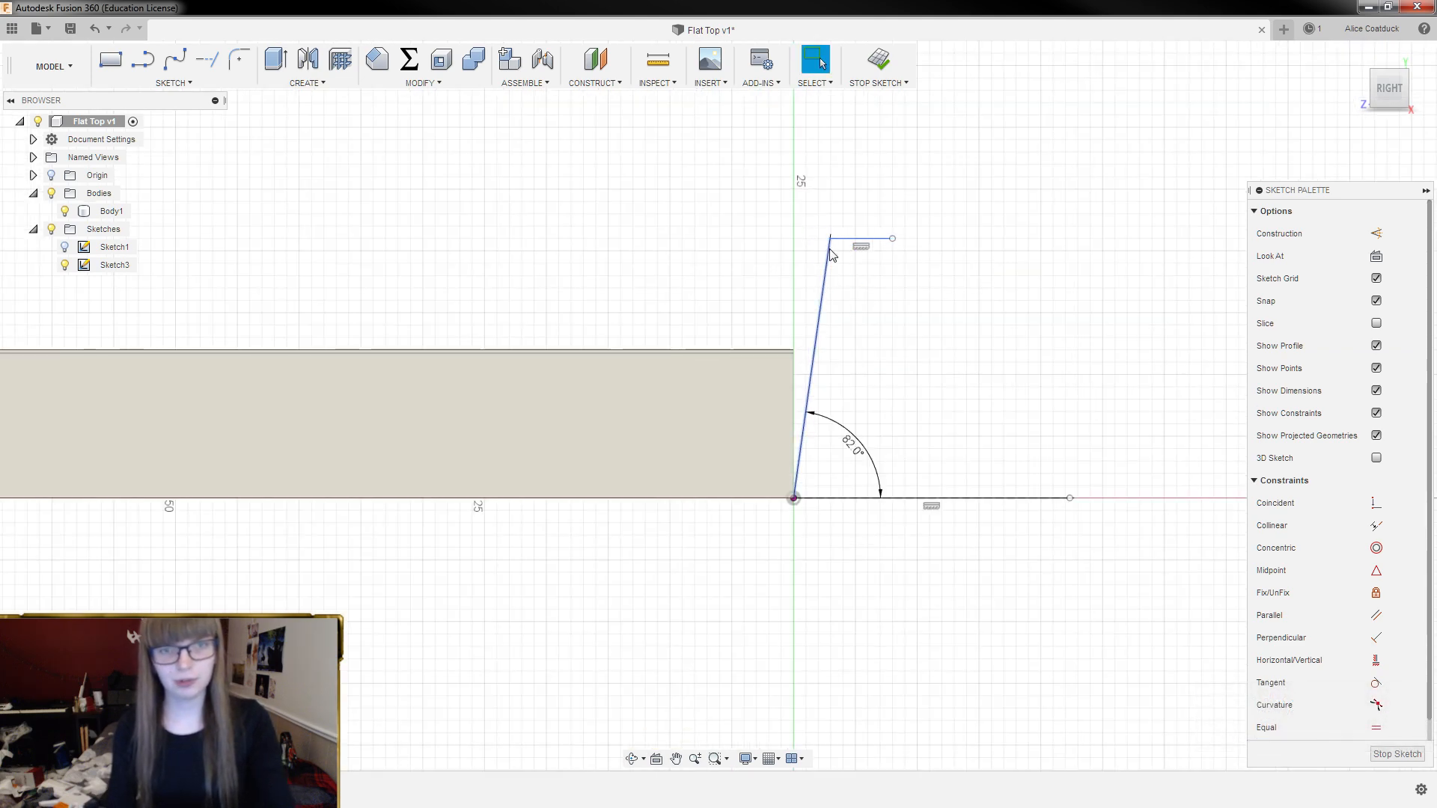
Remove the slanted line's tip above the guide line and delete the horizontal construction line at the cover's lower corner
{"action": "scroll", "coordinate": [829, 295], "scroll_direction": "down", "scroll_amount": 5}
{"action": "scroll", "coordinate": [835, 305], "scroll_direction": "up", "scroll_amount": 3}
{"action": "key", "text": "Delete"}
{"action": "scroll", "coordinate": [819, 288], "scroll_direction": "down", "scroll_amount": 3}
{"action": "scroll", "coordinate": [799, 236], "scroll_direction": "up", "scroll_amount": 5}
{"action": "left_click", "coordinate": [811, 417]}
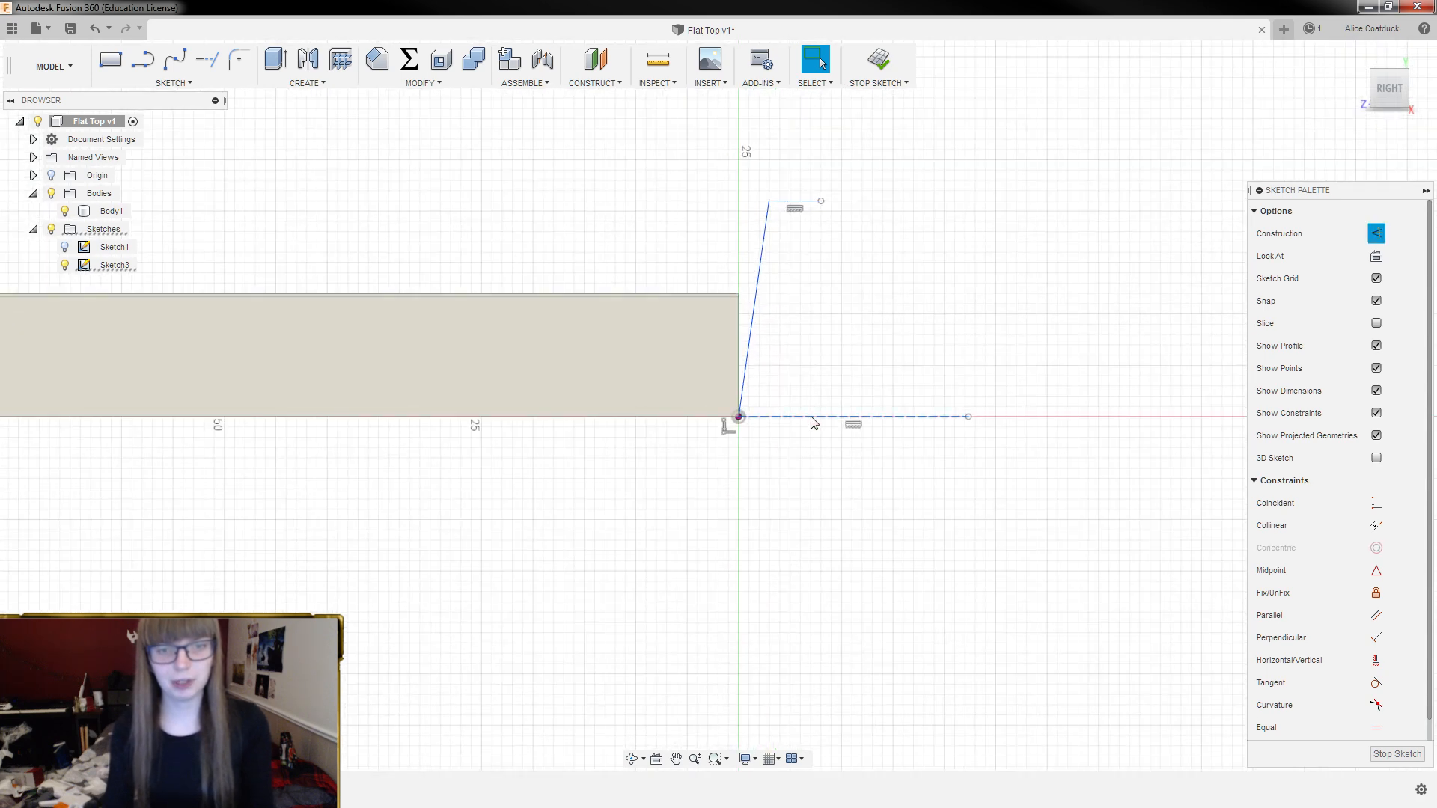
{"action": "key", "text": "Delete"}
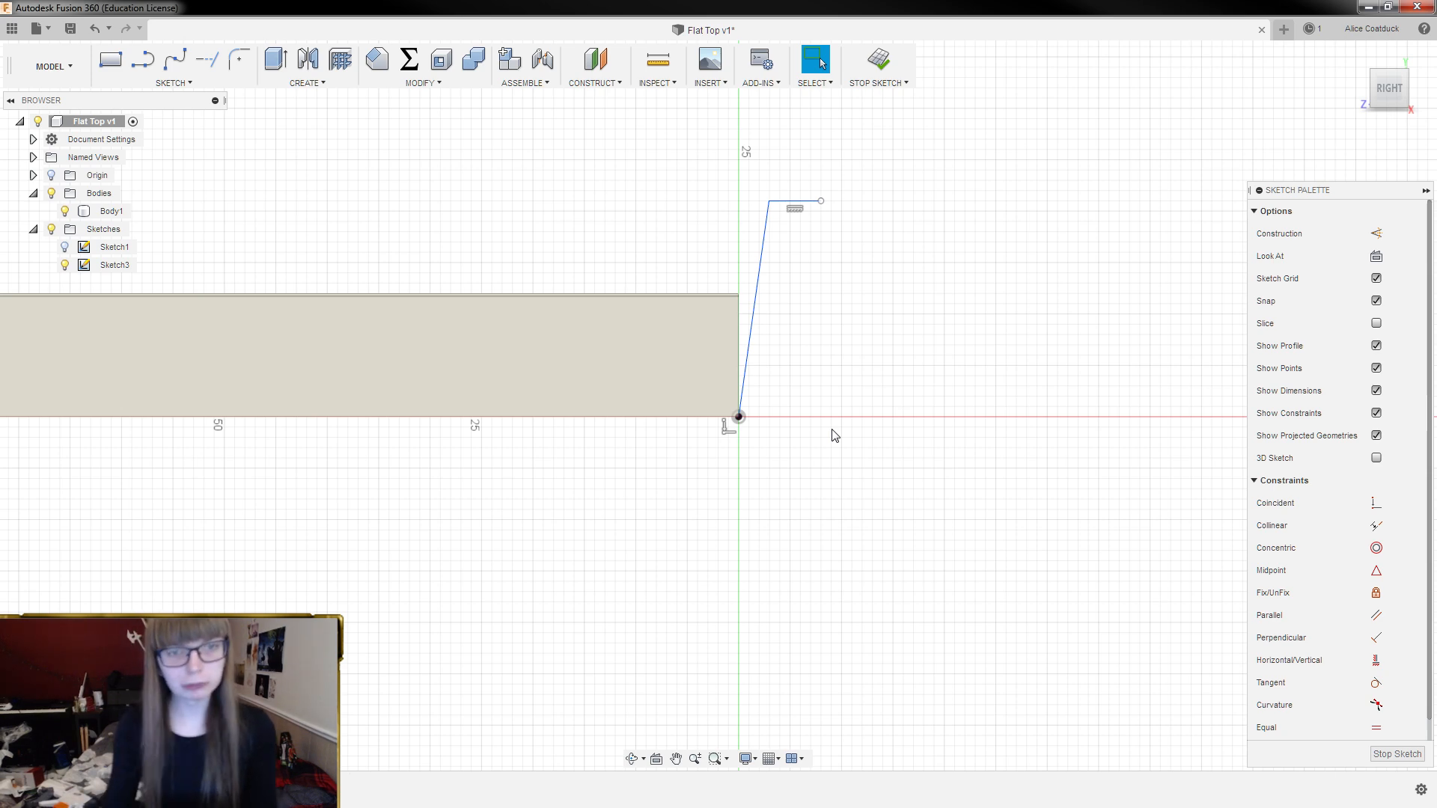
Delete the remaining short horizontal guide line at the slanted line's upper end
{"action": "scroll", "coordinate": [905, 311], "scroll_direction": "down", "scroll_amount": 3}
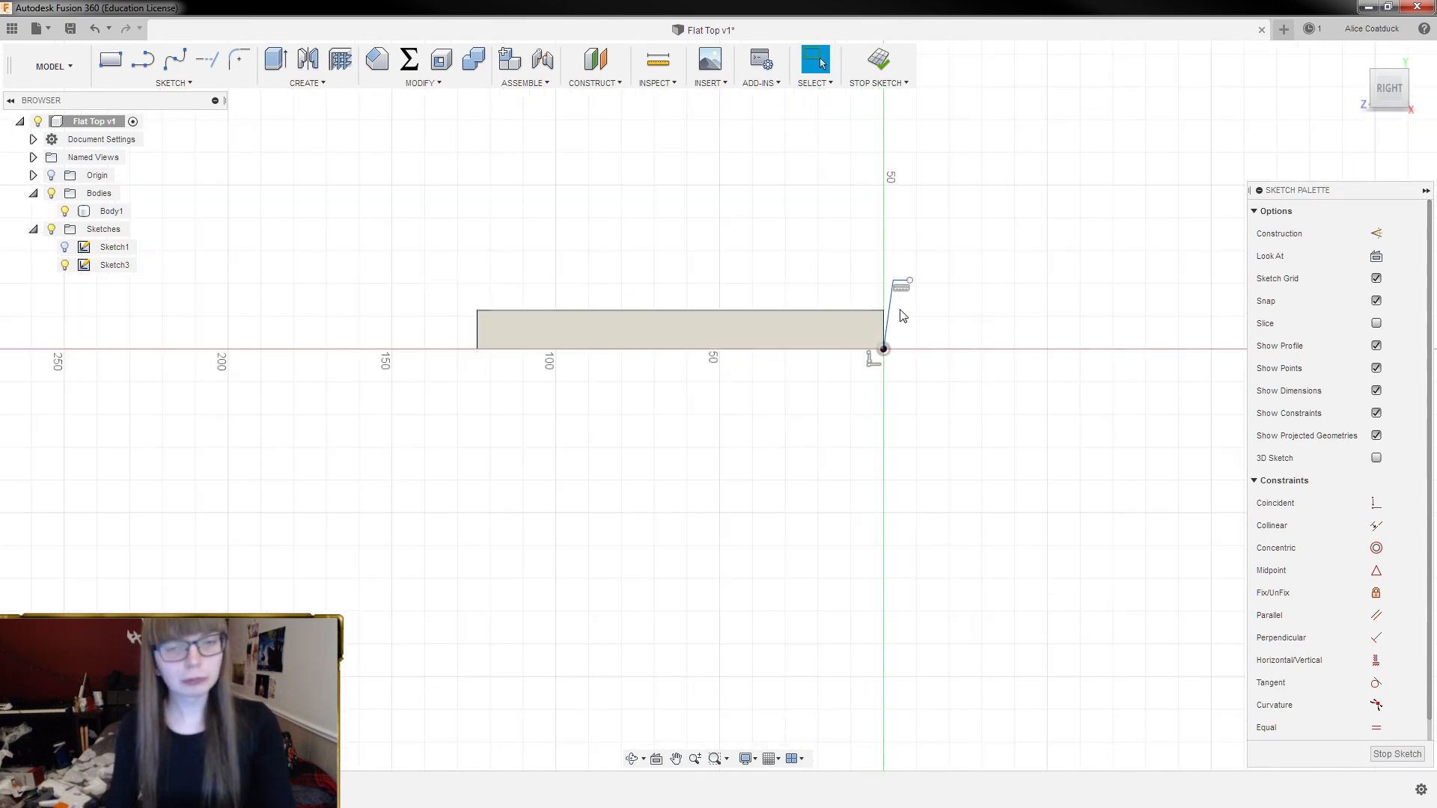
{"action": "scroll", "coordinate": [928, 314], "scroll_direction": "up", "scroll_amount": 1}
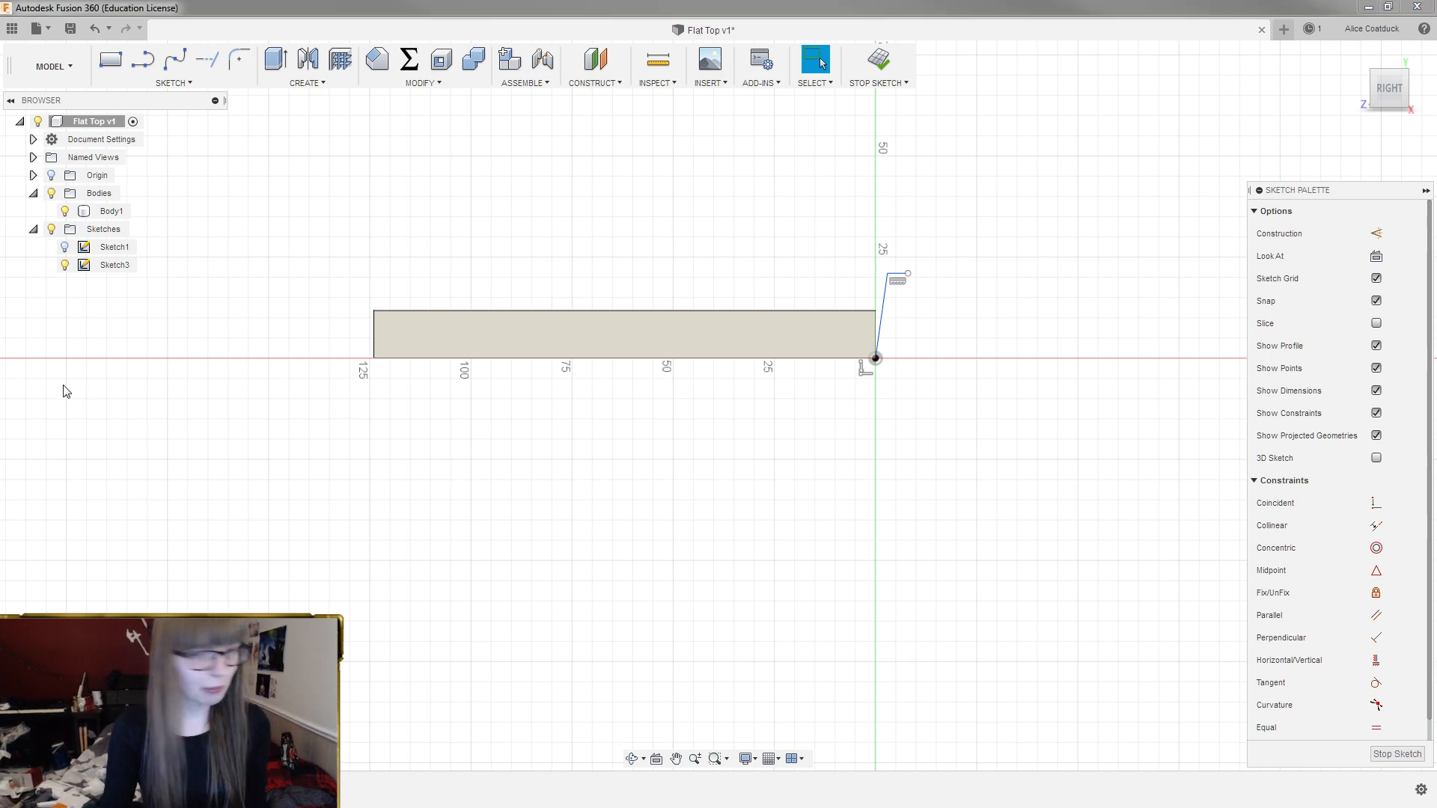
{"action": "left_click", "coordinate": [958, 298]}
{"action": "scroll", "coordinate": [909, 277], "scroll_direction": "up", "scroll_amount": 2}
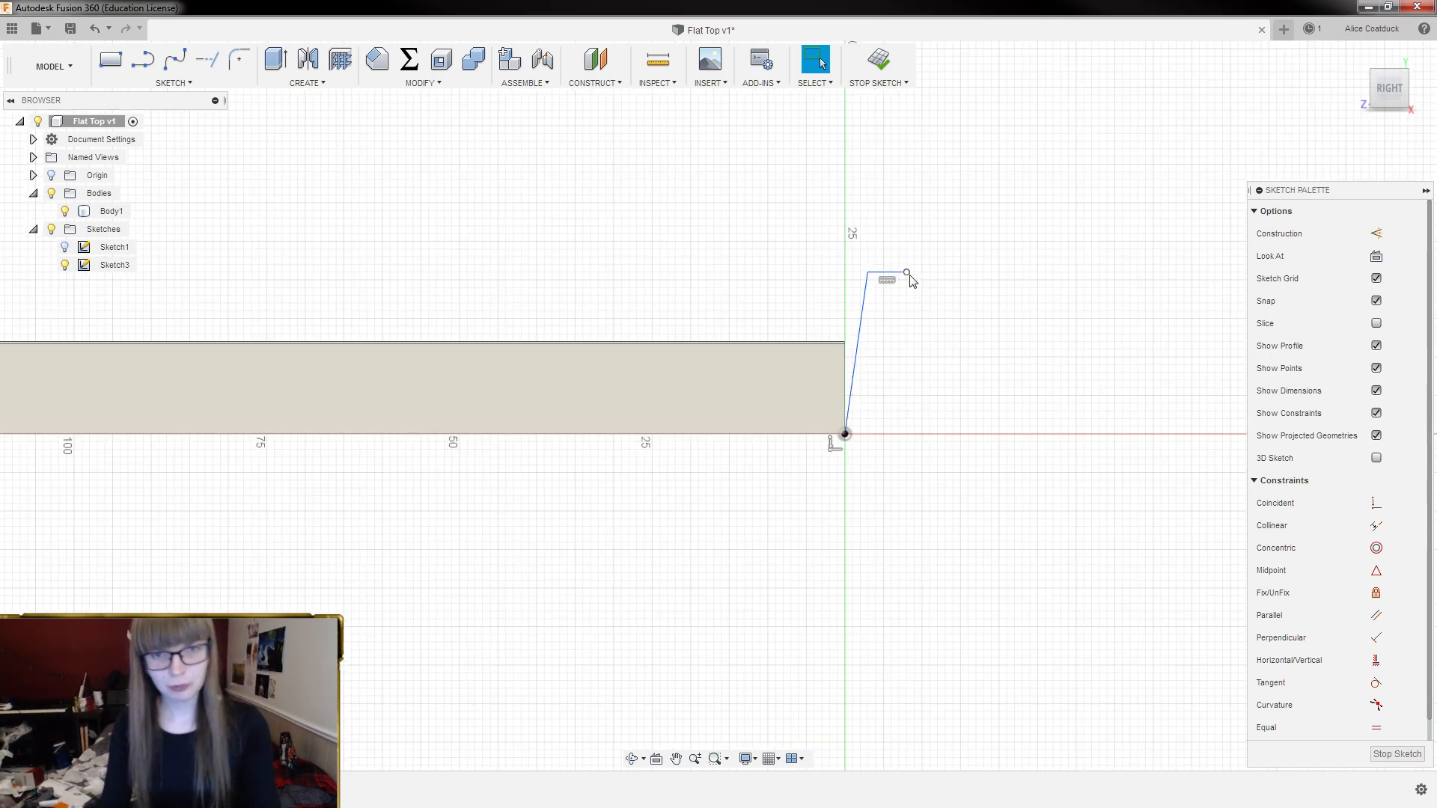
{"action": "key", "text": "Escape"}
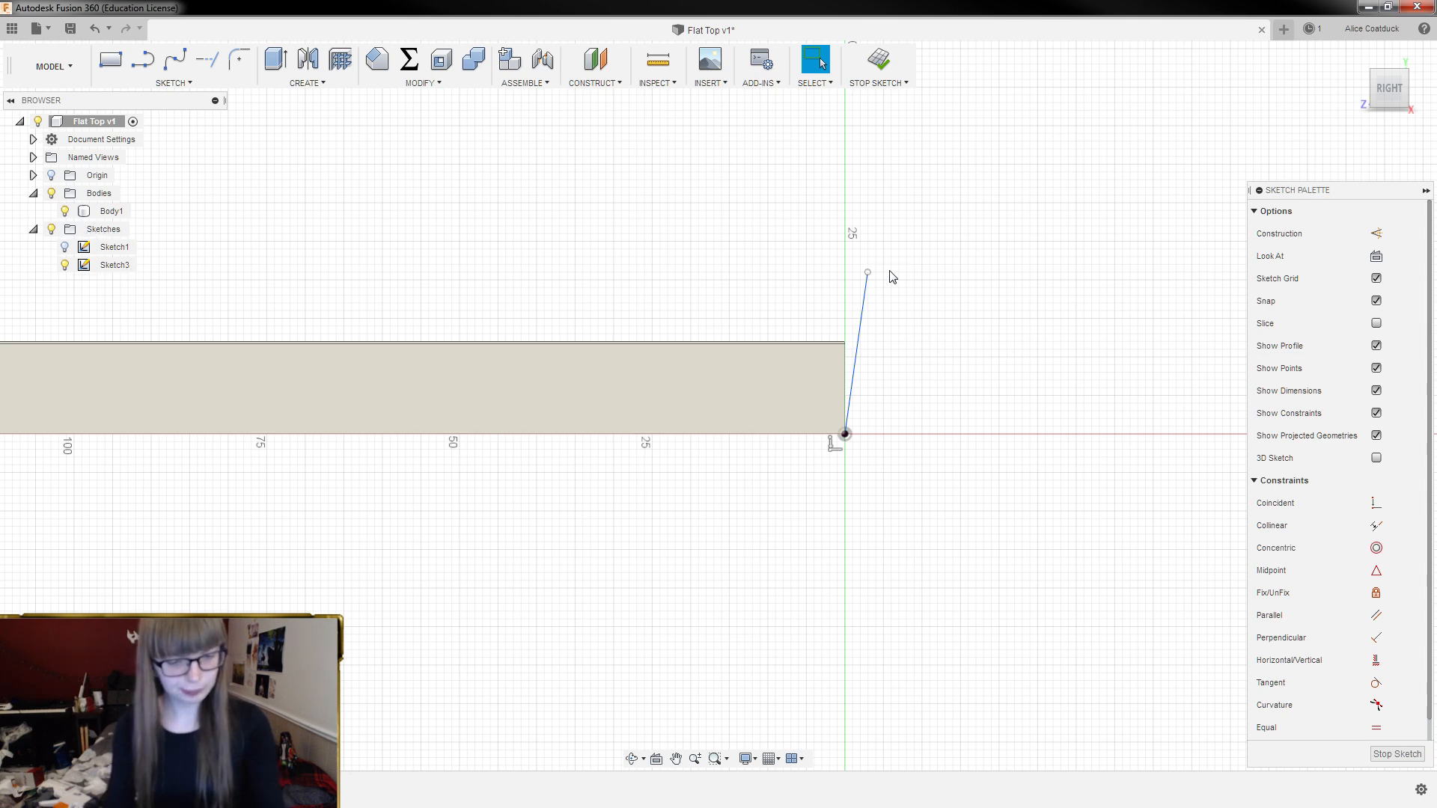
Draw a 42.5 mm horizontal line from the slanted line's upper end, away from the cover
{"action": "key", "text": "l"}
{"action": "scroll", "coordinate": [874, 277], "scroll_direction": "up", "scroll_amount": 2}
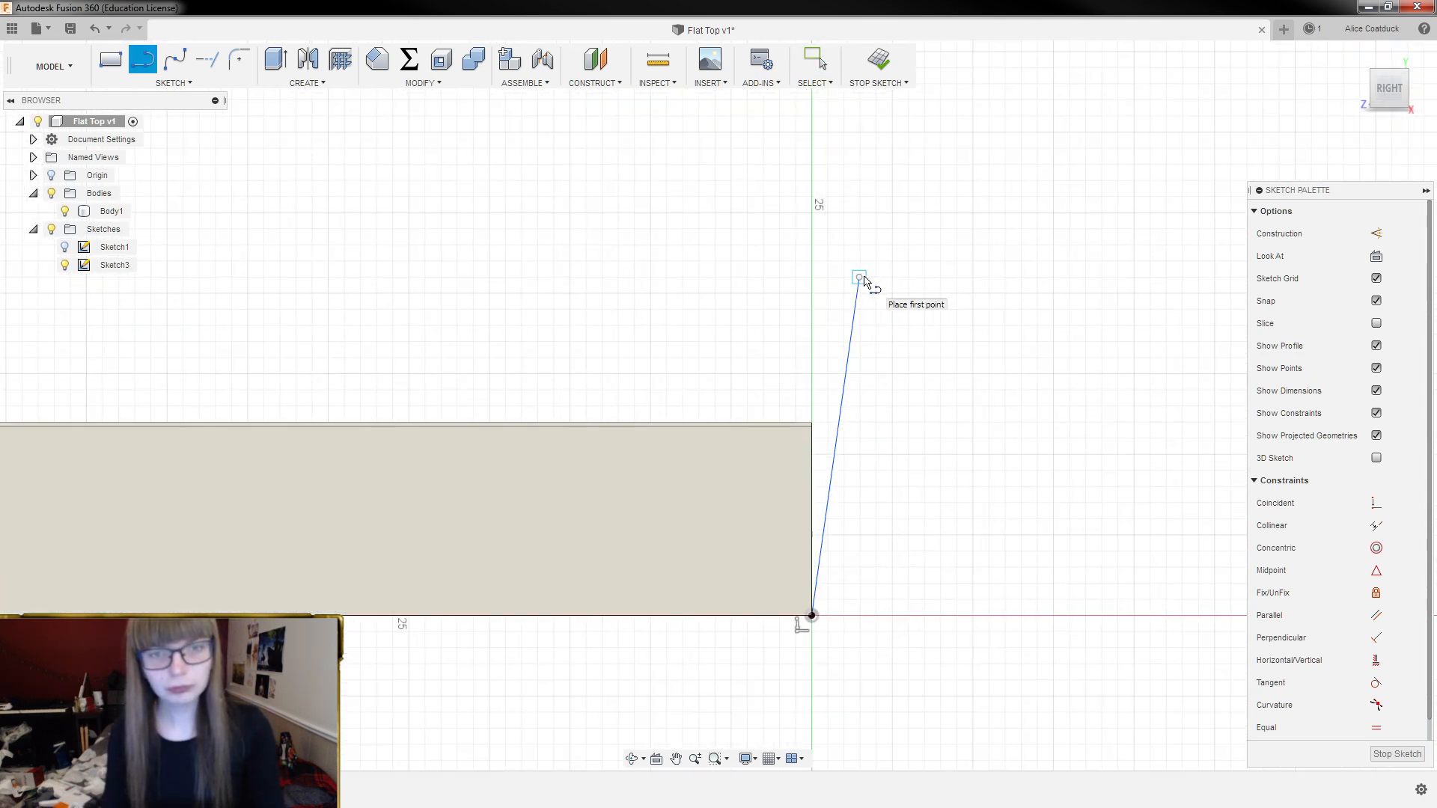
{"action": "left_click", "coordinate": [862, 278]}
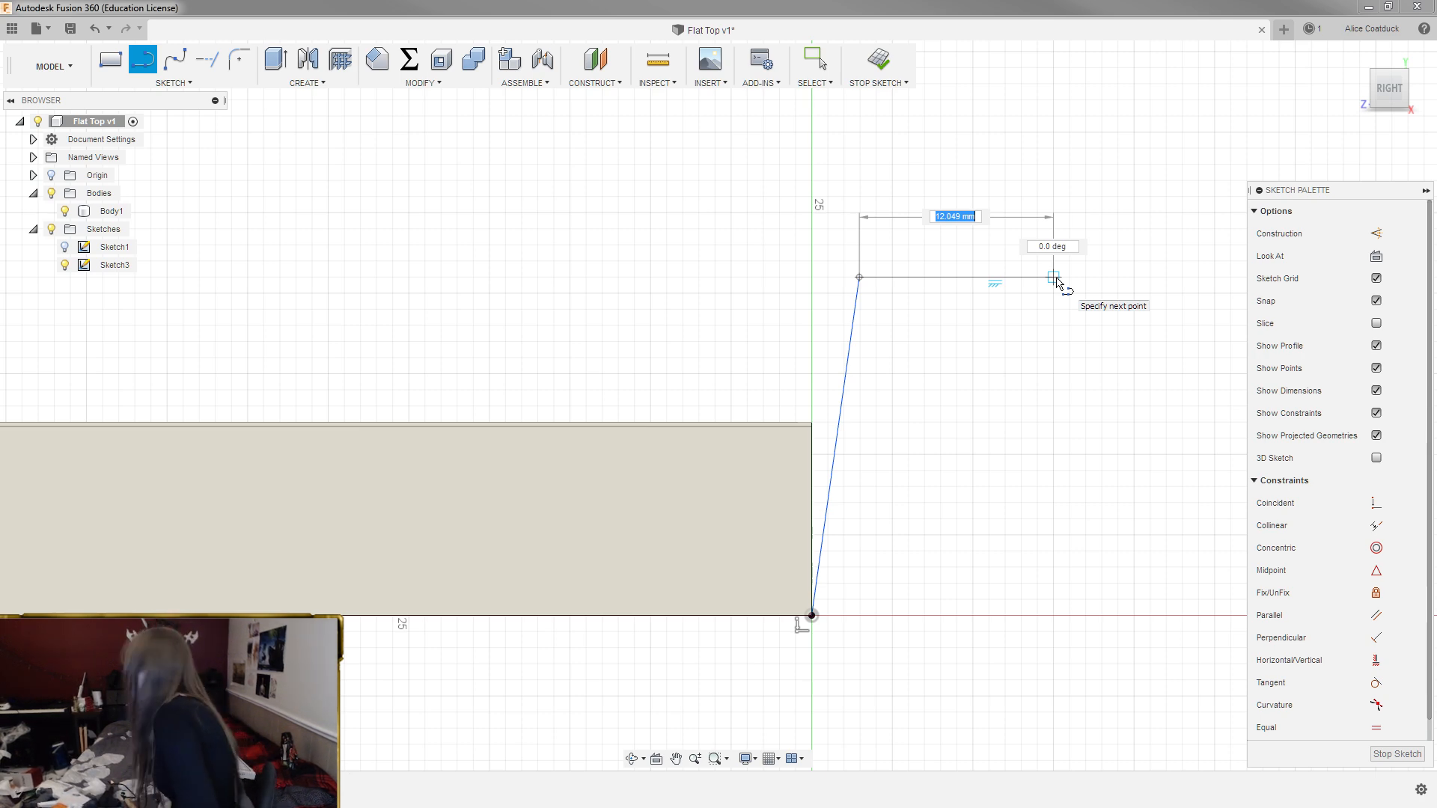
{"action": "type", "text": "42.5"}
{"action": "key", "text": "Tab"}
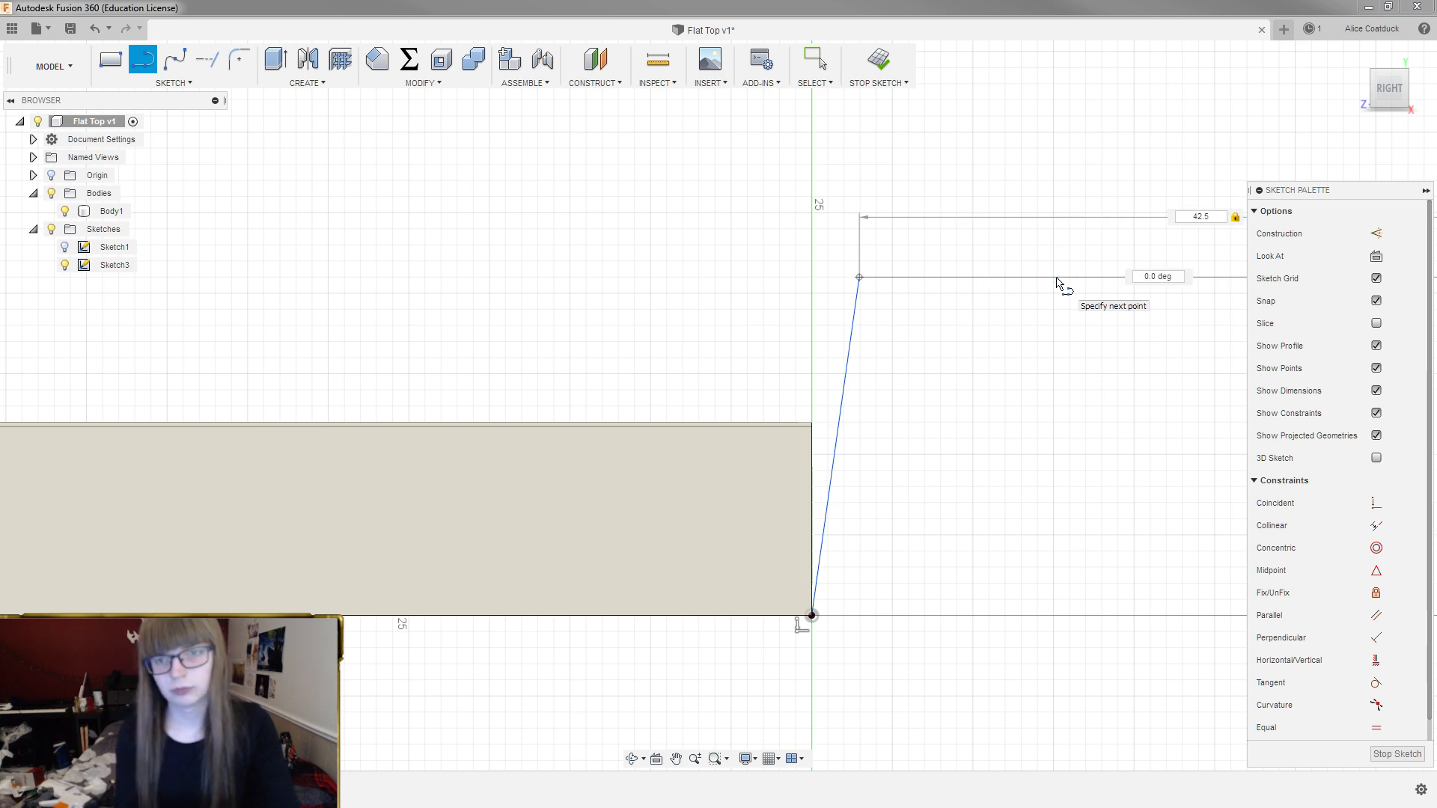
{"action": "scroll", "coordinate": [965, 284], "scroll_direction": "down", "scroll_amount": 3}
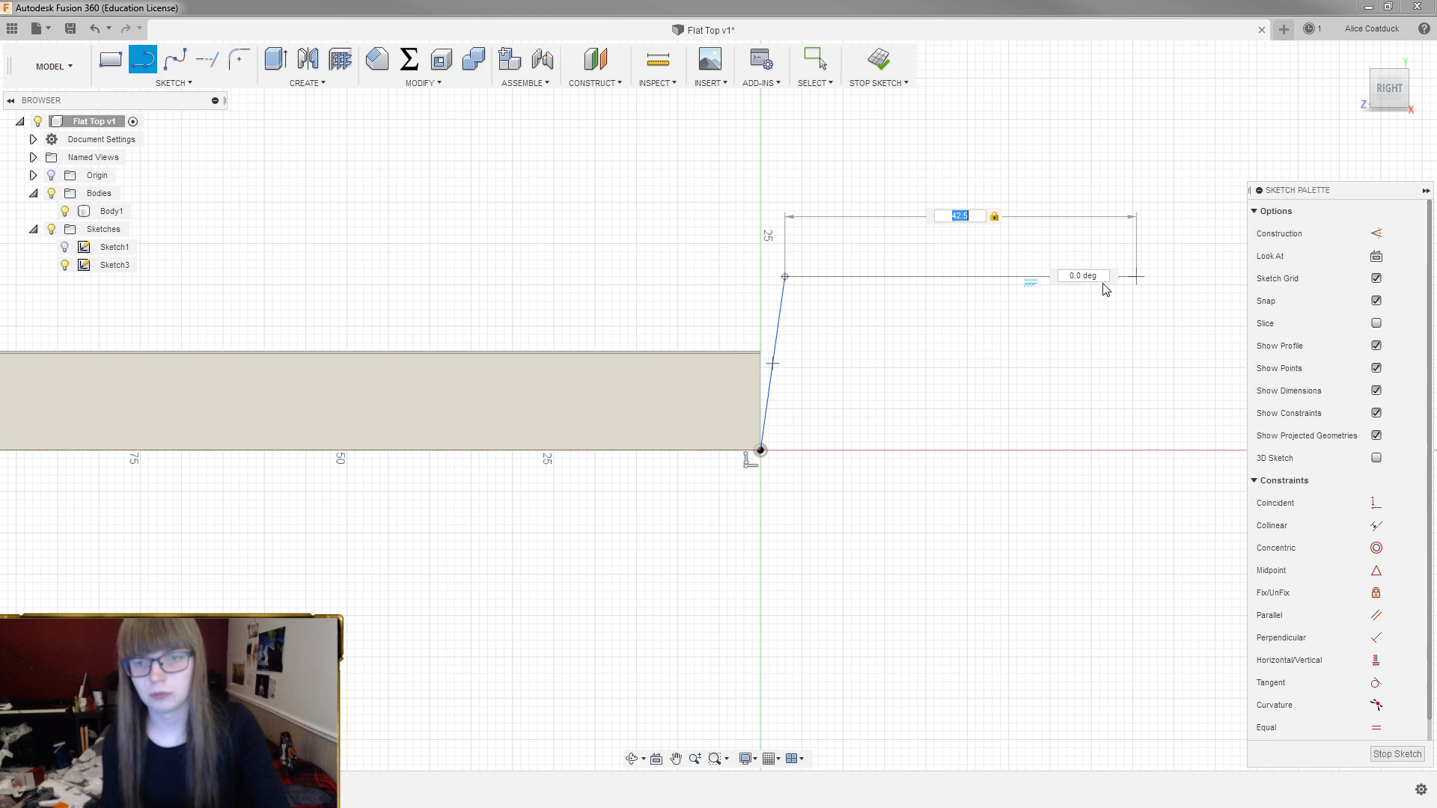
{"action": "scroll", "coordinate": [1142, 277], "scroll_direction": "up", "scroll_amount": 5}
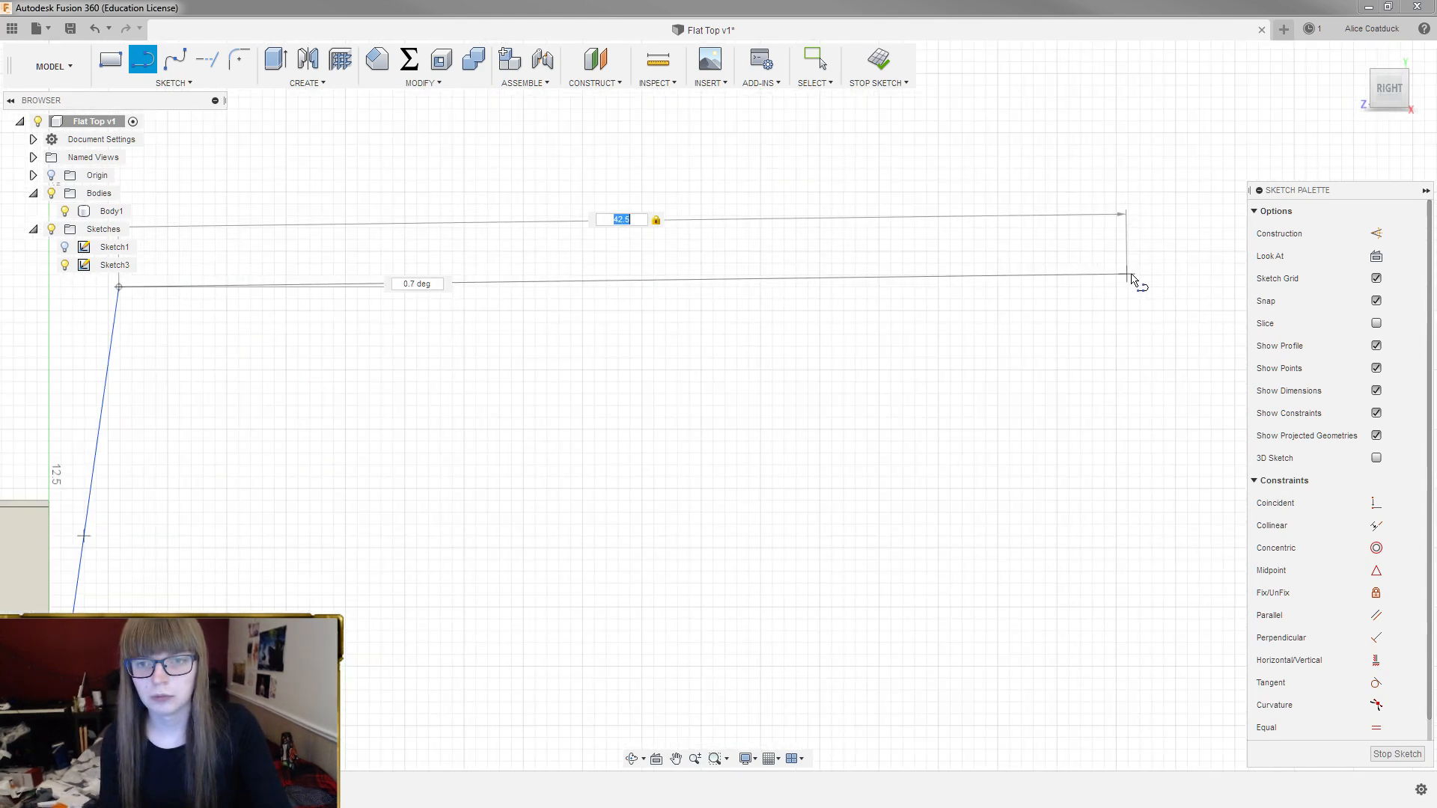
{"action": "scroll", "coordinate": [1130, 294], "scroll_direction": "up", "scroll_amount": 1}
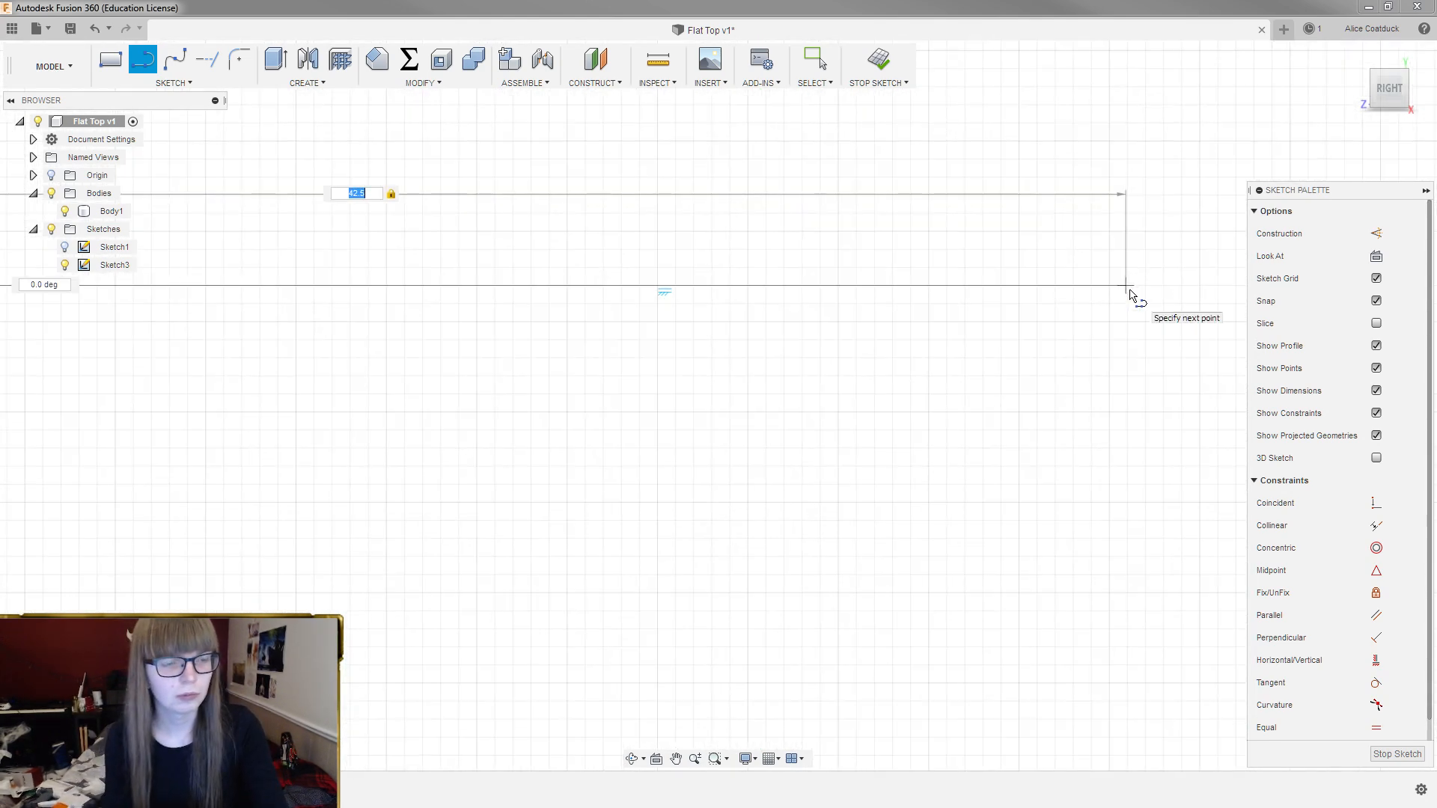
{"action": "key", "text": "BackSpace"}
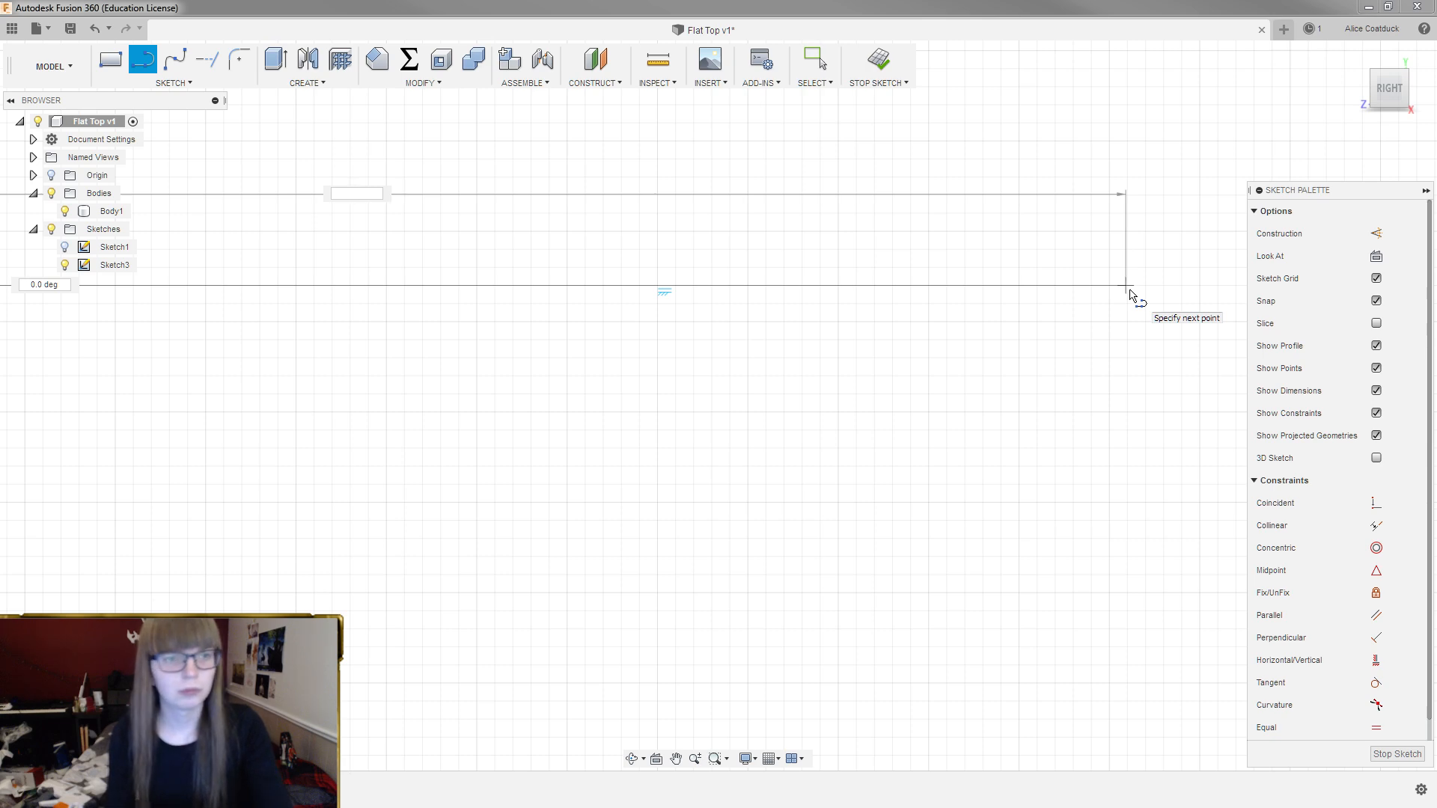
{"action": "left_click", "coordinate": [1127, 286]}
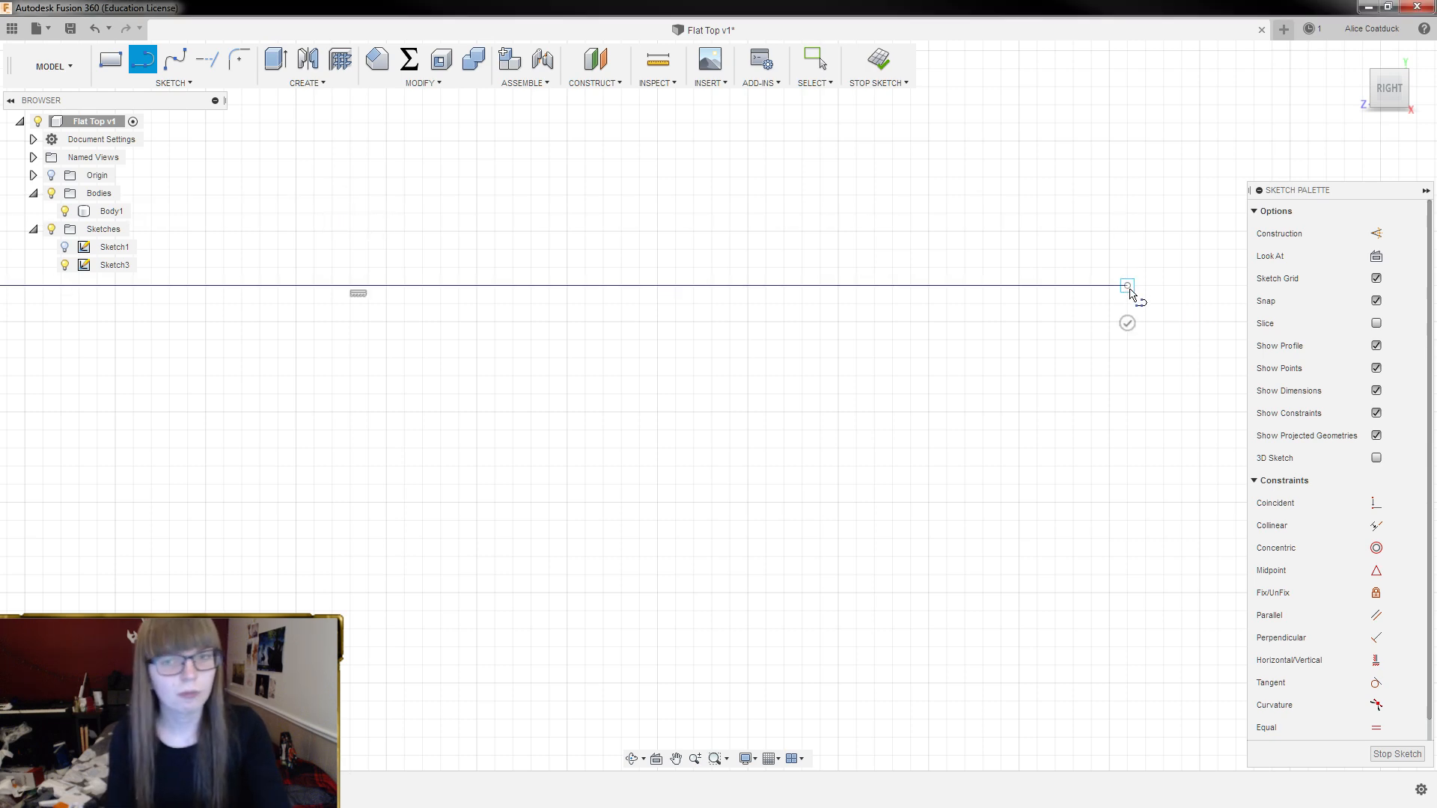
Try to add a collinear segment about 13 mm long at the free end of the 42.5 mm line
{"action": "scroll", "coordinate": [1130, 291], "scroll_direction": "down", "scroll_amount": 15}
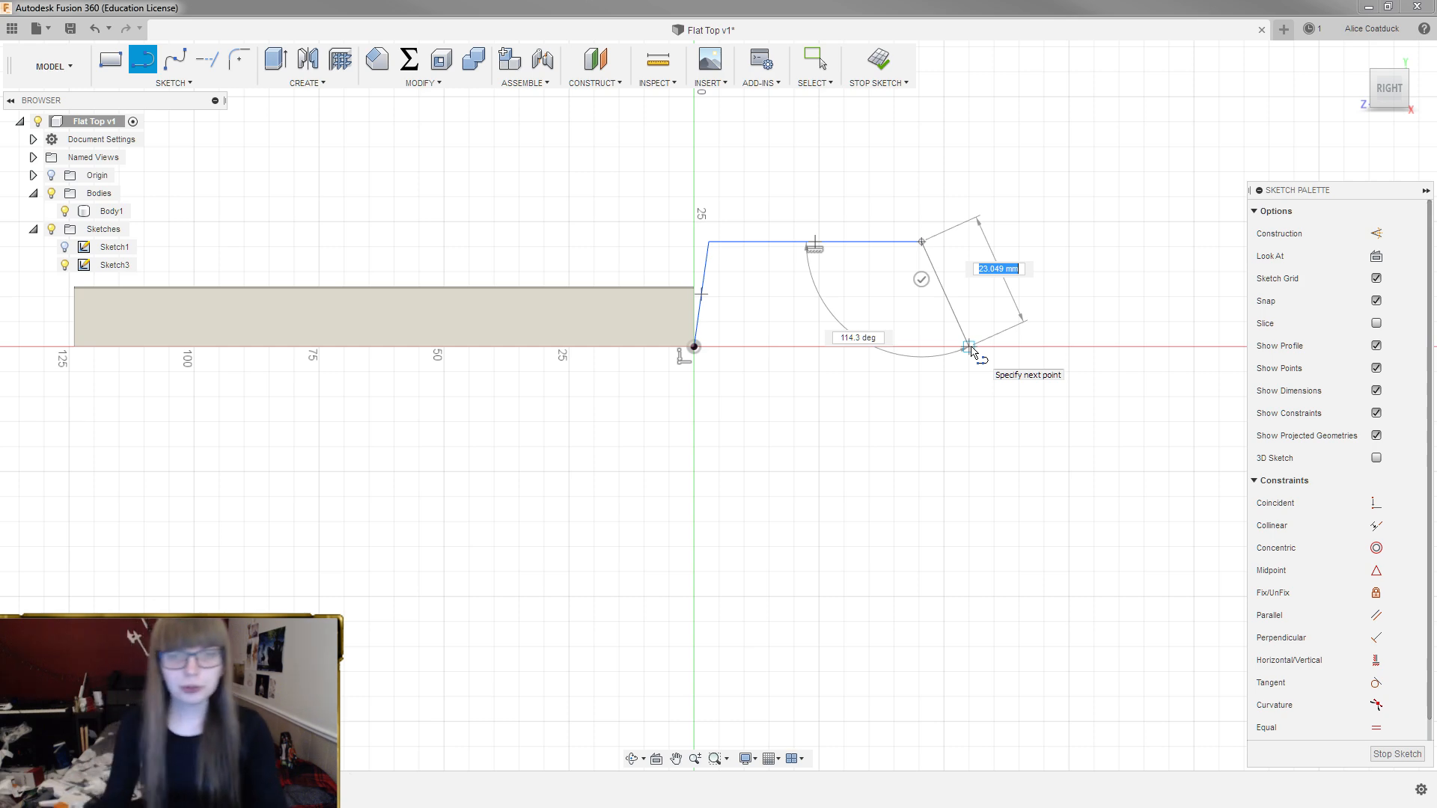
{"action": "scroll", "coordinate": [1018, 244], "scroll_direction": "up", "scroll_amount": 3}
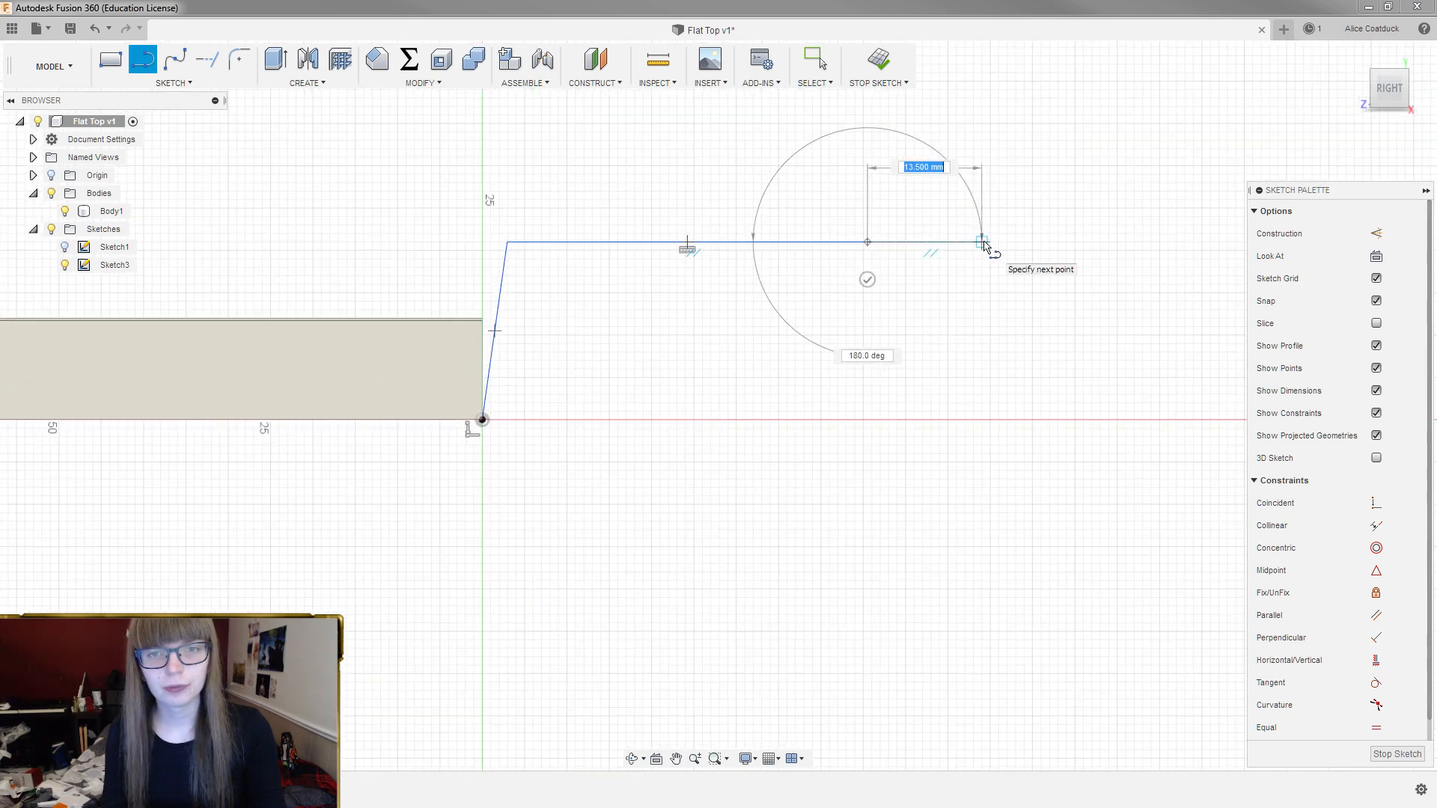
{"action": "scroll", "coordinate": [980, 246], "scroll_direction": "up", "scroll_amount": 5}
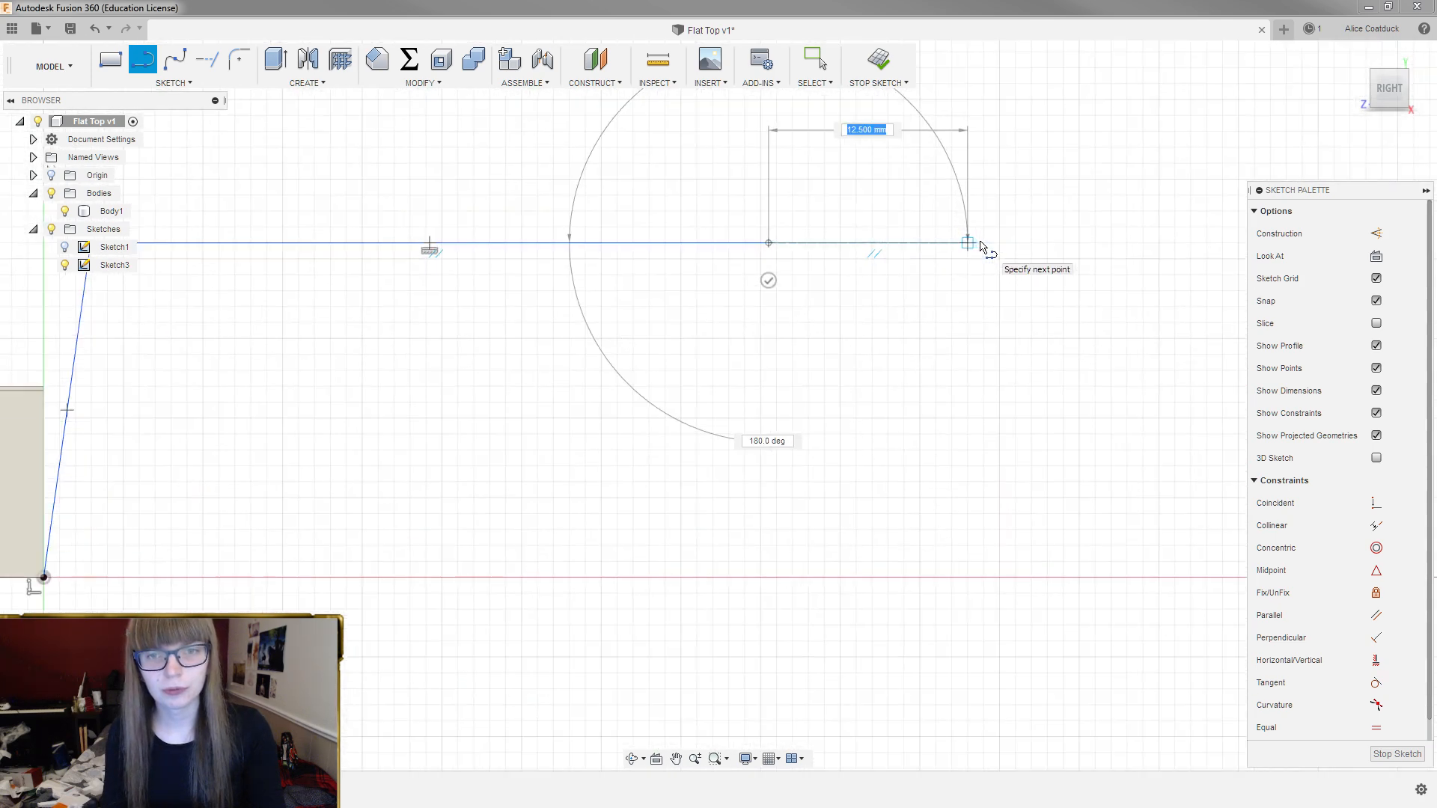
{"action": "scroll", "coordinate": [980, 243], "scroll_direction": "up", "scroll_amount": 2}
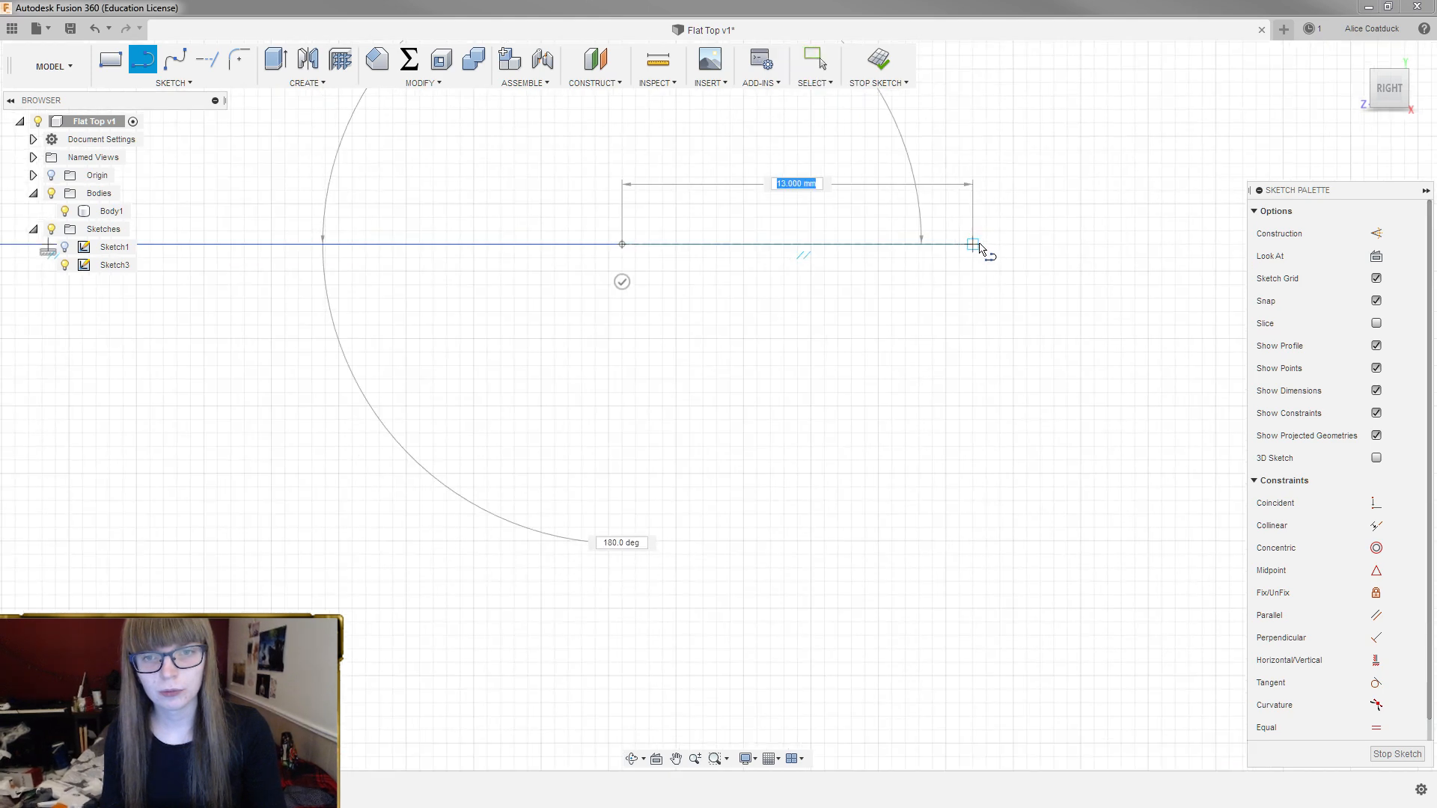
{"action": "left_click", "coordinate": [980, 244]}
{"action": "key", "text": "Escape"}
{"action": "scroll", "coordinate": [979, 247], "scroll_direction": "down", "scroll_amount": 1}
{"action": "key", "text": "ctrl+z"}
Draw a horizontal guide segment onward from the 42.5 mm line's free end, plus a 20 mm vertical line down from it
{"action": "key", "text": "l"}
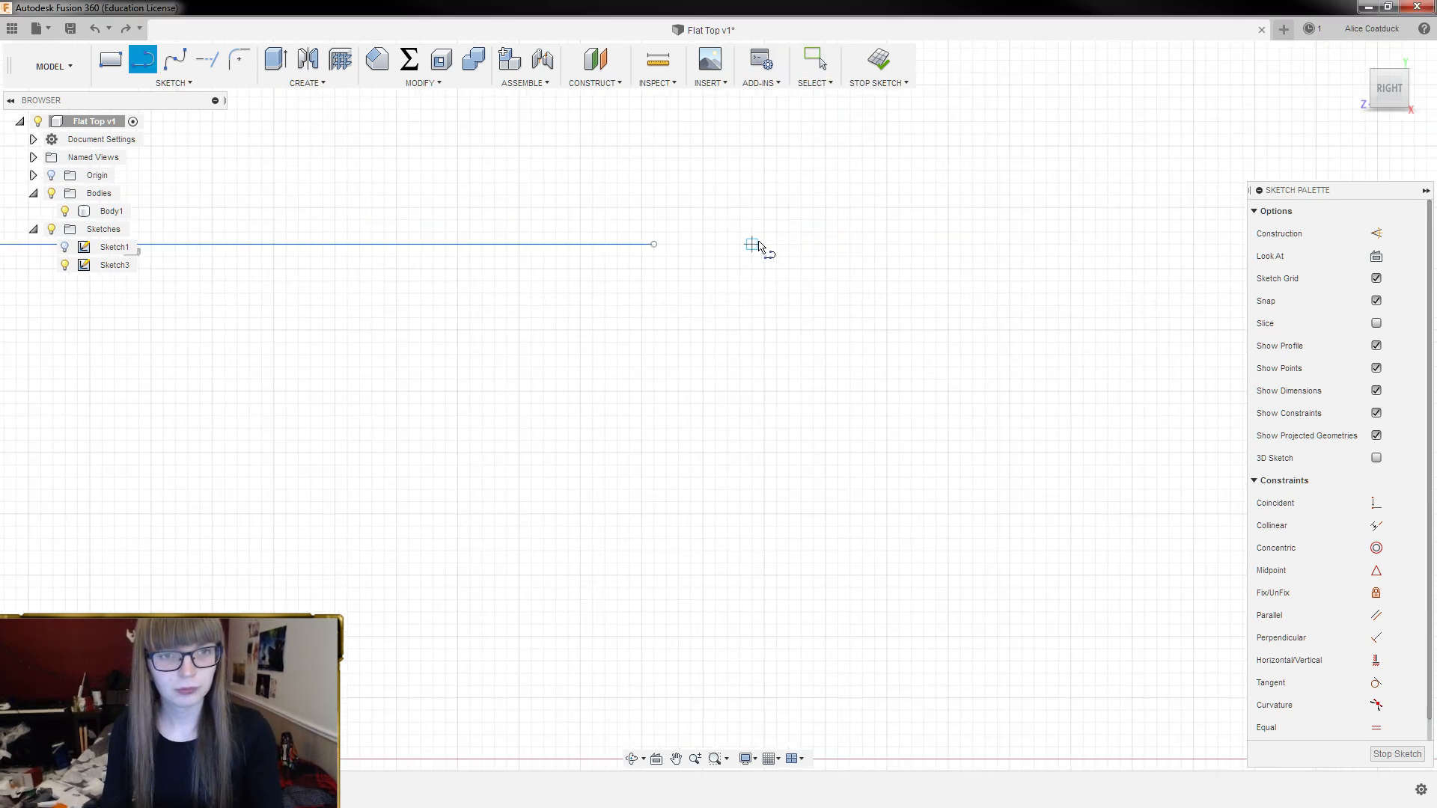
{"action": "left_click", "coordinate": [654, 243]}
{"action": "left_click", "coordinate": [946, 245]}
{"action": "scroll", "coordinate": [861, 215], "scroll_direction": "down", "scroll_amount": 3}
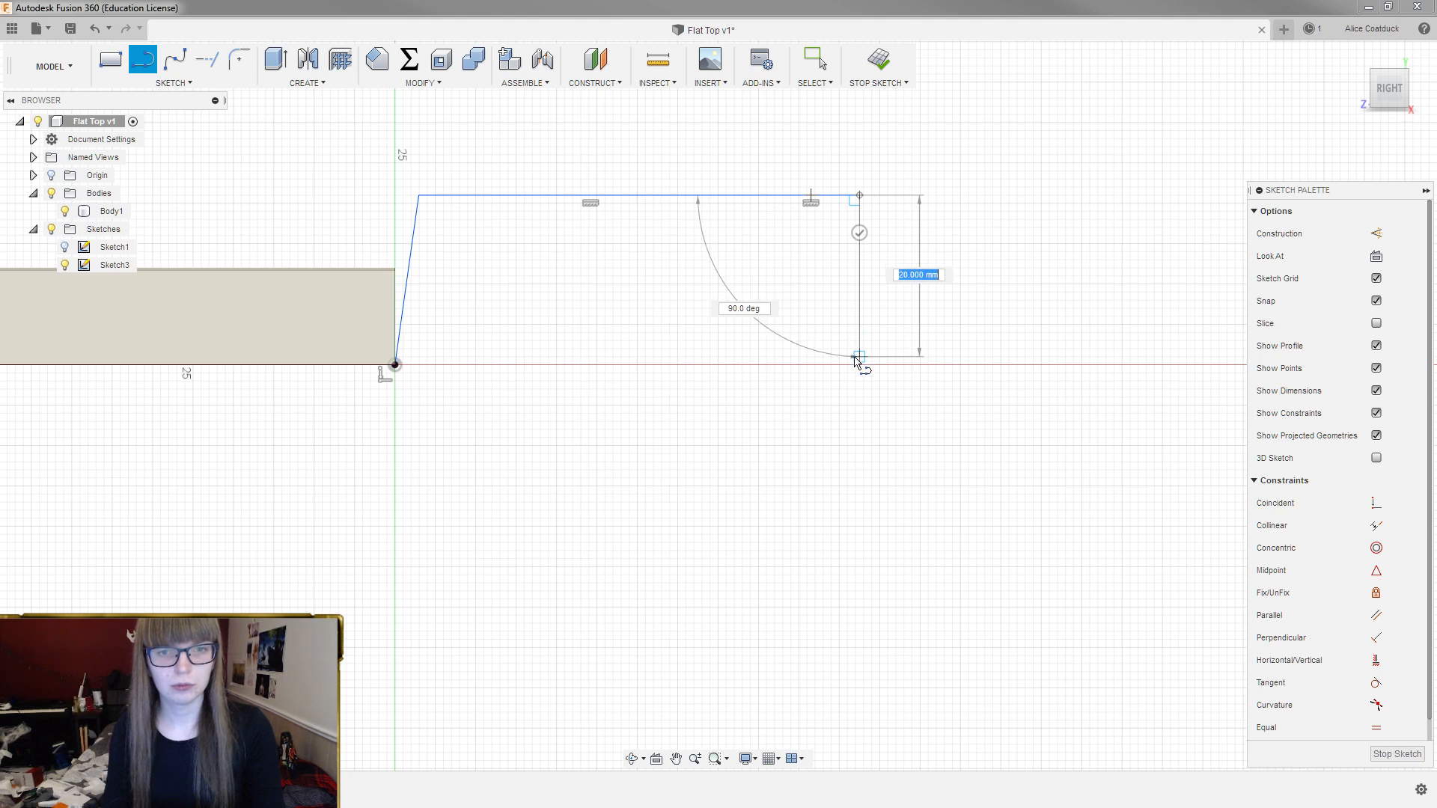
{"action": "left_click", "coordinate": [859, 357]}
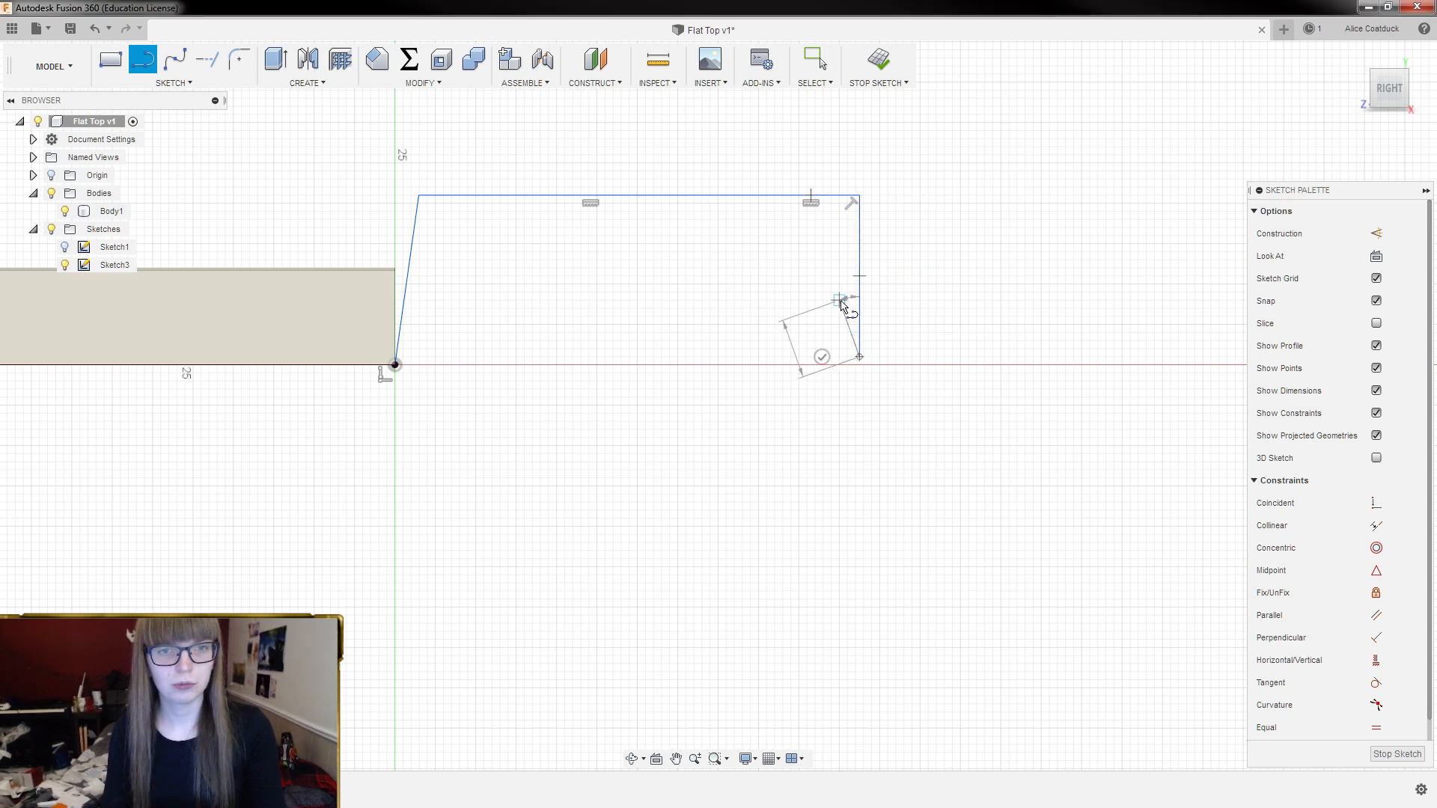
Connect the vertical guide's lower end to the 42.5 mm line's end with a slanted line, and delete both guide lines
{"action": "left_click", "coordinate": [763, 196]}
{"action": "key", "text": "Escape"}
{"action": "left_click", "coordinate": [814, 196]}
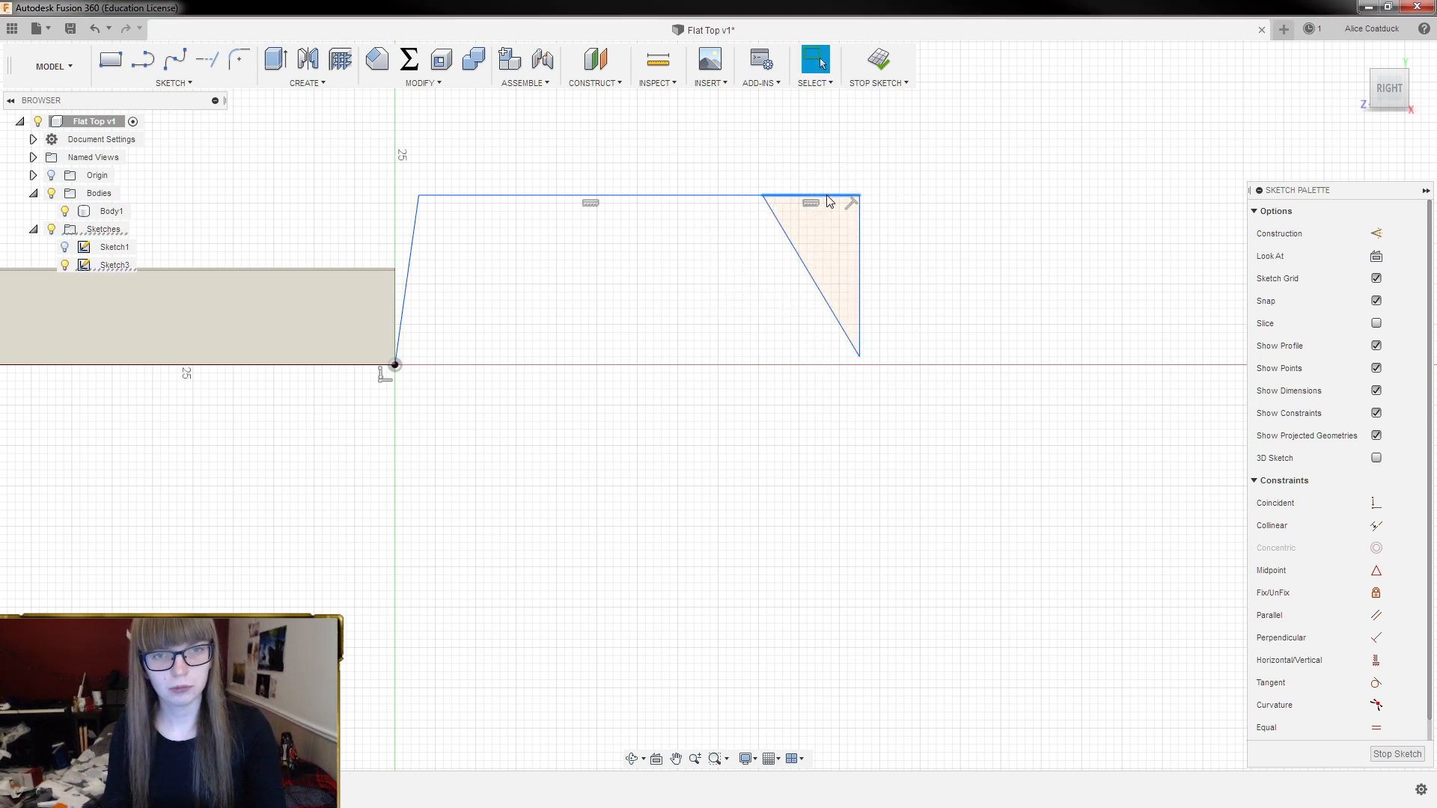
{"action": "key", "text": "Delete"}
{"action": "left_click", "coordinate": [860, 252]}
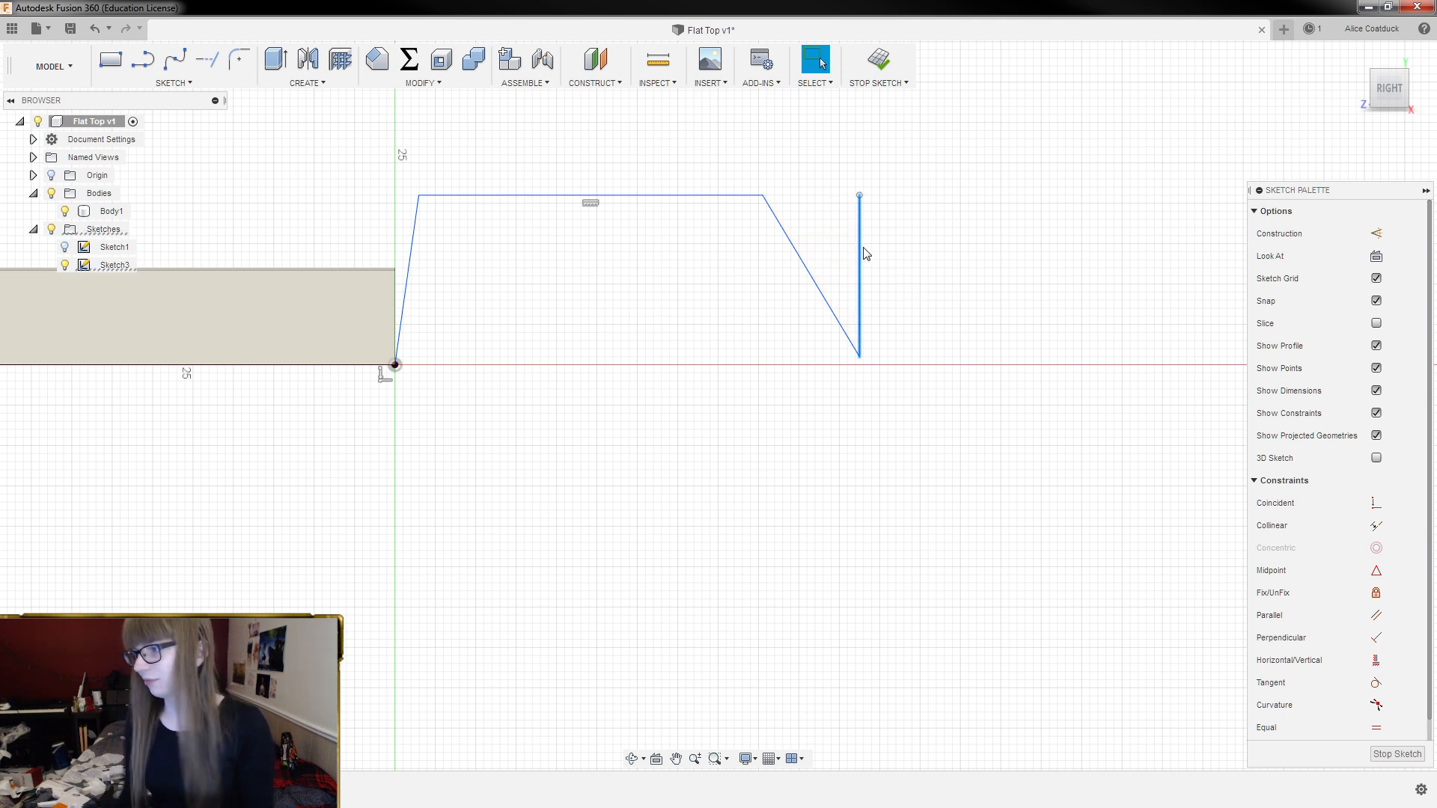
{"action": "key", "text": "Delete"}
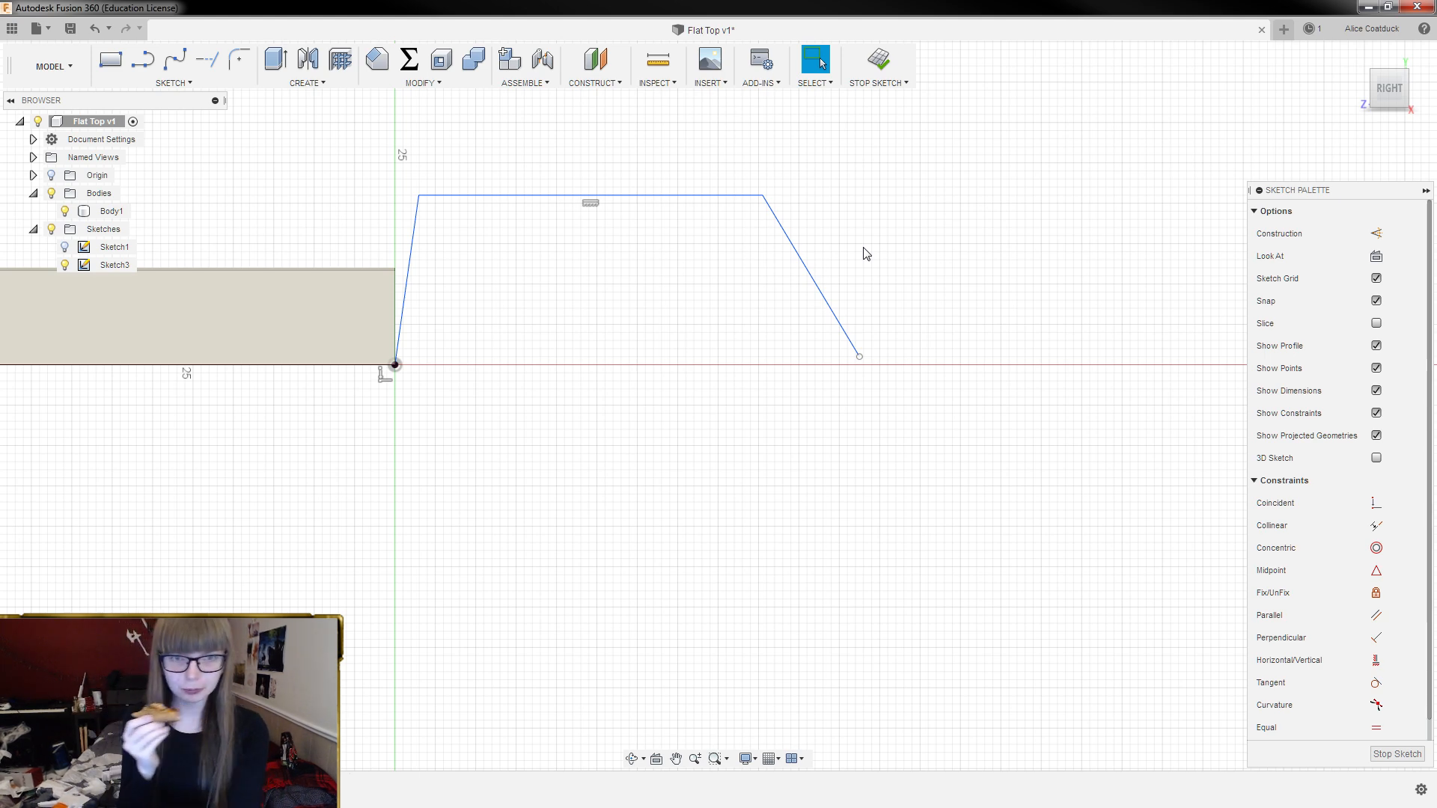
Close the profile with a 1 mm vertical line and a base line back to the origin, and finish the sketch
{"action": "scroll", "coordinate": [1030, 396], "scroll_direction": "down", "scroll_amount": 2}
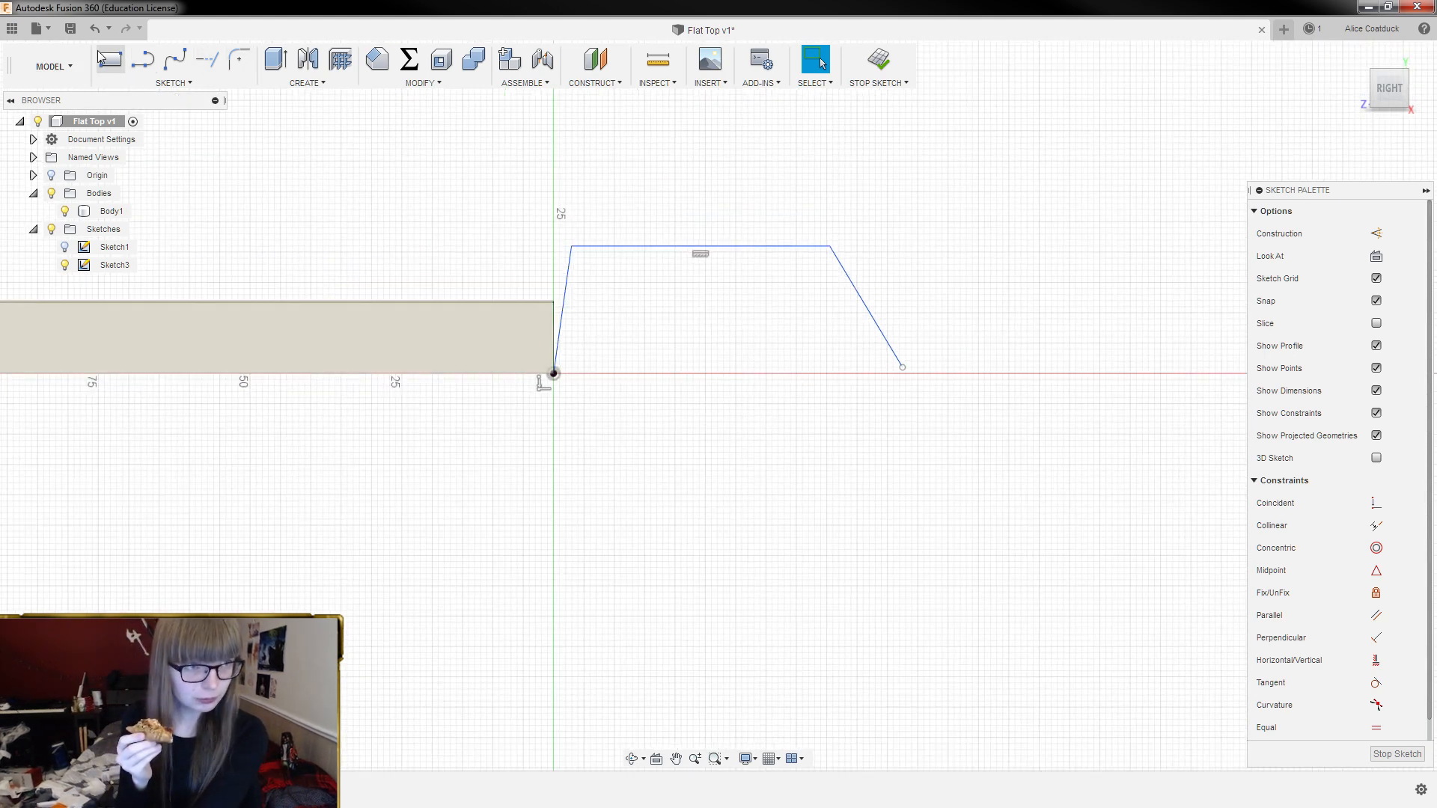
{"action": "left_click", "coordinate": [142, 59]}
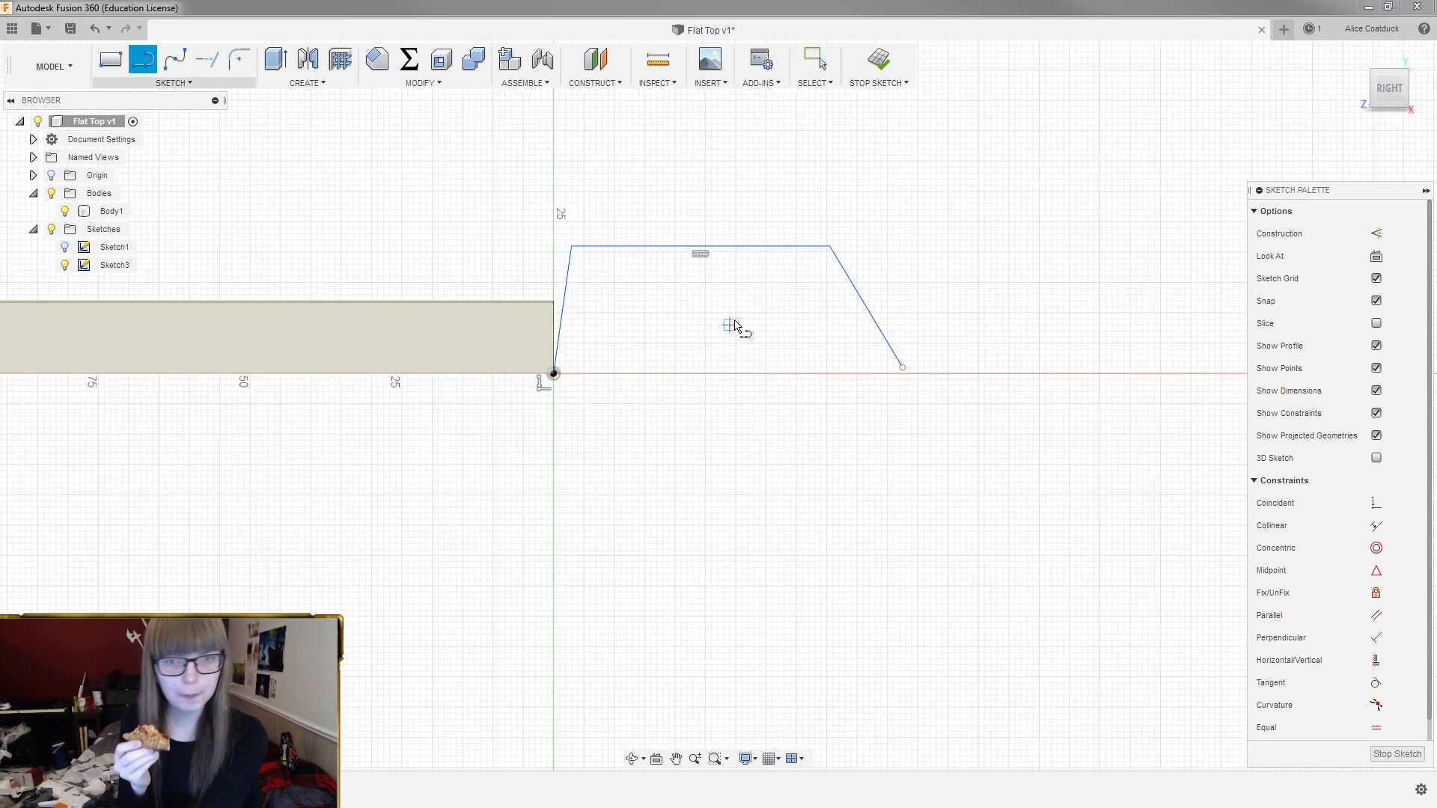
{"action": "left_click", "coordinate": [902, 368]}
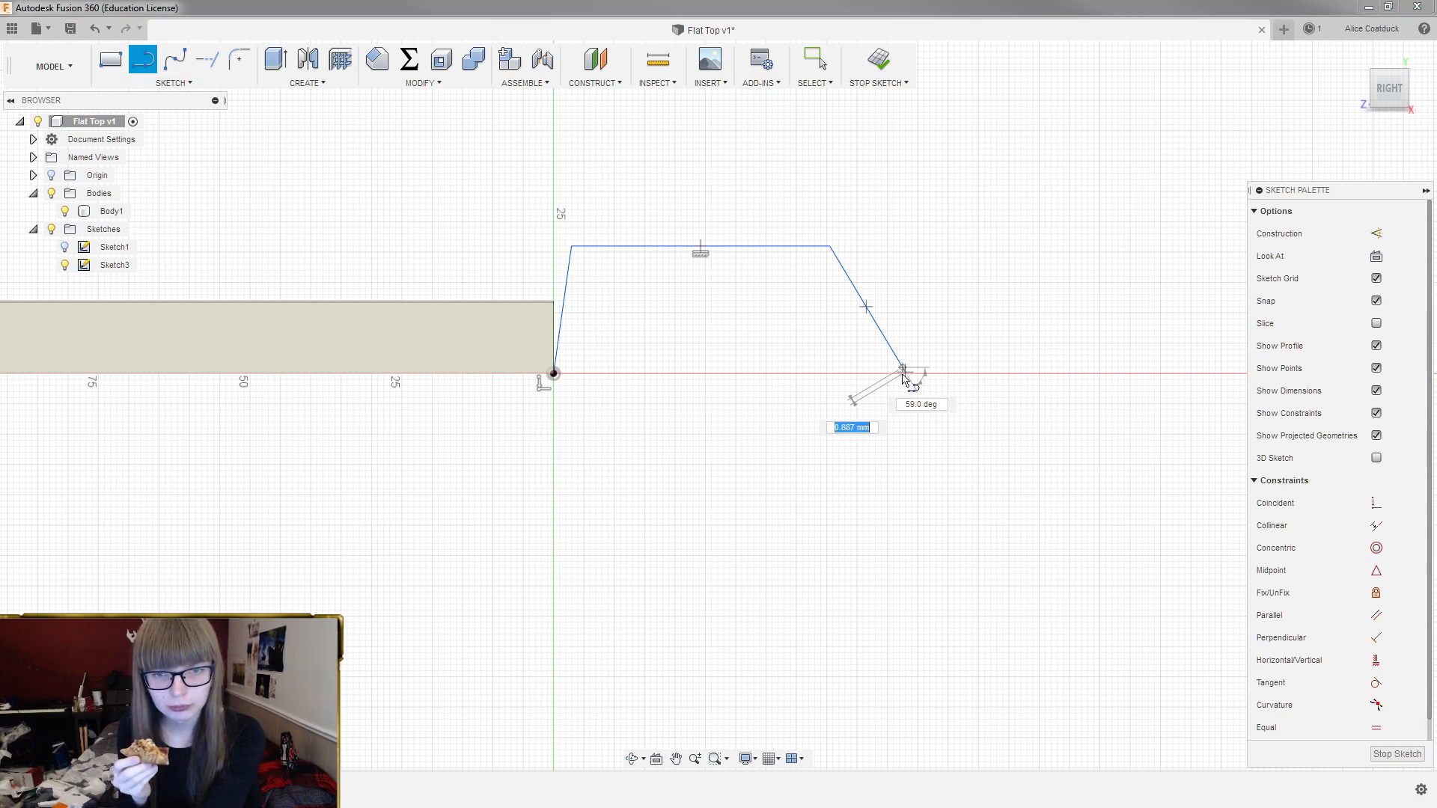
{"action": "scroll", "coordinate": [904, 378], "scroll_direction": "up", "scroll_amount": 6}
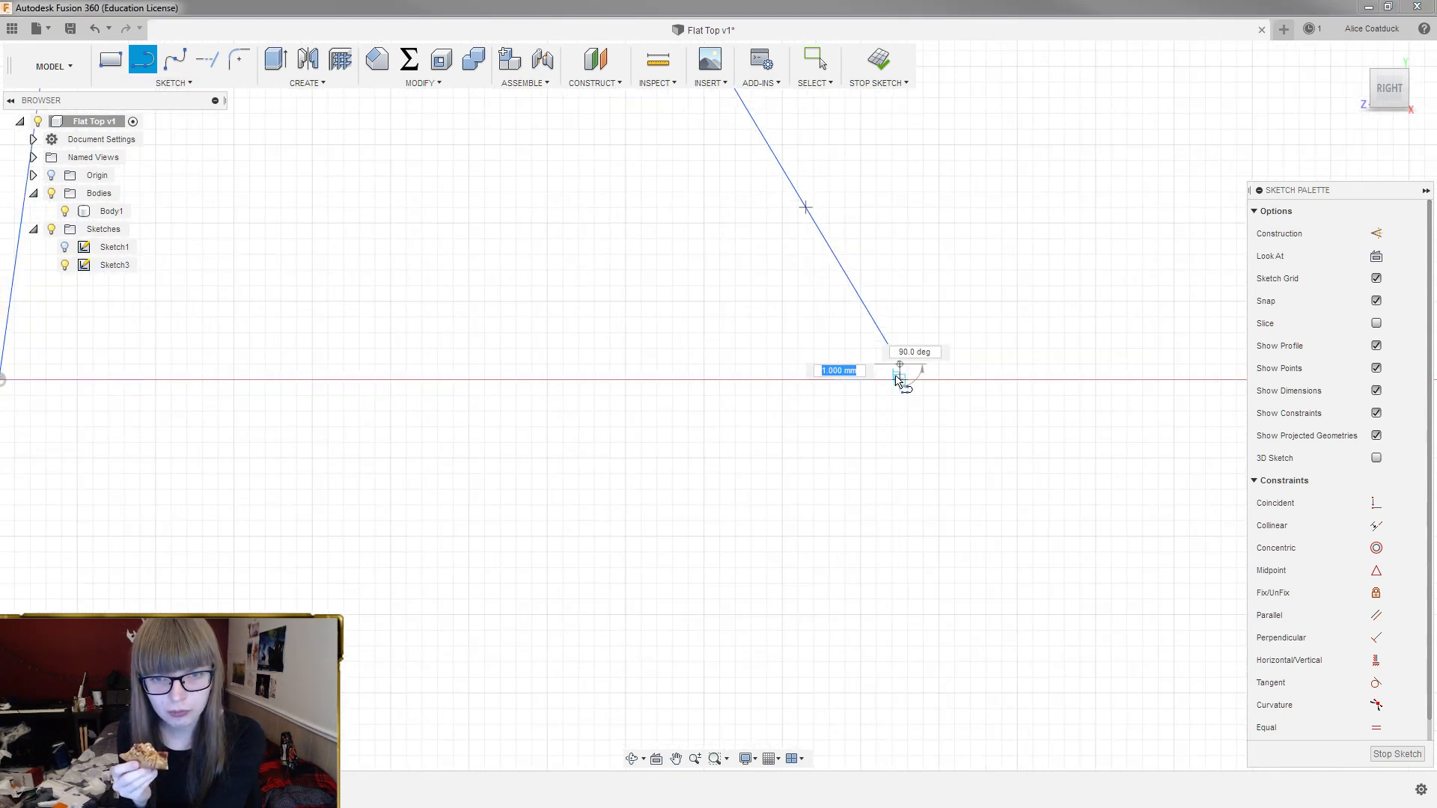
{"action": "scroll", "coordinate": [1197, 464], "scroll_direction": "down", "scroll_amount": 6}
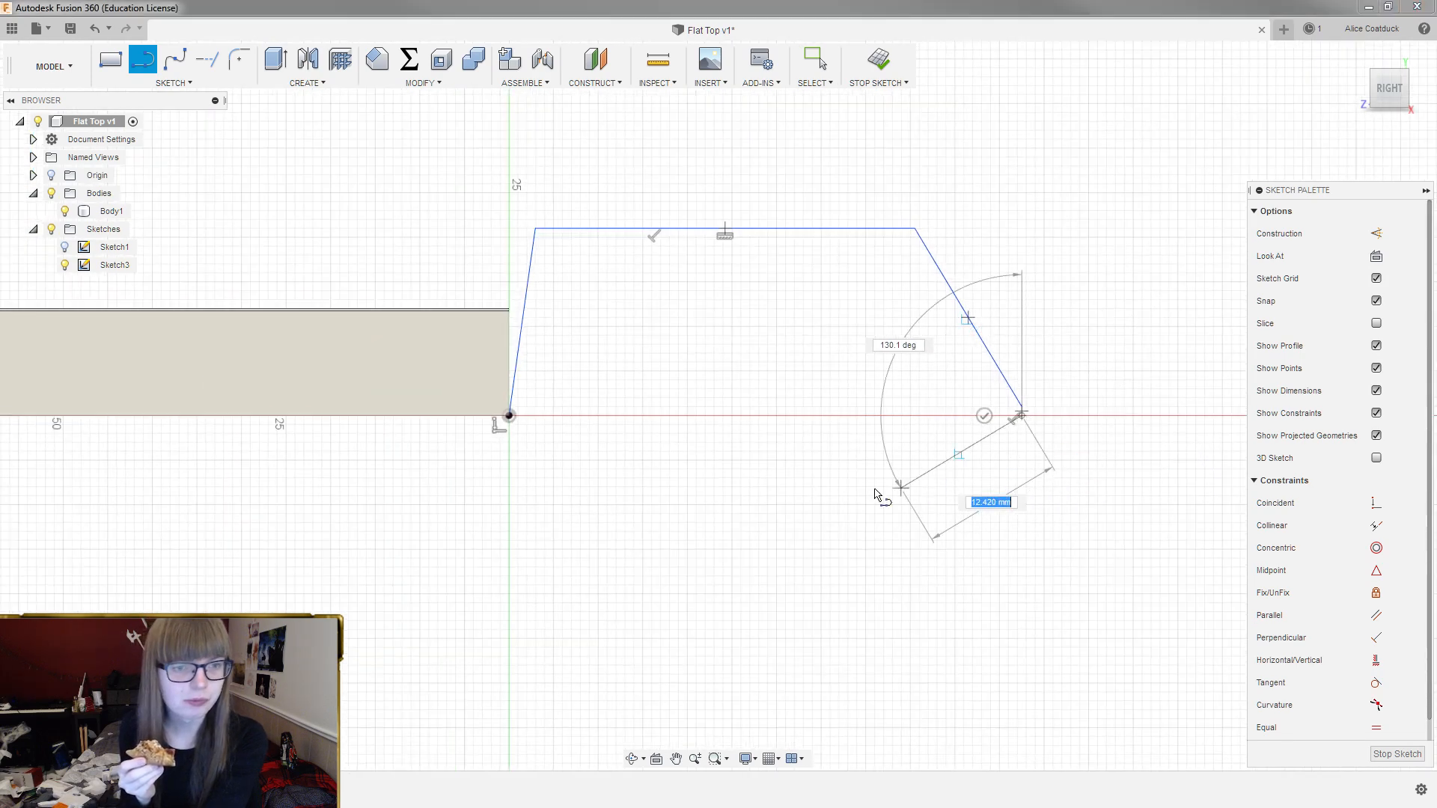
{"action": "left_click", "coordinate": [510, 416]}
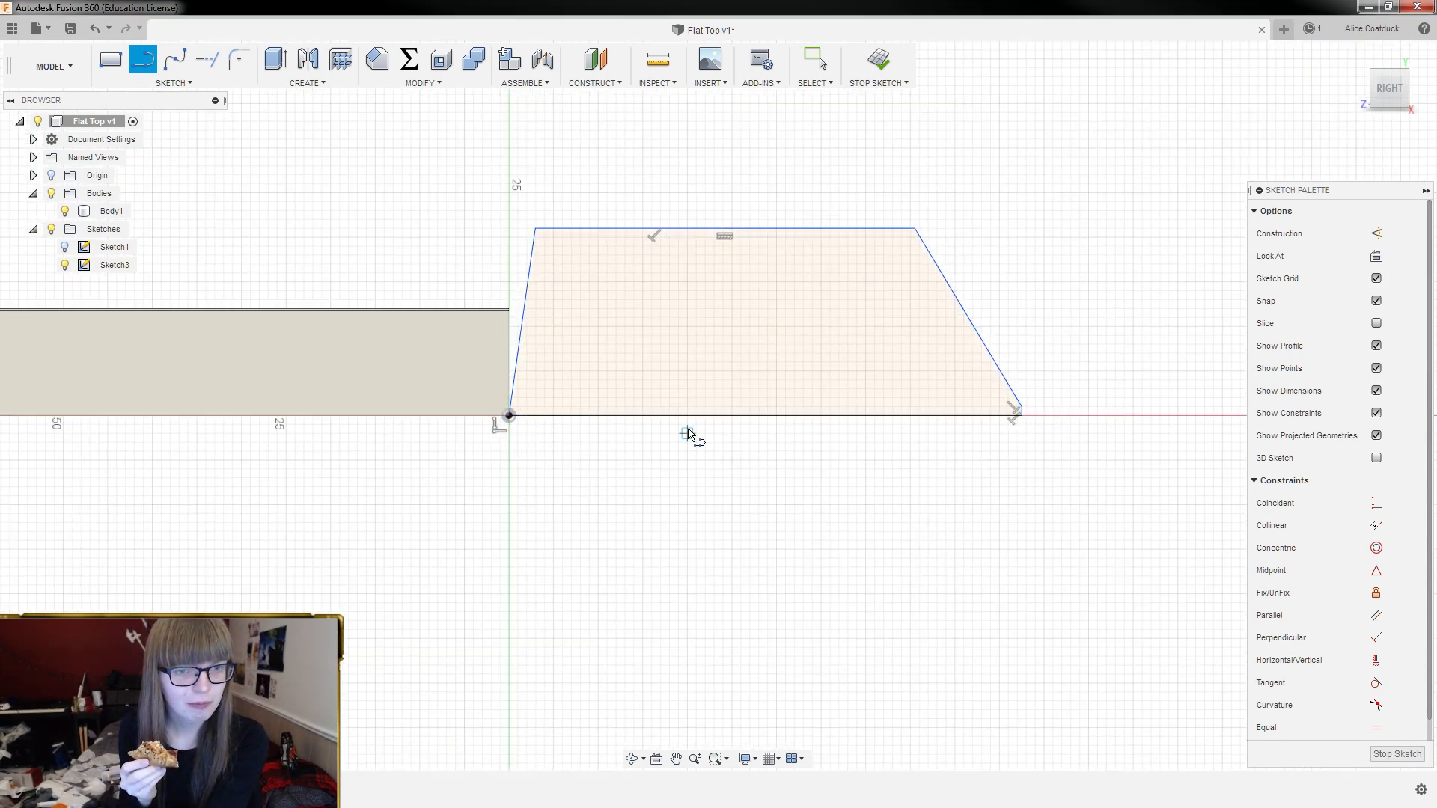
{"action": "left_click", "coordinate": [888, 79]}
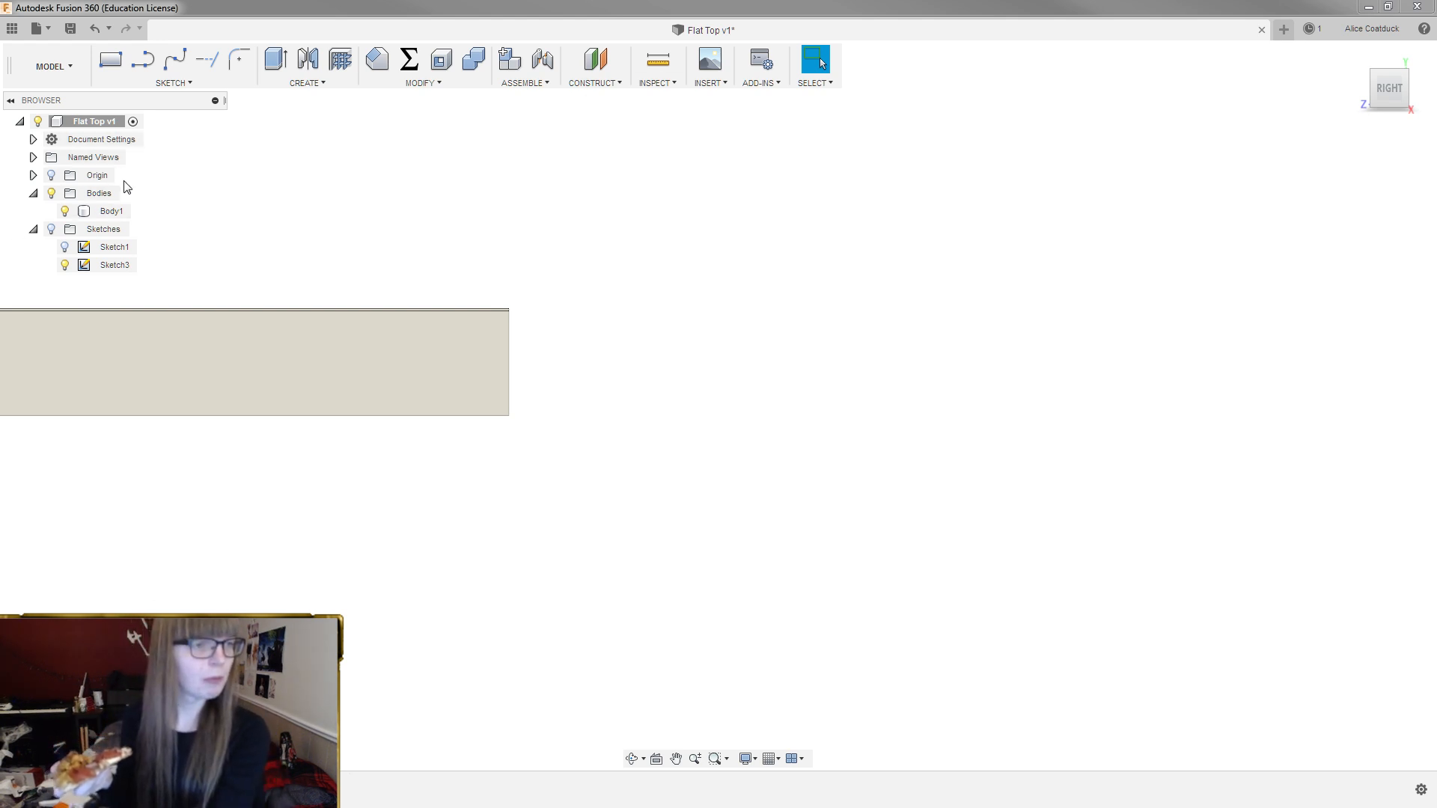
Show the sketches and start extruding the closed front profile to one side, with a distance of about 24 mm
{"action": "left_click", "coordinate": [51, 229]}
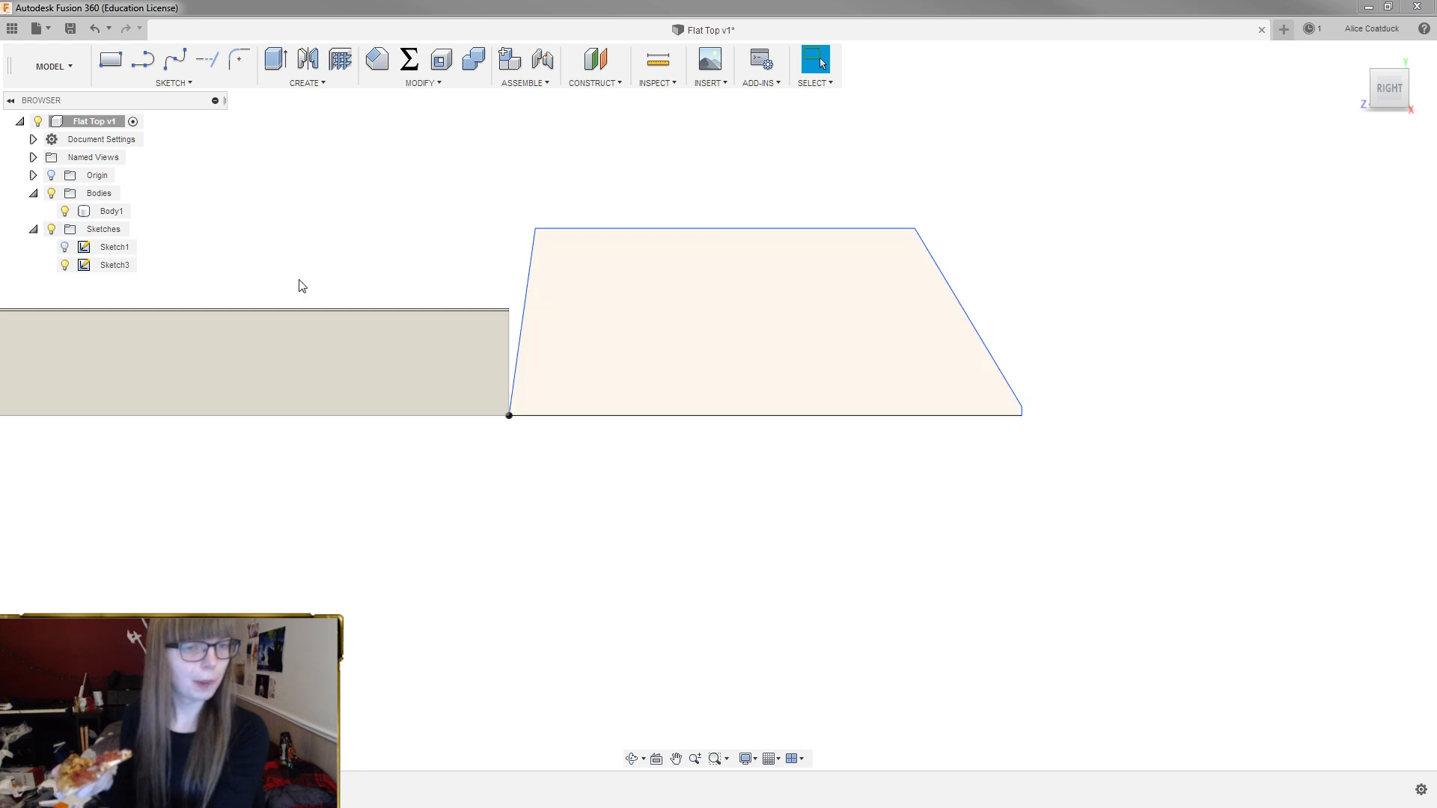
{"action": "left_click", "coordinate": [606, 322]}
{"action": "scroll", "coordinate": [603, 316], "scroll_direction": "down", "scroll_amount": 2}
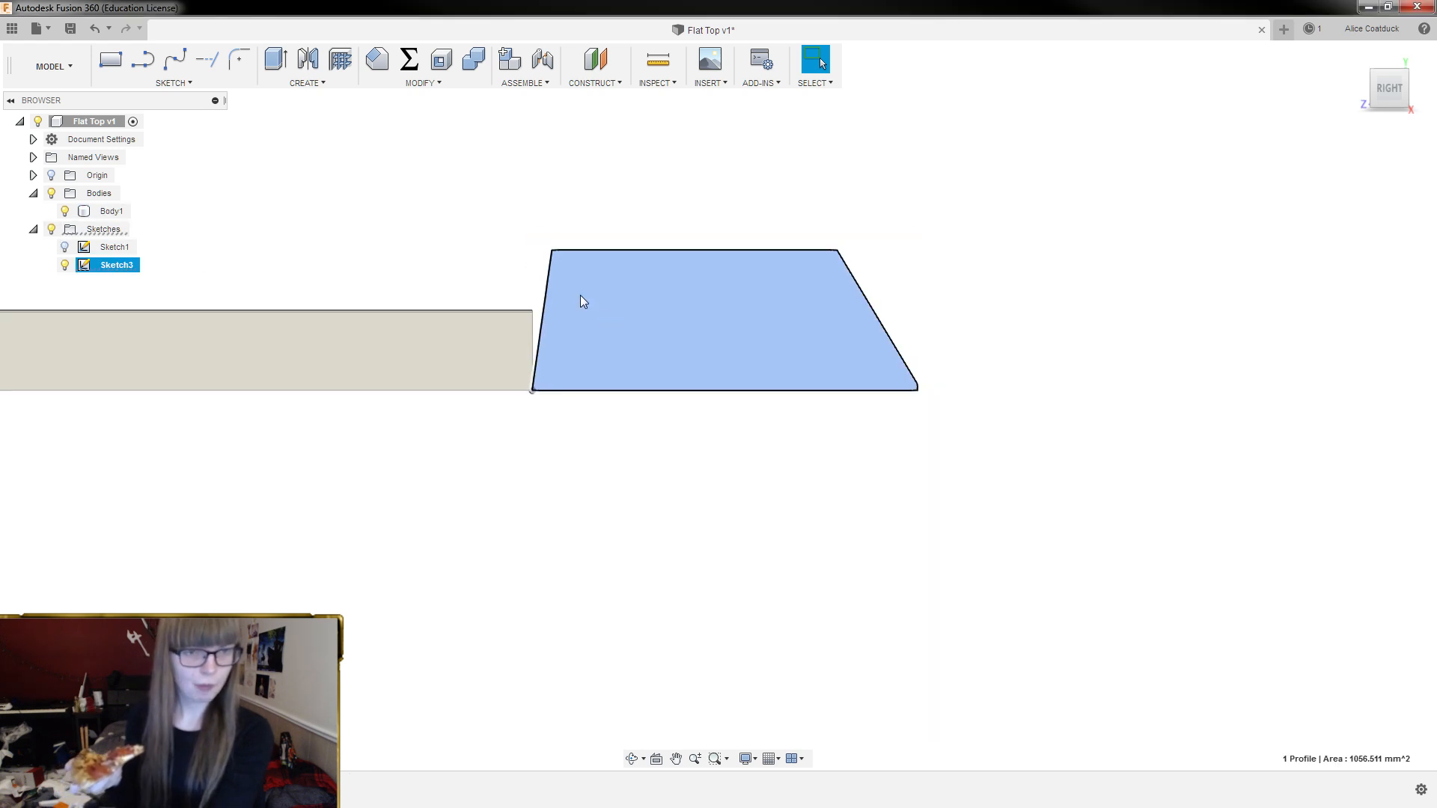
{"action": "left_click", "coordinate": [641, 284]}
{"action": "mouse_move", "coordinate": [642, 247]}
{"action": "middle_mouse_down", "text": "shift"}
{"action": "mouse_move", "coordinate": [551, 199]}
{"action": "mouse_move", "coordinate": [882, 319]}
{"action": "middle_mouse_up", "text": "shift"}
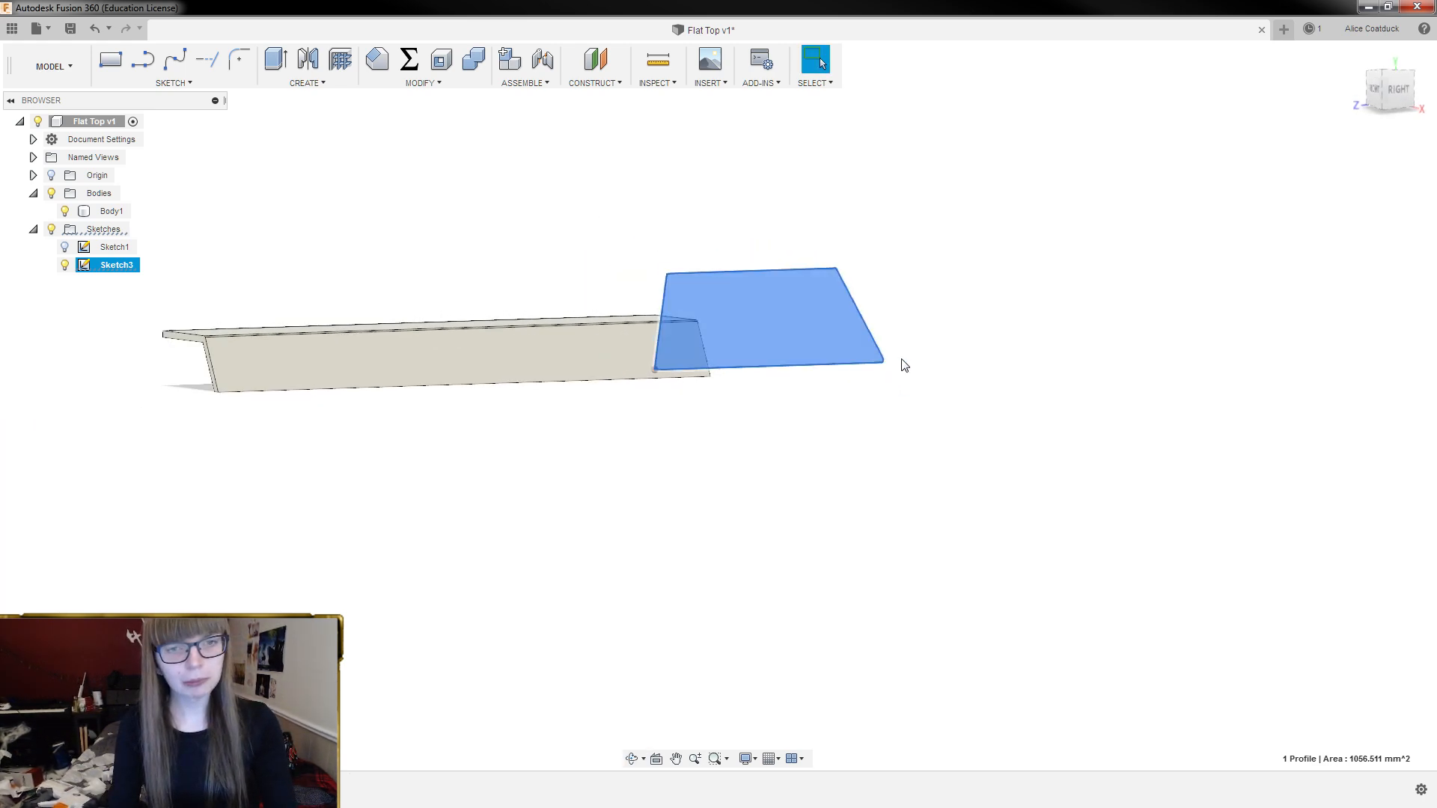
{"action": "key", "text": "e"}
{"action": "left_click", "coordinate": [1372, 278]}
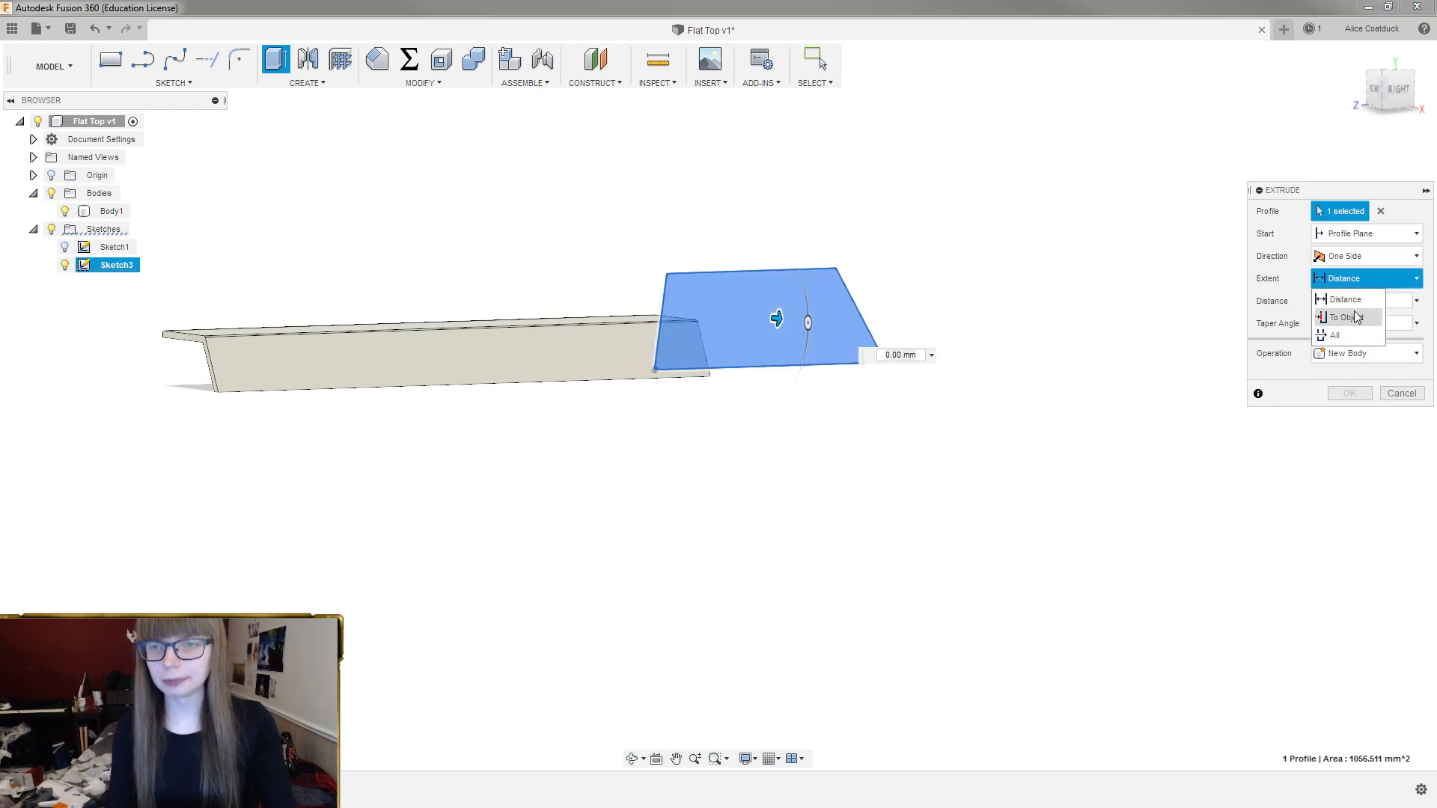
{"action": "left_click", "coordinate": [1344, 299]}
{"action": "scroll", "coordinate": [621, 359], "scroll_direction": "up", "scroll_amount": 3}
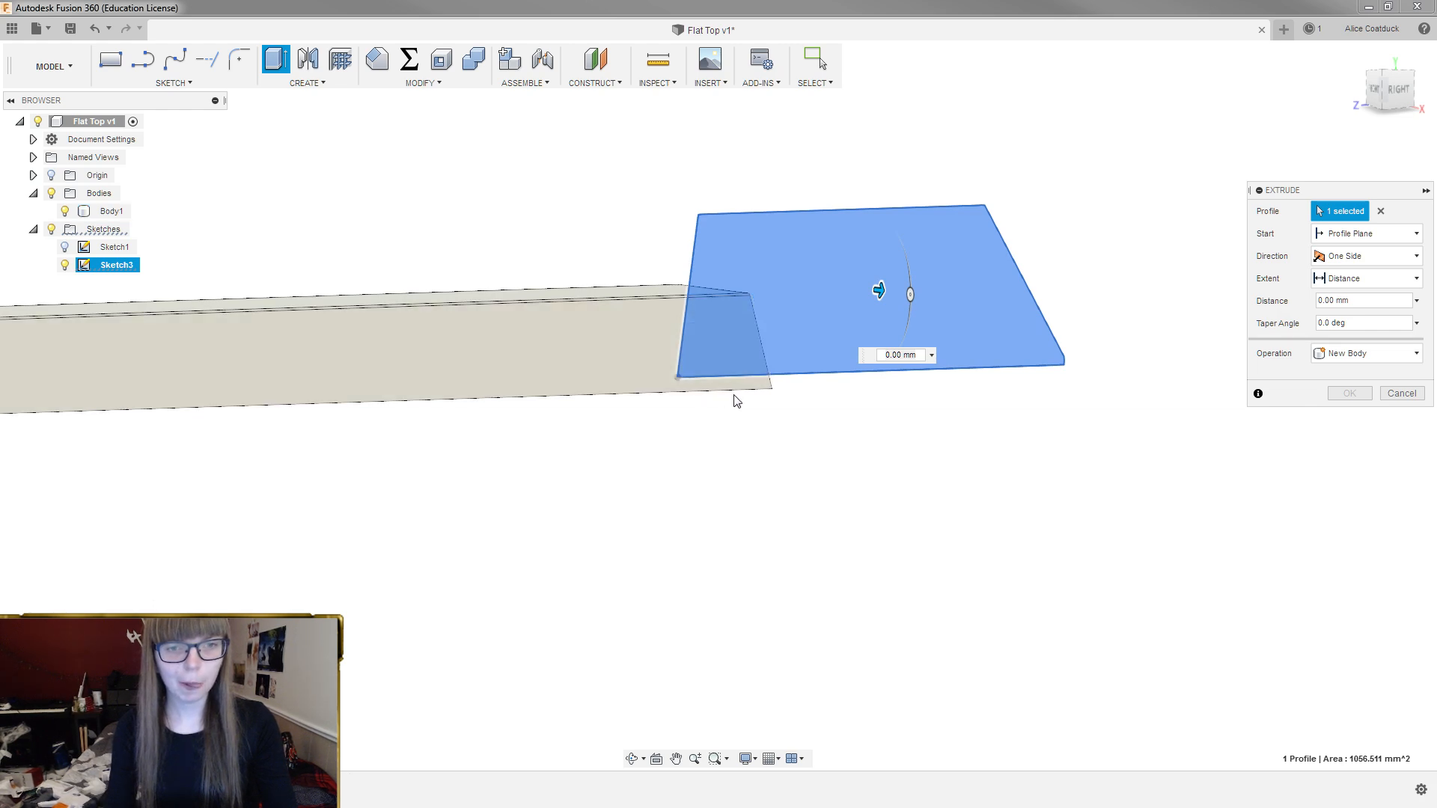
{"action": "left_click", "coordinate": [1373, 90]}
{"action": "left_click_drag", "start_coordinate": [709, 289], "coordinate": [892, 292]}
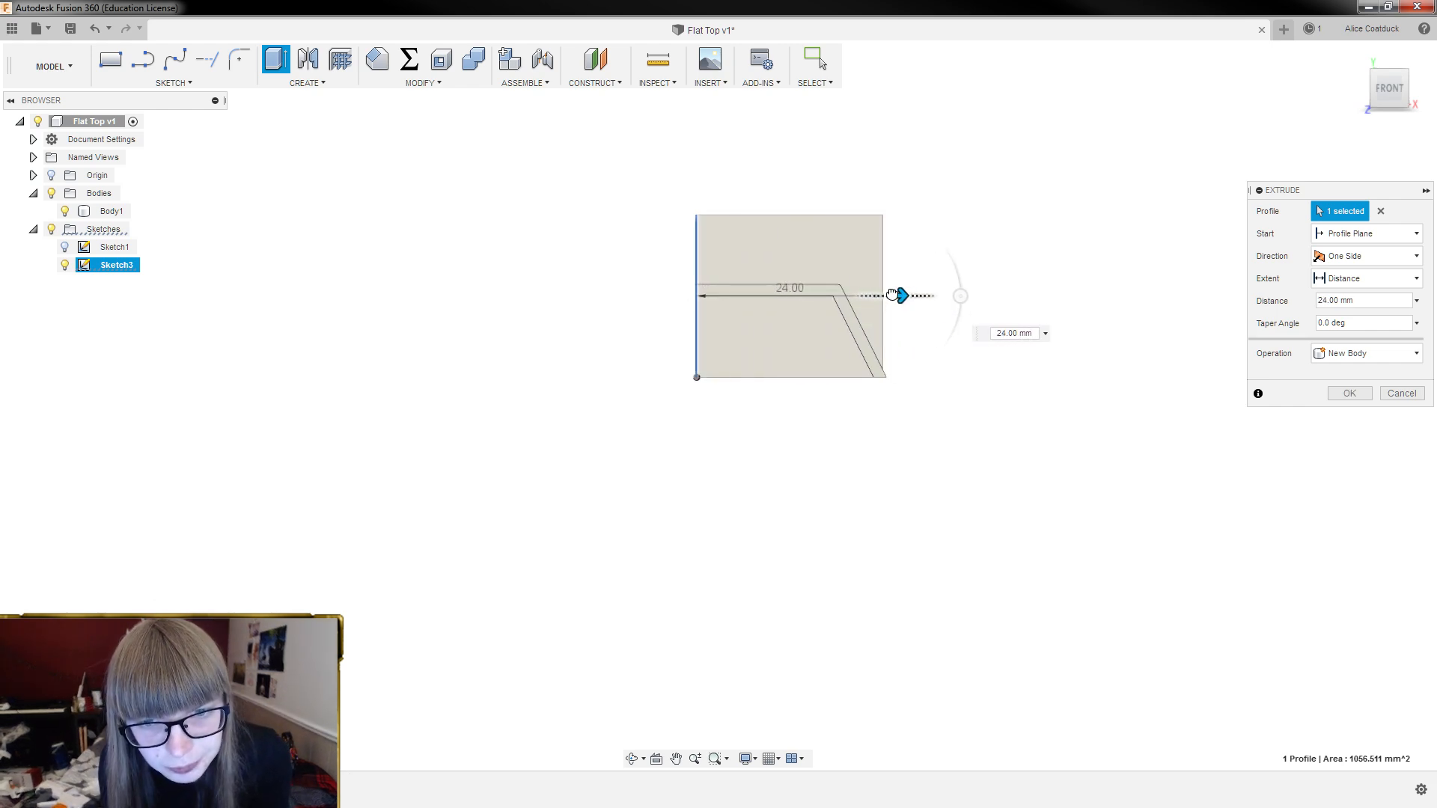
Set the extrusion distance to 24.5 mm and create the front block as a new body
{"action": "key", "text": "Right"}
{"action": "key", "text": "Right"}
{"action": "key", "text": "Right"}
{"action": "type", "text": "5"}
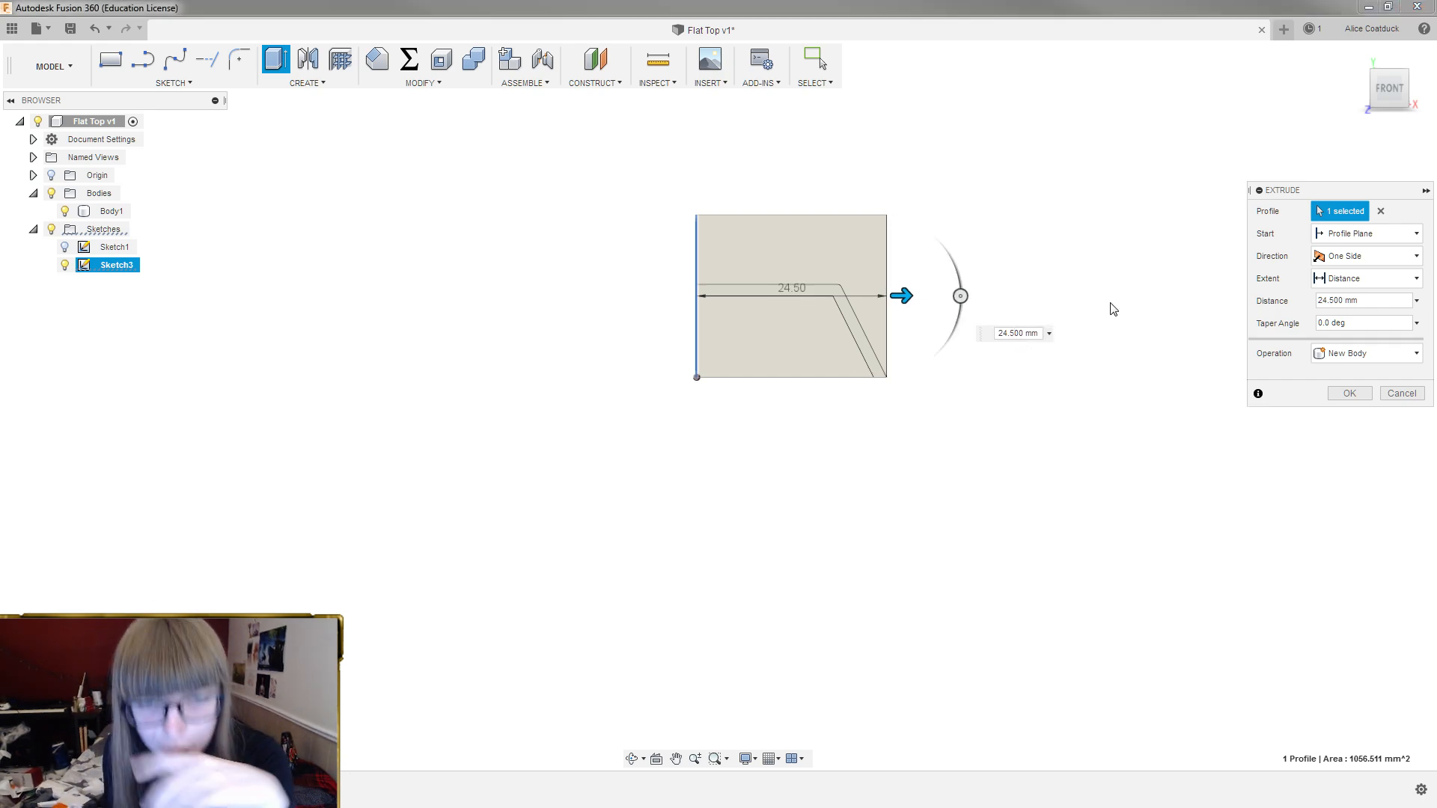
{"action": "middle_click_drag", "start_coordinate": [1159, 291], "coordinate": [1112, 304], "text": "shift"}
{"action": "scroll", "coordinate": [684, 318], "scroll_direction": "down", "scroll_amount": 2}
{"action": "scroll", "coordinate": [1176, 282], "scroll_direction": "up", "scroll_amount": 3}
{"action": "middle_click_drag", "start_coordinate": [1023, 289], "coordinate": [955, 299], "text": "shift"}
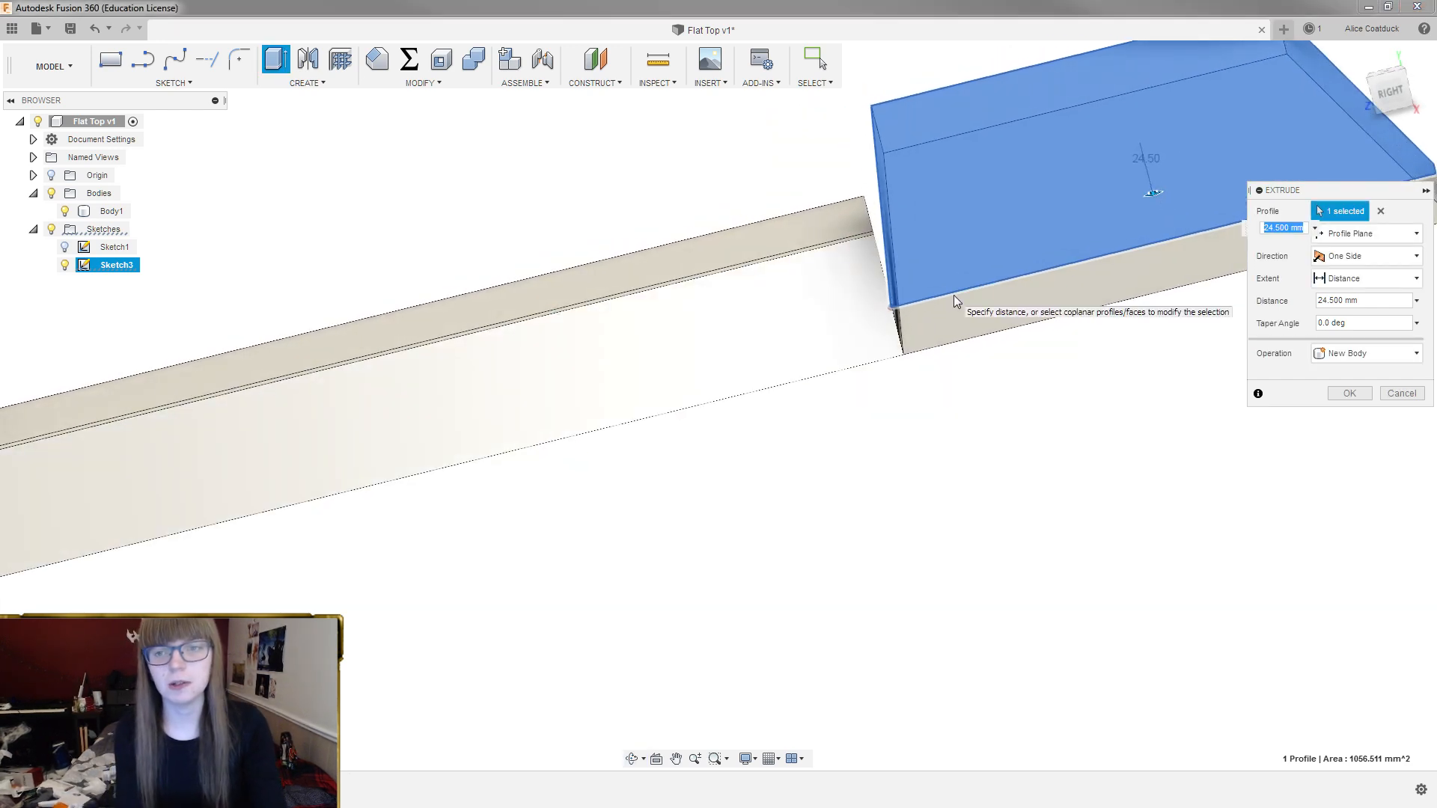
{"action": "key", "text": "Return"}
Make Sketch1, the cover's cross-section profile, visible
{"action": "middle_click_drag", "start_coordinate": [941, 231], "coordinate": [833, 137], "text": "shift"}
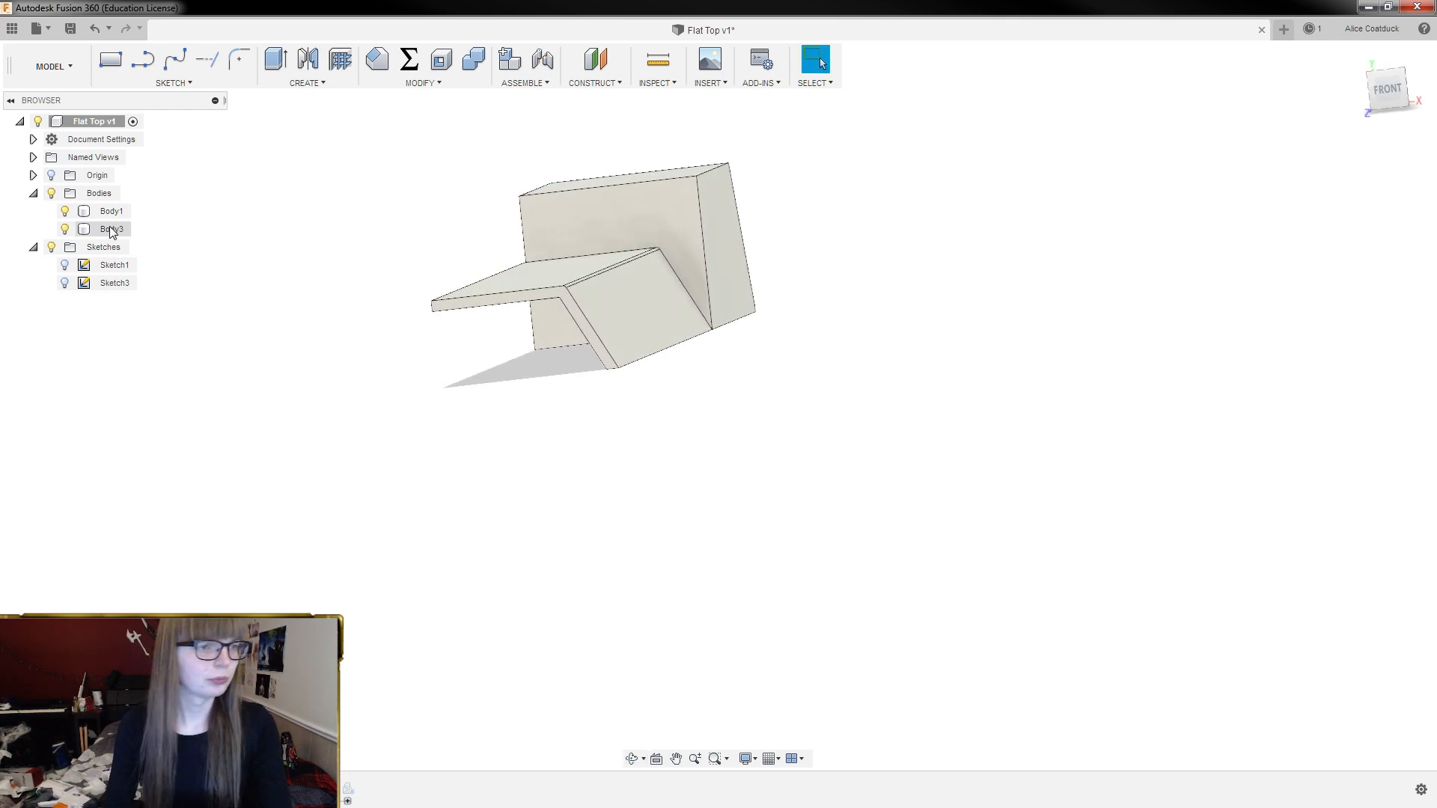
{"action": "left_click", "coordinate": [64, 264]}
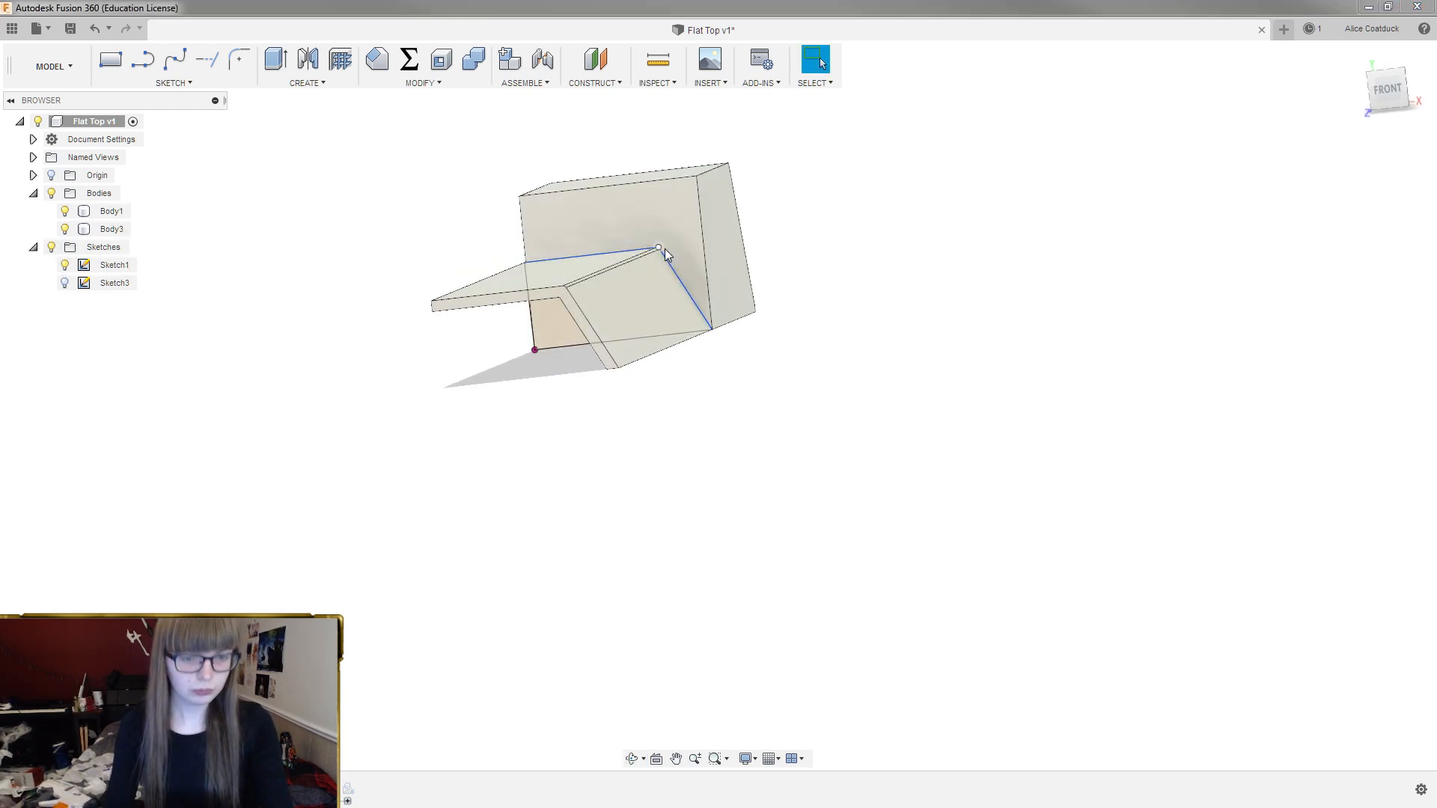
{"action": "key", "text": "l"}
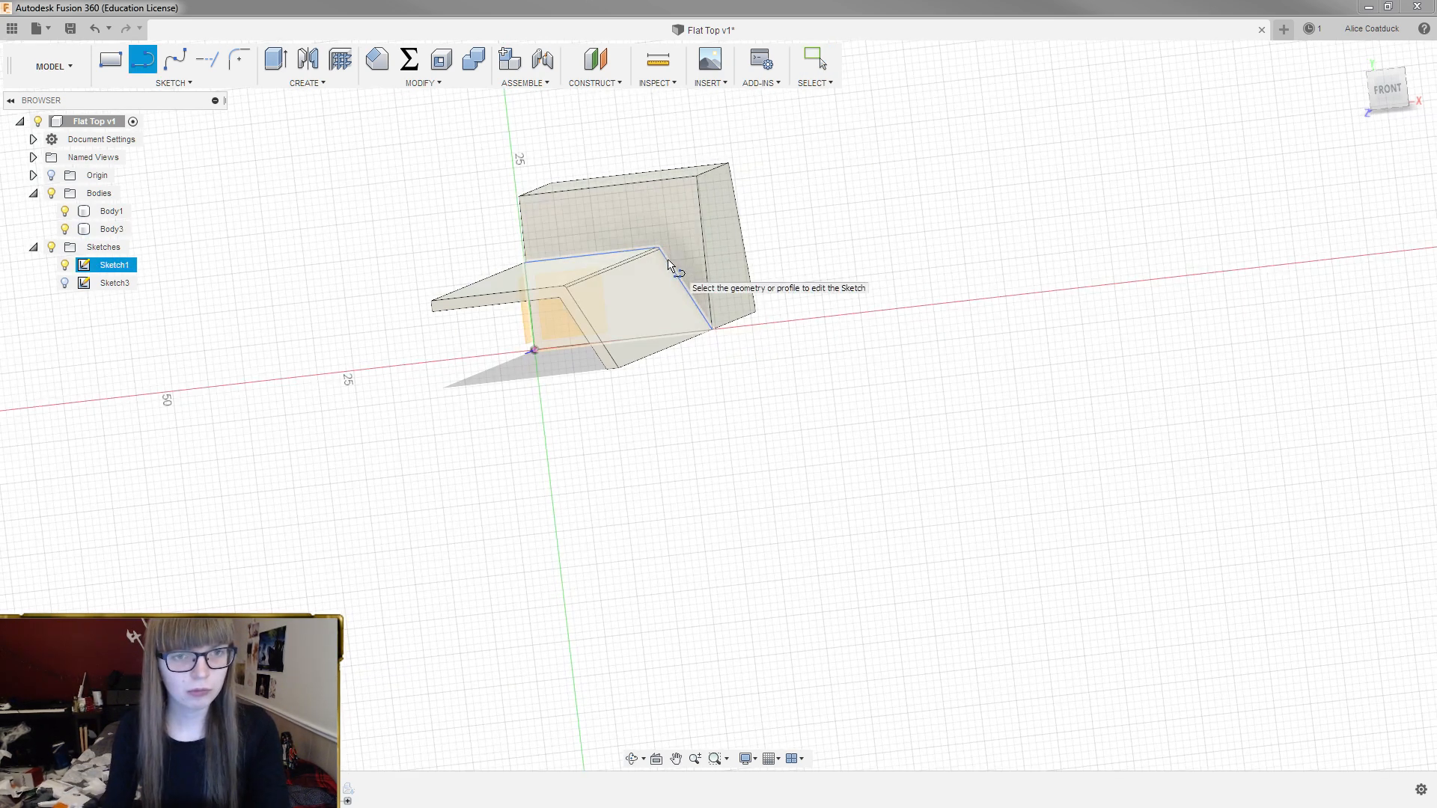
{"action": "left_click", "coordinate": [547, 329]}
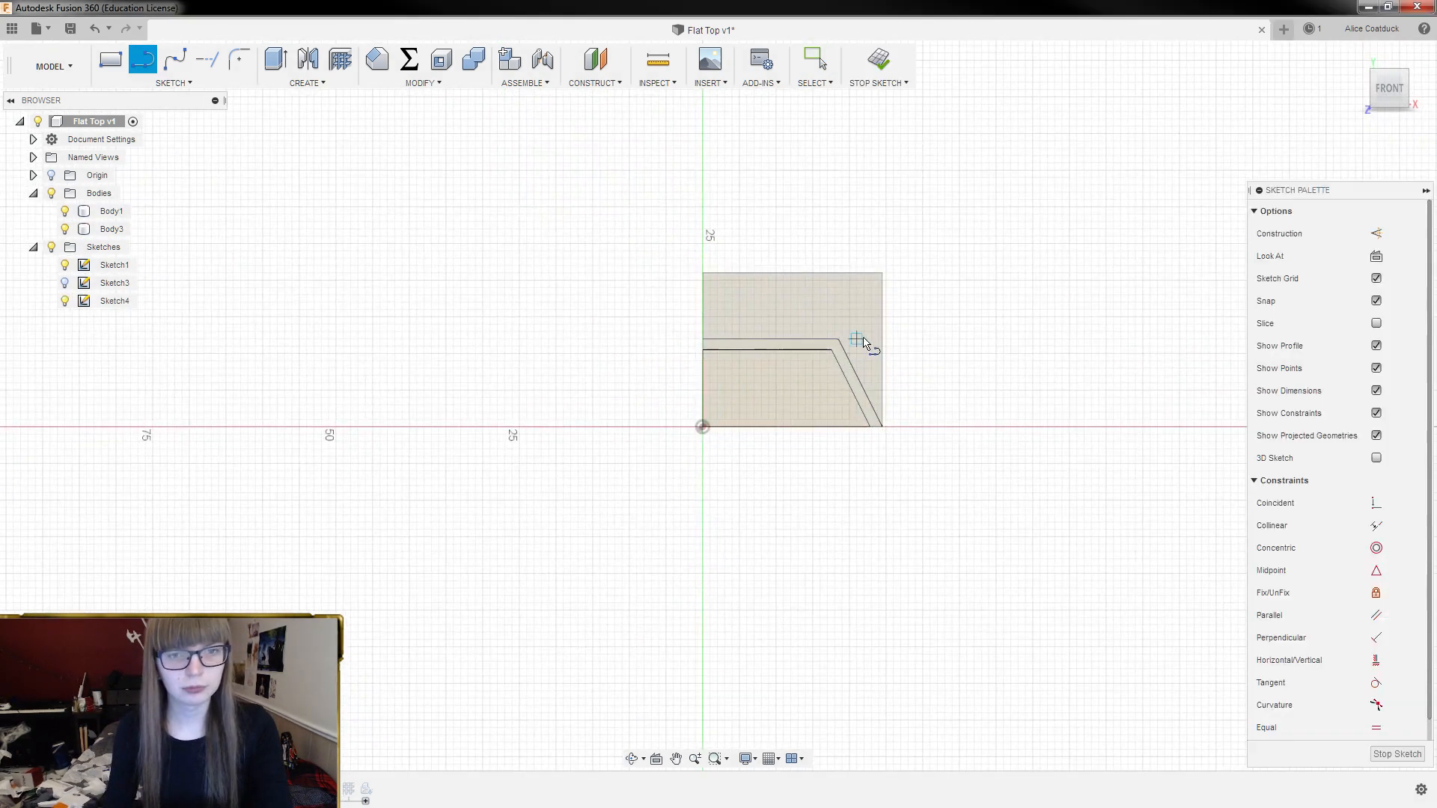
{"action": "scroll", "coordinate": [844, 340], "scroll_direction": "up", "scroll_amount": 5}
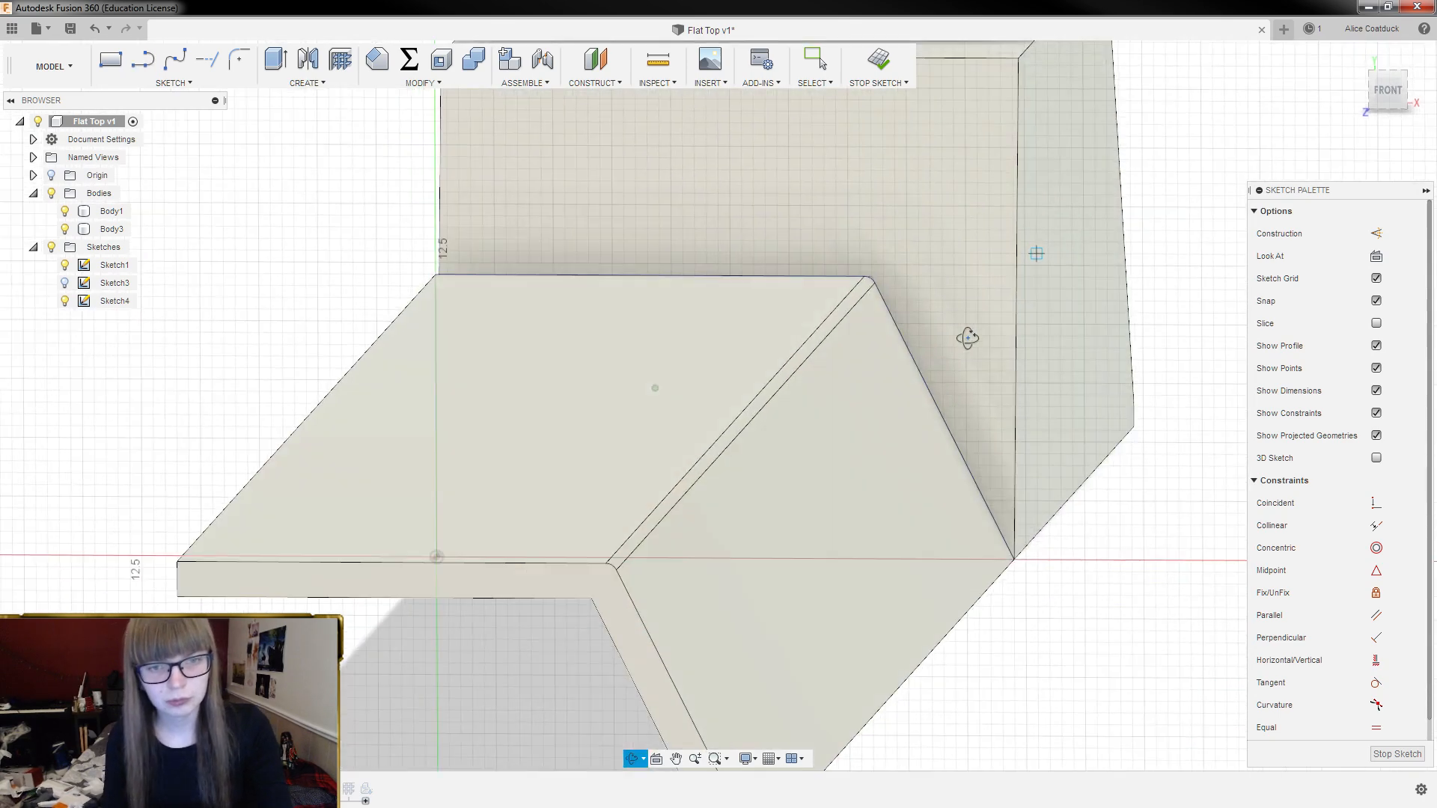
{"action": "left_click", "coordinate": [872, 277]}
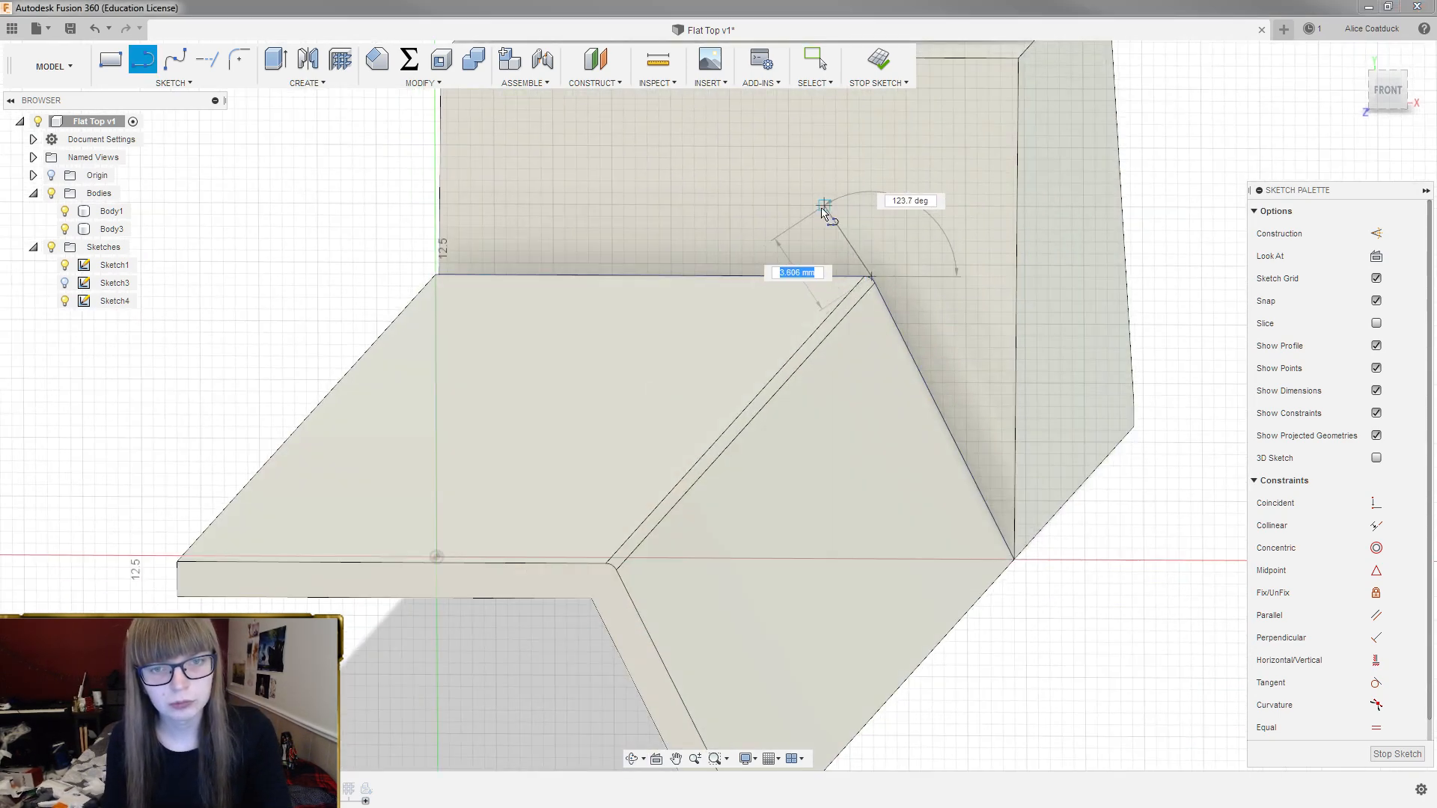
{"action": "scroll", "coordinate": [928, 259], "scroll_direction": "down", "scroll_amount": 2}
{"action": "key", "text": "Escape"}
{"action": "key", "text": "ctrl+z"}
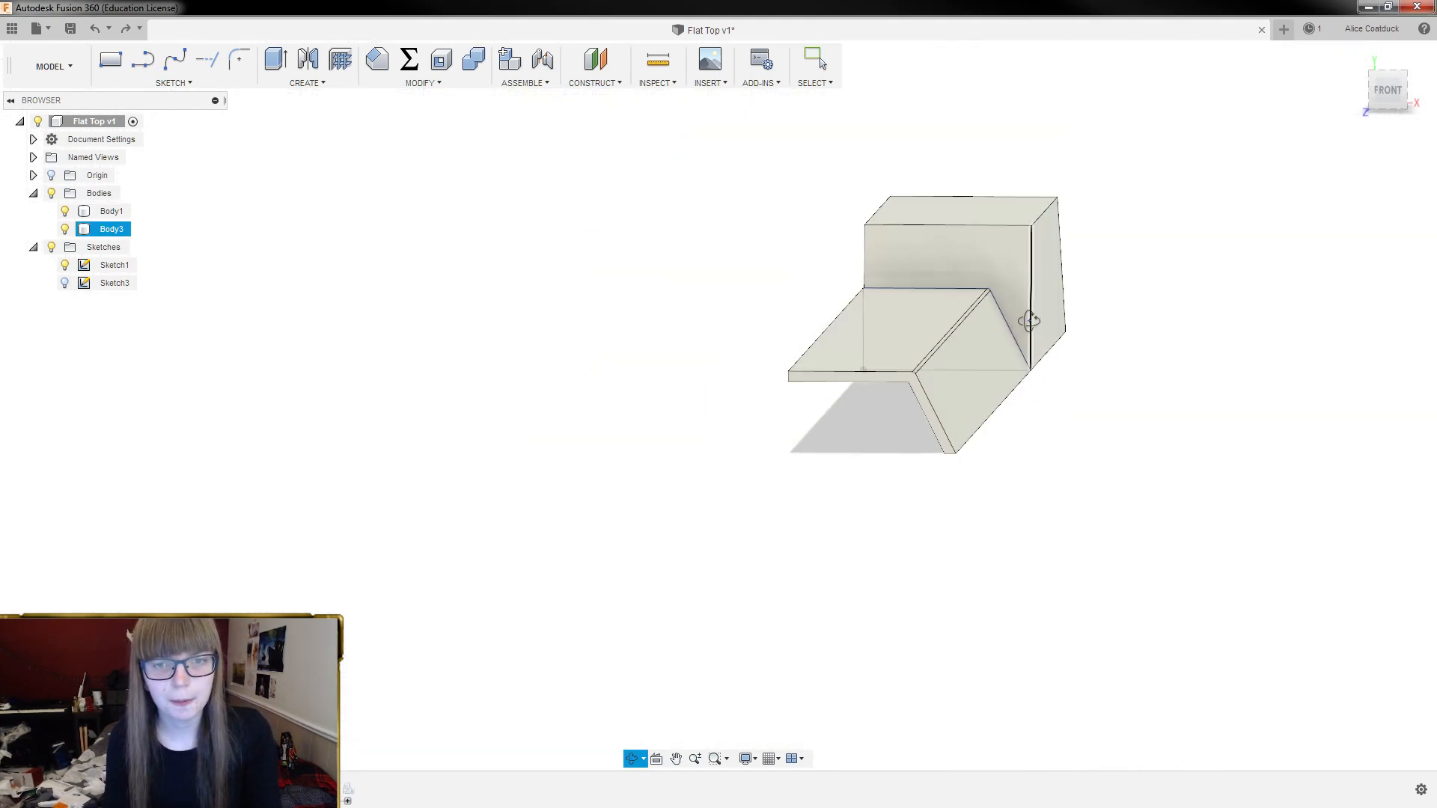
Edit Sketch1 to extend the profile's slanted edge upward and close a triangle with horizontal and vertical lines to the lower outer corner
{"action": "left_click", "coordinate": [868, 378]}
{"action": "double_click", "coordinate": [867, 378]}
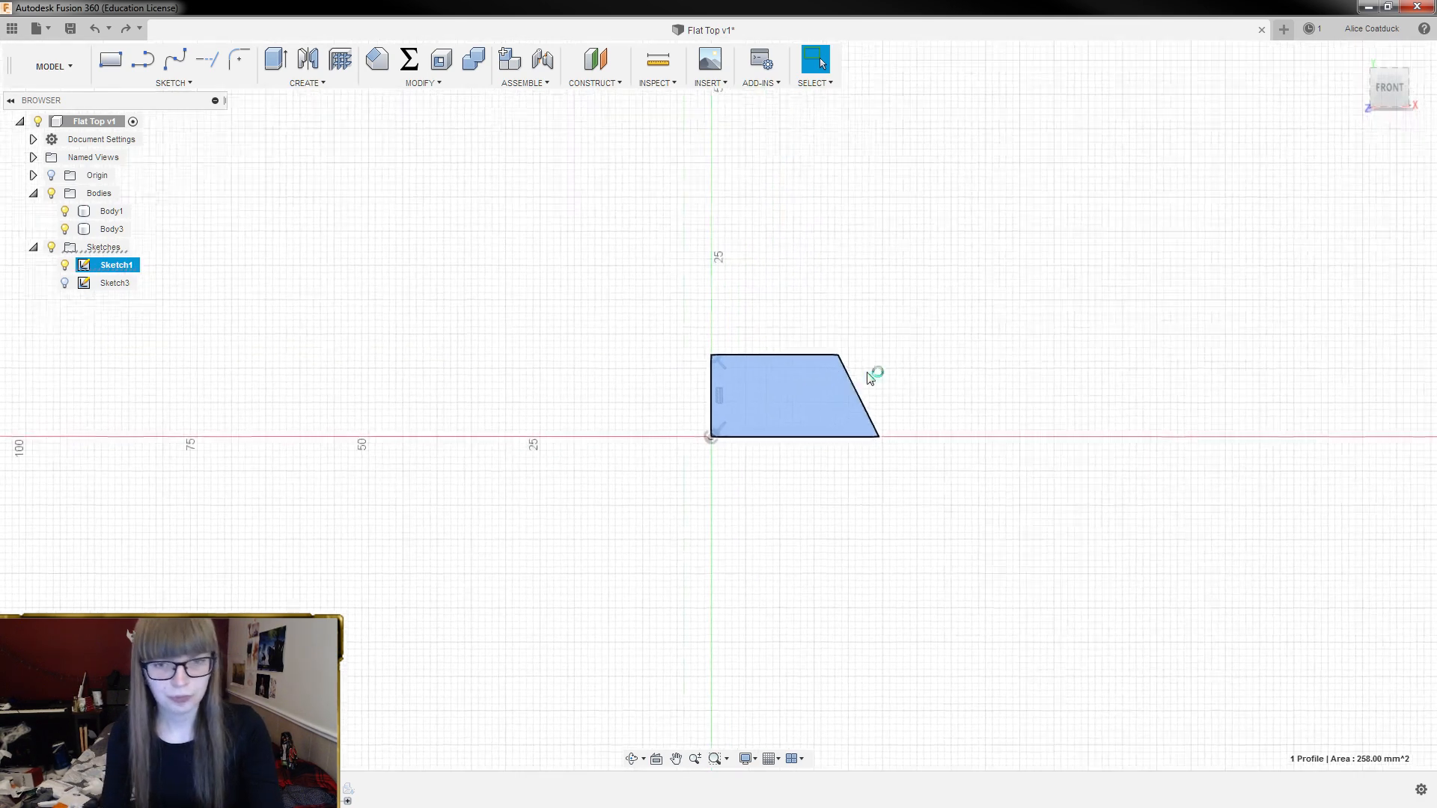
{"action": "key", "text": "l"}
{"action": "left_click", "coordinate": [762, 364]}
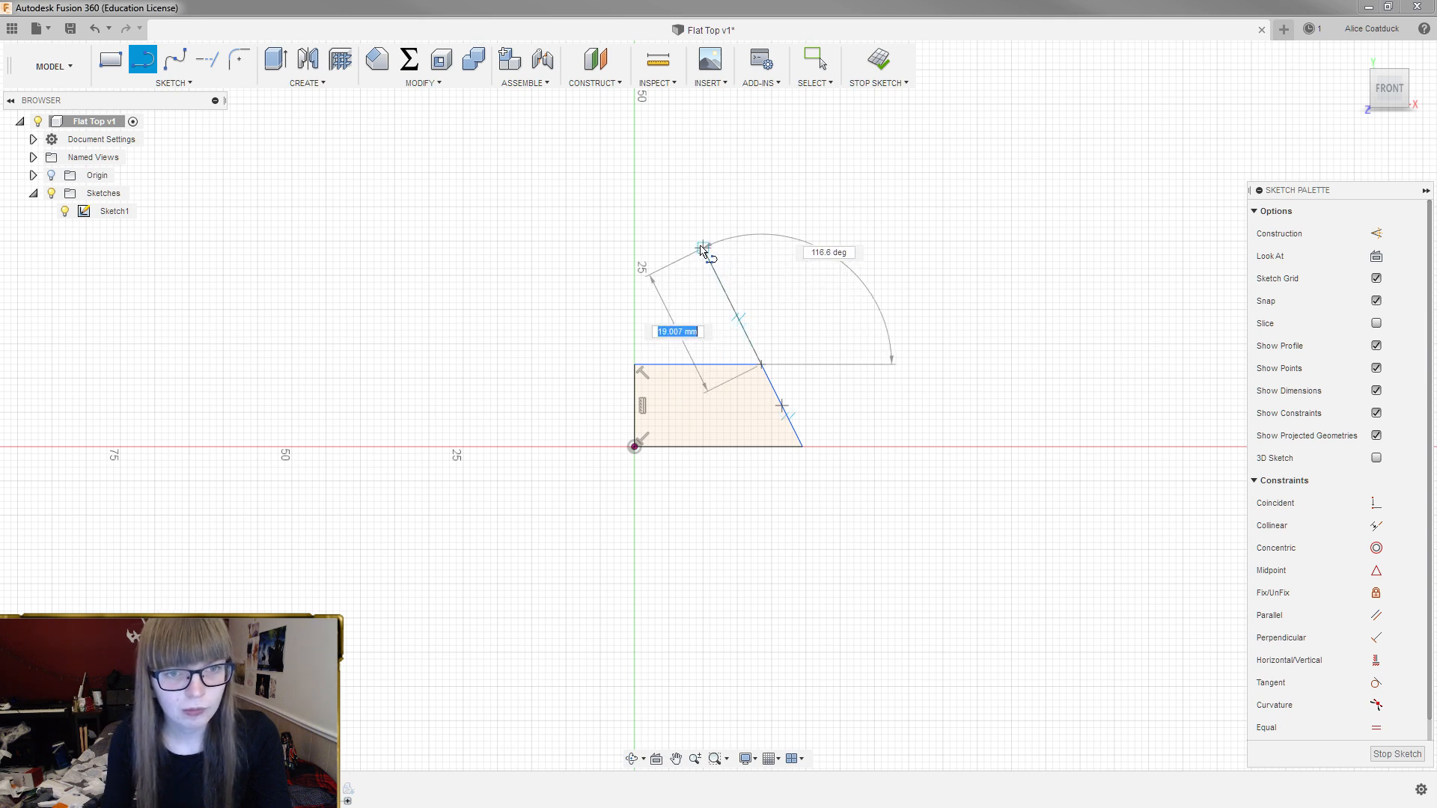
{"action": "left_click", "coordinate": [695, 234]}
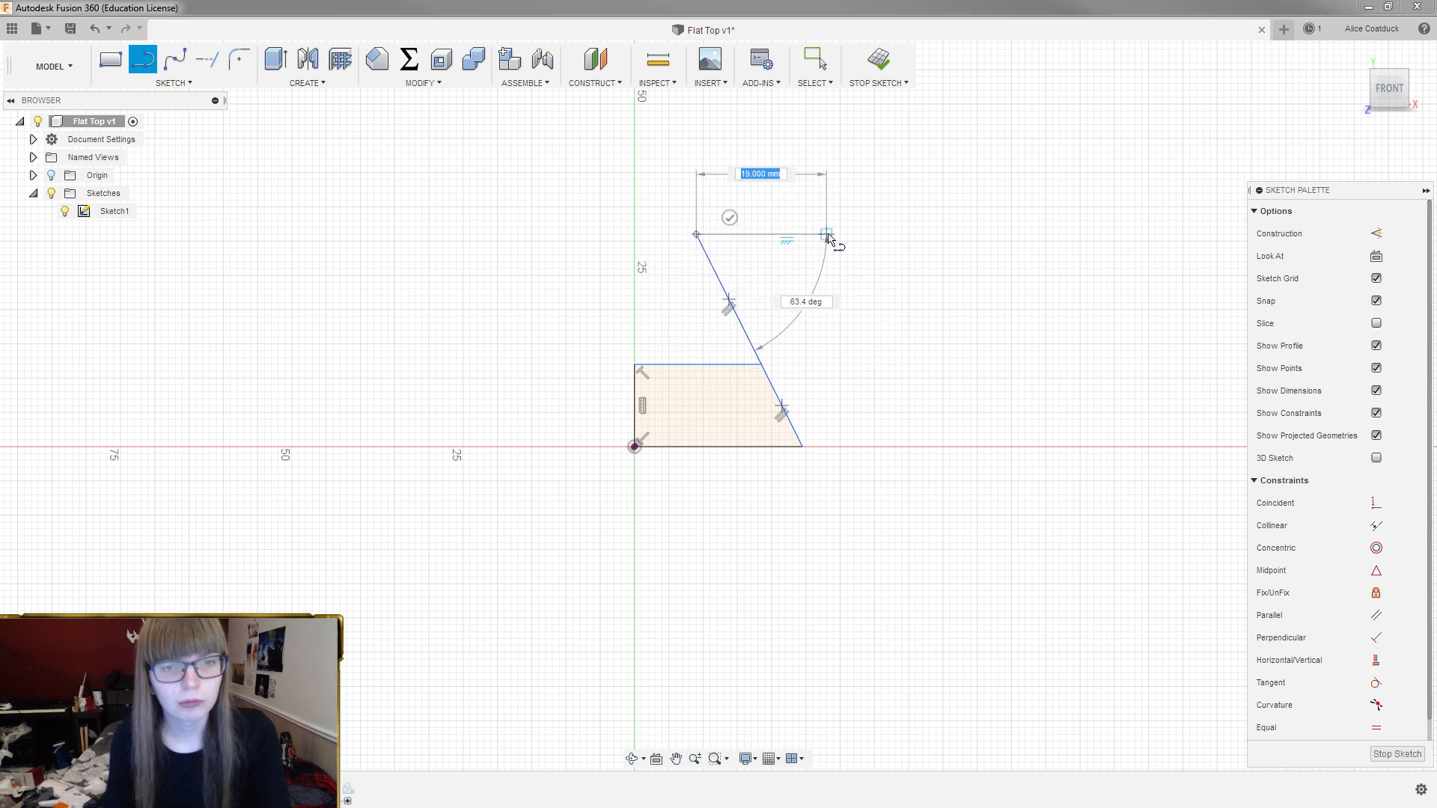
{"action": "left_click", "coordinate": [802, 235]}
{"action": "left_click", "coordinate": [803, 447]}
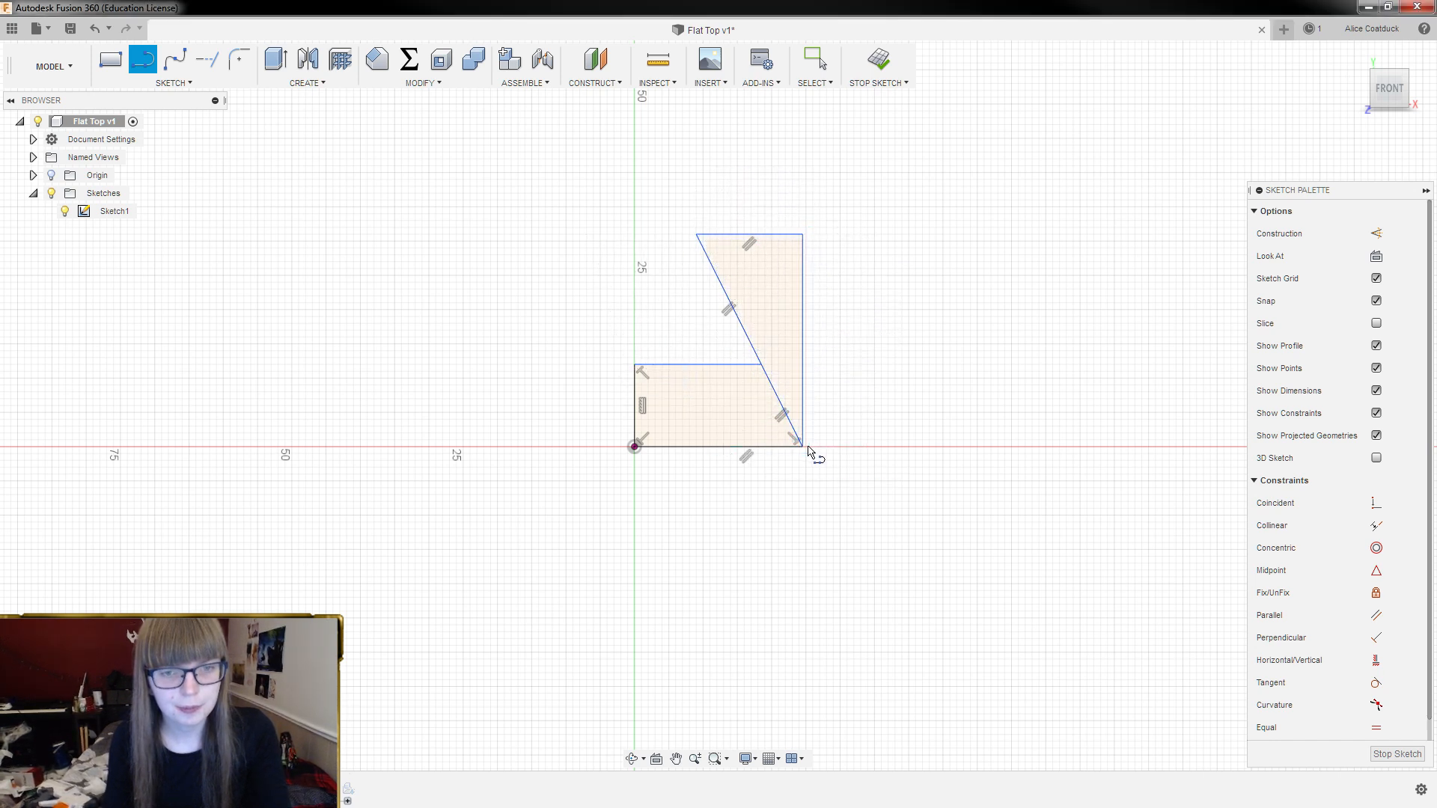
{"action": "left_click", "coordinate": [879, 59]}
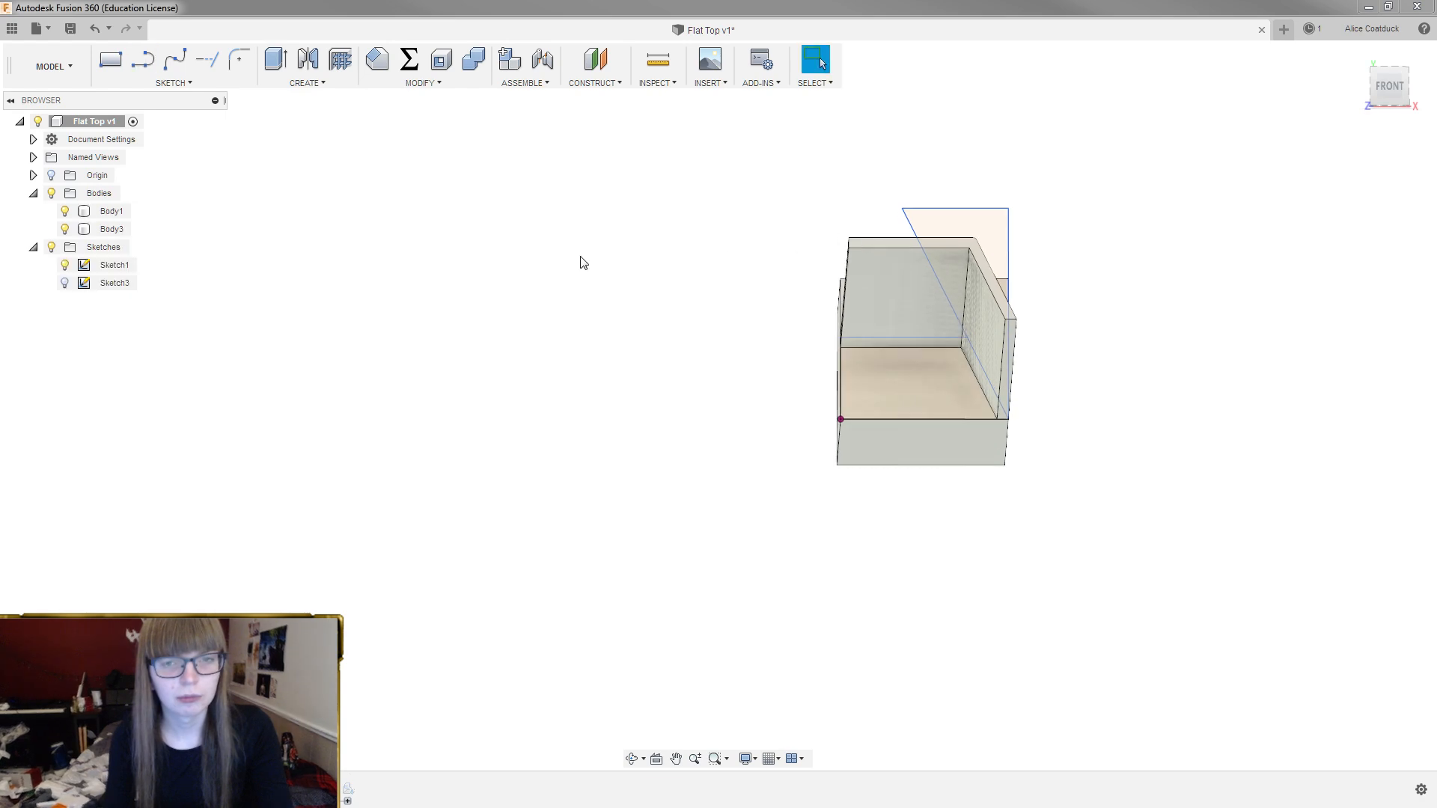
Extrude the new triangular profile through the front block to cut its side to the cover's slope, and hide Sketch1
{"action": "mouse_move", "coordinate": [581, 262]}
{"action": "middle_mouse_down", "text": "shift"}
{"action": "mouse_move", "coordinate": [859, 253]}
{"action": "mouse_move", "coordinate": [849, 270]}
{"action": "middle_mouse_up", "text": "shift"}
{"action": "left_click", "coordinate": [889, 285]}
{"action": "key", "text": "e"}
{"action": "left_click_drag", "start_coordinate": [889, 285], "coordinate": [1251, 329]}
{"action": "key", "text": "Return"}
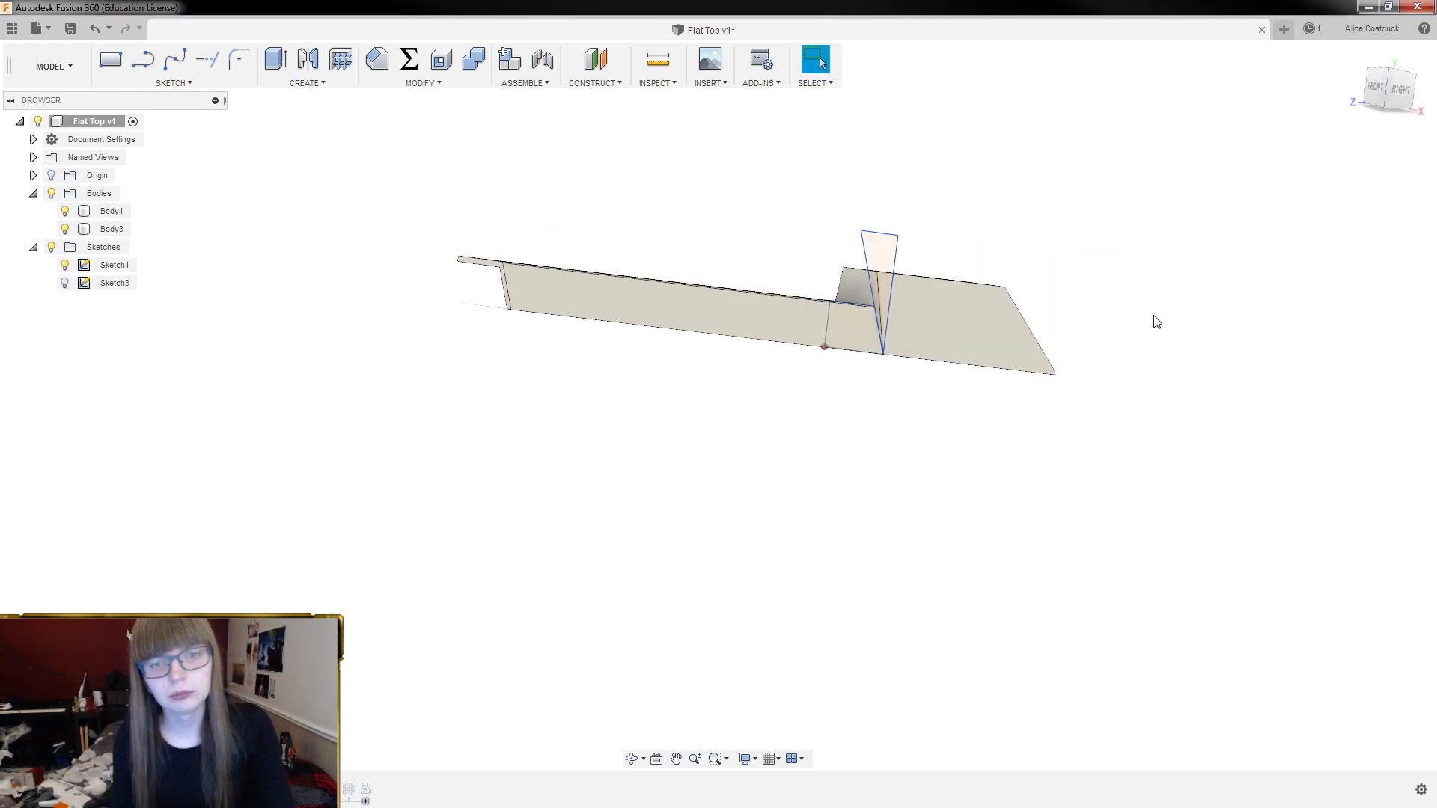
{"action": "middle_click_drag", "start_coordinate": [1004, 269], "coordinate": [970, 234], "text": "shift"}
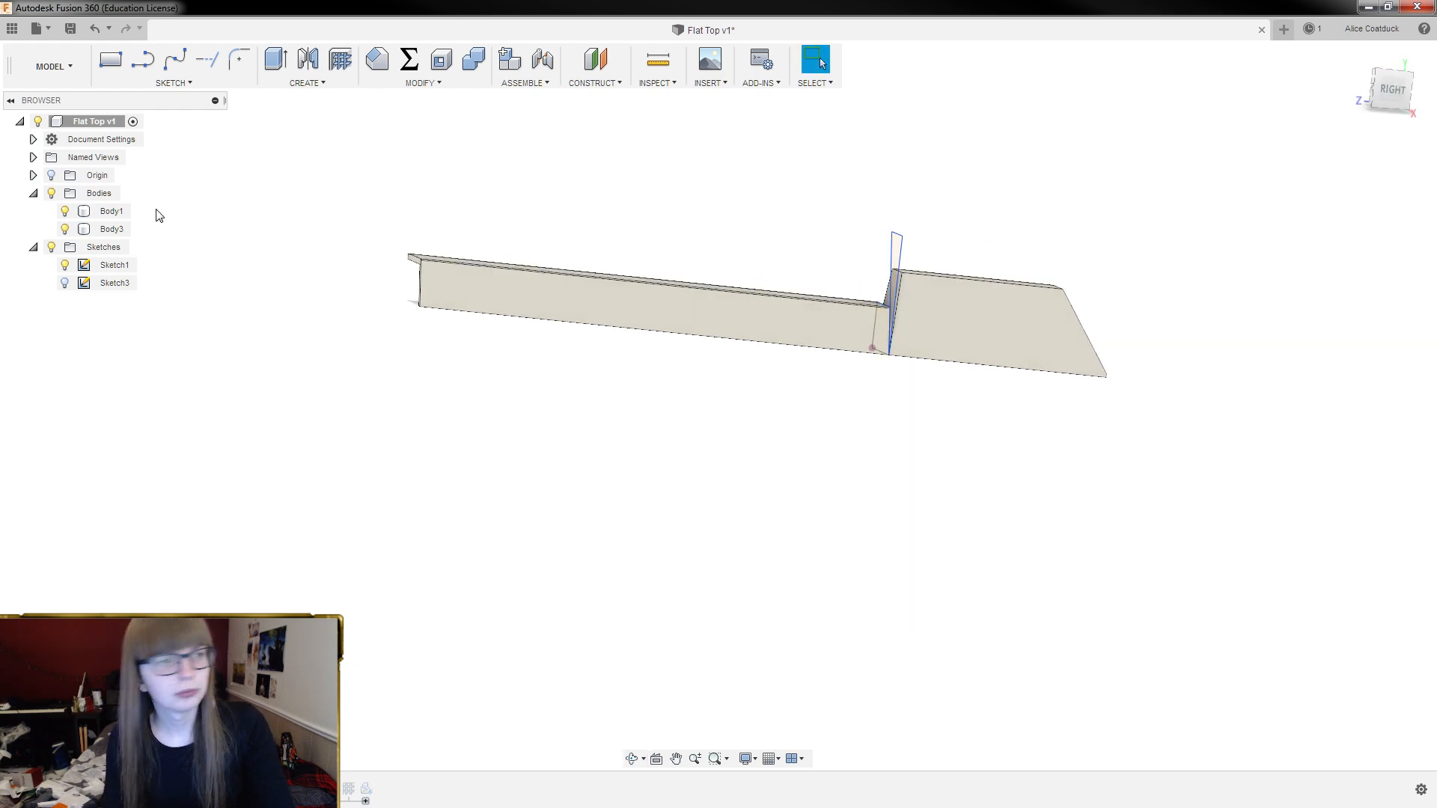
{"action": "left_click", "coordinate": [64, 263]}
{"action": "mouse_move", "coordinate": [737, 178]}
{"action": "middle_mouse_down", "text": "shift"}
{"action": "mouse_move", "coordinate": [699, 194]}
{"action": "mouse_move", "coordinate": [751, 170]}
{"action": "mouse_move", "coordinate": [722, 173]}
{"action": "mouse_move", "coordinate": [674, 217]}
{"action": "mouse_move", "coordinate": [558, 257]}
{"action": "mouse_move", "coordinate": [603, 146]}
{"action": "middle_mouse_up", "text": "shift"}
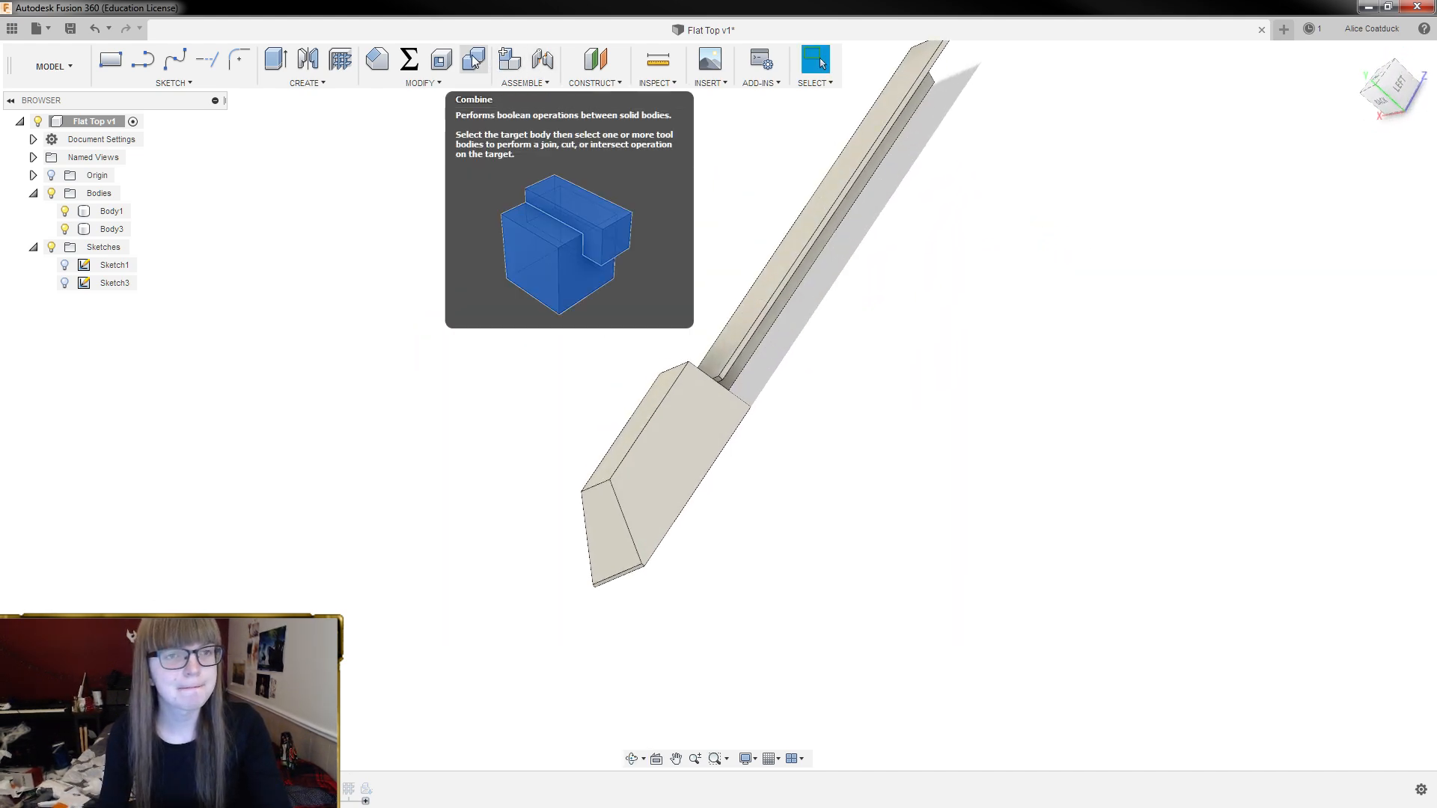
Shell the front block to a 1.5 mm inside thickness, opening its bottom, inner side and top faces
{"action": "left_click", "coordinate": [442, 60]}
{"action": "middle_click_drag", "start_coordinate": [658, 513], "coordinate": [724, 522], "text": "shift"}
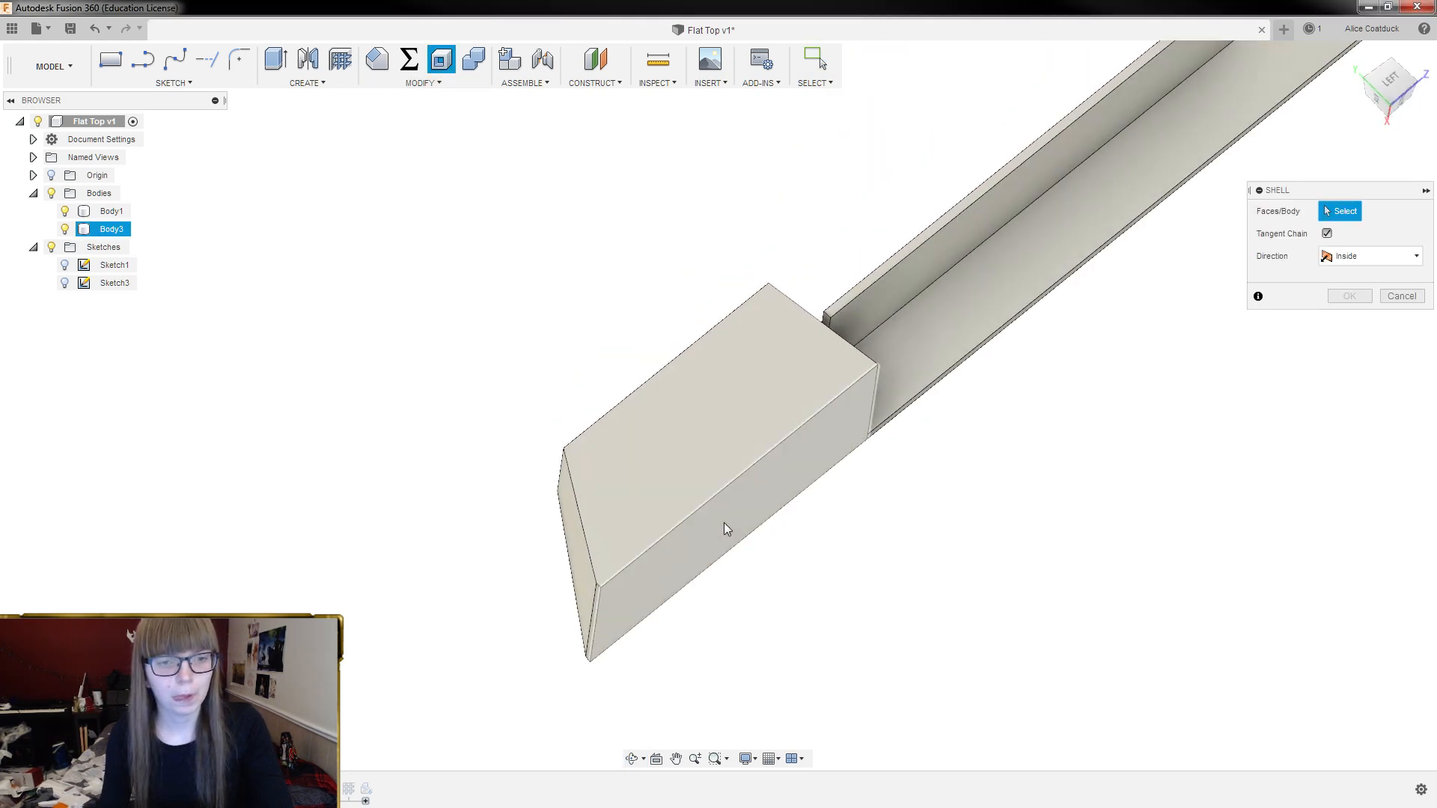
{"action": "left_click", "coordinate": [724, 524]}
{"action": "left_click", "coordinate": [717, 455]}
{"action": "middle_click_drag", "start_coordinate": [733, 454], "coordinate": [789, 484], "text": "shift"}
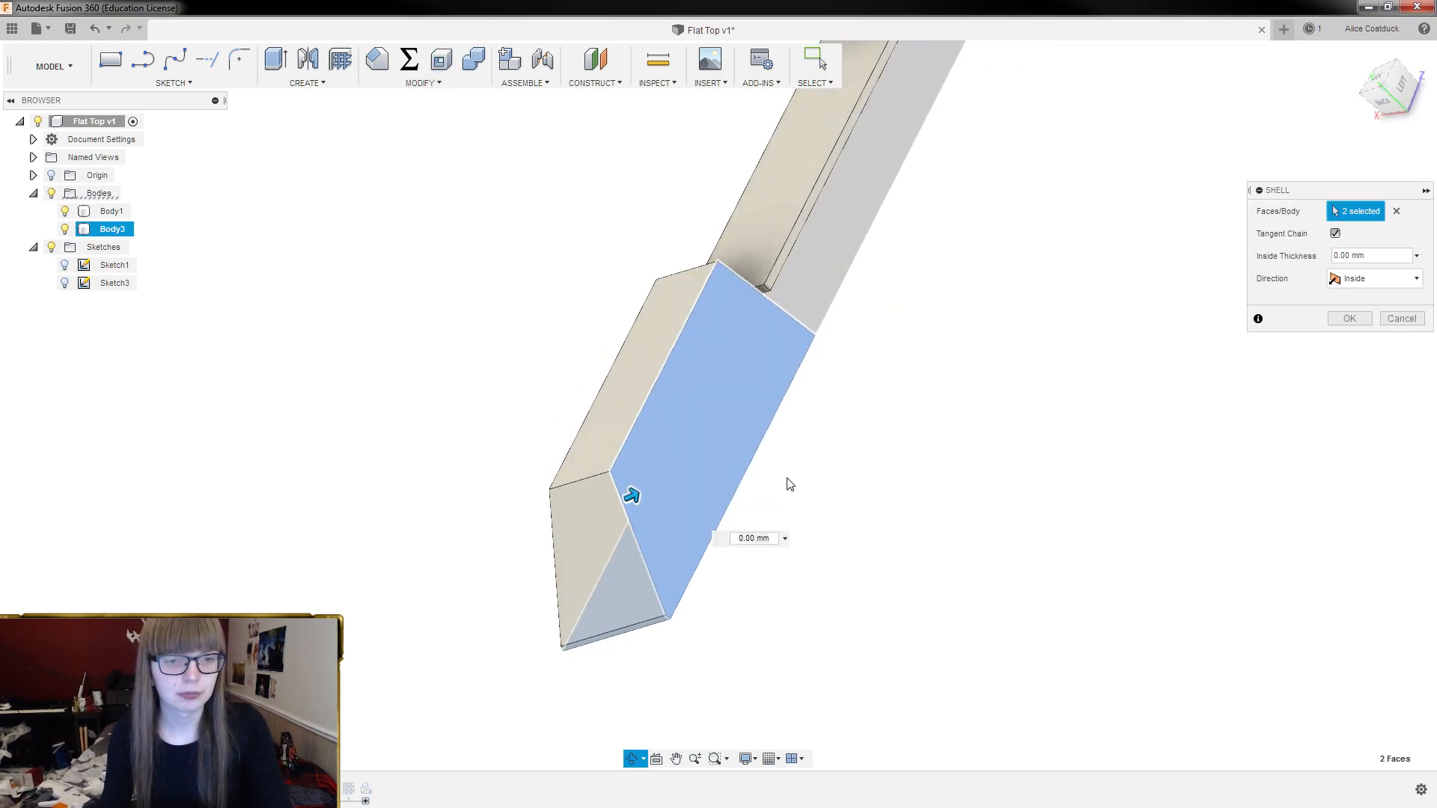
{"action": "left_click", "coordinate": [648, 374]}
{"action": "type", "text": "1.5"}
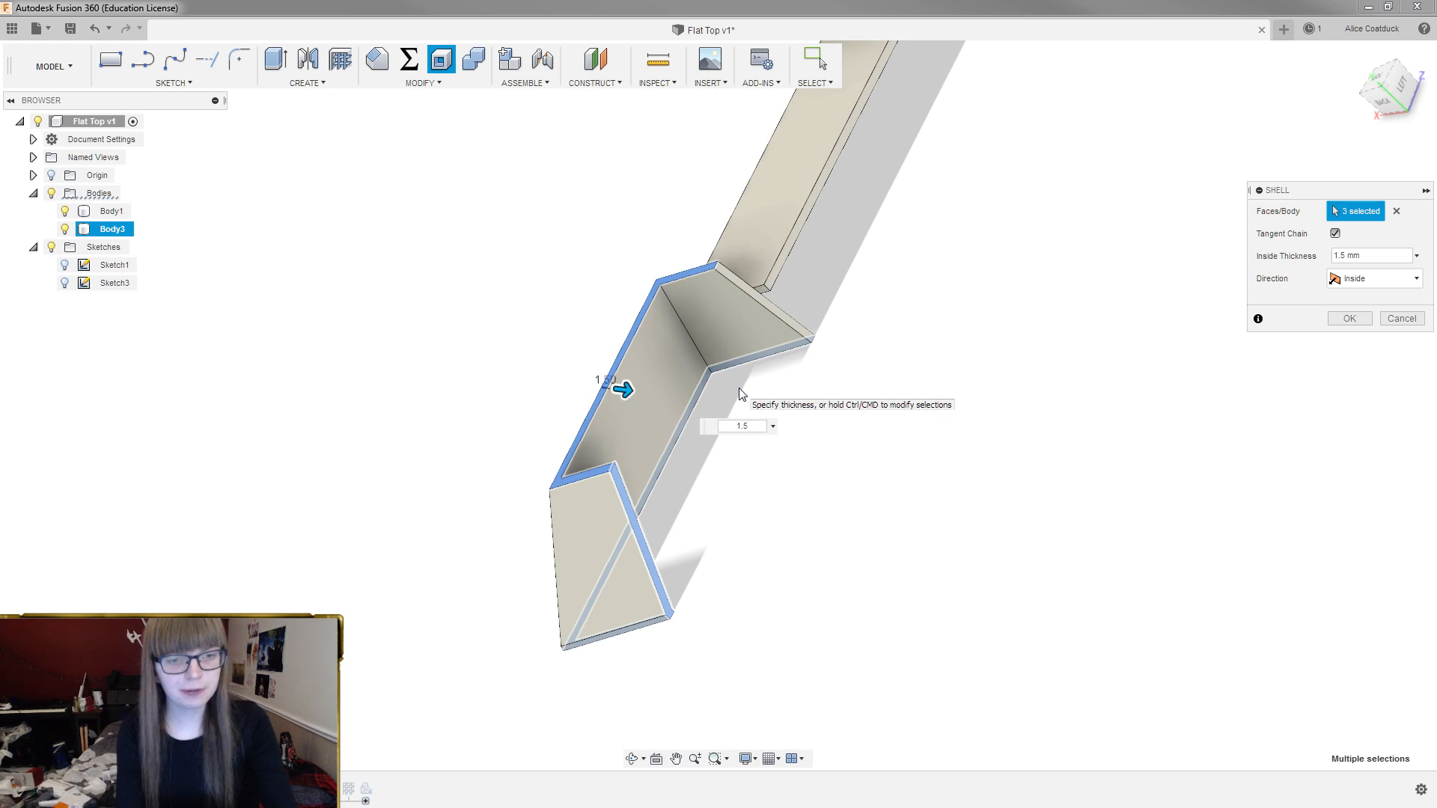
{"action": "key", "text": "Return"}
Examine the joint between the long cover and the shelled front block
{"action": "middle_click_drag", "start_coordinate": [865, 345], "coordinate": [1064, 496], "text": "shift"}
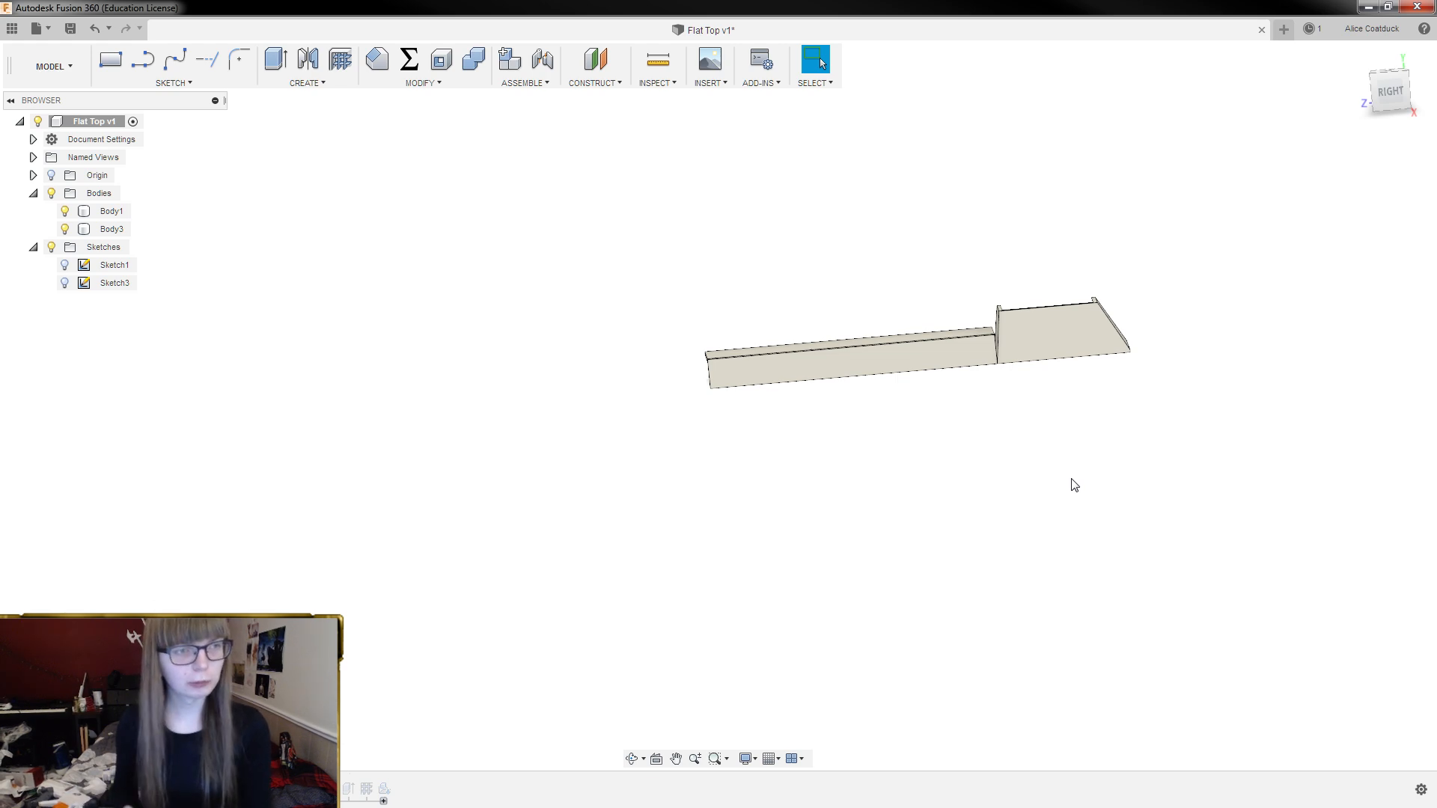
{"action": "scroll", "coordinate": [1036, 317], "scroll_direction": "up", "scroll_amount": 4}
{"action": "scroll", "coordinate": [883, 258], "scroll_direction": "up", "scroll_amount": 1}
{"action": "scroll", "coordinate": [852, 262], "scroll_direction": "down", "scroll_amount": 1}
{"action": "scroll", "coordinate": [851, 261], "scroll_direction": "up", "scroll_amount": 3}
{"action": "middle_click_drag", "start_coordinate": [851, 261], "coordinate": [844, 265], "text": "shift"}
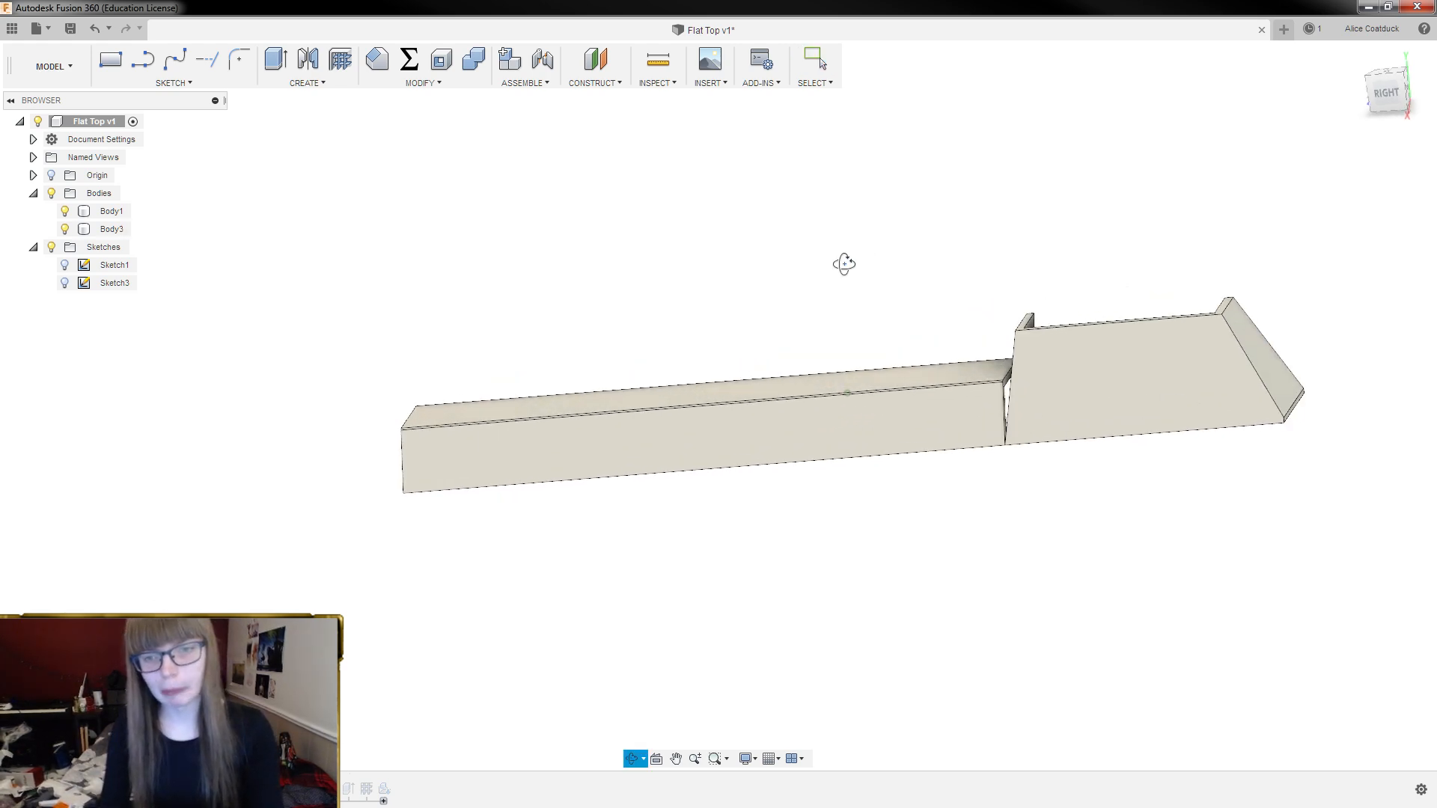
{"action": "key", "text": "Escape"}
{"action": "scroll", "coordinate": [926, 344], "scroll_direction": "up", "scroll_amount": 5}
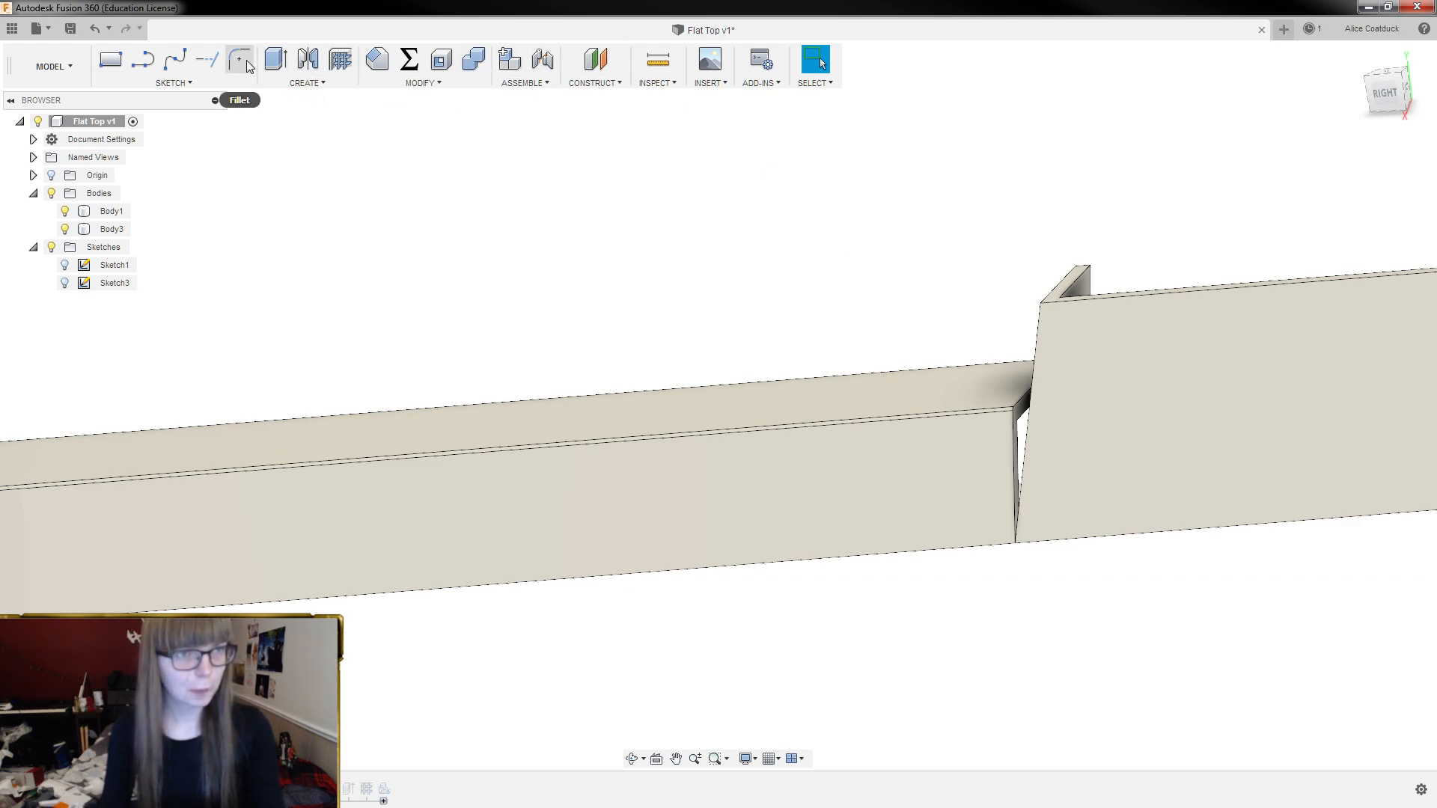
Try to extrude the cover's sloped end face up to the front block's rear wall, using the To Object extent
{"action": "left_click", "coordinate": [1077, 375]}
{"action": "scroll", "coordinate": [1077, 374], "scroll_direction": "up", "scroll_amount": 5}
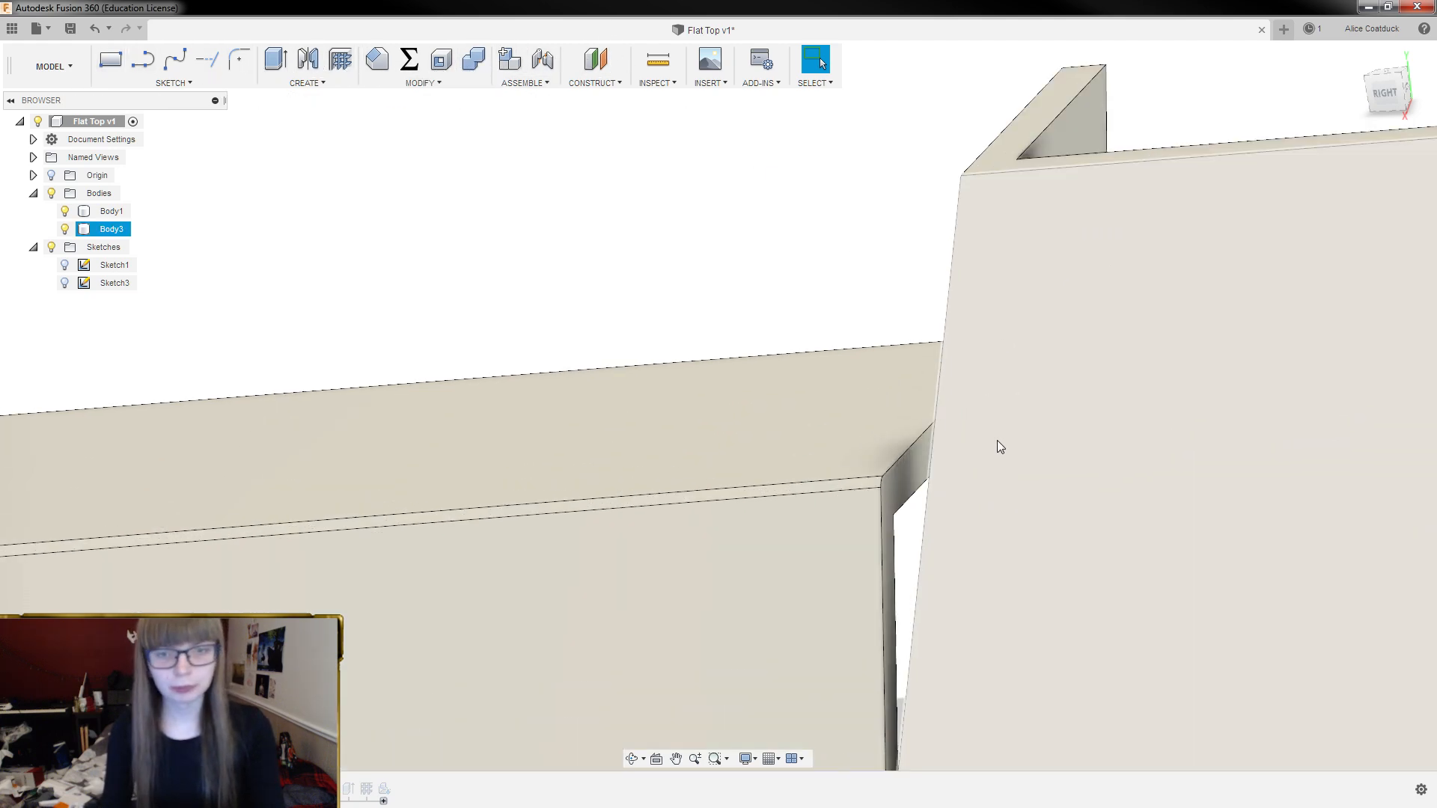
{"action": "left_click", "coordinate": [904, 434]}
{"action": "scroll", "coordinate": [904, 434], "scroll_direction": "down", "scroll_amount": 5}
{"action": "key", "text": "e"}
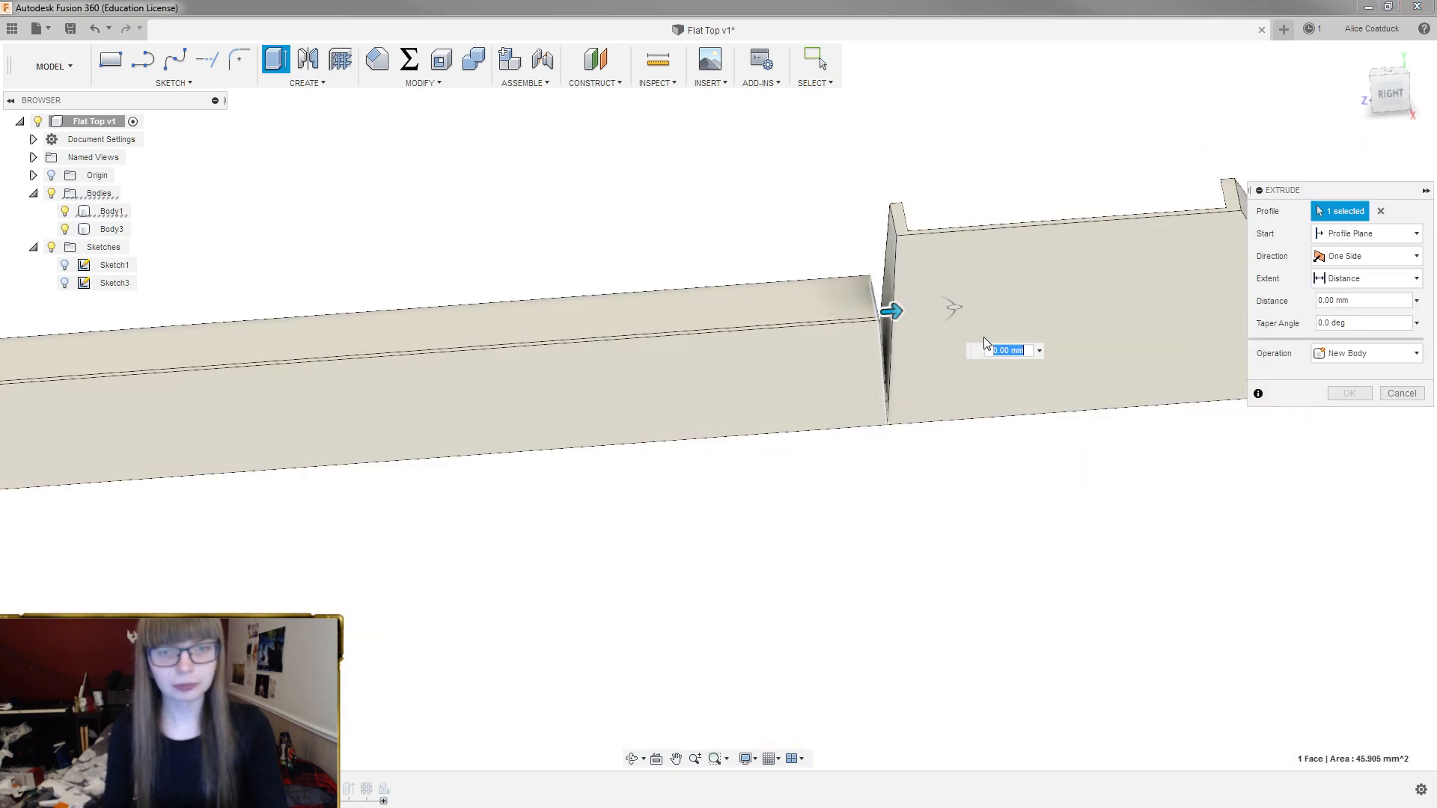
{"action": "scroll", "coordinate": [1047, 326], "scroll_direction": "down", "scroll_amount": 3}
{"action": "left_click", "coordinate": [1332, 259]}
{"action": "left_click", "coordinate": [1281, 273]}
{"action": "left_click", "coordinate": [1322, 281]}
{"action": "left_click", "coordinate": [1346, 318]}
{"action": "scroll", "coordinate": [946, 299], "scroll_direction": "up", "scroll_amount": 4}
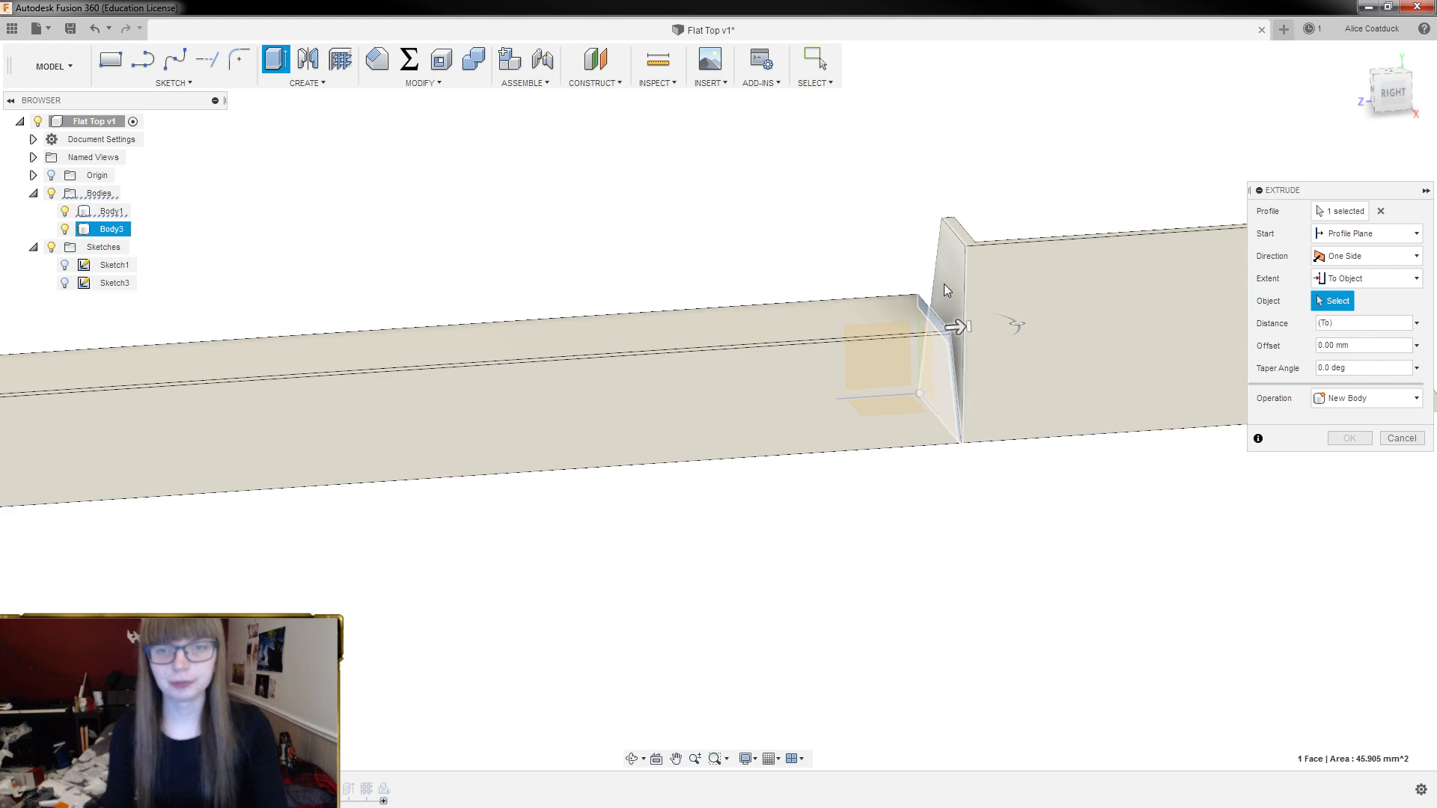
{"action": "left_click", "coordinate": [947, 286]}
{"action": "key", "text": "Return"}
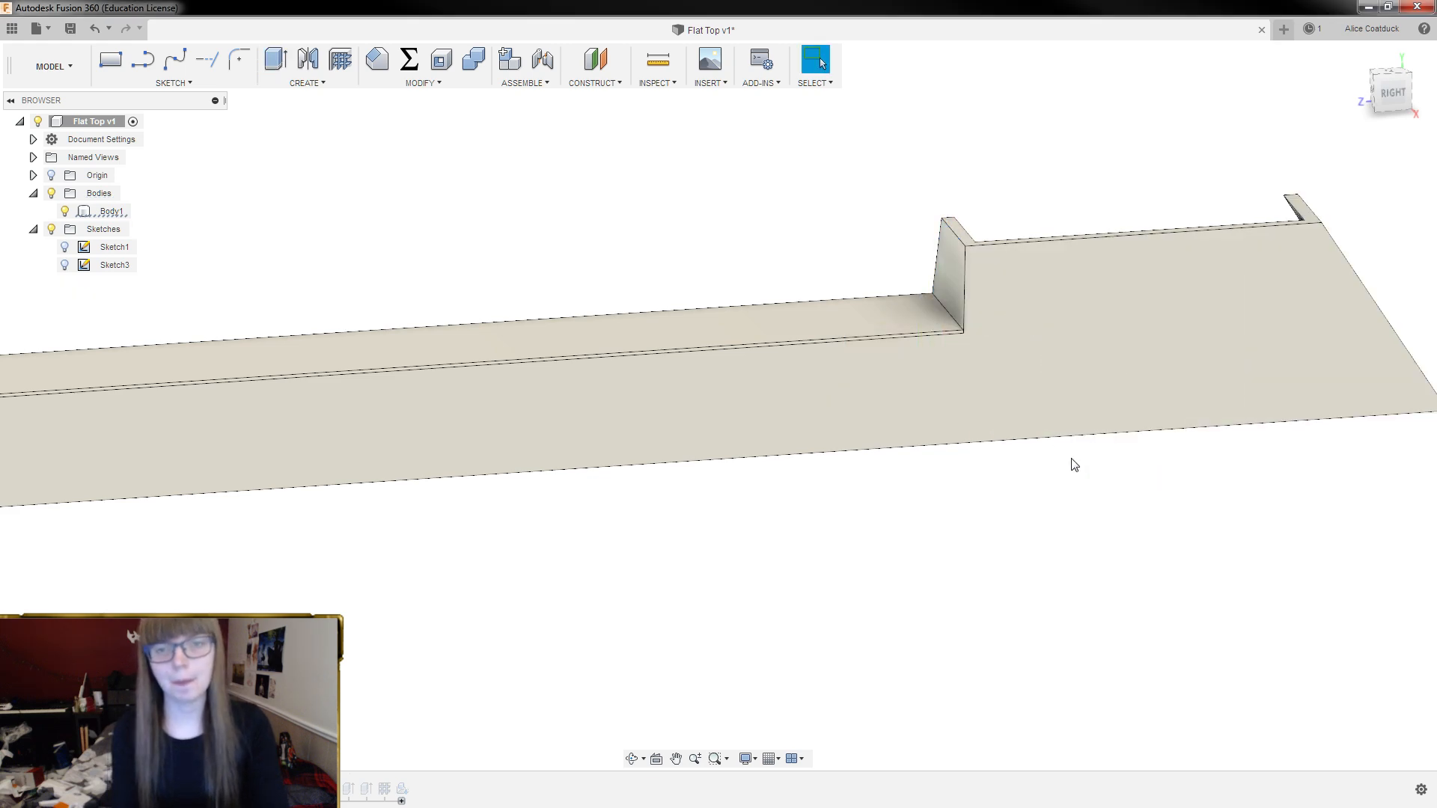
{"action": "scroll", "coordinate": [935, 181], "scroll_direction": "down", "scroll_amount": 3}
{"action": "scroll", "coordinate": [913, 246], "scroll_direction": "up", "scroll_amount": 10}
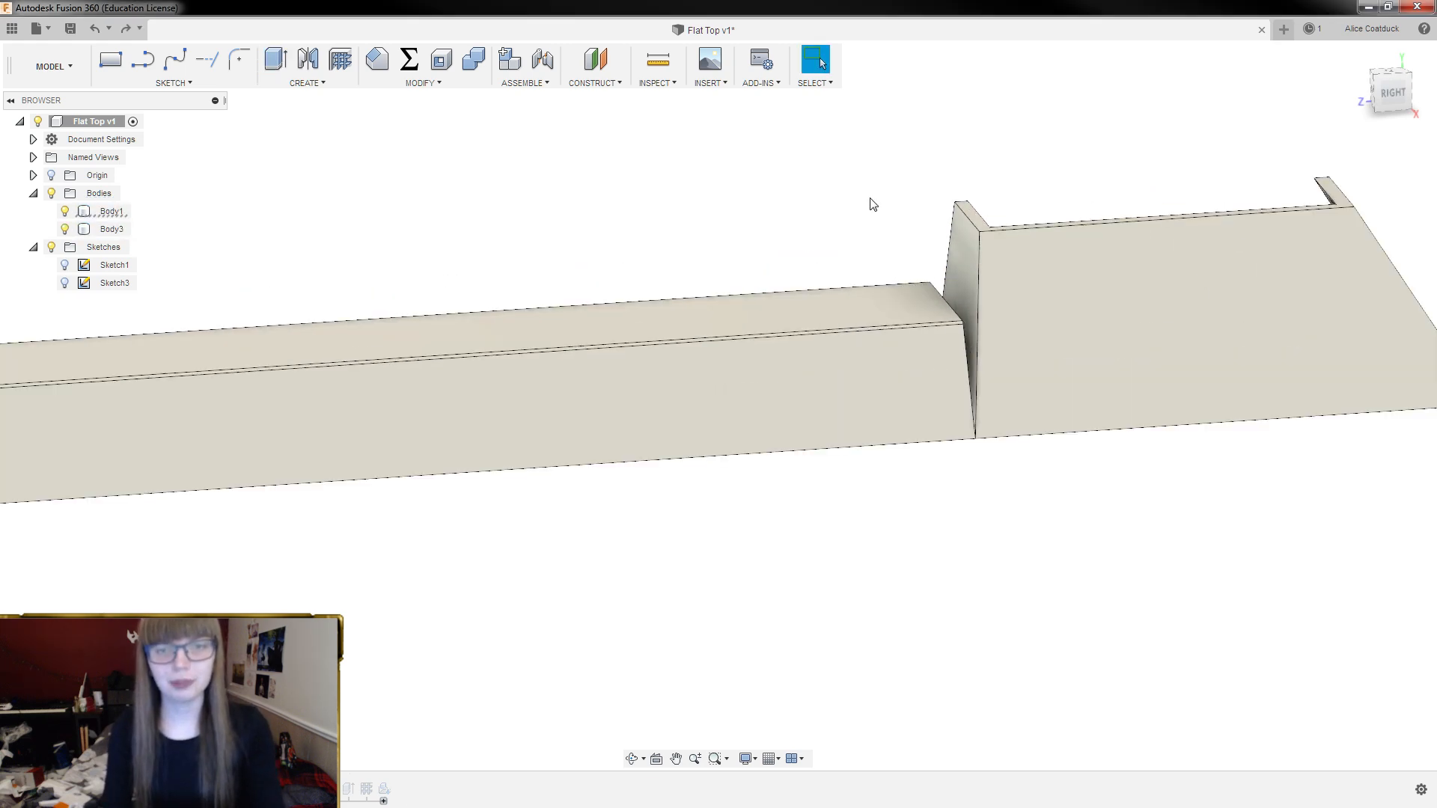
Start extruding the cover's sloped end face to an object, with the front block body as the target
{"action": "left_click", "coordinate": [1007, 354]}
{"action": "middle_click_drag", "start_coordinate": [856, 208], "coordinate": [1010, 228], "text": "shift"}
{"action": "key", "text": "e"}
{"action": "left_click", "coordinate": [1147, 187]}
{"action": "left_click", "coordinate": [1376, 281]}
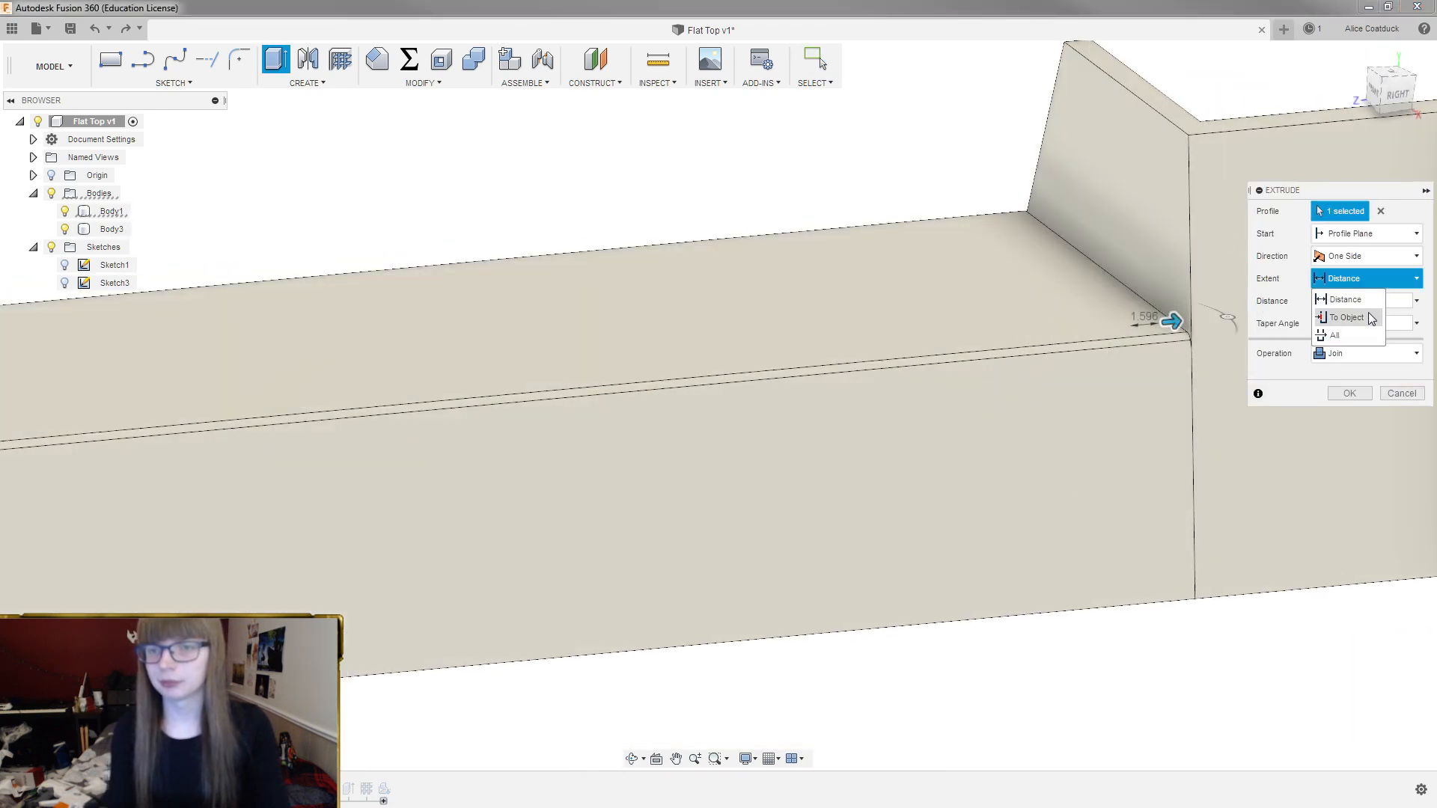
{"action": "left_click", "coordinate": [1347, 318]}
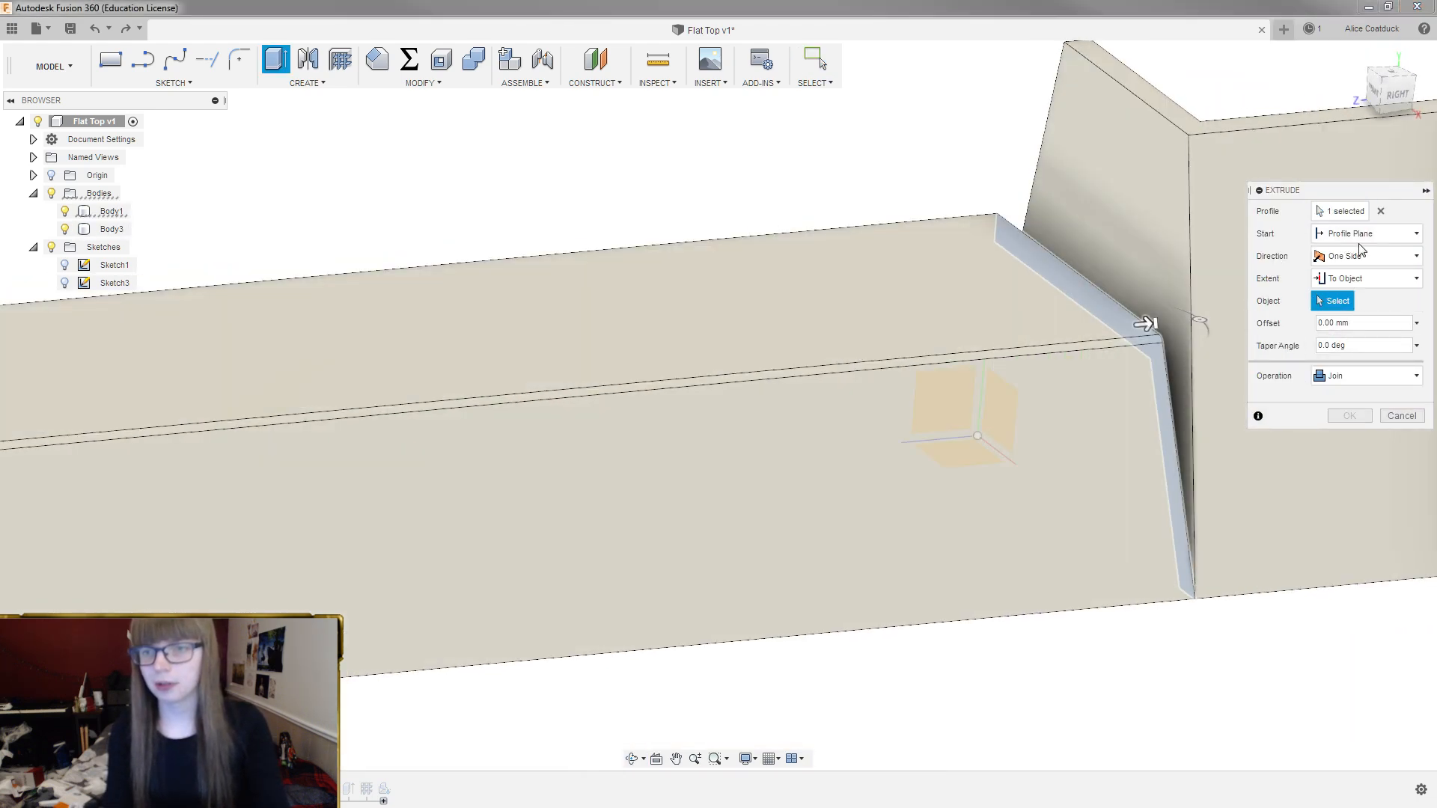
{"action": "scroll", "coordinate": [1230, 141], "scroll_direction": "down", "scroll_amount": 5}
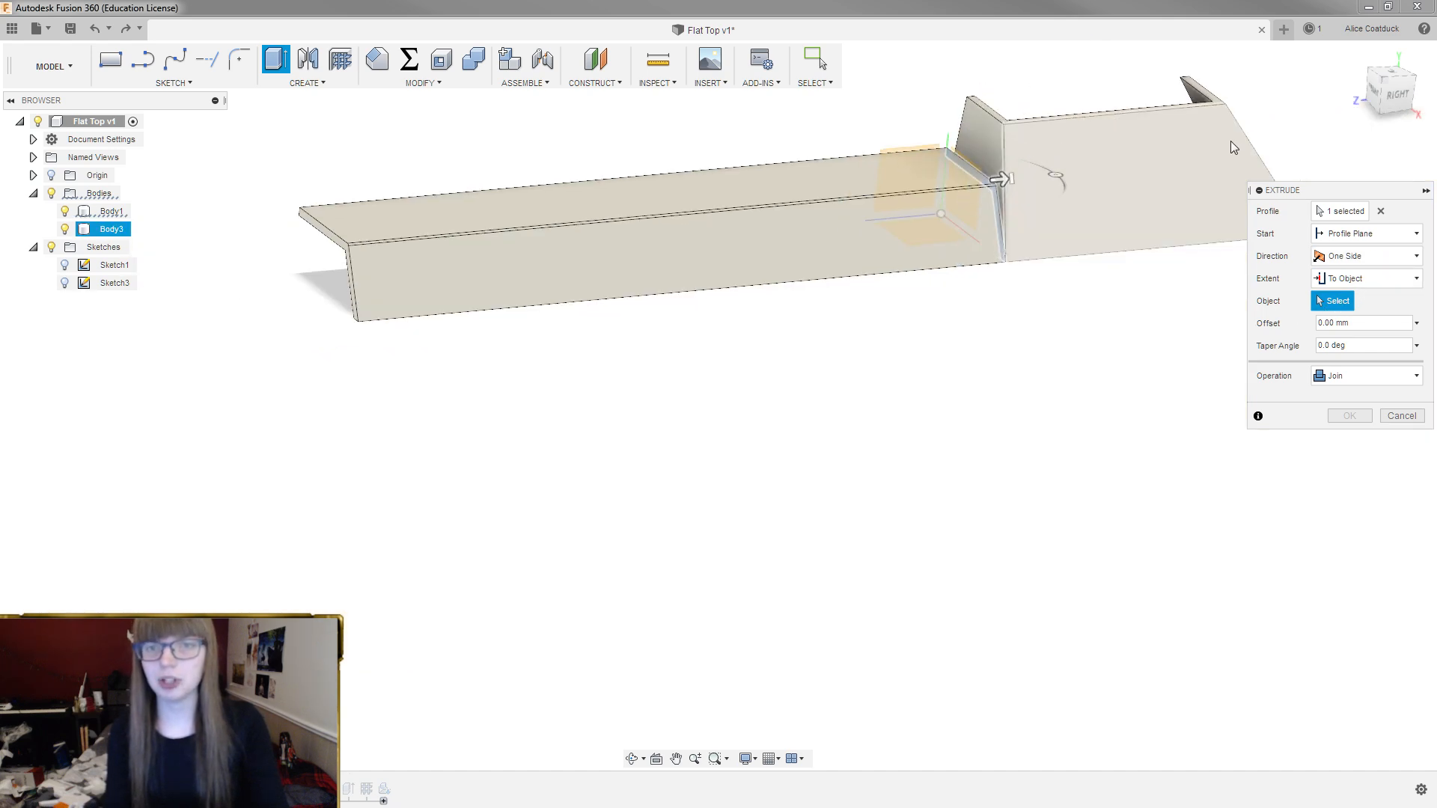
{"action": "left_click", "coordinate": [1197, 93]}
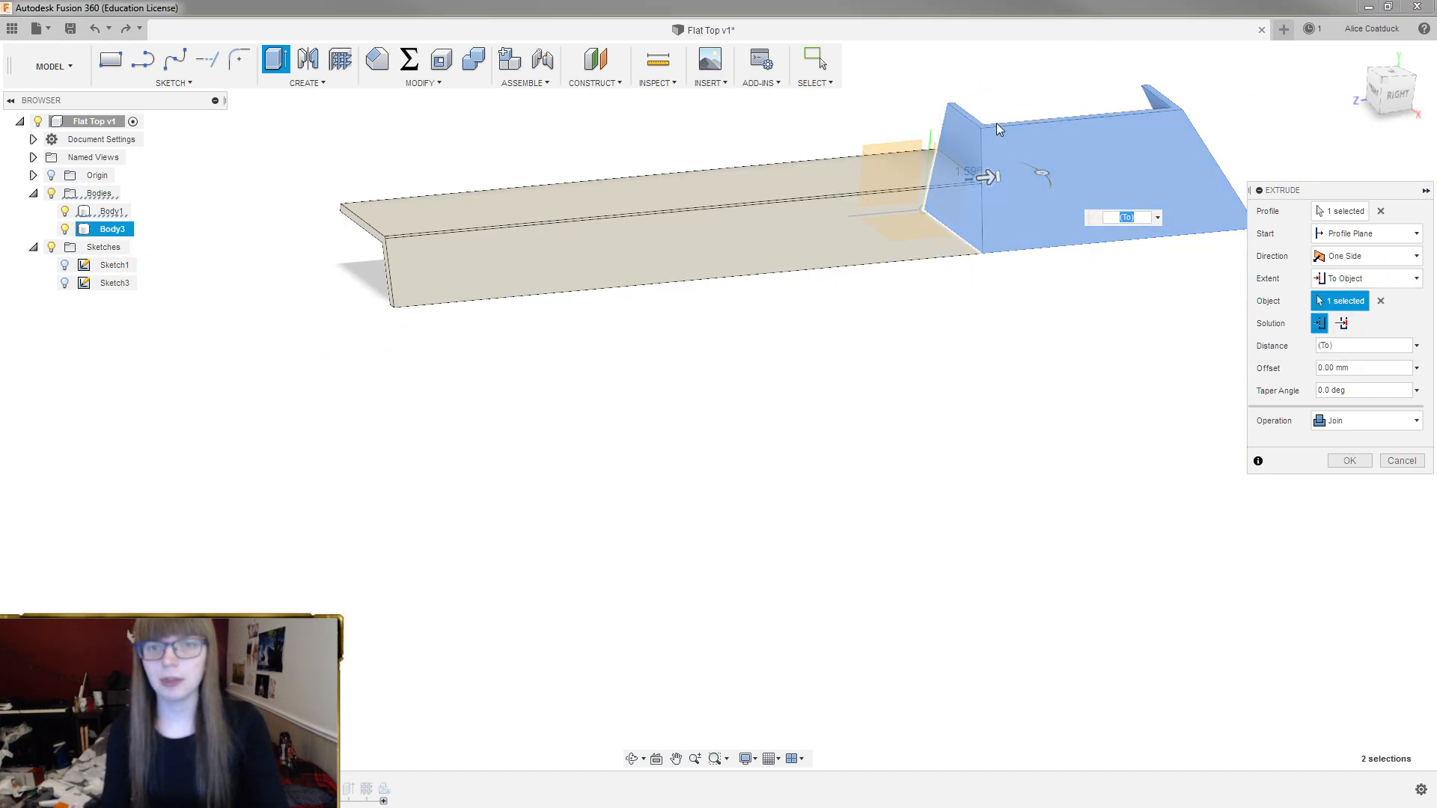
{"action": "scroll", "coordinate": [995, 123], "scroll_direction": "up", "scroll_amount": 3}
Hide the front block body, Body3, and finish the end-face extrusion with the Join operation
{"action": "left_click", "coordinate": [1385, 418]}
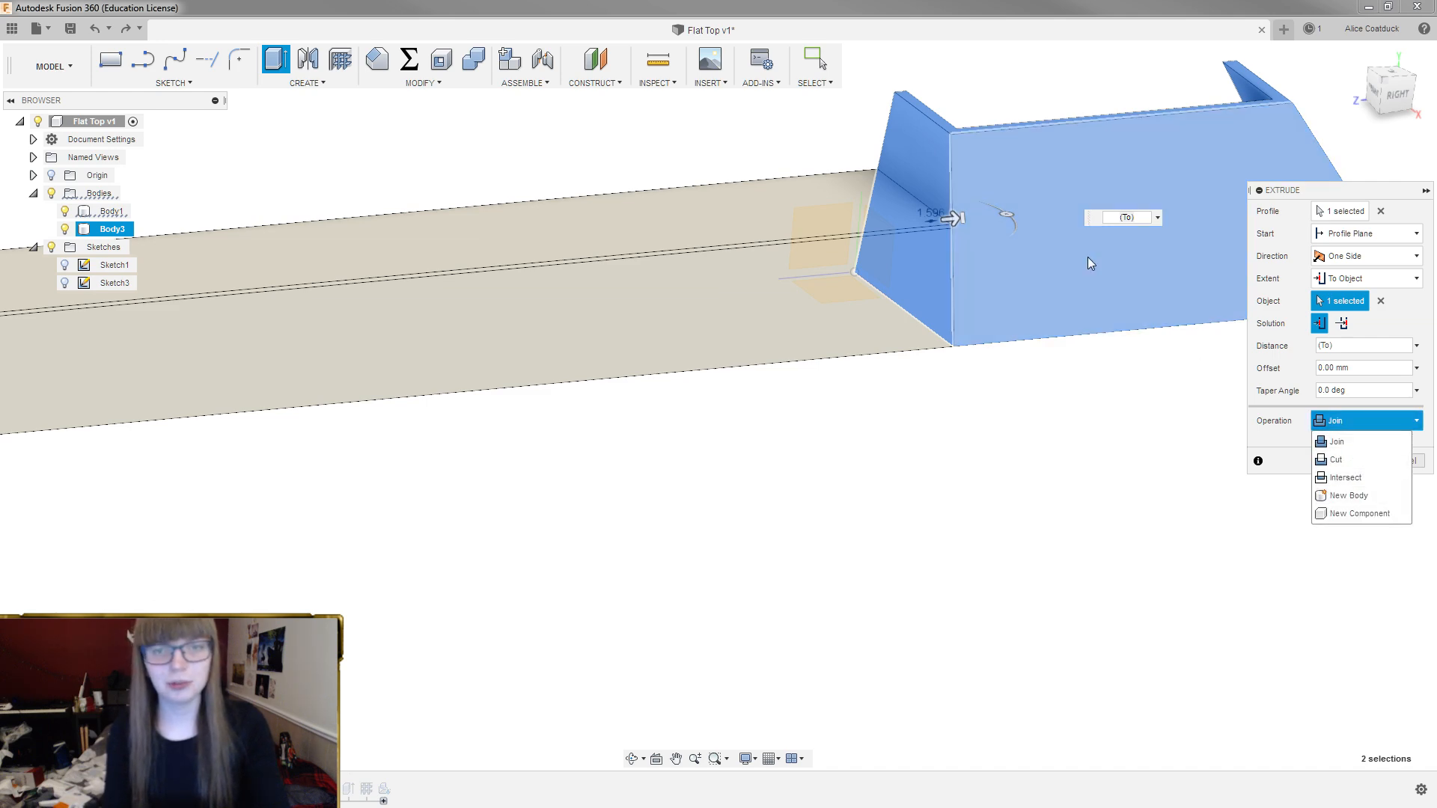
{"action": "left_click", "coordinate": [66, 231]}
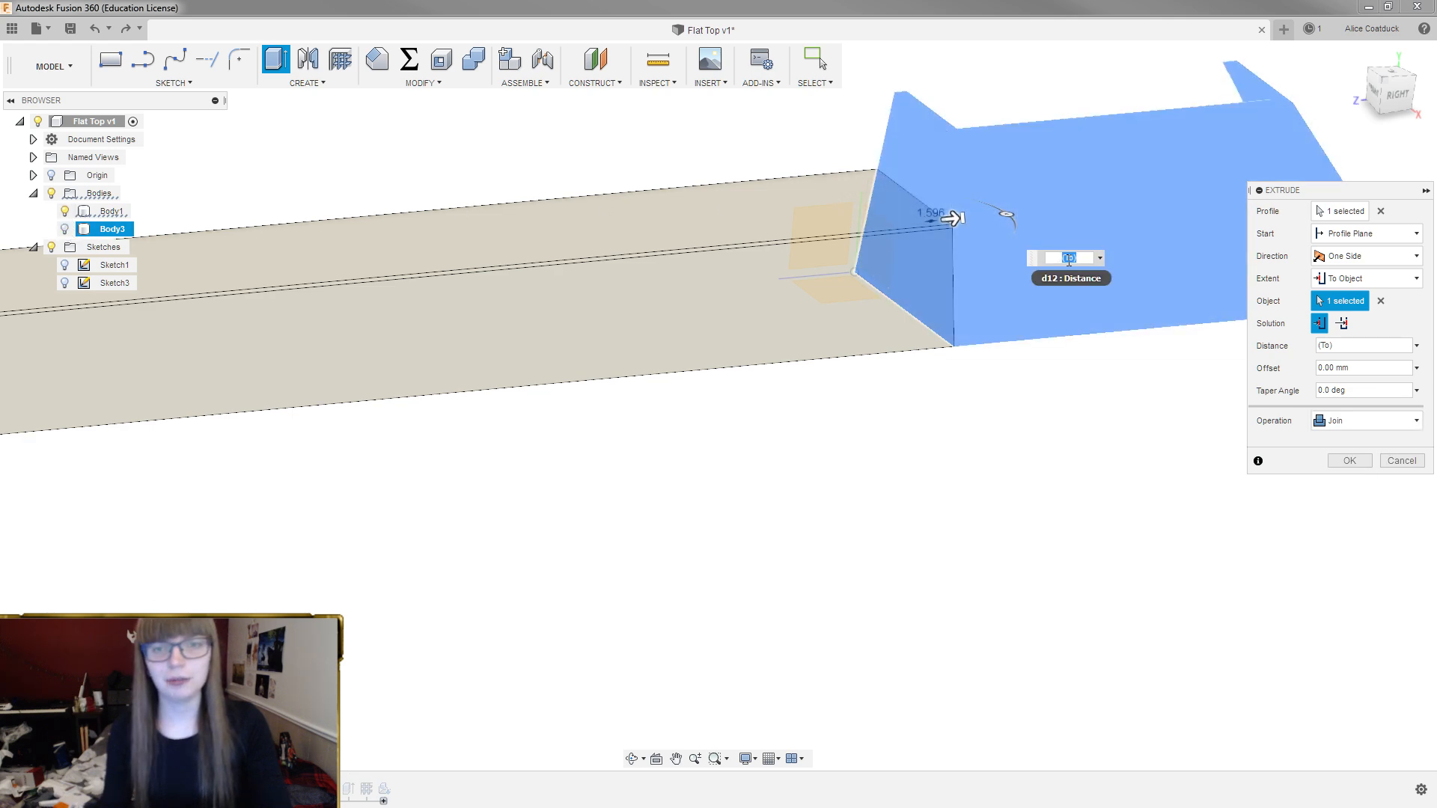
{"action": "key", "text": "Return"}
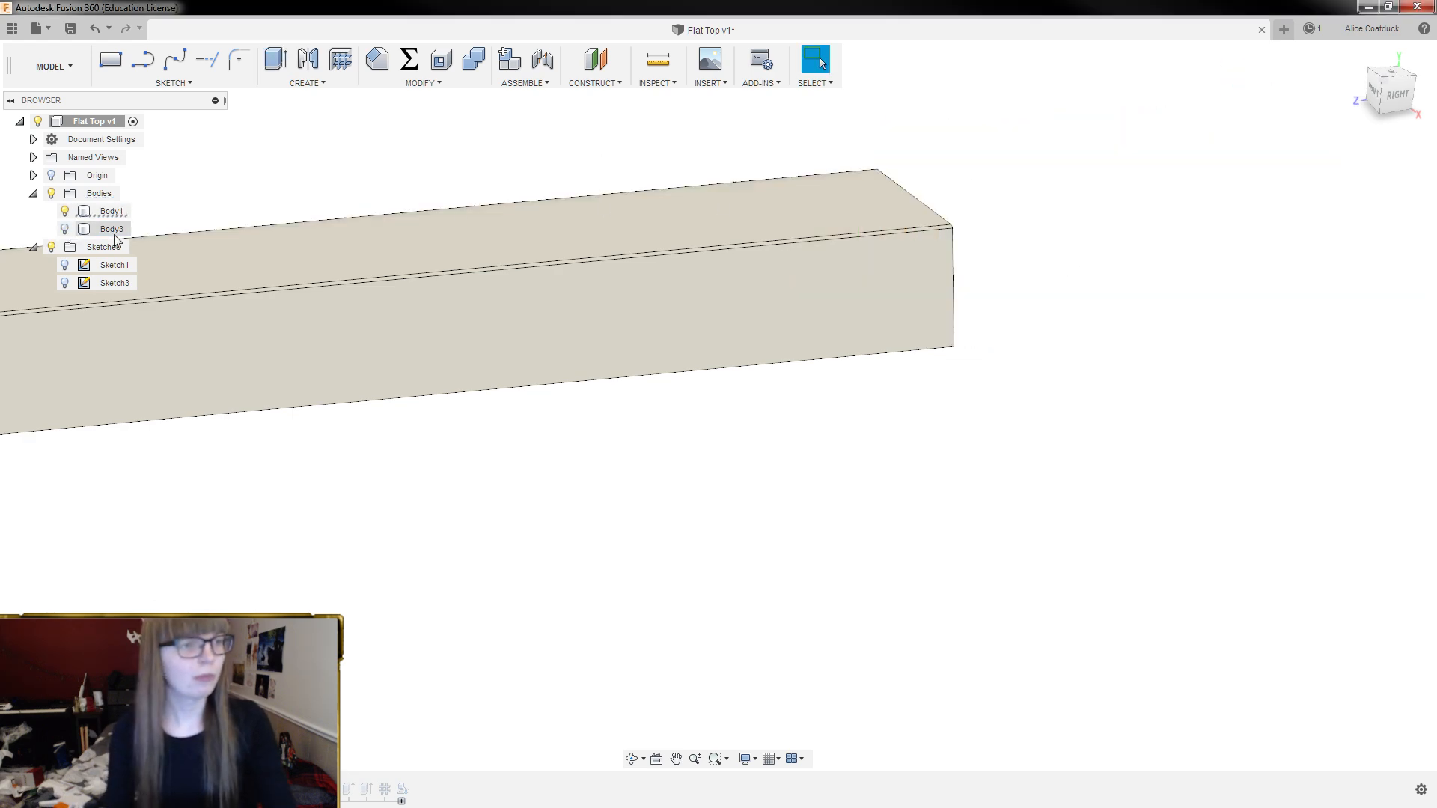
Show Body3 again and examine the extended cover and front block from several sides
{"action": "middle_click_drag", "start_coordinate": [855, 192], "coordinate": [1116, 147], "text": "shift"}
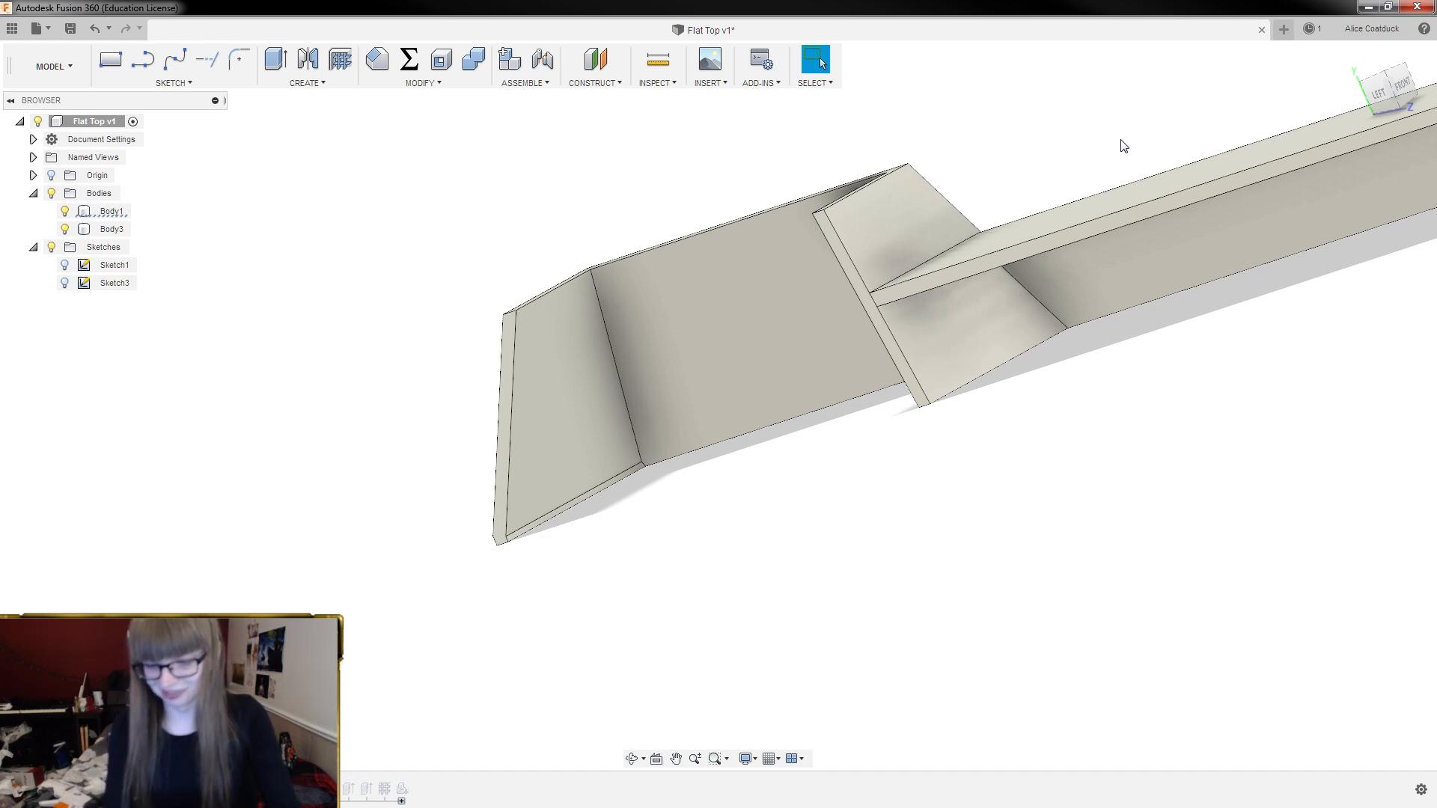
{"action": "middle_click_drag", "start_coordinate": [957, 137], "coordinate": [1040, 176], "text": "shift"}
{"action": "scroll", "coordinate": [1045, 120], "scroll_direction": "down", "scroll_amount": 4}
{"action": "scroll", "coordinate": [716, 212], "scroll_direction": "down", "scroll_amount": 2}
{"action": "middle_click_drag", "start_coordinate": [716, 217], "coordinate": [1050, 200], "text": "shift"}
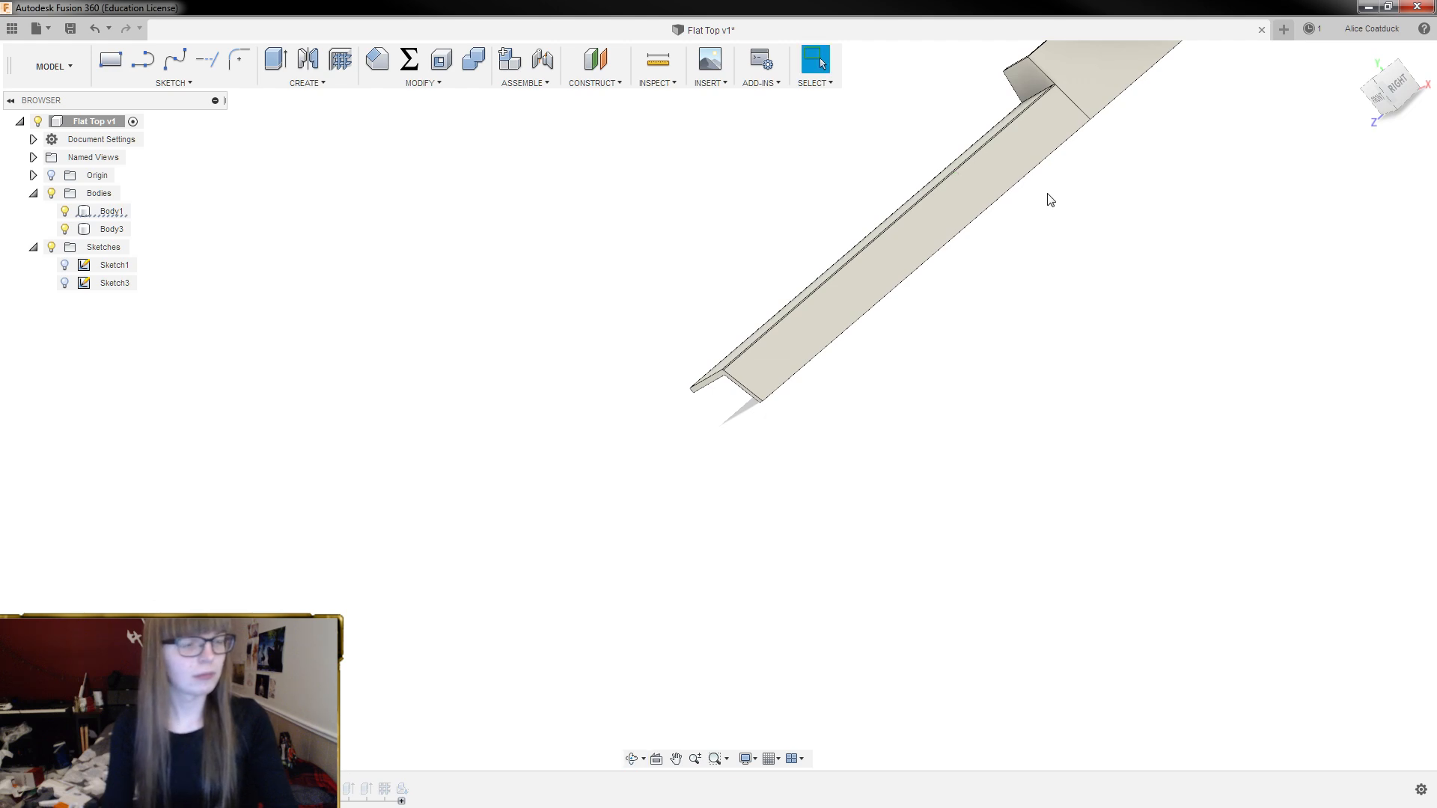
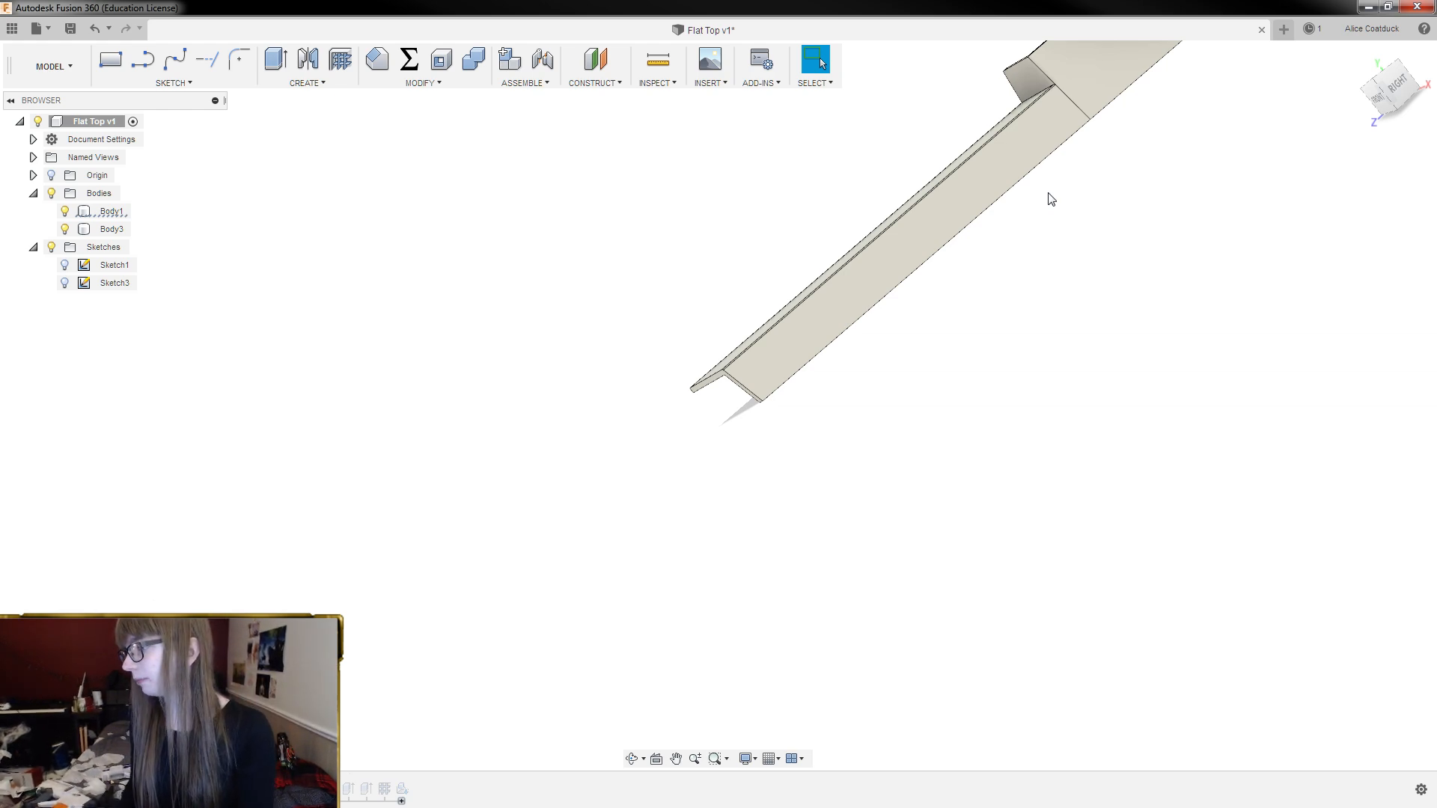
{"action": "middle_click_drag", "start_coordinate": [1135, 205], "coordinate": [1077, 196], "text": "shift"}
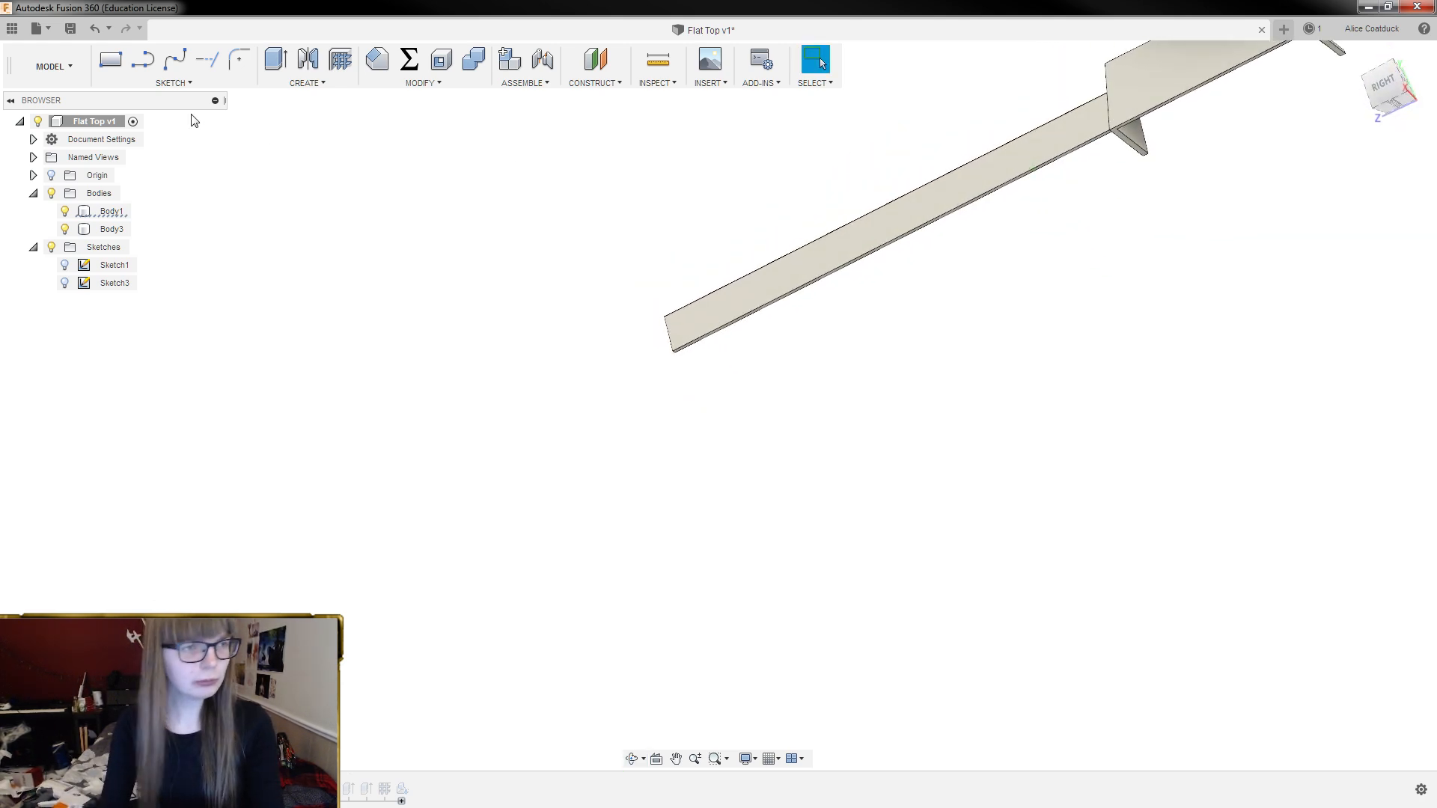
Show Sketch1 and start extruding its lower profile, with the start set to From Object on the cover's front end face
{"action": "left_click", "coordinate": [66, 265]}
{"action": "left_click", "coordinate": [65, 266]}
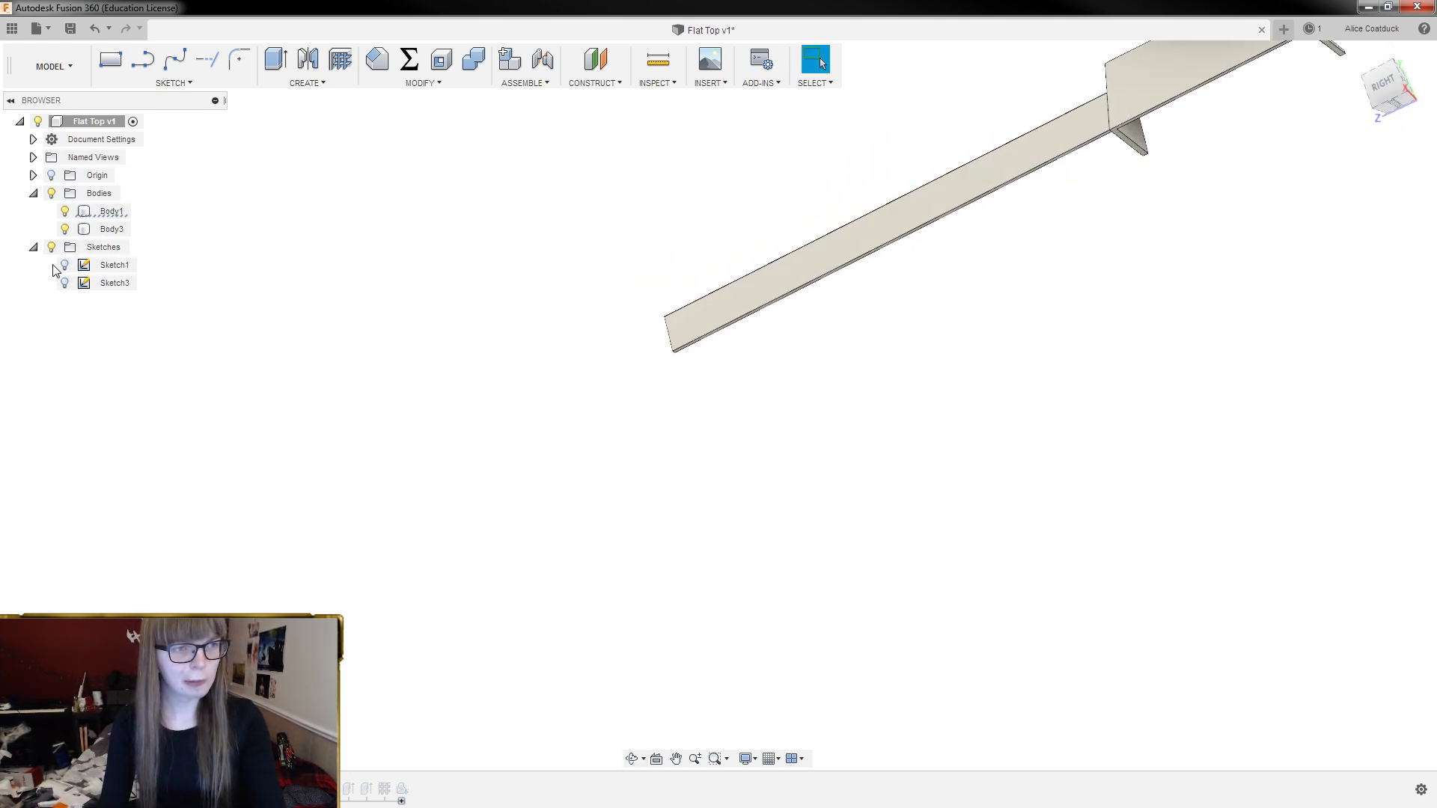
{"action": "left_click", "coordinate": [63, 265]}
{"action": "middle_click_drag", "start_coordinate": [973, 322], "coordinate": [1086, 252], "text": "shift"}
{"action": "left_click", "coordinate": [787, 302]}
{"action": "mouse_move", "coordinate": [930, 304]}
{"action": "middle_mouse_down", "text": "shift"}
{"action": "mouse_move", "coordinate": [939, 327]}
{"action": "mouse_move", "coordinate": [827, 261]}
{"action": "middle_mouse_up", "text": "shift"}
{"action": "scroll", "coordinate": [786, 258], "scroll_direction": "up", "scroll_amount": 3}
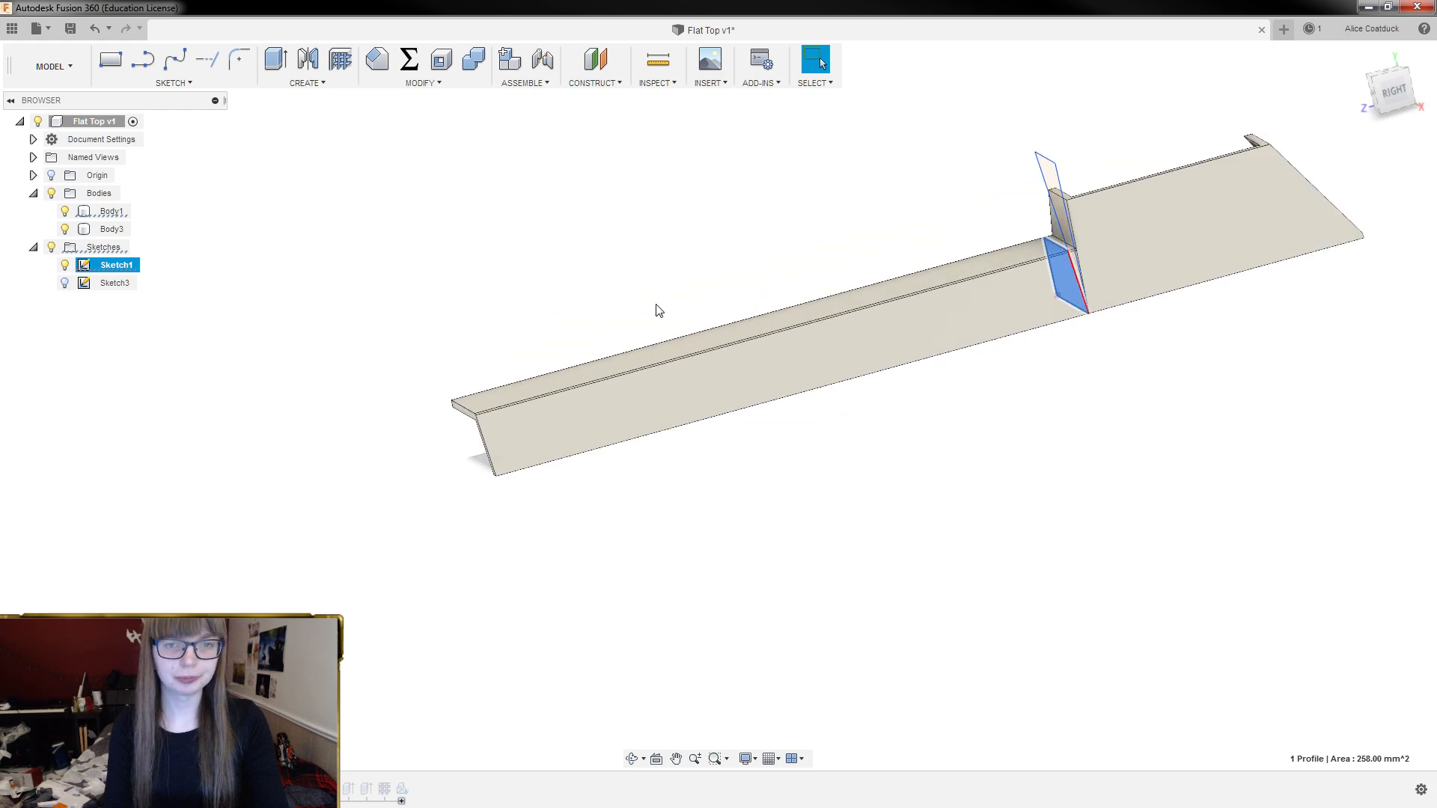
{"action": "key", "text": "e"}
{"action": "left_click", "coordinate": [1349, 238]}
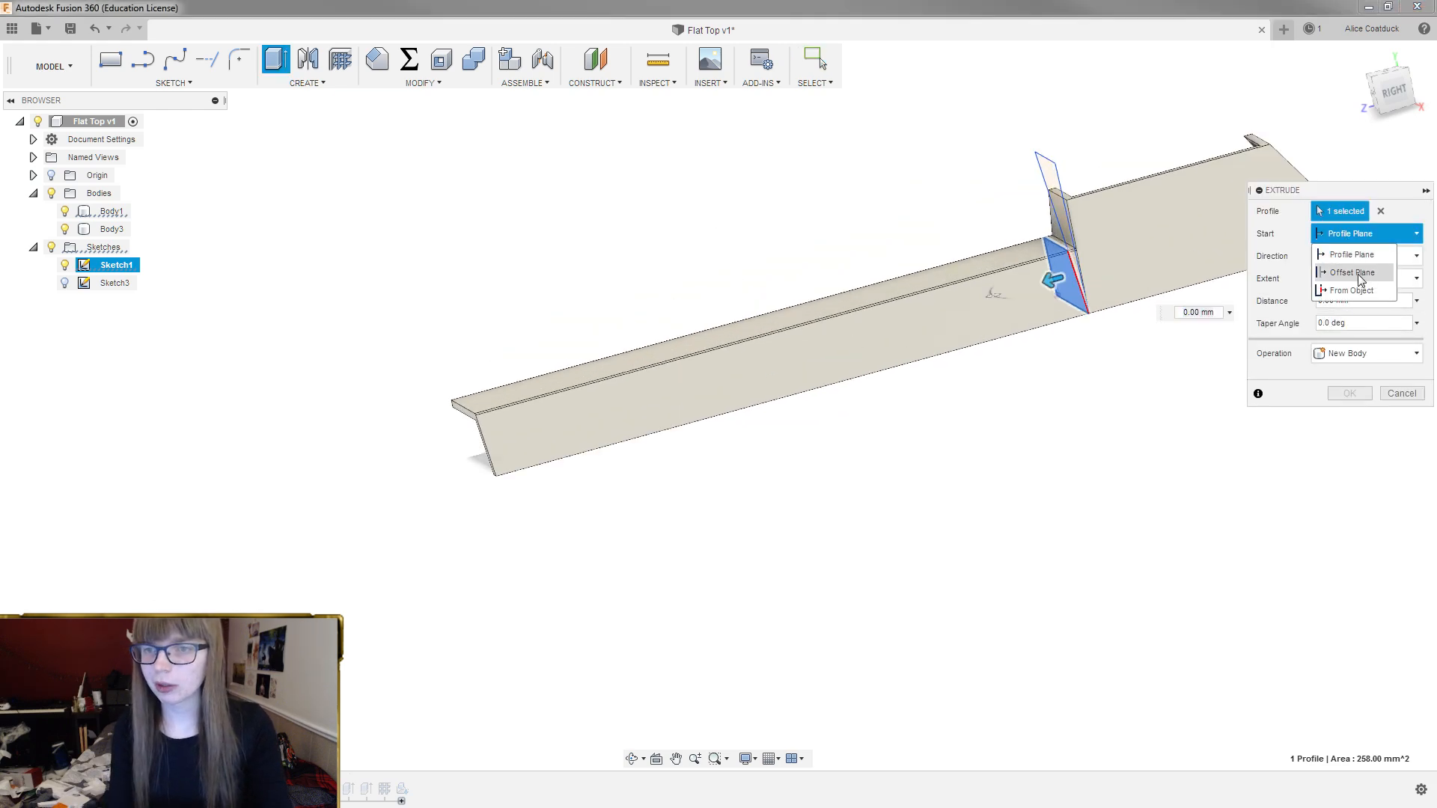
{"action": "left_click", "coordinate": [1351, 290]}
{"action": "scroll", "coordinate": [418, 361], "scroll_direction": "up", "scroll_amount": 4}
{"action": "middle_click_drag", "start_coordinate": [418, 361], "coordinate": [491, 383], "text": "shift"}
{"action": "left_click", "coordinate": [513, 448]}
Set the extrusion's distance to 52 mm forward from the cover's end and create it as a new body
{"action": "scroll", "coordinate": [553, 411], "scroll_direction": "down", "scroll_amount": 3}
{"action": "left_click_drag", "start_coordinate": [553, 412], "coordinate": [507, 417]}
{"action": "left_click", "coordinate": [1347, 398]}
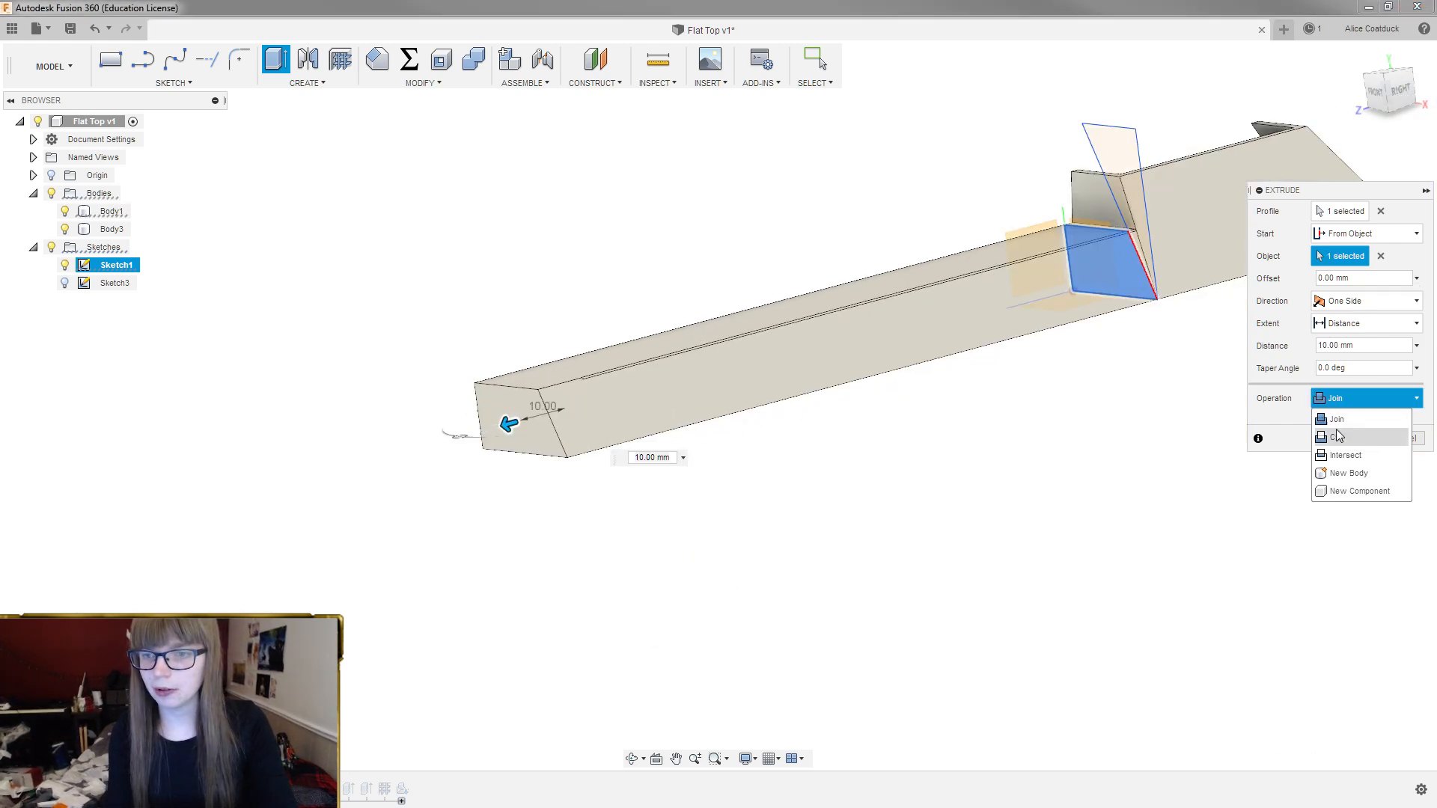
{"action": "left_click", "coordinate": [1347, 473]}
{"action": "middle_click_drag", "start_coordinate": [1013, 416], "coordinate": [561, 257], "text": "shift"}
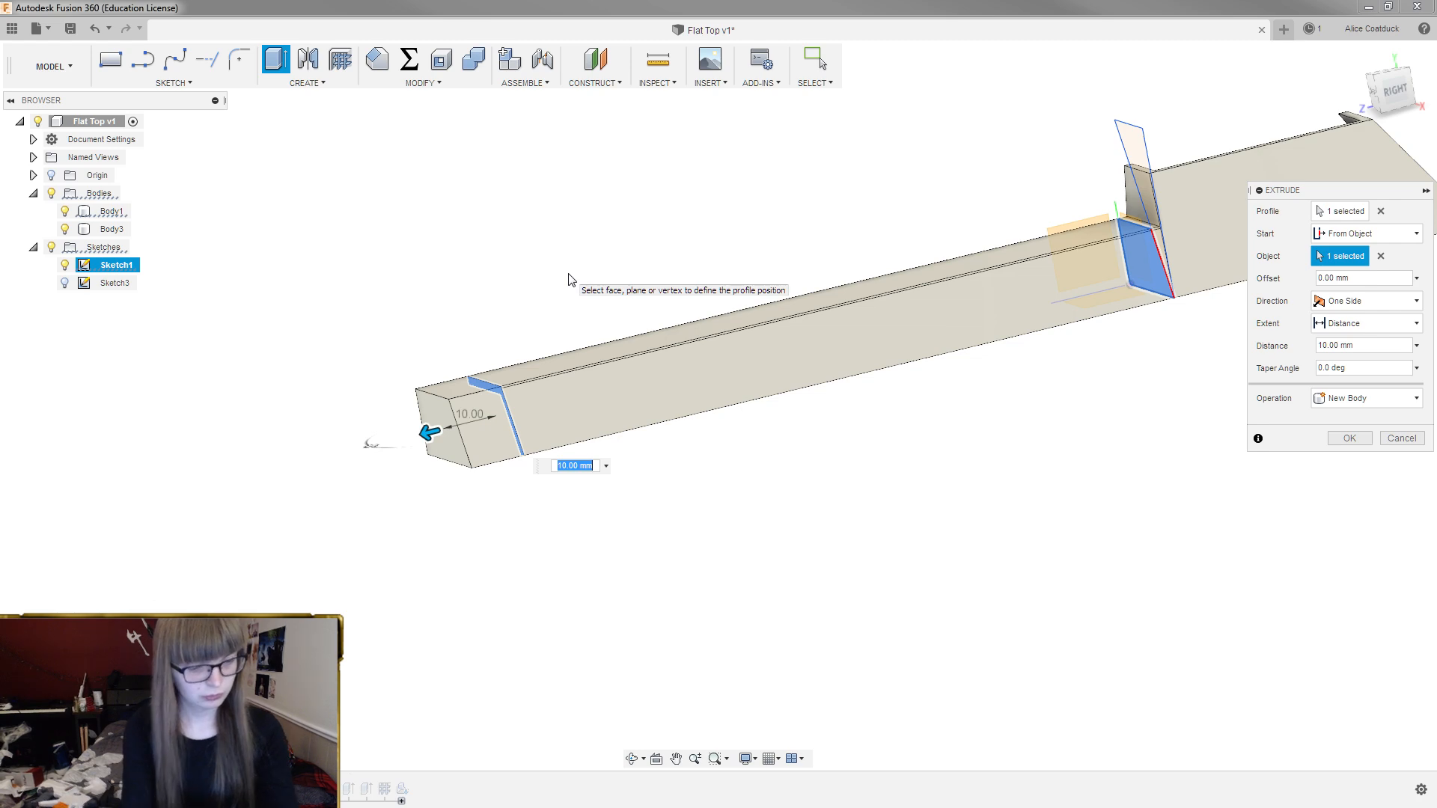
{"action": "type", "text": "52"}
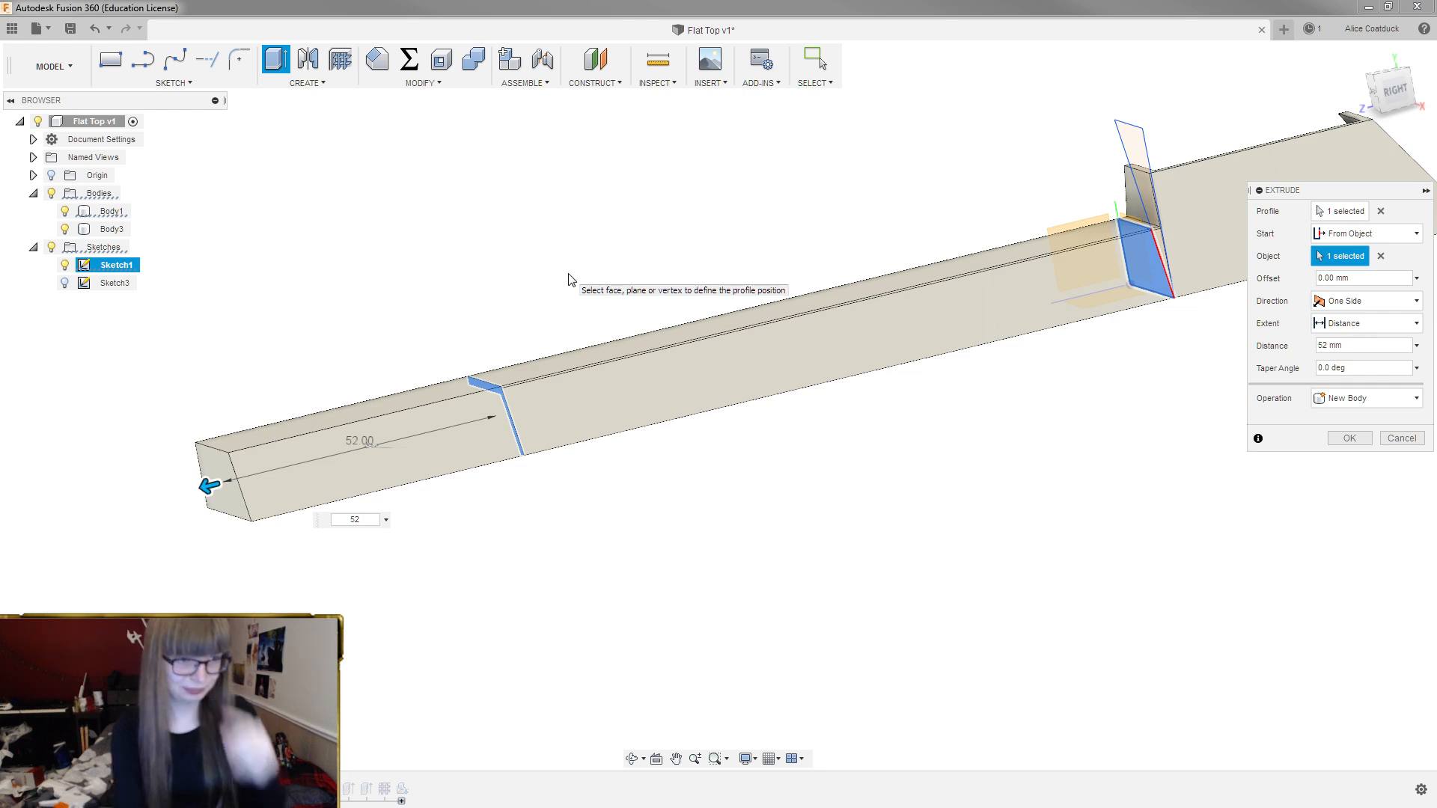
{"action": "key", "text": "Return"}
Chamfer the top front edge of the new block, Body4, with an equal distance of 12 mm
{"action": "scroll", "coordinate": [358, 449], "scroll_direction": "up", "scroll_amount": 3}
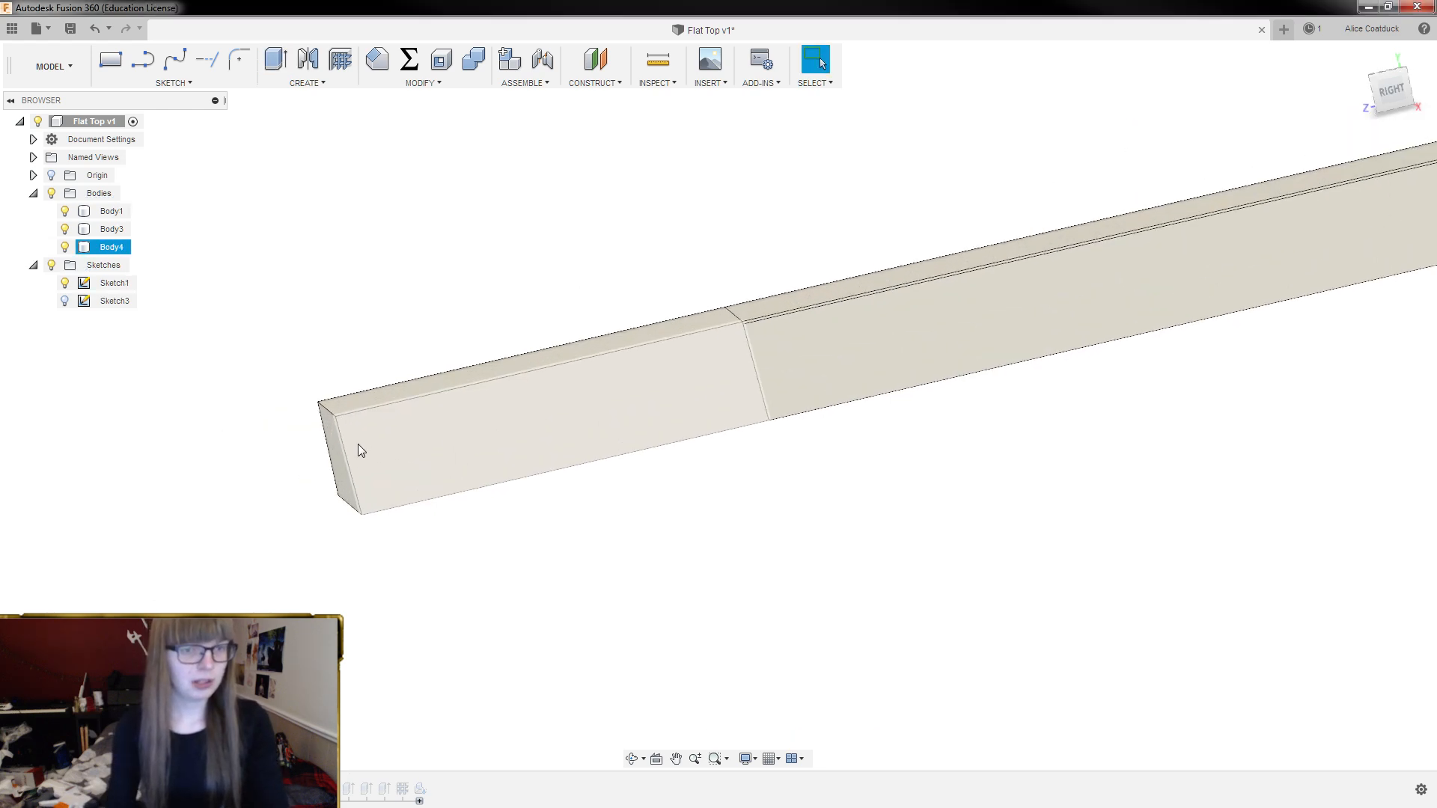
{"action": "middle_click_drag", "start_coordinate": [357, 449], "coordinate": [282, 404], "text": "shift"}
{"action": "left_click", "coordinate": [448, 392]}
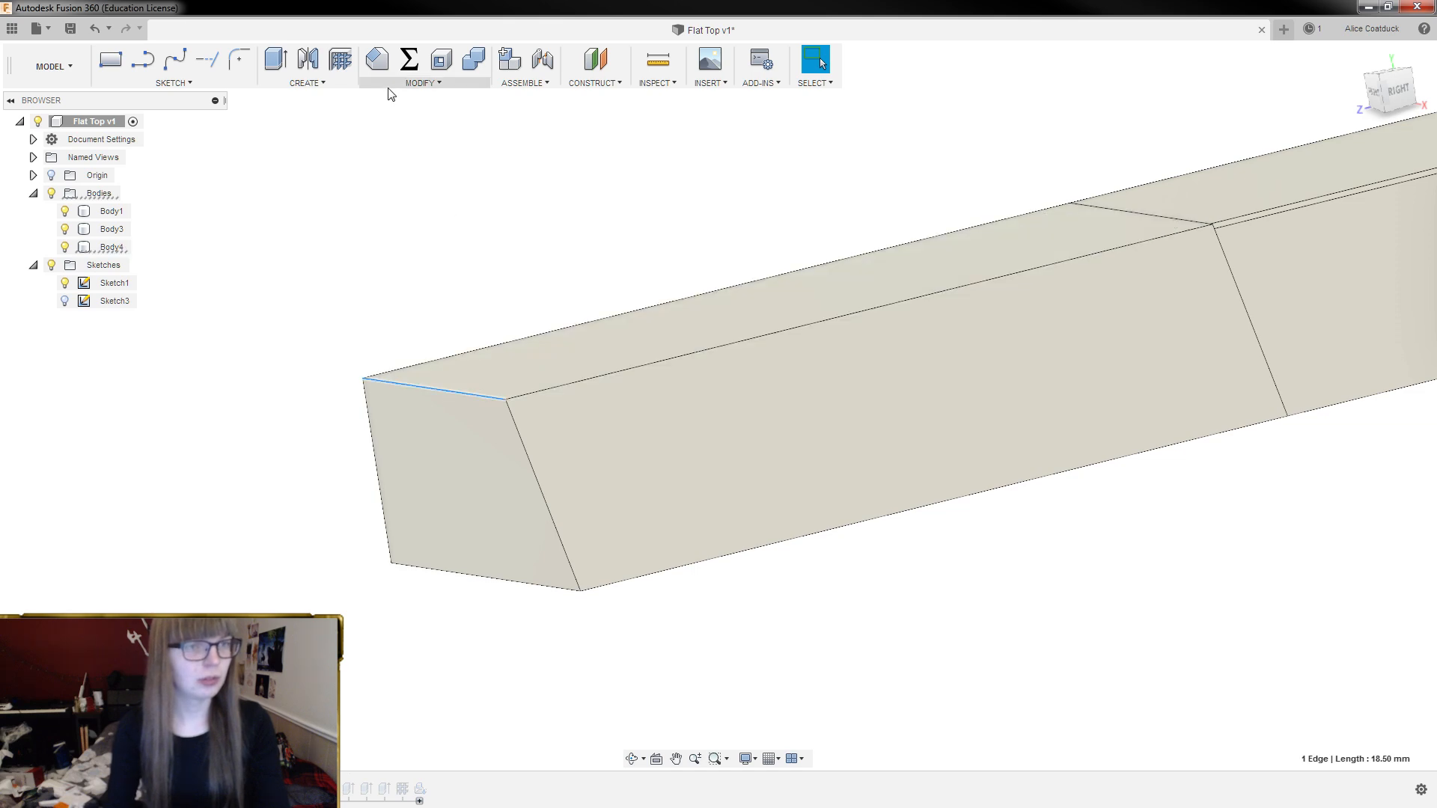
{"action": "left_click", "coordinate": [377, 59]}
{"action": "left_click_drag", "start_coordinate": [451, 392], "coordinate": [545, 433]}
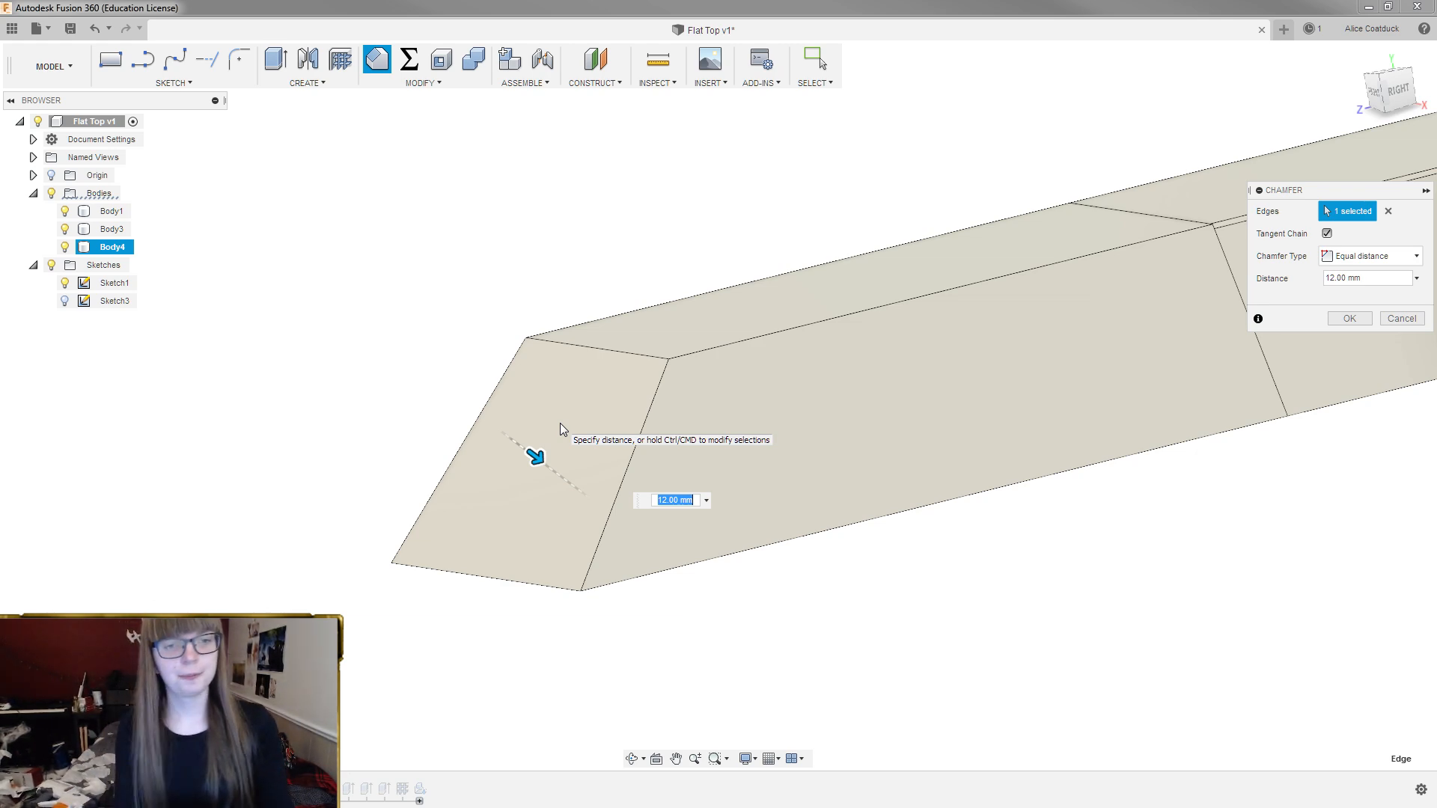
{"action": "key", "text": "Return"}
Fillet the block's long top outer edge and the chamfer's upper and outer side edges with a 0.5 mm radius
{"action": "left_click", "coordinate": [701, 350]}
{"action": "left_click", "coordinate": [645, 356]}
{"action": "left_click", "coordinate": [659, 385]}
{"action": "type", "text": "f"}
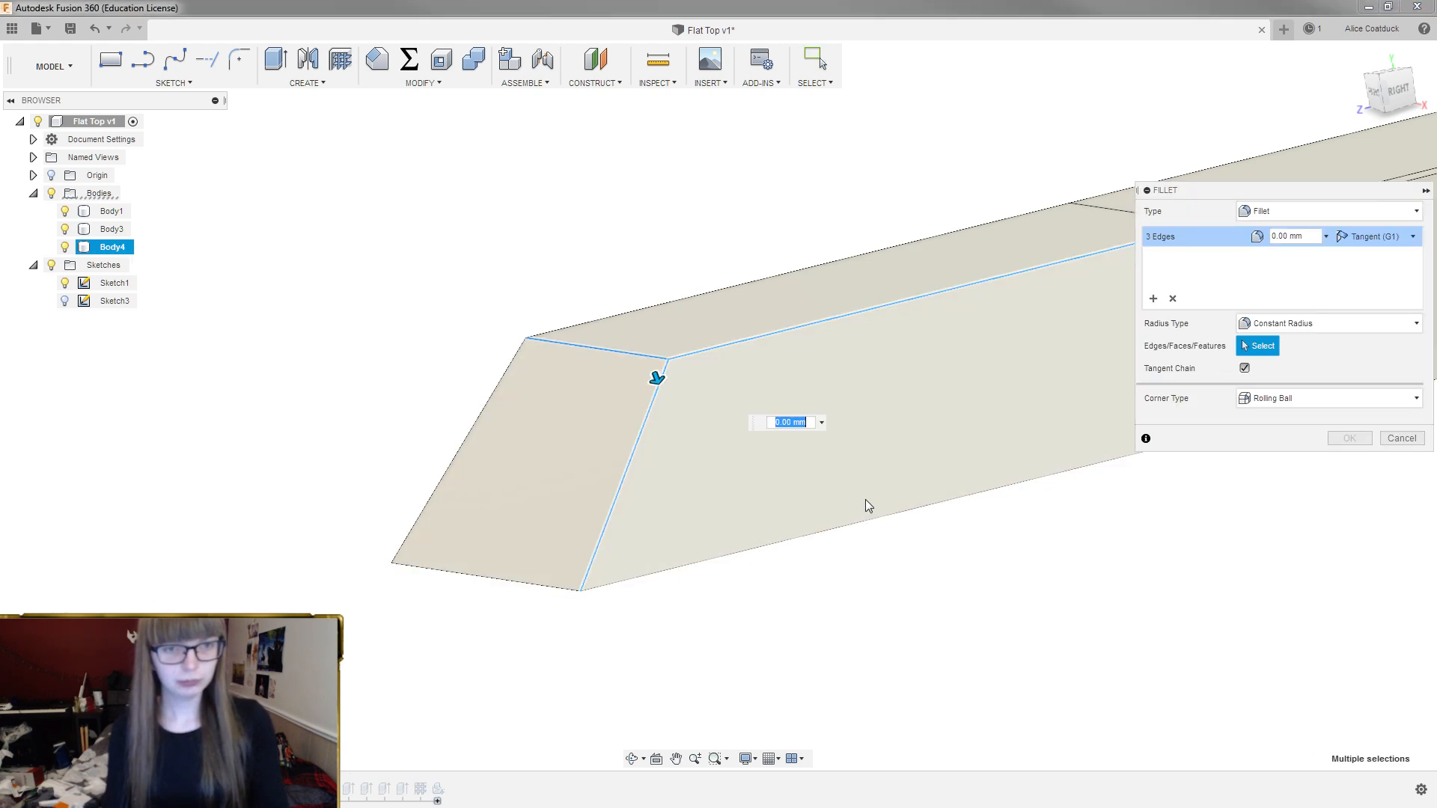
{"action": "type", "text": ".5"}
{"action": "key", "text": "Return"}
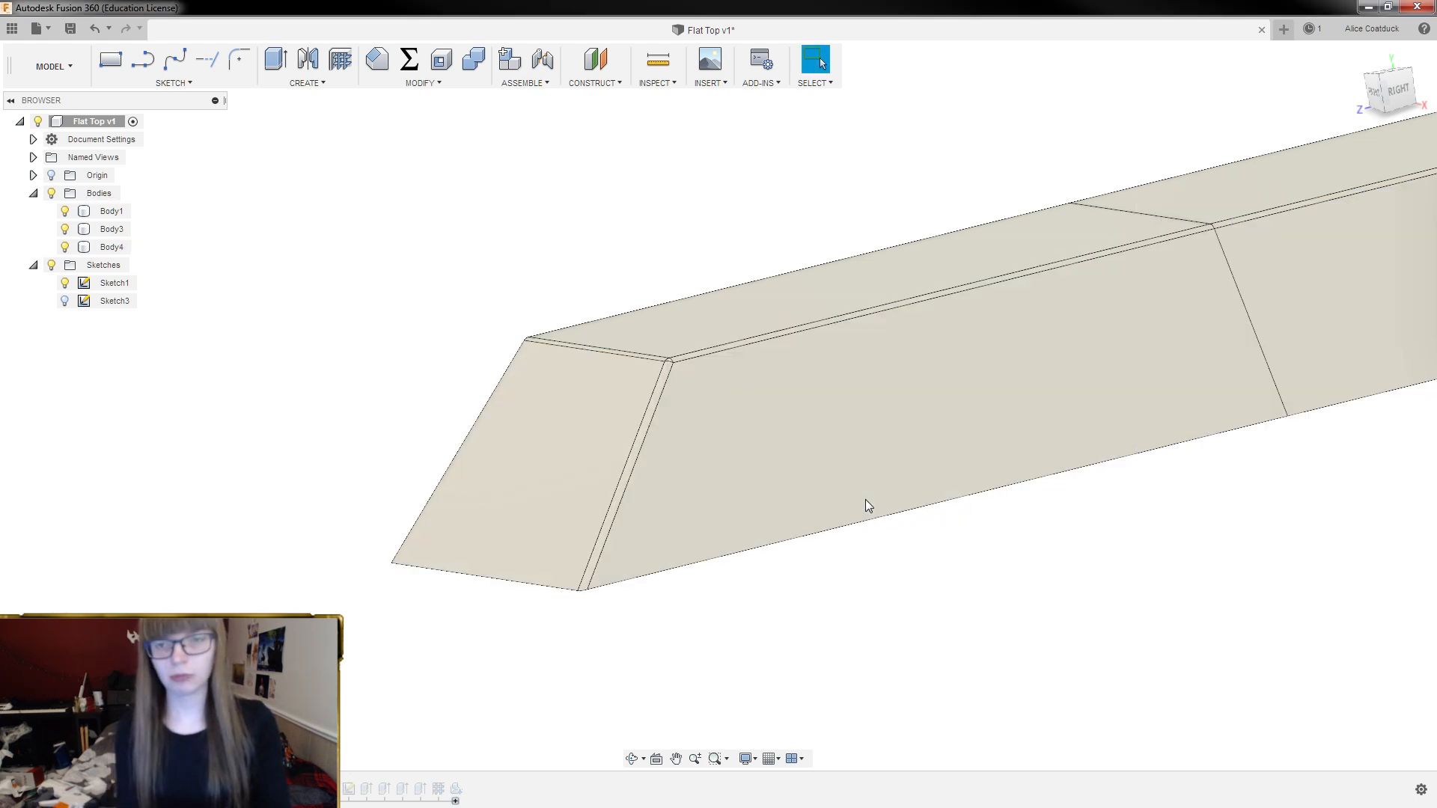
Examine the chamfered and filleted block together with the whole cover from several sides
{"action": "scroll", "coordinate": [407, 314], "scroll_direction": "down", "scroll_amount": 3}
{"action": "middle_click_drag", "start_coordinate": [527, 284], "coordinate": [488, 290], "text": "shift"}
{"action": "scroll", "coordinate": [493, 288], "scroll_direction": "down", "scroll_amount": 3}
{"action": "middle_click_drag", "start_coordinate": [629, 221], "coordinate": [667, 214], "text": "shift"}
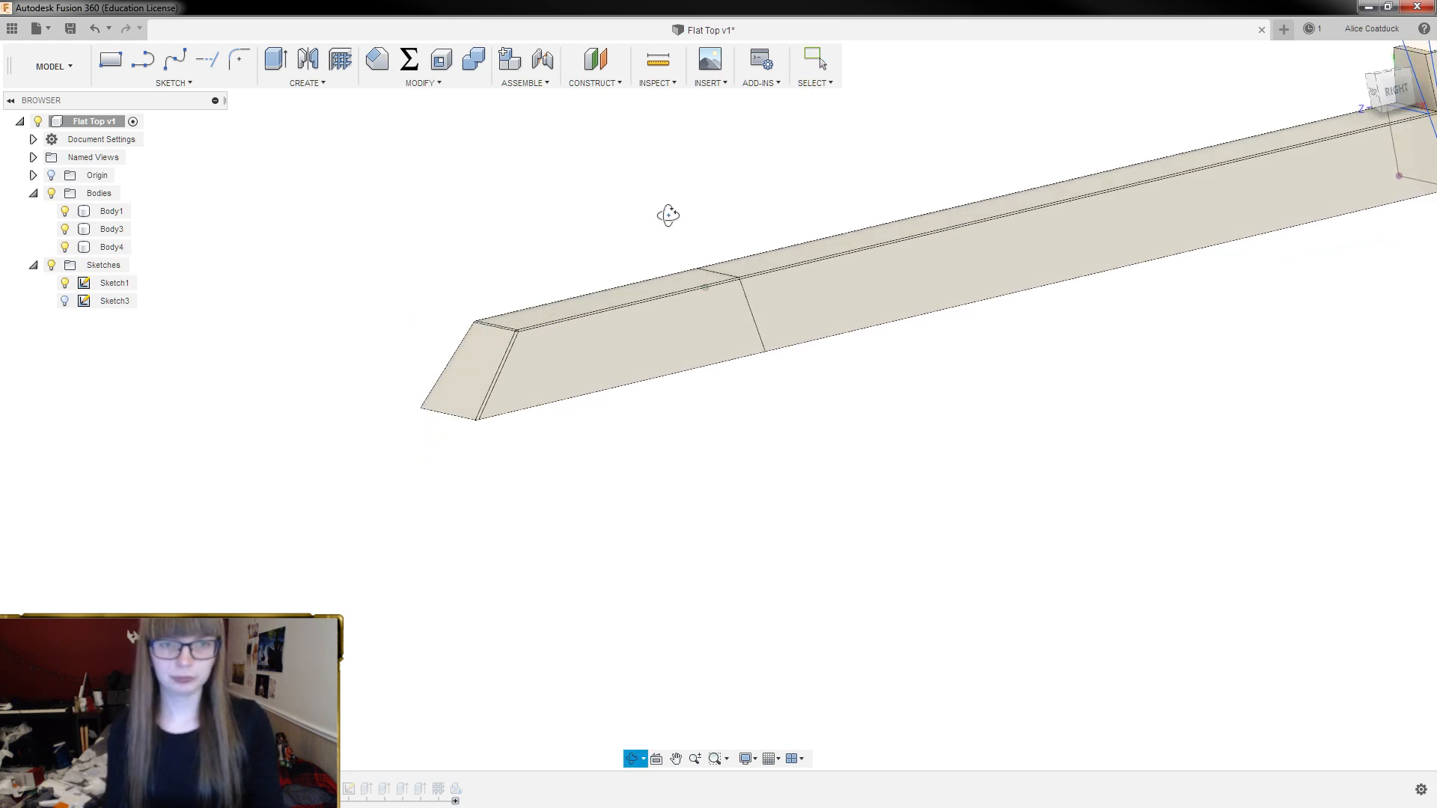
{"action": "scroll", "coordinate": [531, 381], "scroll_direction": "down", "scroll_amount": 3}
{"action": "scroll", "coordinate": [738, 247], "scroll_direction": "up", "scroll_amount": 2}
{"action": "mouse_move", "coordinate": [655, 288]}
{"action": "middle_mouse_down", "text": "shift"}
{"action": "mouse_move", "coordinate": [641, 244]}
{"action": "mouse_move", "coordinate": [629, 289]}
{"action": "middle_mouse_up", "text": "shift"}
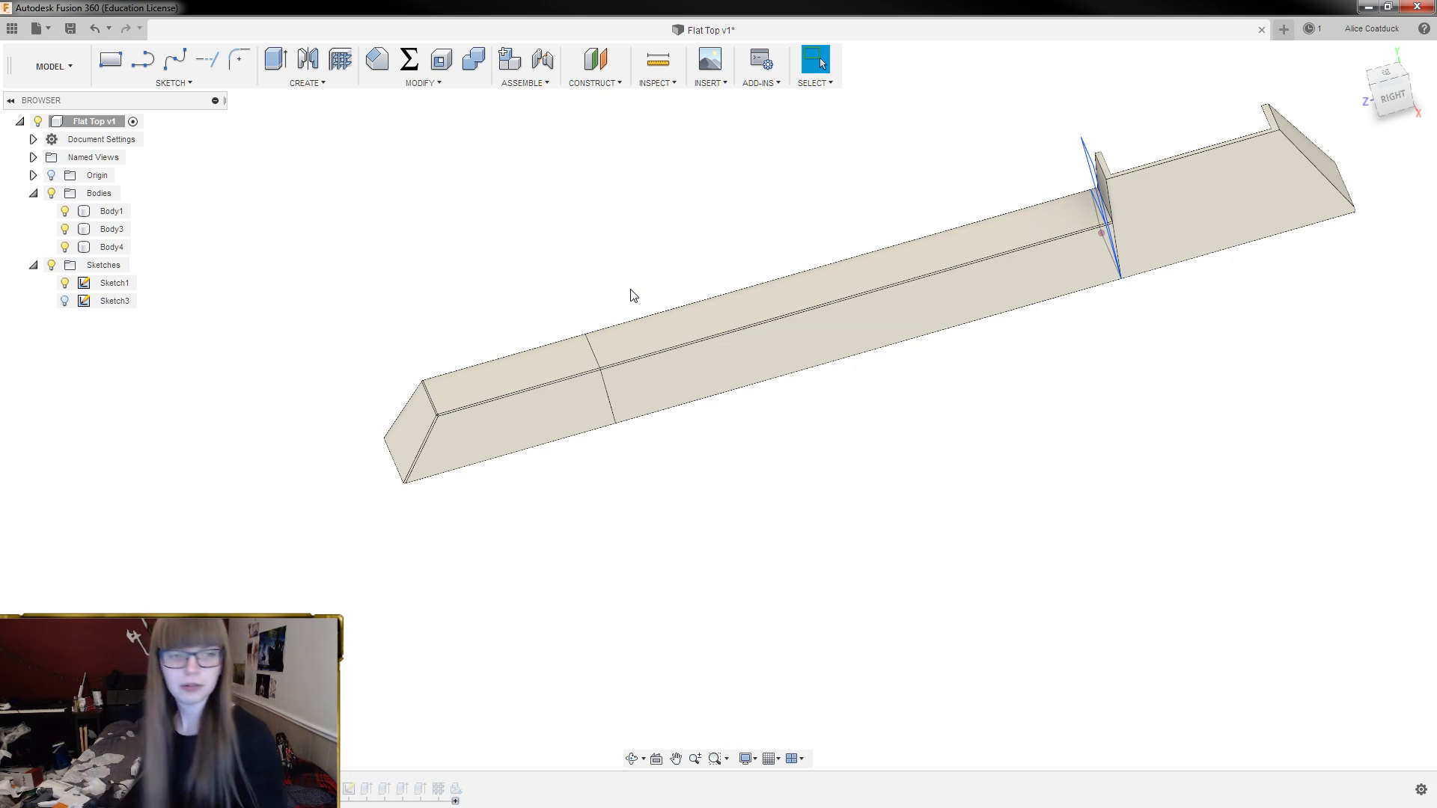
Sketch an 11 by 21 mm rectangle on the block's underside, starting at the front corner on the centre line
{"action": "middle_click_drag", "start_coordinate": [522, 248], "coordinate": [549, 311], "text": "shift"}
{"action": "middle_click_drag", "start_coordinate": [440, 314], "coordinate": [453, 201], "text": "shift"}
{"action": "left_click", "coordinate": [455, 204]}
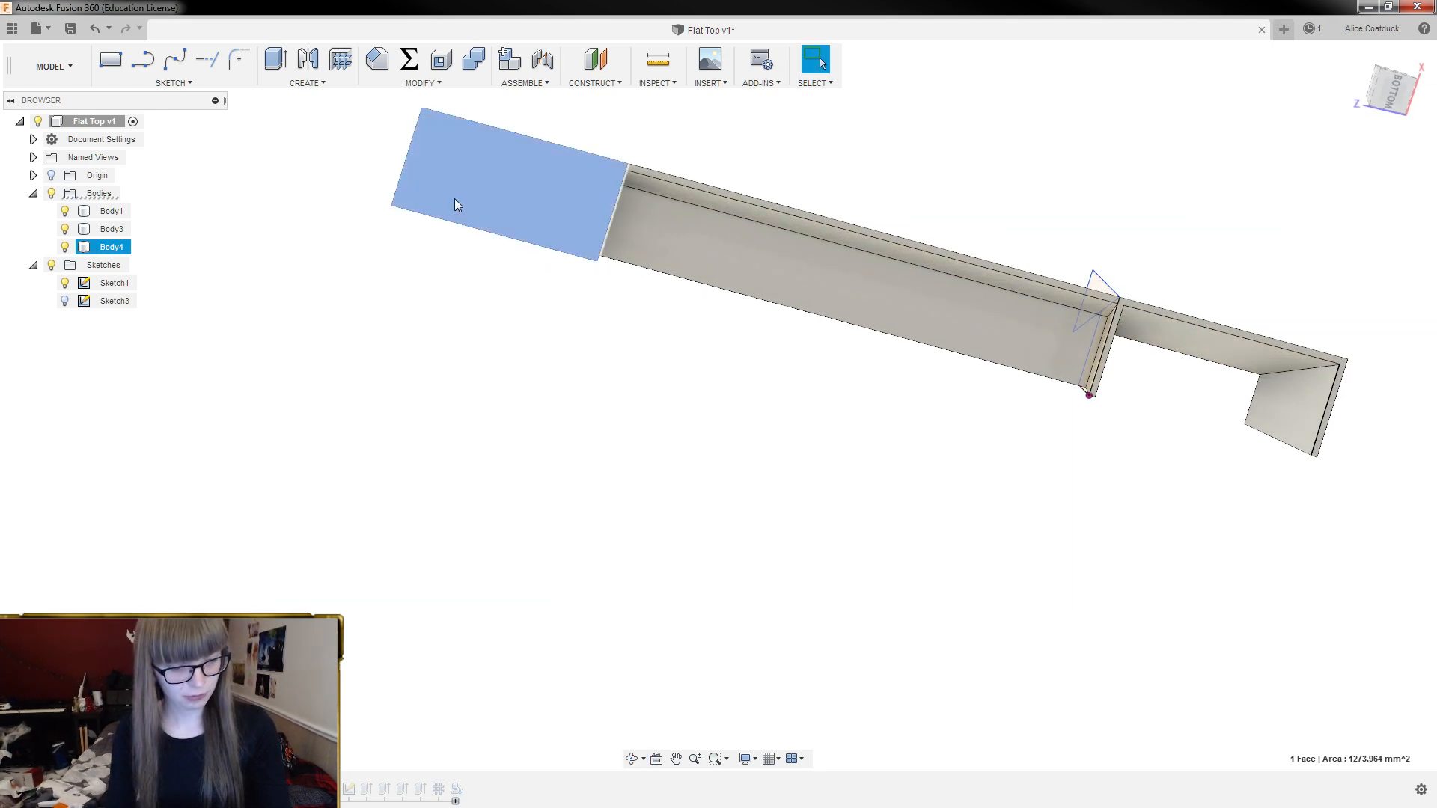
{"action": "key", "text": "l"}
{"action": "scroll", "coordinate": [739, 360], "scroll_direction": "up", "scroll_amount": 2}
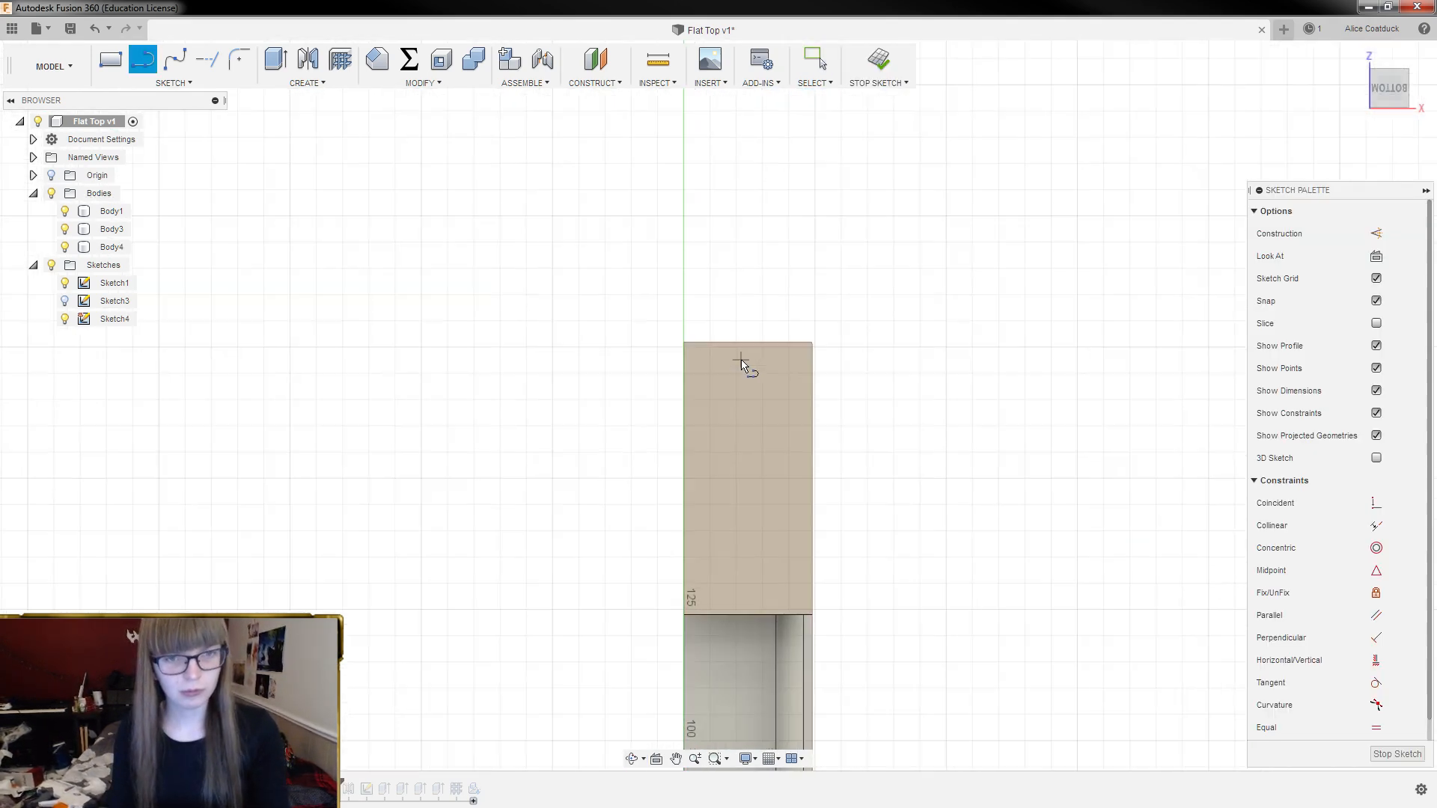
{"action": "left_click", "coordinate": [683, 344]}
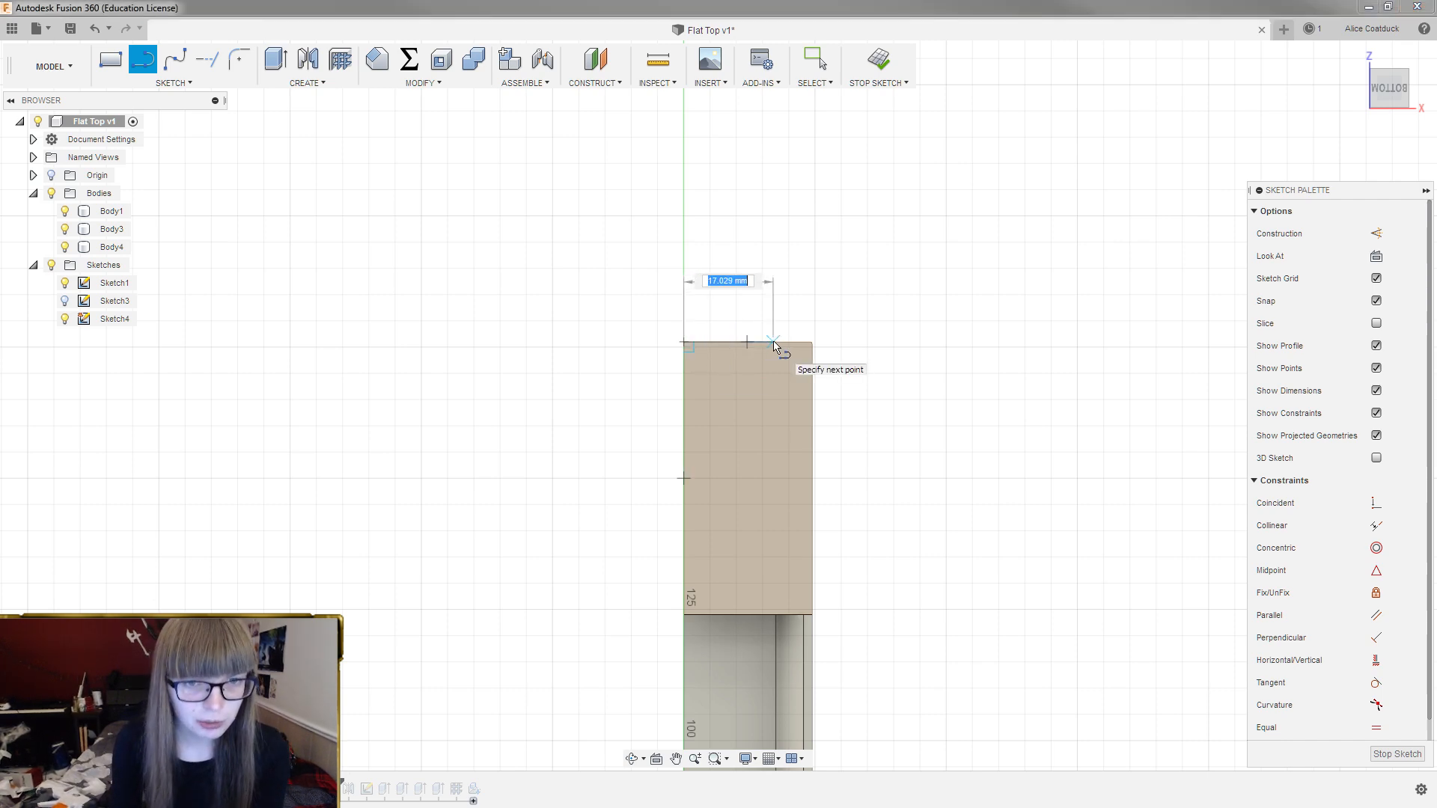
{"action": "key", "text": "Return"}
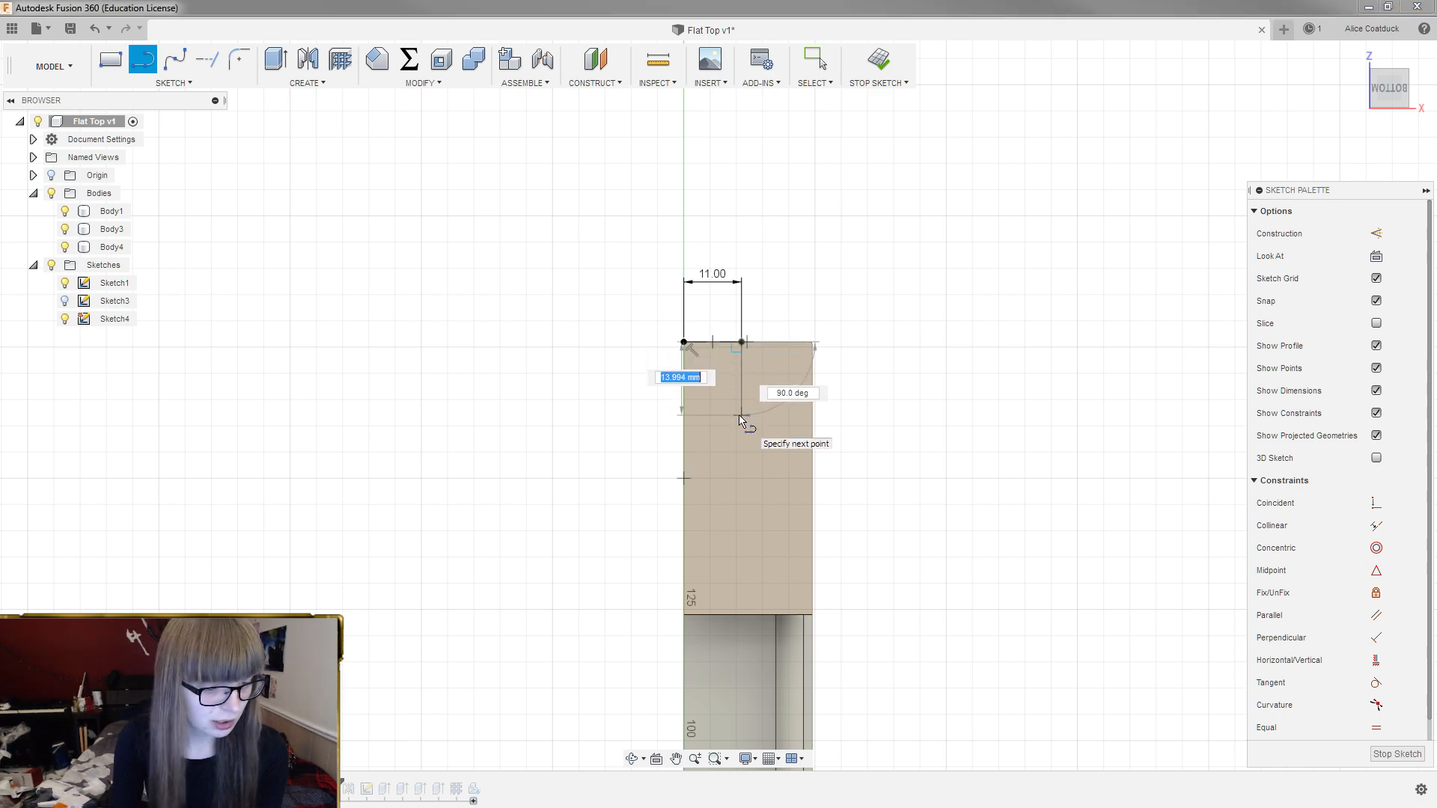
{"action": "key", "text": "Return"}
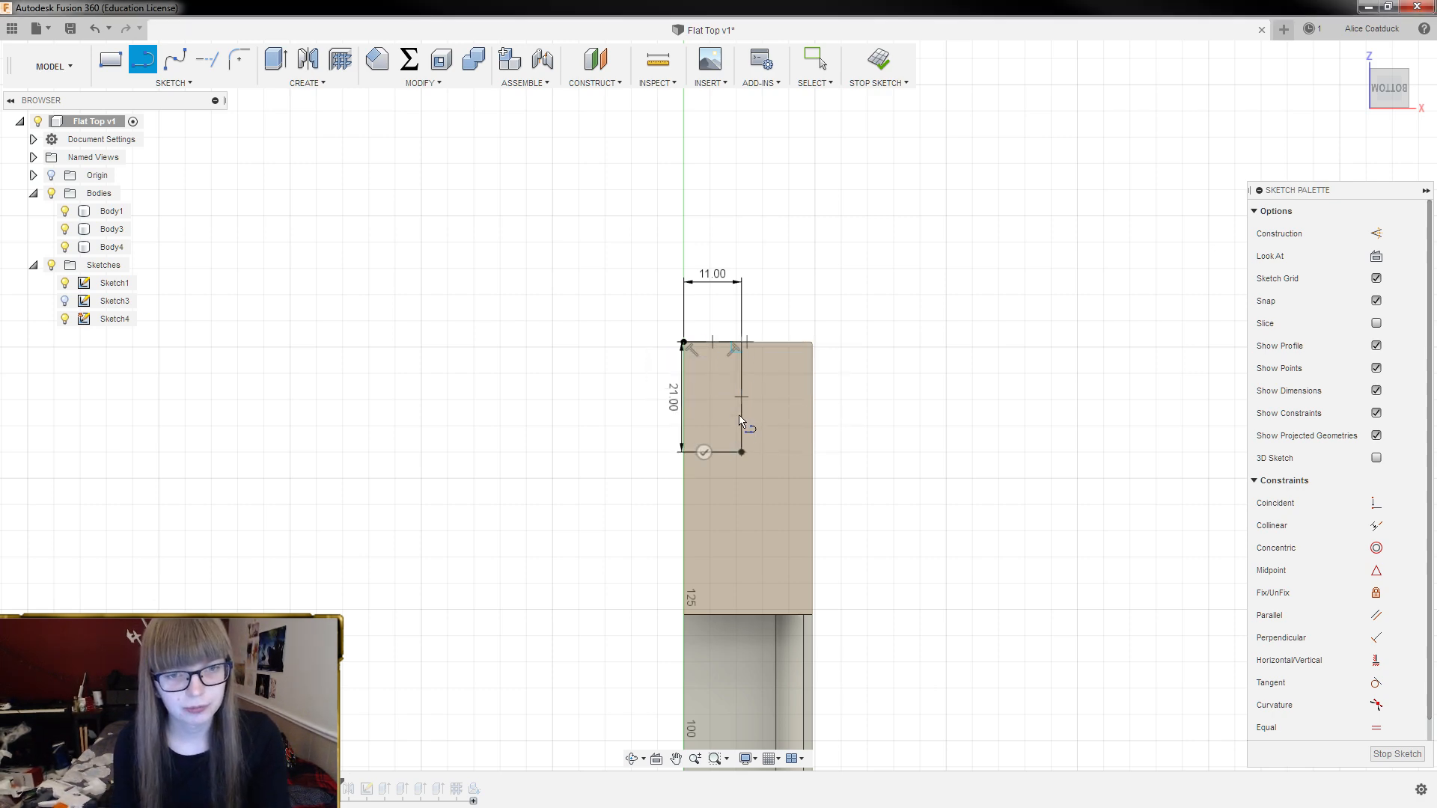
{"action": "left_click", "coordinate": [683, 451]}
Add a 3.5 by 6.5 mm rectangle behind the first one along the centre line and leave the Line tool
{"action": "scroll", "coordinate": [723, 408], "scroll_direction": "up", "scroll_amount": 3}
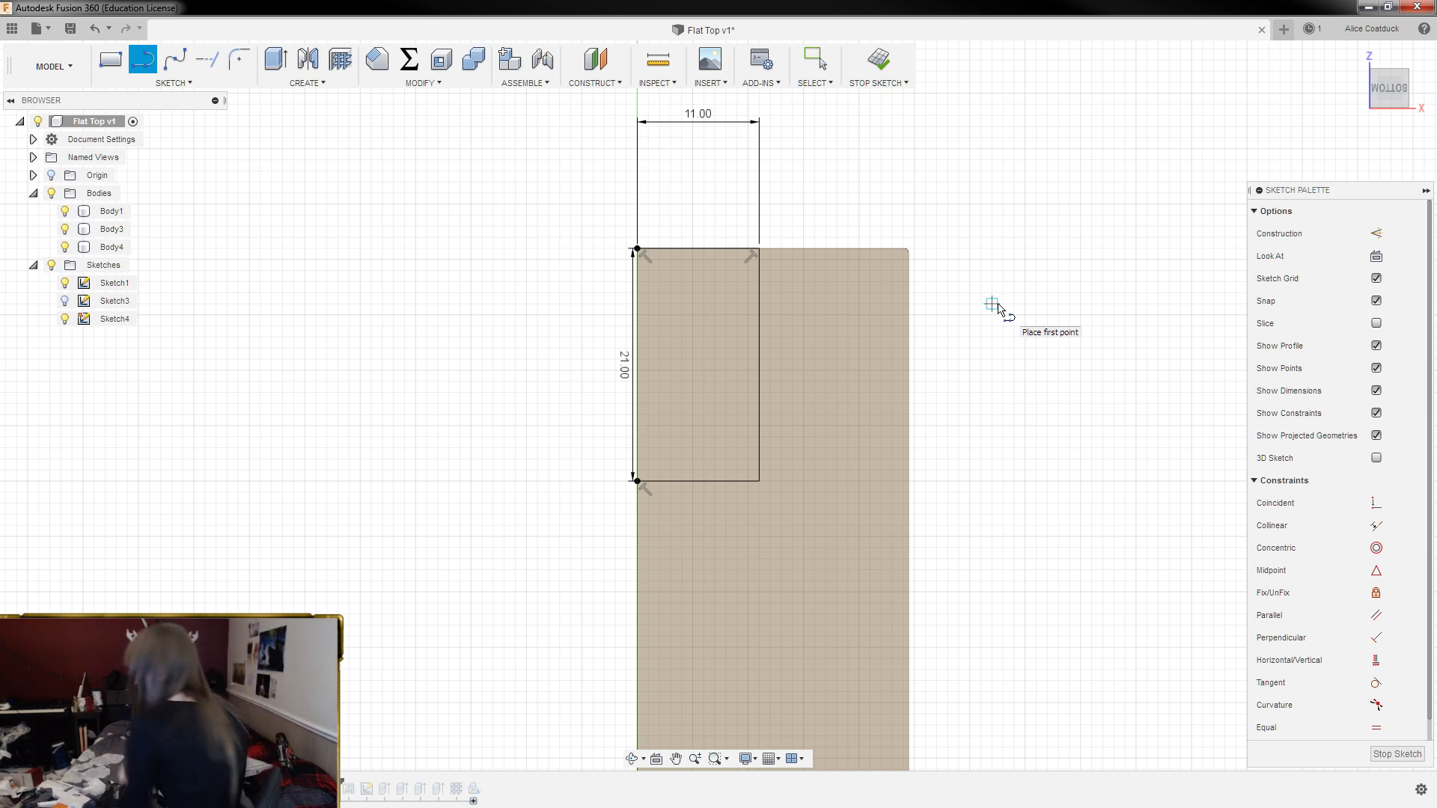
{"action": "scroll", "coordinate": [654, 524], "scroll_direction": "up", "scroll_amount": 3}
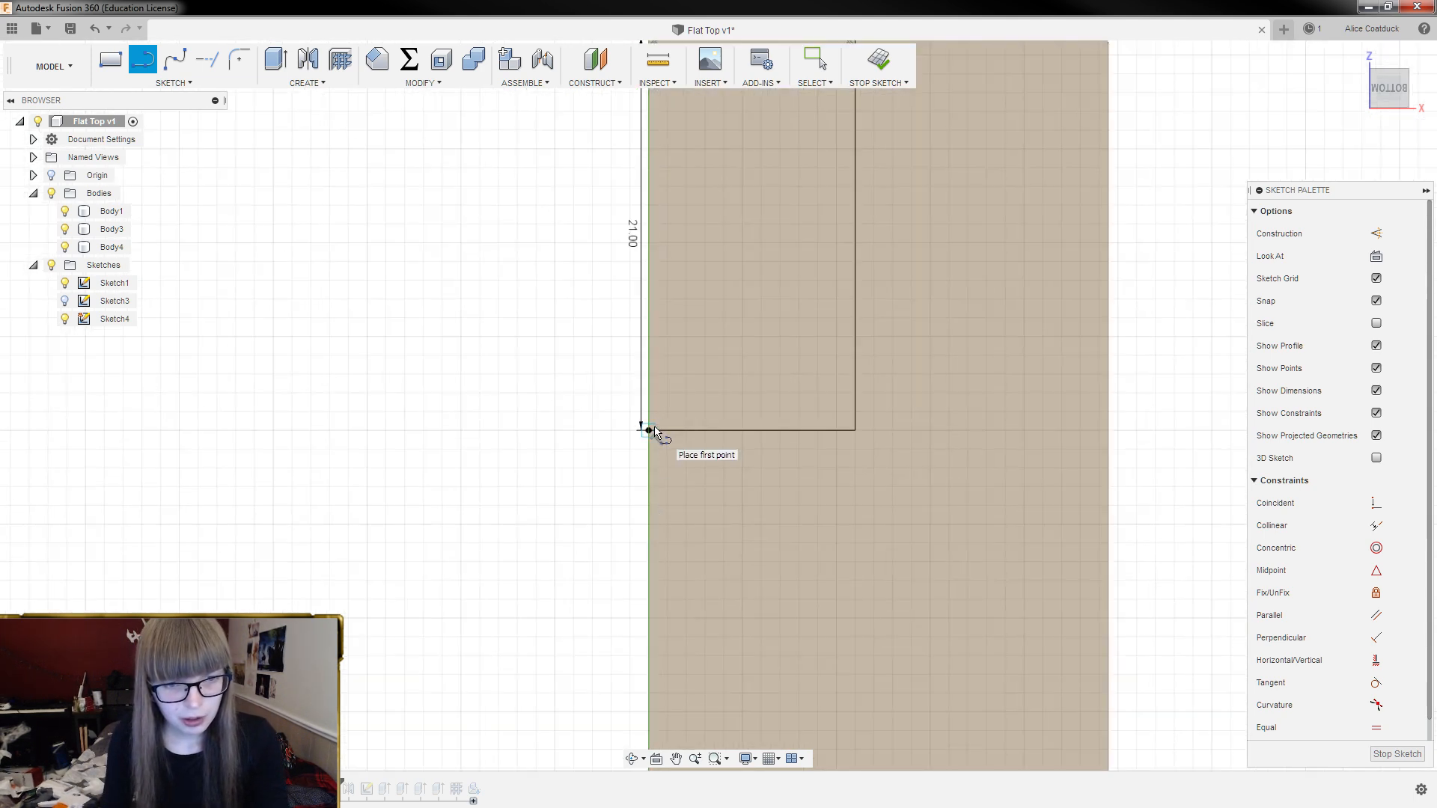
{"action": "left_click", "coordinate": [651, 431]}
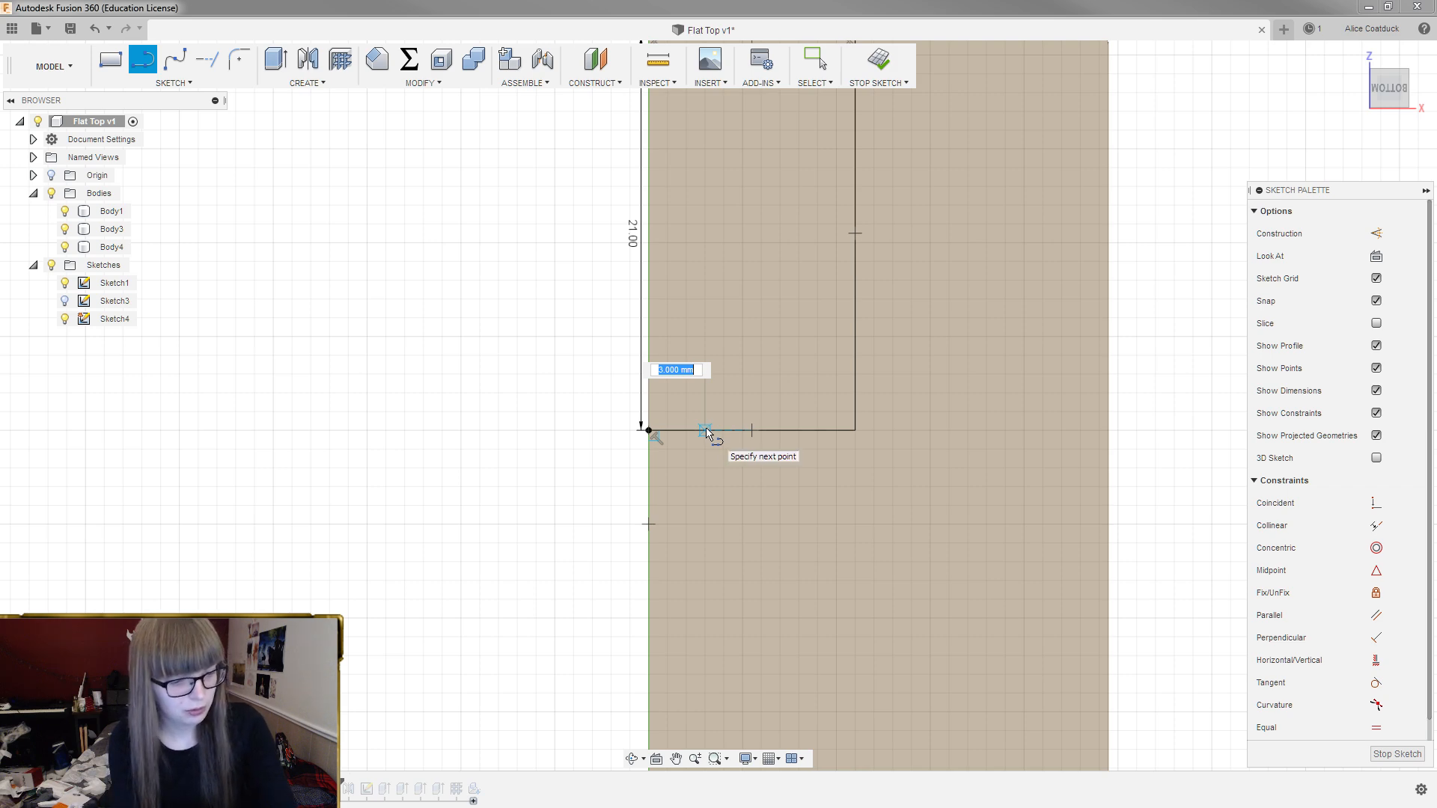
{"action": "key", "text": "Return"}
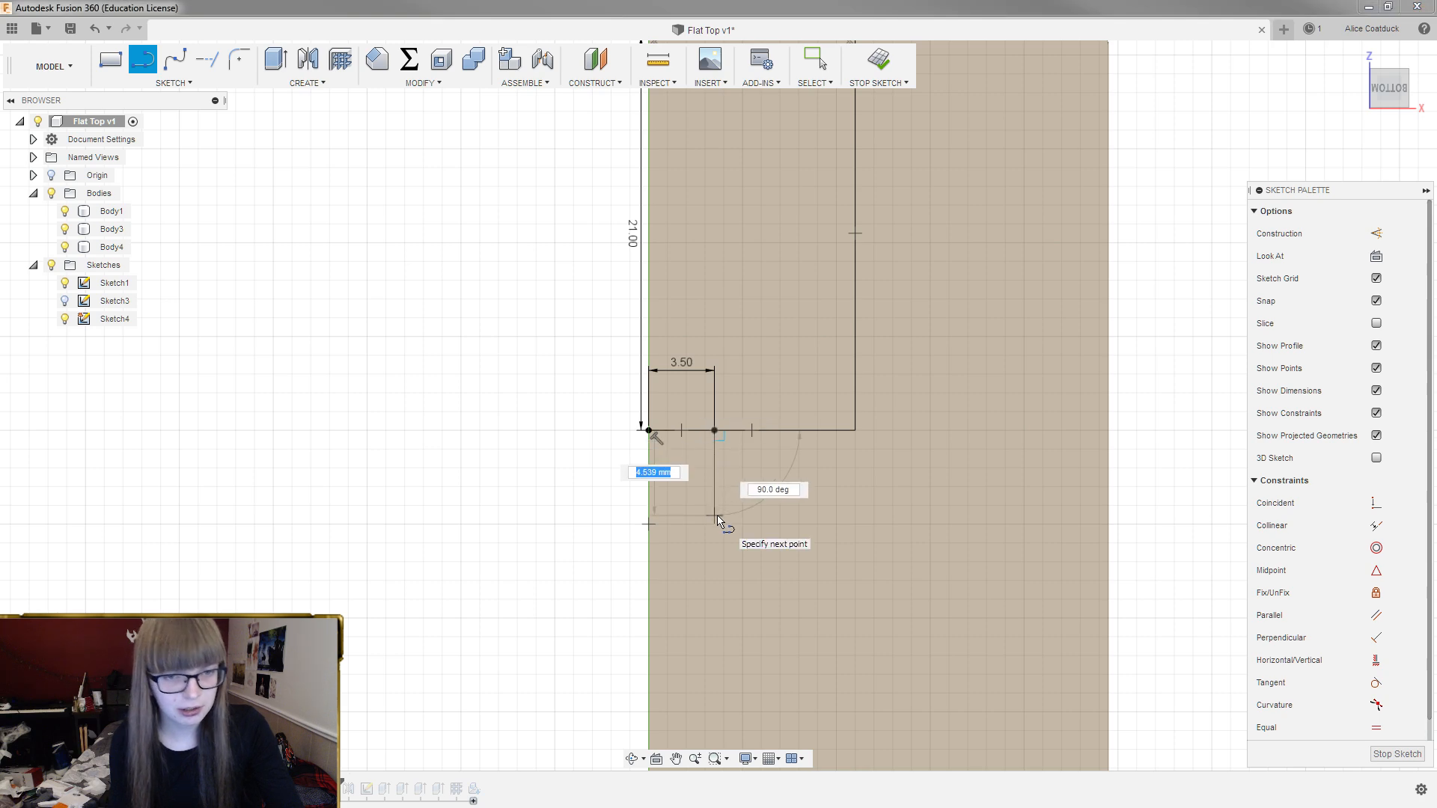
{"action": "type", "text": "6.5"}
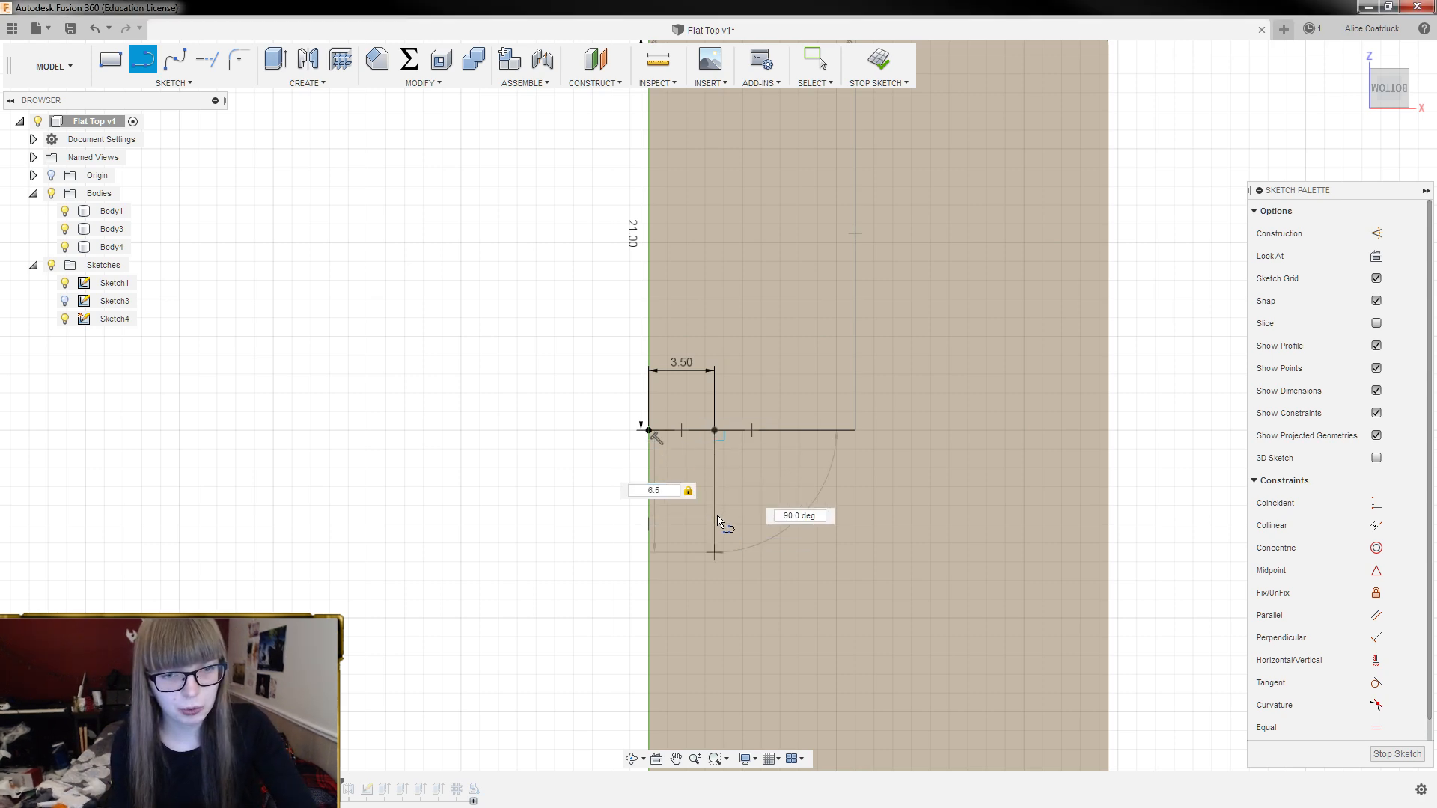
{"action": "key", "text": "Return"}
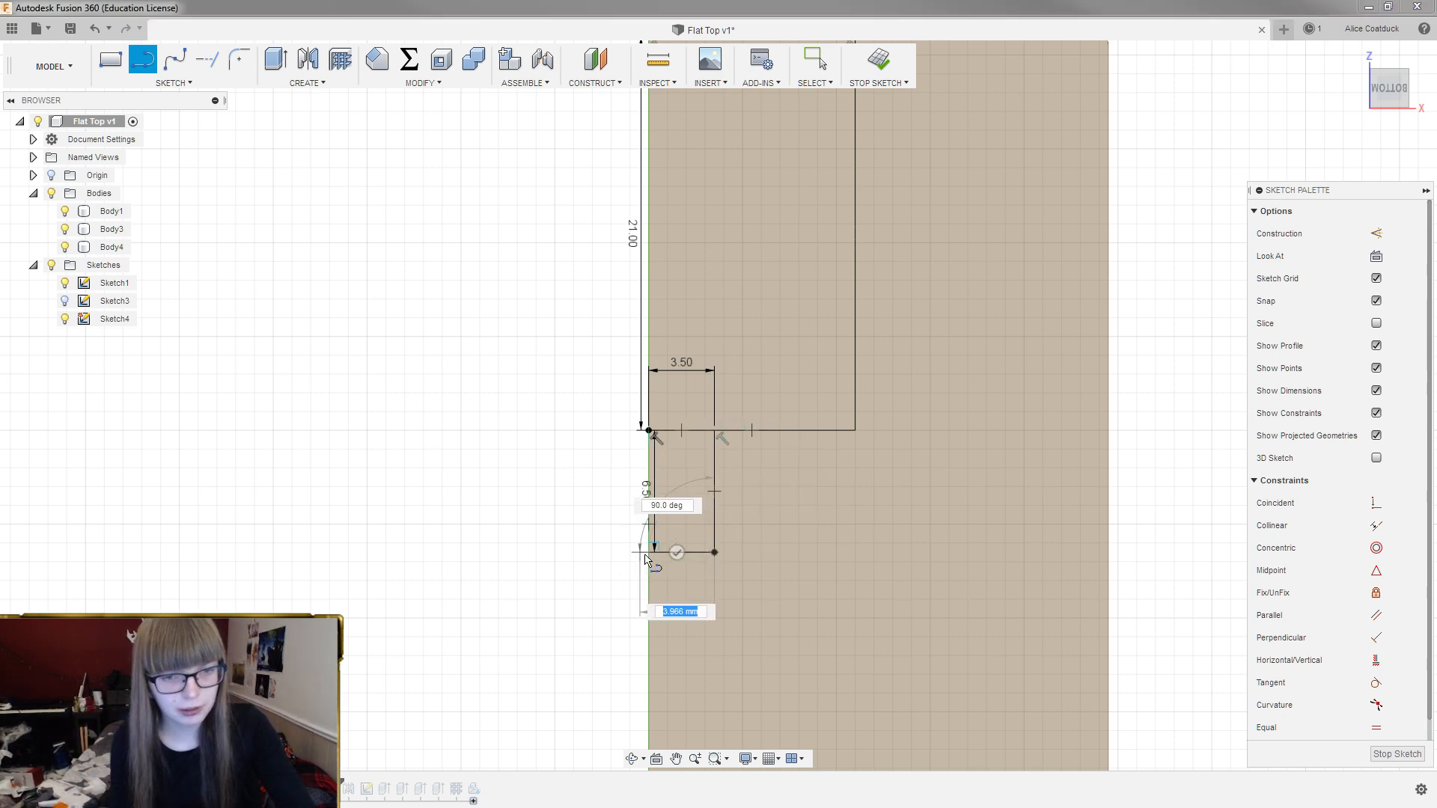
{"action": "left_click", "coordinate": [649, 552]}
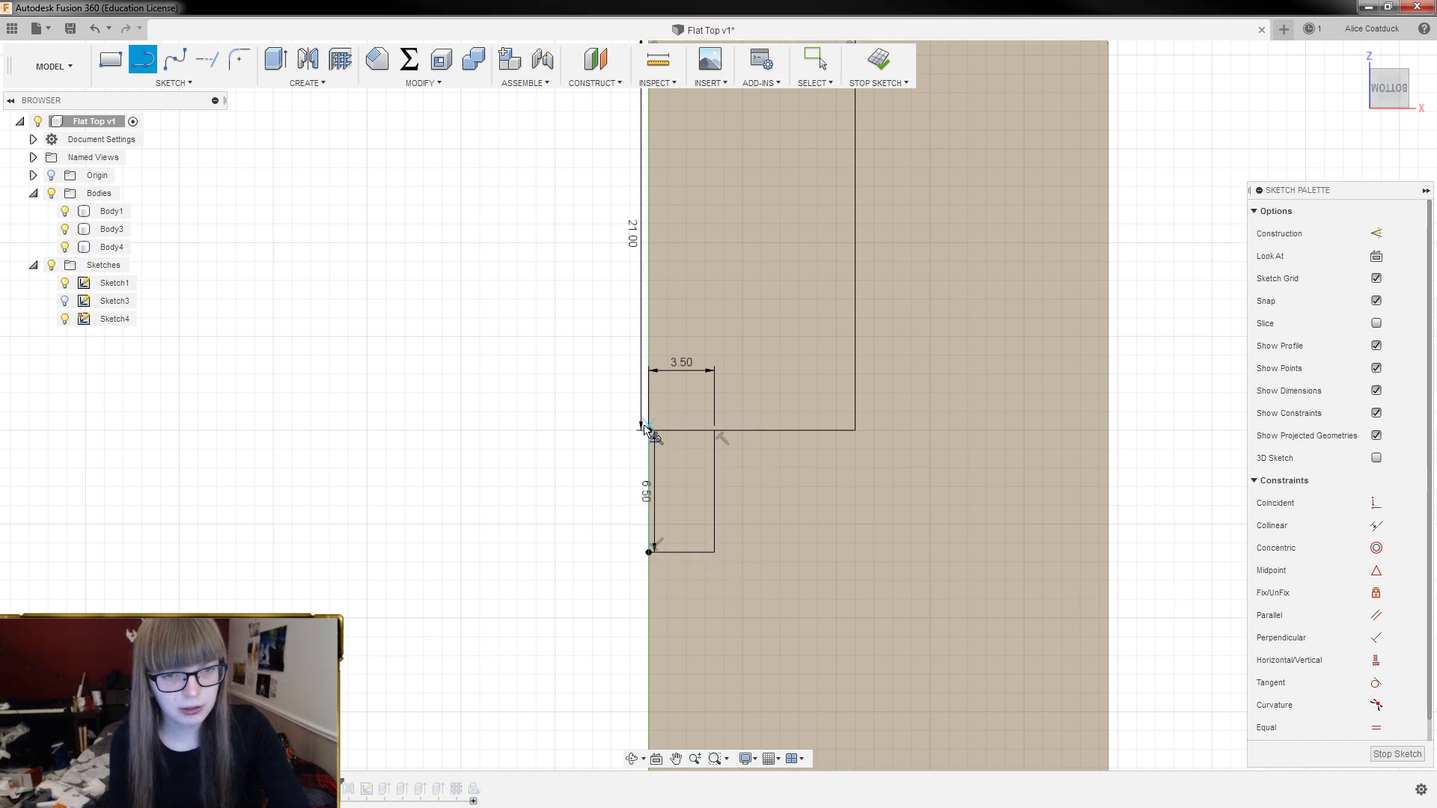
{"action": "left_click", "coordinate": [649, 431]}
{"action": "left_click", "coordinate": [650, 552]}
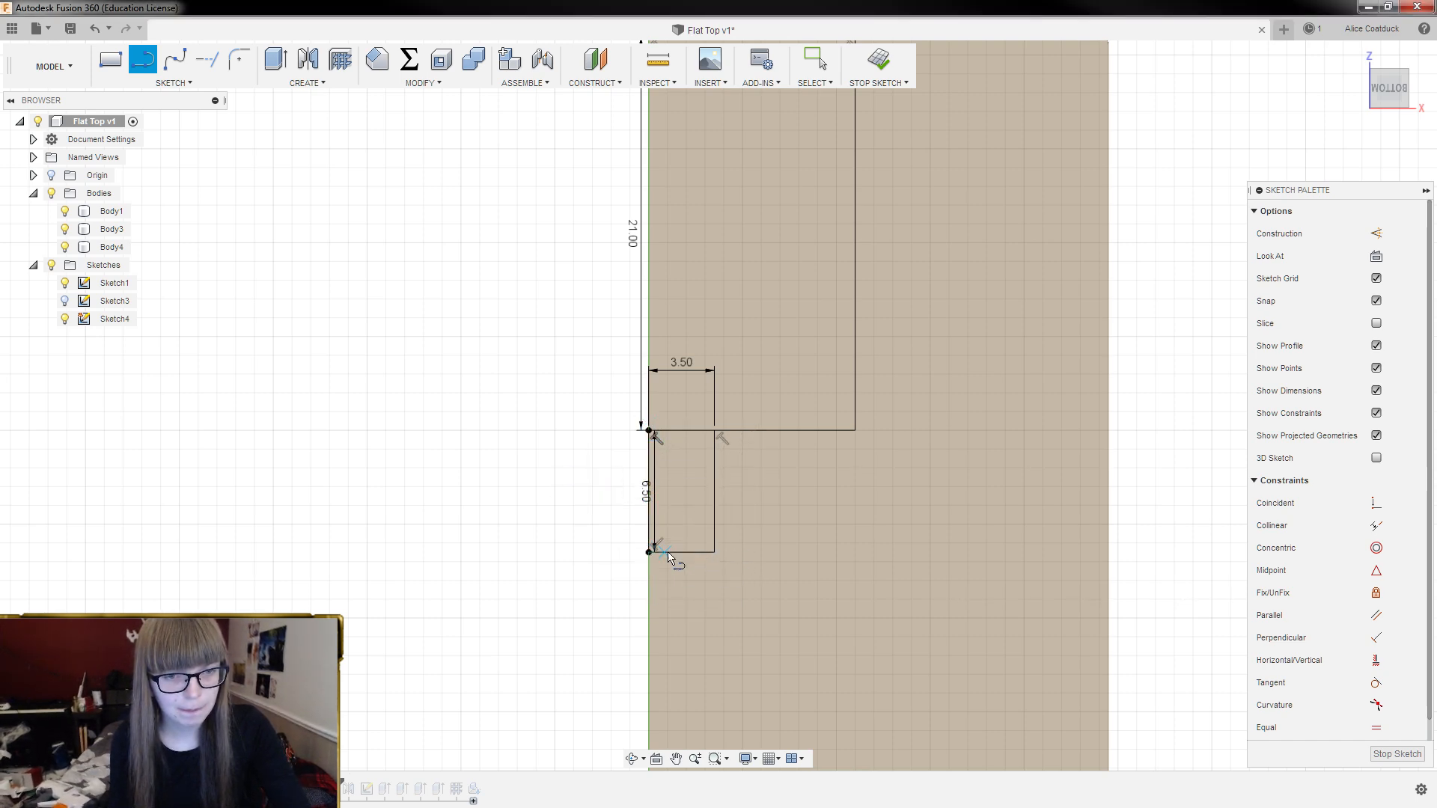
{"action": "key", "text": "Escape"}
Check both rectangular profiles in the sketch and examine their position against the block from below
{"action": "left_click", "coordinate": [682, 474]}
{"action": "left_click", "coordinate": [751, 295]}
{"action": "scroll", "coordinate": [793, 588], "scroll_direction": "down", "scroll_amount": 3}
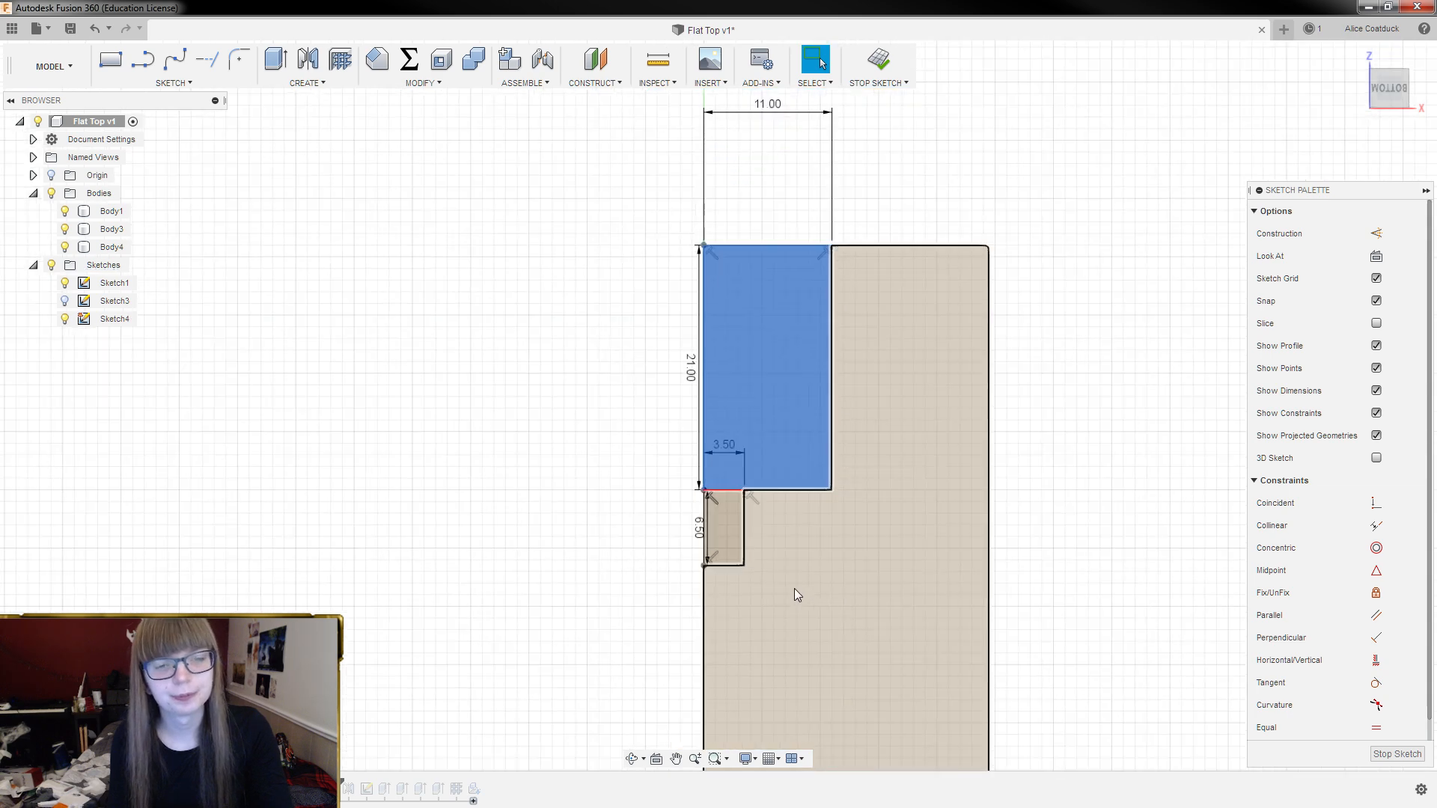
{"action": "left_click", "coordinate": [1105, 285]}
{"action": "mouse_move", "coordinate": [1108, 270]}
{"action": "middle_mouse_down", "text": "shift"}
{"action": "mouse_move", "coordinate": [1078, 314]}
{"action": "mouse_move", "coordinate": [1003, 366]}
{"action": "mouse_move", "coordinate": [1060, 360]}
{"action": "mouse_move", "coordinate": [1070, 386]}
{"action": "middle_mouse_up", "text": "shift"}
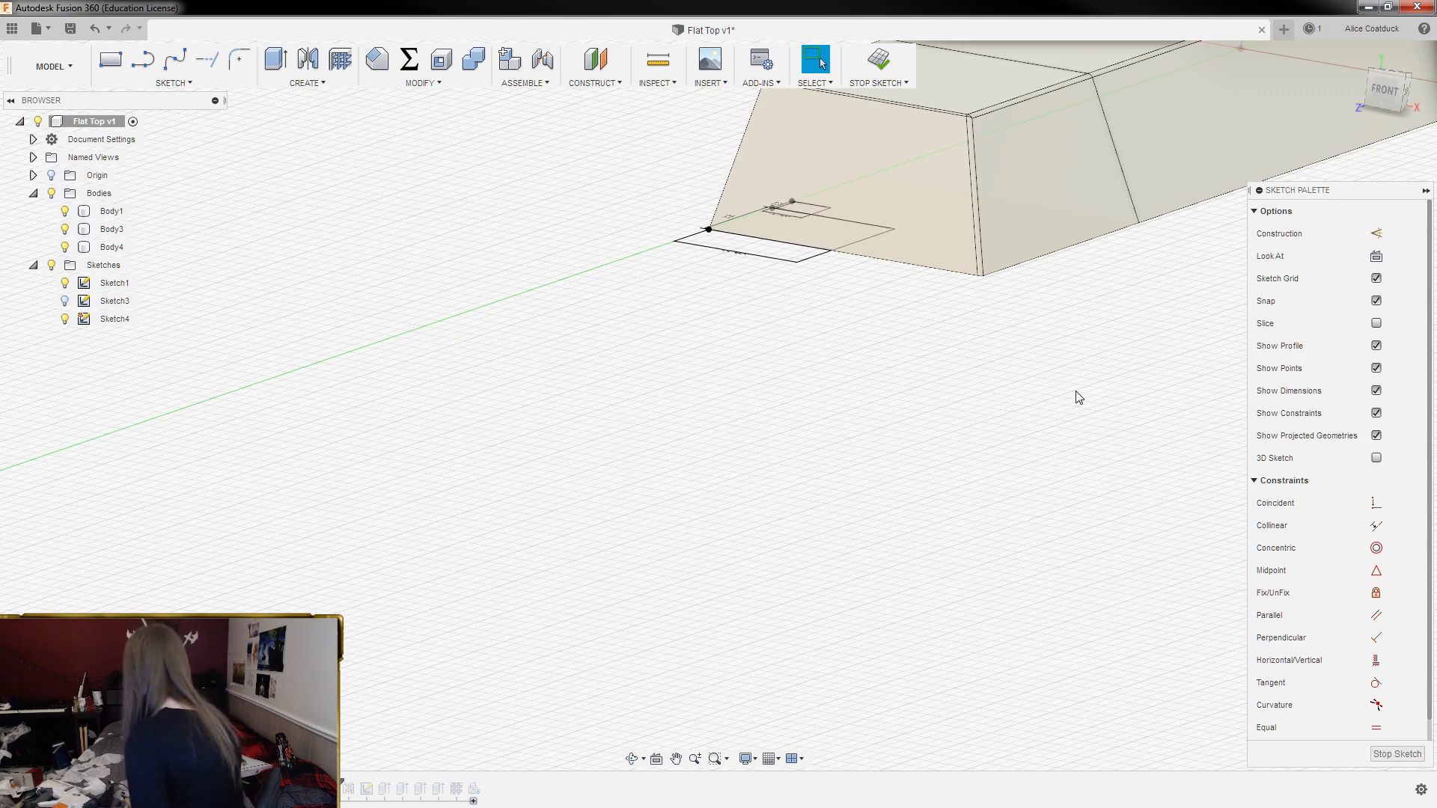
{"action": "mouse_move", "coordinate": [955, 323]}
{"action": "middle_mouse_down", "text": "shift"}
{"action": "mouse_move", "coordinate": [963, 411]}
{"action": "mouse_move", "coordinate": [938, 402]}
{"action": "middle_mouse_up", "text": "shift"}
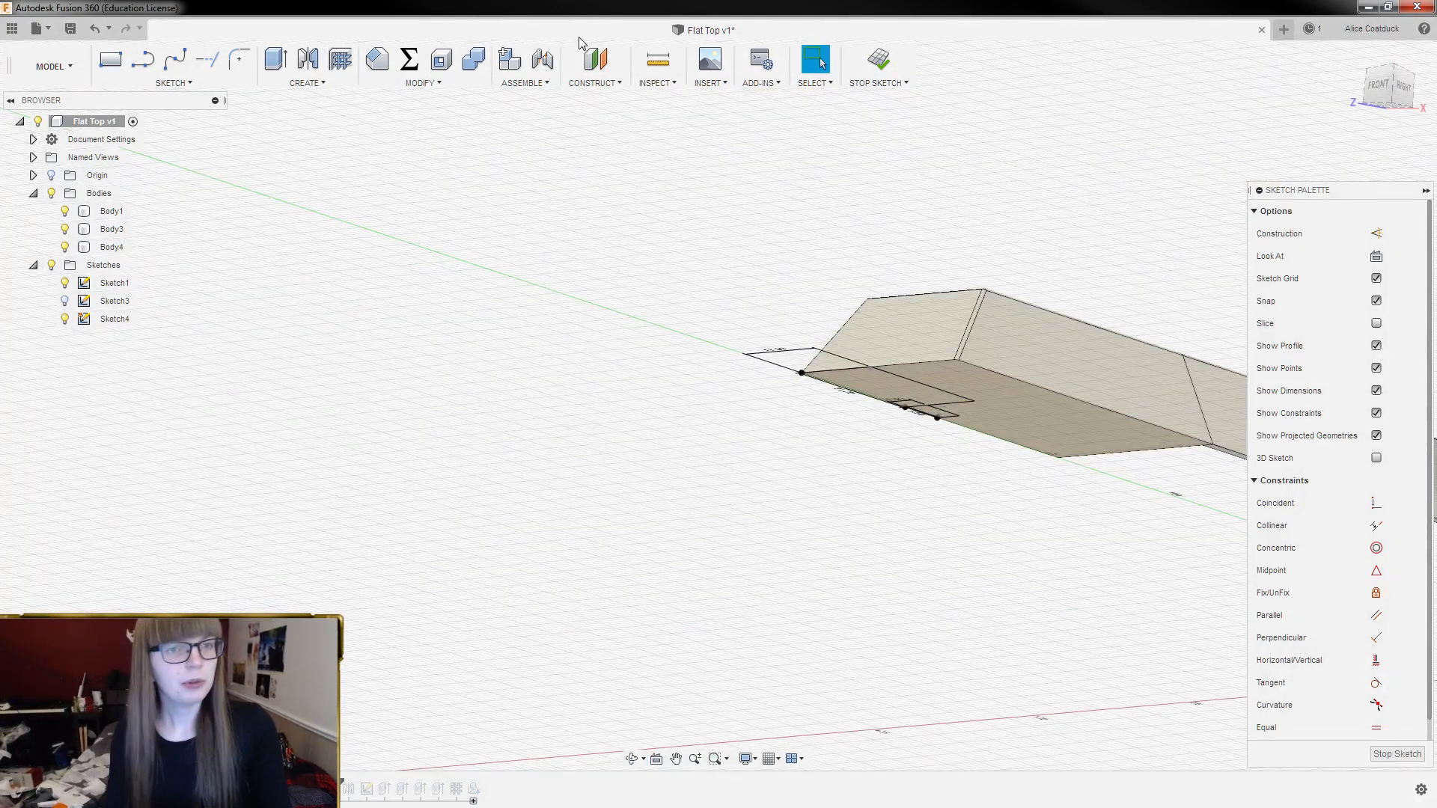
Shell Body4 to an inside thickness of 1.5 mm, opening its underside, centre-line side and rear faces
{"action": "left_click", "coordinate": [441, 59]}
{"action": "mouse_move", "coordinate": [535, 235]}
{"action": "middle_mouse_down", "text": "shift"}
{"action": "mouse_move", "coordinate": [545, 244]}
{"action": "mouse_move", "coordinate": [449, 167]}
{"action": "middle_mouse_up", "text": "shift"}
{"action": "left_click", "coordinate": [922, 287]}
{"action": "left_click", "coordinate": [1188, 341]}
{"action": "middle_click_drag", "start_coordinate": [1220, 510], "coordinate": [1041, 505], "text": "shift"}
{"action": "left_click", "coordinate": [1176, 461]}
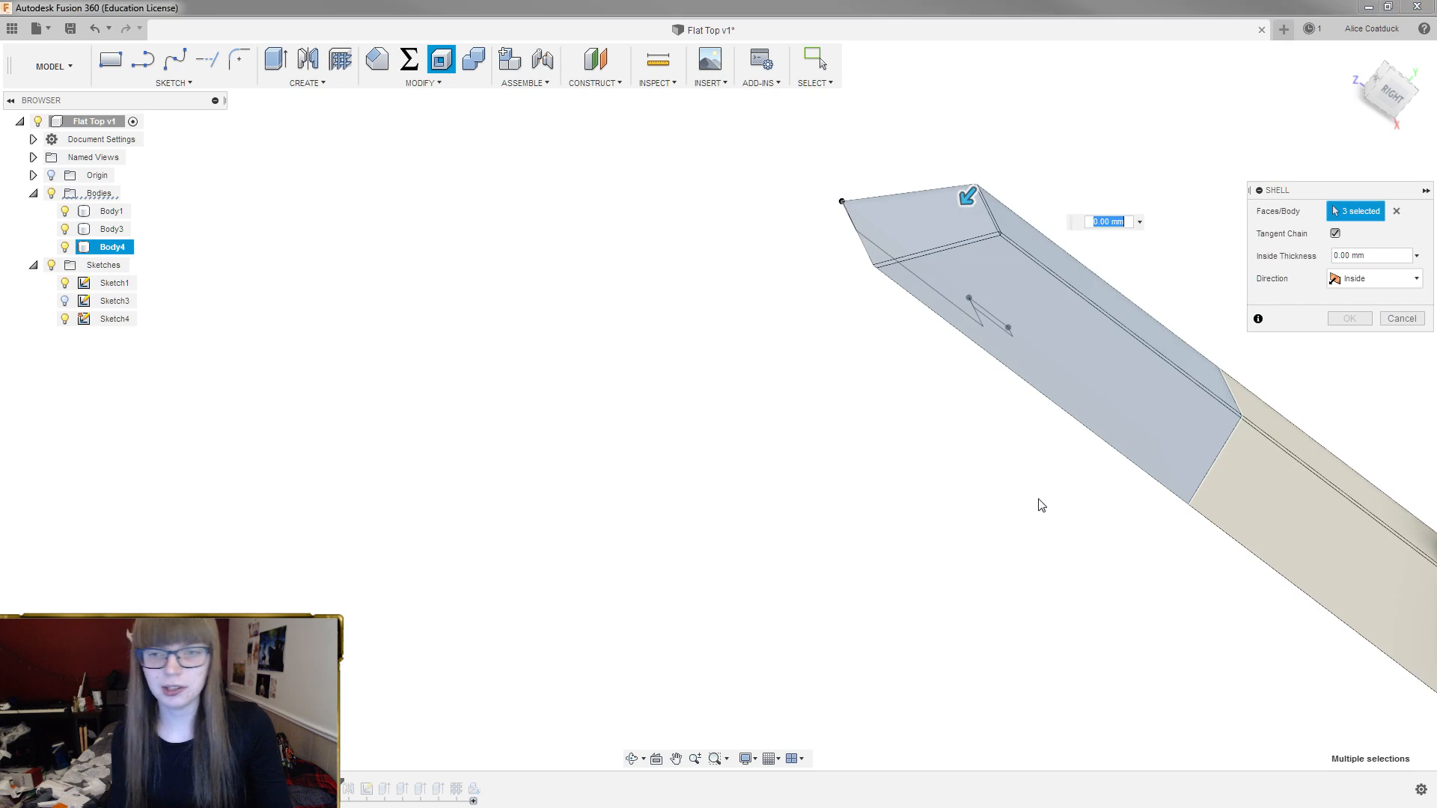
{"action": "type", "text": "1.5"}
{"action": "key", "text": "Return"}
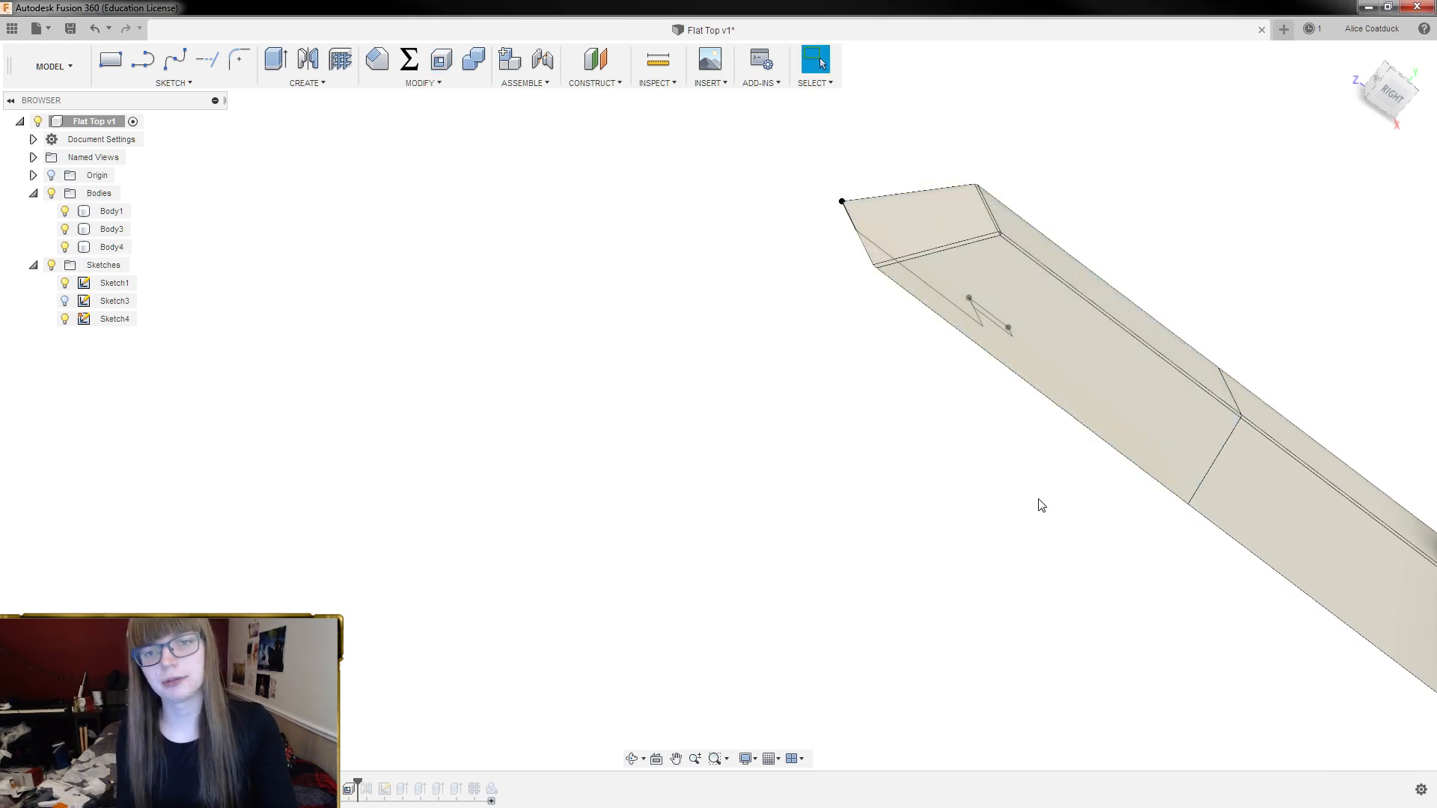
Cut the two rectangular Sketch4 profiles 18 mm upward through the hollow block
{"action": "mouse_move", "coordinate": [873, 411]}
{"action": "middle_mouse_down", "text": "shift"}
{"action": "mouse_move", "coordinate": [920, 339]}
{"action": "mouse_move", "coordinate": [895, 341]}
{"action": "middle_mouse_up", "text": "shift"}
{"action": "scroll", "coordinate": [890, 352], "scroll_direction": "up", "scroll_amount": 3}
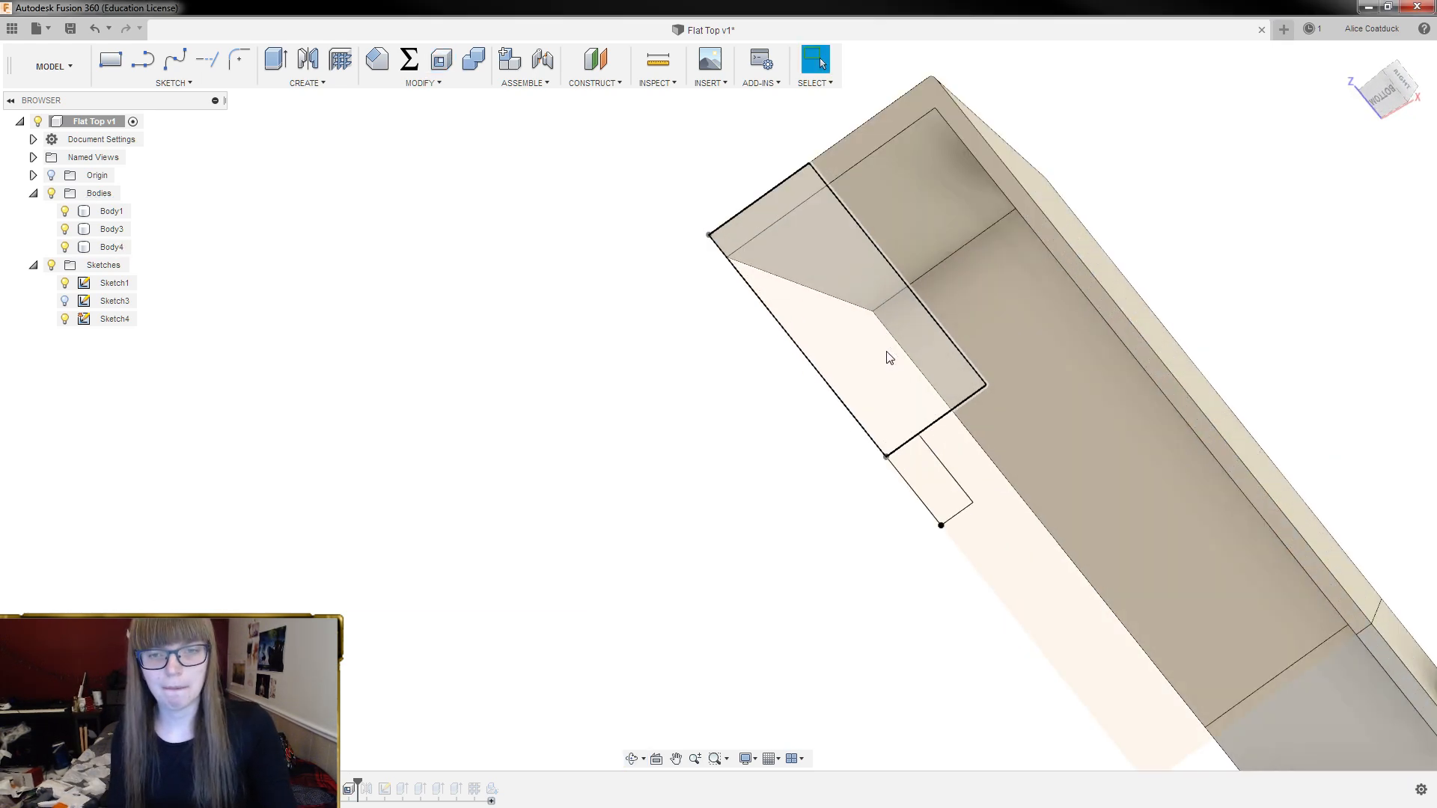
{"action": "left_click", "coordinate": [907, 405]}
{"action": "key", "text": "e"}
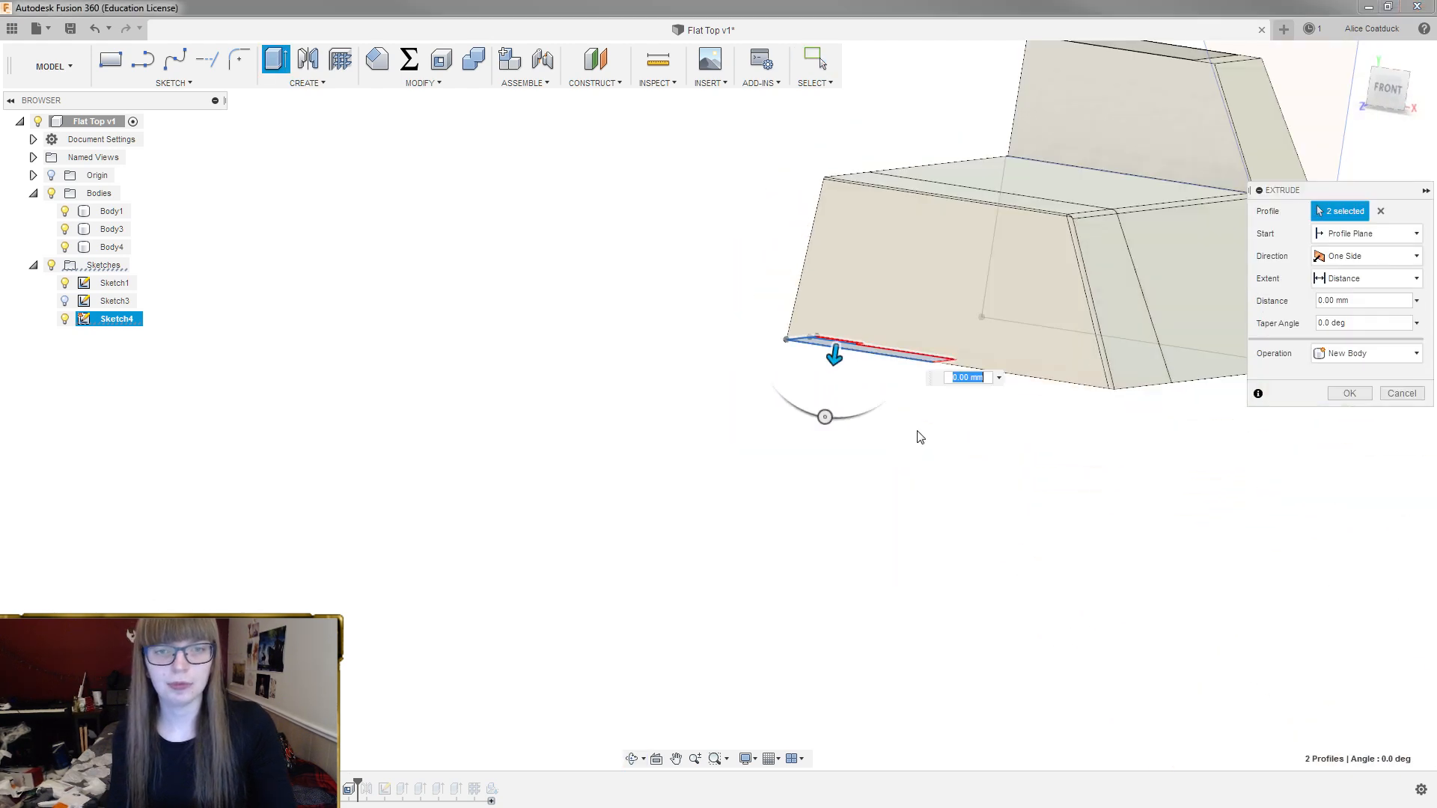
{"action": "left_click_drag", "start_coordinate": [834, 357], "coordinate": [841, 137]}
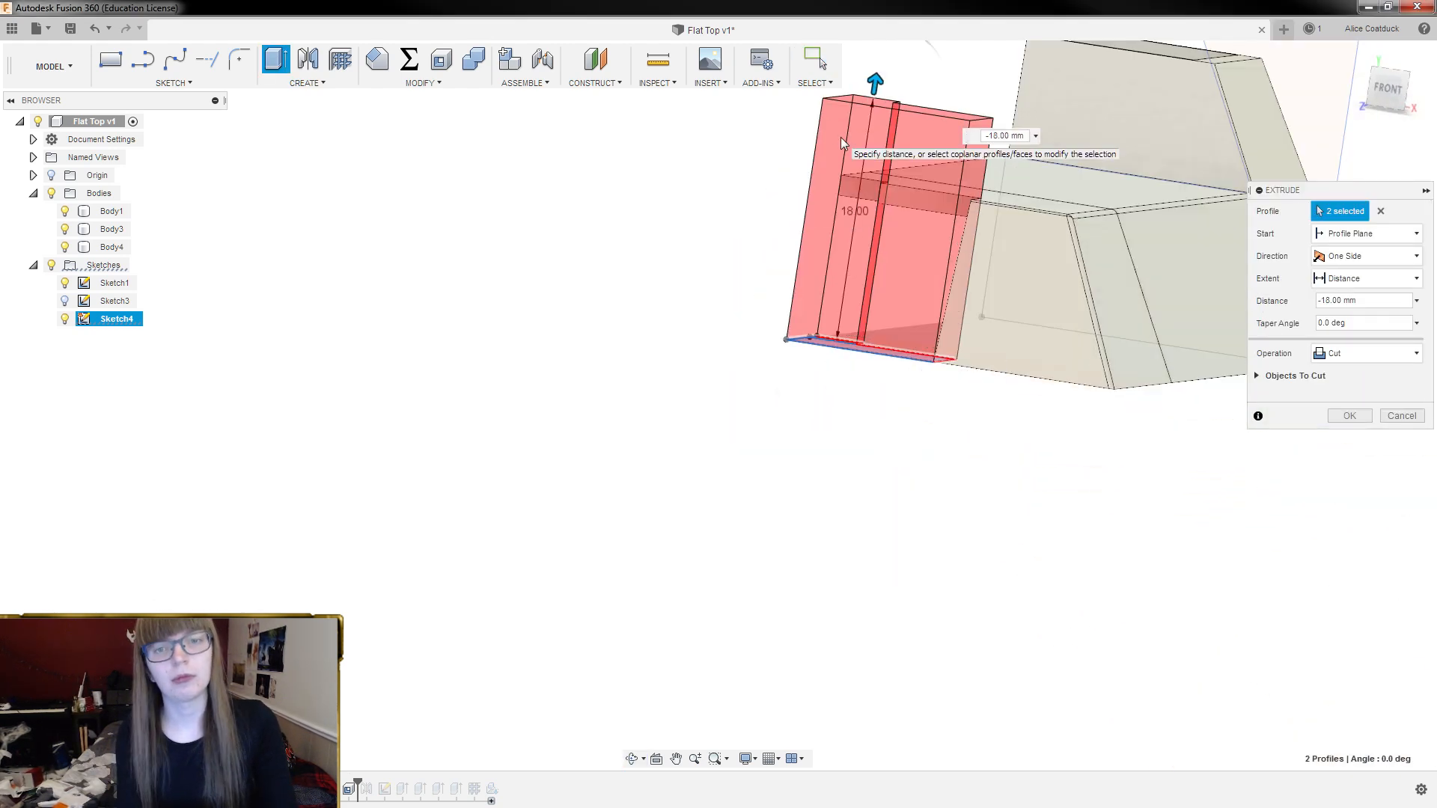
{"action": "key", "text": "Return"}
{"action": "middle_click_drag", "start_coordinate": [841, 137], "coordinate": [885, 224], "text": "shift"}
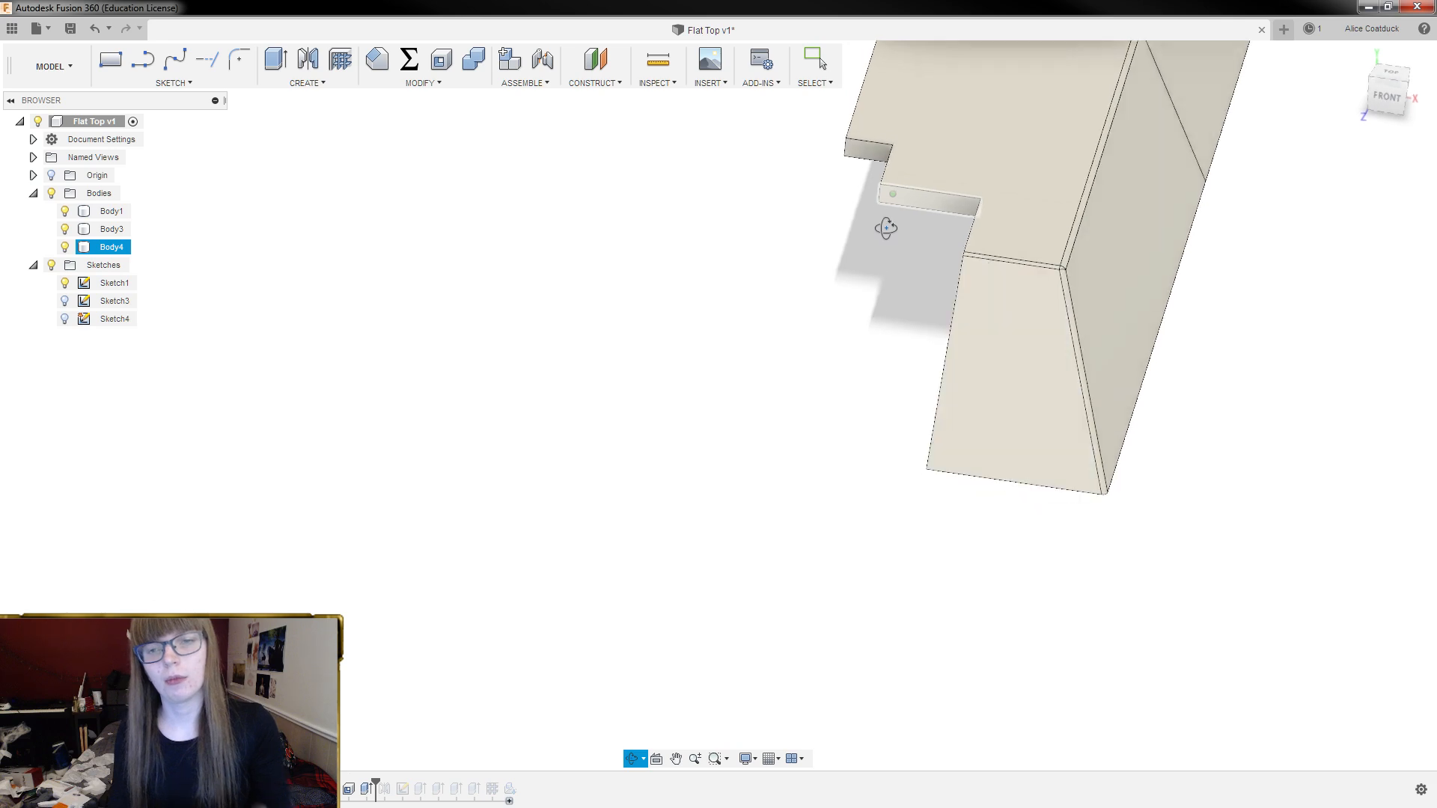
Sketch a line on the sloped front face from its upper inner corner to its lower edge, parallel to the slanted outer edge
{"action": "left_click", "coordinate": [1023, 361]}
{"action": "key", "text": "l"}
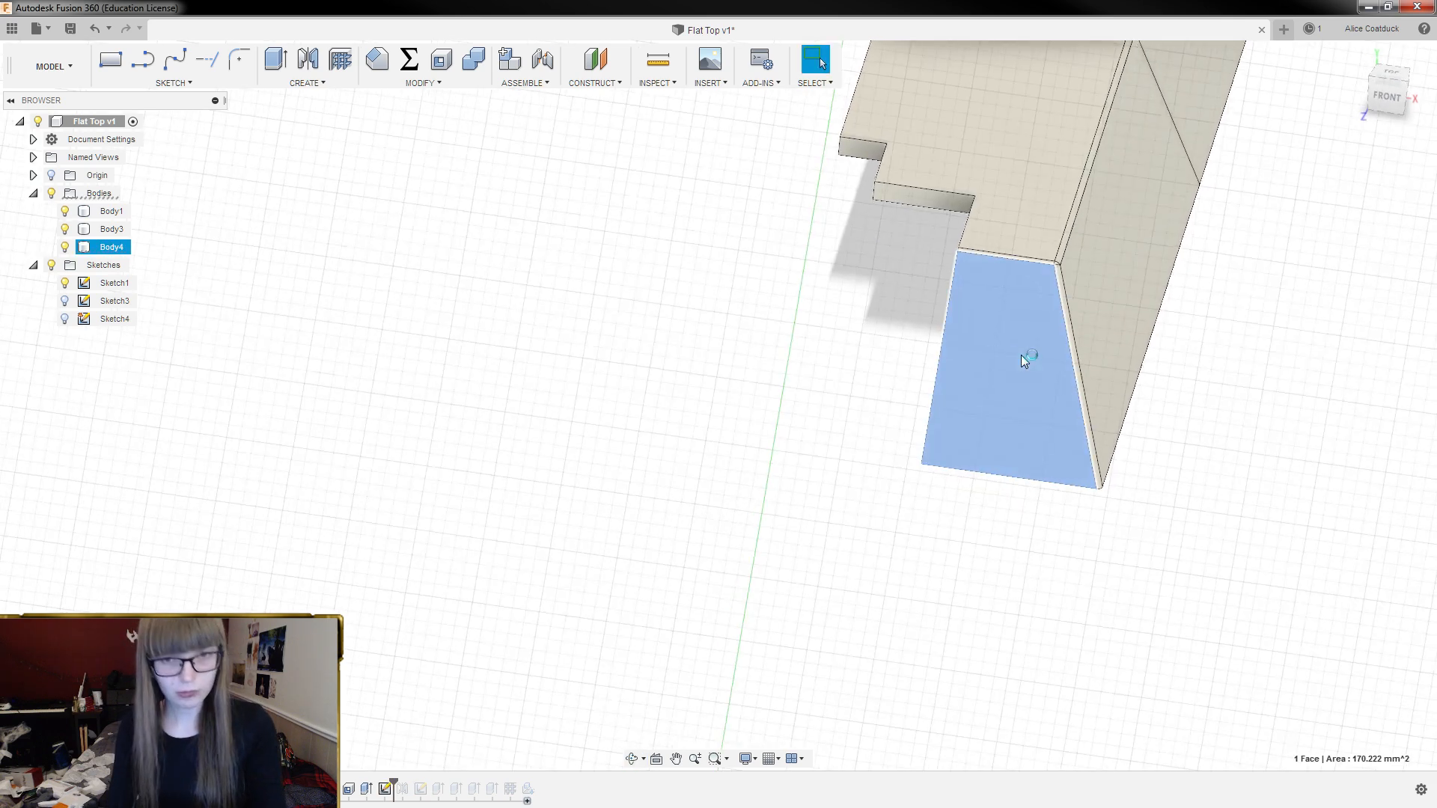
{"action": "left_click", "coordinate": [636, 302]}
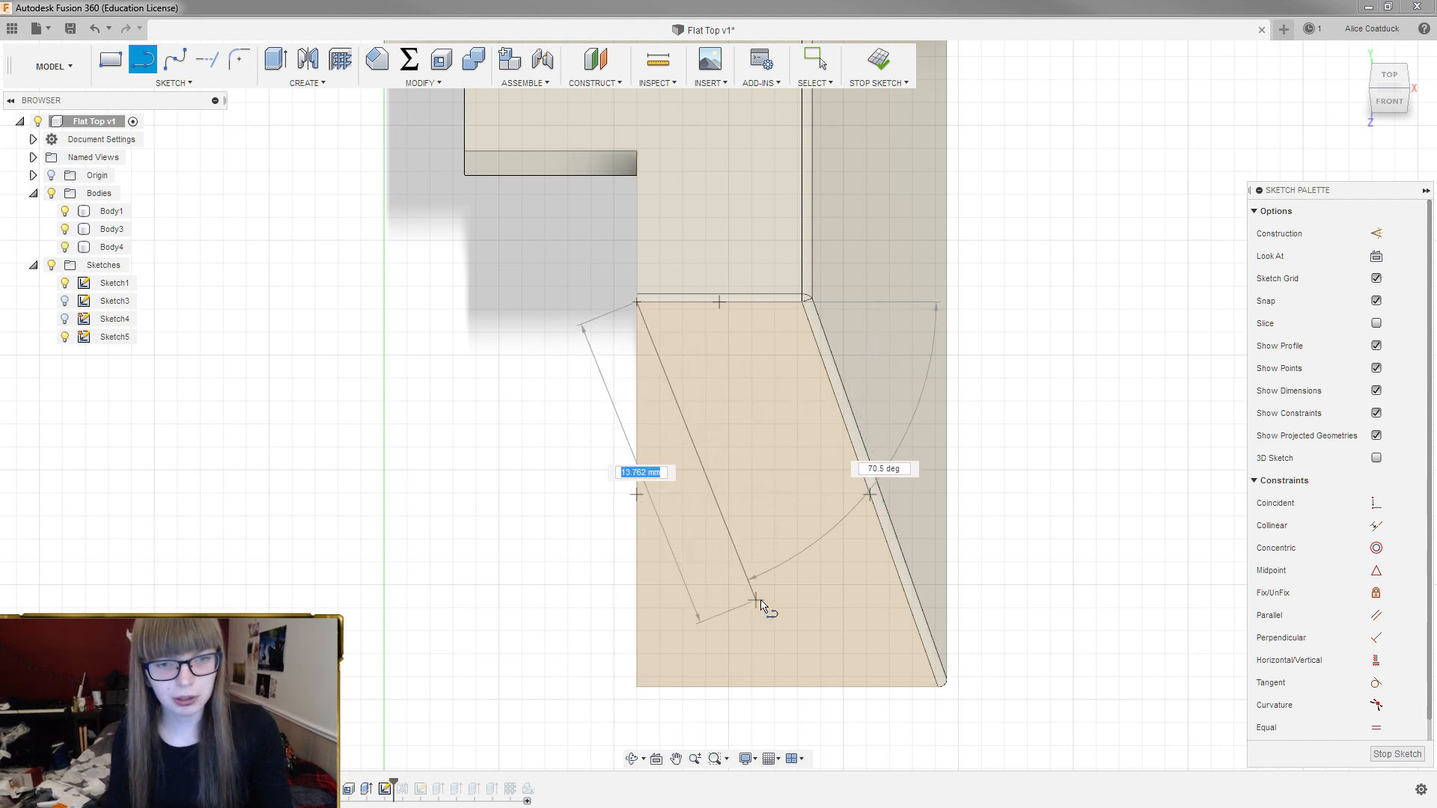
{"action": "double_click", "coordinate": [772, 687]}
{"action": "key", "text": "Escape"}
Cut the triangular profile beside the centre line 11 mm through the sloped front wall
{"action": "left_click", "coordinate": [730, 598]}
{"action": "key", "text": "e"}
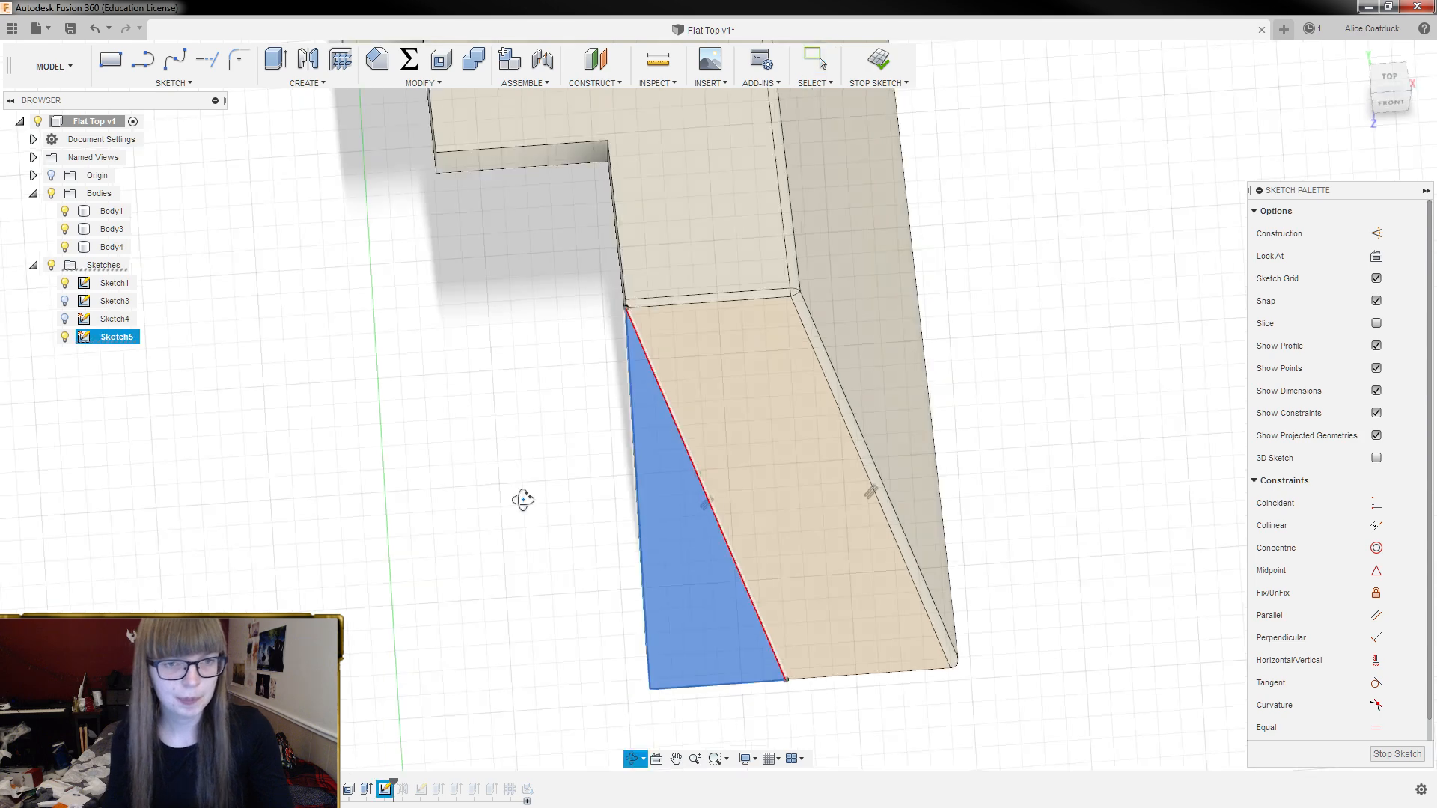
{"action": "left_click_drag", "start_coordinate": [724, 486], "coordinate": [532, 472]}
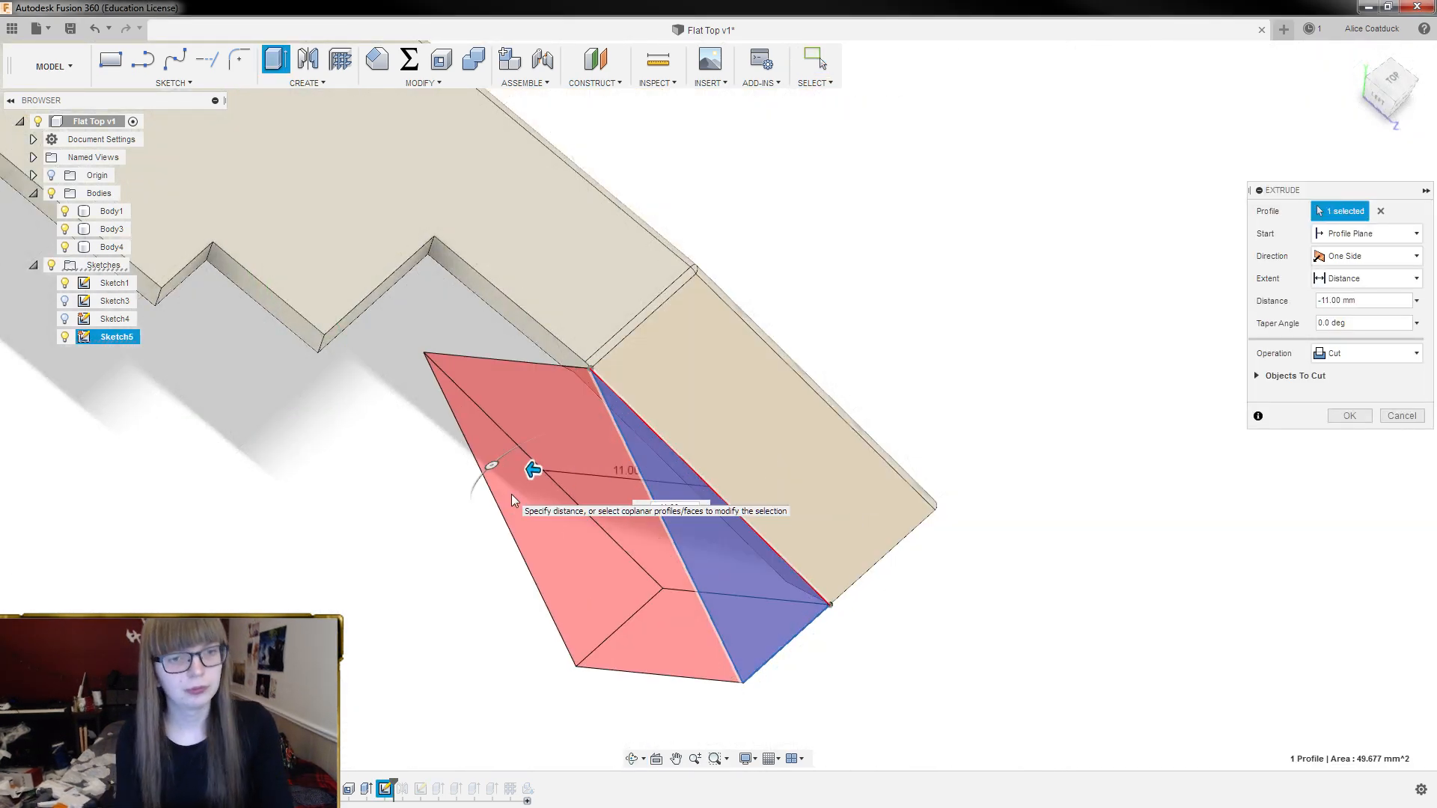
{"action": "key", "text": "Return"}
{"action": "scroll", "coordinate": [819, 323], "scroll_direction": "down", "scroll_amount": 4}
{"action": "middle_click_drag", "start_coordinate": [860, 296], "coordinate": [725, 205], "text": "shift"}
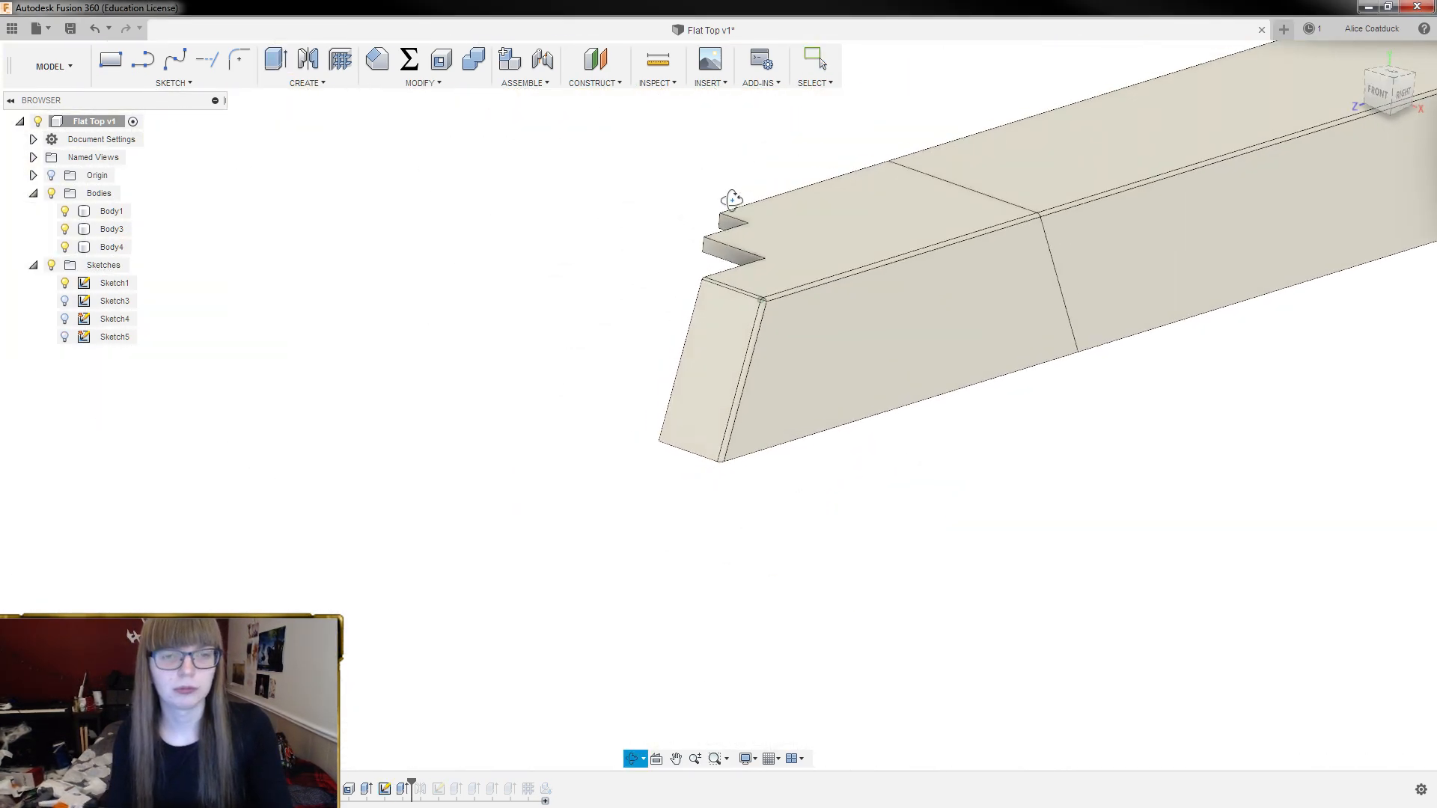
Fillet three vertical edges of the front block's stepped notch with a 1.25 mm radius
{"action": "scroll", "coordinate": [808, 344], "scroll_direction": "down", "scroll_amount": 5}
{"action": "mouse_move", "coordinate": [833, 355]}
{"action": "middle_mouse_down", "text": "shift"}
{"action": "mouse_move", "coordinate": [873, 315]}
{"action": "mouse_move", "coordinate": [859, 356]}
{"action": "mouse_move", "coordinate": [831, 366]}
{"action": "middle_mouse_up", "text": "shift"}
{"action": "scroll", "coordinate": [744, 269], "scroll_direction": "up", "scroll_amount": 8}
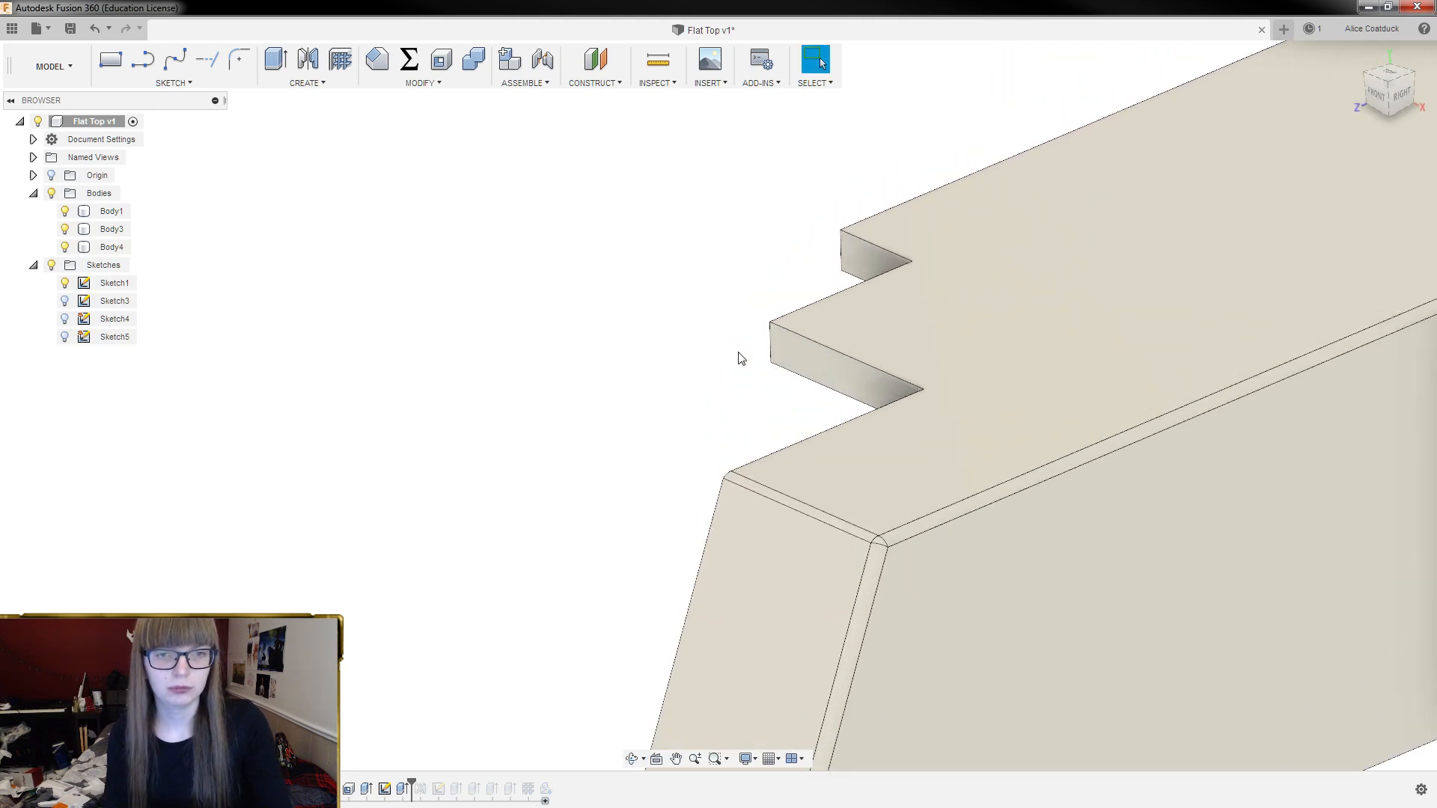
{"action": "middle_click_drag", "start_coordinate": [767, 352], "coordinate": [825, 356], "text": "shift"}
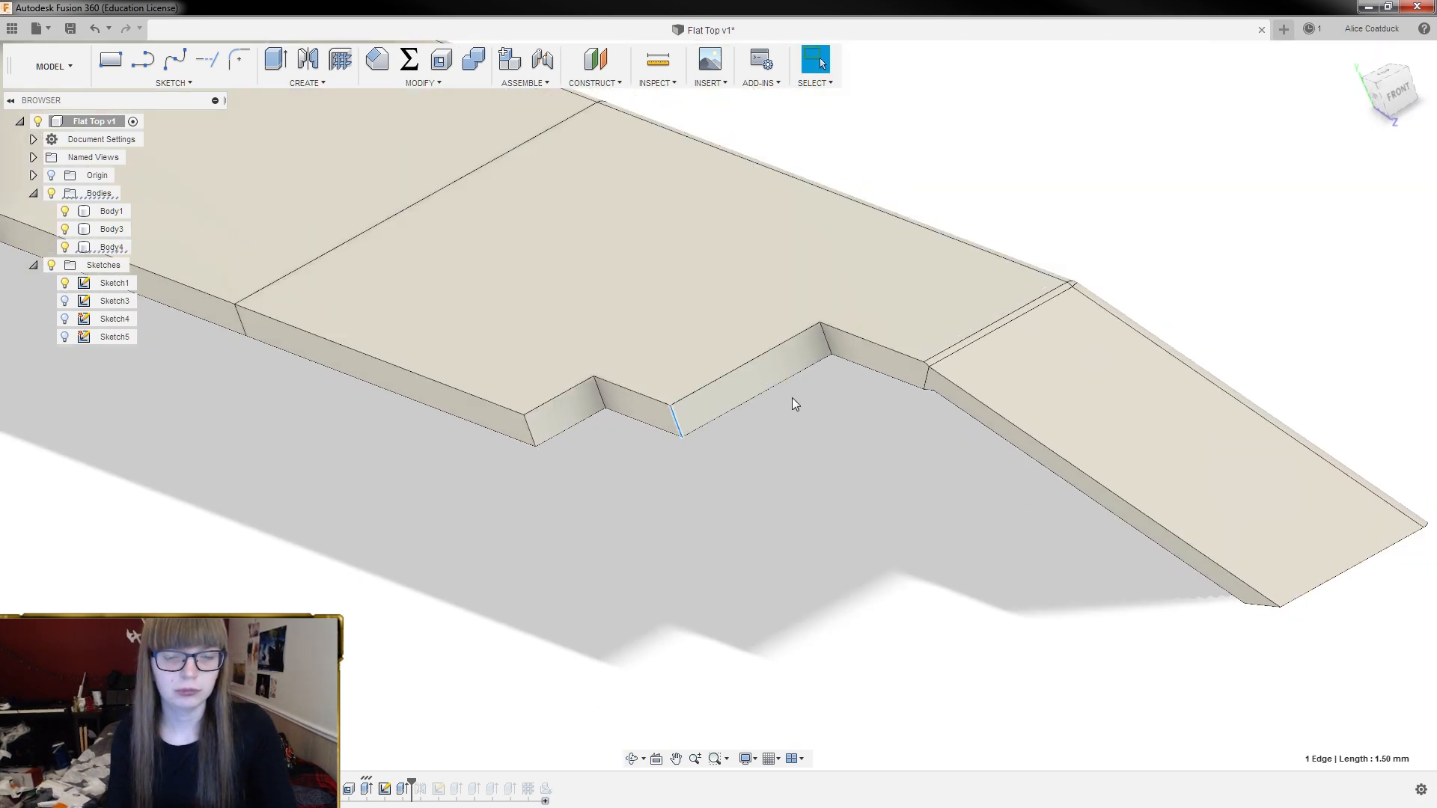
{"action": "key", "text": "f"}
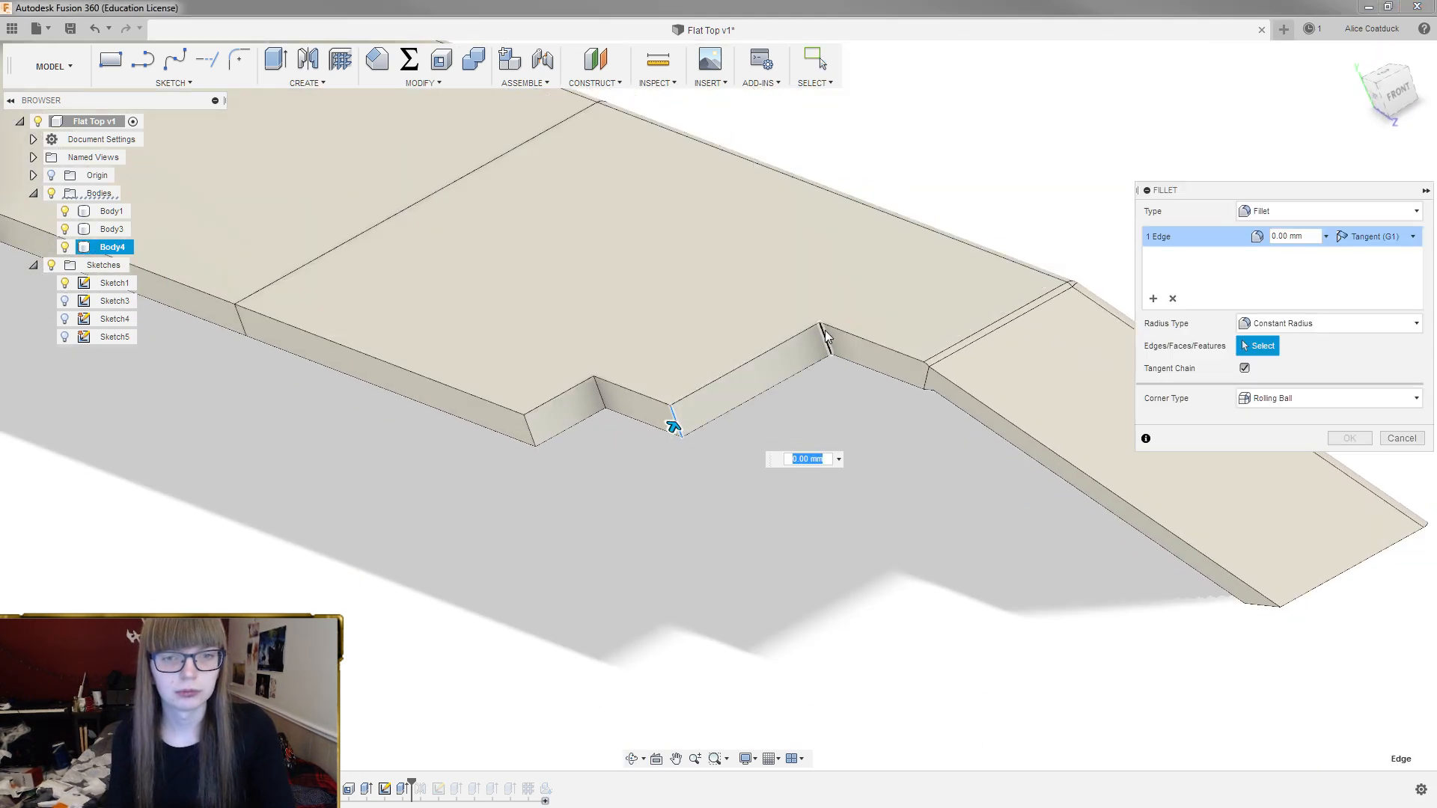
{"action": "left_click_drag", "start_coordinate": [674, 423], "coordinate": [678, 417]}
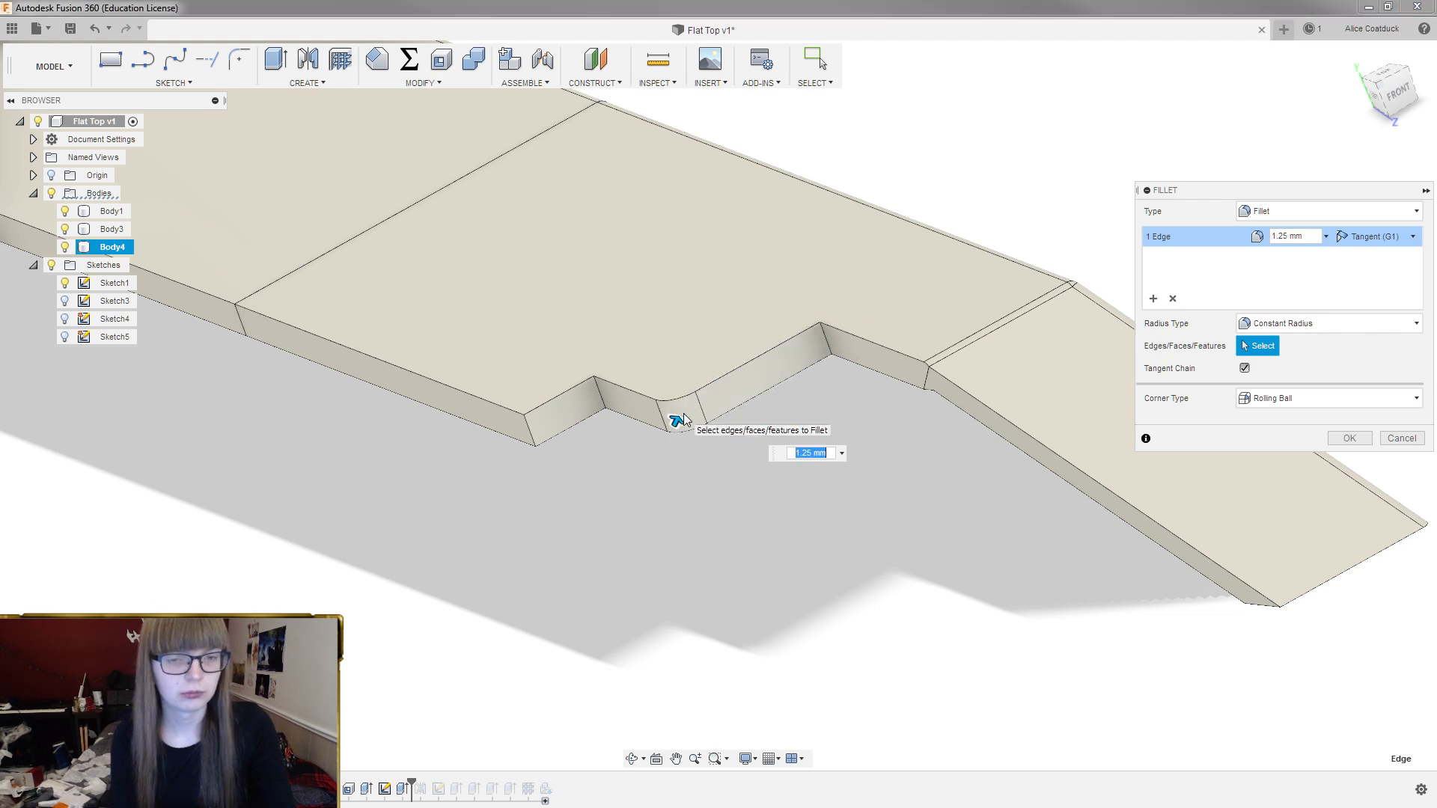
{"action": "left_click", "coordinate": [826, 340]}
{"action": "left_click", "coordinate": [598, 392]}
{"action": "scroll", "coordinate": [654, 312], "scroll_direction": "down", "scroll_amount": 1}
{"action": "mouse_move", "coordinate": [654, 311]}
{"action": "middle_mouse_down", "text": "shift"}
{"action": "mouse_move", "coordinate": [654, 333]}
{"action": "mouse_move", "coordinate": [674, 317]}
{"action": "mouse_move", "coordinate": [654, 335]}
{"action": "middle_mouse_up", "text": "shift"}
{"action": "key", "text": "Return"}
Roll the timeline forward past the mirror feature and add the rear block and the notched front block to its mirrored bodies
{"action": "middle_click_drag", "start_coordinate": [994, 333], "coordinate": [760, 360], "text": "shift"}
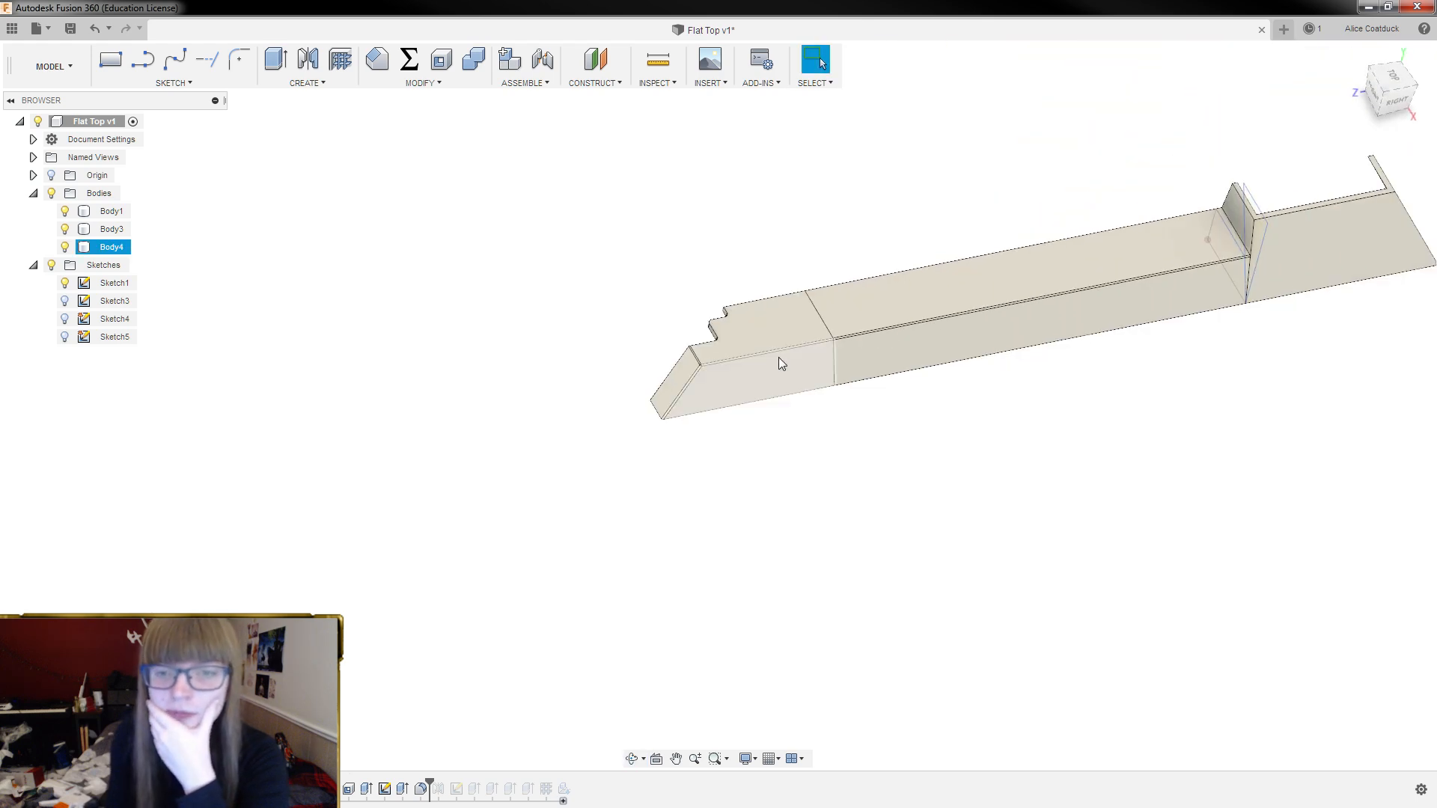
{"action": "scroll", "coordinate": [883, 242], "scroll_direction": "up", "scroll_amount": 3}
{"action": "mouse_move", "coordinate": [883, 241]}
{"action": "middle_mouse_down", "text": "shift"}
{"action": "mouse_move", "coordinate": [879, 223]}
{"action": "mouse_move", "coordinate": [890, 238]}
{"action": "middle_mouse_up", "text": "shift"}
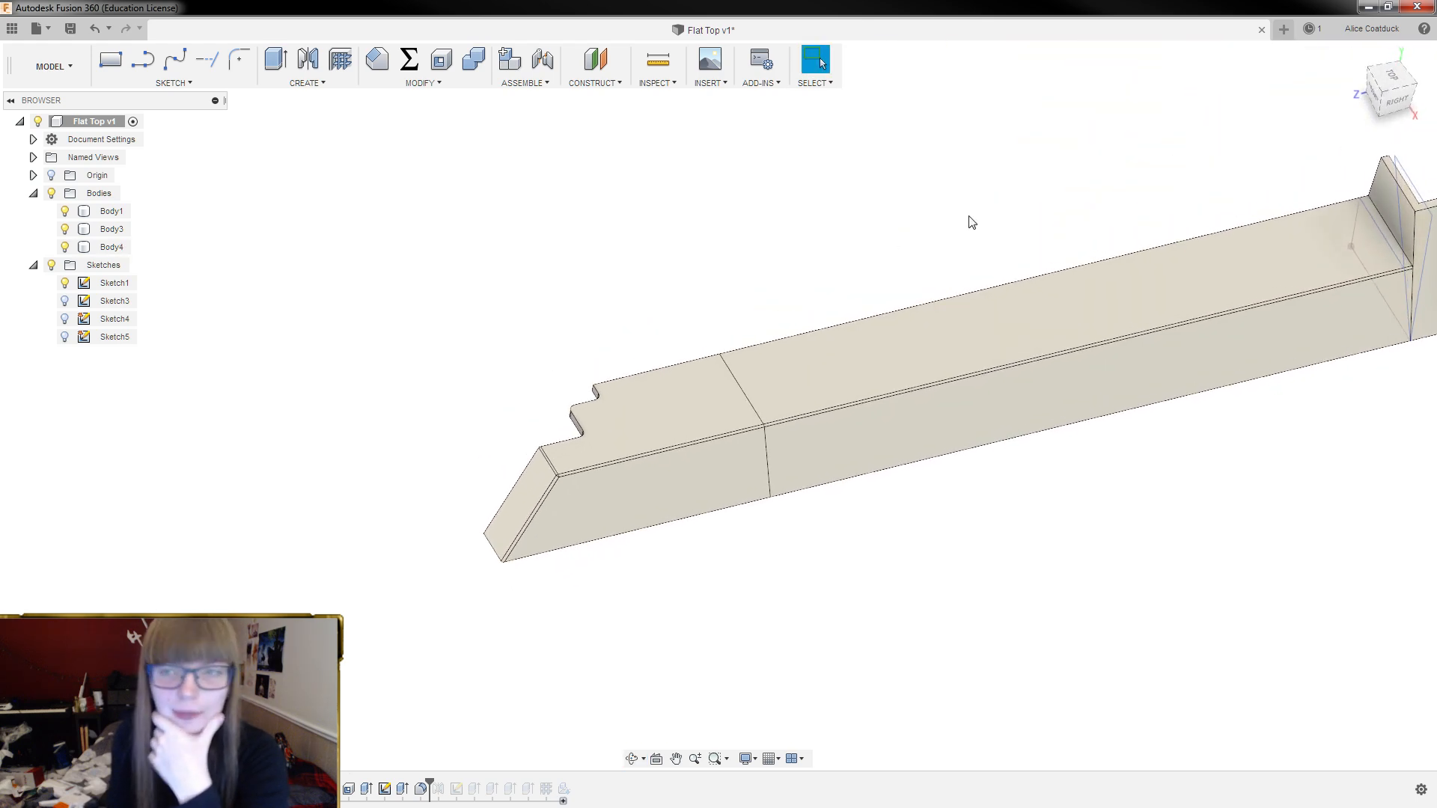
{"action": "left_click", "coordinate": [1402, 104]}
{"action": "scroll", "coordinate": [936, 391], "scroll_direction": "up", "scroll_amount": 2}
{"action": "middle_click_drag", "start_coordinate": [936, 391], "coordinate": [990, 417], "text": "shift"}
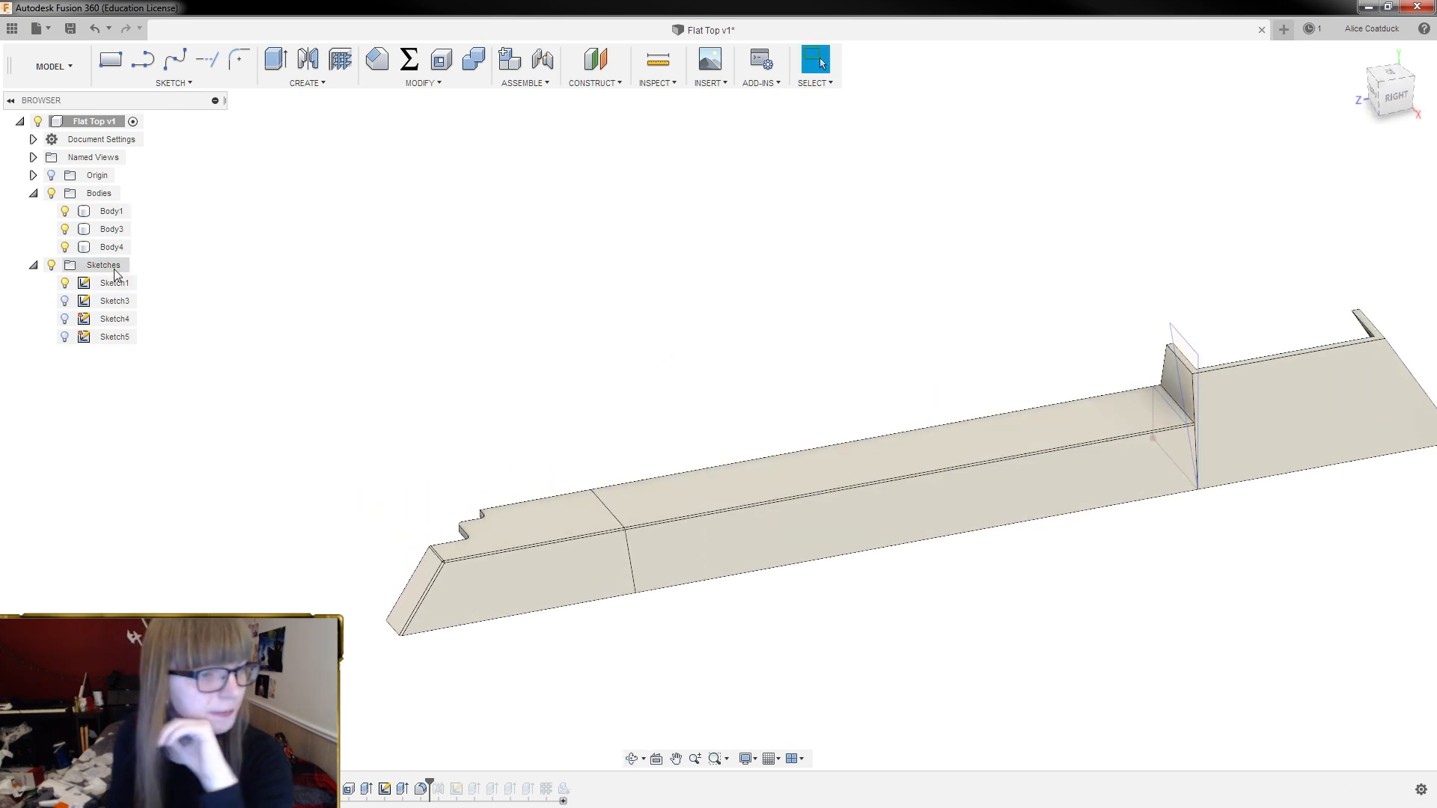
{"action": "left_click_drag", "start_coordinate": [429, 786], "coordinate": [440, 792]}
{"action": "double_click", "coordinate": [438, 788]}
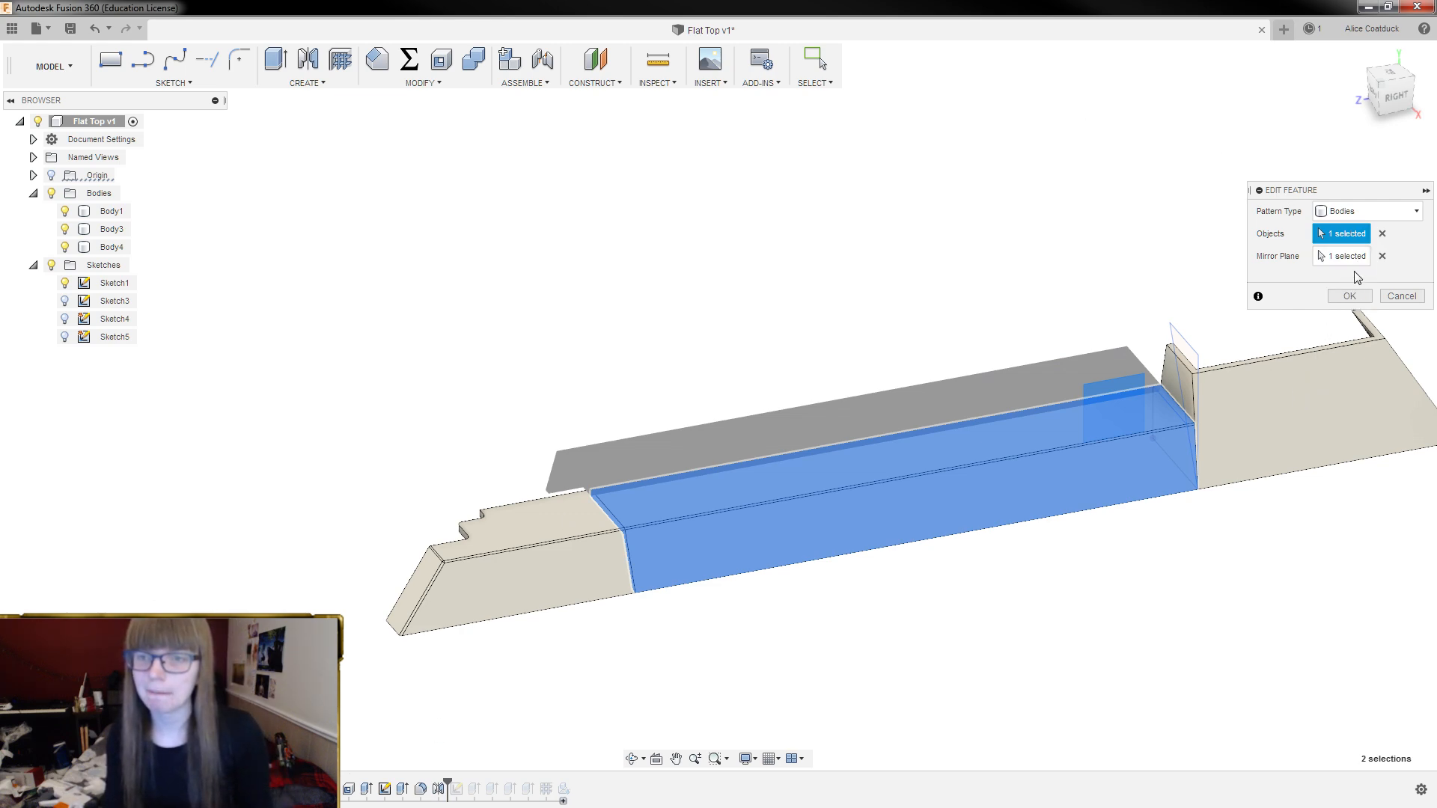
{"action": "left_click", "coordinate": [1317, 398]}
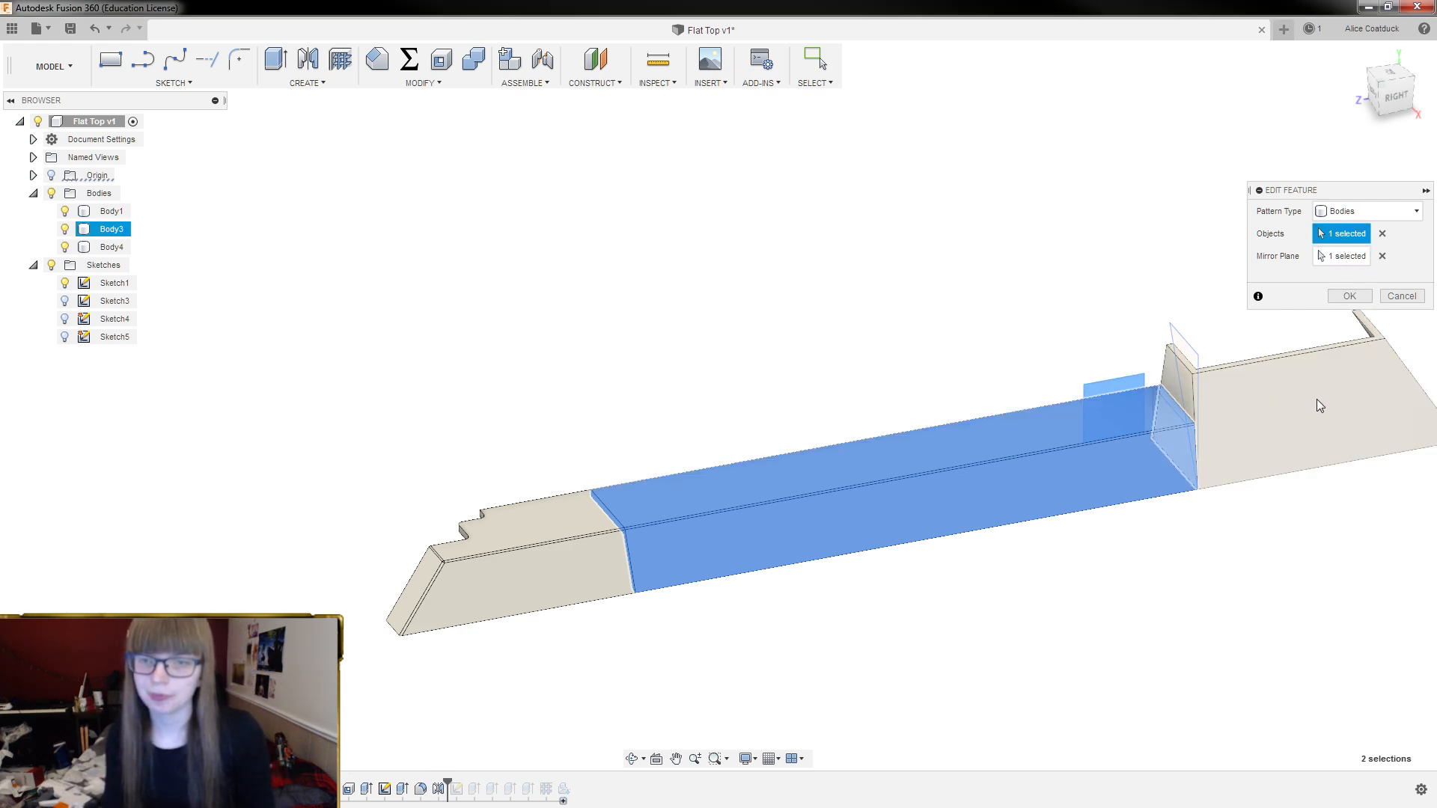
{"action": "left_click", "coordinate": [508, 538]}
{"action": "key", "text": "Return"}
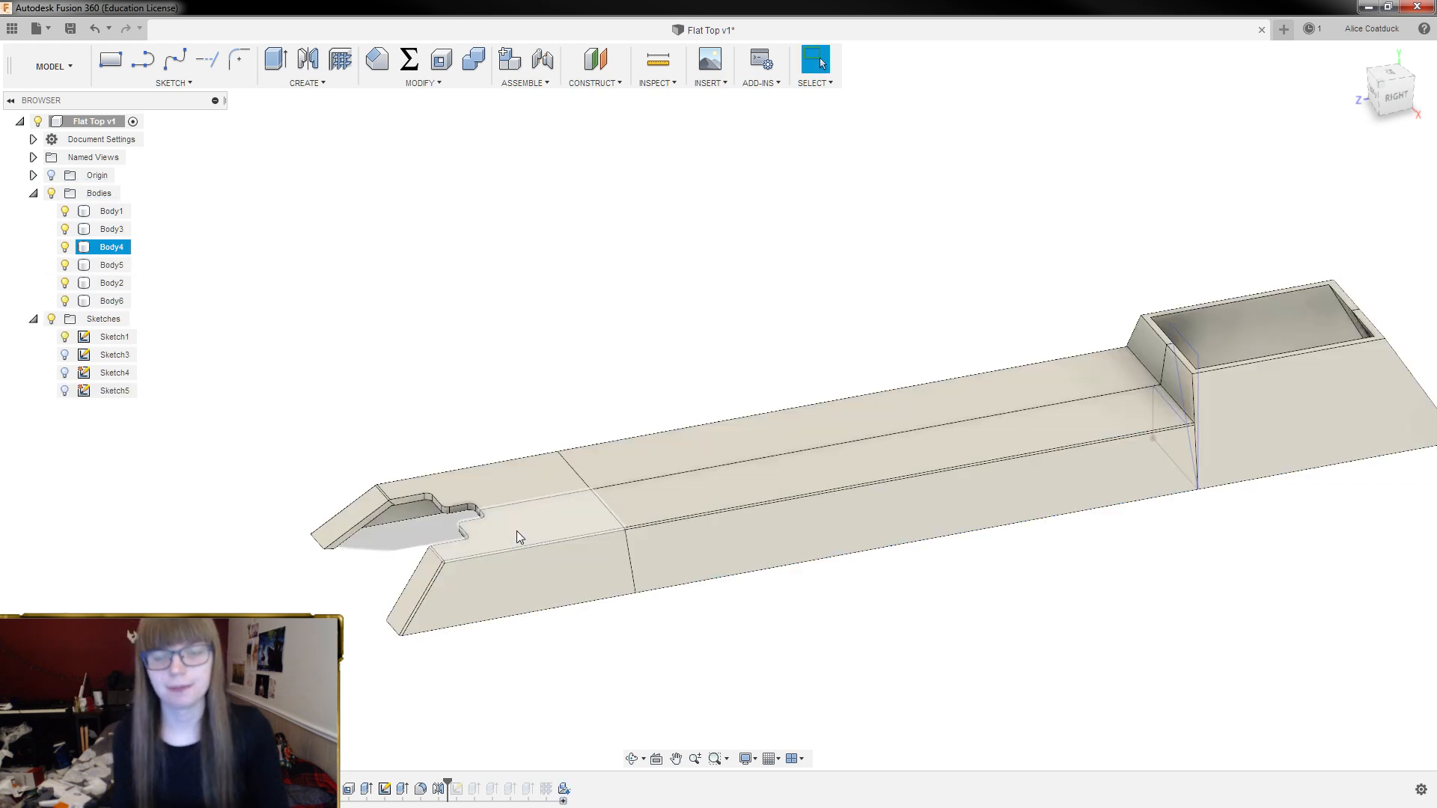
Roll the timeline forward to its end to restore the rail and remaining features, and hide all sketches
{"action": "scroll", "coordinate": [479, 267], "scroll_direction": "down", "scroll_amount": 4}
{"action": "mouse_move", "coordinate": [465, 275]}
{"action": "middle_mouse_down", "text": "shift"}
{"action": "mouse_move", "coordinate": [477, 267]}
{"action": "mouse_move", "coordinate": [454, 292]}
{"action": "mouse_move", "coordinate": [503, 254]}
{"action": "mouse_move", "coordinate": [494, 231]}
{"action": "mouse_move", "coordinate": [464, 279]}
{"action": "mouse_move", "coordinate": [471, 295]}
{"action": "mouse_move", "coordinate": [501, 295]}
{"action": "mouse_move", "coordinate": [442, 314]}
{"action": "mouse_move", "coordinate": [484, 295]}
{"action": "mouse_move", "coordinate": [478, 266]}
{"action": "middle_mouse_up", "text": "shift"}
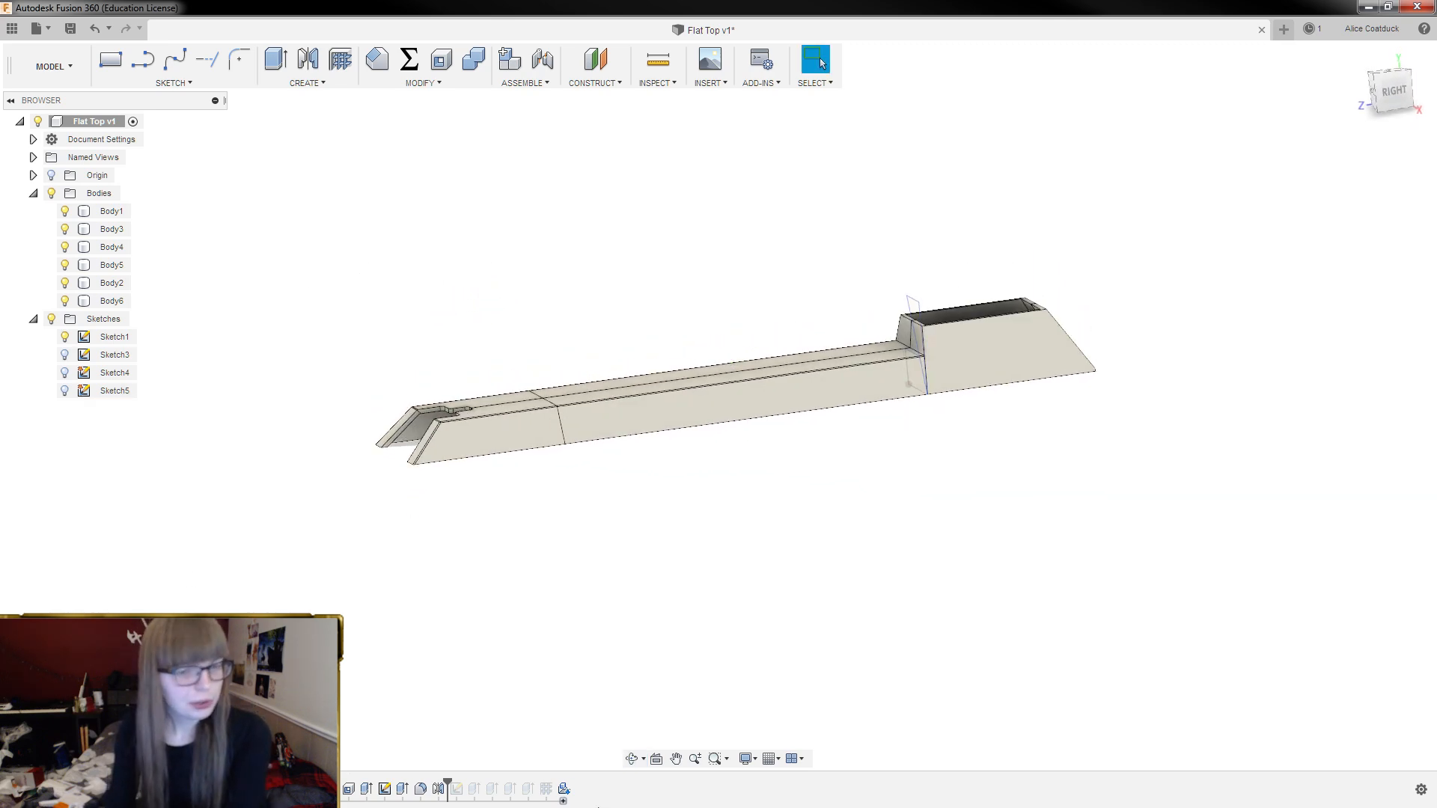
{"action": "left_click_drag", "start_coordinate": [448, 785], "coordinate": [573, 785]}
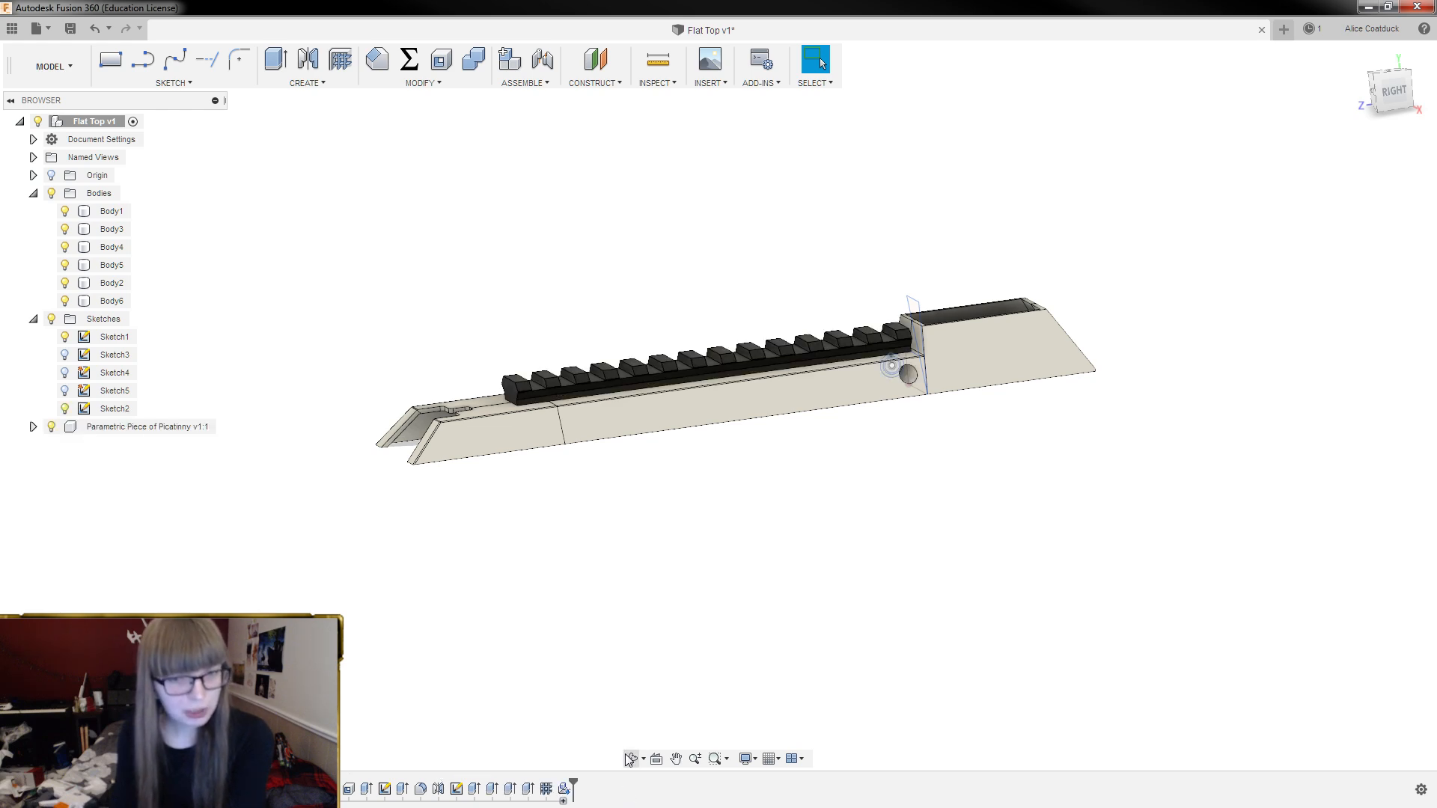
{"action": "middle_click_drag", "start_coordinate": [879, 332], "coordinate": [811, 293], "text": "shift"}
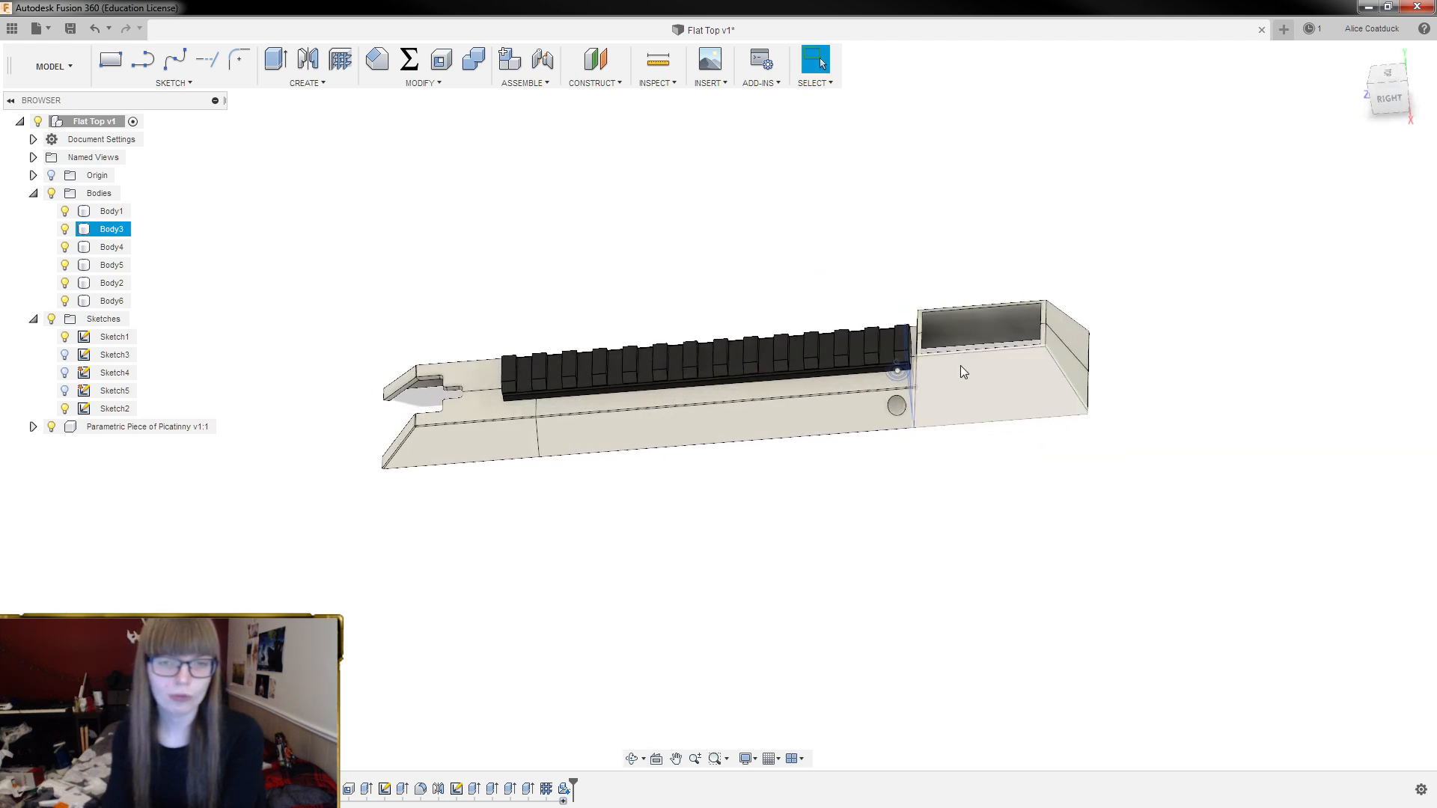
{"action": "scroll", "coordinate": [959, 365], "scroll_direction": "up", "scroll_amount": 4}
{"action": "middle_click_drag", "start_coordinate": [908, 365], "coordinate": [1046, 207], "text": "shift"}
{"action": "scroll", "coordinate": [1047, 217], "scroll_direction": "down", "scroll_amount": 4}
{"action": "left_click", "coordinate": [51, 319]}
Extrude the Picatinny rail's rear end face to the rear block's front face, using the To Object extent and the Join operation
{"action": "mouse_move", "coordinate": [640, 217]}
{"action": "middle_mouse_down", "text": "shift"}
{"action": "mouse_move", "coordinate": [606, 212]}
{"action": "mouse_move", "coordinate": [580, 244]}
{"action": "mouse_move", "coordinate": [823, 265]}
{"action": "mouse_move", "coordinate": [841, 234]}
{"action": "mouse_move", "coordinate": [856, 240]}
{"action": "middle_mouse_up", "text": "shift"}
{"action": "scroll", "coordinate": [1009, 281], "scroll_direction": "up", "scroll_amount": 3}
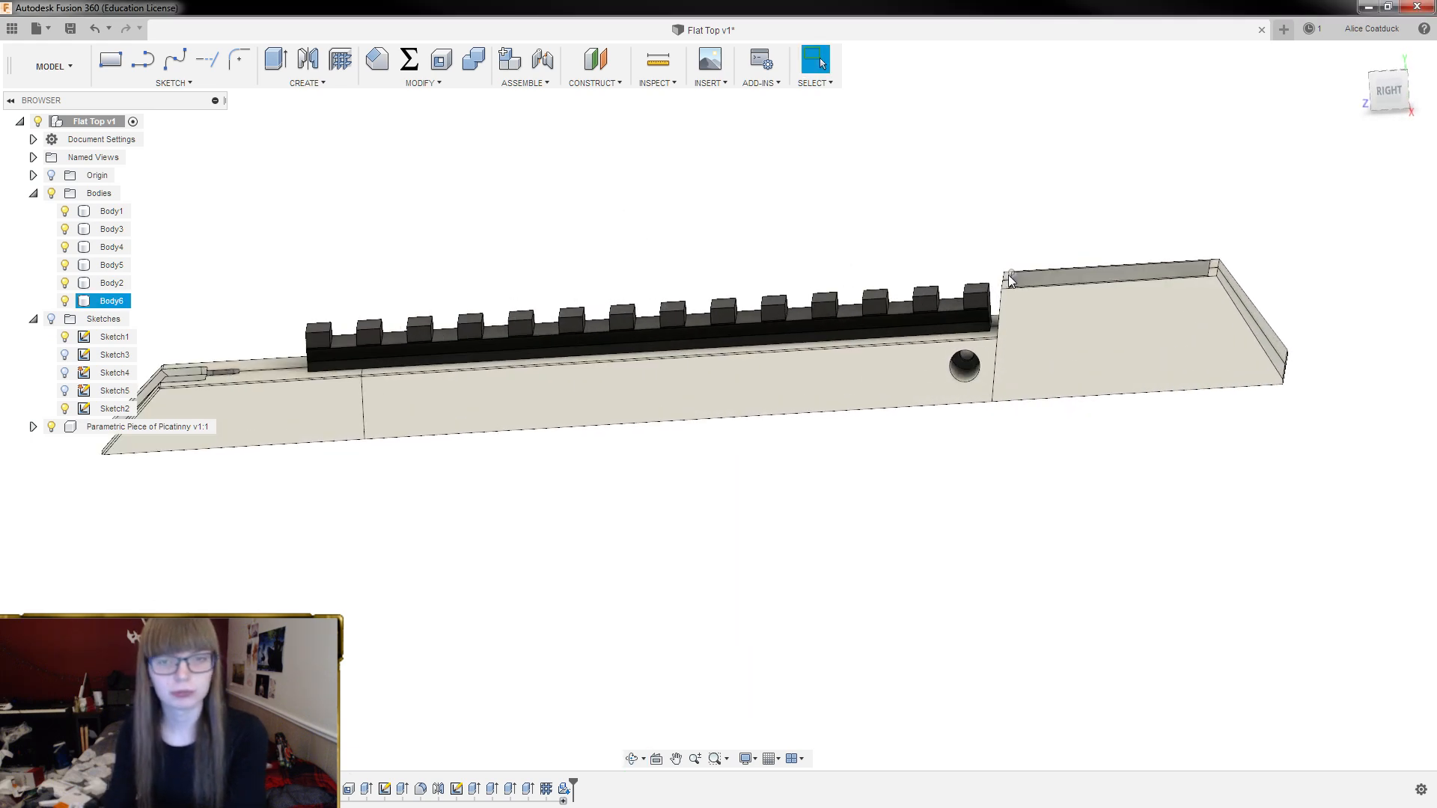
{"action": "scroll", "coordinate": [986, 289], "scroll_direction": "up", "scroll_amount": 5}
{"action": "left_click", "coordinate": [989, 330]}
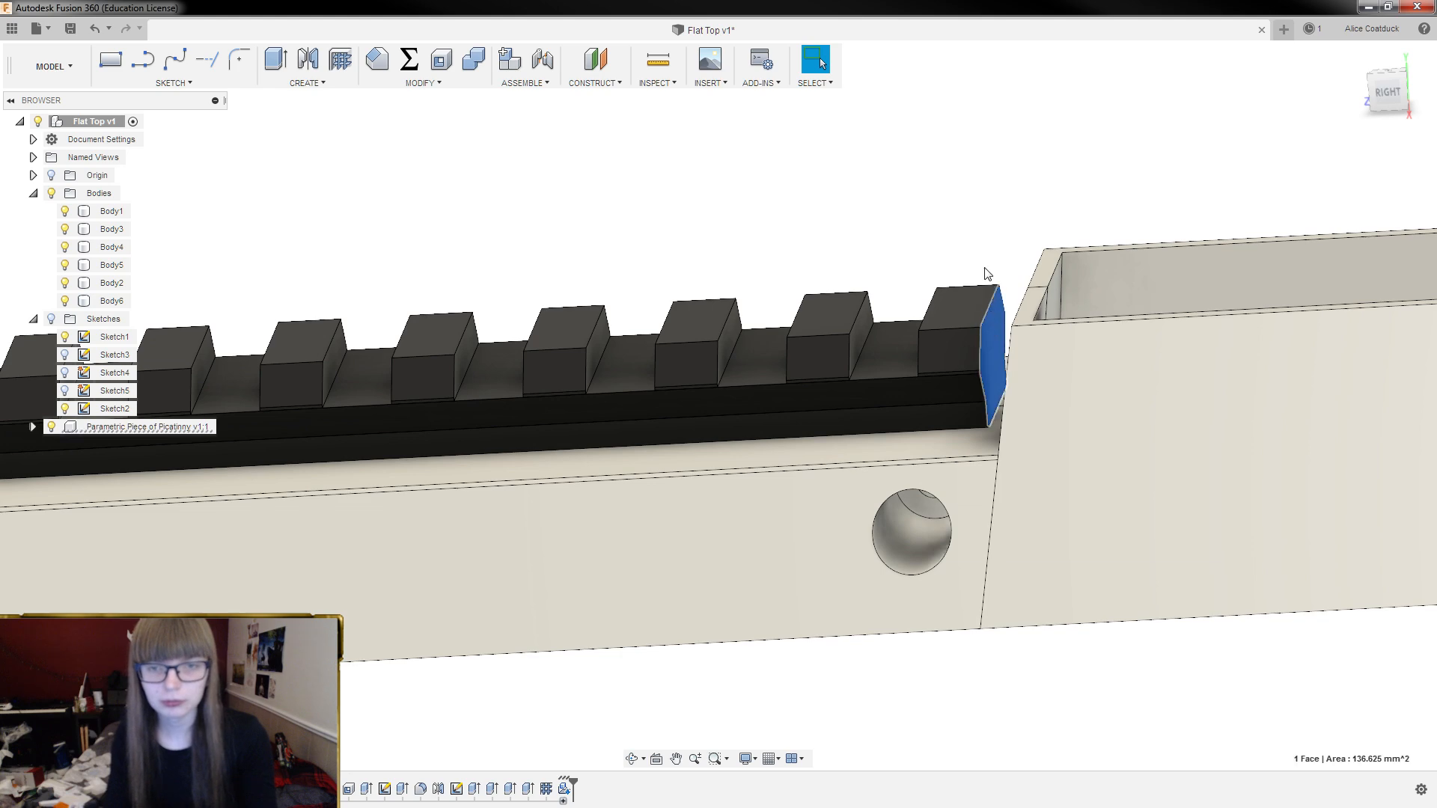
{"action": "scroll", "coordinate": [986, 274], "scroll_direction": "down", "scroll_amount": 3}
{"action": "key", "text": "e"}
{"action": "left_click", "coordinate": [1370, 279]}
{"action": "left_click", "coordinate": [1347, 312]}
{"action": "scroll", "coordinate": [972, 247], "scroll_direction": "up", "scroll_amount": 3}
{"action": "middle_click_drag", "start_coordinate": [977, 168], "coordinate": [1035, 295], "text": "shift"}
{"action": "left_click", "coordinate": [1036, 308]}
{"action": "middle_click_drag", "start_coordinate": [951, 249], "coordinate": [794, 240], "text": "shift"}
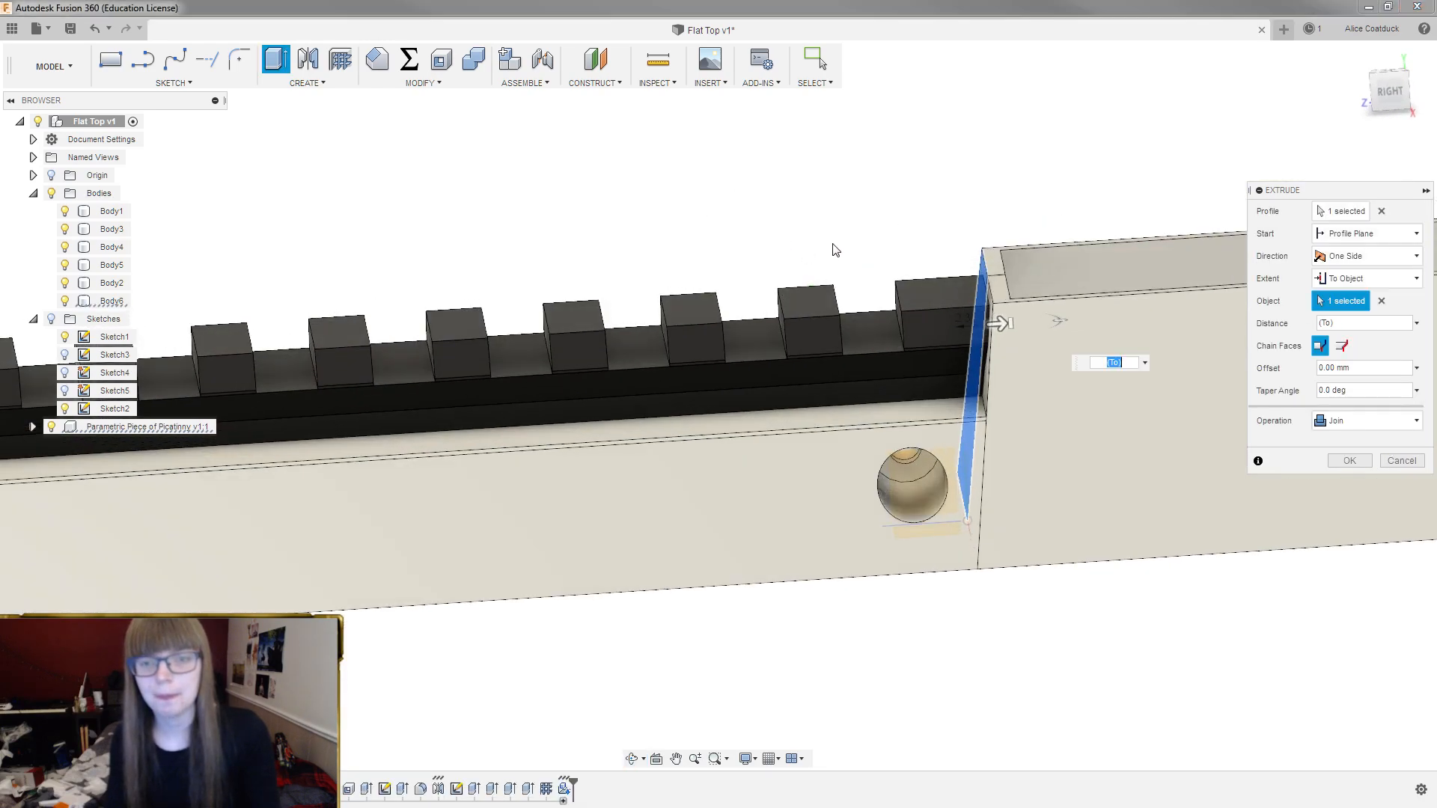
{"action": "middle_click_drag", "start_coordinate": [979, 148], "coordinate": [999, 158], "text": "shift"}
{"action": "left_click", "coordinate": [1075, 285]}
{"action": "middle_click_drag", "start_coordinate": [824, 184], "coordinate": [1097, 151], "text": "shift"}
{"action": "middle_click_drag", "start_coordinate": [788, 321], "coordinate": [768, 175], "text": "shift"}
{"action": "scroll", "coordinate": [928, 173], "scroll_direction": "down", "scroll_amount": 3}
{"action": "middle_click_drag", "start_coordinate": [999, 235], "coordinate": [966, 214], "text": "shift"}
{"action": "key", "text": "Return"}
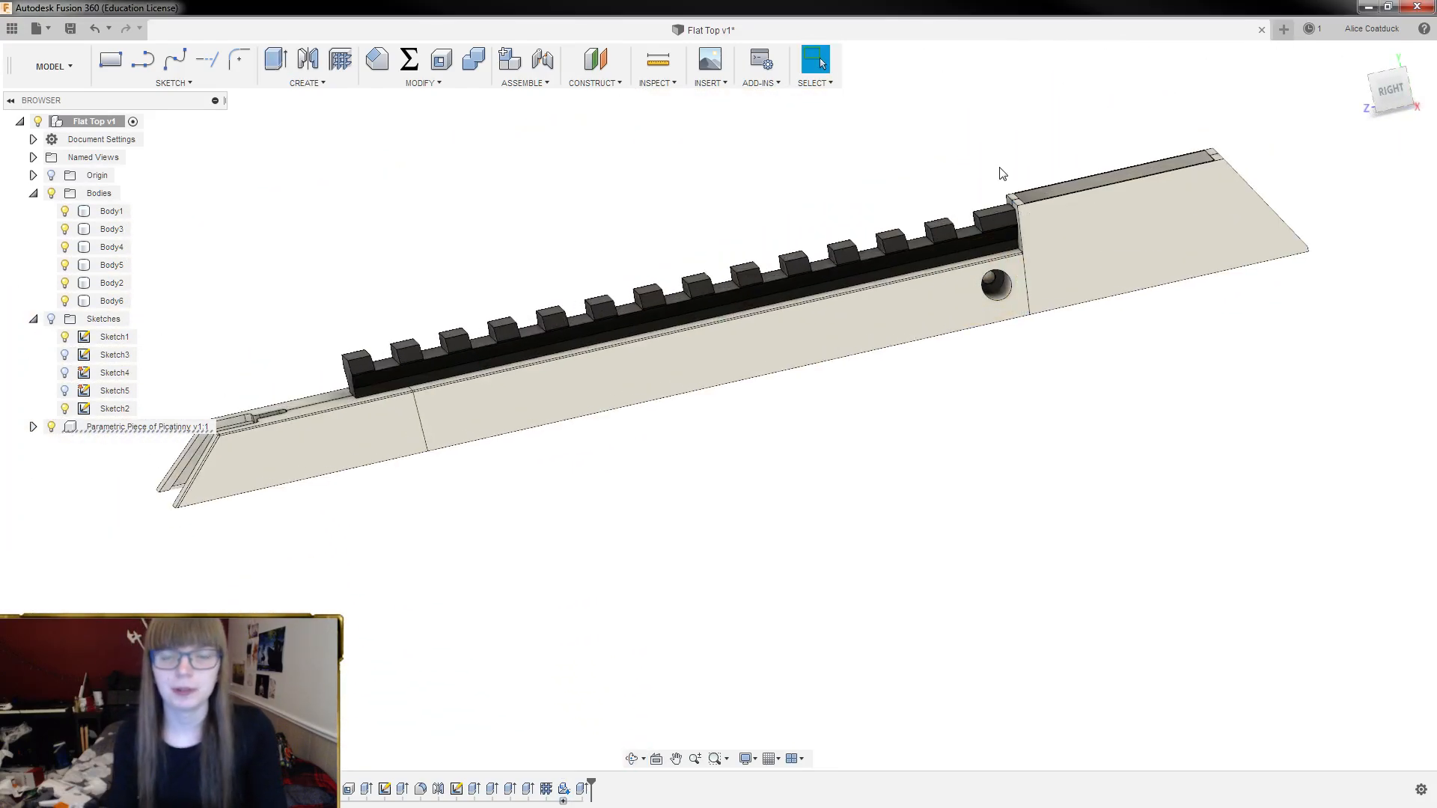
Hide the two mirrored halves of the rear block, Body3 and Body6
{"action": "scroll", "coordinate": [1062, 221], "scroll_direction": "up", "scroll_amount": 5}
{"action": "middle_click_drag", "start_coordinate": [1062, 221], "coordinate": [907, 160], "text": "shift"}
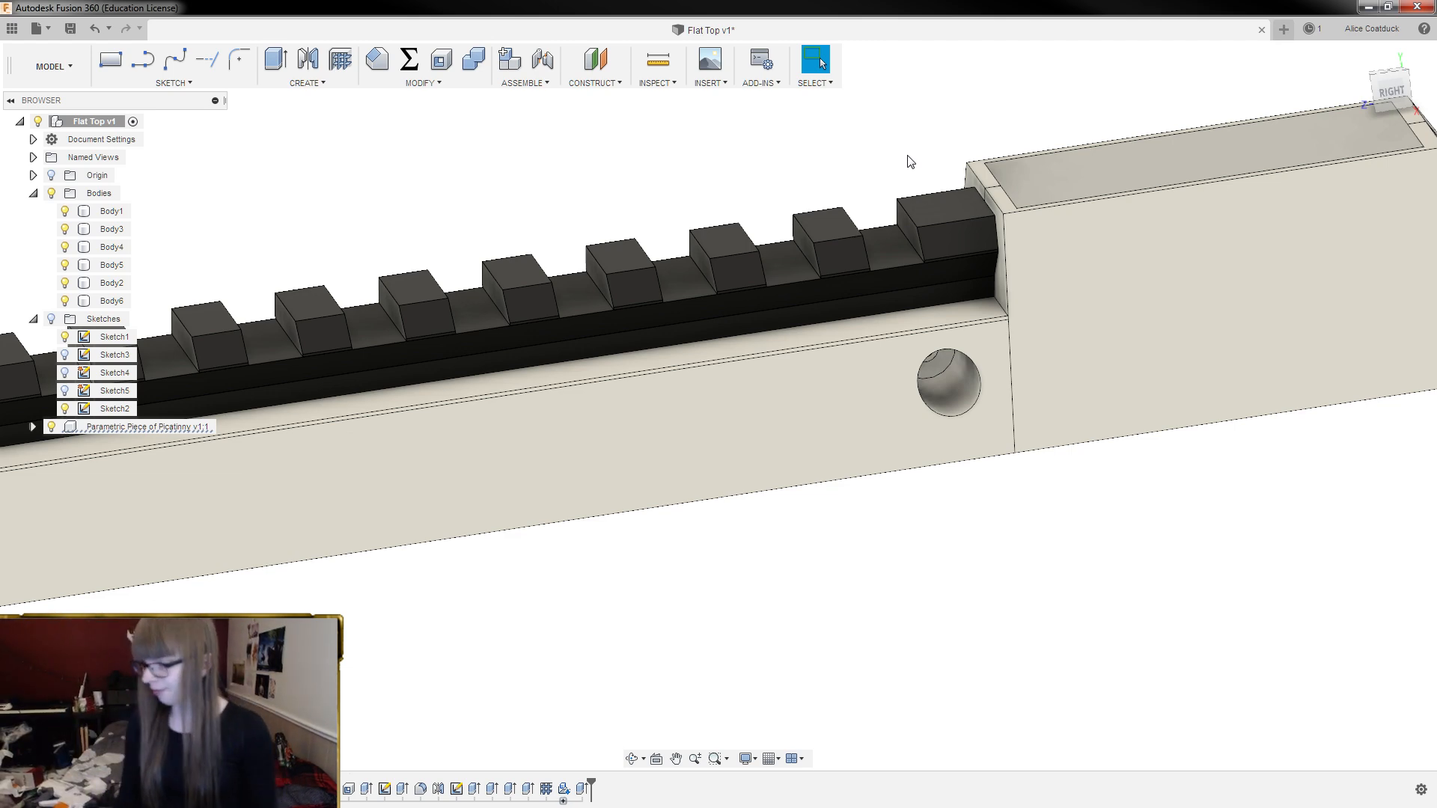
{"action": "scroll", "coordinate": [921, 150], "scroll_direction": "down", "scroll_amount": 6}
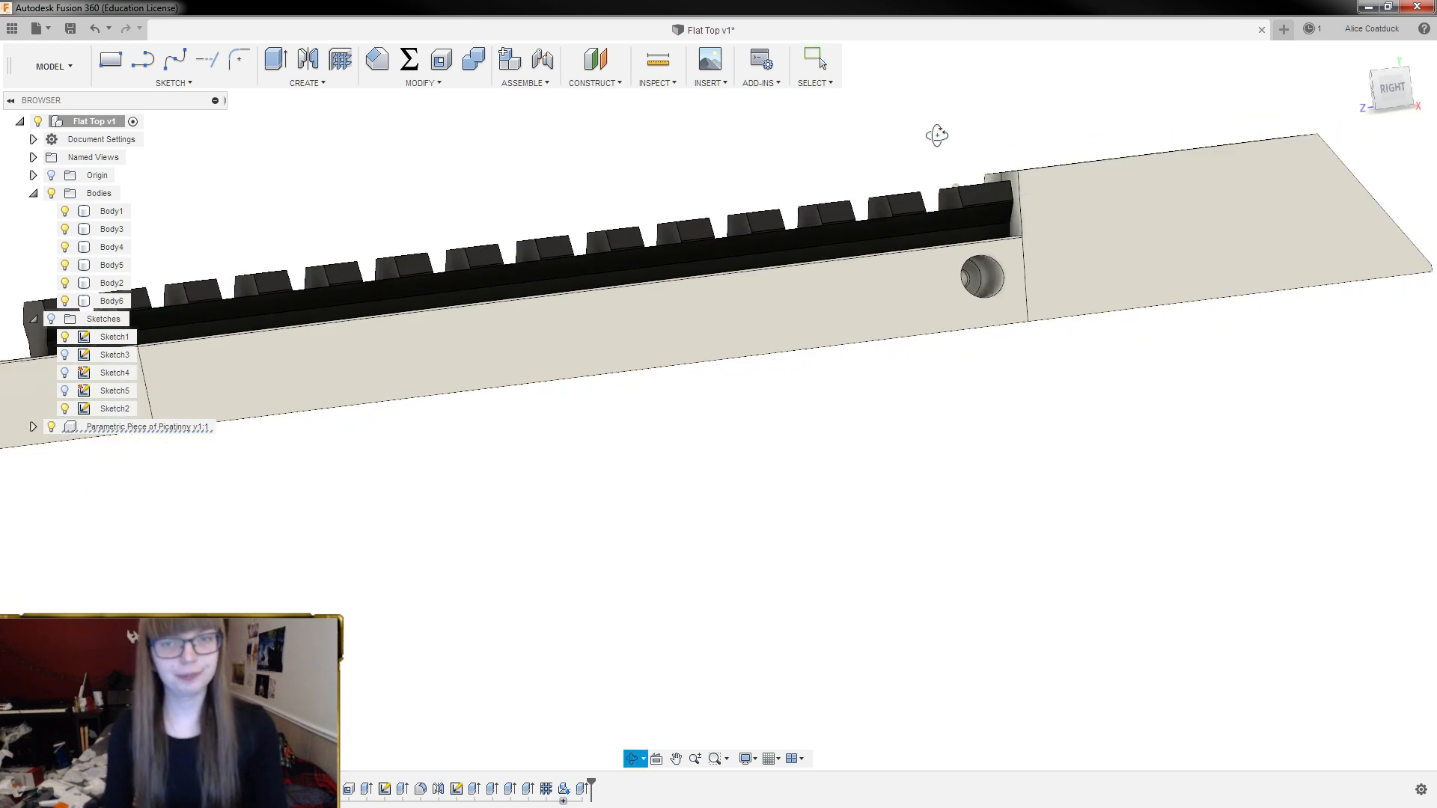
{"action": "middle_click_drag", "start_coordinate": [795, 70], "coordinate": [851, 199], "text": "shift"}
{"action": "left_click_drag", "start_coordinate": [1147, 95], "coordinate": [1263, 331]}
{"action": "left_click", "coordinate": [65, 229]}
{"action": "left_click", "coordinate": [65, 301]}
Set the PicatinnyUnits user parameter to 14 to lengthen the rail towards the notched front
{"action": "middle_click_drag", "start_coordinate": [1035, 434], "coordinate": [1043, 404], "text": "shift"}
{"action": "middle_click_drag", "start_coordinate": [1142, 399], "coordinate": [576, 358], "text": "shift"}
{"action": "scroll", "coordinate": [558, 356], "scroll_direction": "up", "scroll_amount": 3}
{"action": "scroll", "coordinate": [518, 313], "scroll_direction": "down", "scroll_amount": 3}
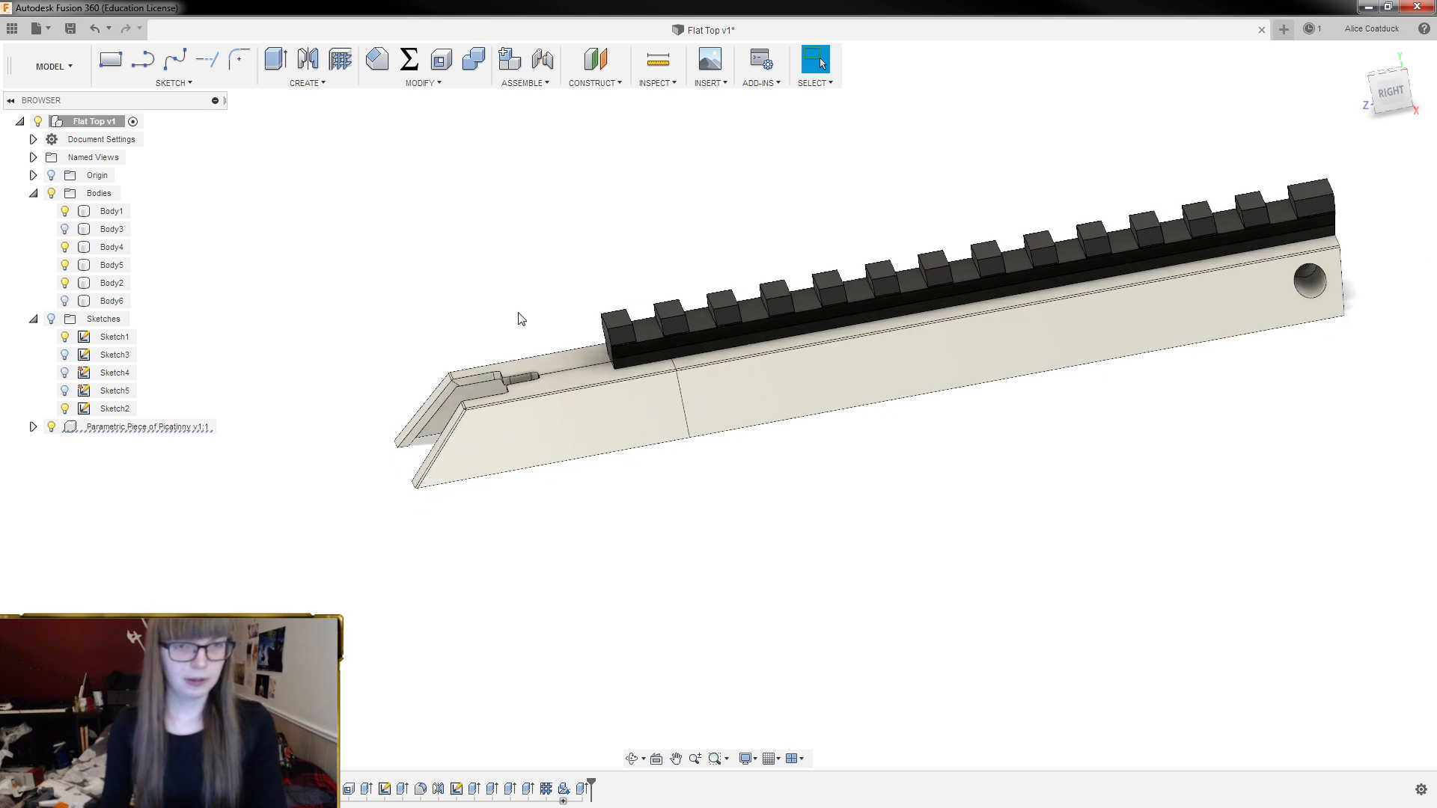
{"action": "left_click", "coordinate": [409, 60]}
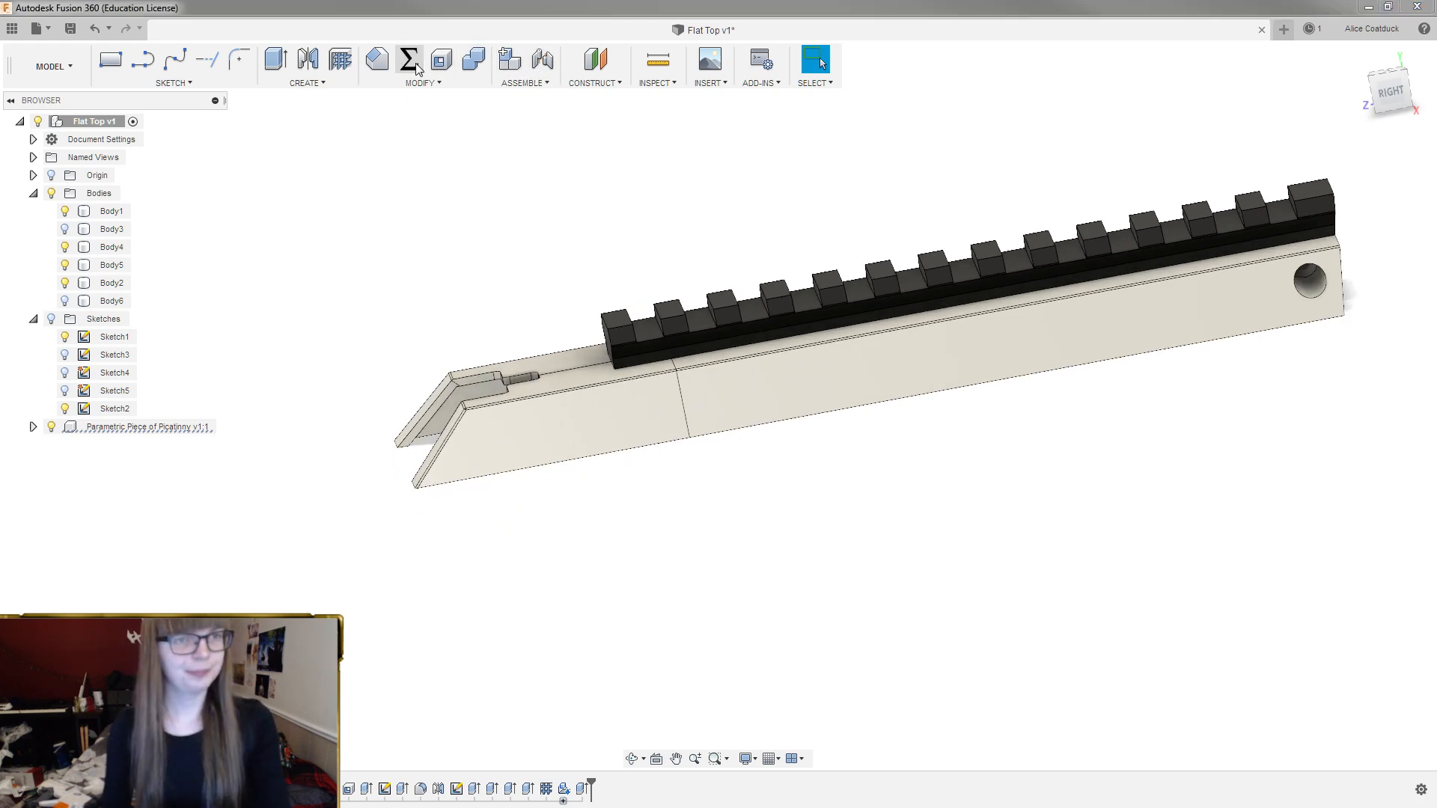
{"action": "left_click", "coordinate": [500, 286]}
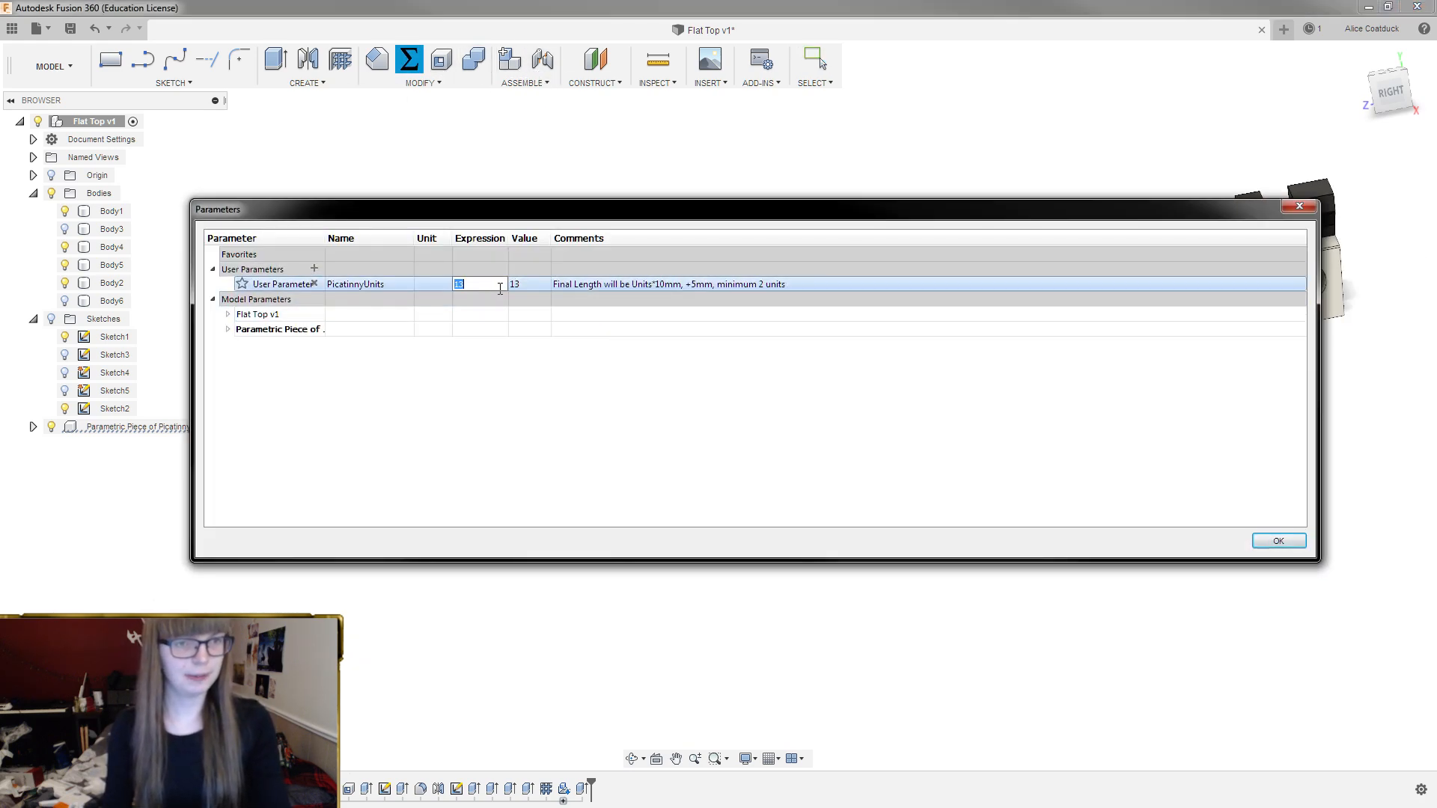
{"action": "left_click", "coordinate": [500, 288]}
{"action": "key", "text": "Return"}
{"action": "left_click", "coordinate": [1297, 207]}
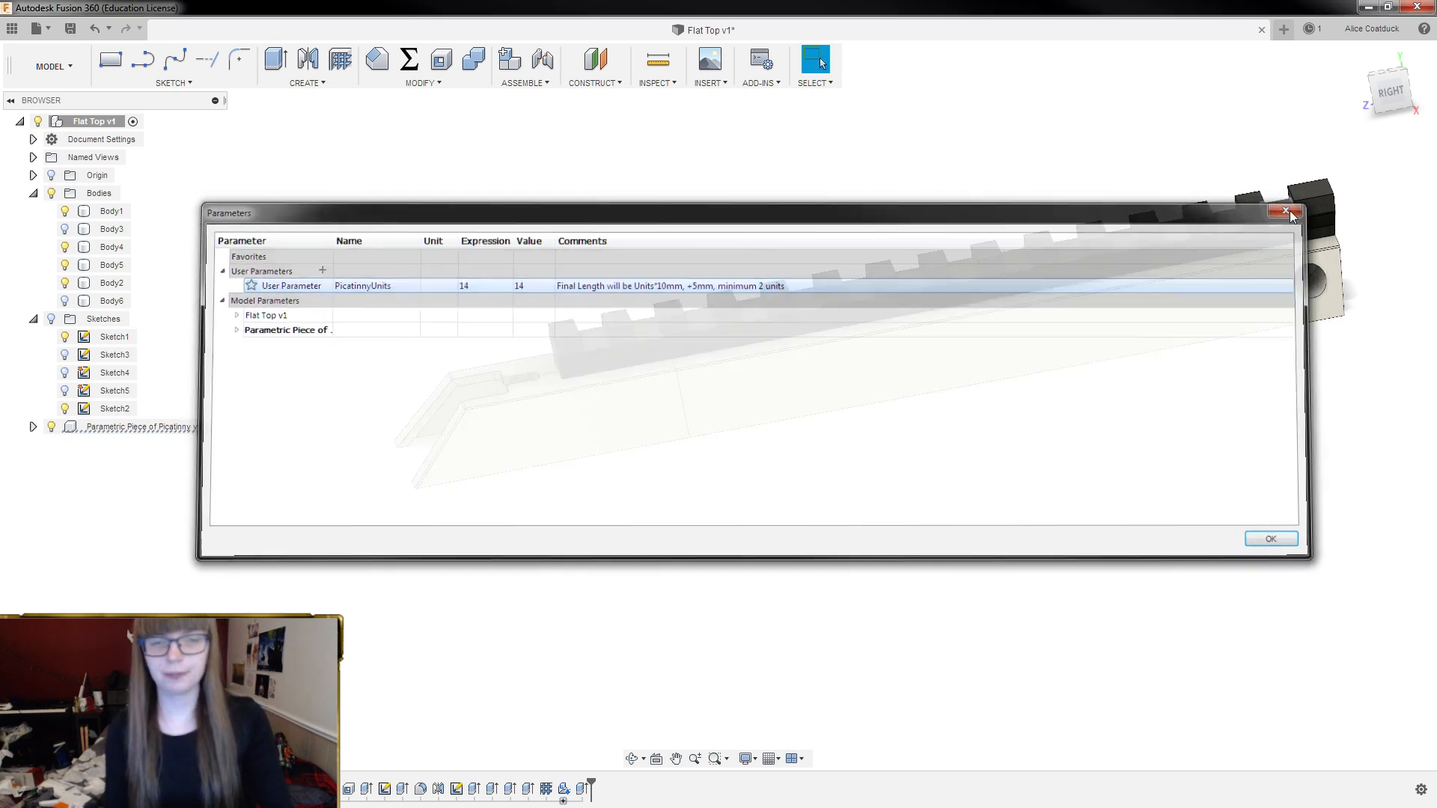
{"action": "middle_click_drag", "start_coordinate": [863, 240], "coordinate": [750, 224], "text": "shift"}
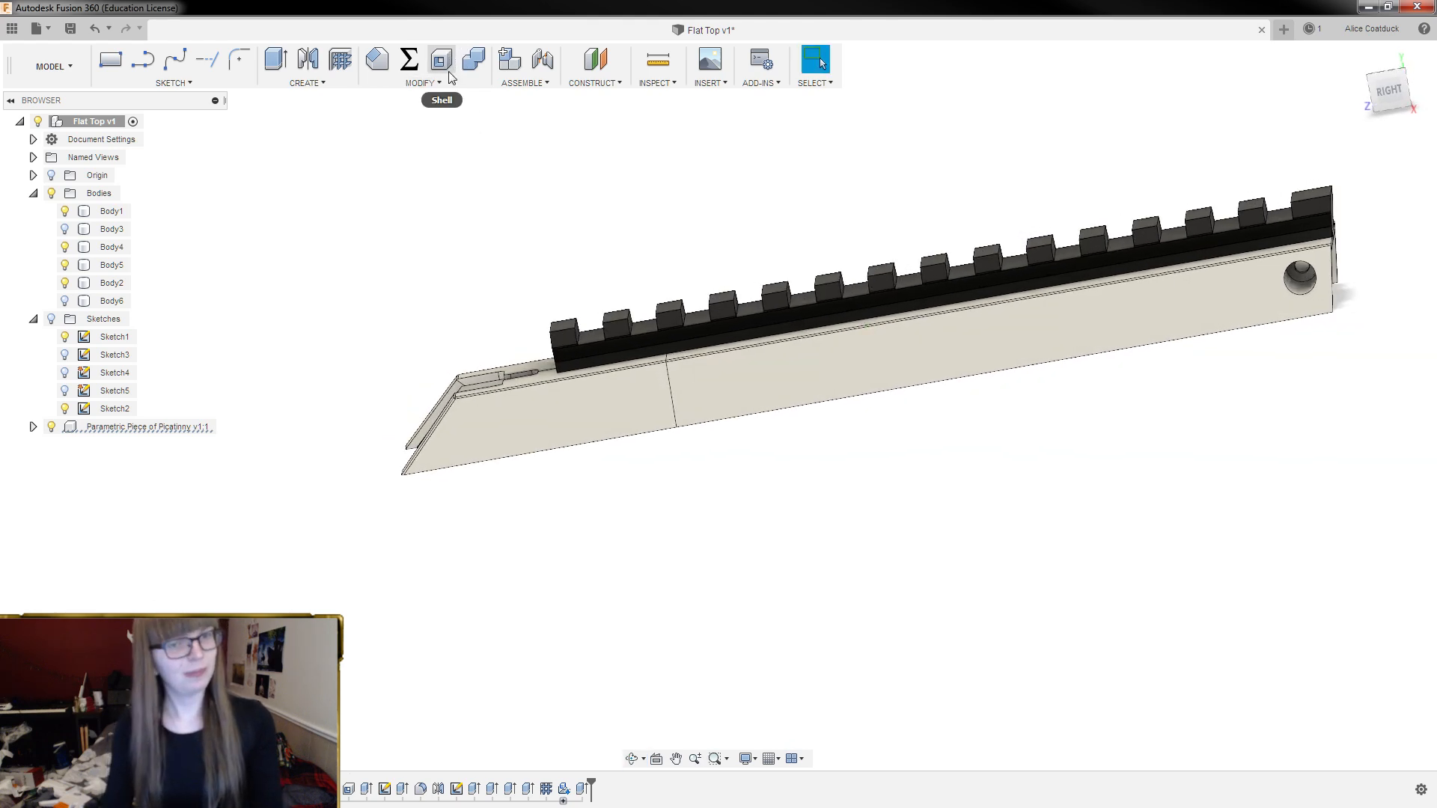
Set the PicatinnyUnits user parameter to 13
{"action": "mouse_move", "coordinate": [616, 198]}
{"action": "middle_mouse_down", "text": "shift"}
{"action": "mouse_move", "coordinate": [607, 179]}
{"action": "mouse_move", "coordinate": [632, 186]}
{"action": "mouse_move", "coordinate": [621, 192]}
{"action": "middle_mouse_up", "text": "shift"}
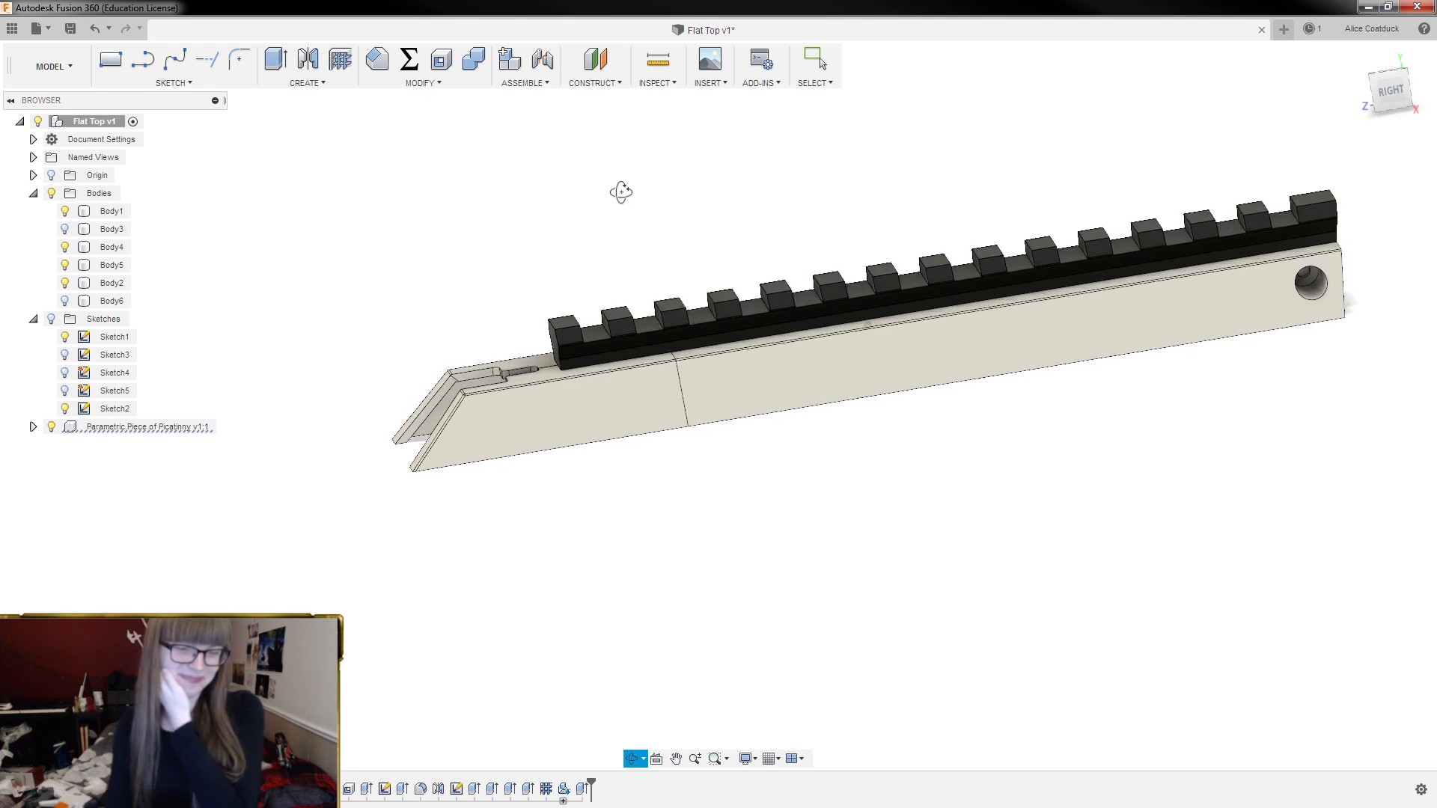
{"action": "left_click", "coordinate": [418, 69]}
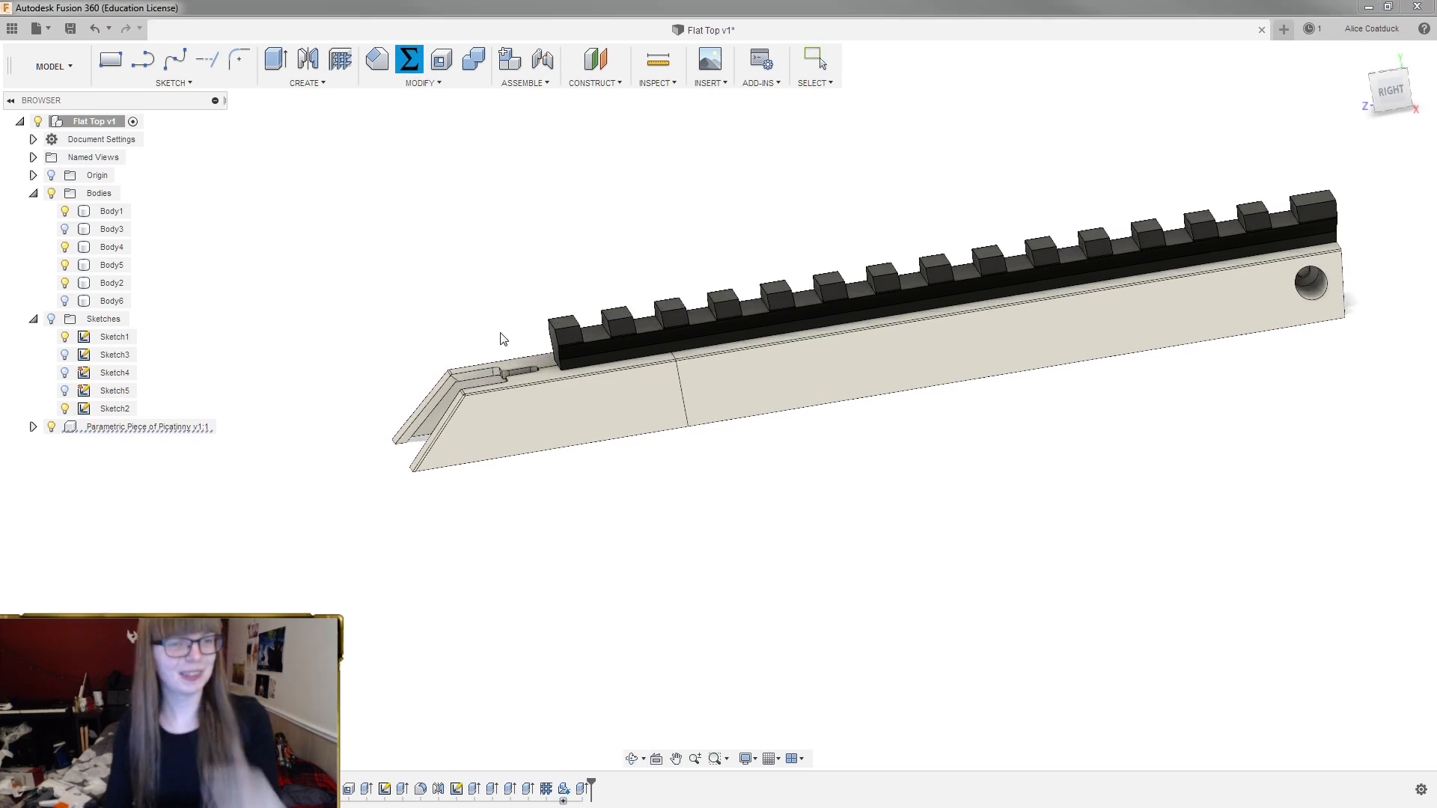
{"action": "double_click", "coordinate": [477, 283]}
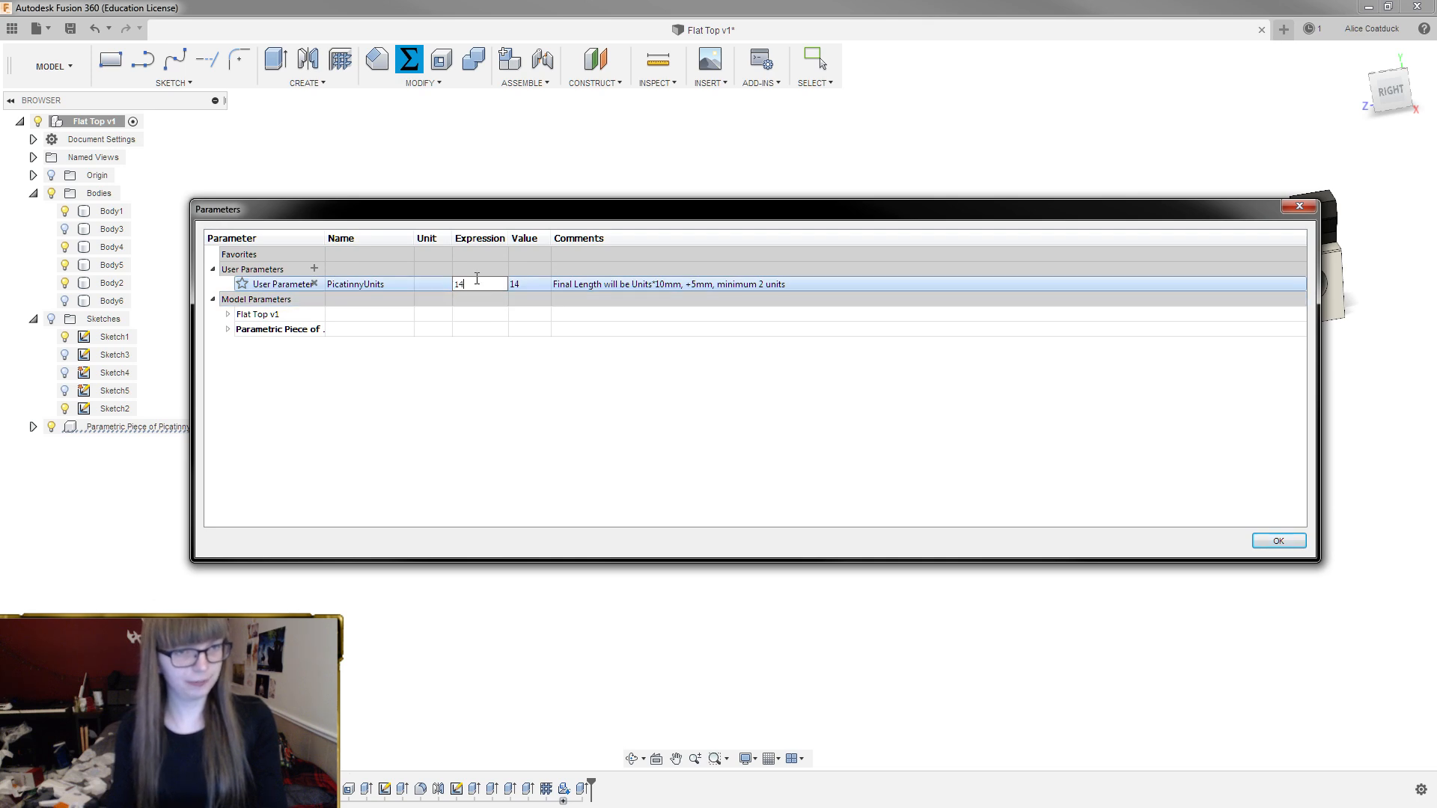
{"action": "key", "text": "BackSpace"}
{"action": "type", "text": "3"}
{"action": "key", "text": "Return"}
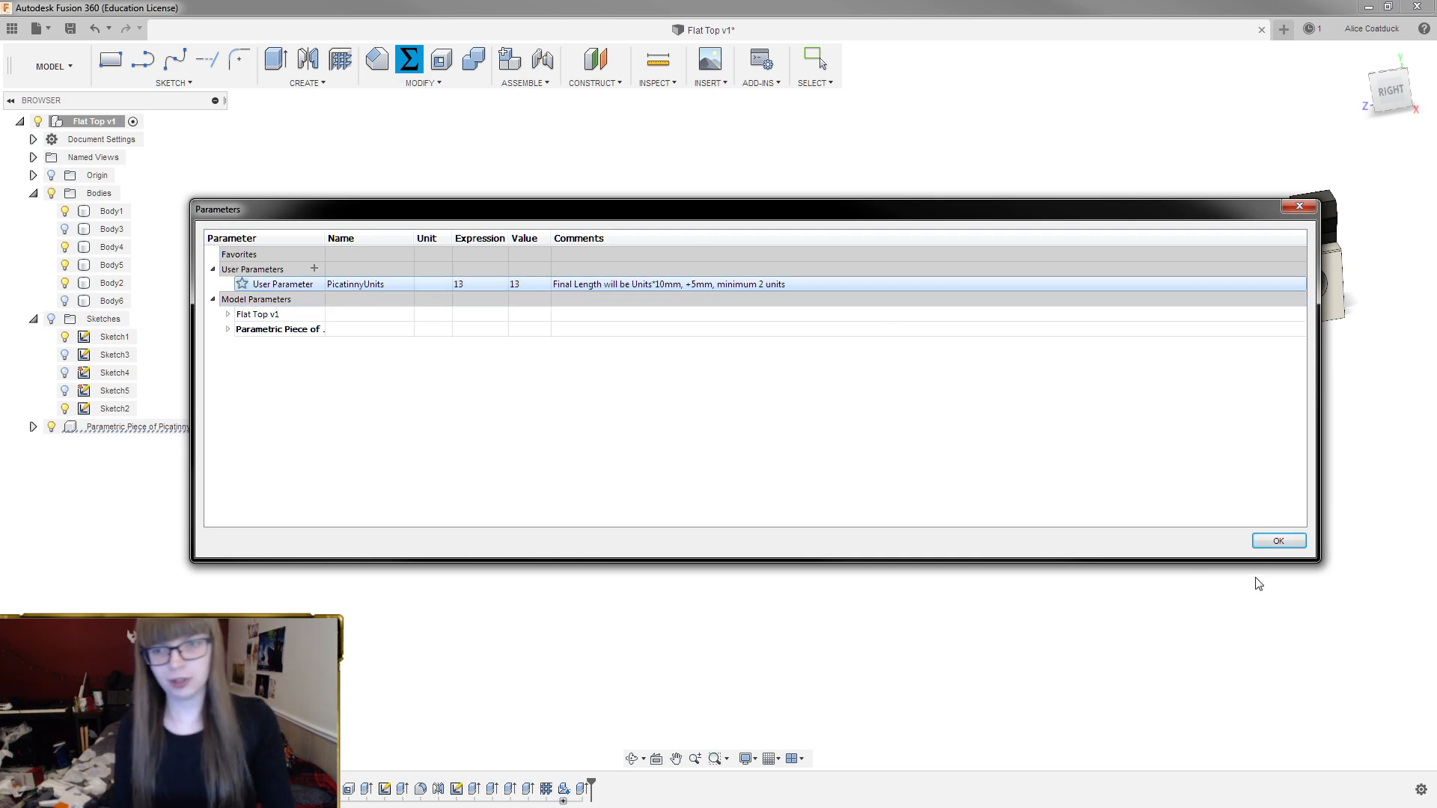
{"action": "left_click", "coordinate": [1277, 542]}
Extrude the Picatinny rail's end face nearest the receiver's slanted end outward by about 6 mm, joined to the rail
{"action": "scroll", "coordinate": [597, 340], "scroll_direction": "up", "scroll_amount": 3}
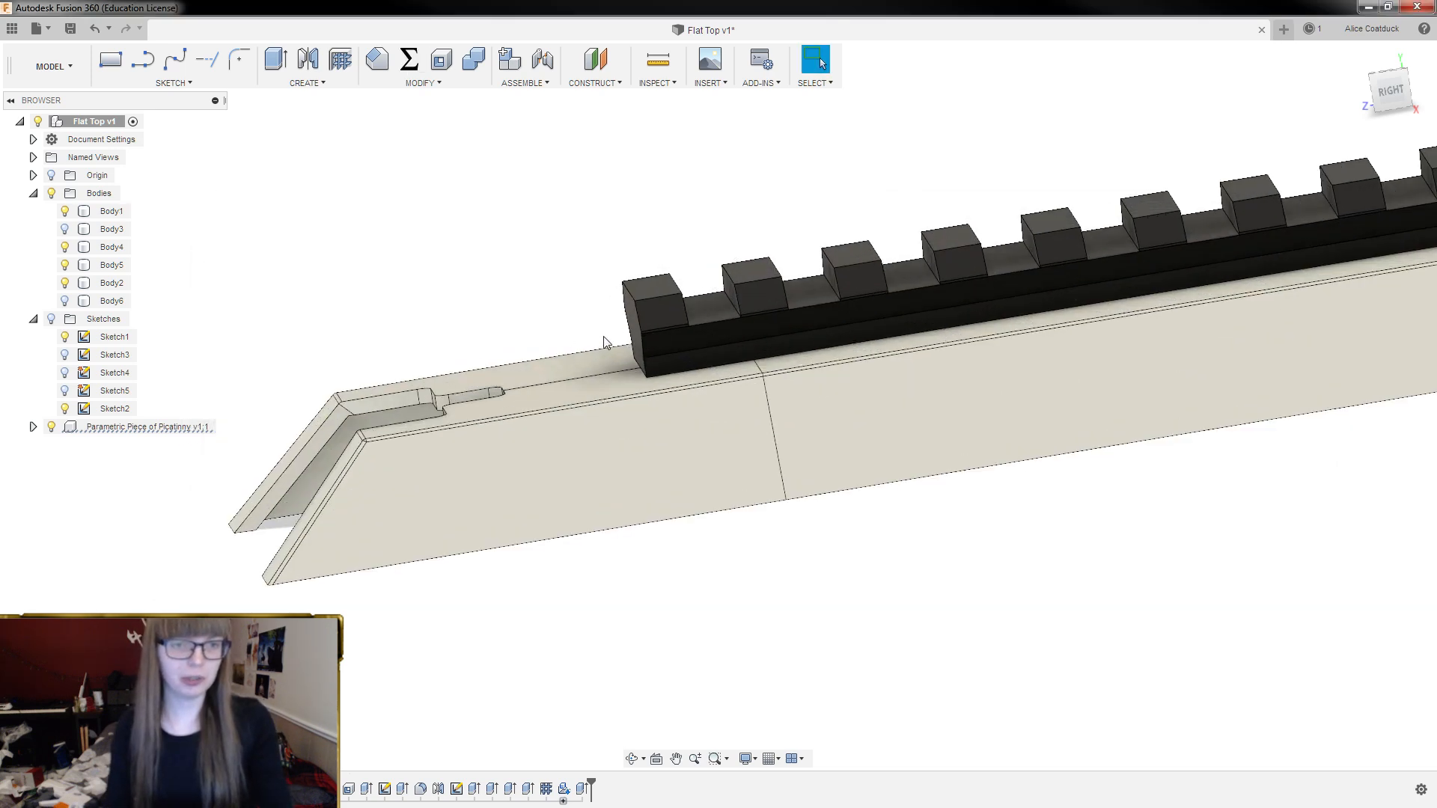
{"action": "left_click", "coordinate": [626, 323]}
{"action": "key", "text": "e"}
{"action": "left_click_drag", "start_coordinate": [618, 325], "coordinate": [559, 334]}
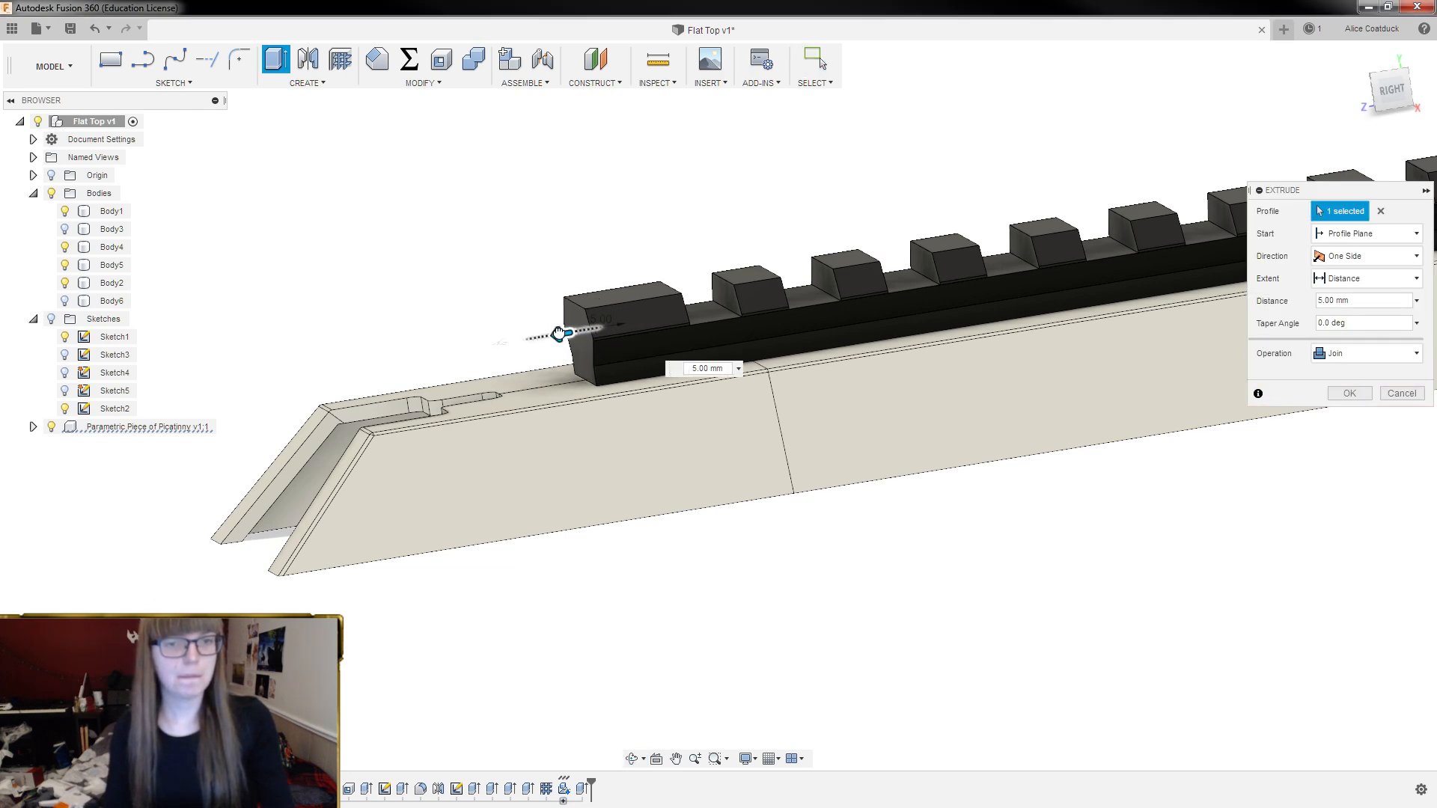
{"action": "mouse_move", "coordinate": [501, 281]}
{"action": "middle_mouse_down", "text": "shift"}
{"action": "mouse_move", "coordinate": [503, 263]}
{"action": "mouse_move", "coordinate": [507, 289]}
{"action": "middle_mouse_up", "text": "shift"}
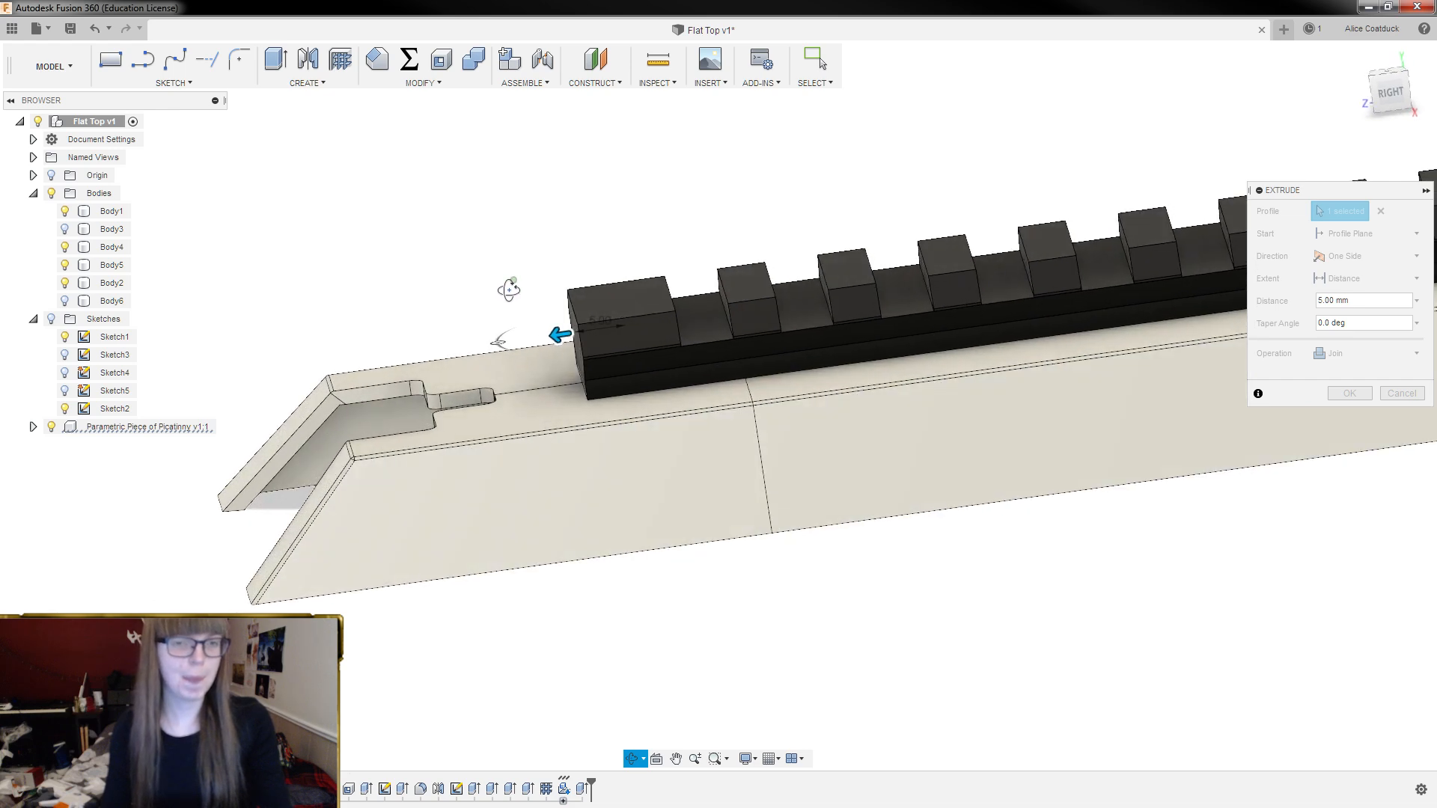
{"action": "scroll", "coordinate": [490, 291], "scroll_direction": "down", "scroll_amount": 3}
{"action": "scroll", "coordinate": [511, 310], "scroll_direction": "up", "scroll_amount": 3}
{"action": "left_click_drag", "start_coordinate": [513, 314], "coordinate": [502, 314]}
{"action": "middle_click_drag", "start_coordinate": [495, 298], "coordinate": [486, 263], "text": "shift"}
{"action": "scroll", "coordinate": [445, 285], "scroll_direction": "down", "scroll_amount": 5}
{"action": "middle_click_drag", "start_coordinate": [630, 235], "coordinate": [610, 307], "text": "shift"}
{"action": "scroll", "coordinate": [608, 313], "scroll_direction": "up", "scroll_amount": 4}
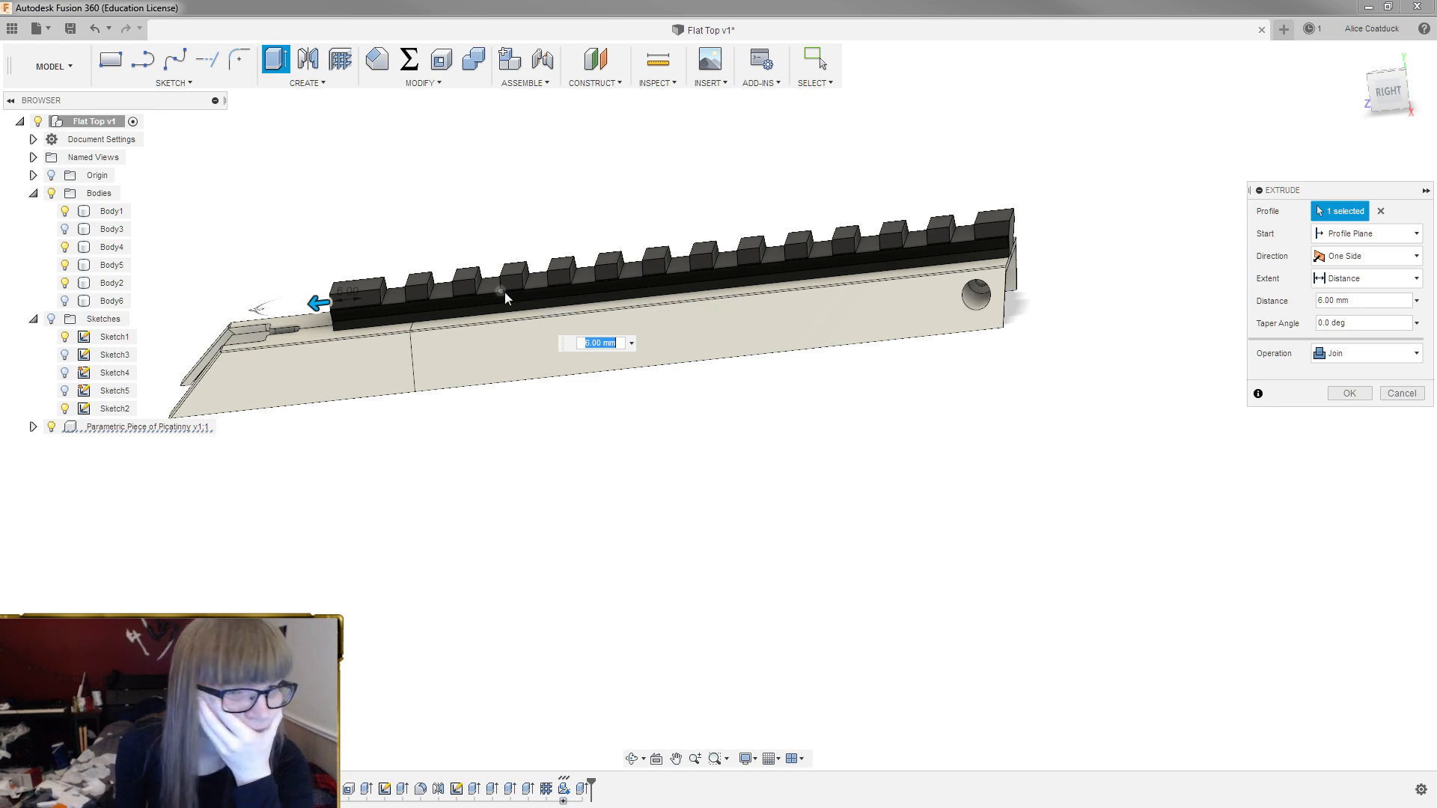
{"action": "scroll", "coordinate": [340, 306], "scroll_direction": "up", "scroll_amount": 2}
{"action": "left_click_drag", "start_coordinate": [306, 306], "coordinate": [284, 311]}
{"action": "mouse_move", "coordinate": [340, 249]}
{"action": "middle_mouse_down", "text": "shift"}
{"action": "mouse_move", "coordinate": [366, 212]}
{"action": "mouse_move", "coordinate": [335, 265]}
{"action": "middle_mouse_up", "text": "shift"}
{"action": "left_click_drag", "start_coordinate": [297, 304], "coordinate": [315, 299]}
{"action": "key", "text": "Return"}
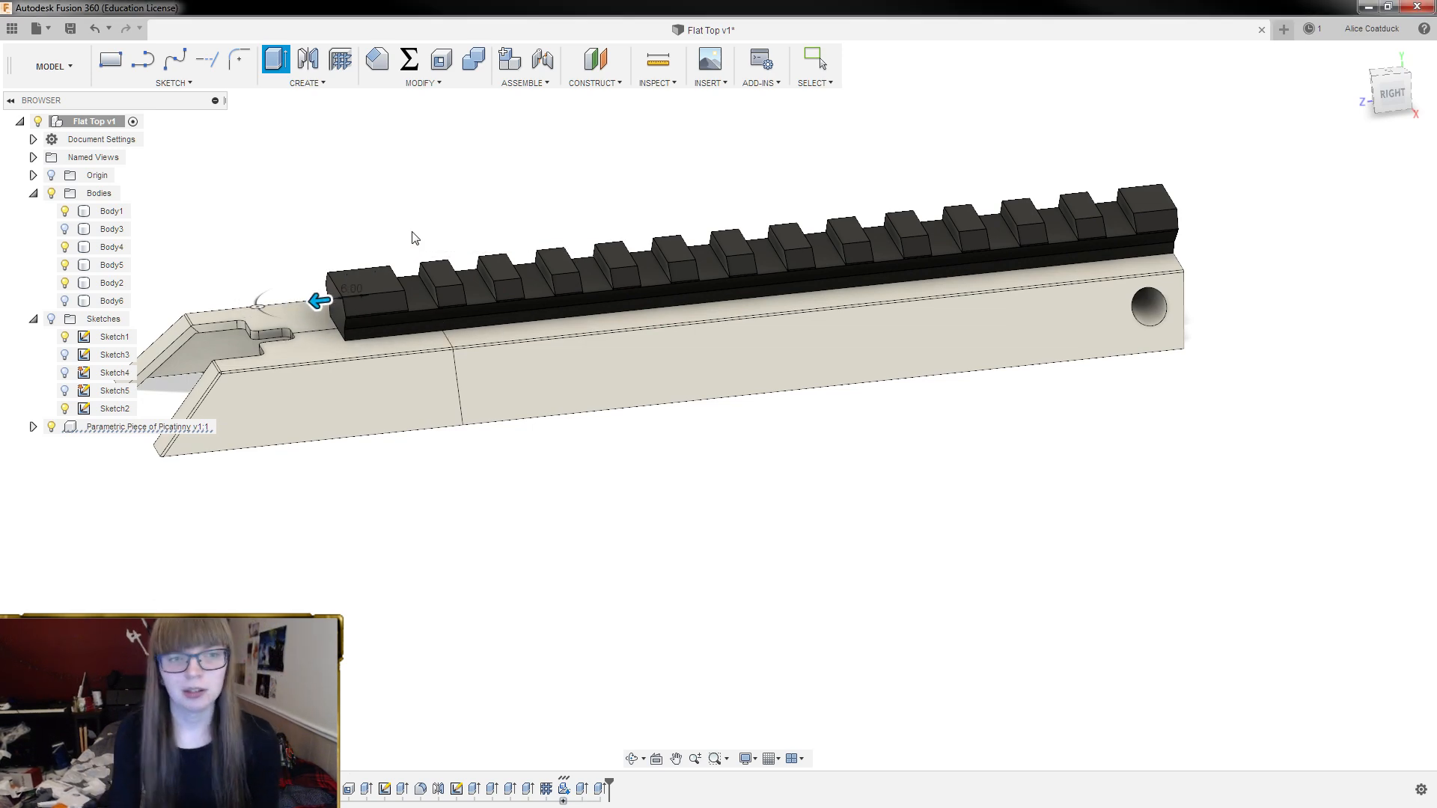
Roll the history back before the rail's two end extrusions and move the Picatinny component -4 mm along Z
{"action": "left_click_drag", "start_coordinate": [608, 783], "coordinate": [570, 784]}
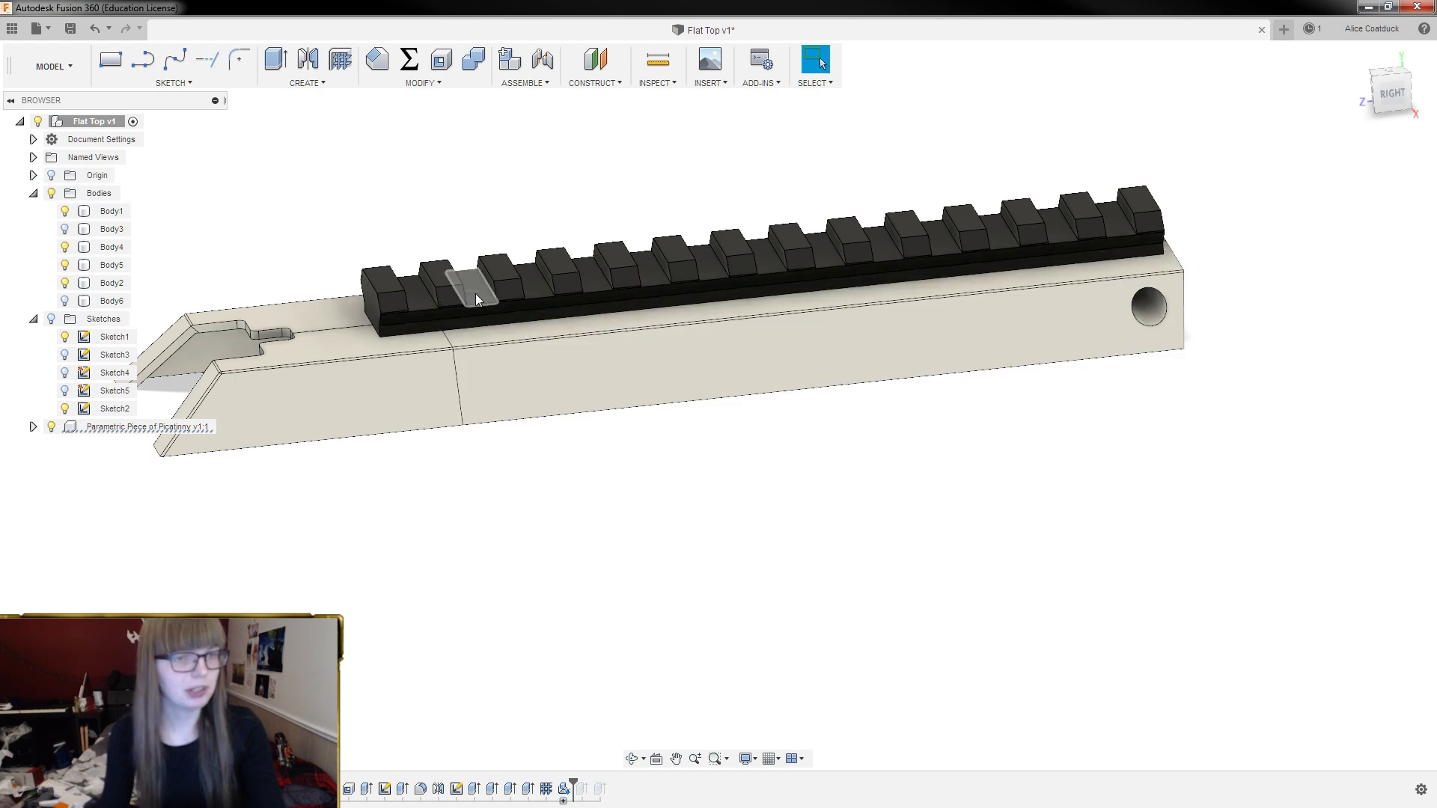
{"action": "right_click", "coordinate": [135, 431]}
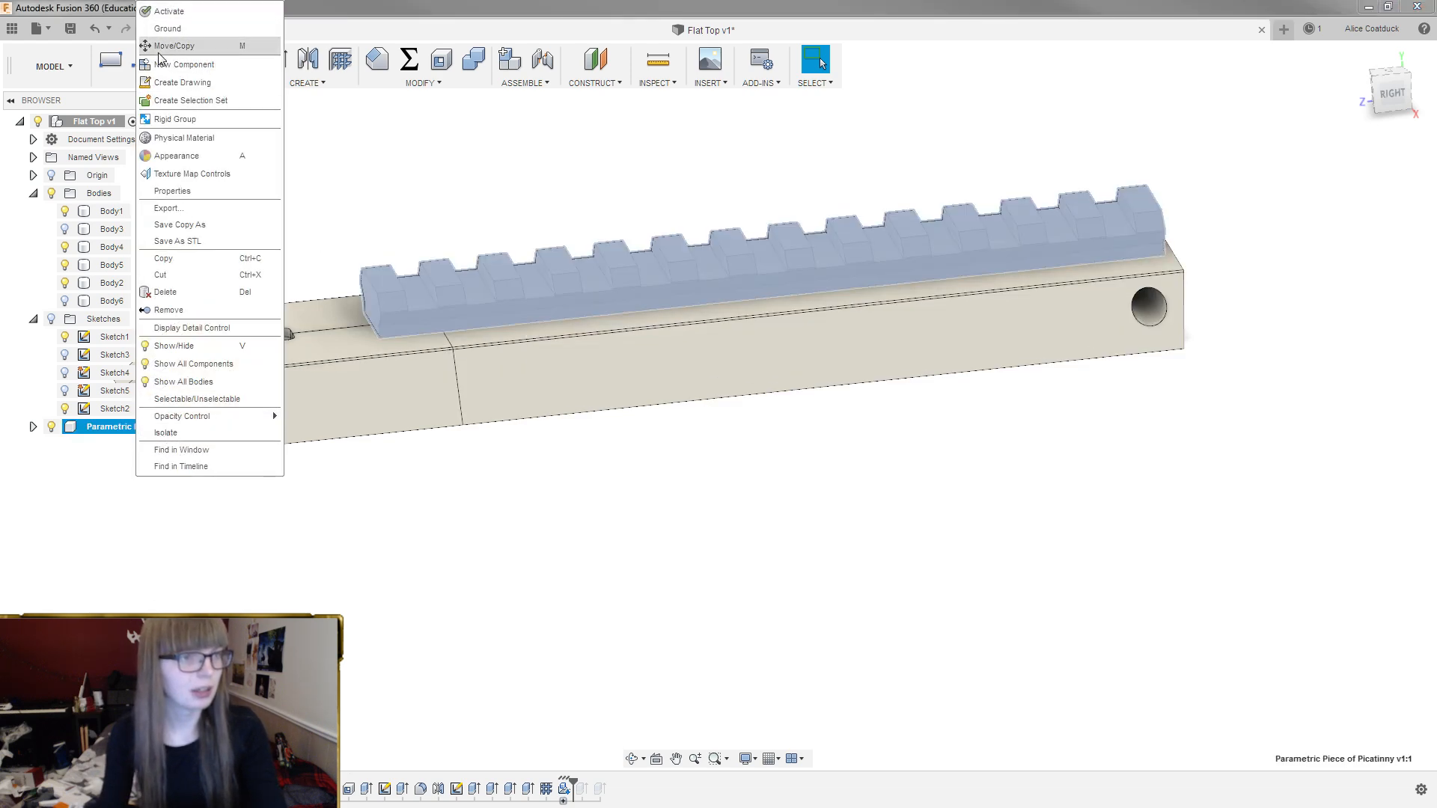
{"action": "left_click", "coordinate": [174, 46]}
{"action": "scroll", "coordinate": [721, 271], "scroll_direction": "up", "scroll_amount": 2}
{"action": "left_click_drag", "start_coordinate": [814, 255], "coordinate": [786, 257]}
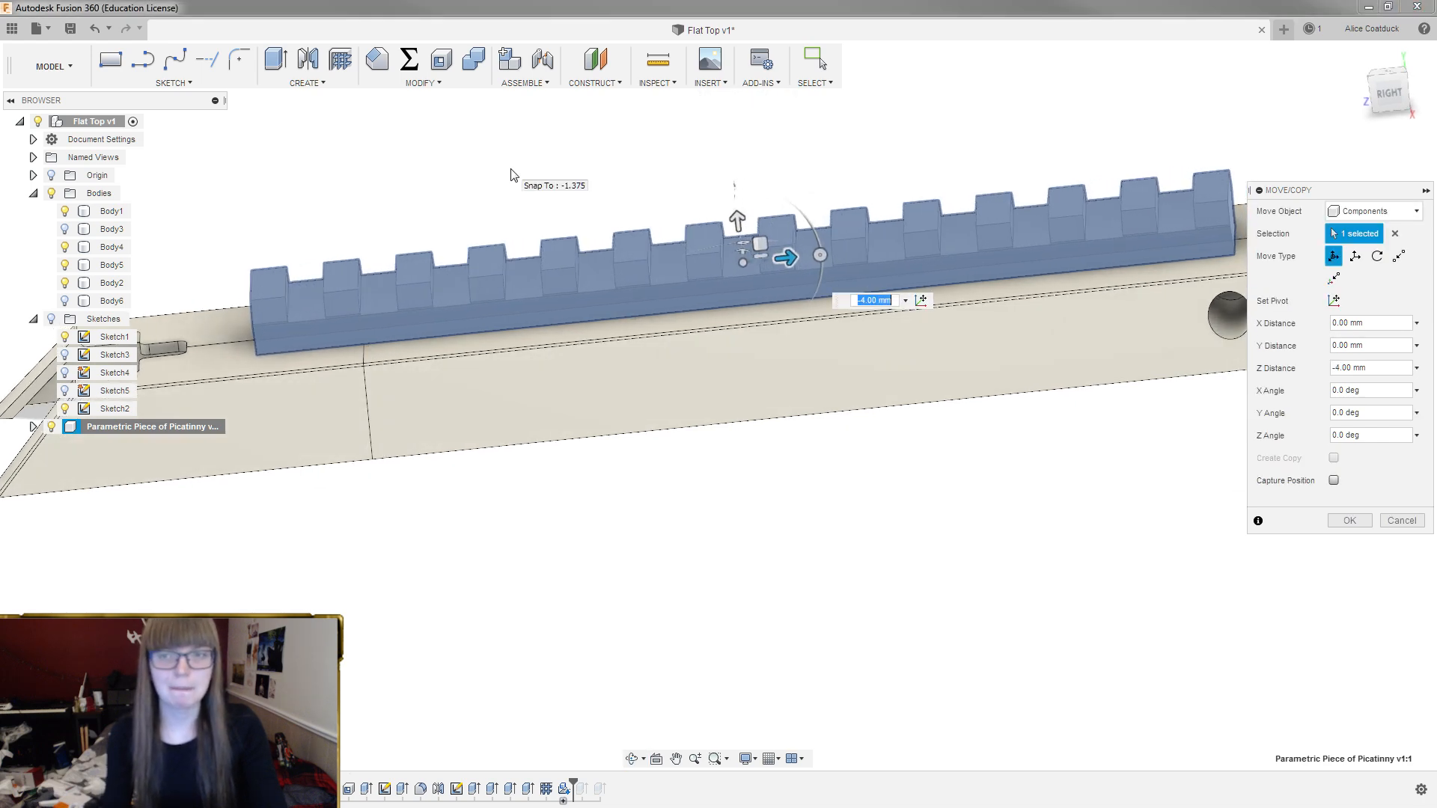
{"action": "key", "text": "Return"}
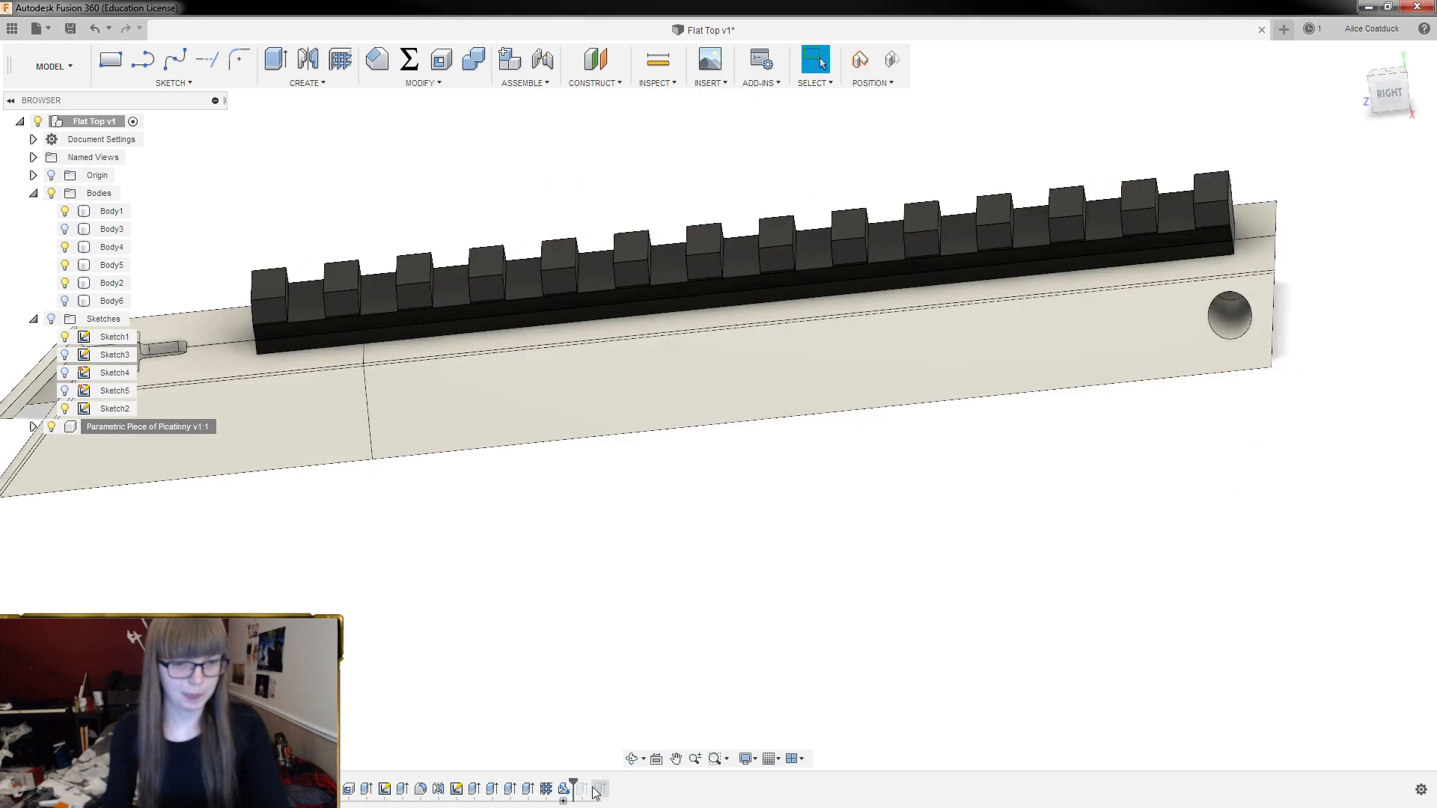
{"action": "left_click_drag", "start_coordinate": [573, 786], "coordinate": [608, 784]}
{"action": "middle_click_drag", "start_coordinate": [799, 502], "coordinate": [829, 491], "text": "shift"}
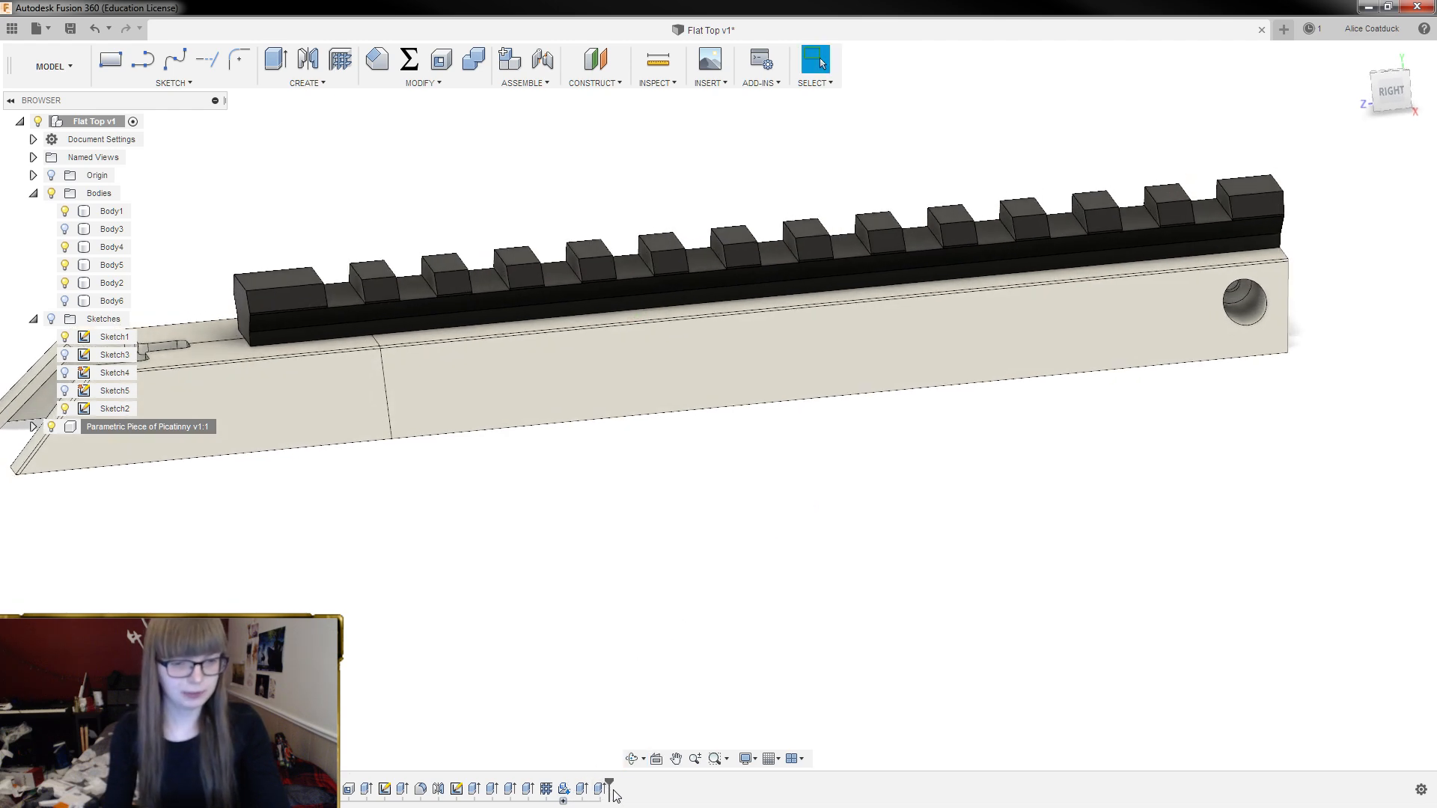
{"action": "key", "text": "ctrl+z"}
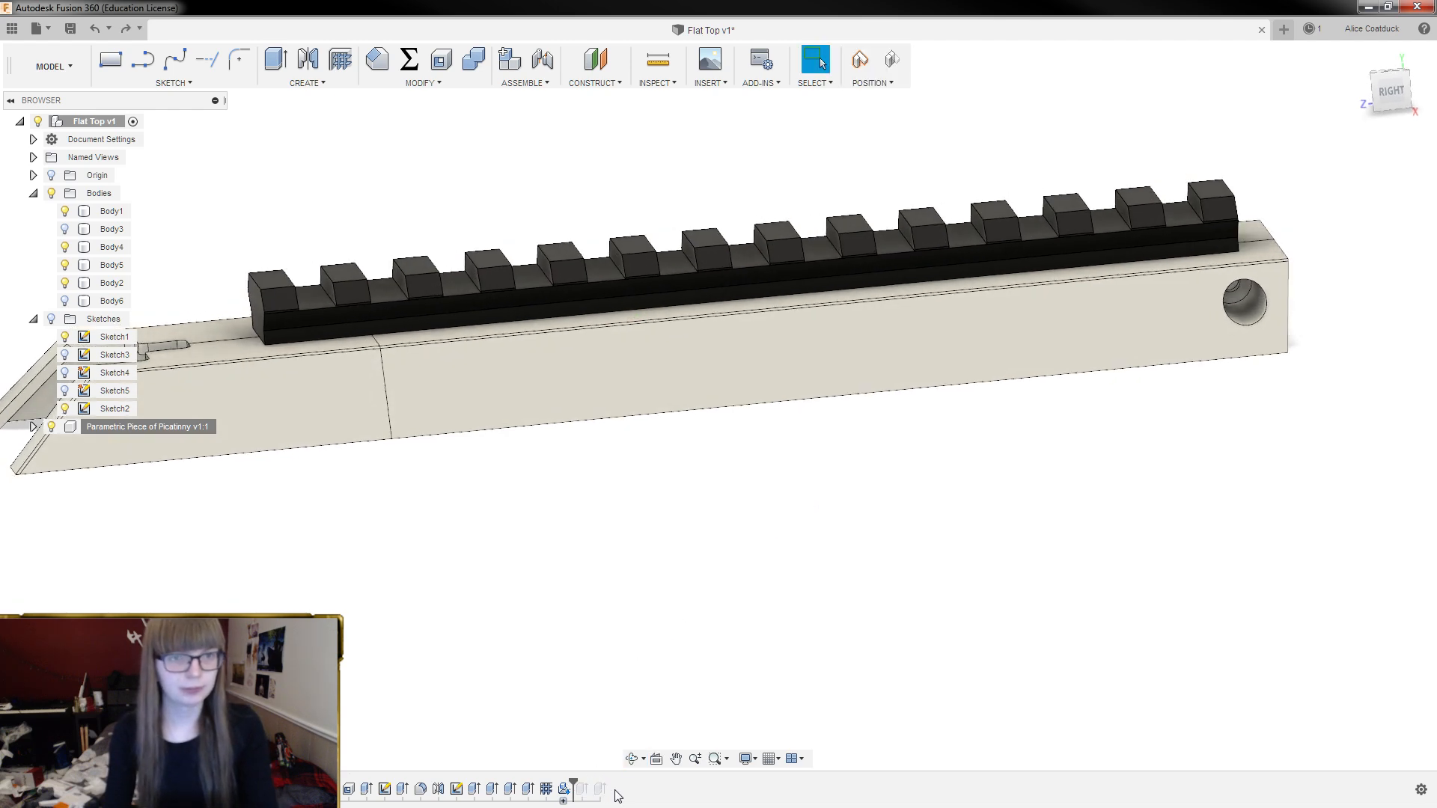
Capture the rail component's moved position and roll the history forward past both end extrusions
{"action": "left_click", "coordinate": [859, 59]}
{"action": "left_click_drag", "start_coordinate": [590, 786], "coordinate": [627, 786]}
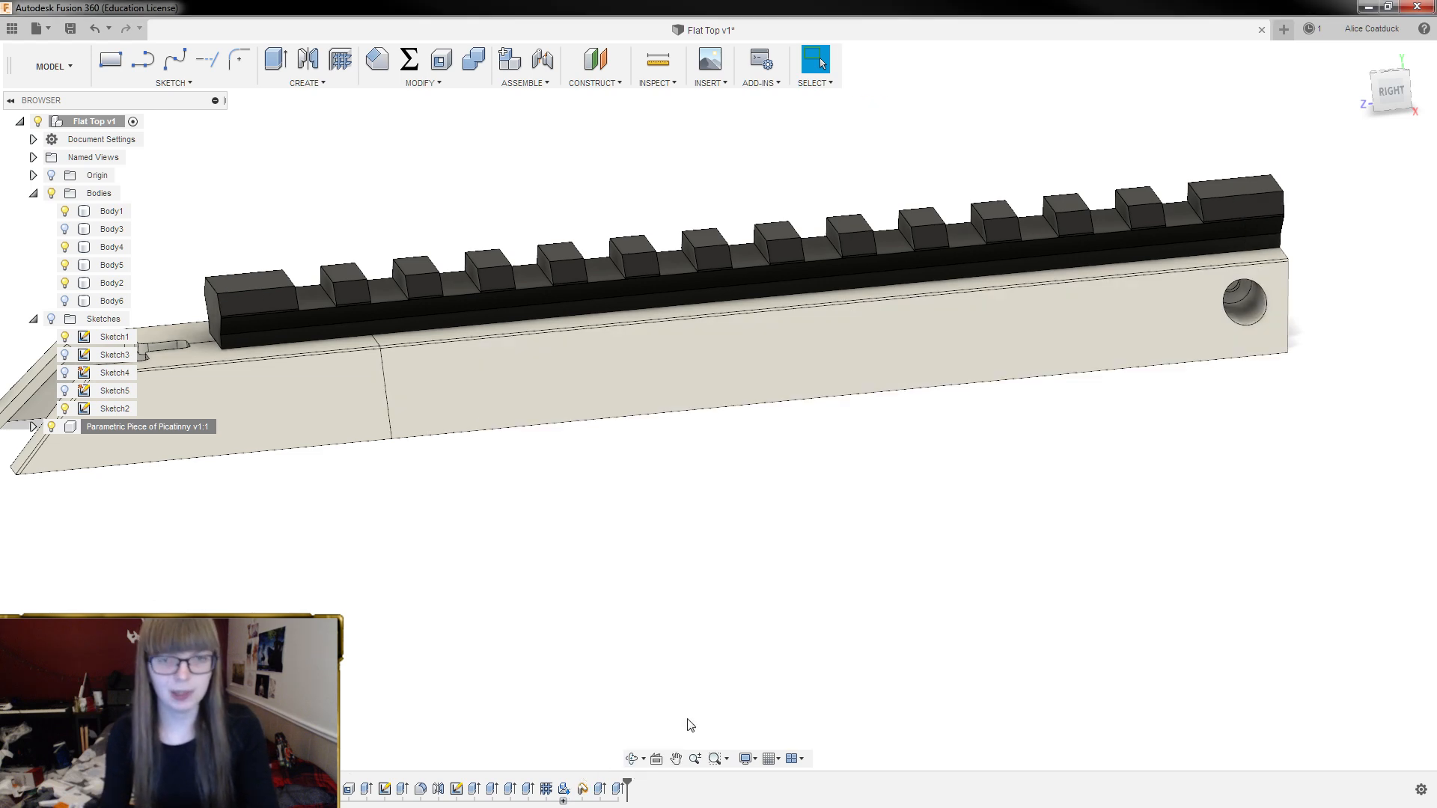
{"action": "mouse_move", "coordinate": [870, 507]}
{"action": "middle_mouse_down", "text": "shift"}
{"action": "mouse_move", "coordinate": [861, 476]}
{"action": "mouse_move", "coordinate": [919, 487]}
{"action": "middle_mouse_up", "text": "shift"}
{"action": "scroll", "coordinate": [1061, 488], "scroll_direction": "down", "scroll_amount": 2}
{"action": "middle_click_drag", "start_coordinate": [827, 246], "coordinate": [848, 222], "text": "shift"}
Chamfer the upper edge of the extended rail end with an equal distance of 3 mm
{"action": "scroll", "coordinate": [401, 330], "scroll_direction": "up", "scroll_amount": 3}
{"action": "left_click", "coordinate": [336, 310]}
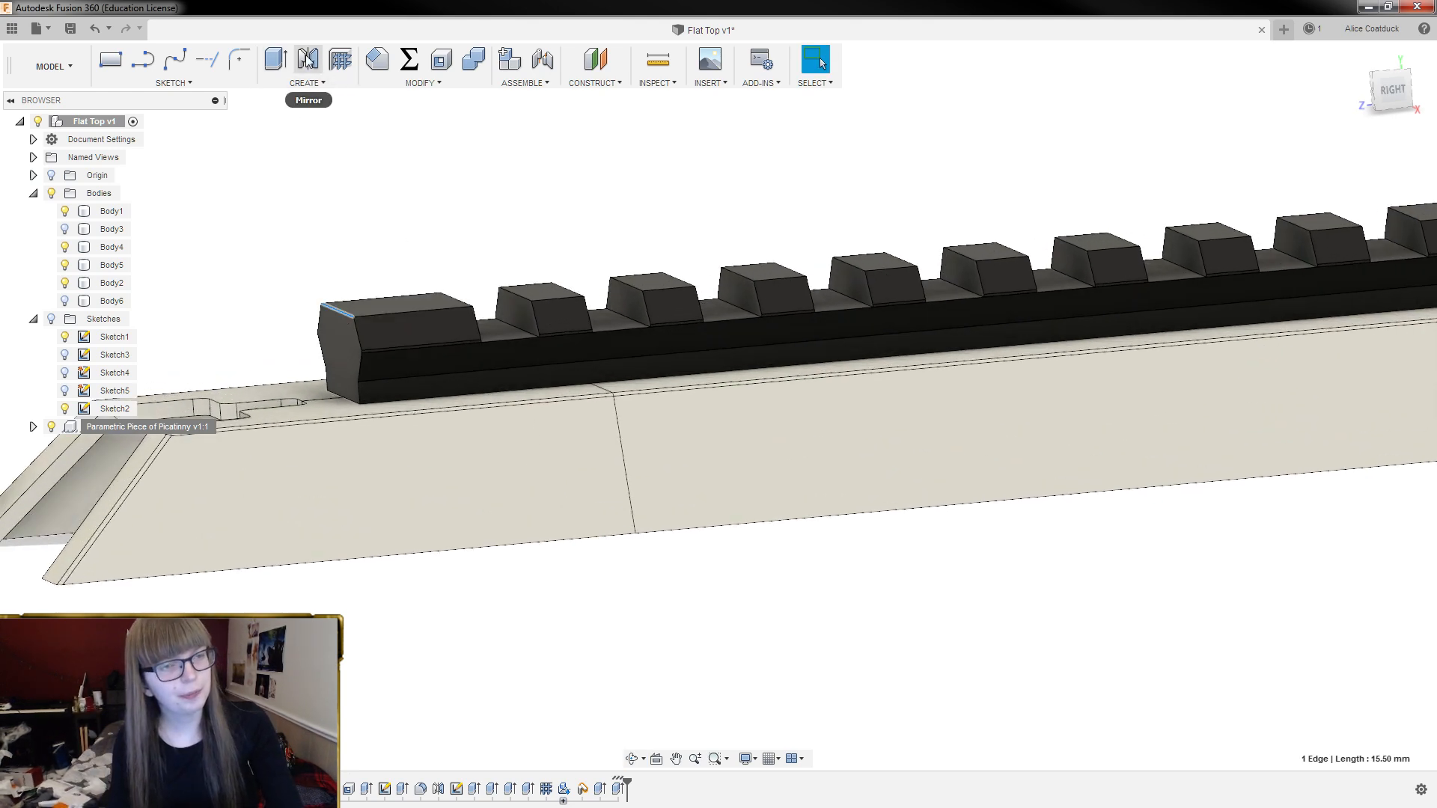
{"action": "left_click", "coordinate": [378, 59]}
{"action": "left_click_drag", "start_coordinate": [330, 306], "coordinate": [349, 318]}
{"action": "scroll", "coordinate": [346, 351], "scroll_direction": "up", "scroll_amount": 3}
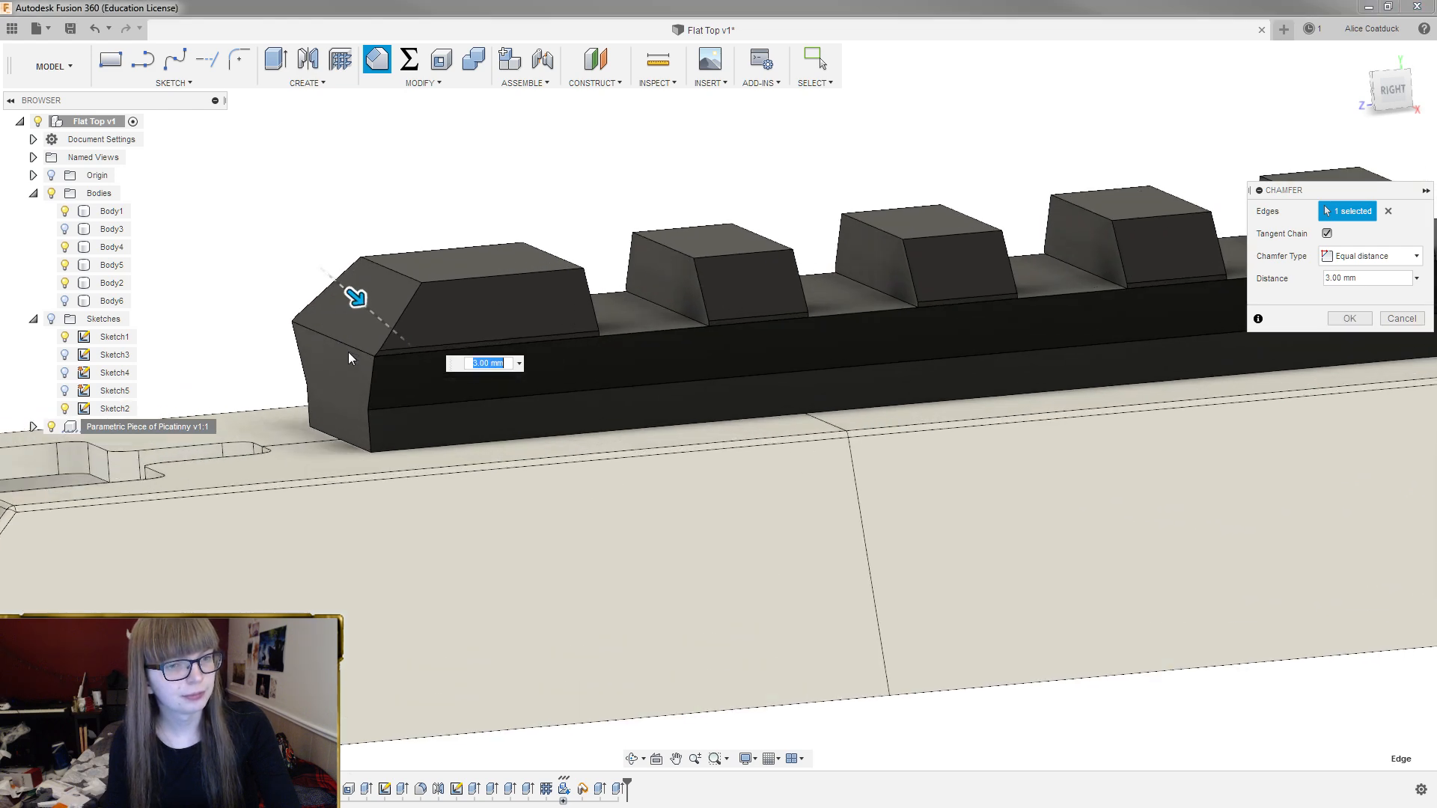
{"action": "middle_click_drag", "start_coordinate": [284, 214], "coordinate": [274, 210], "text": "shift"}
{"action": "scroll", "coordinate": [442, 157], "scroll_direction": "down", "scroll_amount": 5}
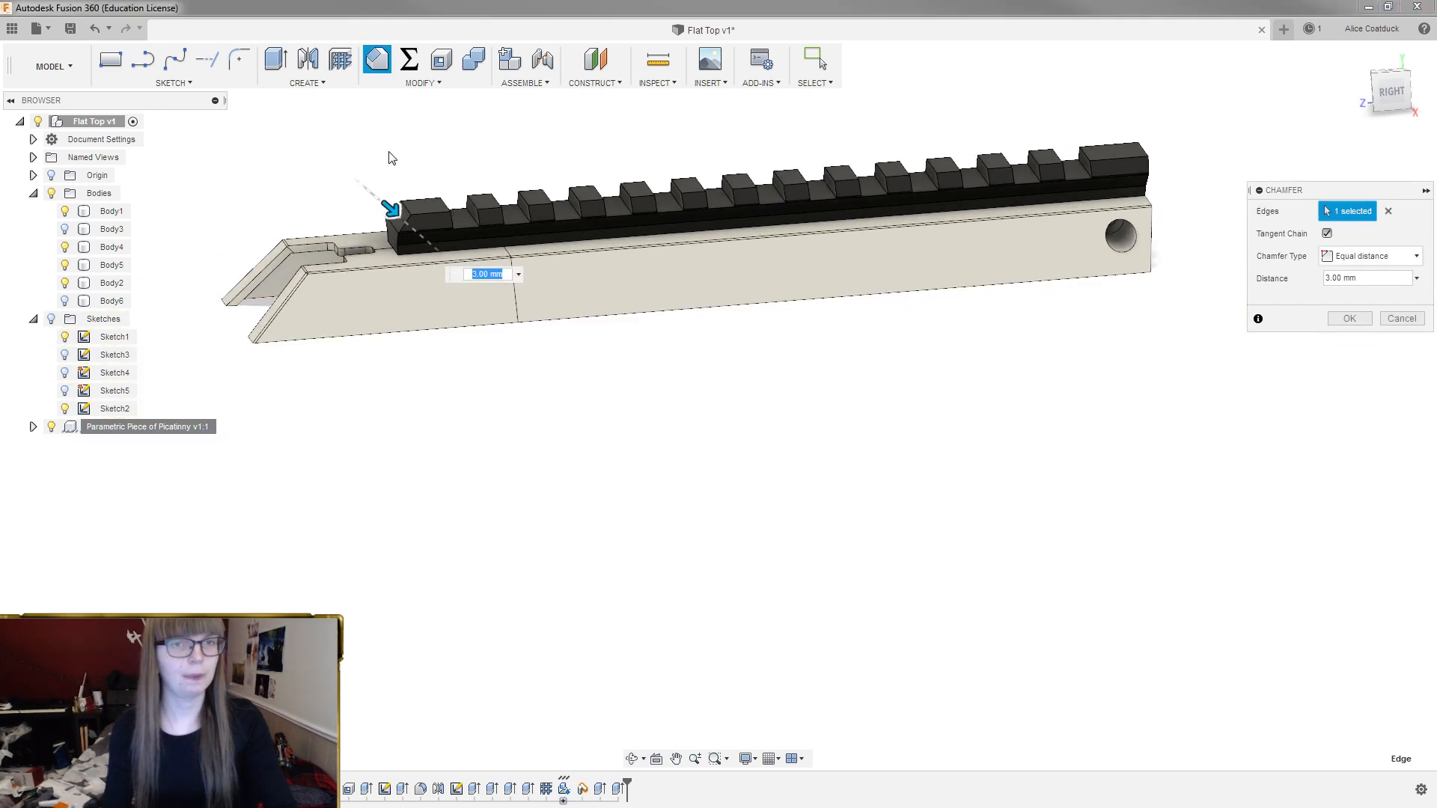
Open the Flat Top Rail design from the Rapidstrike project and examine how its rail end is chamfered
{"action": "left_click", "coordinate": [12, 28]}
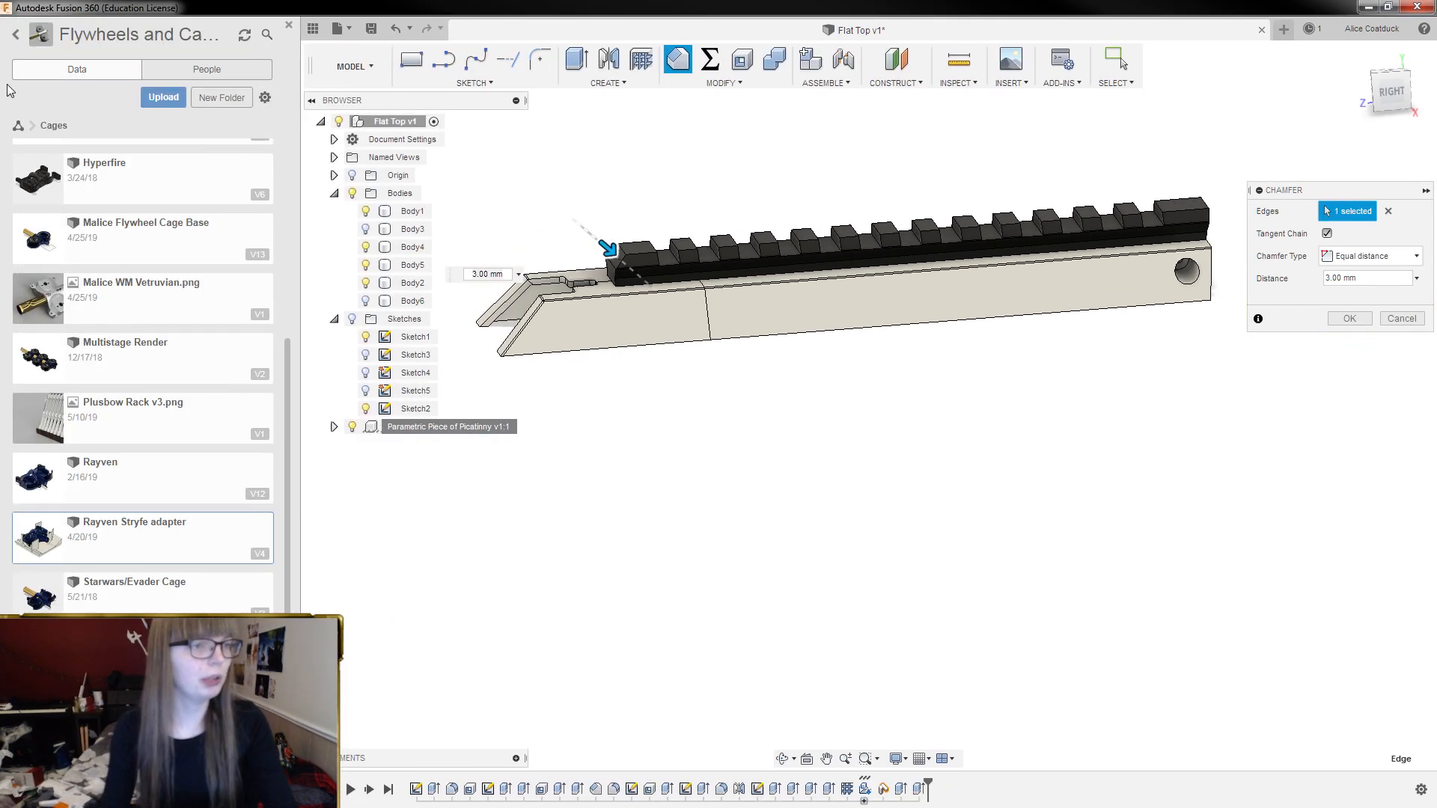
{"action": "left_click", "coordinate": [15, 34]}
{"action": "scroll", "coordinate": [170, 369], "scroll_direction": "down", "scroll_amount": 10}
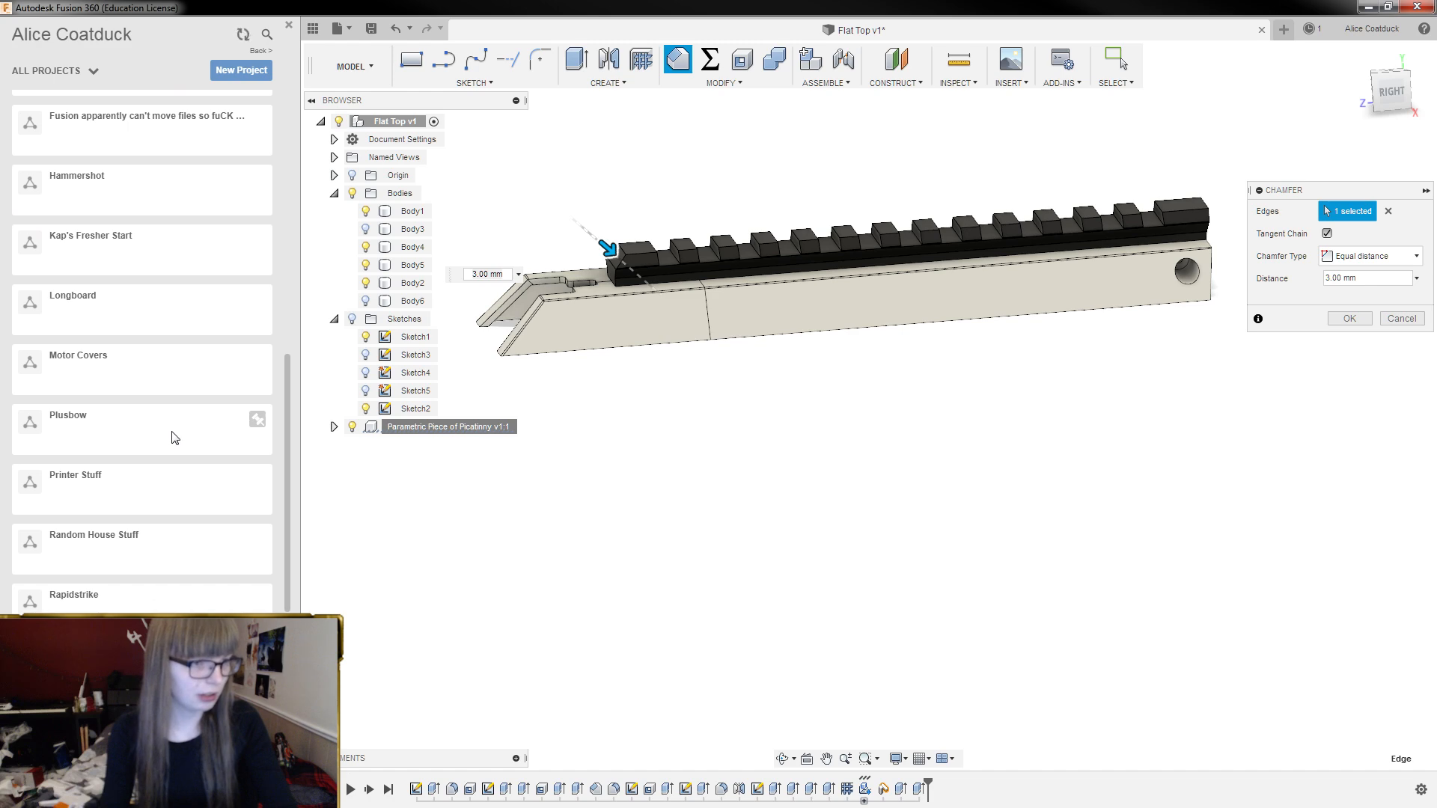
{"action": "left_click", "coordinate": [142, 599]}
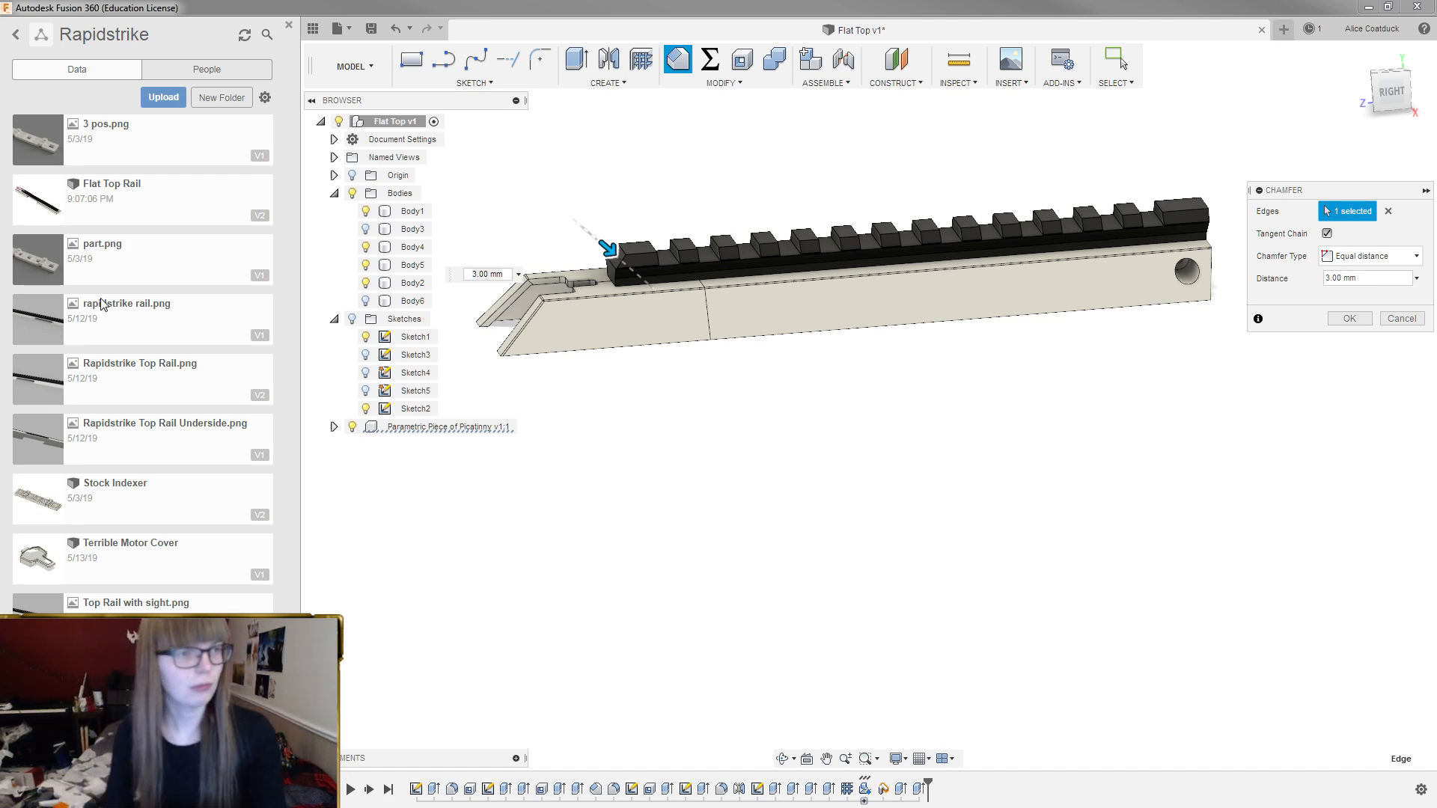
{"action": "left_click", "coordinate": [146, 193]}
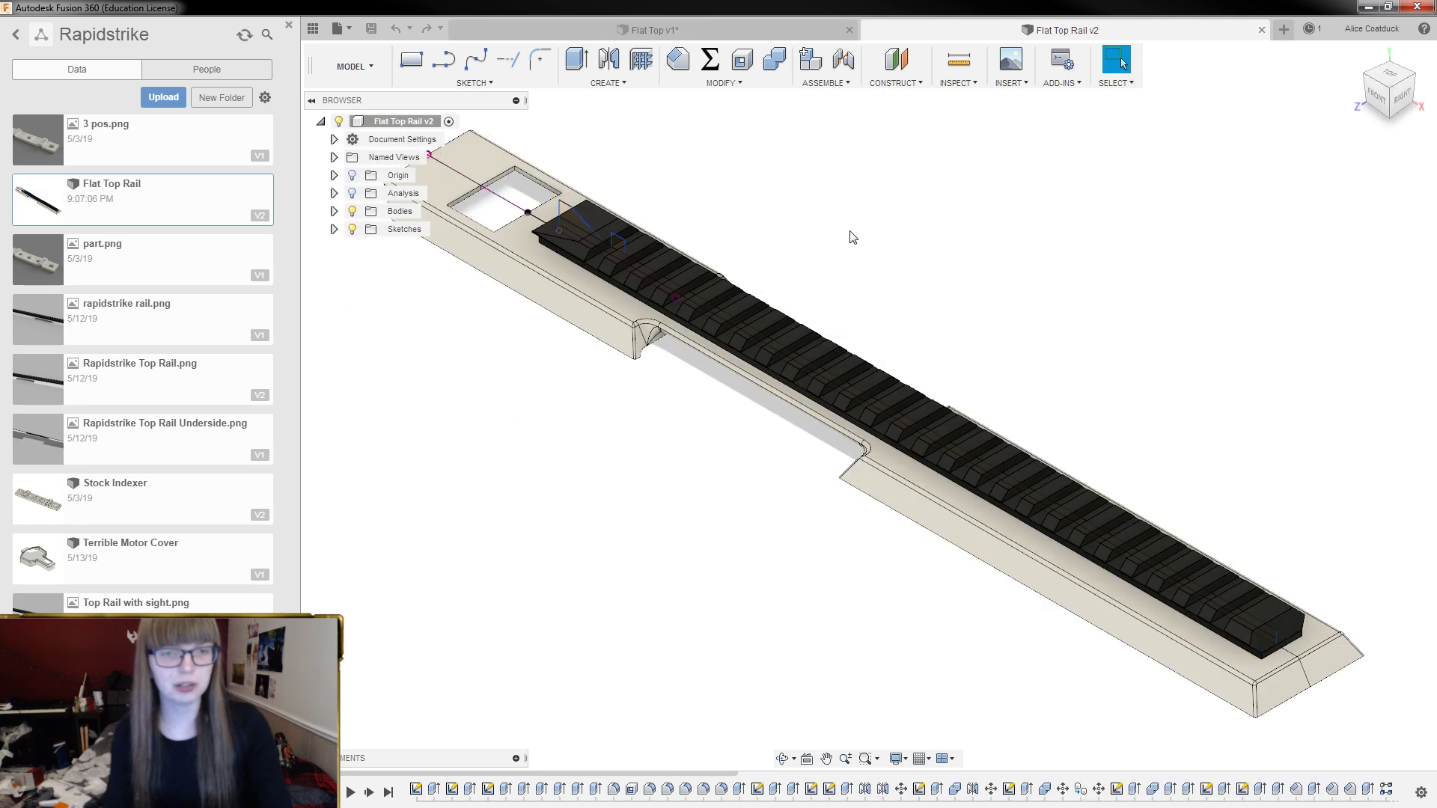
{"action": "middle_click_drag", "start_coordinate": [1032, 317], "coordinate": [1072, 283], "text": "shift"}
{"action": "scroll", "coordinate": [881, 359], "scroll_direction": "down", "scroll_amount": 3}
{"action": "scroll", "coordinate": [1315, 343], "scroll_direction": "up", "scroll_amount": 3}
{"action": "scroll", "coordinate": [1238, 365], "scroll_direction": "up", "scroll_amount": 3}
{"action": "mouse_move", "coordinate": [1188, 375]}
{"action": "middle_mouse_down", "text": "shift"}
{"action": "mouse_move", "coordinate": [1161, 337]}
{"action": "mouse_move", "coordinate": [1152, 378]}
{"action": "mouse_move", "coordinate": [1173, 382]}
{"action": "middle_mouse_up", "text": "shift"}
{"action": "scroll", "coordinate": [1165, 379], "scroll_direction": "up", "scroll_amount": 3}
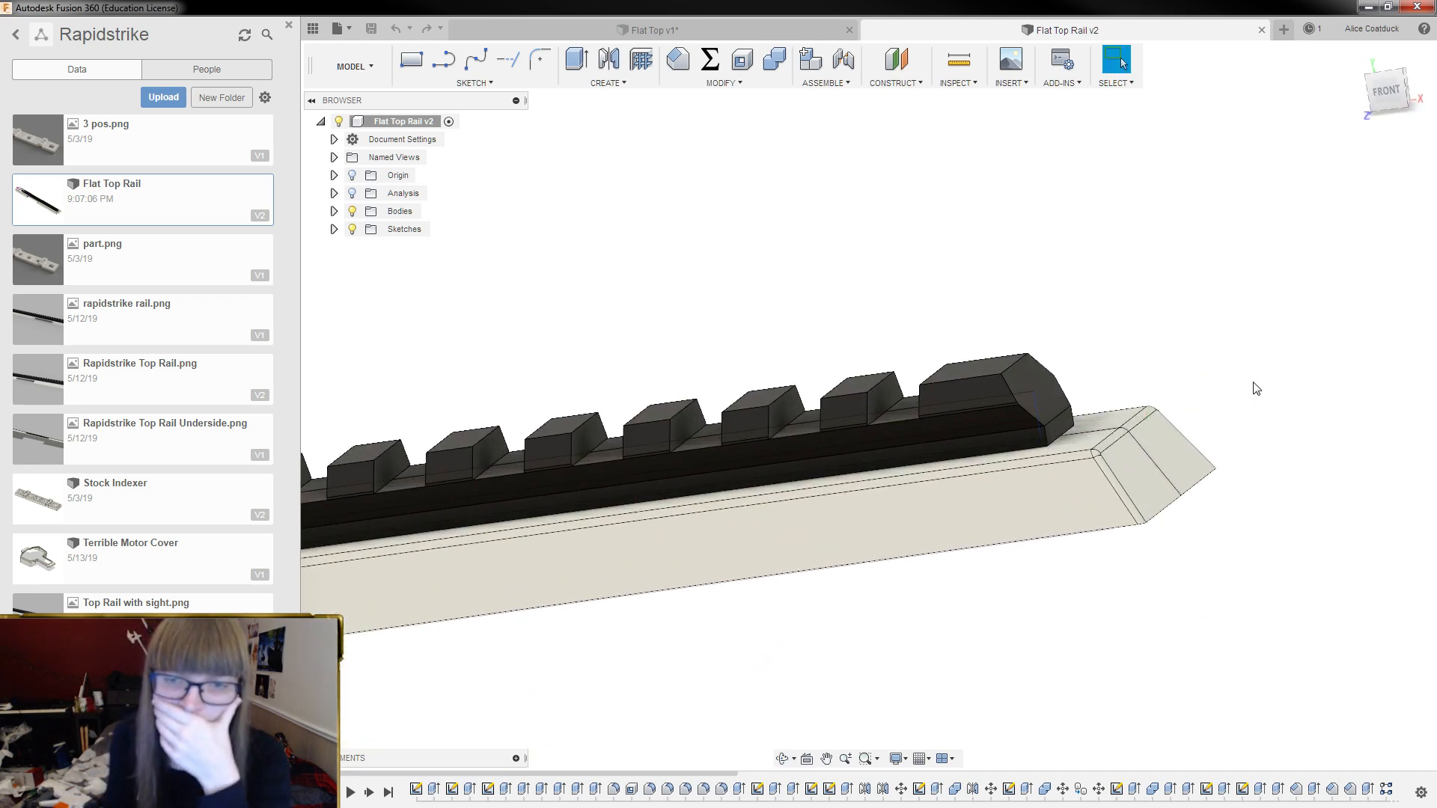
Return to the Flat Top v1 design and change the rail-end chamfer's type to Two distances
{"action": "left_click", "coordinate": [744, 32]}
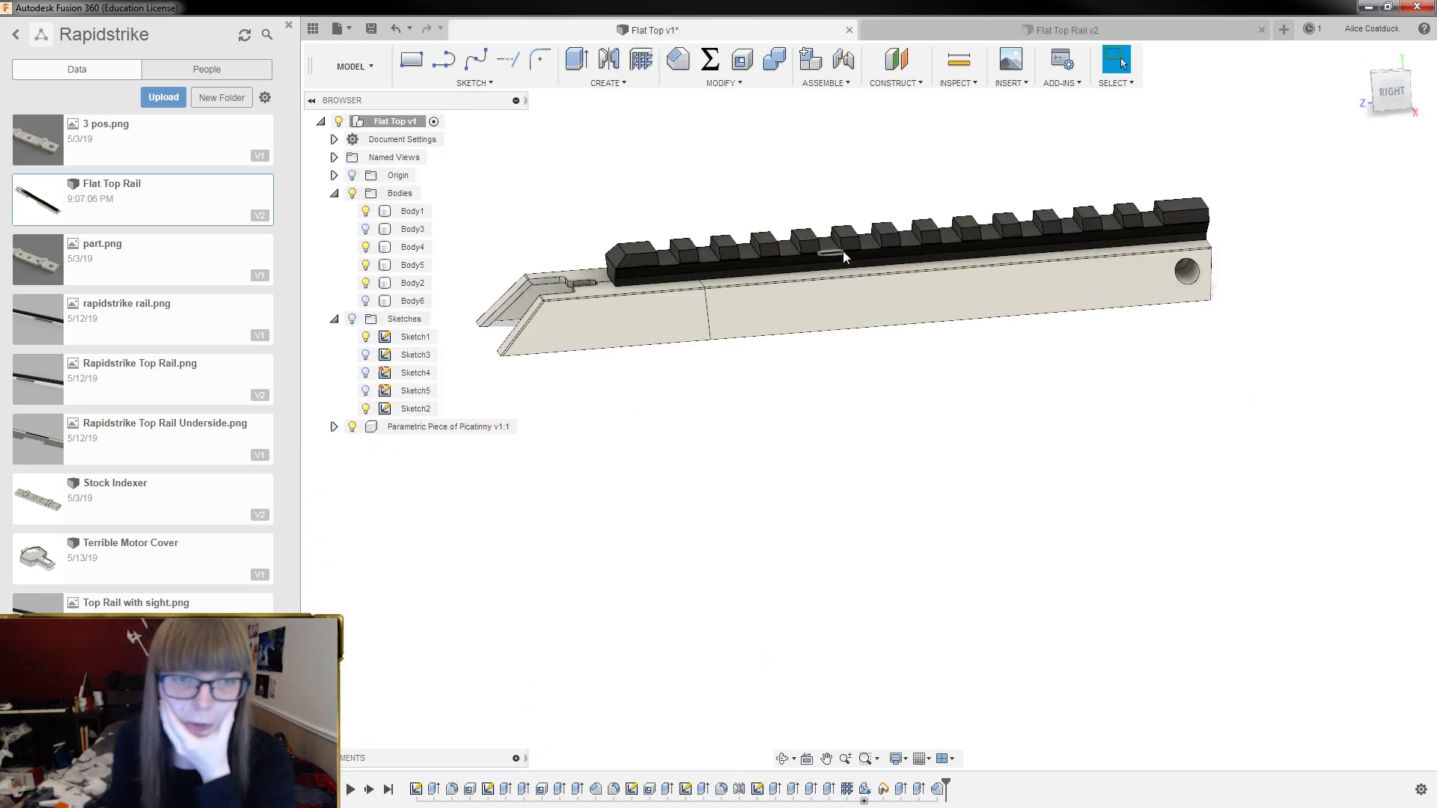
{"action": "scroll", "coordinate": [571, 250], "scroll_direction": "up", "scroll_amount": 4}
{"action": "double_click", "coordinate": [940, 790]}
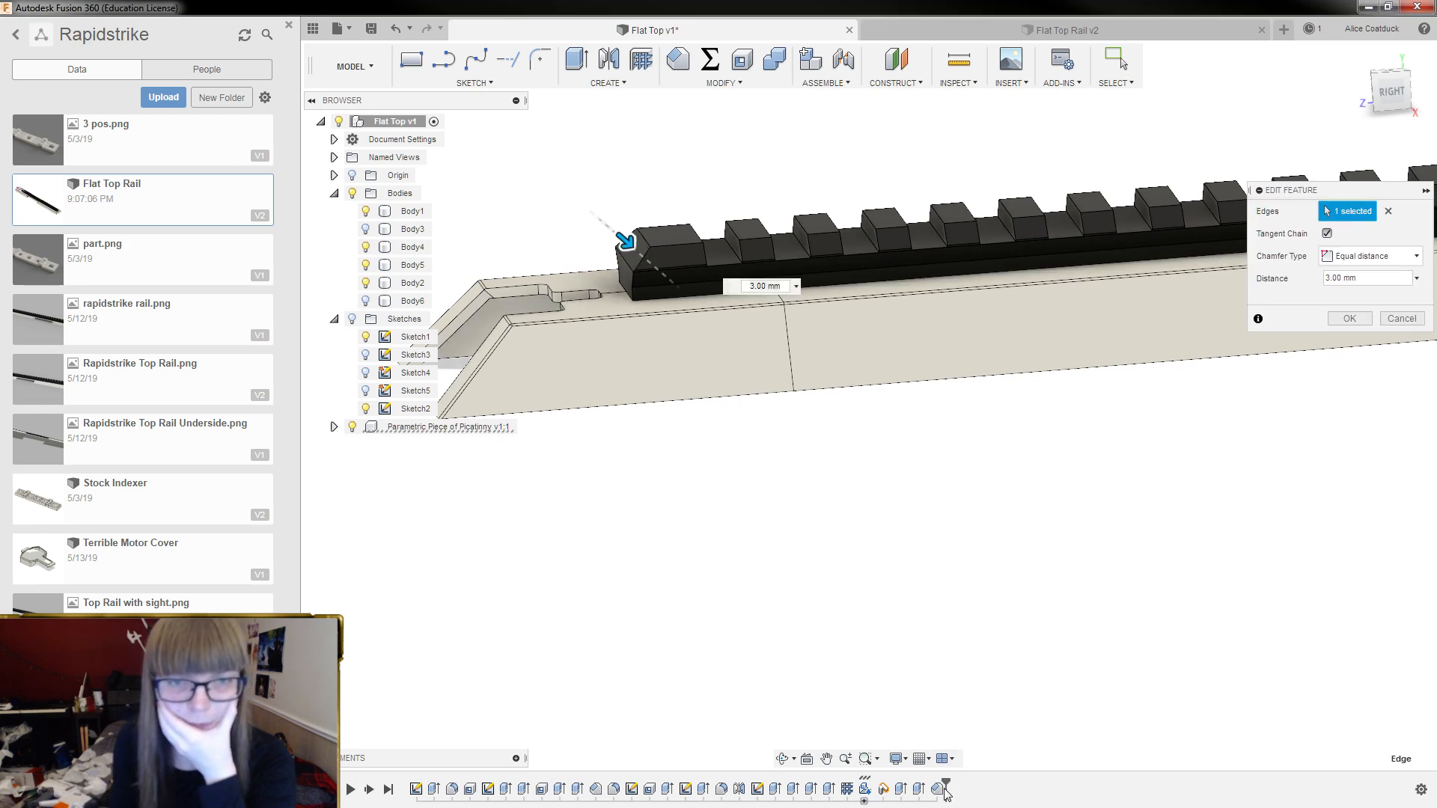
{"action": "left_click", "coordinate": [288, 23]}
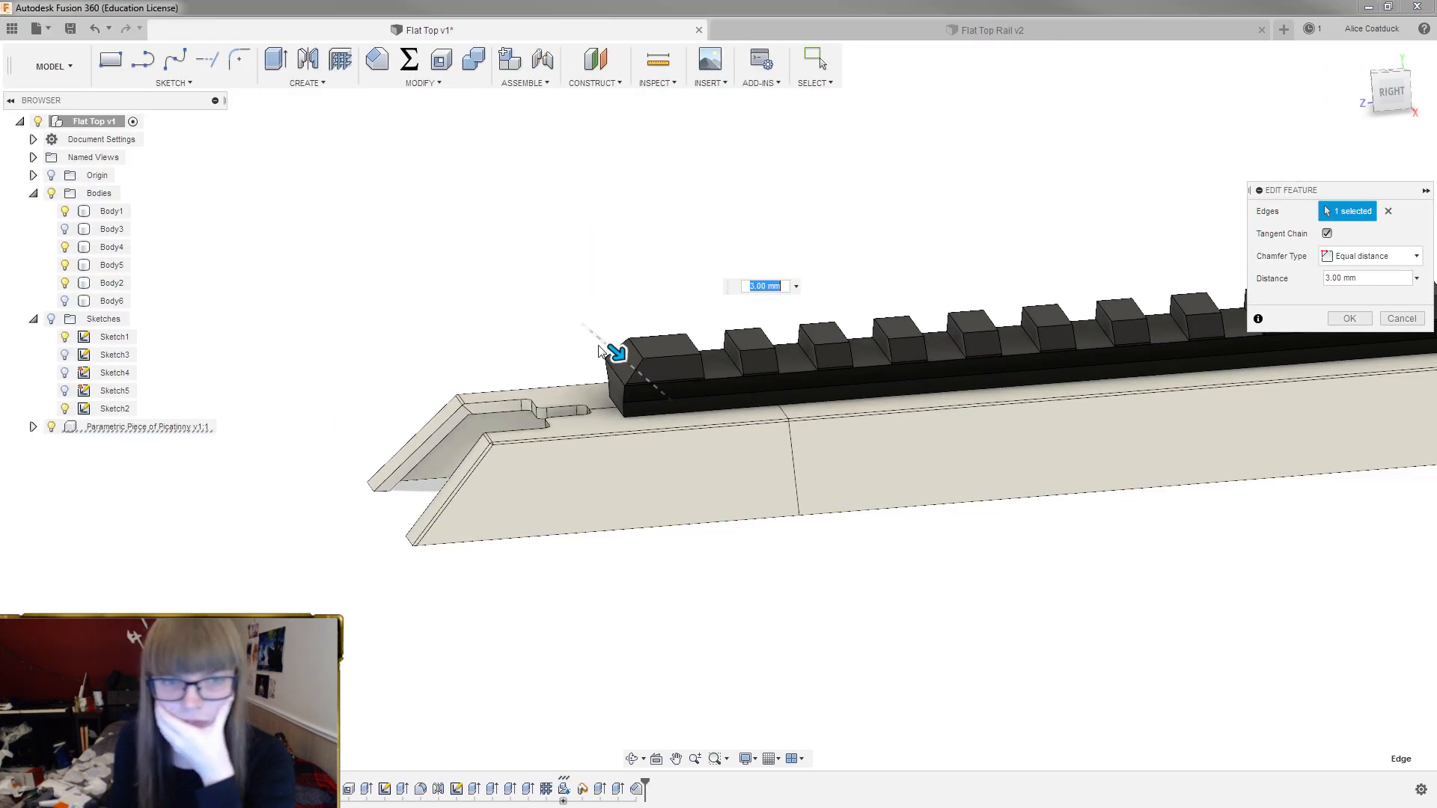
{"action": "left_click", "coordinate": [1405, 256]}
{"action": "left_click", "coordinate": [1359, 295]}
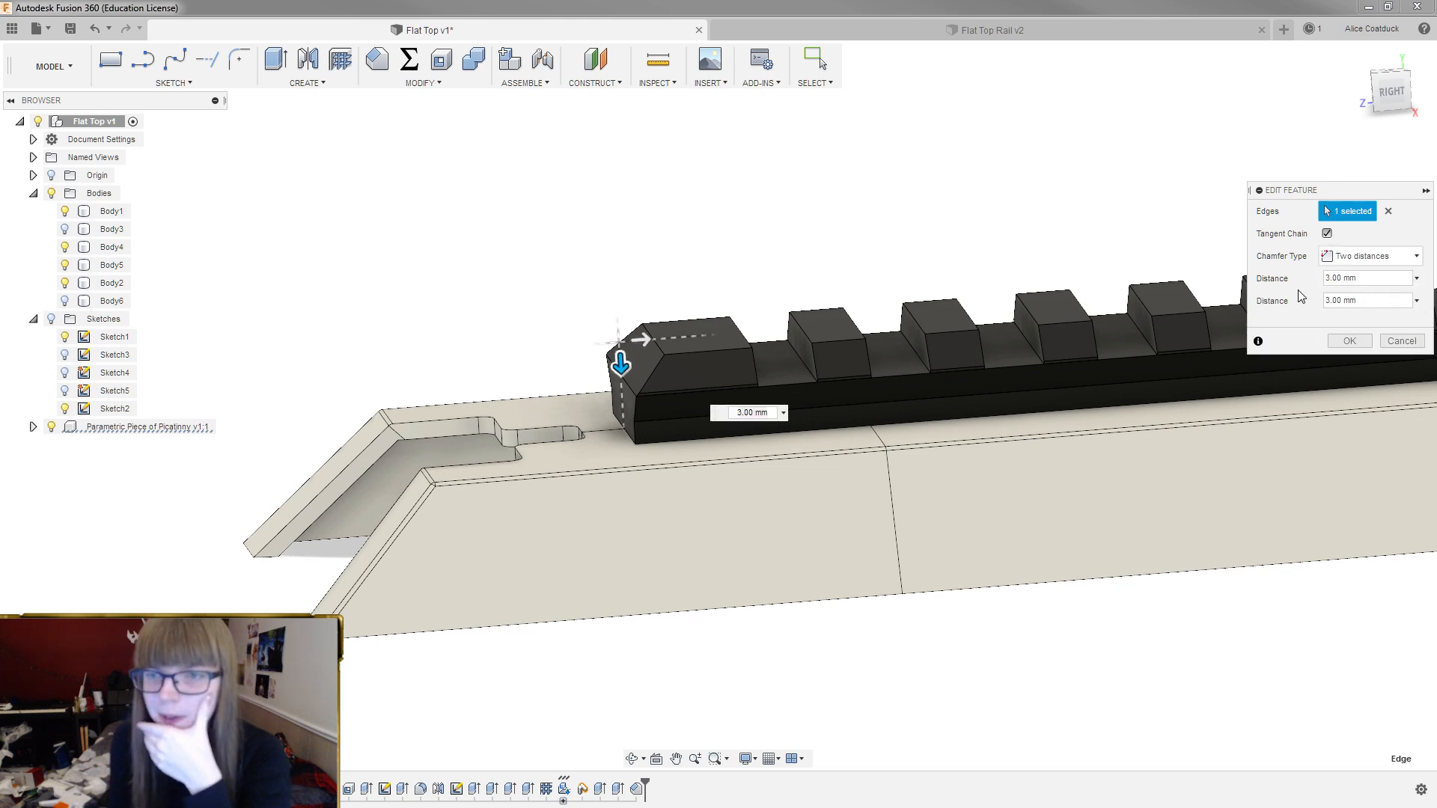
Set the chamfer's first distance, down the rail's end face, to 5.75 mm
{"action": "scroll", "coordinate": [636, 359], "scroll_direction": "up", "scroll_amount": 3}
{"action": "left_click_drag", "start_coordinate": [639, 378], "coordinate": [641, 408]}
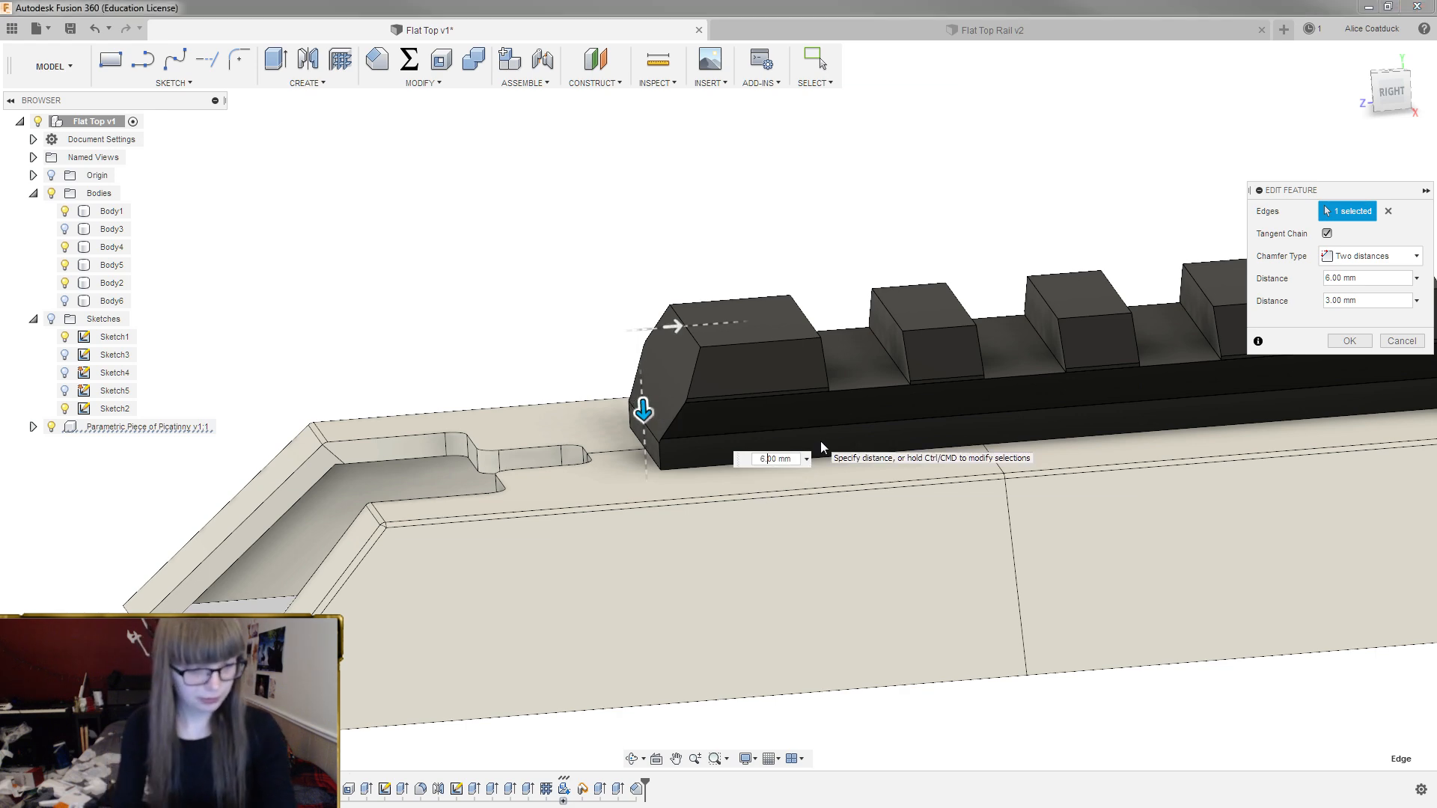
{"action": "type", "text": "775"}
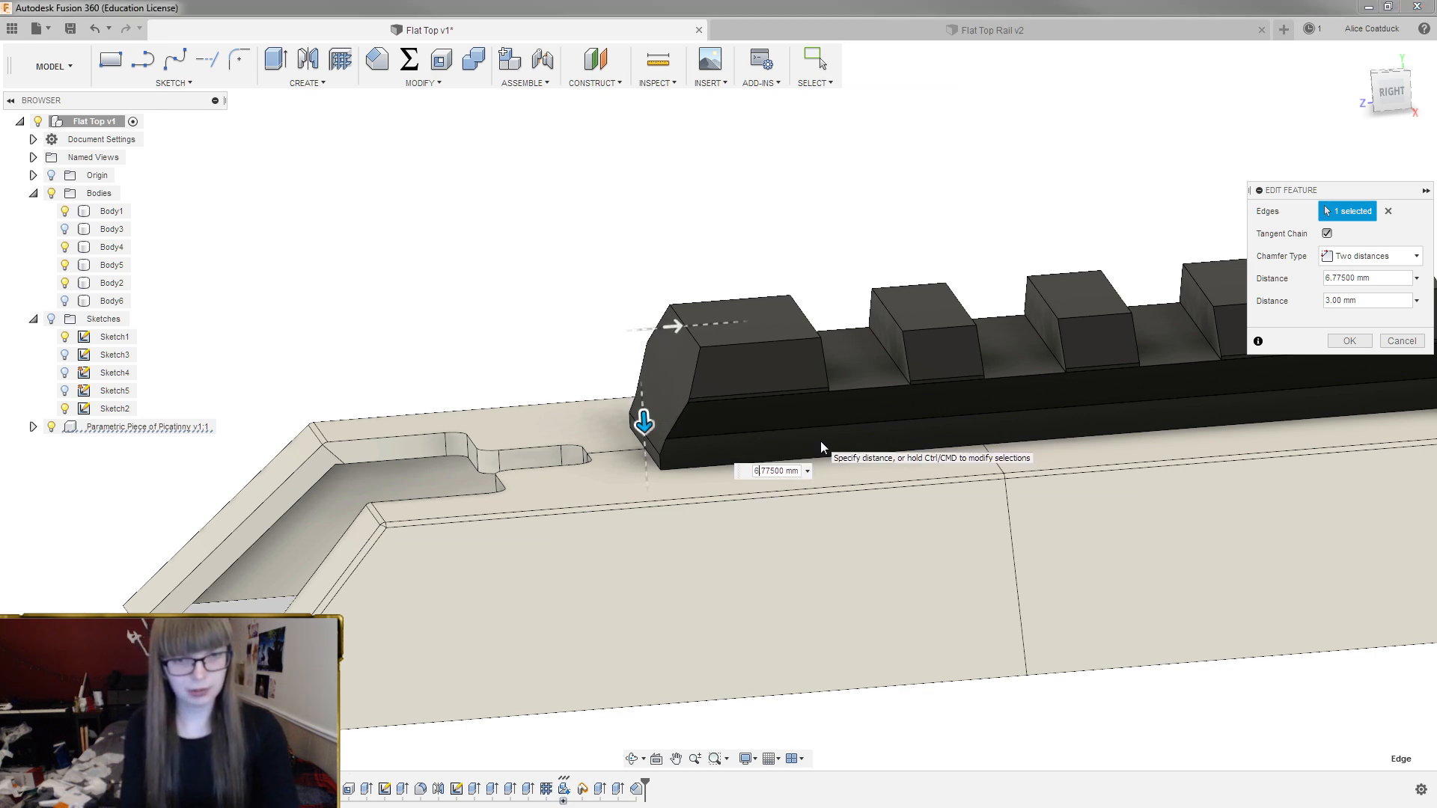
{"action": "key", "text": "BackSpace"}
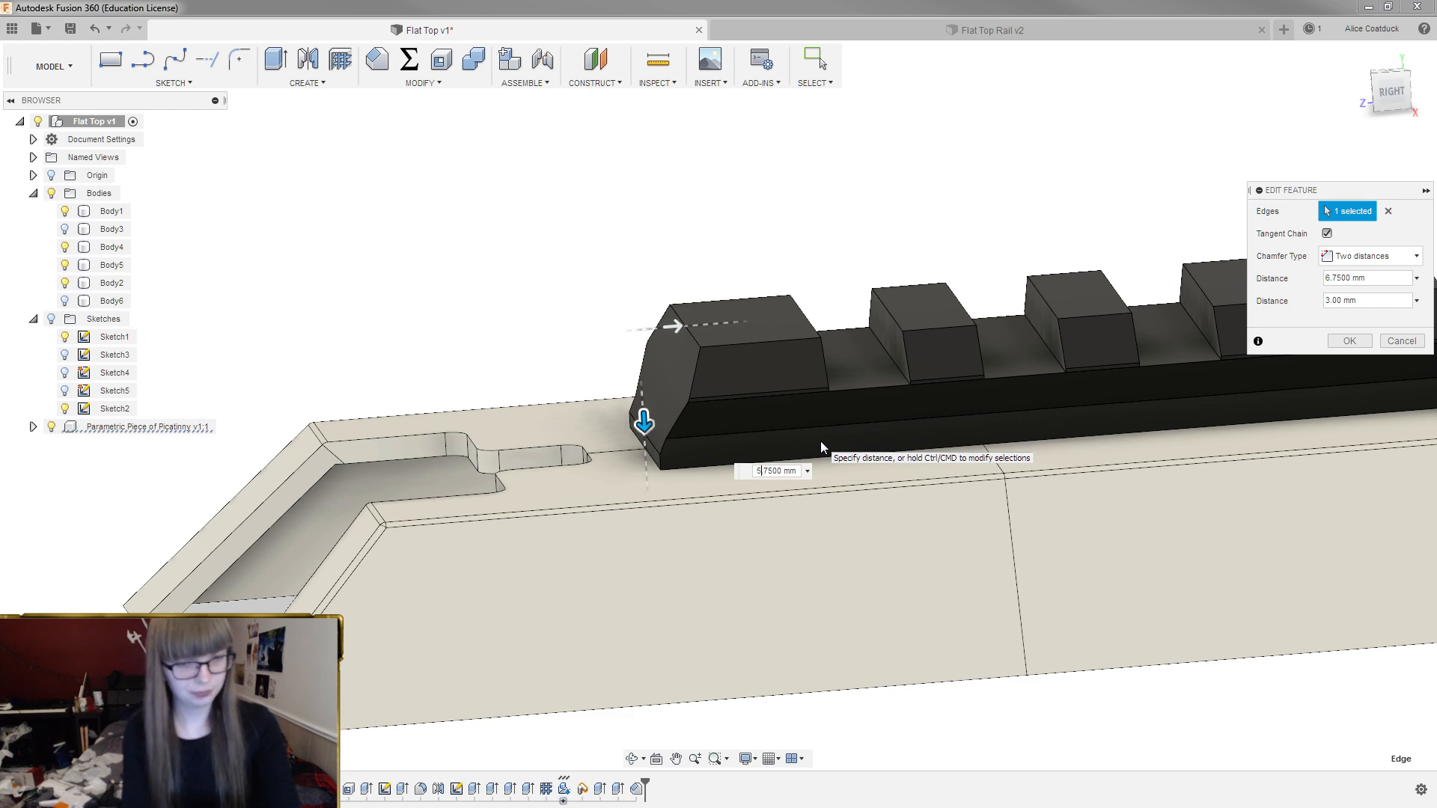
{"action": "scroll", "coordinate": [585, 323], "scroll_direction": "up", "scroll_amount": 2}
{"action": "middle_click_drag", "start_coordinate": [585, 324], "coordinate": [567, 303], "text": "shift"}
{"action": "scroll", "coordinate": [570, 308], "scroll_direction": "down", "scroll_amount": 5}
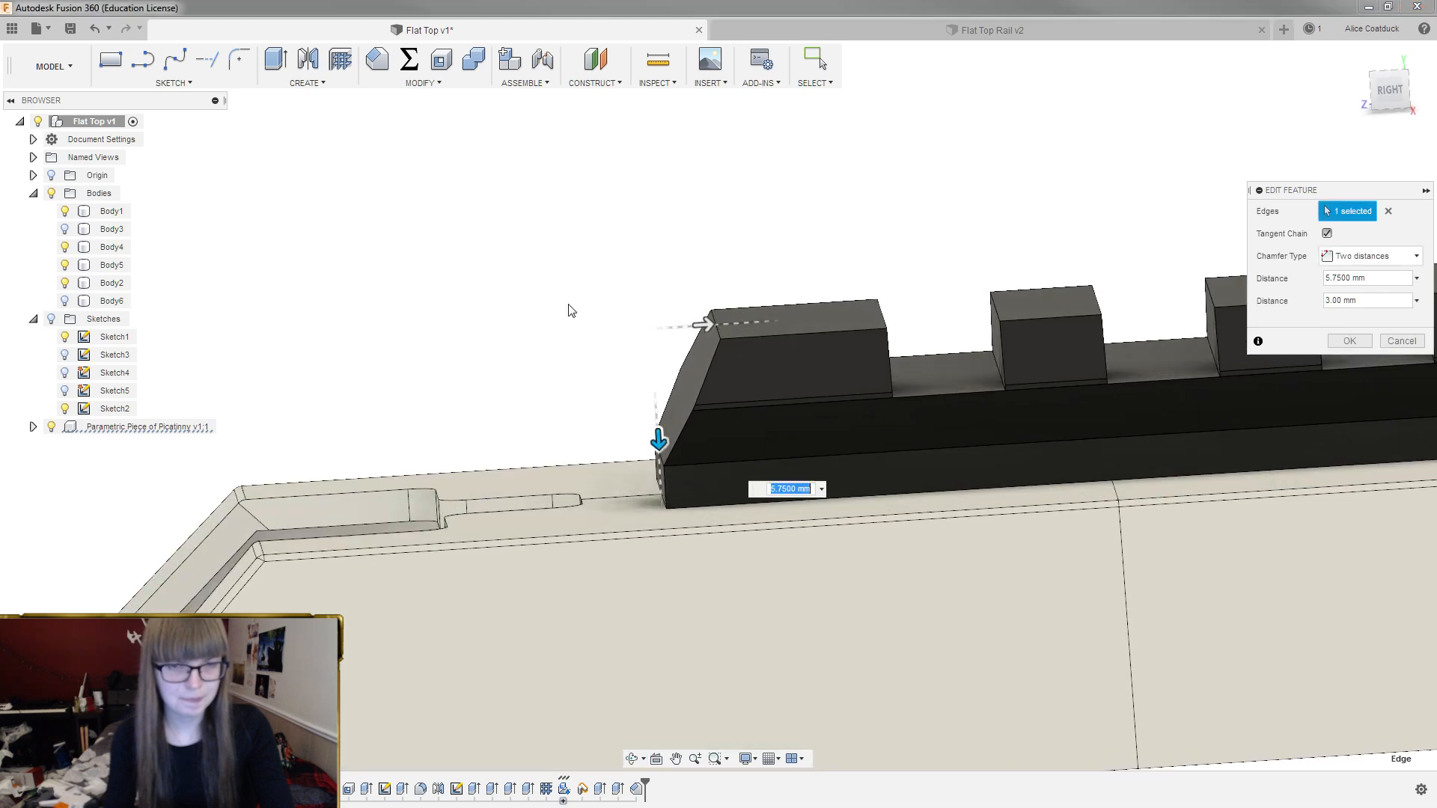
Slightly increase the chamfer's second distance along the rail's top face and apply the edited chamfer
{"action": "scroll", "coordinate": [535, 329], "scroll_direction": "up", "scroll_amount": 3}
{"action": "middle_click_drag", "start_coordinate": [523, 353], "coordinate": [673, 279], "text": "shift"}
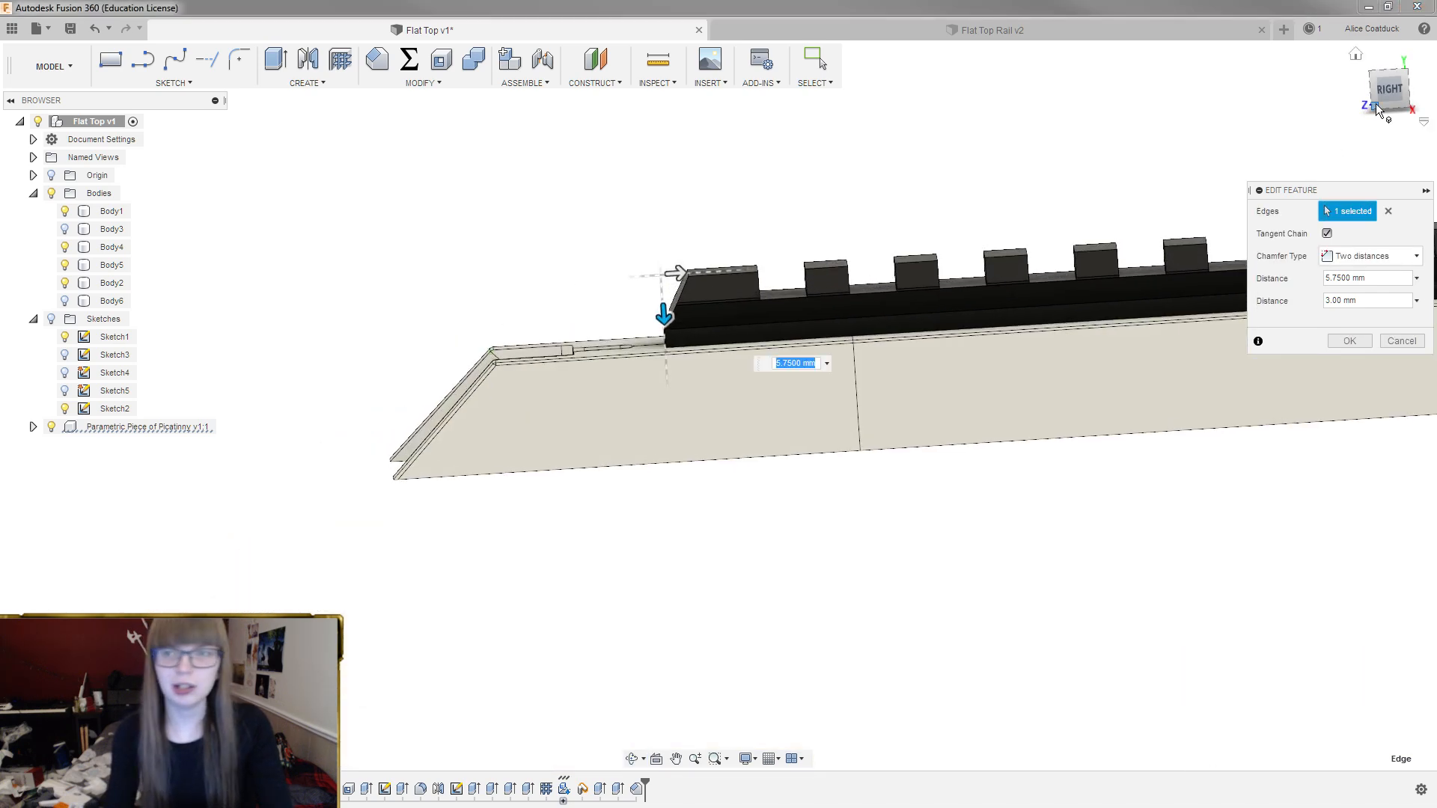
{"action": "scroll", "coordinate": [478, 346], "scroll_direction": "up", "scroll_amount": 2}
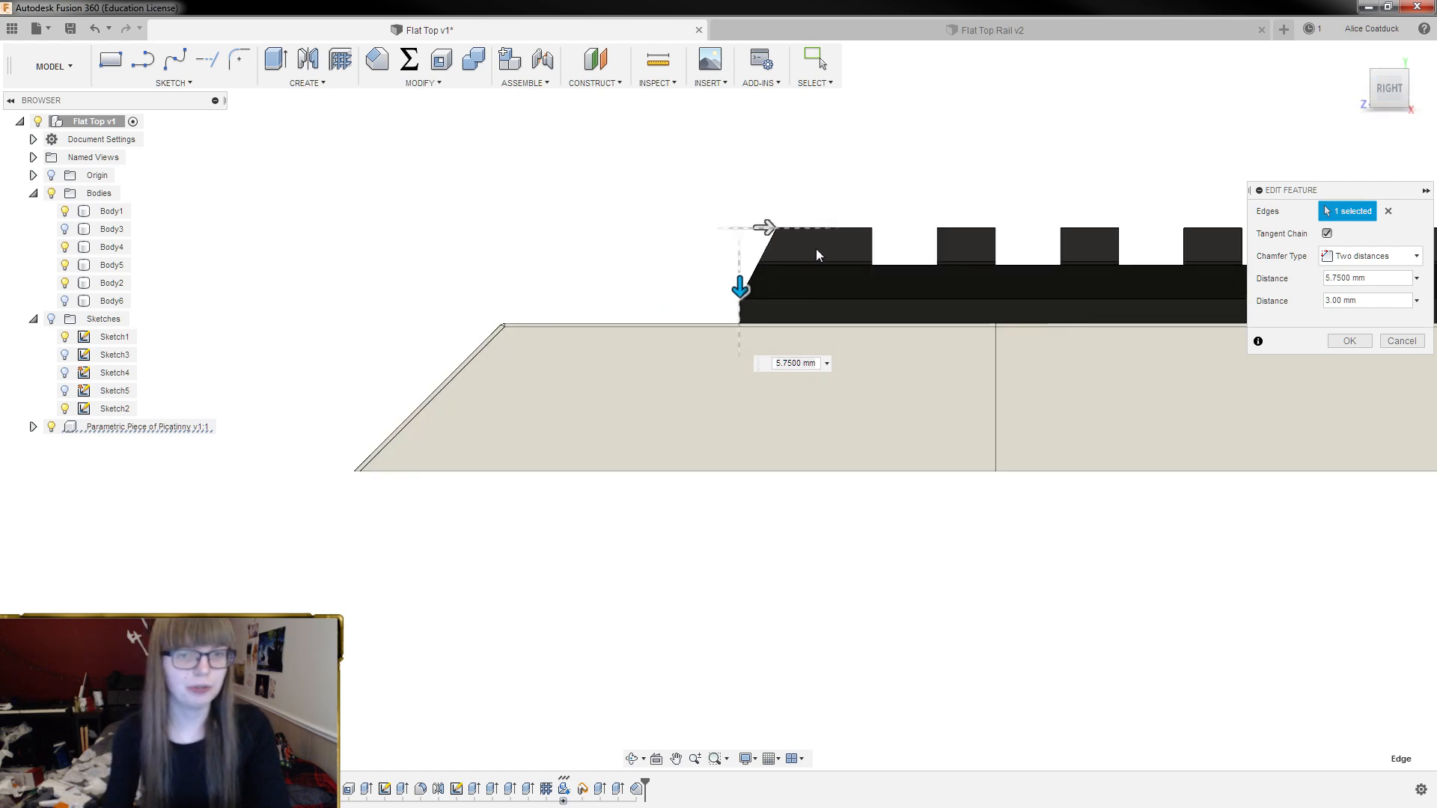
{"action": "left_click_drag", "start_coordinate": [776, 228], "coordinate": [787, 228]}
{"action": "scroll", "coordinate": [539, 247], "scroll_direction": "down", "scroll_amount": 3}
{"action": "middle_click_drag", "start_coordinate": [538, 247], "coordinate": [479, 290], "text": "shift"}
{"action": "scroll", "coordinate": [479, 290], "scroll_direction": "down", "scroll_amount": 2}
{"action": "key", "text": "Return"}
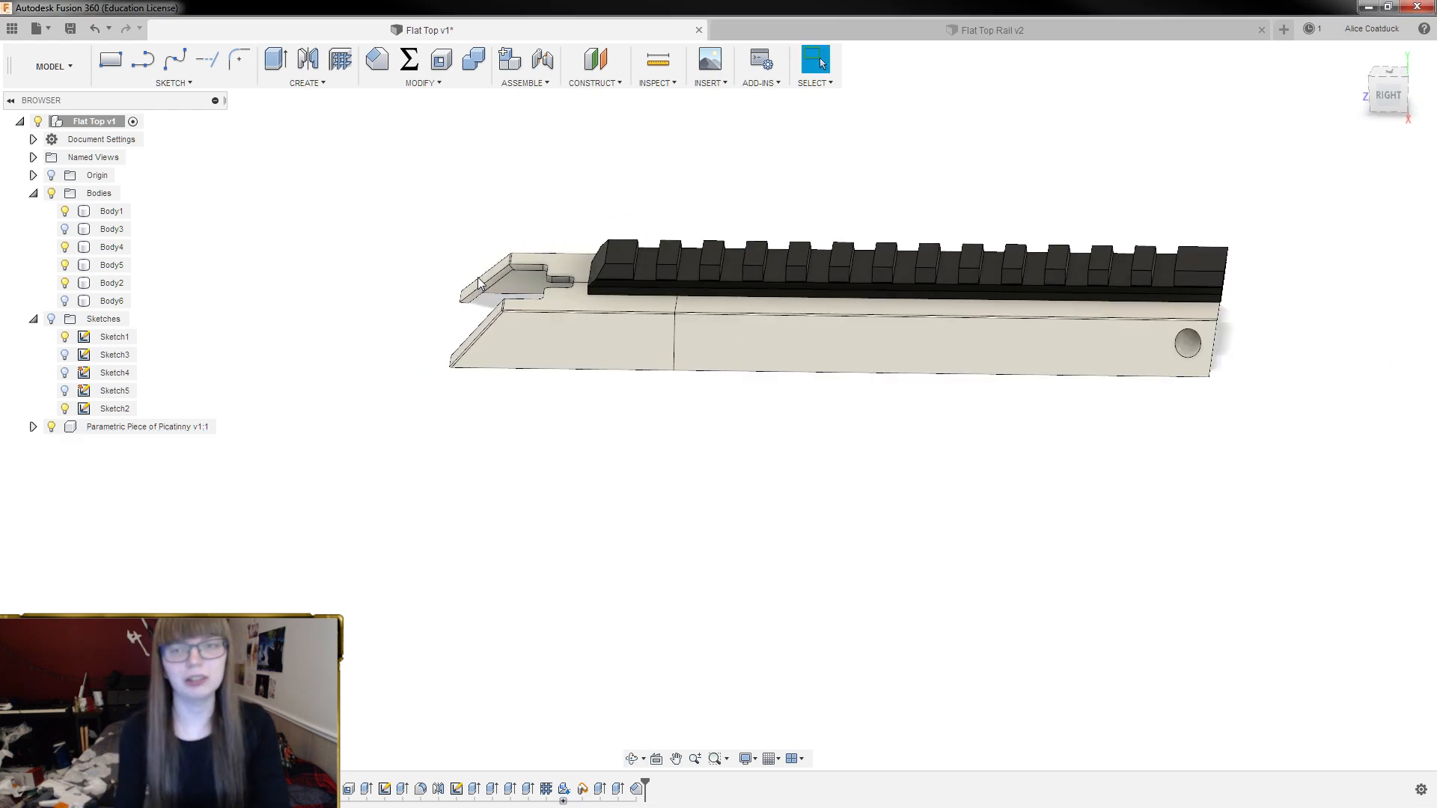
Show Body6 and Body3 alongside the other Flat Top bodies
{"action": "scroll", "coordinate": [531, 247], "scroll_direction": "down", "scroll_amount": 2}
{"action": "middle_click_drag", "start_coordinate": [531, 247], "coordinate": [597, 219], "text": "shift"}
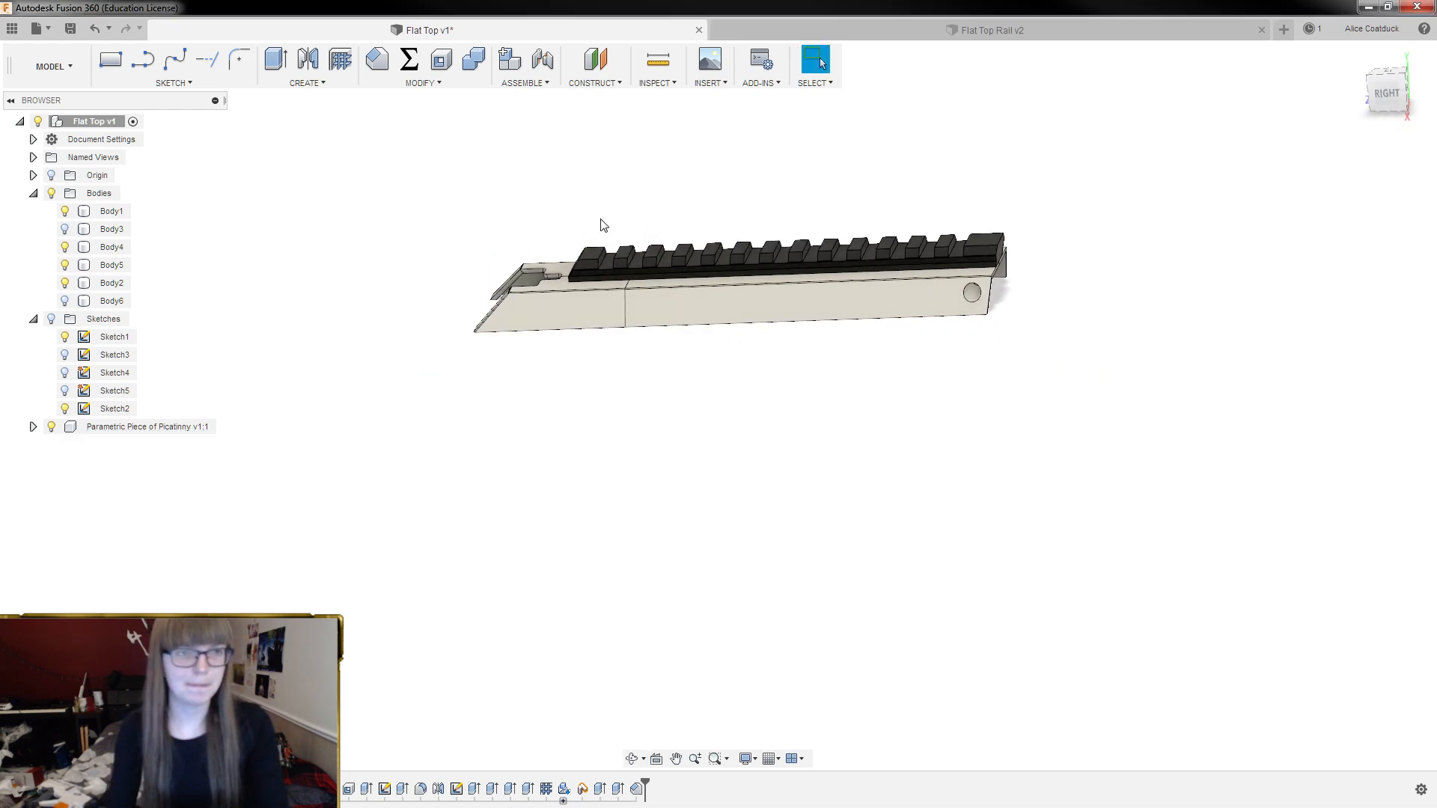
{"action": "left_click", "coordinate": [65, 303]}
{"action": "left_click", "coordinate": [65, 303]}
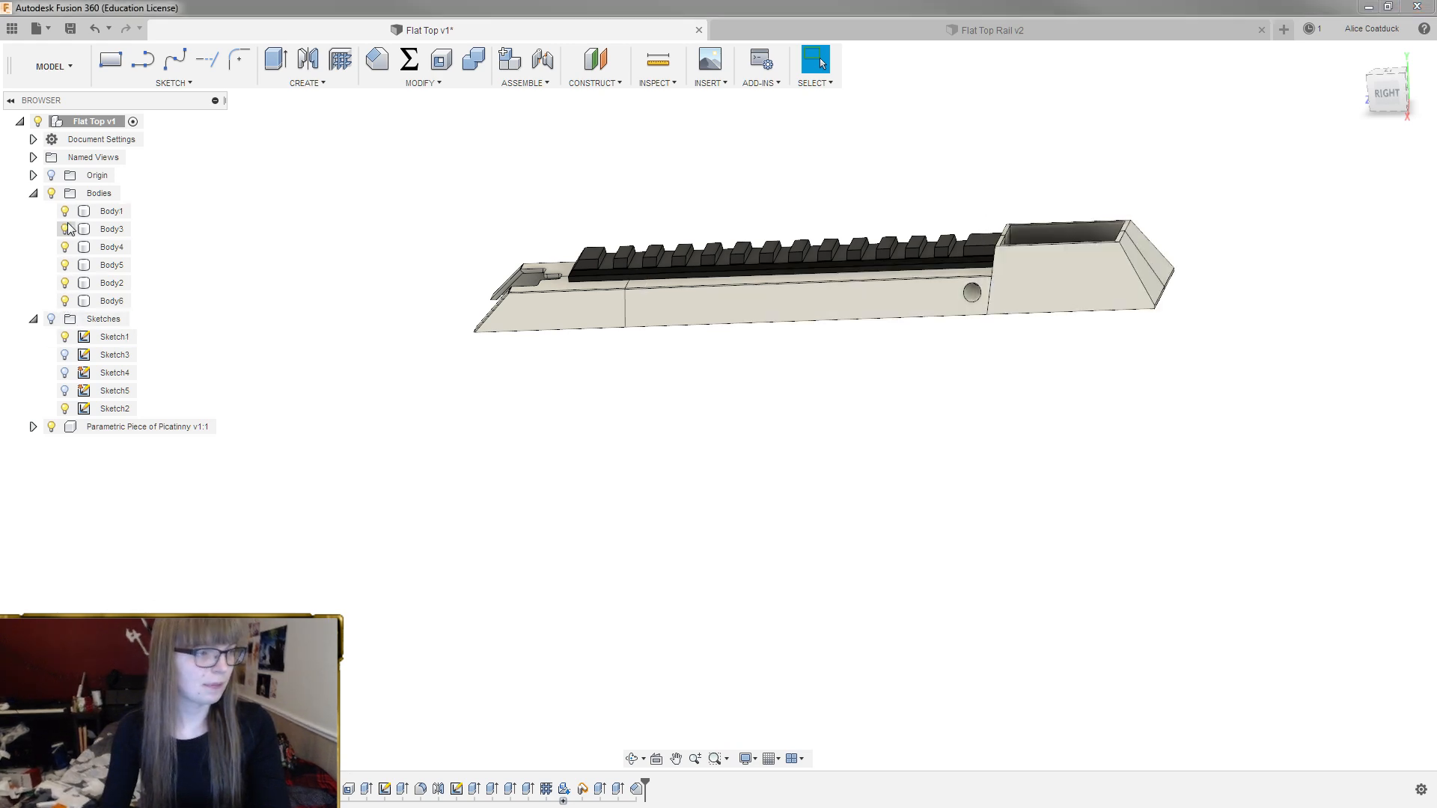
Examine the rail's fit on the complete Flat Top from the side and above, including both rail ends and the slots
{"action": "middle_click_drag", "start_coordinate": [337, 257], "coordinate": [636, 180], "text": "shift"}
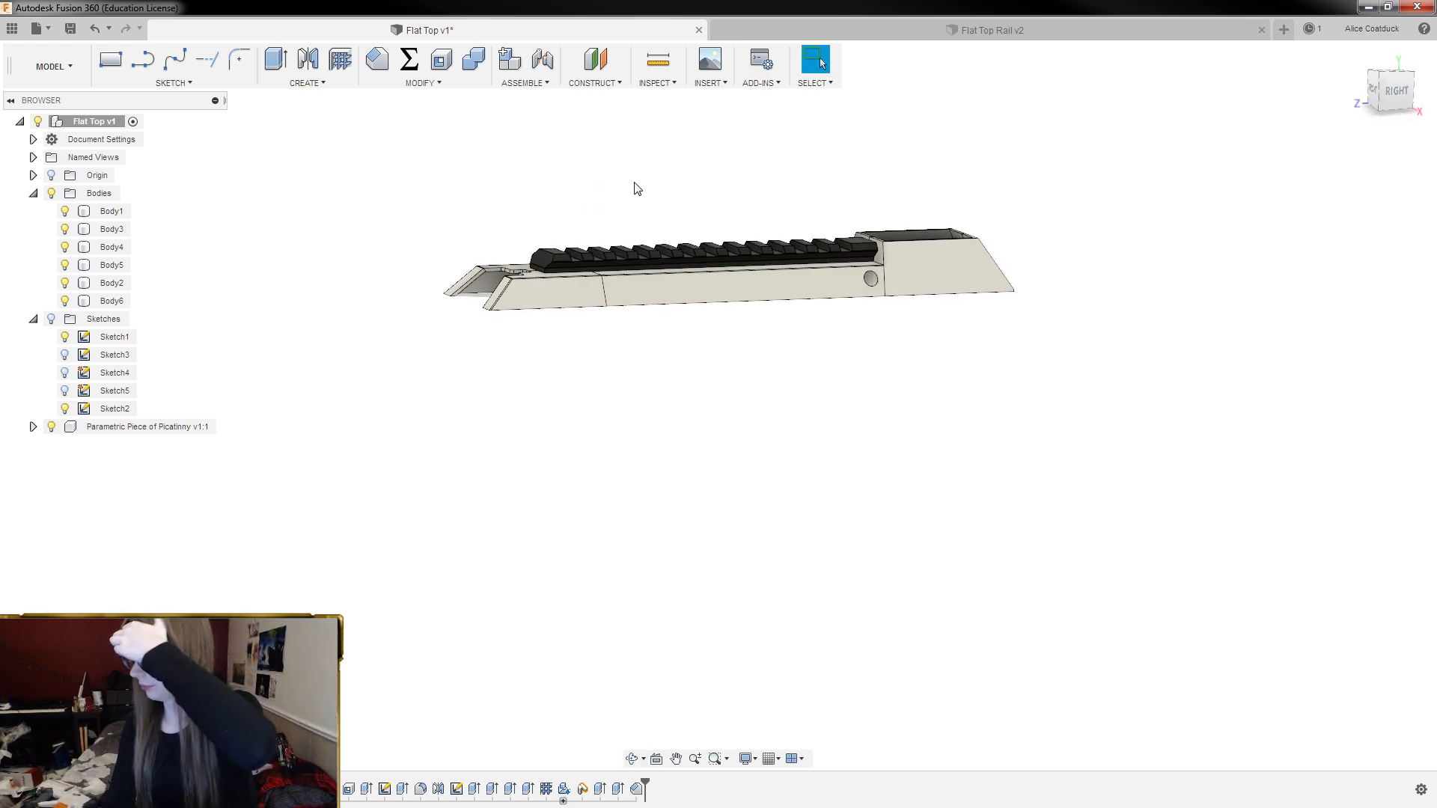
{"action": "scroll", "coordinate": [935, 234], "scroll_direction": "up", "scroll_amount": 5}
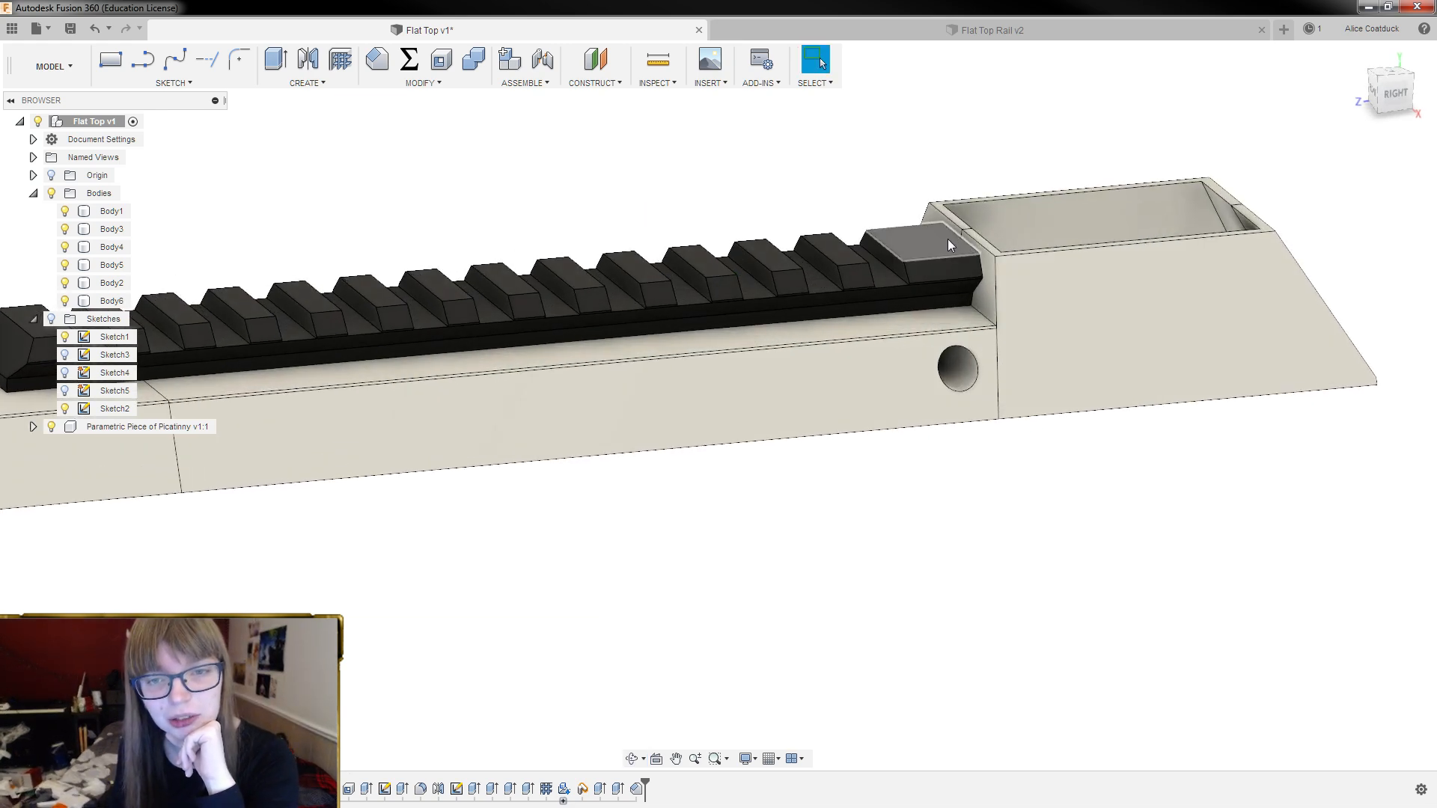
{"action": "left_click", "coordinate": [947, 239]}
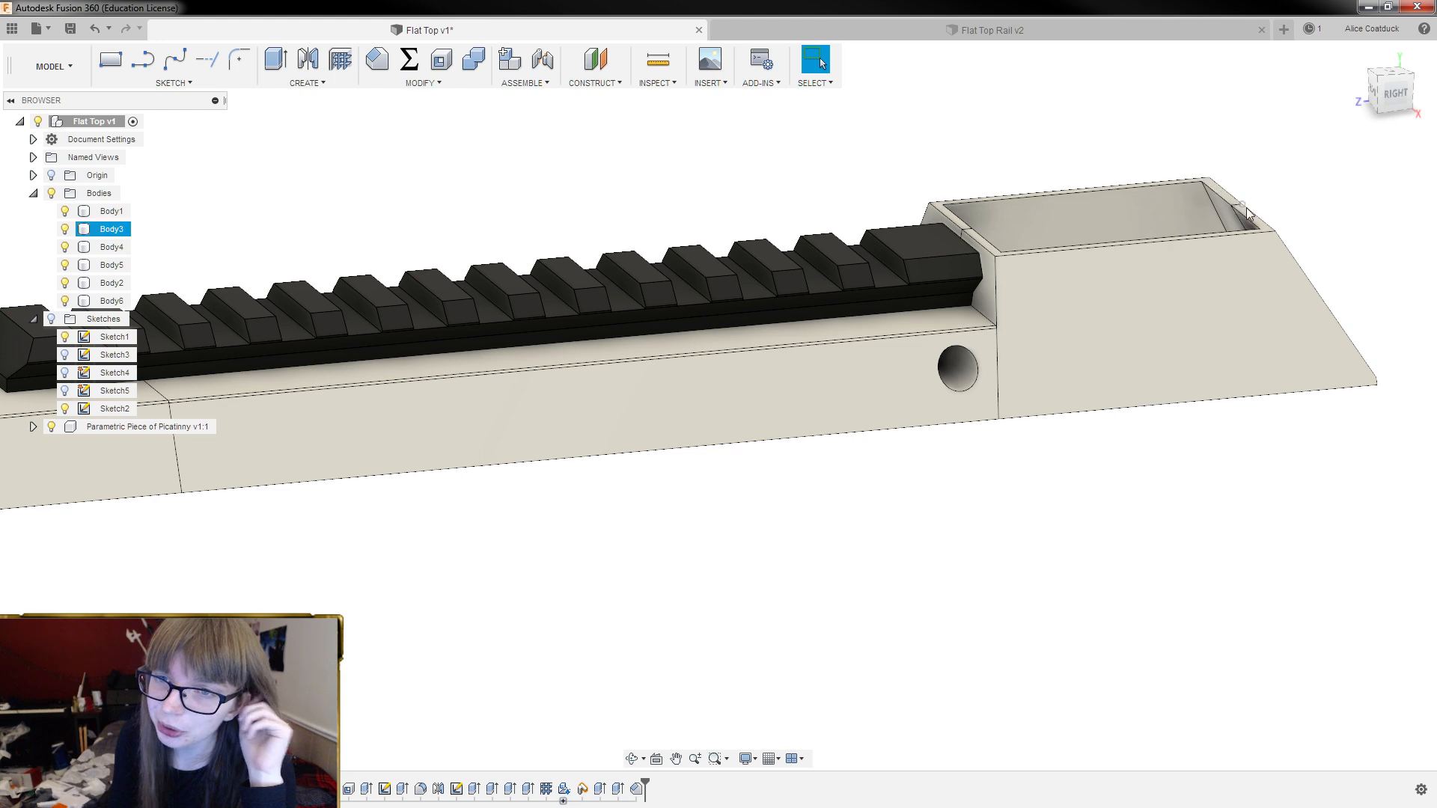
{"action": "scroll", "coordinate": [1020, 160], "scroll_direction": "down", "scroll_amount": 10}
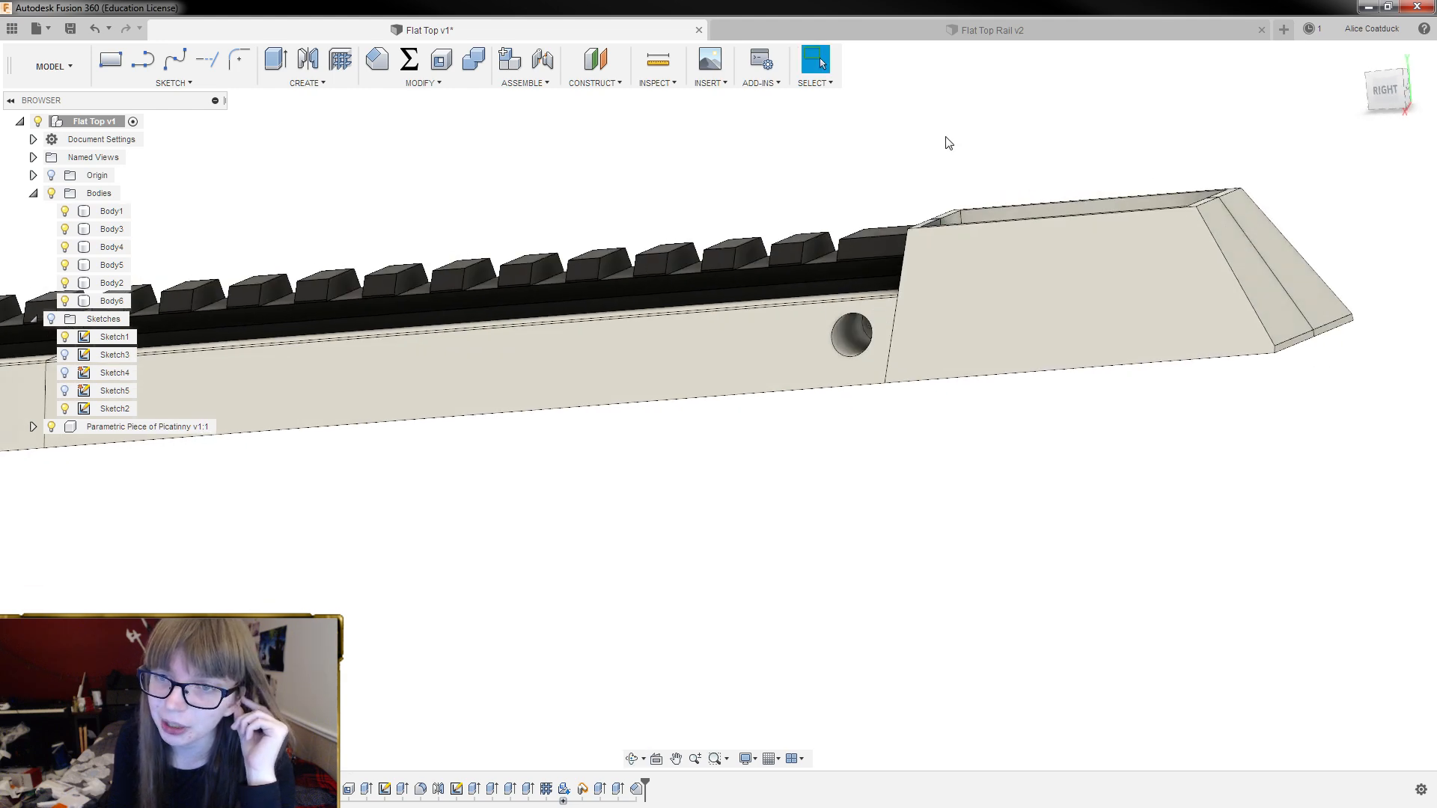
{"action": "middle_click_drag", "start_coordinate": [971, 163], "coordinate": [1172, 342], "text": "shift"}
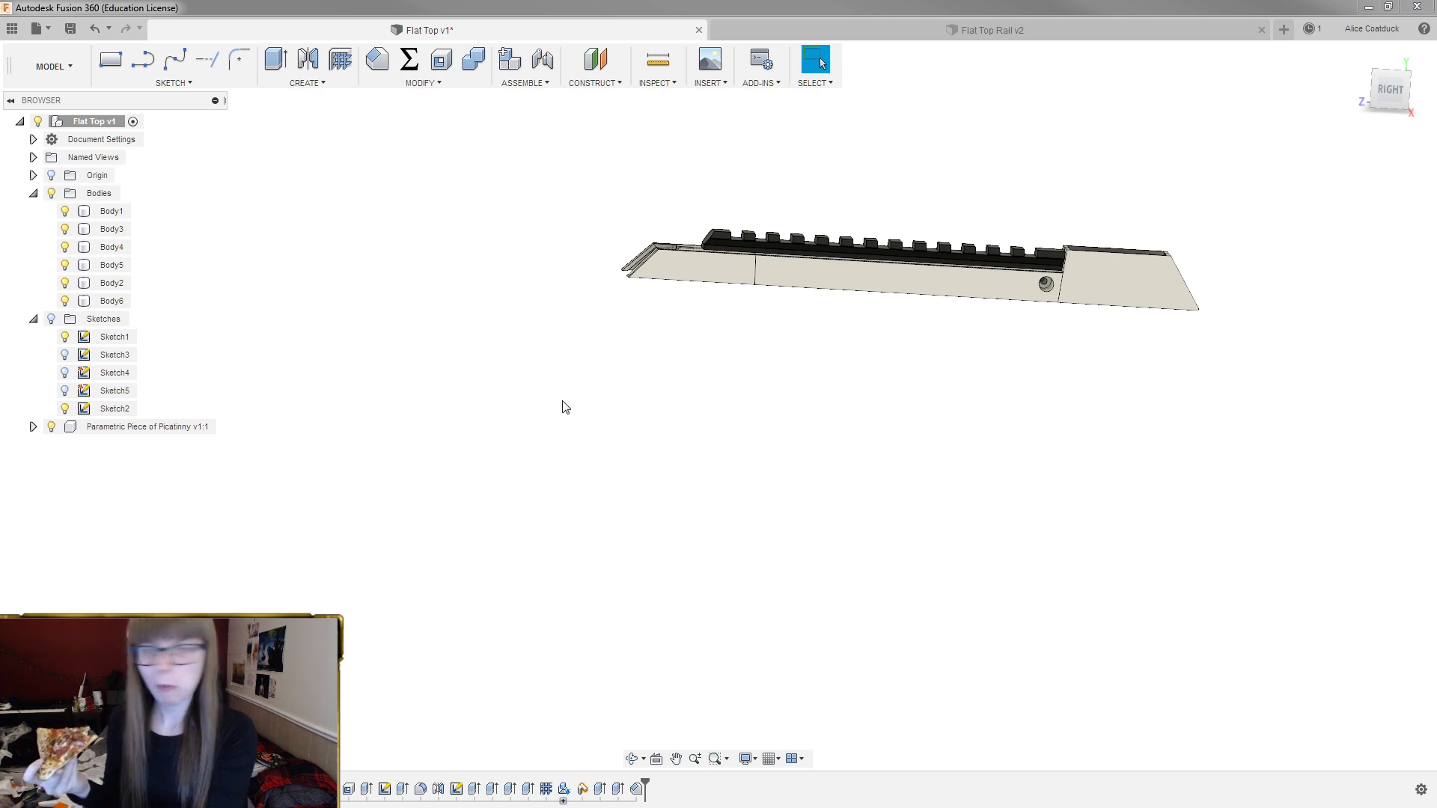
{"action": "middle_click_drag", "start_coordinate": [565, 407], "coordinate": [543, 524], "text": "shift"}
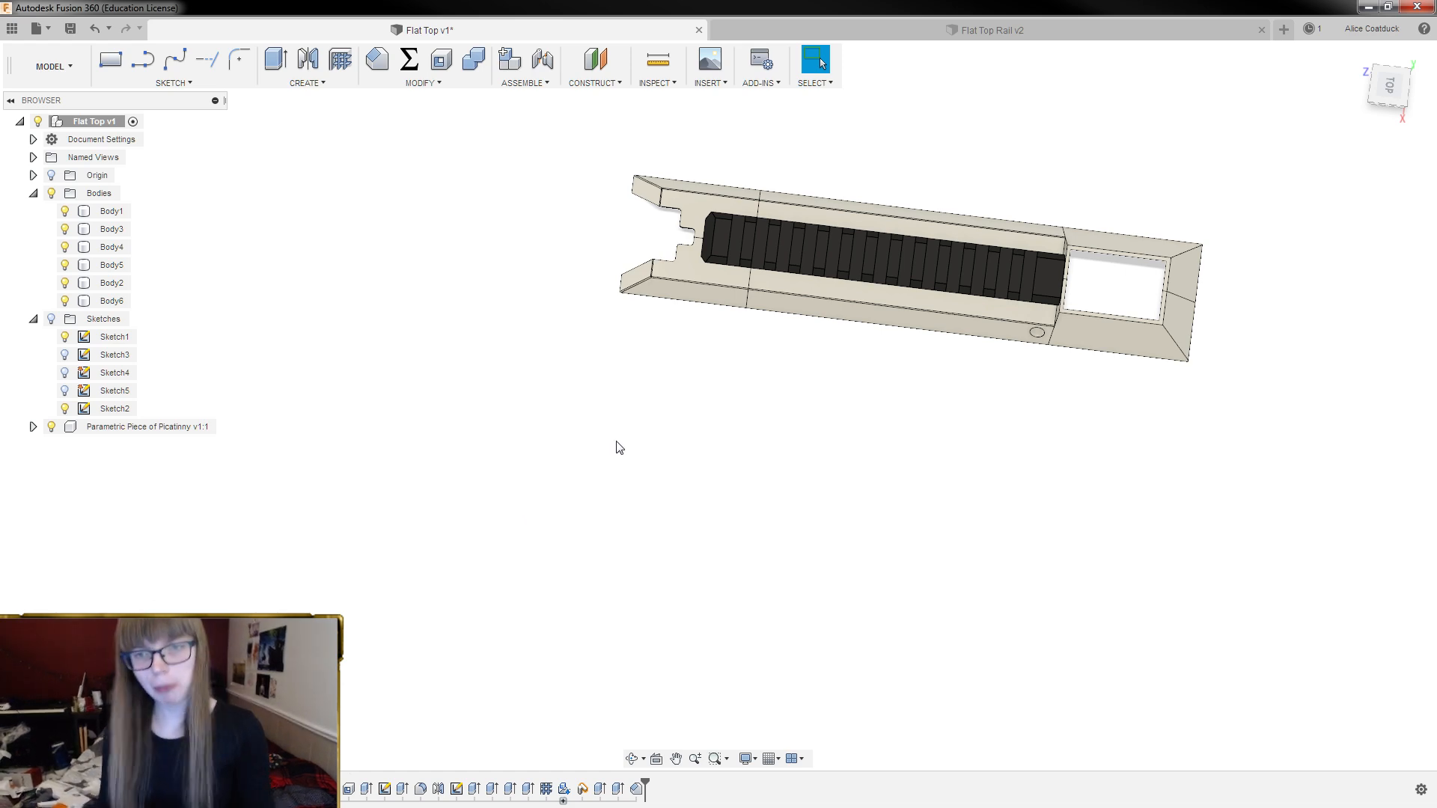
{"action": "middle_click_drag", "start_coordinate": [835, 483], "coordinate": [860, 416], "text": "shift"}
{"action": "scroll", "coordinate": [996, 232], "scroll_direction": "up", "scroll_amount": 2}
{"action": "scroll", "coordinate": [994, 252], "scroll_direction": "up", "scroll_amount": 2}
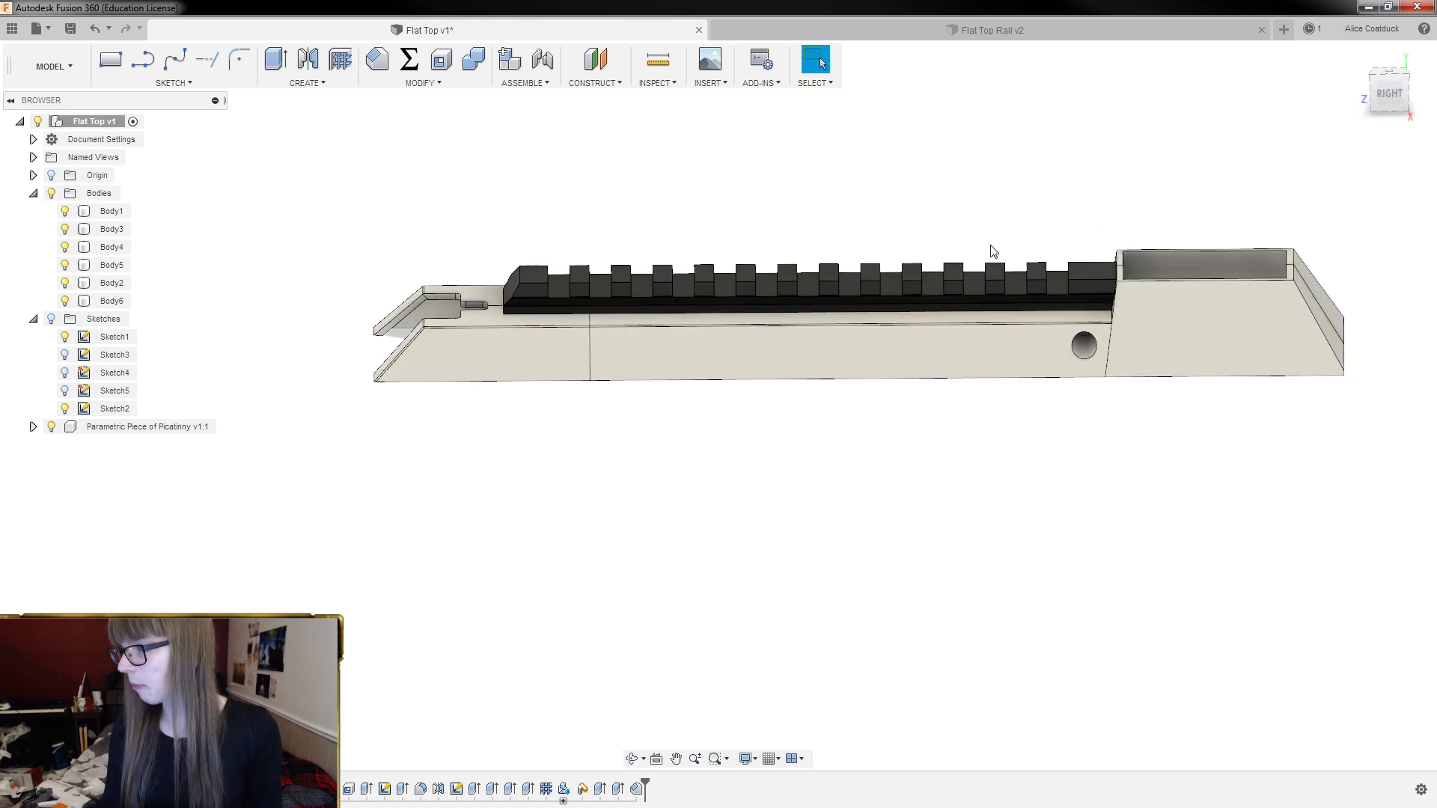
{"action": "middle_click_drag", "start_coordinate": [994, 231], "coordinate": [990, 198], "text": "shift"}
{"action": "left_click_drag", "start_coordinate": [984, 201], "coordinate": [1000, 207]}
{"action": "key", "text": "Escape"}
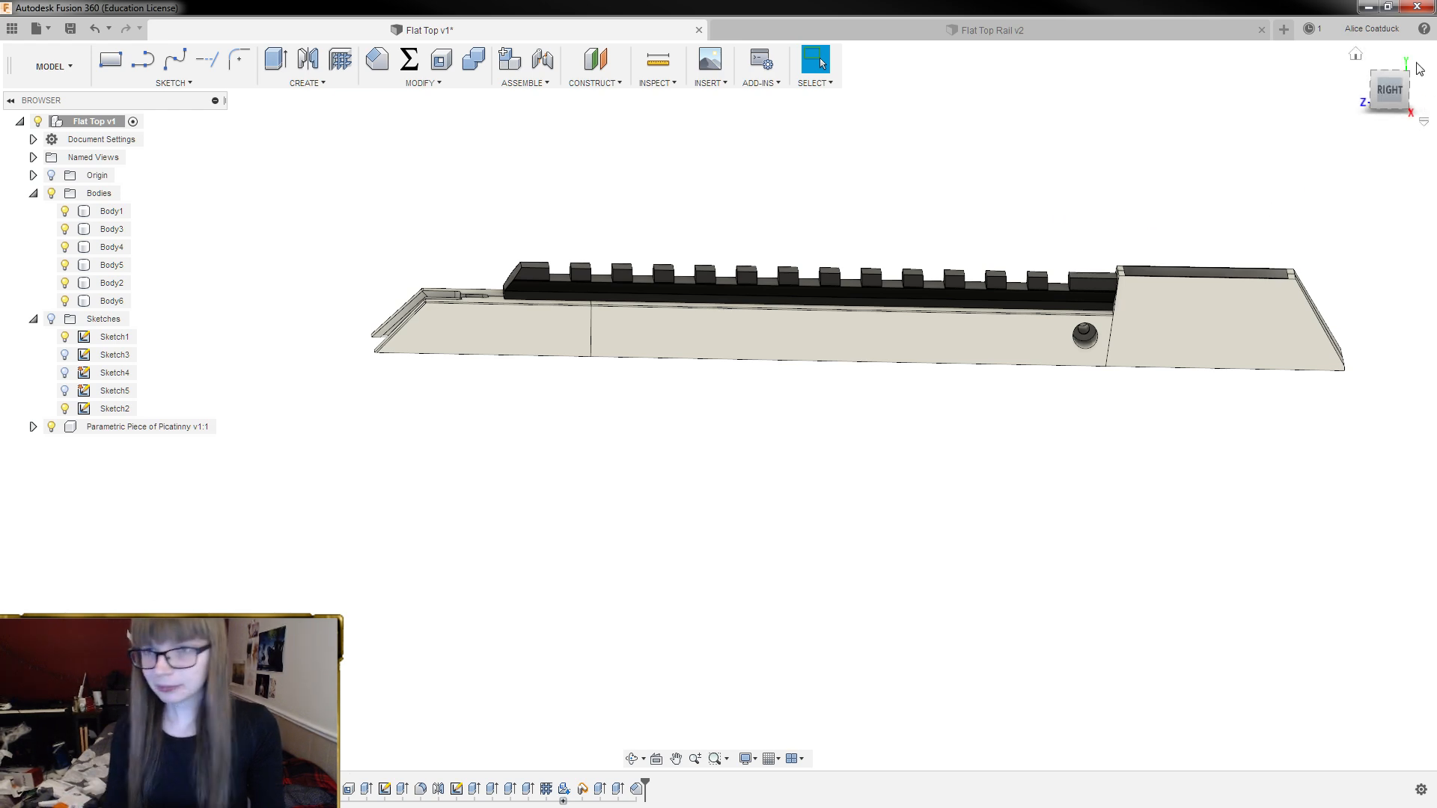
{"action": "left_click", "coordinate": [1389, 90]}
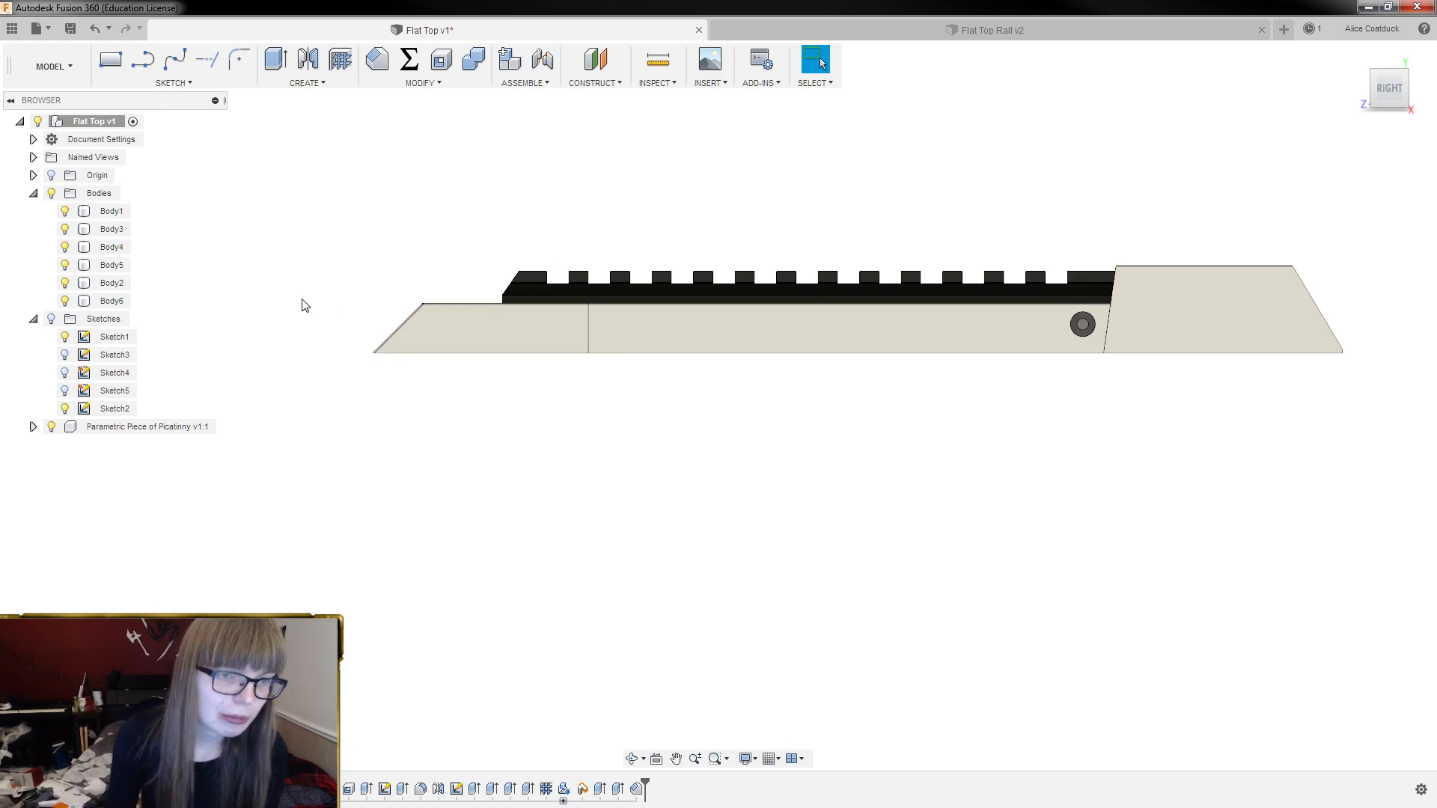
{"action": "middle_click_drag", "start_coordinate": [875, 252], "coordinate": [967, 255], "text": "shift"}
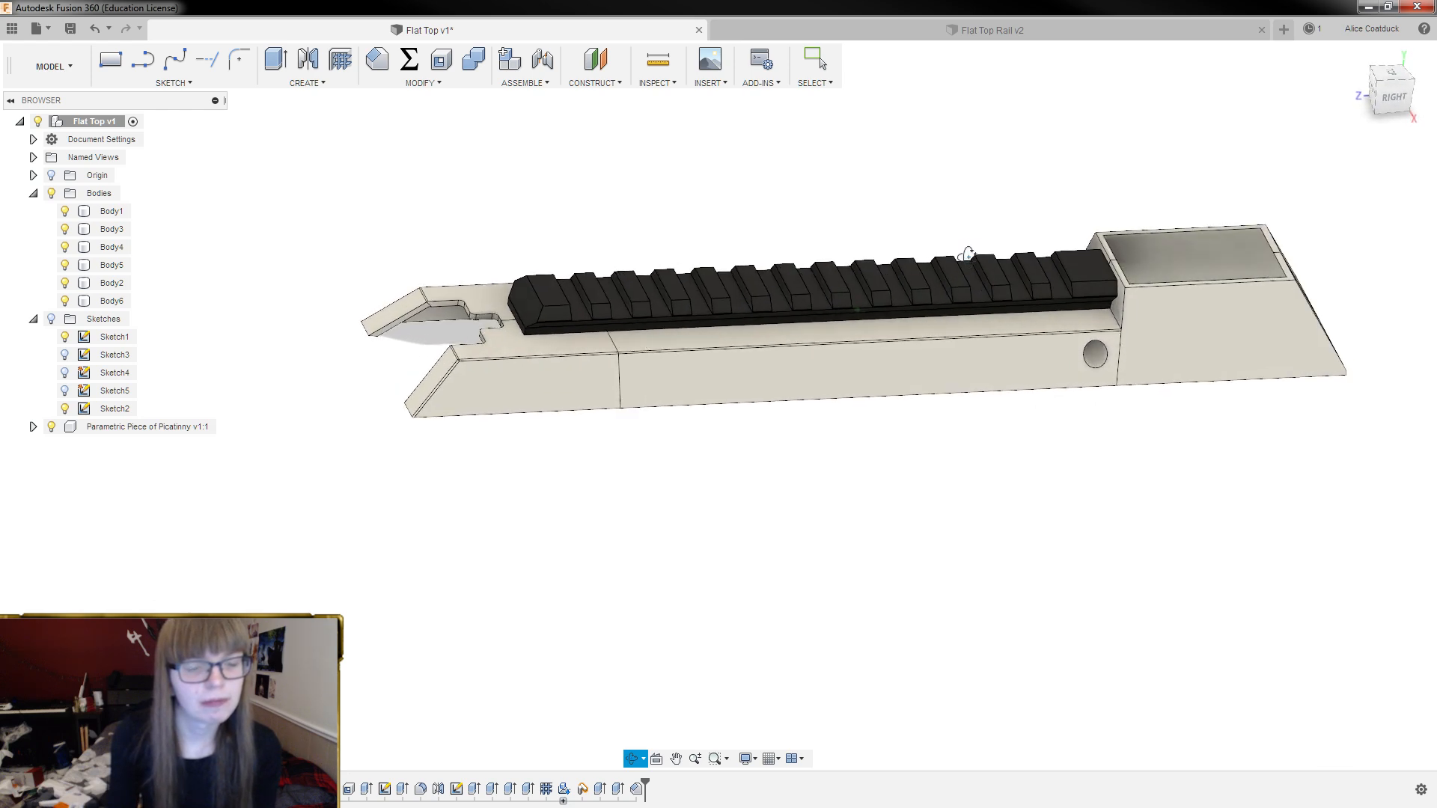
{"action": "middle_click_drag", "start_coordinate": [786, 239], "coordinate": [753, 279], "text": "shift"}
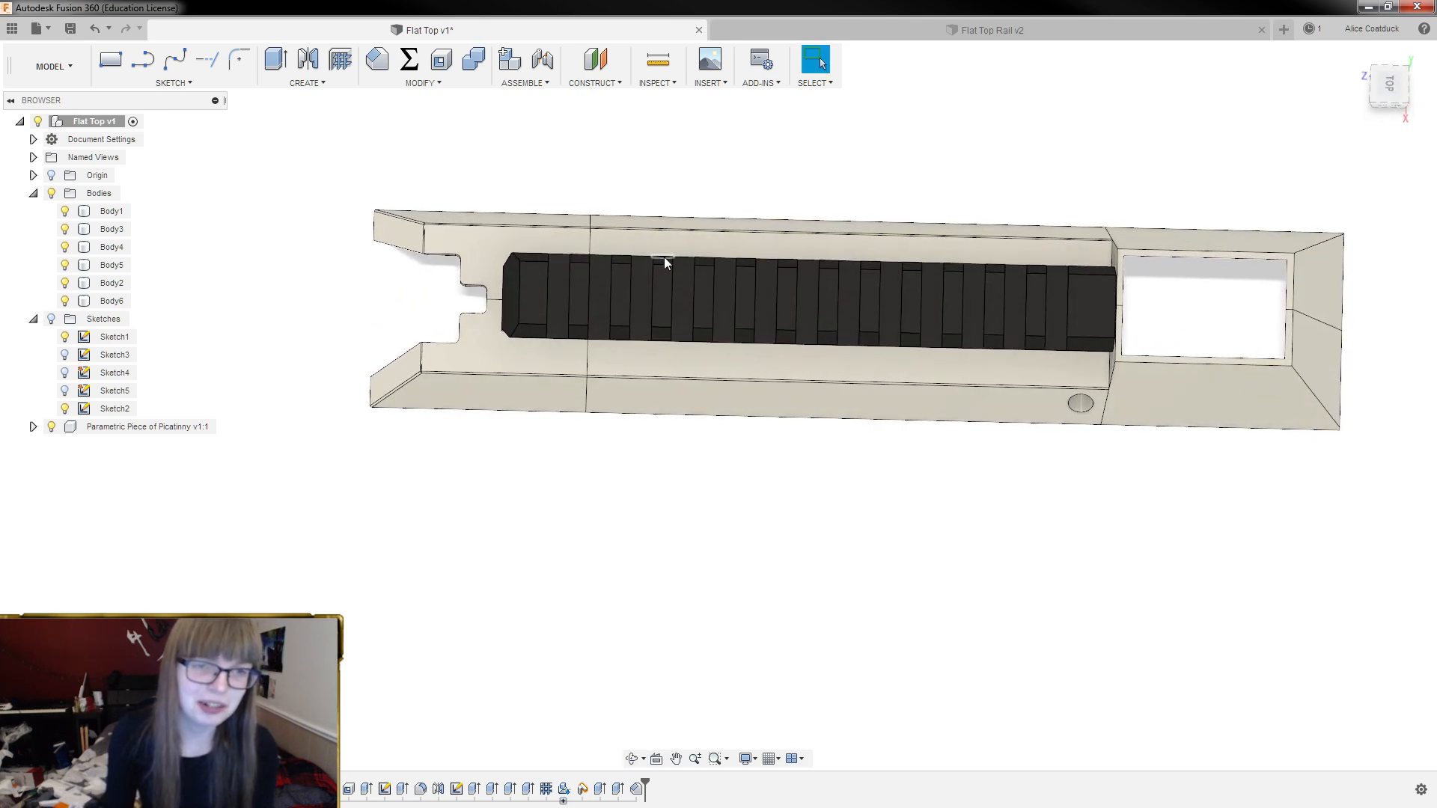
{"action": "middle_click_drag", "start_coordinate": [645, 312], "coordinate": [632, 215], "text": "shift"}
{"action": "scroll", "coordinate": [621, 213], "scroll_direction": "up", "scroll_amount": 5}
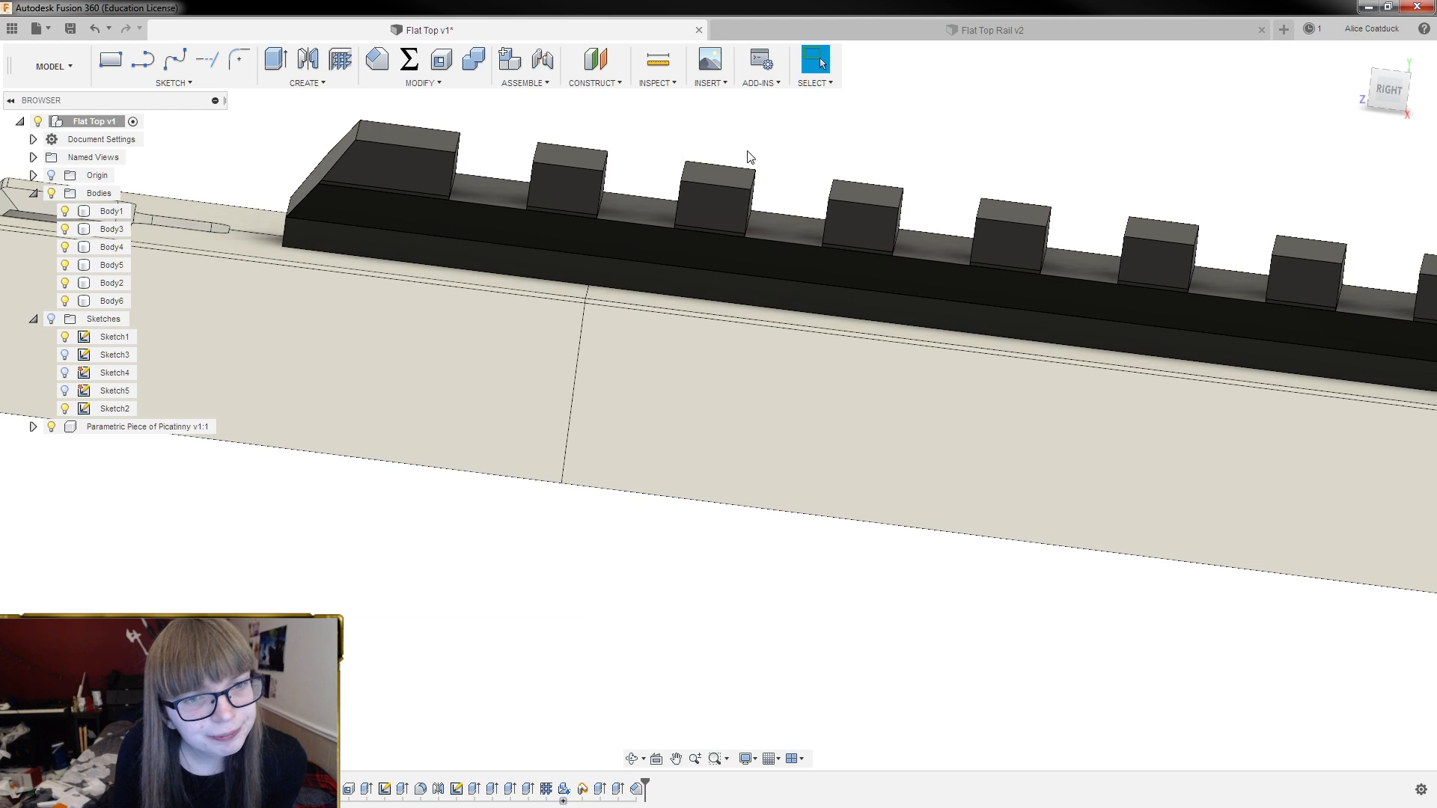
{"action": "left_click", "coordinate": [1389, 88]}
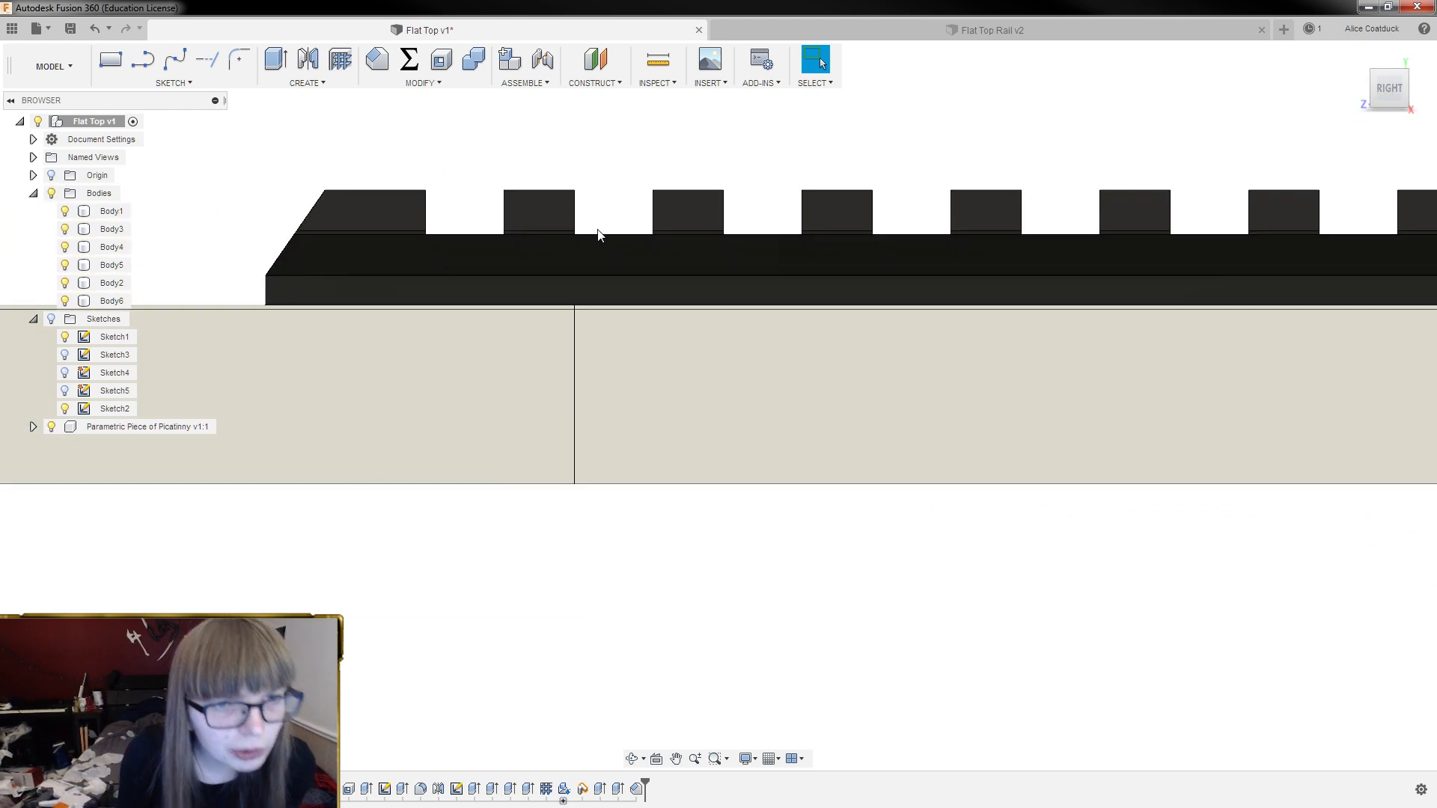
Start a sketch on the floor of the second rail slot from the chamfered end and draw a line joining its long edges' midpoints
{"action": "middle_click_drag", "start_coordinate": [609, 164], "coordinate": [649, 238], "text": "shift"}
{"action": "scroll", "coordinate": [691, 368], "scroll_direction": "down", "scroll_amount": 3}
{"action": "key", "text": "c"}
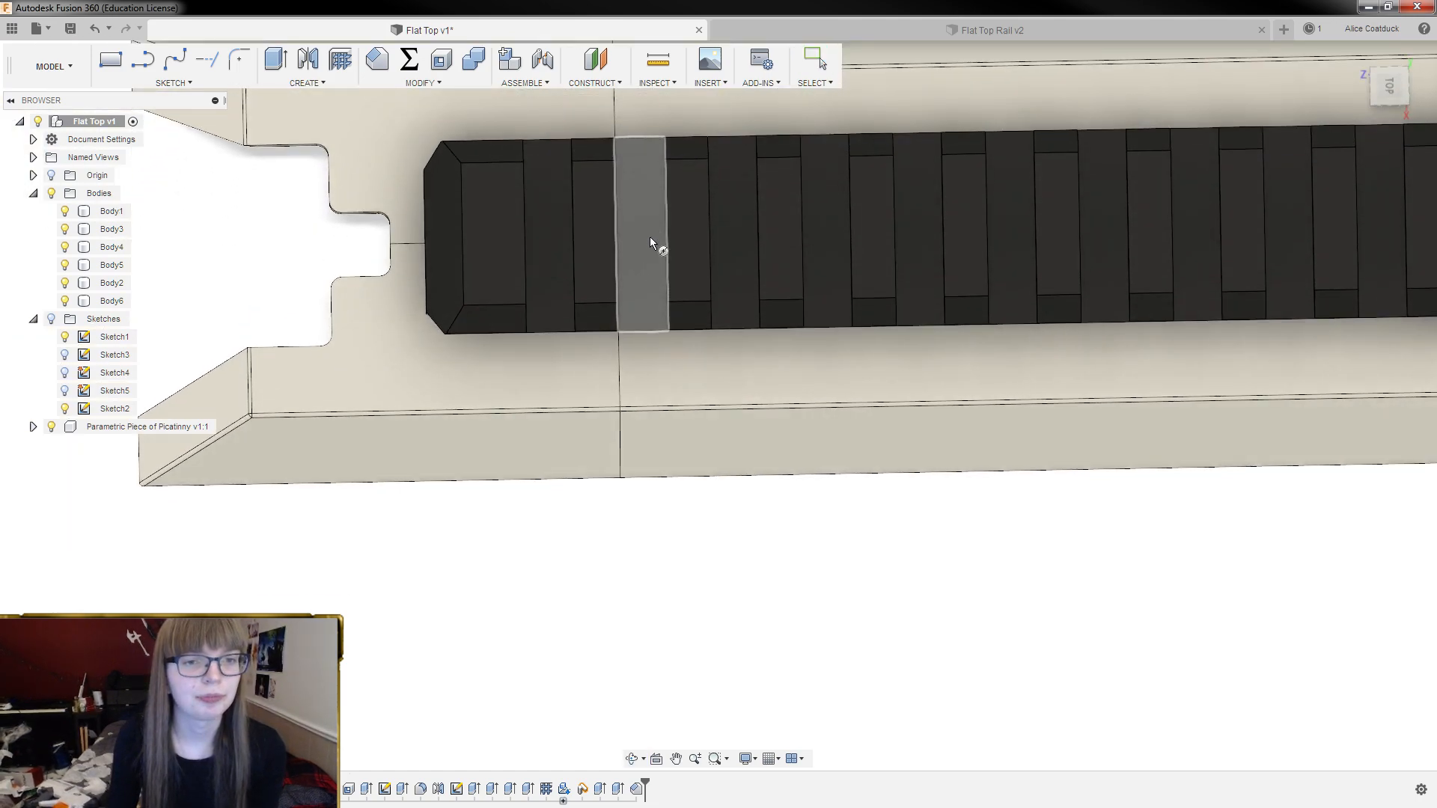
{"action": "left_click", "coordinate": [652, 254]}
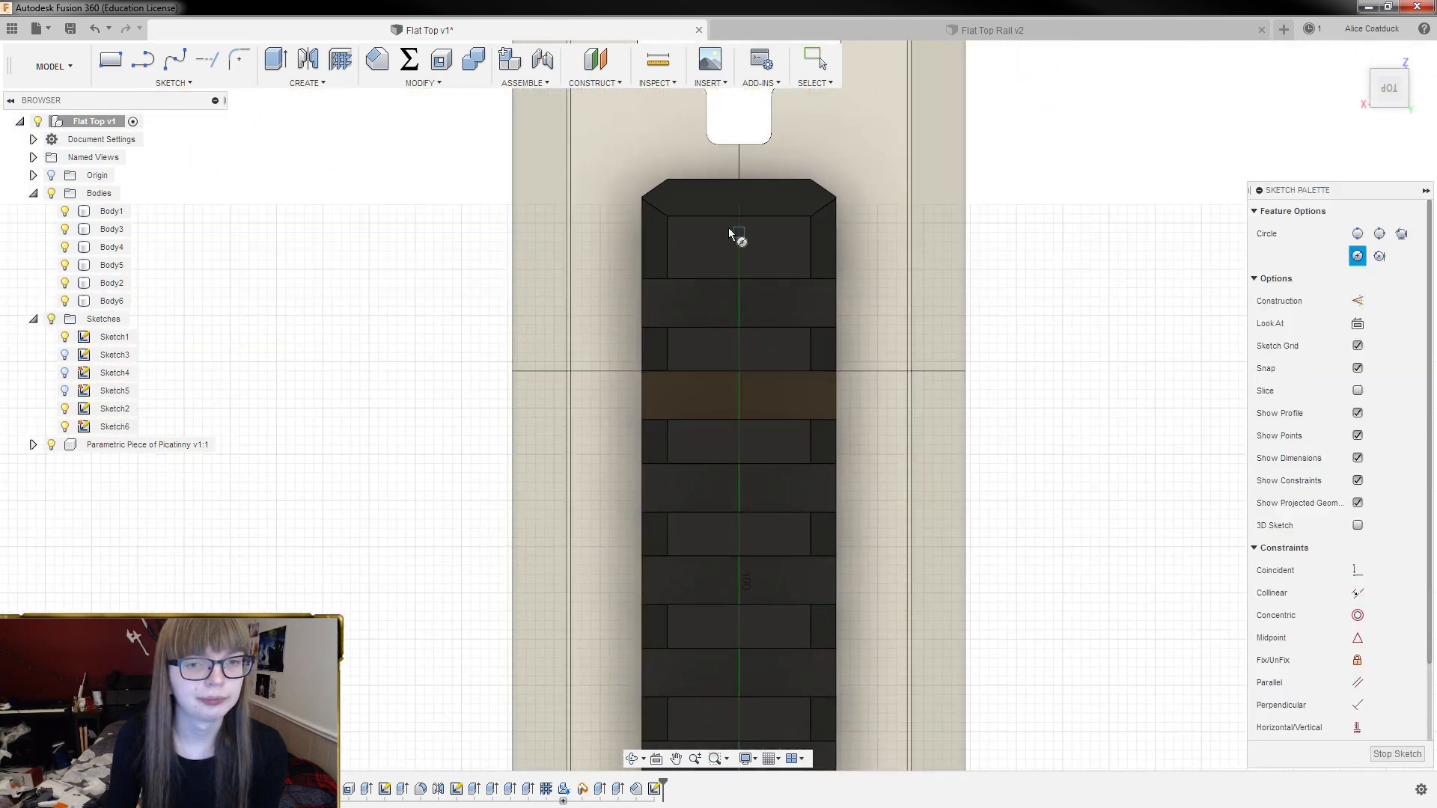
{"action": "scroll", "coordinate": [739, 393], "scroll_direction": "up", "scroll_amount": 4}
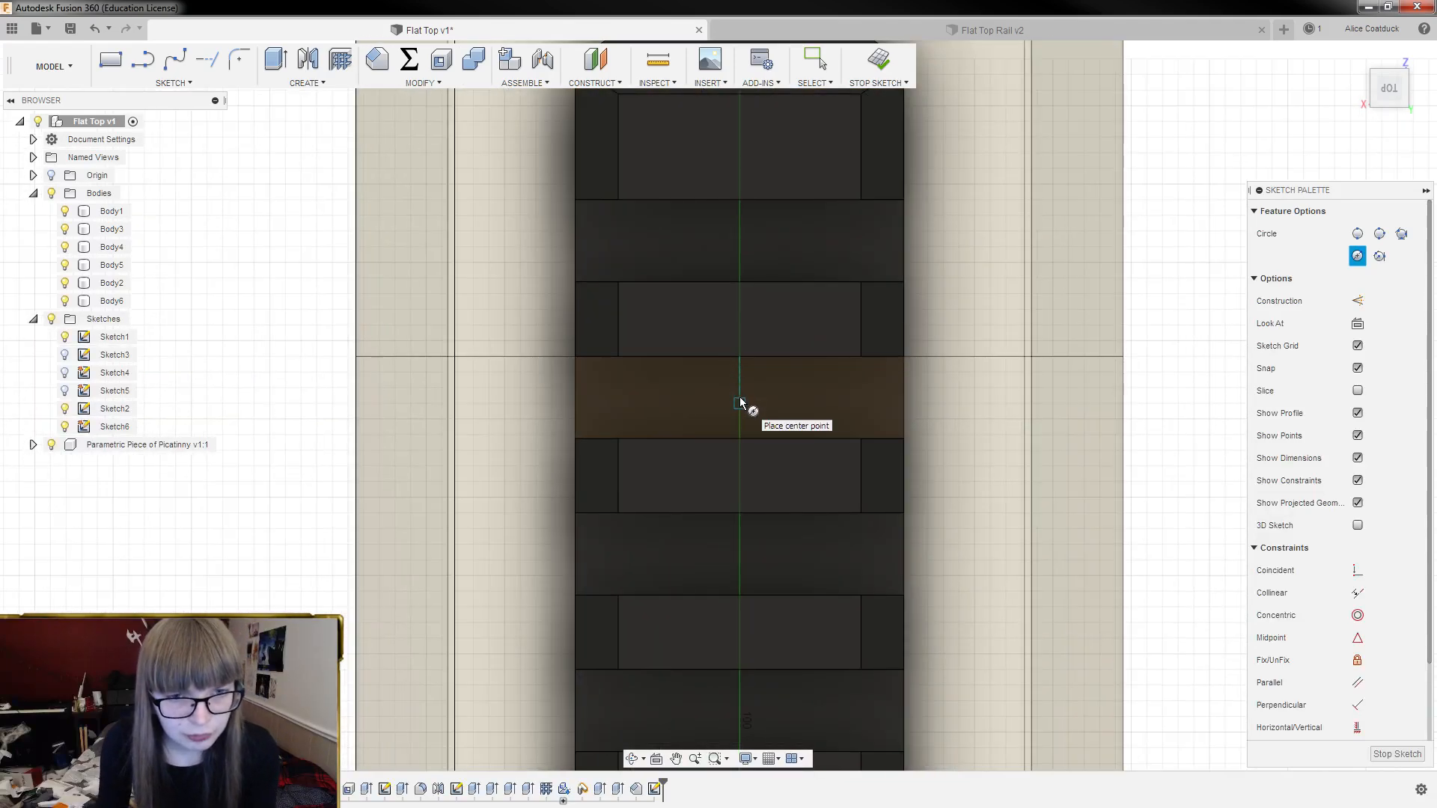
{"action": "key", "text": "Escape"}
{"action": "key", "text": "l"}
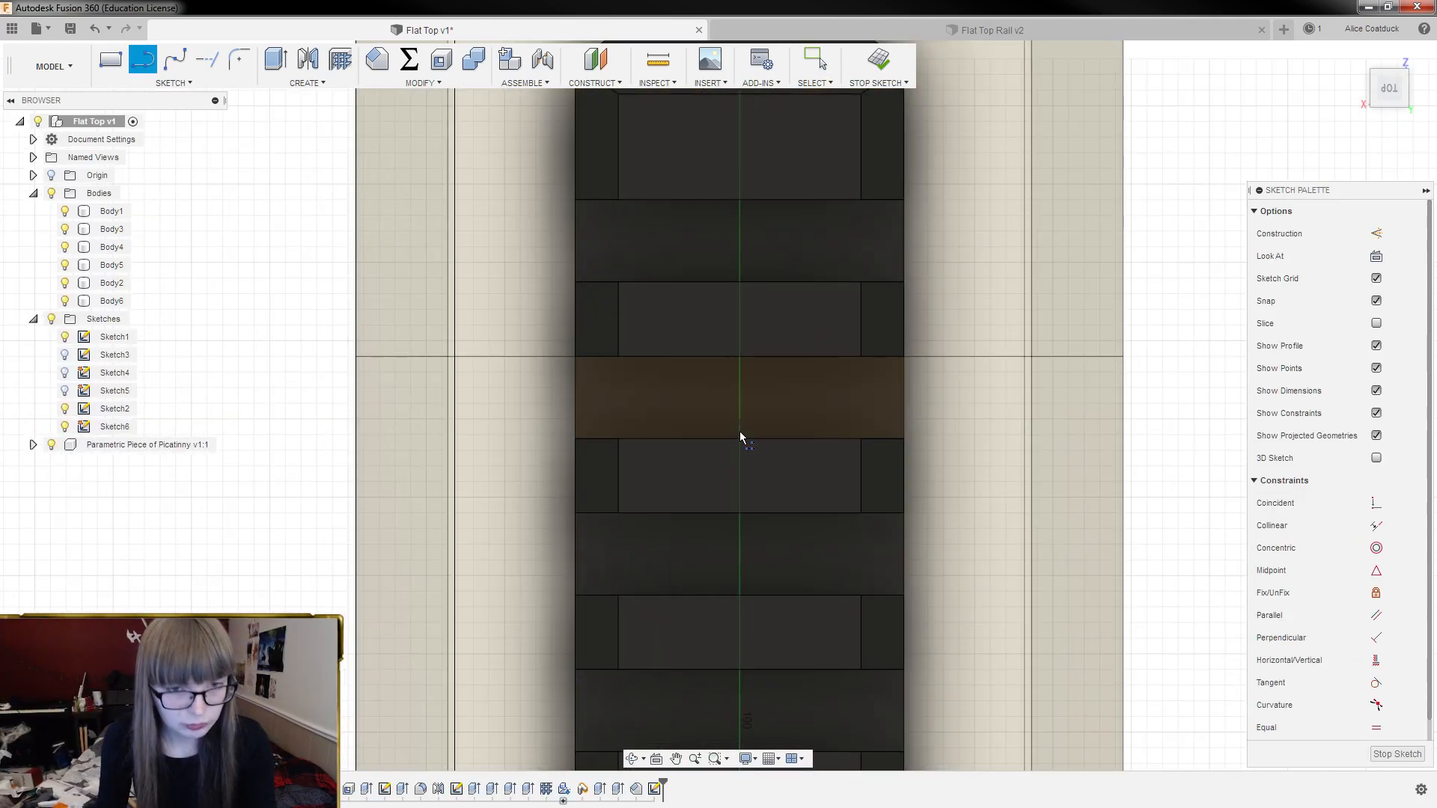
{"action": "left_click", "coordinate": [739, 357]}
{"action": "key", "text": "Escape"}
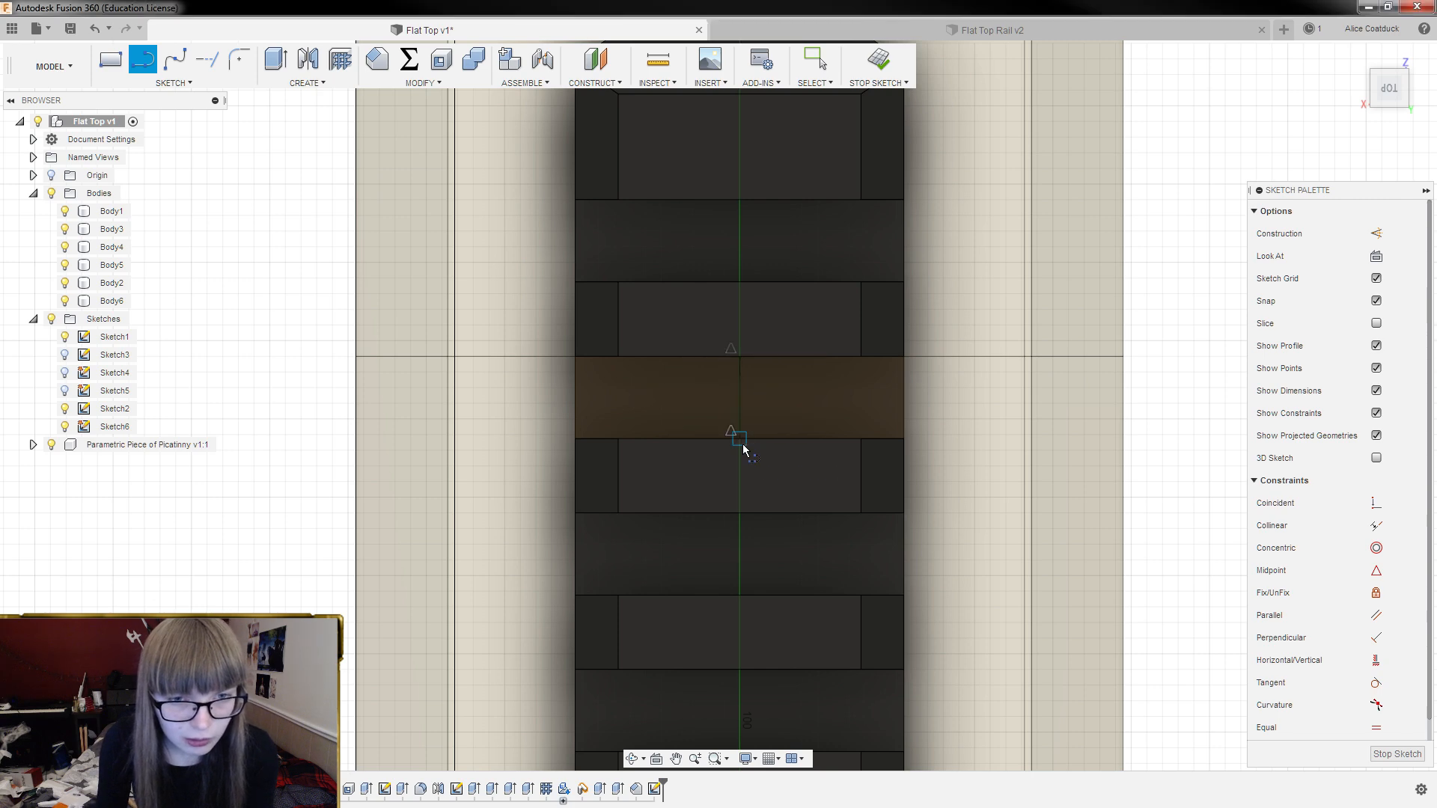
{"action": "key", "text": "Escape"}
Draw a 6 mm diameter circle centred on the midpoint of the line across the rail slot
{"action": "key", "text": "c"}
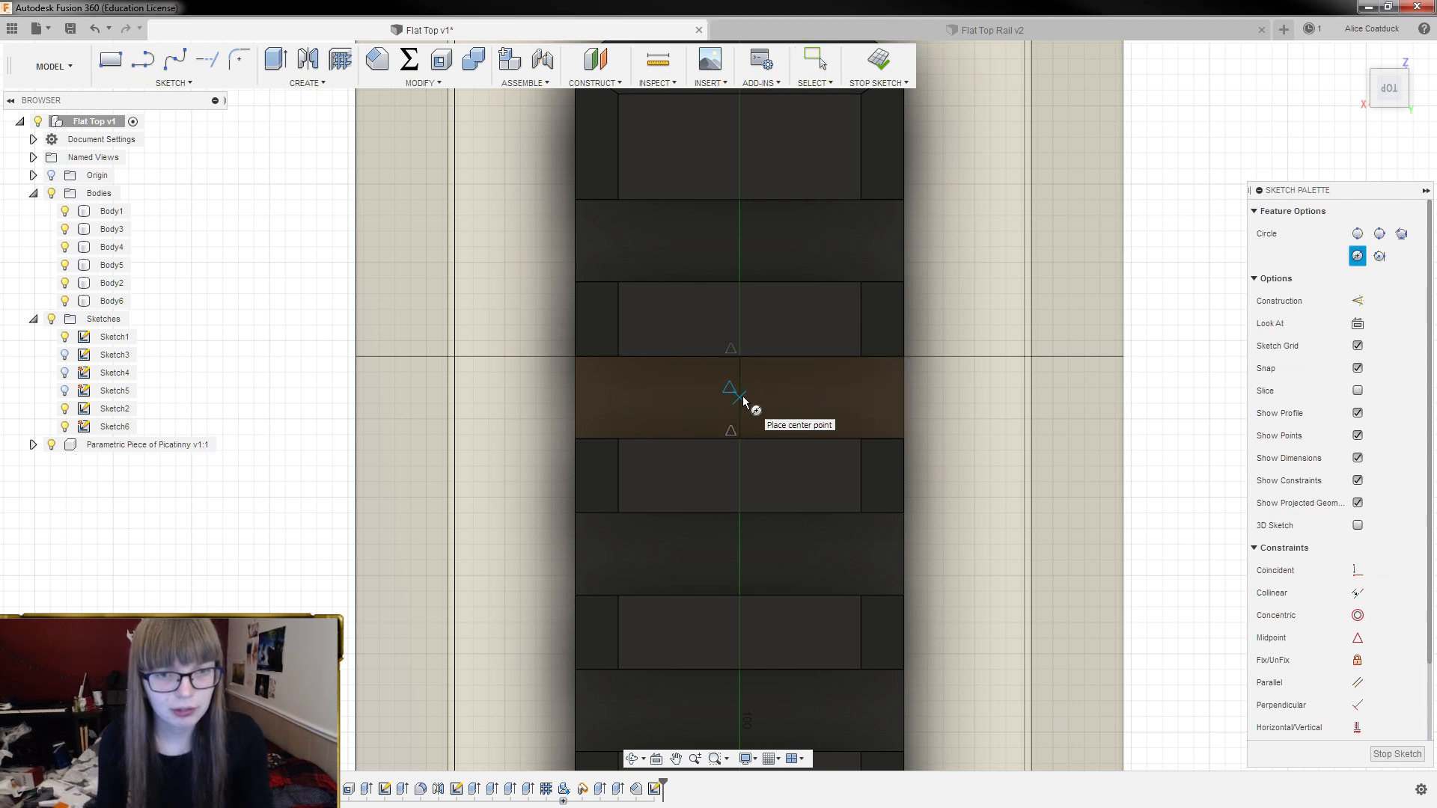
{"action": "left_click", "coordinate": [740, 396]}
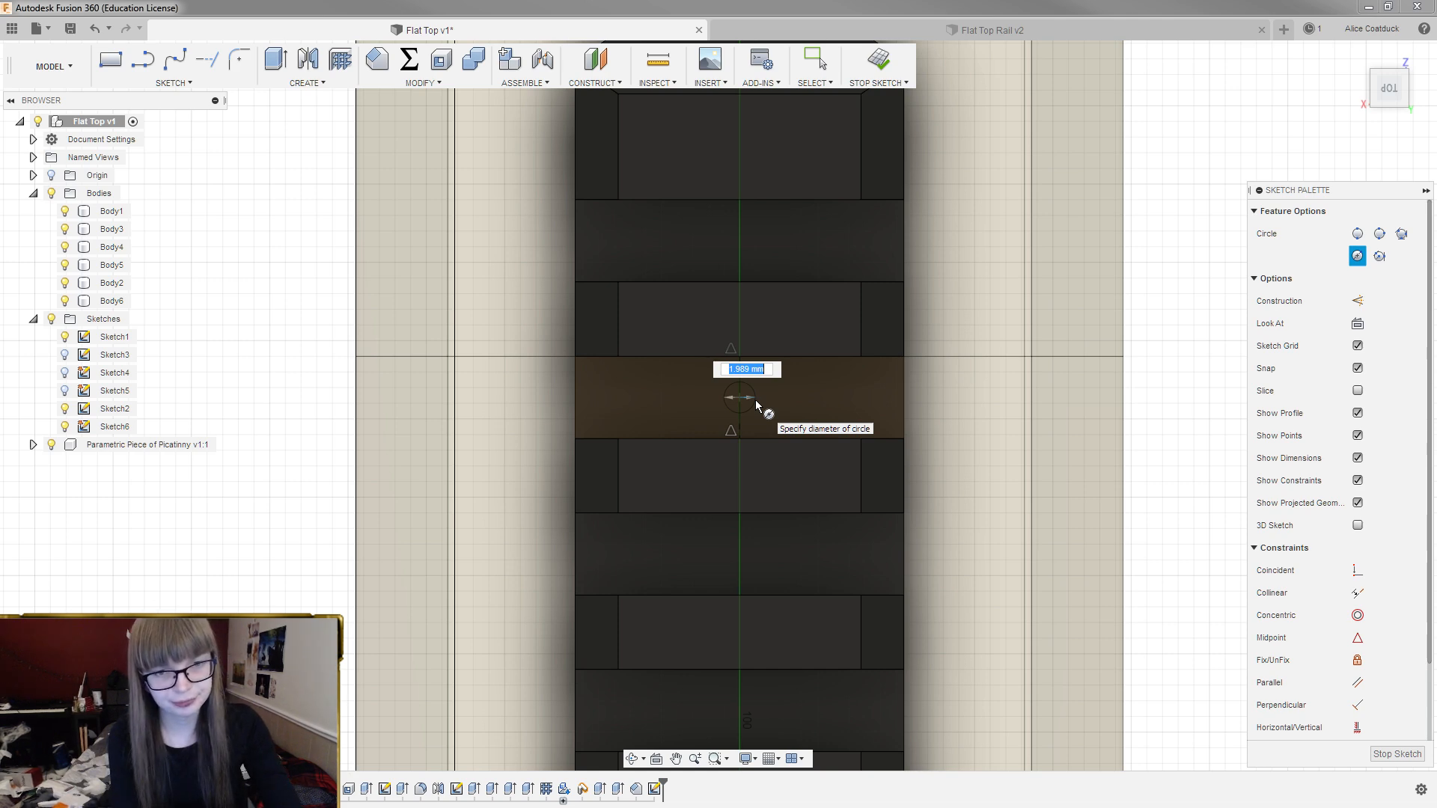
{"action": "type", "text": "6"}
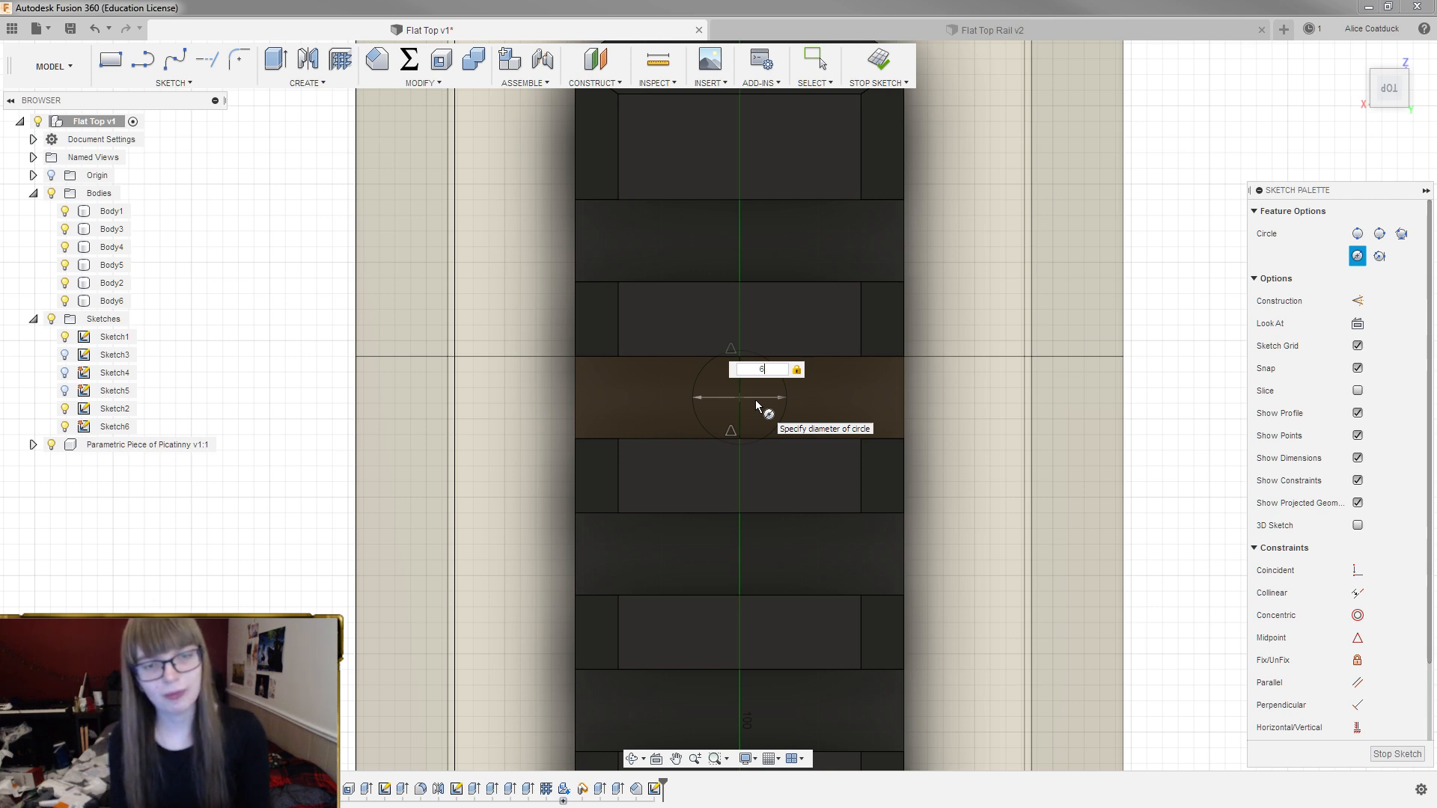
{"action": "key", "text": "BackSpace"}
{"action": "type", "text": "5"}
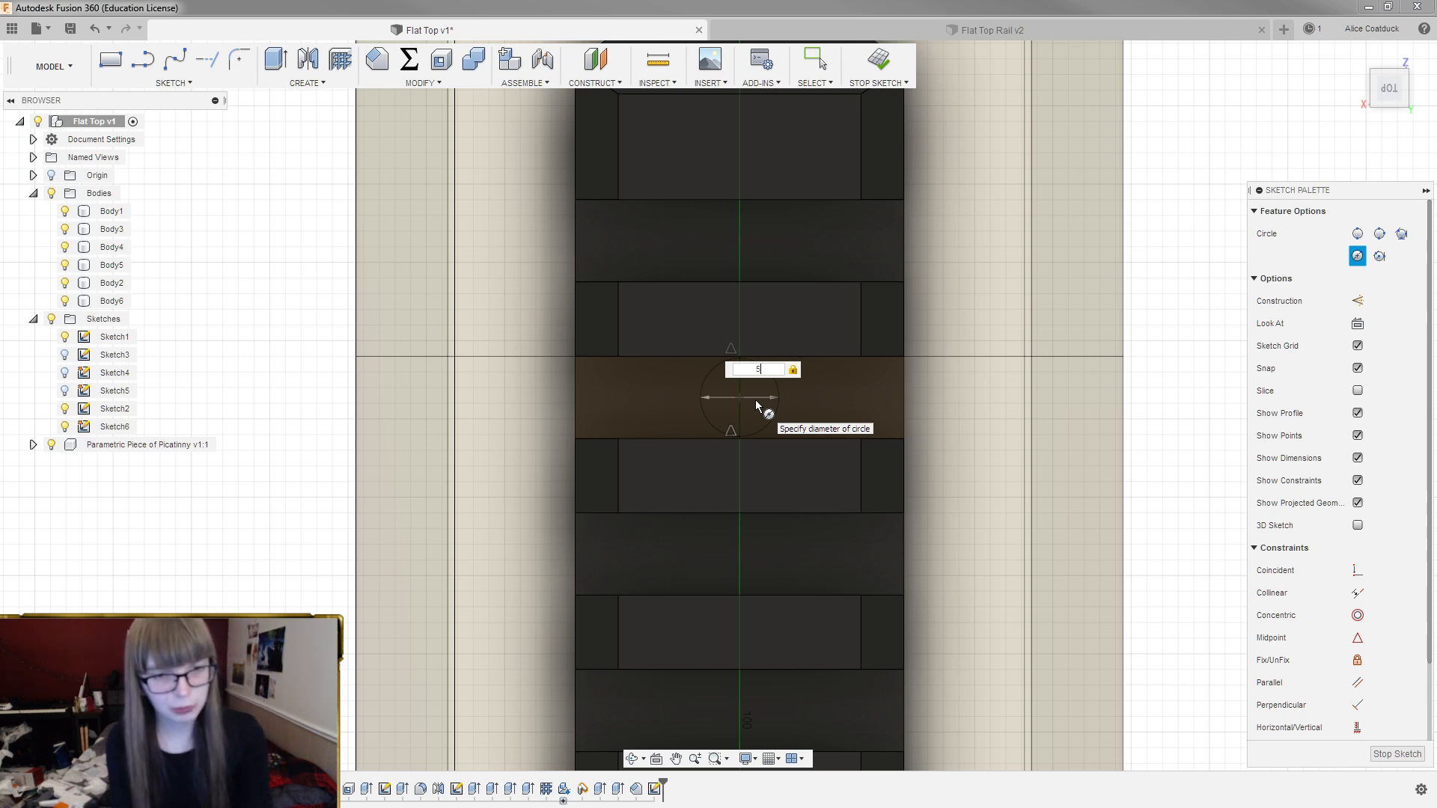
{"action": "key", "text": "BackSpace"}
{"action": "type", "text": "6"}
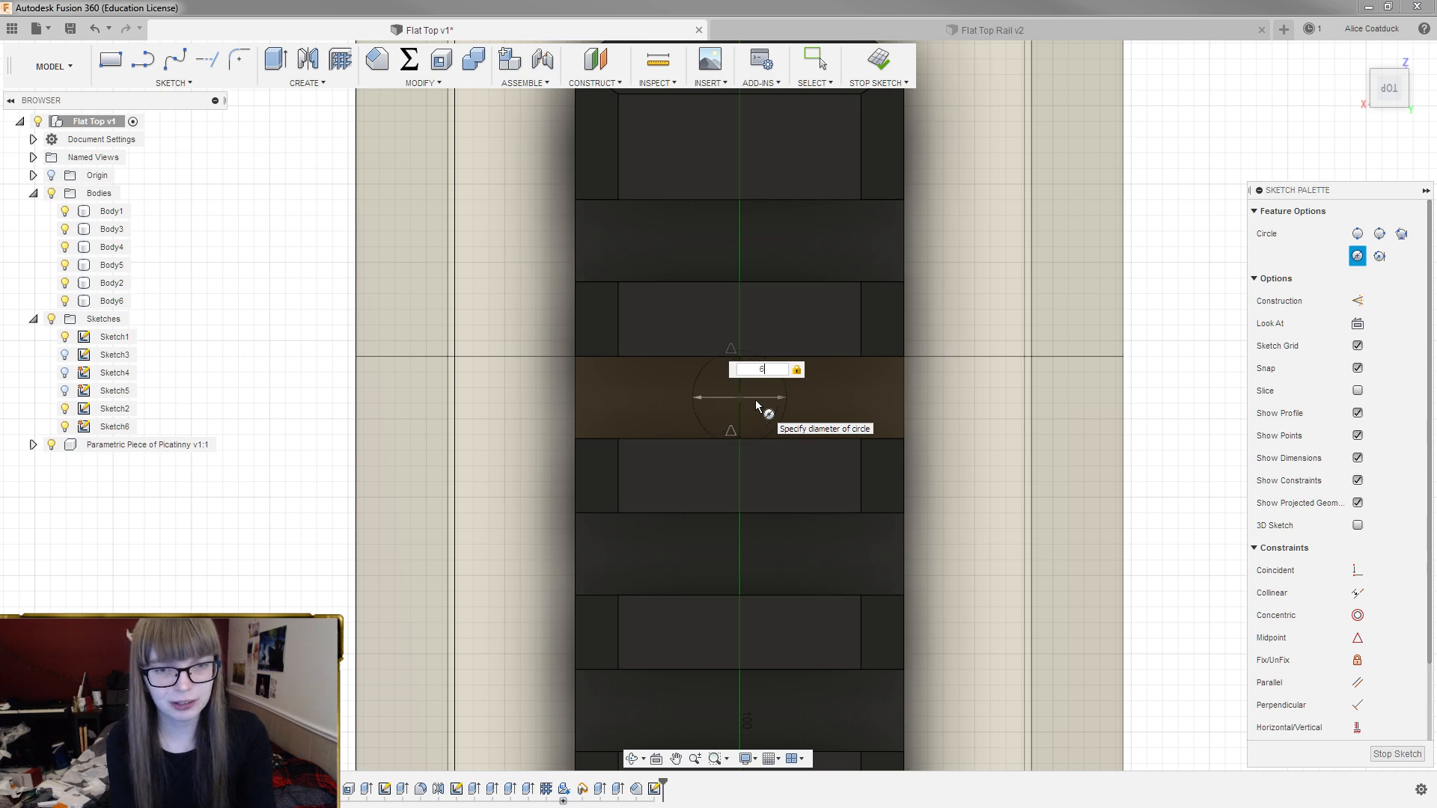
{"action": "key", "text": "Return"}
{"action": "key", "text": "Escape"}
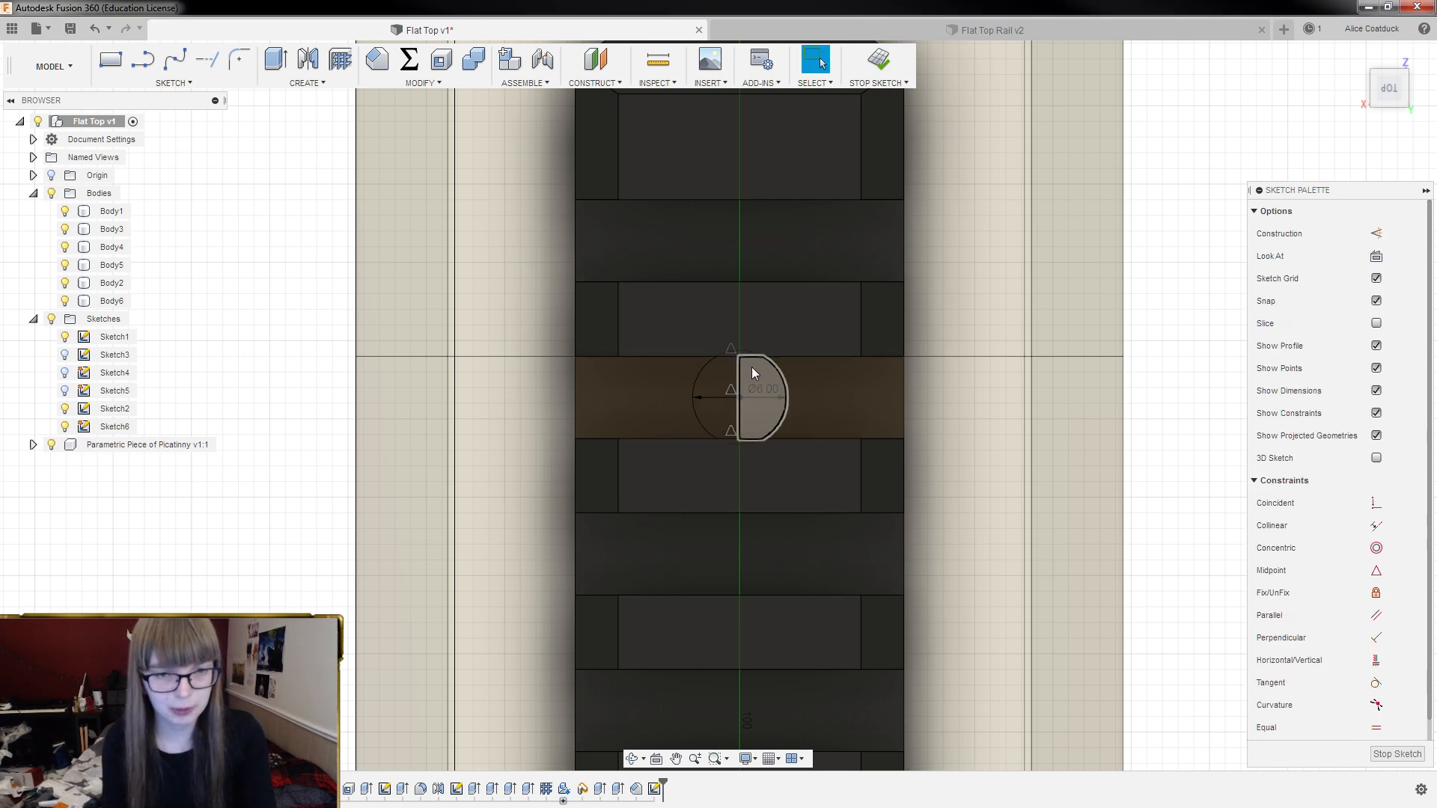
Delete the helper line through the 6 mm circle and select the undivided profile inside it
{"action": "left_click", "coordinate": [740, 375]}
{"action": "key", "text": "Delete"}
{"action": "scroll", "coordinate": [754, 376], "scroll_direction": "up", "scroll_amount": 2}
{"action": "left_click", "coordinate": [754, 376]}
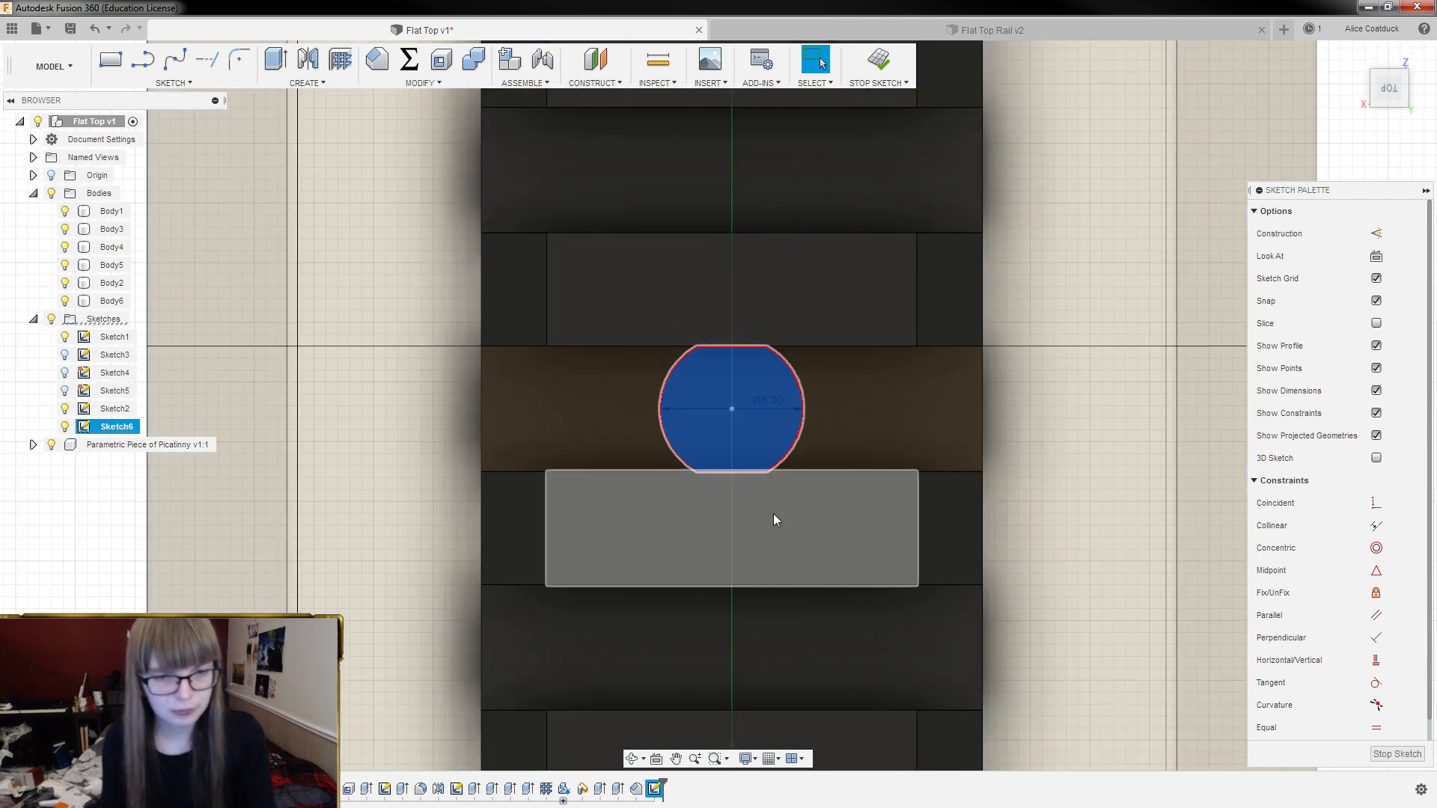
Add a 2.8 mm diameter circle concentric with the 6 mm circle
{"action": "scroll", "coordinate": [718, 430], "scroll_direction": "down", "scroll_amount": 1}
{"action": "key", "text": "c"}
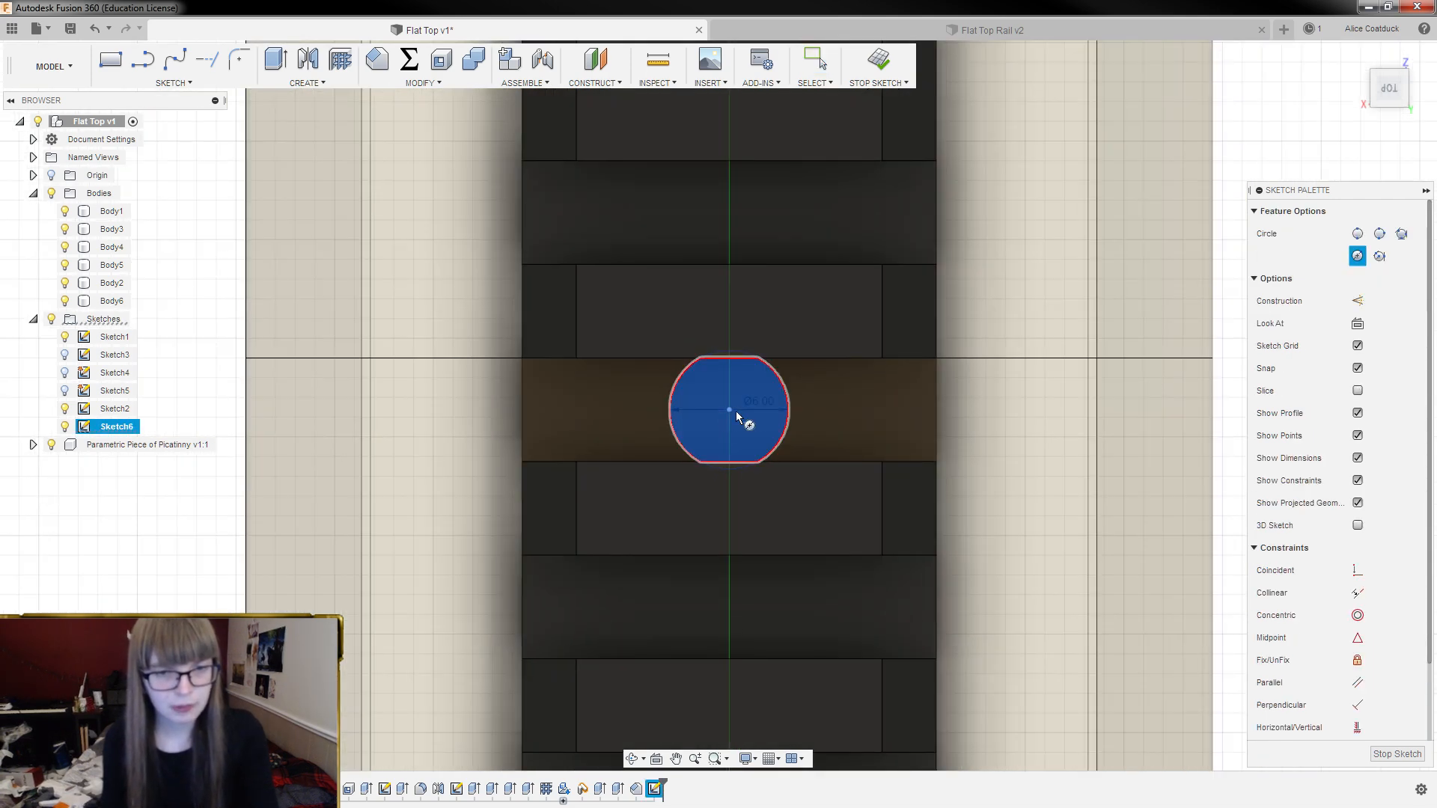
{"action": "left_click", "coordinate": [729, 416]}
{"action": "type", "text": "2.8"}
{"action": "key", "text": "Return"}
{"action": "key", "text": "Escape"}
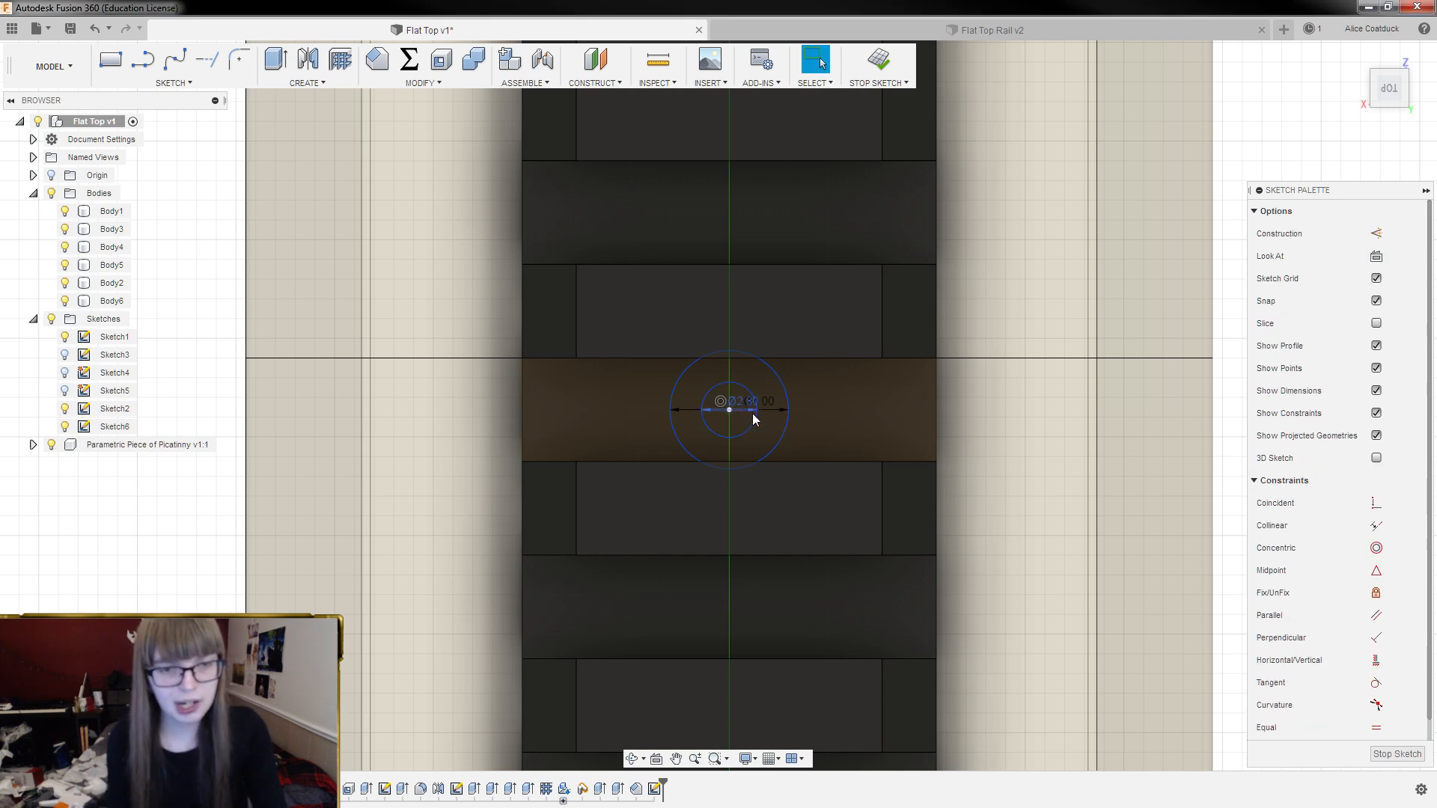
Add a 3 mm diameter circle on the same centre as the existing circles
{"action": "scroll", "coordinate": [752, 413], "scroll_direction": "up", "scroll_amount": 3}
{"action": "key", "text": "c"}
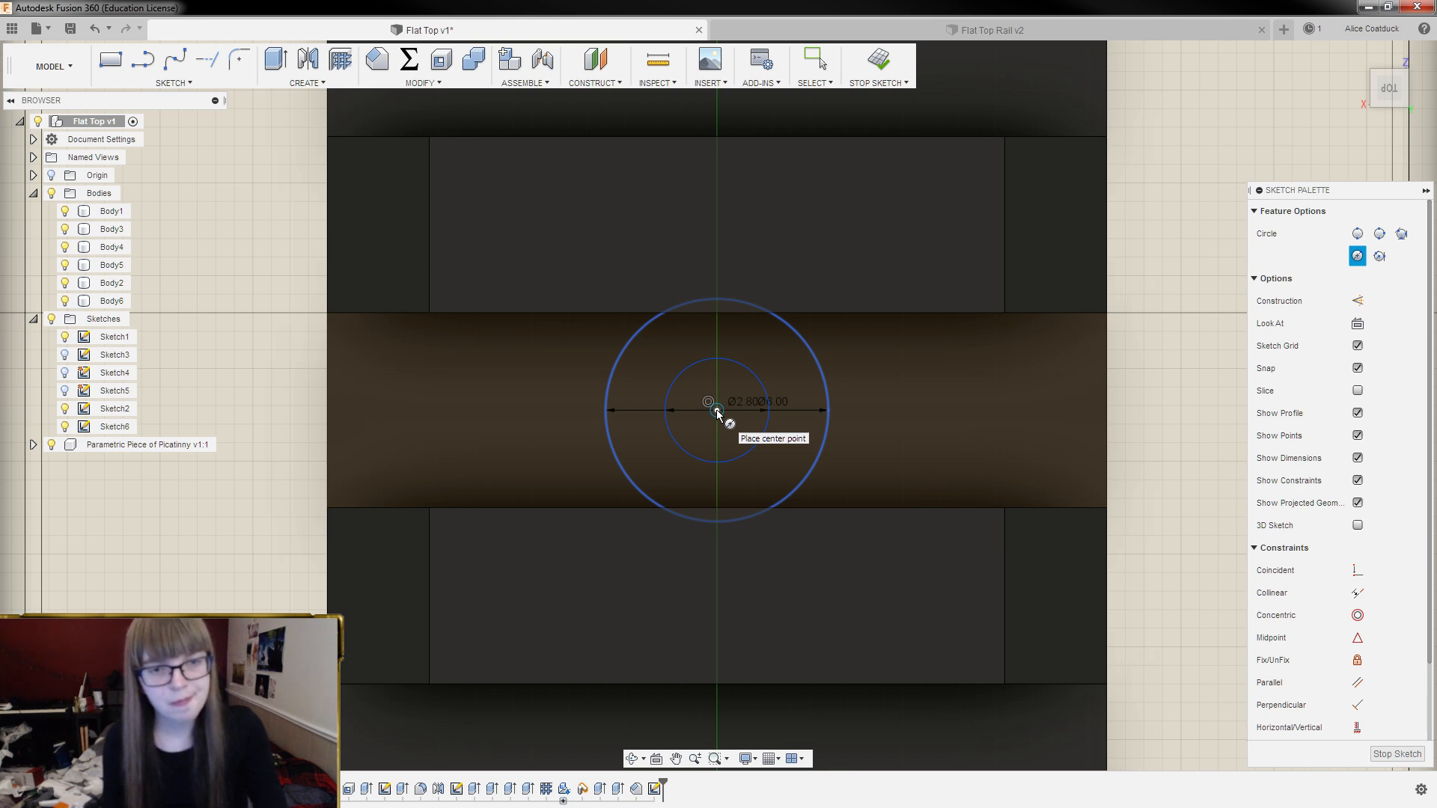
{"action": "left_click", "coordinate": [717, 411]}
{"action": "type", "text": "3"}
{"action": "key", "text": "Return"}
{"action": "key", "text": "Escape"}
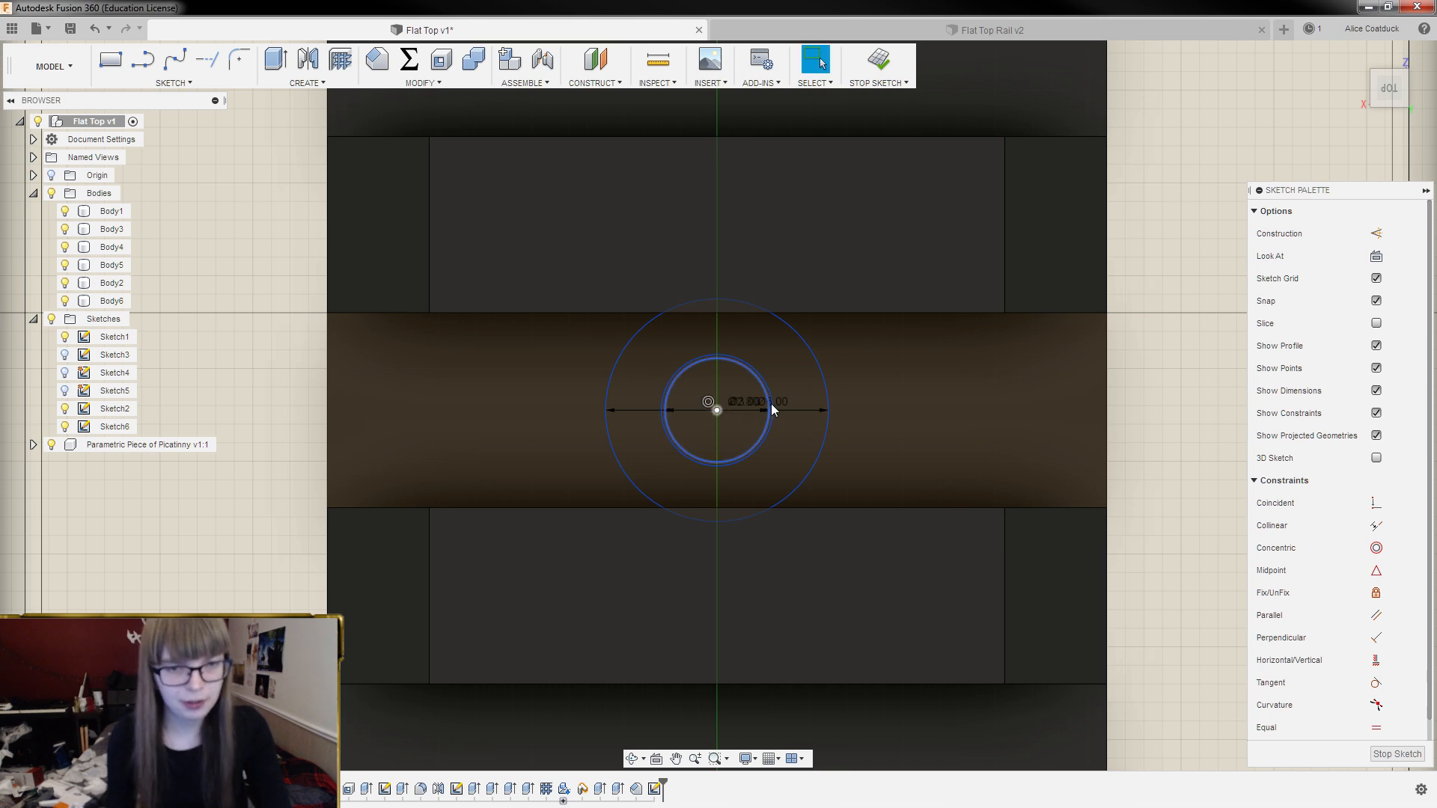
Add a 5 mm diameter circle on the shared centre, between the 3 mm and 6 mm circles
{"action": "key", "text": "c"}
{"action": "left_click", "coordinate": [717, 410]}
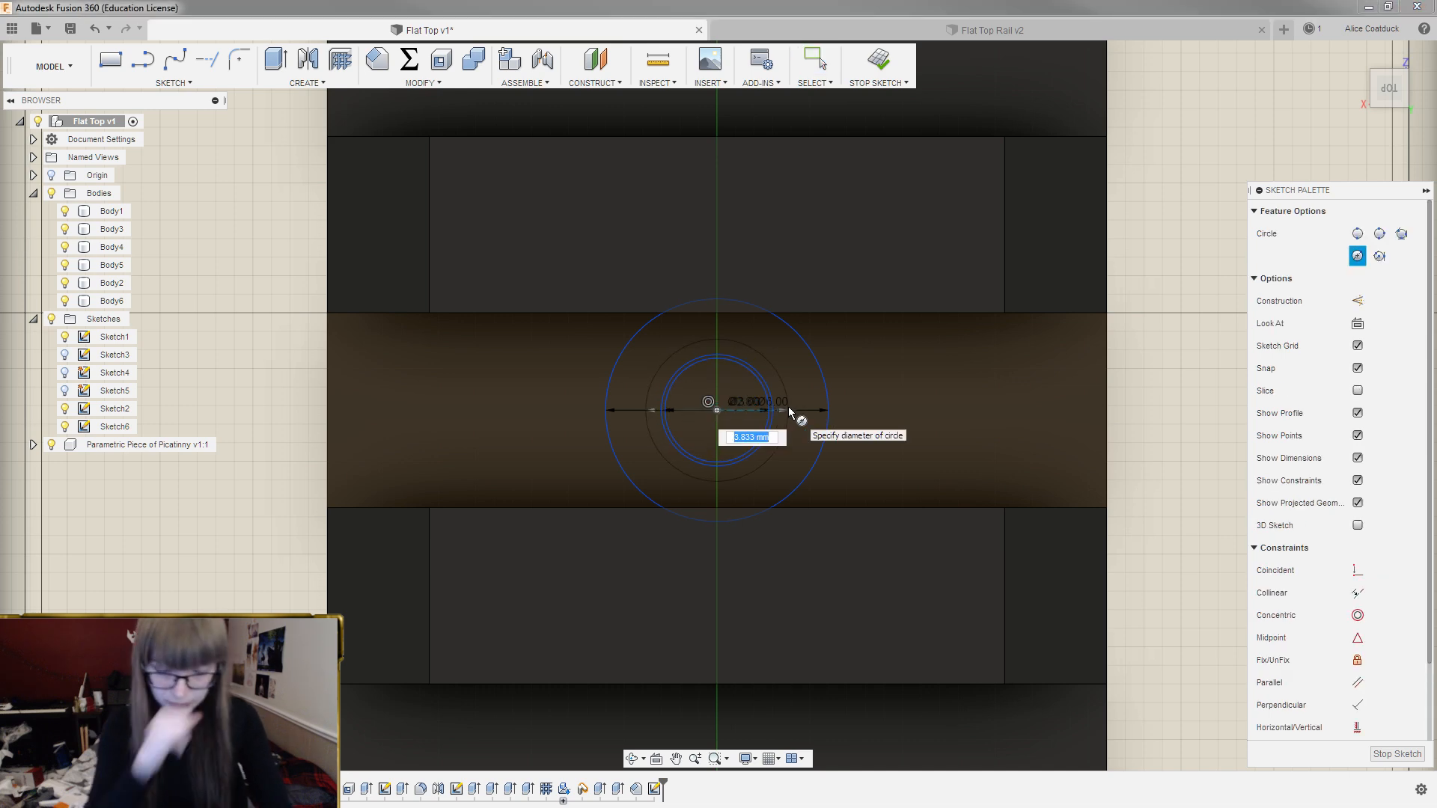
{"action": "type", "text": "5"}
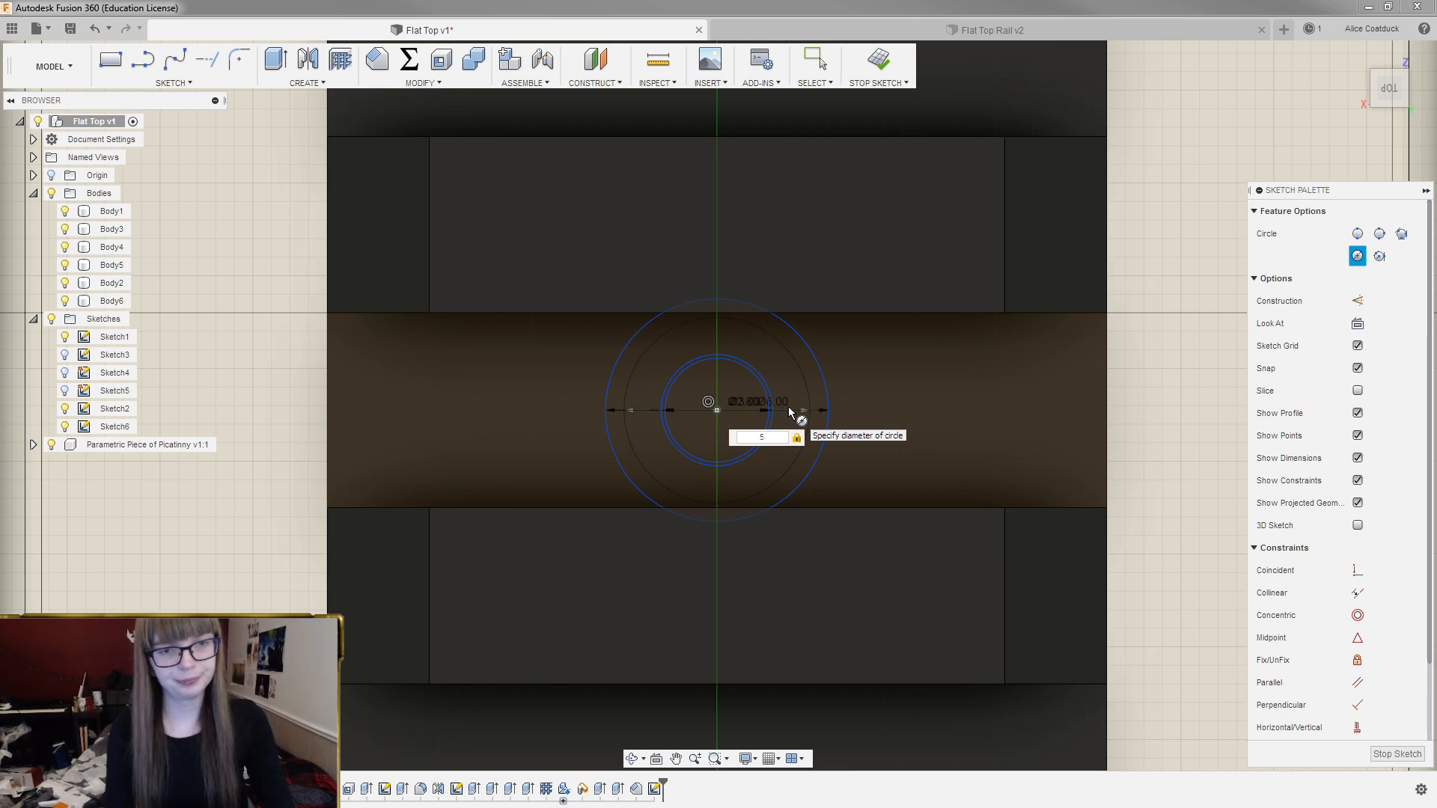
{"action": "key", "text": "Return"}
{"action": "key", "text": "Escape"}
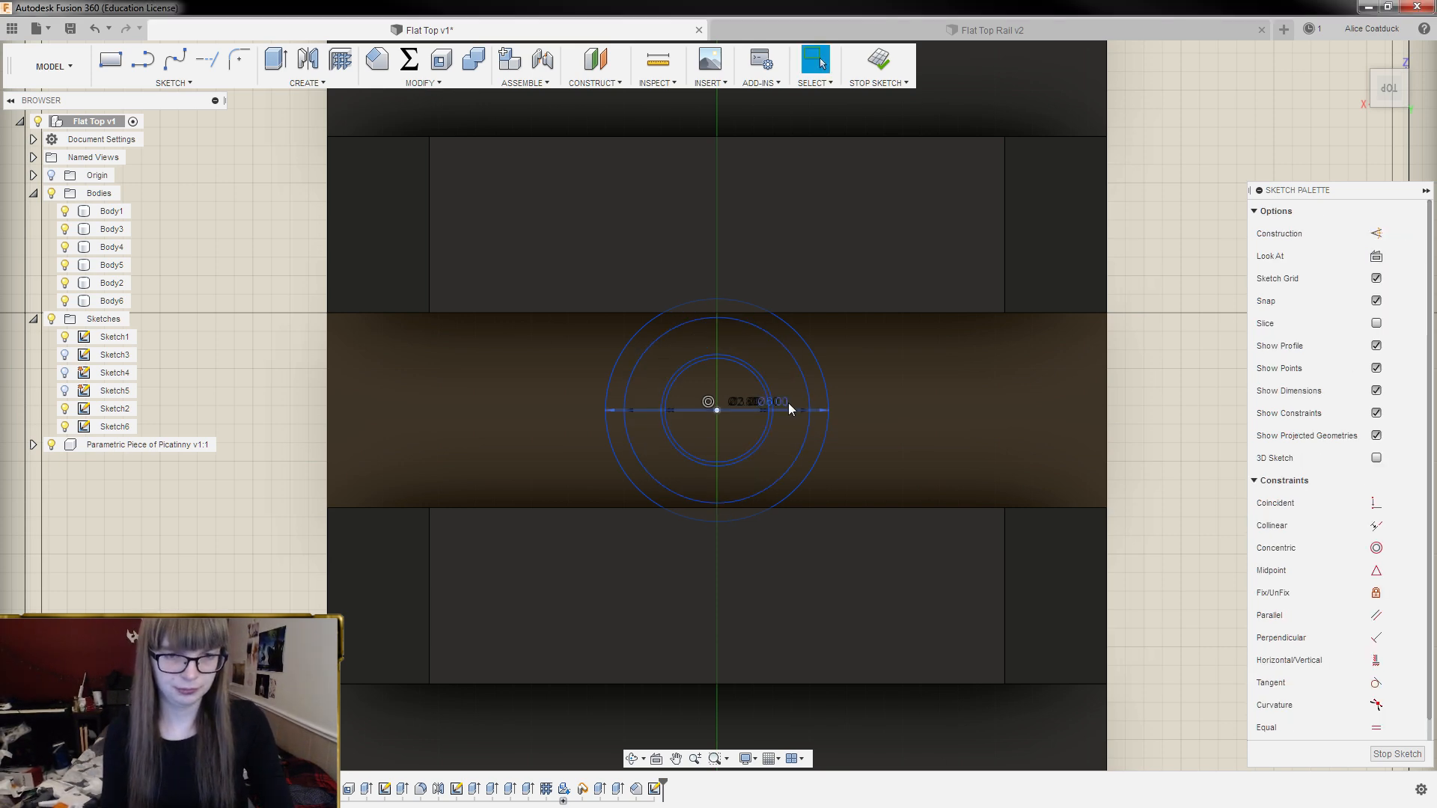
{"action": "scroll", "coordinate": [781, 385], "scroll_direction": "up", "scroll_amount": 3}
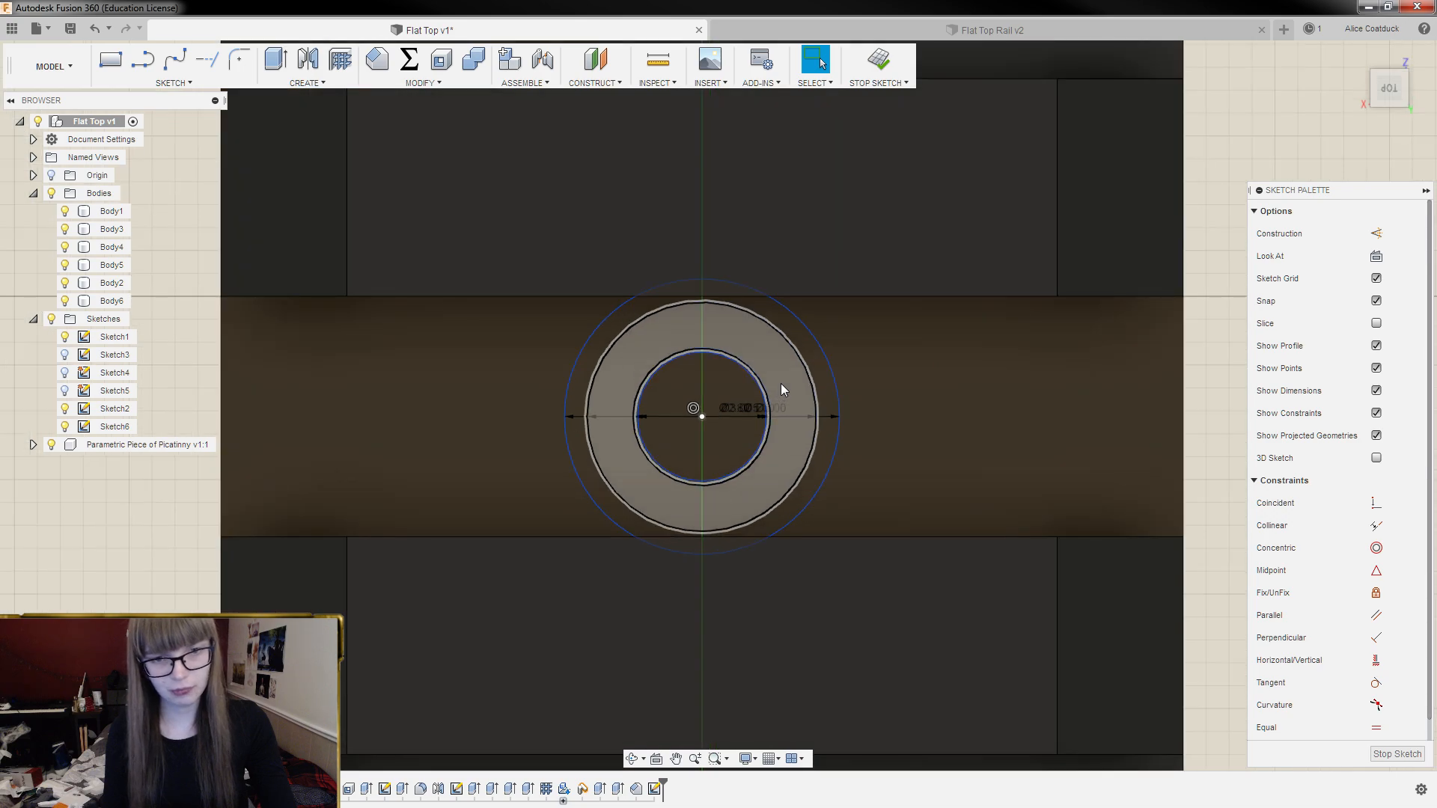
Switch to the Flat Top Rail v2 design and roll its timeline forward to the last feature
{"action": "left_click", "coordinate": [779, 386]}
{"action": "scroll", "coordinate": [830, 384], "scroll_direction": "down", "scroll_amount": 4}
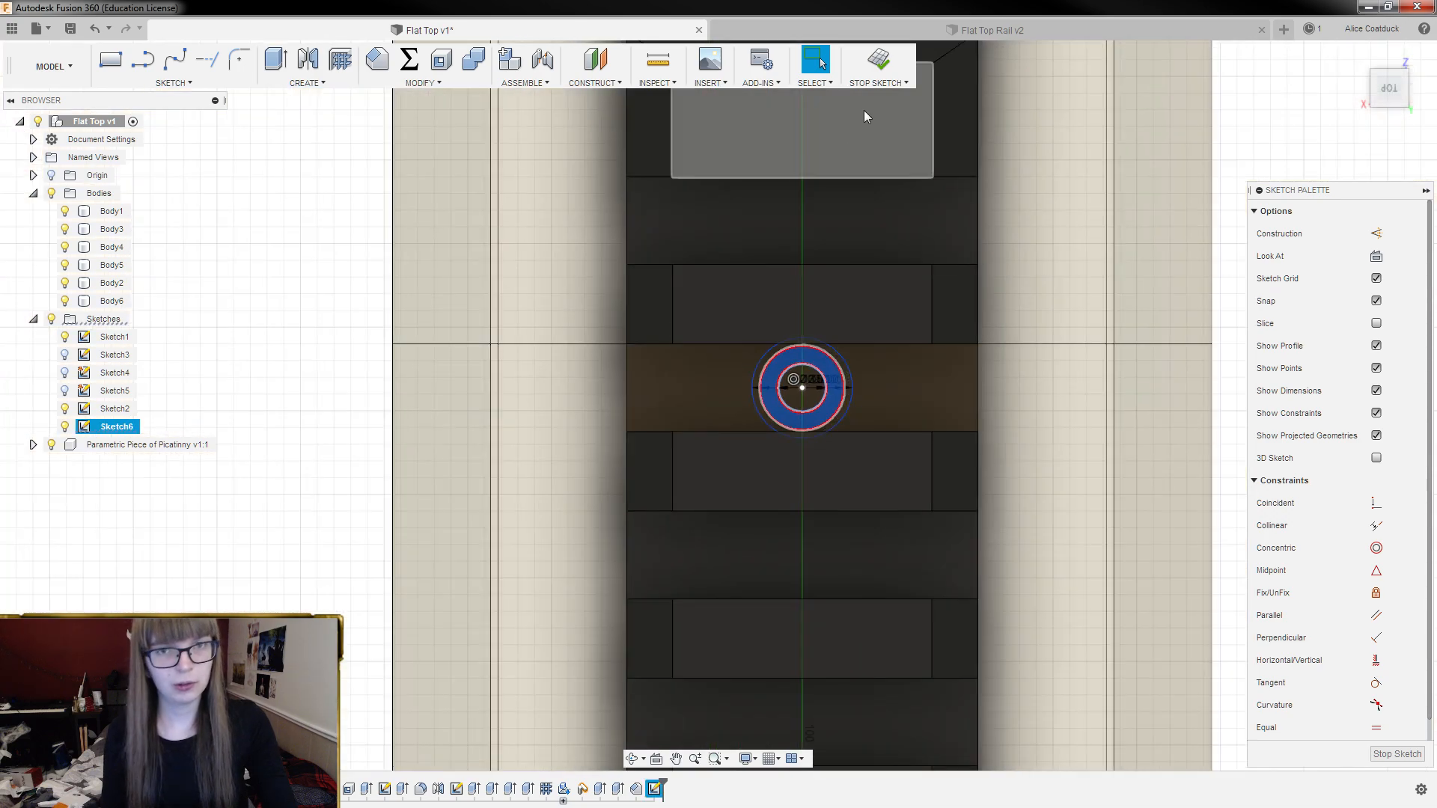
{"action": "left_click", "coordinate": [941, 34]}
{"action": "middle_click_drag", "start_coordinate": [878, 239], "coordinate": [894, 274], "text": "shift"}
{"action": "scroll", "coordinate": [893, 275], "scroll_direction": "down", "scroll_amount": 3}
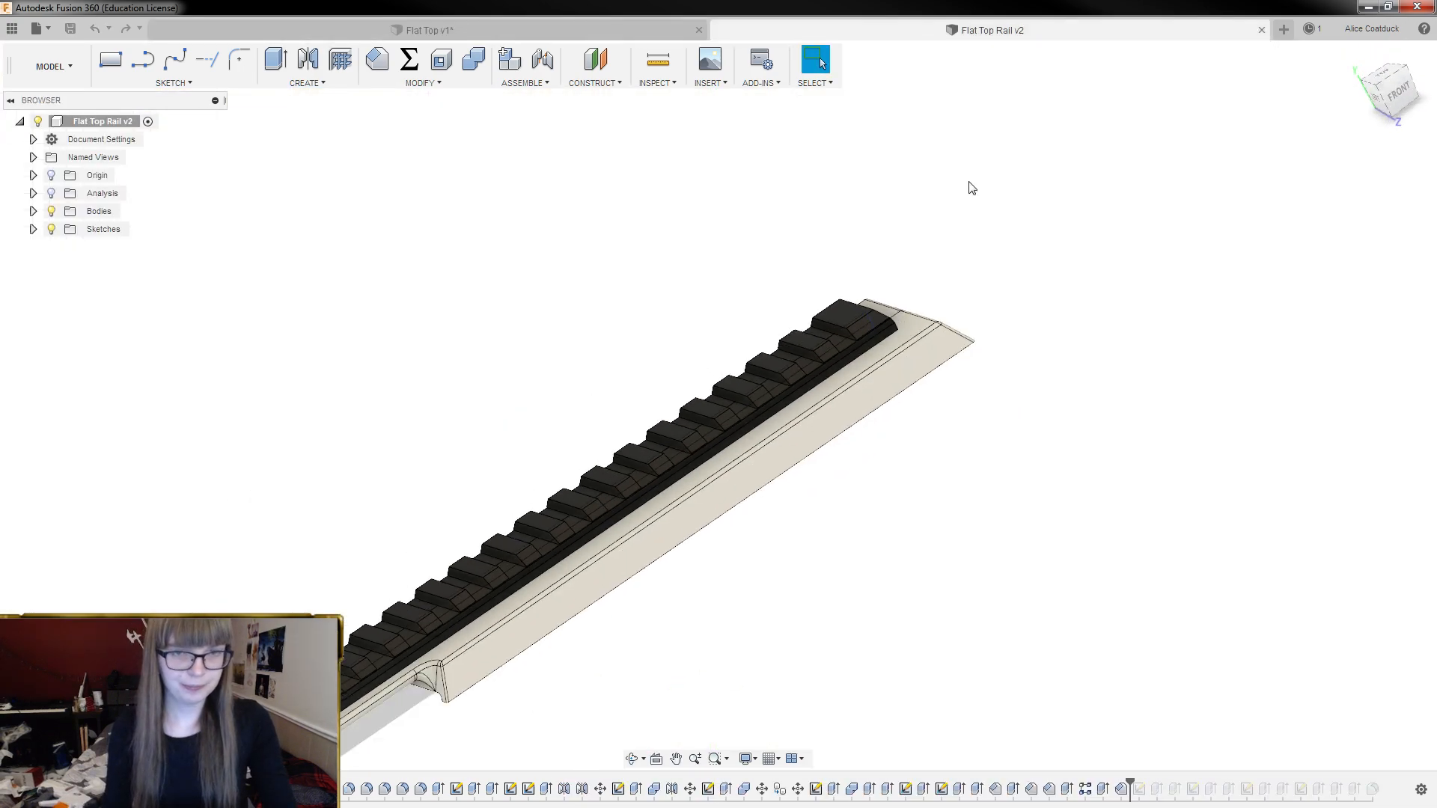
{"action": "scroll", "coordinate": [1022, 150], "scroll_direction": "down", "scroll_amount": 3}
{"action": "scroll", "coordinate": [653, 449], "scroll_direction": "up", "scroll_amount": 4}
{"action": "middle_click_drag", "start_coordinate": [411, 359], "coordinate": [497, 374], "text": "shift"}
{"action": "scroll", "coordinate": [576, 424], "scroll_direction": "down", "scroll_amount": 4}
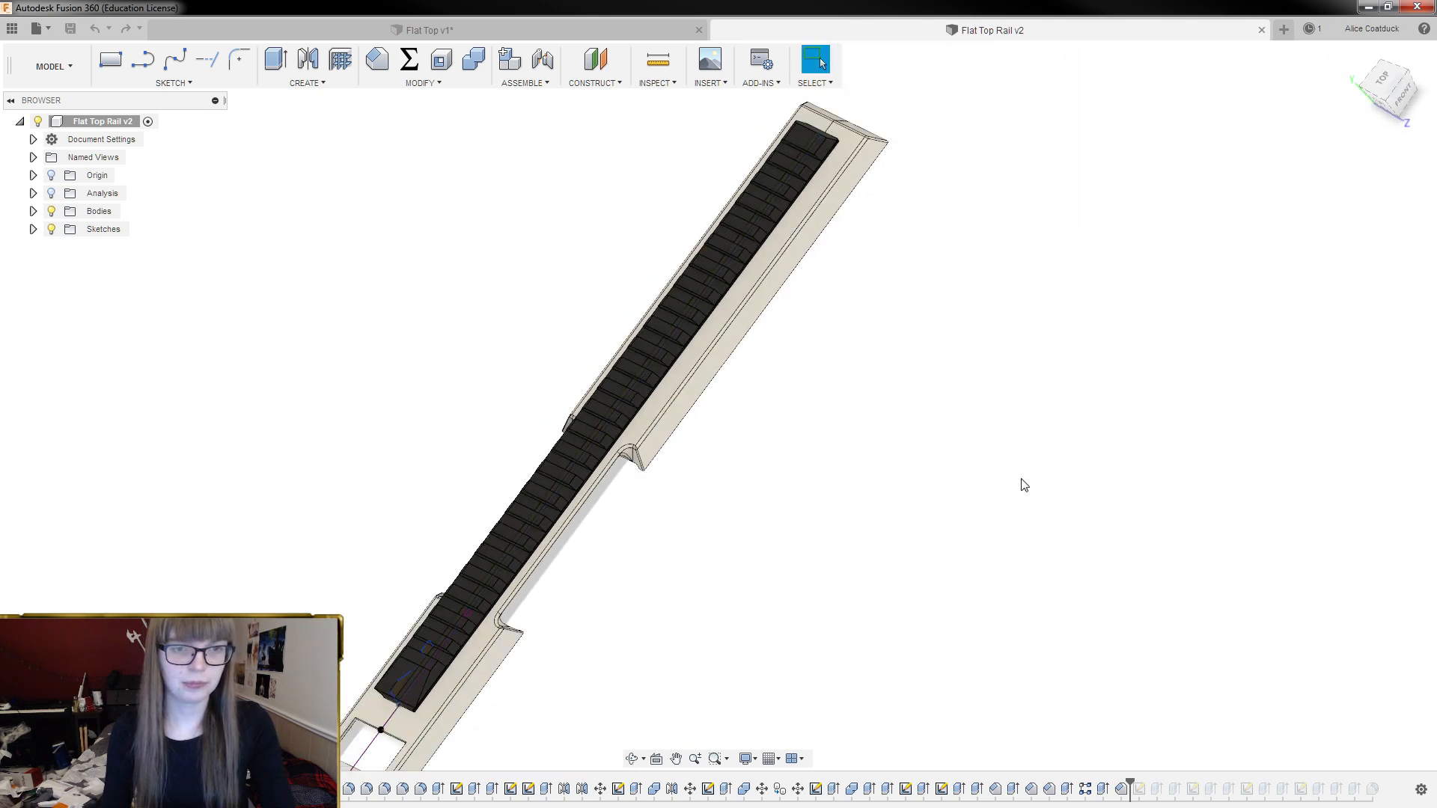
{"action": "scroll", "coordinate": [1118, 595], "scroll_direction": "down", "scroll_amount": 1}
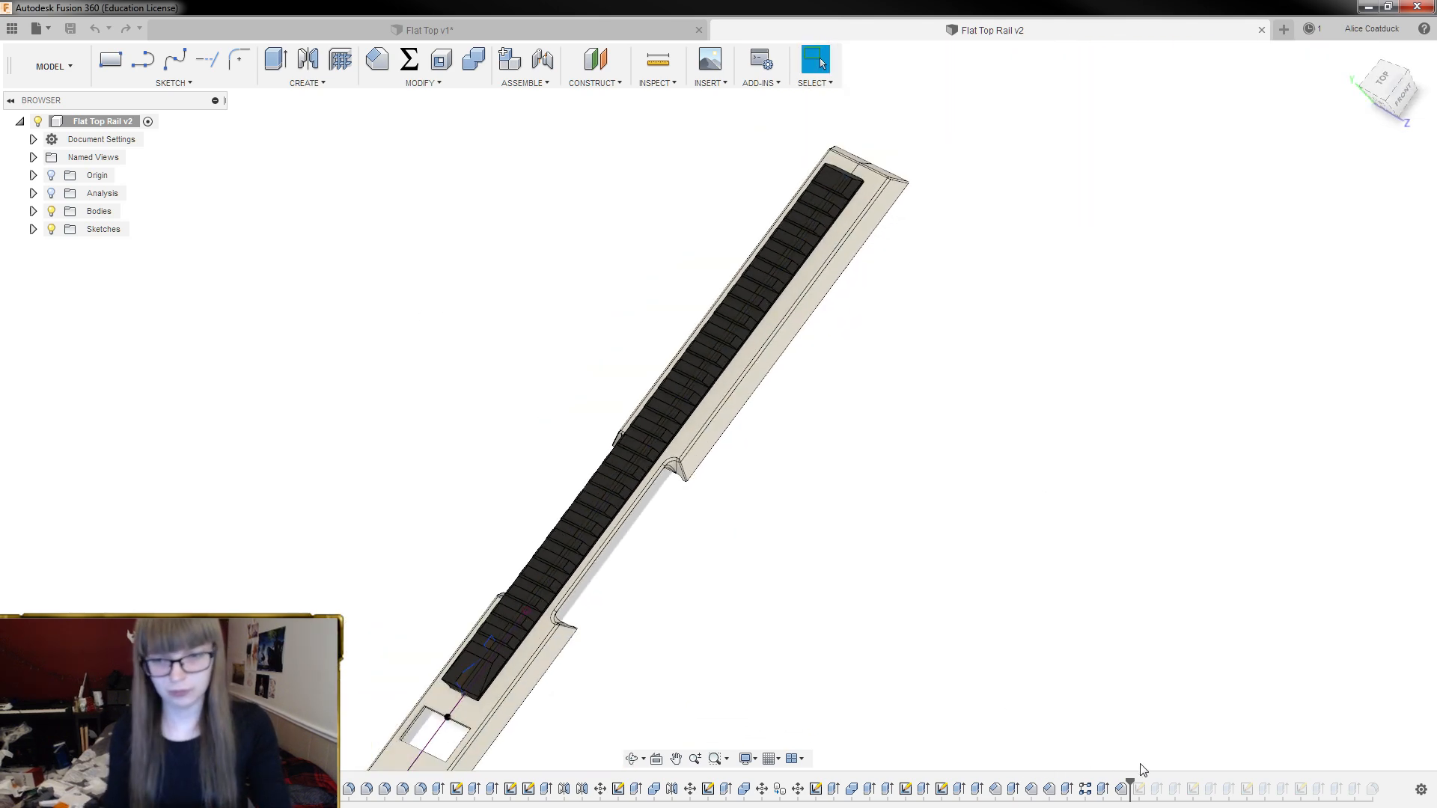
{"action": "left_click_drag", "start_coordinate": [1133, 779], "coordinate": [1381, 786]}
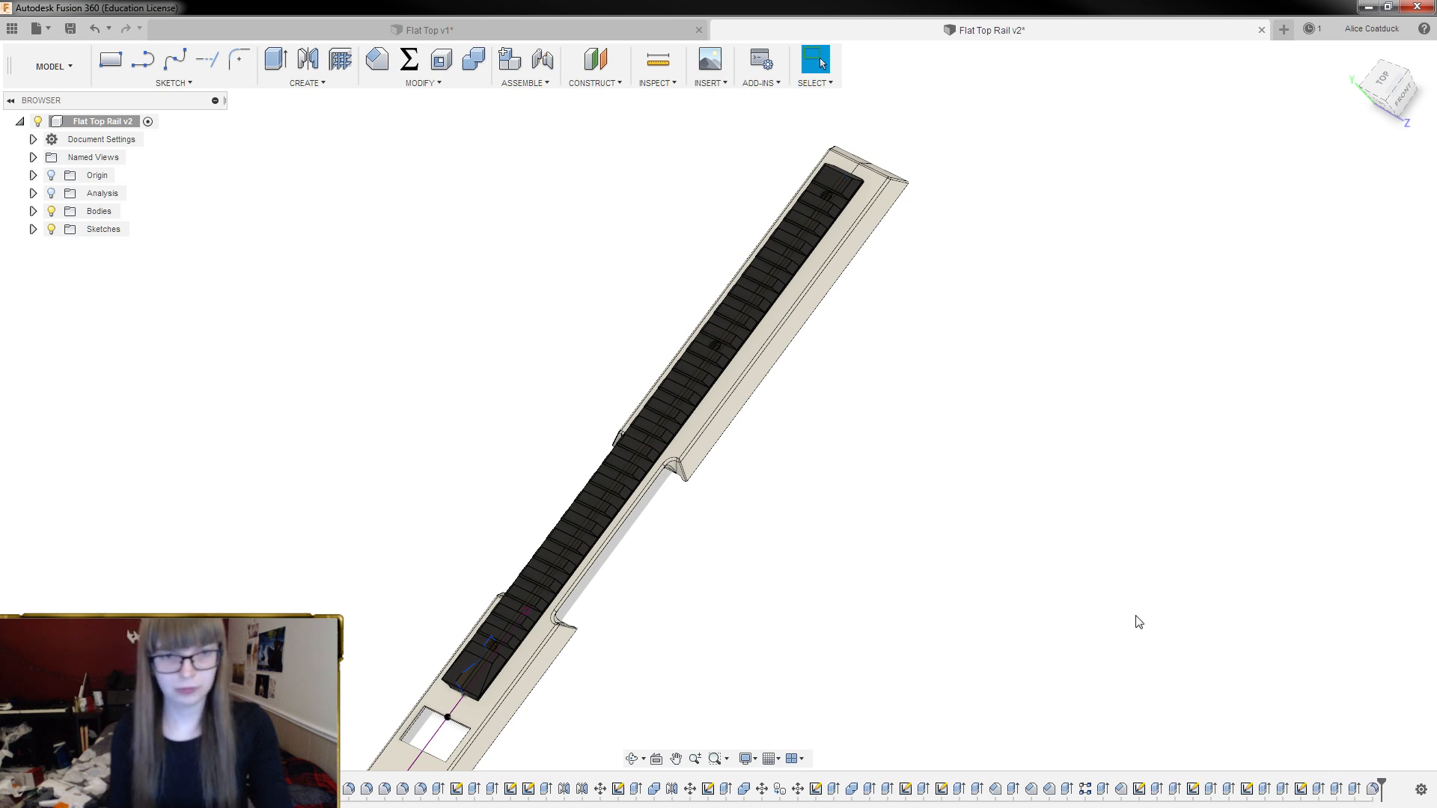
Measure the distance between the counterbore floor and the surrounding slot face on the reference rail
{"action": "scroll", "coordinate": [654, 392], "scroll_direction": "up", "scroll_amount": 6}
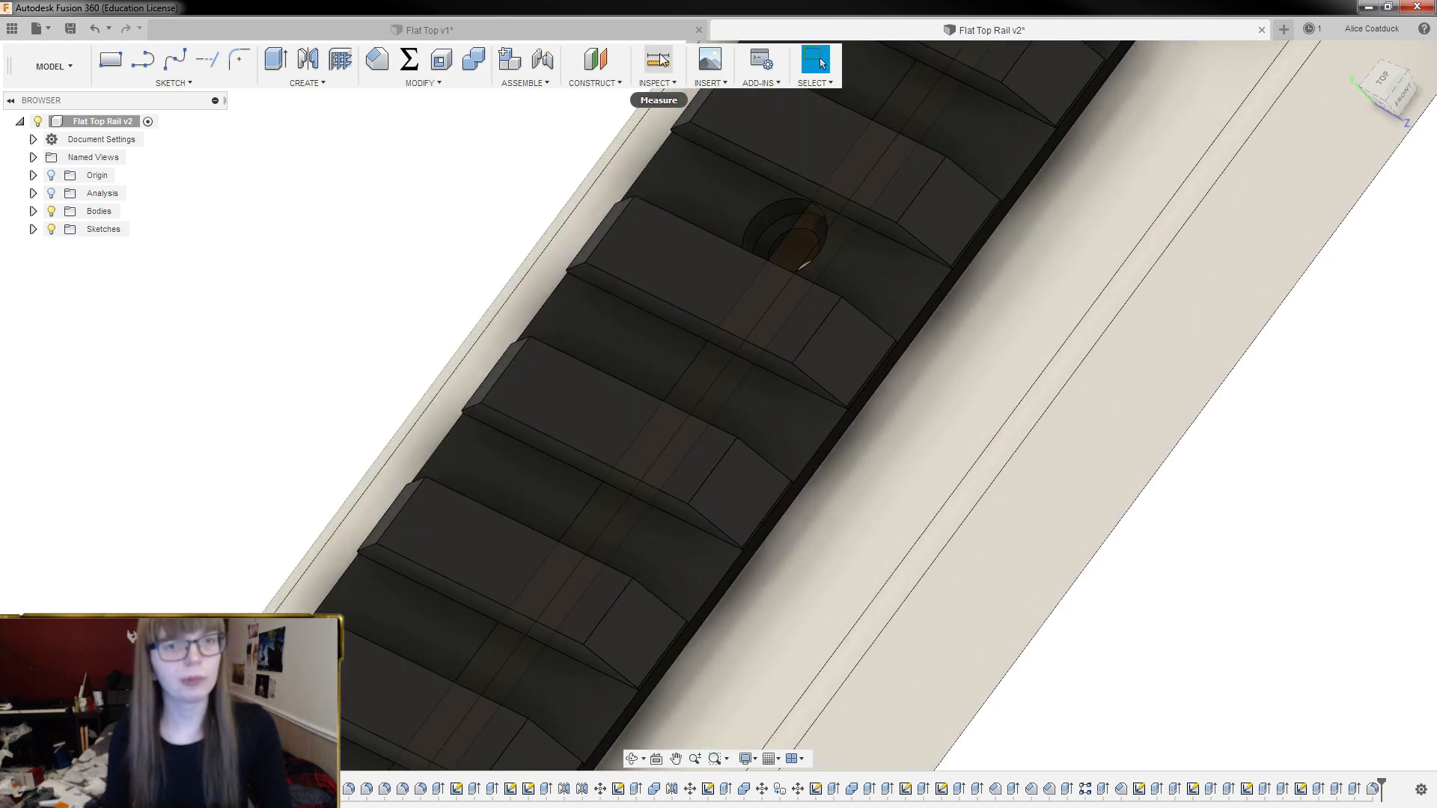
{"action": "left_click", "coordinate": [657, 59]}
{"action": "scroll", "coordinate": [764, 212], "scroll_direction": "up", "scroll_amount": 3}
{"action": "left_click", "coordinate": [779, 247]}
{"action": "left_click", "coordinate": [727, 195]}
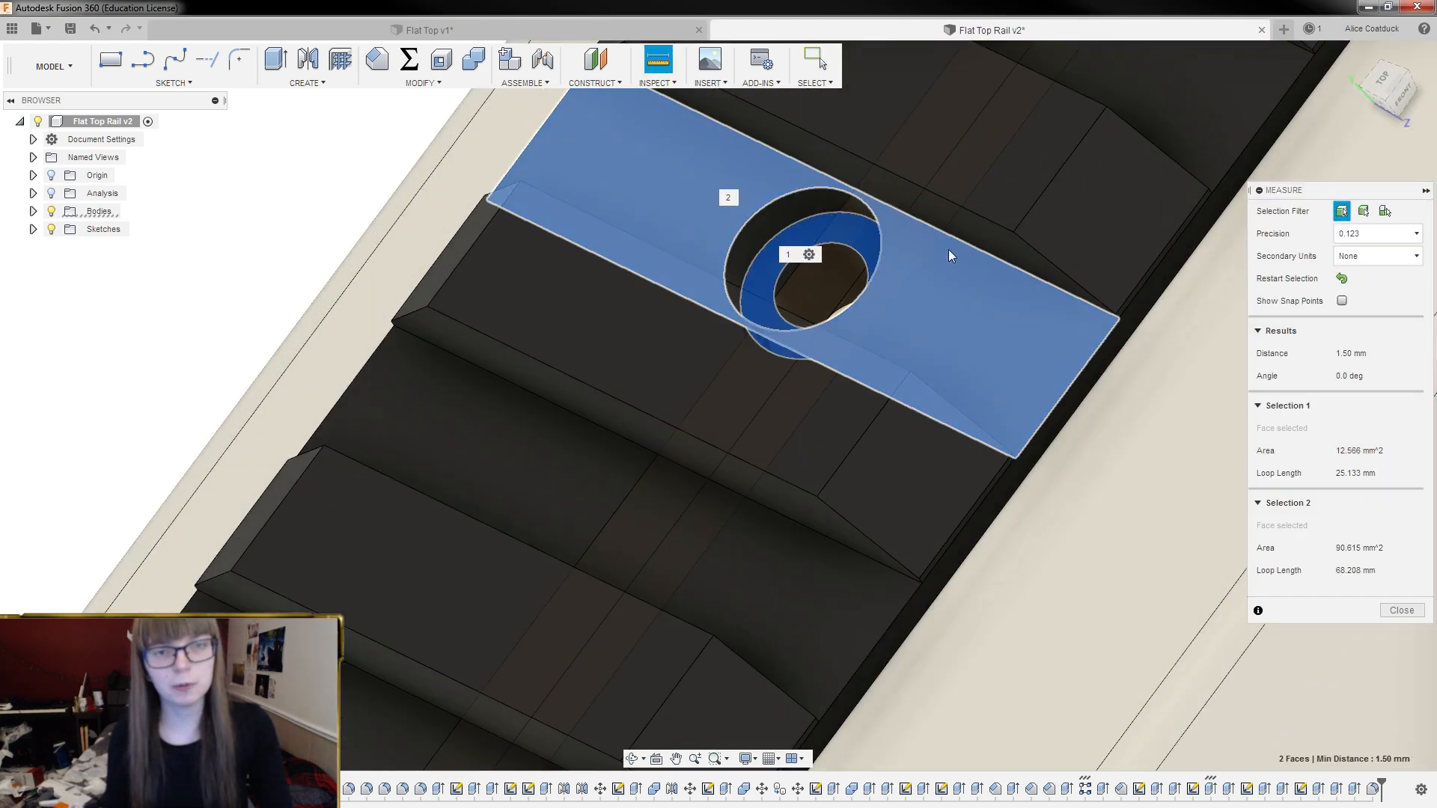
{"action": "scroll", "coordinate": [953, 243], "scroll_direction": "down", "scroll_amount": 5}
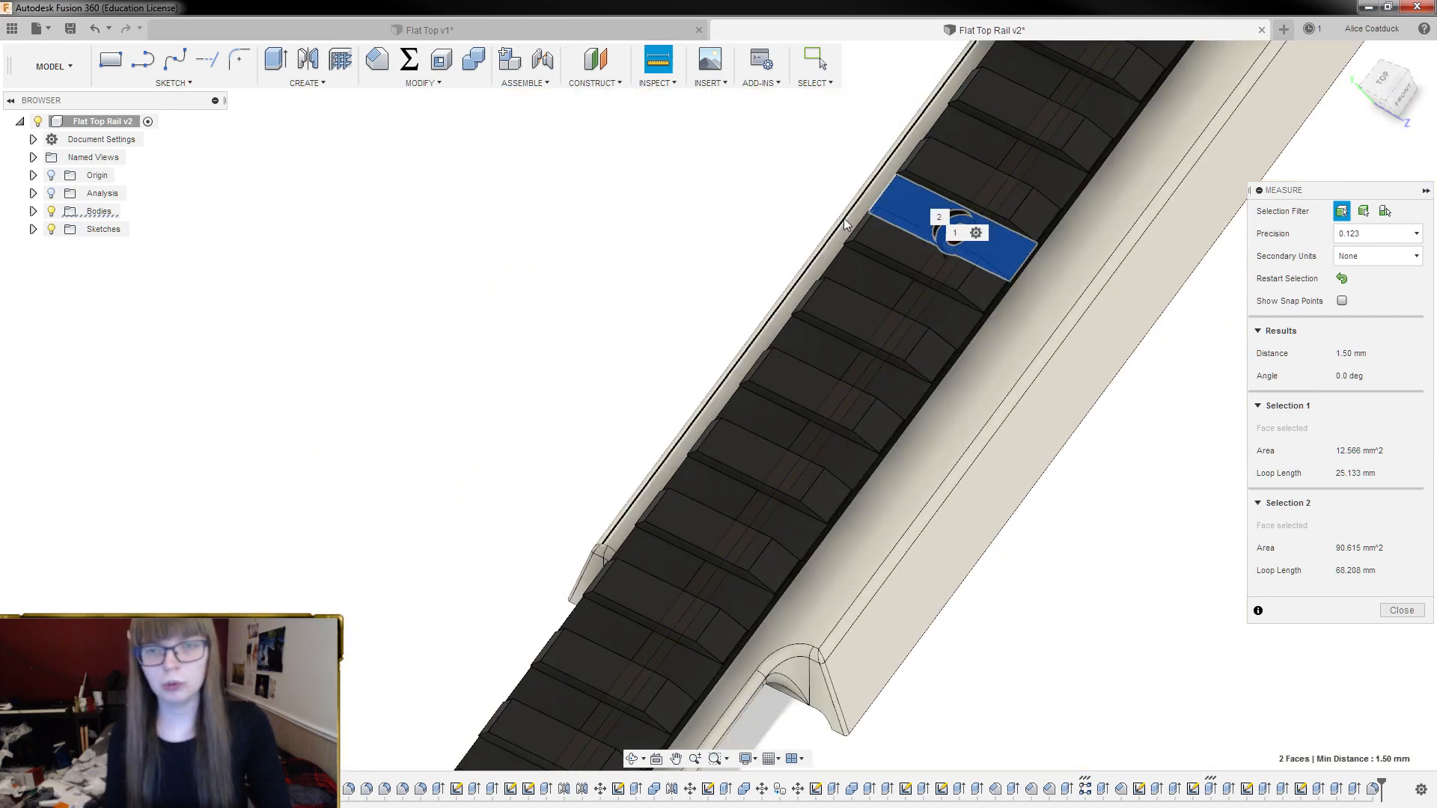
{"action": "scroll", "coordinate": [980, 240], "scroll_direction": "up", "scroll_amount": 5}
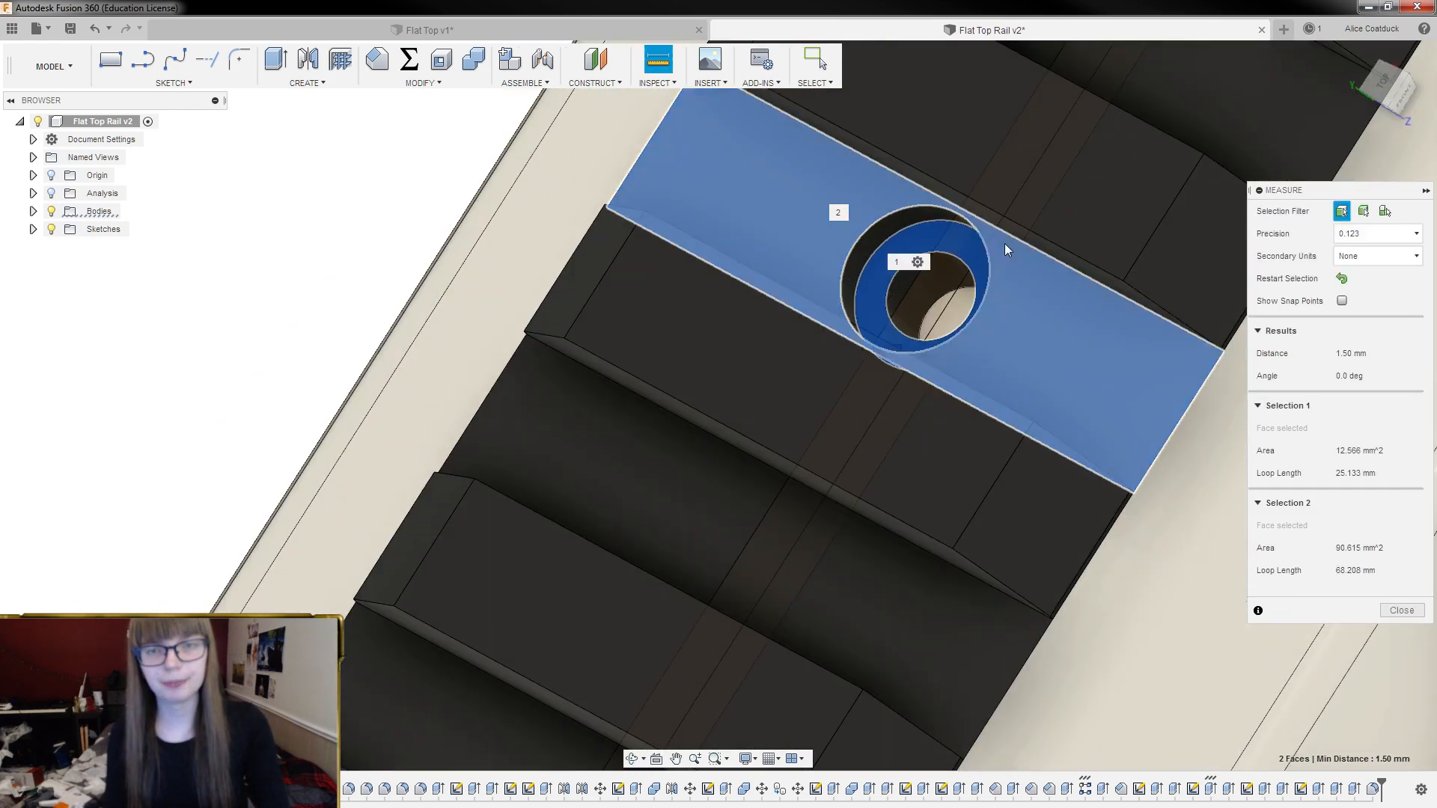
{"action": "scroll", "coordinate": [965, 225], "scroll_direction": "down", "scroll_amount": 4}
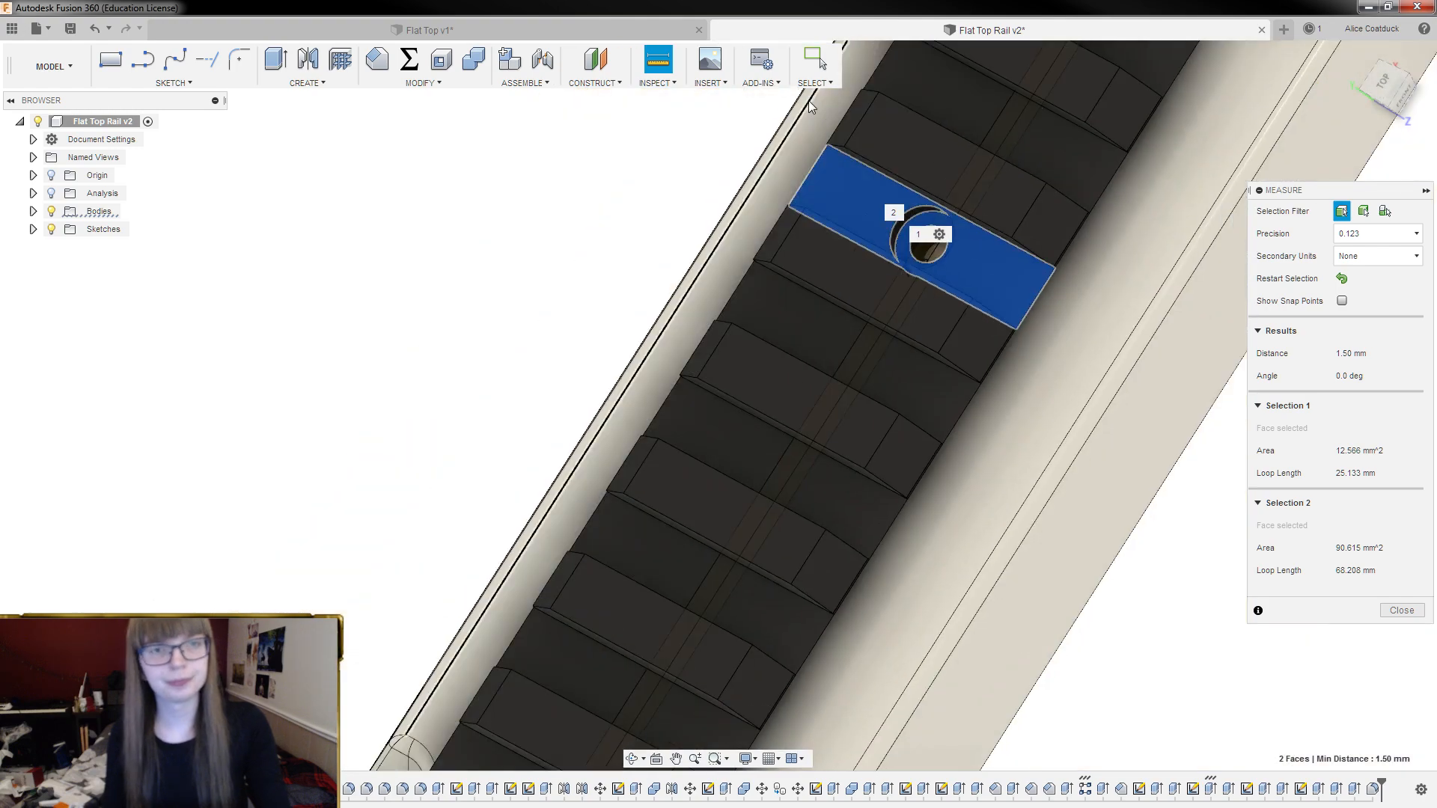
Examine the tubular boss under the screw hole in Flat Top Rail v2, and return to the Flat Top v1 design
{"action": "left_click", "coordinate": [573, 28]}
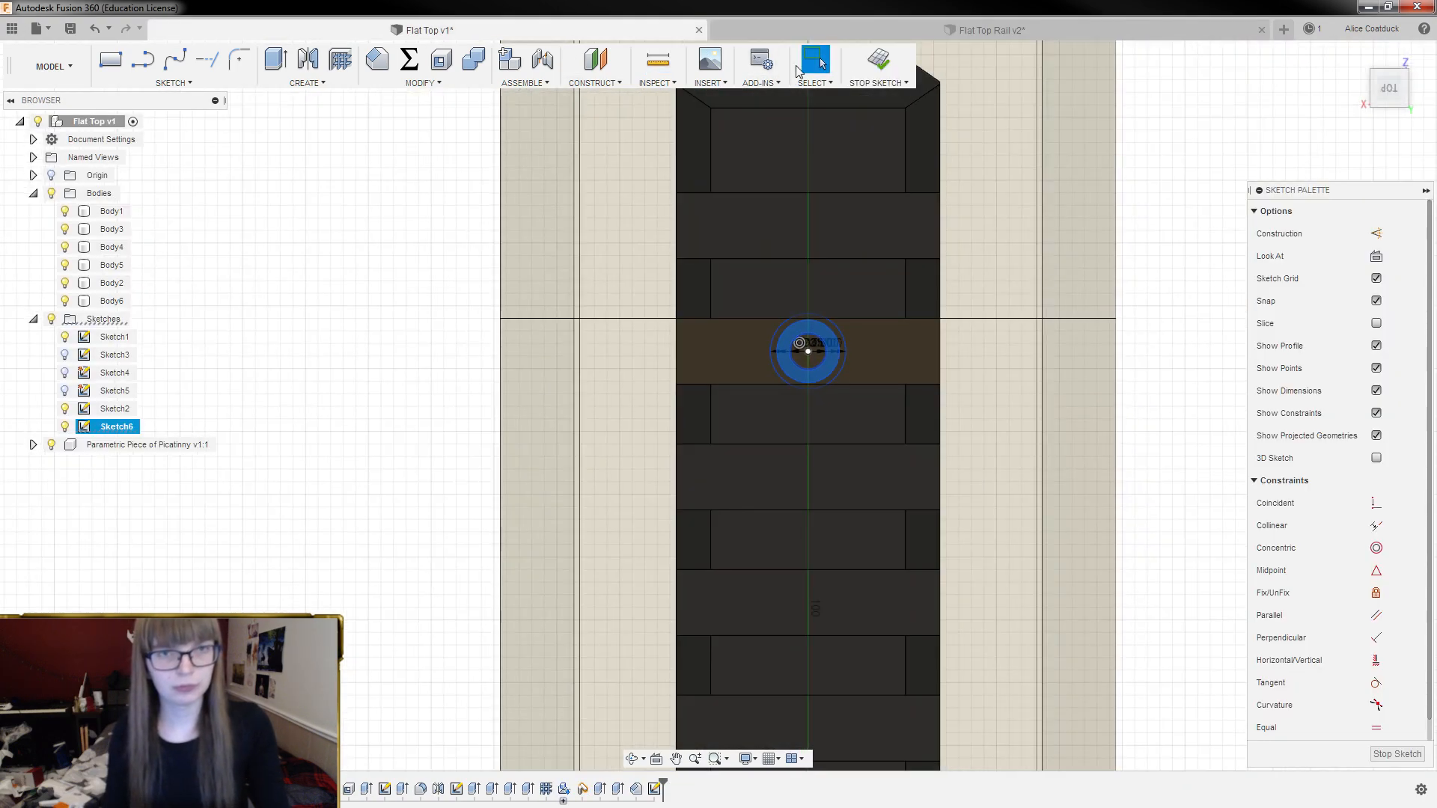
{"action": "left_click", "coordinate": [863, 29]}
{"action": "scroll", "coordinate": [1085, 389], "scroll_direction": "up", "scroll_amount": 3}
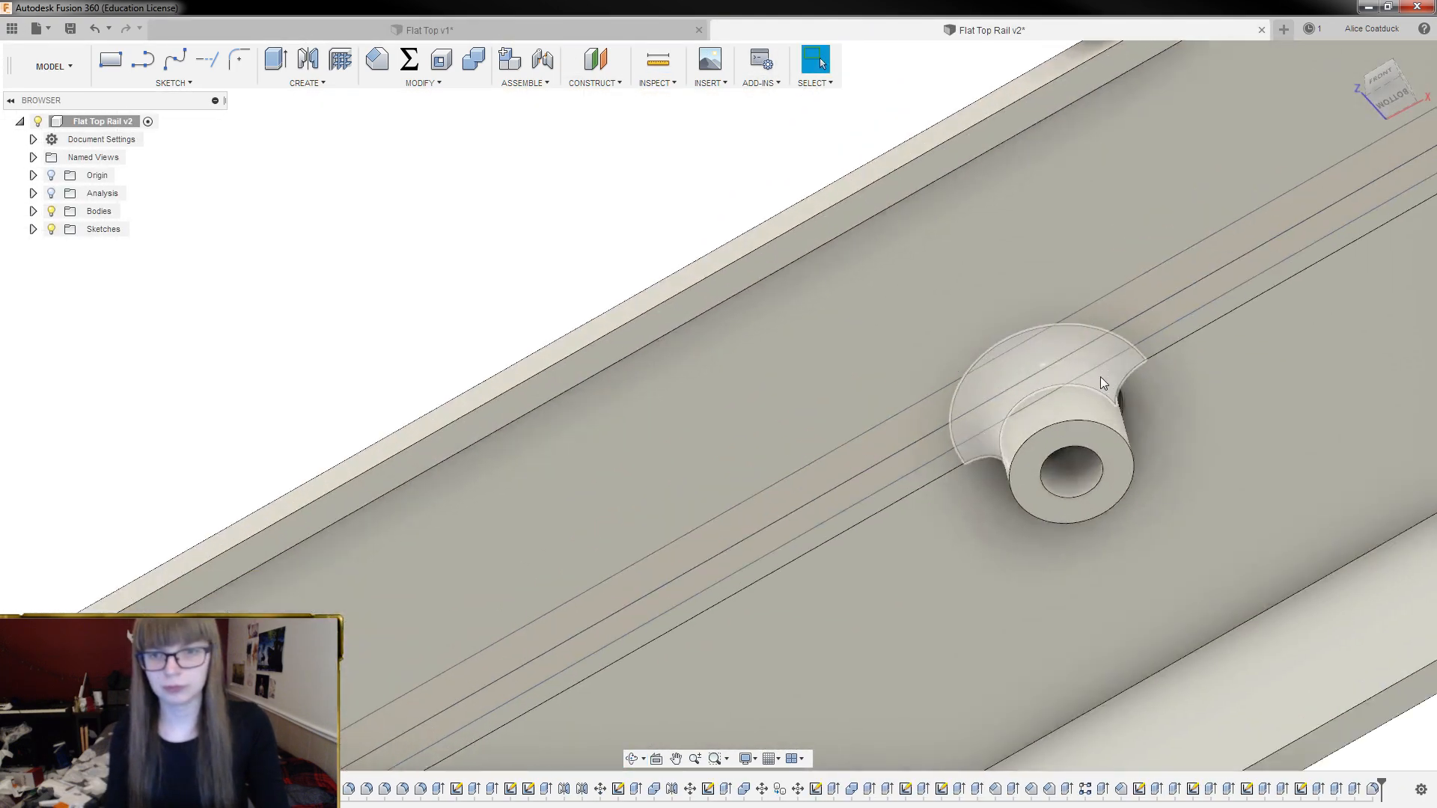
{"action": "left_click", "coordinate": [1063, 419]}
{"action": "middle_click_drag", "start_coordinate": [1063, 411], "coordinate": [975, 302], "text": "shift"}
{"action": "left_click", "coordinate": [586, 29]}
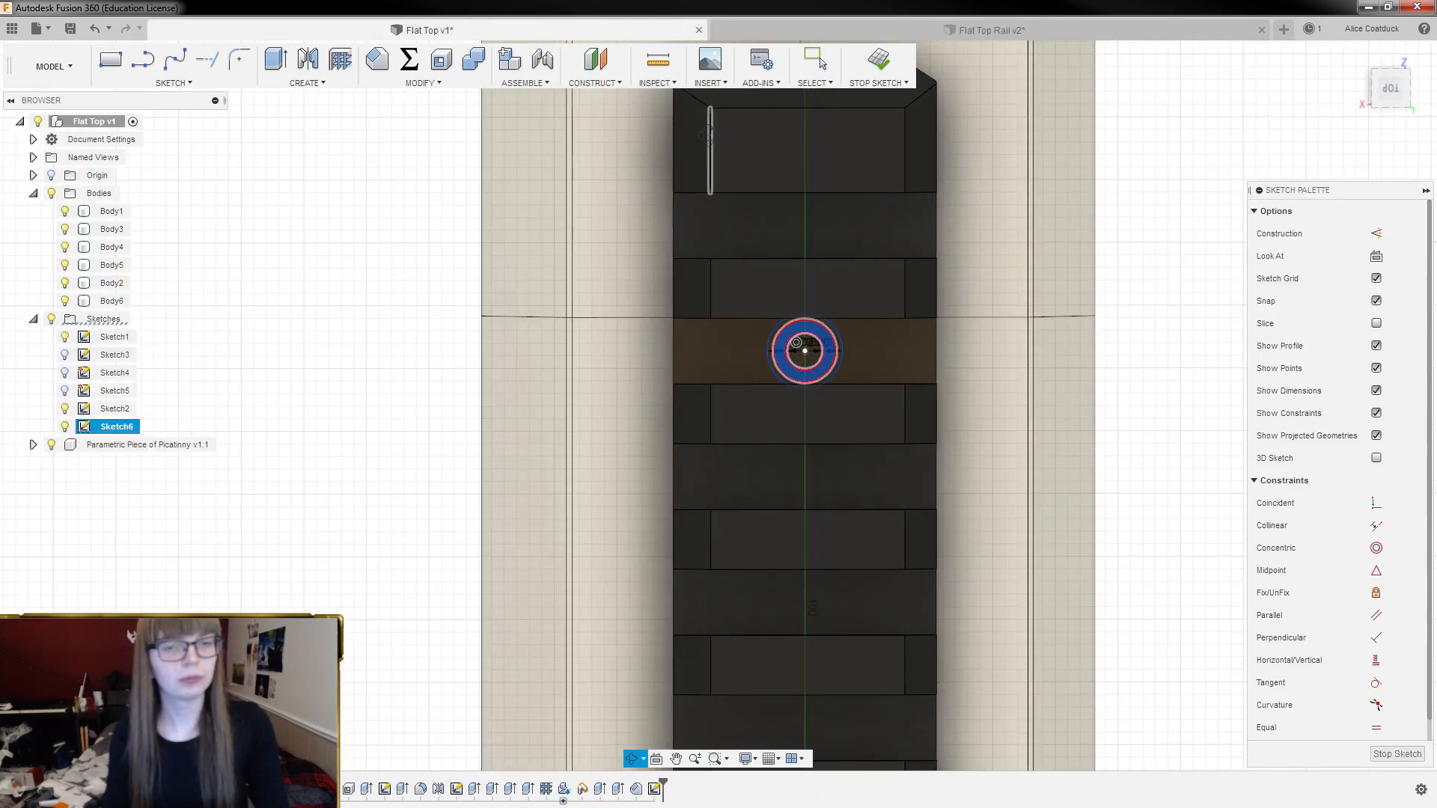
Try to cut the three profiles inside the 5 mm circle 1.5 mm deep into the rail slot
{"action": "left_click", "coordinate": [814, 60]}
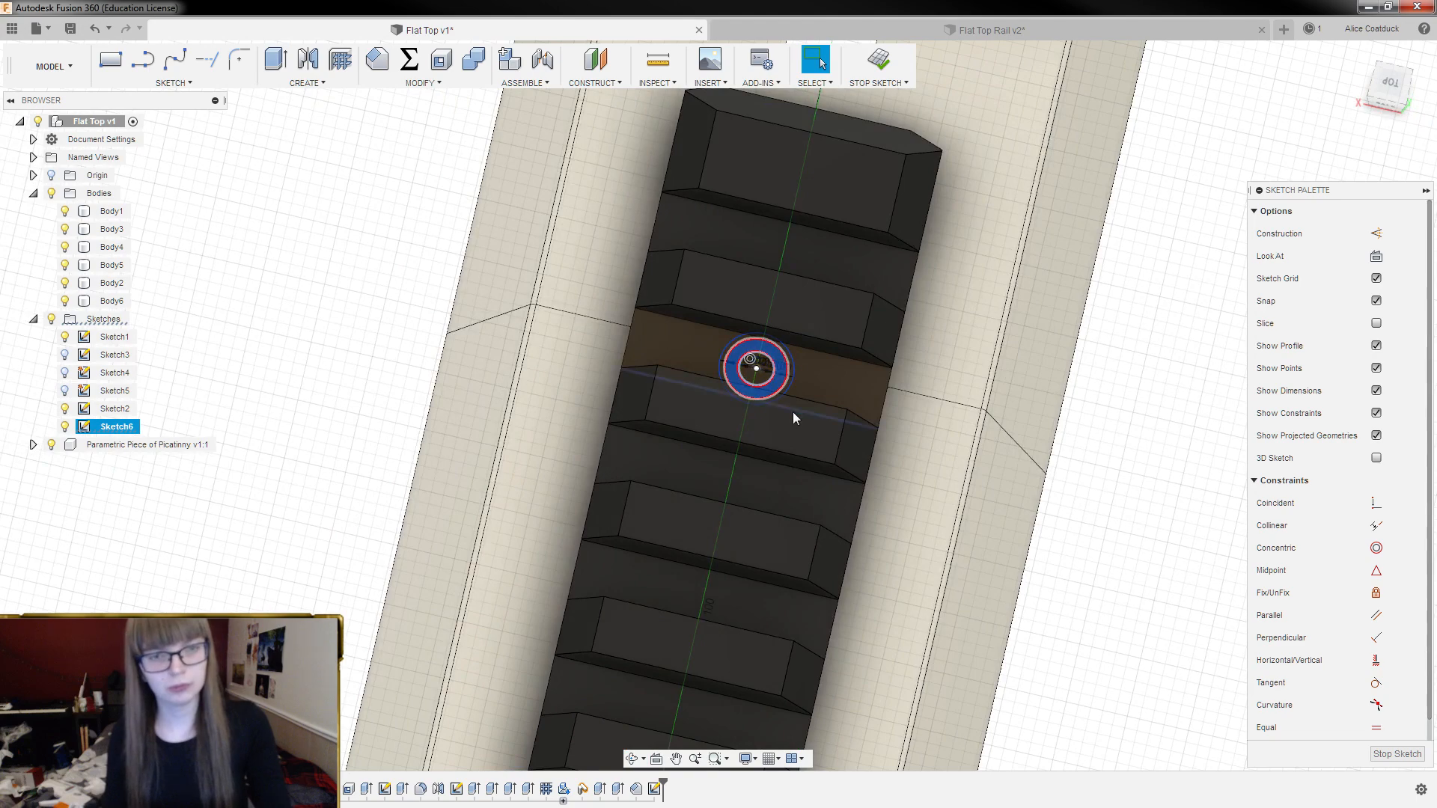
{"action": "scroll", "coordinate": [791, 412], "scroll_direction": "up", "scroll_amount": 3}
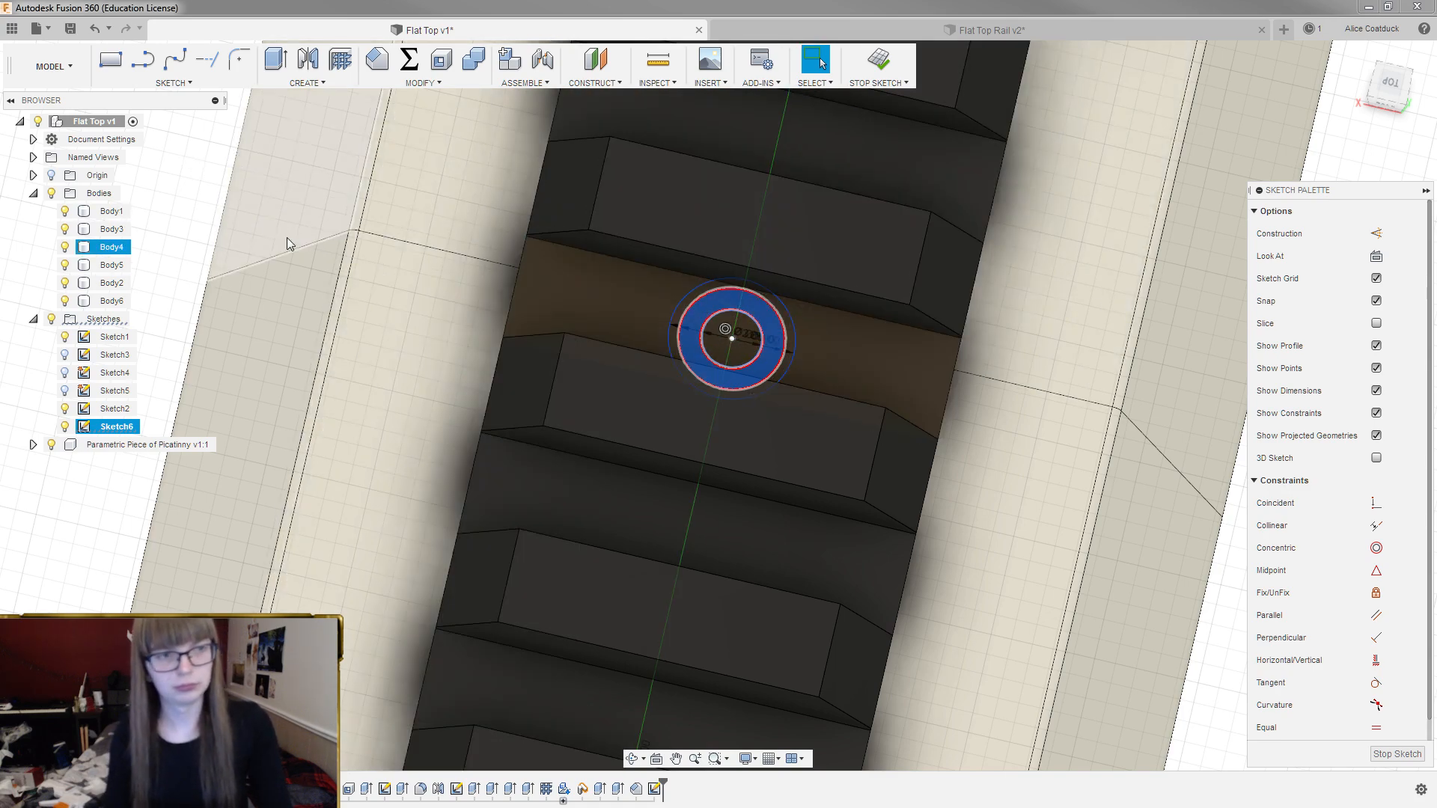
{"action": "key", "text": "e"}
{"action": "scroll", "coordinate": [751, 317], "scroll_direction": "up", "scroll_amount": 6}
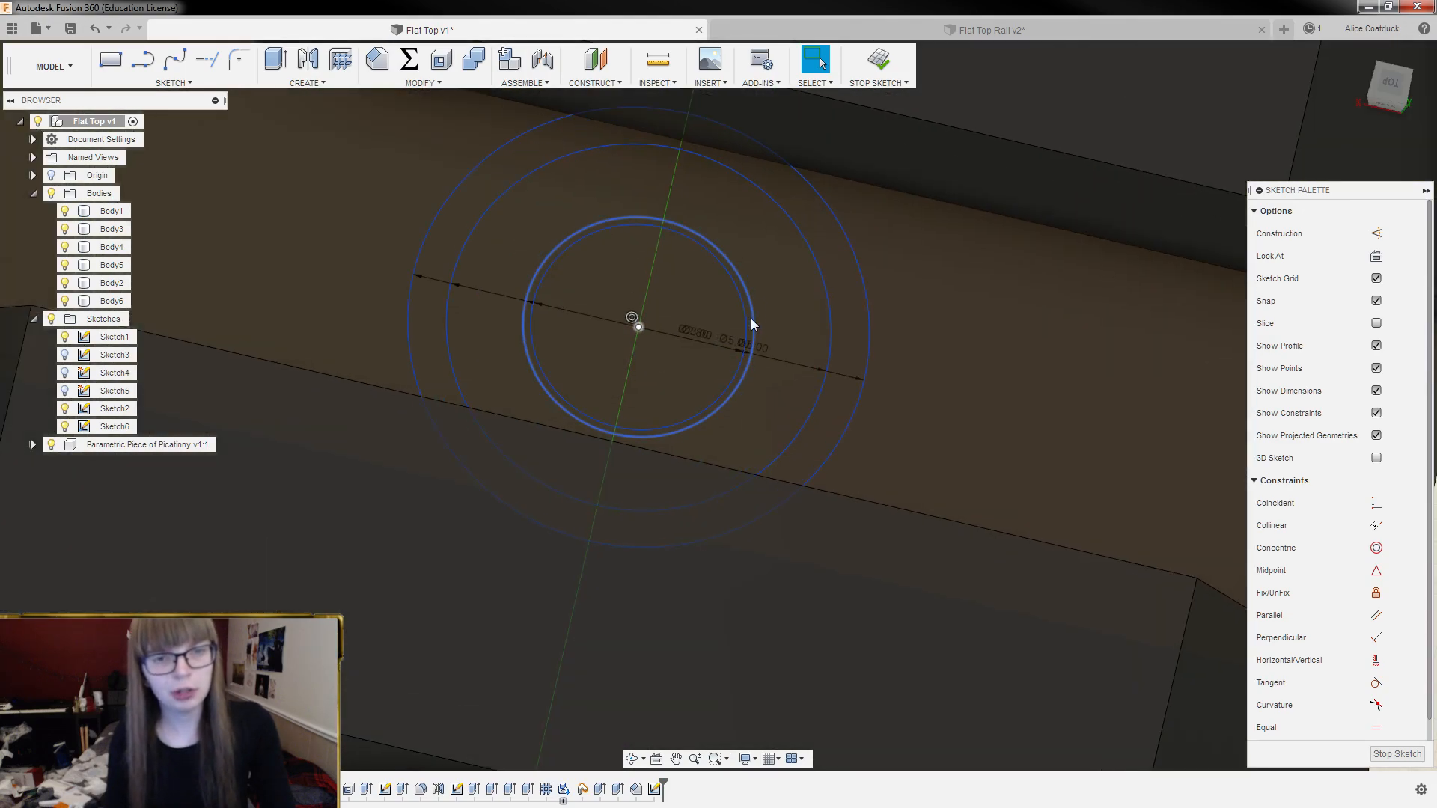
{"action": "left_click", "coordinate": [768, 295]}
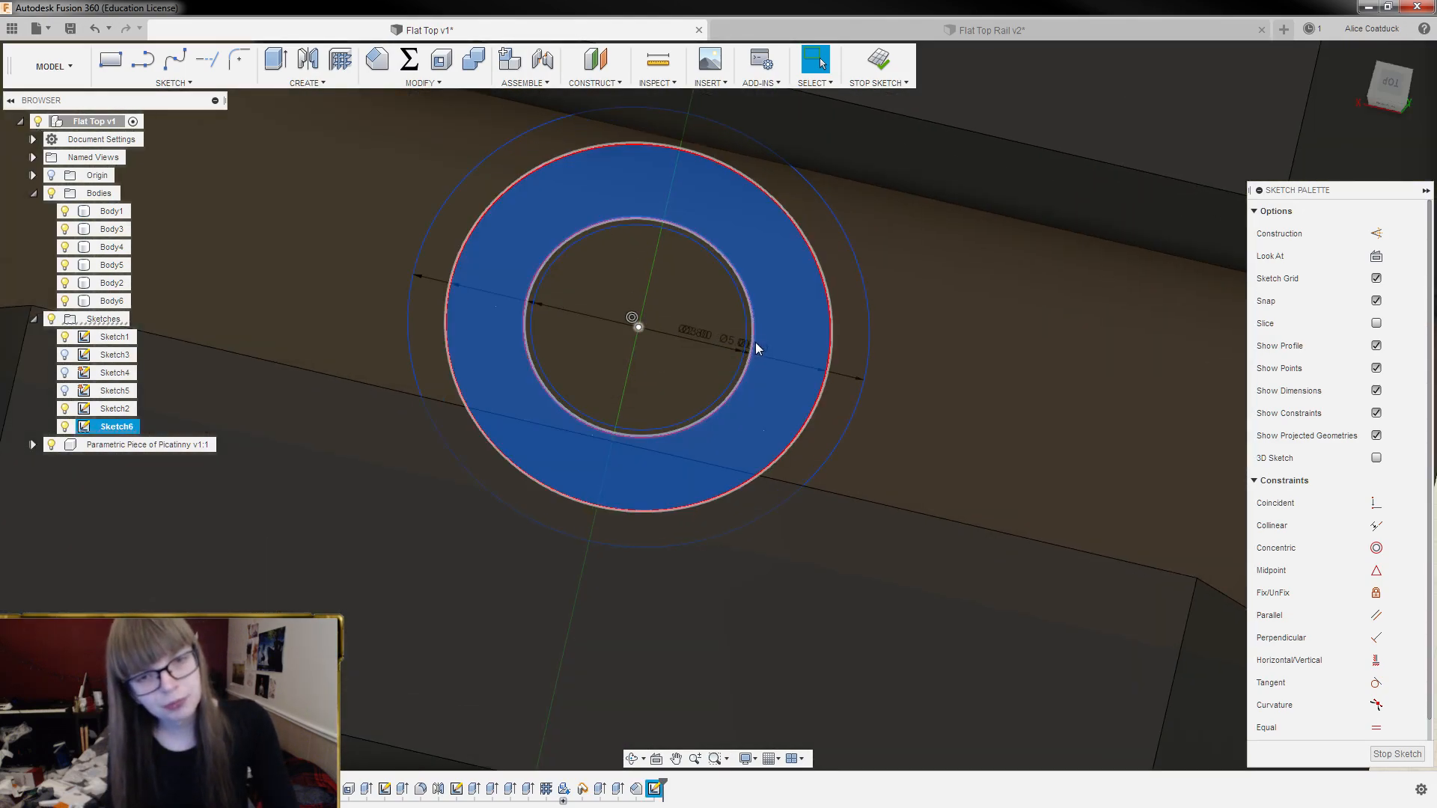
{"action": "scroll", "coordinate": [752, 341], "scroll_direction": "up", "scroll_amount": 5}
{"action": "scroll", "coordinate": [854, 302], "scroll_direction": "down", "scroll_amount": 10}
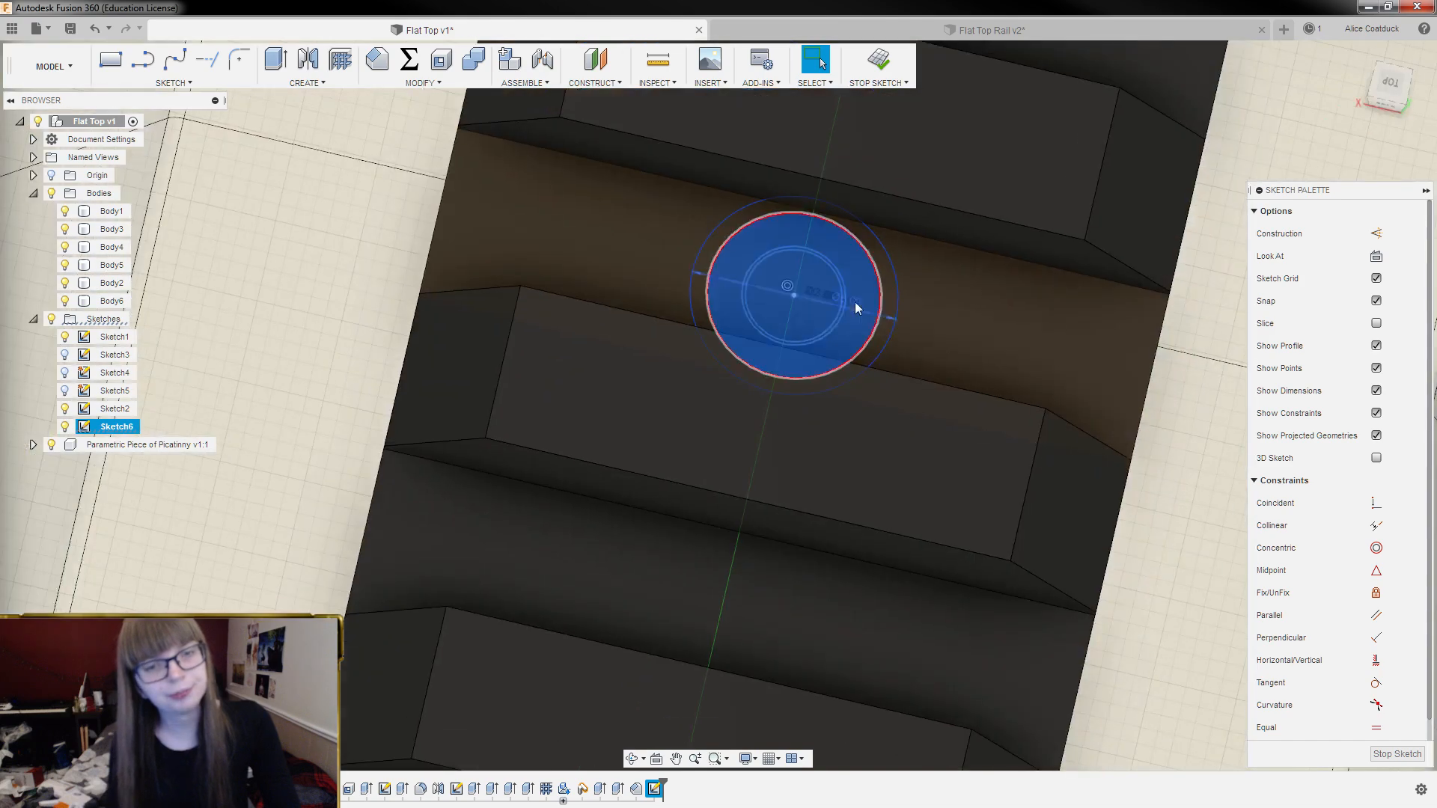
{"action": "middle_click_drag", "start_coordinate": [854, 303], "coordinate": [730, 274], "text": "shift"}
{"action": "scroll", "coordinate": [681, 275], "scroll_direction": "down", "scroll_amount": 4}
{"action": "scroll", "coordinate": [723, 253], "scroll_direction": "up", "scroll_amount": 1}
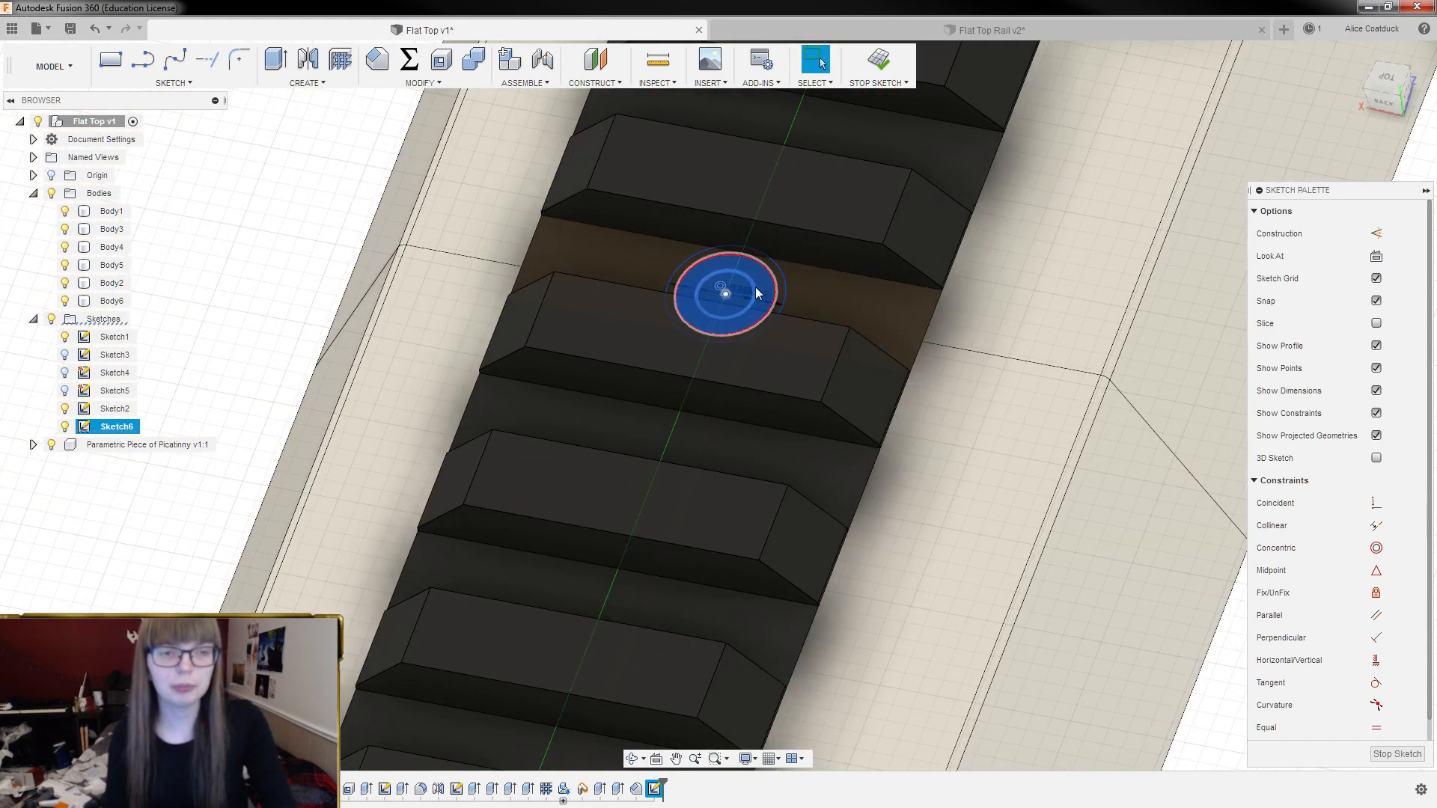
{"action": "scroll", "coordinate": [756, 286], "scroll_direction": "up", "scroll_amount": 5}
{"action": "scroll", "coordinate": [743, 294], "scroll_direction": "down", "scroll_amount": 1}
{"action": "key", "text": "e"}
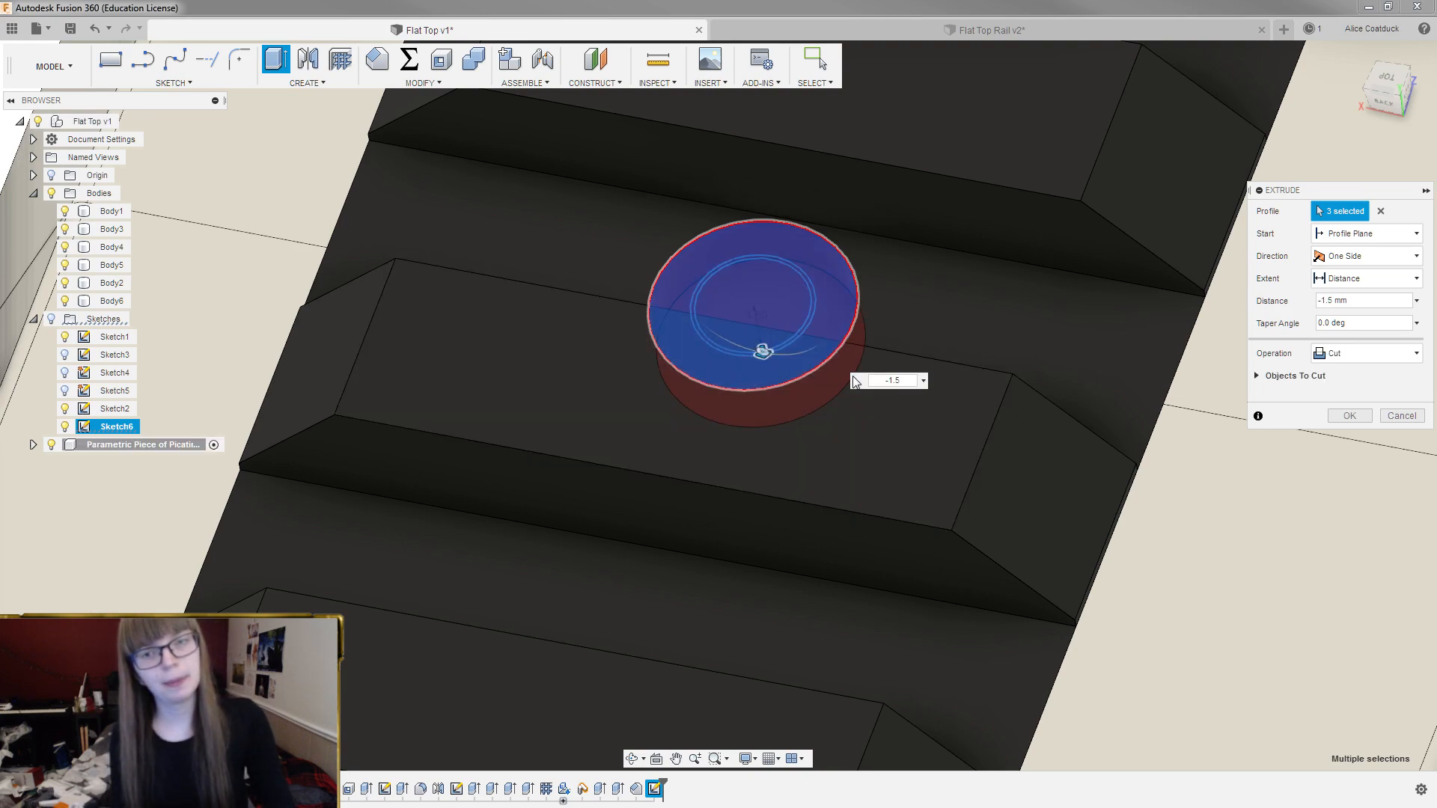
{"action": "key", "text": "Return"}
Draw a 5.25 mm guide line straight across the last slot at the rail end beside the rectangular opening, on the centre axis
{"action": "scroll", "coordinate": [947, 137], "scroll_direction": "down", "scroll_amount": 10}
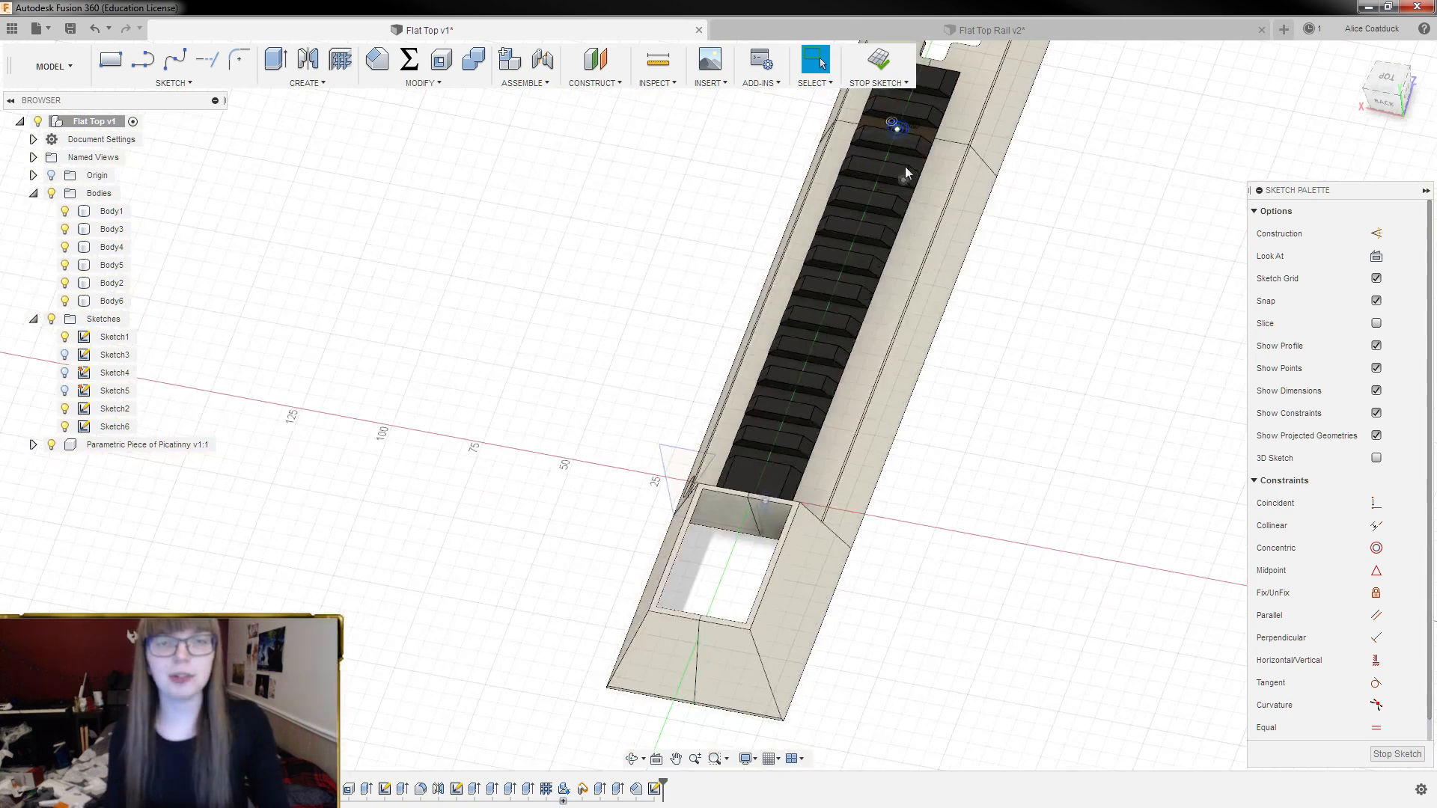
{"action": "scroll", "coordinate": [785, 446], "scroll_direction": "up", "scroll_amount": 8}
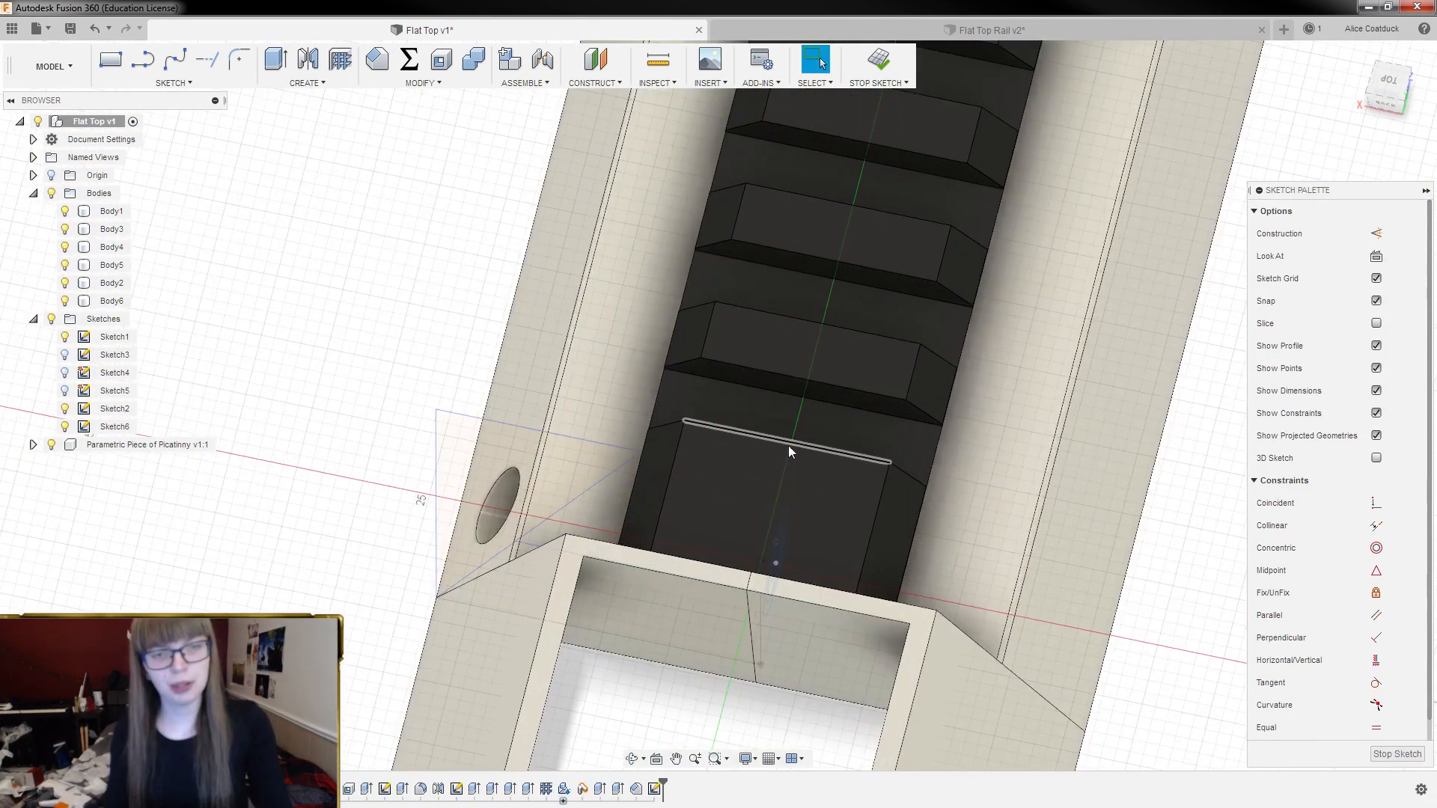
{"action": "middle_click_drag", "start_coordinate": [812, 446], "coordinate": [794, 459], "text": "shift"}
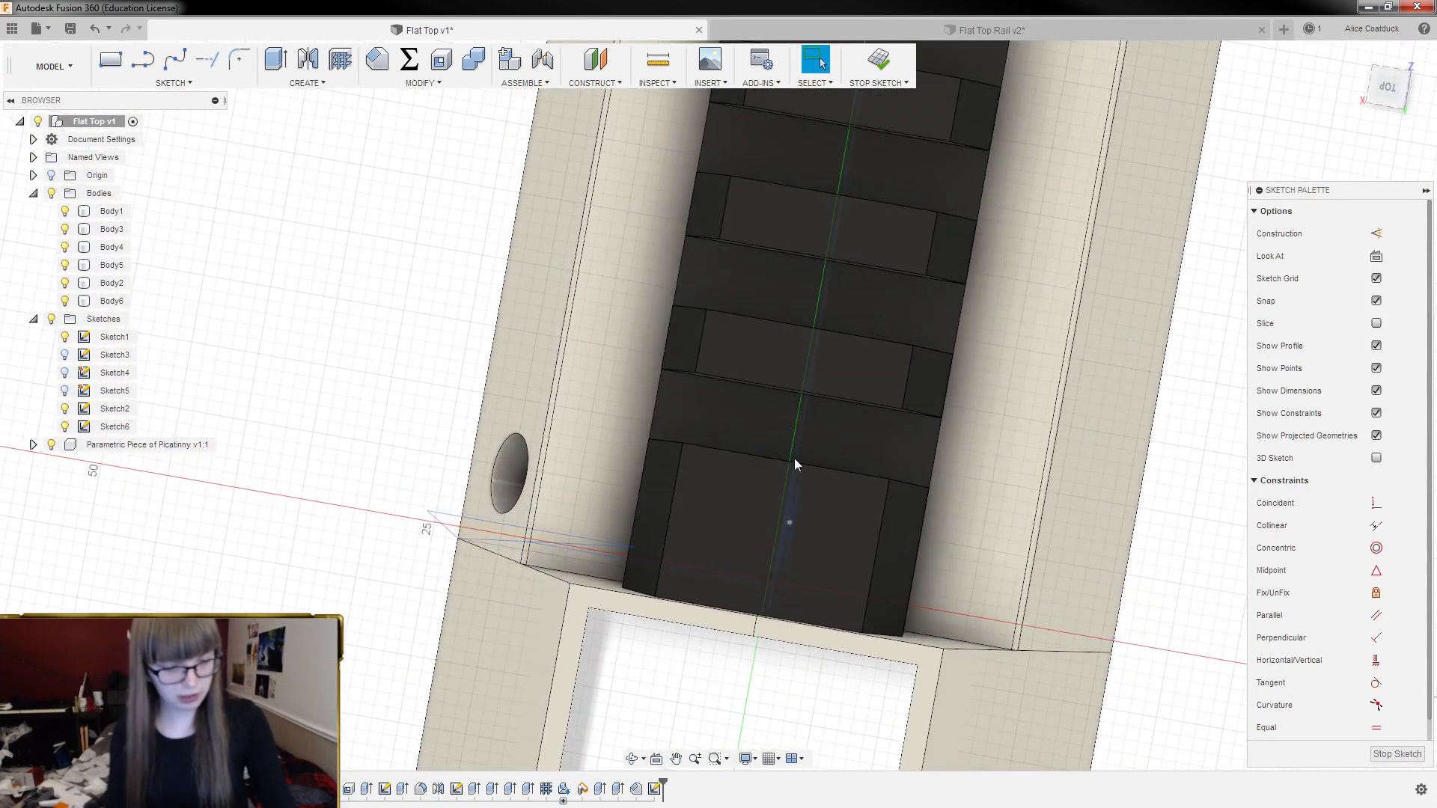
{"action": "key", "text": "l"}
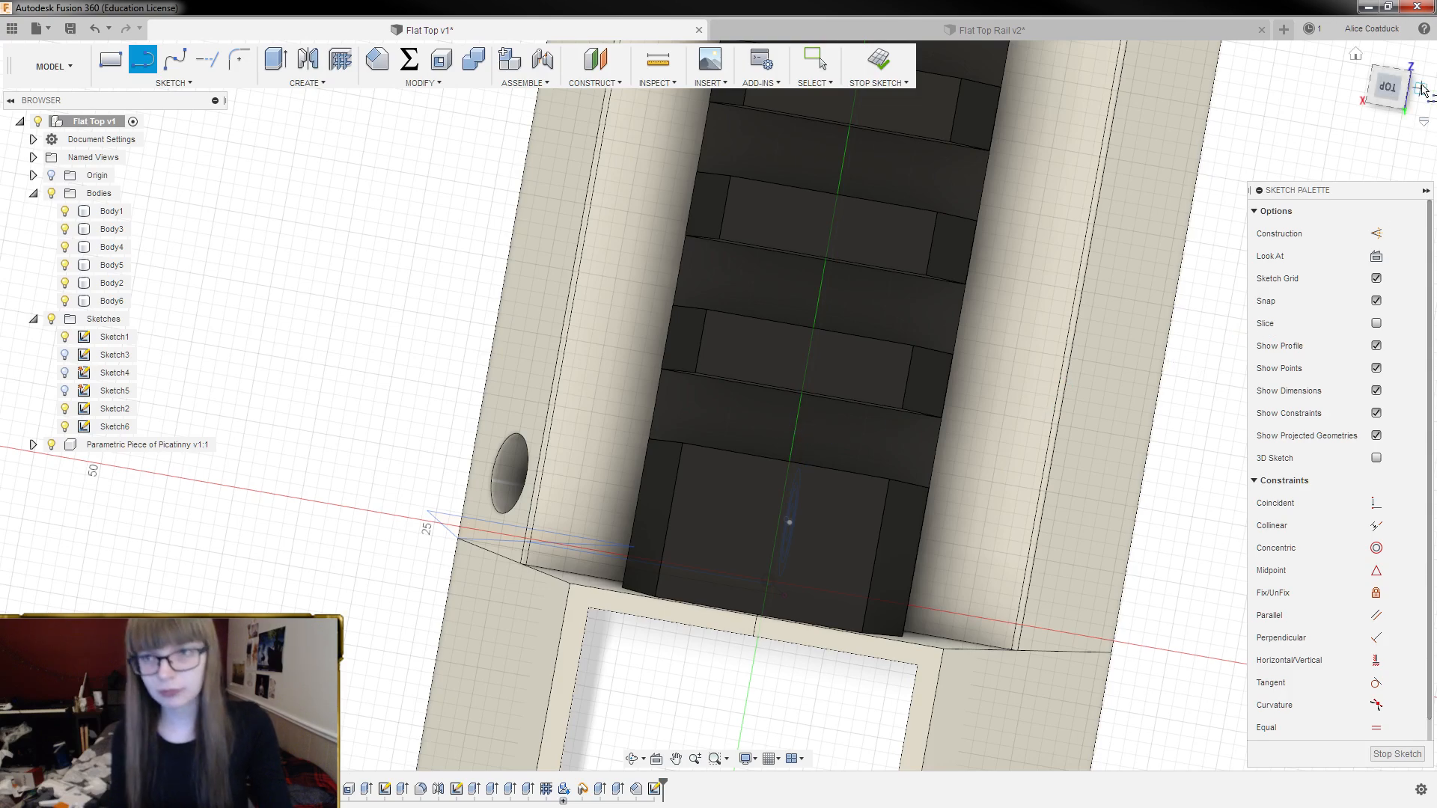
{"action": "left_click", "coordinate": [1396, 84]}
{"action": "scroll", "coordinate": [861, 419], "scroll_direction": "up", "scroll_amount": 5}
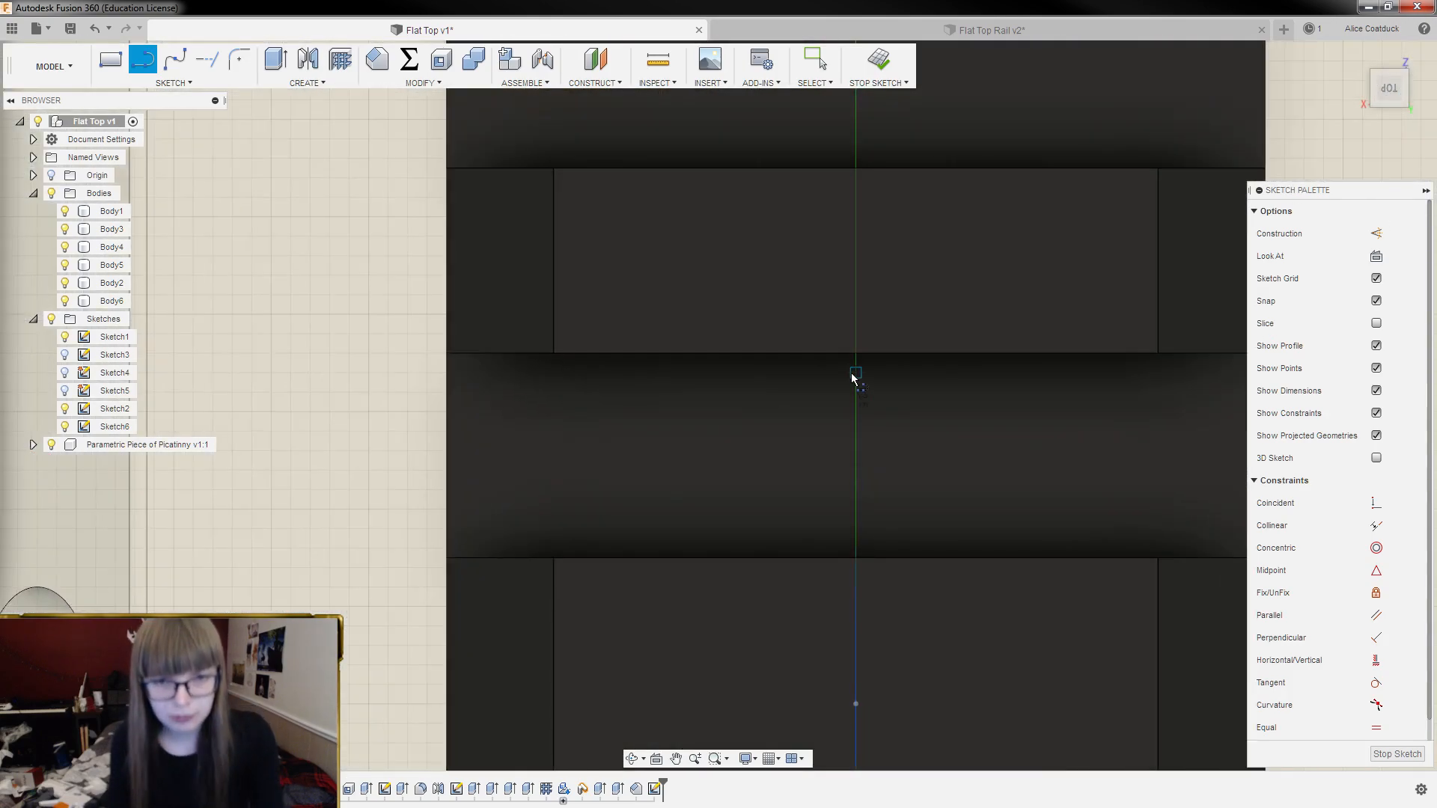
{"action": "left_click_drag", "start_coordinate": [856, 353], "coordinate": [859, 562]}
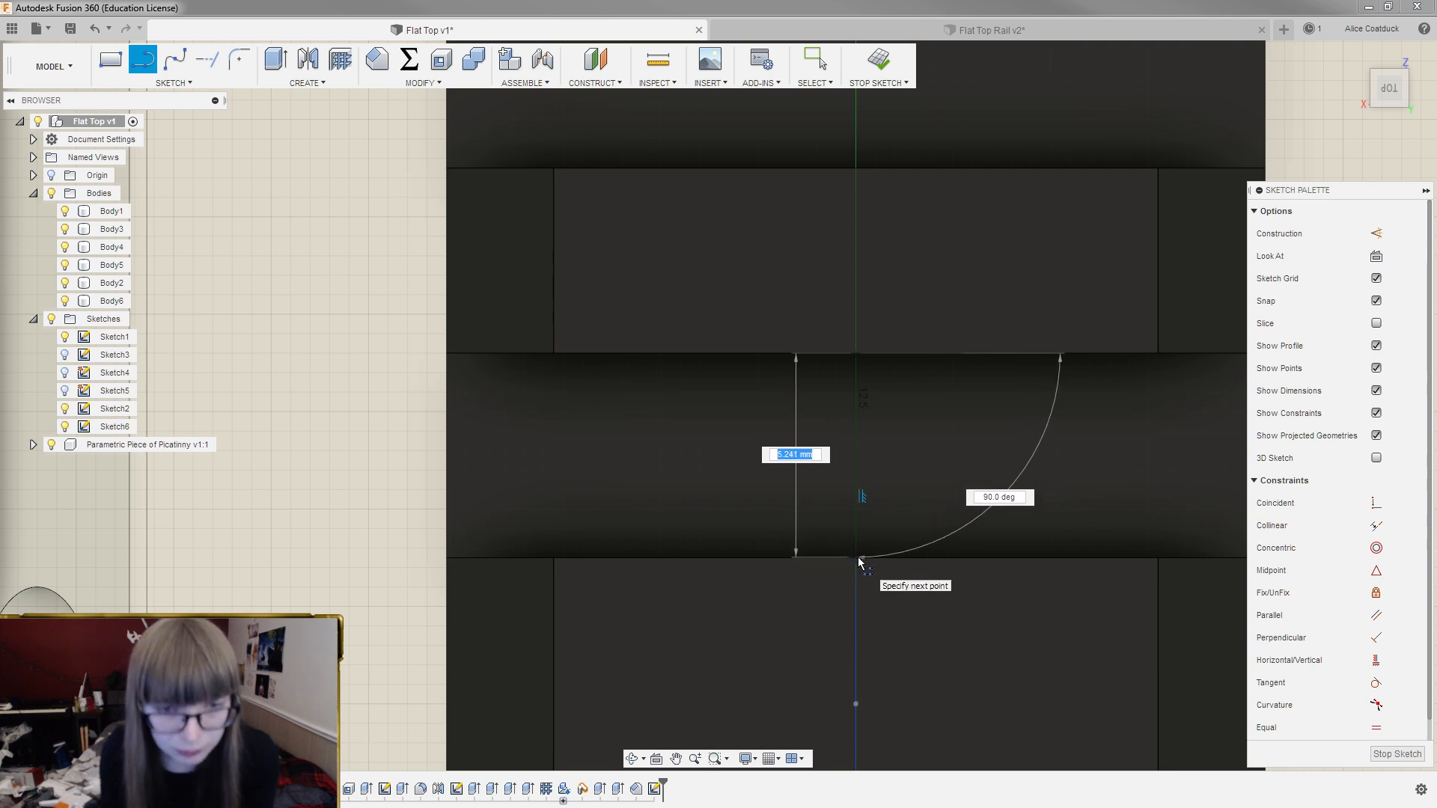
{"action": "type", "text": "5.25"}
{"action": "key", "text": "Return"}
{"action": "key", "text": "Escape"}
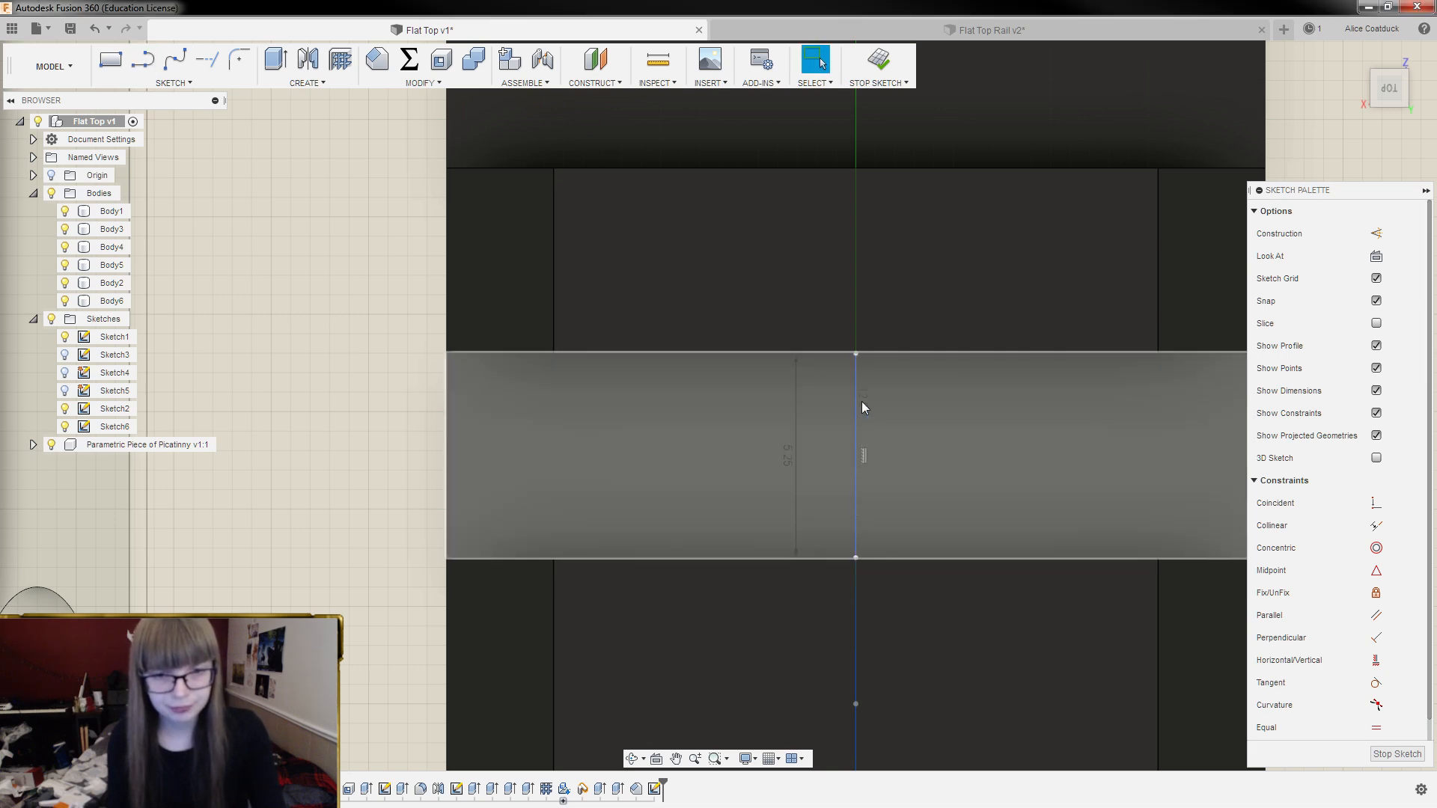
Draw a 6 mm diameter circle centred on the midpoint of the 5.25 mm guide line
{"action": "key", "text": "c"}
{"action": "left_click", "coordinate": [855, 454]}
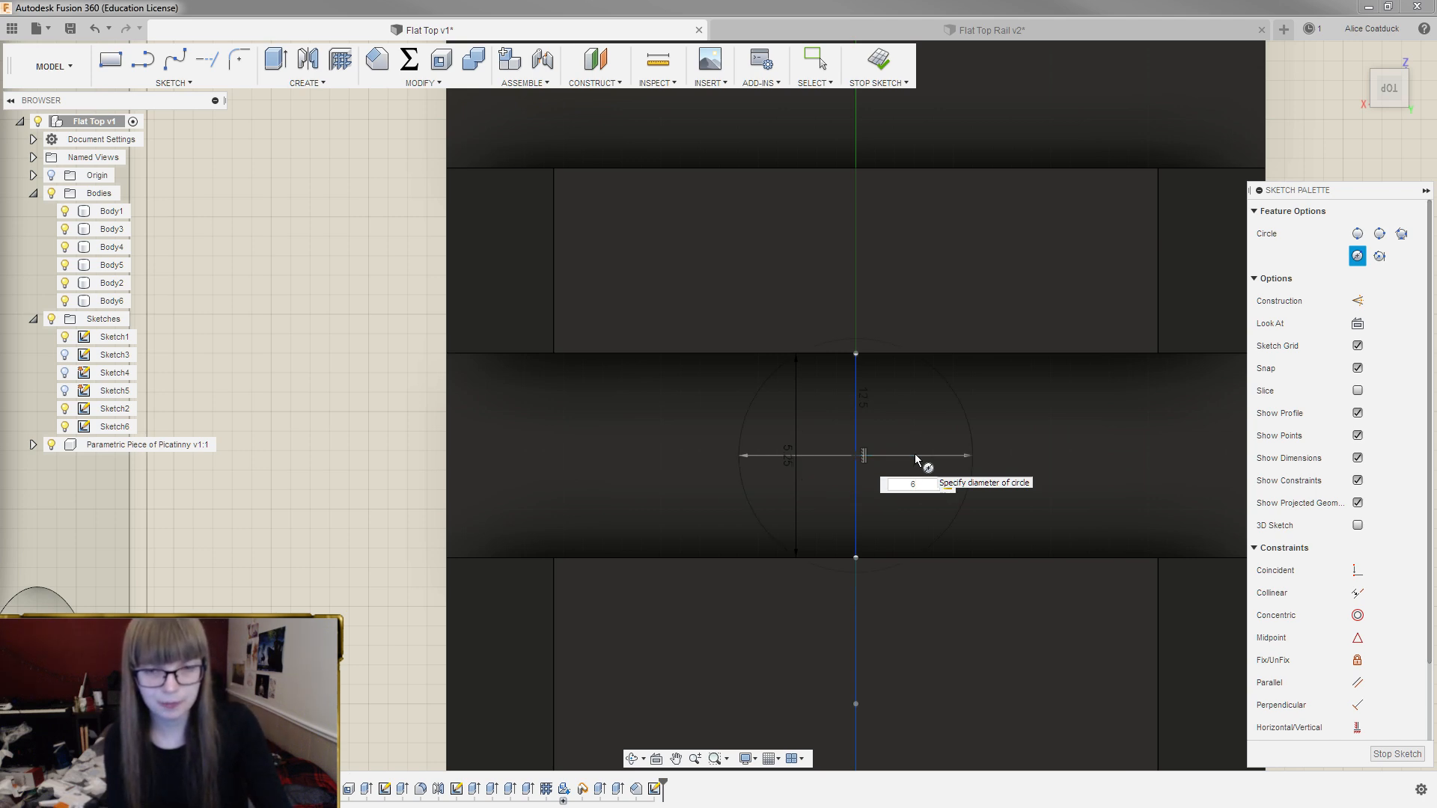
{"action": "type", "text": "6"}
{"action": "key", "text": "Return"}
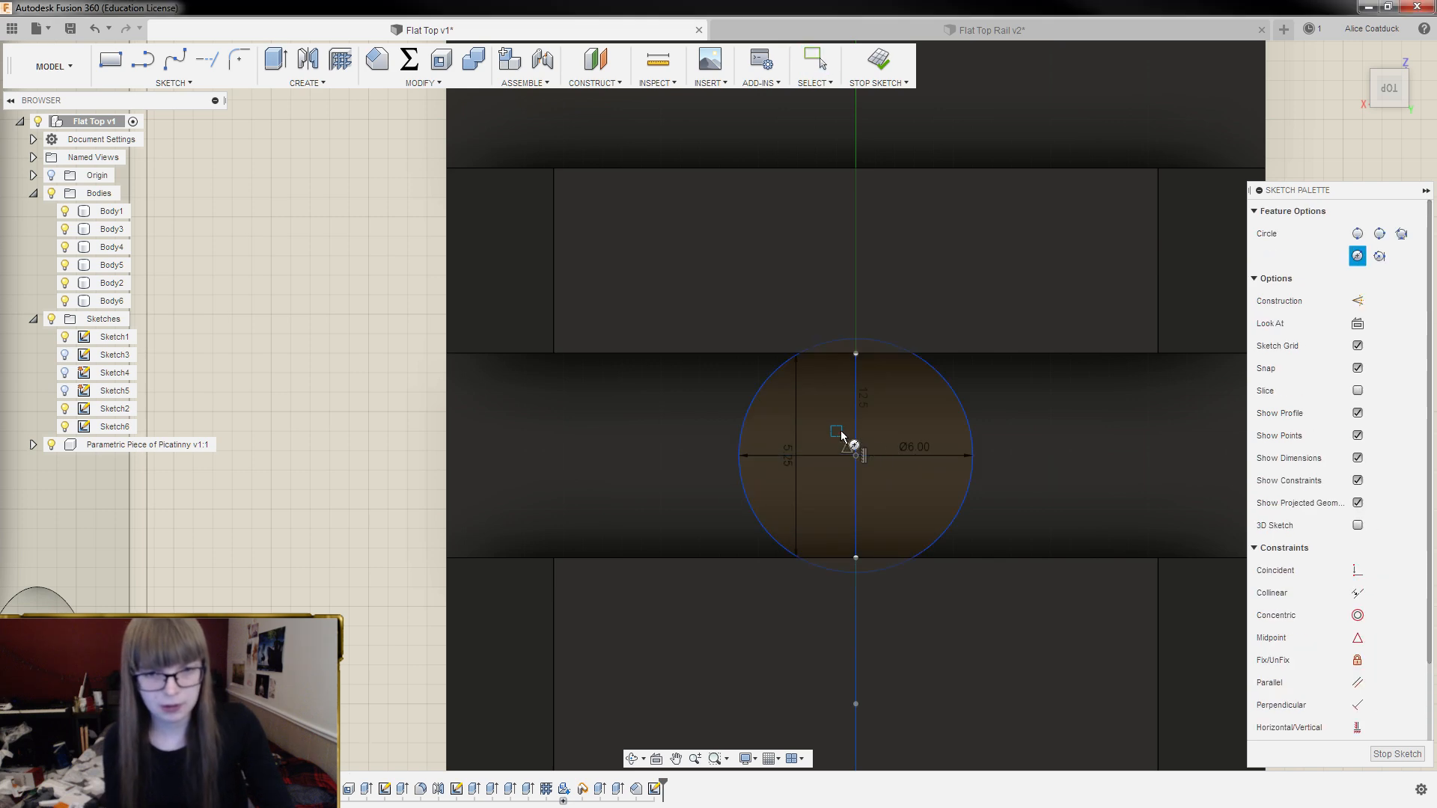
Add a 5 mm diameter circle concentric with the new 6 mm circle
{"action": "left_click", "coordinate": [857, 456]}
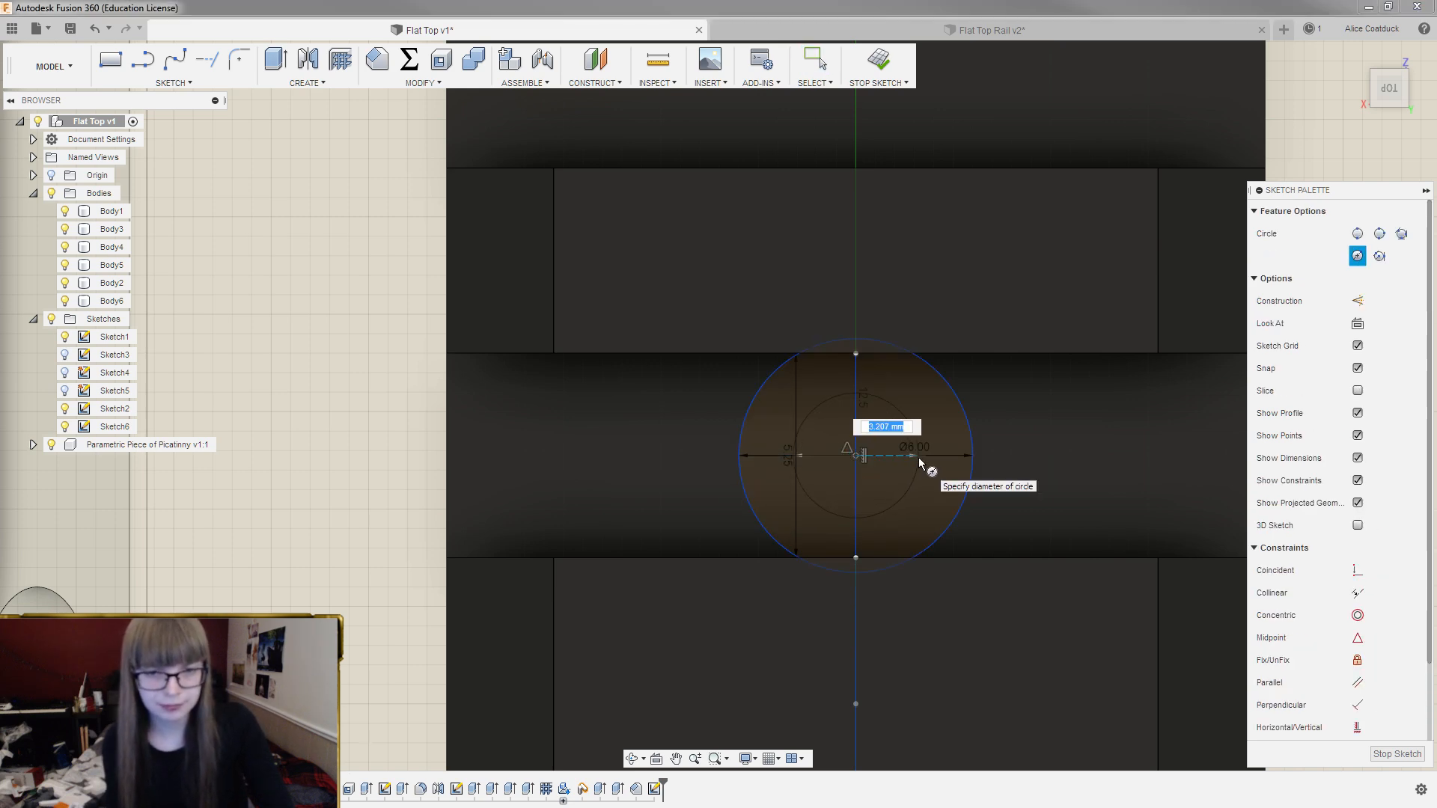
{"action": "type", "text": "10"}
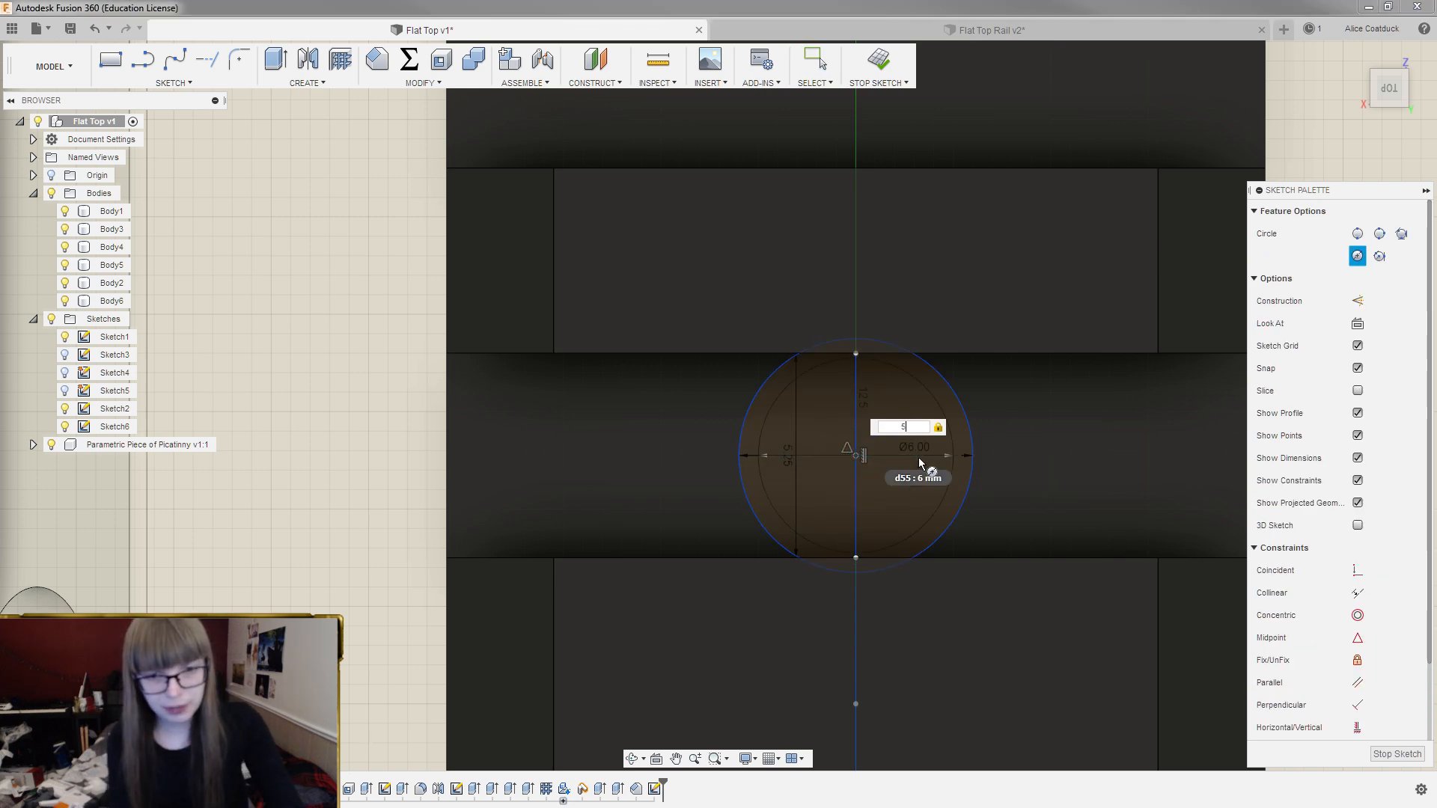
{"action": "key", "text": "Return"}
{"action": "key", "text": "Escape"}
Add a 3 mm diameter circle on the shared centre and a slightly smaller concentric circle just inside it
{"action": "key", "text": "c"}
{"action": "left_click", "coordinate": [856, 454]}
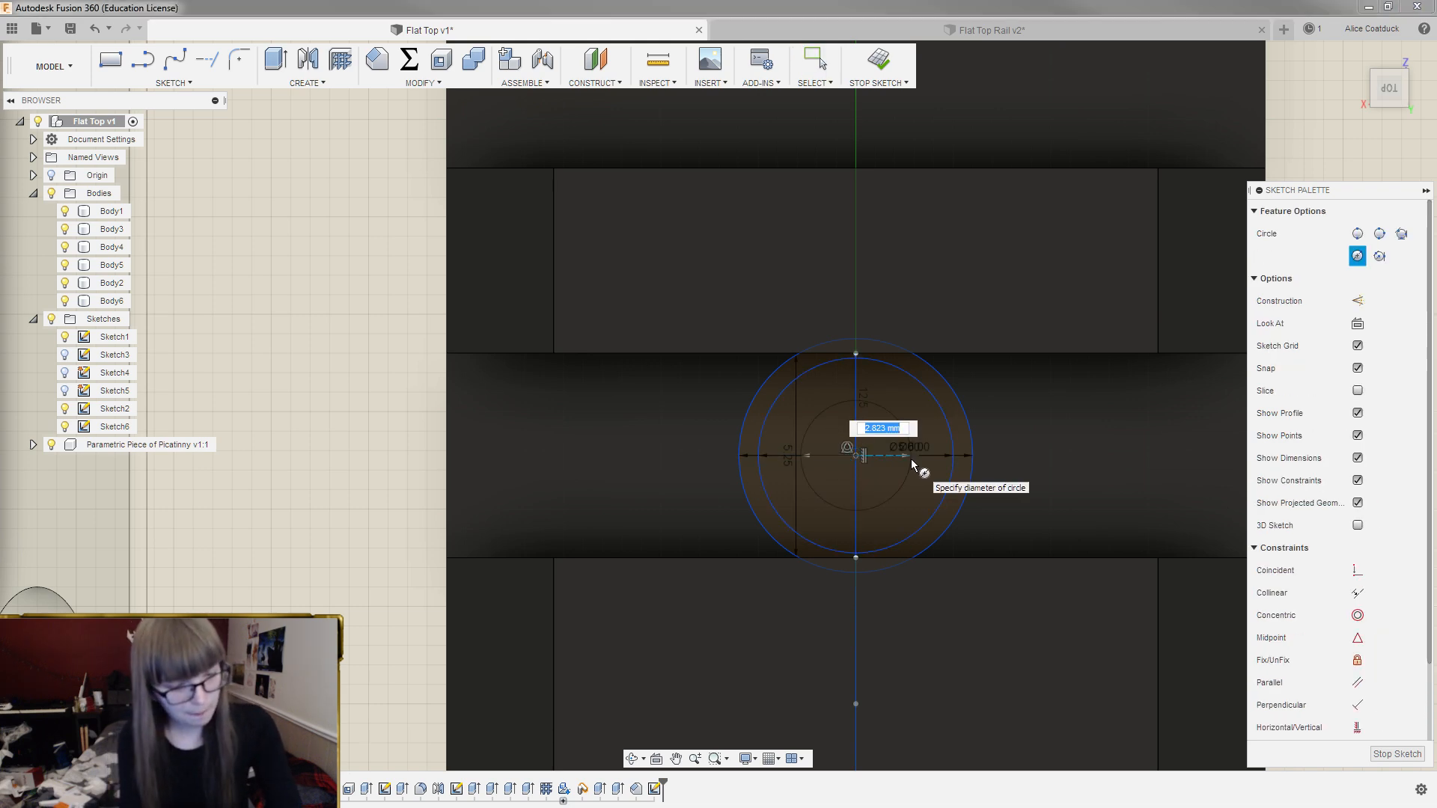
{"action": "type", "text": "3"}
{"action": "key", "text": "Return"}
{"action": "left_click", "coordinate": [856, 454]}
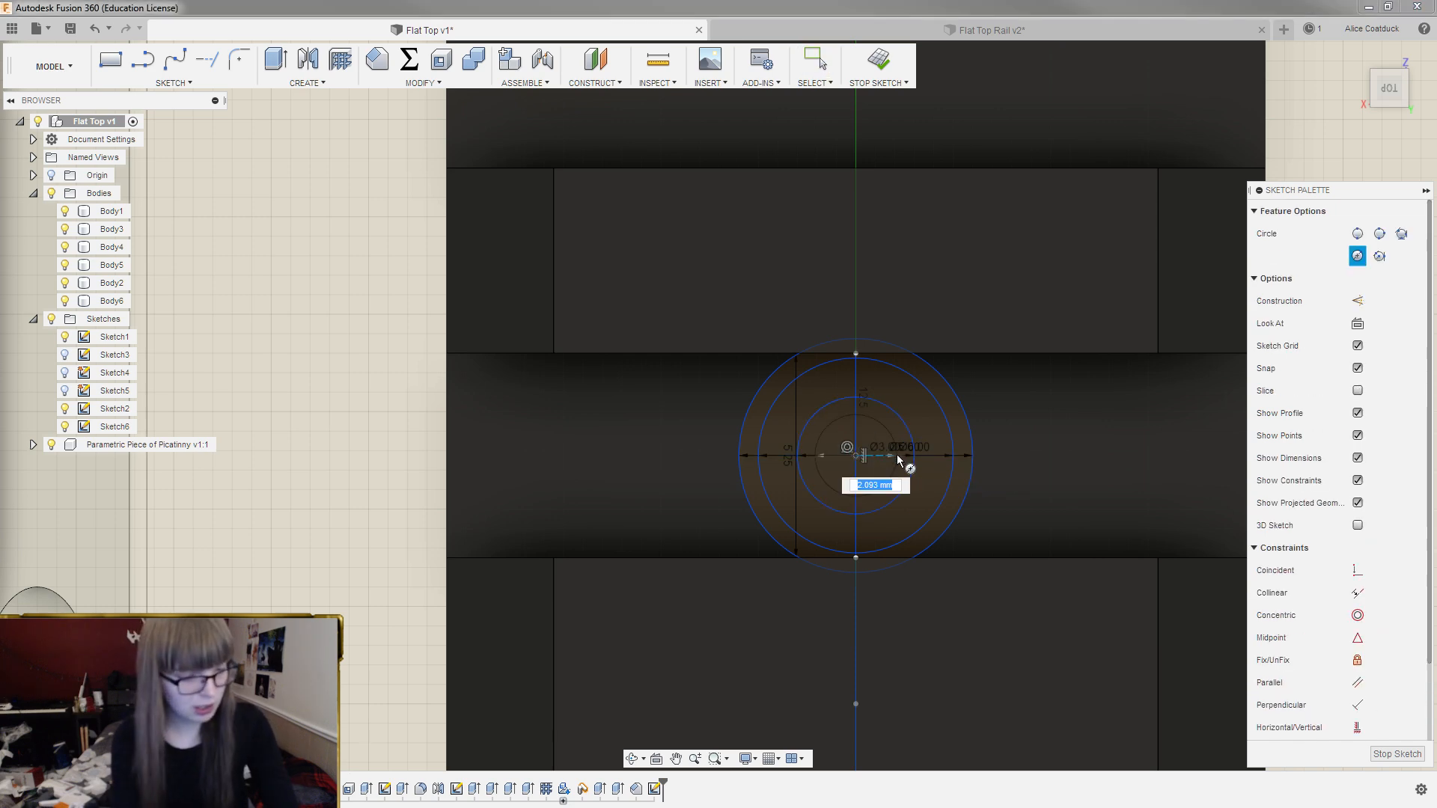
{"action": "key", "text": "Escape"}
{"action": "key", "text": "Escape"}
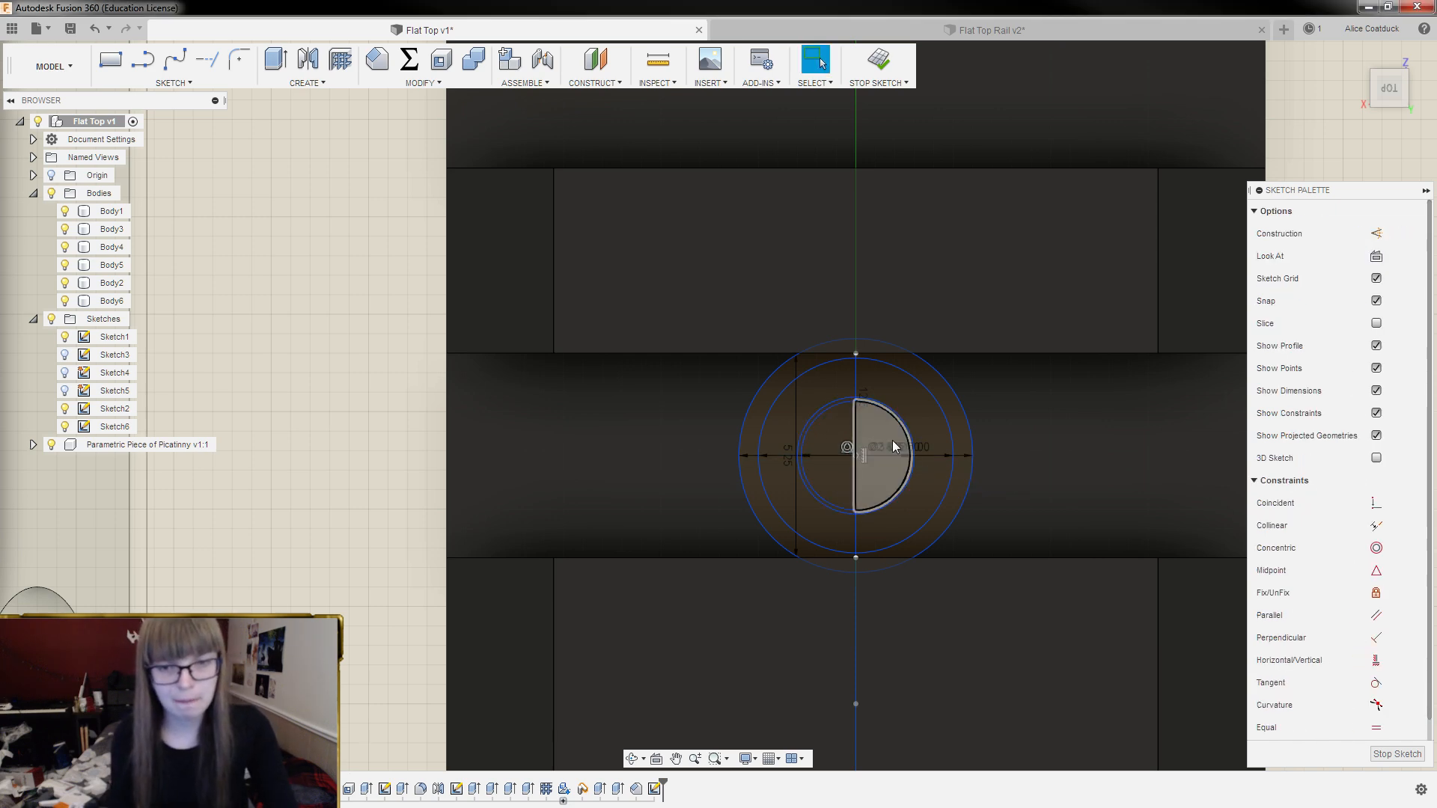
Delete the 5.25 mm guide line running through the concentric circles at the slot beside the rectangular opening
{"action": "left_click", "coordinate": [925, 418]}
{"action": "scroll", "coordinate": [912, 427], "scroll_direction": "up", "scroll_amount": 6}
{"action": "scroll", "coordinate": [834, 327], "scroll_direction": "down", "scroll_amount": 3}
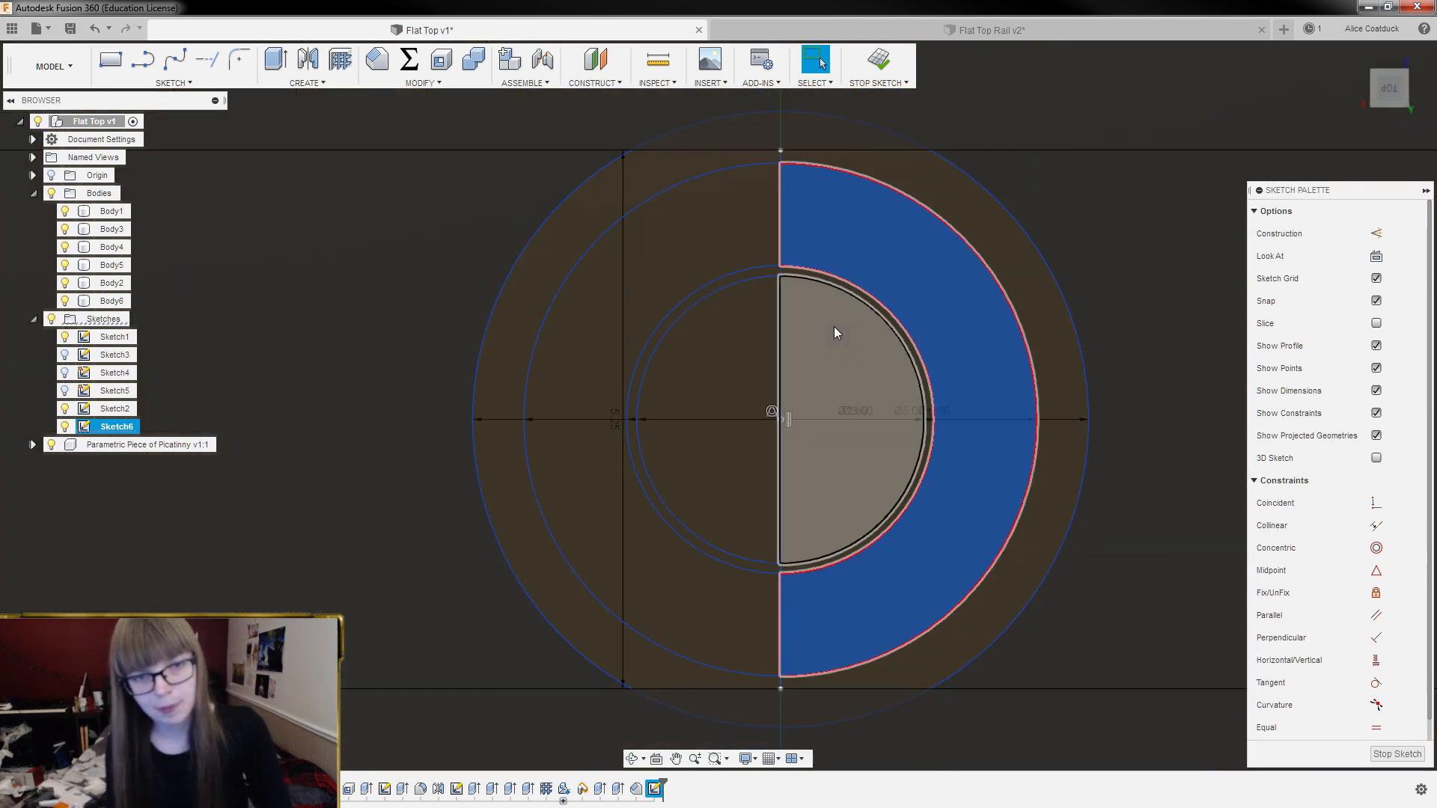
{"action": "left_click", "coordinate": [779, 313]}
{"action": "key", "text": "Delete"}
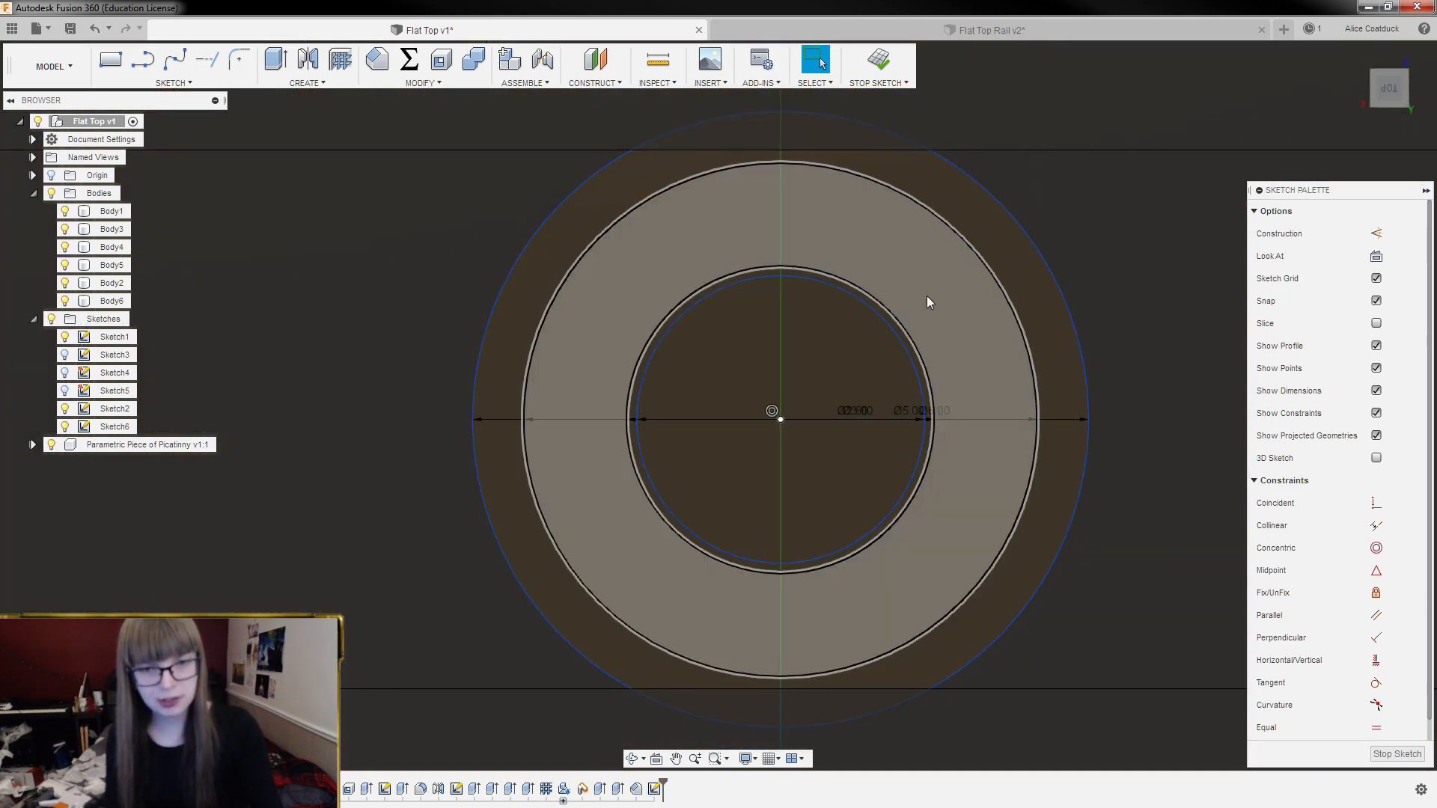
Extrude all profiles inside the 5 mm circles at both slots by -1.5 mm as a cut into the rail
{"action": "scroll", "coordinate": [892, 322], "scroll_direction": "up", "scroll_amount": 3}
{"action": "scroll", "coordinate": [868, 352], "scroll_direction": "down", "scroll_amount": 10}
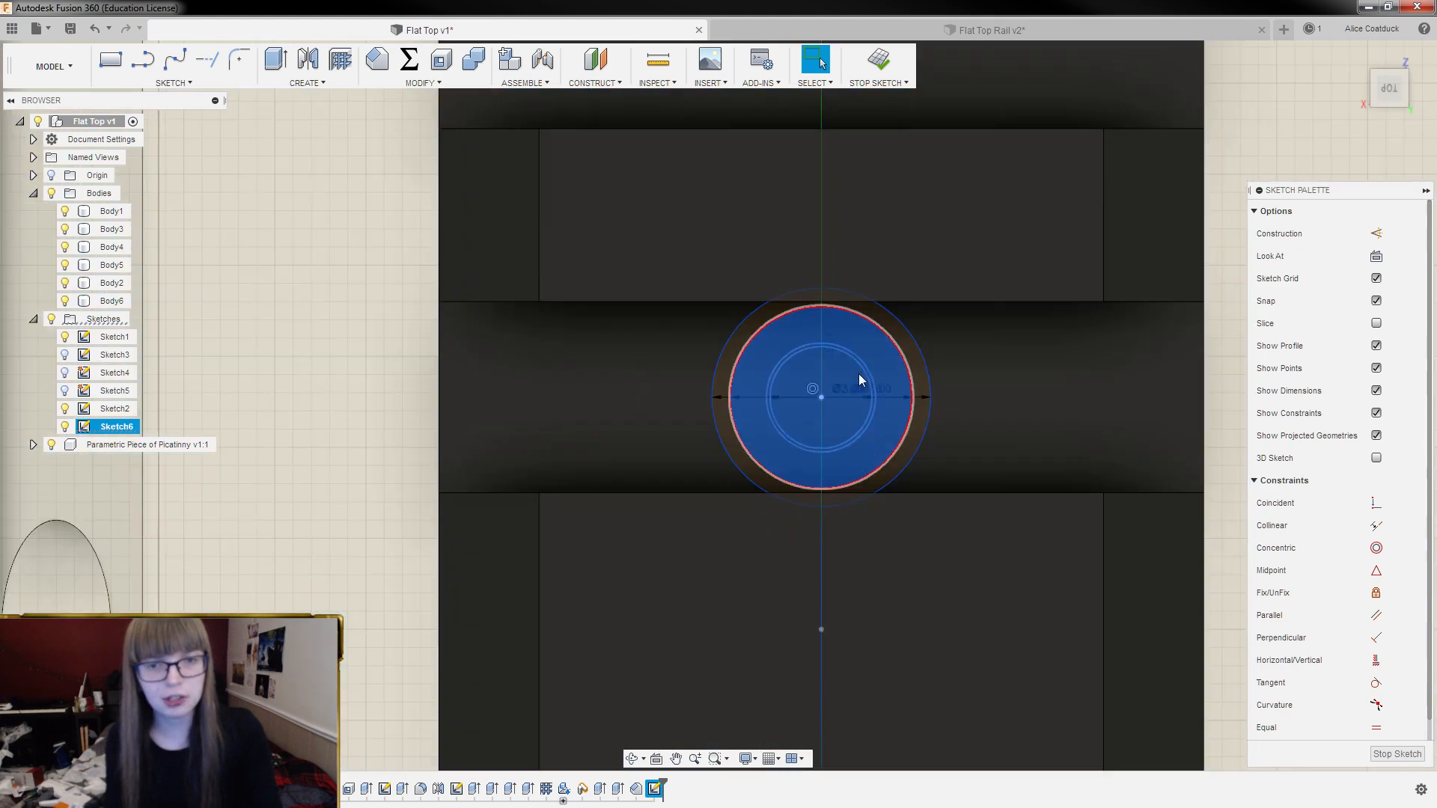
{"action": "scroll", "coordinate": [846, 344], "scroll_direction": "down", "scroll_amount": 3}
{"action": "scroll", "coordinate": [857, 464], "scroll_direction": "up", "scroll_amount": 12}
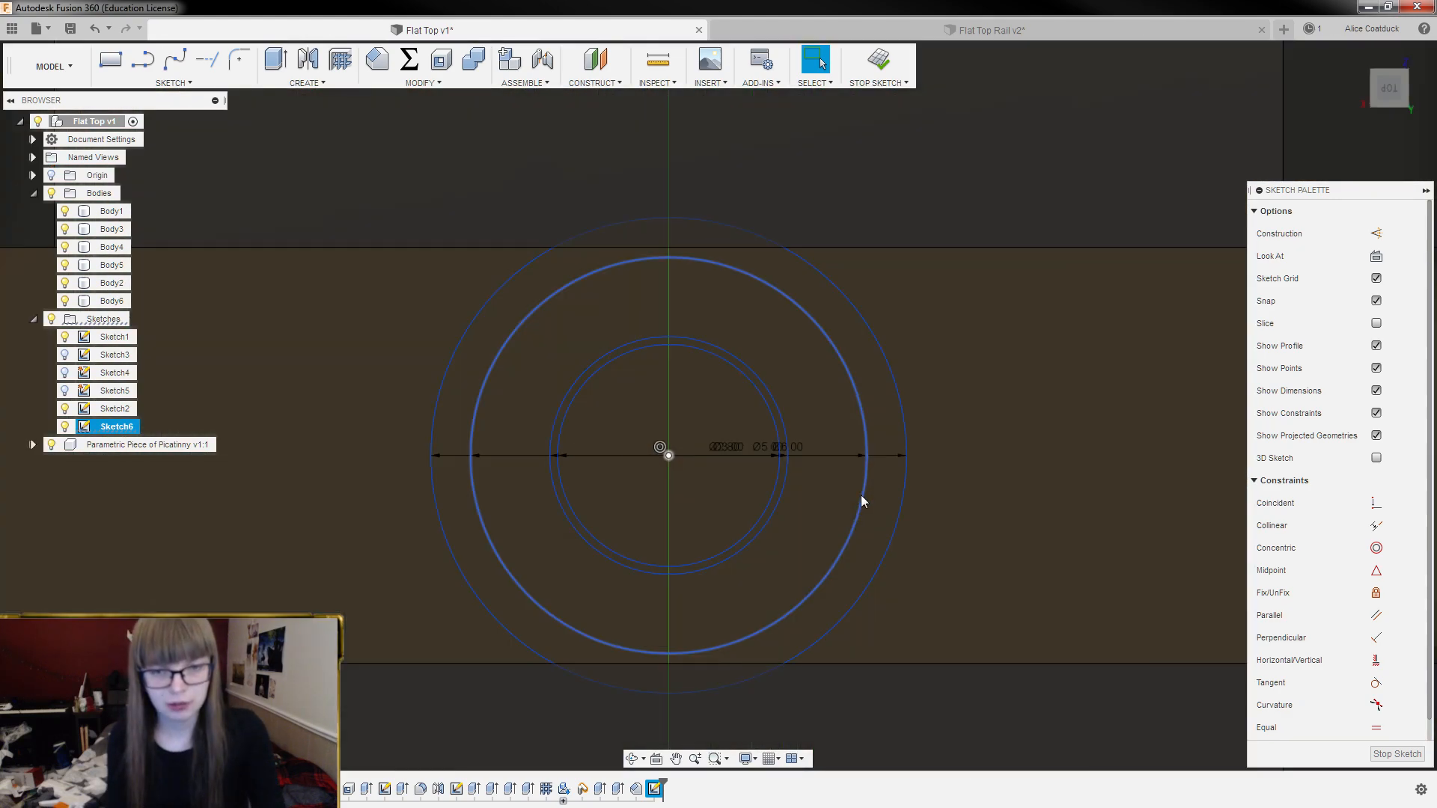
{"action": "left_click", "coordinate": [831, 483]}
{"action": "scroll", "coordinate": [775, 426], "scroll_direction": "up", "scroll_amount": 4}
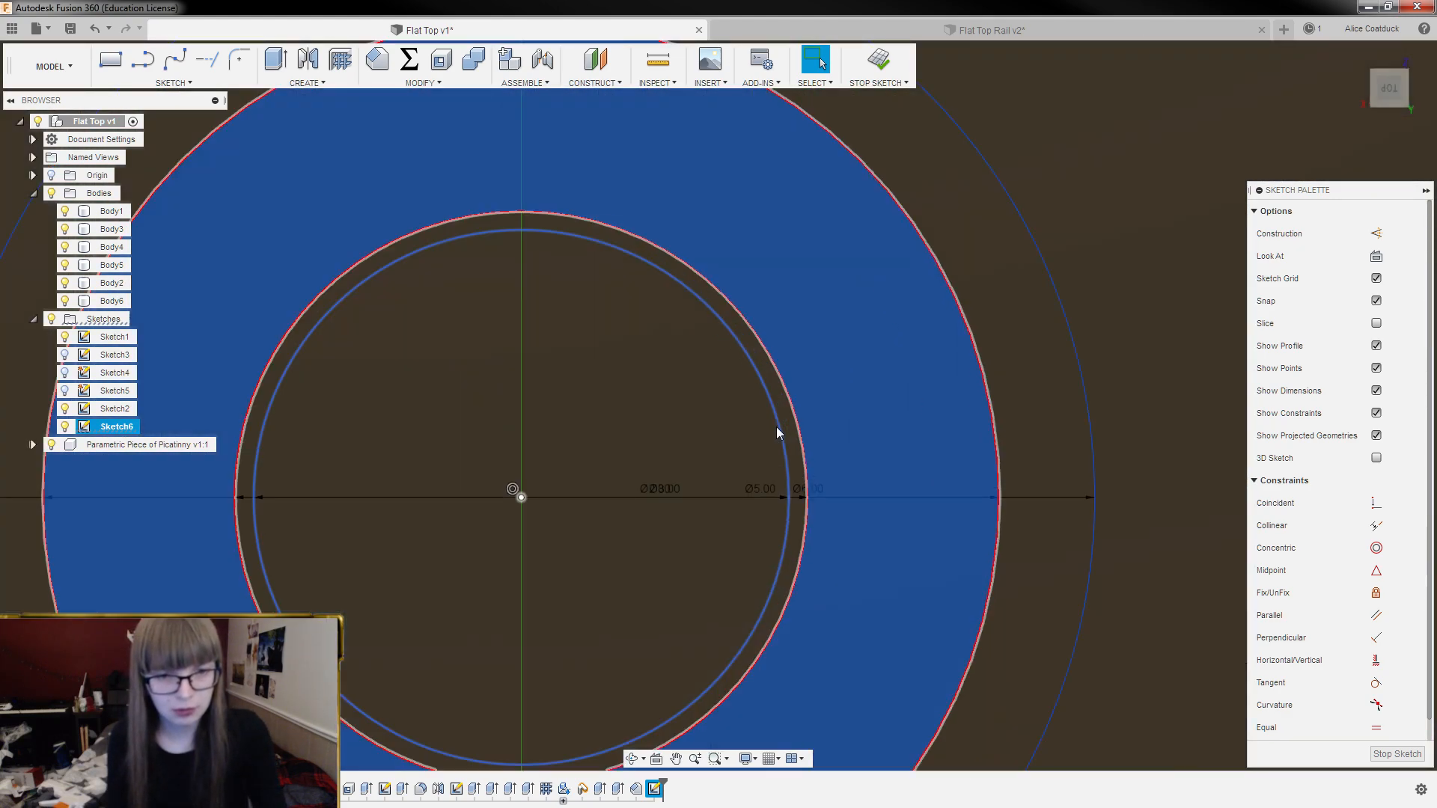
{"action": "scroll", "coordinate": [778, 359], "scroll_direction": "down", "scroll_amount": 5}
{"action": "scroll", "coordinate": [756, 352], "scroll_direction": "down", "scroll_amount": 5}
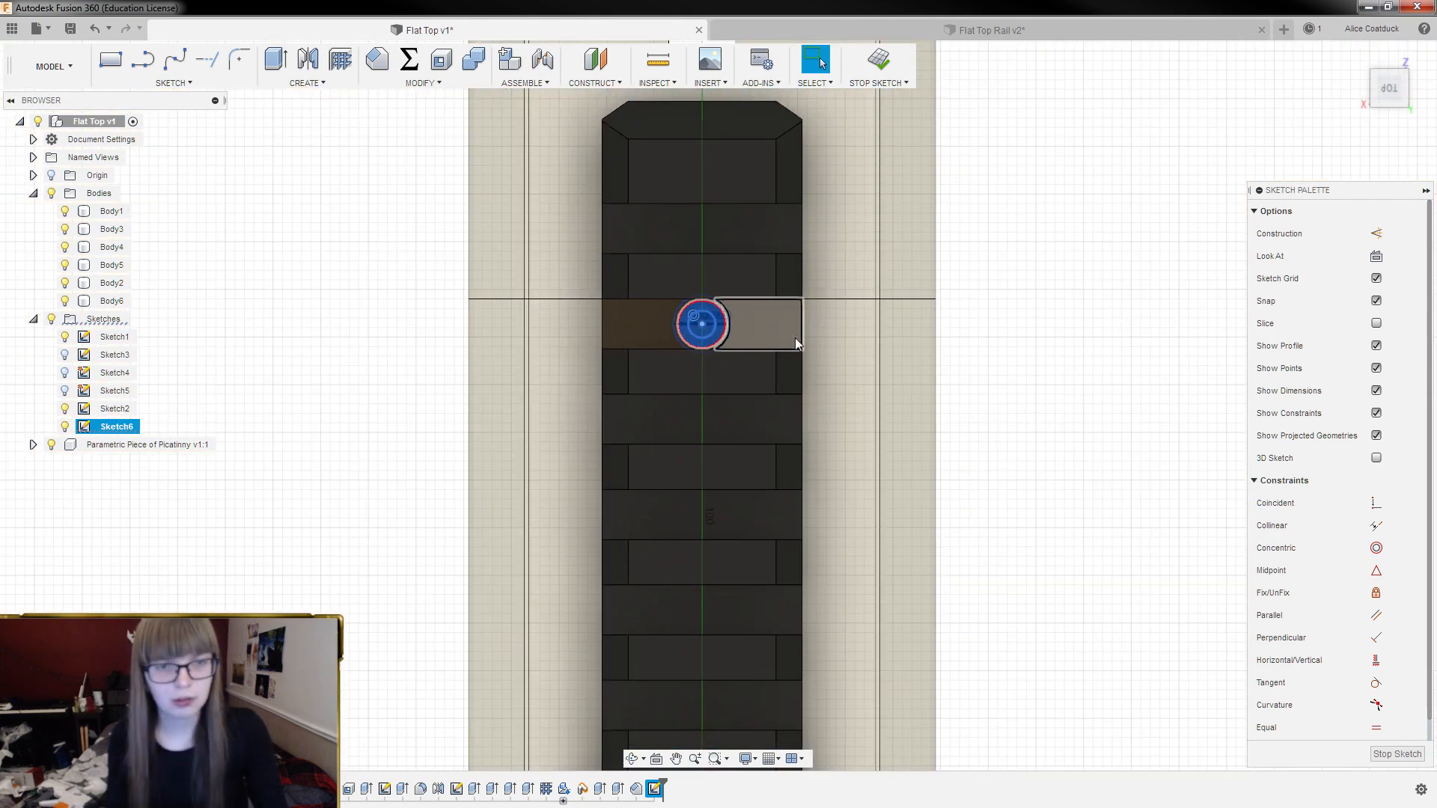
{"action": "middle_click_drag", "start_coordinate": [794, 339], "coordinate": [666, 277], "text": "shift"}
{"action": "key", "text": "e"}
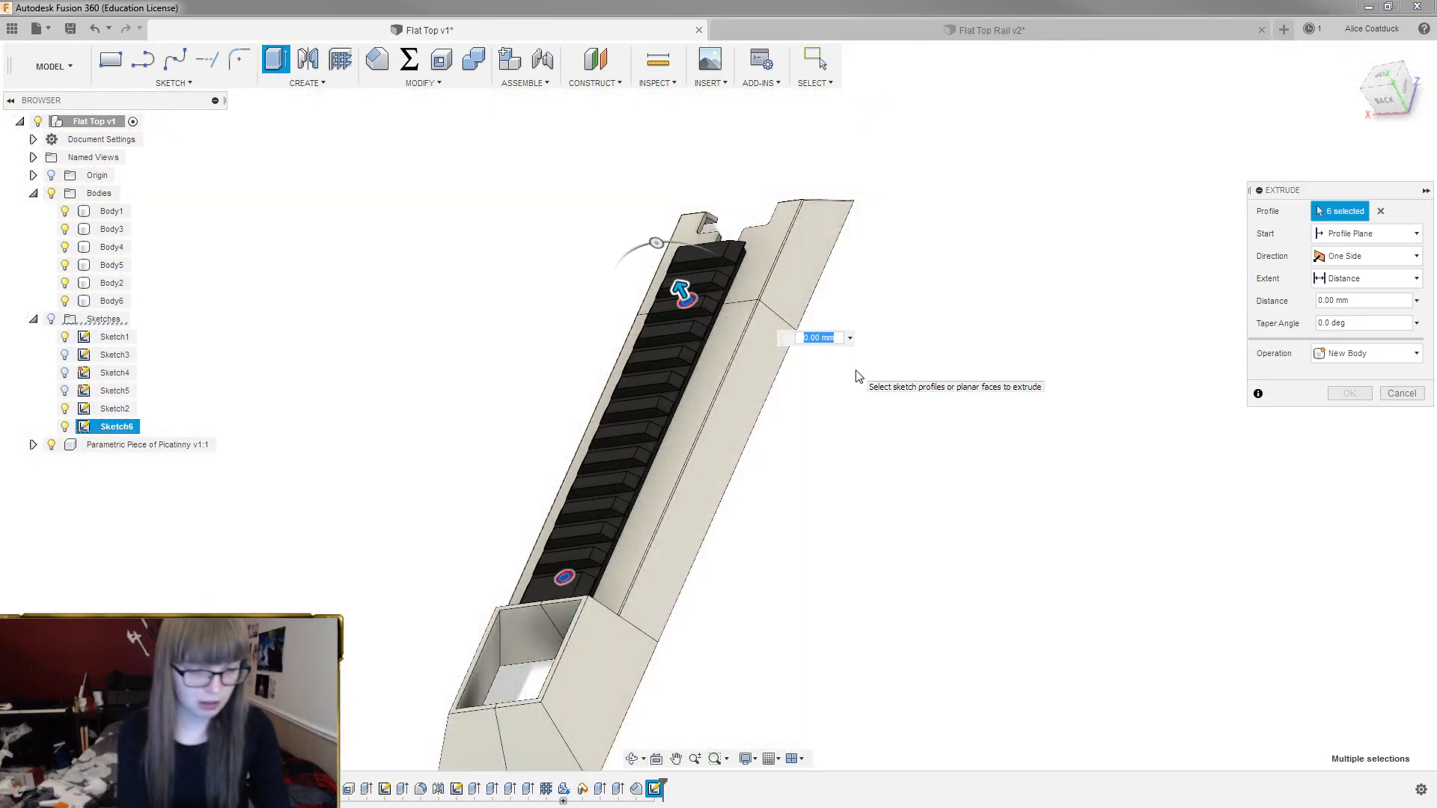
{"action": "key", "text": "Return"}
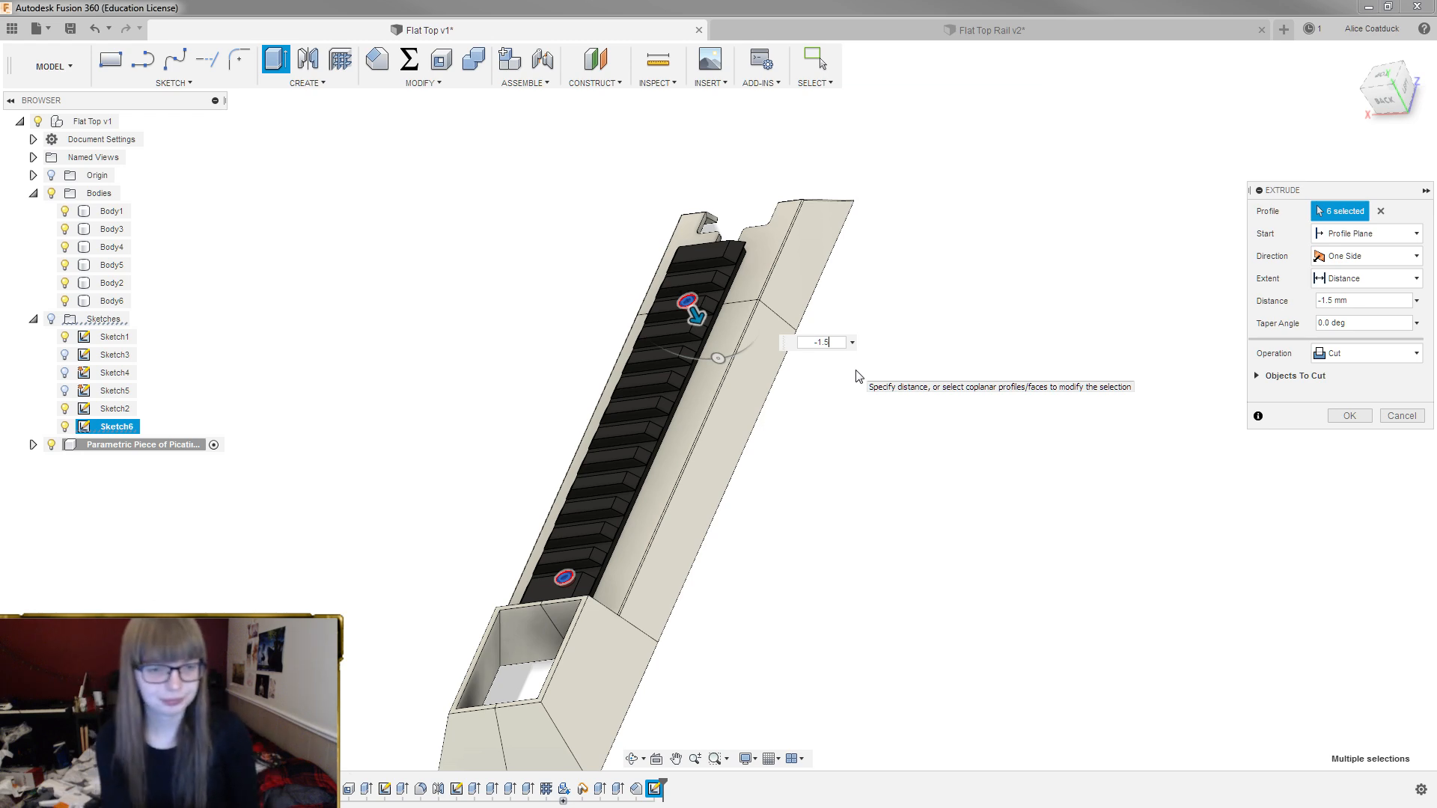
{"action": "key", "text": "Return"}
With Sketch6 shown again and Sketch2 hidden, cut the profiles inside both 3 mm circles into the rail with a -4.75 mm extrusion
{"action": "middle_click_drag", "start_coordinate": [559, 267], "coordinate": [470, 261], "text": "shift"}
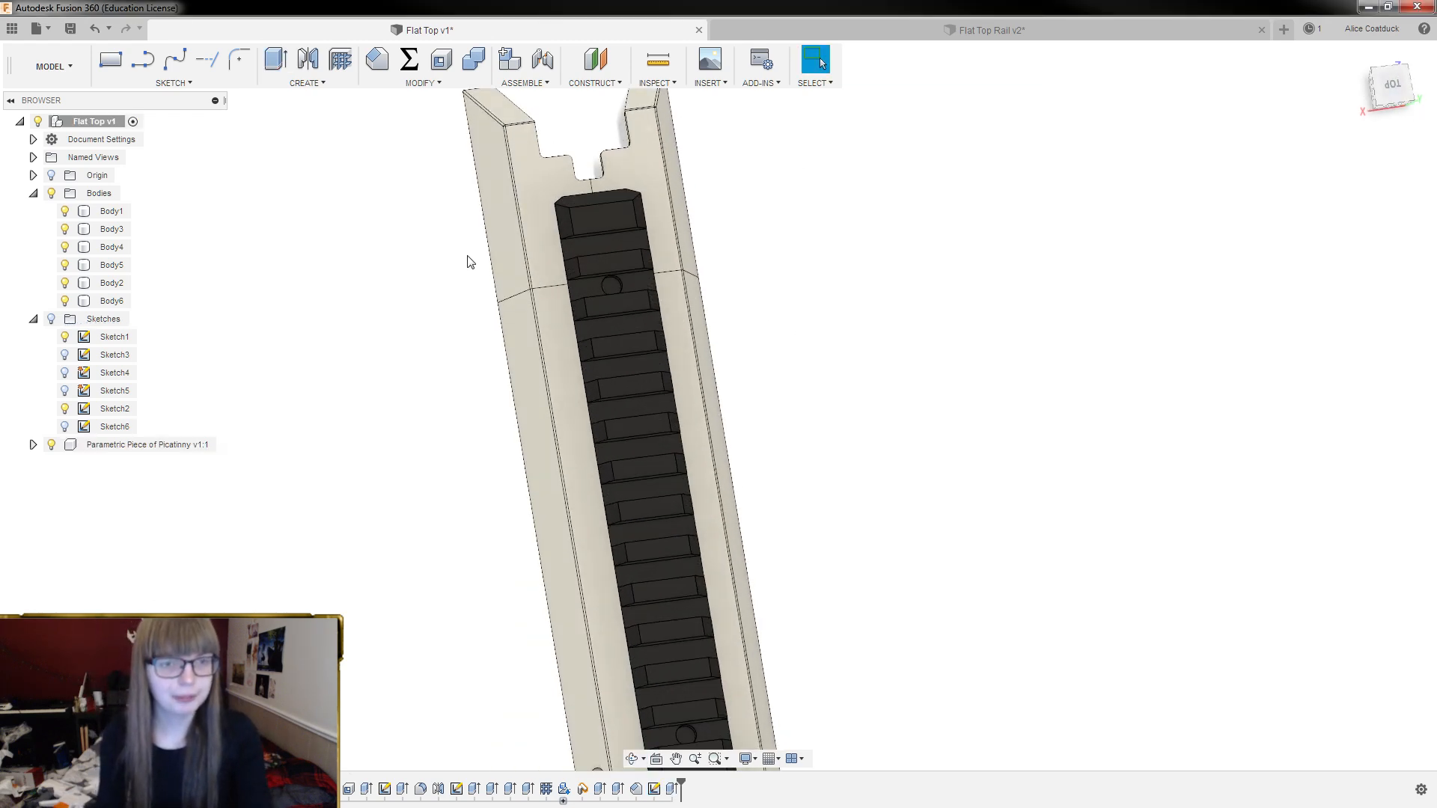
{"action": "left_click", "coordinate": [65, 426]}
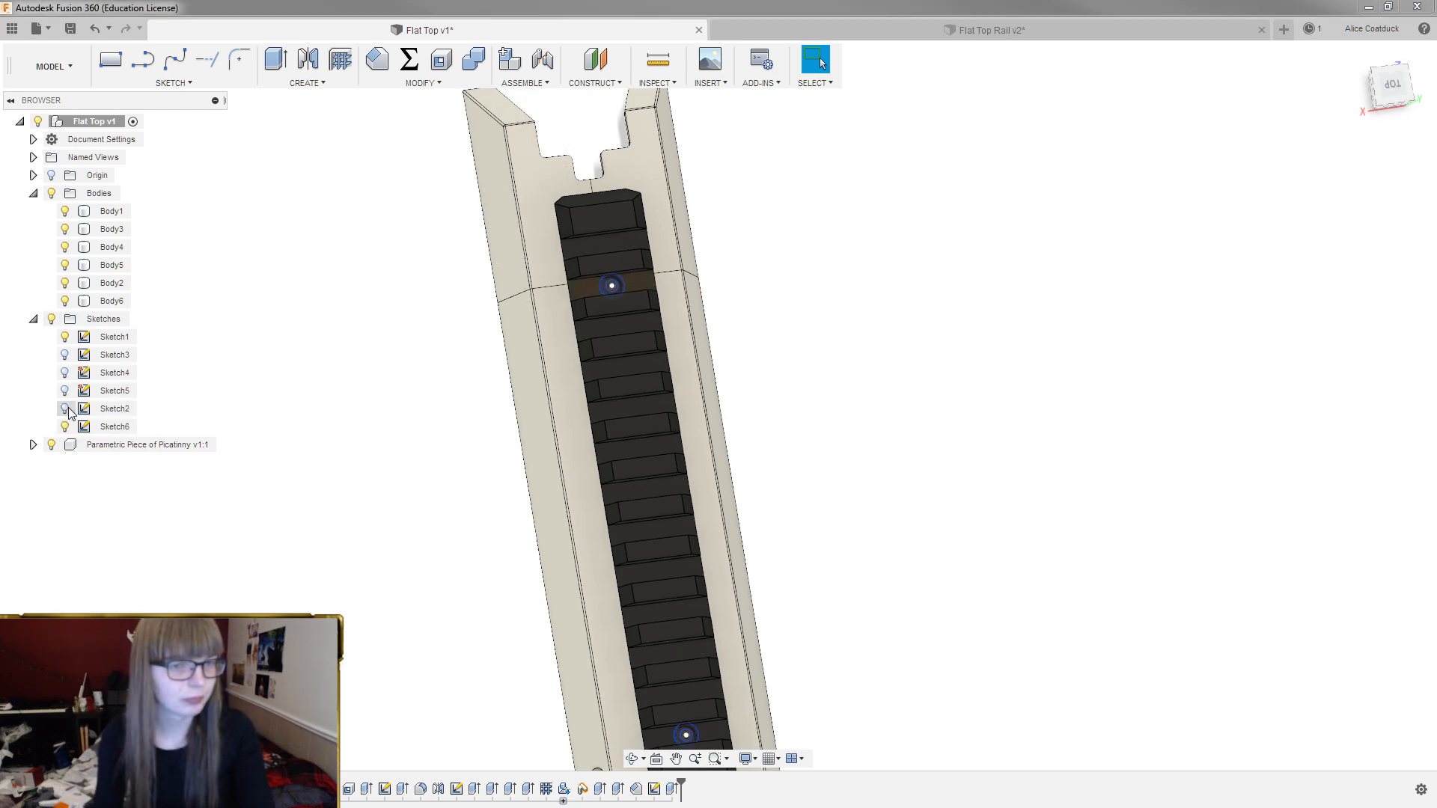
{"action": "scroll", "coordinate": [599, 247], "scroll_direction": "up", "scroll_amount": 5}
{"action": "scroll", "coordinate": [602, 249], "scroll_direction": "up", "scroll_amount": 5}
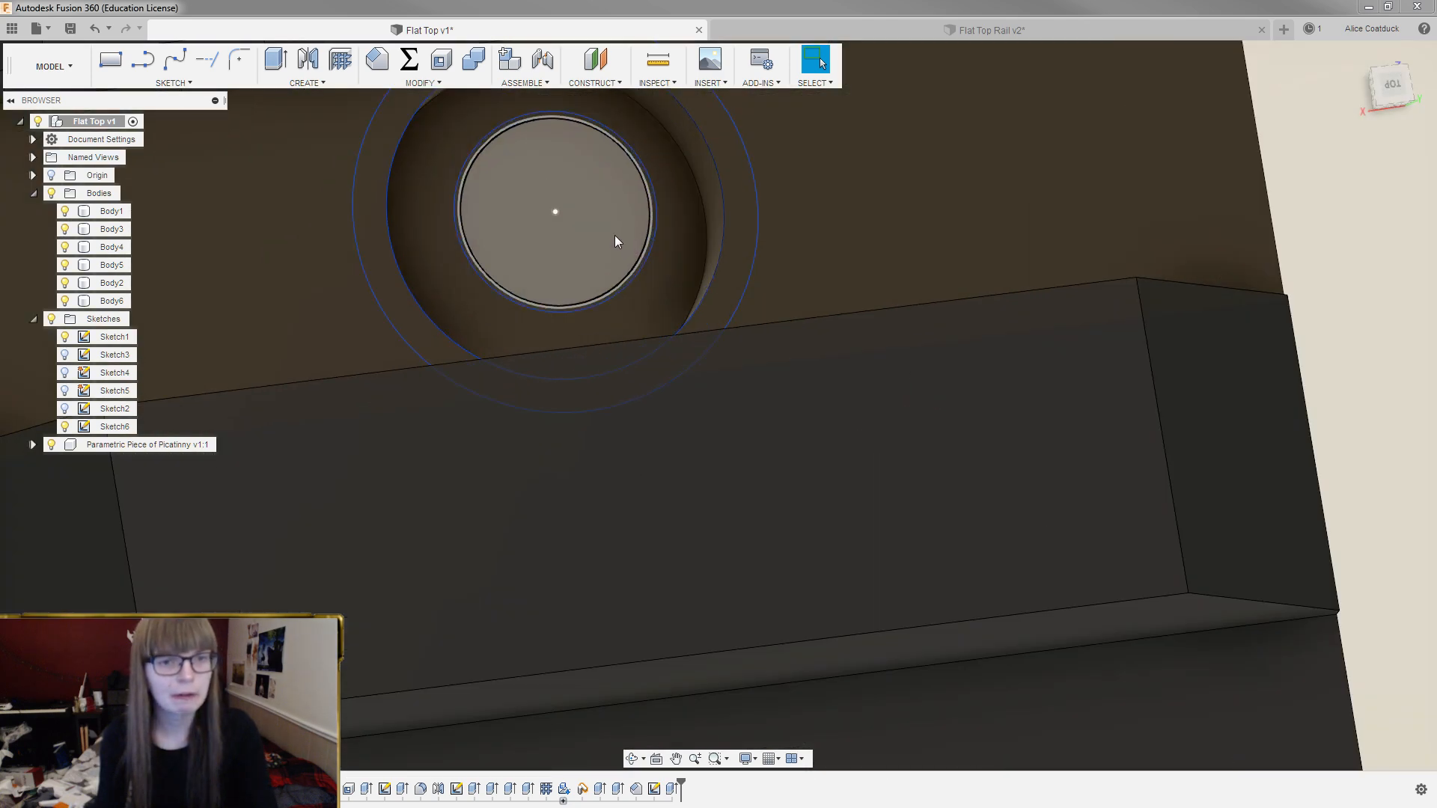
{"action": "scroll", "coordinate": [613, 232], "scroll_direction": "up", "scroll_amount": 3}
{"action": "left_click", "coordinate": [568, 154]}
{"action": "scroll", "coordinate": [567, 154], "scroll_direction": "down", "scroll_amount": 10}
{"action": "scroll", "coordinate": [587, 486], "scroll_direction": "up", "scroll_amount": 10}
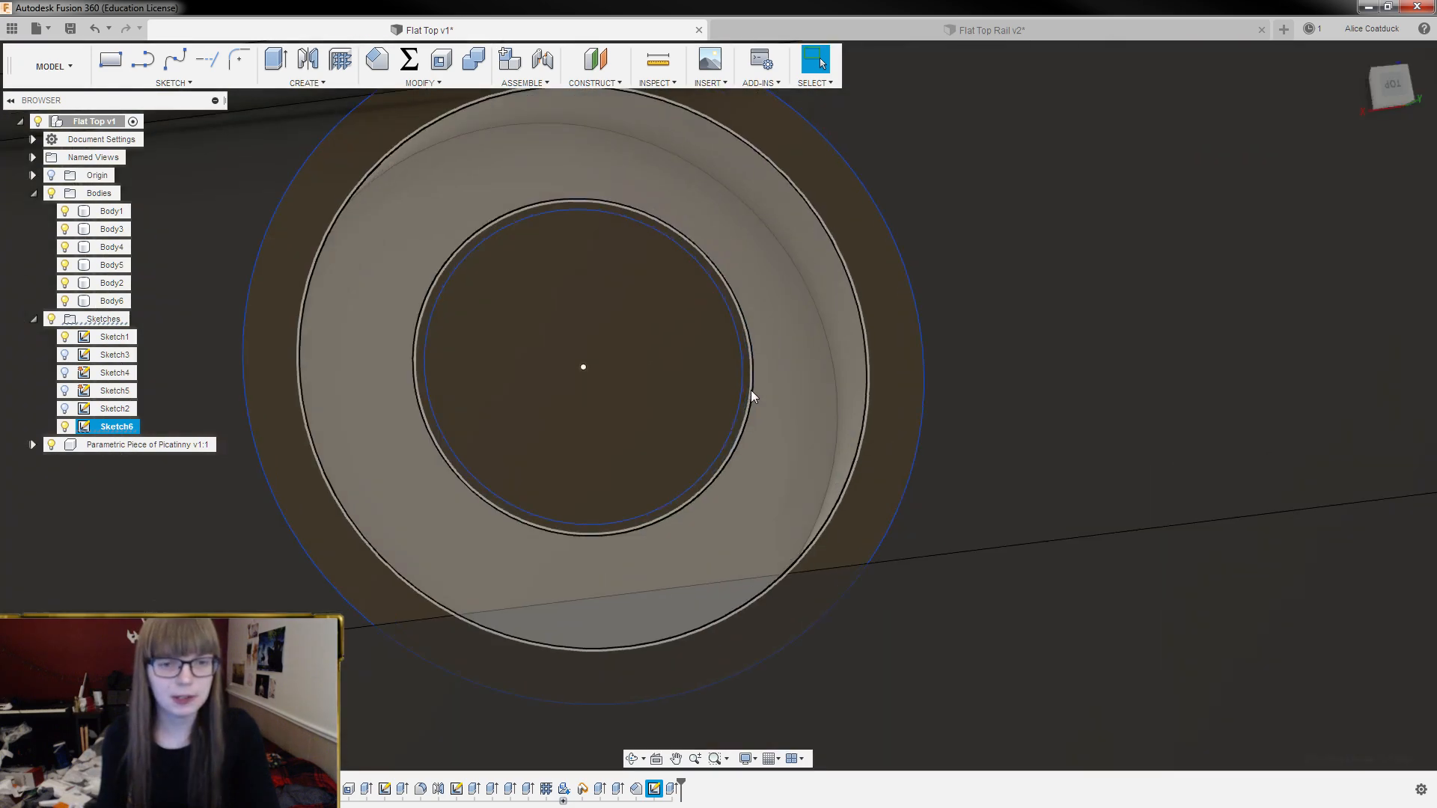
{"action": "scroll", "coordinate": [748, 386], "scroll_direction": "up", "scroll_amount": 3}
{"action": "left_click", "coordinate": [628, 356]}
{"action": "scroll", "coordinate": [856, 372], "scroll_direction": "down", "scroll_amount": 8}
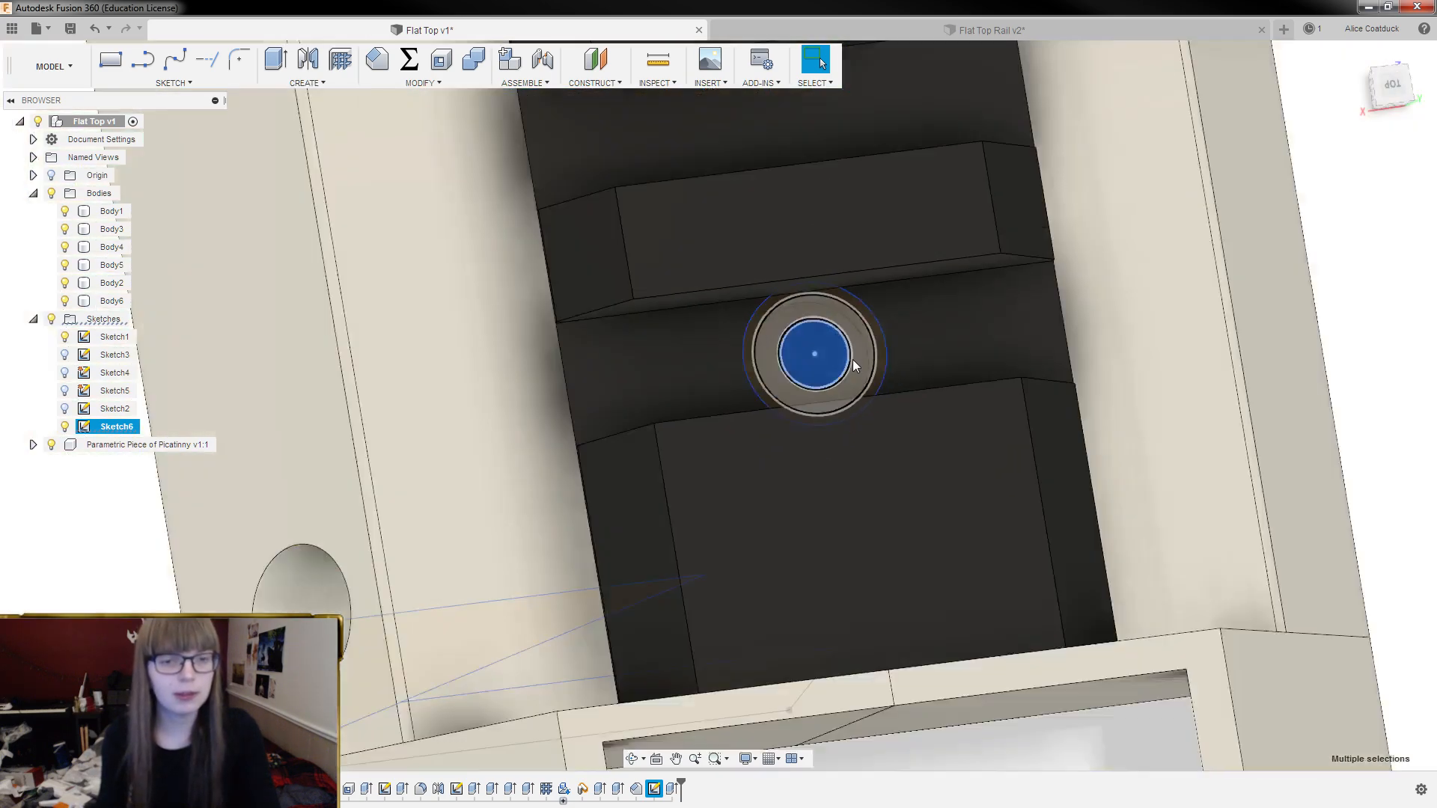
{"action": "middle_click_drag", "start_coordinate": [856, 372], "coordinate": [898, 378], "text": "shift"}
{"action": "type", "text": "e"}
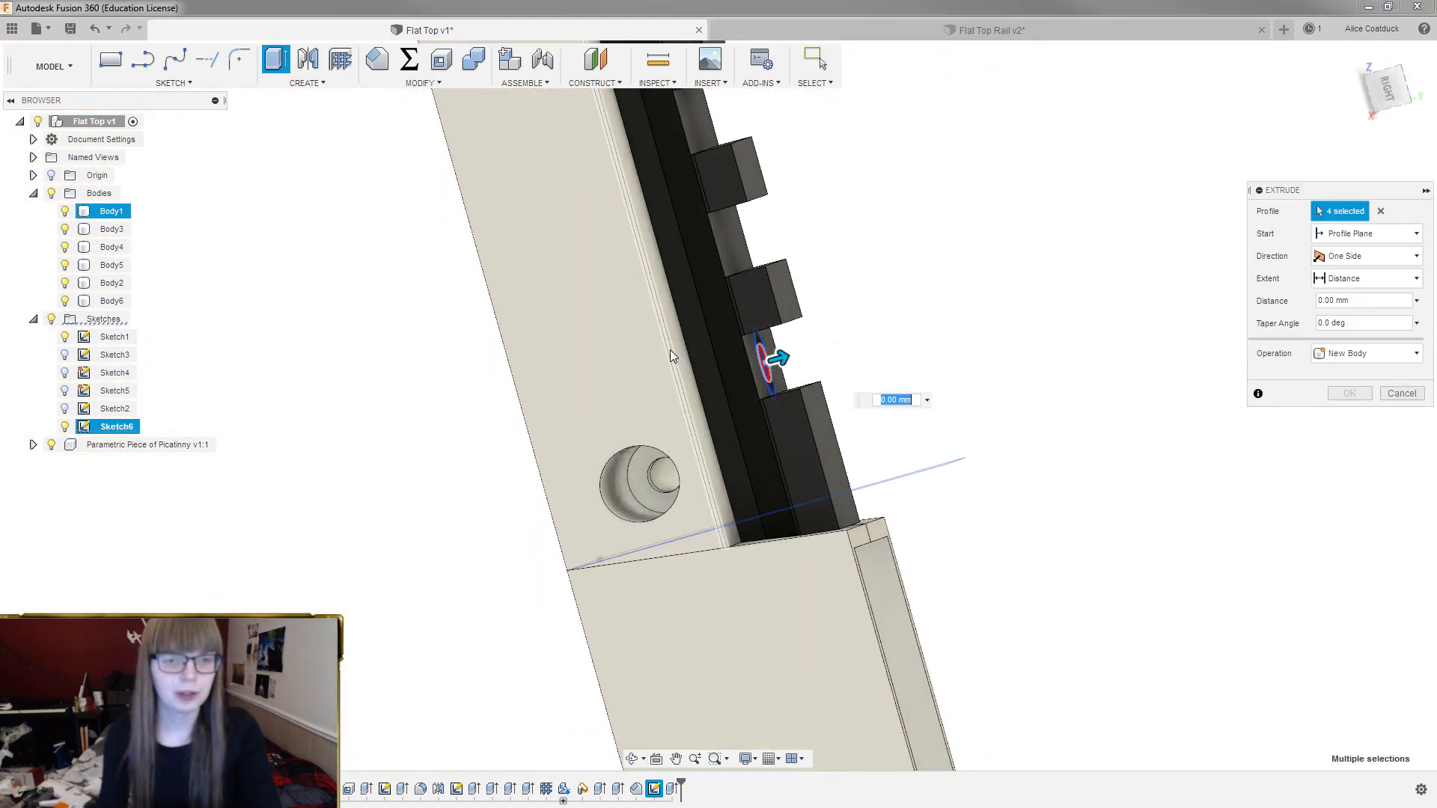
{"action": "type", "text": "-4.75"}
{"action": "scroll", "coordinate": [719, 463], "scroll_direction": "down", "scroll_amount": 8}
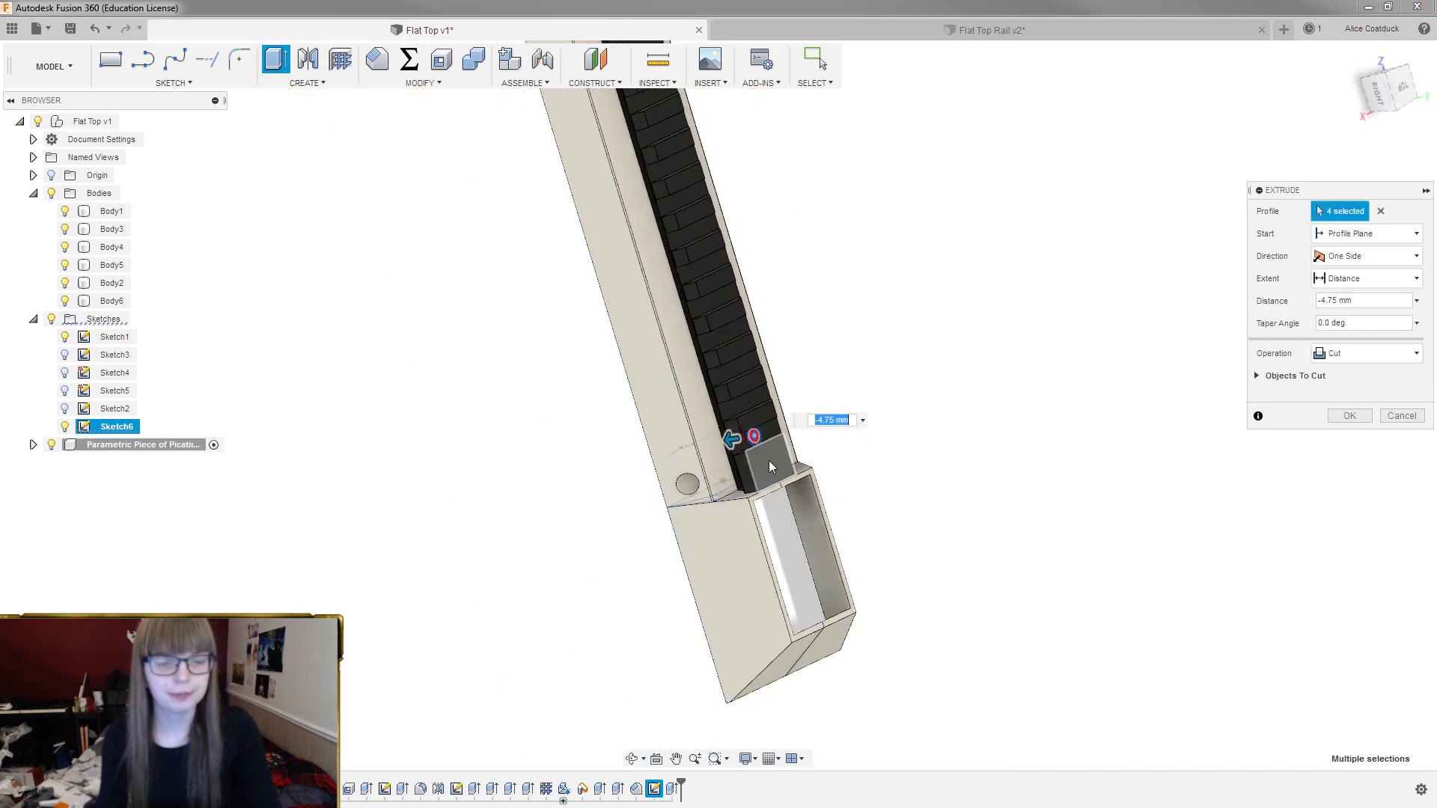
{"action": "left_click", "coordinate": [1255, 375]}
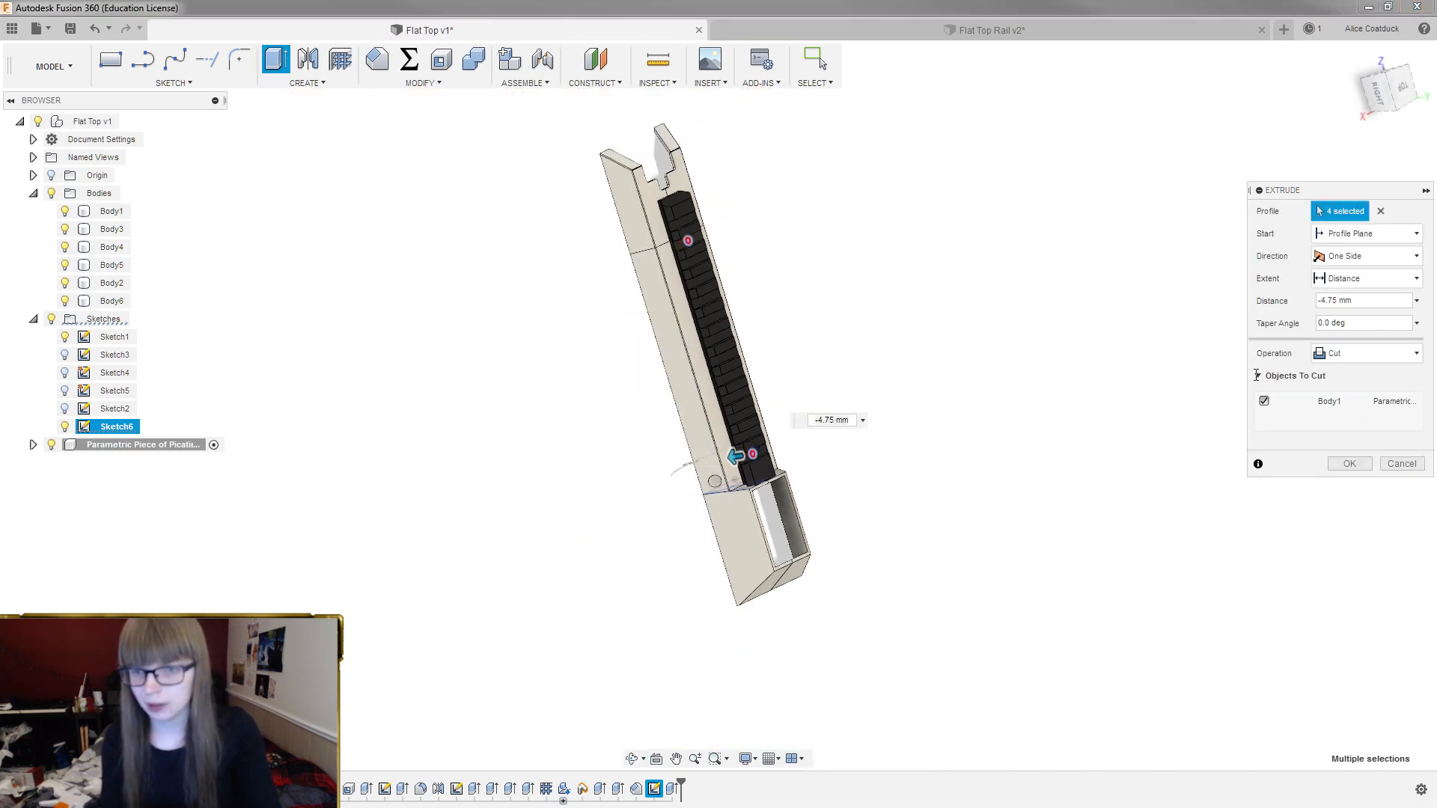
{"action": "key", "text": "Return"}
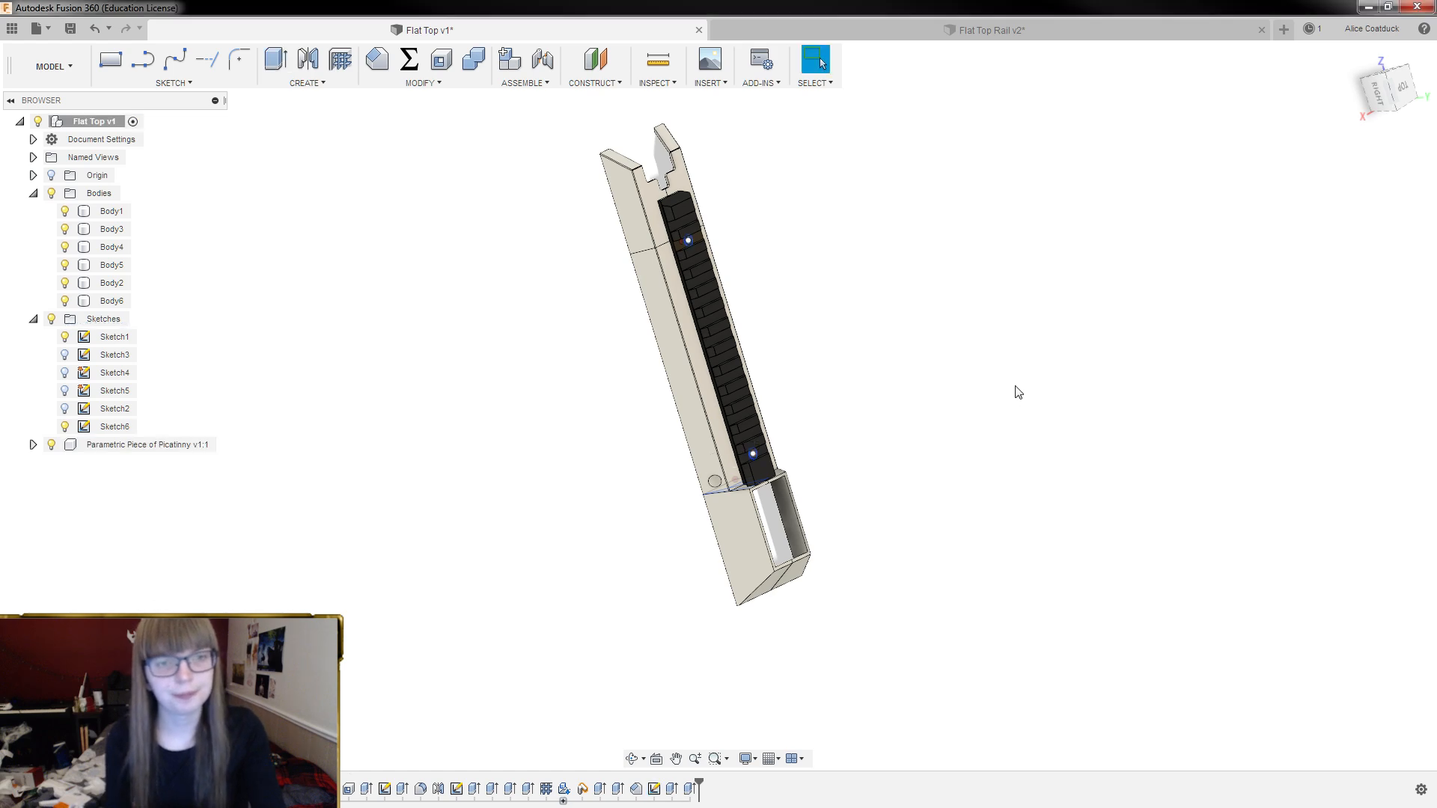
Select all Sketch6 profiles within the 6 mm circles at both screw positions
{"action": "scroll", "coordinate": [850, 419], "scroll_direction": "up", "scroll_amount": 3}
{"action": "middle_click_drag", "start_coordinate": [744, 411], "coordinate": [688, 415], "text": "shift"}
{"action": "scroll", "coordinate": [684, 494], "scroll_direction": "up", "scroll_amount": 9}
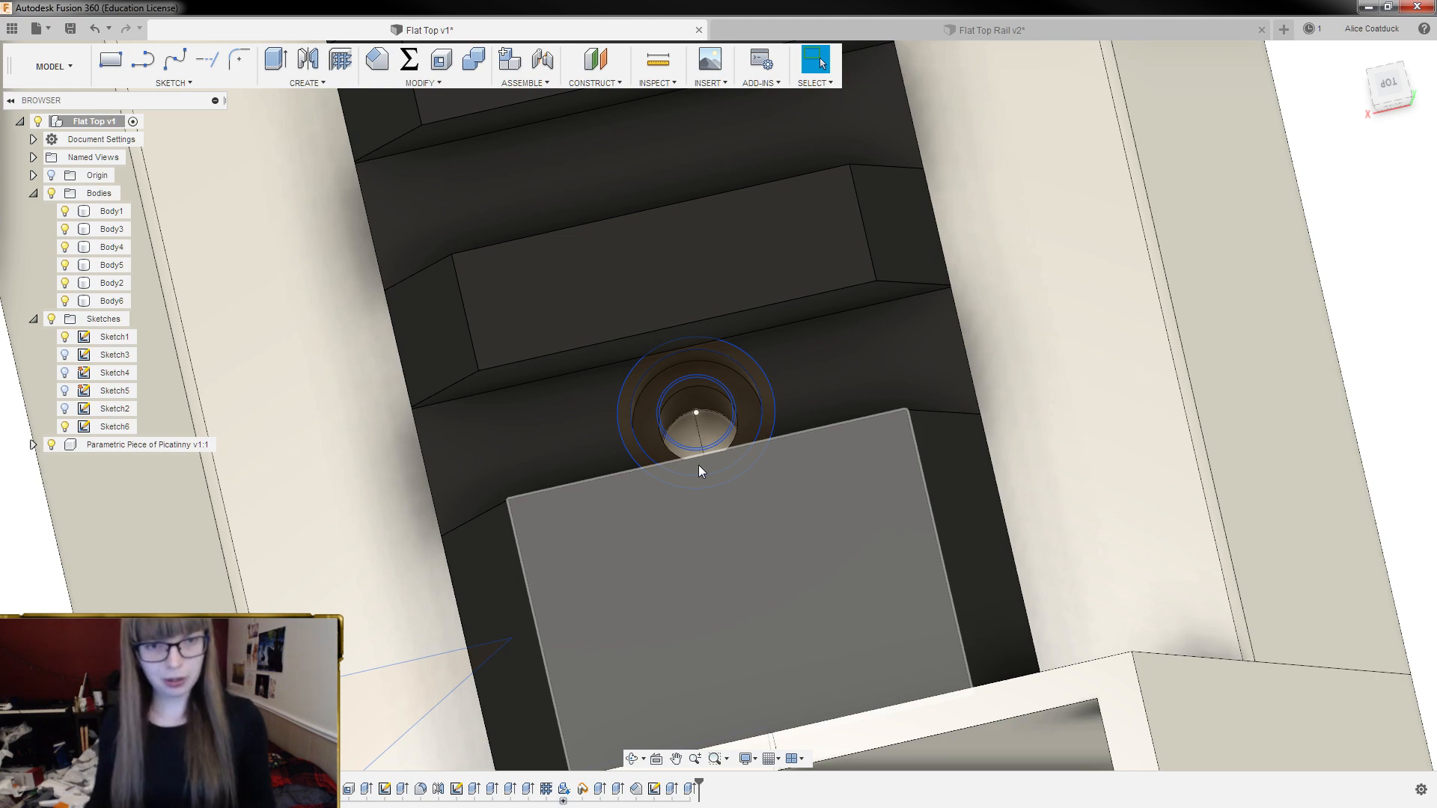
{"action": "scroll", "coordinate": [768, 404], "scroll_direction": "up", "scroll_amount": 5}
{"action": "left_click", "coordinate": [767, 404]}
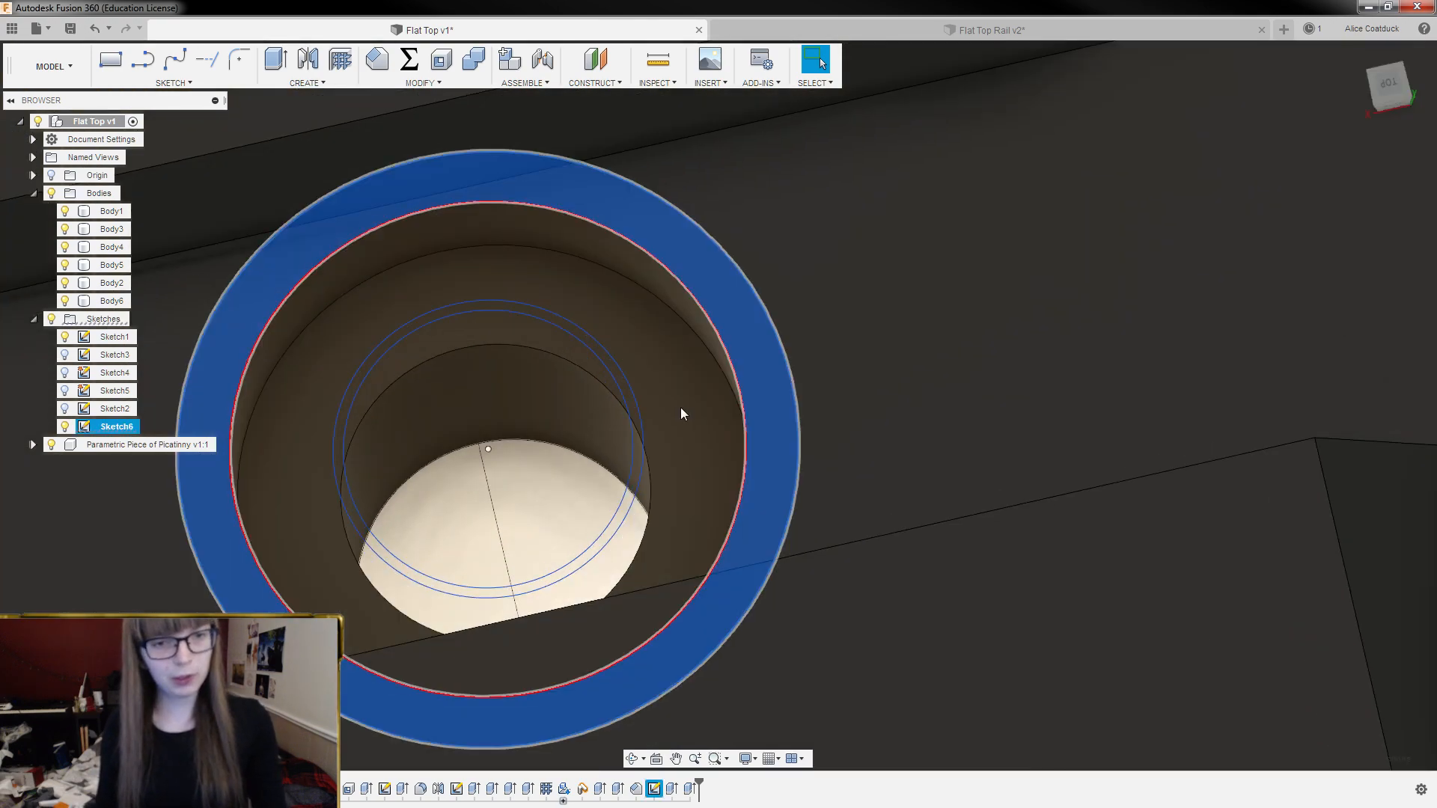
{"action": "scroll", "coordinate": [636, 434], "scroll_direction": "up", "scroll_amount": 5}
{"action": "scroll", "coordinate": [645, 409], "scroll_direction": "down", "scroll_amount": 15}
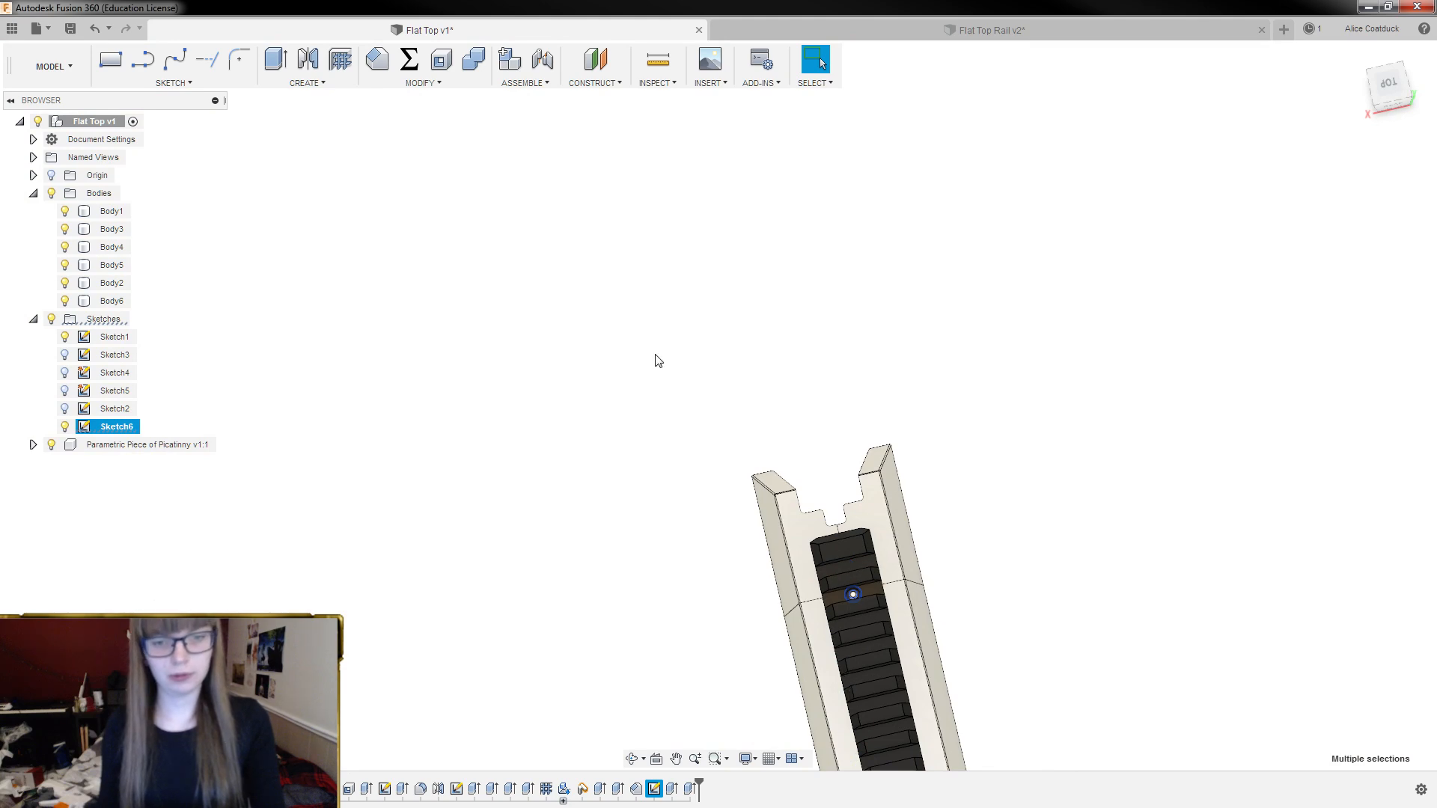
{"action": "scroll", "coordinate": [659, 360], "scroll_direction": "down", "scroll_amount": 3}
{"action": "scroll", "coordinate": [815, 584], "scroll_direction": "up", "scroll_amount": 10}
{"action": "scroll", "coordinate": [721, 195], "scroll_direction": "down", "scroll_amount": 7}
{"action": "scroll", "coordinate": [814, 351], "scroll_direction": "up", "scroll_amount": 5}
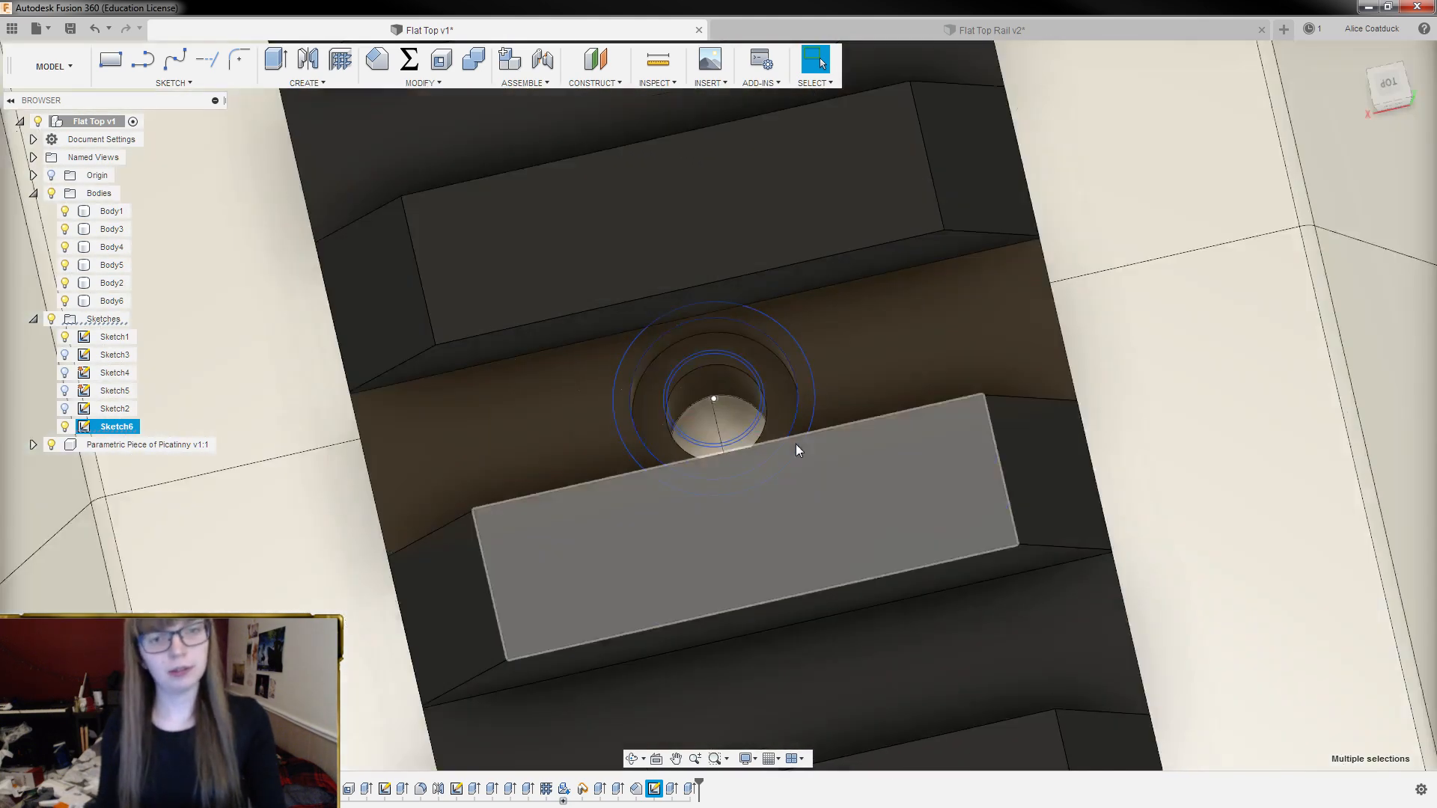
{"action": "scroll", "coordinate": [796, 449], "scroll_direction": "up", "scroll_amount": 3}
{"action": "left_click", "coordinate": [840, 377]}
{"action": "scroll", "coordinate": [753, 371], "scroll_direction": "up", "scroll_amount": 5}
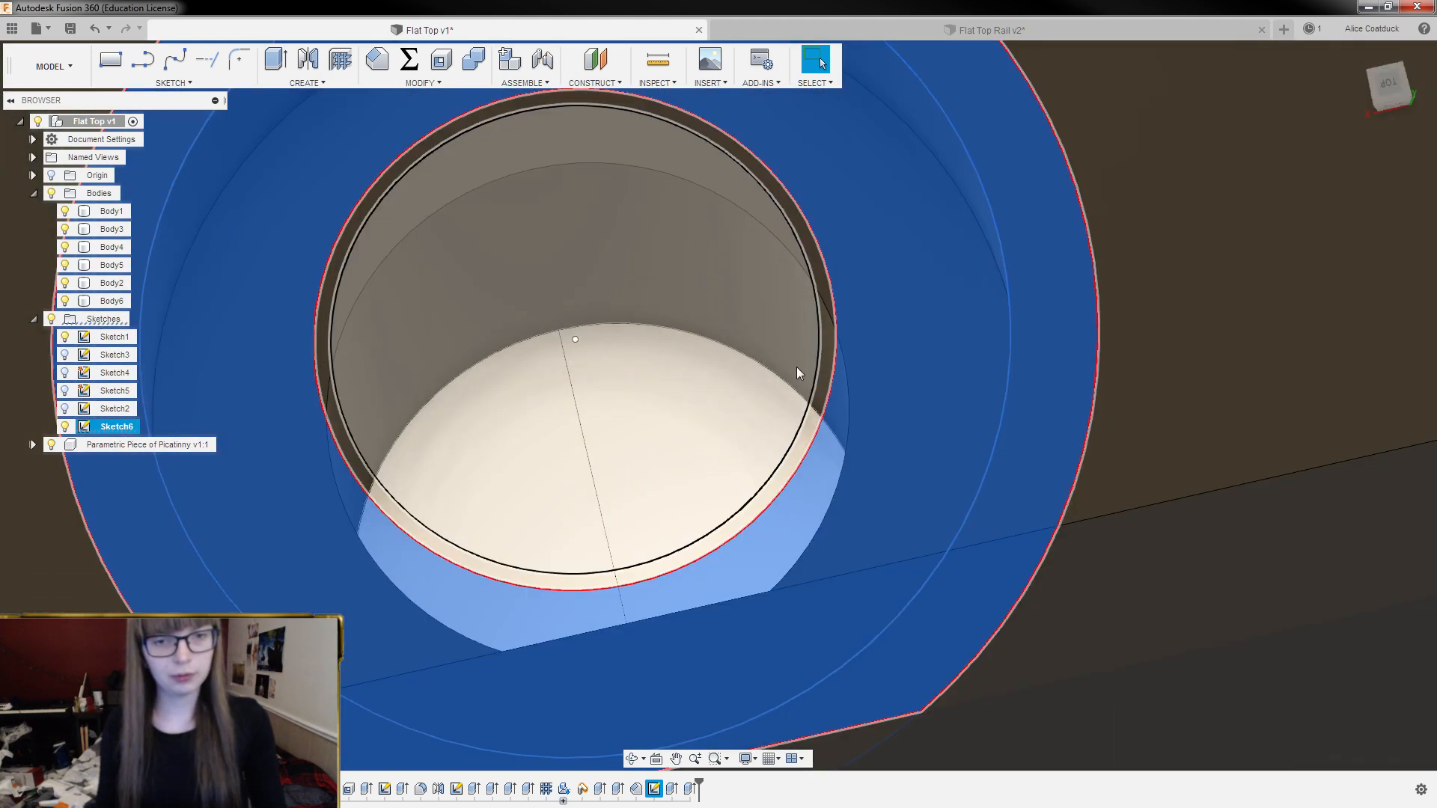
{"action": "scroll", "coordinate": [822, 361], "scroll_direction": "down", "scroll_amount": 10}
Examine the selected circular profiles at both ends of the rail
{"action": "middle_click_drag", "start_coordinate": [635, 283], "coordinate": [666, 269], "text": "shift"}
{"action": "scroll", "coordinate": [613, 251], "scroll_direction": "down", "scroll_amount": 6}
{"action": "scroll", "coordinate": [701, 435], "scroll_direction": "up", "scroll_amount": 6}
{"action": "scroll", "coordinate": [627, 187], "scroll_direction": "up", "scroll_amount": 3}
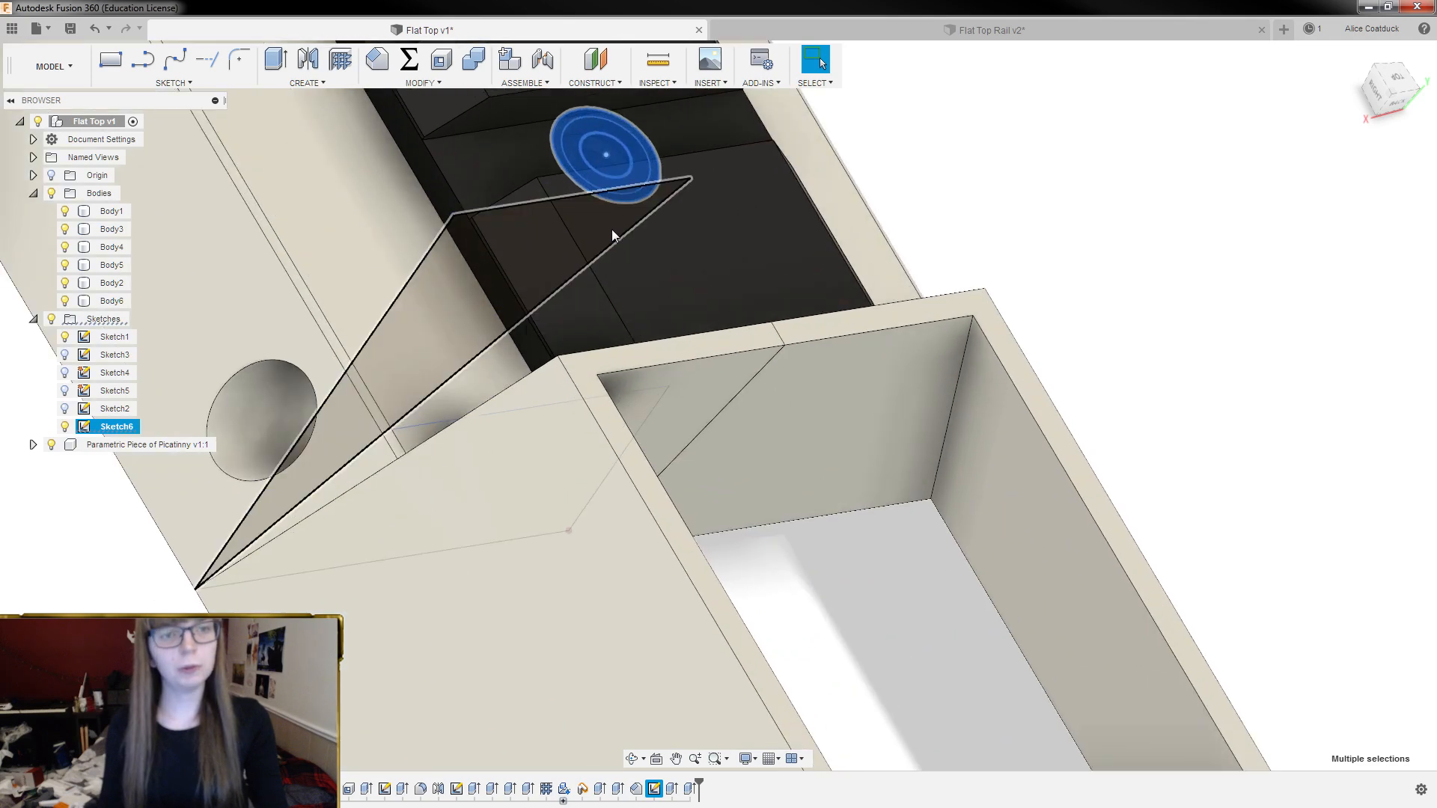
{"action": "scroll", "coordinate": [657, 339], "scroll_direction": "down", "scroll_amount": 6}
{"action": "scroll", "coordinate": [760, 353], "scroll_direction": "up", "scroll_amount": 5}
{"action": "scroll", "coordinate": [887, 432], "scroll_direction": "down", "scroll_amount": 8}
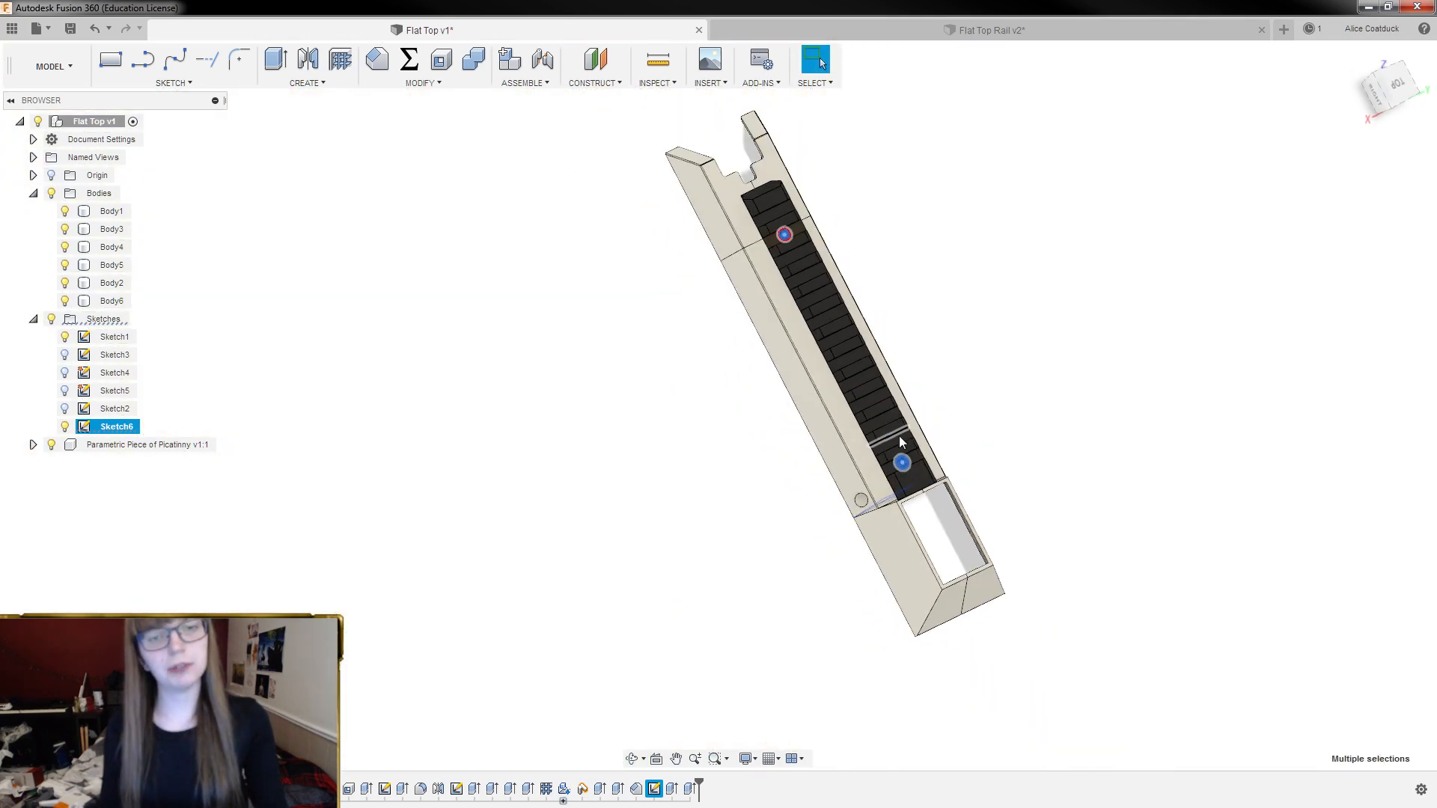
{"action": "scroll", "coordinate": [802, 243], "scroll_direction": "up", "scroll_amount": 10}
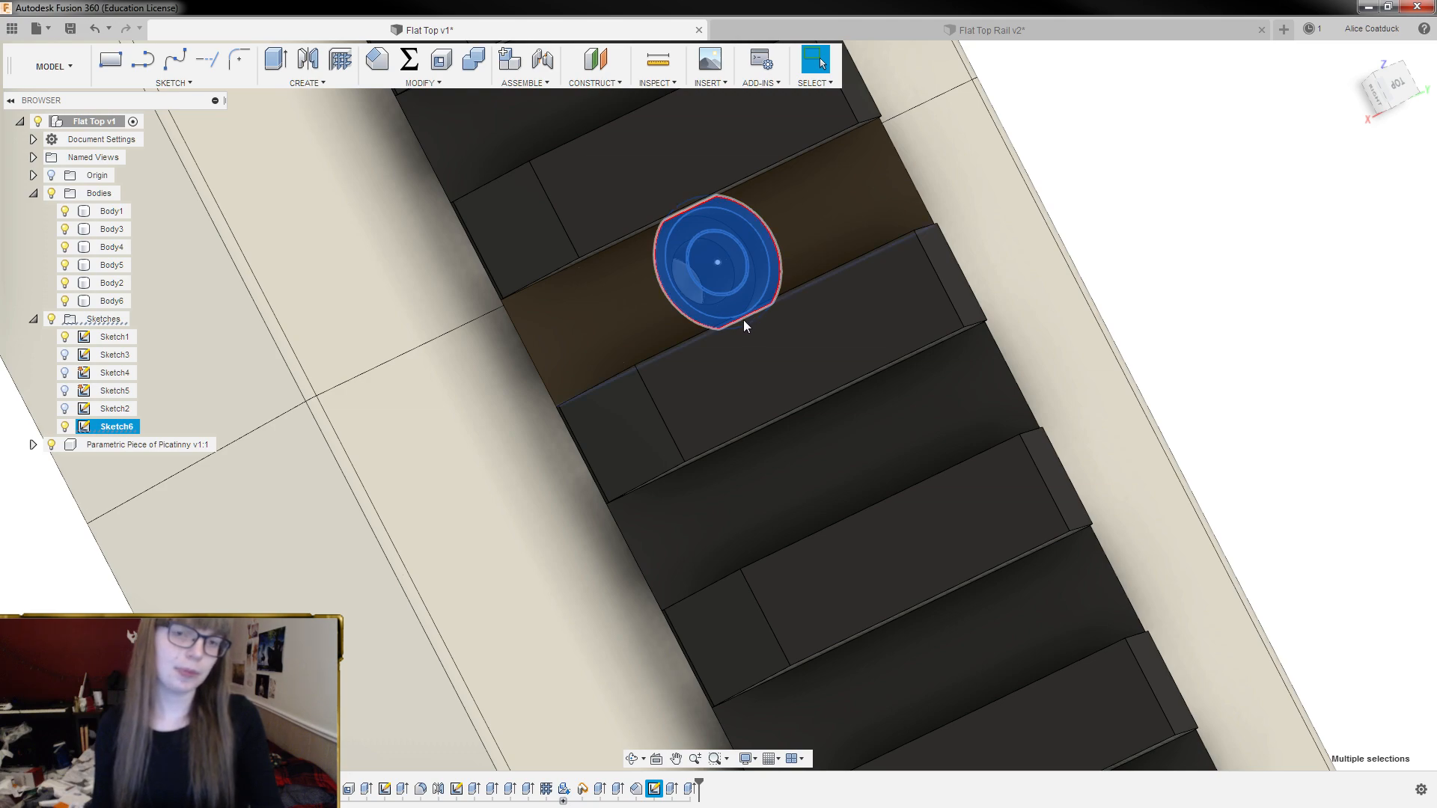
Hide the Parametric Piece of Picatinny component while keeping the Flat Top bodies visible
{"action": "left_click", "coordinate": [51, 194]}
{"action": "scroll", "coordinate": [764, 329], "scroll_direction": "up", "scroll_amount": 4}
{"action": "scroll", "coordinate": [759, 325], "scroll_direction": "down", "scroll_amount": 7}
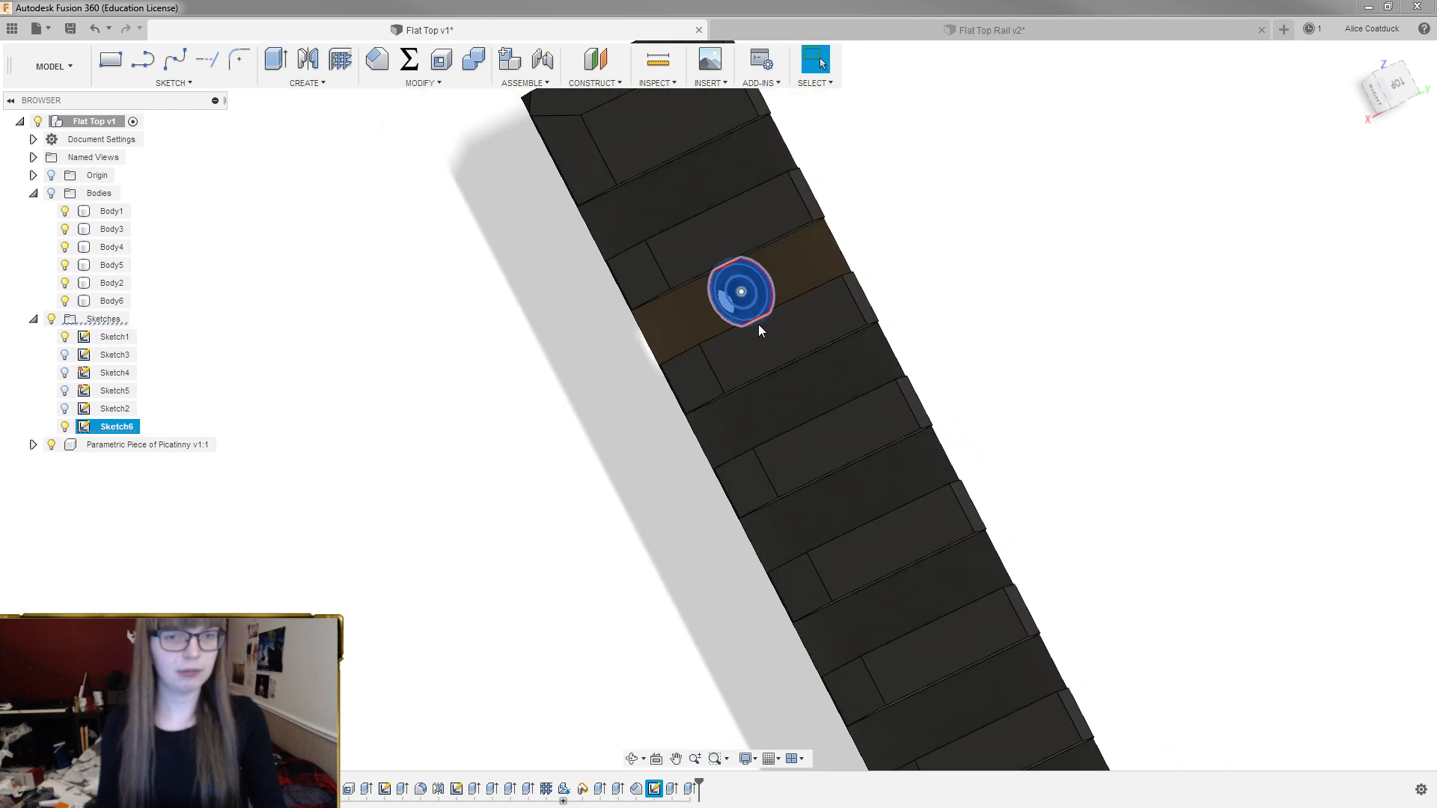
{"action": "left_click", "coordinate": [51, 193]}
{"action": "left_click", "coordinate": [50, 444]}
{"action": "scroll", "coordinate": [690, 359], "scroll_direction": "up", "scroll_amount": 8}
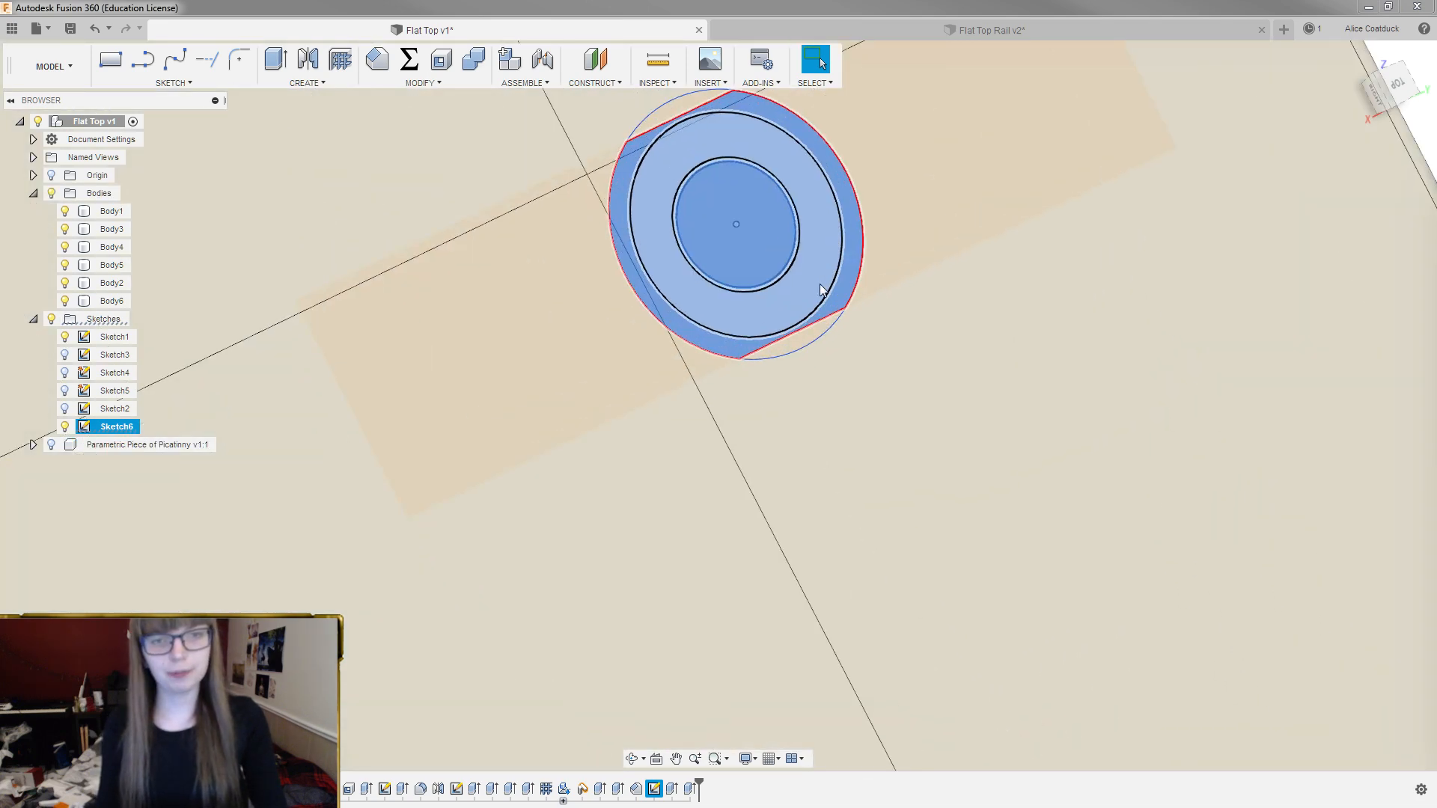
{"action": "scroll", "coordinate": [826, 320], "scroll_direction": "down", "scroll_amount": 8}
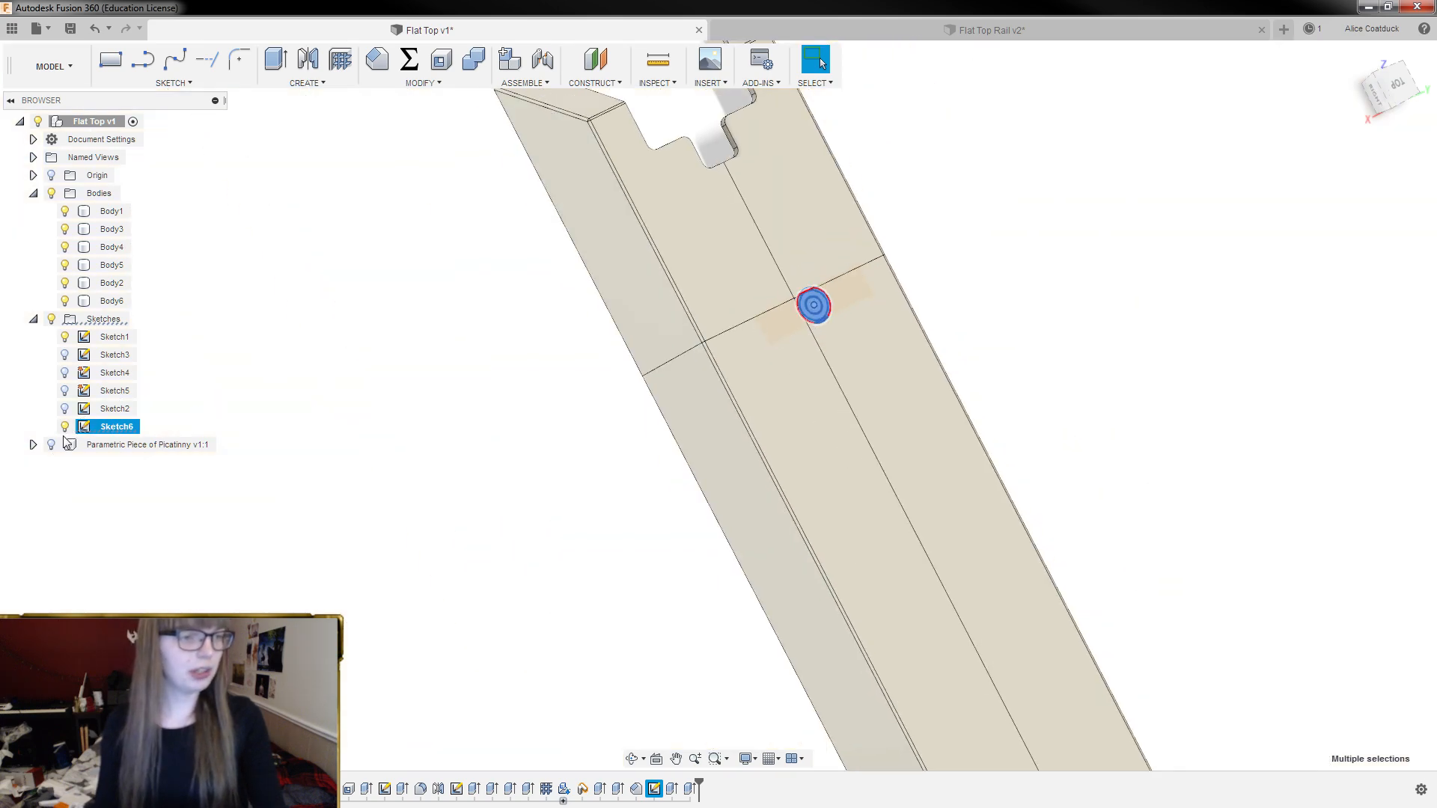
{"action": "left_click", "coordinate": [50, 444]}
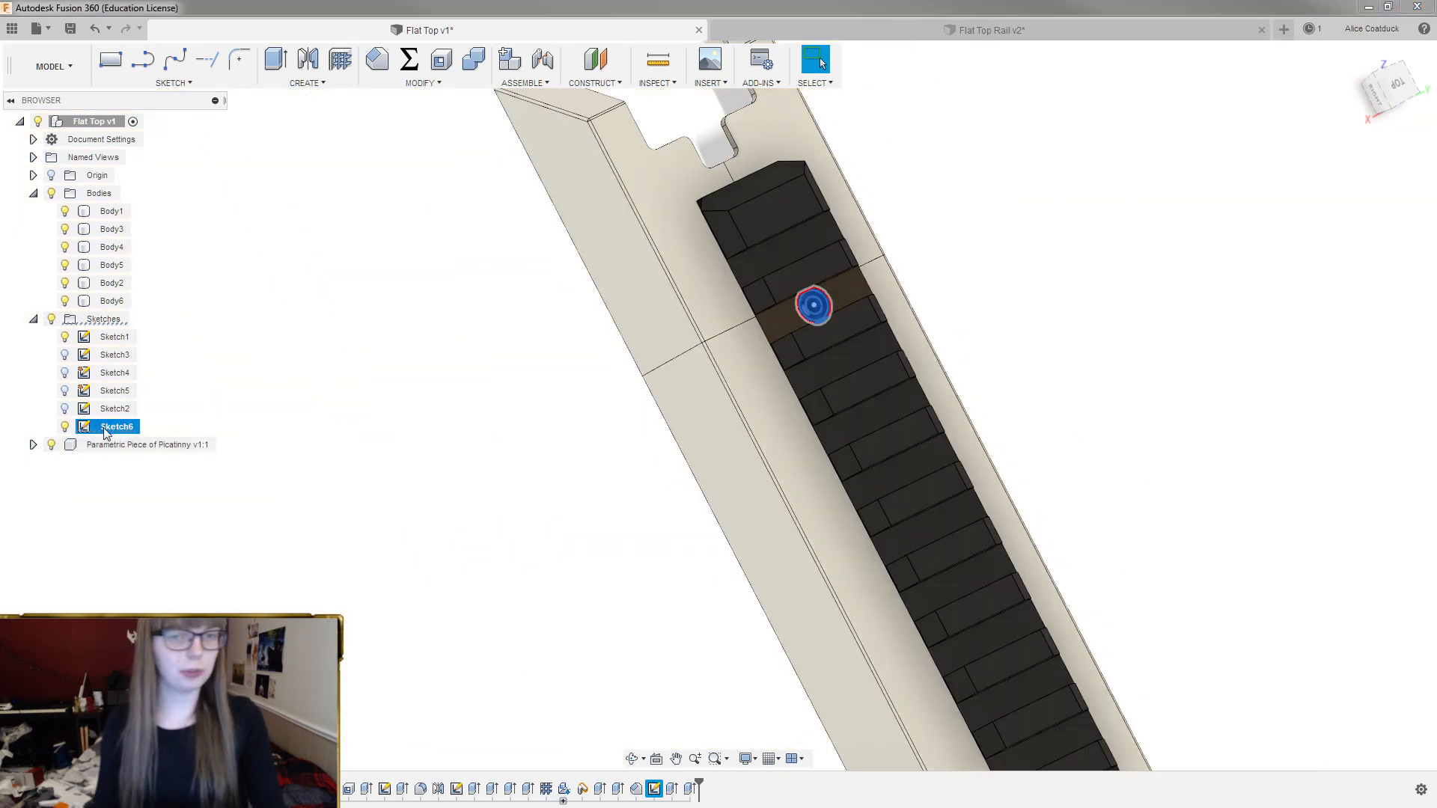
{"action": "left_click", "coordinate": [50, 445]}
Extrude the selected circular profiles by -35 mm as a cut through Body1 and Body2
{"action": "scroll", "coordinate": [636, 270], "scroll_direction": "down", "scroll_amount": 2}
{"action": "middle_click_drag", "start_coordinate": [929, 328], "coordinate": [884, 268], "text": "shift"}
{"action": "key", "text": "e"}
{"action": "left_click_drag", "start_coordinate": [754, 290], "coordinate": [743, 419]}
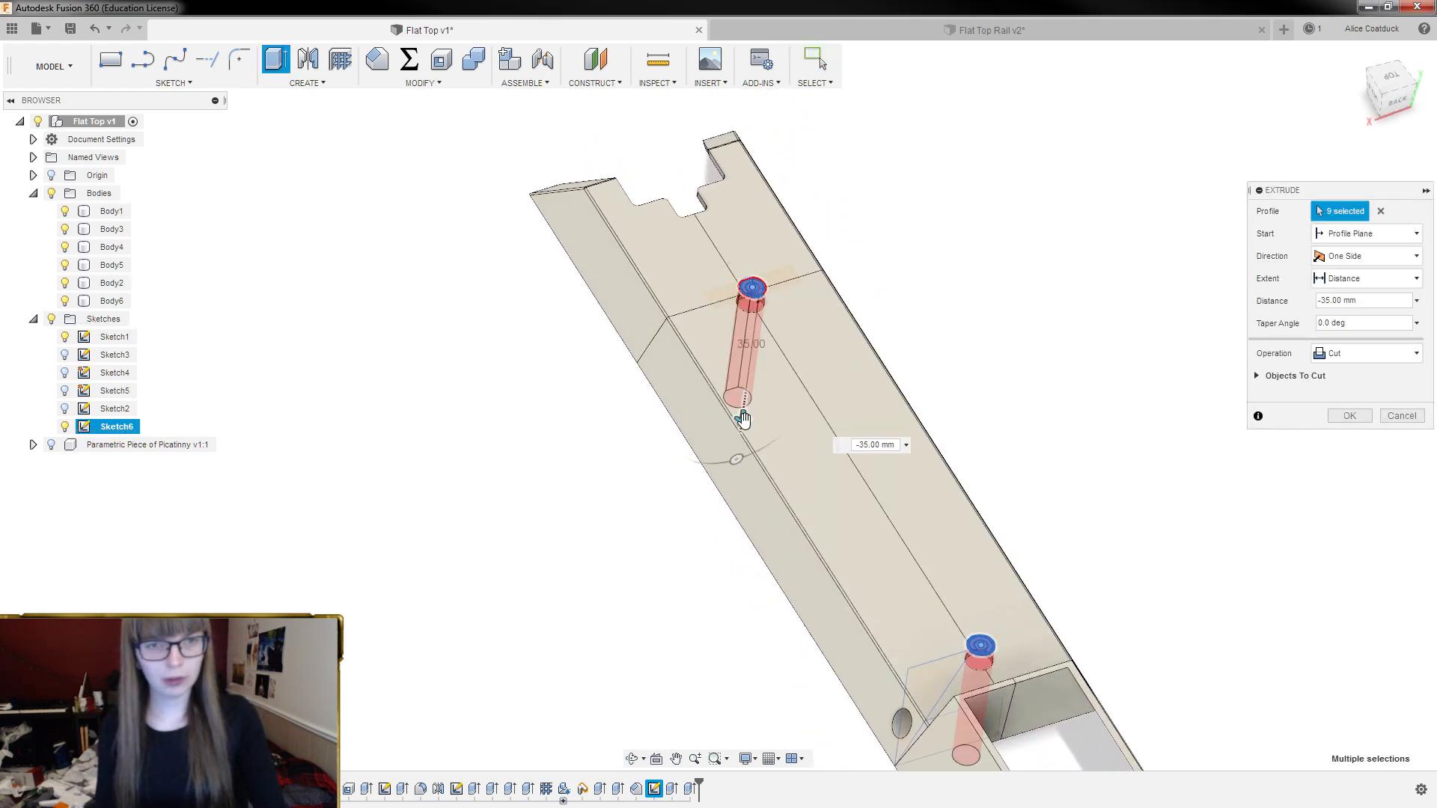
{"action": "left_click", "coordinate": [1259, 377]}
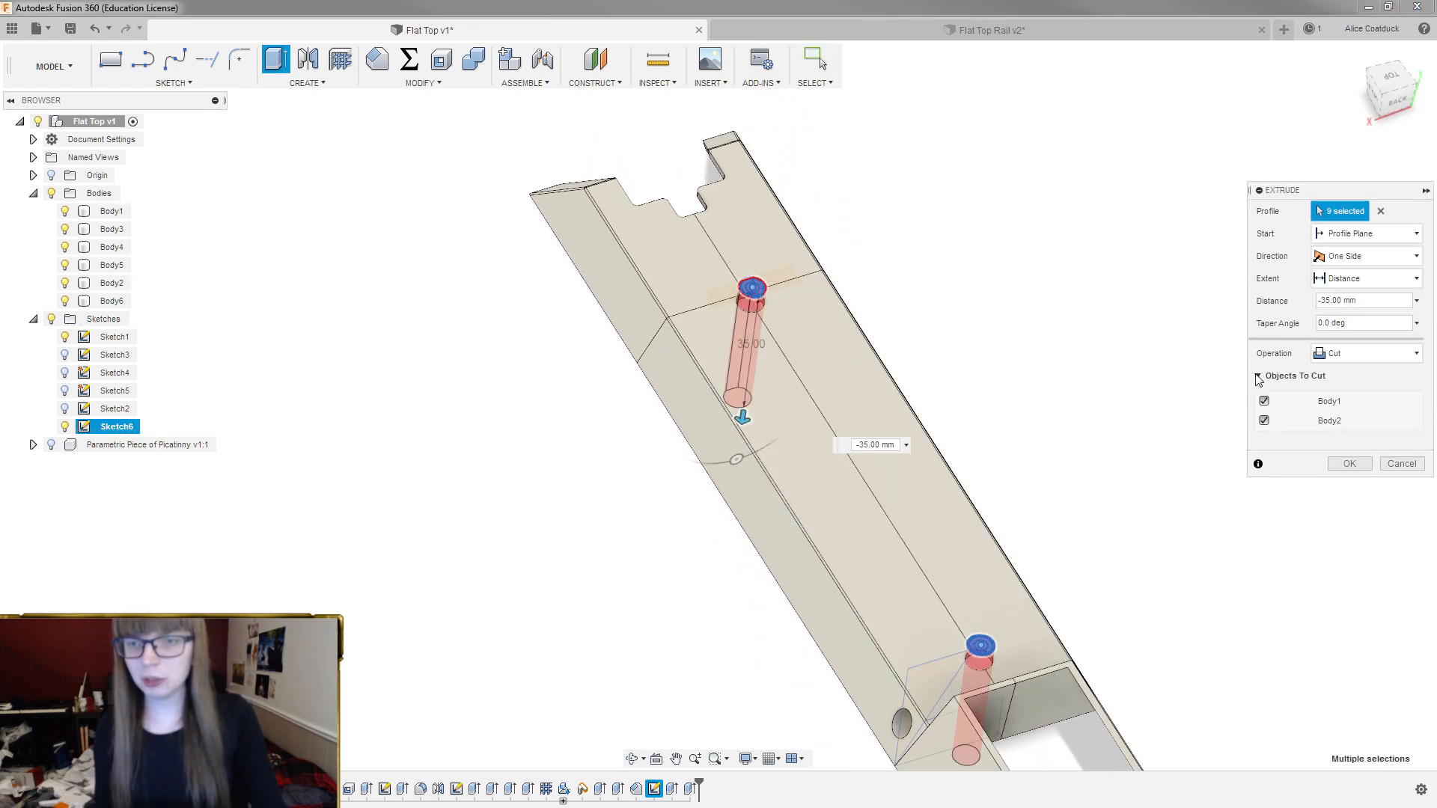
{"action": "key", "text": "Return"}
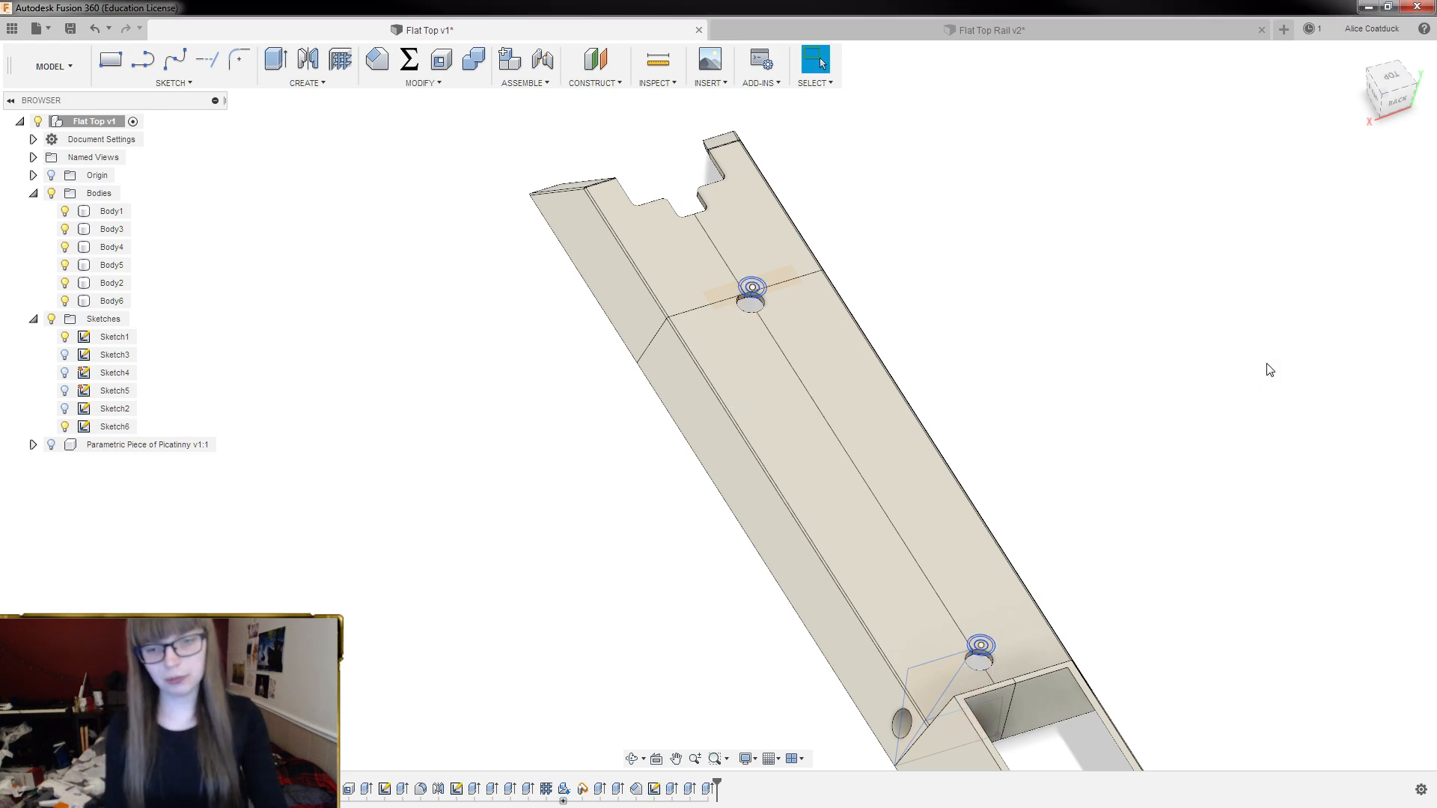
Select the middle and outer ring profiles of Sketch6 around the screw hole near the rectangular opening
{"action": "middle_click_drag", "start_coordinate": [1130, 409], "coordinate": [1359, 432], "text": "shift"}
{"action": "scroll", "coordinate": [1104, 381], "scroll_direction": "down", "scroll_amount": 2}
{"action": "scroll", "coordinate": [1100, 711], "scroll_direction": "down", "scroll_amount": 1}
{"action": "scroll", "coordinate": [1090, 726], "scroll_direction": "up", "scroll_amount": 4}
{"action": "mouse_move", "coordinate": [1119, 227]}
{"action": "middle_mouse_down", "text": "shift"}
{"action": "mouse_move", "coordinate": [1130, 234]}
{"action": "mouse_move", "coordinate": [894, 271]}
{"action": "middle_mouse_up", "text": "shift"}
{"action": "scroll", "coordinate": [574, 317], "scroll_direction": "down", "scroll_amount": 3}
{"action": "scroll", "coordinate": [1012, 318], "scroll_direction": "up", "scroll_amount": 5}
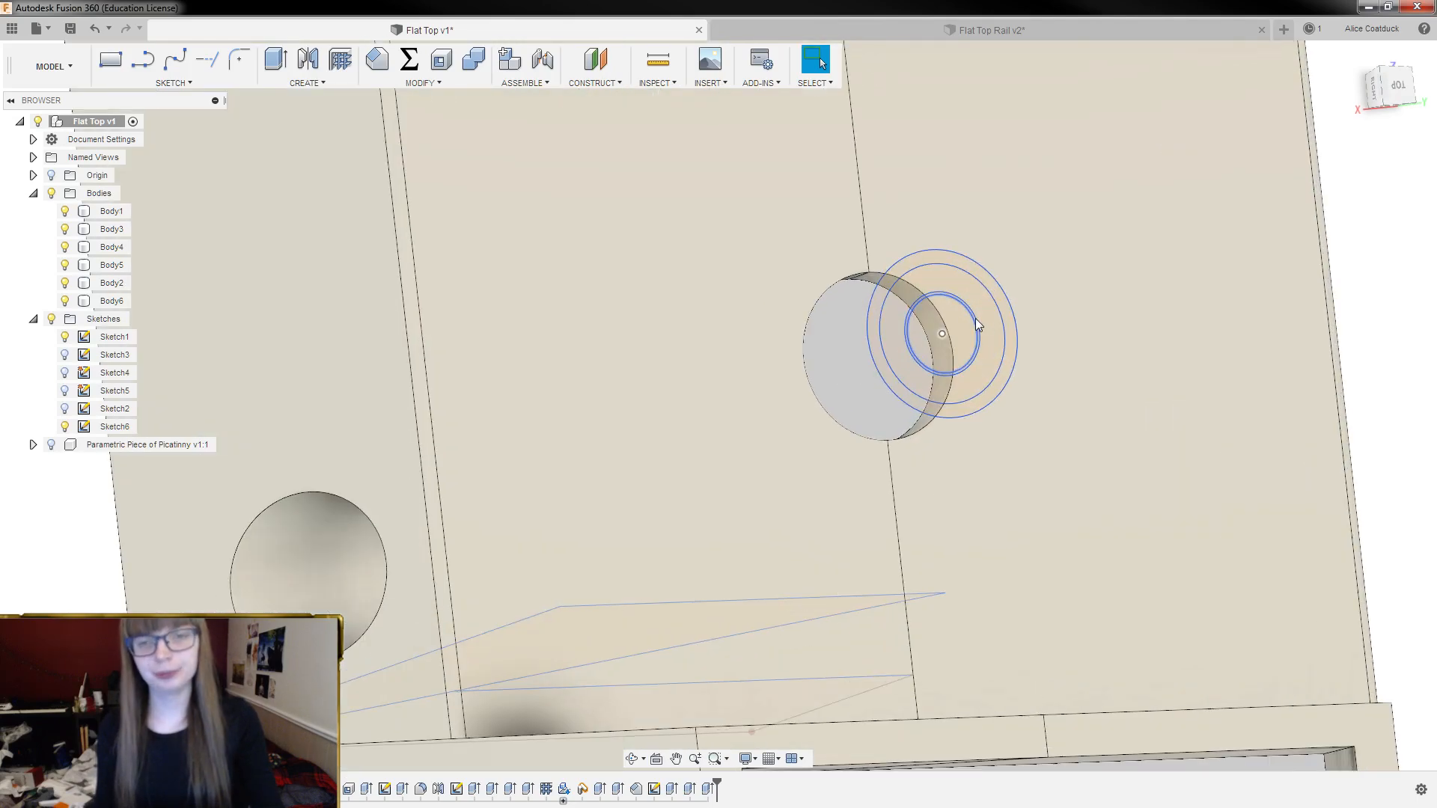
{"action": "scroll", "coordinate": [1010, 321], "scroll_direction": "up", "scroll_amount": 3}
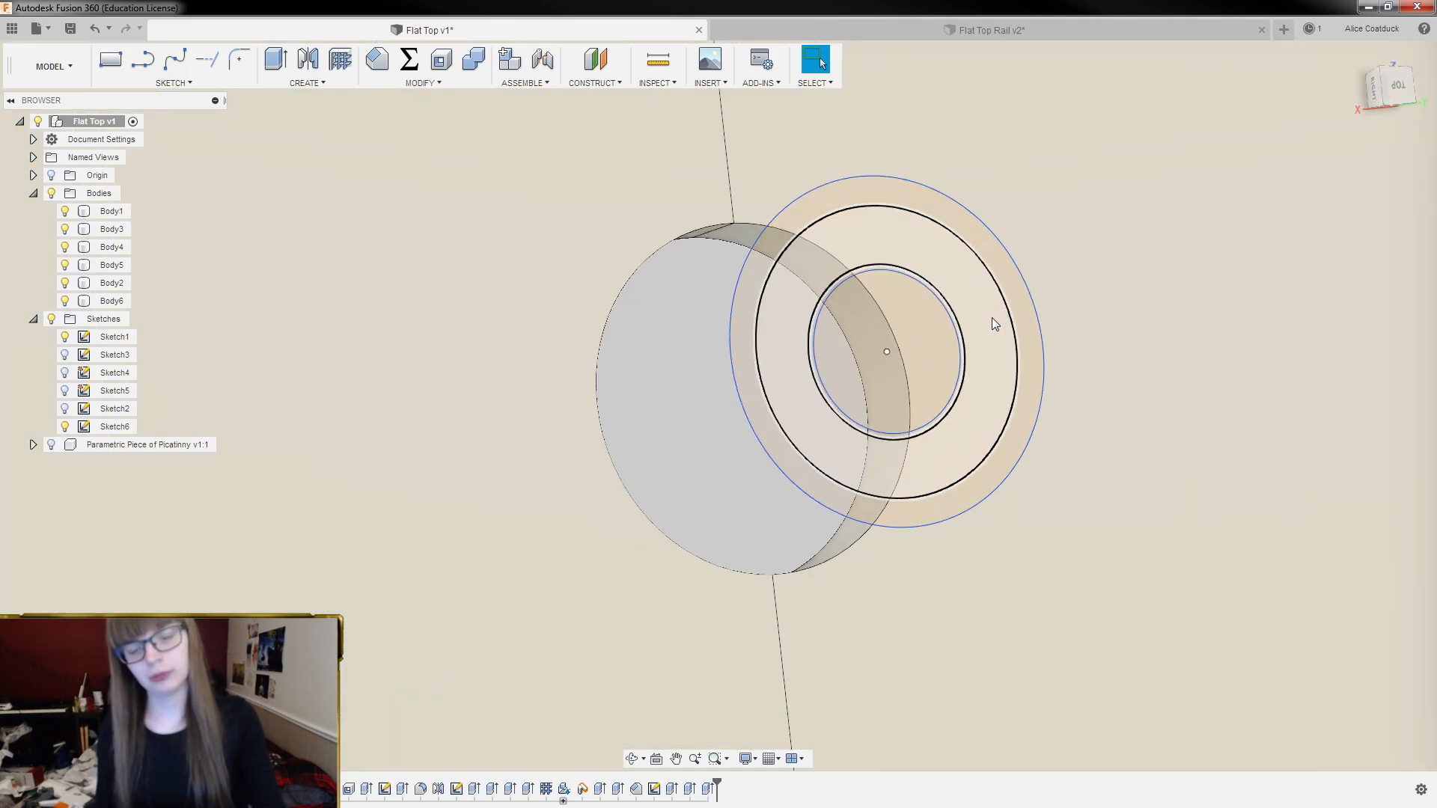
{"action": "left_click", "coordinate": [991, 319]}
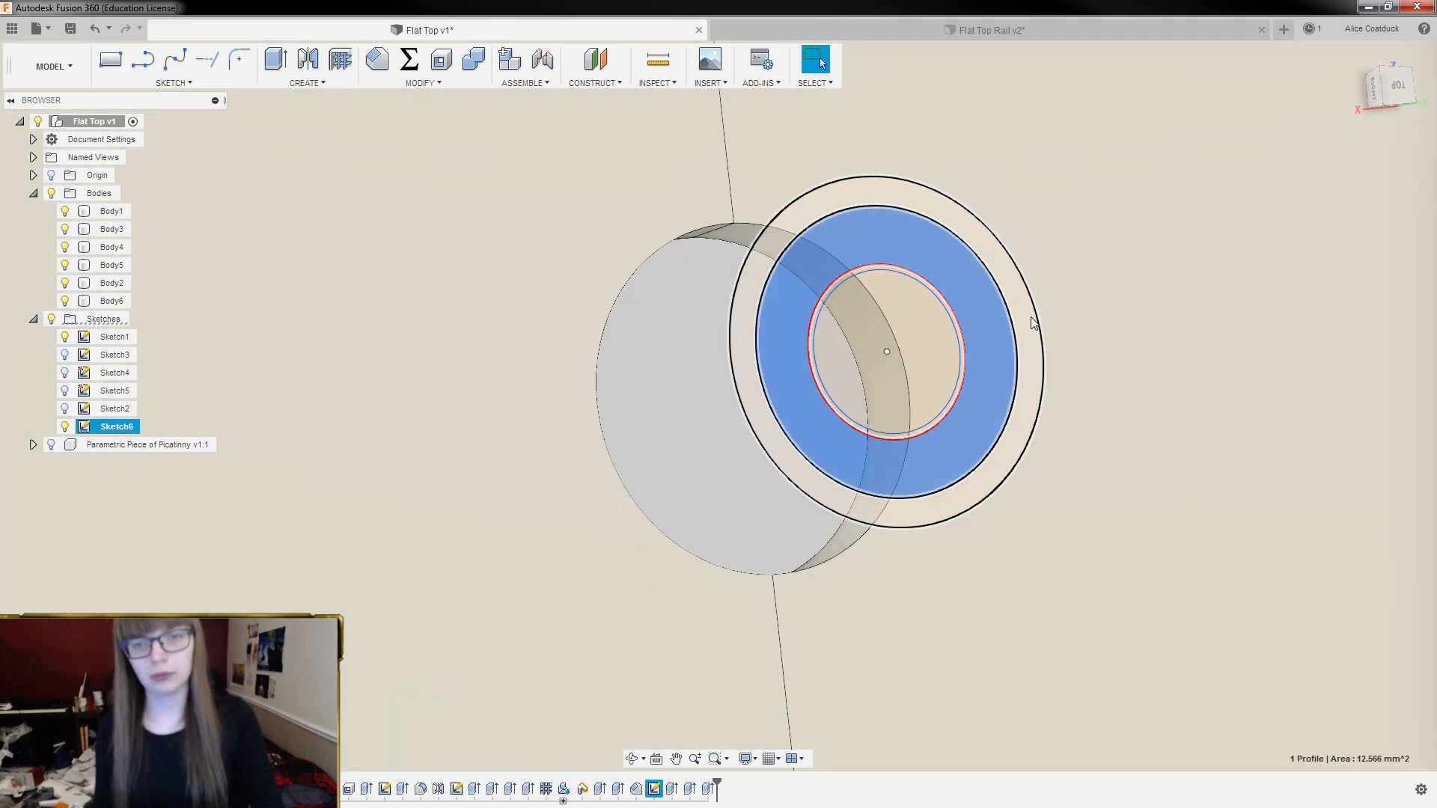
{"action": "left_click", "coordinate": [1032, 323], "text": "ctrl"}
Add the ring profiles around the other screw hole, near the stepped end, to the selection
{"action": "scroll", "coordinate": [946, 357], "scroll_direction": "up", "scroll_amount": 5}
{"action": "scroll", "coordinate": [968, 325], "scroll_direction": "down", "scroll_amount": 3}
{"action": "scroll", "coordinate": [1061, 503], "scroll_direction": "down", "scroll_amount": 10}
{"action": "middle_click_drag", "start_coordinate": [1060, 503], "coordinate": [990, 712]}
{"action": "scroll", "coordinate": [949, 404], "scroll_direction": "up", "scroll_amount": 8}
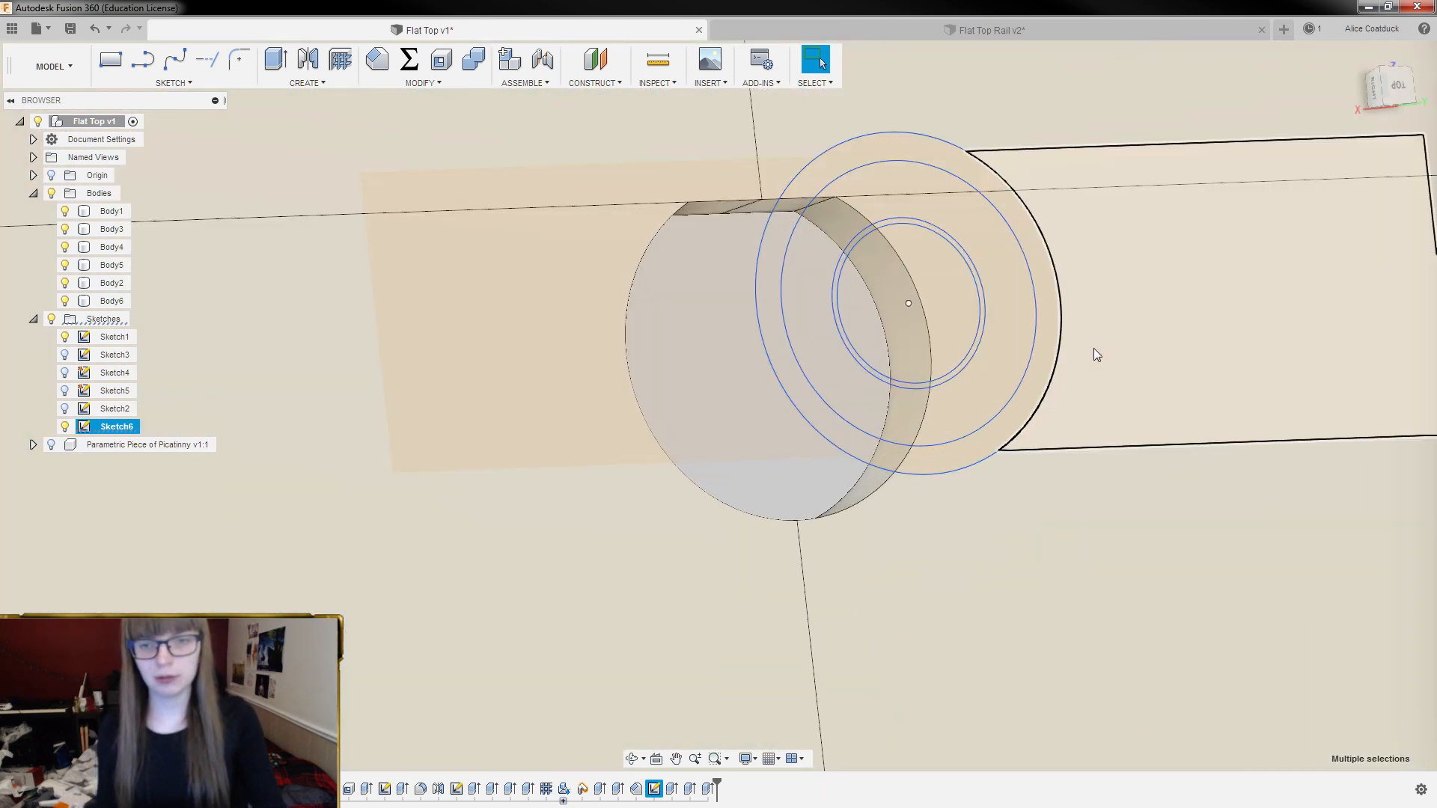
{"action": "left_click", "coordinate": [1018, 321], "text": "ctrl"}
{"action": "scroll", "coordinate": [988, 322], "scroll_direction": "up", "scroll_amount": 3}
{"action": "left_click", "coordinate": [977, 315], "text": "ctrl"}
{"action": "left_click", "coordinate": [895, 585], "text": "ctrl"}
Hide Body1 to expose the open edge of Body2 at both screw positions
{"action": "scroll", "coordinate": [1001, 360], "scroll_direction": "down", "scroll_amount": 8}
{"action": "middle_click_drag", "start_coordinate": [1009, 335], "coordinate": [865, 236], "text": "shift"}
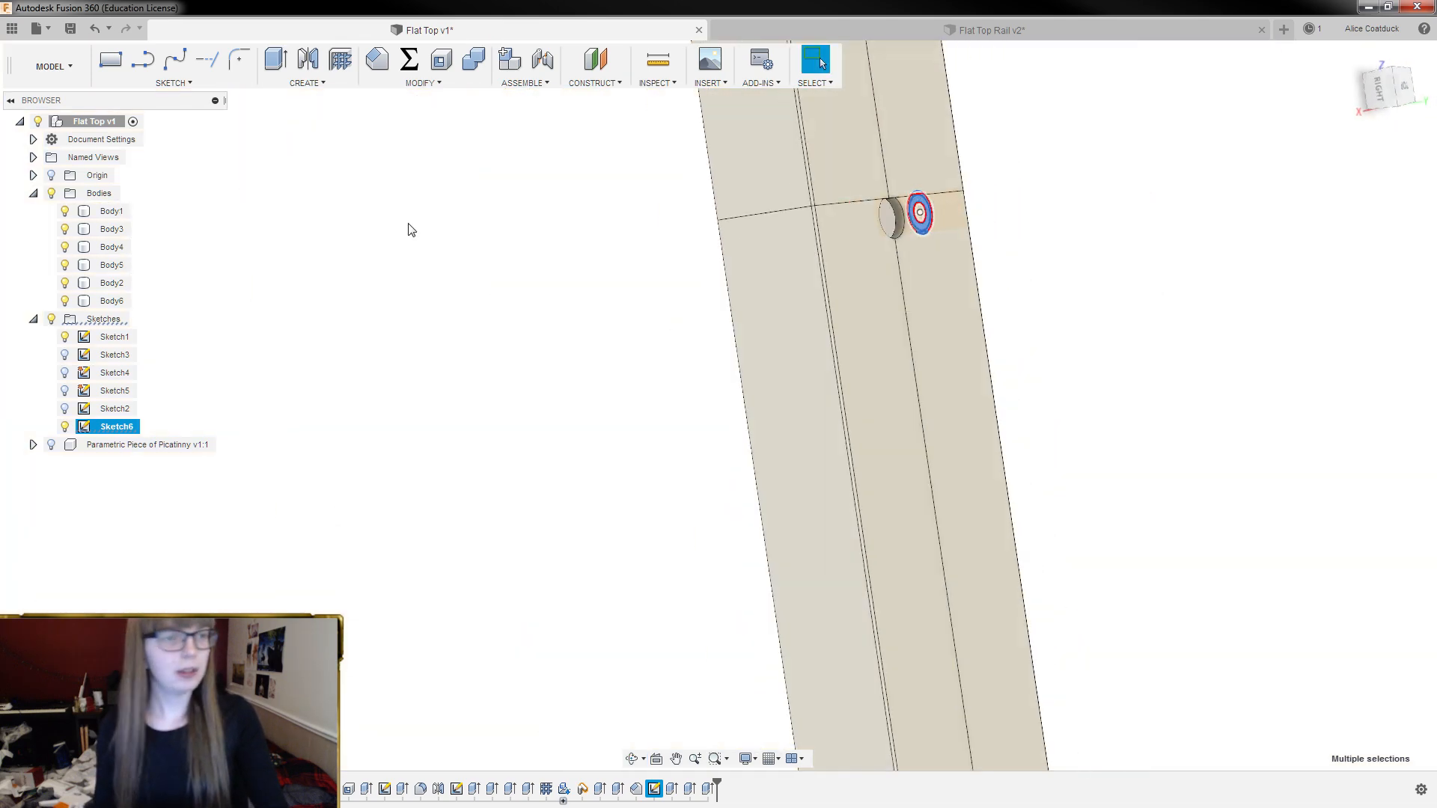
{"action": "left_click", "coordinate": [64, 211]}
{"action": "scroll", "coordinate": [429, 162], "scroll_direction": "down", "scroll_amount": 3}
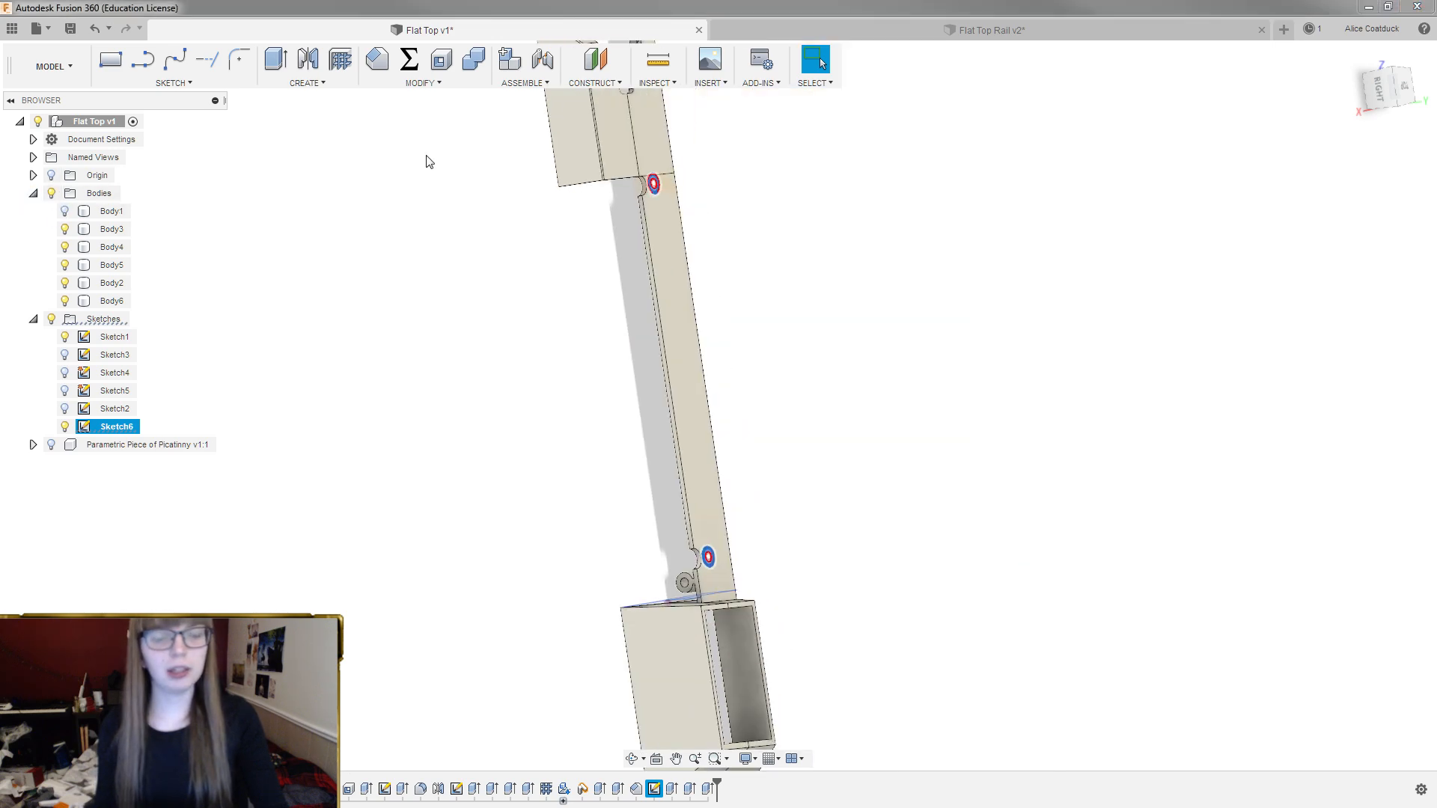
{"action": "middle_click_drag", "start_coordinate": [451, 215], "coordinate": [680, 302], "text": "shift"}
Extrude the selected ring profiles -10 mm from Body2's top face with the Join operation
{"action": "key", "text": "e"}
{"action": "left_click", "coordinate": [1372, 233]}
{"action": "left_click", "coordinate": [1355, 290]}
{"action": "scroll", "coordinate": [642, 408], "scroll_direction": "up", "scroll_amount": 3}
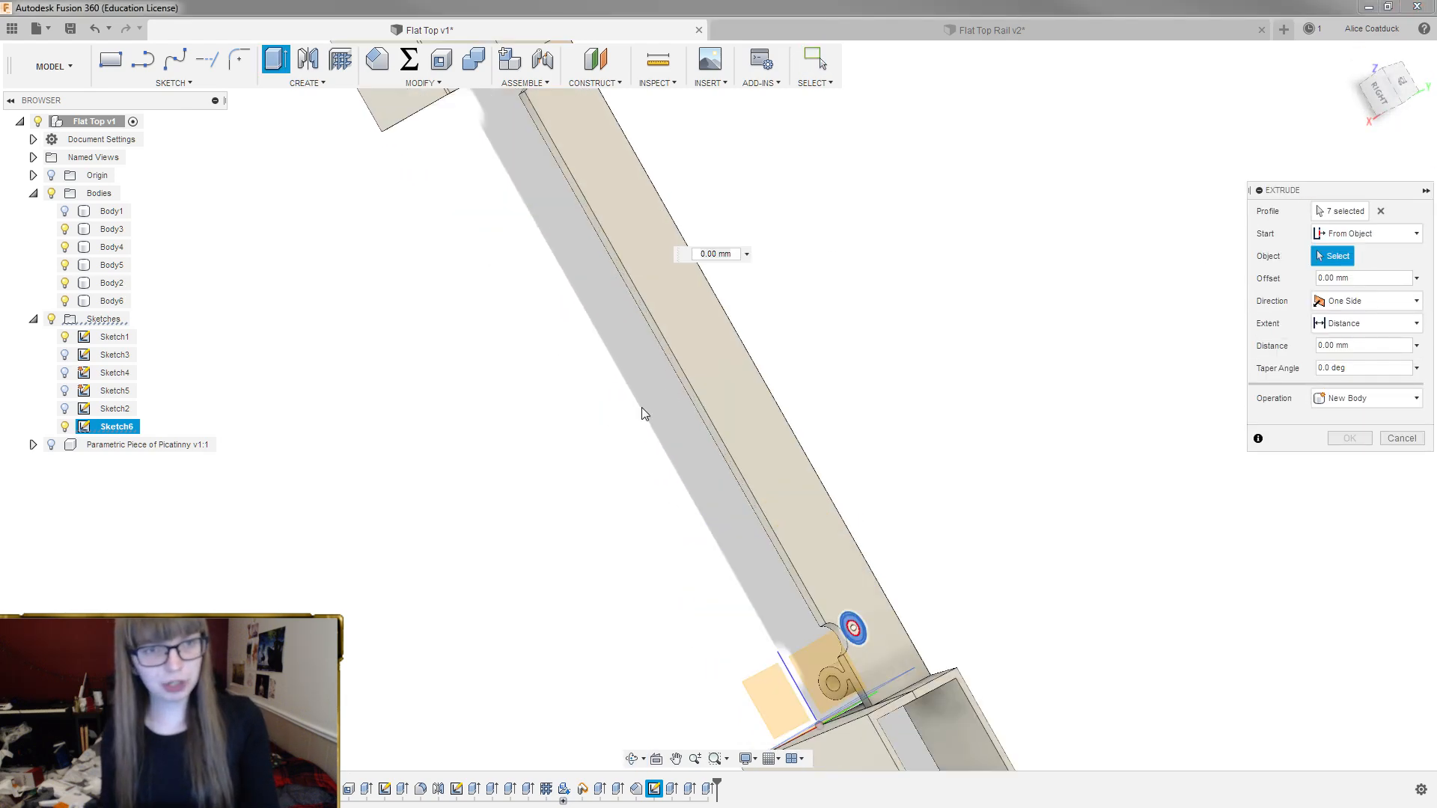
{"action": "left_click", "coordinate": [681, 315]}
{"action": "scroll", "coordinate": [1035, 347], "scroll_direction": "down", "scroll_amount": 3}
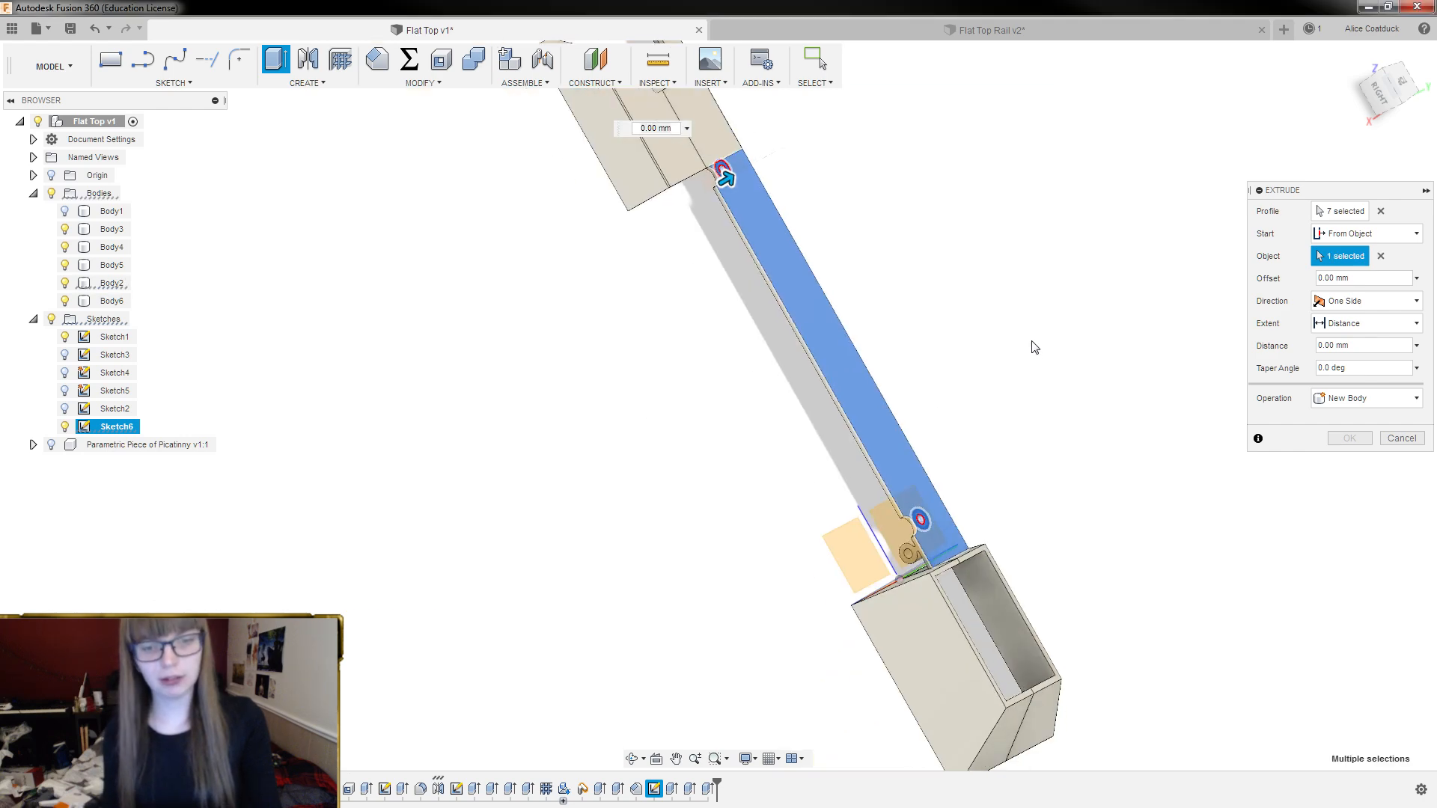
{"action": "middle_click_drag", "start_coordinate": [1008, 378], "coordinate": [1026, 358], "text": "shift"}
{"action": "scroll", "coordinate": [856, 356], "scroll_direction": "up", "scroll_amount": 1}
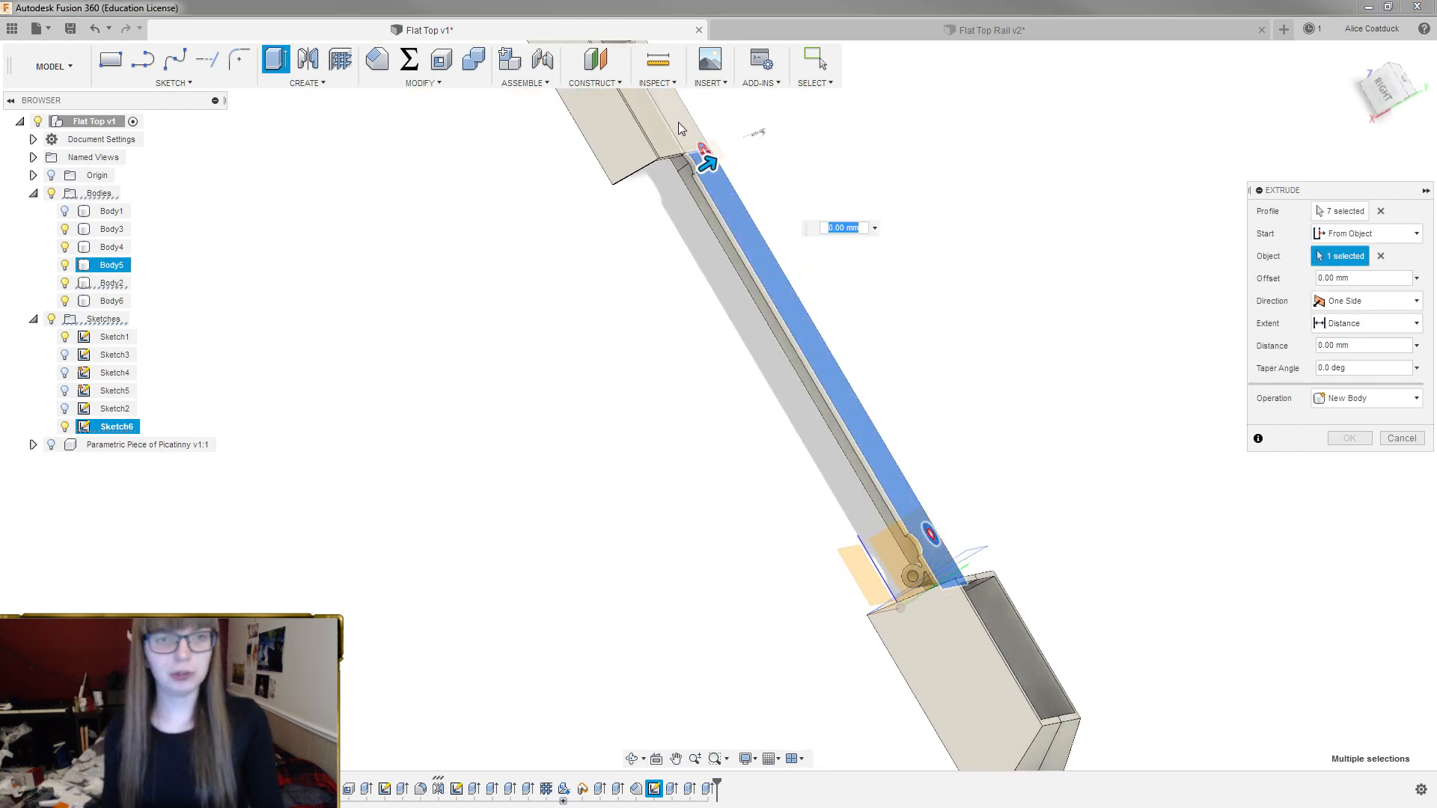
{"action": "left_click_drag", "start_coordinate": [707, 159], "coordinate": [642, 202]}
{"action": "scroll", "coordinate": [909, 453], "scroll_direction": "up", "scroll_amount": 1}
{"action": "mouse_move", "coordinate": [909, 453]}
{"action": "middle_mouse_down", "text": "shift"}
{"action": "mouse_move", "coordinate": [853, 468]}
{"action": "mouse_move", "coordinate": [918, 427]}
{"action": "mouse_move", "coordinate": [962, 433]}
{"action": "mouse_move", "coordinate": [905, 463]}
{"action": "middle_mouse_up", "text": "shift"}
{"action": "mouse_move", "coordinate": [811, 286]}
{"action": "middle_mouse_down", "text": "shift"}
{"action": "mouse_move", "coordinate": [801, 228]}
{"action": "mouse_move", "coordinate": [827, 292]}
{"action": "mouse_move", "coordinate": [781, 267]}
{"action": "mouse_move", "coordinate": [795, 256]}
{"action": "mouse_move", "coordinate": [793, 293]}
{"action": "middle_mouse_up", "text": "shift"}
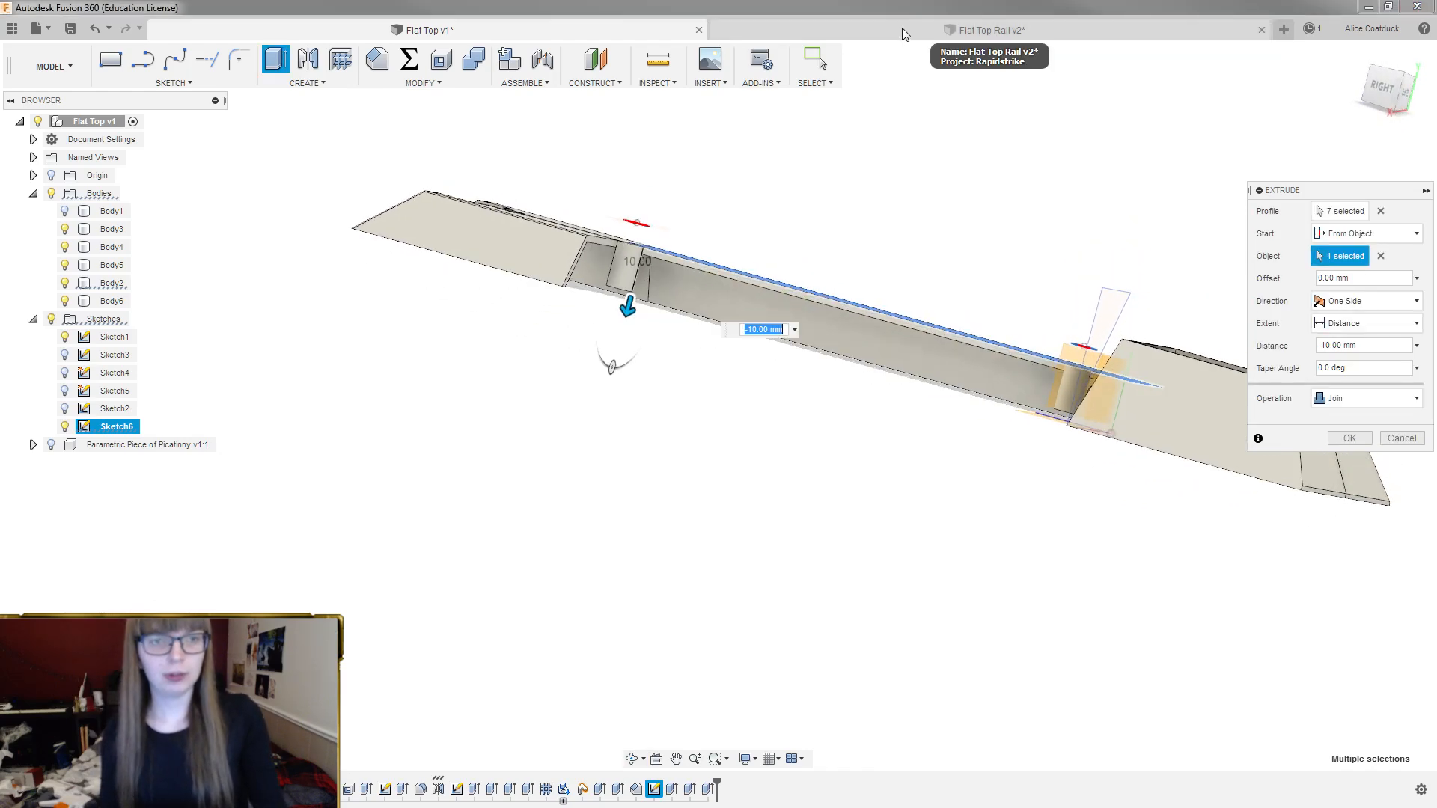
{"action": "key", "text": "Return"}
{"action": "middle_click_drag", "start_coordinate": [891, 133], "coordinate": [851, 180], "text": "shift"}
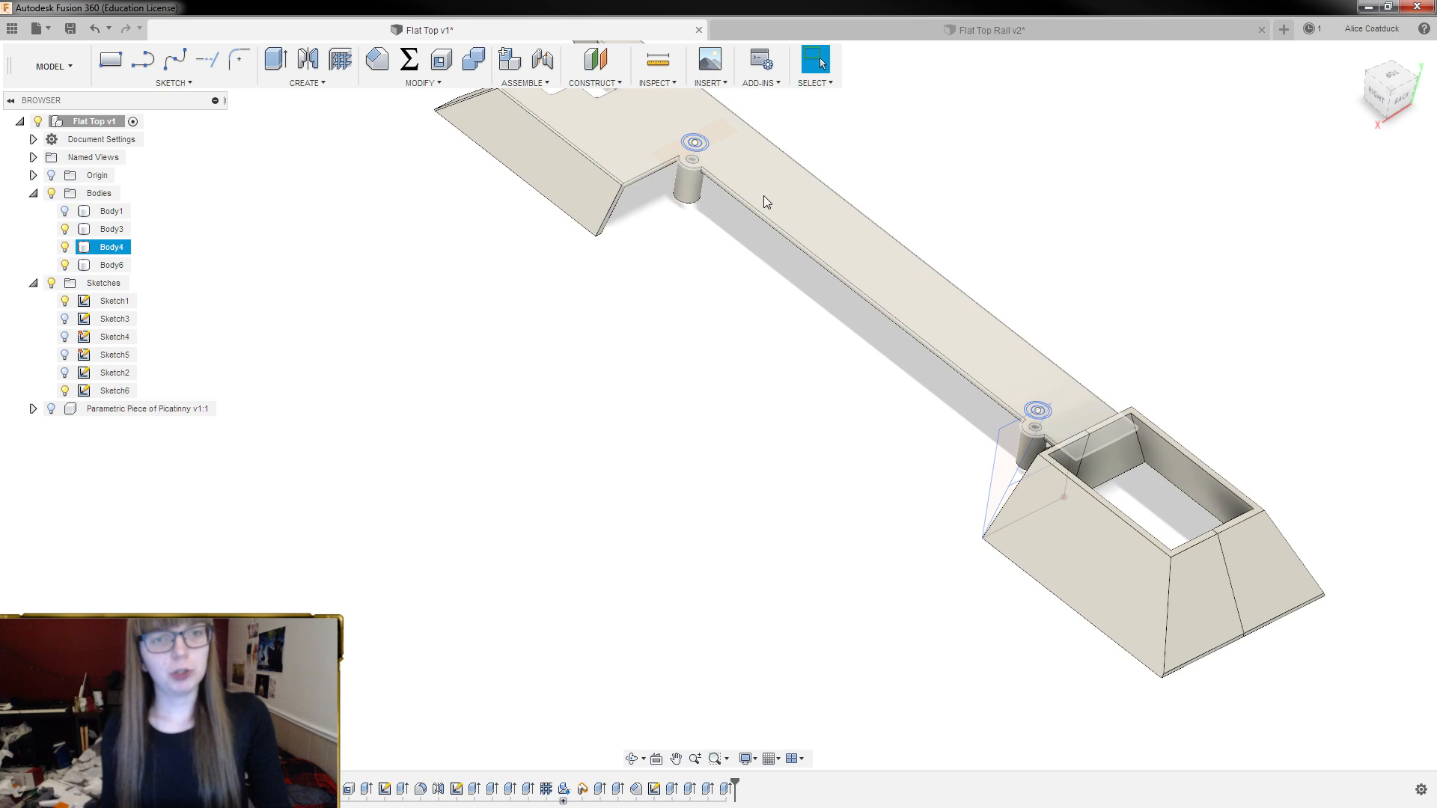
Measure the existing screw boss on the underside of the rail in the Flat Top Rail v2 document
{"action": "left_click", "coordinate": [1019, 30]}
{"action": "middle_click_drag", "start_coordinate": [894, 337], "coordinate": [880, 237], "text": "shift"}
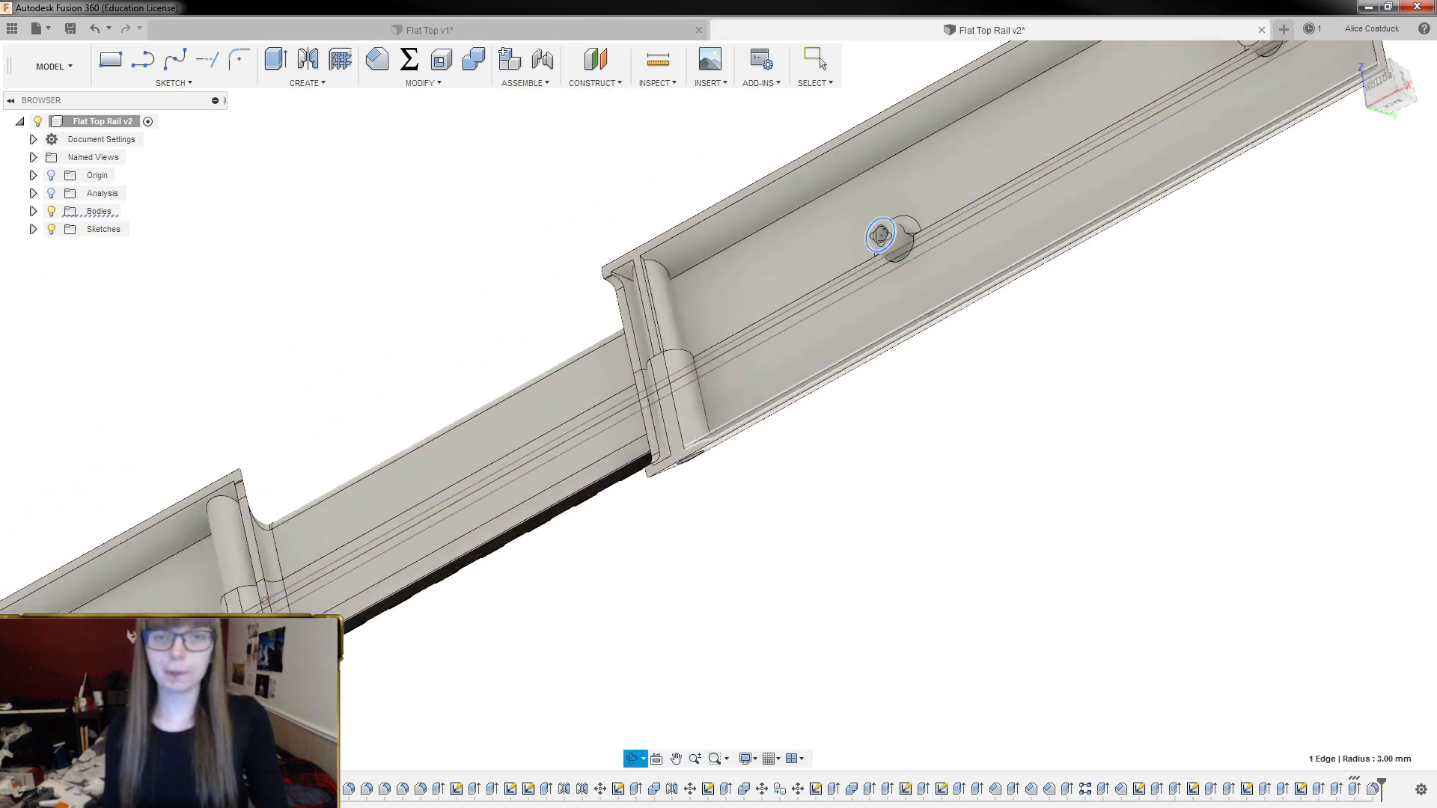
{"action": "scroll", "coordinate": [880, 236], "scroll_direction": "up", "scroll_amount": 4}
{"action": "key", "text": "i"}
{"action": "scroll", "coordinate": [909, 258], "scroll_direction": "up", "scroll_amount": 2}
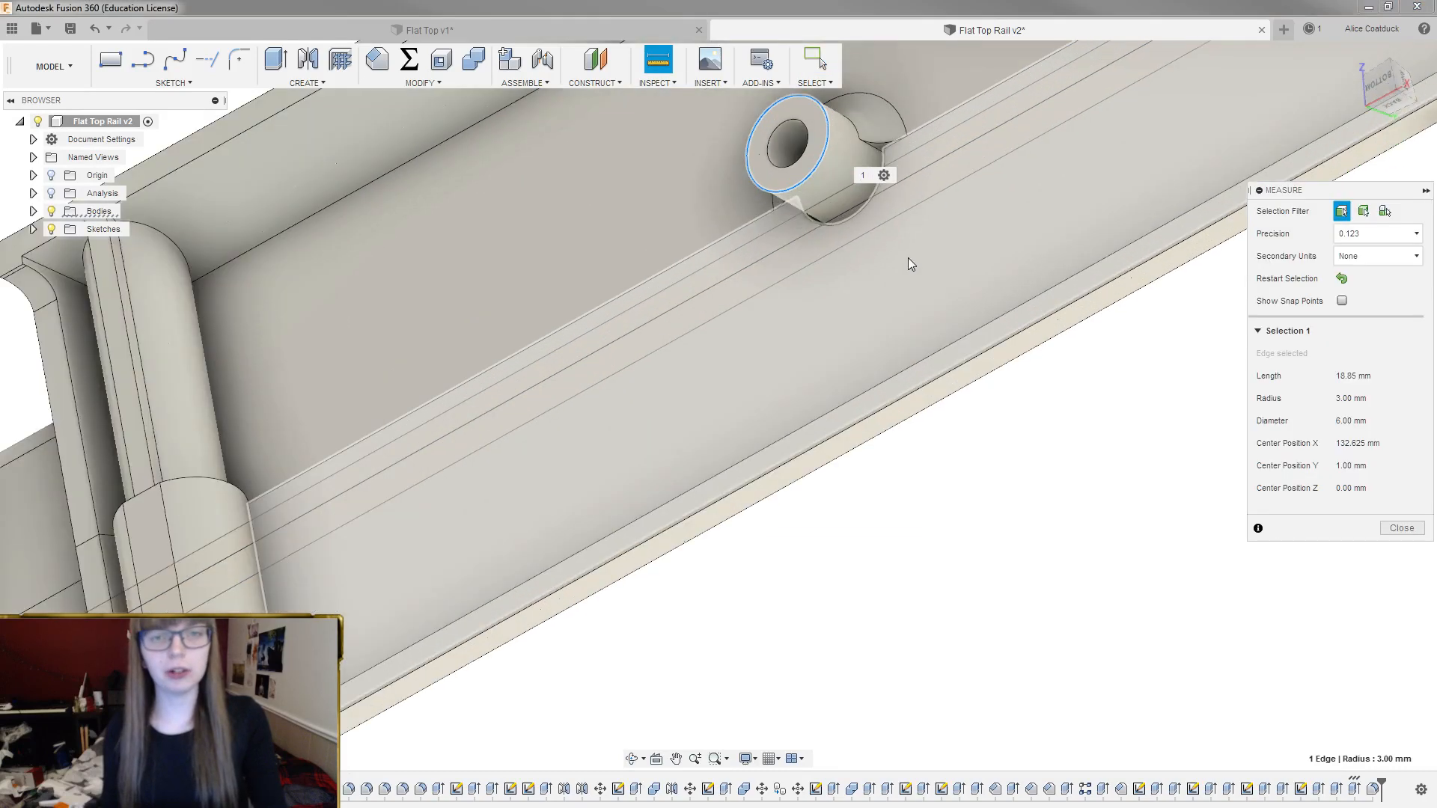
{"action": "middle_click_drag", "start_coordinate": [891, 250], "coordinate": [959, 186], "text": "shift"}
{"action": "left_click", "coordinate": [860, 231]}
{"action": "left_click", "coordinate": [793, 186]}
{"action": "scroll", "coordinate": [974, 199], "scroll_direction": "down", "scroll_amount": 6}
Return to the Flat Top document and set the boss extrusion's distance to -6 mm
{"action": "left_click", "coordinate": [555, 30]}
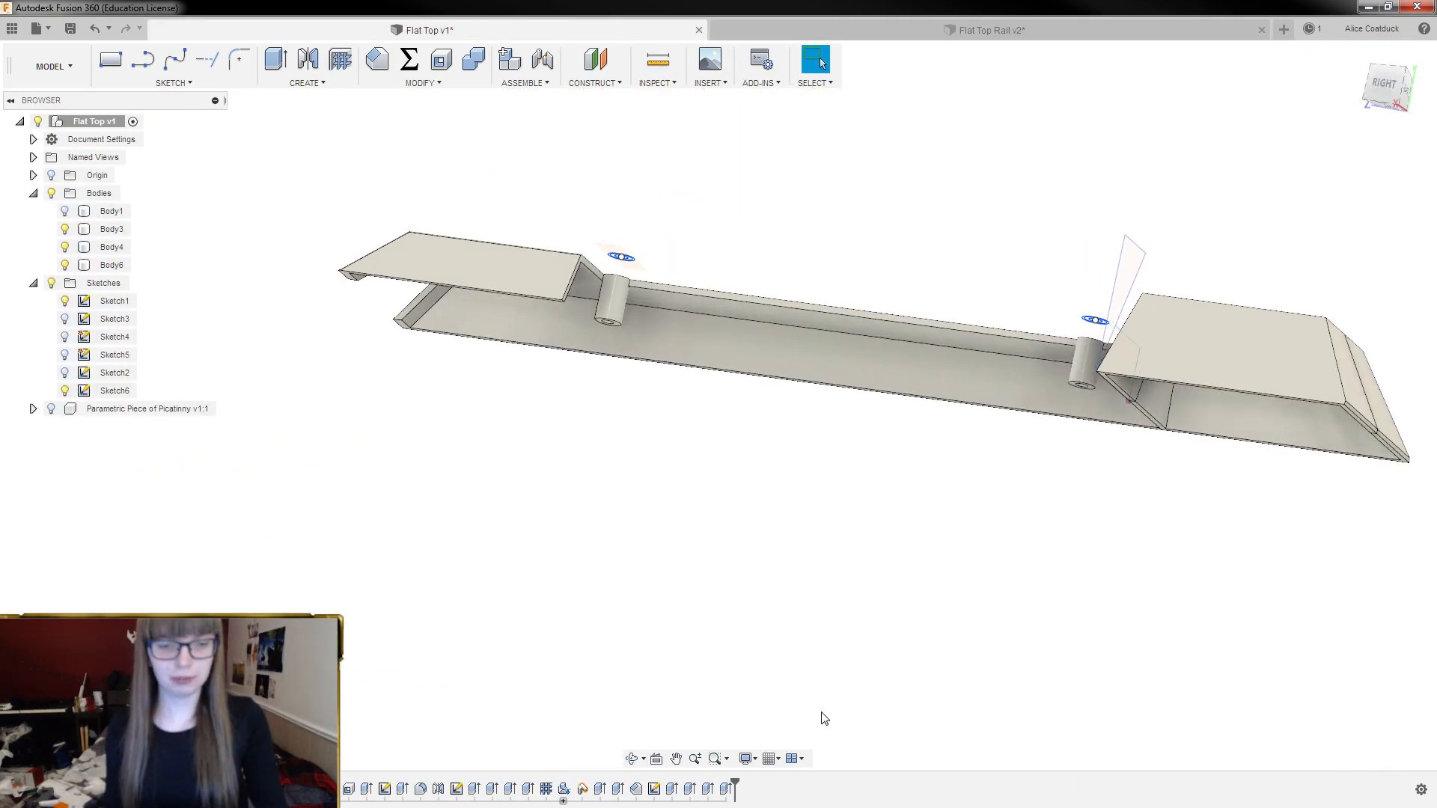
{"action": "double_click", "coordinate": [725, 788]}
{"action": "type", "text": "5"}
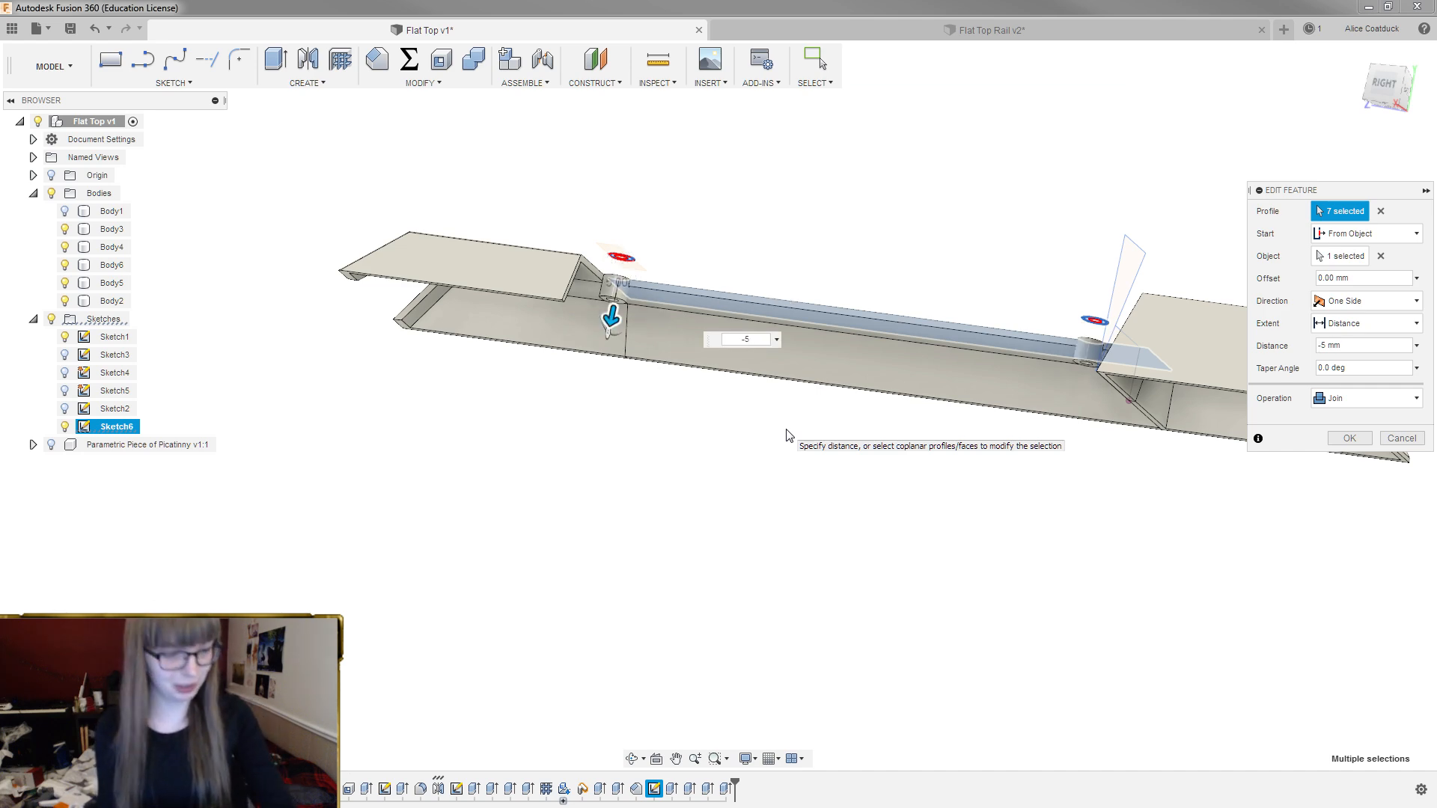
{"action": "key", "text": "BackSpace"}
{"action": "type", "text": "6"}
{"action": "key", "text": "Return"}
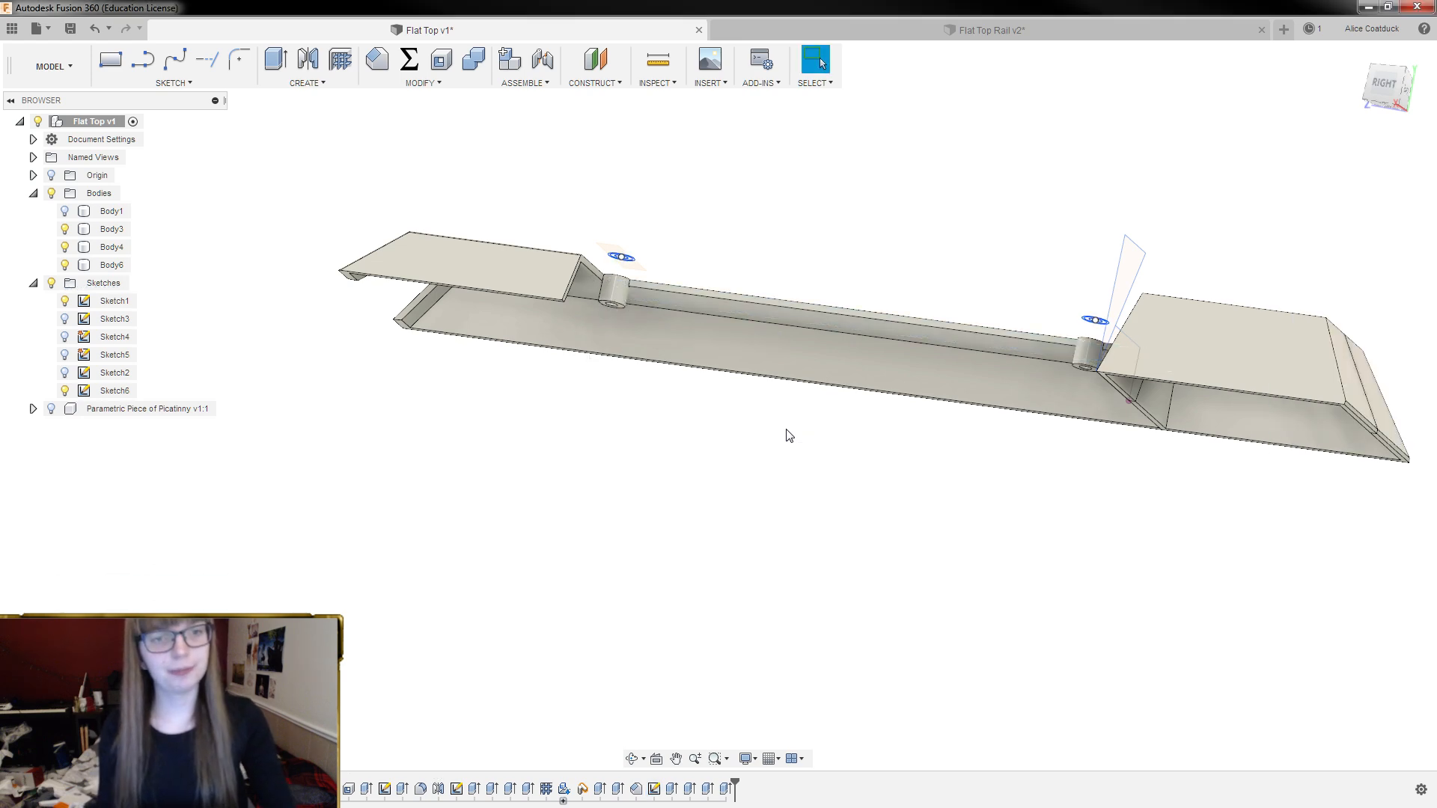
Inspect the bosses from below and above and undo their extrusion
{"action": "middle_click_drag", "start_coordinate": [711, 192], "coordinate": [711, 128], "text": "shift"}
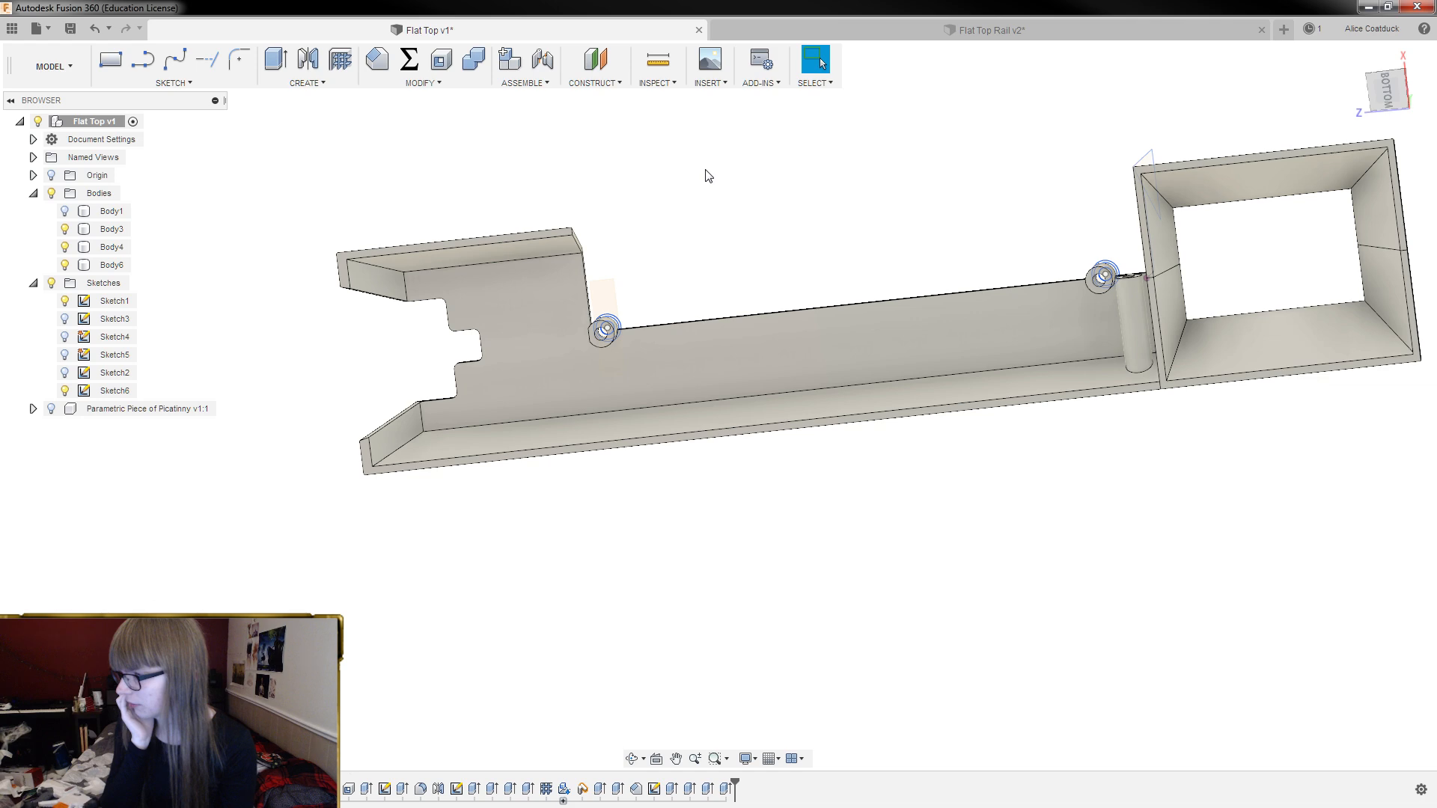
{"action": "middle_click_drag", "start_coordinate": [583, 150], "coordinate": [642, 457], "text": "shift"}
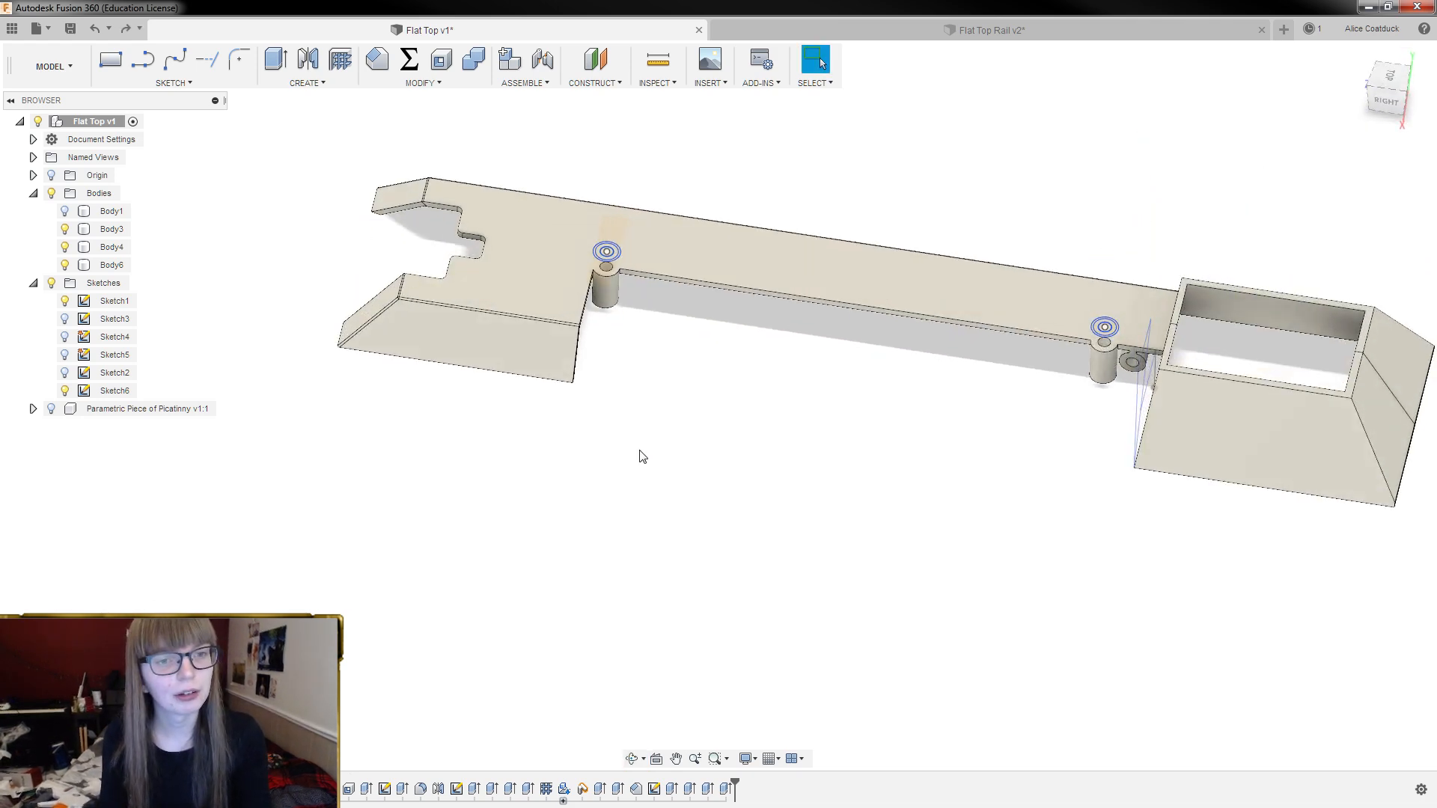
{"action": "key", "text": "ctrl+z"}
Hide Body5 and Body4 to isolate Body2 around the screw circles
{"action": "scroll", "coordinate": [677, 169], "scroll_direction": "up", "scroll_amount": 3}
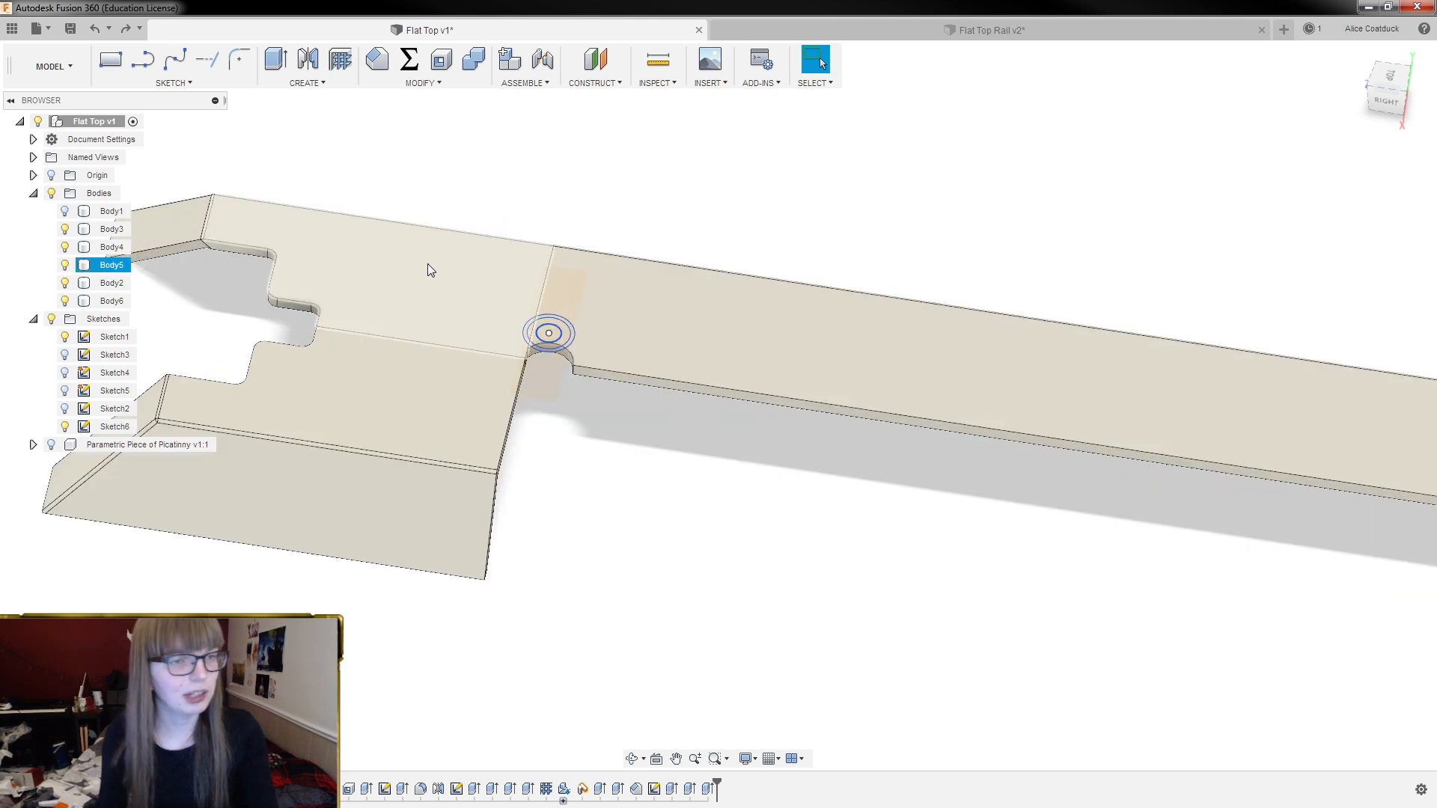
{"action": "left_click", "coordinate": [65, 265]}
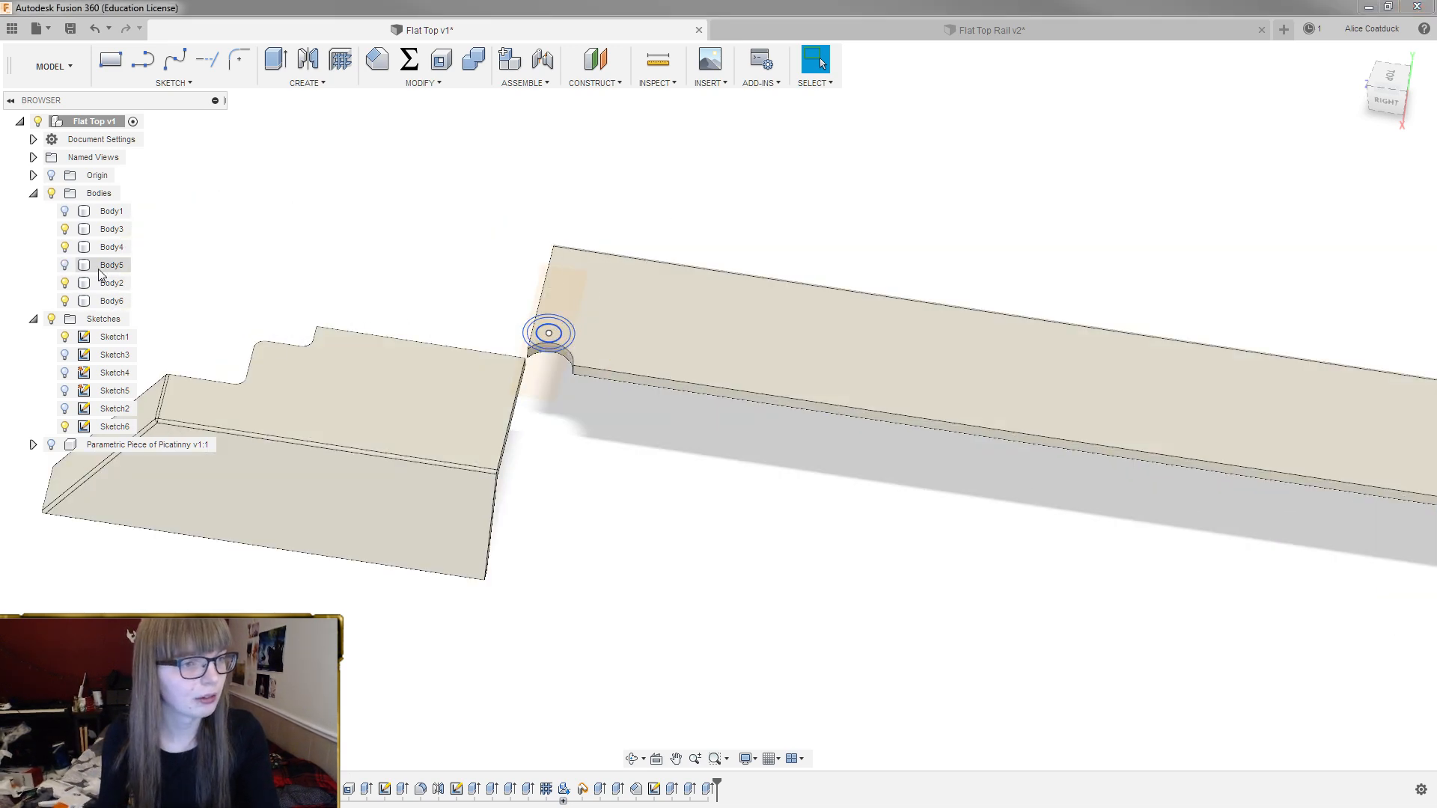
{"action": "left_click", "coordinate": [66, 248]}
Select Sketch6's ring profiles around the screw hole at the free end of Body2, leaving out the central hole
{"action": "scroll", "coordinate": [556, 371], "scroll_direction": "up", "scroll_amount": 3}
{"action": "scroll", "coordinate": [560, 293], "scroll_direction": "up", "scroll_amount": 5}
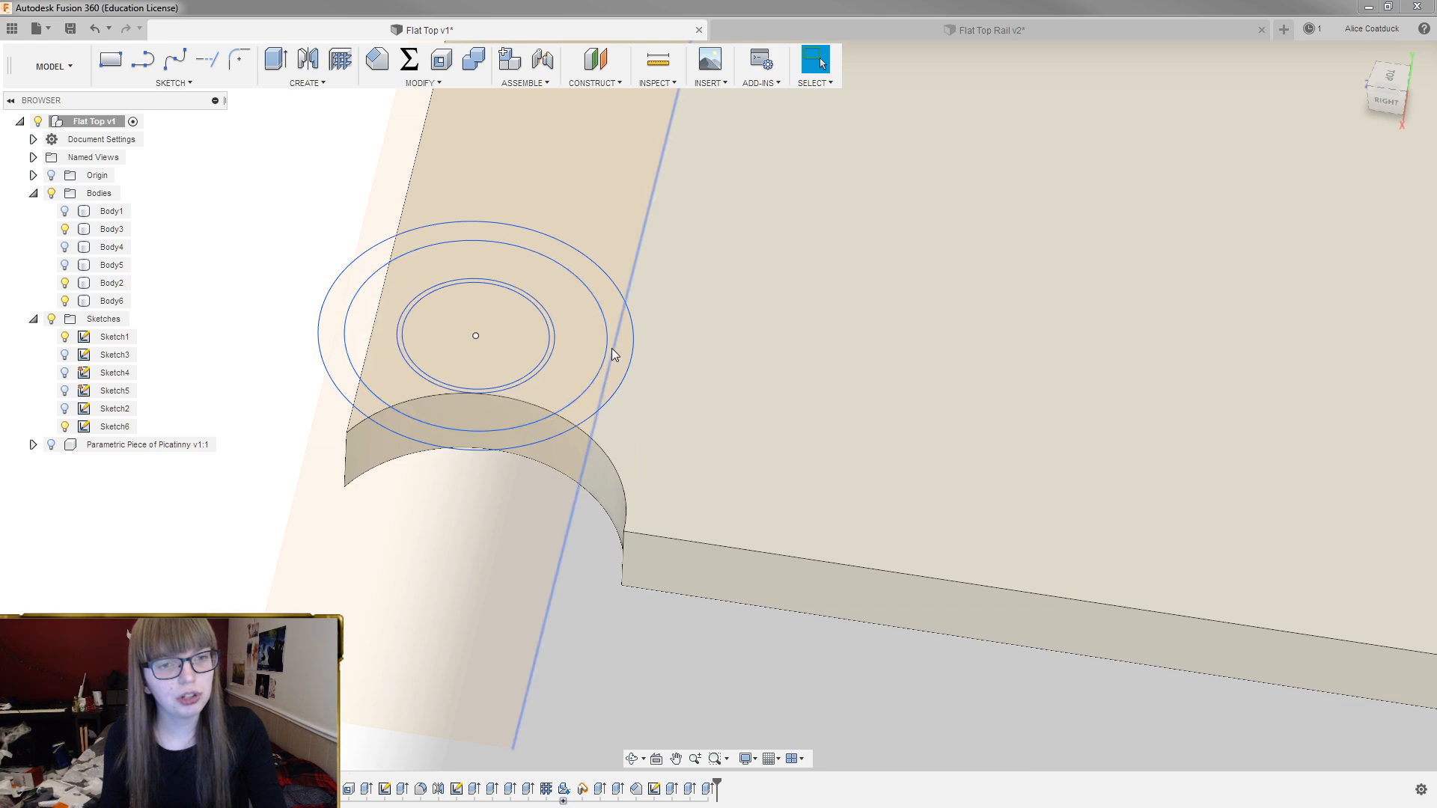
{"action": "left_click", "coordinate": [628, 352]}
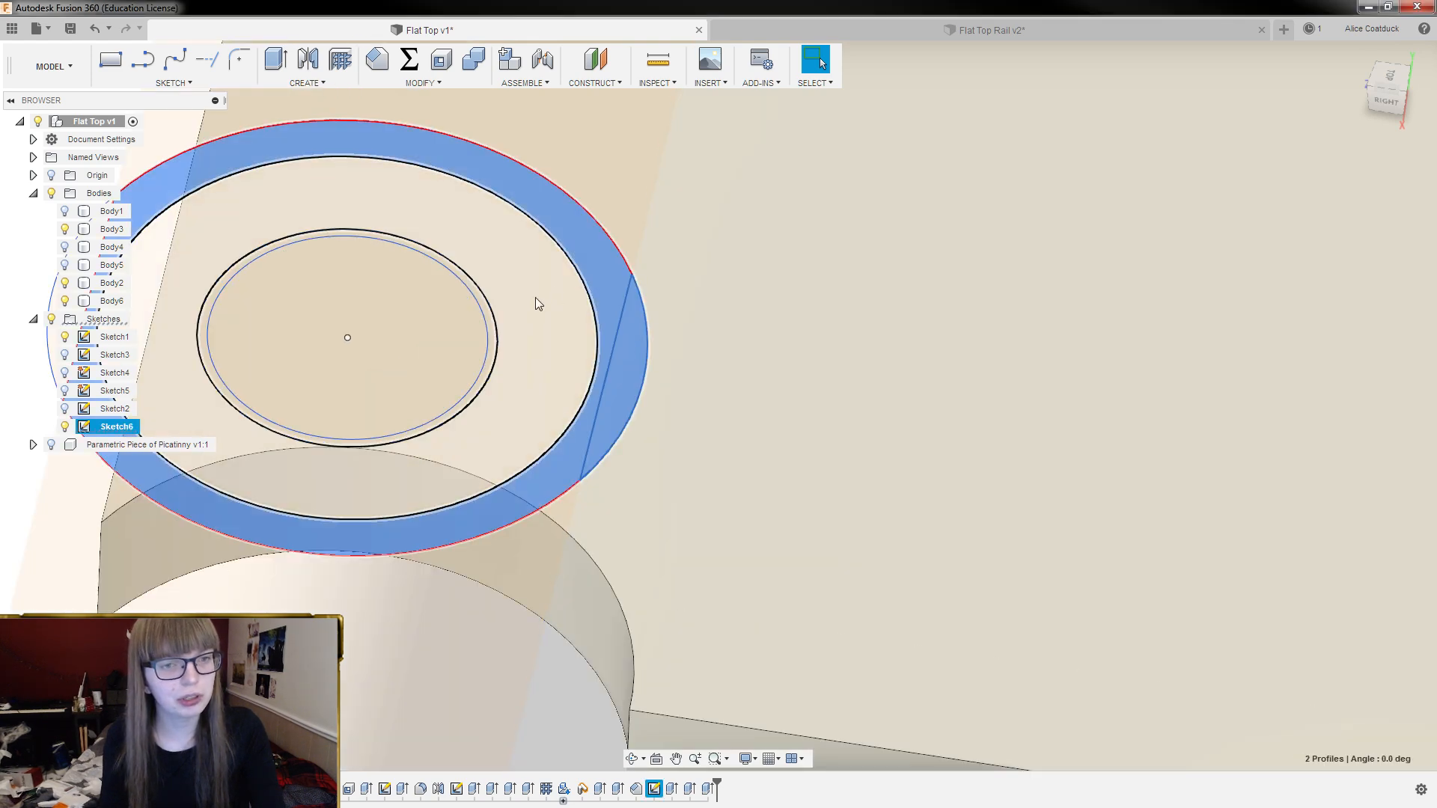
{"action": "left_click", "coordinate": [553, 292], "text": "ctrl"}
{"action": "scroll", "coordinate": [492, 320], "scroll_direction": "up", "scroll_amount": 4}
{"action": "left_click", "coordinate": [491, 342], "text": "ctrl"}
Add the ring profiles around the screw hole near the rectangular opening, leaving out its central hole
{"action": "scroll", "coordinate": [501, 225], "scroll_direction": "down", "scroll_amount": 10}
{"action": "scroll", "coordinate": [1010, 333], "scroll_direction": "up", "scroll_amount": 8}
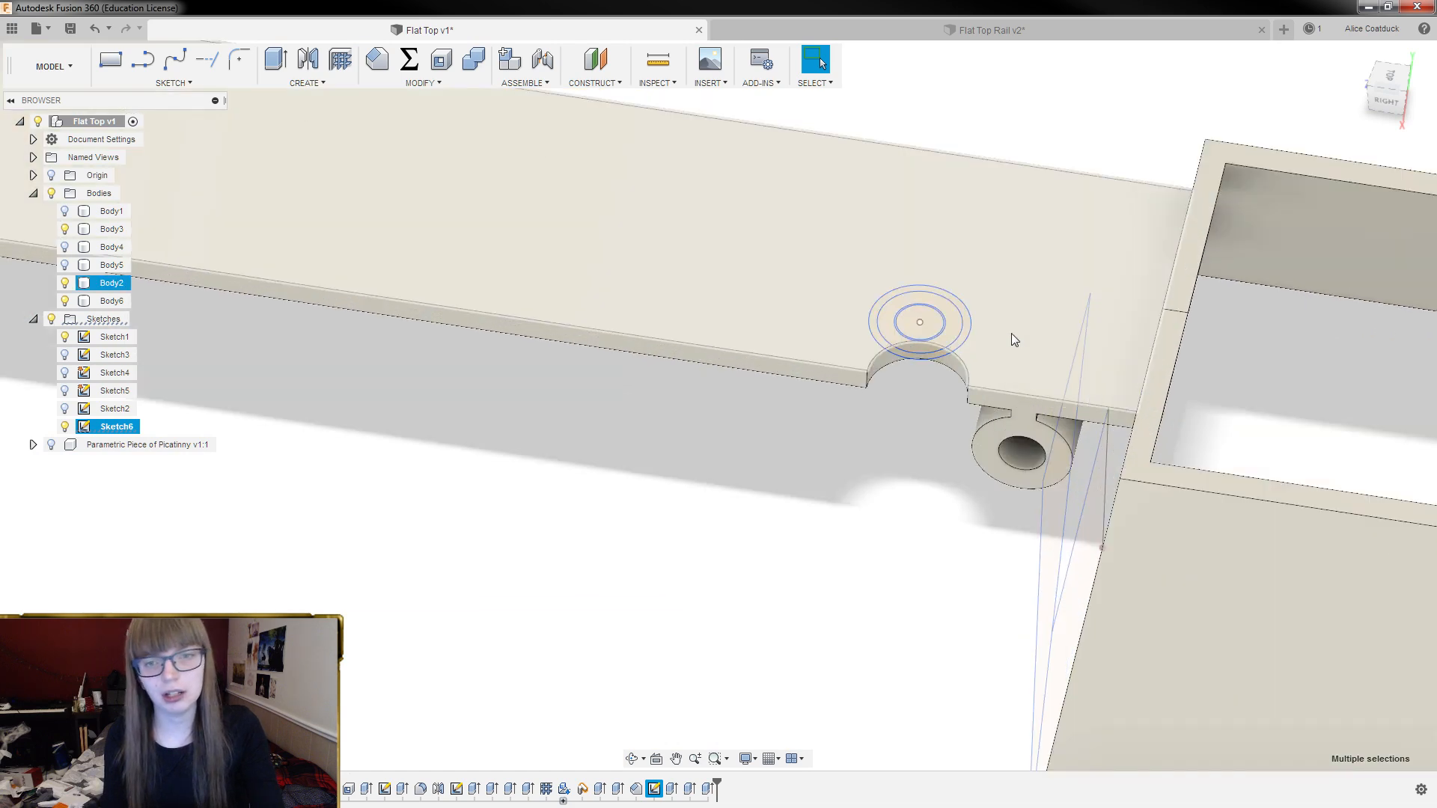
{"action": "left_click", "coordinate": [964, 338], "text": "ctrl"}
{"action": "left_click", "coordinate": [904, 331], "text": "ctrl"}
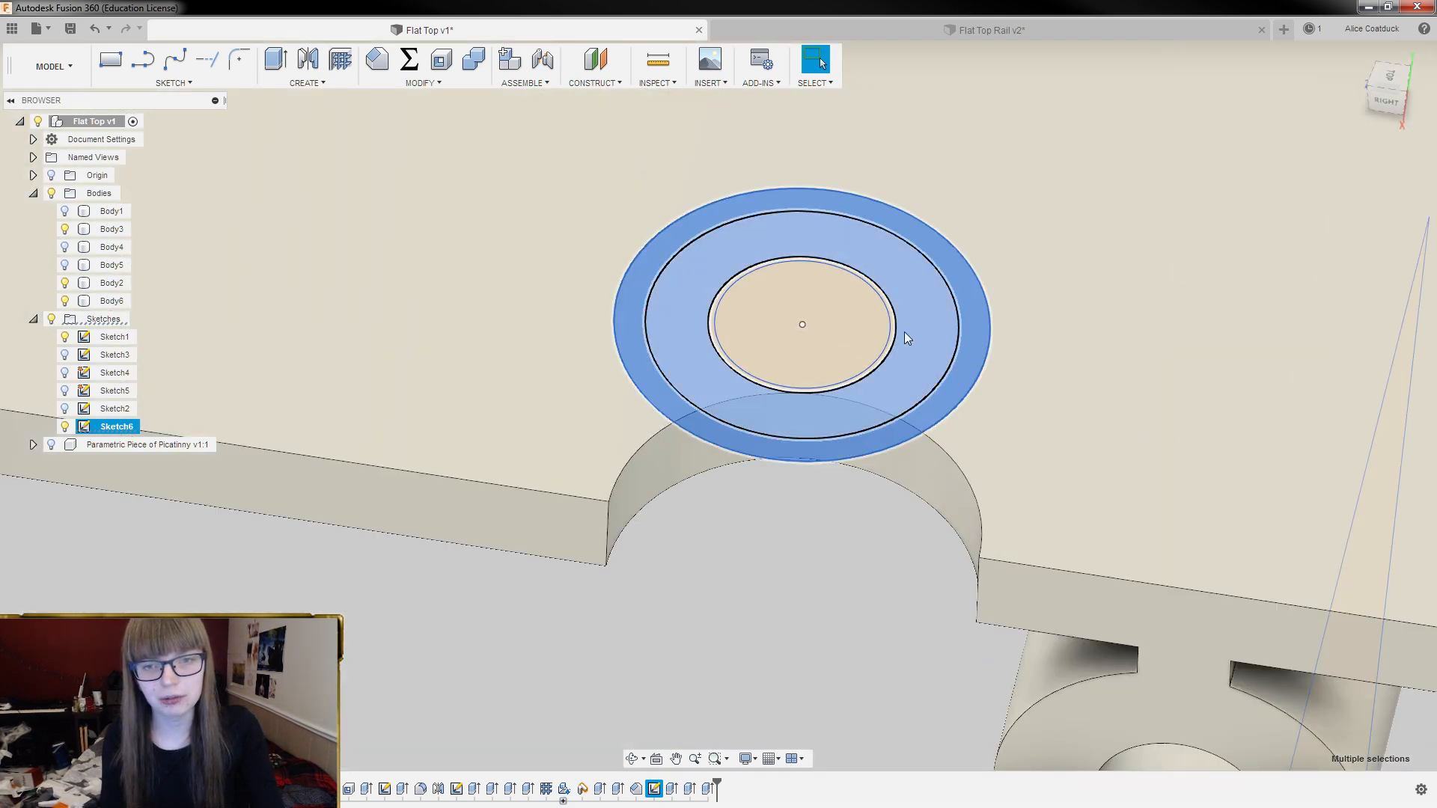
{"action": "scroll", "coordinate": [884, 322], "scroll_direction": "up", "scroll_amount": 5}
{"action": "scroll", "coordinate": [876, 328], "scroll_direction": "down", "scroll_amount": 5}
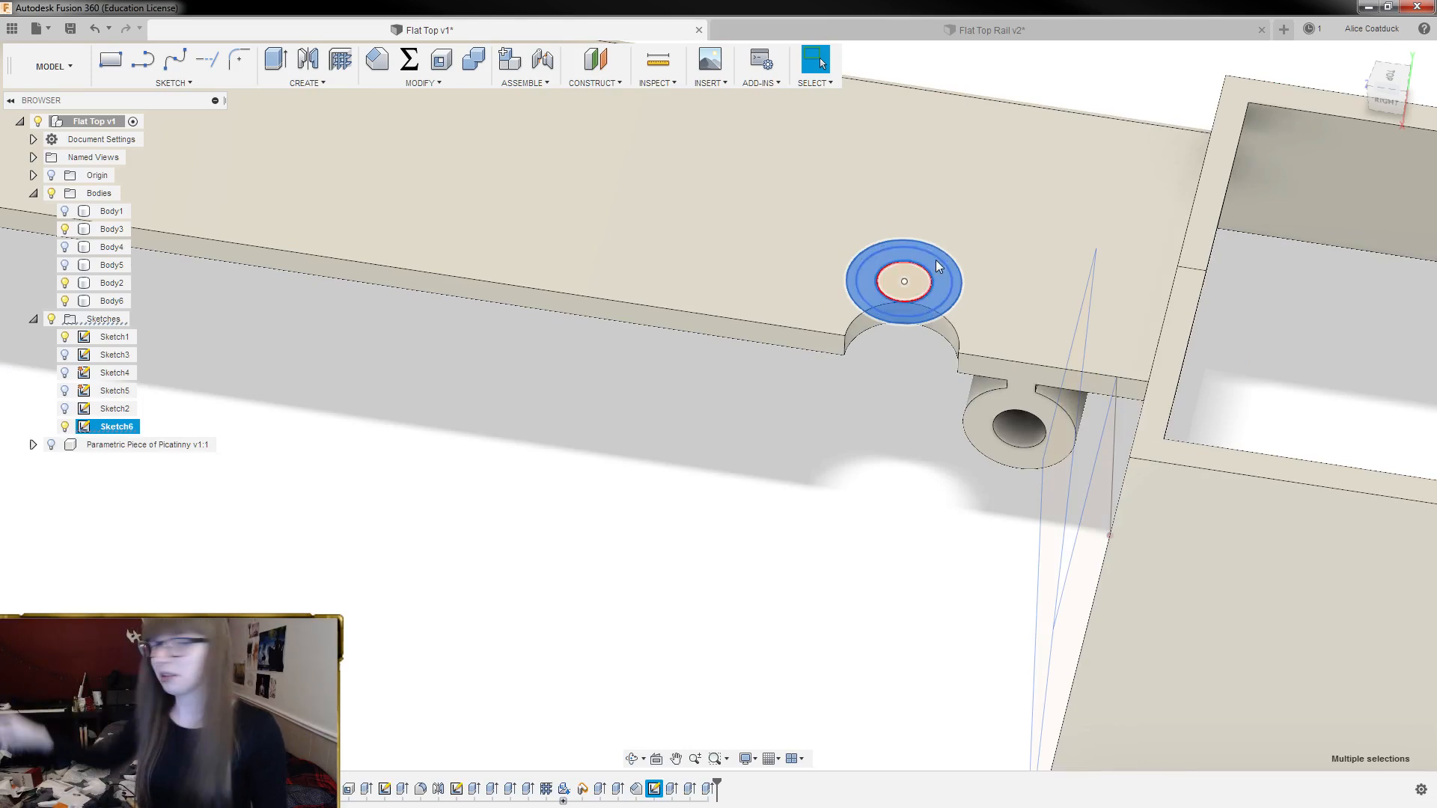
Begin extruding the seven selected ring profiles with the start set to From Object at Body2's top face
{"action": "scroll", "coordinate": [956, 203], "scroll_direction": "down", "scroll_amount": 5}
{"action": "scroll", "coordinate": [1037, 373], "scroll_direction": "down", "scroll_amount": 3}
{"action": "scroll", "coordinate": [927, 262], "scroll_direction": "up", "scroll_amount": 3}
{"action": "middle_click_drag", "start_coordinate": [842, 136], "coordinate": [850, 127], "text": "shift"}
{"action": "scroll", "coordinate": [465, 210], "scroll_direction": "up", "scroll_amount": 5}
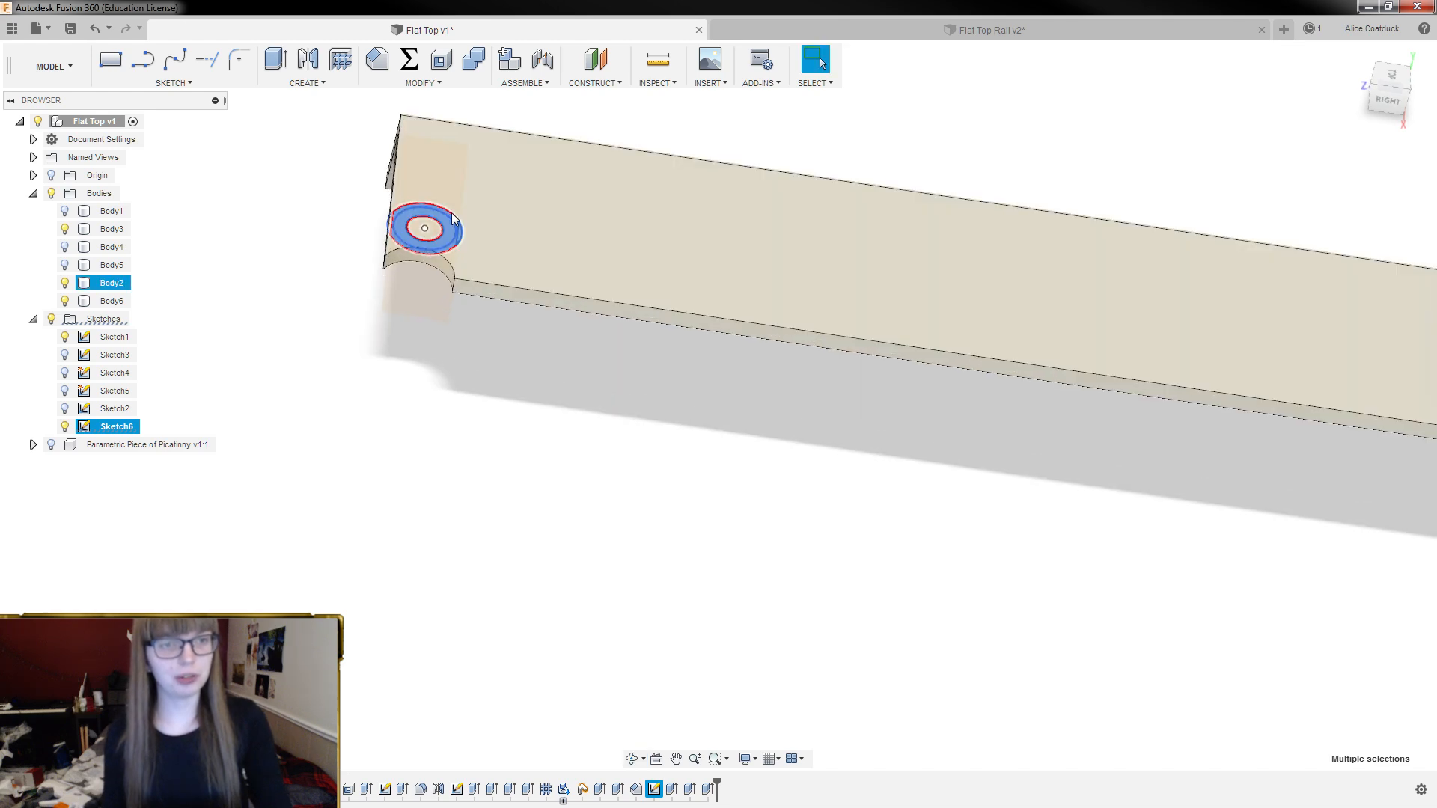
{"action": "scroll", "coordinate": [289, 187], "scroll_direction": "down", "scroll_amount": 3}
{"action": "middle_click_drag", "start_coordinate": [288, 187], "coordinate": [271, 121], "text": "shift"}
{"action": "key", "text": "e"}
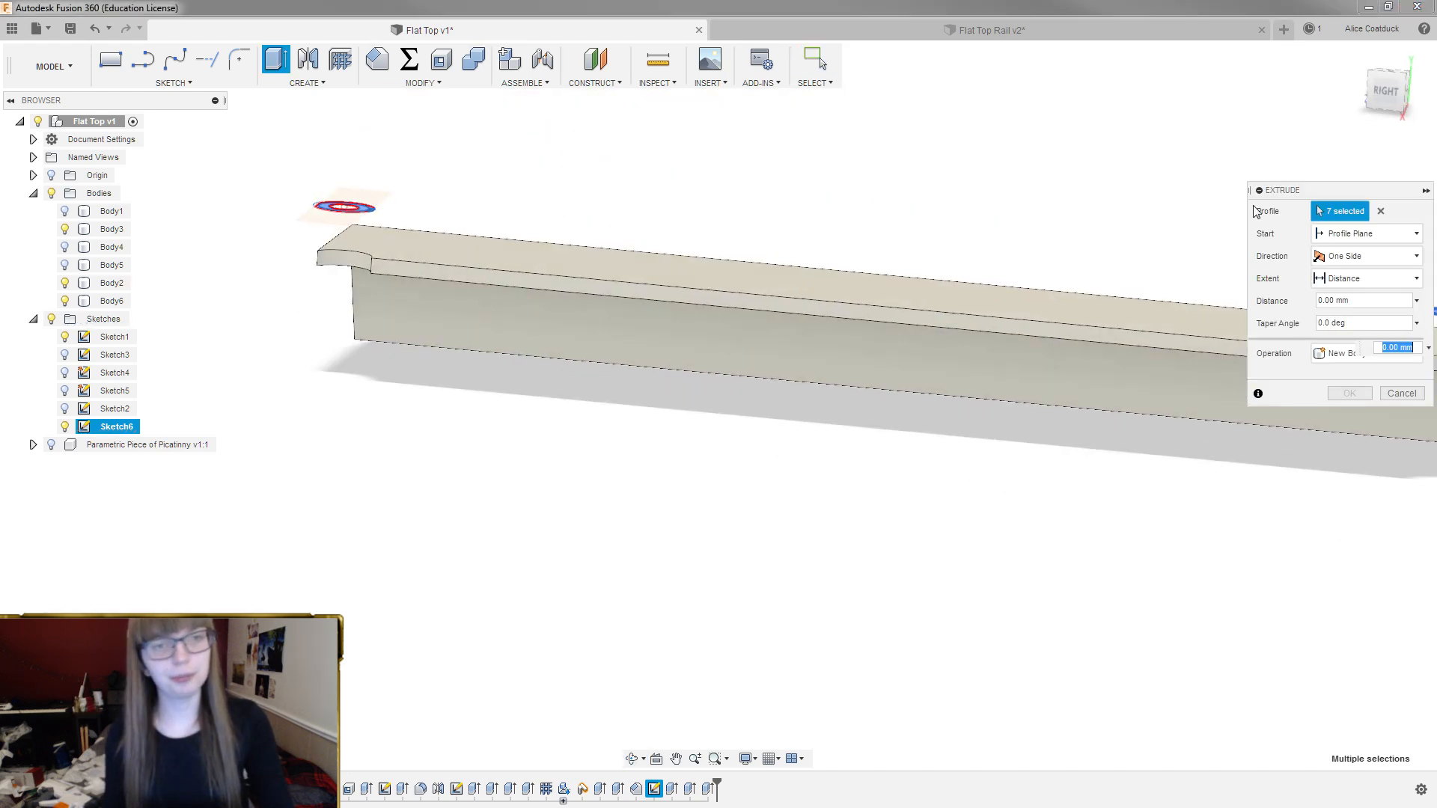
{"action": "left_click", "coordinate": [1366, 256]}
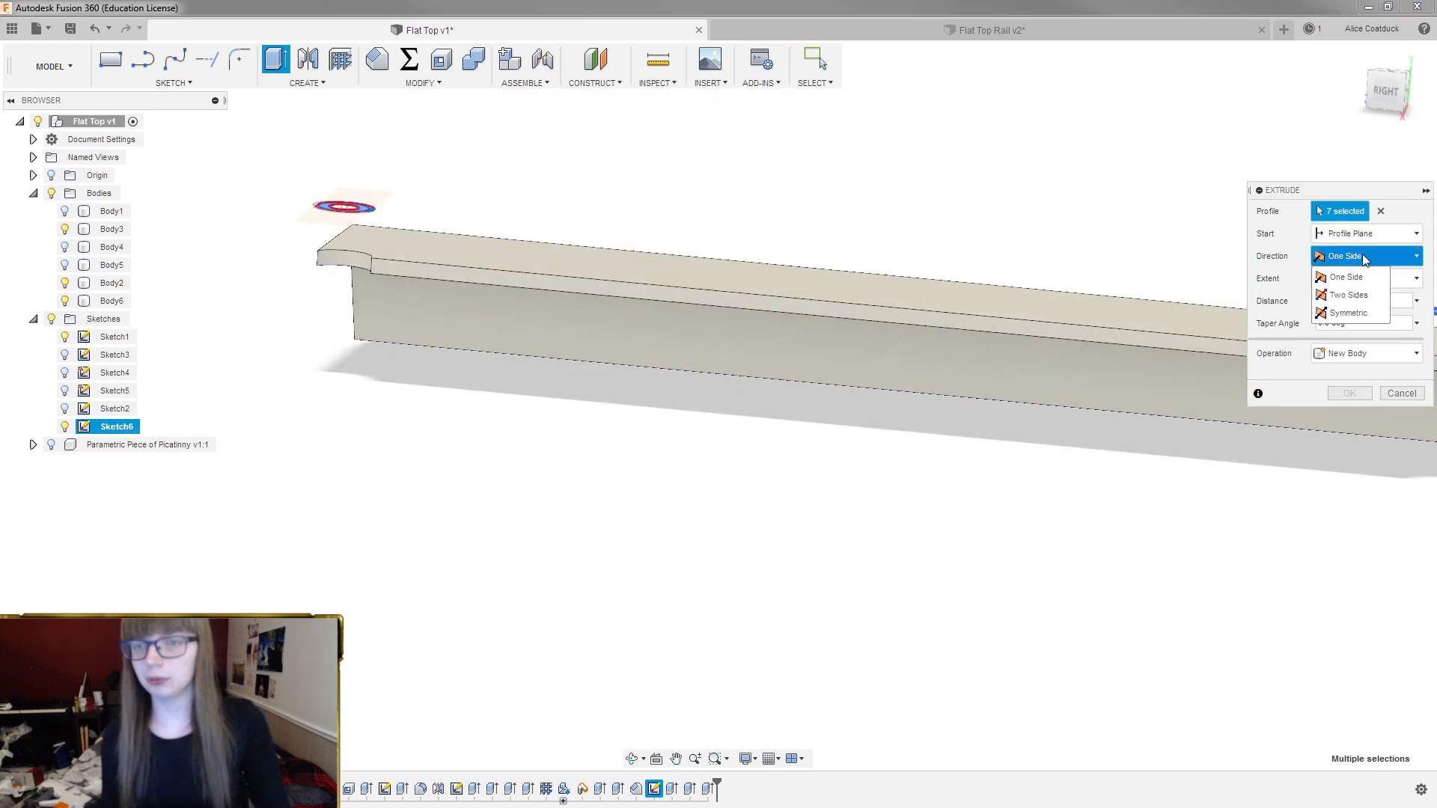
{"action": "scroll", "coordinate": [952, 221], "scroll_direction": "down", "scroll_amount": 1}
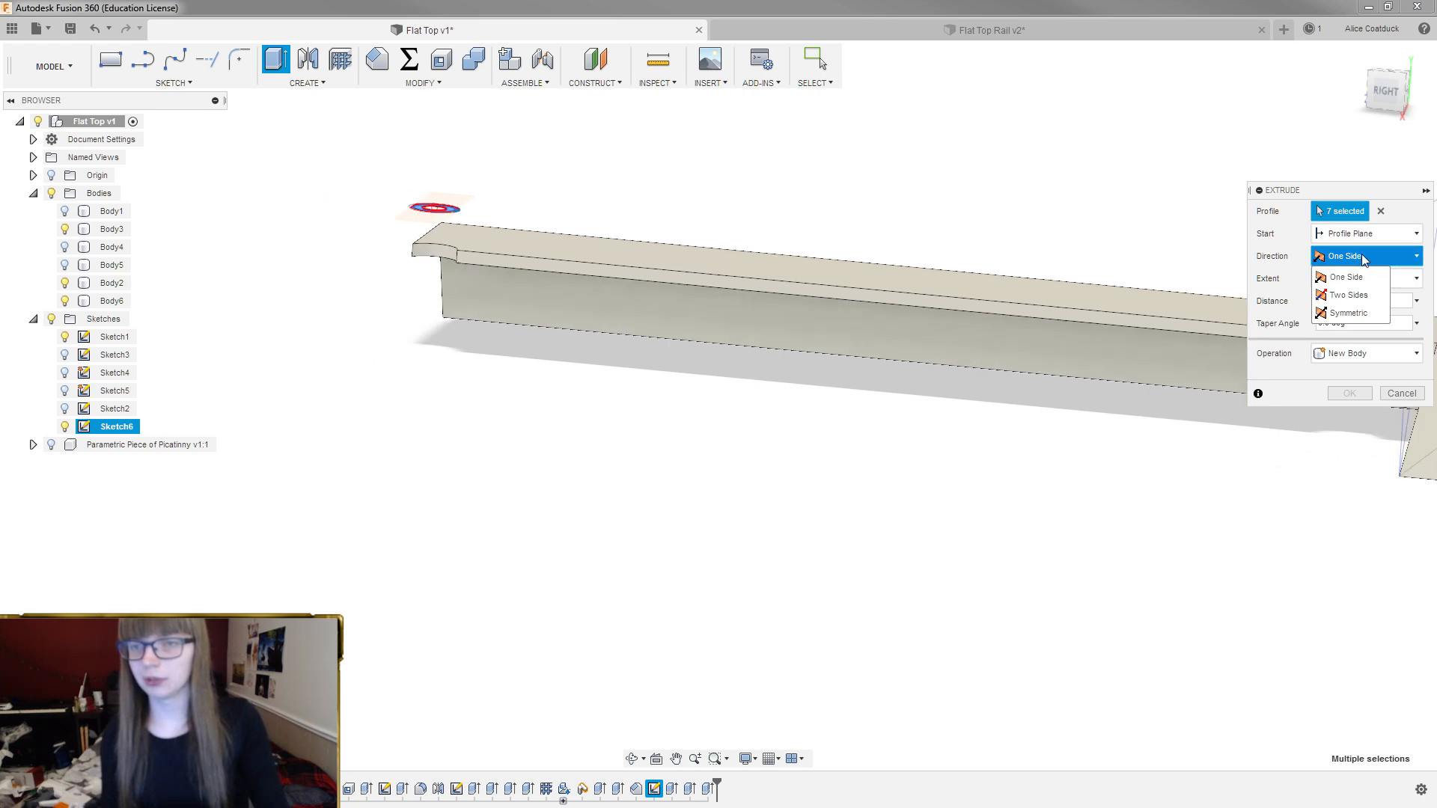
{"action": "left_click", "coordinate": [1341, 234]}
{"action": "left_click", "coordinate": [1347, 289]}
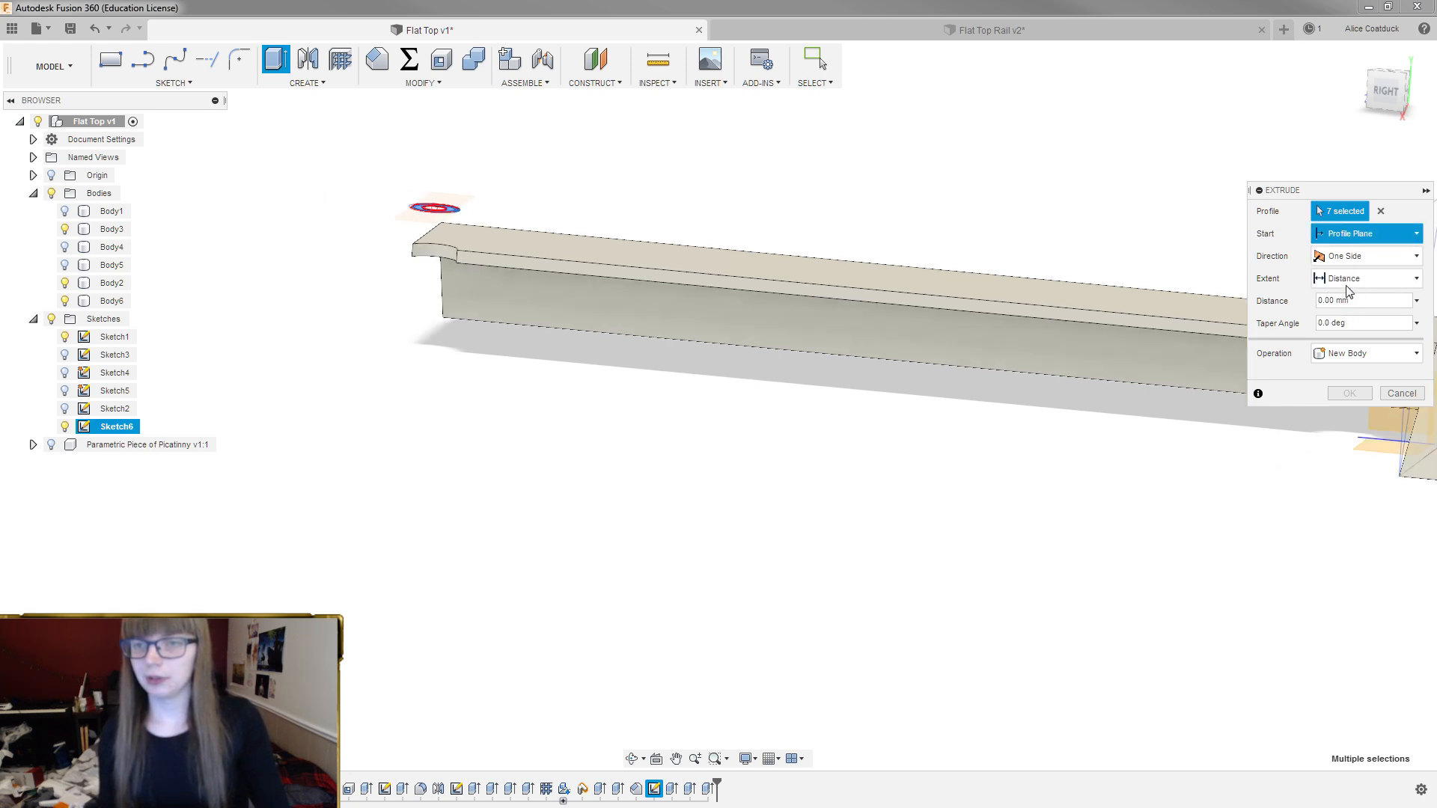
{"action": "left_click", "coordinate": [1183, 310]}
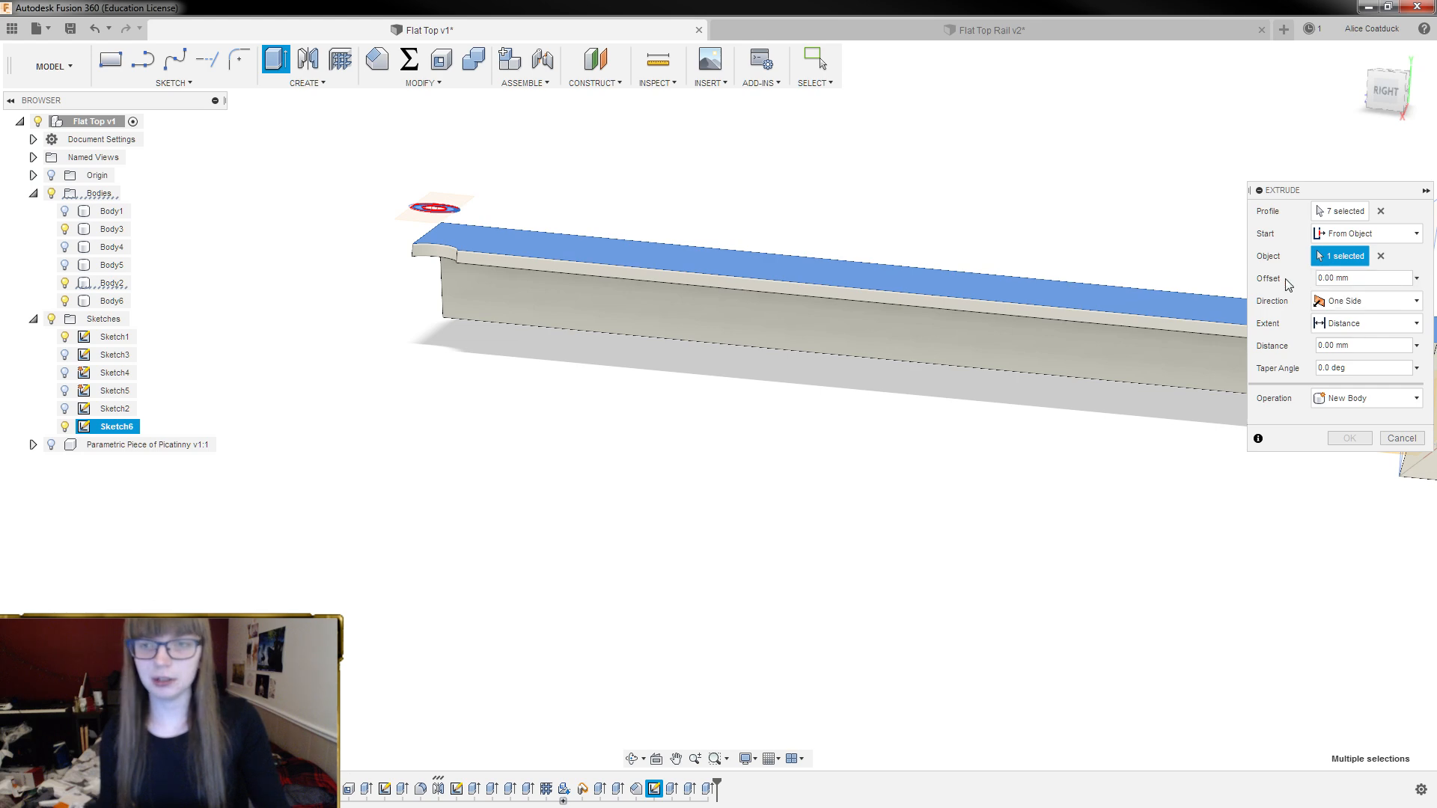
Extrude the selected ring profiles 6 mm downward from Body2's top face as a Join
{"action": "scroll", "coordinate": [535, 255], "scroll_direction": "down", "scroll_amount": 1}
{"action": "scroll", "coordinate": [1032, 288], "scroll_direction": "up", "scroll_amount": 3}
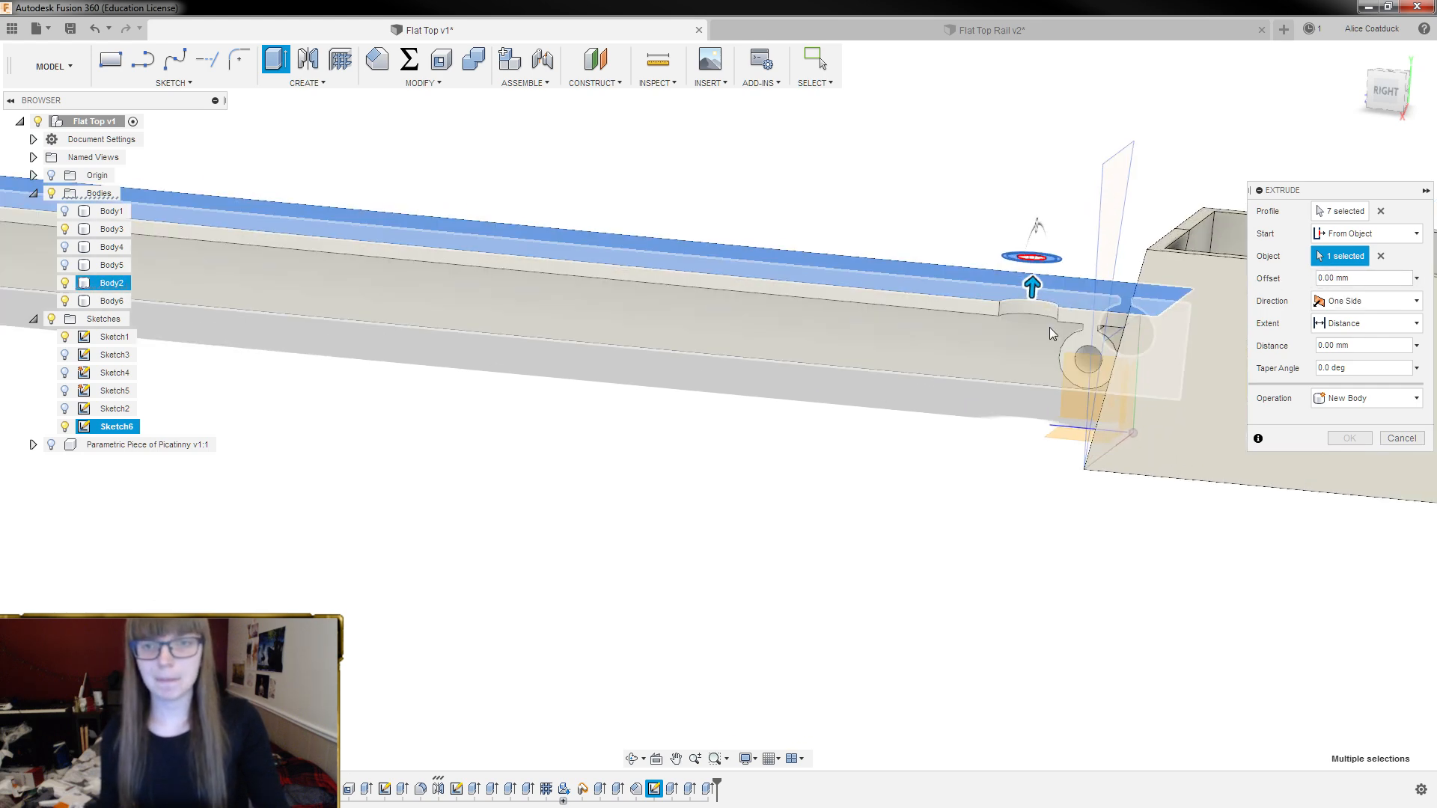
{"action": "left_click_drag", "start_coordinate": [1031, 289], "coordinate": [1034, 352]}
{"action": "middle_click_drag", "start_coordinate": [1026, 344], "coordinate": [978, 250], "text": "shift"}
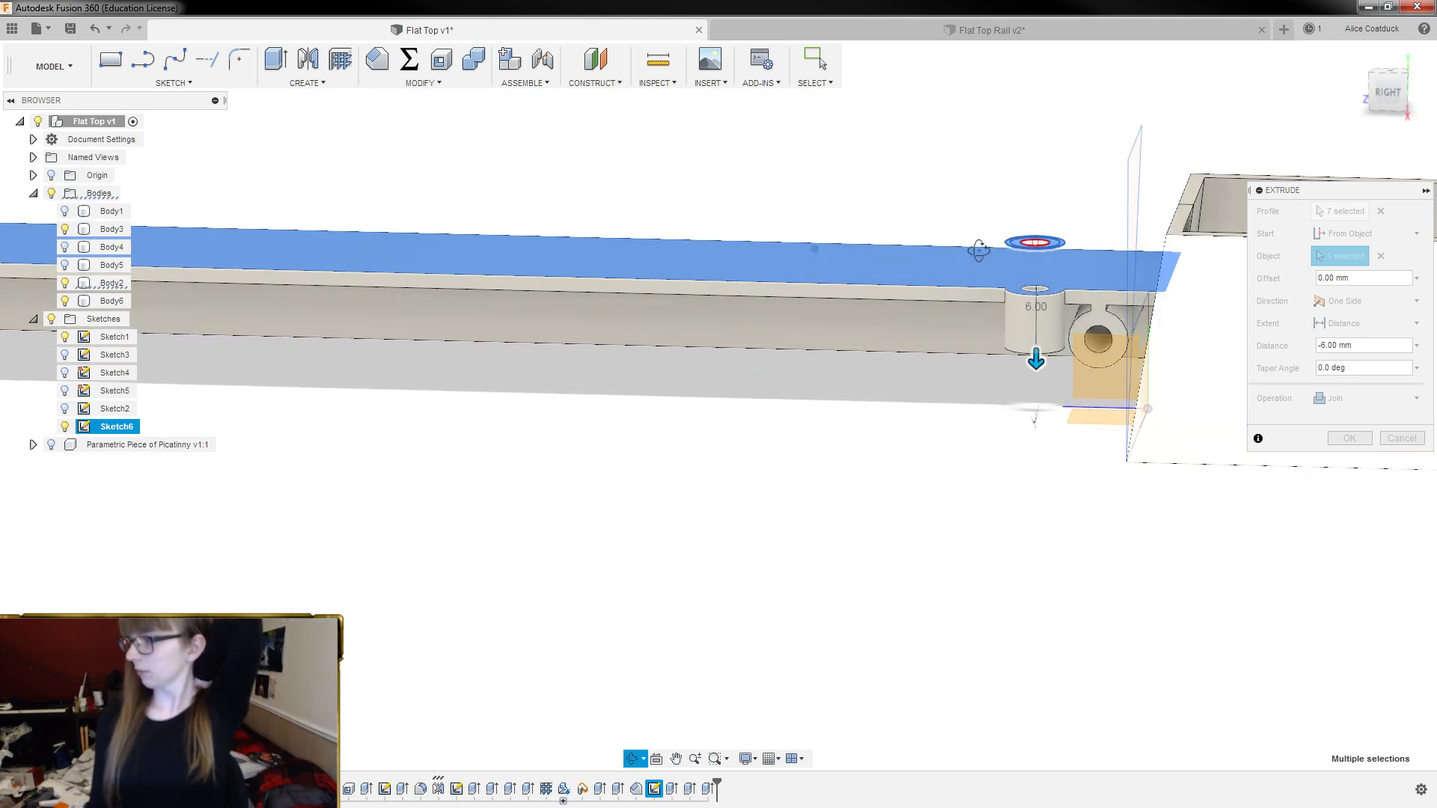
{"action": "scroll", "coordinate": [1272, 656], "scroll_direction": "down", "scroll_amount": 3}
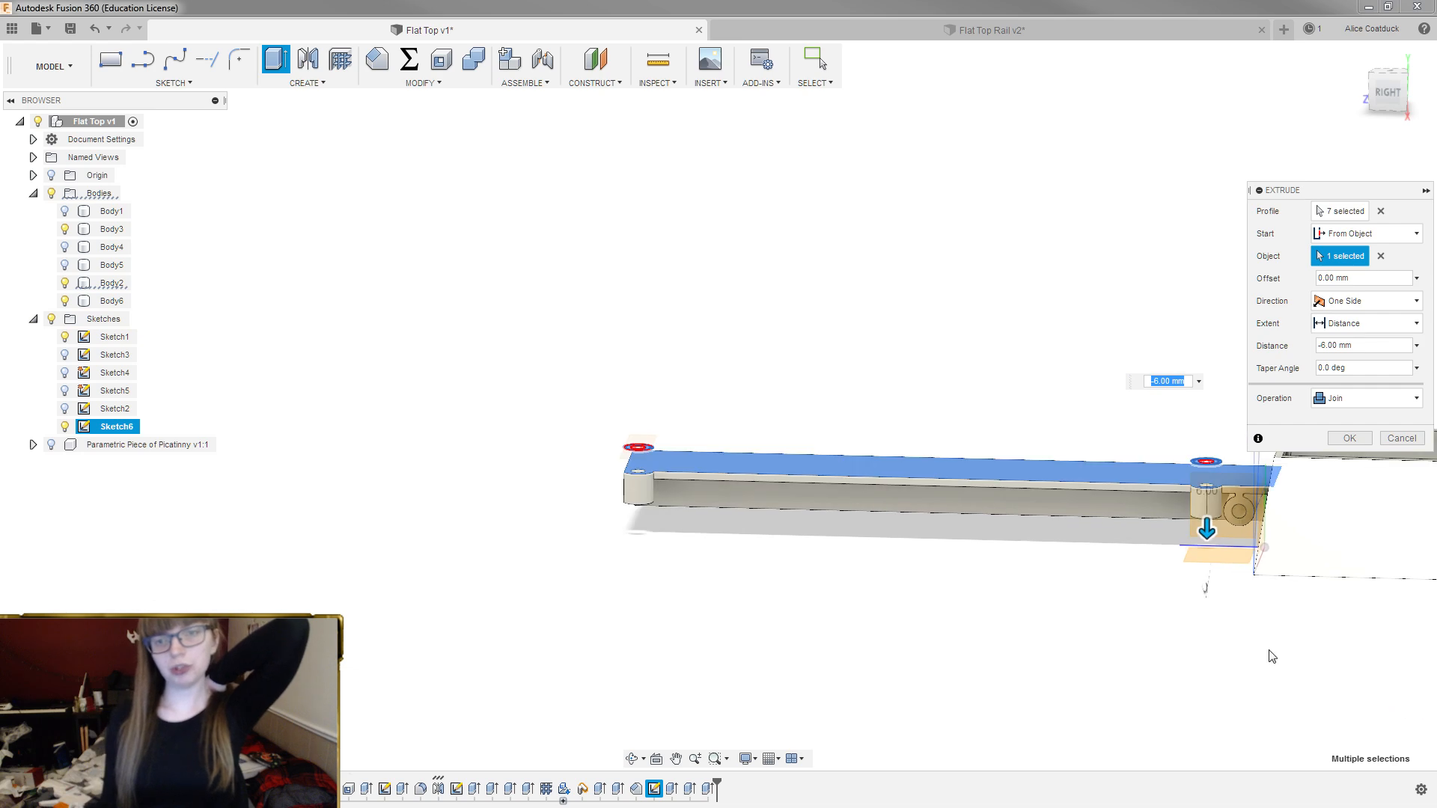
{"action": "scroll", "coordinate": [559, 417], "scroll_direction": "down", "scroll_amount": 3}
{"action": "middle_click_drag", "start_coordinate": [558, 416], "coordinate": [798, 523], "text": "shift"}
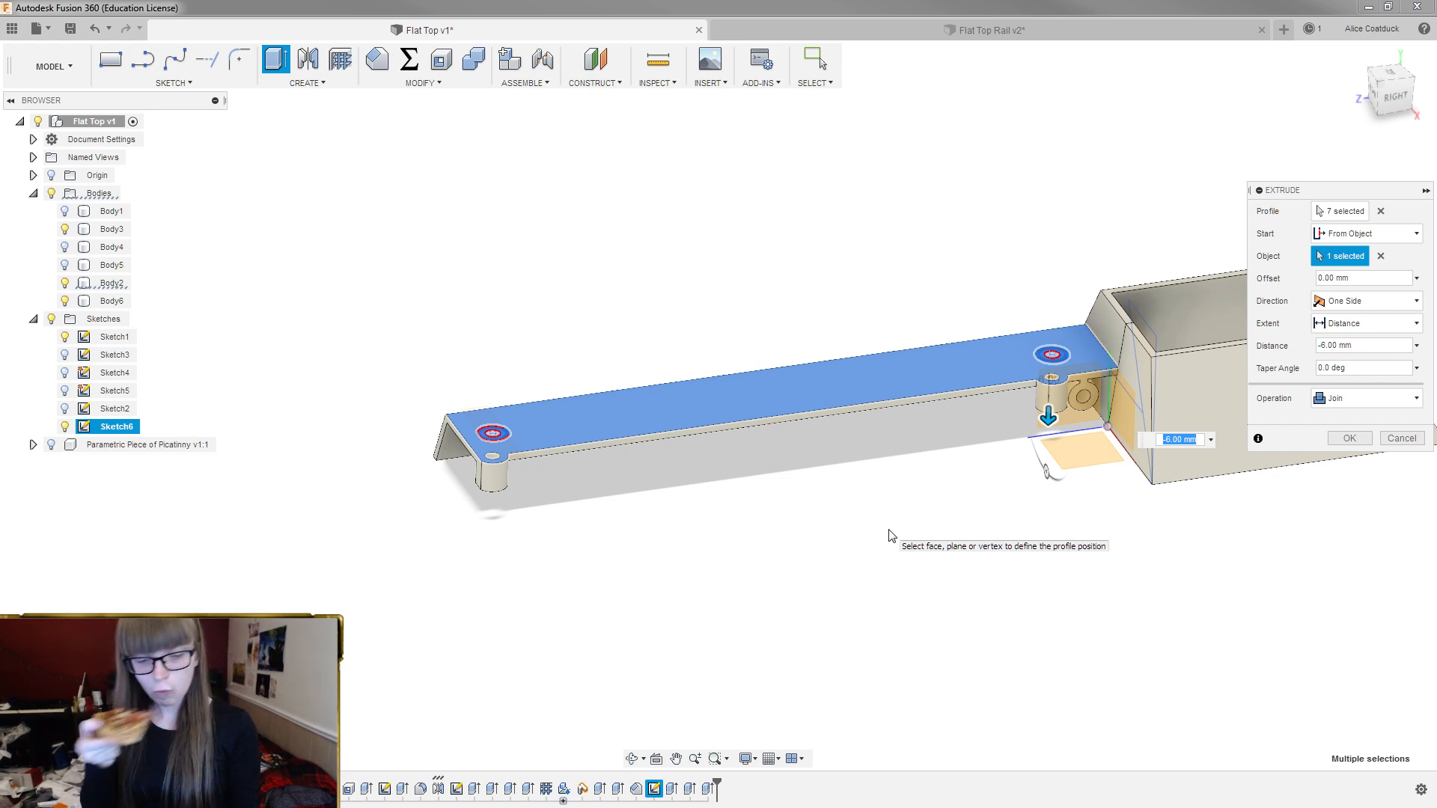
{"action": "key", "text": "Return"}
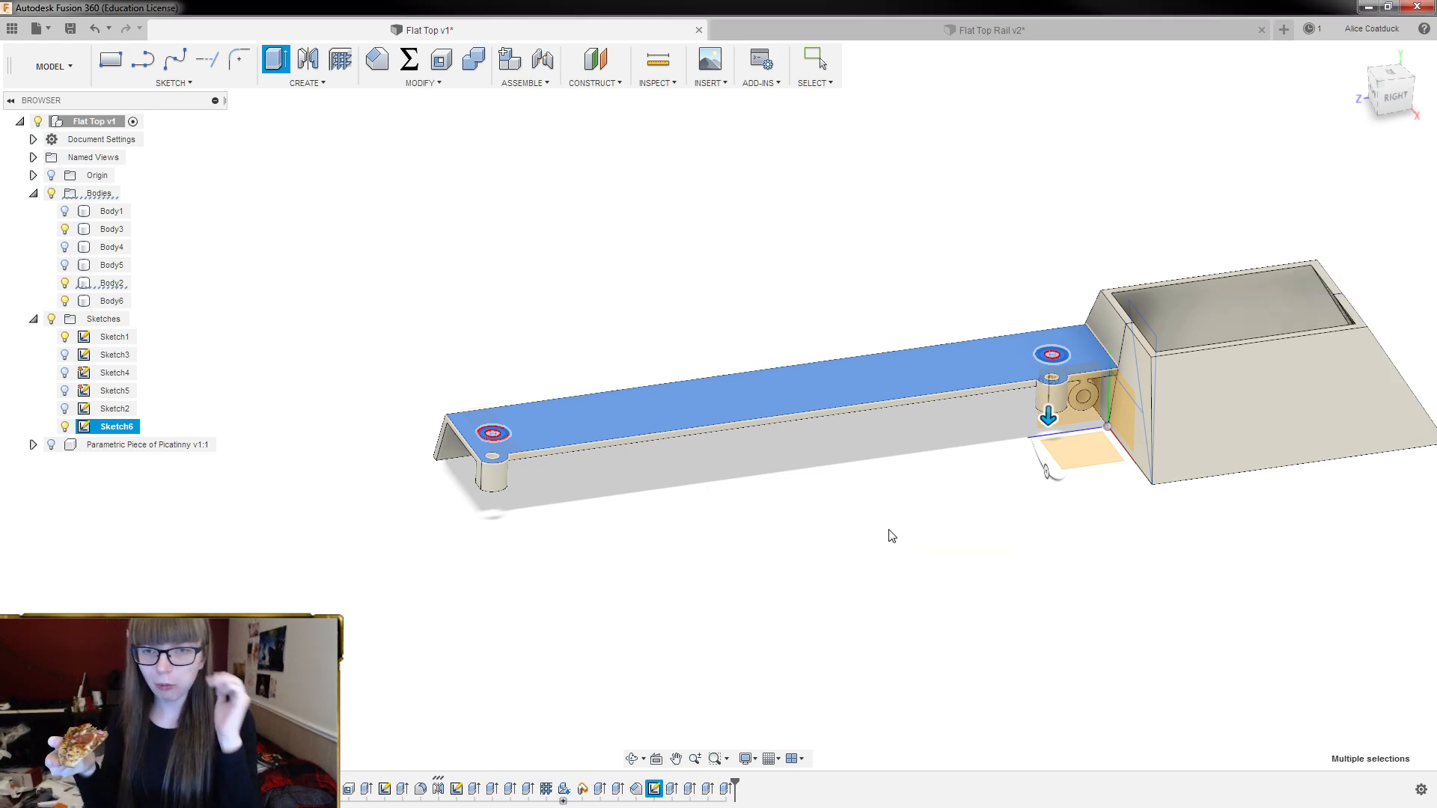
{"action": "key", "text": "Escape"}
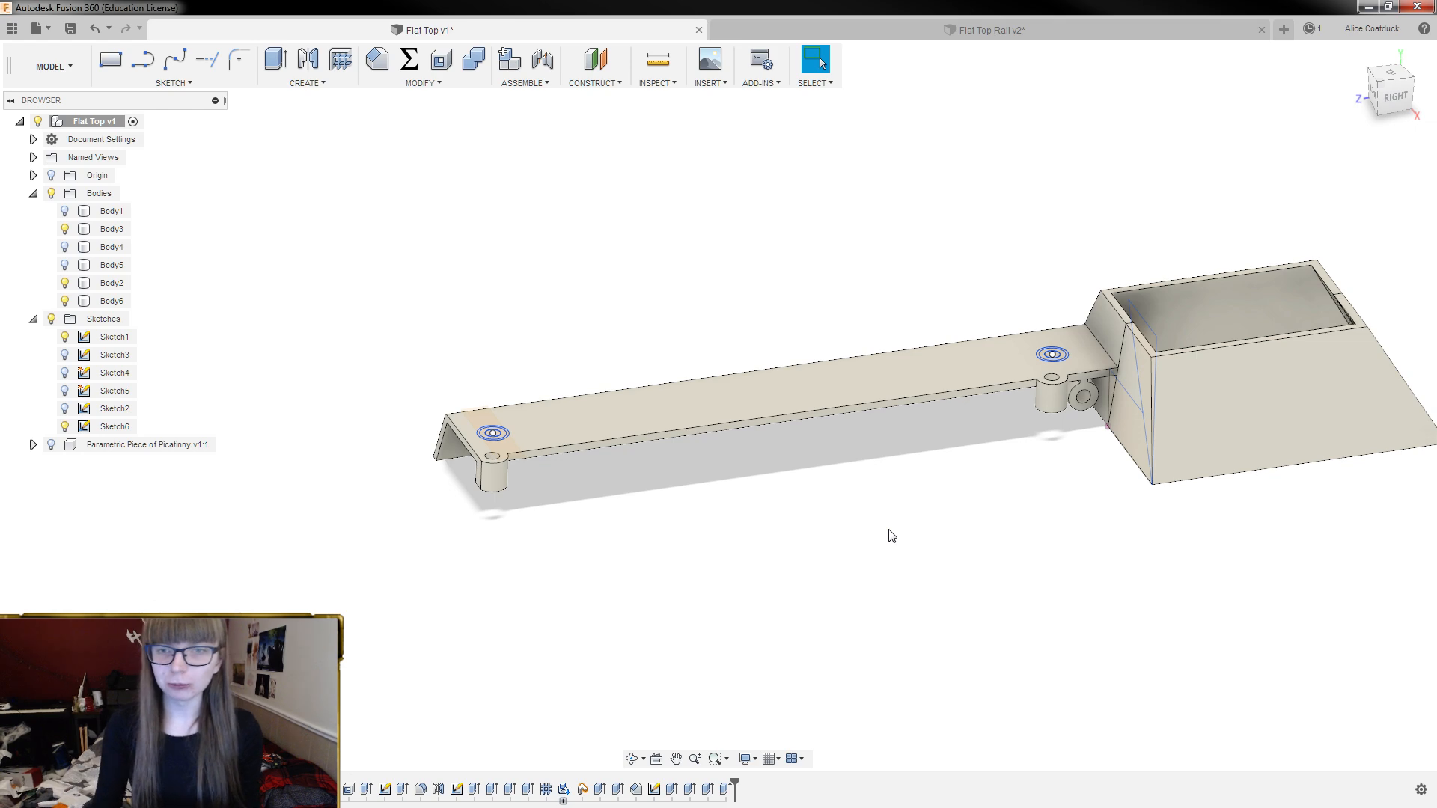
Open Sketch6 for editing with the Circle tool at the screw hole near the rectangular opening
{"action": "middle_click_drag", "start_coordinate": [872, 299], "coordinate": [879, 304], "text": "shift"}
{"action": "scroll", "coordinate": [1058, 330], "scroll_direction": "up", "scroll_amount": 5}
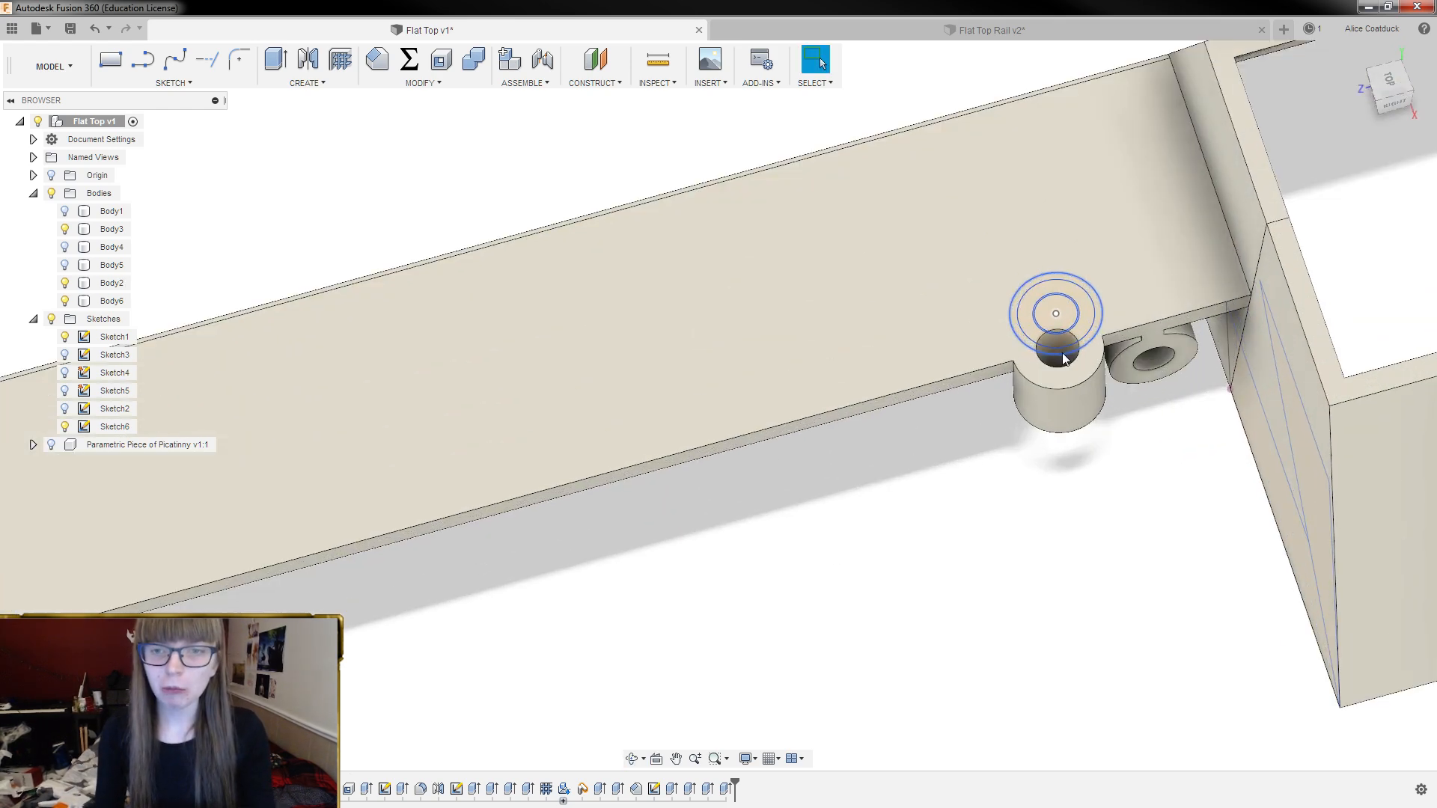
{"action": "middle_click_drag", "start_coordinate": [1064, 357], "coordinate": [1062, 369], "text": "shift"}
{"action": "scroll", "coordinate": [1058, 308], "scroll_direction": "up", "scroll_amount": 3}
{"action": "key", "text": "c"}
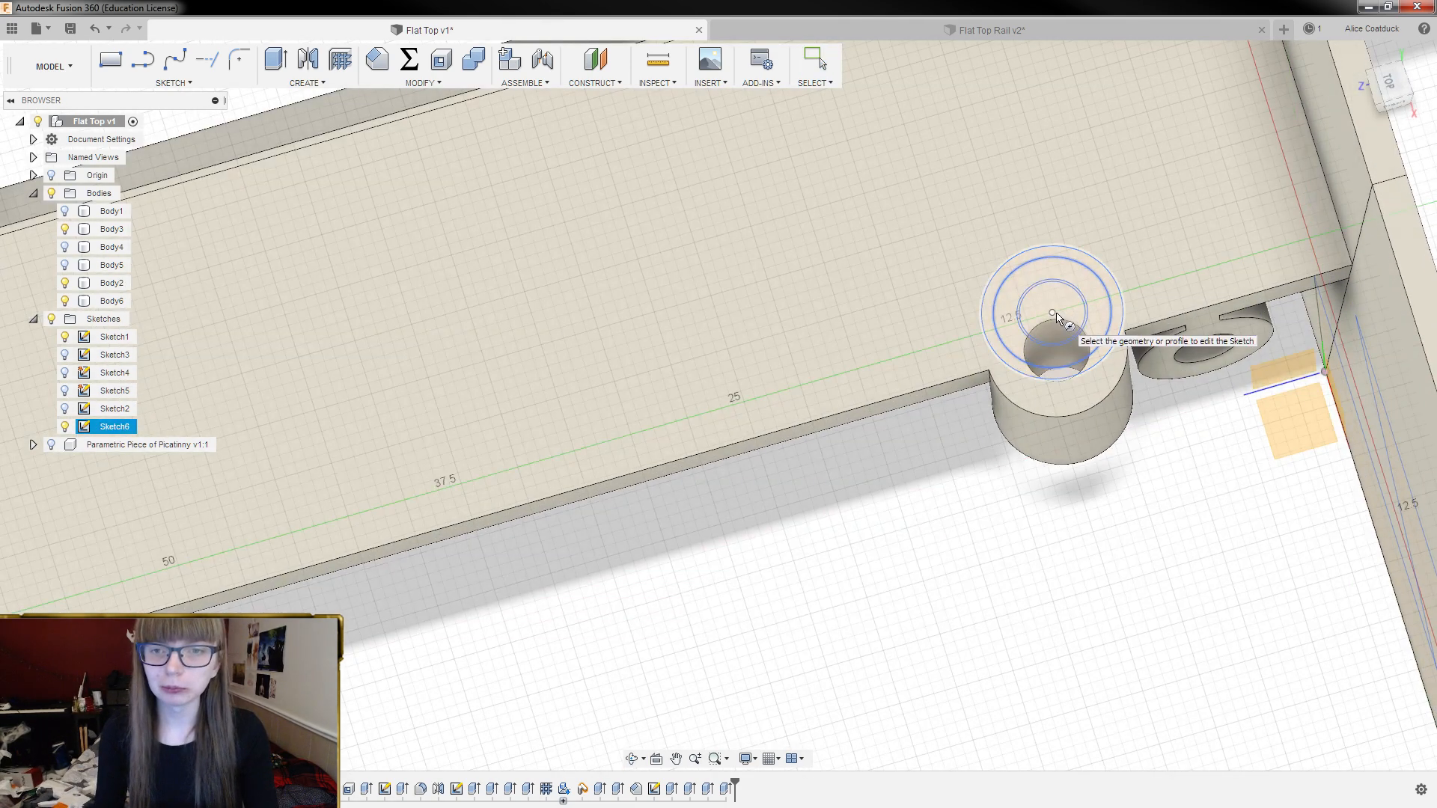
{"action": "left_click", "coordinate": [1057, 313]}
{"action": "left_click", "coordinate": [916, 286]}
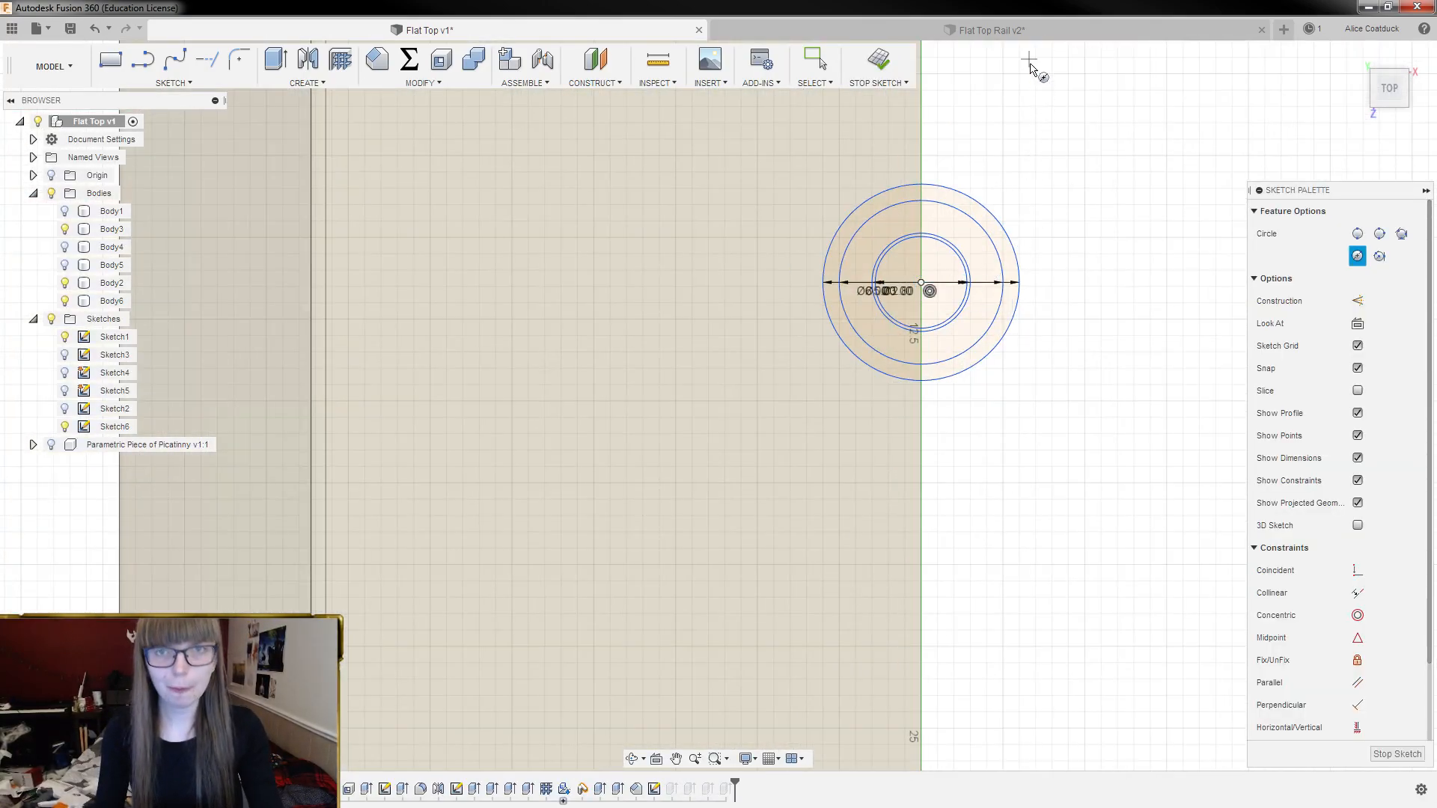
Check the radius of the recess edge around the screw hole in the Flat Top Rail design and return to Flat Top
{"action": "left_click", "coordinate": [1019, 30]}
{"action": "scroll", "coordinate": [936, 251], "scroll_direction": "up", "scroll_amount": 3}
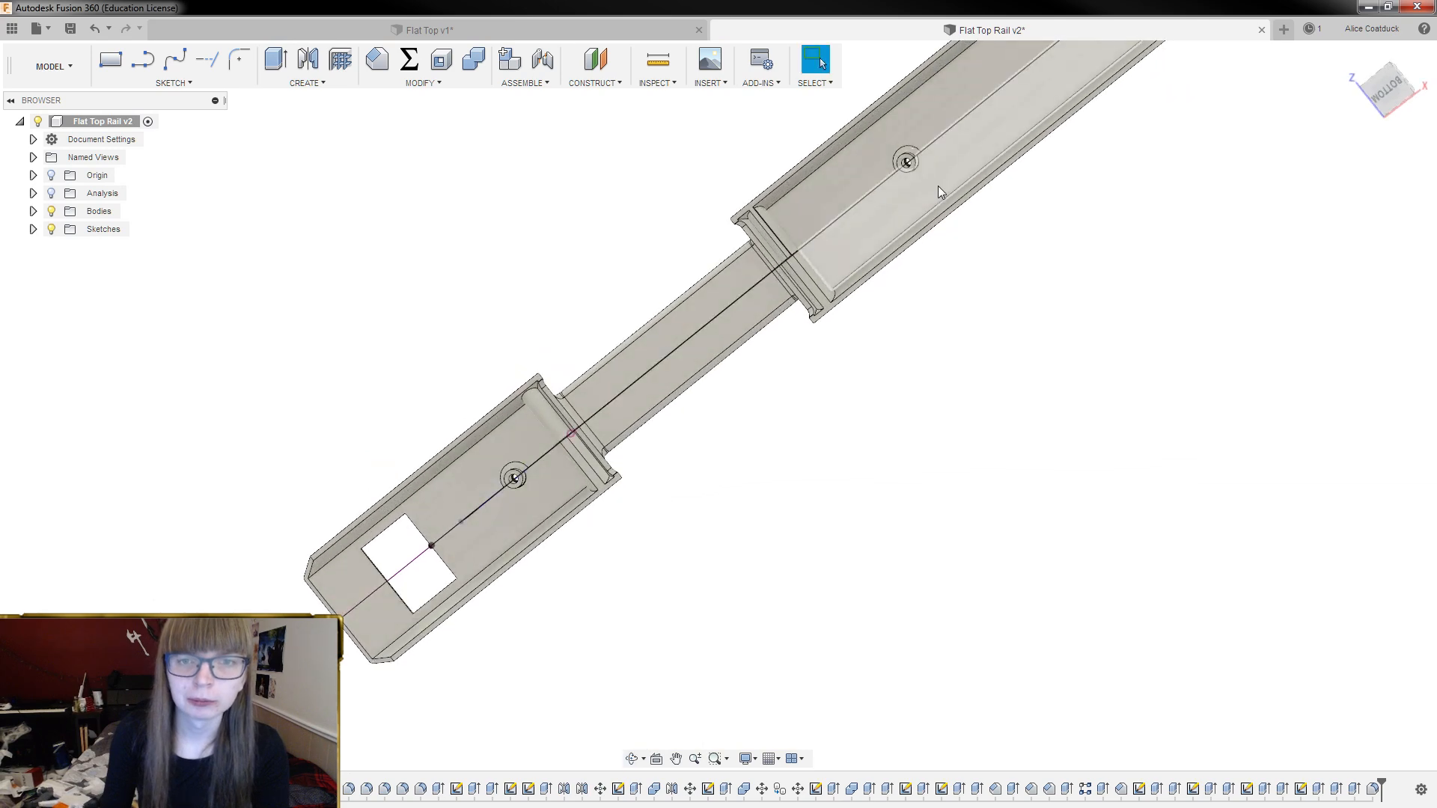
{"action": "scroll", "coordinate": [925, 161], "scroll_direction": "up", "scroll_amount": 5}
{"action": "left_click", "coordinate": [922, 186]}
{"action": "scroll", "coordinate": [1085, 318], "scroll_direction": "down", "scroll_amount": 3}
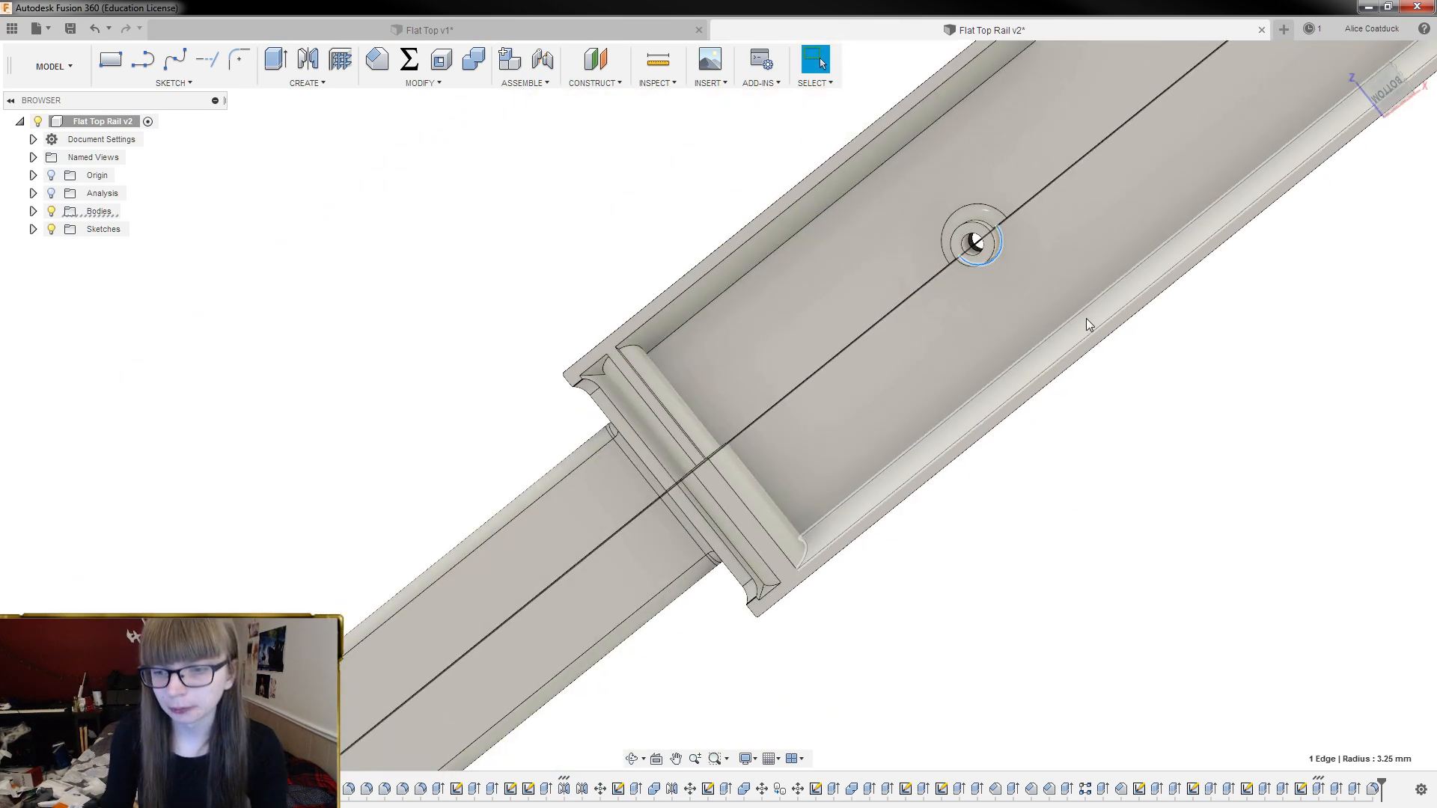
{"action": "scroll", "coordinate": [1085, 317], "scroll_direction": "down", "scroll_amount": 3}
{"action": "left_click", "coordinate": [644, 30]}
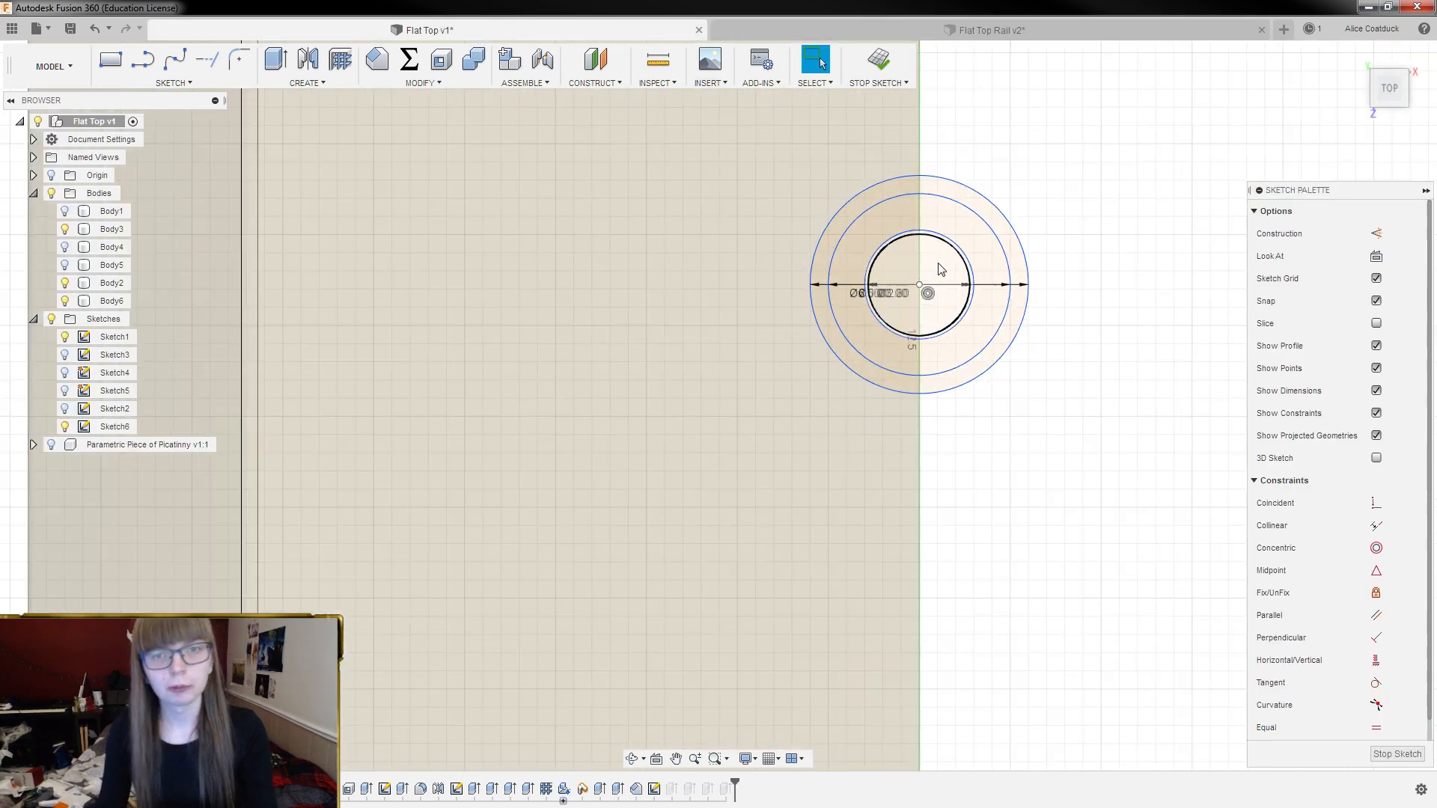
Draw a 6.5 mm diameter circle concentric with the screw hole near the rectangular opening
{"action": "scroll", "coordinate": [941, 270], "scroll_direction": "up", "scroll_amount": 3}
{"action": "key", "text": "c"}
{"action": "left_click", "coordinate": [912, 298]}
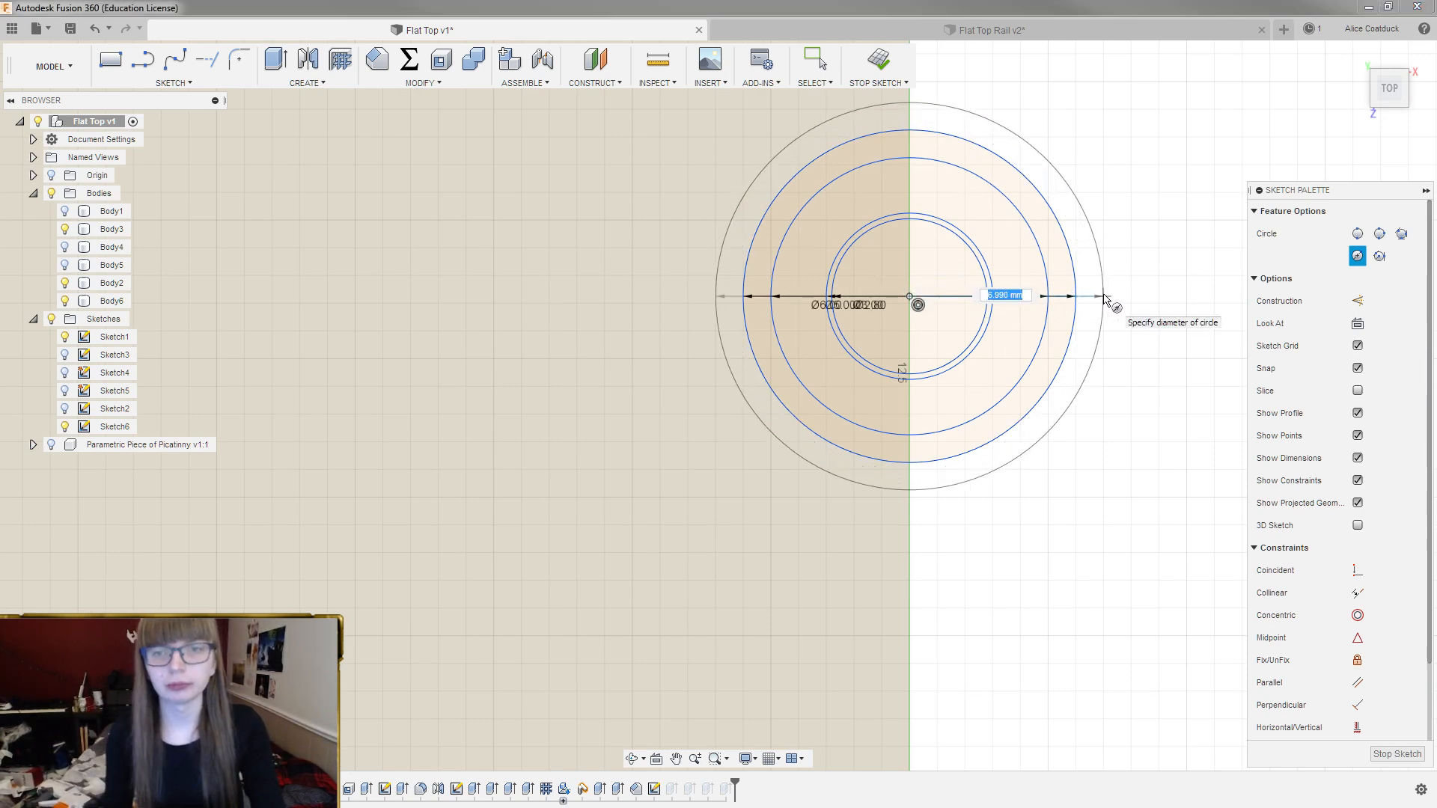
{"action": "key", "text": "Tab"}
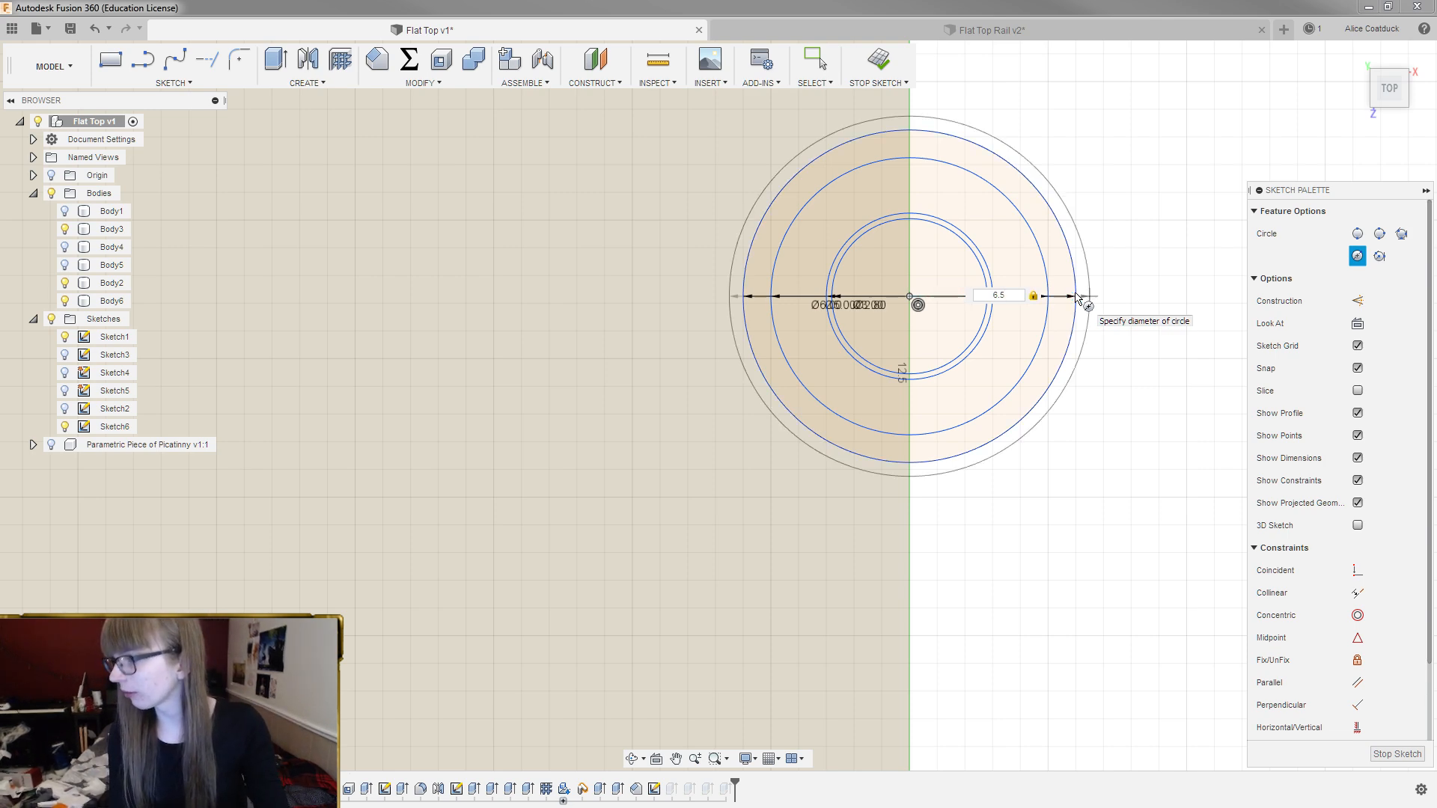
{"action": "key", "text": "Return"}
Draw a 6.5 mm diameter circle concentric with the screw hole at the free end of Body2
{"action": "scroll", "coordinate": [931, 110], "scroll_direction": "down", "scroll_amount": 10}
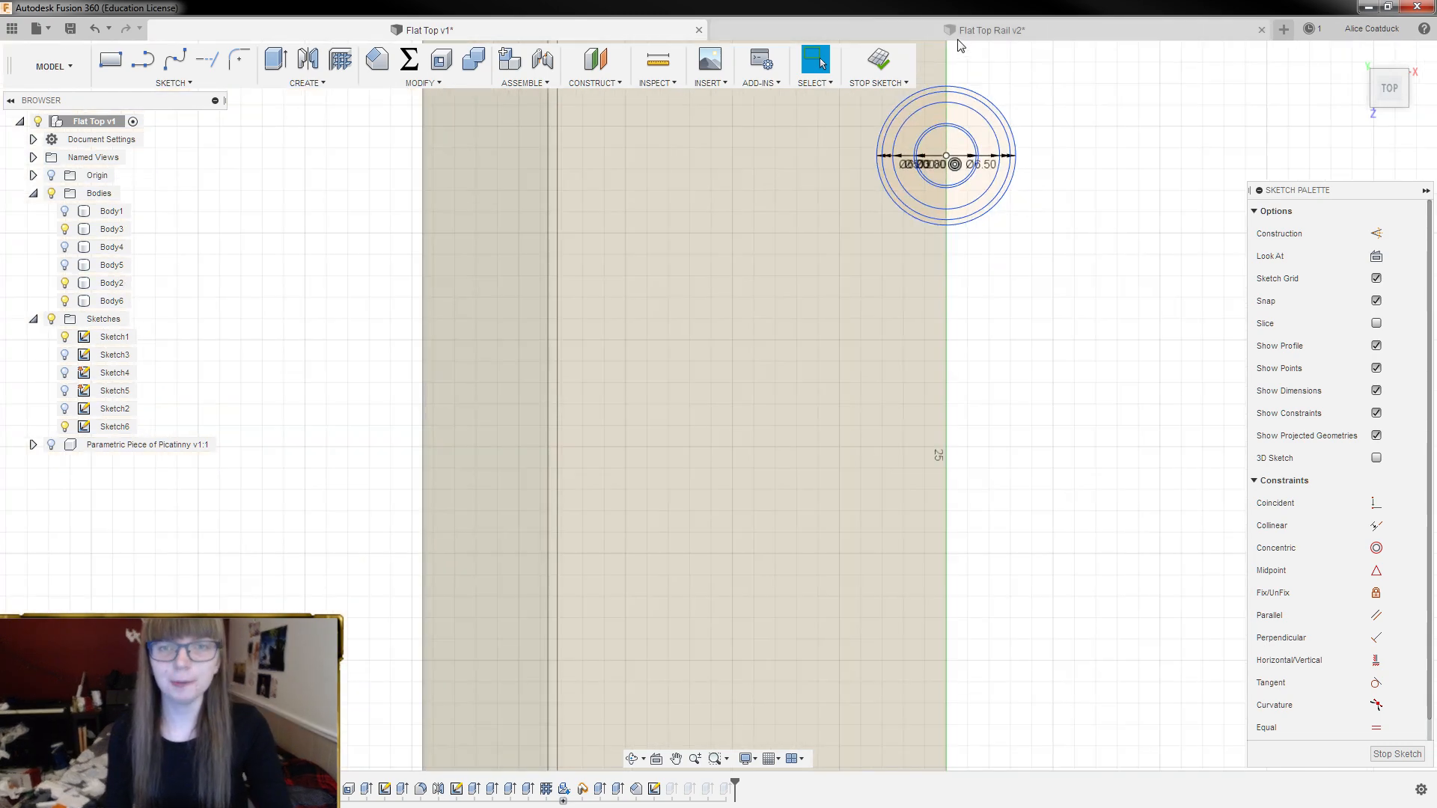
{"action": "scroll", "coordinate": [940, 683], "scroll_direction": "up", "scroll_amount": 10}
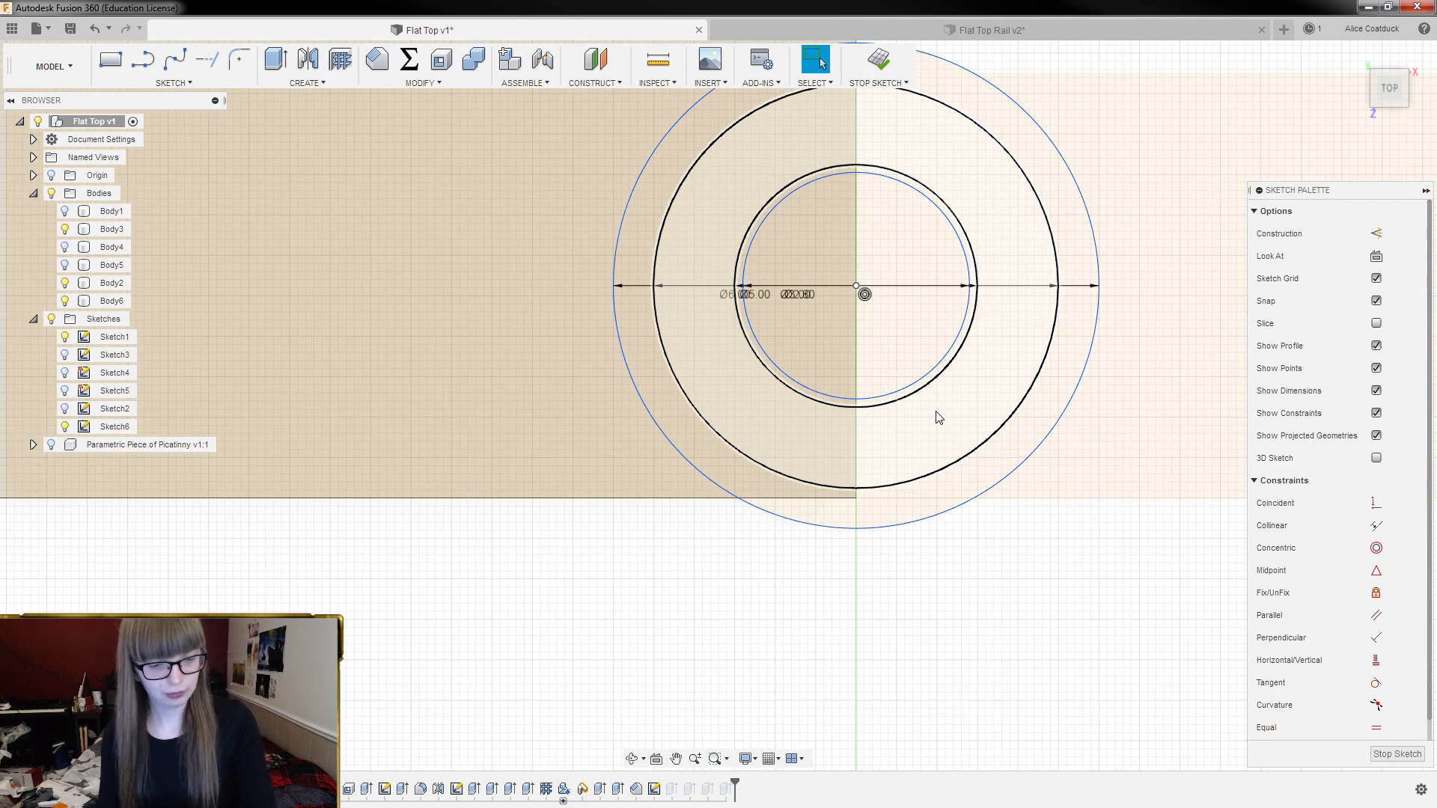
{"action": "key", "text": "l"}
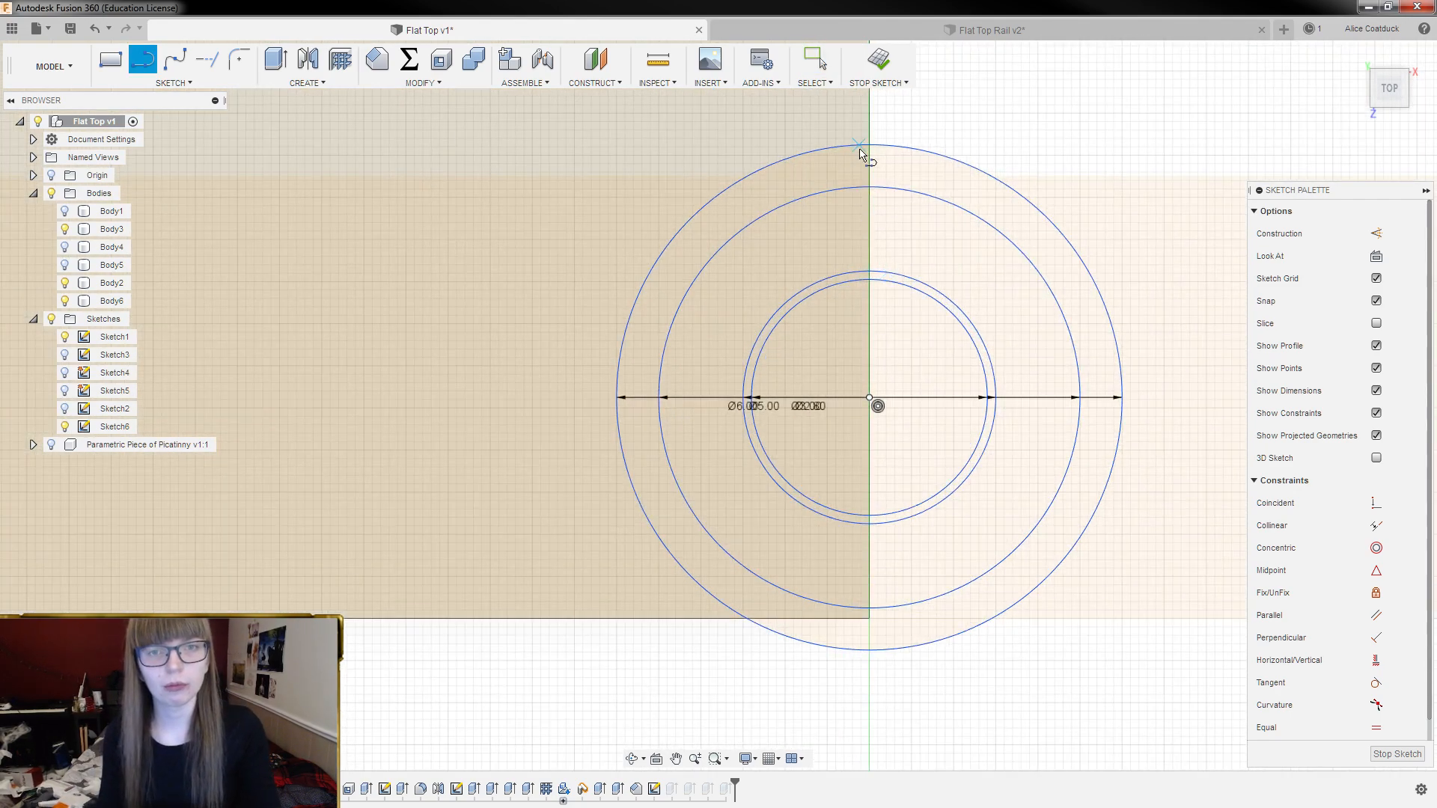
{"action": "key", "text": "c"}
{"action": "left_click", "coordinate": [869, 398]}
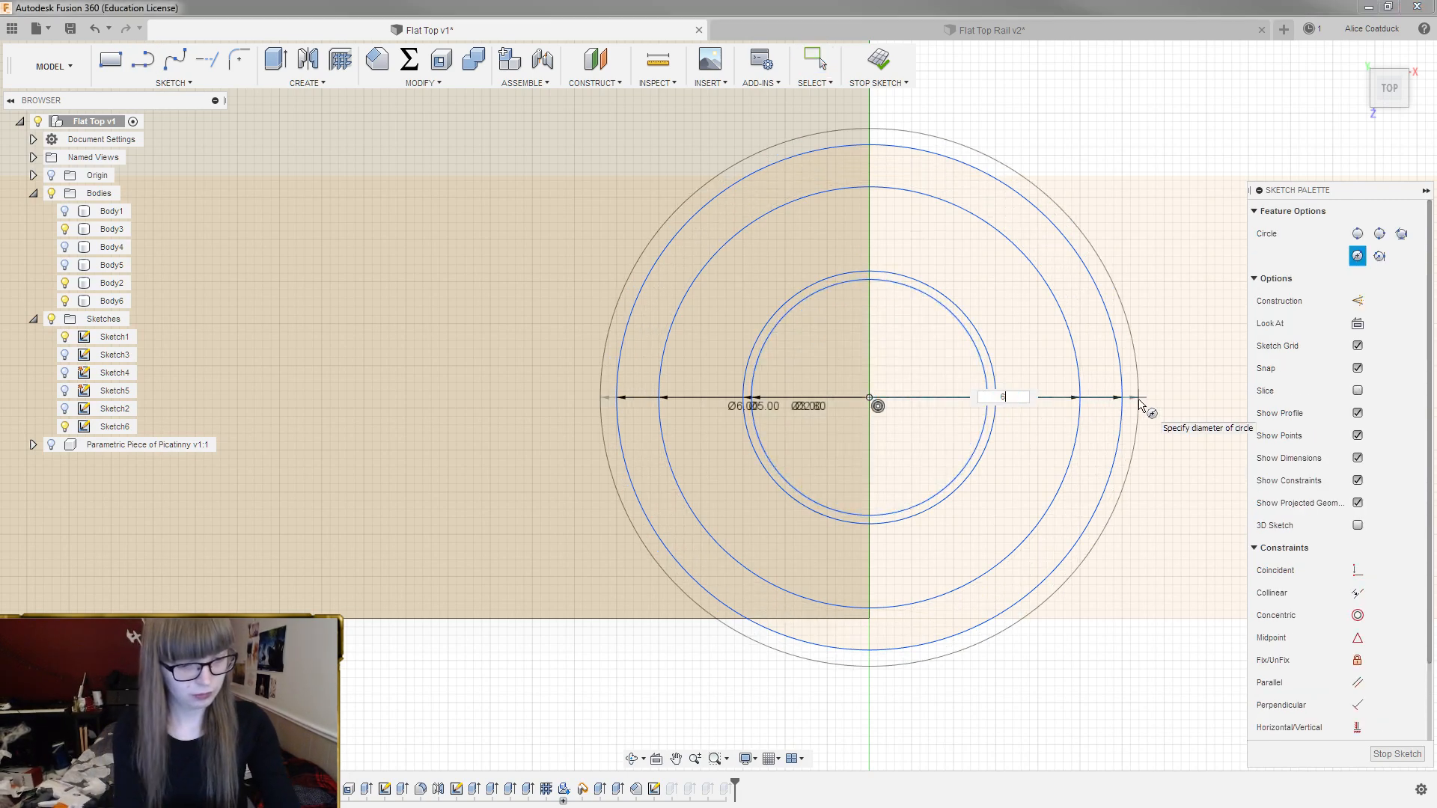
{"action": "key", "text": "Return"}
{"action": "key", "text": "Escape"}
{"action": "scroll", "coordinate": [722, 314], "scroll_direction": "down", "scroll_amount": 3}
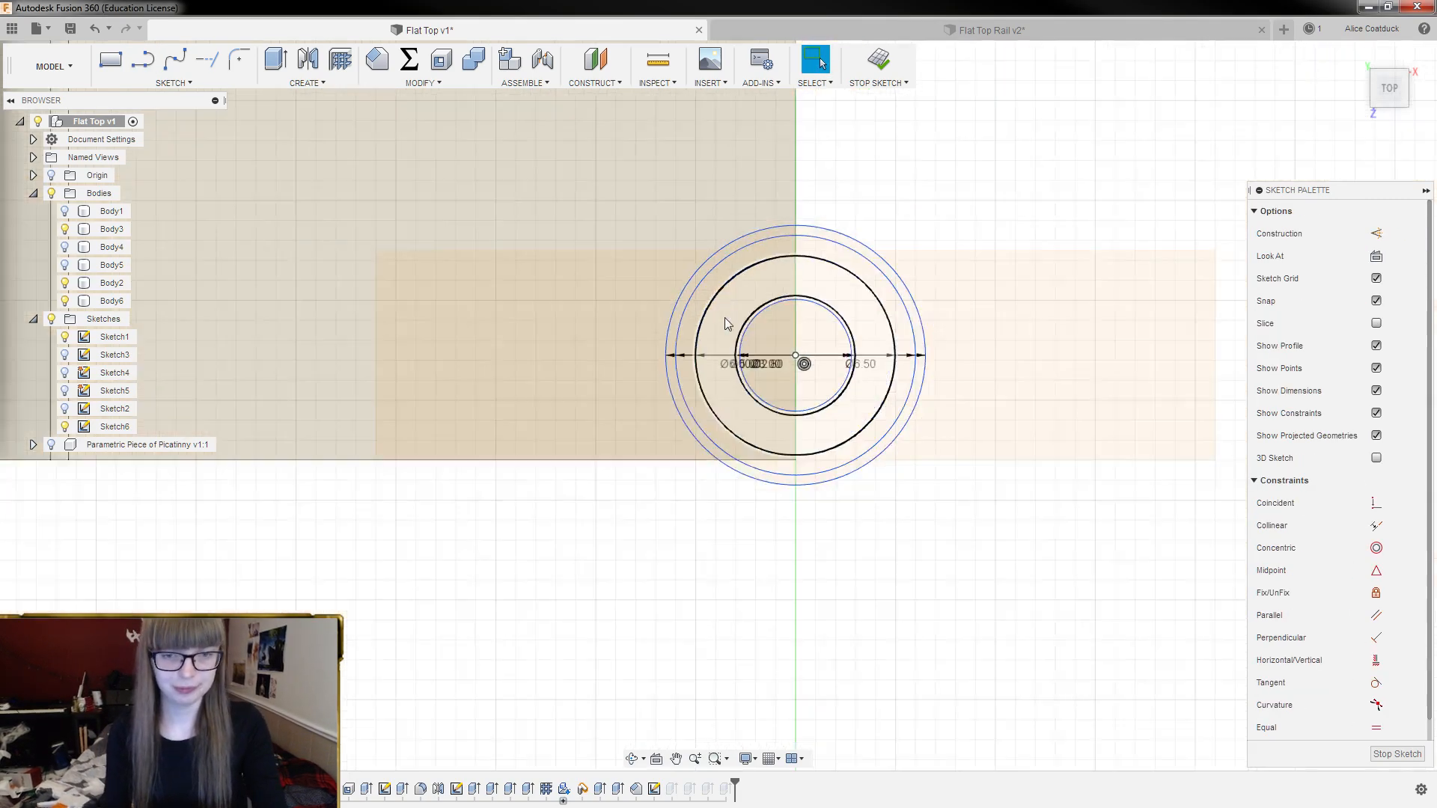
Try to draw a short line between the two outermost circles at the free-end hole and undo it
{"action": "scroll", "coordinate": [856, 438], "scroll_direction": "up", "scroll_amount": 3}
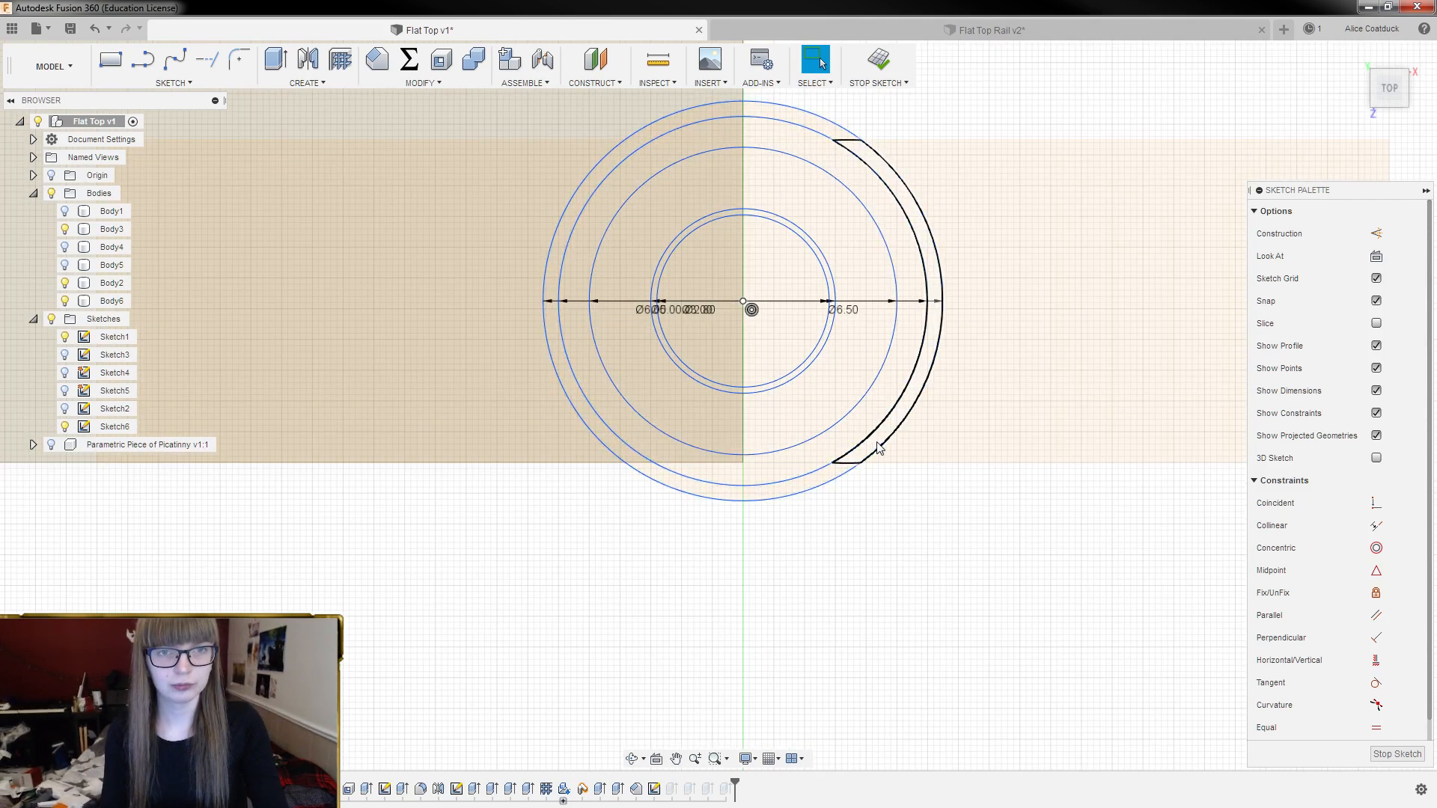
{"action": "key", "text": "l"}
{"action": "scroll", "coordinate": [747, 117], "scroll_direction": "up", "scroll_amount": 3}
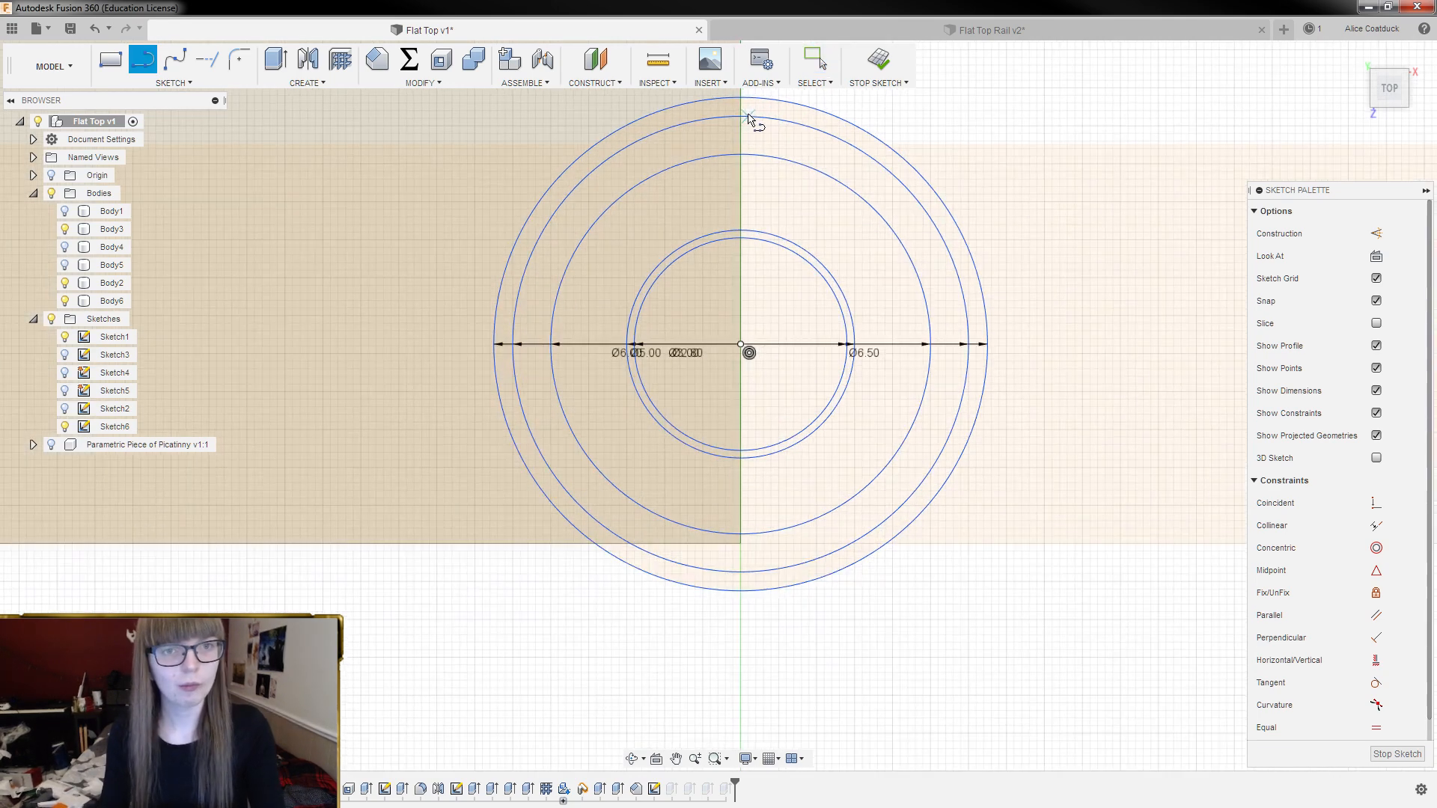
{"action": "left_click", "coordinate": [741, 118]}
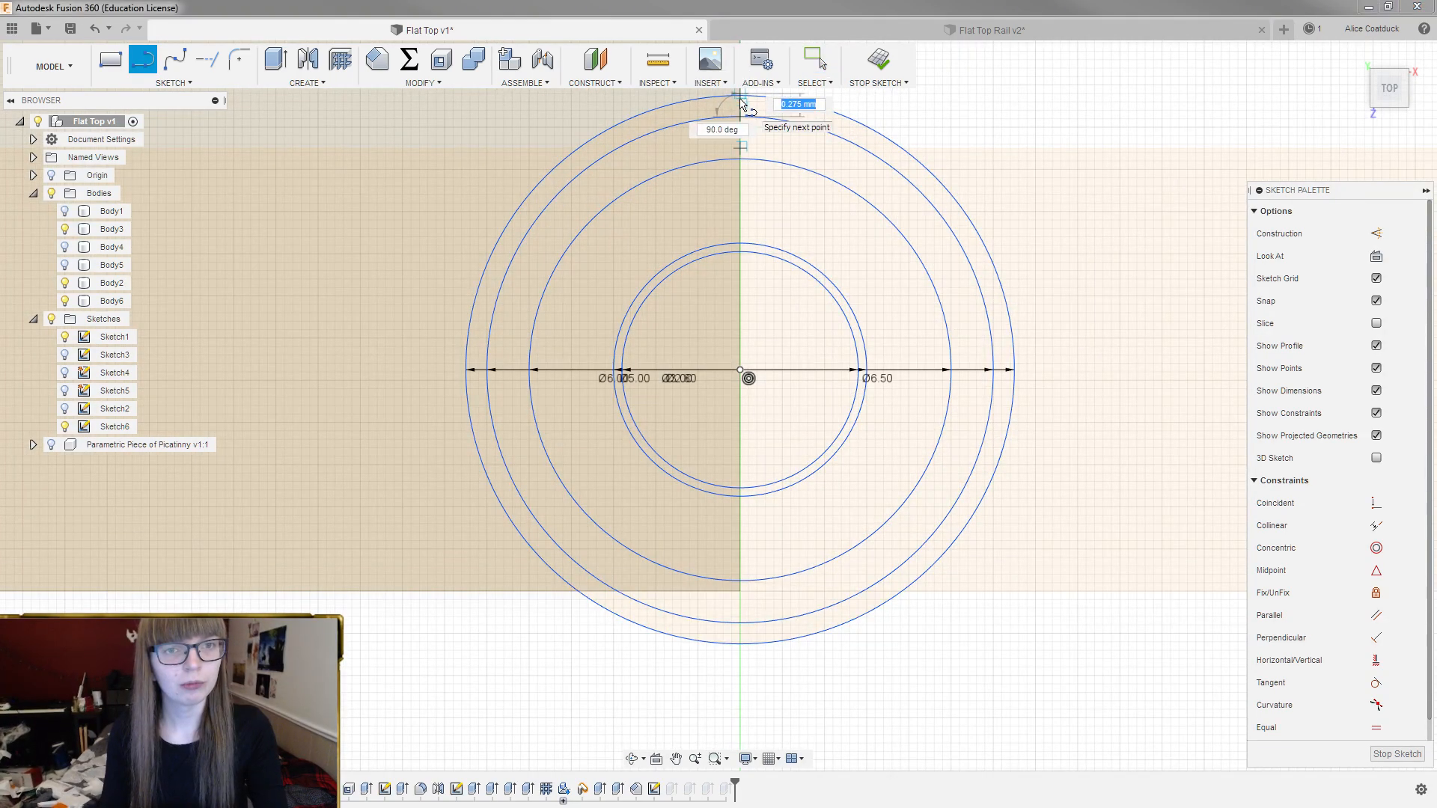
{"action": "scroll", "coordinate": [784, 349], "scroll_direction": "down", "scroll_amount": 3}
{"action": "key", "text": "Escape"}
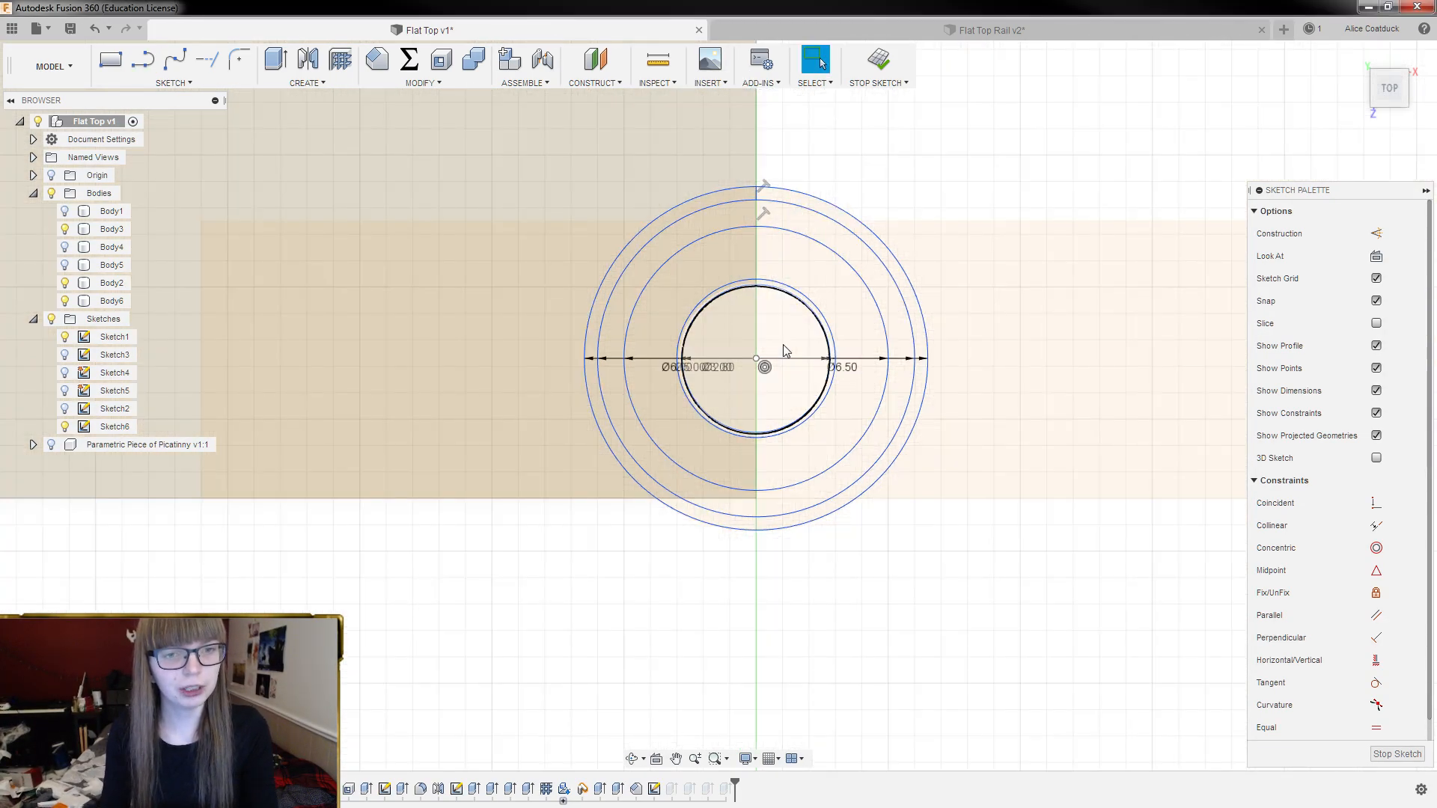
{"action": "scroll", "coordinate": [695, 157], "scroll_direction": "up", "scroll_amount": 3}
{"action": "key", "text": "ctrl+z"}
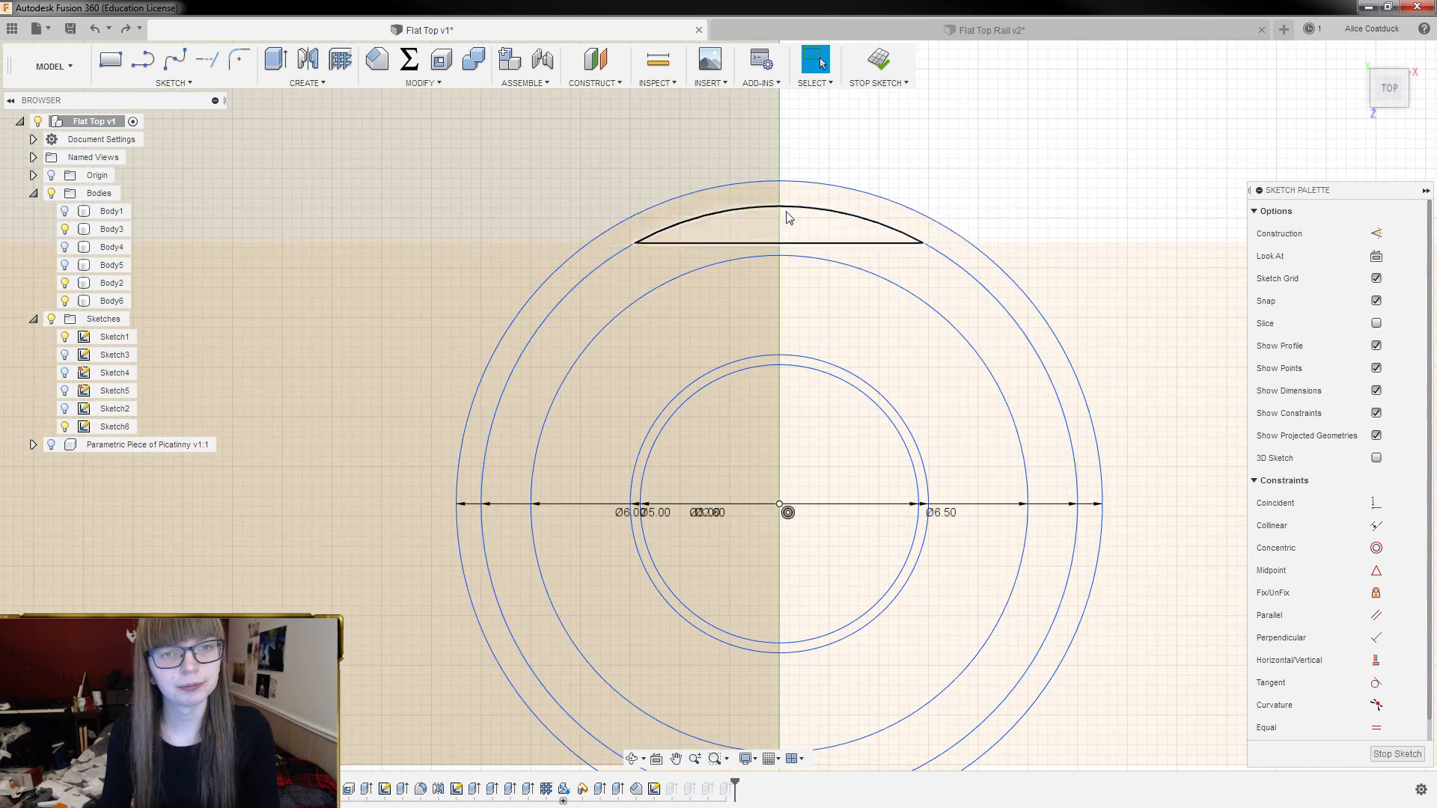
Draw a short vertical line across the 6 mm and 6.5 mm circles at the free-end hole, on the side facing the rectangular opening
{"action": "key", "text": "l"}
{"action": "scroll", "coordinate": [784, 153], "scroll_direction": "up", "scroll_amount": 3}
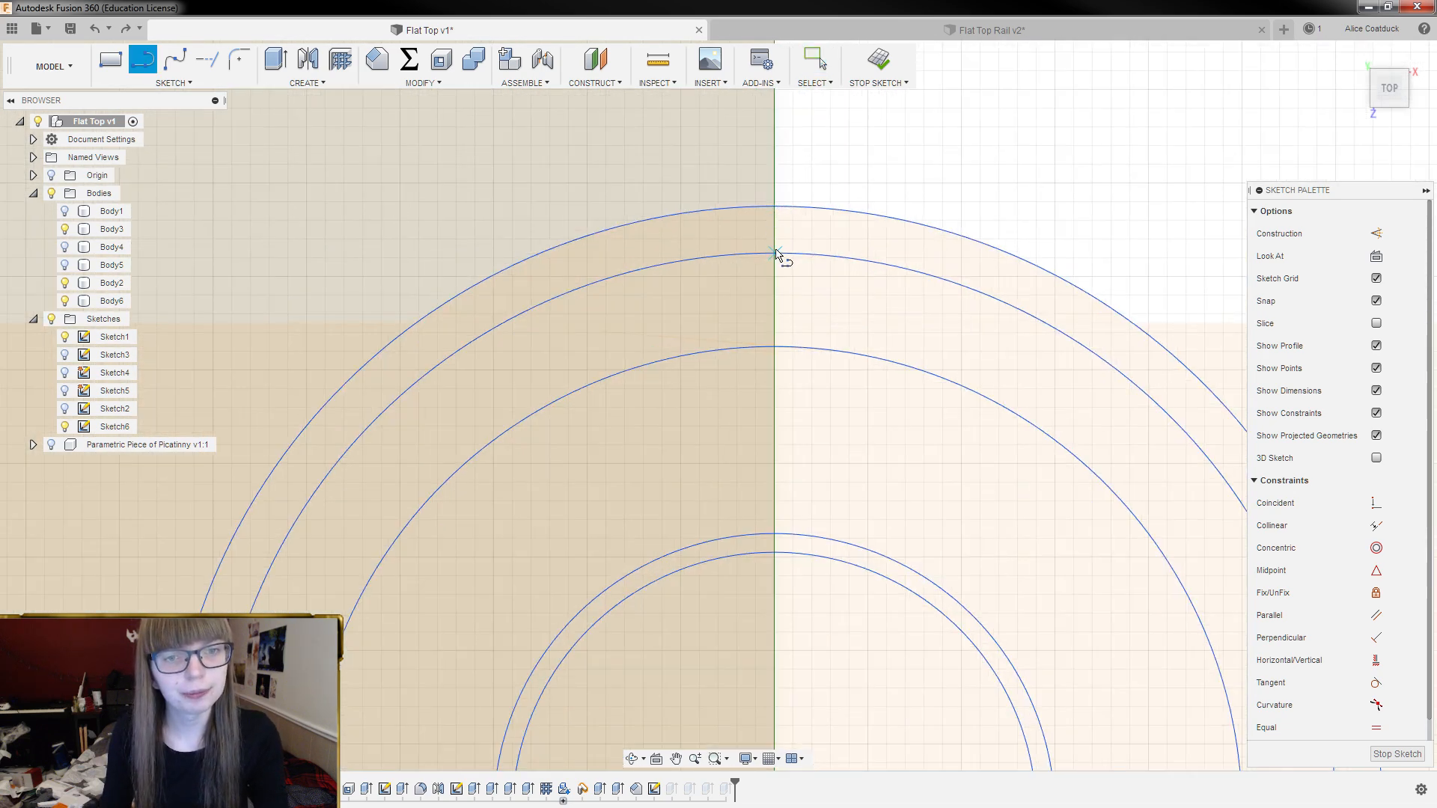
{"action": "left_click", "coordinate": [775, 276]}
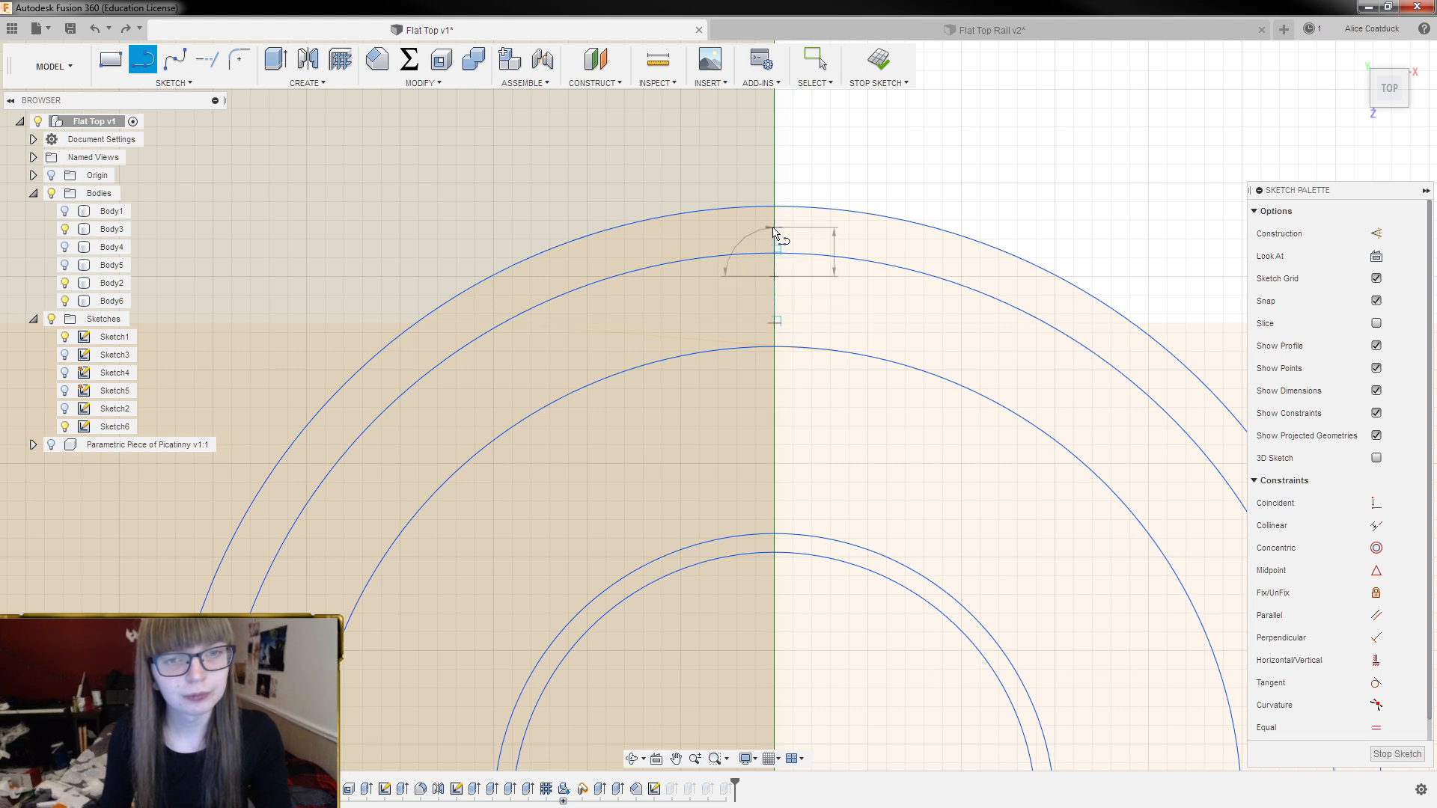
{"action": "left_click", "coordinate": [773, 209]}
{"action": "scroll", "coordinate": [793, 178], "scroll_direction": "down", "scroll_amount": 3}
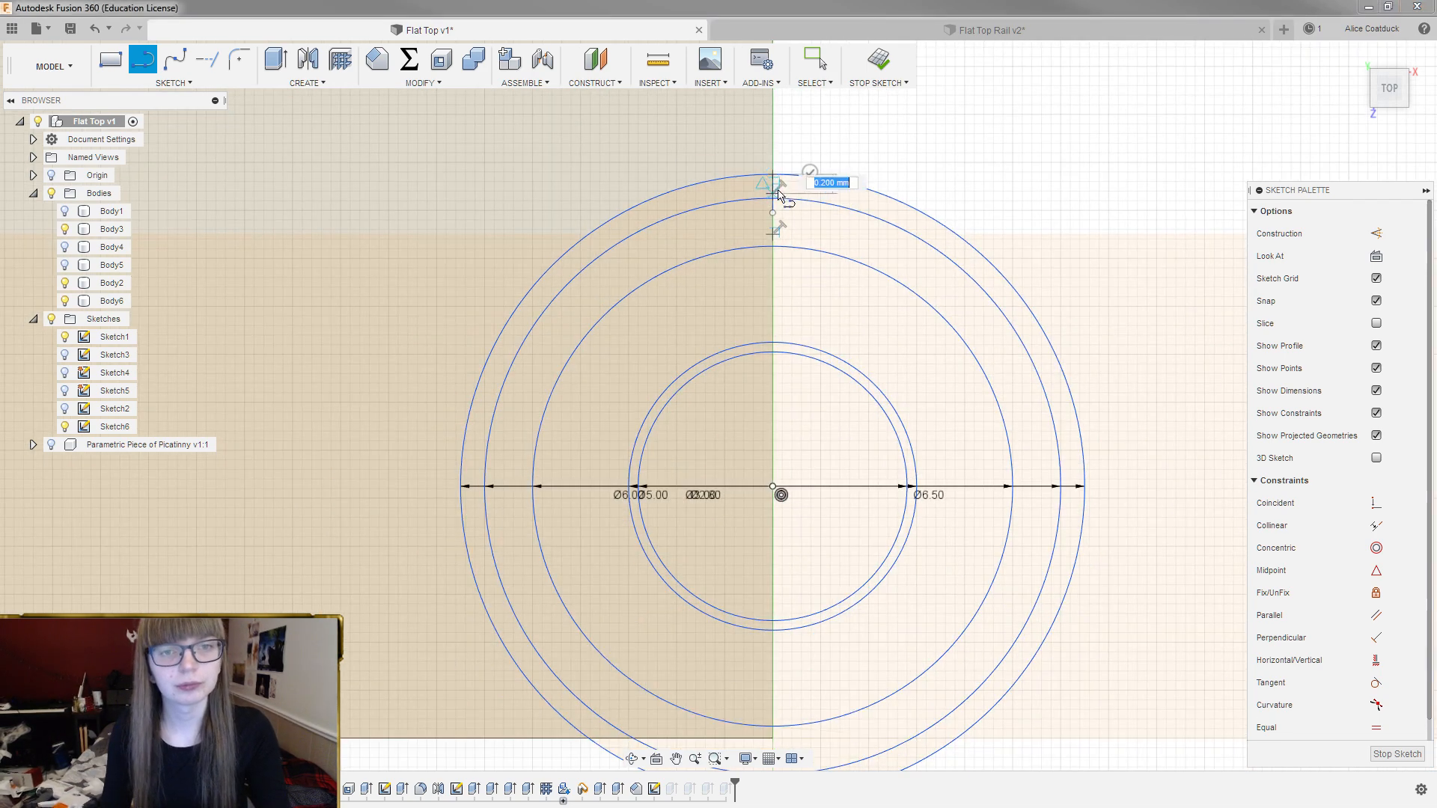
{"action": "key", "text": "Escape"}
Draw a short vertical line across the two outermost circles of the hole near the rectangular opening, on the side facing the opening
{"action": "scroll", "coordinate": [795, 178], "scroll_direction": "down", "scroll_amount": 8}
{"action": "scroll", "coordinate": [797, 421], "scroll_direction": "down", "scroll_amount": 4}
{"action": "scroll", "coordinate": [792, 202], "scroll_direction": "up", "scroll_amount": 13}
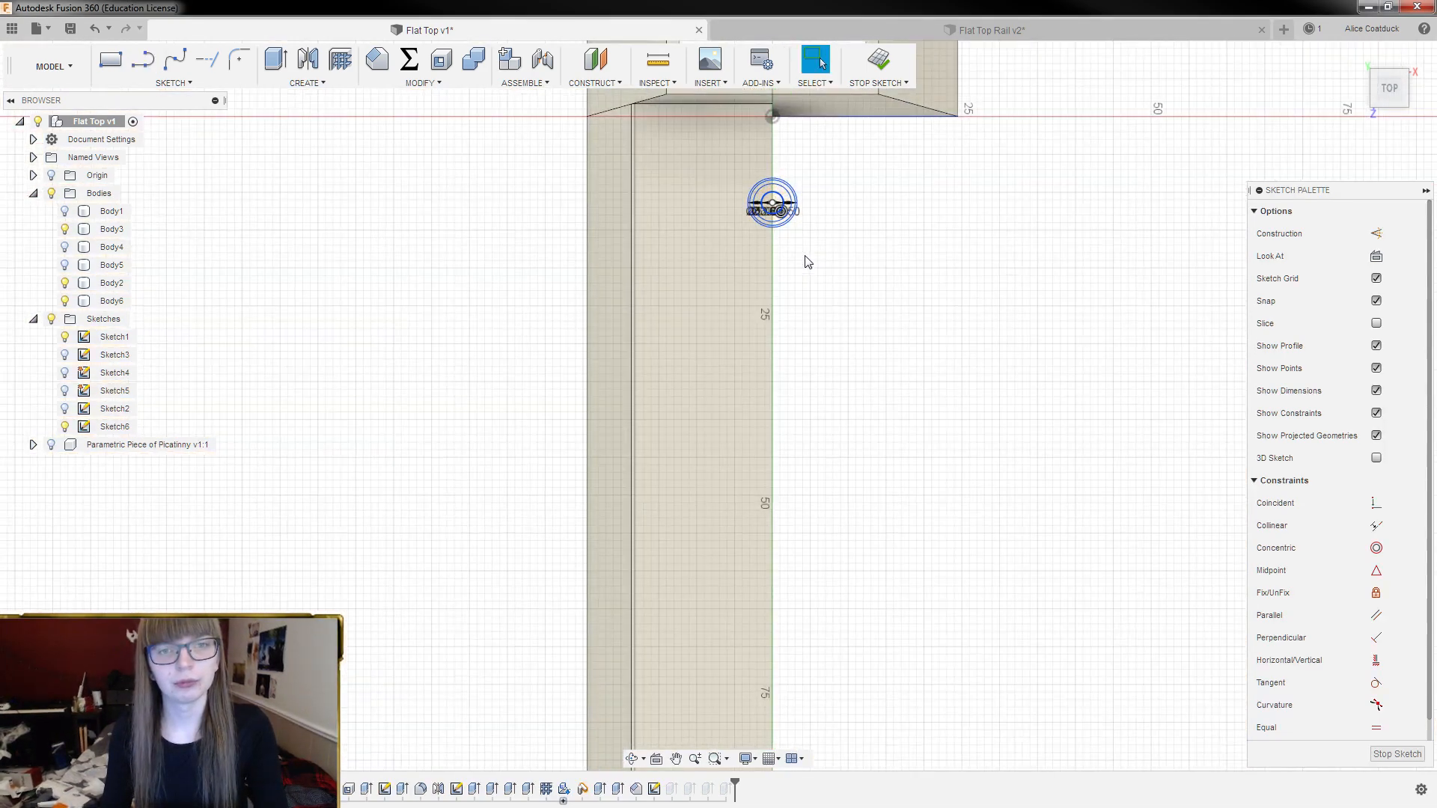
{"action": "scroll", "coordinate": [746, 168], "scroll_direction": "up", "scroll_amount": 3}
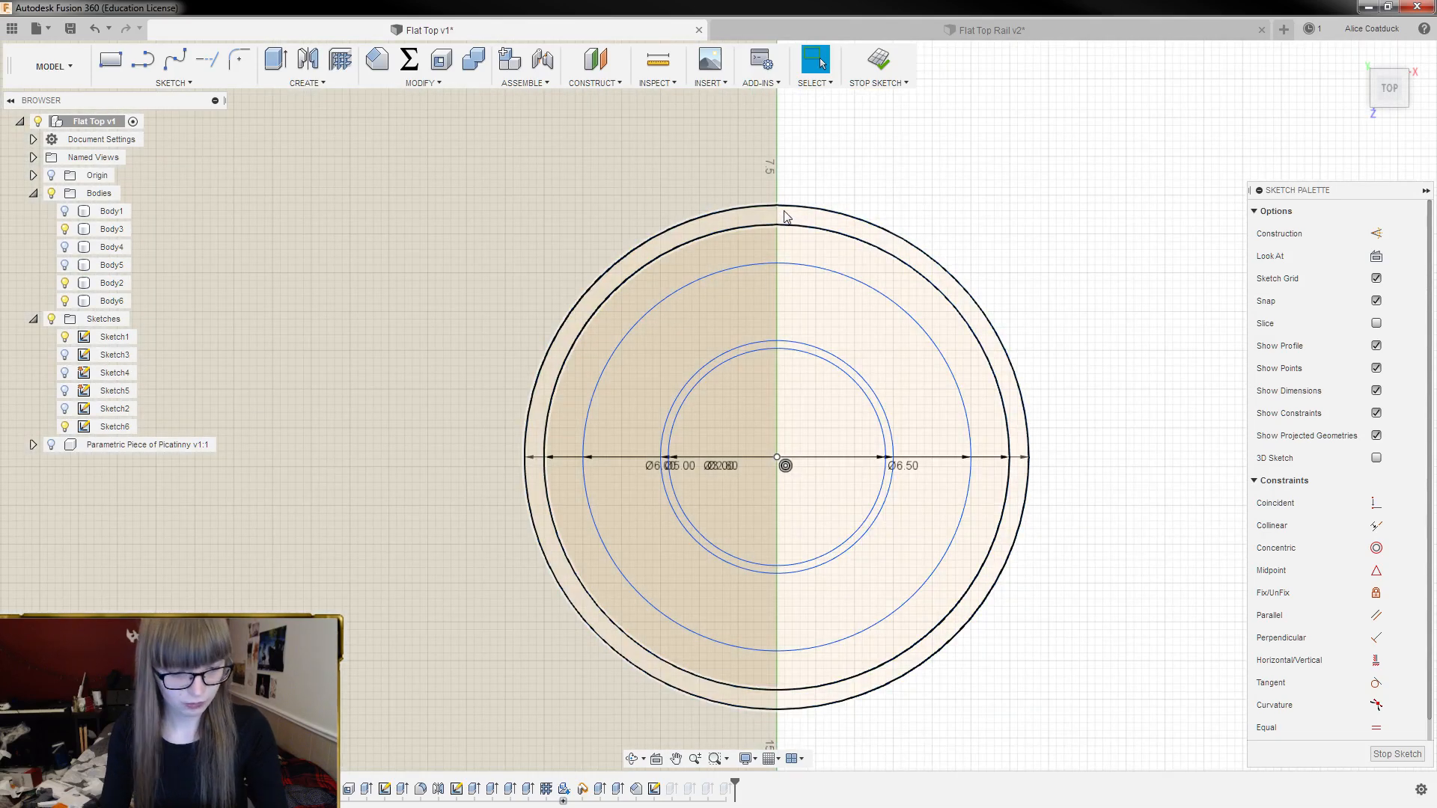
{"action": "key", "text": "l"}
{"action": "left_click", "coordinate": [777, 189]}
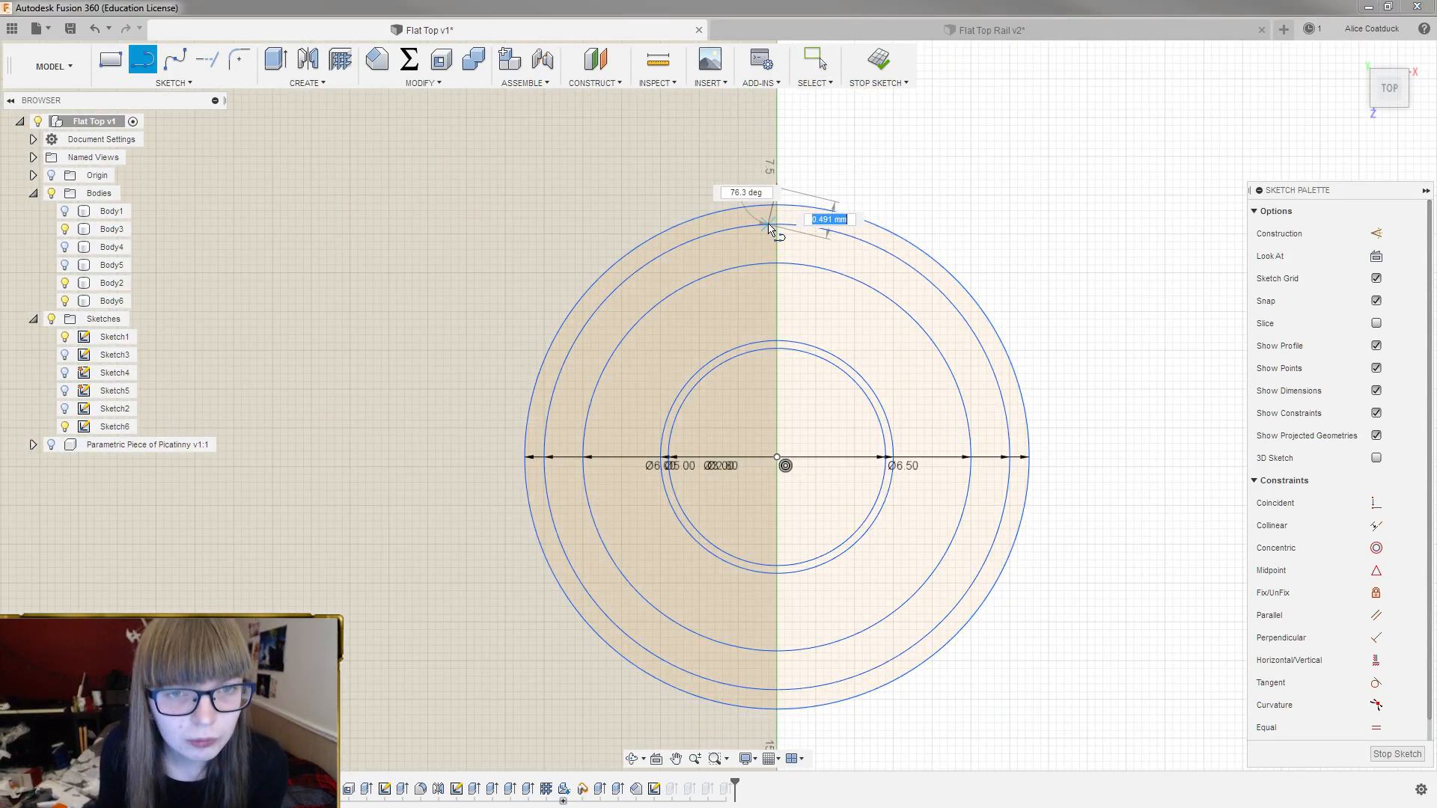
{"action": "scroll", "coordinate": [787, 180], "scroll_direction": "down", "scroll_amount": 5}
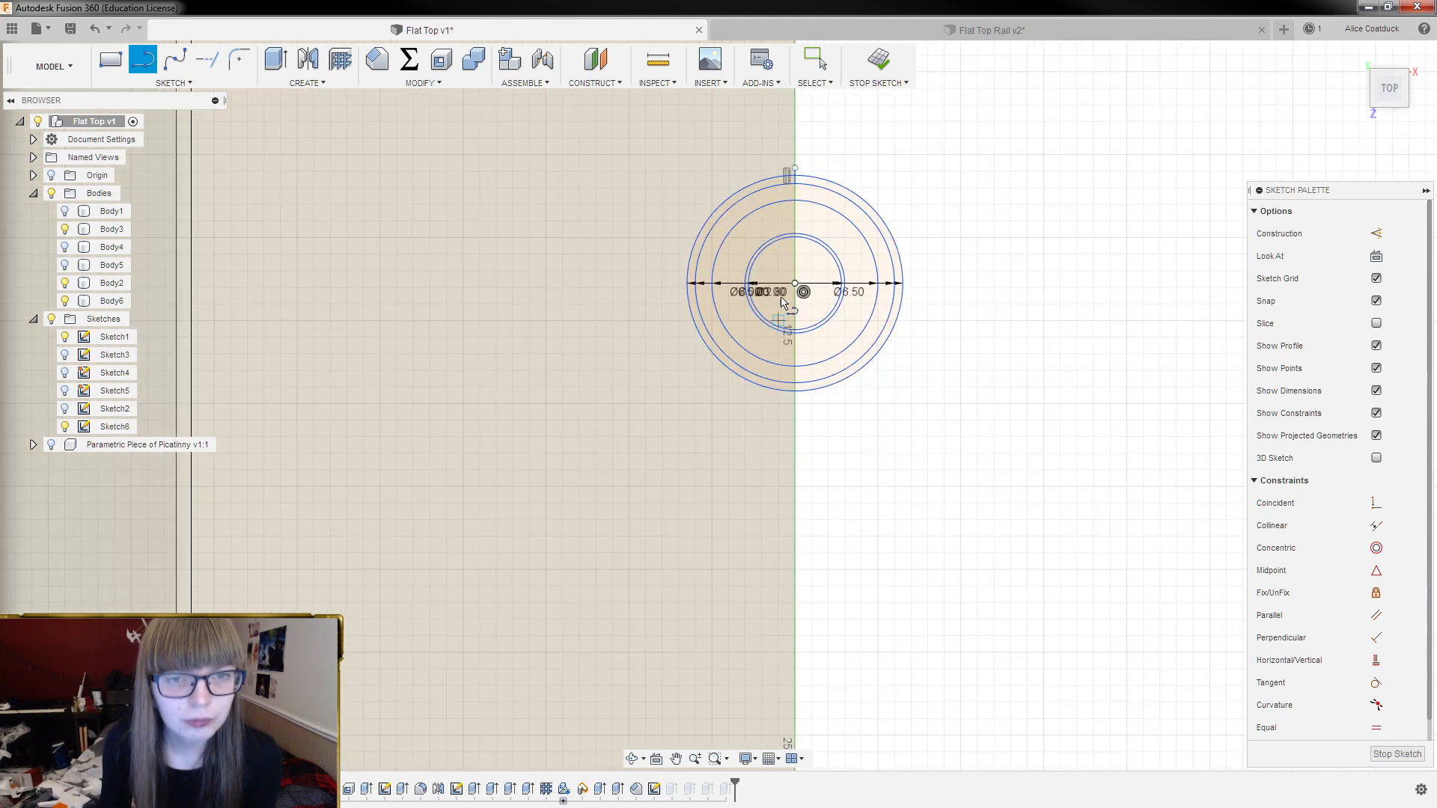
Draw a matching short line across the two outermost circles on the side facing the free end, and finish the sketch
{"action": "scroll", "coordinate": [796, 379], "scroll_direction": "up", "scroll_amount": 4}
{"action": "scroll", "coordinate": [812, 302], "scroll_direction": "up", "scroll_amount": 2}
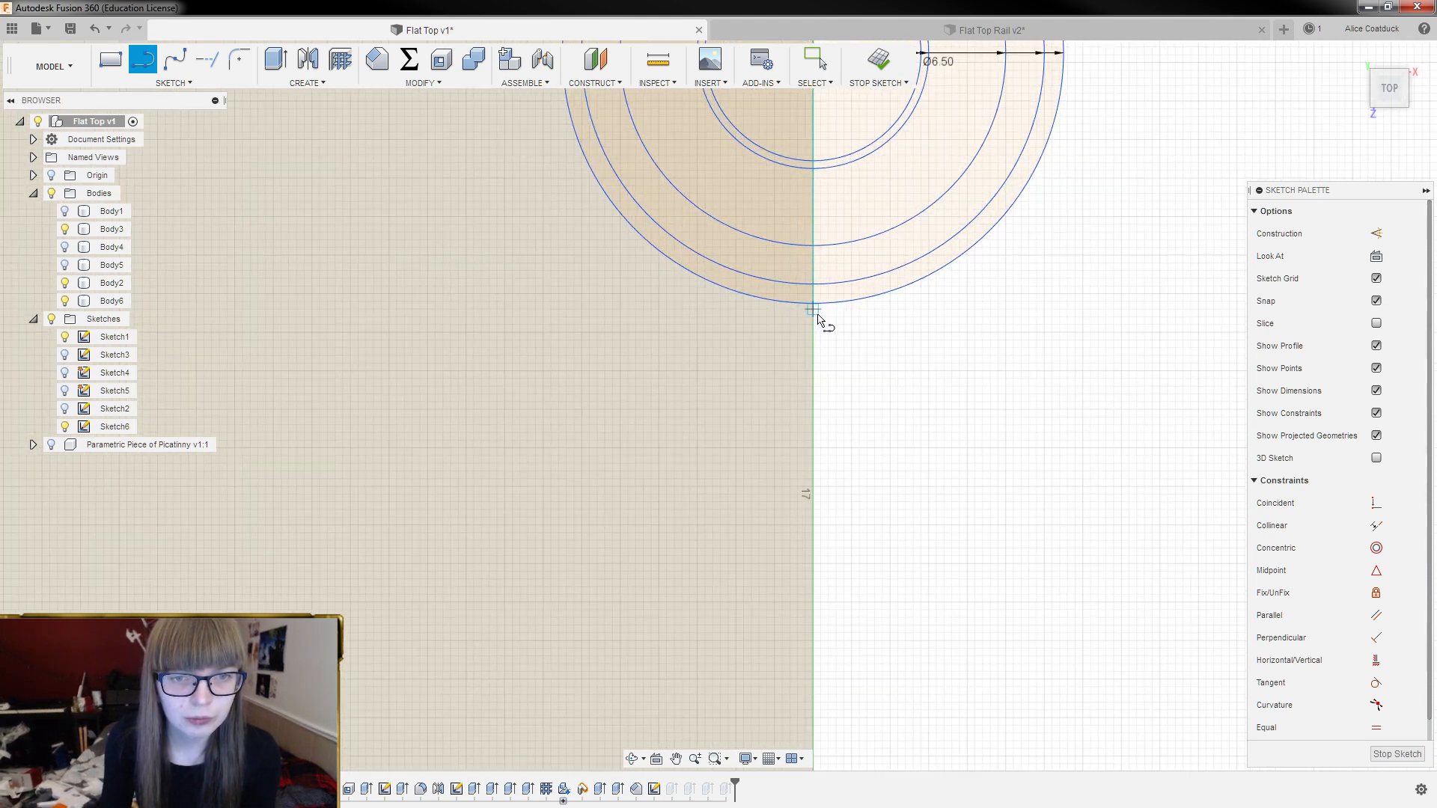
{"action": "left_click", "coordinate": [813, 320]}
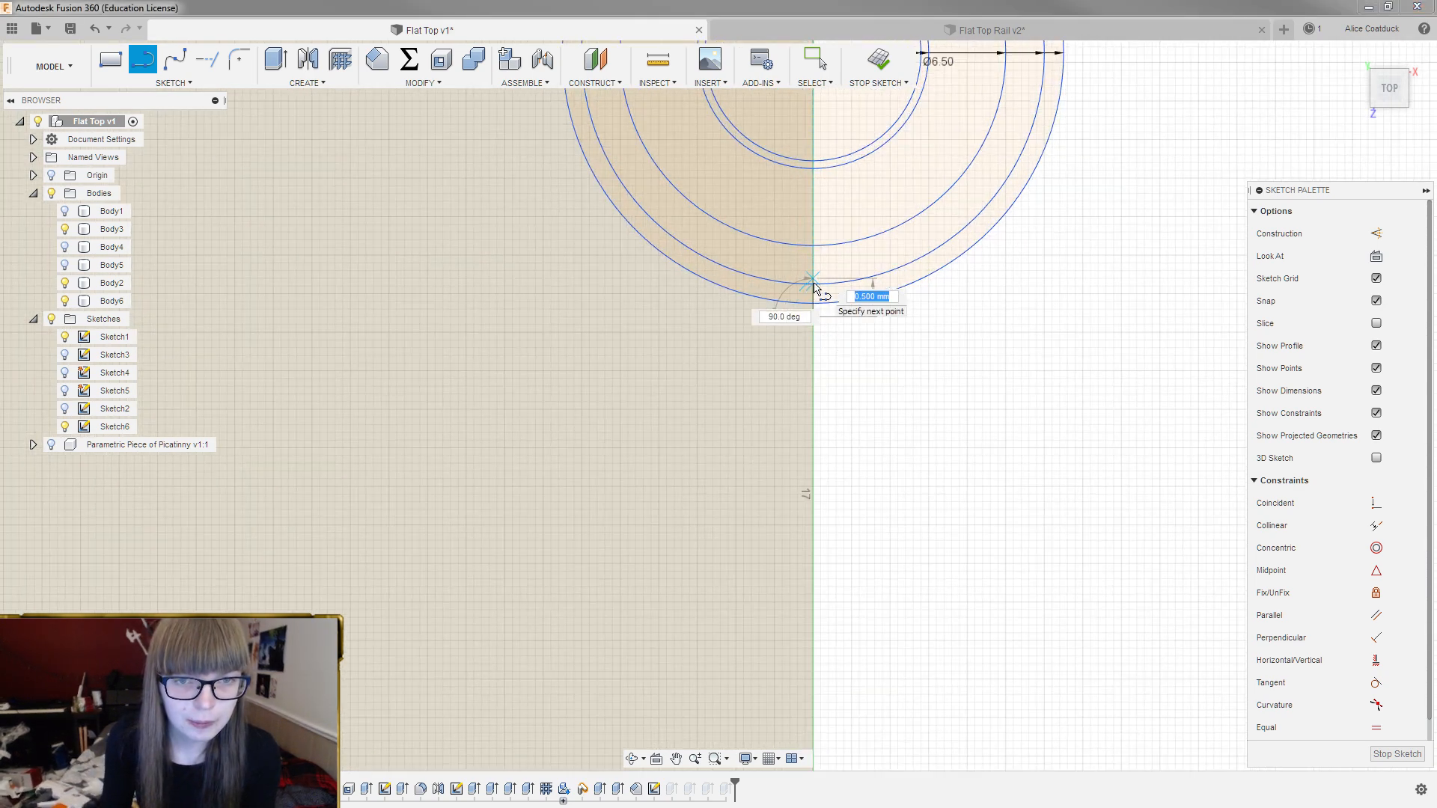
{"action": "key", "text": "Escape"}
{"action": "scroll", "coordinate": [841, 338], "scroll_direction": "down", "scroll_amount": 5}
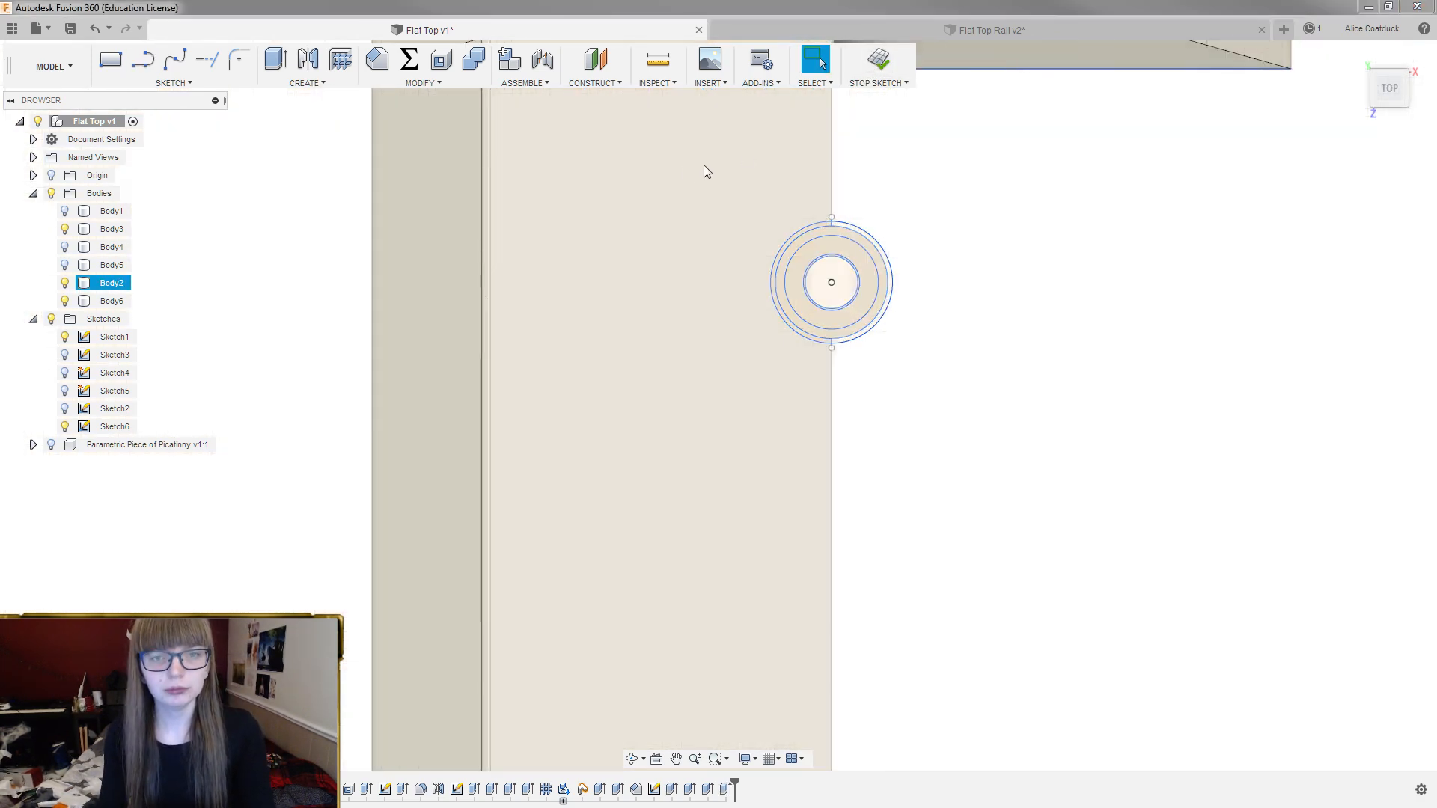
{"action": "scroll", "coordinate": [703, 165], "scroll_direction": "down", "scroll_amount": 3}
{"action": "mouse_move", "coordinate": [815, 251]}
{"action": "middle_mouse_down", "text": "shift"}
{"action": "mouse_move", "coordinate": [788, 160]}
{"action": "mouse_move", "coordinate": [771, 181]}
{"action": "middle_mouse_up", "text": "shift"}
{"action": "scroll", "coordinate": [790, 159], "scroll_direction": "down", "scroll_amount": 3}
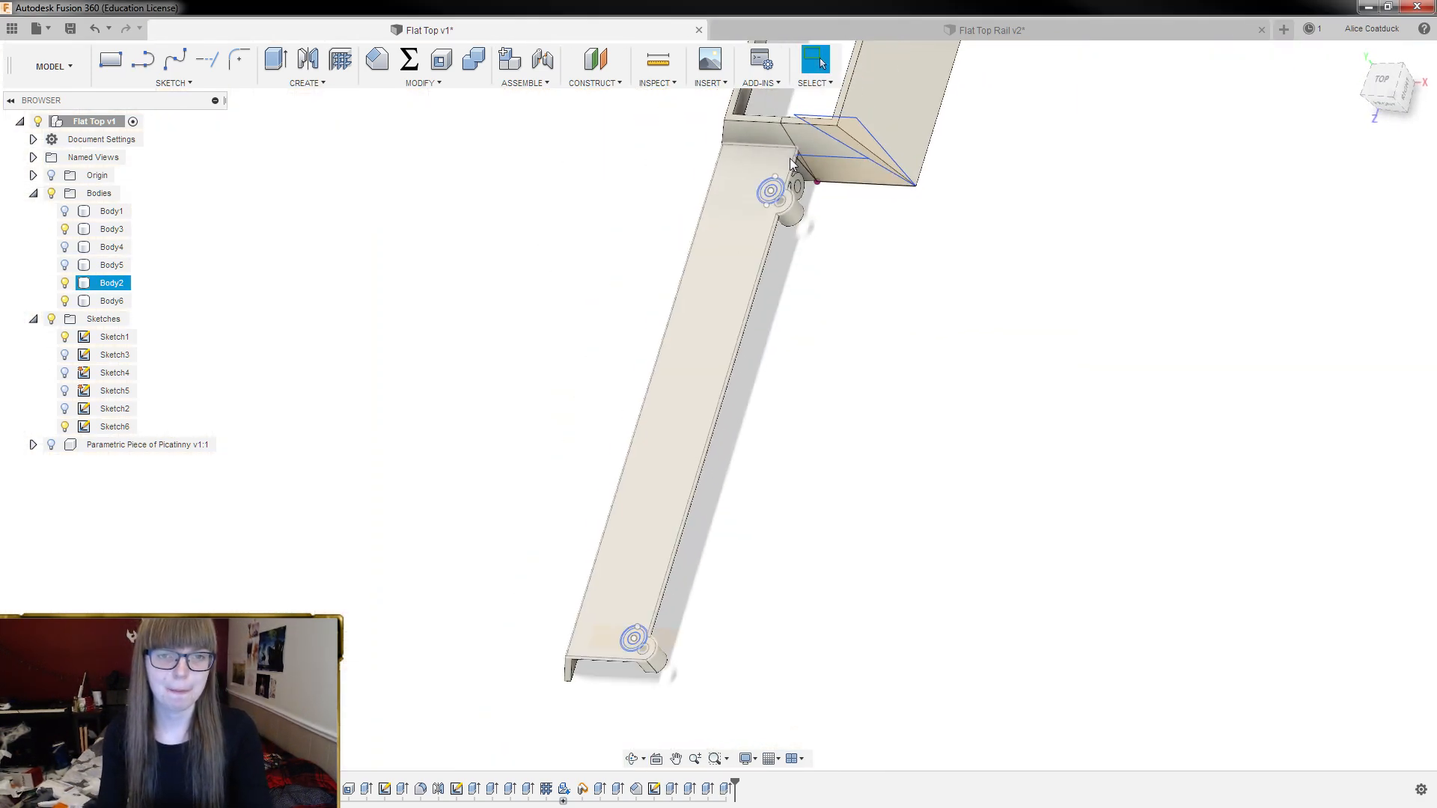
Show Body1 and hide Body2 so the half holding the clearance cutouts is accessible
{"action": "left_click", "coordinate": [63, 302]}
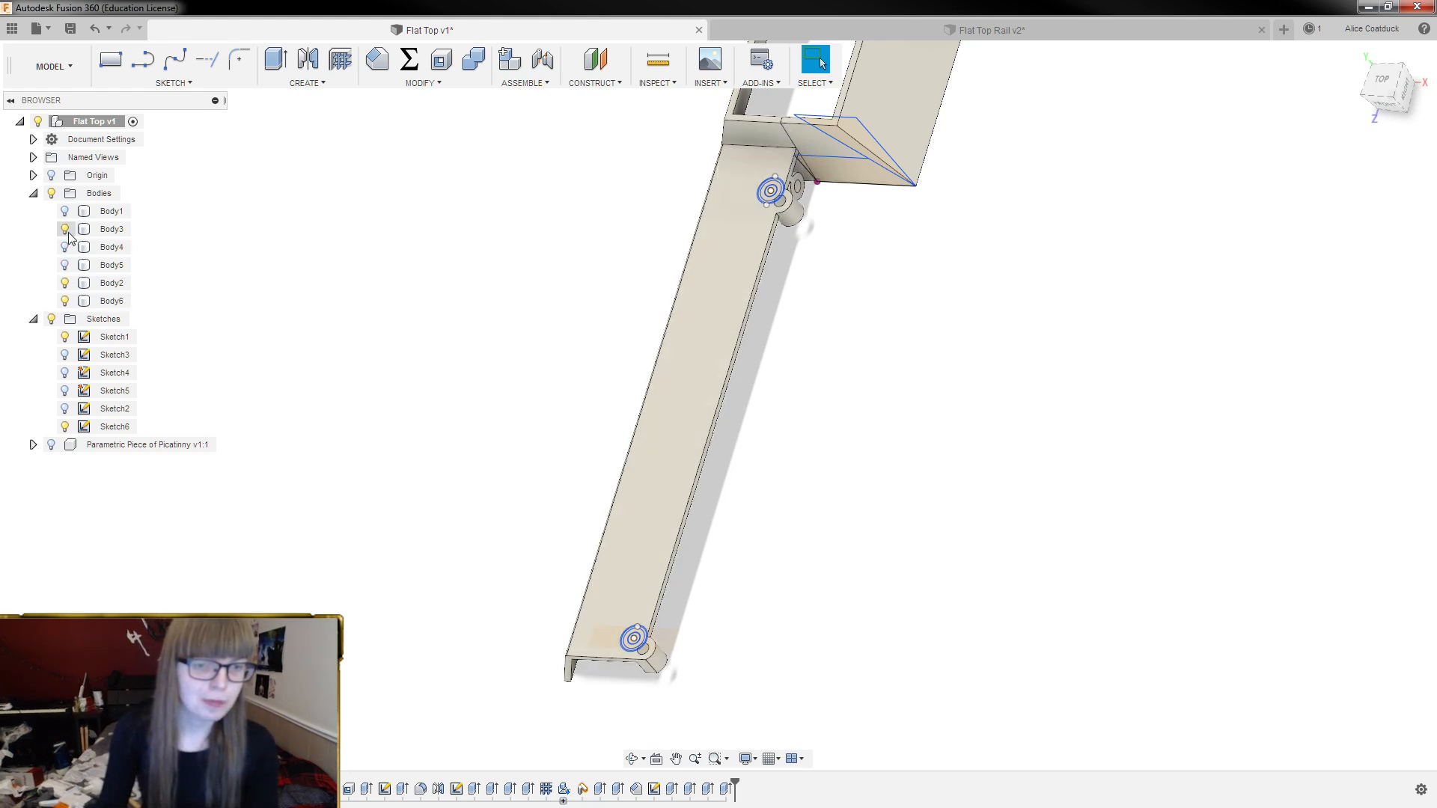
{"action": "left_click", "coordinate": [65, 229]}
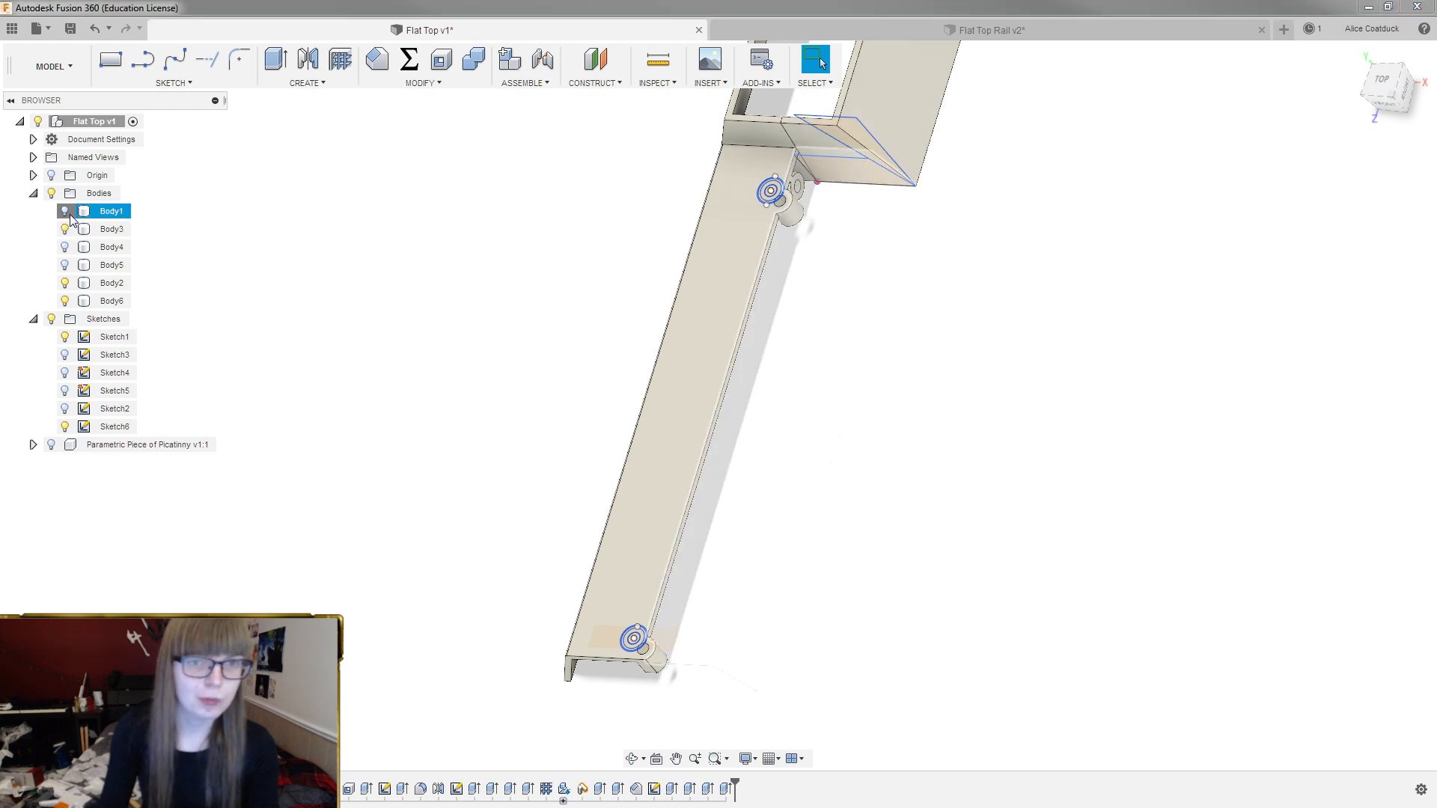
{"action": "left_click", "coordinate": [65, 211]}
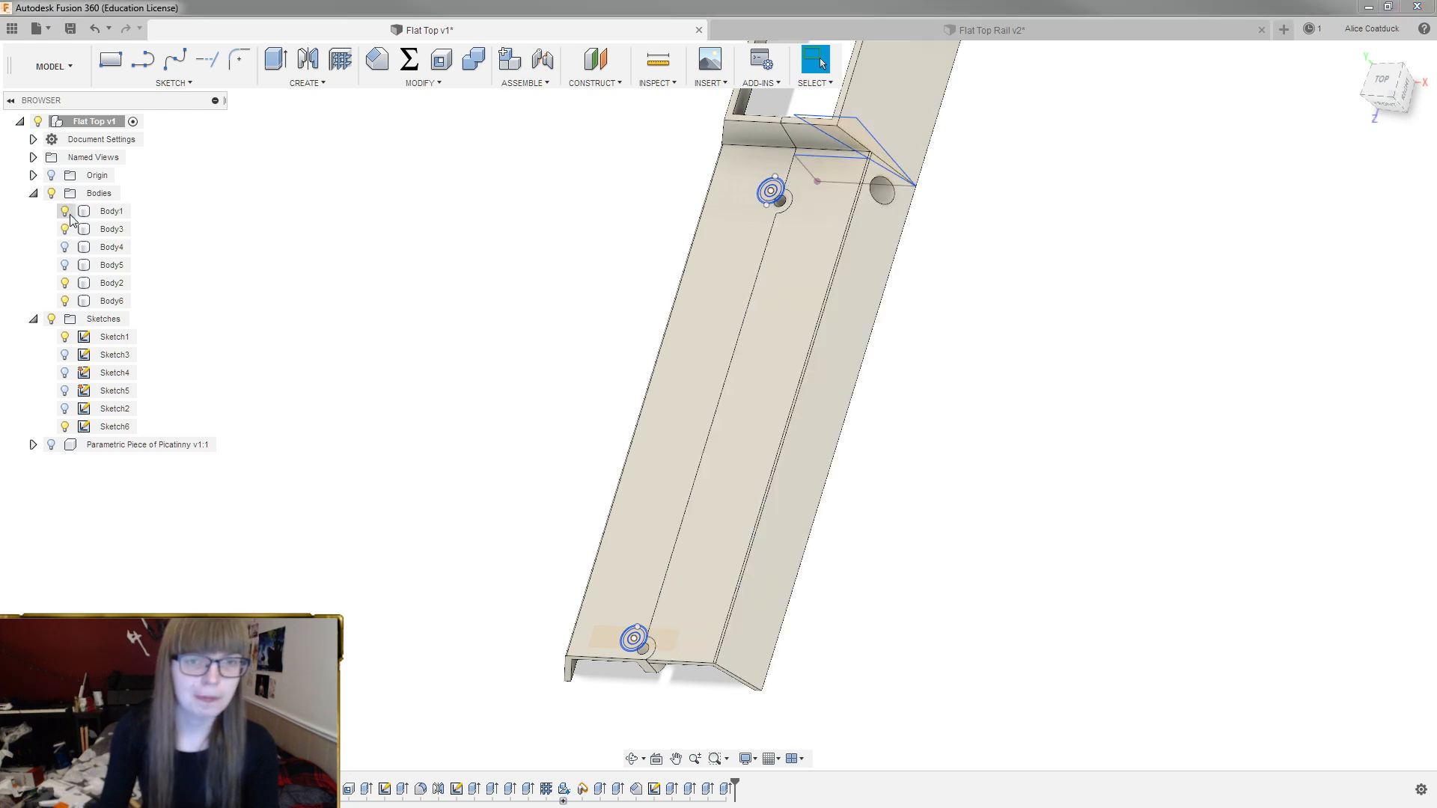
{"action": "left_click", "coordinate": [66, 282]}
Extrude the three thin crescent profiles between the two outermost circles at both screw holes down through the Body1 side
{"action": "scroll", "coordinate": [778, 207], "scroll_direction": "up", "scroll_amount": 3}
{"action": "scroll", "coordinate": [833, 216], "scroll_direction": "up", "scroll_amount": 8}
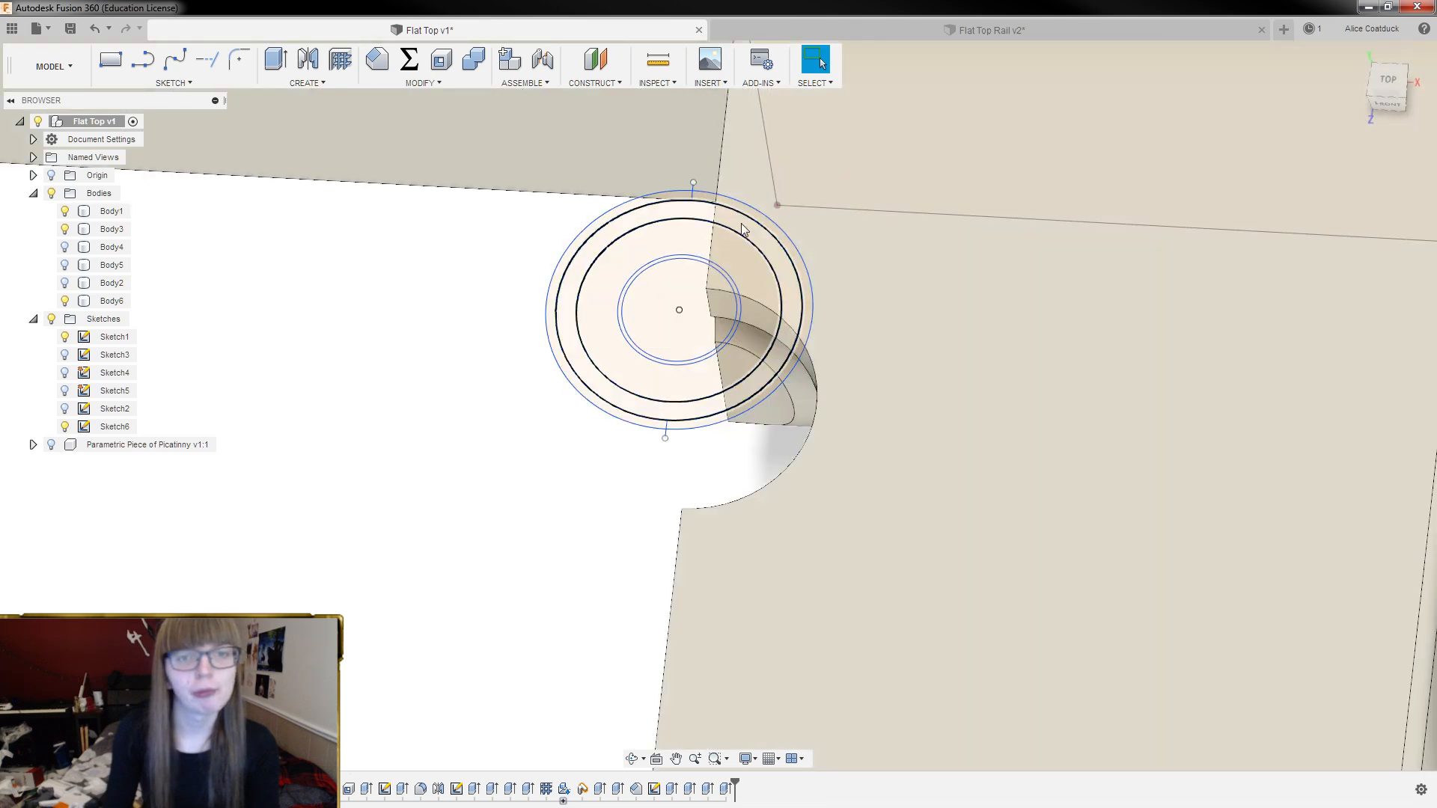
{"action": "left_click", "coordinate": [803, 234]}
{"action": "scroll", "coordinate": [778, 183], "scroll_direction": "down", "scroll_amount": 10}
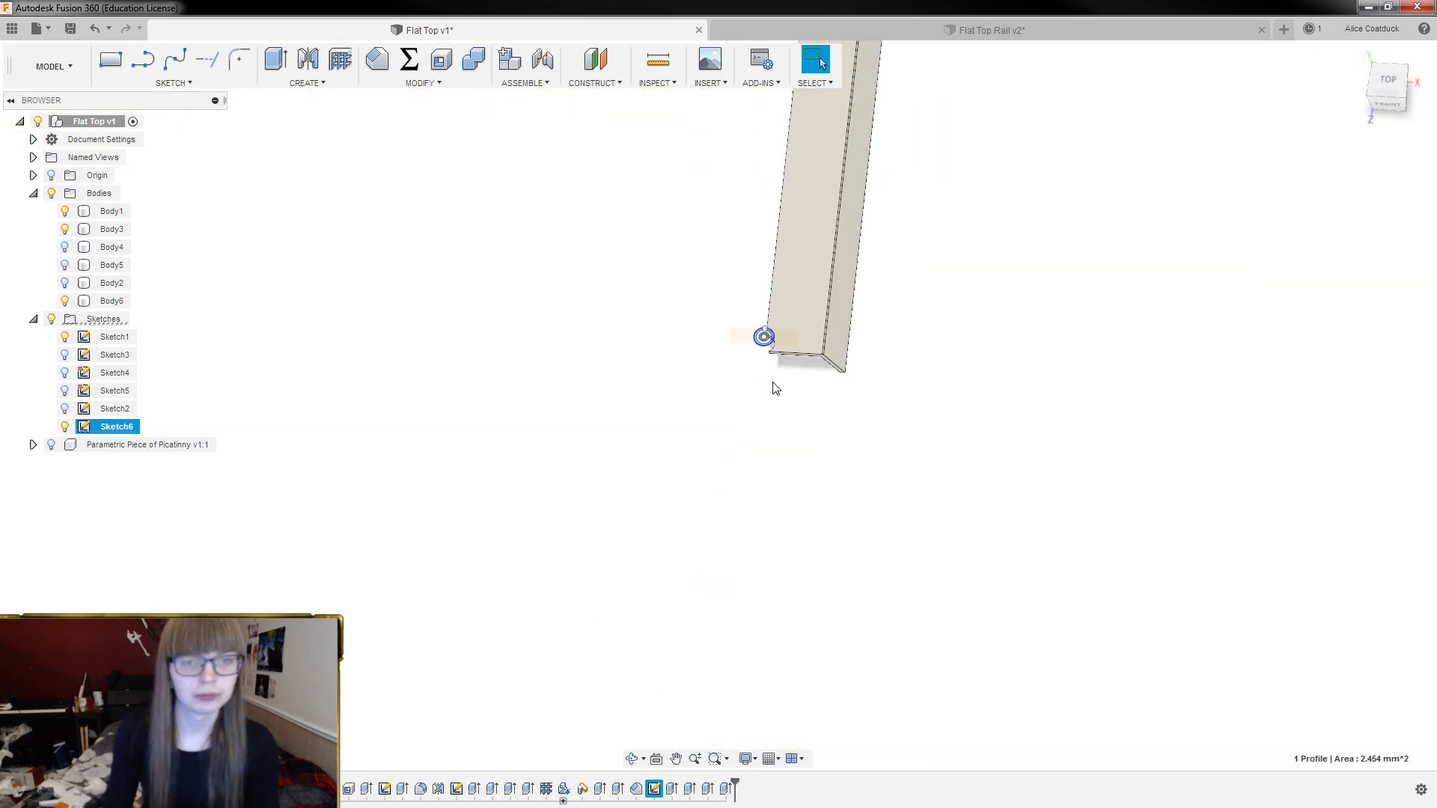
{"action": "scroll", "coordinate": [770, 359], "scroll_direction": "up", "scroll_amount": 8}
{"action": "scroll", "coordinate": [783, 373], "scroll_direction": "up", "scroll_amount": 4}
{"action": "left_click", "coordinate": [838, 355], "text": "ctrl"}
{"action": "scroll", "coordinate": [828, 284], "scroll_direction": "down", "scroll_amount": 5}
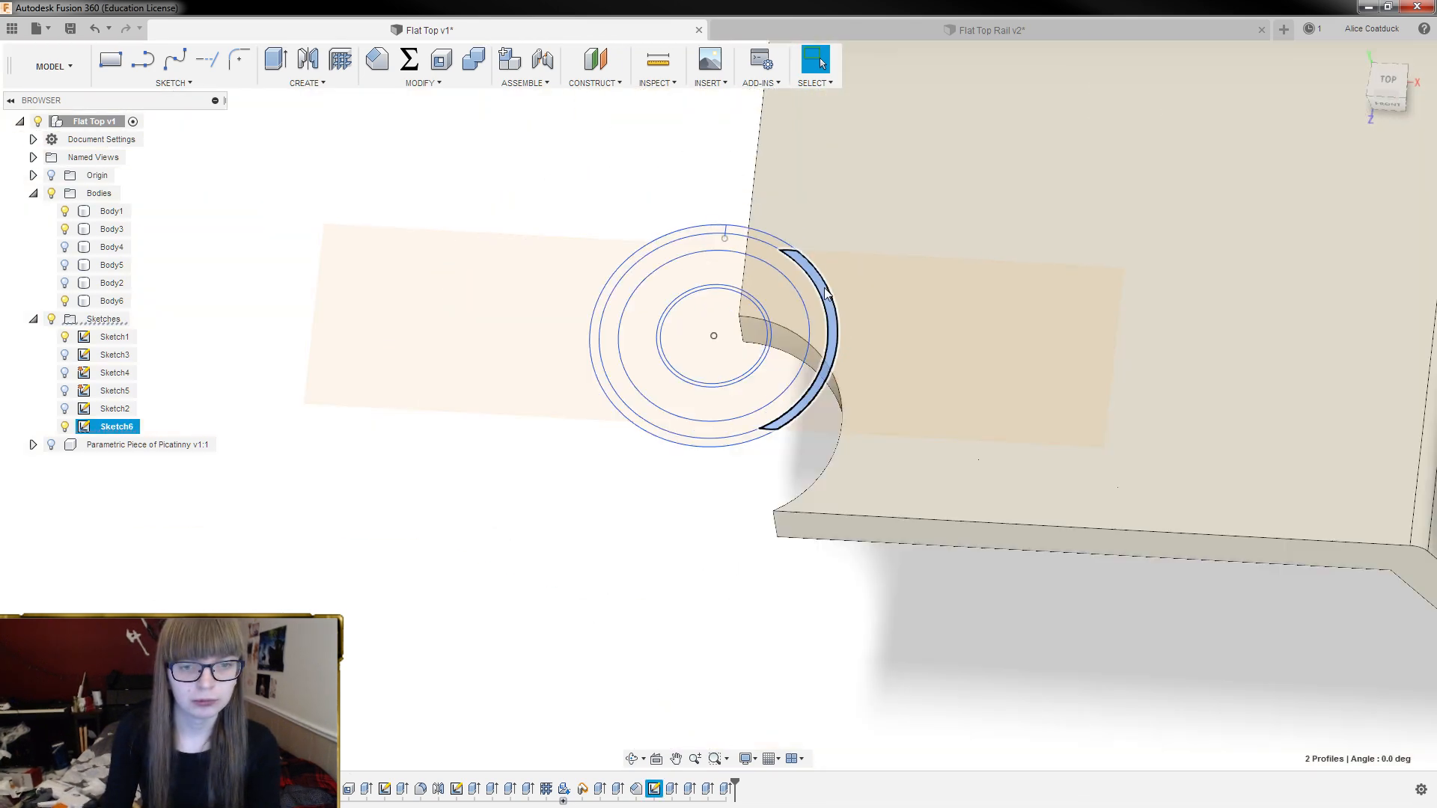
{"action": "scroll", "coordinate": [786, 262], "scroll_direction": "up", "scroll_amount": 7}
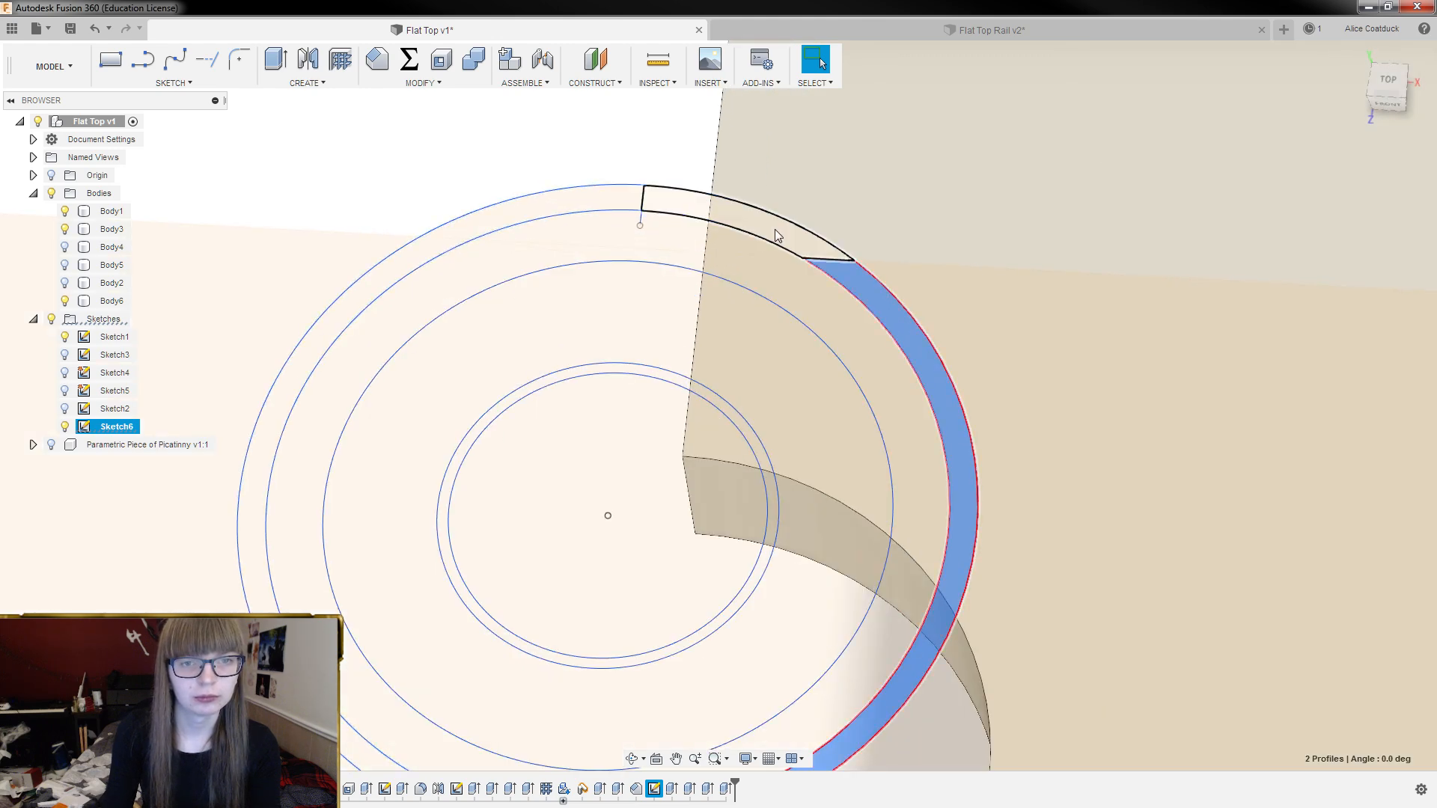
{"action": "left_click", "coordinate": [774, 228], "text": "ctrl"}
{"action": "scroll", "coordinate": [773, 202], "scroll_direction": "down", "scroll_amount": 8}
{"action": "middle_click_drag", "start_coordinate": [824, 190], "coordinate": [886, 248], "text": "shift"}
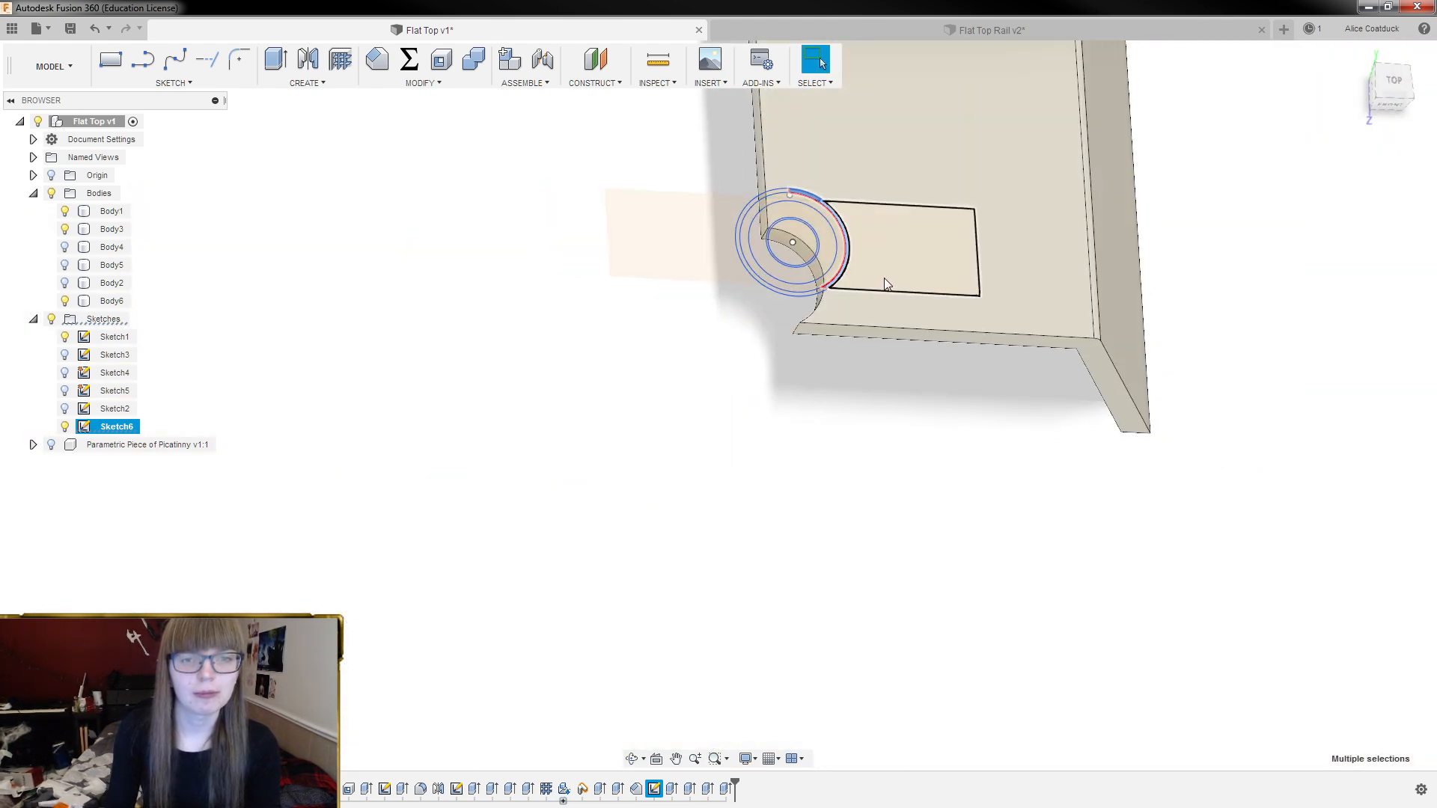
{"action": "key", "text": "e"}
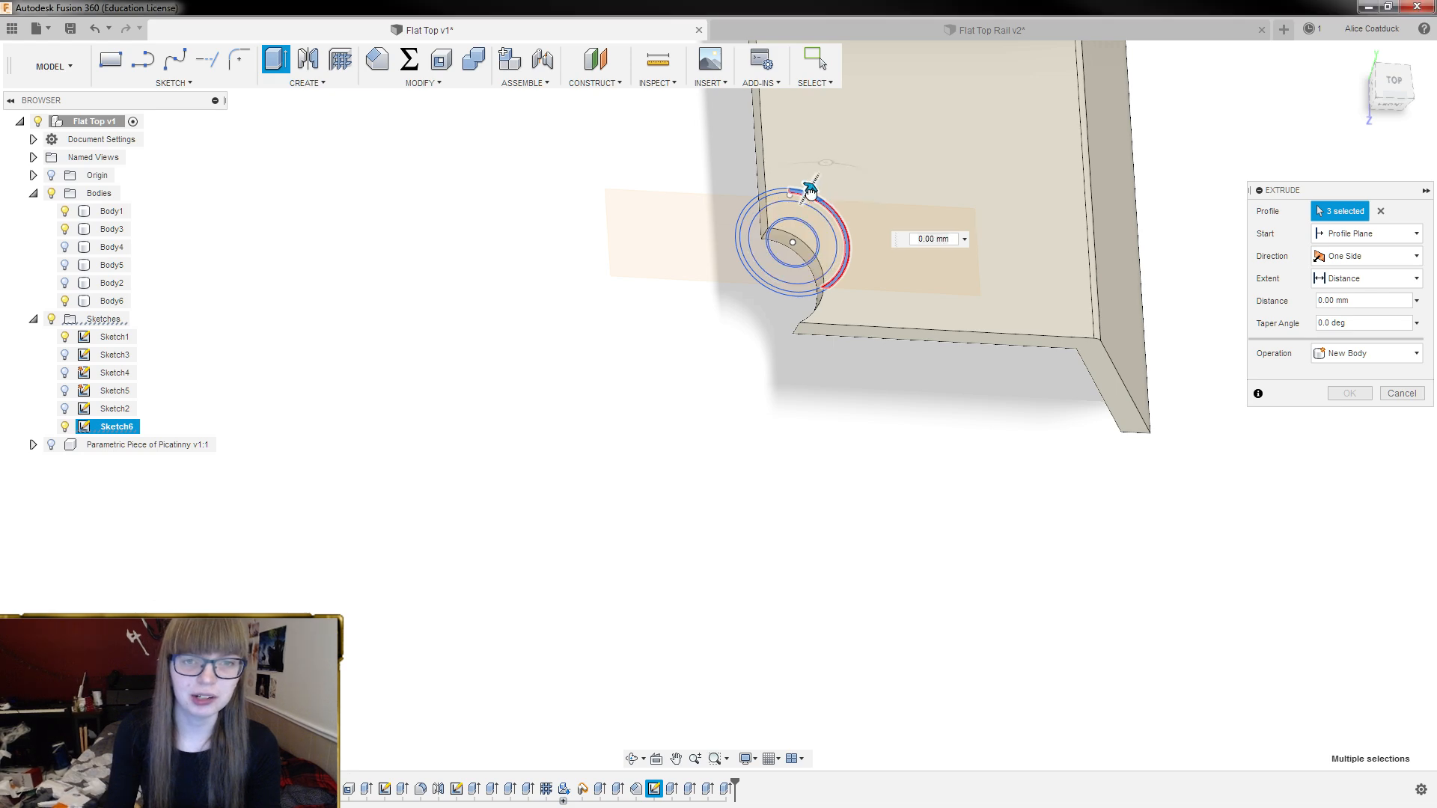
{"action": "left_click_drag", "start_coordinate": [810, 189], "coordinate": [731, 393]}
{"action": "scroll", "coordinate": [837, 521], "scroll_direction": "down", "scroll_amount": 7}
{"action": "scroll", "coordinate": [837, 208], "scroll_direction": "up", "scroll_amount": 2}
{"action": "middle_click_drag", "start_coordinate": [889, 236], "coordinate": [773, 252], "text": "shift"}
{"action": "key", "text": "Return"}
Measure between the faces beside the boss at the hole near the rectangular opening
{"action": "scroll", "coordinate": [947, 290], "scroll_direction": "up", "scroll_amount": 3}
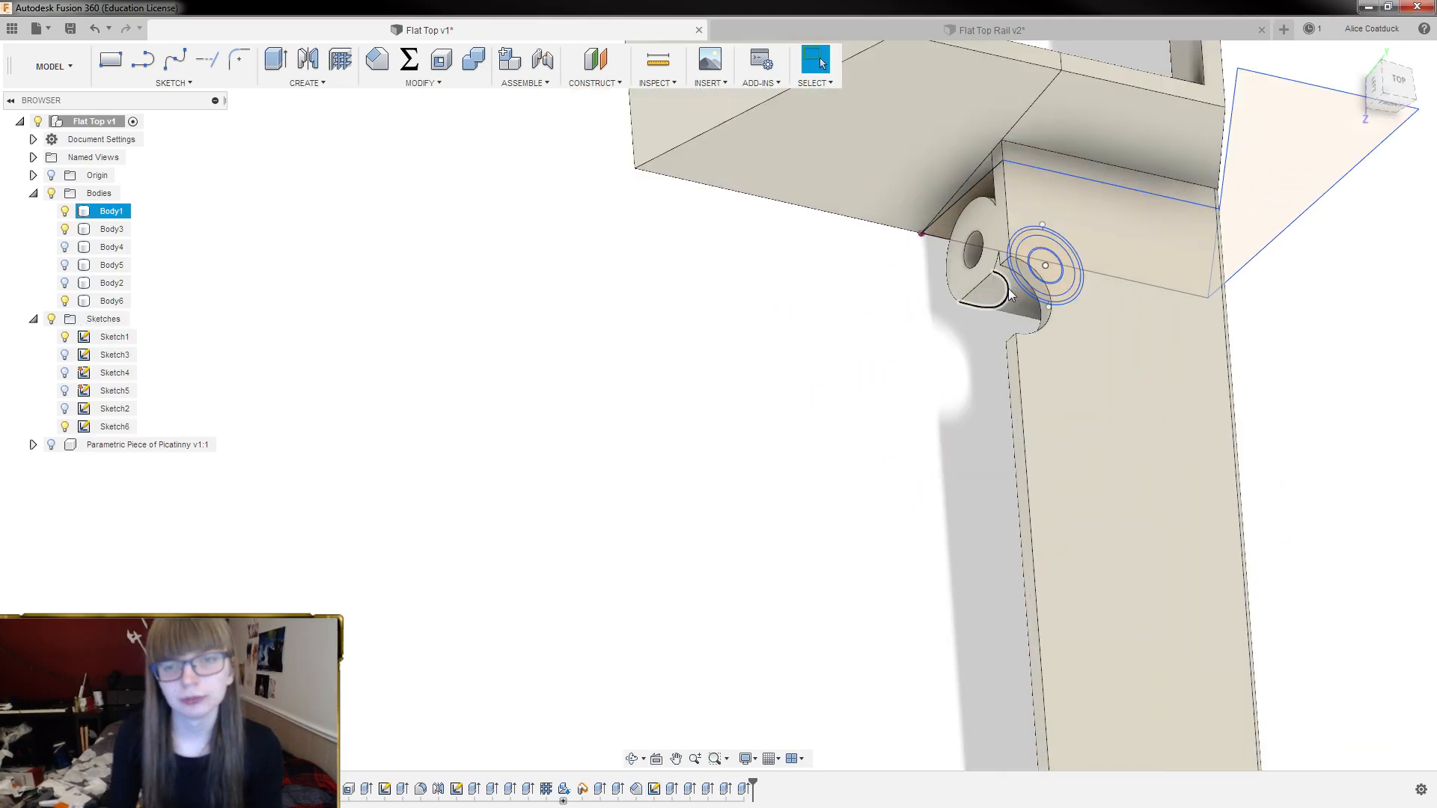
{"action": "key", "text": "i"}
{"action": "left_click", "coordinate": [994, 289]}
{"action": "middle_click_drag", "start_coordinate": [993, 289], "coordinate": [829, 287], "text": "shift"}
{"action": "left_click", "coordinate": [910, 263]}
{"action": "key", "text": "Escape"}
{"action": "middle_click_drag", "start_coordinate": [626, 244], "coordinate": [927, 290], "text": "shift"}
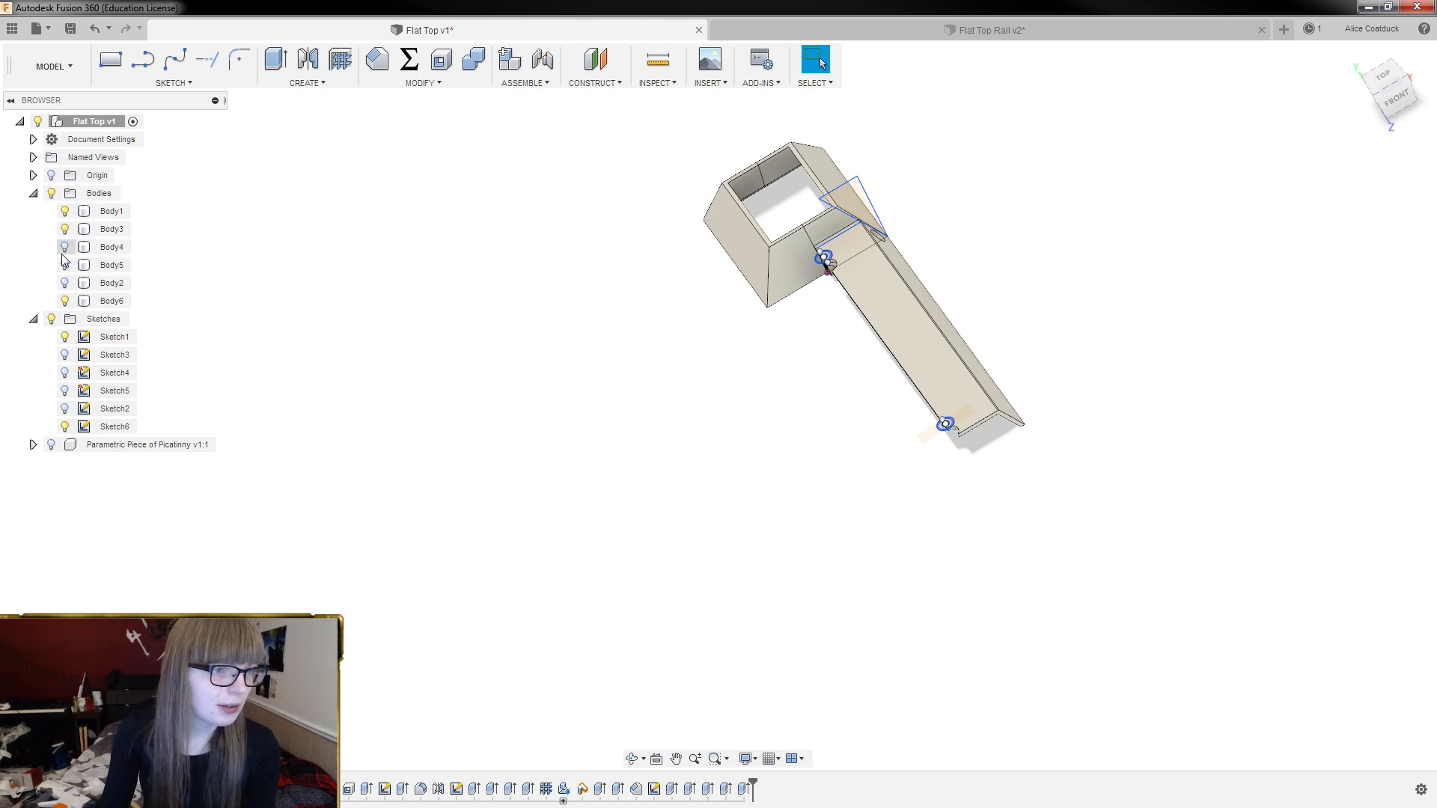
Show Body2, Body4 and Body5 again and hide all sketches
{"action": "left_click", "coordinate": [64, 283]}
{"action": "middle_click_drag", "start_coordinate": [591, 330], "coordinate": [496, 335], "text": "shift"}
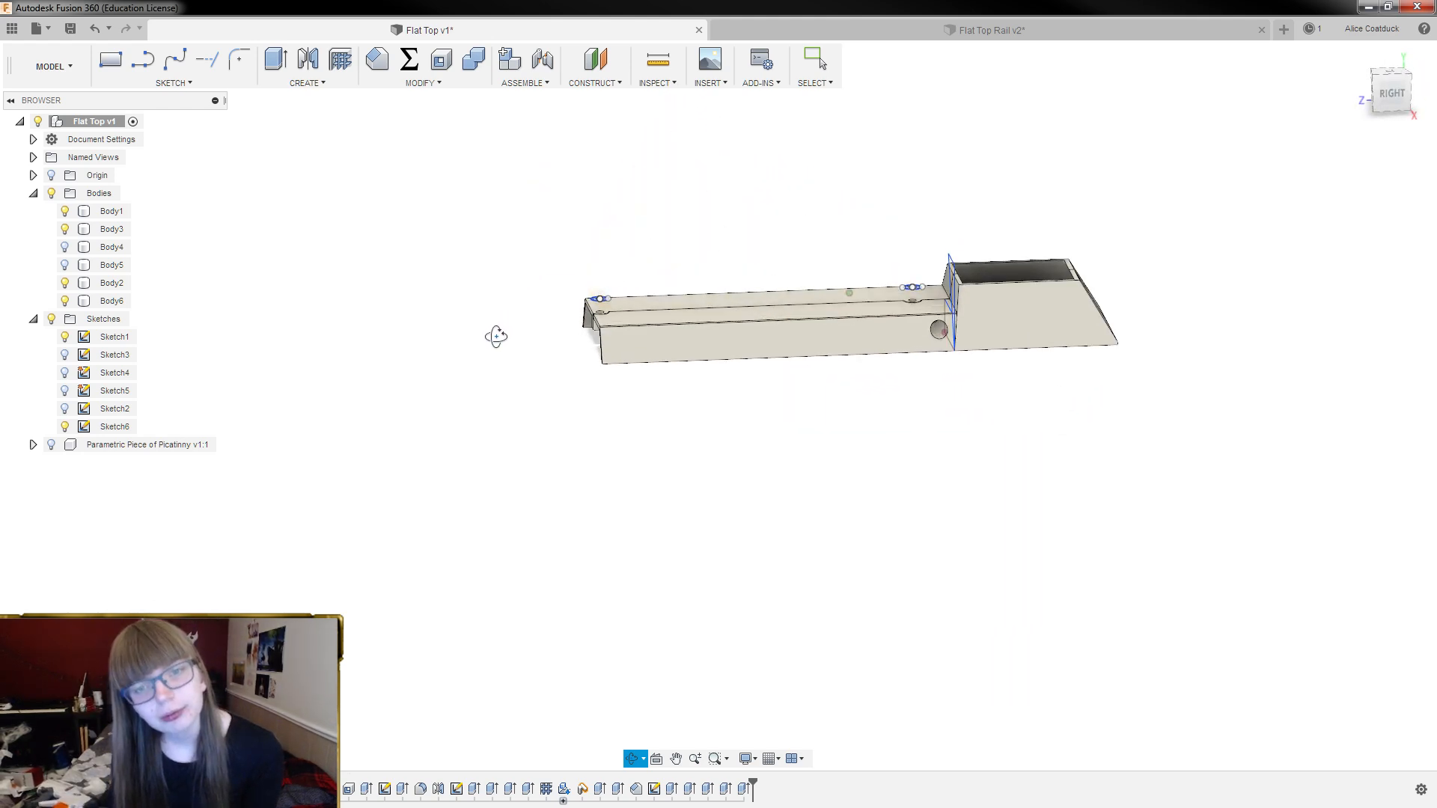
{"action": "key", "text": "Escape"}
{"action": "left_click", "coordinate": [64, 247]}
{"action": "middle_click_drag", "start_coordinate": [353, 227], "coordinate": [341, 256], "text": "shift"}
{"action": "left_click", "coordinate": [51, 319]}
{"action": "middle_click_drag", "start_coordinate": [246, 308], "coordinate": [410, 267], "text": "shift"}
Examine both screw holes, their bosses and the surrounding clearance from above and from the underside
{"action": "scroll", "coordinate": [974, 307], "scroll_direction": "up", "scroll_amount": 5}
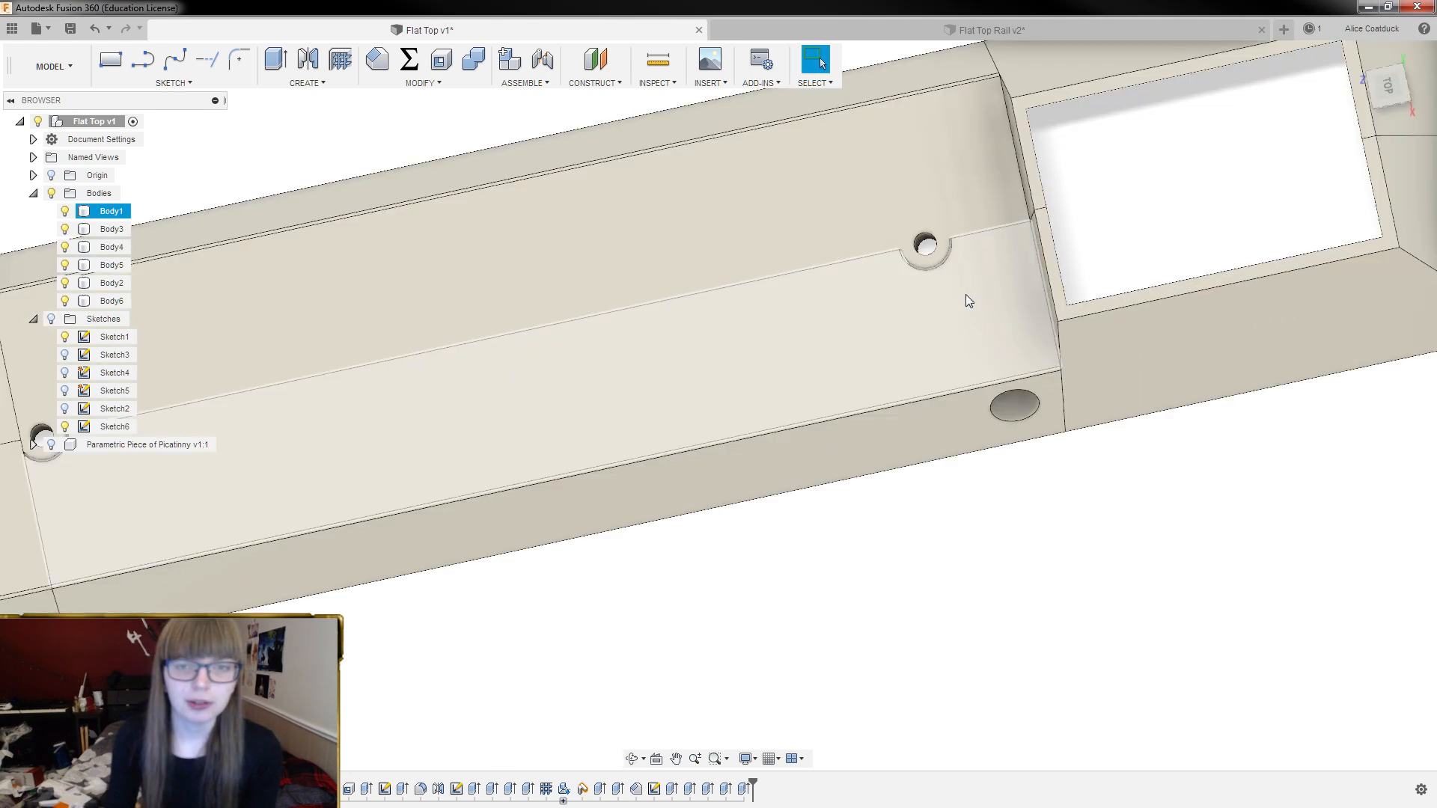
{"action": "scroll", "coordinate": [950, 275], "scroll_direction": "up", "scroll_amount": 3}
{"action": "middle_click_drag", "start_coordinate": [943, 215], "coordinate": [962, 230], "text": "shift"}
{"action": "scroll", "coordinate": [1008, 251], "scroll_direction": "down", "scroll_amount": 5}
{"action": "scroll", "coordinate": [449, 404], "scroll_direction": "up", "scroll_amount": 6}
{"action": "middle_click_drag", "start_coordinate": [426, 332], "coordinate": [513, 297], "text": "shift"}
{"action": "scroll", "coordinate": [407, 280], "scroll_direction": "down", "scroll_amount": 4}
{"action": "middle_click_drag", "start_coordinate": [407, 277], "coordinate": [691, 179], "text": "shift"}
{"action": "scroll", "coordinate": [961, 172], "scroll_direction": "up", "scroll_amount": 3}
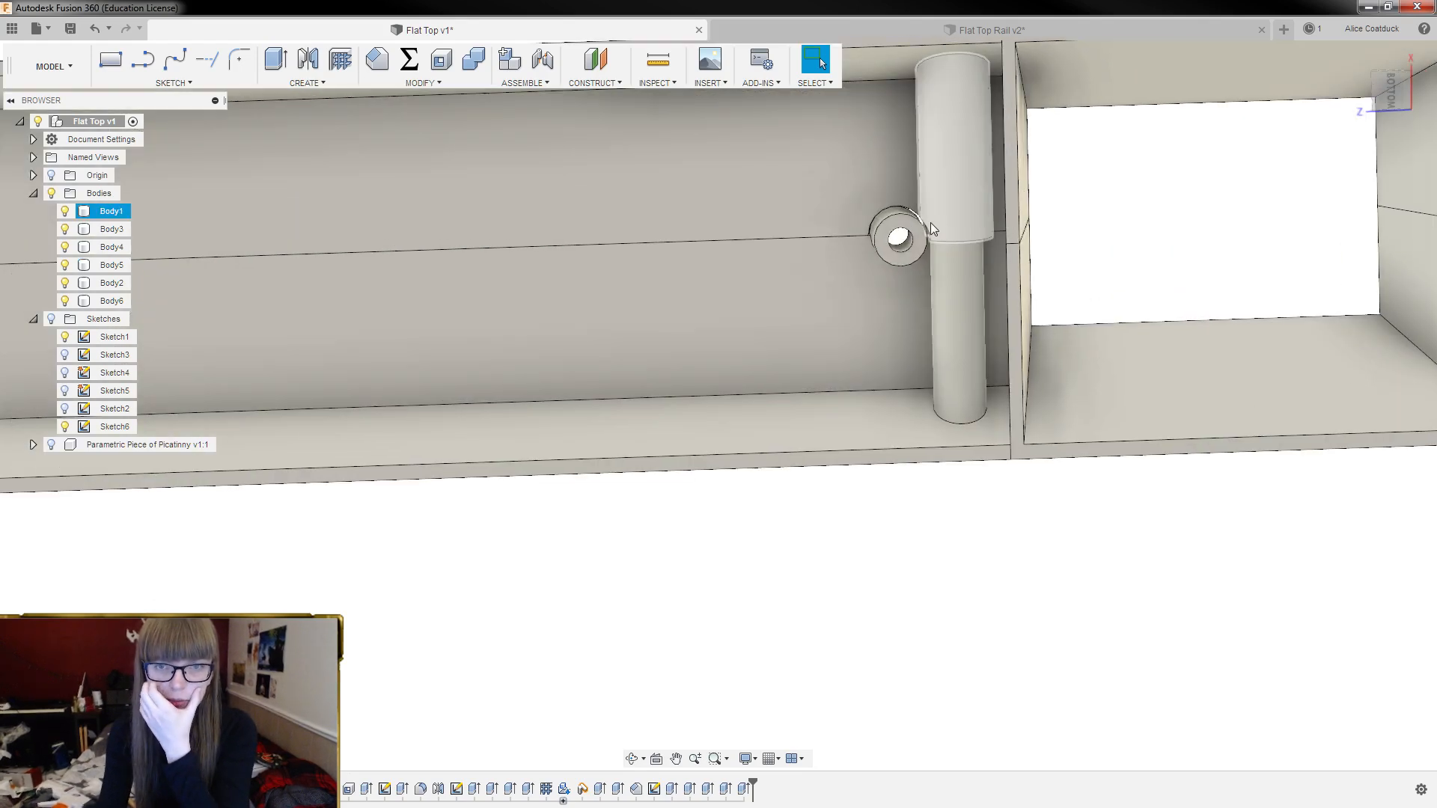
{"action": "scroll", "coordinate": [931, 229], "scroll_direction": "down", "scroll_amount": 6}
{"action": "middle_click_drag", "start_coordinate": [935, 240], "coordinate": [989, 279], "text": "shift"}
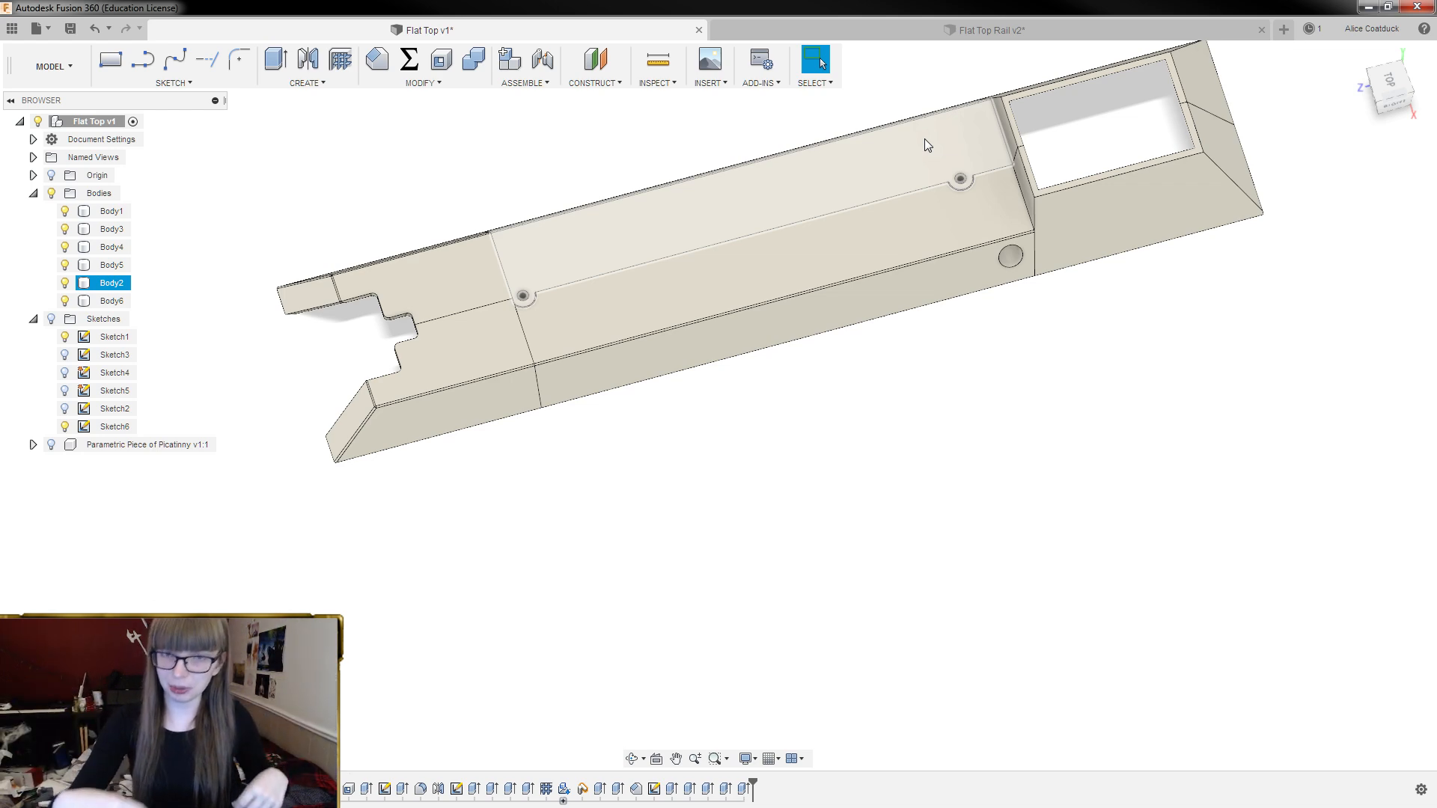
{"action": "left_click", "coordinate": [671, 147]}
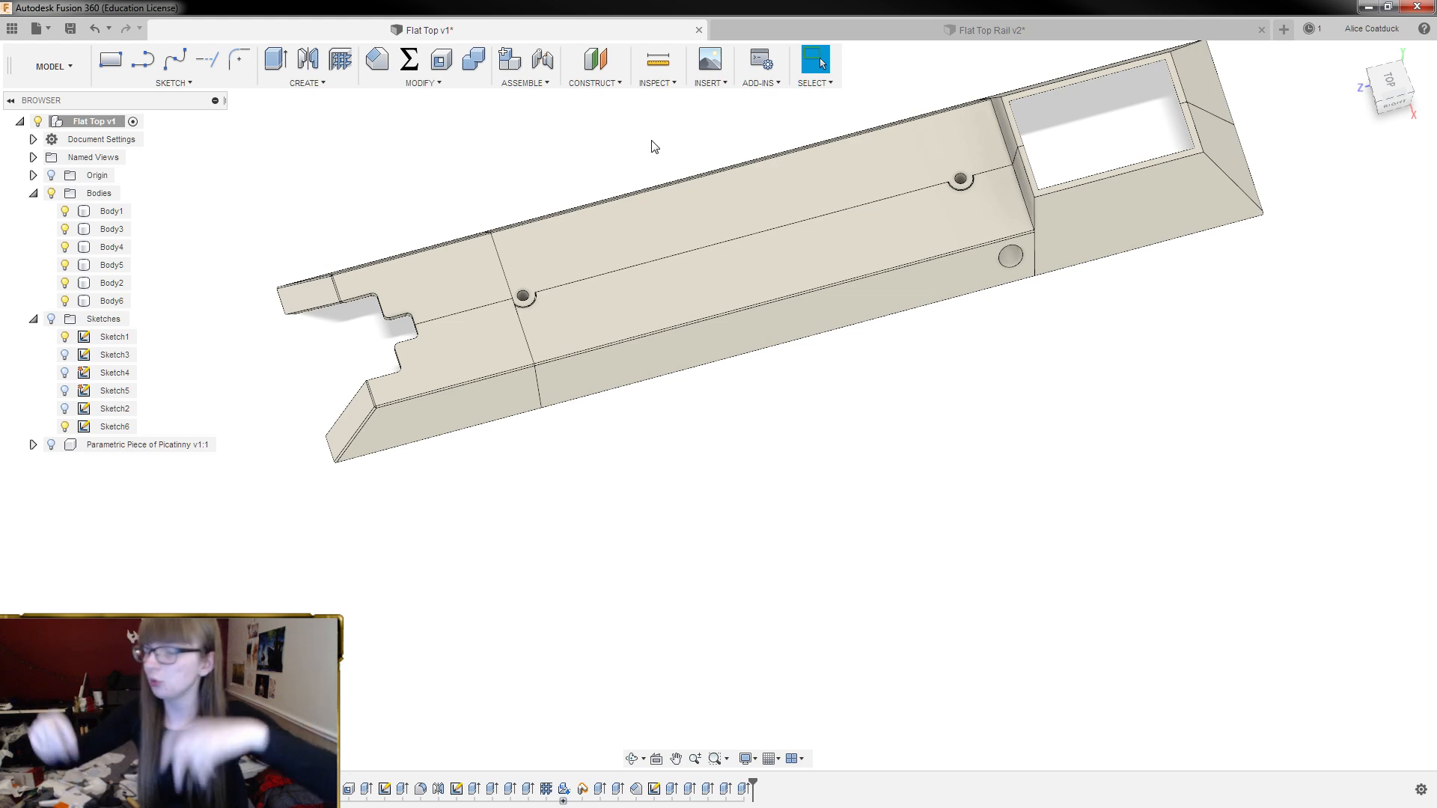
{"action": "middle_click_drag", "start_coordinate": [576, 184], "coordinate": [554, 206], "text": "shift"}
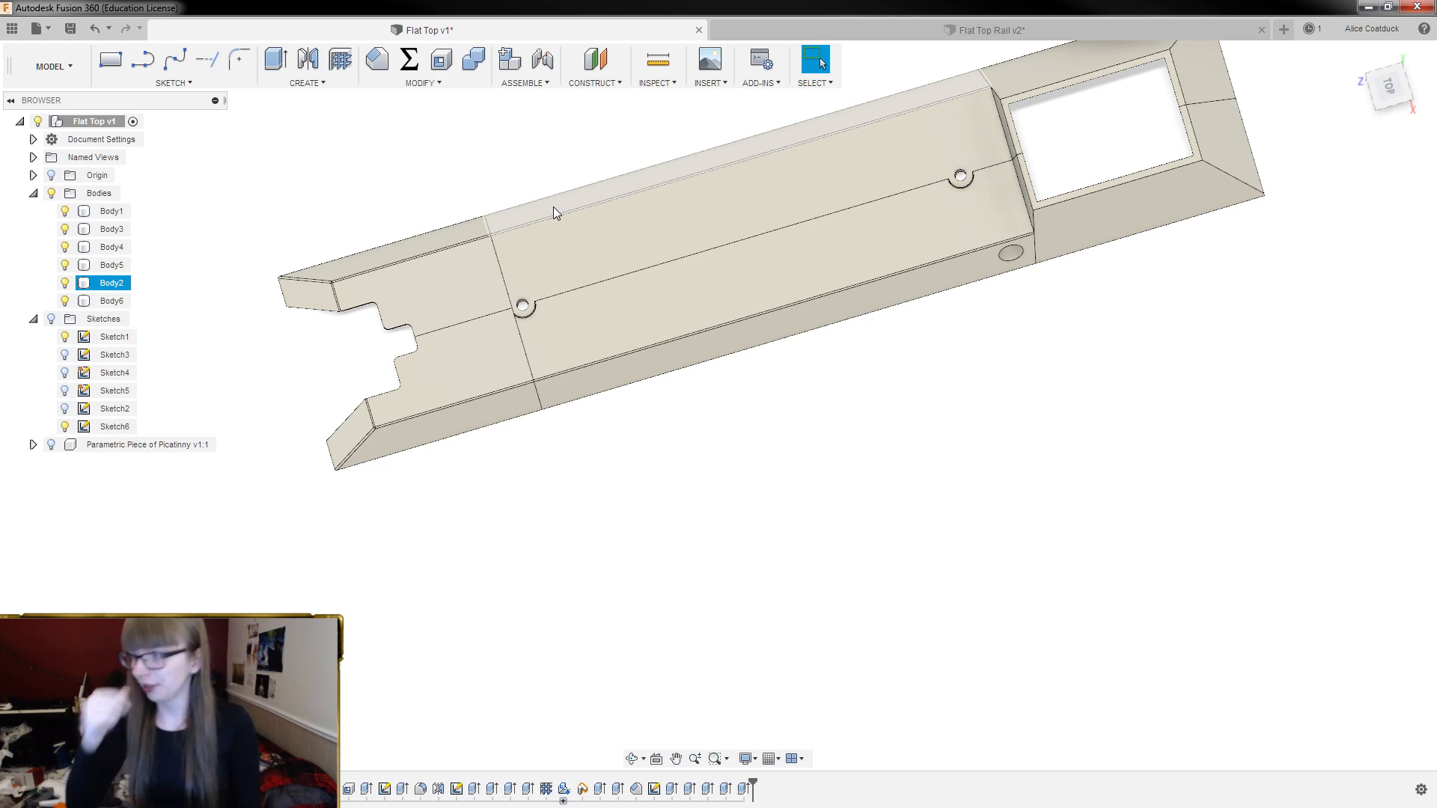
{"action": "middle_click_drag", "start_coordinate": [599, 147], "coordinate": [589, 77], "text": "shift"}
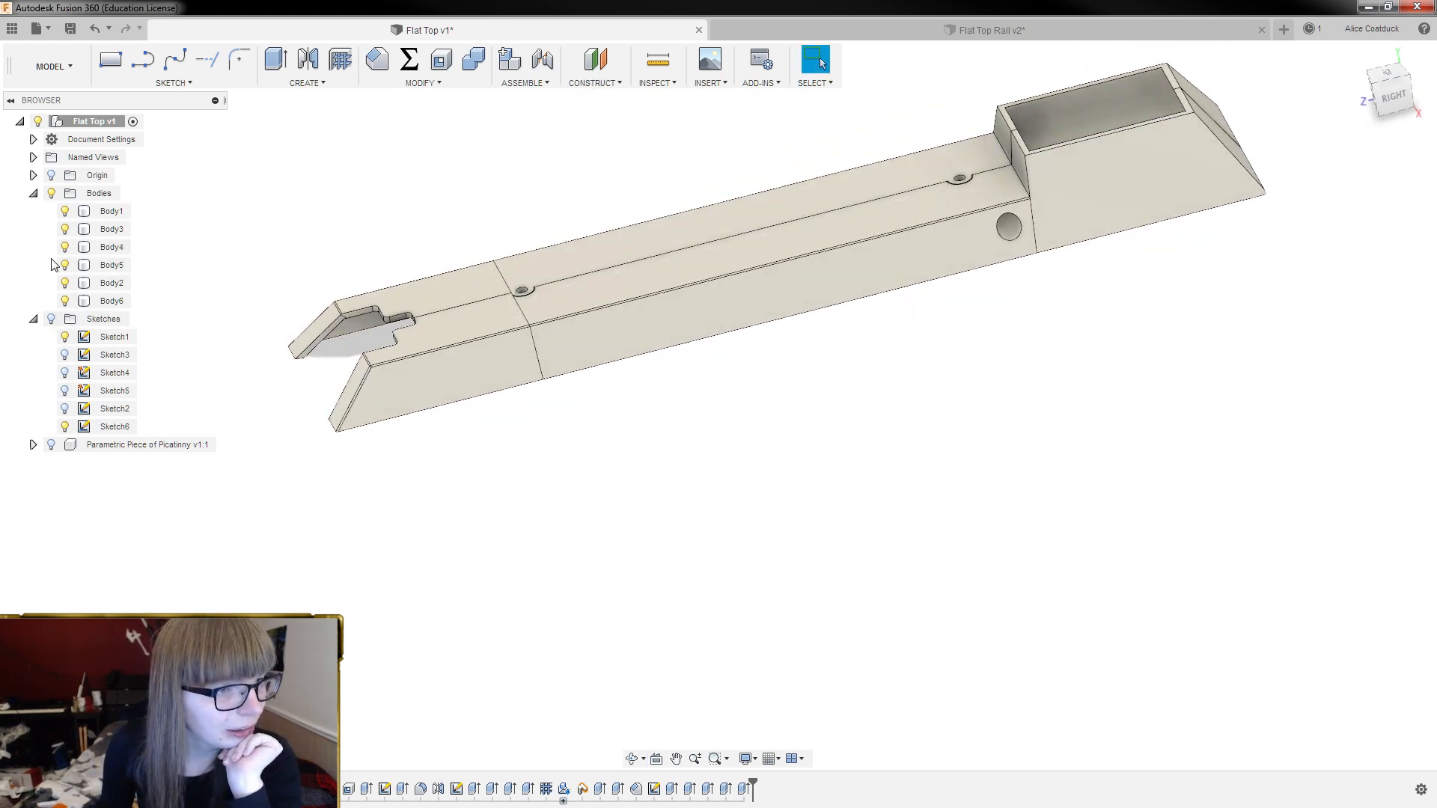
Show the Parametric Piece of Picatinny component on top of the flat top
{"action": "left_click", "coordinate": [52, 445]}
{"action": "middle_click_drag", "start_coordinate": [623, 442], "coordinate": [1120, 354], "text": "shift"}
{"action": "scroll", "coordinate": [1167, 299], "scroll_direction": "up", "scroll_amount": 5}
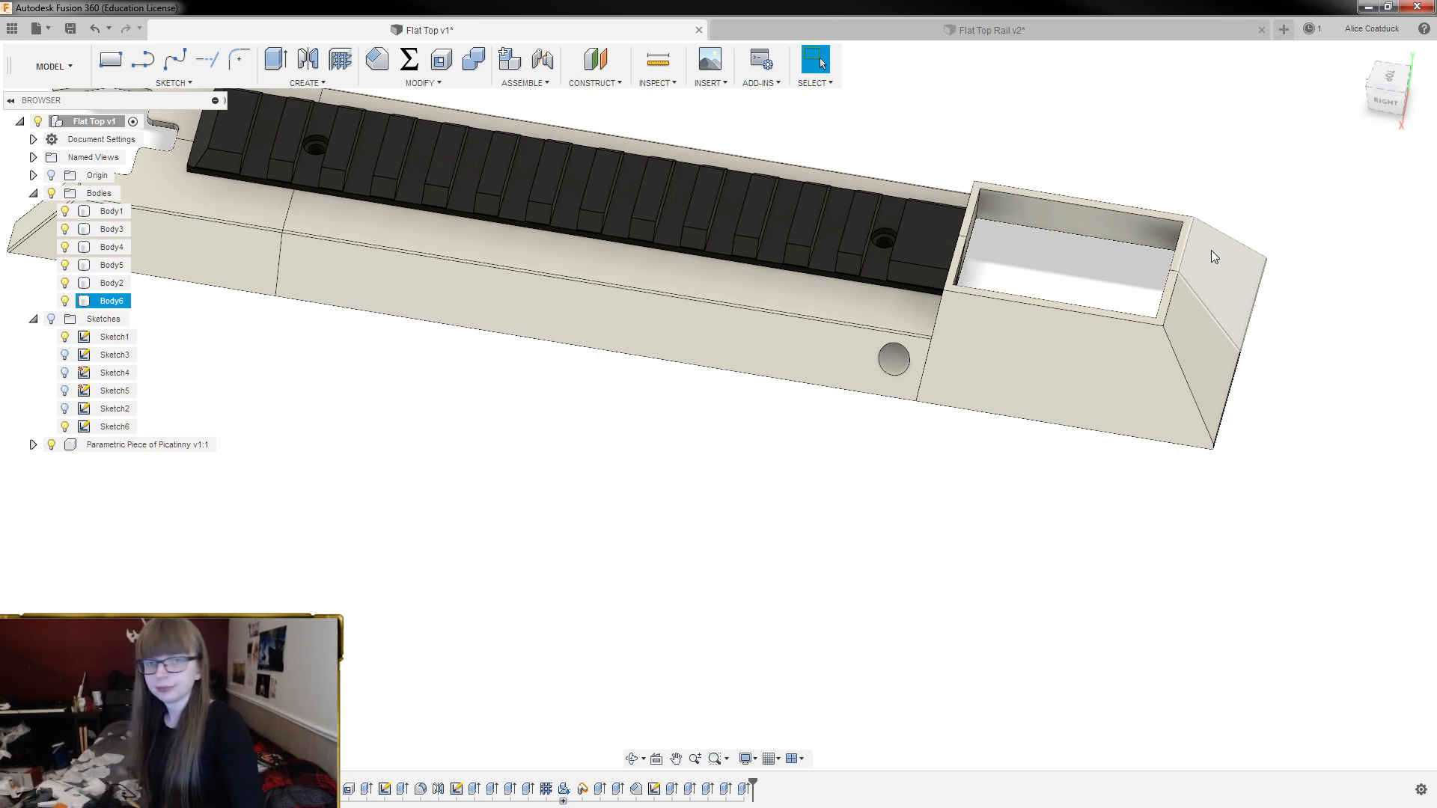
{"action": "scroll", "coordinate": [1133, 215], "scroll_direction": "up", "scroll_amount": 2}
{"action": "left_click", "coordinate": [871, 53]}
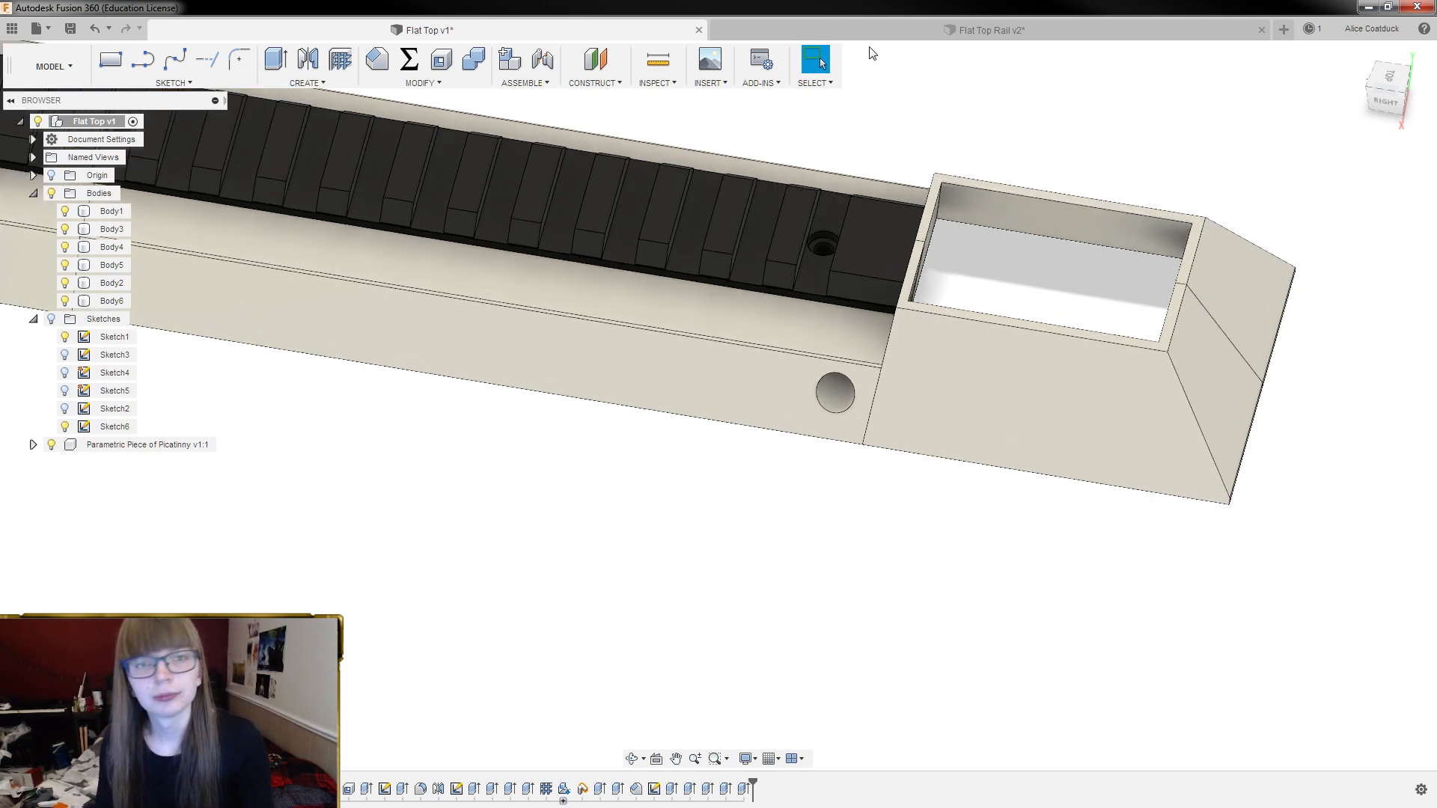
Check the lengths of the long and short top edges of the rectangular opening's frame
{"action": "left_click", "coordinate": [657, 60]}
{"action": "scroll", "coordinate": [1028, 158], "scroll_direction": "up", "scroll_amount": 1}
{"action": "key", "text": "Escape"}
{"action": "left_click", "coordinate": [1048, 198]}
{"action": "mouse_move", "coordinate": [1053, 181]}
{"action": "middle_mouse_down", "text": "shift"}
{"action": "mouse_move", "coordinate": [1042, 147]}
{"action": "mouse_move", "coordinate": [1068, 148]}
{"action": "mouse_move", "coordinate": [1069, 163]}
{"action": "middle_mouse_up", "text": "shift"}
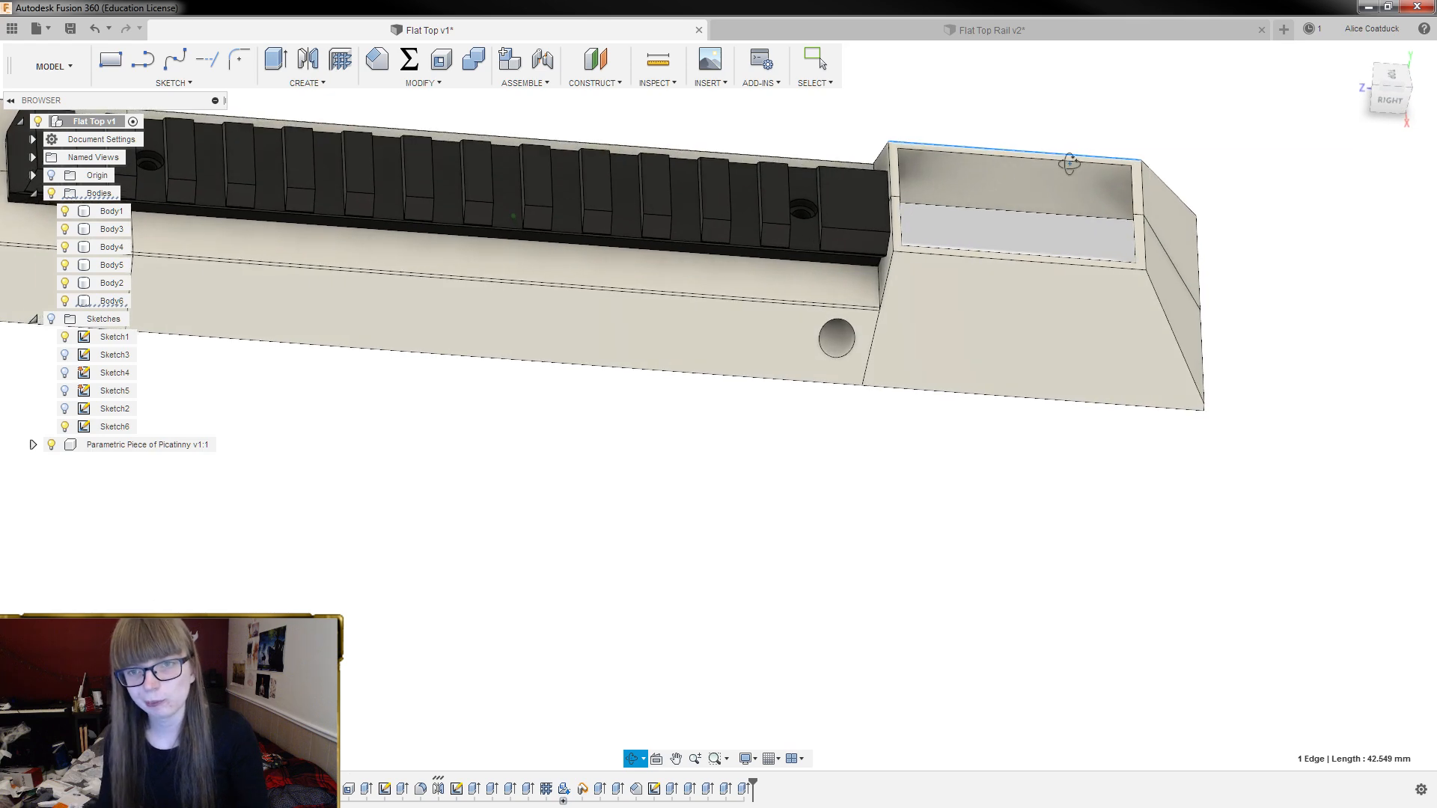
{"action": "scroll", "coordinate": [1131, 176], "scroll_direction": "up", "scroll_amount": 1}
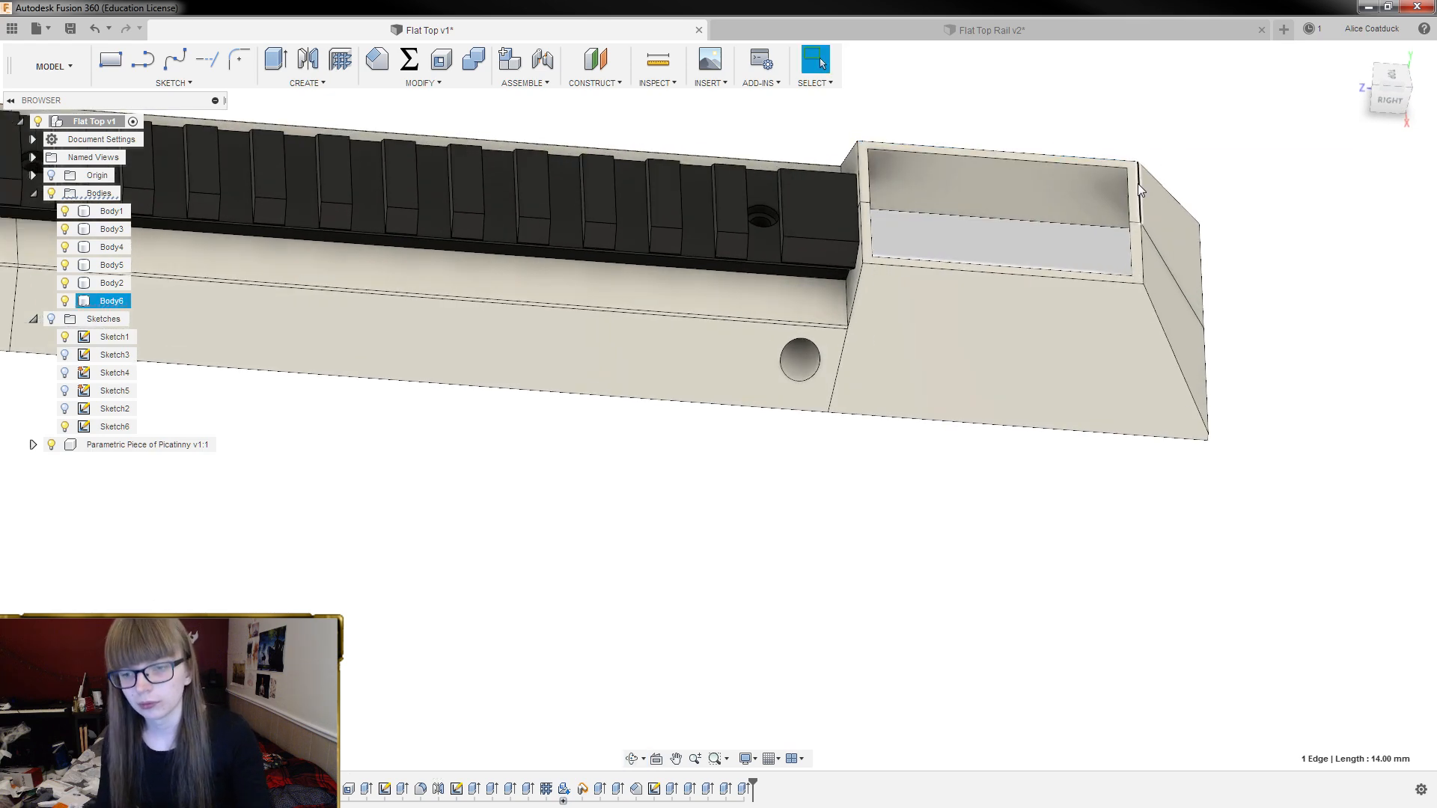
{"action": "middle_click_drag", "start_coordinate": [1171, 147], "coordinate": [1145, 150], "text": "shift"}
{"action": "left_click", "coordinate": [1117, 236]}
{"action": "key", "text": "Escape"}
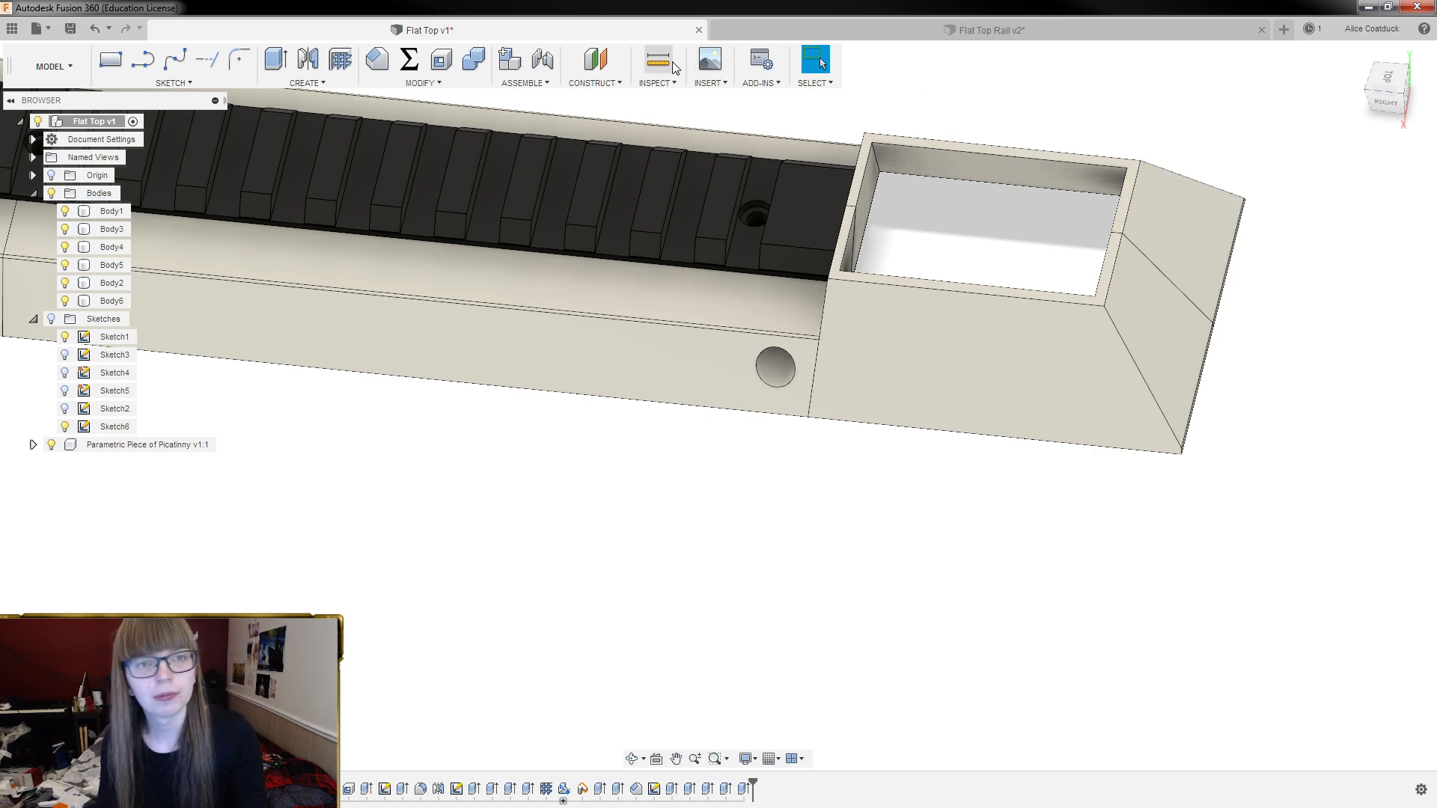
Measure the distance between the two outer top corners at the sloped end of the rectangular frame
{"action": "left_click", "coordinate": [673, 67]}
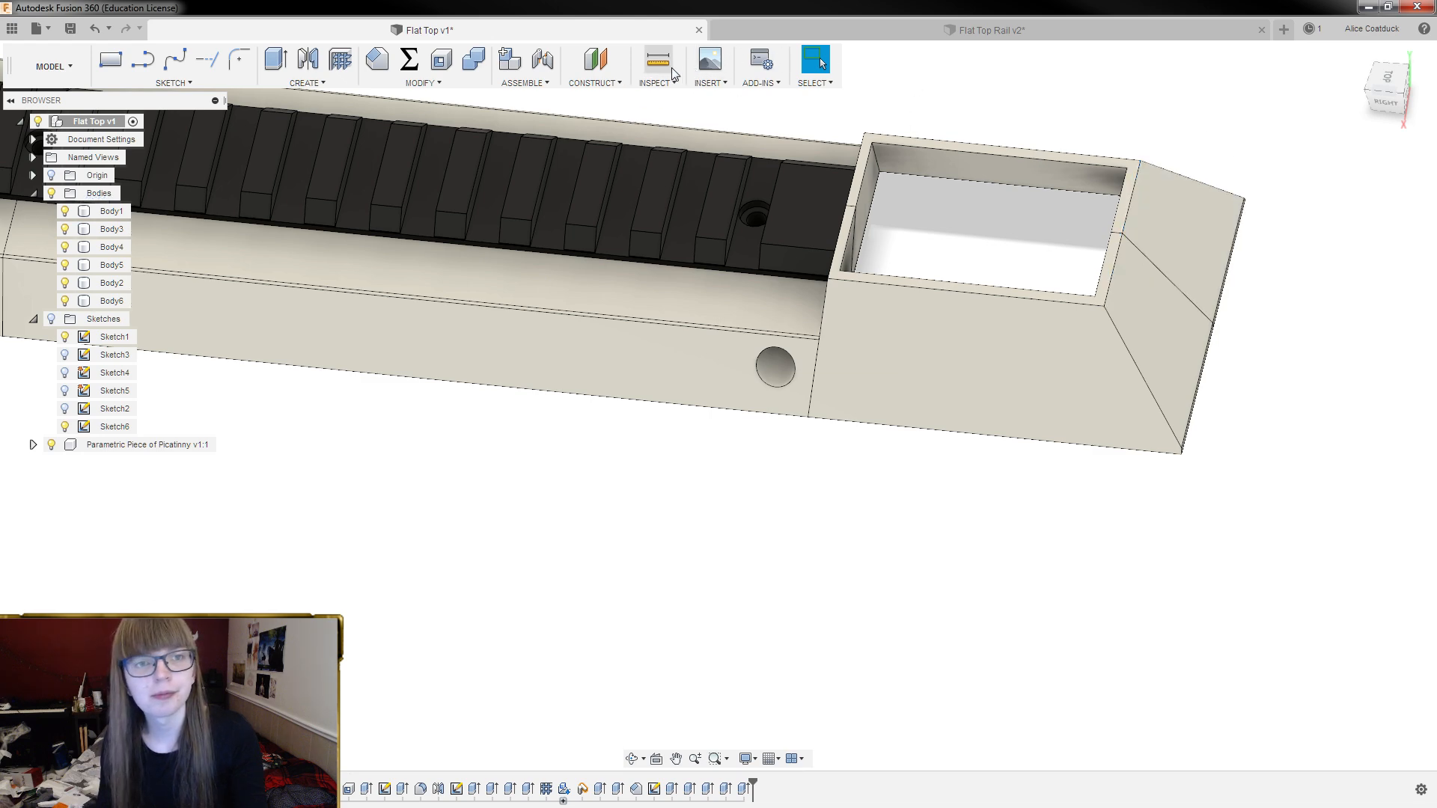
{"action": "left_click", "coordinate": [1142, 160]}
{"action": "left_click", "coordinate": [1104, 308]}
{"action": "scroll", "coordinate": [842, 247], "scroll_direction": "down", "scroll_amount": 1}
{"action": "scroll", "coordinate": [841, 247], "scroll_direction": "down", "scroll_amount": 1}
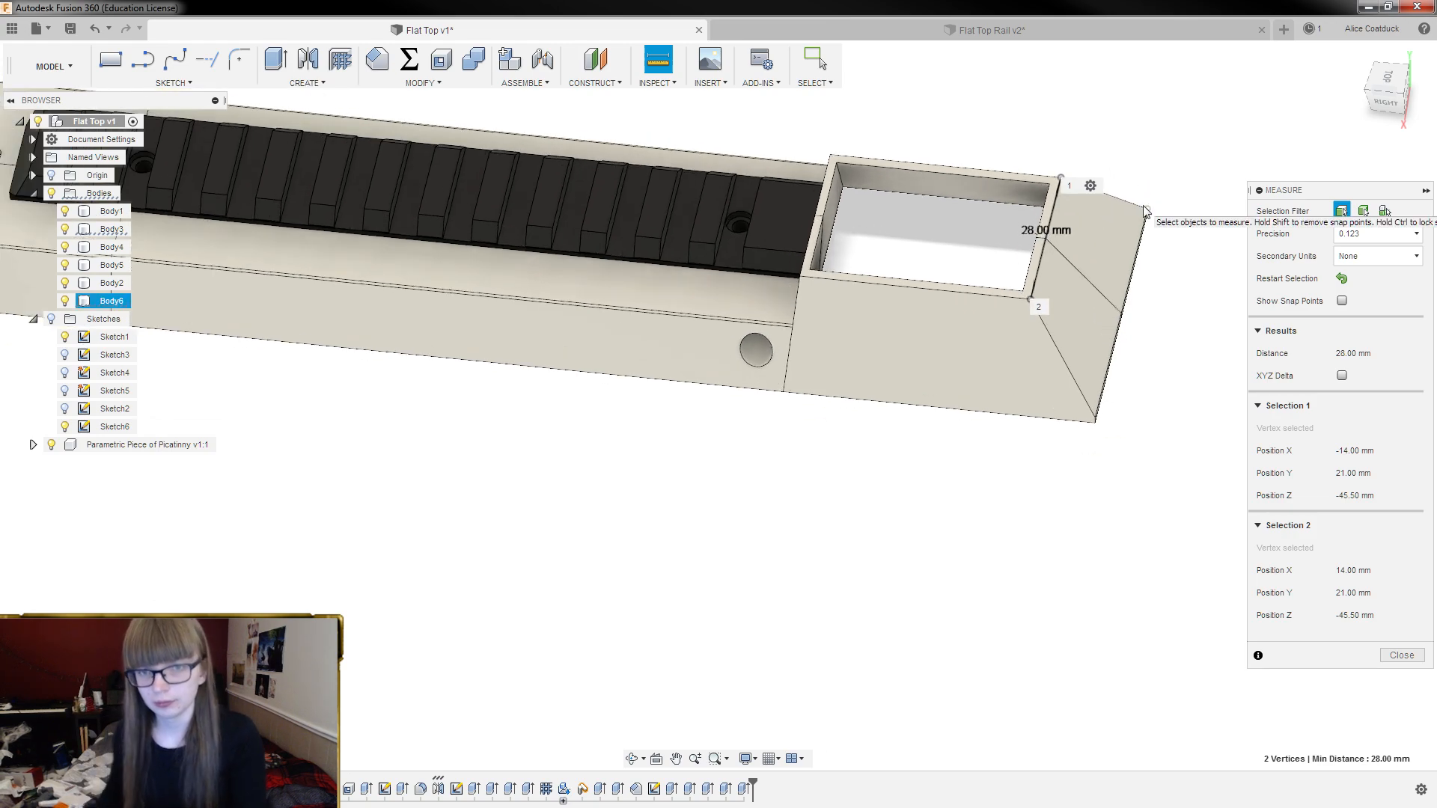
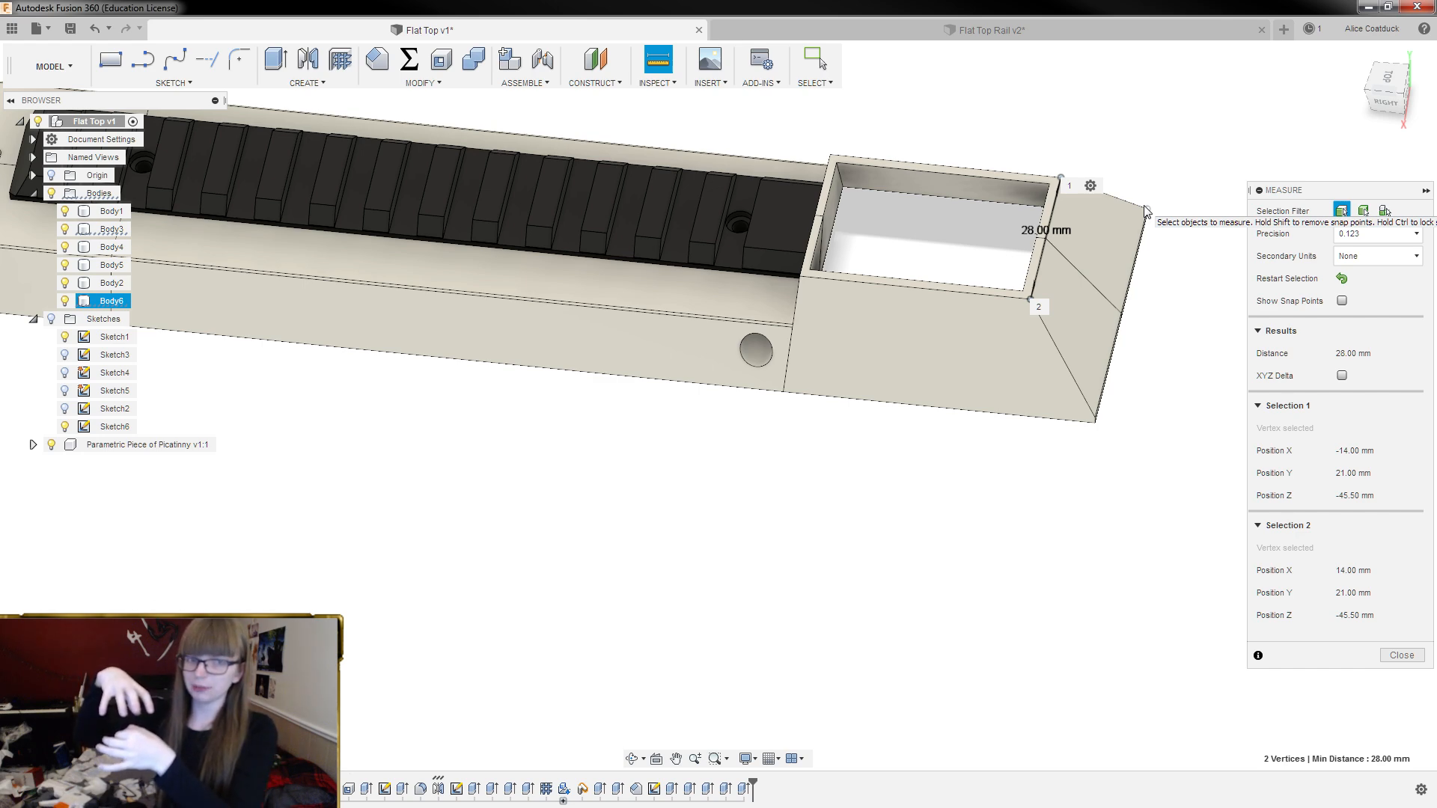
Examine how the Picatinny rail sits on the flat top from both sides and from the front
{"action": "middle_click_drag", "start_coordinate": [801, 141], "coordinate": [332, 212], "text": "shift"}
{"action": "middle_click_drag", "start_coordinate": [470, 602], "coordinate": [629, 474], "text": "shift"}
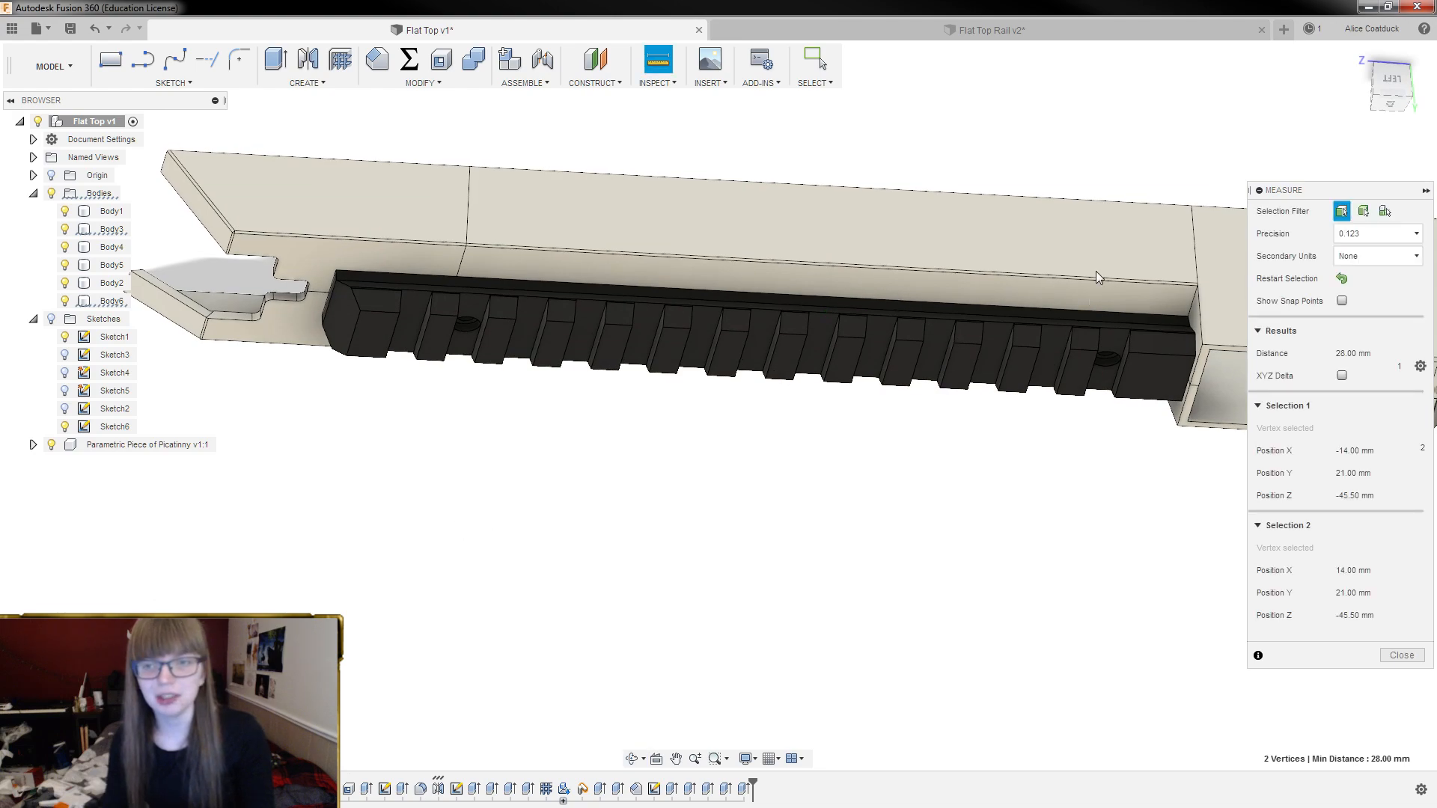
{"action": "middle_click_drag", "start_coordinate": [783, 245], "coordinate": [659, 478], "text": "shift"}
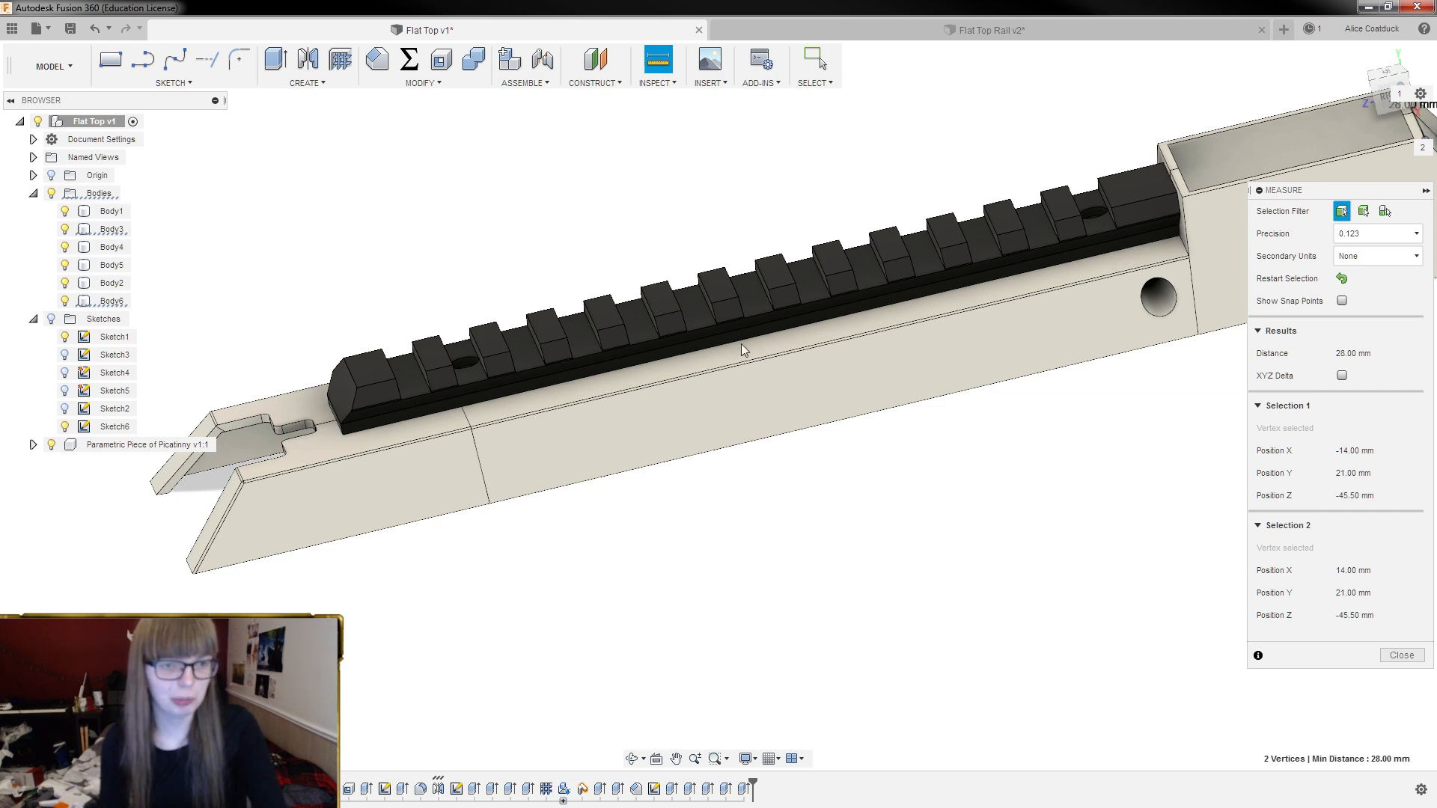
{"action": "middle_click_drag", "start_coordinate": [593, 268], "coordinate": [735, 282], "text": "shift"}
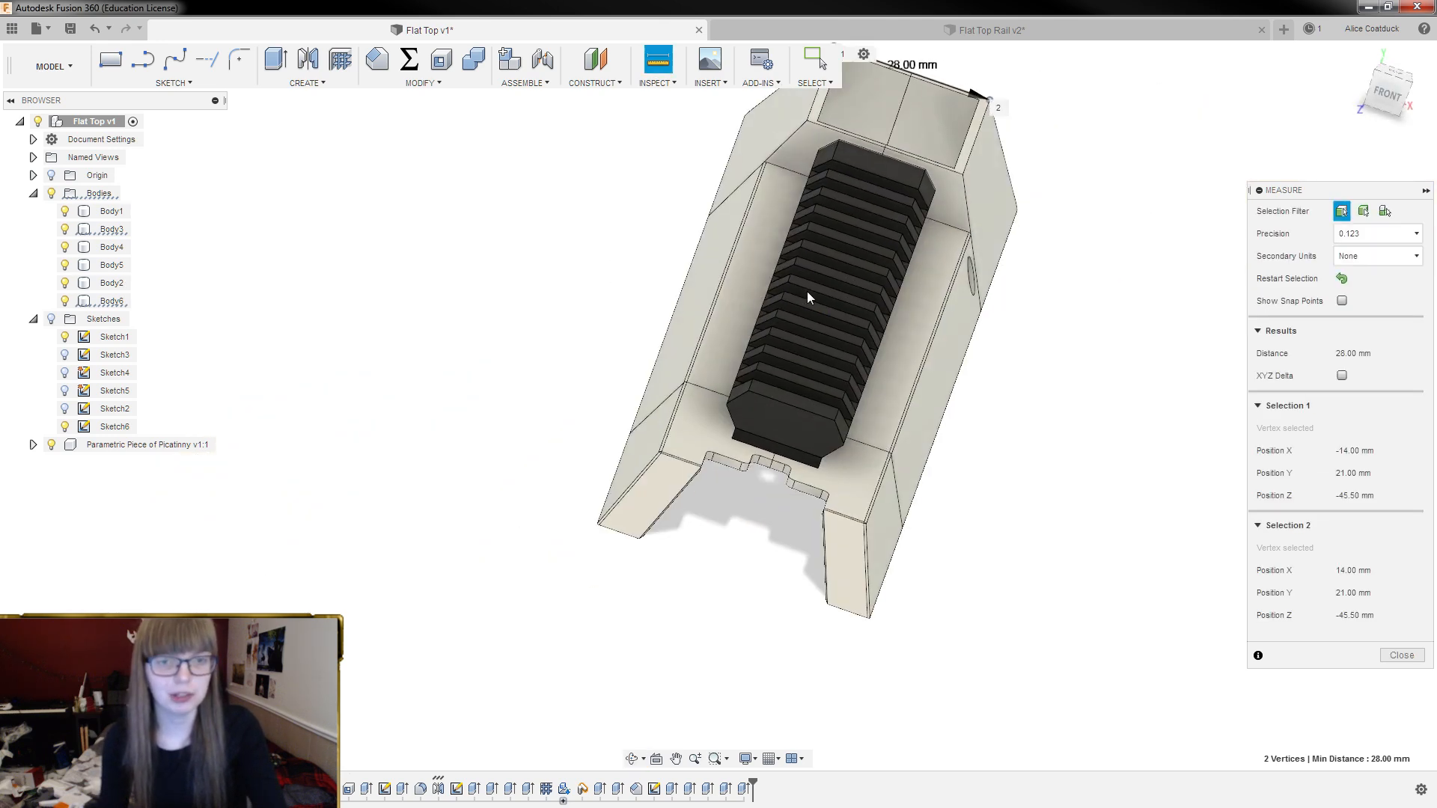
{"action": "middle_click_drag", "start_coordinate": [824, 266], "coordinate": [799, 302], "text": "shift"}
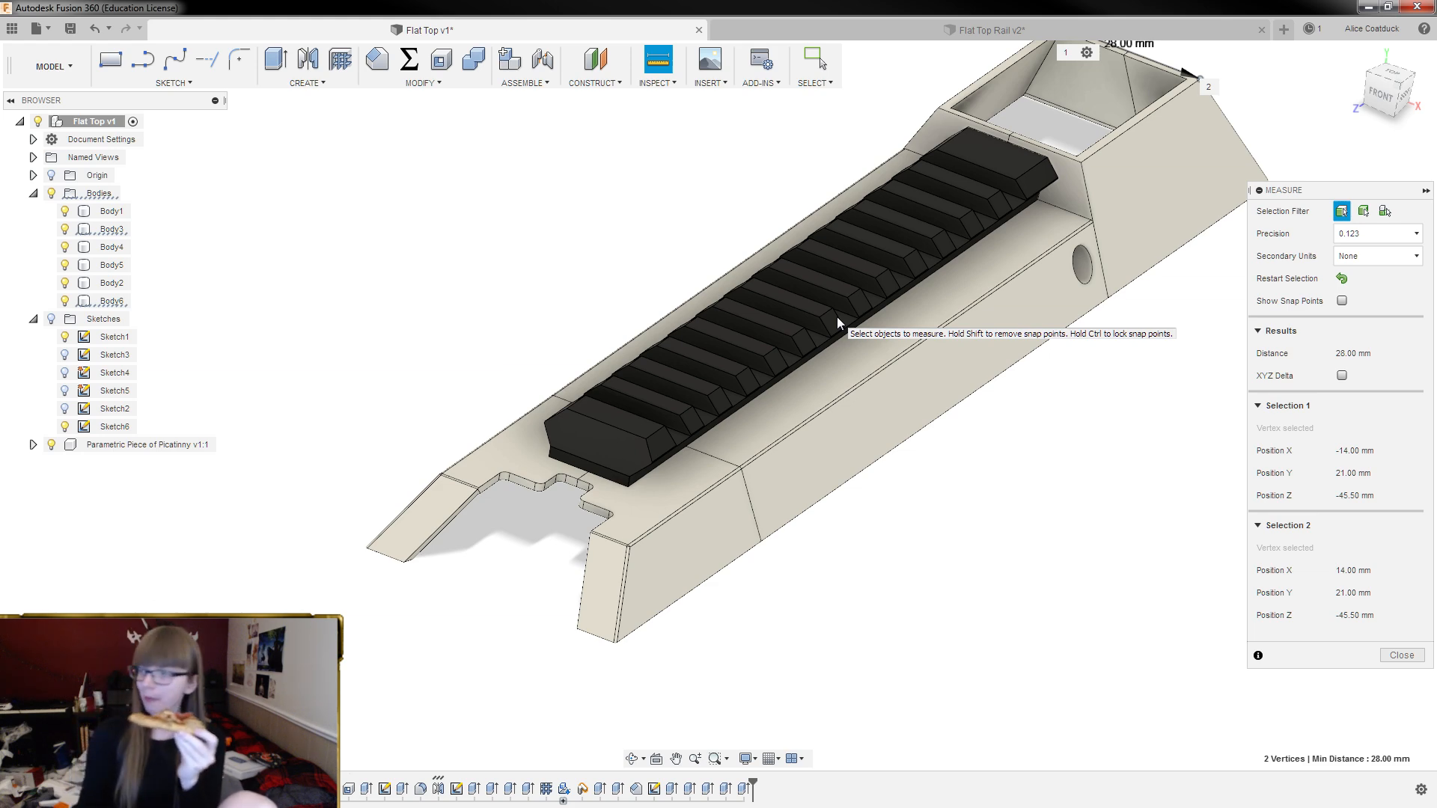
{"action": "middle_click_drag", "start_coordinate": [1068, 452], "coordinate": [667, 212], "text": "shift"}
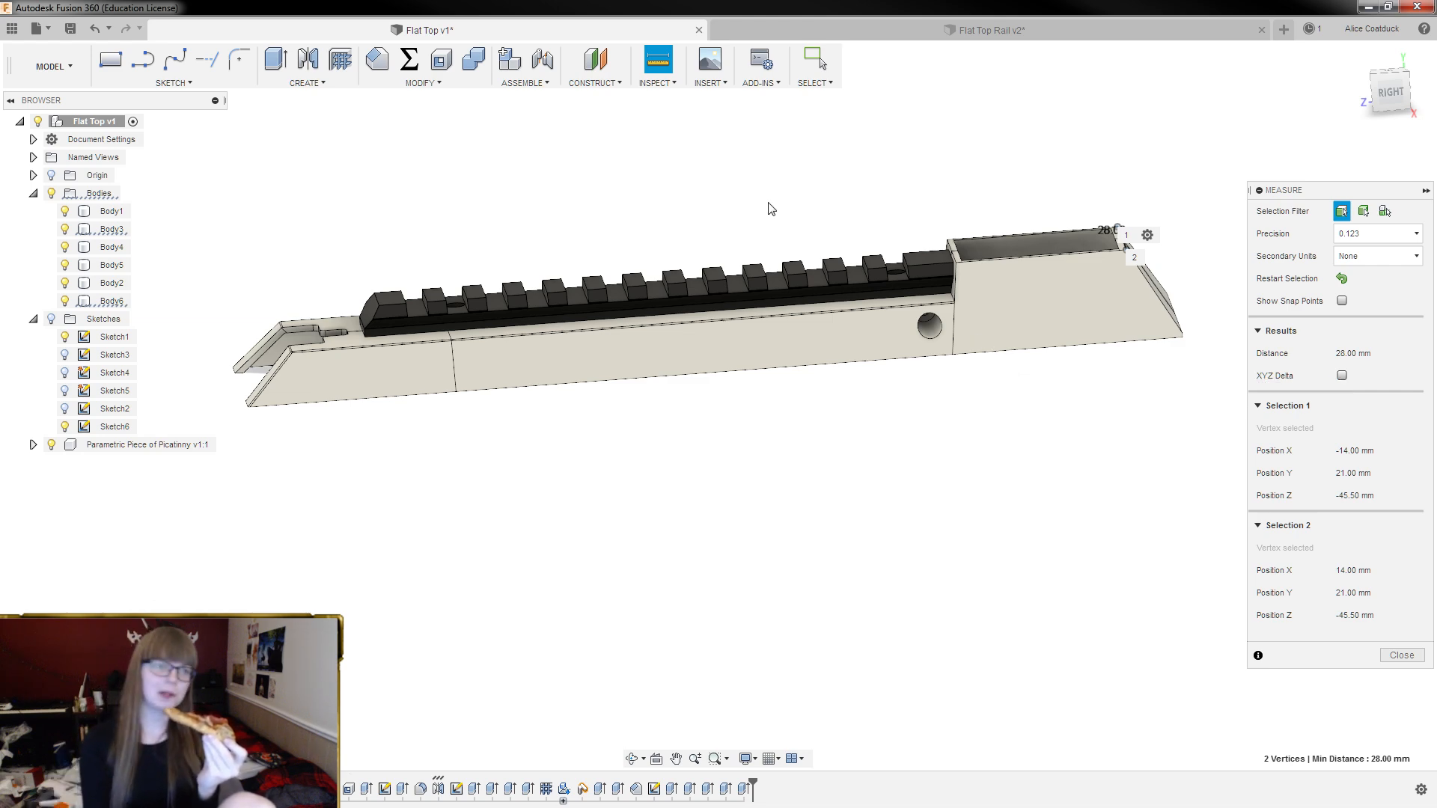
Open the Rainbow Pistol v35 design from the Rainbow Cannon project and end the active measurement
{"action": "left_click", "coordinate": [9, 32]}
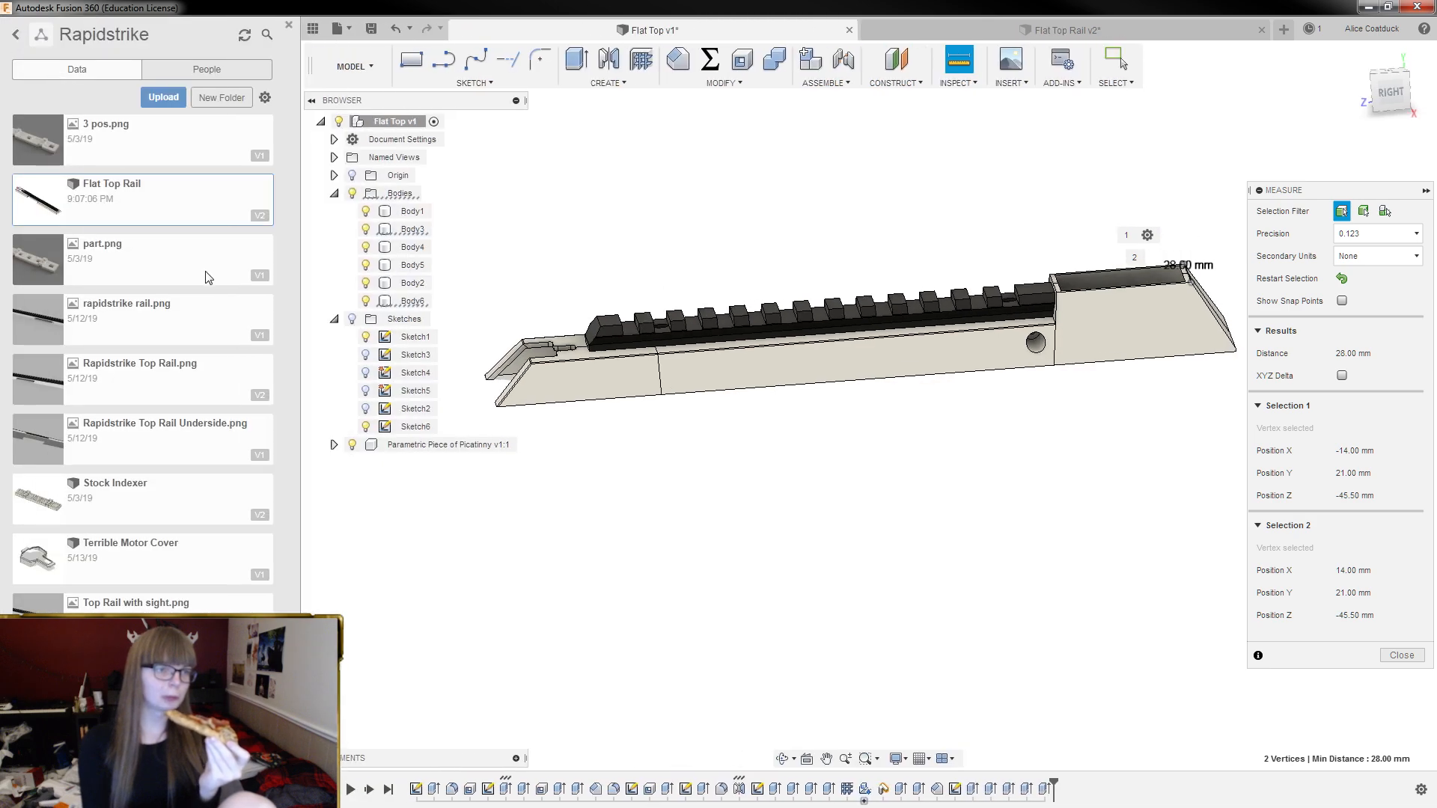
{"action": "left_click", "coordinate": [12, 35]}
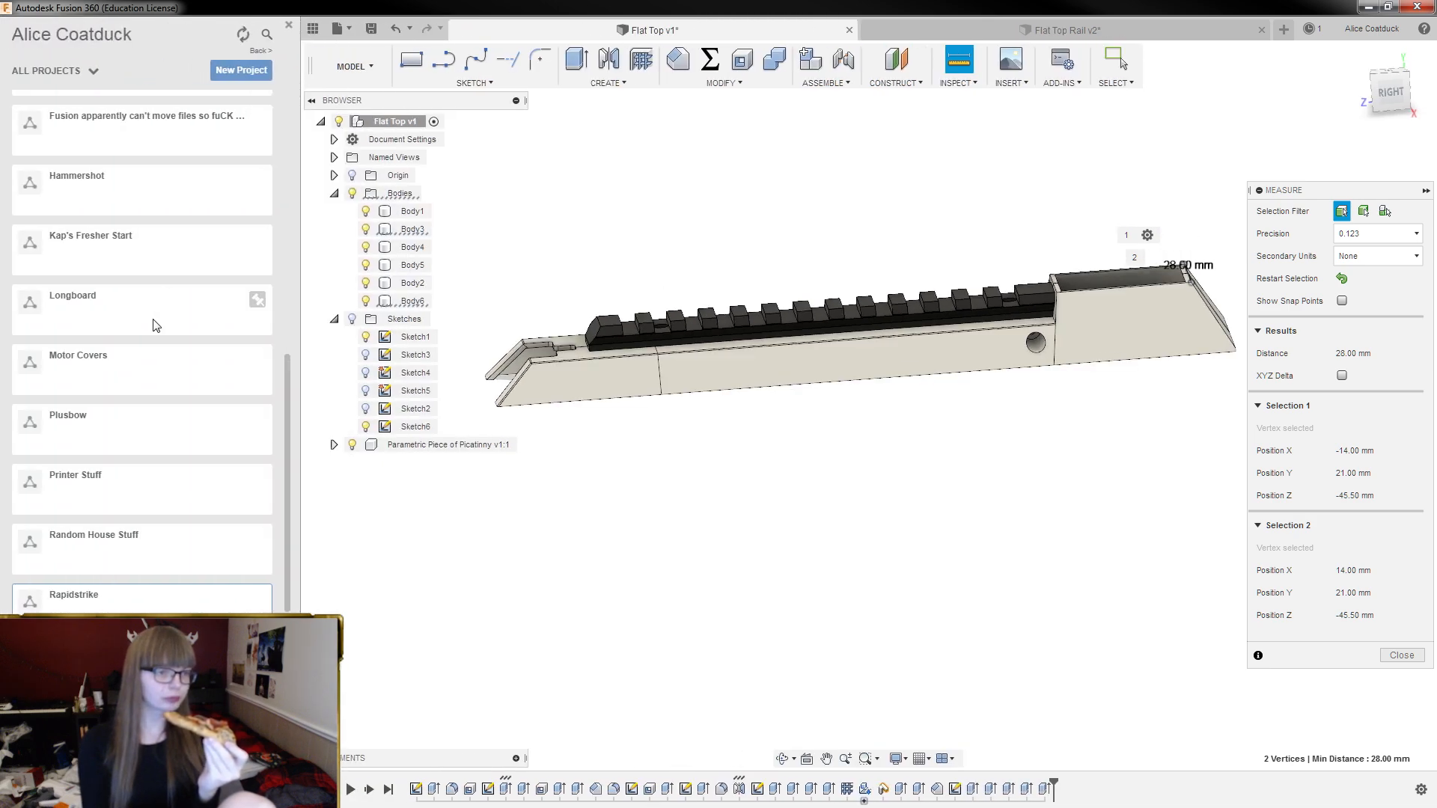
{"action": "scroll", "coordinate": [170, 336], "scroll_direction": "down", "scroll_amount": 1}
{"action": "scroll", "coordinate": [176, 375], "scroll_direction": "up", "scroll_amount": 5}
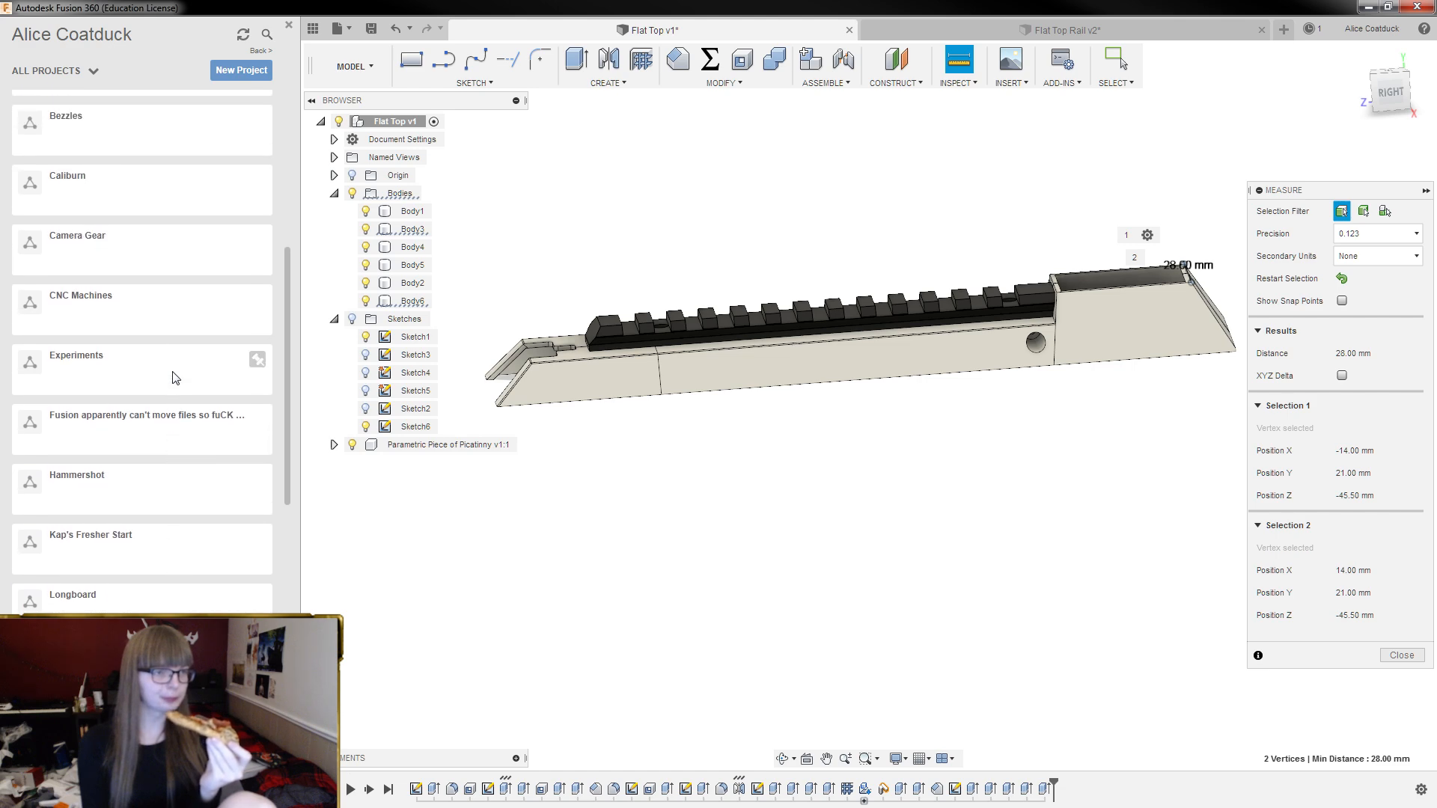
{"action": "scroll", "coordinate": [175, 377], "scroll_direction": "up", "scroll_amount": 1}
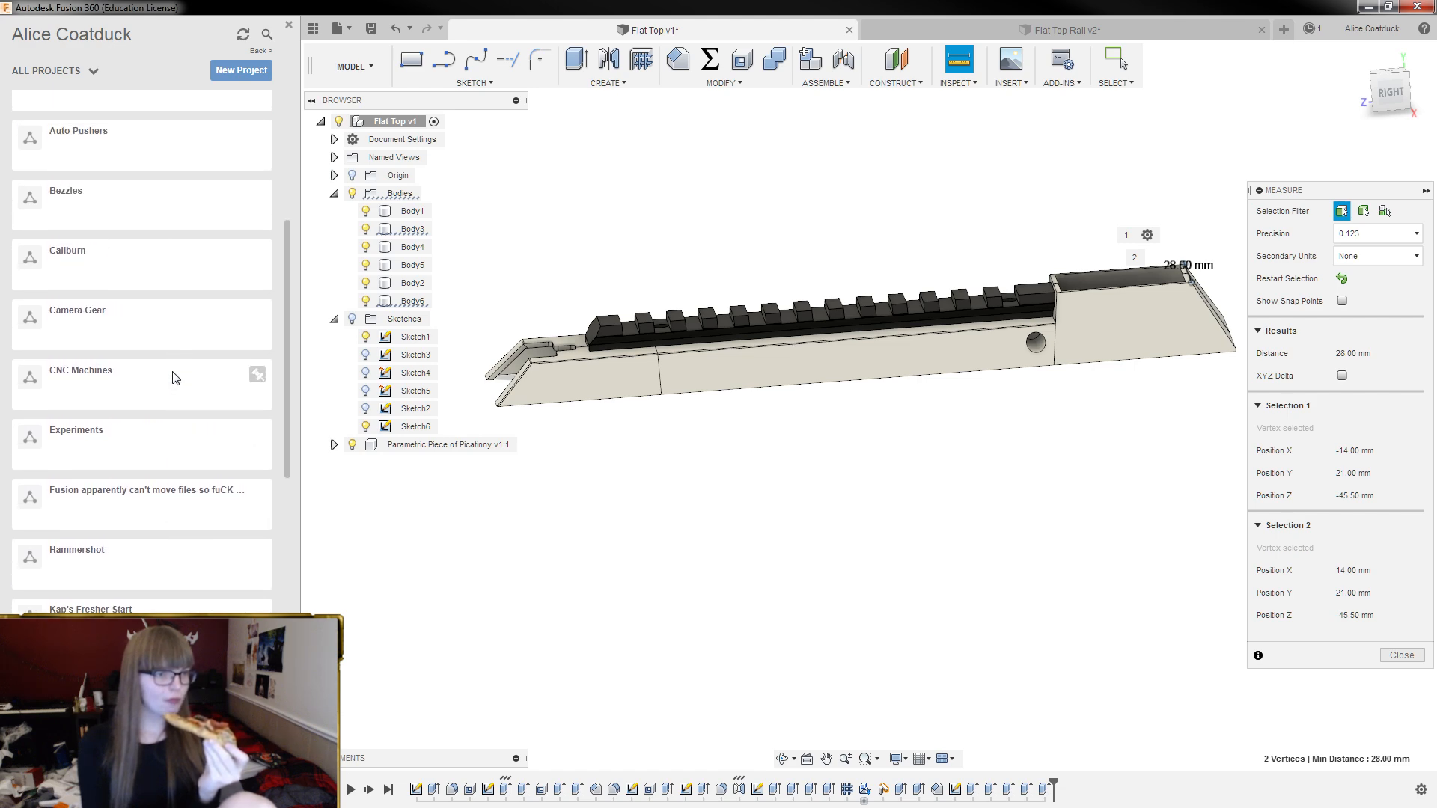
{"action": "scroll", "coordinate": [177, 377], "scroll_direction": "up", "scroll_amount": 5}
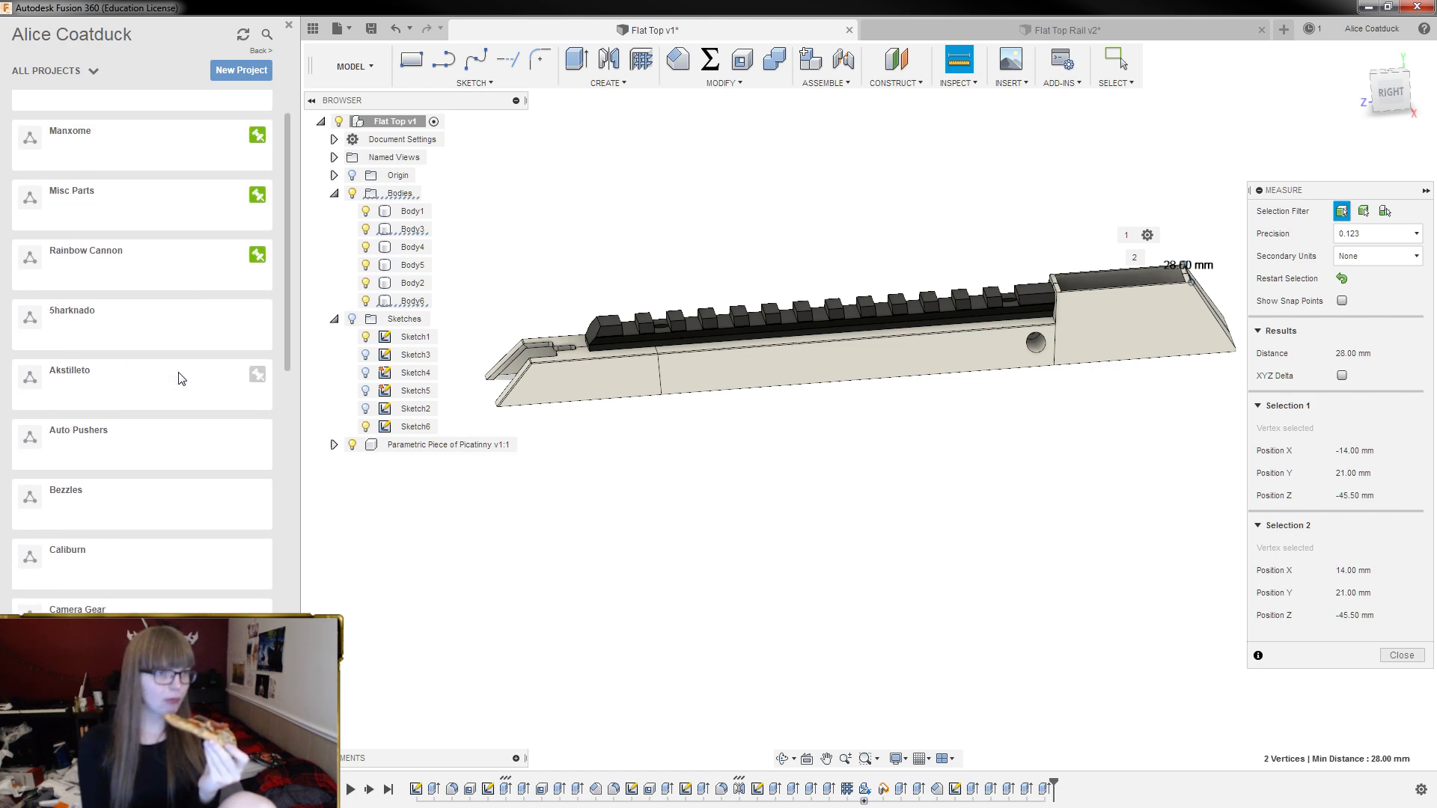
{"action": "left_click", "coordinate": [159, 270]}
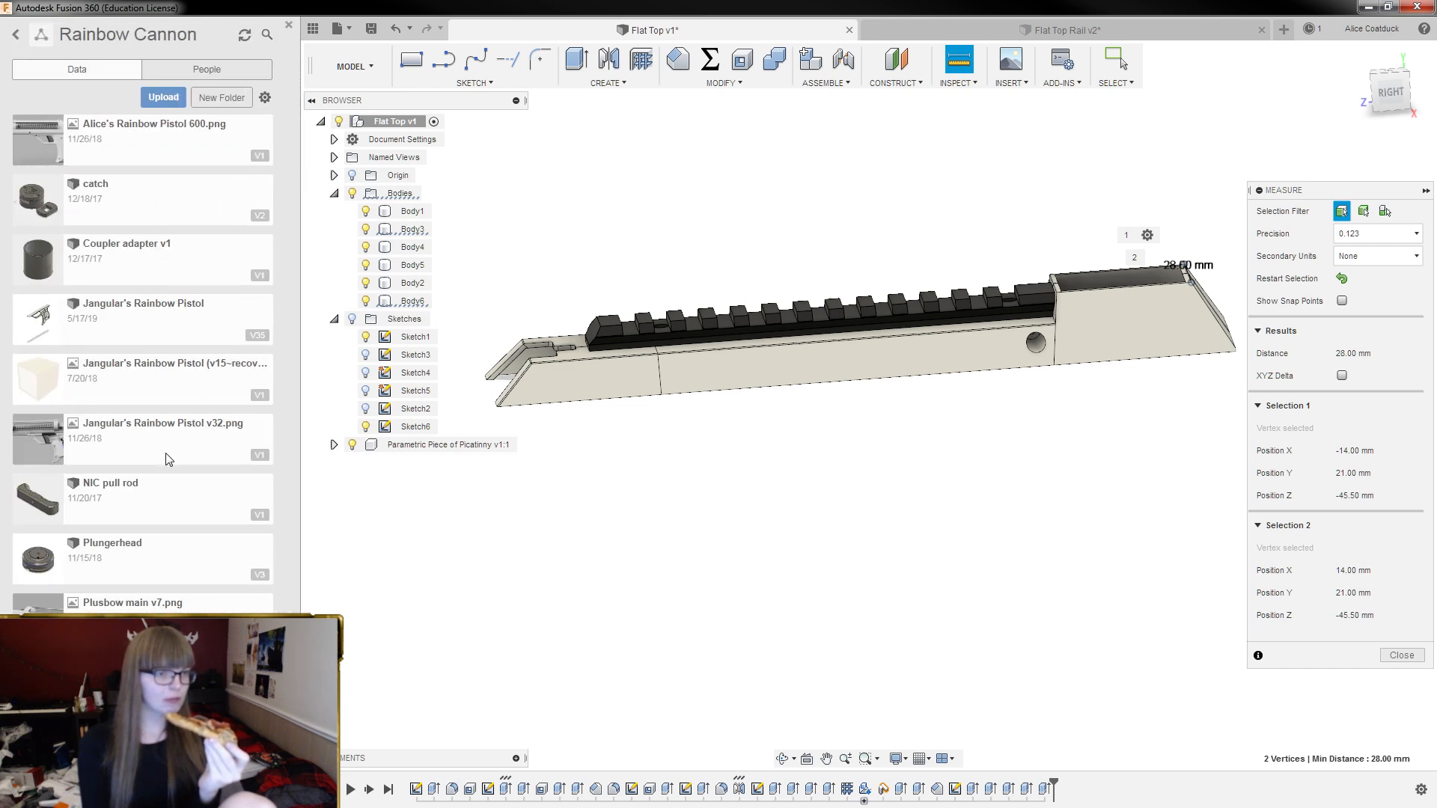
{"action": "key", "text": "Escape"}
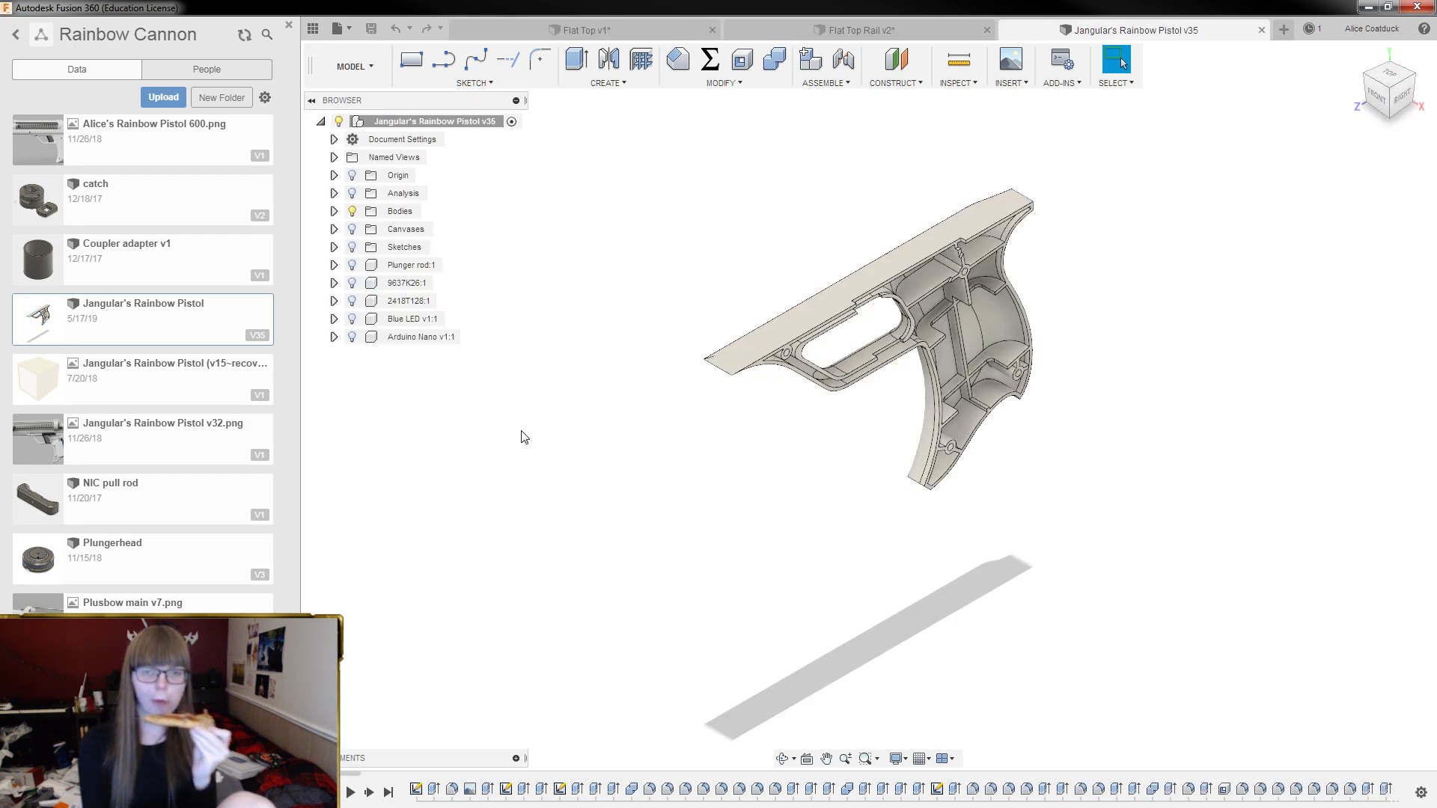
Show the Catch, Trigger, Trigger body and Plungertube bodies beside the Right Grip, keeping the Left Tube Sheath hidden
{"action": "left_click", "coordinate": [334, 211]}
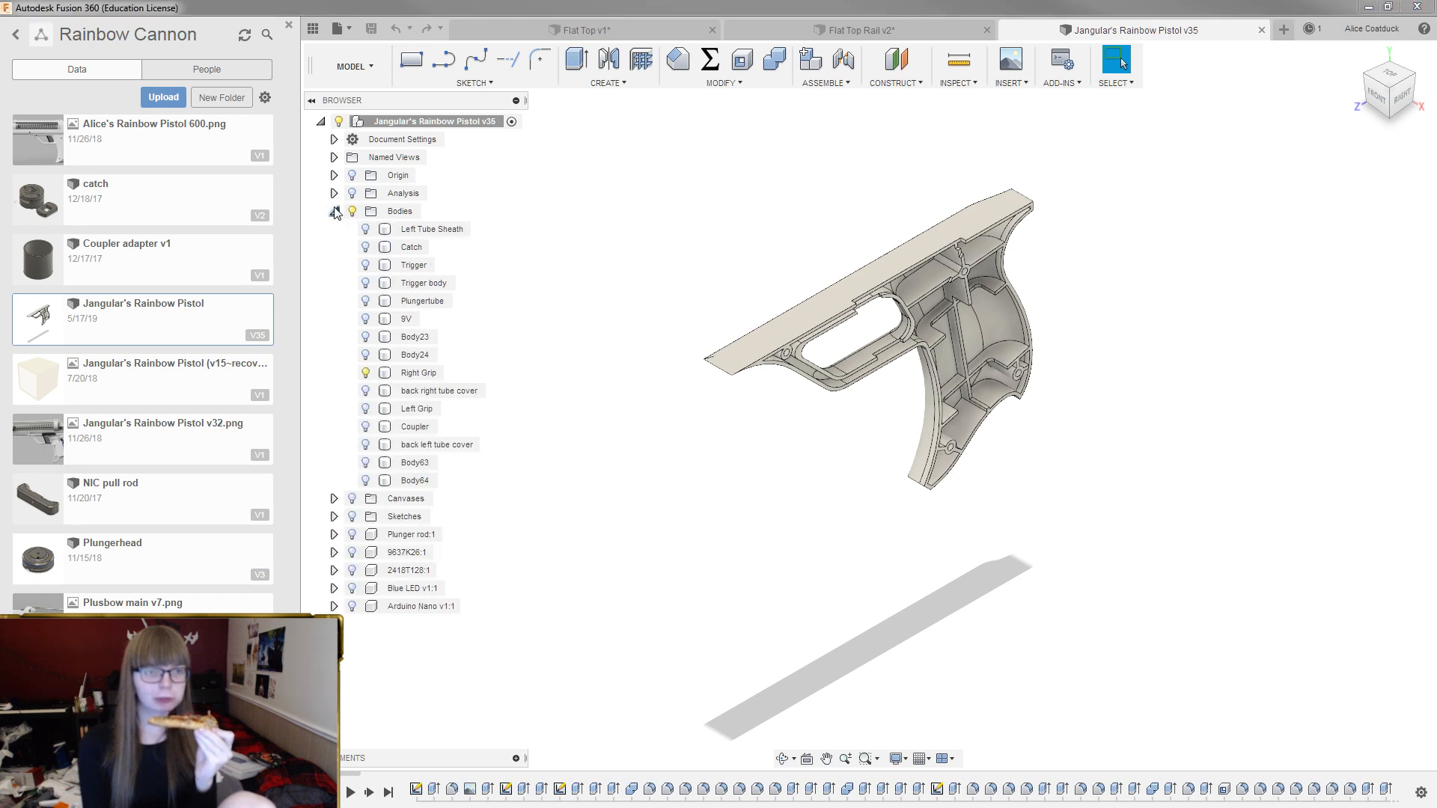
{"action": "left_click", "coordinate": [365, 229]}
{"action": "left_click", "coordinate": [365, 247]}
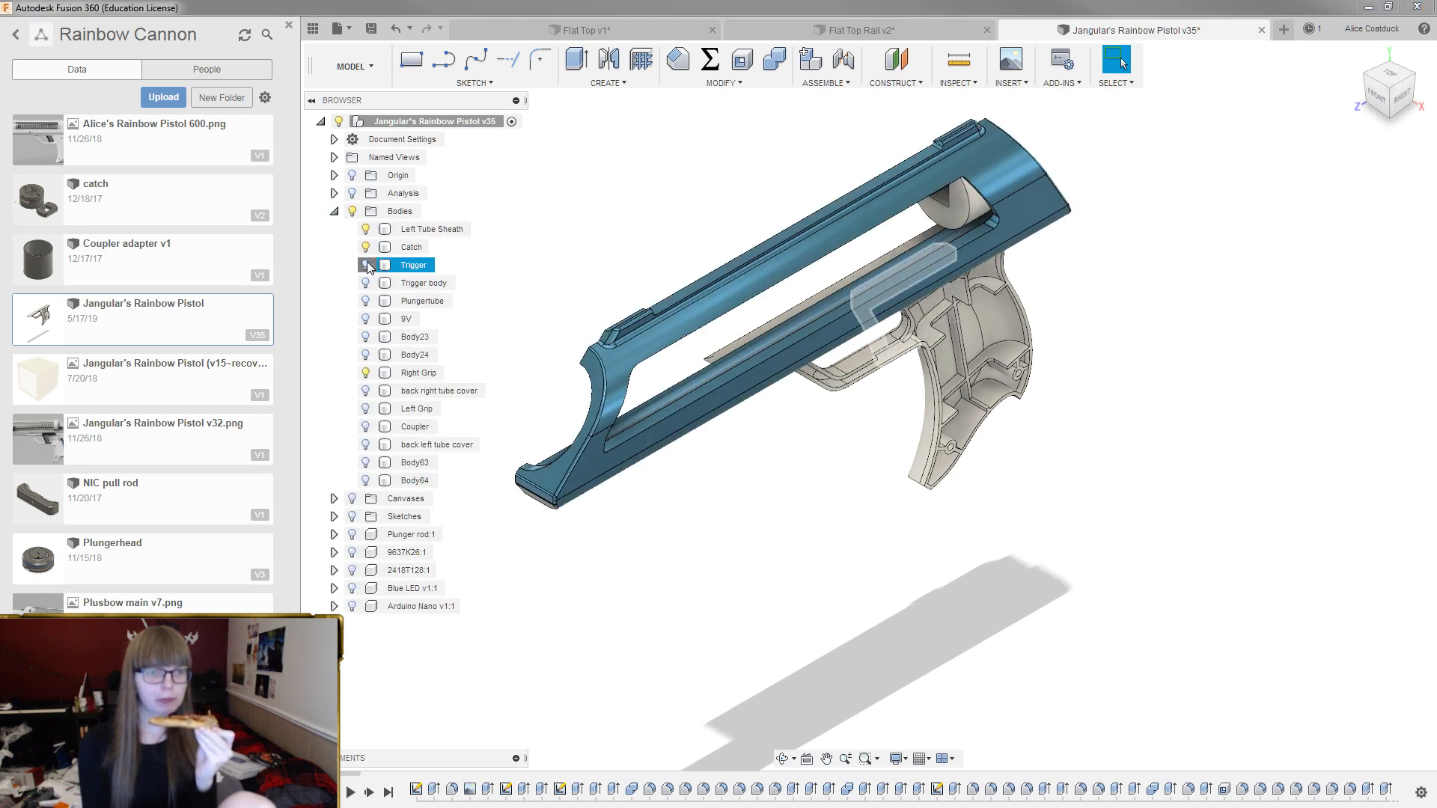
{"action": "left_click", "coordinate": [365, 230]}
{"action": "left_click", "coordinate": [365, 284]}
{"action": "left_click", "coordinate": [365, 301]}
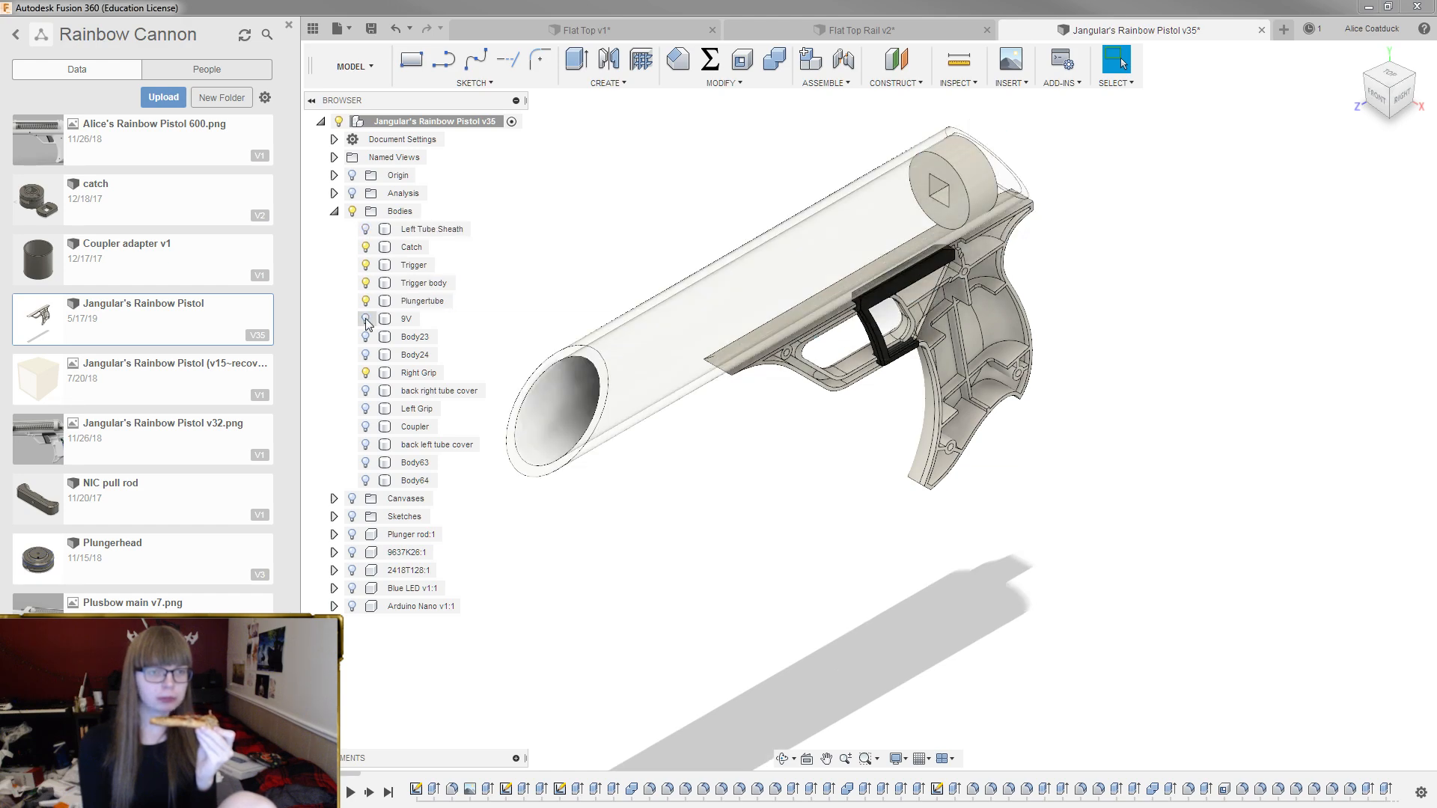
Show the 9V, Body23, Body24, back right tube cover, Left Grip, Coupler and back left tube cover bodies
{"action": "left_click", "coordinate": [365, 320]}
{"action": "left_click", "coordinate": [366, 339]}
{"action": "left_click", "coordinate": [366, 338]}
{"action": "left_click", "coordinate": [366, 355]}
{"action": "left_click", "coordinate": [366, 373]}
{"action": "left_click", "coordinate": [365, 391]}
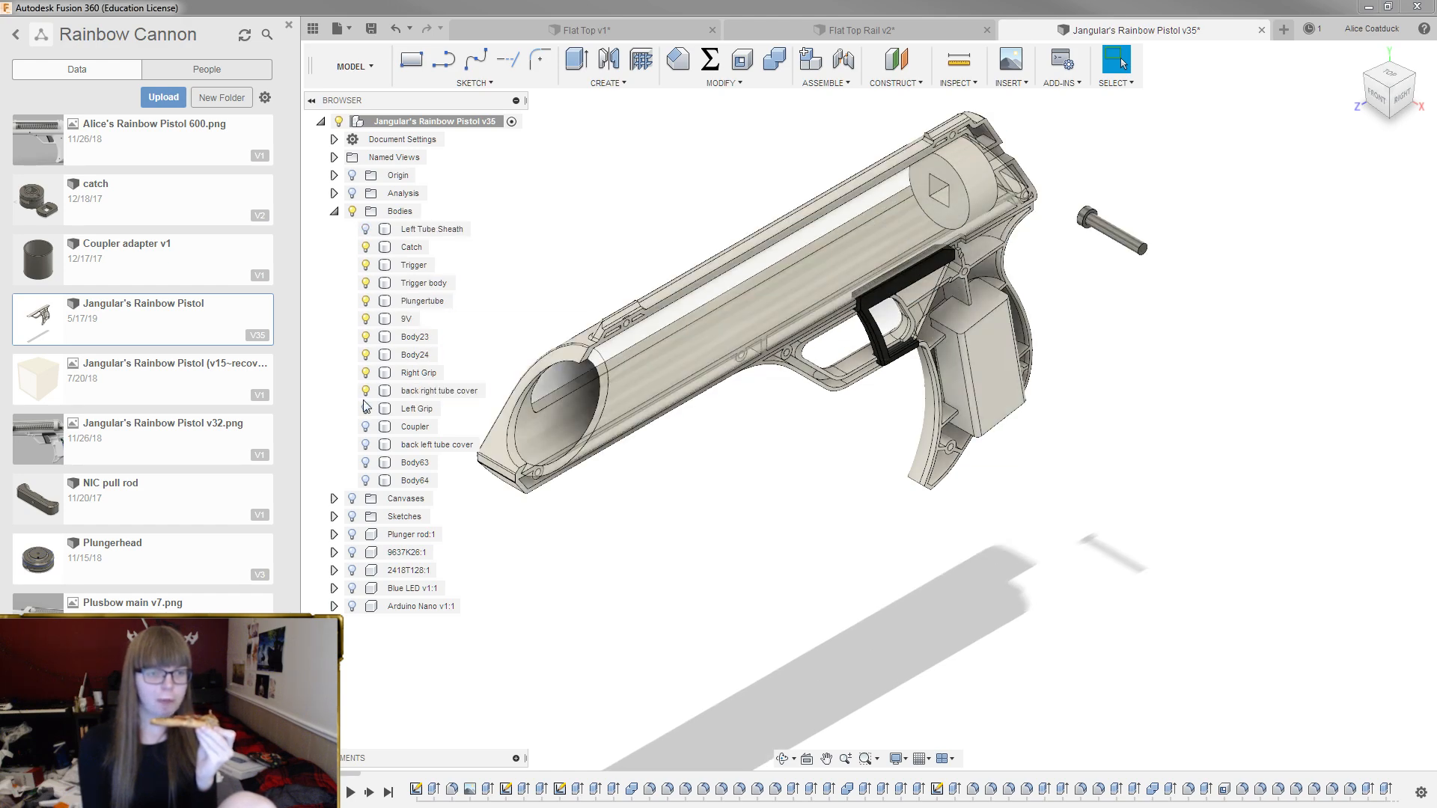
{"action": "left_click", "coordinate": [365, 410]}
{"action": "left_click", "coordinate": [365, 427]}
{"action": "left_click", "coordinate": [366, 445]}
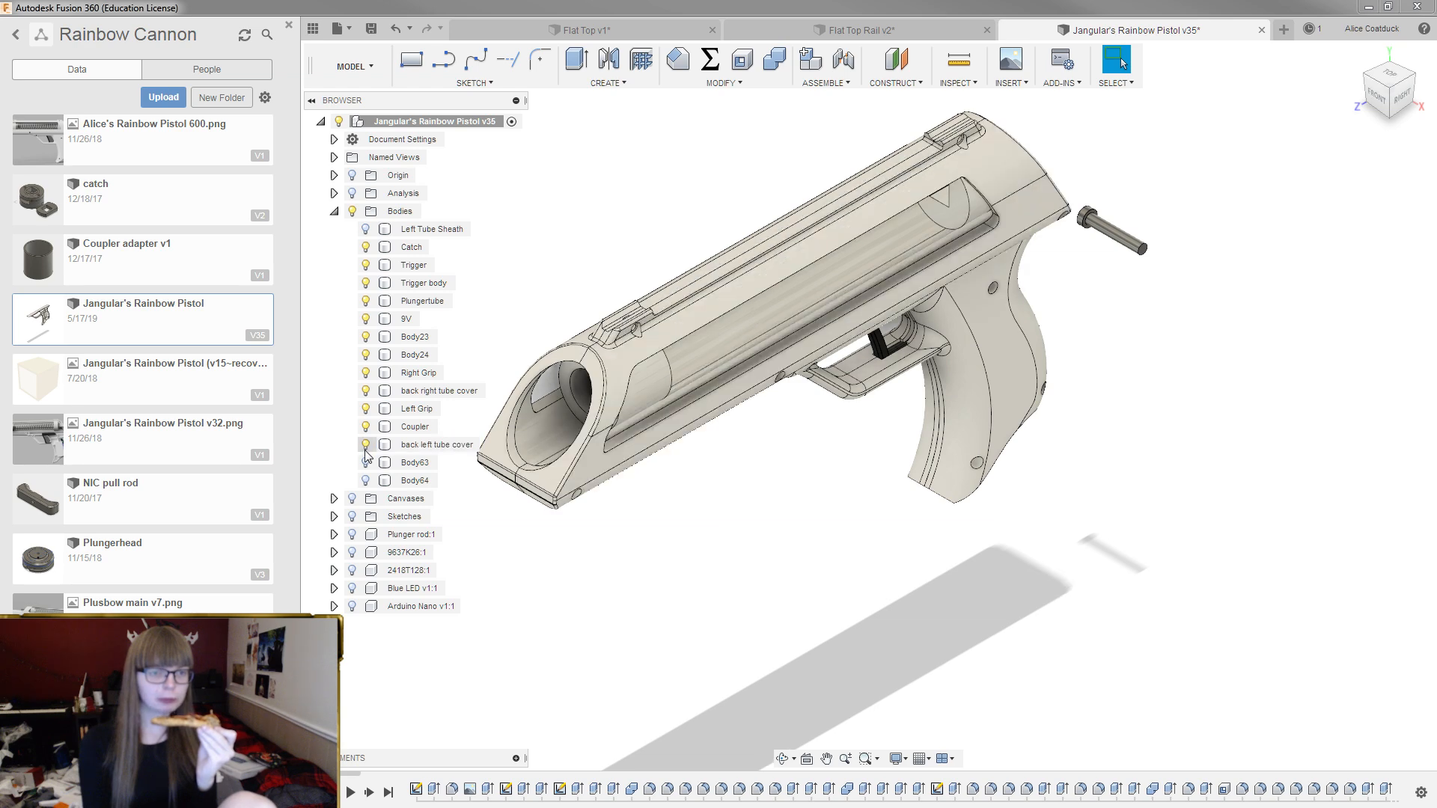
Preview Body63 and Body64, and hide them again together with Body23 and Body24
{"action": "left_click", "coordinate": [365, 464]}
{"action": "left_click", "coordinate": [366, 480]}
{"action": "middle_click_drag", "start_coordinate": [598, 247], "coordinate": [570, 269], "text": "shift"}
{"action": "left_click", "coordinate": [570, 270]}
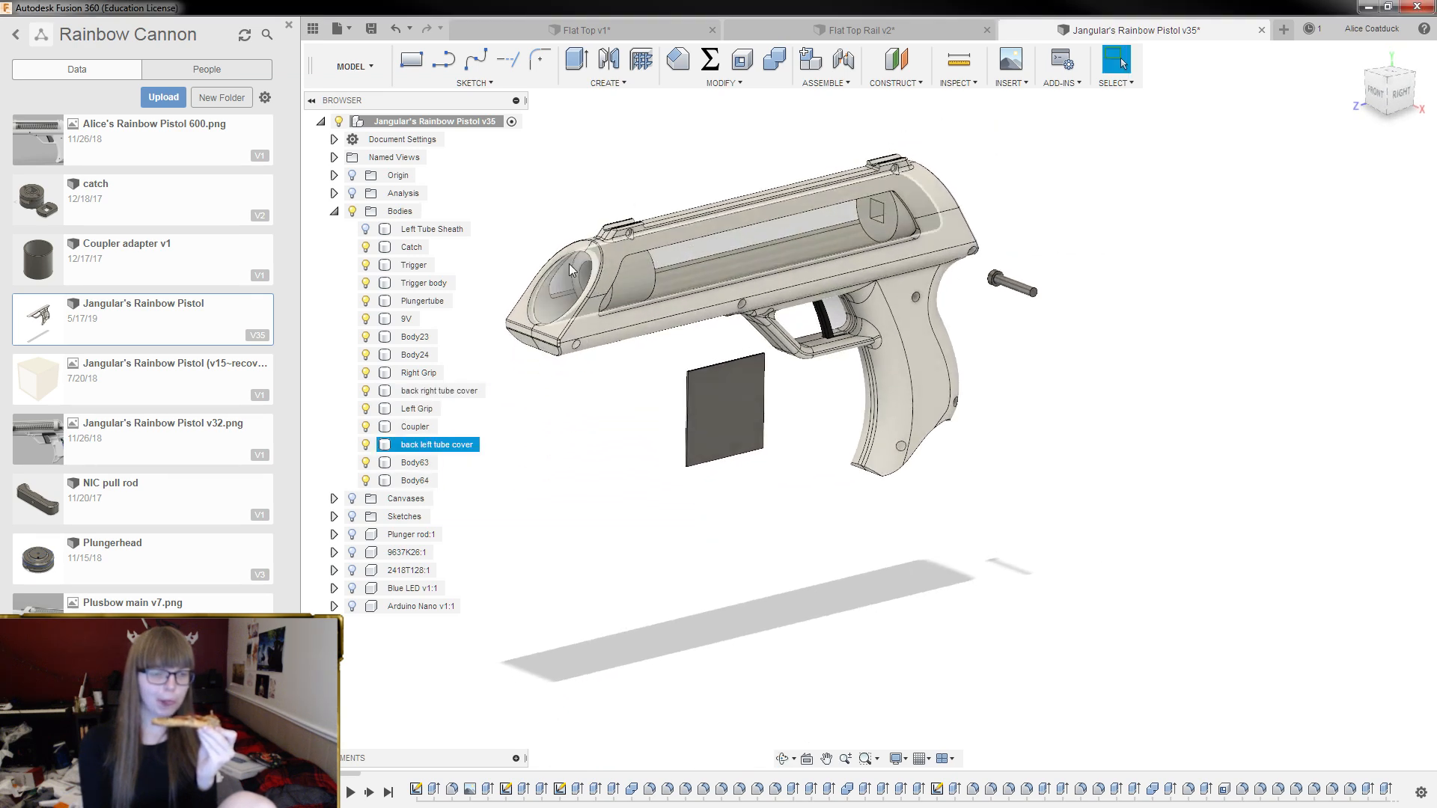
{"action": "left_click", "coordinate": [365, 463]}
{"action": "left_click", "coordinate": [366, 481]}
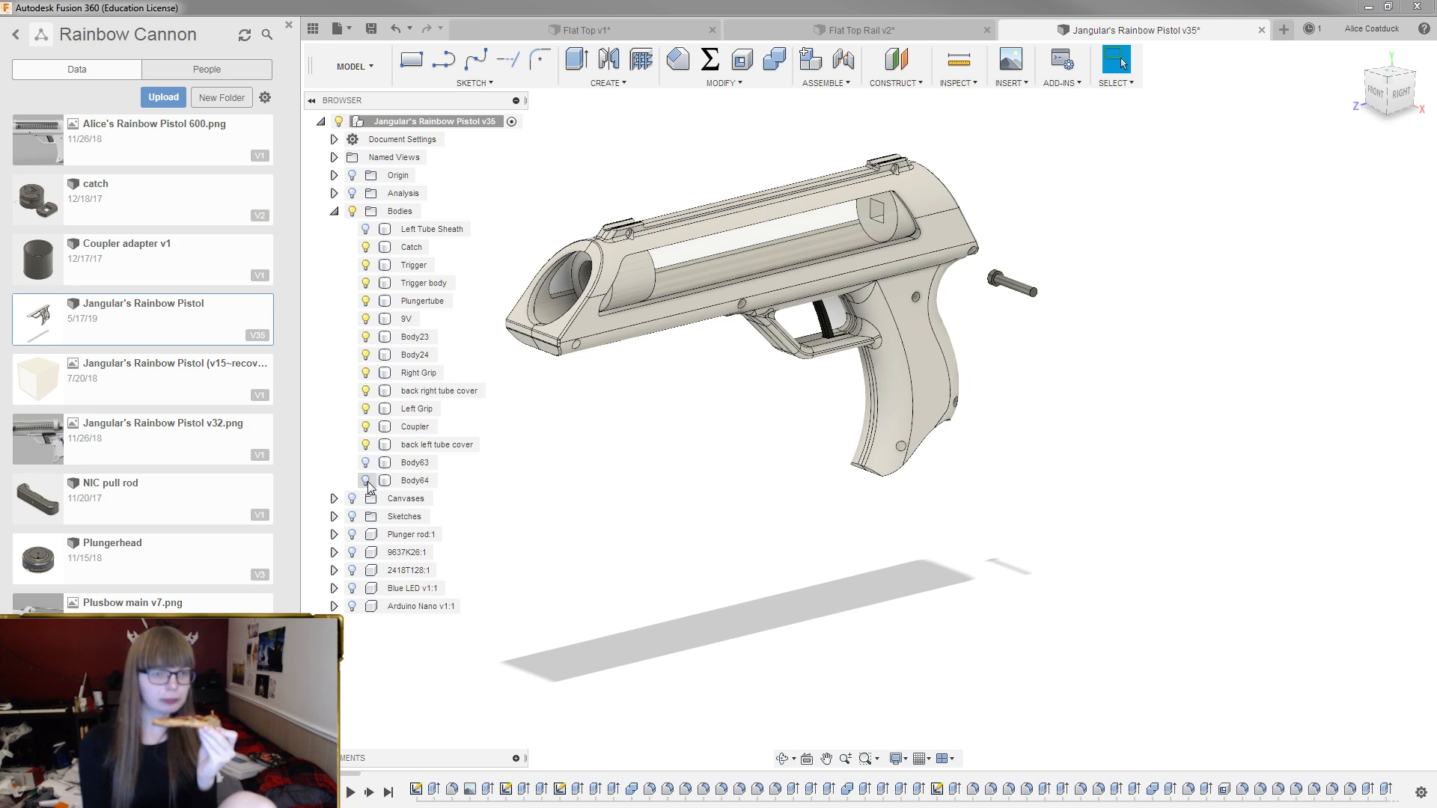
{"action": "left_click", "coordinate": [365, 355]}
{"action": "middle_click_drag", "start_coordinate": [698, 366], "coordinate": [744, 397], "text": "shift"}
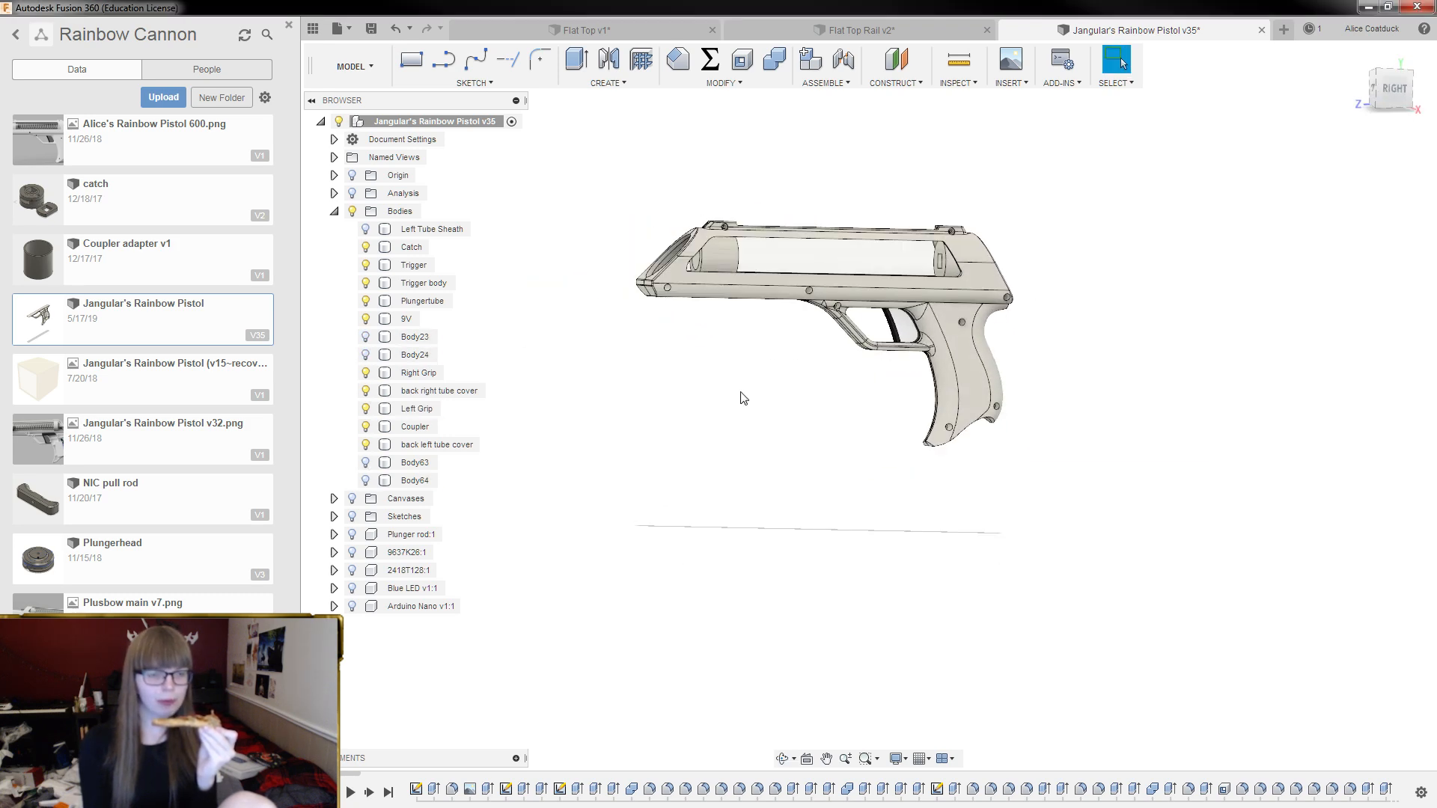
Show the Plunger rod, 9637K26 and 2418T128 components in the pistol assembly
{"action": "left_click", "coordinate": [352, 535]}
{"action": "left_click", "coordinate": [352, 552]}
{"action": "left_click", "coordinate": [352, 570]}
Examine the assembled pistol's tube cover, plunger spring, trigger guard and grip from several angles
{"action": "middle_click_drag", "start_coordinate": [872, 386], "coordinate": [855, 442], "text": "shift"}
{"action": "scroll", "coordinate": [929, 228], "scroll_direction": "up", "scroll_amount": 4}
{"action": "middle_click_drag", "start_coordinate": [961, 230], "coordinate": [995, 157], "text": "shift"}
{"action": "scroll", "coordinate": [1227, 217], "scroll_direction": "down", "scroll_amount": 3}
{"action": "scroll", "coordinate": [860, 229], "scroll_direction": "up", "scroll_amount": 3}
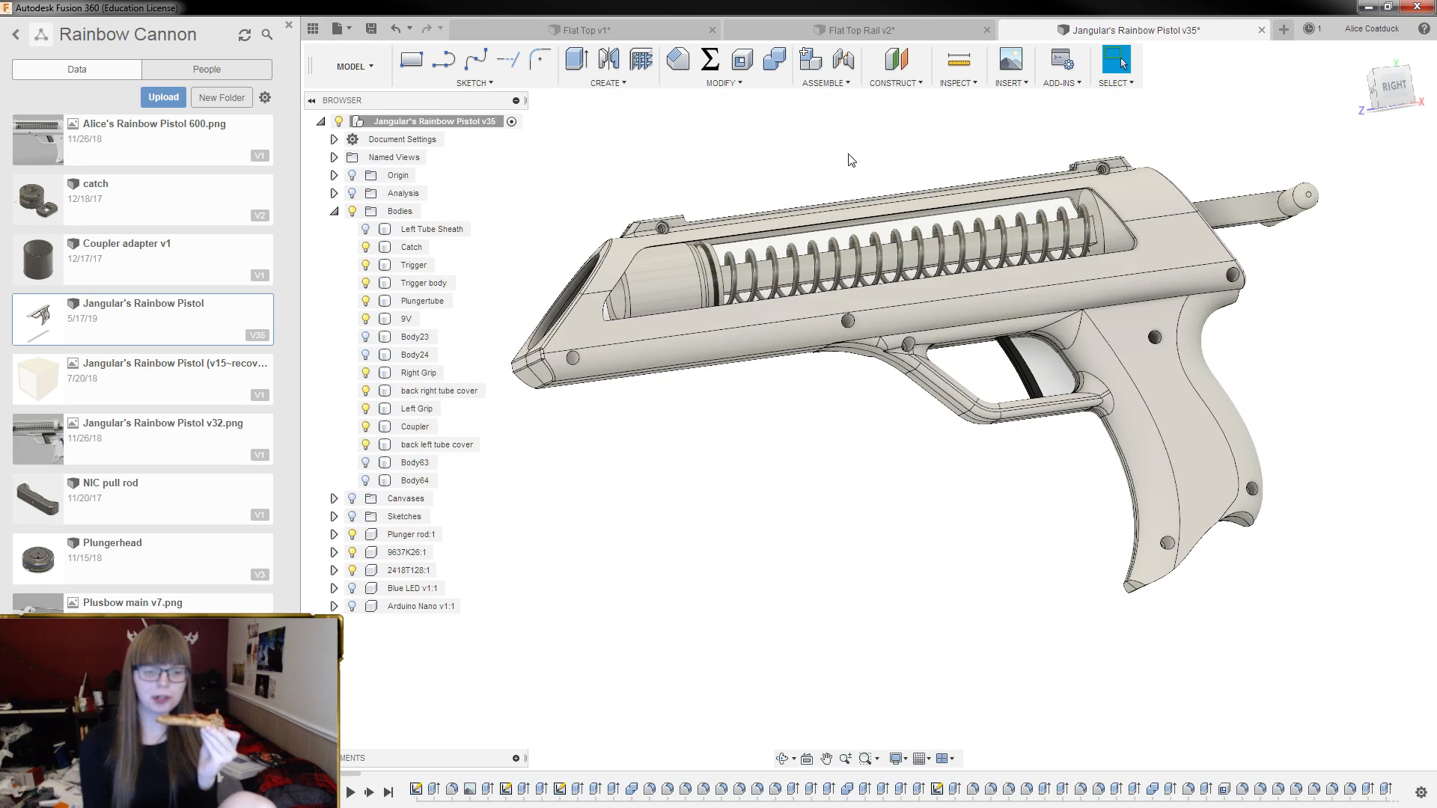
{"action": "scroll", "coordinate": [874, 149], "scroll_direction": "up", "scroll_amount": 3}
{"action": "scroll", "coordinate": [872, 153], "scroll_direction": "down", "scroll_amount": 1}
{"action": "middle_click_drag", "start_coordinate": [872, 166], "coordinate": [898, 191], "text": "shift"}
{"action": "scroll", "coordinate": [1012, 307], "scroll_direction": "down", "scroll_amount": 2}
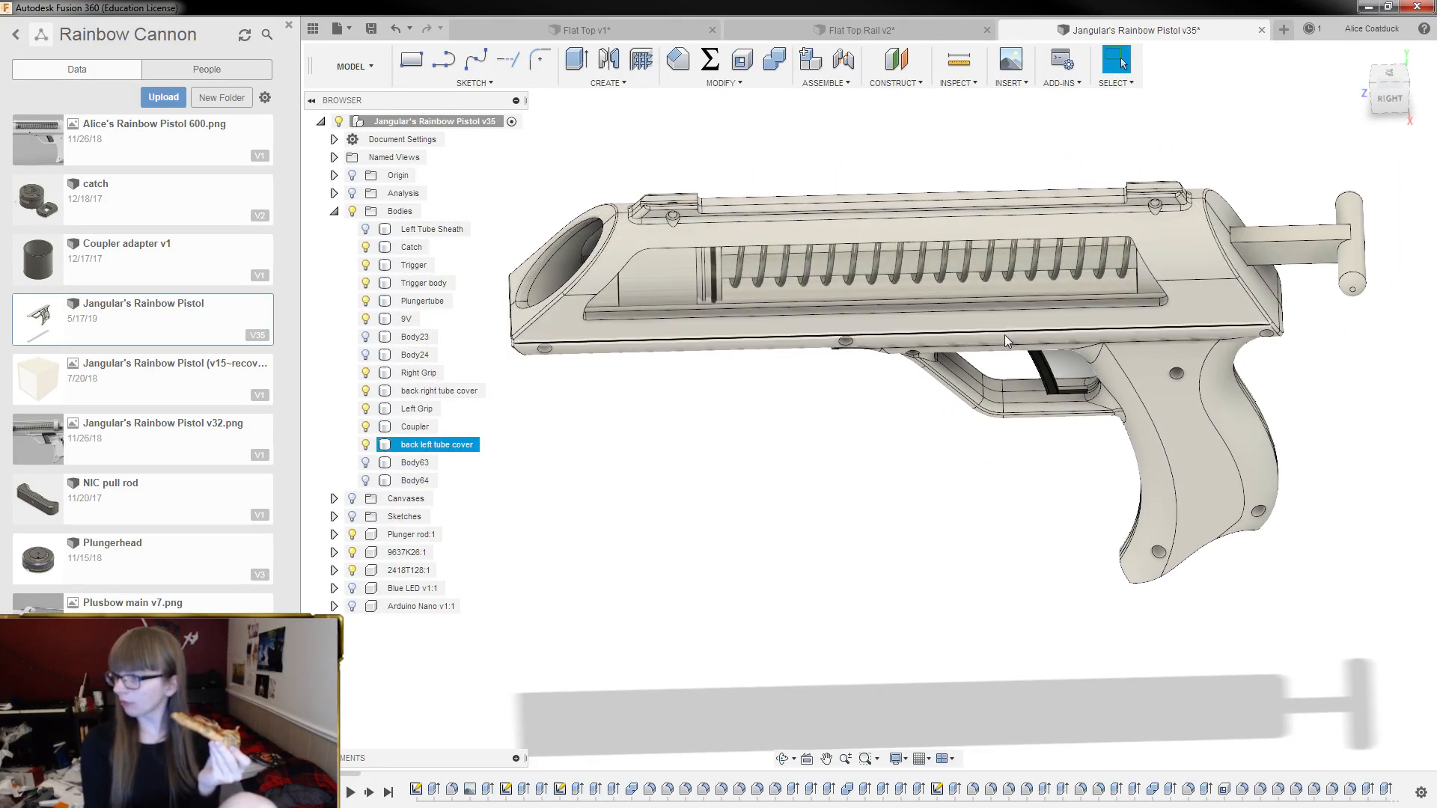
{"action": "middle_click_drag", "start_coordinate": [913, 452], "coordinate": [934, 396], "text": "shift"}
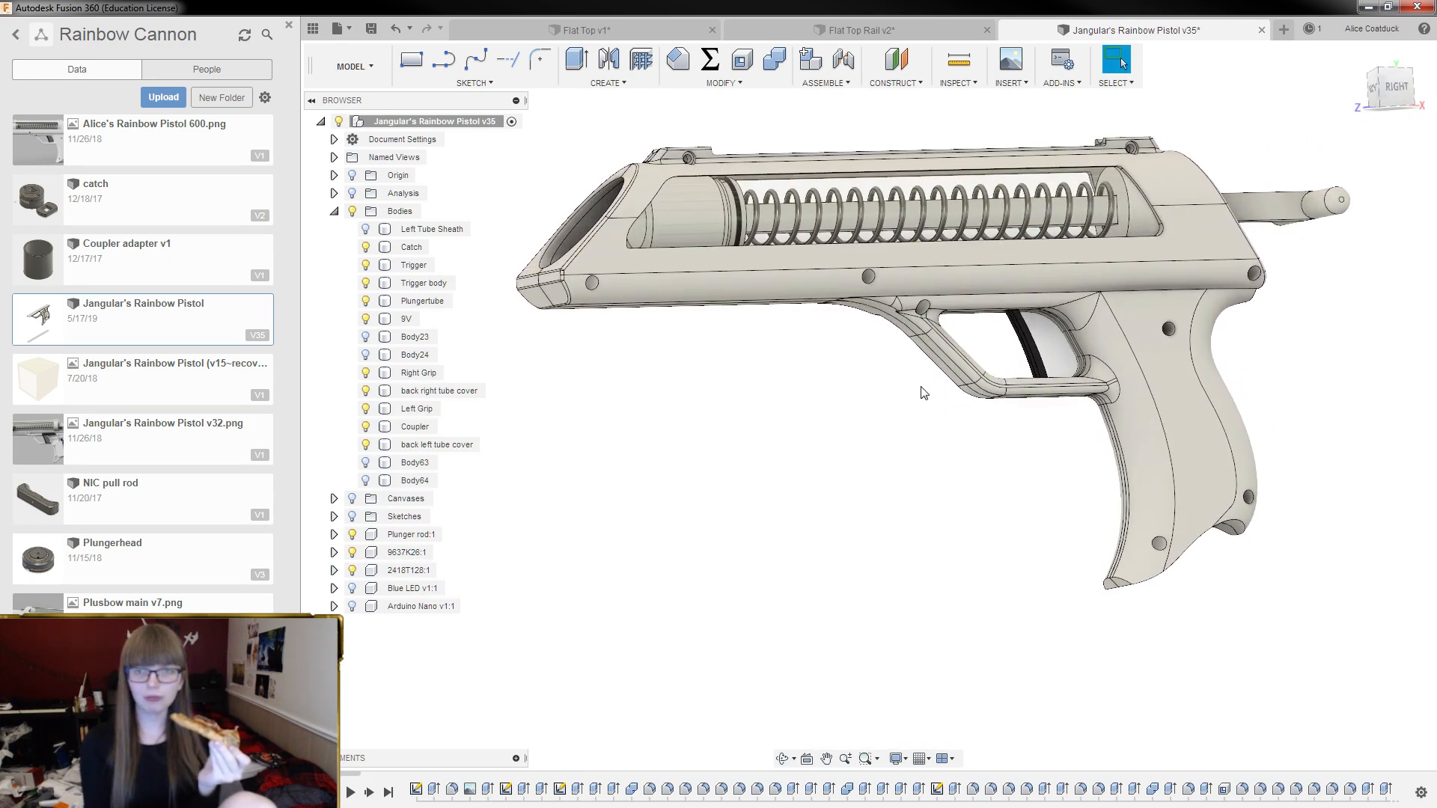
{"action": "middle_click_drag", "start_coordinate": [946, 123], "coordinate": [909, 142], "text": "shift"}
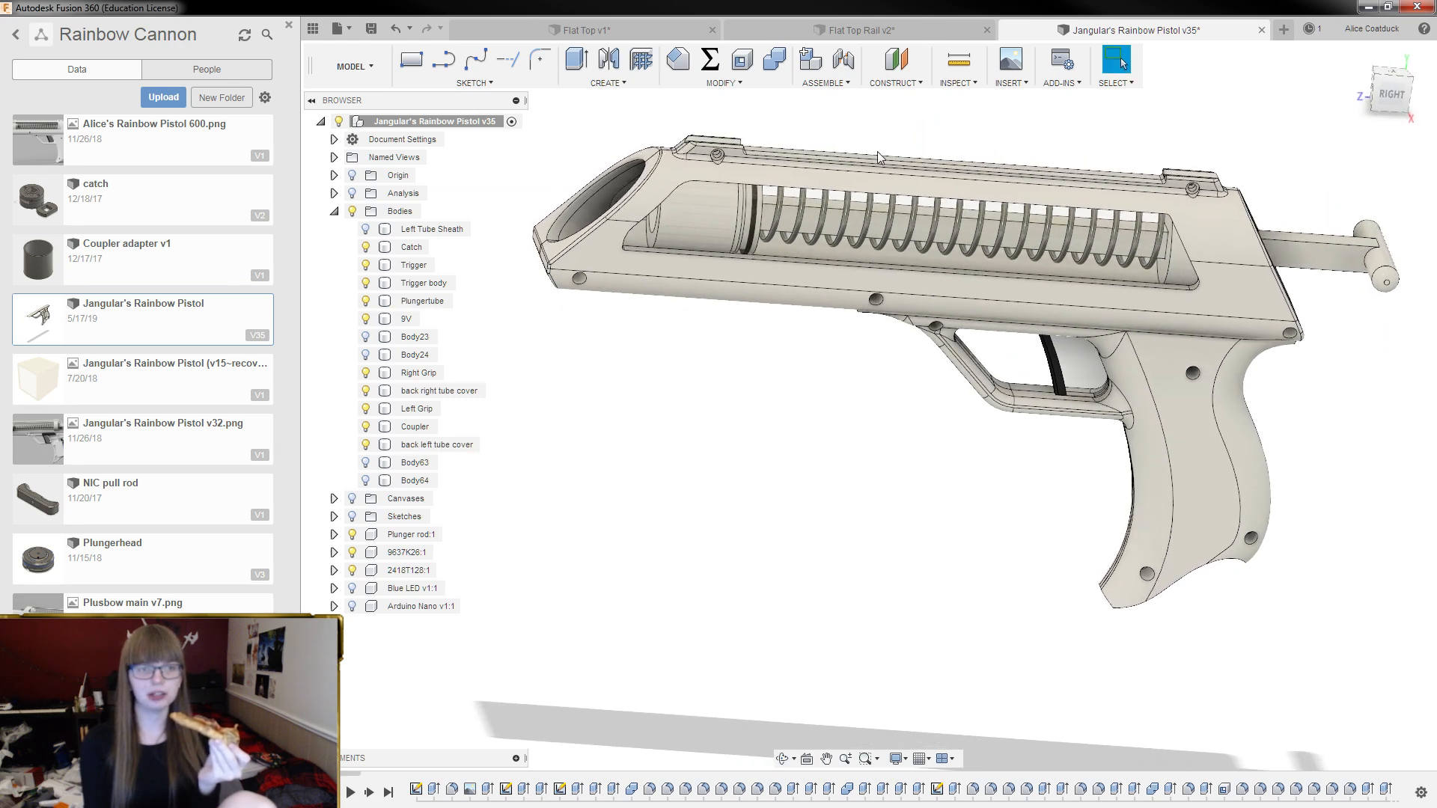
{"action": "middle_click_drag", "start_coordinate": [548, 179], "coordinate": [619, 180], "text": "shift"}
{"action": "middle_click_drag", "start_coordinate": [986, 128], "coordinate": [957, 64], "text": "shift"}
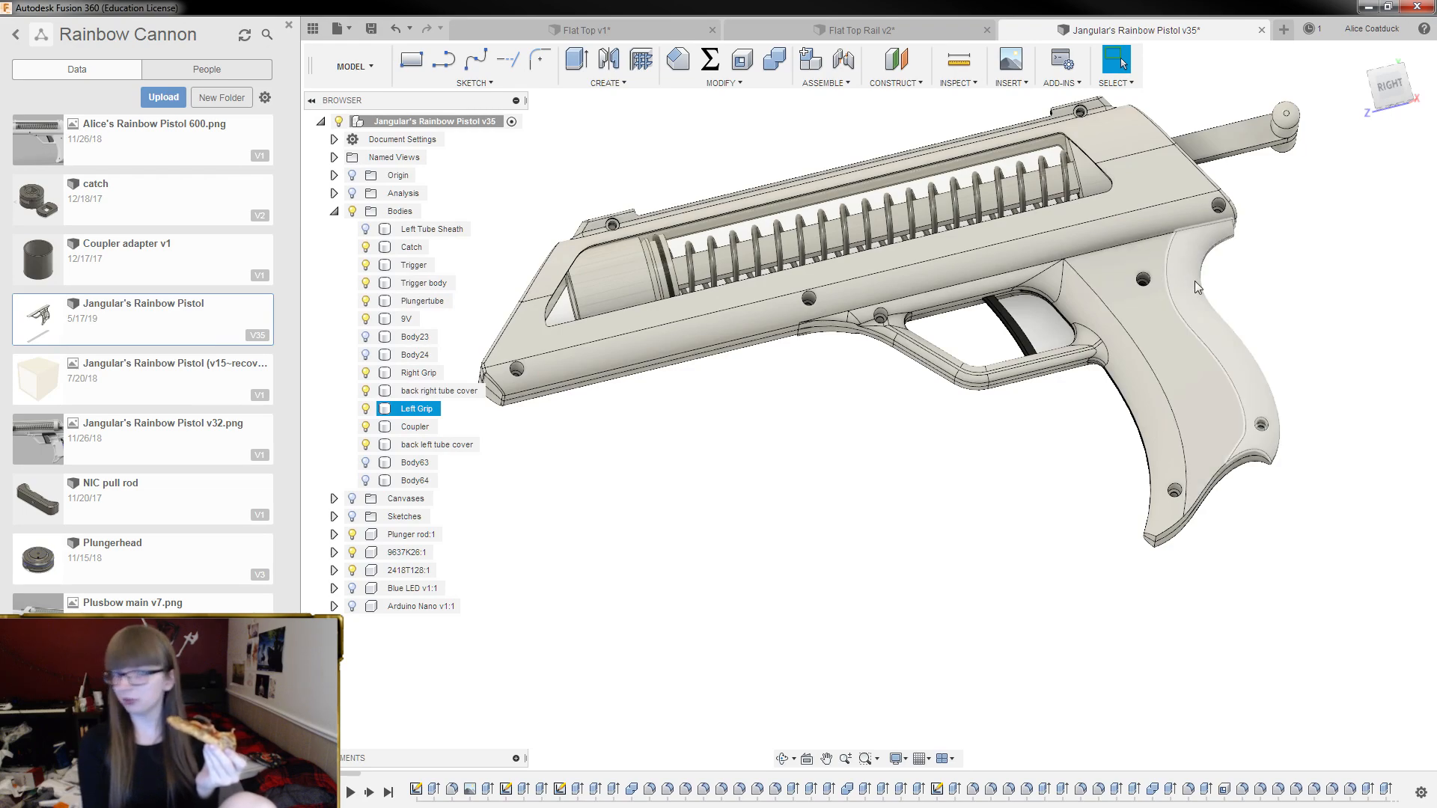
{"action": "scroll", "coordinate": [1197, 299], "scroll_direction": "down", "scroll_amount": 5}
{"action": "scroll", "coordinate": [1037, 367], "scroll_direction": "up", "scroll_amount": 2}
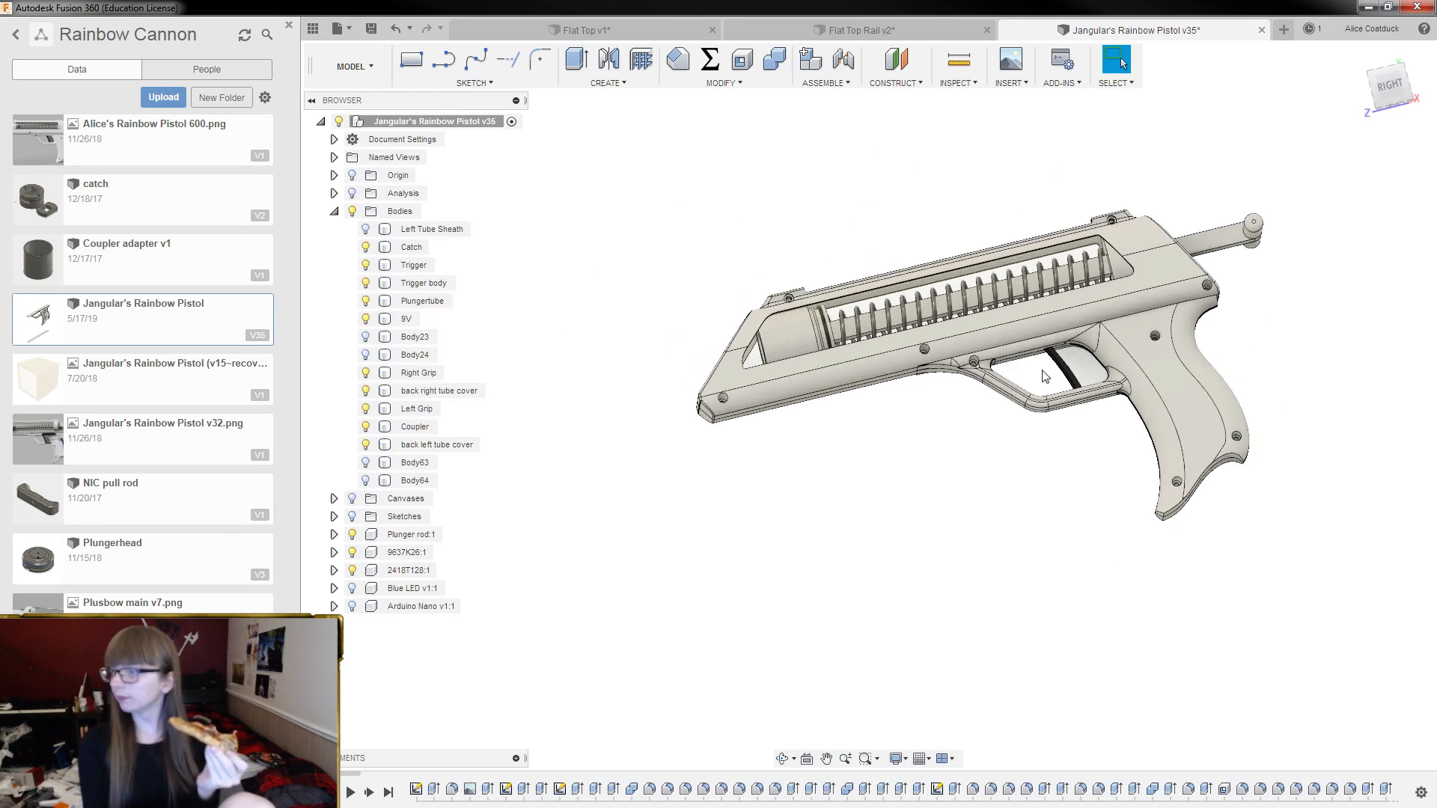
Open the Plusbow main design from the Plusbow project
{"action": "left_click", "coordinate": [15, 36]}
{"action": "scroll", "coordinate": [203, 268], "scroll_direction": "down", "scroll_amount": 10}
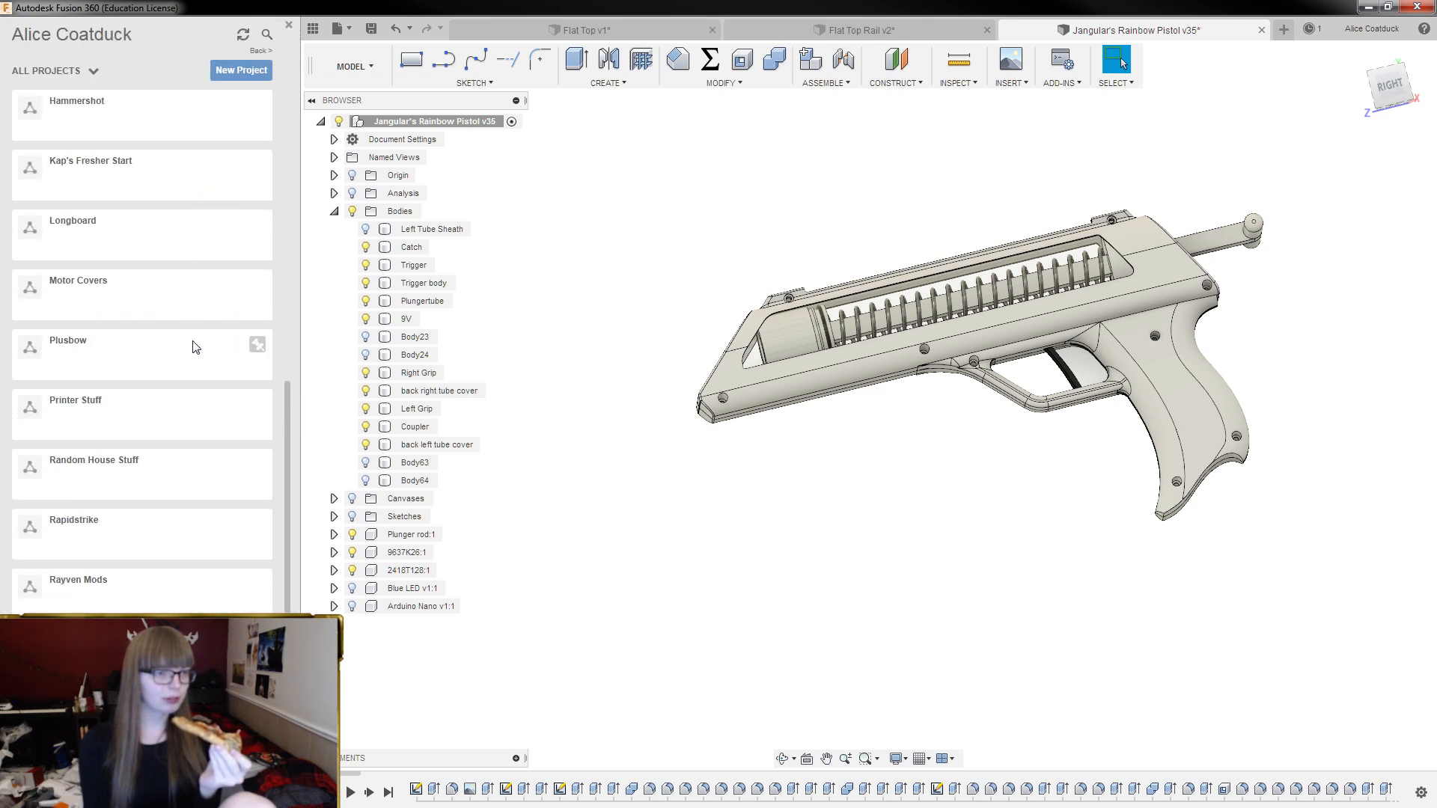
{"action": "scroll", "coordinate": [152, 254], "scroll_direction": "up", "scroll_amount": 5}
{"action": "scroll", "coordinate": [152, 280], "scroll_direction": "up", "scroll_amount": 4}
{"action": "scroll", "coordinate": [152, 280], "scroll_direction": "down", "scroll_amount": 8}
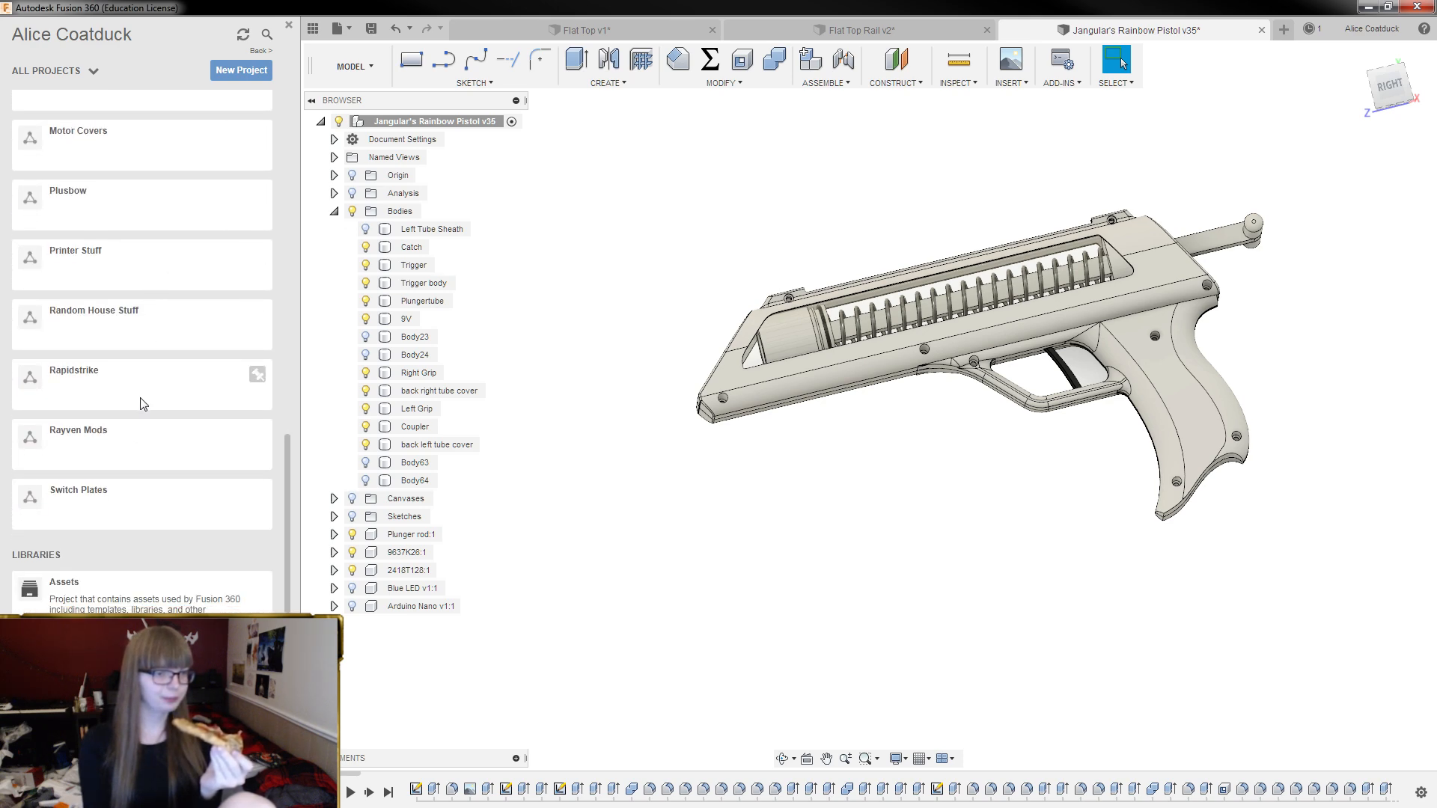
{"action": "scroll", "coordinate": [144, 408], "scroll_direction": "up", "scroll_amount": 2}
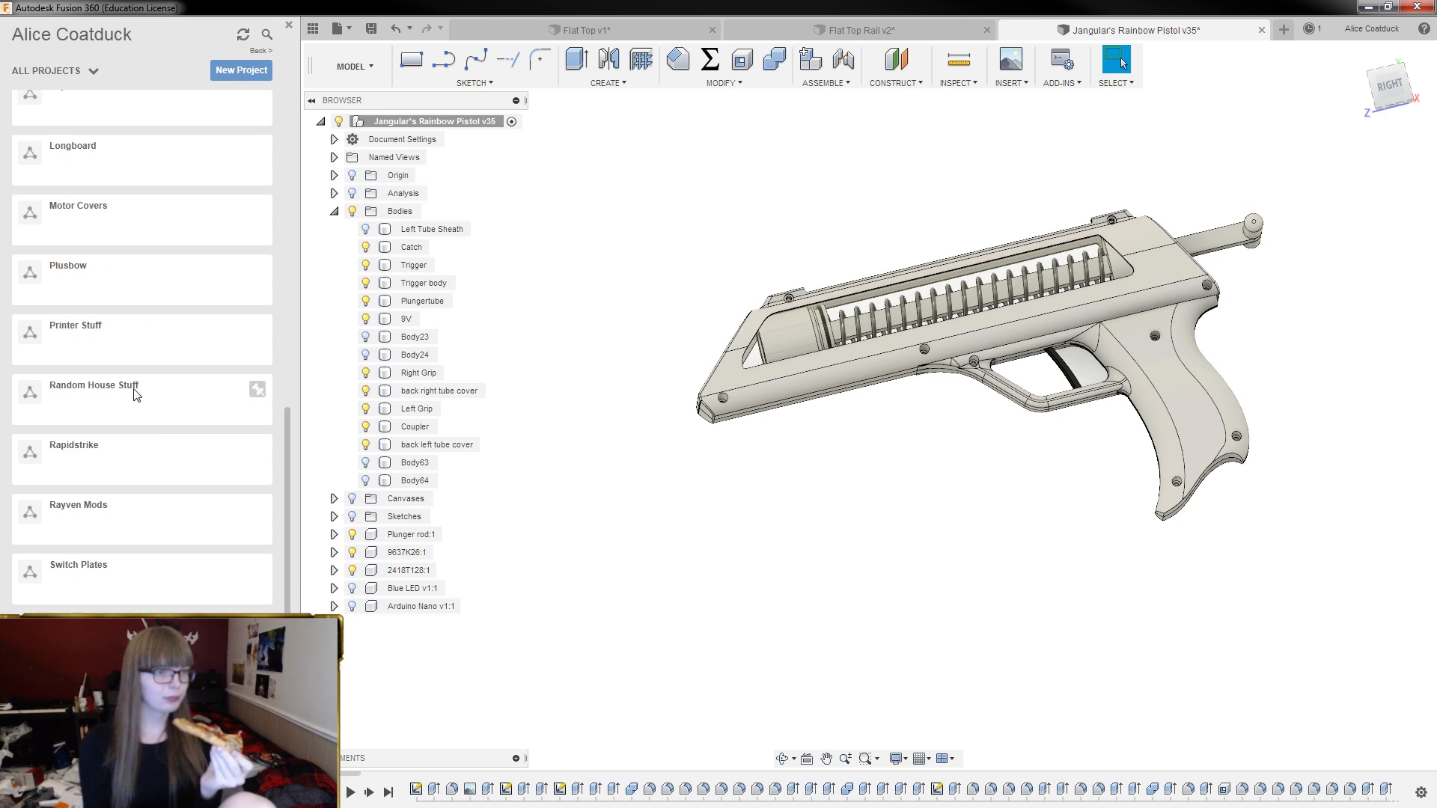
{"action": "left_click", "coordinate": [149, 264]}
{"action": "double_click", "coordinate": [142, 153]}
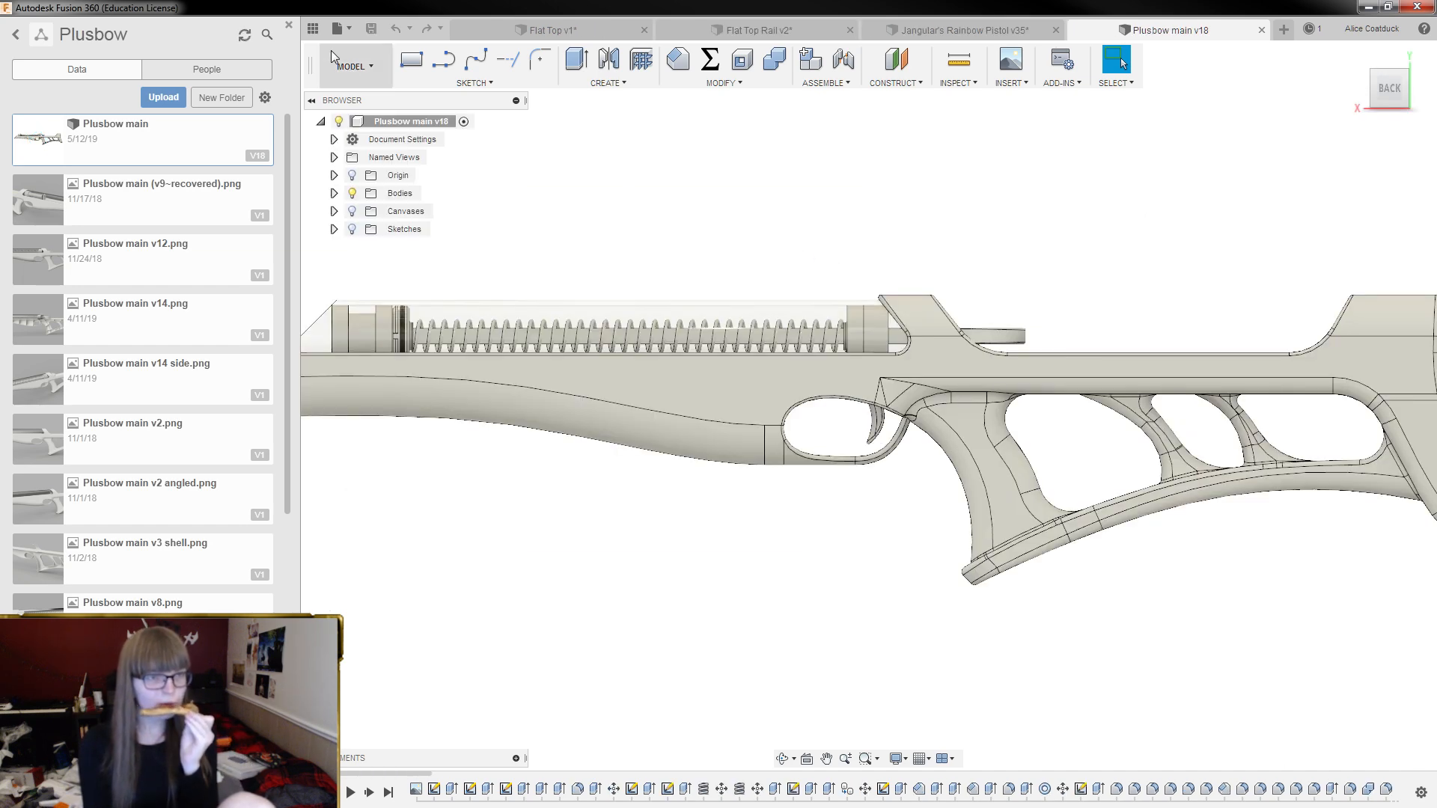
Close the project browser and examine the full length of the Plusbow from the back and from slightly above and below
{"action": "left_click", "coordinate": [289, 25]}
{"action": "middle_click_drag", "start_coordinate": [1028, 258], "coordinate": [977, 355], "text": "shift"}
{"action": "scroll", "coordinate": [1021, 366], "scroll_direction": "up", "scroll_amount": 4}
{"action": "scroll", "coordinate": [964, 209], "scroll_direction": "down", "scroll_amount": 4}
{"action": "mouse_move", "coordinate": [962, 160]}
{"action": "middle_mouse_down", "text": "shift"}
{"action": "mouse_move", "coordinate": [924, 182]}
{"action": "mouse_move", "coordinate": [779, 192]}
{"action": "mouse_move", "coordinate": [963, 188]}
{"action": "middle_mouse_up", "text": "shift"}
{"action": "scroll", "coordinate": [965, 193], "scroll_direction": "down", "scroll_amount": 3}
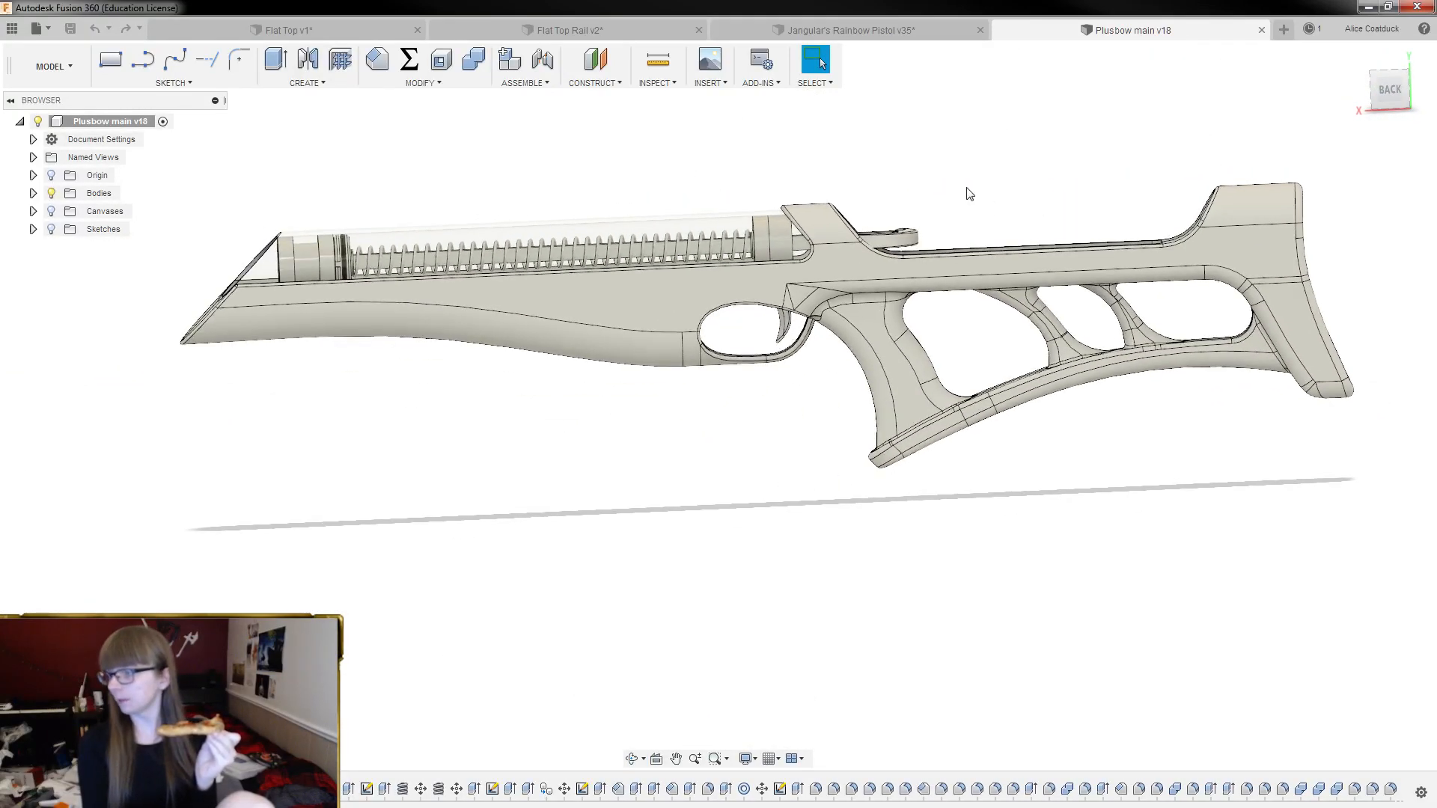
{"action": "mouse_move", "coordinate": [969, 193]}
{"action": "middle_mouse_down", "text": "shift"}
{"action": "mouse_move", "coordinate": [968, 167]}
{"action": "mouse_move", "coordinate": [948, 176]}
{"action": "middle_mouse_up", "text": "shift"}
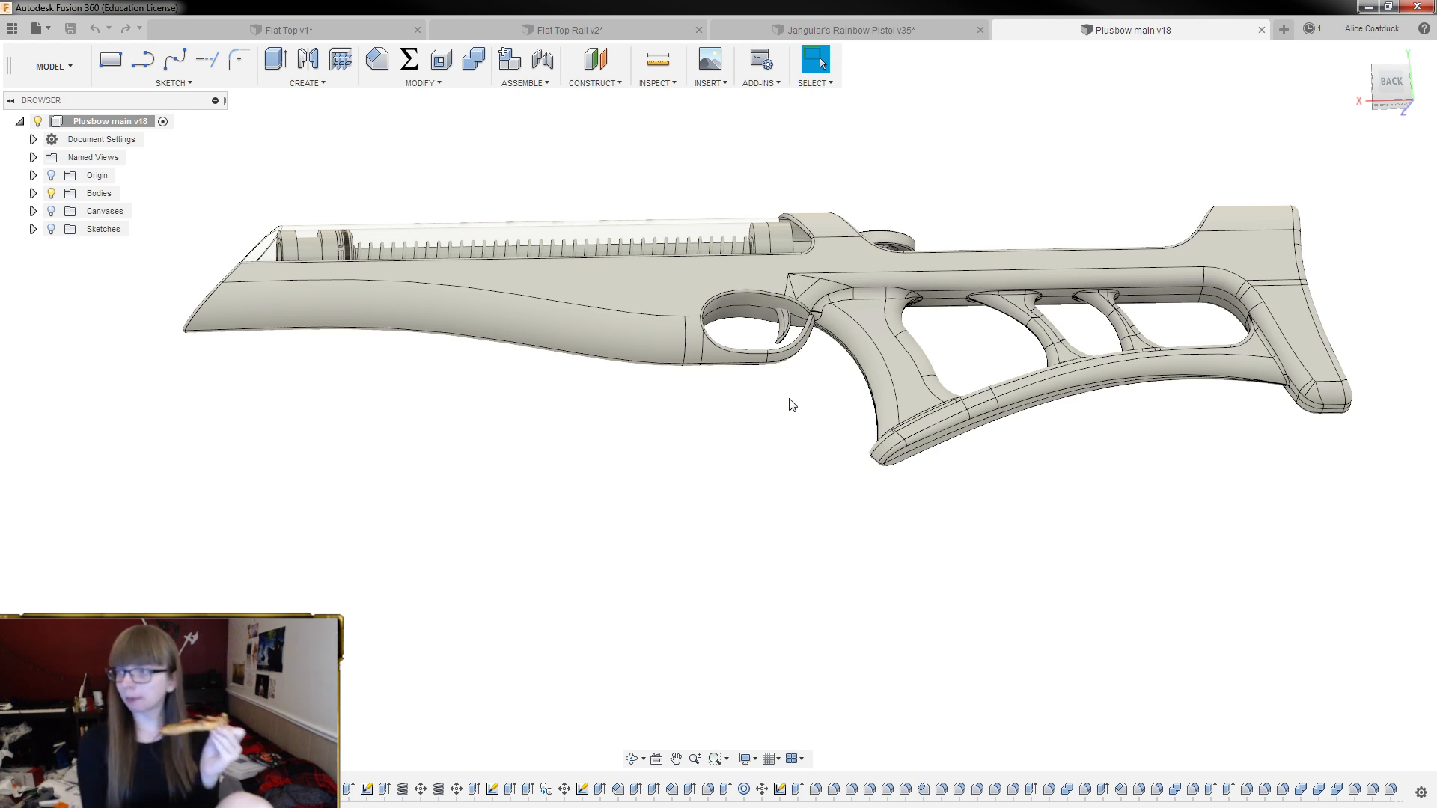
{"action": "middle_click_drag", "start_coordinate": [952, 196], "coordinate": [961, 223], "text": "shift"}
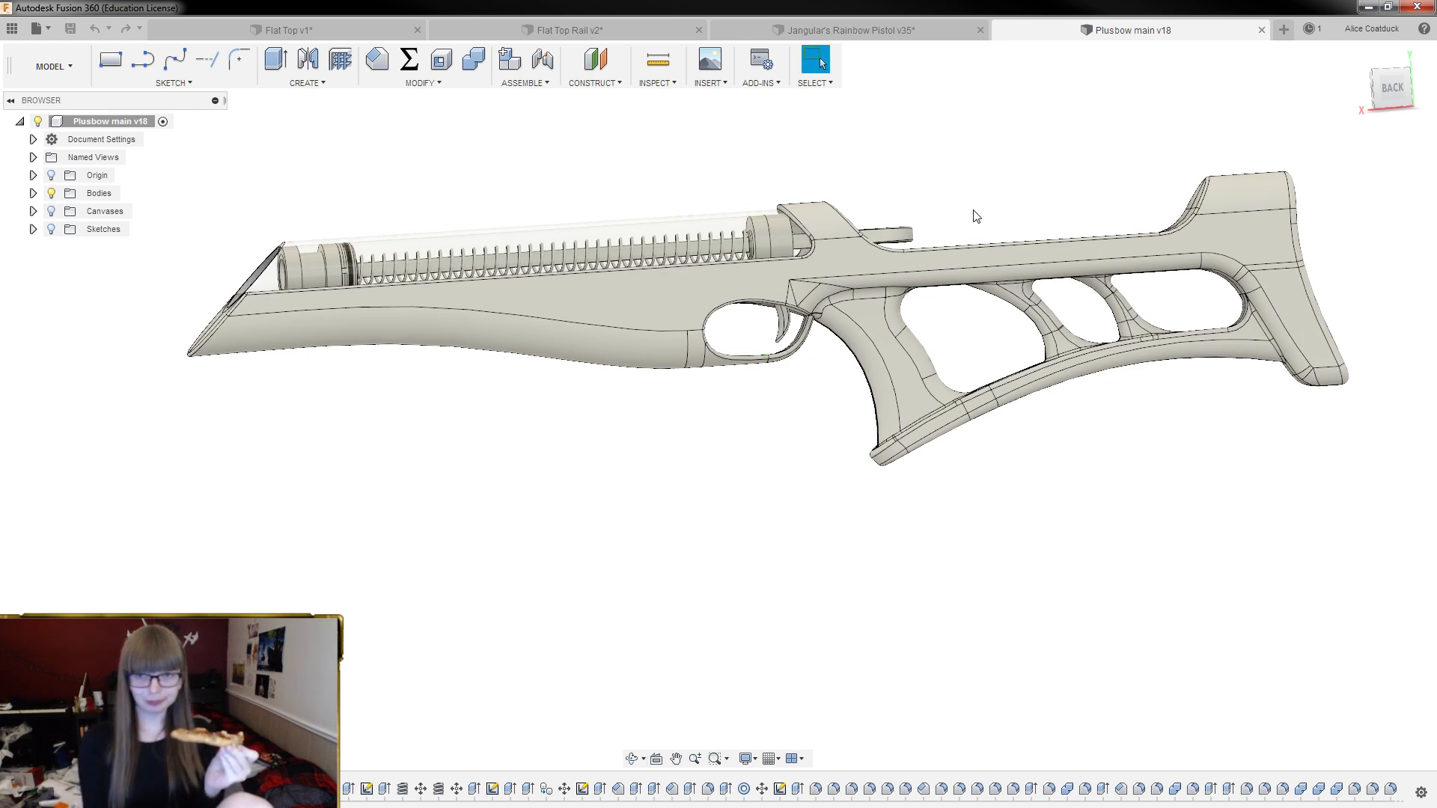
{"action": "left_click", "coordinate": [1386, 89]}
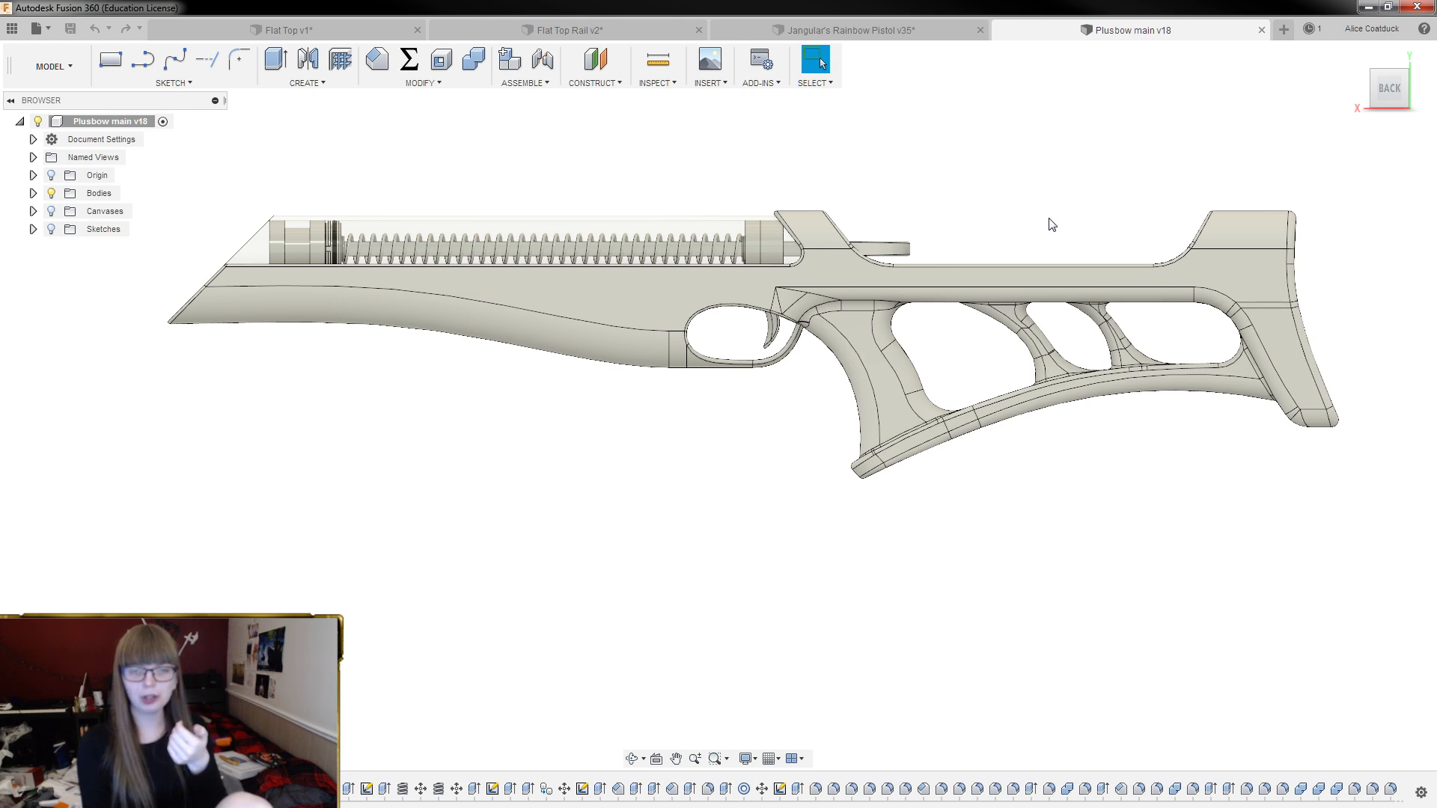
{"action": "middle_click_drag", "start_coordinate": [987, 236], "coordinate": [957, 187], "text": "shift"}
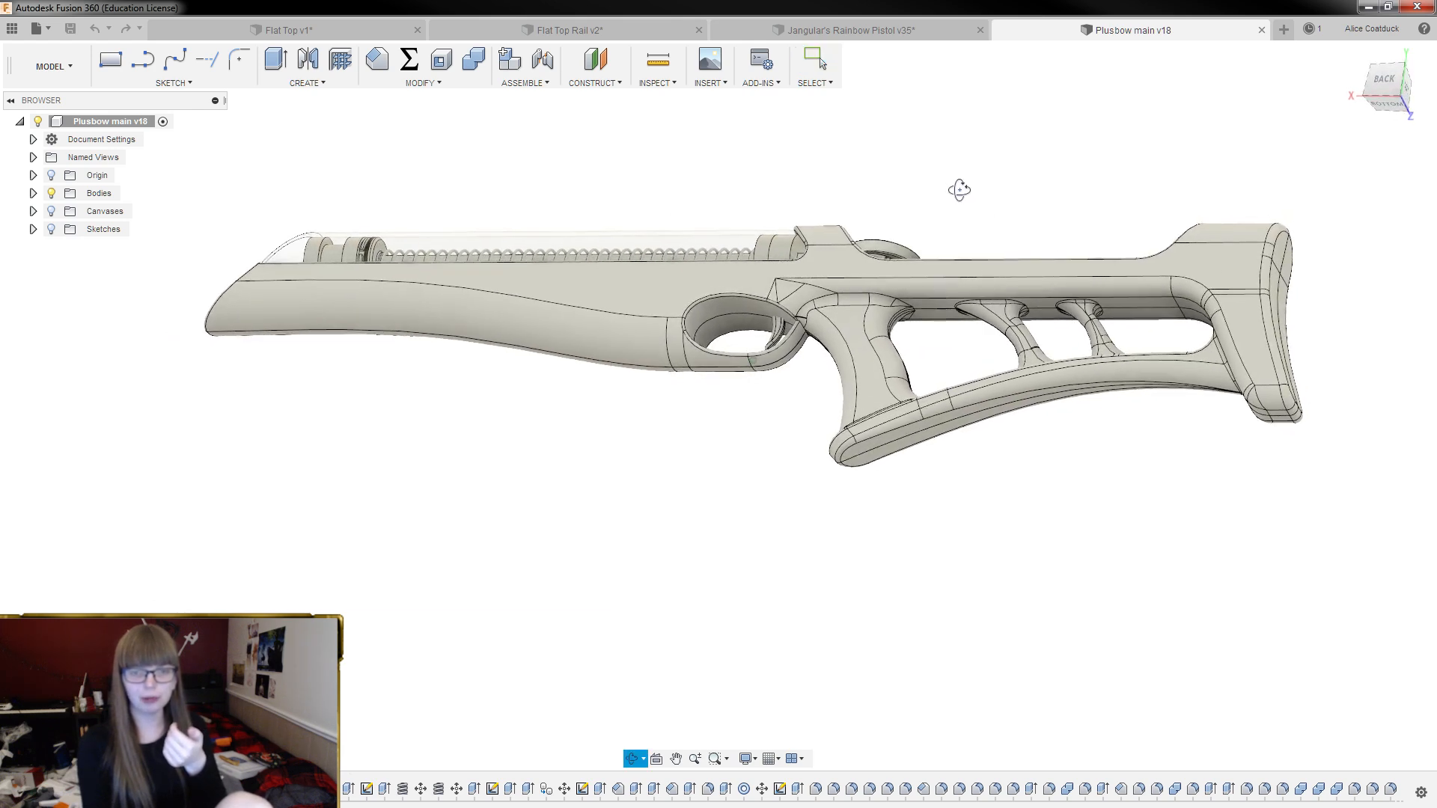
Inspect the Plusbow's trigger guard, grip and skeleton stock struts up close, and return to the overall shape
{"action": "scroll", "coordinate": [950, 350], "scroll_direction": "up", "scroll_amount": 3}
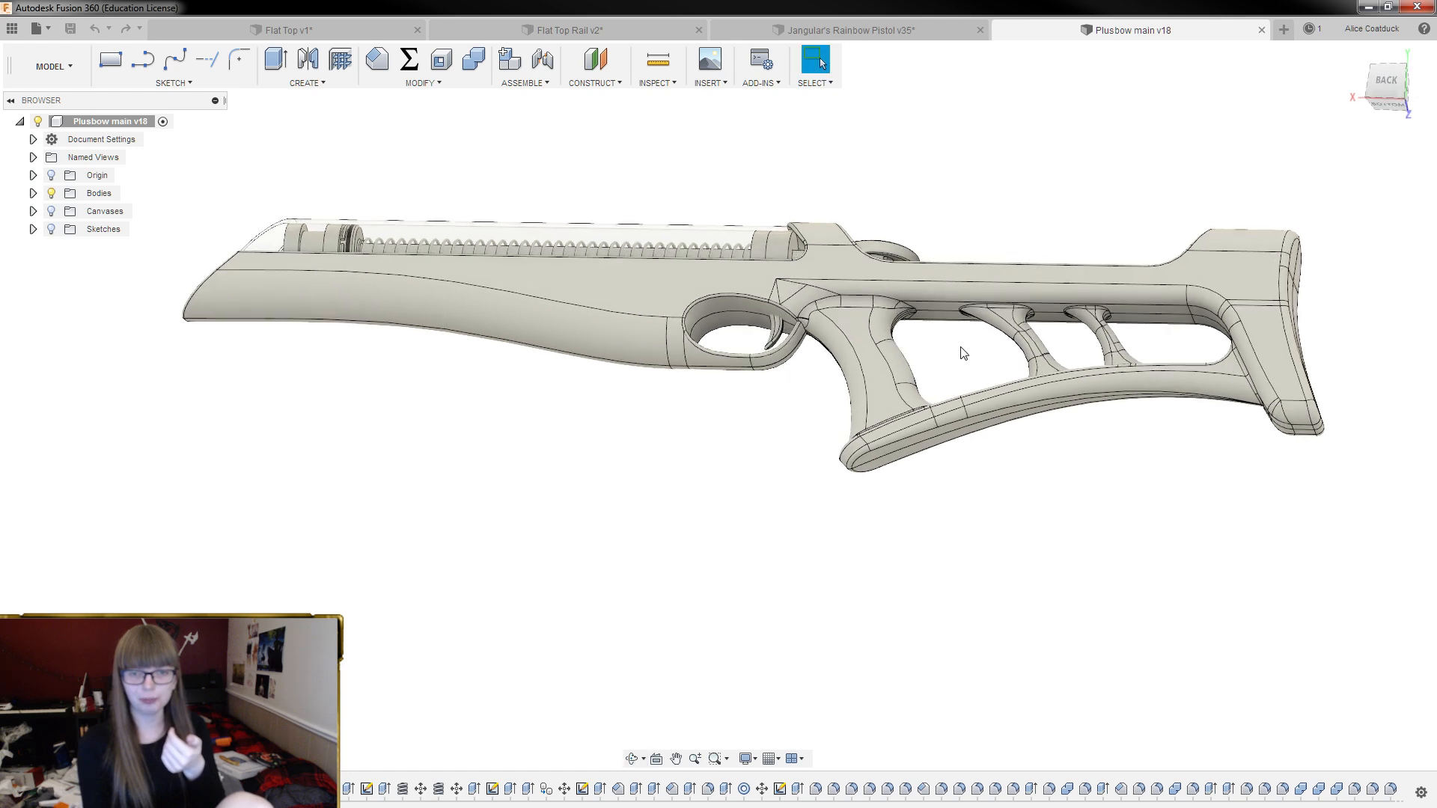
{"action": "scroll", "coordinate": [1003, 314], "scroll_direction": "up", "scroll_amount": 4}
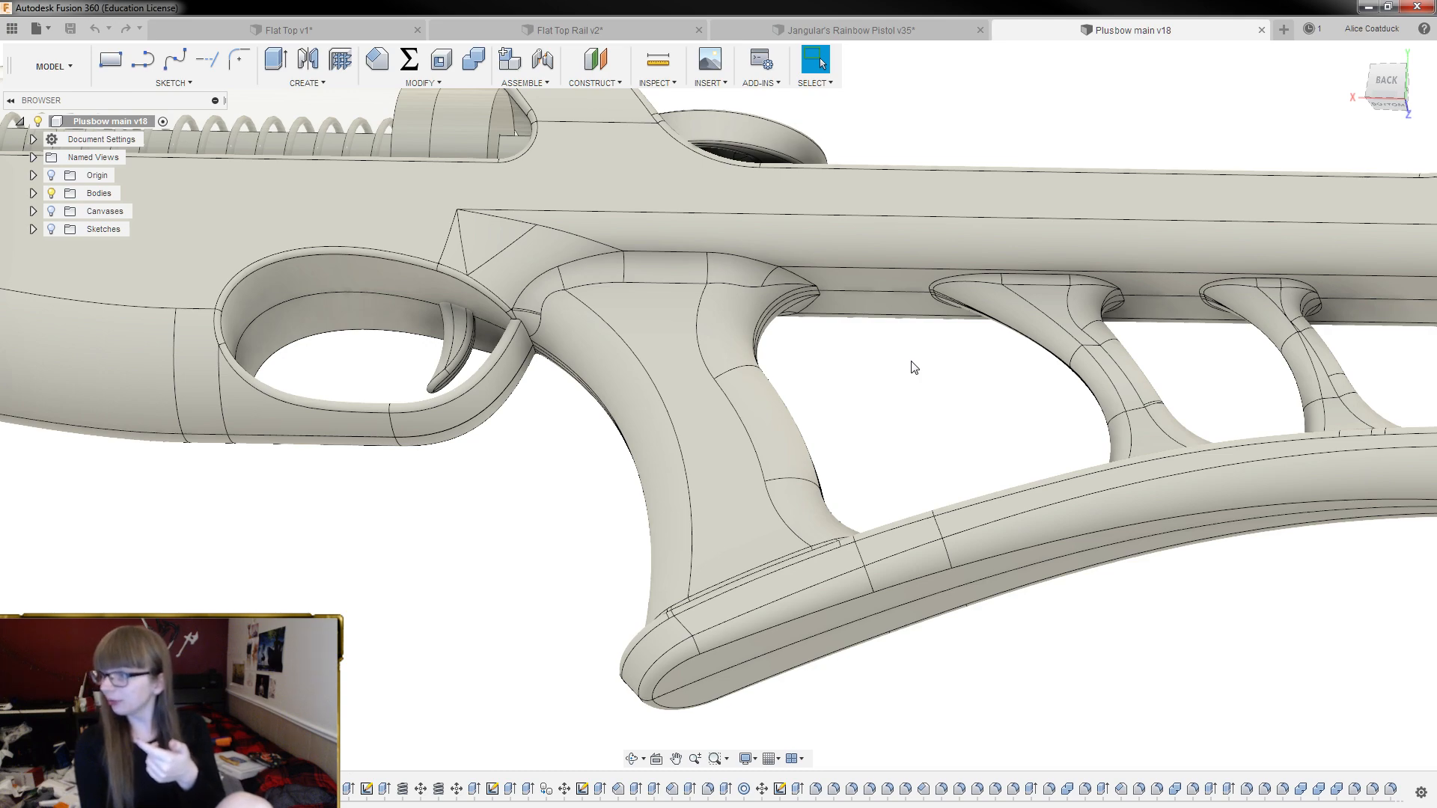
{"action": "scroll", "coordinate": [917, 365], "scroll_direction": "down", "scroll_amount": 5}
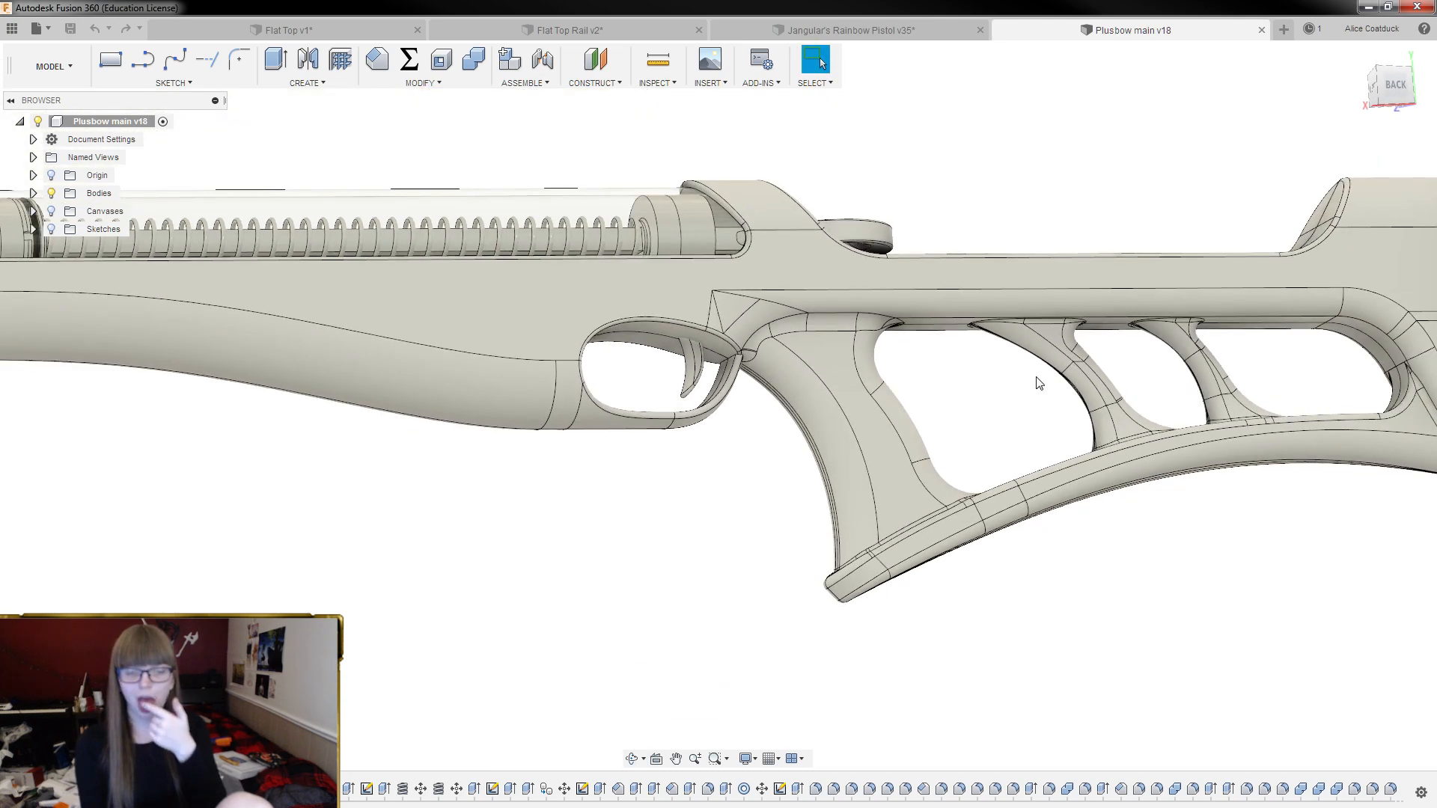
{"action": "scroll", "coordinate": [1039, 383], "scroll_direction": "down", "scroll_amount": 3}
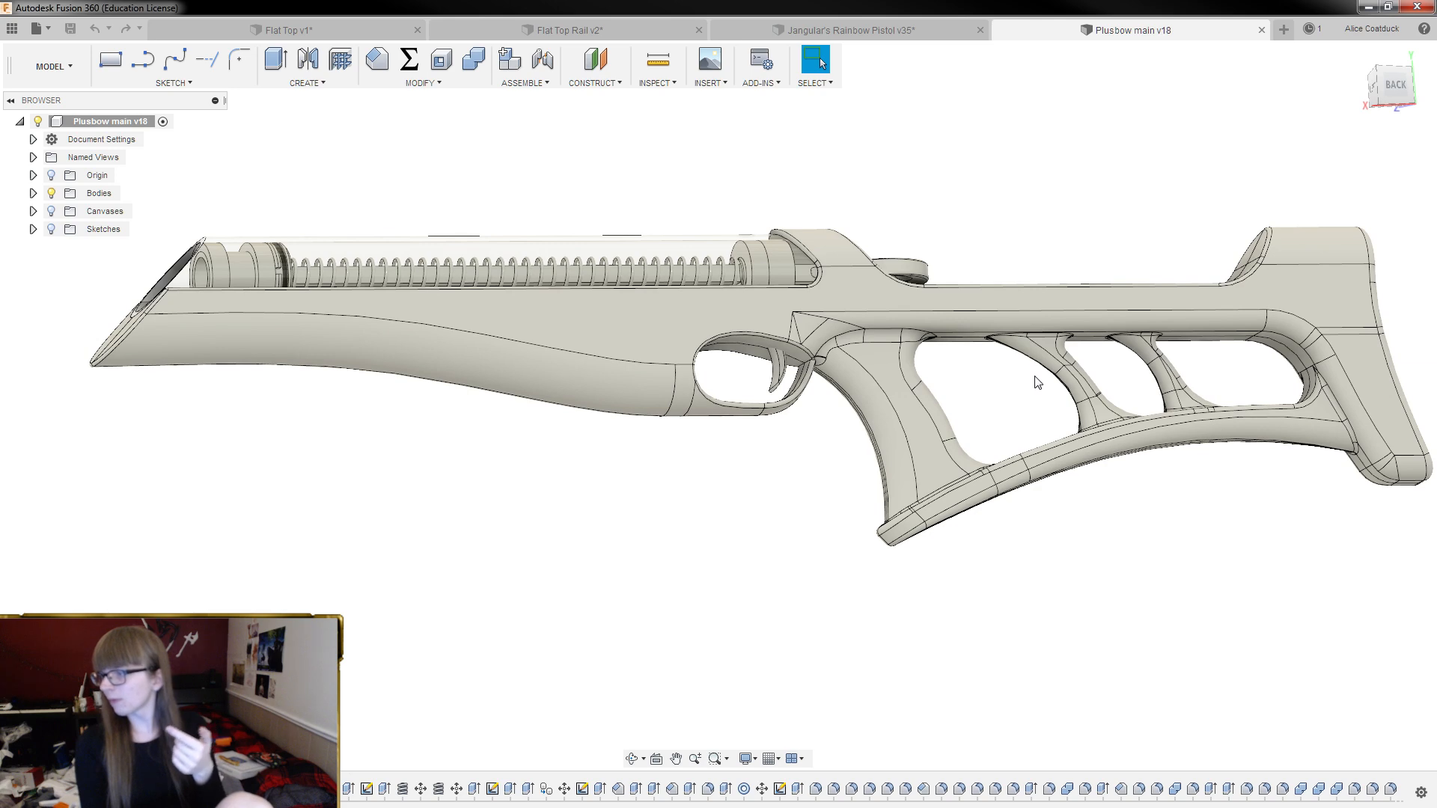
{"action": "middle_click_drag", "start_coordinate": [976, 380], "coordinate": [947, 399], "text": "shift"}
Look over the full Plusbow squarely from the back and from a slight angle
{"action": "key", "text": "q"}
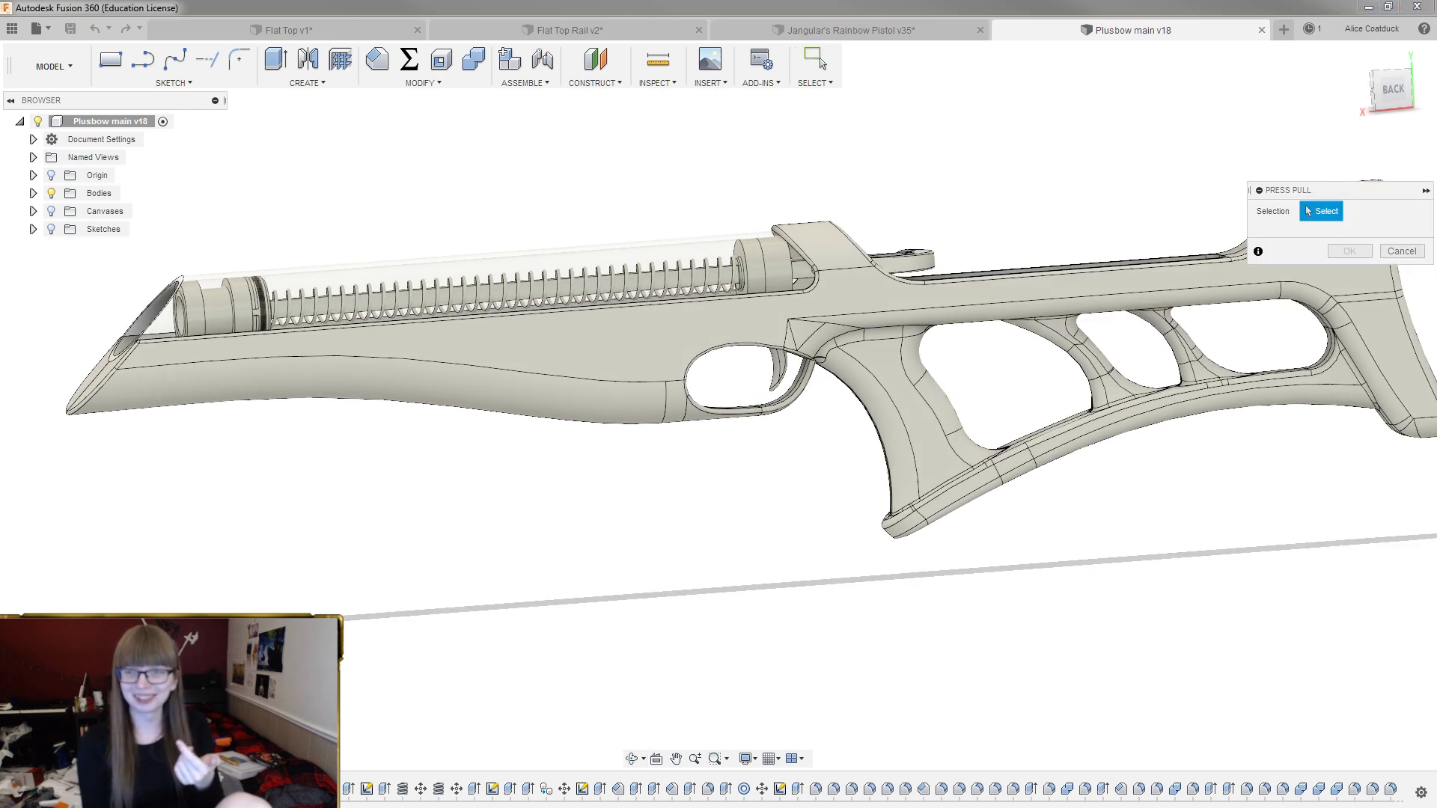
{"action": "left_click", "coordinate": [1392, 89]}
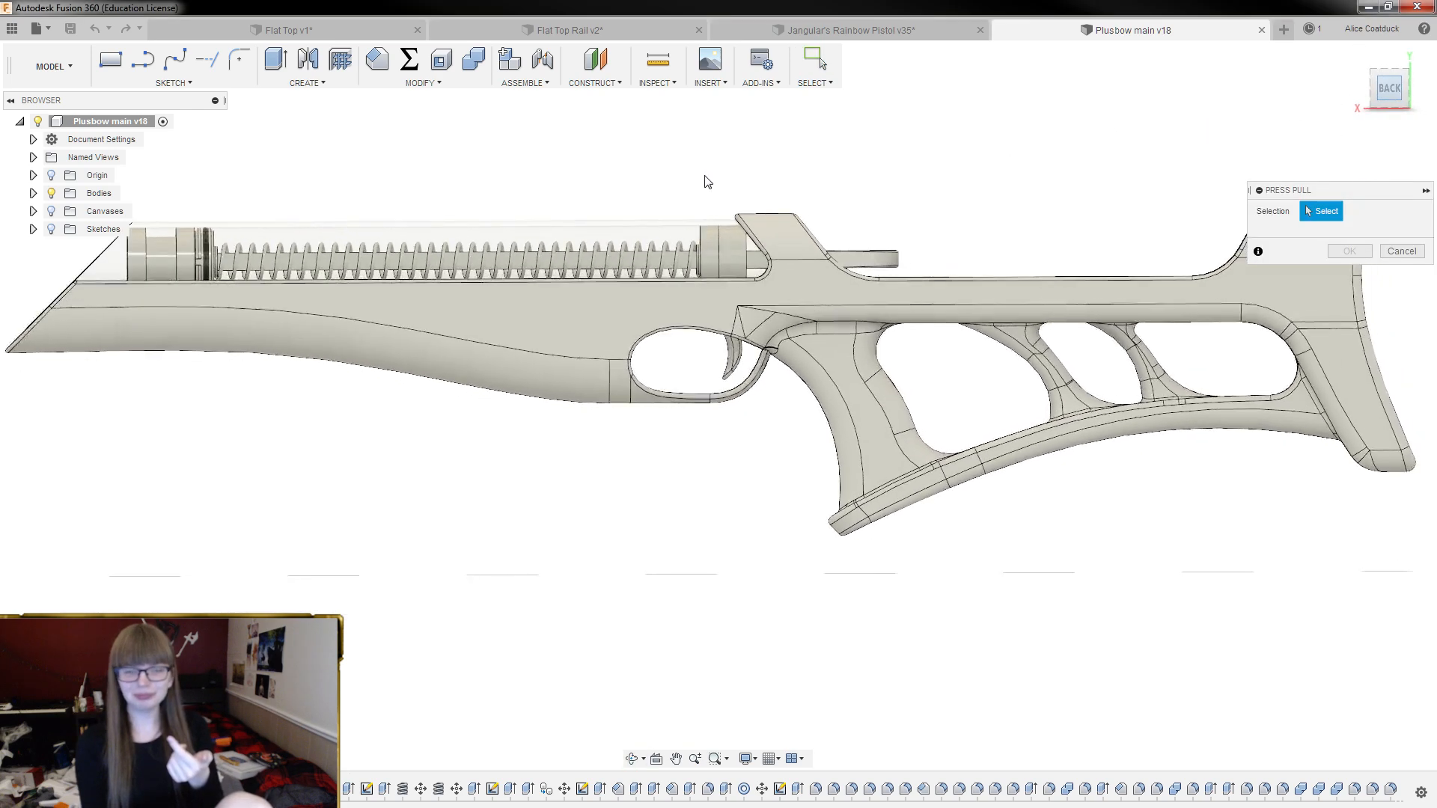
{"action": "scroll", "coordinate": [700, 512], "scroll_direction": "down", "scroll_amount": 1}
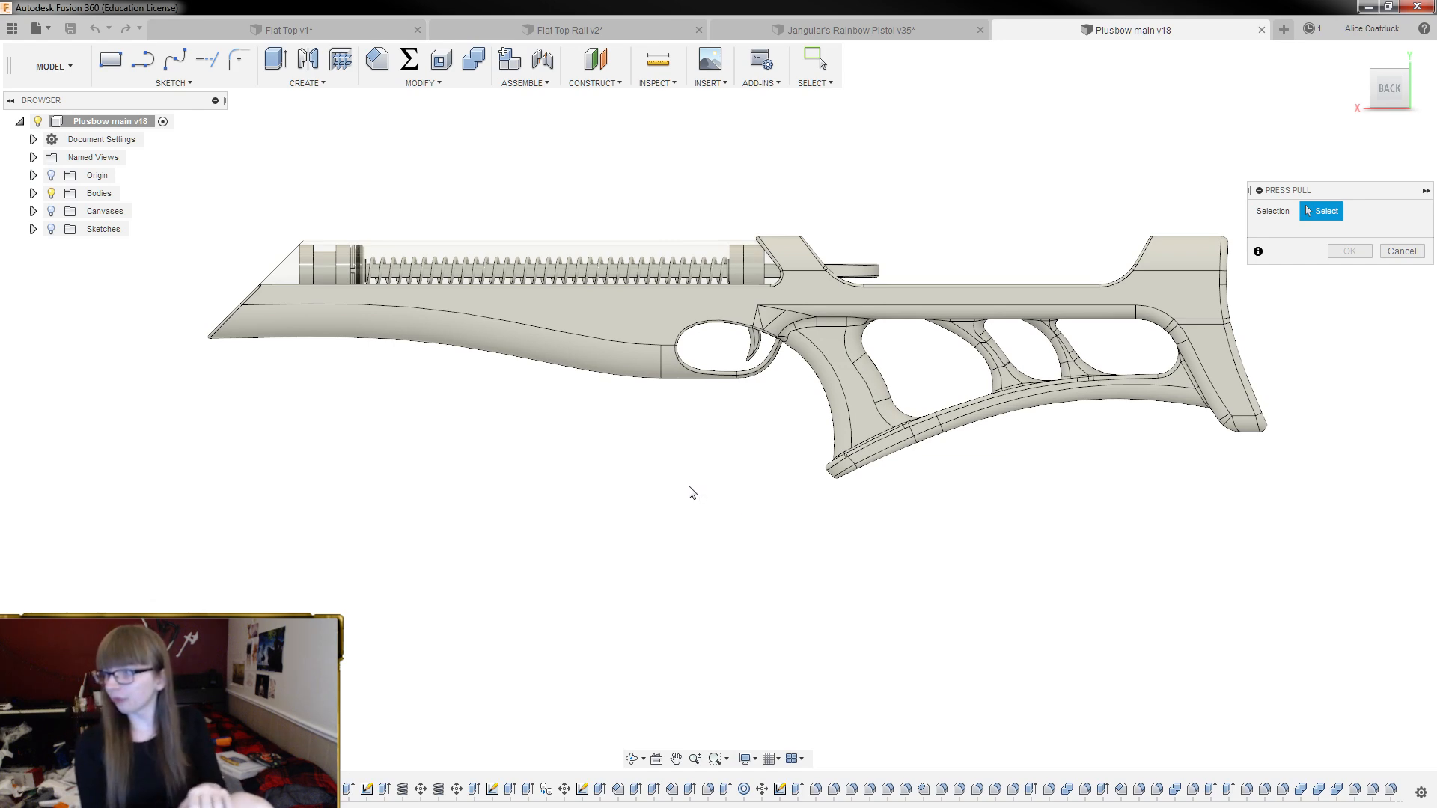
{"action": "scroll", "coordinate": [707, 284], "scroll_direction": "up", "scroll_amount": 3}
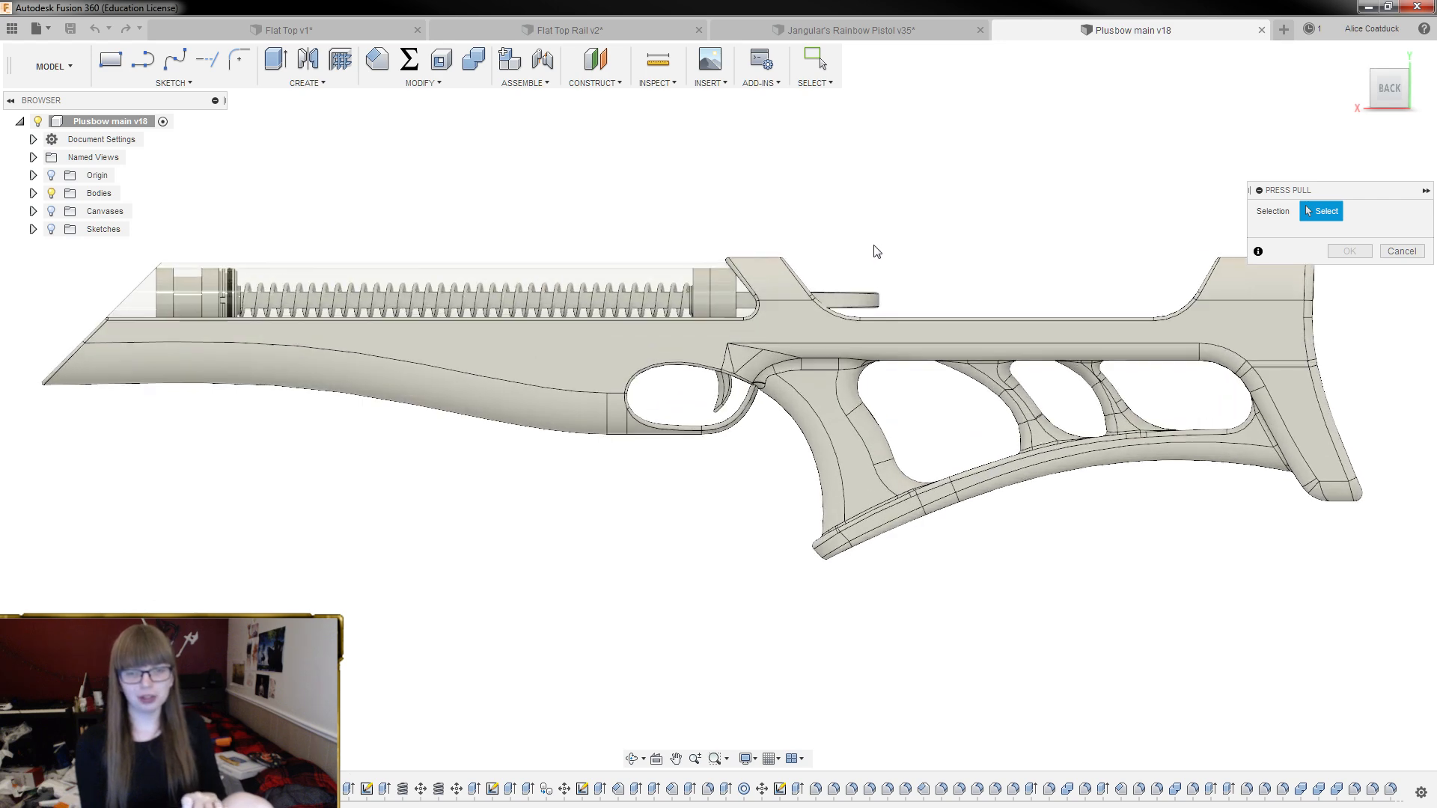
{"action": "middle_click_drag", "start_coordinate": [860, 257], "coordinate": [724, 301], "text": "shift"}
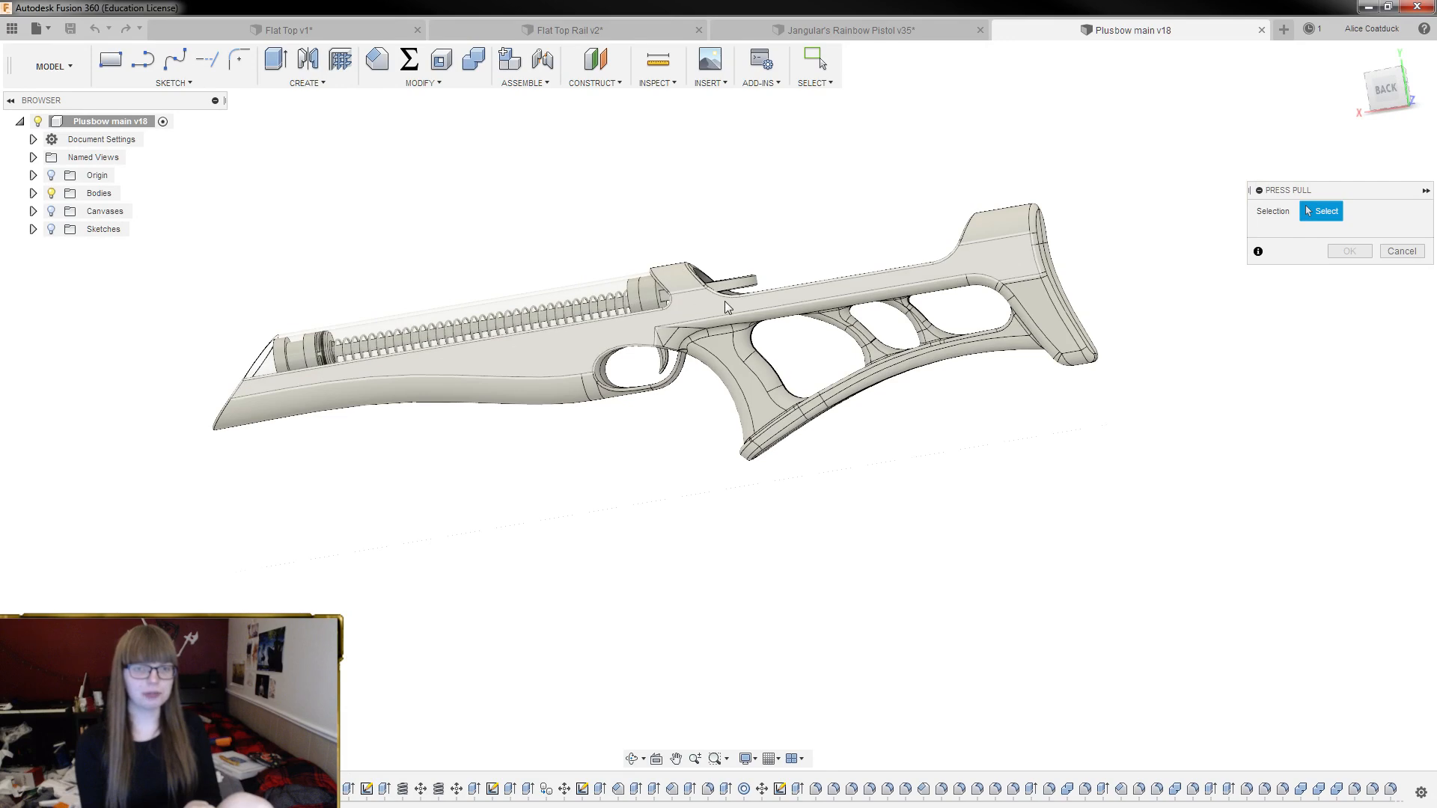
Hide the Main Body (1) shell half and examine the exposed trigger mechanism up close
{"action": "left_click", "coordinate": [33, 193]}
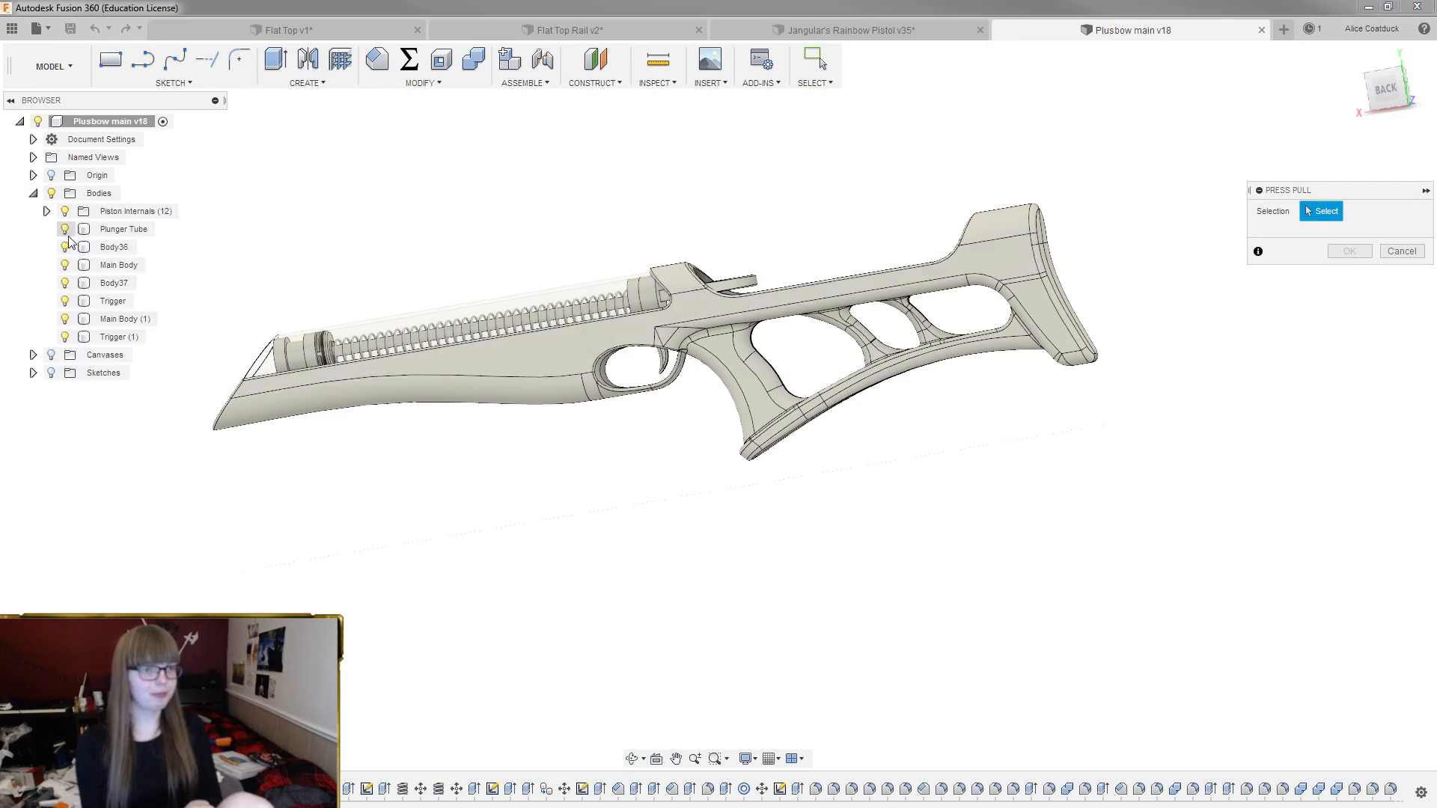
{"action": "left_click", "coordinate": [61, 321]}
{"action": "middle_click_drag", "start_coordinate": [379, 289], "coordinate": [423, 223], "text": "shift"}
{"action": "scroll", "coordinate": [621, 338], "scroll_direction": "up", "scroll_amount": 4}
{"action": "scroll", "coordinate": [632, 341], "scroll_direction": "up", "scroll_amount": 6}
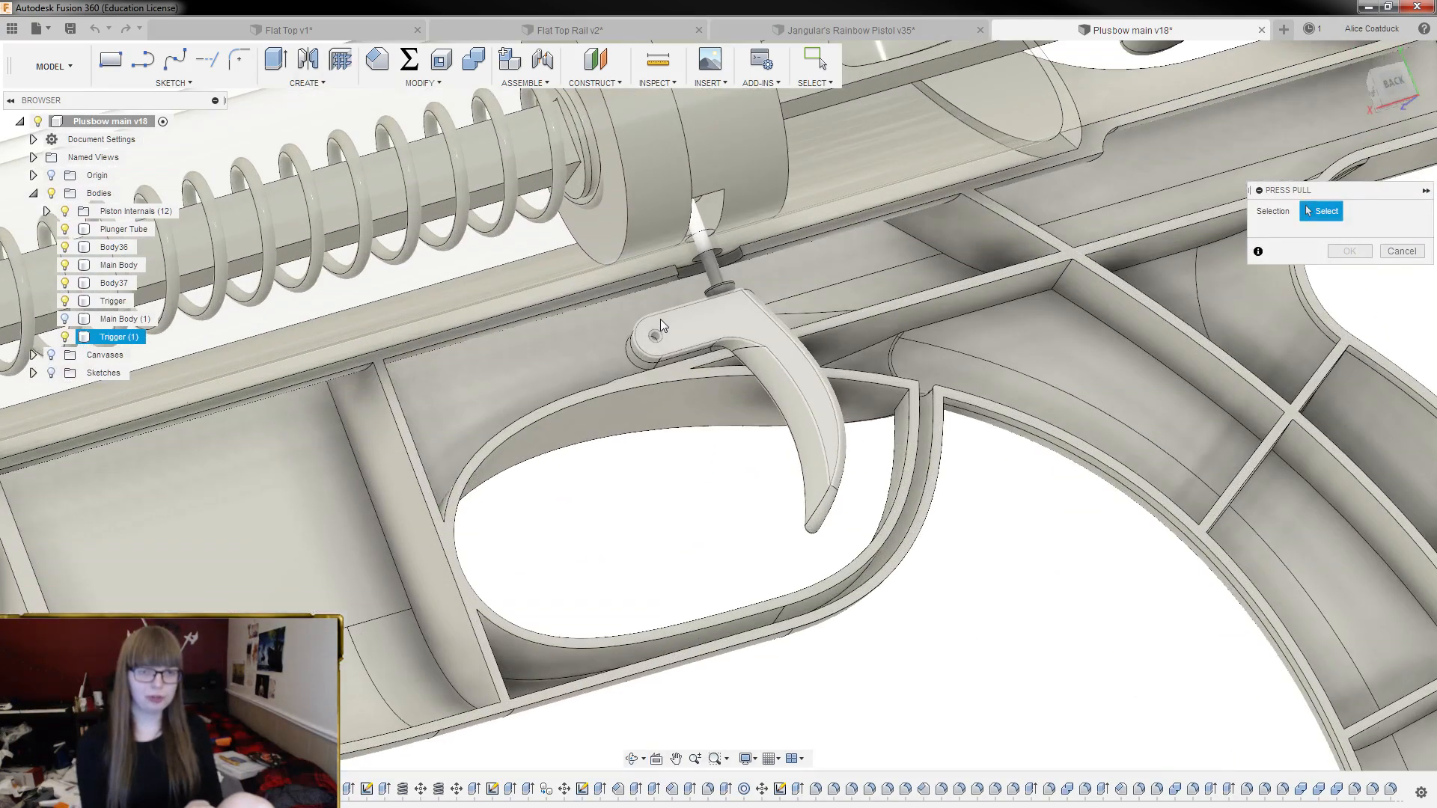
{"action": "middle_click_drag", "start_coordinate": [618, 313], "coordinate": [555, 342], "text": "shift"}
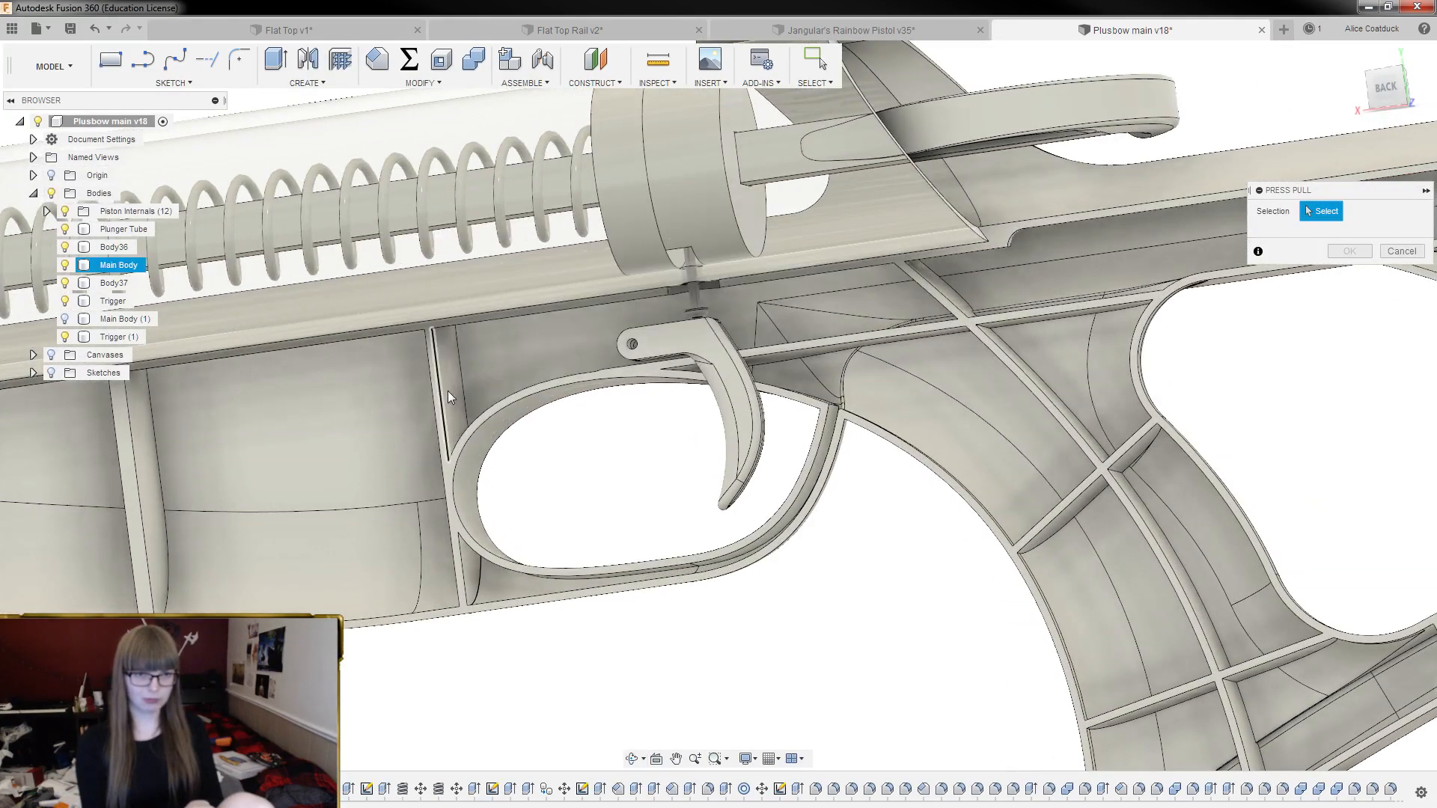
Examine the ribbed interior of the opened Plusbow along its full length, ending square to the back
{"action": "scroll", "coordinate": [419, 380], "scroll_direction": "down", "scroll_amount": 3}
{"action": "middle_click_drag", "start_coordinate": [930, 382], "coordinate": [1077, 247], "text": "shift"}
{"action": "middle_click_drag", "start_coordinate": [1307, 472], "coordinate": [1224, 502], "text": "shift"}
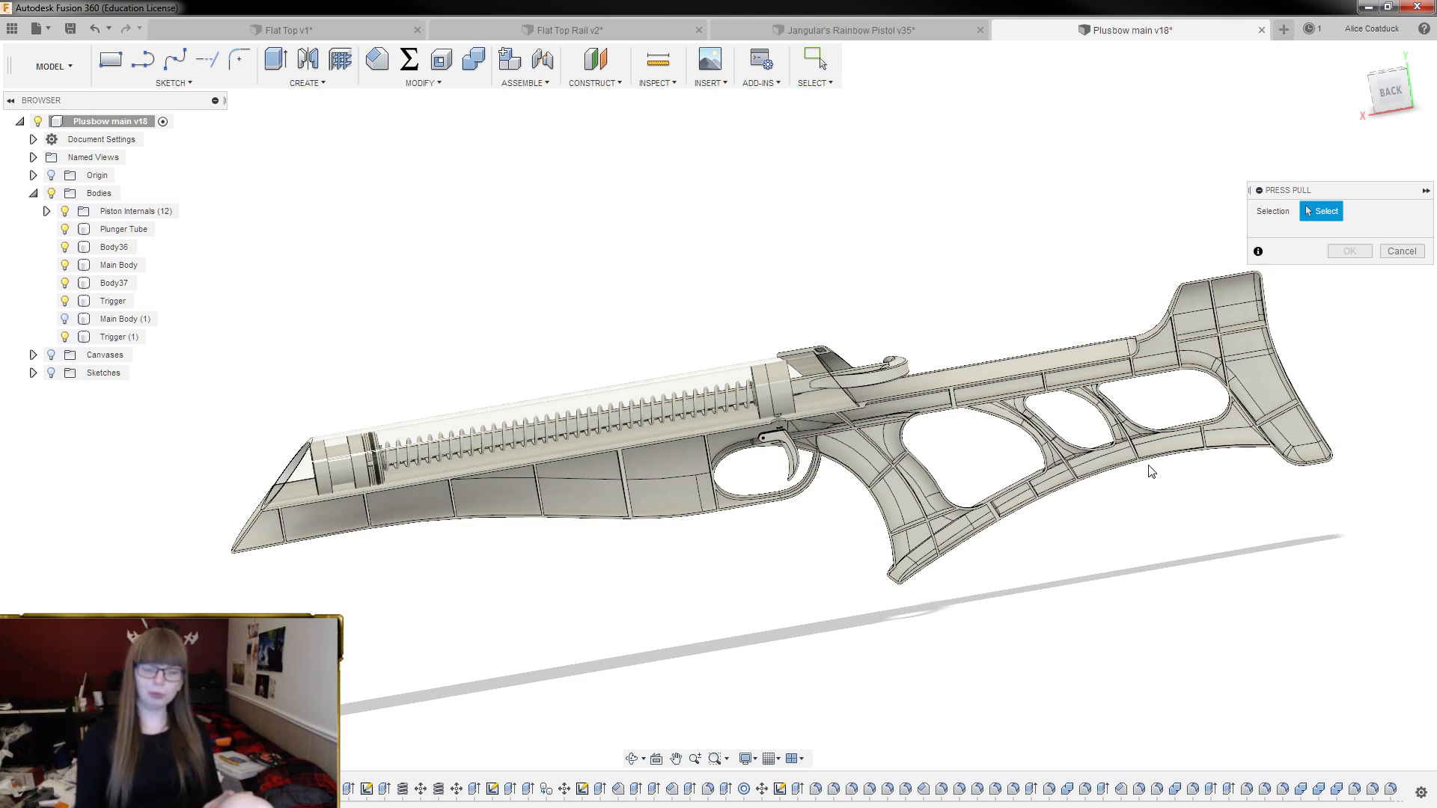
{"action": "mouse_move", "coordinate": [962, 217]}
{"action": "middle_mouse_down", "text": "shift"}
{"action": "mouse_move", "coordinate": [962, 234]}
{"action": "mouse_move", "coordinate": [936, 221]}
{"action": "mouse_move", "coordinate": [962, 221]}
{"action": "mouse_move", "coordinate": [958, 199]}
{"action": "mouse_move", "coordinate": [943, 221]}
{"action": "middle_mouse_up", "text": "shift"}
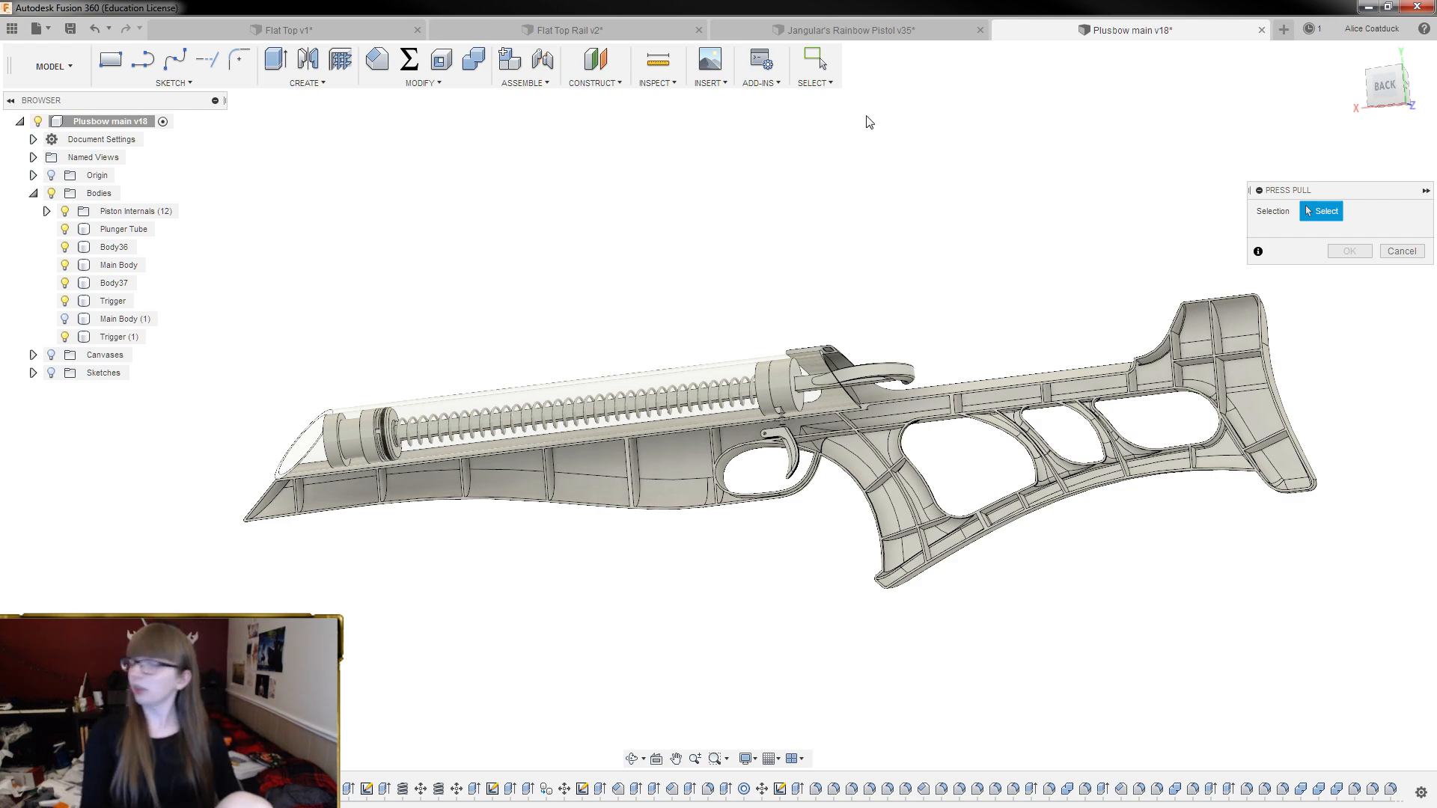
{"action": "middle_click_drag", "start_coordinate": [938, 237], "coordinate": [1122, 225], "text": "shift"}
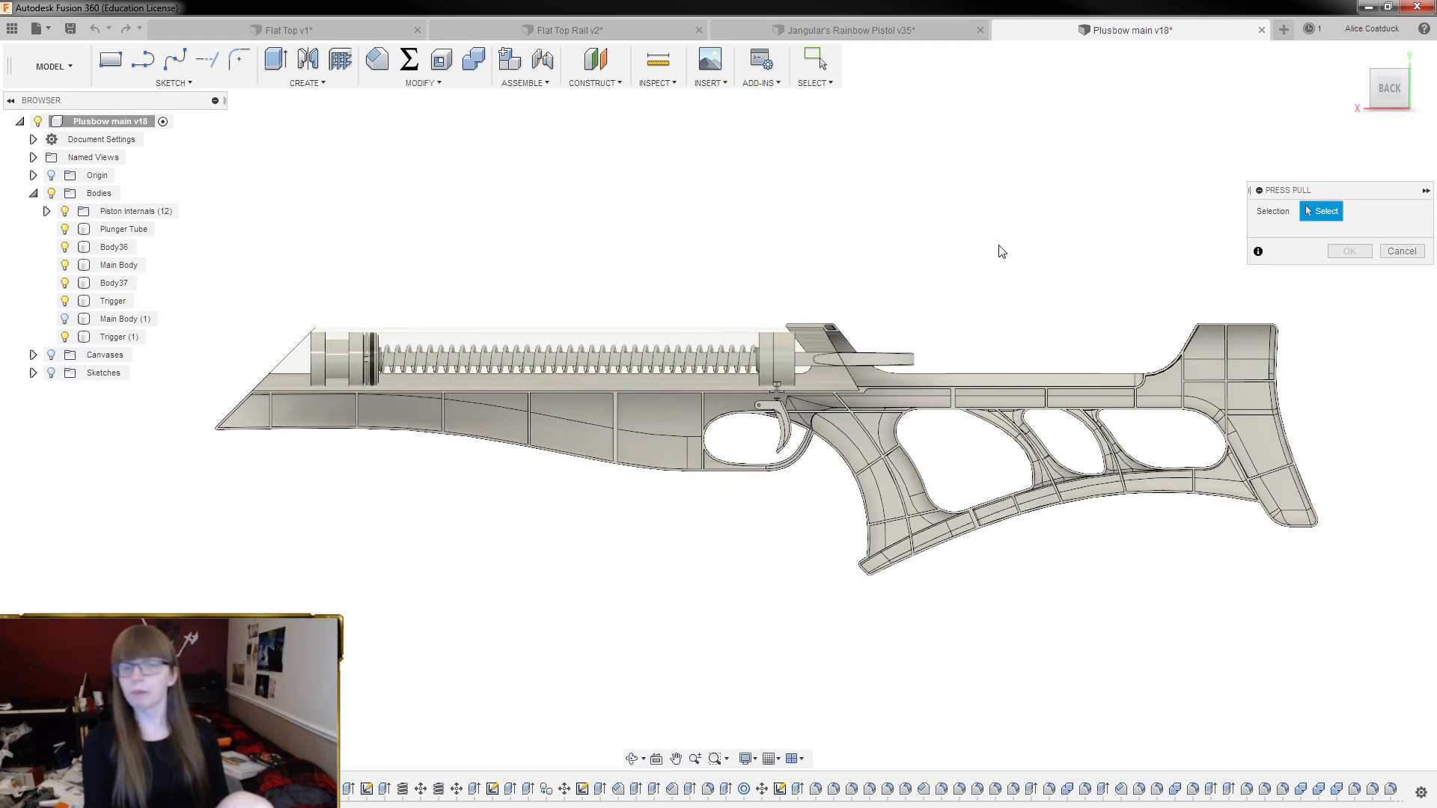
Inspect the internal ribs around the trigger guard, grip and skeleton stock up close
{"action": "scroll", "coordinate": [732, 496], "scroll_direction": "up", "scroll_amount": 1}
{"action": "scroll", "coordinate": [732, 496], "scroll_direction": "up", "scroll_amount": 4}
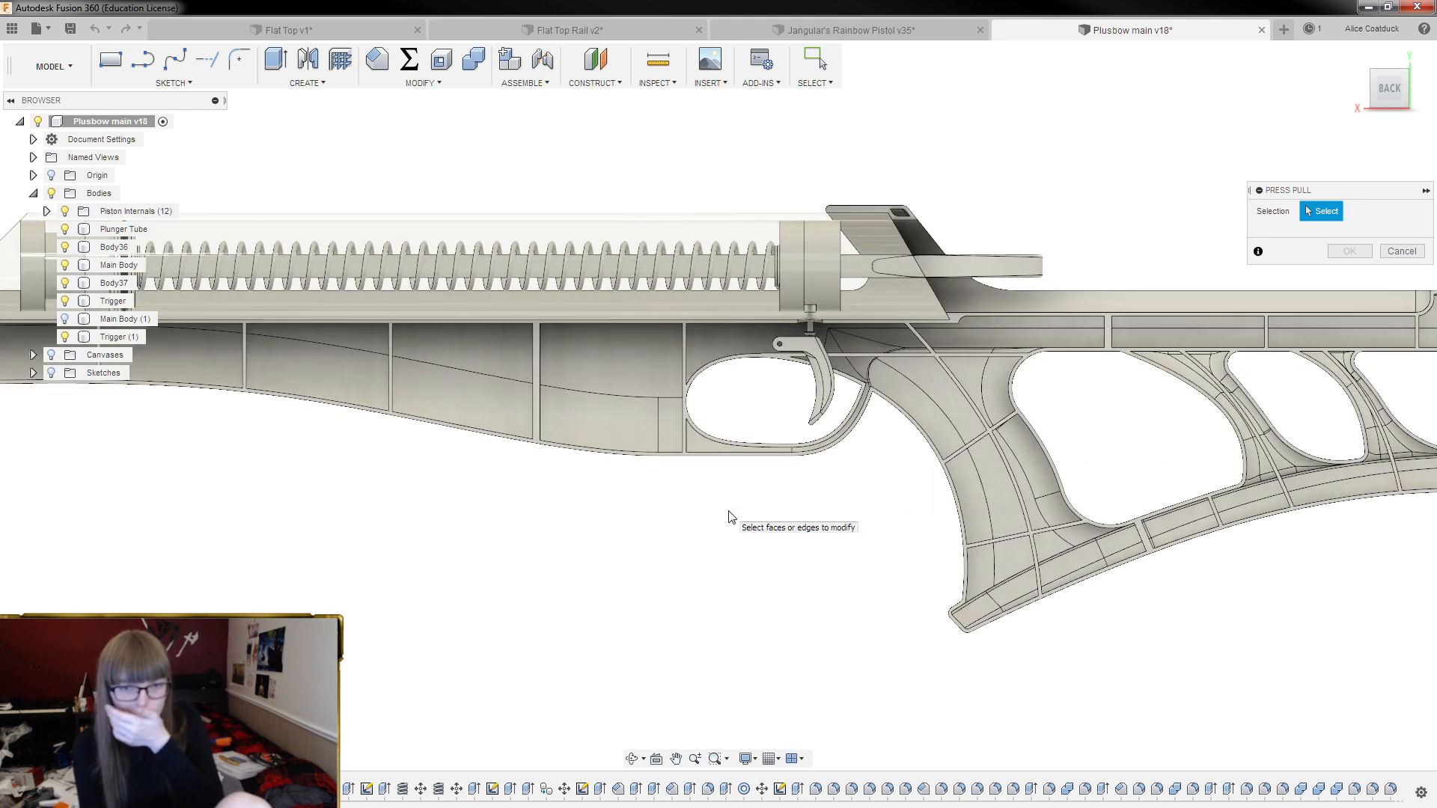
{"action": "scroll", "coordinate": [598, 478], "scroll_direction": "down", "scroll_amount": 5}
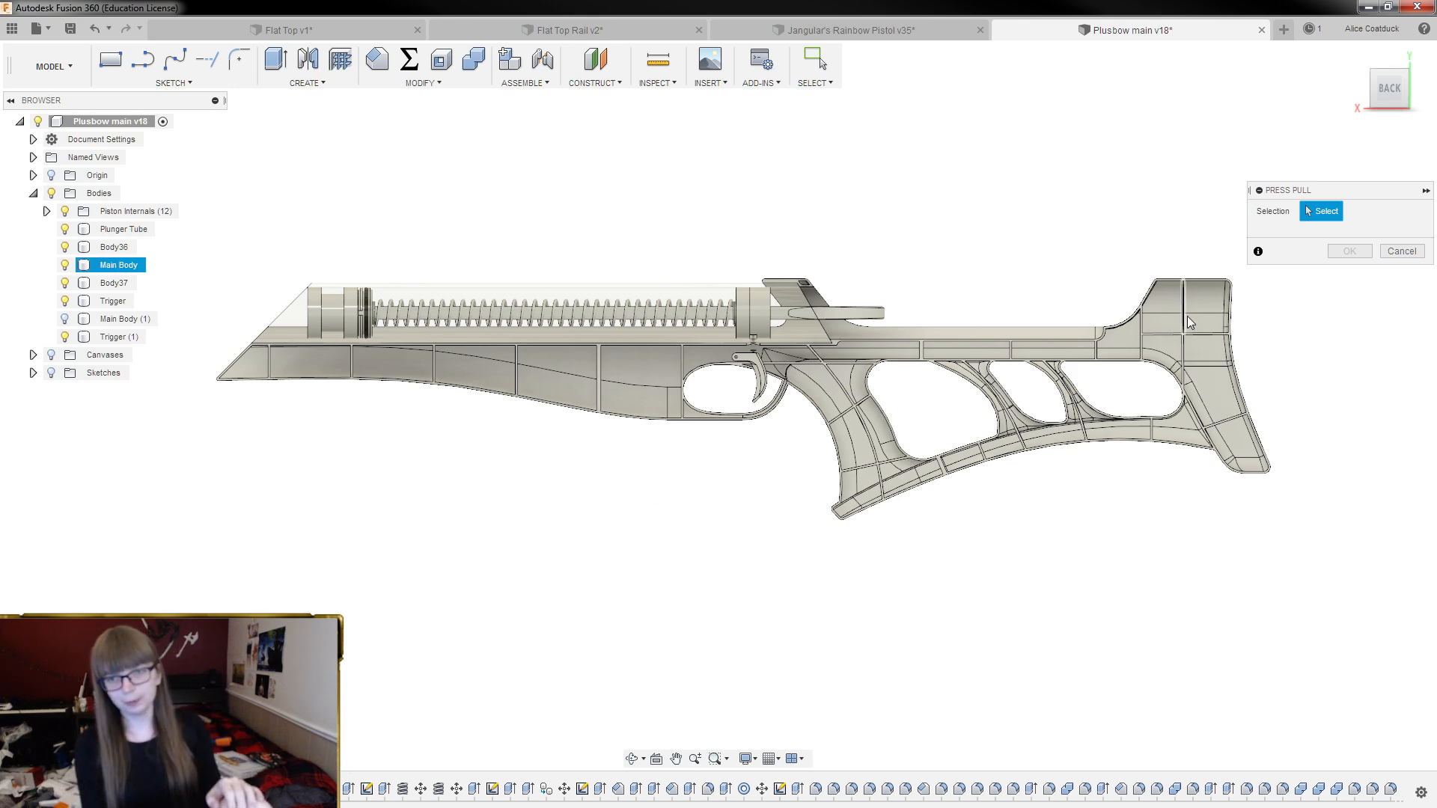
{"action": "scroll", "coordinate": [1192, 316], "scroll_direction": "up", "scroll_amount": 3}
{"action": "scroll", "coordinate": [1233, 274], "scroll_direction": "up", "scroll_amount": 3}
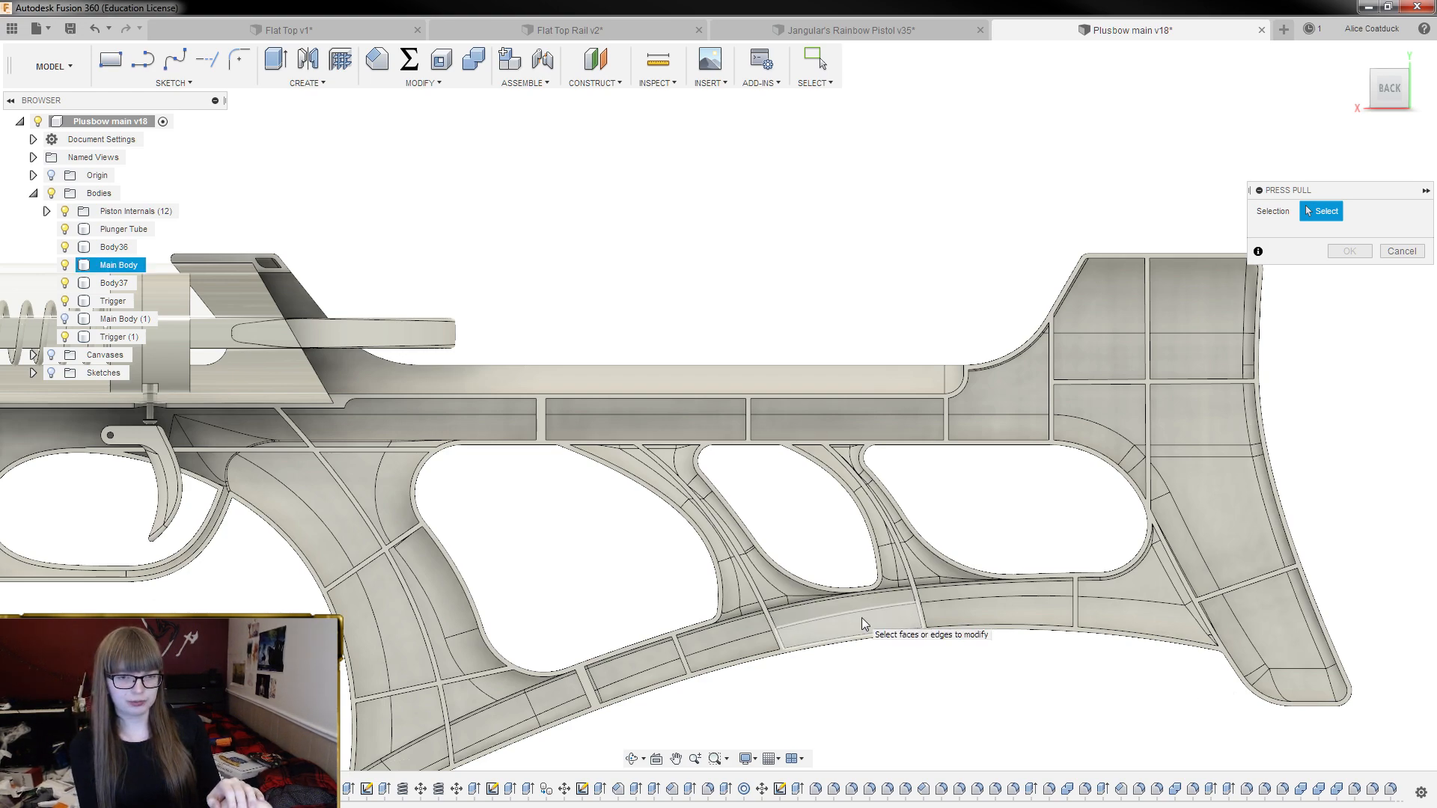
{"action": "scroll", "coordinate": [862, 623], "scroll_direction": "down", "scroll_amount": 3}
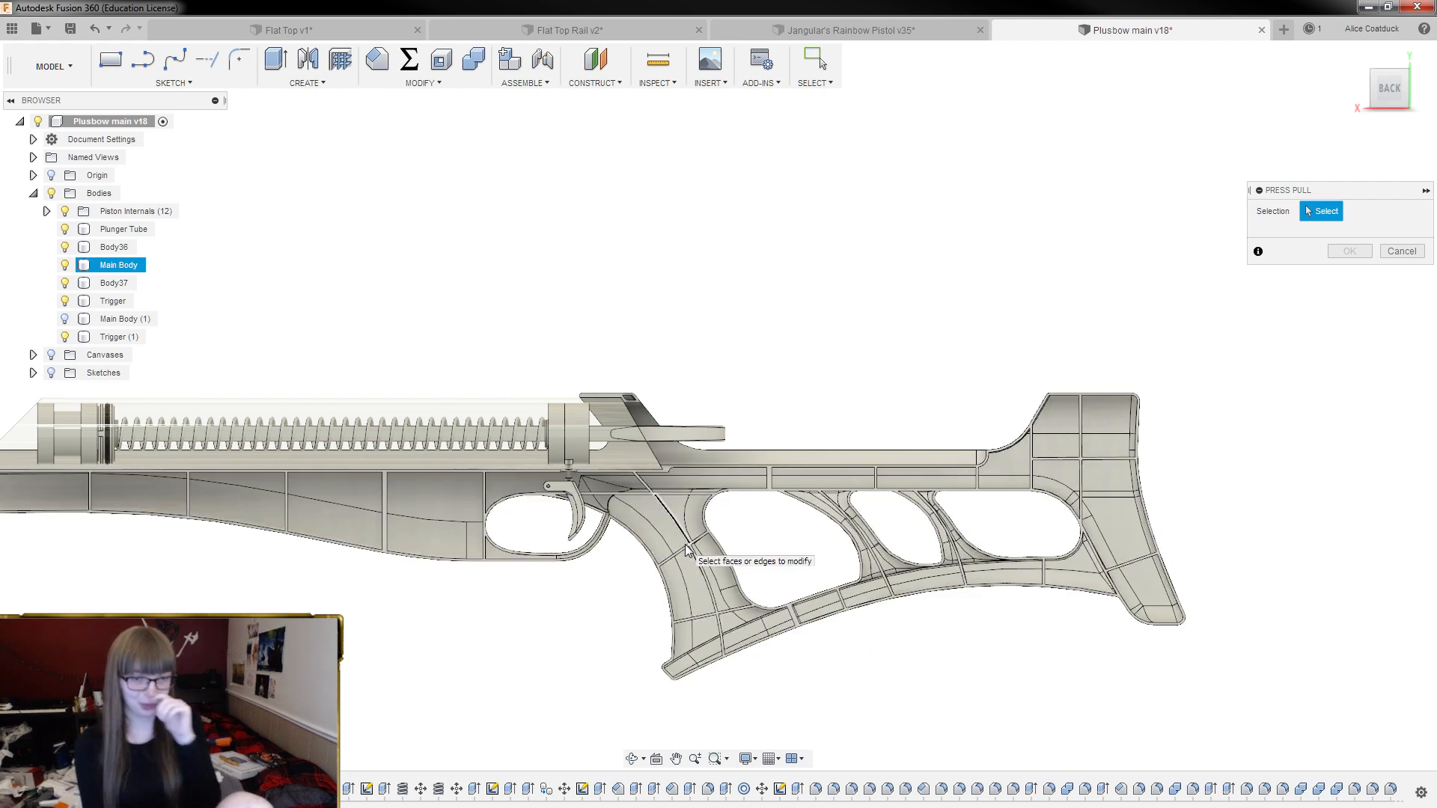
Inspect the trigger, the rear of the plunger and the curved pull handle from the side and from above
{"action": "mouse_move", "coordinate": [838, 370]}
{"action": "middle_mouse_down", "text": "shift"}
{"action": "mouse_move", "coordinate": [973, 299]}
{"action": "mouse_move", "coordinate": [861, 374]}
{"action": "middle_mouse_up", "text": "shift"}
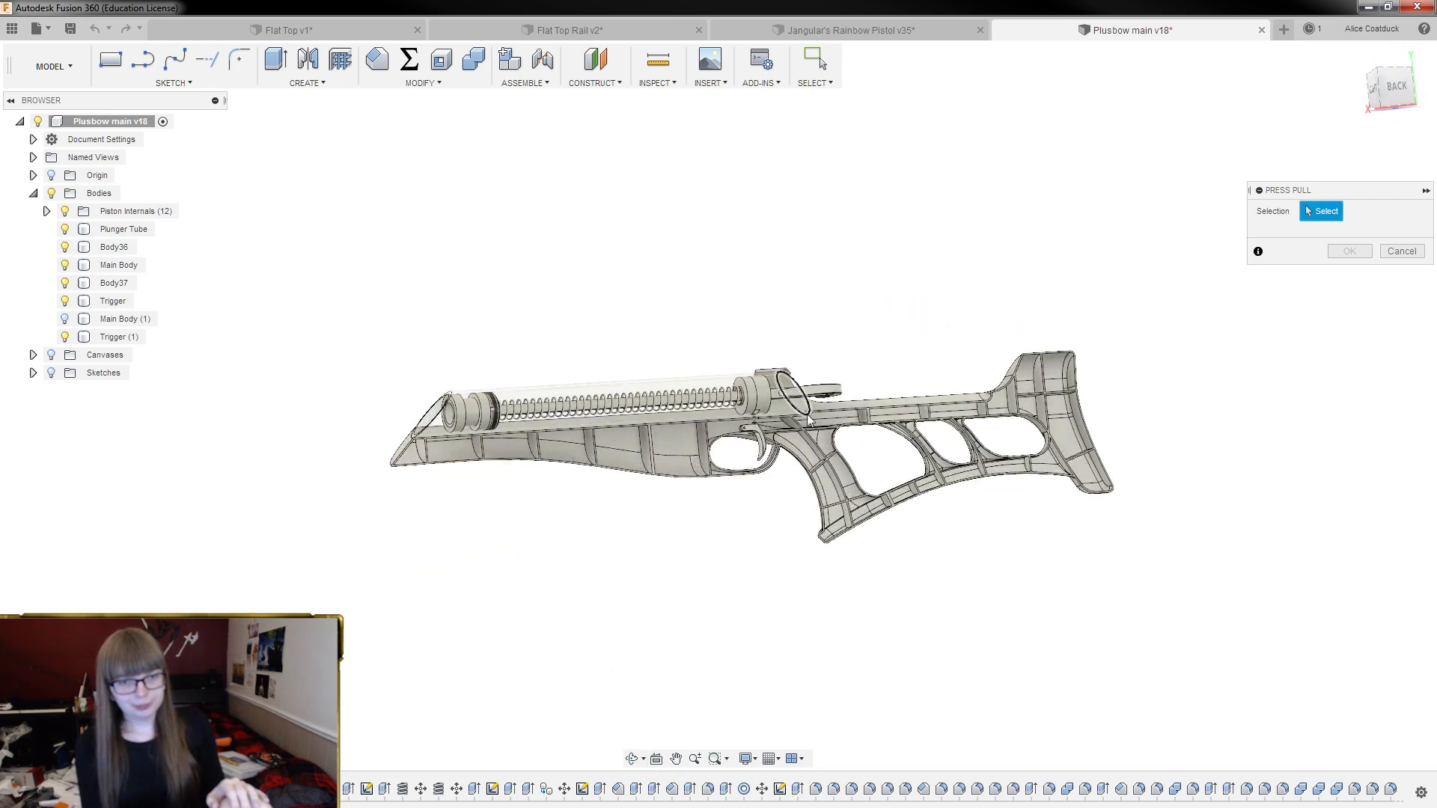
{"action": "scroll", "coordinate": [778, 433], "scroll_direction": "up", "scroll_amount": 5}
{"action": "scroll", "coordinate": [779, 420], "scroll_direction": "up", "scroll_amount": 4}
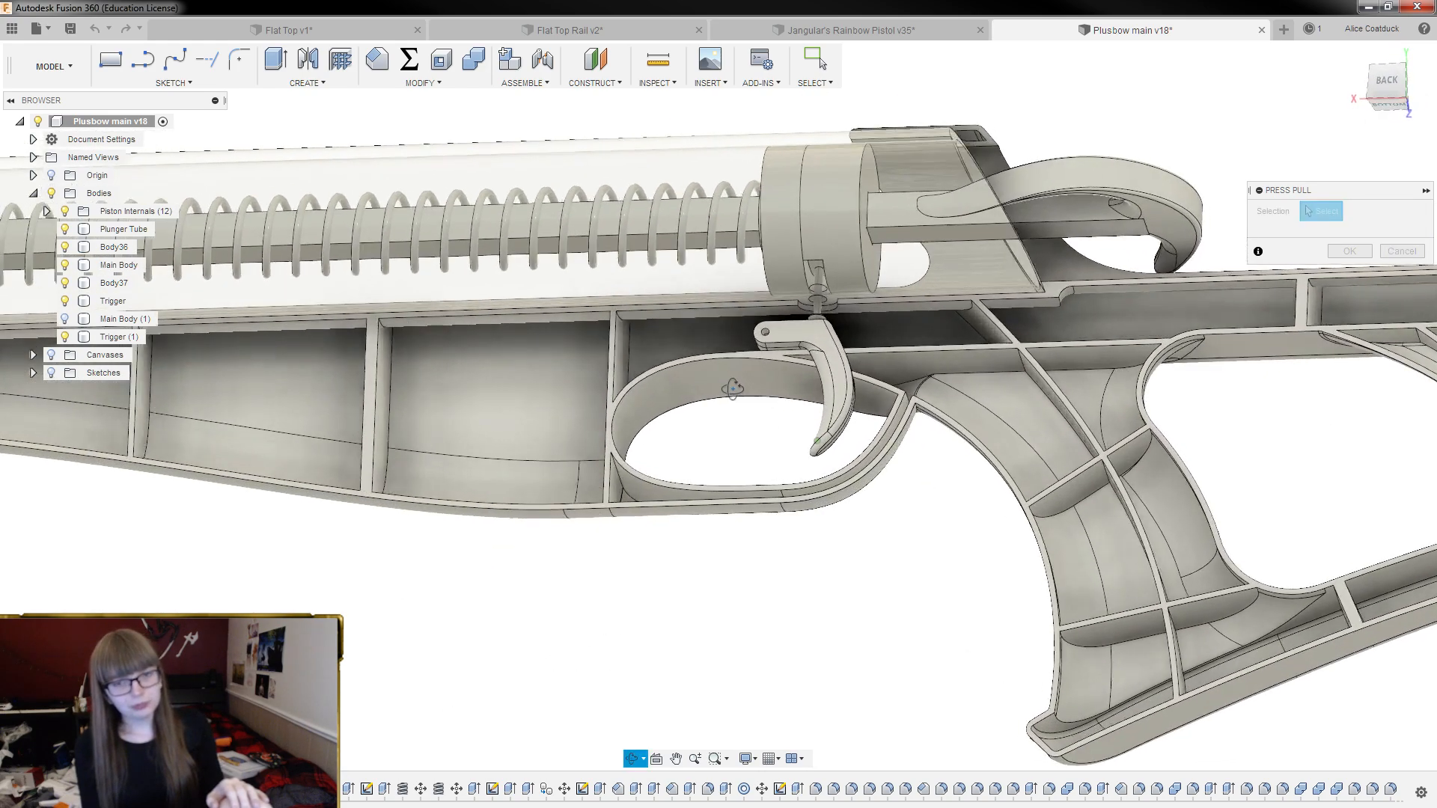
{"action": "scroll", "coordinate": [827, 400], "scroll_direction": "down", "scroll_amount": 6}
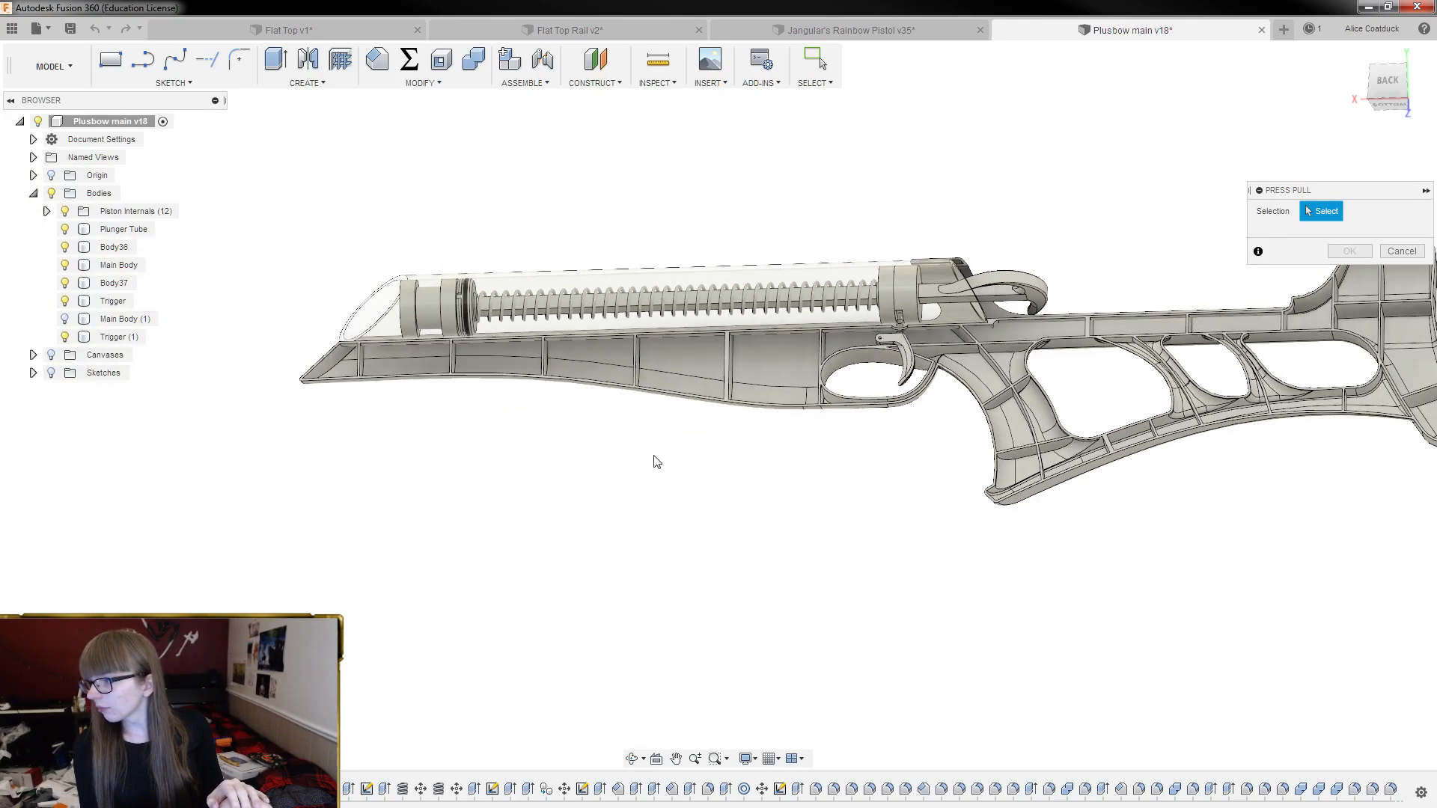
{"action": "middle_click_drag", "start_coordinate": [973, 292], "coordinate": [984, 361], "text": "shift"}
{"action": "scroll", "coordinate": [984, 362], "scroll_direction": "up", "scroll_amount": 5}
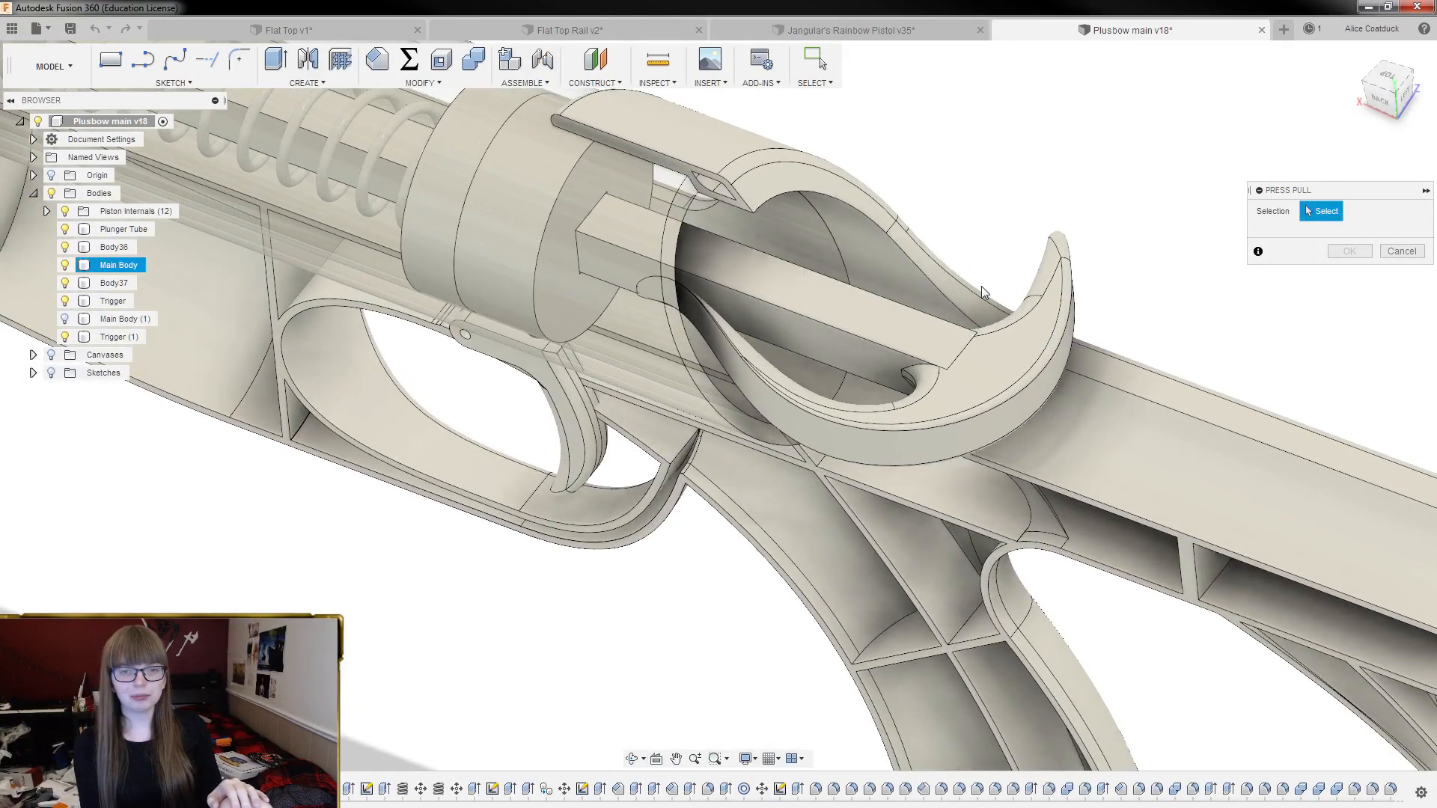
{"action": "scroll", "coordinate": [994, 250], "scroll_direction": "down", "scroll_amount": 5}
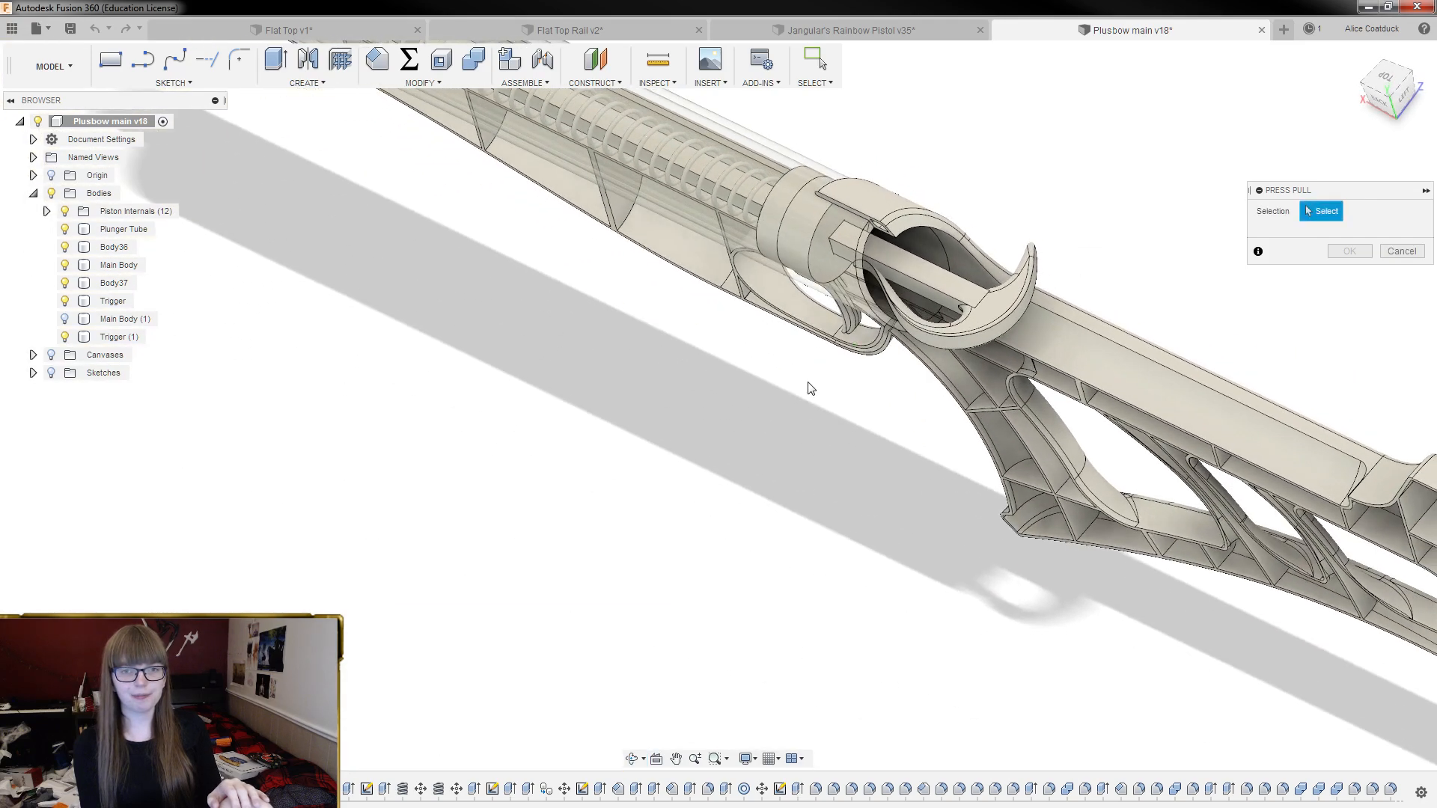
{"action": "scroll", "coordinate": [854, 412], "scroll_direction": "down", "scroll_amount": 1}
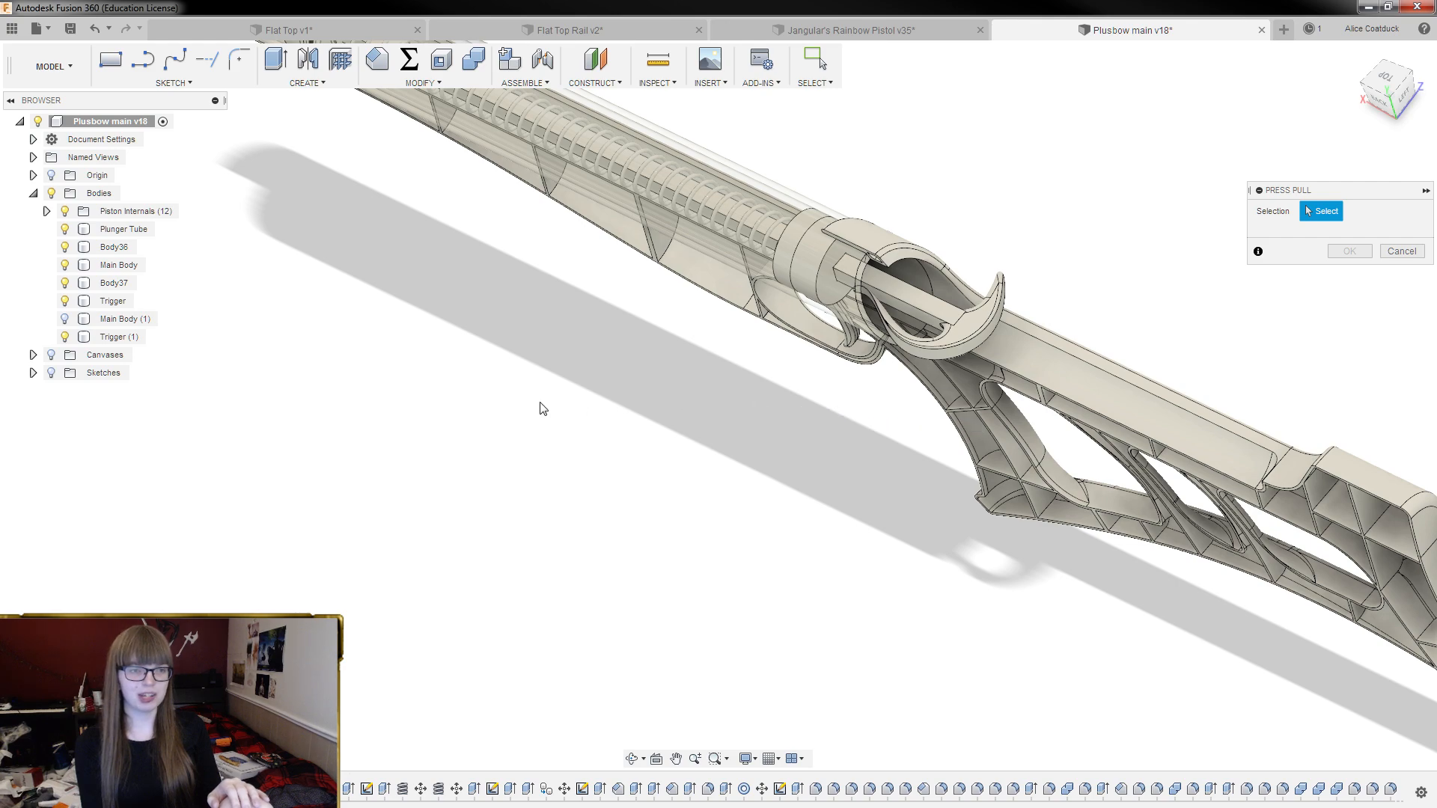
Show the Main Body (1) shell half again and examine the closed Plusbow from several angles
{"action": "left_click", "coordinate": [65, 319]}
{"action": "middle_click_drag", "start_coordinate": [503, 372], "coordinate": [554, 358], "text": "shift"}
{"action": "scroll", "coordinate": [518, 360], "scroll_direction": "down", "scroll_amount": 2}
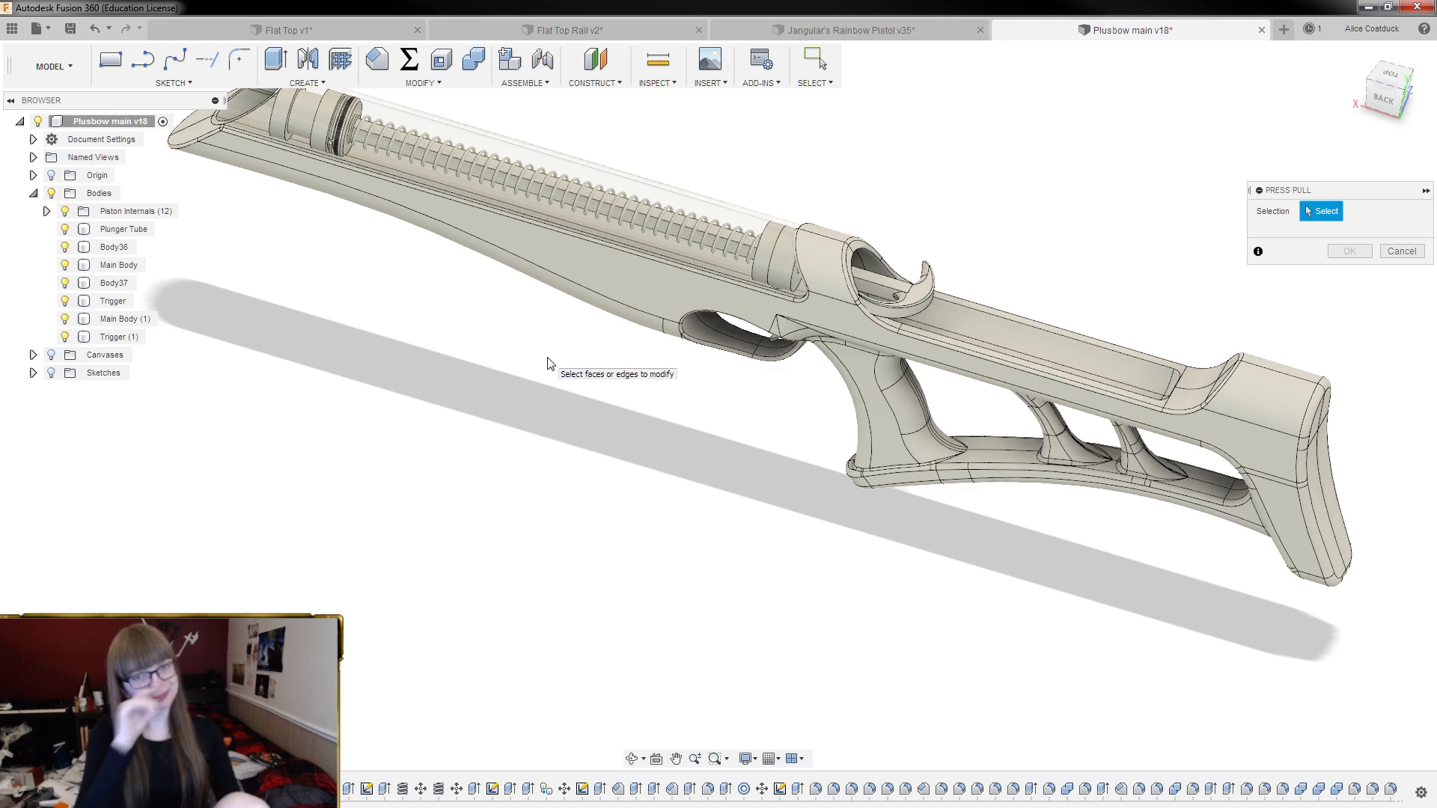
{"action": "scroll", "coordinate": [1133, 160], "scroll_direction": "down", "scroll_amount": 2}
{"action": "middle_click_drag", "start_coordinate": [955, 240], "coordinate": [962, 212], "text": "shift"}
{"action": "scroll", "coordinate": [1324, 393], "scroll_direction": "up", "scroll_amount": 2}
{"action": "middle_click_drag", "start_coordinate": [1318, 385], "coordinate": [962, 243], "text": "shift"}
{"action": "scroll", "coordinate": [1088, 275], "scroll_direction": "down", "scroll_amount": 3}
{"action": "scroll", "coordinate": [793, 358], "scroll_direction": "down", "scroll_amount": 3}
{"action": "middle_click_drag", "start_coordinate": [853, 278], "coordinate": [897, 231], "text": "shift"}
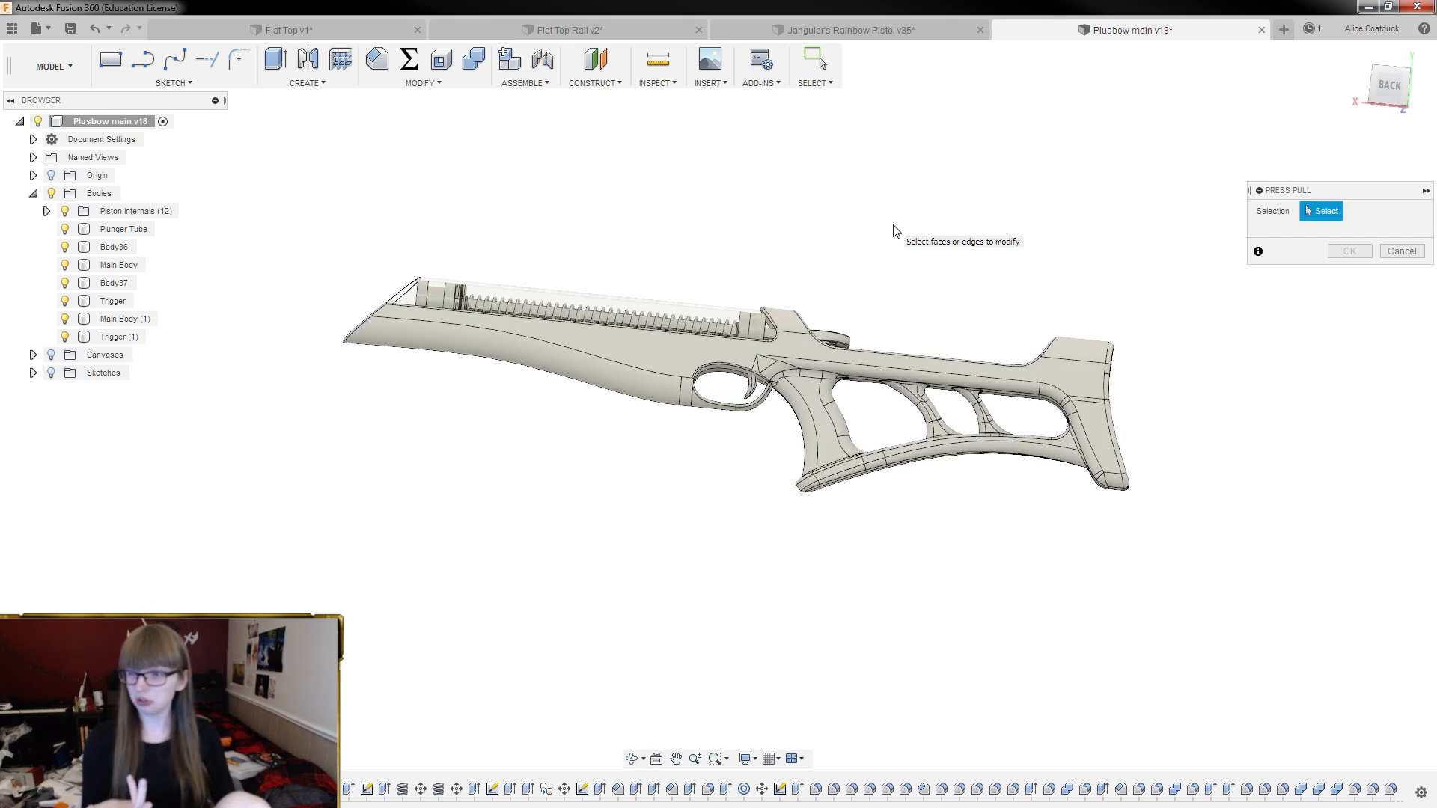
Return to a square back view of the Plusbow and look over its side profile
{"action": "left_click", "coordinate": [1390, 95]}
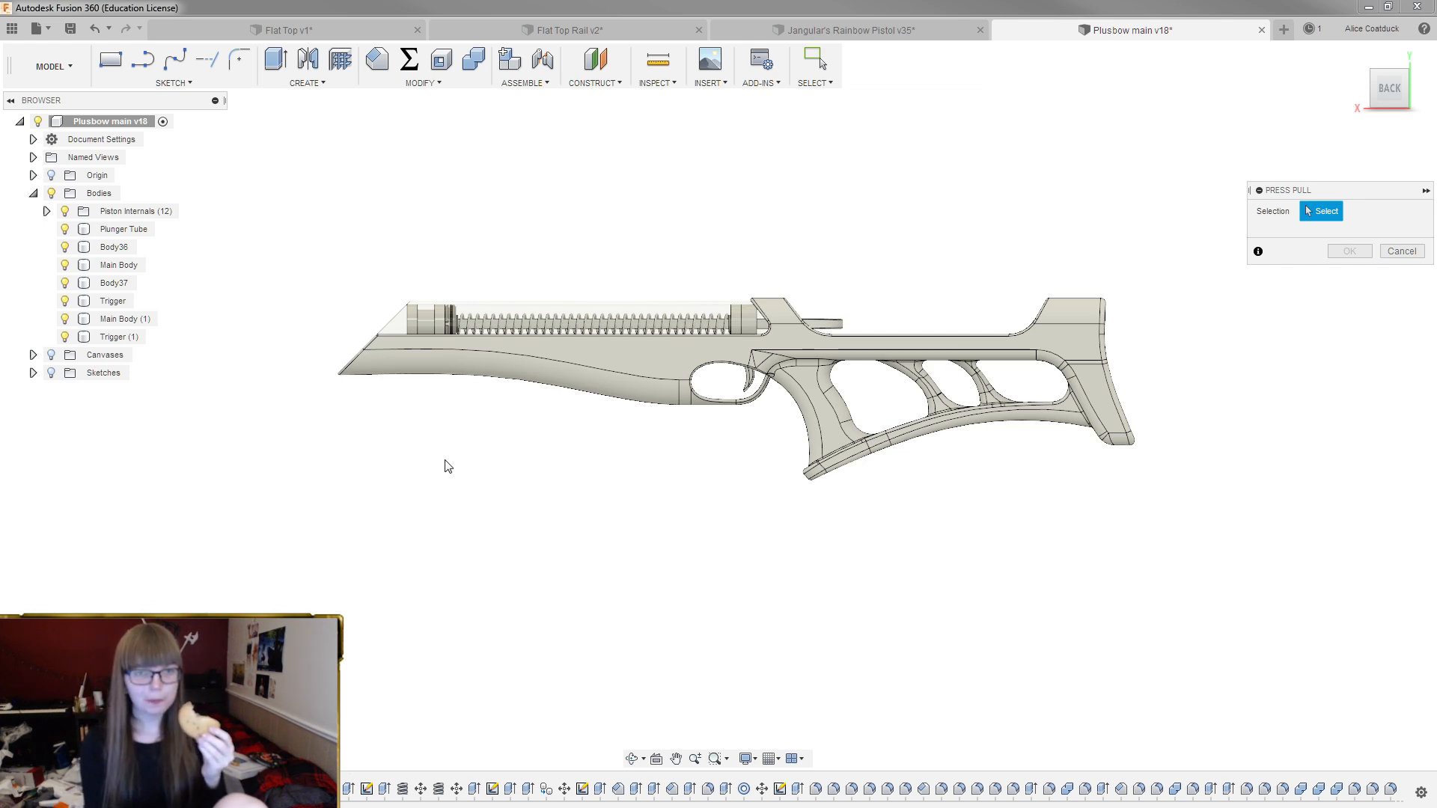
{"action": "scroll", "coordinate": [728, 394], "scroll_direction": "up", "scroll_amount": 2}
{"action": "scroll", "coordinate": [744, 382], "scroll_direction": "up", "scroll_amount": 1}
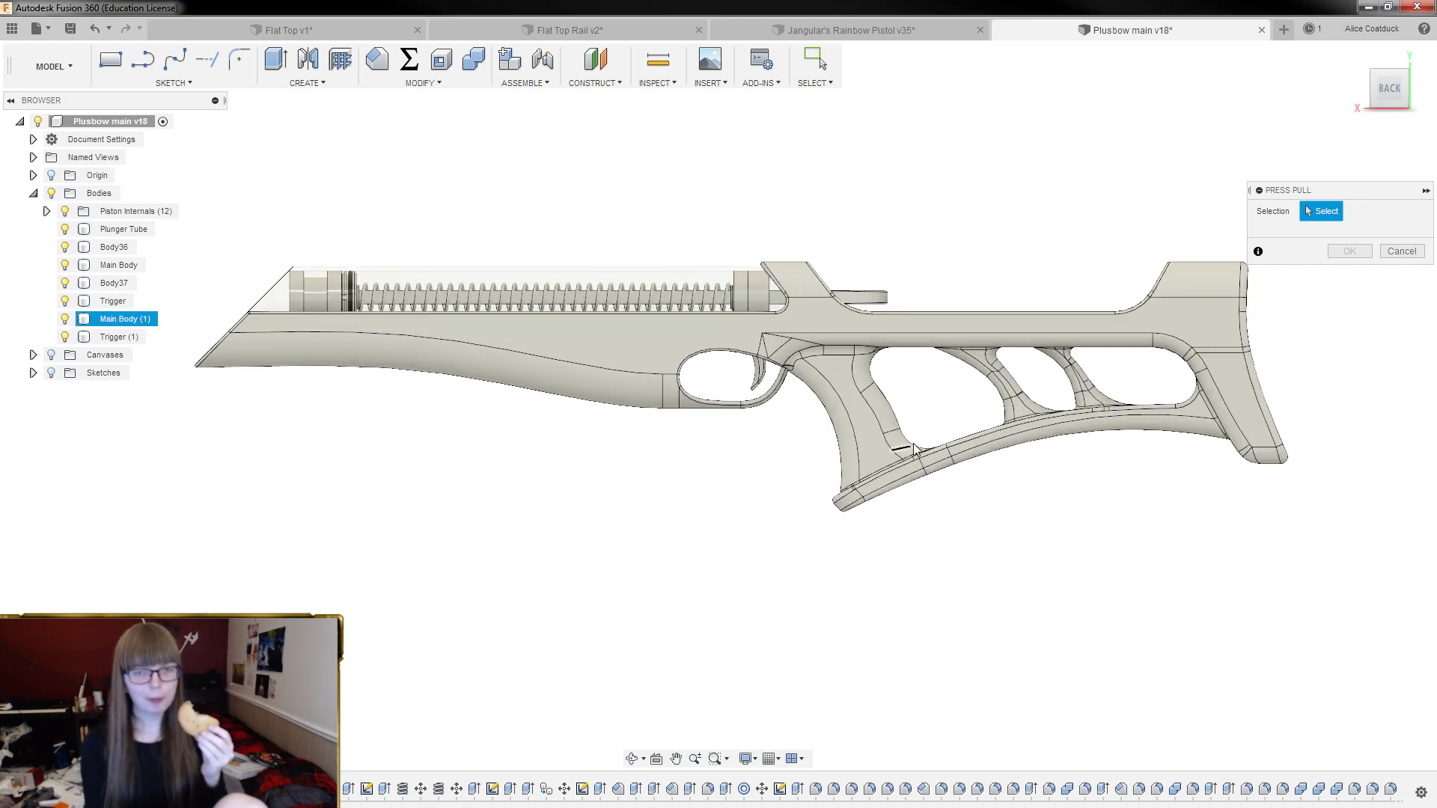
{"action": "scroll", "coordinate": [968, 411], "scroll_direction": "down", "scroll_amount": 1}
Open the Plusbow Rack design from the Plusbow project and close the project browser
{"action": "left_click", "coordinate": [12, 28]}
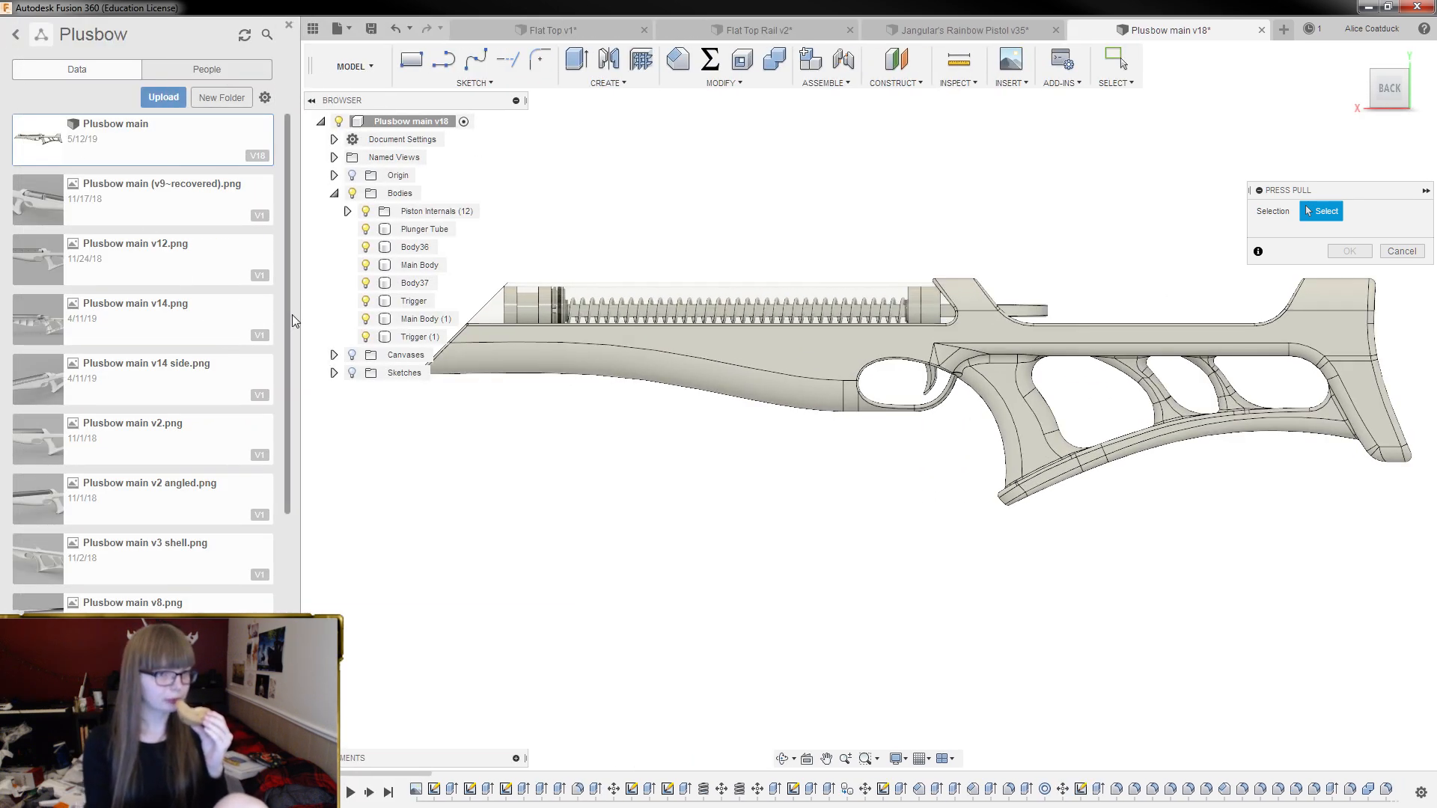
{"action": "left_click_drag", "start_coordinate": [291, 299], "coordinate": [303, 569]}
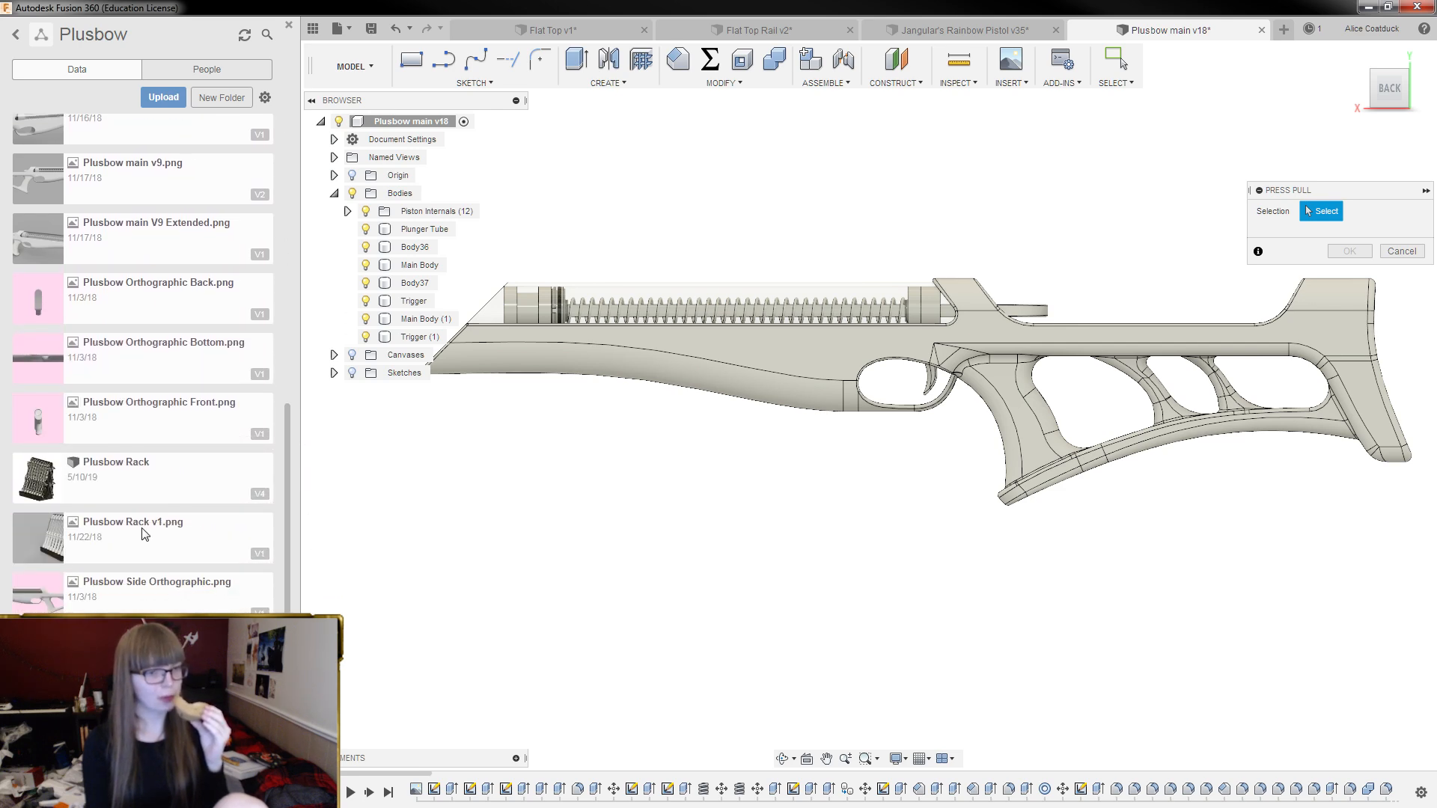
{"action": "left_click", "coordinate": [135, 478]}
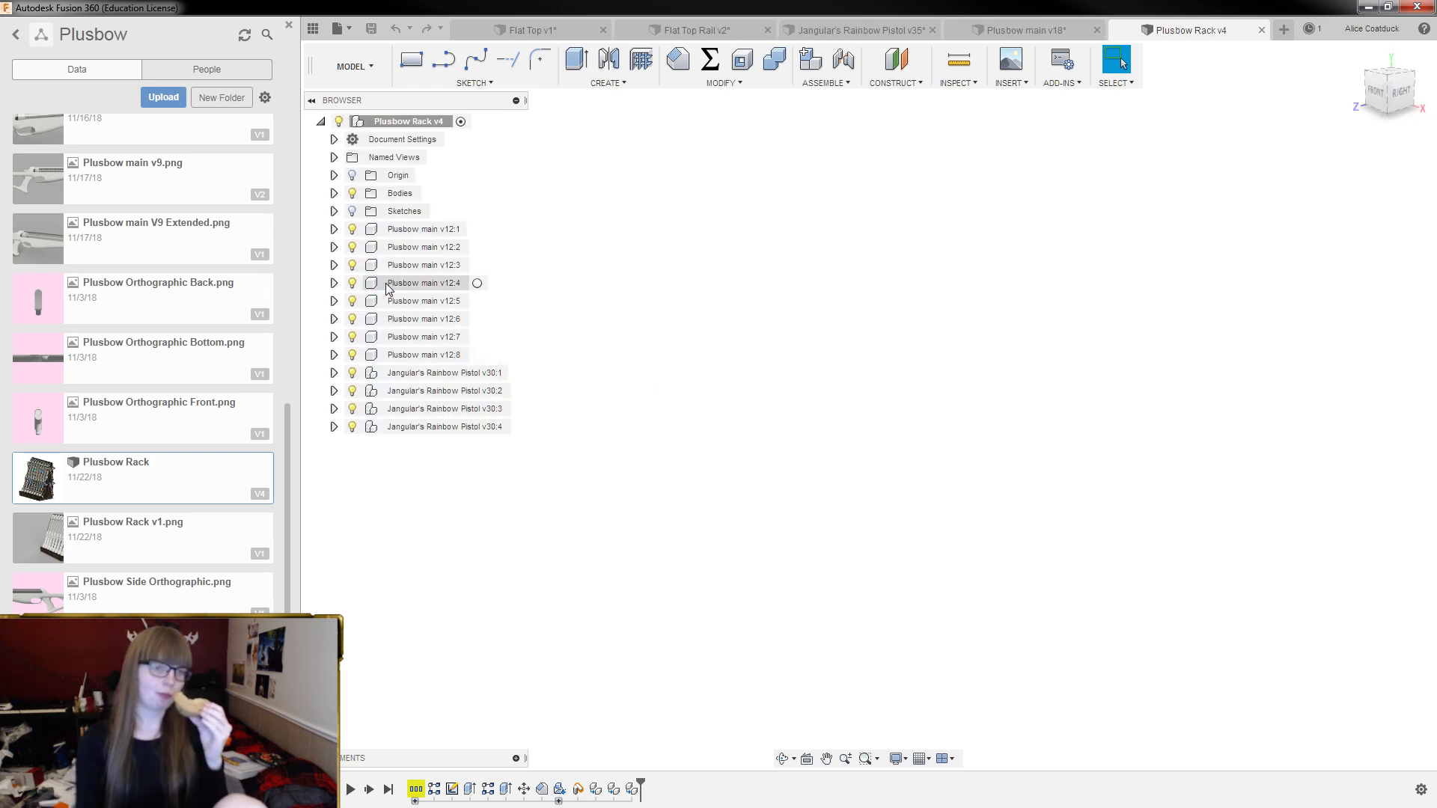
{"action": "left_click", "coordinate": [289, 25]}
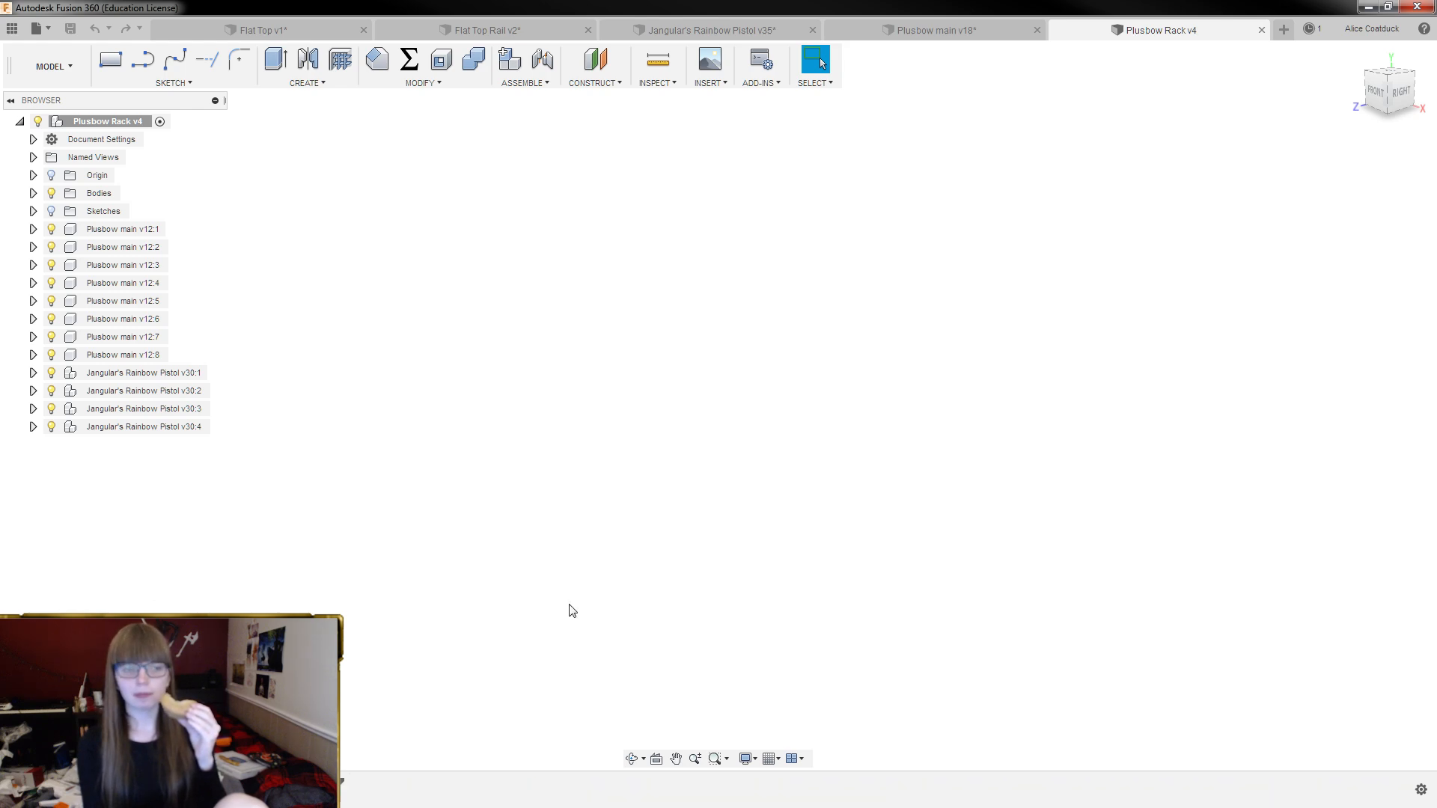
Reset the Plusbow Rack to its home view
{"action": "left_click", "coordinate": [1002, 25]}
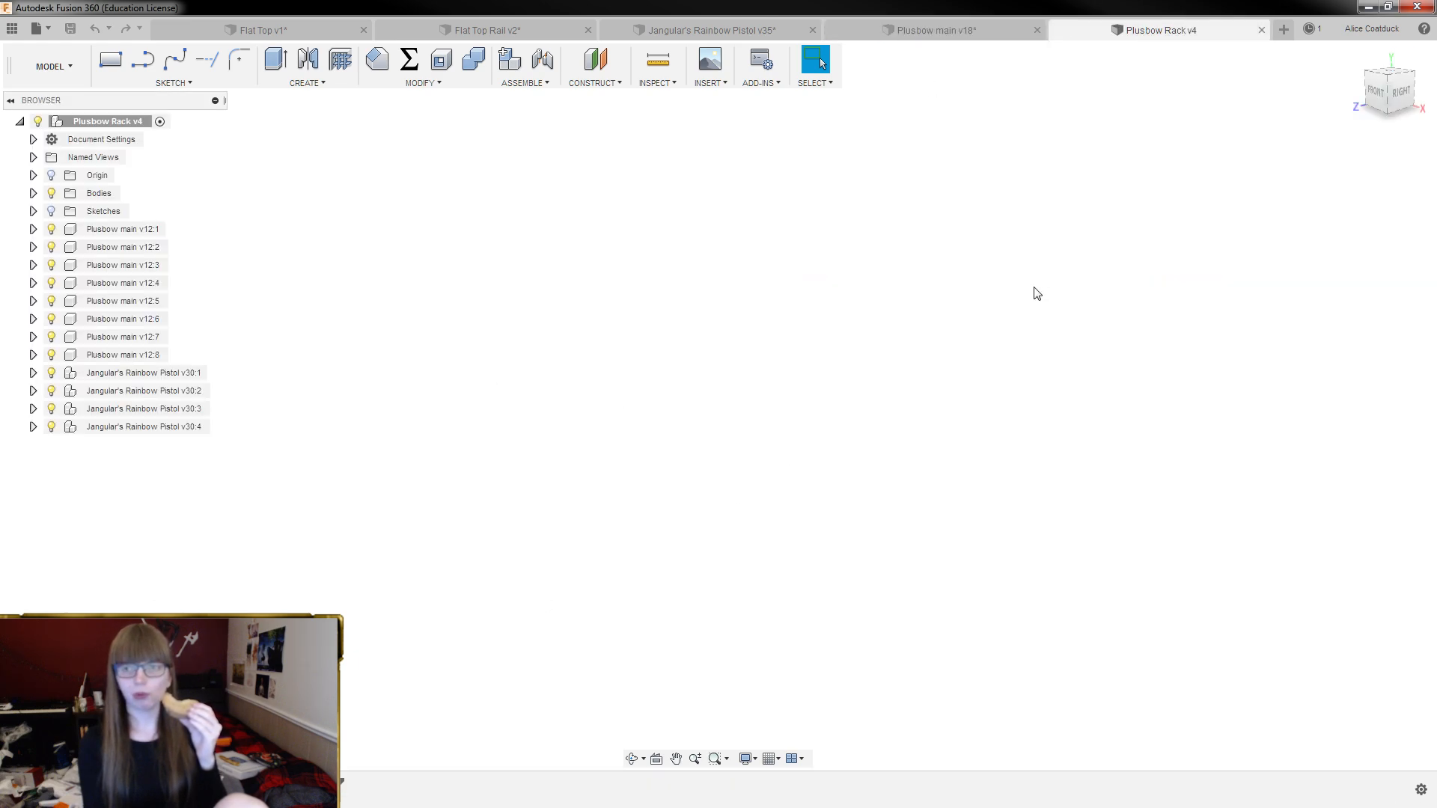
{"action": "left_click", "coordinate": [1424, 122]}
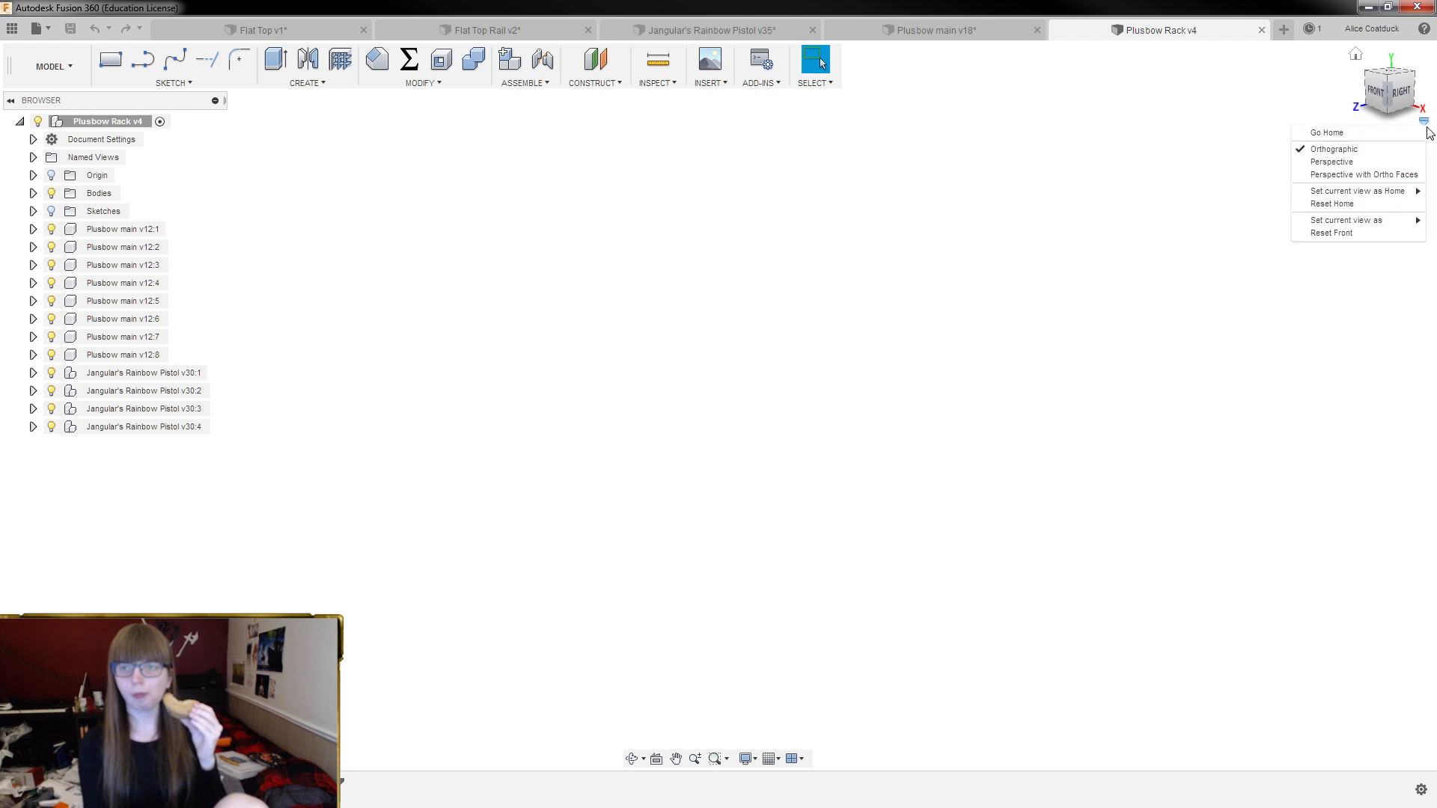
{"action": "left_click", "coordinate": [1372, 133]}
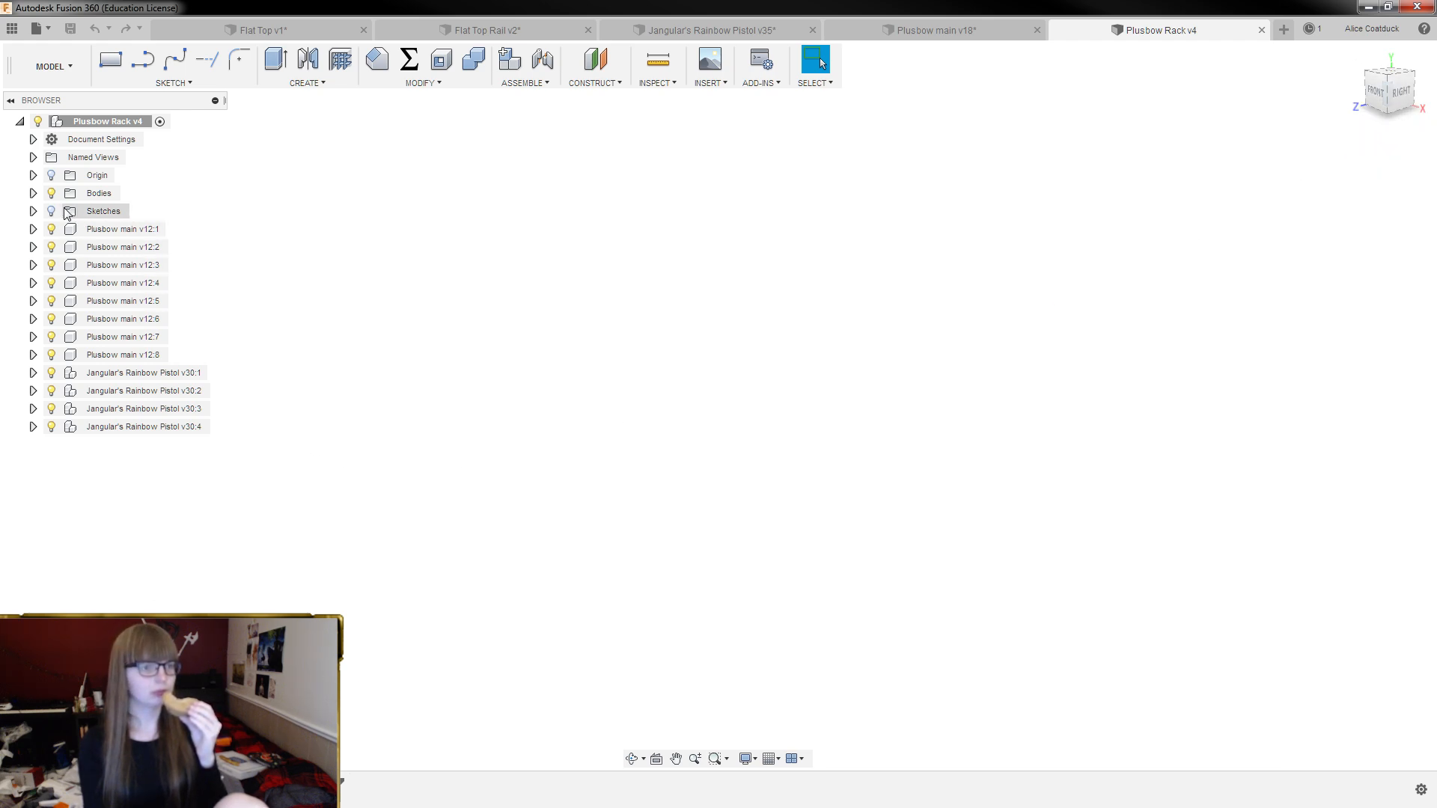
Toggle the visibility of the Plusbow Rack's origin to look for the model in the view
{"action": "left_click", "coordinate": [56, 232]}
{"action": "left_click", "coordinate": [52, 174]}
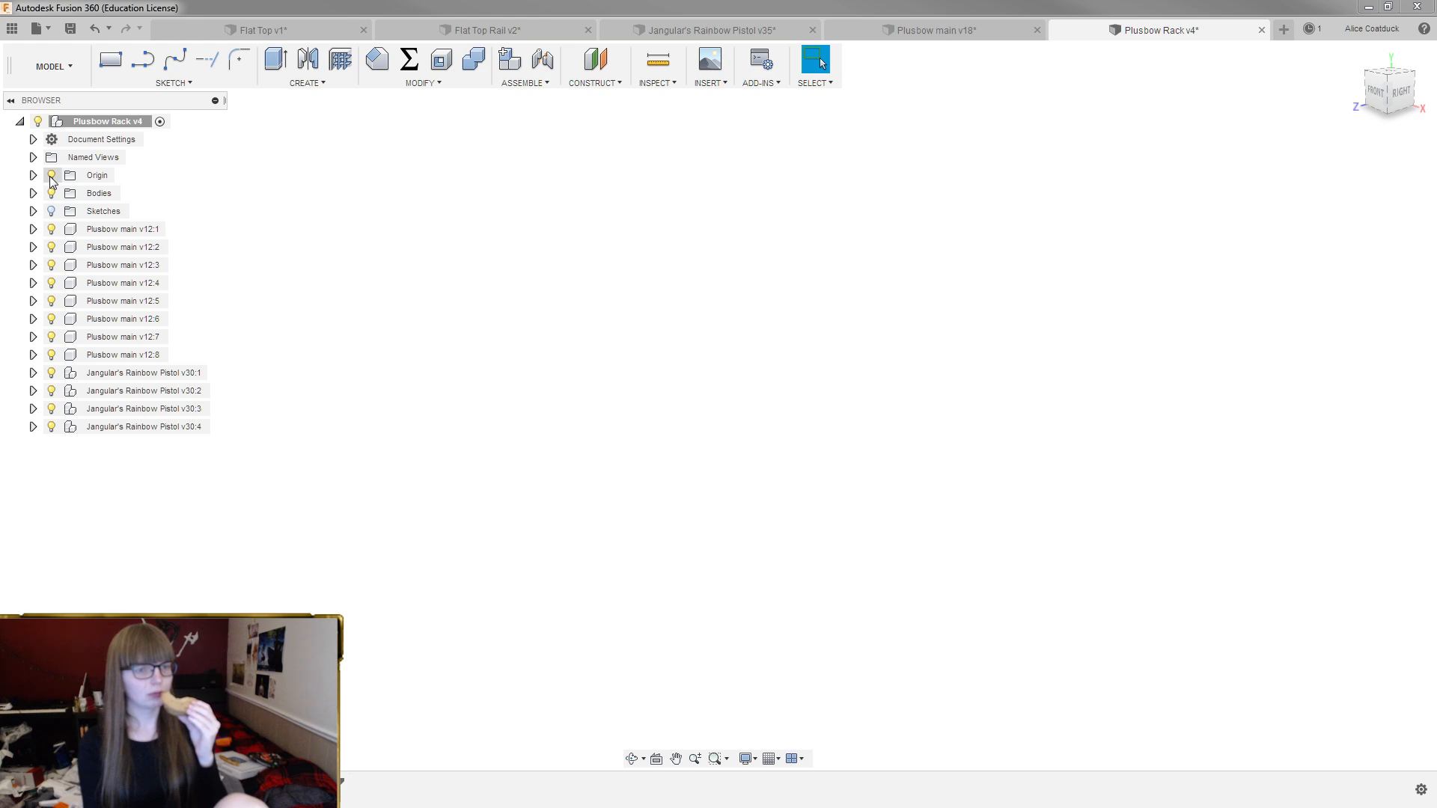
{"action": "left_click", "coordinate": [776, 347]}
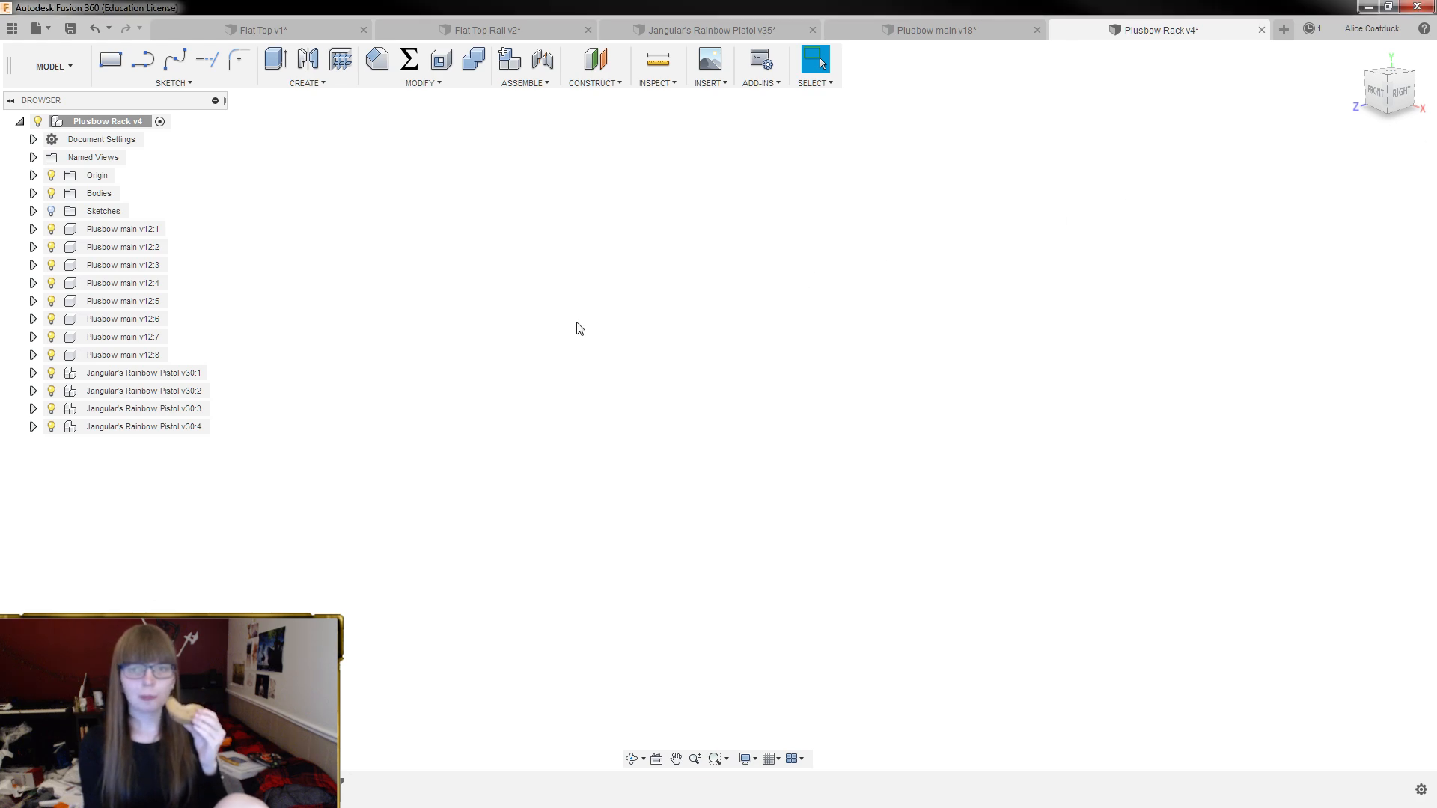
{"action": "left_click", "coordinate": [54, 178]}
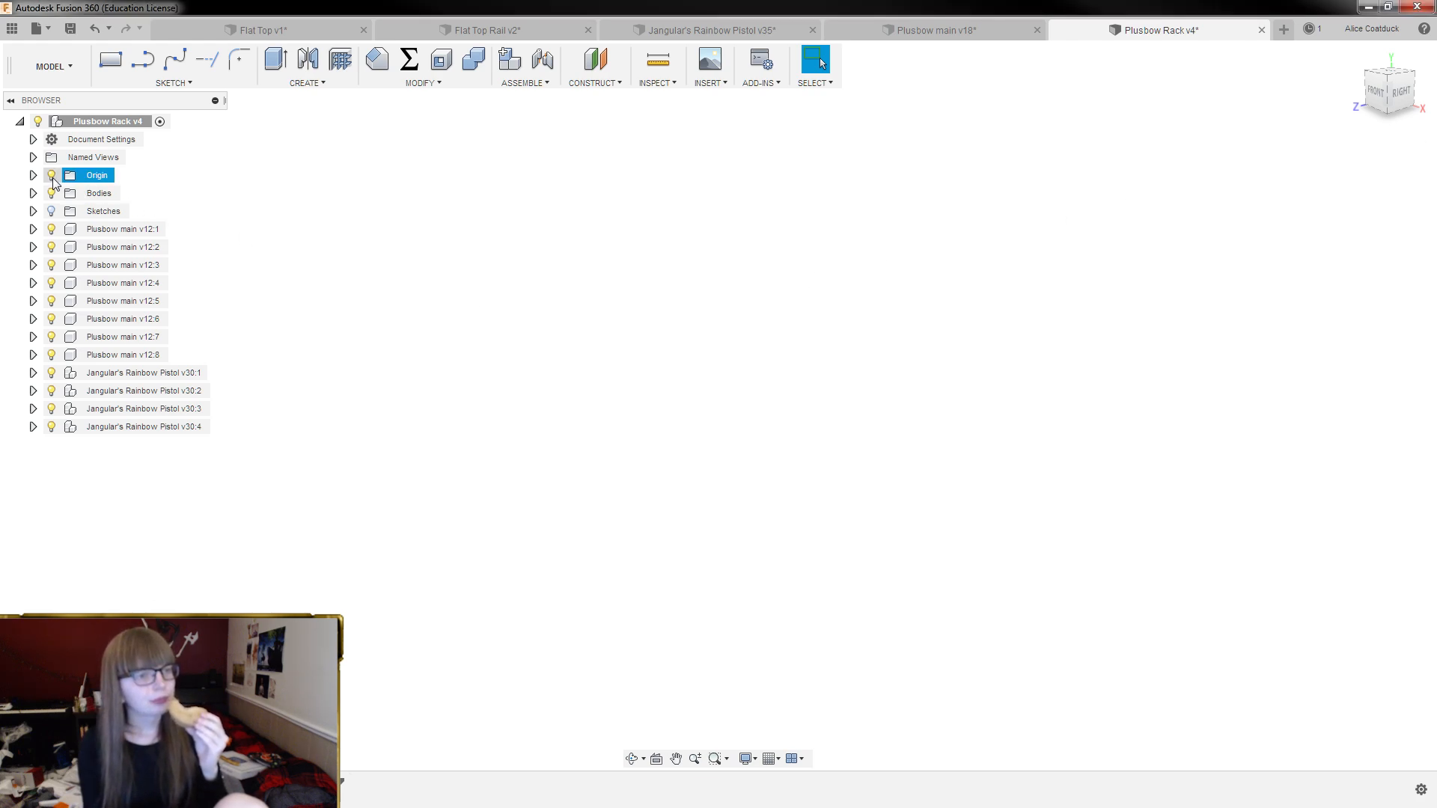
Restore the Plusbow Rack's saved TOP view and hide the design's origin
{"action": "left_click", "coordinate": [33, 157]}
{"action": "double_click", "coordinate": [85, 174]}
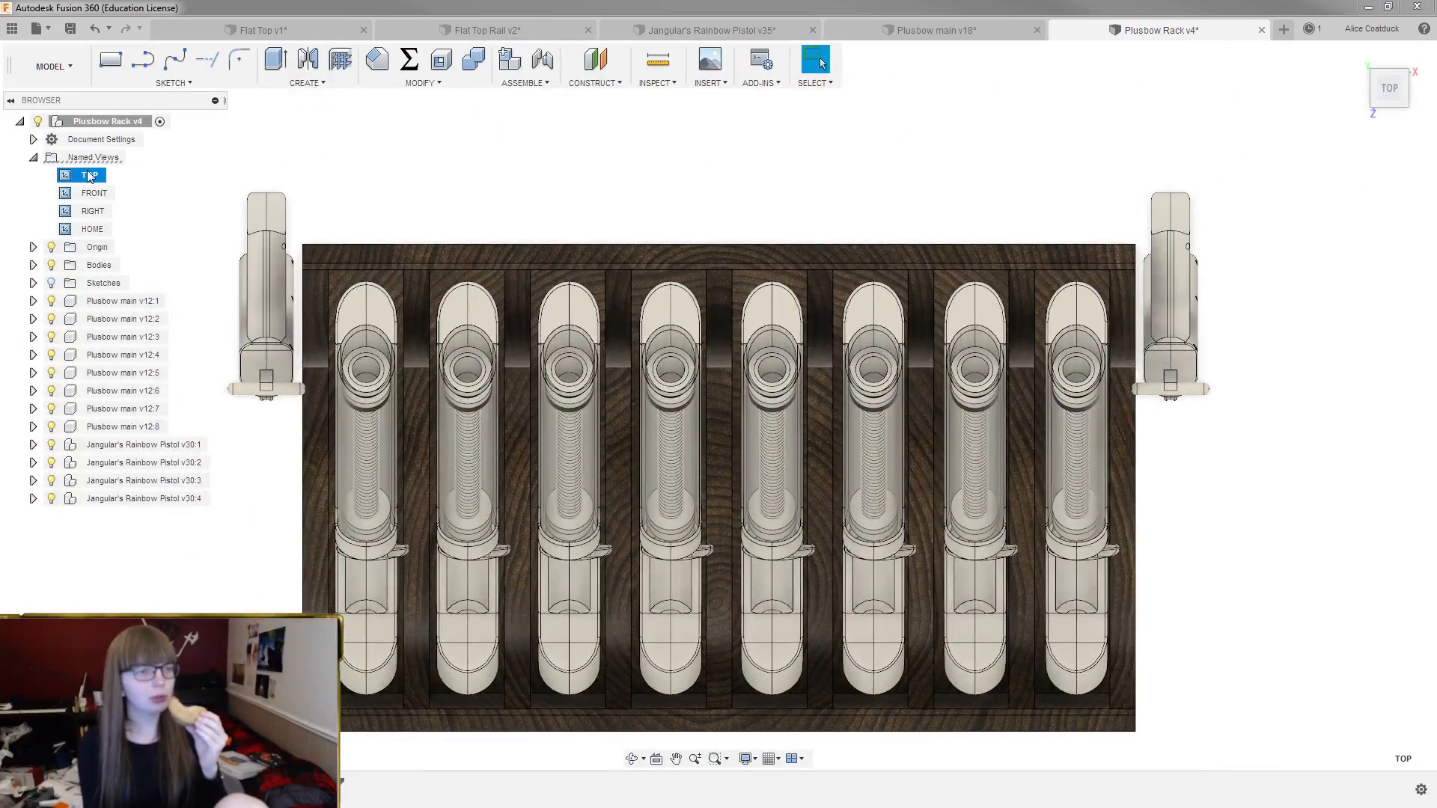
{"action": "left_click", "coordinate": [33, 157]}
{"action": "scroll", "coordinate": [524, 142], "scroll_direction": "down", "scroll_amount": 3}
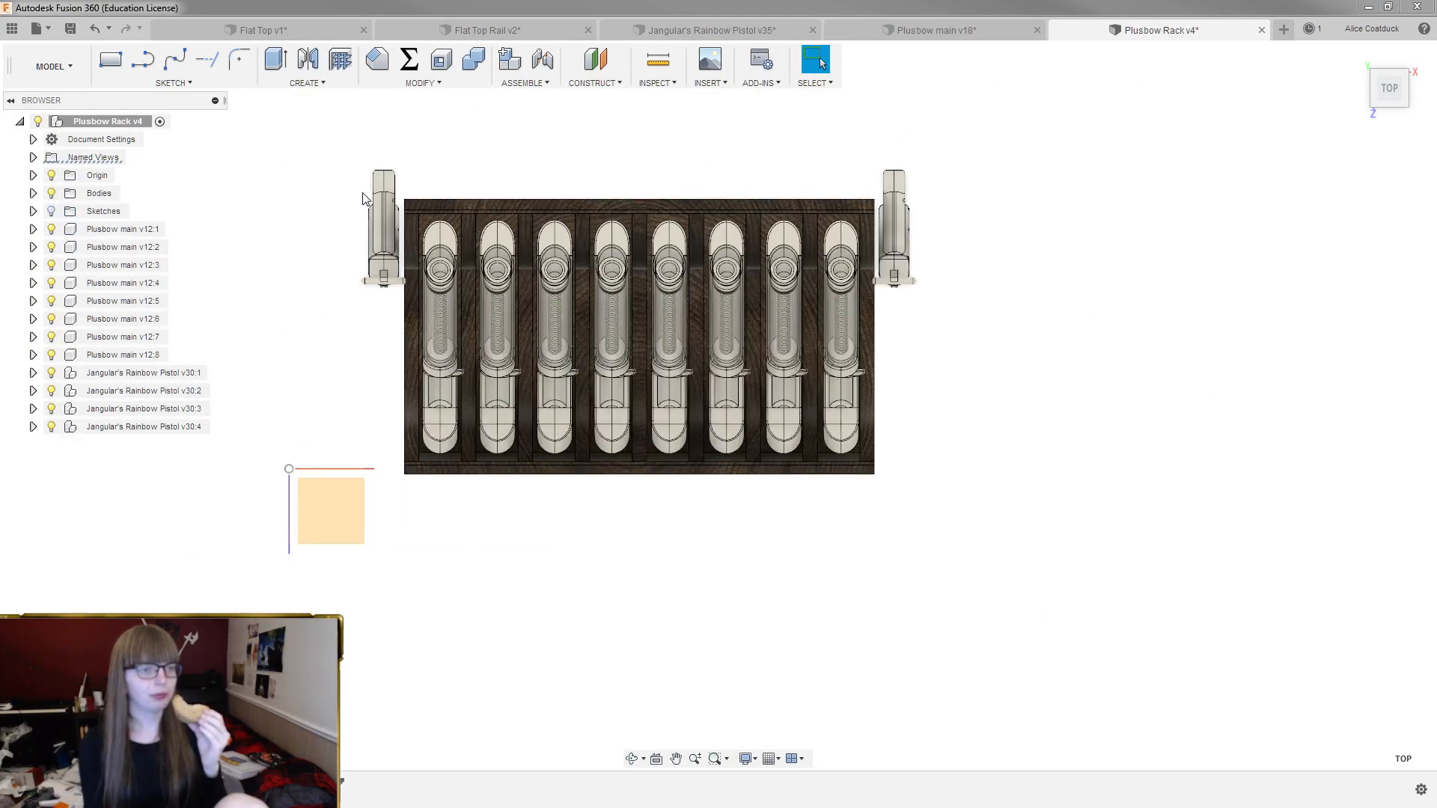
{"action": "left_click", "coordinate": [50, 175]}
Examine the front of the rack, with its row of Plusbows and the pistols mounted on both sides
{"action": "middle_click_drag", "start_coordinate": [135, 179], "coordinate": [147, 46], "text": "shift"}
{"action": "middle_click_drag", "start_coordinate": [945, 376], "coordinate": [938, 283], "text": "shift"}
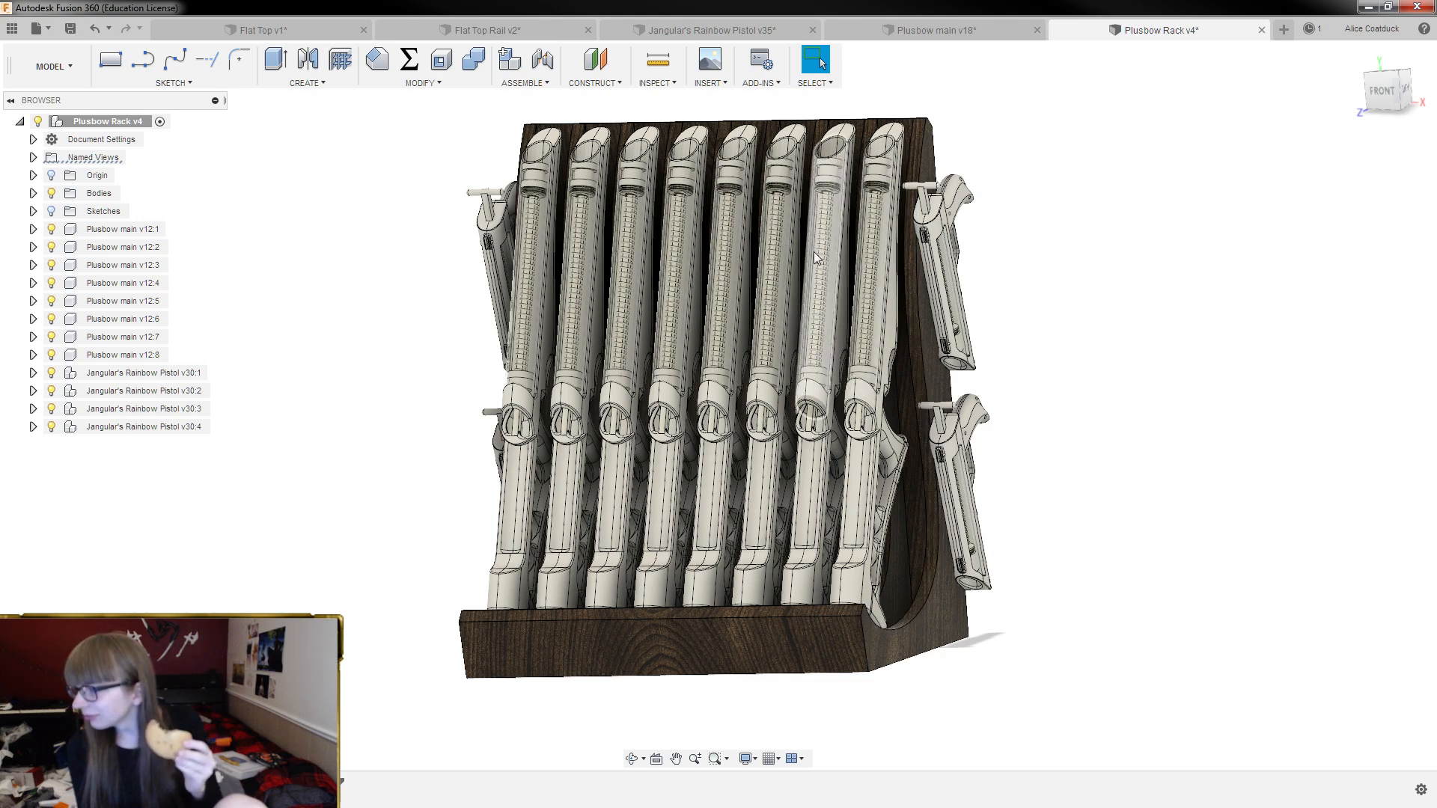
{"action": "middle_click_drag", "start_coordinate": [1126, 202], "coordinate": [1160, 260], "text": "shift"}
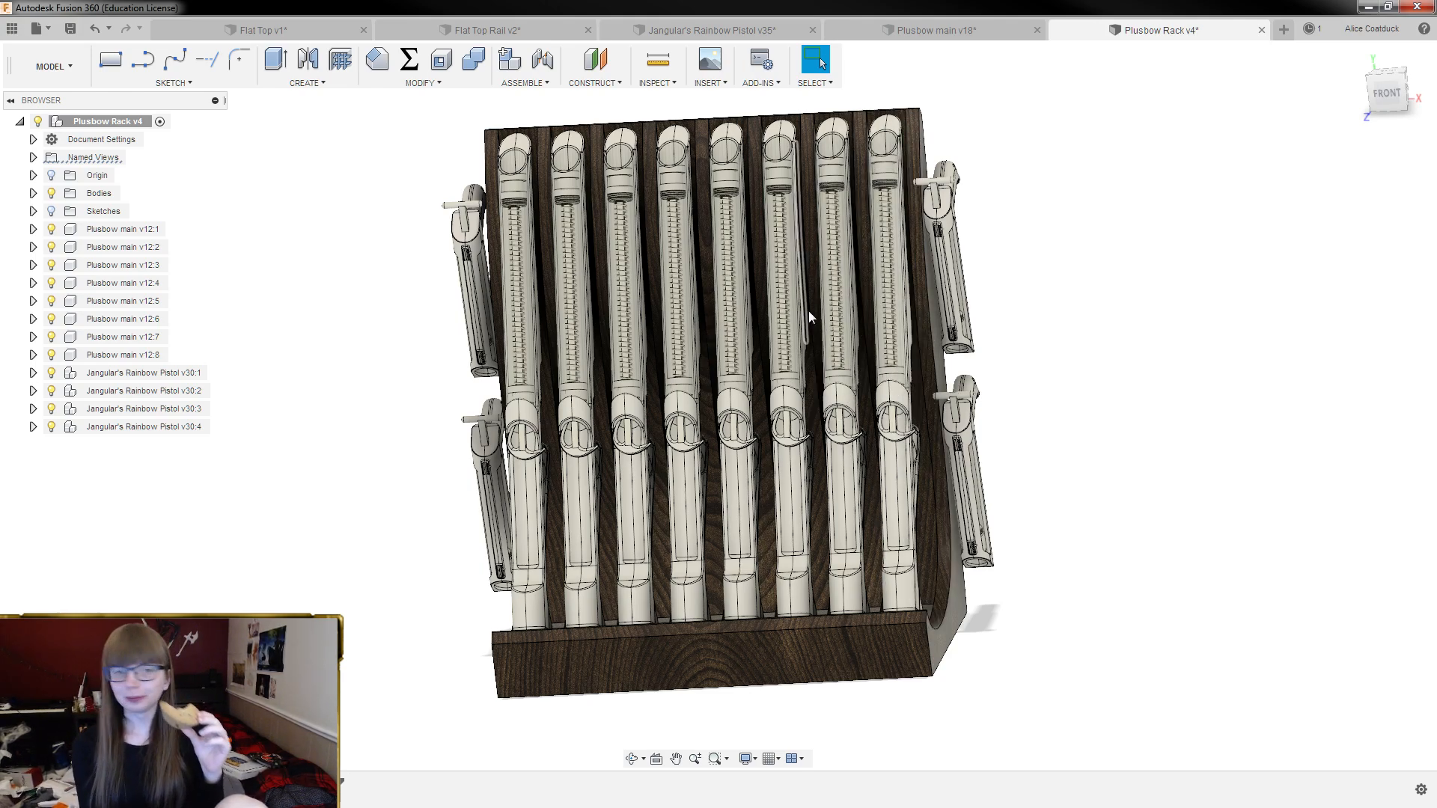
{"action": "scroll", "coordinate": [973, 115], "scroll_direction": "up", "scroll_amount": 5}
{"action": "scroll", "coordinate": [1036, 106], "scroll_direction": "down", "scroll_amount": 2}
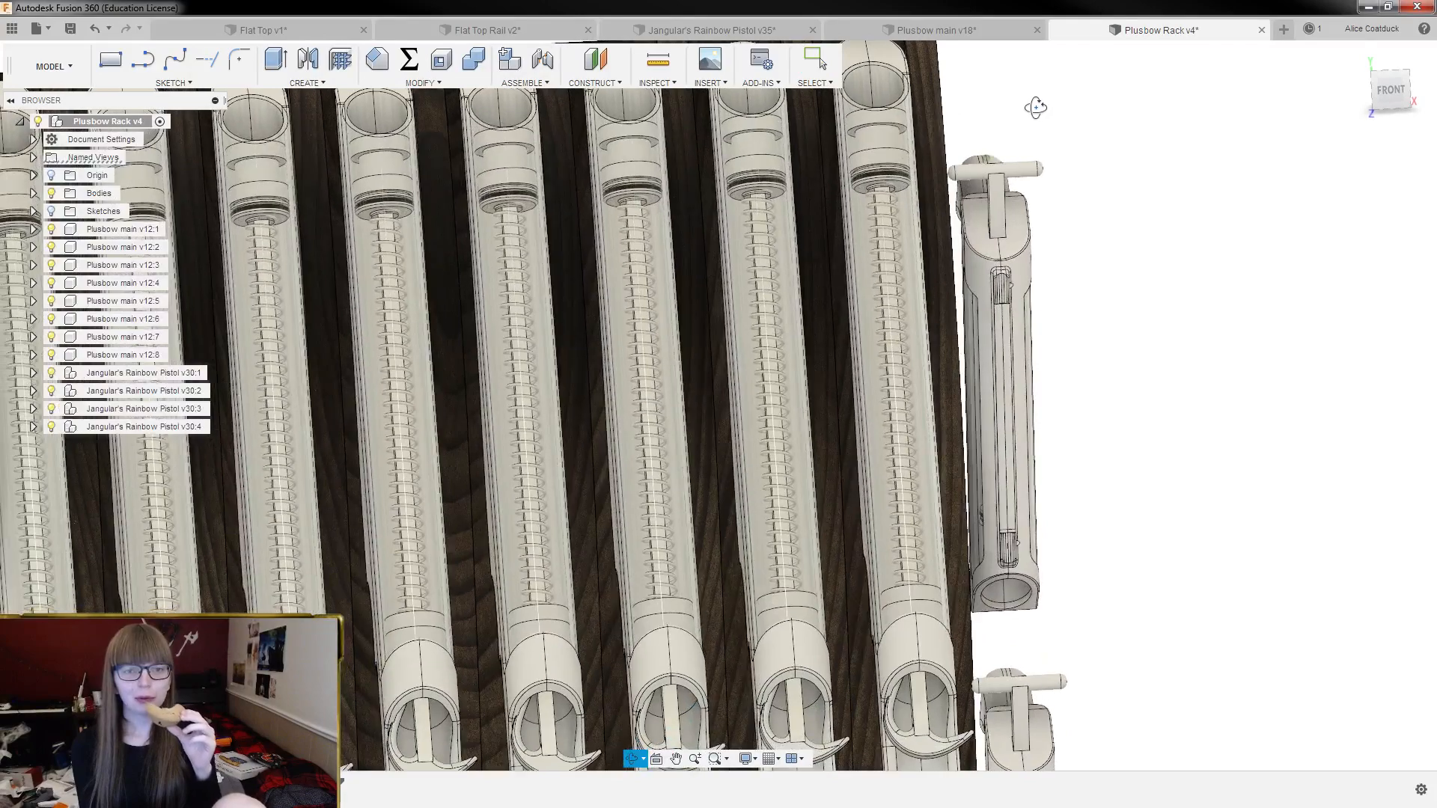
{"action": "scroll", "coordinate": [1151, 144], "scroll_direction": "down", "scroll_amount": 4}
{"action": "left_click_drag", "start_coordinate": [1151, 144], "coordinate": [1091, 260]}
{"action": "middle_click_drag", "start_coordinate": [1091, 260], "coordinate": [1040, 151], "text": "shift"}
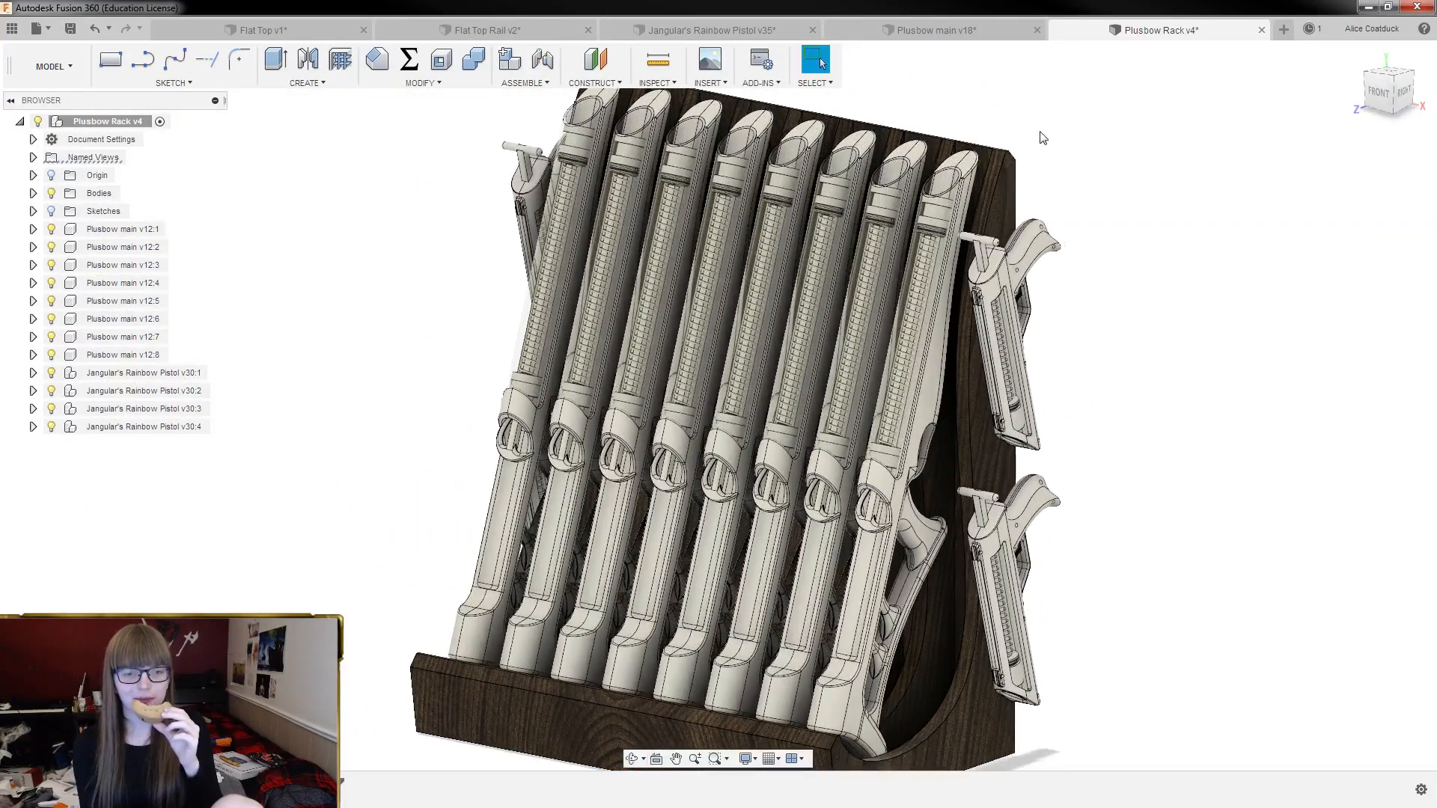
{"action": "scroll", "coordinate": [1040, 151], "scroll_direction": "down", "scroll_amount": 2}
{"action": "scroll", "coordinate": [1127, 446], "scroll_direction": "down", "scroll_amount": 1}
{"action": "scroll", "coordinate": [582, 280], "scroll_direction": "up", "scroll_amount": 1}
{"action": "mouse_move", "coordinate": [658, 267]}
{"action": "middle_mouse_down", "text": "shift"}
{"action": "mouse_move", "coordinate": [670, 259]}
{"action": "mouse_move", "coordinate": [670, 276]}
{"action": "middle_mouse_up", "text": "shift"}
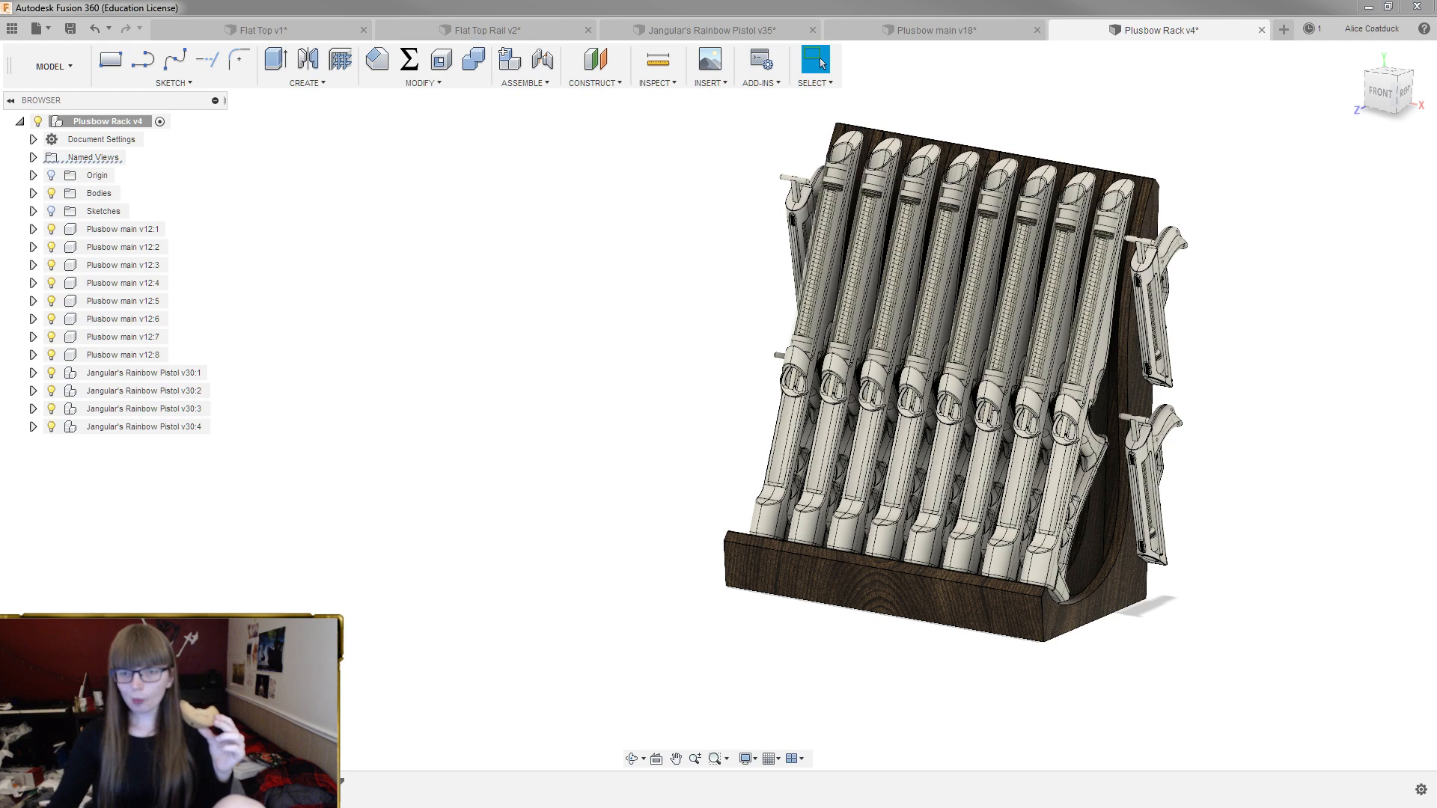
Inspect the rack's side-mounted pistols and its side profile in a square left view
{"action": "scroll", "coordinate": [1248, 385], "scroll_direction": "up", "scroll_amount": 3}
{"action": "middle_click_drag", "start_coordinate": [1248, 385], "coordinate": [1285, 404], "text": "shift"}
{"action": "middle_click_drag", "start_coordinate": [1196, 296], "coordinate": [1206, 309], "text": "shift"}
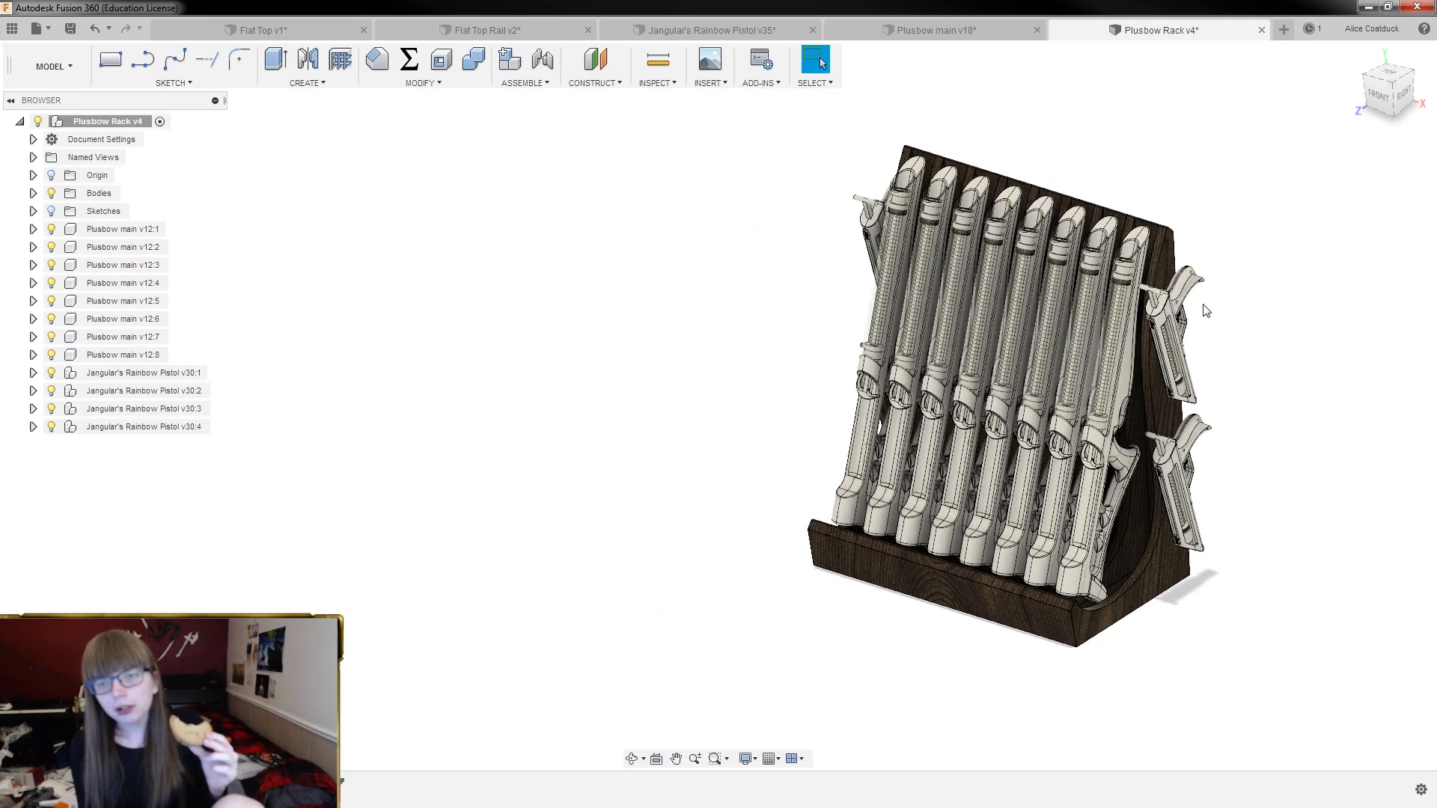
{"action": "scroll", "coordinate": [1203, 317], "scroll_direction": "down", "scroll_amount": 5}
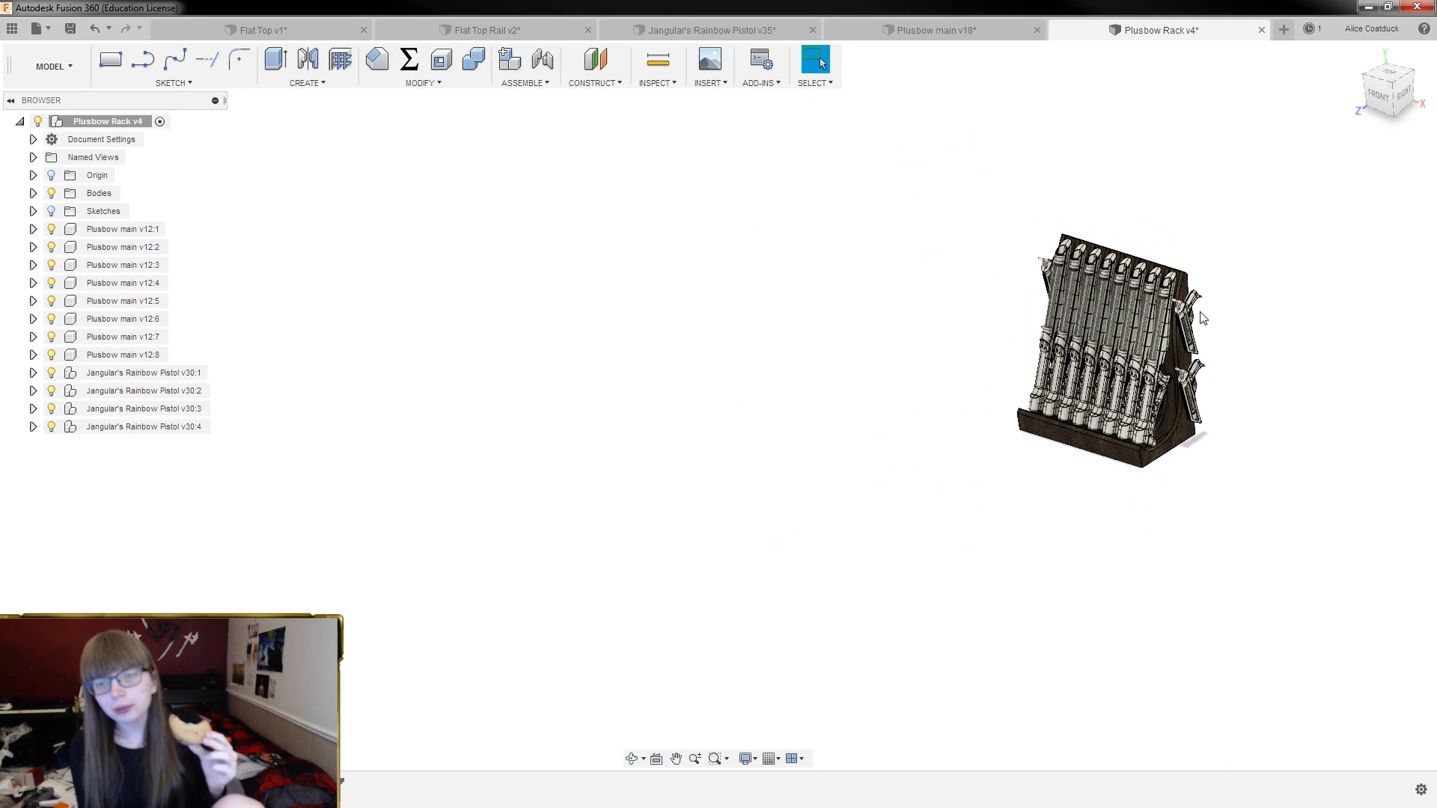
{"action": "scroll", "coordinate": [1201, 329], "scroll_direction": "up", "scroll_amount": 8}
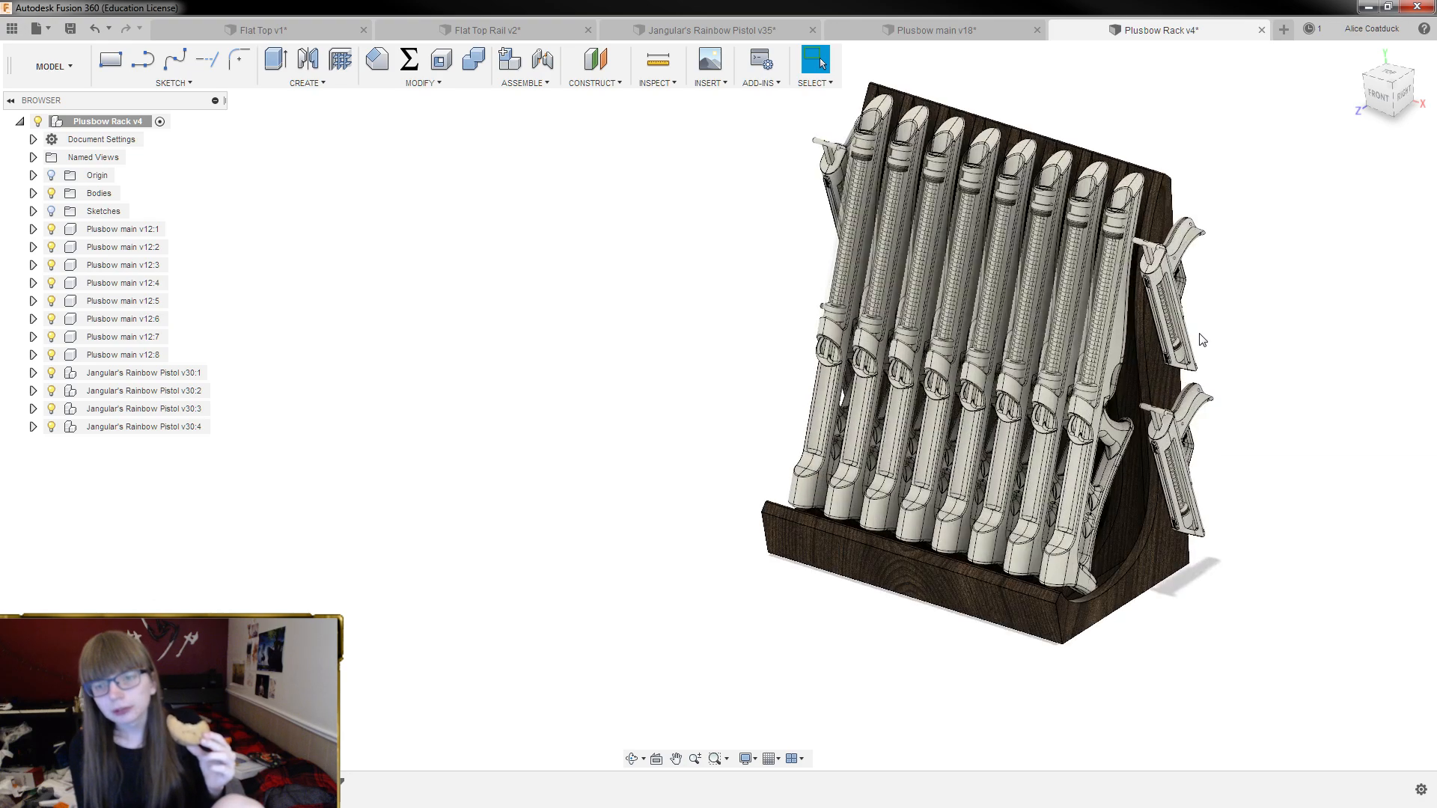
{"action": "scroll", "coordinate": [1182, 482], "scroll_direction": "down", "scroll_amount": 6}
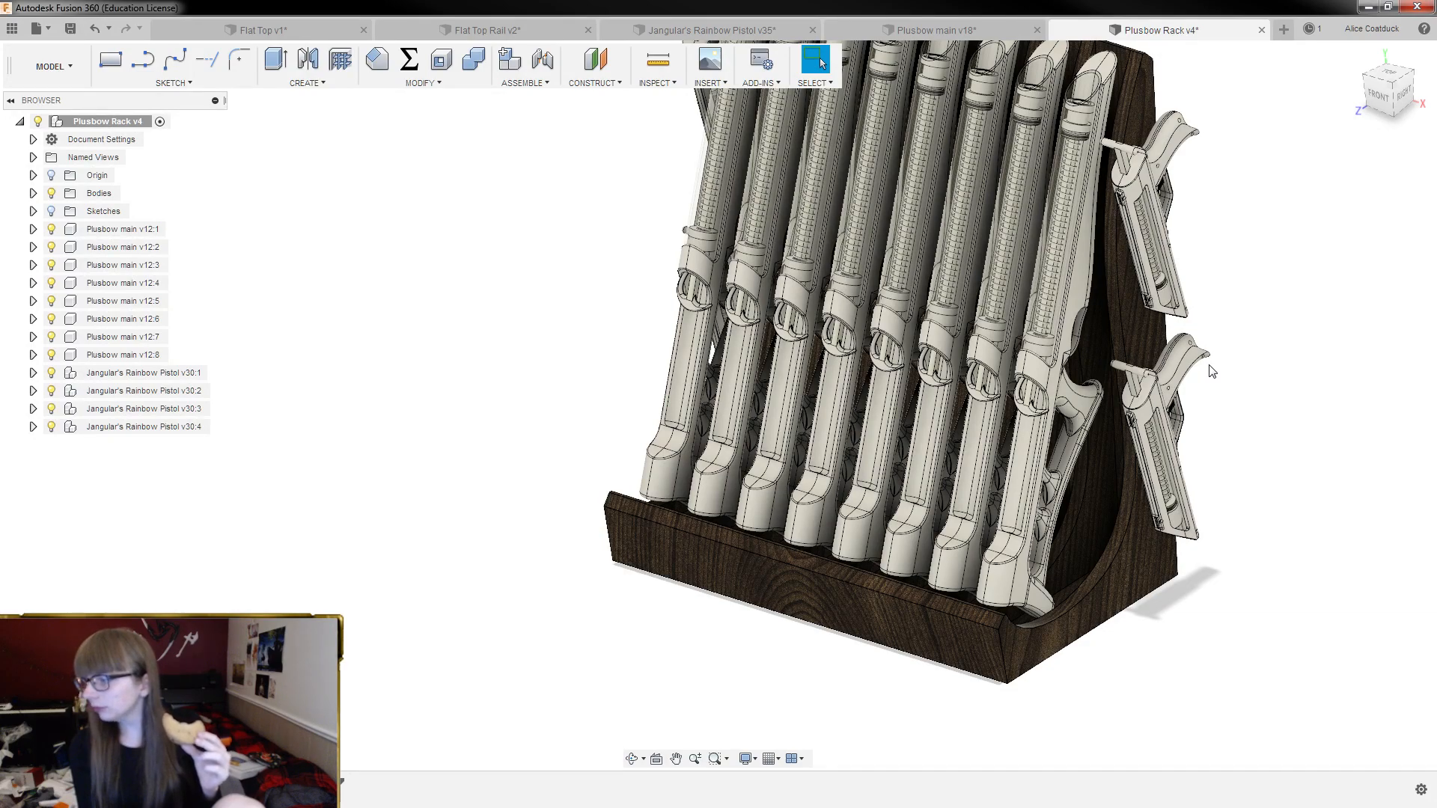
{"action": "middle_click_drag", "start_coordinate": [1249, 289], "coordinate": [1382, 290], "text": "shift"}
{"action": "key", "text": "Escape"}
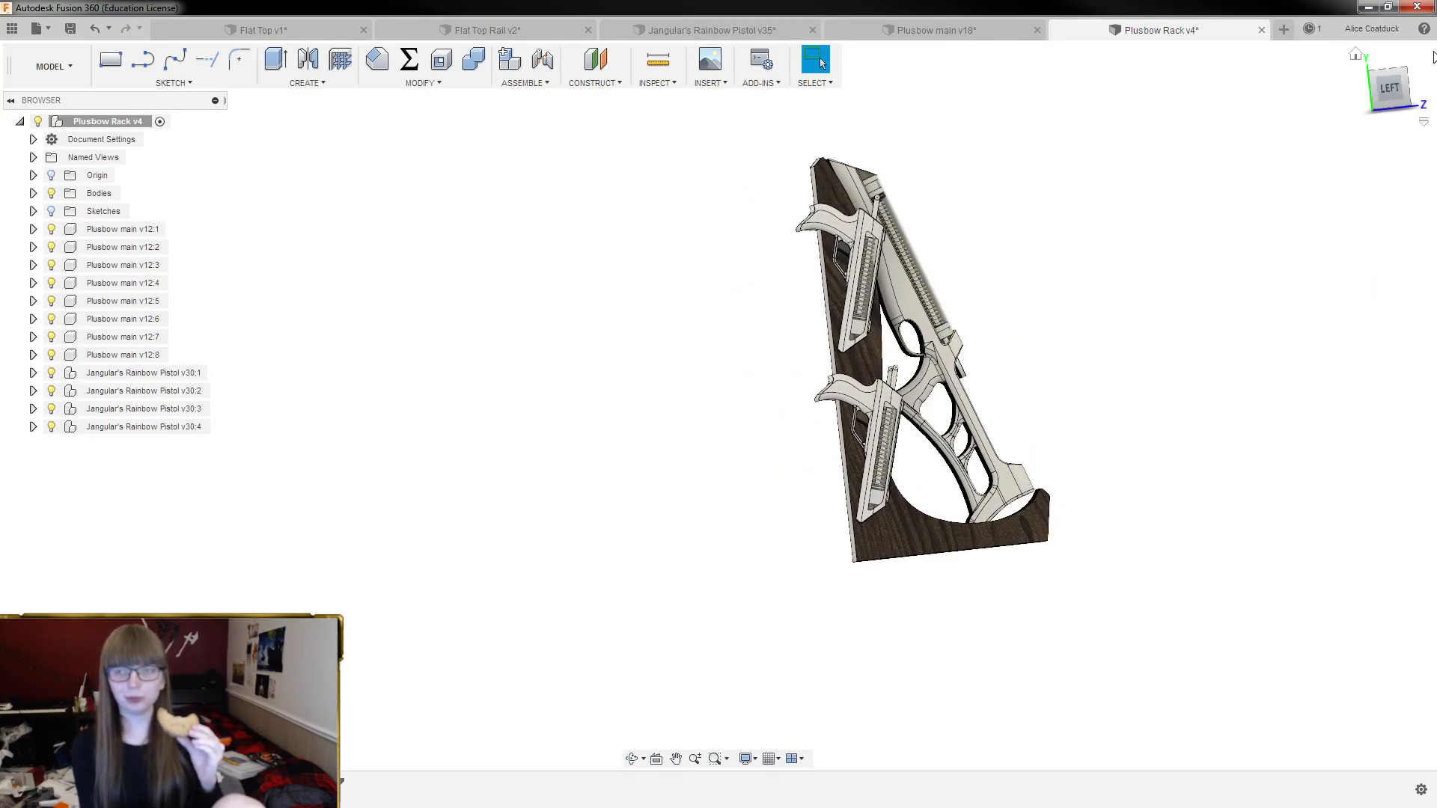
{"action": "left_click", "coordinate": [1389, 87]}
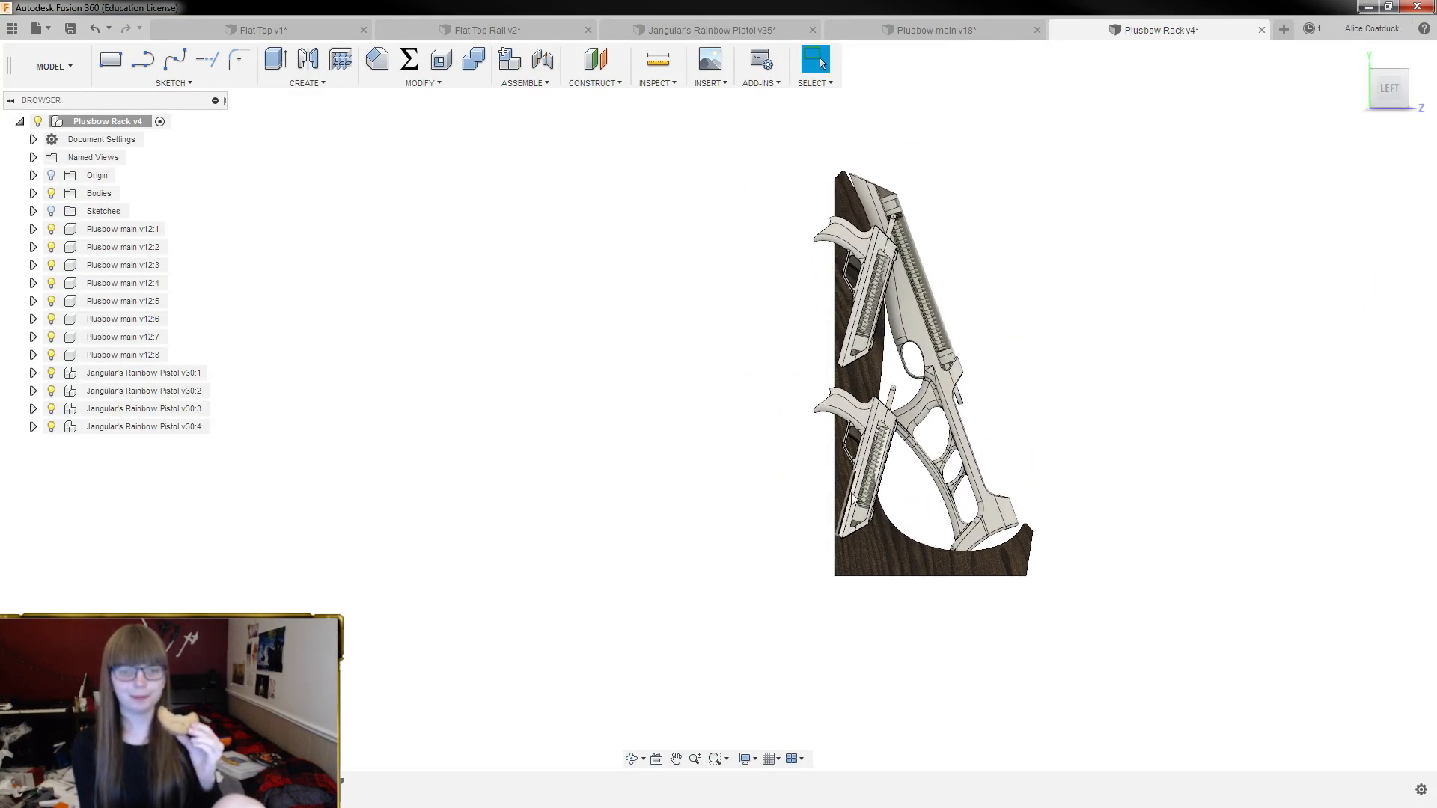
{"action": "middle_click_drag", "start_coordinate": [1048, 372], "coordinate": [1156, 366], "text": "shift"}
Close the Plusbow main and Plusbow Rack designs
{"action": "left_click", "coordinate": [969, 30]}
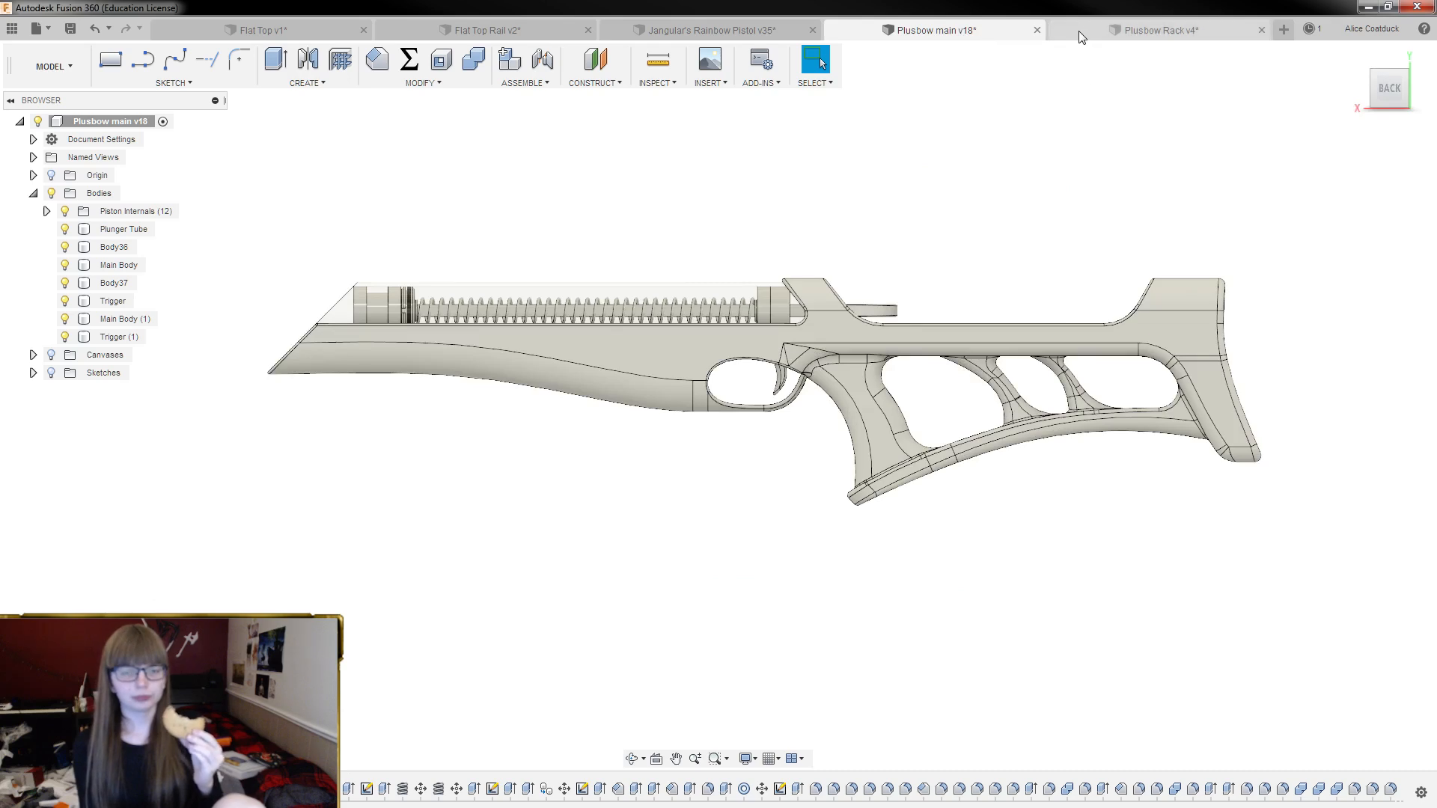
{"action": "left_click", "coordinate": [1038, 30]}
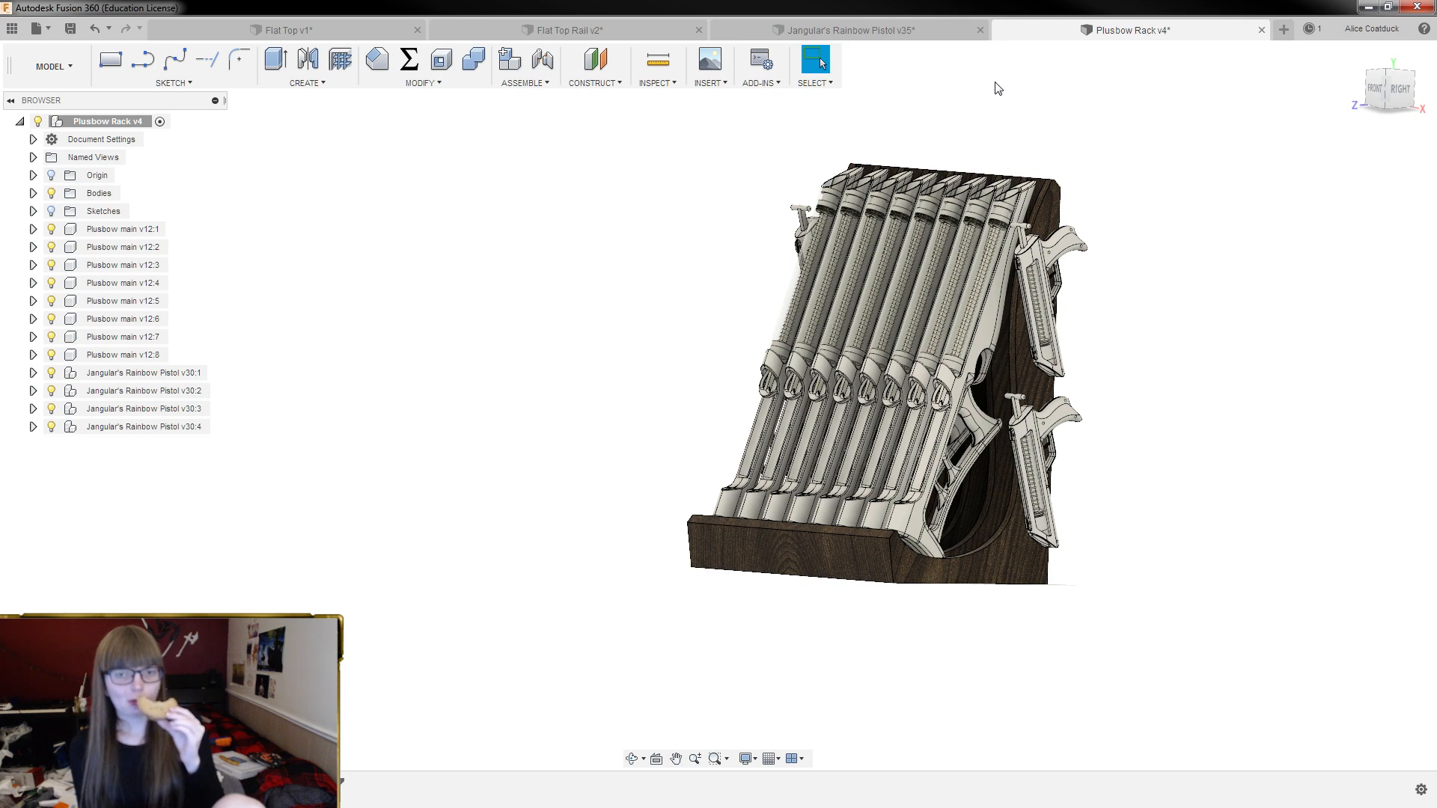
{"action": "middle_click_drag", "start_coordinate": [963, 116], "coordinate": [954, 130], "text": "shift"}
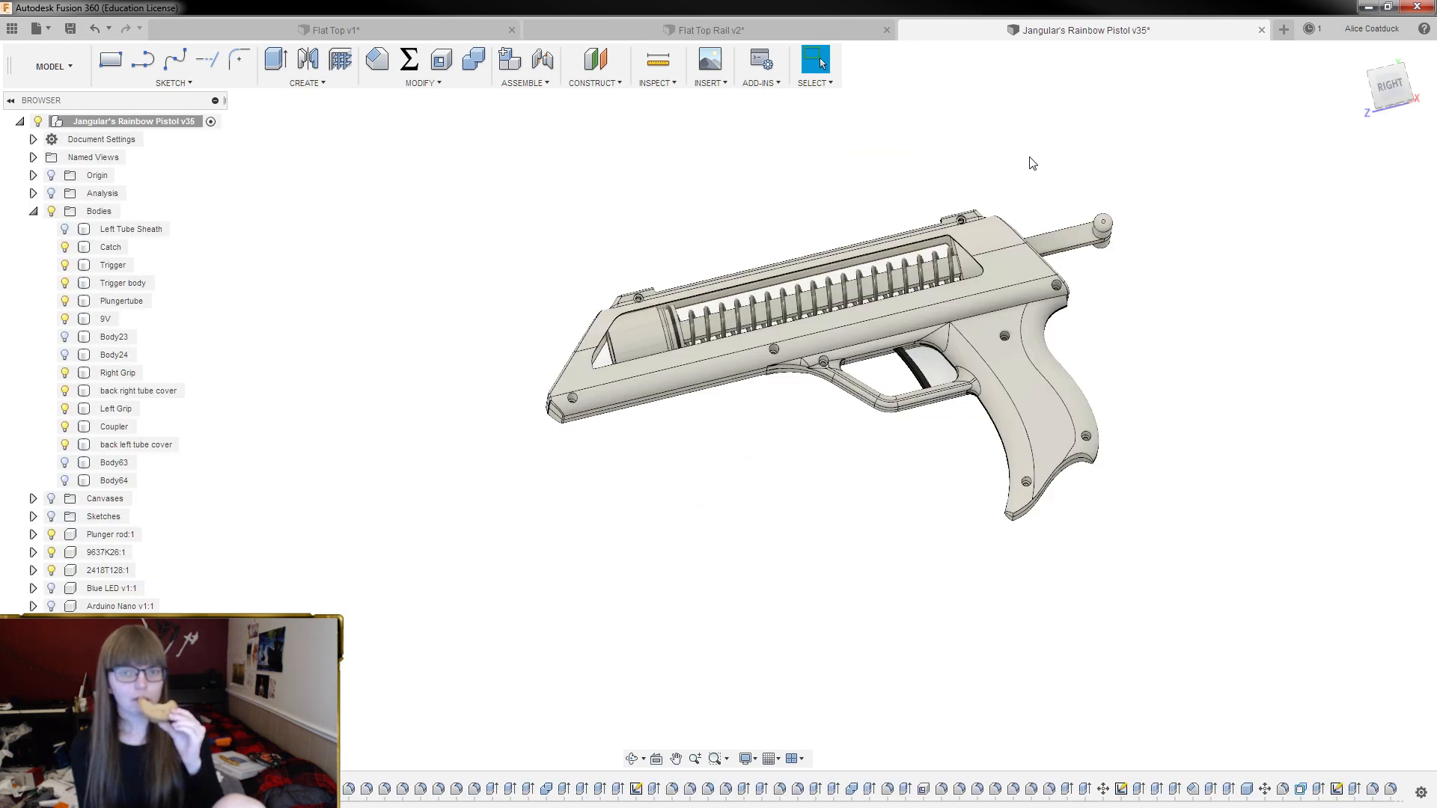
Look over the Rainbow Pistol model from several angles and close its design
{"action": "scroll", "coordinate": [858, 206], "scroll_direction": "up", "scroll_amount": 2}
{"action": "scroll", "coordinate": [1047, 181], "scroll_direction": "up", "scroll_amount": 1}
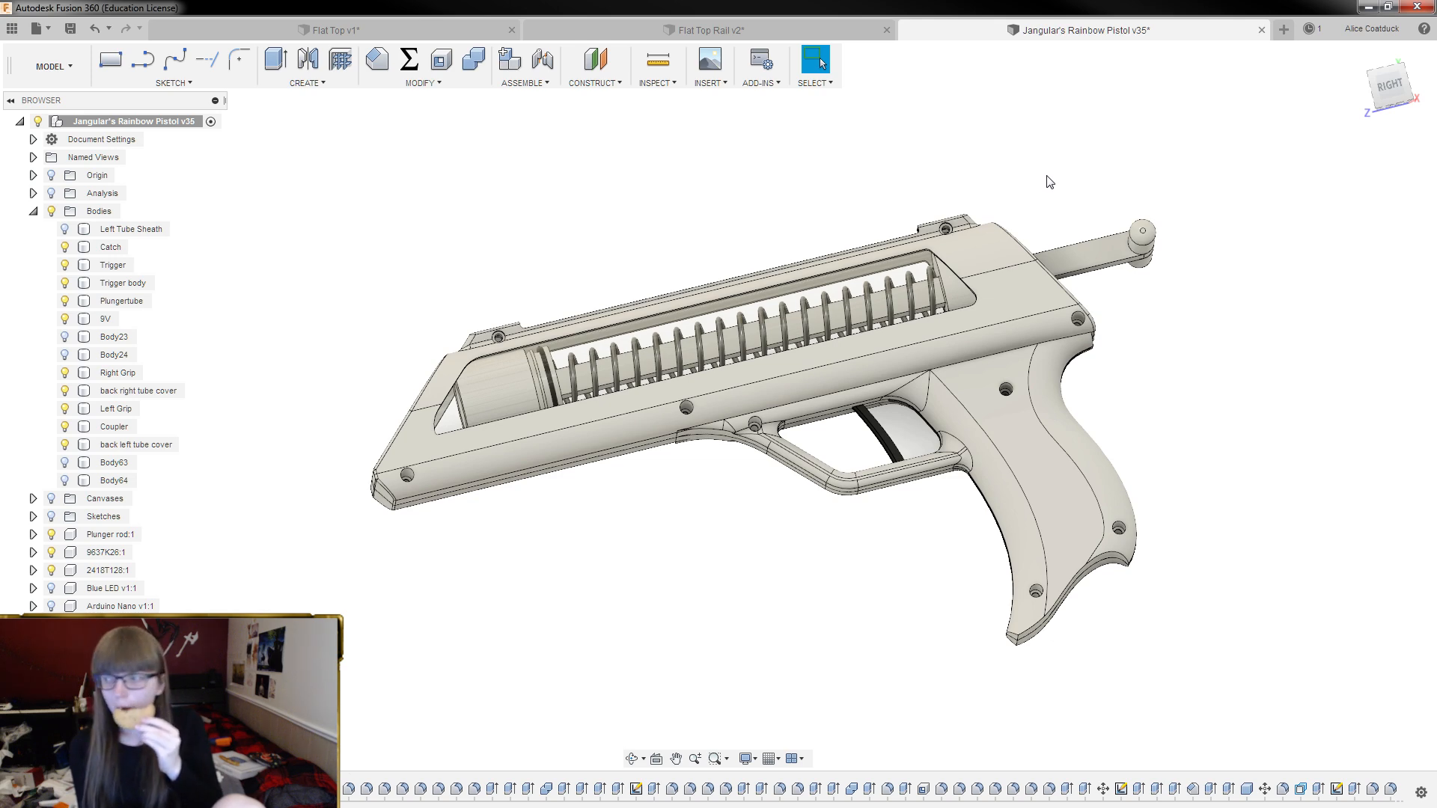
{"action": "middle_click_drag", "start_coordinate": [1050, 181], "coordinate": [1063, 139], "text": "shift"}
{"action": "scroll", "coordinate": [1003, 168], "scroll_direction": "down", "scroll_amount": 2}
{"action": "scroll", "coordinate": [951, 359], "scroll_direction": "up", "scroll_amount": 4}
{"action": "middle_click_drag", "start_coordinate": [850, 418], "coordinate": [1295, 321], "text": "shift"}
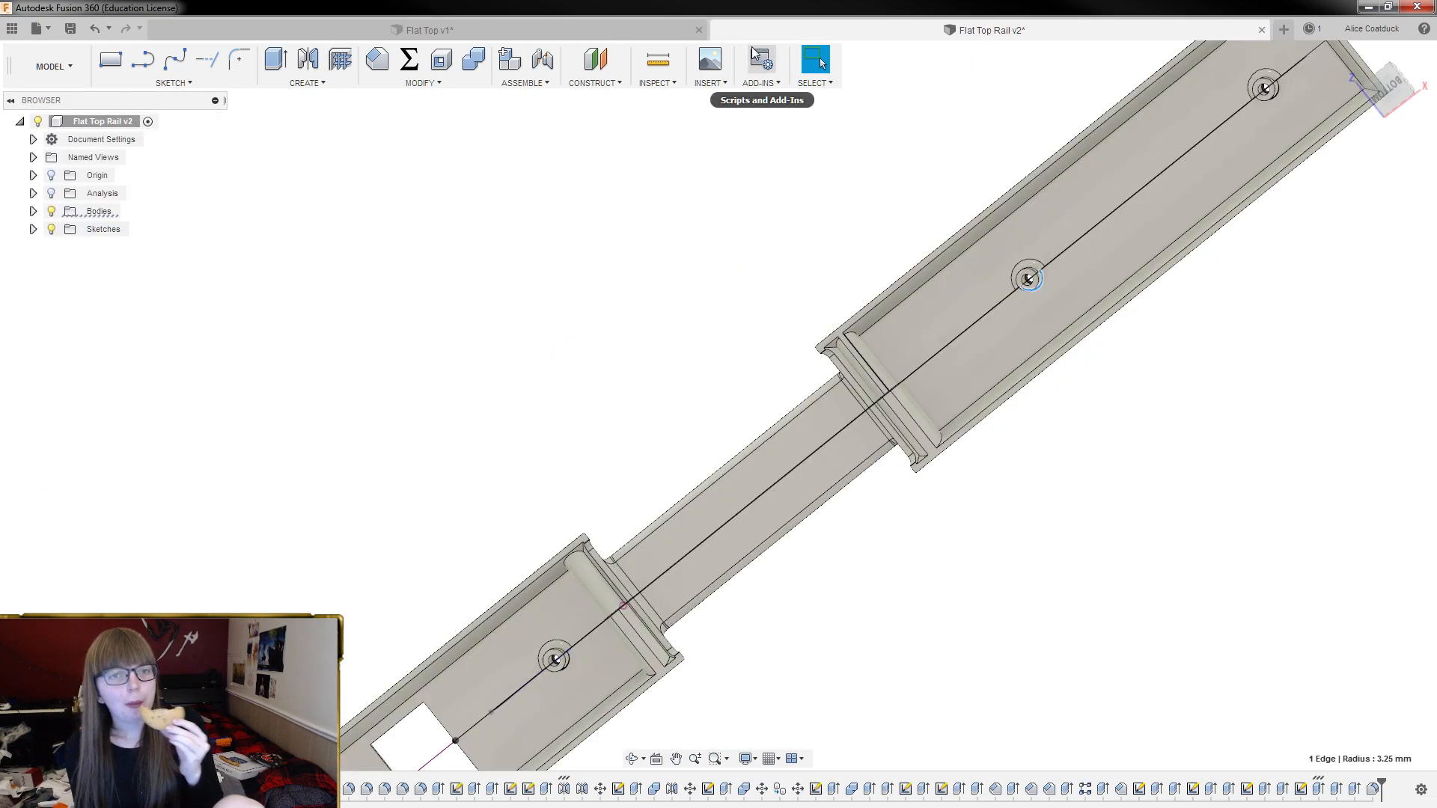
Inspect the Flat Top Rail from its underside around to the Picatinny rail on top
{"action": "scroll", "coordinate": [865, 180], "scroll_direction": "down", "scroll_amount": 2}
{"action": "middle_click_drag", "start_coordinate": [866, 180], "coordinate": [1171, 80], "text": "shift"}
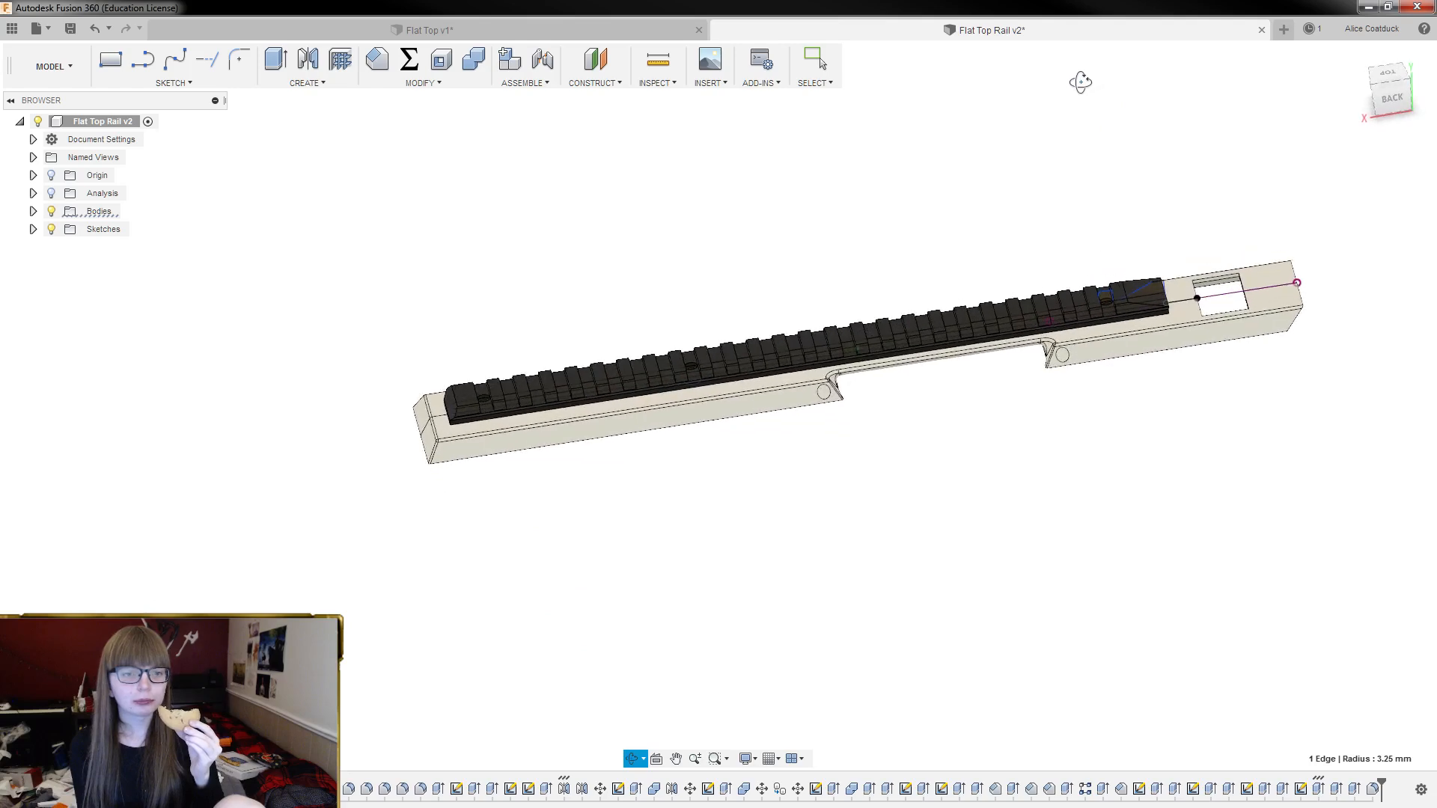
{"action": "scroll", "coordinate": [995, 168], "scroll_direction": "up", "scroll_amount": 2}
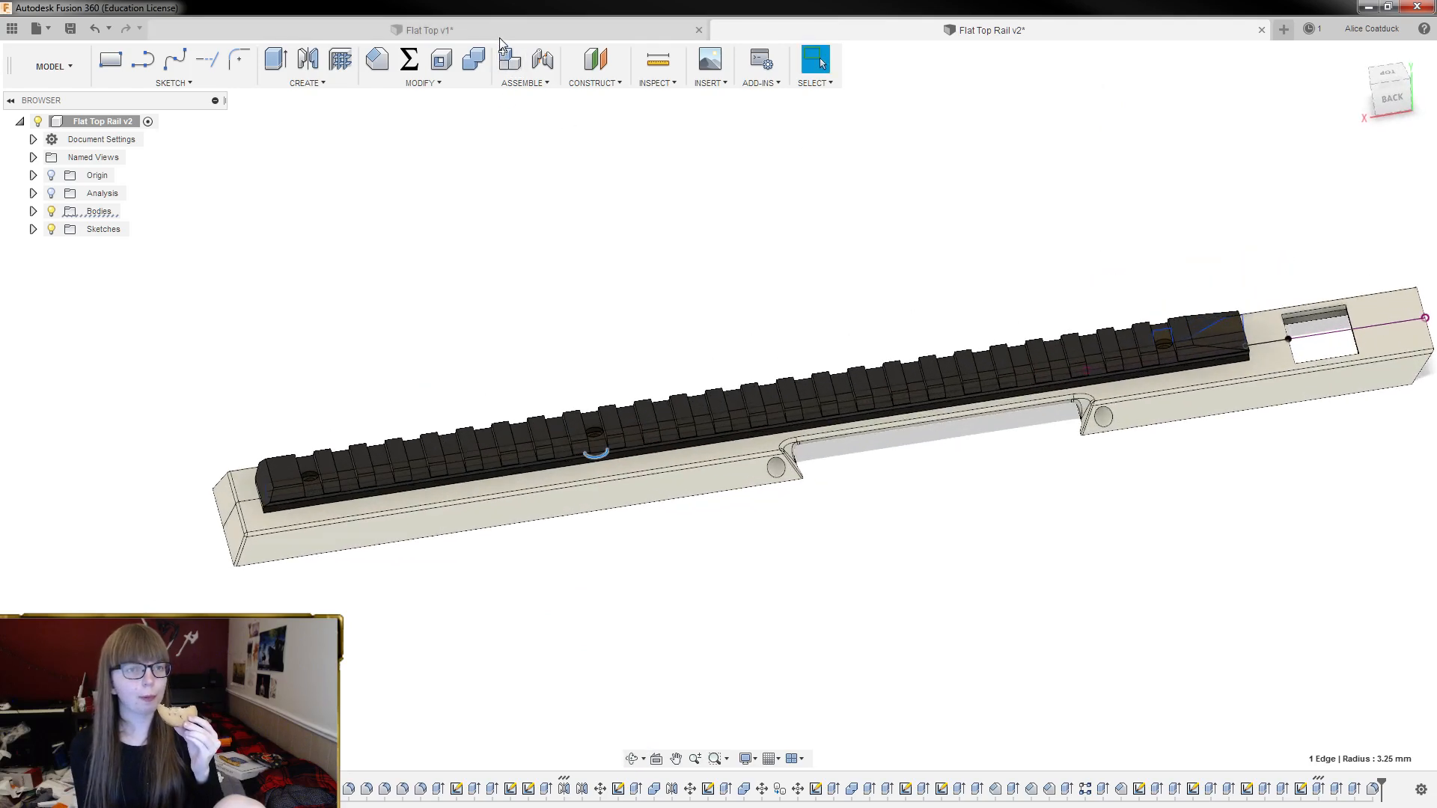
Switch to the Flat Top design and look over its Picatinny rail and body from above
{"action": "left_click", "coordinate": [497, 31]}
{"action": "middle_click_drag", "start_coordinate": [712, 195], "coordinate": [759, 228], "text": "shift"}
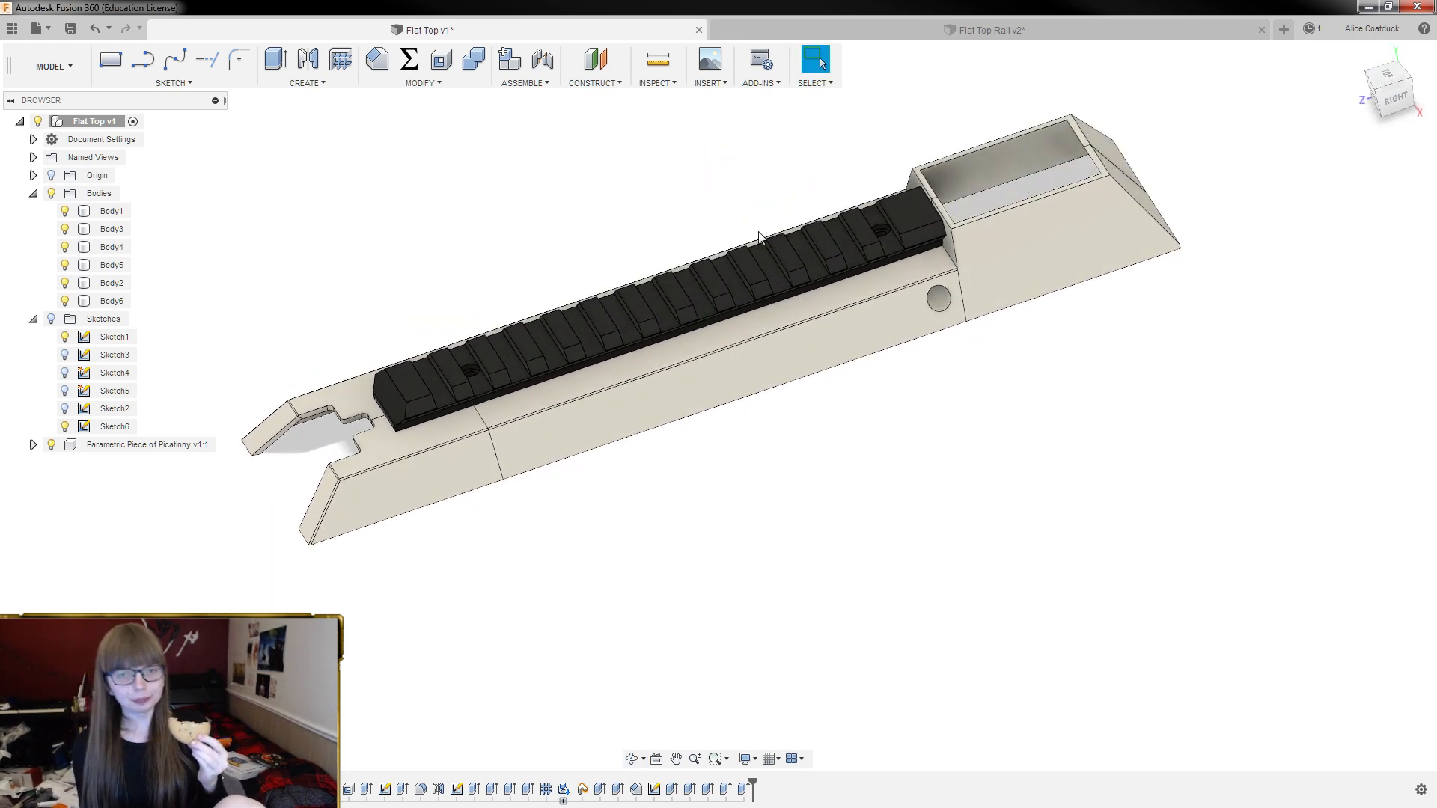
{"action": "scroll", "coordinate": [539, 254], "scroll_direction": "up", "scroll_amount": 2}
{"action": "middle_click_drag", "start_coordinate": [539, 254], "coordinate": [582, 246], "text": "shift"}
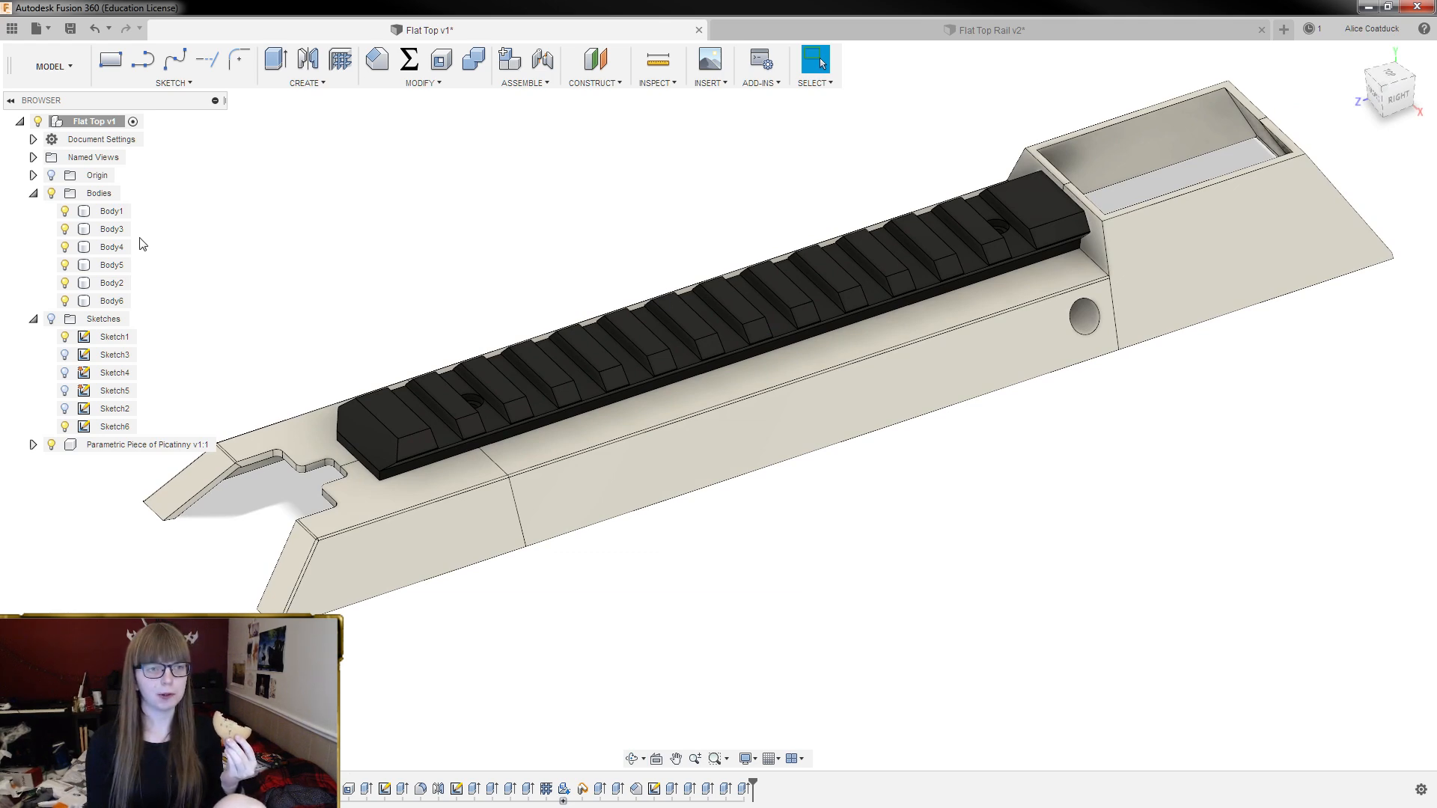
Rename Body1, the near-side middle body beneath the Picatinny rail, as Left Half
{"action": "double_click", "coordinate": [111, 212]}
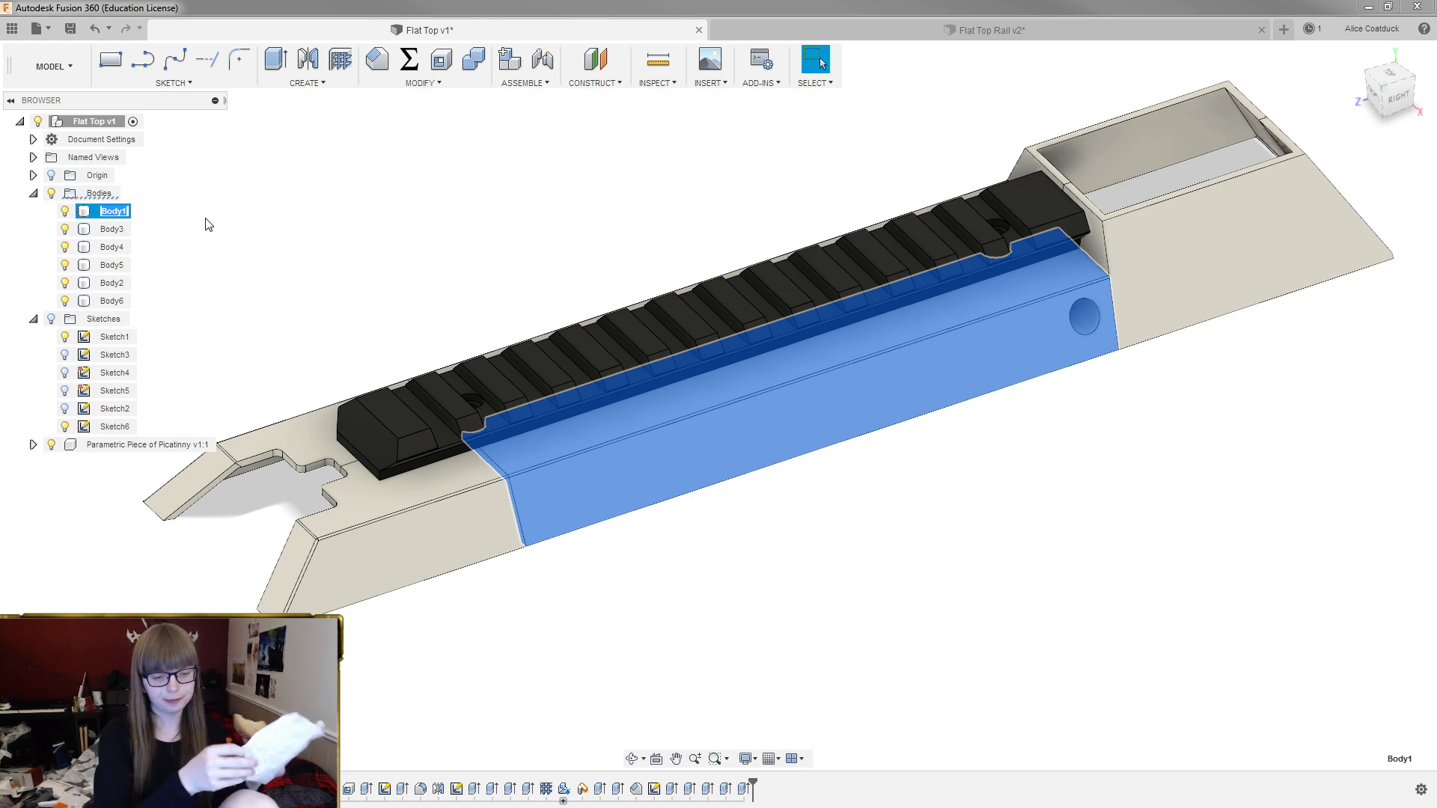
{"action": "type", "text": "Lef"}
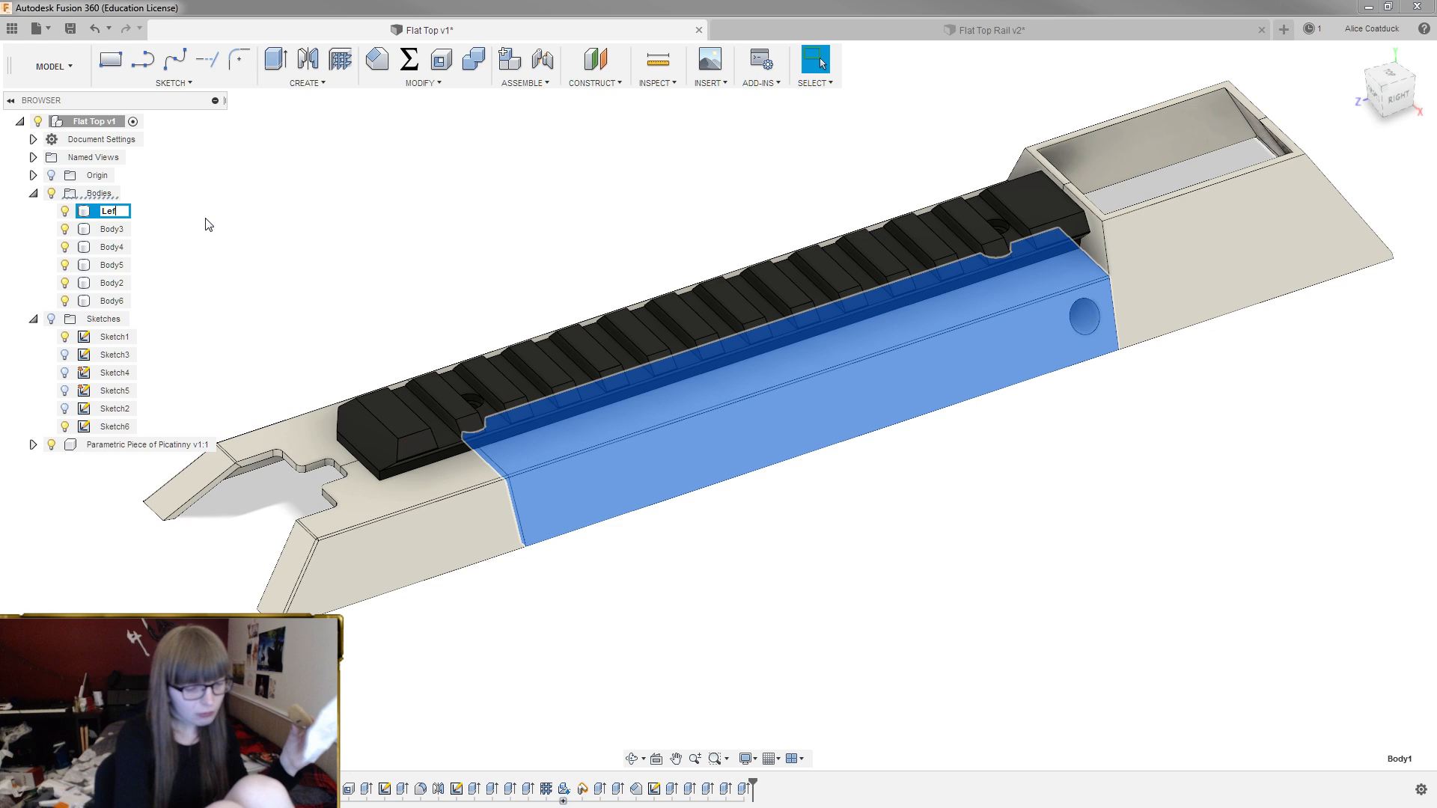
{"action": "type", "text": "t ha"}
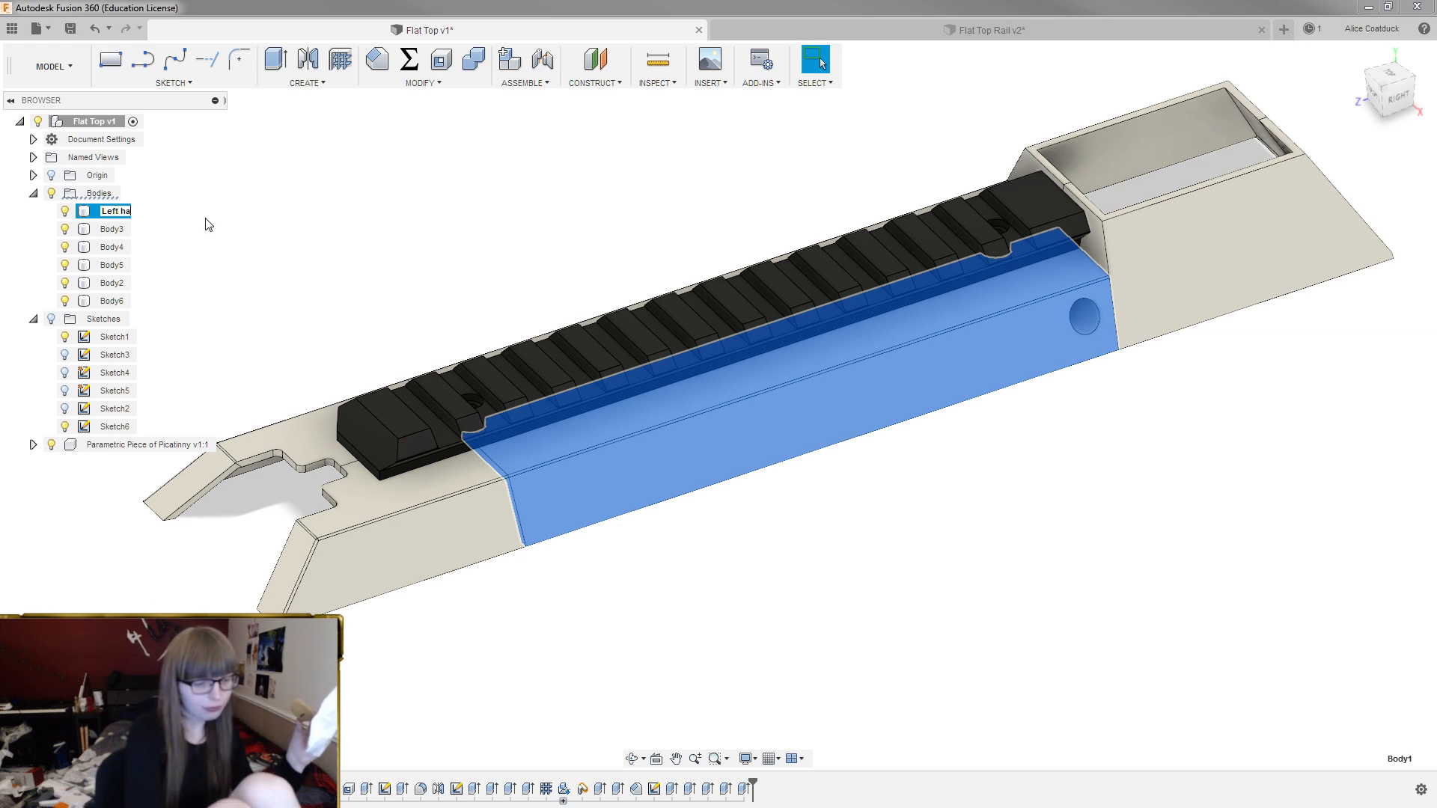
{"action": "type", "text": "lf picatinny"}
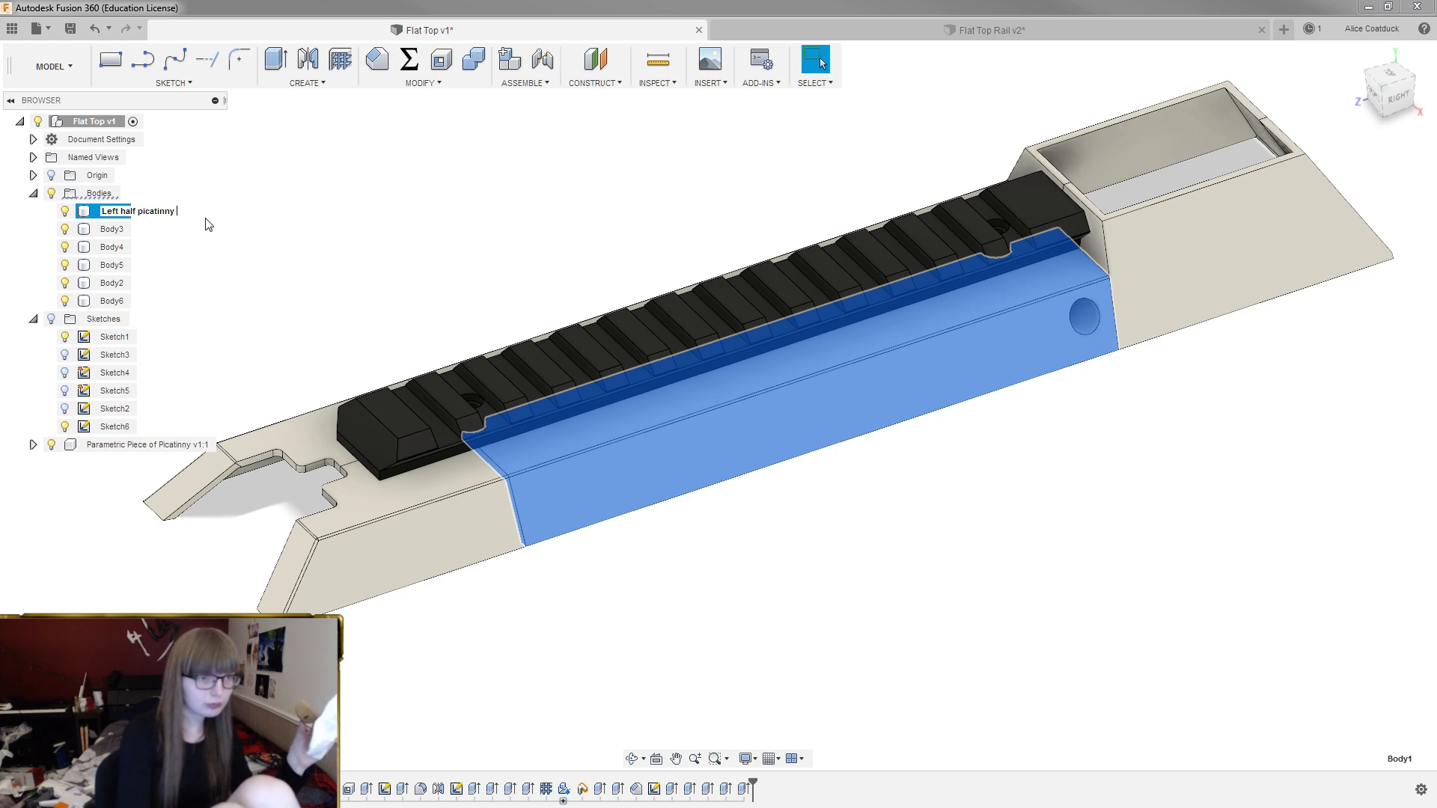
{"action": "key", "text": "BackSpace"}
{"action": "key", "text": "BackSpace"}
{"action": "key", "text": "BackSpace"}
{"action": "key", "text": "BackSpace"}
{"action": "key", "text": "BackSpace"}
{"action": "key", "text": "BackSpace"}
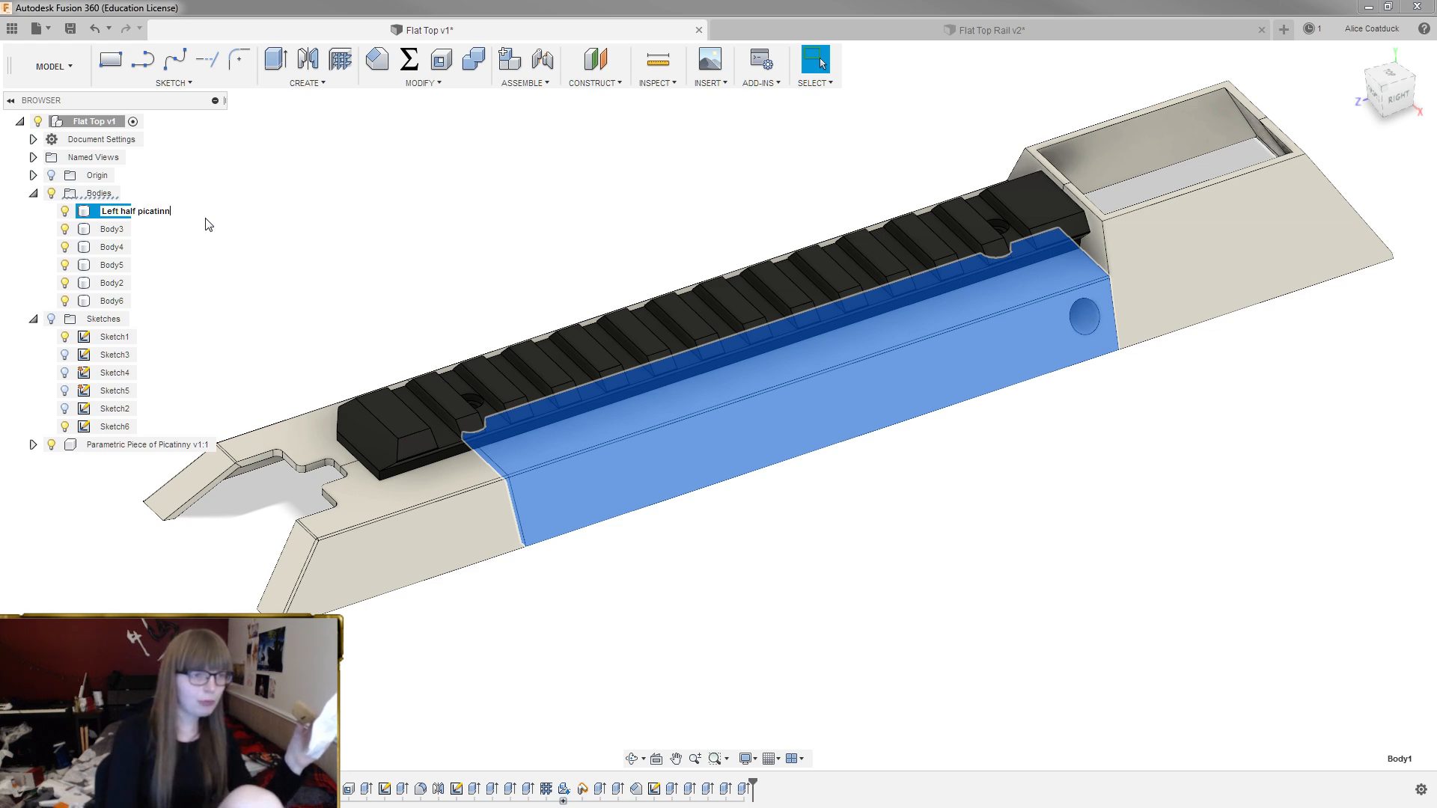
{"action": "key", "text": "BackSpace"}
{"action": "key", "text": "BackSpace"}
{"action": "key", "text": "BackSpace"}
{"action": "key", "text": "BackSpace"}
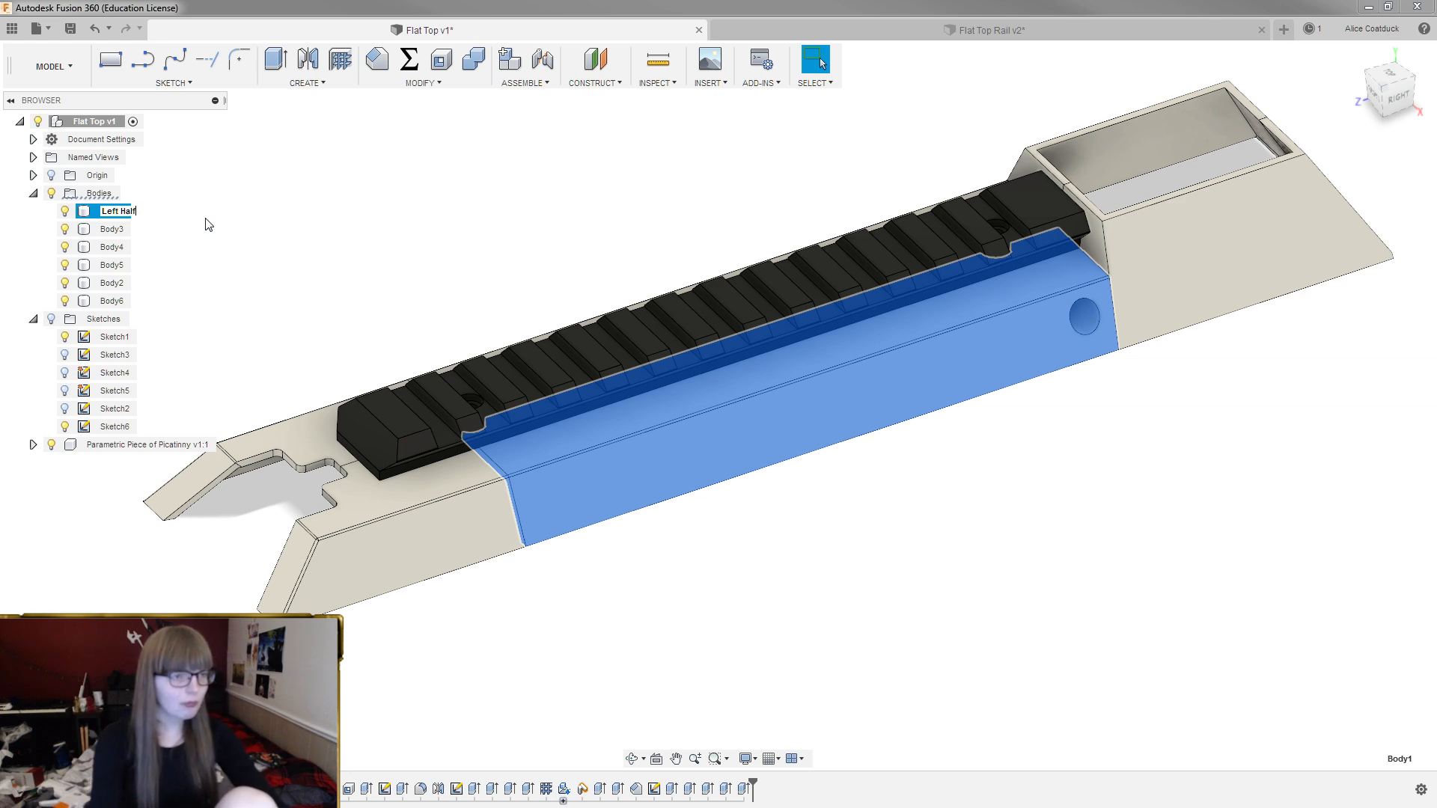
Identify the Flat Top's remaining bodies and rename Body2, the opposite middle half, as Right Half
{"action": "left_click", "coordinate": [109, 230]}
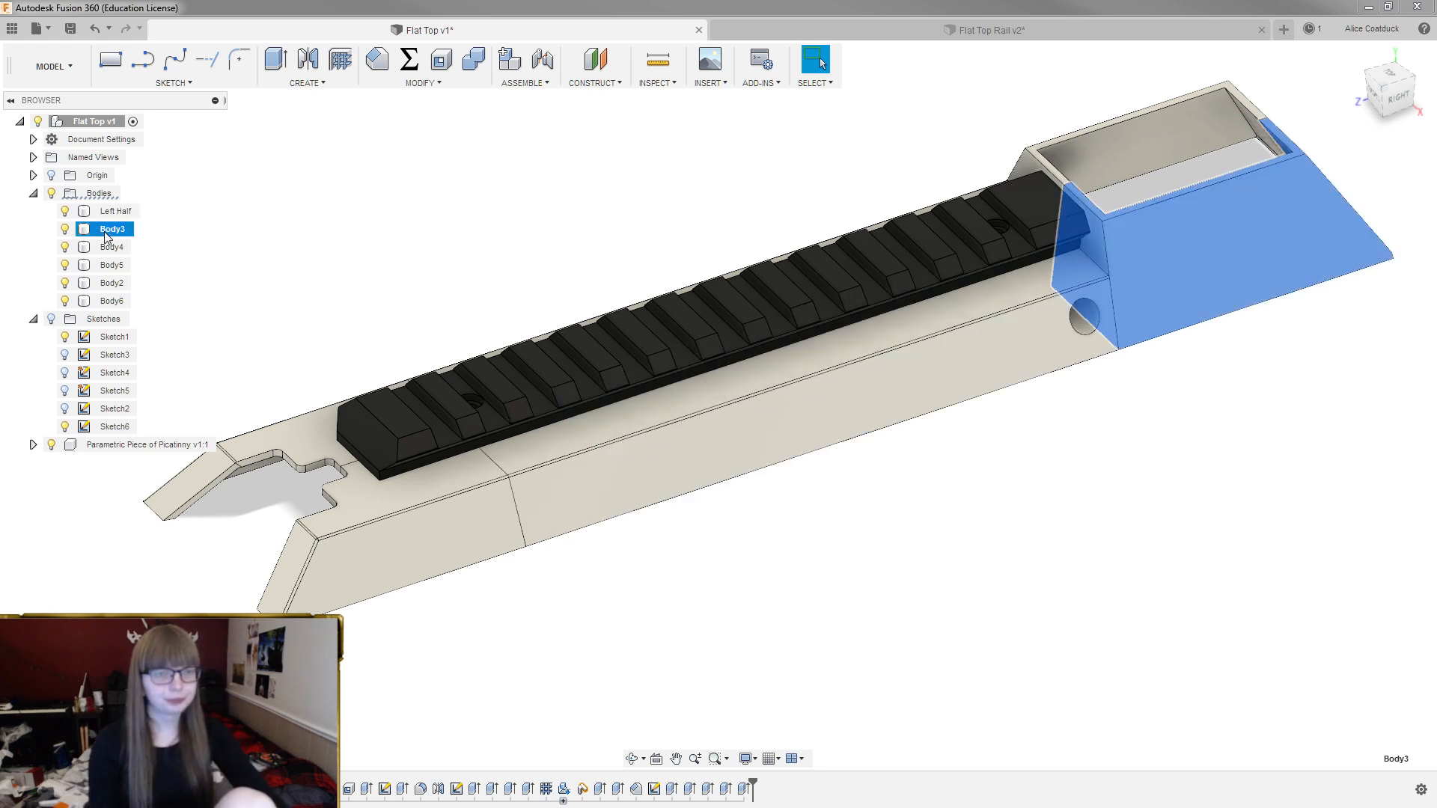
{"action": "left_click", "coordinate": [110, 248]}
{"action": "left_click", "coordinate": [110, 271]}
{"action": "left_click", "coordinate": [115, 288]}
{"action": "double_click", "coordinate": [116, 284]}
{"action": "type", "text": "Right"}
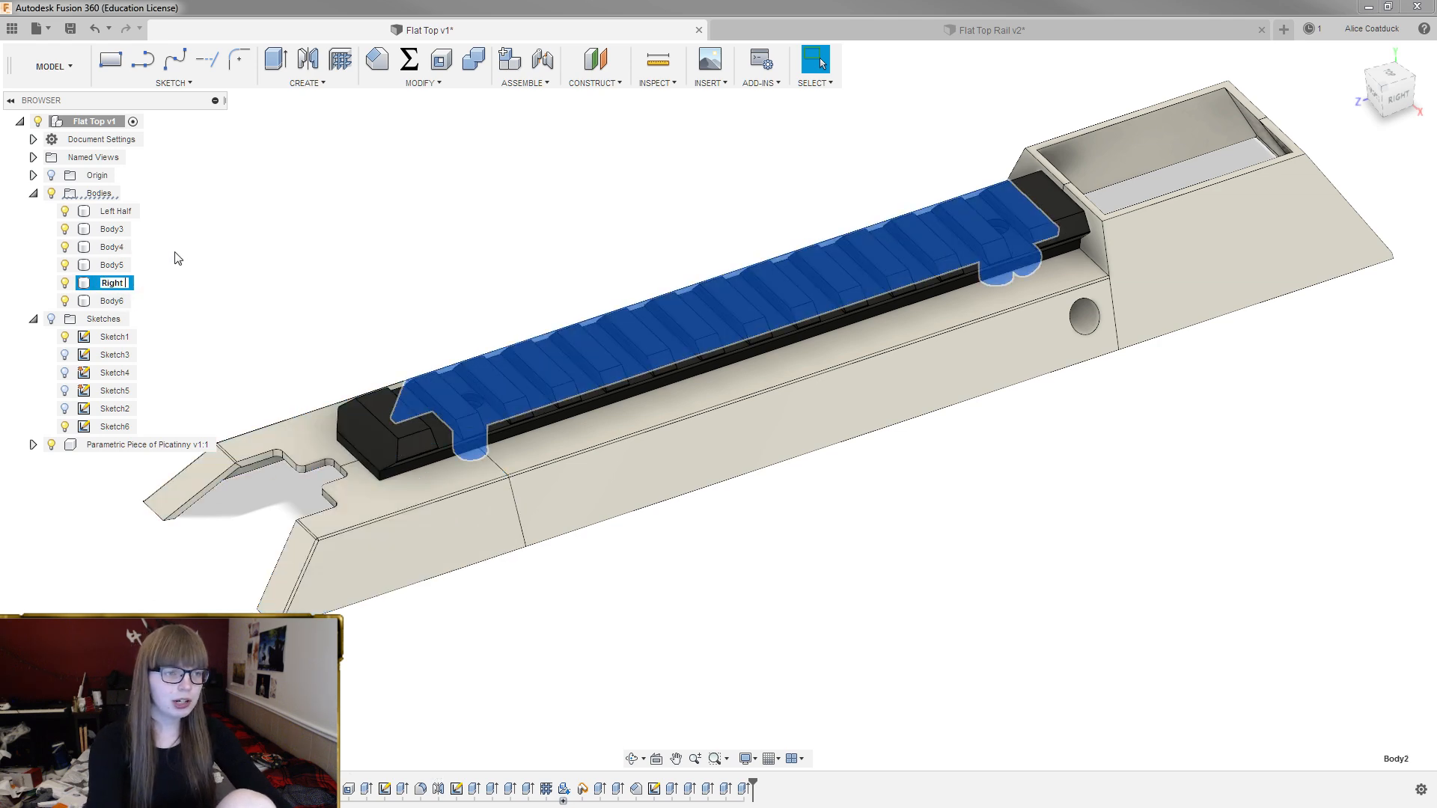
{"action": "type", "text": " Half"}
{"action": "key", "text": "Return"}
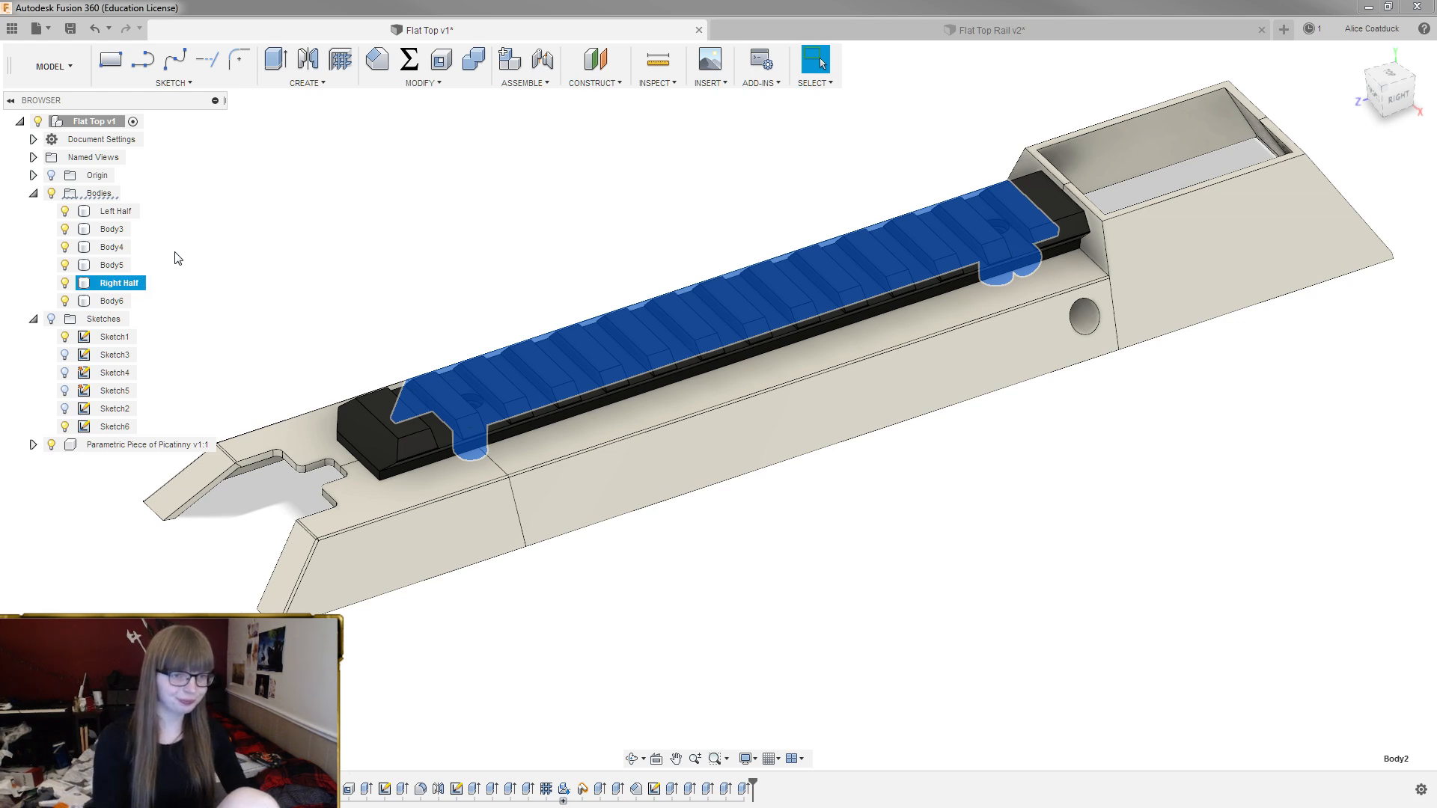
Rename Body1 inside the Parametric Piece of Picatinny component as Picatinny
{"action": "left_click", "coordinate": [33, 444]}
{"action": "left_click", "coordinate": [102, 303]}
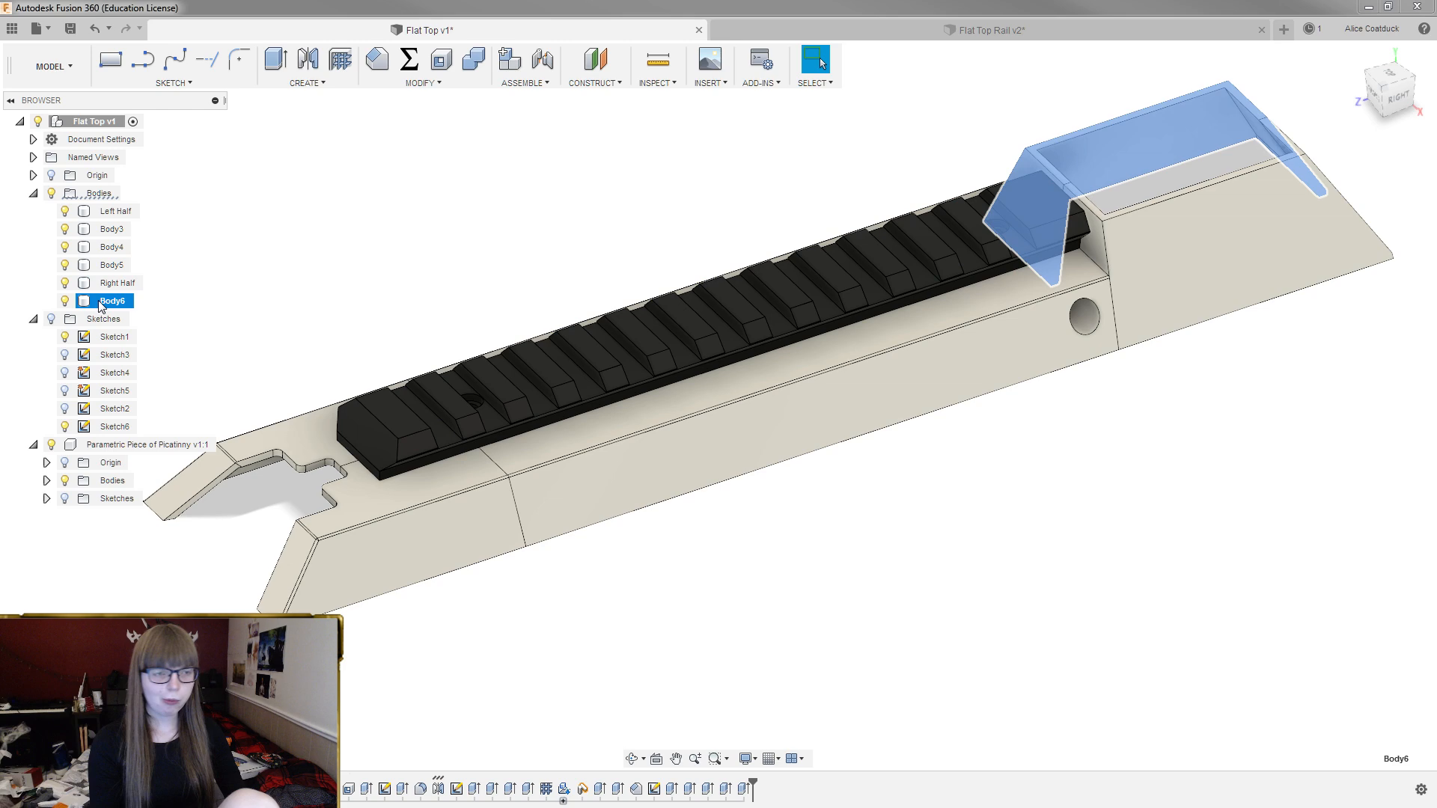
{"action": "left_click", "coordinate": [46, 481]}
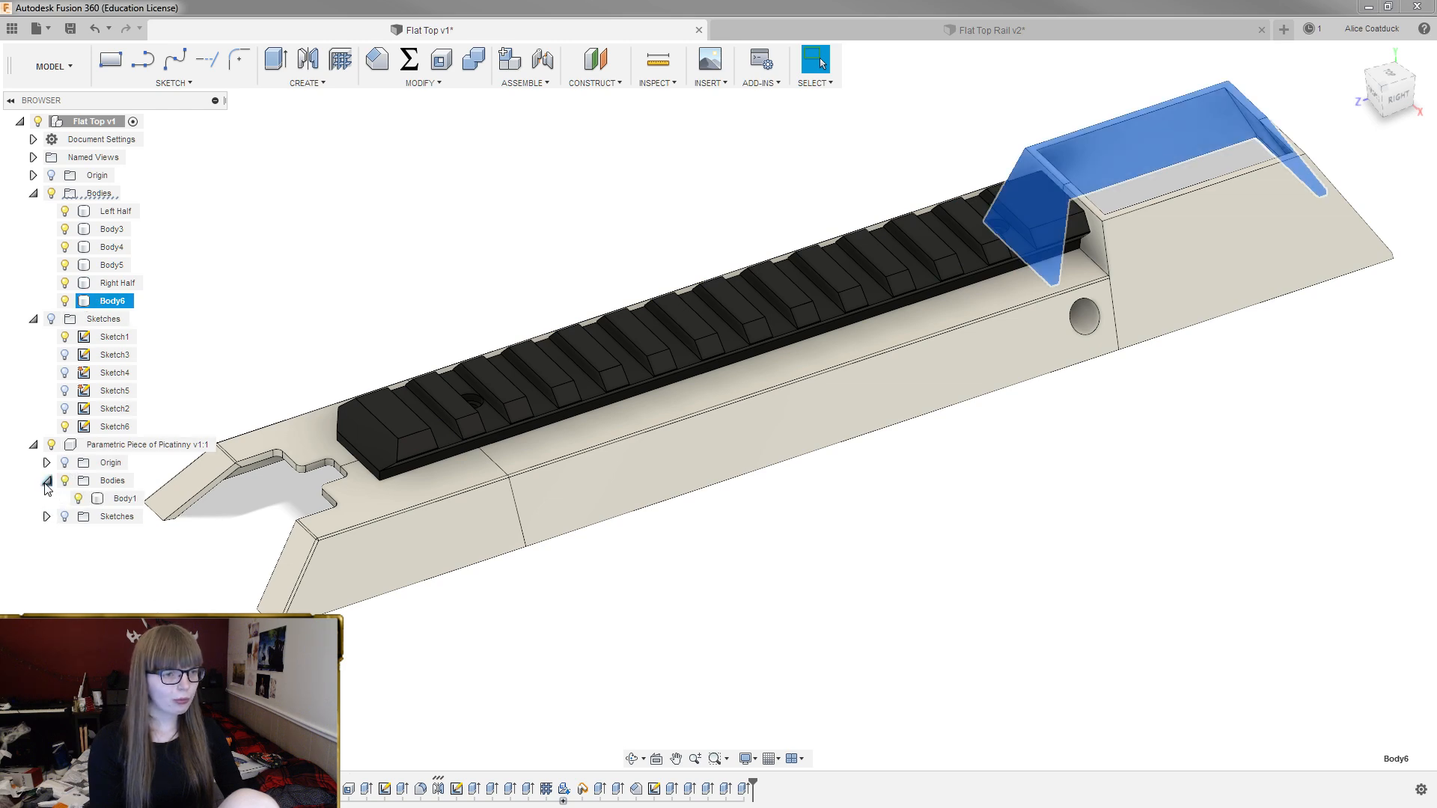
{"action": "double_click", "coordinate": [121, 499]}
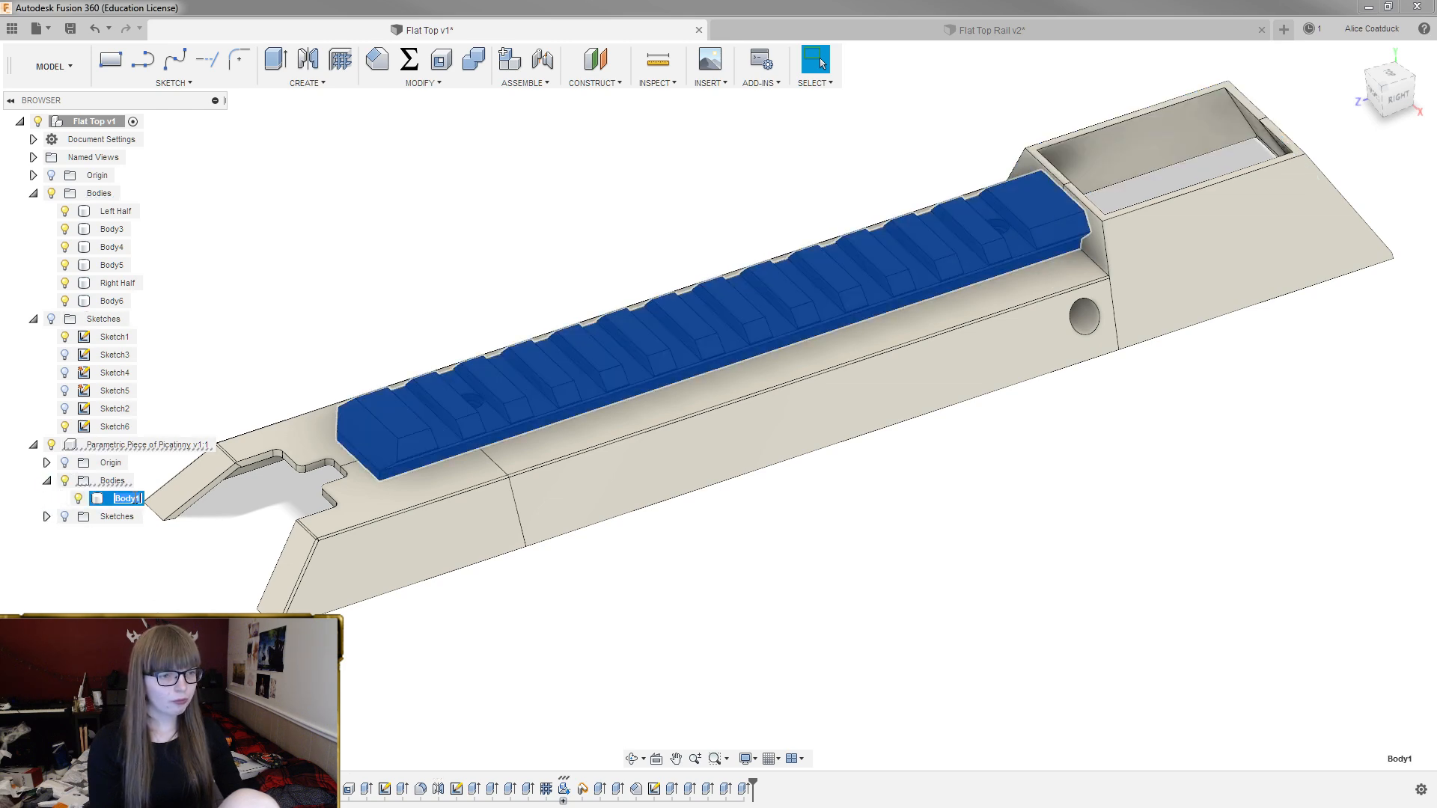
{"action": "type", "text": "Picatinny"}
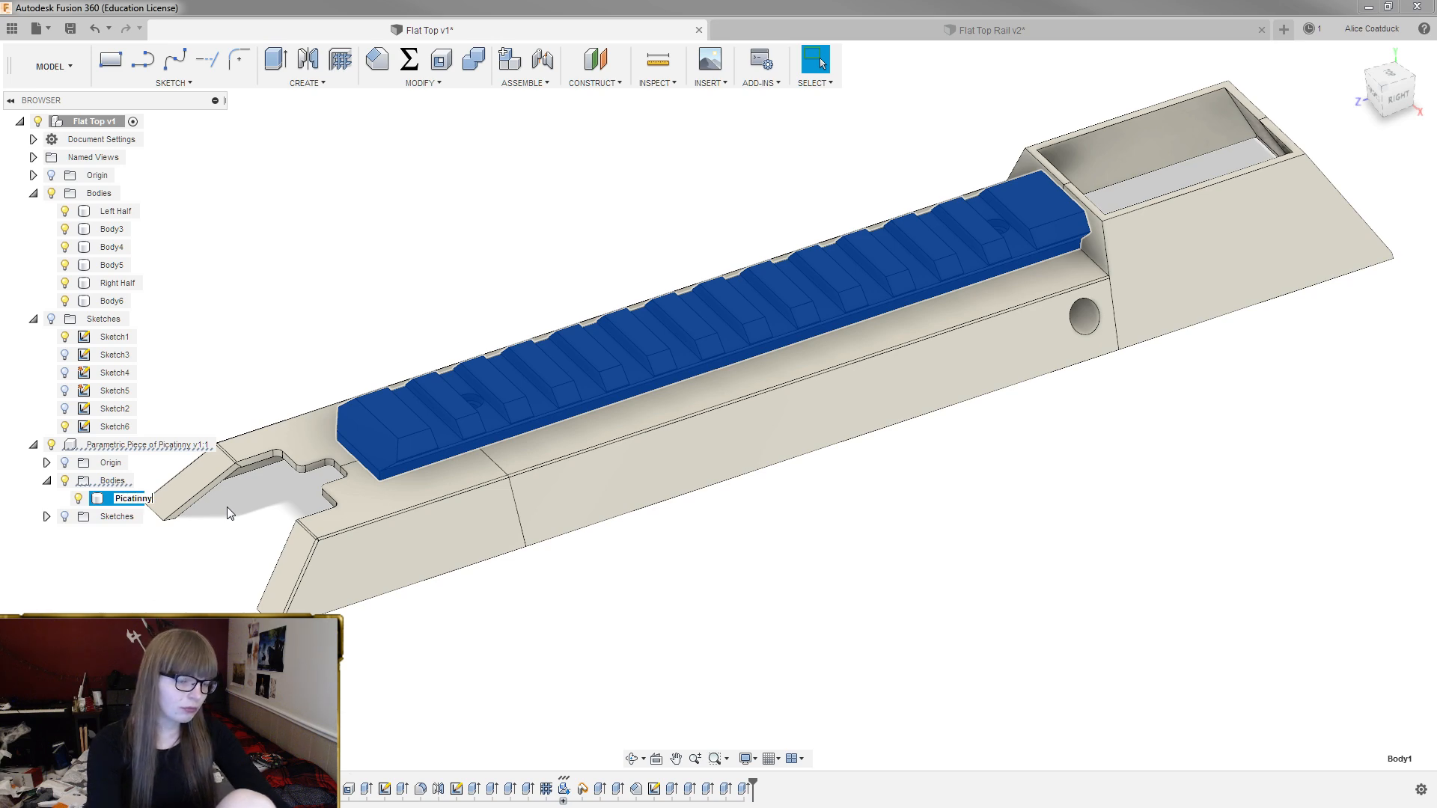
{"action": "key", "text": "Return"}
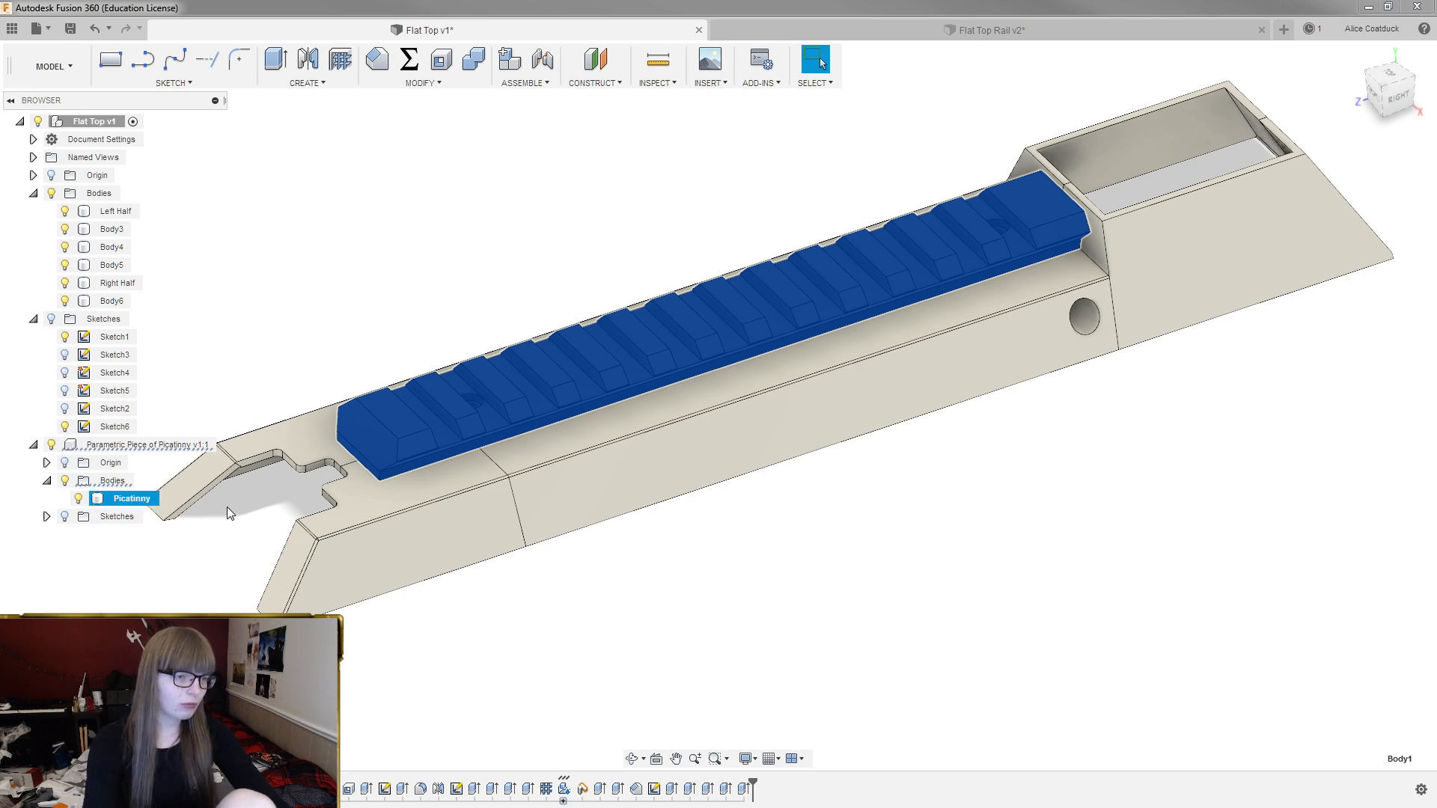
{"action": "right_click", "coordinate": [150, 503]}
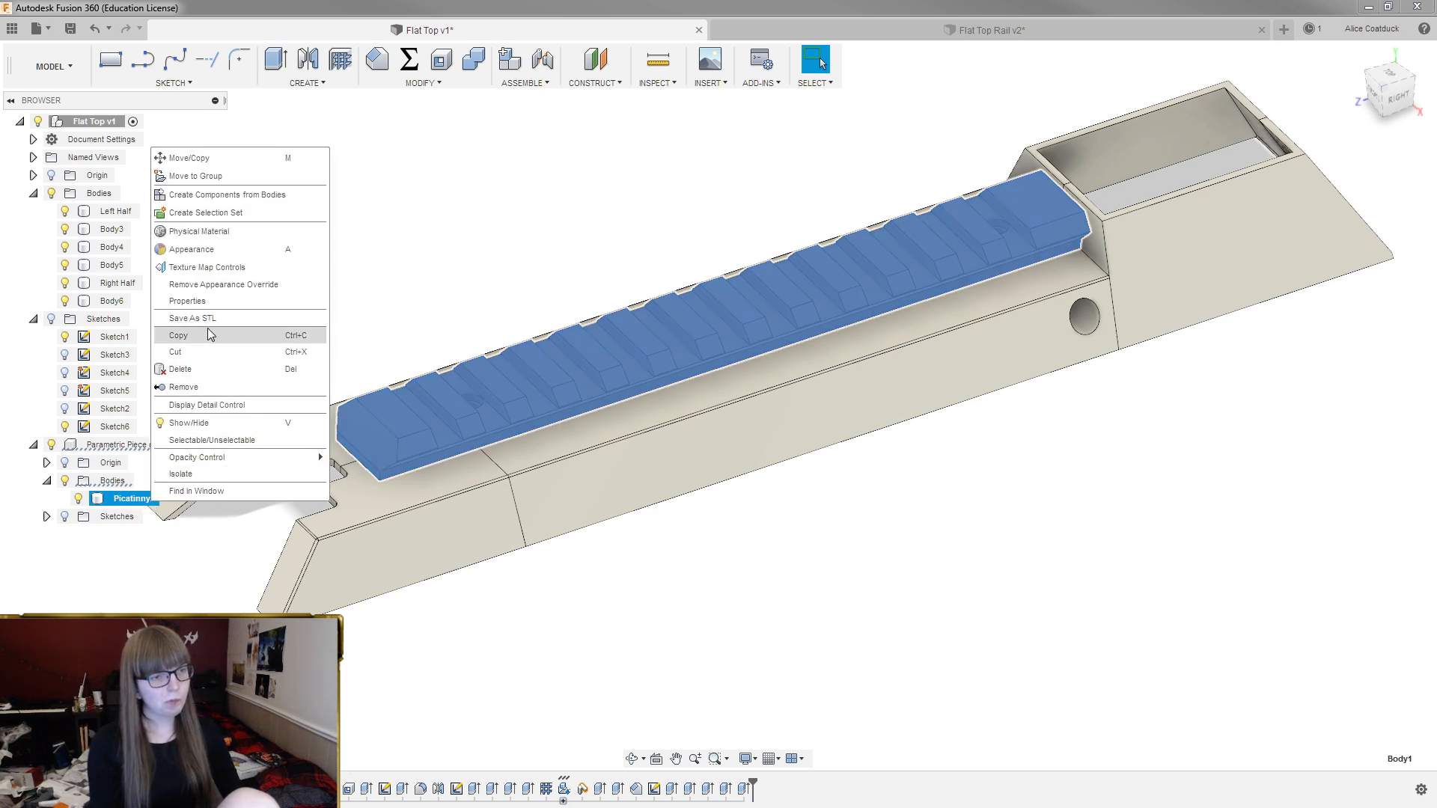
{"action": "left_click", "coordinate": [451, 223]}
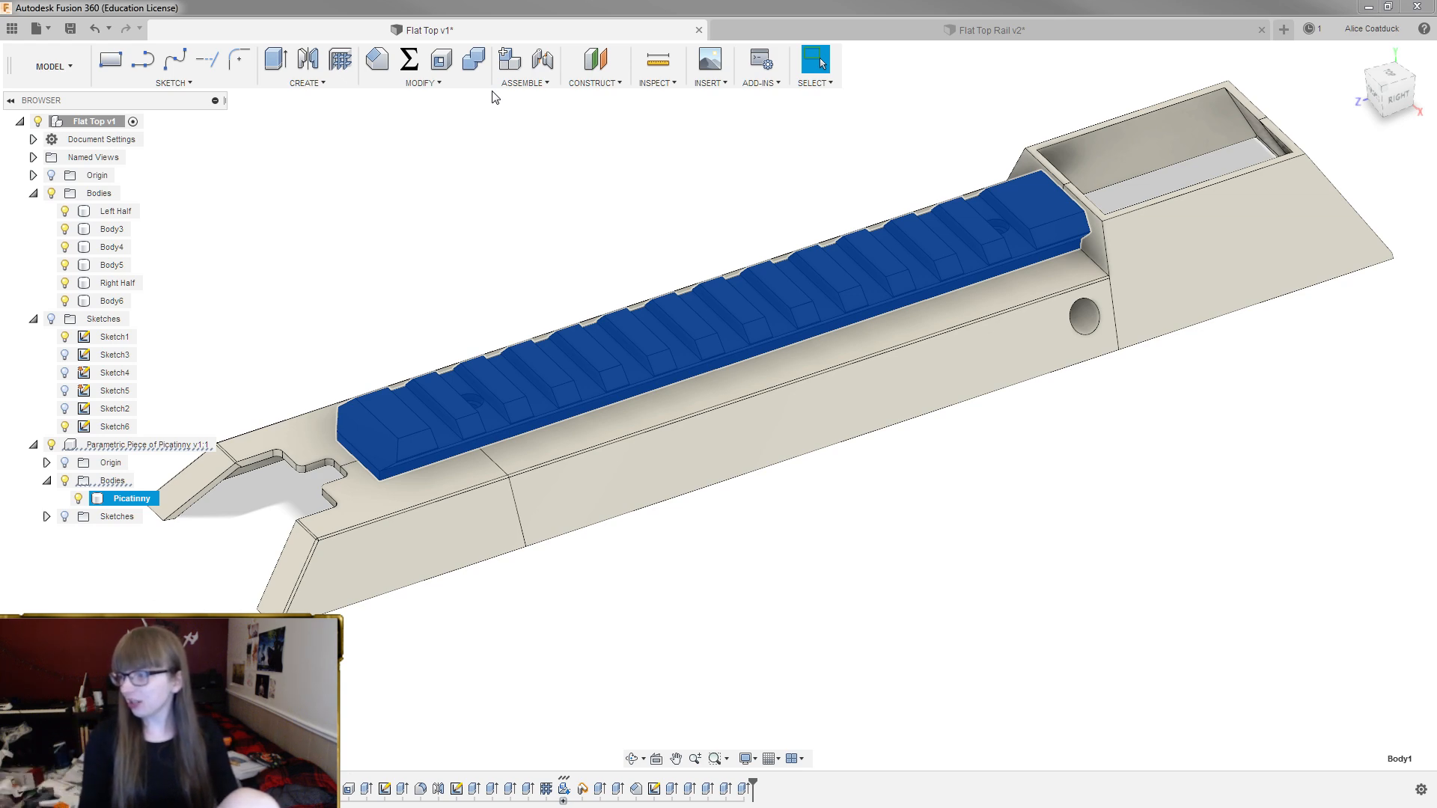
Export the Left Half body as Left Half.stl into the desktop folder ORGANIZE > - Nerf > Rayven Body Work > Rayven Flat Top
{"action": "middle_click_drag", "start_coordinate": [415, 228], "coordinate": [382, 187], "text": "shift"}
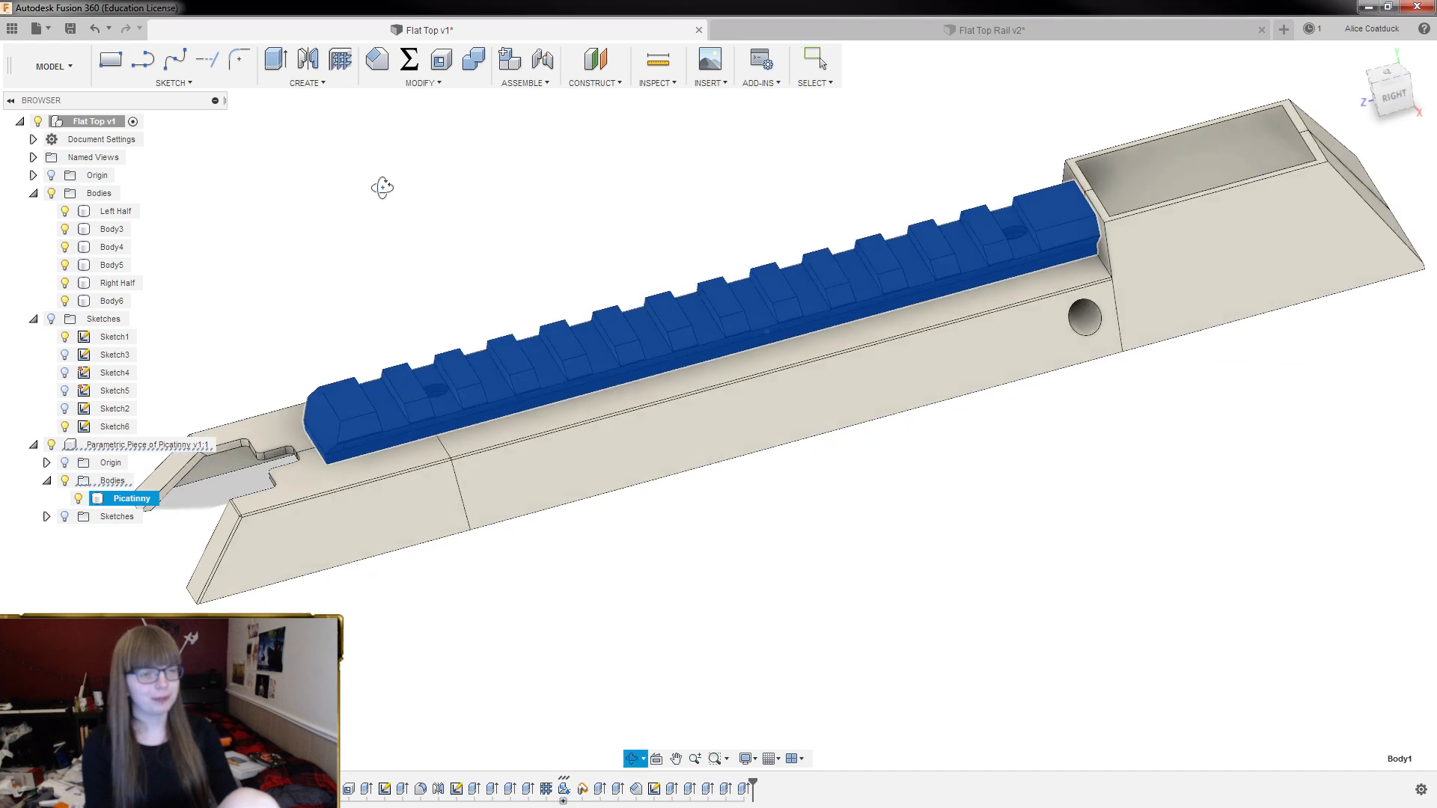
{"action": "right_click", "coordinate": [117, 212]}
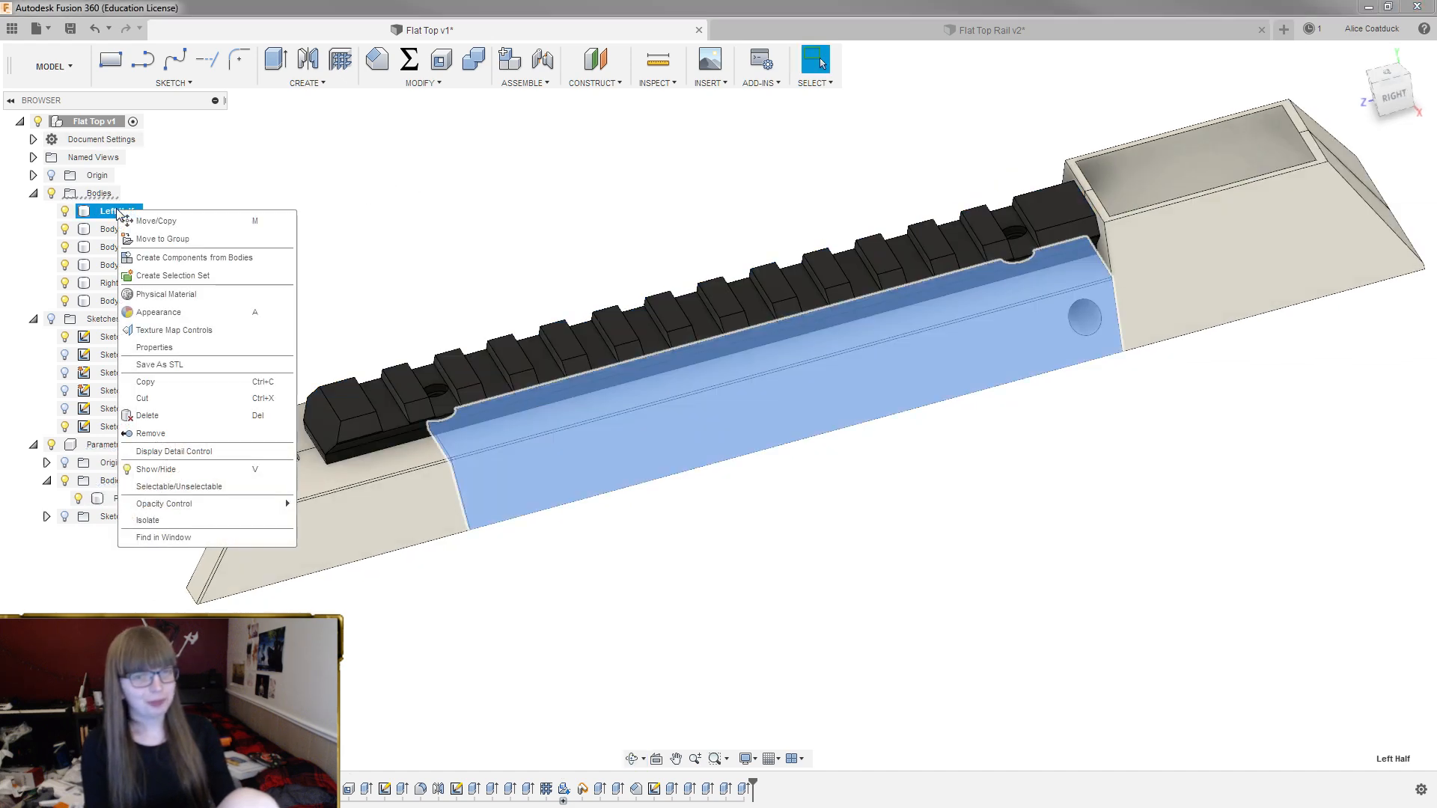
{"action": "left_click", "coordinate": [207, 365]}
{"action": "left_click", "coordinate": [1351, 428]}
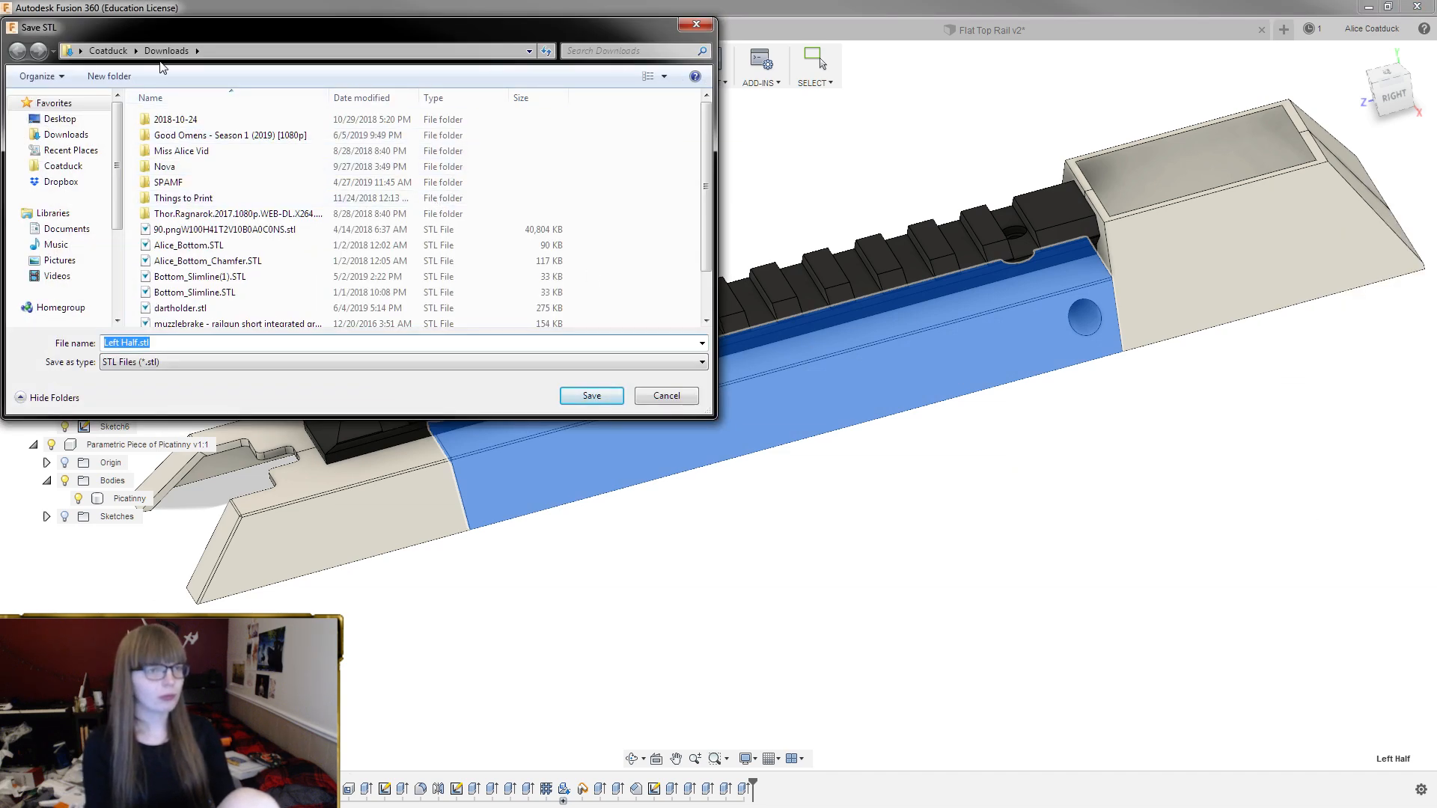
{"action": "left_click", "coordinate": [68, 119]}
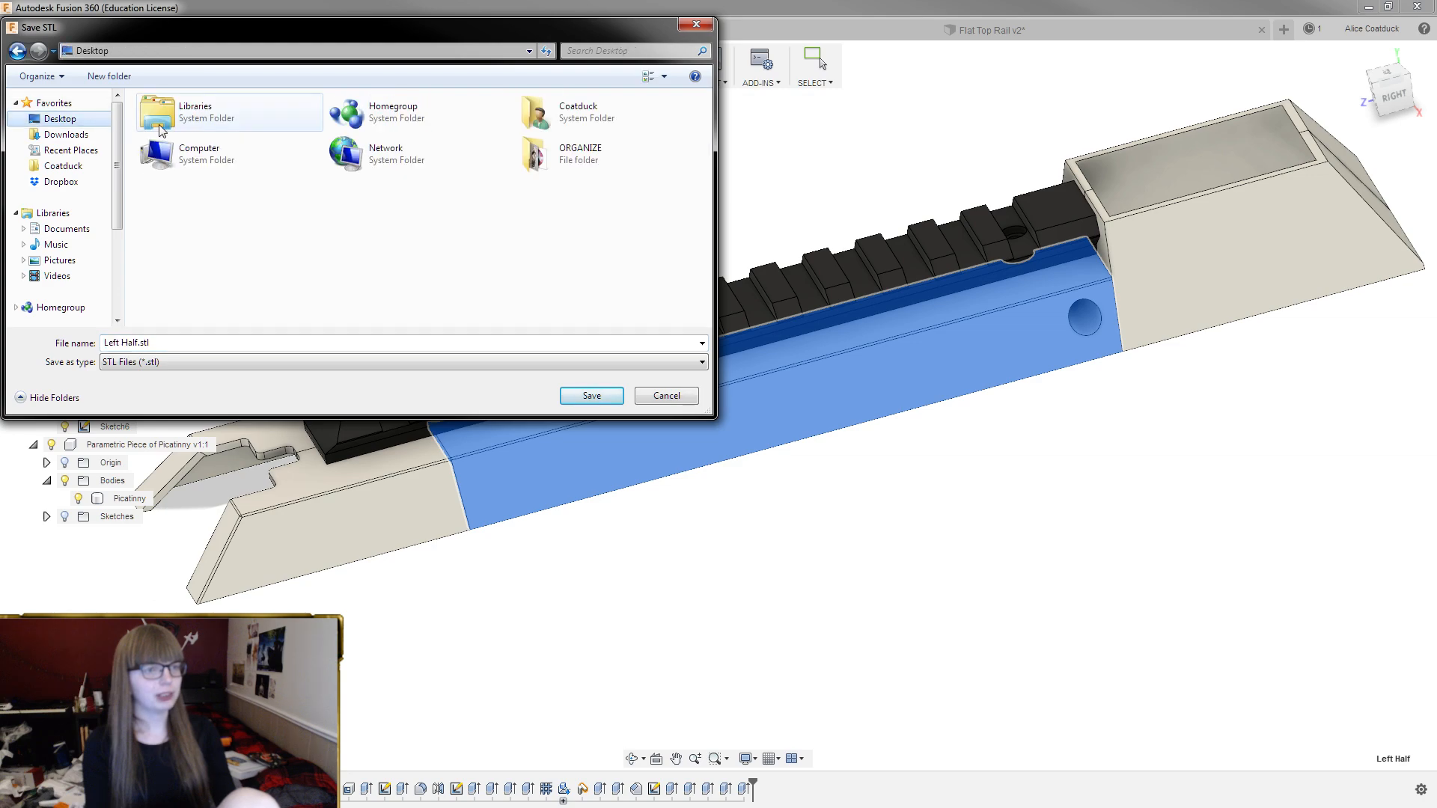
{"action": "double_click", "coordinate": [570, 164]}
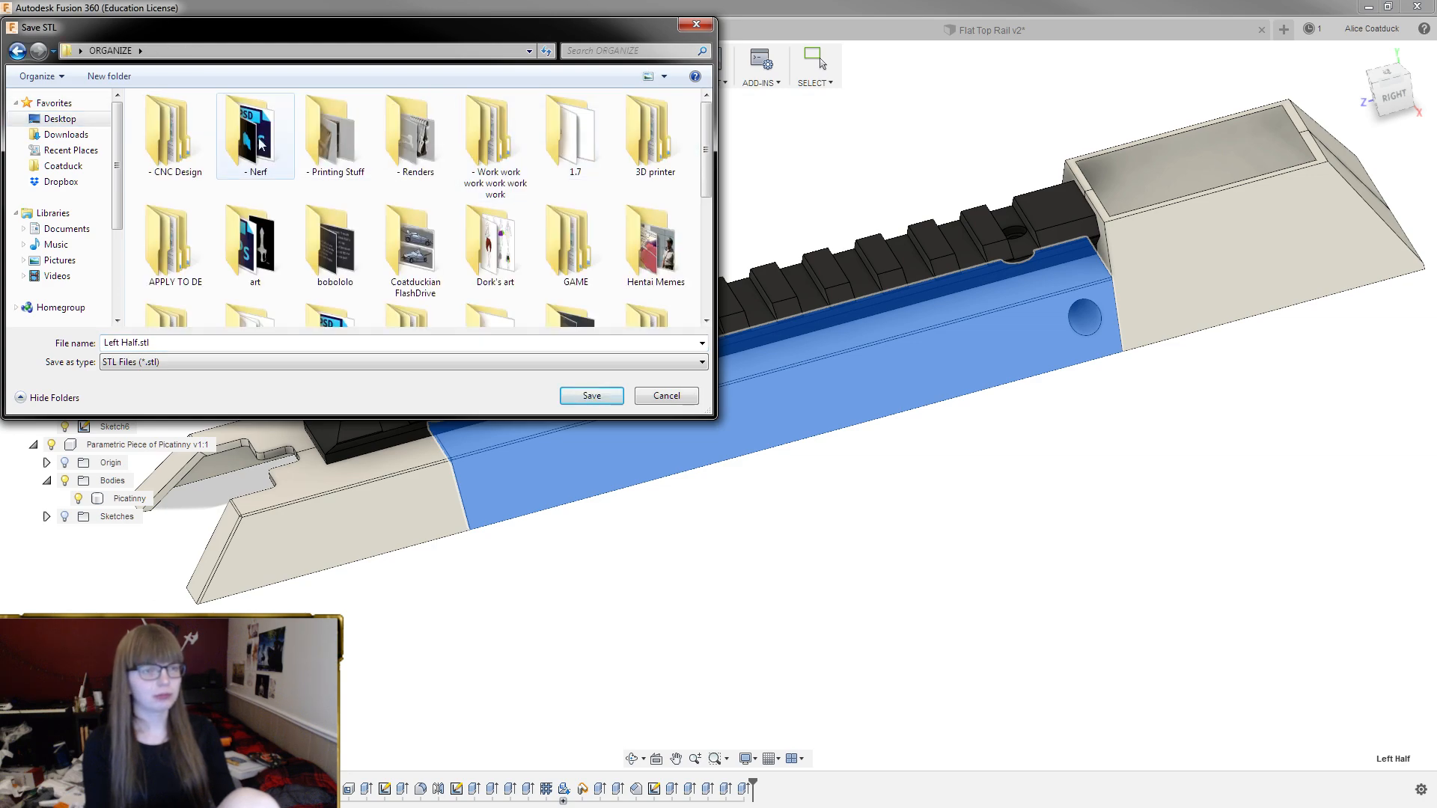
{"action": "double_click", "coordinate": [258, 142]}
{"action": "scroll", "coordinate": [232, 224], "scroll_direction": "down", "scroll_amount": 5}
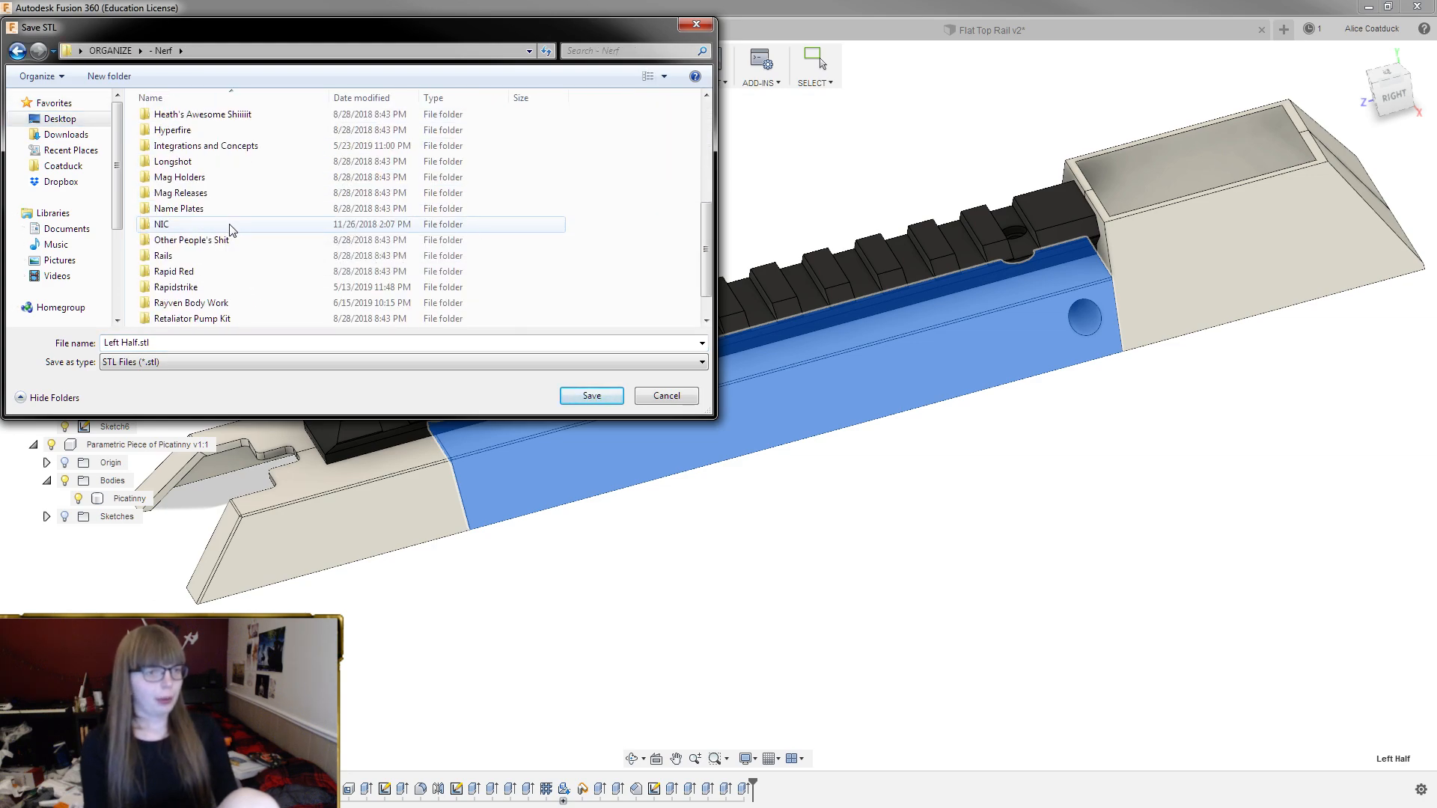
{"action": "double_click", "coordinate": [217, 304]}
{"action": "double_click", "coordinate": [212, 152]}
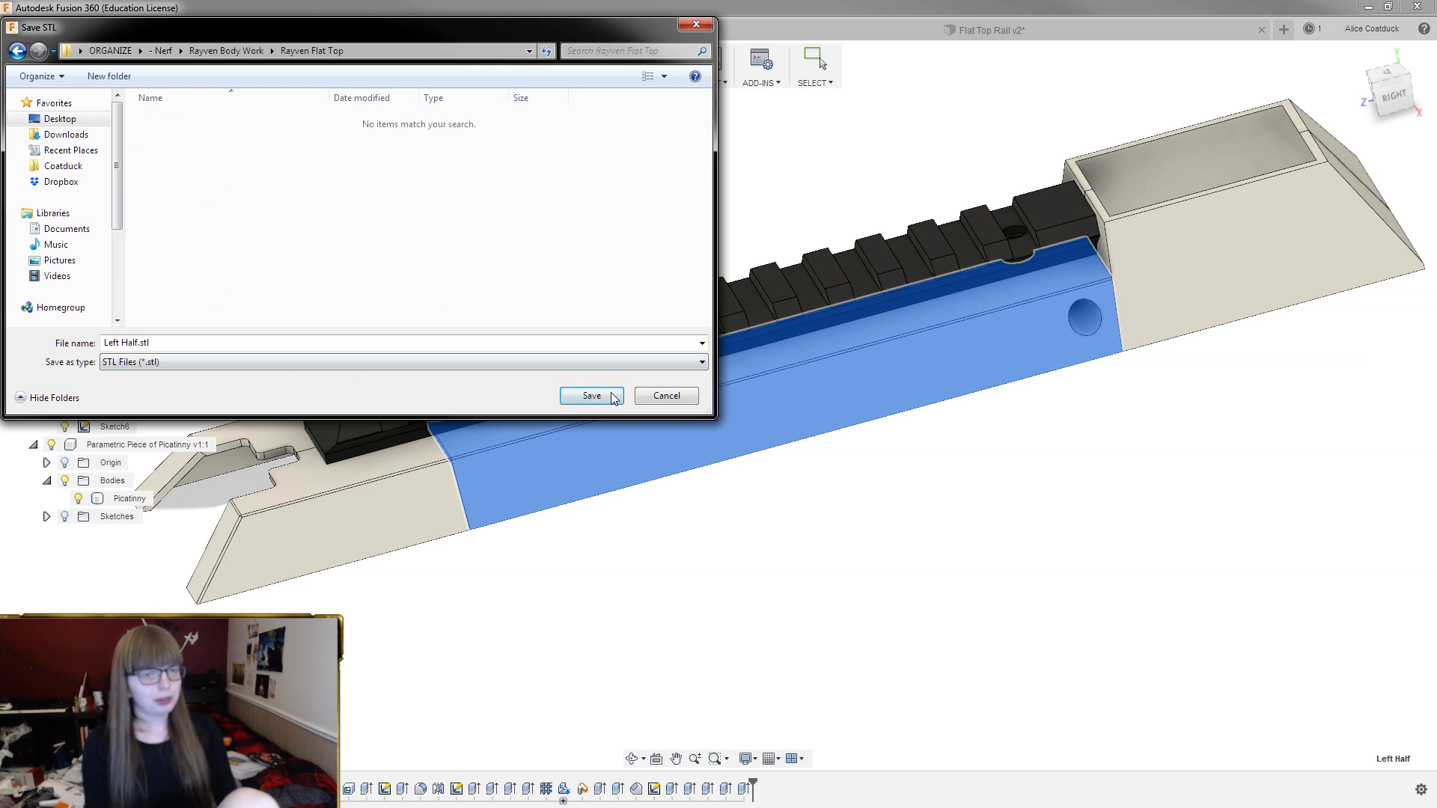
{"action": "left_click", "coordinate": [591, 396]}
{"action": "left_click", "coordinate": [525, 277]}
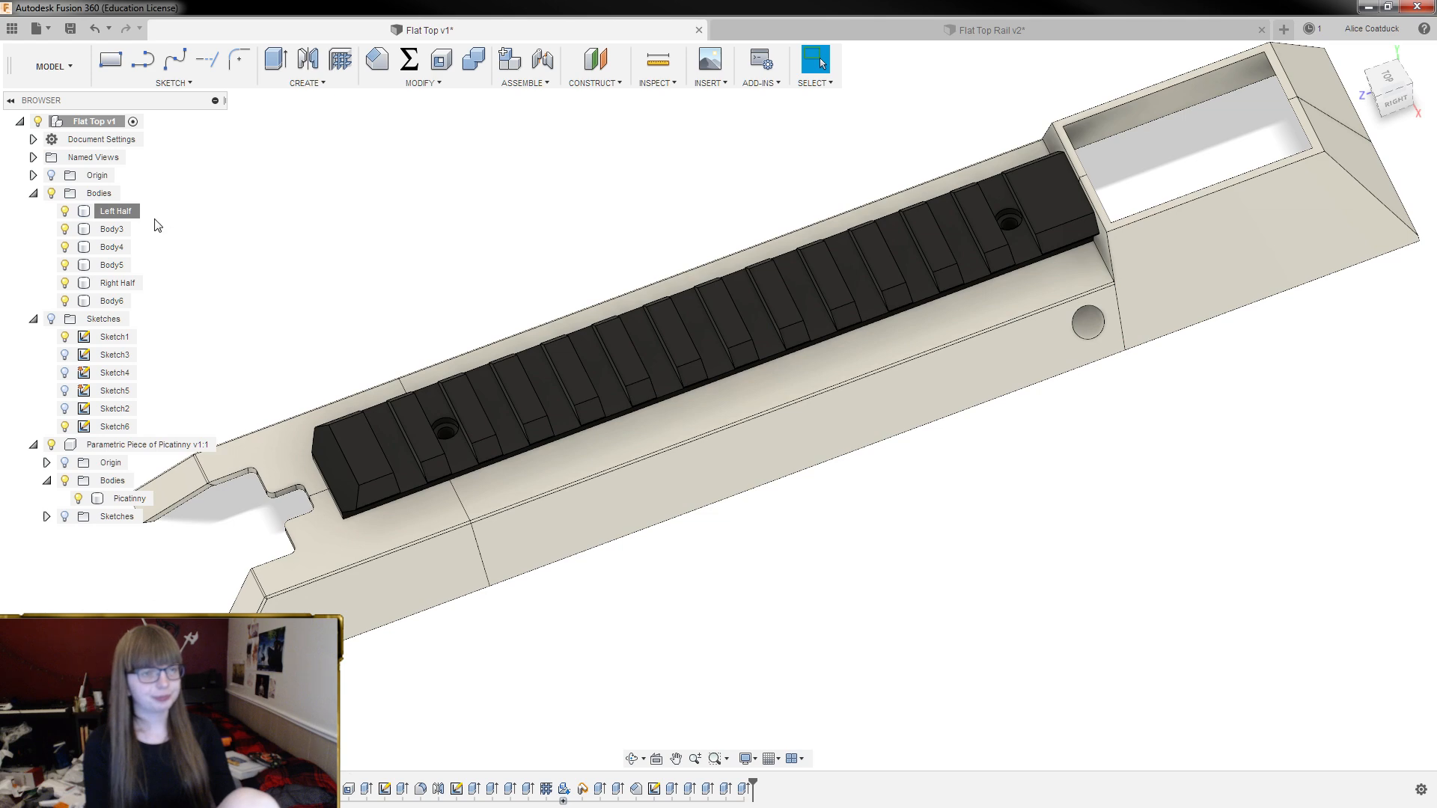
Export the Right Half body as Right Half.stl into the same Rayven Flat Top folder
{"action": "right_click", "coordinate": [138, 284]}
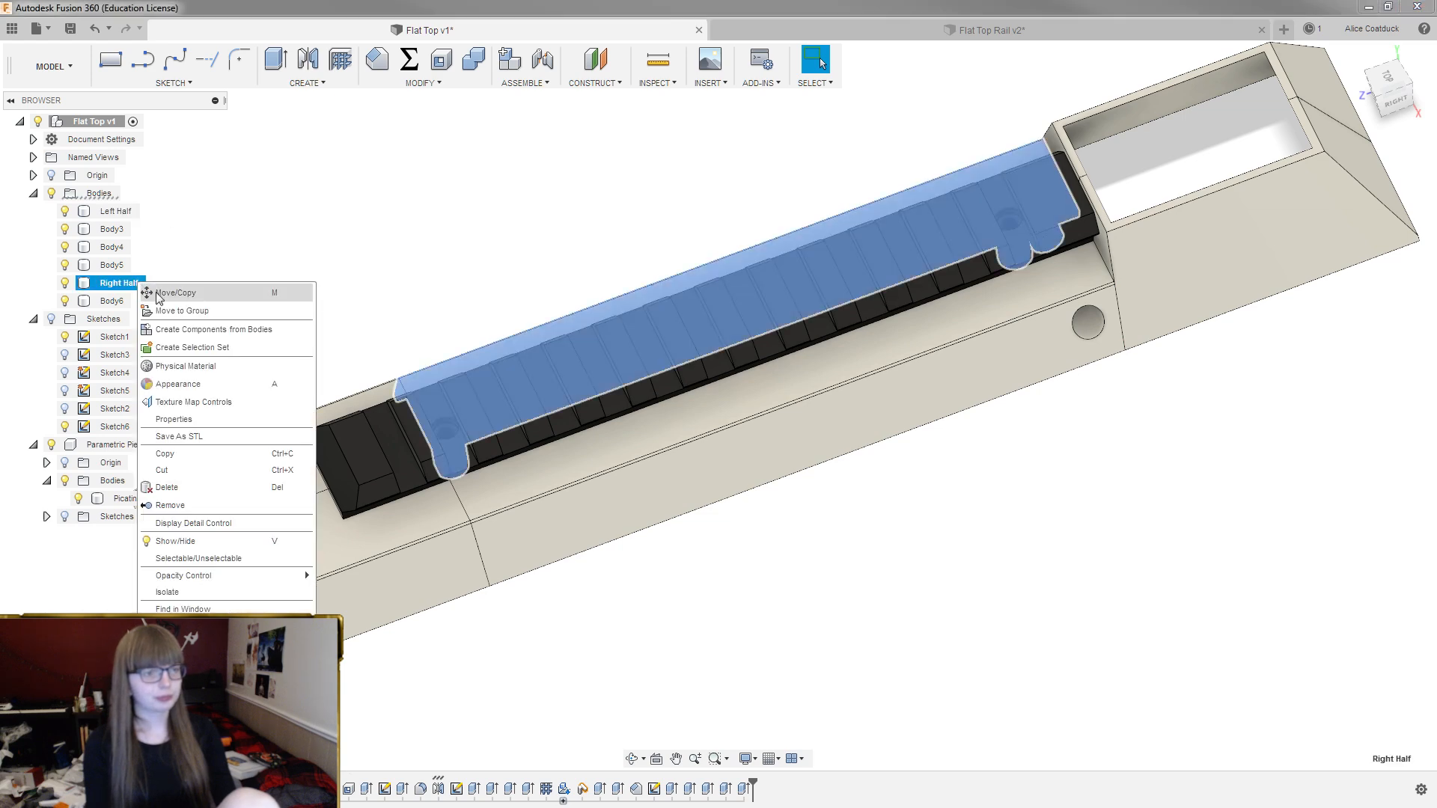
{"action": "left_click", "coordinate": [212, 441]}
{"action": "left_click", "coordinate": [1328, 433]}
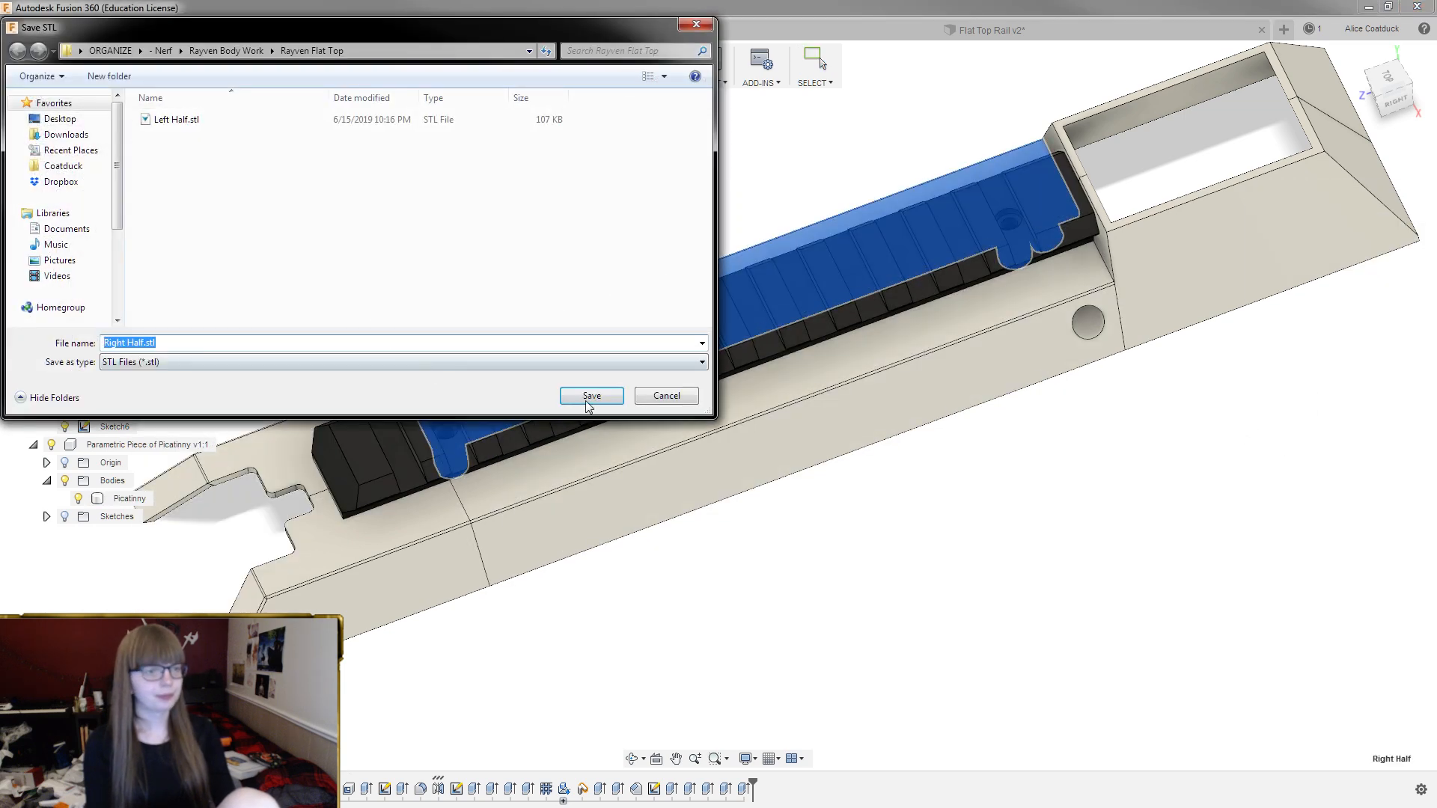
{"action": "left_click", "coordinate": [610, 399]}
{"action": "left_click", "coordinate": [426, 336]}
Export the Picatinny rail body as a binary STL with high refinement, alongside the two exported halves
{"action": "right_click", "coordinate": [124, 498]}
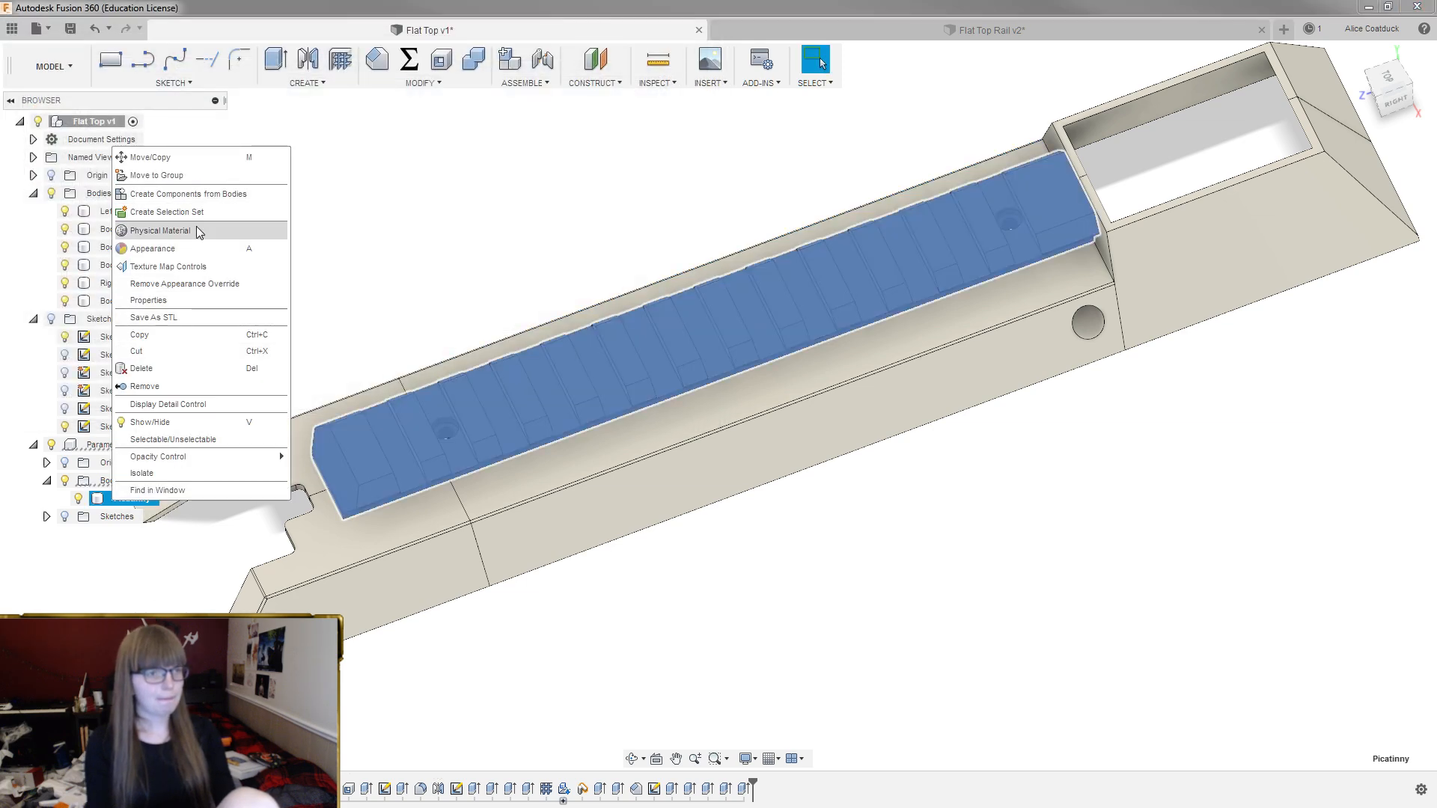
{"action": "left_click", "coordinate": [195, 316]}
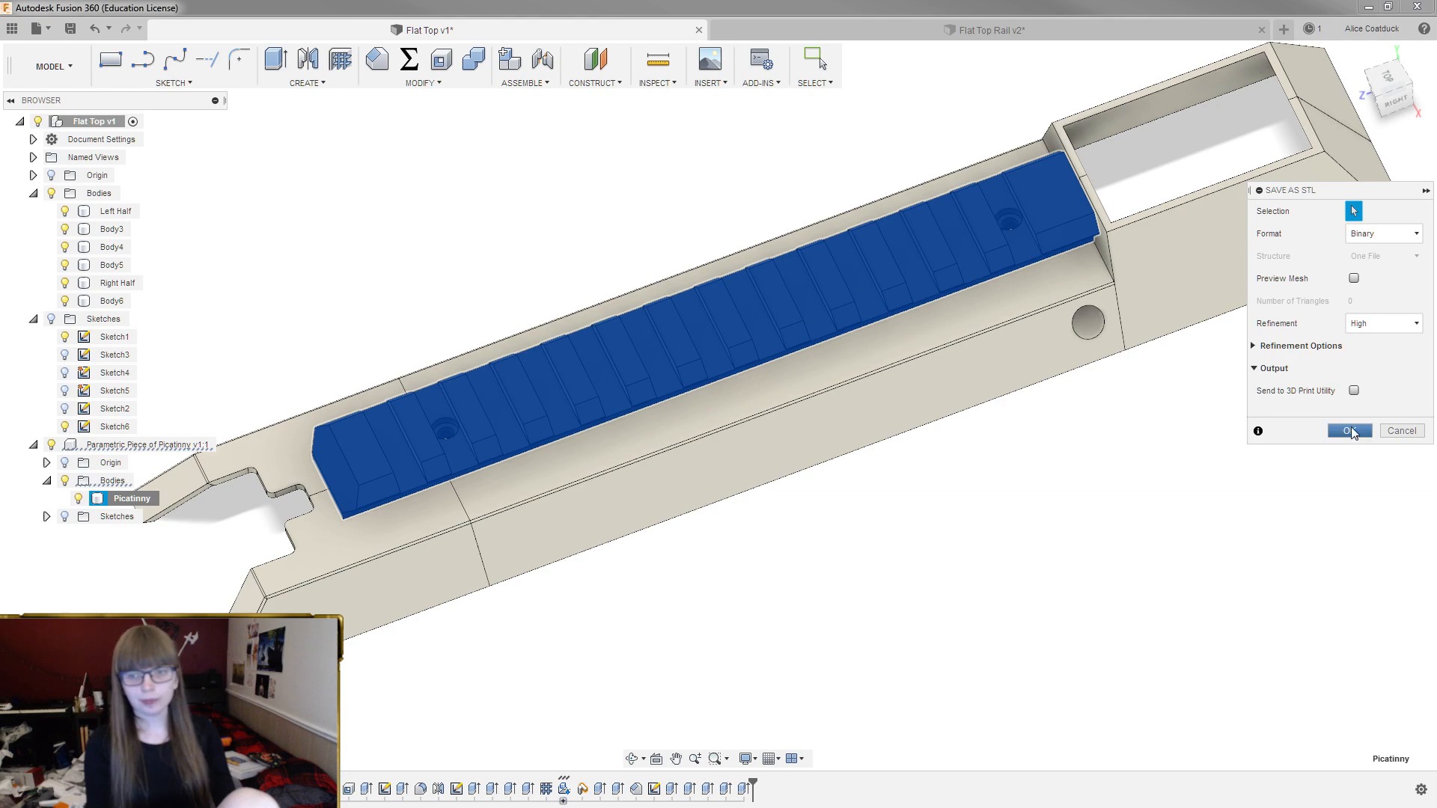
{"action": "left_click", "coordinate": [1349, 430]}
{"action": "left_click", "coordinate": [605, 397]}
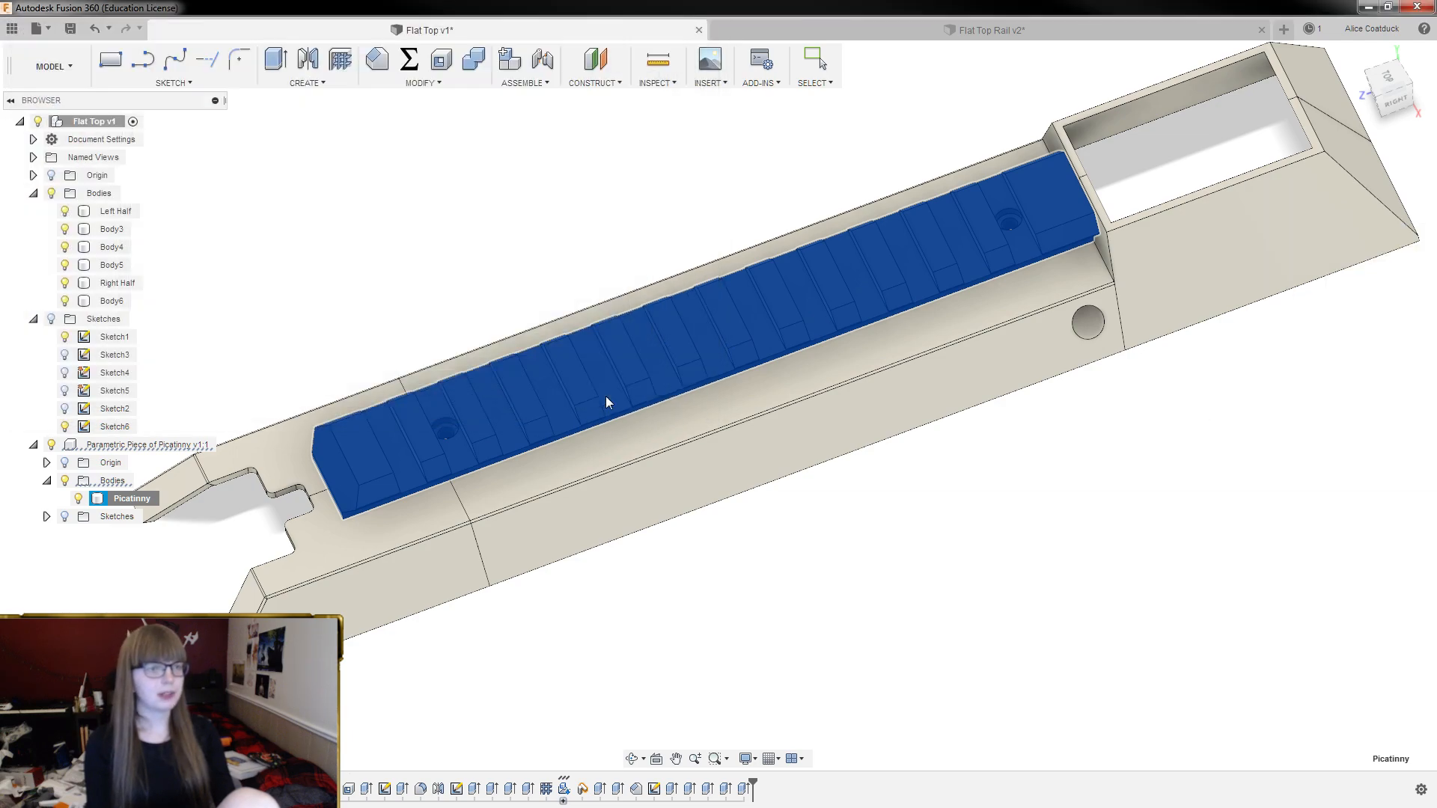
{"action": "left_click", "coordinate": [587, 227]}
Examine the finished Flat Top from the side, underside and above, including its open box end and Picatinny rail
{"action": "middle_click_drag", "start_coordinate": [587, 228], "coordinate": [1128, 319], "text": "shift"}
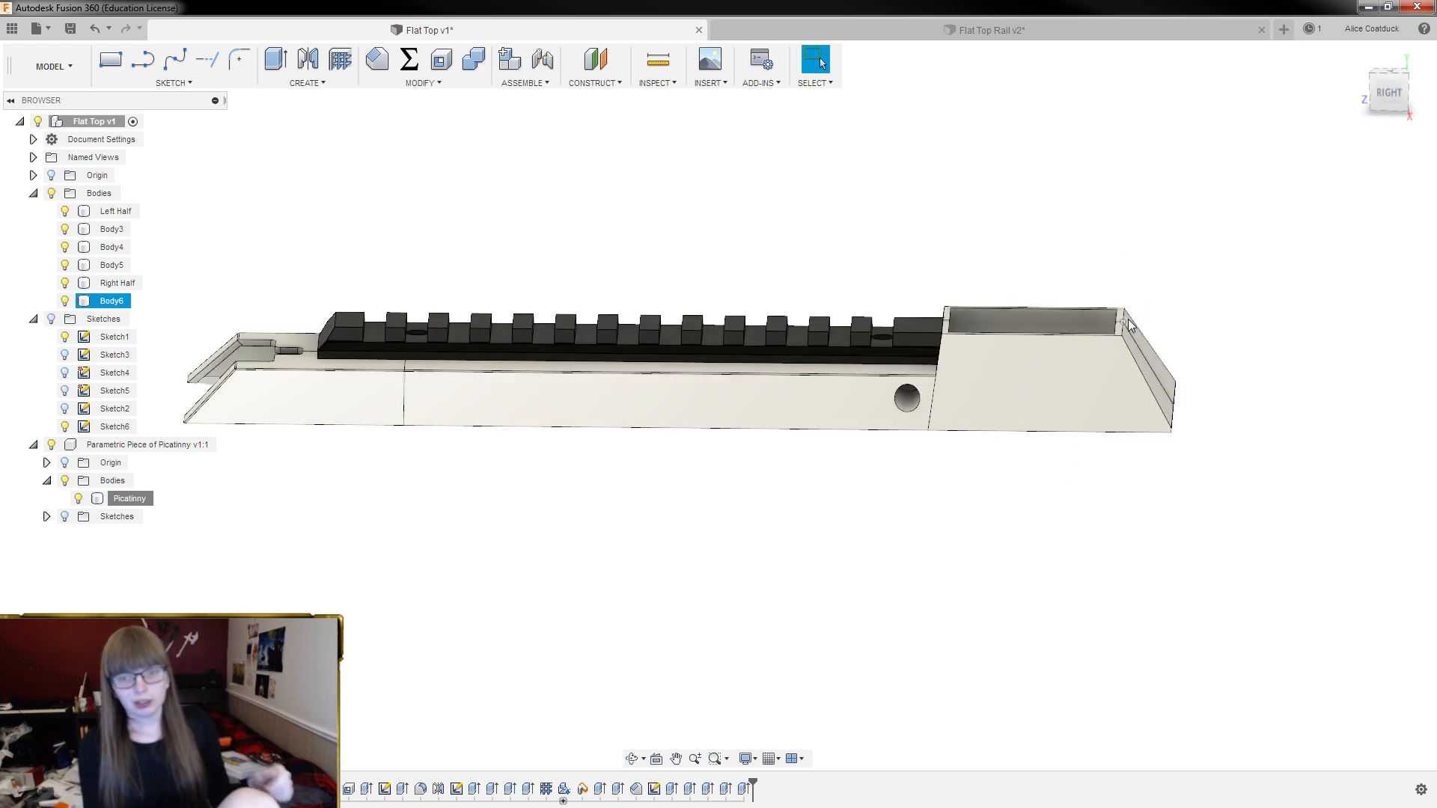
{"action": "scroll", "coordinate": [1122, 322], "scroll_direction": "up", "scroll_amount": 5}
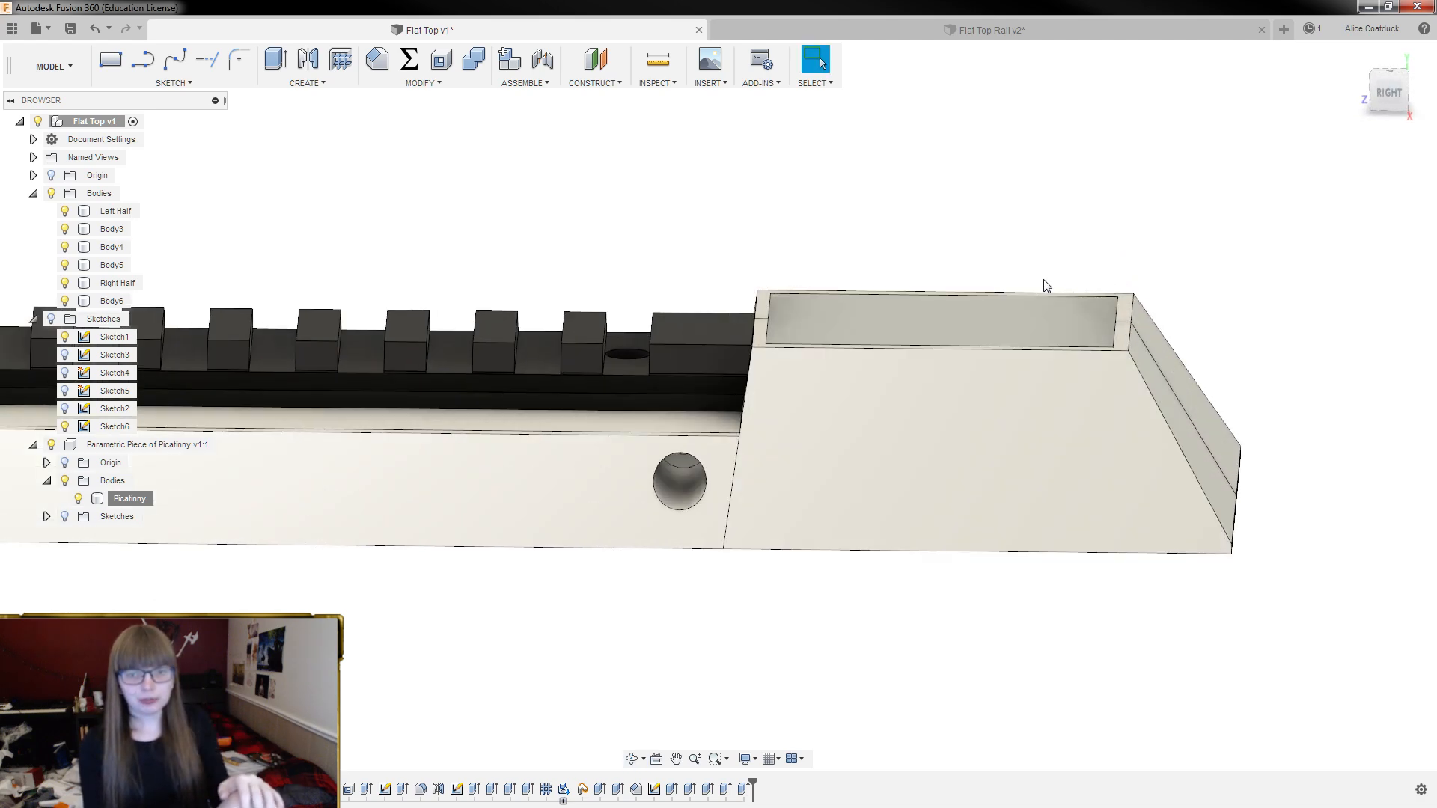
{"action": "scroll", "coordinate": [865, 263], "scroll_direction": "down", "scroll_amount": 5}
{"action": "mouse_move", "coordinate": [1026, 503]}
{"action": "middle_mouse_down", "text": "shift"}
{"action": "mouse_move", "coordinate": [1033, 459]}
{"action": "mouse_move", "coordinate": [1020, 507]}
{"action": "middle_mouse_up", "text": "shift"}
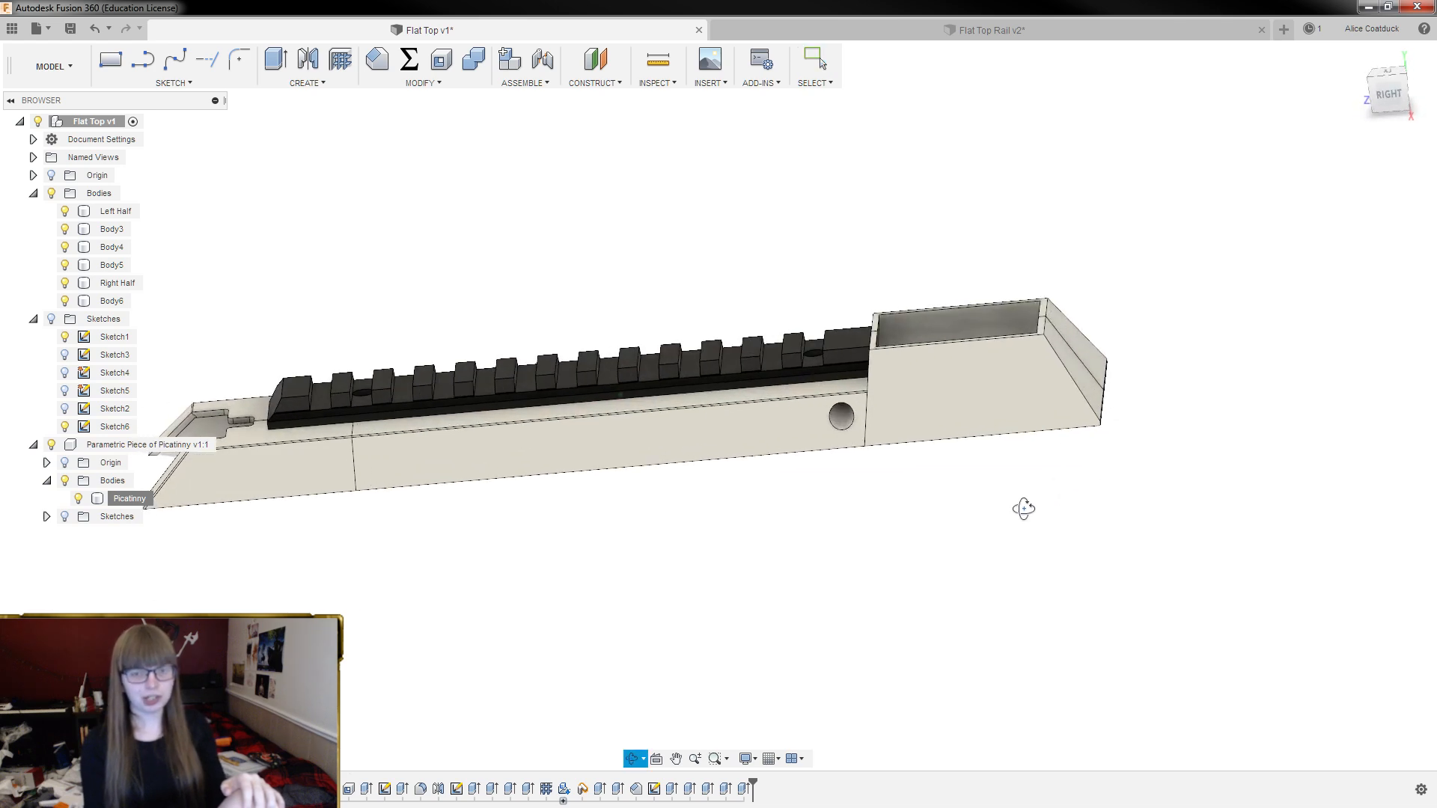
{"action": "key", "text": "Escape"}
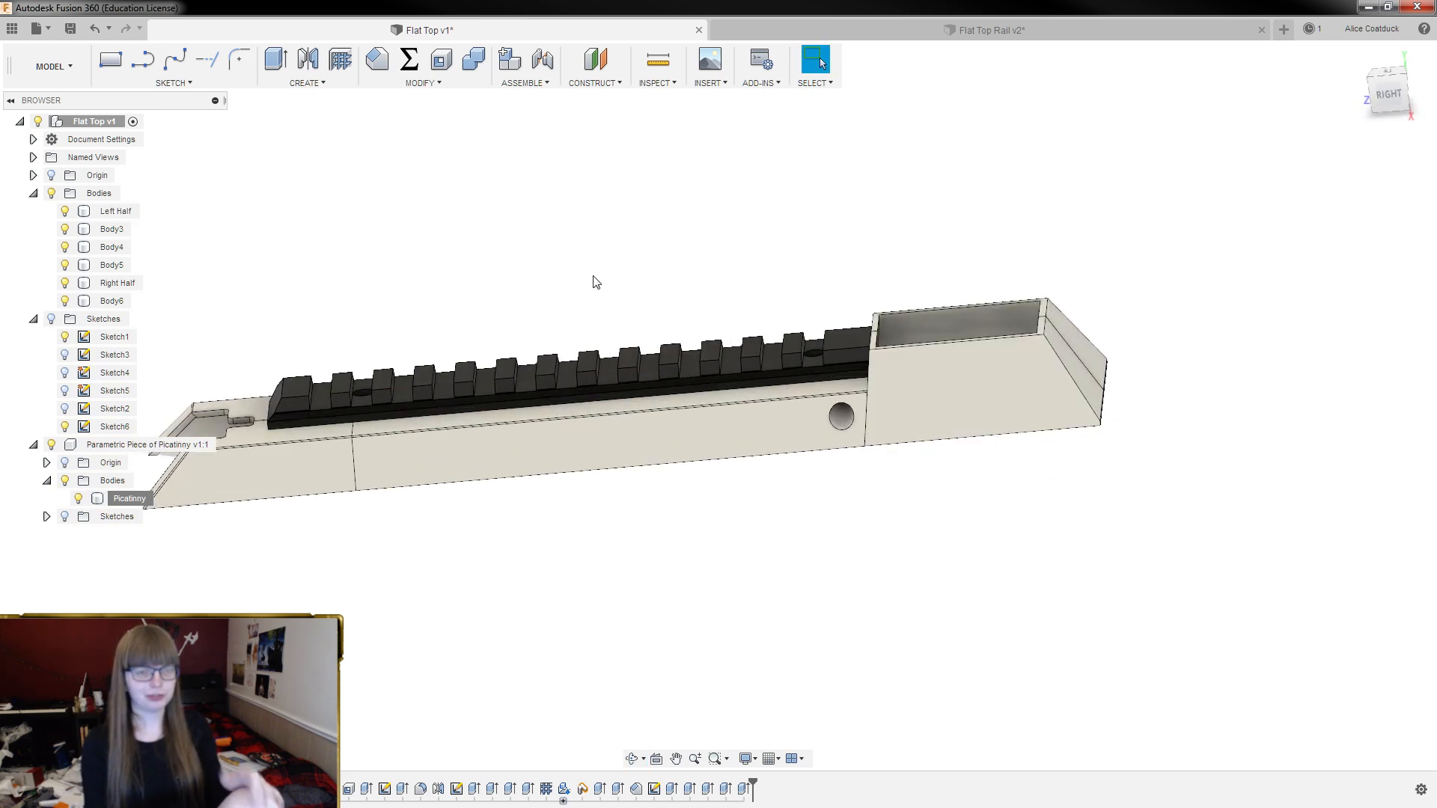
{"action": "middle_click_drag", "start_coordinate": [593, 279], "coordinate": [631, 244], "text": "shift"}
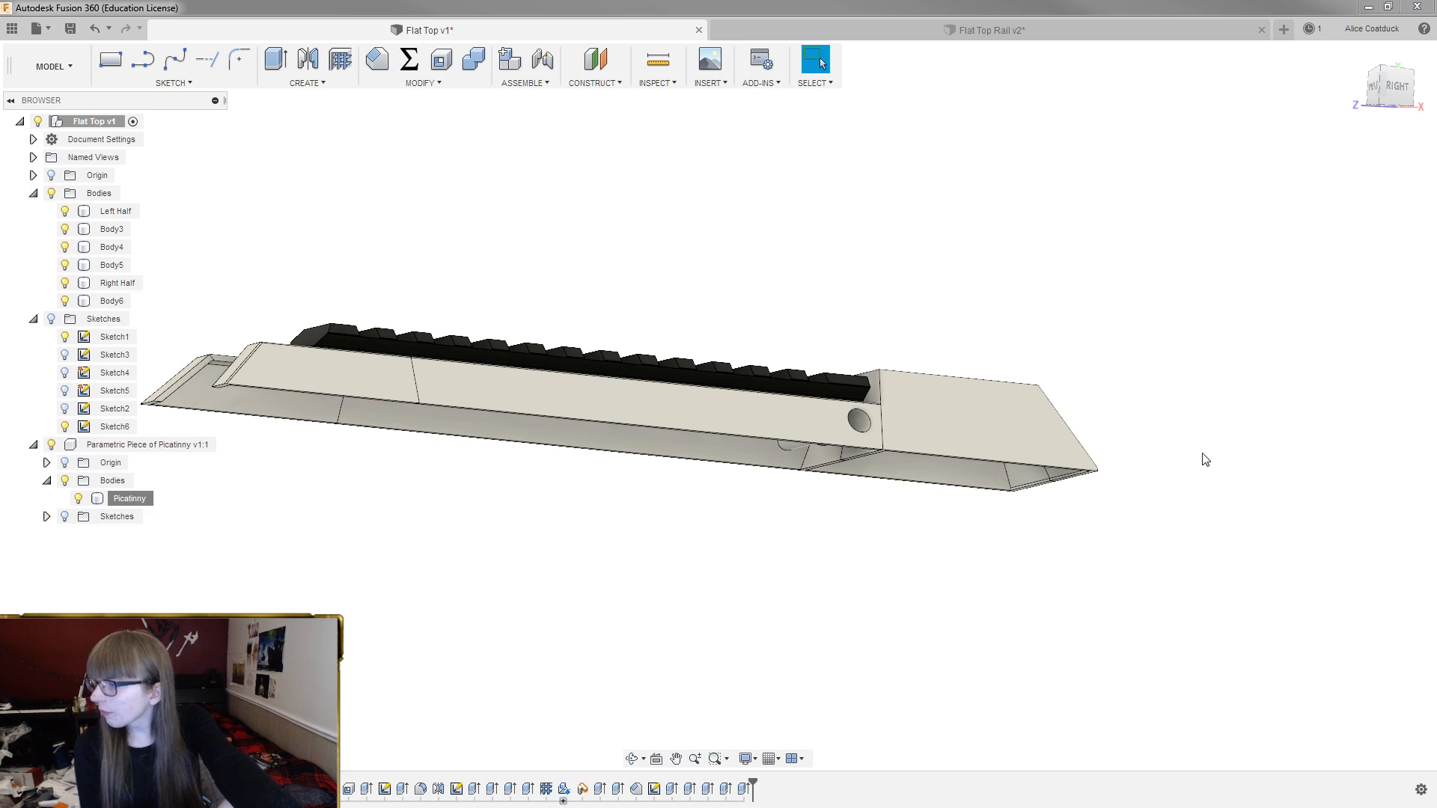
{"action": "middle_click_drag", "start_coordinate": [1223, 527], "coordinate": [1298, 439], "text": "shift"}
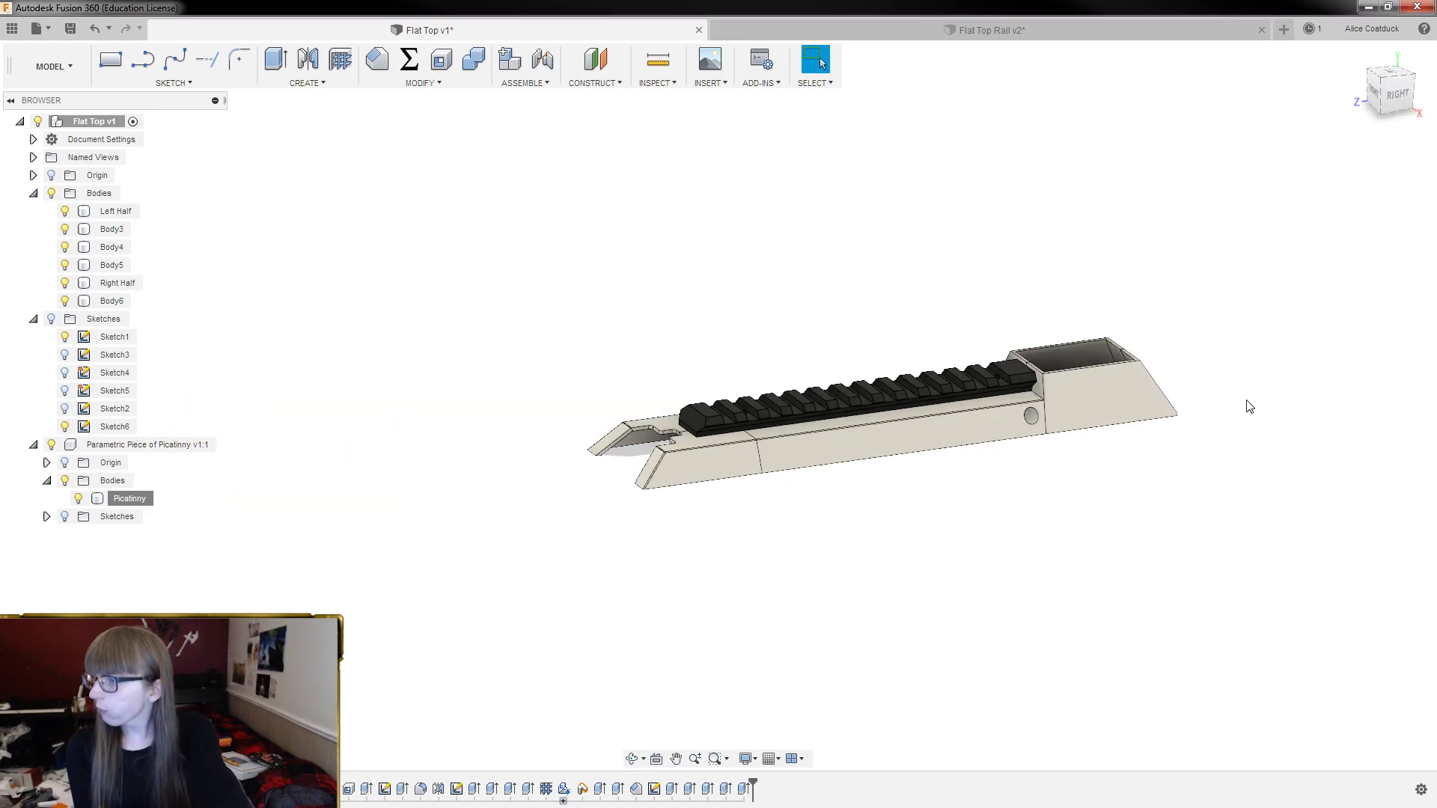
{"action": "middle_click_drag", "start_coordinate": [966, 336], "coordinate": [1047, 518], "text": "shift"}
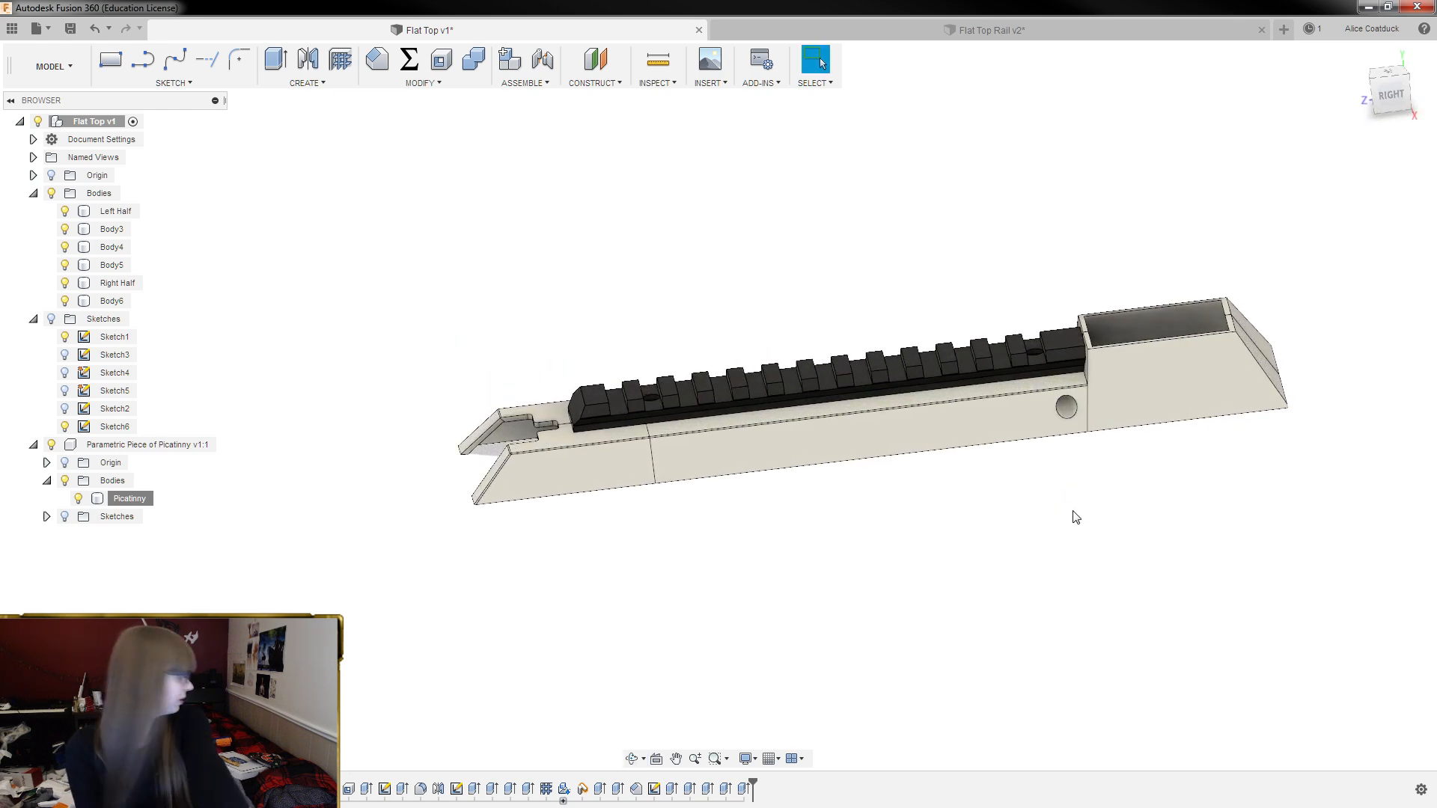
{"action": "scroll", "coordinate": [812, 368], "scroll_direction": "up", "scroll_amount": 3}
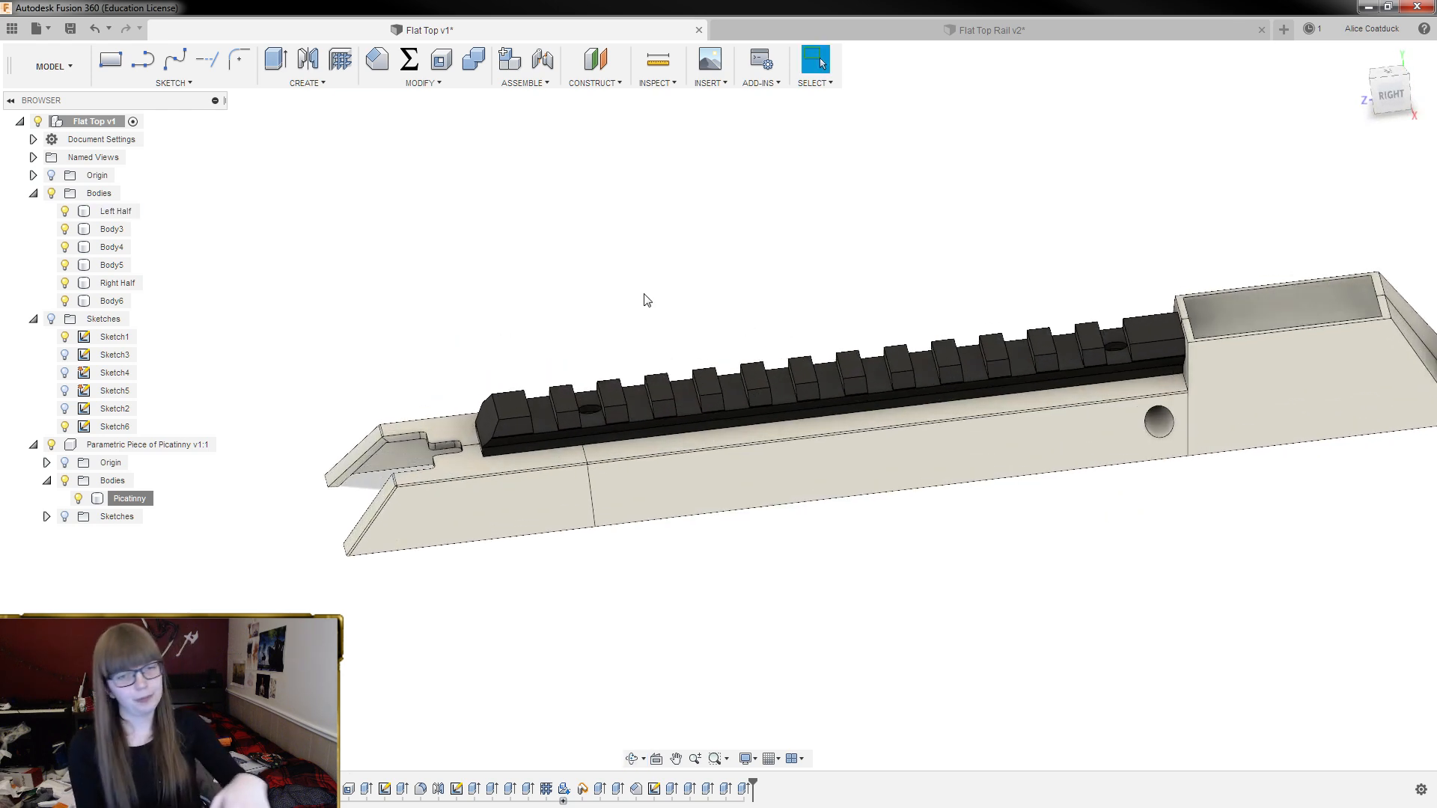
{"action": "middle_click_drag", "start_coordinate": [893, 294], "coordinate": [950, 281], "text": "shift"}
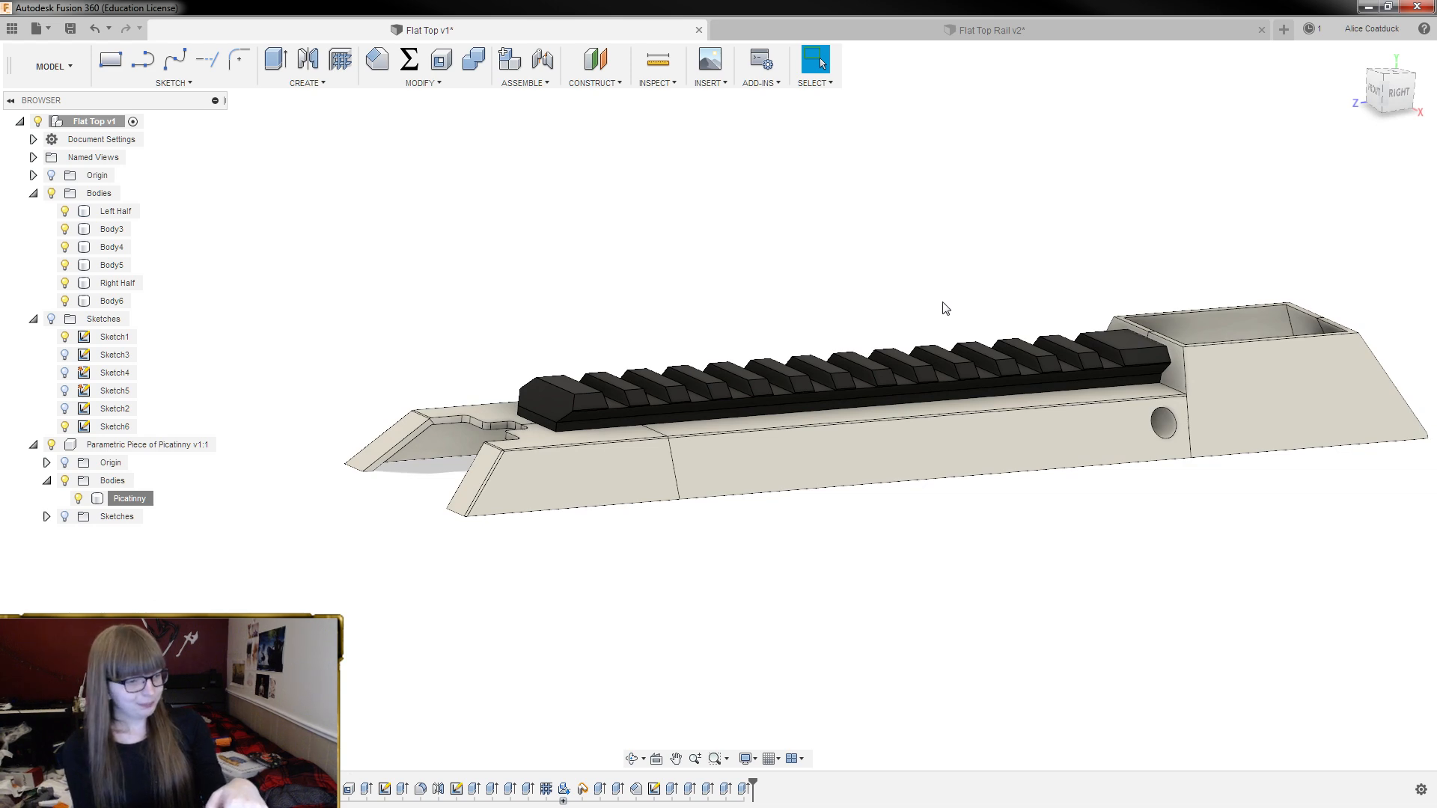